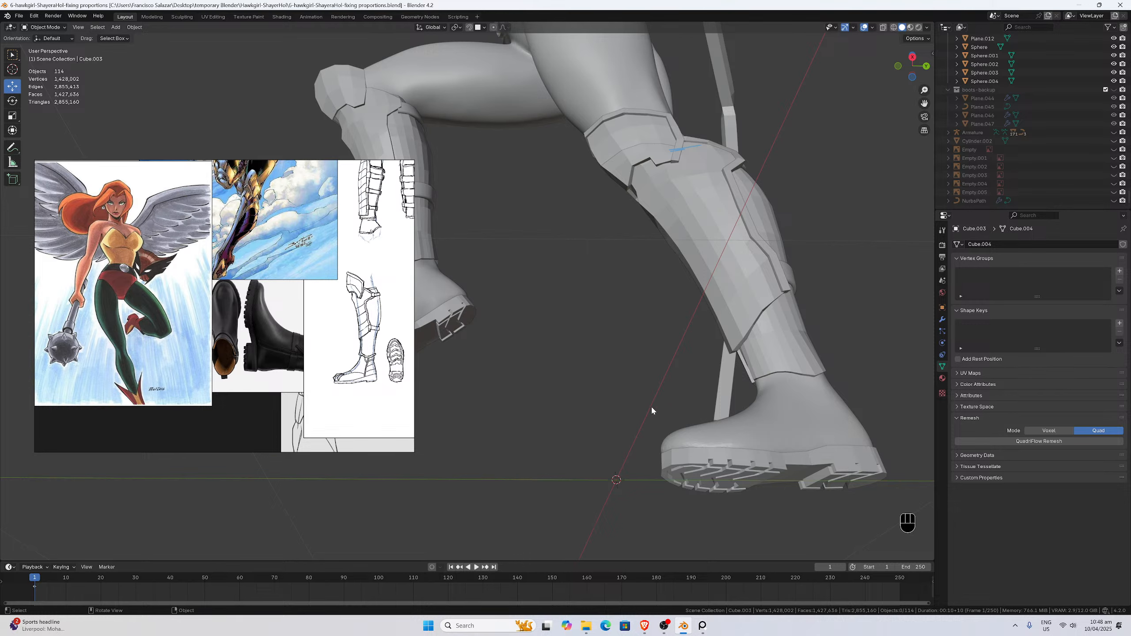
Examine the posed figure's overall proportions in perspective and in the right orthographic view.
scroll(617, 345, down, 3)
middle_drag(617, 345, 654, 359)
scroll(655, 357, up, 2)
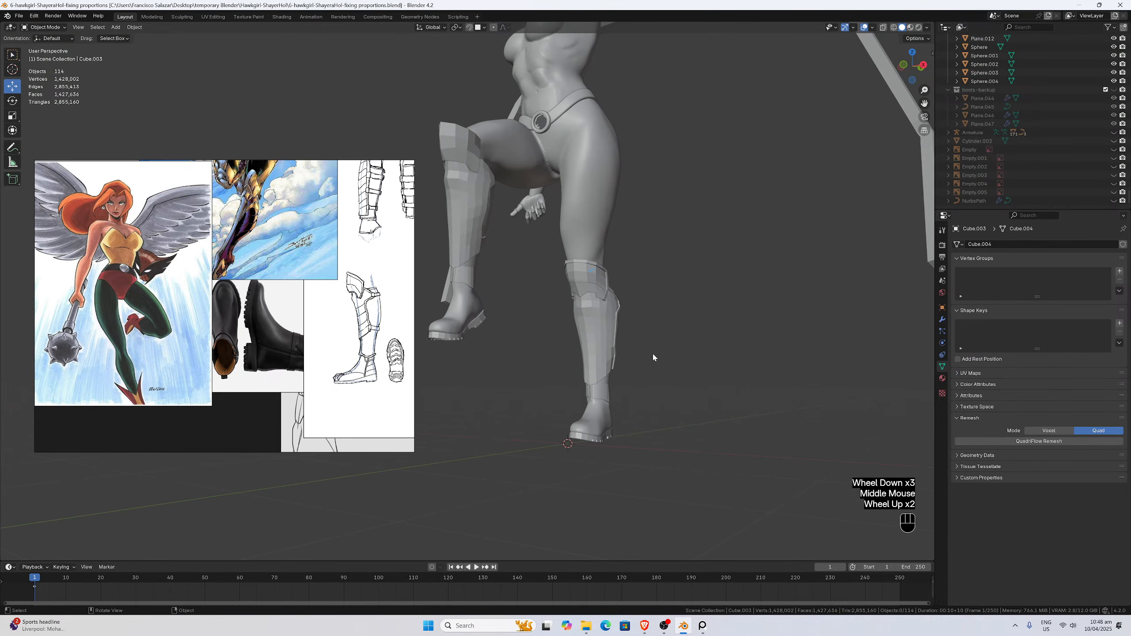
drag(924, 103, 952, 317)
scroll(724, 241, down, 1)
middle_drag(724, 241, 534, 230)
scroll(717, 248, down, 2)
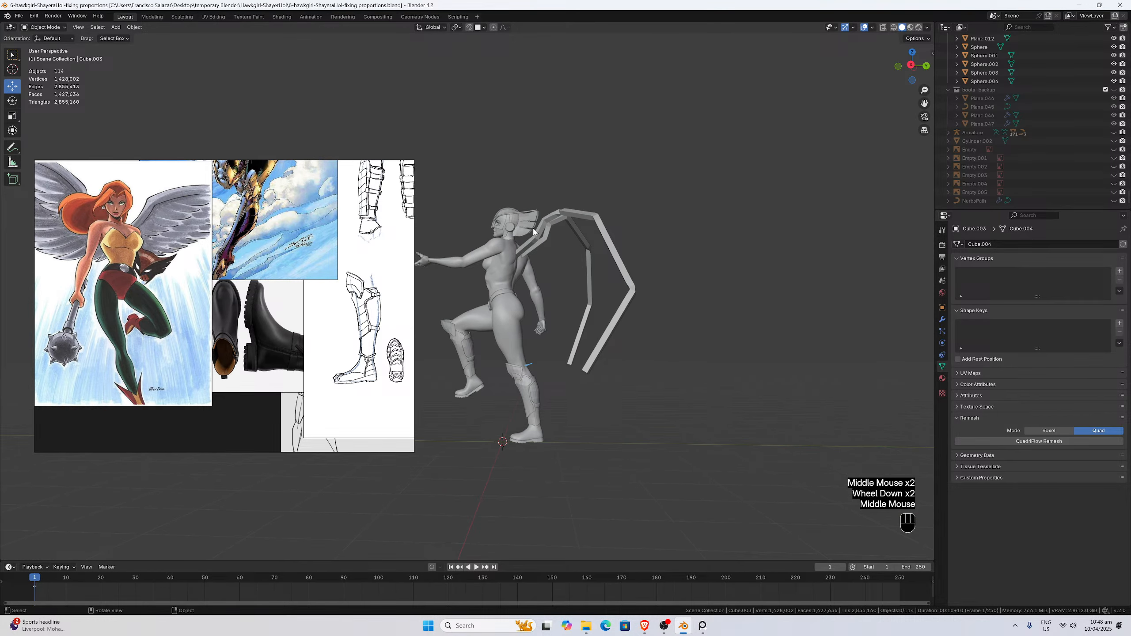
key(KP_3)
scroll(544, 242, up, 4)
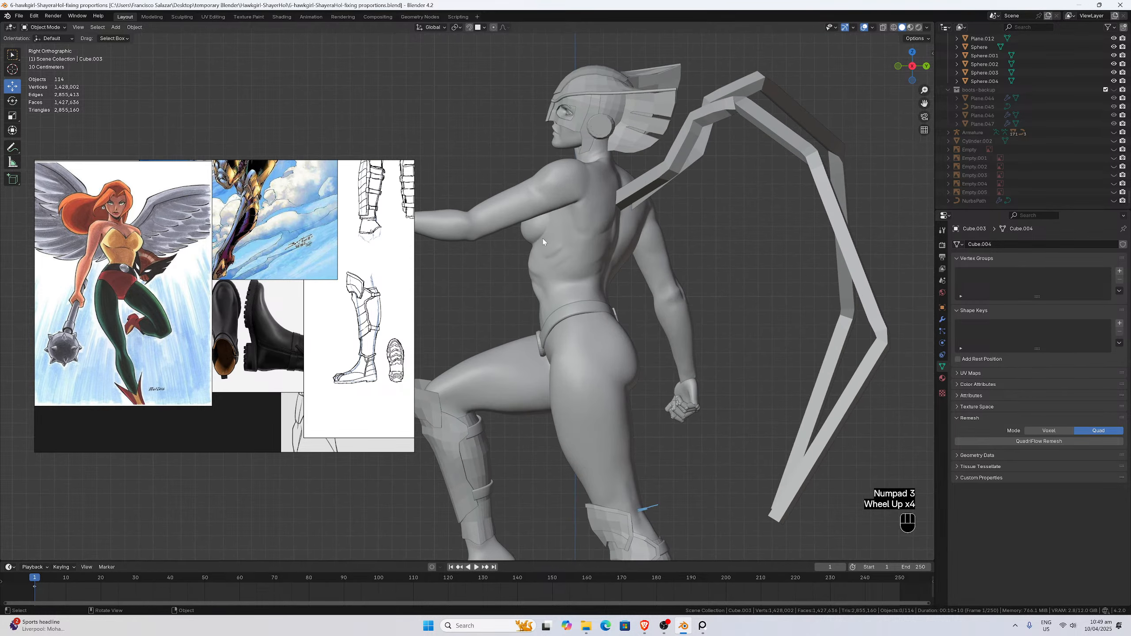
drag(924, 102, 1031, 82)
scroll(732, 168, down, 2)
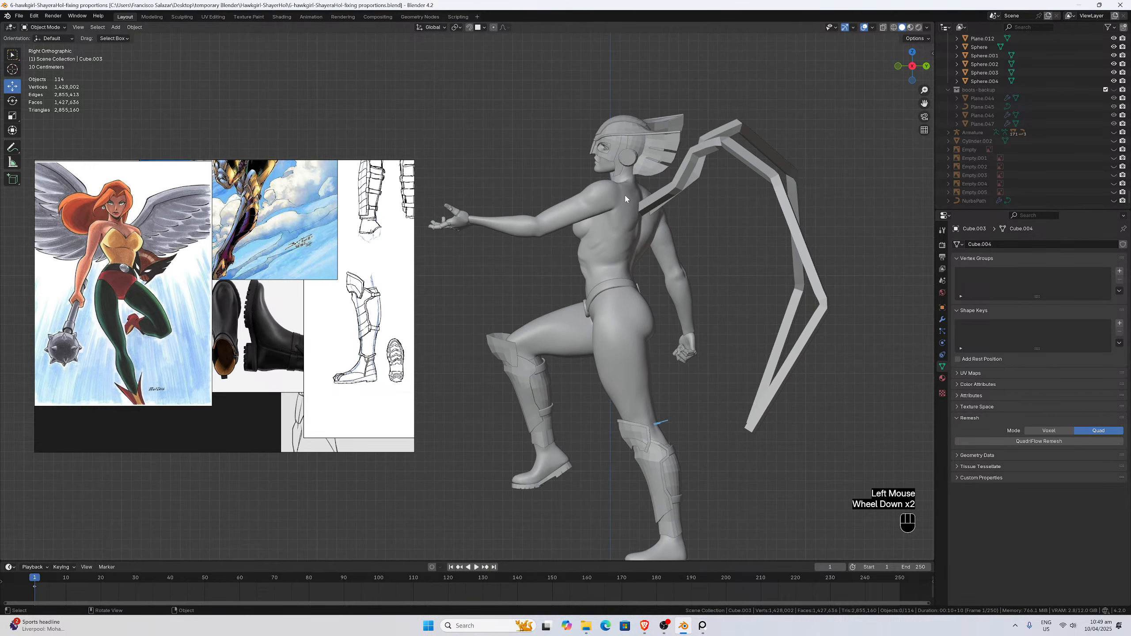
scroll(508, 231, down, 2)
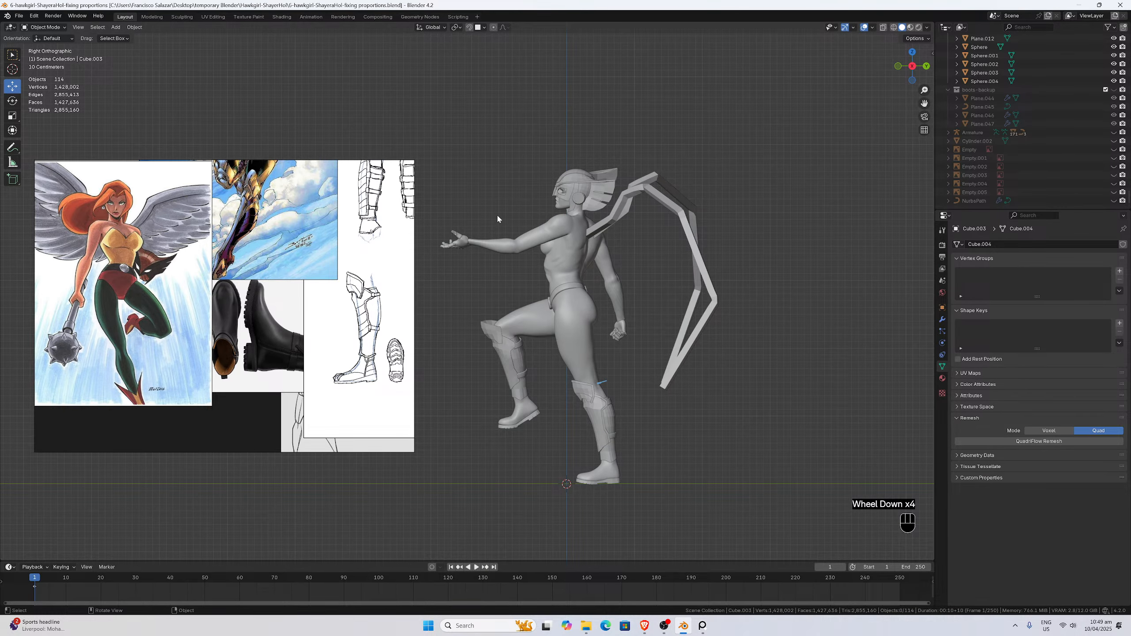
Examine the wing frames, back, legs and armoured boots from several angles around the figure.
mouse_move(495, 209)
middle_down()
mouse_move(573, 281)
mouse_move(612, 266)
mouse_move(566, 233)
mouse_move(480, 209)
middle_up()
scroll(579, 263, up, 2)
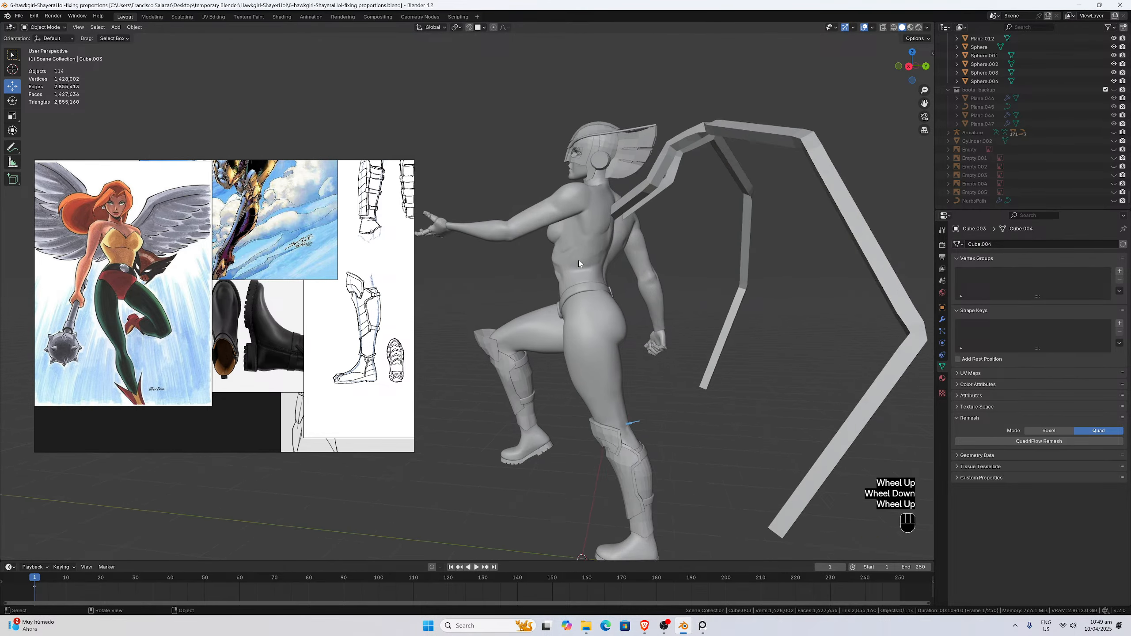
scroll(592, 264, up, 1)
scroll(606, 265, down, 1)
middle_drag(606, 266, 540, 318)
middle_drag(603, 281, 557, 201)
scroll(557, 200, down, 1)
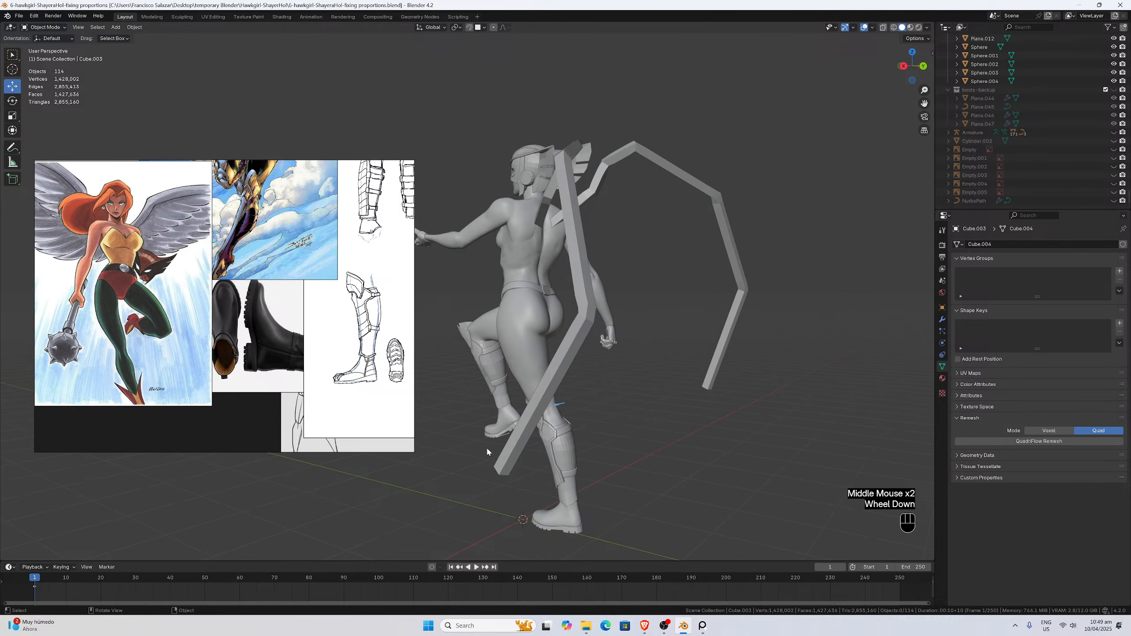
middle_drag(572, 321, 531, 179)
scroll(545, 329, up, 2)
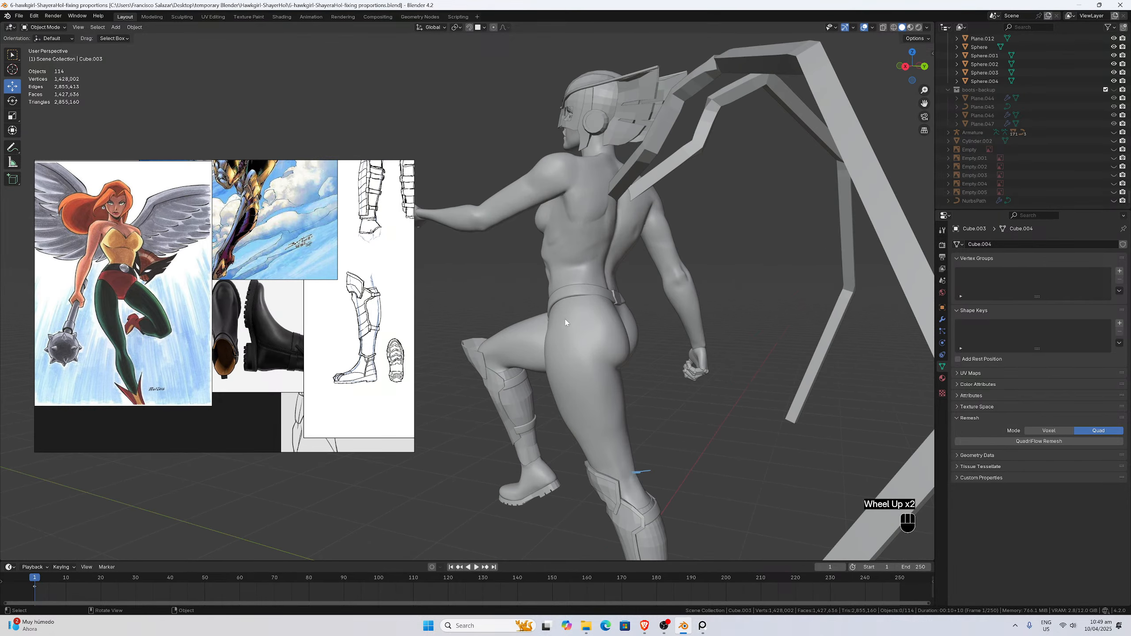
middle_drag(653, 297, 746, 287)
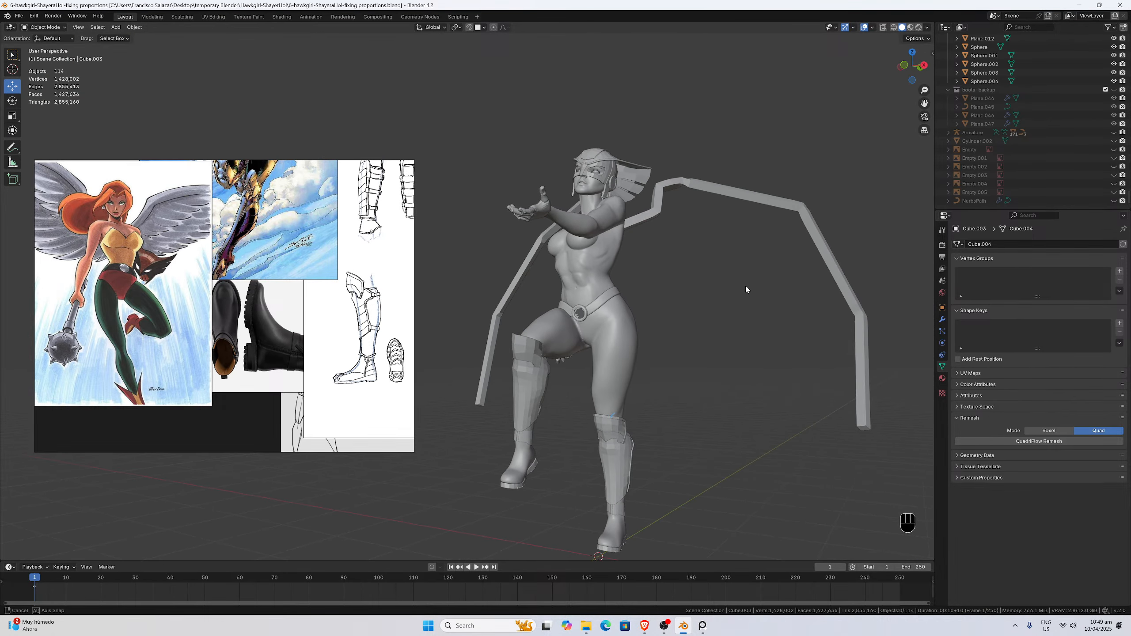
scroll(692, 294, up, 2)
drag(924, 103, 824, 464)
scroll(767, 412, up, 2)
scroll(752, 420, down, 2)
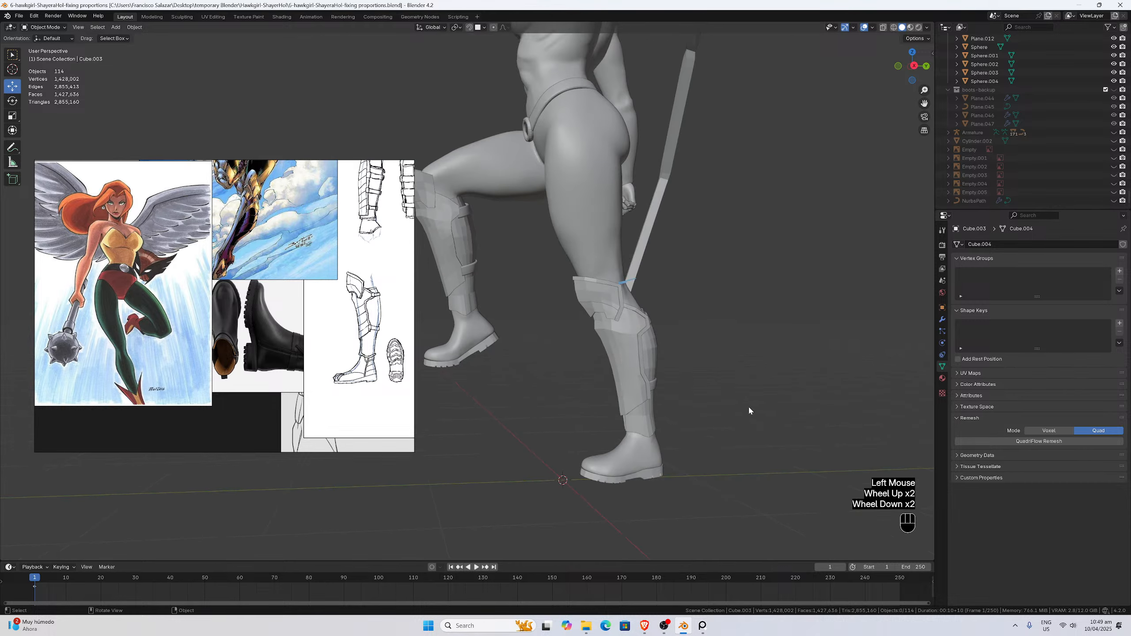
Check both armoured boots in the front orthographic view and save the file.
key(KP_1)
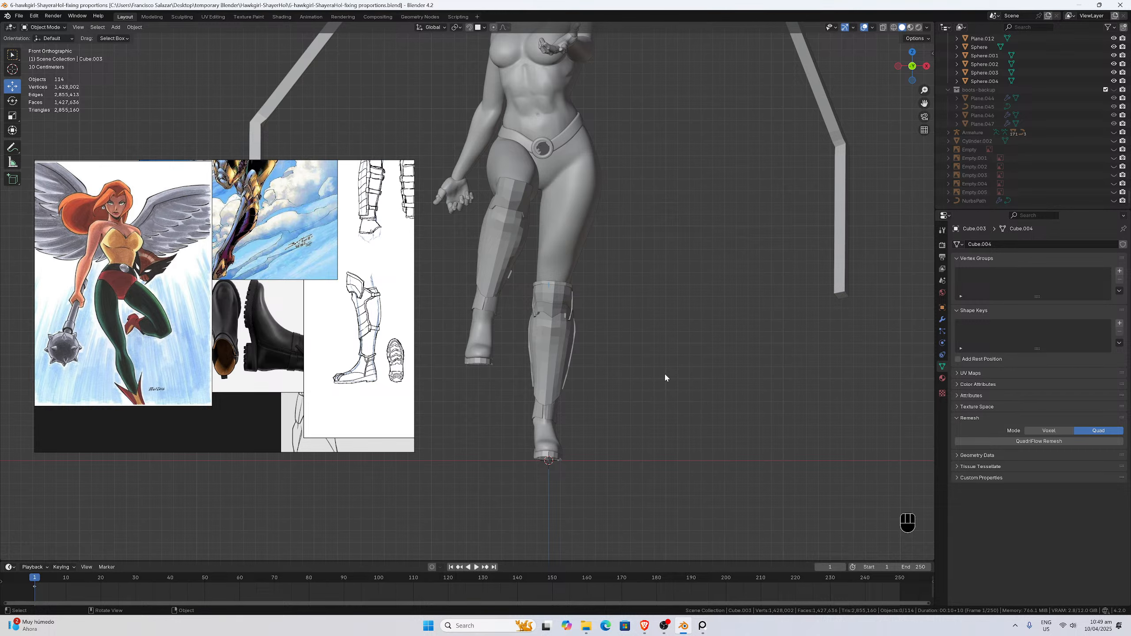
scroll(665, 376, up, 3)
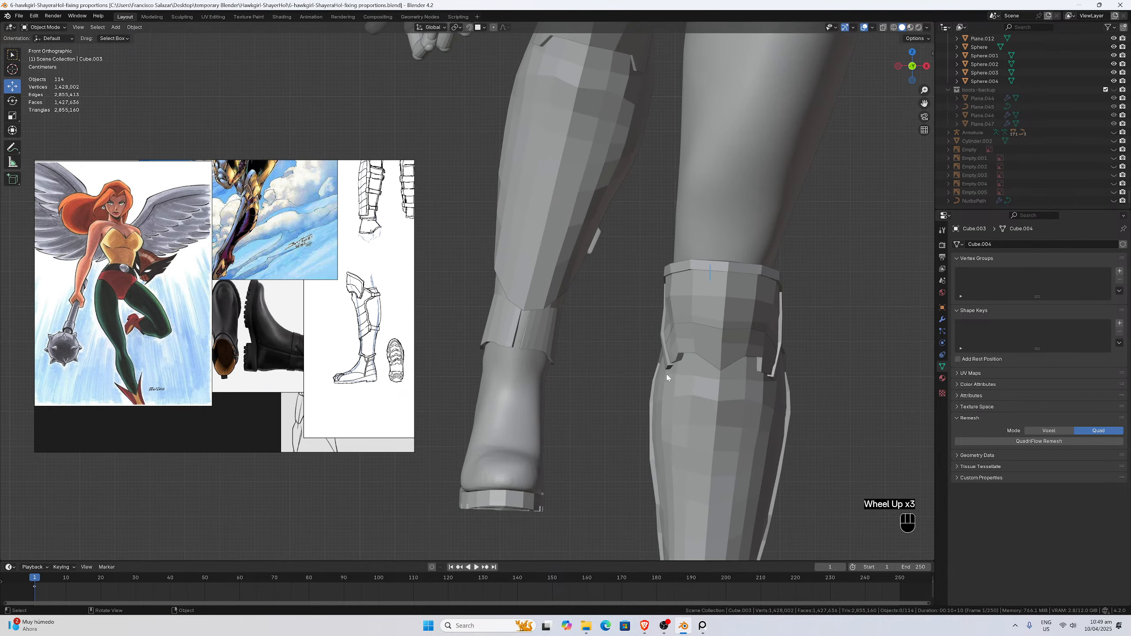
scroll(671, 373, down, 3)
scroll(670, 369, down, 3)
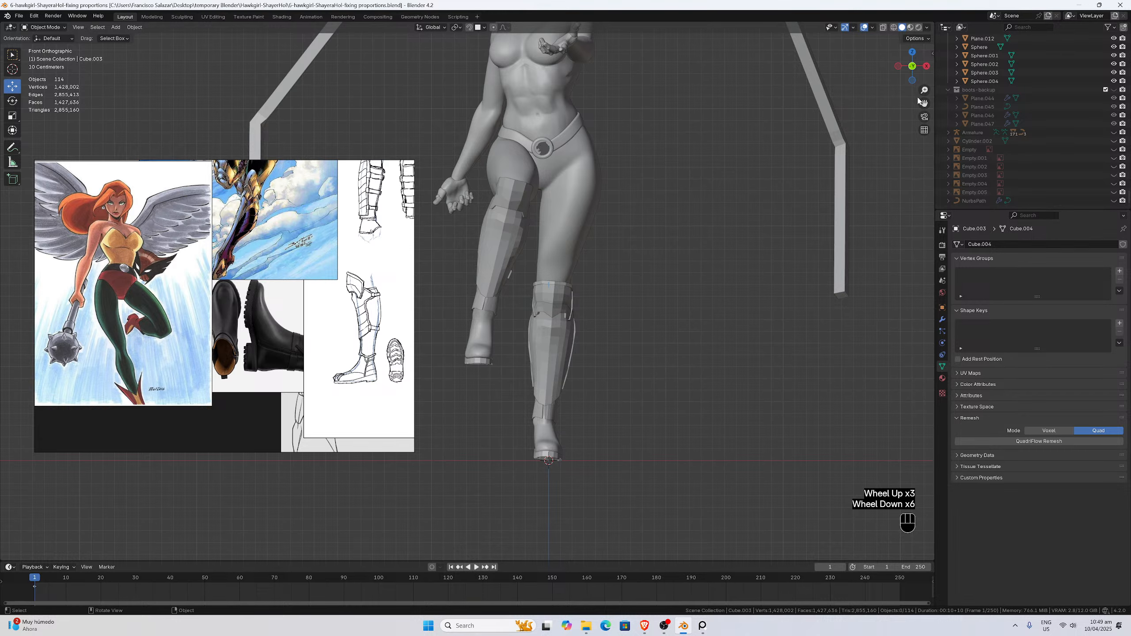
drag(923, 103, 726, 236)
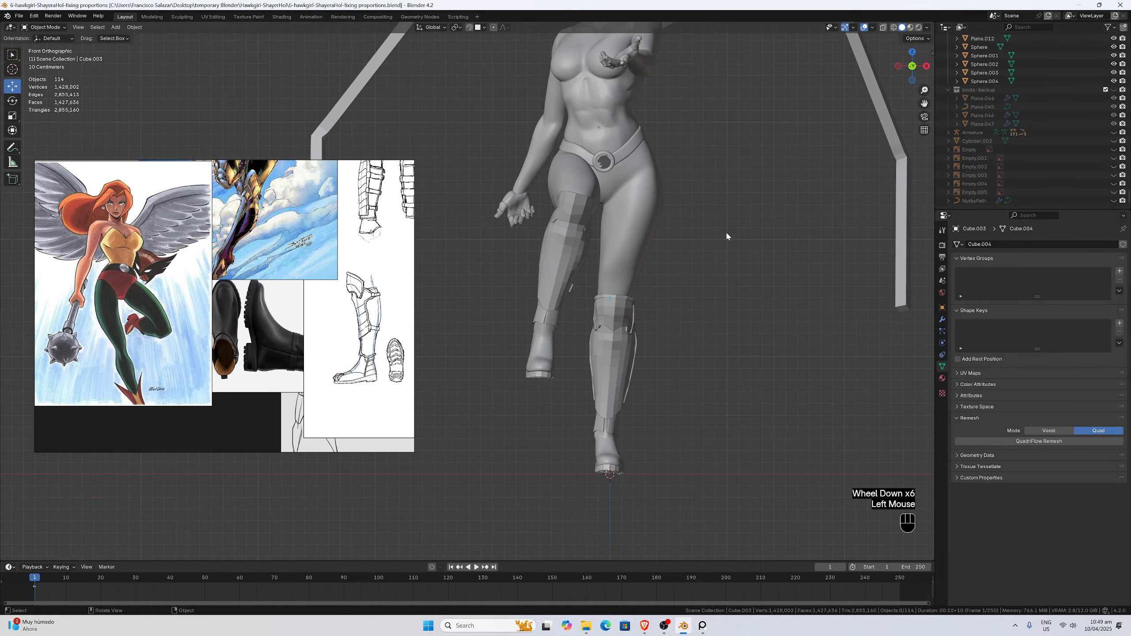
scroll(723, 242, up, 2)
key(ctrl+s)
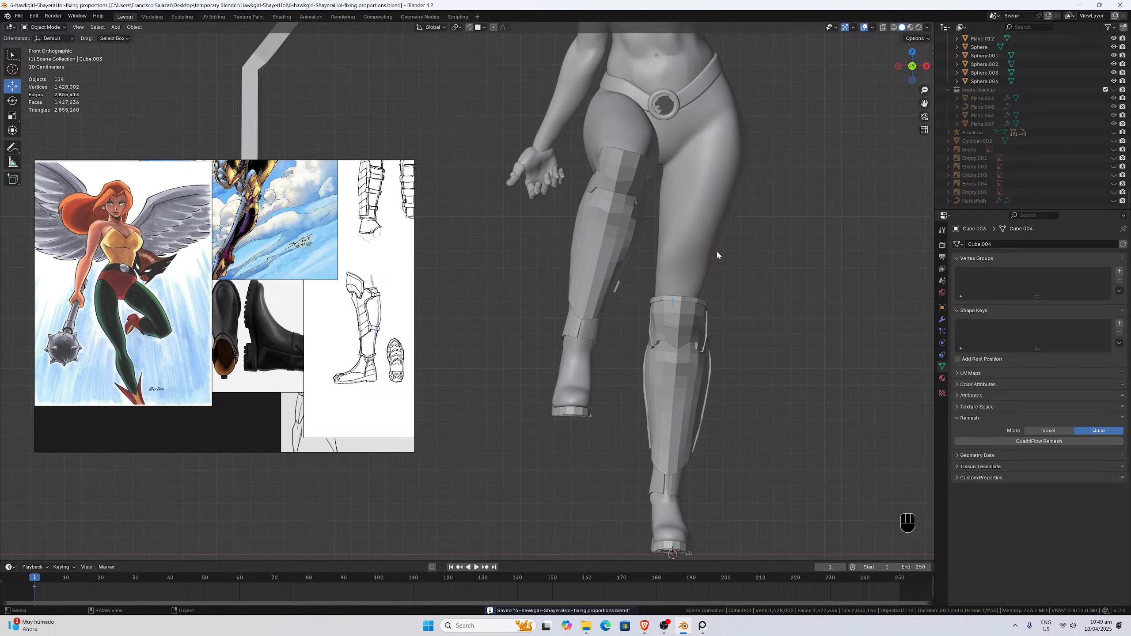
Compare the proportions of the legs and boots between the front and right orthographic views.
scroll(735, 262, down, 1)
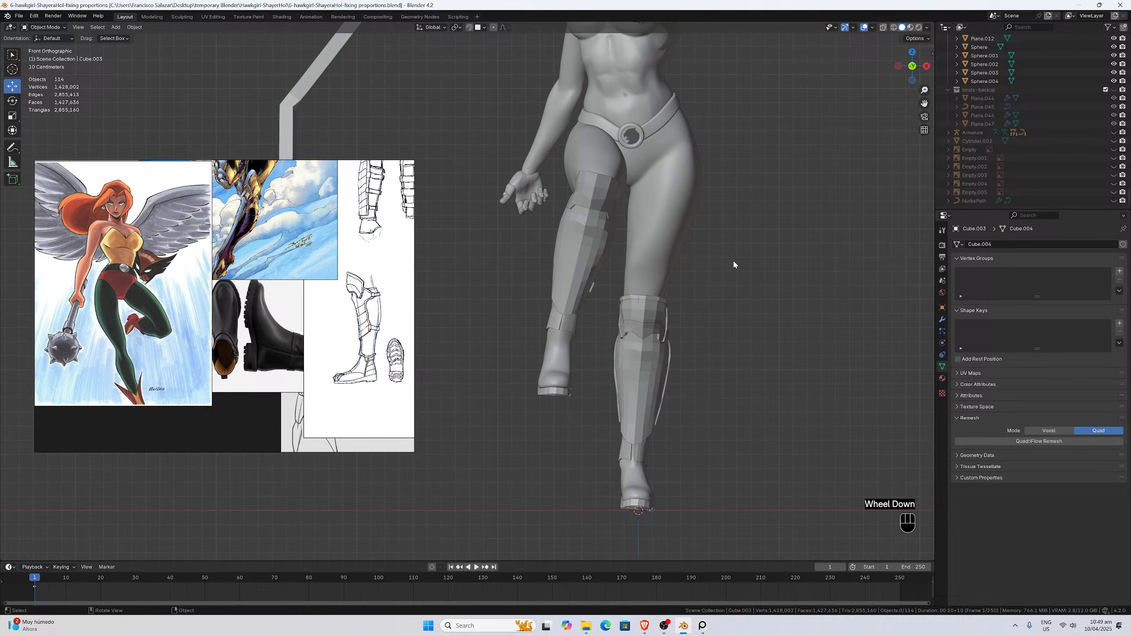
scroll(733, 265, up, 1)
scroll(733, 266, down, 1)
scroll(732, 266, down, 2)
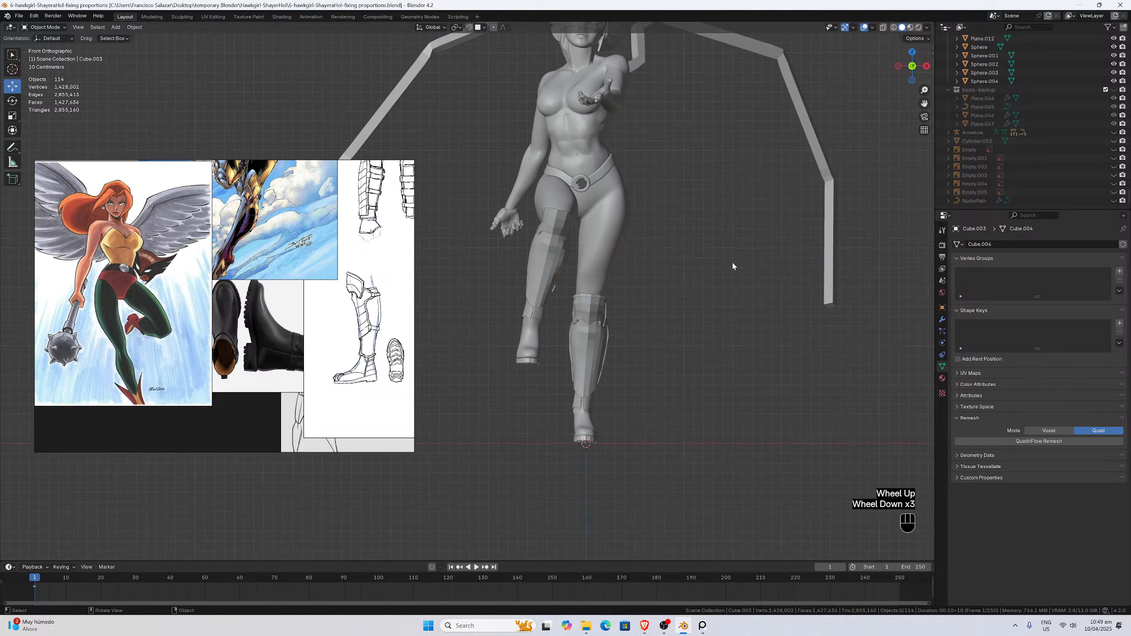
middle_drag(732, 265, 646, 261)
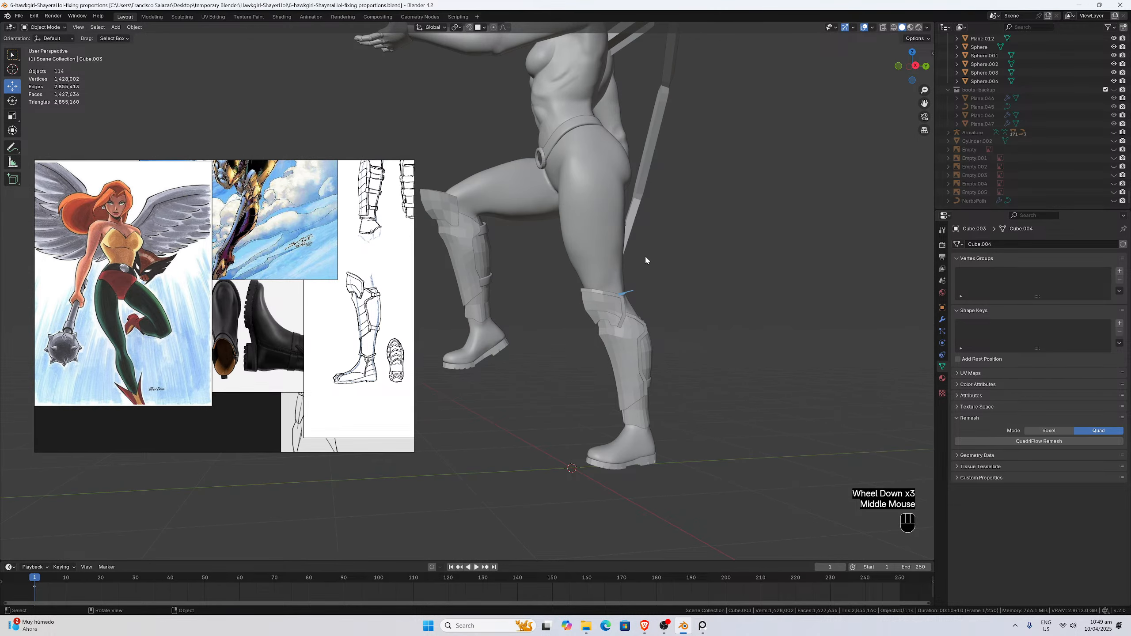
key(KP_3)
scroll(642, 262, up, 2)
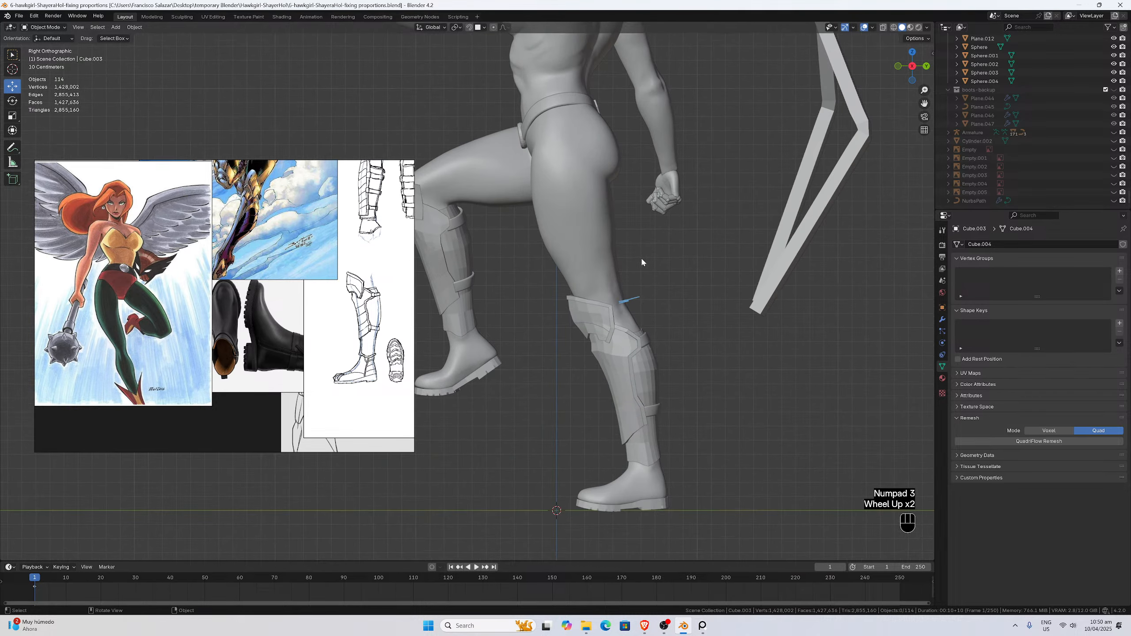
scroll(642, 264, down, 1)
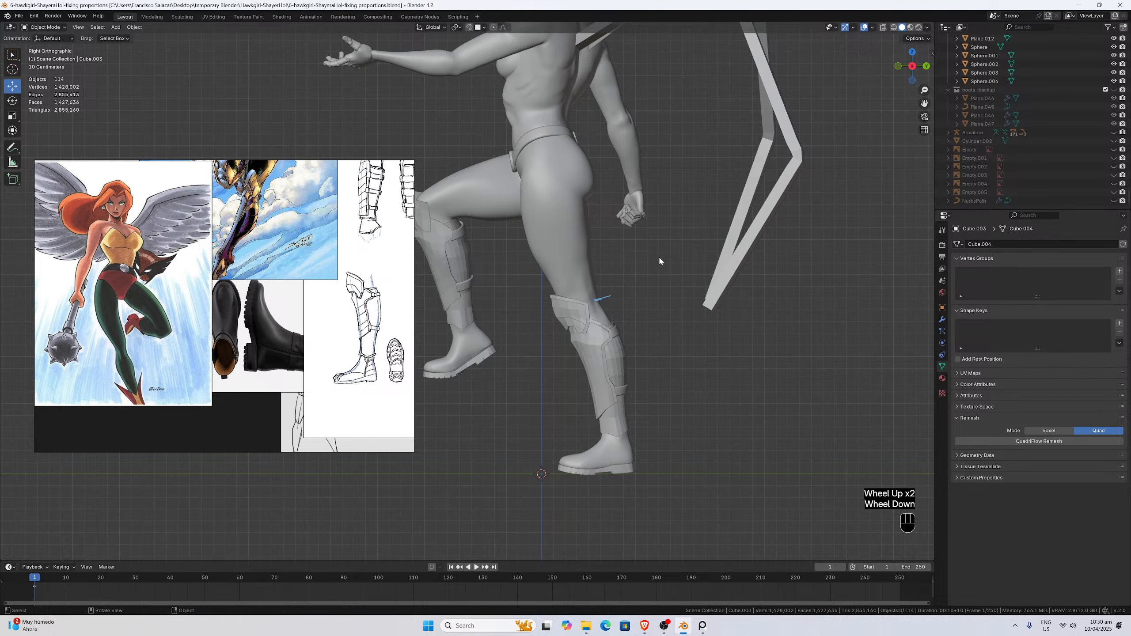
scroll(658, 255, up, 2)
key(KP_1)
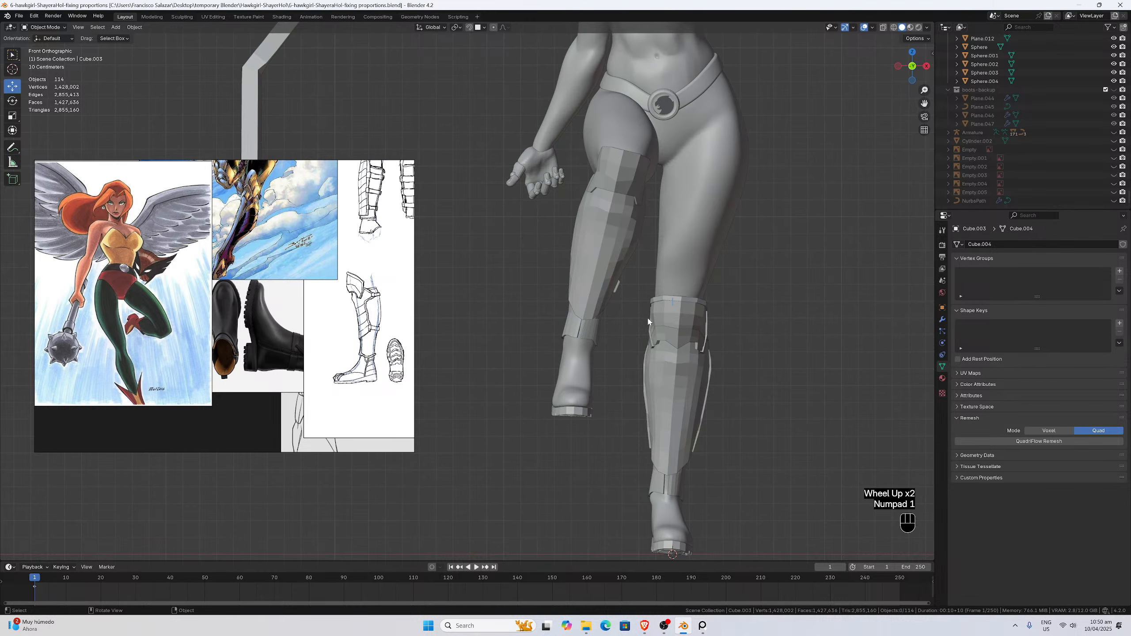
Examine the boot armour on the standing leg alongside the boot sketches on the reference board.
click(670, 361)
scroll(667, 365, down, 2)
click(656, 329)
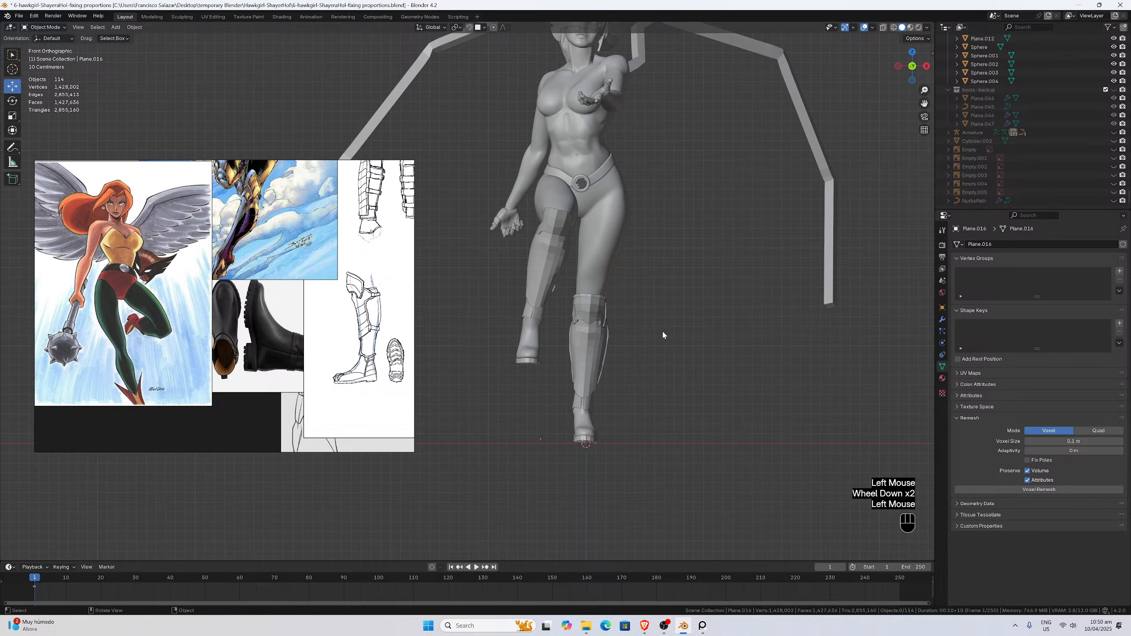
scroll(661, 329, down, 2)
scroll(662, 335, up, 2)
scroll(208, 273, down, 3)
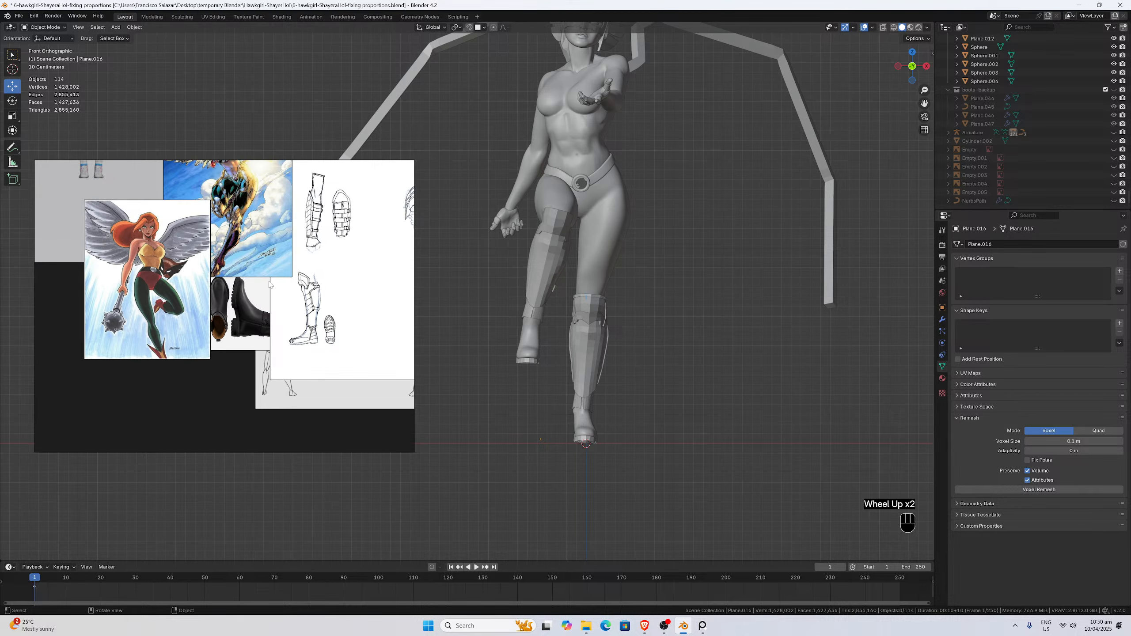
middle_drag(270, 285, 245, 290)
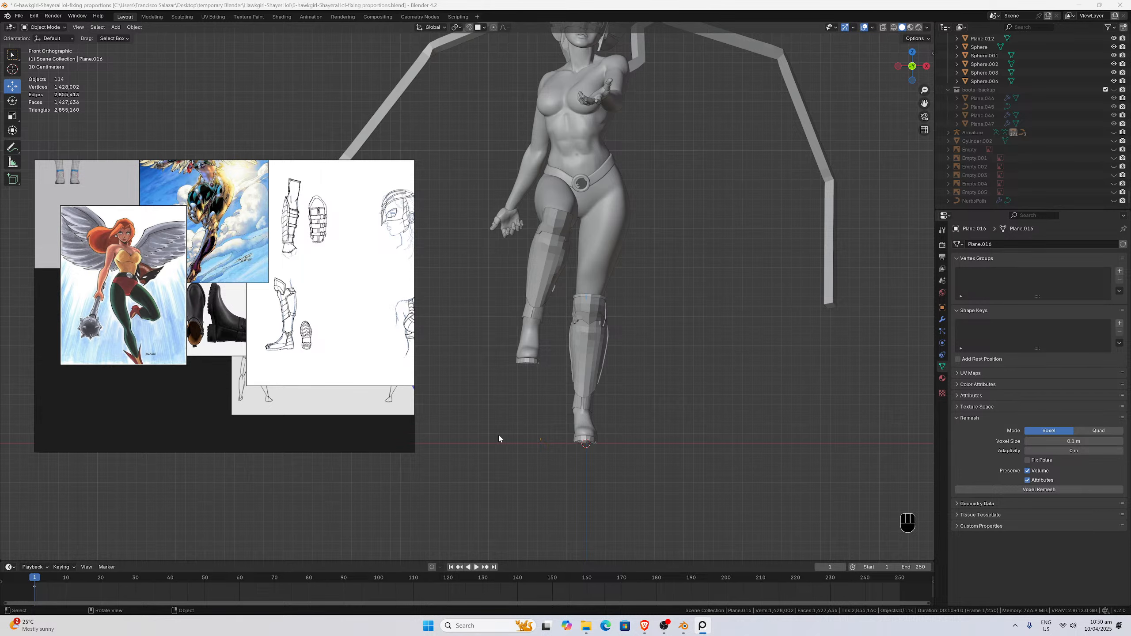
Compare the full figure in the front and right orthographic views with the reference images.
click(602, 347)
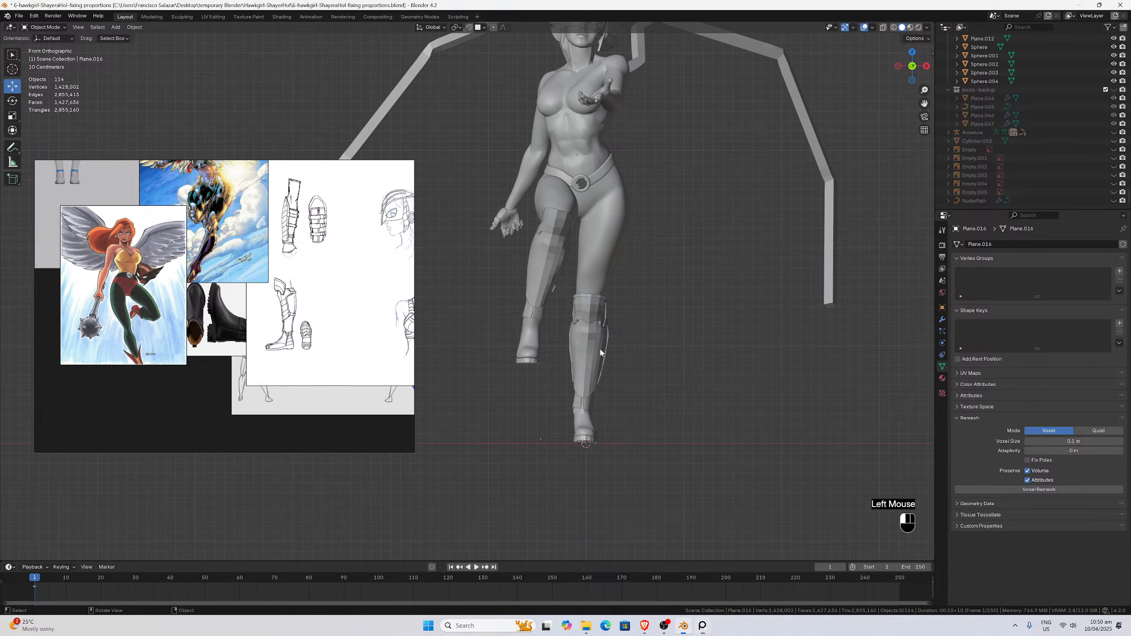
click(613, 379)
scroll(603, 343, down, 2)
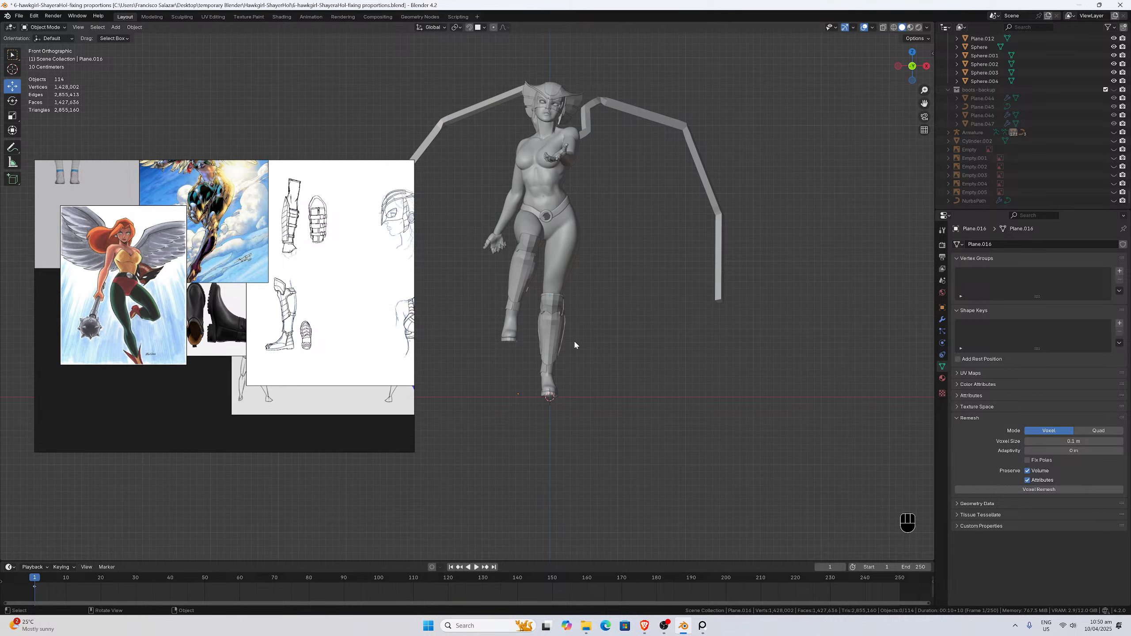
middle_drag(590, 349, 542, 364)
key(KP_3)
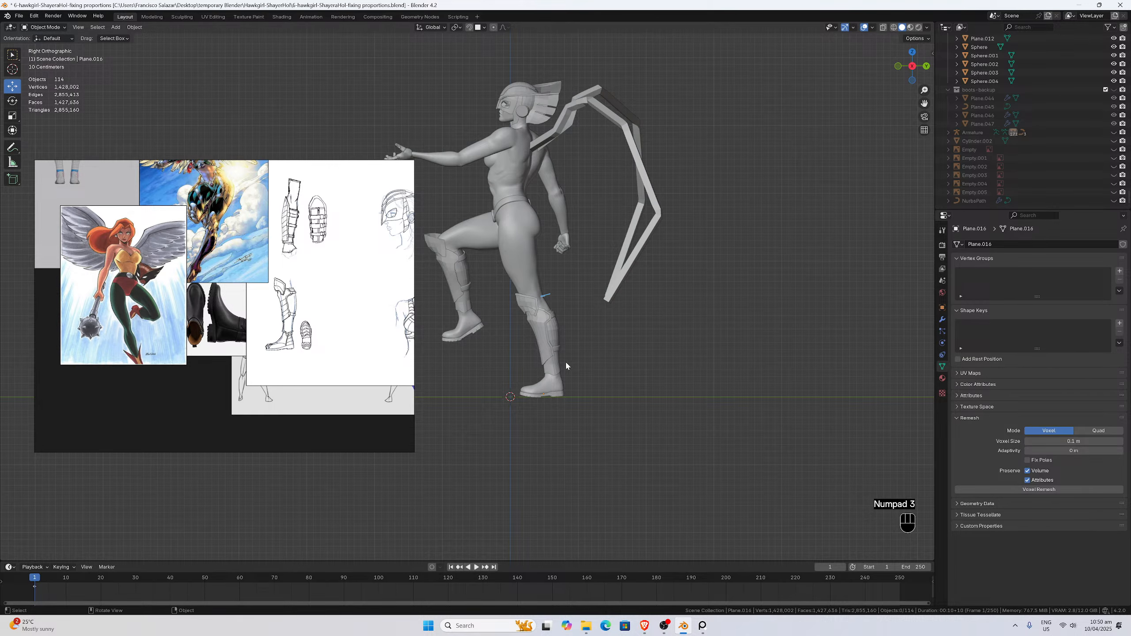
middle_drag(512, 339, 583, 344)
scroll(584, 344, down, 2)
key(KP_1)
scroll(530, 342, up, 4)
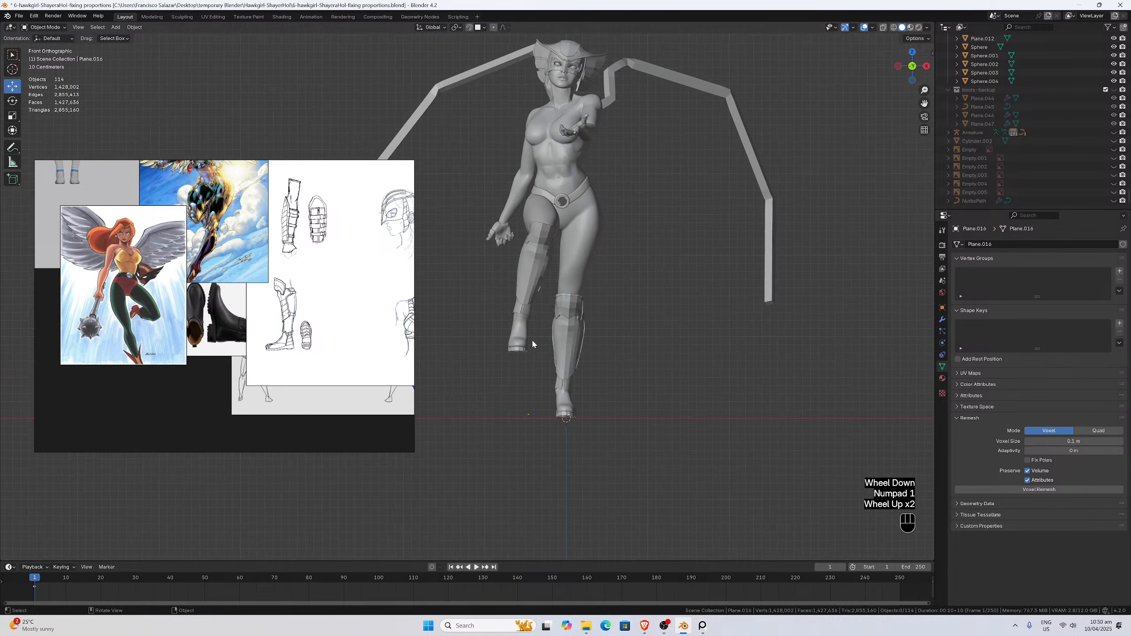
click(623, 363)
click(657, 373)
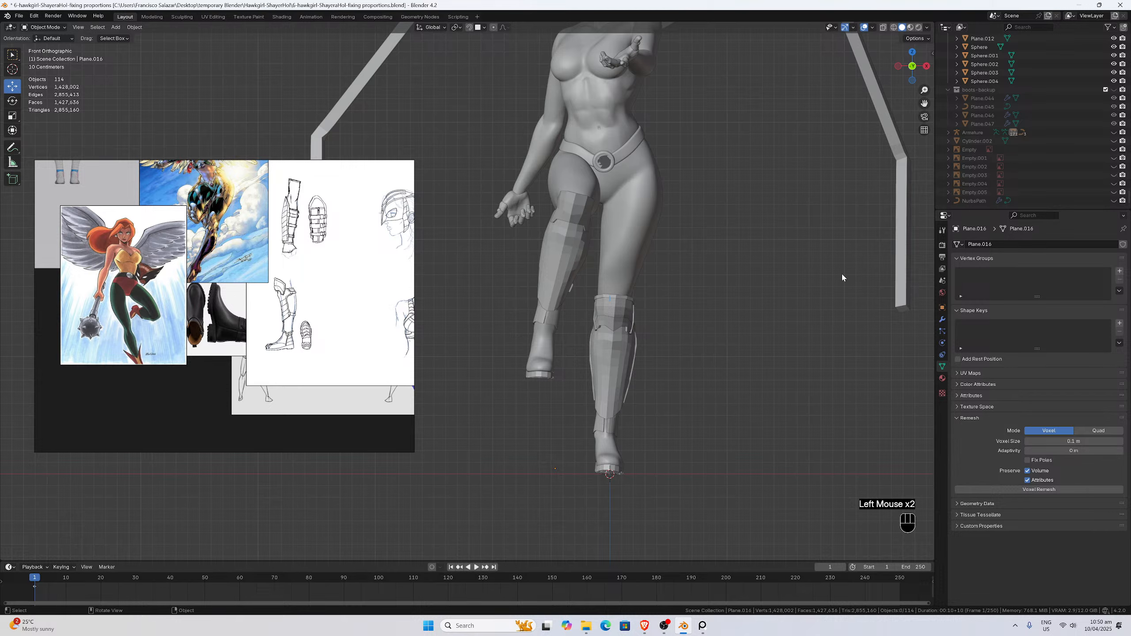
drag(924, 103, 884, 147)
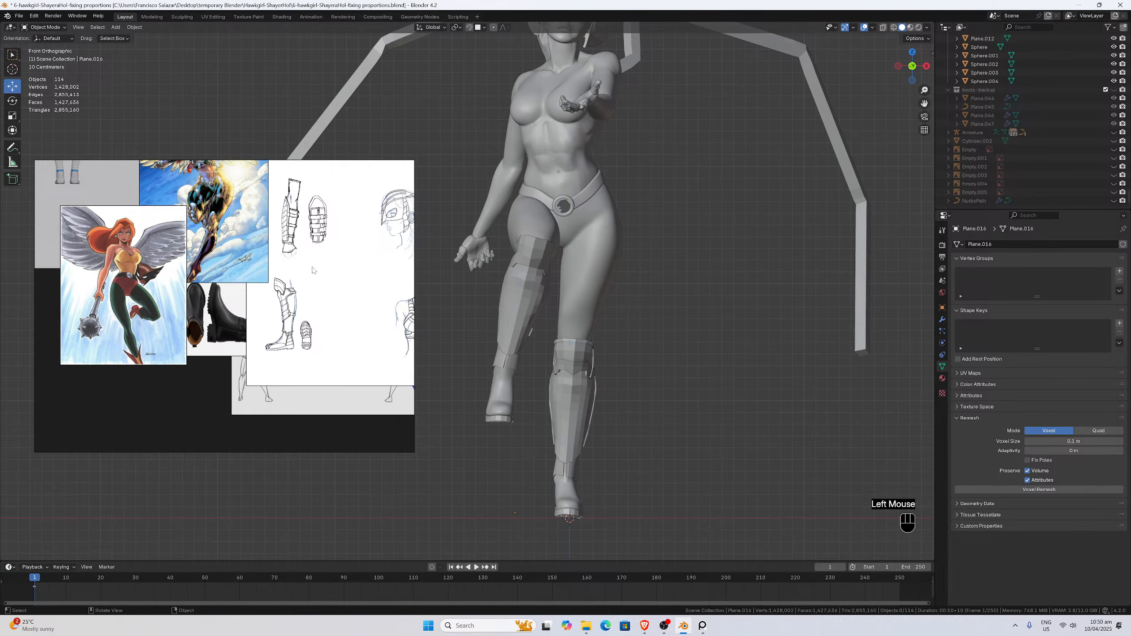
scroll(579, 359, down, 1)
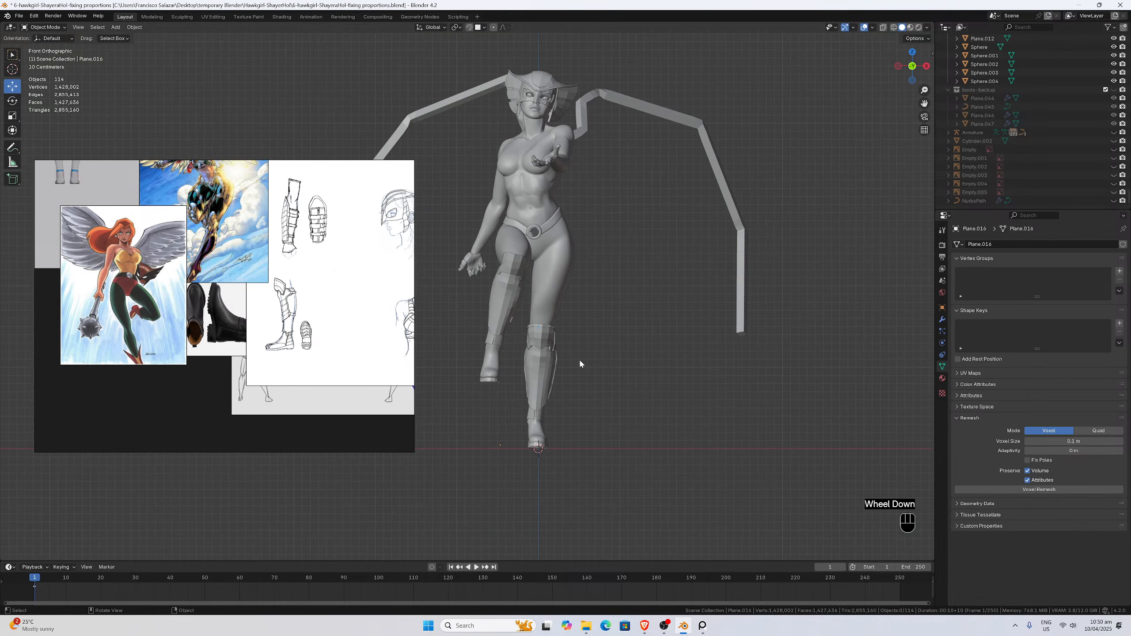
scroll(575, 345, up, 2)
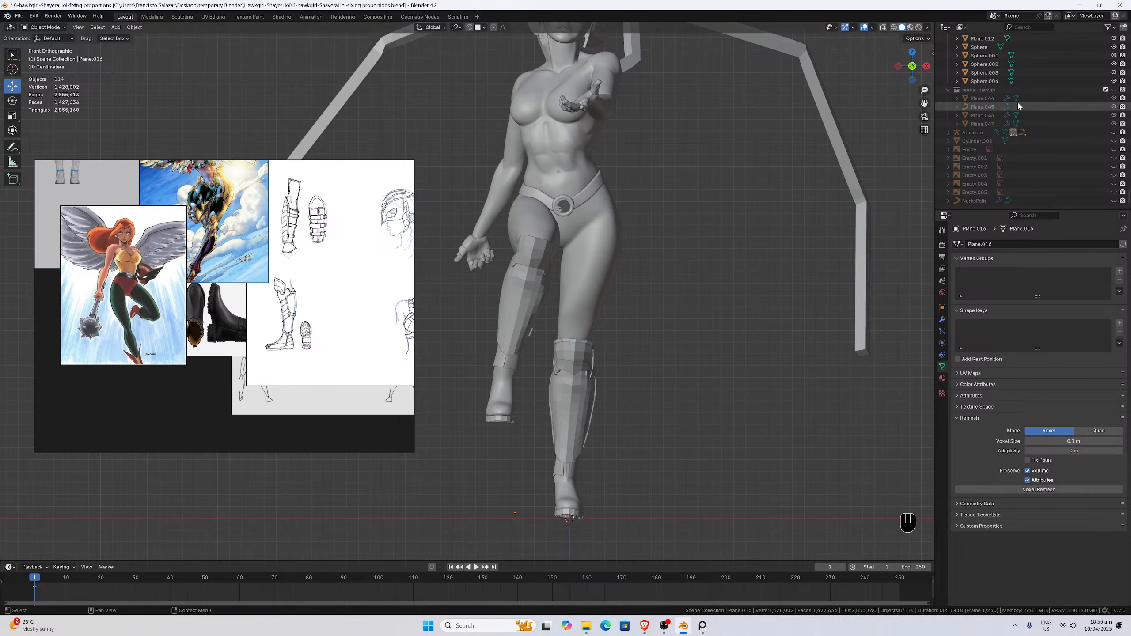
Locate the boots collection and toggle its visibility to compare the bare legs with the armoured boots.
scroll(1017, 109, up, 5)
scroll(1055, 115, up, 11)
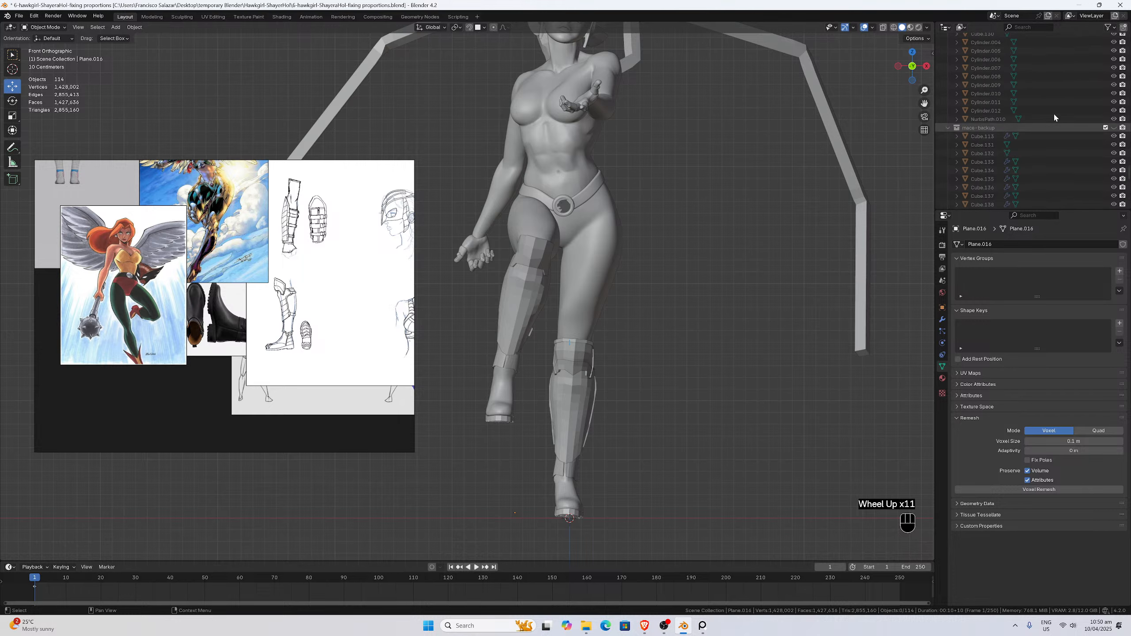
scroll(1056, 116, down, 1)
scroll(1056, 115, up, 3)
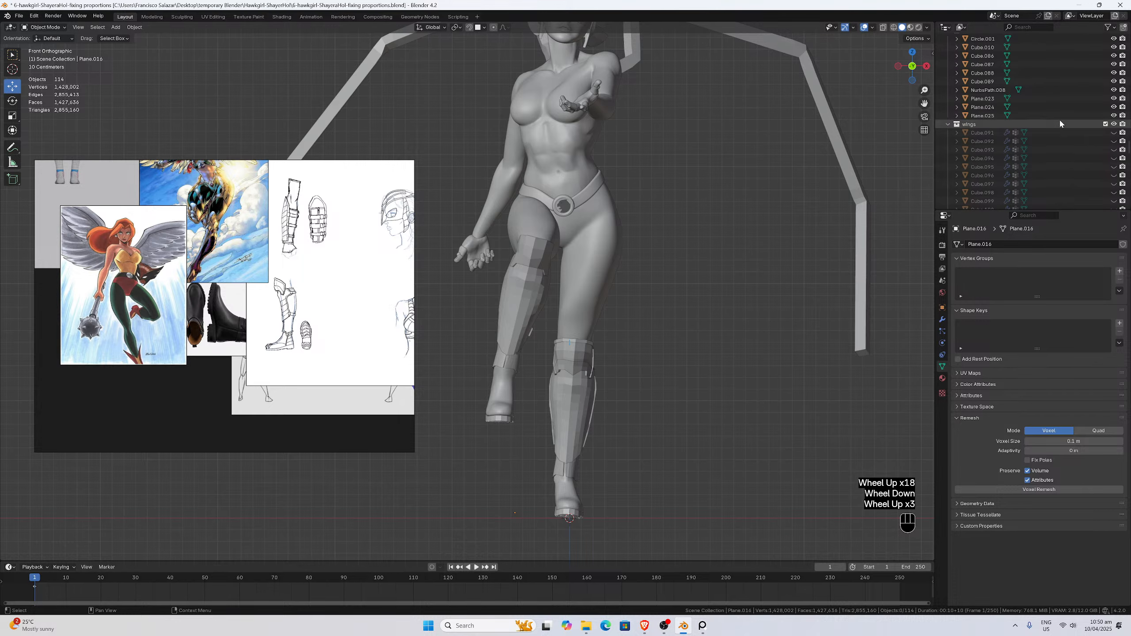
scroll(1059, 119, up, 6)
scroll(1059, 118, down, 3)
scroll(1059, 119, down, 3)
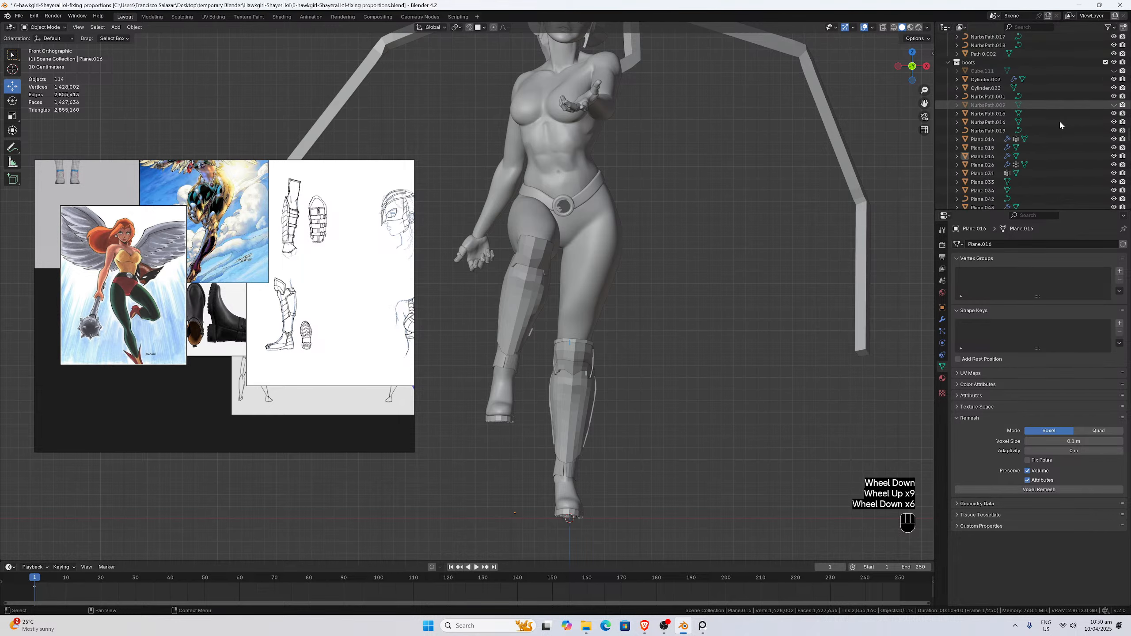
scroll(1059, 120, up, 2)
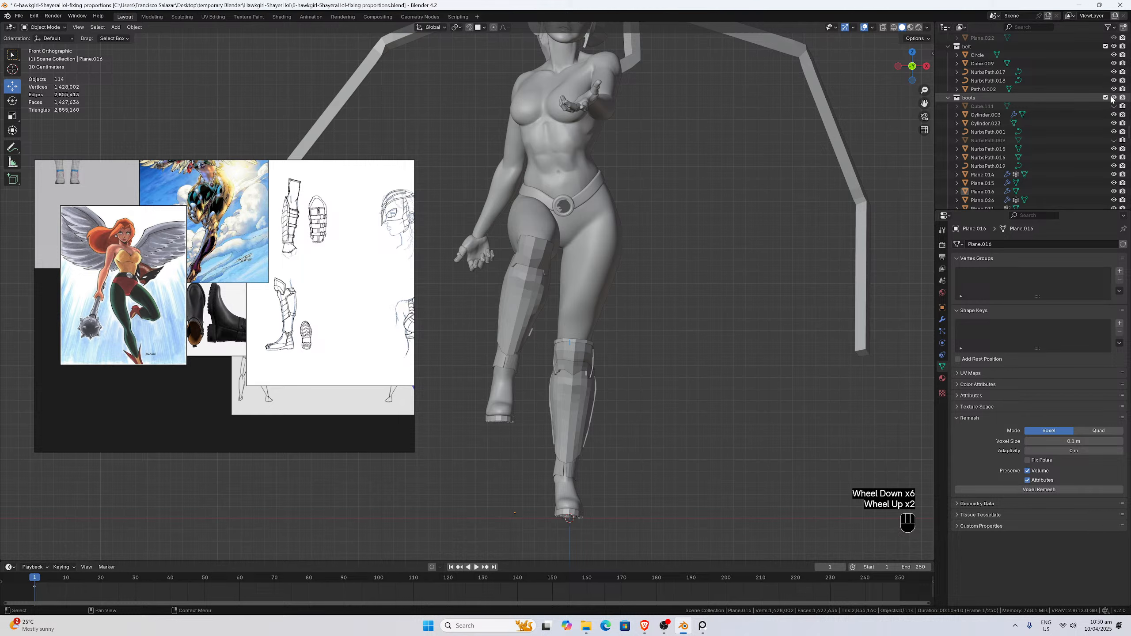
click(1113, 98)
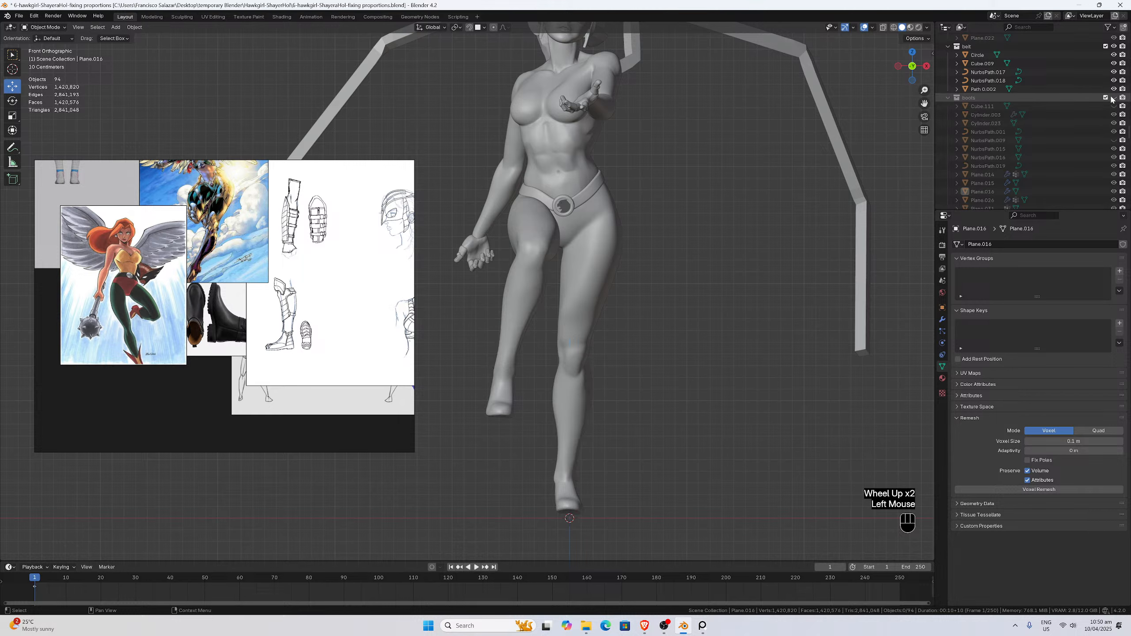
click(1113, 97)
click(1114, 98)
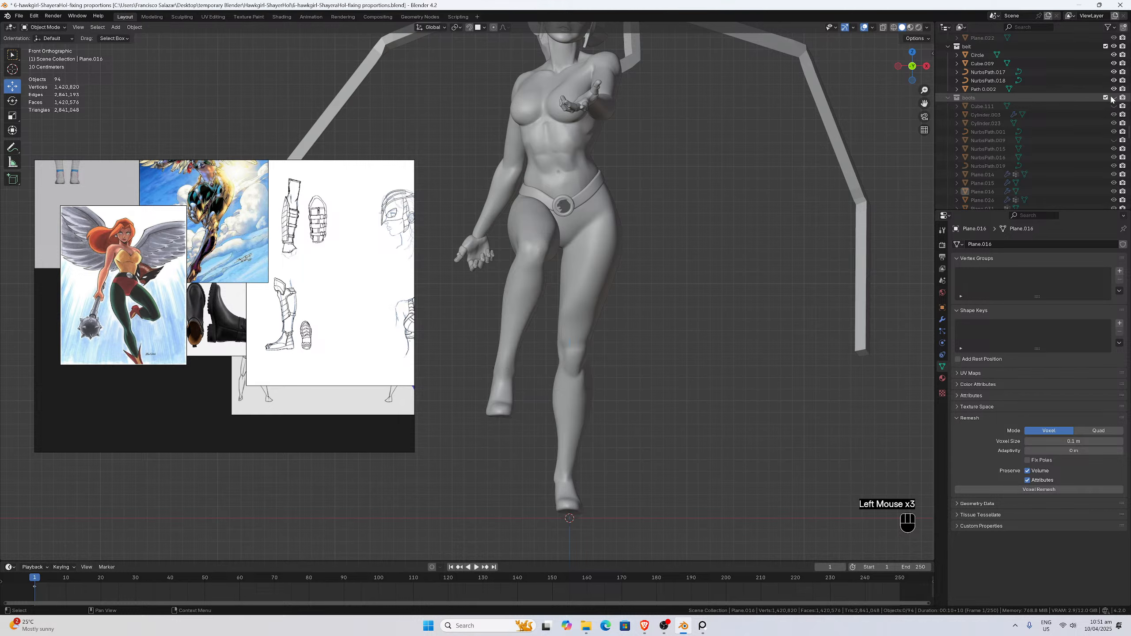
click(1113, 98)
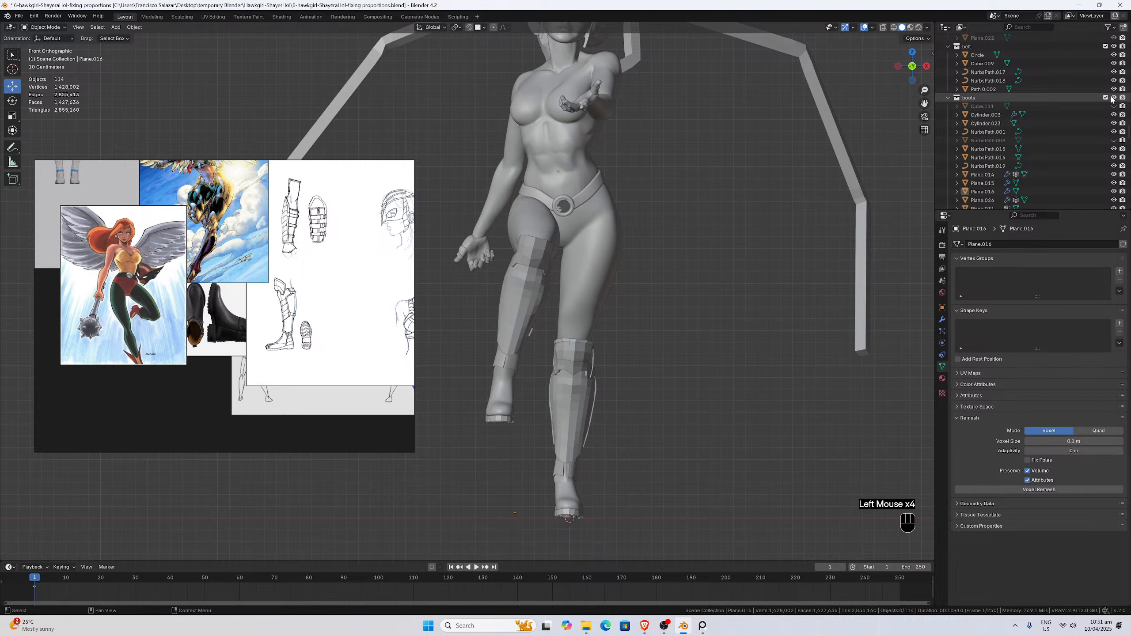
Hide the front shin plate, Plane.016, on the standing leg's boot.
scroll(787, 270, up, 2)
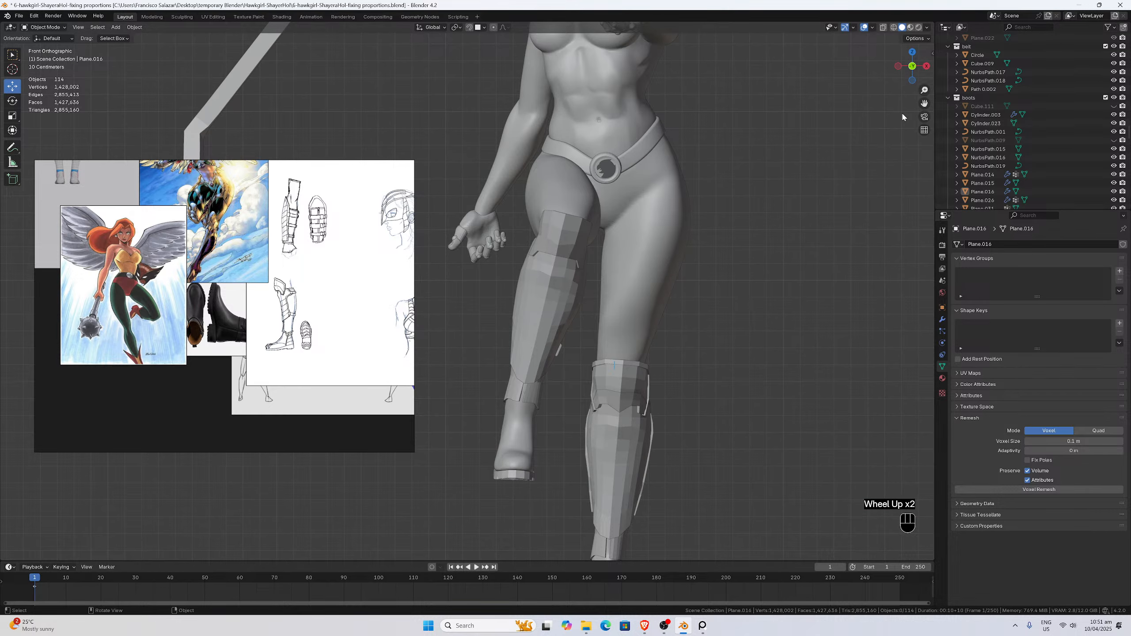
drag(926, 103, 925, 58)
scroll(846, 208, up, 4)
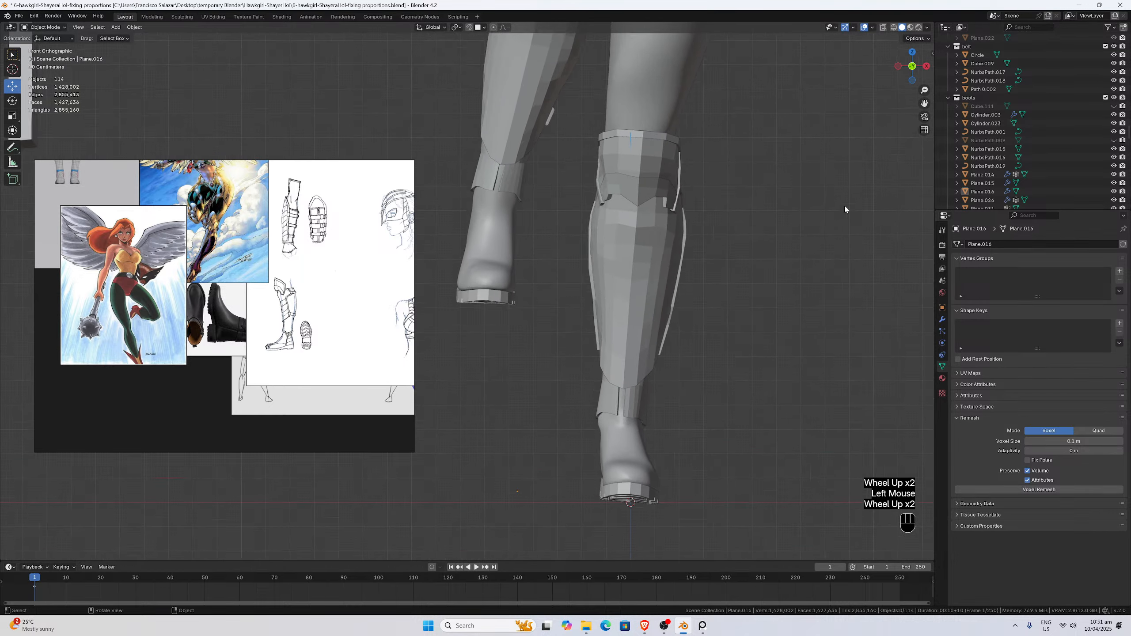
click(734, 342)
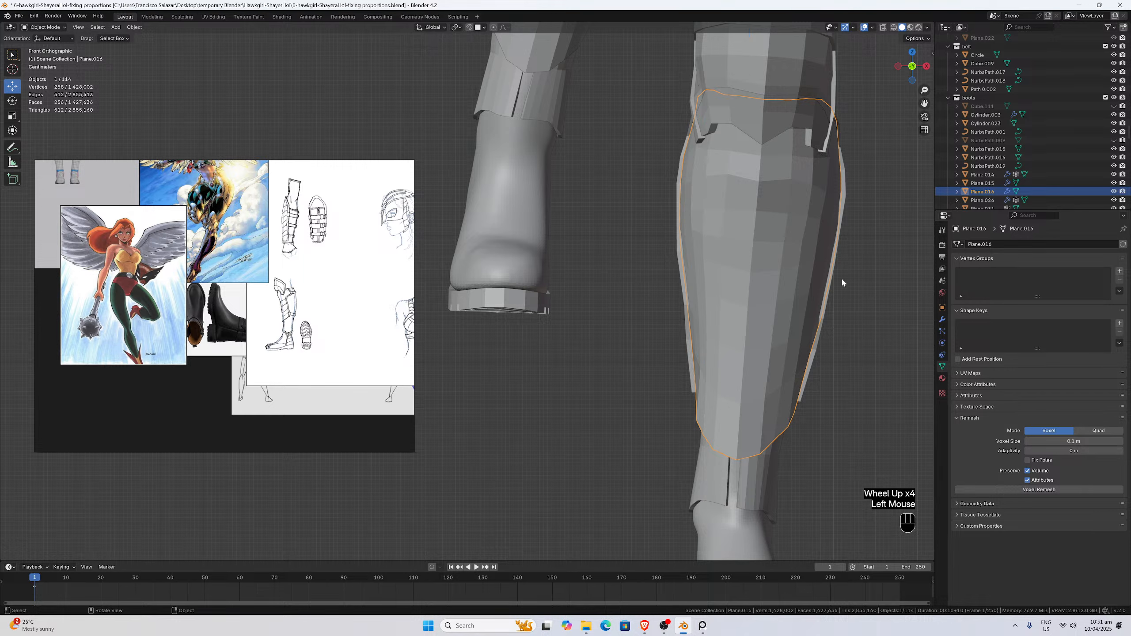
drag(924, 103, 811, 84)
scroll(812, 223, up, 3)
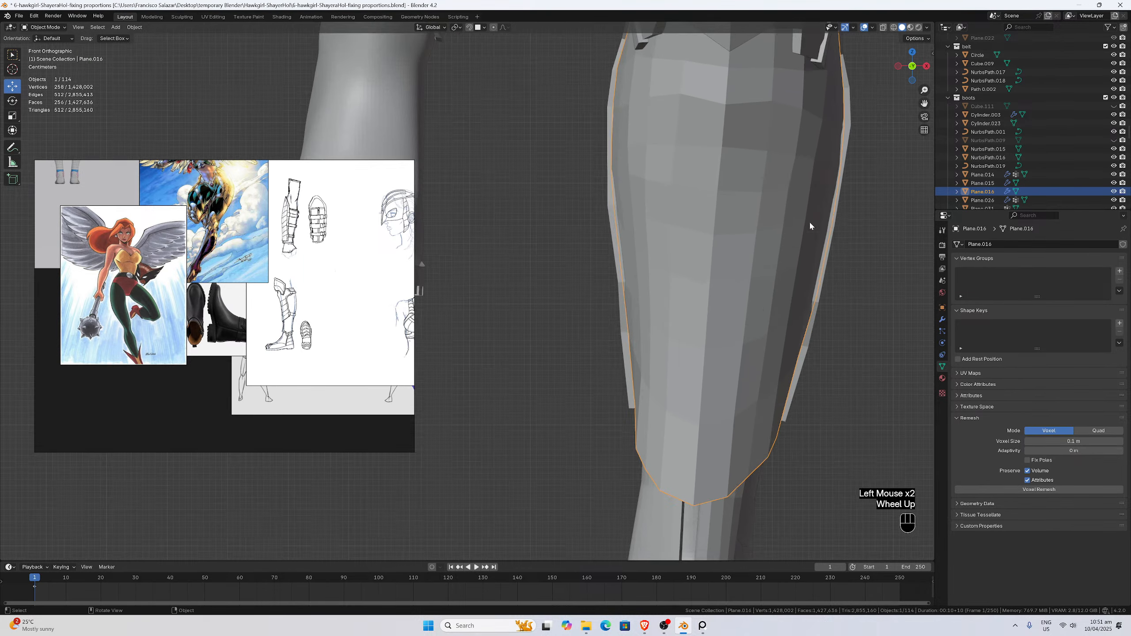
scroll(657, 427, down, 2)
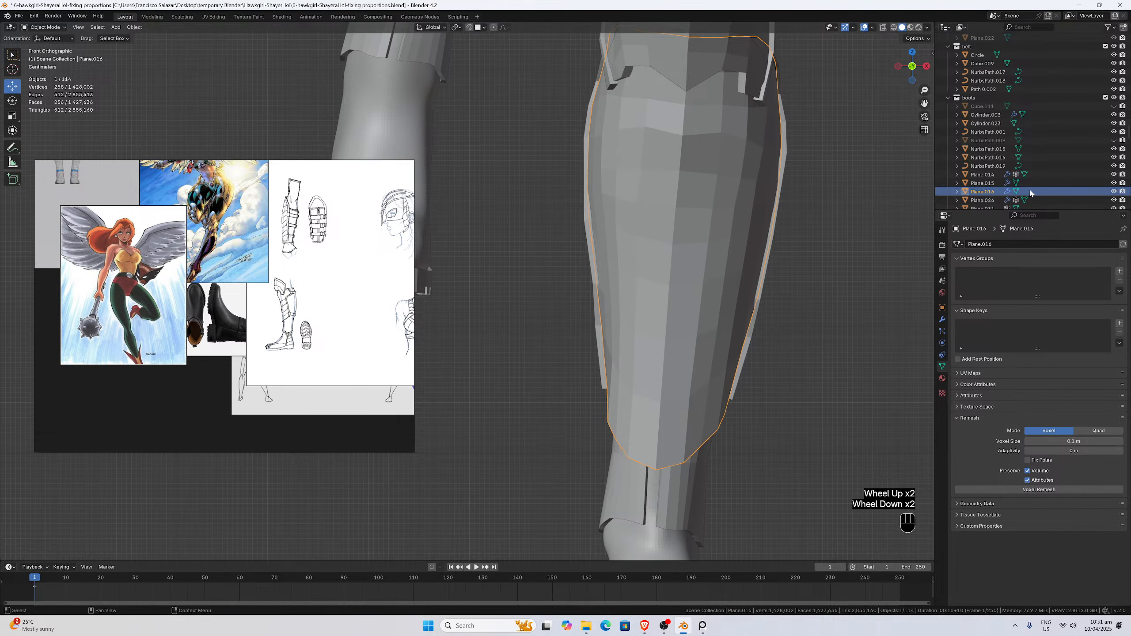
click(1114, 192)
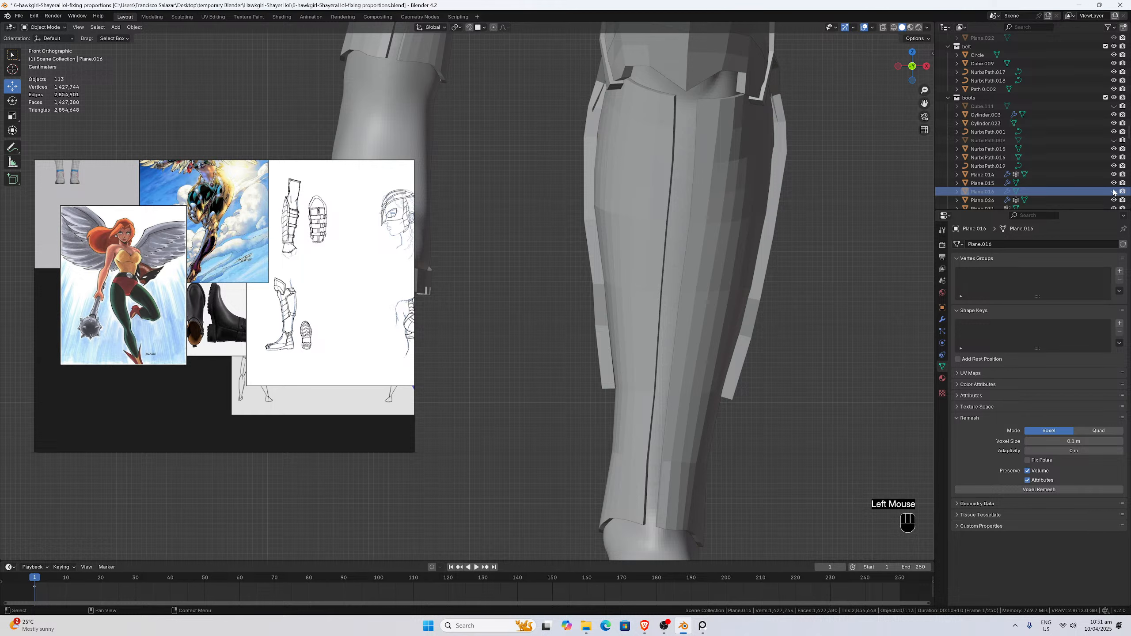
Toggle the visibility of the inner boot shaft, Cylinder.003, to examine the calf underneath it.
click(632, 379)
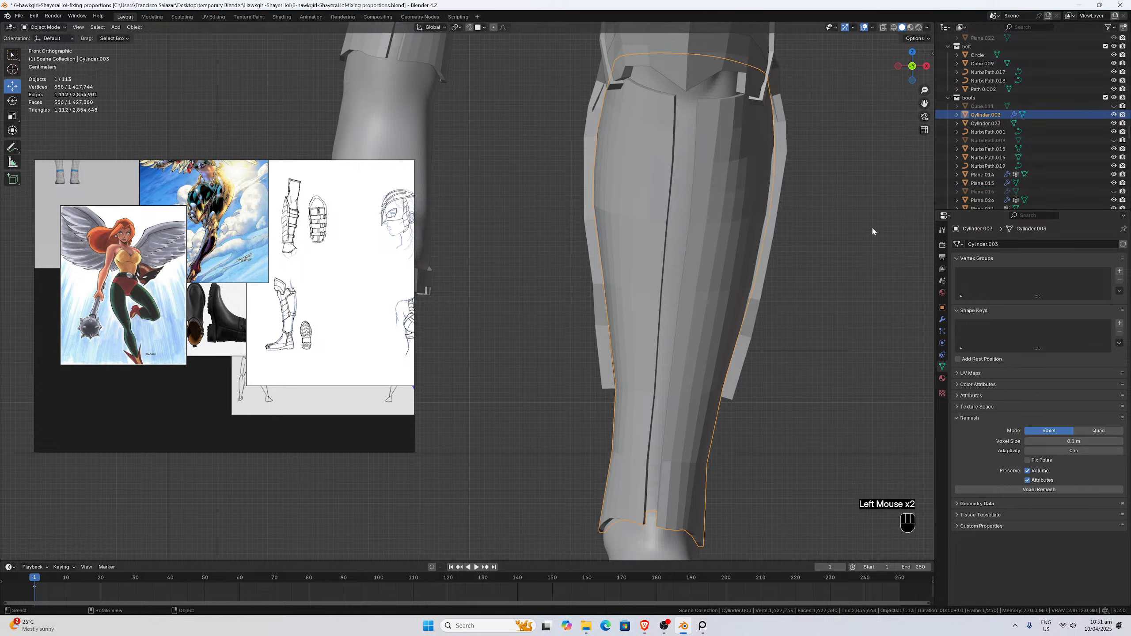
click(1114, 114)
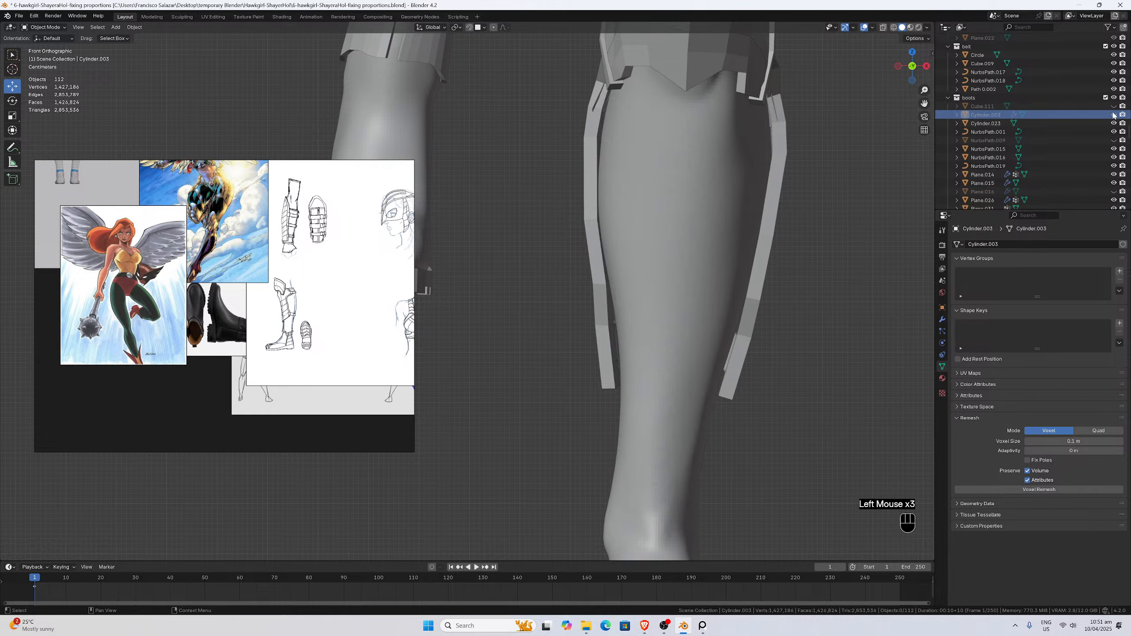
click(1114, 115)
Add two single horizontal loop cuts across the lower half of the inner boot shaft, Cylinder.003, in Edit Mode.
click(633, 358)
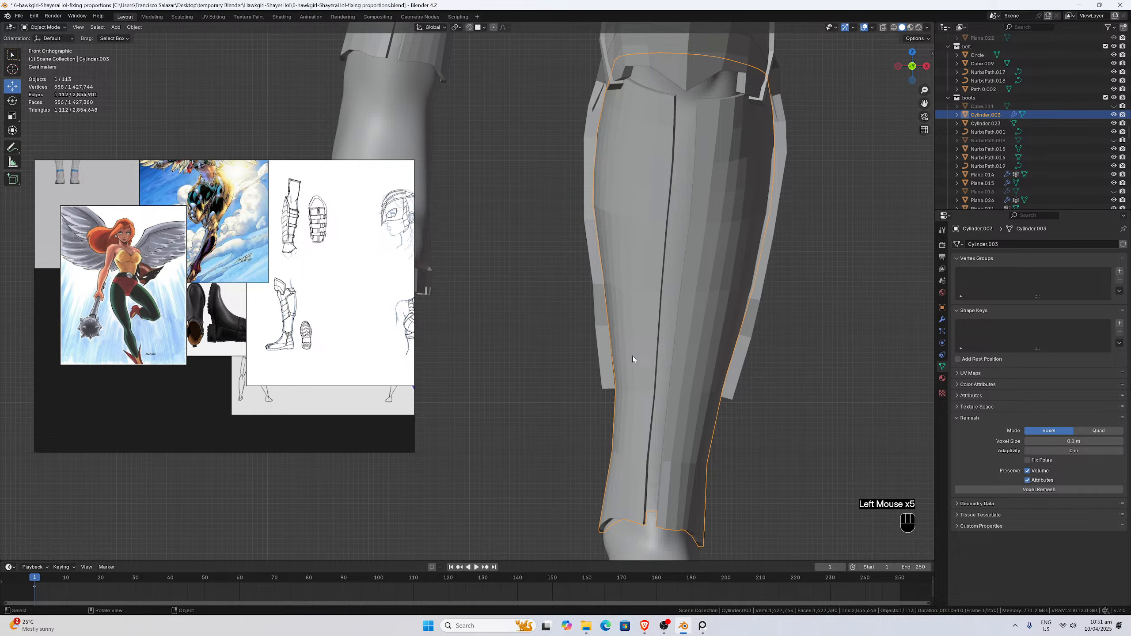
key(Tab)
key(ctrl+r)
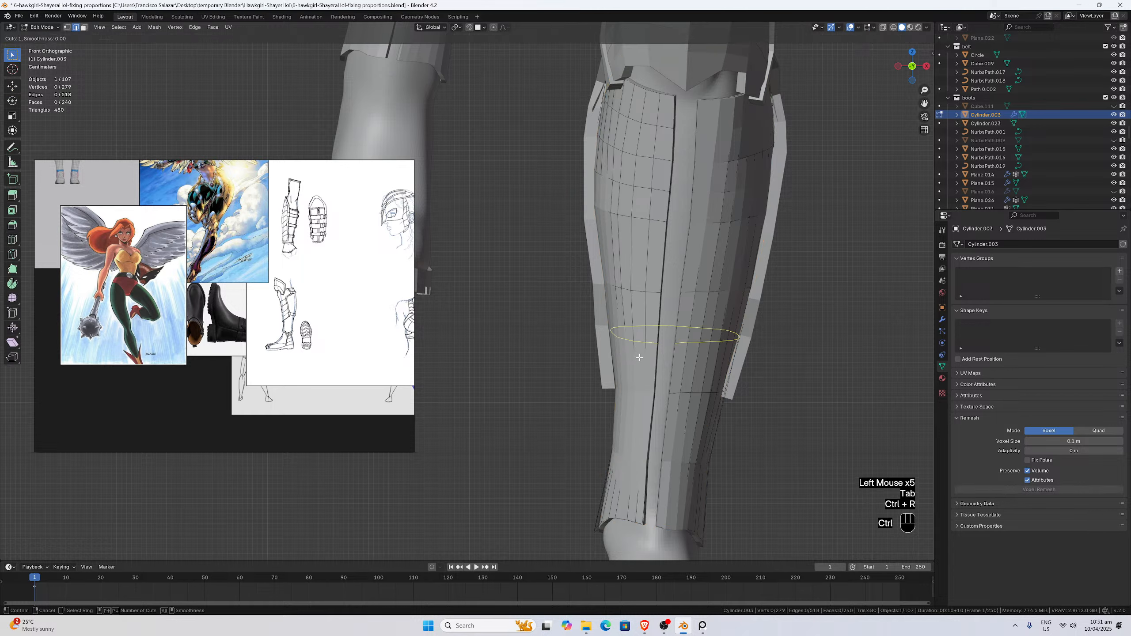
click(639, 358)
click(640, 358)
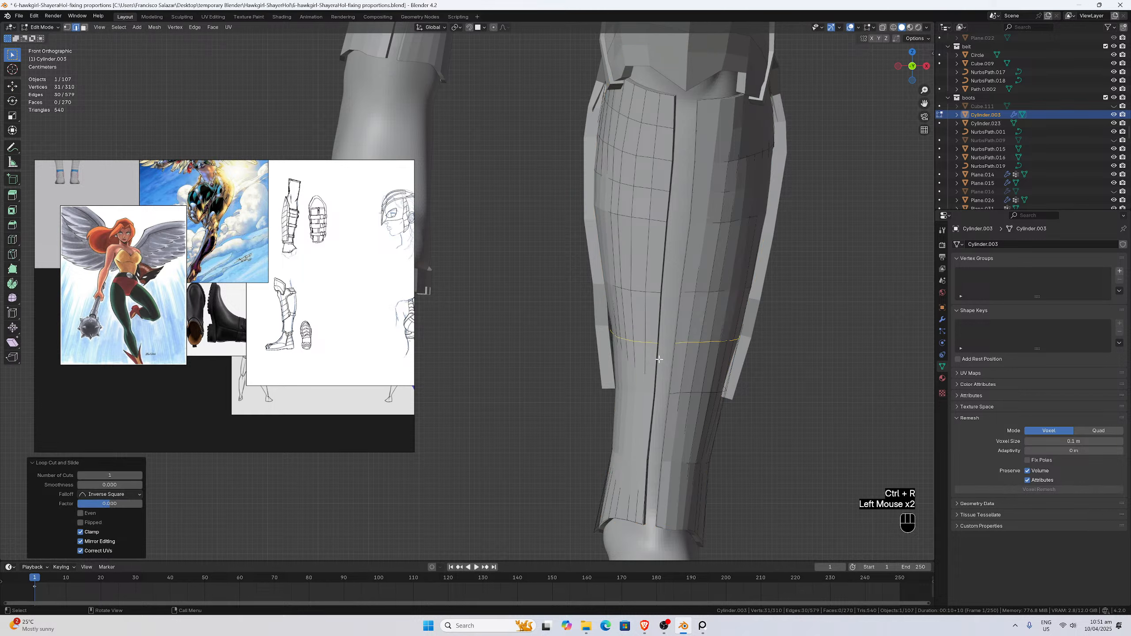
key(ctrl+r)
click(646, 427)
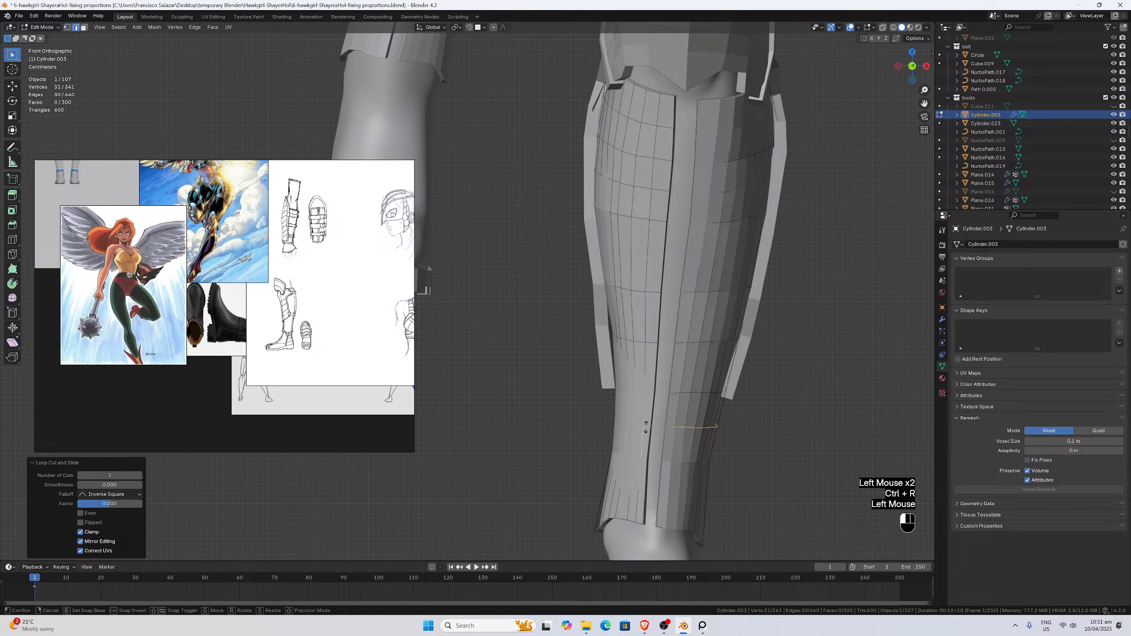
click(646, 427)
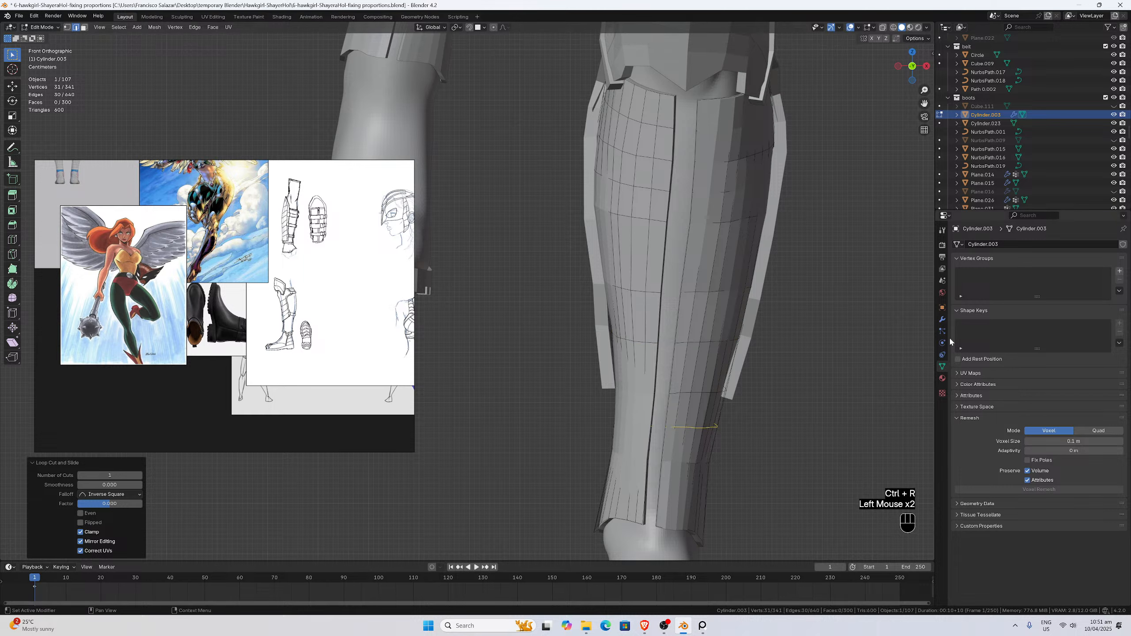
Show the inner boot shaft's modifiers, add one horizontal loop cut across its calf area and return to Object Mode.
click(943, 319)
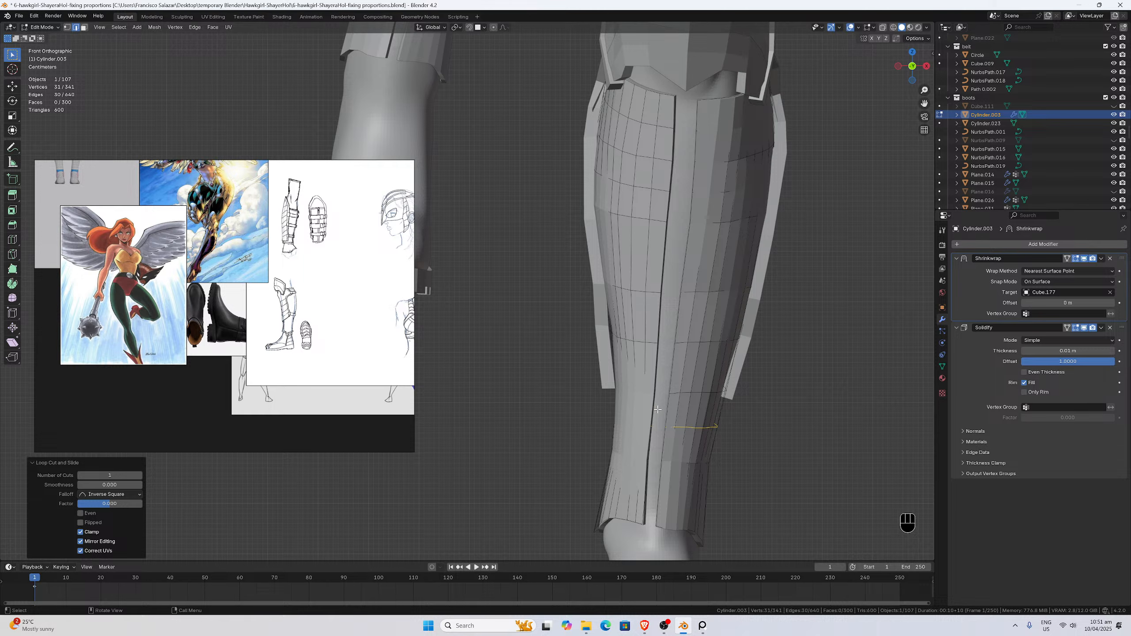
key(ctrl+r)
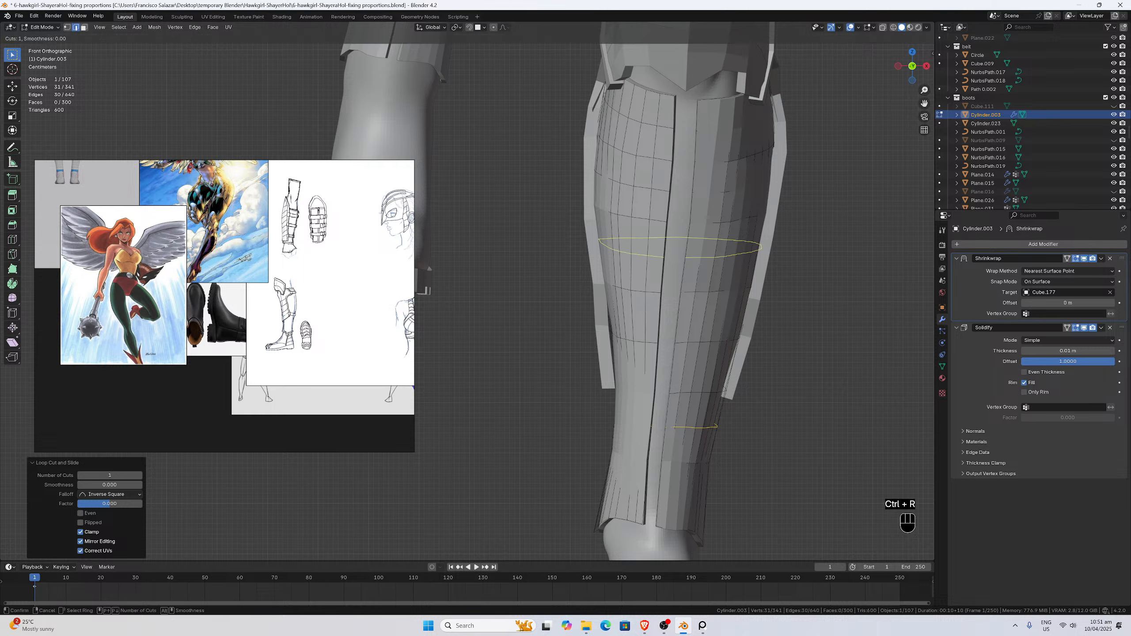
click(662, 268)
click(663, 268)
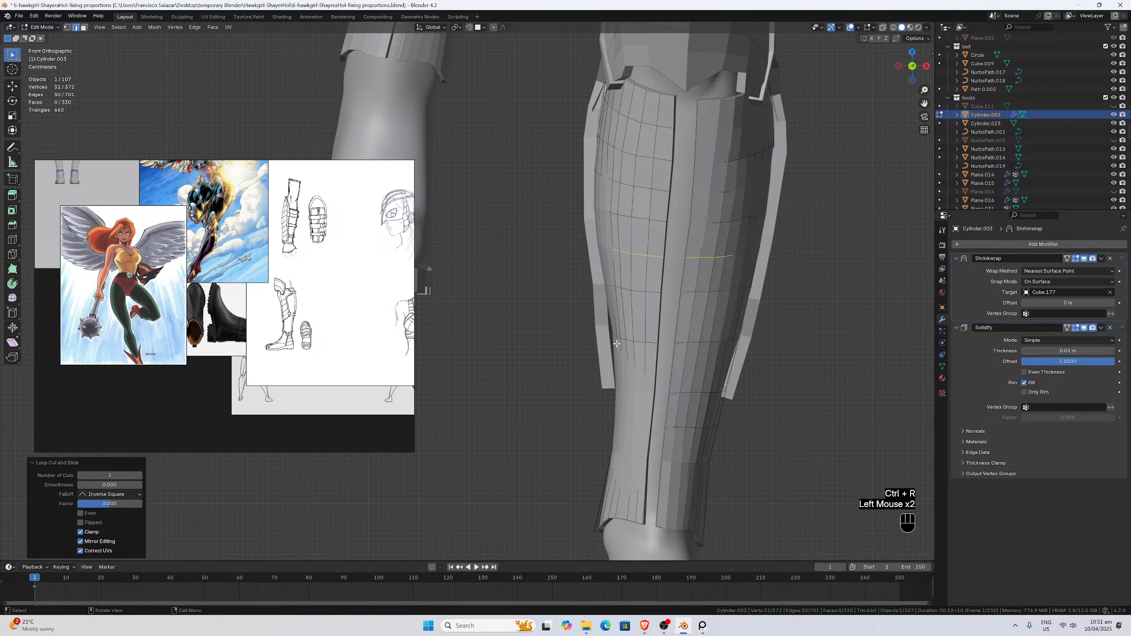
key(Tab)
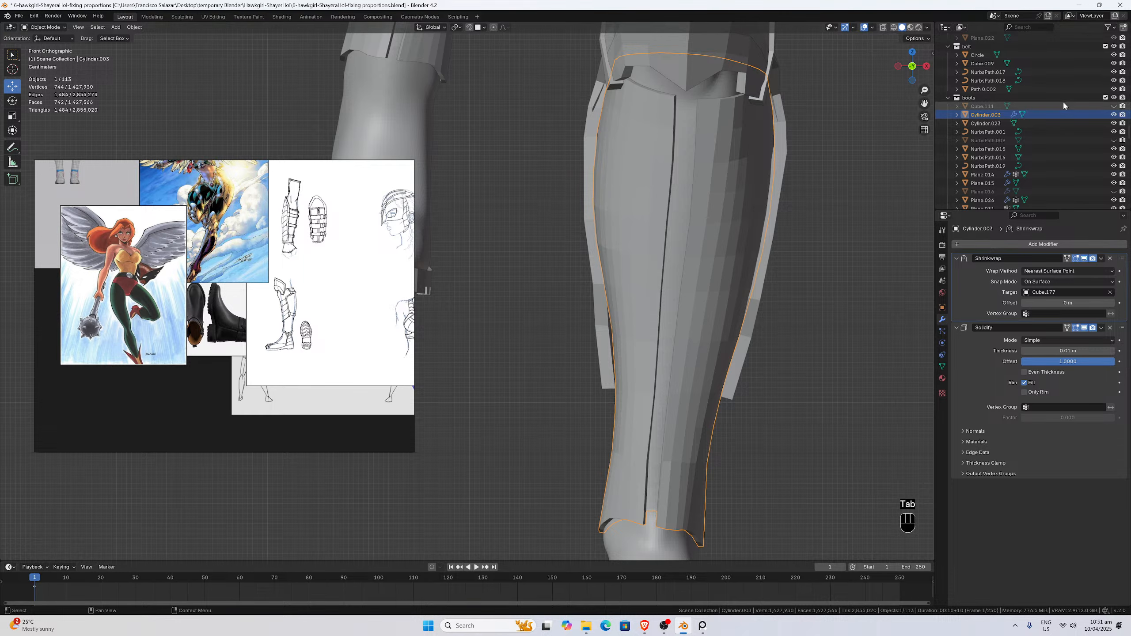
Unhide the front shin plate, Plane.016, and select it in the front view.
scroll(1096, 181, down, 3)
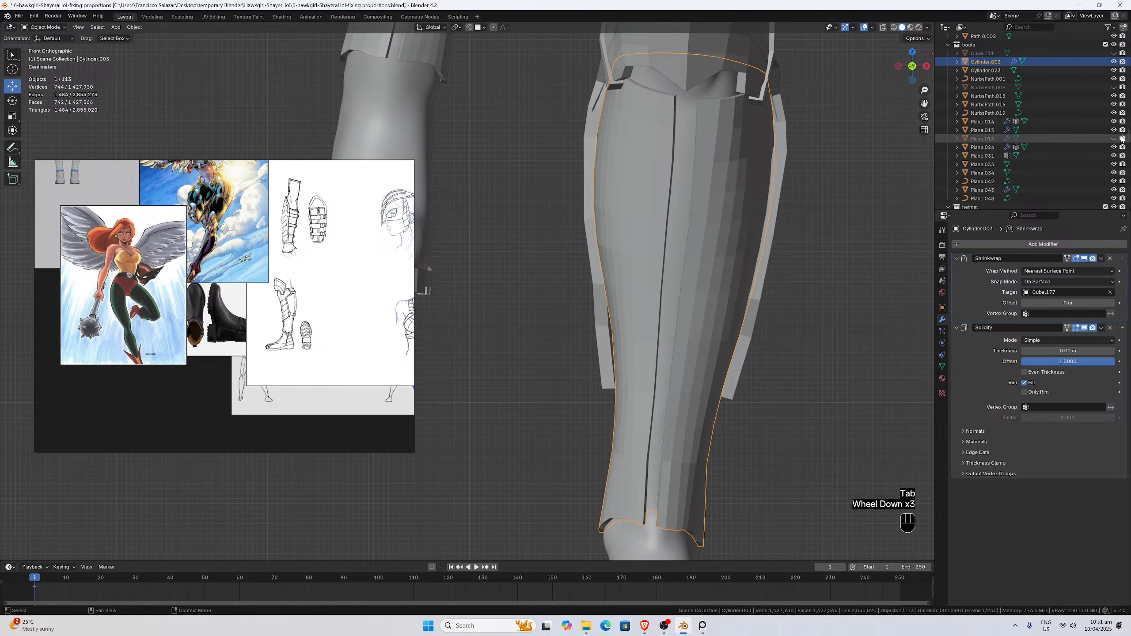
click(1114, 139)
click(617, 316)
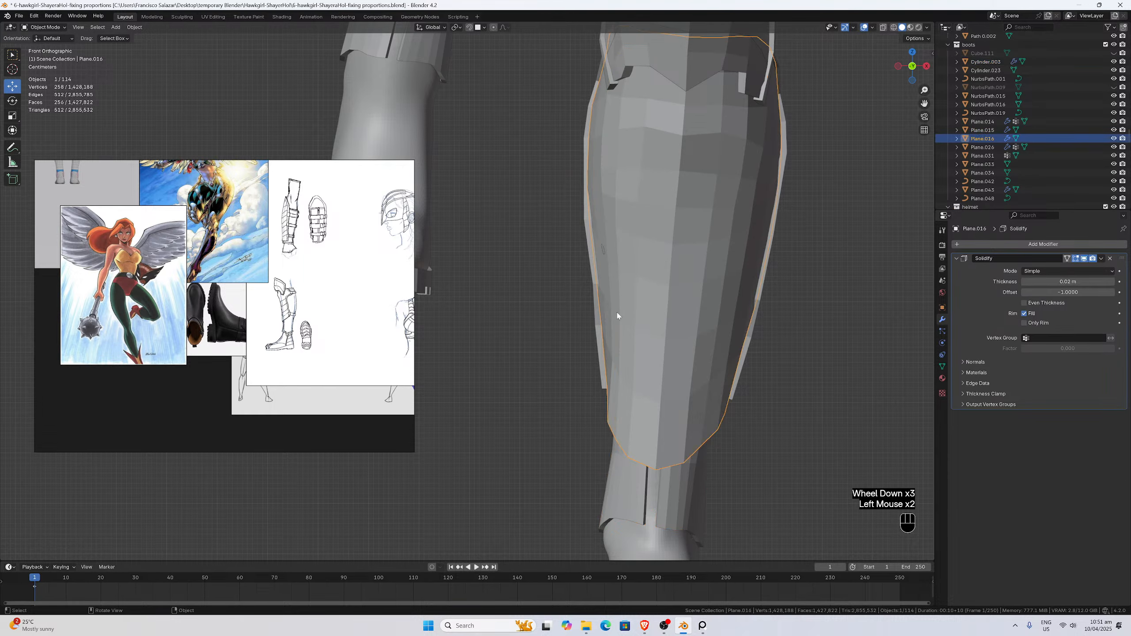
scroll(646, 318, up, 1)
scroll(650, 320, down, 1)
scroll(648, 320, up, 1)
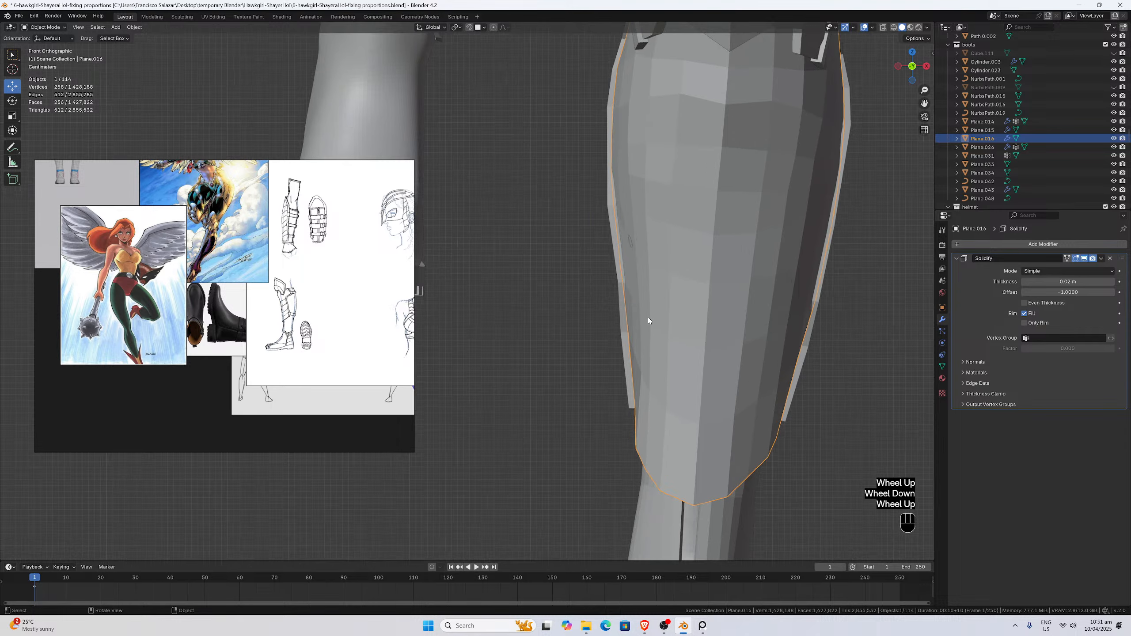
Put the shin plate in Sculpt Mode and nudge its inner side edge slightly with the Grab brush.
key(Tab)
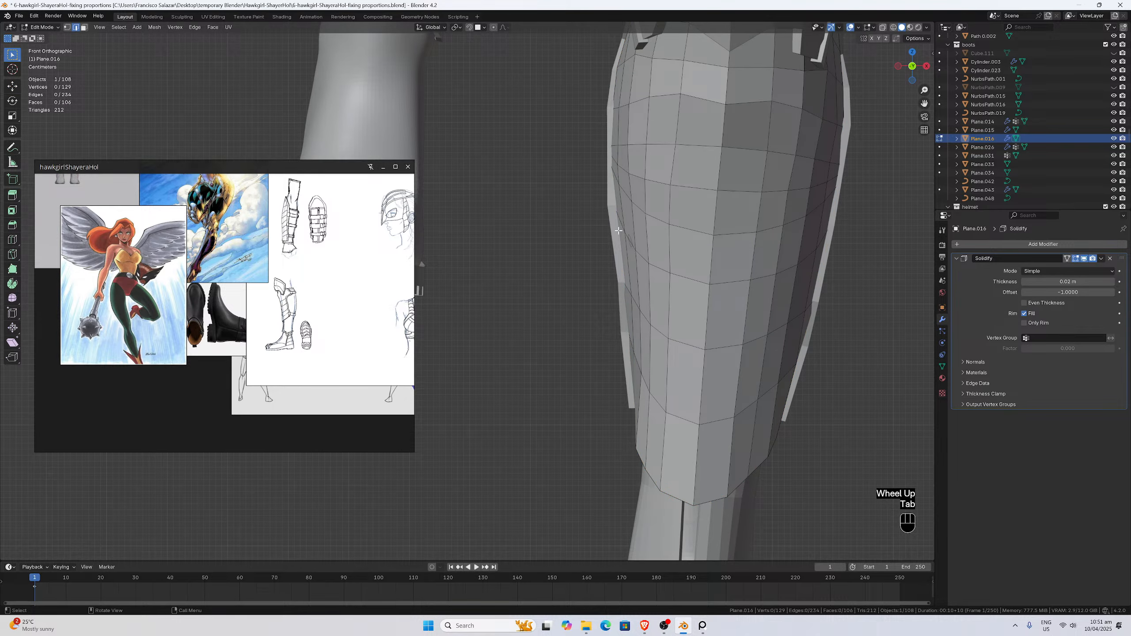
click(53, 29)
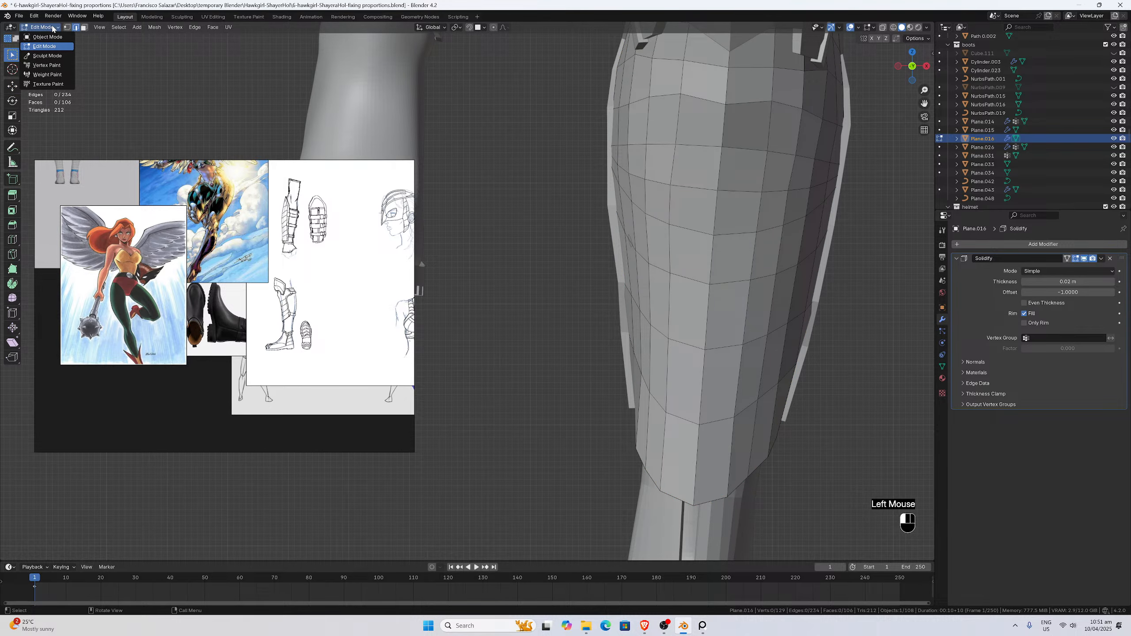
click(47, 56)
scroll(611, 243, down, 1)
drag(610, 254, 617, 258)
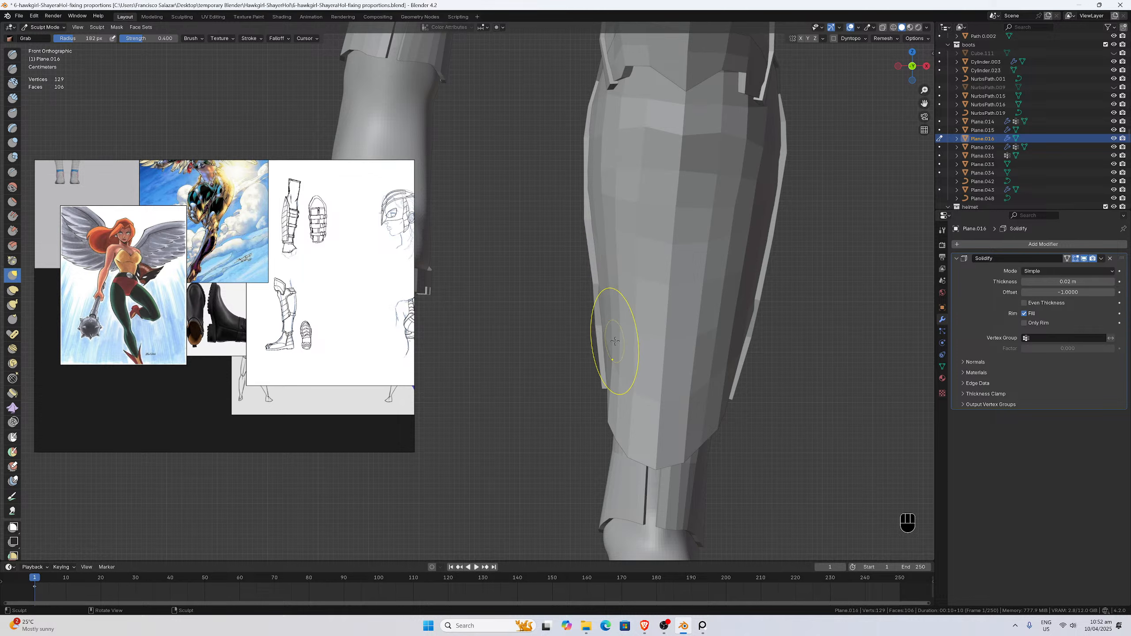
Add three single horizontal loop cuts across the lower half of the shin plate in Edit Mode and return to Sculpt Mode.
key(Tab)
key(ctrl+r)
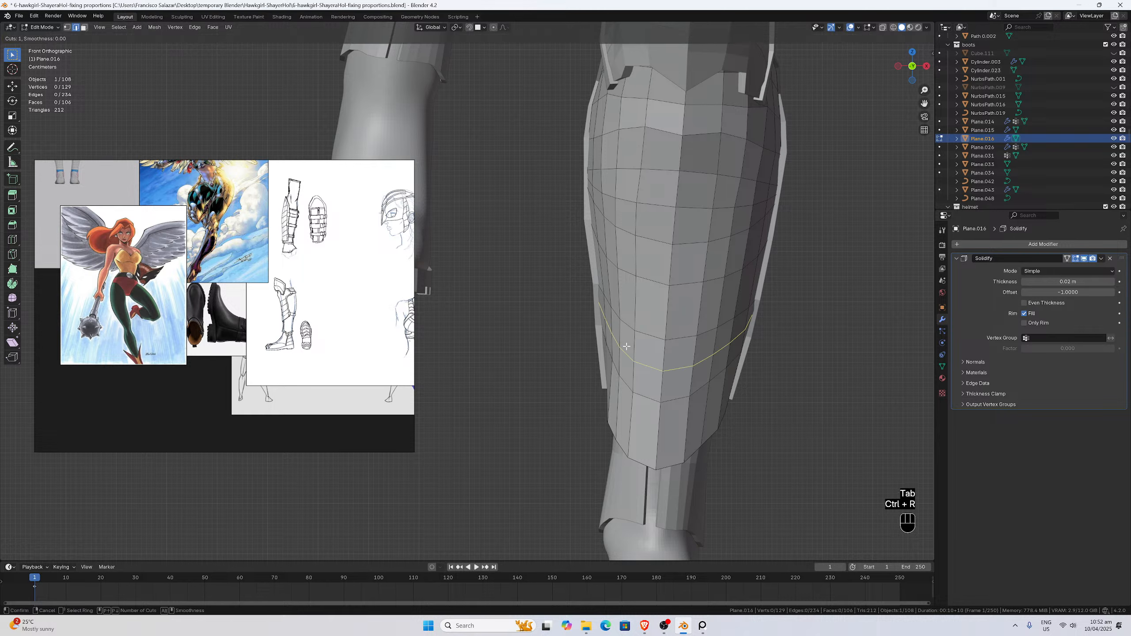
click(626, 344)
click(627, 347)
key(ctrl+r)
click(631, 303)
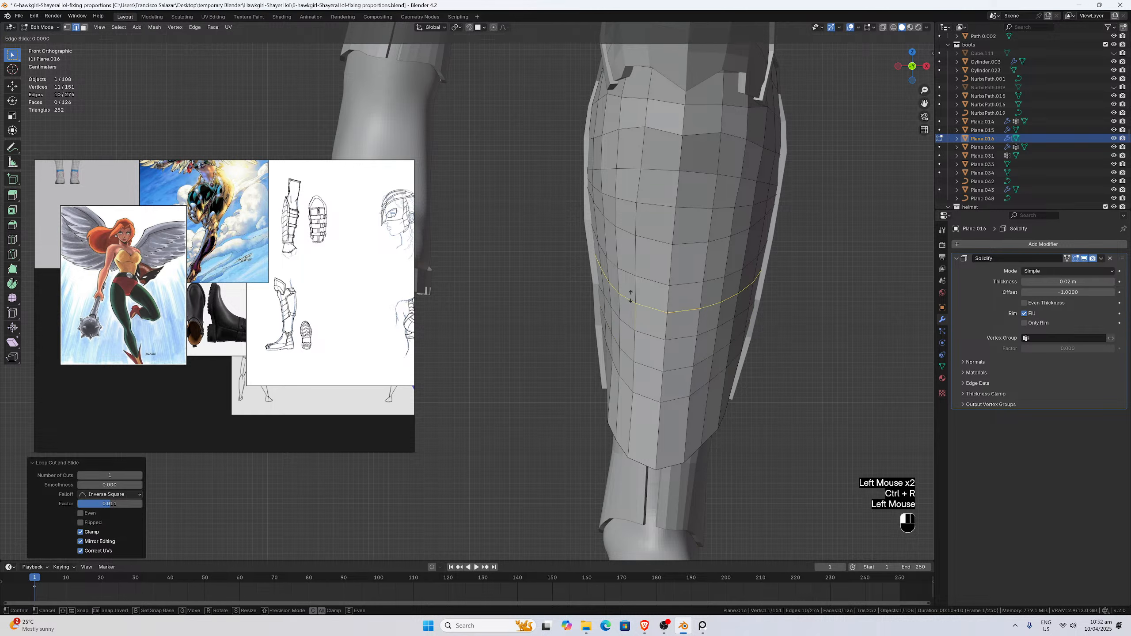
click(631, 303)
key(ctrl+r)
double_click(640, 414)
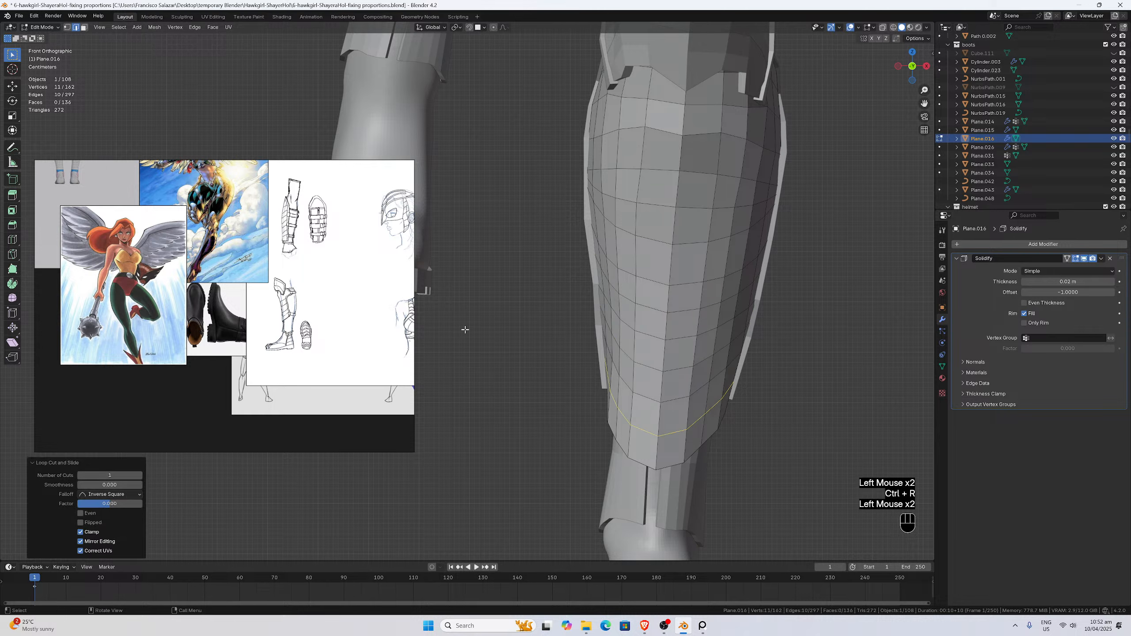
click(38, 28)
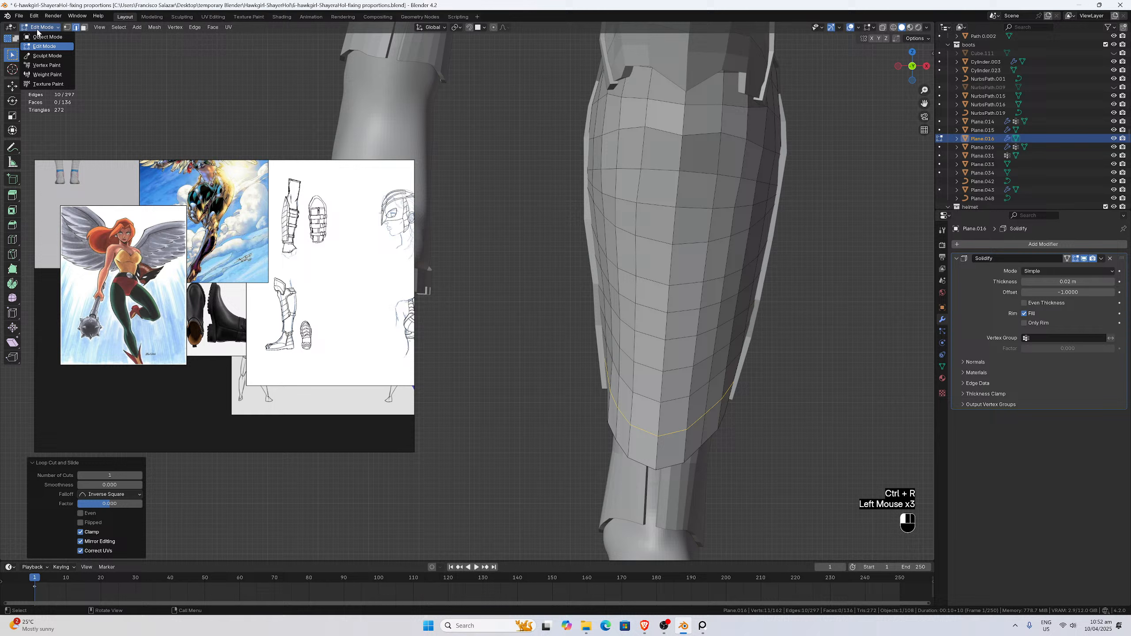
click(47, 56)
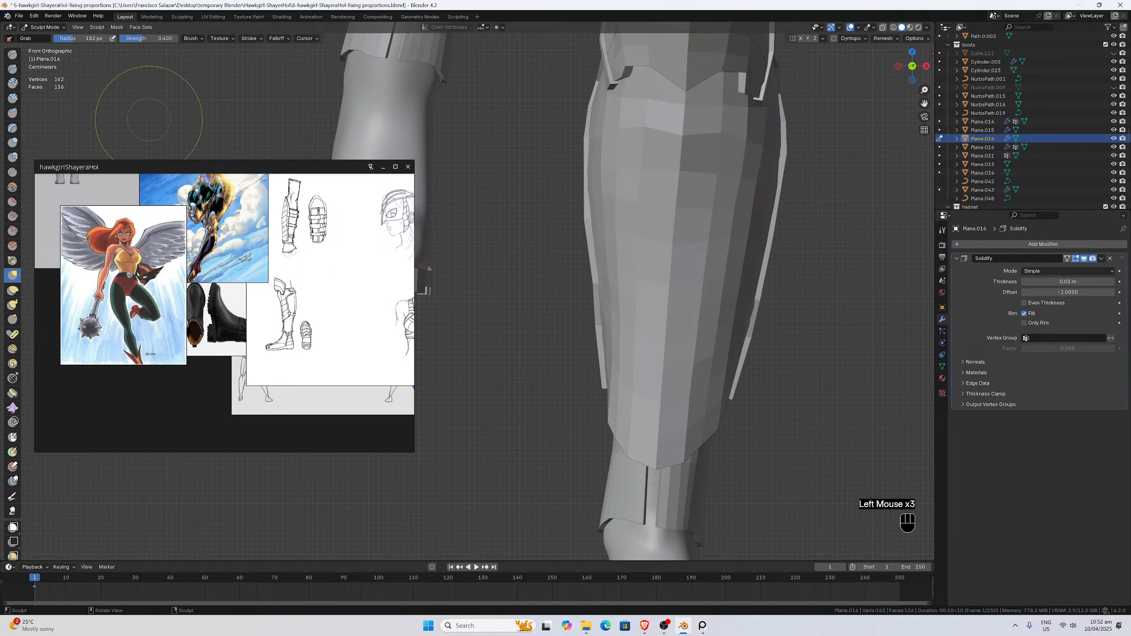
Smooth the inner and outer side edges along the shin plate's lower half with the Grab brush, toggling the plate's visibility to compare.
click(617, 378)
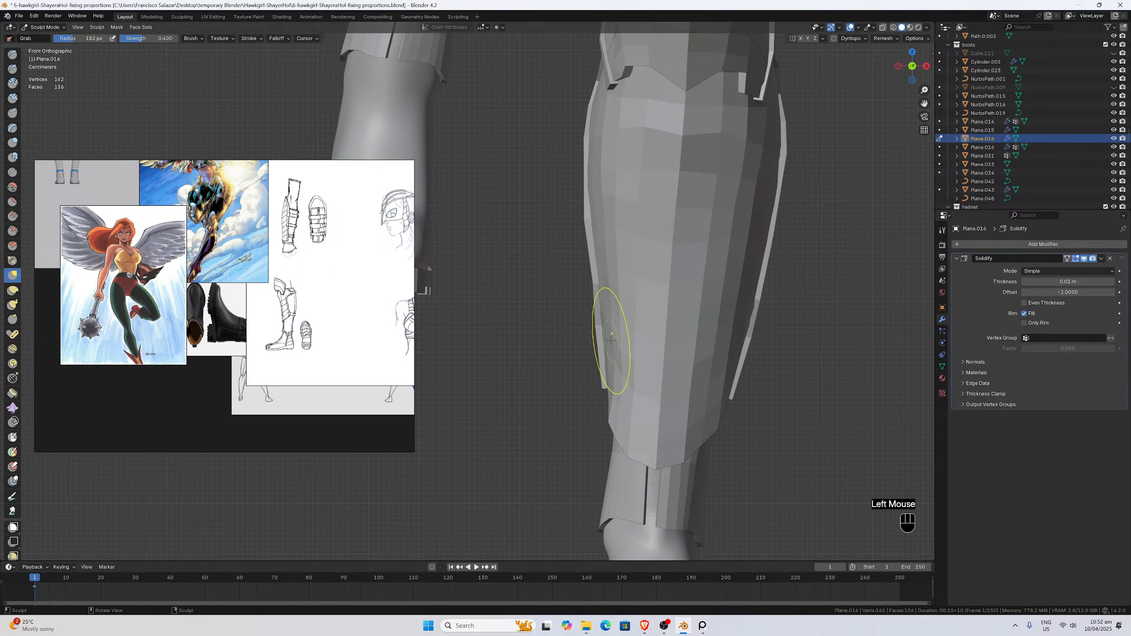
mouse_move(613, 340)
mouse_down()
mouse_move(626, 341)
mouse_move(597, 308)
mouse_move(600, 288)
mouse_move(615, 307)
mouse_move(600, 302)
mouse_move(603, 285)
mouse_up()
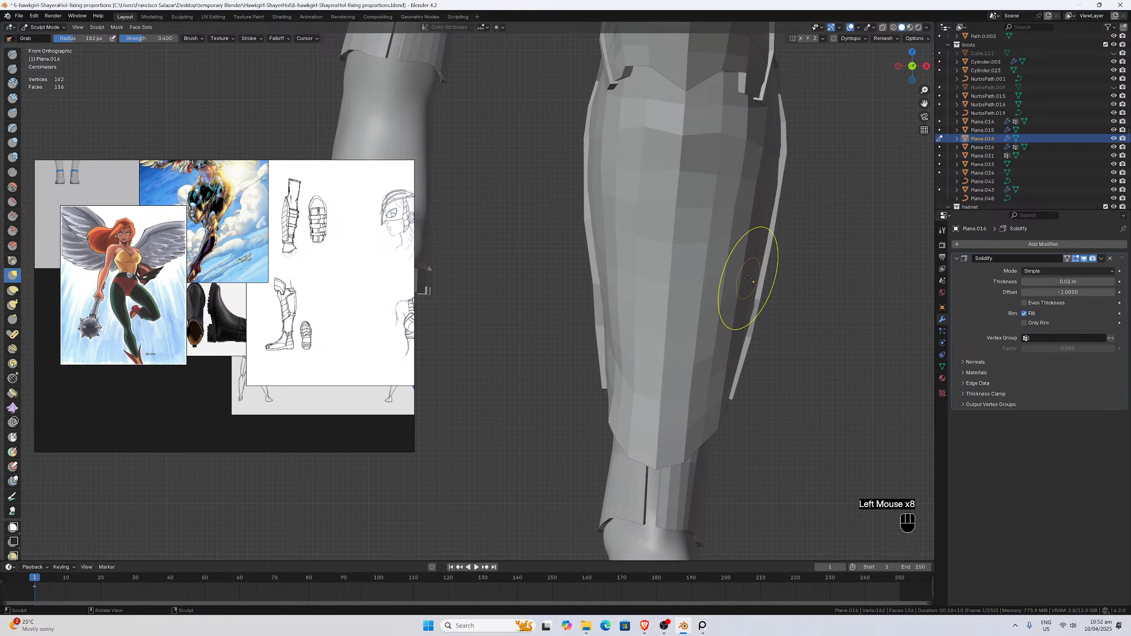
click(1114, 139)
click(1114, 139)
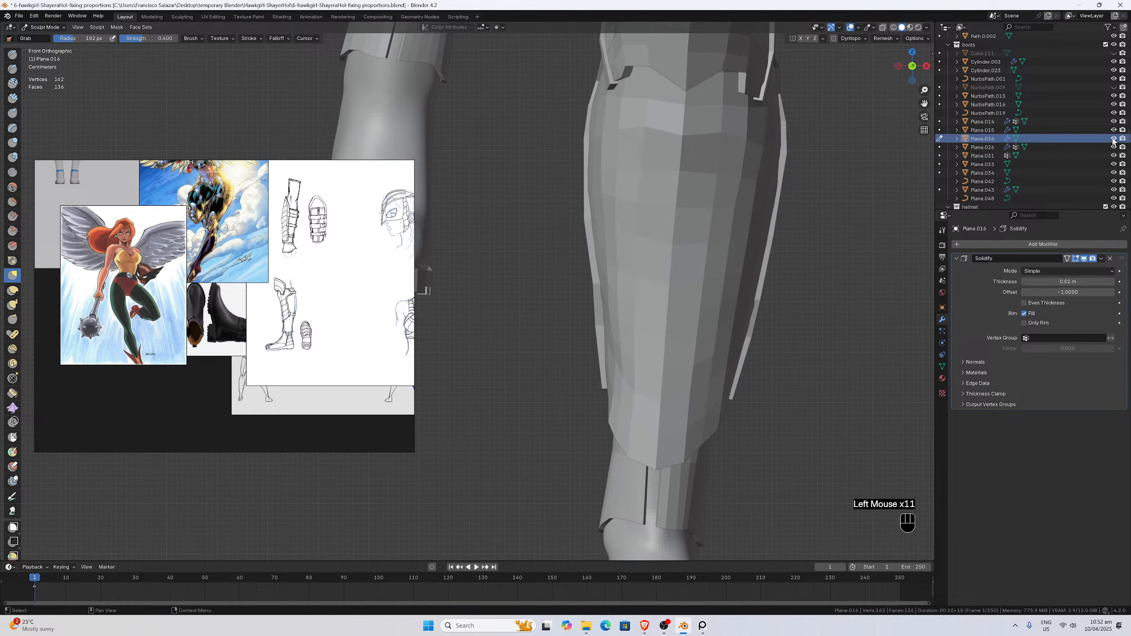
drag(721, 401, 727, 346)
mouse_move(720, 418)
mouse_down()
mouse_move(708, 416)
mouse_move(717, 400)
mouse_up()
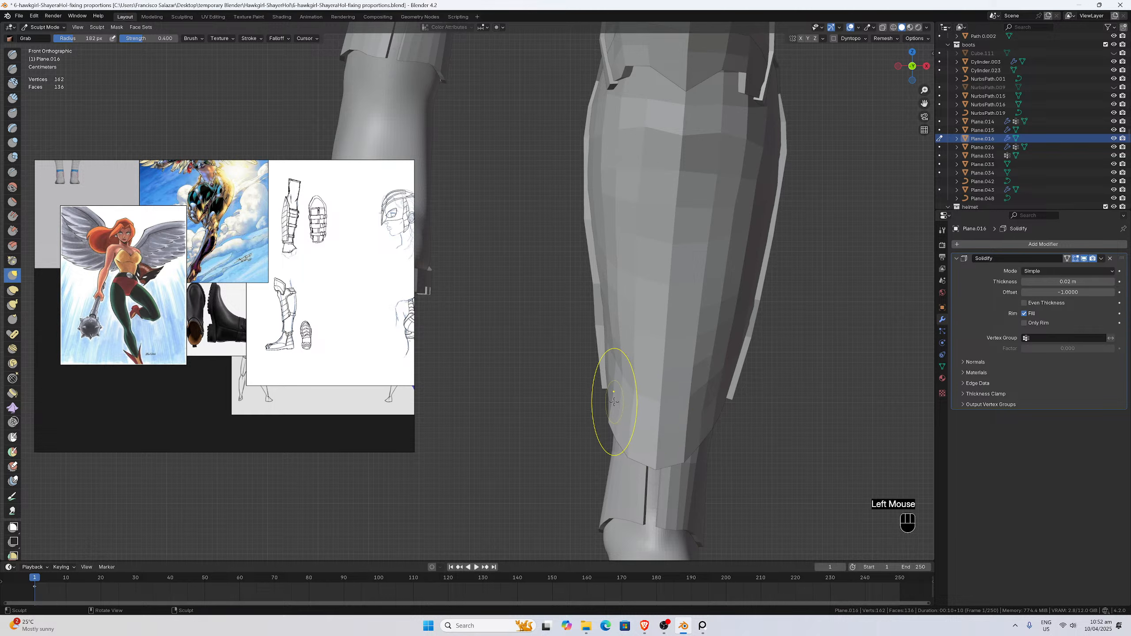
Pull the shin plate's lower inner edge slightly inward near its tapered end with the Grab brush.
drag(616, 396, 614, 399)
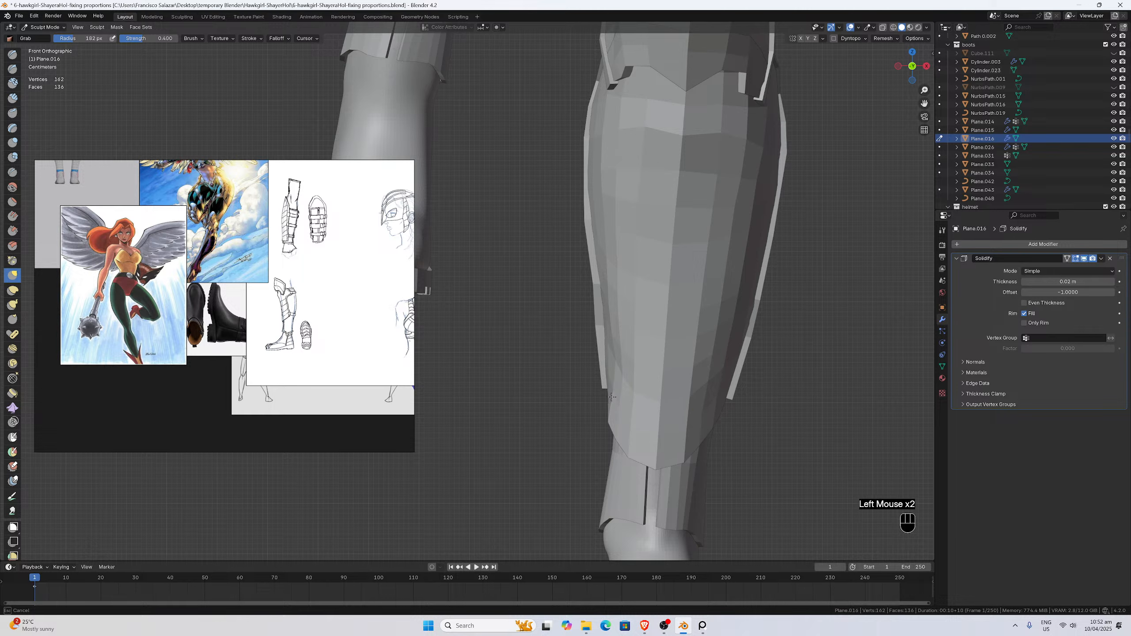
drag(611, 397, 614, 397)
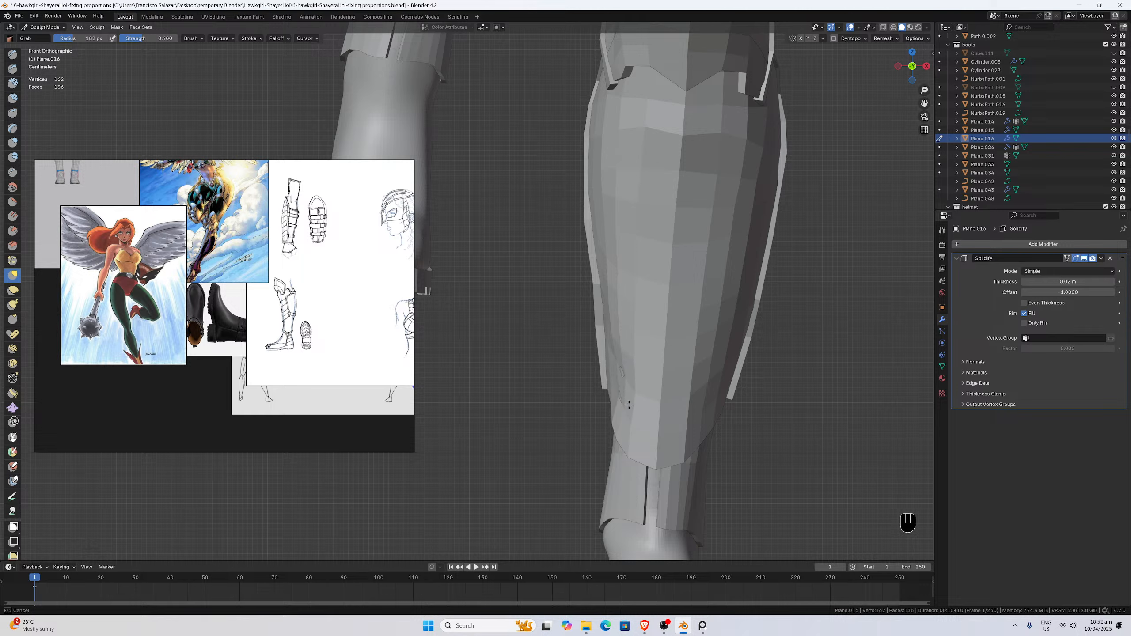
drag(623, 404, 616, 381)
drag(616, 429, 615, 403)
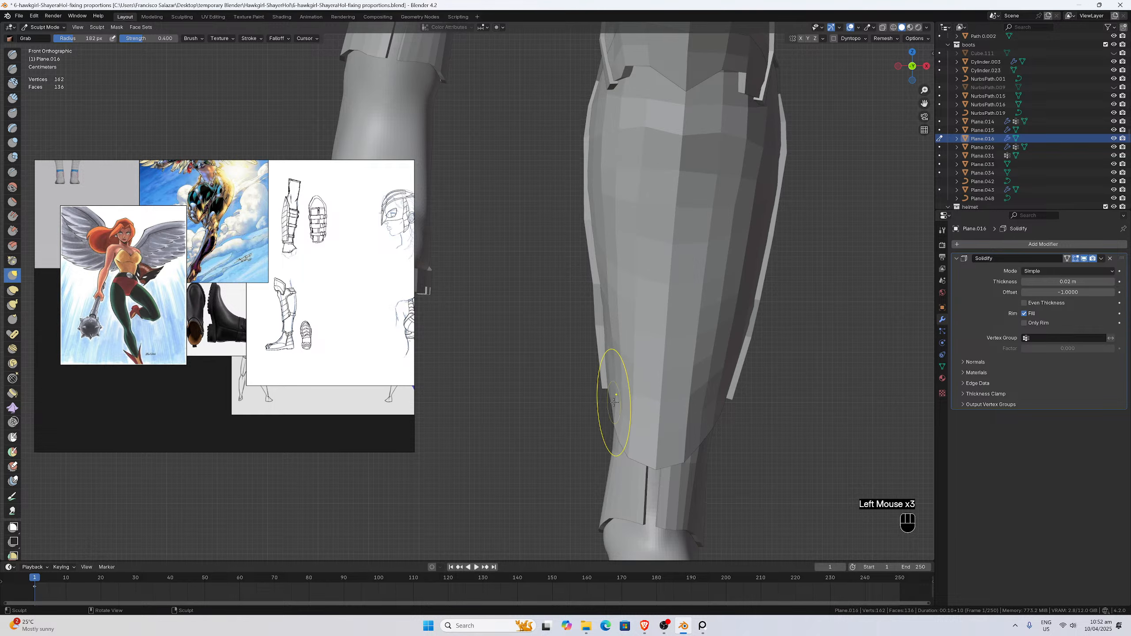
mouse_move(599, 357)
mouse_down()
mouse_move(615, 346)
mouse_move(615, 310)
mouse_move(611, 387)
mouse_up()
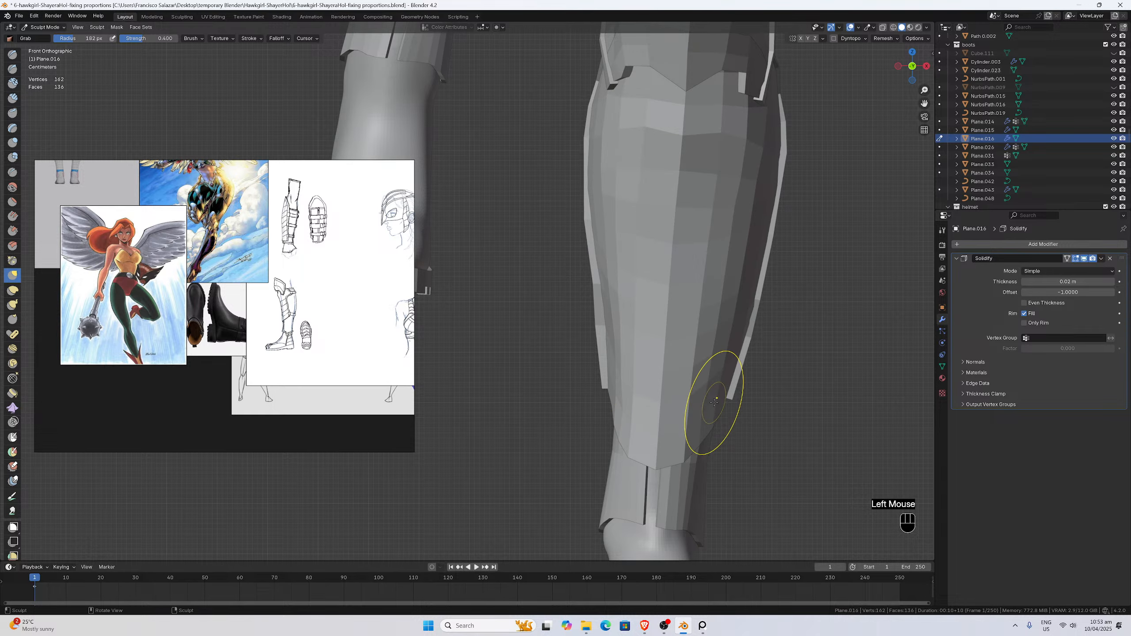
Return to Object Mode in the back view and hide the trim curve around the shin plate, Plane.048.
key(ctrl+KP_1)
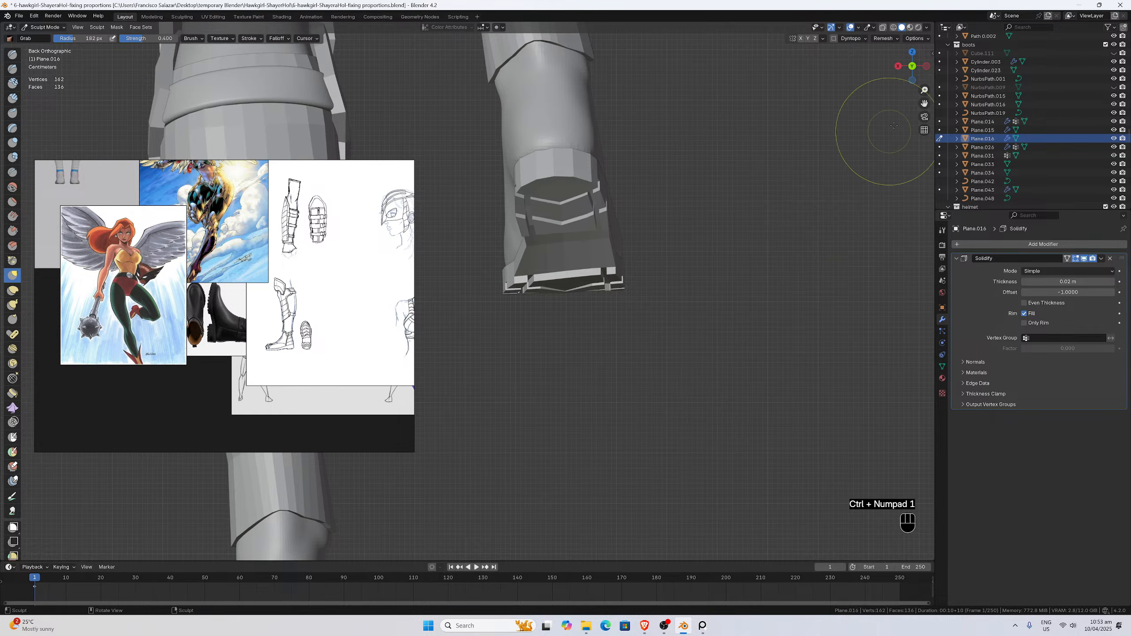
mouse_move(924, 103)
mouse_down()
mouse_move(931, 145)
mouse_move(894, 171)
mouse_move(986, 146)
mouse_up()
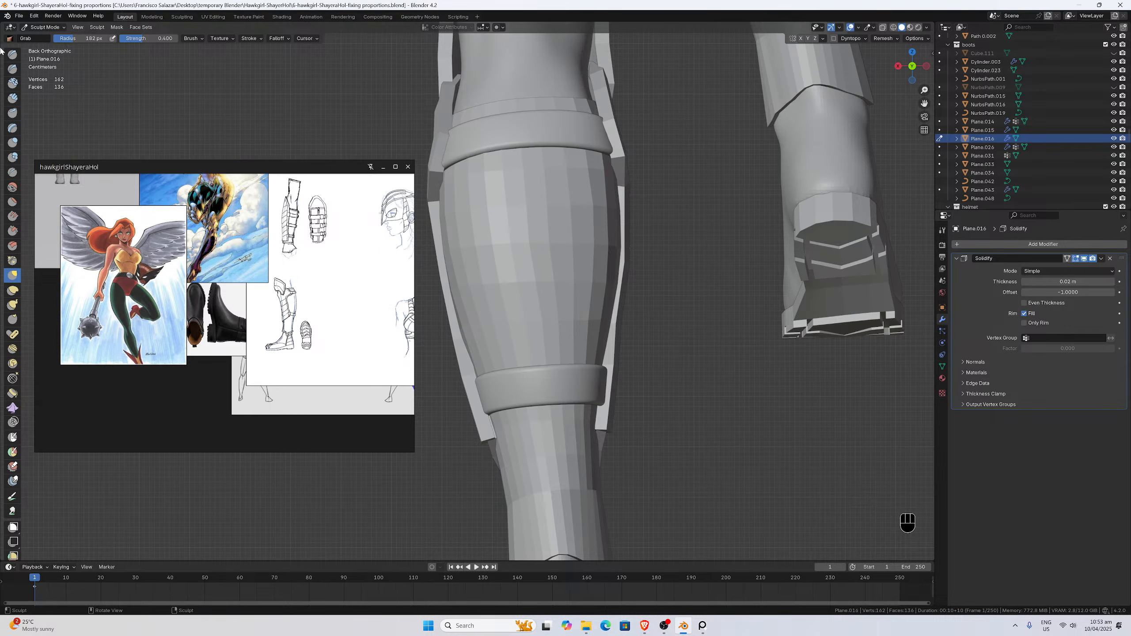
click(48, 28)
click(44, 32)
click(616, 337)
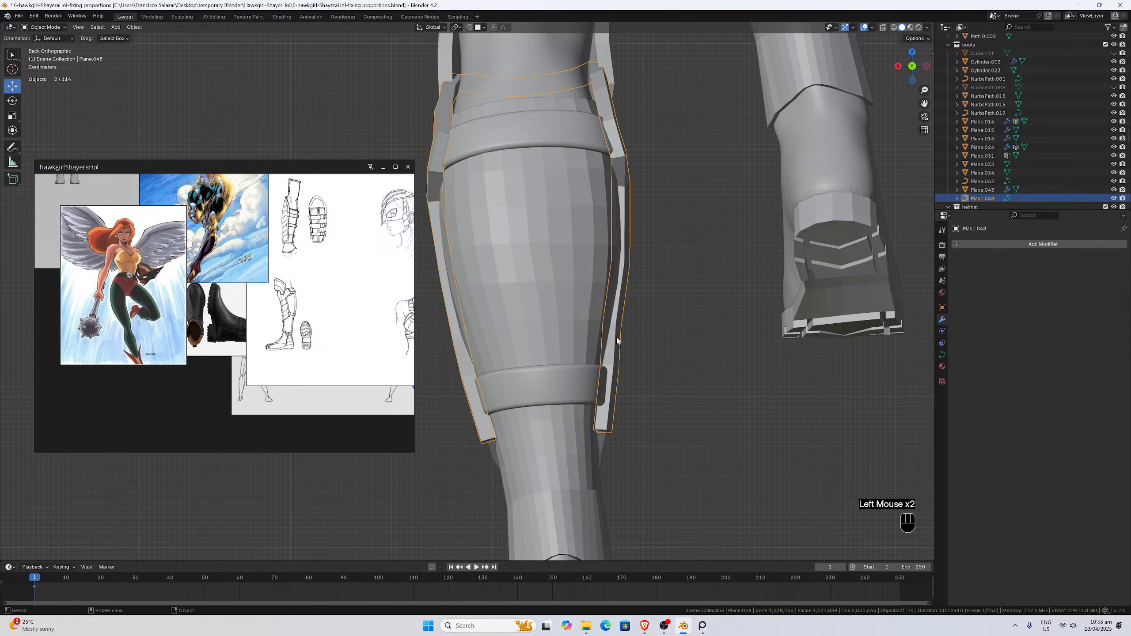
key(h)
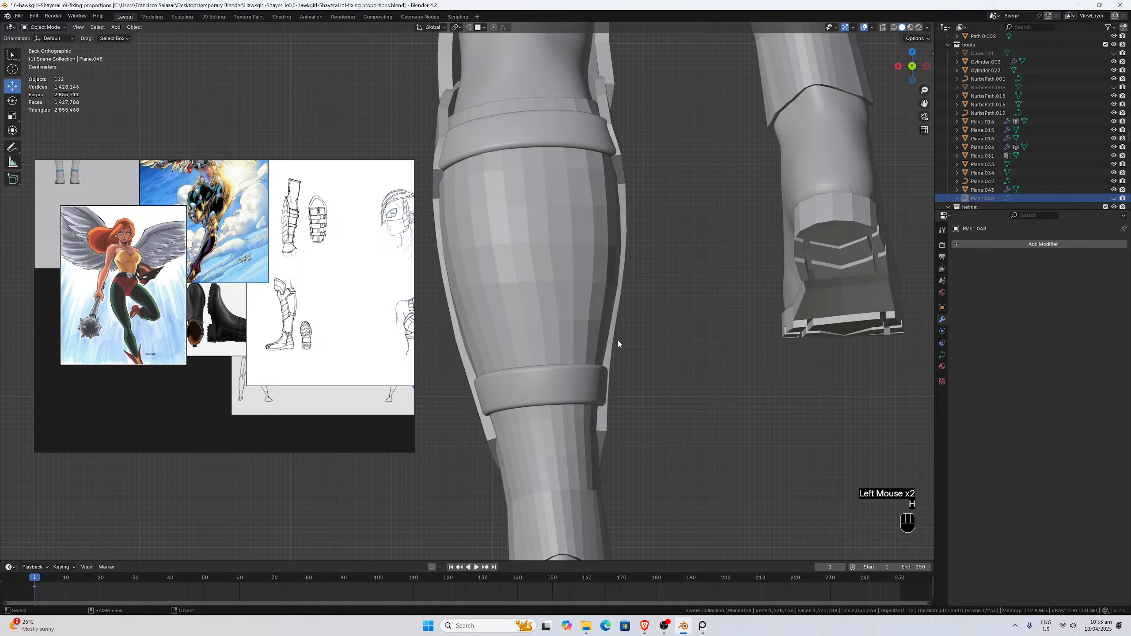
Put the shin plate, Plane.016, back in Sculpt Mode and nudge both side edges beside the calf and lower strap with the Grab brush.
click(605, 365)
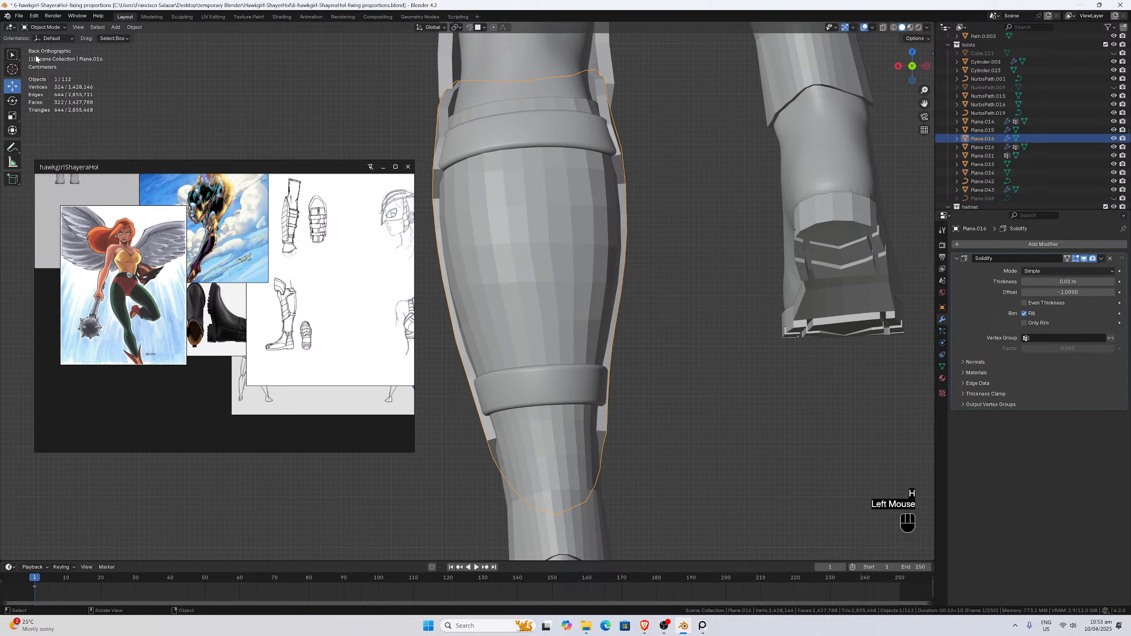
click(41, 29)
click(45, 62)
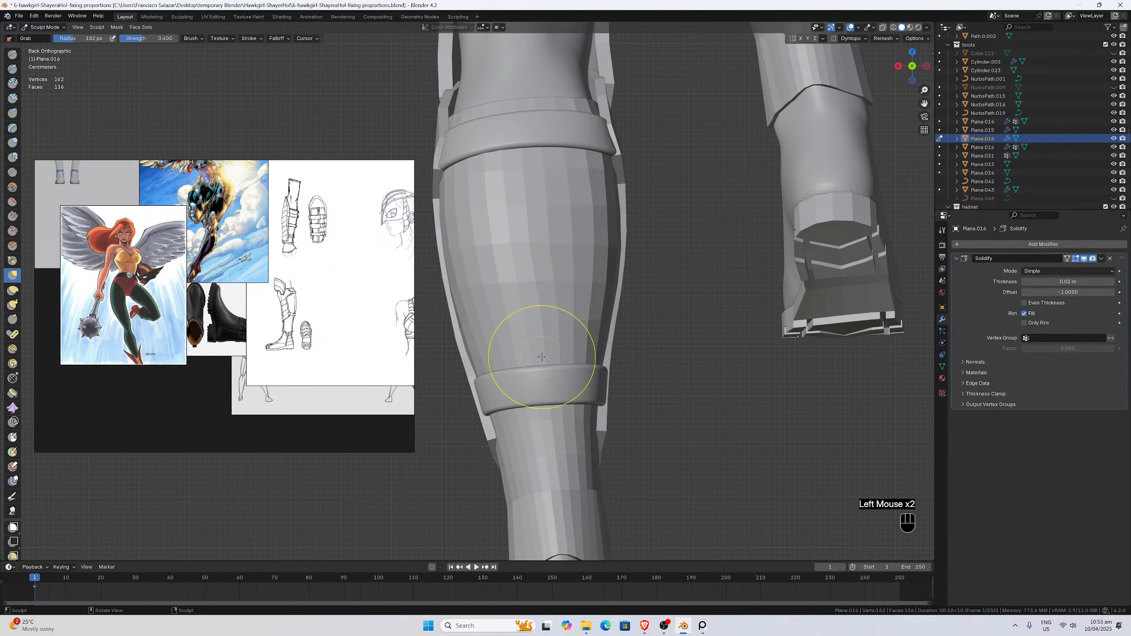
drag(599, 416, 598, 428)
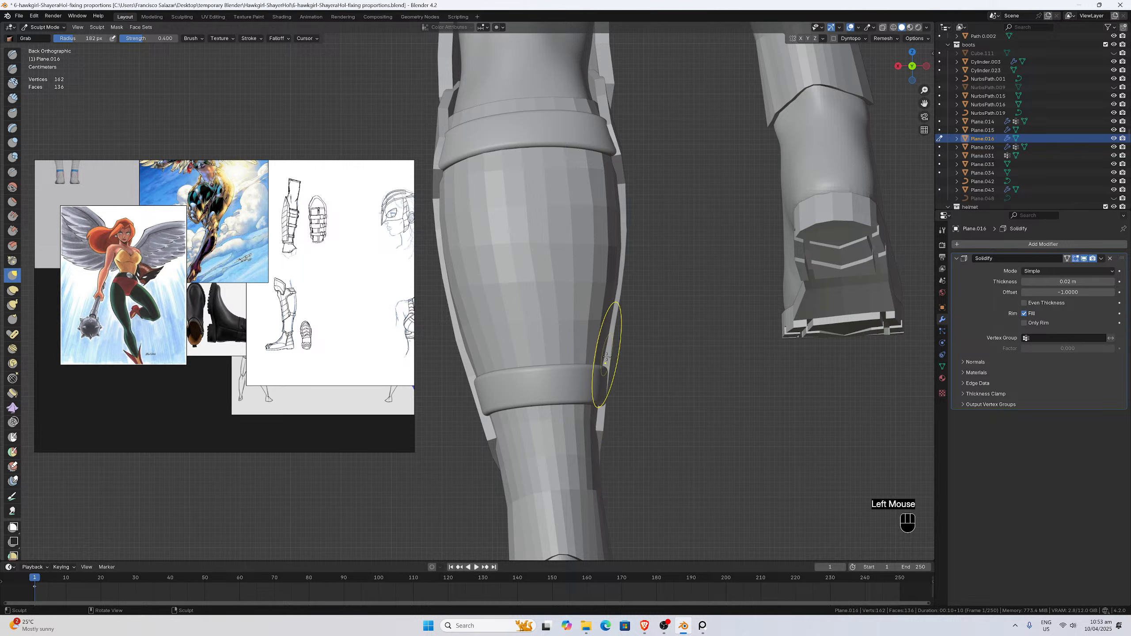
drag(608, 360, 607, 357)
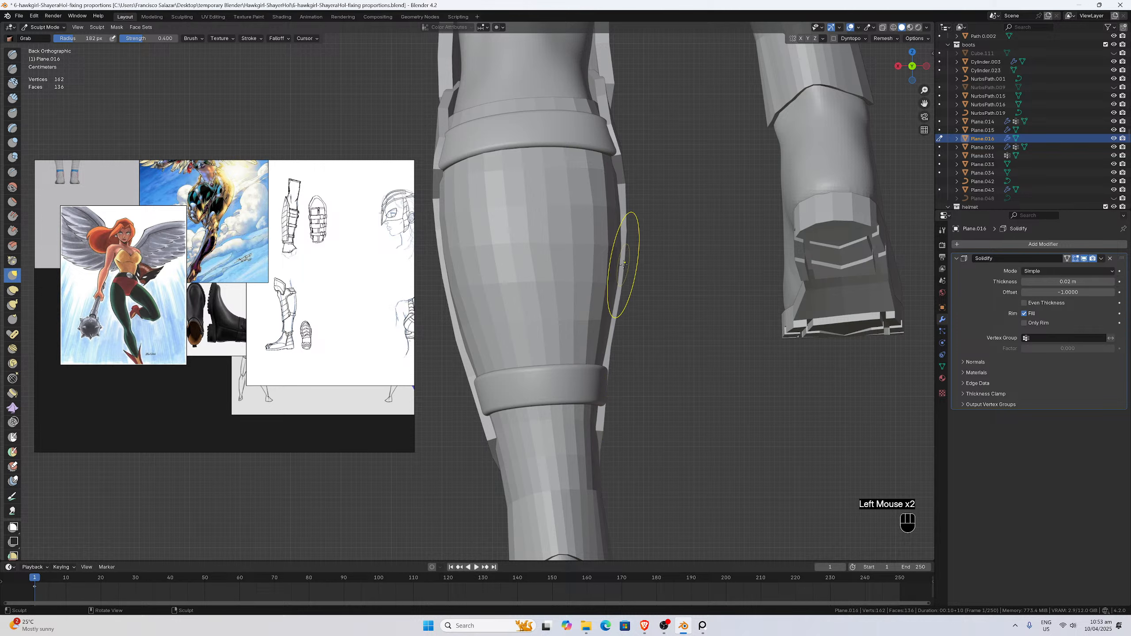
drag(628, 267, 628, 218)
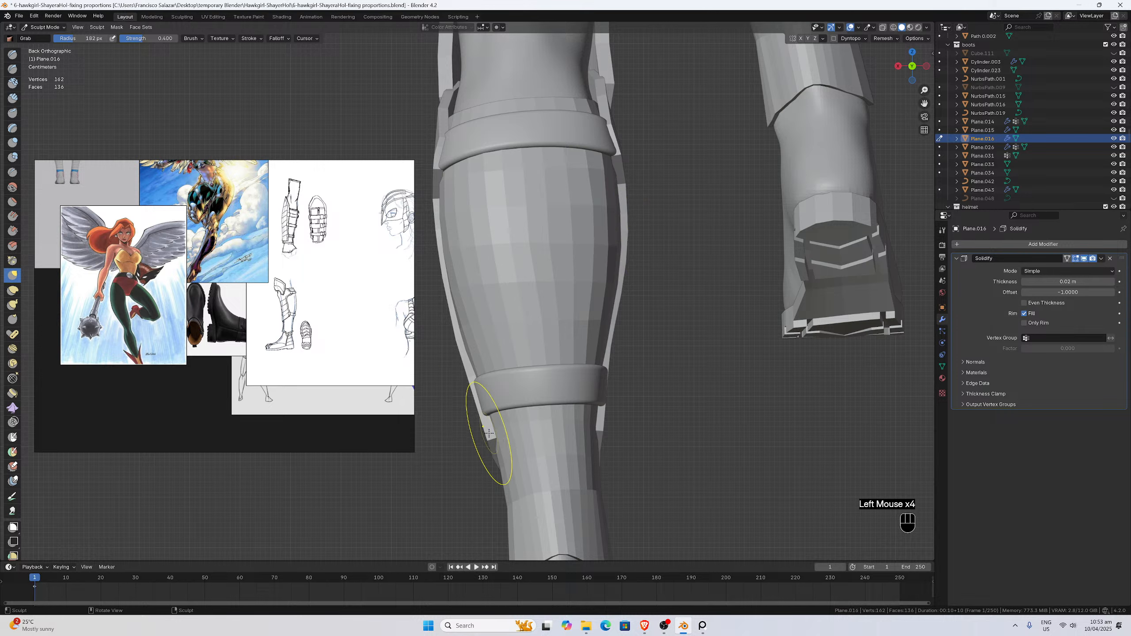
drag(489, 434, 493, 437)
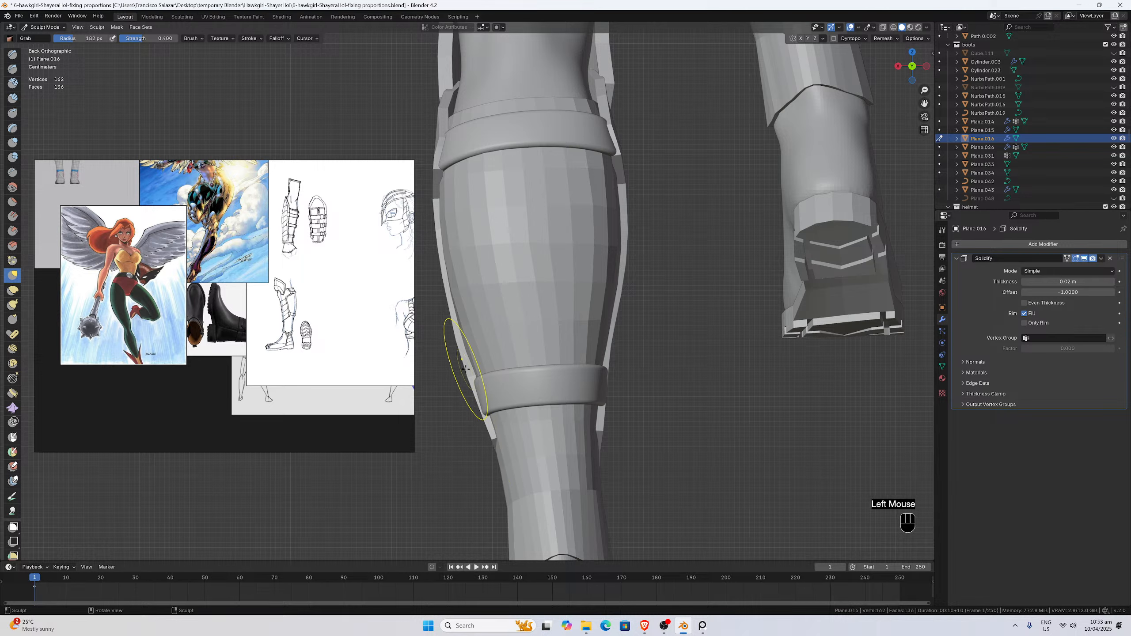
drag(471, 376, 471, 378)
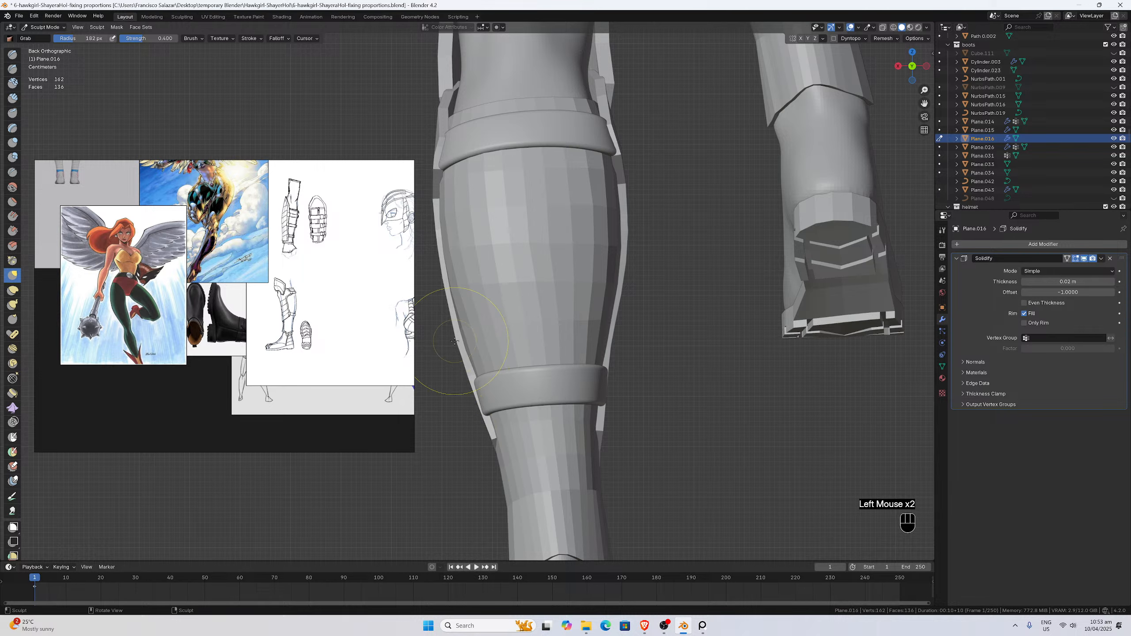
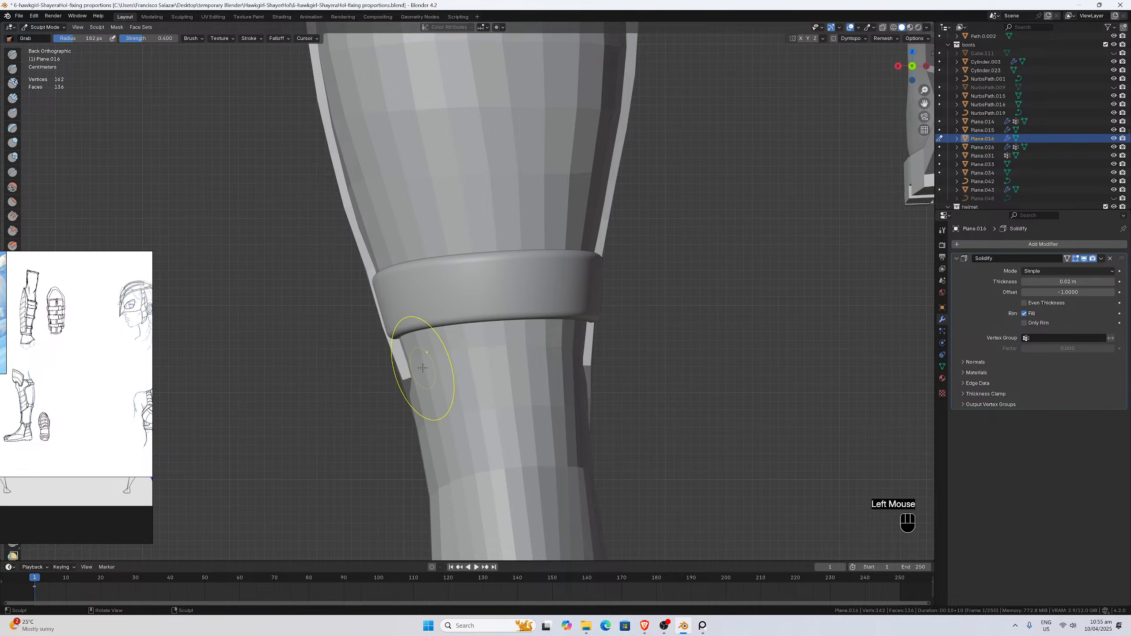
Switch the shin plate to Edit Mode with vertex selection and move an outer-edge vertex below the lower strap outward along X.
scroll(429, 379, down, 2)
middle_drag(430, 378, 462, 348)
scroll(492, 328, down, 4)
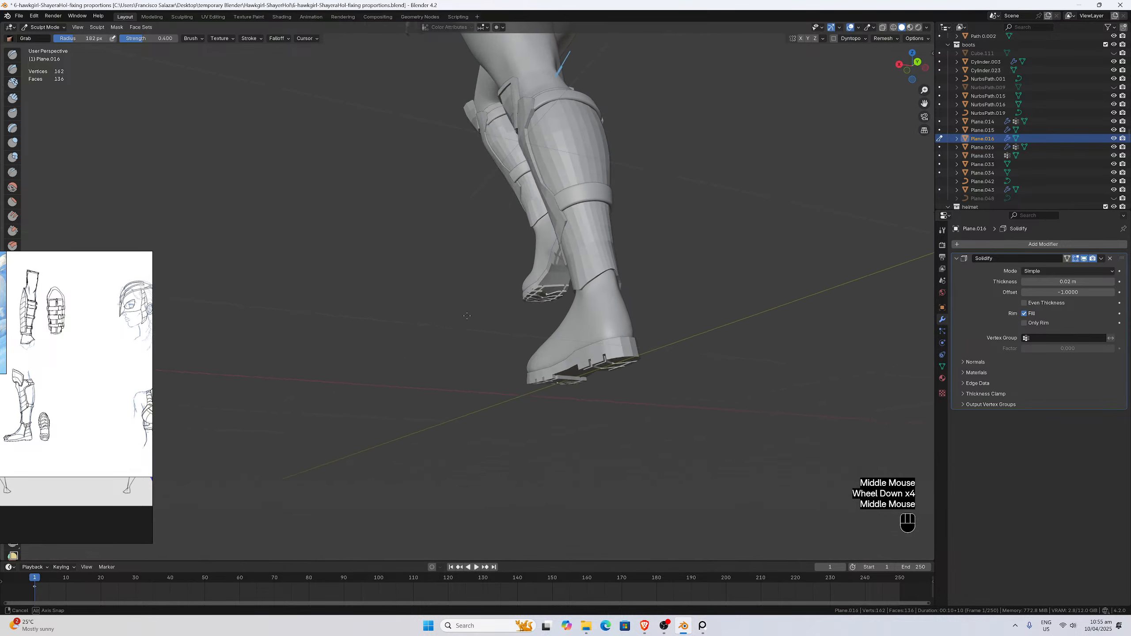
scroll(462, 348, up, 4)
middle_drag(472, 285, 487, 295)
scroll(488, 299, up, 1)
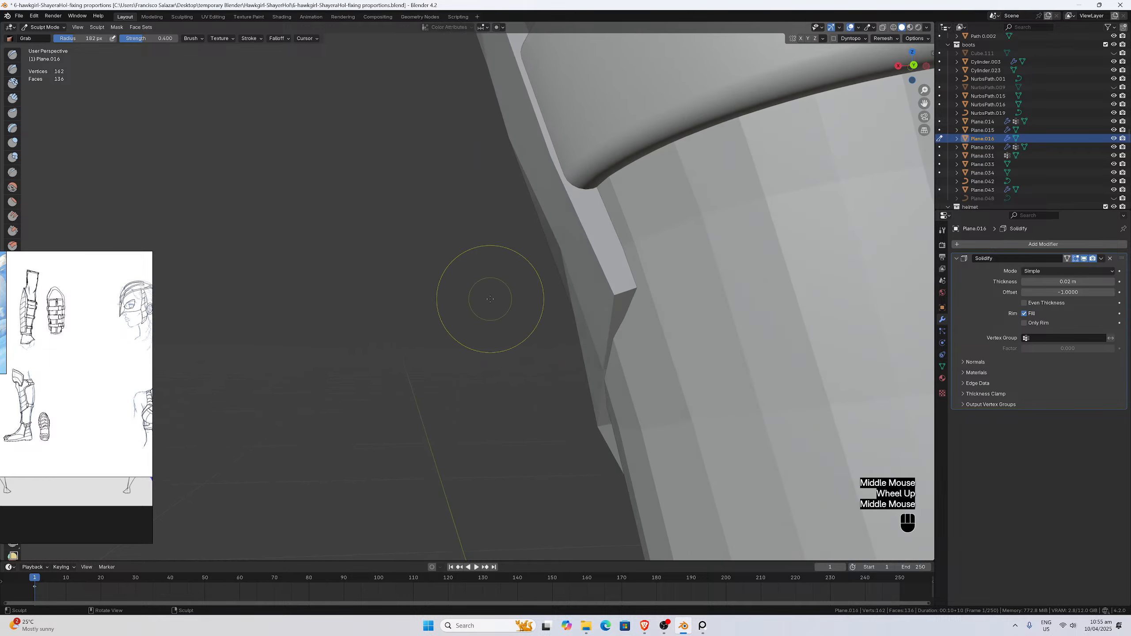
key(Tab)
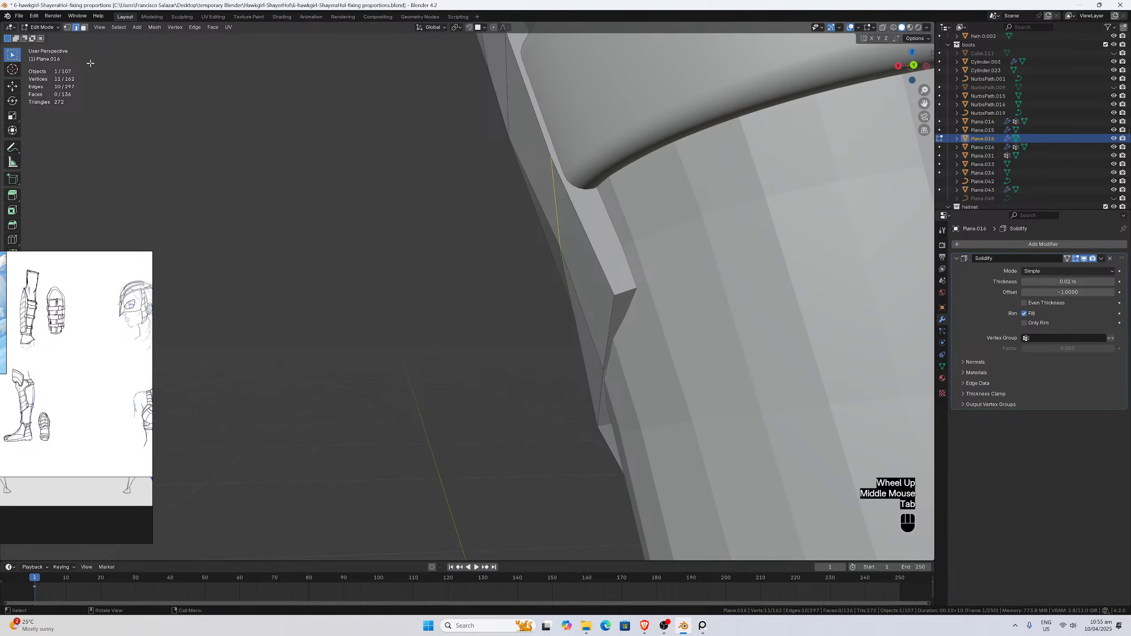
click(67, 28)
click(604, 369)
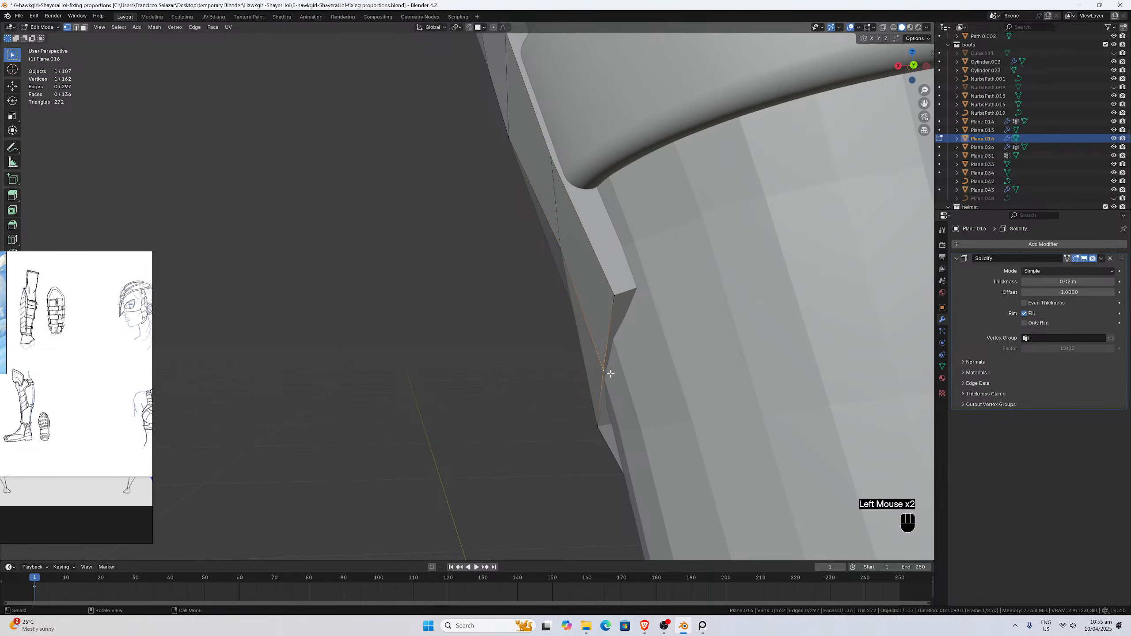
key(g)
key(x)
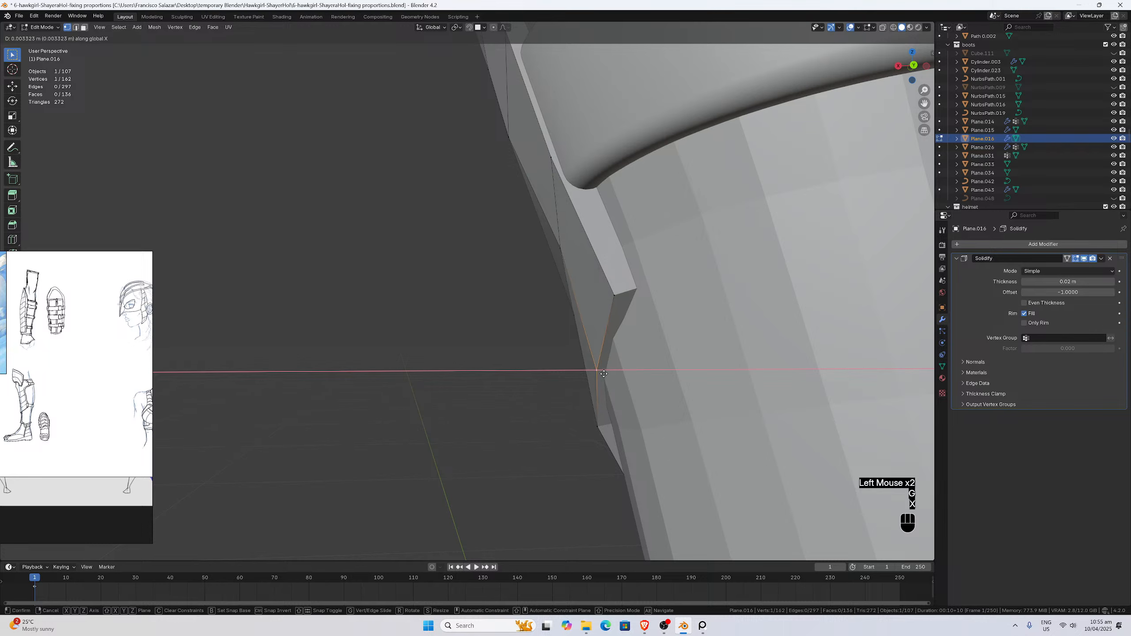
click(620, 296)
Move the shin plate's outer-edge vertex beside the lower strap about 0.003 m along X.
scroll(612, 294, down, 3)
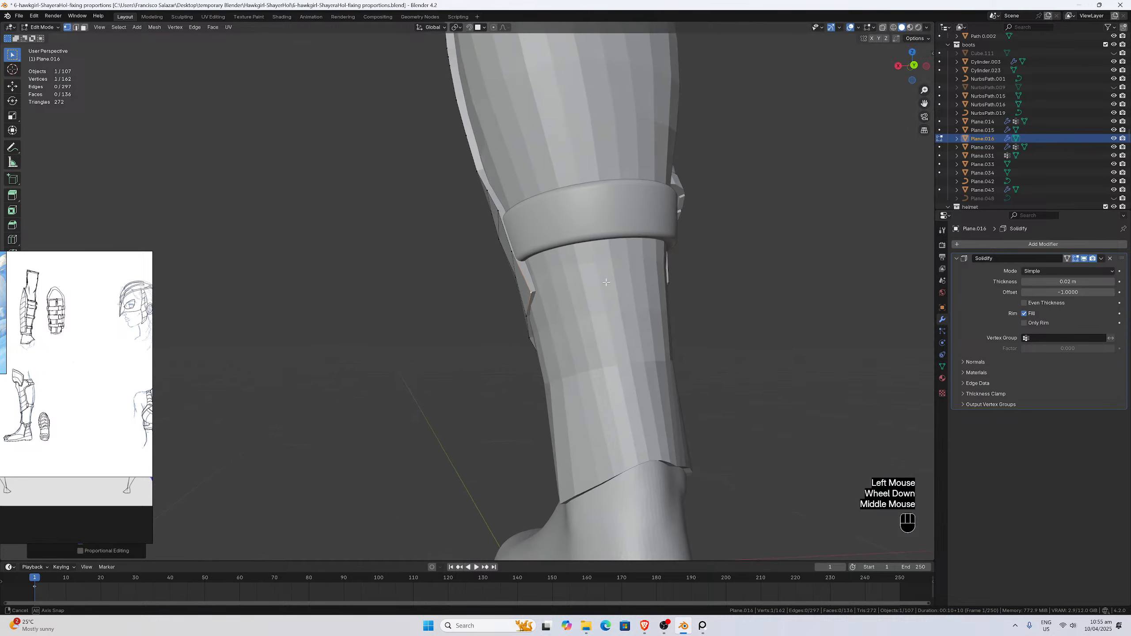
middle_drag(619, 288, 639, 278)
middle_drag(725, 270, 704, 278)
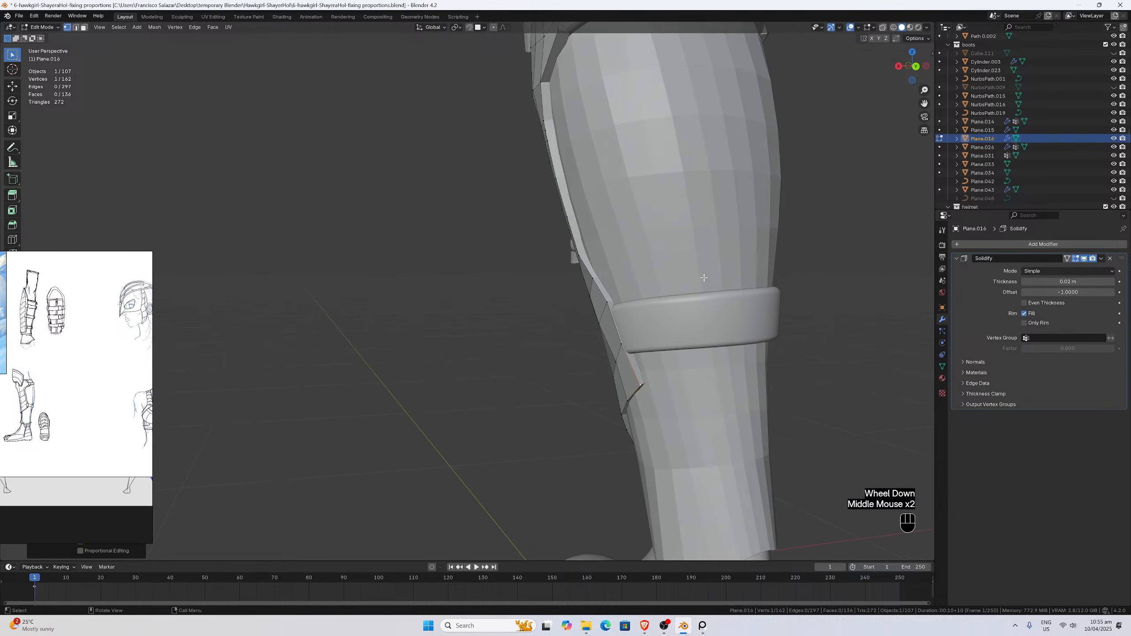
click(614, 362)
key(g)
key(x)
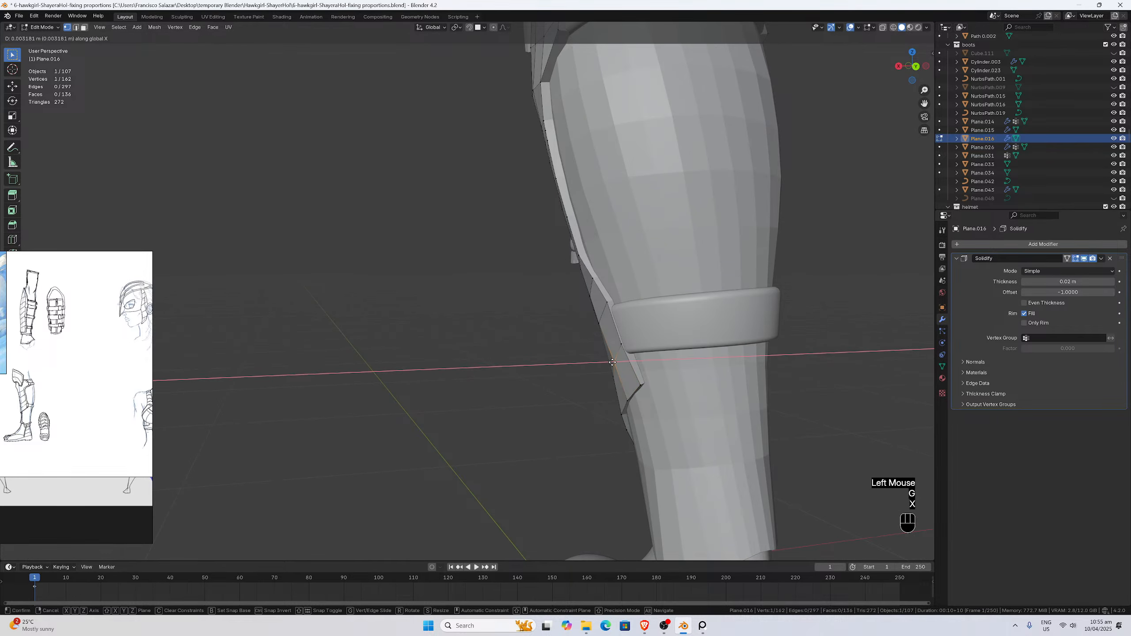
click(613, 362)
middle_drag(630, 335, 613, 339)
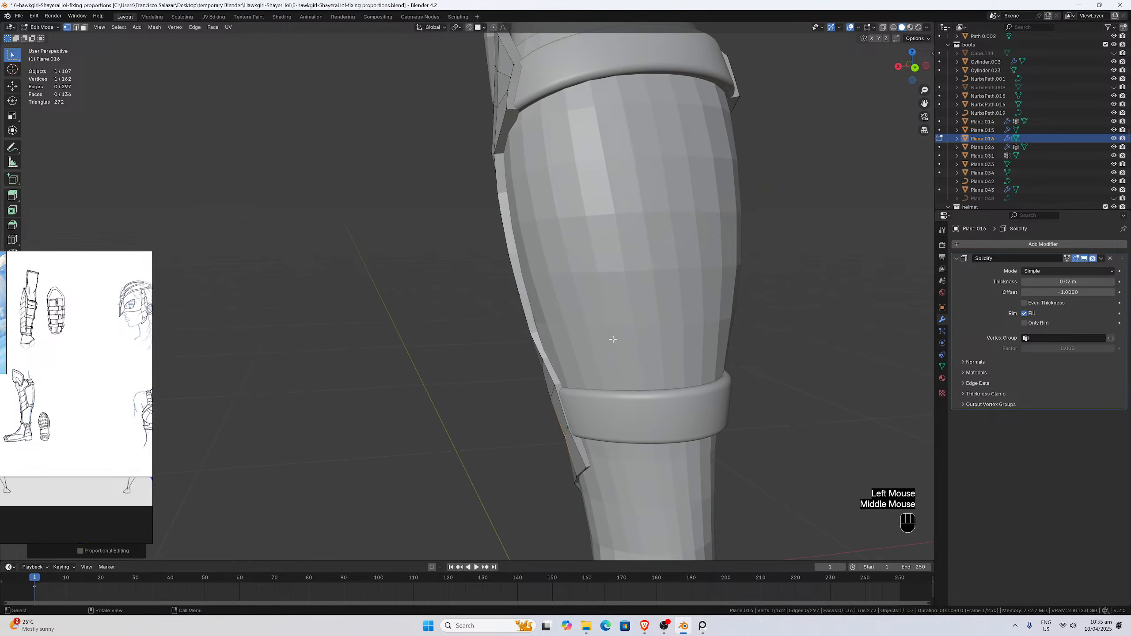
Adjust the shin plate's outer-edge vertices beside the calf, above the lower strap, slightly along X to even out the curve.
click(533, 332)
key(g)
key(x)
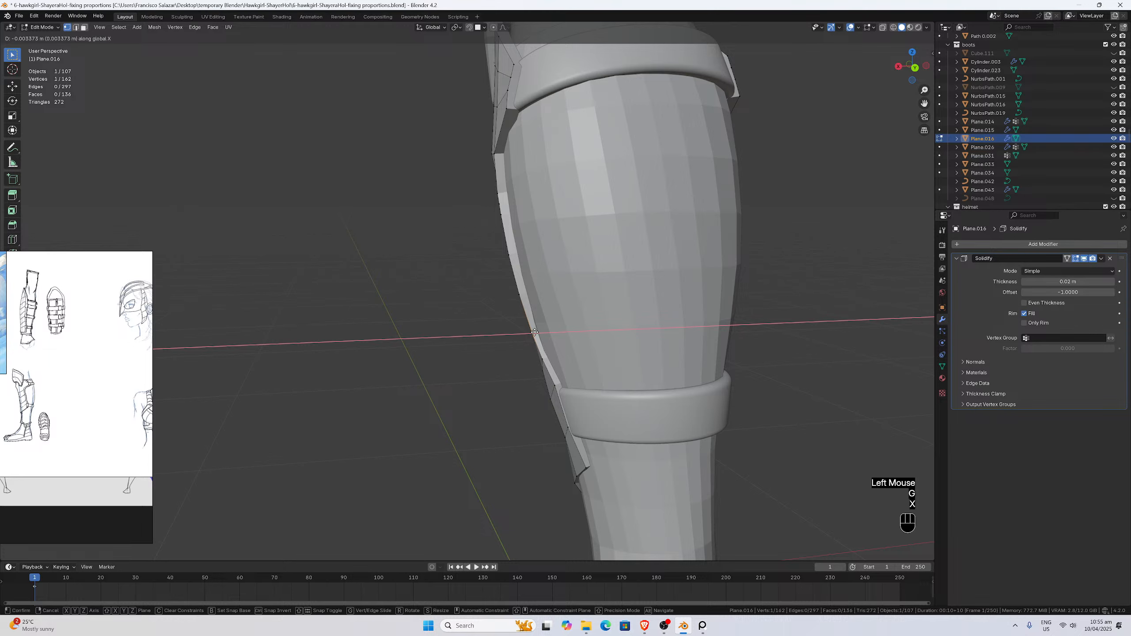
click(534, 331)
scroll(529, 314, up, 2)
click(547, 297)
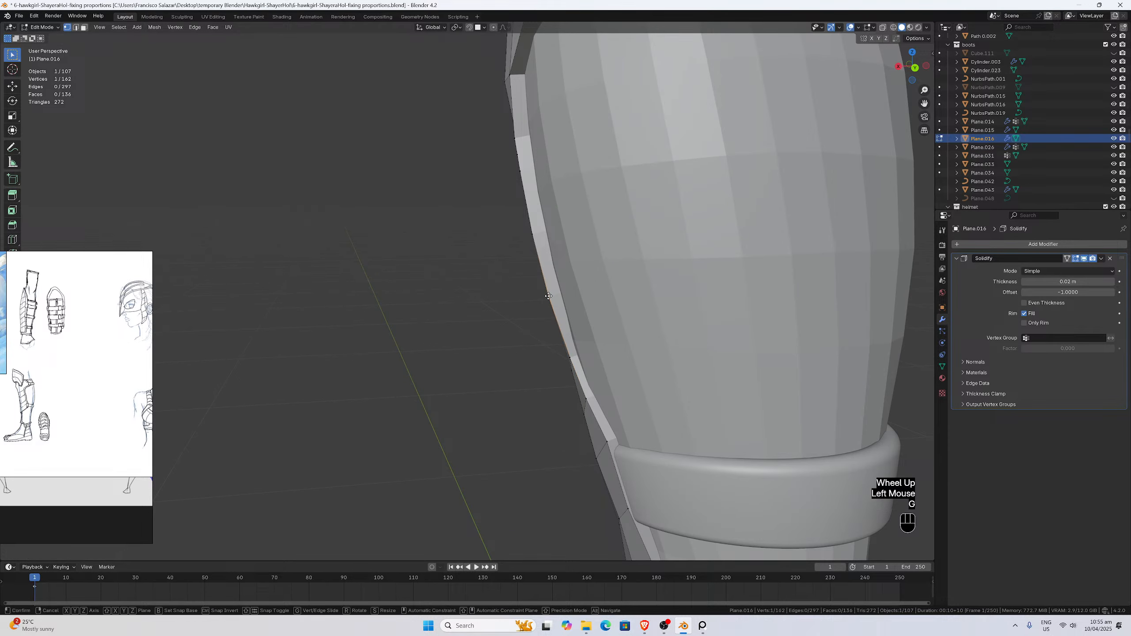
key(g)
key(x)
click(551, 297)
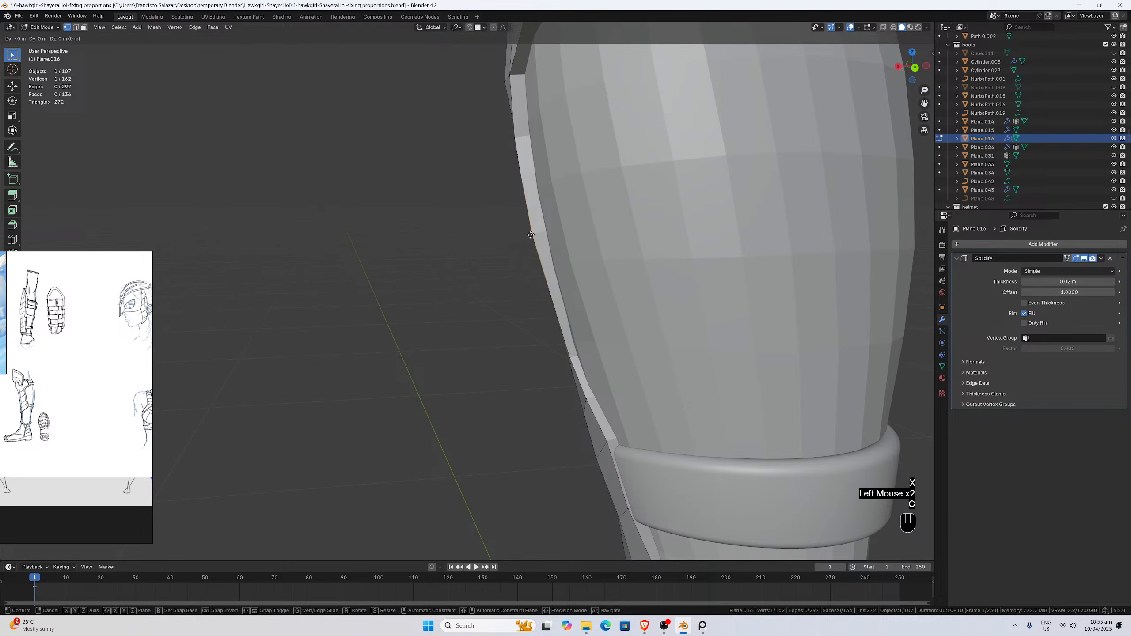
Move the shin plate's inner-edge vertex below the lower strap slightly along X, working from behind the boot.
scroll(530, 200, down, 2)
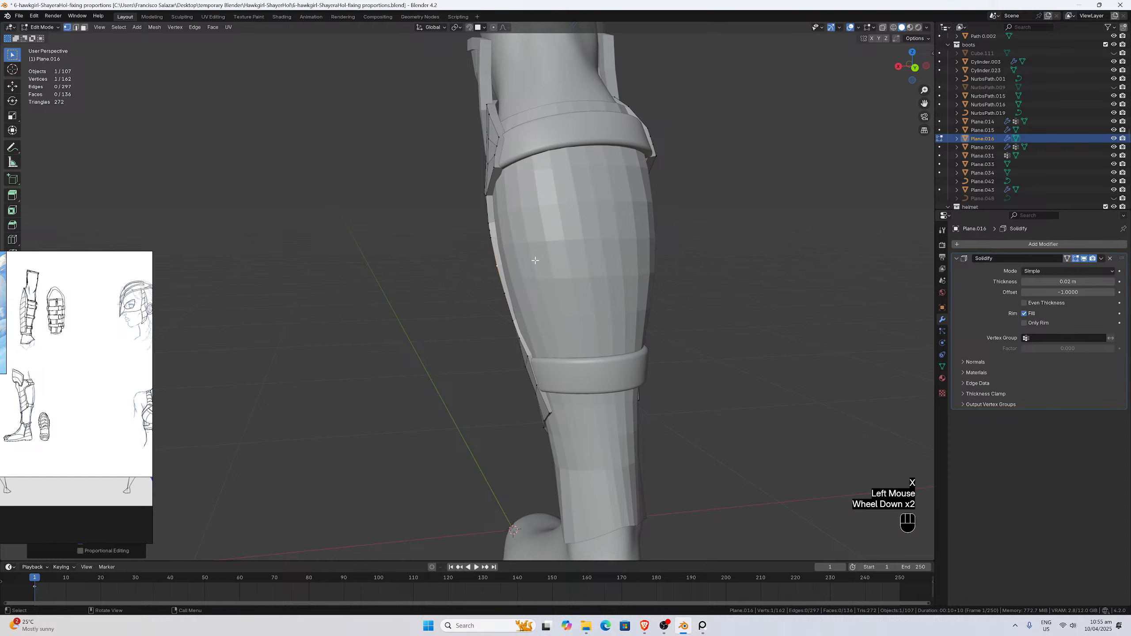
middle_drag(536, 260, 609, 227)
scroll(659, 273, down, 1)
scroll(657, 273, up, 1)
middle_drag(657, 272, 565, 285)
scroll(530, 286, up, 1)
scroll(541, 278, down, 1)
scroll(589, 285, up, 3)
scroll(536, 287, up, 1)
click(367, 325)
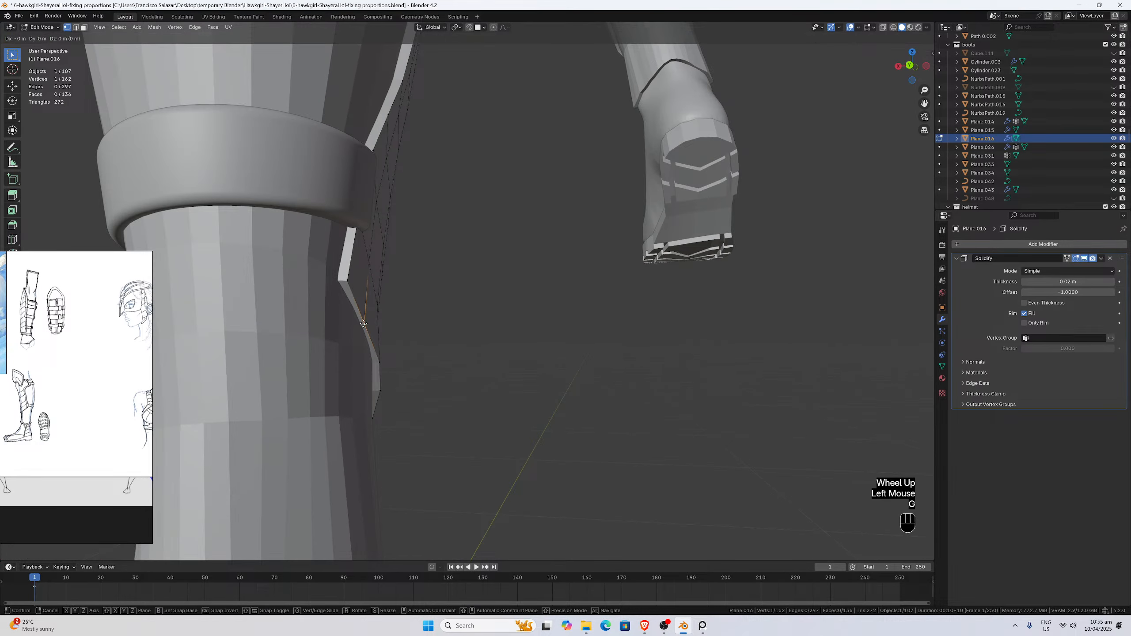
key(g)
key(x)
click(367, 322)
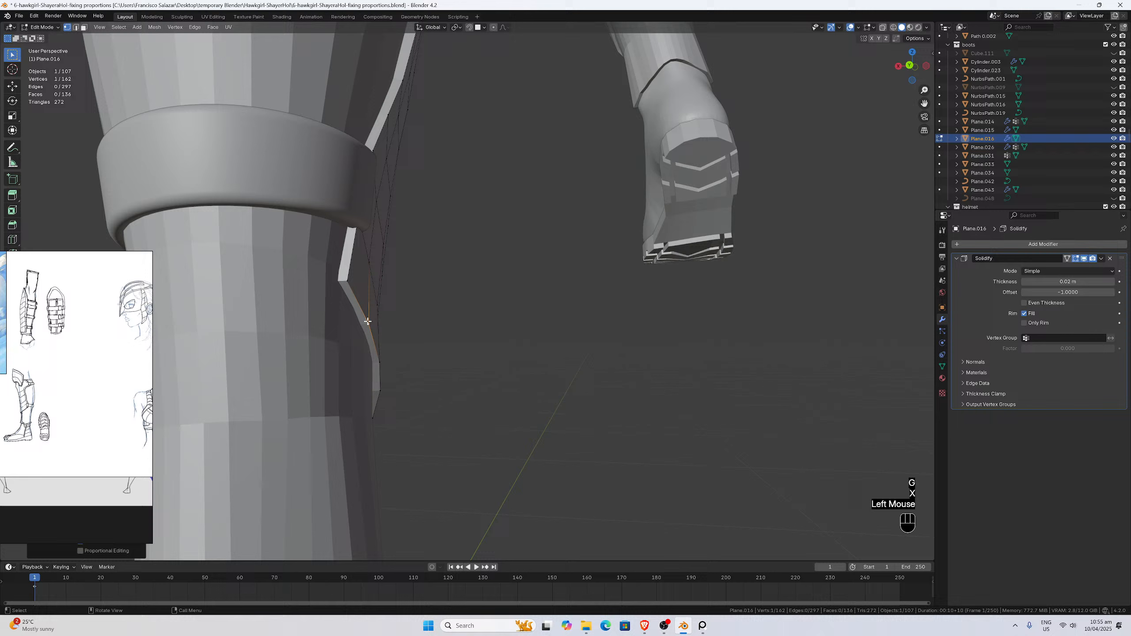
Nudge the shin plate's inner-edge vertices just below and behind the lower strap slightly along X to smooth the edge.
key(g)
key(x)
click(372, 264)
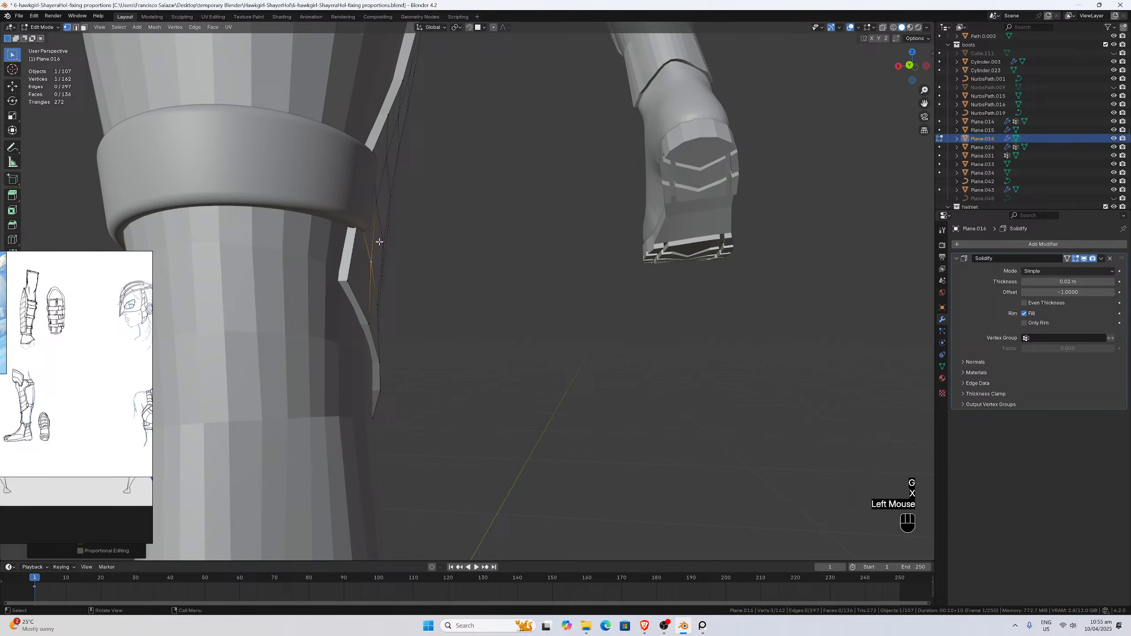
click(380, 205)
key(g)
key(x)
click(382, 207)
Move the shin plate's outer-edge vertex below the lower strap slightly outward along X, working from behind the boot.
scroll(382, 207, down, 2)
middle_drag(383, 207, 395, 268)
scroll(404, 256, up, 2)
scroll(356, 312, down, 1)
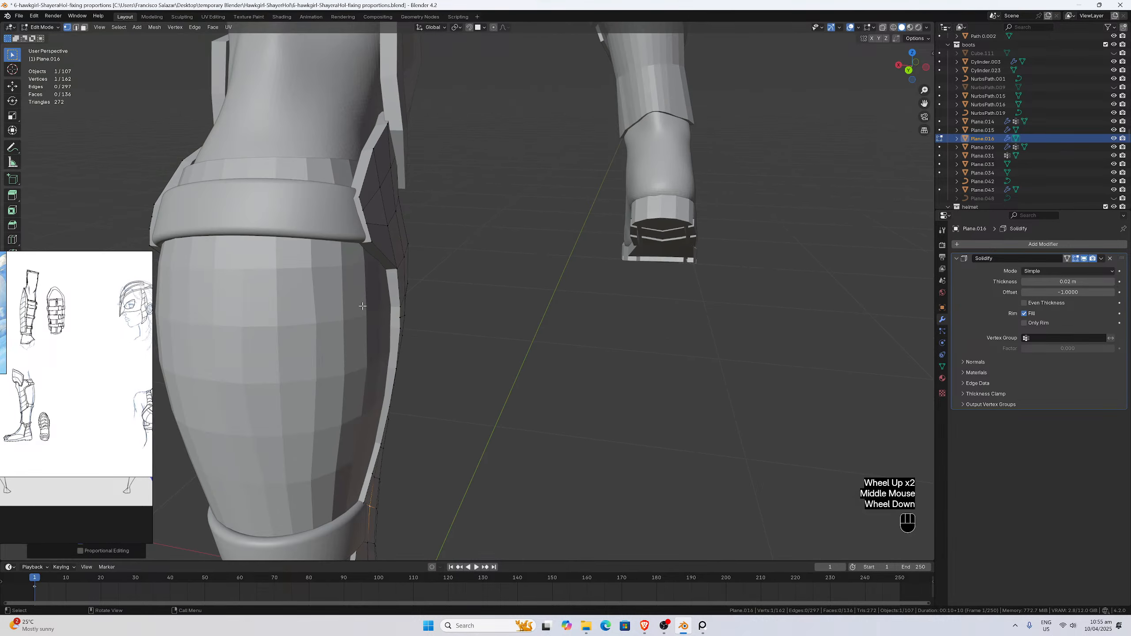
middle_drag(356, 312, 393, 293)
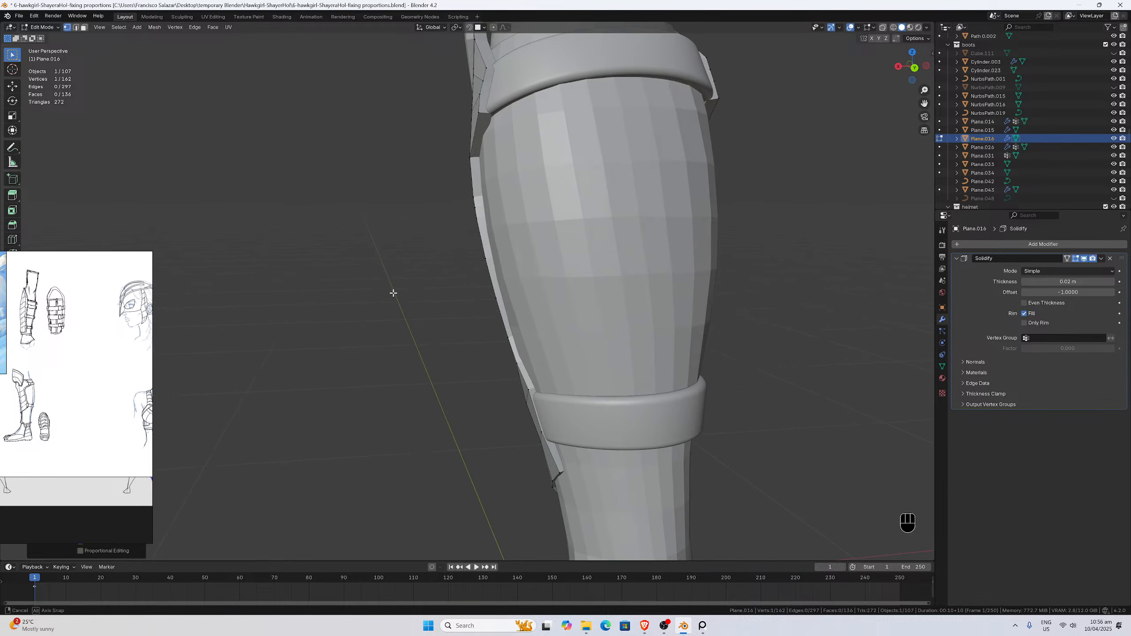
middle_drag(464, 355, 467, 339)
scroll(469, 336, up, 2)
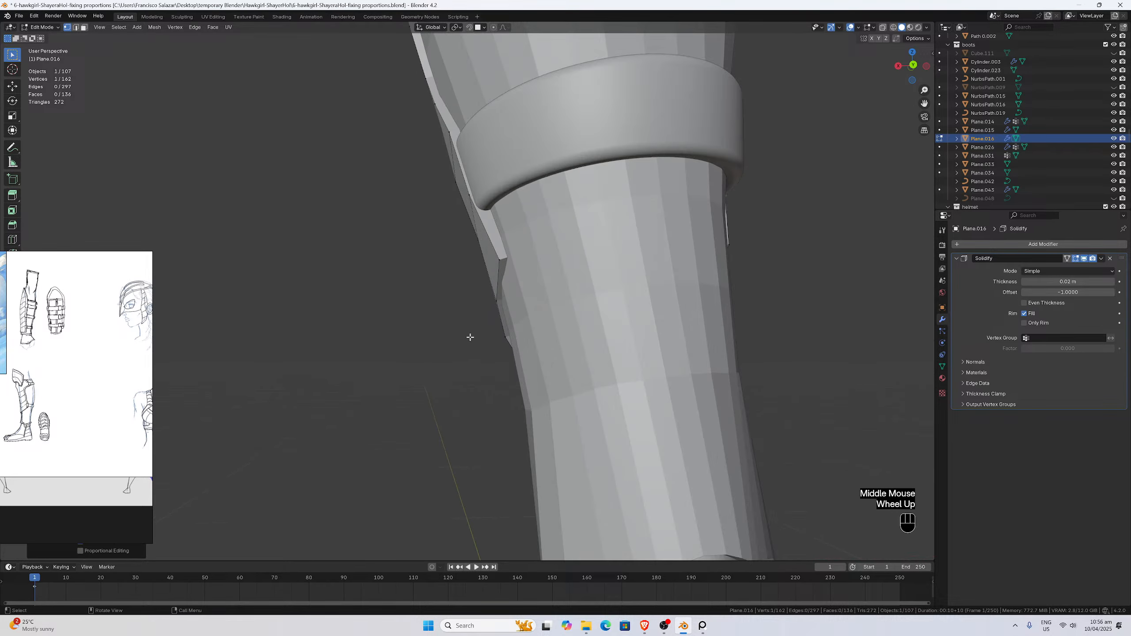
click(530, 307)
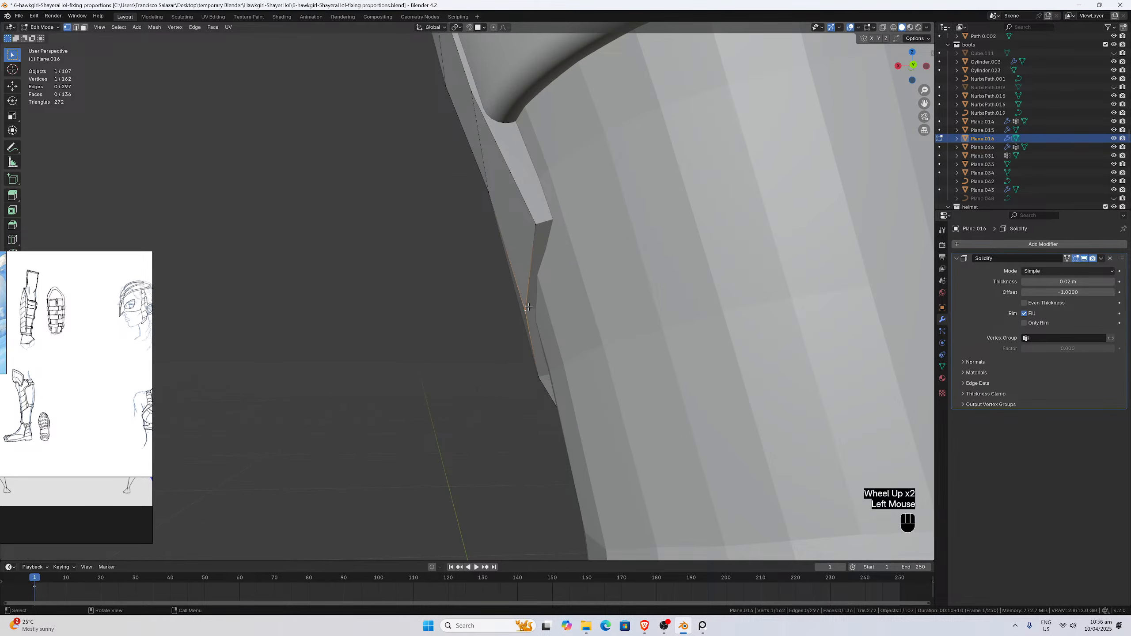
key(g)
key(x)
click(523, 307)
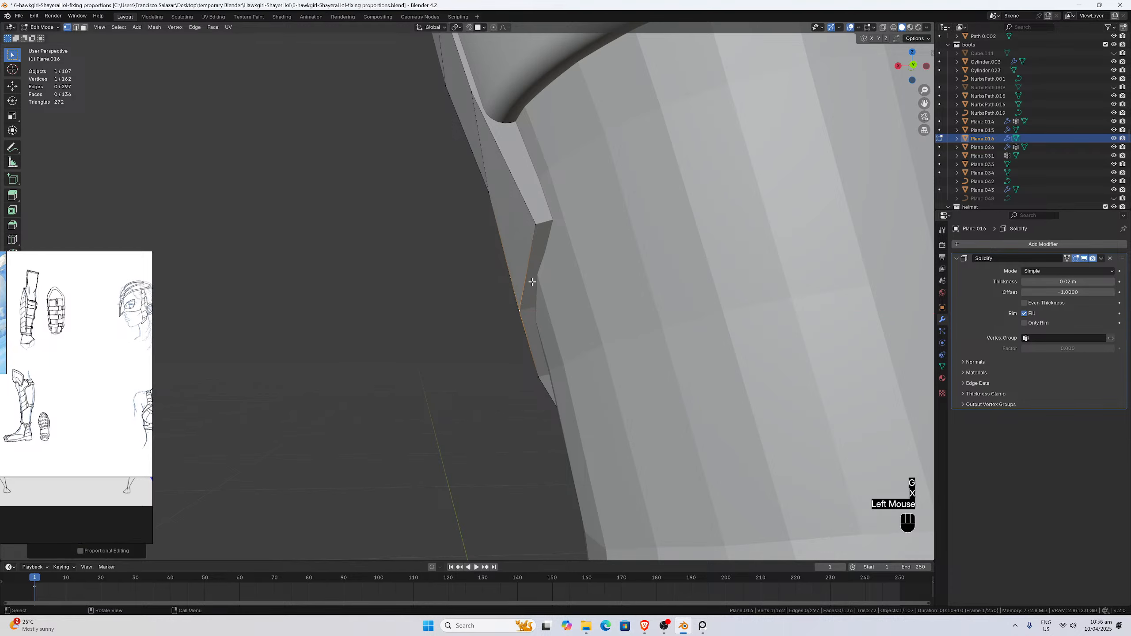
Shift a vertex on the inner side of the shin plate's lower half slightly along X, working from the front.
scroll(535, 233, down, 2)
middle_drag(535, 232, 494, 278)
scroll(494, 278, down, 1)
drag(924, 103, 1123, 124)
scroll(549, 259, up, 2)
middle_drag(538, 262, 424, 253)
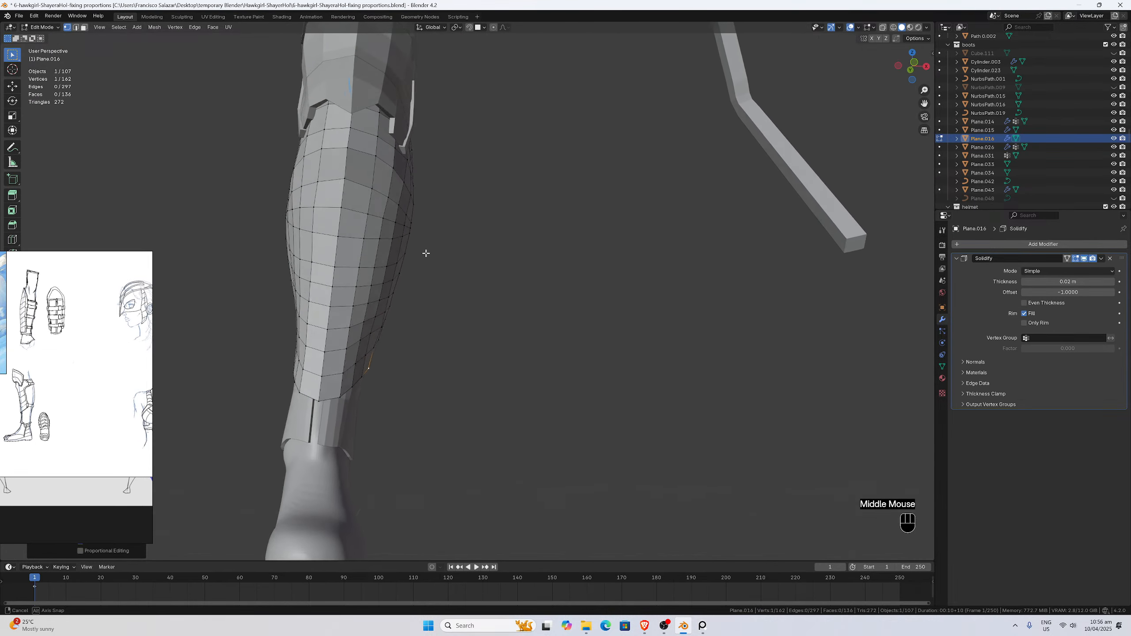
scroll(349, 282, up, 1)
click(265, 319)
key(g)
key(x)
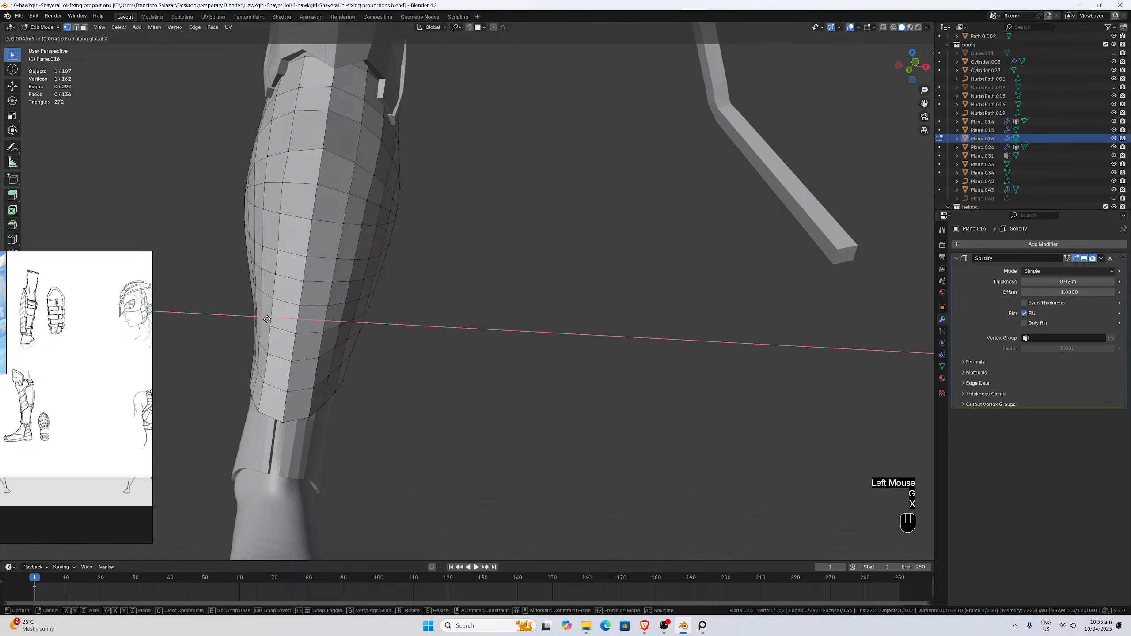
click(265, 321)
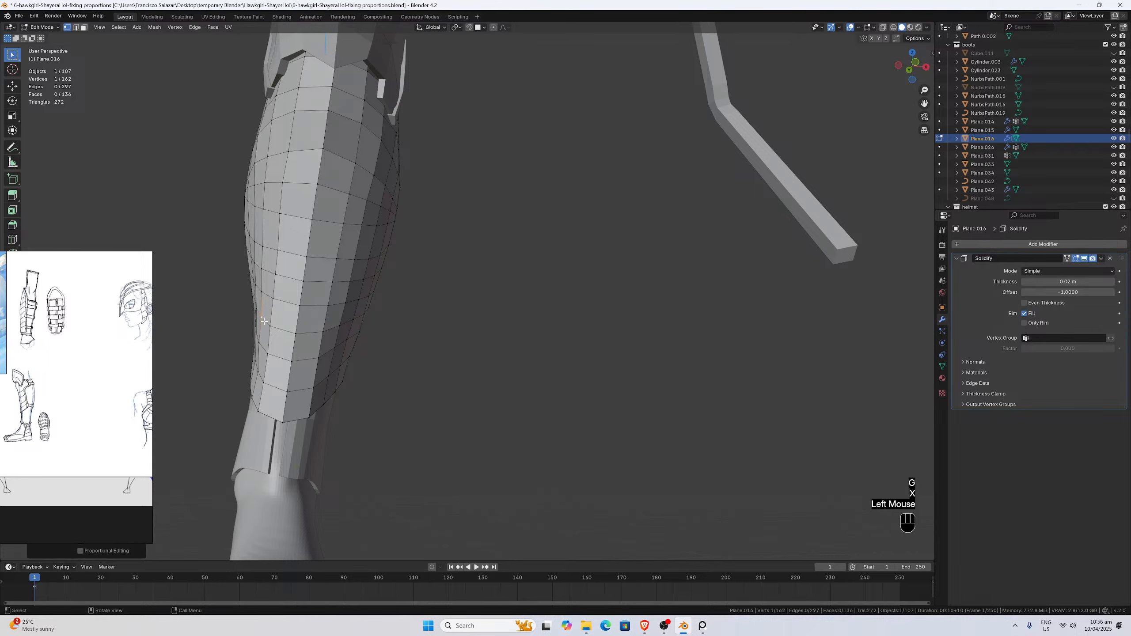
Adjust the vertex on the shin plate's inner side near its lower tip slightly along X.
drag(925, 105, 1020, 105)
scroll(717, 182, up, 1)
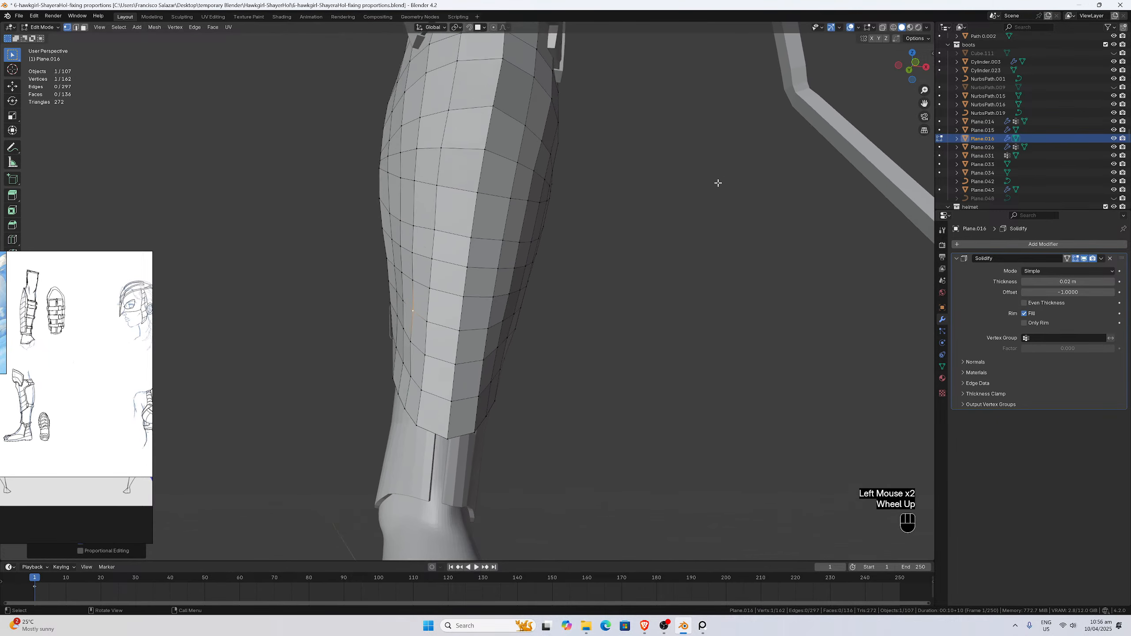
middle_drag(717, 182, 641, 196)
click(396, 393)
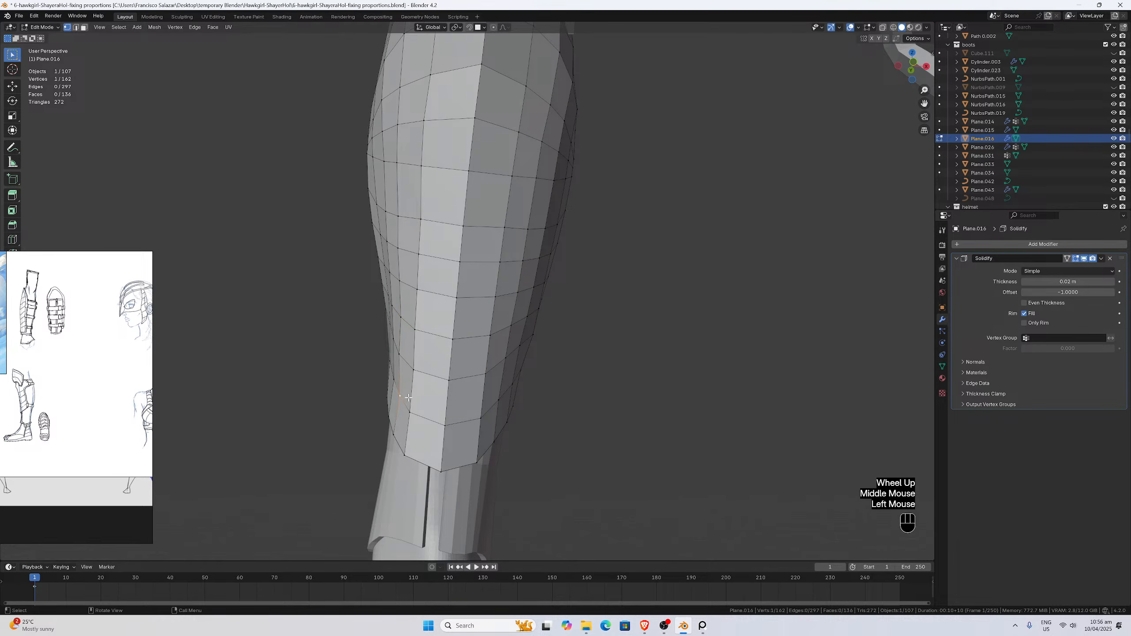
key(g)
key(x)
click(407, 398)
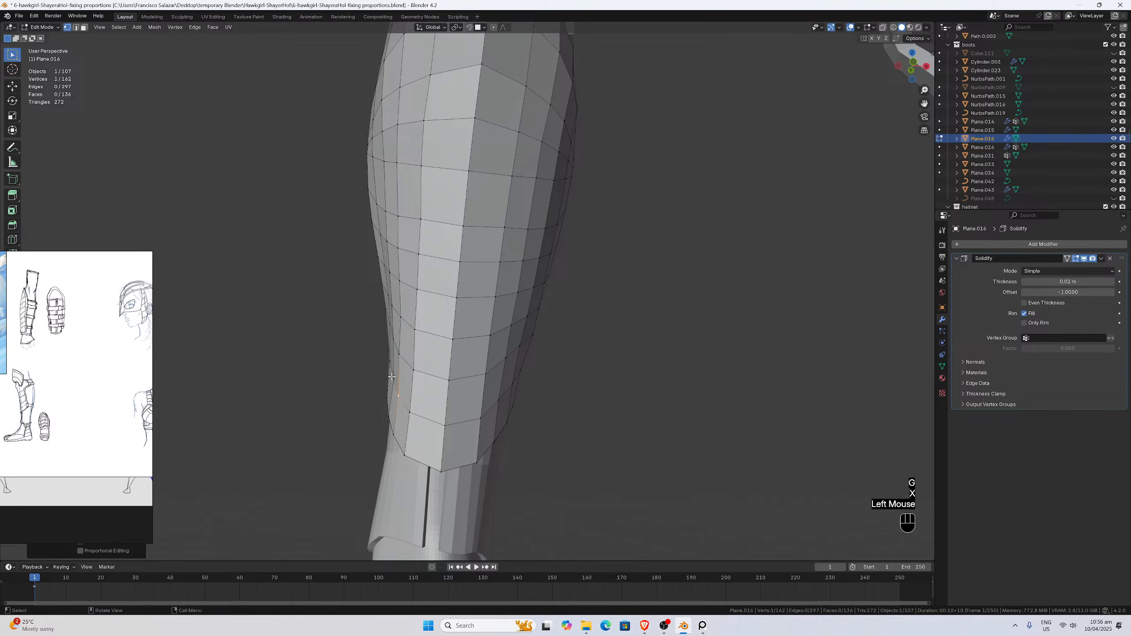
Even out the next two vertices up the shin plate's lower inner side by moving them slightly along X.
click(395, 378)
key(g)
key(x)
click(394, 378)
click(404, 358)
key(g)
key(x)
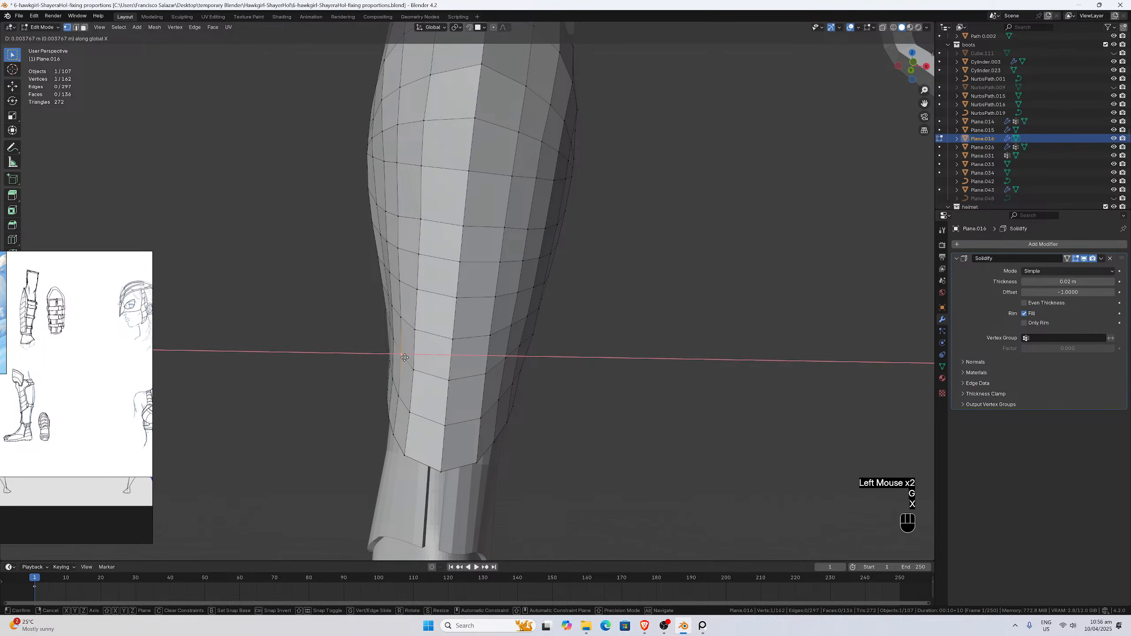
click(405, 357)
key(g)
key(x)
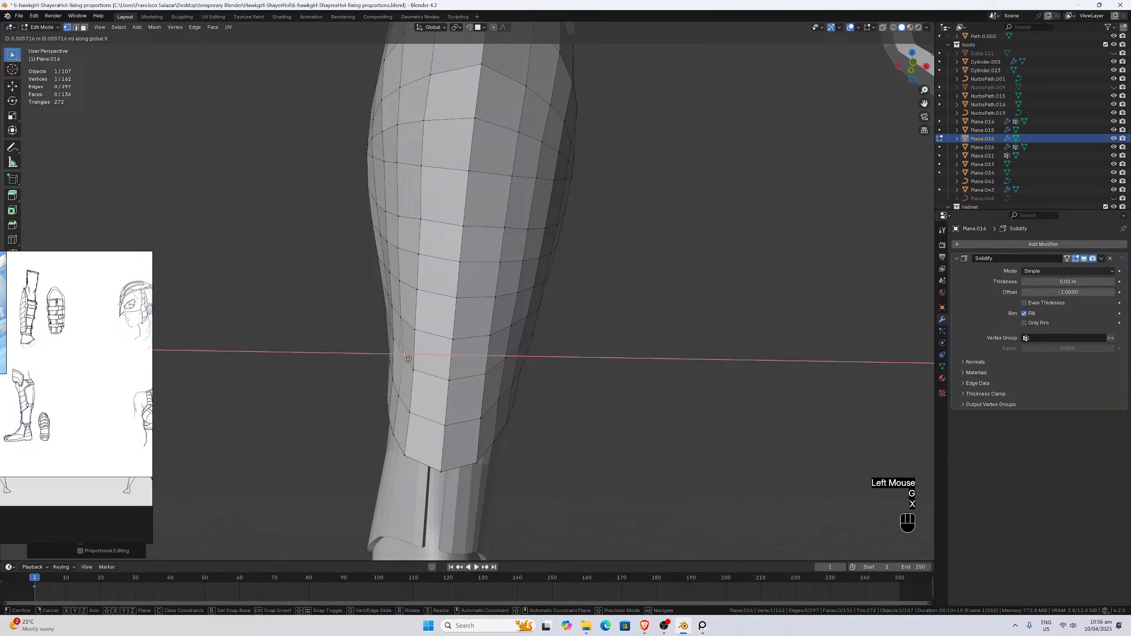
click(404, 359)
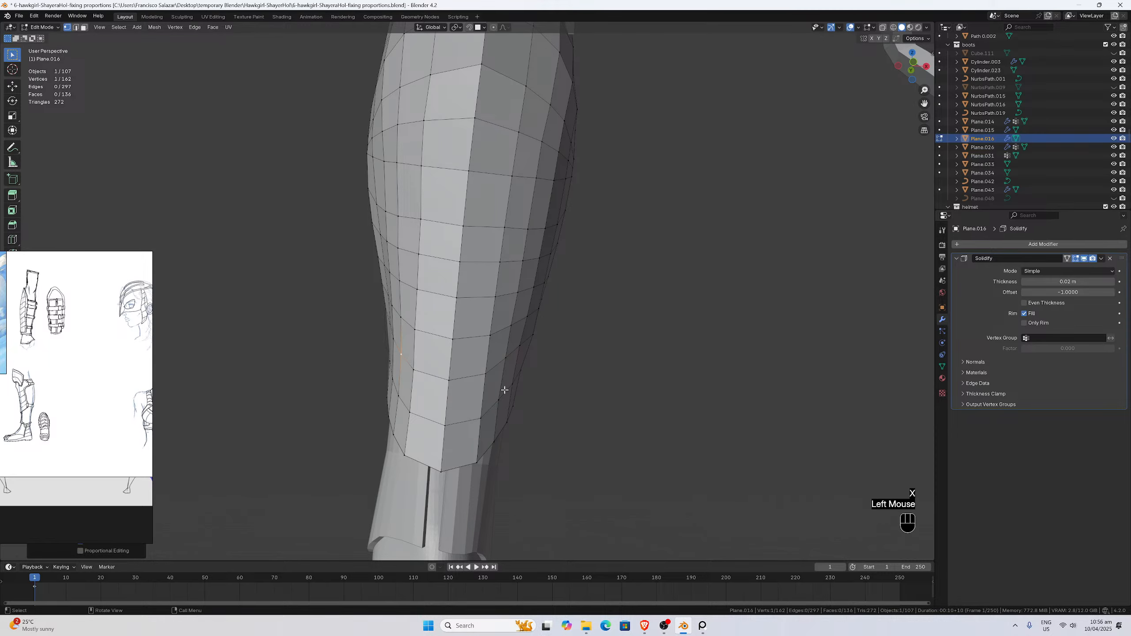
Move the outer-edge vertex on the shin plate's lower half about -0.004 m along X.
mouse_move(504, 390)
middle_down()
mouse_move(494, 387)
mouse_move(525, 383)
mouse_move(454, 380)
mouse_move(491, 382)
middle_up()
click(532, 334)
key(g)
key(x)
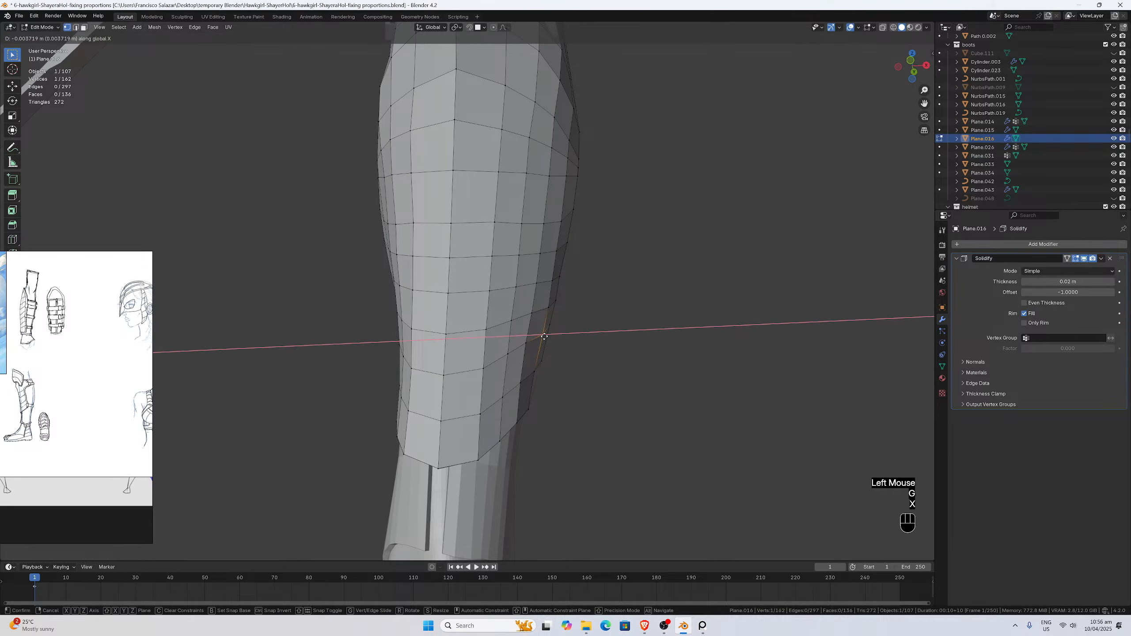
click(544, 336)
Examine the shin plate's silhouette and the boots' overall proportions from the front and from behind.
mouse_move(545, 337)
middle_down()
mouse_move(384, 354)
mouse_move(467, 367)
mouse_move(558, 354)
middle_up()
scroll(561, 354, down, 1)
key(KP_1)
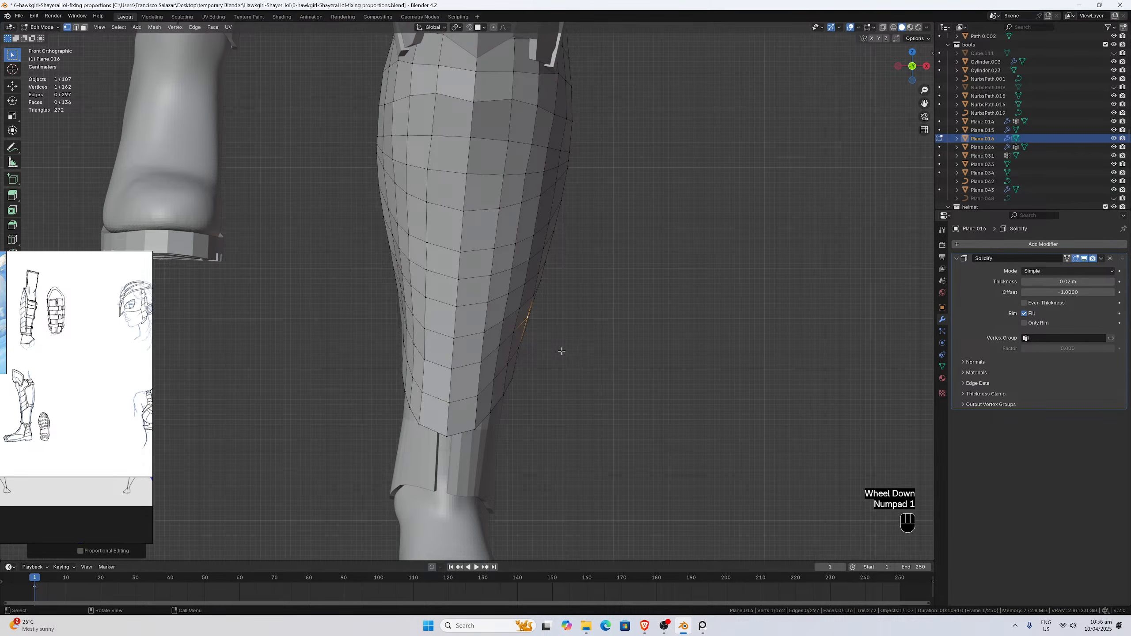
scroll(562, 351, down, 2)
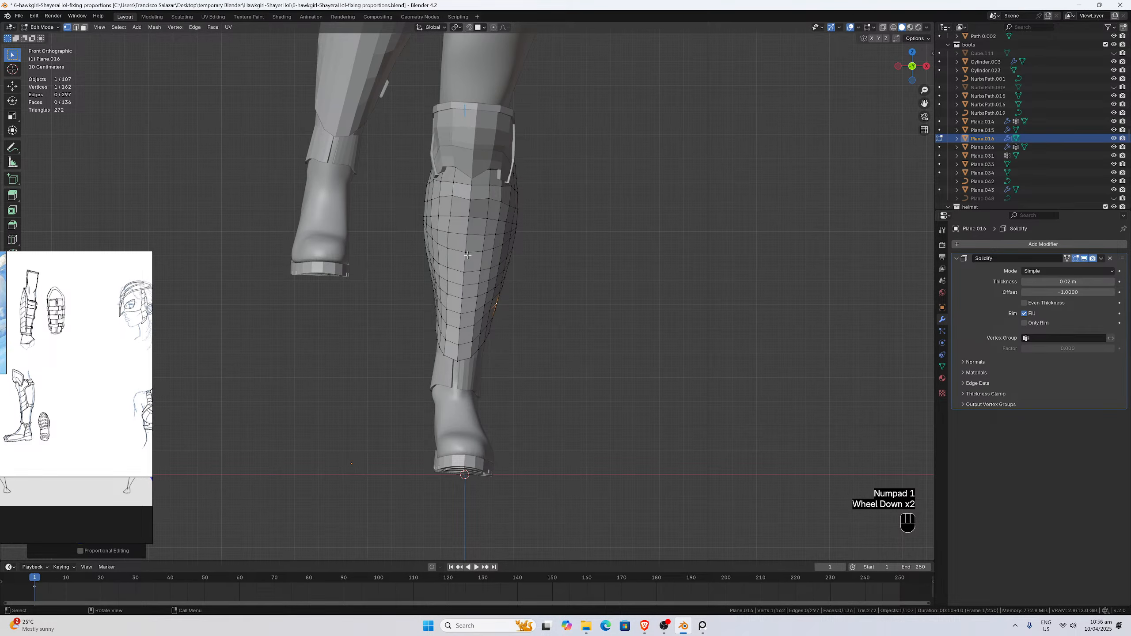
scroll(468, 259, down, 3)
scroll(468, 264, up, 1)
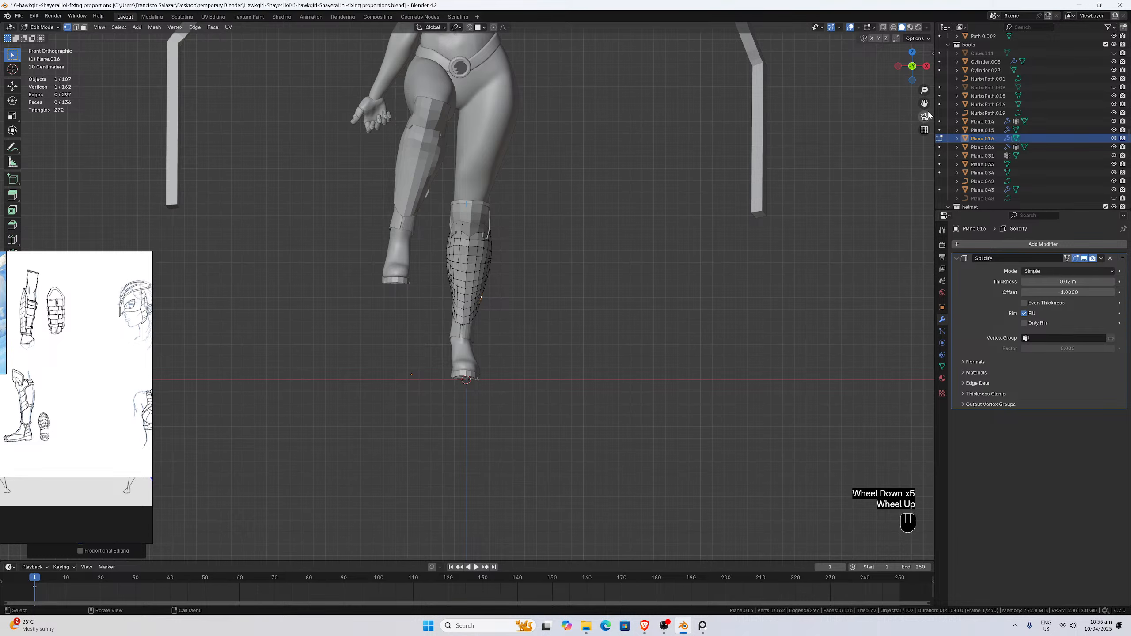
drag(925, 103, 954, 228)
scroll(693, 278, up, 3)
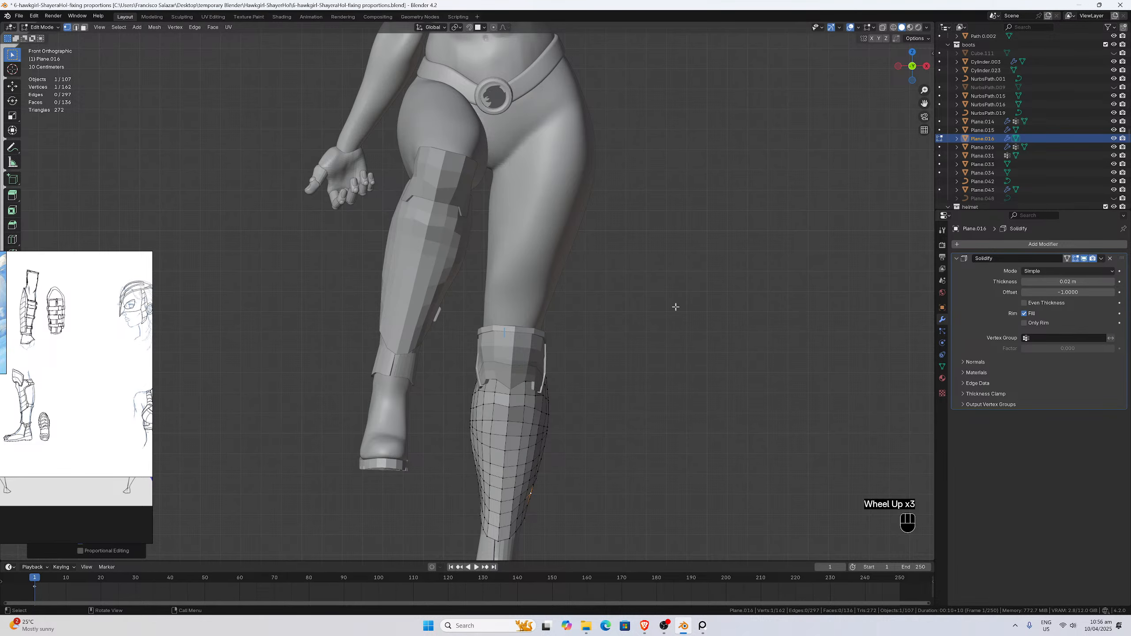
drag(920, 107, 935, 1)
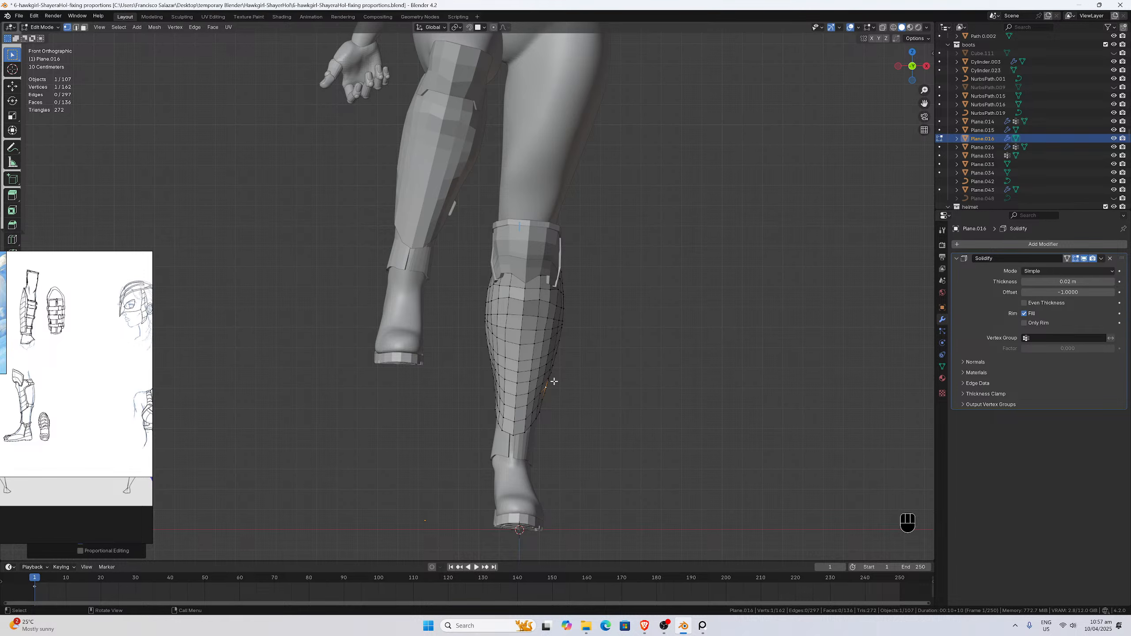
scroll(554, 381, down, 3)
scroll(554, 381, up, 5)
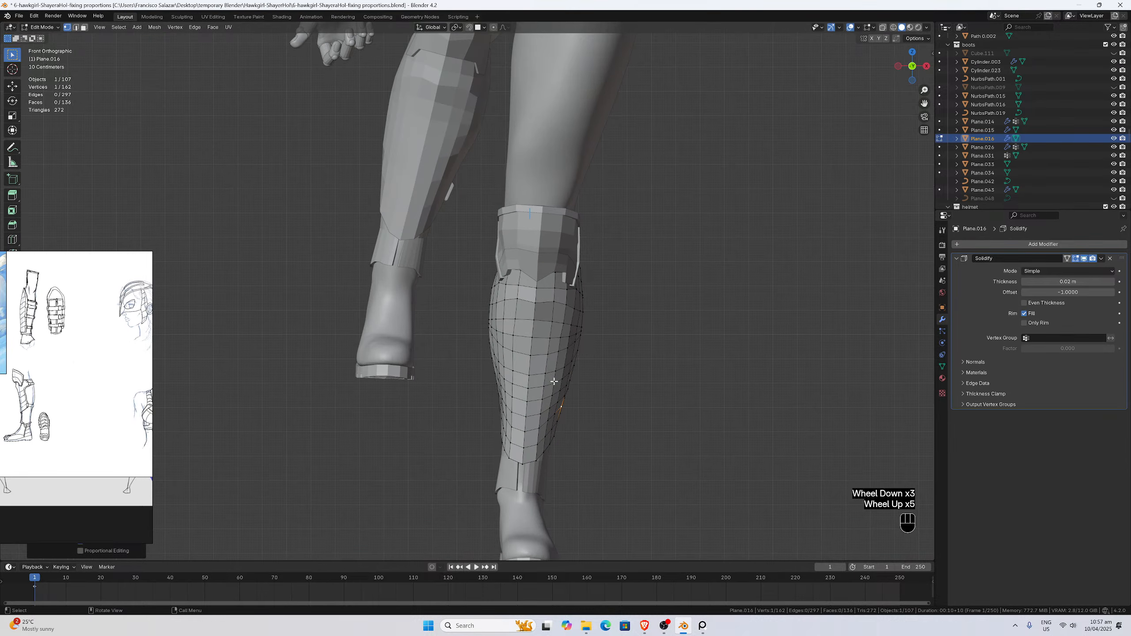
scroll(554, 381, down, 2)
middle_drag(554, 381, 341, 306)
scroll(389, 288, up, 3)
scroll(383, 270, down, 2)
scroll(348, 306, up, 1)
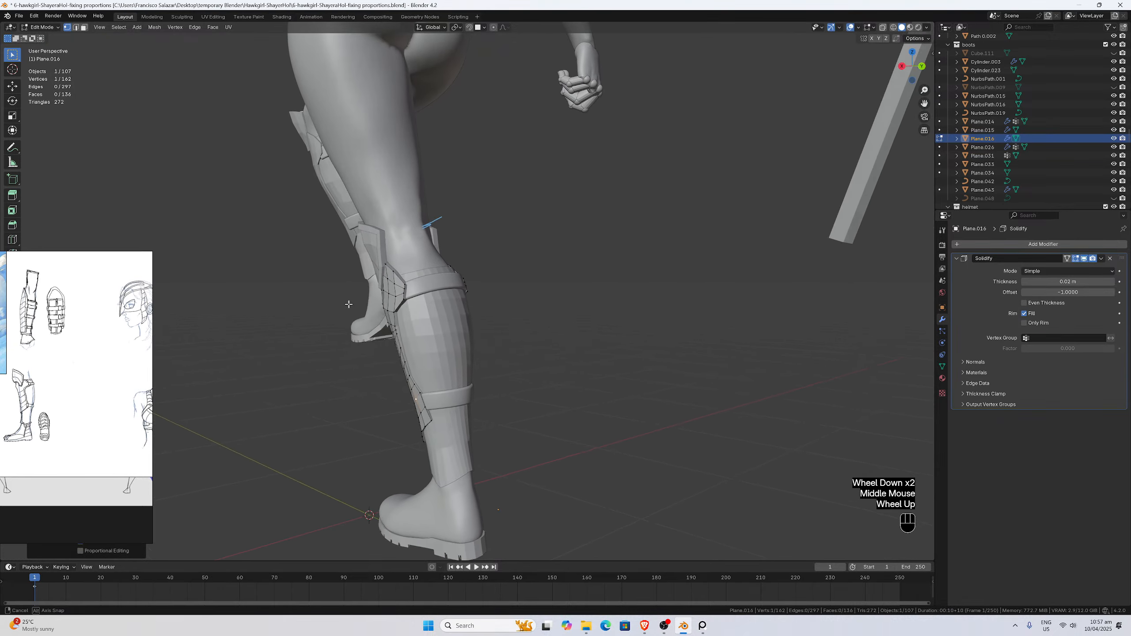
middle_drag(421, 300, 525, 296)
scroll(686, 277, up, 1)
right_click(705, 272)
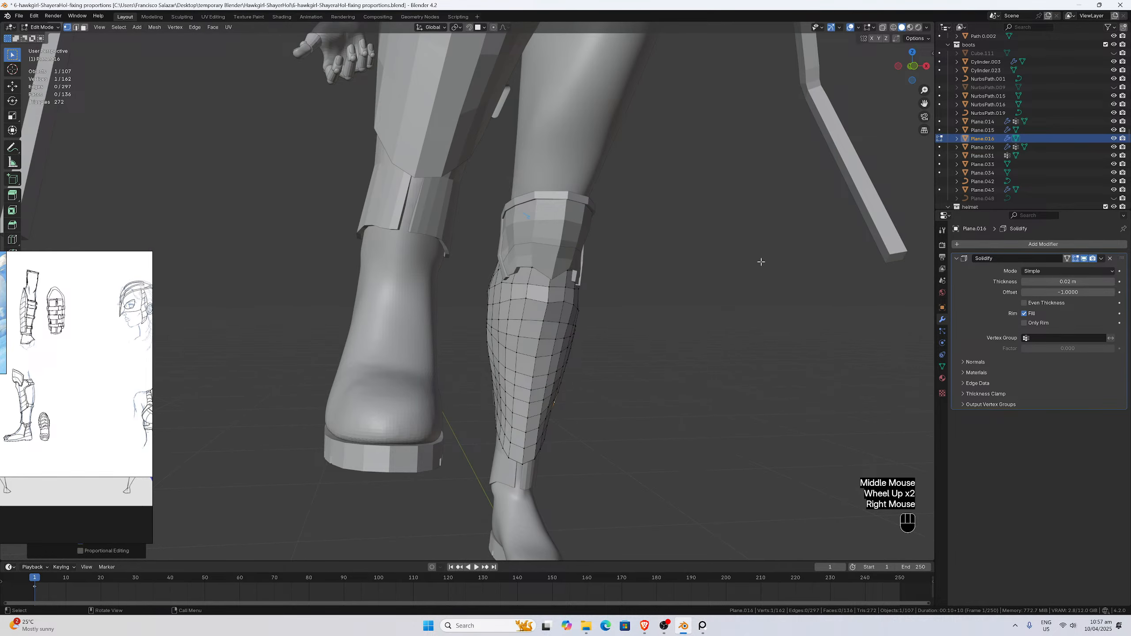
scroll(606, 339, down, 1)
key(KP_1)
scroll(595, 327, up, 1)
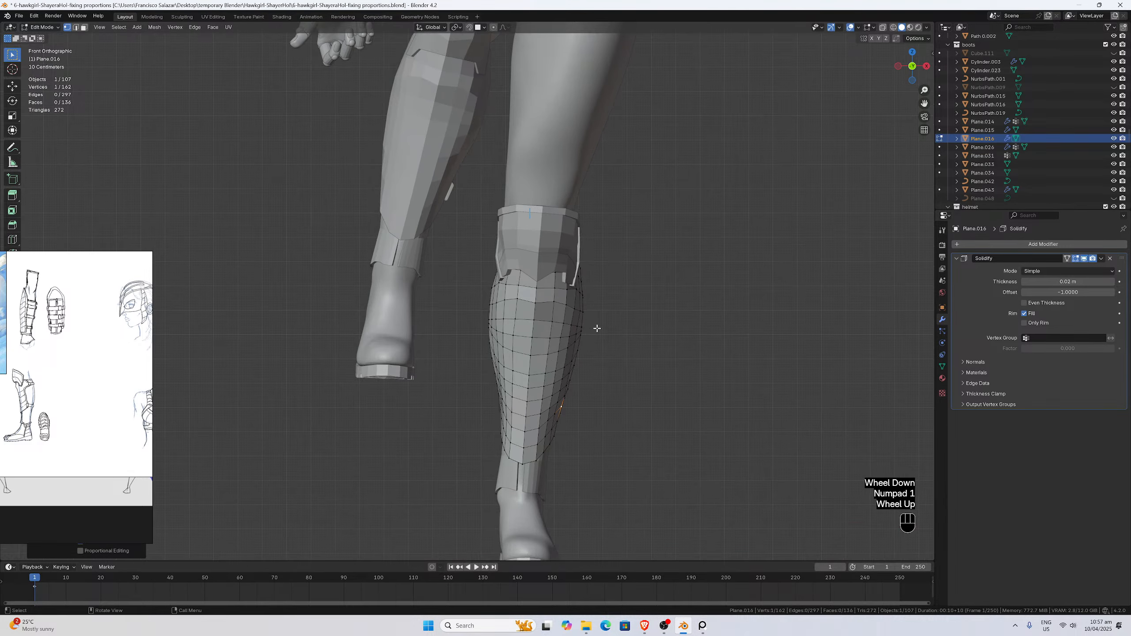
Return to Object Mode, then unhide and select the shin plate's border curve, Plane.048.
key(Tab)
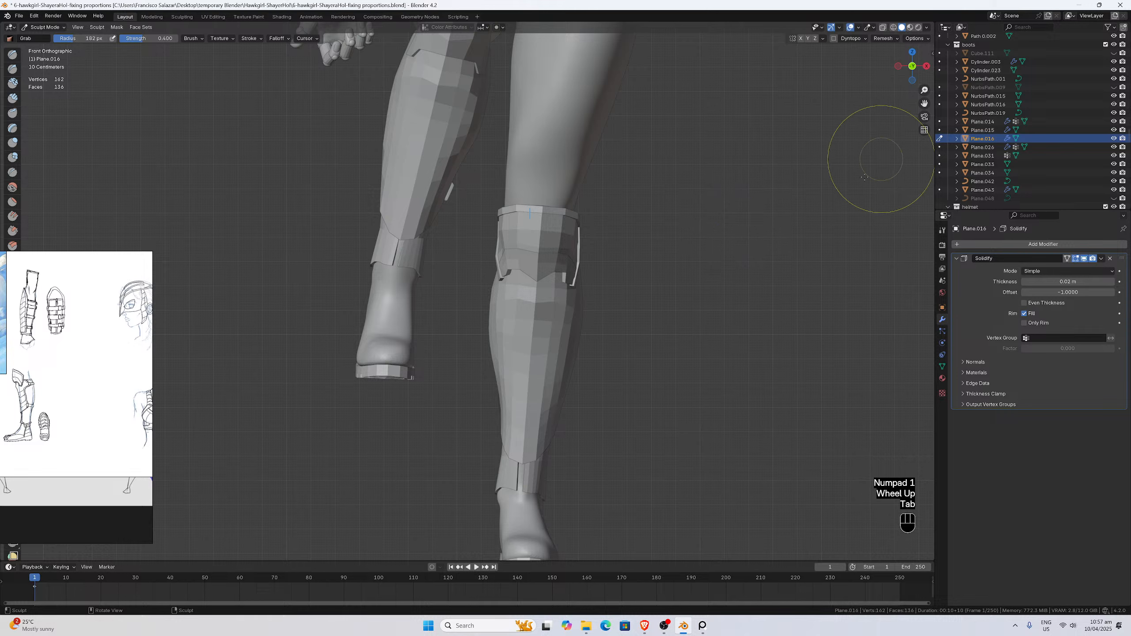
click(36, 30)
click(42, 38)
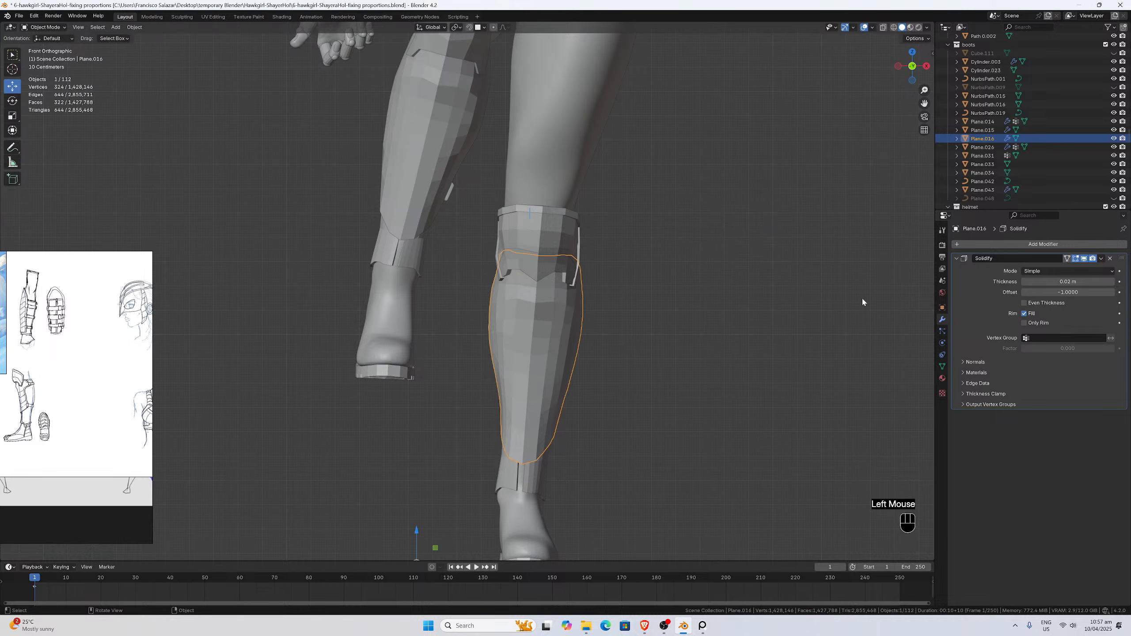
scroll(1075, 120, up, 2)
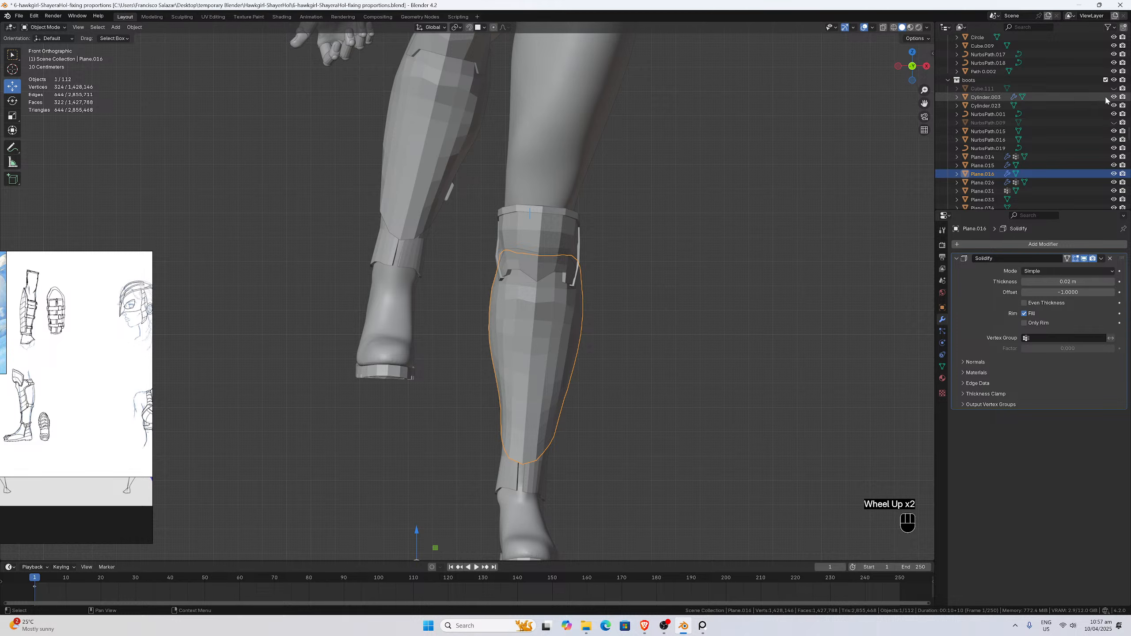
click(1114, 123)
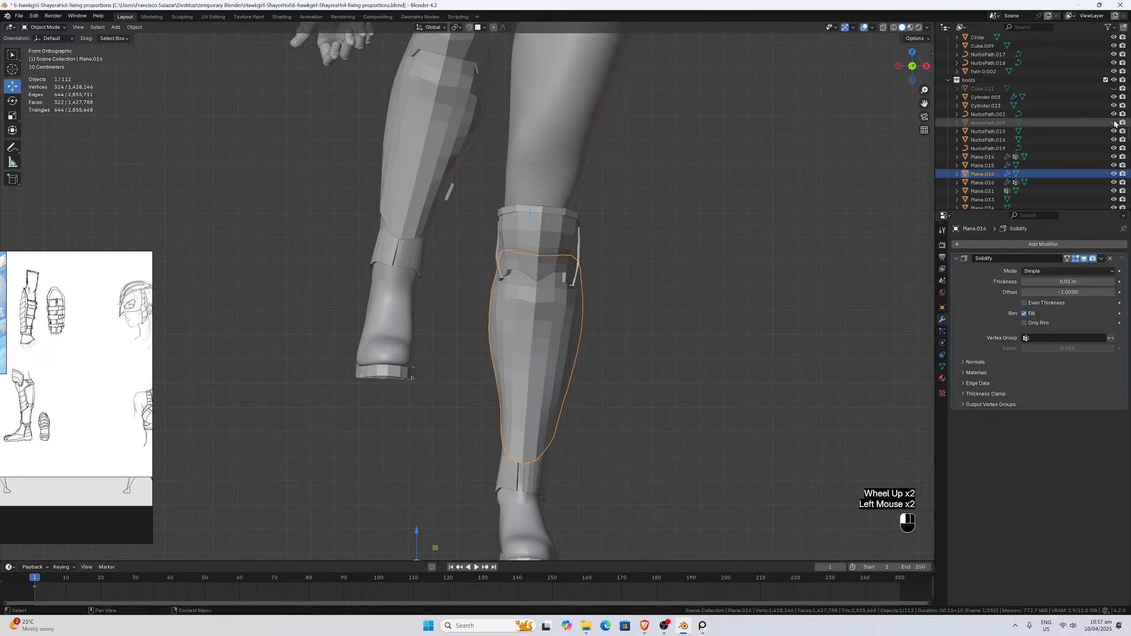
scroll(1108, 116, down, 5)
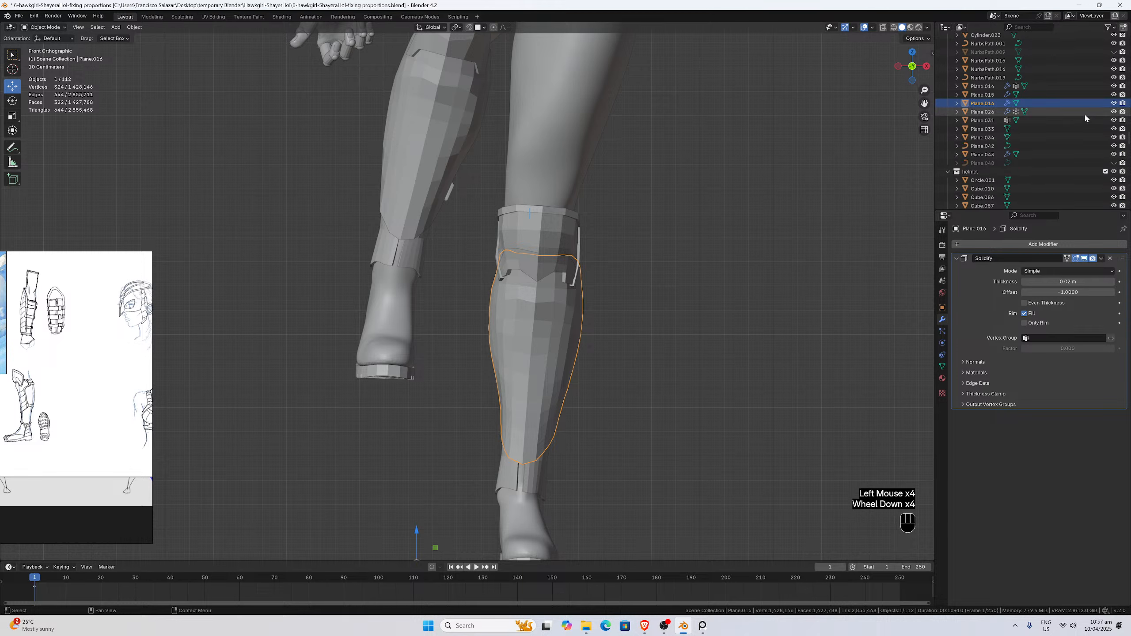
click(1114, 146)
click(982, 146)
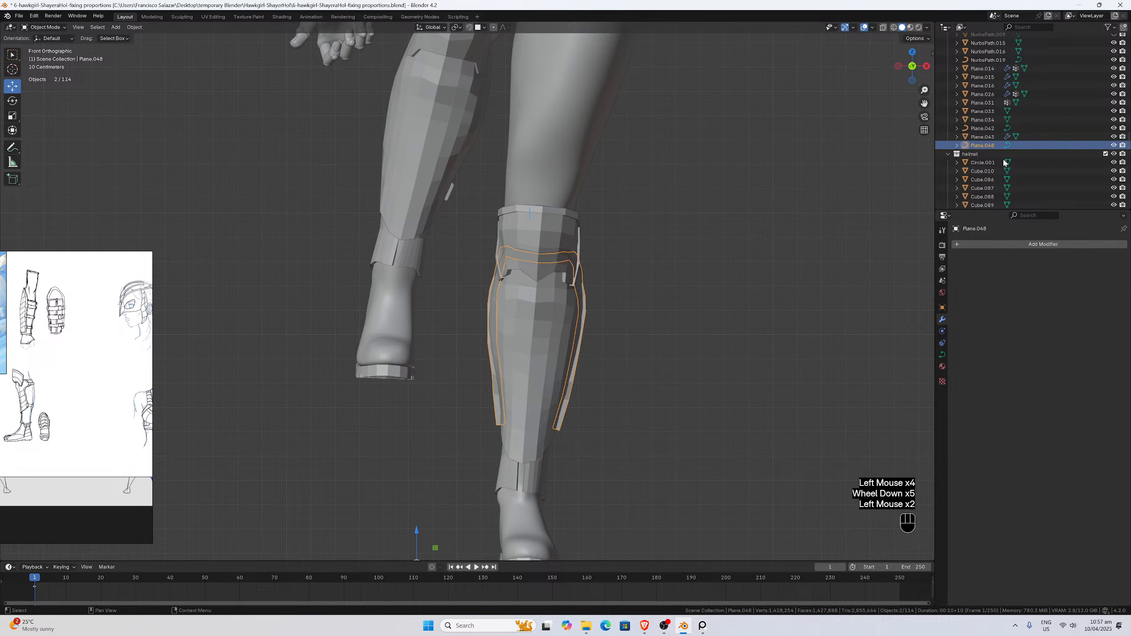
In Edit Mode, move the border curve's inner-side control point just above its lower end about 0.012 m along X.
scroll(653, 315, up, 2)
key(Tab)
click(520, 469)
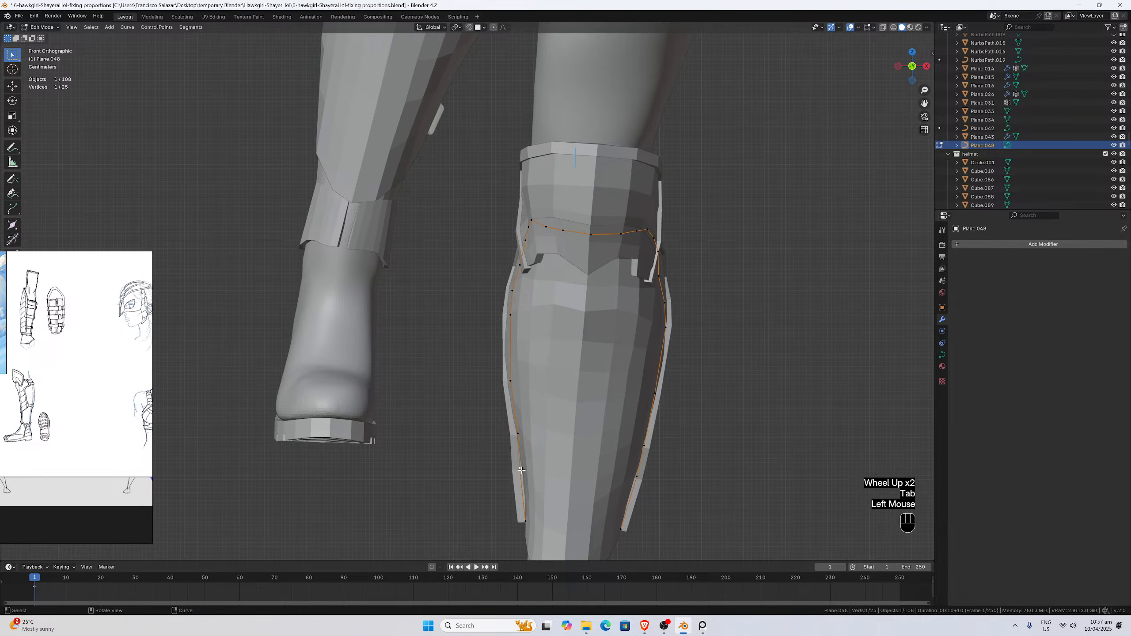
key(g)
key(x)
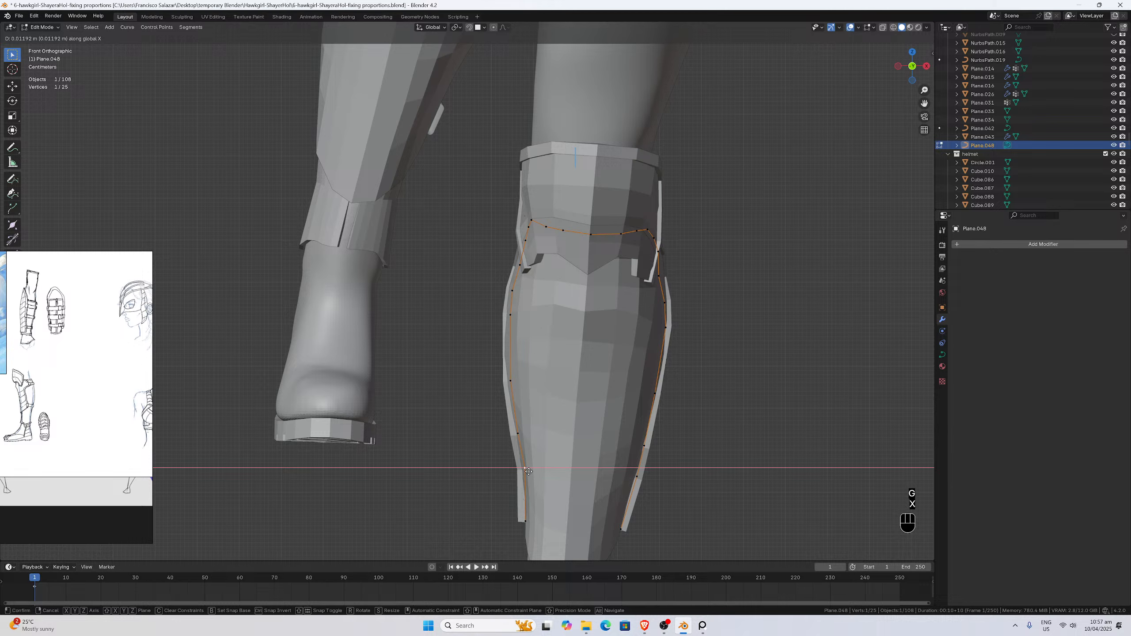
click(529, 472)
Move the border curve's inner-side point on the lower calf and its inner lower end point slightly inward along X.
key(g)
key(x)
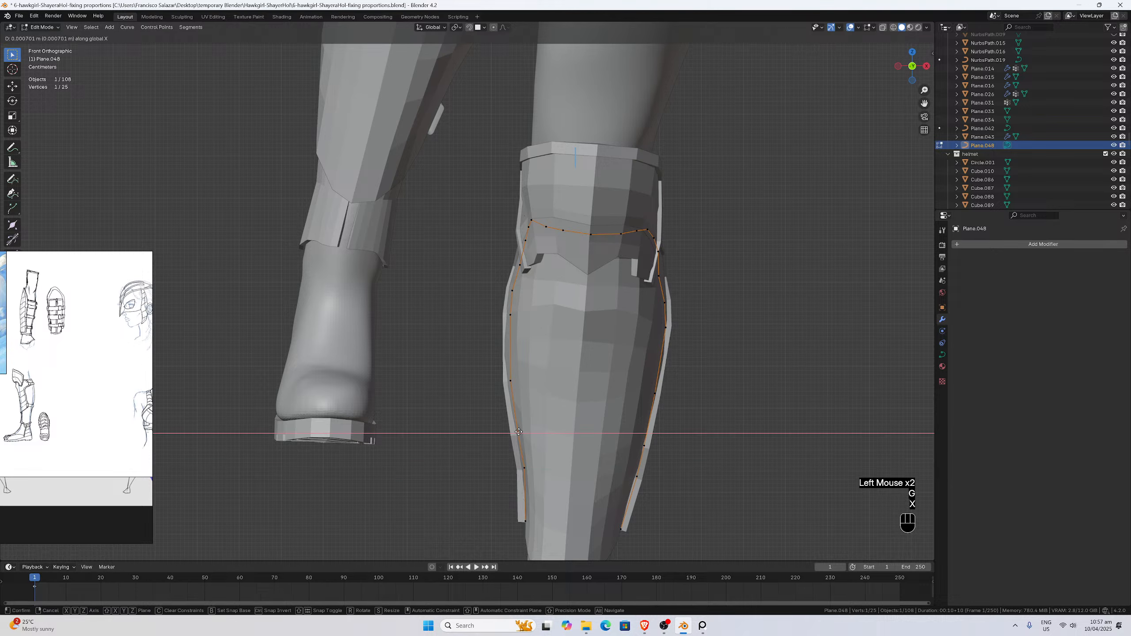
click(519, 432)
key(g)
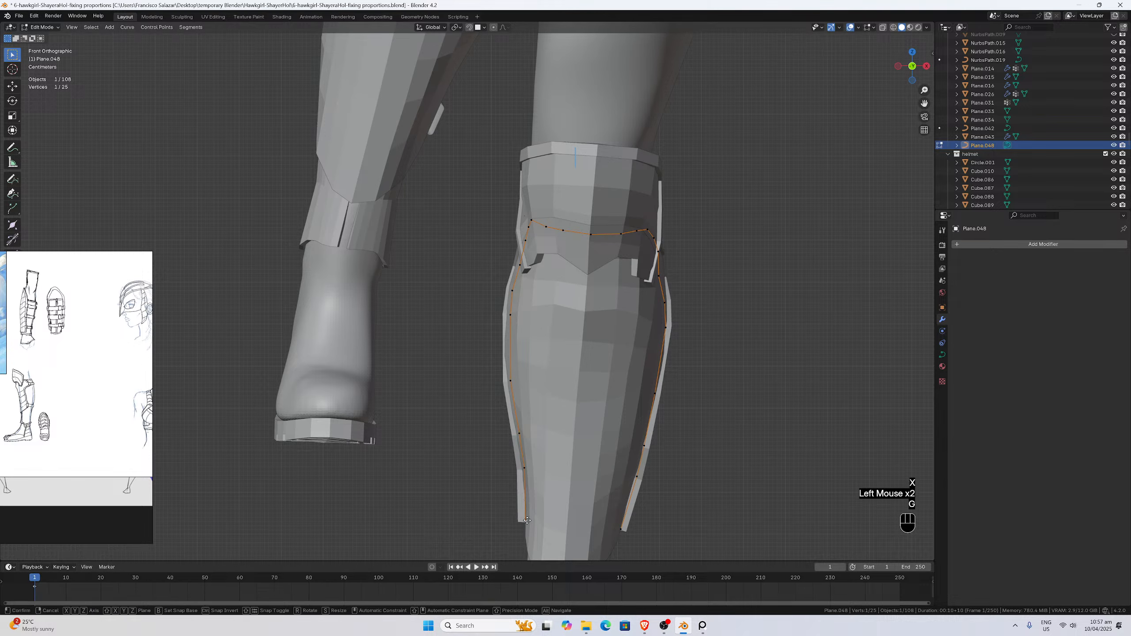
key(x)
click(529, 520)
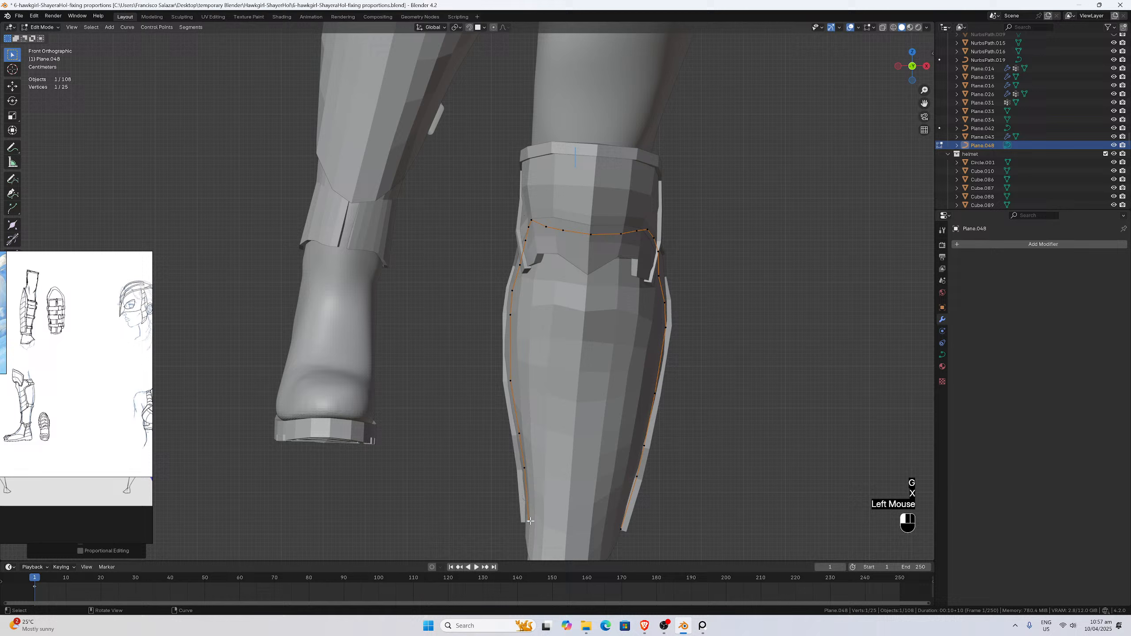
Move the border curve's outer lower end point and the outer-side point just above it slightly inward along X.
click(618, 520)
key(g)
key(x)
click(618, 519)
click(656, 464)
key(g)
key(x)
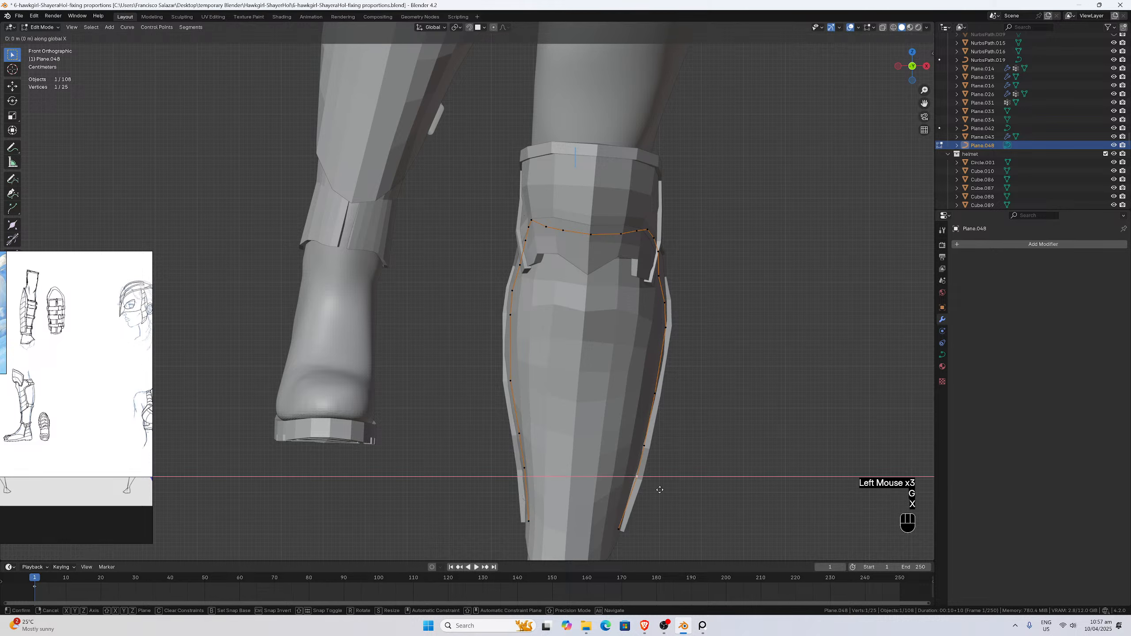
click(657, 489)
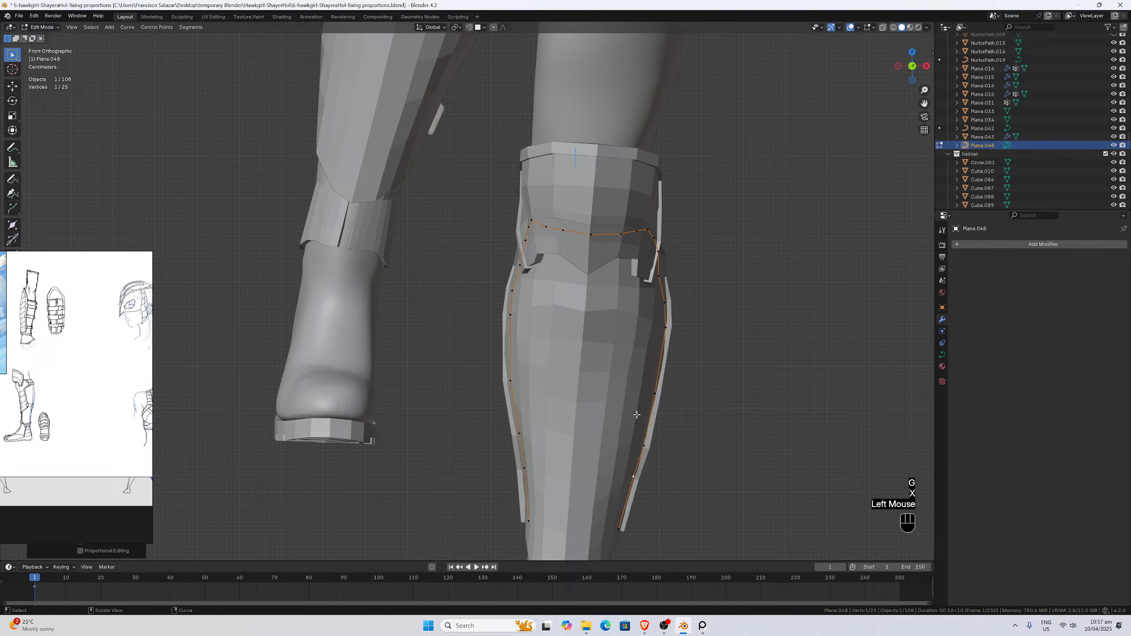
Return to Object Mode and examine how the border fits the shin plate from behind and below.
scroll(638, 415, down, 2)
middle_drag(637, 415, 695, 339)
key(Tab)
click(588, 407)
scroll(447, 336, up, 3)
scroll(705, 327, down, 1)
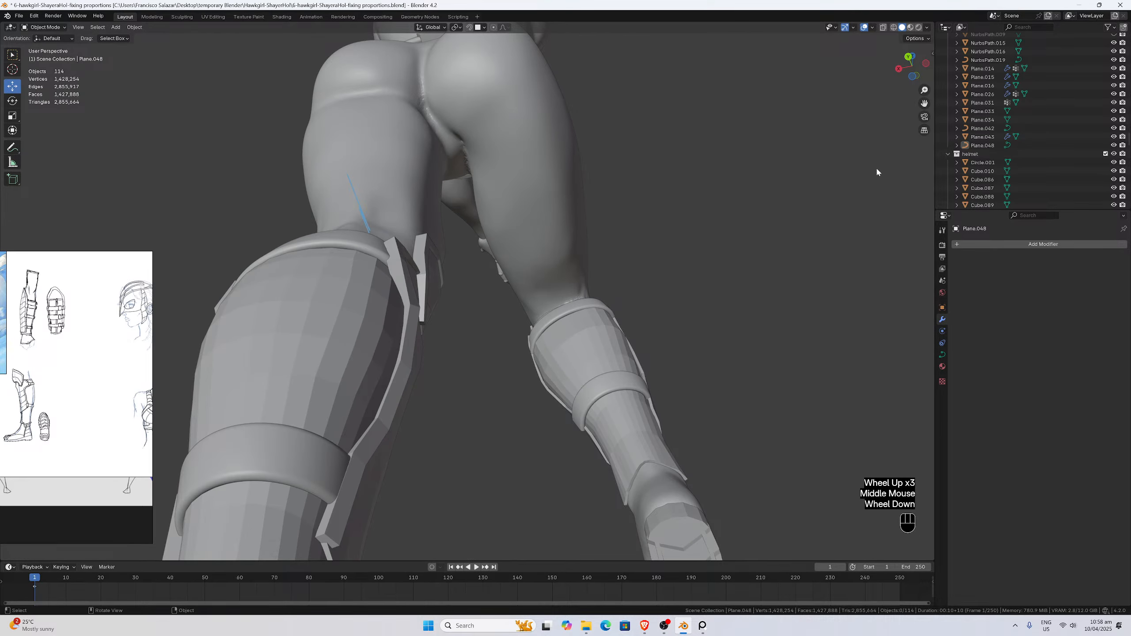
drag(923, 104, 1100, 31)
scroll(708, 268, up, 1)
Re-enter Edit Mode on the border curve and adjust the tilt of its inner lower end point and the next point above.
middle_drag(708, 267, 540, 248)
click(487, 253)
key(Tab)
click(616, 255)
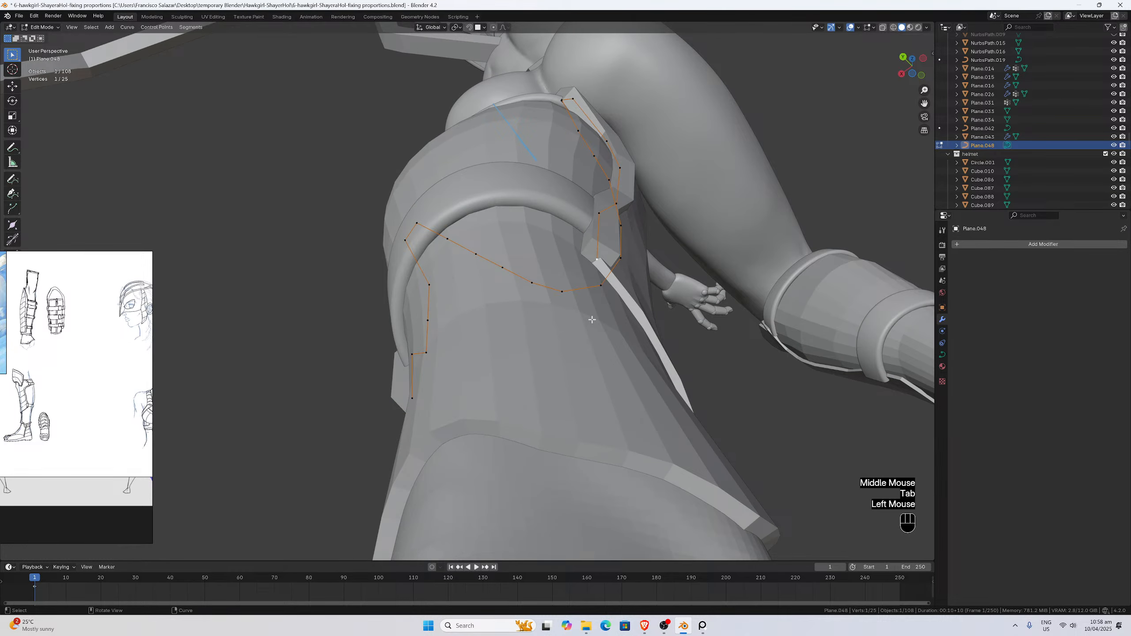
key(ctrl+t)
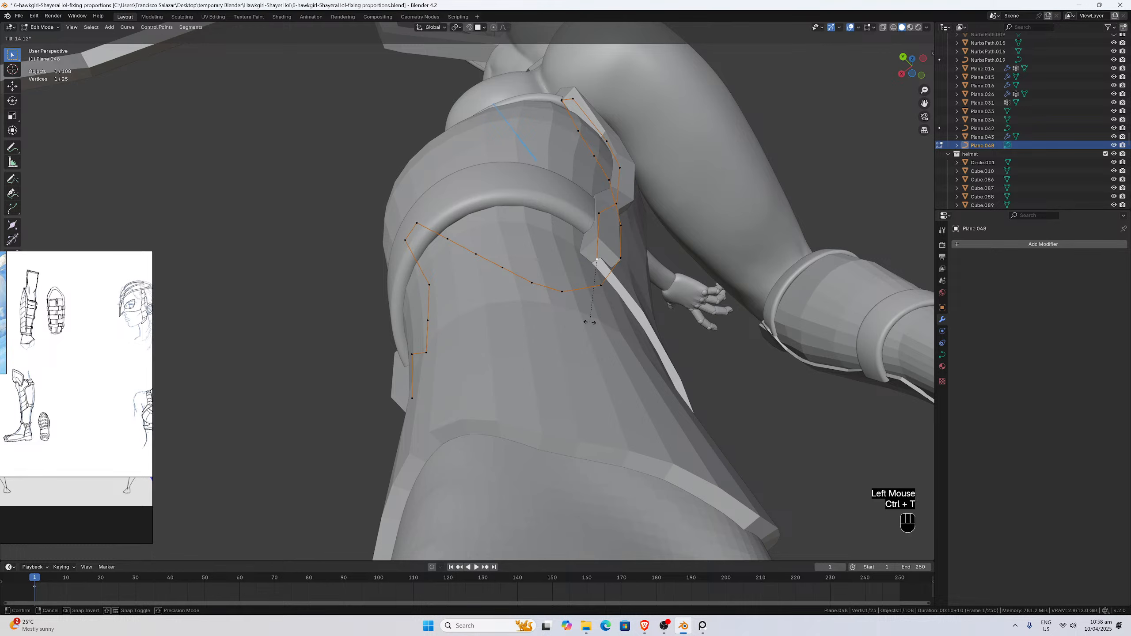
click(589, 321)
middle_drag(589, 322, 588, 290)
click(565, 285)
key(ctrl+t)
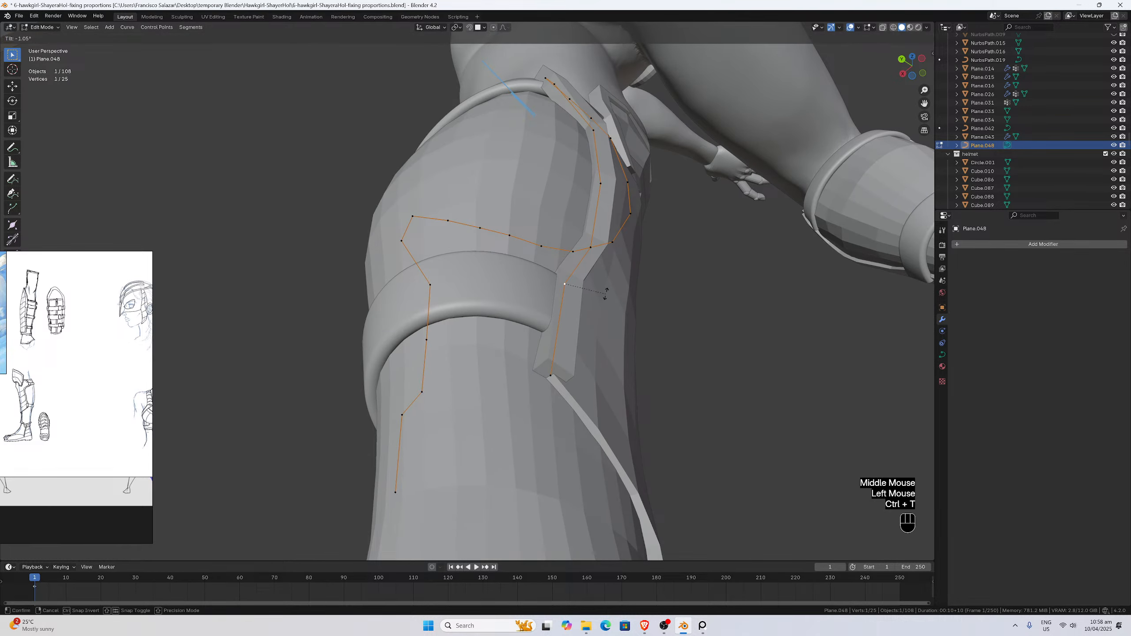
click(604, 301)
Adjust the tilt of two more inner-side control points higher up the border curve to align it with the plate edge.
middle_drag(604, 302, 525, 299)
scroll(324, 297, up, 2)
click(276, 265)
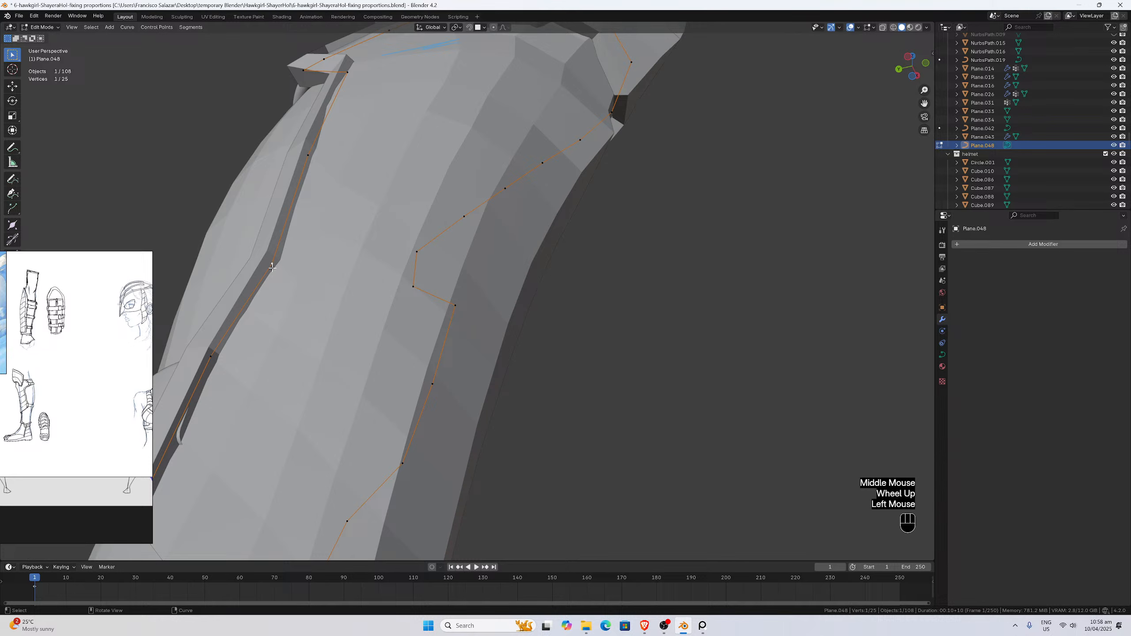
key(ctrl+t)
click(314, 284)
middle_drag(313, 284, 311, 296)
click(246, 282)
key(ctrl+t)
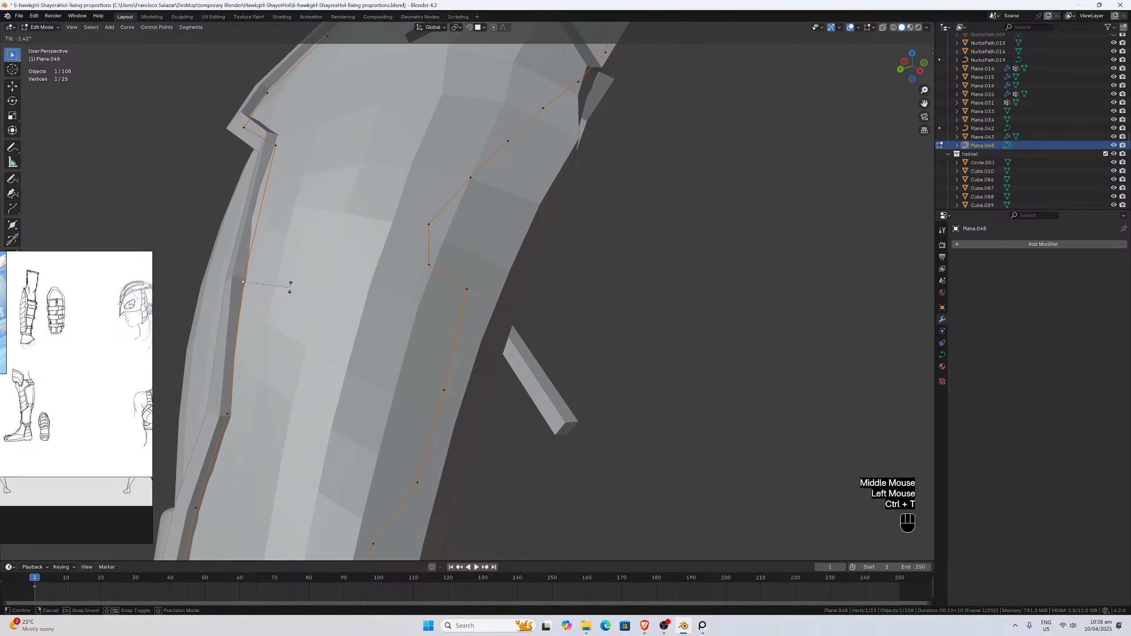
click(292, 295)
Subdivide the border curve's inner-side segment beside the upper calf and move the new point slightly along X.
middle_drag(292, 296, 632, 378)
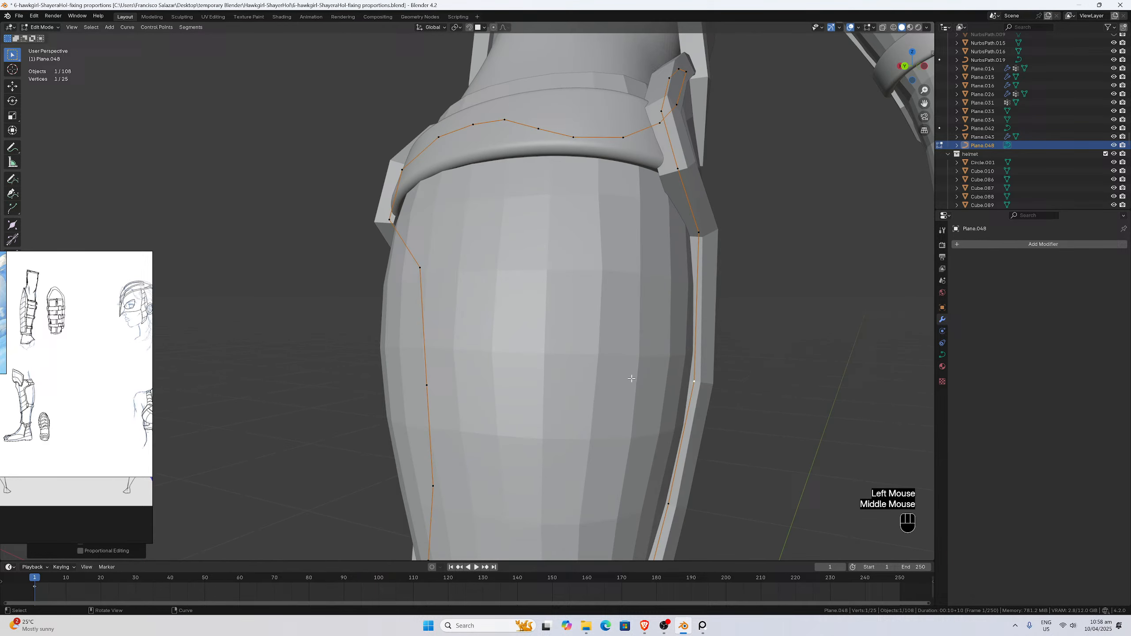
click(692, 385)
shift+click(697, 277)
right_click(697, 276)
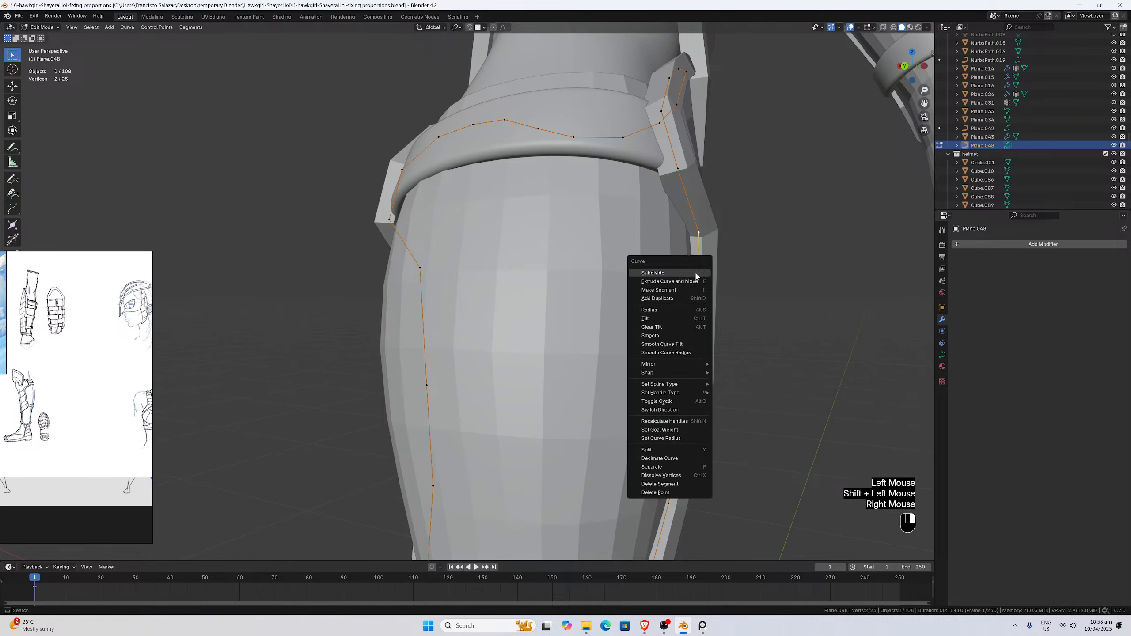
click(697, 273)
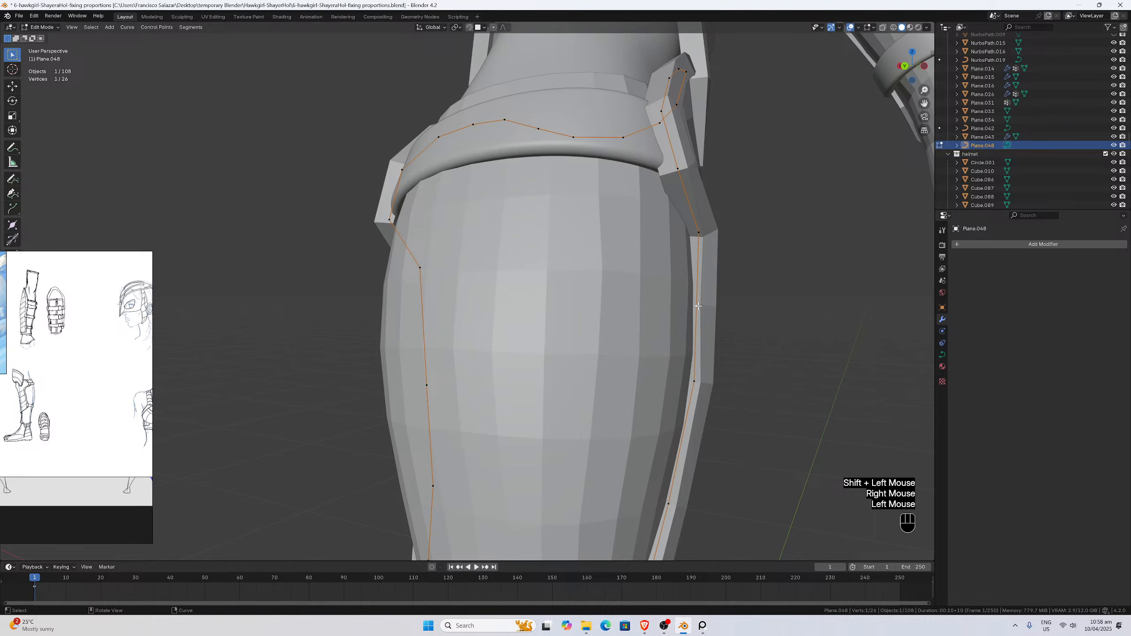
key(g)
key(x)
click(703, 309)
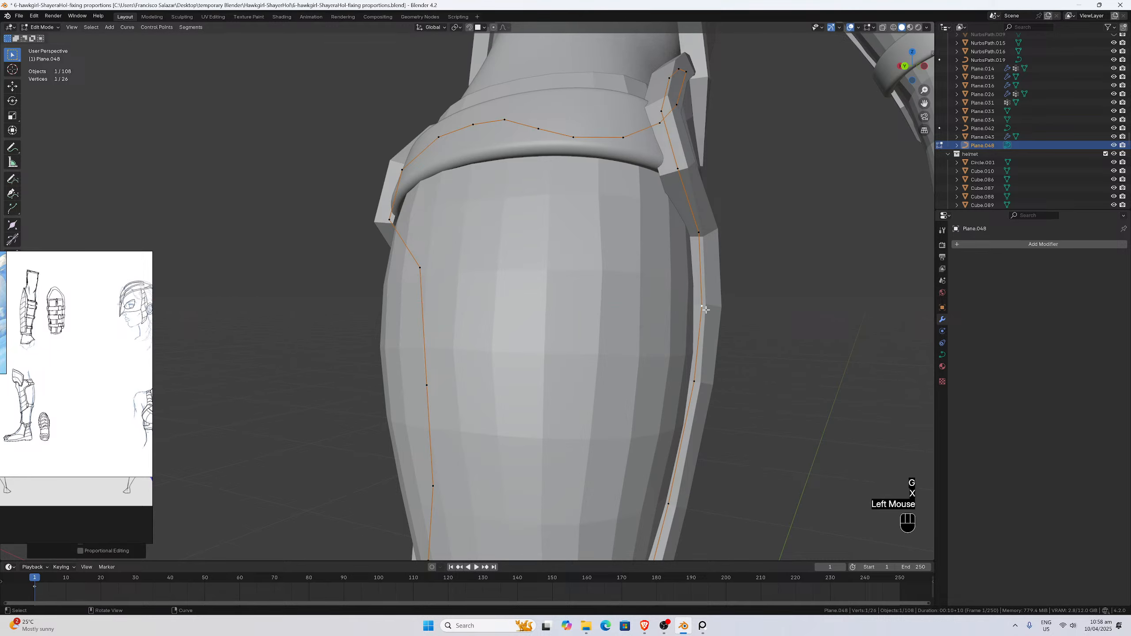
Try moving the inner-side control point beside the strap below the knee about 0.012 m along X.
middle_drag(703, 309, 684, 196)
click(693, 216)
click(694, 202)
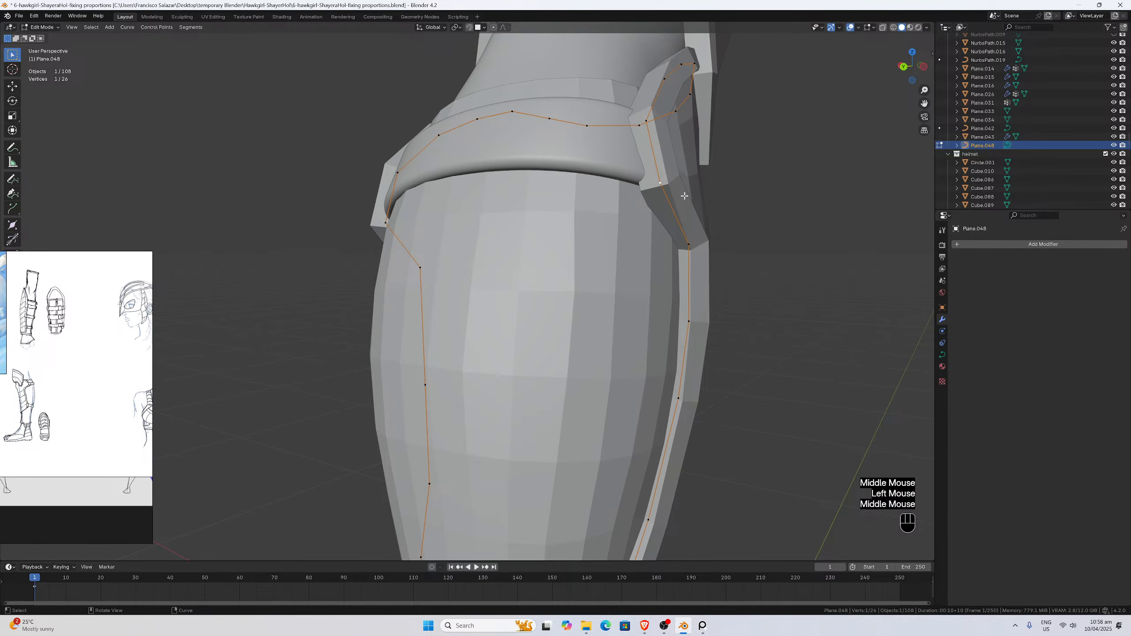
key(g)
key(x)
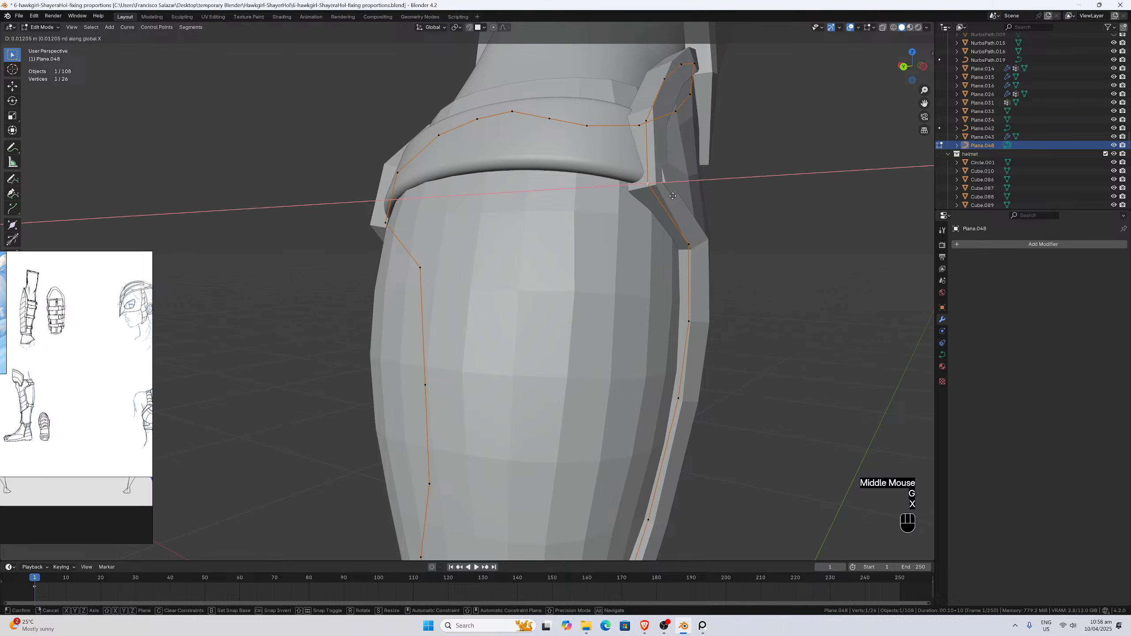
click(673, 196)
key(ctrl+z)
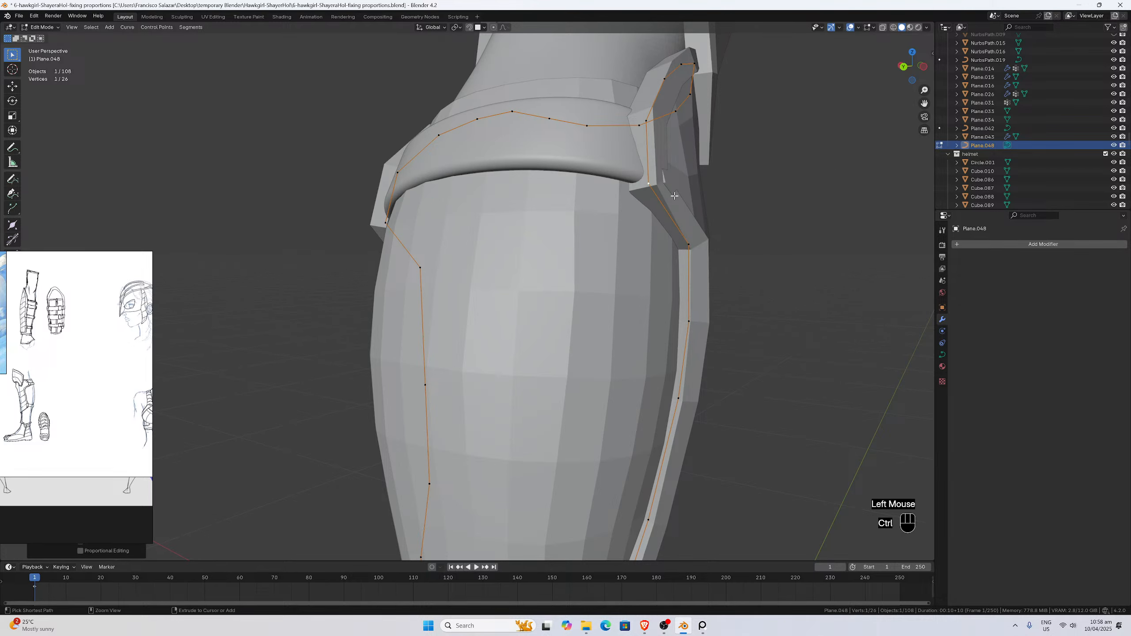
Move the inner-side control point beside the strap below the knee slightly along X and tilt it about -5.8°.
middle_drag(682, 196, 719, 209)
click(729, 177)
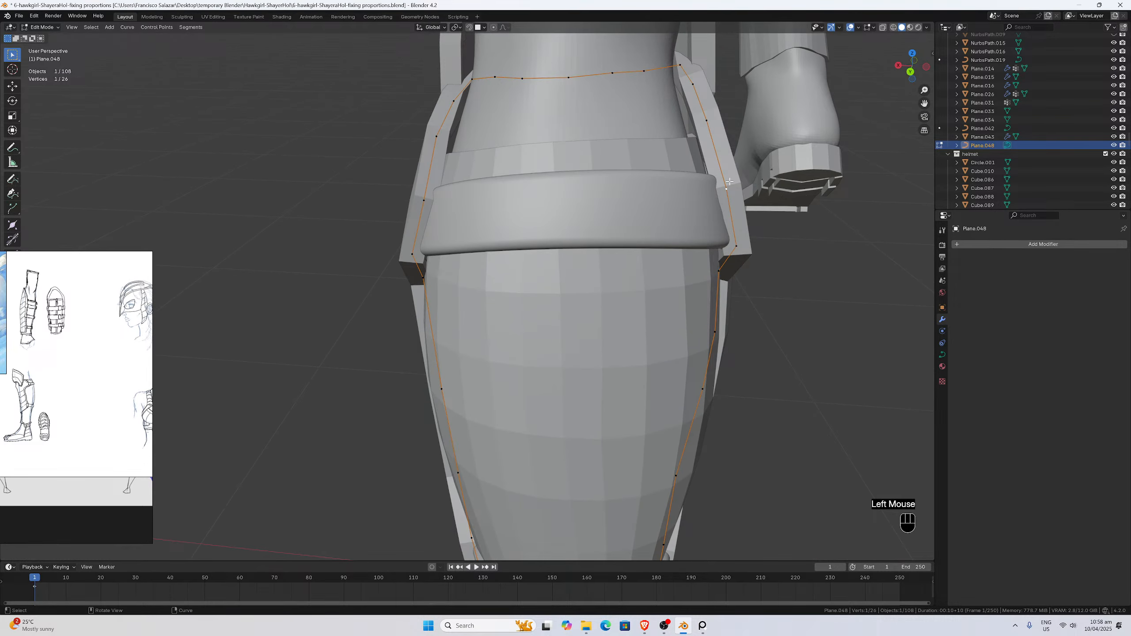
key(g)
key(x)
click(724, 182)
middle_drag(724, 182, 478, 166)
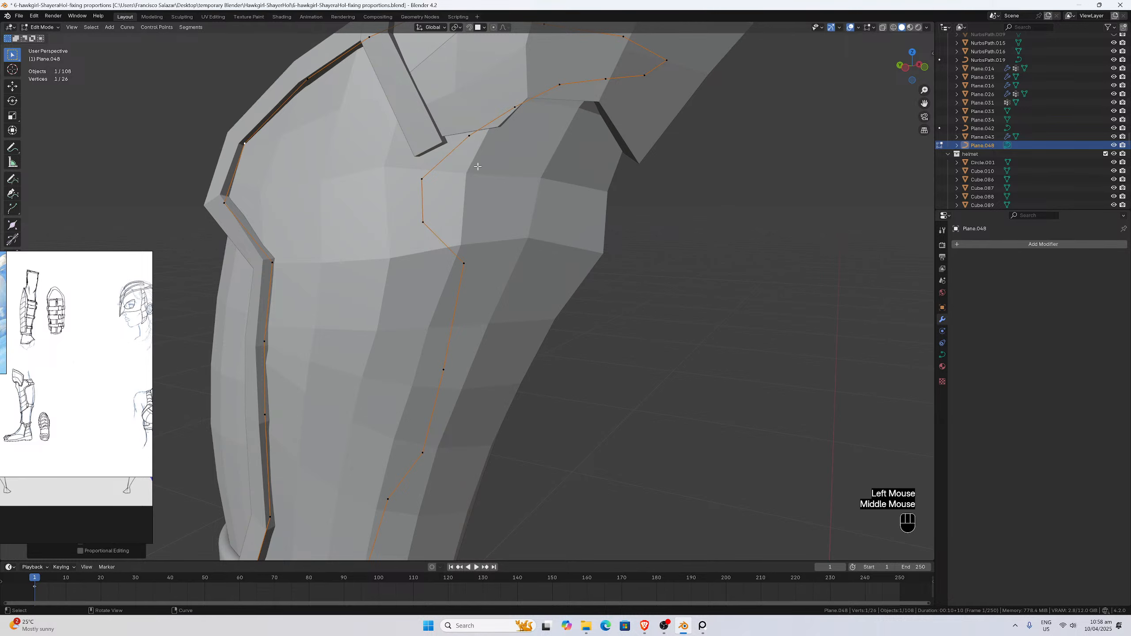
key(ctrl+t)
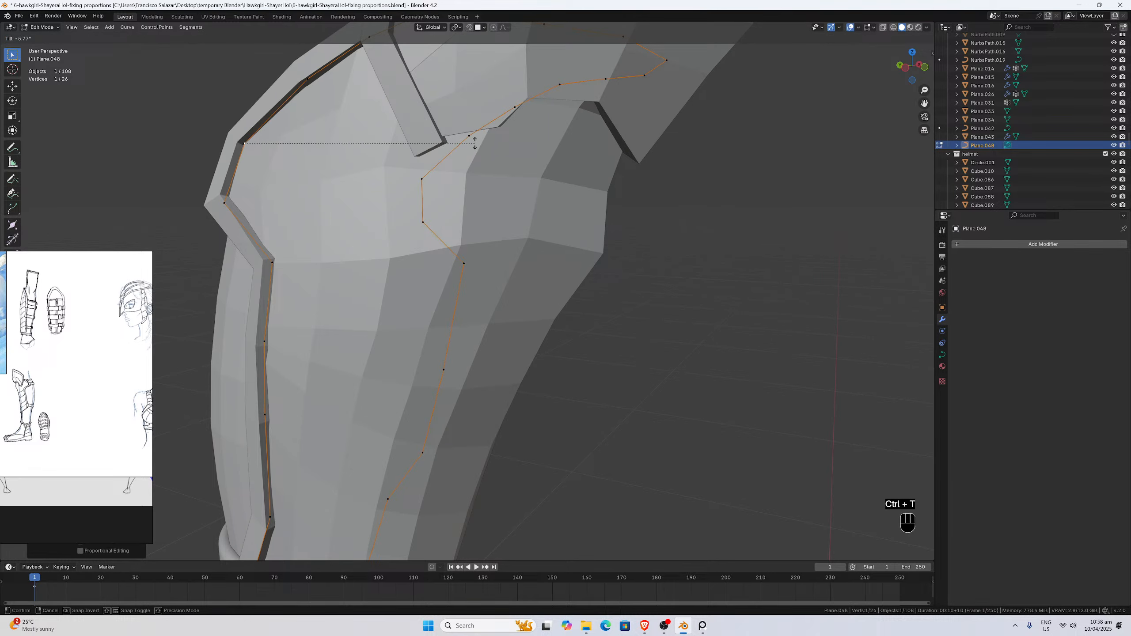
click(475, 144)
Move the border curve's outer-side control point on the lower calf about -0.003 m along X.
scroll(474, 143, down, 2)
middle_drag(475, 144, 415, 192)
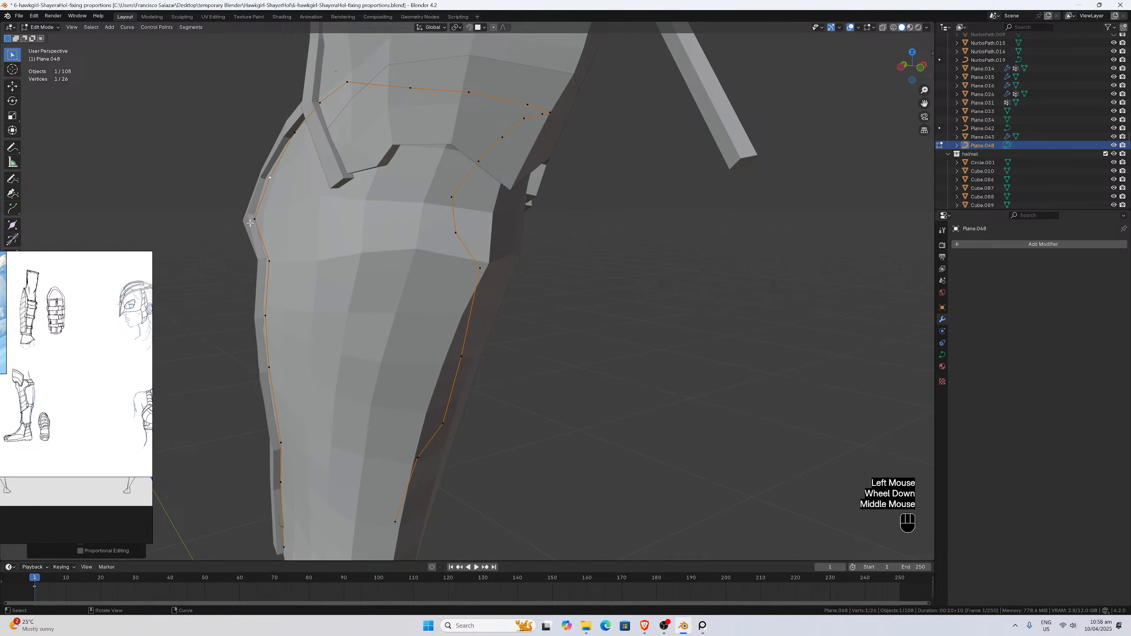
click(250, 223)
middle_drag(312, 224, 342, 220)
click(508, 428)
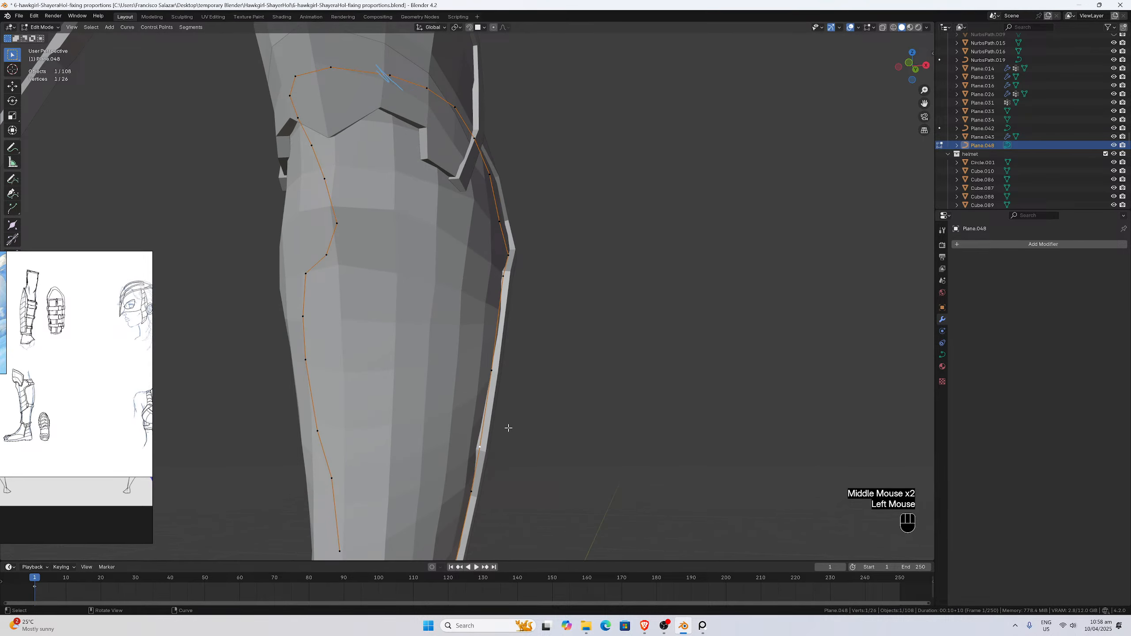
middle_drag(509, 428, 369, 397)
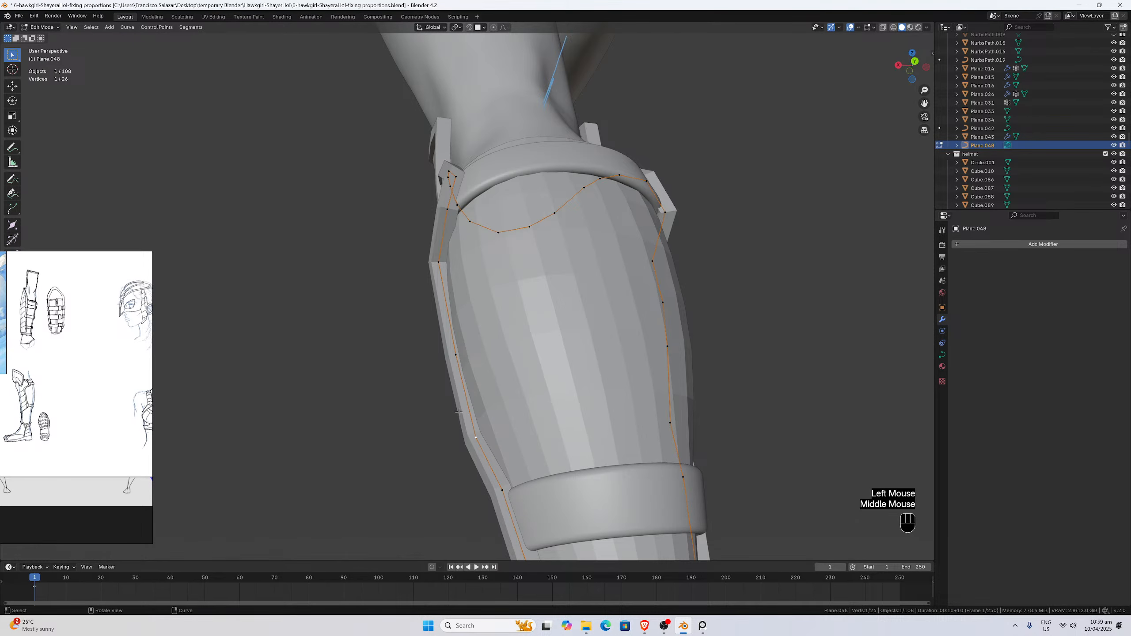
key(g)
key(x)
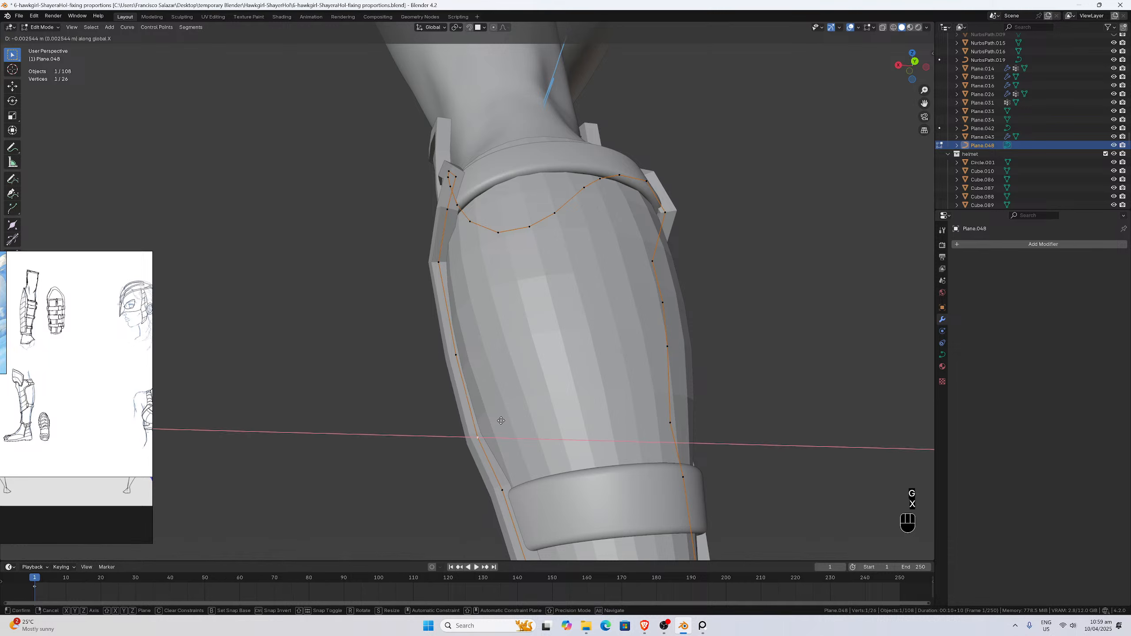
click(502, 421)
Subdivide the border curve's outer-side segment just below the corner at the upper calf.
click(464, 367)
middle_drag(464, 367, 457, 370)
click(438, 270)
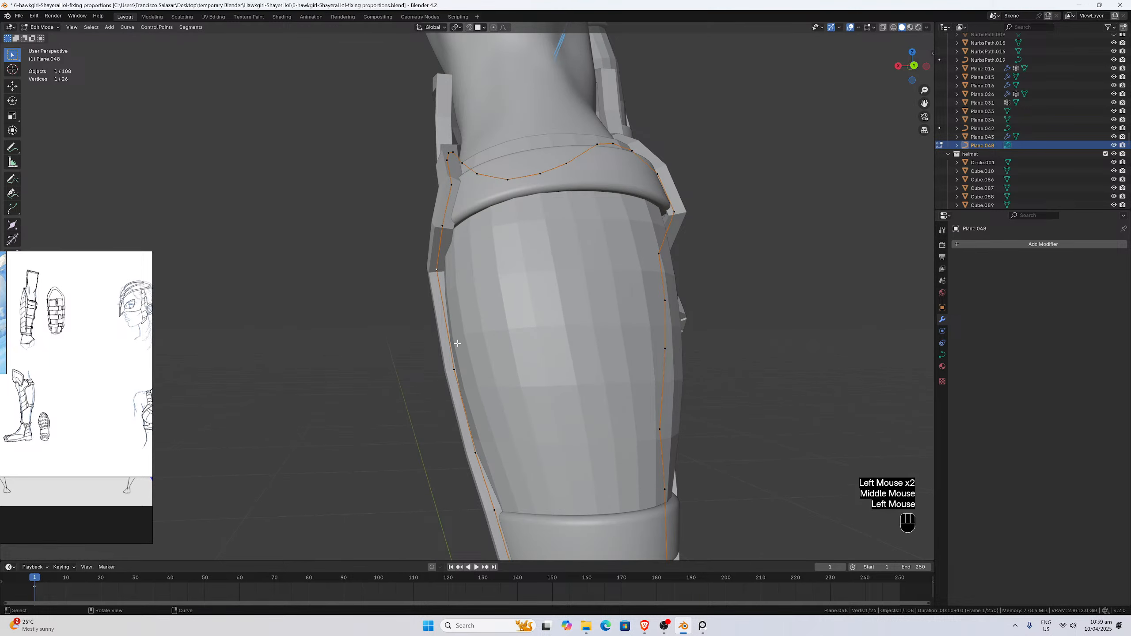
ctrl+click(454, 369)
right_click(450, 346)
click(449, 343)
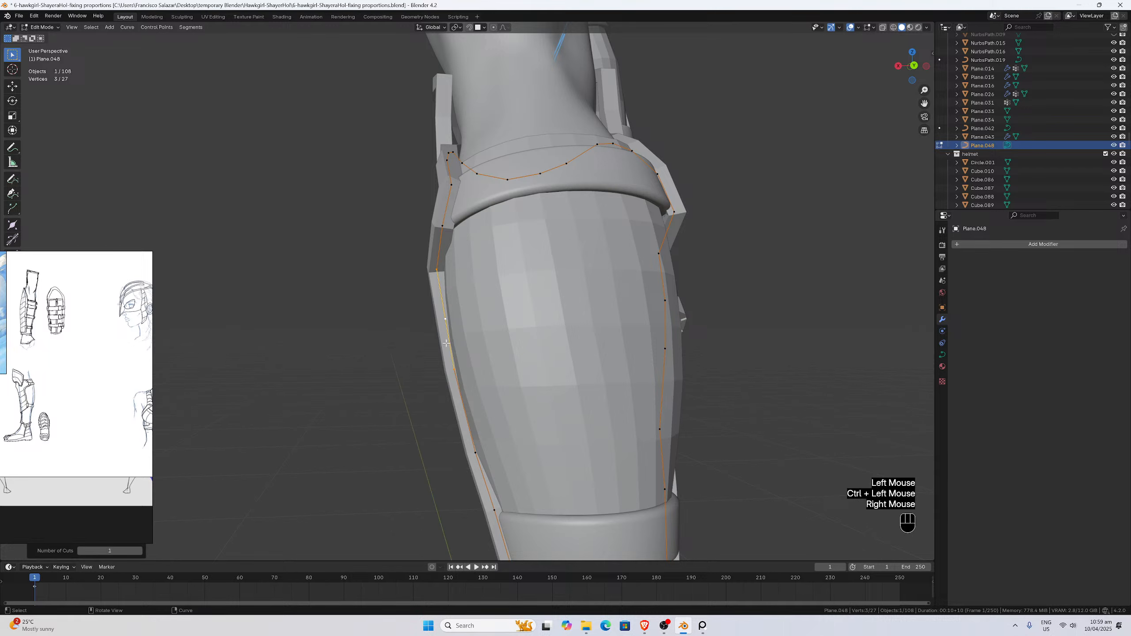
Move the outer-side corner point at the upper calf inward along X to smooth the border's outline.
click(437, 270)
middle_drag(436, 271, 440, 272)
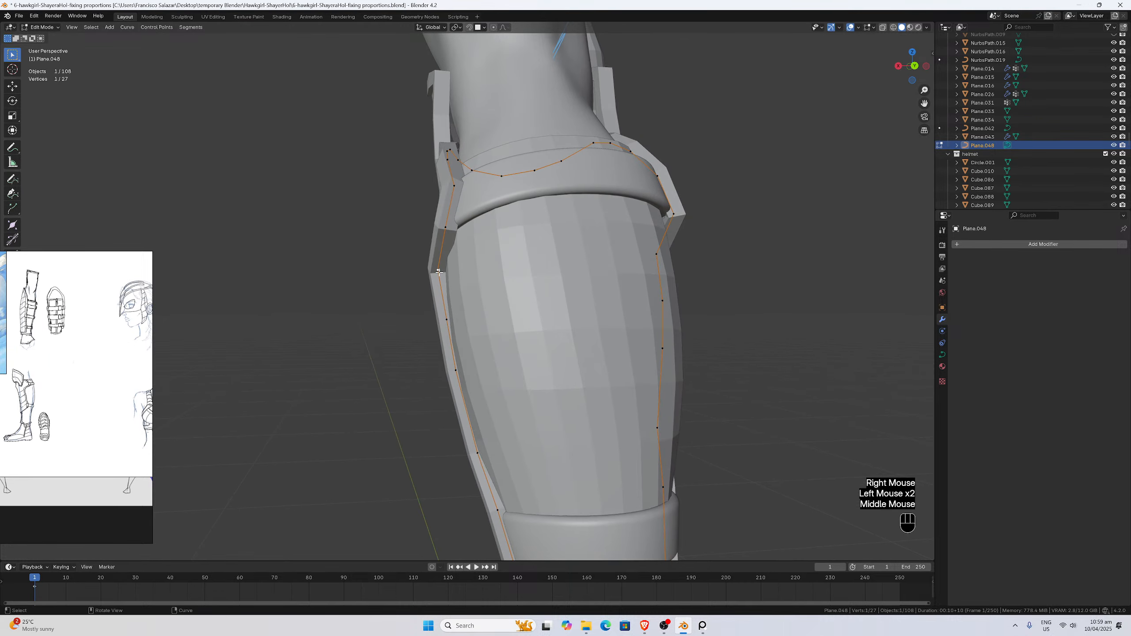
key(g)
key(x)
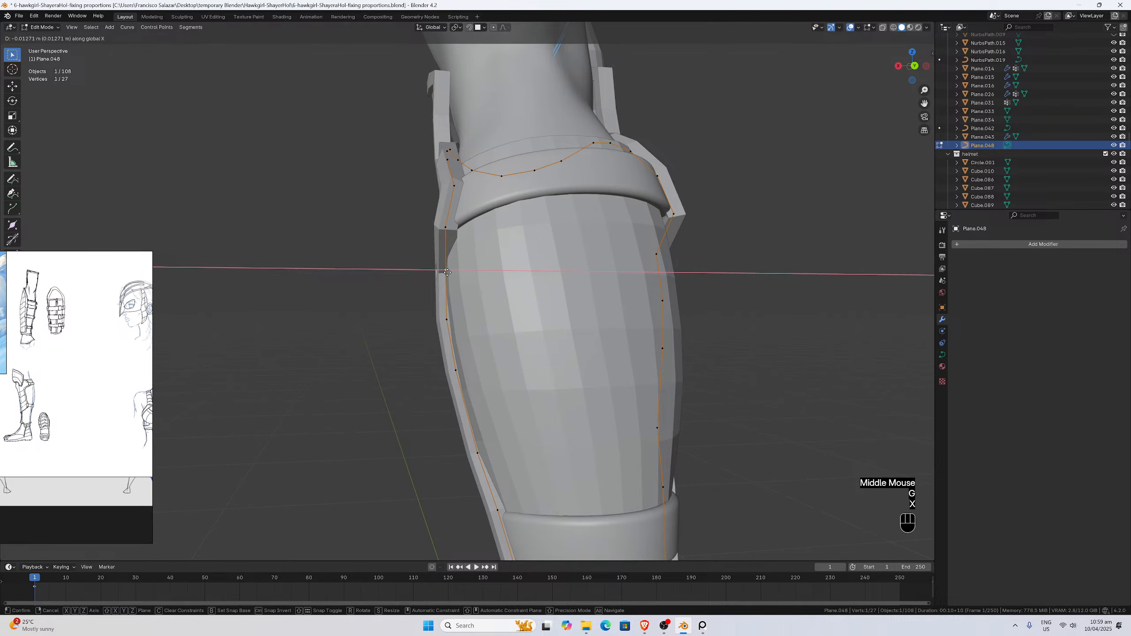
click(444, 271)
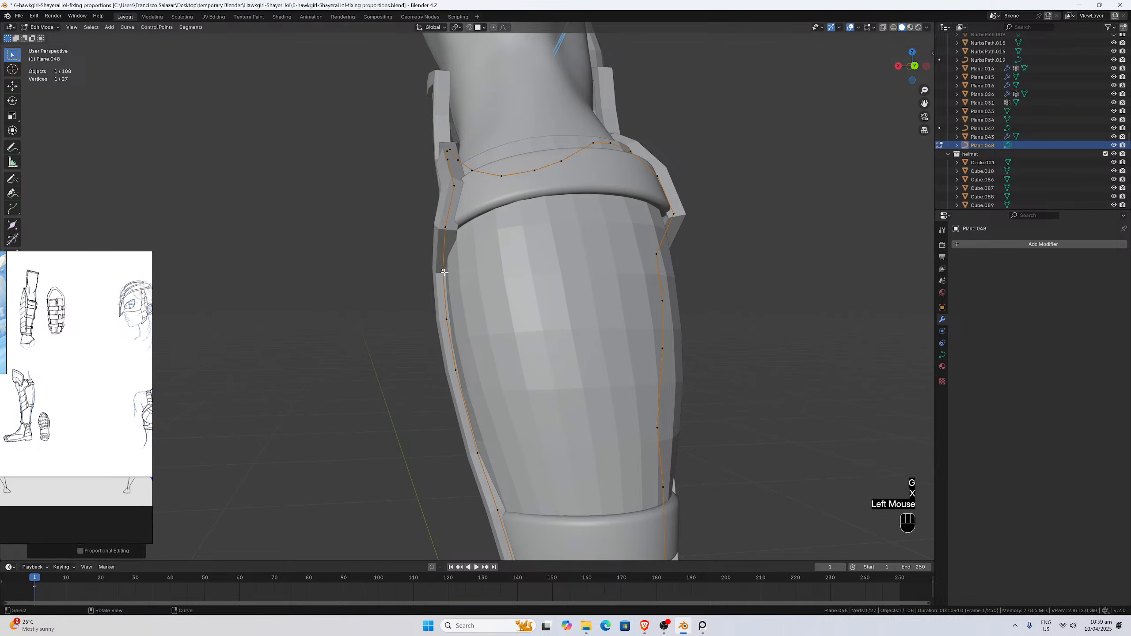
Fine-tune the X position of the outer-side point just below the border's widest corner from a front angle.
double_click(448, 320)
middle_drag(459, 329, 569, 292)
click(502, 273)
key(g)
key(x)
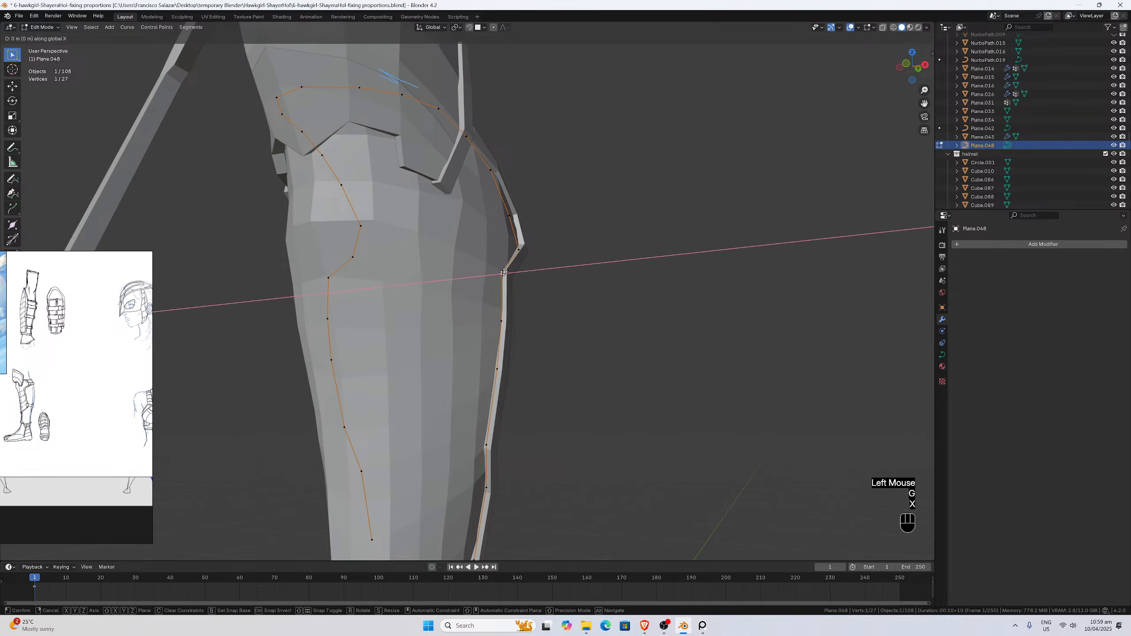
click(506, 273)
Nudge the outer-side control point on the lower calf along X to follow the plate edge.
middle_drag(506, 273, 450, 404)
click(480, 444)
key(g)
key(x)
click(484, 443)
Return to Object Mode, deselect everything, and examine the shin plate's border and both boots from several angles.
scroll(487, 434, down, 2)
key(Tab)
scroll(525, 419, down, 2)
click(546, 377)
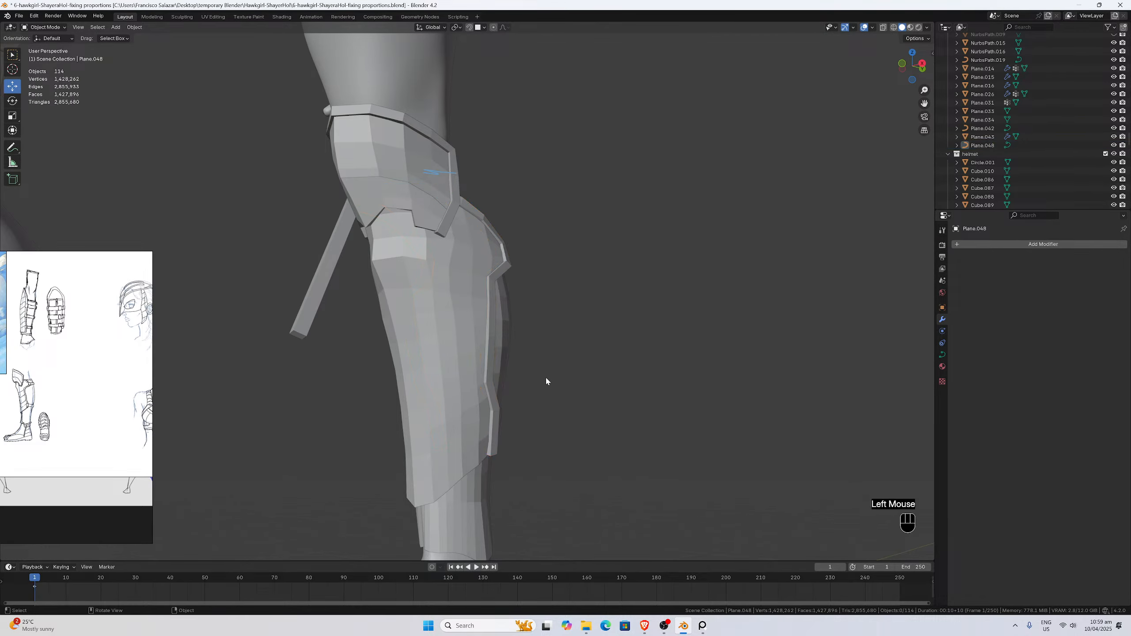
mouse_move(546, 377)
middle_down()
mouse_move(561, 386)
mouse_move(496, 395)
mouse_move(462, 434)
mouse_move(510, 438)
mouse_move(546, 347)
mouse_move(551, 358)
middle_up()
scroll(551, 358, down, 1)
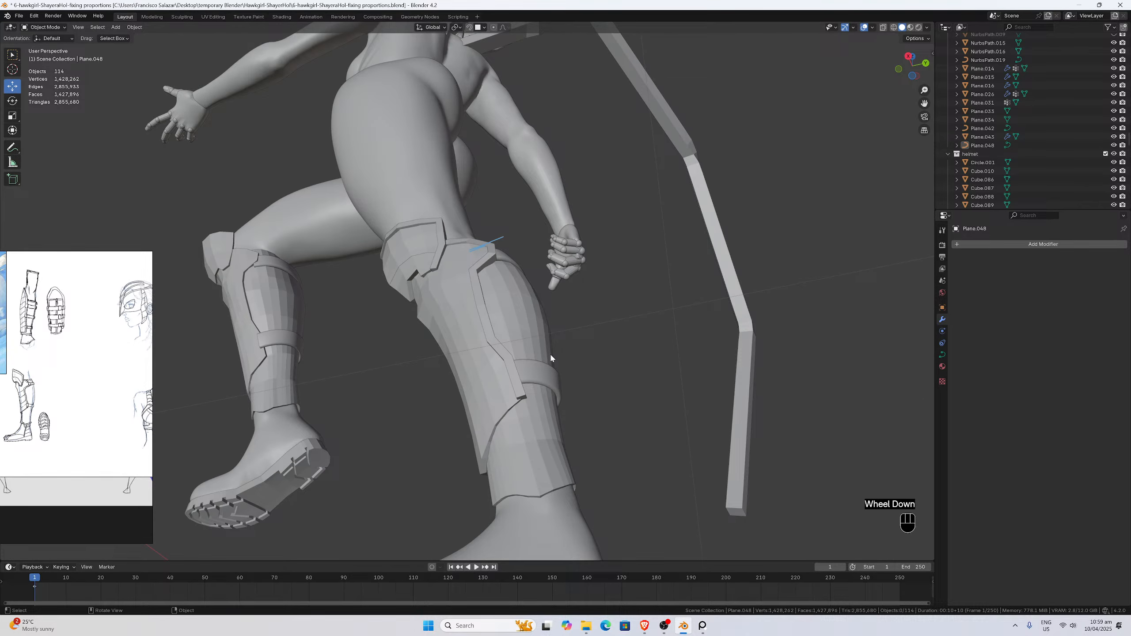
scroll(478, 423, down, 1)
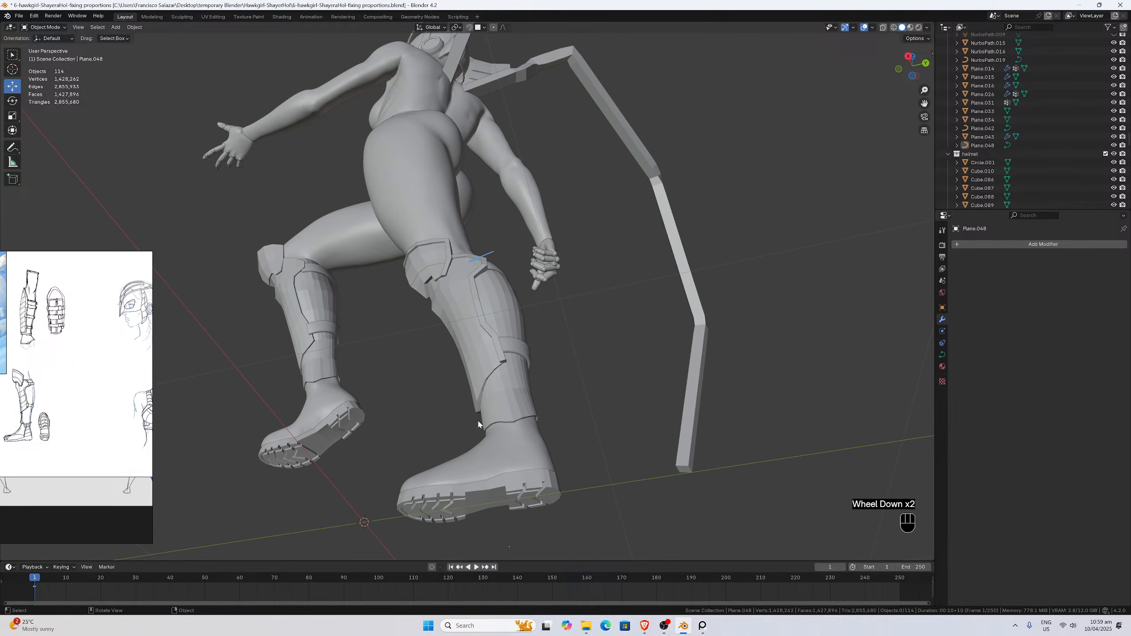
middle_drag(491, 391, 600, 422)
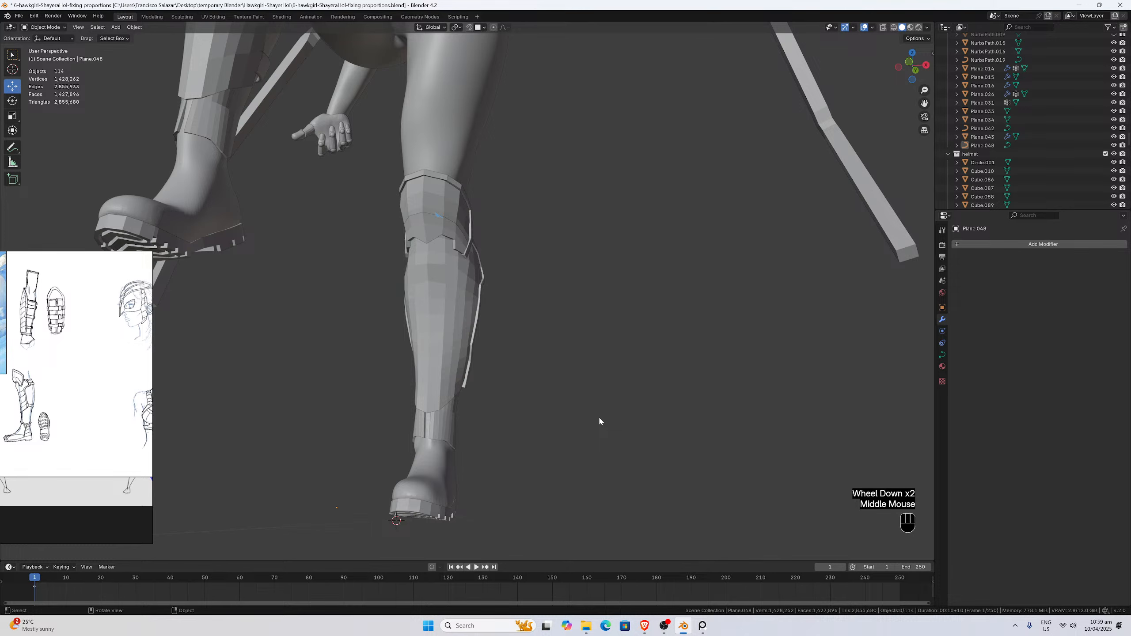
Save the project file with the boots framed in the front view.
key(KP_1)
scroll(565, 397, down, 3)
scroll(480, 286, up, 2)
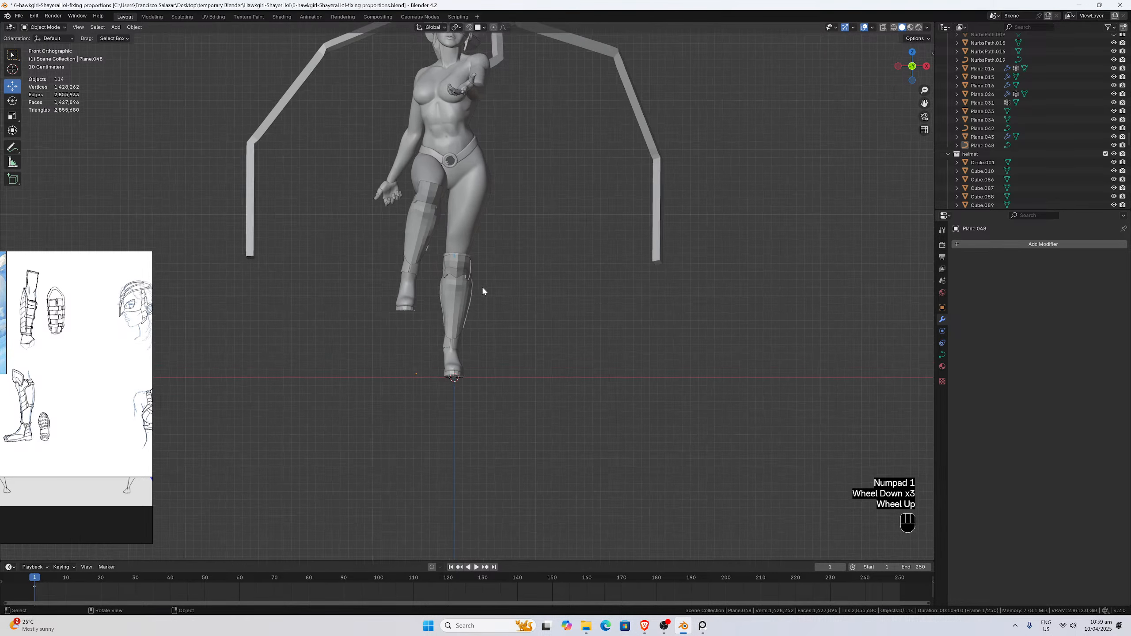
key(ctrl+s)
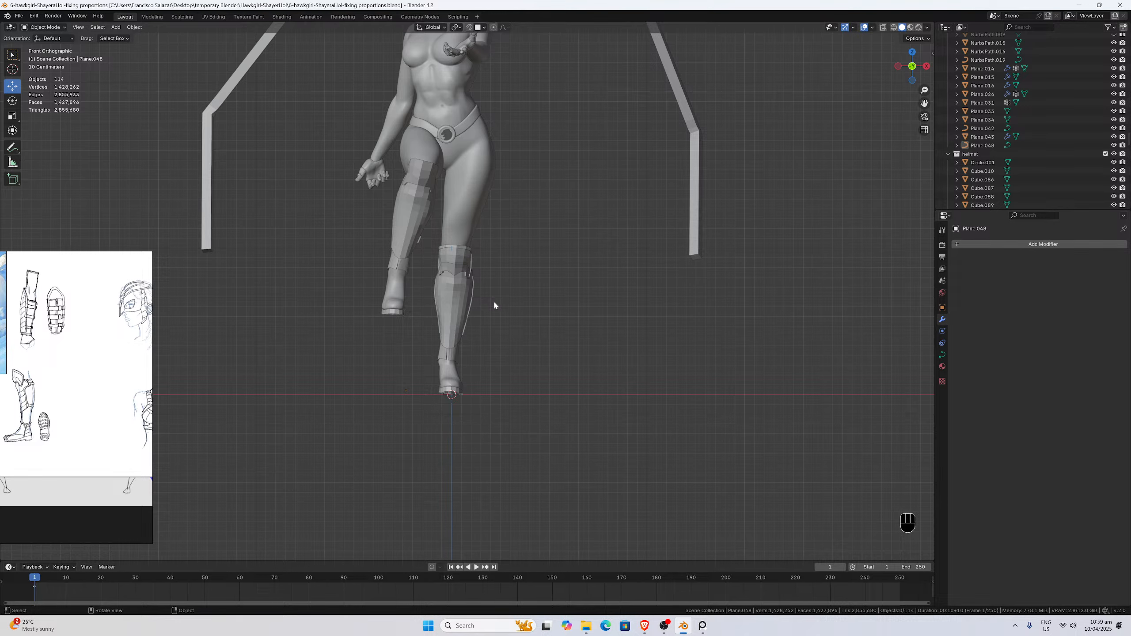
scroll(494, 306, up, 1)
key(ctrl+s)
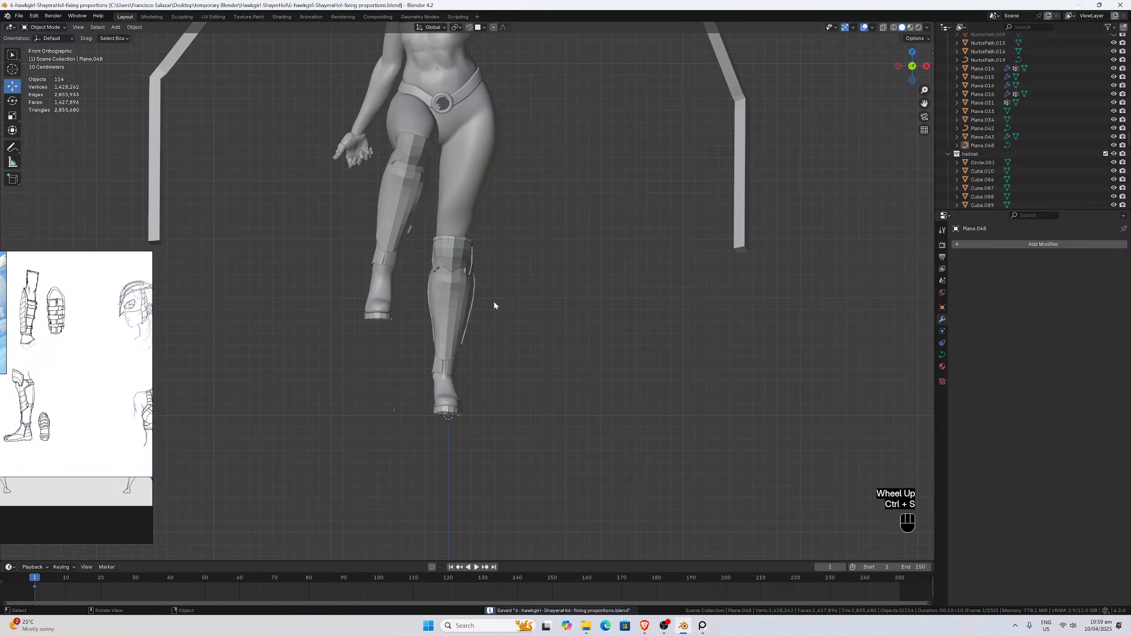
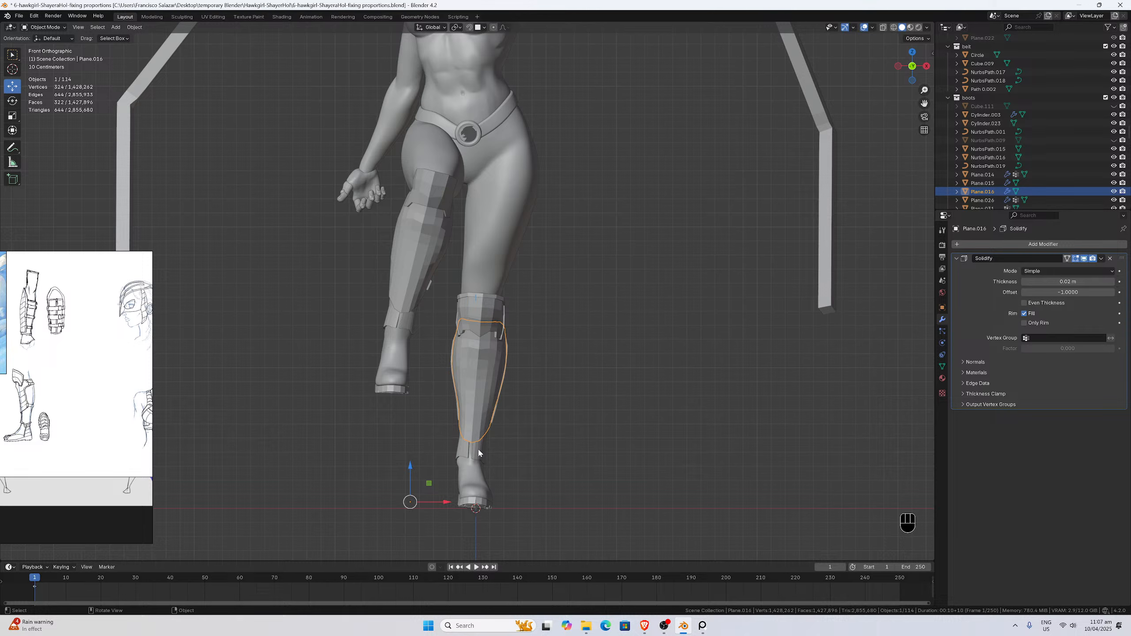
Add a Subdivision Surface modifier to the lower-leg sleeve beneath the shin plate.
click(479, 456)
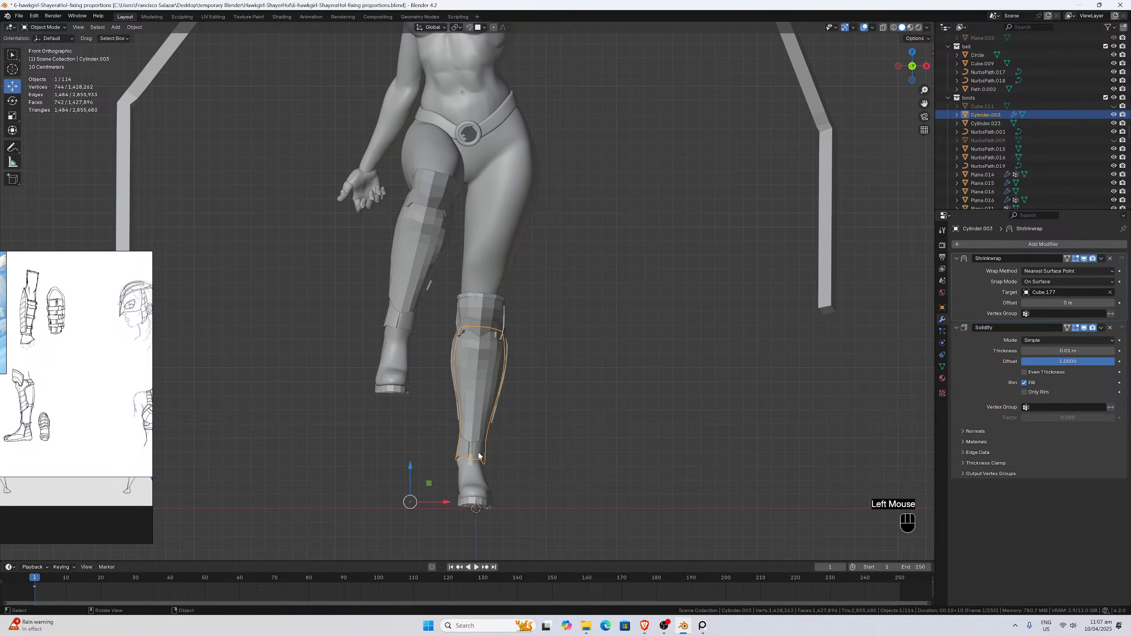
click(969, 244)
mouse_move(968, 267)
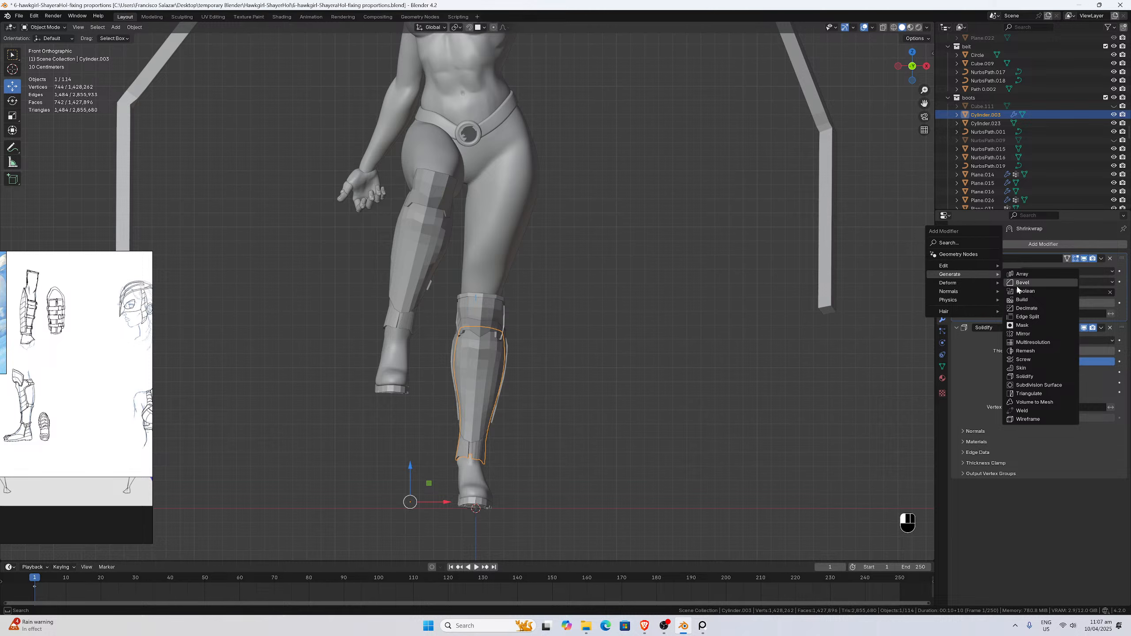
click(1038, 385)
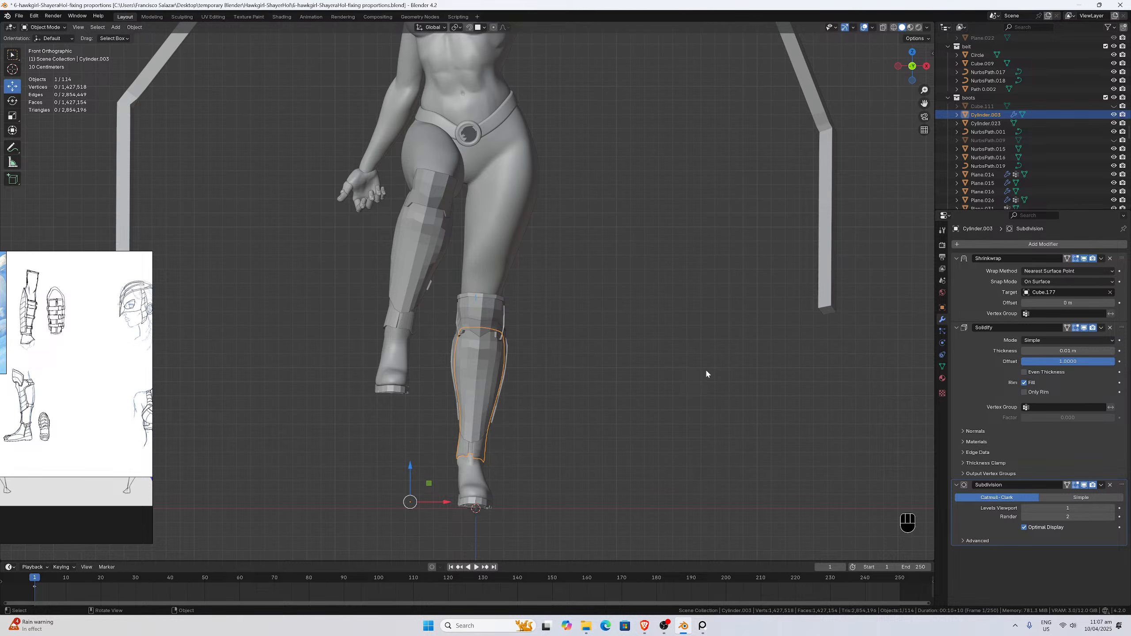
Examine the lower-leg sleeve from front and back, comparing it with the subdivision off and on.
scroll(652, 374, up, 3)
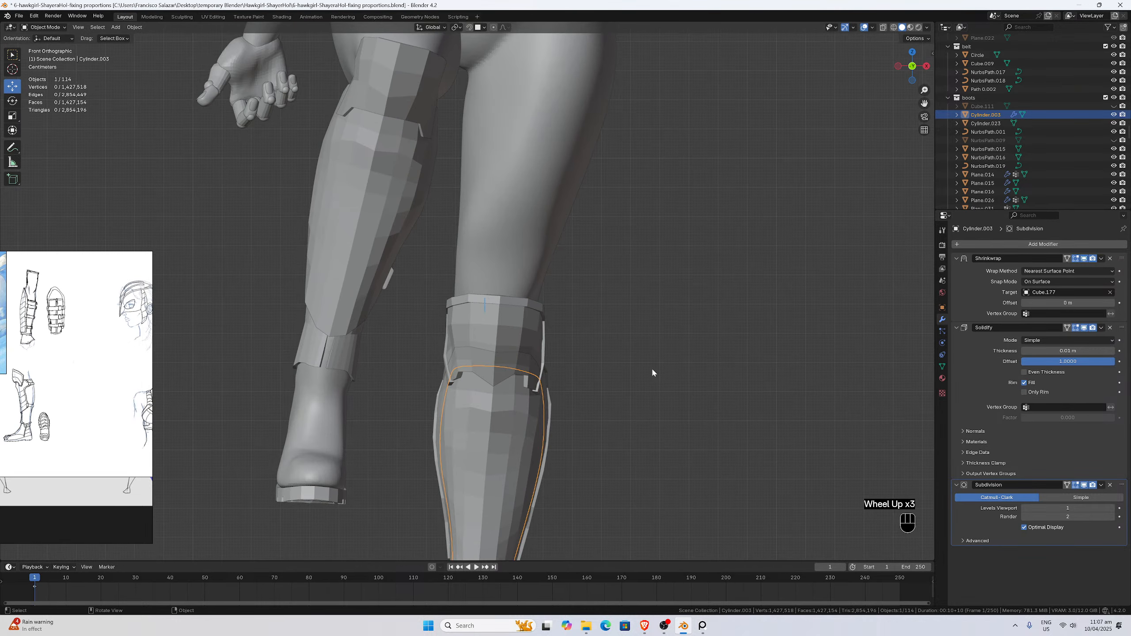
scroll(664, 357, down, 2)
scroll(712, 295, down, 1)
drag(925, 103, 944, 24)
scroll(686, 210, up, 2)
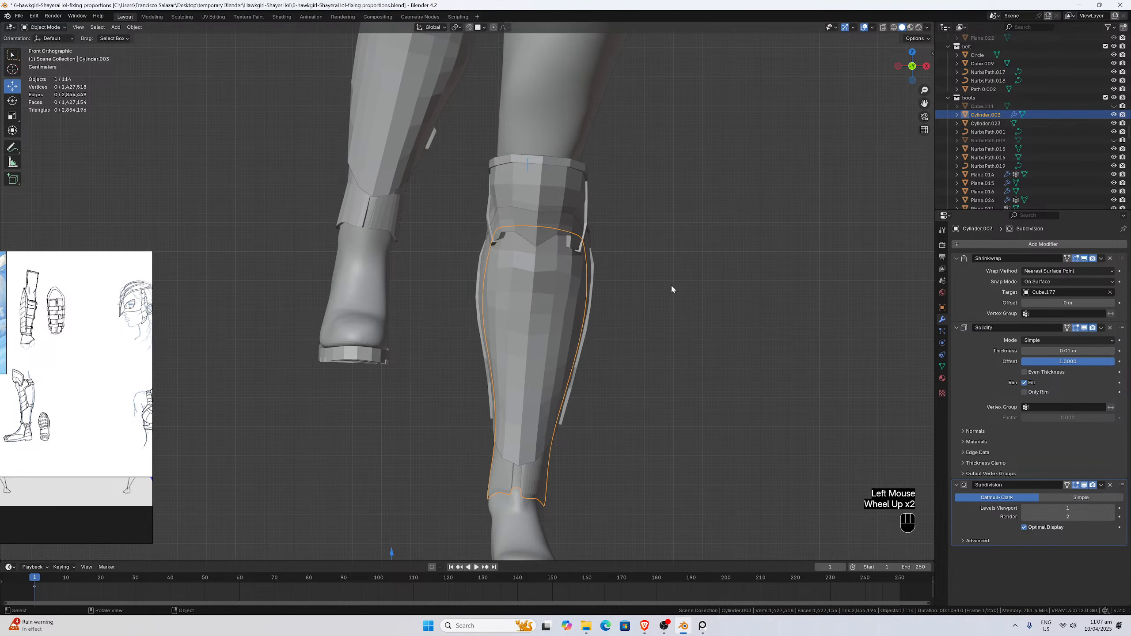
scroll(655, 307, down, 2)
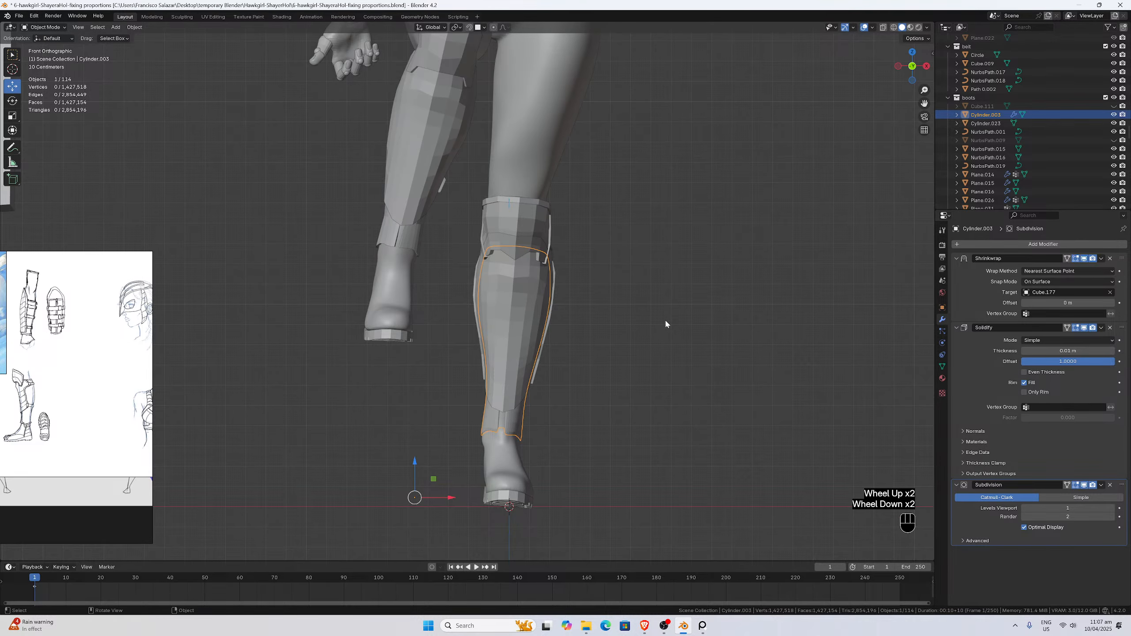
key(ctrl+KP_1)
scroll(595, 340, up, 1)
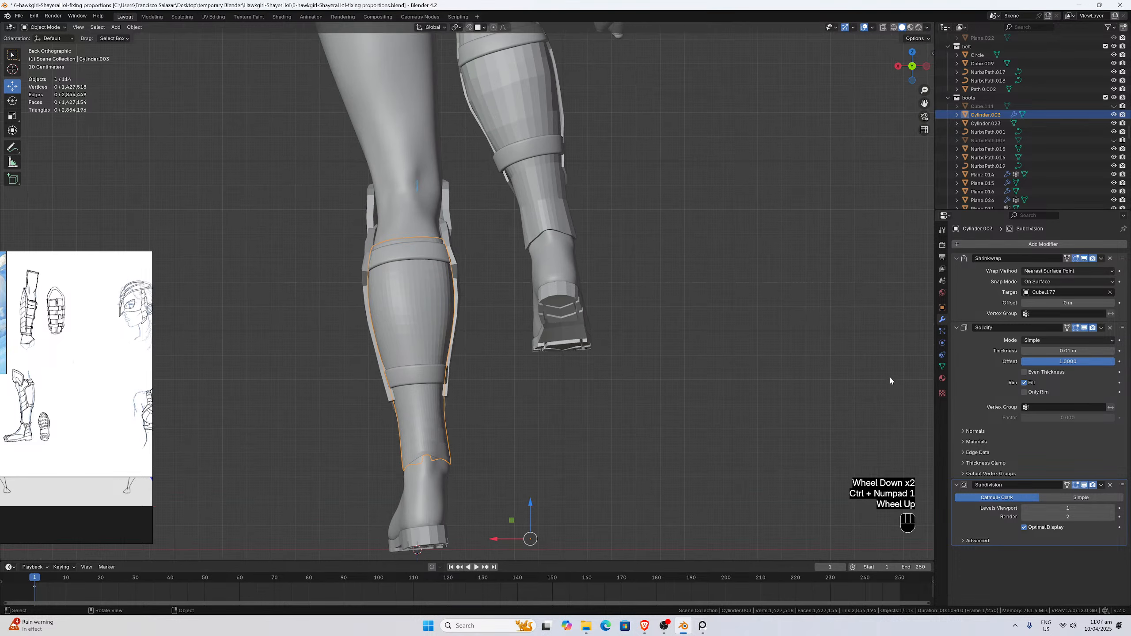
click(1085, 485)
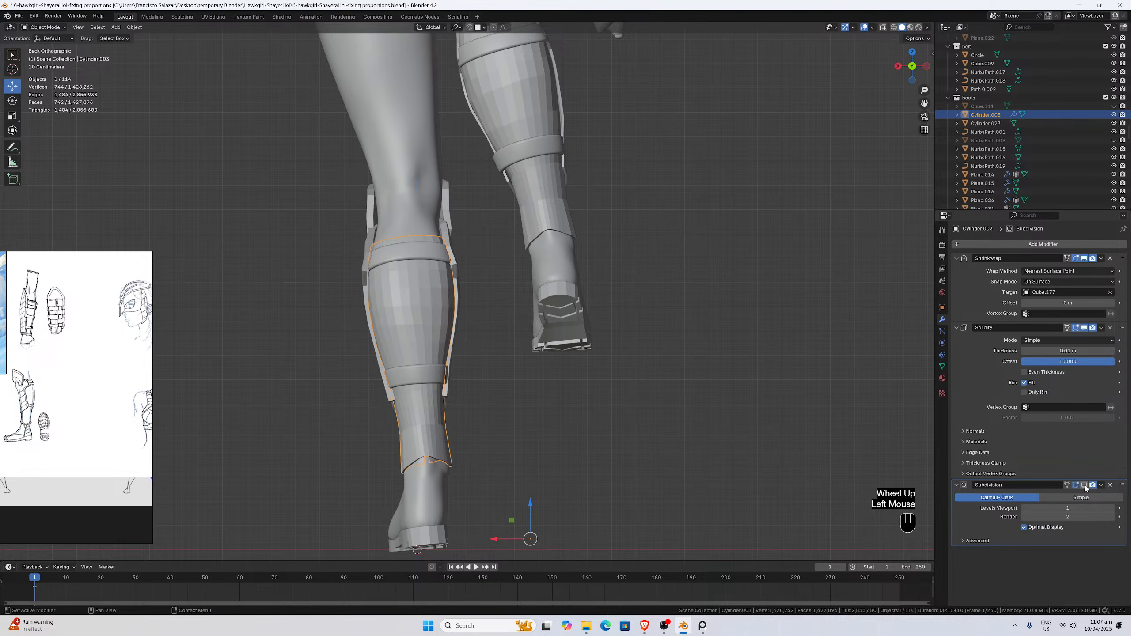
click(1084, 485)
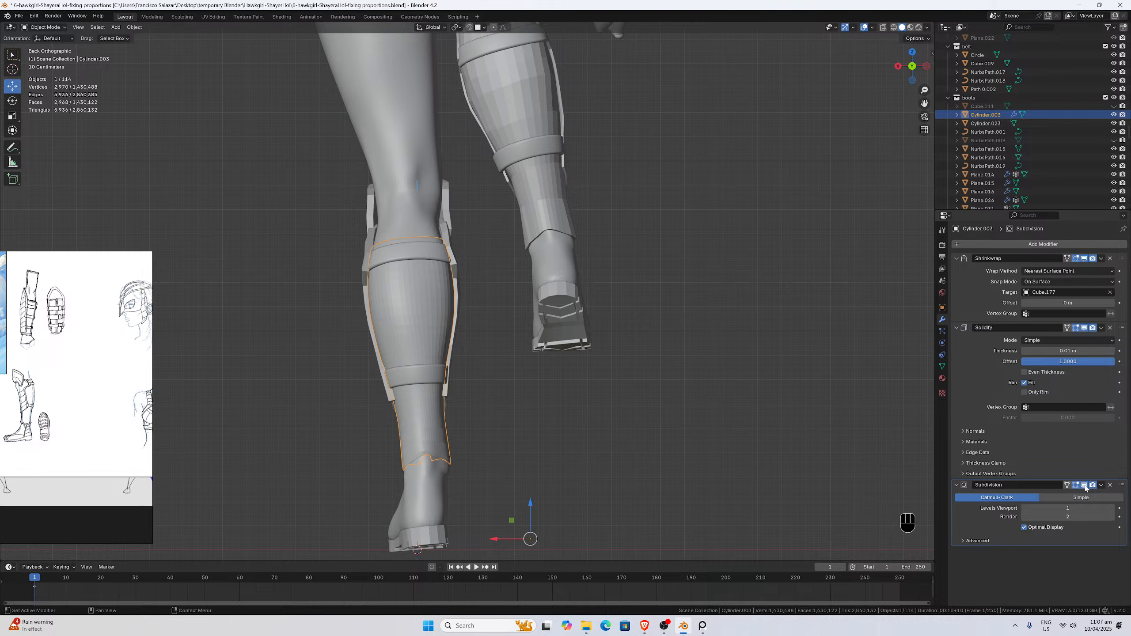
Move the Subdivision modifier above Shrinkwrap in the sleeve's modifier stack and compare the surface with it off and on.
drag(1118, 486, 1117, 261)
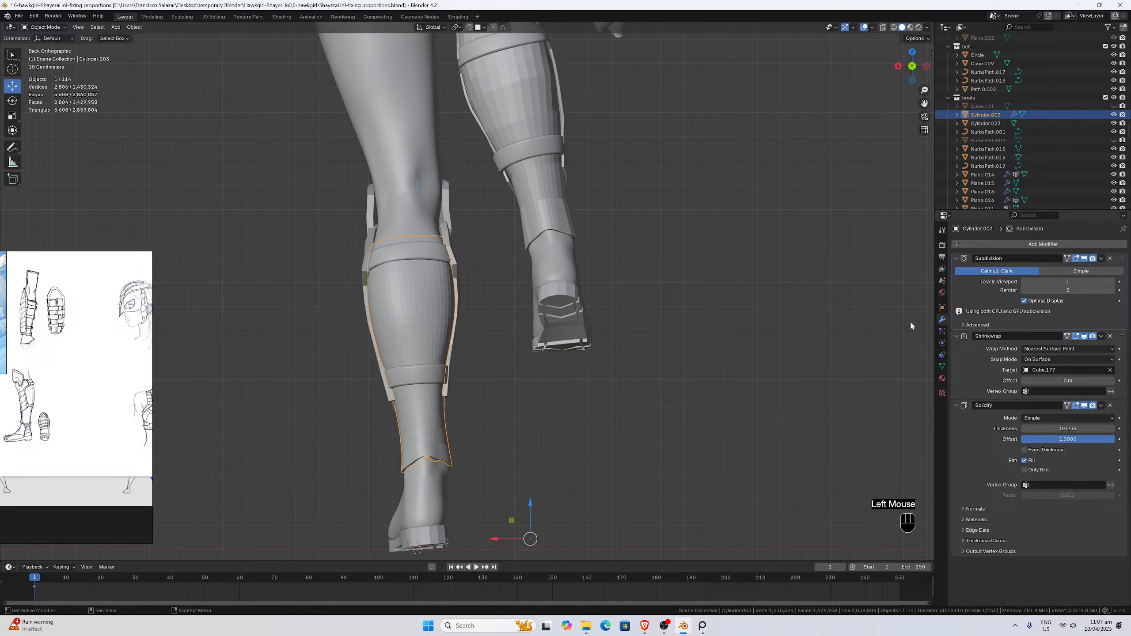
middle_drag(495, 396, 559, 351)
scroll(563, 356, up, 3)
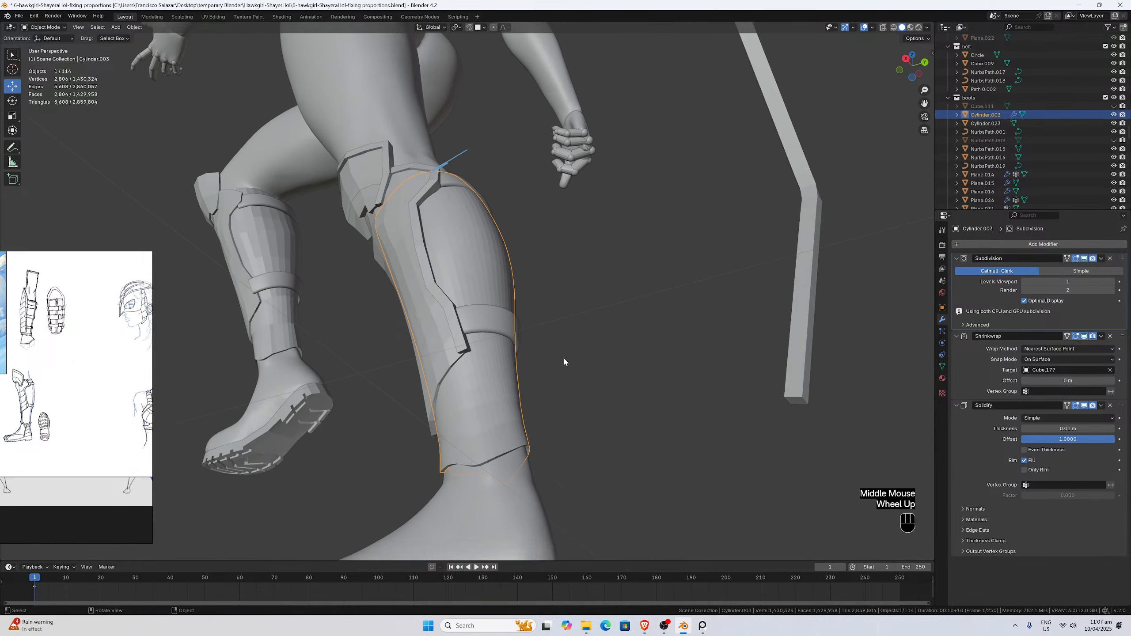
scroll(593, 370, down, 1)
click(1085, 260)
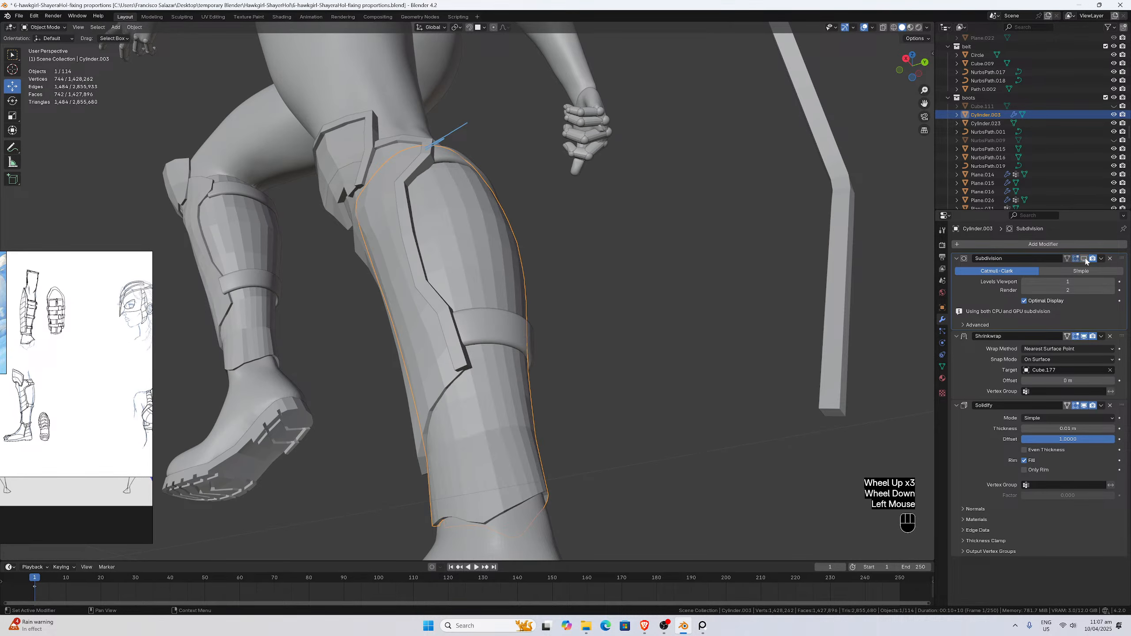
click(1085, 259)
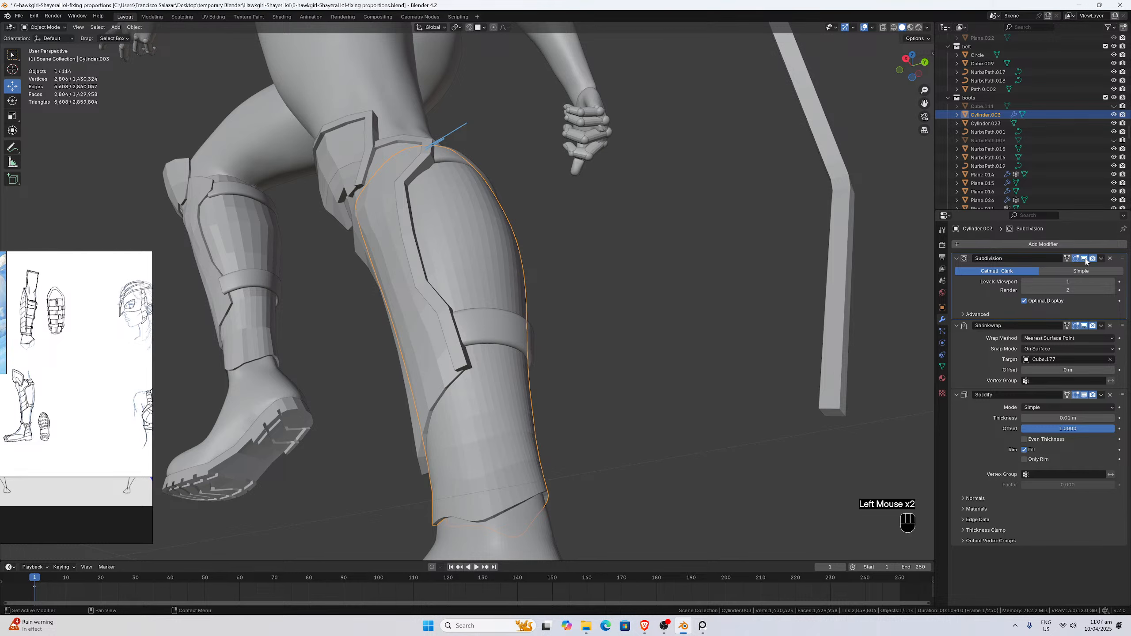
Set the sleeve's subdivision type to Simple and compare the smoothing off and on from the back.
click(1081, 273)
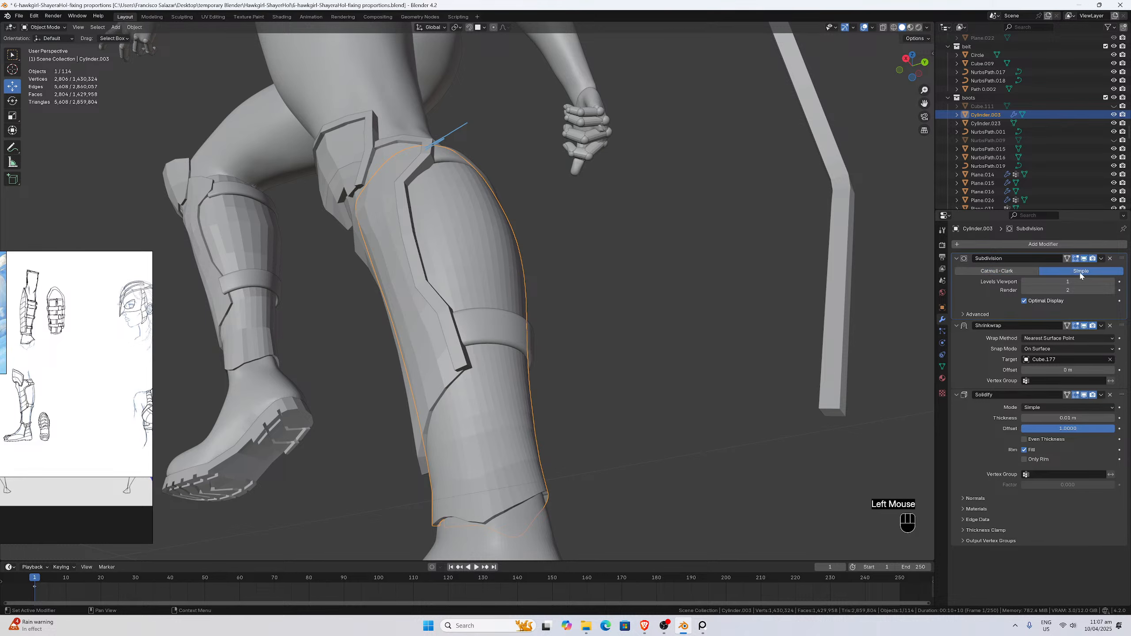
middle_drag(634, 317, 736, 328)
key(KP_1)
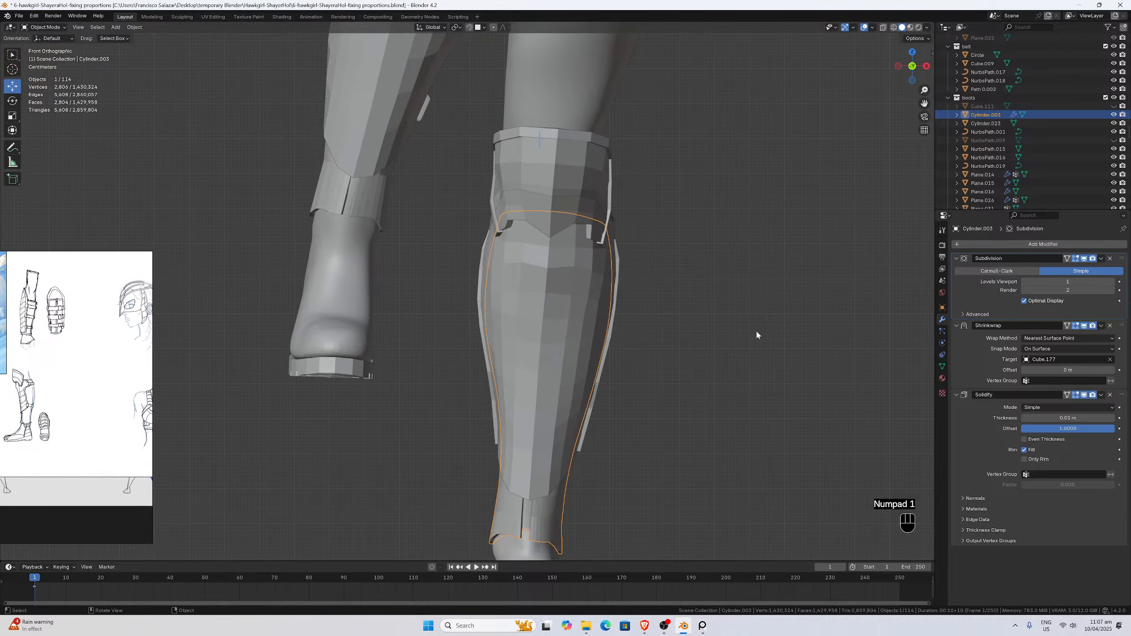
middle_drag(506, 407, 313, 374)
scroll(313, 374, down, 3)
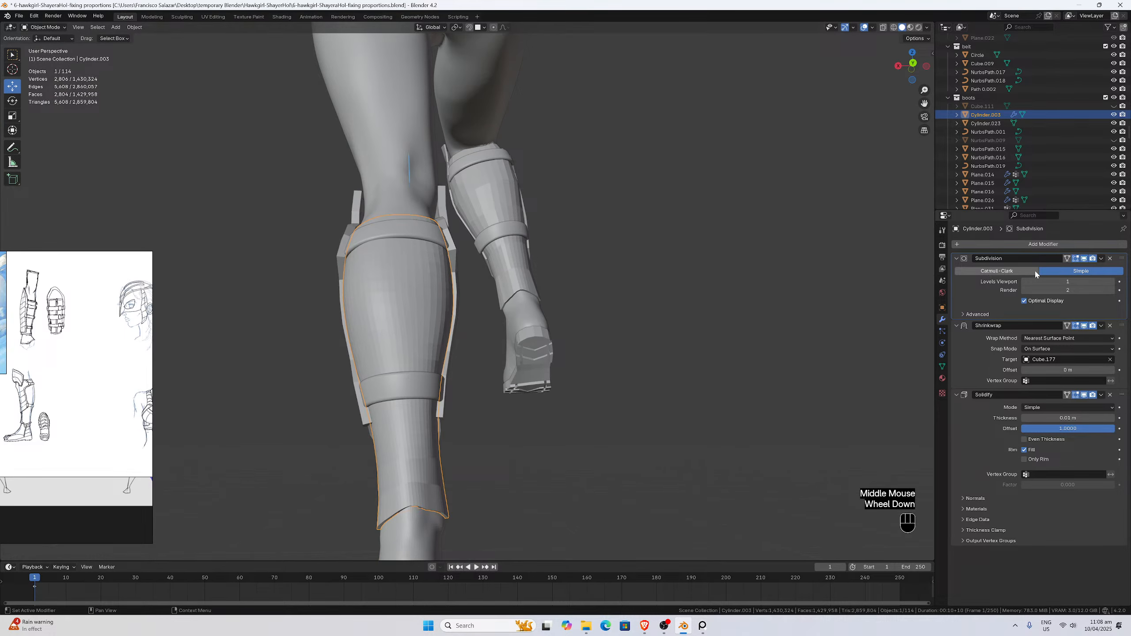
click(1085, 259)
click(1085, 259)
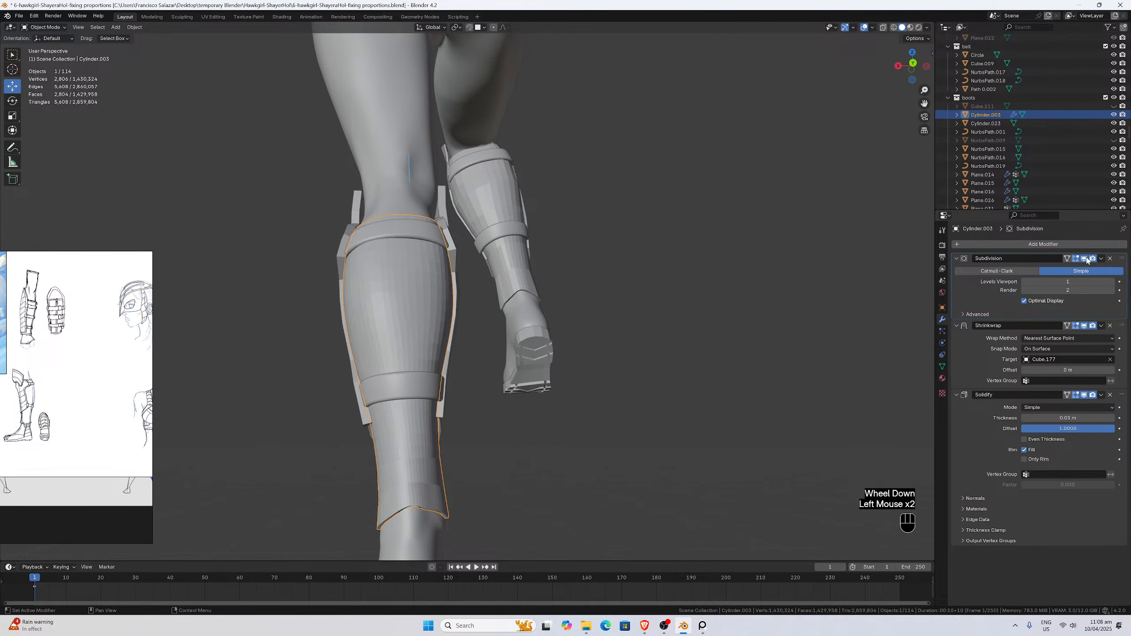
click(1085, 258)
click(1085, 258)
Return the sleeve's subdivision type to Catmull-Clark, check it from the front, and remove the Subdivision modifier.
click(1023, 271)
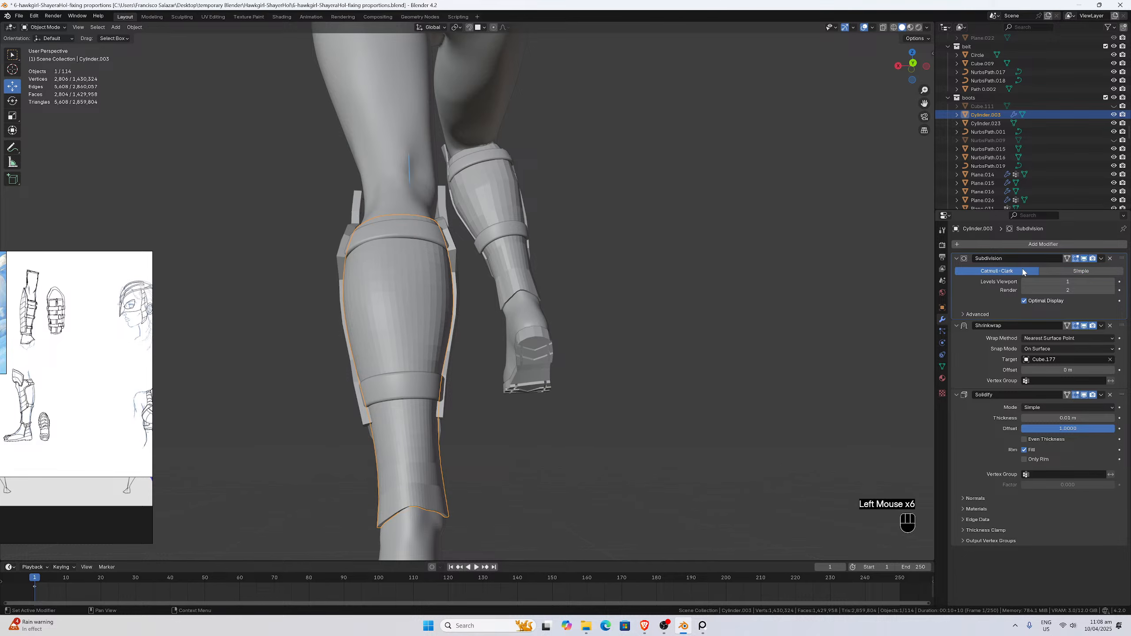
click(1050, 271)
click(1020, 271)
mouse_move(780, 296)
middle_down()
mouse_move(426, 301)
mouse_move(815, 332)
mouse_move(604, 305)
mouse_move(796, 309)
middle_up()
scroll(796, 309, up, 2)
key(KP_1)
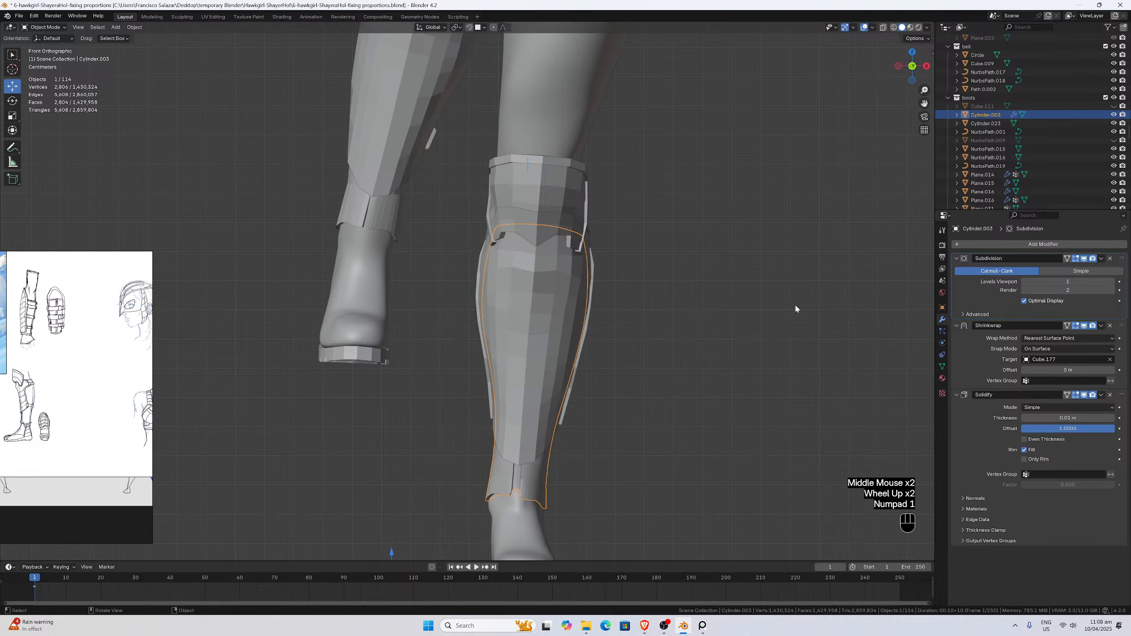
click(1111, 259)
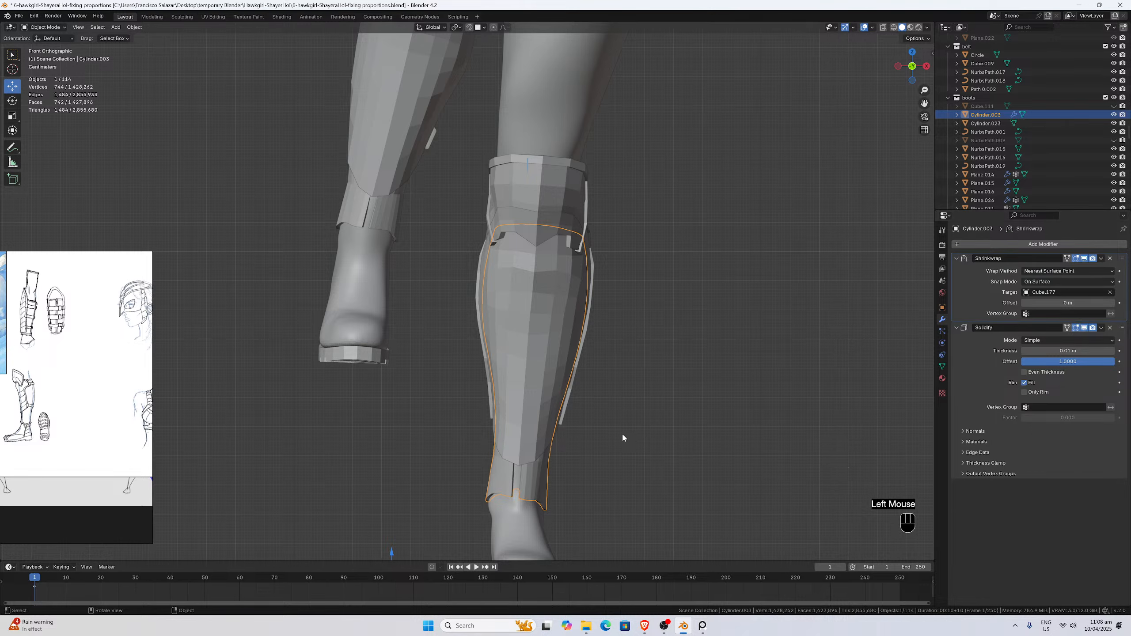
Compare the shin plate's outline with the sleeve and hide the border around the plate in the back view.
double_click(520, 347)
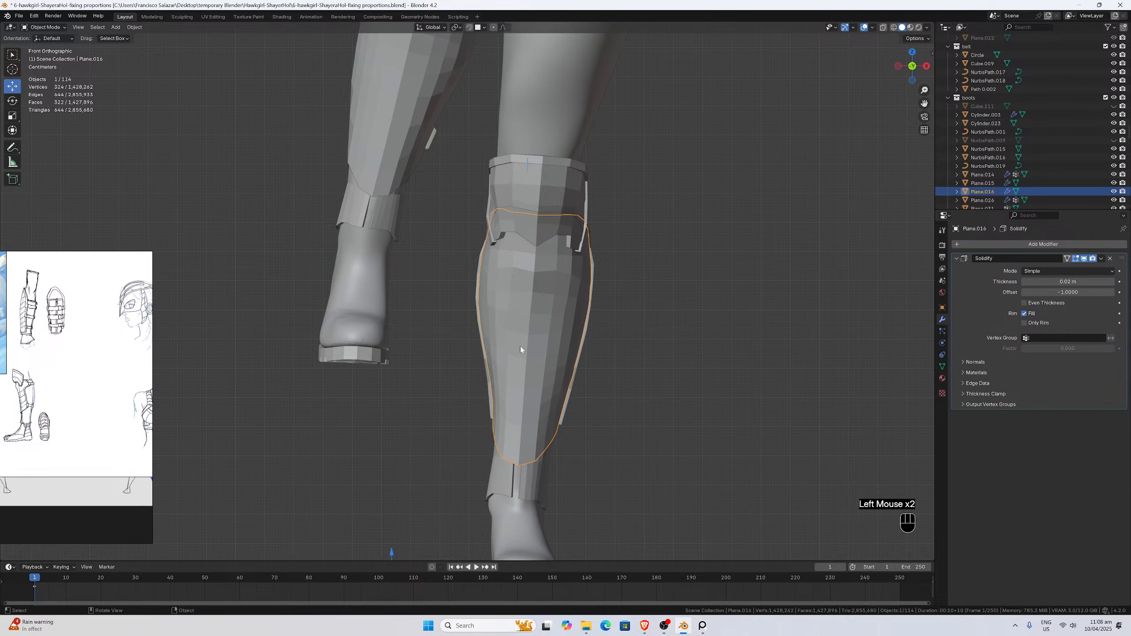
click(511, 391)
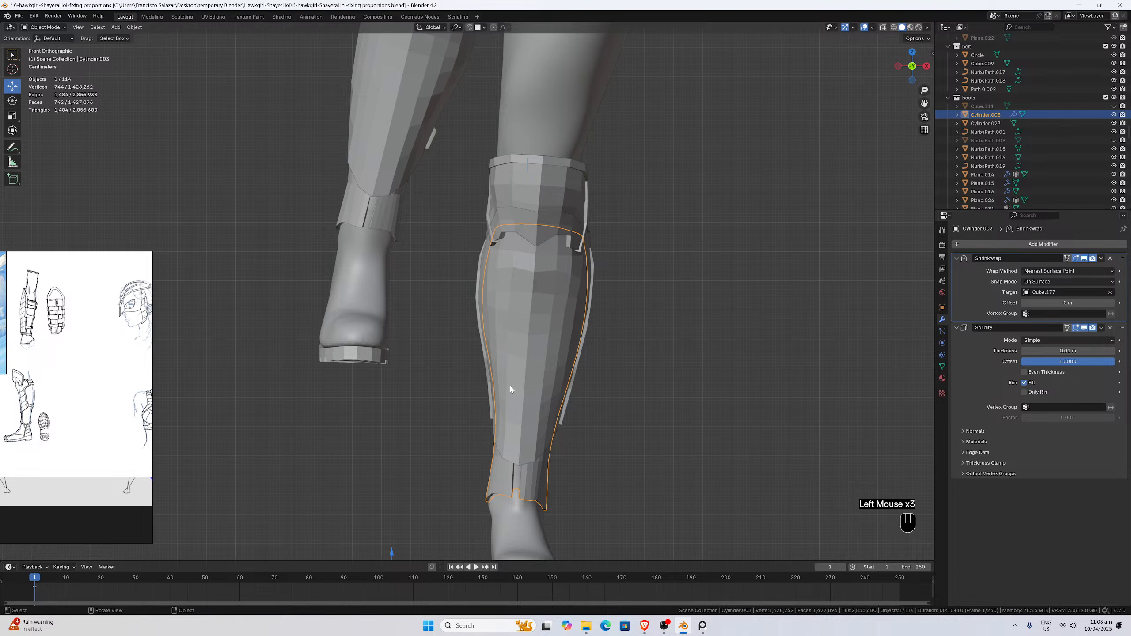
click(511, 388)
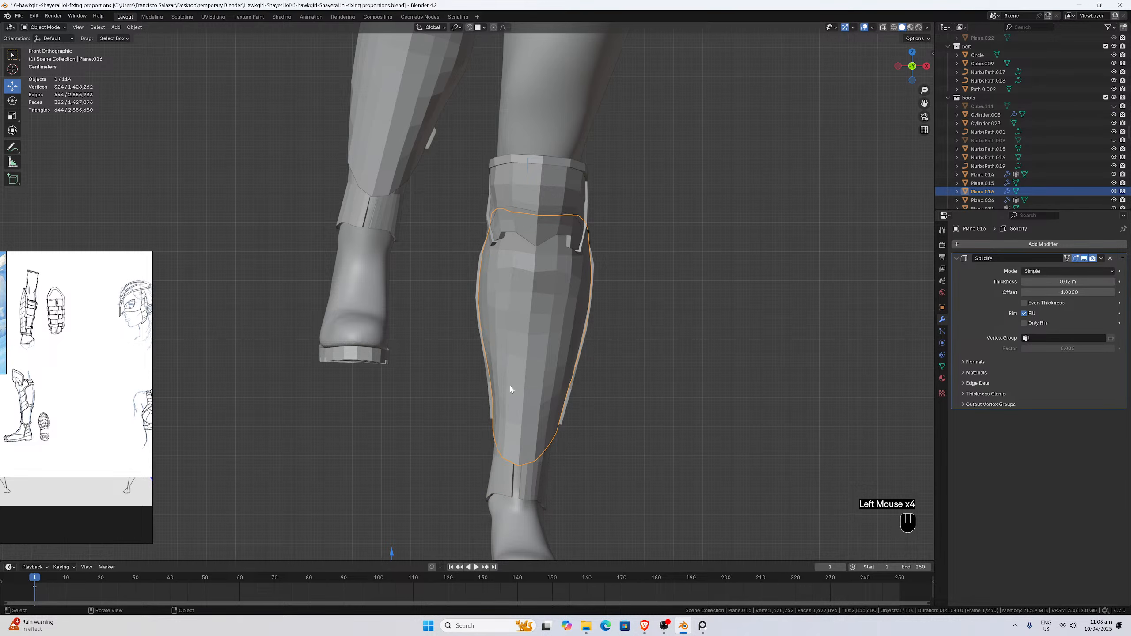
scroll(516, 363, up, 2)
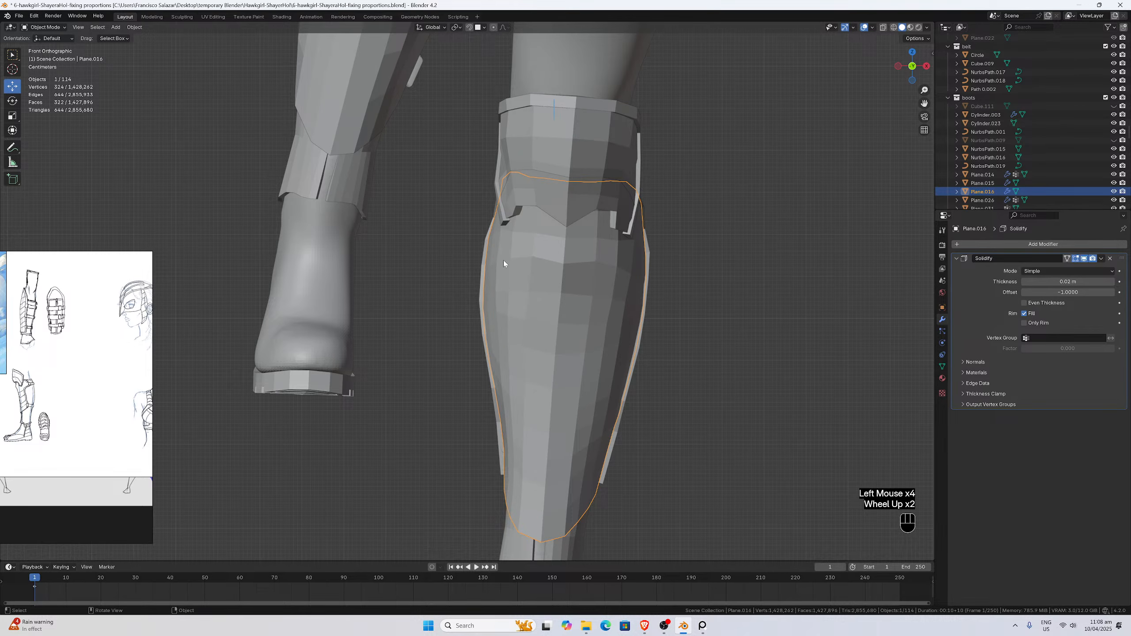
scroll(519, 279, down, 2)
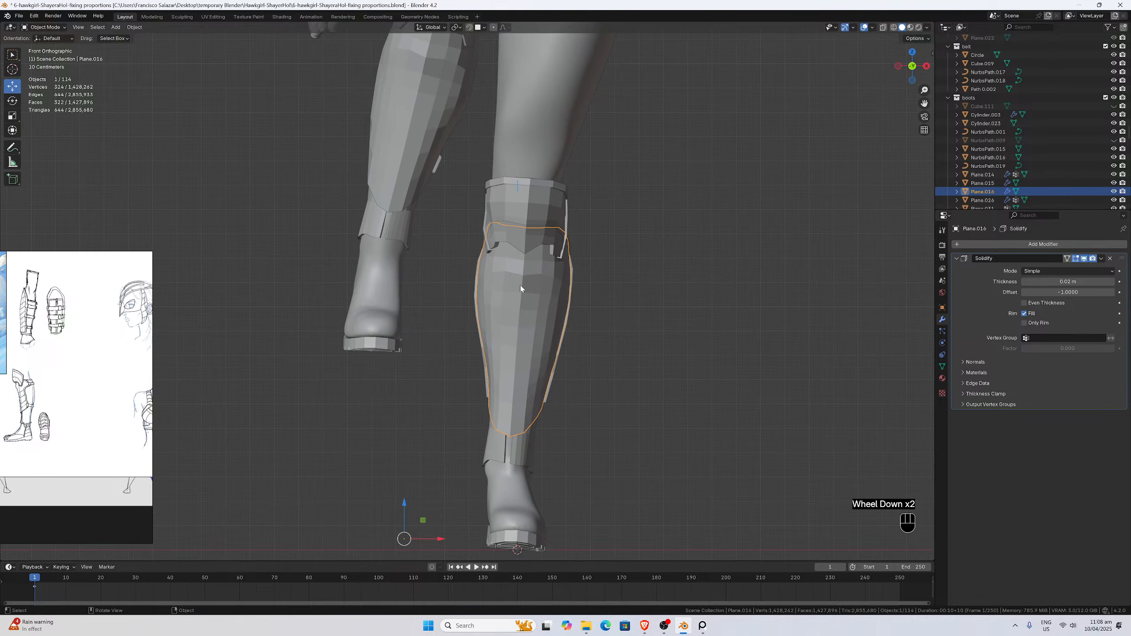
scroll(520, 287, up, 4)
key(ctrl+KP_1)
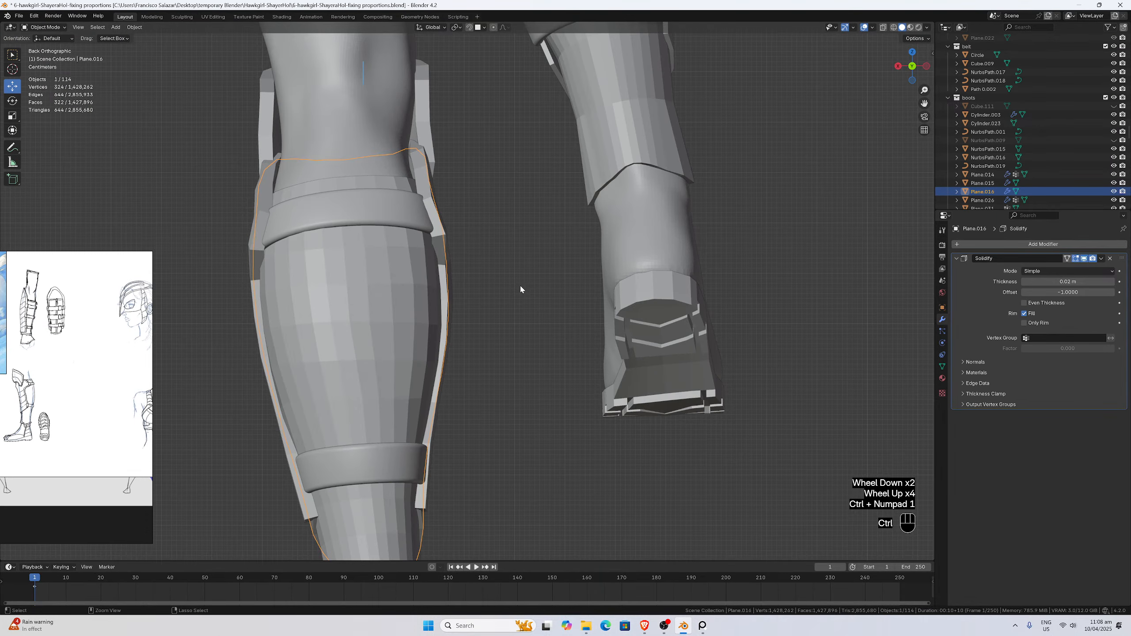
click(447, 259)
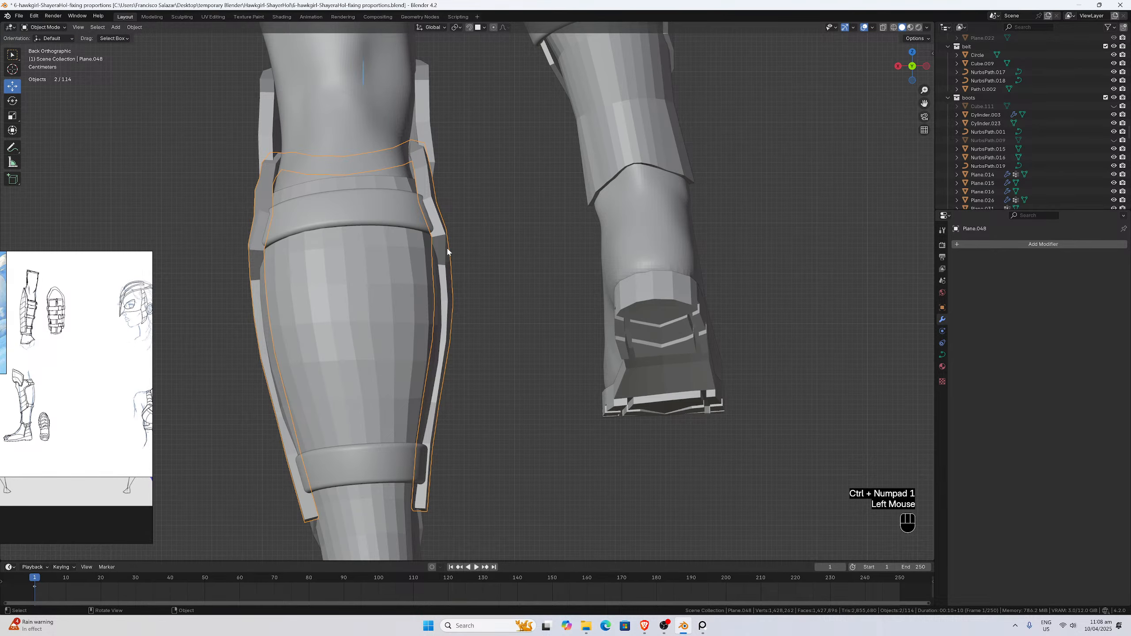
key(h)
Move two vertices on the shin plate's inner edge, just below the upper strap, inward along X by about 0.008 m and 0.006 m.
click(447, 247)
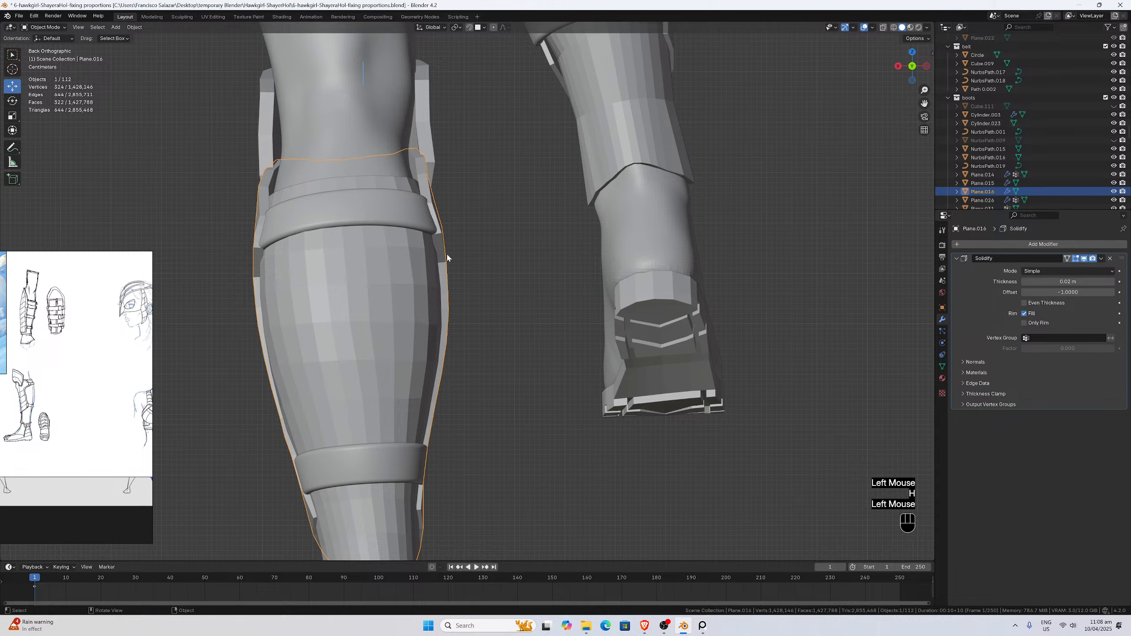
key(Tab)
click(441, 237)
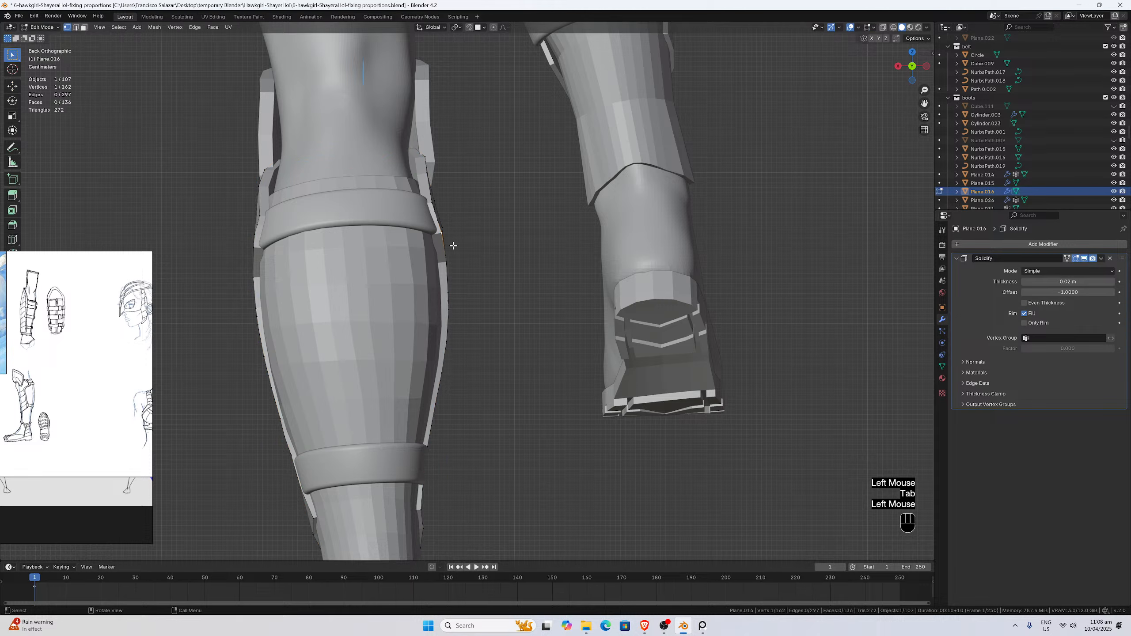
key(g)
key(x)
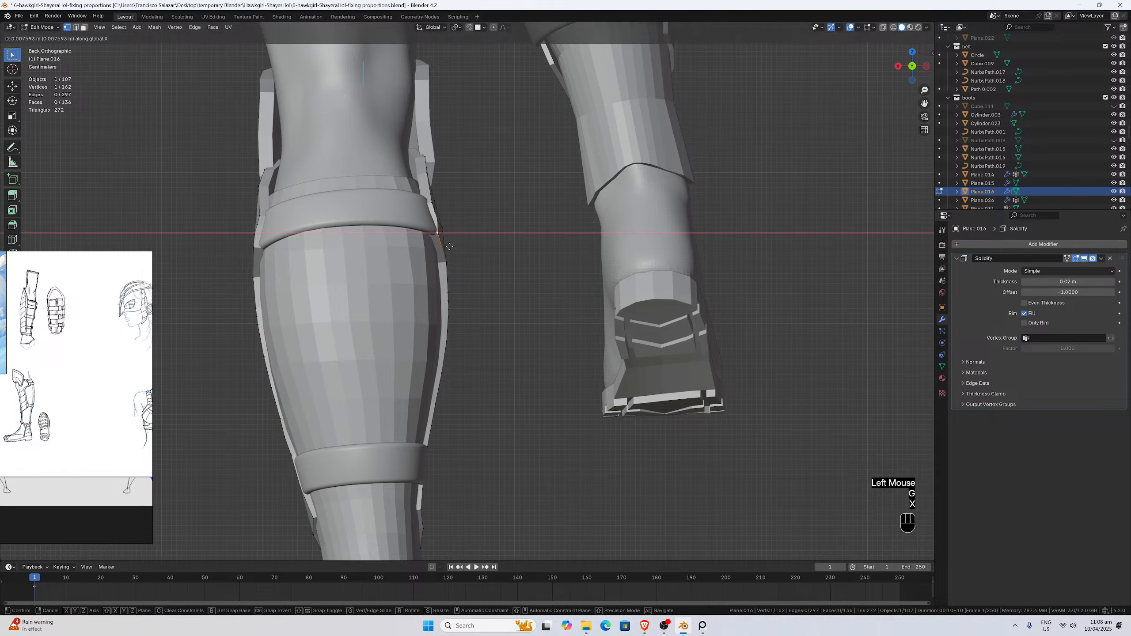
click(448, 247)
click(447, 265)
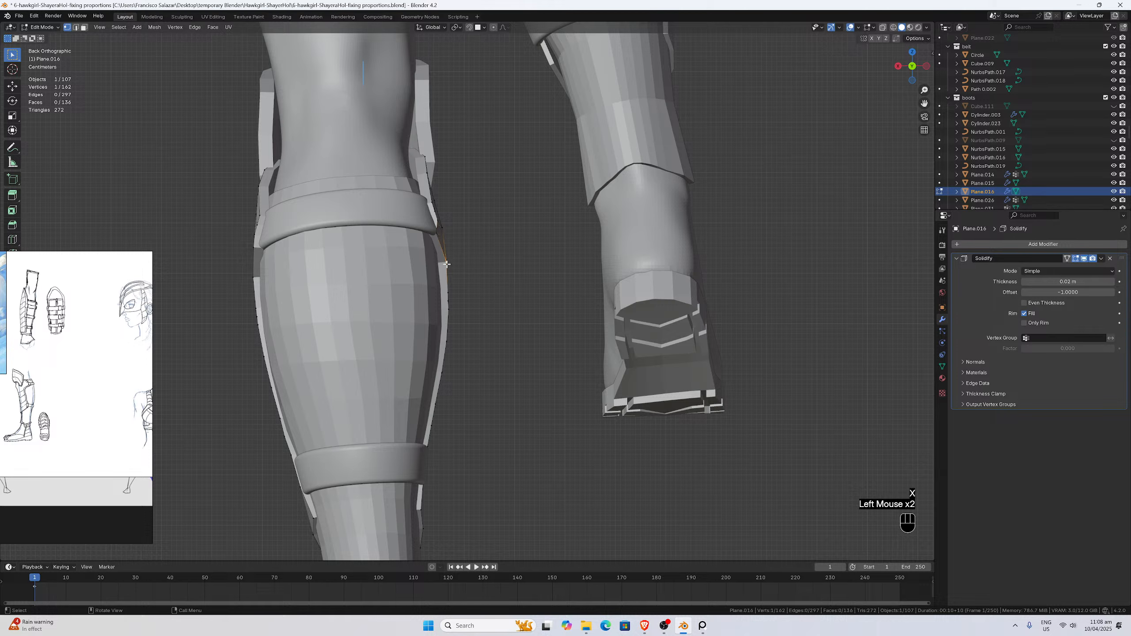
key(g)
key(x)
key(x)
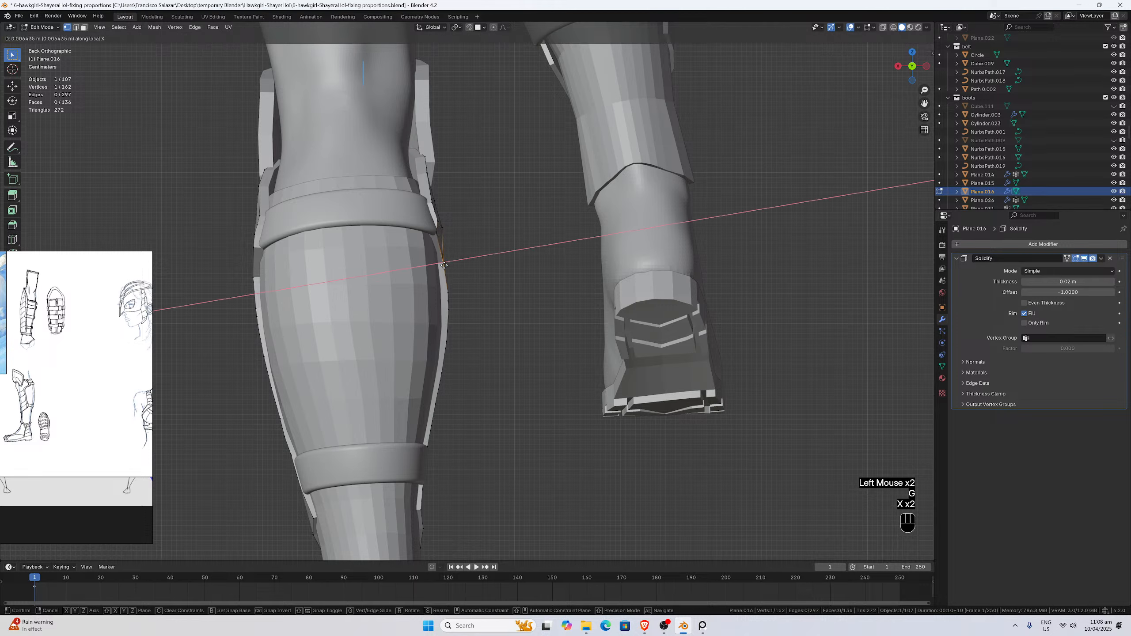
click(444, 265)
Shift the vertices of the shin plate's inner edge along the widest part of the calf inward along X.
click(455, 296)
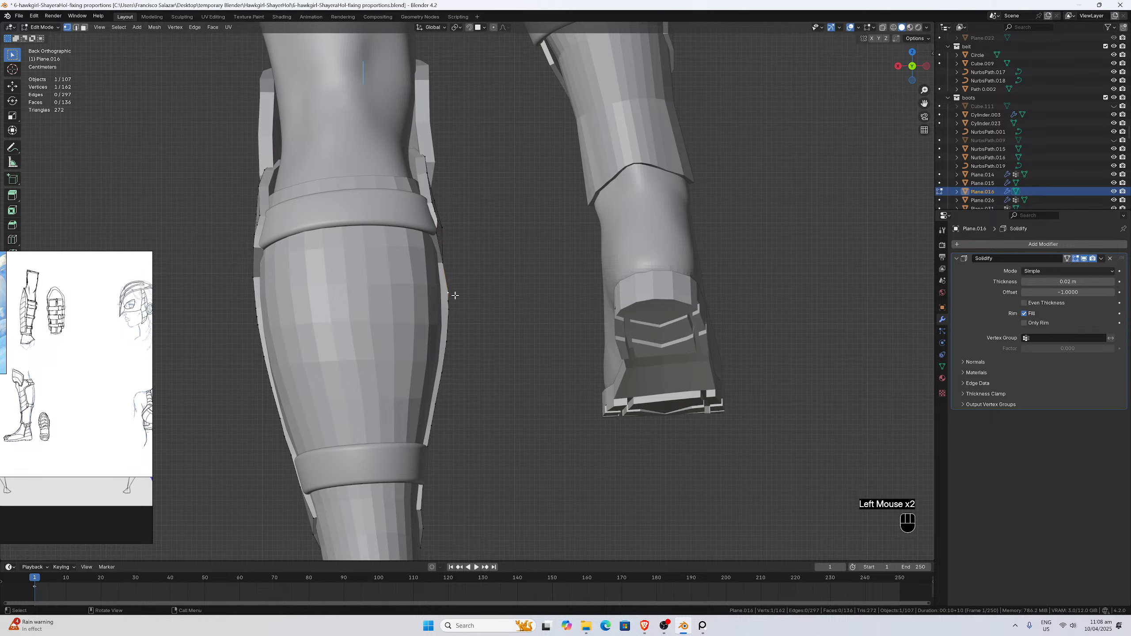
key(g)
key(x)
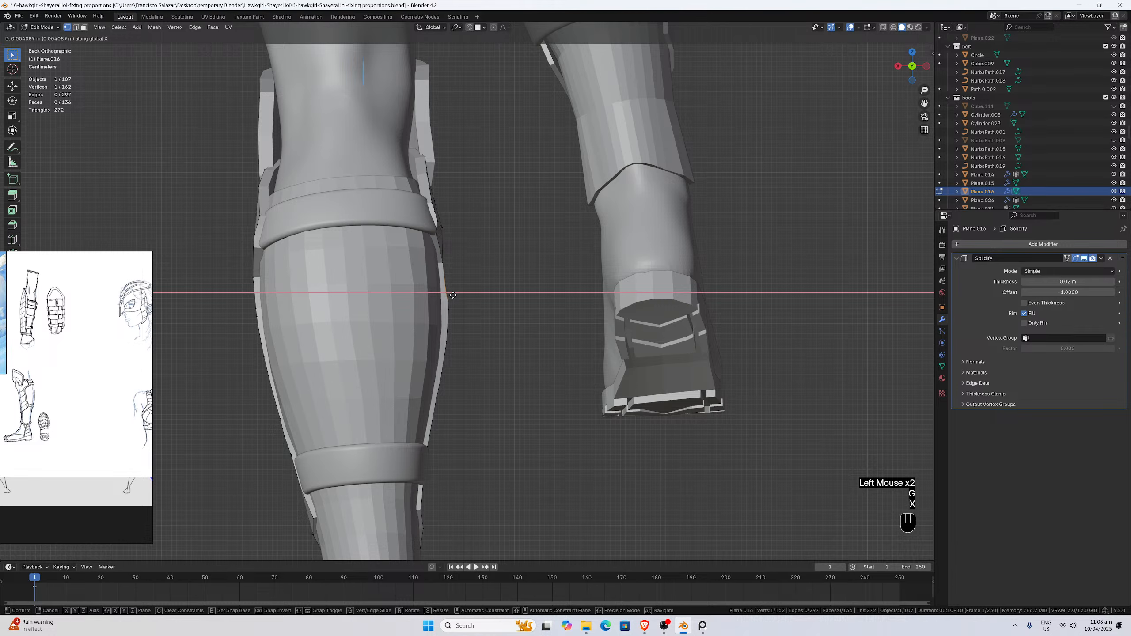
click(449, 299)
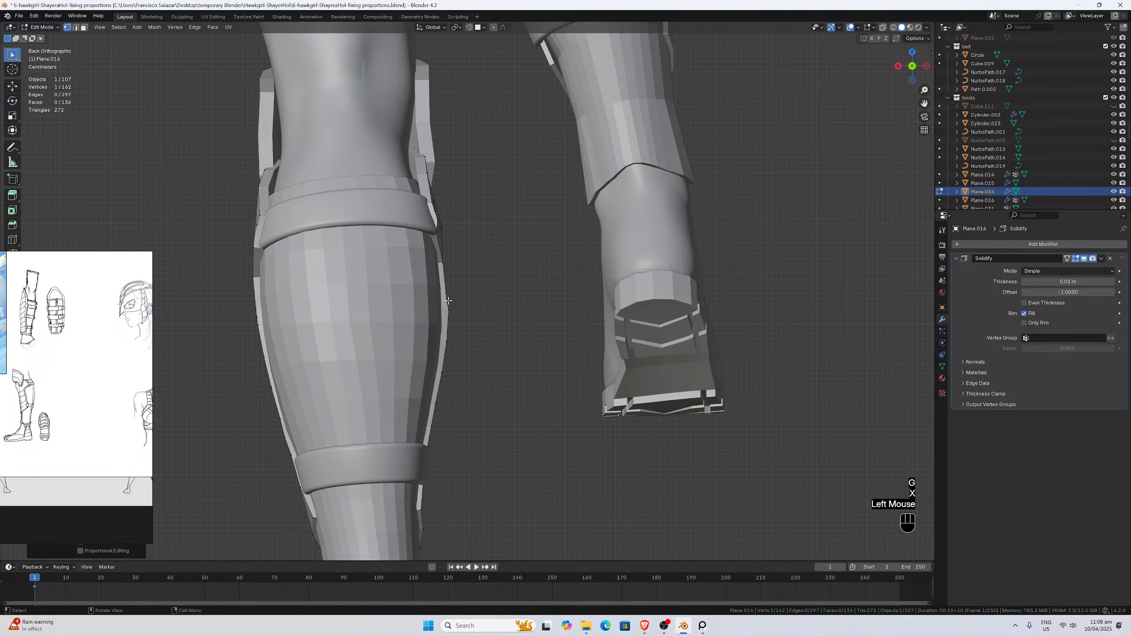
click(448, 308)
key(g)
key(x)
click(448, 310)
key(g)
key(x)
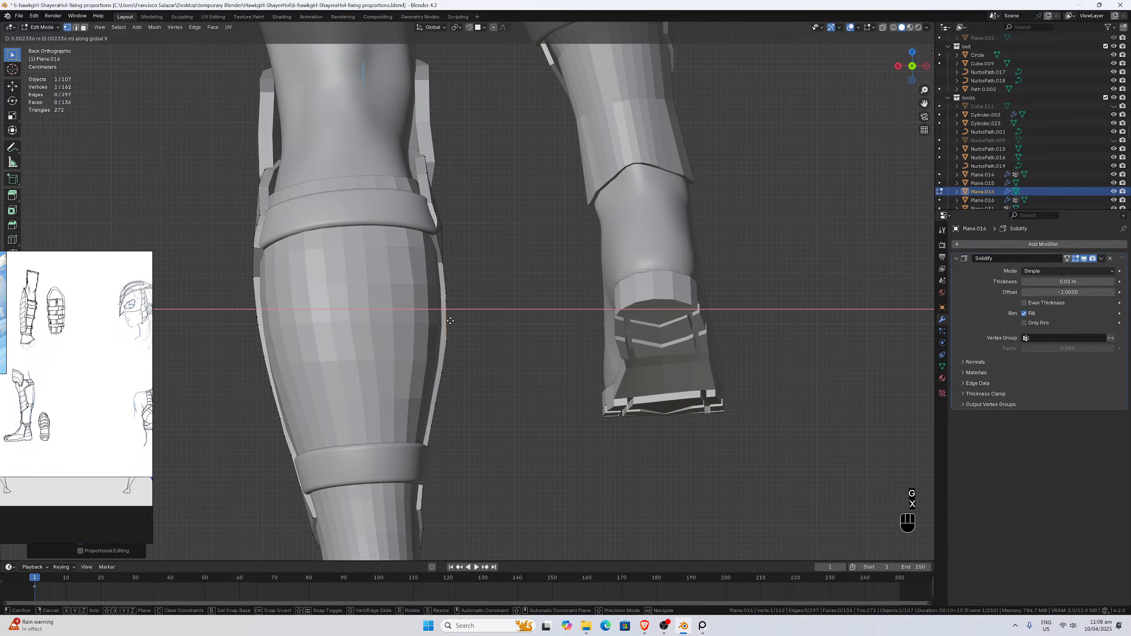
click(451, 321)
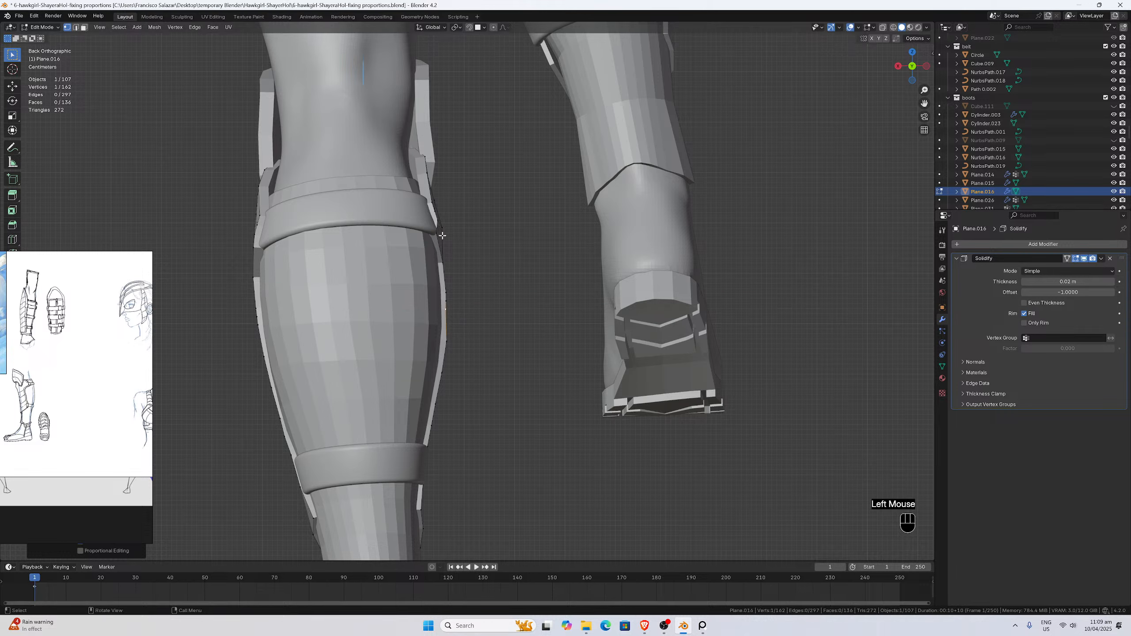
Adjust three vertices on the shin plate's inner edge beside the upper strap along X to sit close to it.
click(438, 220)
key(g)
key(x)
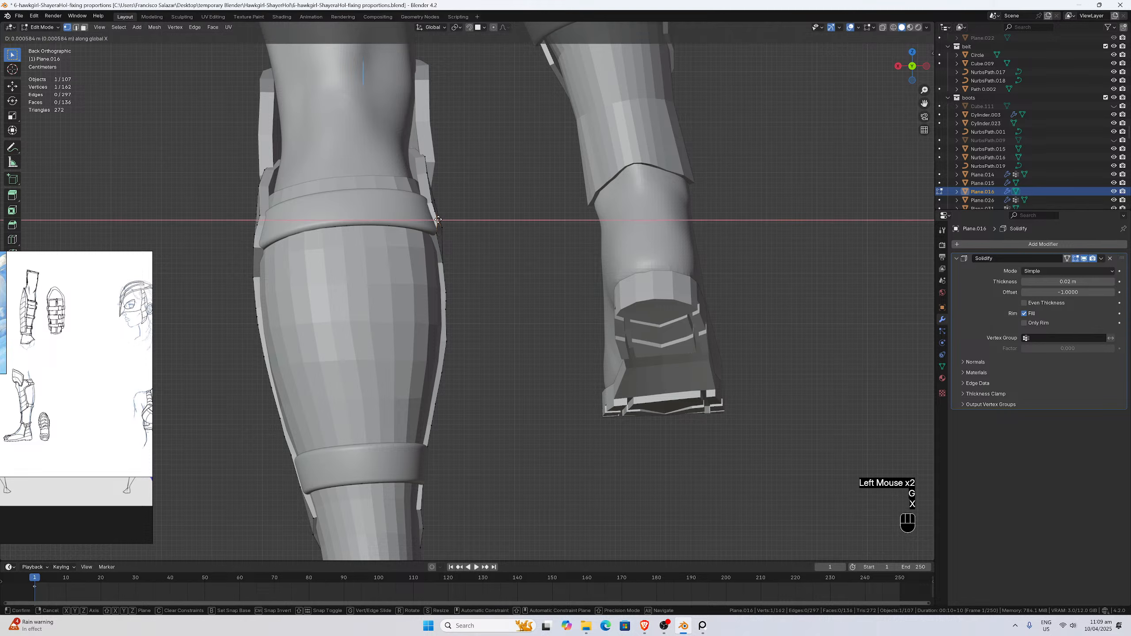
click(434, 219)
click(435, 210)
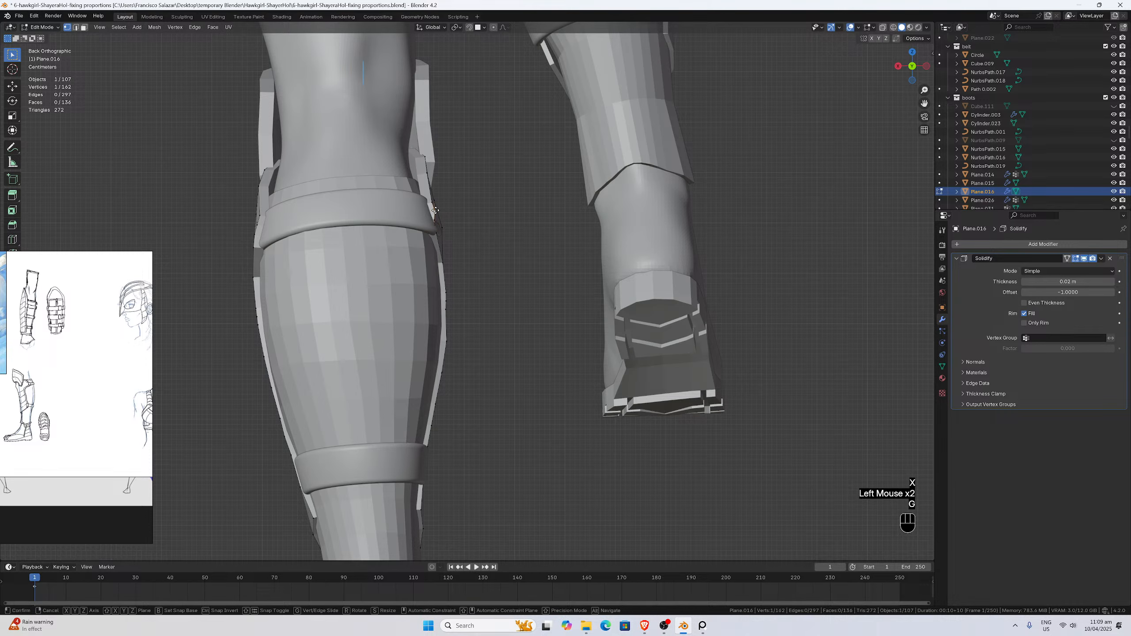
key(g)
key(x)
click(433, 210)
click(429, 202)
key(g)
key(x)
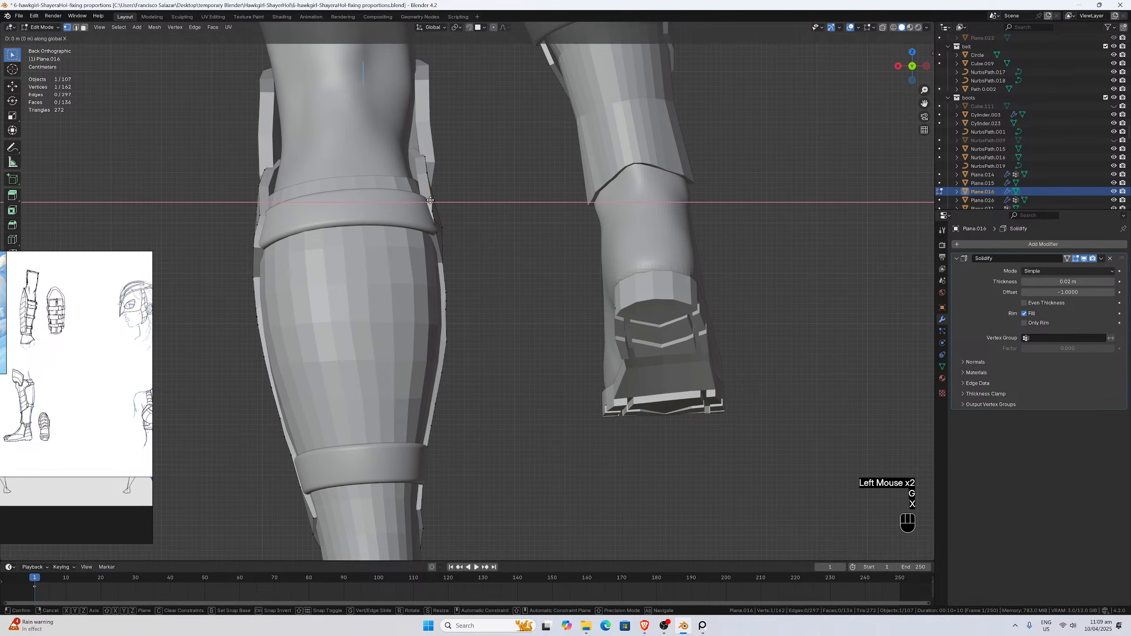
click(428, 201)
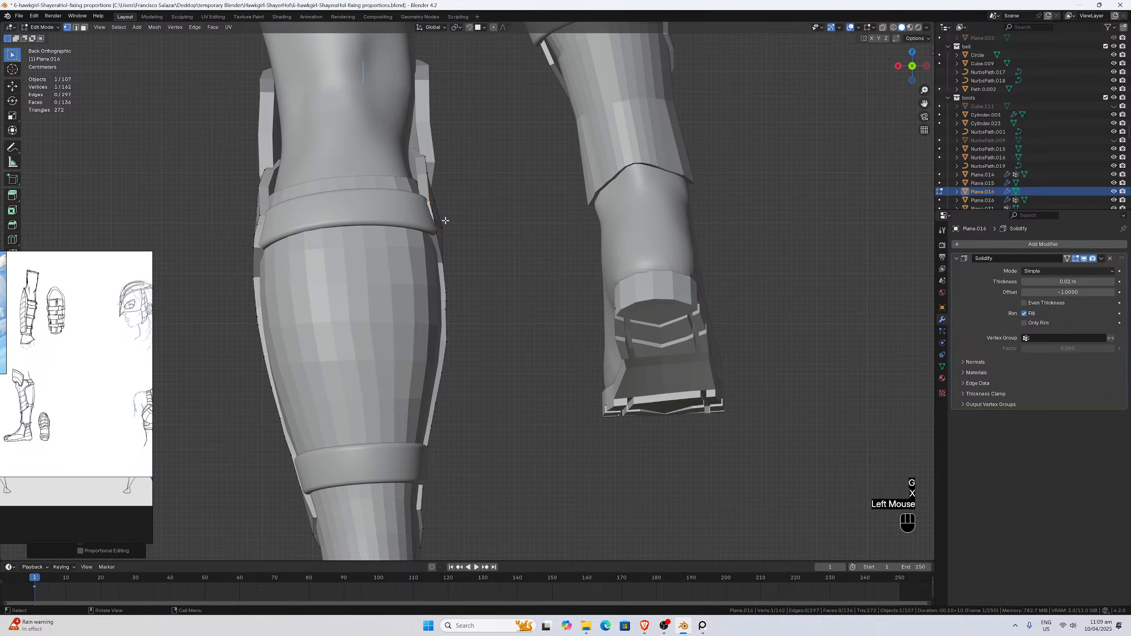
Nudge three vertices on the shin plate's outer edge, beside the lower part of the upper strap, inward along X.
click(259, 248)
key(g)
key(x)
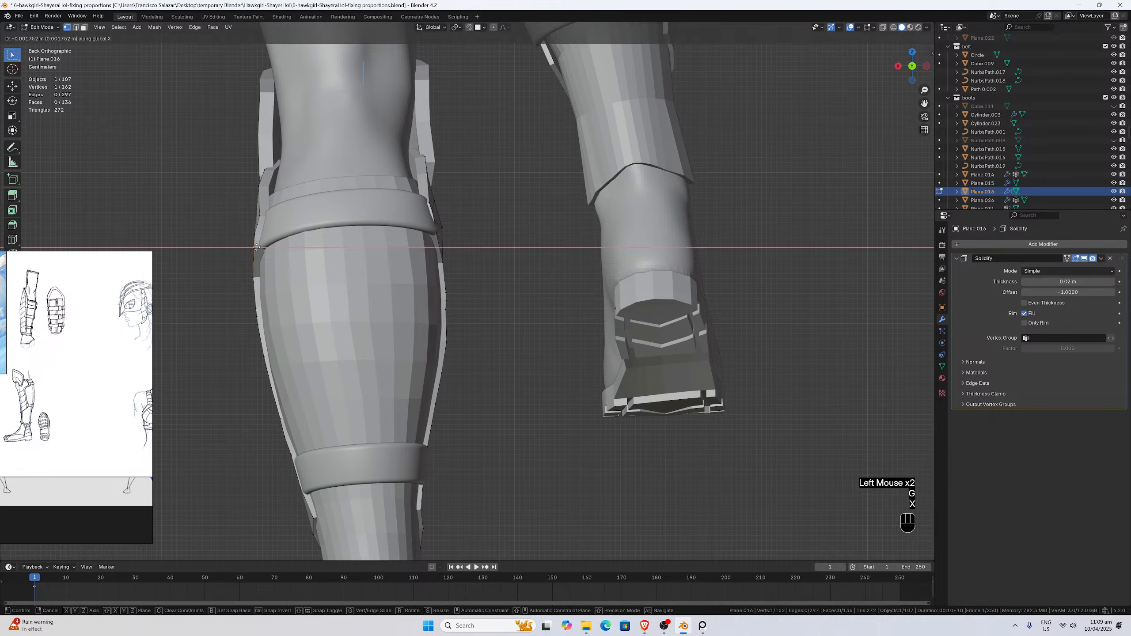
click(259, 248)
click(261, 233)
key(g)
key(x)
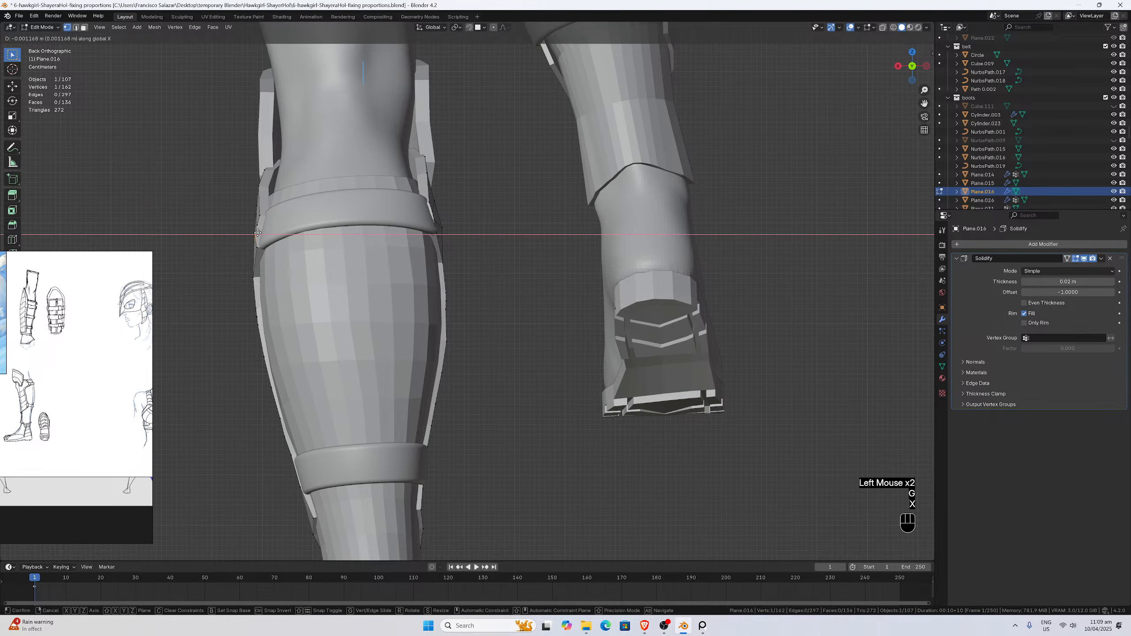
click(261, 233)
click(262, 224)
key(g)
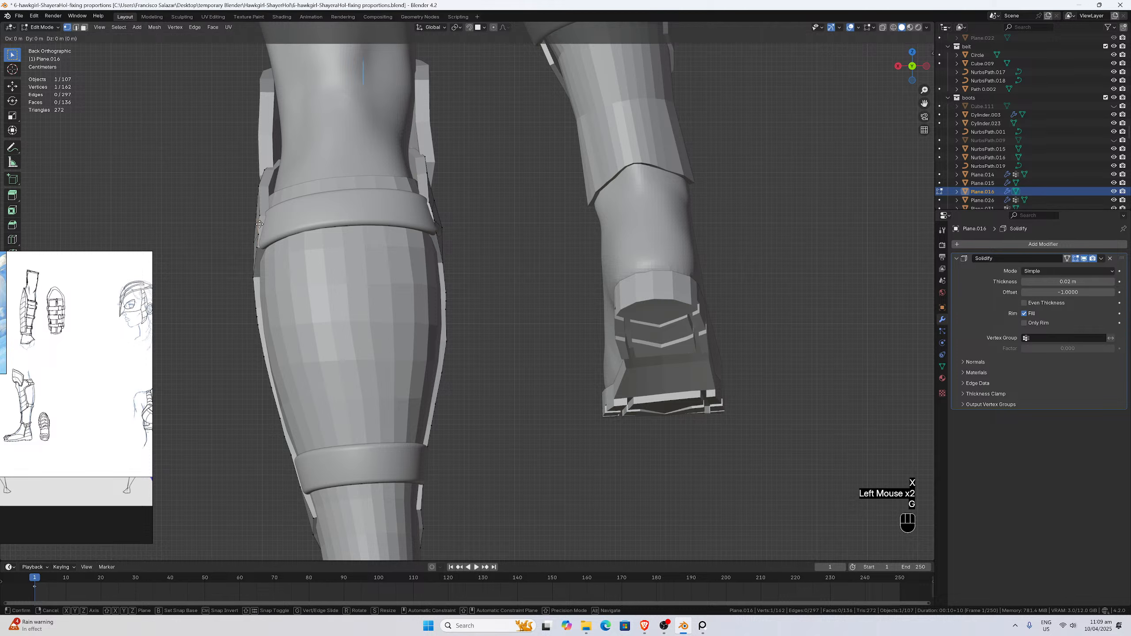
key(x)
click(262, 225)
Adjust the outer-edge vertices beside the middle of the upper strap along X to follow the strap.
click(264, 215)
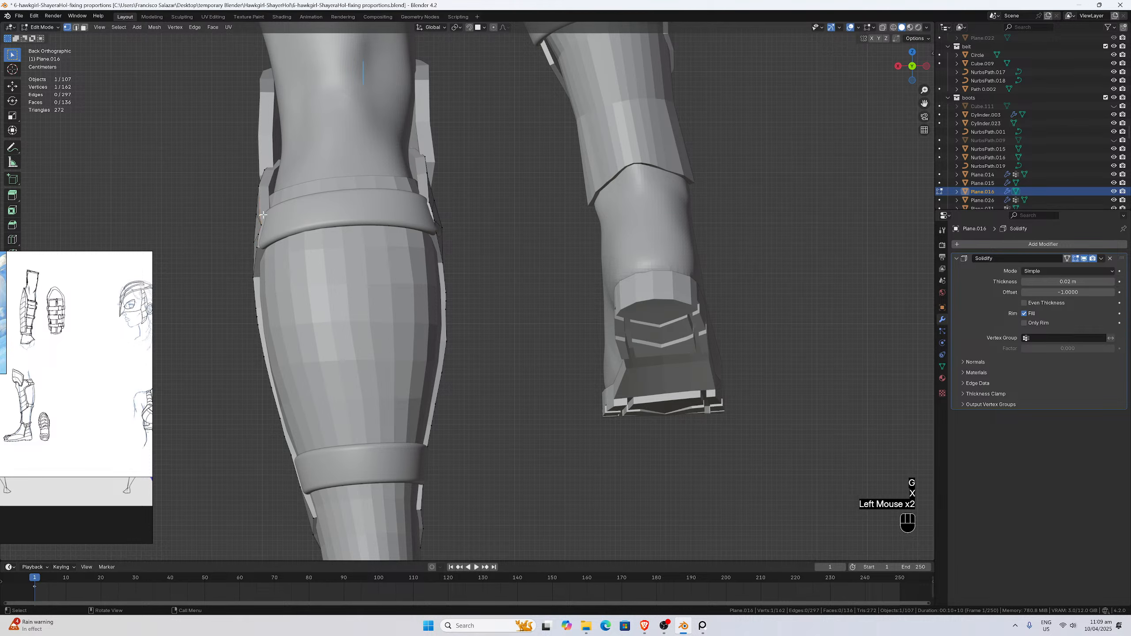
key(g)
key(x)
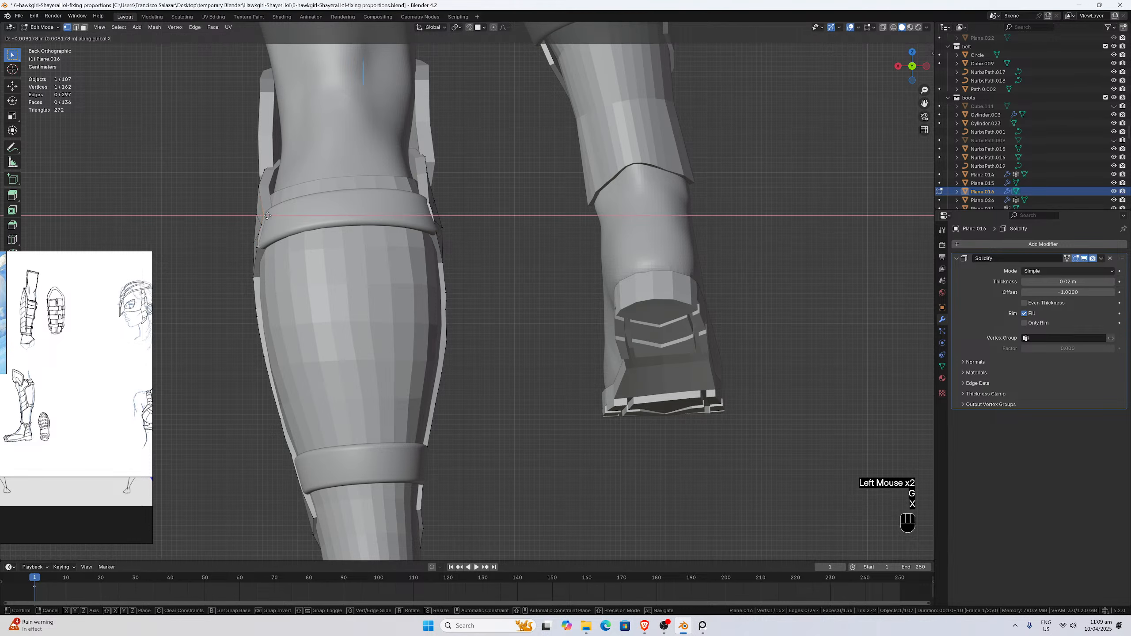
click(267, 216)
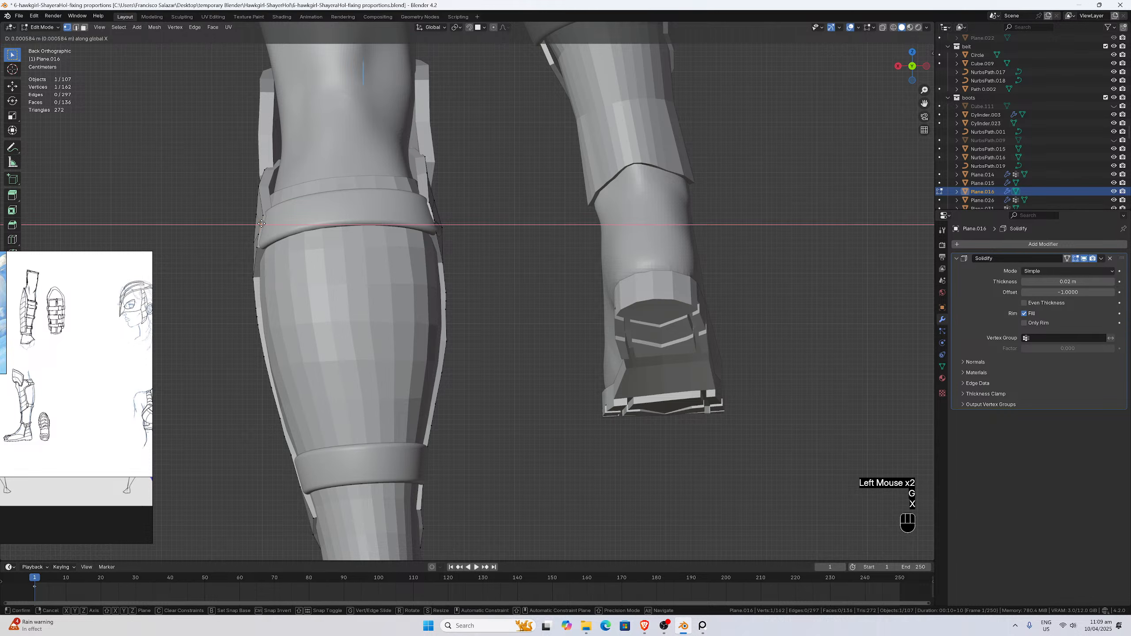
click(265, 216)
key(g)
key(x)
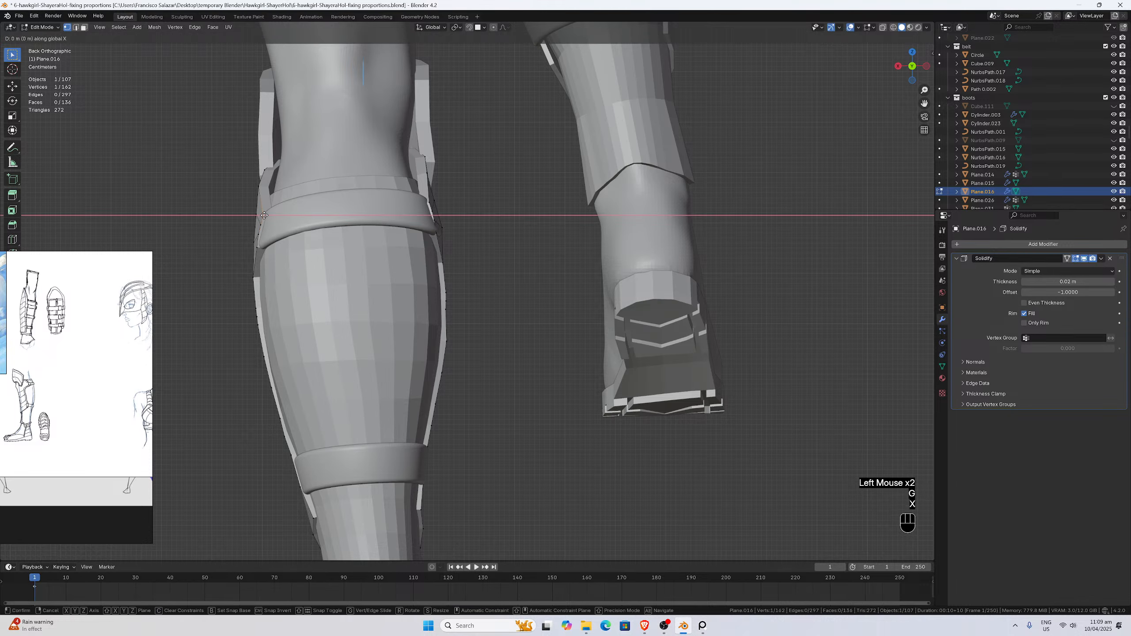
click(264, 215)
Move the shin plate's outer edge between the upper strap and the widest part of the calf inward along X.
click(254, 274)
key(g)
key(x)
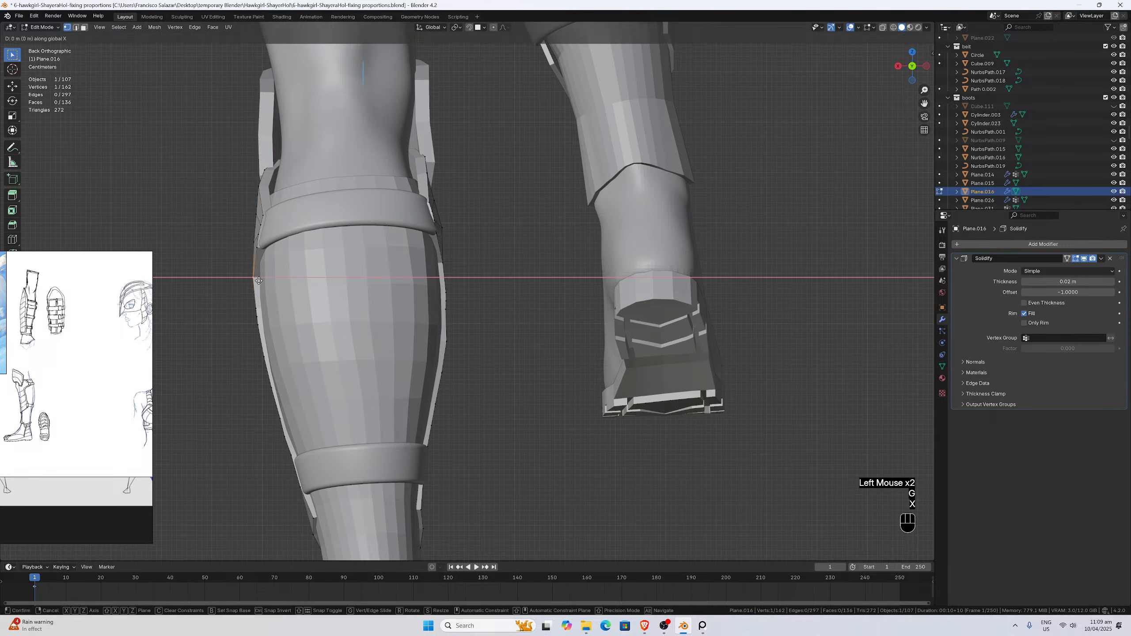
click(262, 285)
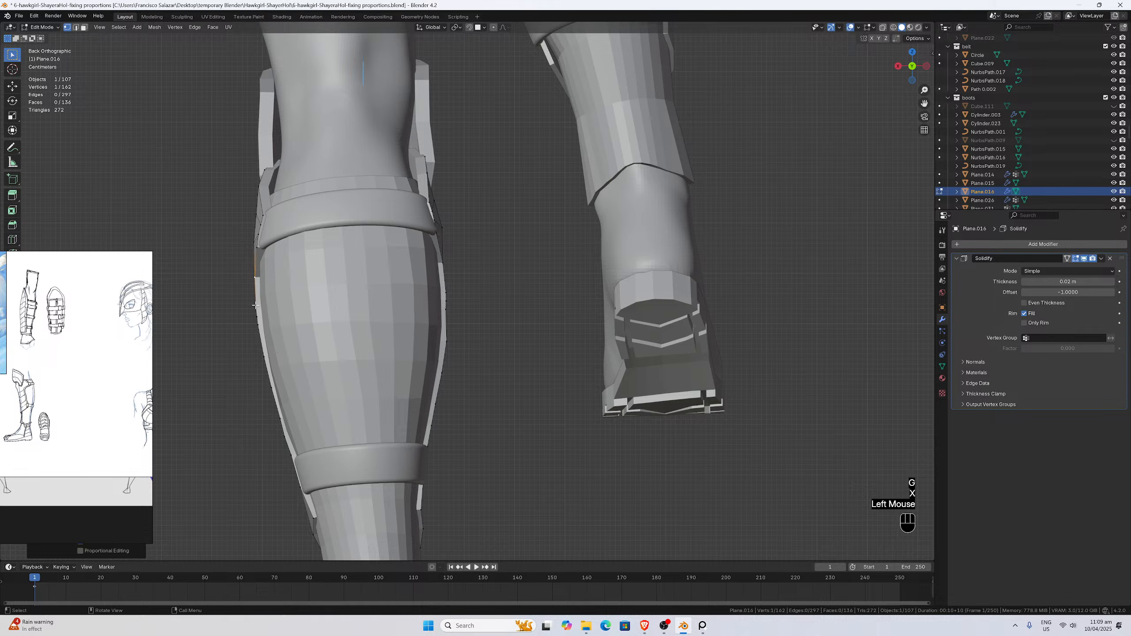
double_click(260, 325)
key(g)
key(x)
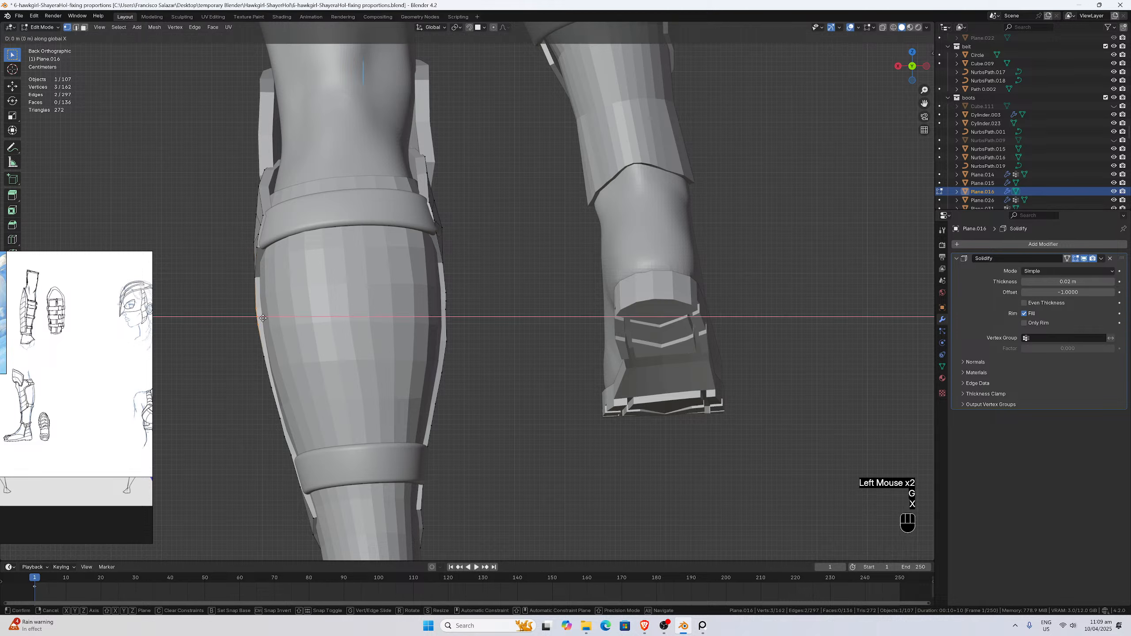
click(266, 318)
Pull the lower outer-edge vertices of the shin plate, down to the lower strap, inward along X.
click(269, 354)
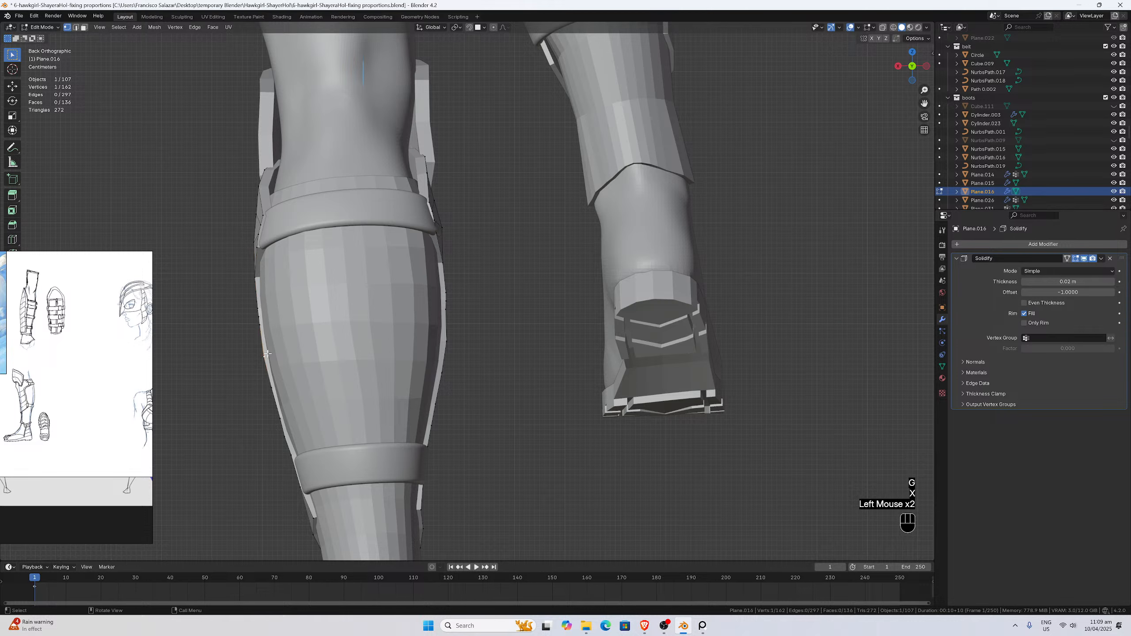
key(g)
key(x)
click(270, 354)
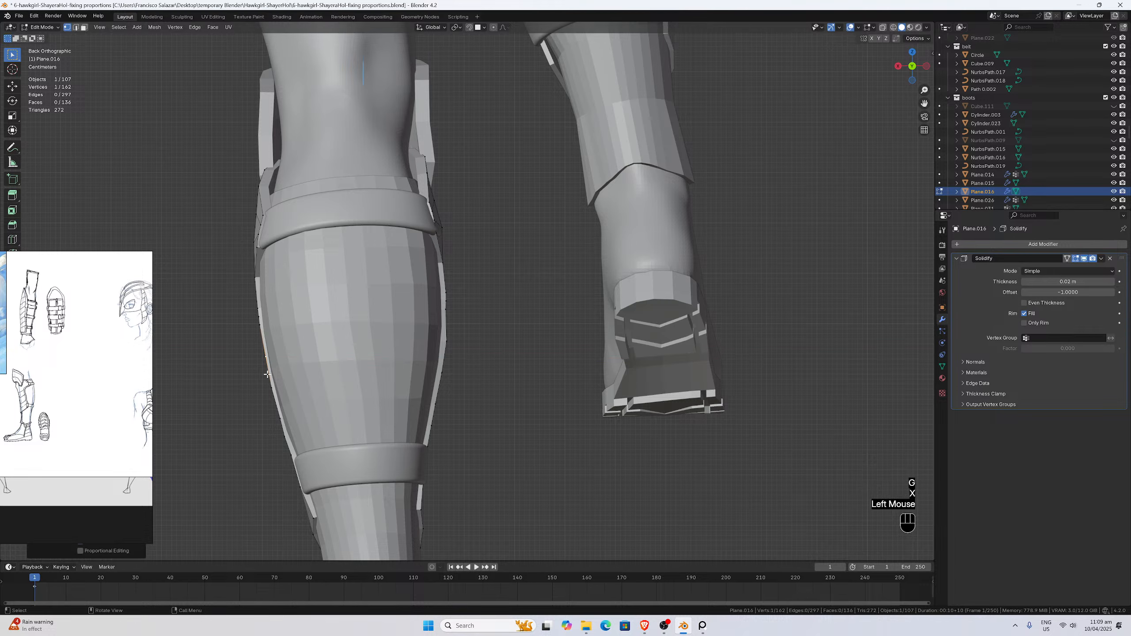
click(287, 433)
key(g)
key(x)
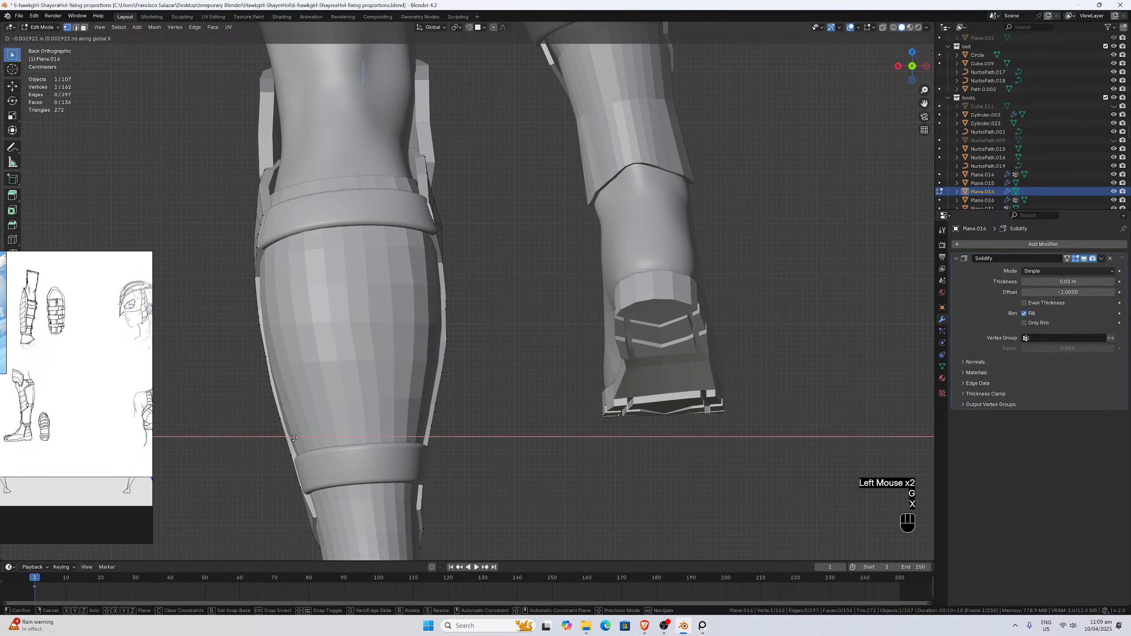
click(294, 437)
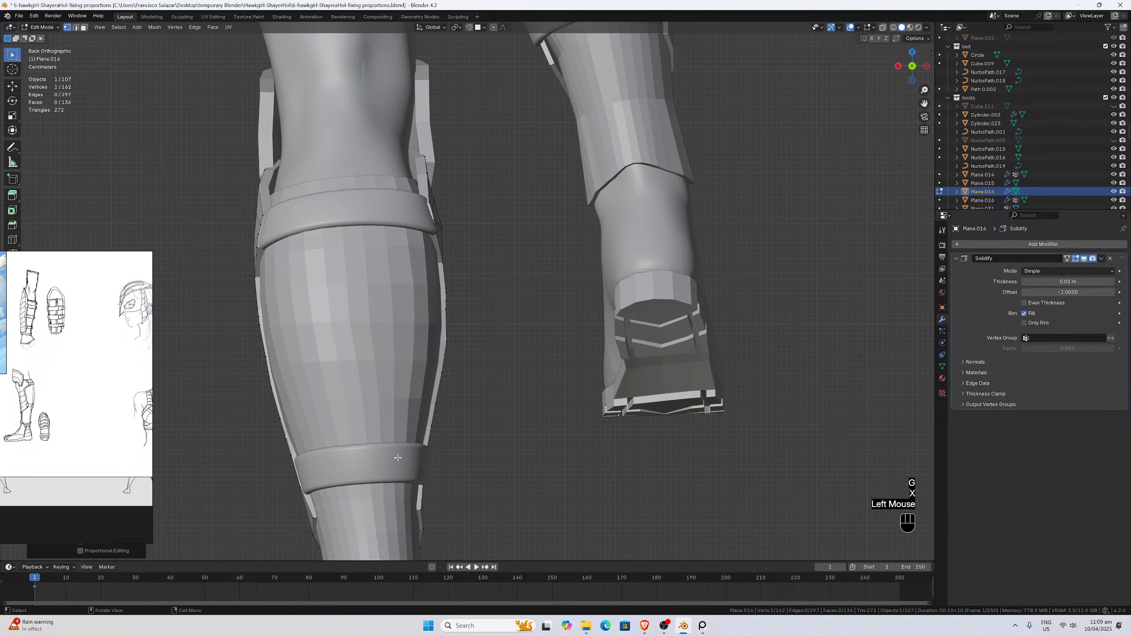
click(306, 483)
key(g)
key(x)
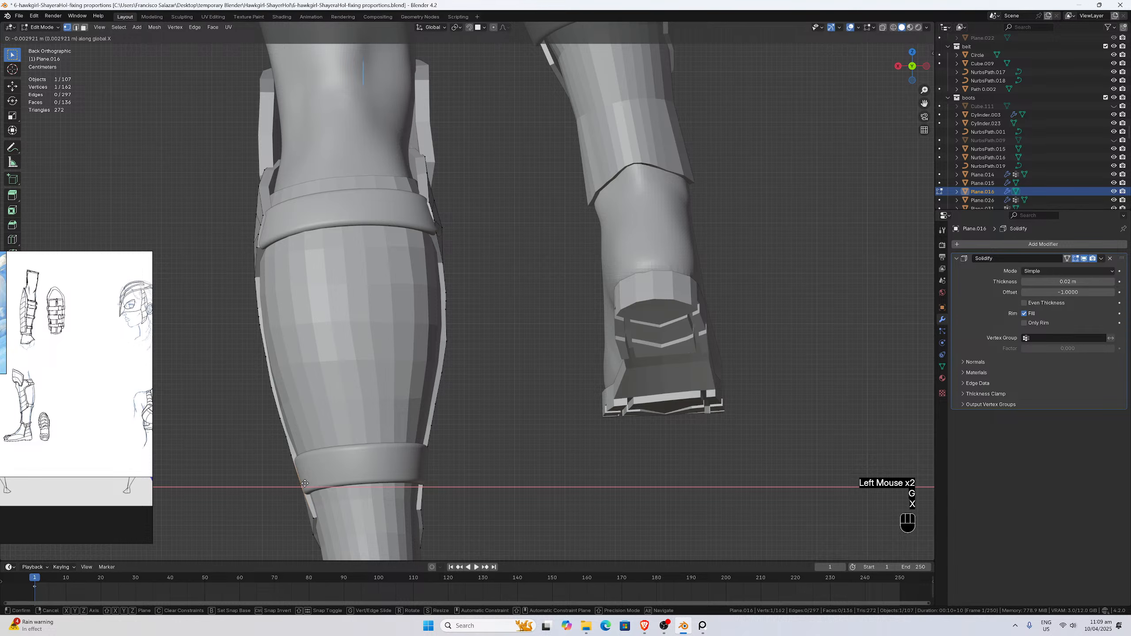
click(304, 483)
Nudge the inner-edge vertex under the upper strap outward along X by about 0.0015 m and finish editing the shin plate.
scroll(436, 271, up, 1)
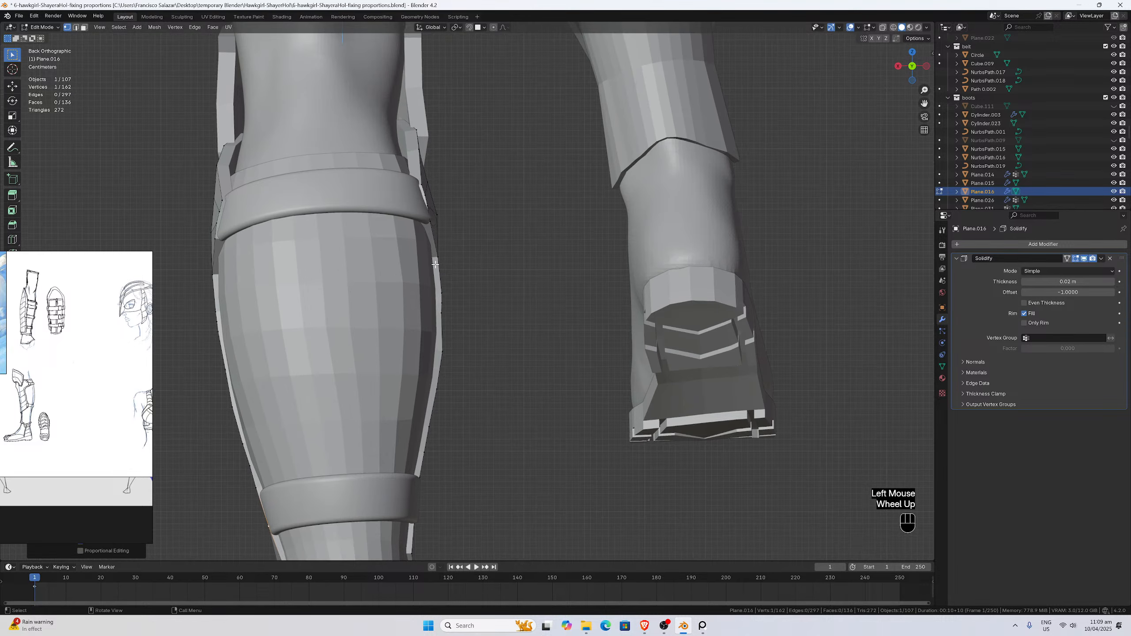
click(428, 225)
key(g)
key(x)
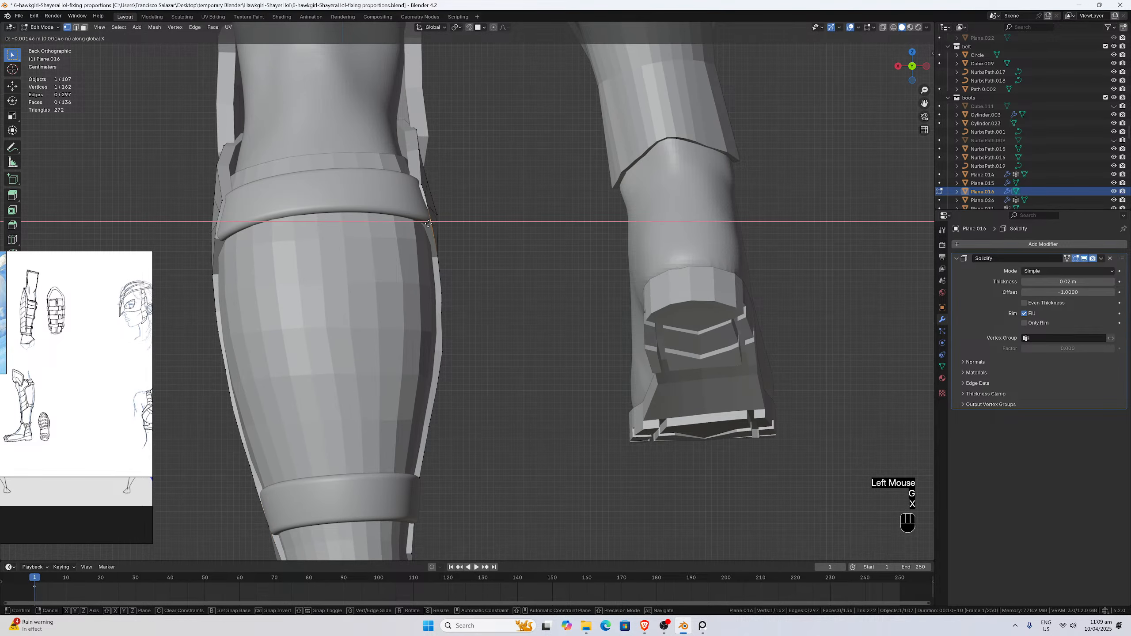
click(429, 224)
key(Tab)
Edit the upper strap curve and adjust the tilt of the control point at its inner end.
click(421, 208)
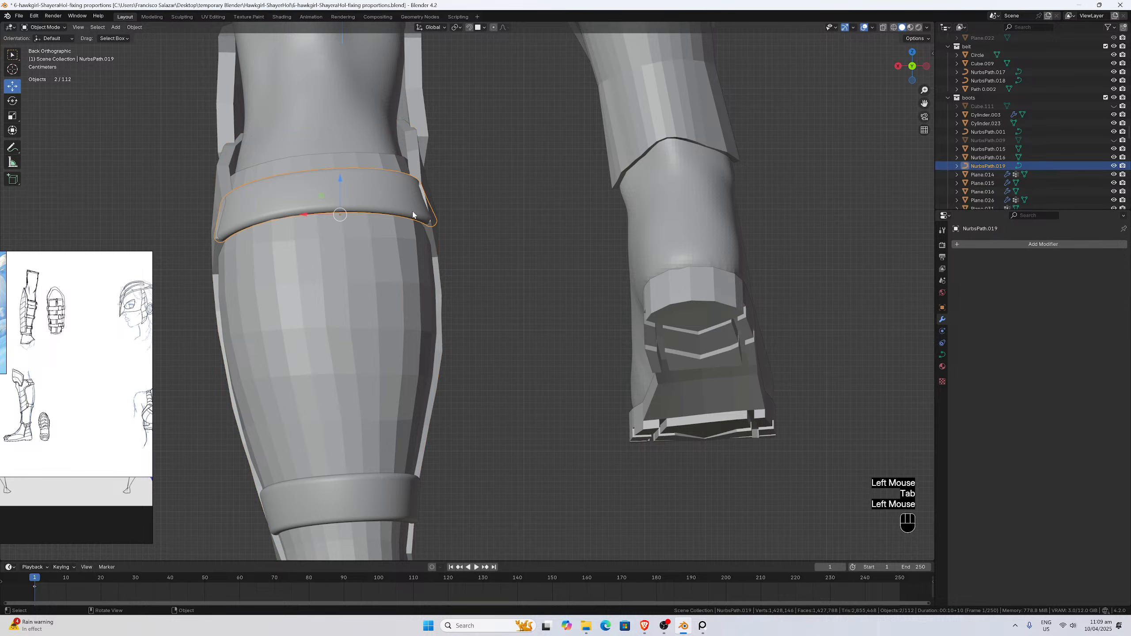
key(Tab)
click(428, 210)
scroll(430, 213, down, 2)
middle_drag(429, 213, 425, 223)
scroll(426, 218, up, 2)
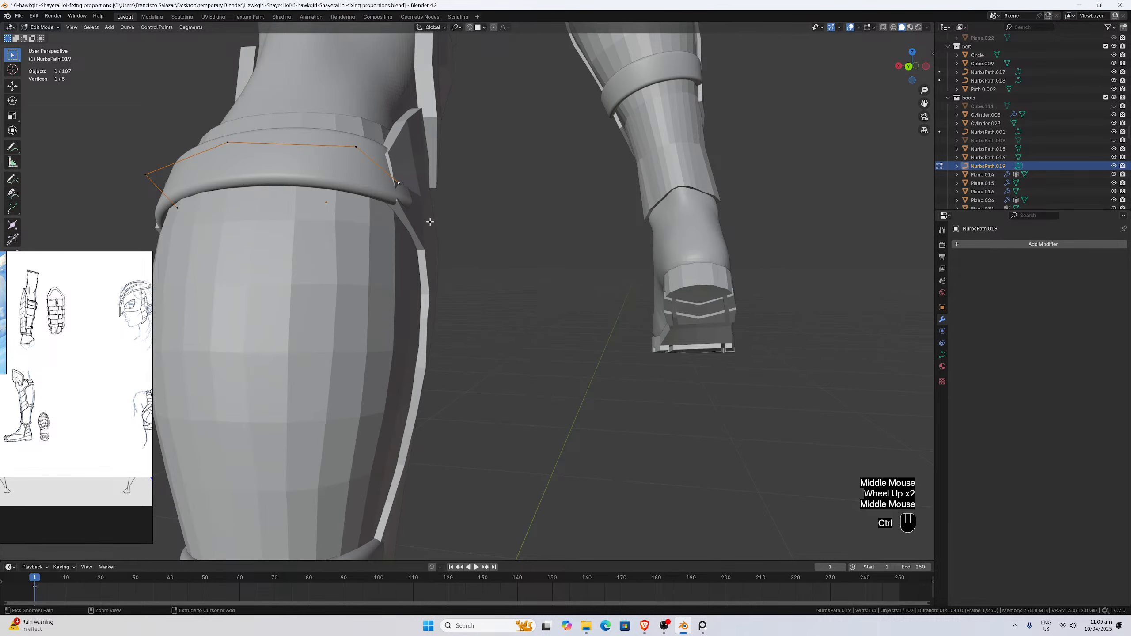
key(ctrl+t)
click(424, 228)
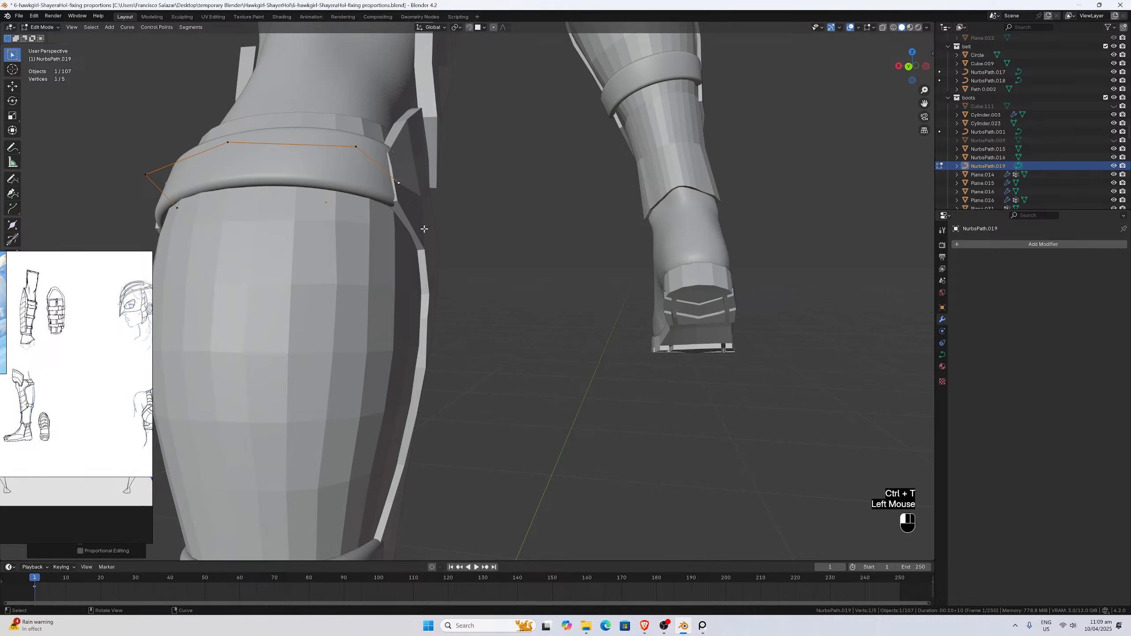
Move the control point at the upper strap's inner end along X in two small adjustments to fit the calf.
key(g)
key(x)
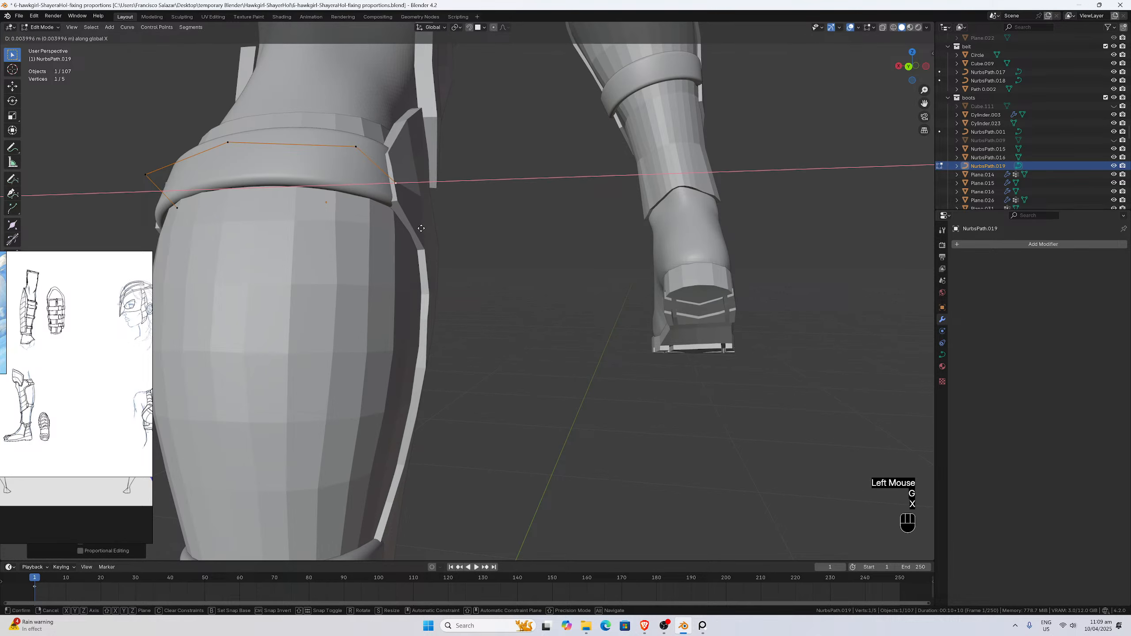
click(420, 228)
scroll(423, 209, up, 1)
middle_drag(420, 228, 426, 196)
scroll(425, 196, down, 1)
key(g)
key(x)
click(419, 190)
Move the control point at the upper strap's outer end inward along X, tilt it slightly, and finish editing the curve.
middle_drag(284, 218, 308, 226)
click(217, 182)
middle_drag(217, 182, 249, 201)
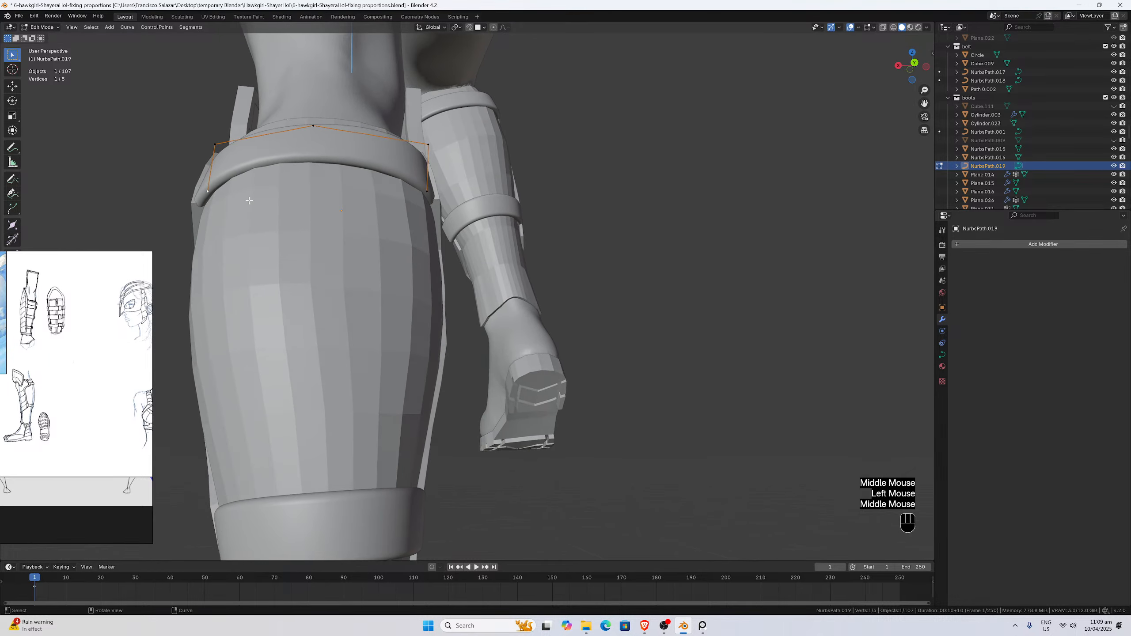
key(g)
key(x)
click(254, 203)
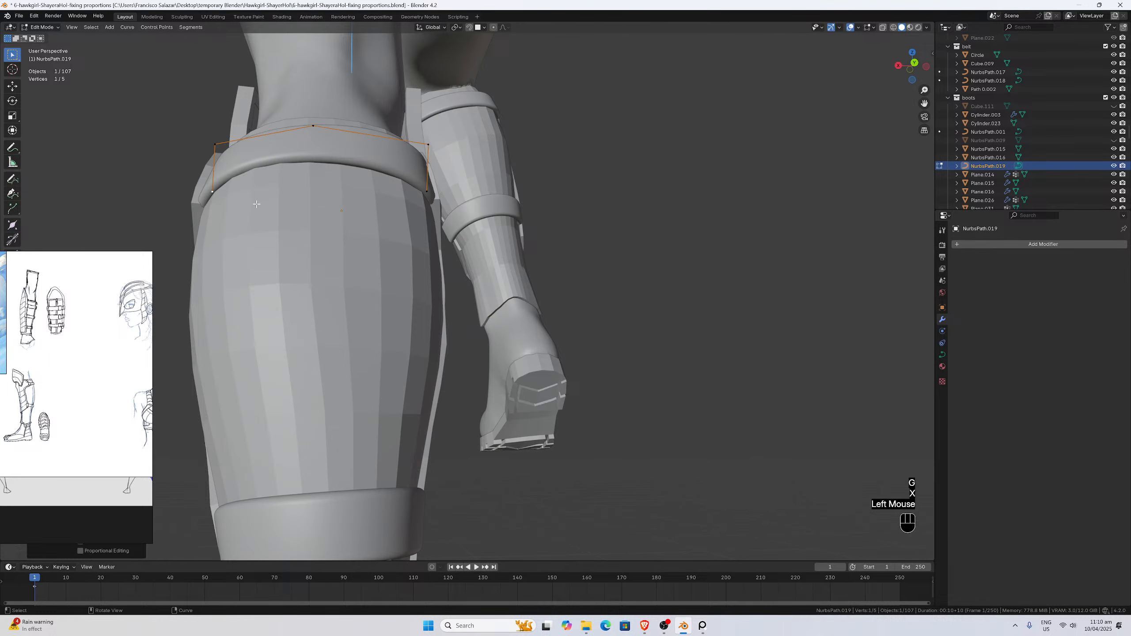
key(ctrl+t)
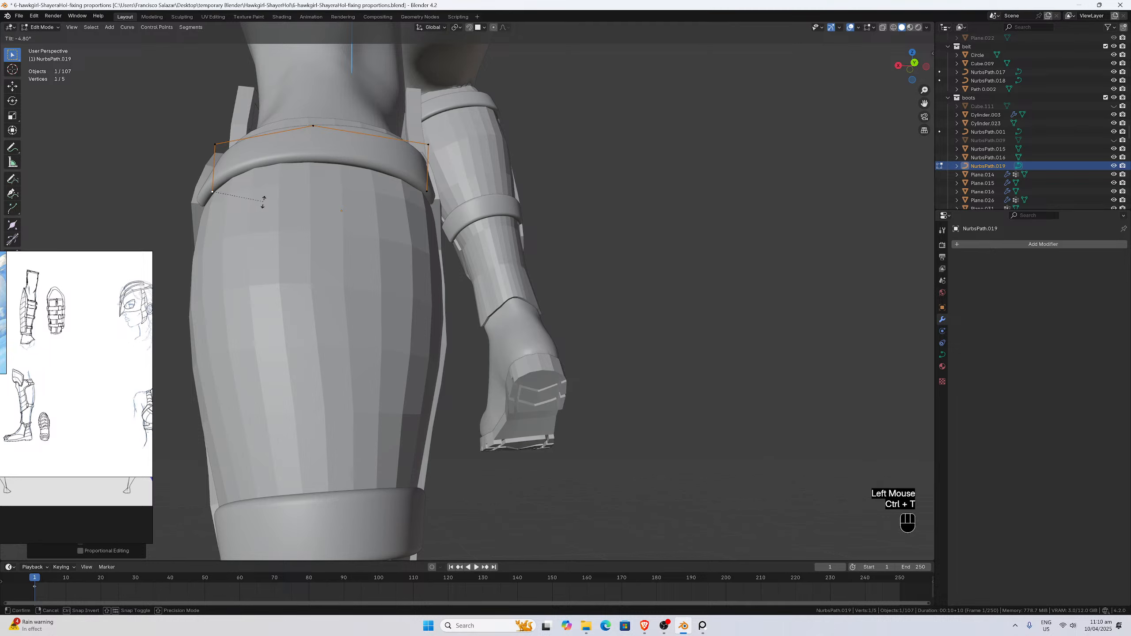
click(262, 207)
middle_drag(262, 207, 529, 241)
scroll(329, 259, down, 2)
key(Tab)
From the front, move two shin plate vertices near the inner edge below the knee guard along X toward the plate's middle.
key(KP_1)
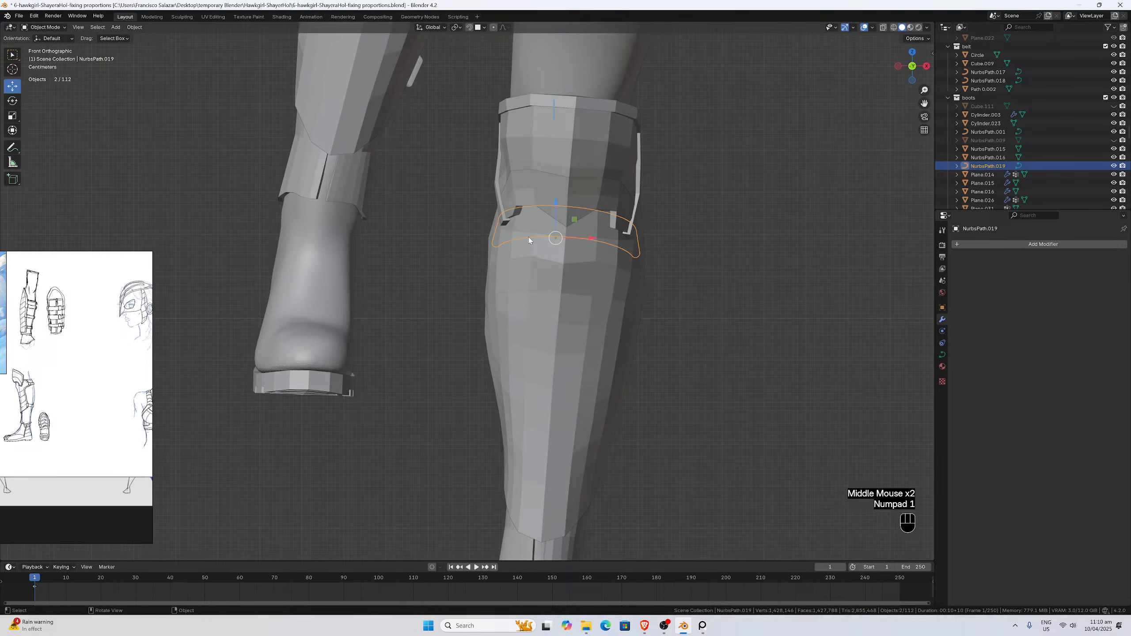
scroll(522, 269, up, 3)
click(518, 184)
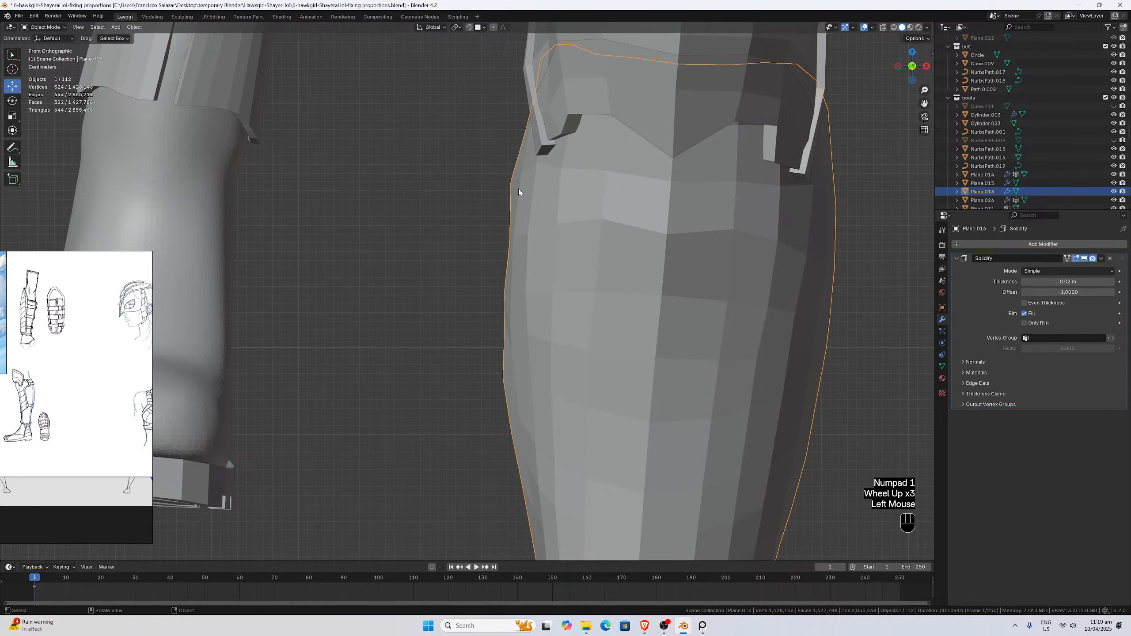
key(Tab)
click(517, 234)
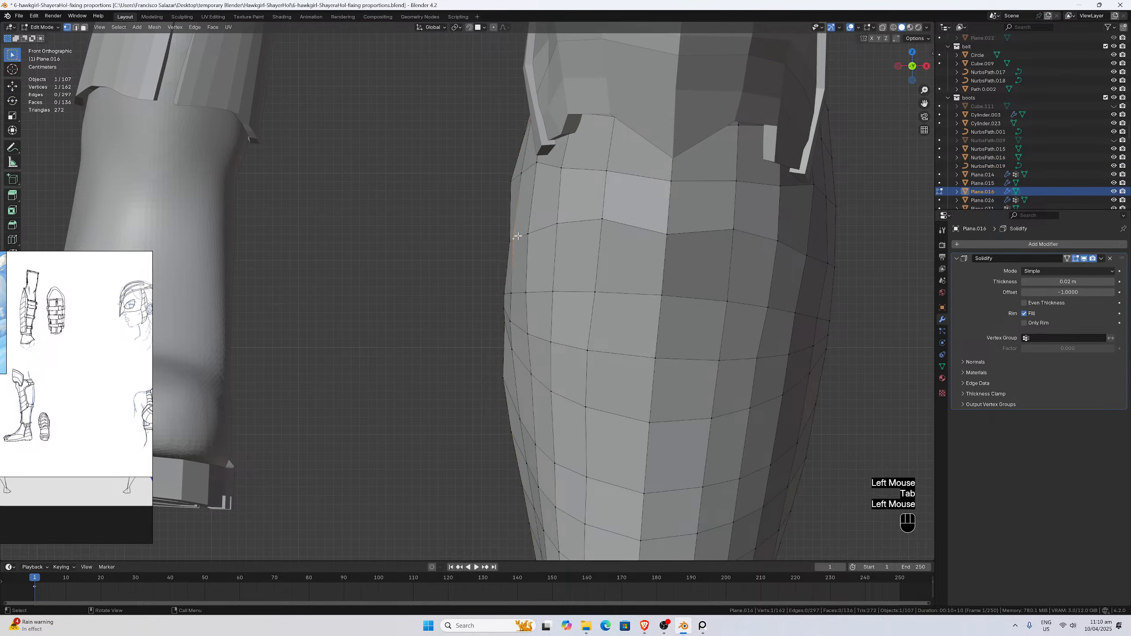
key(g)
key(x)
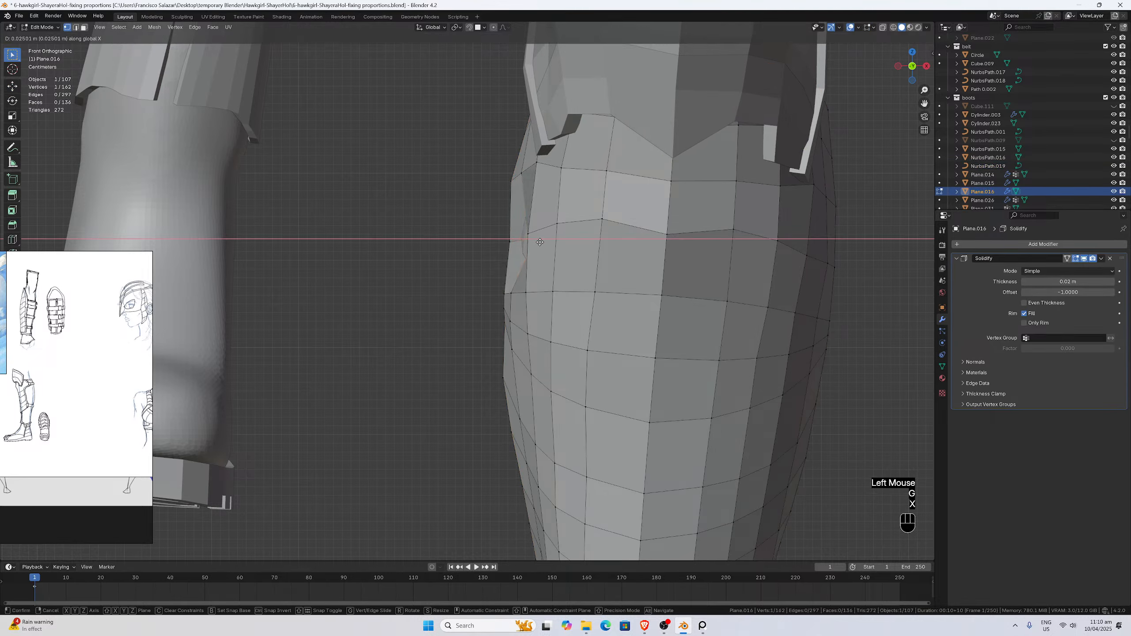
click(523, 239)
click(523, 294)
key(g)
key(x)
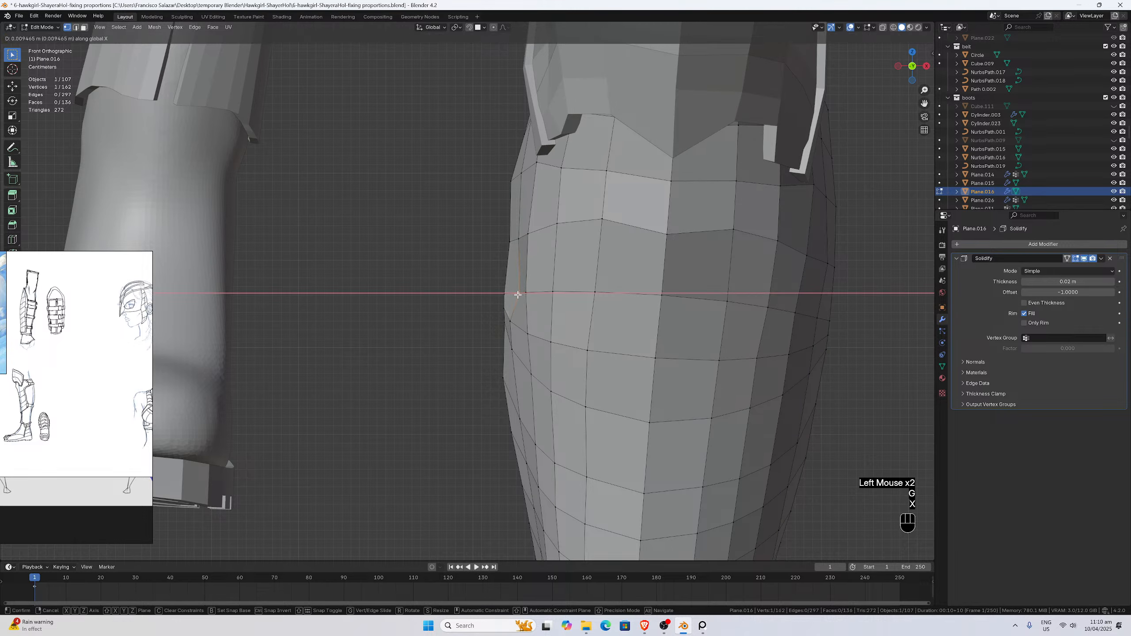
click(519, 297)
Shift the shin plate's inner-side vertices at the widest part of the calf along X toward the middle and finish editing.
click(515, 320)
key(g)
key(x)
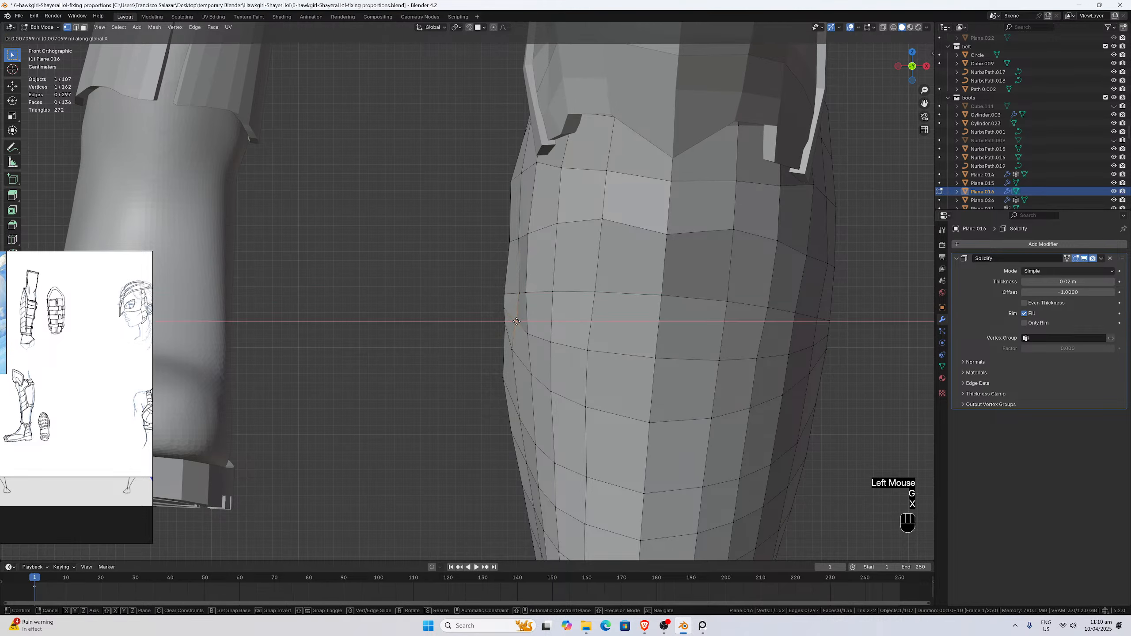
click(520, 322)
click(530, 332)
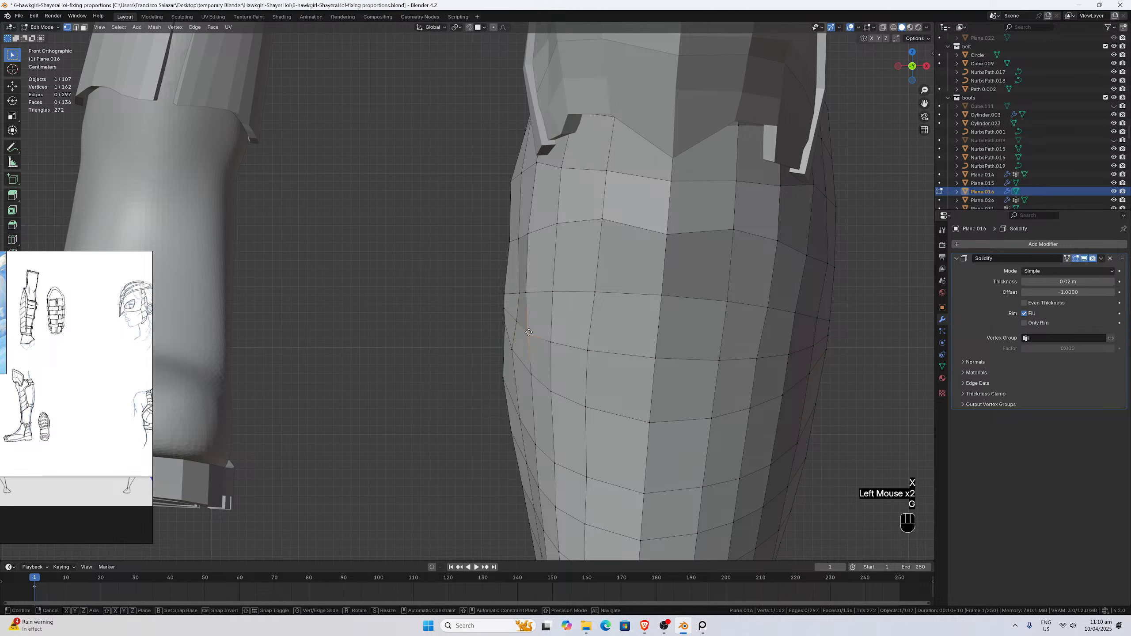
key(g)
key(x)
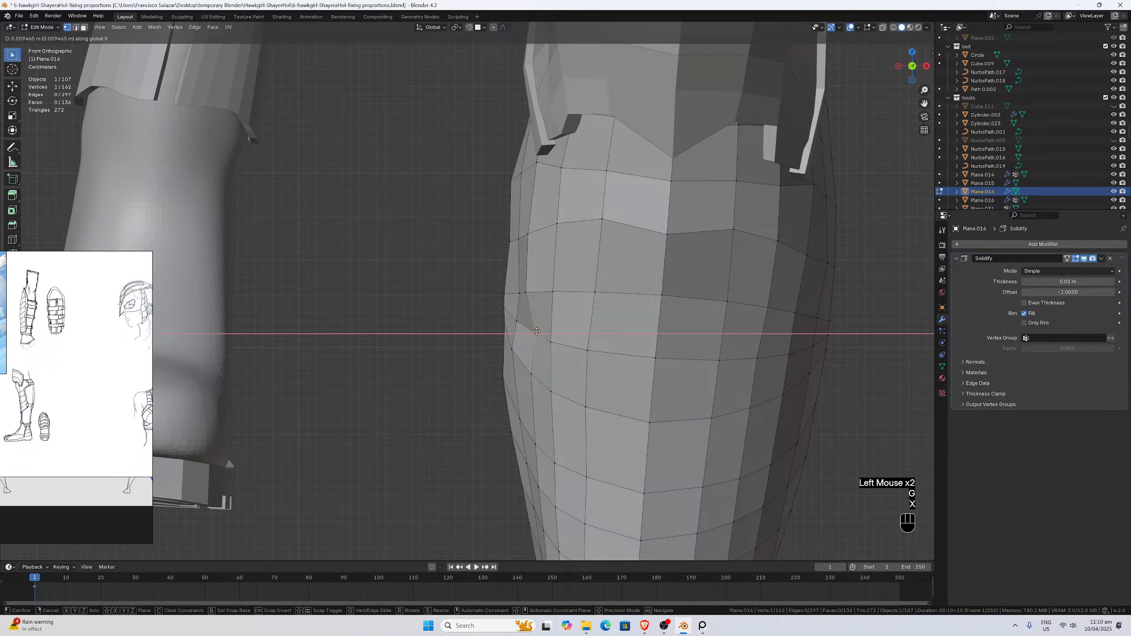
click(533, 296)
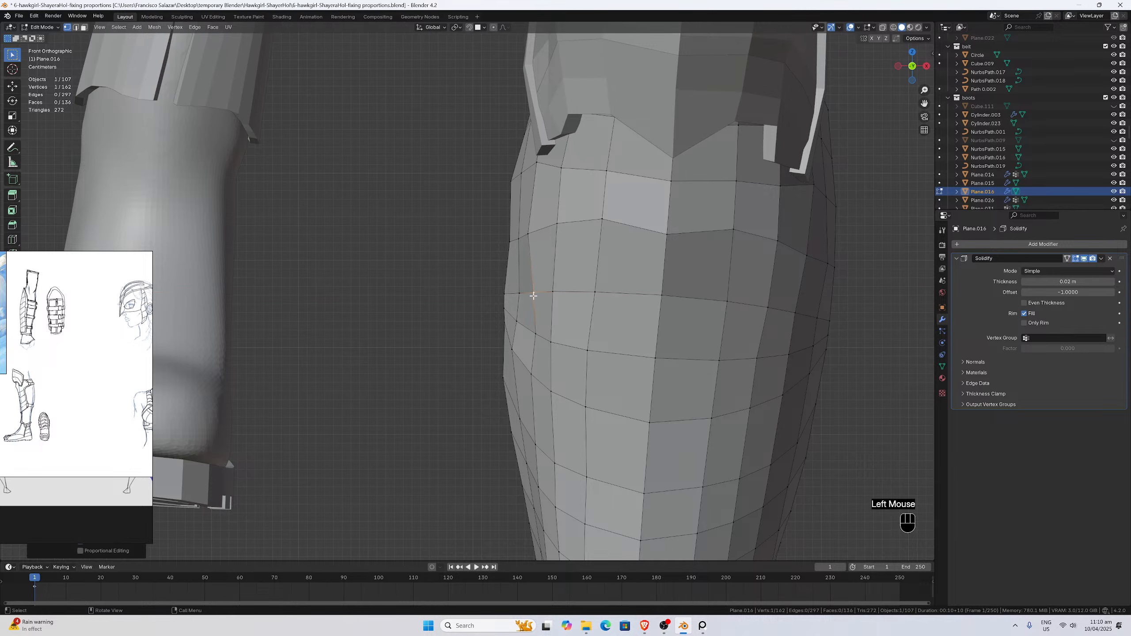
key(Tab)
scroll(284, 187, down, 1)
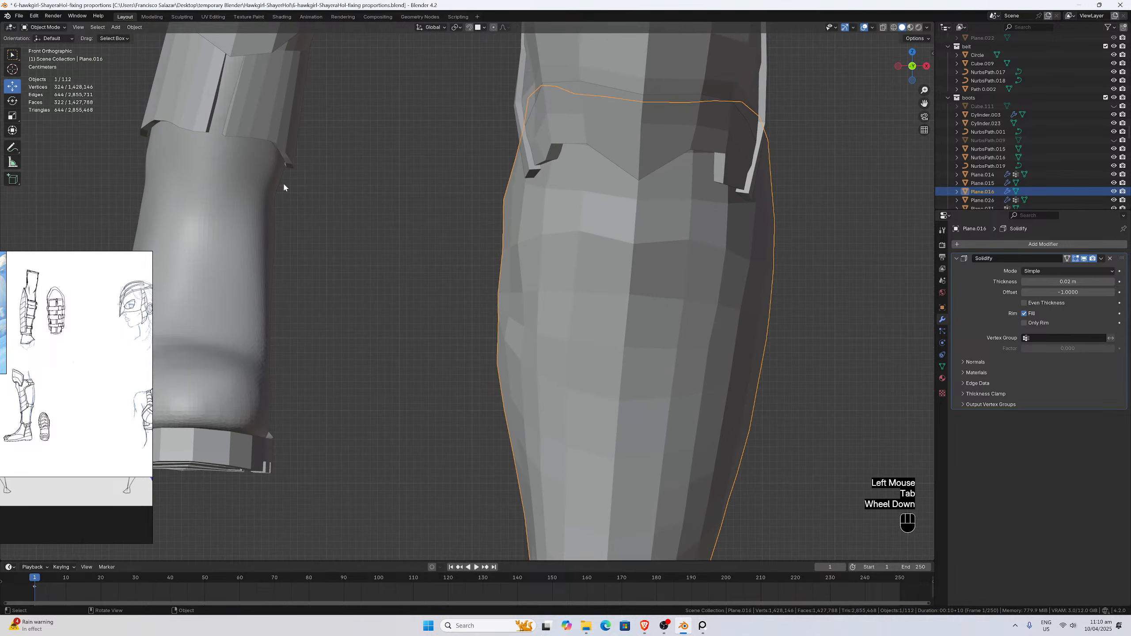
click(45, 28)
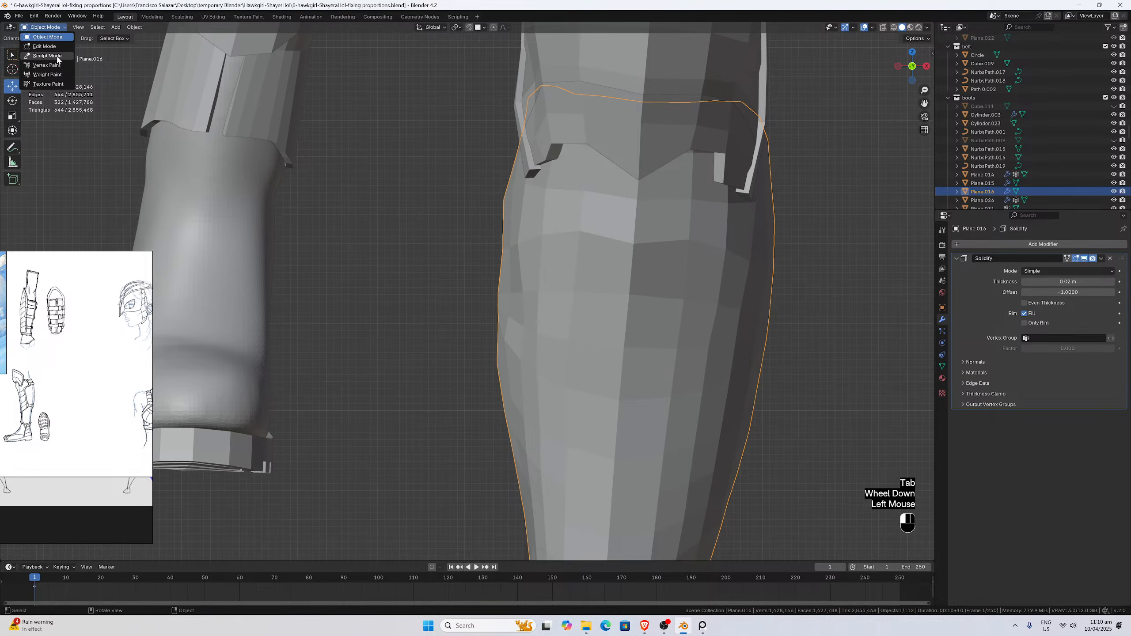
click(57, 57)
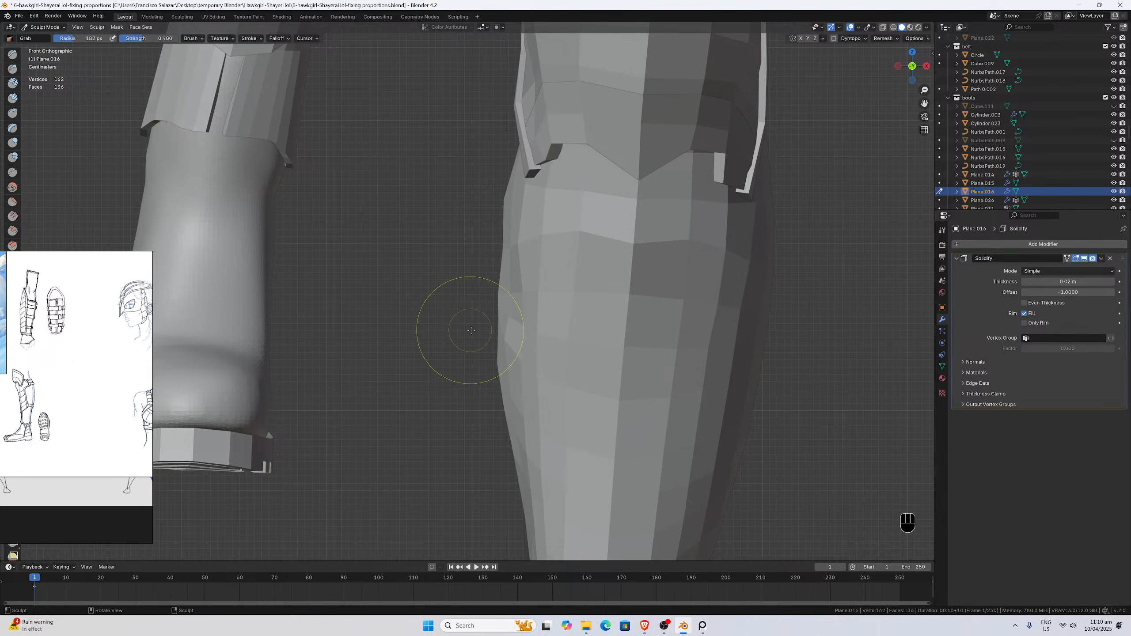
scroll(472, 330, down, 1)
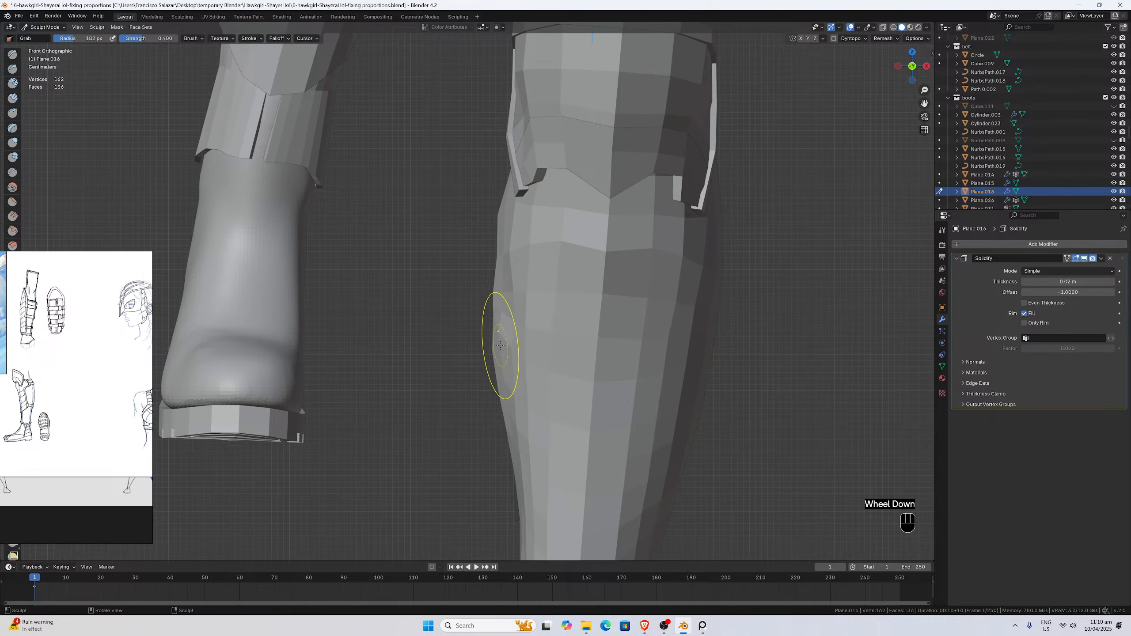
click(41, 28)
click(44, 38)
Edit the shin plate and select the band of faces running across it at the upper calf.
key(Tab)
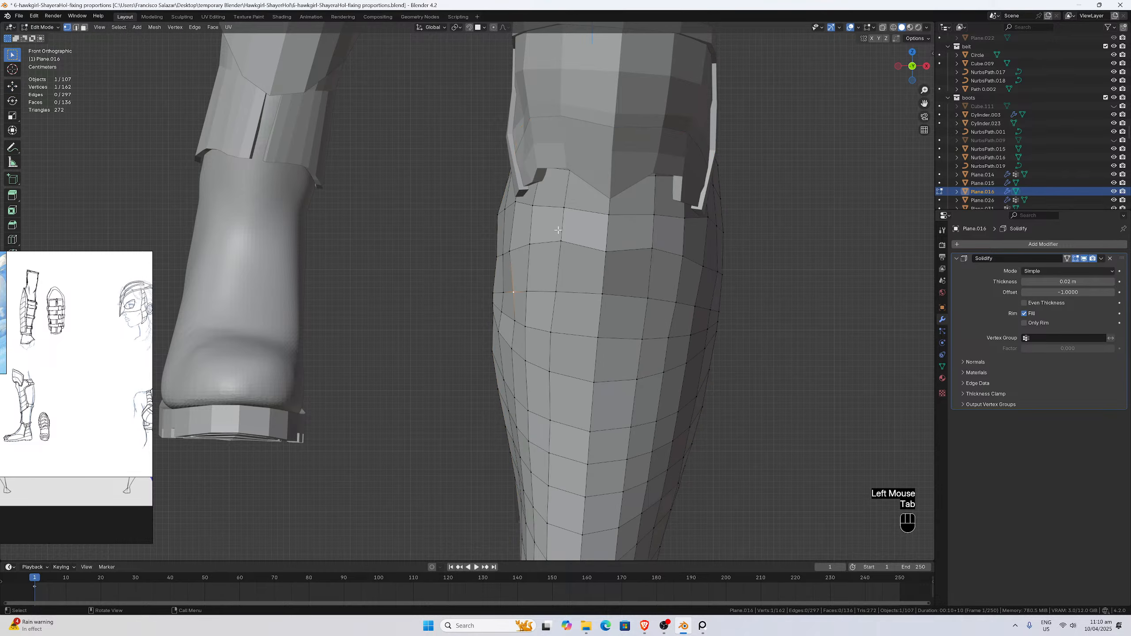
scroll(575, 237, down, 1)
middle_drag(575, 237, 333, 185)
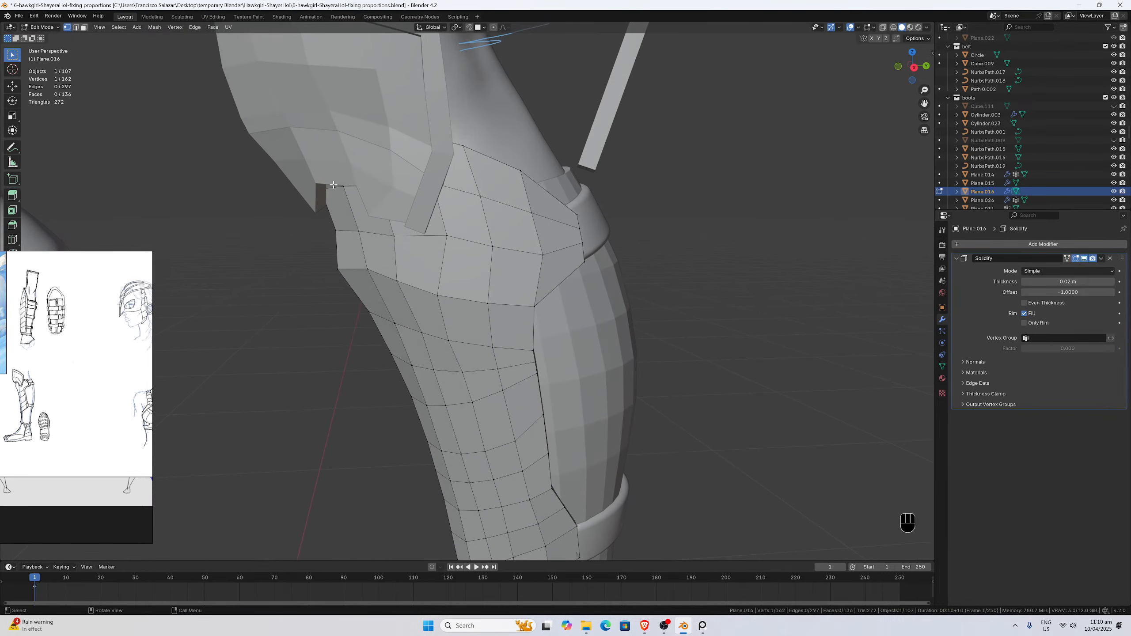
click(329, 206)
click(501, 323)
middle_drag(500, 322, 452, 313)
ctrl+click(473, 302)
scroll(471, 326, down, 2)
ctrl+drag(469, 298, 621, 517)
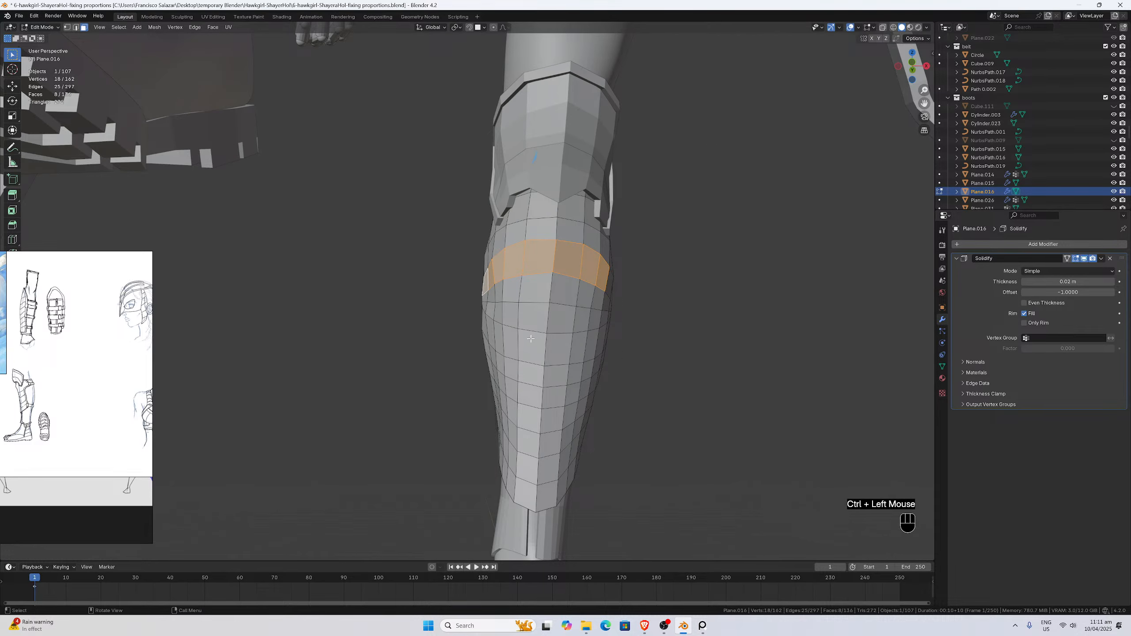
Extend the selection to all shin plate faces below the band, create a vertex group for it, and finish editing.
shift+drag(485, 298, 614, 516)
middle_drag(610, 509, 485, 484)
shift+click(508, 412)
middle_drag(508, 413, 616, 416)
middle_drag(498, 354, 381, 357)
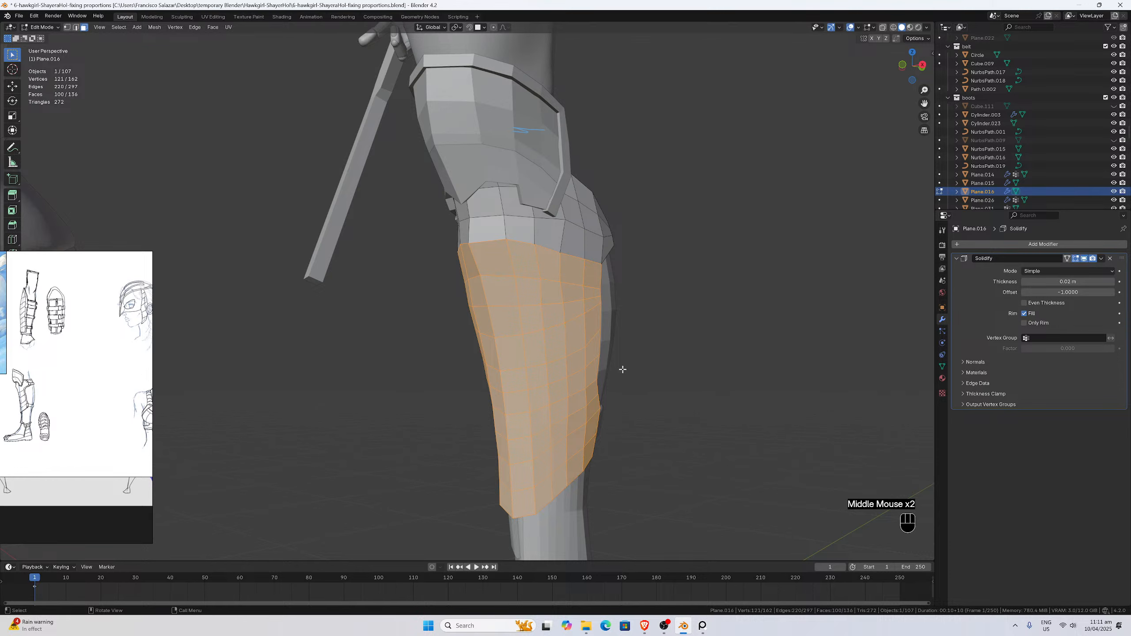
middle_drag(623, 369, 646, 371)
click(942, 366)
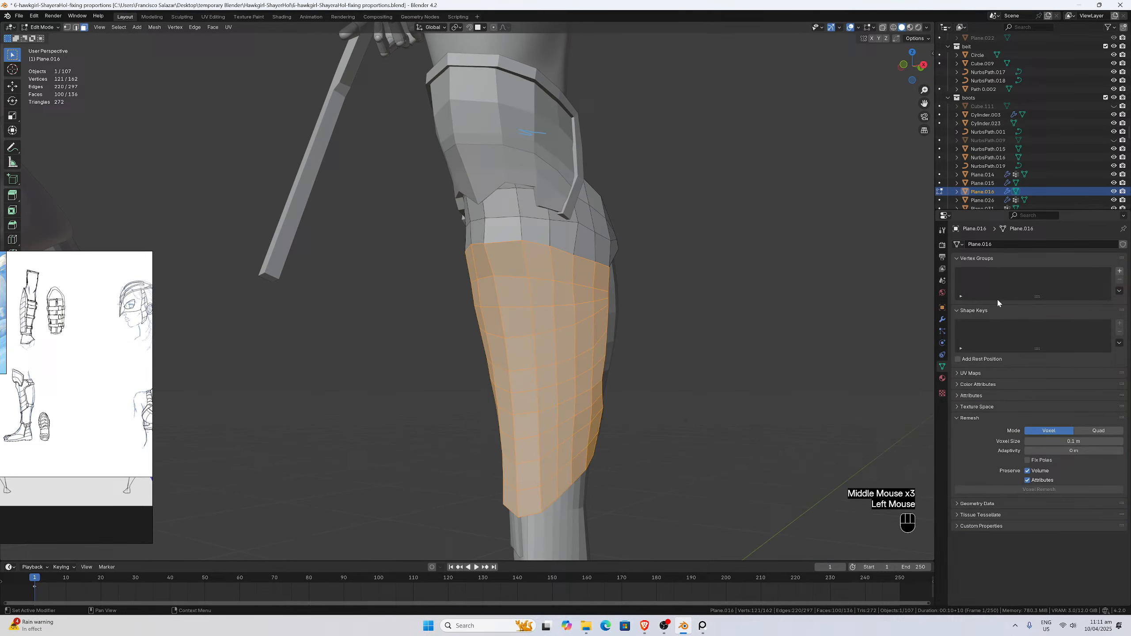
click(1121, 272)
middle_drag(619, 361, 504, 364)
key(Tab)
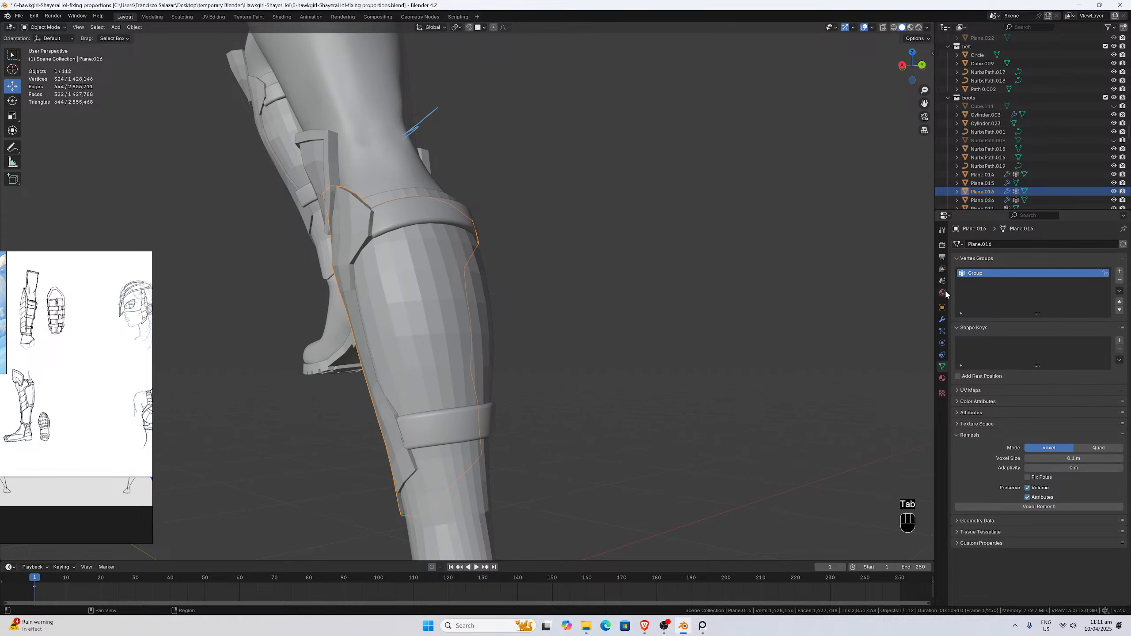
Add a Shrinkwrap modifier to the shin plate, place it above Solidify, and limit it to the vertex group "Group".
click(943, 320)
click(967, 245)
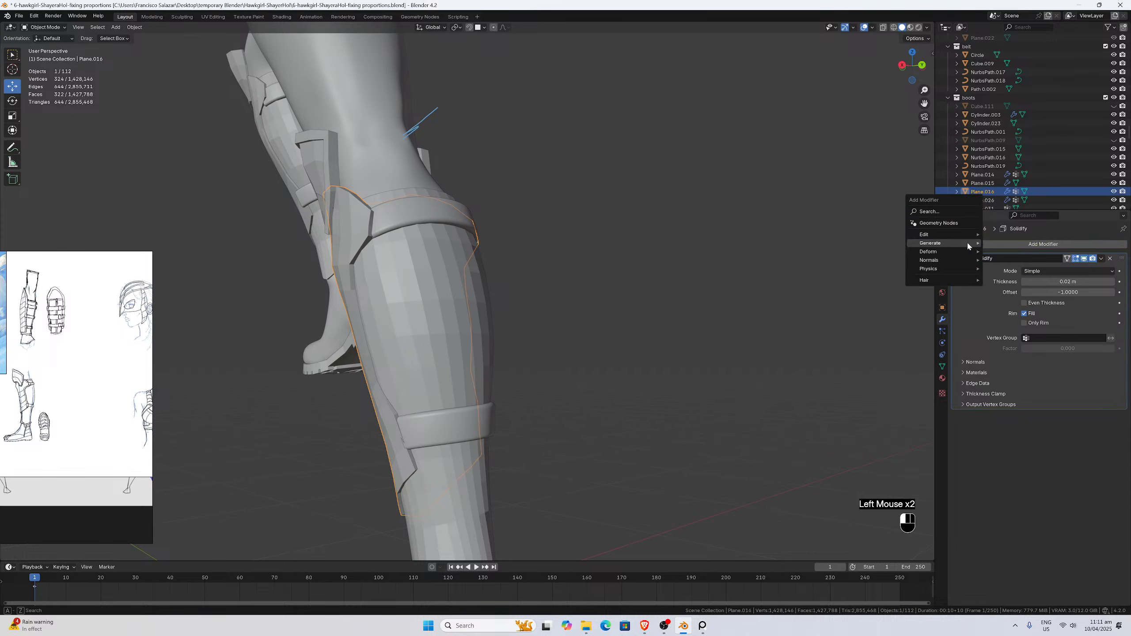
mouse_move(967, 245)
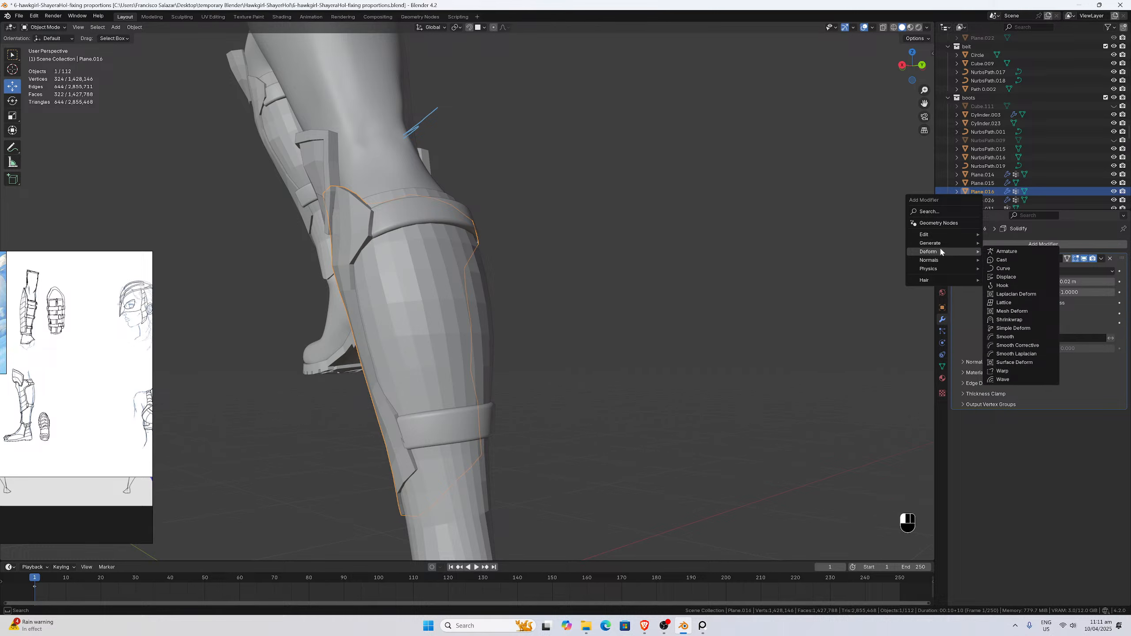
click(1007, 319)
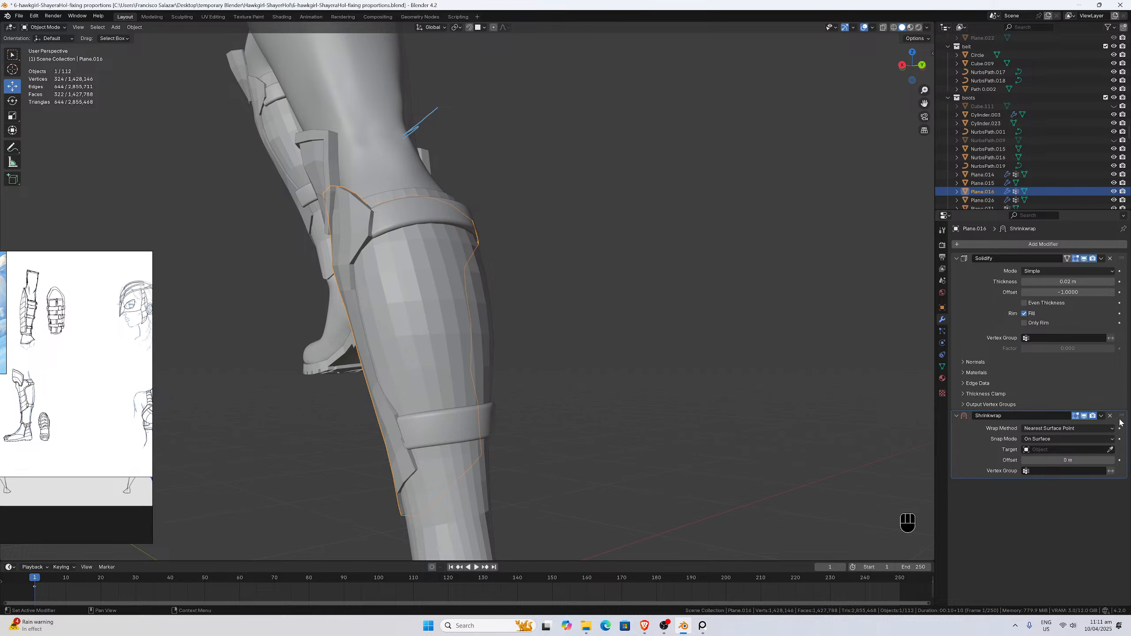
drag(1122, 417, 1113, 259)
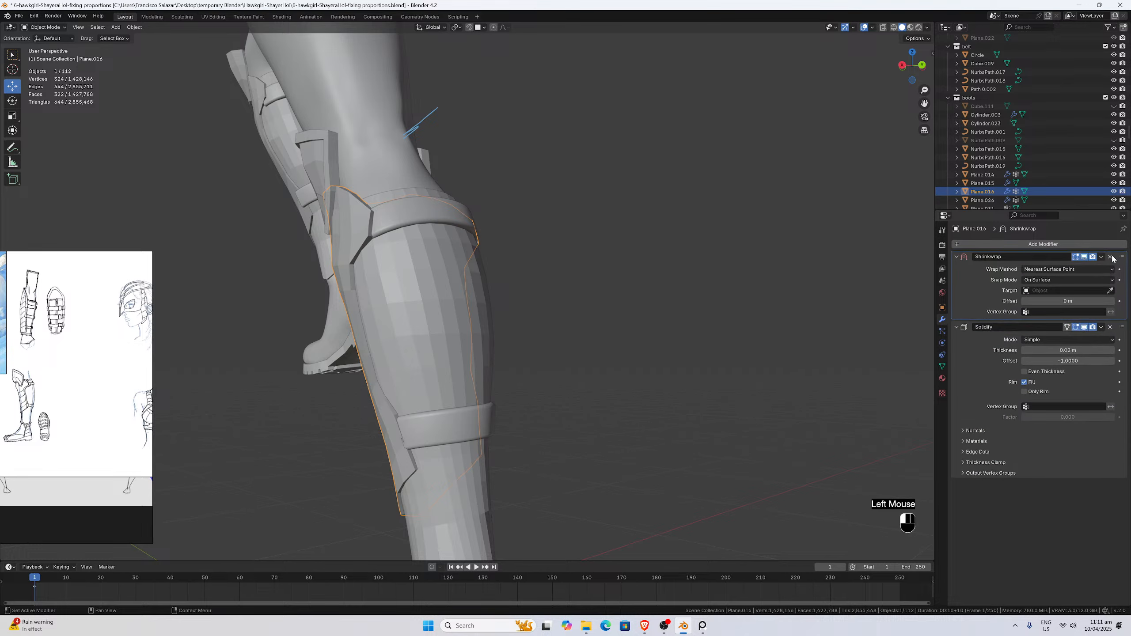
click(1065, 313)
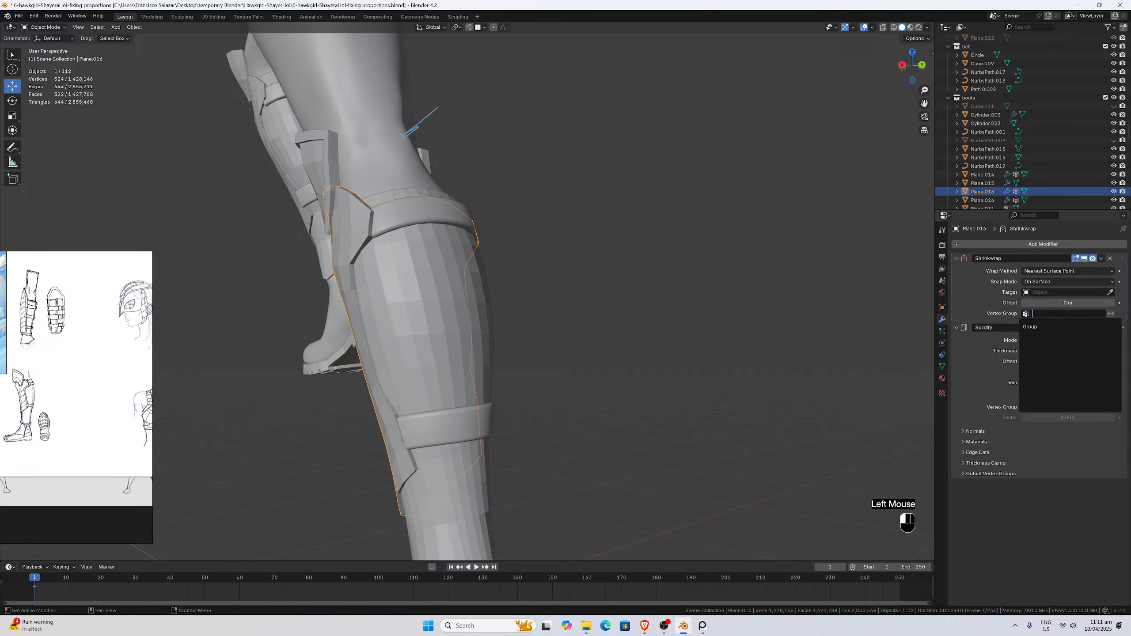
click(1040, 327)
Inspect the shin plate from several sides, compare it with and without Solidify in the viewport, and deselect it.
middle_drag(660, 323, 617, 327)
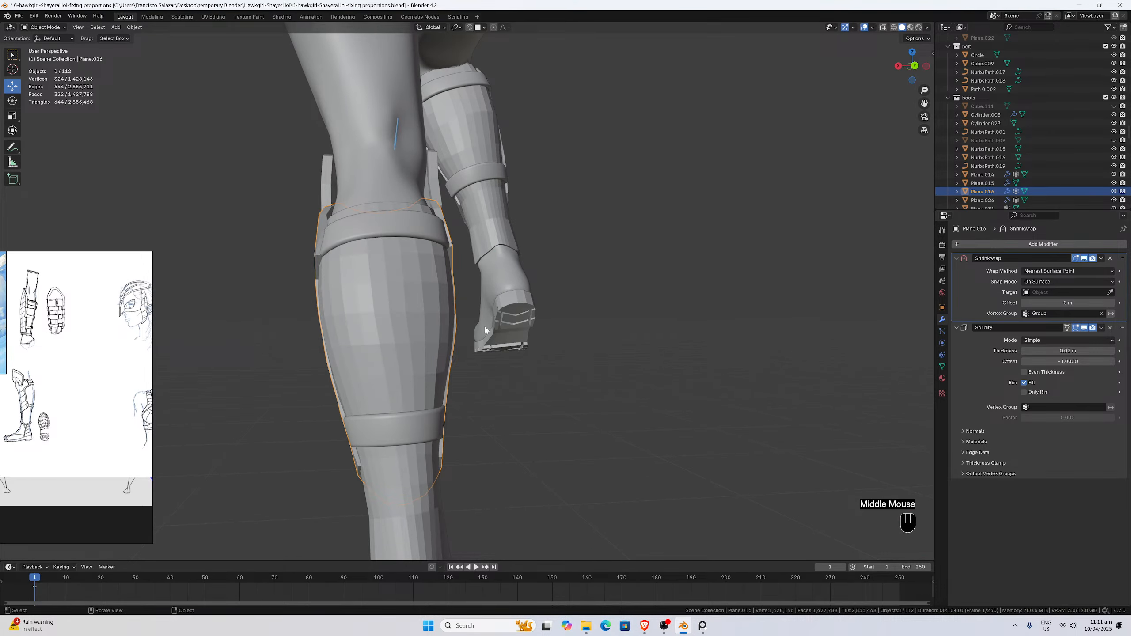
middle_drag(485, 329, 626, 353)
scroll(697, 321, up, 2)
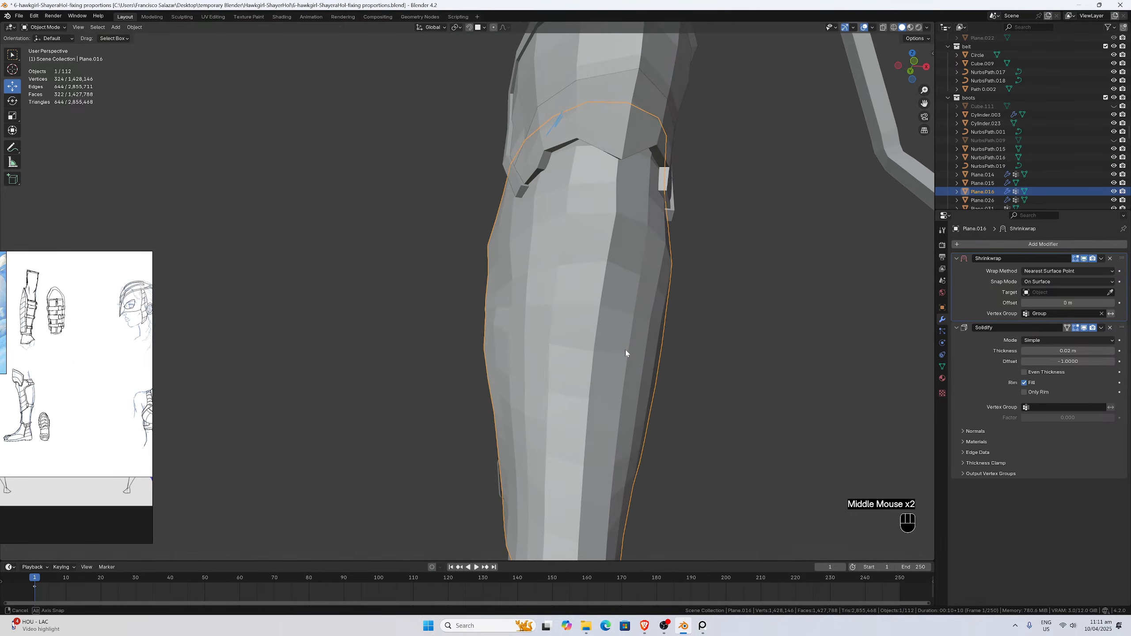
click(1086, 260)
middle_drag(398, 305, 397, 335)
click(1085, 329)
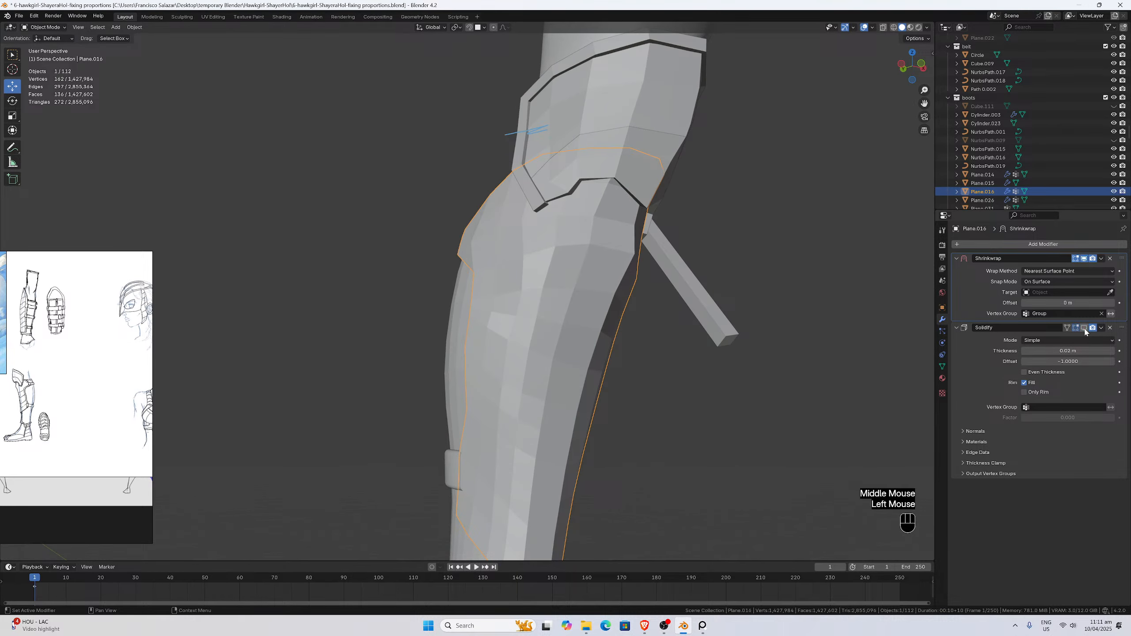
click(1085, 329)
scroll(693, 350, down, 2)
click(638, 376)
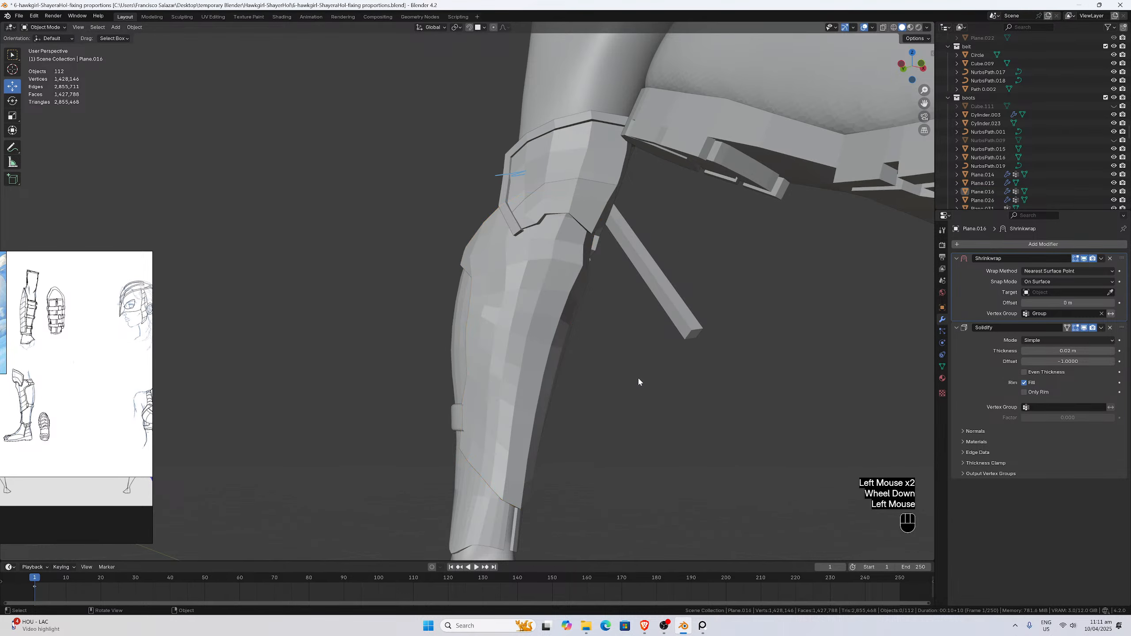
Select the shin plate and set its Shrinkwrap target to the body mesh, Cube.177.
middle_drag(638, 377, 650, 394)
scroll(653, 396, up, 2)
click(440, 373)
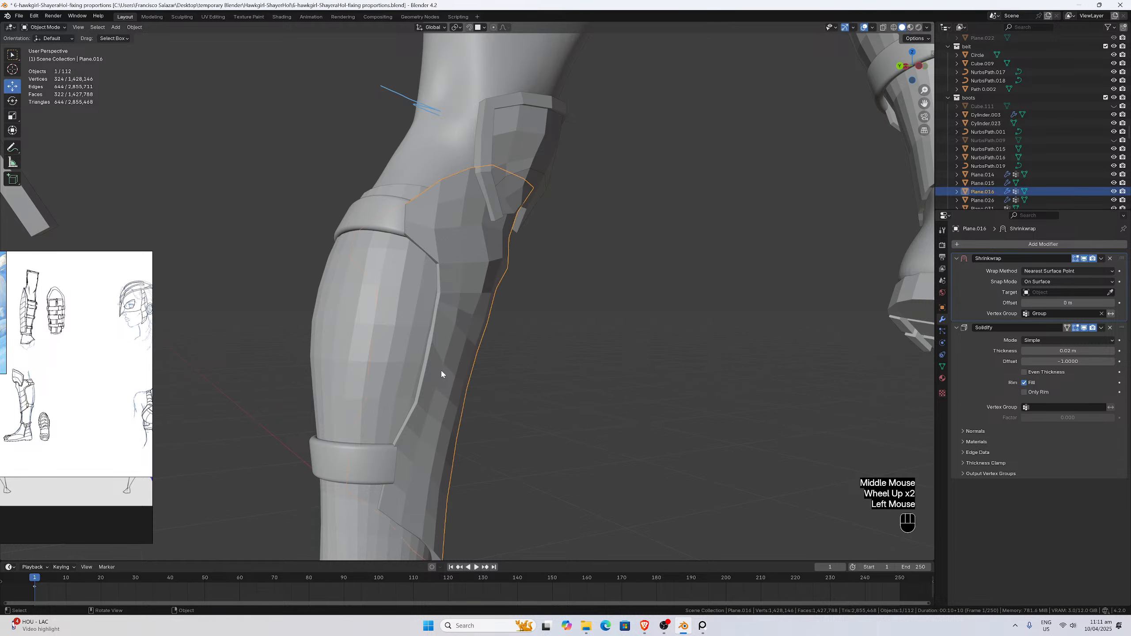
scroll(435, 374, down, 2)
middle_drag(440, 373, 513, 388)
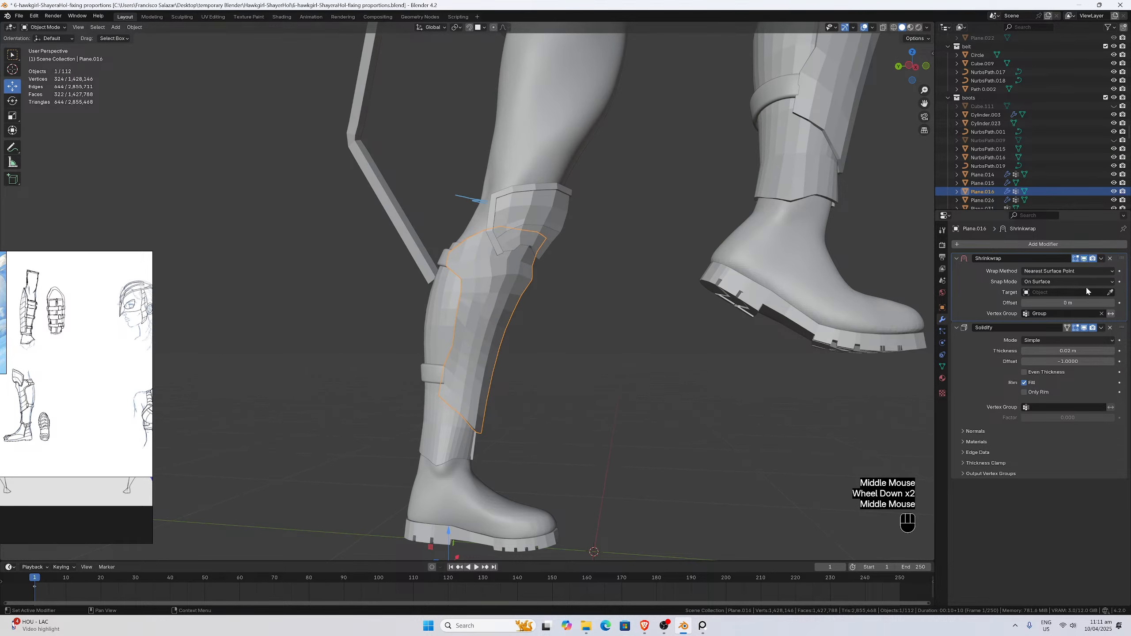
click(1109, 293)
click(463, 482)
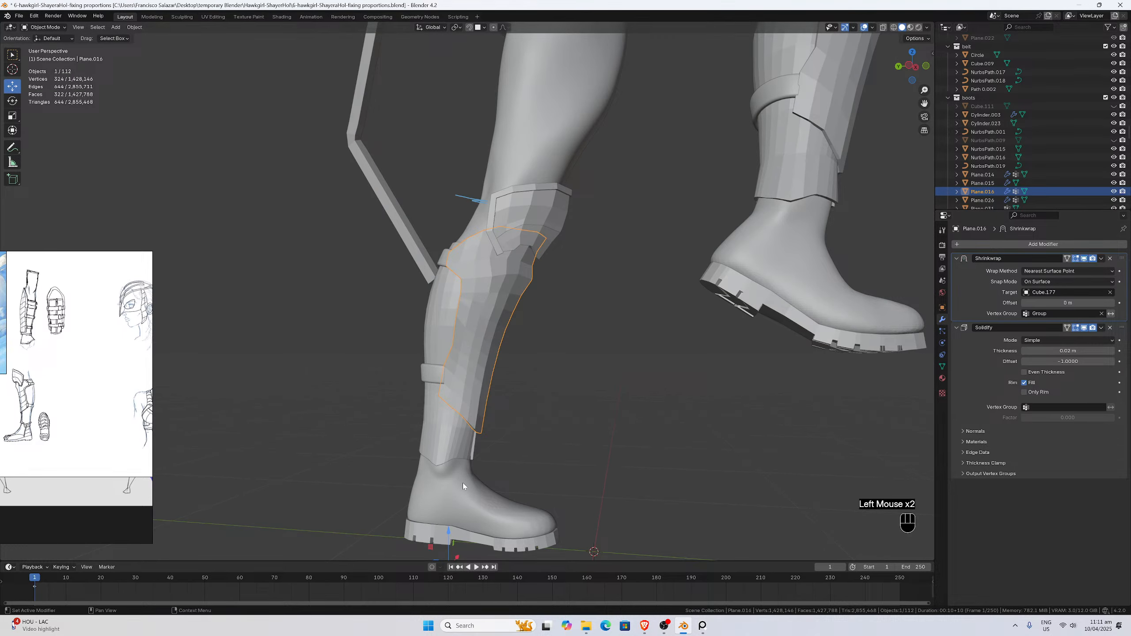
Inspect the shin plate around the calf and compare it with and without Shrinkwrap in the viewport.
scroll(463, 483, up, 2)
middle_drag(502, 455, 374, 431)
scroll(375, 431, down, 2)
middle_drag(374, 431, 286, 425)
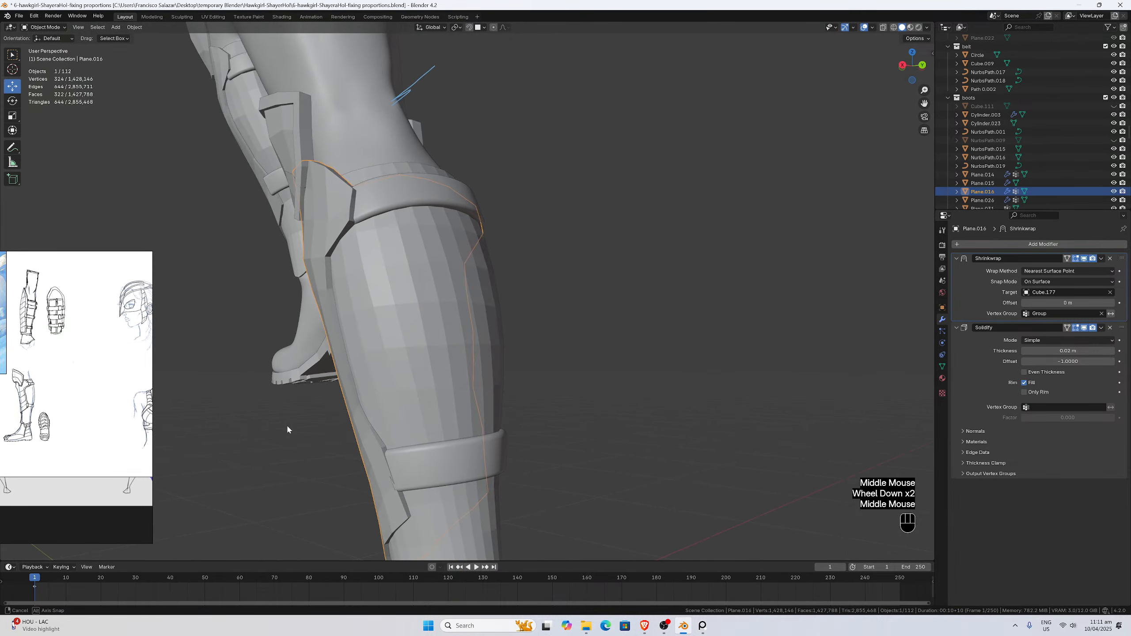
scroll(286, 425, up, 1)
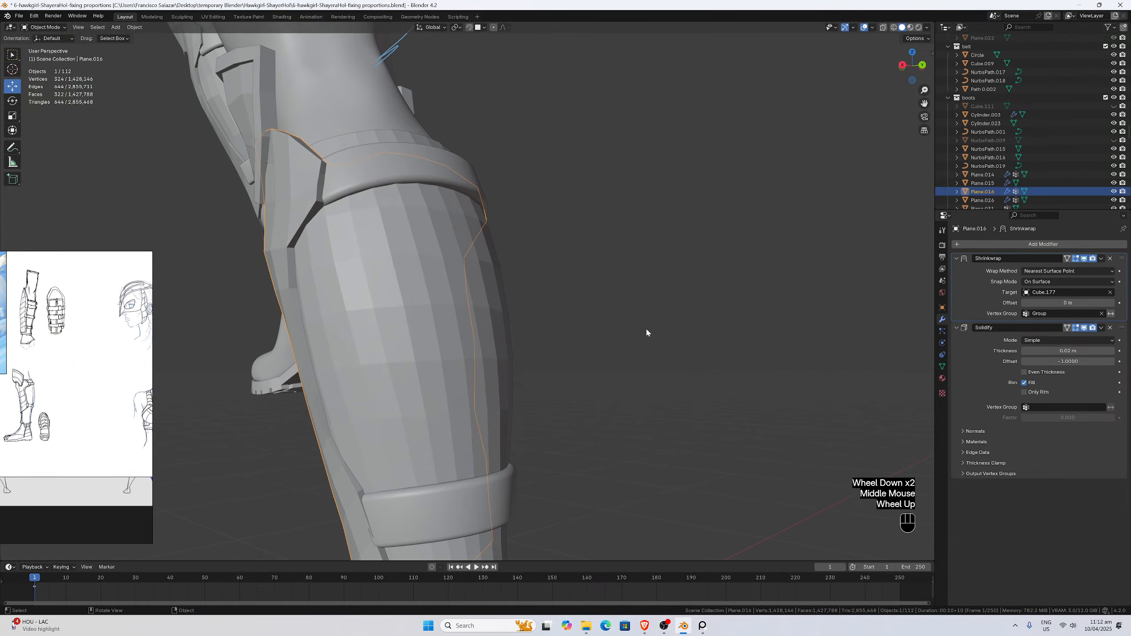
click(1085, 262)
click(1084, 261)
middle_drag(734, 276, 725, 296)
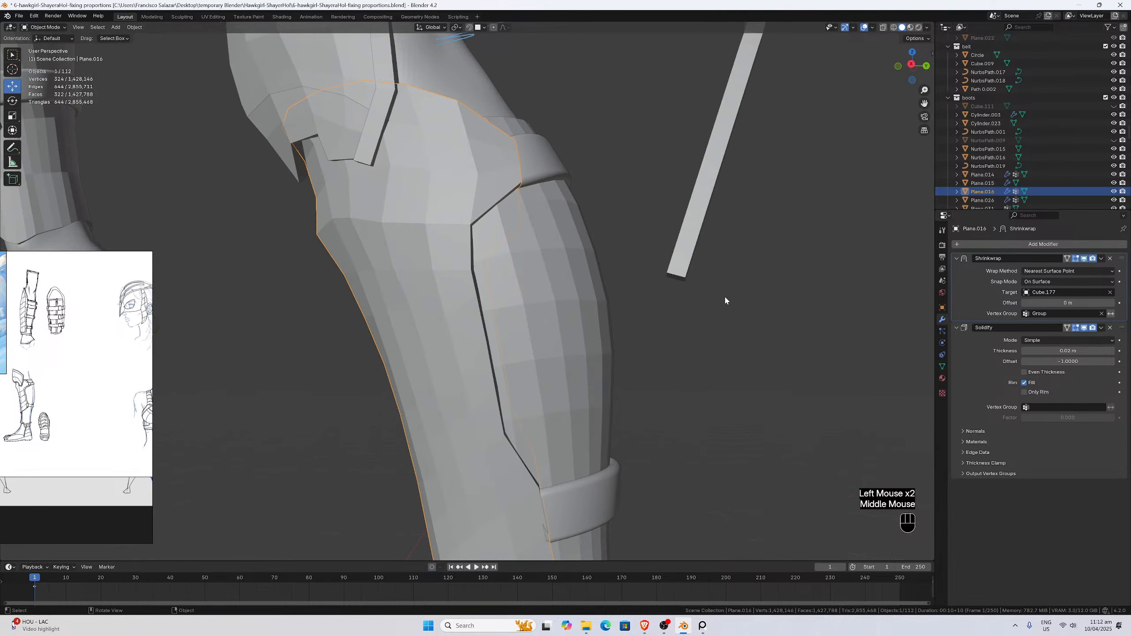
Turn off the Solidify modifier's viewport display and view the shin plate from the front.
click(1085, 327)
middle_drag(530, 345, 594, 357)
scroll(478, 351, down, 2)
scroll(593, 358, up, 1)
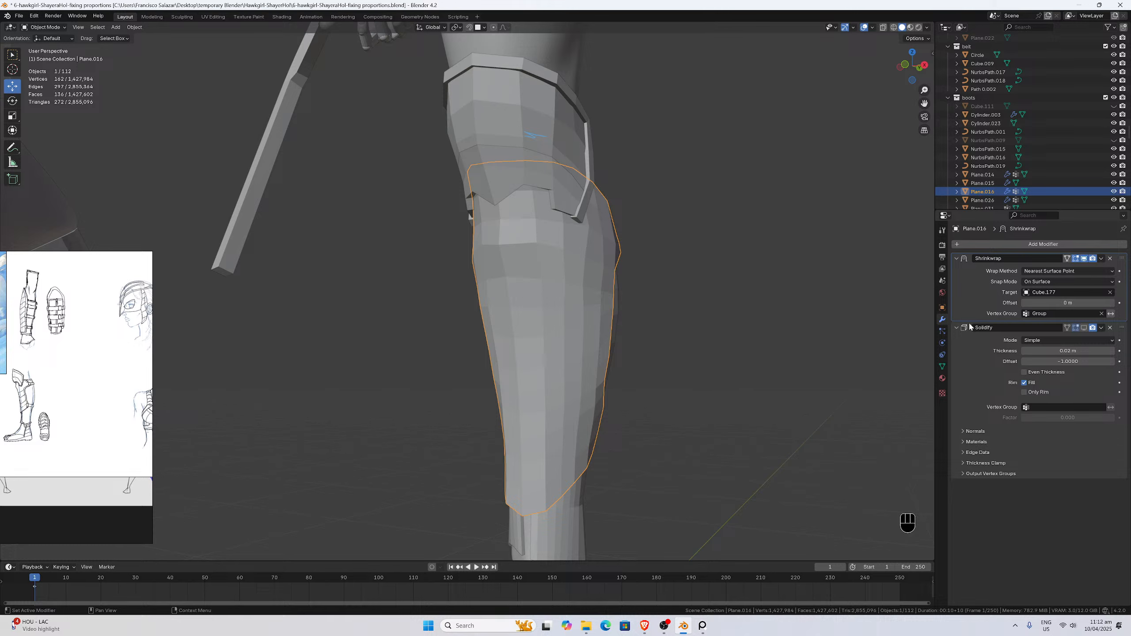
Try the Project wrap method on the shin plate's Shrinkwrap and remove the modifier.
click(1087, 271)
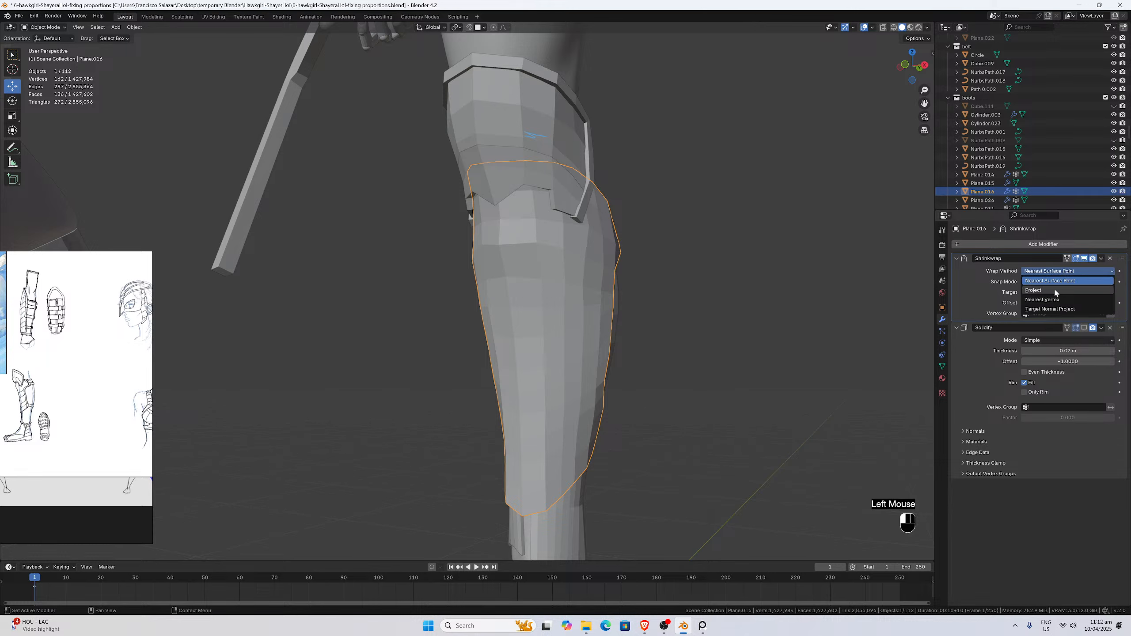
click(1057, 292)
click(1066, 271)
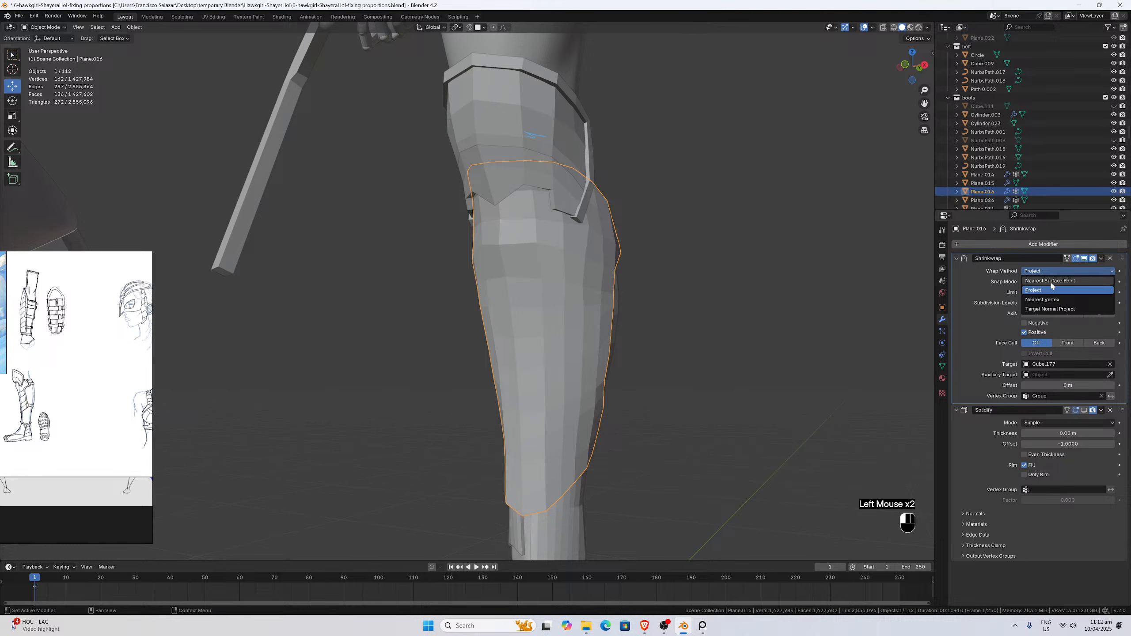
click(1053, 282)
click(1111, 258)
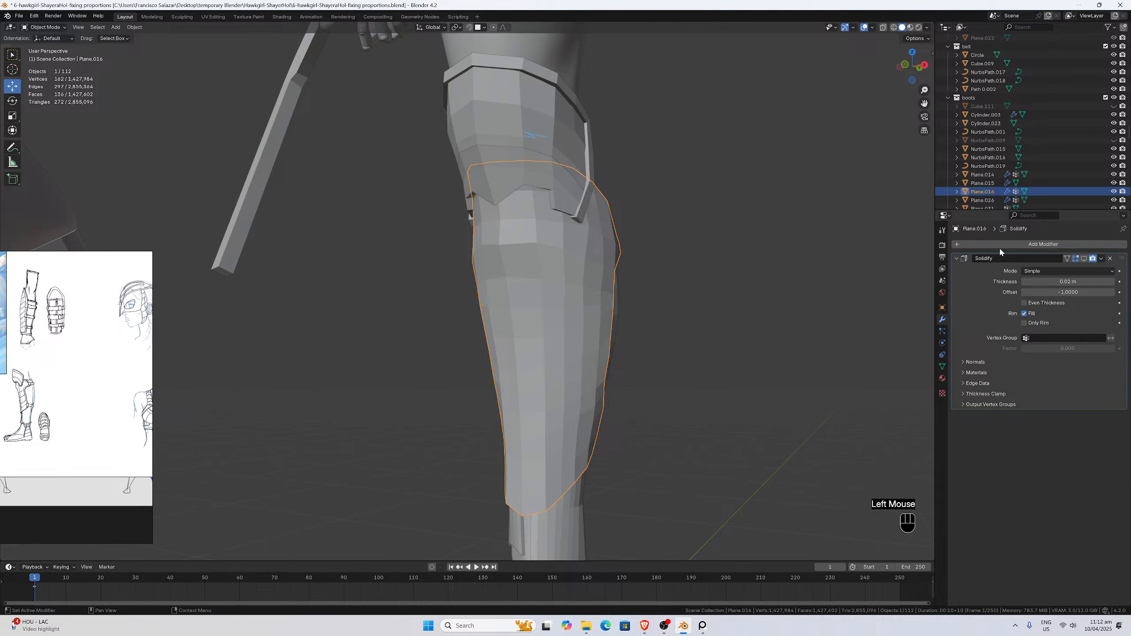
Edit the shin plate, assign its selected lower faces to the vertex group "Group" again, and finish editing.
middle_drag(802, 277, 417, 325)
click(396, 427)
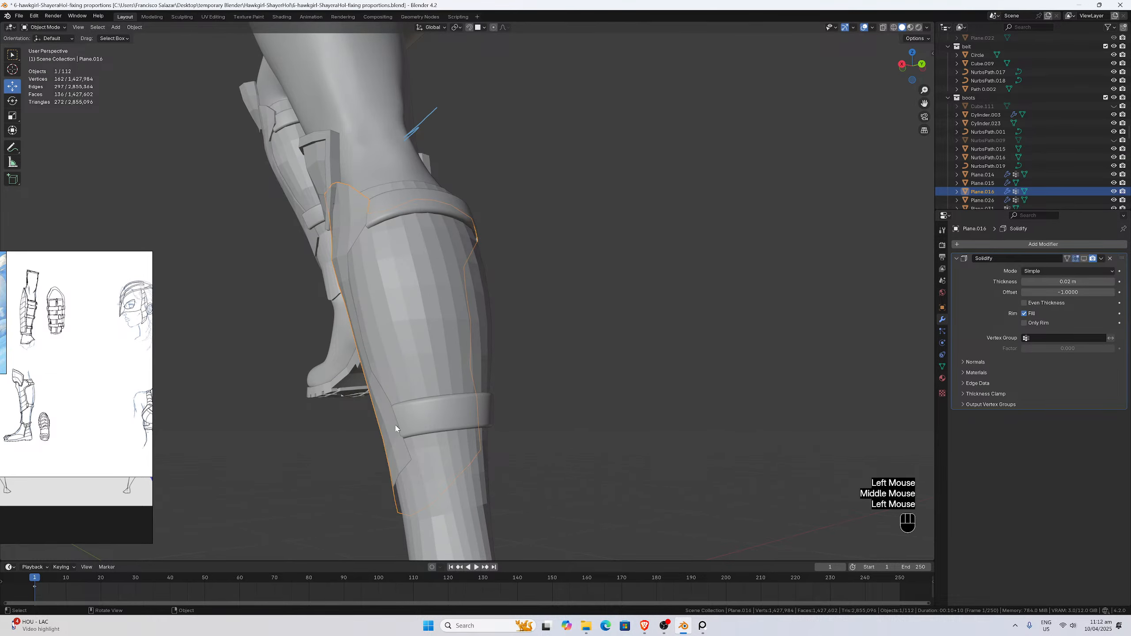
key(Tab)
middle_drag(401, 413, 640, 409)
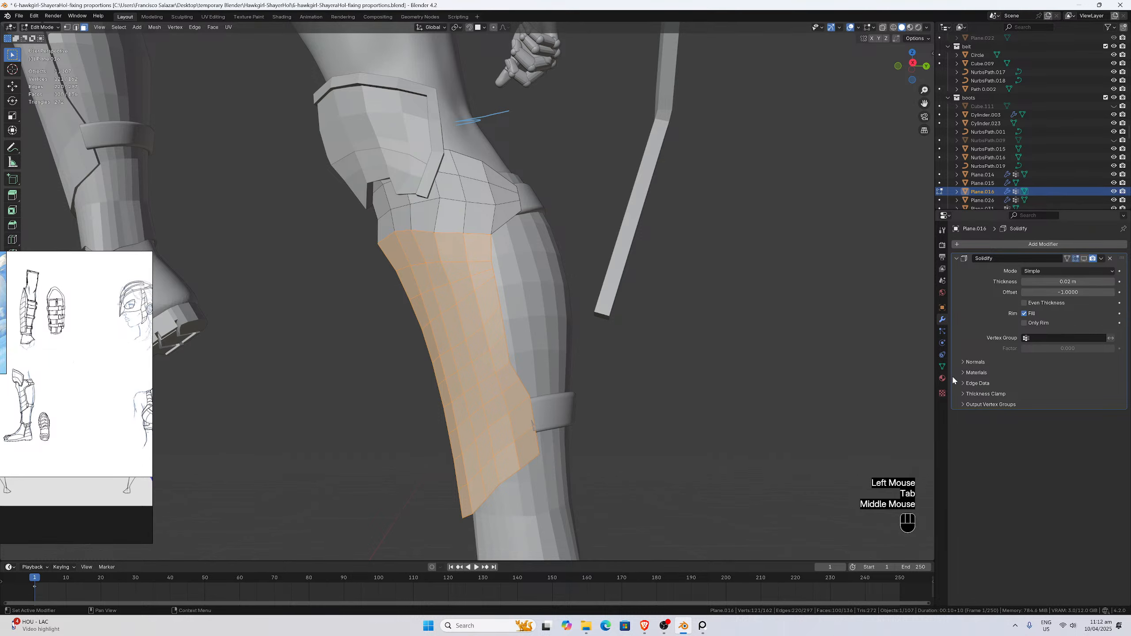
click(943, 367)
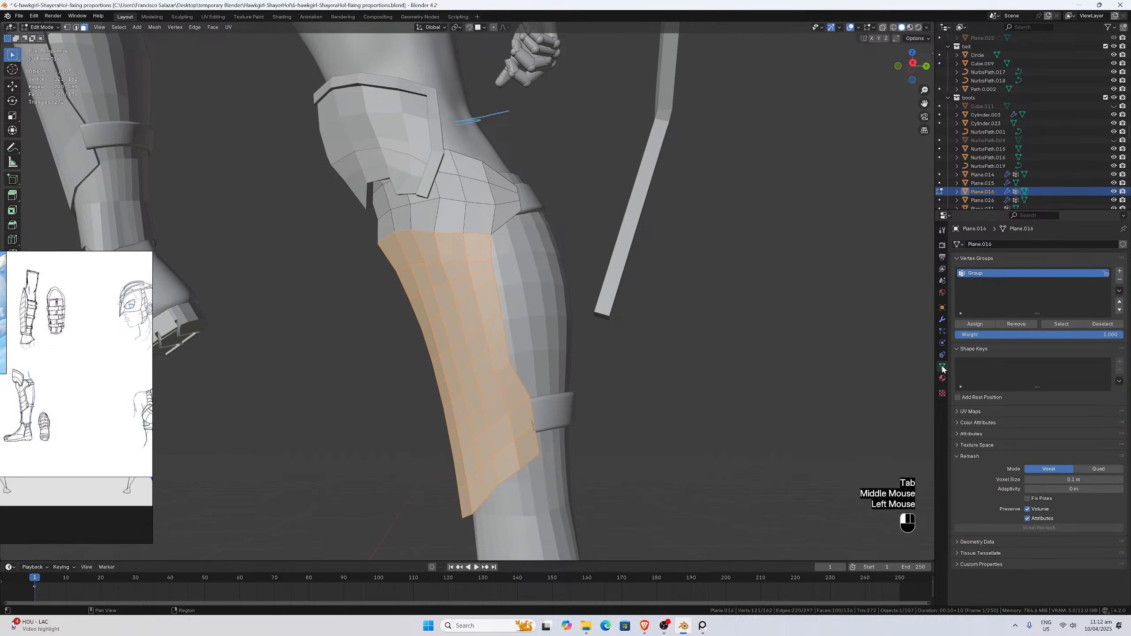
click(975, 324)
click(975, 324)
click(975, 324)
click(975, 324)
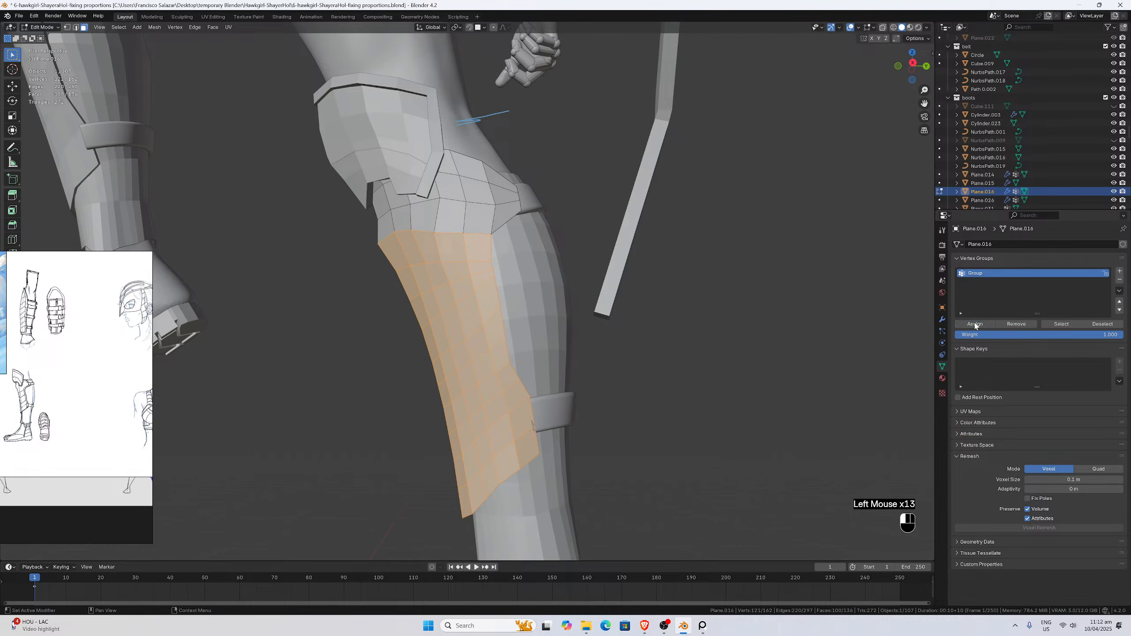
middle_drag(579, 250, 530, 302)
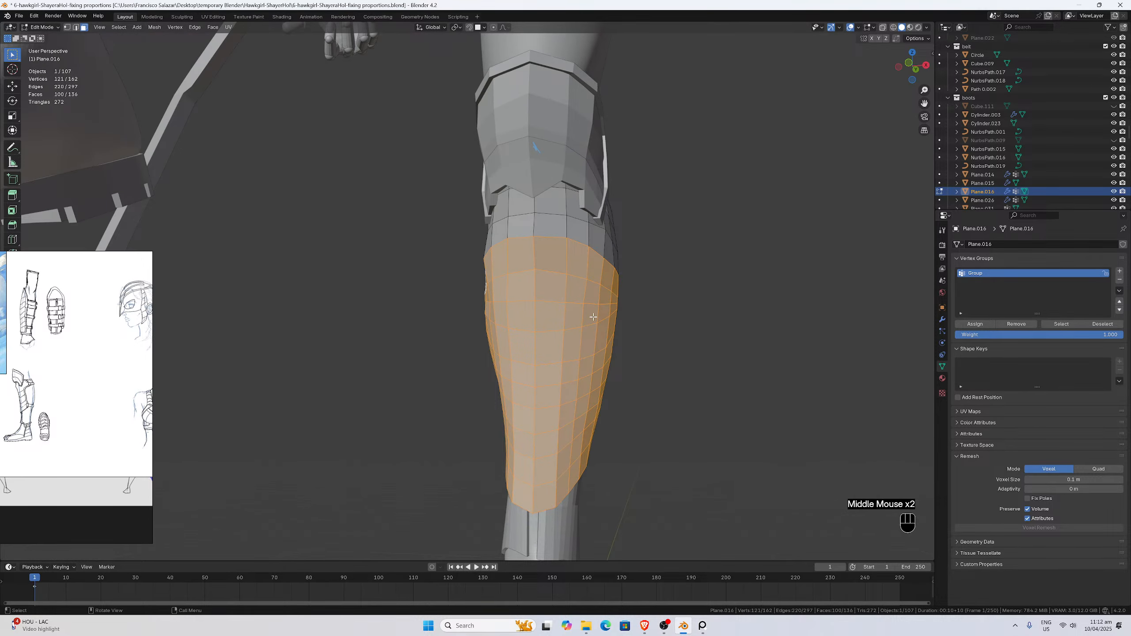
key(Tab)
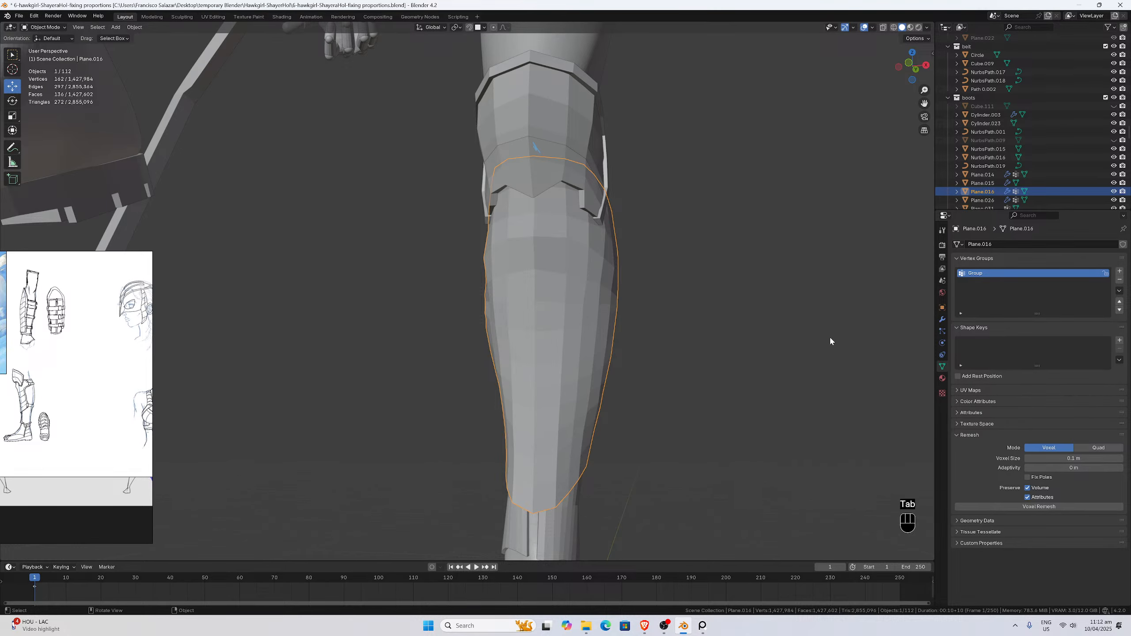
Add a new Shrinkwrap modifier to the shin plate and place it above Solidify.
click(942, 320)
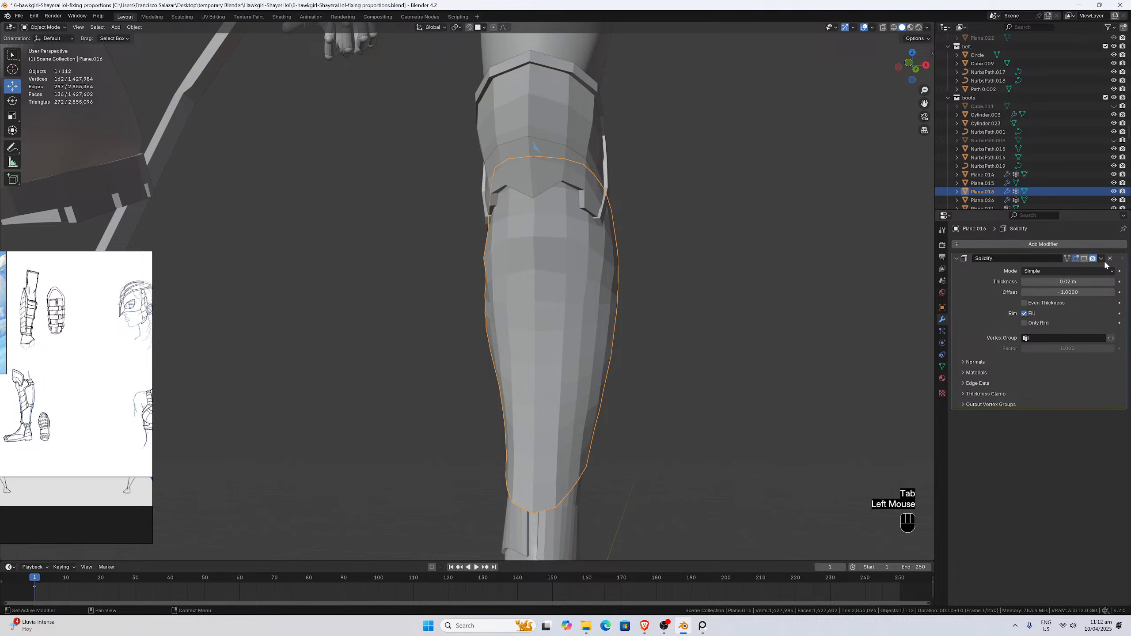
middle_drag(588, 352, 548, 372)
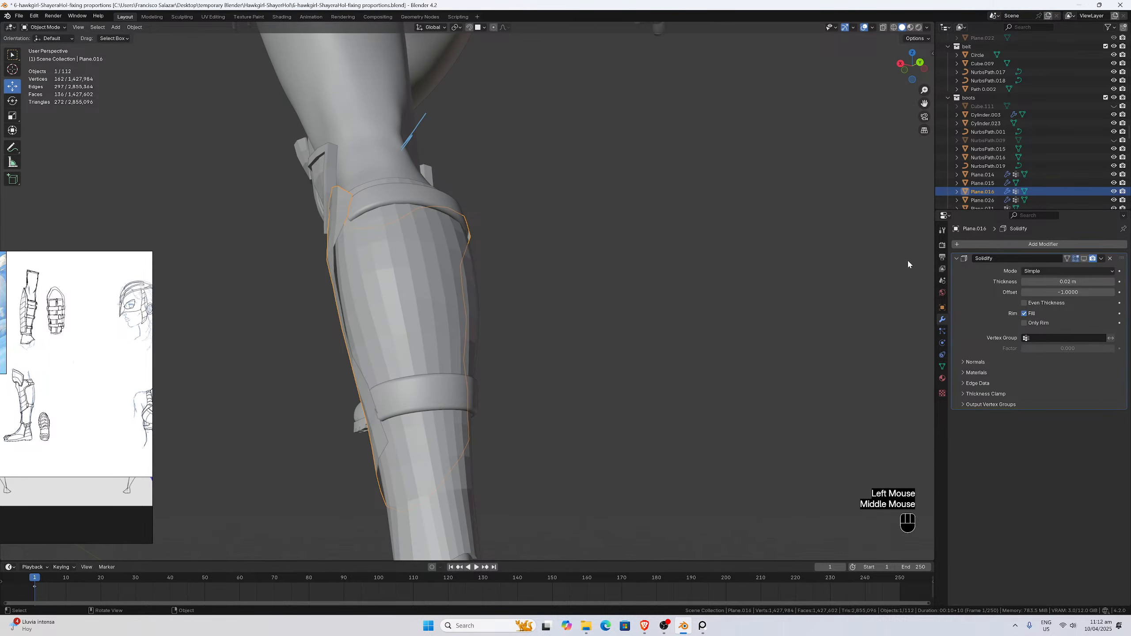
click(979, 243)
click(1023, 311)
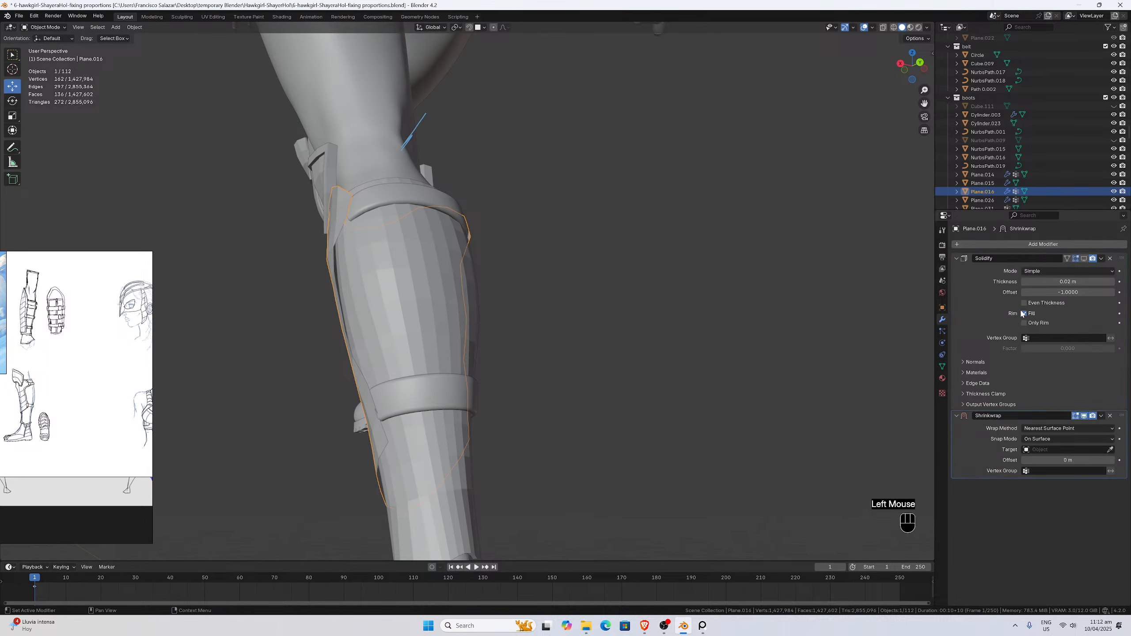
drag(1122, 415, 1121, 249)
Target the Shrinkwrap at the body mesh, Cube.177, and limit it to the vertex group "Group".
click(1110, 293)
scroll(508, 419, down, 1)
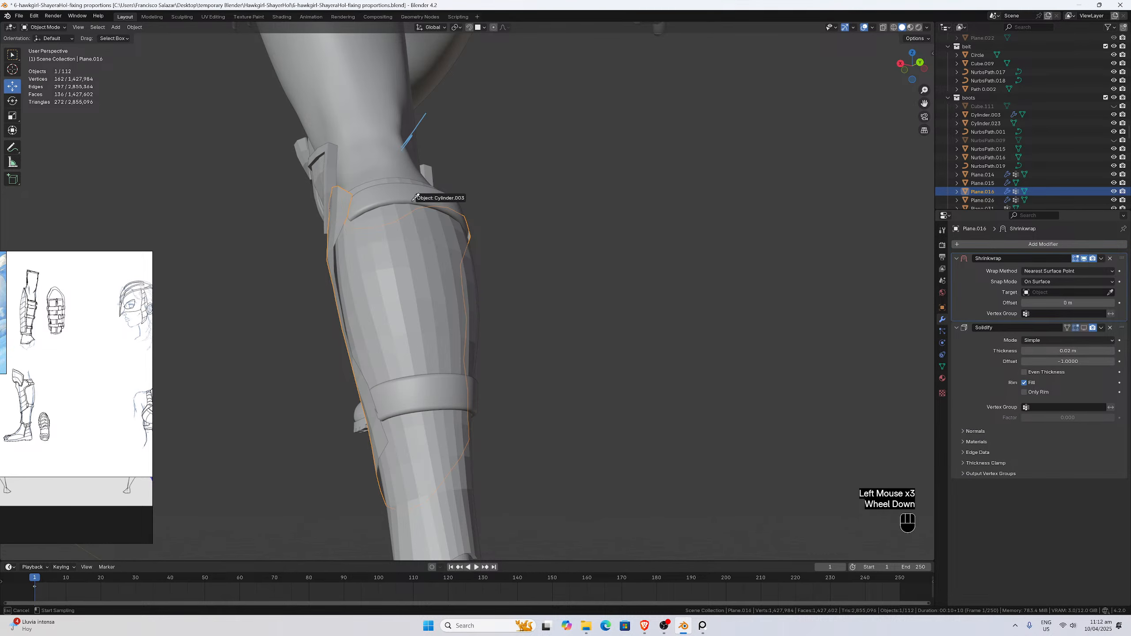
click(391, 175)
middle_drag(421, 193, 497, 219)
click(1065, 313)
click(1030, 327)
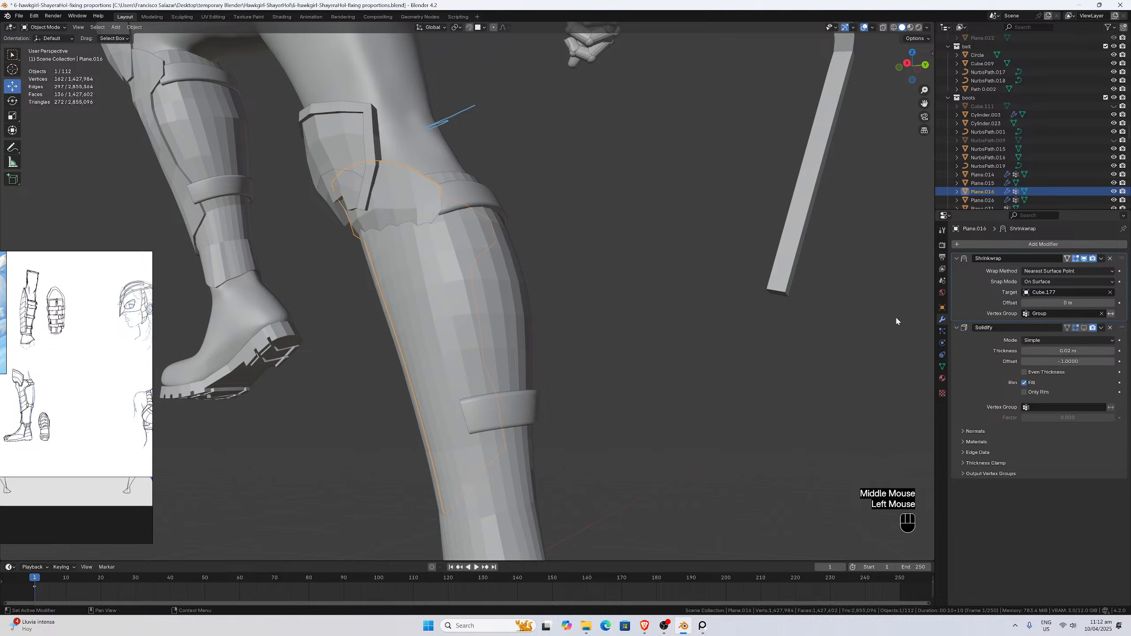
Inspect the shin plate from behind and turn the Solidify modifier's viewport display back on.
middle_drag(896, 316, 588, 332)
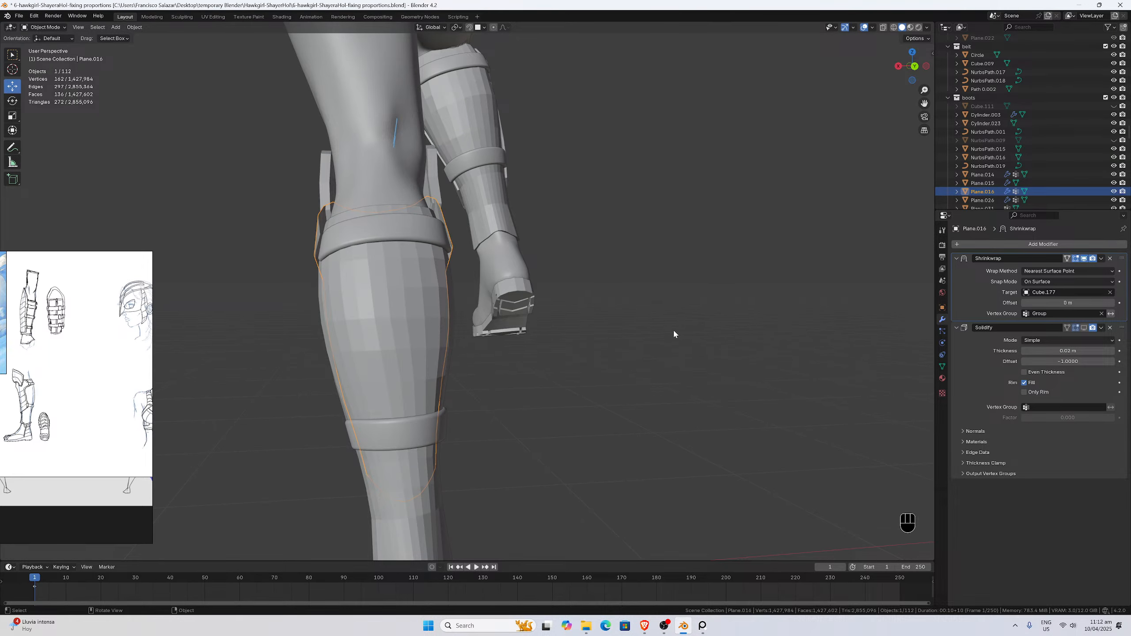
scroll(673, 334, up, 1)
mouse_move(545, 323)
middle_down()
mouse_move(593, 337)
mouse_move(541, 327)
middle_up()
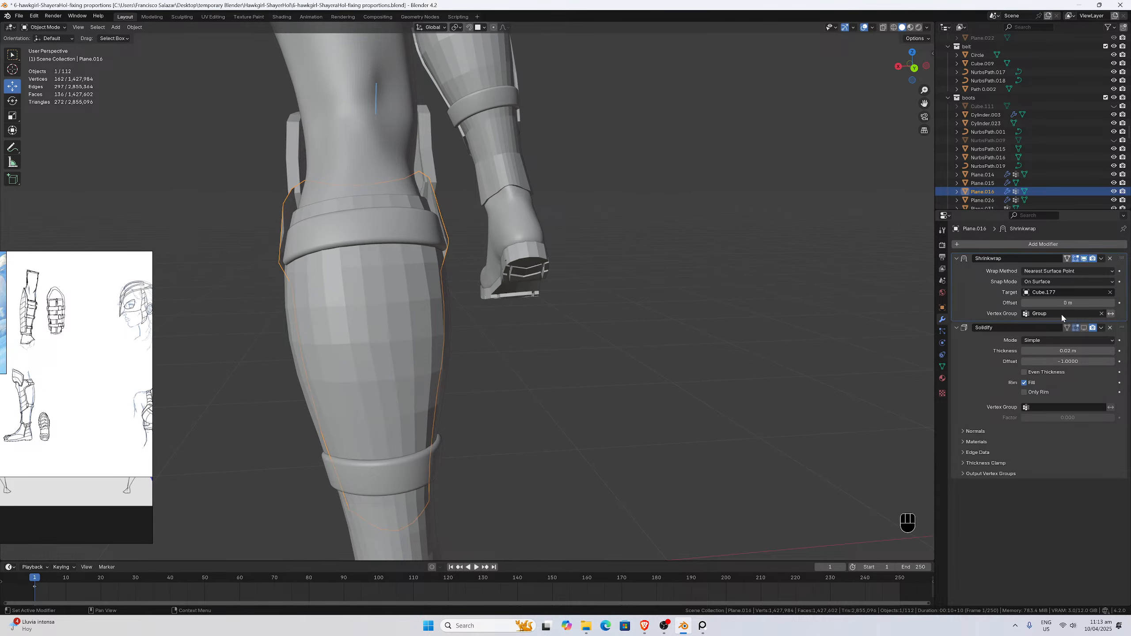
click(1084, 328)
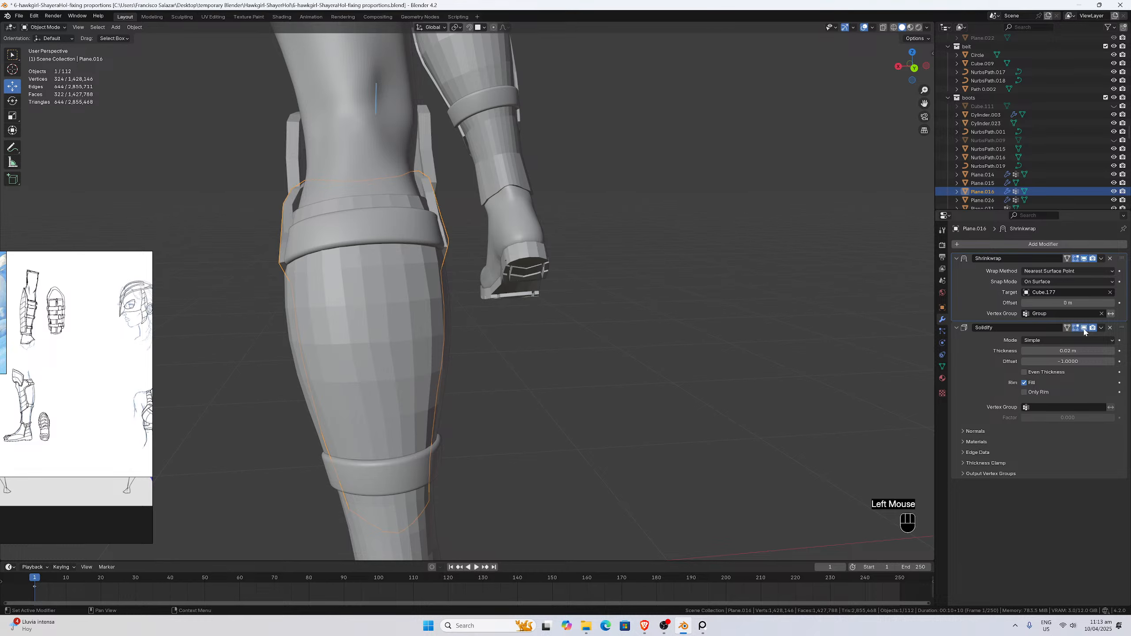
scroll(558, 360, down, 2)
mouse_move(558, 360)
middle_down()
mouse_move(659, 330)
mouse_move(668, 282)
mouse_move(578, 352)
middle_up()
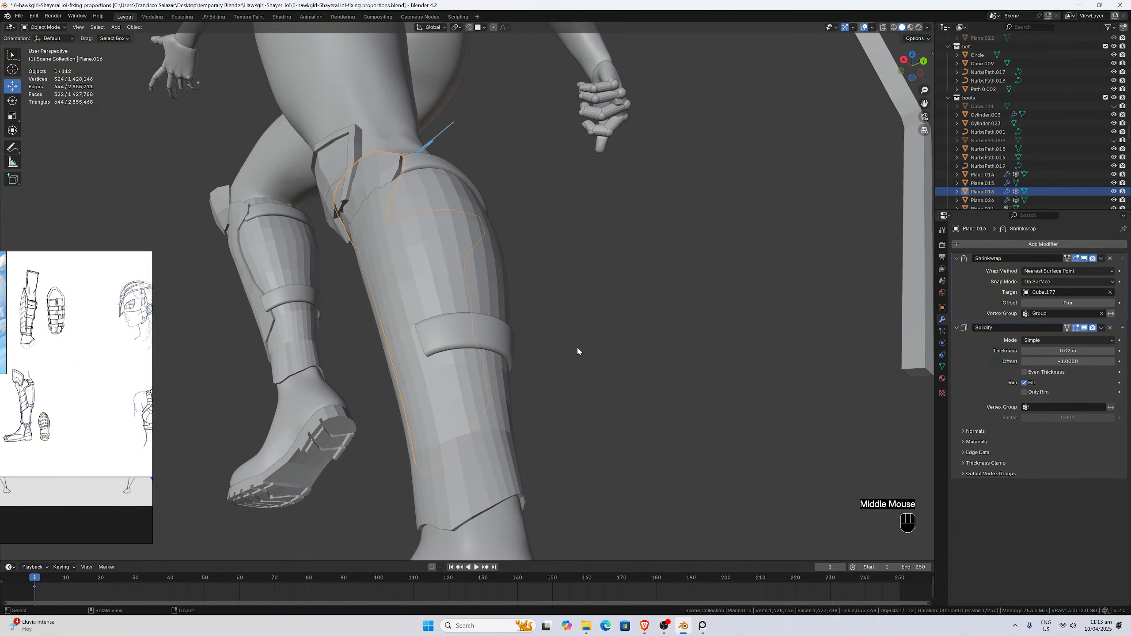
Hide the lower leg sleeve around the calf and undo the hiding.
click(496, 423)
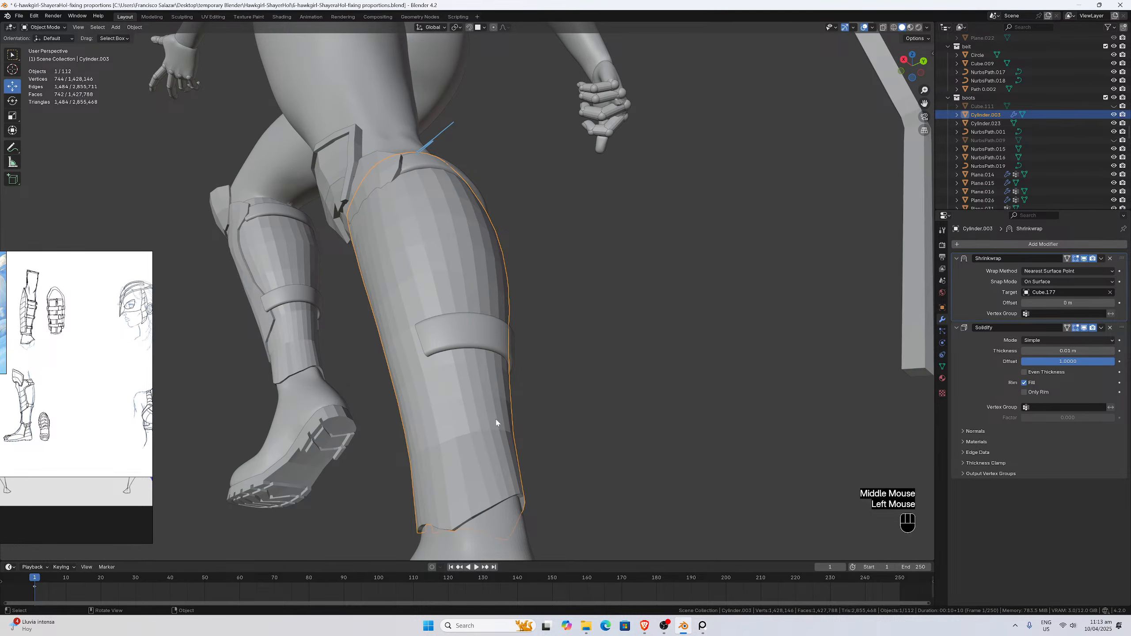
key(h)
middle_drag(497, 411, 496, 405)
key(ctrl+z)
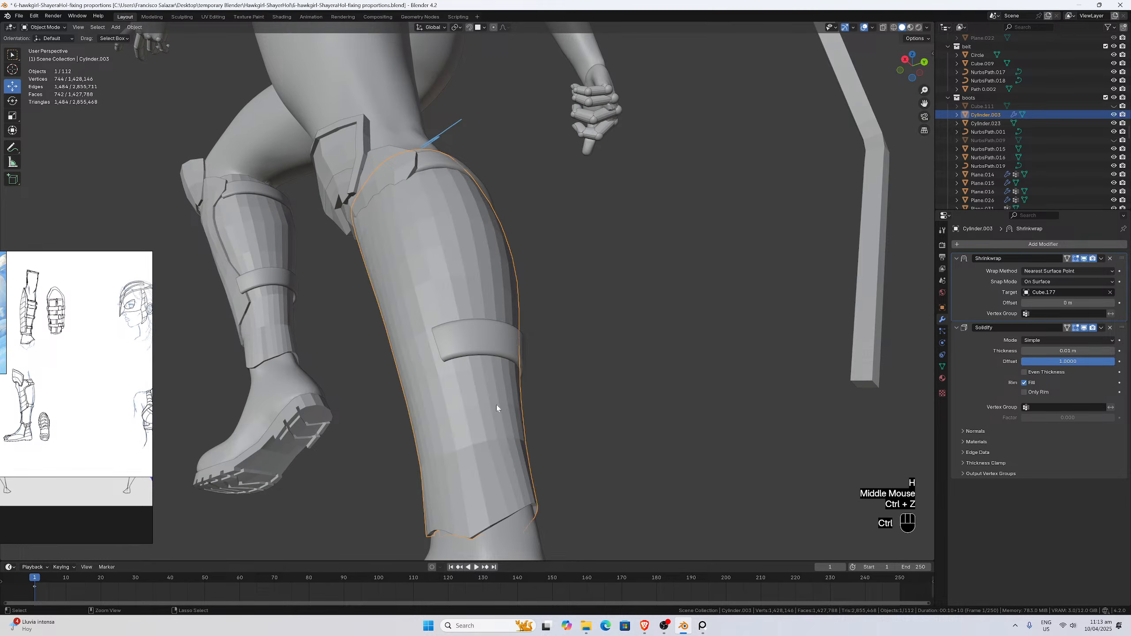
Select the shin plate and set its Solidify offset to 1.
click(401, 163)
middle_drag(402, 162, 624, 267)
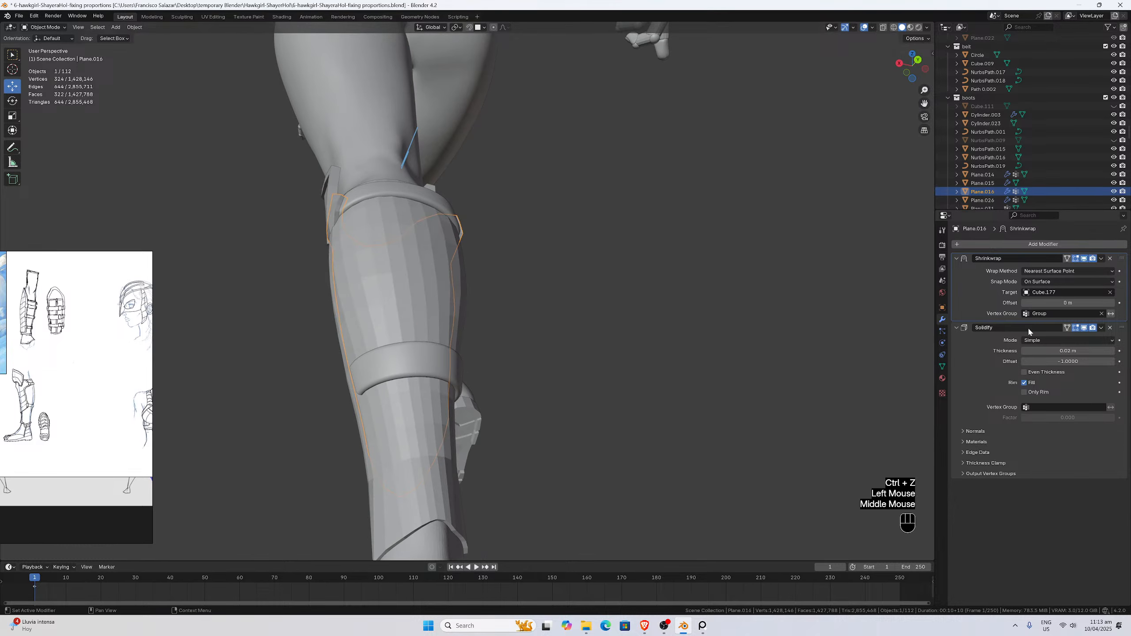
click(1062, 361)
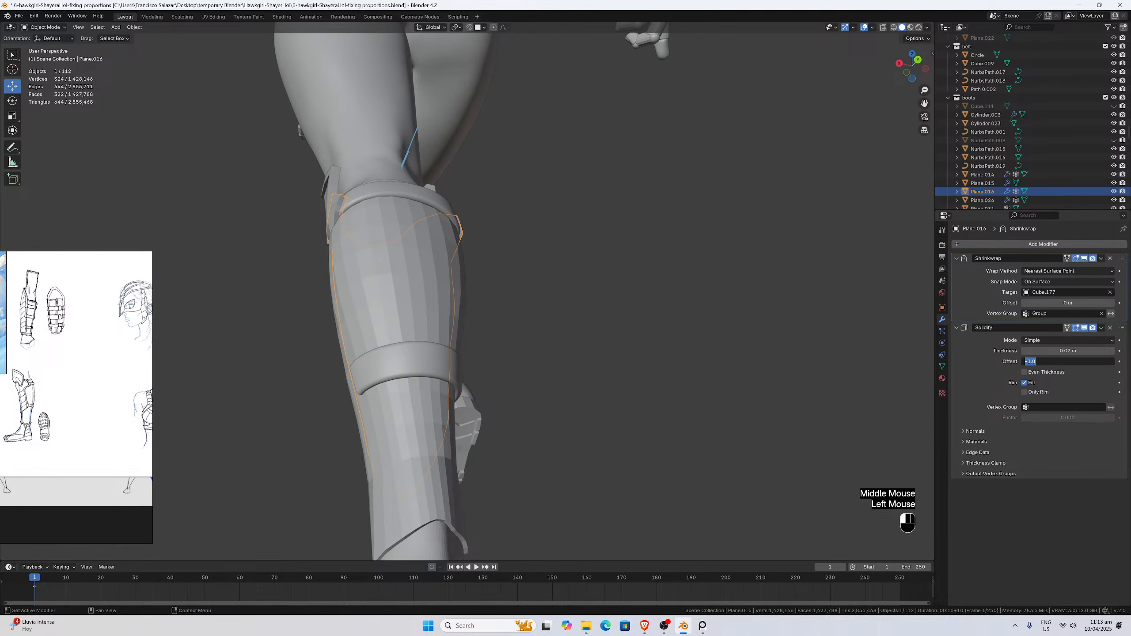
key(BackSpace)
key(Return)
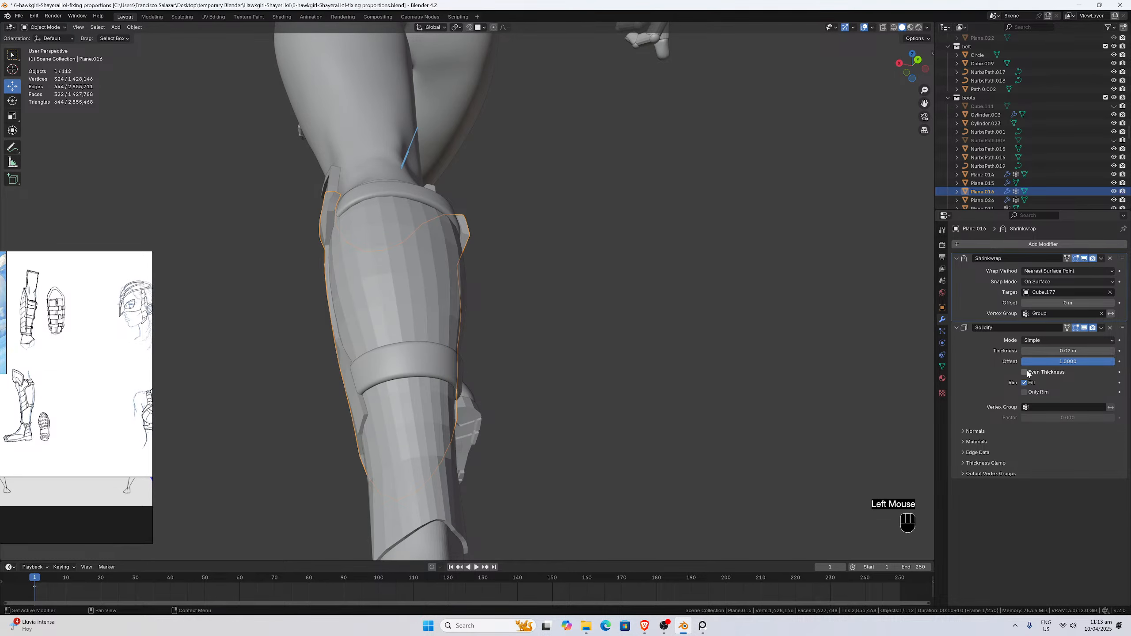
Examine the shin plate's fit from the front, both close up and with the whole legs in view, and deselect it.
mouse_move(700, 342)
middle_down()
mouse_move(826, 345)
mouse_move(702, 351)
mouse_move(711, 355)
middle_up()
key(KP_1)
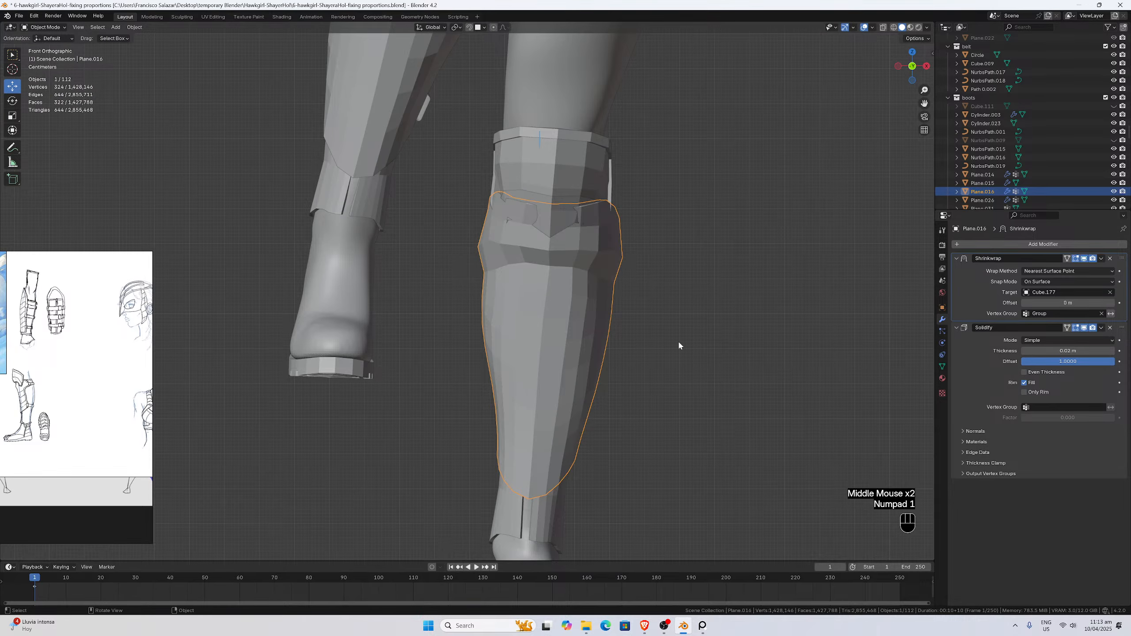
scroll(639, 346, down, 1)
middle_drag(638, 345, 661, 325)
scroll(540, 393, up, 2)
middle_drag(540, 393, 450, 423)
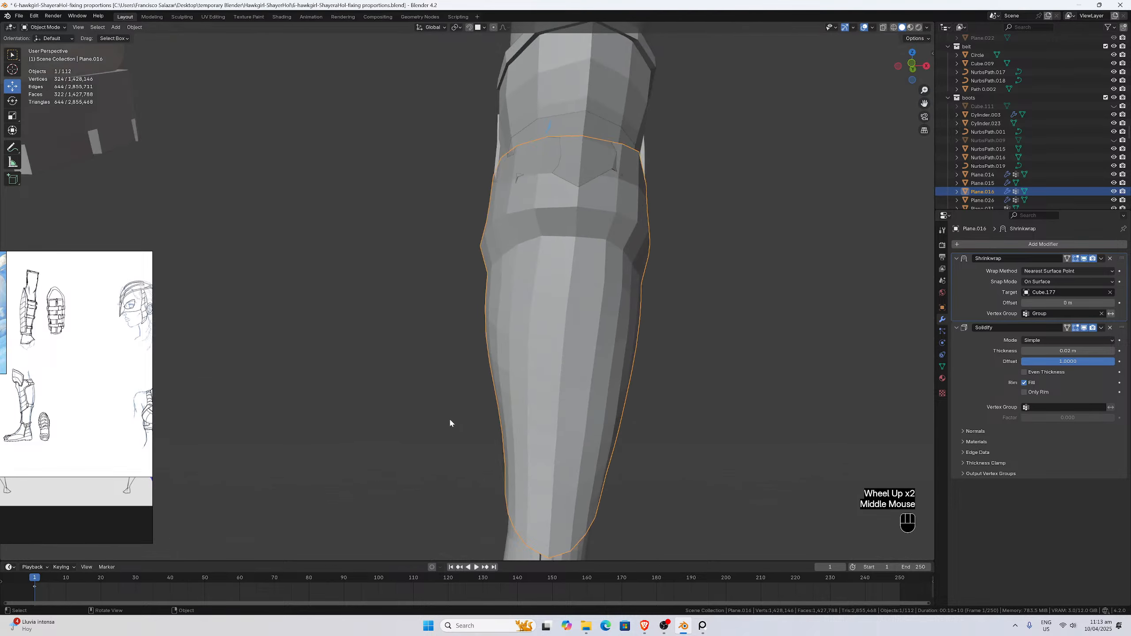
scroll(450, 423, up, 1)
key(KP_1)
scroll(450, 423, down, 4)
scroll(467, 427, up, 1)
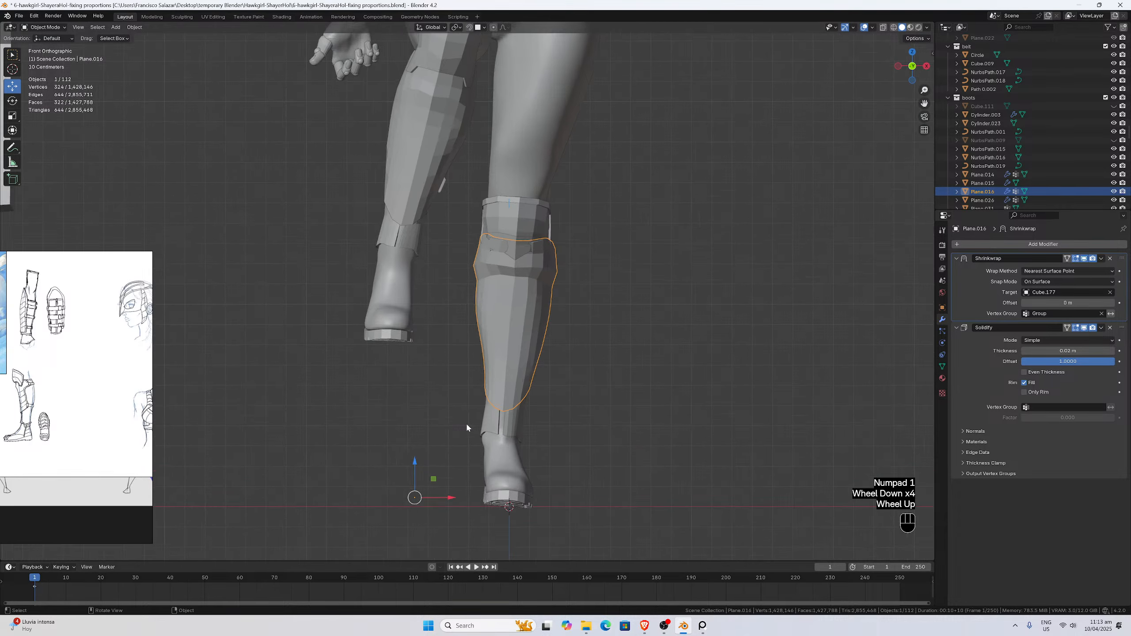
scroll(558, 430, up, 2)
scroll(574, 439, down, 1)
scroll(574, 428, down, 1)
click(575, 417)
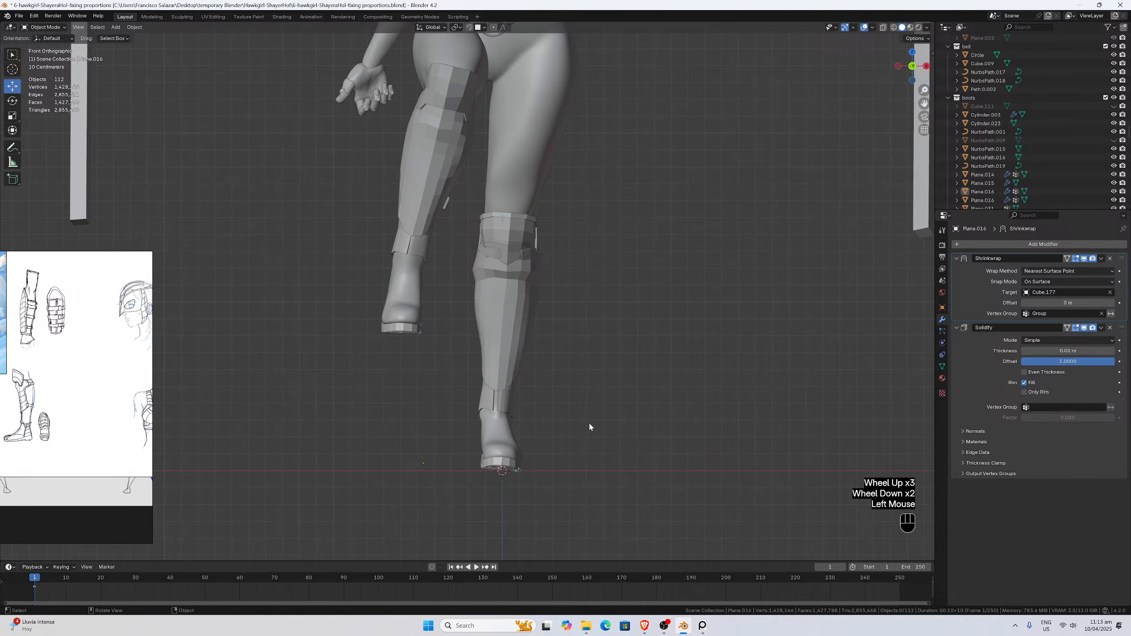
scroll(590, 425, down, 2)
middle_drag(590, 424, 547, 409)
scroll(547, 409, up, 2)
key(KP_1)
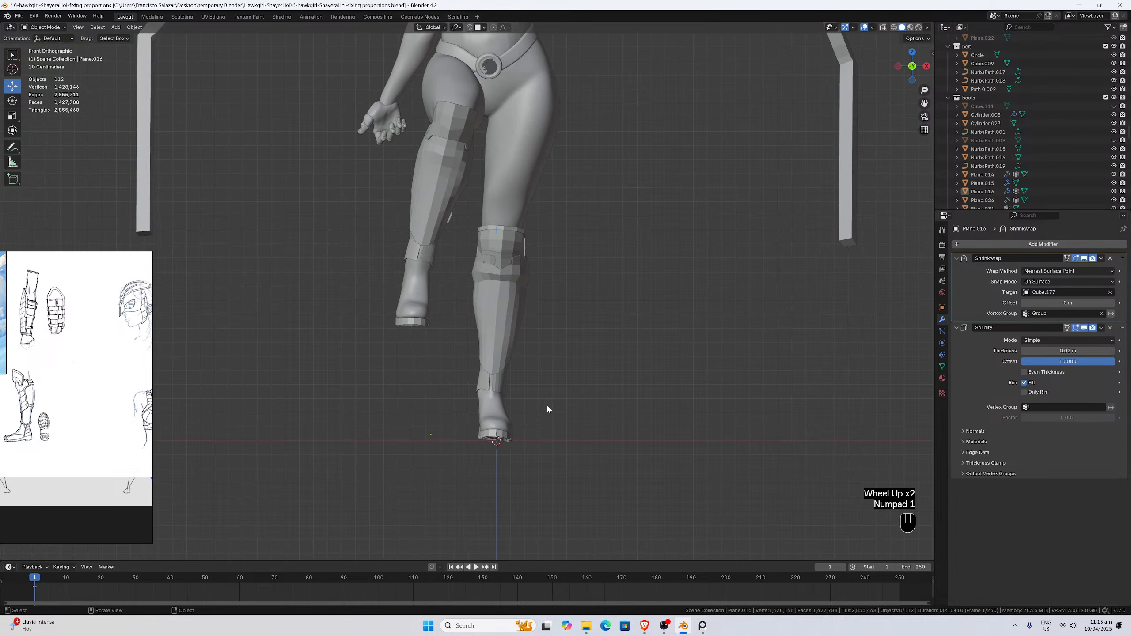
Examine the shin plate's fit from the side and from the front, selecting and deselecting it along the way.
key(KP_3)
scroll(547, 409, up, 3)
click(500, 435)
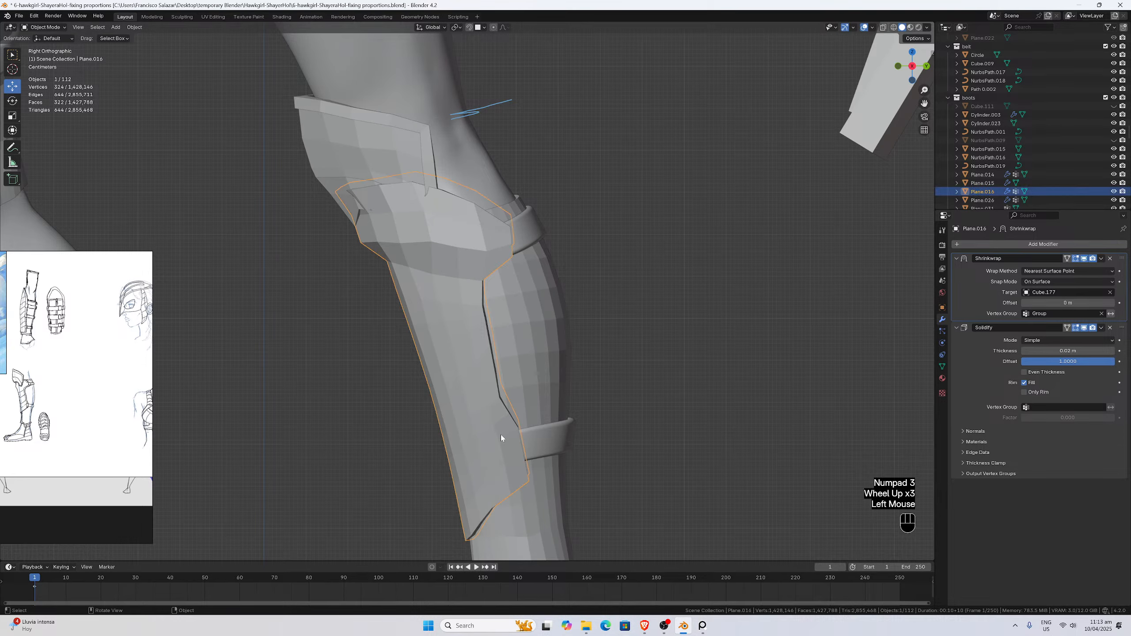
scroll(660, 391, down, 1)
click(621, 394)
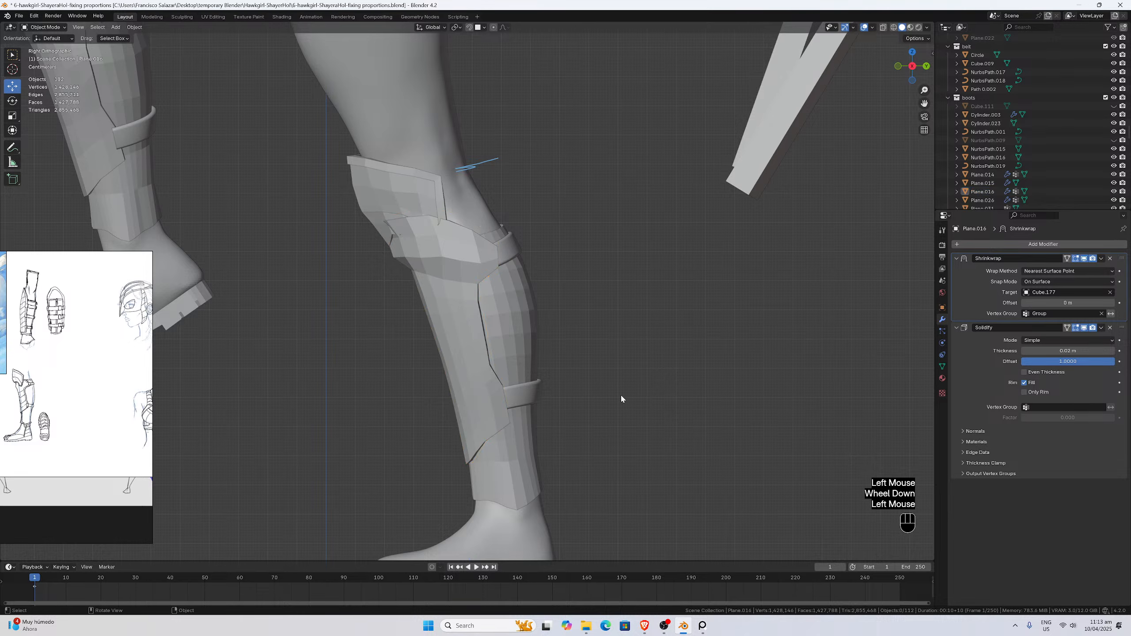
key(KP_1)
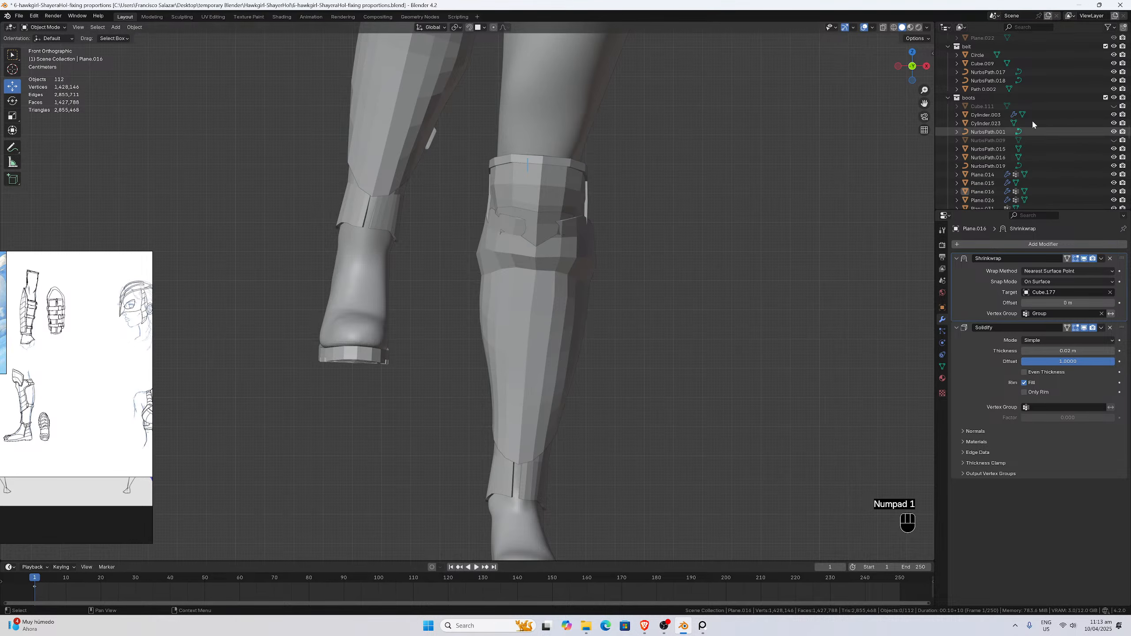
Toggle the visibility of the boots collection to compare the armoured legs with the bare legs.
click(1114, 98)
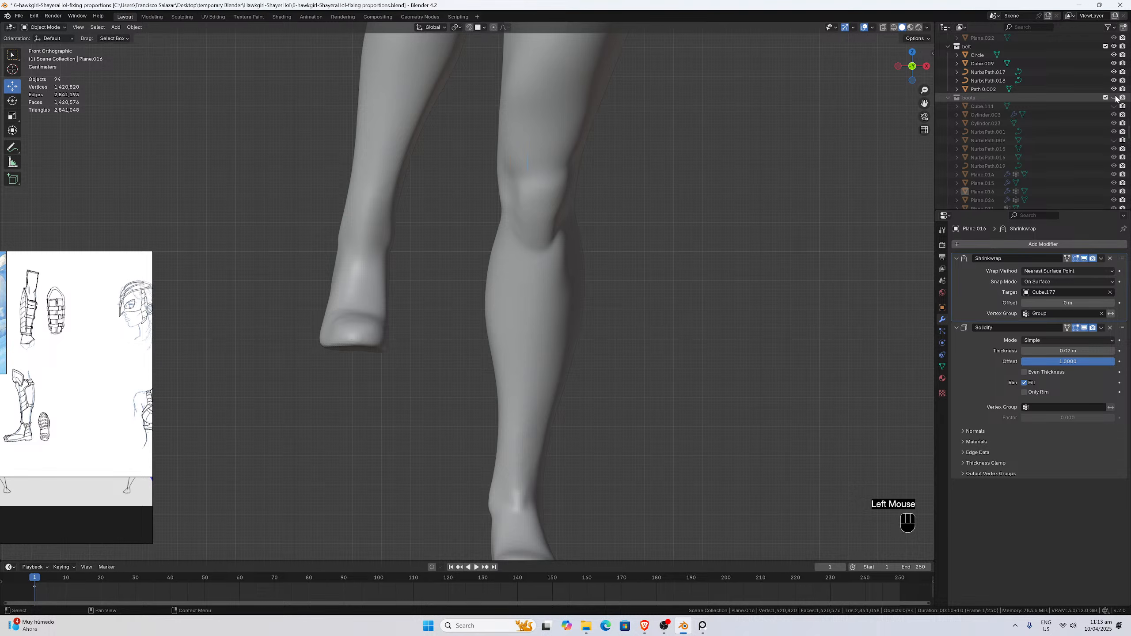
click(1114, 98)
click(1114, 98)
click(1114, 97)
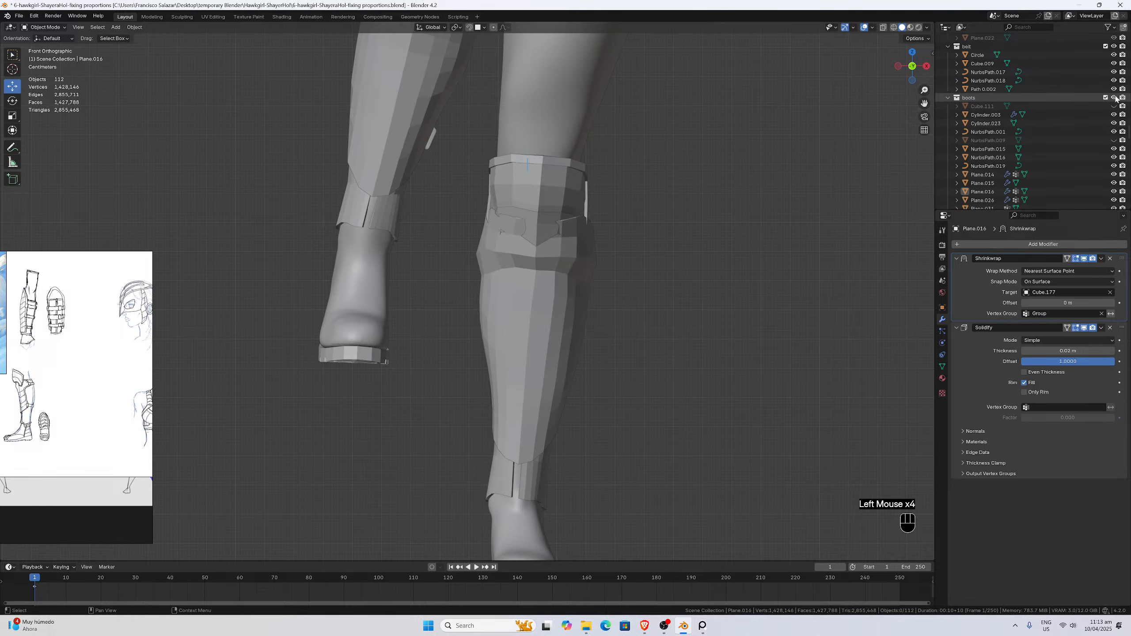
Select the shin plate and briefly check its mesh in Edit Mode.
click(559, 420)
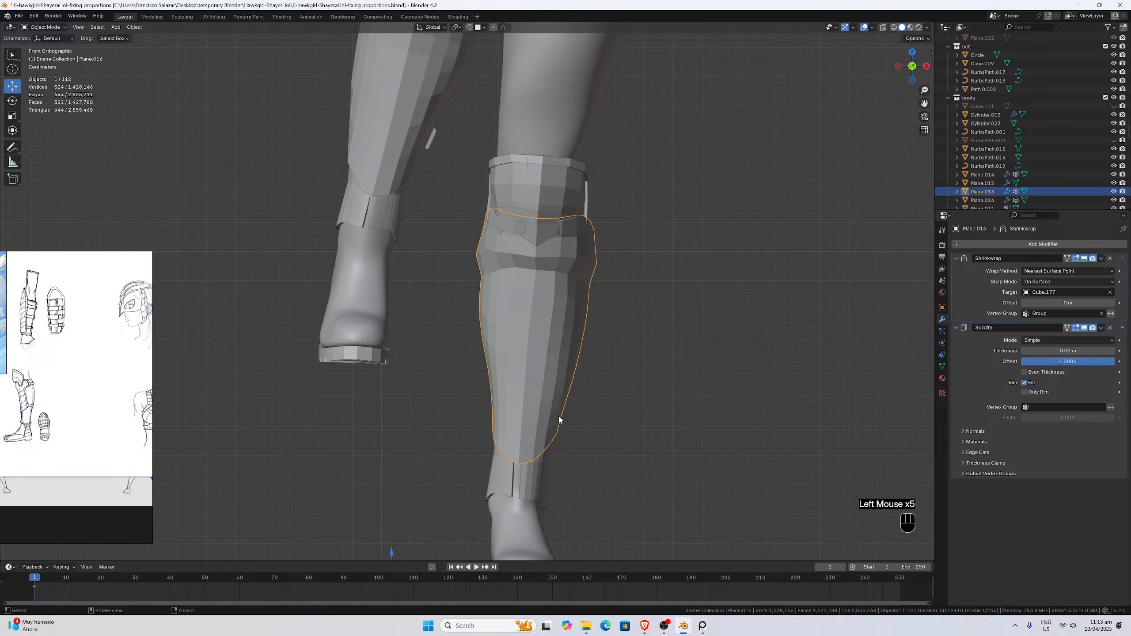
scroll(560, 420, up, 2)
key(Tab)
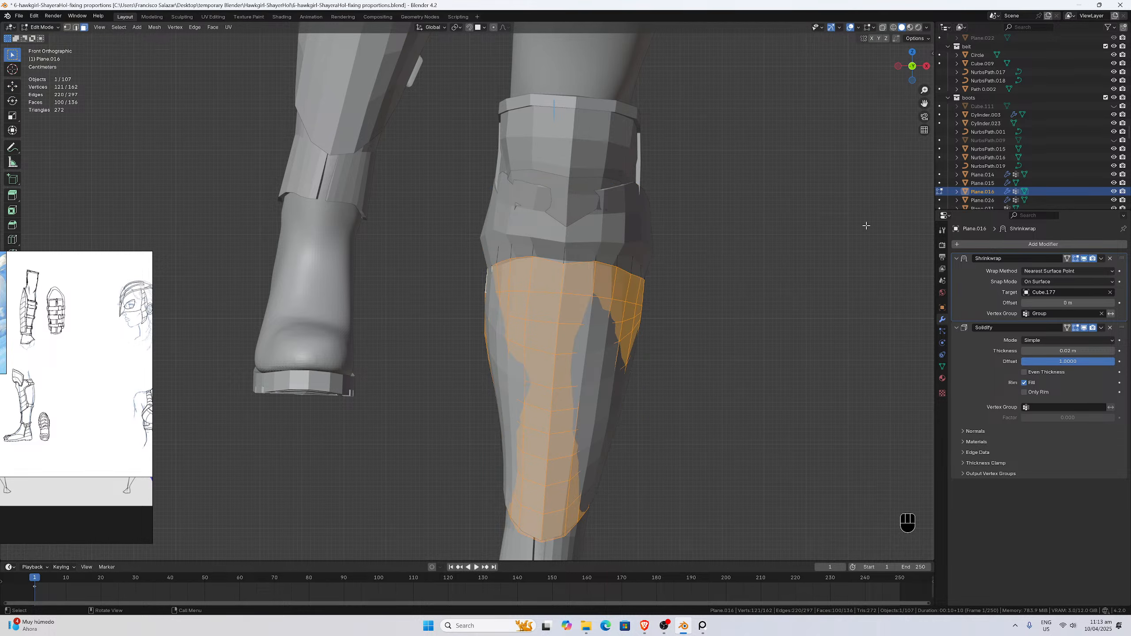
key(Tab)
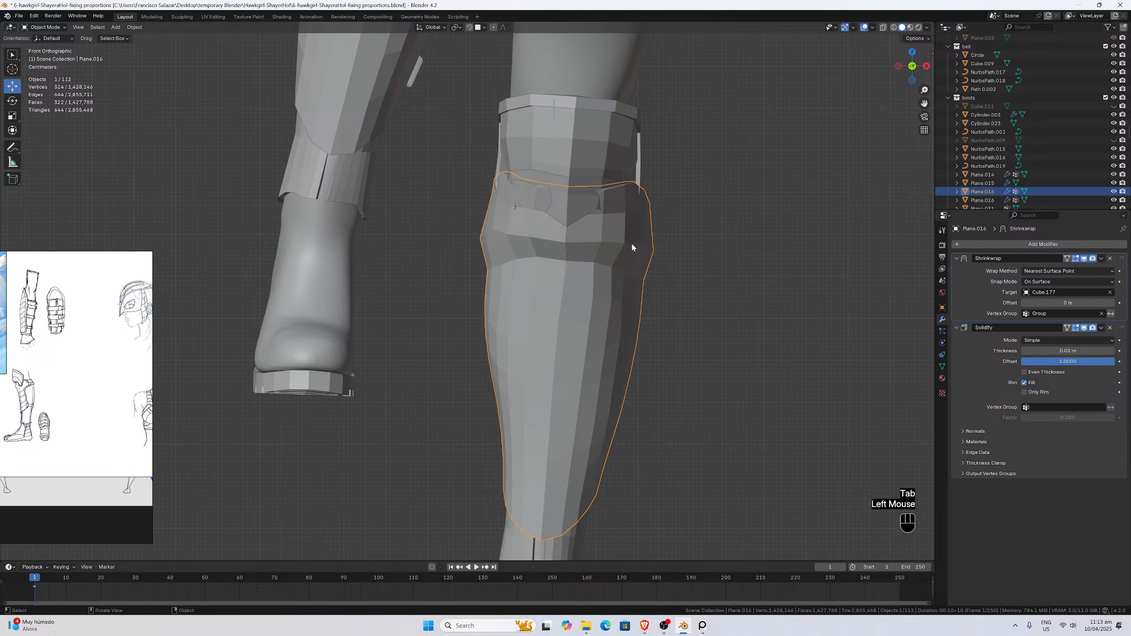
scroll(631, 242, up, 1)
scroll(628, 241, down, 3)
Hide the lower leg sleeve behind the shin plate, then select the plate and check its mesh in Edit Mode.
click(525, 452)
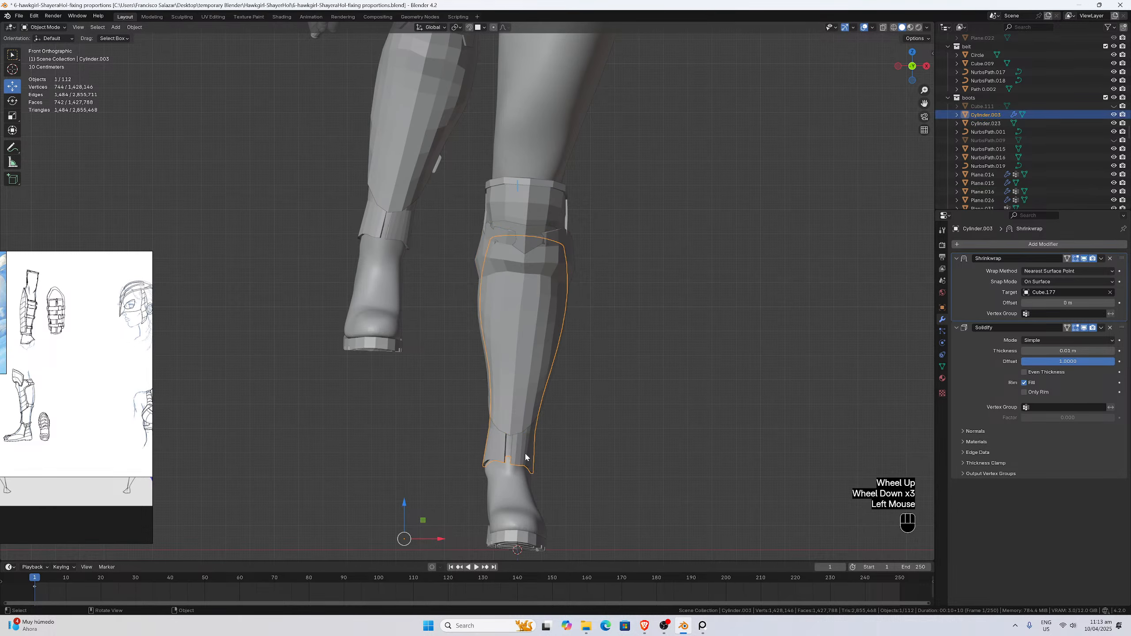
key(h)
click(535, 396)
scroll(548, 401, up, 2)
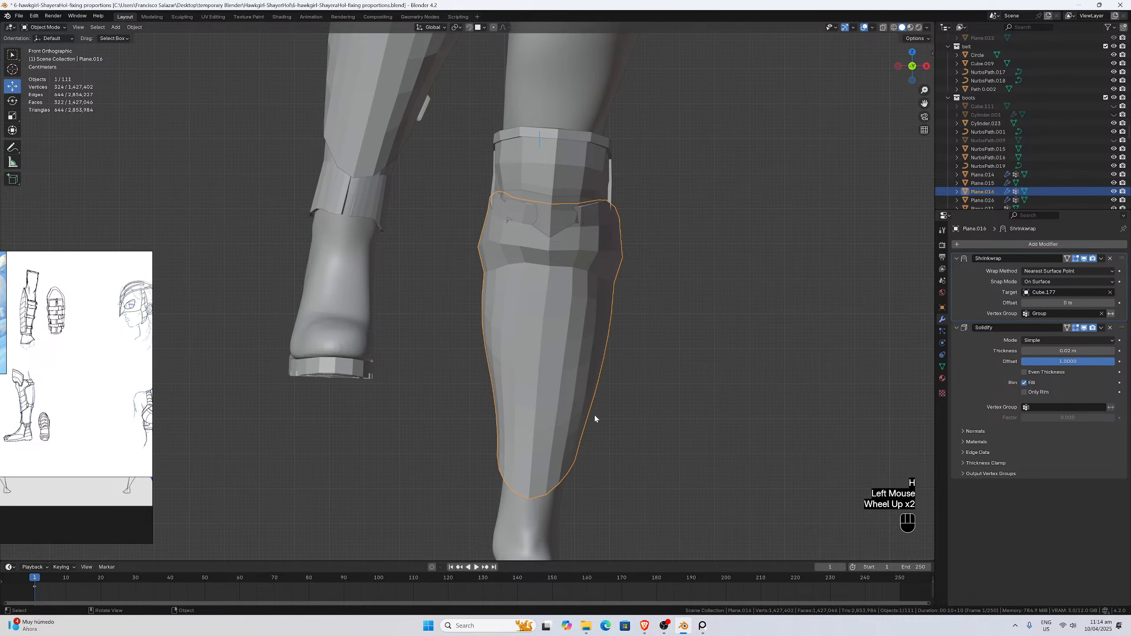
key(Tab)
key(Tab)
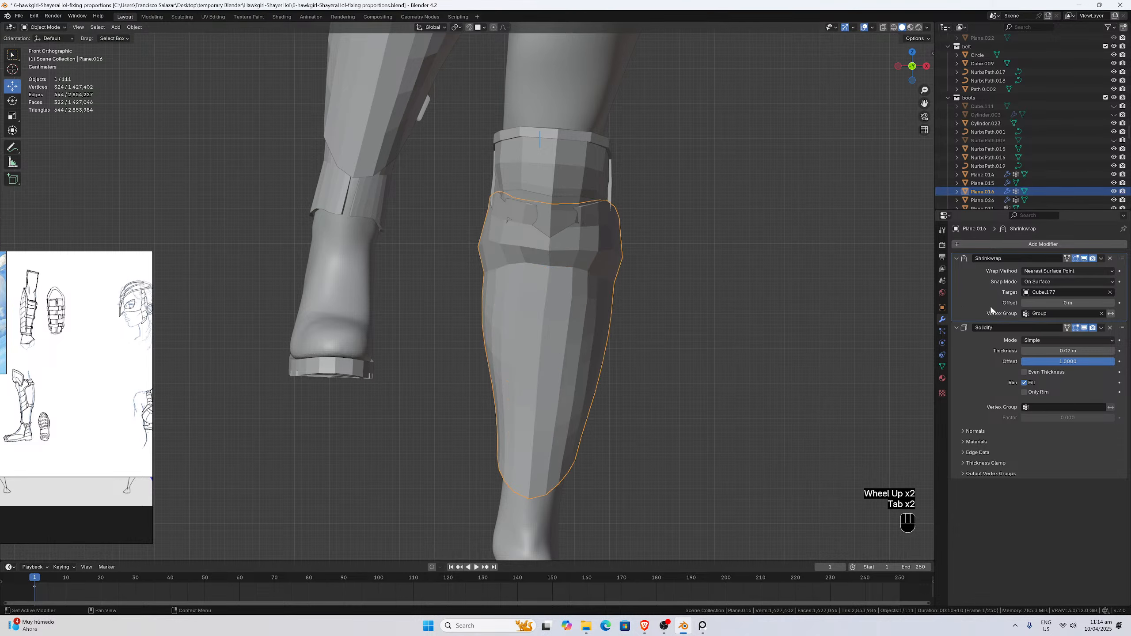
Turn off the shin plate's Solidify display, inspect the plate from behind the leg and turn the display back on.
click(1084, 328)
middle_drag(606, 344, 806, 387)
scroll(564, 364, up, 2)
key(Tab)
key(Tab)
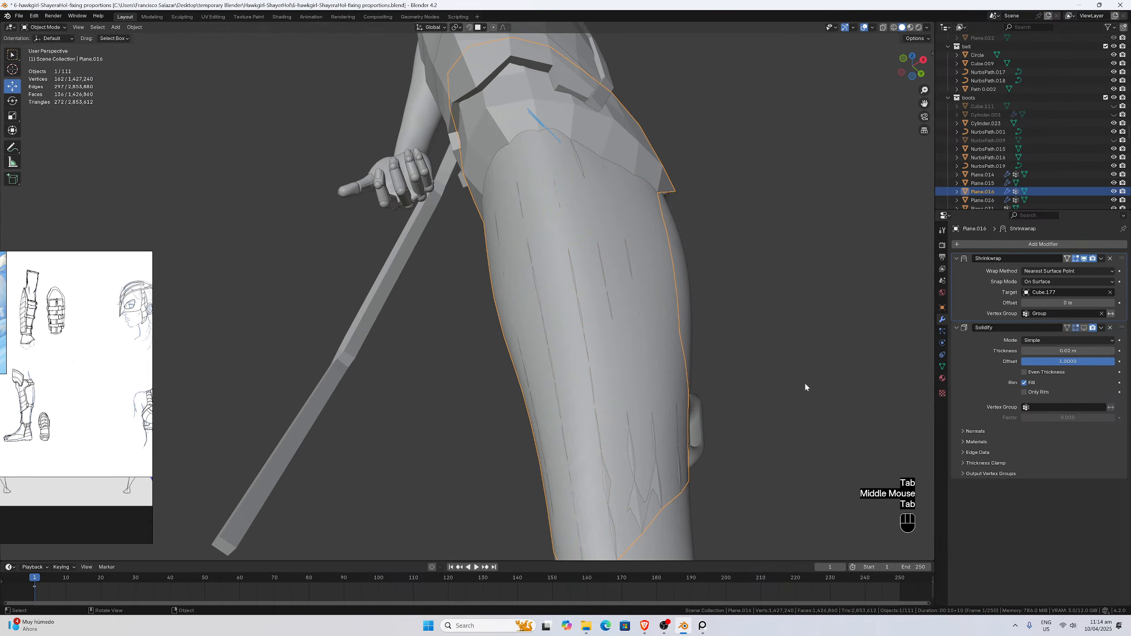
click(1085, 328)
middle_drag(686, 377, 763, 418)
key(KP_1)
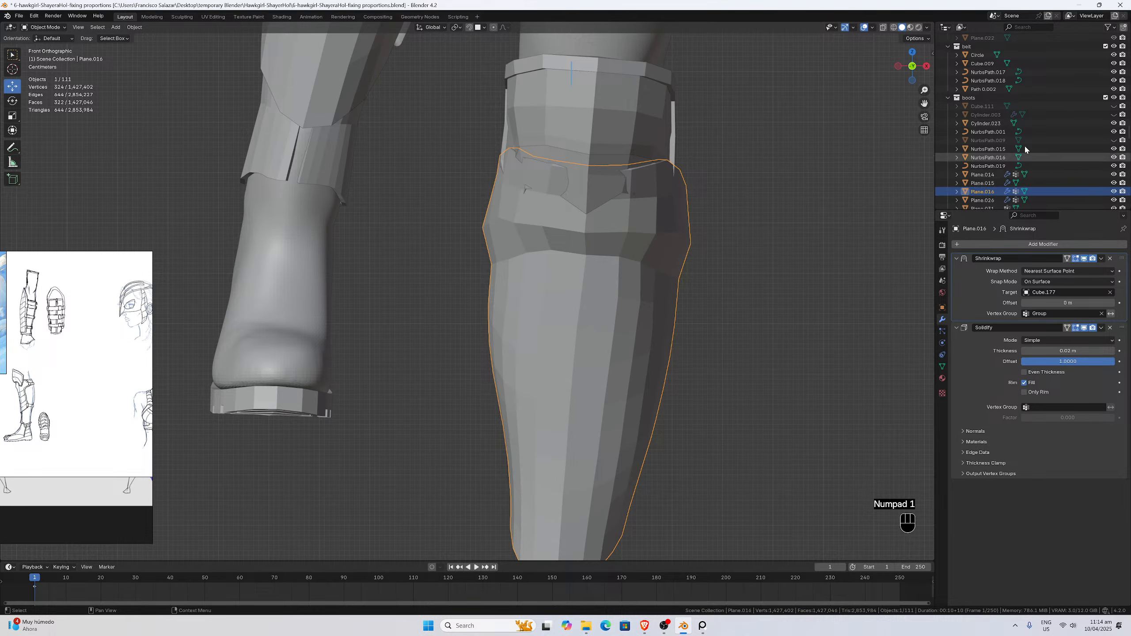
Reveal the hidden Cube.111 object in the boots collection and undo the reveal.
click(1115, 106)
click(1114, 106)
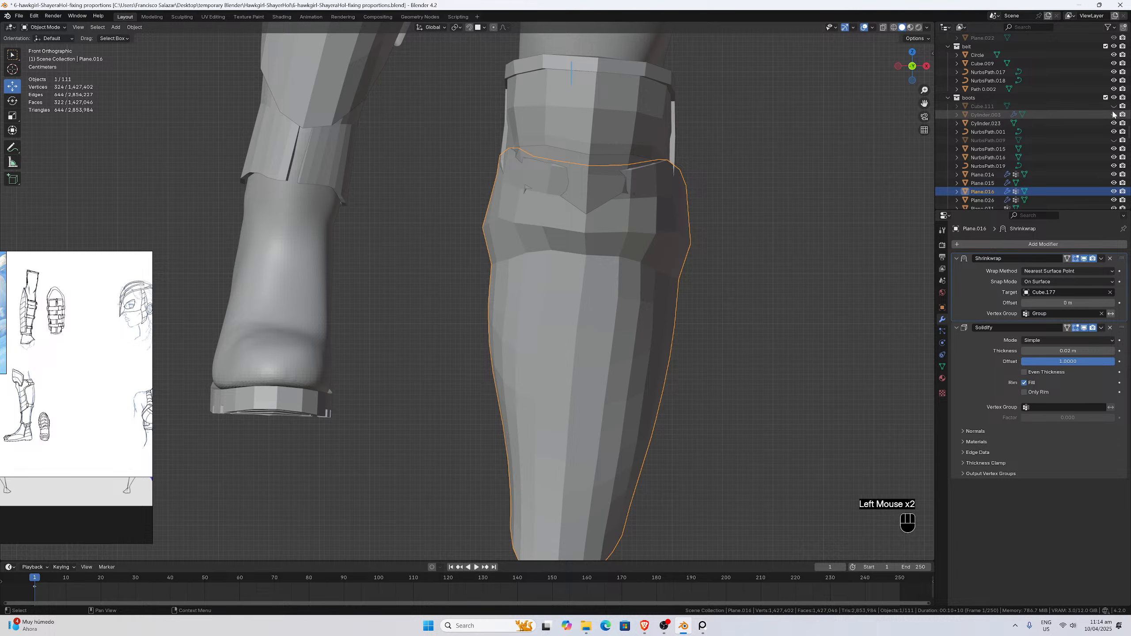
click(1114, 106)
scroll(762, 222, down, 1)
scroll(704, 253, up, 1)
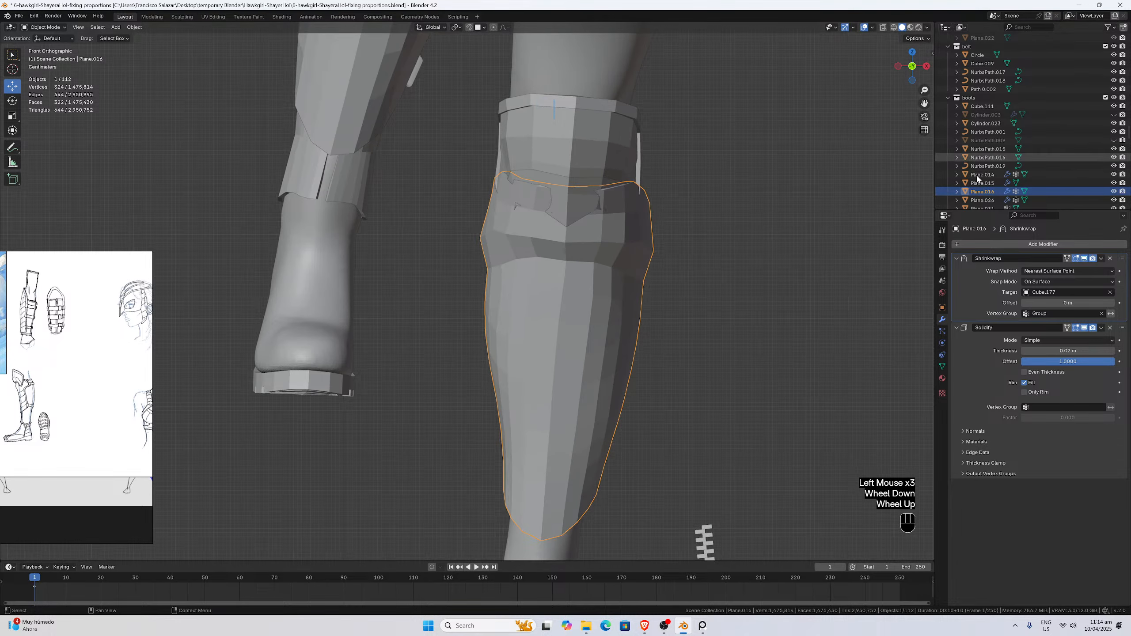
Check the hidden Plane.048 and NurbsPath.009 objects by toggling their visibility, and unhide the lower leg sleeve Cylinder.003.
scroll(1069, 134, down, 4)
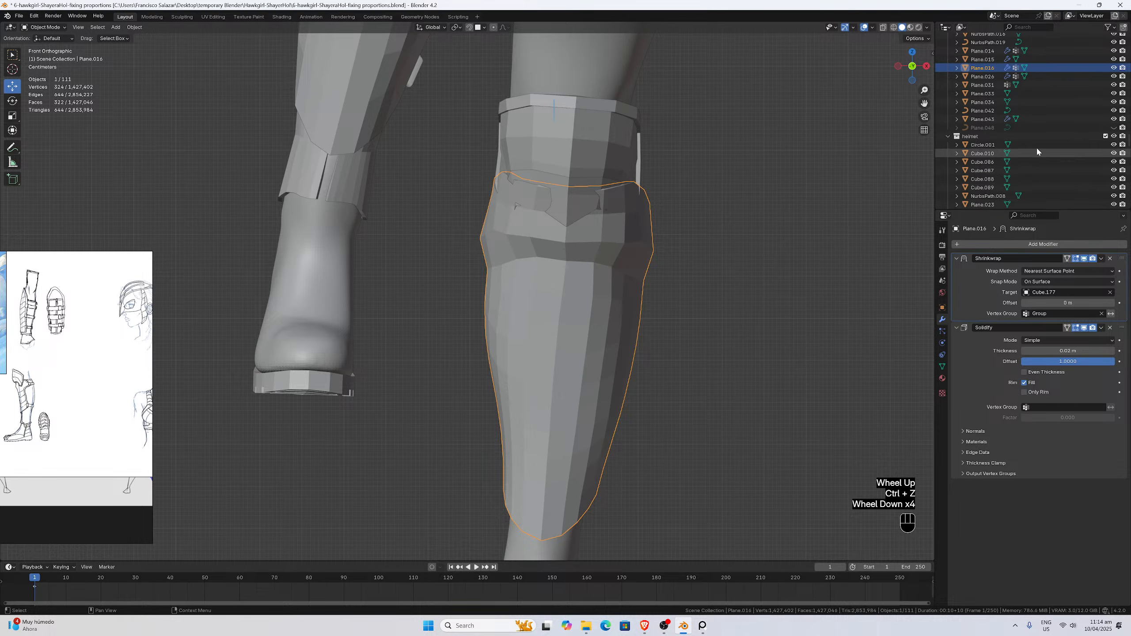
click(1114, 127)
click(1114, 128)
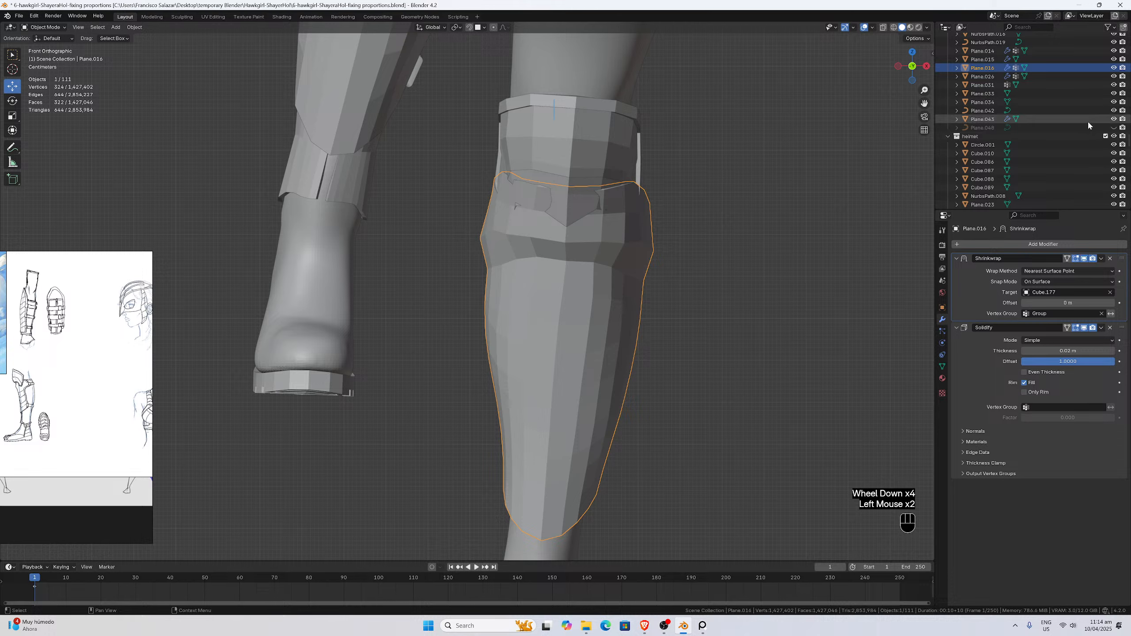
scroll(1087, 119, up, 4)
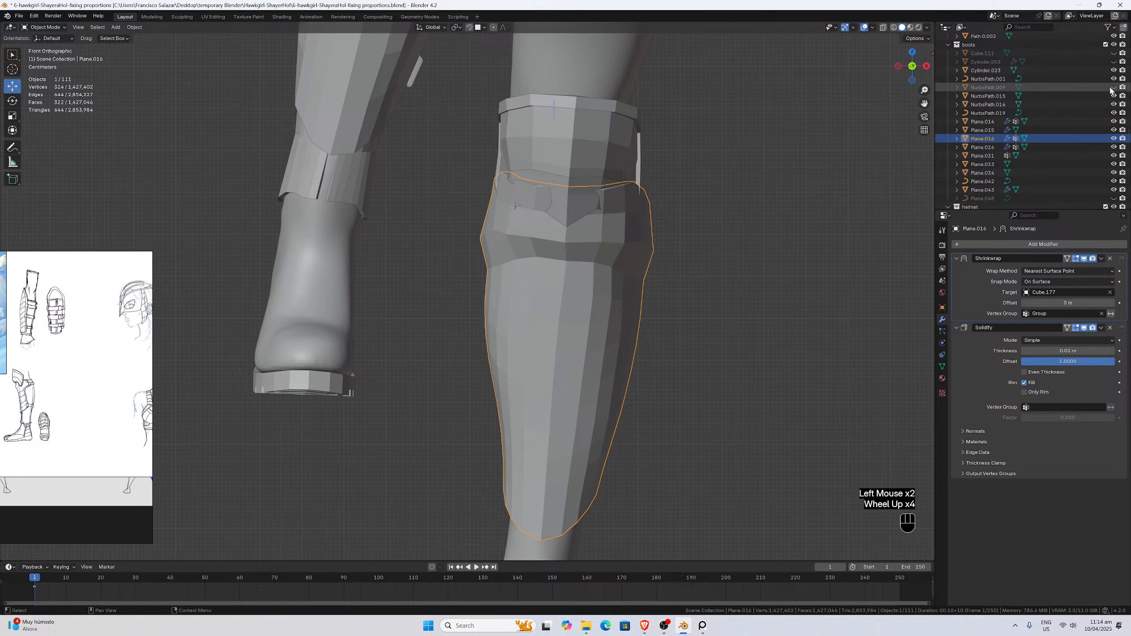
scroll(1113, 101, up, 1)
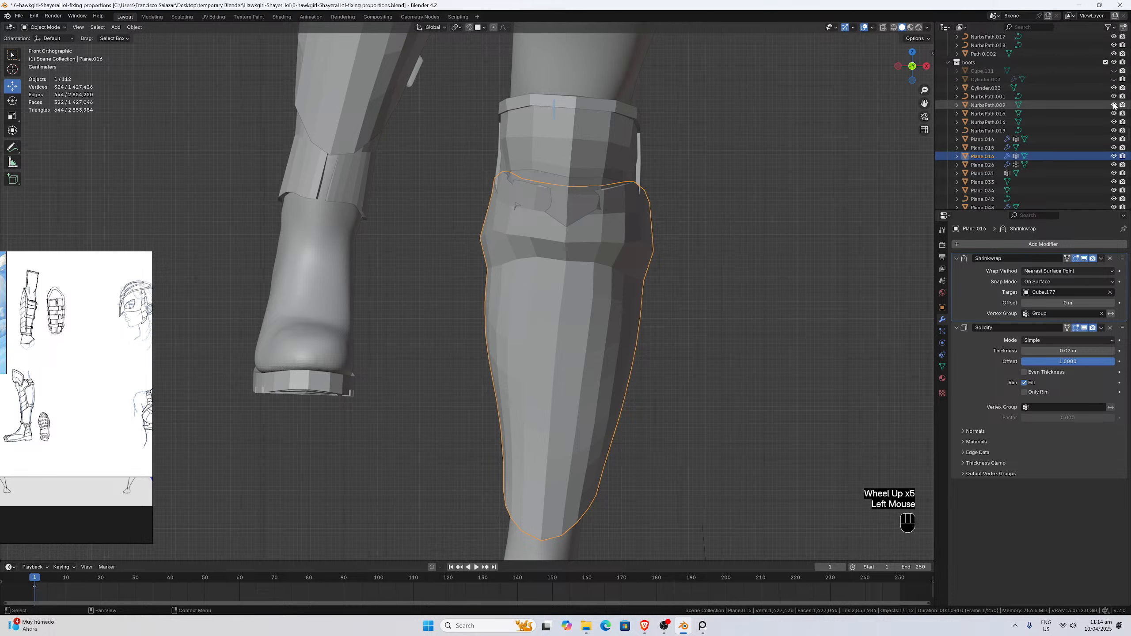
click(1115, 105)
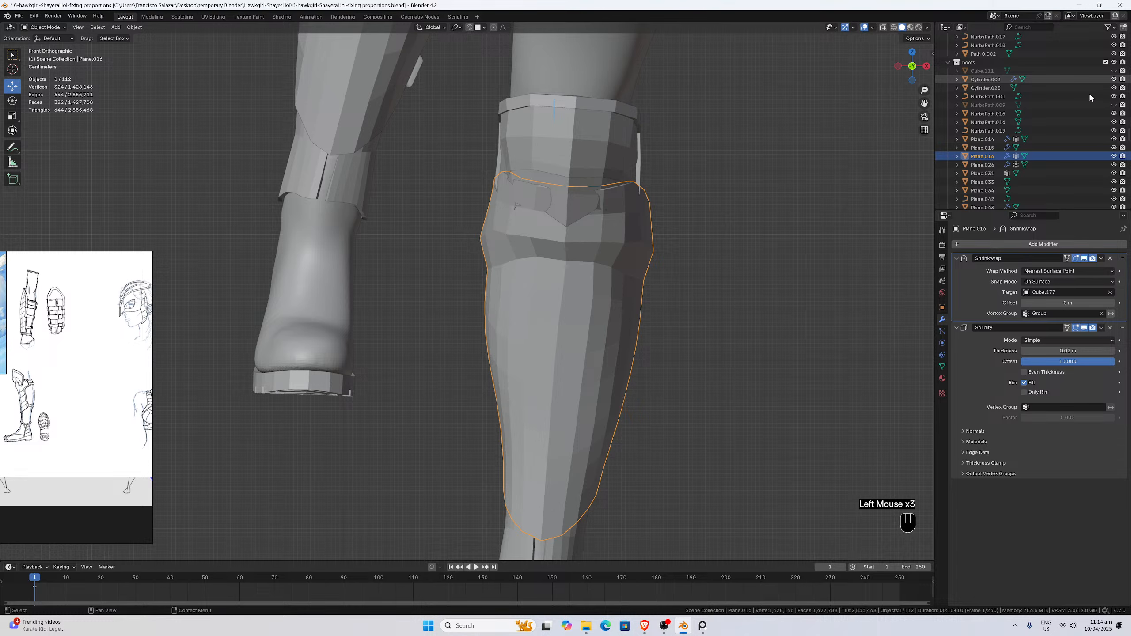
Reselect the shin plate and examine how its edges sit around the calf from behind and from the side.
scroll(587, 382, down, 1)
click(570, 505)
scroll(612, 488, down, 1)
click(566, 324)
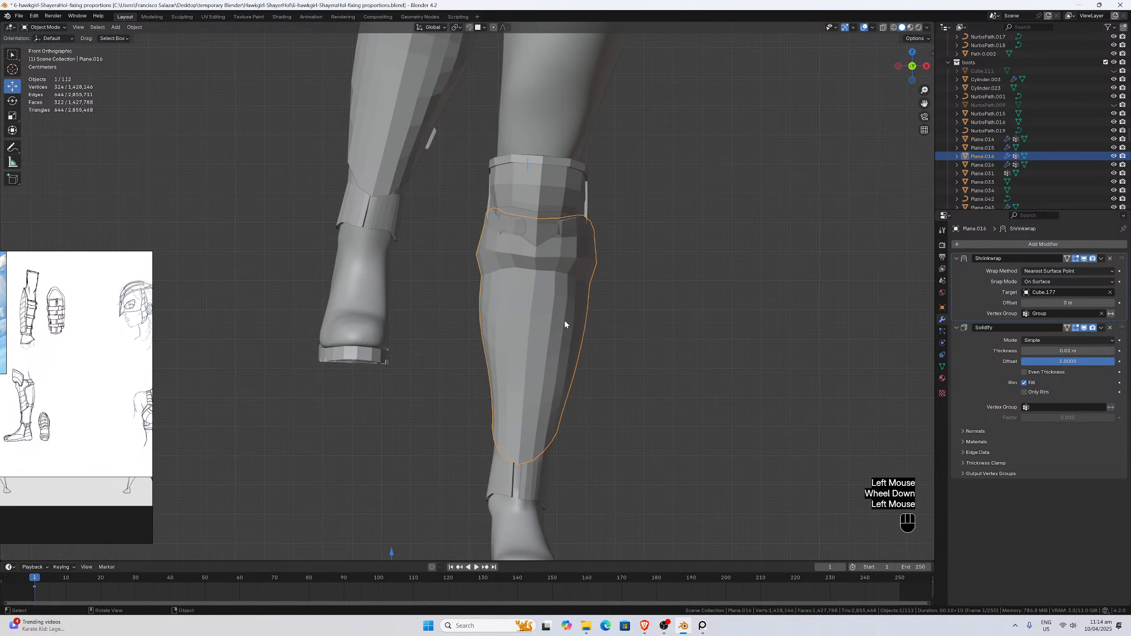
key(z)
click(564, 322)
mouse_move(562, 319)
middle_down()
mouse_move(599, 306)
mouse_move(747, 315)
mouse_move(425, 274)
mouse_move(506, 275)
mouse_move(496, 278)
middle_up()
scroll(510, 285, up, 3)
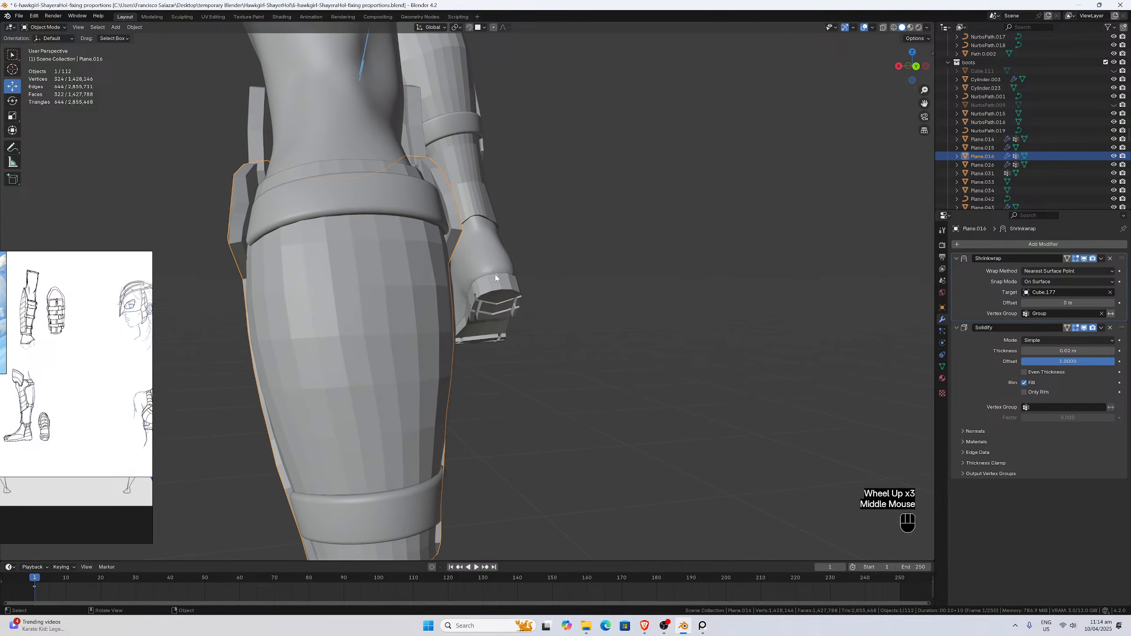
middle_drag(306, 247, 329, 258)
Select the shin plate's side face below the knee section in Edit Mode and examine that corner from several angles.
key(Tab)
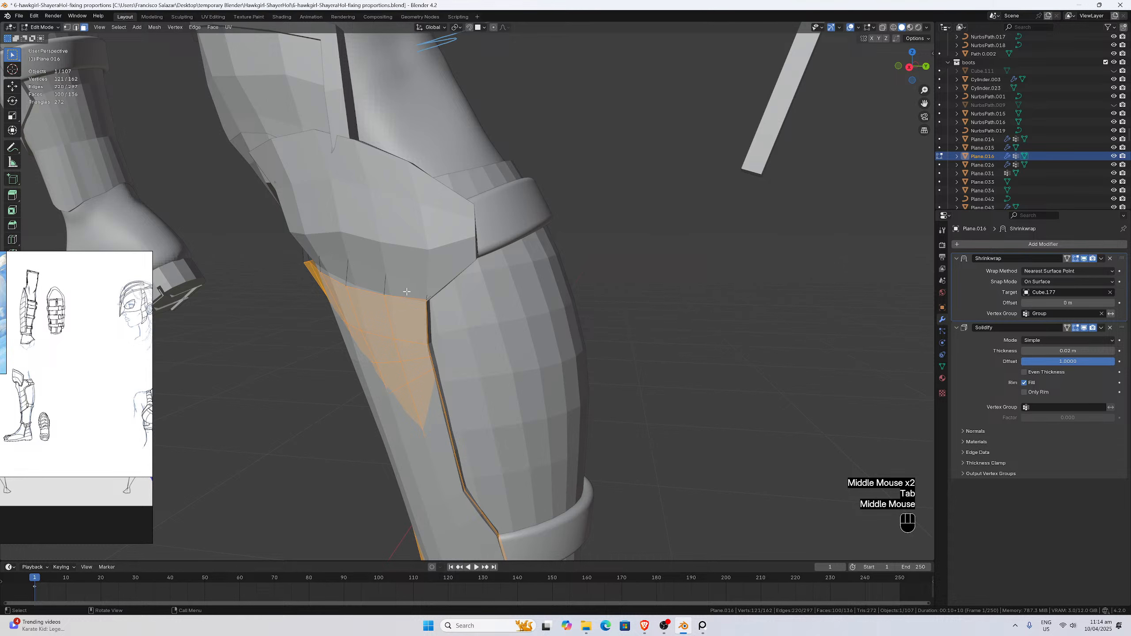
click(386, 290)
middle_drag(386, 290, 331, 293)
scroll(306, 288, up, 2)
middle_drag(427, 253, 476, 254)
drag(925, 103, 1109, 74)
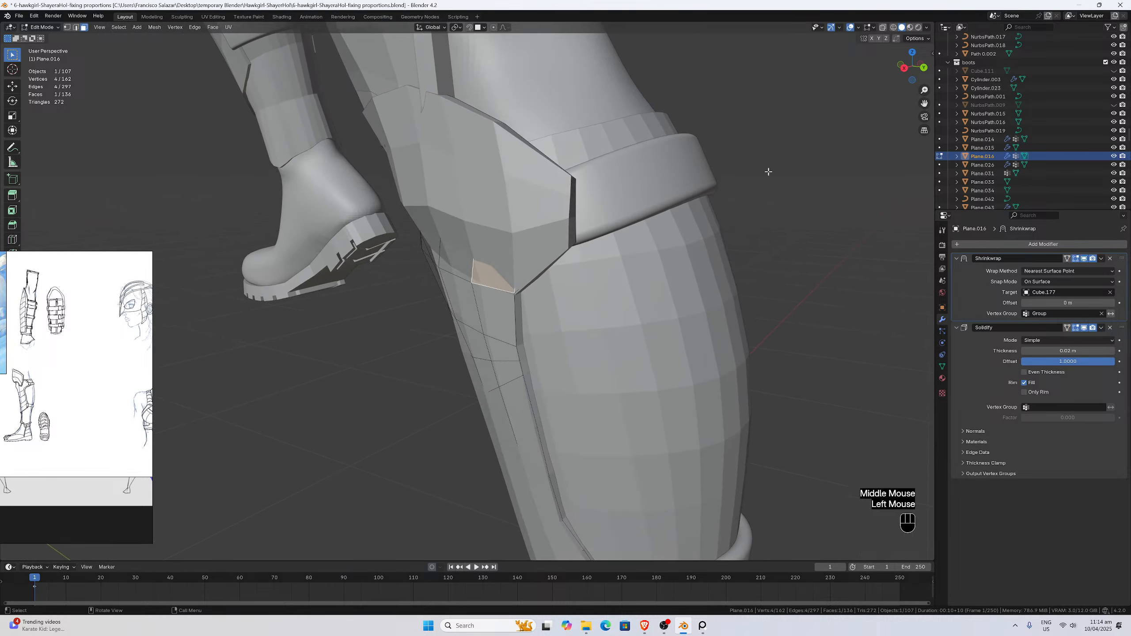
middle_drag(646, 211, 575, 211)
mouse_move(389, 234)
middle_down()
mouse_move(472, 223)
mouse_move(402, 231)
middle_up()
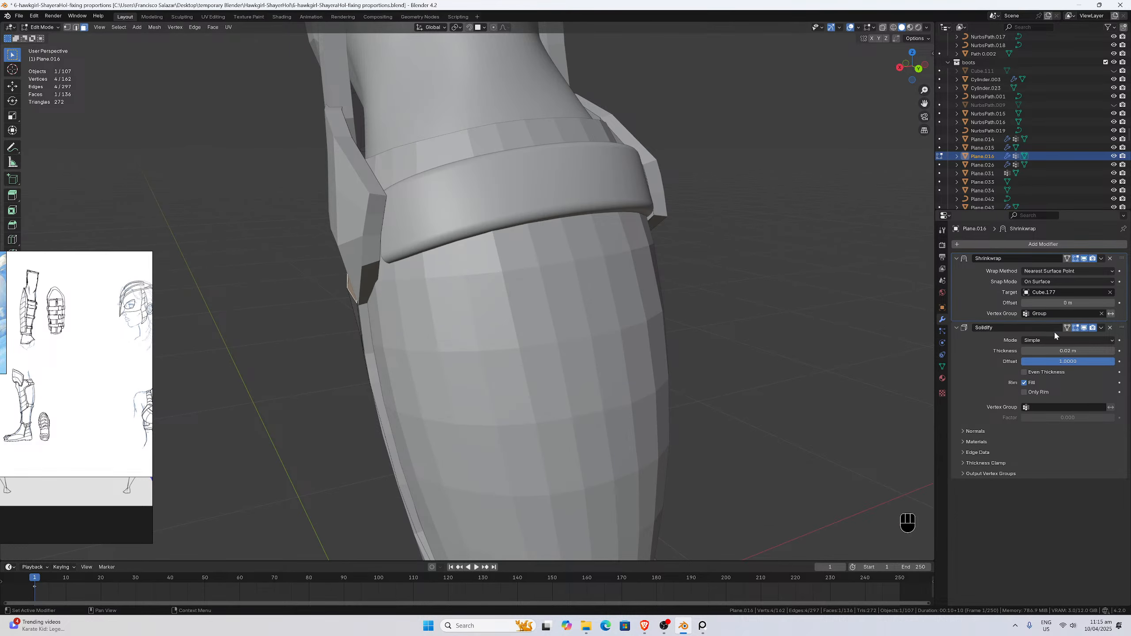
Turn off the Solidify modifier's viewport display to expose the shin plate's base mesh near the upper strap.
click(1087, 330)
middle_drag(641, 267, 563, 270)
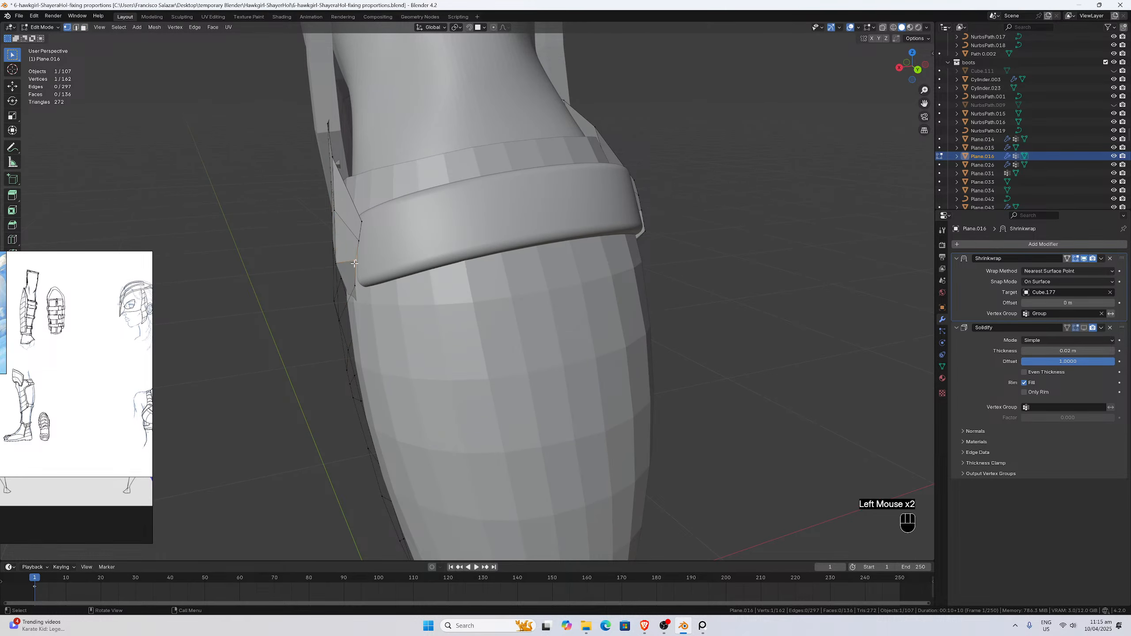
middle_drag(354, 263, 441, 310)
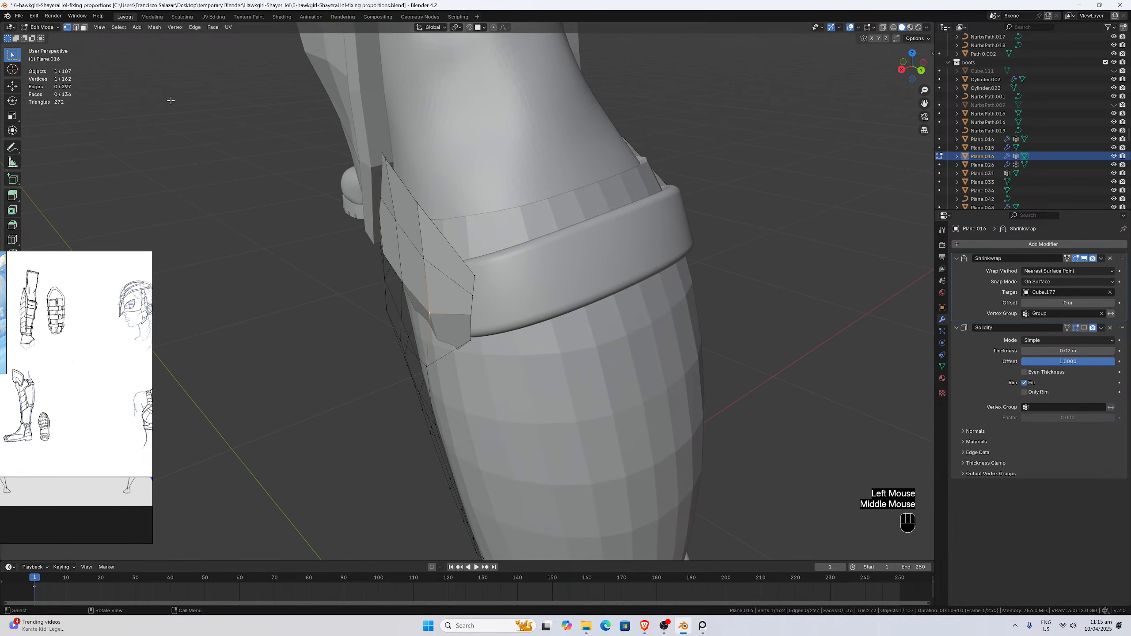
Select three faces along the back edge on each side of the shin plate's knee section.
shift+click(450, 289)
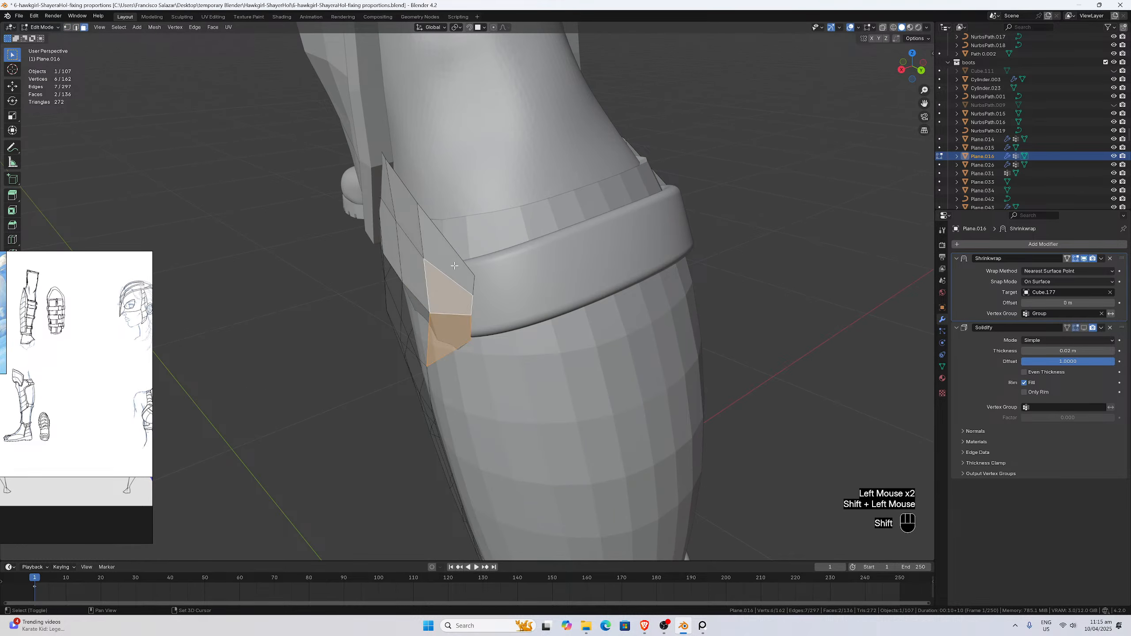
shift+click(441, 250)
middle_drag(441, 250, 386, 289)
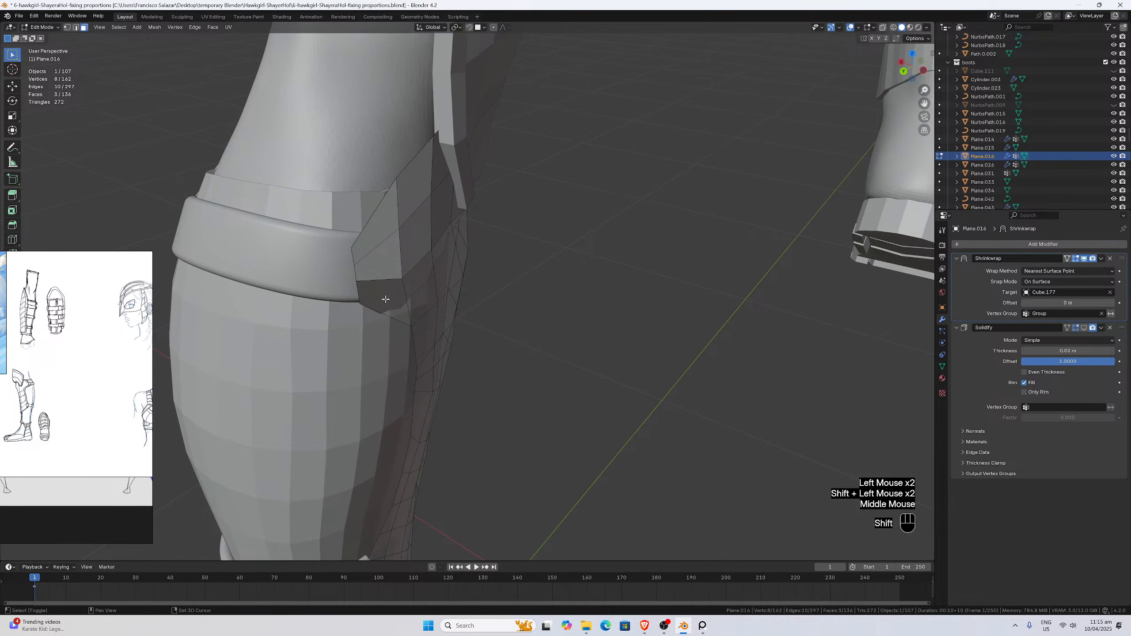
shift+click(384, 301)
shift+click(379, 259)
shift+click(376, 223)
middle_drag(377, 223, 530, 285)
scroll(424, 328, up, 1)
middle_drag(397, 329, 499, 323)
Select a single corner face and toggle the Solidify display on and off to compare the plate's edges.
click(502, 324)
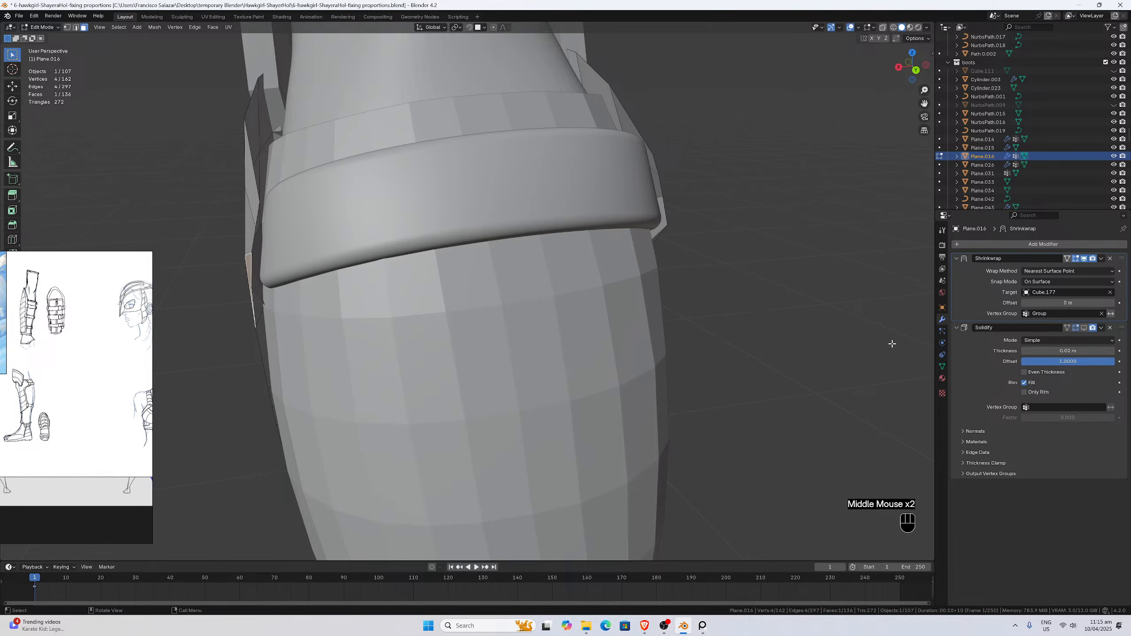
click(1085, 329)
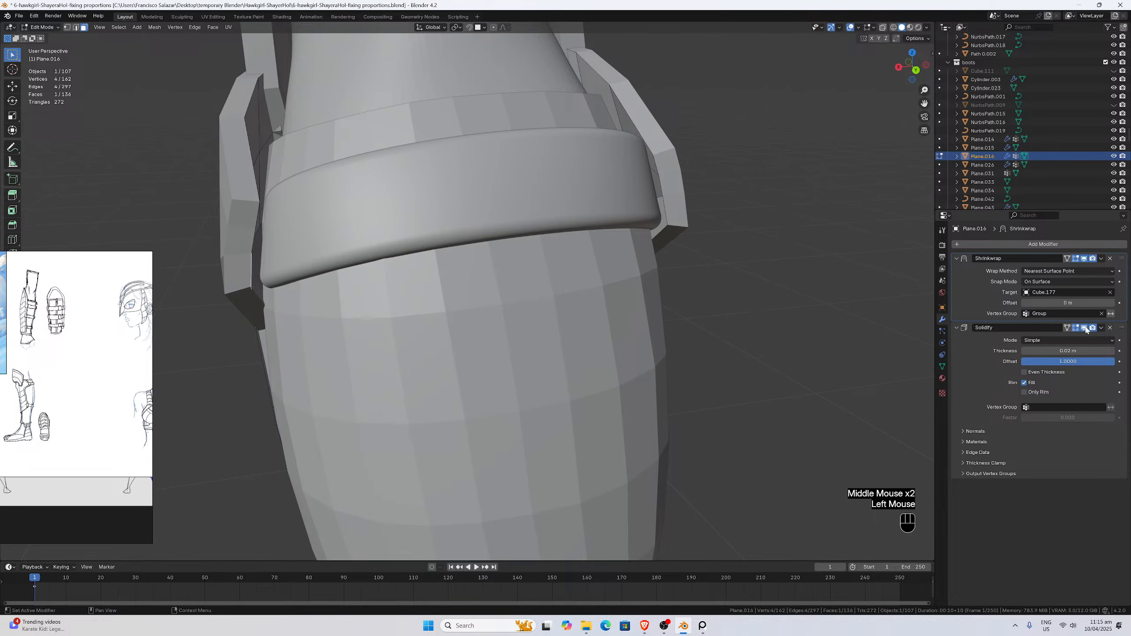
click(1086, 329)
middle_drag(474, 314, 504, 314)
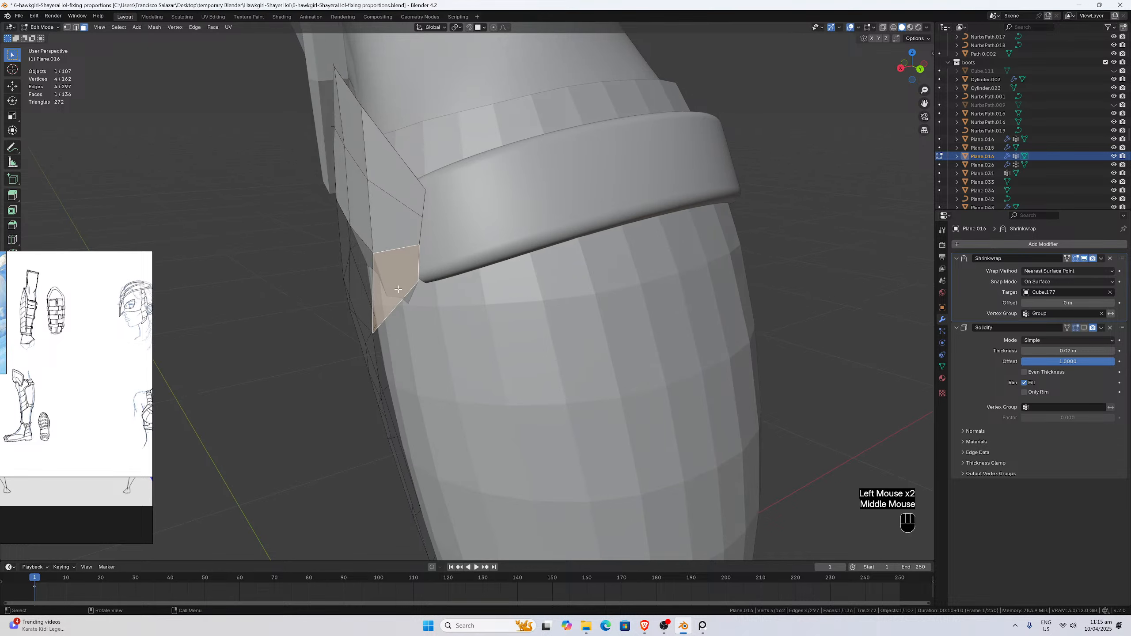
Select the lower corner face on each side of the knee section, assign both to the vertex group Group and leave Edit Mode.
click(399, 290)
middle_drag(624, 280, 498, 271)
shift+click(445, 244)
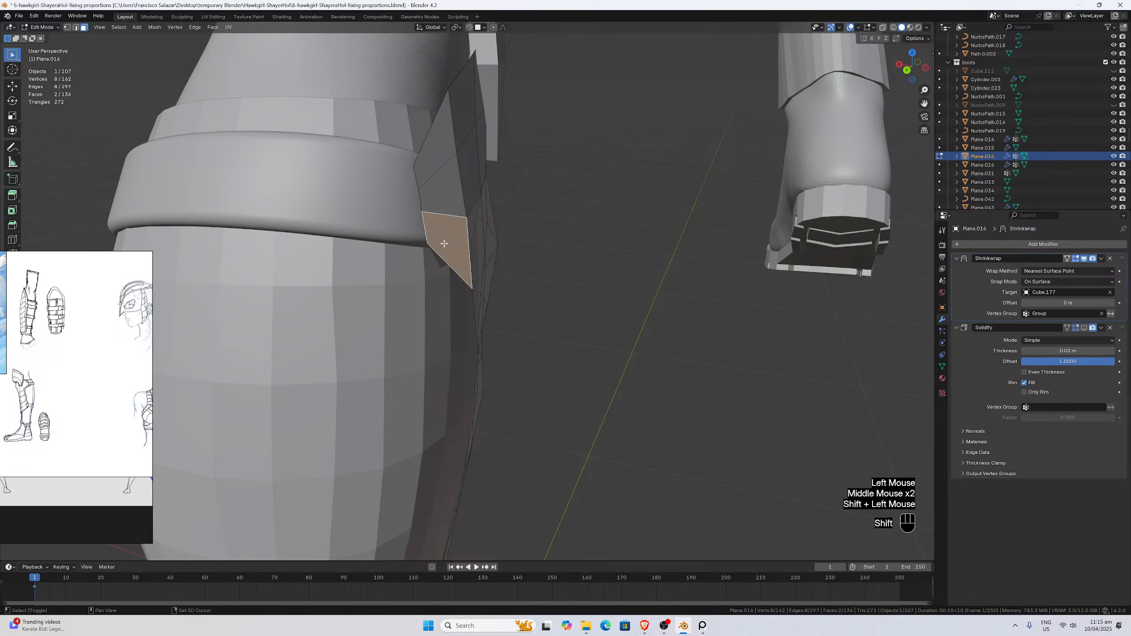
middle_drag(653, 307, 900, 351)
click(942, 367)
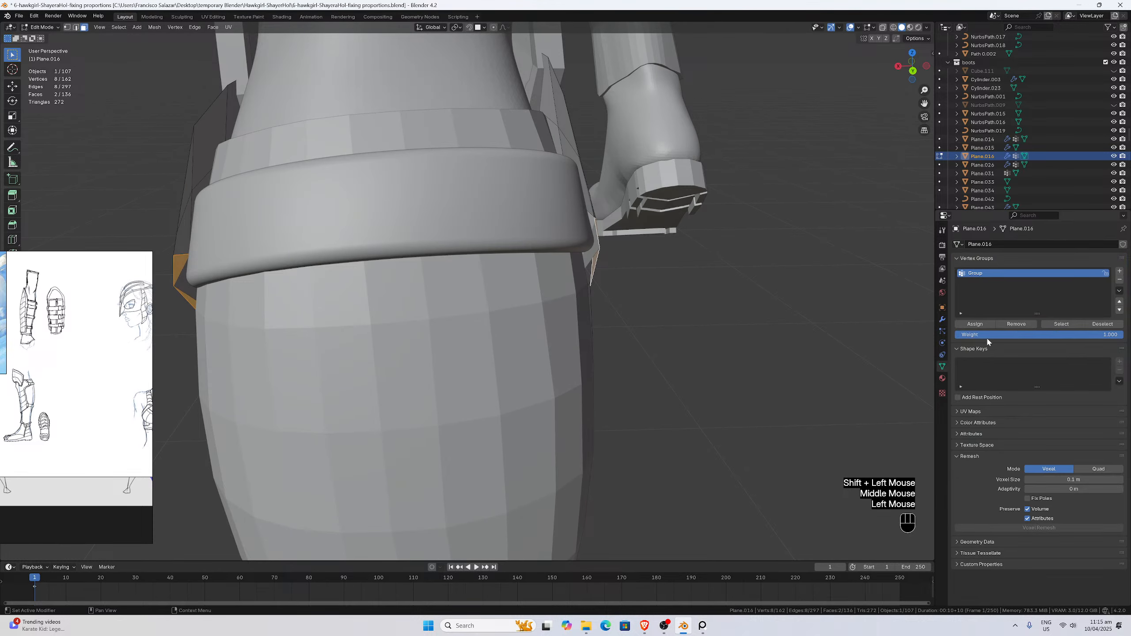
mouse_move(544, 321)
middle_down()
mouse_move(565, 319)
mouse_move(546, 312)
middle_up()
key(Tab)
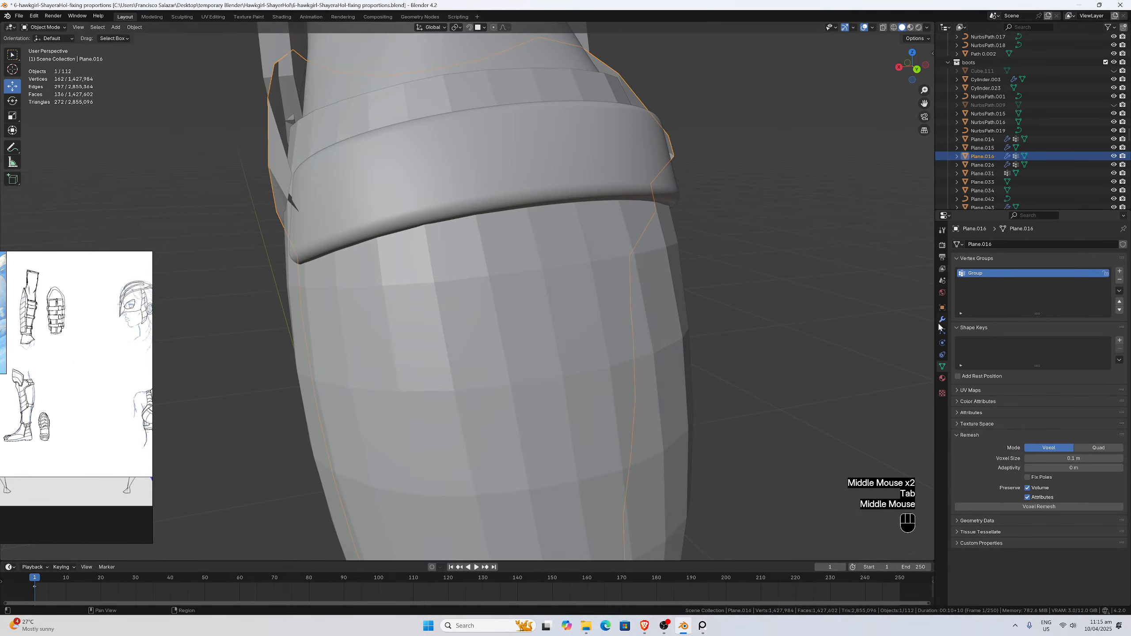
Turn on the Solidify viewport display to check the shin plate, and undo the last three changes back to the corner-face selection.
click(942, 320)
click(1084, 328)
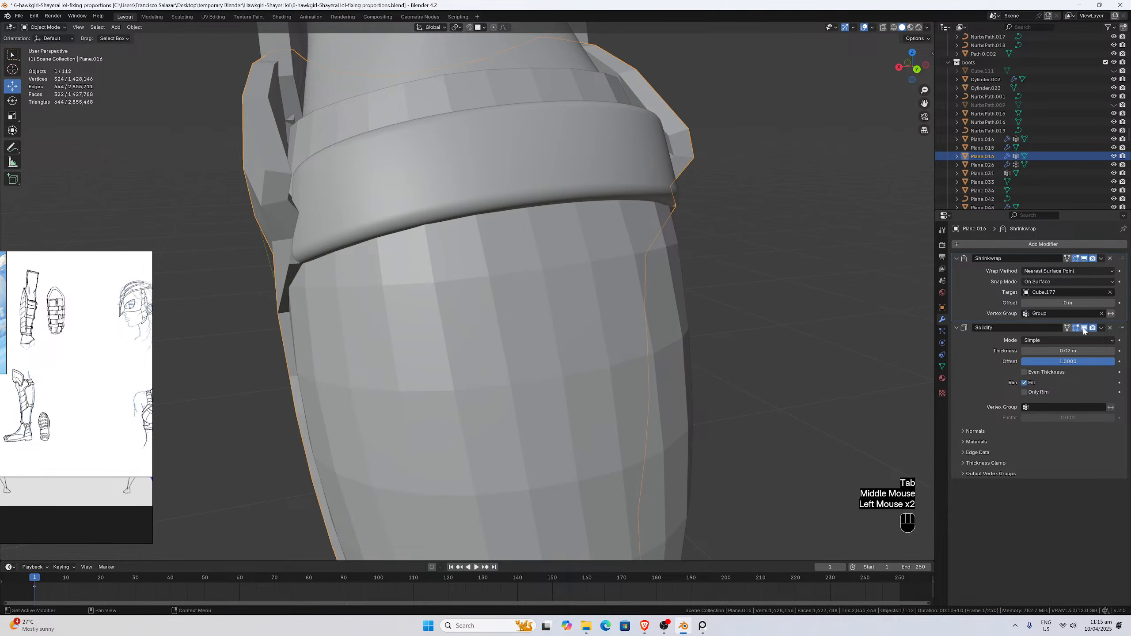
middle_drag(651, 273, 489, 308)
key(ctrl+z)
key(ctrl+z)
key(ctrl+z)
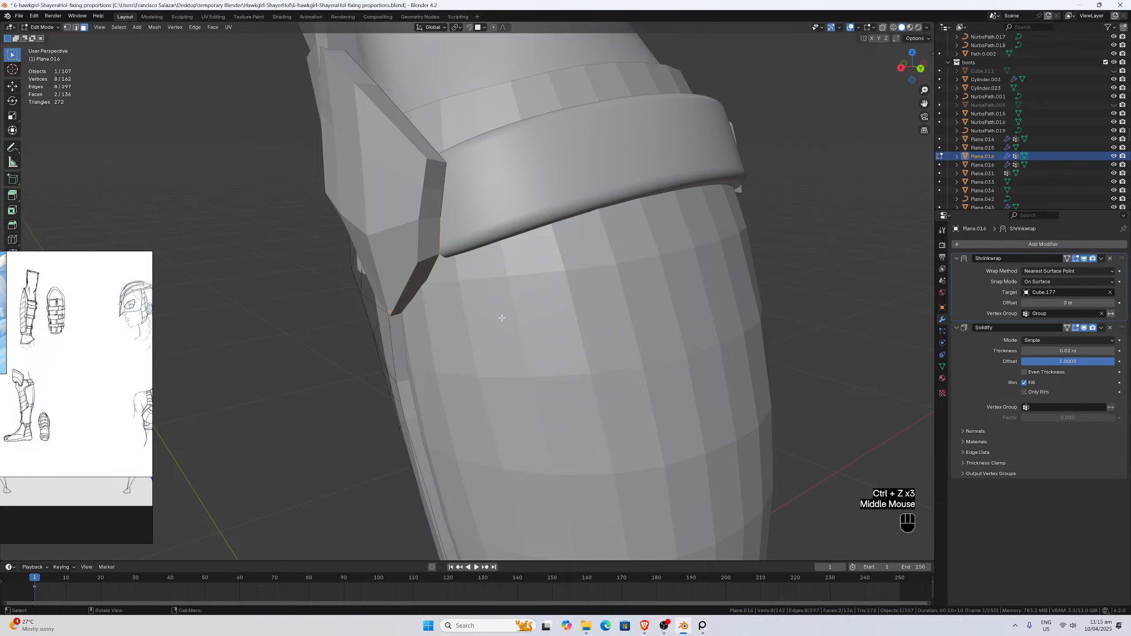
Hide the Solidify thickness and move two vertices at the shin plate's lower back corner along X toward the strap.
click(1085, 328)
middle_drag(562, 285, 534, 277)
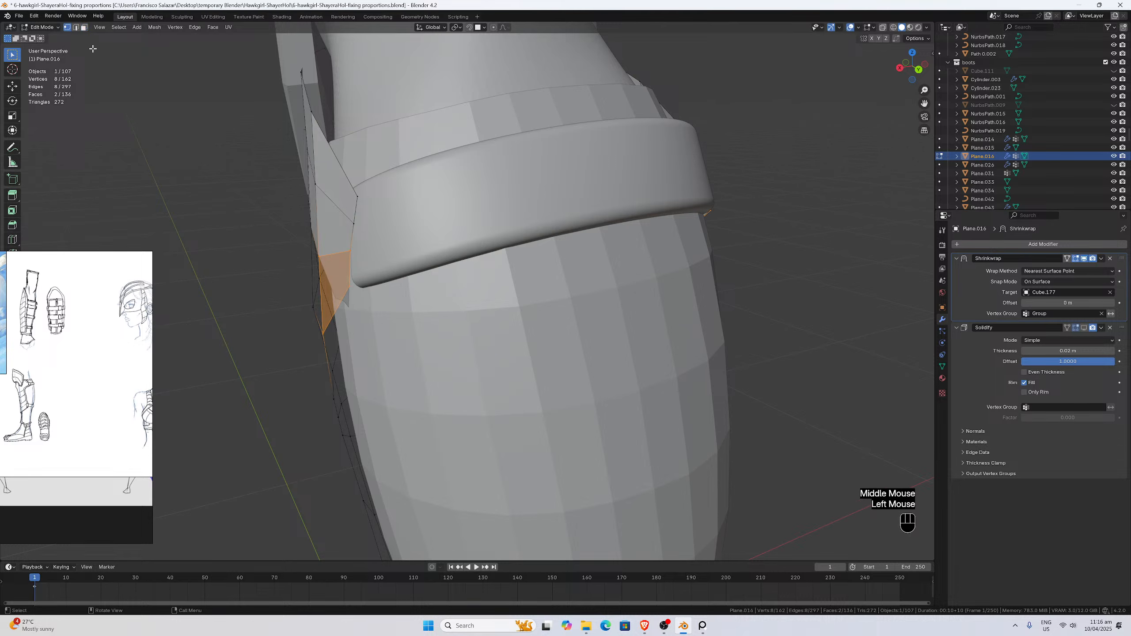
middle_drag(356, 283, 346, 287)
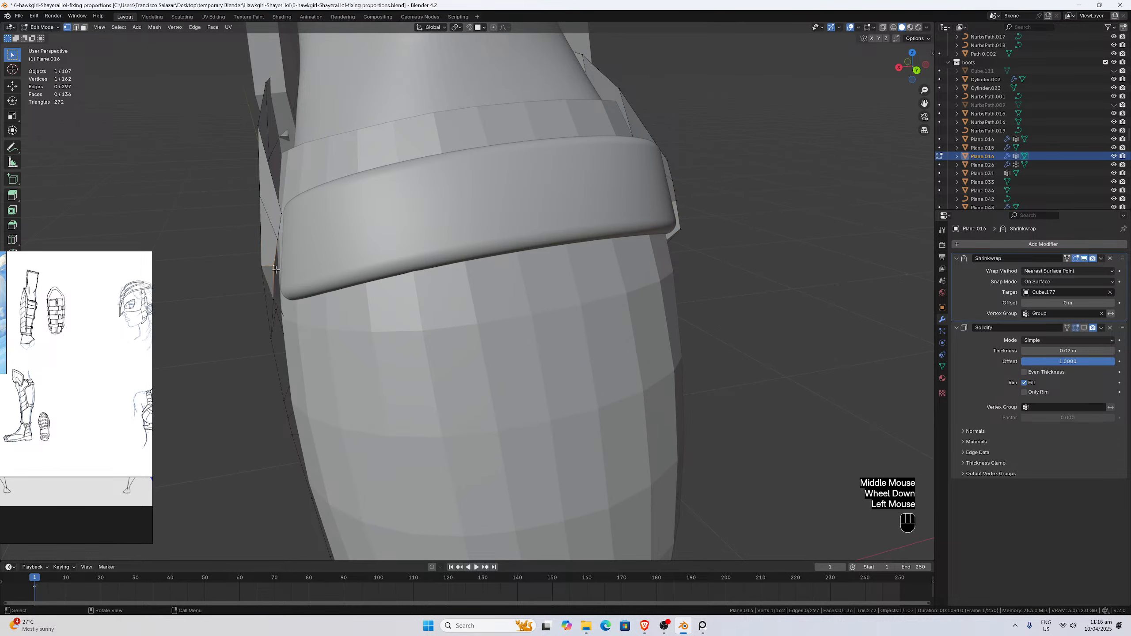
middle_drag(275, 270, 331, 258)
key(g)
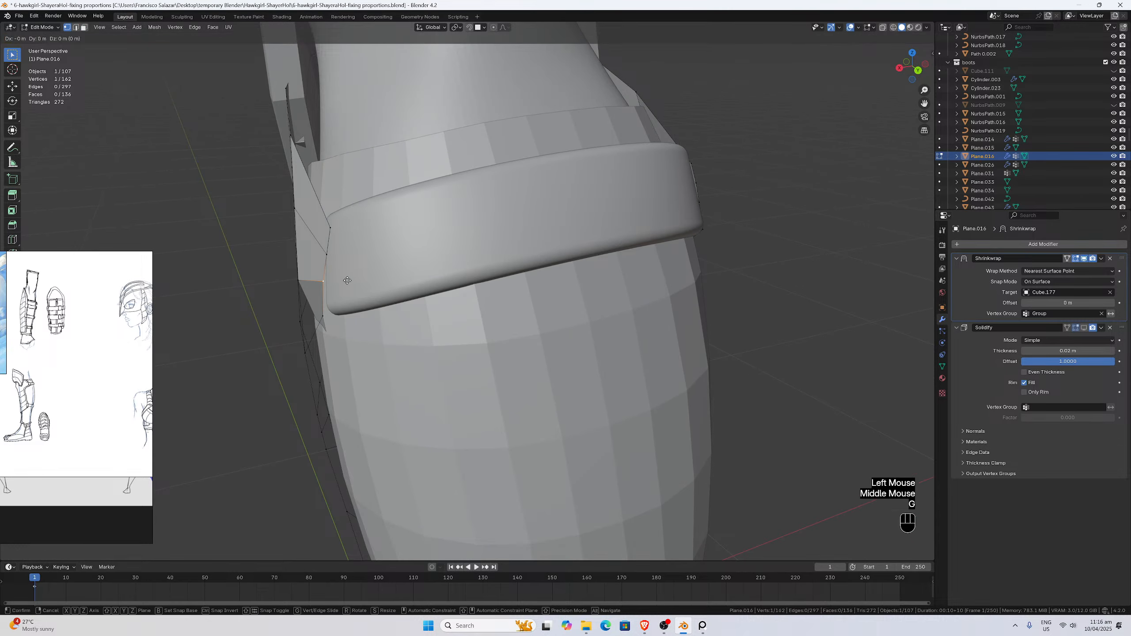
key(x)
click(355, 282)
click(328, 312)
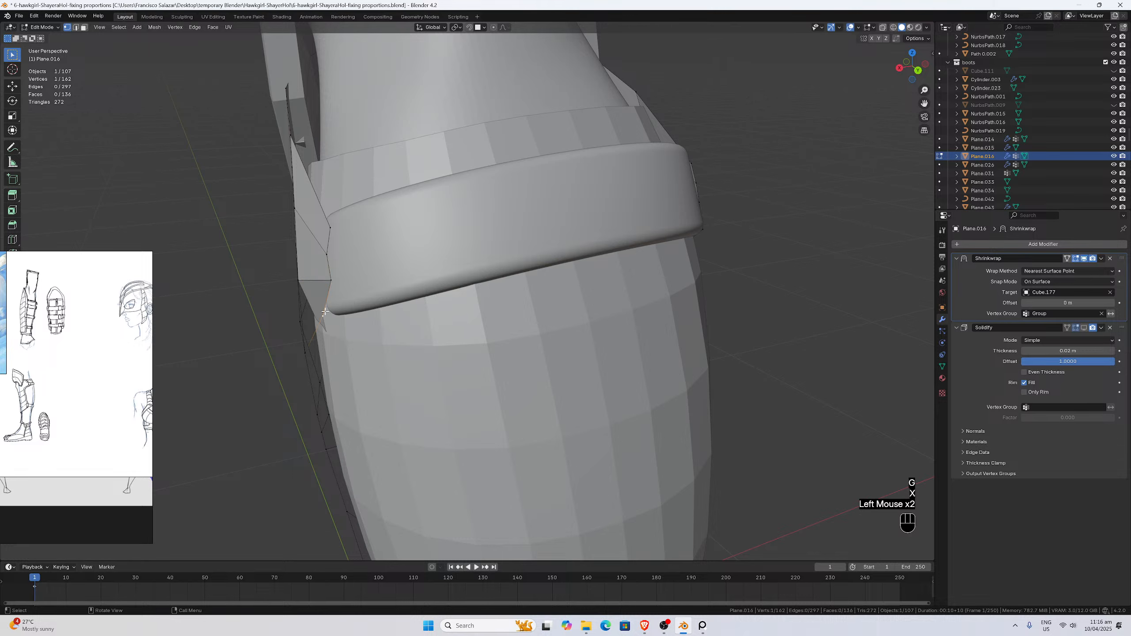
key(g)
key(x)
click(338, 313)
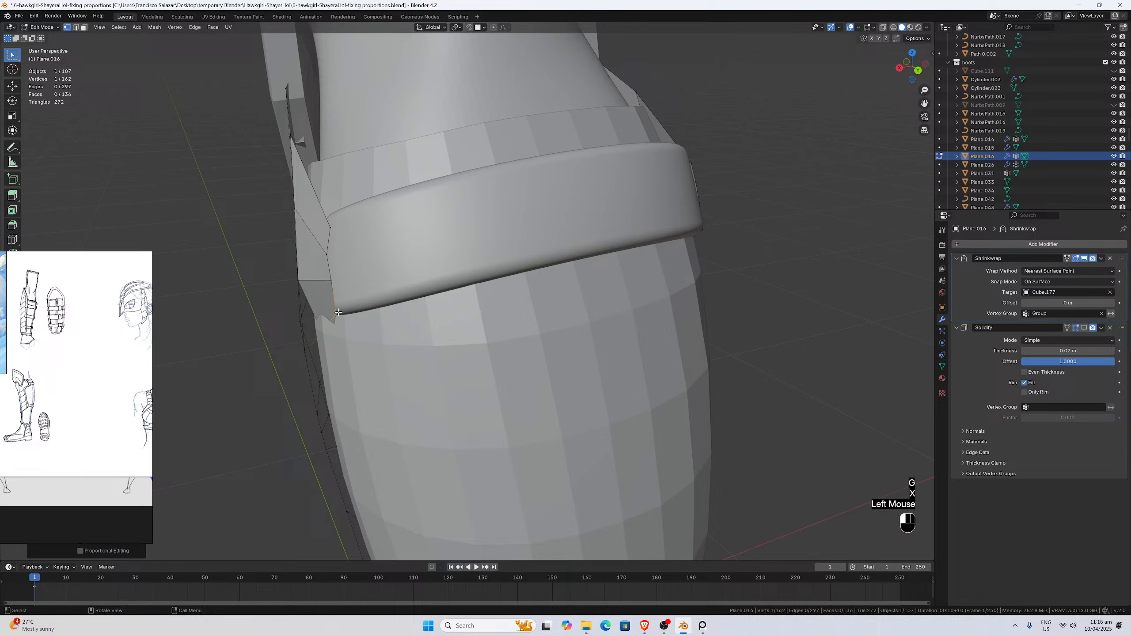
Shift the vertex in front of the lower corner and the two back-edge vertices above it along X toward the strap.
click(299, 278)
key(g)
key(x)
click(310, 279)
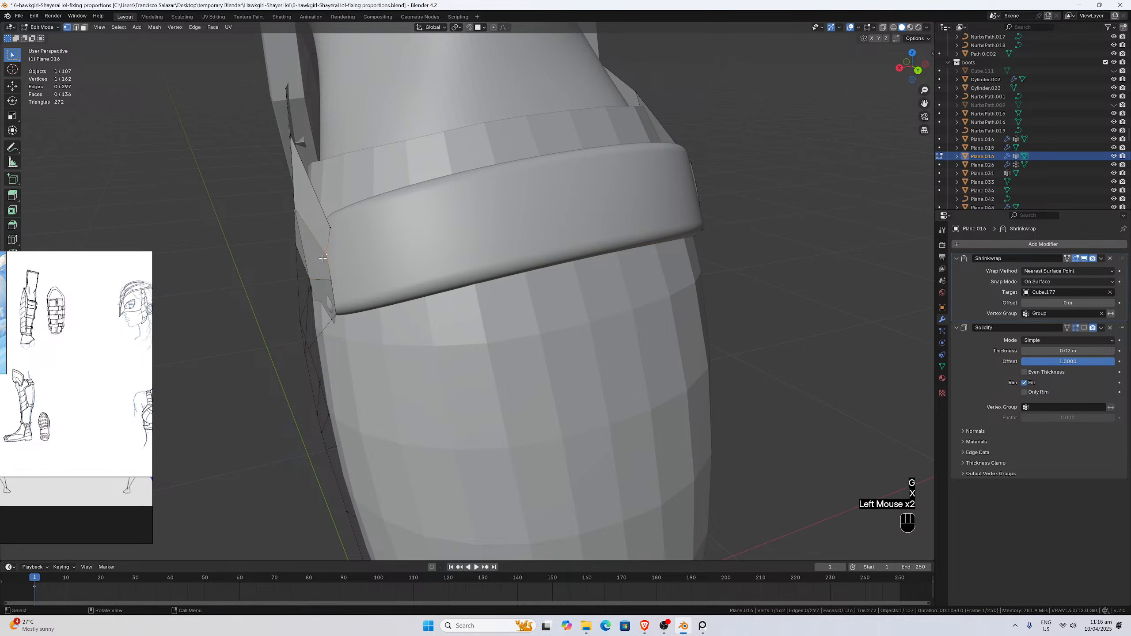
key(g)
key(x)
click(327, 258)
click(331, 225)
key(g)
key(x)
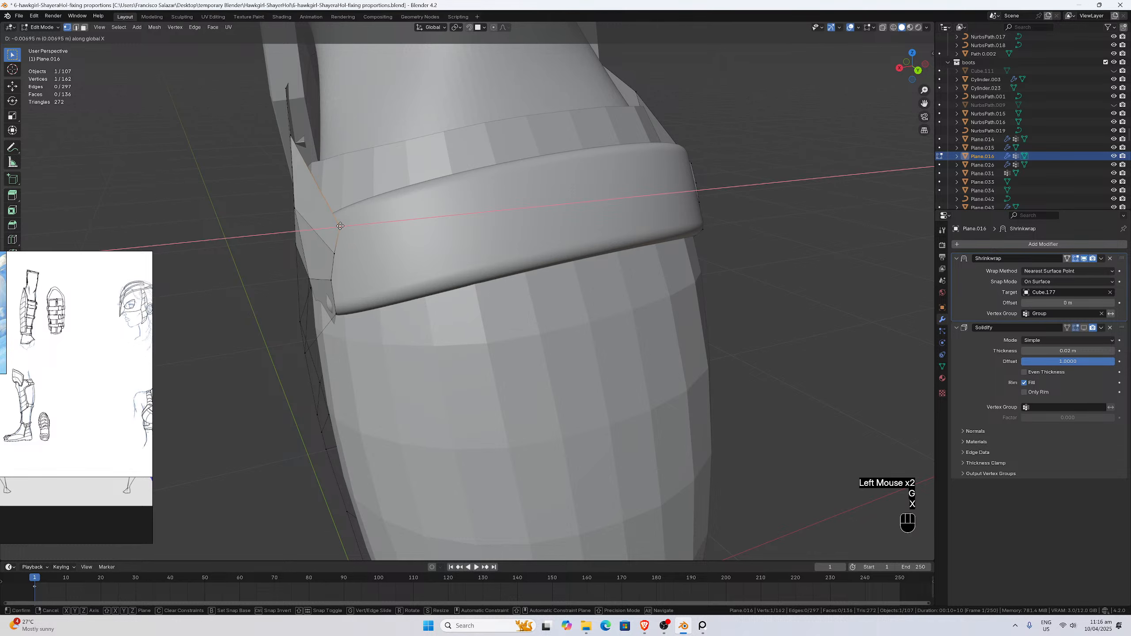
click(338, 227)
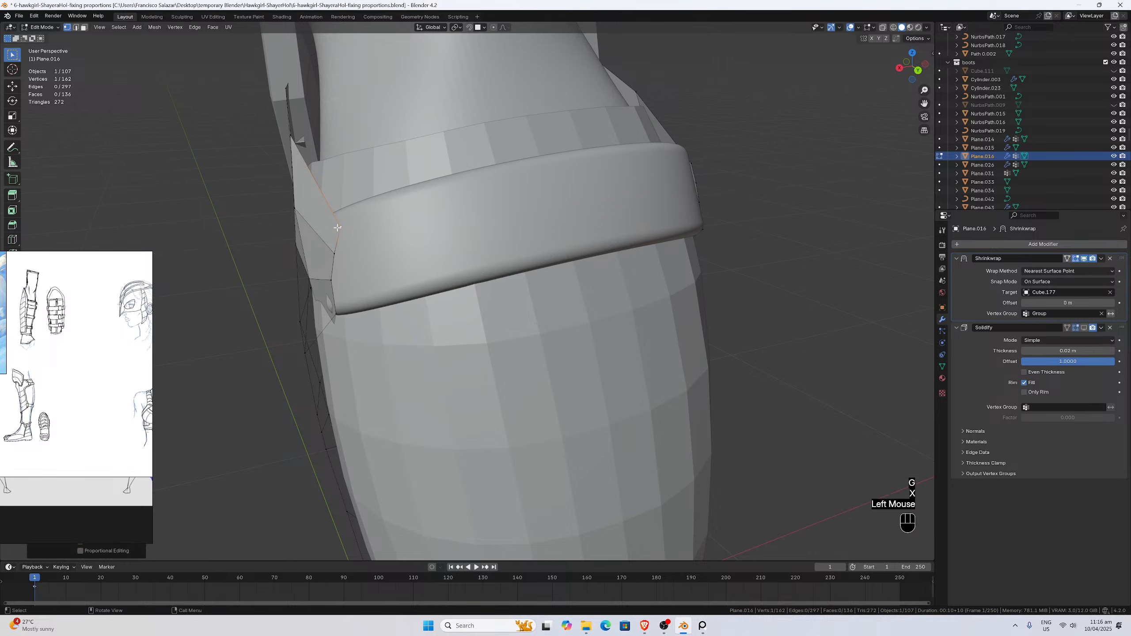
Turn the Solidify display back on and move the plate's selected edge beside the strap inward along X.
click(1084, 329)
middle_drag(466, 297, 460, 296)
click(193, 262)
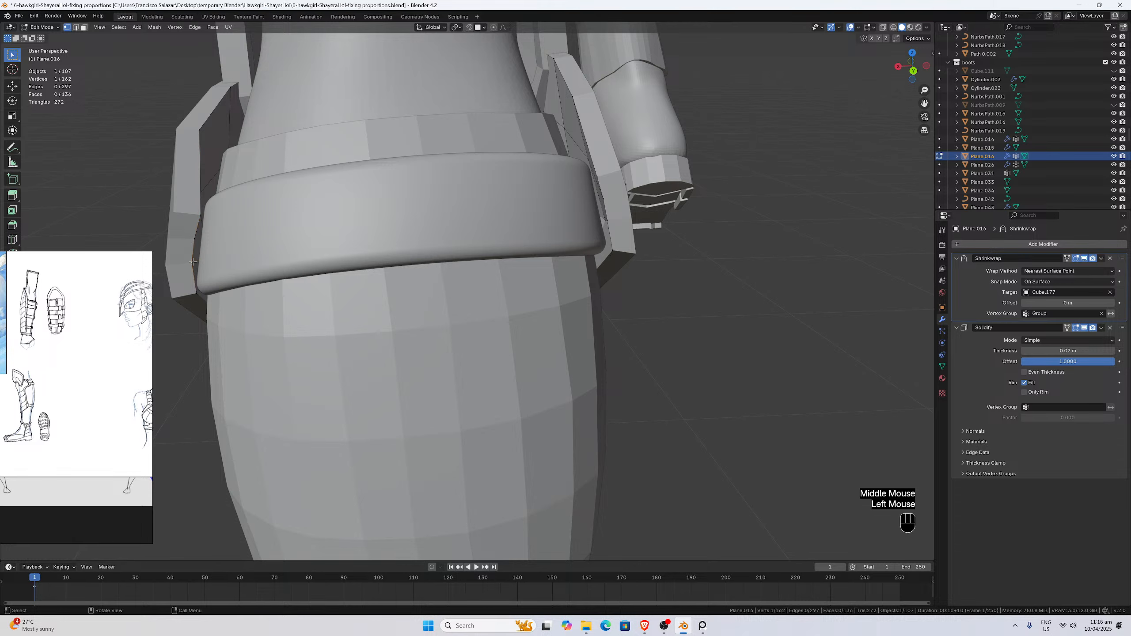
key(g)
key(x)
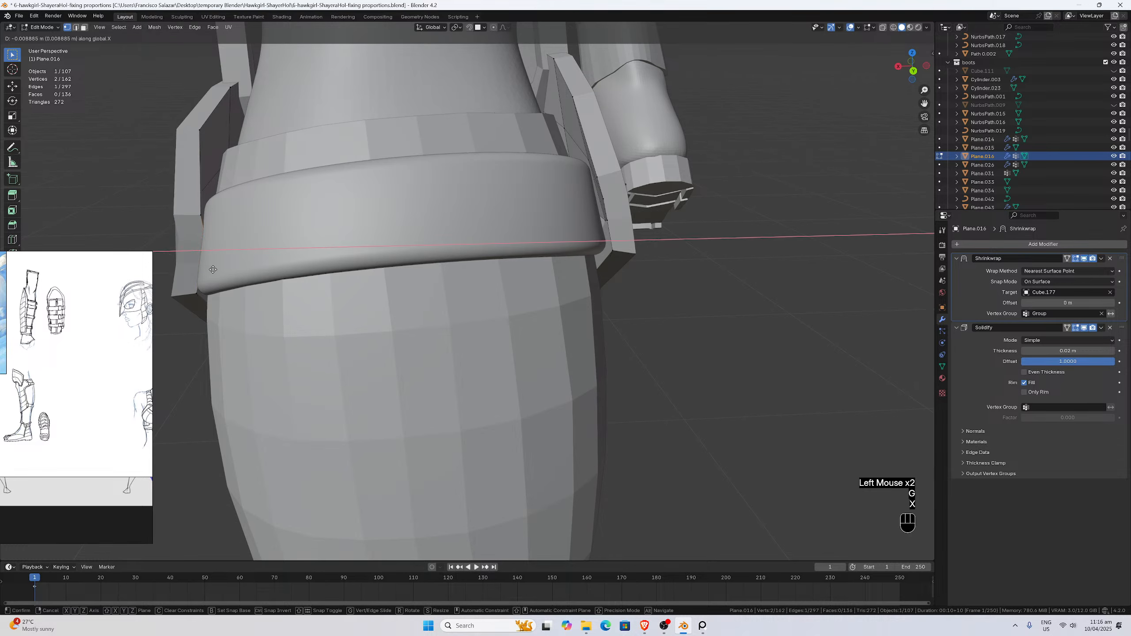
click(215, 270)
Move the plate's lower corner vertex and the back-edge vertex near the strap's upper rim inward along X.
click(196, 290)
key(g)
key(x)
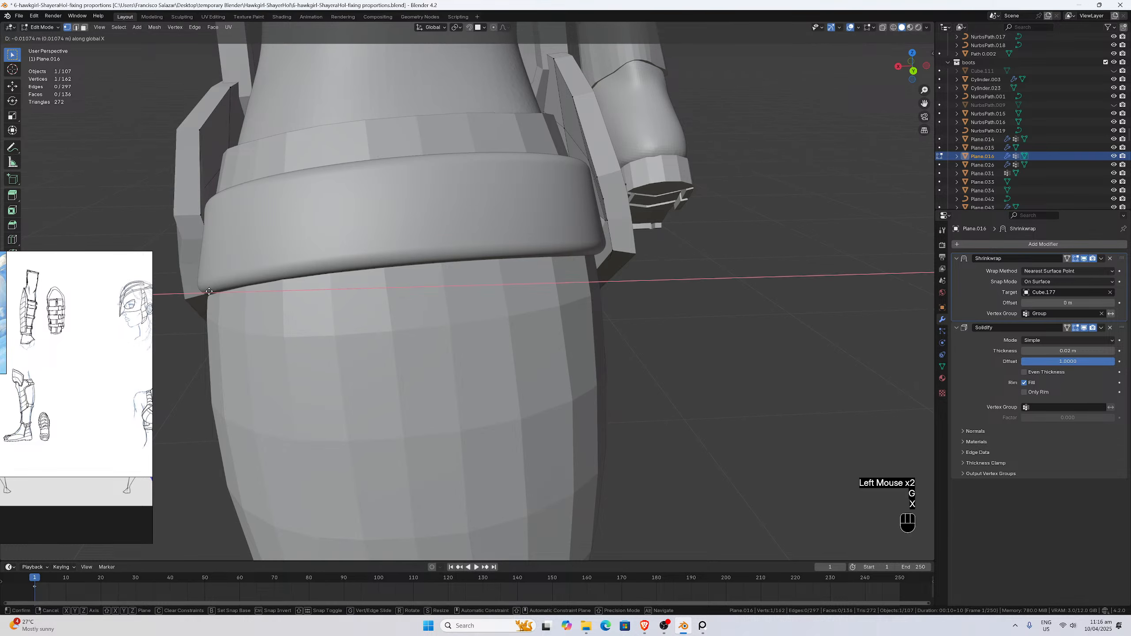
click(211, 291)
middle_drag(211, 290, 231, 275)
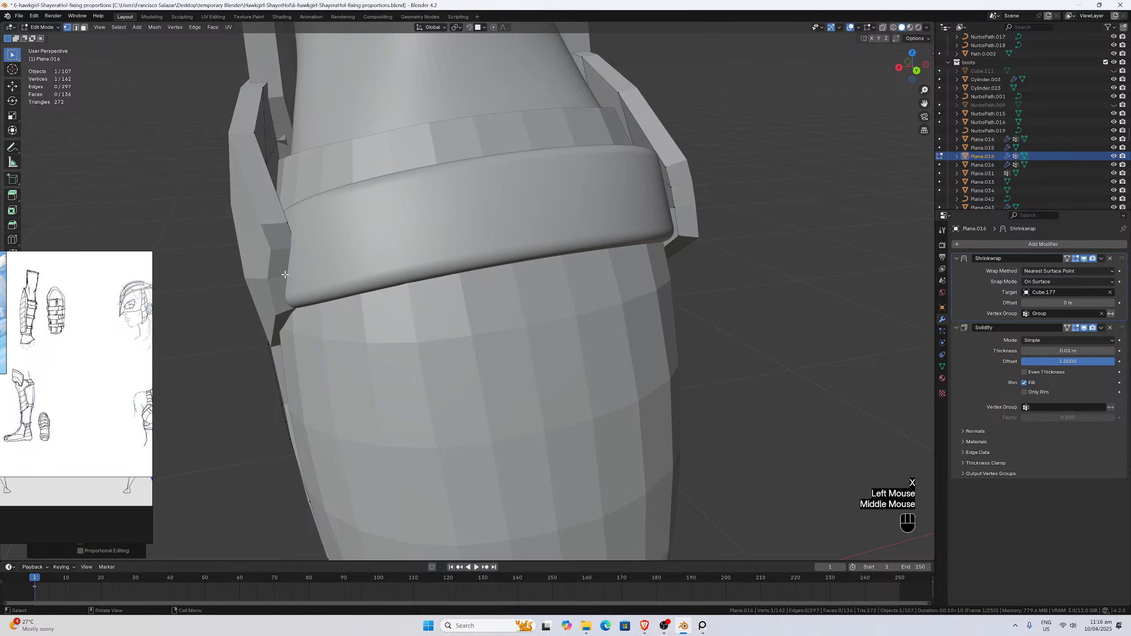
key(g)
key(x)
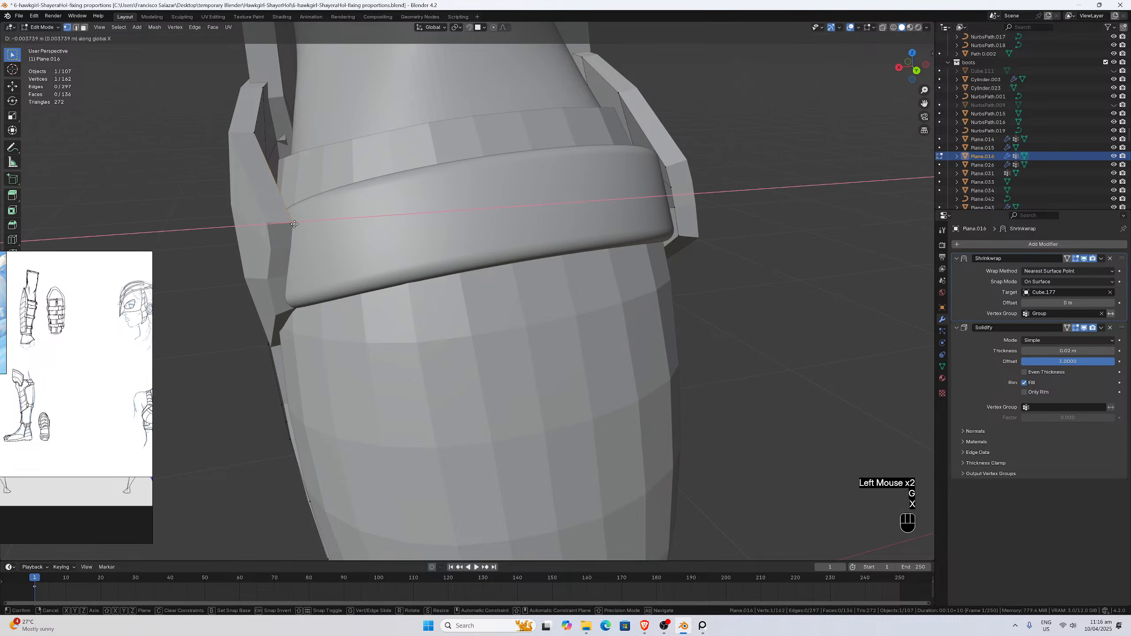
click(301, 225)
On the opposite side of the leg, move the two lowest back-edge vertices beside the strap inward along X.
middle_drag(301, 224, 258, 272)
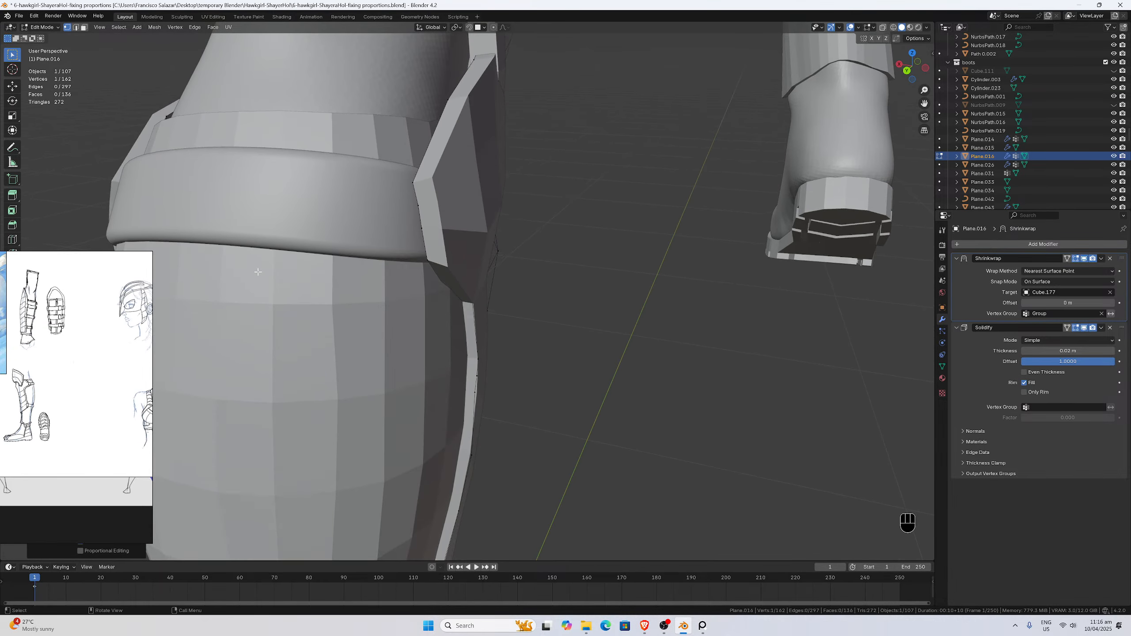
key(g)
key(x)
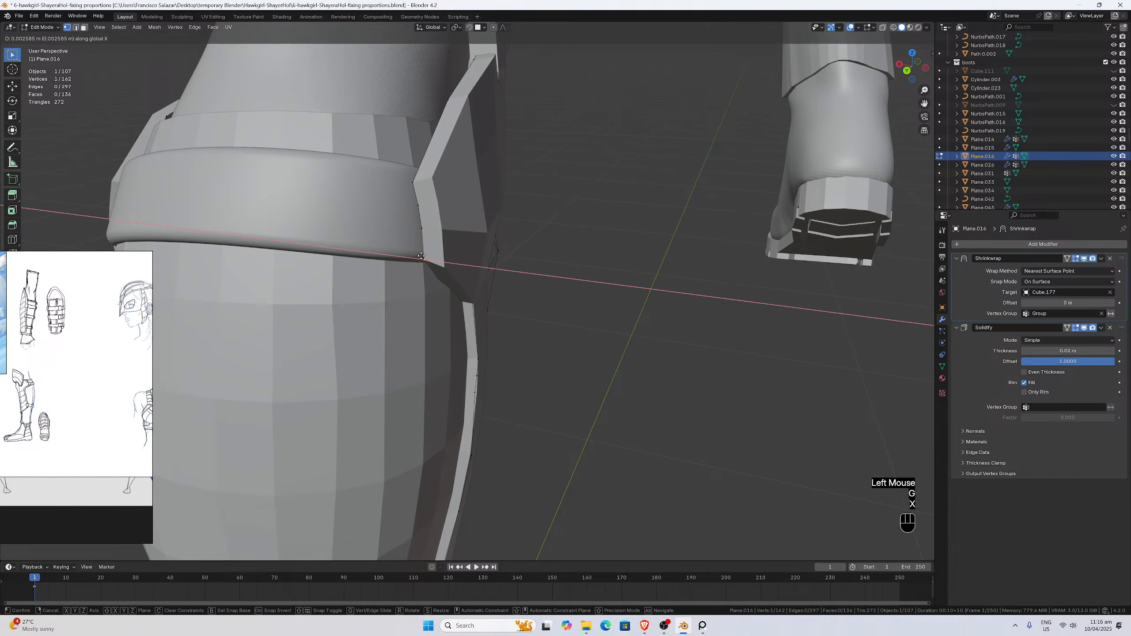
click(418, 244)
key(g)
key(x)
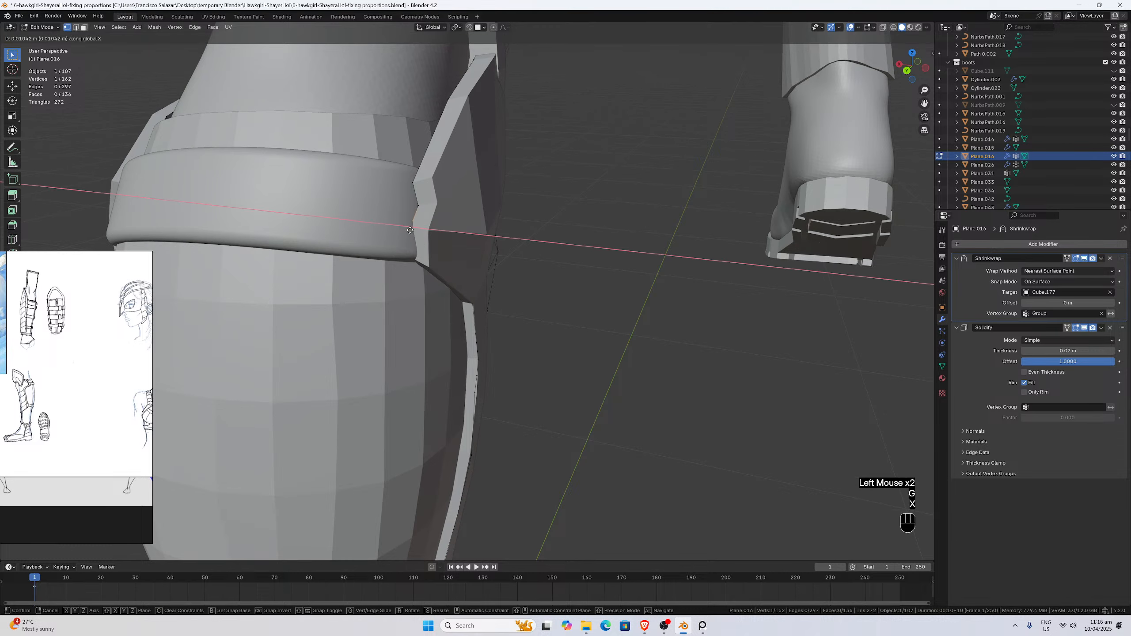
click(408, 229)
Move the two upper back-edge vertices on the opposite side inward along X, up to the strap's upper rim.
key(g)
key(x)
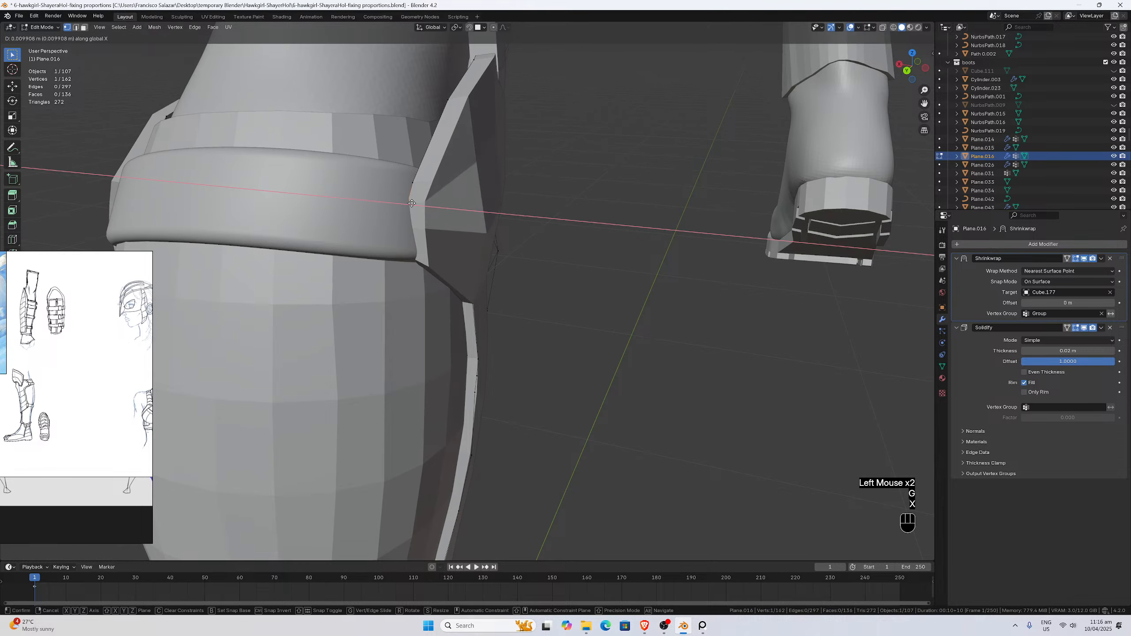
click(410, 192)
key(g)
key(x)
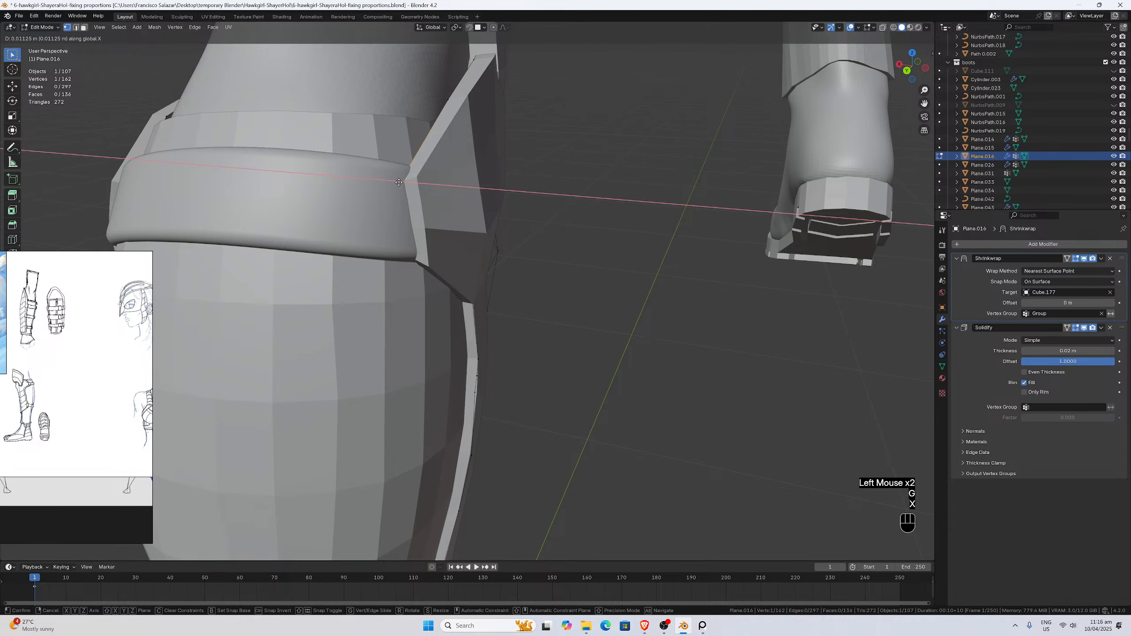
click(397, 182)
middle_drag(396, 182, 279, 316)
scroll(223, 356, up, 1)
scroll(222, 356, down, 1)
scroll(285, 316, up, 1)
scroll(285, 316, down, 1)
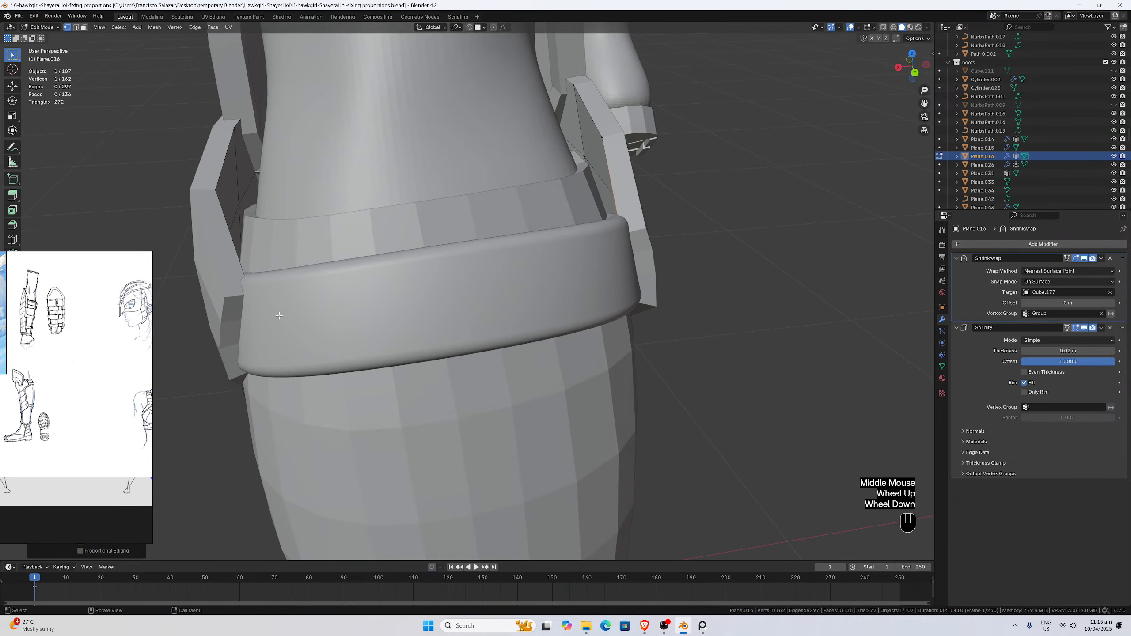
Hide the Solidify thickness again and move two of the plate's side vertices next to the strap inward along X.
click(1085, 331)
middle_drag(517, 265, 388, 320)
middle_drag(287, 321, 319, 433)
key(g)
key(x)
click(357, 404)
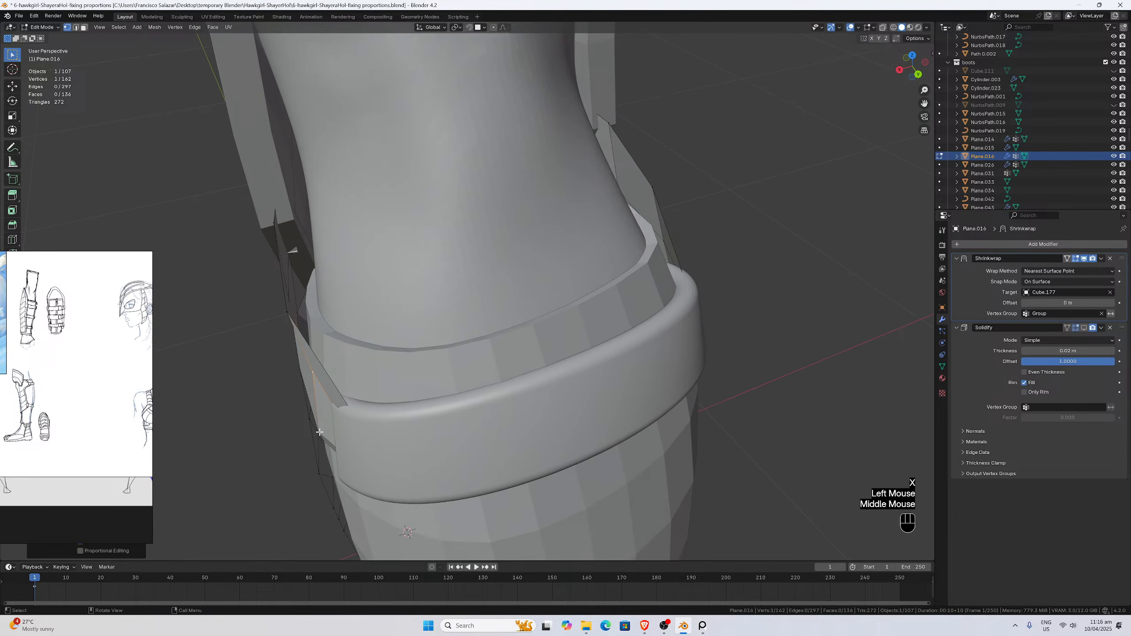
key(g)
key(x)
click(326, 430)
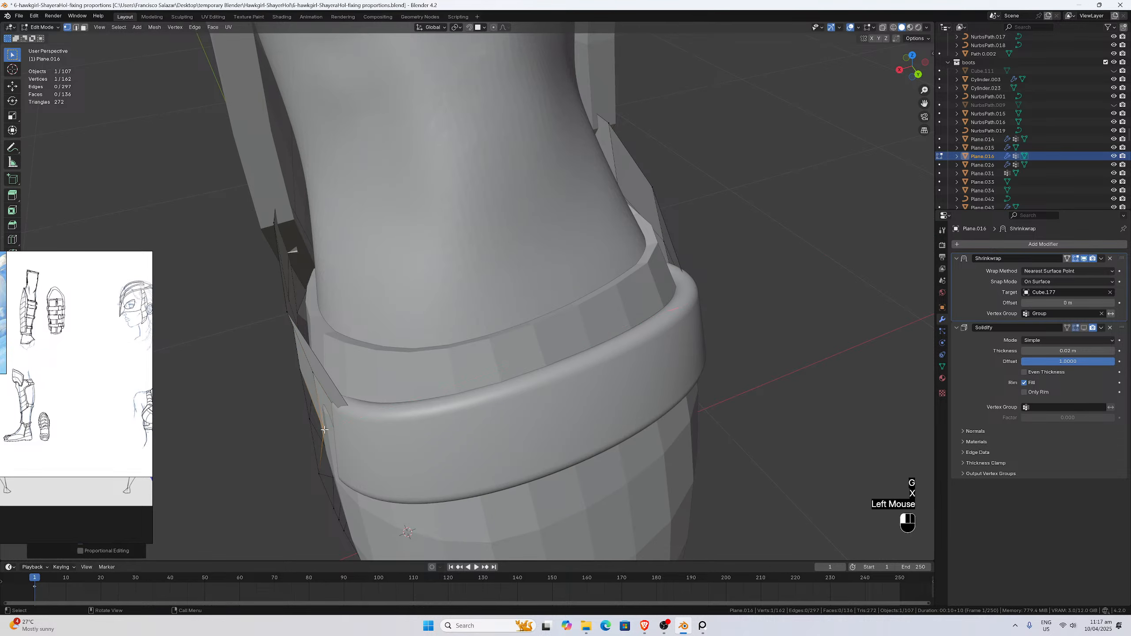
Move the plate's protruding vertex above the strap and a vertex lower on the same side inward along X.
middle_drag(319, 374, 286, 373)
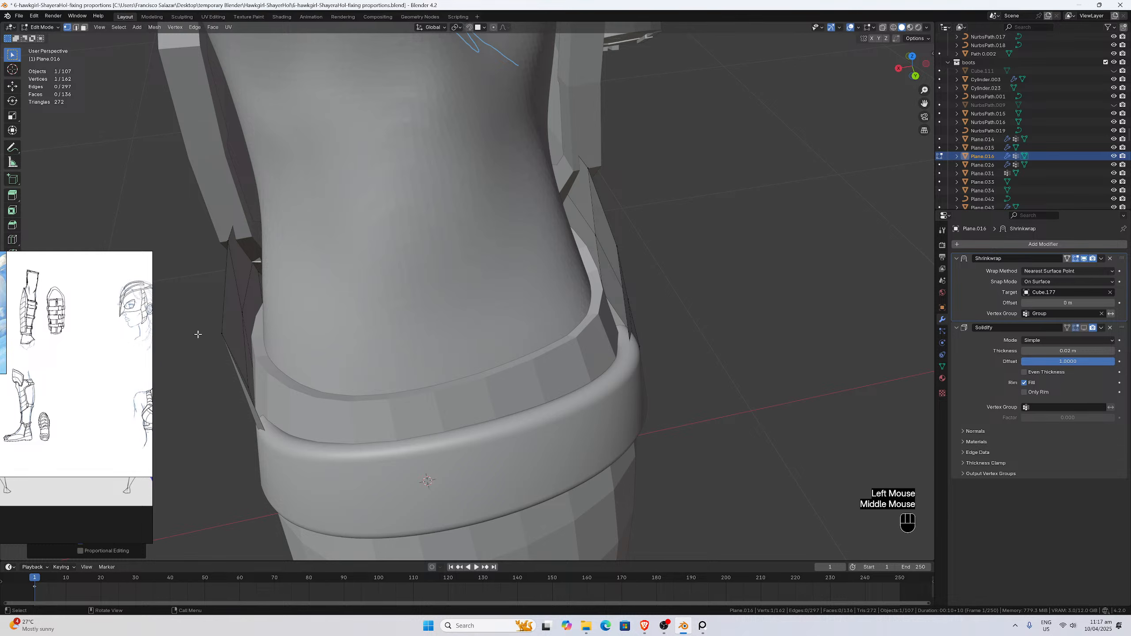
click(220, 337)
key(g)
key(x)
click(245, 339)
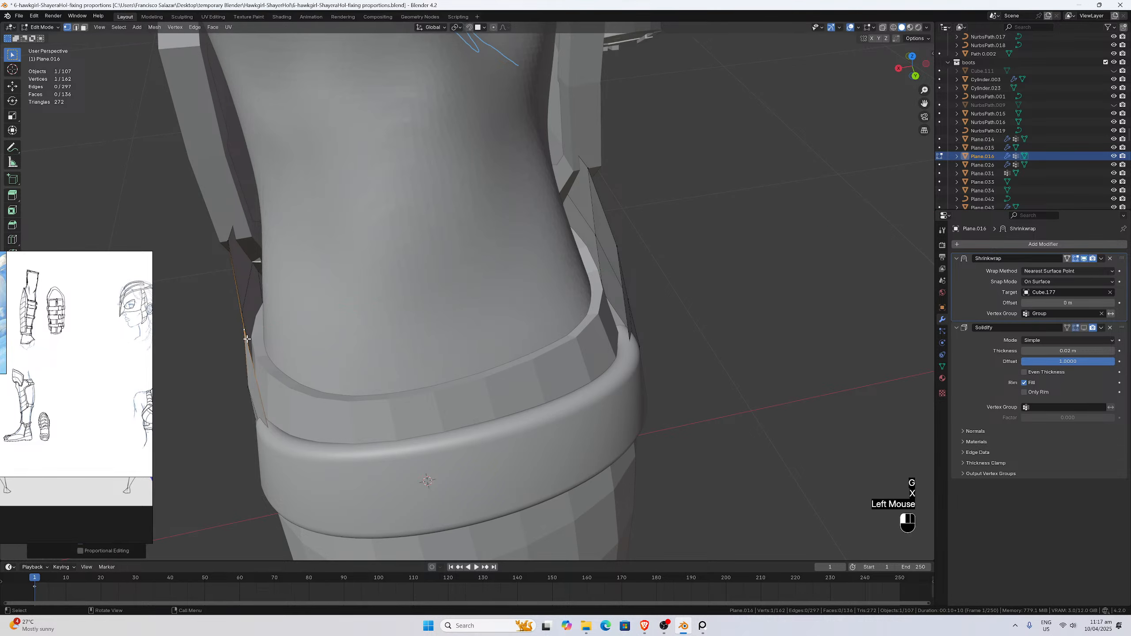
middle_drag(247, 339, 302, 305)
middle_drag(432, 320, 465, 319)
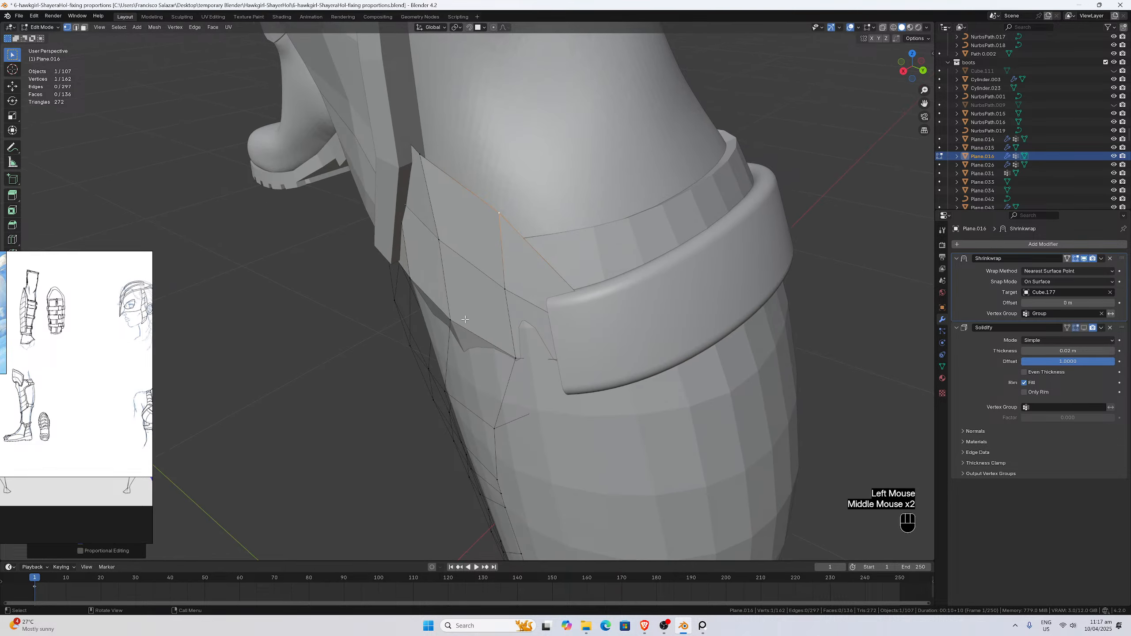
click(463, 318)
key(g)
key(x)
click(477, 315)
On the opposite side, move two of the plate's vertices beside the strap along X and select the vertex above them.
middle_drag(448, 282, 322, 314)
click(382, 281)
key(g)
key(x)
click(390, 280)
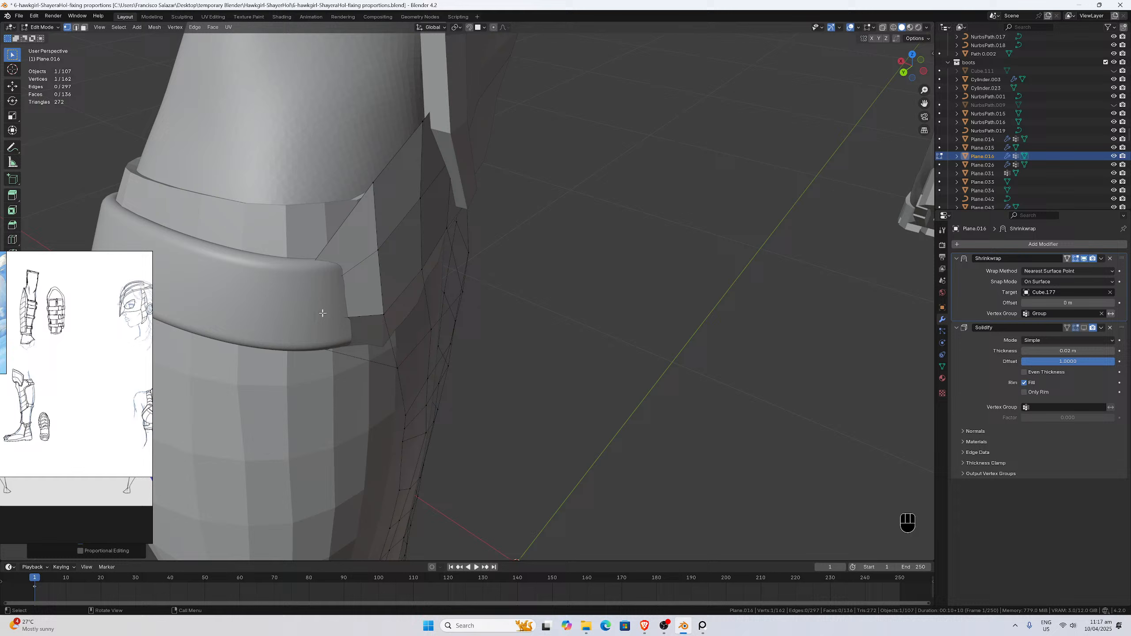
click(386, 310)
key(g)
key(x)
click(372, 304)
click(377, 251)
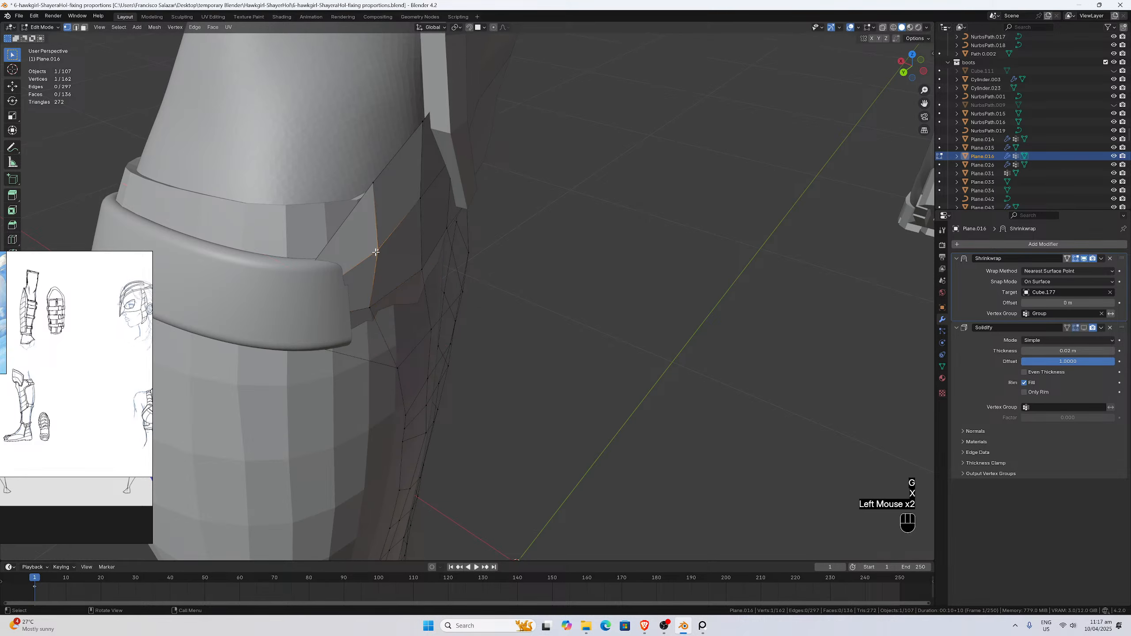
Move two vertices on the rear edge of the boot guard beside the upper strap along X.
key(g)
key(x)
click(362, 246)
middle_drag(361, 246, 466, 257)
click(465, 256)
key(g)
key(x)
click(461, 256)
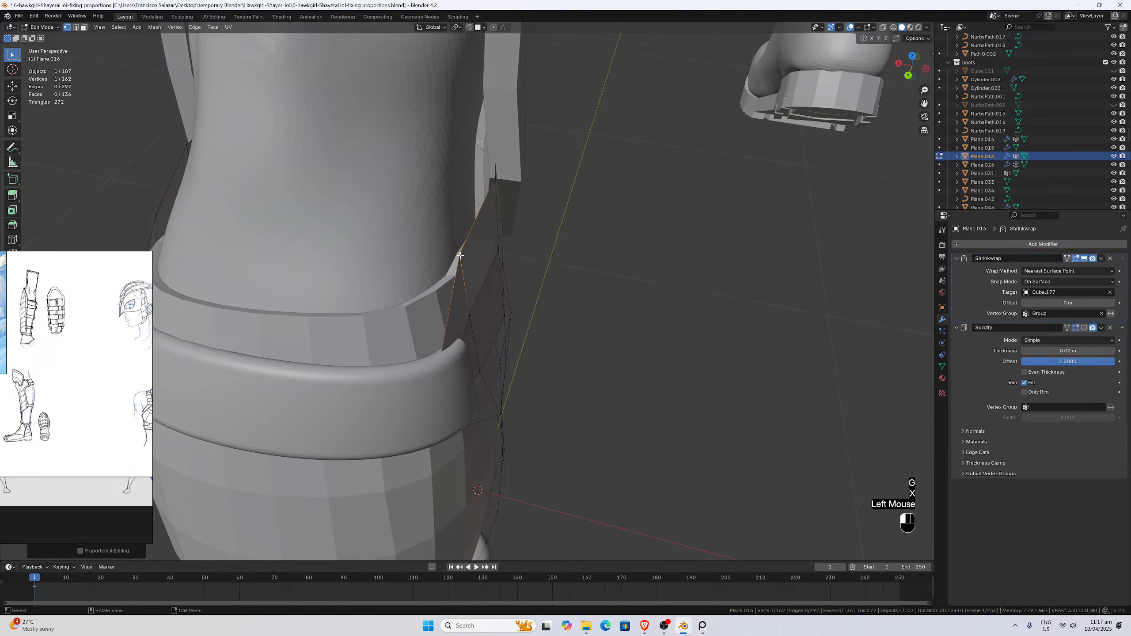
Move two neighbouring vertices of the guard's rear flap along X, the upper one by about 0.01 m.
middle_drag(445, 349, 392, 316)
click(392, 281)
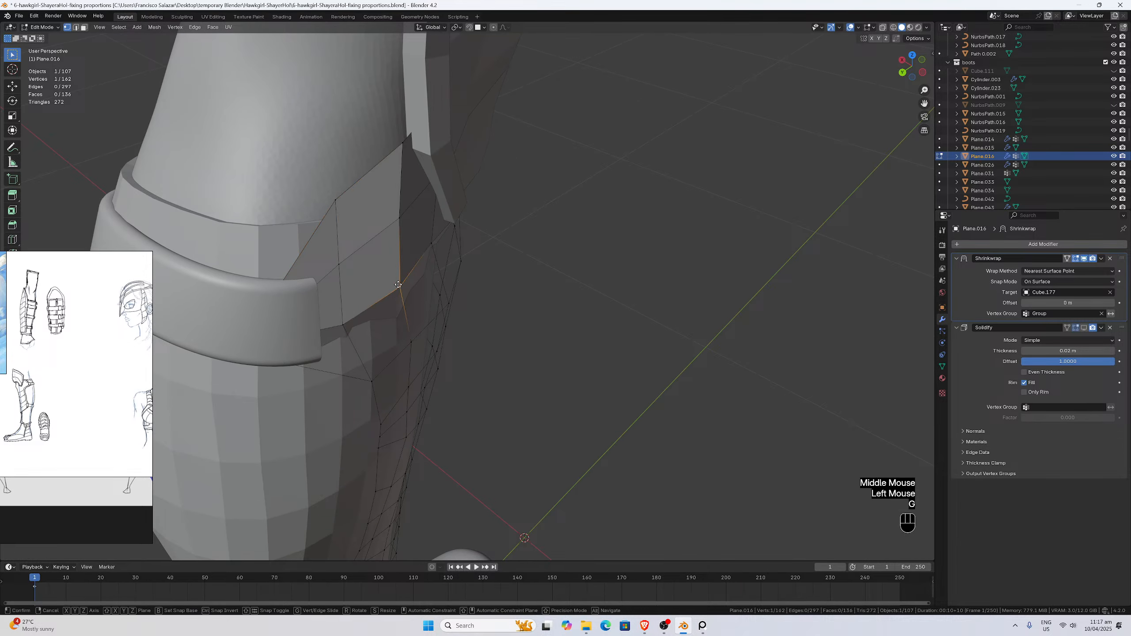
key(g)
key(x)
click(392, 281)
click(391, 218)
key(g)
key(x)
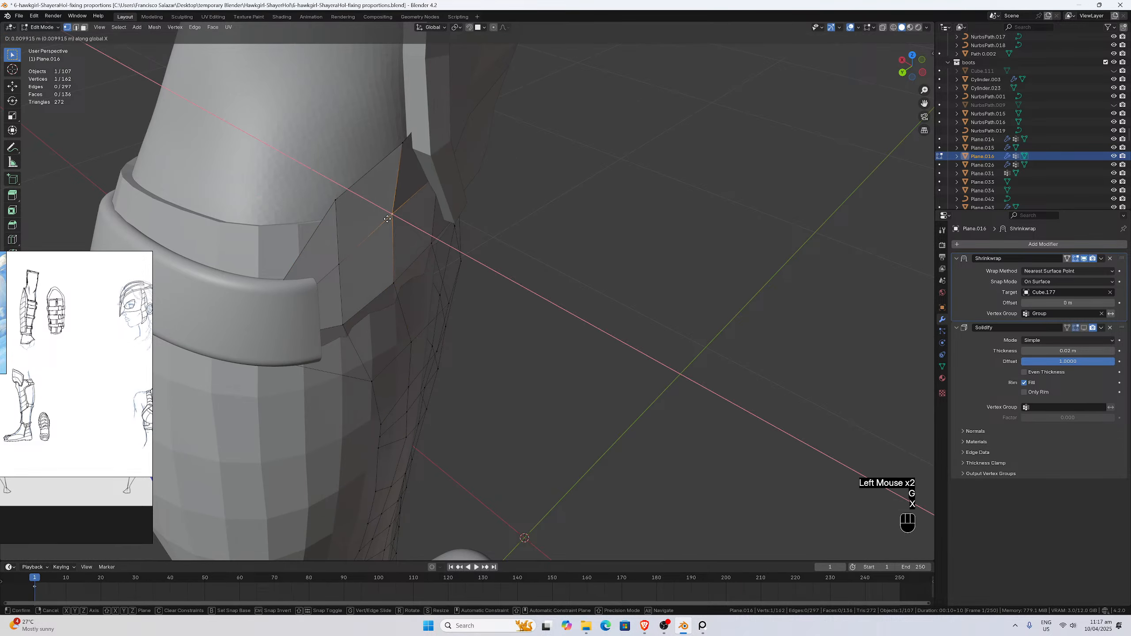
click(385, 218)
Move the flap's upper corner vertex along X and show the Solidify modifier in the viewport.
click(401, 141)
key(g)
key(x)
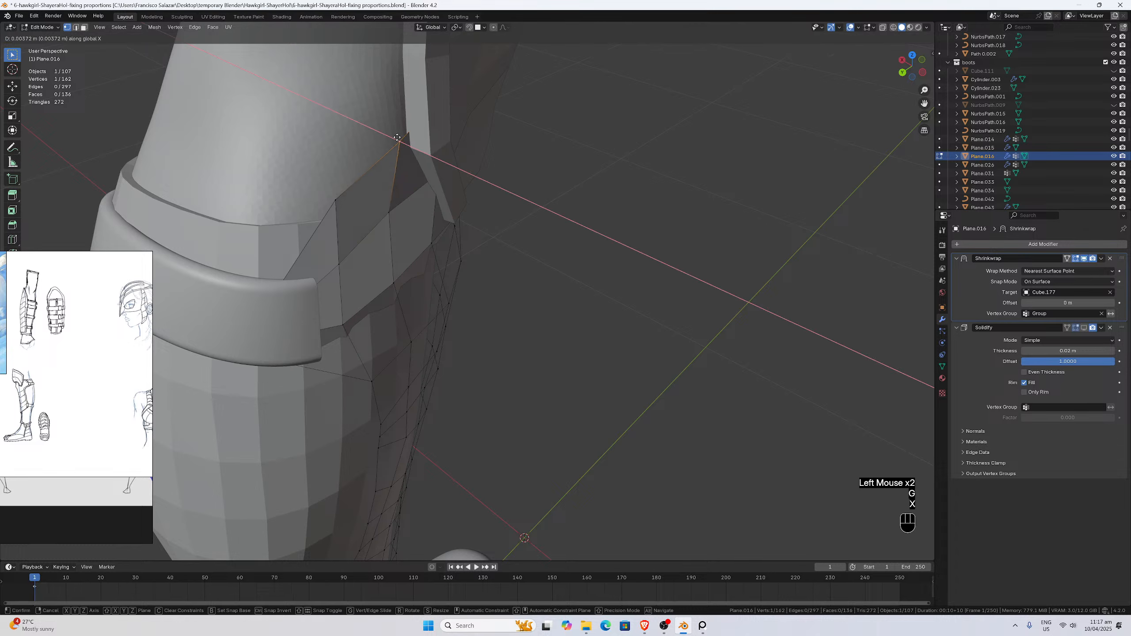
click(386, 137)
middle_drag(352, 187, 404, 202)
middle_drag(355, 270, 374, 264)
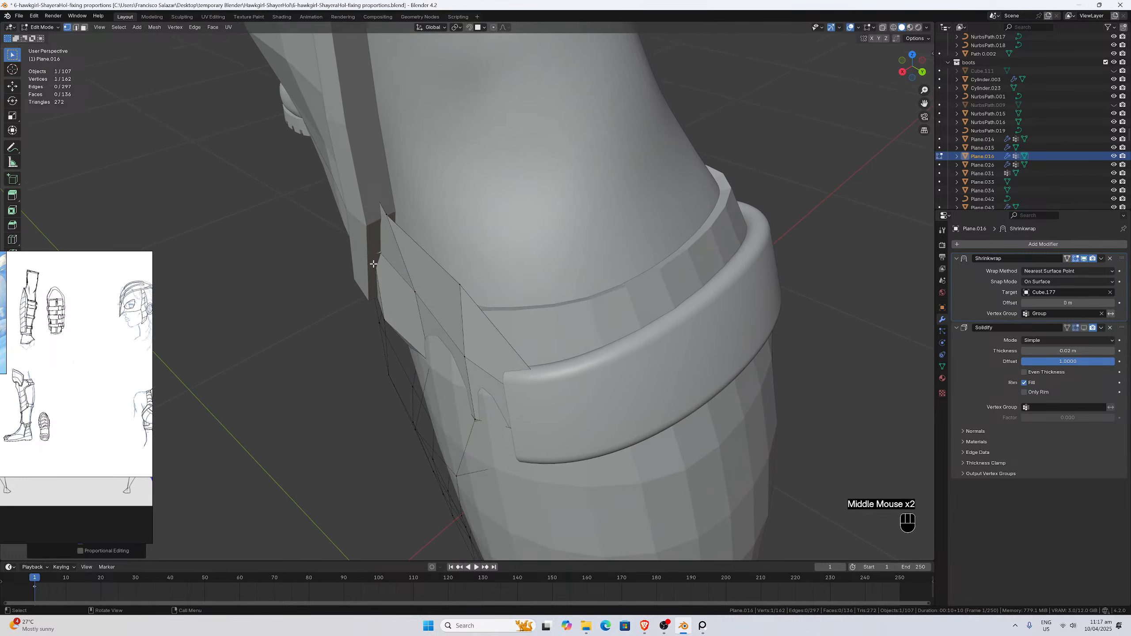
click(387, 316)
middle_drag(387, 316, 676, 252)
scroll(769, 257, down, 1)
click(1081, 328)
In edge selection mode, select the two front edges just below the knee and remove them from the vertex group Group.
middle_drag(606, 250, 243, 168)
scroll(601, 234, up, 1)
click(446, 208)
click(76, 27)
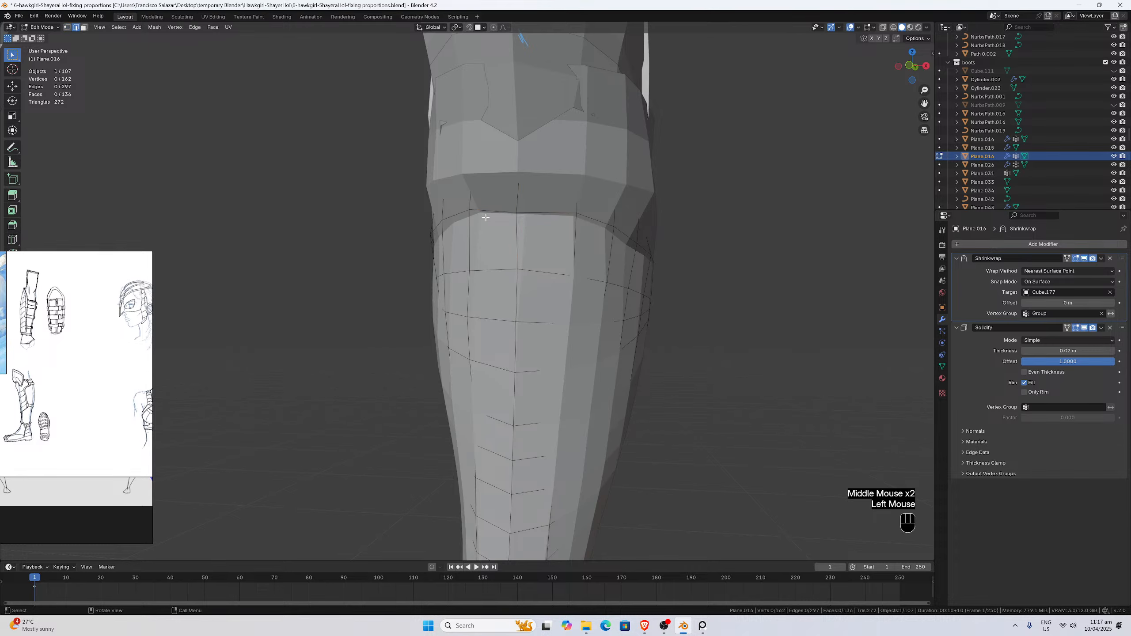
click(538, 214)
middle_drag(575, 222, 778, 241)
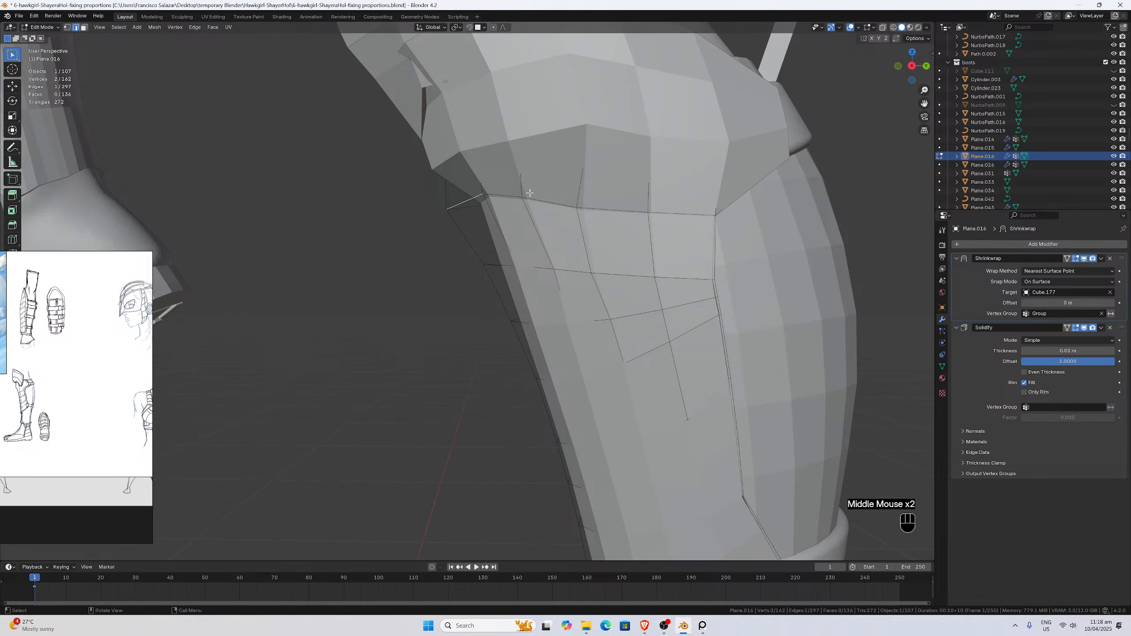
middle_drag(529, 194, 589, 204)
click(546, 211)
shift+click(500, 210)
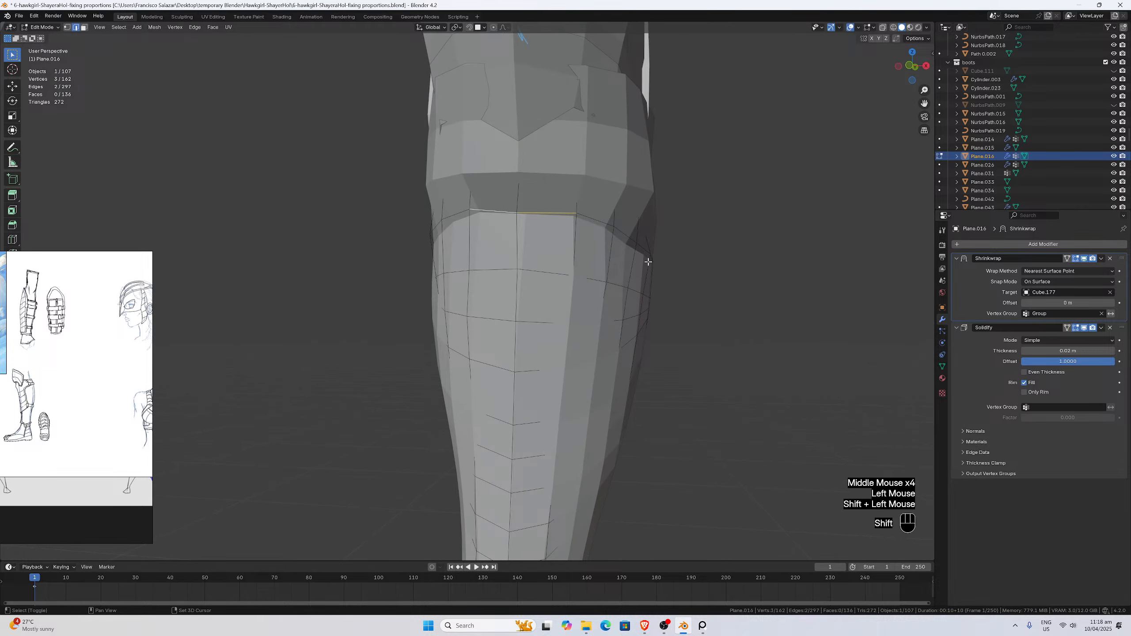
click(942, 367)
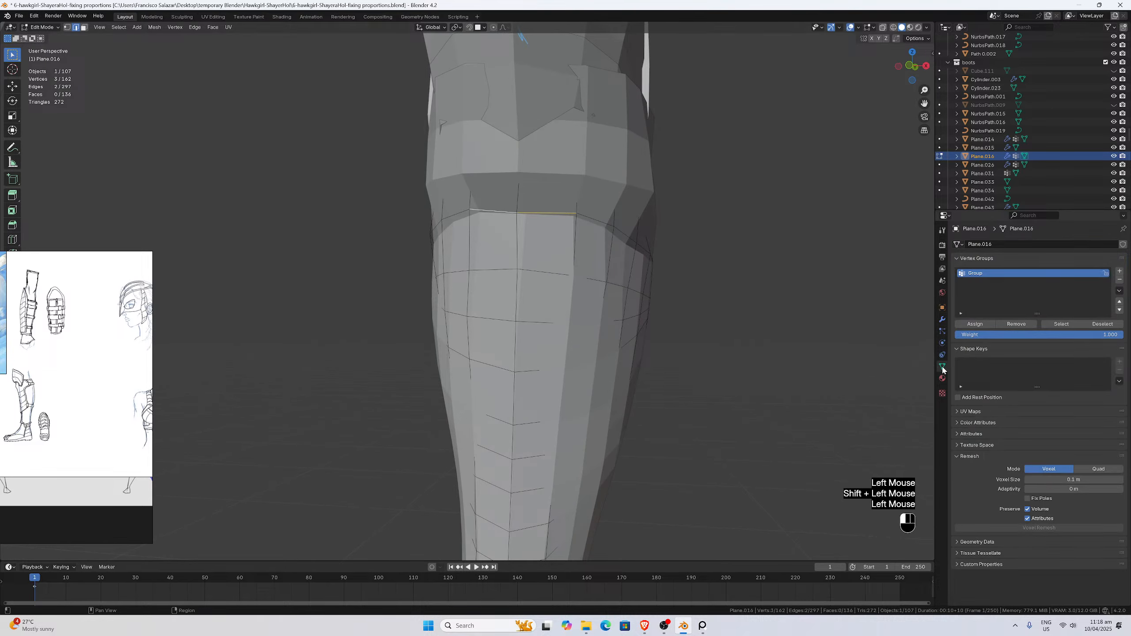
click(1016, 326)
Move the two selected front edges about 0.02 m along Y, in towards the leg.
middle_drag(646, 312, 568, 315)
scroll(598, 313, down, 2)
key(KP_3)
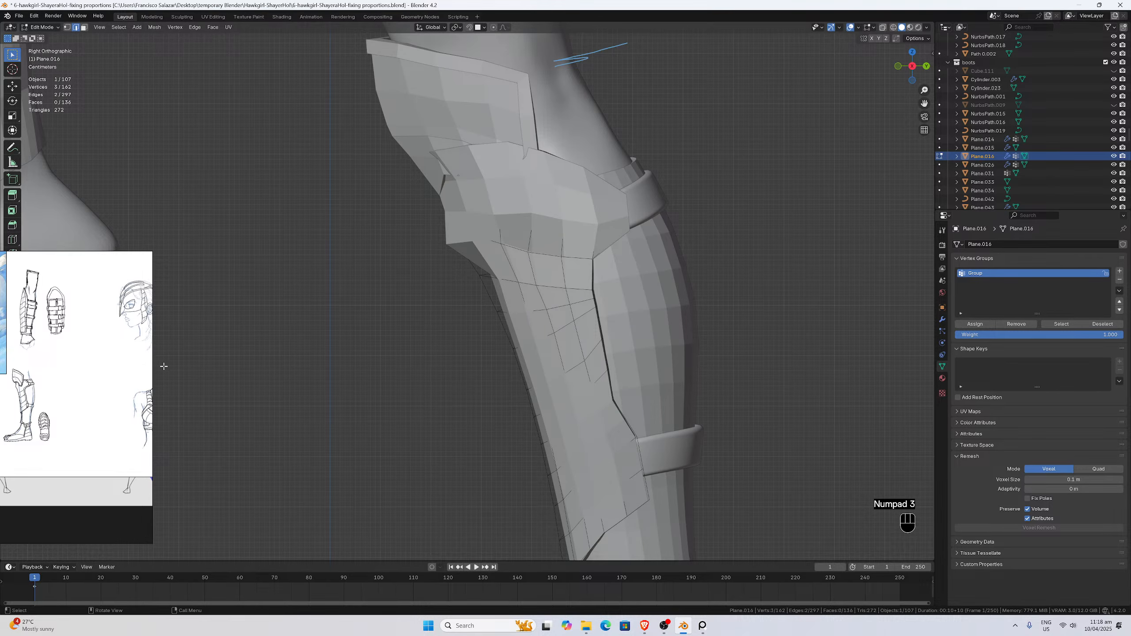
middle_drag(407, 268, 481, 236)
scroll(457, 243, up, 2)
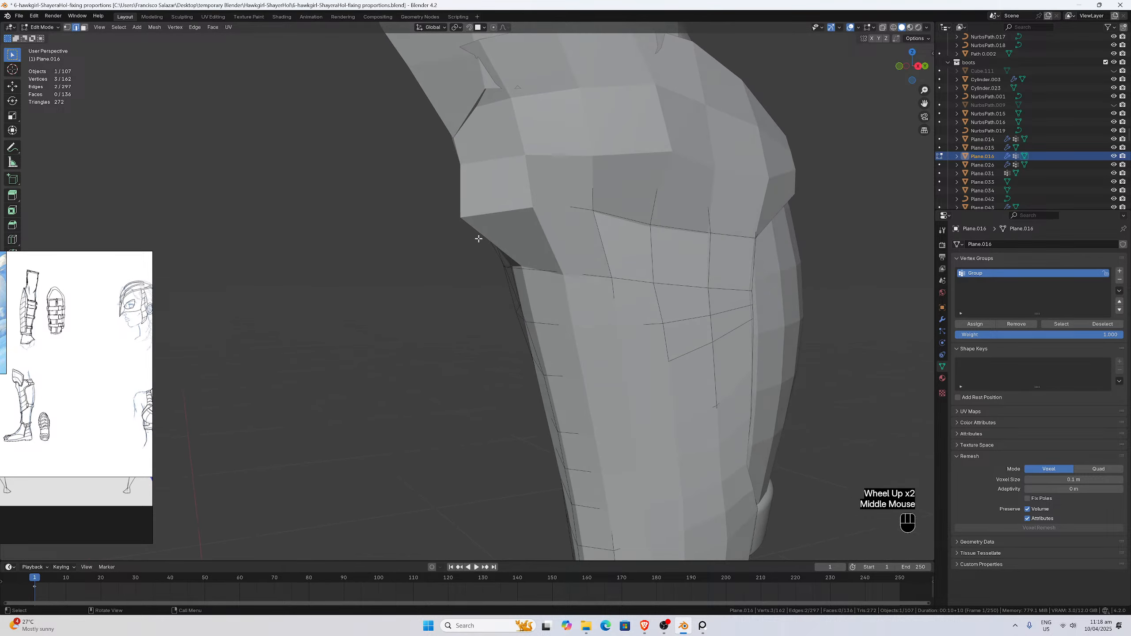
key(g)
key(y)
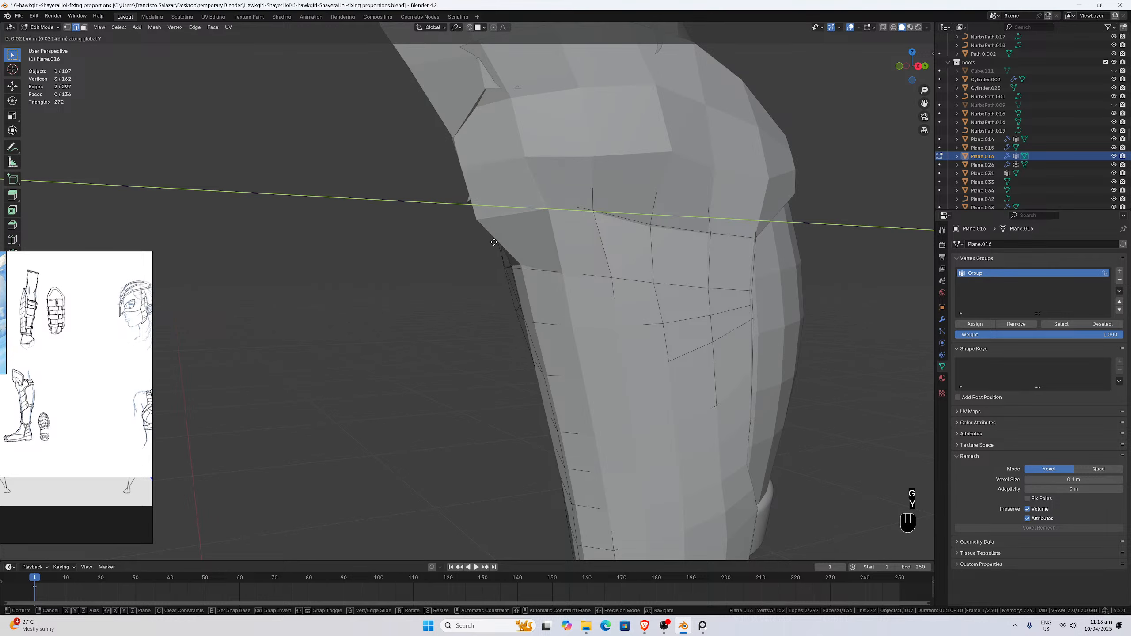
click(496, 243)
Hide the Solidify modifier's effect on the boot guard in the viewport.
middle_drag(495, 178, 612, 270)
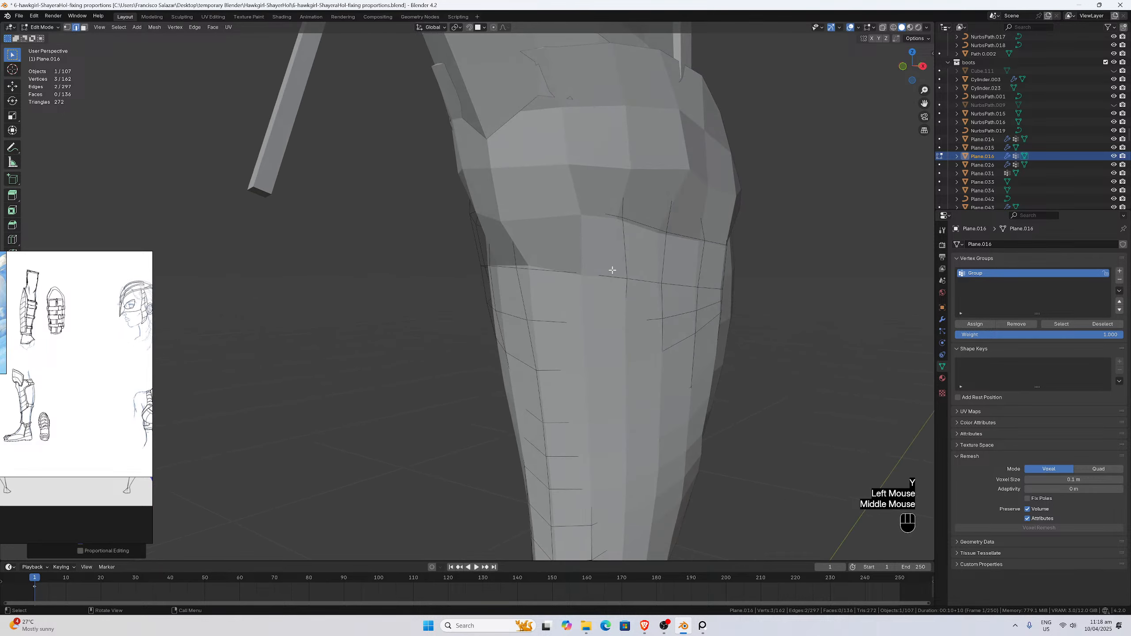
click(942, 321)
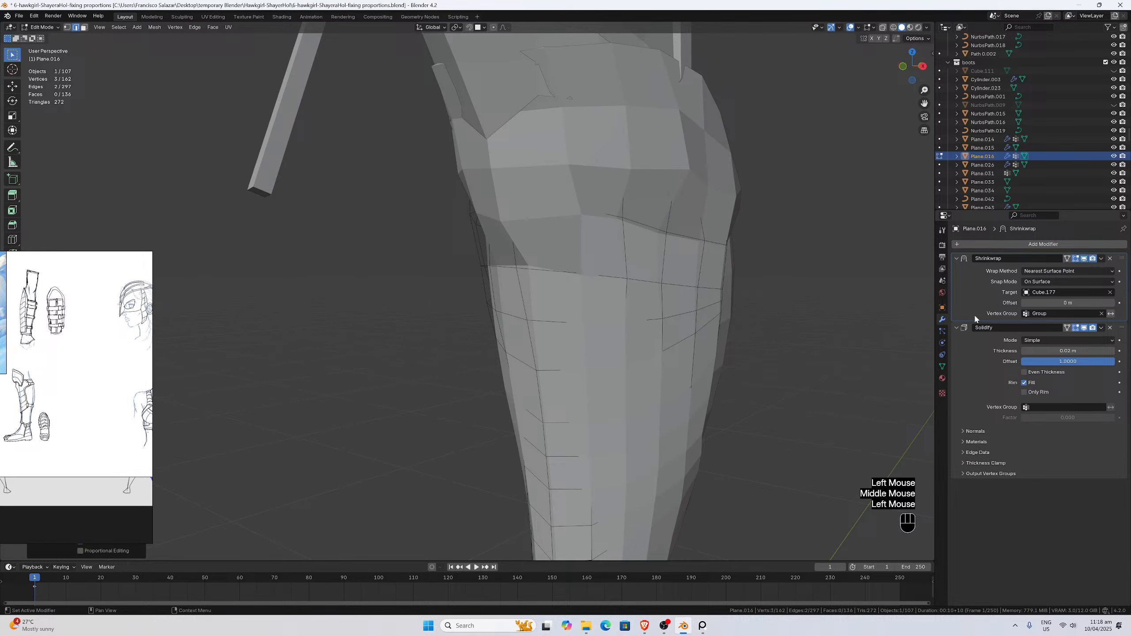
click(1085, 329)
Select six front edges across the knee area, using X-ray for the hidden ones, and move them about 0.018 m along Y.
middle_drag(570, 183, 560, 151)
click(474, 167)
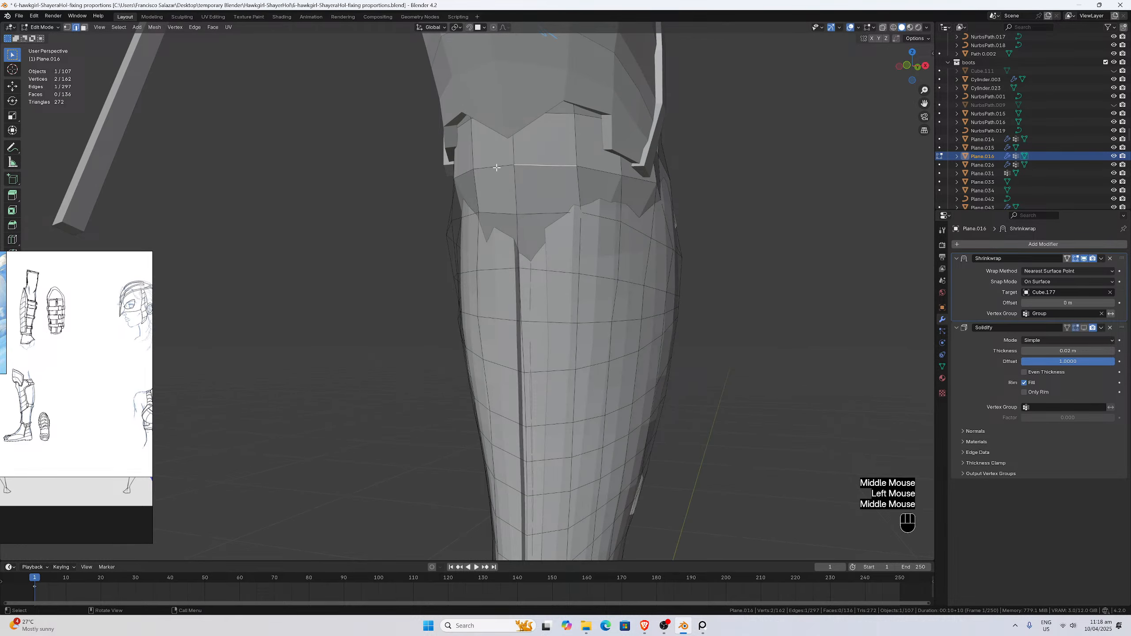
middle_drag(497, 167, 537, 141)
shift+click(493, 188)
shift+click(530, 143)
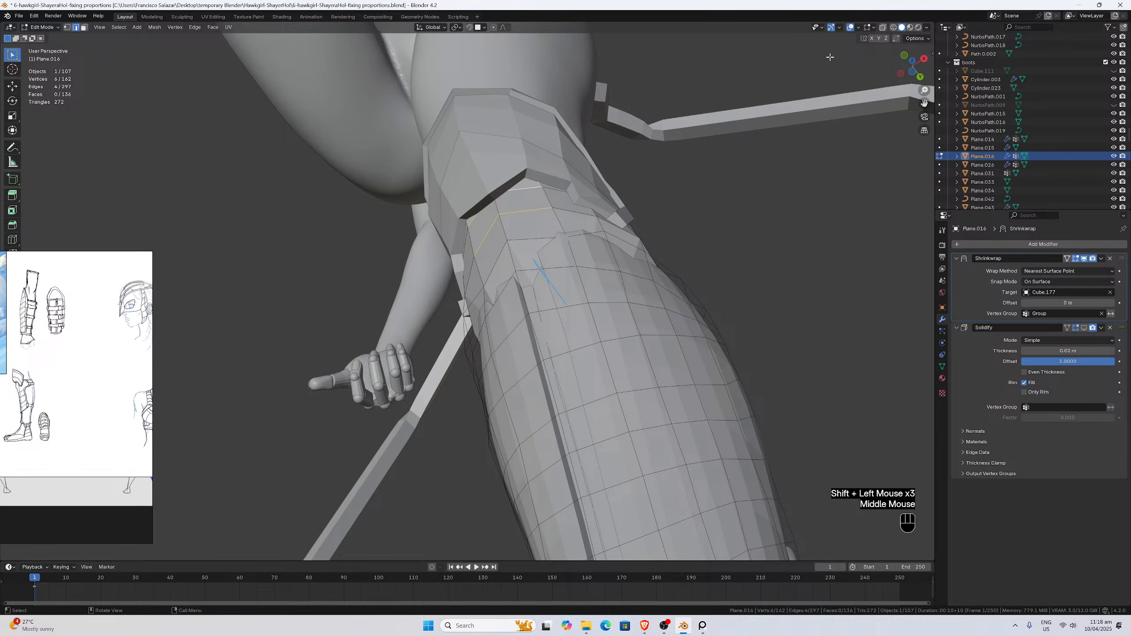
click(883, 27)
shift+click(504, 160)
shift+click(473, 172)
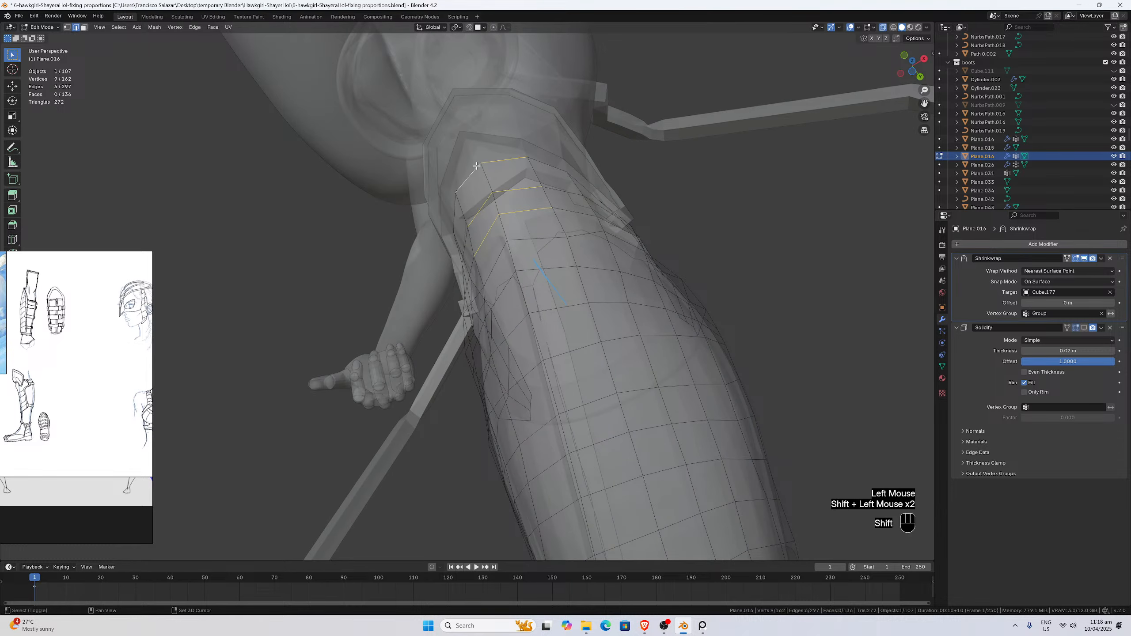
middle_drag(502, 172, 506, 174)
key(g)
key(y)
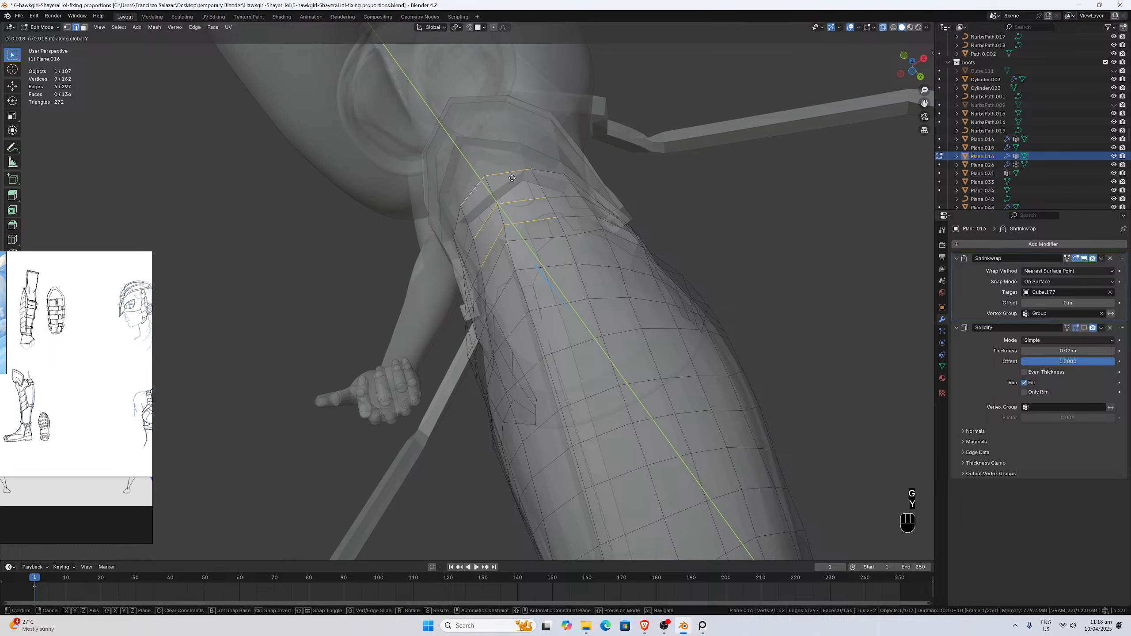
click(513, 178)
Turn off X-ray, show Solidify in the viewport again, and examine the reshaped knee area from several angles.
middle_drag(513, 179, 720, 98)
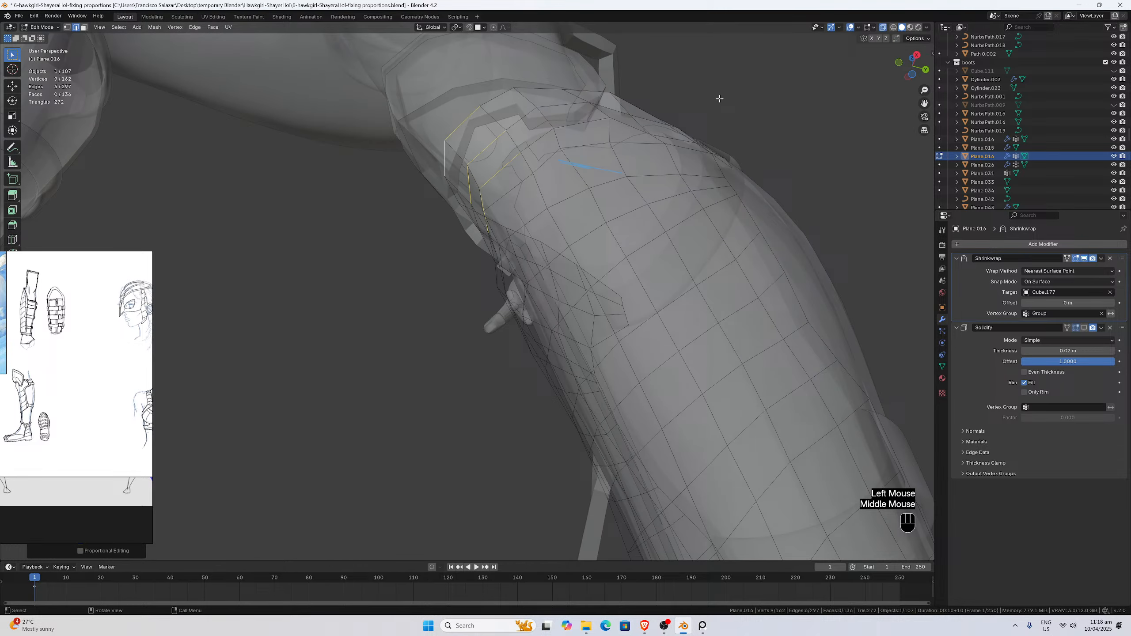
click(883, 28)
click(1084, 328)
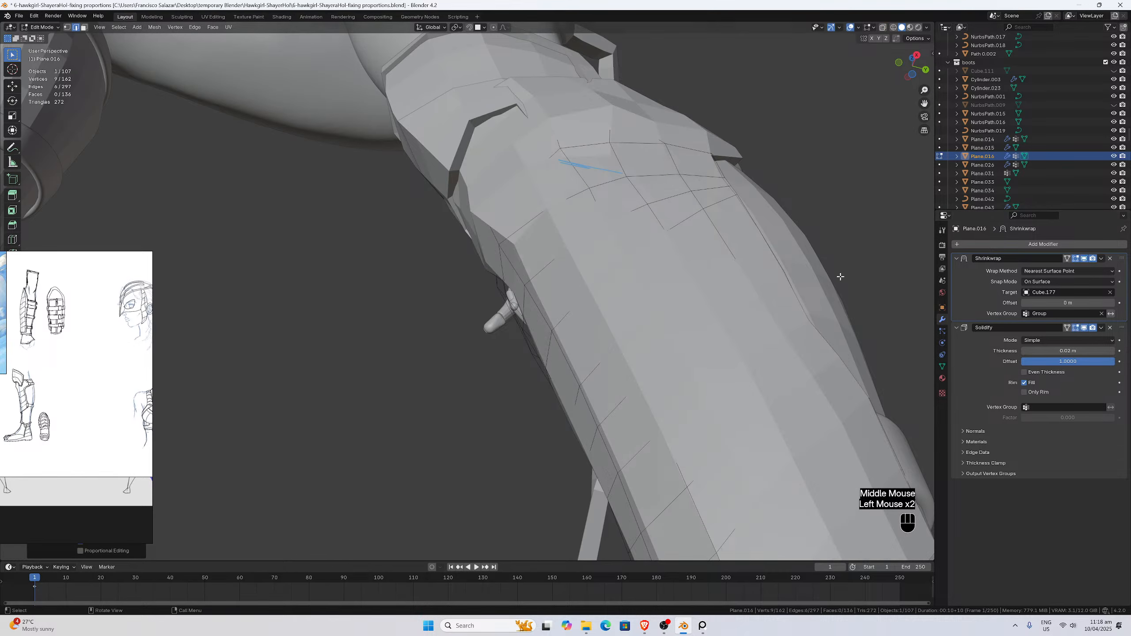
middle_drag(841, 273, 591, 125)
middle_drag(517, 218, 419, 227)
scroll(562, 206, down, 2)
scroll(597, 235, up, 2)
middle_drag(581, 232, 616, 235)
scroll(608, 237, up, 1)
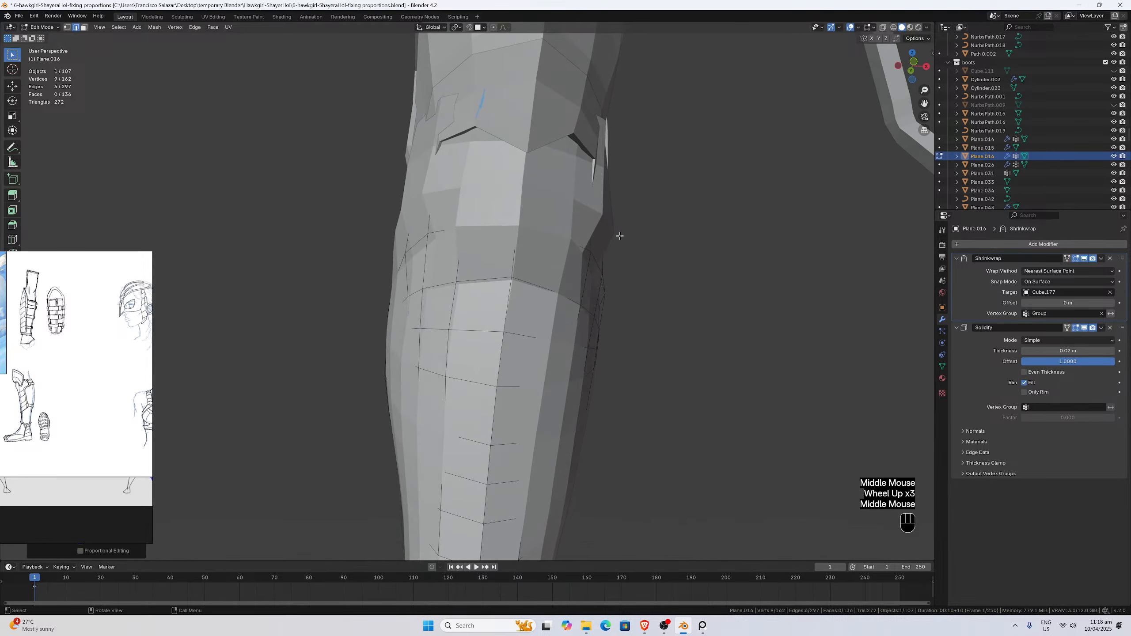
In front view, select the outer edge on each side of the knee and scale the pair along X to about 0.9.
key(KP_1)
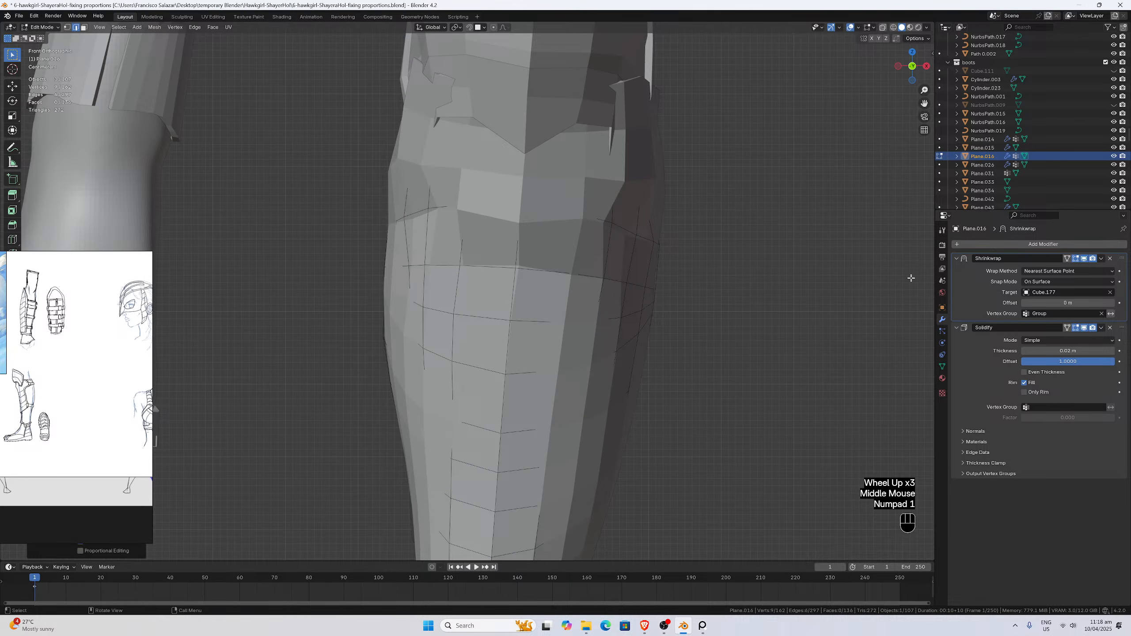
click(1085, 328)
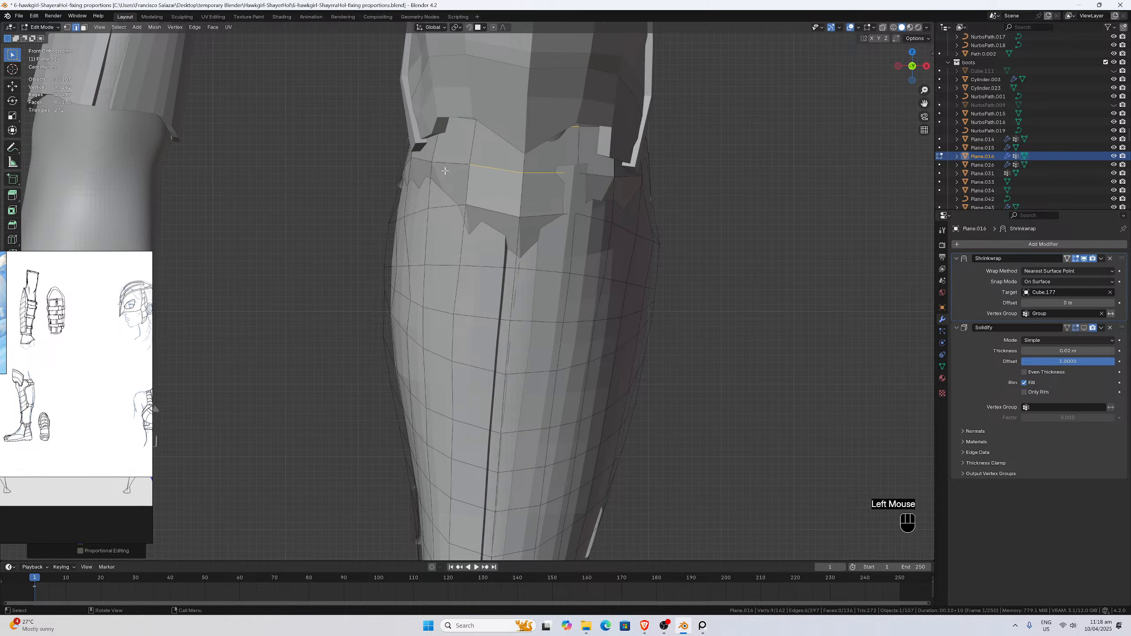
click(424, 161)
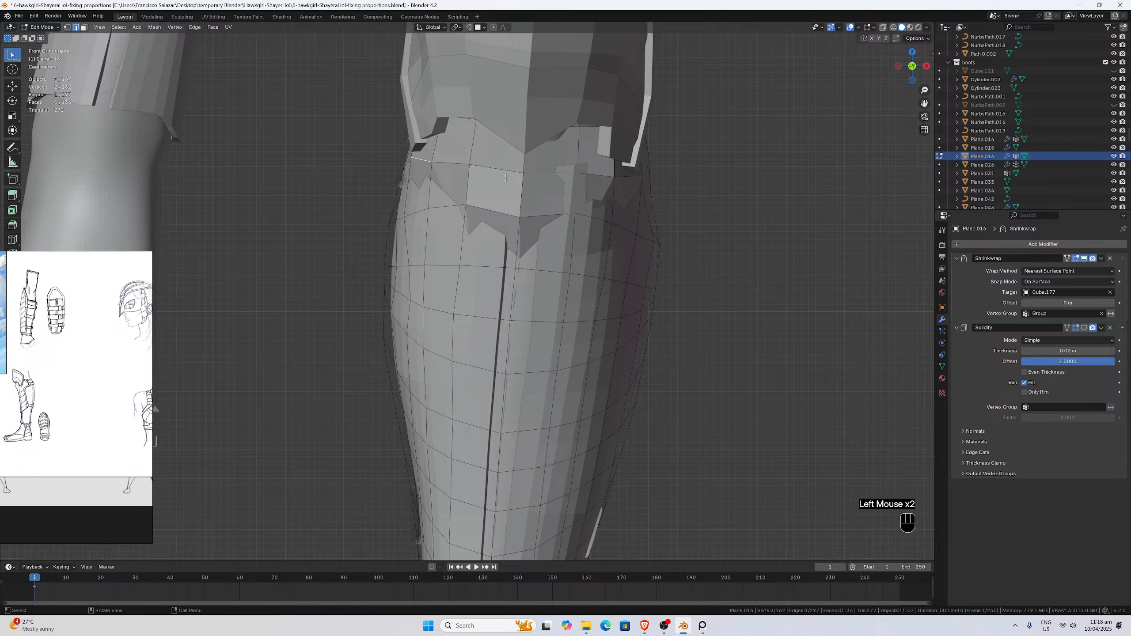
shift+click(627, 181)
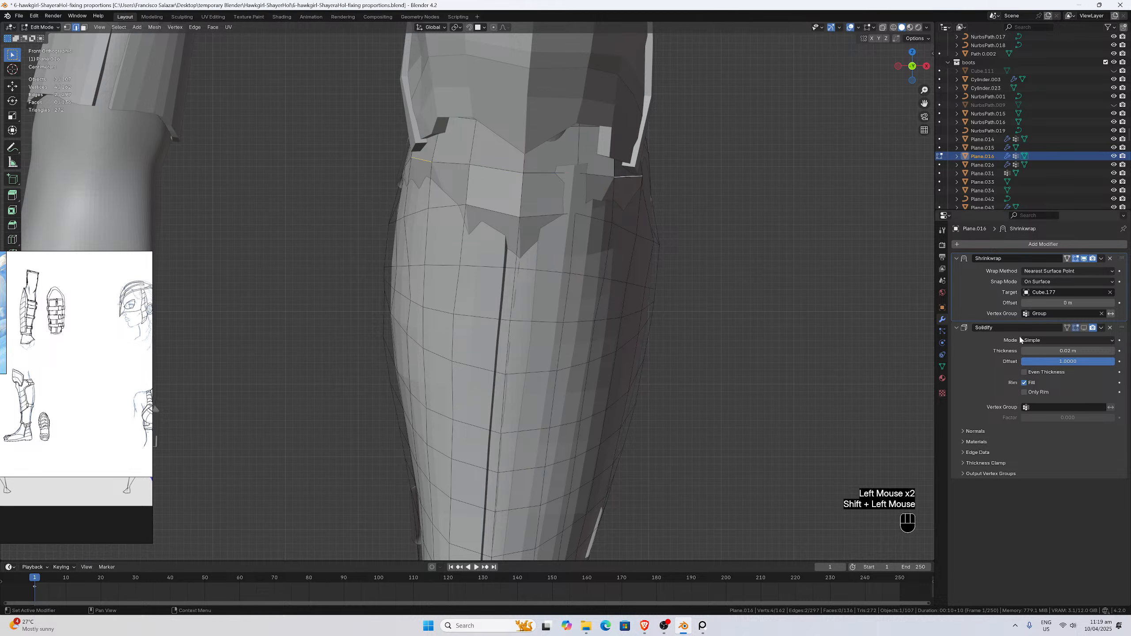
click(1085, 329)
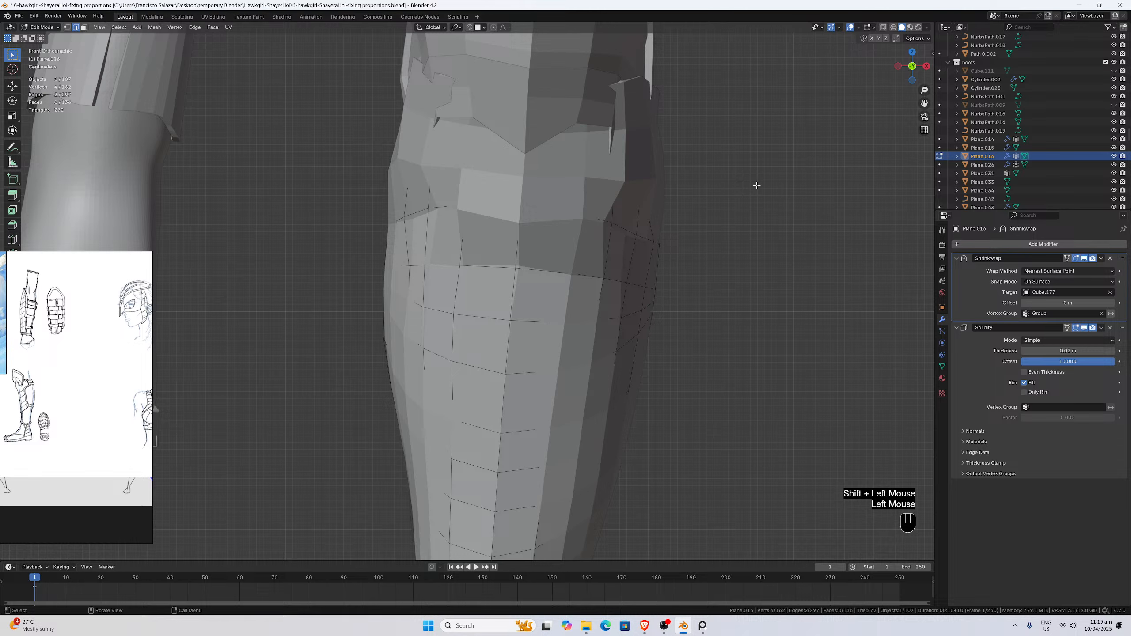
key(s)
key(x)
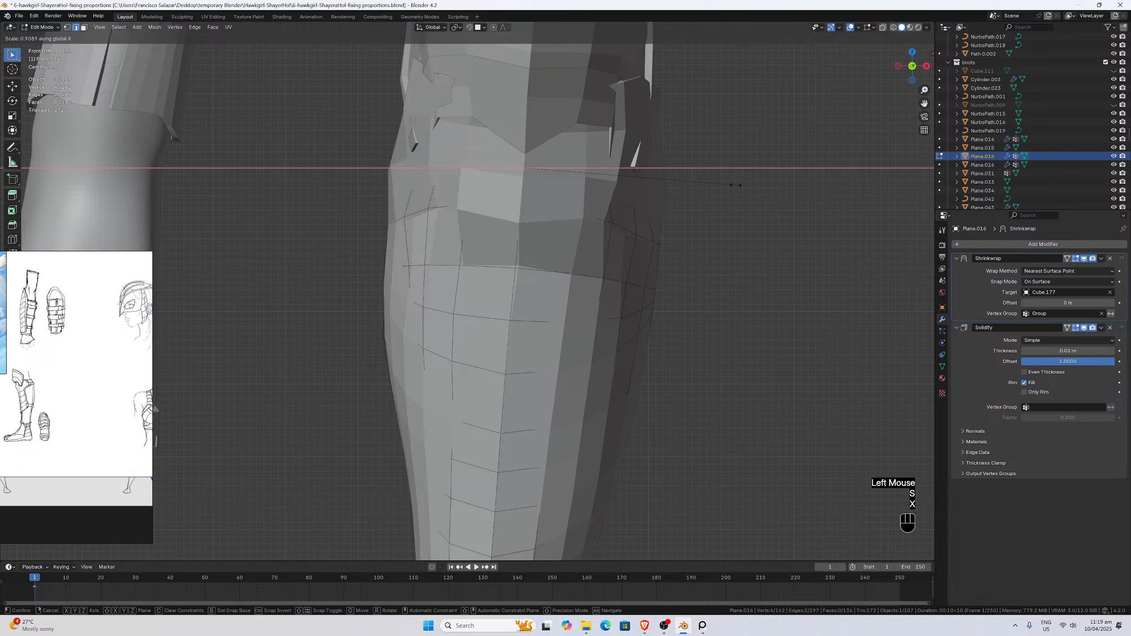
click(731, 187)
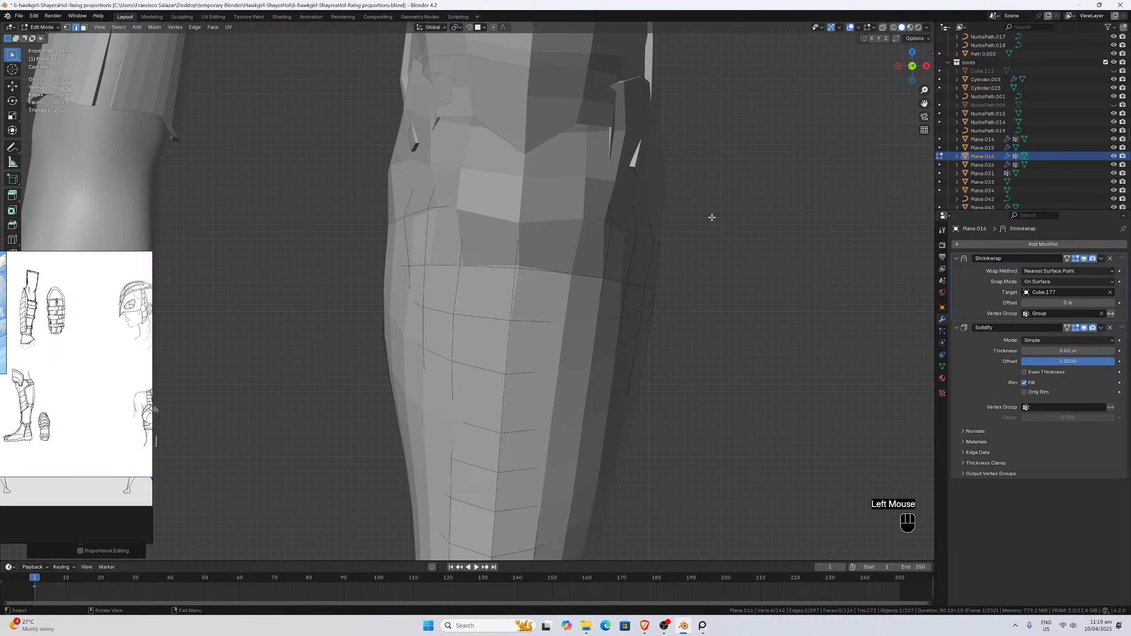
Hide Solidify in the viewport and scale the opposite pair of side vertices below the knee along X to about 0.91.
click(621, 230)
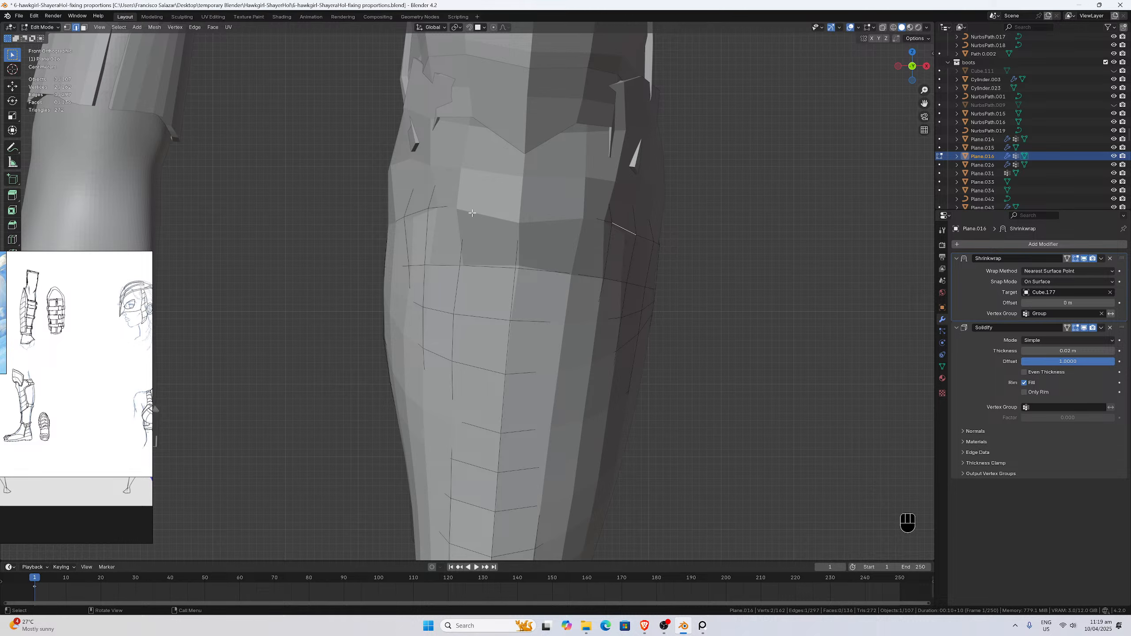
click(1085, 328)
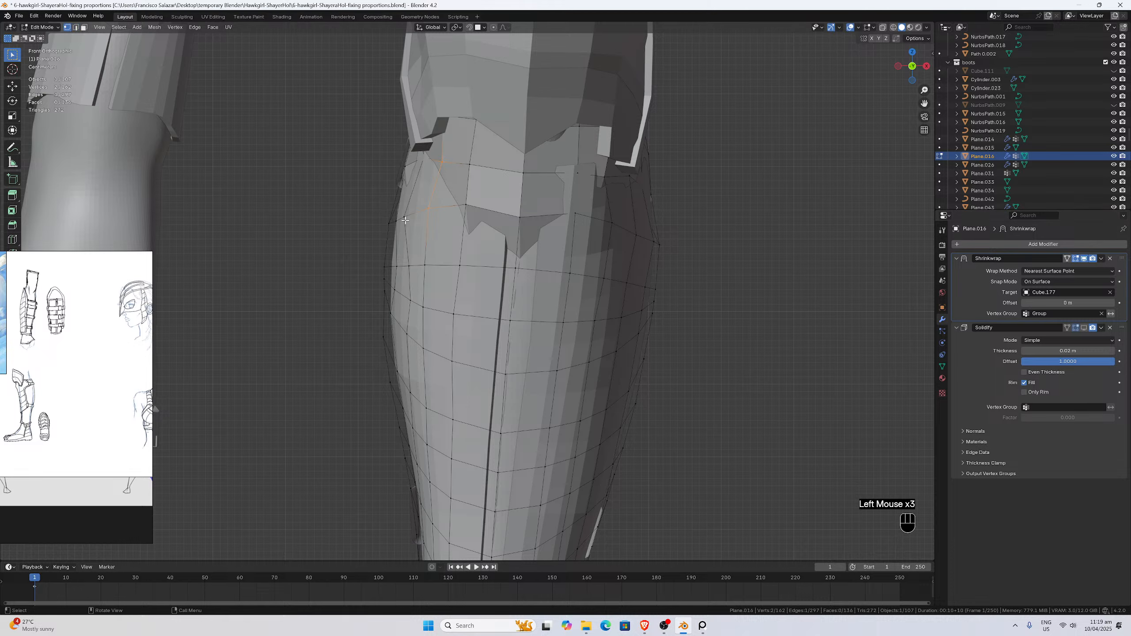
shift+click(575, 214)
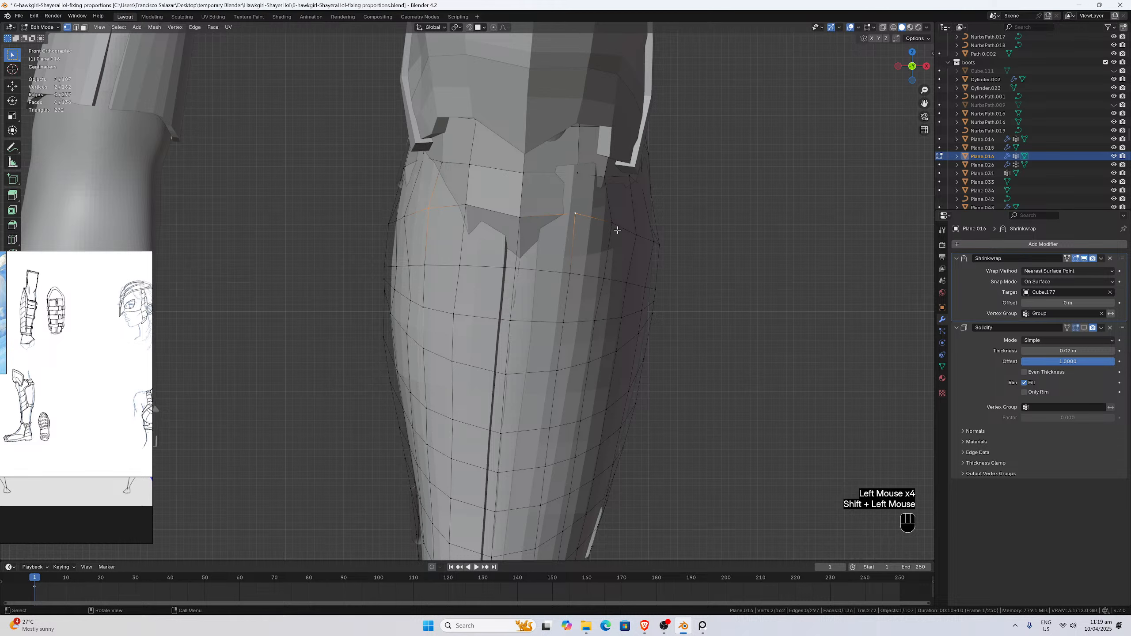
click(611, 223)
shift+click(428, 208)
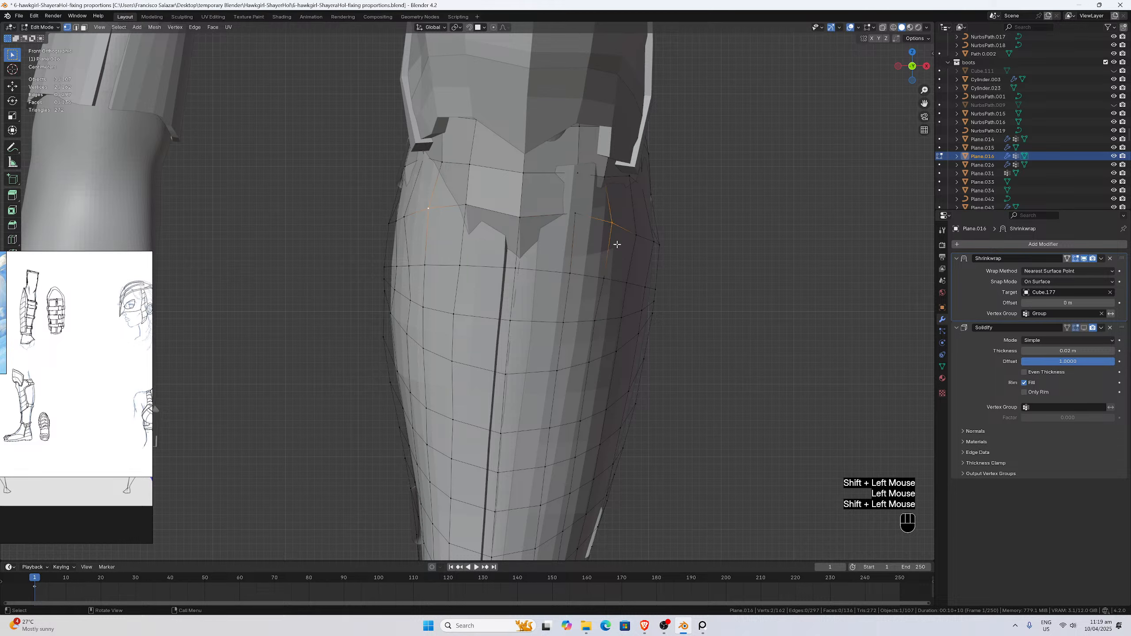
key(s)
key(x)
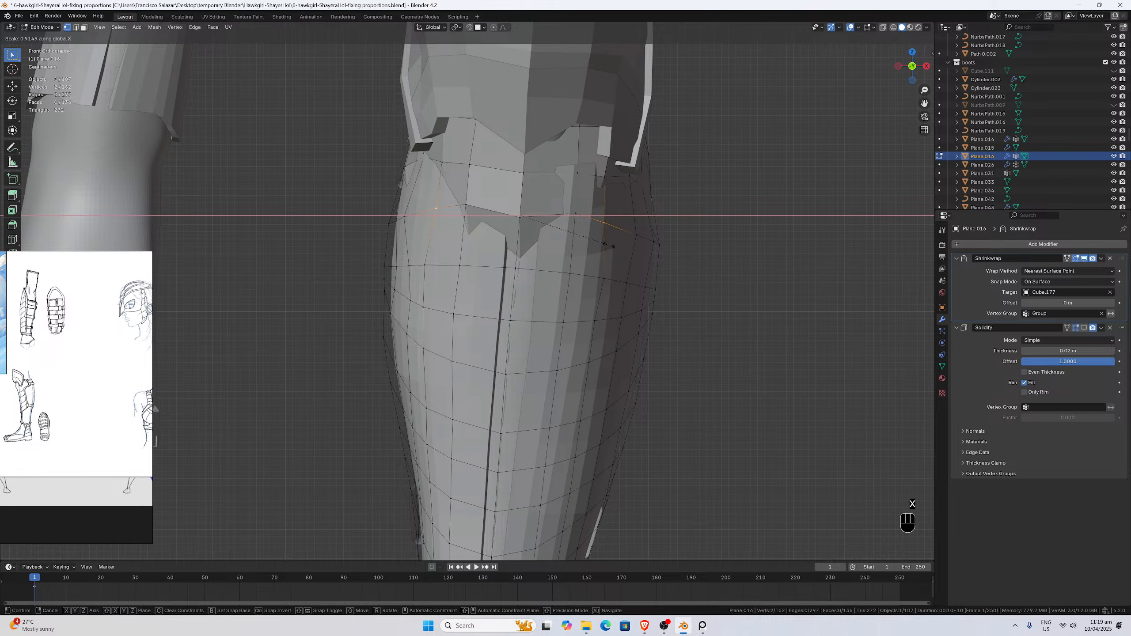
click(609, 245)
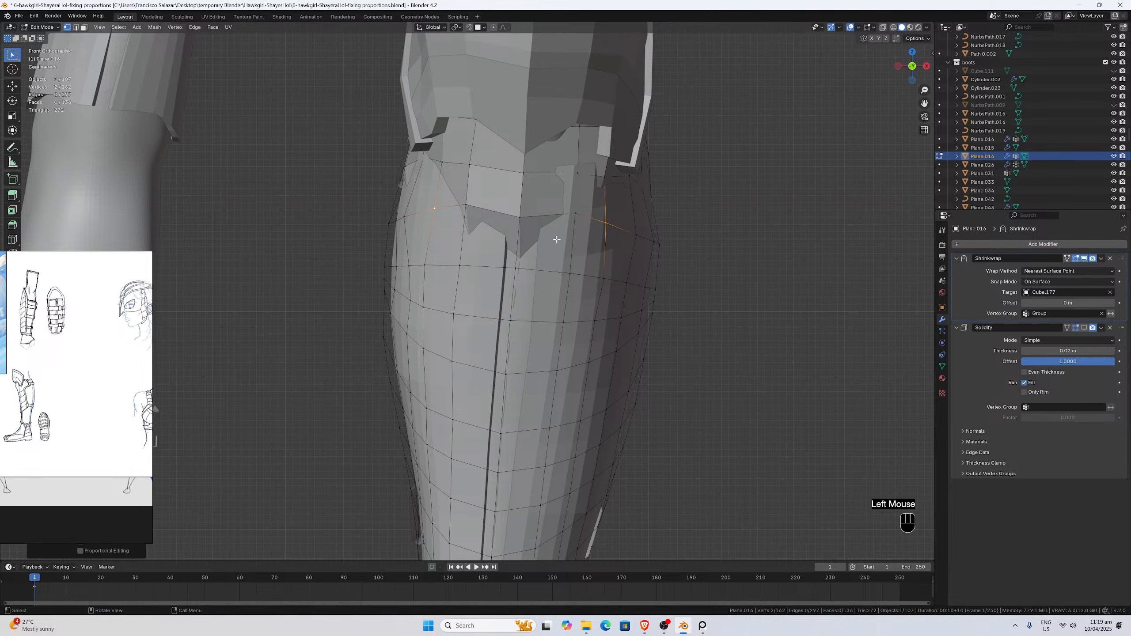
Select the outer vertex on each side of the guard below the knee and scale the pair along X to about 0.93.
double_click(403, 219)
shift+click(636, 239)
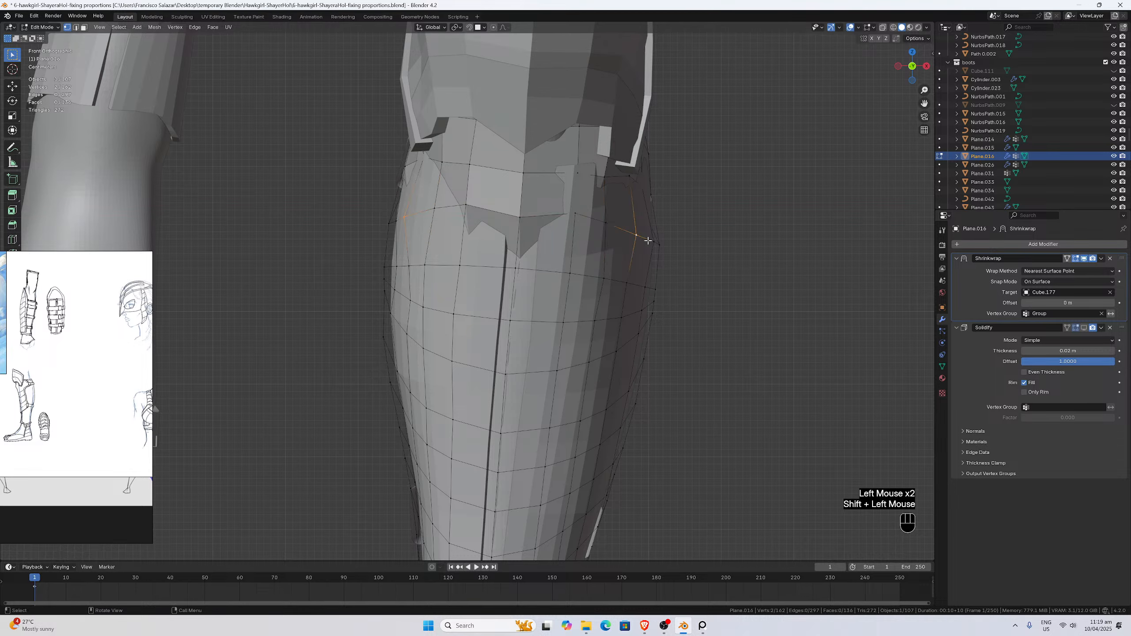
key(s)
key(x)
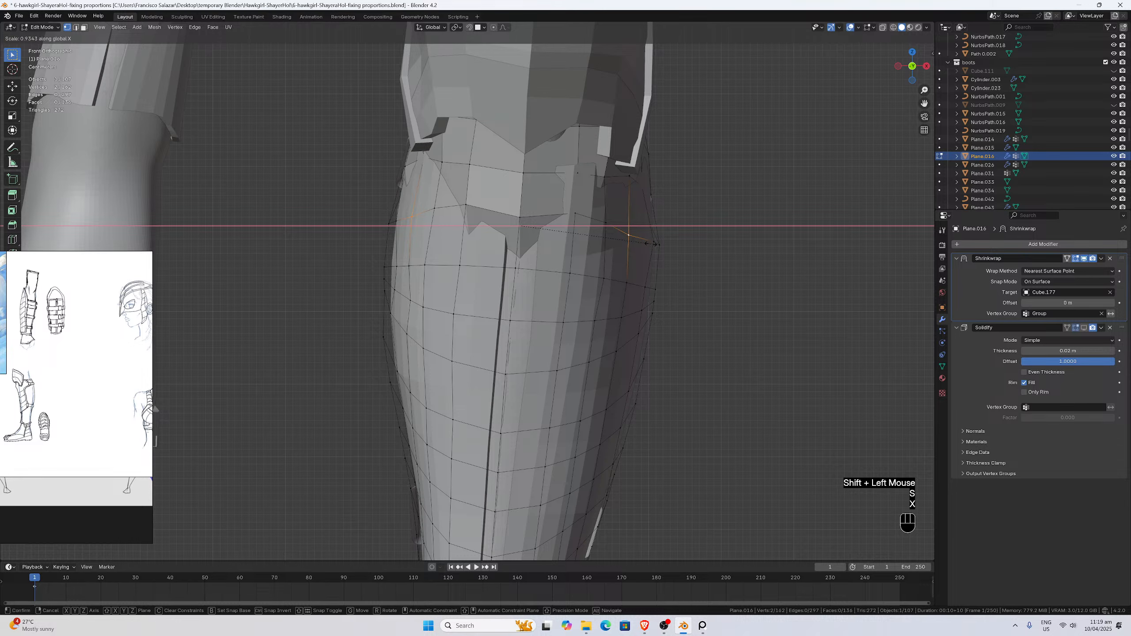
click(647, 244)
Add the neighbouring vertex on each side to the selection and move all four vertices slightly in the positive Y direction.
mouse_move(649, 241)
middle_down()
mouse_move(612, 219)
mouse_move(619, 147)
mouse_move(600, 296)
mouse_move(647, 339)
mouse_move(585, 322)
middle_up()
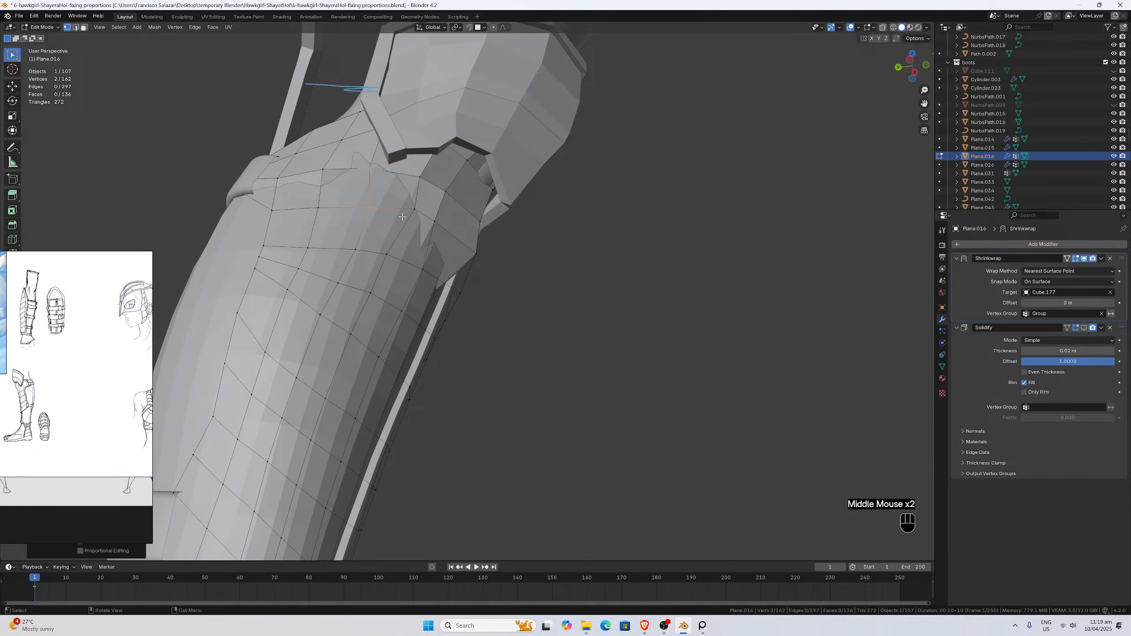
shift+click(415, 209)
middle_drag(513, 250, 467, 230)
shift+click(593, 193)
middle_drag(592, 193, 563, 201)
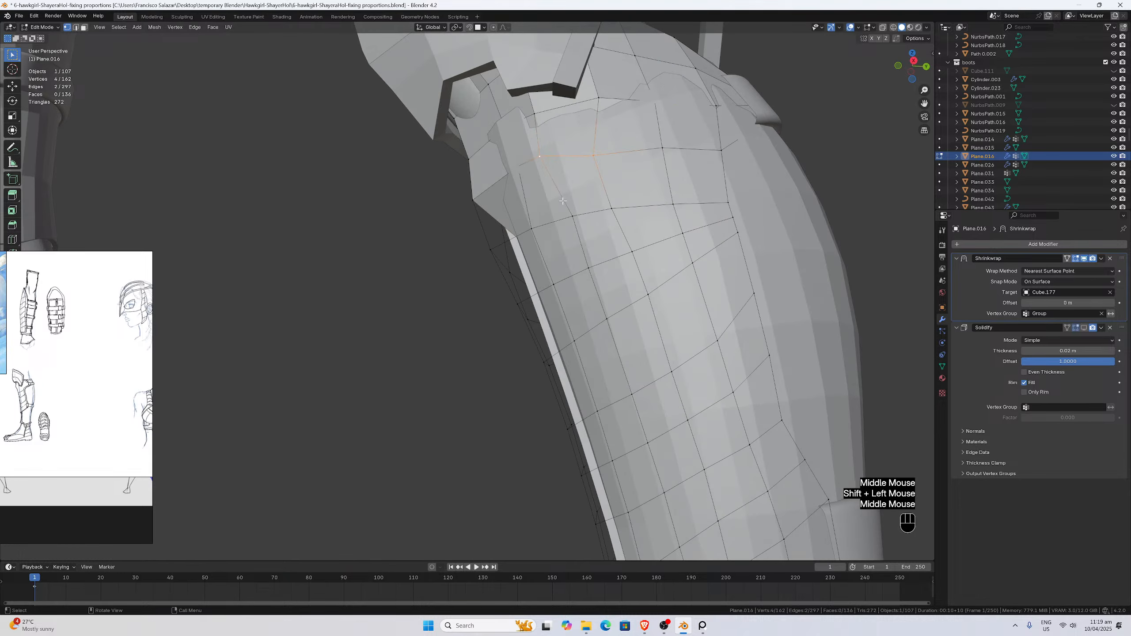
key(g)
key(y)
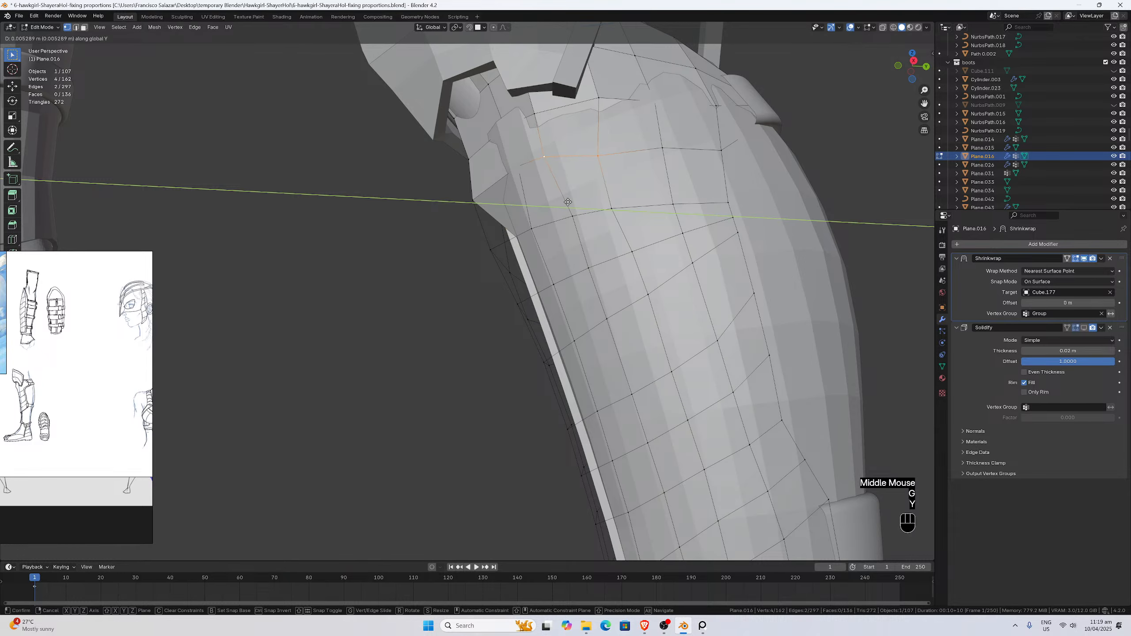
click(576, 204)
Show Solidify in the viewport and, in front view, move the −X side vertex below the knee about -0.01 m along X.
mouse_move(576, 204)
middle_down()
mouse_move(848, 333)
mouse_move(702, 313)
mouse_move(648, 323)
middle_up()
click(1083, 330)
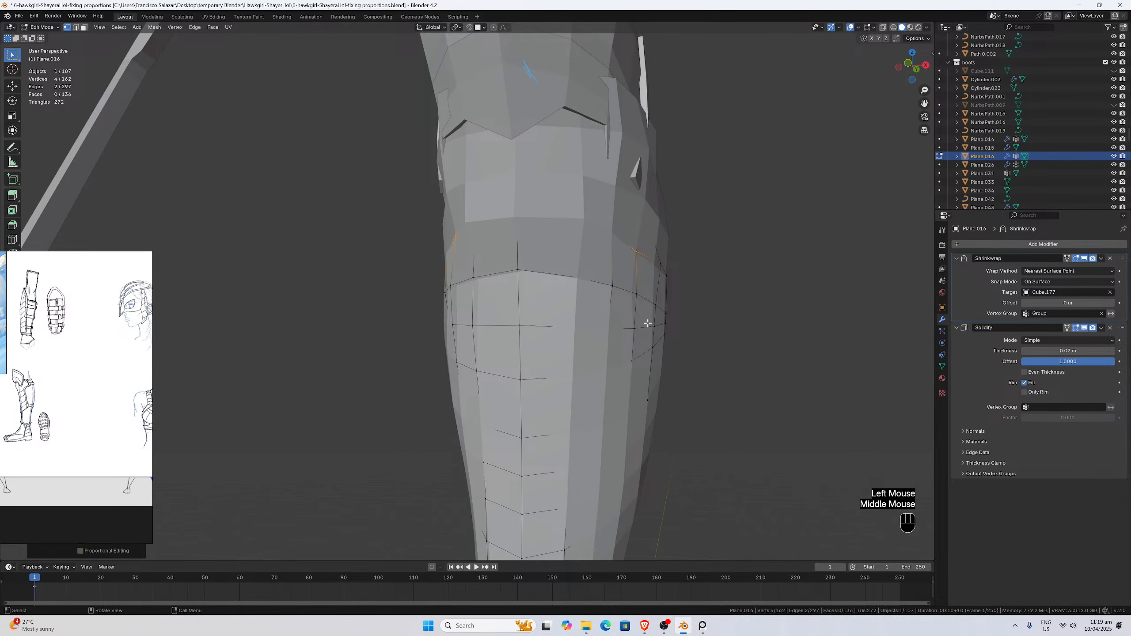
key(KP_1)
click(622, 311)
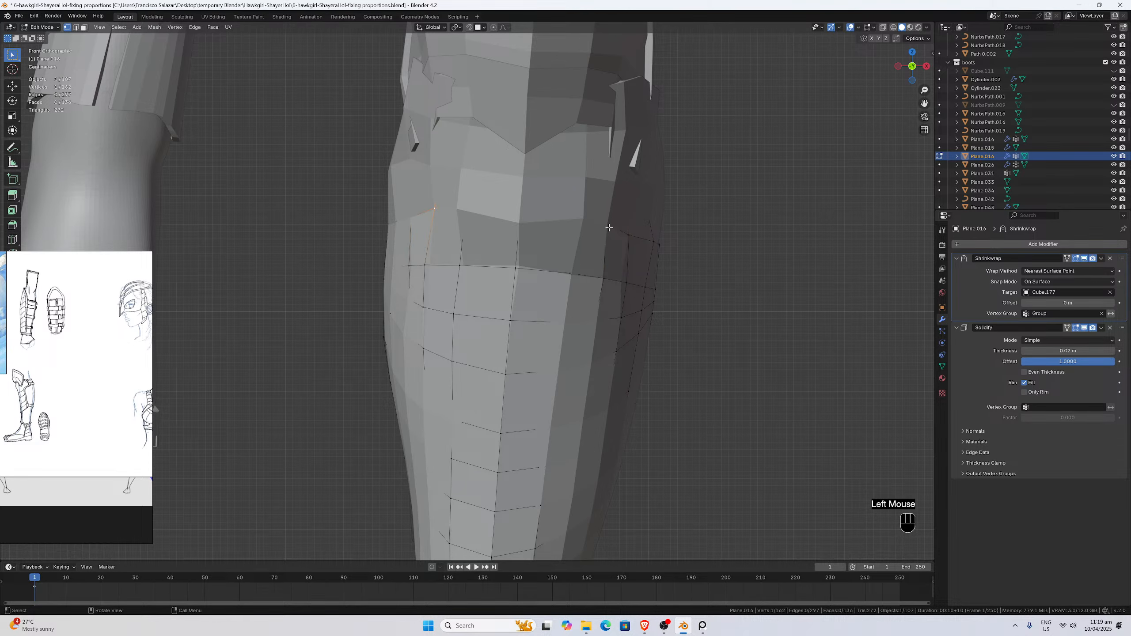
key(g)
key(x)
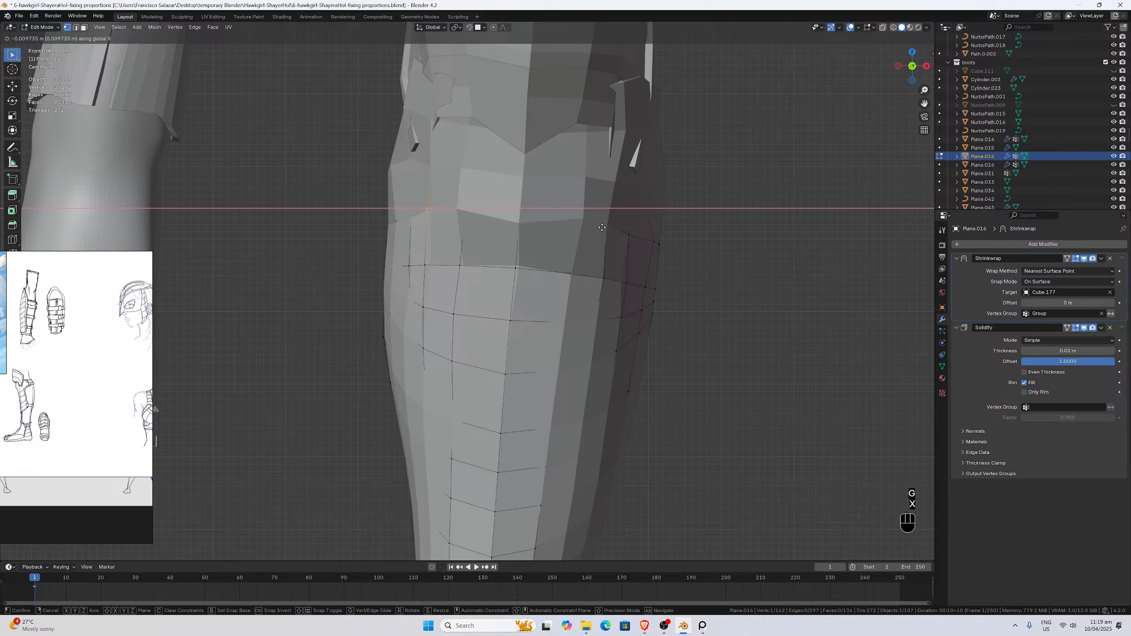
click(602, 228)
Move the same −X side vertex along Y to adjust its depth beside the knee.
middle_drag(602, 228, 675, 250)
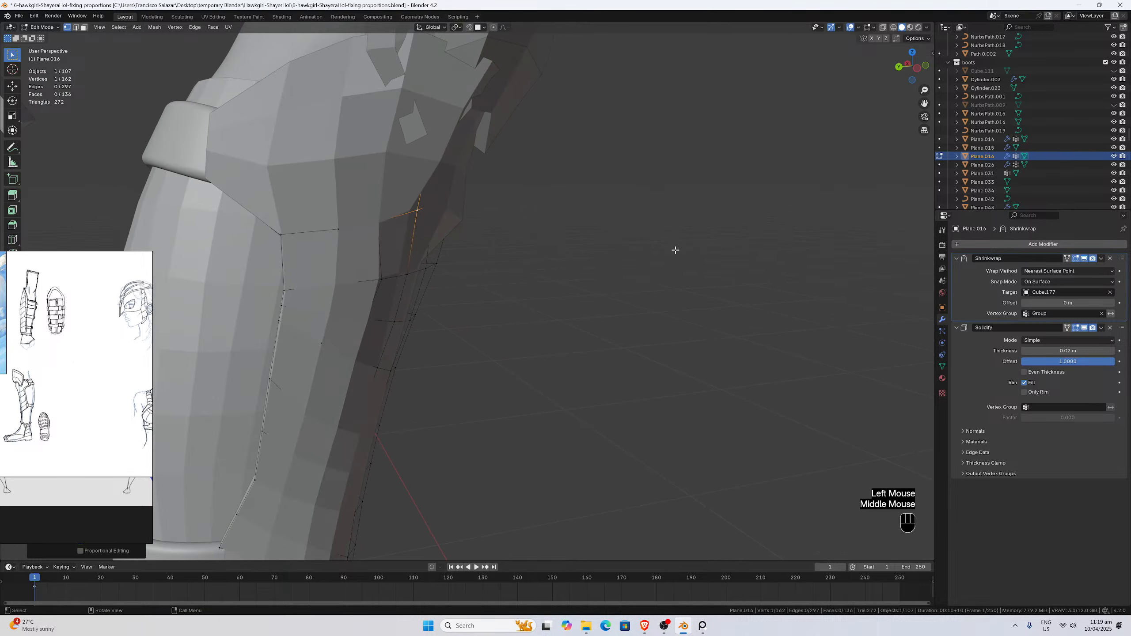
key(g)
key(y)
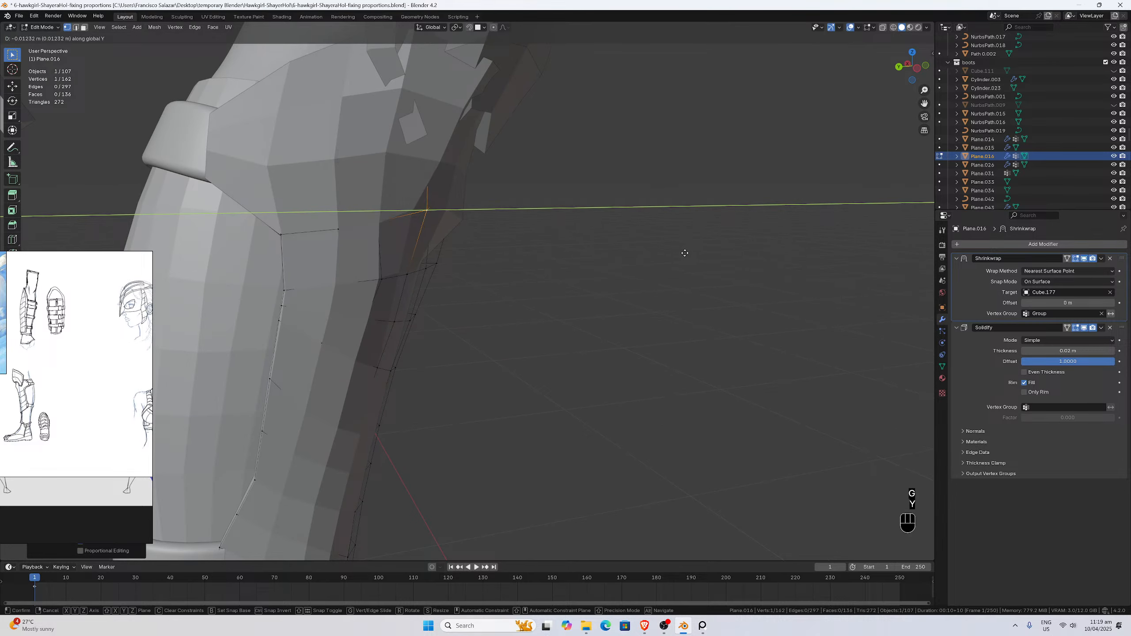
click(631, 253)
Try moving the outer −X side vertex beside the knee about 0.013 m along X, and undo the move.
middle_drag(632, 253, 373, 201)
click(369, 199)
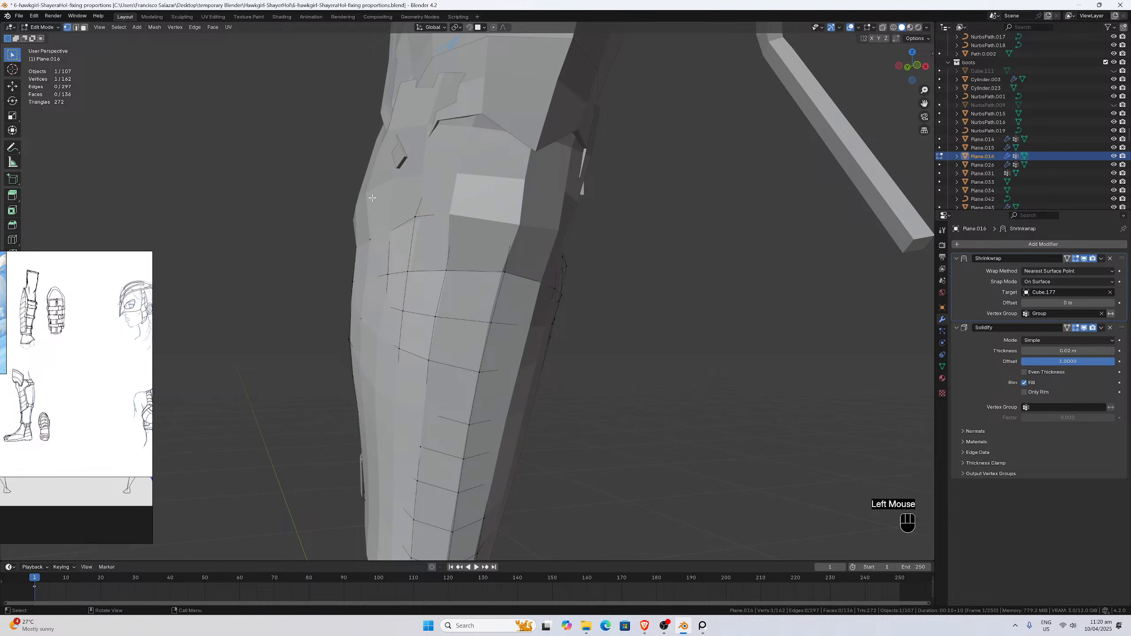
key(g)
key(x)
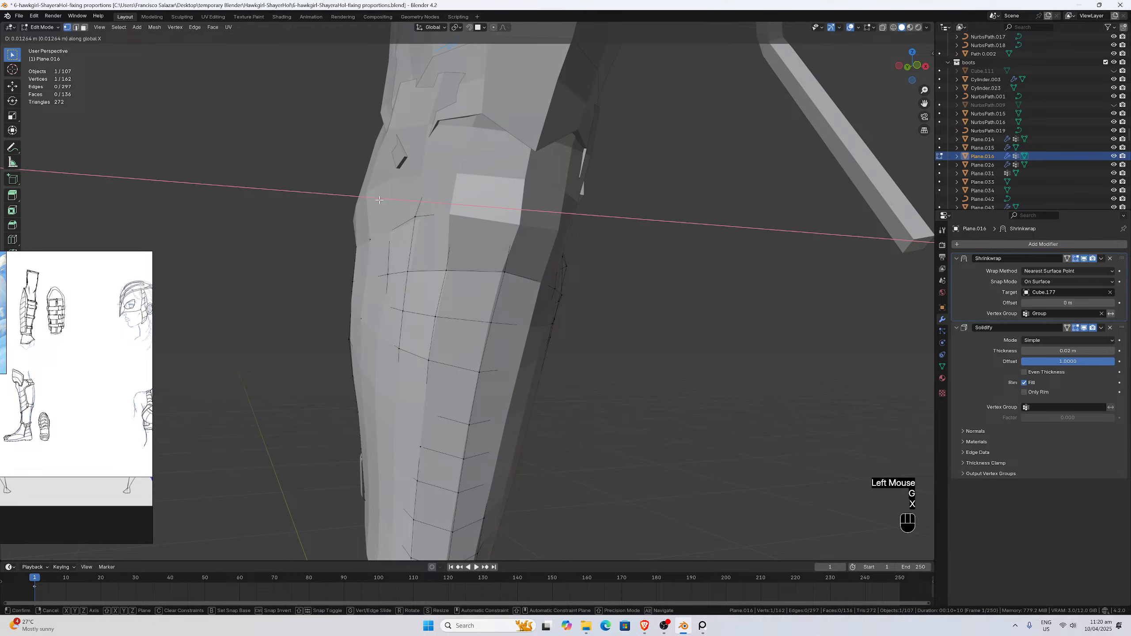
click(379, 200)
key(ctrl+z)
From behind the leg, move the rim vertex above the strap on the −X side inward along X.
middle_drag(379, 200, 547, 276)
scroll(398, 207, up, 1)
scroll(488, 182, down, 2)
scroll(512, 240, up, 1)
click(536, 253)
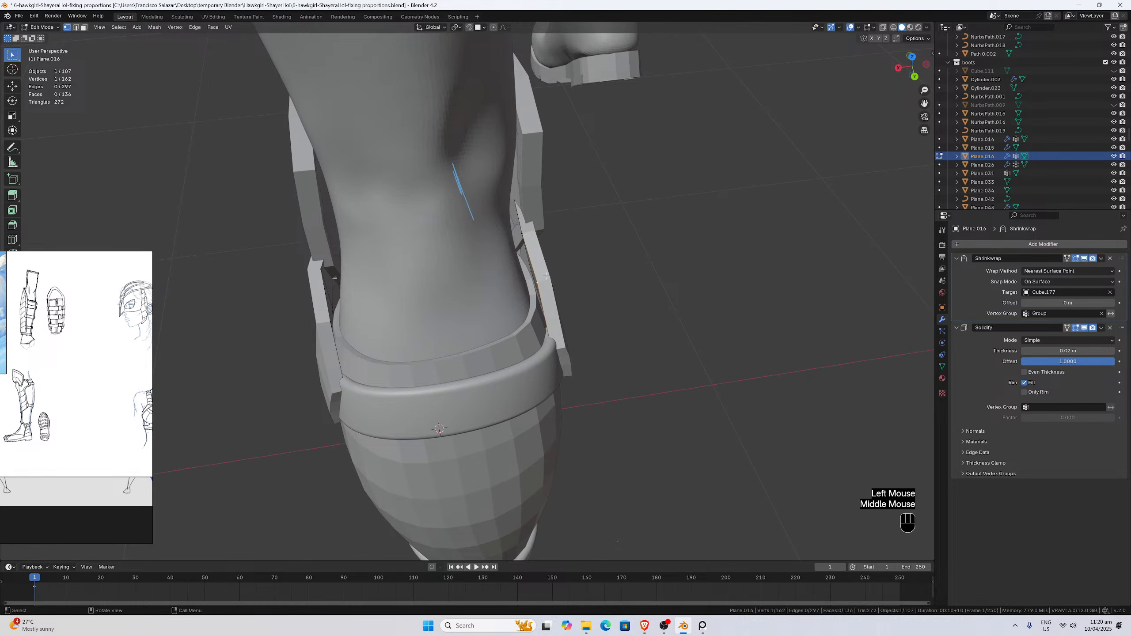
key(g)
key(x)
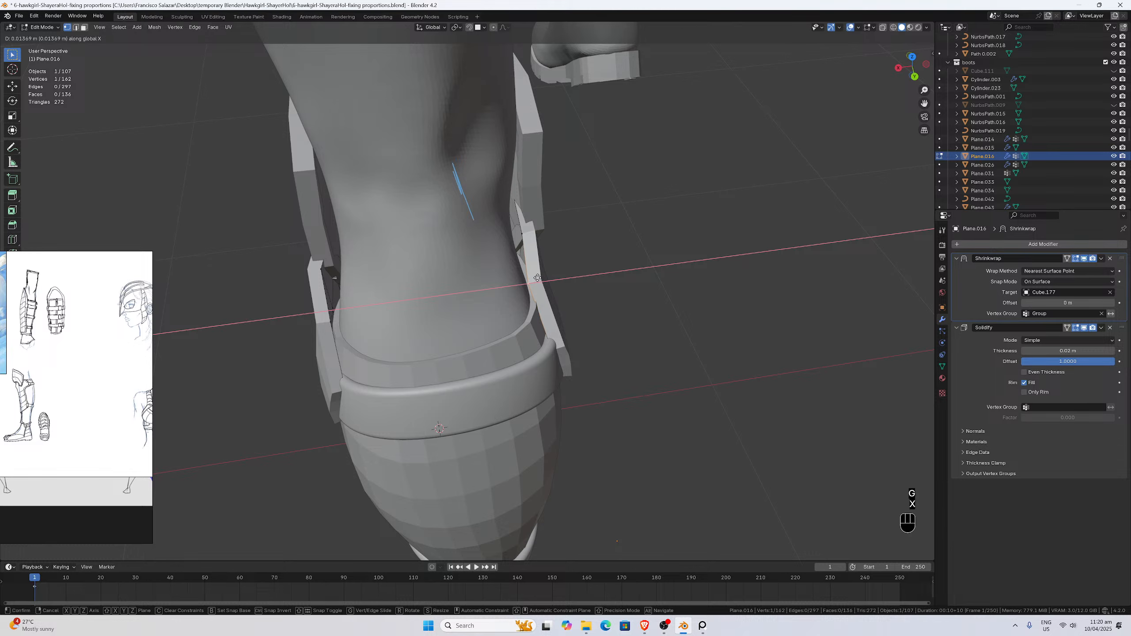
click(541, 279)
Move two rim vertices above the strap on the +X side inward along X, one after the other.
middle_drag(541, 278, 533, 245)
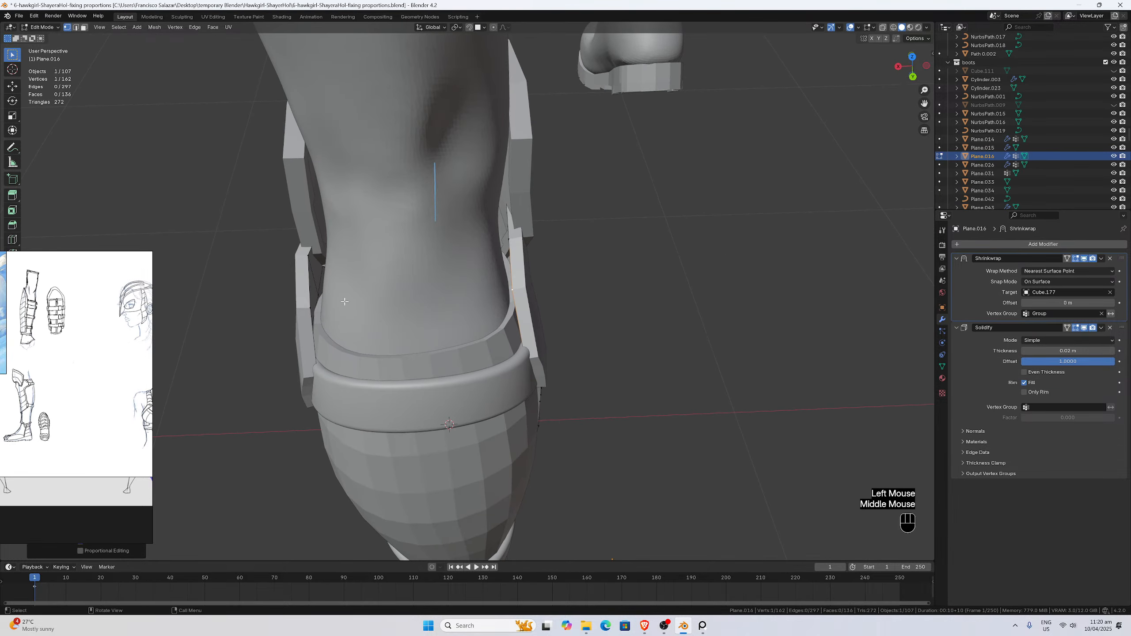
click(319, 293)
middle_drag(322, 287, 340, 315)
key(g)
key(x)
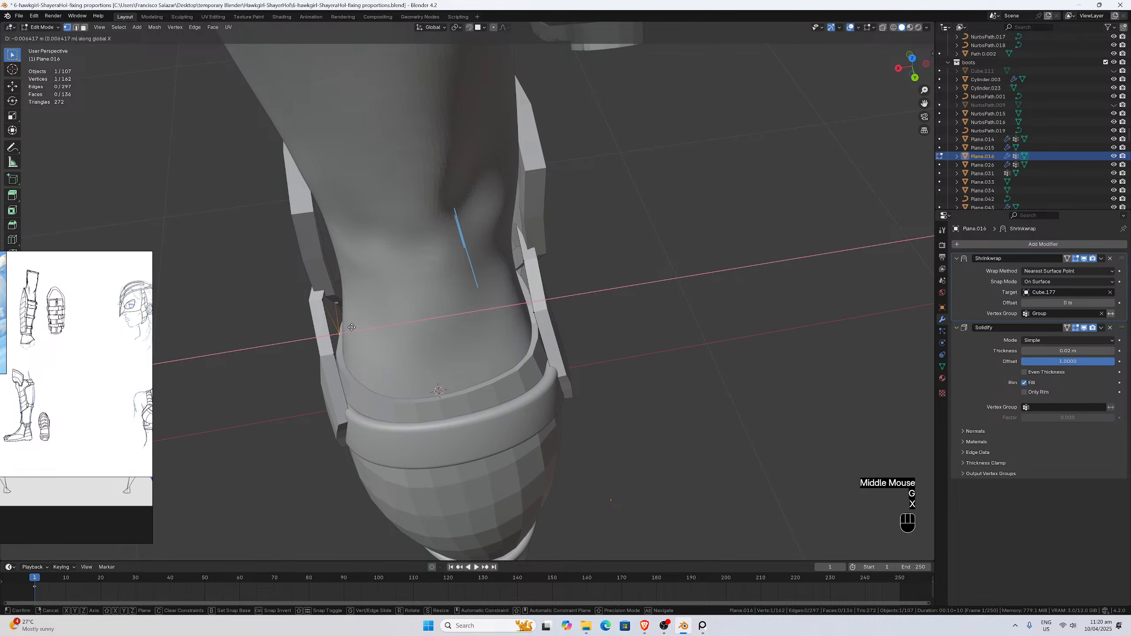
click(349, 327)
click(335, 301)
key(g)
key(x)
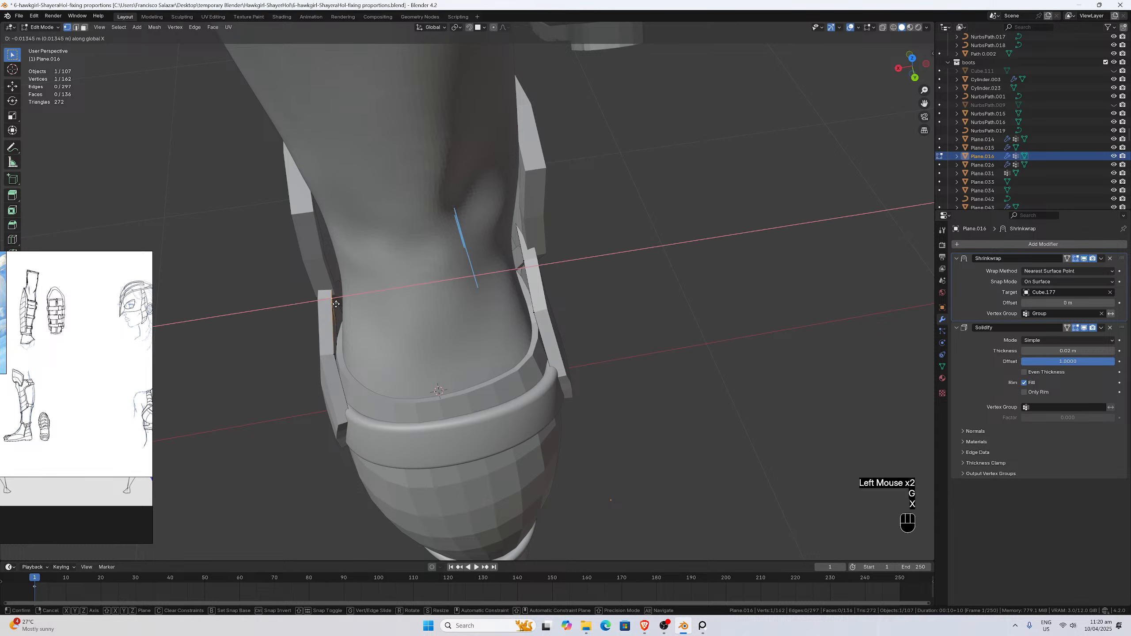
click(337, 305)
Adjust two more upper rim vertices on the −X side along X so the edge sits closer to the leg.
middle_drag(337, 304, 506, 279)
click(514, 300)
key(g)
key(x)
click(512, 301)
scroll(570, 298, up, 1)
scroll(533, 303, down, 1)
click(530, 304)
key(g)
key(x)
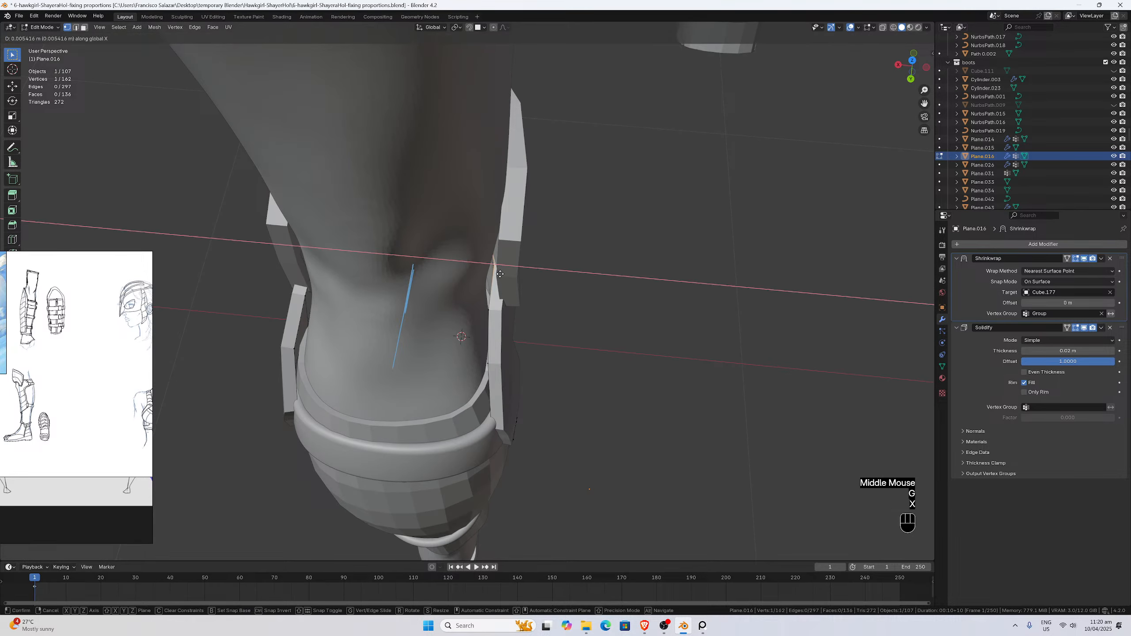
click(496, 273)
From the front, move the −X side vertex just below the knee about 0.008 m along X.
middle_drag(496, 273, 479, 194)
scroll(428, 178, up, 3)
scroll(437, 170, down, 1)
click(451, 252)
key(g)
key(x)
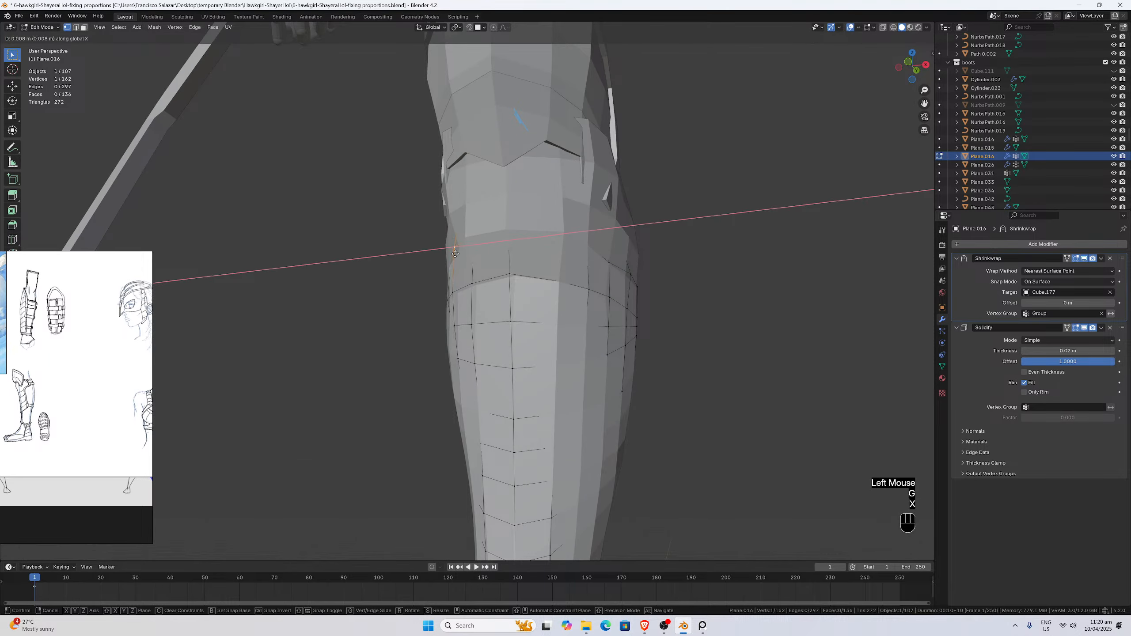
click(455, 254)
Move the side vertex below the knee on the +X side slightly along X.
middle_drag(455, 254, 569, 271)
click(668, 231)
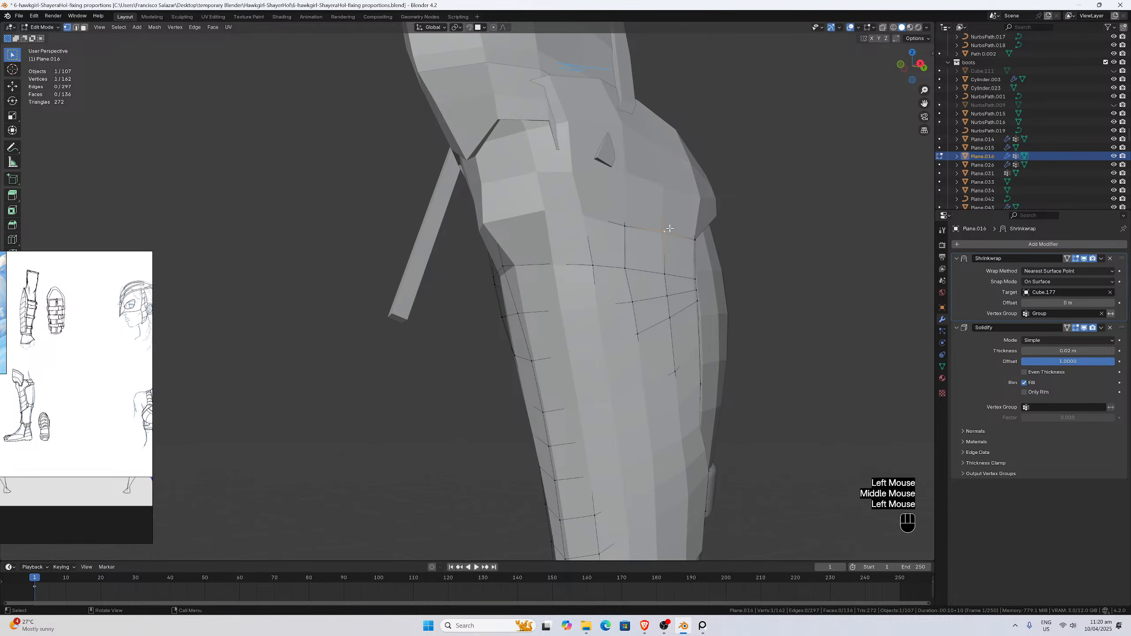
key(g)
key(x)
click(670, 231)
middle_drag(670, 231, 732, 241)
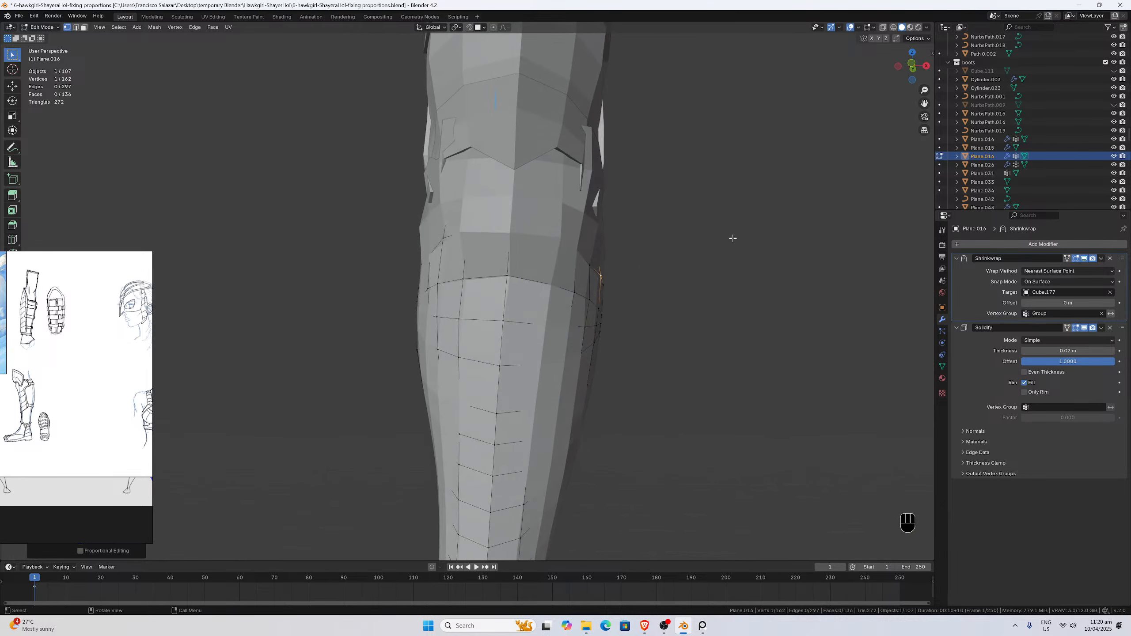
From behind, nudge the rim vertex just above the strap on the +X side along X toward the leg.
scroll(675, 282, down, 2)
middle_drag(665, 288, 475, 342)
scroll(475, 342, up, 2)
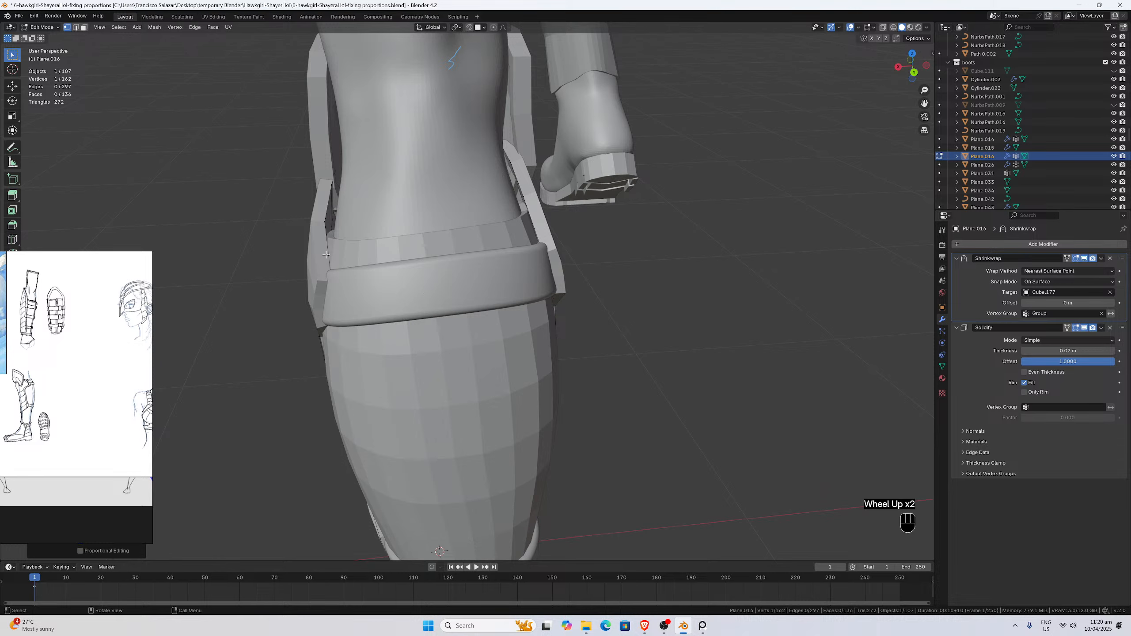
click(322, 227)
key(g)
key(x)
click(325, 228)
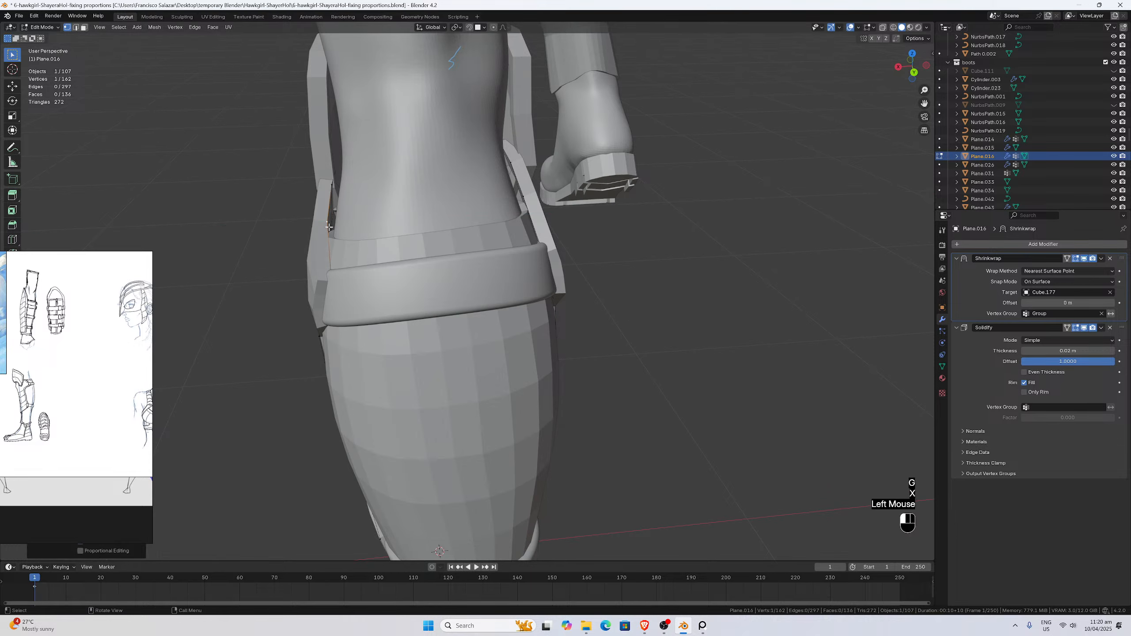
Try moving the vertex beside the strap on the +X side along X, and undo the move.
middle_drag(324, 229, 396, 309)
click(369, 307)
scroll(359, 307, down, 1)
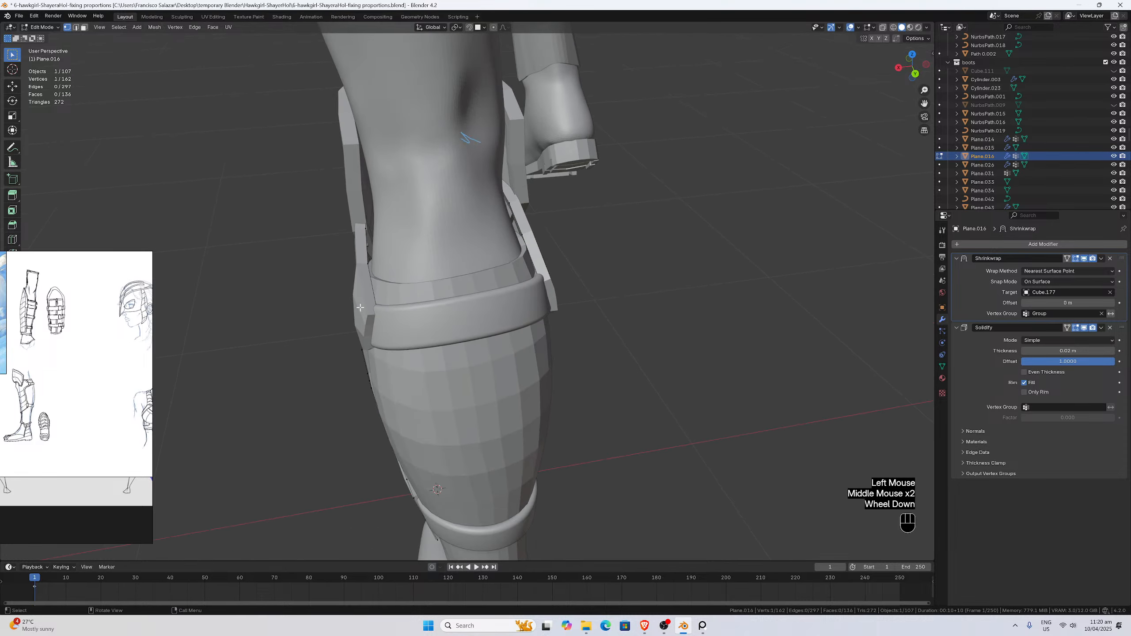
key(g)
key(x)
click(366, 308)
key(ctrl+z)
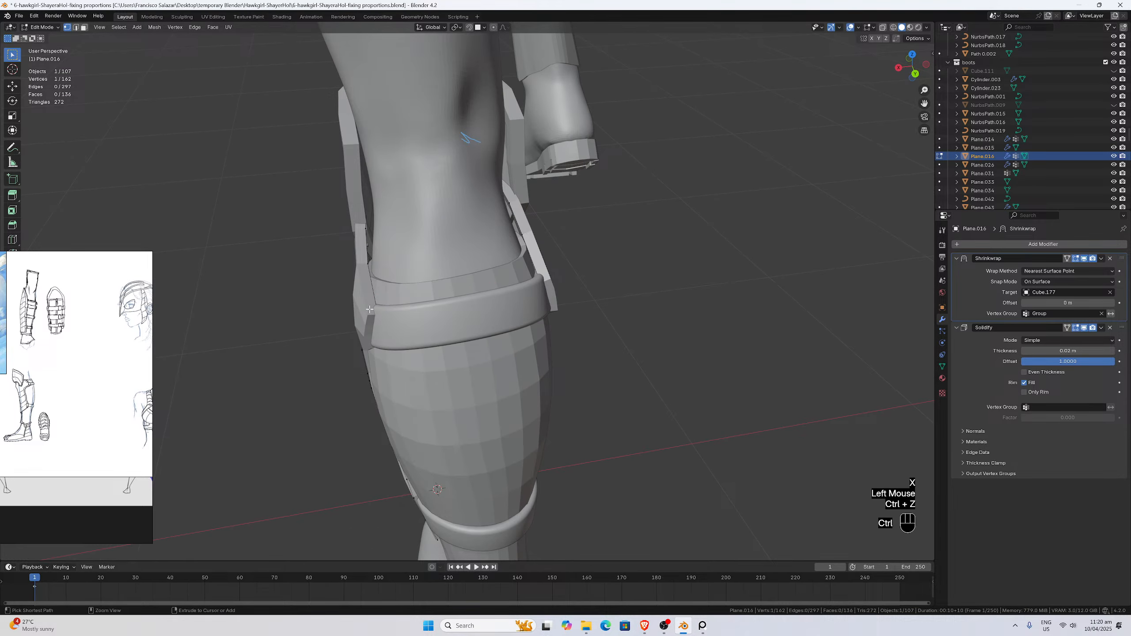
Hide Solidify in the viewport and move the +X side vertex beside the strap about -0.01 m along X.
click(1084, 328)
middle_drag(597, 312, 589, 326)
click(469, 330)
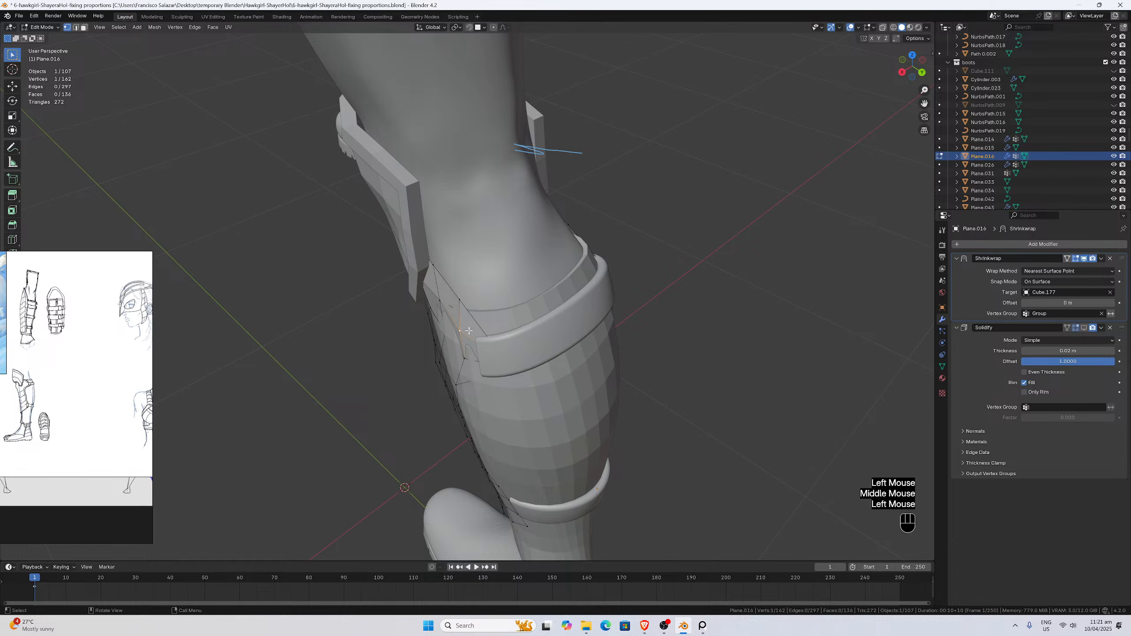
key(g)
key(x)
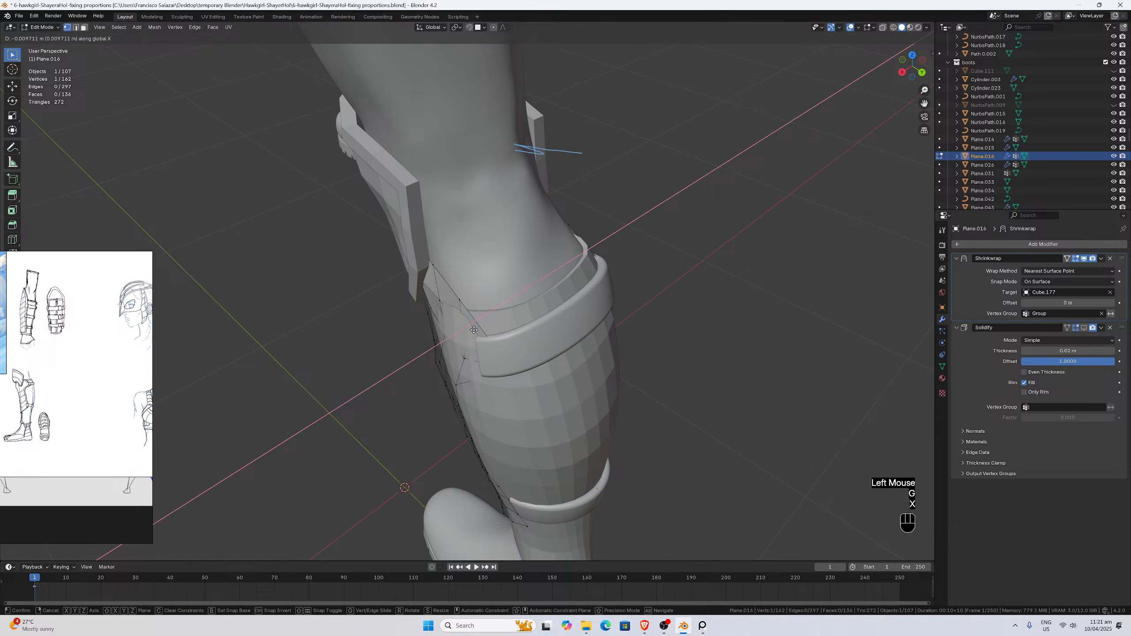
click(473, 330)
Move the adjacent +X side vertex inward along X and show Solidify in the viewport again.
click(449, 332)
key(g)
key(x)
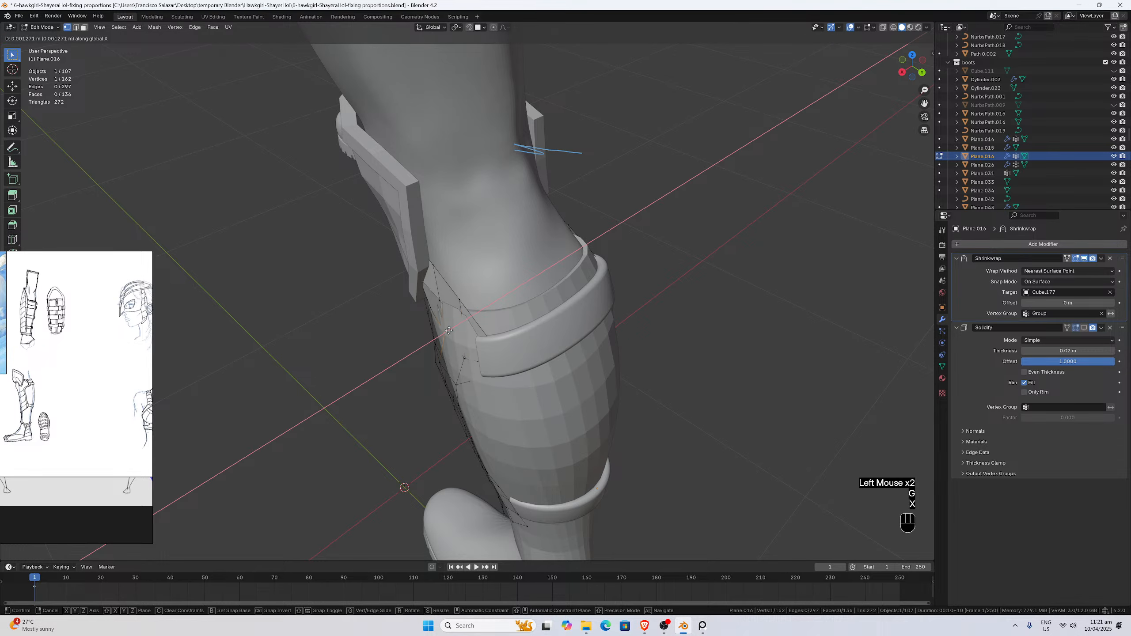
click(457, 329)
click(1083, 328)
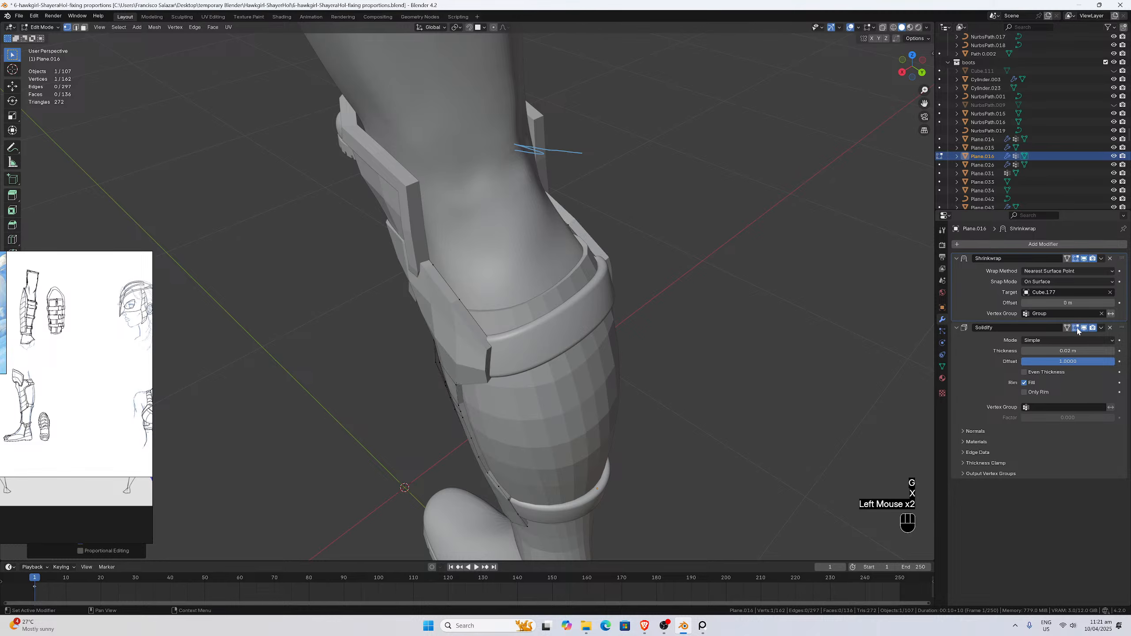
Examine the reshaped knee and strap area of the guard from the front, sides and back.
middle_drag(572, 366, 722, 259)
scroll(644, 285, up, 3)
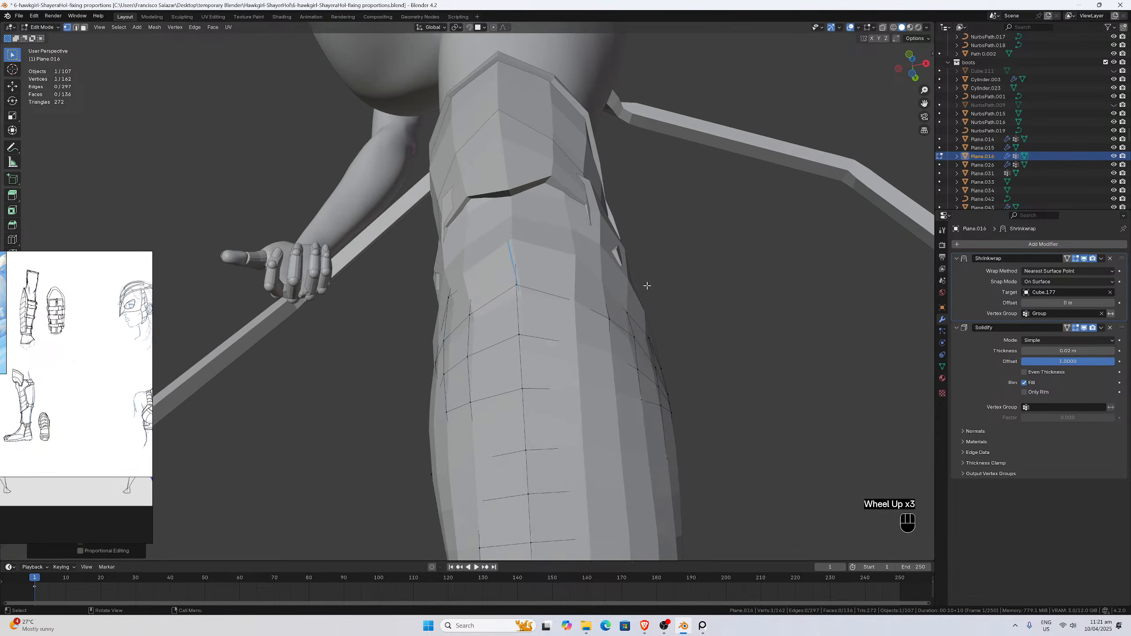
middle_drag(644, 285, 528, 322)
scroll(512, 312, down, 1)
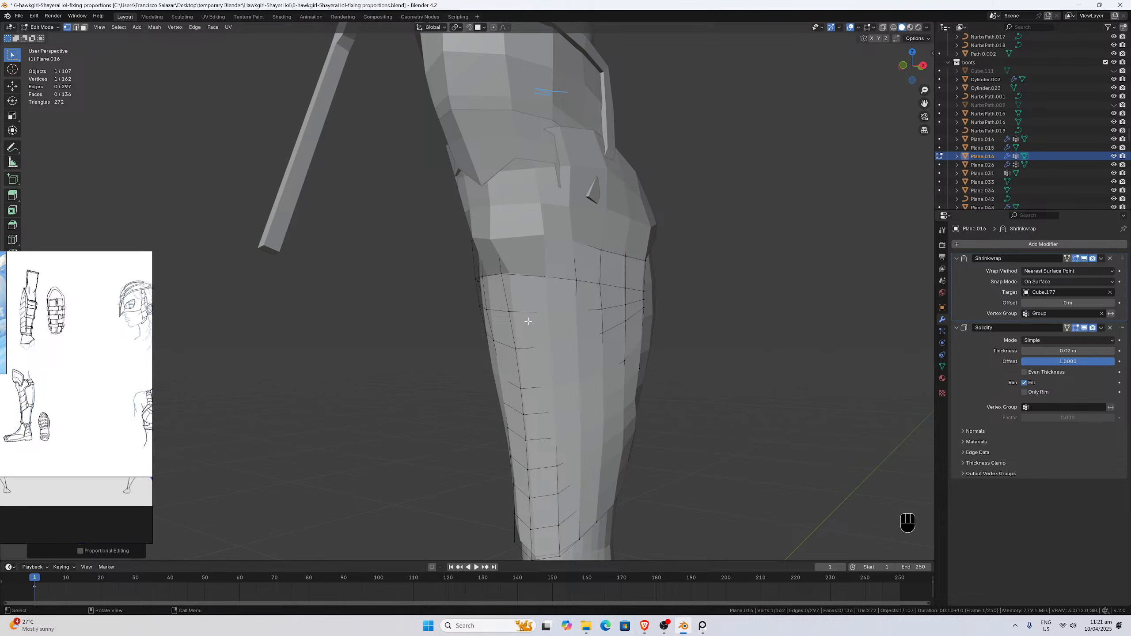
middle_drag(583, 238, 602, 236)
scroll(614, 235, up, 1)
key(KP_1)
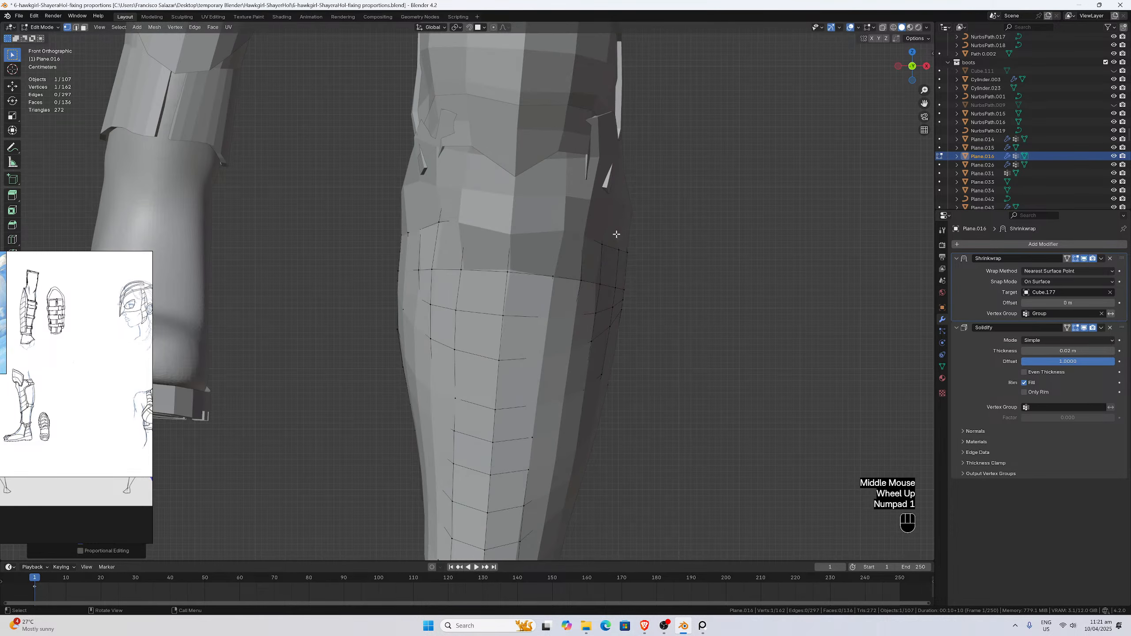
scroll(617, 234, up, 2)
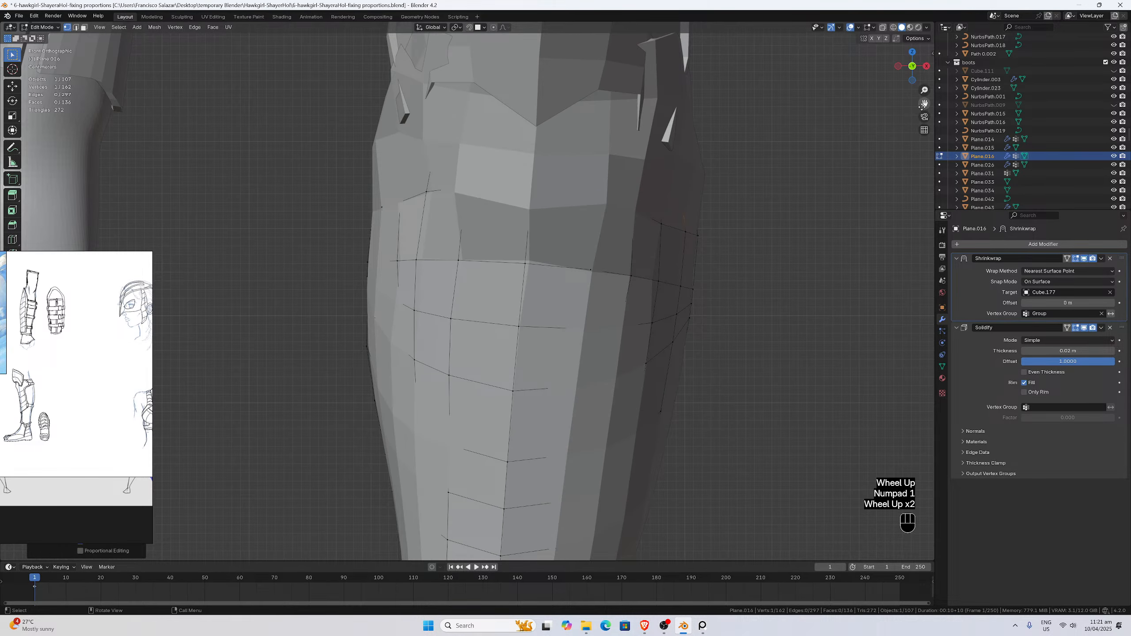
drag(924, 106, 976, 222)
click(442, 259)
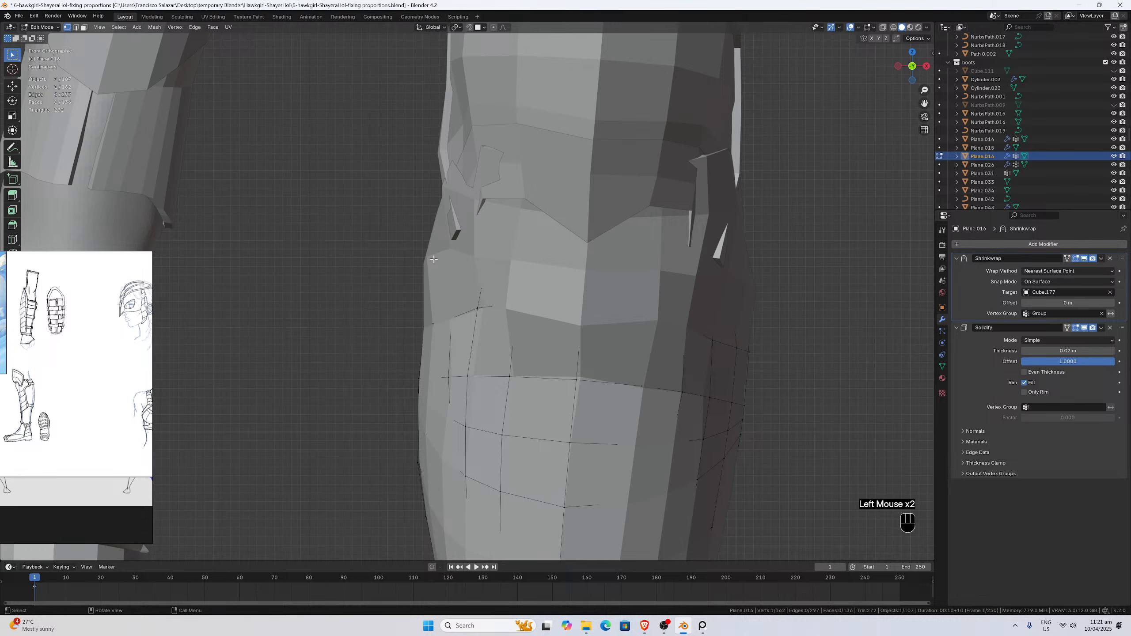
scroll(436, 260, down, 2)
middle_drag(694, 316, 805, 324)
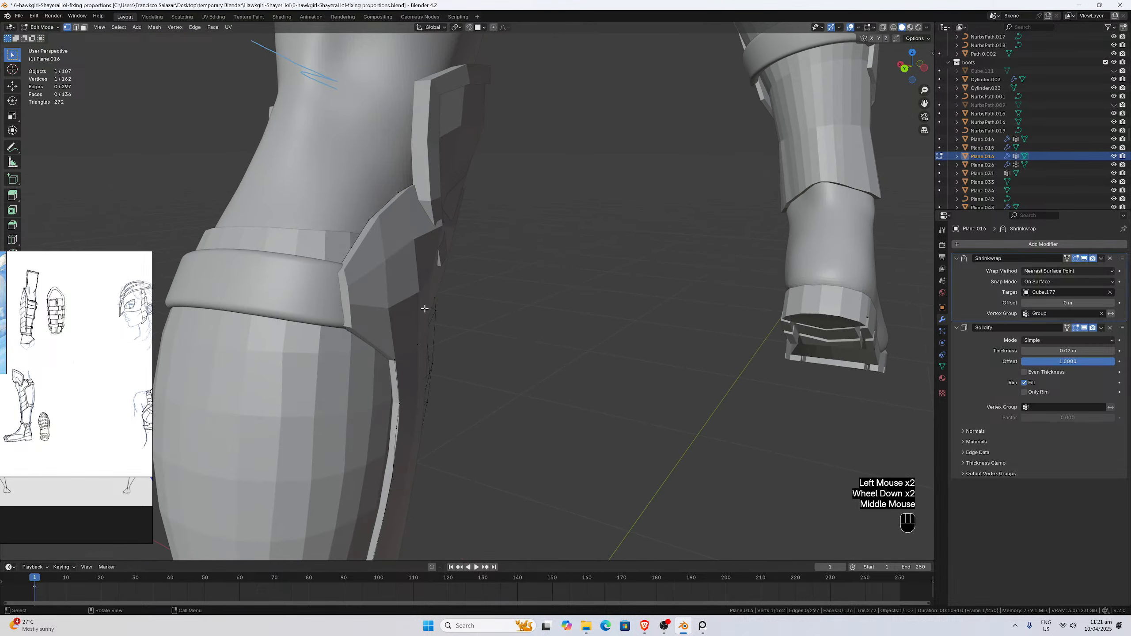
Hide Solidify in the viewport and move the -X side vertex beside the strap inward along X.
middle_drag(426, 308, 359, 316)
click(1085, 329)
click(363, 314)
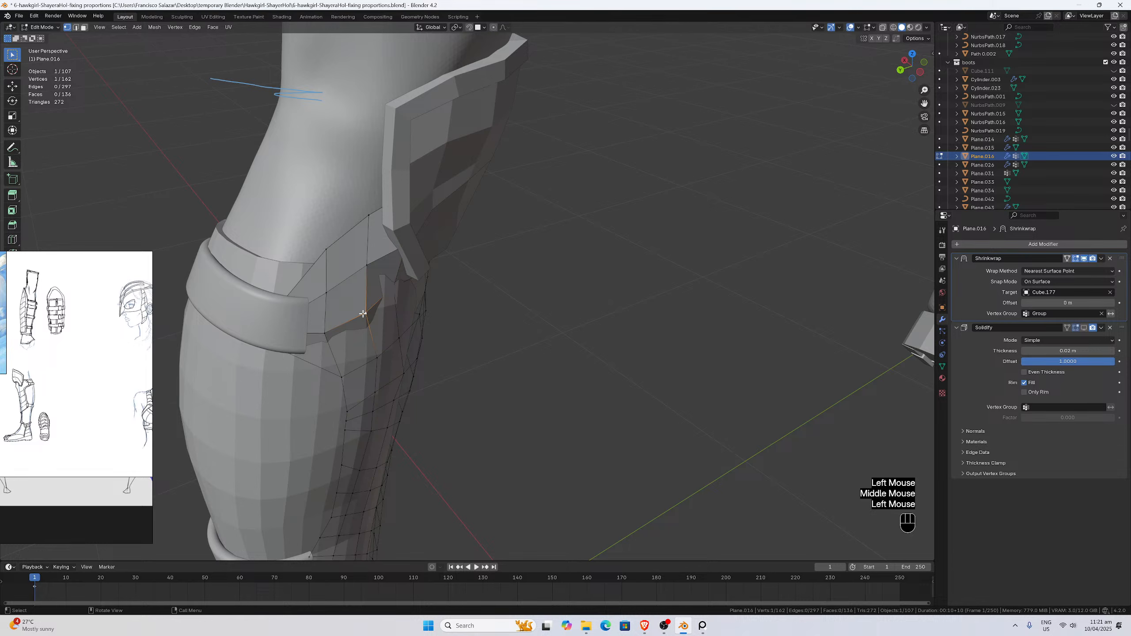
key(g)
key(x)
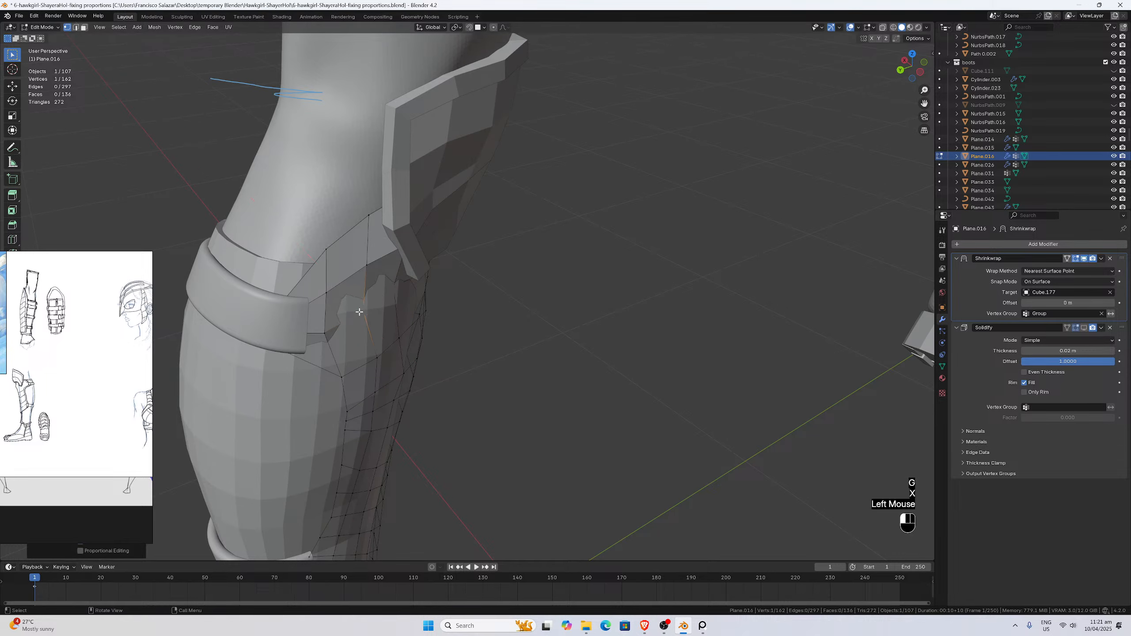
Move the neighbouring -X side vertices near the strap inward along X by about 0.004 m, 0.003 m and 0.007 m.
mouse_move(347, 324)
middle_down()
mouse_move(363, 326)
mouse_move(358, 340)
middle_up()
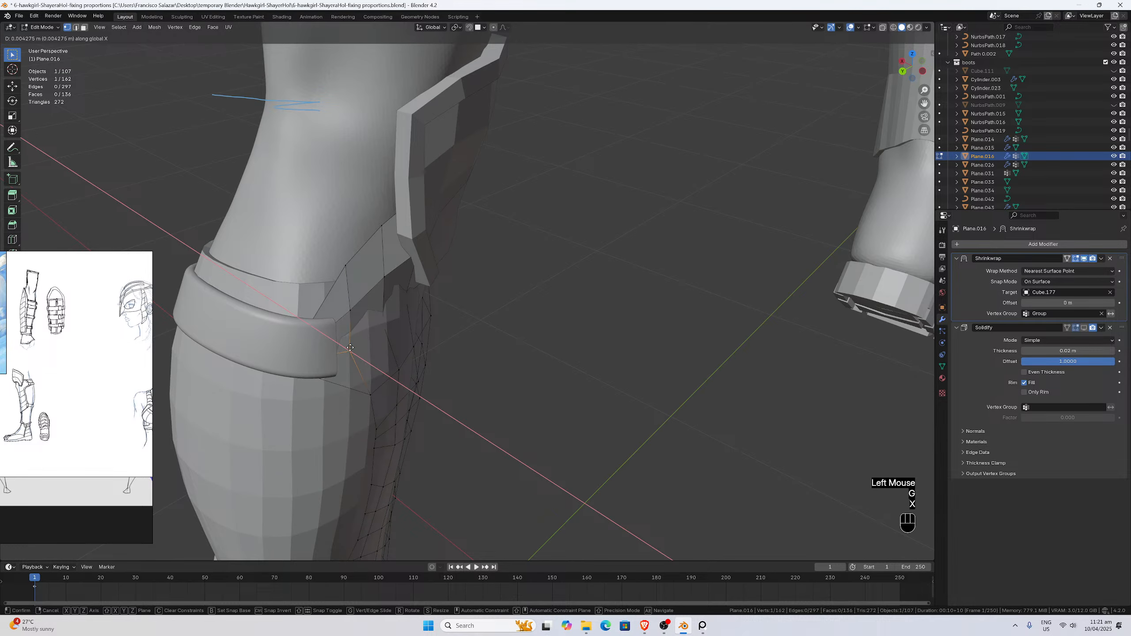
click(353, 324)
key(g)
key(x)
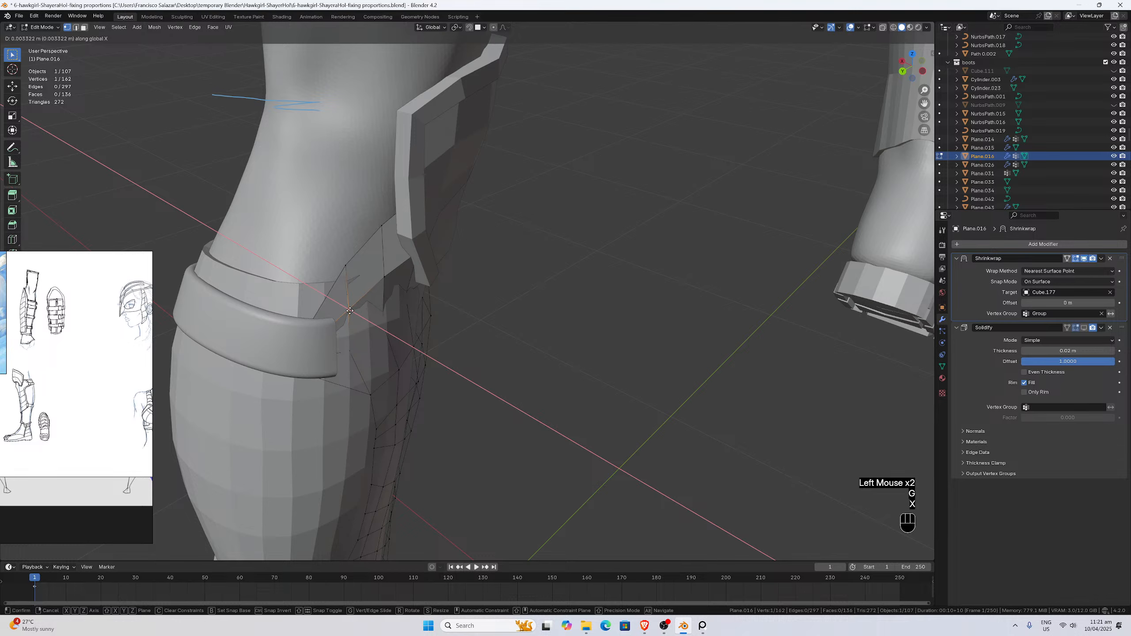
click(349, 312)
click(380, 278)
key(g)
key(x)
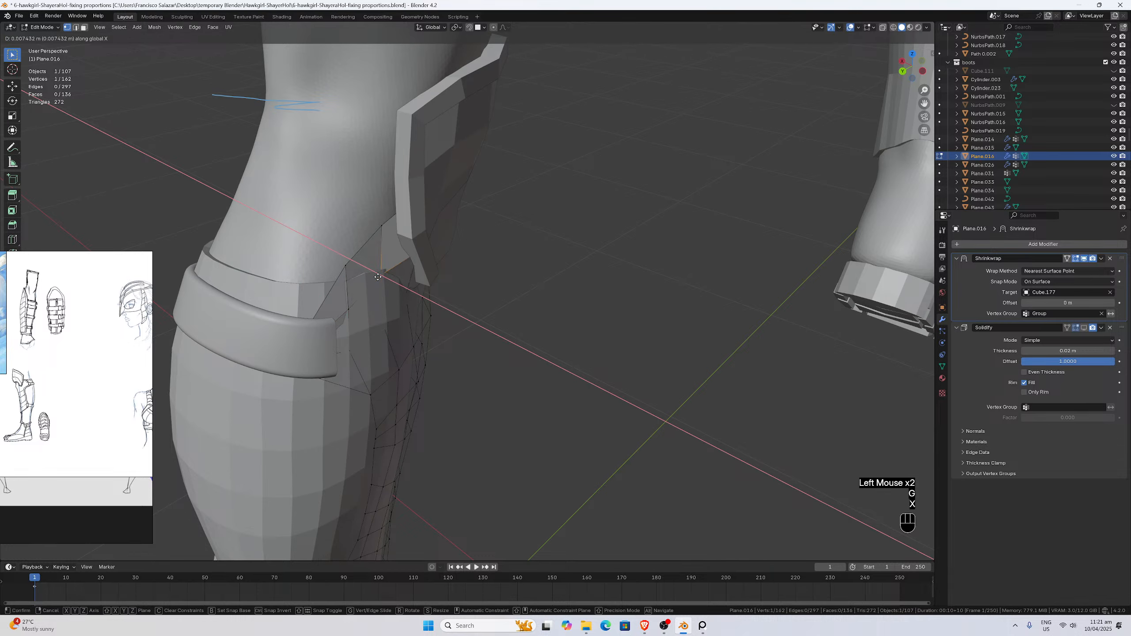
click(379, 275)
Adjust the guard's -X side vertices beneath the knee plate along X to follow the leg.
click(425, 249)
middle_drag(425, 250, 353, 206)
middle_drag(457, 242, 436, 172)
scroll(437, 173, up, 3)
middle_drag(482, 277, 717, 177)
key(g)
key(x)
click(496, 291)
click(486, 298)
key(g)
key(x)
click(491, 299)
Adjust the guard's +X side vertices behind the knee plate along X, shifting the last one about -0.009 m.
key(g)
key(x)
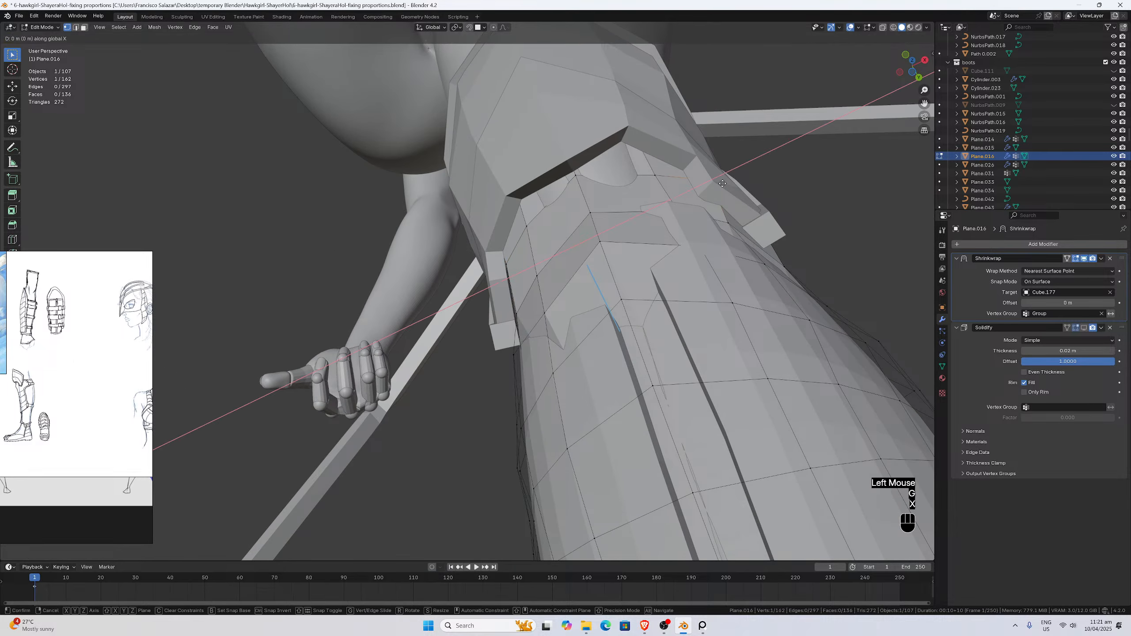
click(715, 187)
middle_drag(715, 188, 575, 251)
scroll(668, 214, down, 2)
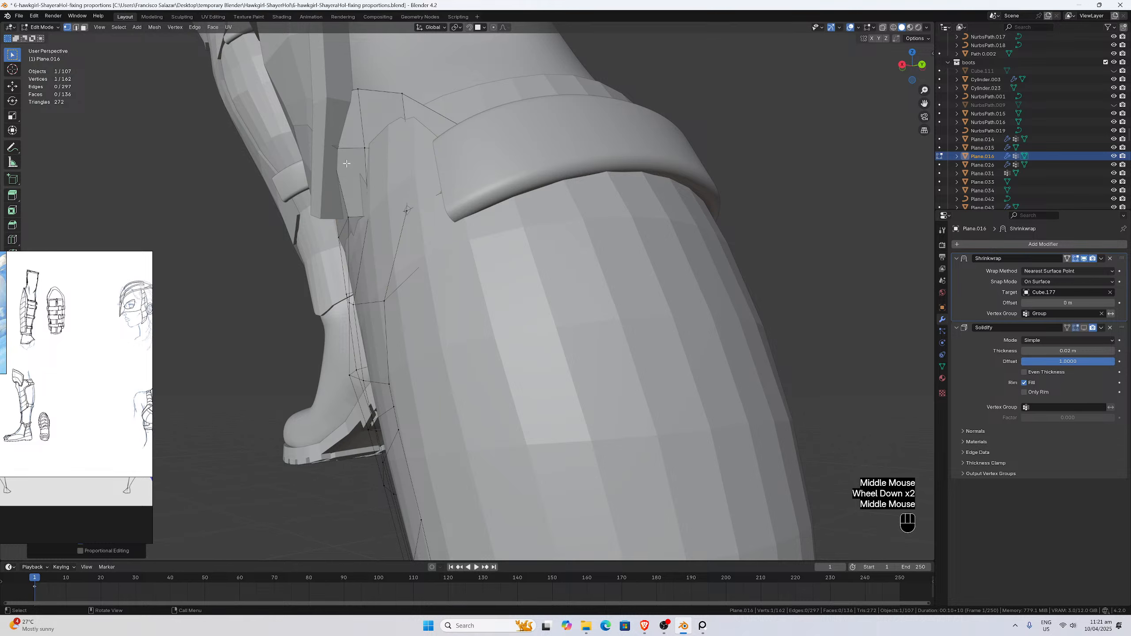
click(338, 150)
key(g)
key(x)
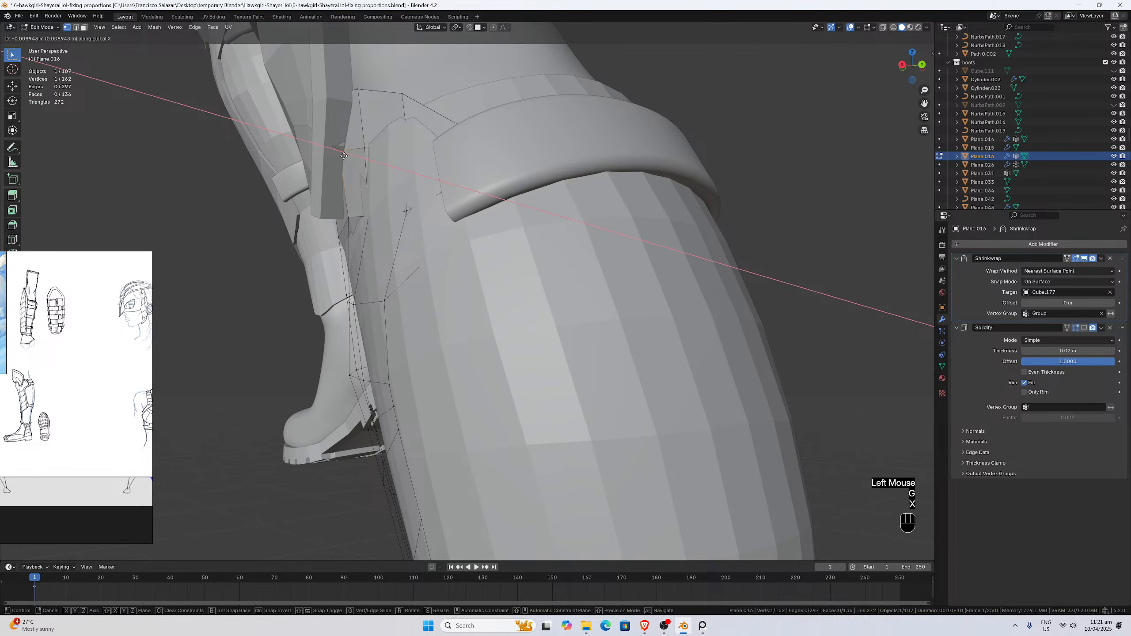
click(343, 156)
Try moving the +X side vertex above the strap along X, and undo the move.
middle_drag(344, 156, 320, 246)
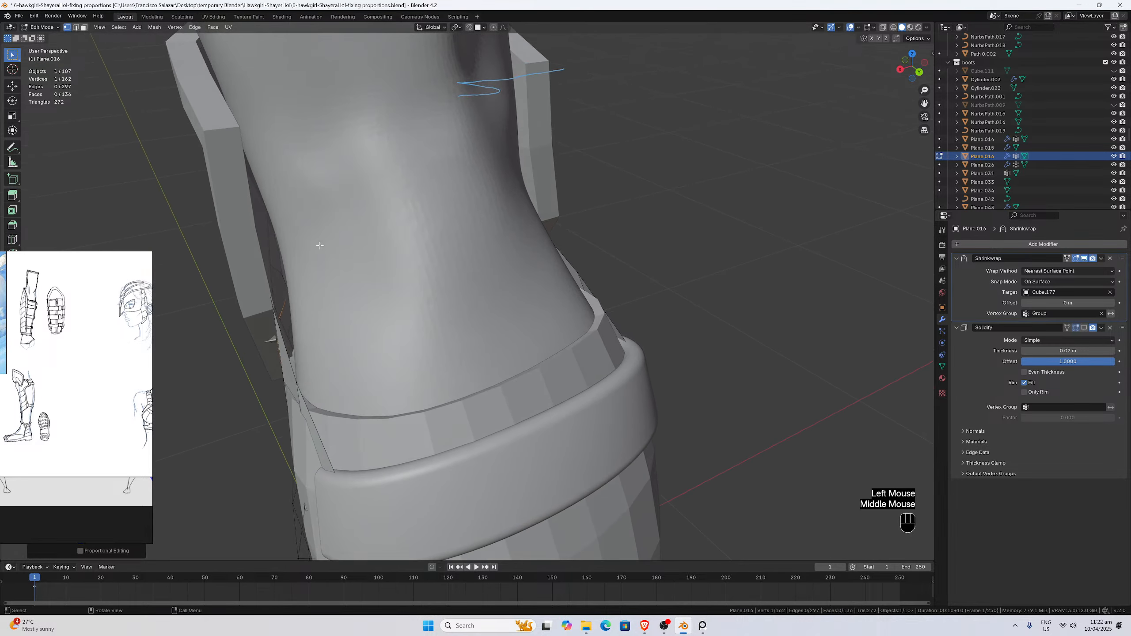
click(269, 299)
middle_drag(268, 298, 269, 314)
click(270, 315)
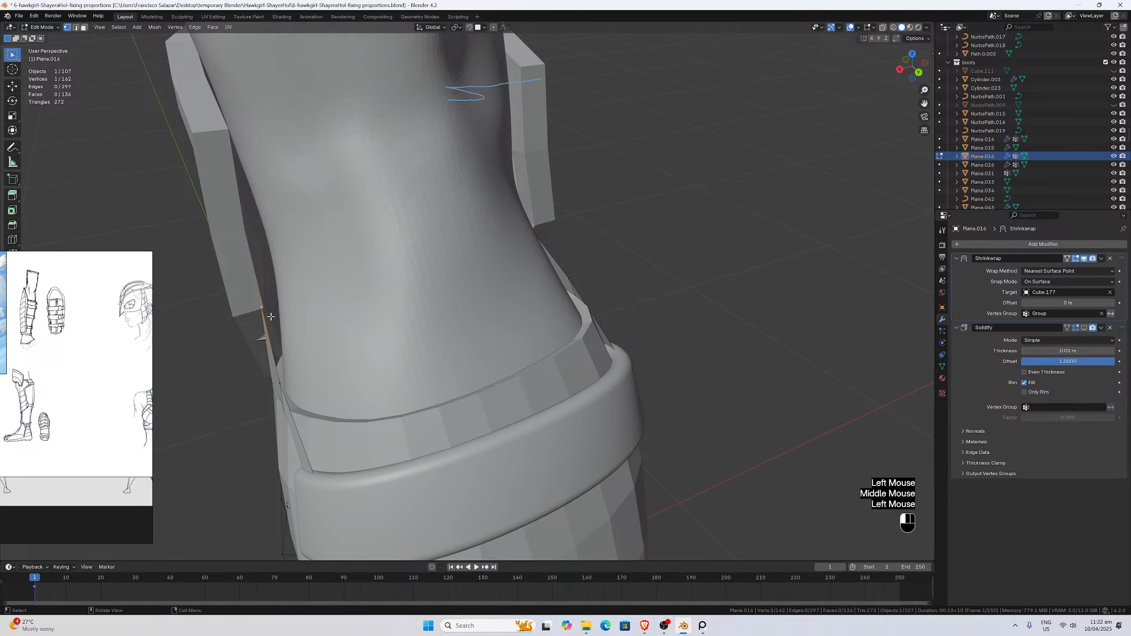
key(g)
key(x)
click(269, 319)
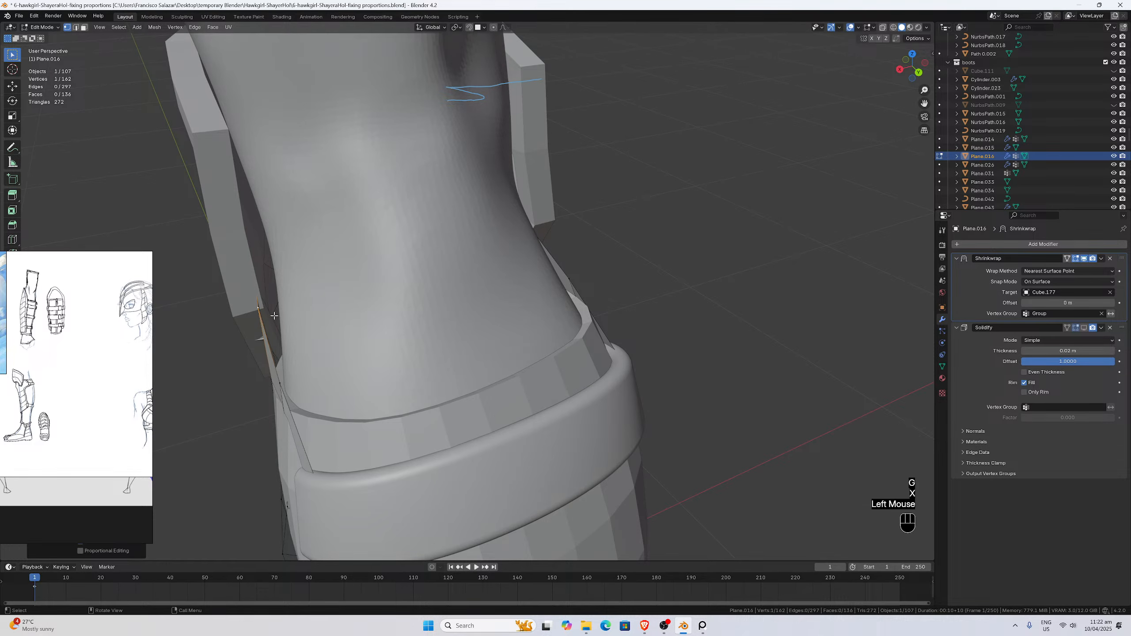
key(ctrl+z)
click(277, 316)
Clear the vertex selection and show Solidify in the viewport again.
middle_drag(266, 312, 469, 283)
click(279, 366)
click(317, 353)
scroll(537, 279, down, 1)
scroll(538, 278, down, 2)
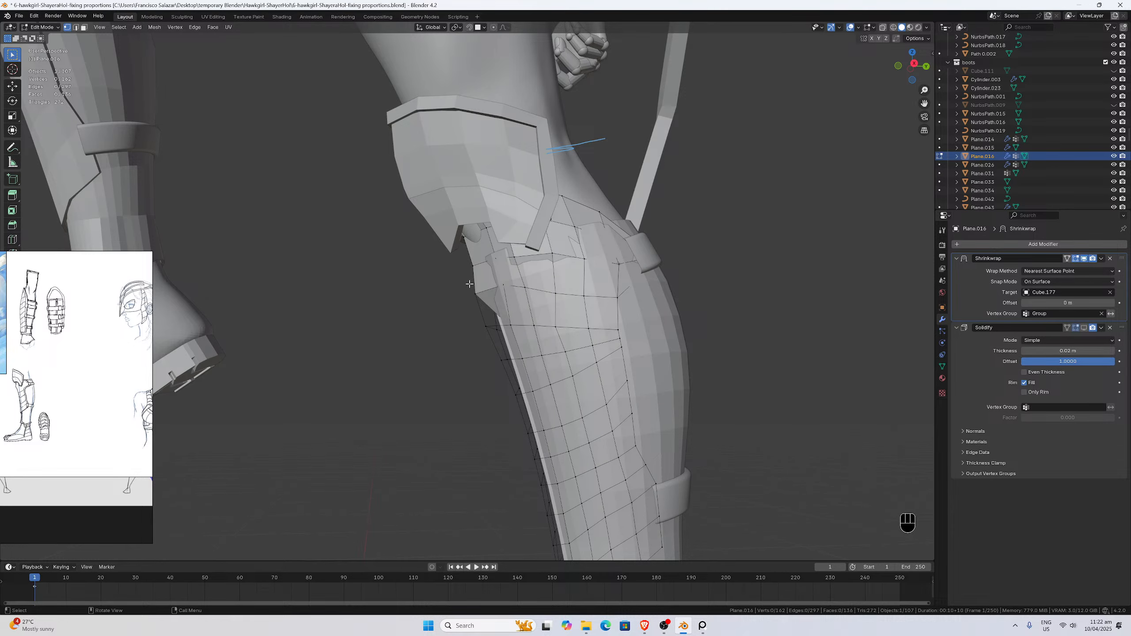
key(KP_3)
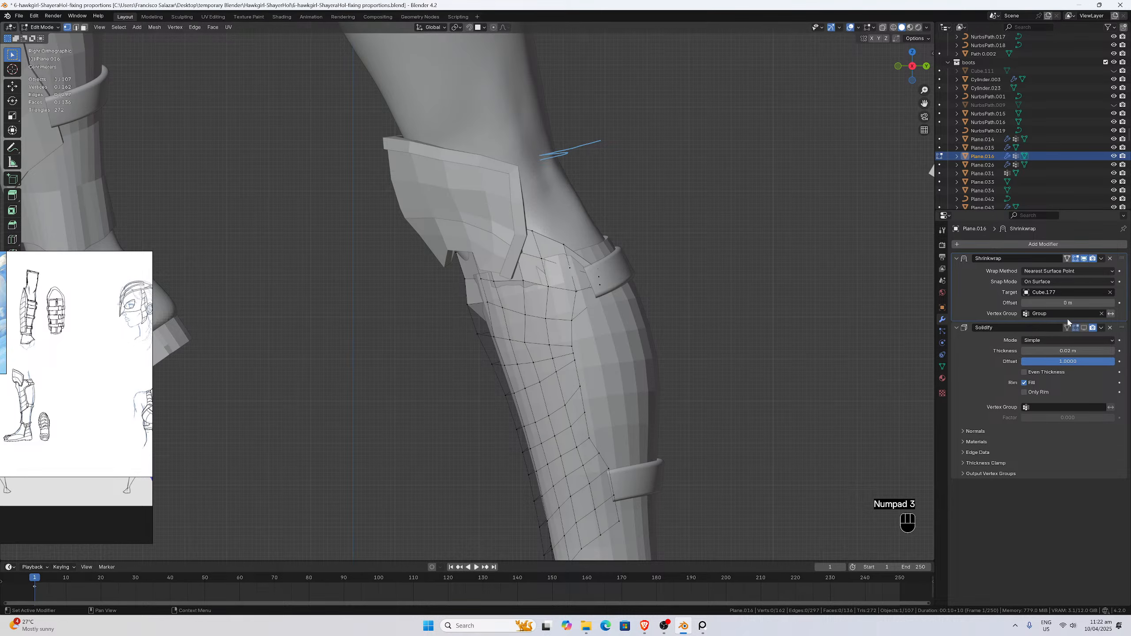
click(1084, 329)
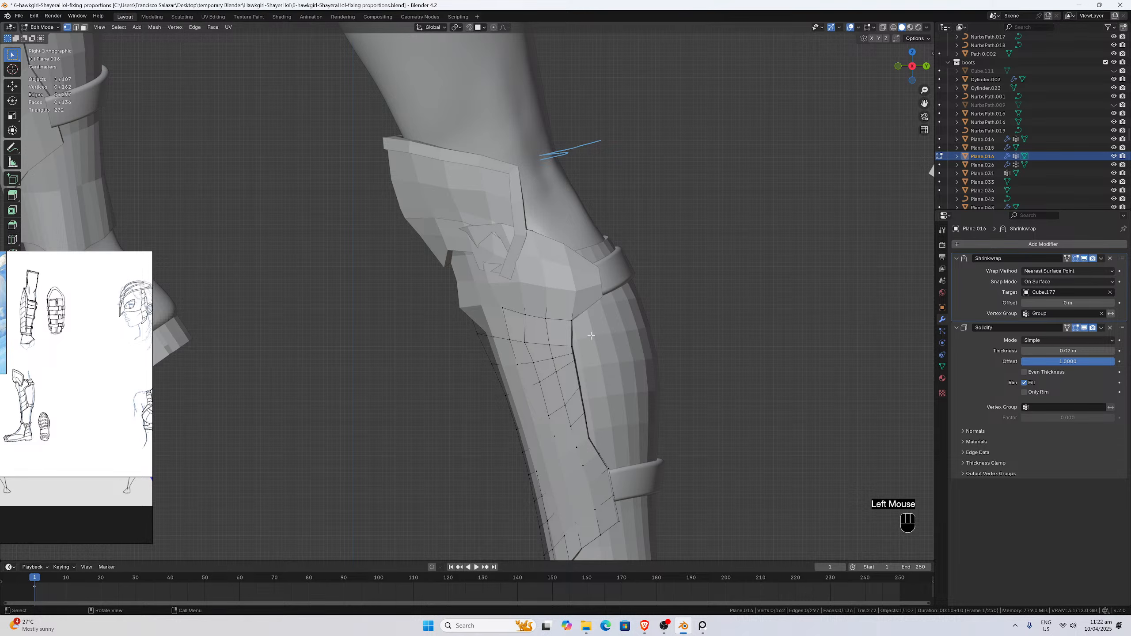
Examine the thickened guard around the knee and strap from the front and back, comparing it with the other leg.
middle_drag(590, 336, 679, 316)
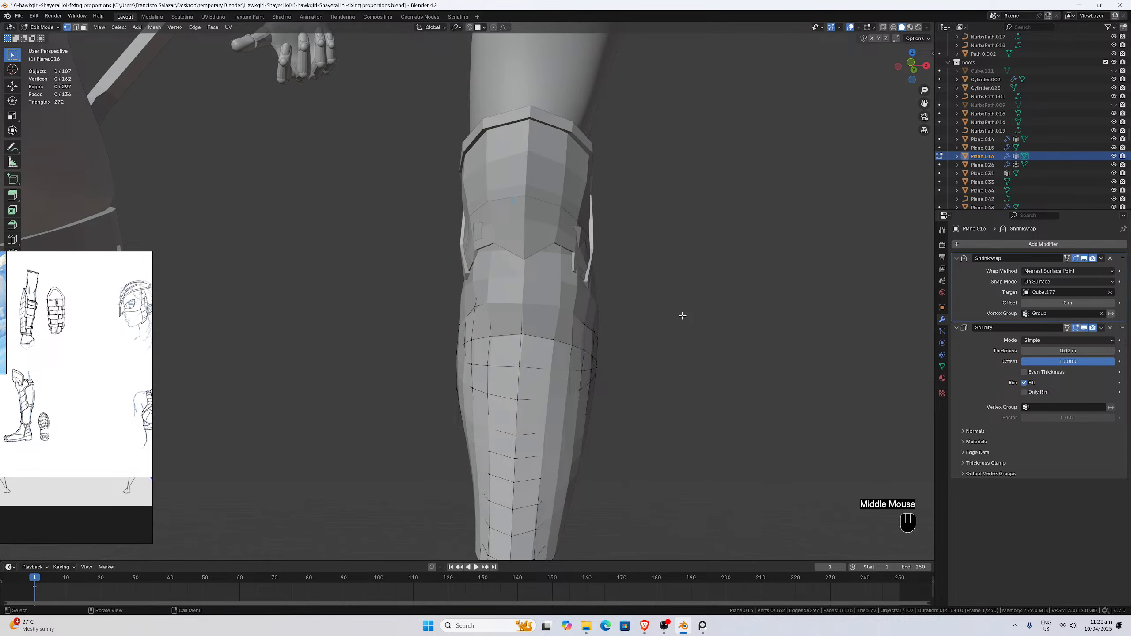
key(KP_1)
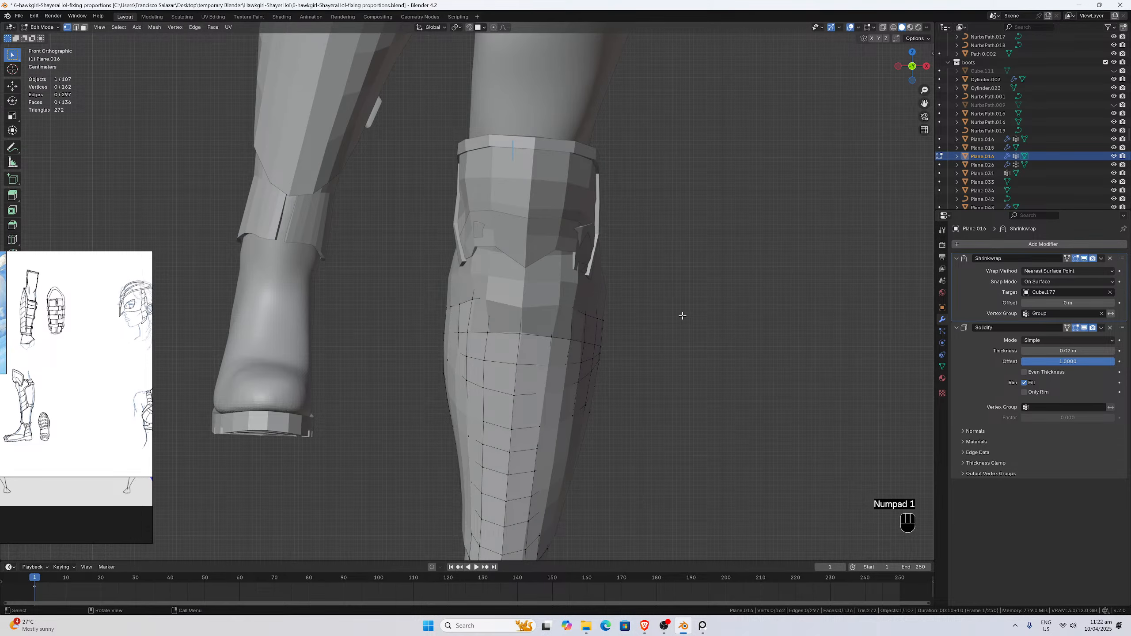
scroll(610, 316, down, 5)
scroll(610, 317, up, 5)
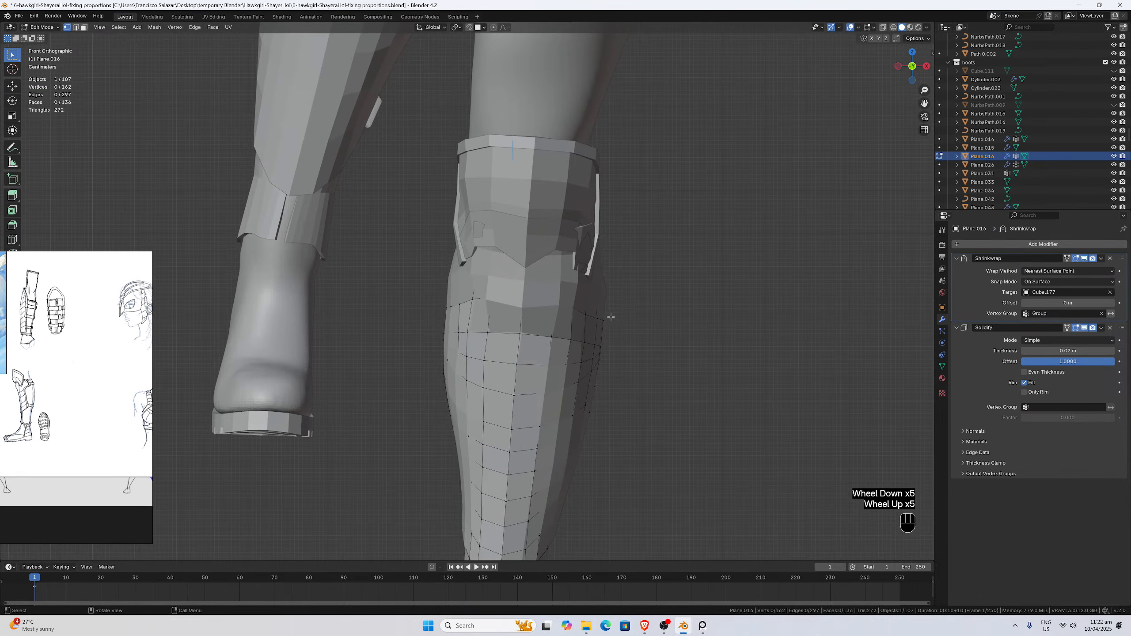
scroll(611, 317, up, 2)
scroll(600, 353, up, 1)
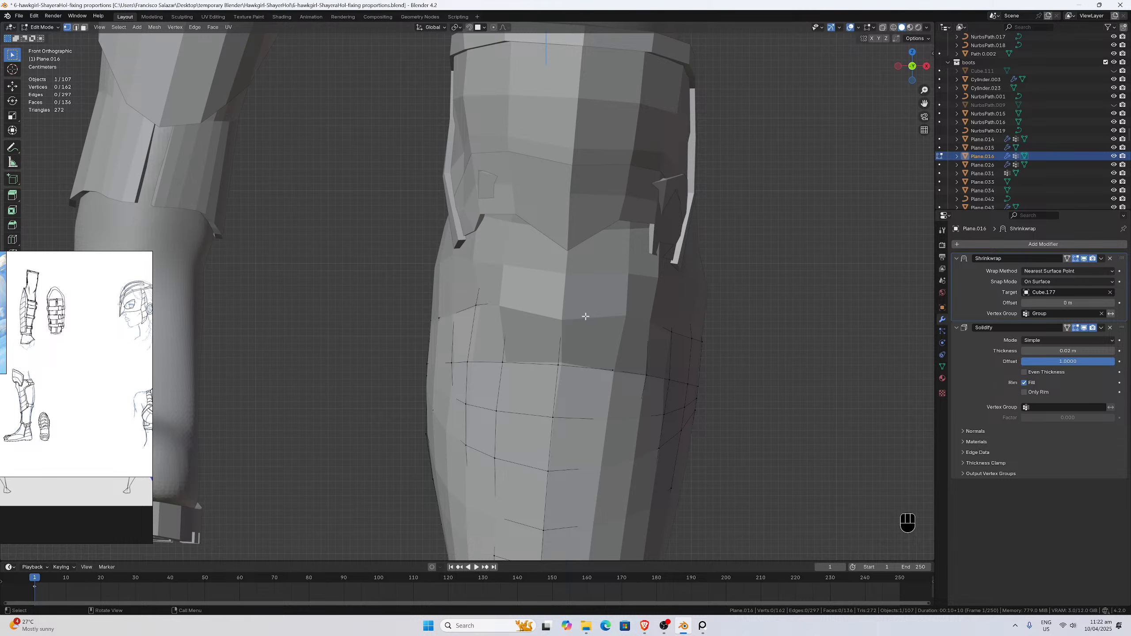
scroll(585, 317, down, 3)
middle_drag(581, 323, 410, 368)
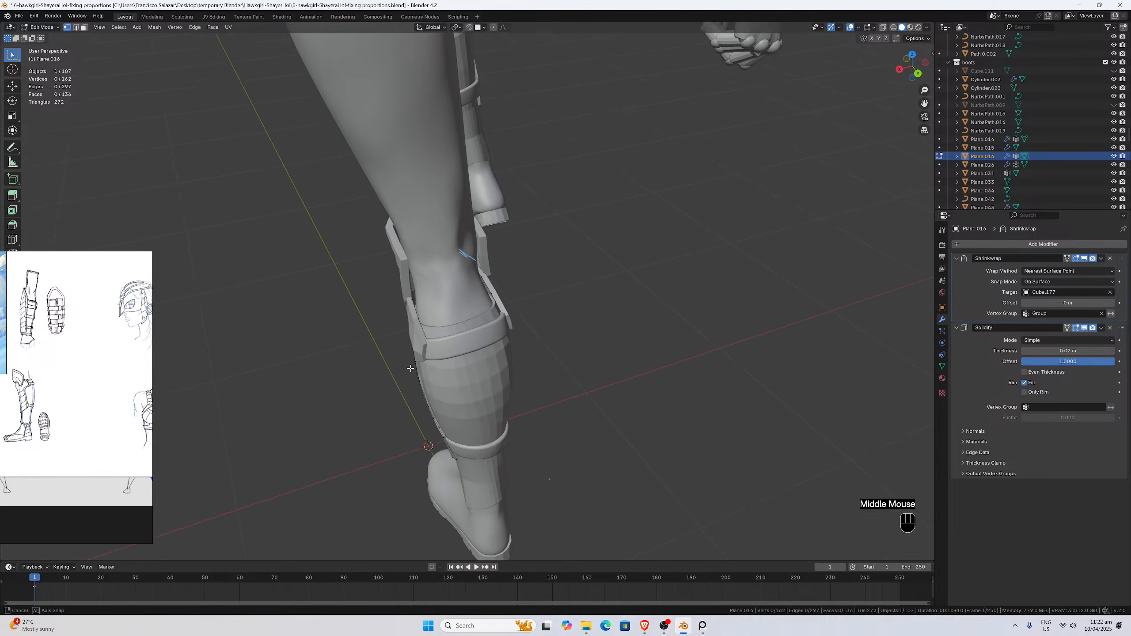
scroll(410, 369, up, 4)
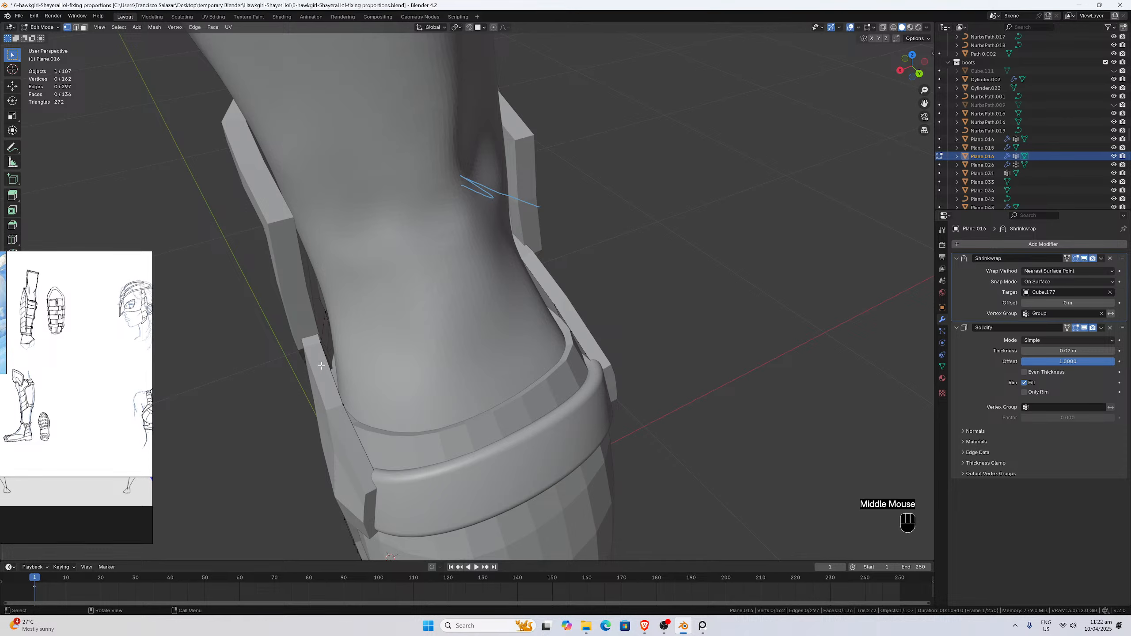
middle_drag(332, 366, 440, 313)
scroll(441, 314, up, 1)
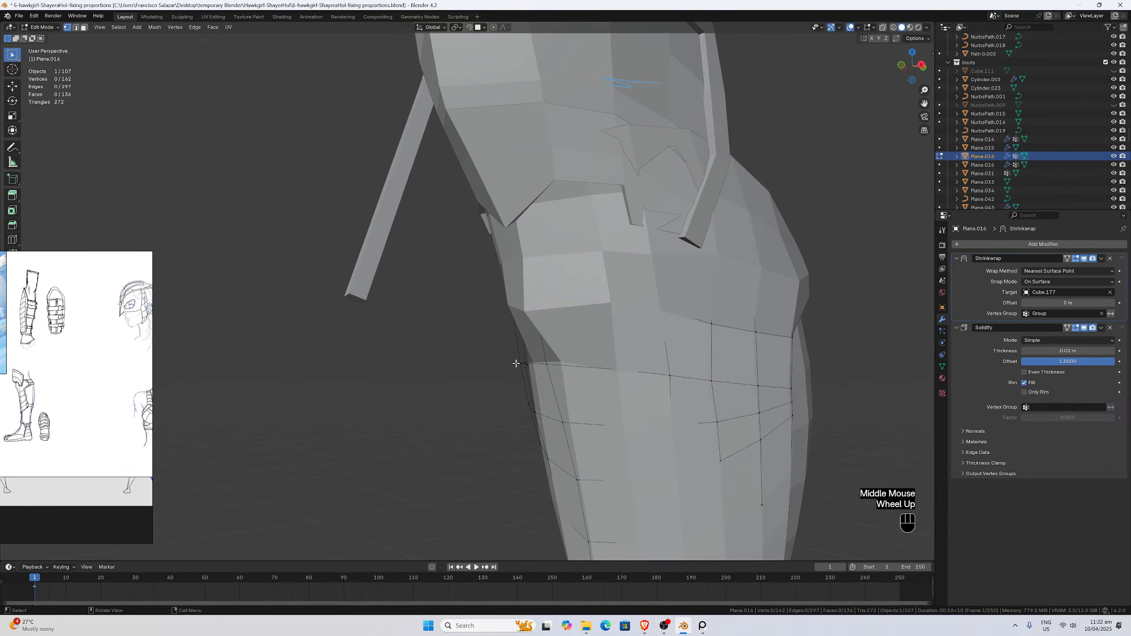
key(KP_1)
mouse_move(516, 363)
middle_down()
mouse_move(515, 325)
mouse_move(528, 352)
mouse_move(513, 372)
middle_up()
key(KP_1)
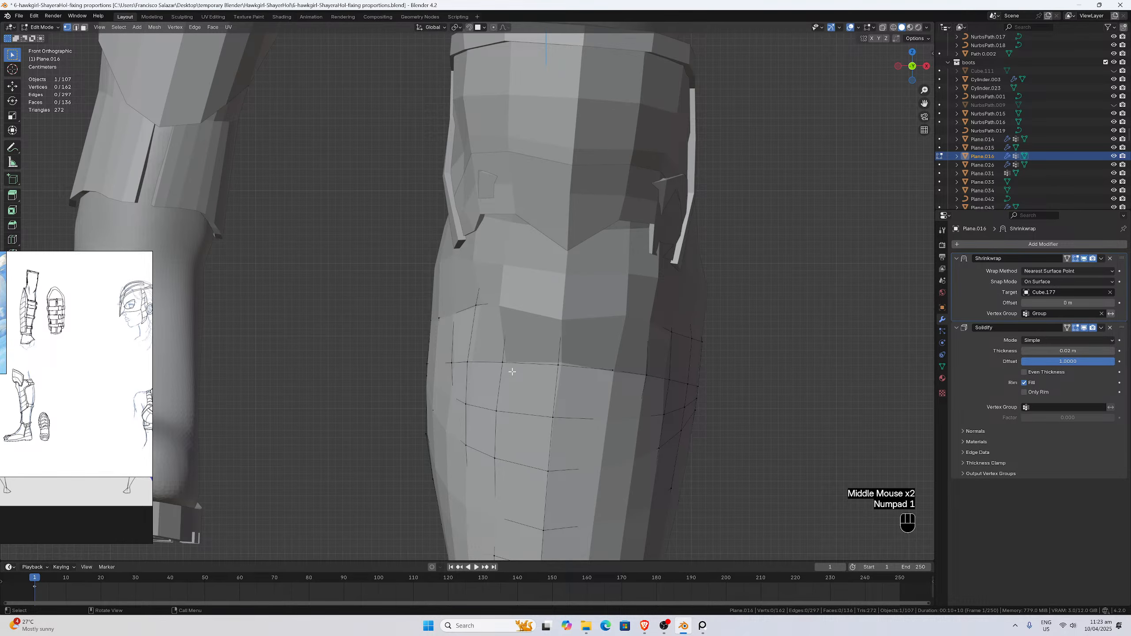
scroll(509, 357, down, 4)
scroll(472, 328, up, 1)
scroll(471, 329, down, 1)
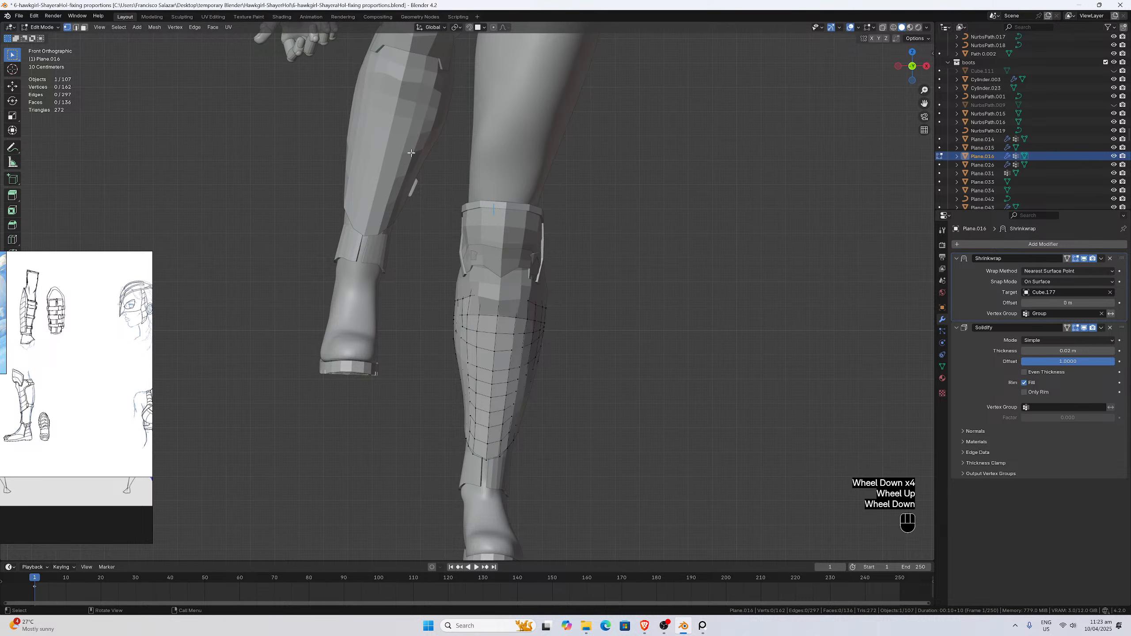
scroll(532, 320, up, 4)
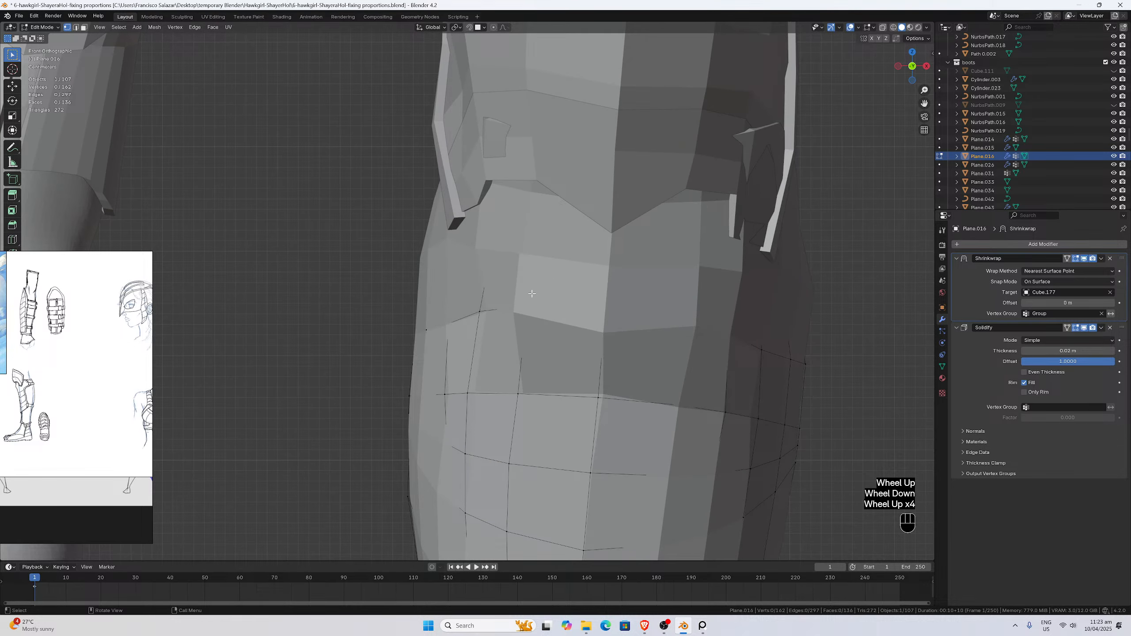
Hide Solidify in the viewport and move the -X side vertex below the knee plate backward along Y.
click(1084, 328)
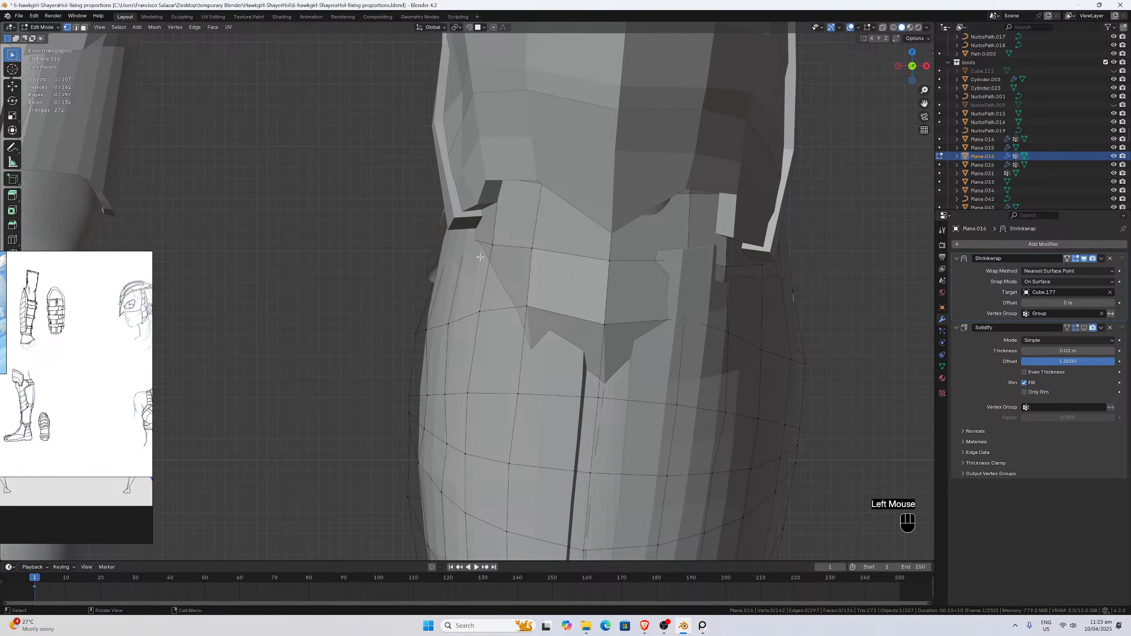
click(514, 251)
middle_drag(514, 251, 694, 293)
click(397, 311)
key(g)
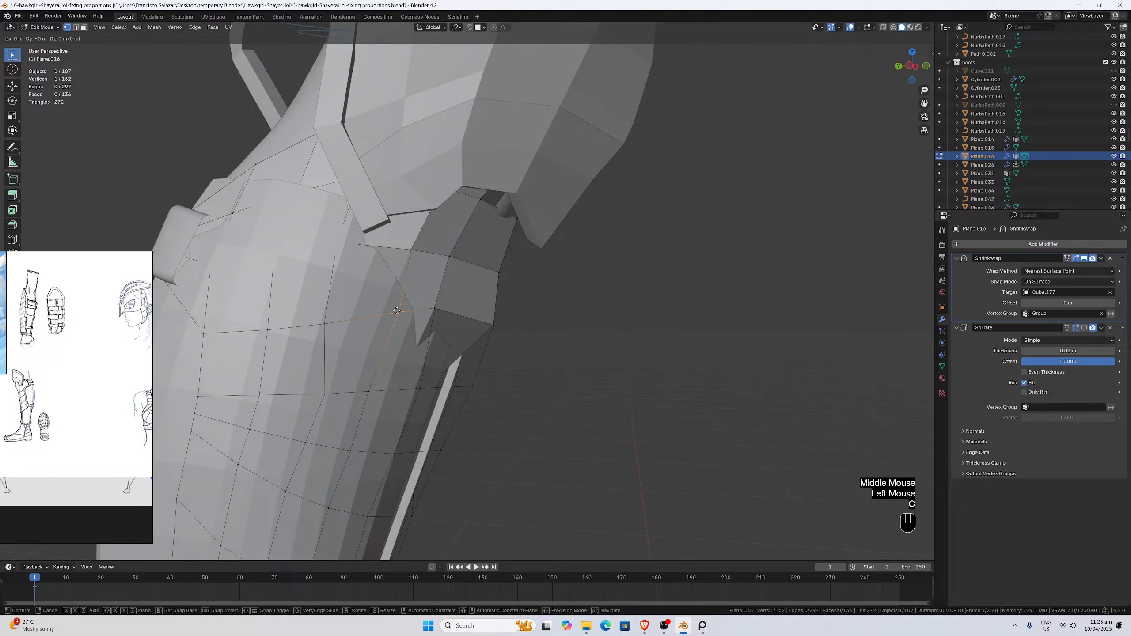
key(y)
click(381, 311)
middle_drag(382, 310, 427, 330)
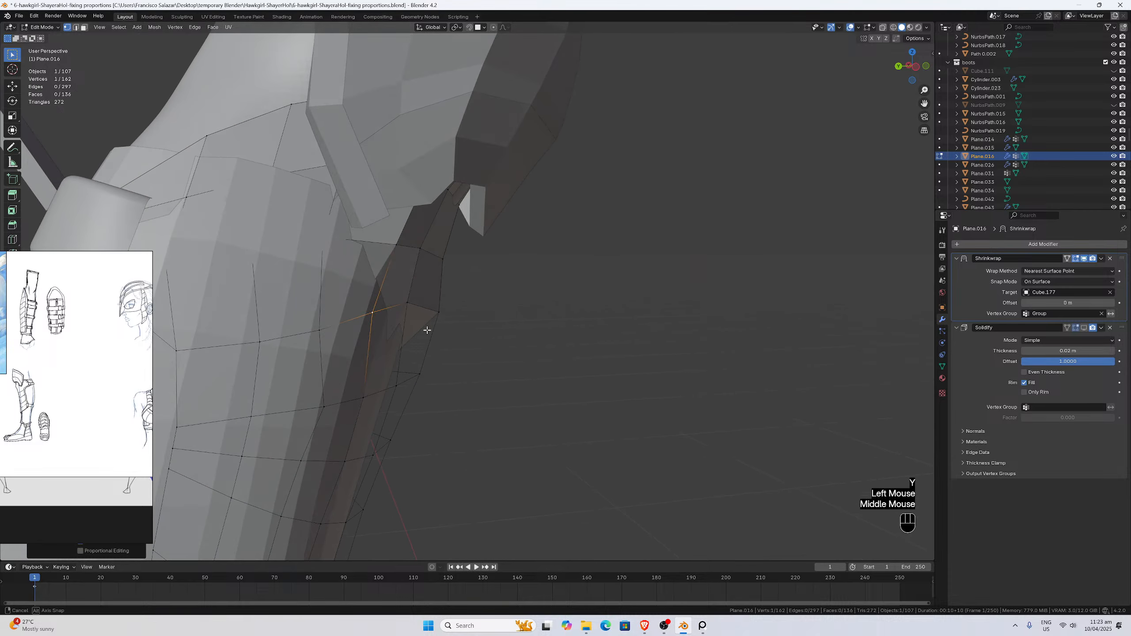
Show Solidify again and examine the guard's front and sides below the knee plate from low angles.
click(337, 399)
scroll(352, 397, down, 4)
middle_drag(346, 399, 314, 308)
scroll(291, 381, up, 3)
scroll(401, 374, down, 3)
scroll(503, 339, up, 1)
middle_drag(681, 350, 615, 342)
scroll(616, 317, down, 1)
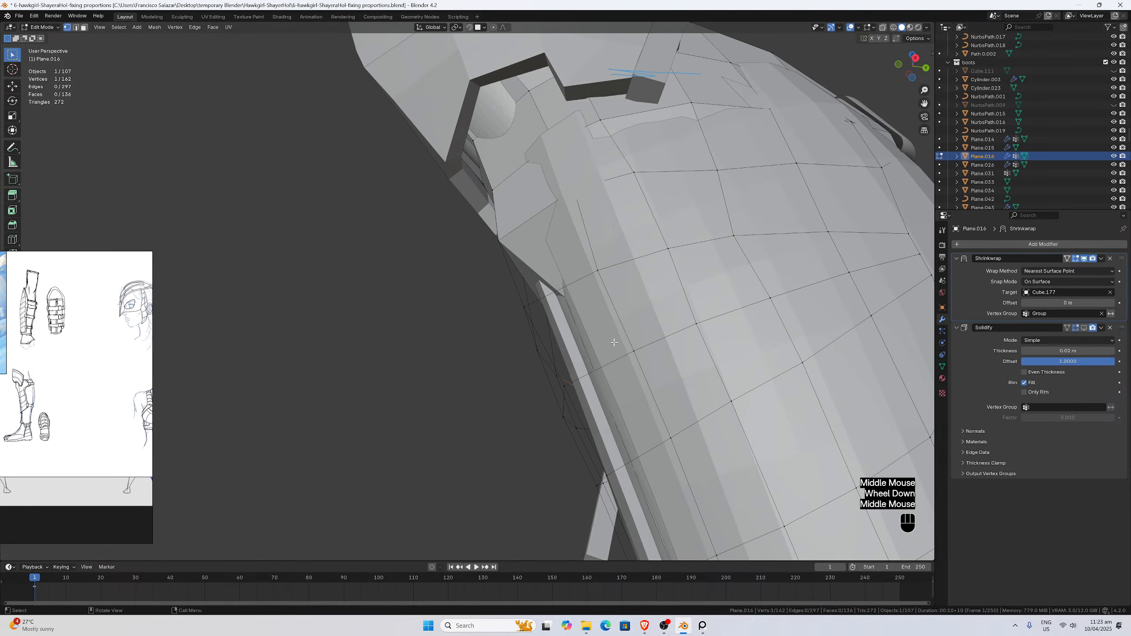
click(1084, 329)
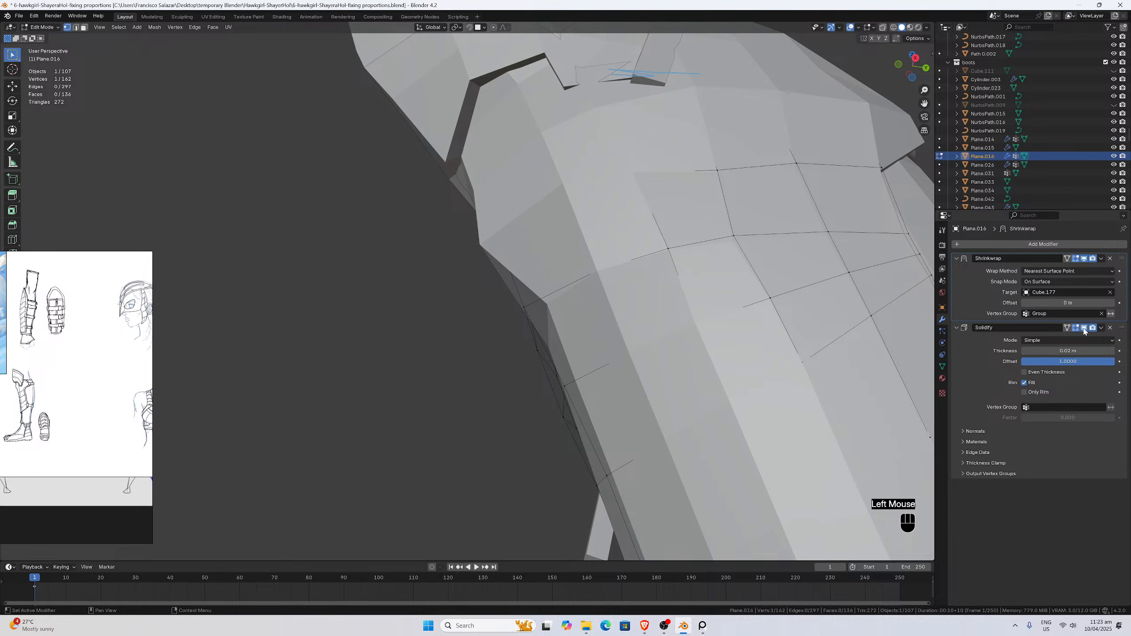
mouse_move(668, 267)
middle_down()
mouse_move(642, 312)
mouse_move(663, 288)
middle_up()
middle_drag(503, 297, 527, 309)
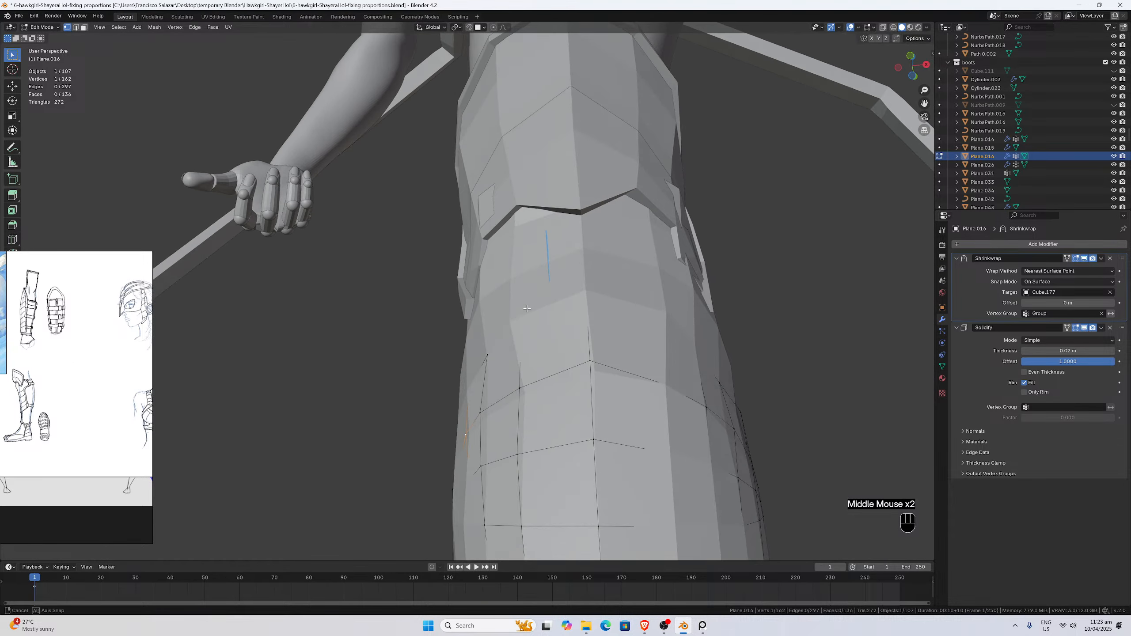
Hide Solidify and move the matching vertices on both sides below the knee plate about 0.017 m along Y.
click(1084, 328)
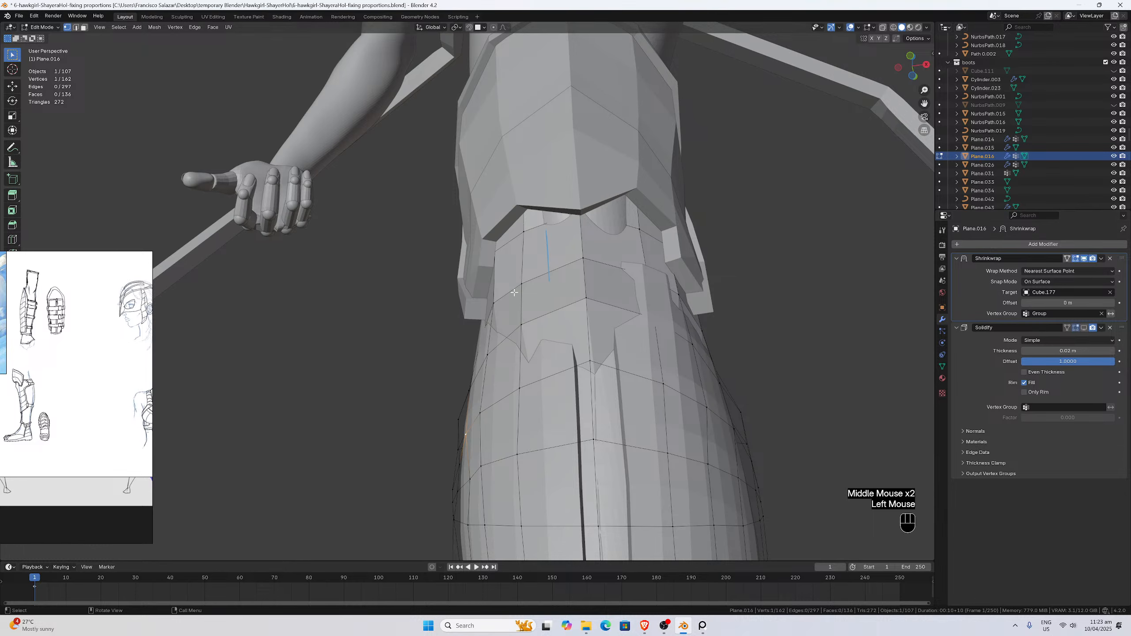
click(494, 303)
middle_drag(494, 304, 607, 313)
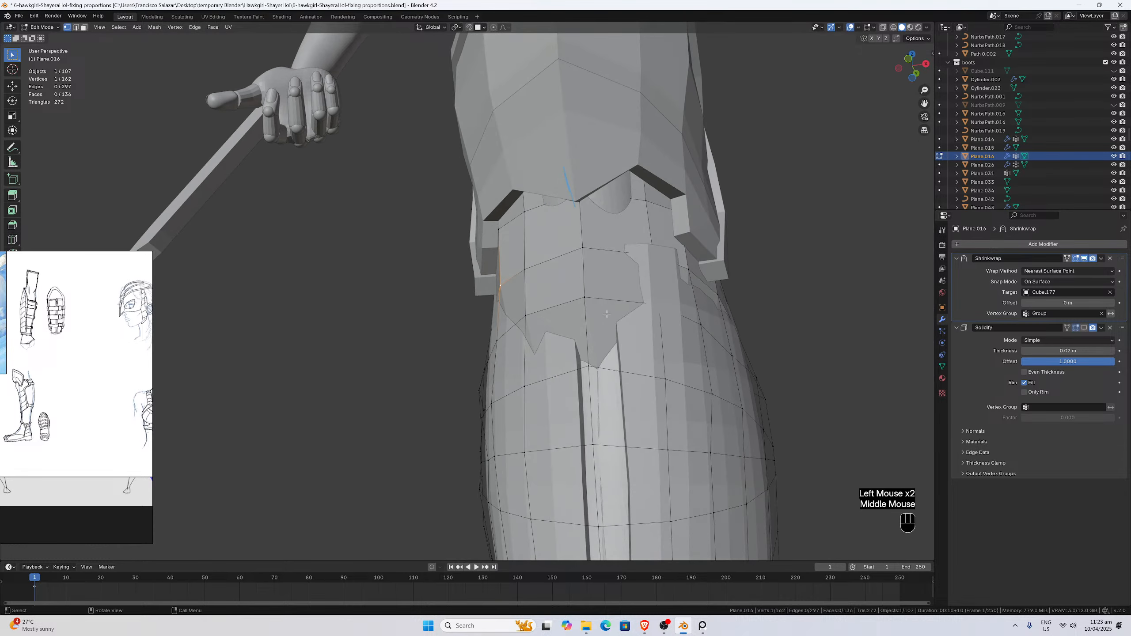
shift+click(686, 277)
middle_drag(687, 277, 735, 278)
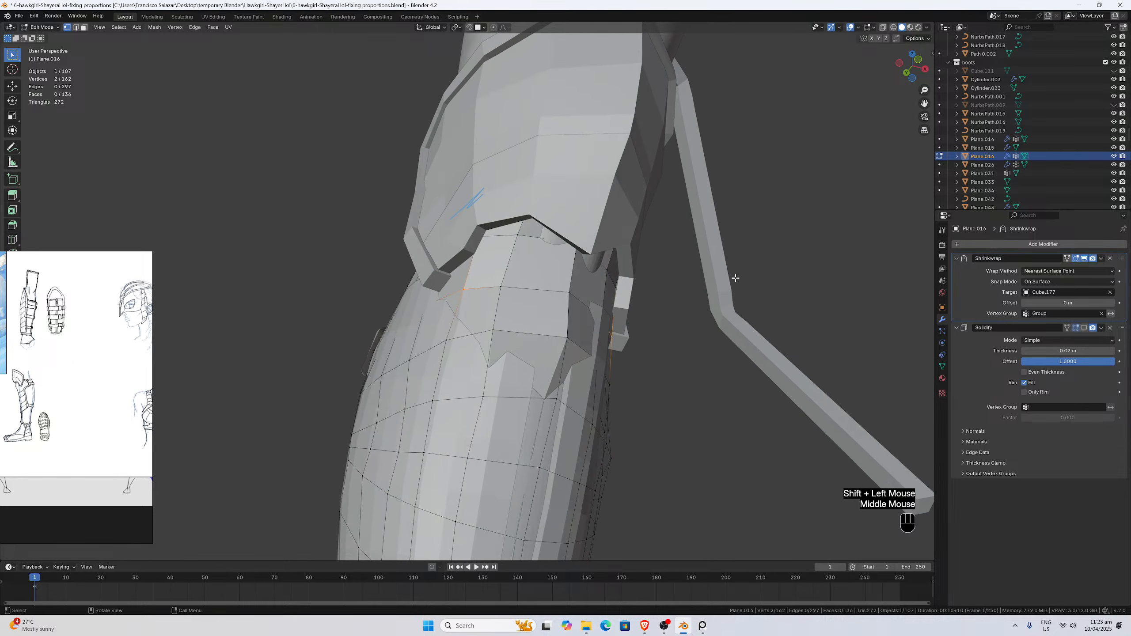
key(g)
key(y)
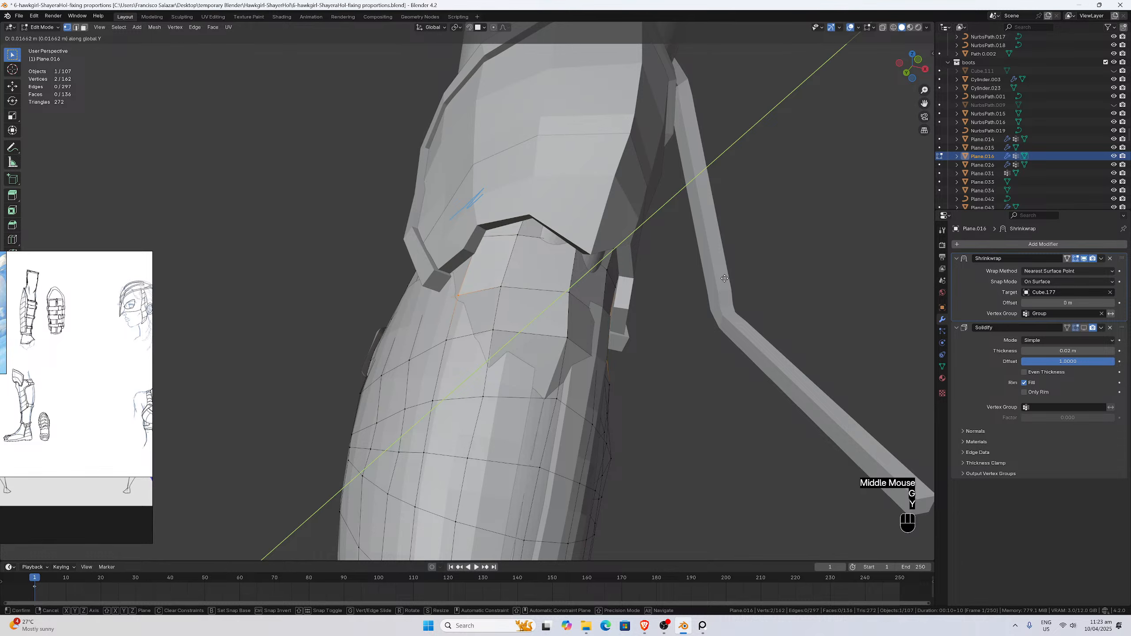
click(724, 279)
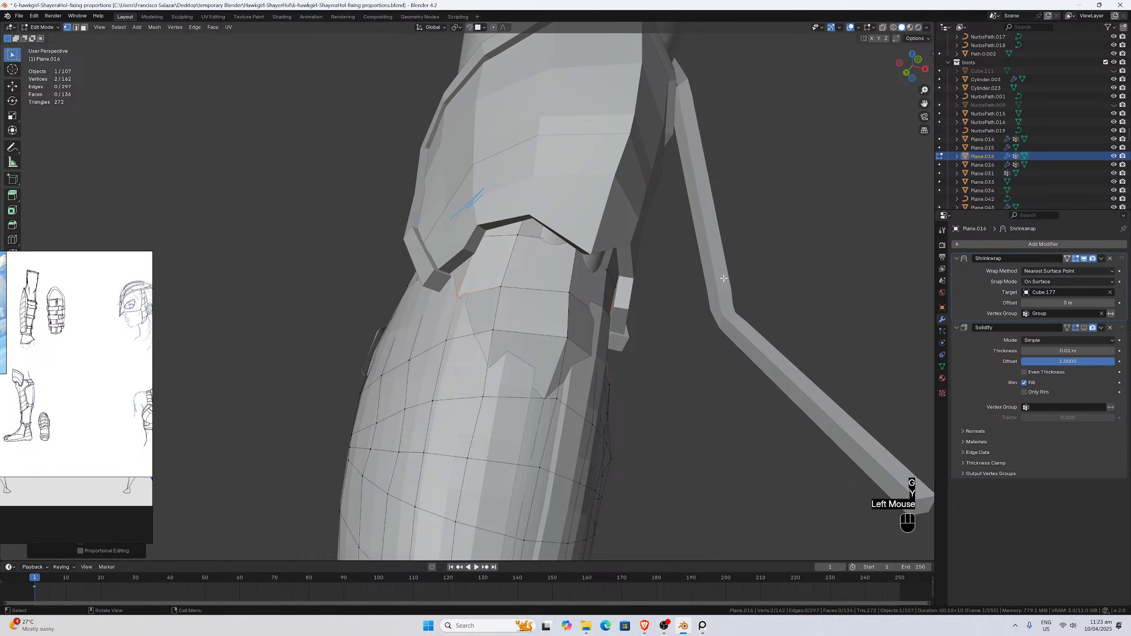
Show Solidify in the viewport and scale the pair of side vertices below the knee plate slightly inward along X.
click(1086, 328)
middle_drag(473, 316, 535, 319)
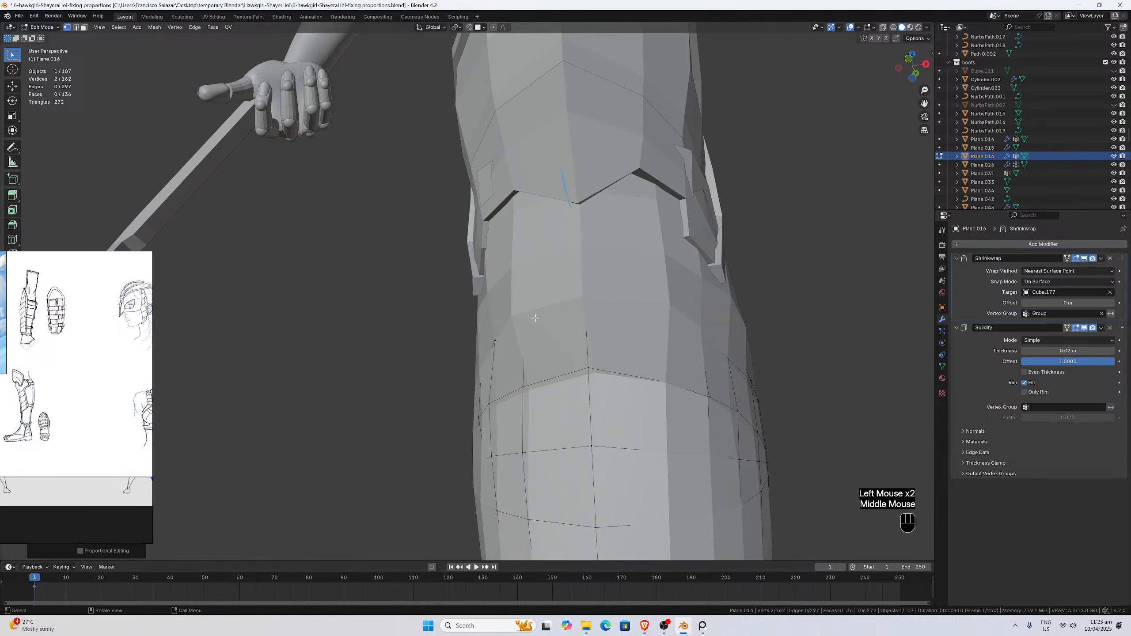
key(s)
key(x)
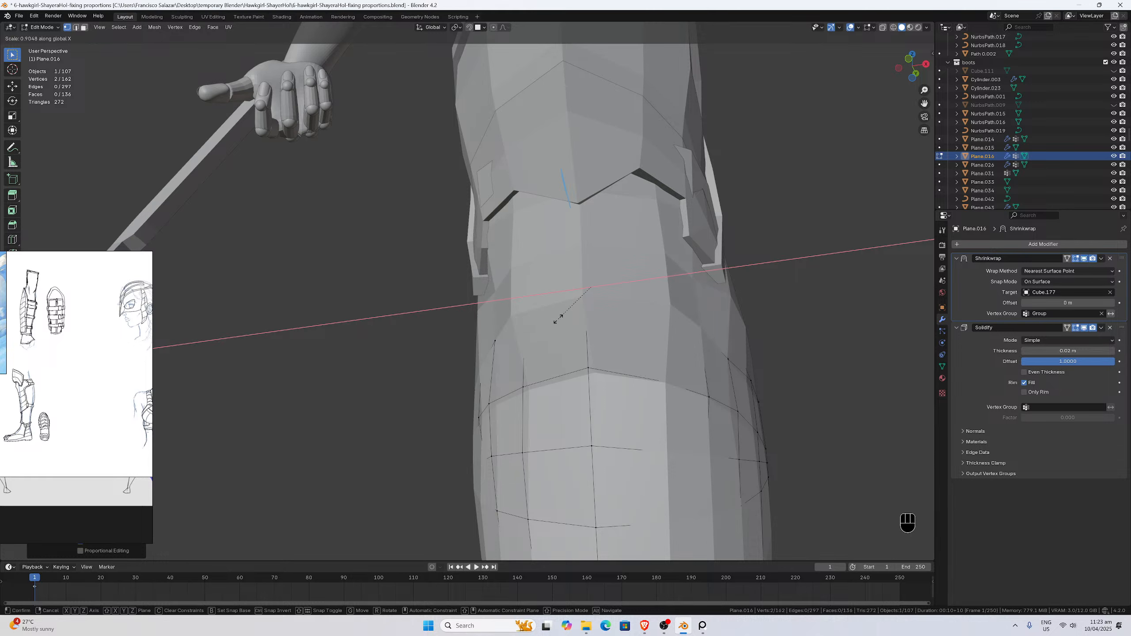
click(557, 319)
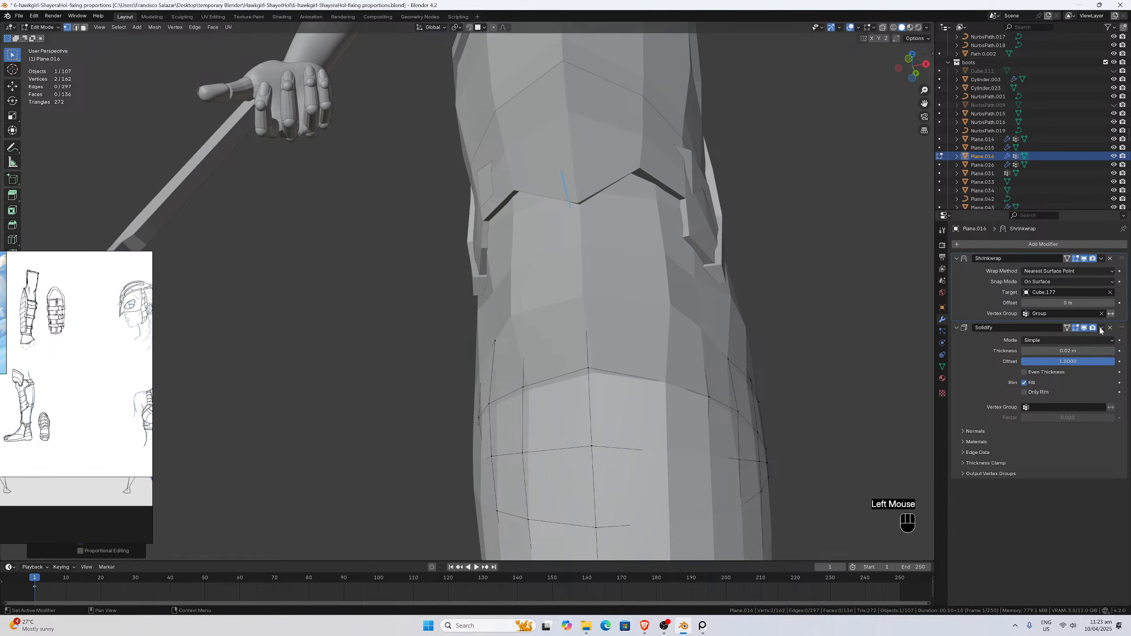
Select the next pair of side vertices with Solidify hidden, then show it again and scale them along X to about 0.95.
click(1086, 328)
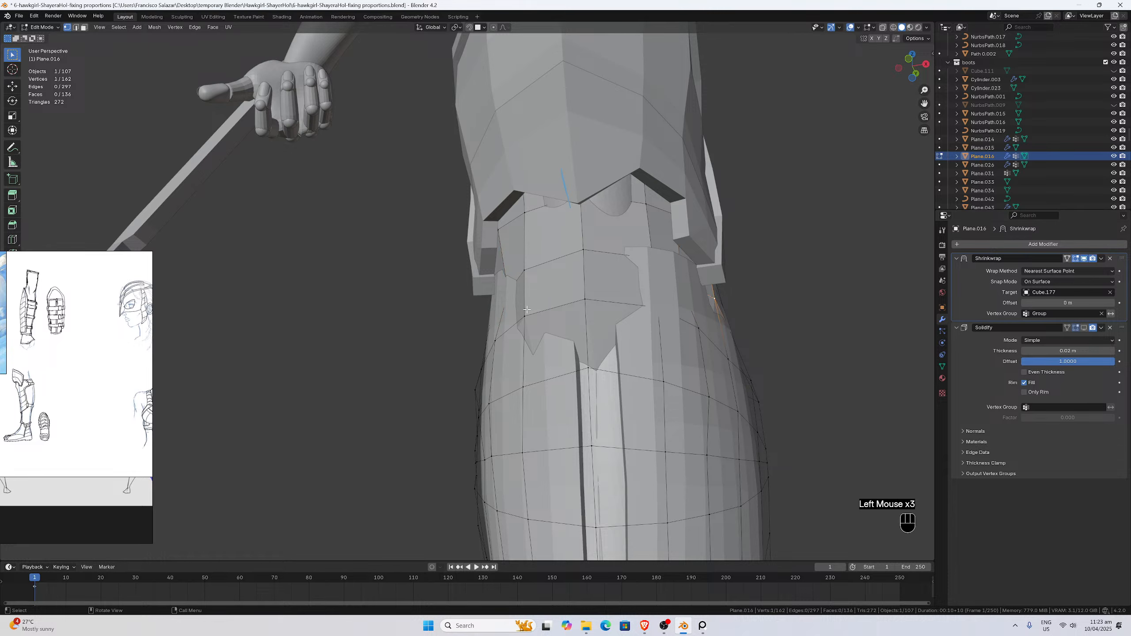
middle_drag(713, 297, 519, 310)
shift+click(436, 297)
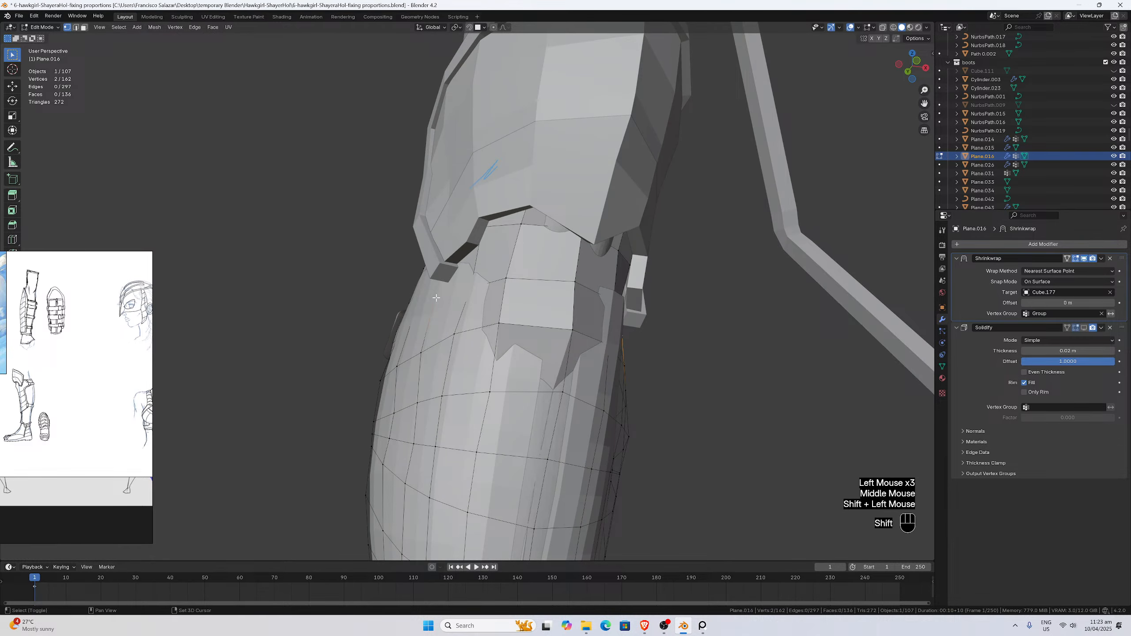
click(1087, 328)
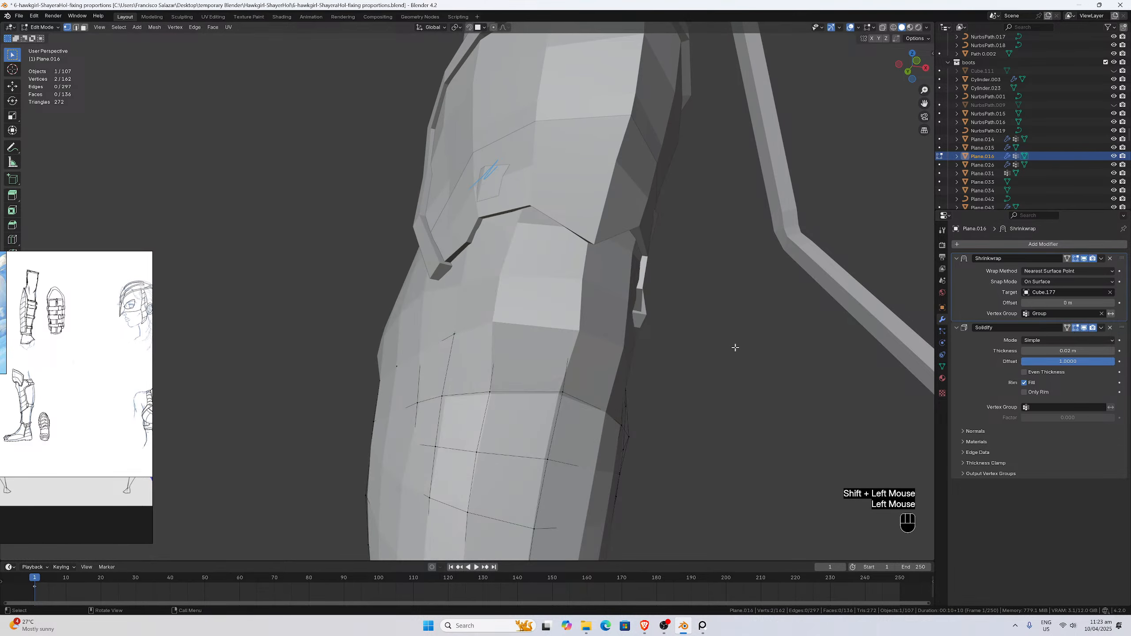
mouse_move(735, 347)
middle_down()
mouse_move(713, 348)
mouse_move(747, 348)
middle_up()
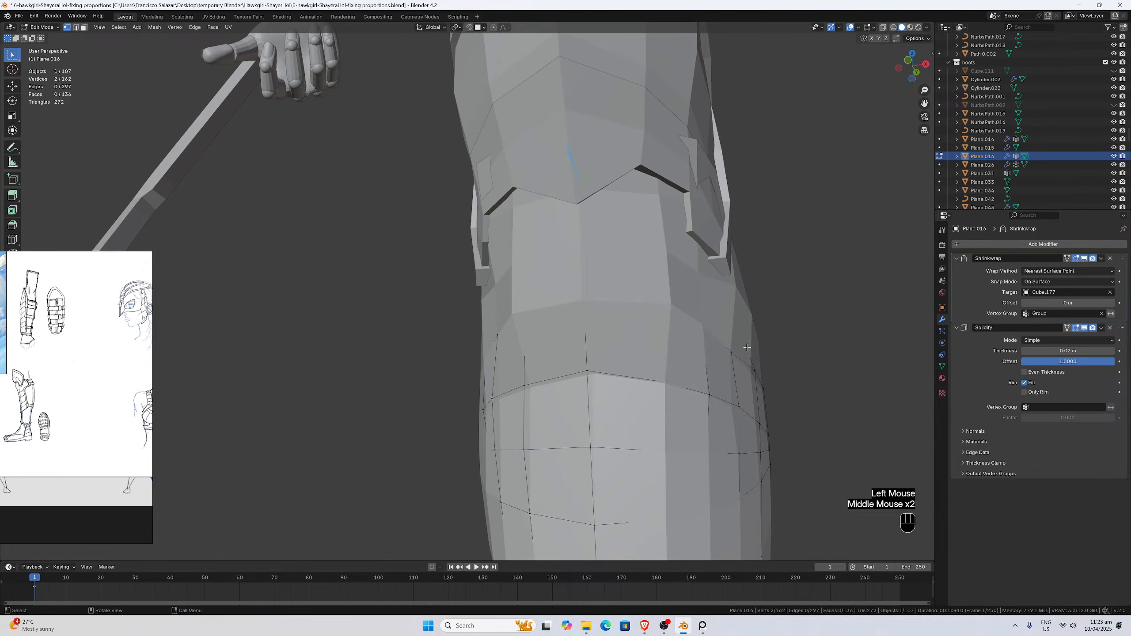
key(s)
key(x)
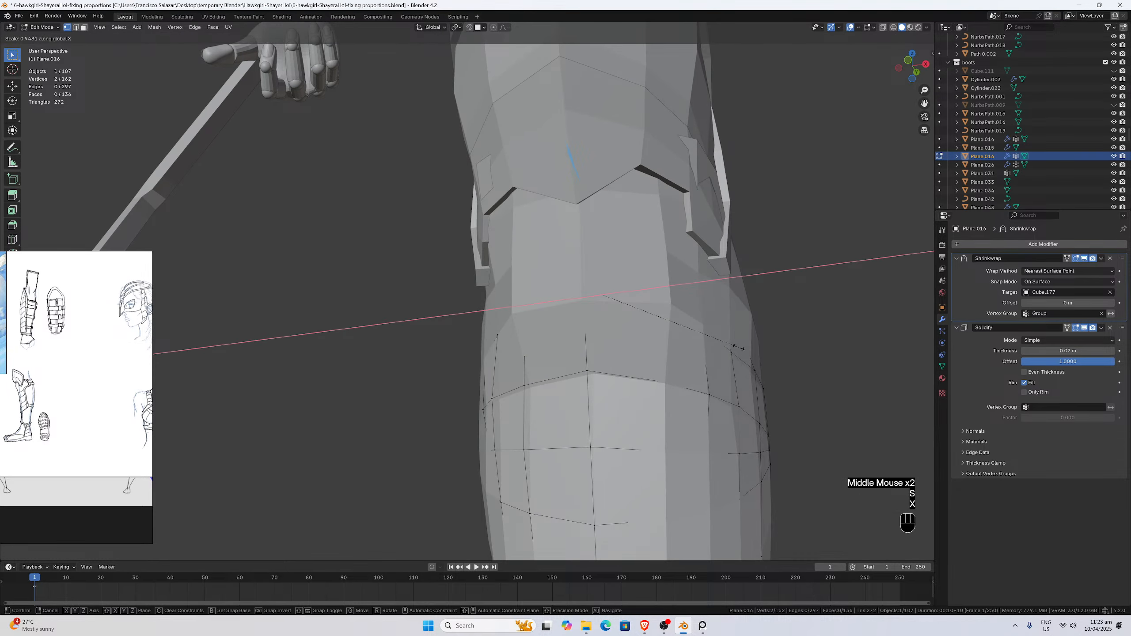
click(738, 348)
Move the upper side vertex of the guard beside the strap about 0.013 m along -X.
middle_drag(738, 347, 572, 379)
scroll(722, 344, down, 2)
middle_drag(468, 380, 435, 336)
scroll(435, 336, down, 1)
scroll(435, 336, up, 2)
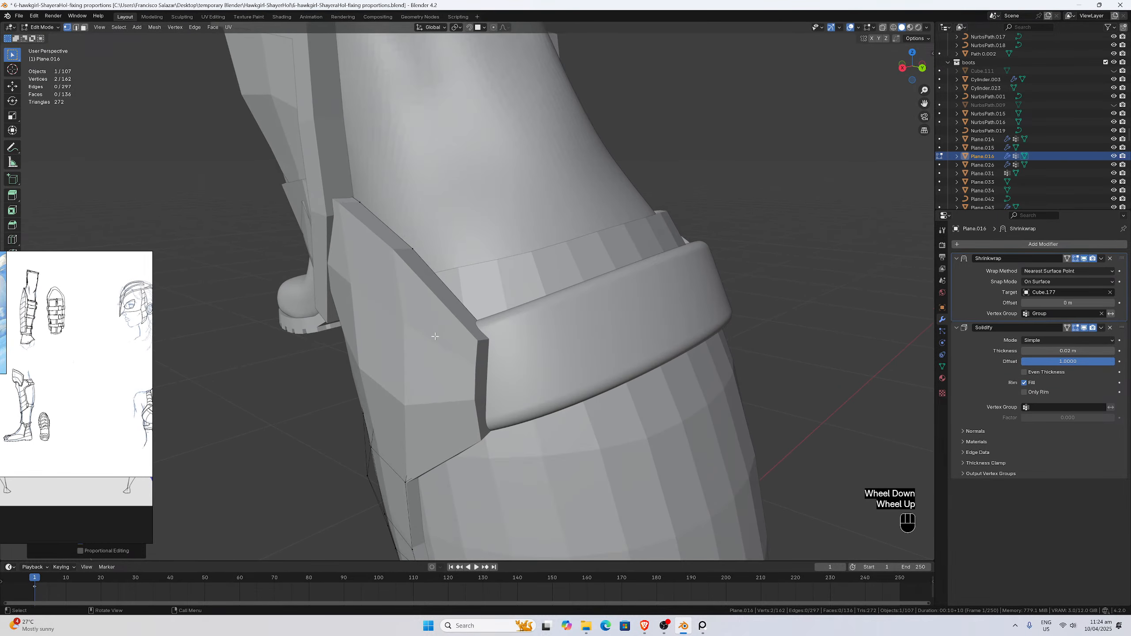
click(350, 288)
middle_drag(350, 287, 353, 294)
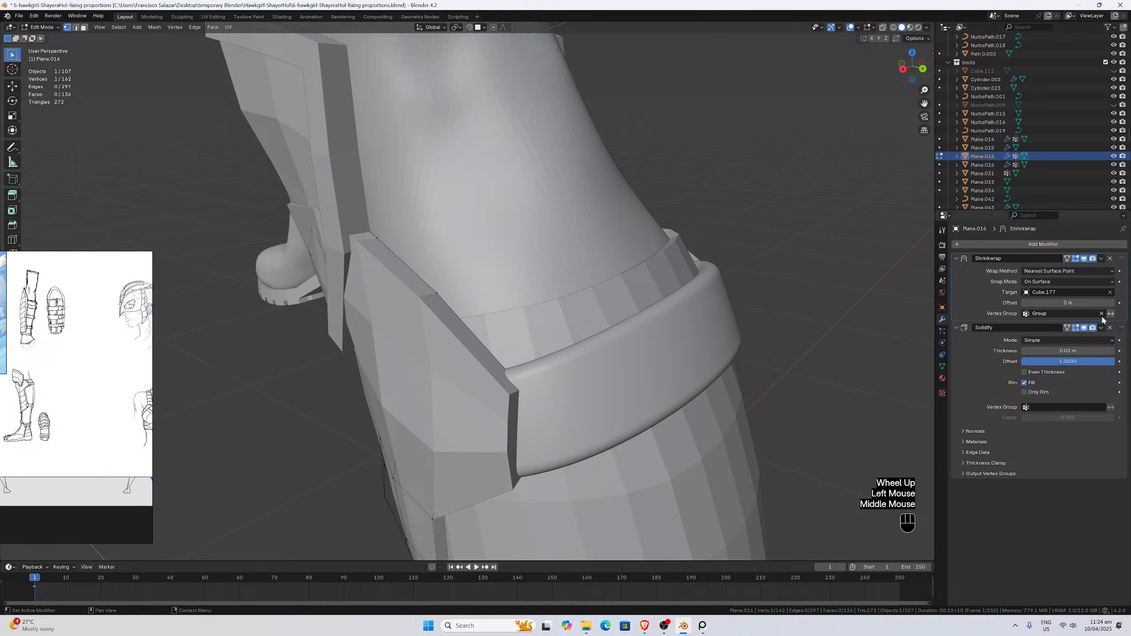
click(1084, 328)
click(1084, 329)
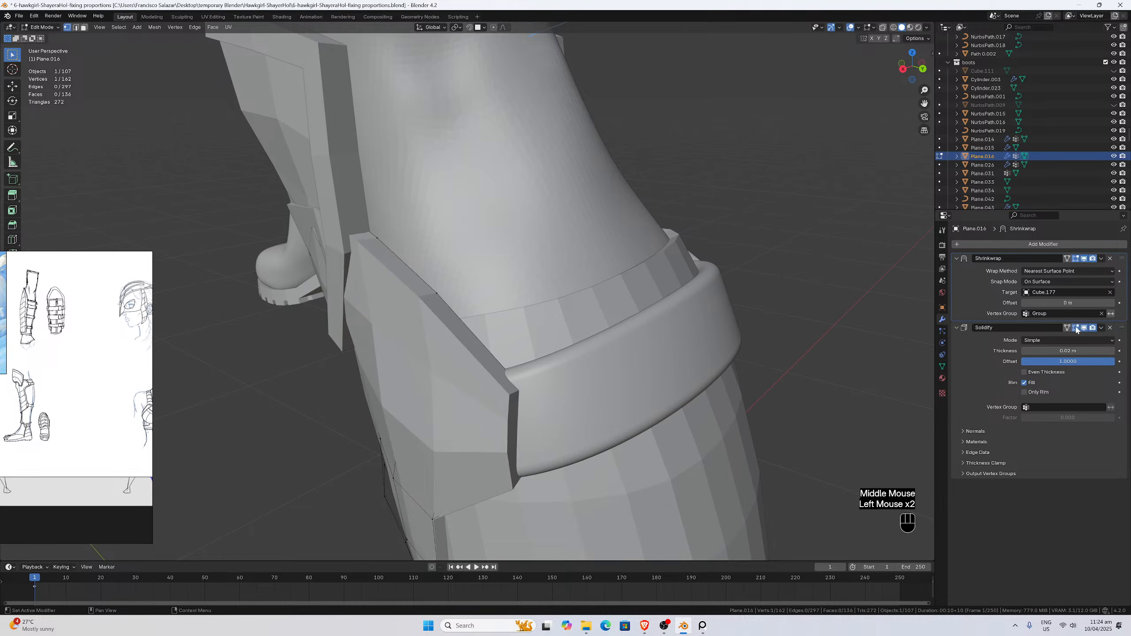
key(g)
key(x)
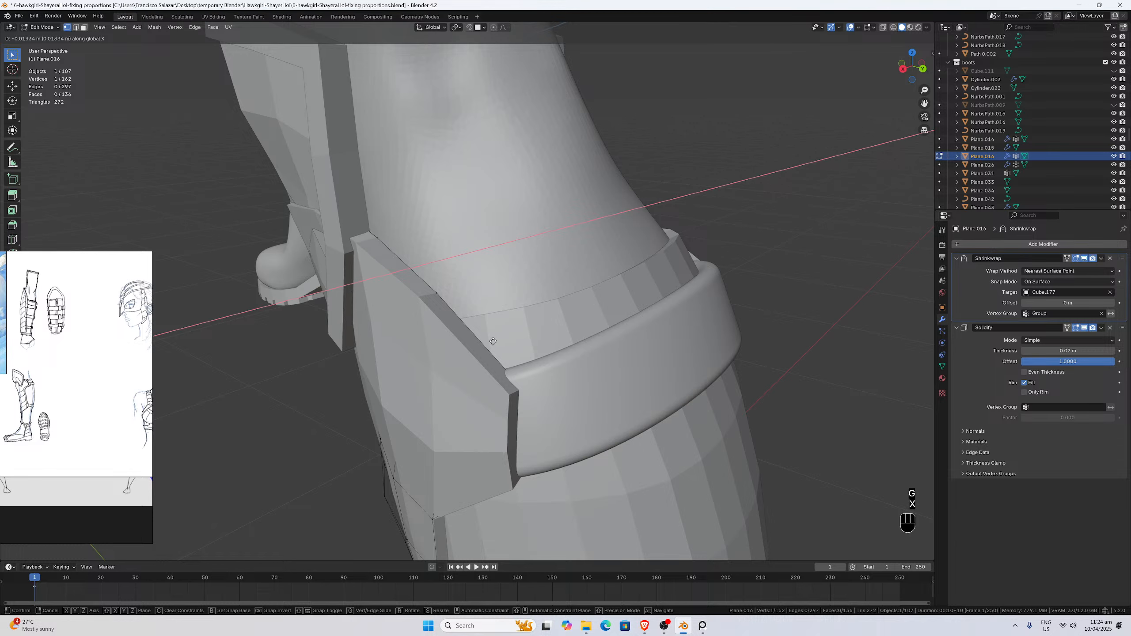
click(493, 341)
Adjust the guard vertex in the gap below the thigh plate slightly along -X.
middle_drag(493, 342, 454, 359)
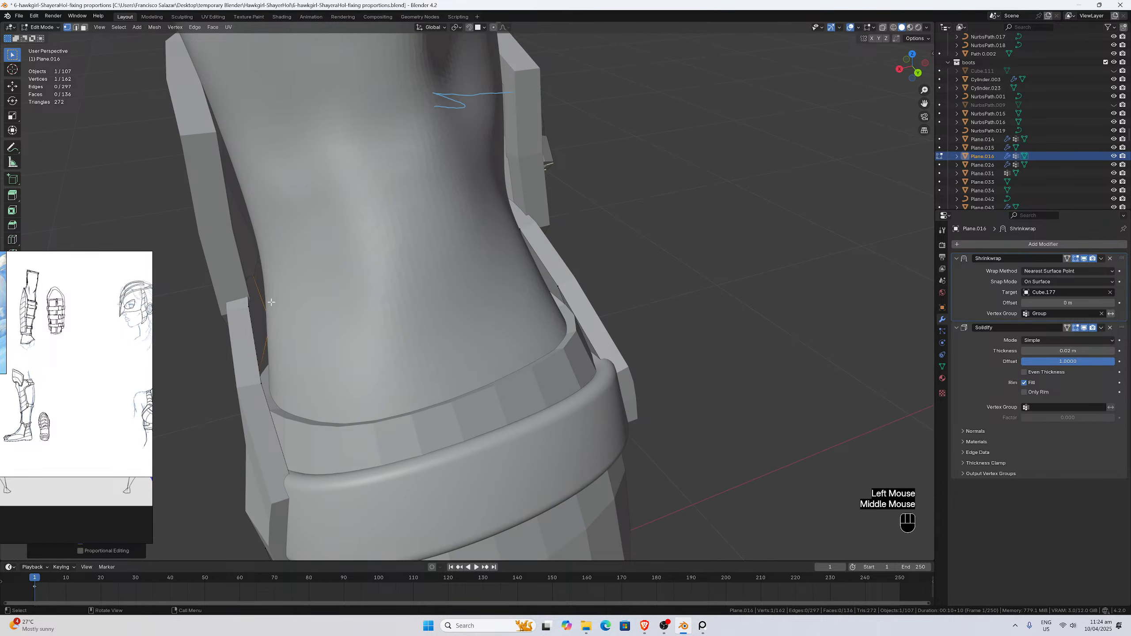
click(247, 268)
key(g)
key(x)
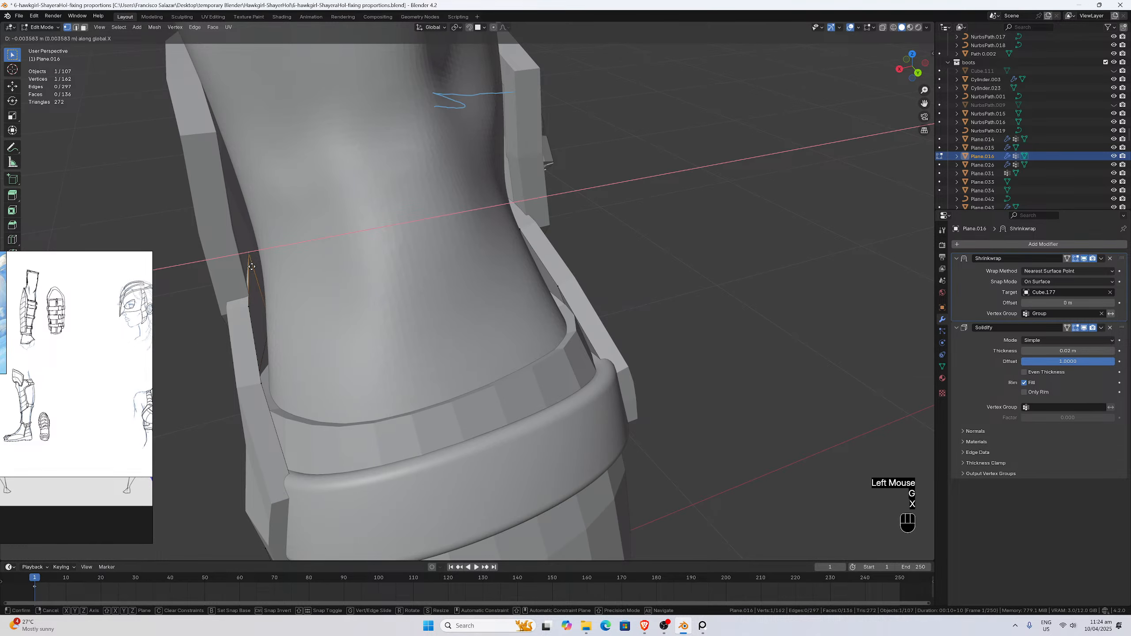
click(254, 266)
Enable X-ray and move the +X side vertex on the guard's upper edge inward along X.
middle_drag(254, 267, 669, 251)
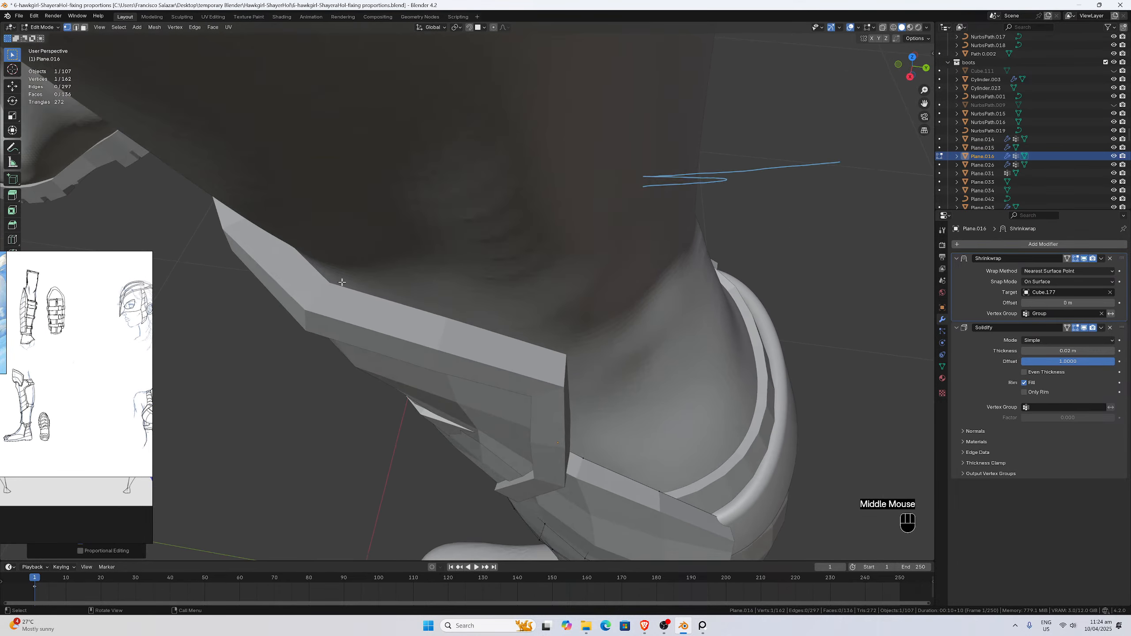
click(884, 27)
middle_drag(601, 218, 635, 219)
click(576, 357)
middle_drag(576, 356, 662, 288)
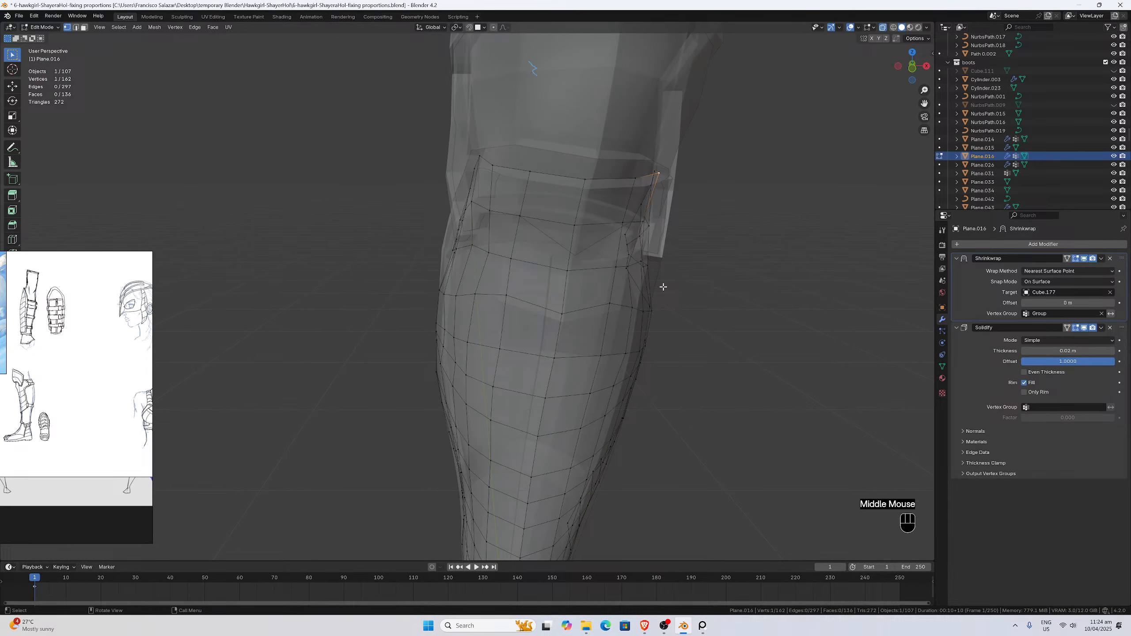
key(g)
key(x)
click(654, 285)
Move the opposite vertex on the -X side of the guard's upper edge about 0.007 m inward along X.
middle_drag(652, 283, 641, 310)
middle_drag(486, 140, 607, 288)
scroll(639, 200, up, 2)
scroll(638, 223, down, 2)
click(456, 192)
key(g)
key(x)
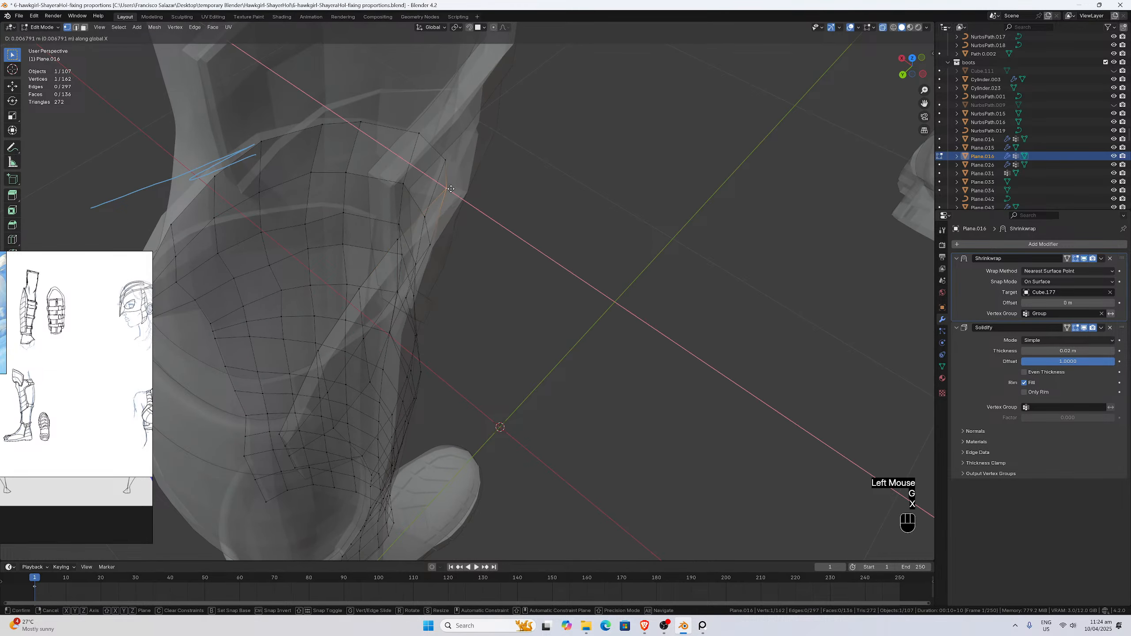
click(447, 188)
Turn off X-ray and examine the guard's front and sides around the knee plate.
middle_drag(470, 189, 557, 232)
scroll(465, 196, up, 3)
scroll(526, 223, down, 2)
scroll(557, 231, down, 2)
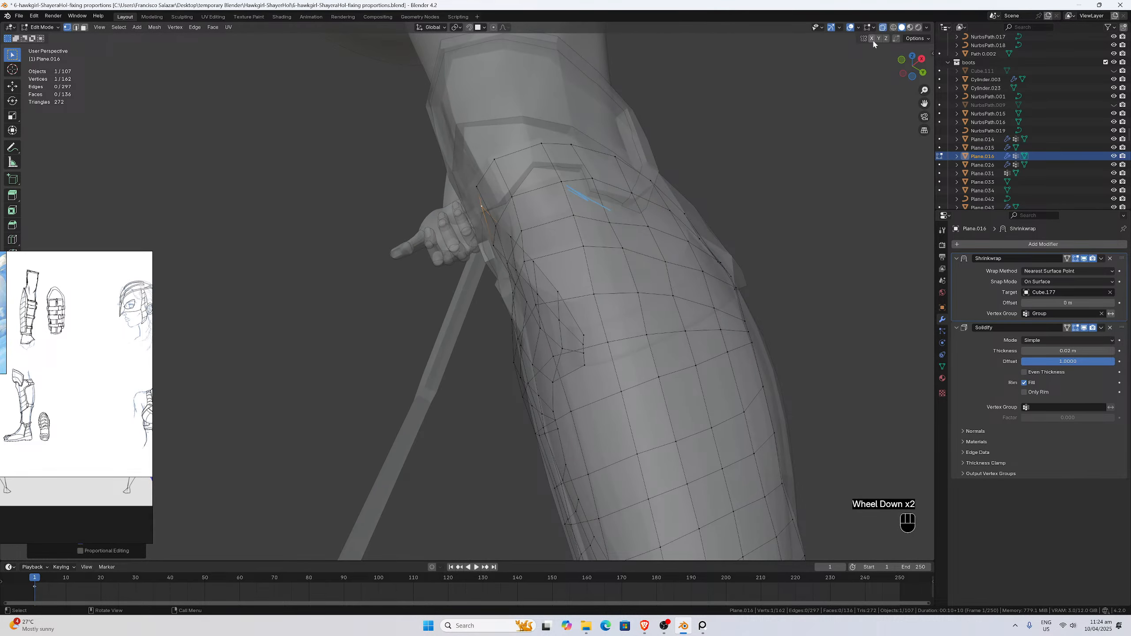
click(883, 28)
middle_drag(681, 134, 660, 156)
scroll(660, 156, up, 1)
middle_drag(556, 195, 615, 194)
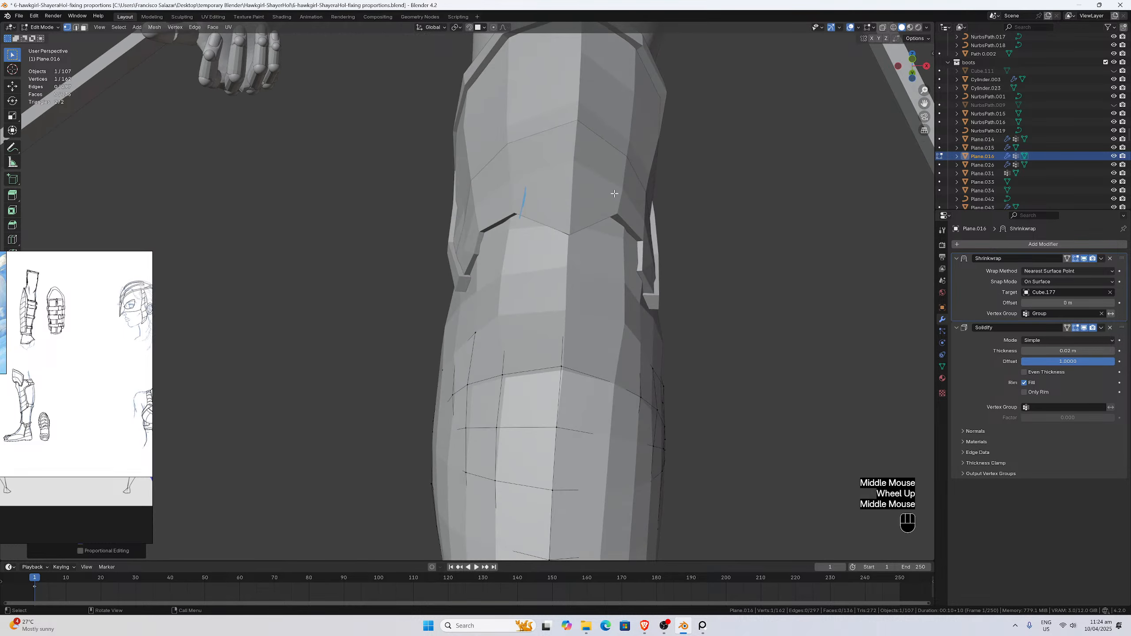
Enable X-ray and move the -X side vertex one row below the guard's upper edge about 0.009 m inward along X.
click(883, 28)
scroll(595, 165, up, 1)
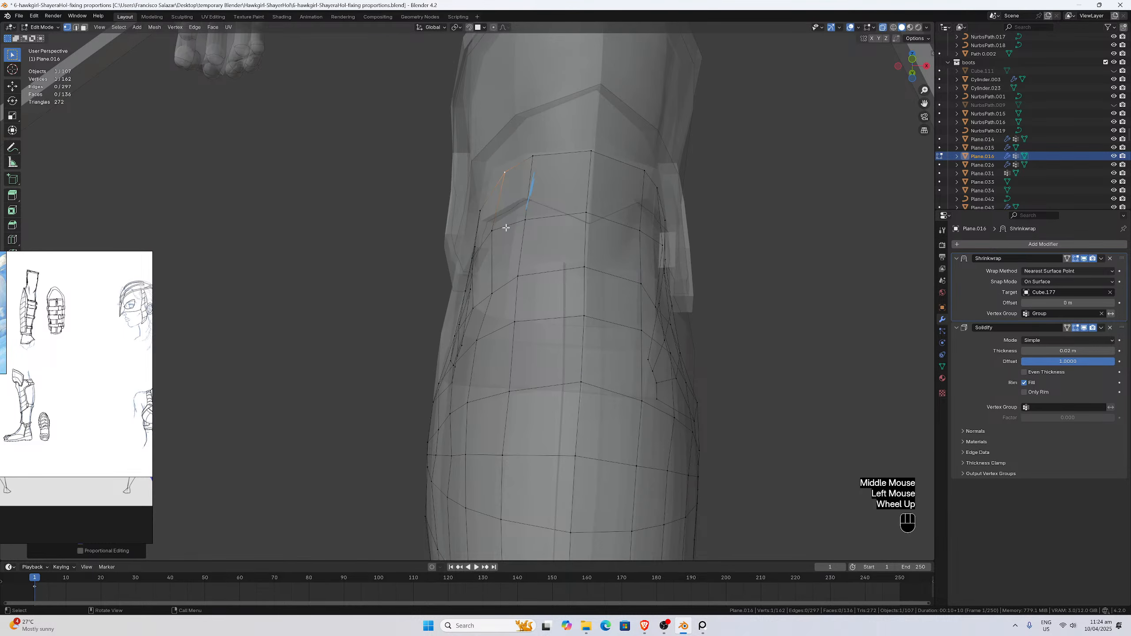
click(492, 231)
key(g)
key(x)
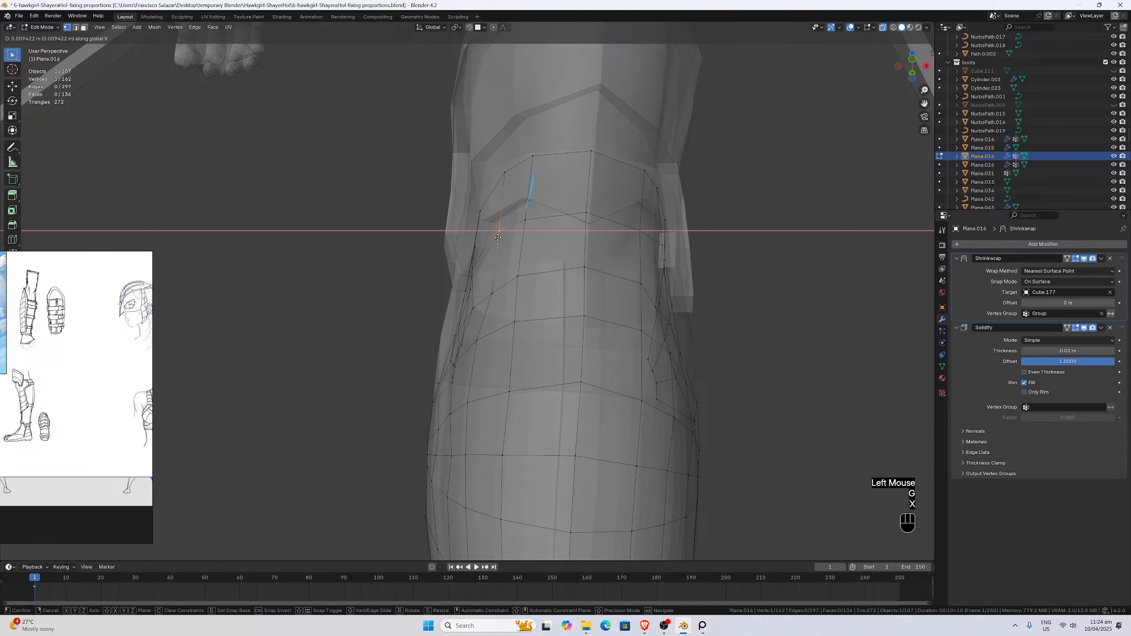
click(498, 238)
Move the matching +X side vertex one row below the guard's upper edge inward along X.
middle_drag(498, 237, 631, 241)
click(677, 221)
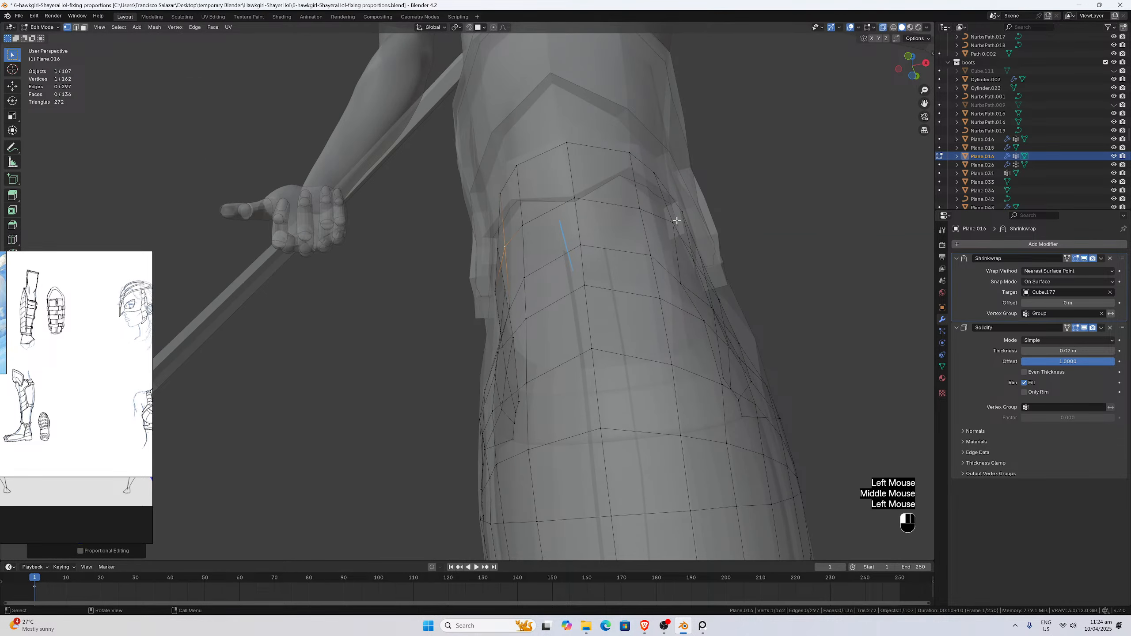
key(g)
key(x)
click(671, 223)
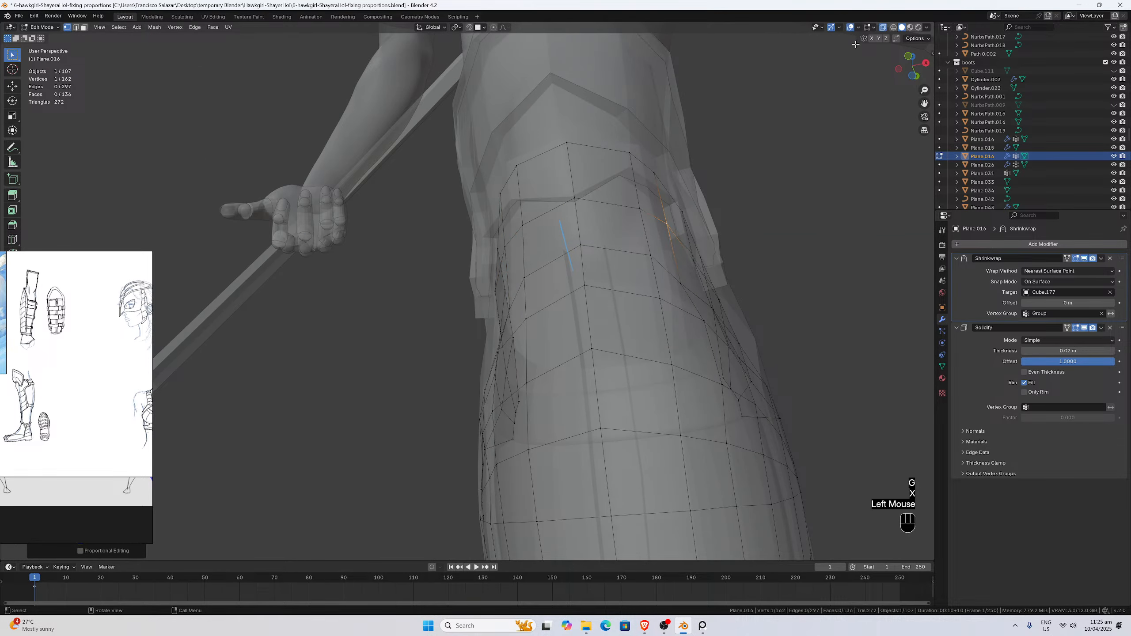
Check the guard's side profile with X-ray off, then re-enable it and move the front vertex below the knee plate backward along Y.
click(883, 27)
mouse_move(793, 187)
middle_down()
mouse_move(712, 225)
mouse_move(805, 264)
mouse_move(713, 245)
mouse_move(581, 246)
mouse_move(606, 255)
middle_up()
scroll(669, 243, up, 1)
scroll(629, 246, down, 2)
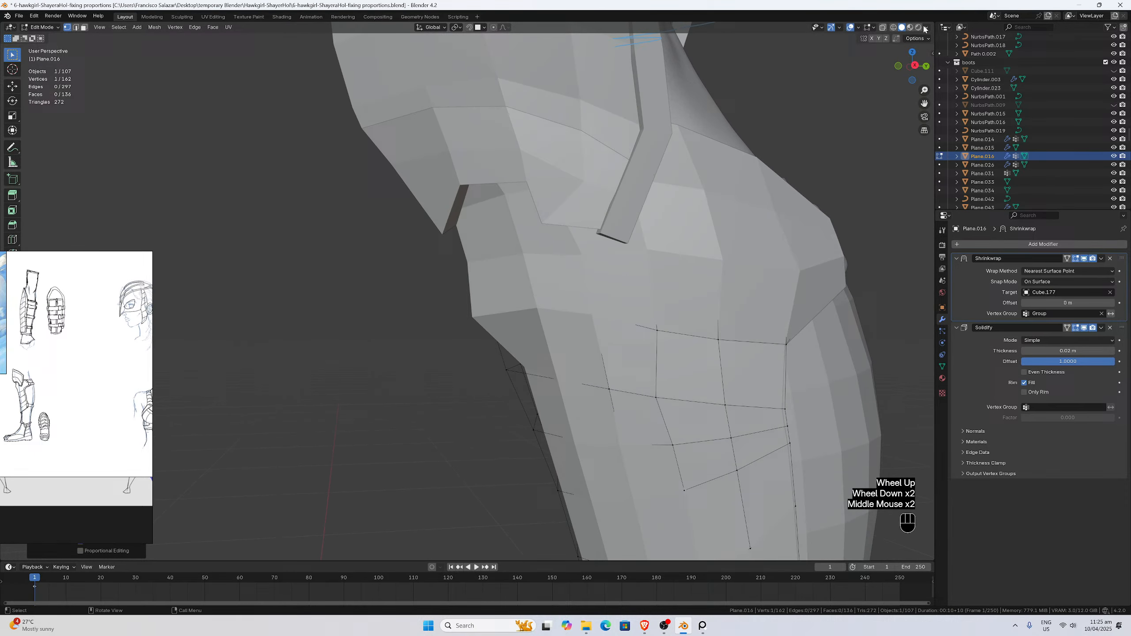
click(884, 29)
click(493, 267)
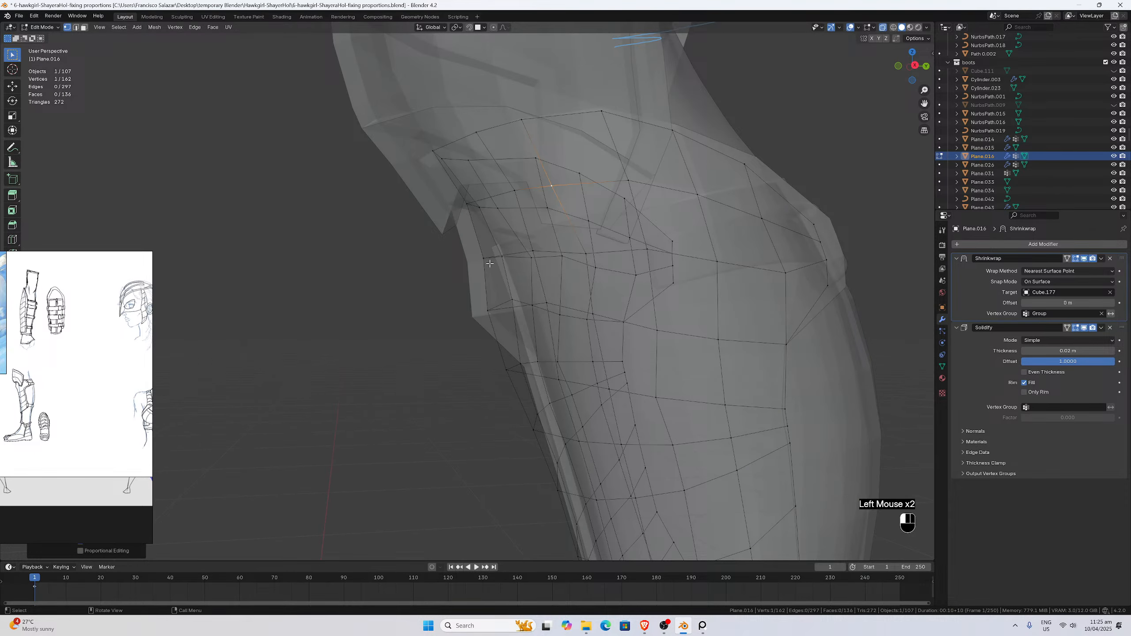
middle_drag(493, 267, 498, 270)
key(g)
key(y)
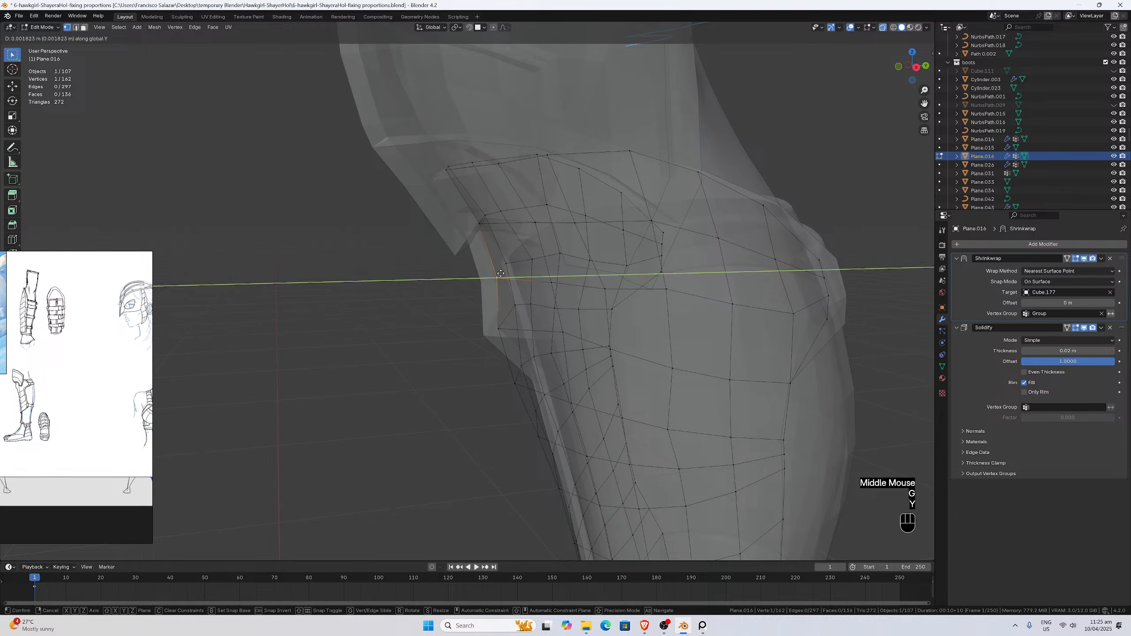
click(508, 270)
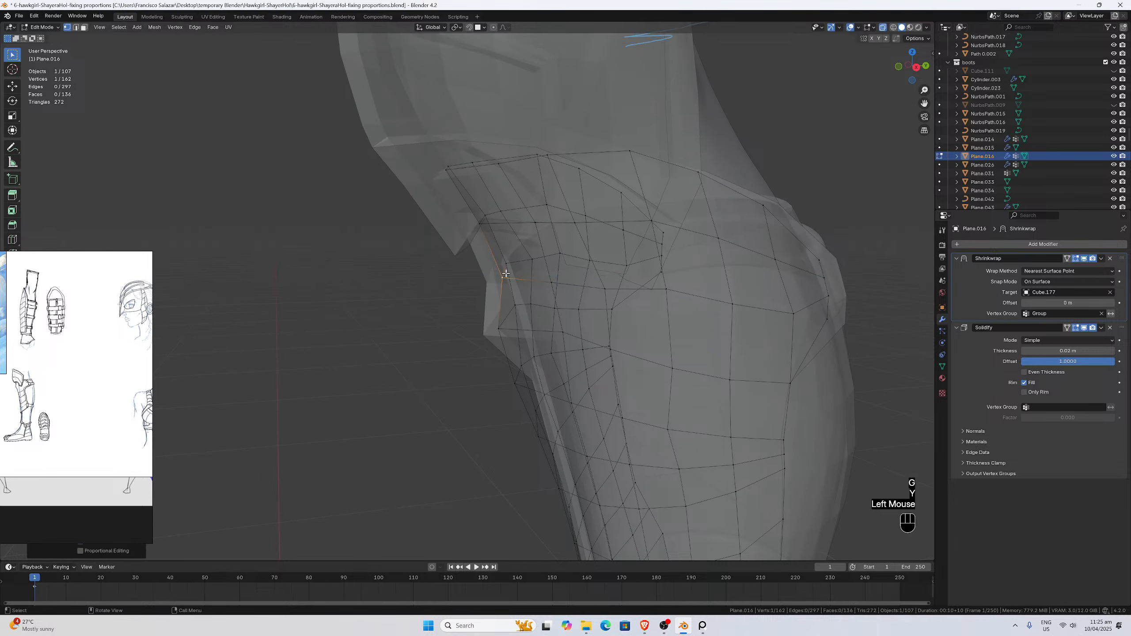
Select the vertices beside the guard's front ridge just below the knee plate and move them along Y.
middle_drag(522, 282, 557, 324)
click(604, 355)
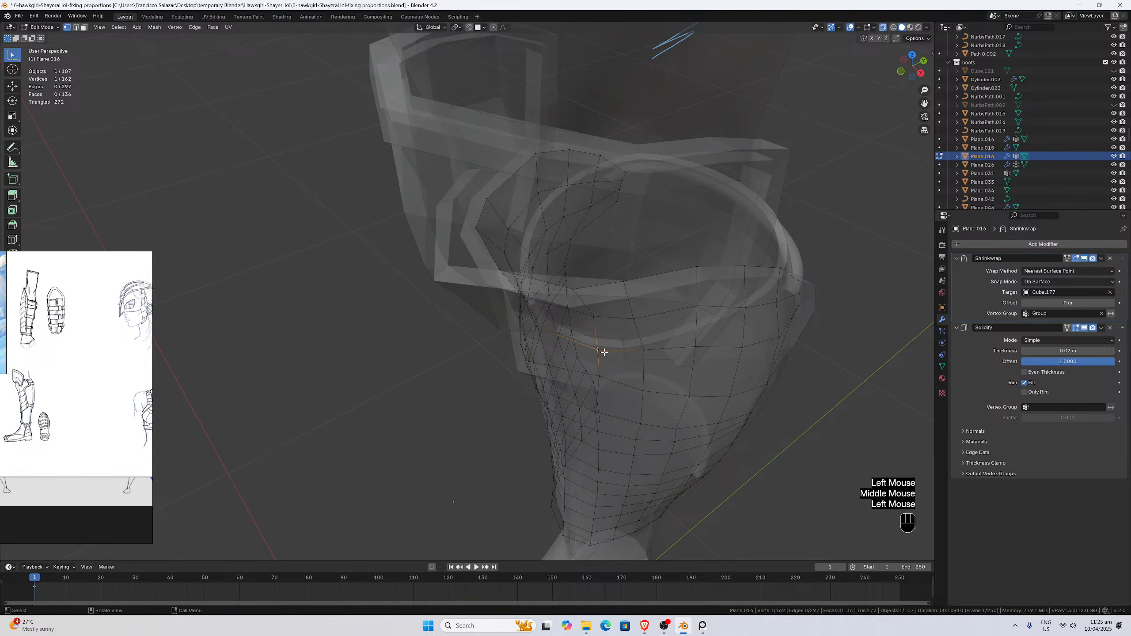
middle_drag(604, 354, 589, 318)
shift+click(511, 255)
scroll(596, 272, up, 1)
scroll(596, 272, down, 2)
key(g)
key(y)
click(591, 274)
Try moving an outer pair of vertices on both sides below the knee plate about 0.025 m along -Y.
shift+click(589, 319)
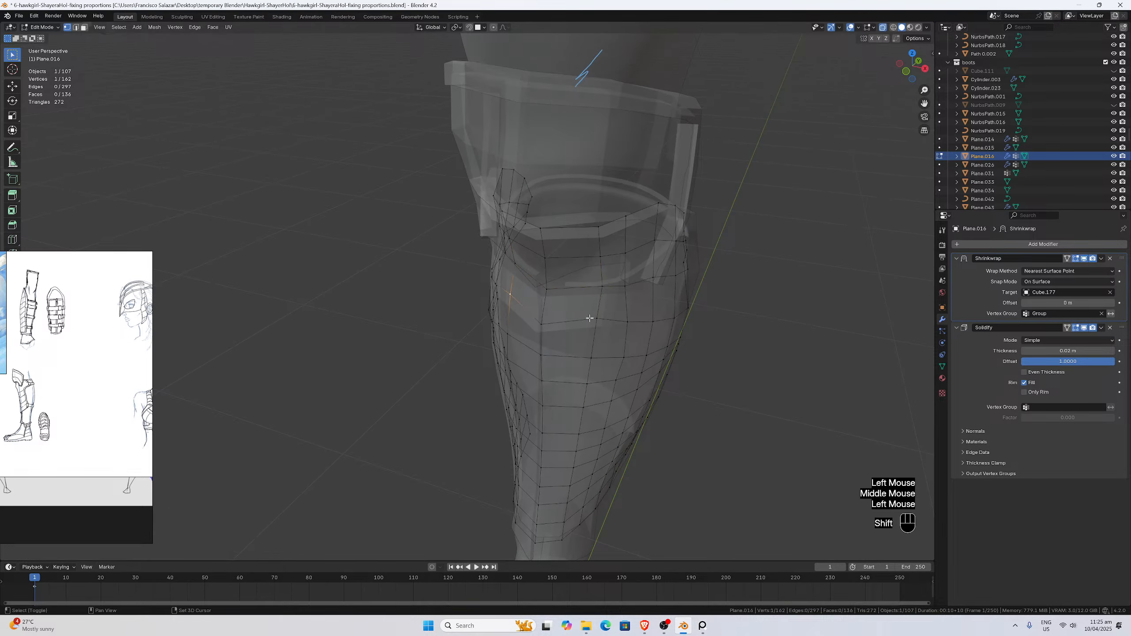
shift+click(624, 322)
key(g)
key(y)
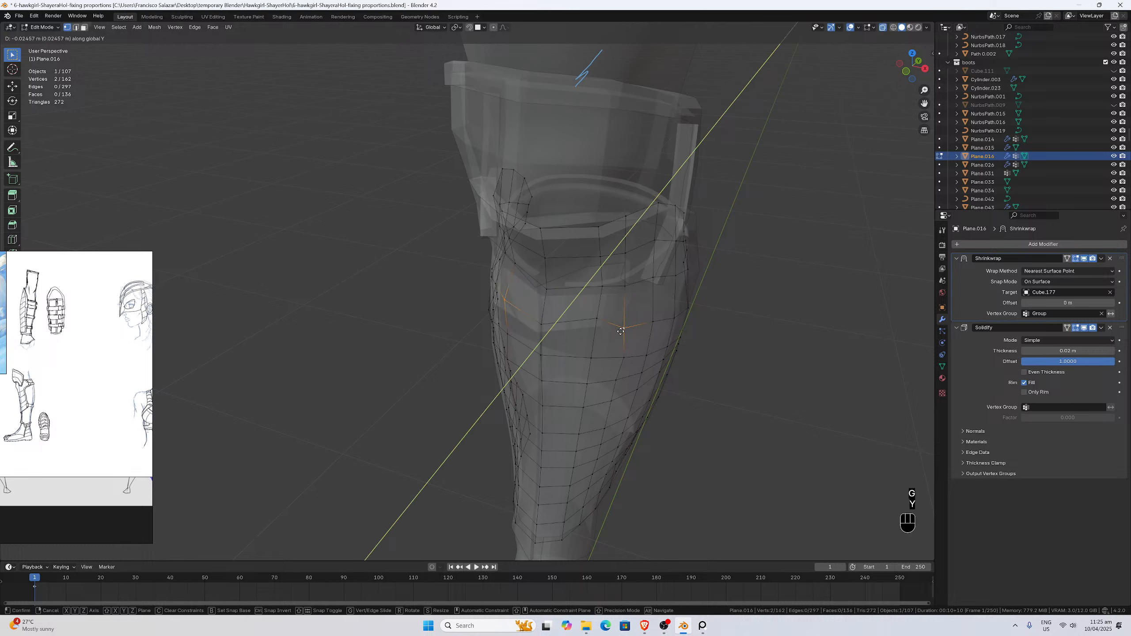
click(620, 331)
key(ctrl+z)
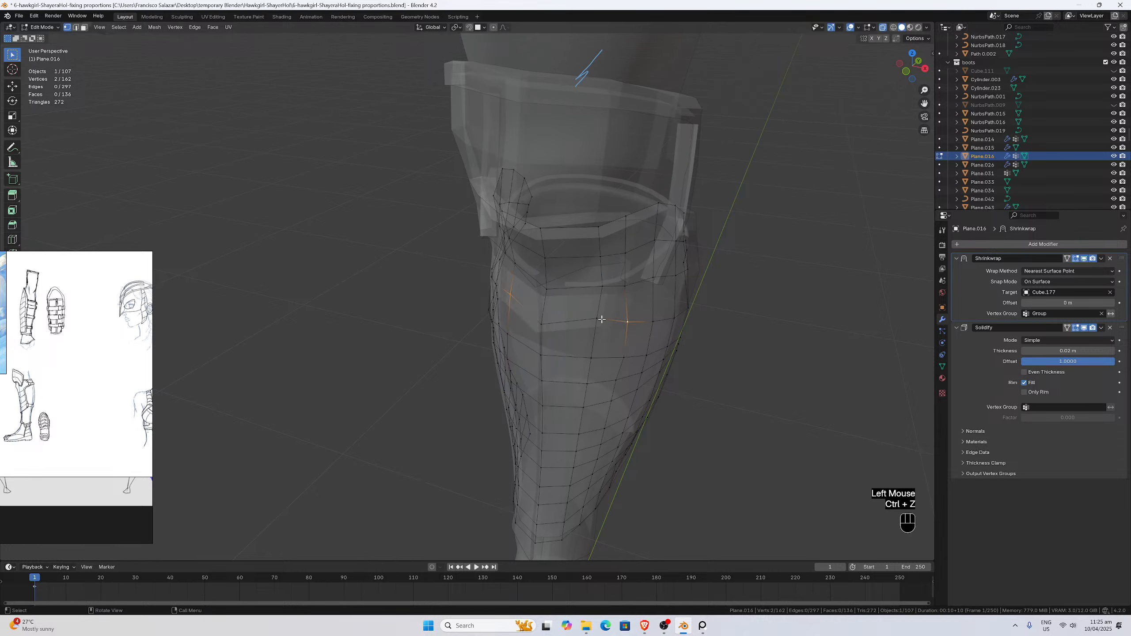
Swap the outer +X side vertex for its neighbour nearer the front ridge and move the pair about 0.021 m along -Y.
shift+click(628, 324)
shift+click(597, 320)
key(g)
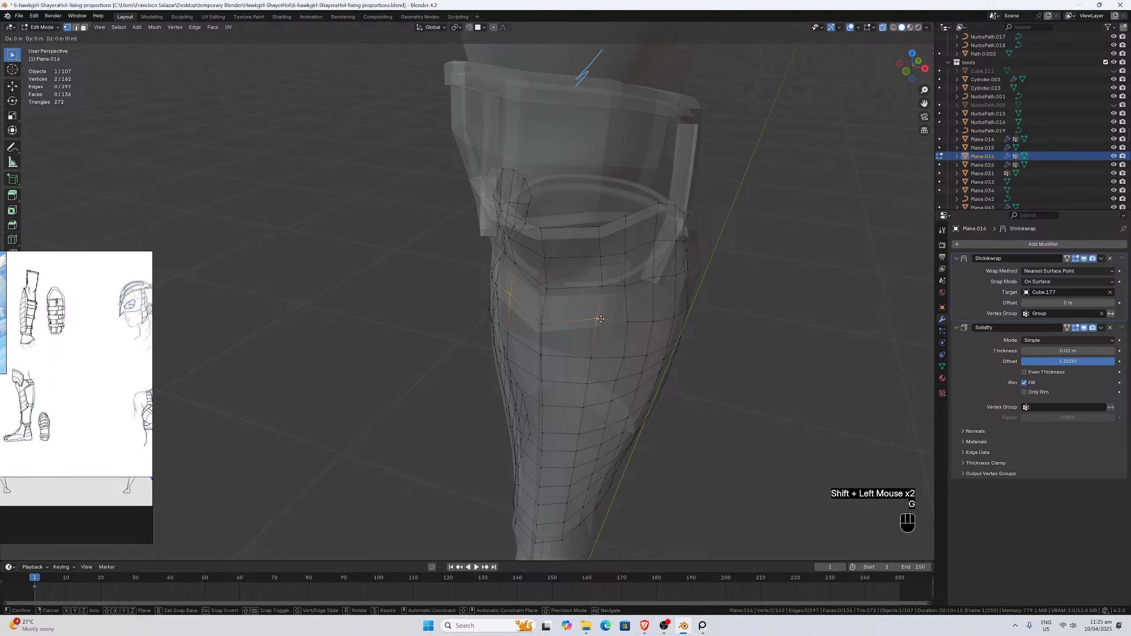
key(y)
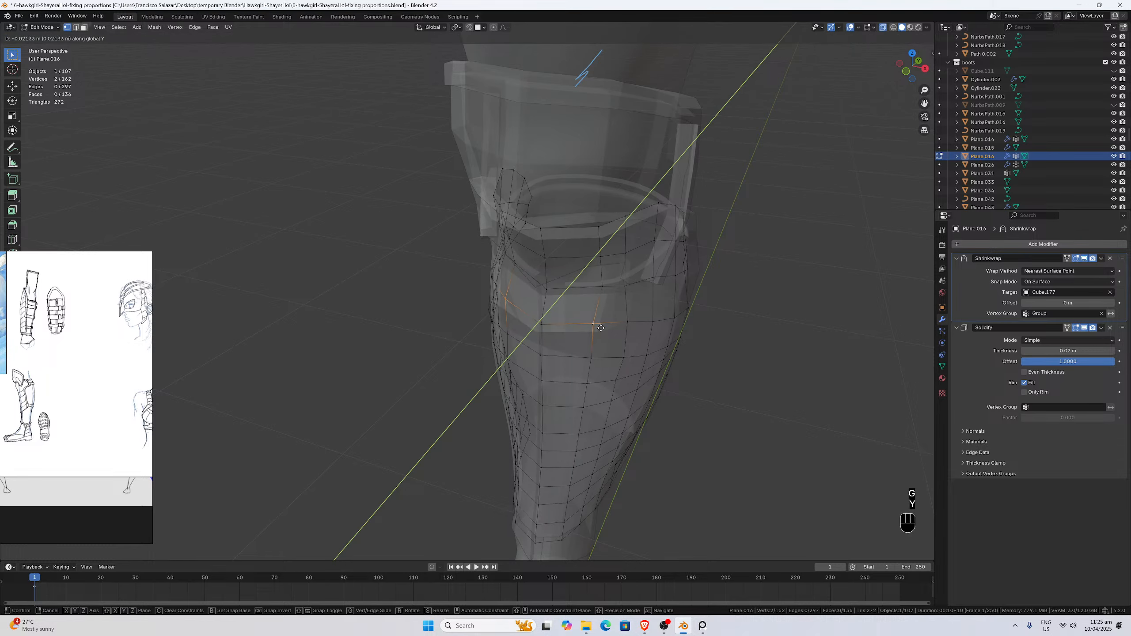
click(602, 328)
Select the vertices on both sides of the guard just below the knee plate, move them slightly along Y and scale them along X.
mouse_move(602, 327)
middle_down()
mouse_move(626, 296)
mouse_move(607, 305)
mouse_move(636, 299)
middle_up()
click(618, 310)
shift+click(490, 298)
key(g)
key(y)
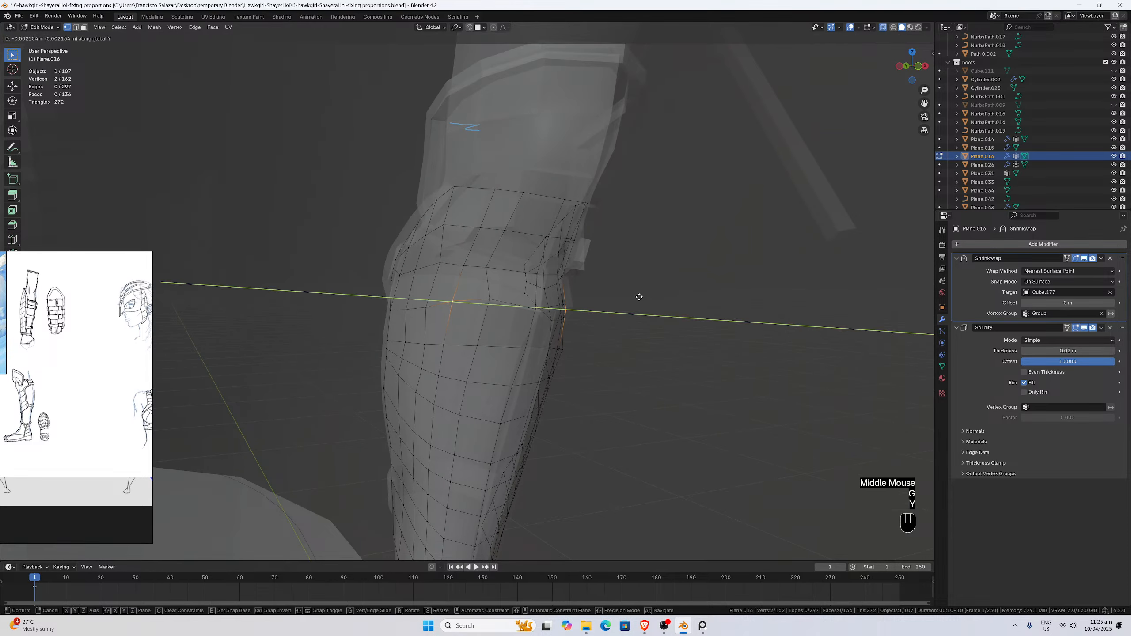
click(643, 297)
key(s)
key(x)
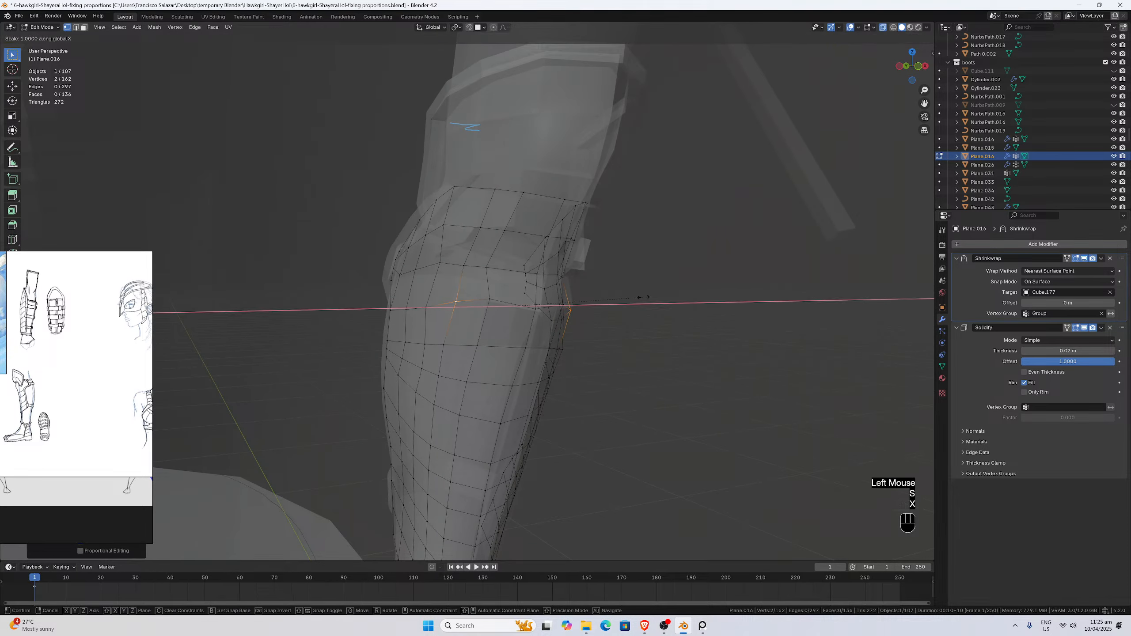
click(653, 300)
Move the front vertex just below the knee plate along Y.
middle_drag(653, 301, 490, 312)
scroll(616, 292, down, 1)
scroll(617, 293, down, 1)
click(465, 316)
key(g)
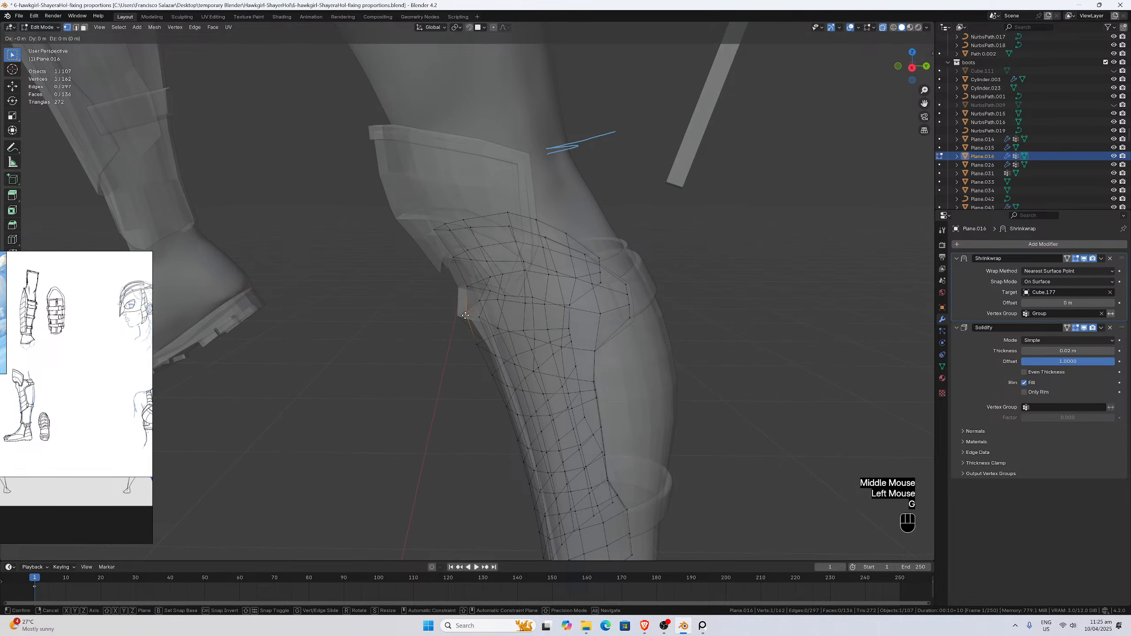
key(y)
click(647, 198)
Turn X-ray off, compare the guard with the Solidify modifier's viewport display off and on, and return to Object Mode.
click(893, 29)
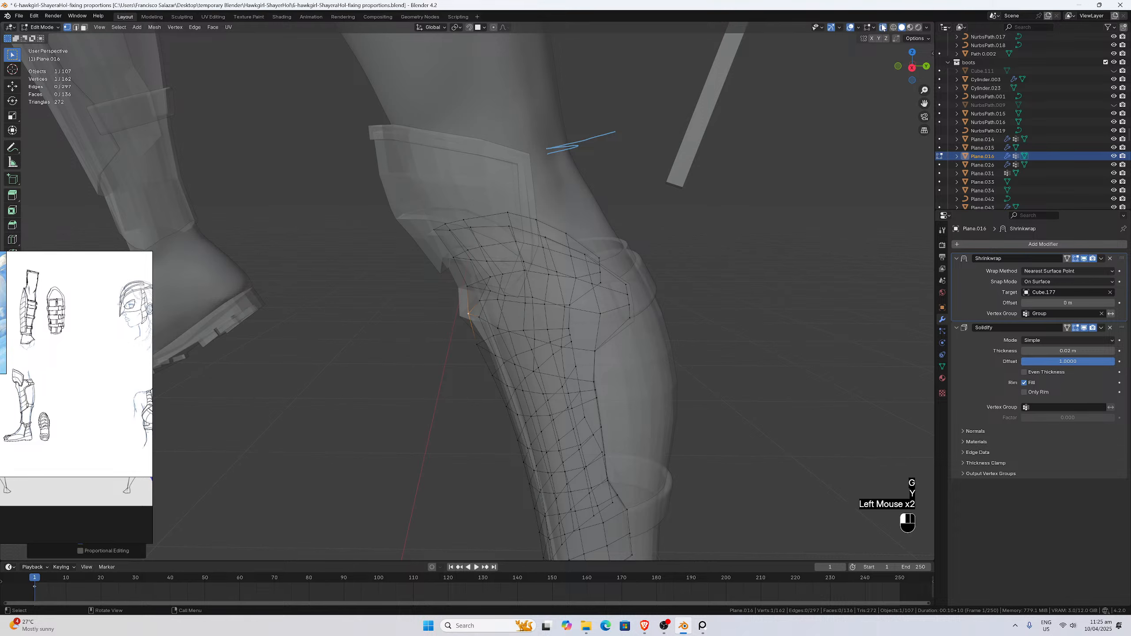
middle_drag(695, 147, 664, 185)
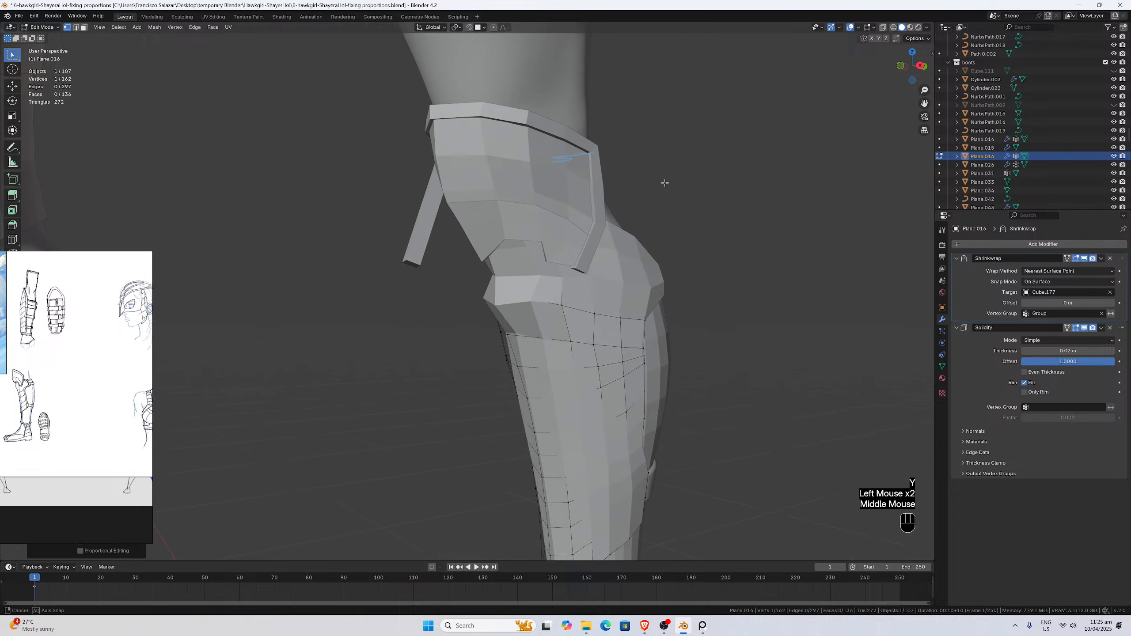
click(1087, 328)
middle_drag(669, 312, 705, 310)
click(1084, 330)
key(Tab)
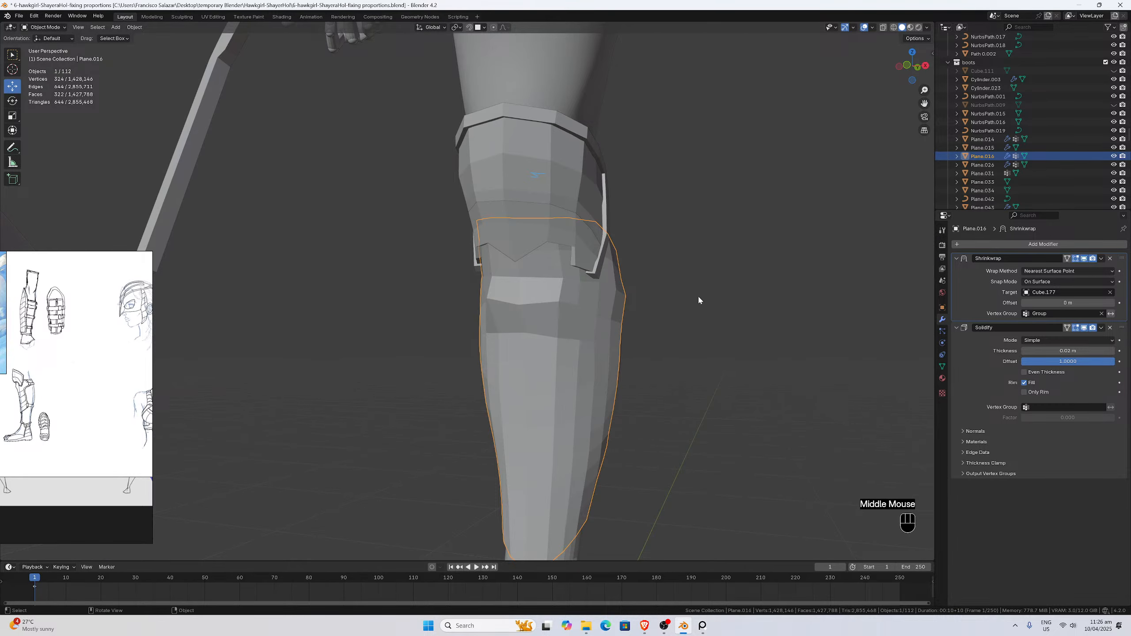
Compare the guard's shape below the knee in front view with the boot sketches in the reference board.
key(KP_1)
scroll(638, 302, down, 2)
scroll(637, 299, down, 1)
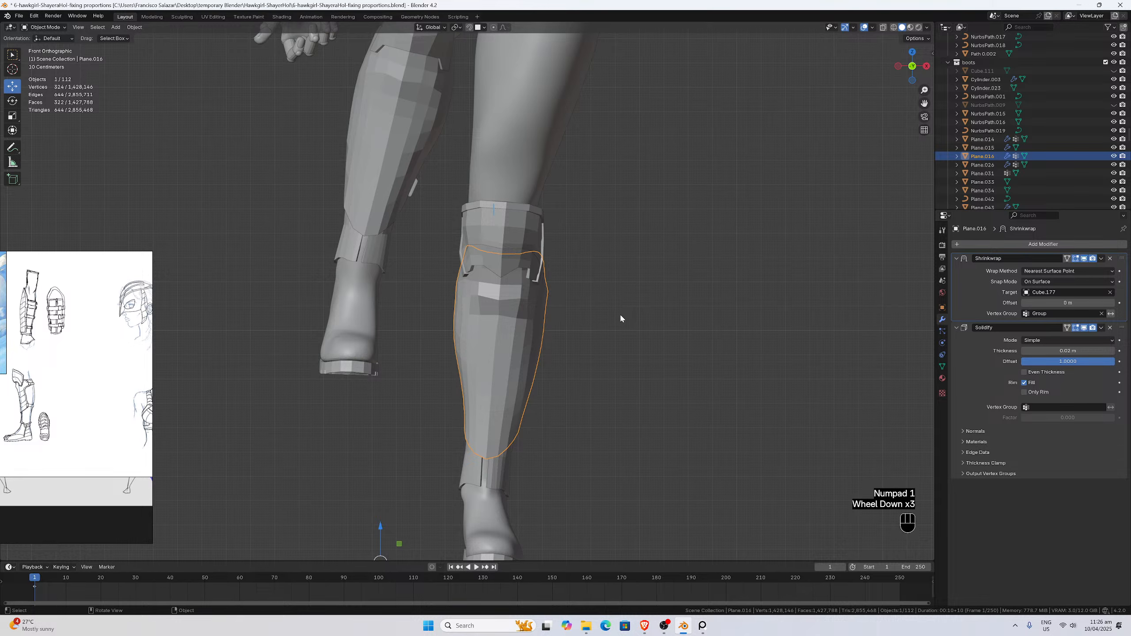
scroll(482, 333, up, 3)
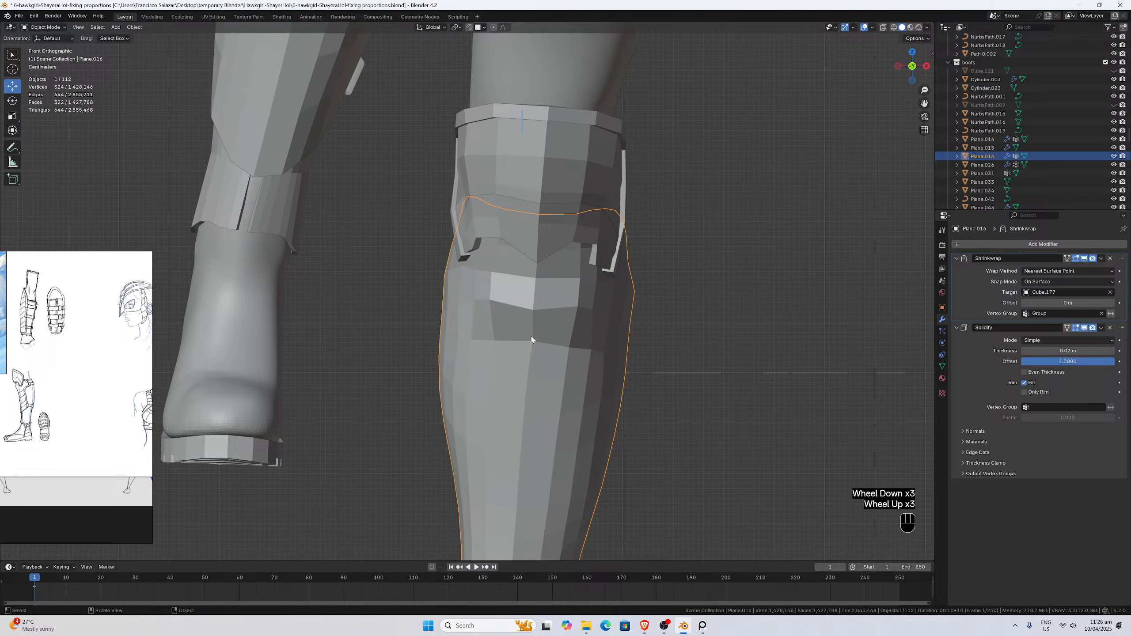
right_drag(37, 396, 54, 447)
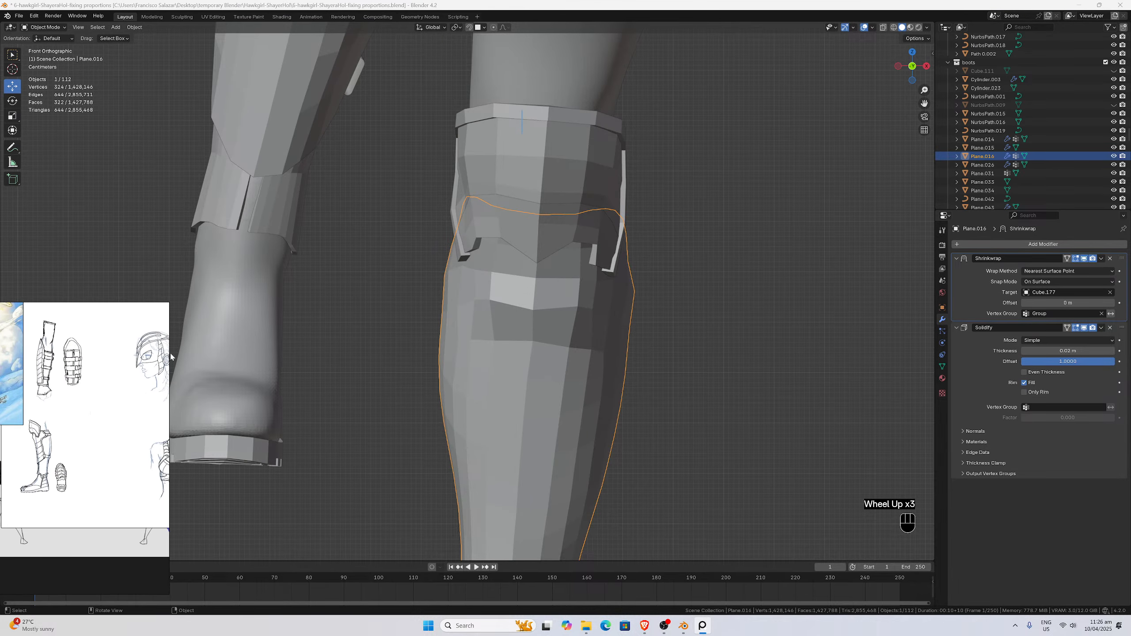
scroll(332, 180, down, 3)
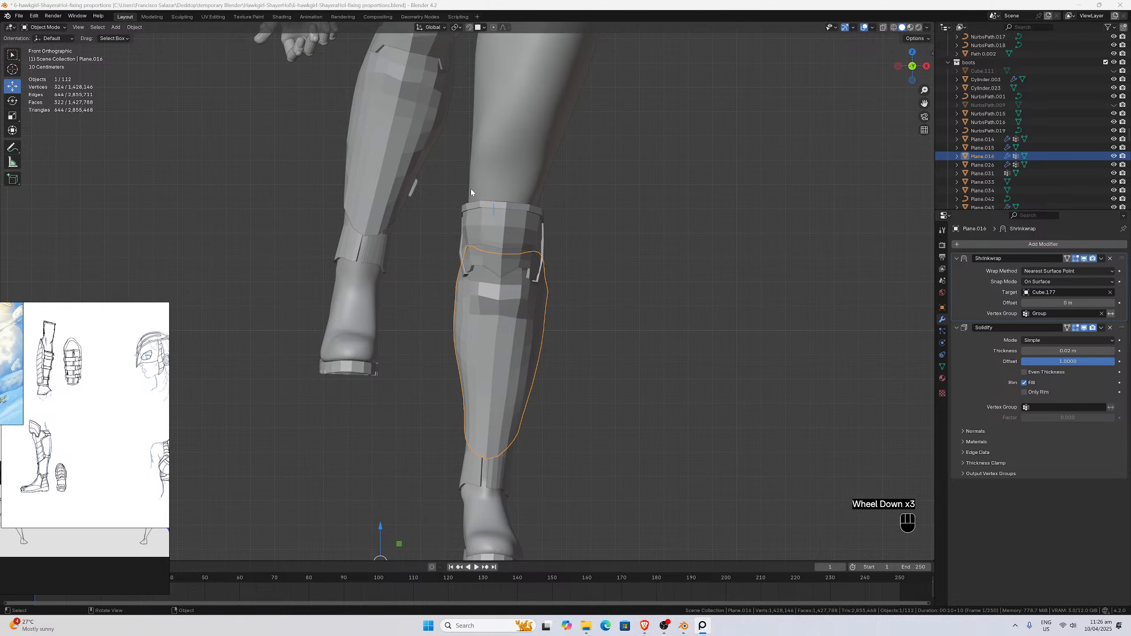
scroll(486, 250, up, 4)
right_drag(131, 373, 172, 351)
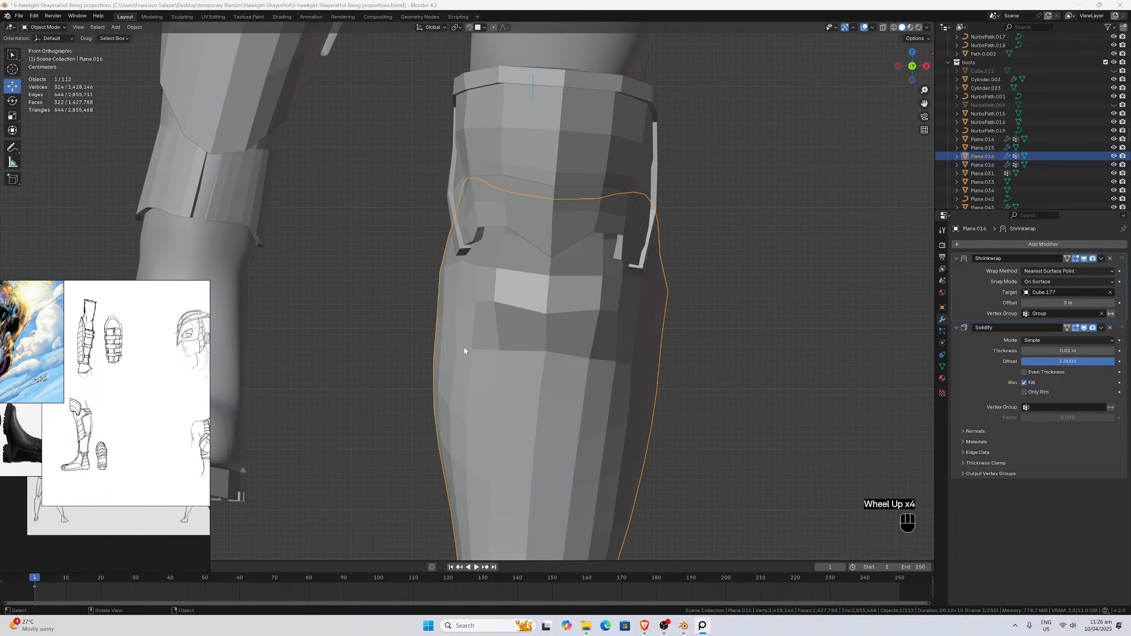
scroll(490, 352, down, 1)
scroll(547, 366, up, 1)
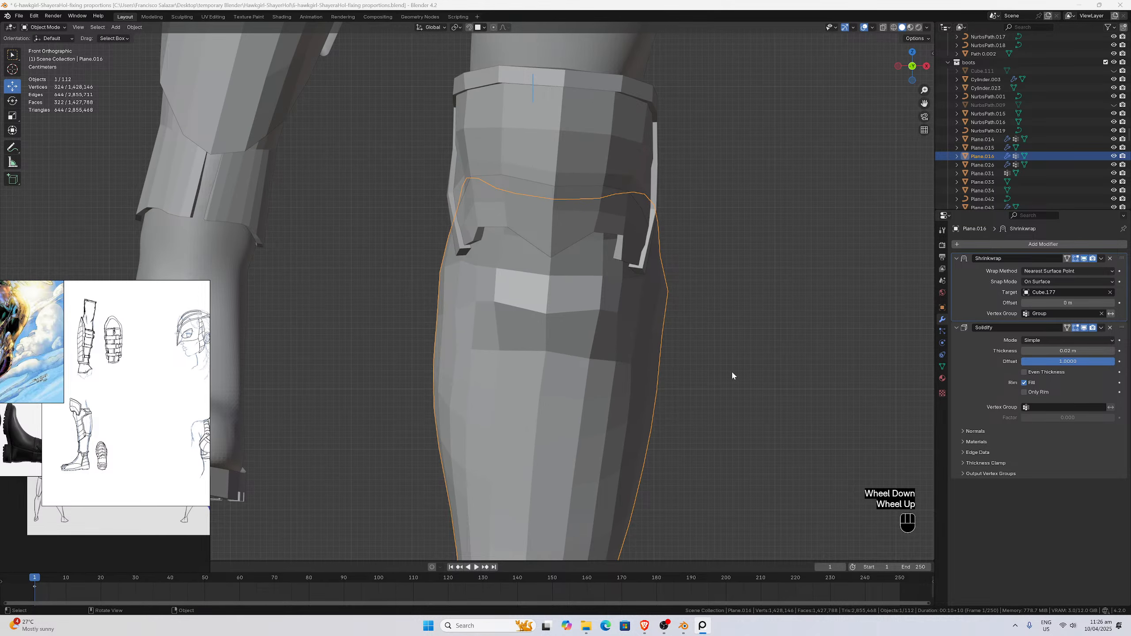
Re-enter Edit Mode on the guard and move the lower -X side corner vertex of the front facet inward along X.
click(662, 340)
click(660, 340)
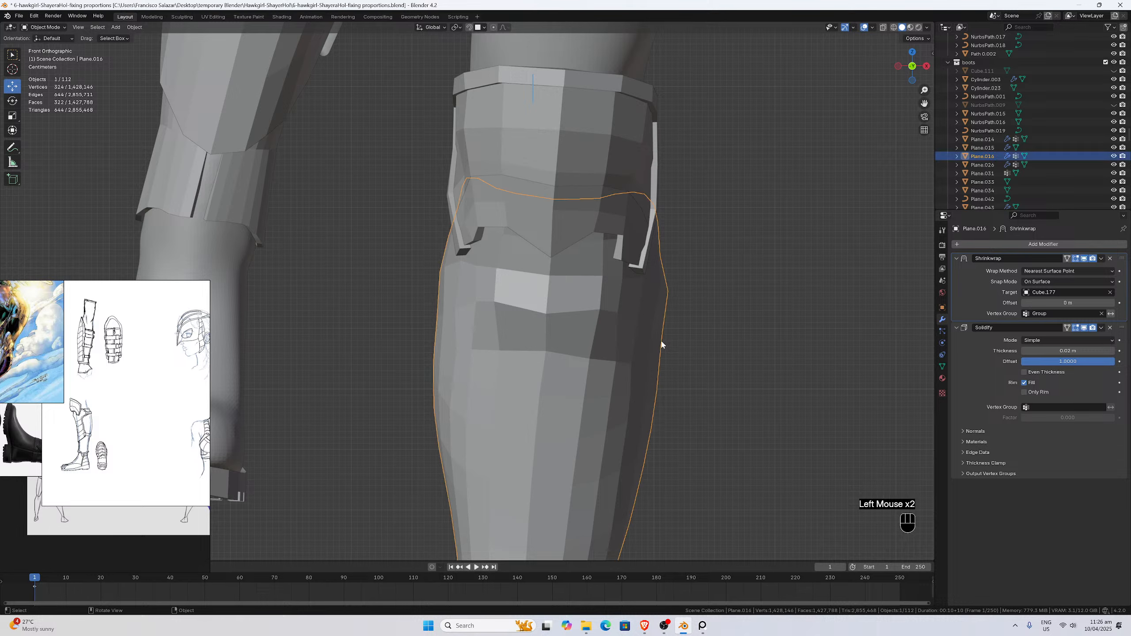
key(Tab)
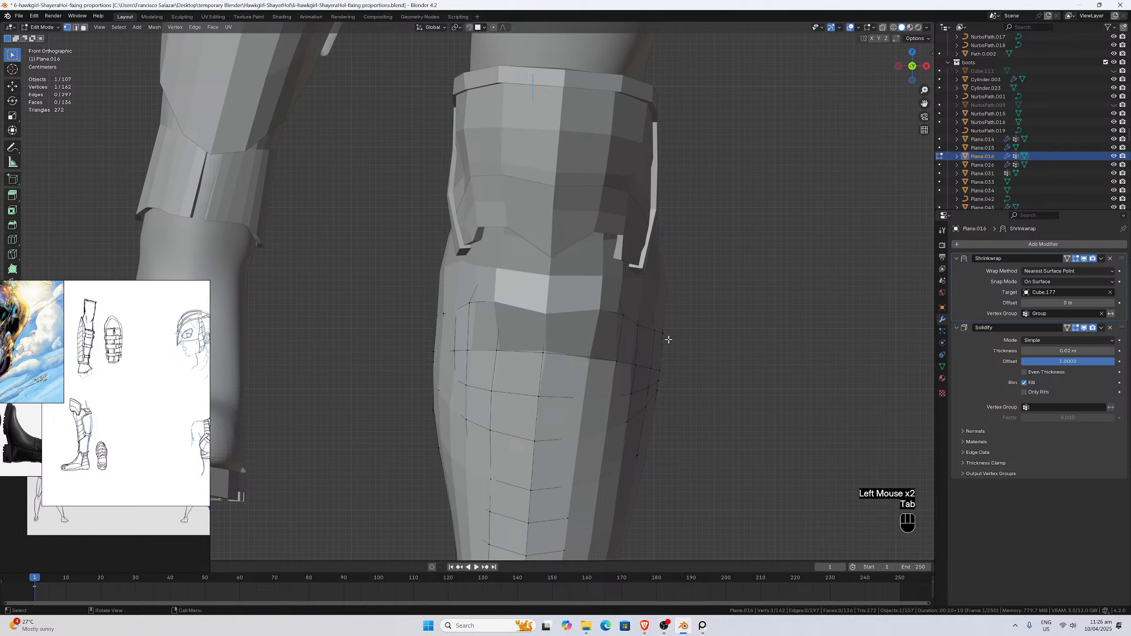
click(497, 349)
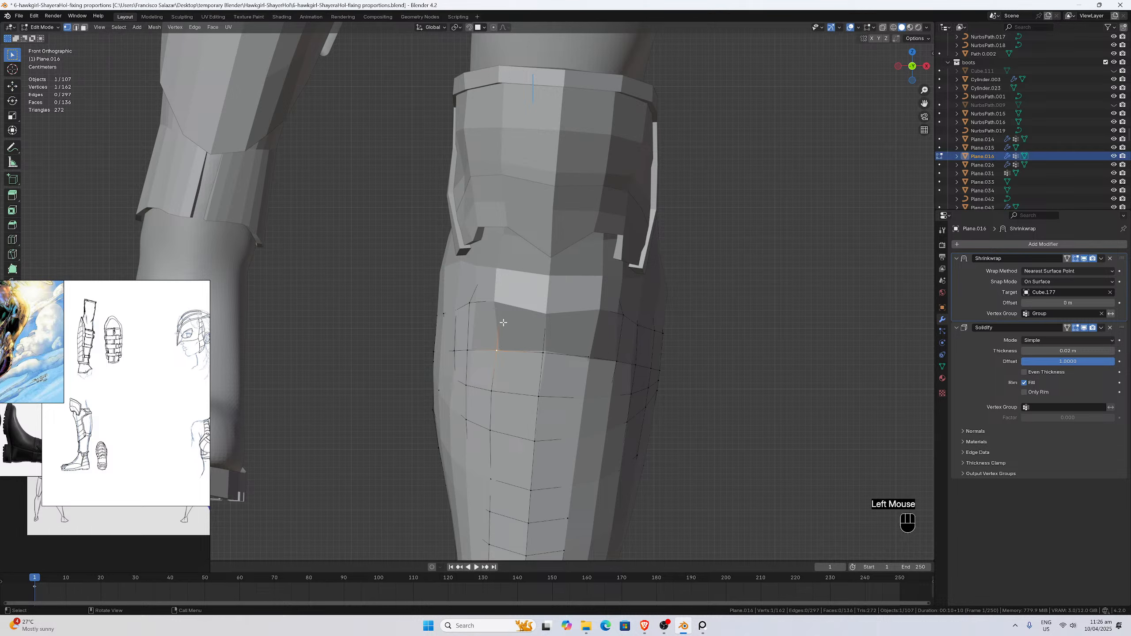
click(500, 307)
key(g)
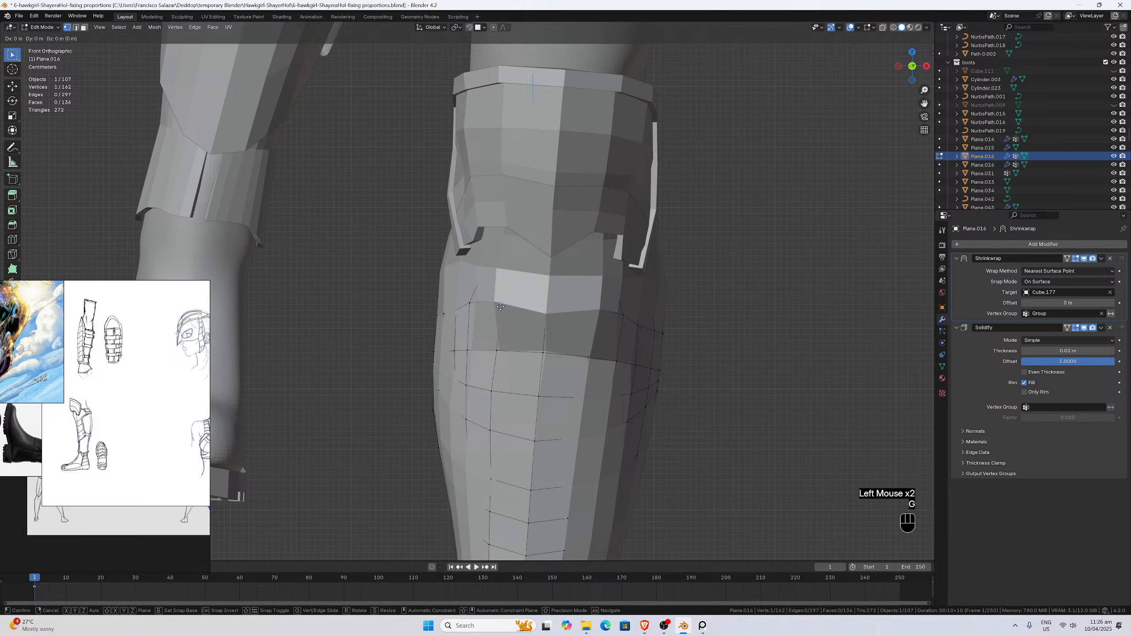
key(x)
click(545, 315)
Move the lower +X side corner vertex of the front facet about 0.009 m along -X.
click(600, 314)
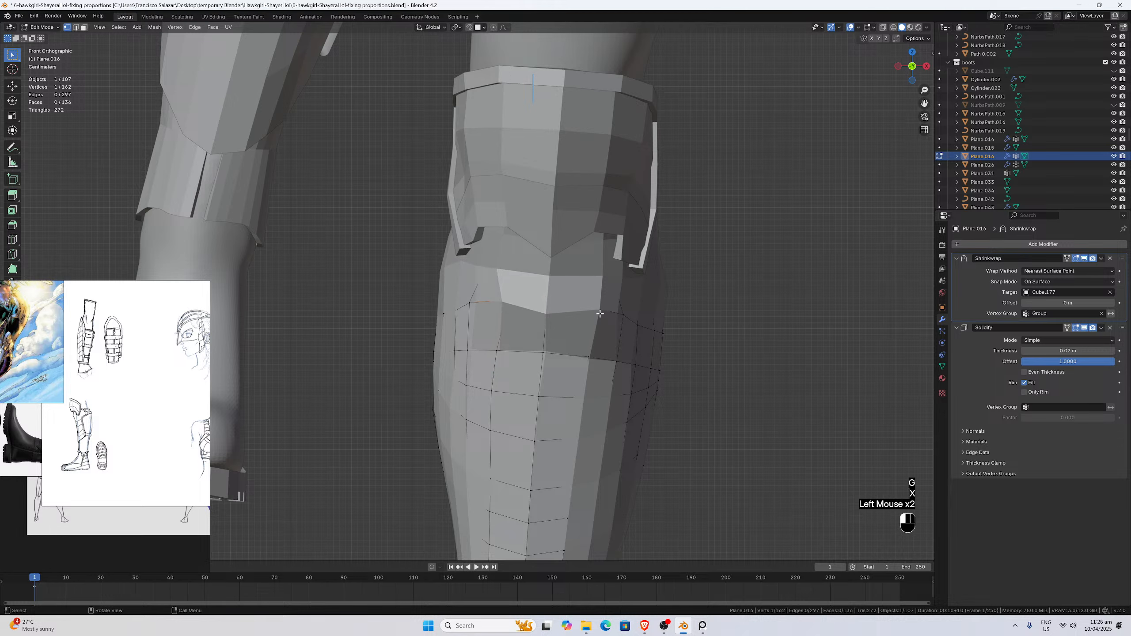
key(g)
key(x)
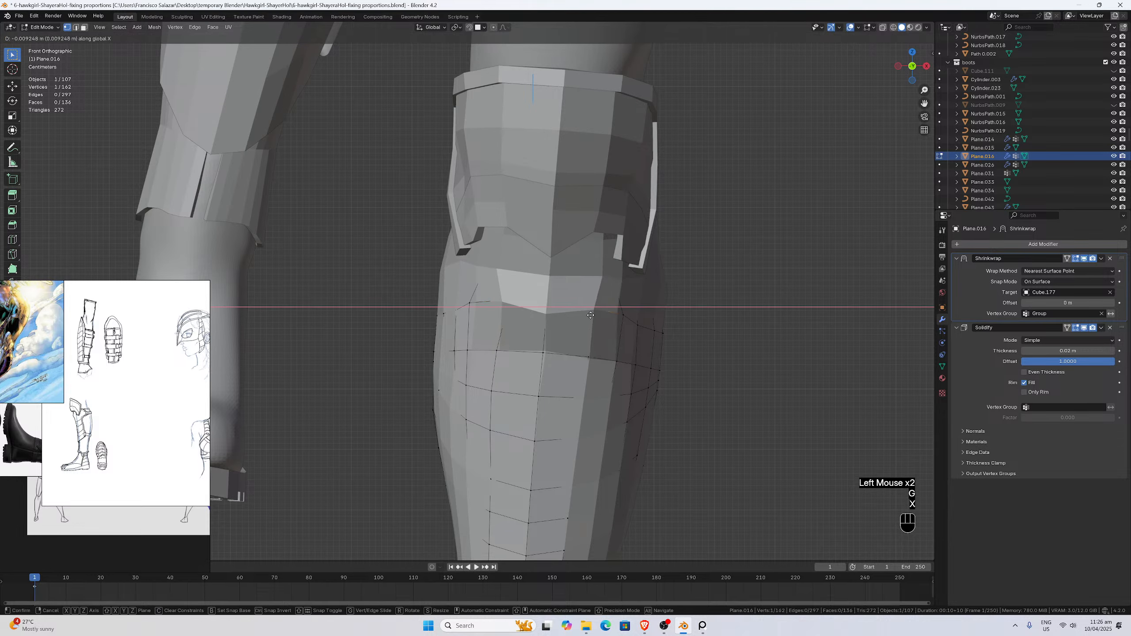
click(589, 314)
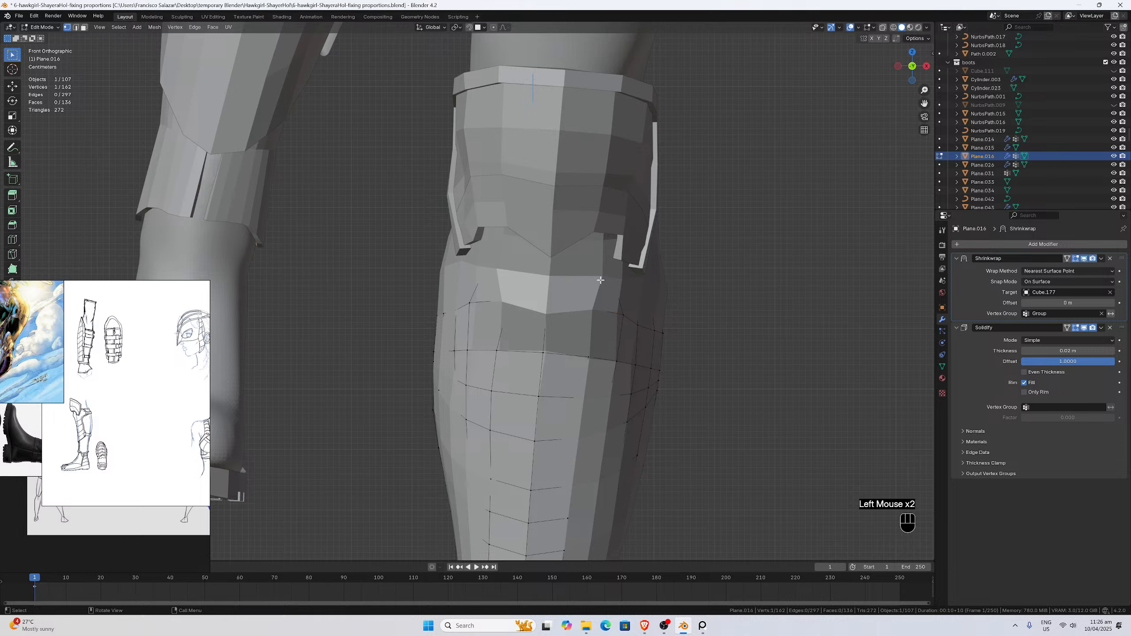
Try moving the upper +X side corner vertex of the front facet along -X, and undo the move.
key(g)
key(x)
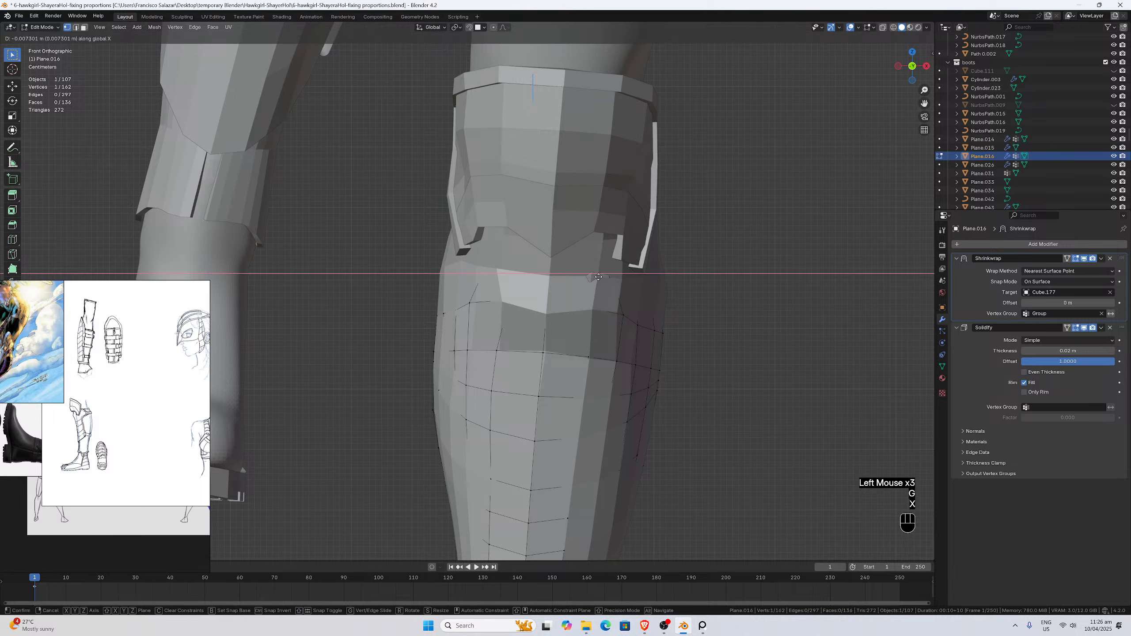
click(592, 278)
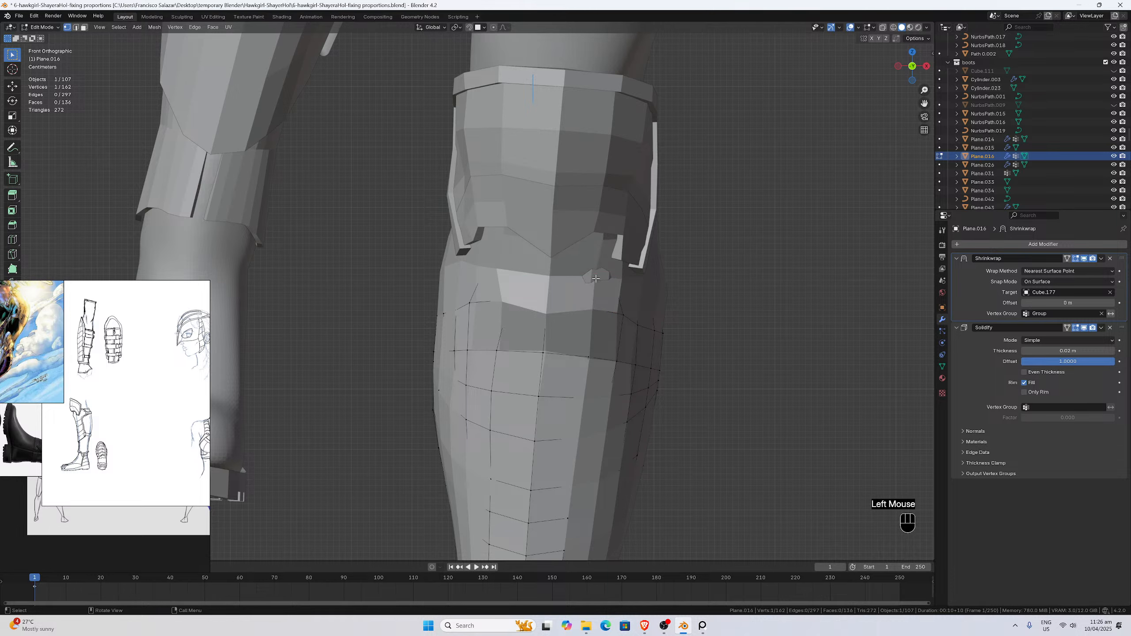
key(ctrl+z)
Nudge the front facet's lower +X side corner vertex outward along X and the matching -X side vertex about 0.007 m along -X.
click(590, 312)
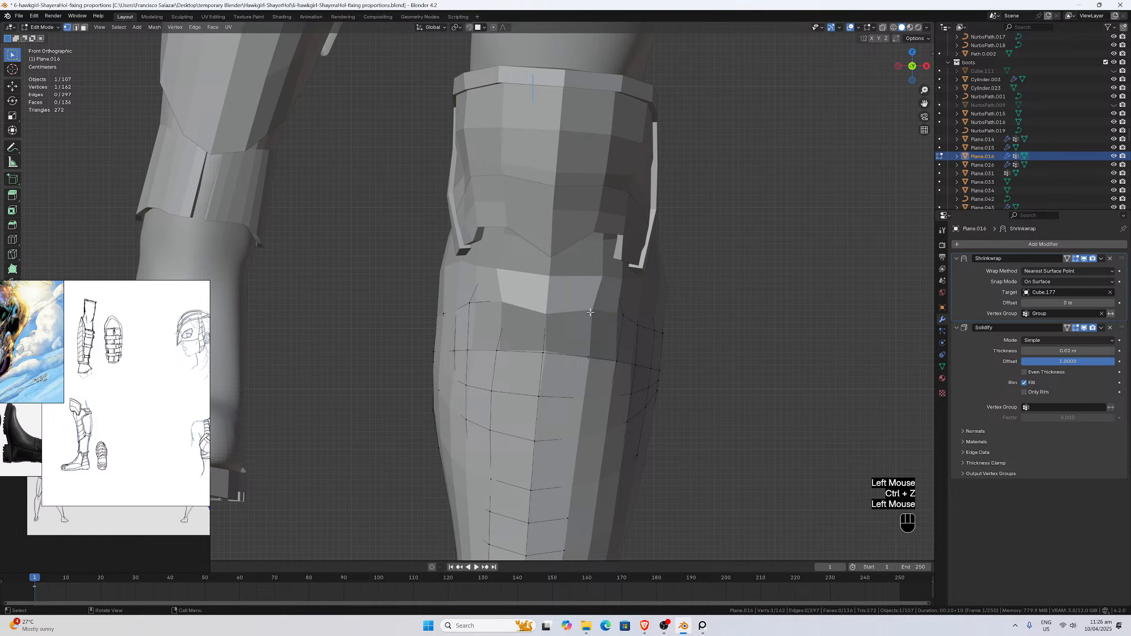
key(g)
key(x)
click(595, 315)
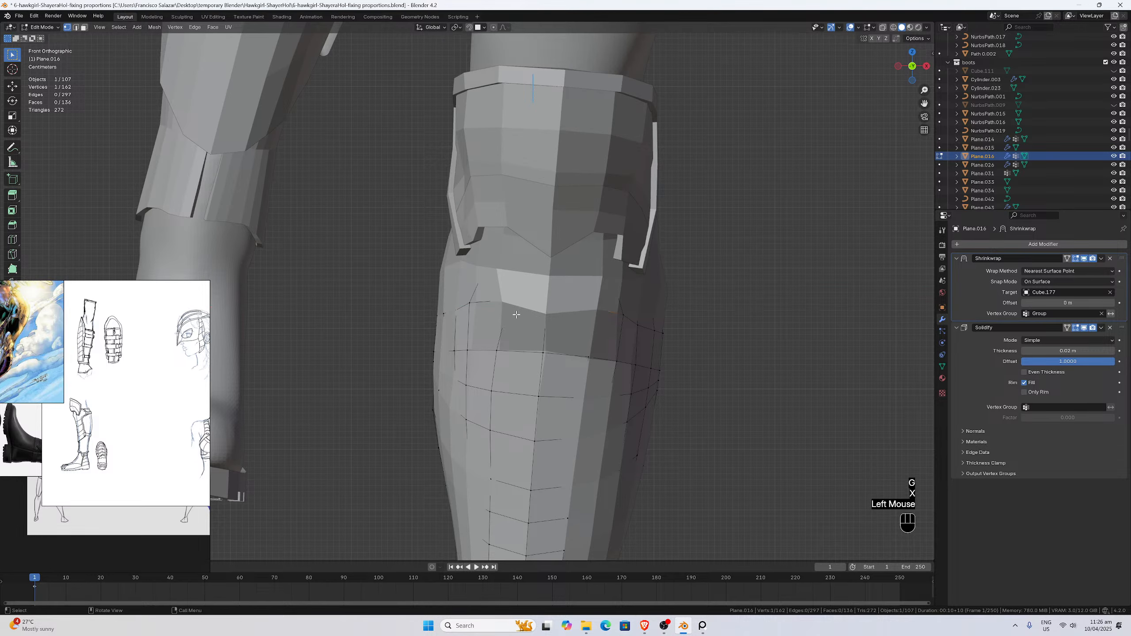
key(g)
key(x)
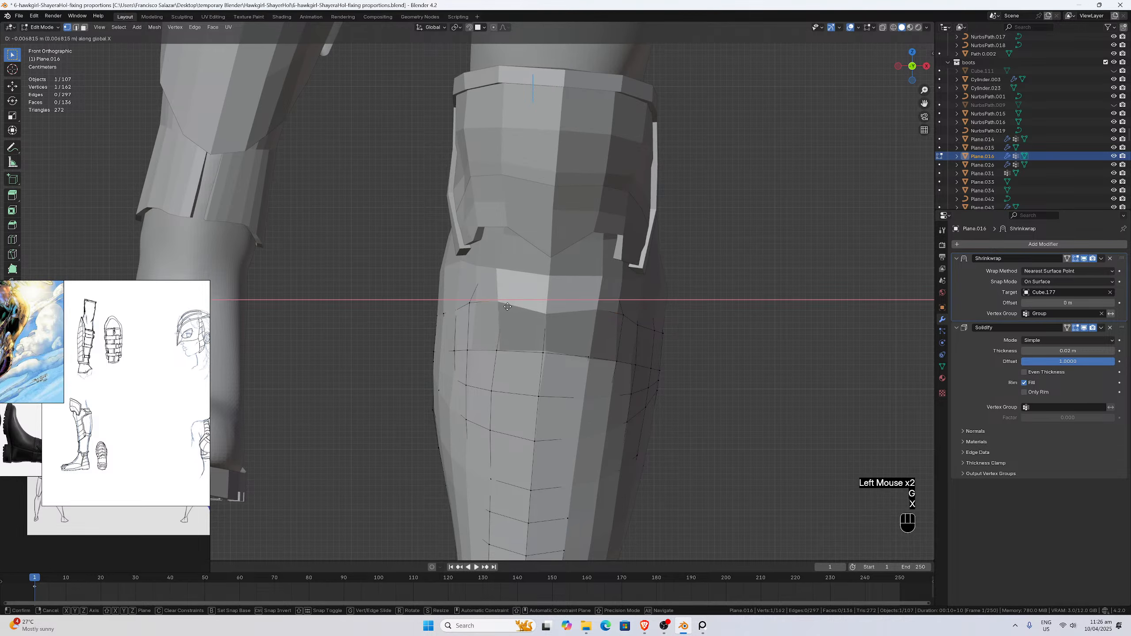
click(508, 306)
click(486, 269)
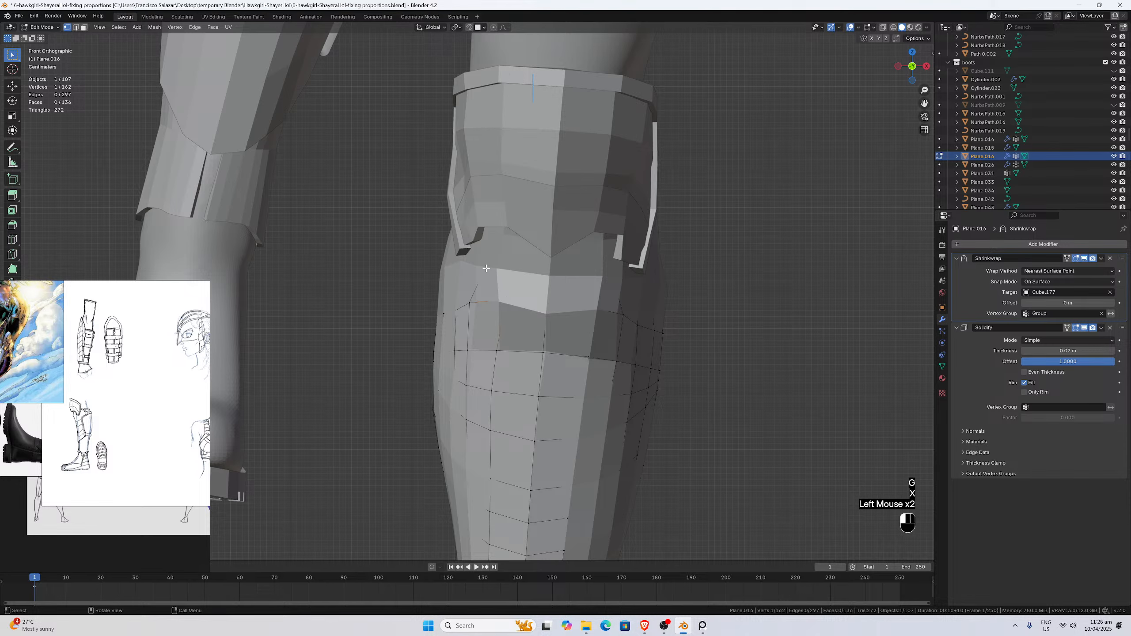
In right side view, move the front facet's lower side corner vertex backward along Y.
middle_drag(486, 268, 369, 321)
key(KP_3)
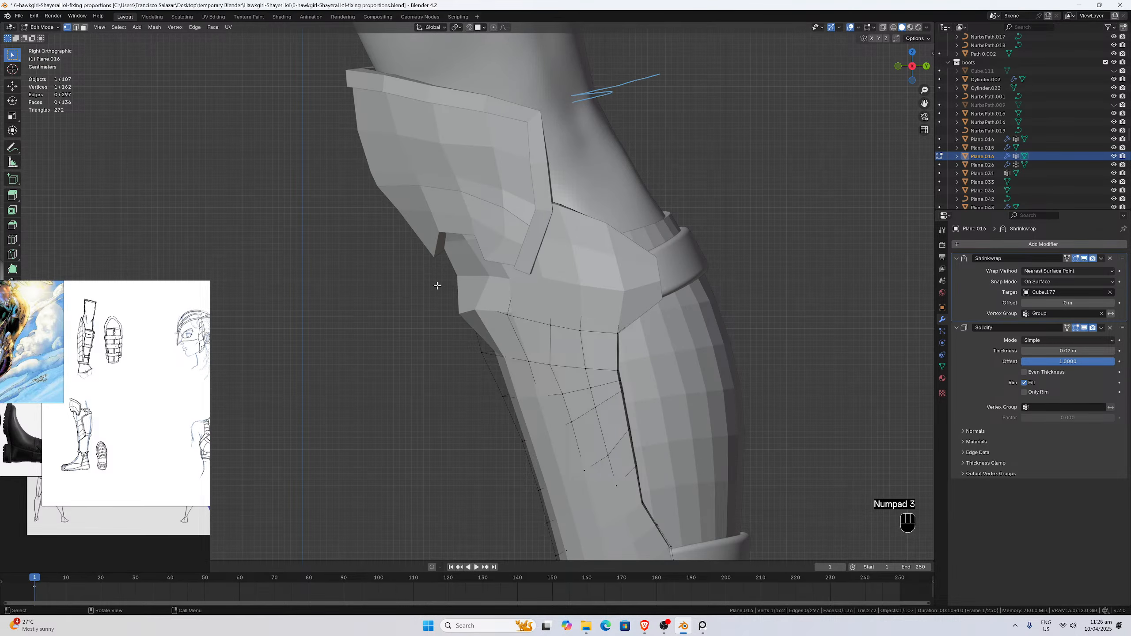
scroll(437, 286, up, 1)
click(483, 316)
key(g)
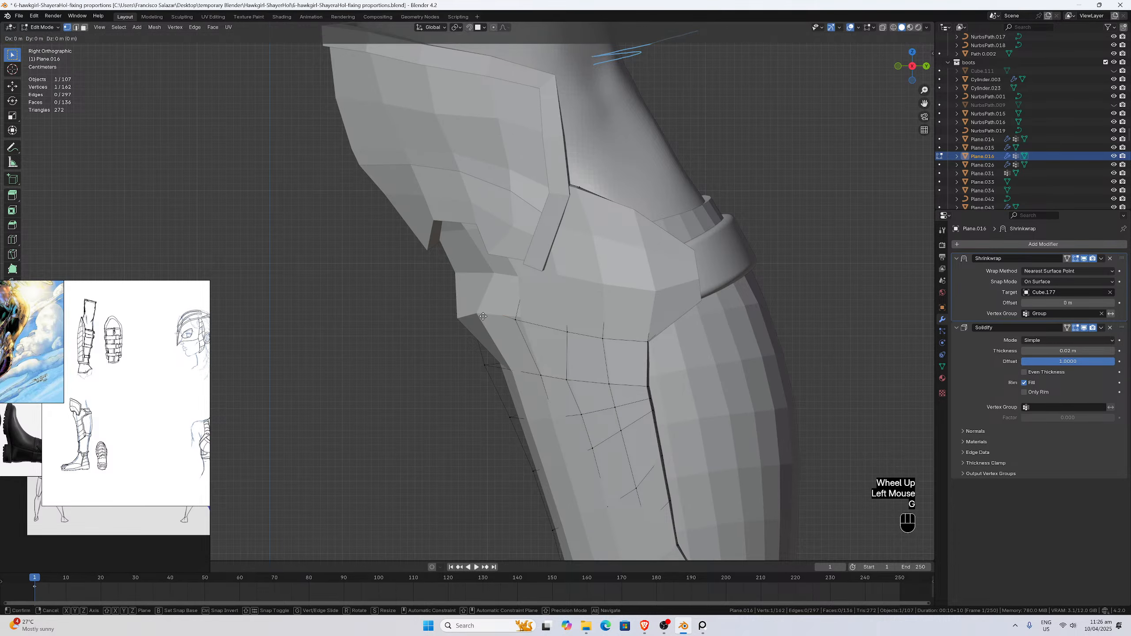
key(y)
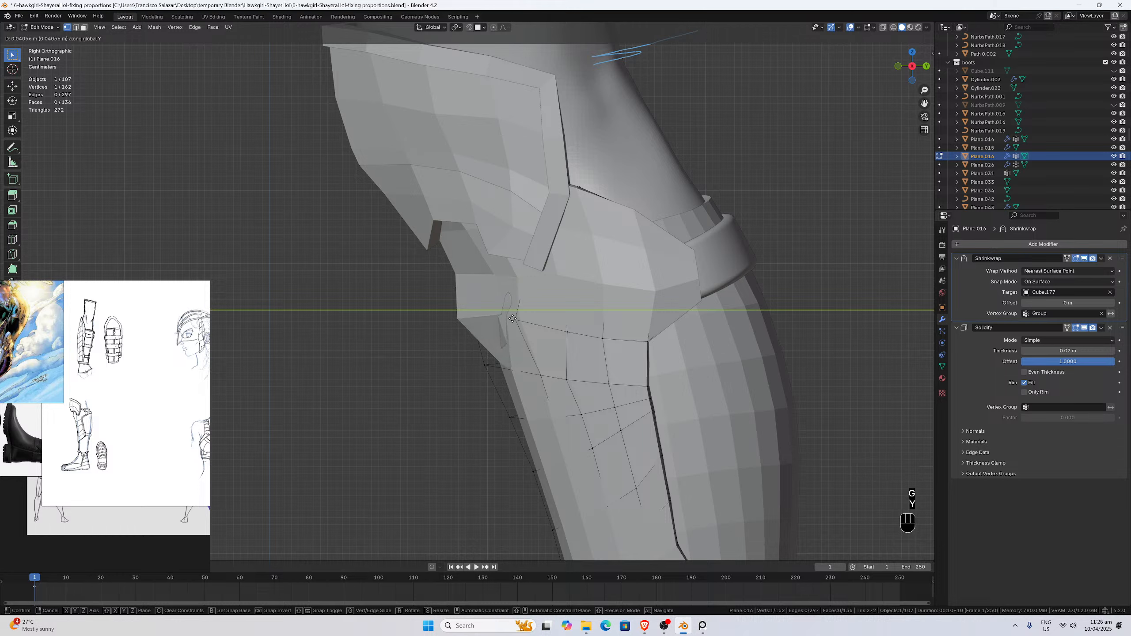
click(496, 321)
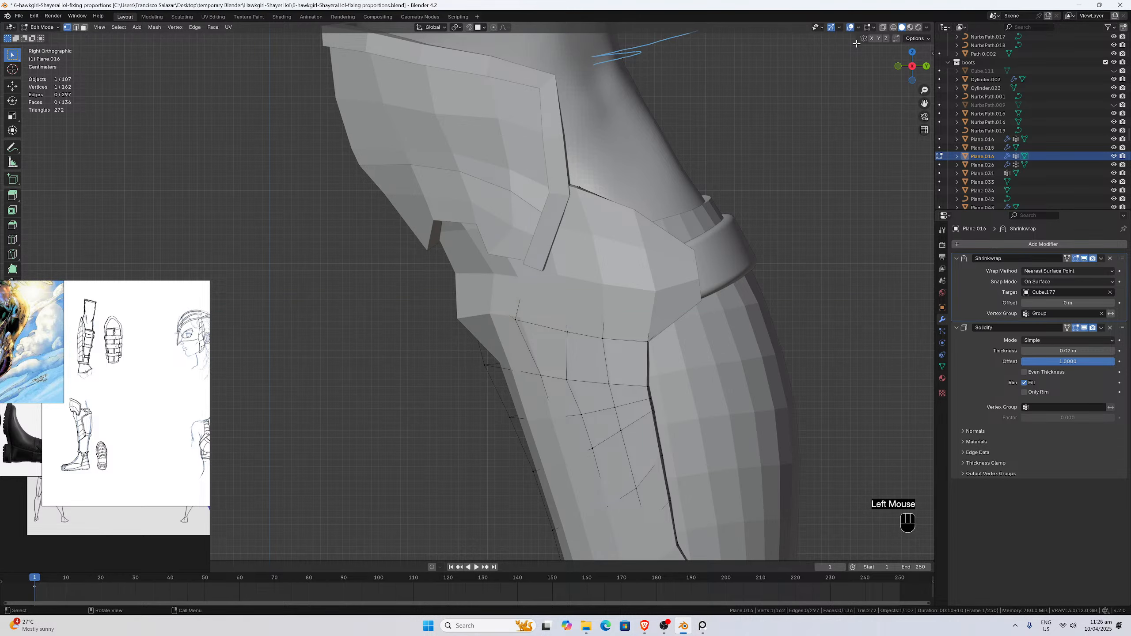
With X-ray on, move the selected corner vertex about 0.006 m along -Y and 0.013 m along -Z, and turn X-ray off.
click(884, 28)
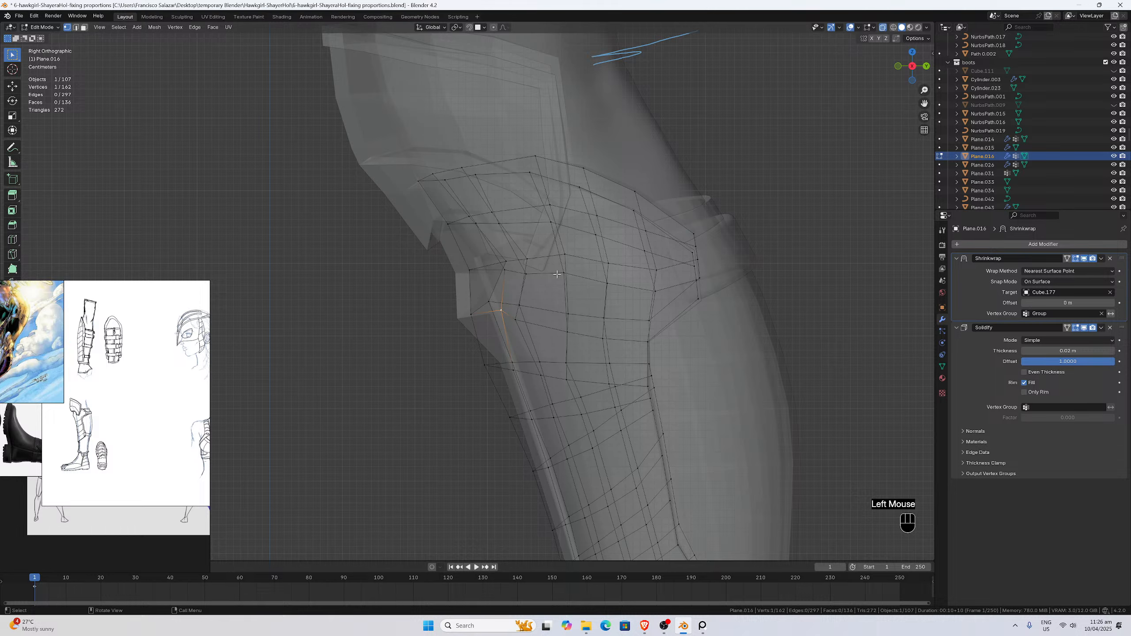
key(g)
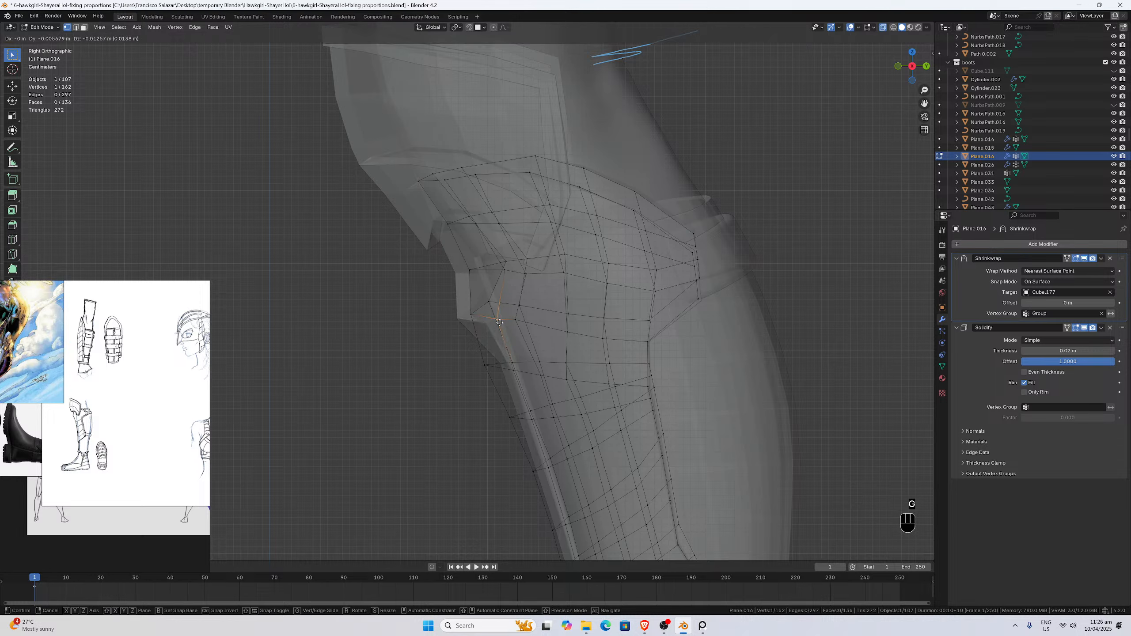
click(499, 320)
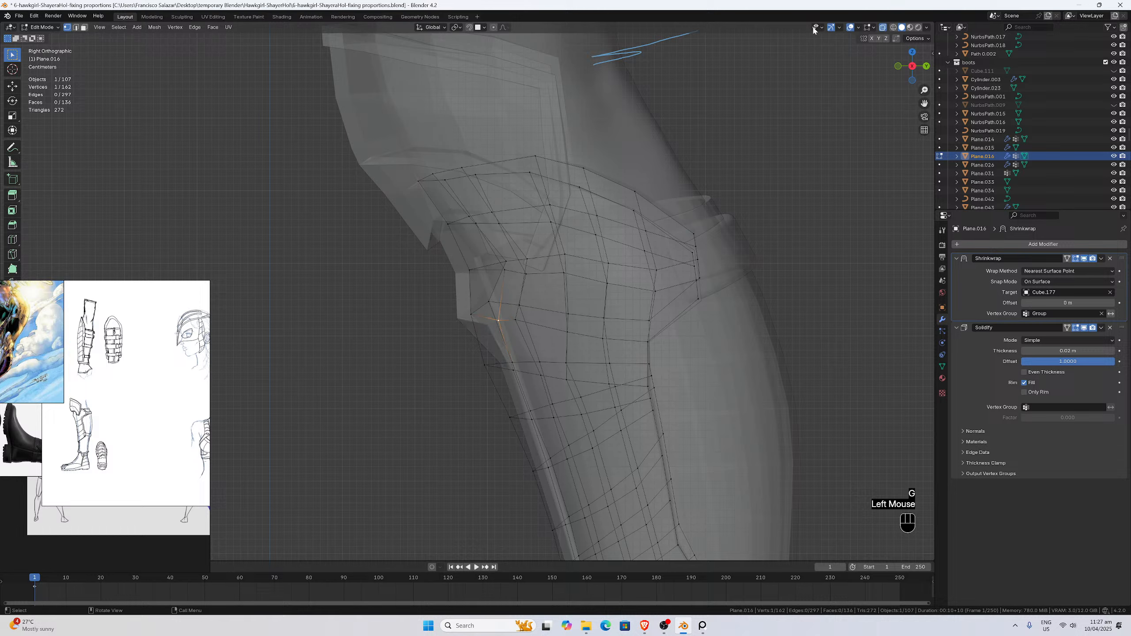
click(884, 29)
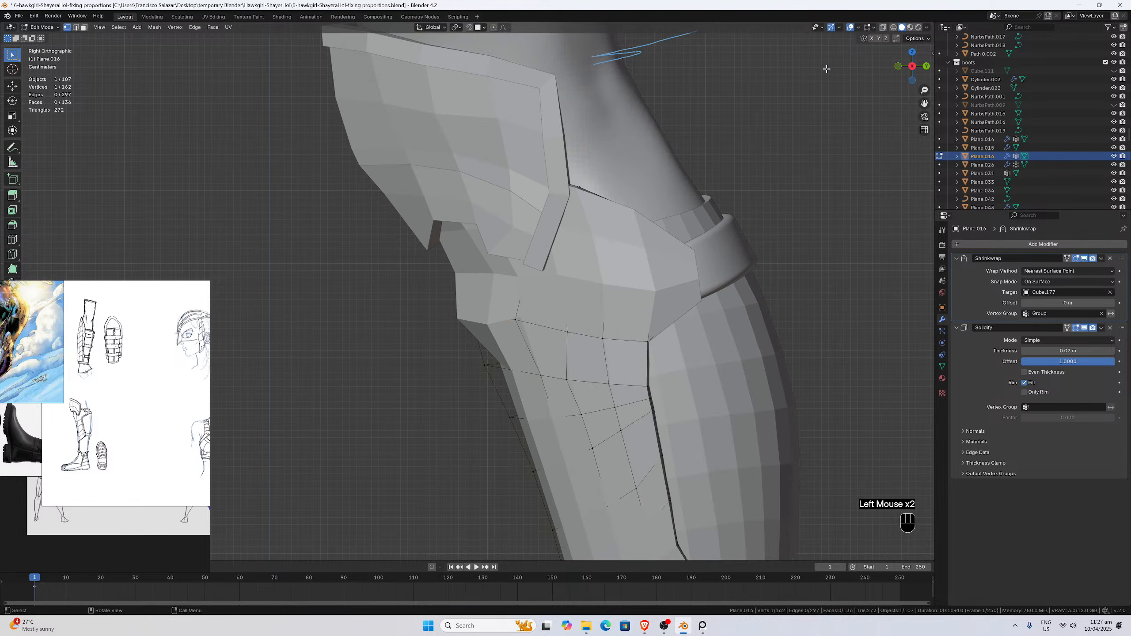
Move the same lower side corner vertex of the front facet along Y once more to refine the side profile.
key(g)
key(y)
click(514, 316)
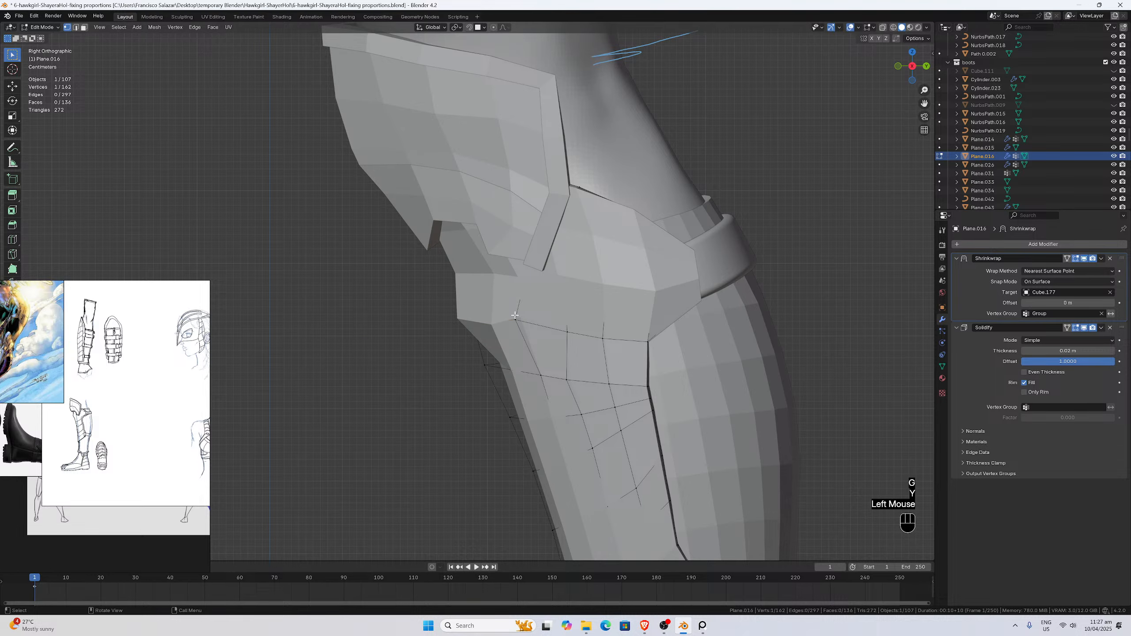
key(f)
key(Escape)
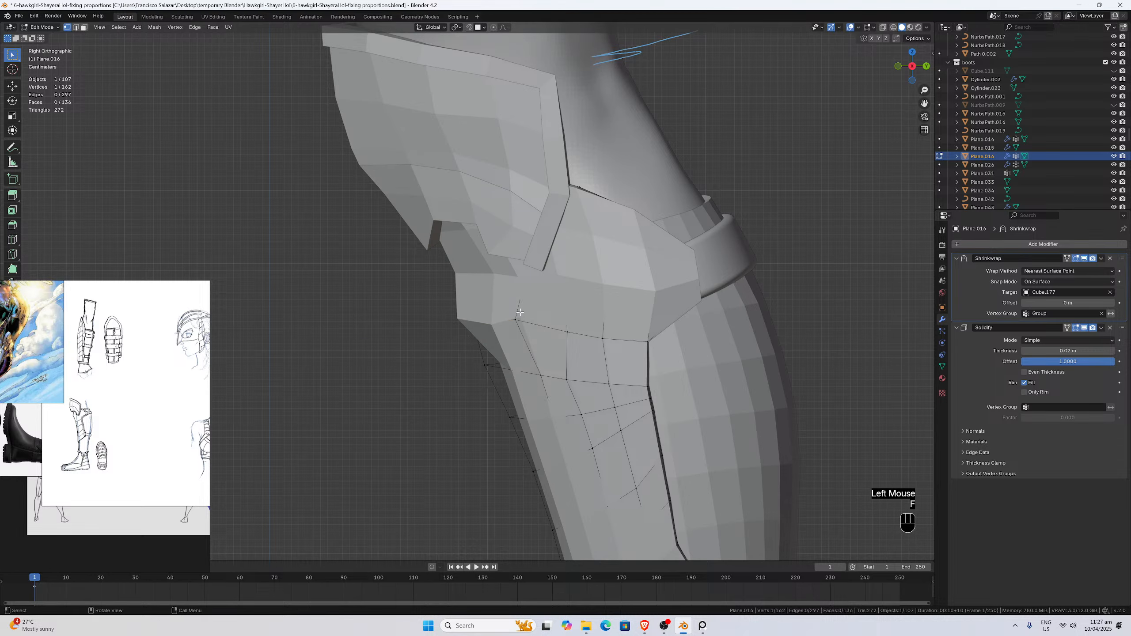
In right side view, adjust the selected side vertex along Z and move the front facet's lower profile corner about 0.009 m backward along Y.
key(g)
key(z)
click(518, 310)
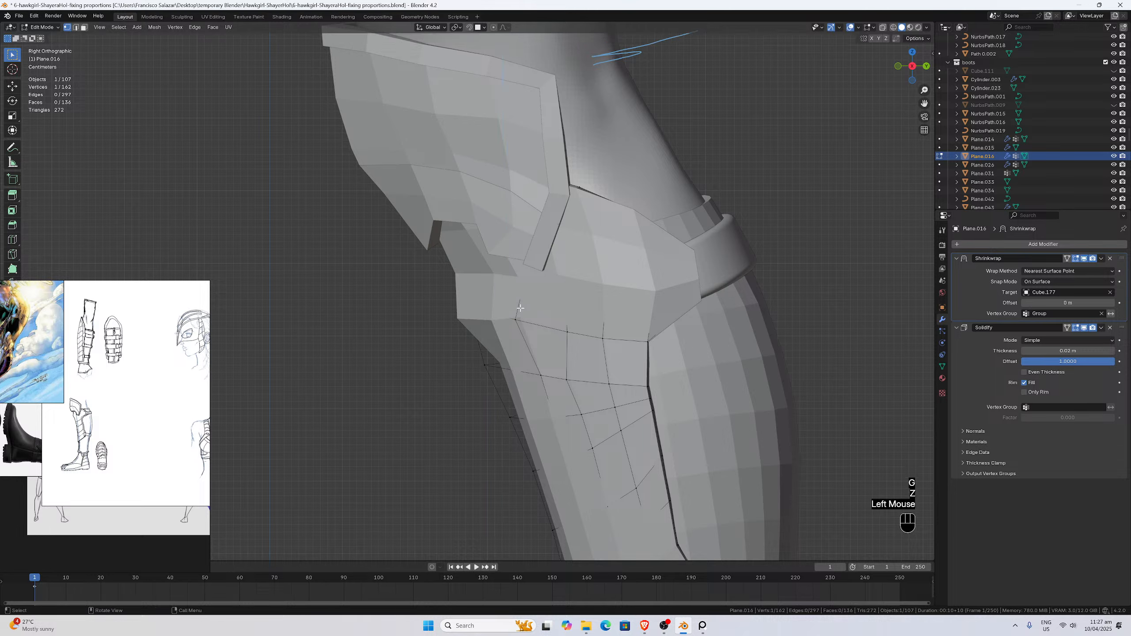
click(518, 322)
key(g)
key(y)
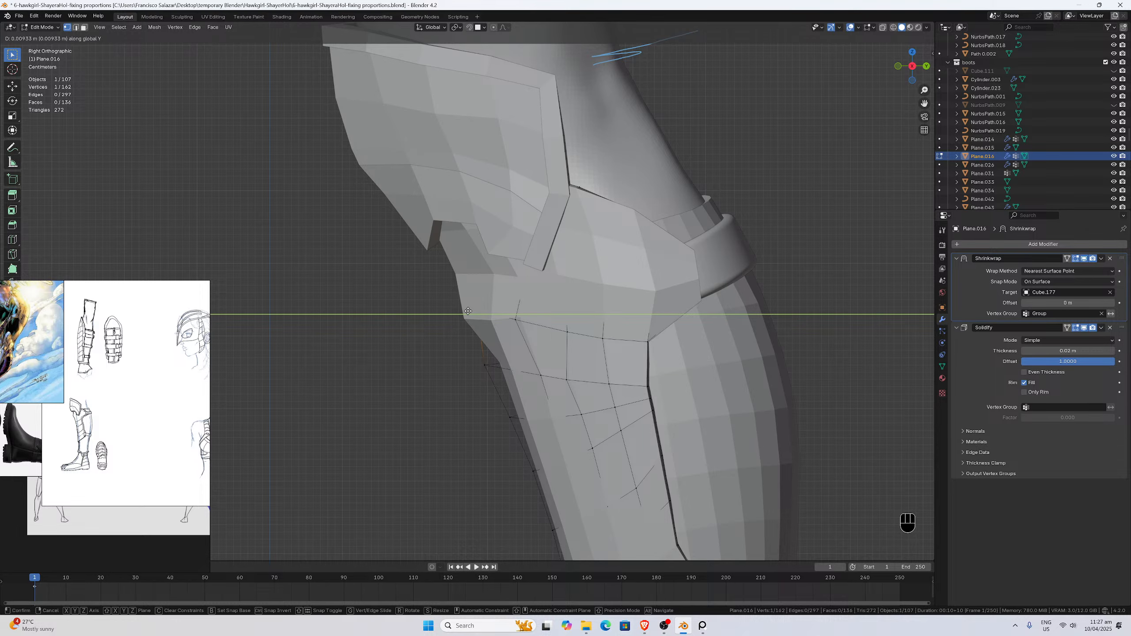
click(467, 310)
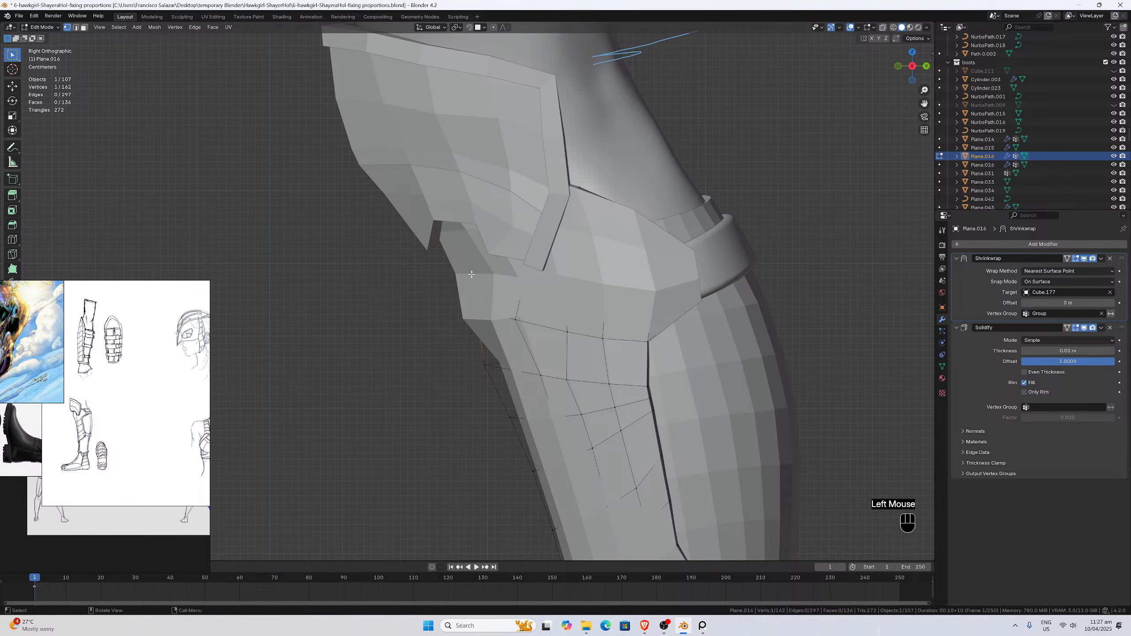
Move the side corner vertex at the front facet's lower edge about 0.009 m backward along Y.
scroll(472, 274, down, 1)
click(514, 317)
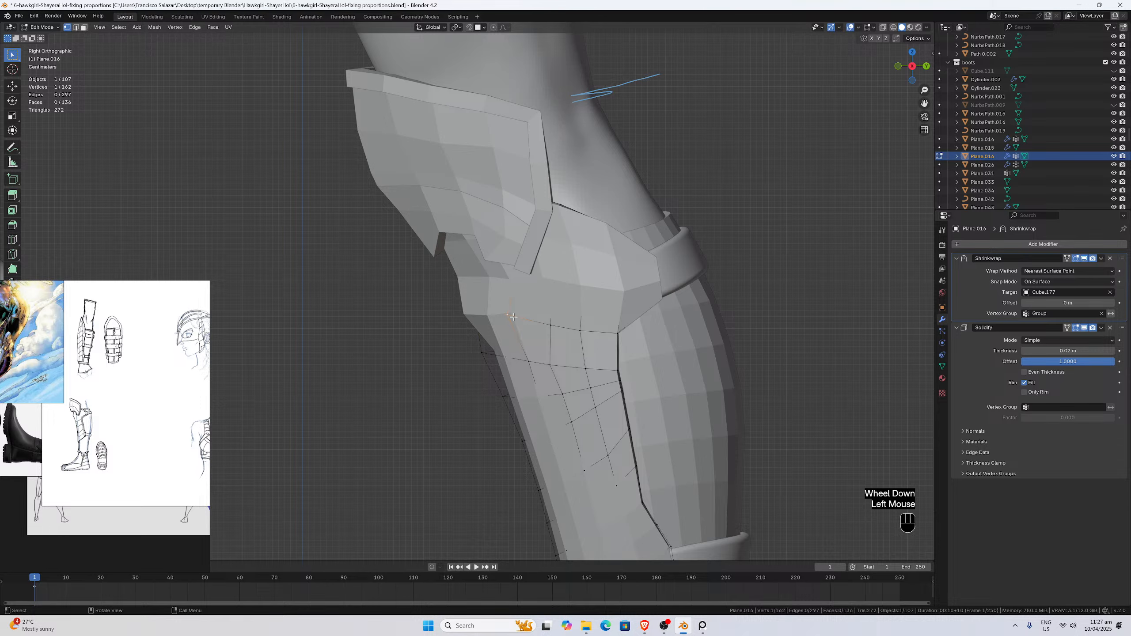
key(g)
key(y)
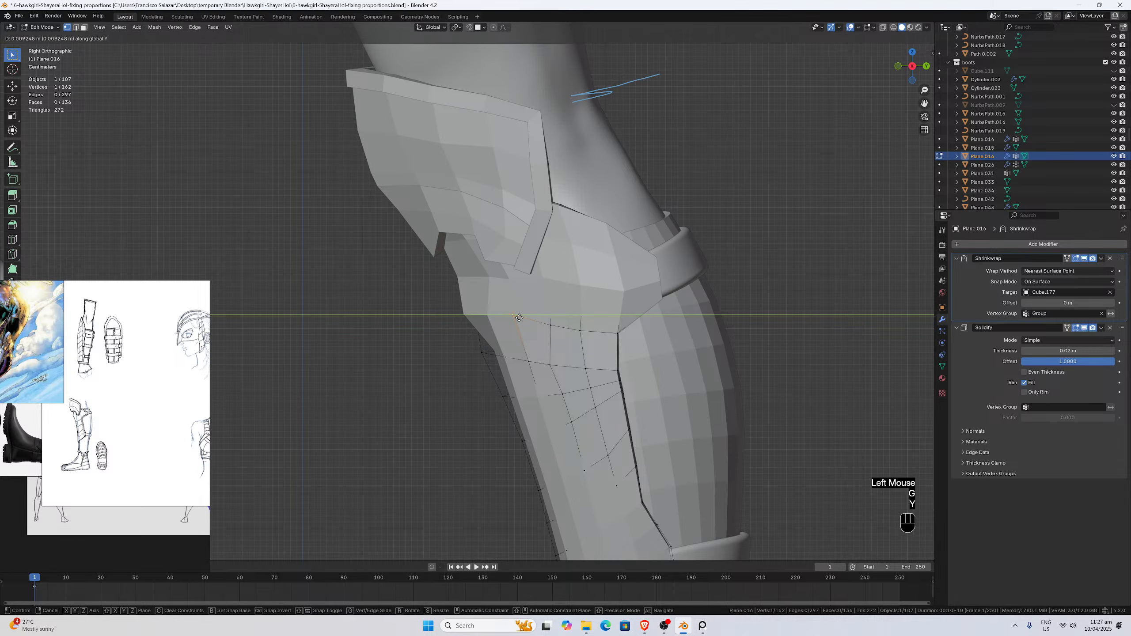
click(519, 318)
On the boot guard's -X side, move the front facet's lower corner vertex backward along Y.
scroll(520, 317, down, 2)
middle_drag(520, 318, 694, 292)
scroll(423, 311, up, 3)
click(448, 311)
middle_drag(449, 310, 518, 314)
key(g)
key(y)
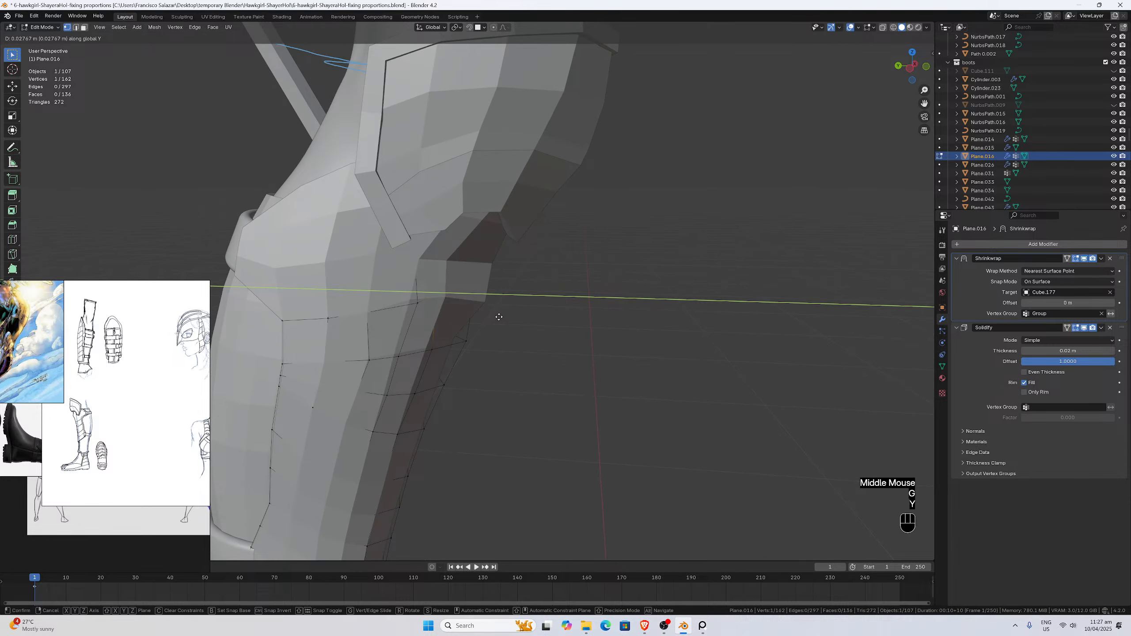
click(488, 316)
Shift the neighbouring -X side vertex behind that corner slightly backward along Y.
click(417, 305)
key(g)
key(y)
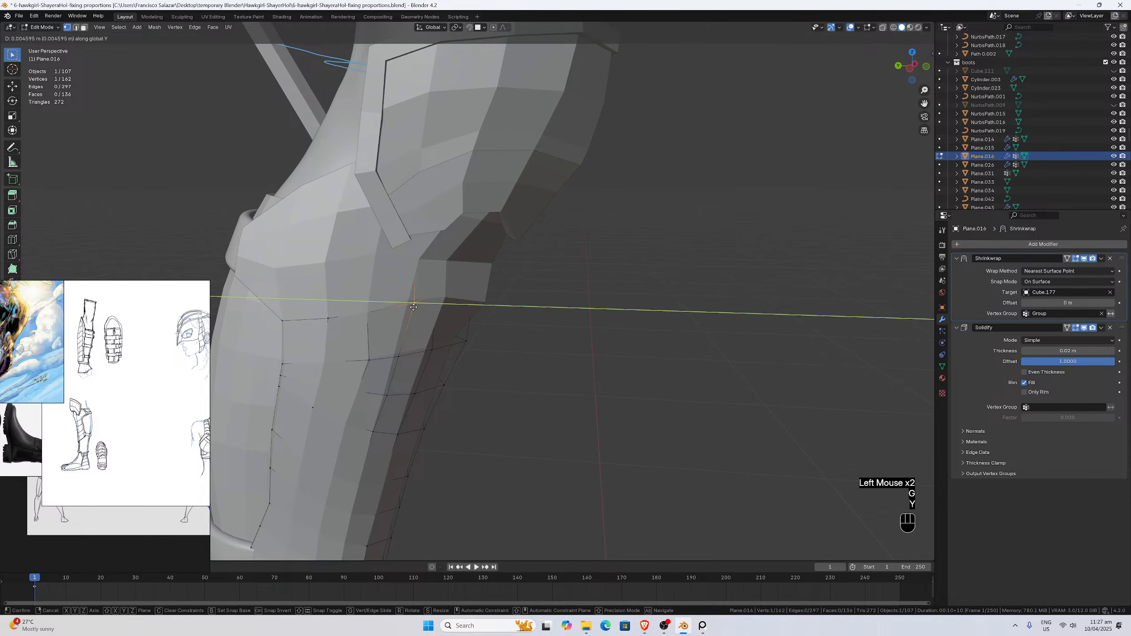
click(405, 308)
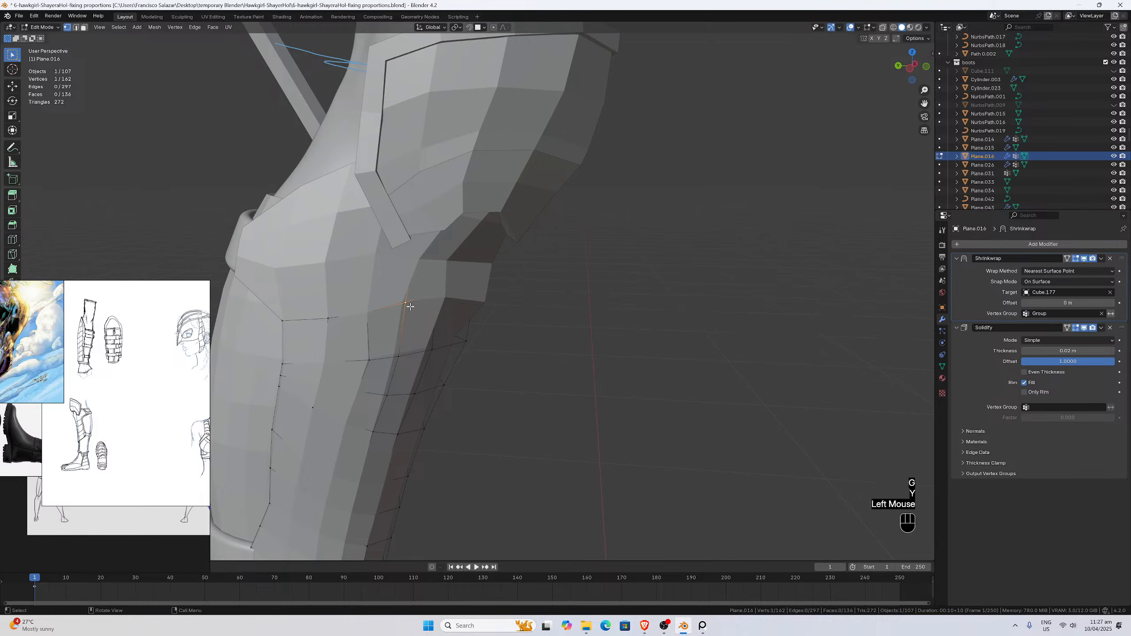
In front view, select the front facet's centre vertex below the knee and adjust it along X.
middle_drag(409, 308, 331, 294)
middle_drag(446, 277, 436, 234)
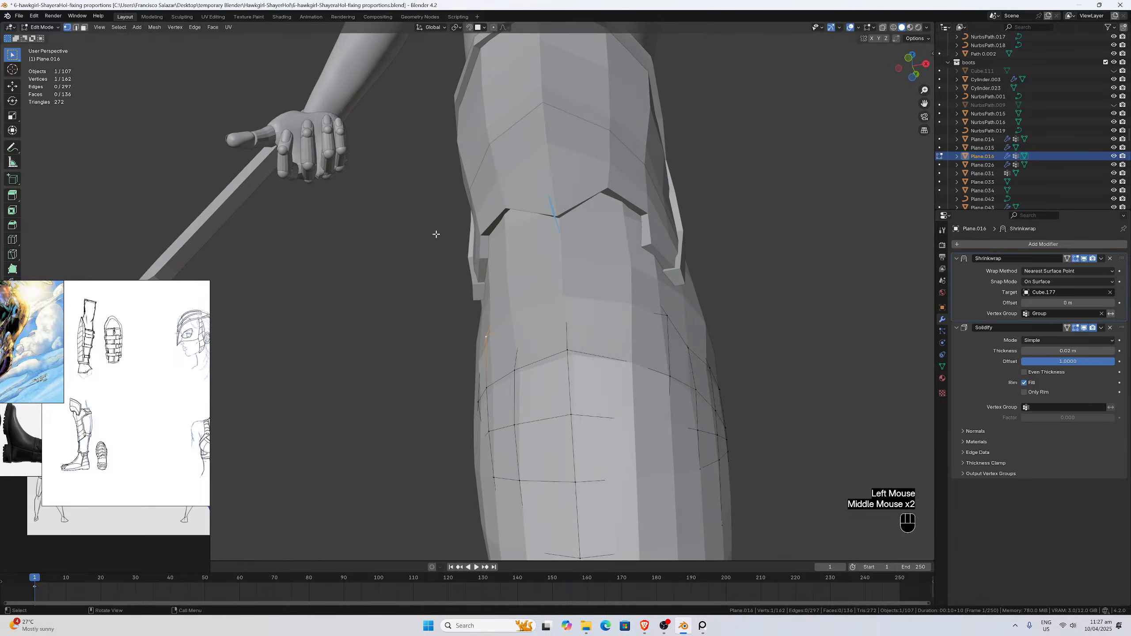
middle_drag(485, 264, 501, 297)
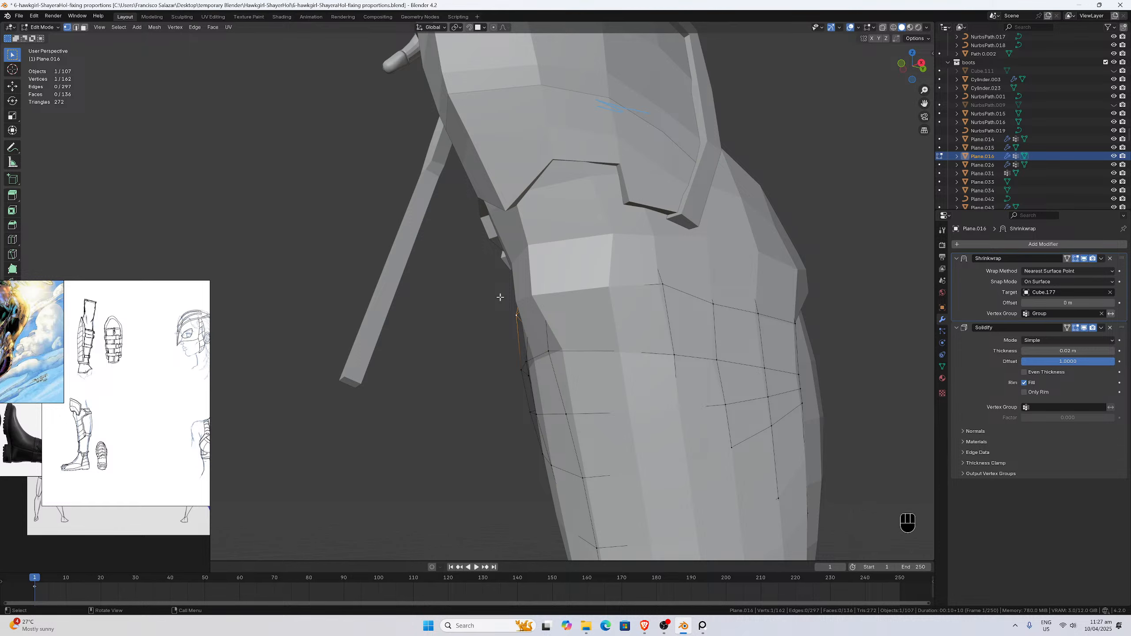
key(KP_1)
scroll(501, 298, down, 1)
click(546, 314)
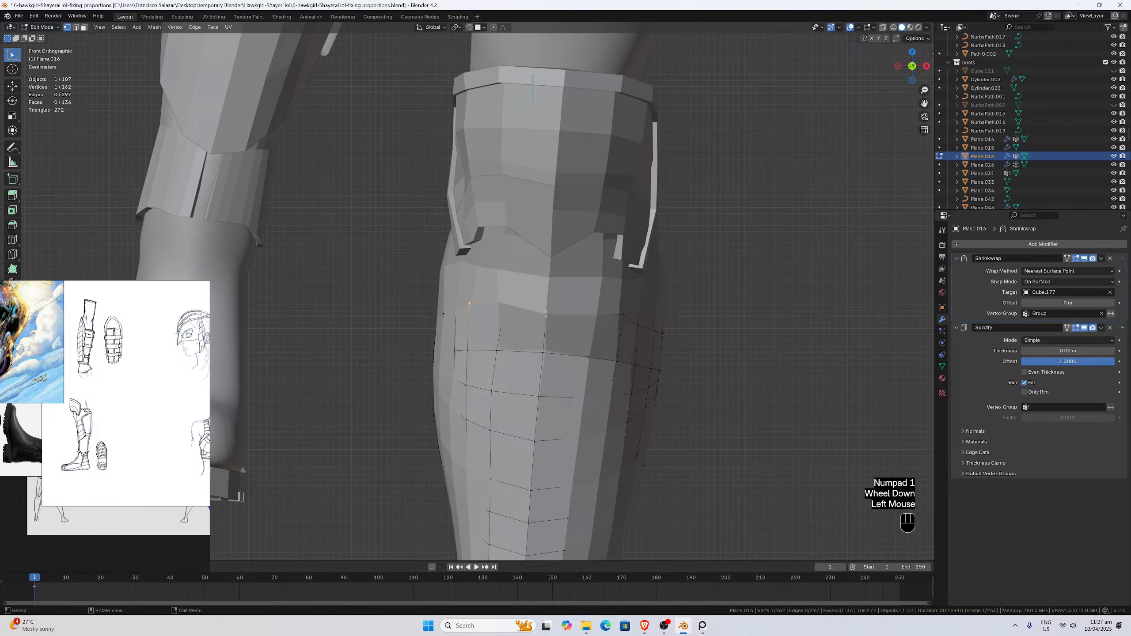
scroll(557, 315, down, 3)
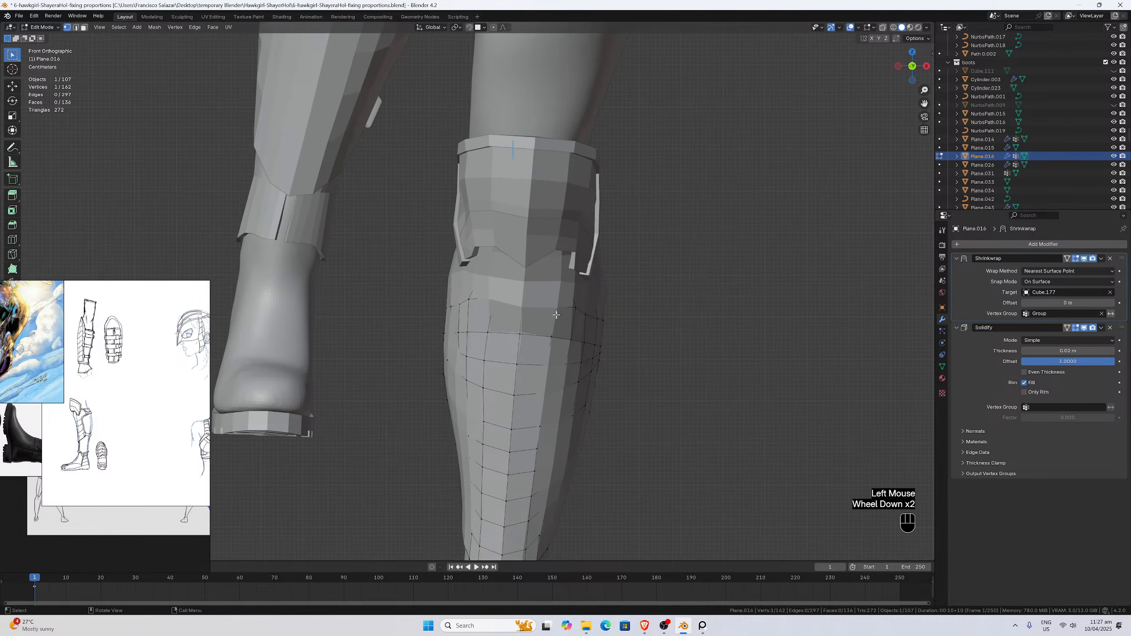
key(Tab)
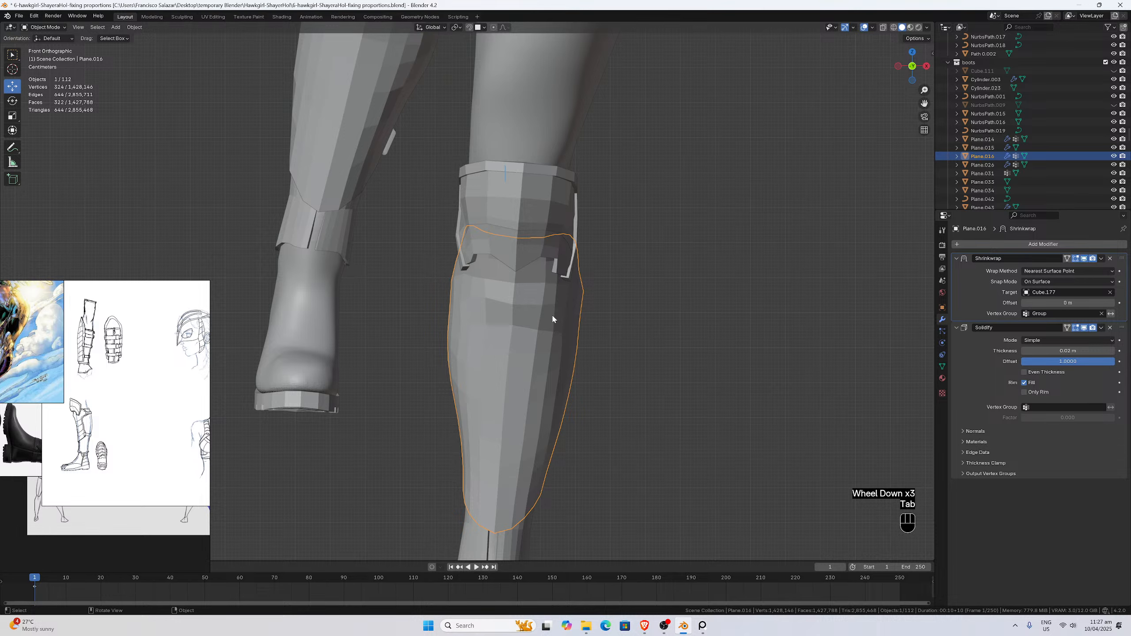
scroll(549, 317, up, 2)
key(Tab)
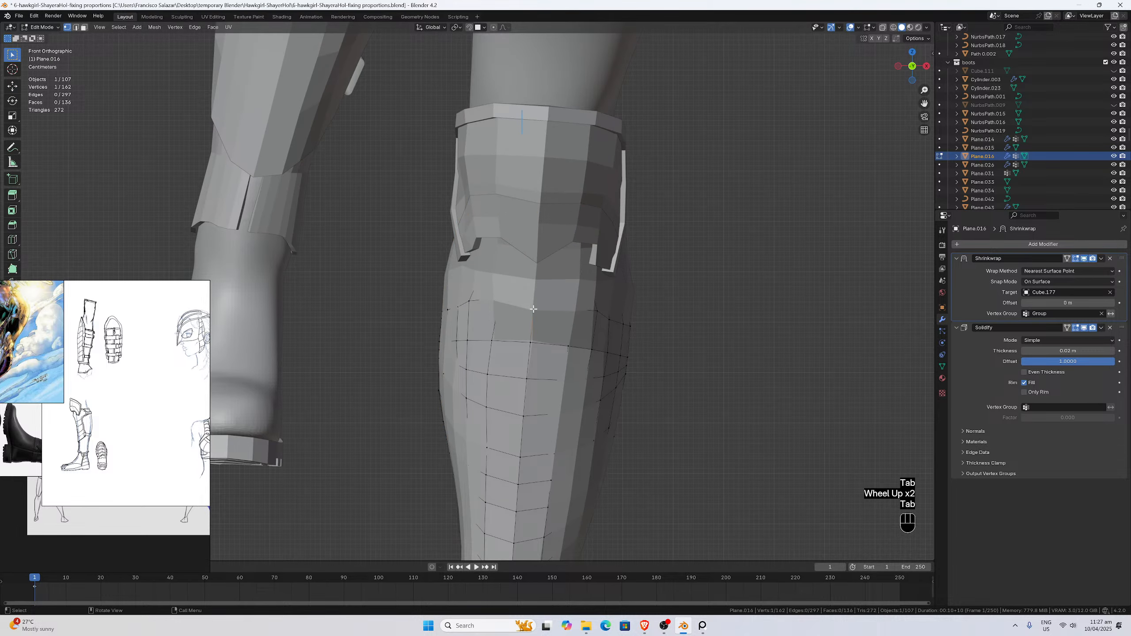
key(g)
key(x)
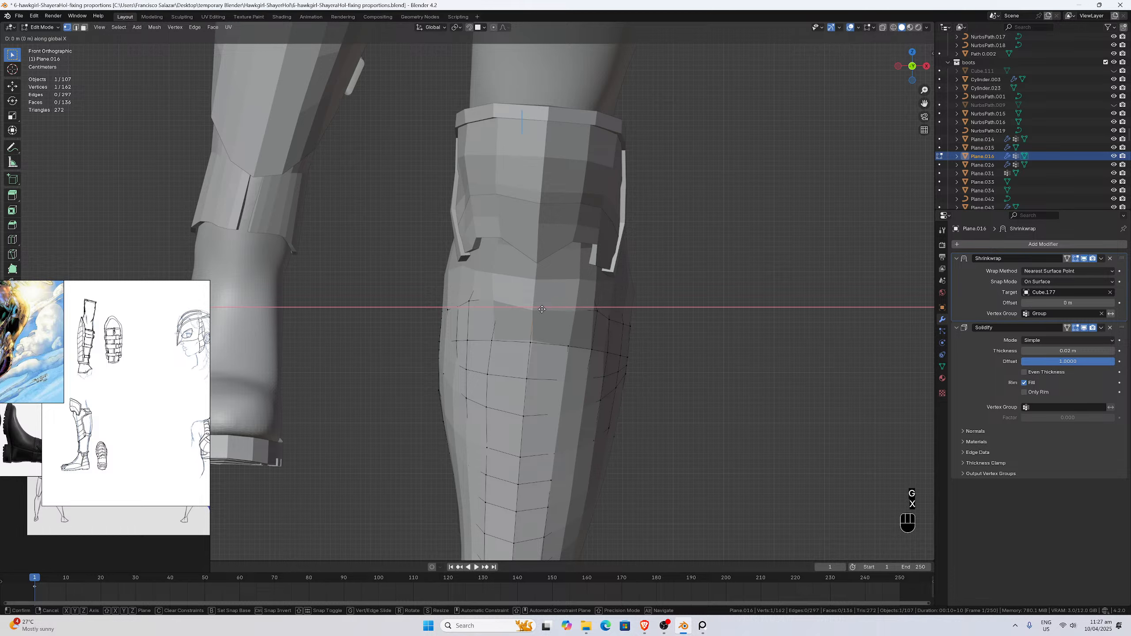
click(542, 316)
Shift the centre vertex one row lower on the shin slightly along -X.
click(531, 341)
key(g)
key(x)
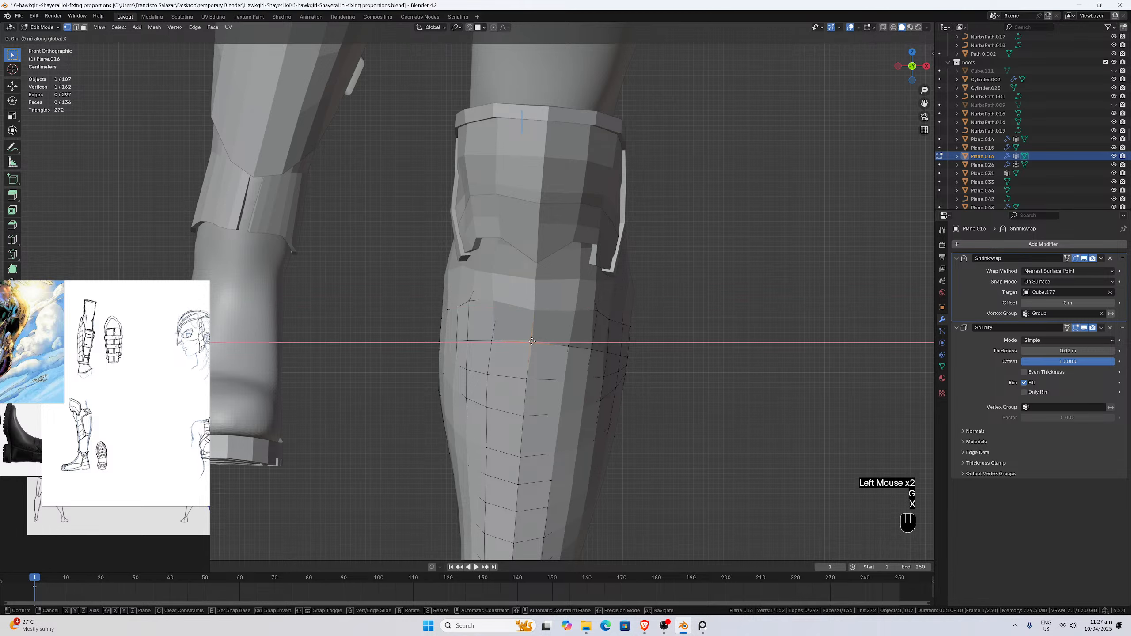
click(530, 341)
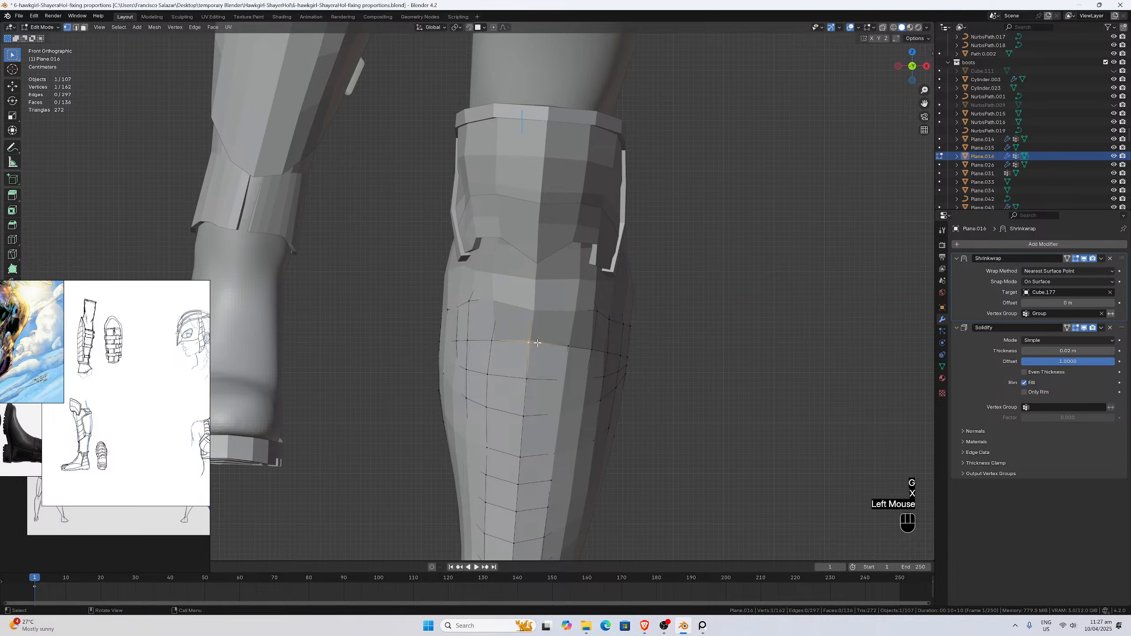
Compare the front facet's shape by stepping through undo and redo and toggling edit mode.
key(Tab)
key(Tab)
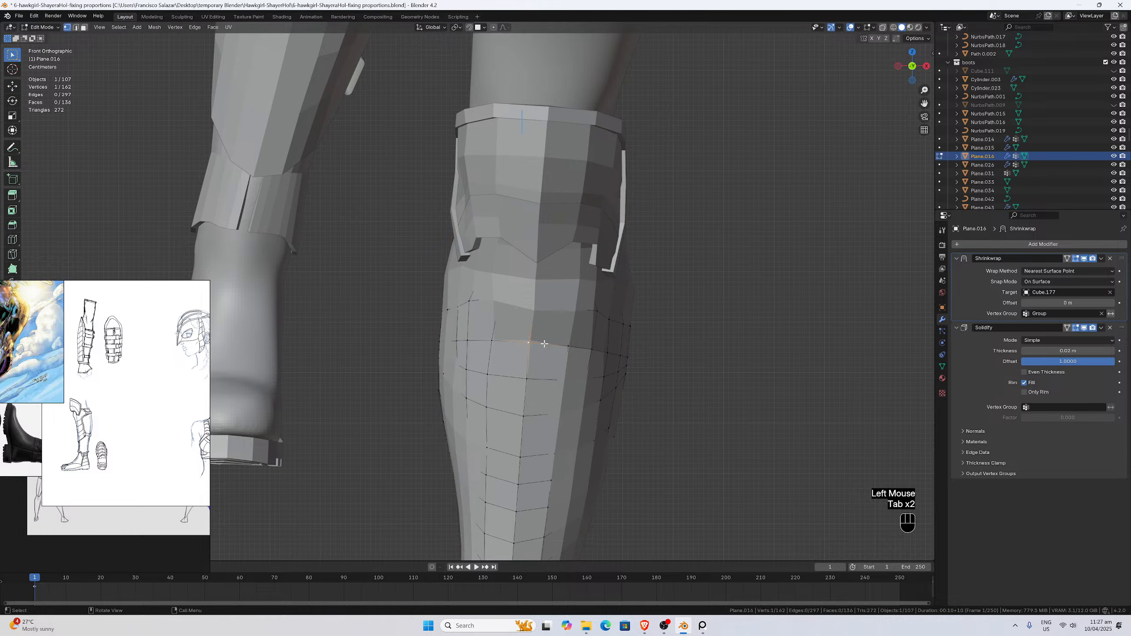
key(ctrl+z)
key(ctrl+z)
key(ctrl+z)
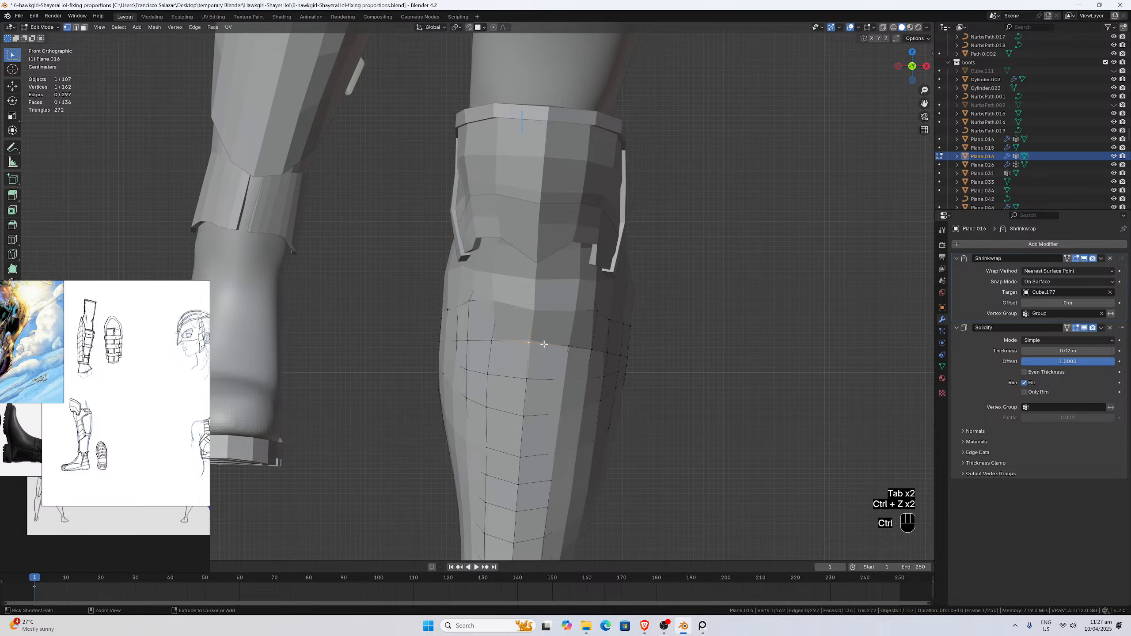
key(shift+ctrl+z)
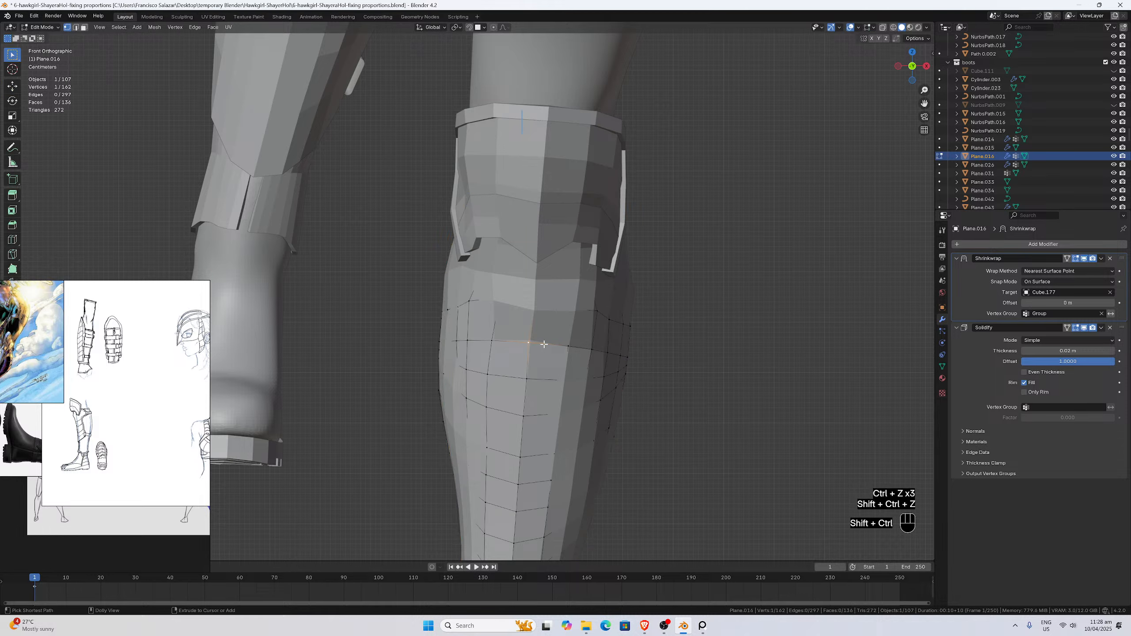
key(Tab)
key(Tab)
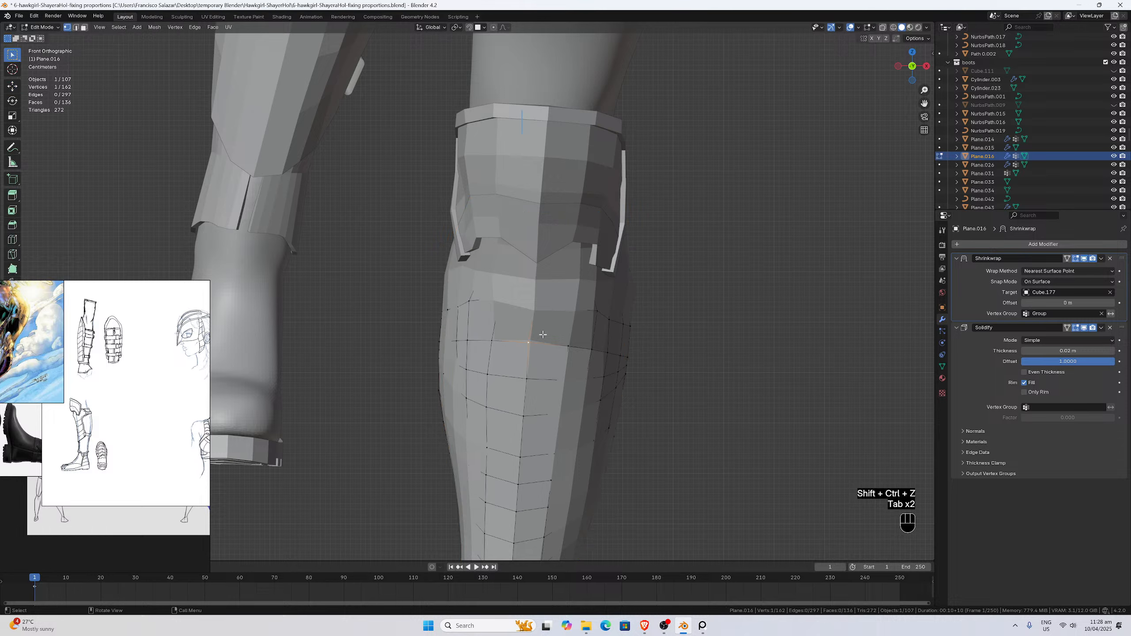
Nudge the front facet's centre vertex below the knee slightly along -X and leave edit mode.
click(542, 310)
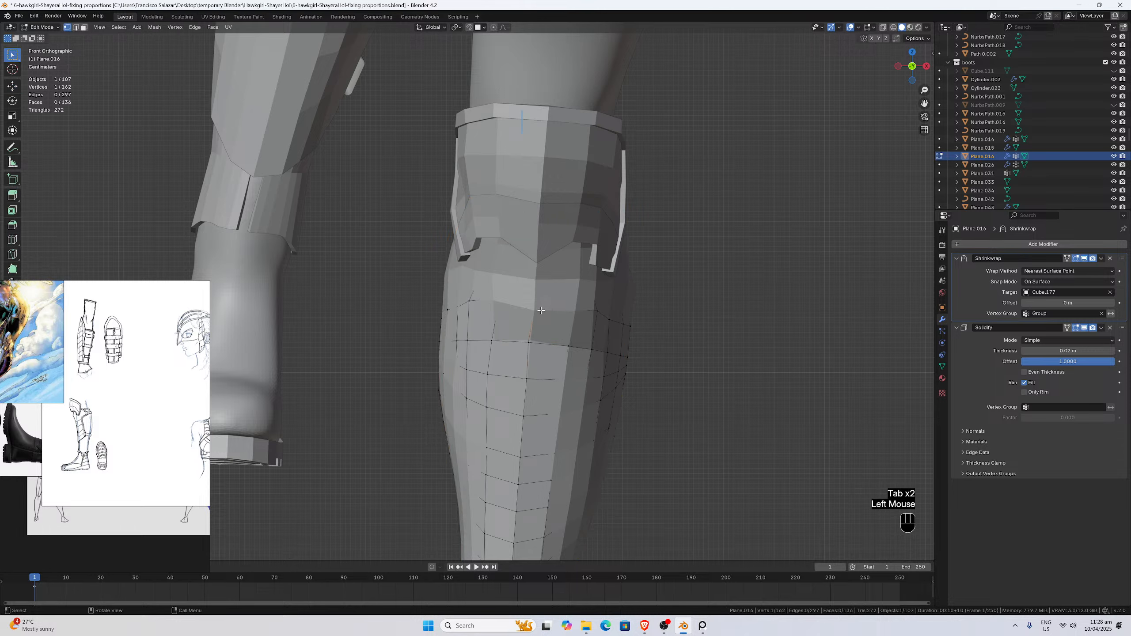
key(g)
key(x)
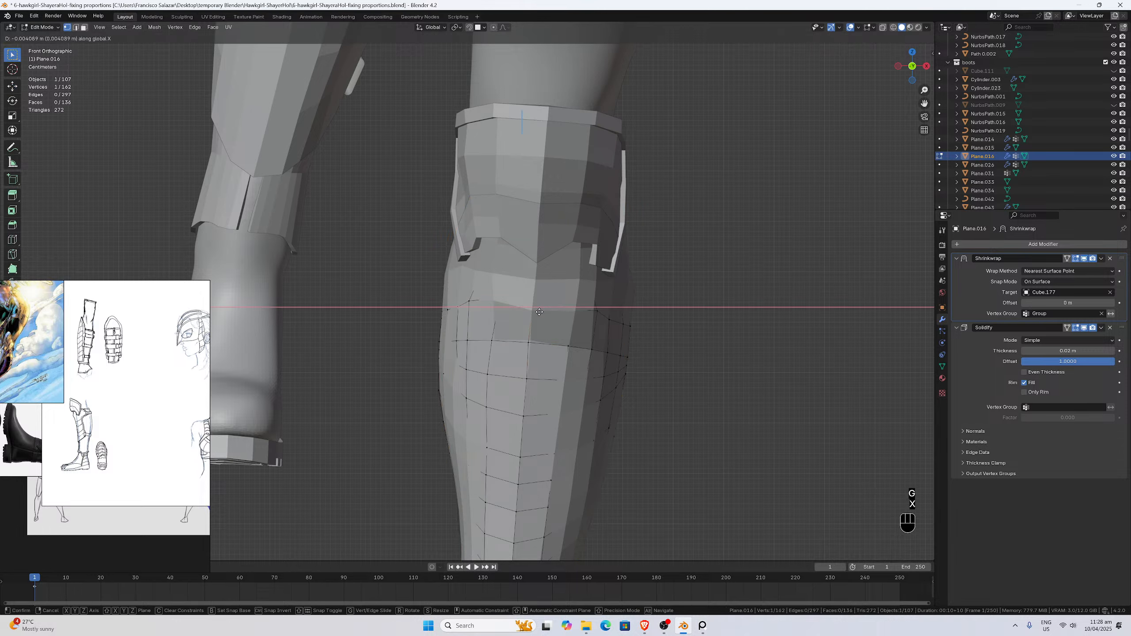
click(540, 312)
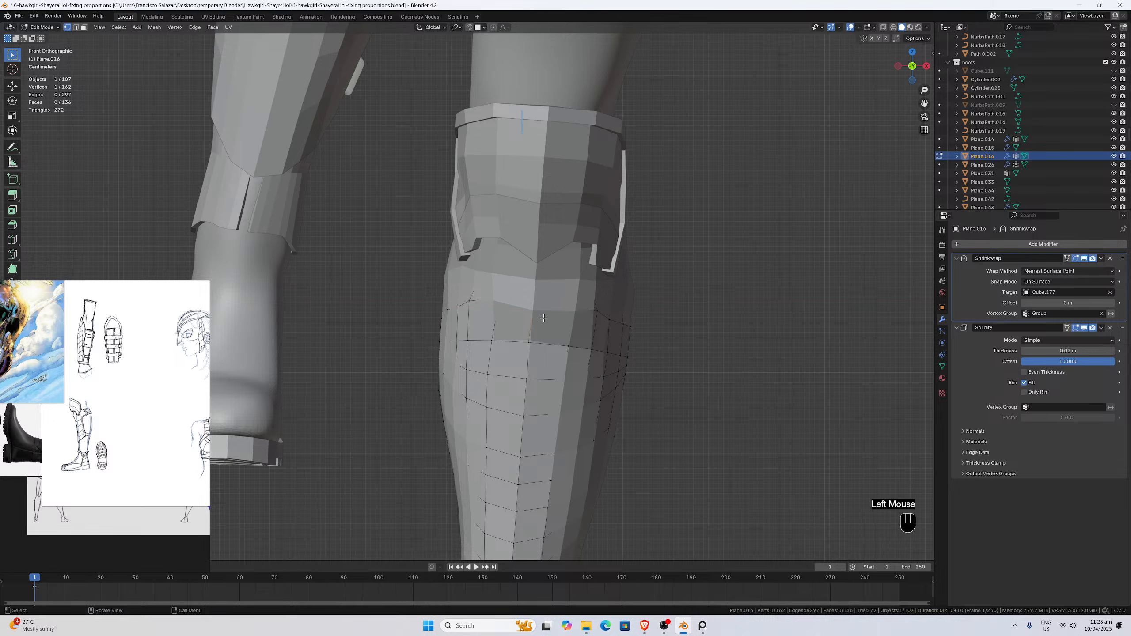
key(Tab)
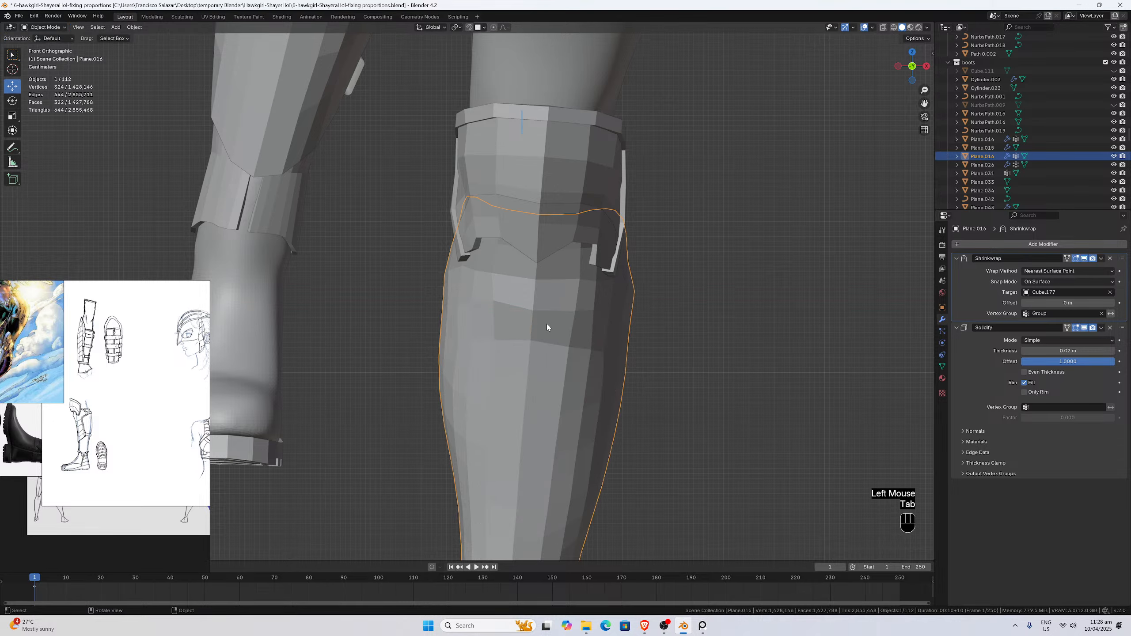
Deselect the boot guard and examine both boots from the front and in perspective at different distances.
click(715, 318)
scroll(681, 322, down, 2)
middle_drag(681, 320, 427, 293)
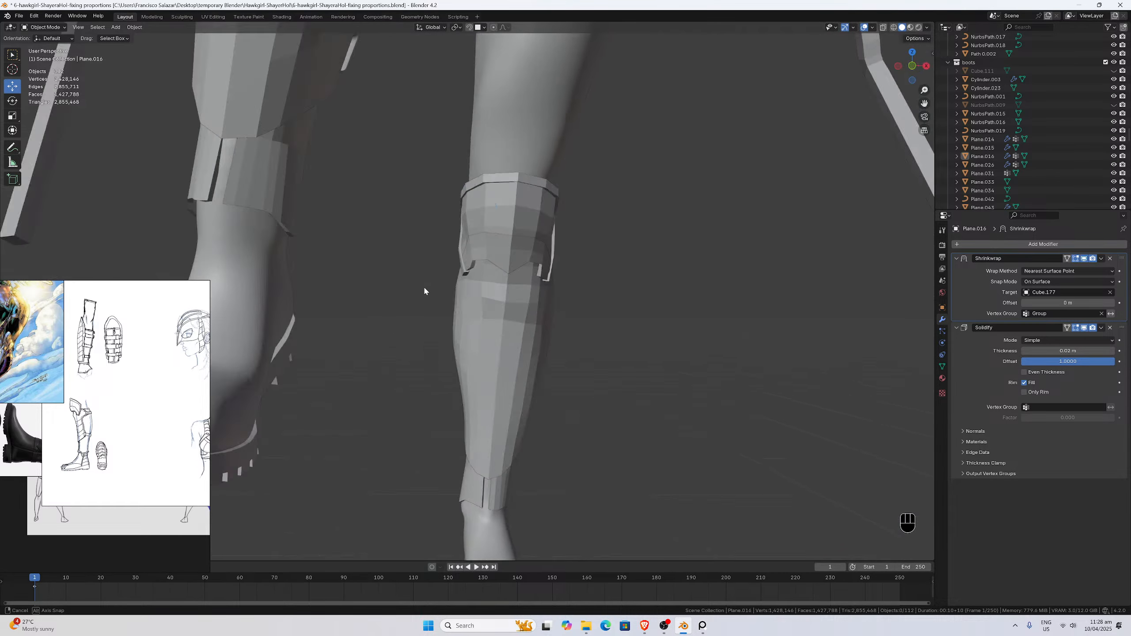
scroll(395, 287, up, 2)
scroll(394, 287, down, 3)
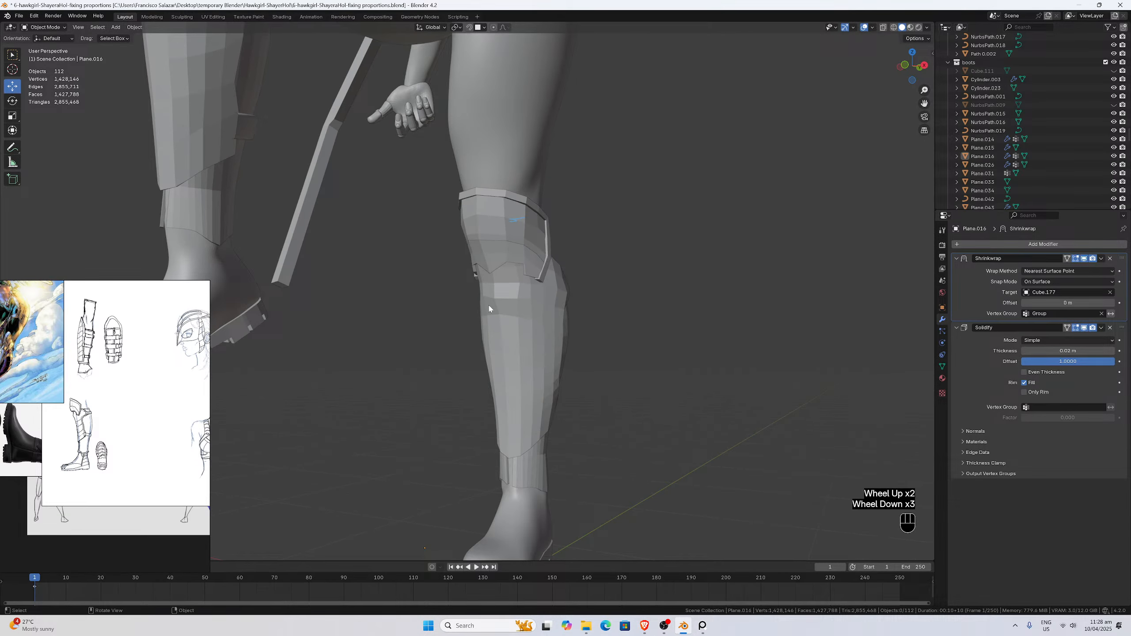
key(KP_1)
scroll(491, 306, down, 2)
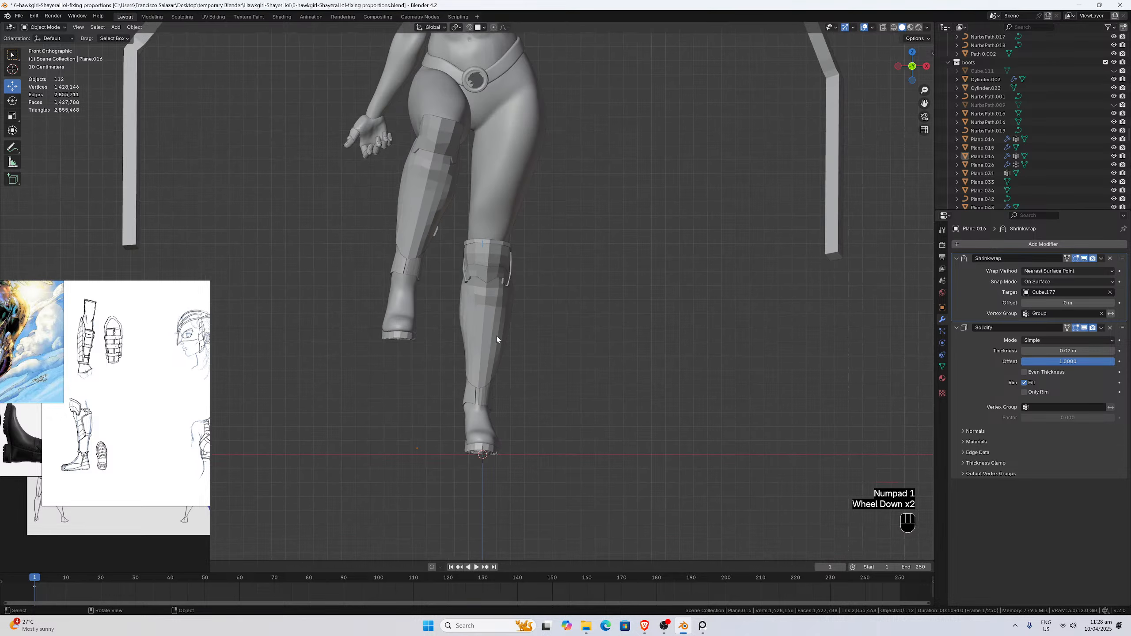
scroll(535, 346, up, 1)
click(536, 347)
scroll(535, 346, down, 4)
scroll(509, 331, up, 4)
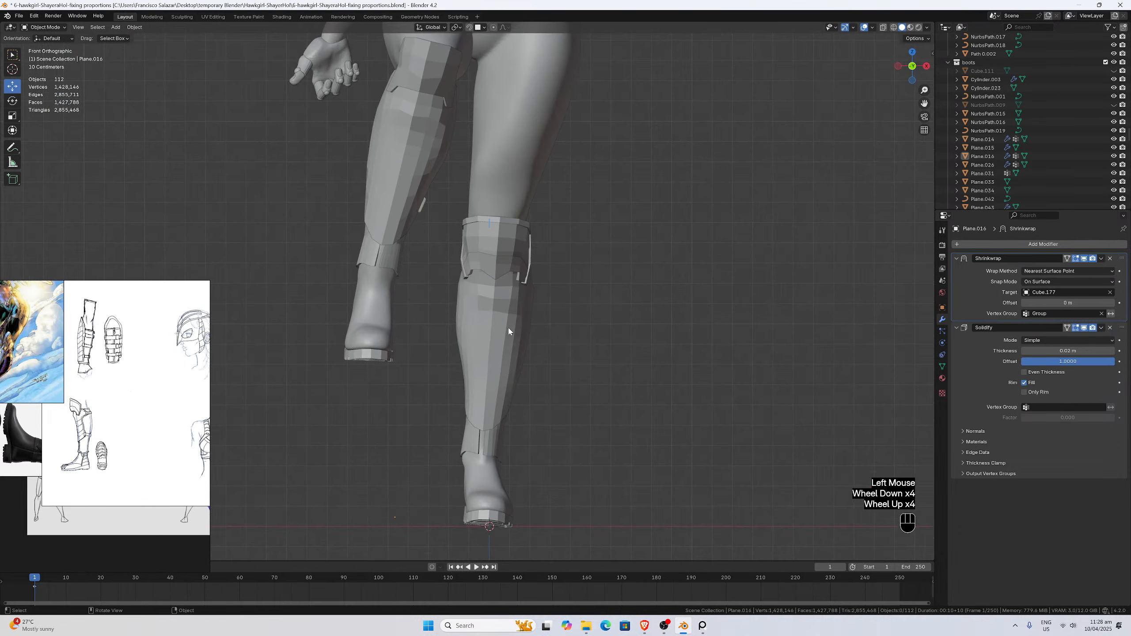
scroll(519, 348, up, 2)
scroll(505, 338, down, 4)
middle_drag(505, 337, 843, 333)
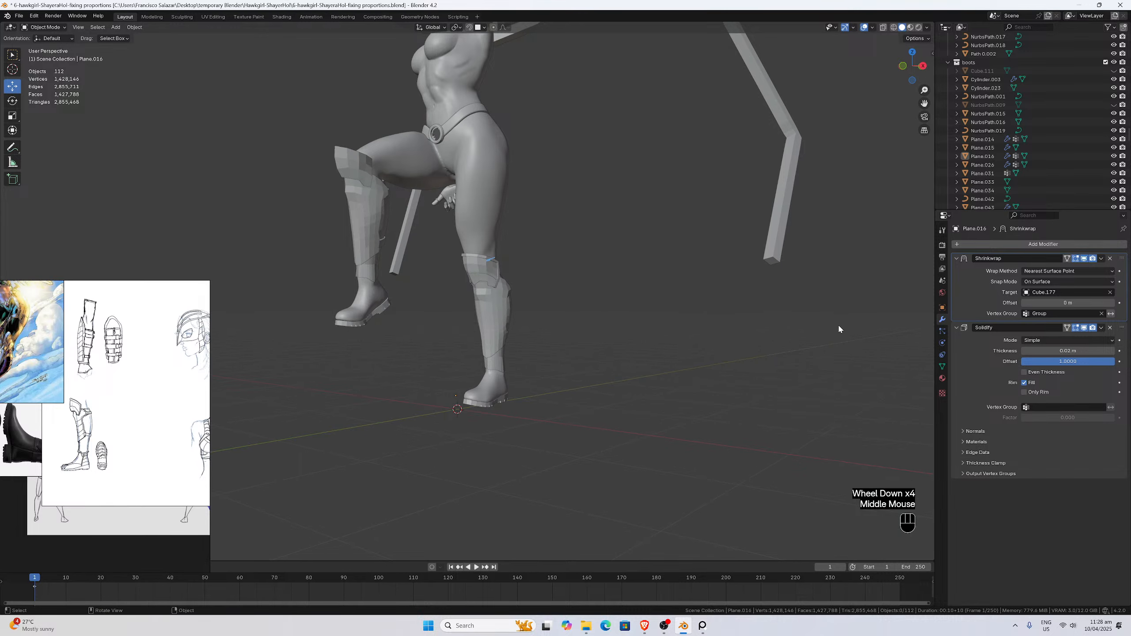
key(KP_1)
scroll(710, 297, up, 3)
scroll(591, 308, down, 3)
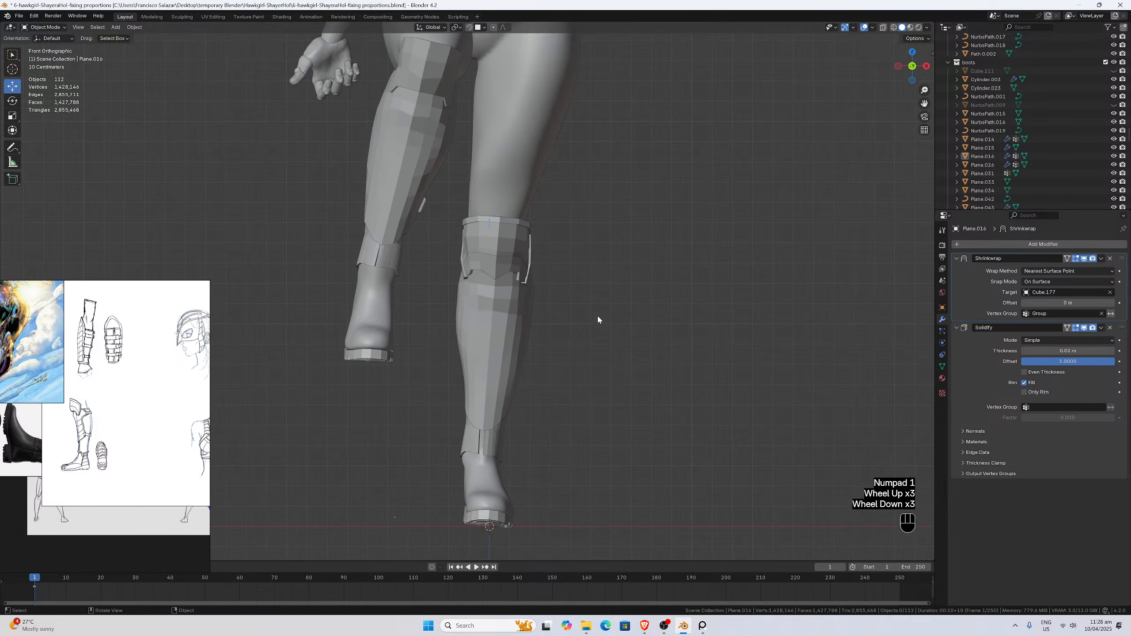
Unhide the trim curve Plane.048 in the boots collection and select the boot guard (Plane.016) at its outer side edge.
scroll(1100, 116, down, 4)
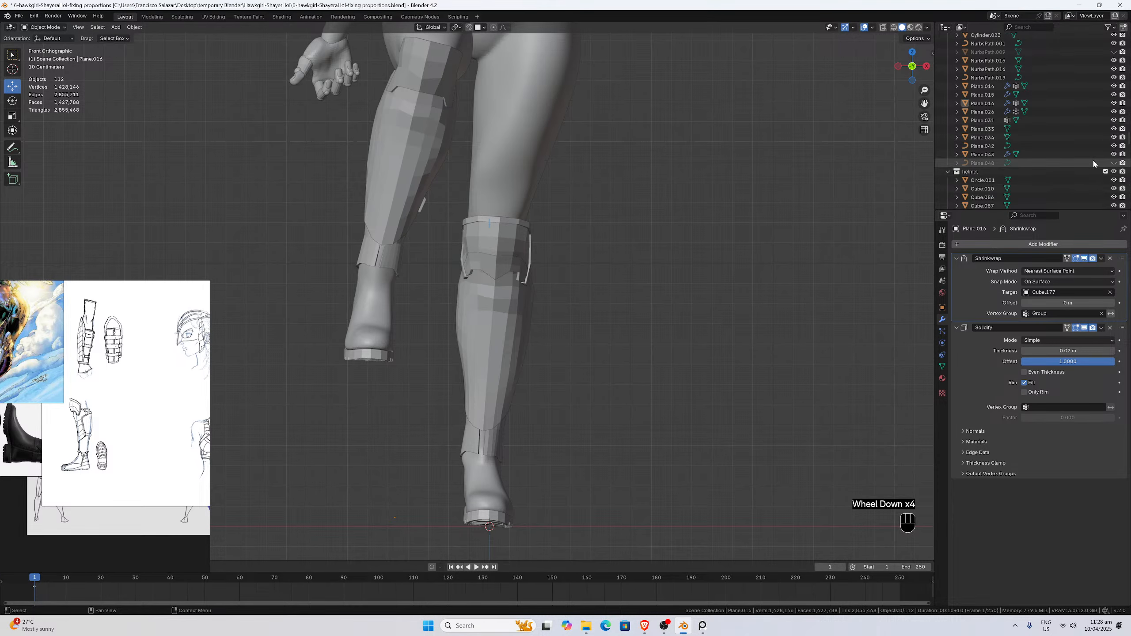
click(1113, 163)
scroll(574, 272, up, 1)
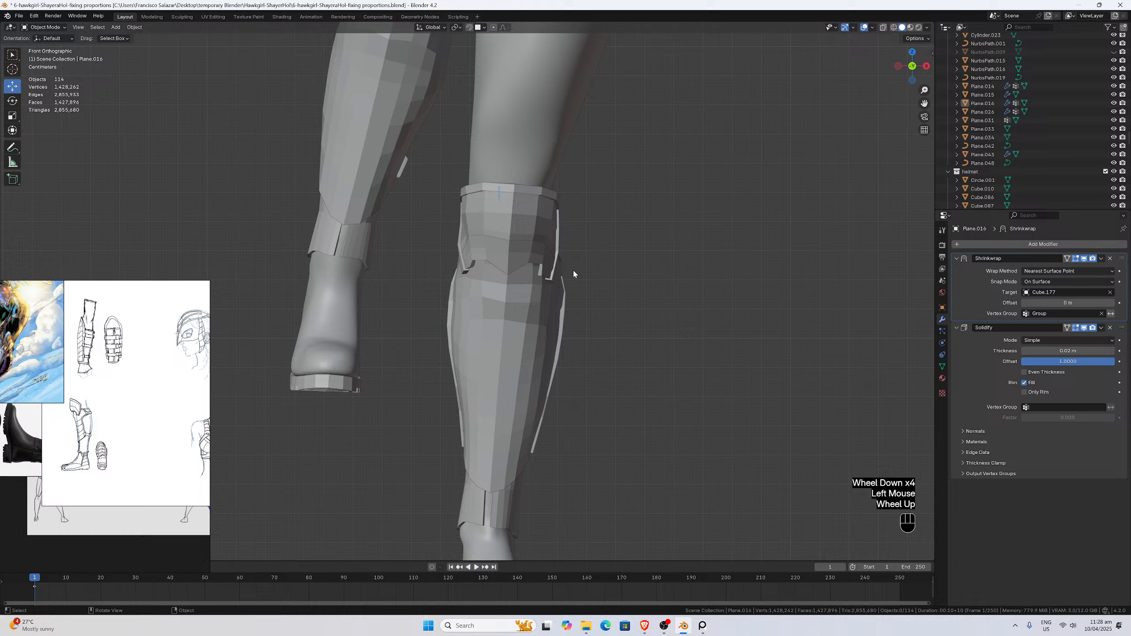
click(560, 326)
scroll(564, 329, up, 2)
click(605, 339)
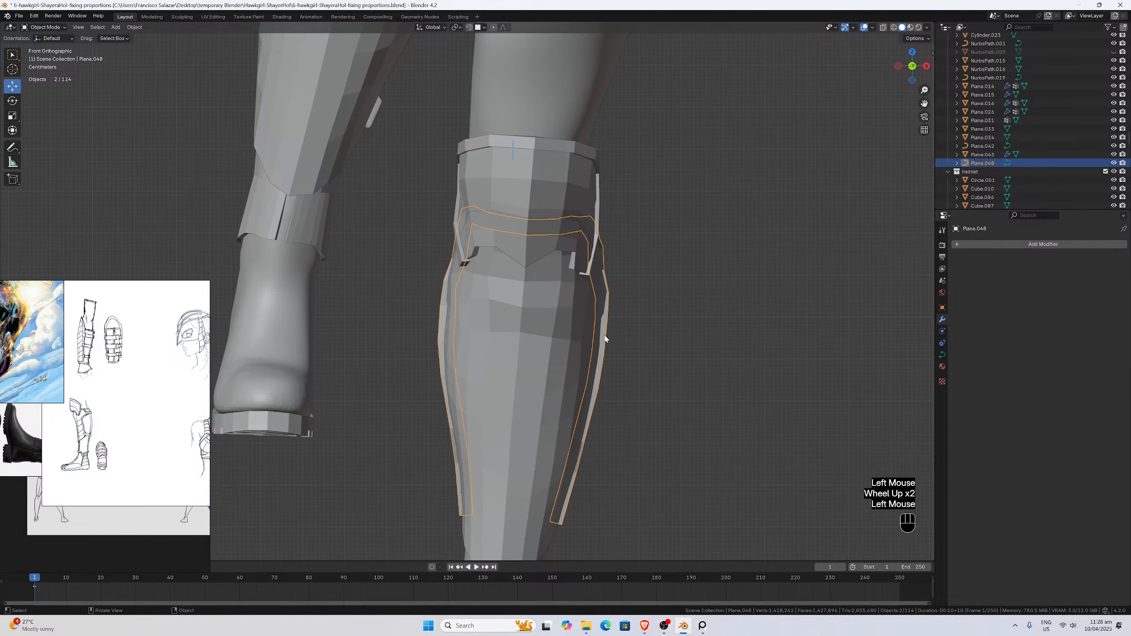
scroll(614, 304, up, 2)
click(673, 305)
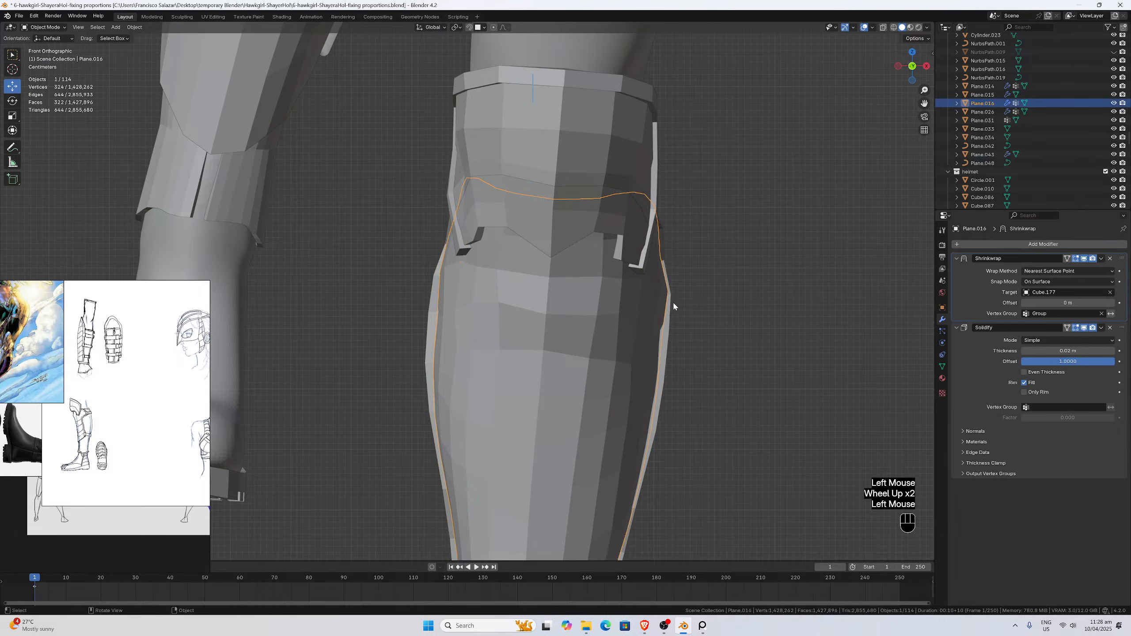
Edit the boot guard mesh with Solidify hidden and X-ray on, and select the outer side vertex just below the knee.
key(Tab)
scroll(668, 301, down, 1)
middle_drag(662, 295, 445, 287)
scroll(446, 287, up, 1)
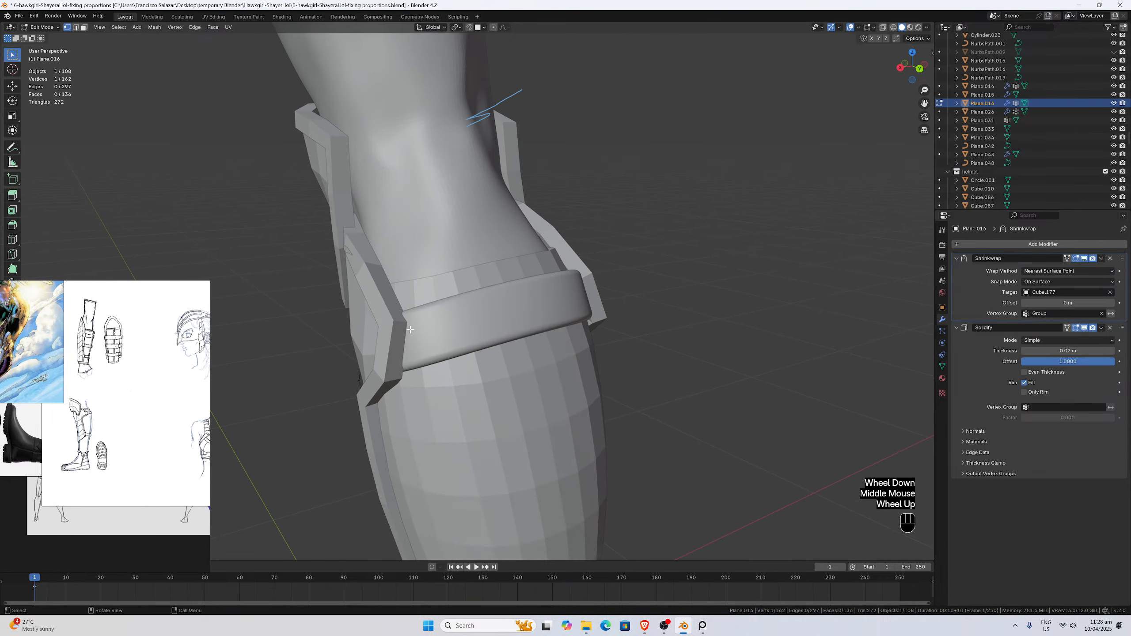
click(1085, 328)
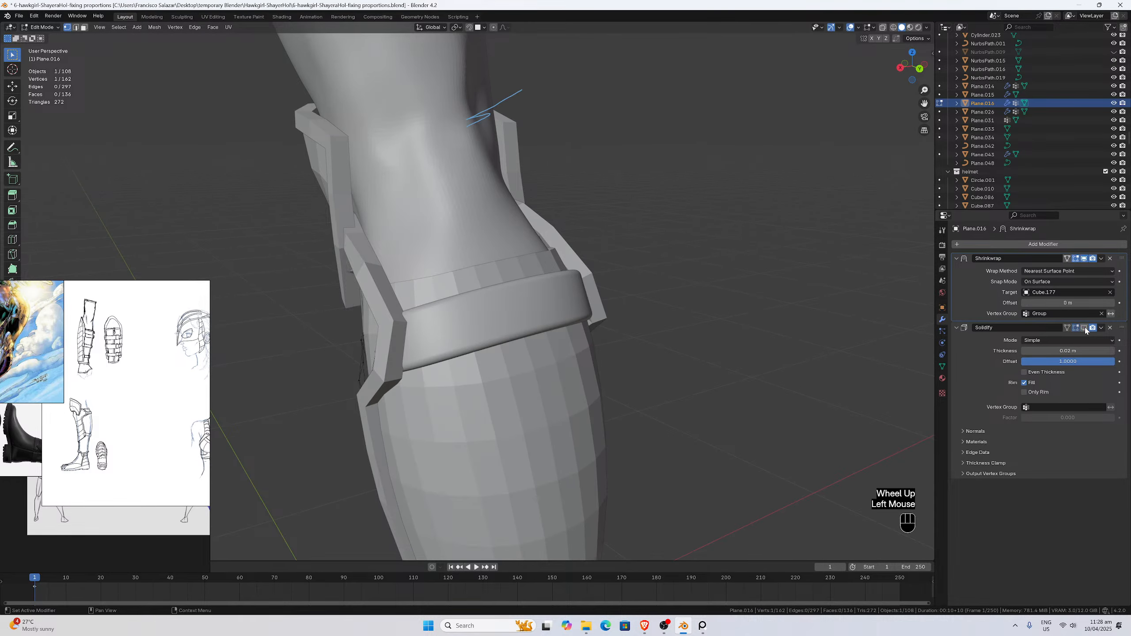
middle_drag(445, 383, 514, 373)
scroll(413, 391, up, 2)
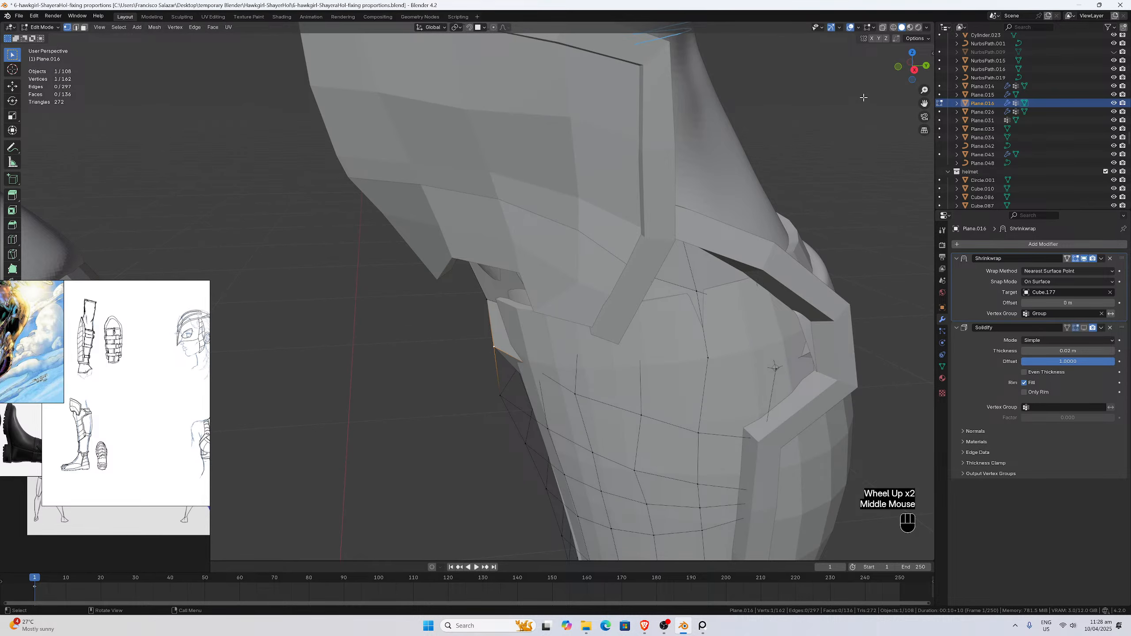
click(883, 28)
click(777, 370)
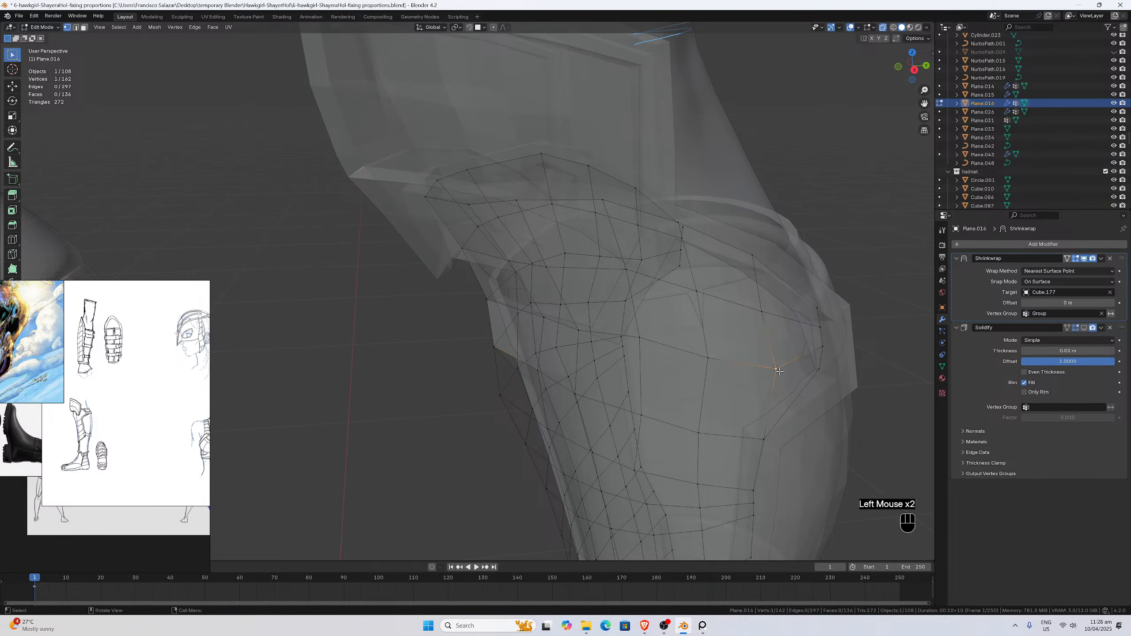
Turn X-ray off, show Solidify again, and nudge the selected outer vertex about 0.005 m along -X in front view.
middle_drag(780, 369, 829, 364)
key(KP_1)
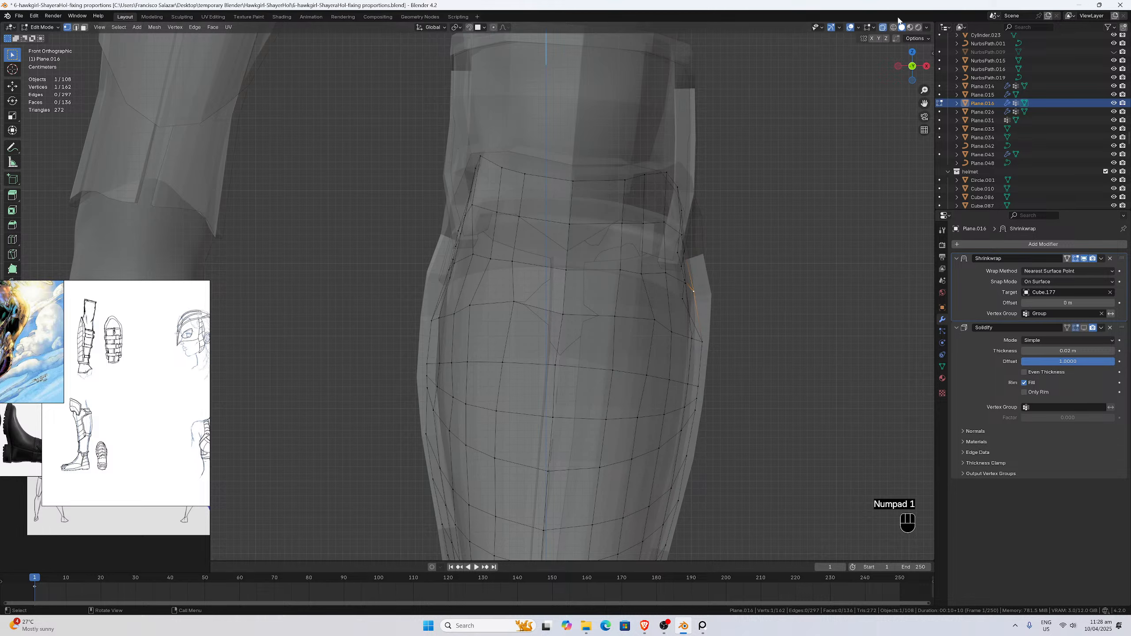
click(884, 27)
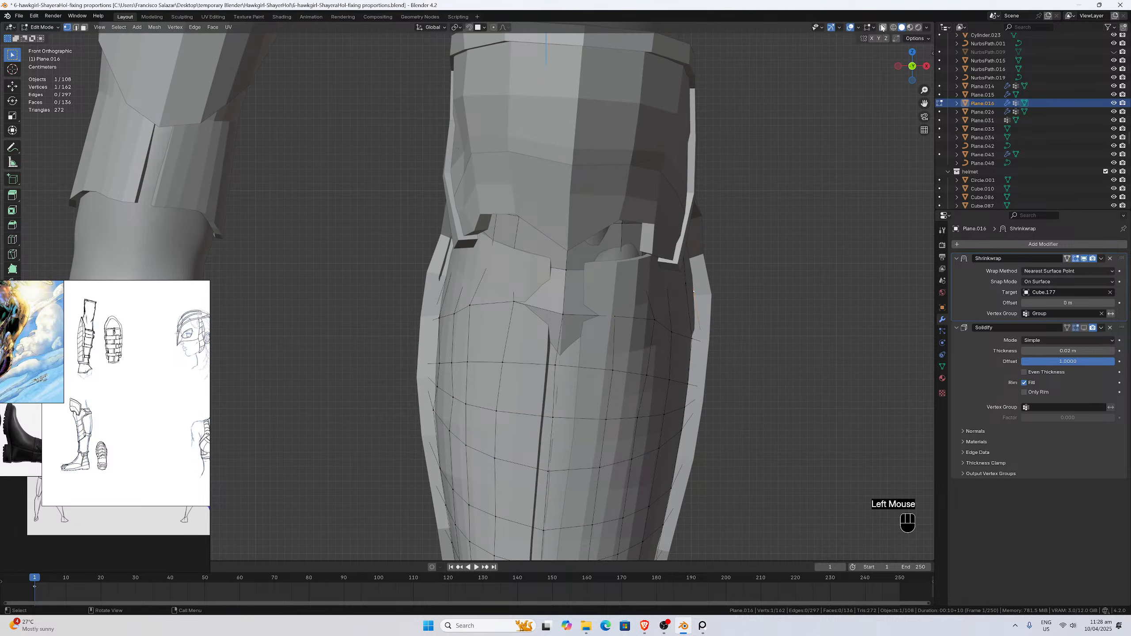
click(1084, 329)
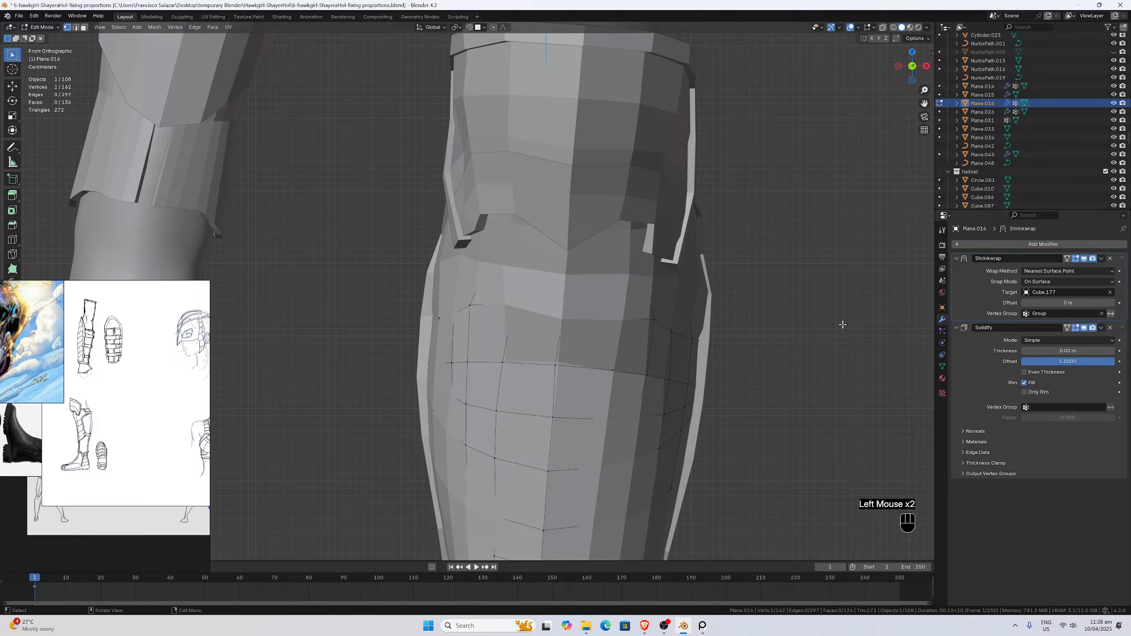
key(g)
key(x)
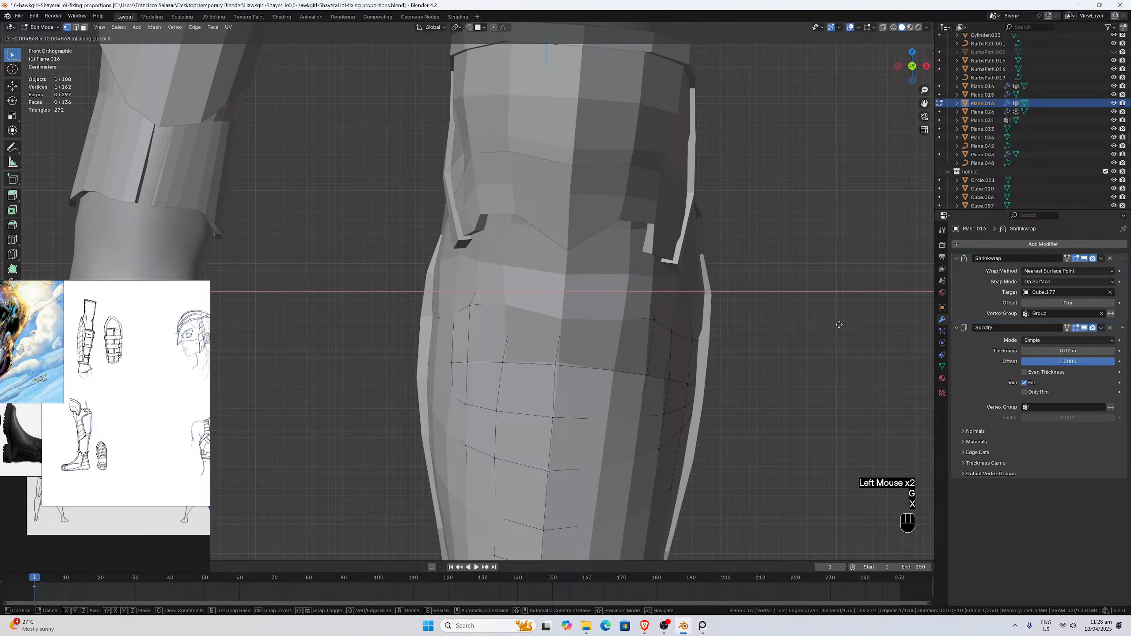
click(837, 325)
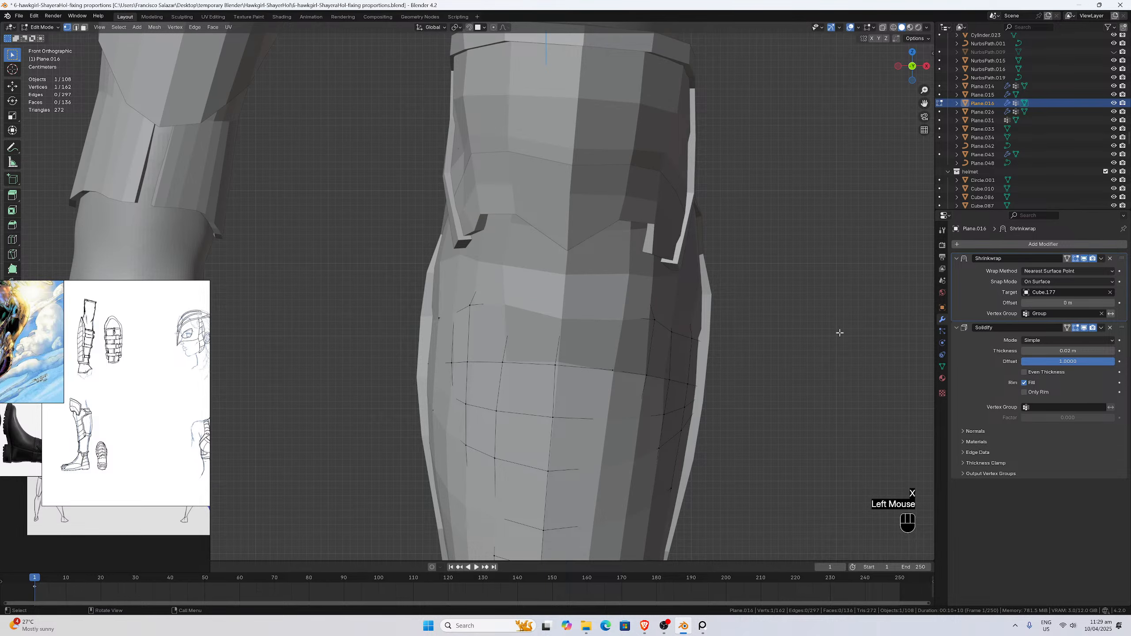
Select a vertex near the guard's inner side edge using X-ray and nudge it slightly along +X in front view.
scroll(461, 277, down, 2)
middle_drag(460, 277, 597, 299)
click(466, 299)
middle_drag(465, 299, 505, 265)
click(884, 28)
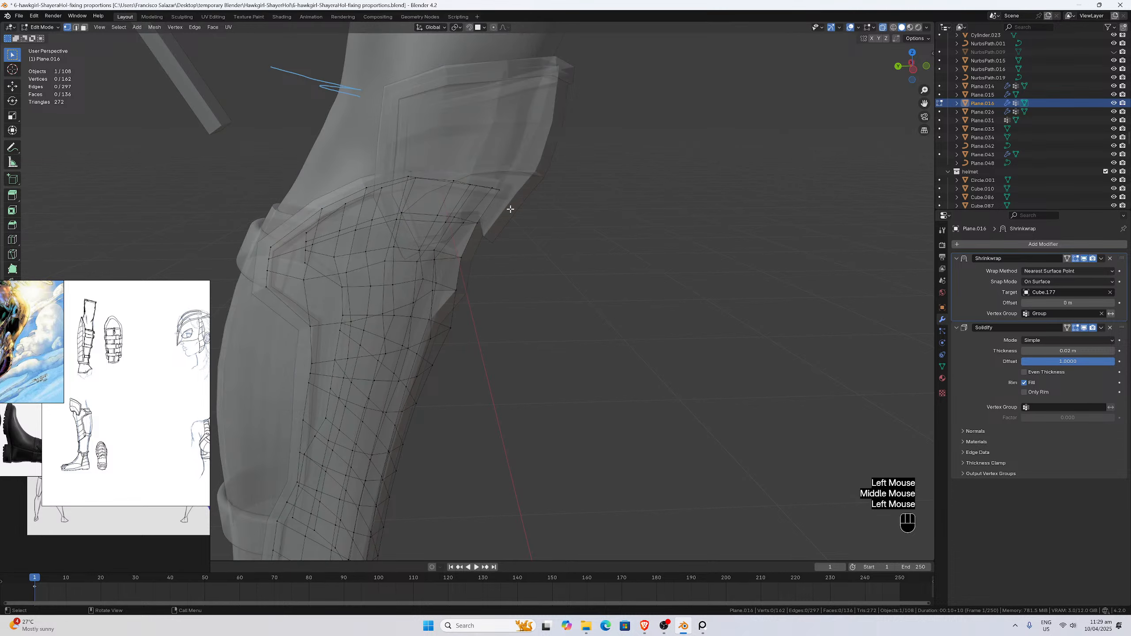
click(304, 279)
click(883, 28)
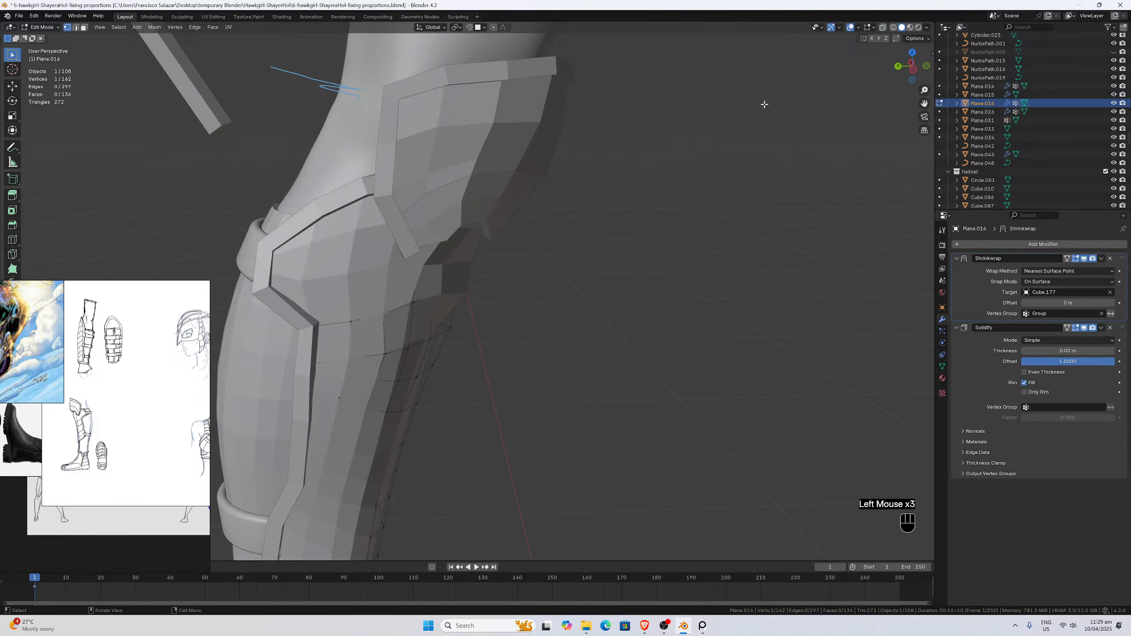
key(KP_1)
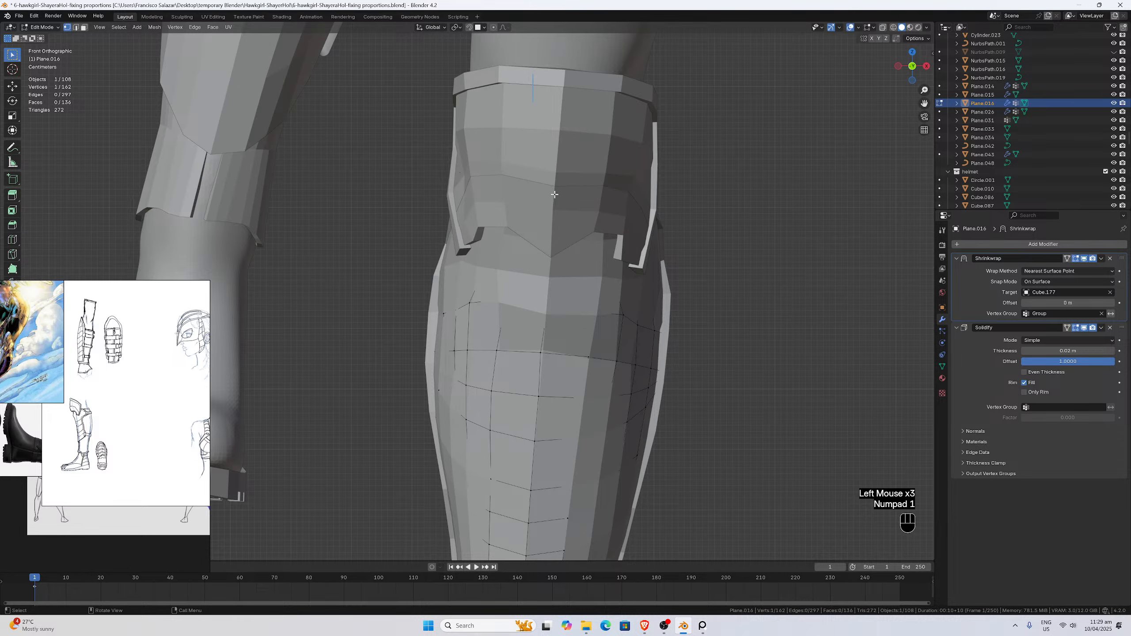
key(g)
key(x)
click(559, 196)
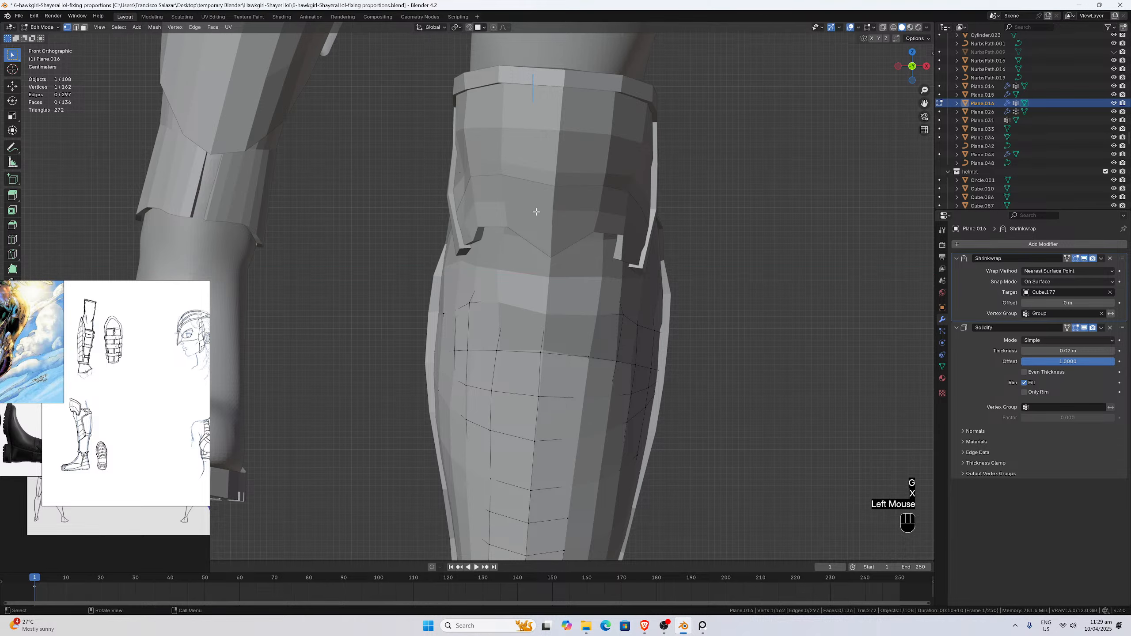
Select the next vertex forward on the guard's inner side below the knee and move it slightly along +X.
middle_drag(535, 207, 369, 251)
click(377, 269)
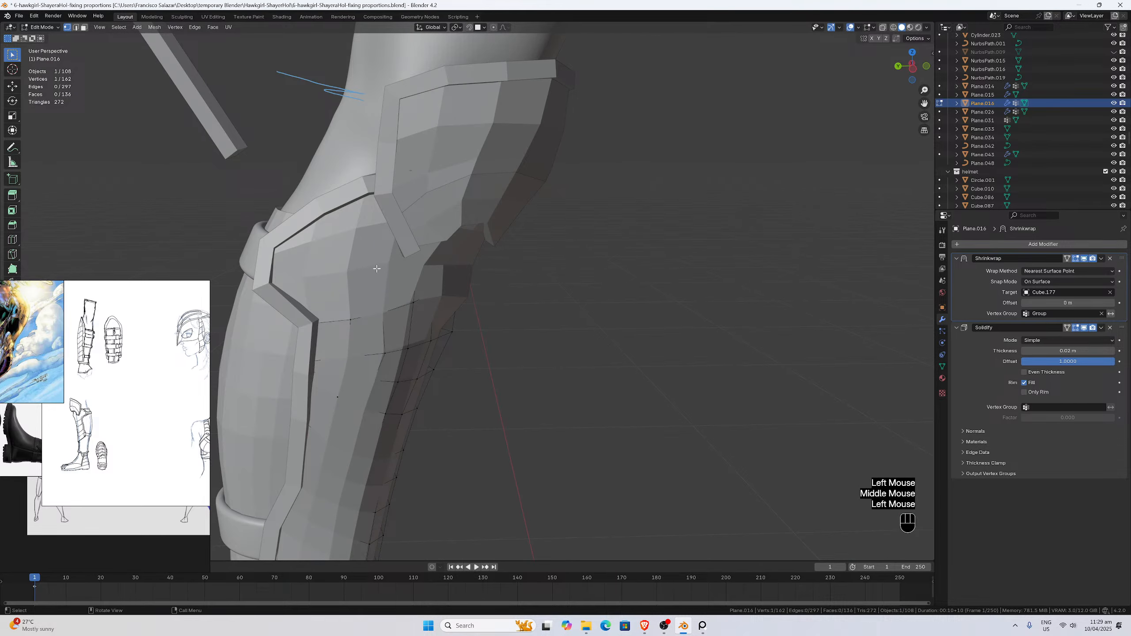
click(883, 27)
click(883, 27)
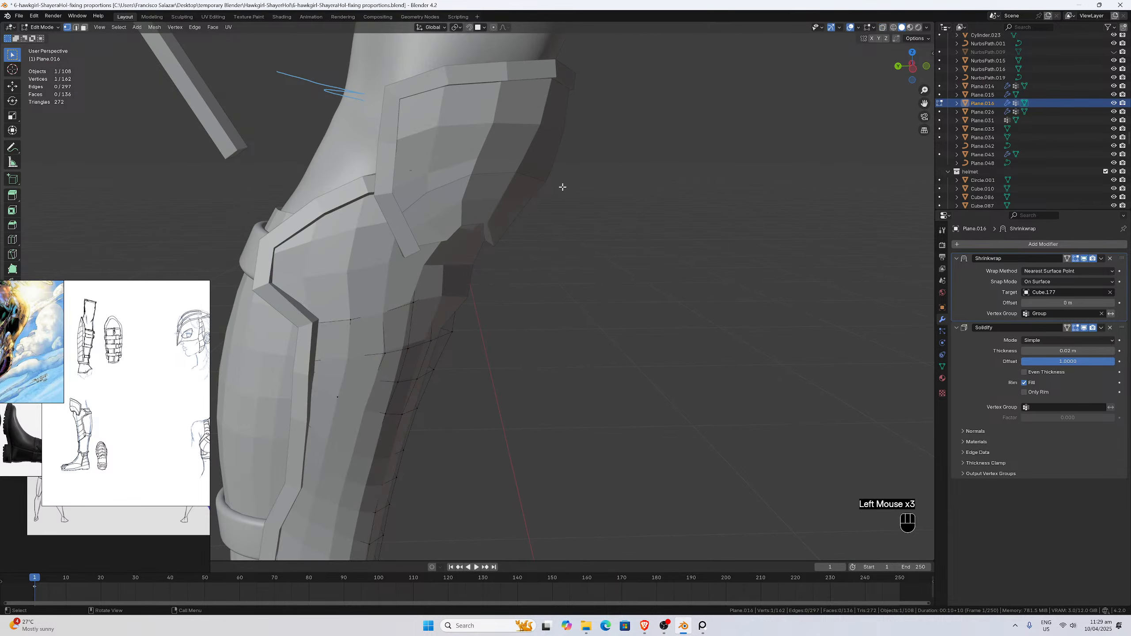
middle_drag(561, 185, 483, 176)
key(KP_1)
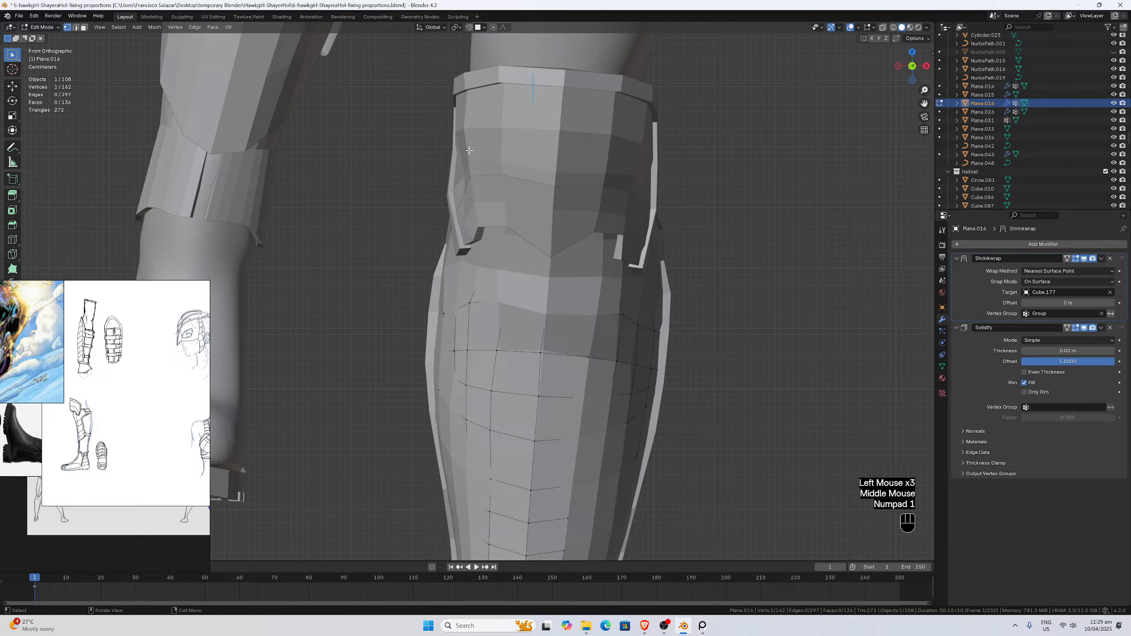
key(g)
key(x)
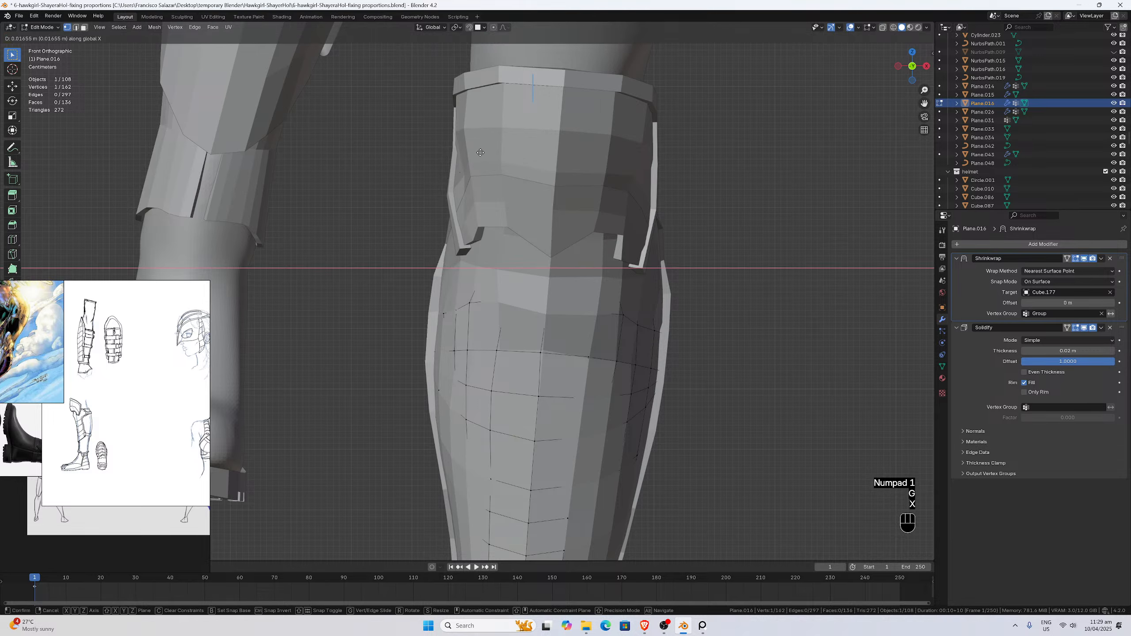
click(475, 153)
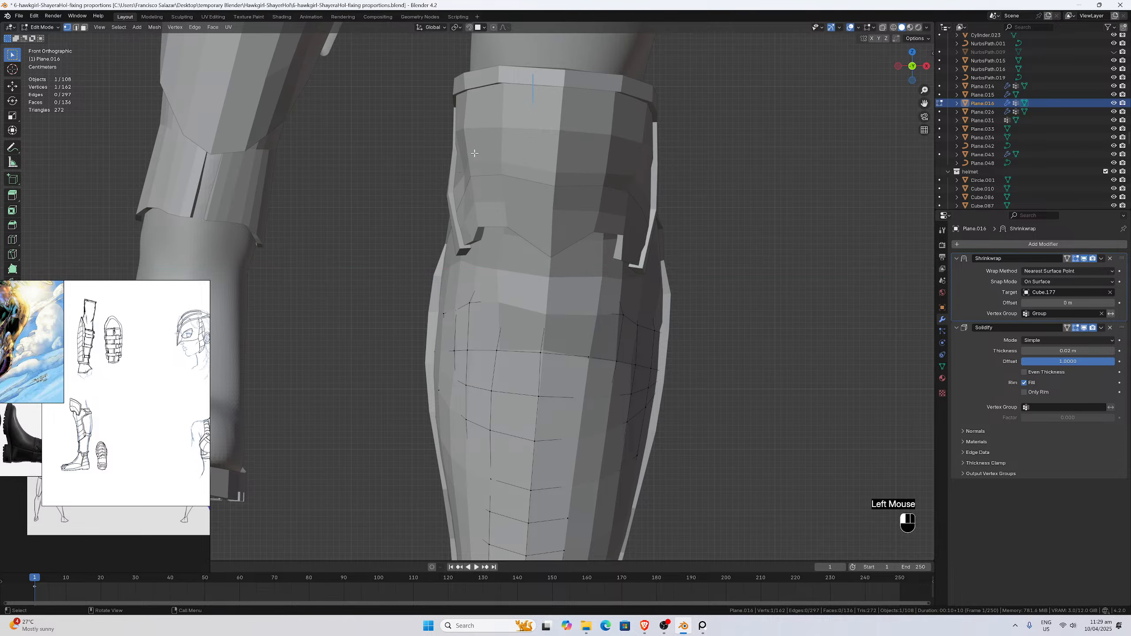
Try to nudge the inner vertex beneath the knee piece's lower tip further along +X.
click(461, 255)
key(g)
key(x)
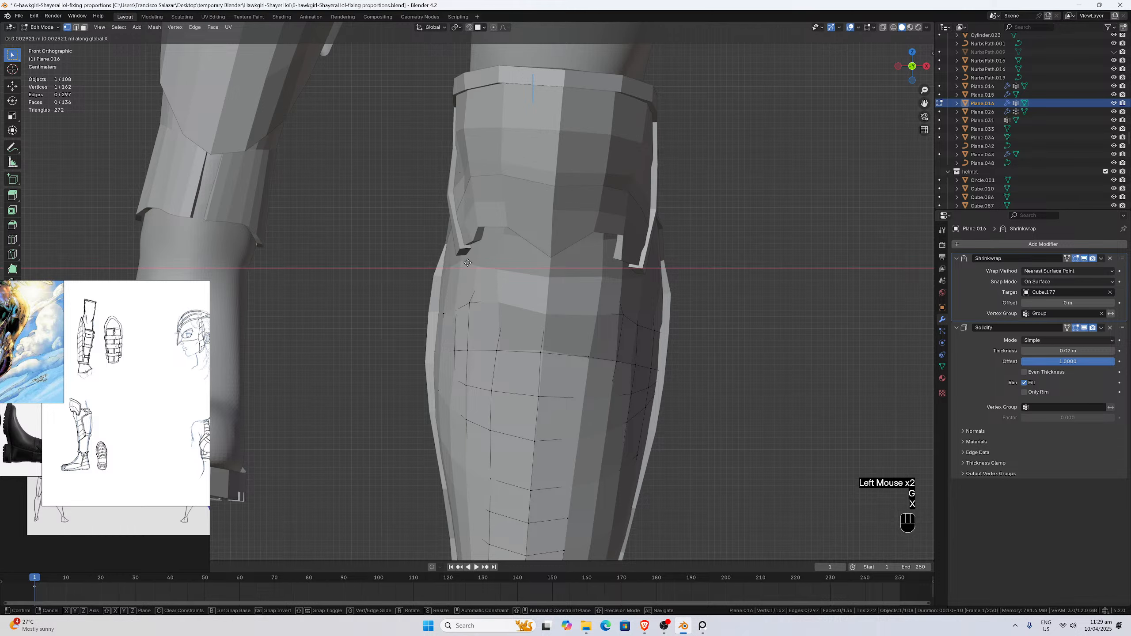
click(469, 263)
key(ctrl+z)
Reselect an inner vertex just below the knee piece's tip and move it about 0.007 m along +X.
click(467, 264)
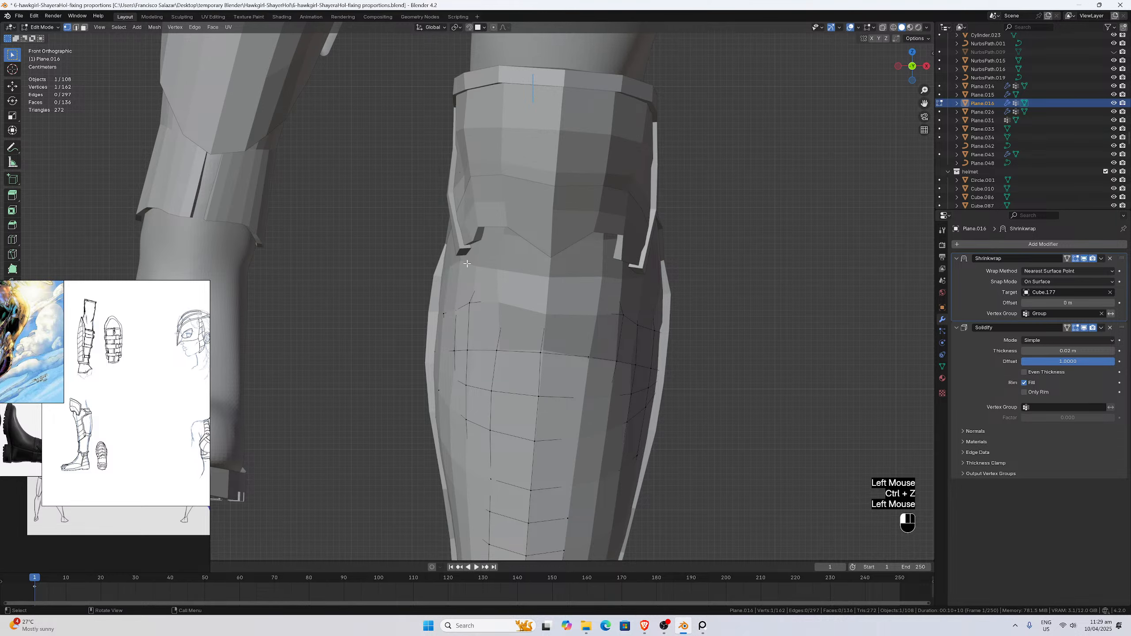
key(g)
key(x)
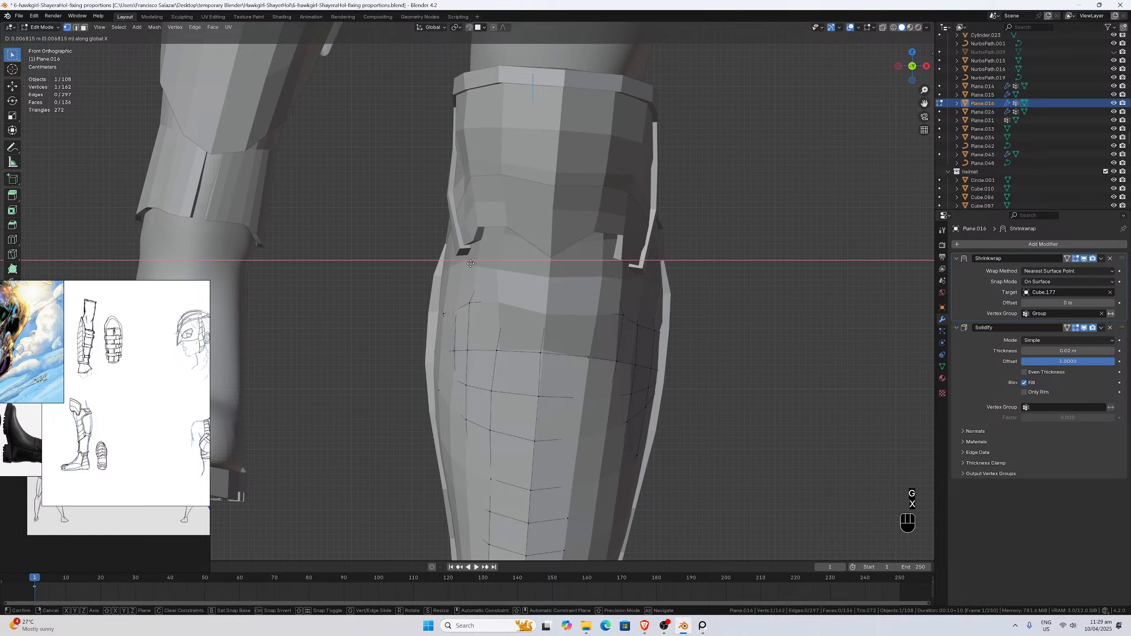
click(471, 264)
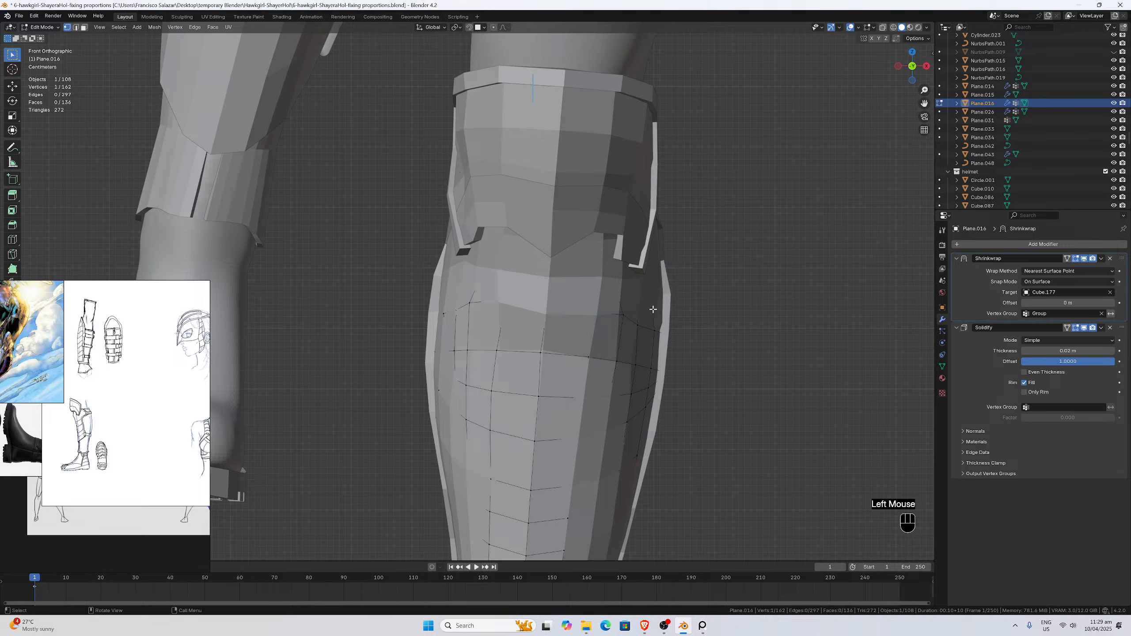
Pull the outer side of the guard just below the knee inward along -X, working in front view and perspective.
click(645, 278)
key(g)
key(x)
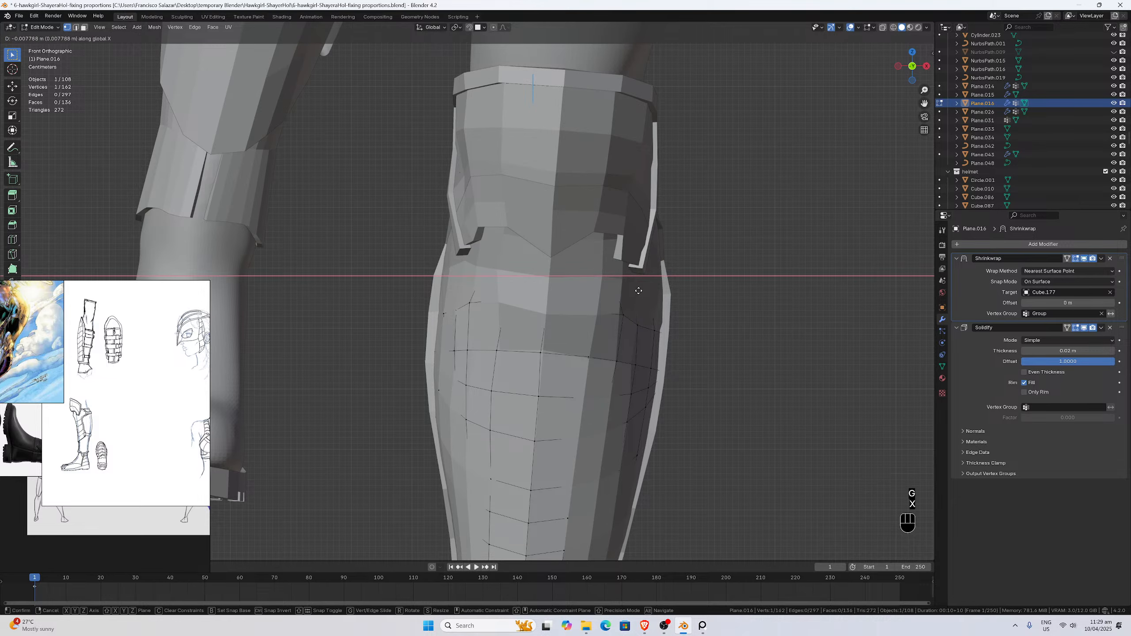
click(630, 292)
scroll(630, 290, down, 2)
middle_drag(630, 291, 635, 251)
click(589, 253)
key(g)
key(x)
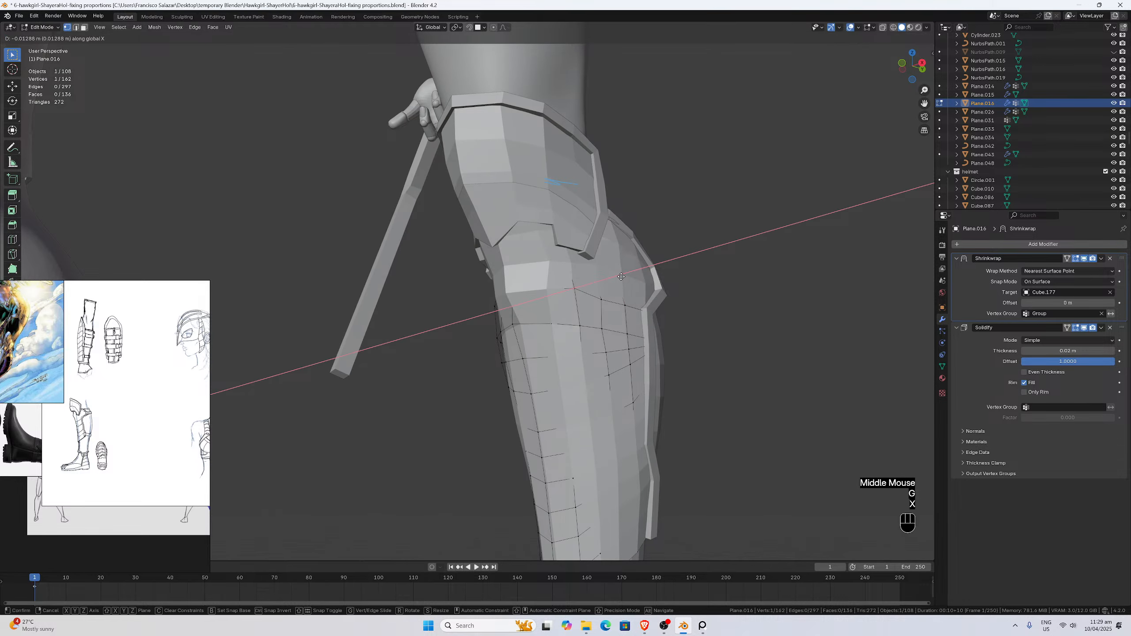
click(620, 261)
Nudge the vertex higher on the guard's outer side along -X, and fine-tune the one below it along -X.
click(616, 244)
key(g)
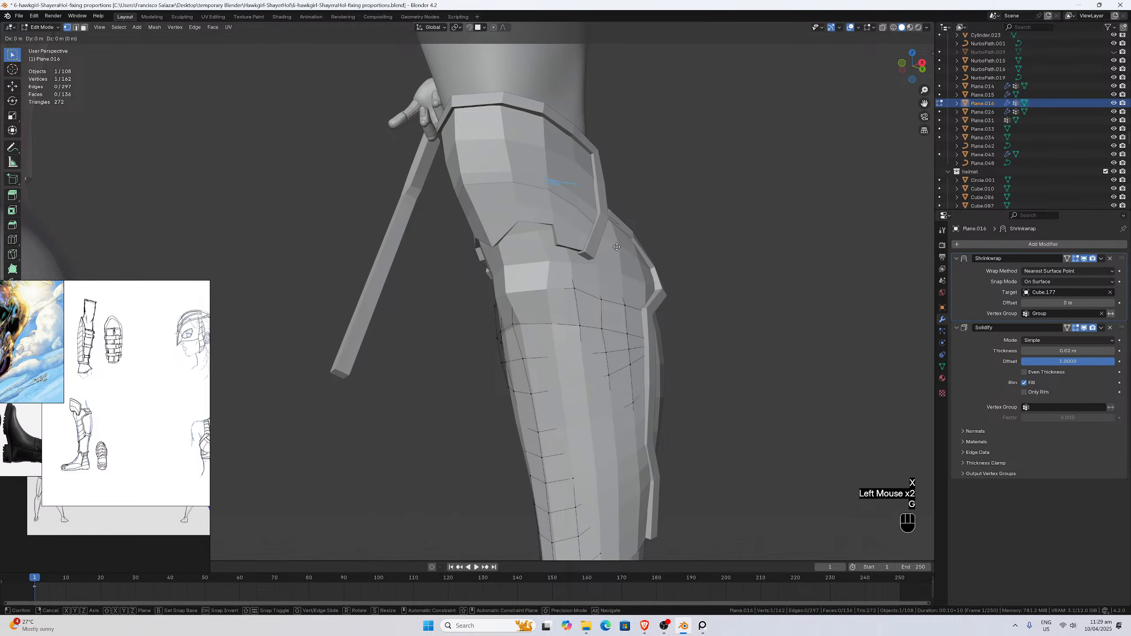
key(x)
click(612, 251)
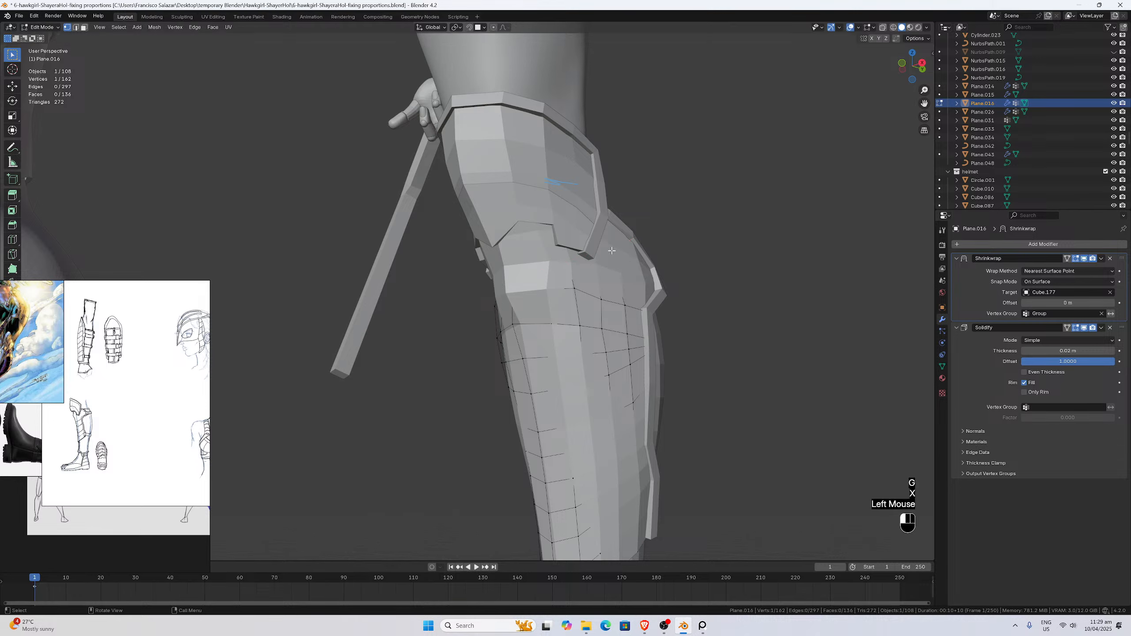
click(622, 276)
key(g)
key(x)
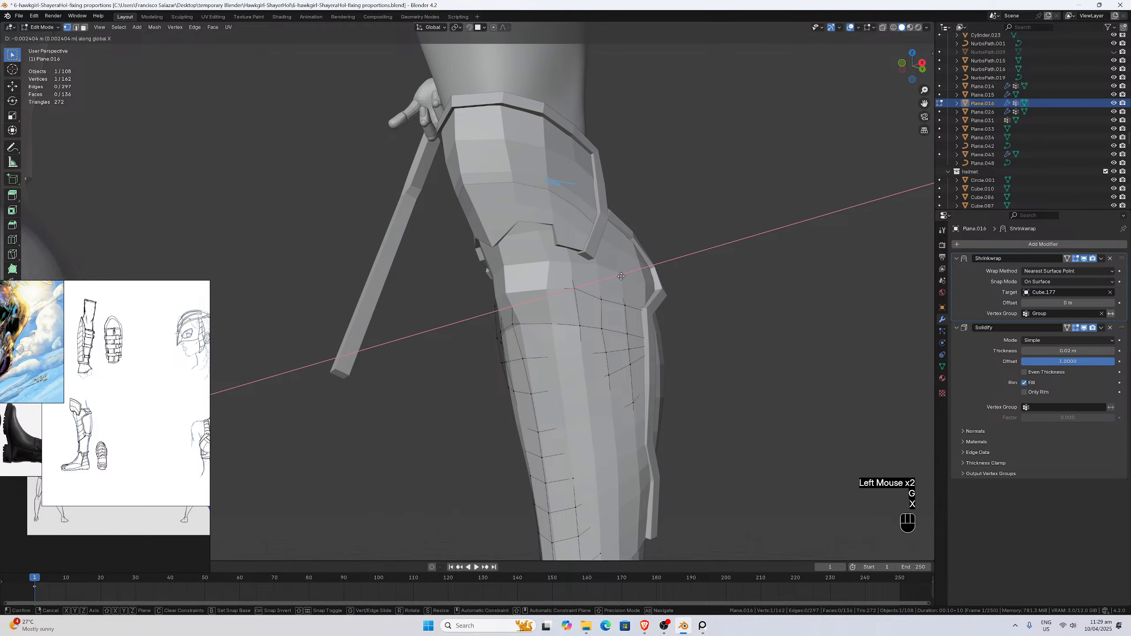
click(621, 276)
From the guard's inner side, select a vertex below the knee piece and shift it slightly along the X axis.
middle_drag(621, 276, 408, 250)
scroll(419, 284, down, 1)
scroll(392, 274, up, 2)
click(372, 267)
click(416, 307)
key(g)
key(x)
click(403, 313)
Try twice to nudge the vertex near the guard's upper inner edge slightly along +X.
scroll(629, 290, up, 4)
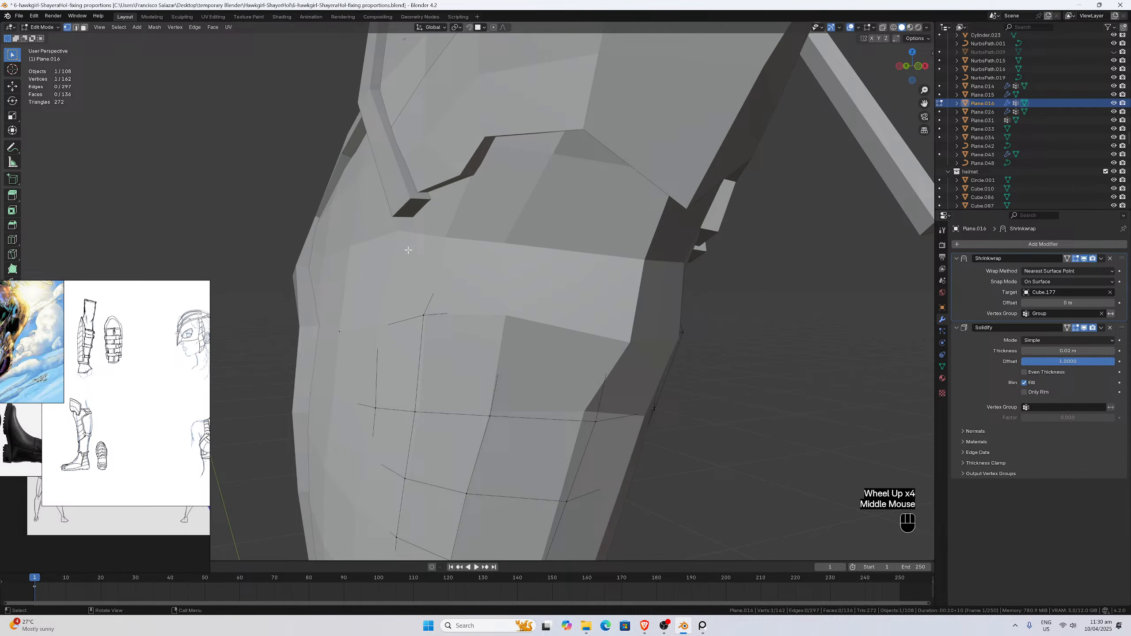
click(336, 207)
middle_drag(338, 208, 340, 208)
key(g)
key(x)
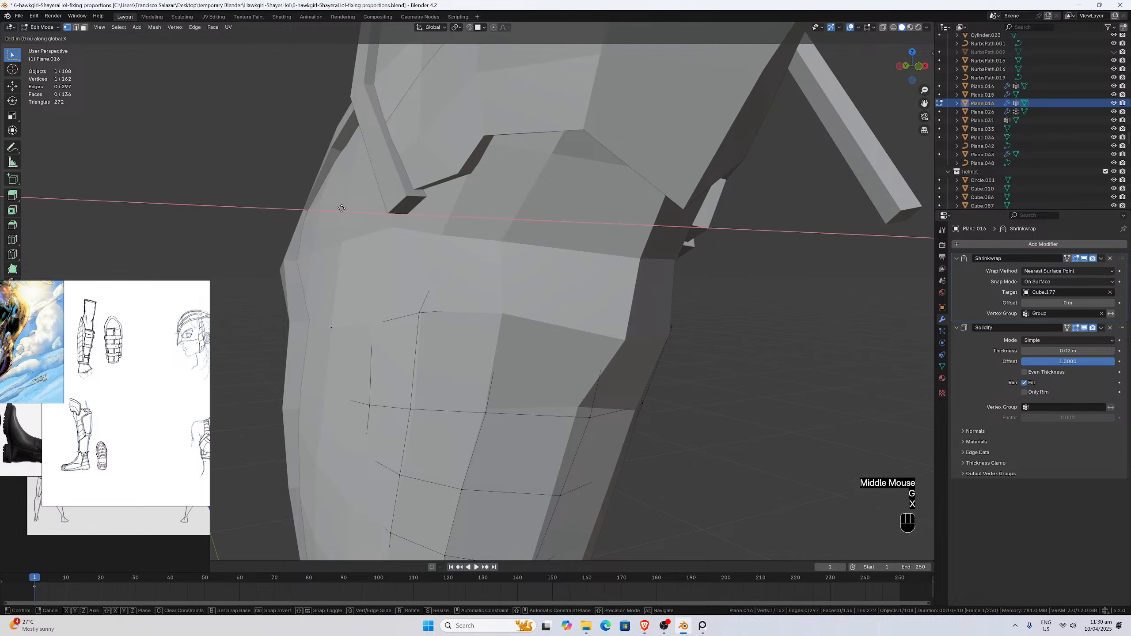
click(349, 213)
key(ctrl+z)
click(327, 202)
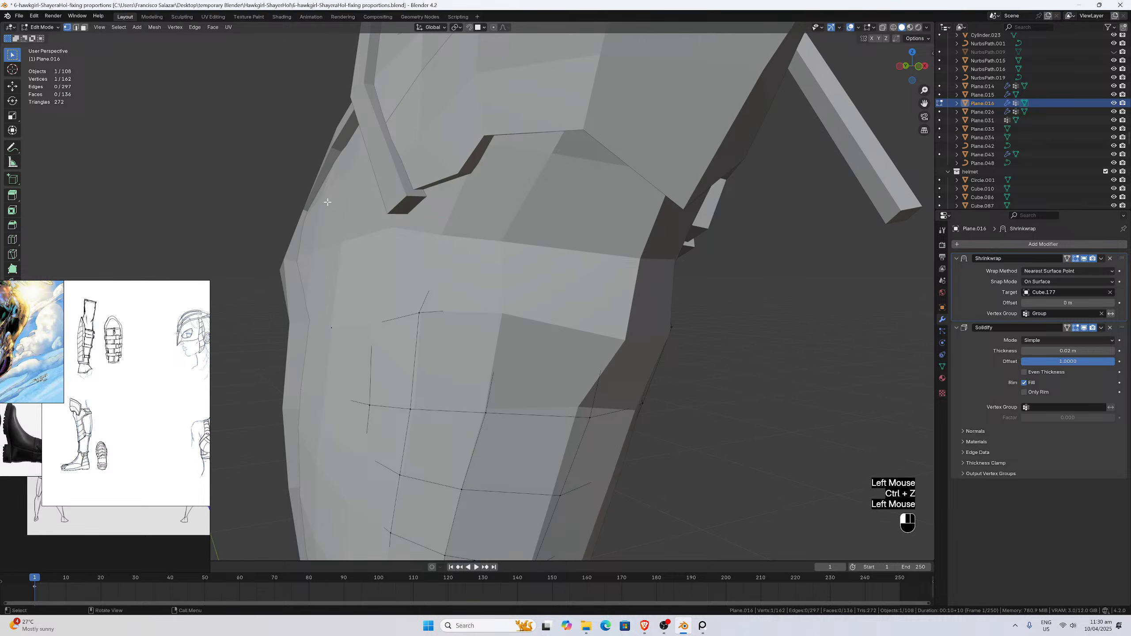
middle_drag(330, 205, 333, 207)
key(g)
key(x)
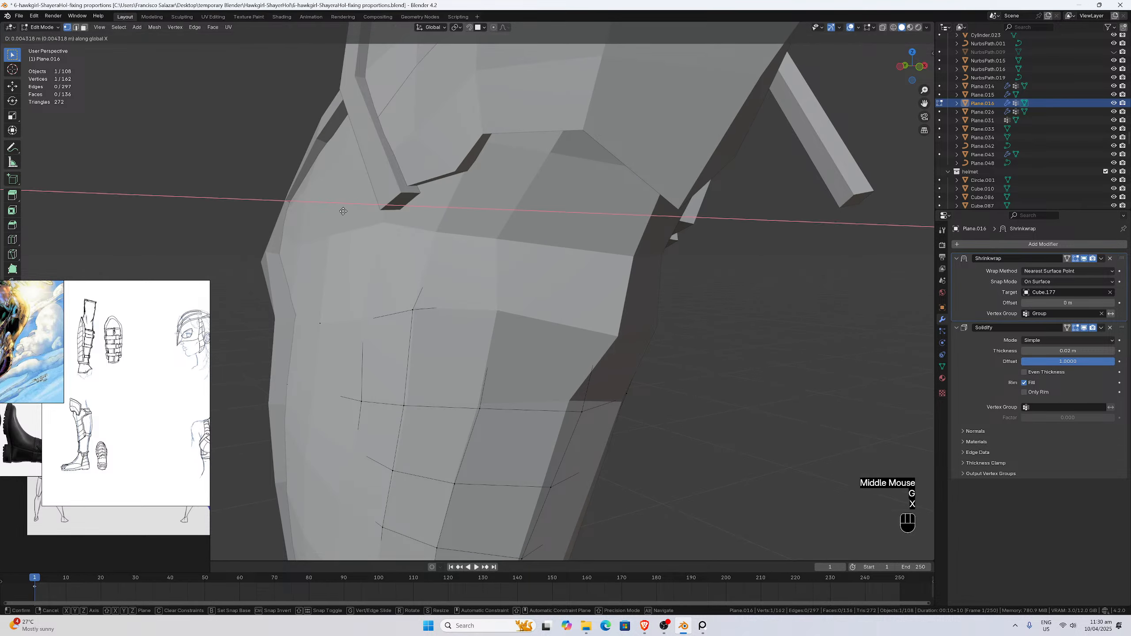
click(348, 214)
key(ctrl+z)
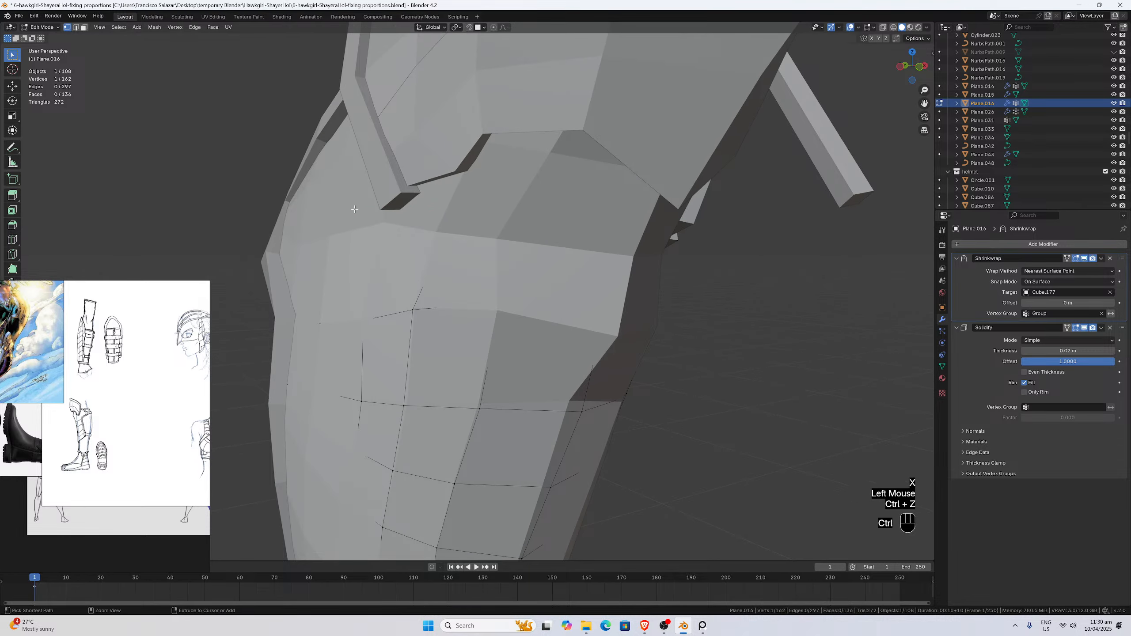
Select the hidden vertex near the guard's upper inner edge using X-ray and move it slightly along +X.
click(883, 28)
click(322, 198)
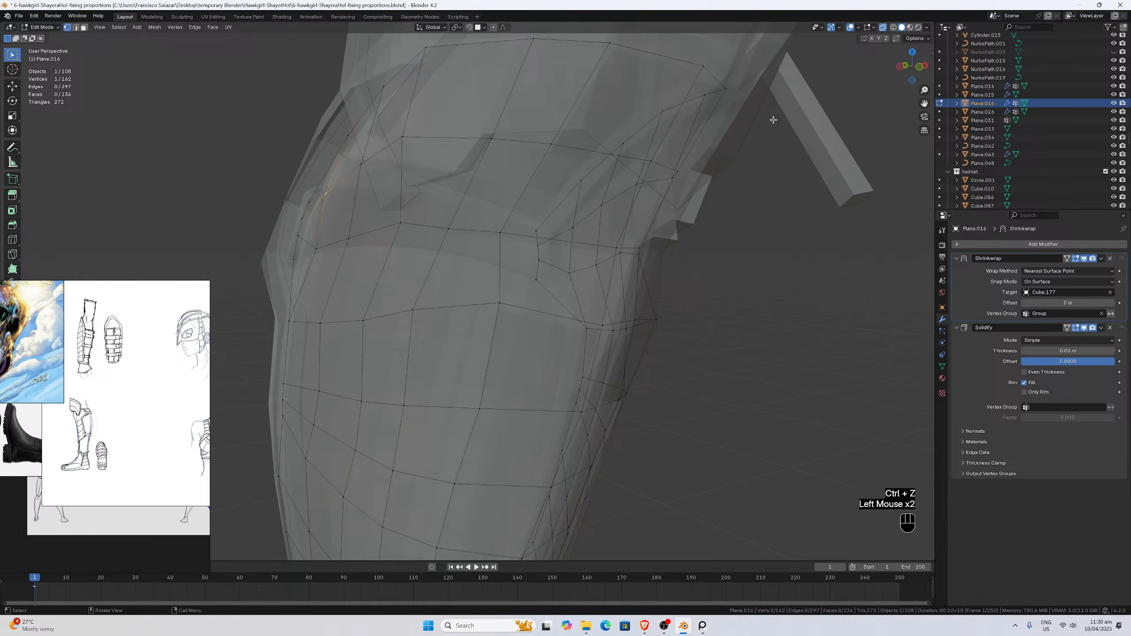
click(883, 28)
key(g)
key(x)
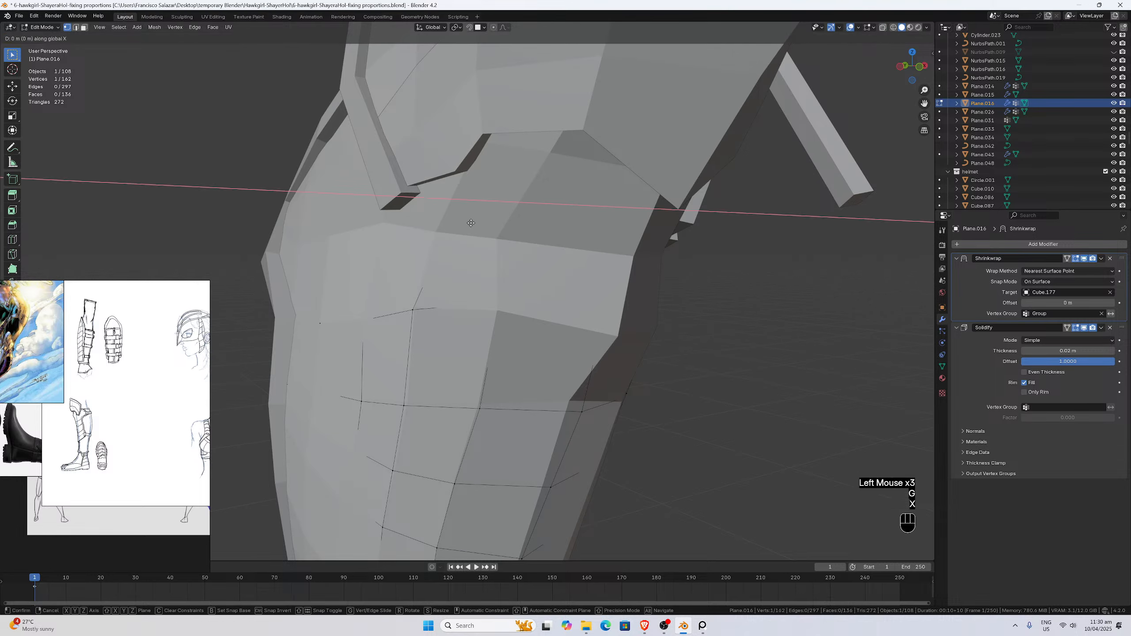
click(477, 224)
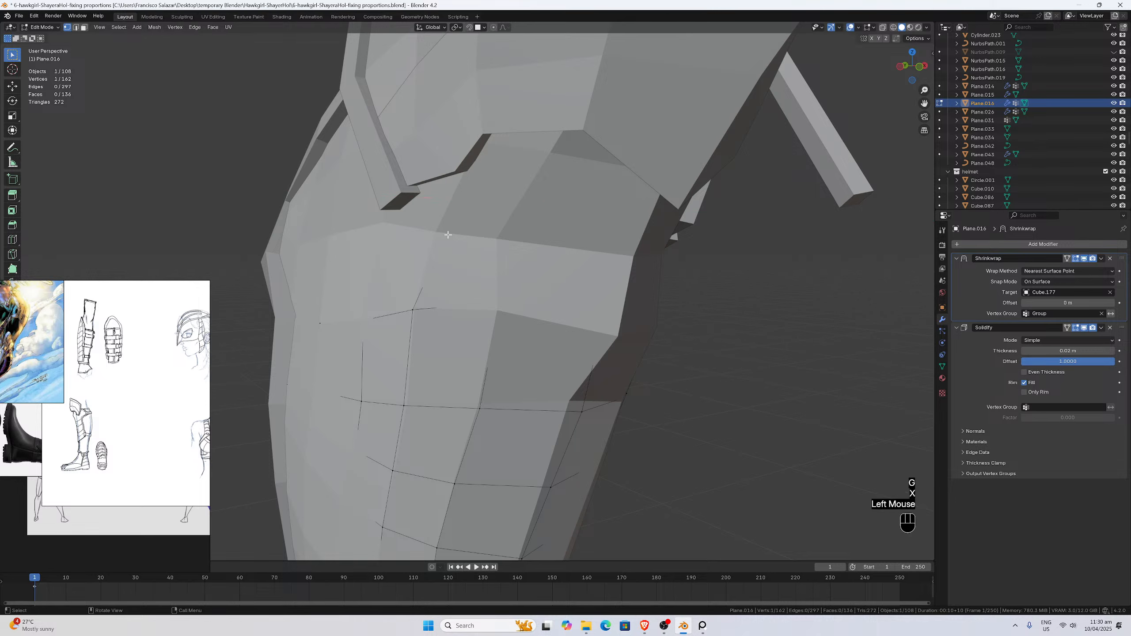
Select the vertex at the guard's upper inner edge beside the knee piece and move it slightly along +X.
click(351, 169)
middle_drag(352, 168, 332, 160)
click(331, 160)
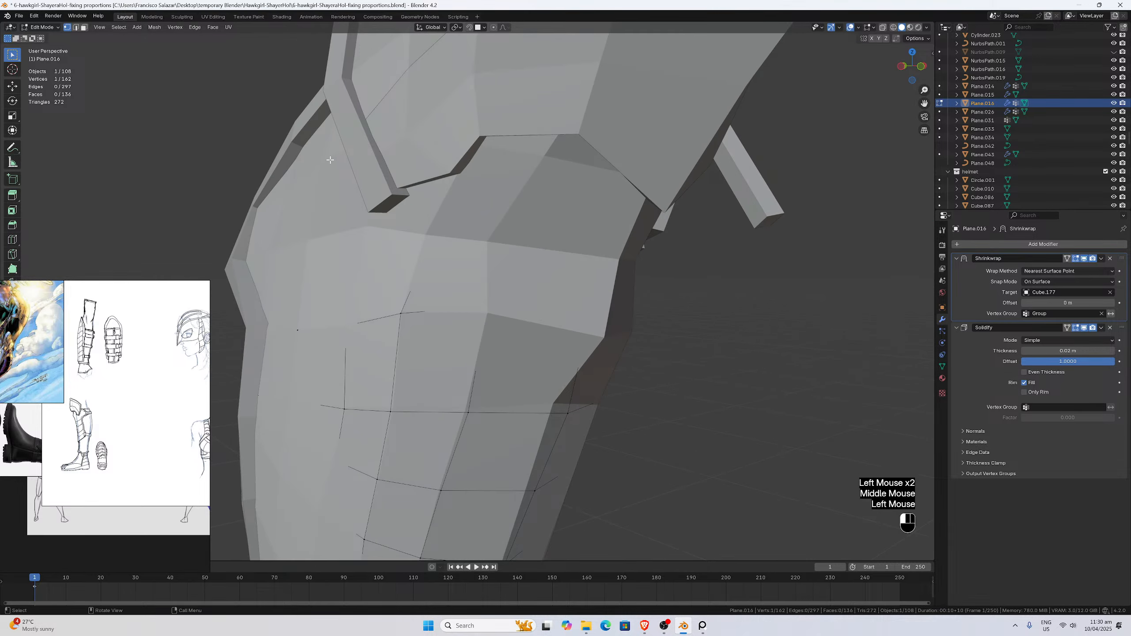
key(g)
key(x)
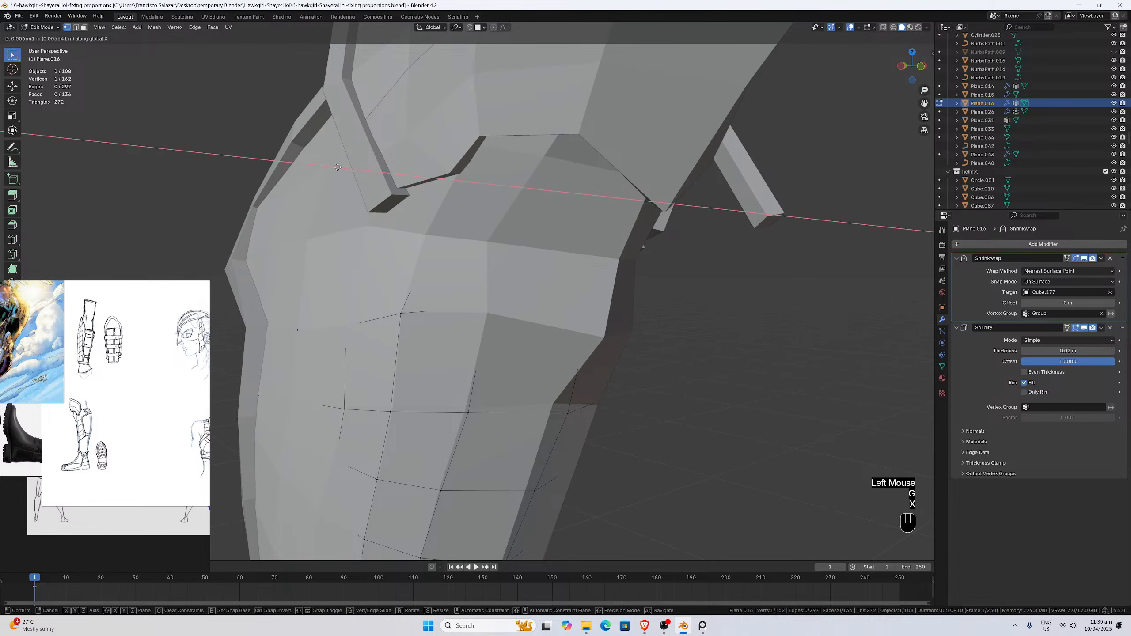
click(338, 167)
Try to shift the vertex lower on the guard's upper inner edge about 0.01 m along +X, and undo the move.
middle_drag(338, 167, 363, 238)
scroll(281, 215, down, 2)
click(279, 236)
scroll(421, 234, up, 1)
middle_drag(422, 234, 319, 252)
click(316, 249)
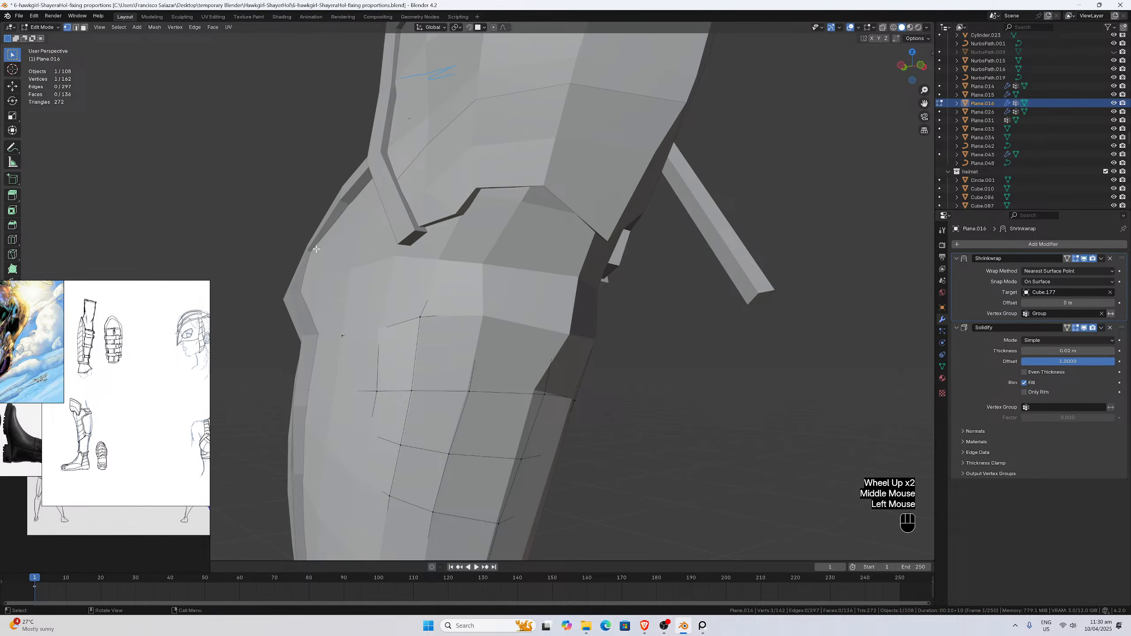
key(g)
key(x)
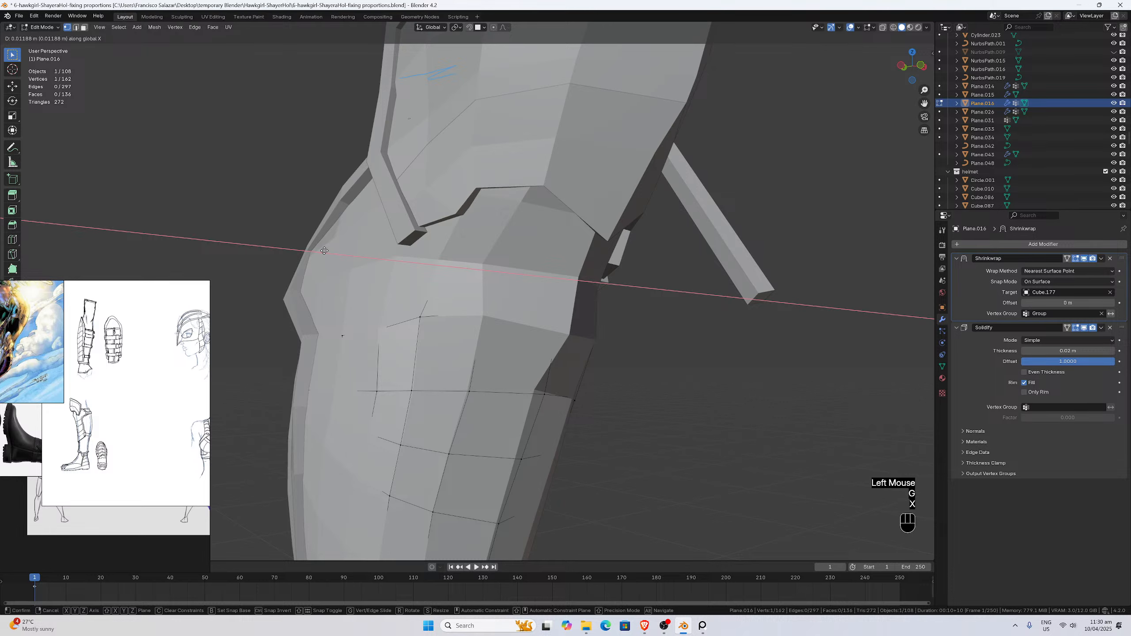
click(324, 251)
key(ctrl+z)
Using X-ray, select two adjacent vertices on the guard's upper inner edge and move them slightly along +X.
scroll(776, 156, up, 2)
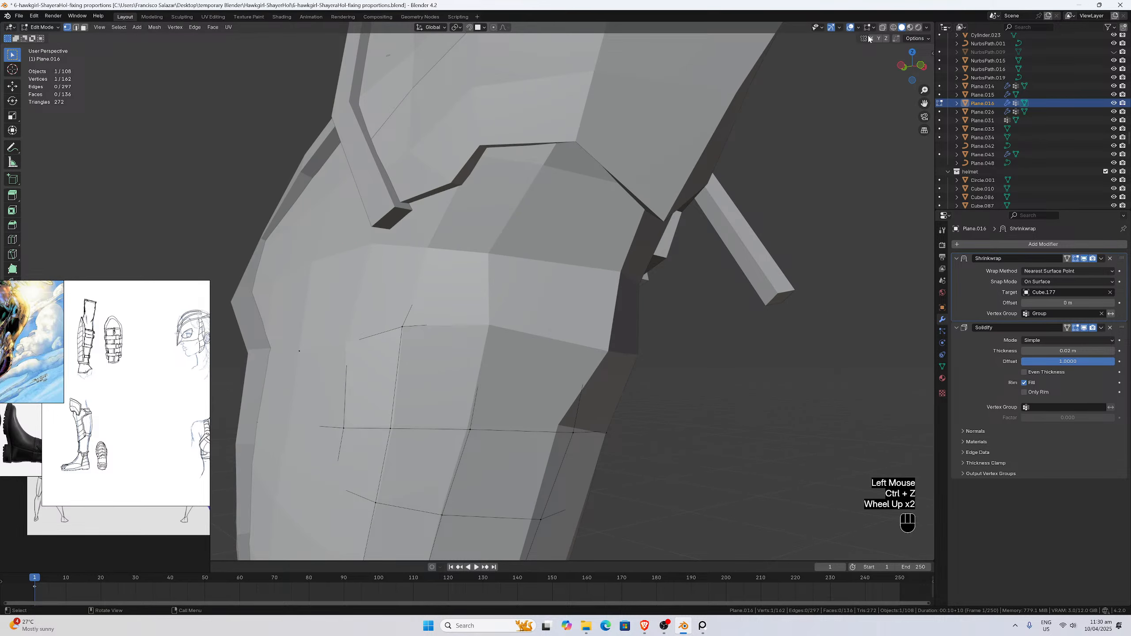
click(882, 28)
mouse_move(307, 251)
middle_down()
mouse_move(318, 250)
mouse_move(305, 255)
middle_up()
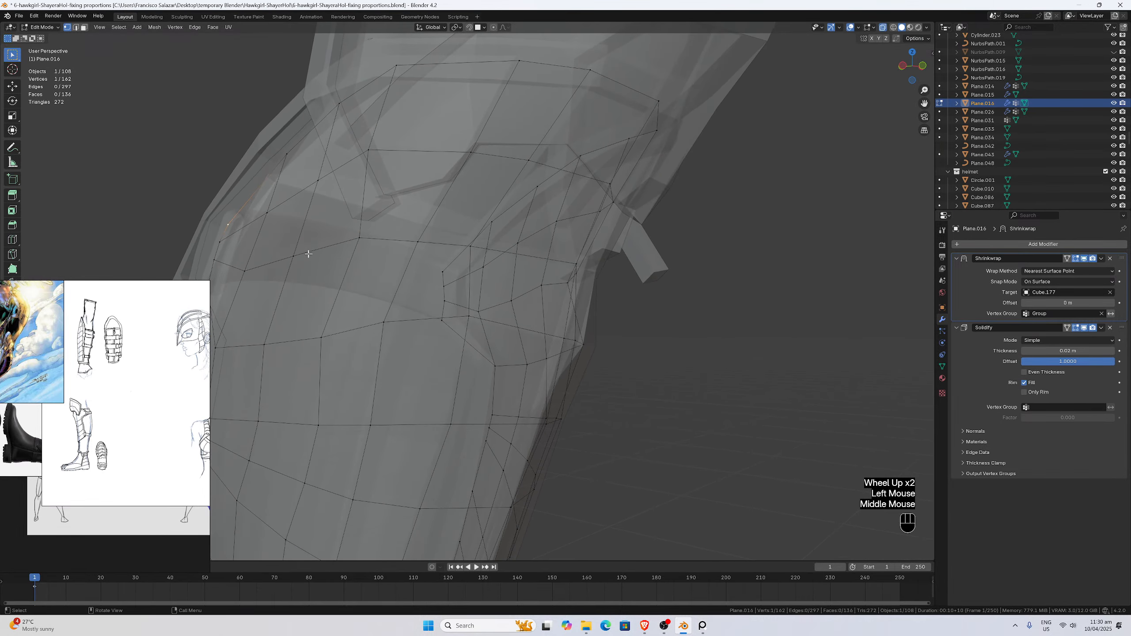
scroll(244, 245, down, 1)
shift+click(251, 247)
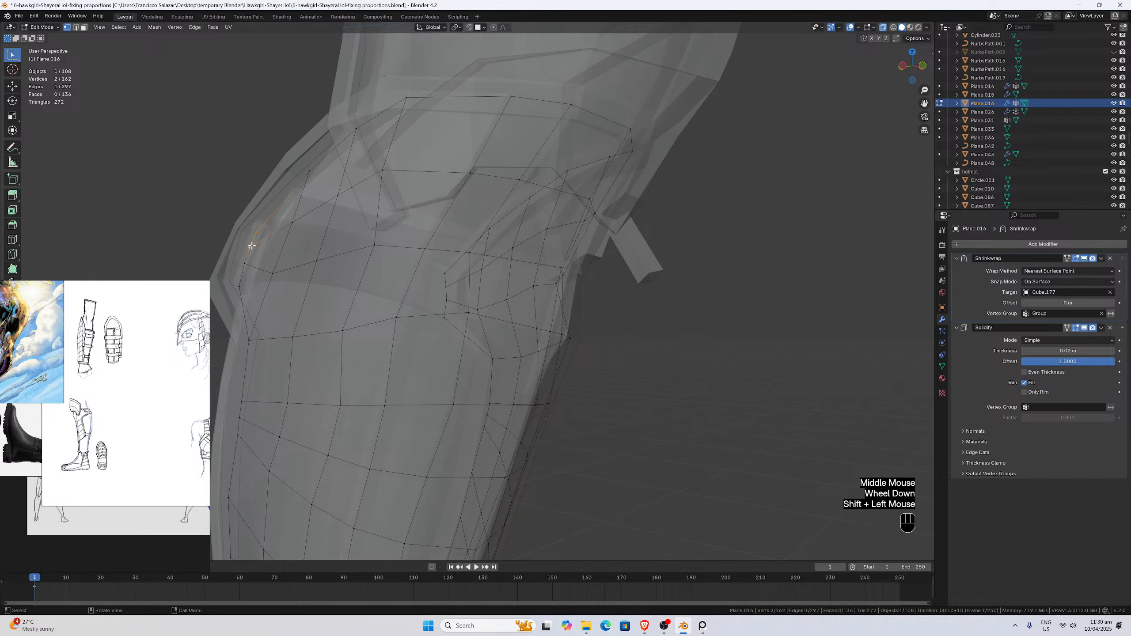
key(g)
key(x)
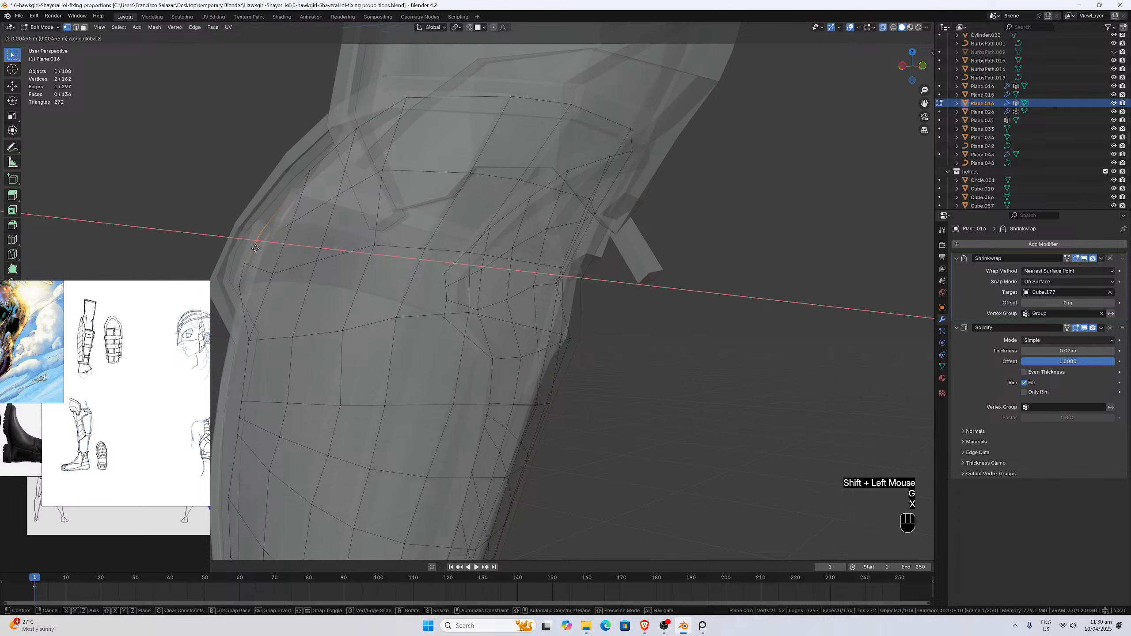
click(255, 249)
Nudge the vertex just below that pair about 0.004 m along +X and turn X-ray off.
key(g)
key(x)
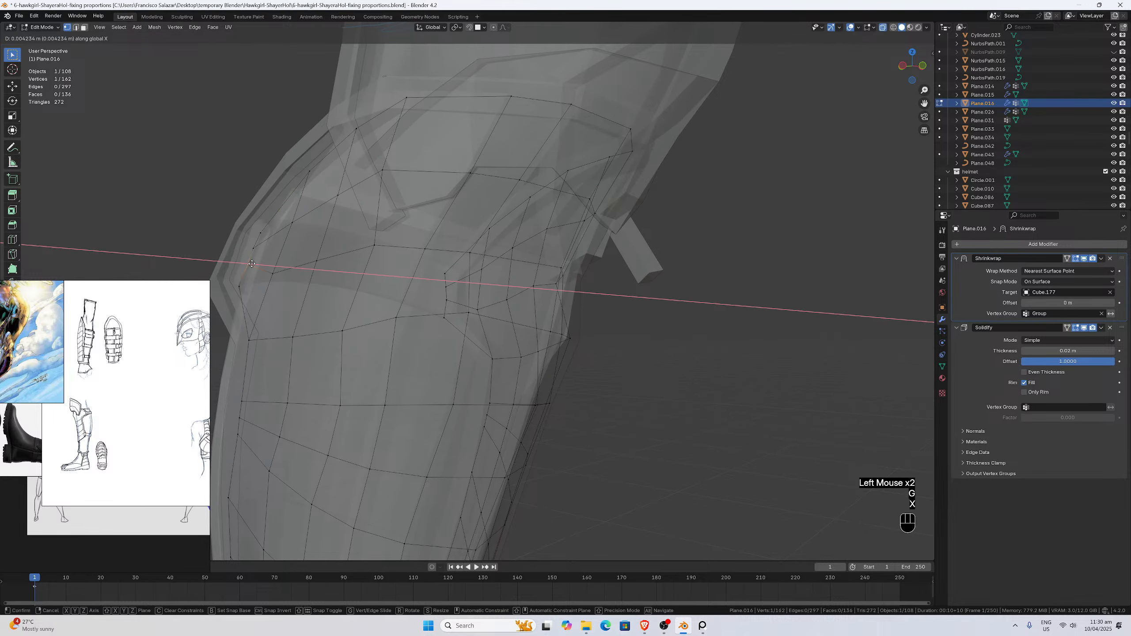
click(251, 264)
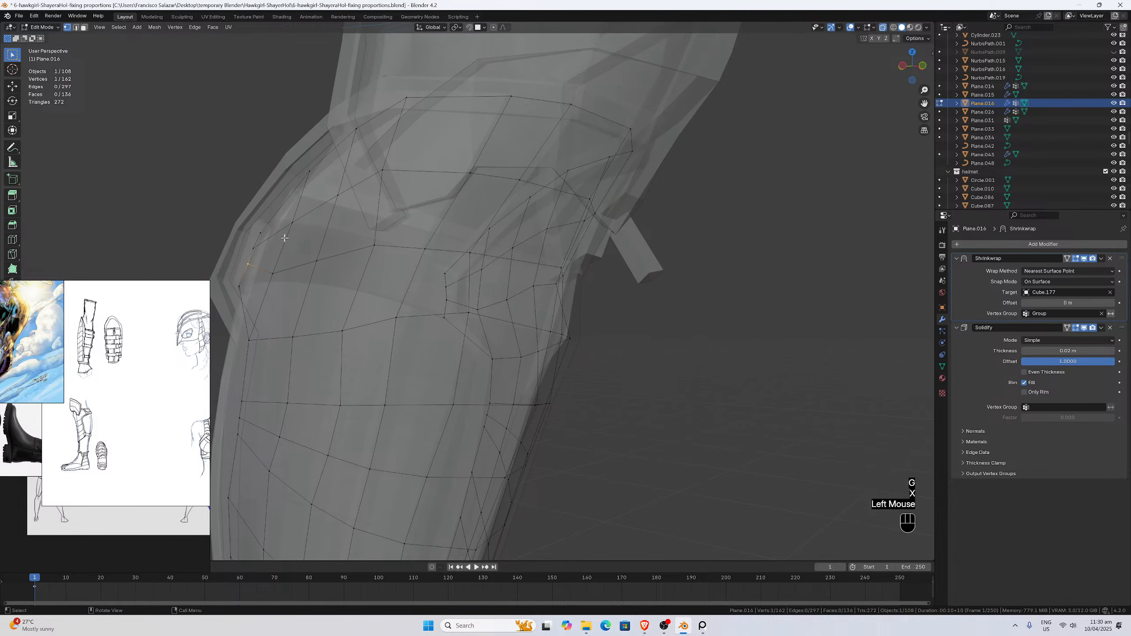
click(882, 29)
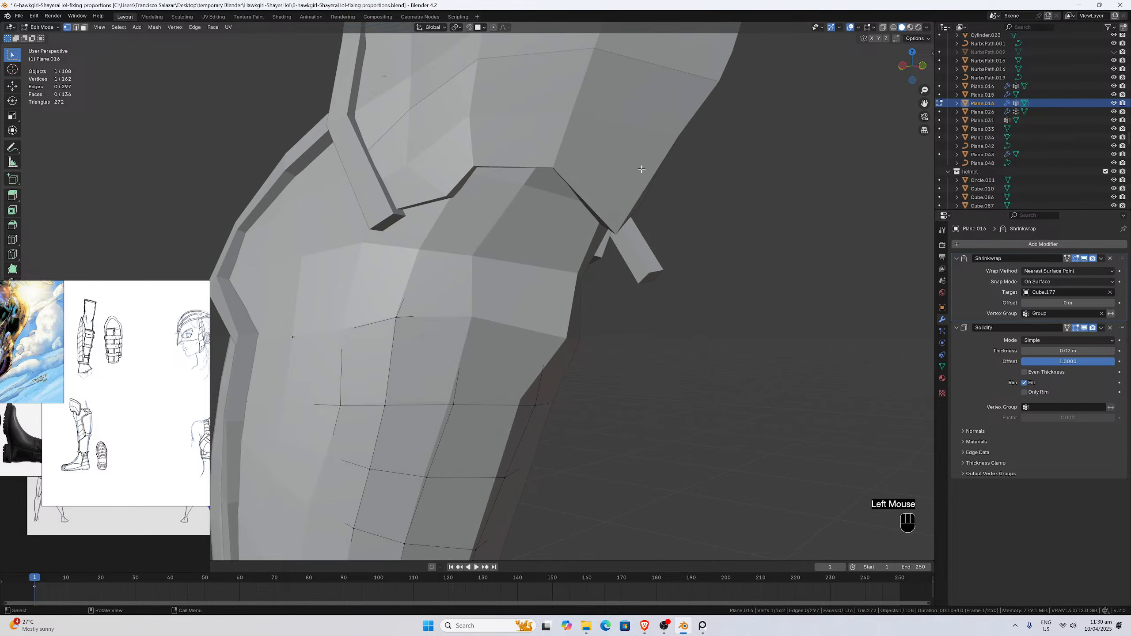
Try twice to nudge a vertex near the guard's outer edge below the knee along X, undoing each move.
middle_drag(642, 169, 596, 173)
scroll(644, 209, down, 2)
middle_drag(644, 210, 644, 242)
scroll(639, 222, down, 1)
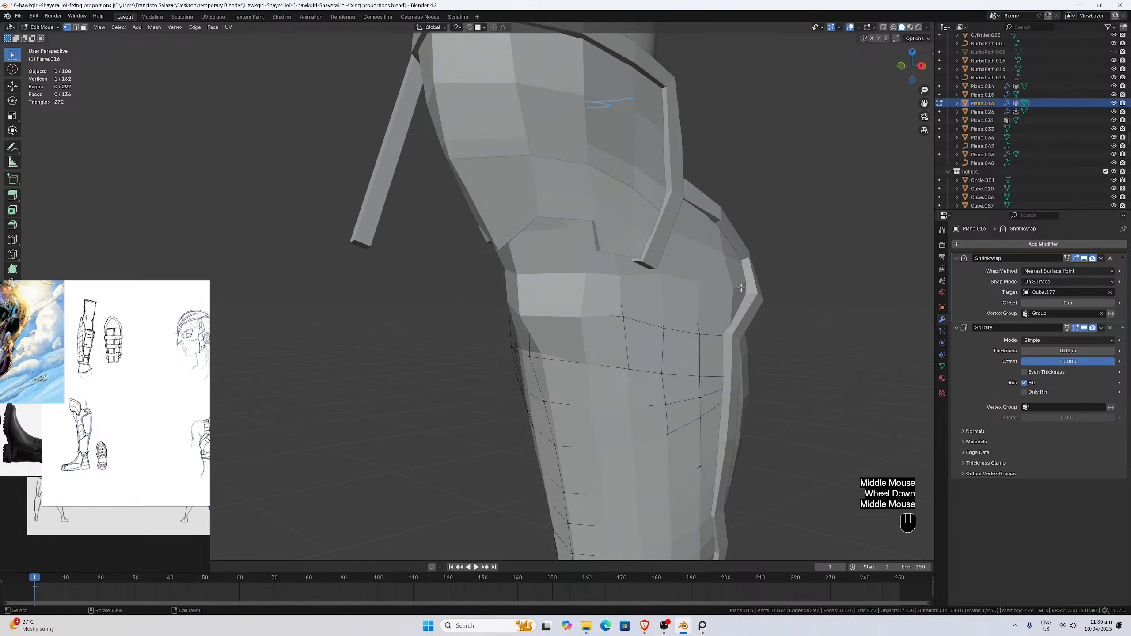
click(734, 292)
middle_drag(745, 292, 748, 296)
key(g)
key(x)
click(749, 297)
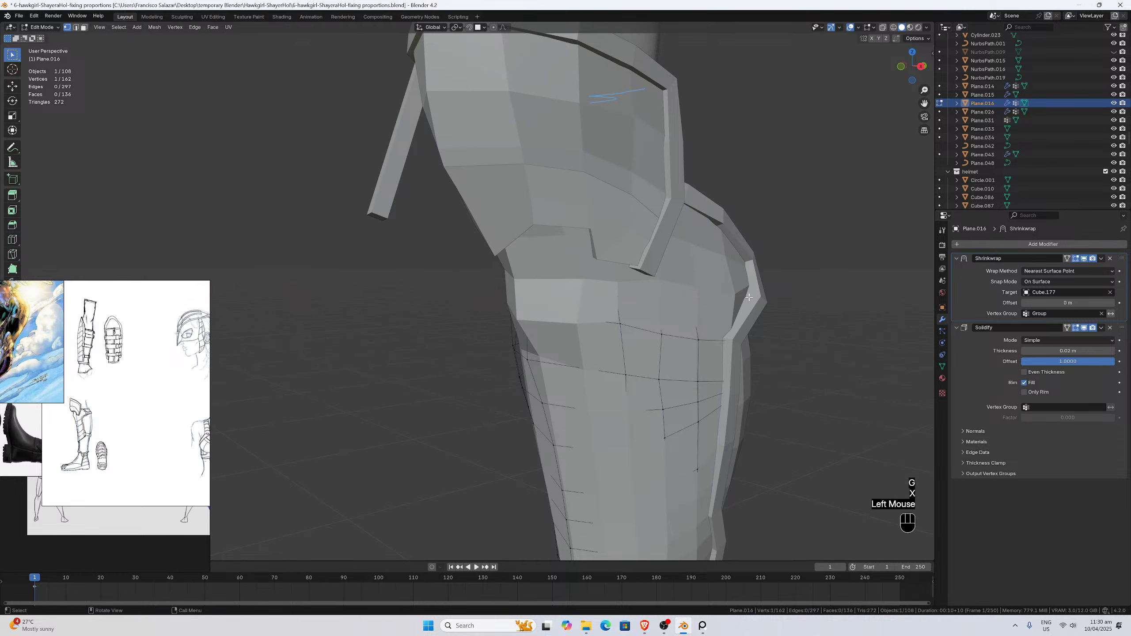
key(ctrl+z)
click(736, 294)
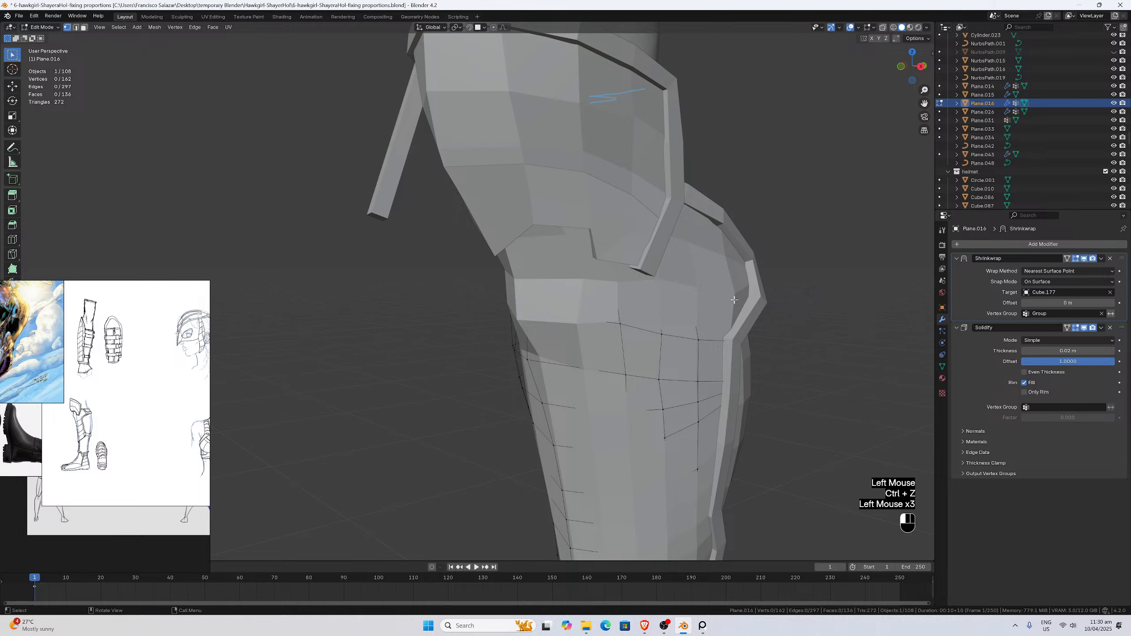
key(g)
key(x)
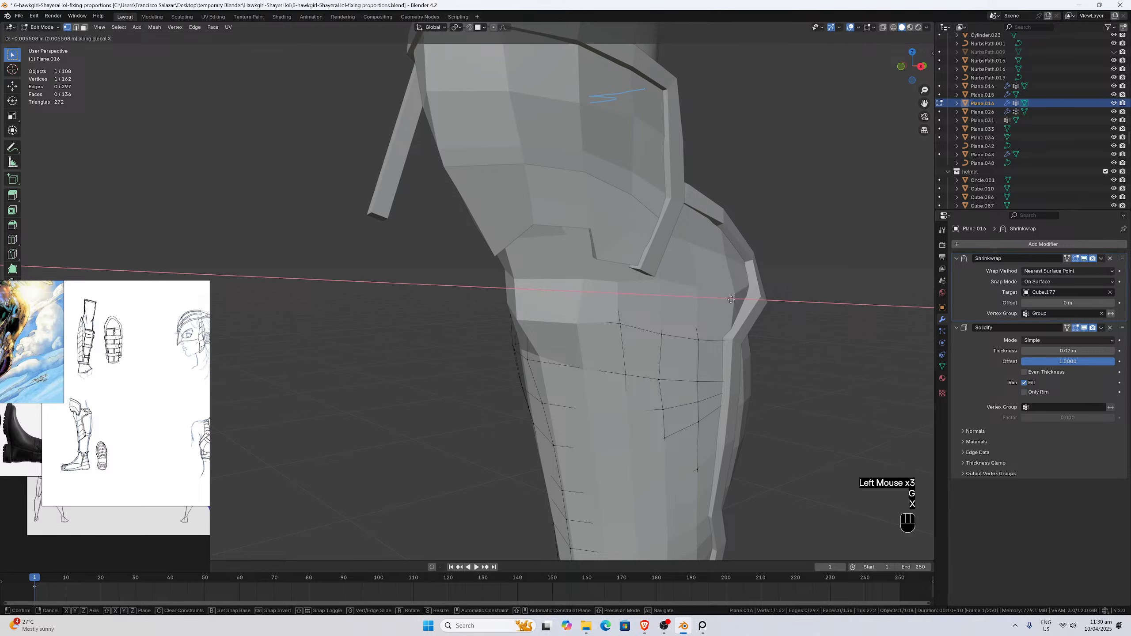
click(731, 300)
key(ctrl+z)
Pick the hidden vertex near the guard's outer edge below the knee using X-ray and shift it slightly along -X.
click(883, 27)
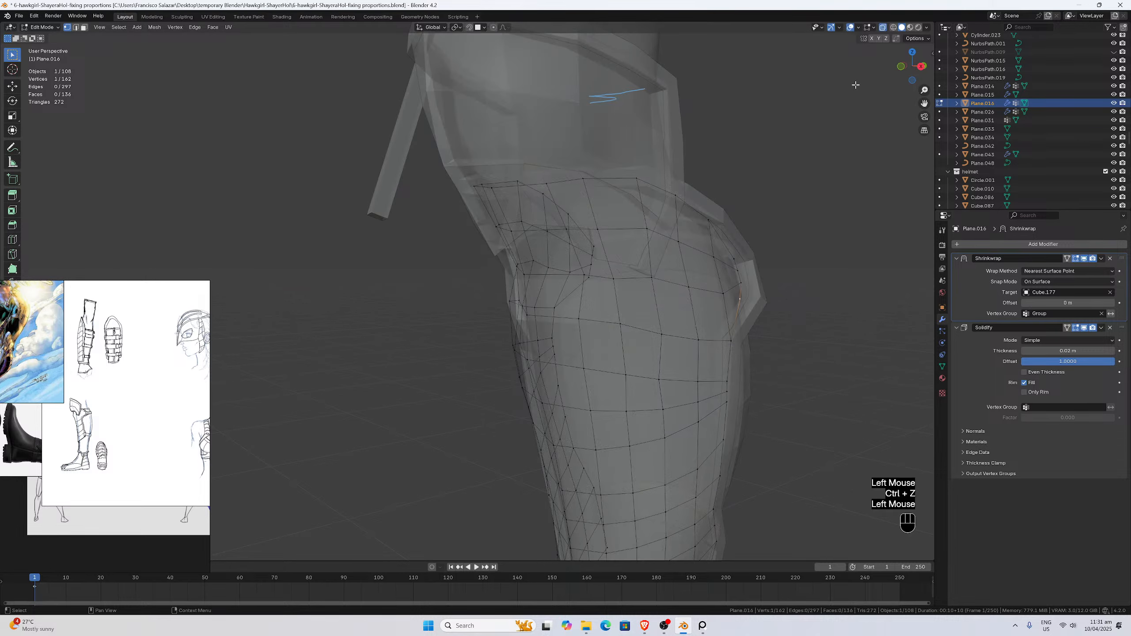
click(724, 298)
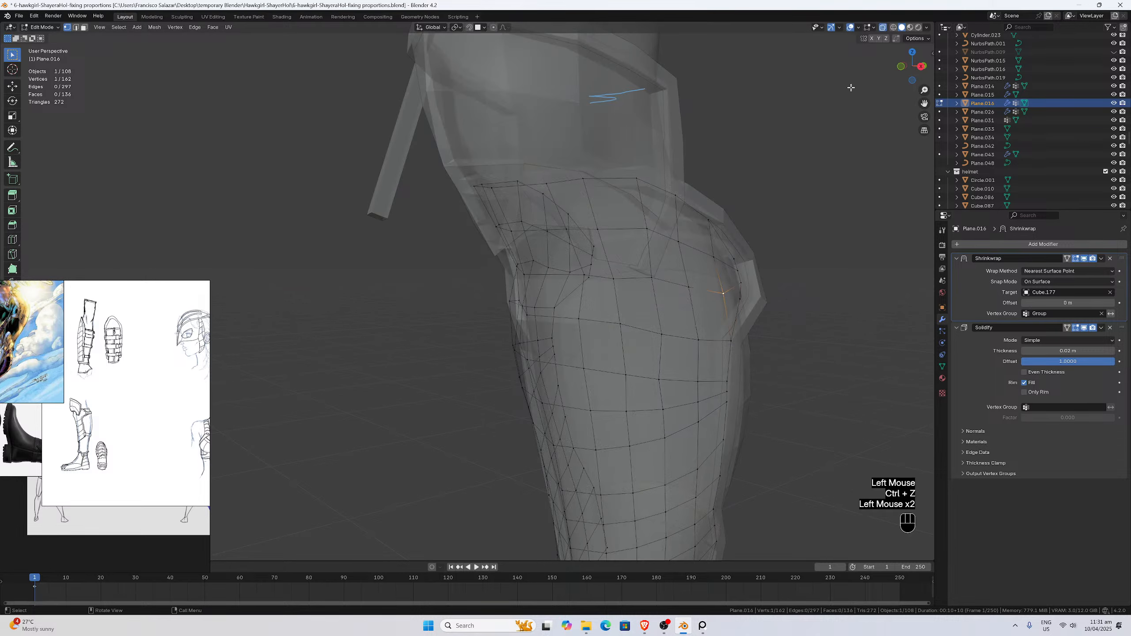
click(883, 28)
key(g)
key(x)
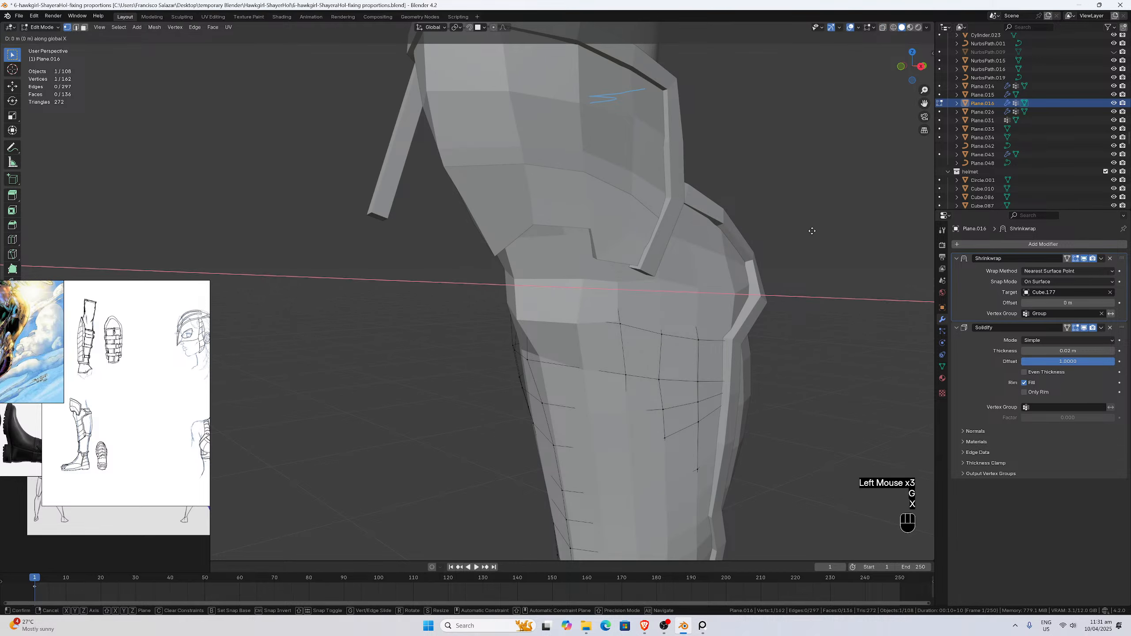
click(805, 232)
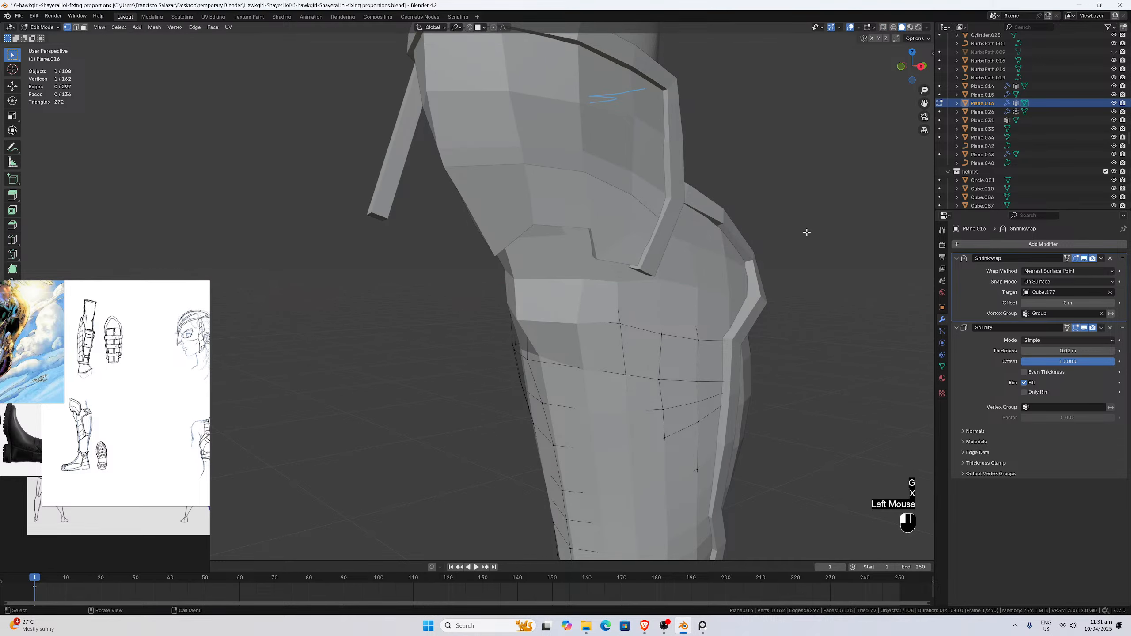
Leave mesh editing and check the guard's inner and outer profiles in front view with nothing selected.
middle_drag(738, 243, 784, 241)
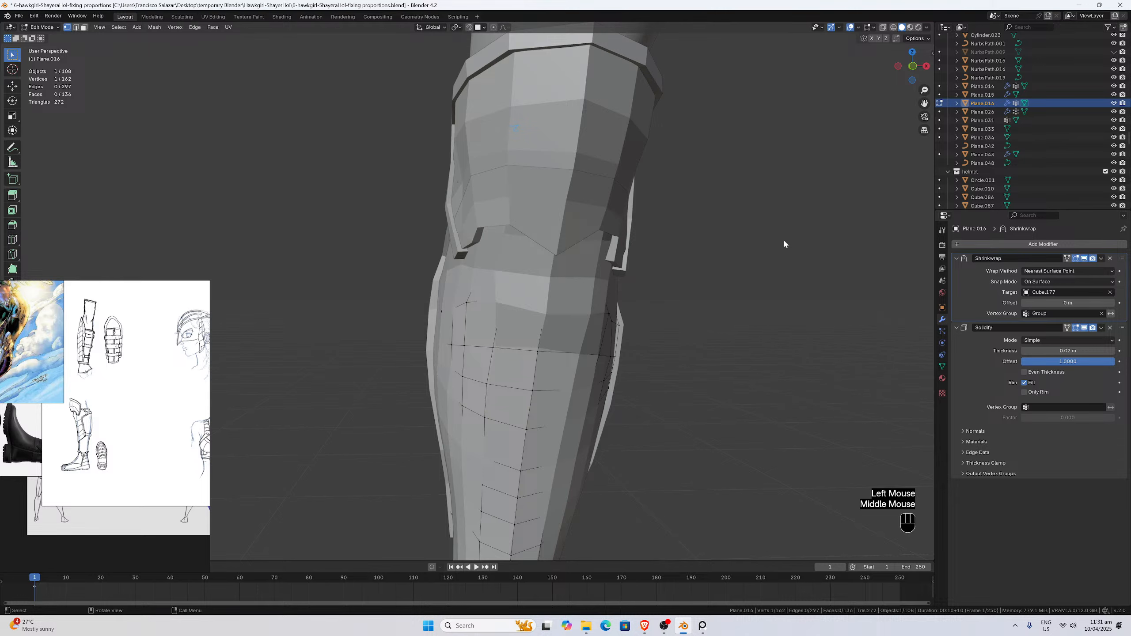
key(Tab)
key(KP_1)
scroll(780, 229, down, 2)
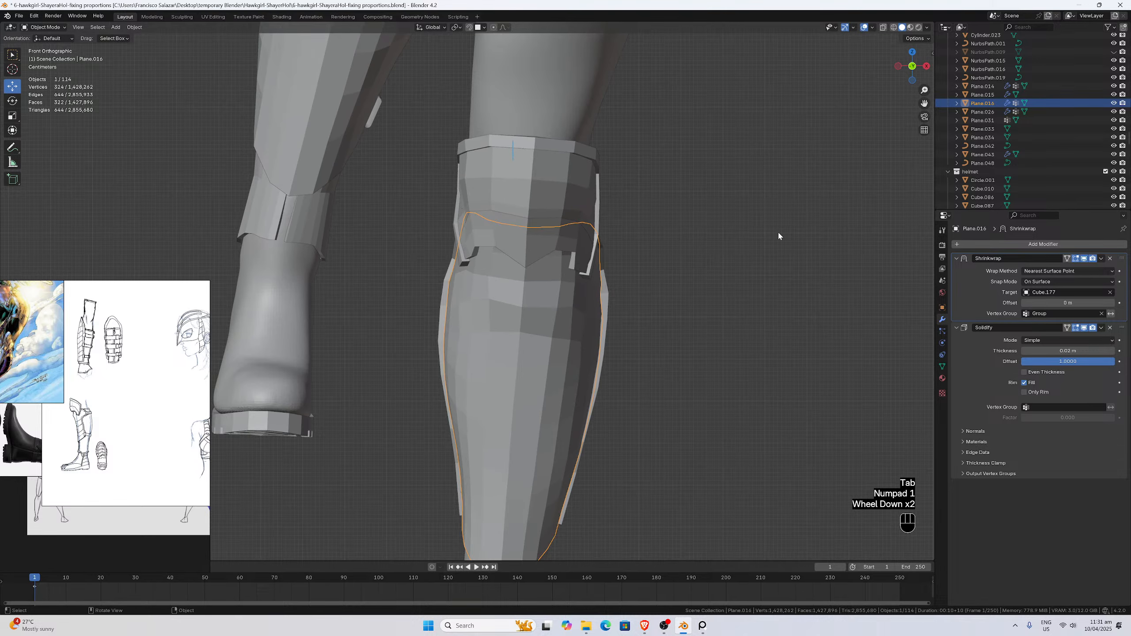
click(777, 231)
scroll(637, 295, down, 3)
scroll(608, 297, up, 3)
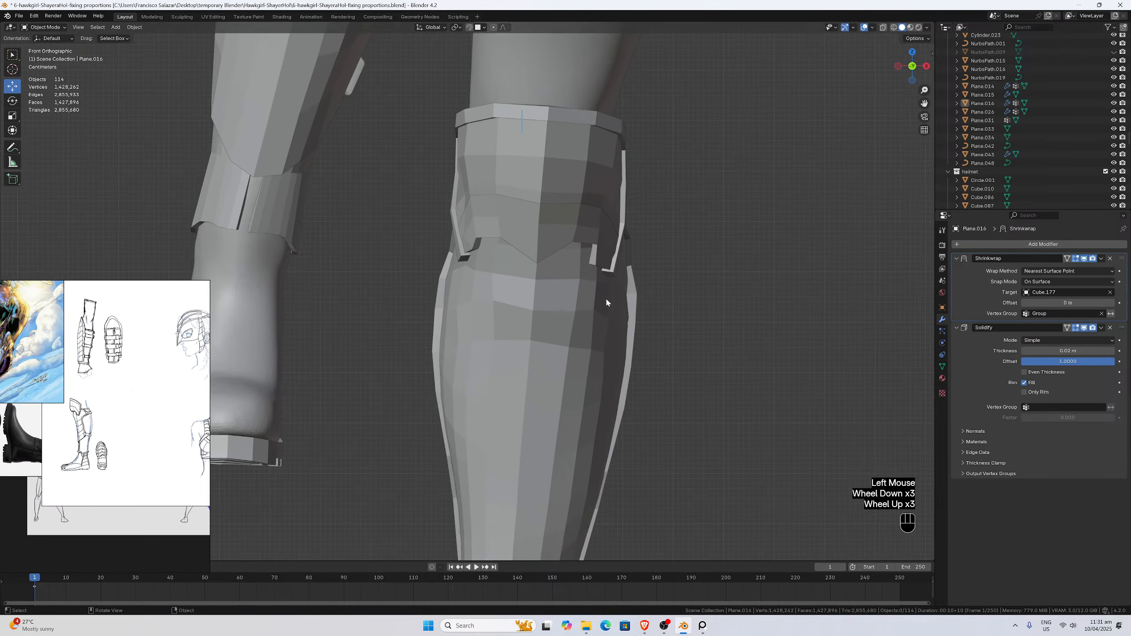
Edit the trim curve Plane.048 and move its two outer-side points below the knee slightly along -X.
click(606, 298)
key(Tab)
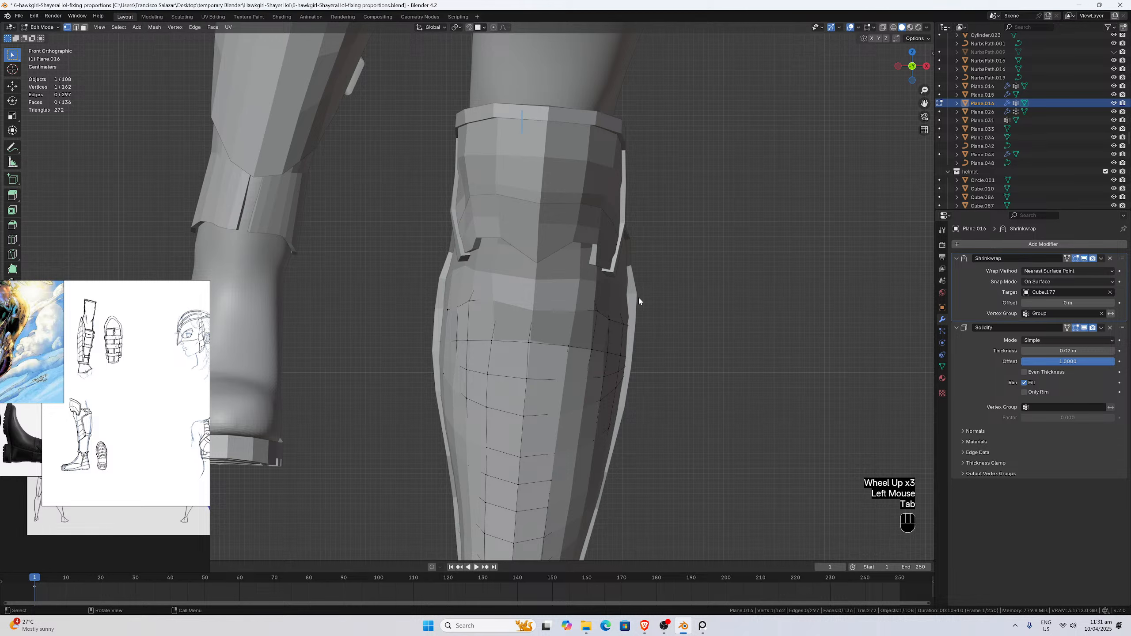
key(Tab)
click(638, 296)
key(Tab)
click(637, 297)
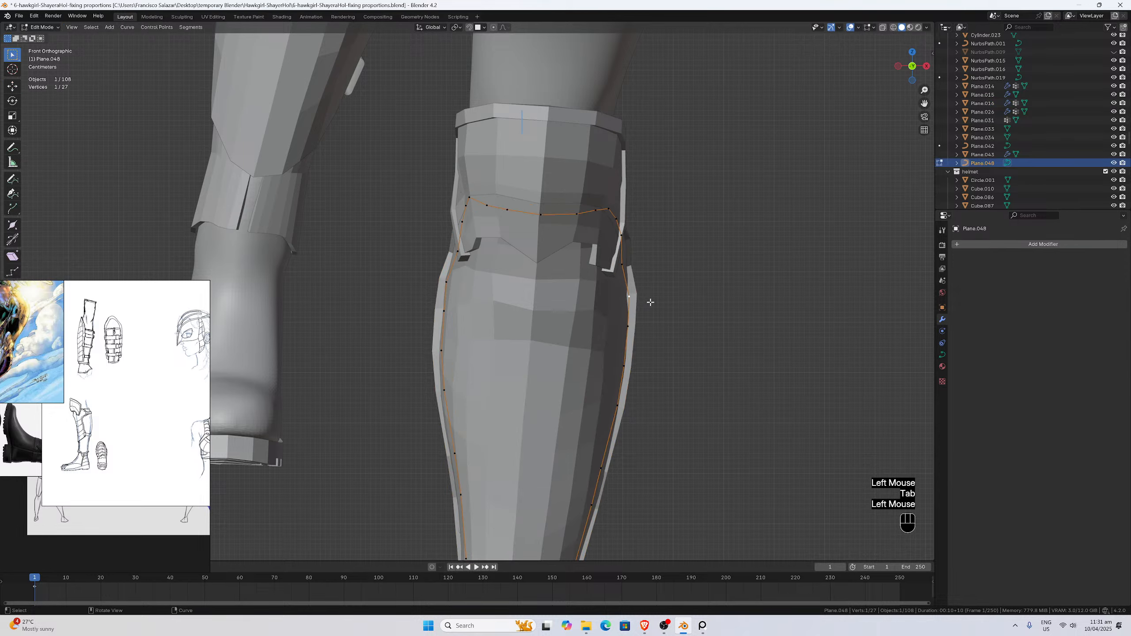
key(g)
key(x)
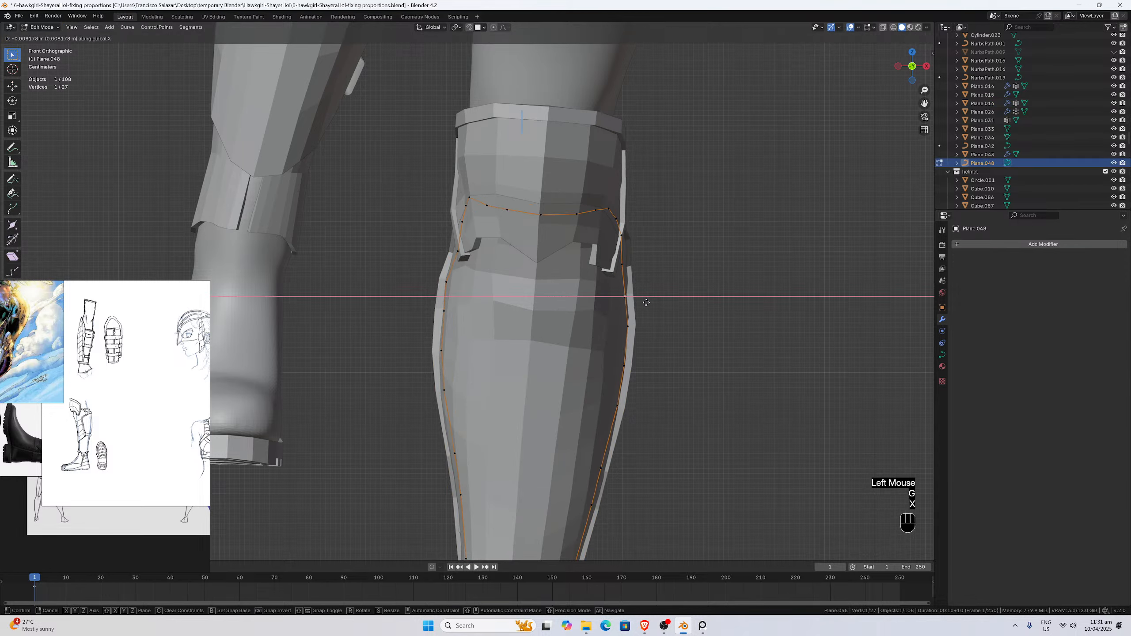
click(646, 303)
key(g)
key(x)
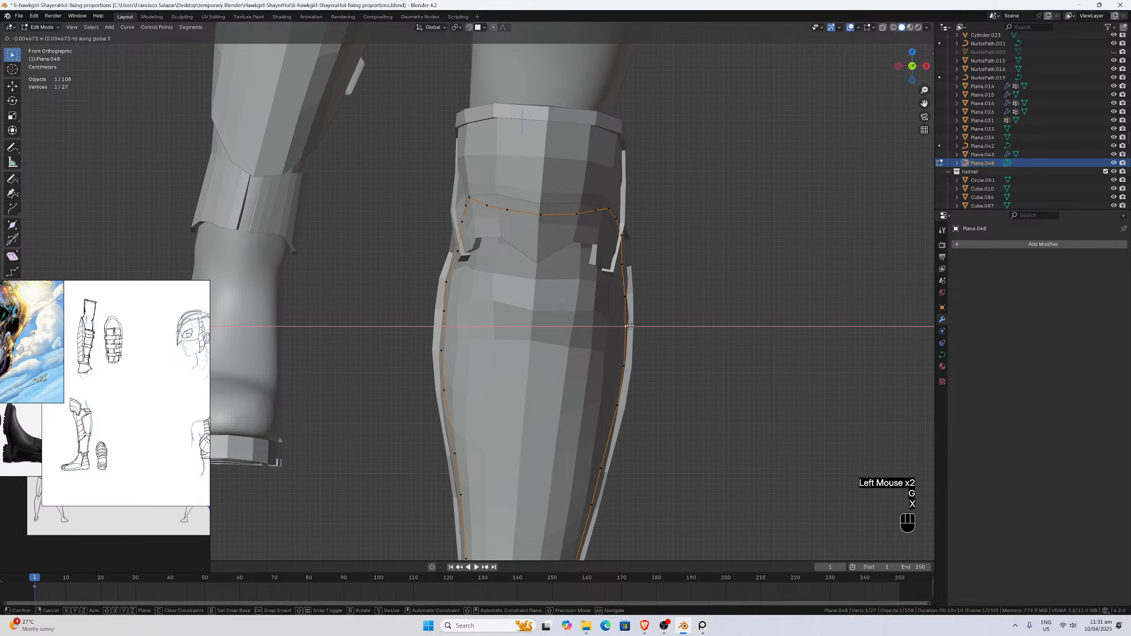
click(630, 326)
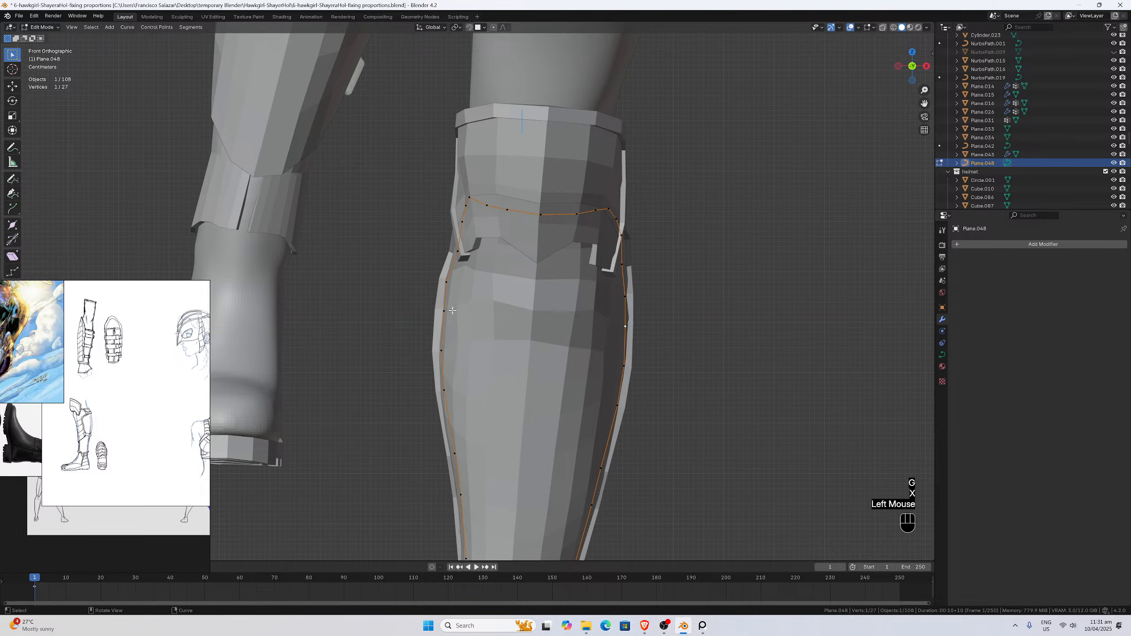
Nudge three consecutive points on the trim curve's inner side below the knee slightly along +X.
key(g)
key(x)
click(452, 285)
key(g)
key(x)
click(445, 314)
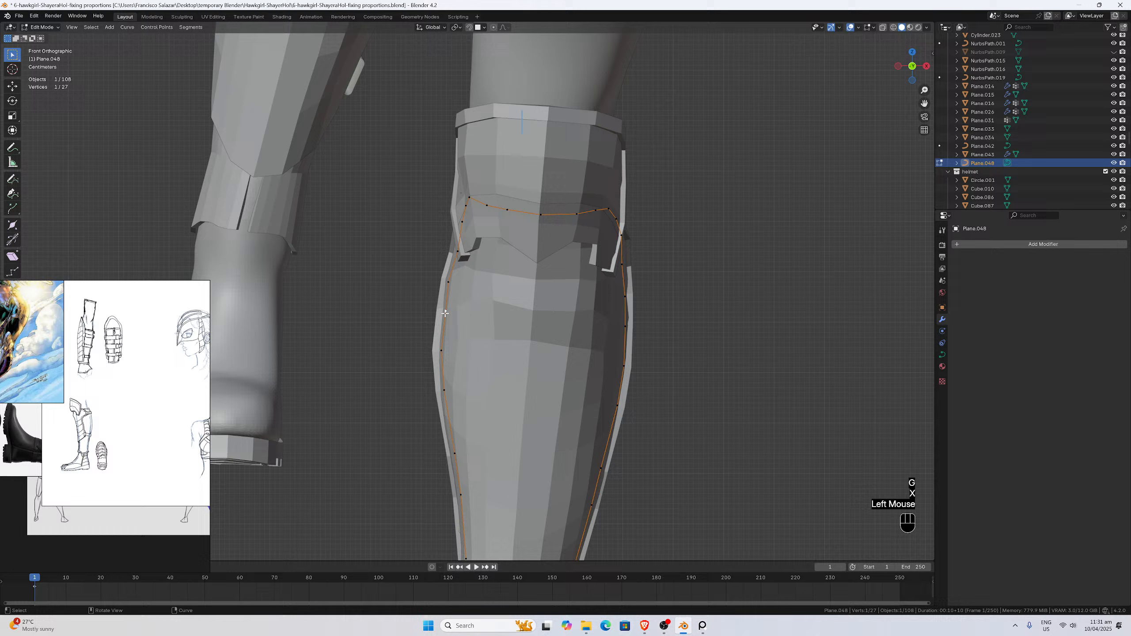
key(g)
key(x)
click(444, 350)
Shift two points on the trim curve's outer side at mid-calf along -X, by about 0.004 m and 0.003 m.
scroll(615, 395, down, 1)
click(599, 354)
key(g)
key(x)
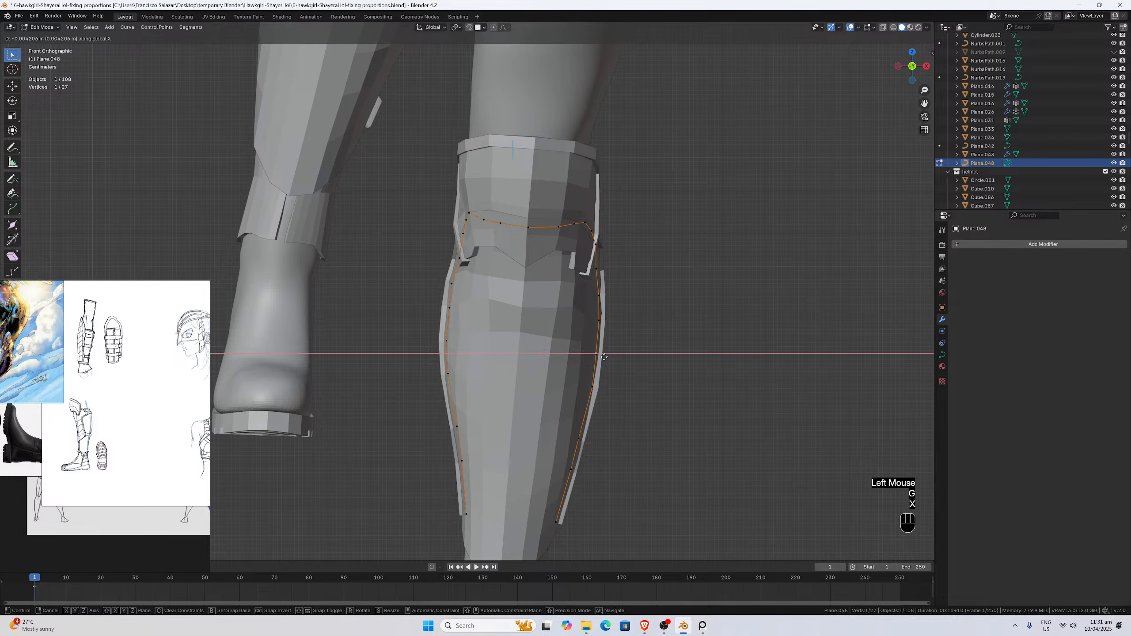
click(605, 356)
key(g)
key(x)
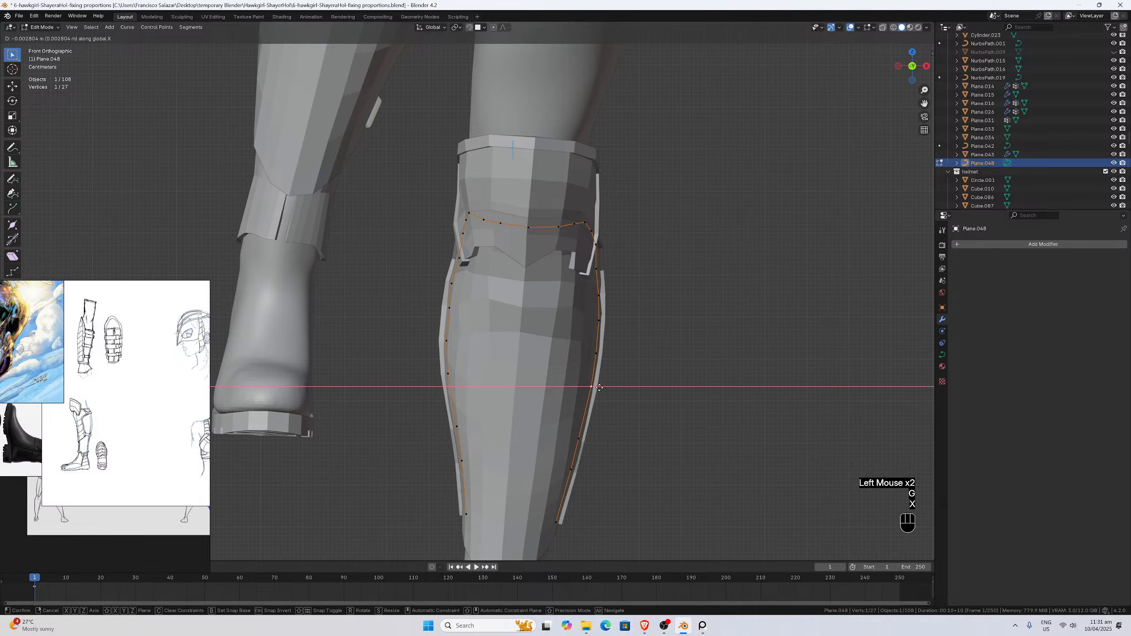
click(595, 386)
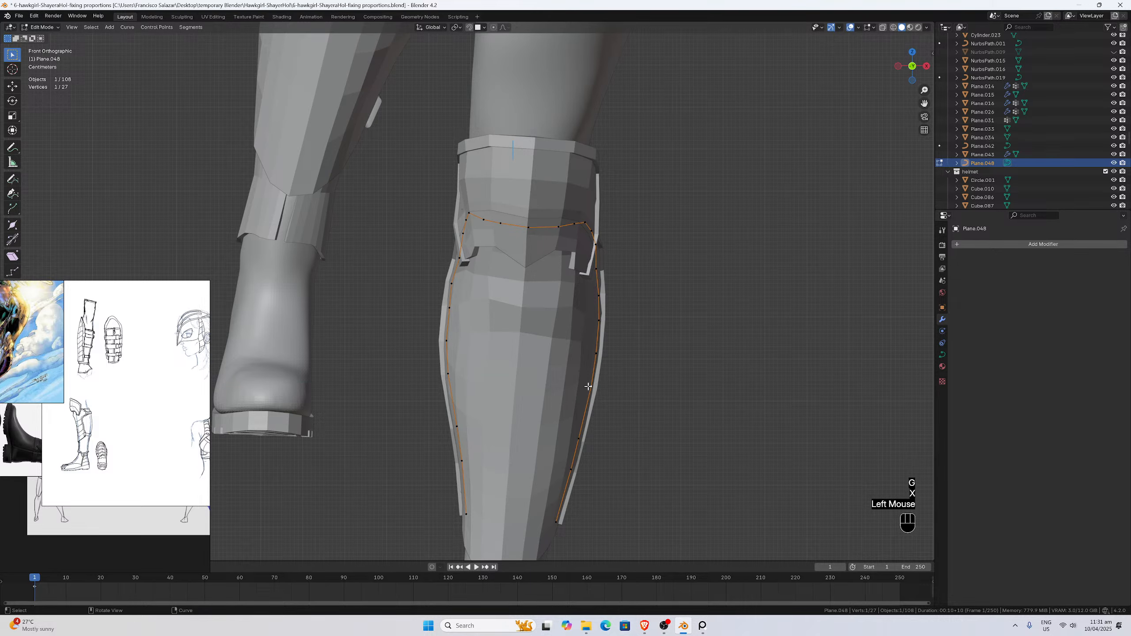
Leave curve editing and inspect the adjusted guard and trim from the side and back of the leg.
key(grave)
key(Tab)
middle_drag(530, 429, 599, 419)
scroll(476, 425, up, 1)
scroll(399, 450, down, 2)
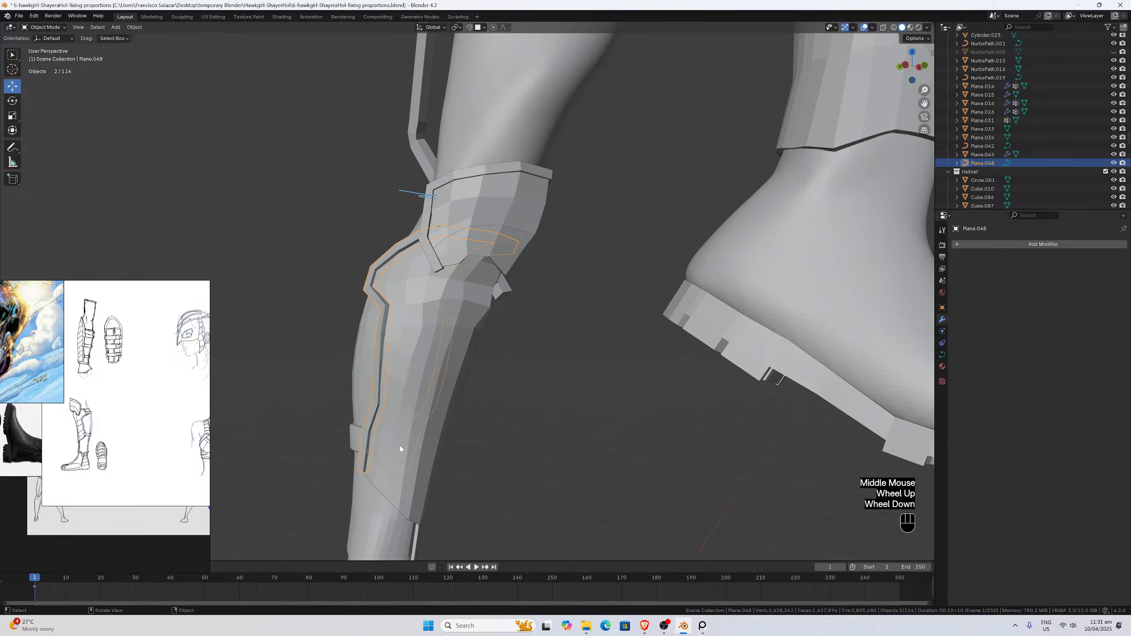
middle_drag(399, 450, 538, 433)
middle_drag(439, 418, 469, 355)
scroll(457, 376, up, 2)
Select the lower calf strap curve NurbsPath.001 and show the boot in the right side view.
click(422, 240)
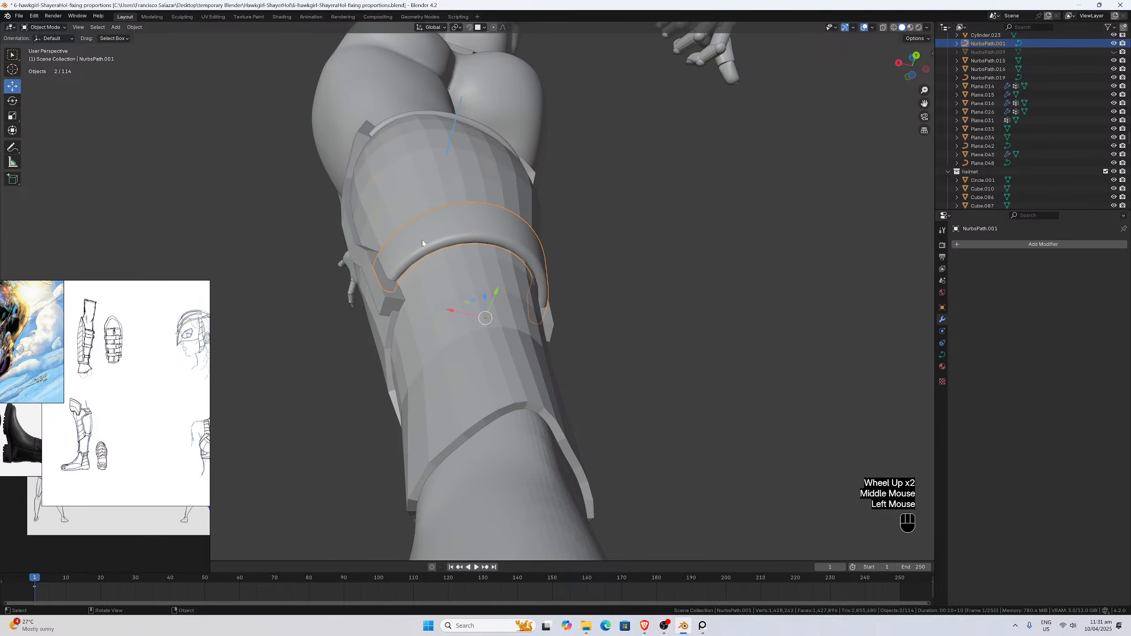
middle_drag(424, 240, 460, 263)
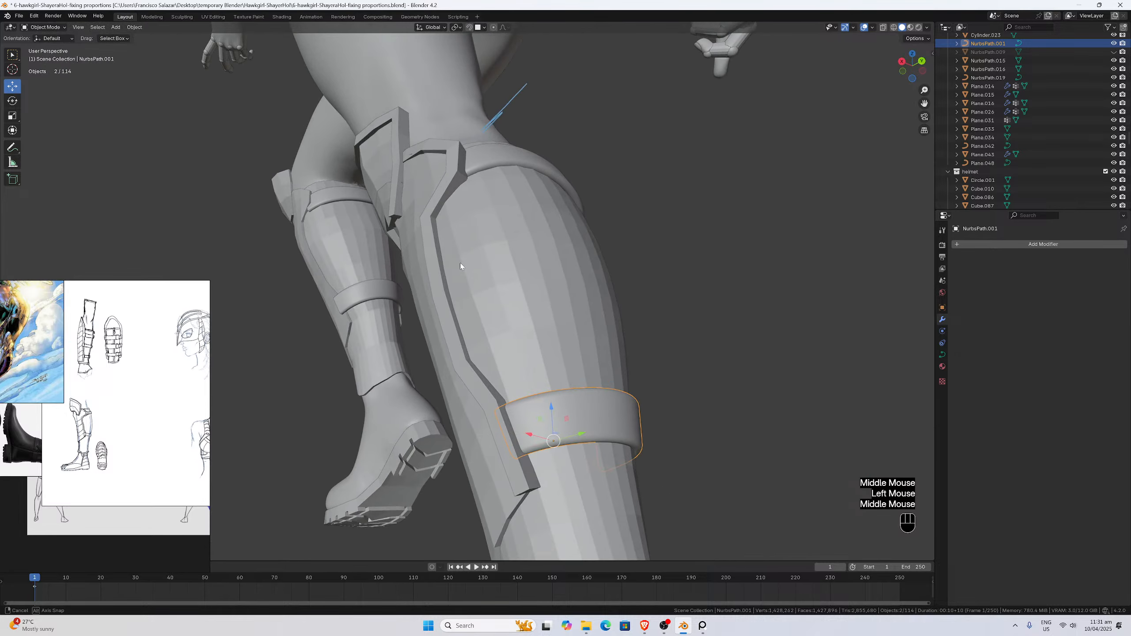
key(KP_1)
key(KP_3)
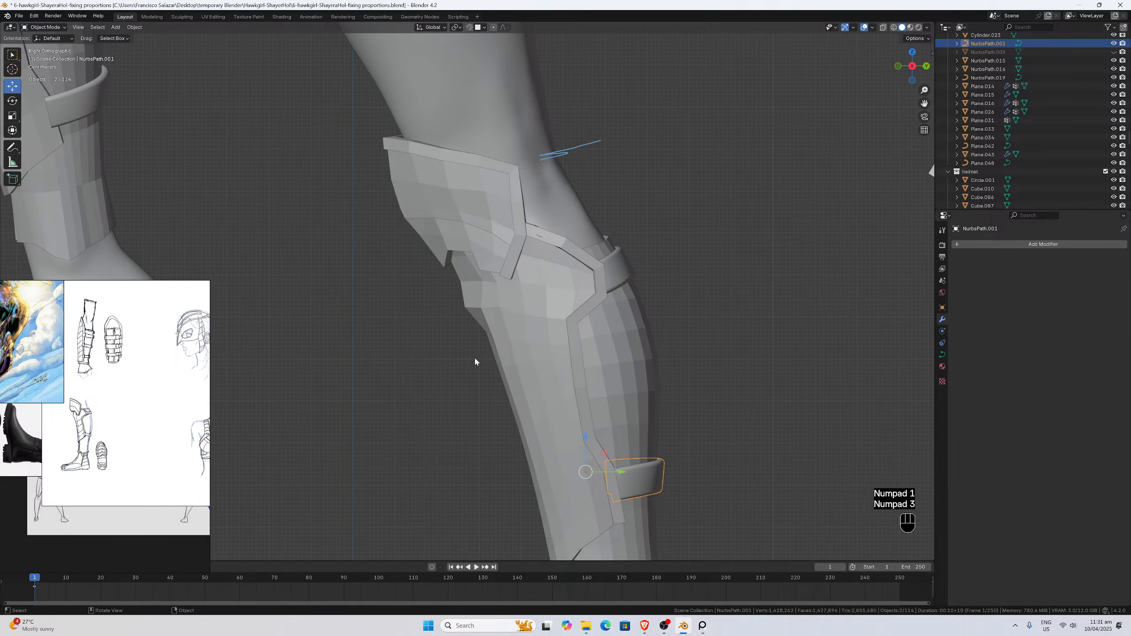
Move the lower calf strap curve's end point on the near side about 0.01 m along Y toward the calf's back.
key(Tab)
click(612, 488)
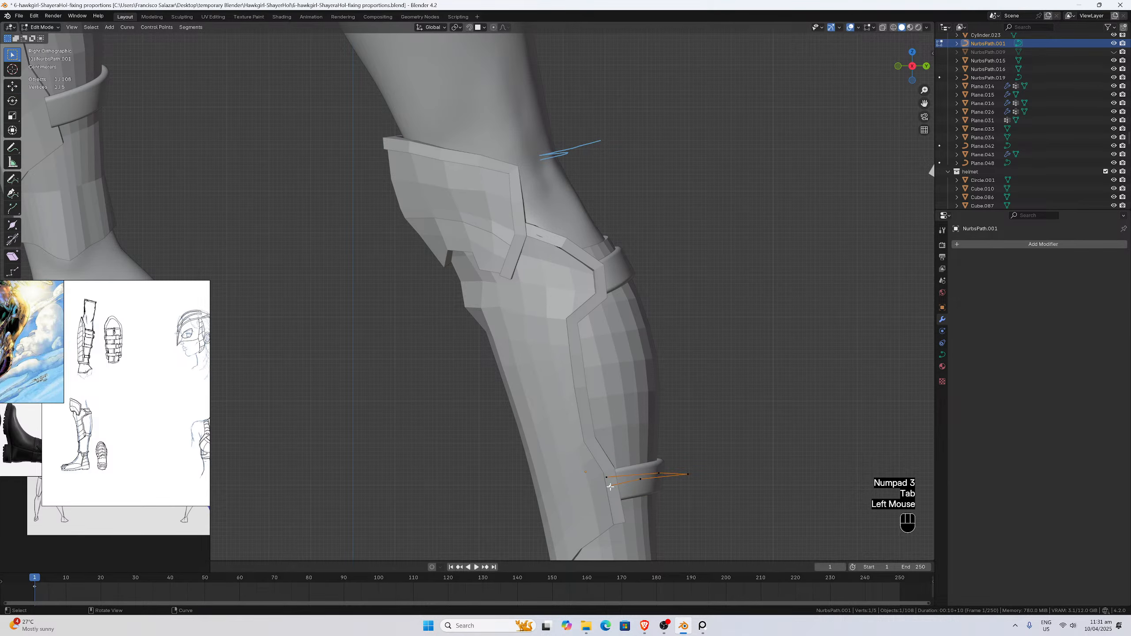
key(g)
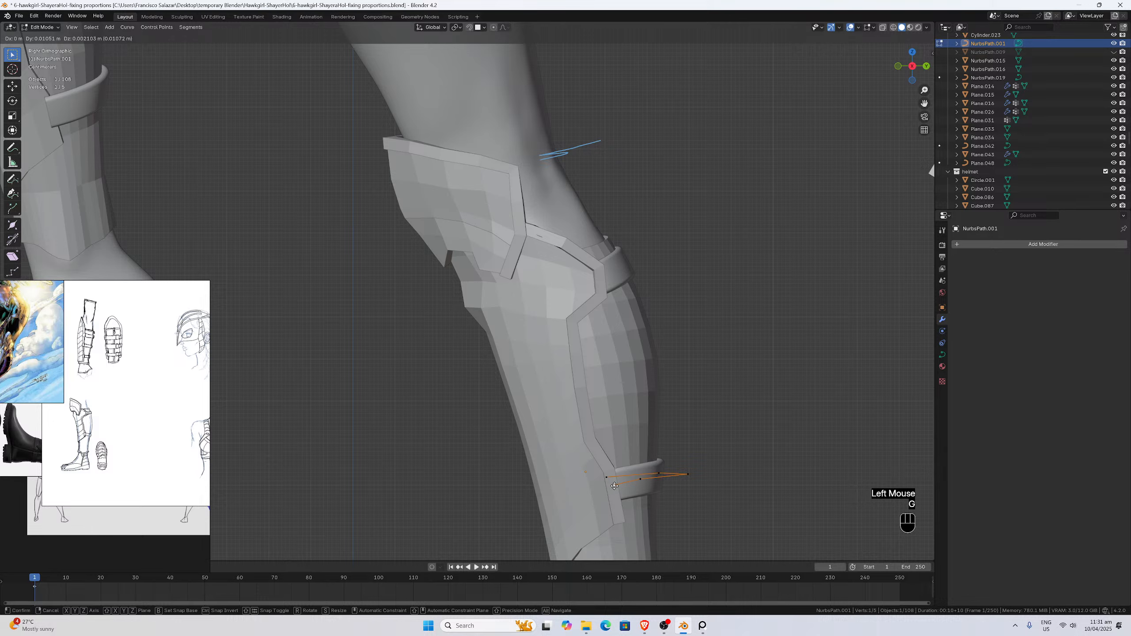
click(617, 486)
Shift the strap curve's opposite end point along Y by about 0.013 m in the left side view.
middle_drag(616, 486, 416, 464)
click(324, 485)
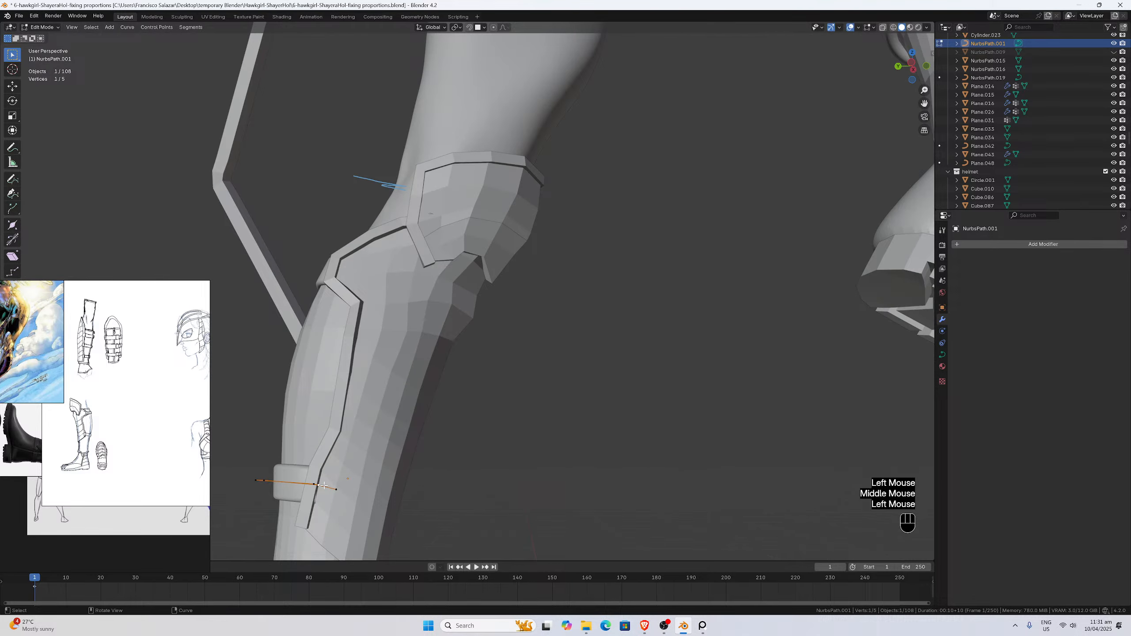
middle_drag(323, 485, 479, 418)
scroll(478, 416, down, 1)
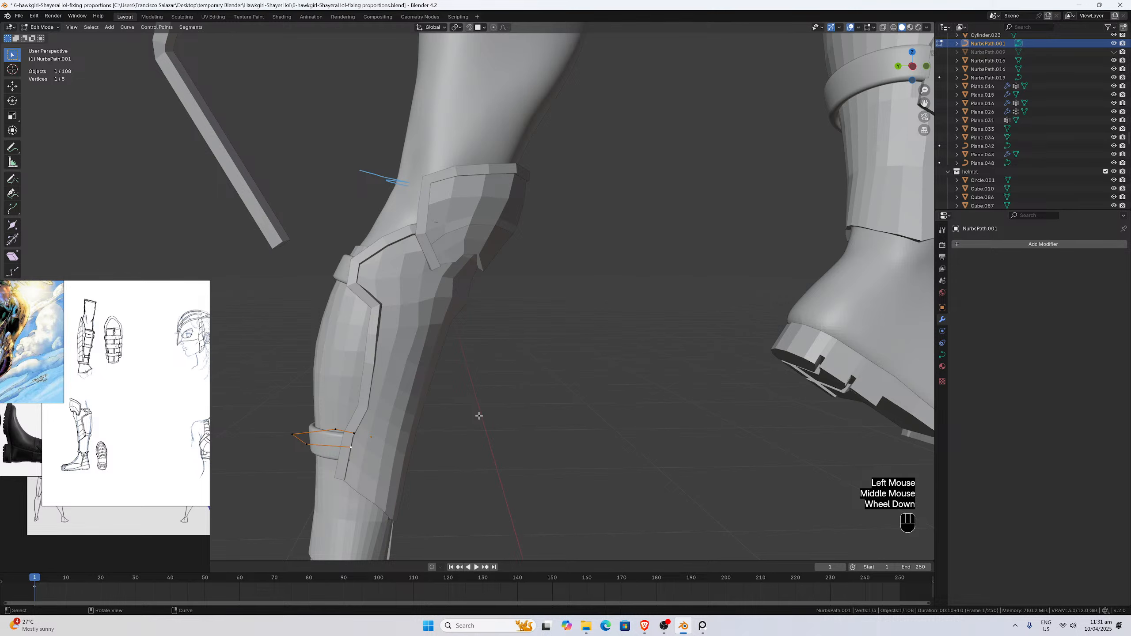
key(ctrl+KP_3)
key(g)
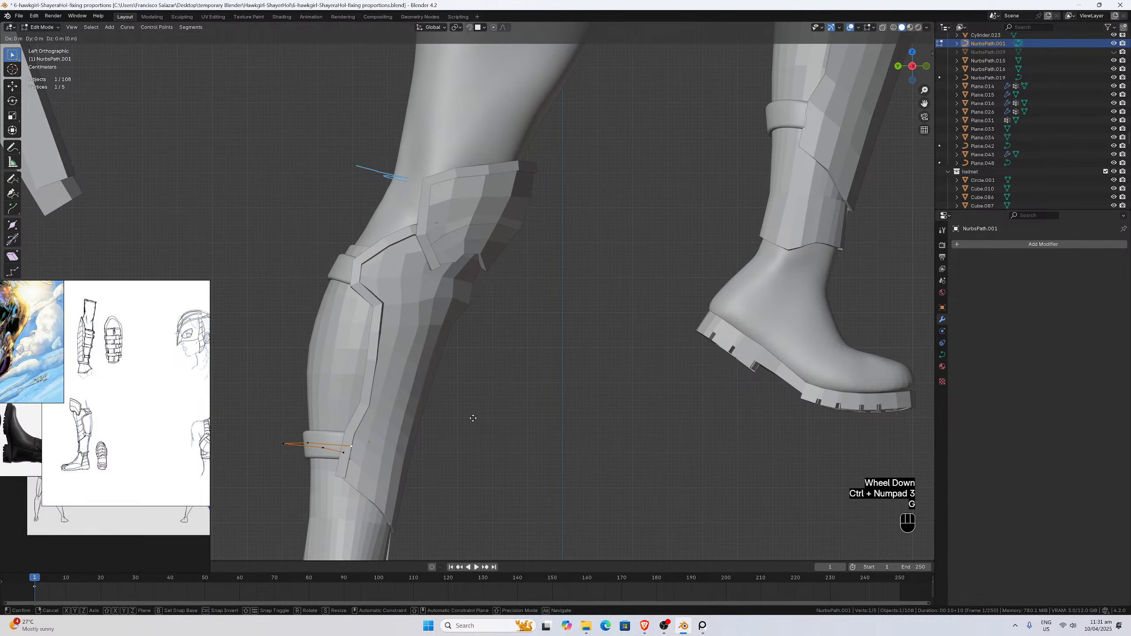
key(y)
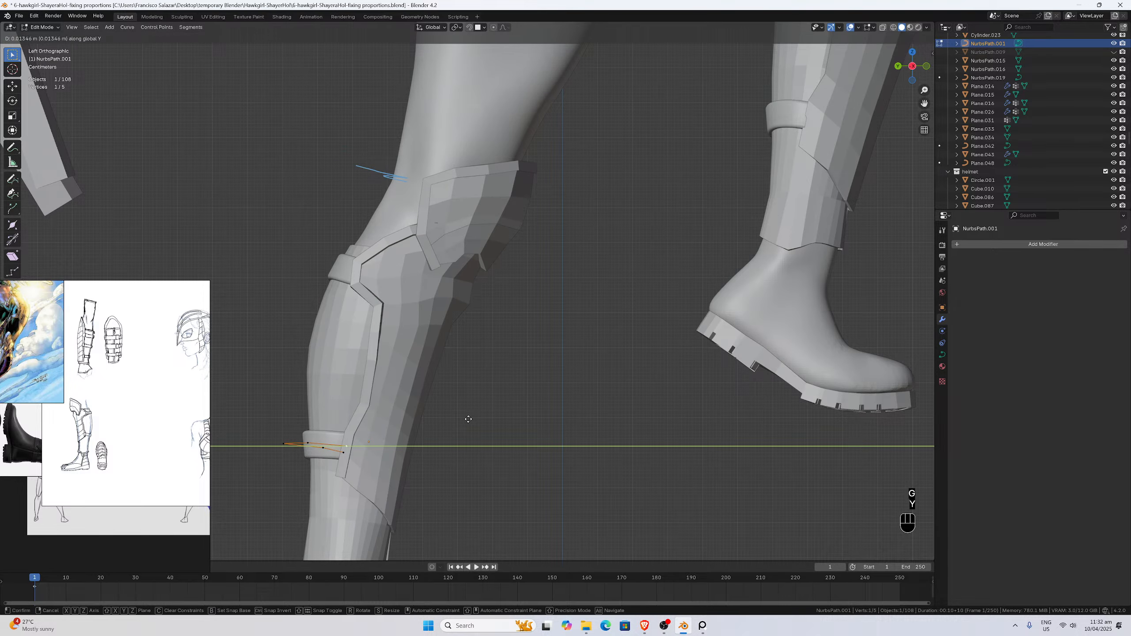
click(468, 420)
Shift the strap curve's two end points inward along X, by about 0.006 m and 0.004 m.
scroll(462, 400, up, 2)
middle_drag(454, 414, 481, 368)
key(g)
key(x)
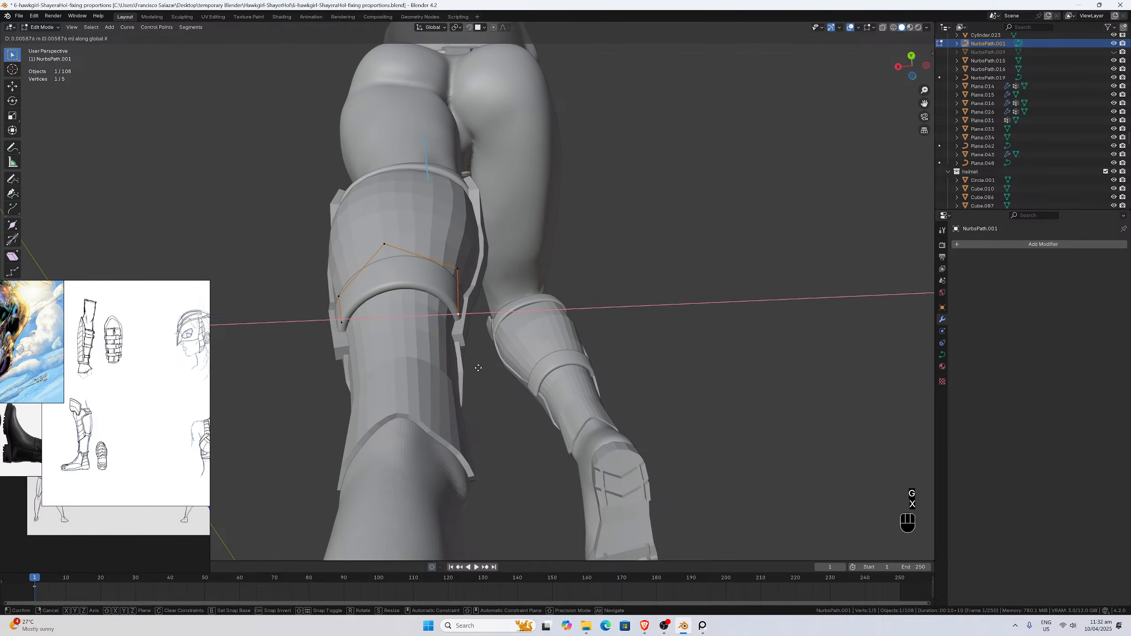
click(447, 358)
click(348, 327)
key(g)
key(x)
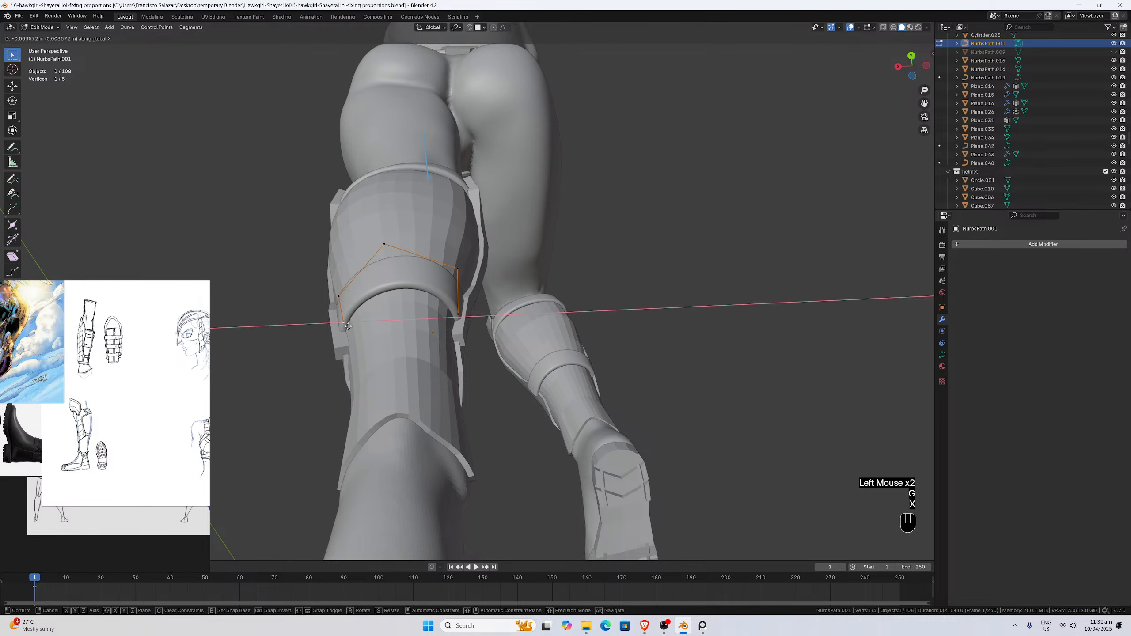
click(348, 326)
Tilt each of the lower calf strap's two end points slightly so the band ends follow the leg.
middle_drag(350, 327, 374, 348)
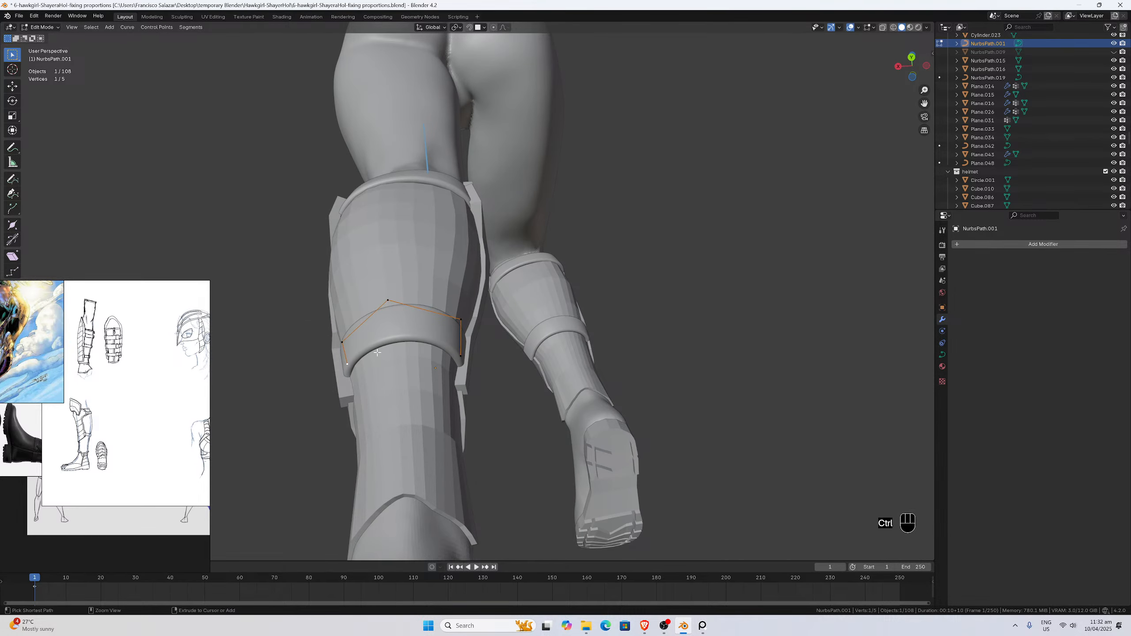
key(ctrl+t)
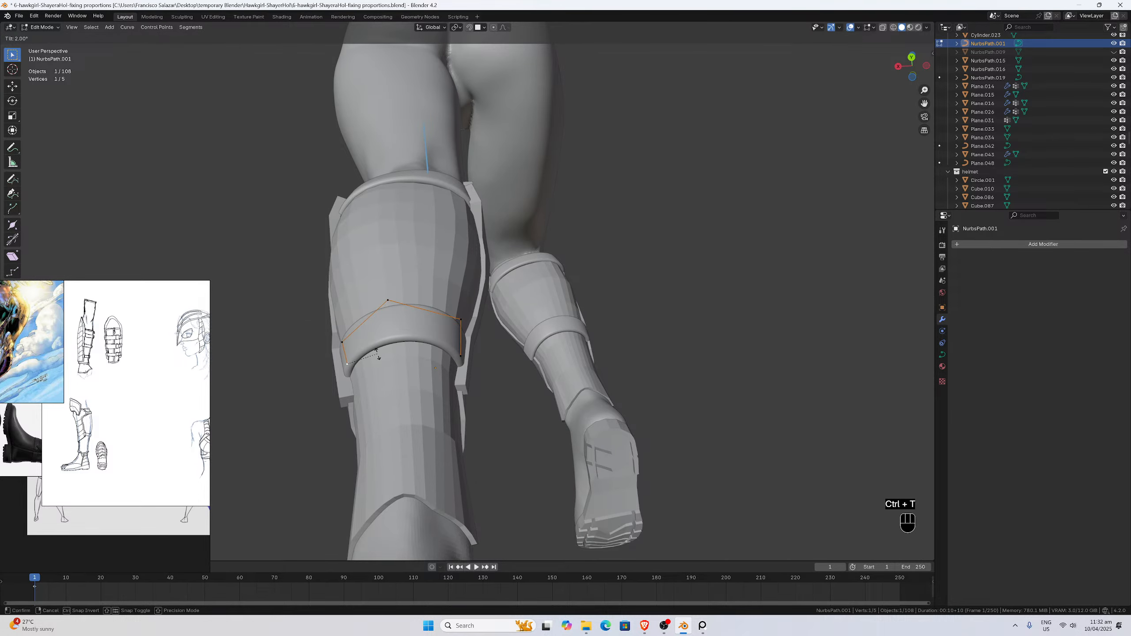
click(378, 354)
click(466, 359)
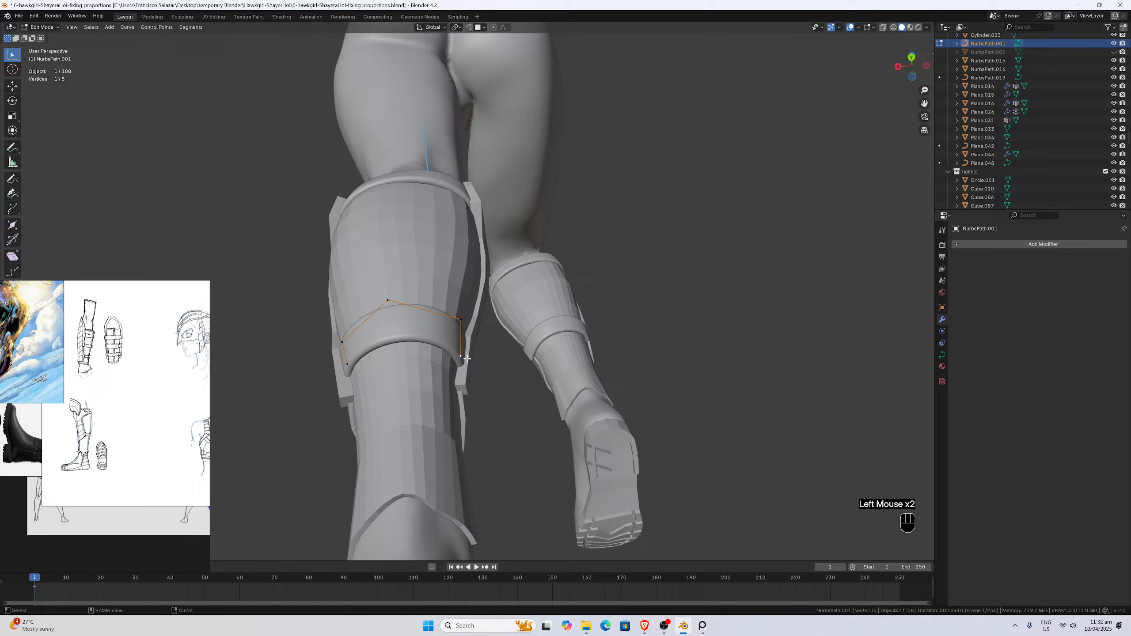
key(ctrl+t)
click(491, 361)
Leave strap curve editing, check the boot from the back, front and right side, and save the file.
middle_drag(490, 360, 515, 373)
scroll(488, 357, up, 3)
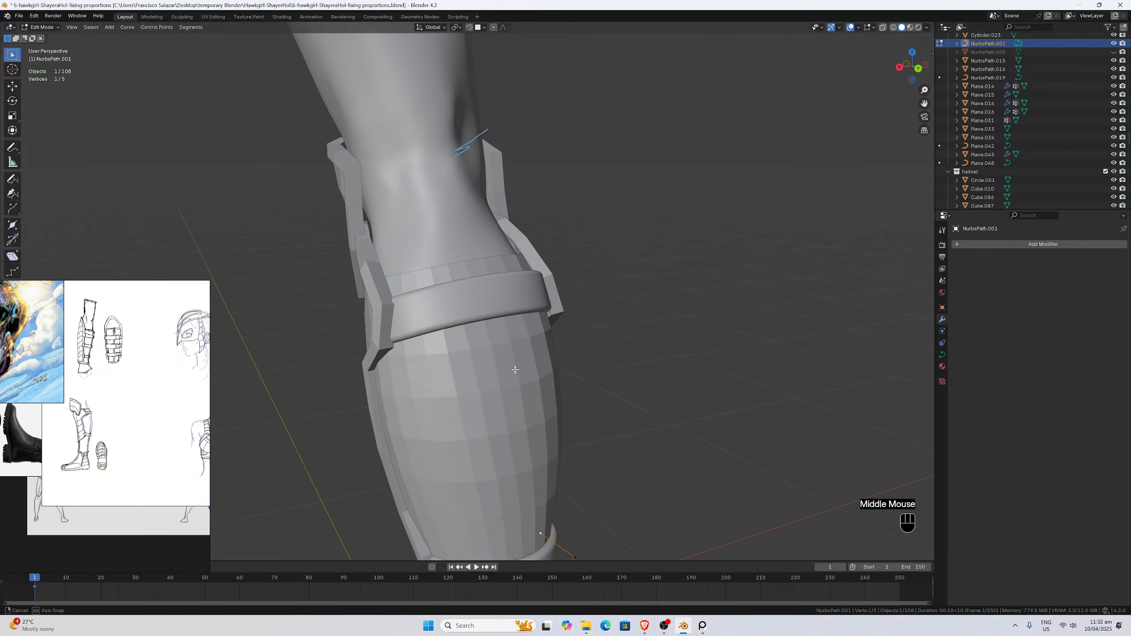
key(Tab)
scroll(514, 376, down, 1)
scroll(515, 375, down, 1)
key(KP_1)
key(KP_3)
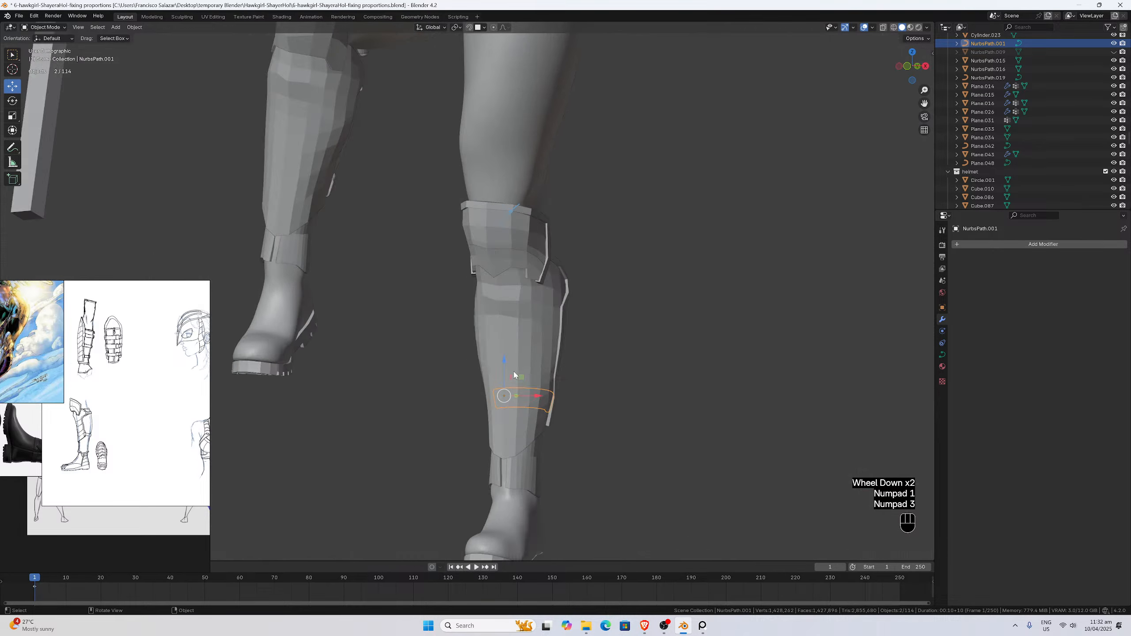
key(ctrl+s)
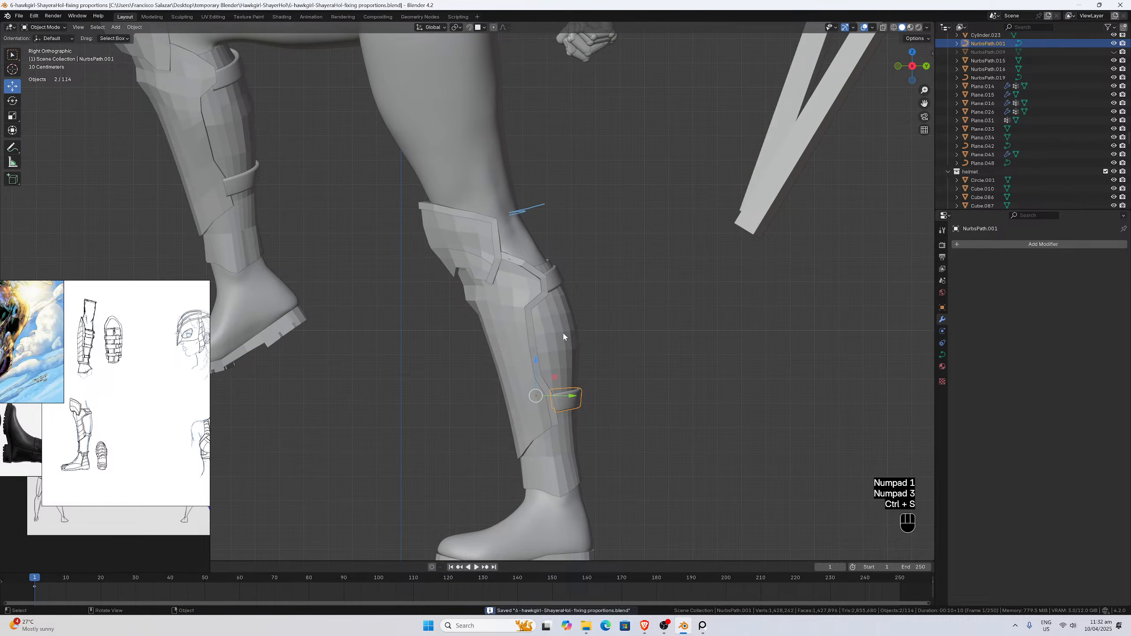
Open the boot guard mesh Plane.016 for editing with X-ray display turned on.
scroll(532, 353, up, 2)
middle_drag(531, 352, 455, 305)
scroll(366, 347, up, 1)
click(376, 359)
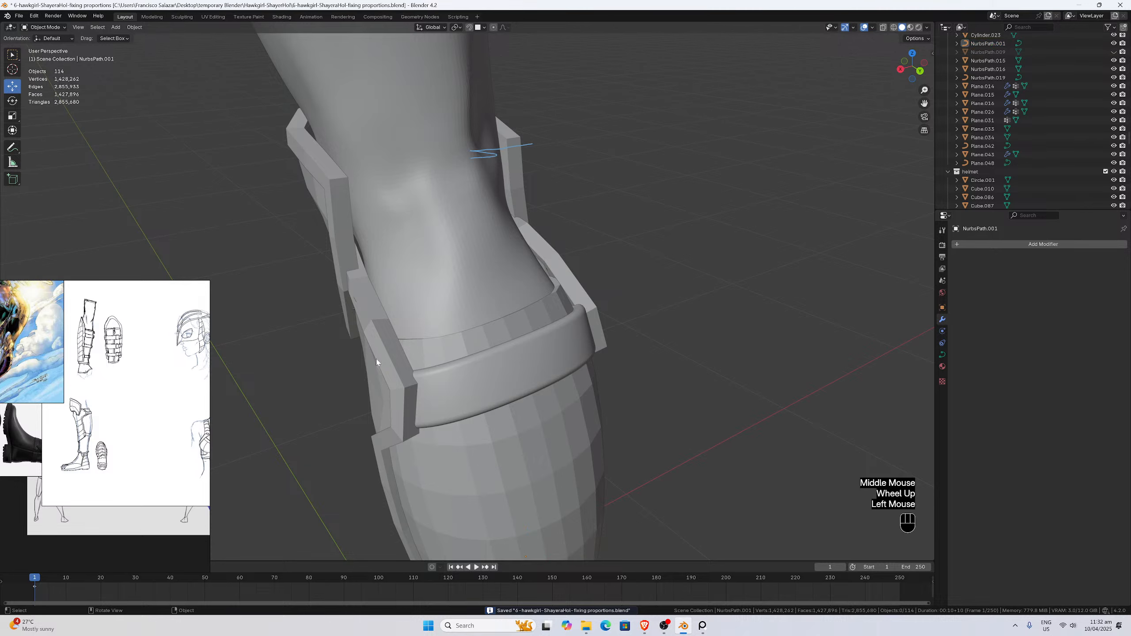
click(373, 363)
click(369, 364)
scroll(375, 358, down, 1)
middle_drag(377, 354, 377, 365)
key(Tab)
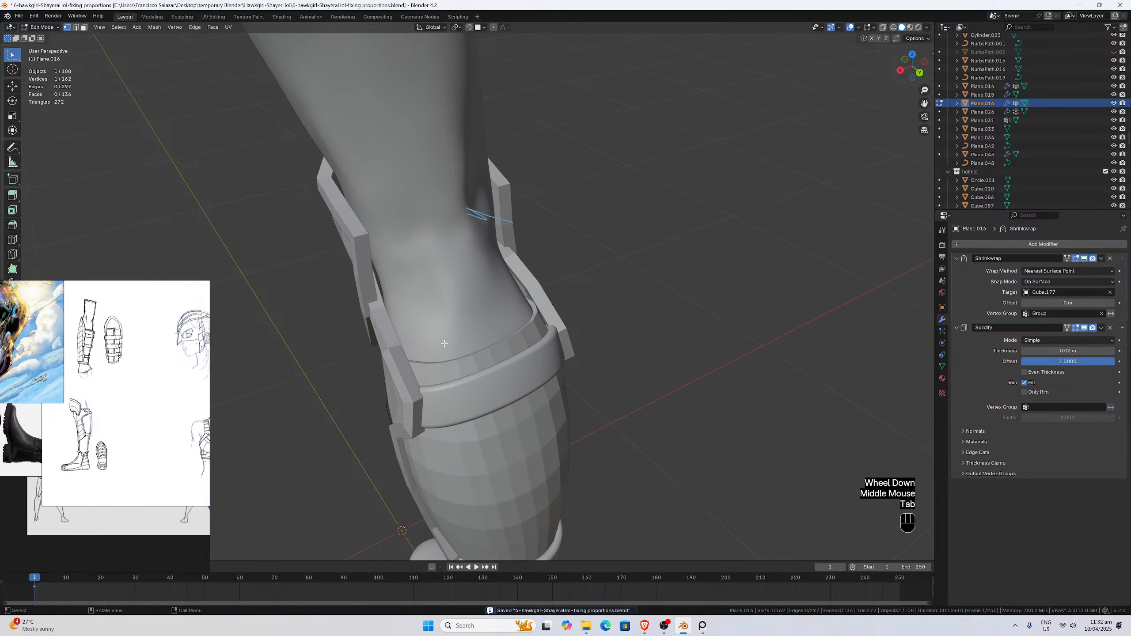
click(883, 27)
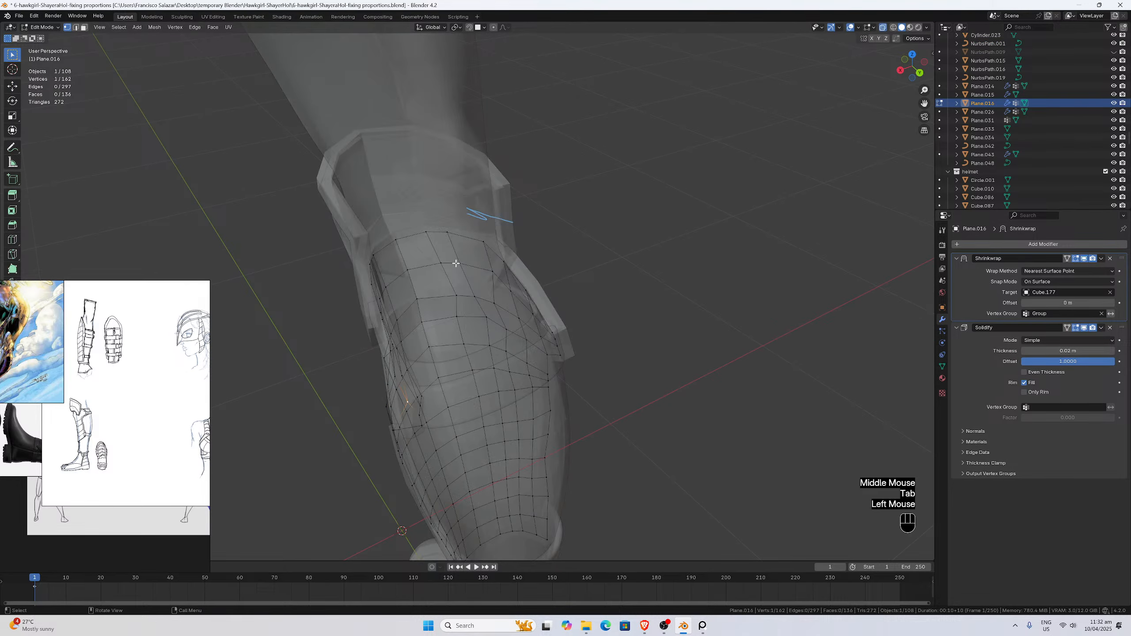
Nudge the selected vertex on the guard's side below the knee slightly along X.
middle_drag(488, 258, 440, 327)
scroll(430, 278, up, 2)
click(510, 284)
middle_drag(510, 285, 479, 296)
click(493, 282)
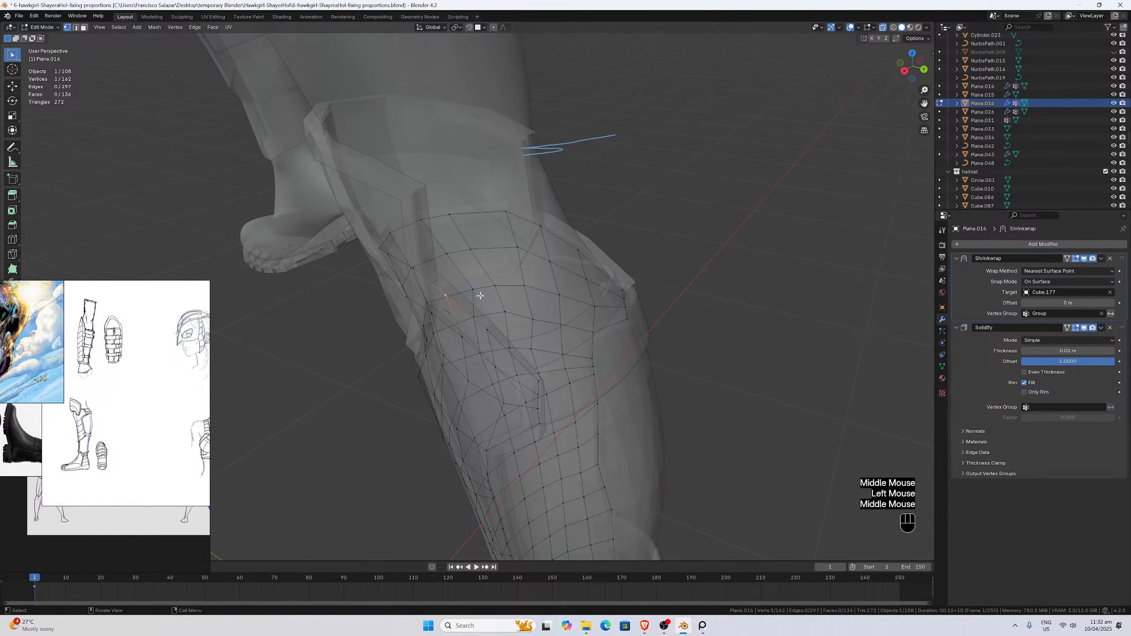
key(g)
key(x)
click(483, 295)
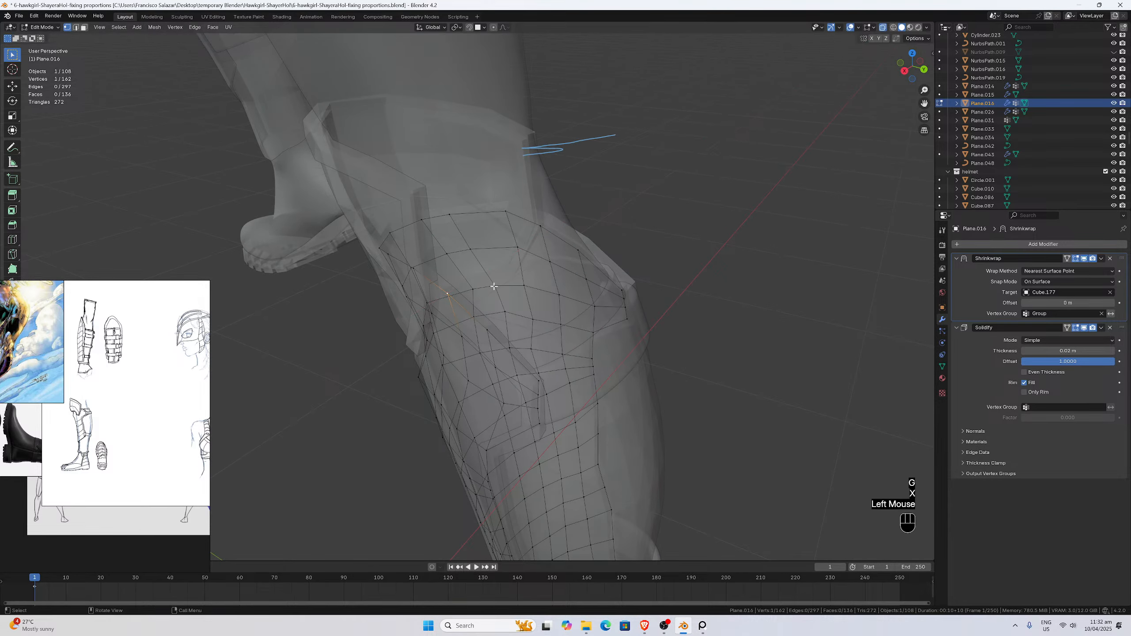
Turn X-ray off, adjust the same guard vertex along X again, and leave mesh editing after checking the side trim.
click(883, 28)
middle_drag(782, 113, 673, 112)
key(g)
key(x)
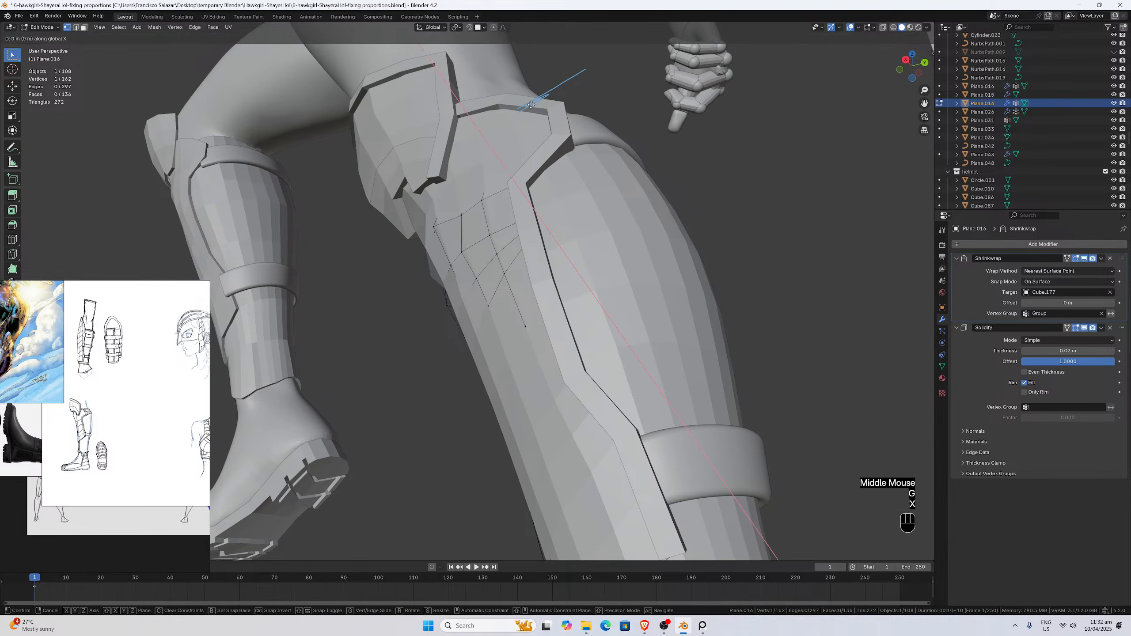
click(531, 106)
middle_drag(531, 105, 414, 158)
scroll(446, 134, up, 2)
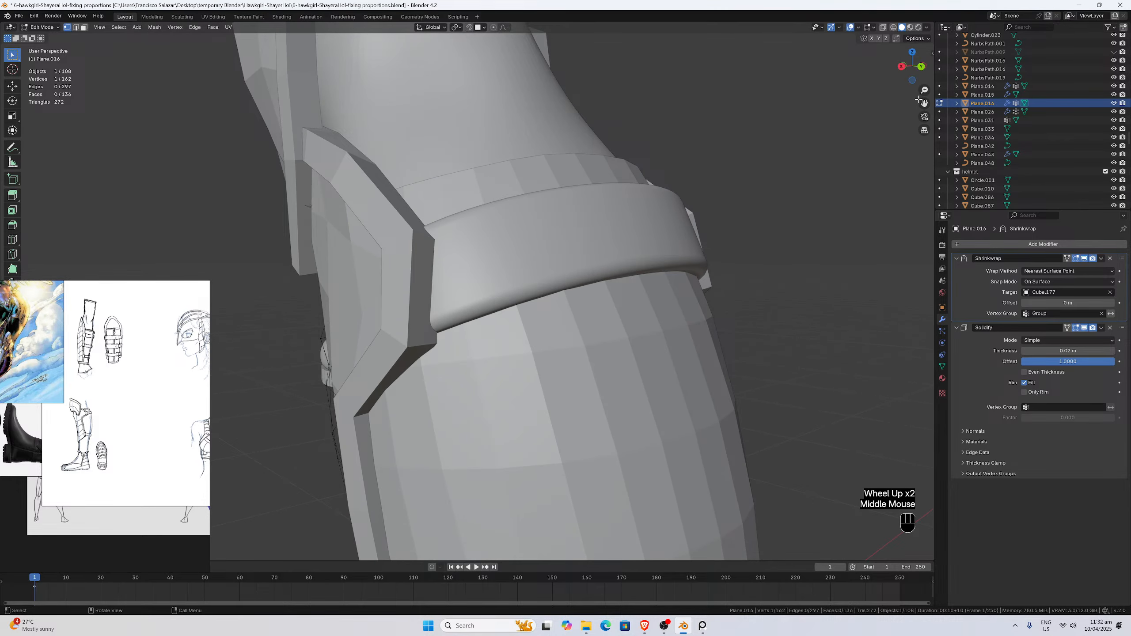
drag(919, 100, 632, 157)
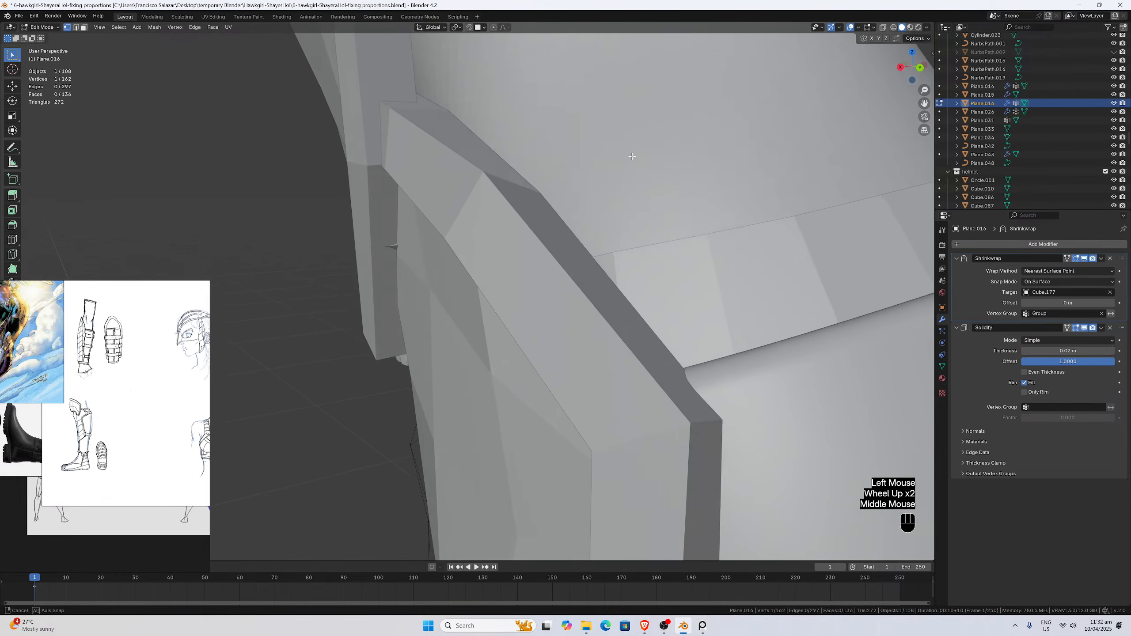
middle_drag(632, 156, 484, 252)
key(Tab)
Slide the lower side corner vertex of the knee guard mesh Plane.015 along its edge by about 0.035.
click(601, 308)
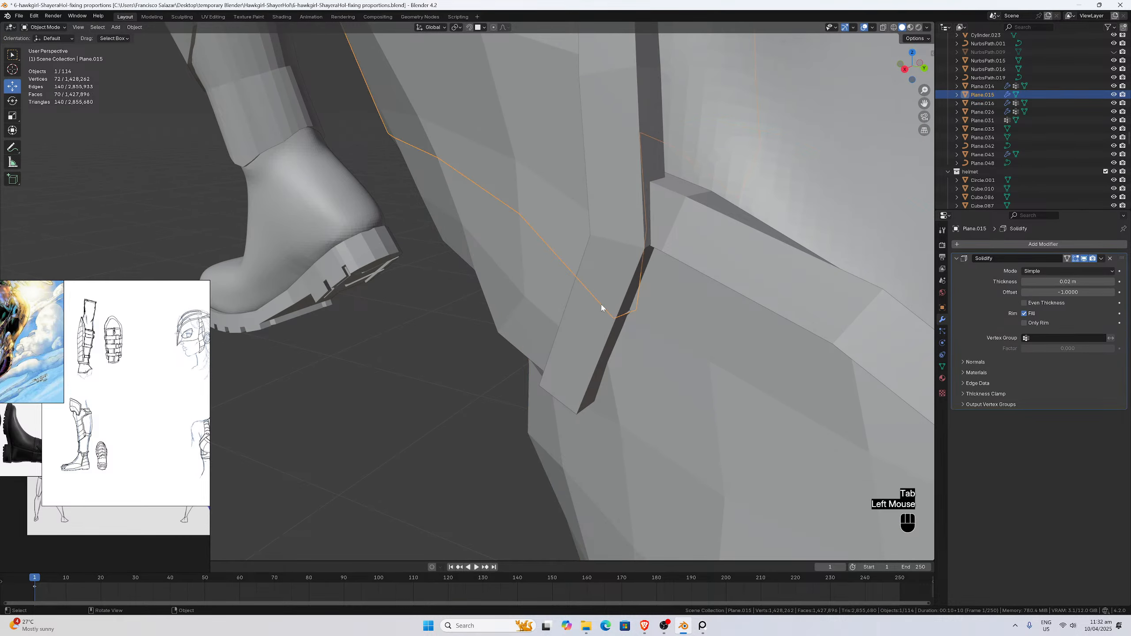
key(Tab)
click(620, 314)
middle_drag(621, 314, 653, 325)
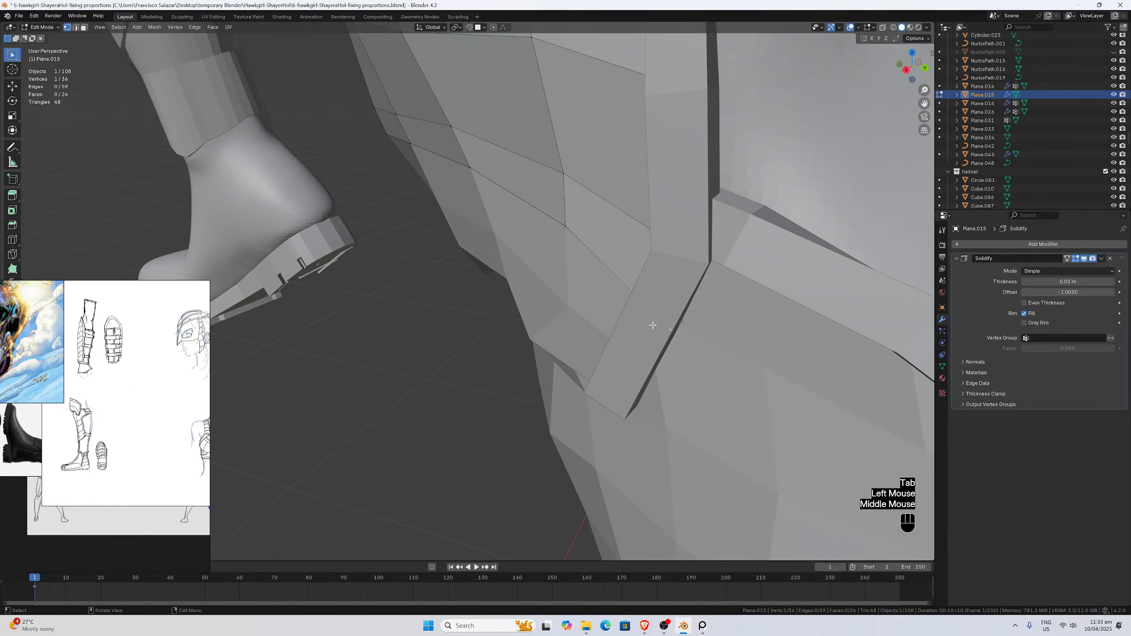
key(g)
key(g)
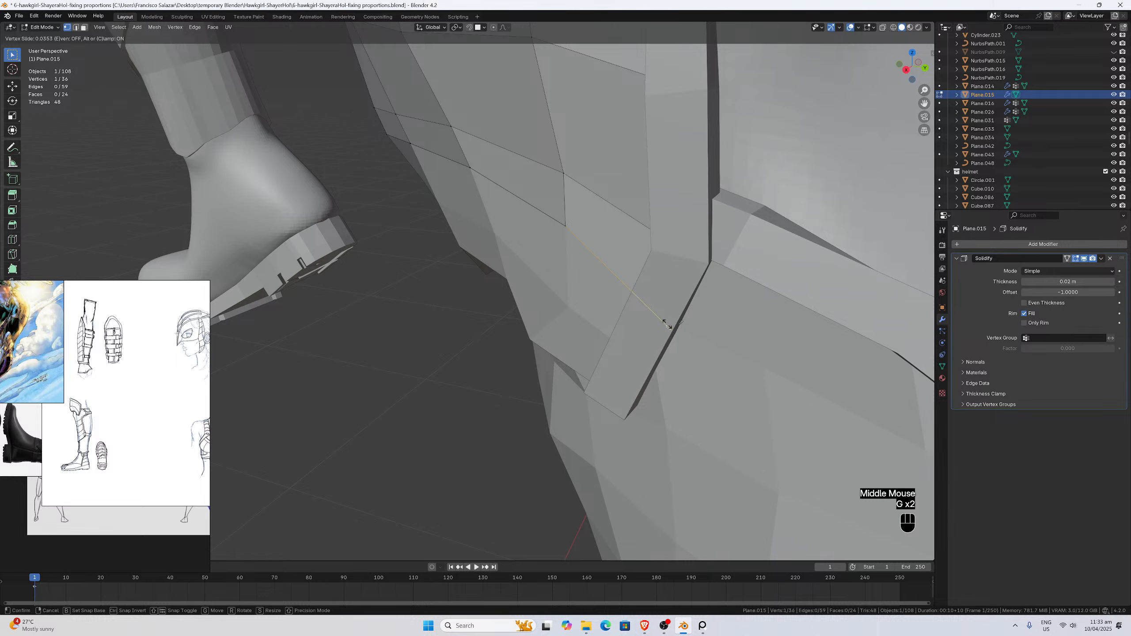
click(665, 322)
middle_drag(664, 322, 648, 314)
key(Tab)
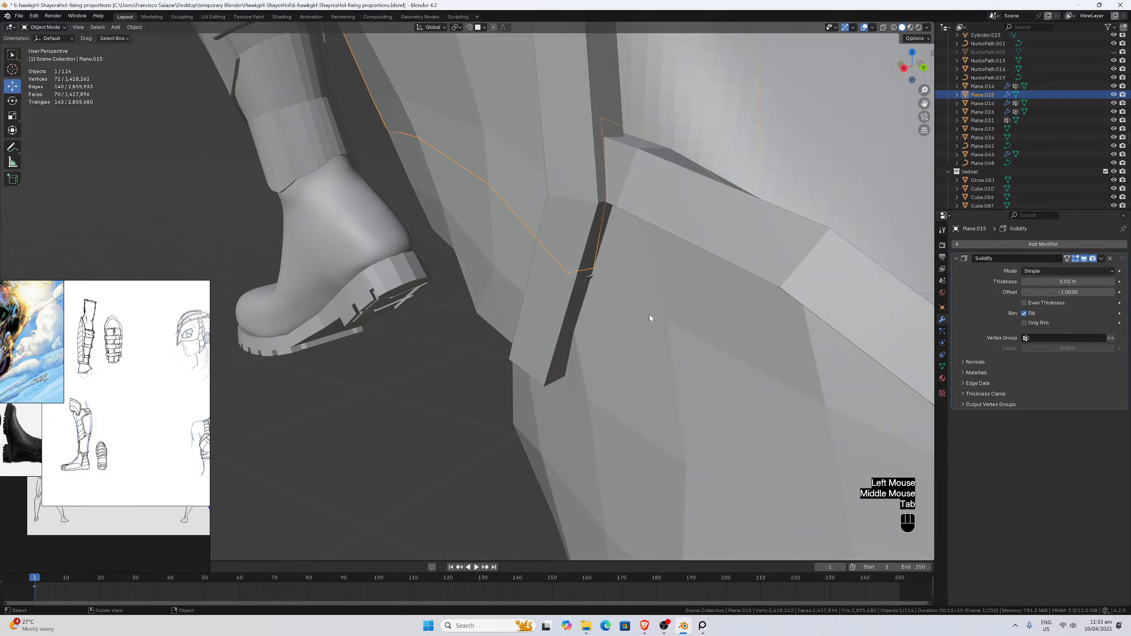
Slide the side corner vertex of the adjoining lower knee piece Plane.043 slightly along its edge.
click(535, 287)
click(517, 272)
key(Tab)
click(573, 280)
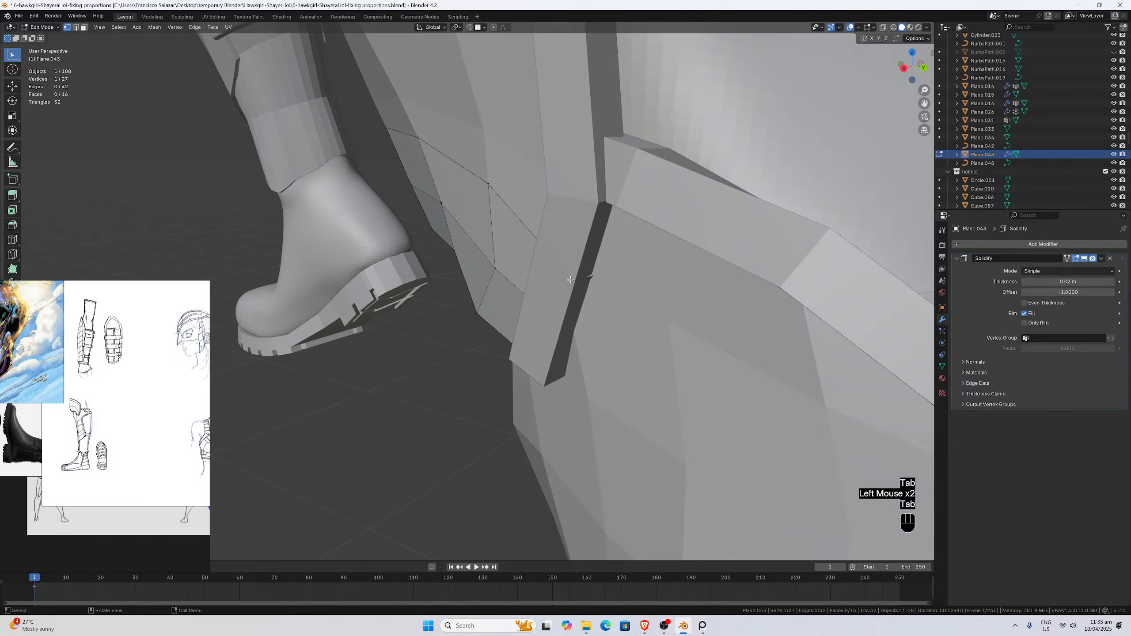
key(g)
key(g)
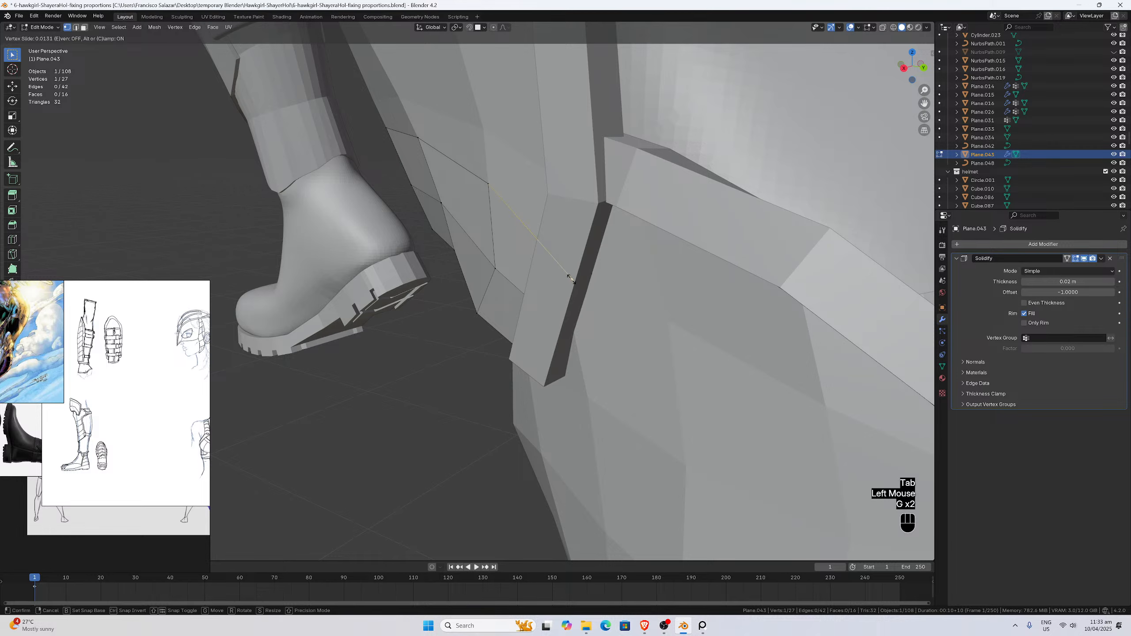
click(566, 275)
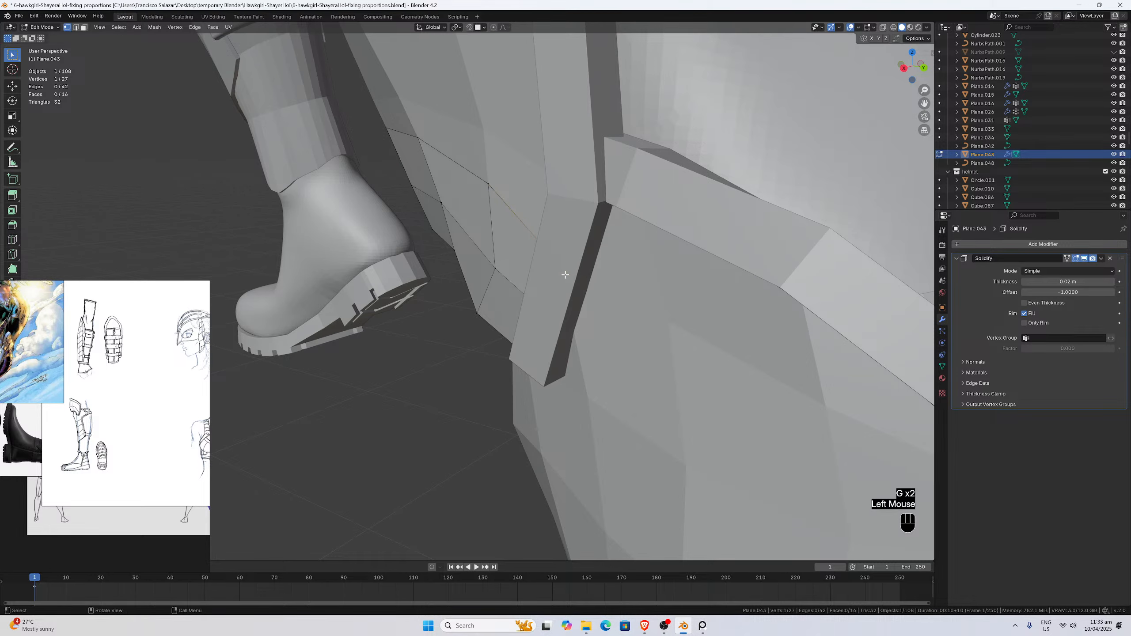
key(Tab)
Inspect the other side of the knee guard and the trim curve Plane.048 for clean overlap around the knee.
scroll(568, 273, down, 3)
click(734, 212)
middle_drag(734, 211, 609, 220)
scroll(522, 220, up, 3)
middle_drag(522, 220, 472, 210)
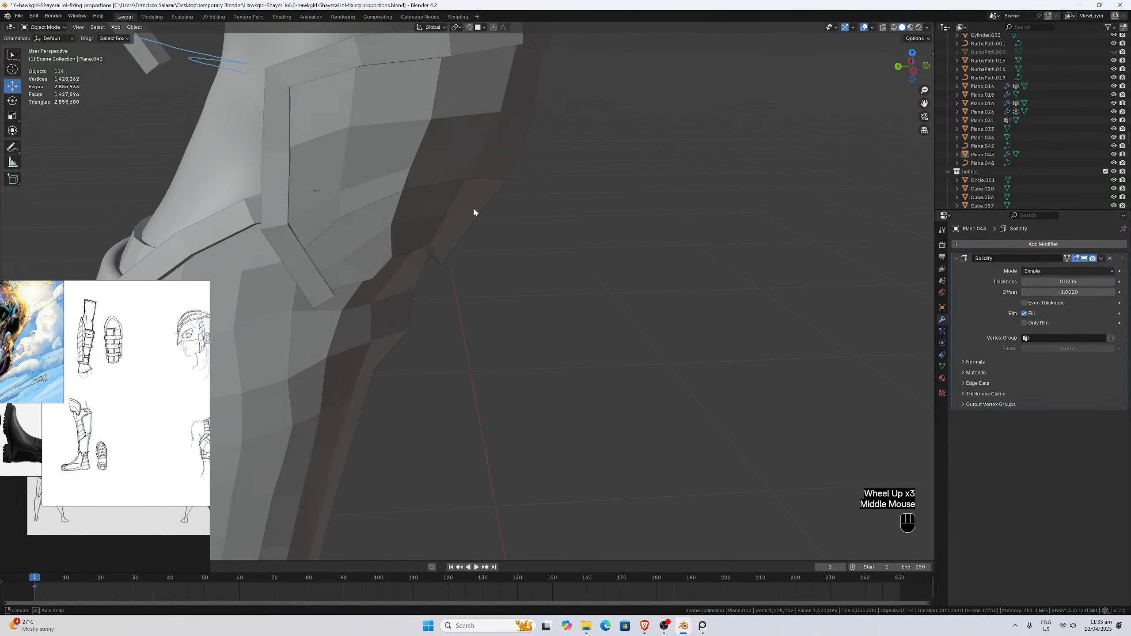
scroll(310, 199, up, 1)
click(181, 181)
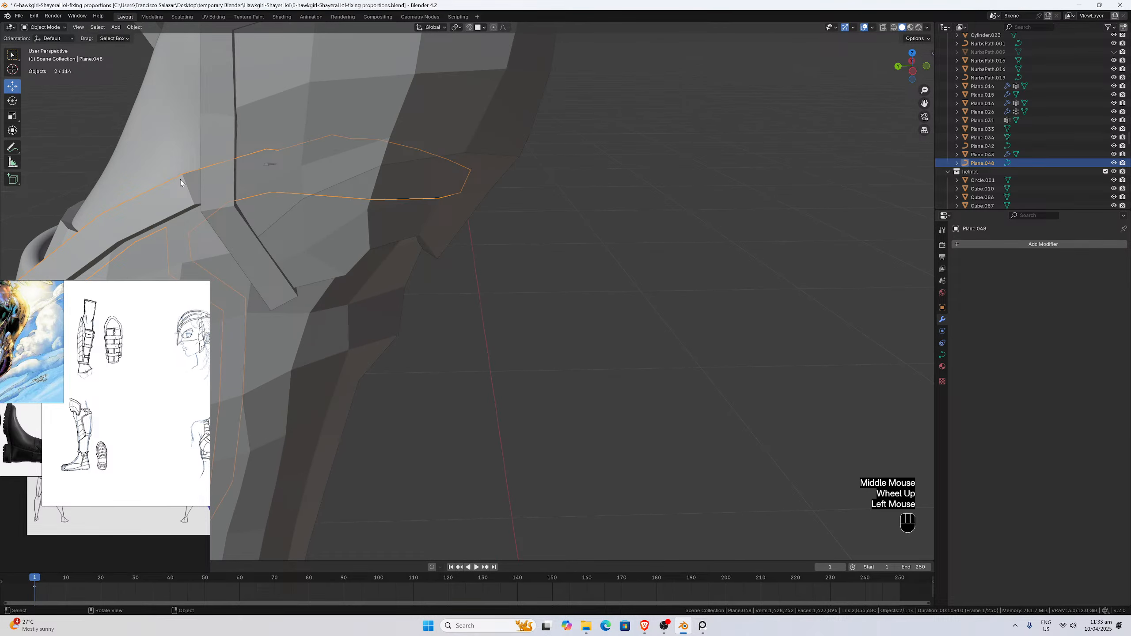
key(h)
key(ctrl+z)
middle_drag(181, 179, 424, 192)
key(Tab)
click(539, 272)
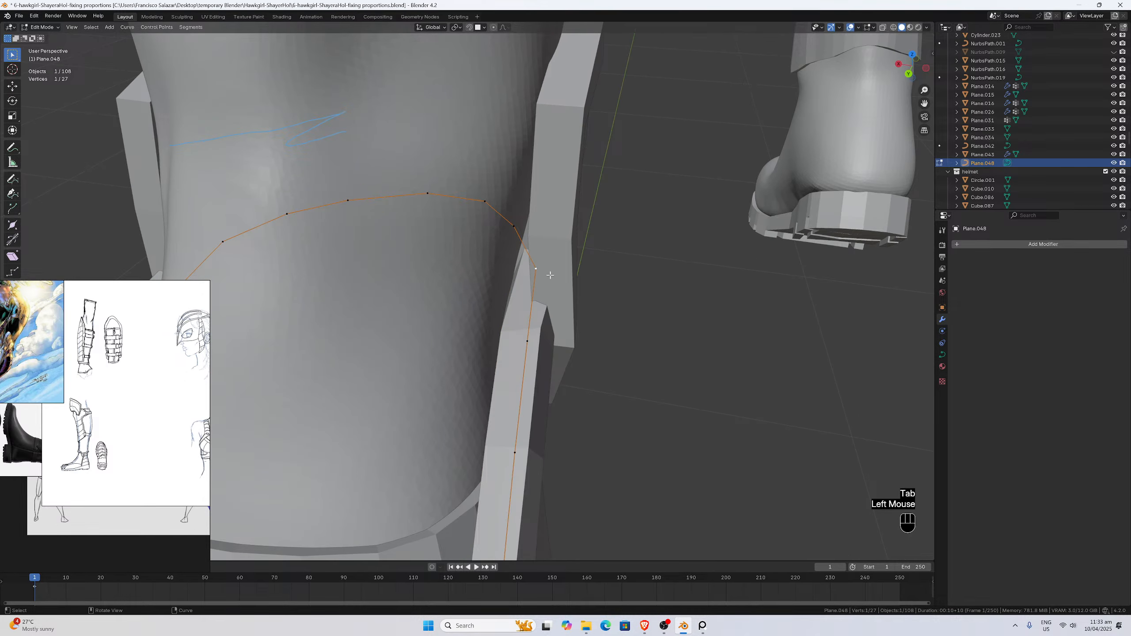
middle_drag(539, 271, 391, 246)
key(Tab)
Move the side vertex of the knee guard mesh Plane.015 along X by about -0.0036 m and leave mesh editing.
click(336, 145)
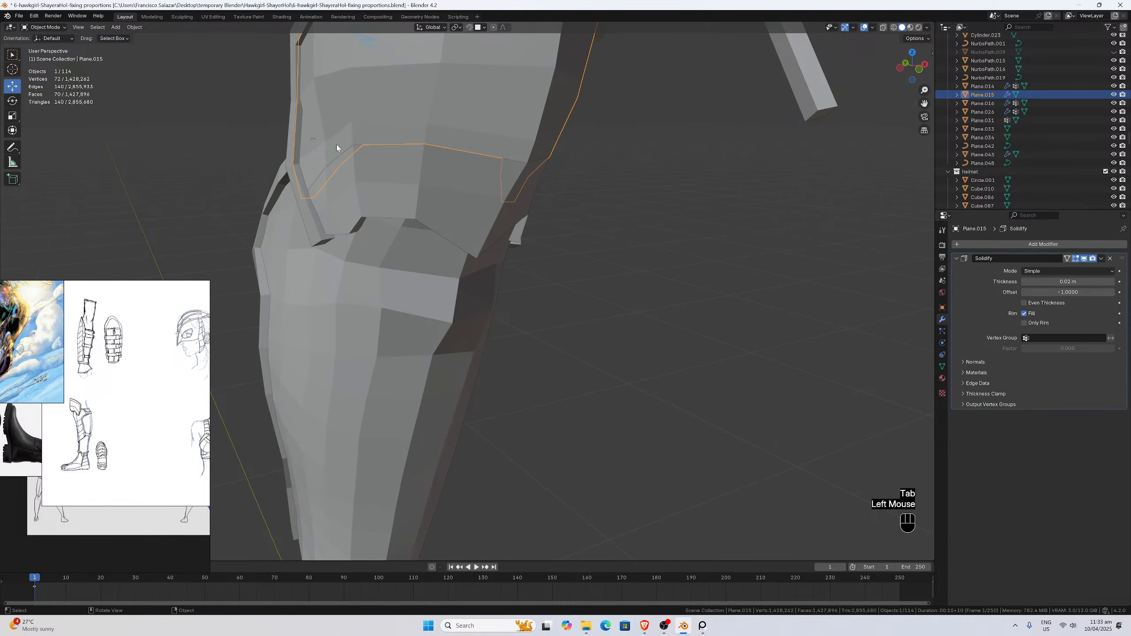
key(Tab)
click(328, 141)
key(g)
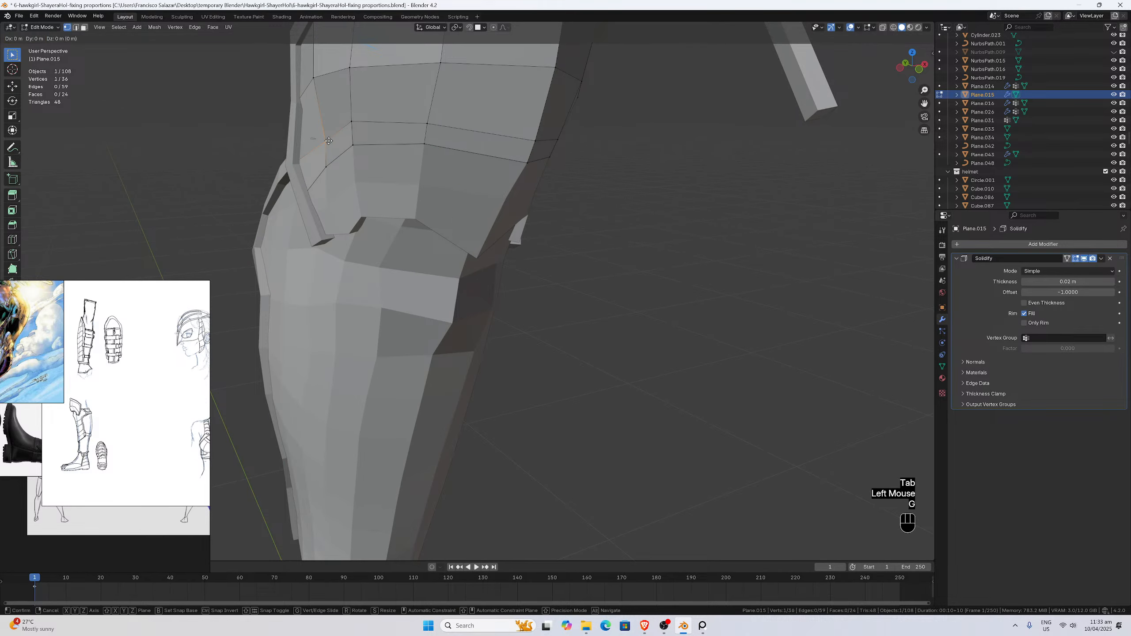
key(x)
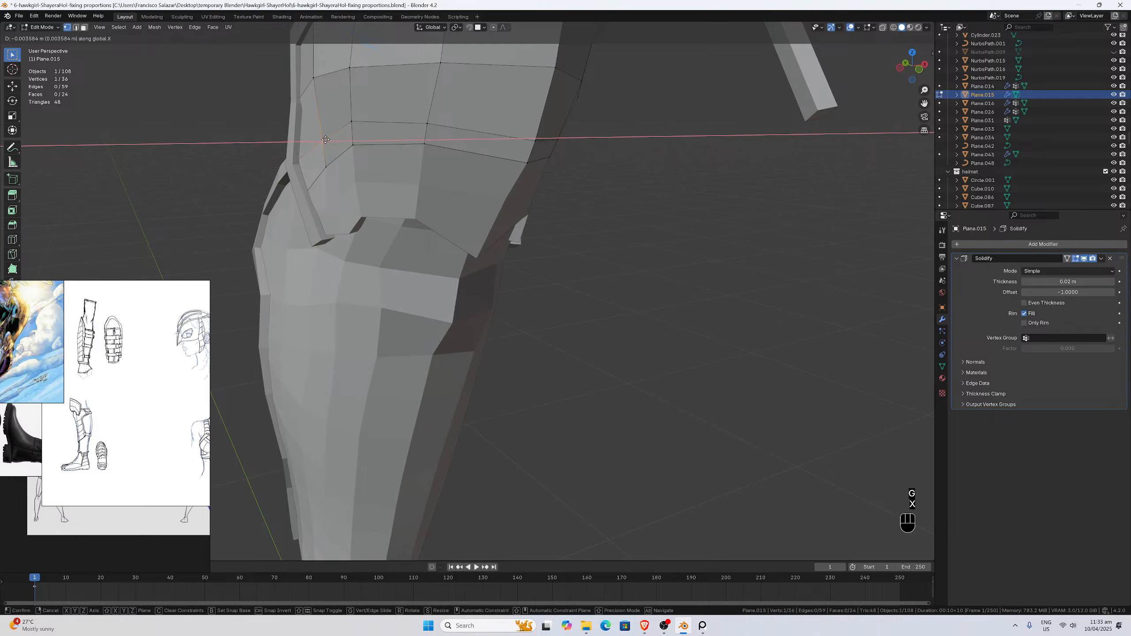
click(326, 140)
key(Tab)
Examine the knee guard and trim curve Plane.048 from behind and from the front, at close range and at full-figure scale.
middle_drag(363, 151, 536, 304)
click(444, 309)
scroll(530, 301, down, 2)
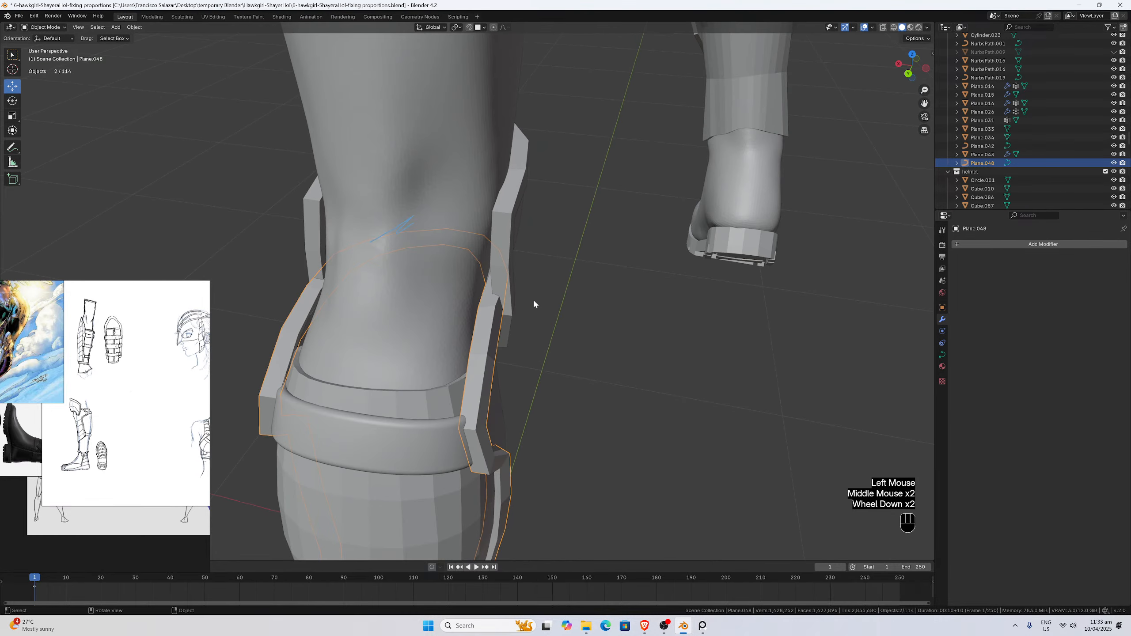
key(KP_1)
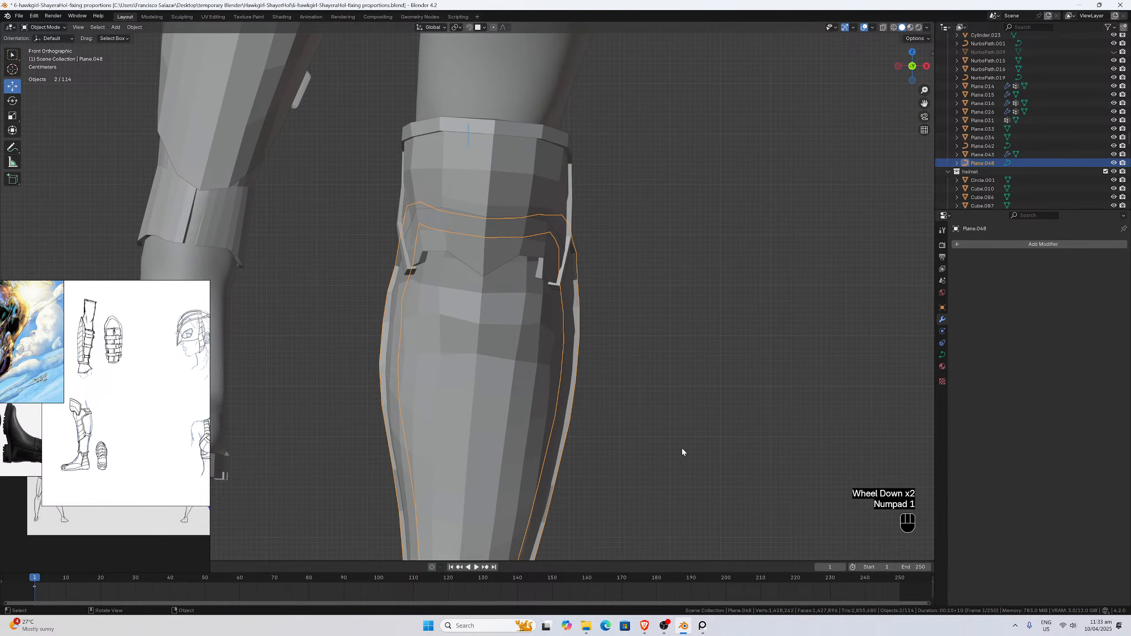
click(671, 377)
scroll(668, 375, down, 4)
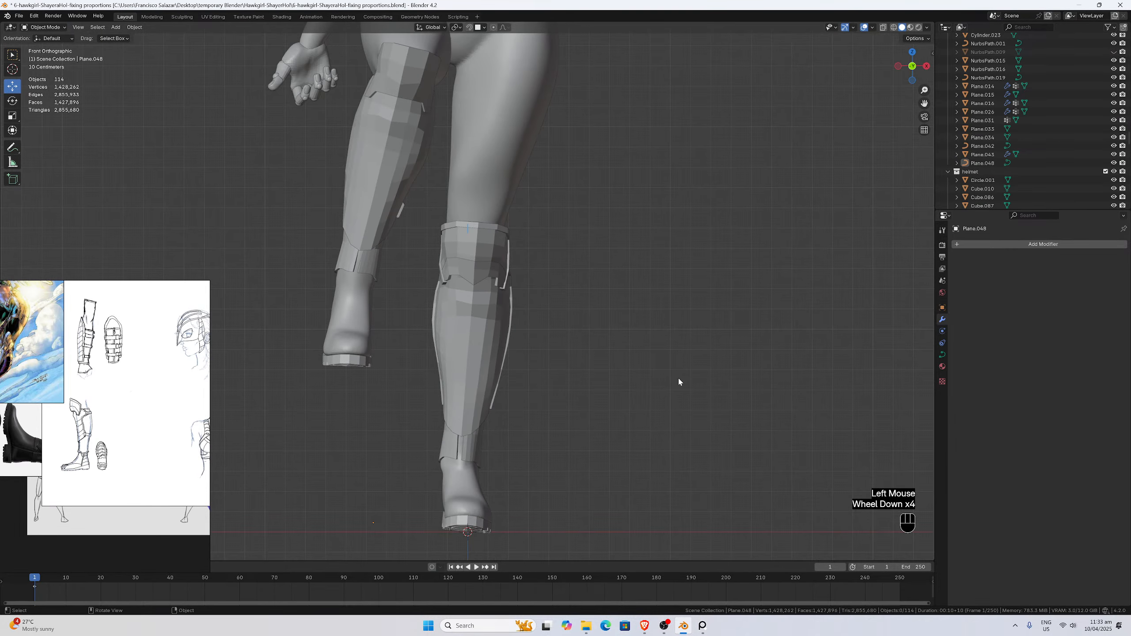
scroll(673, 374, up, 1)
click(667, 367)
scroll(667, 373, up, 2)
click(661, 330)
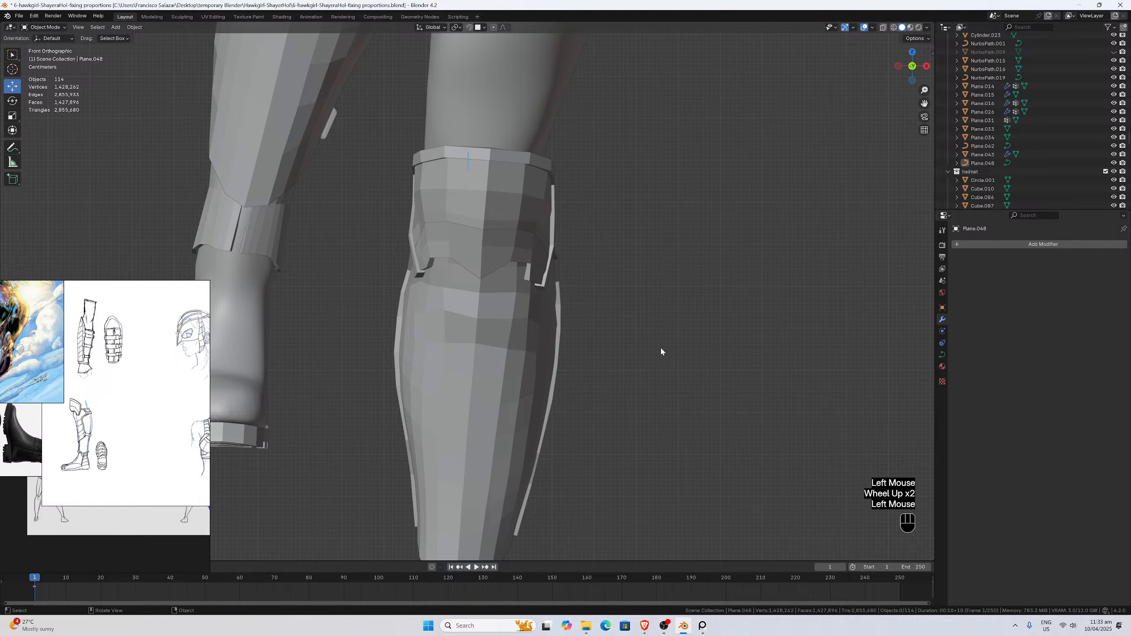
scroll(642, 341, down, 3)
click(619, 338)
scroll(540, 327, down, 2)
click(540, 325)
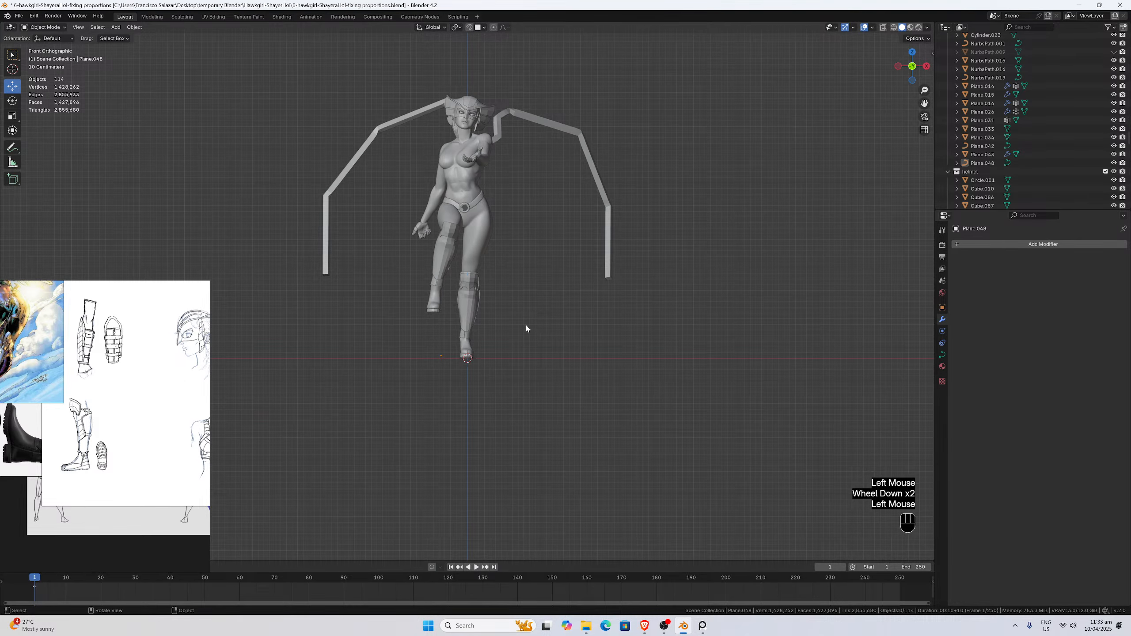
Review the boots' silhouette against the whole figure from angled views and the front orthographic view.
scroll(524, 328, up, 3)
middle_drag(521, 329, 463, 319)
middle_drag(410, 314, 564, 316)
scroll(365, 314, down, 3)
scroll(364, 315, up, 1)
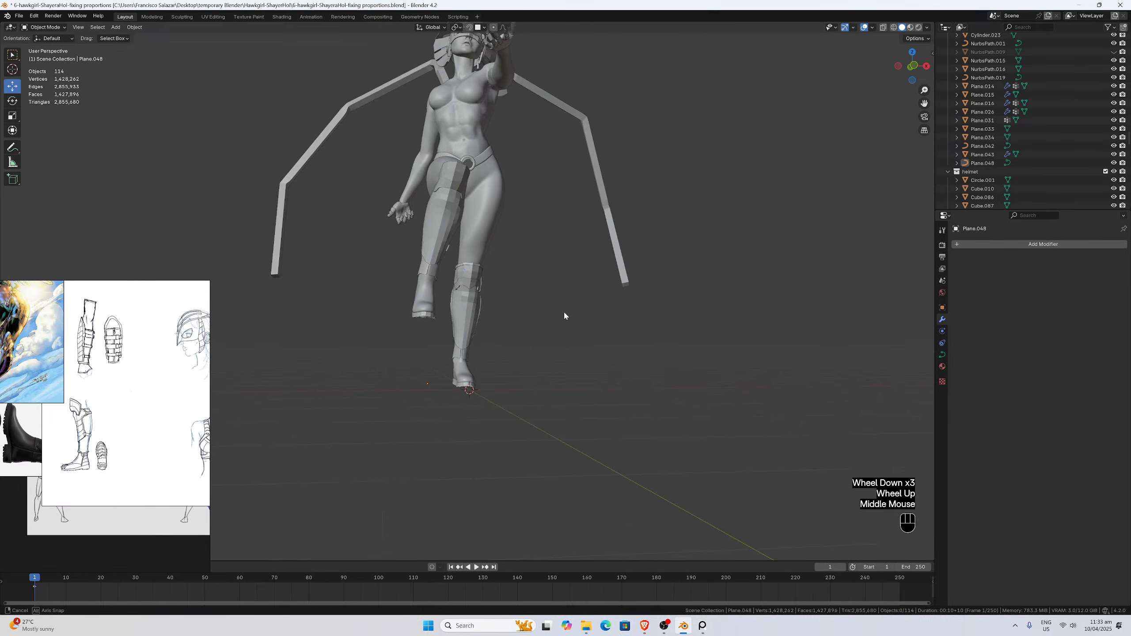
scroll(564, 316, down, 1)
key(KP_1)
scroll(564, 316, up, 4)
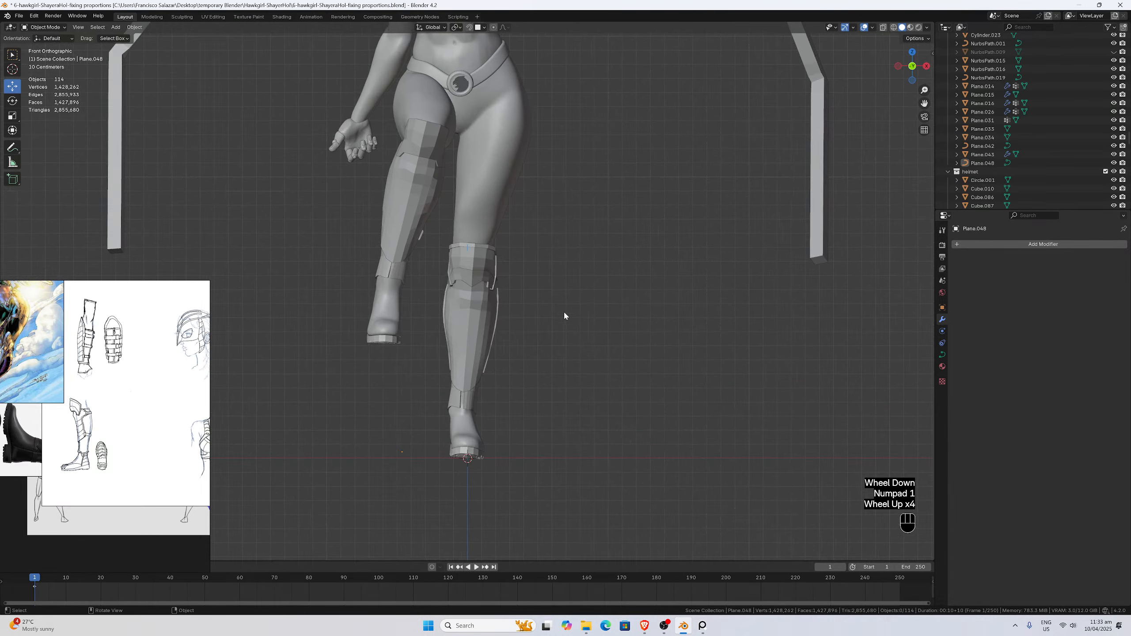
scroll(417, 191, down, 2)
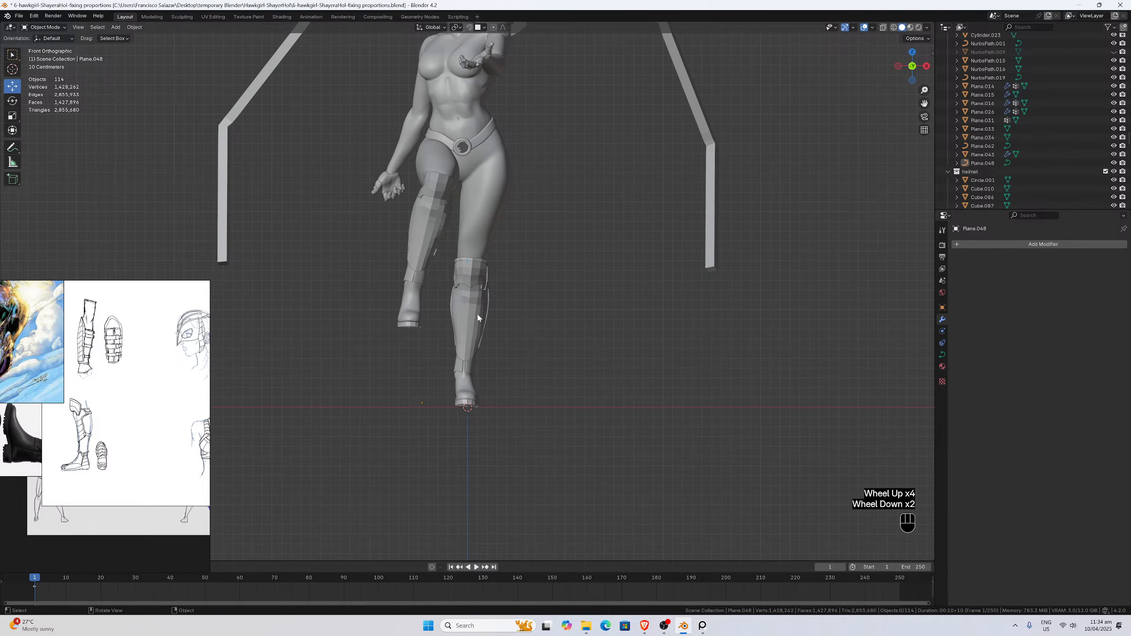
Check the standing leg's knee and shin guards up close from the front, and save the file.
scroll(476, 348, up, 2)
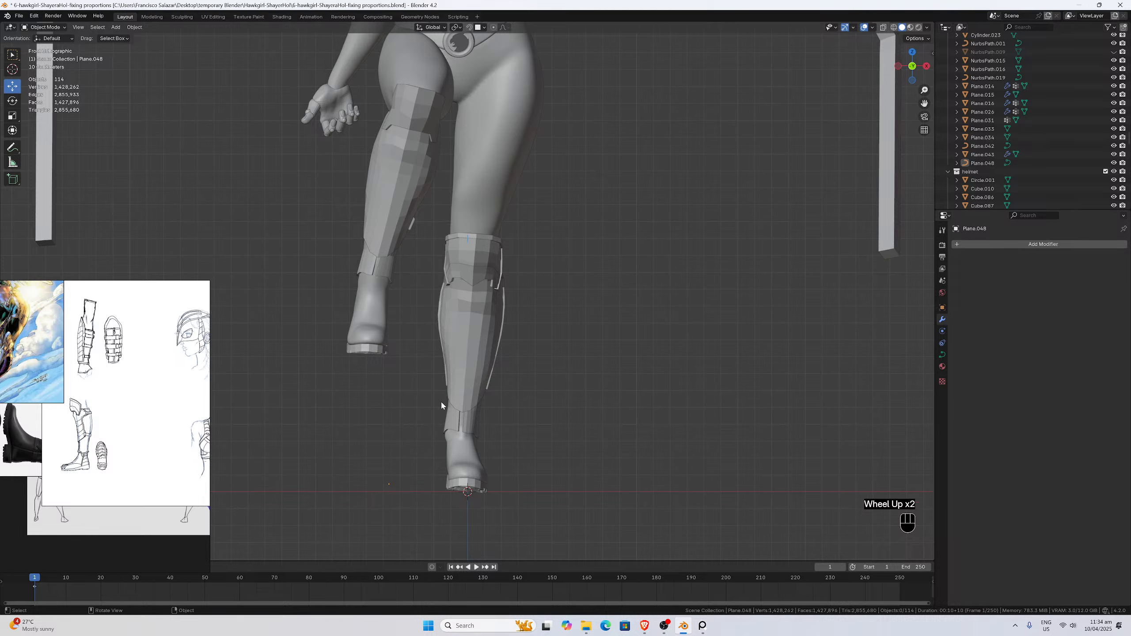
scroll(439, 369, up, 3)
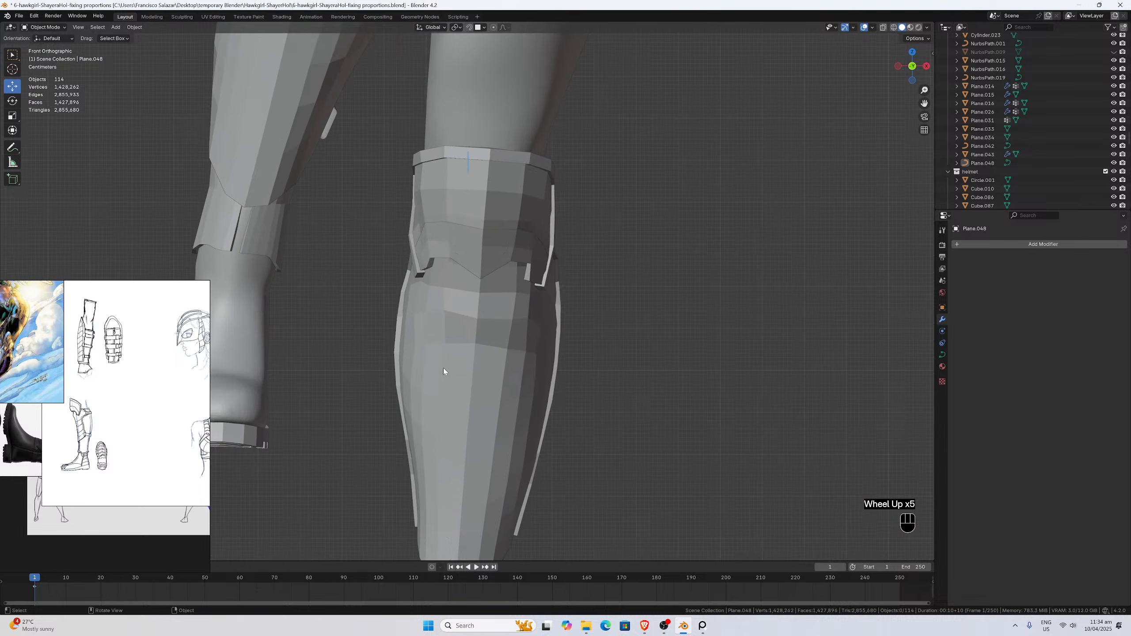
scroll(449, 370, down, 2)
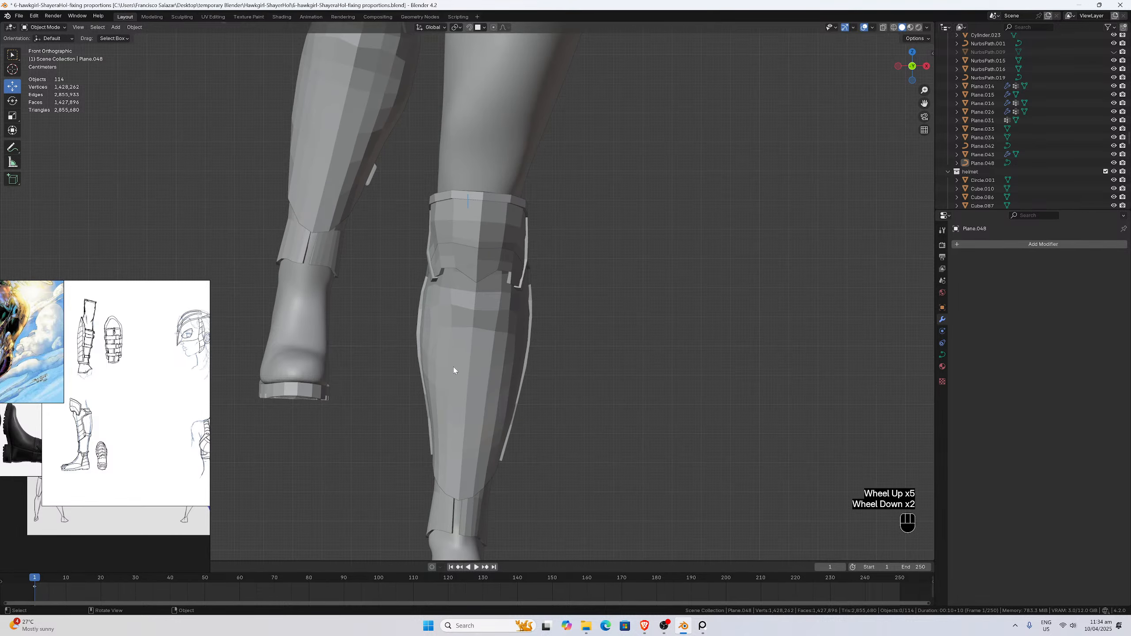
key(ctrl+s)
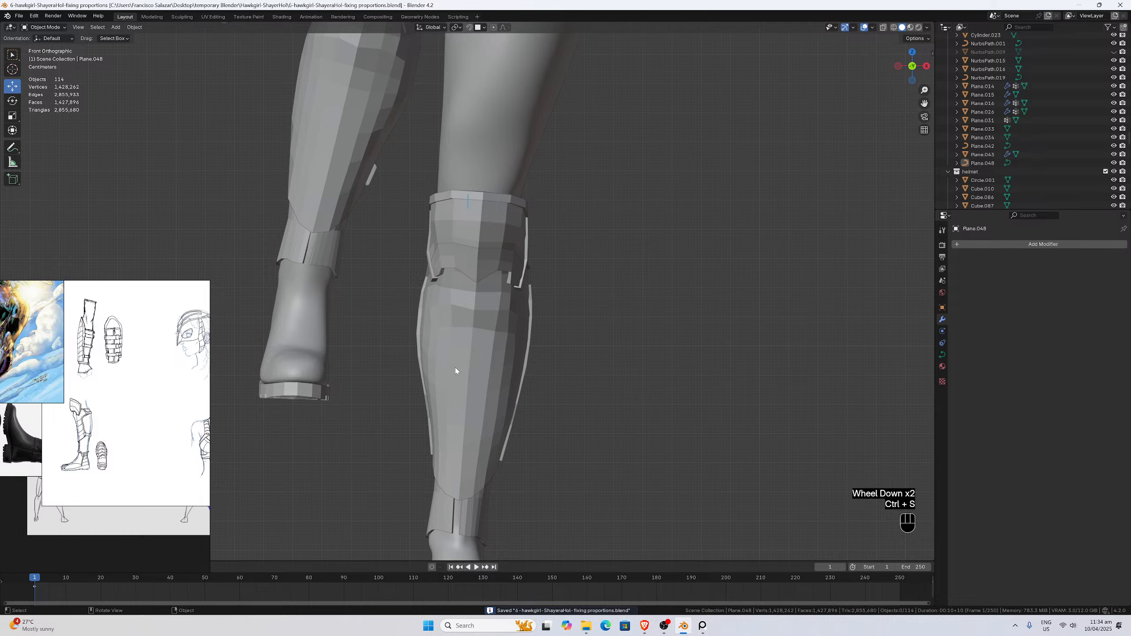
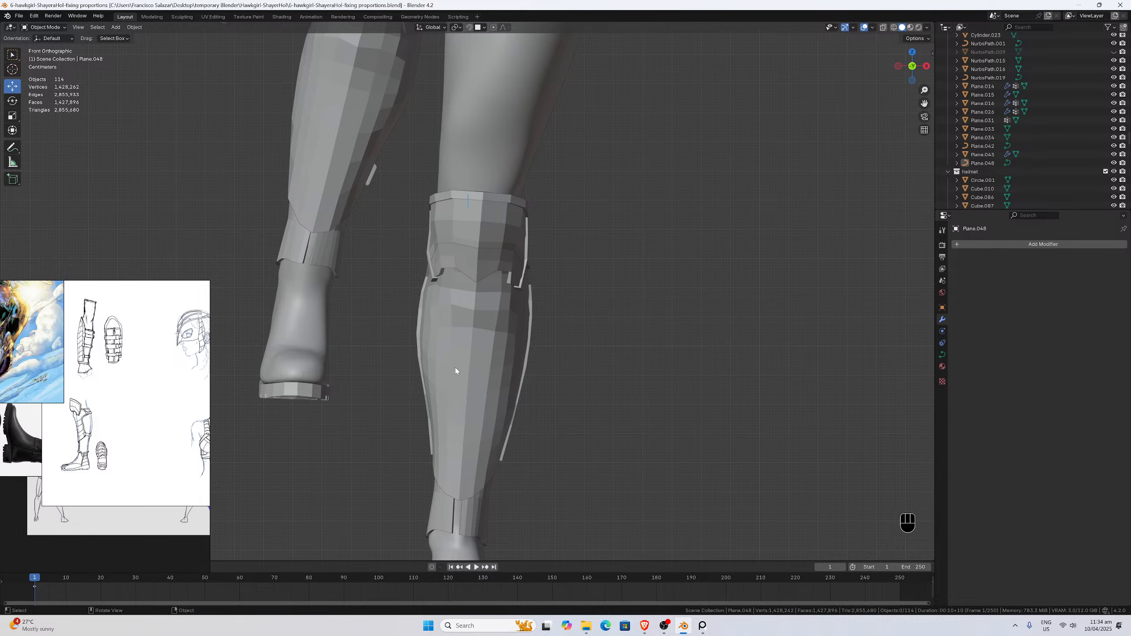
Show which vertices of the shin guard mesh Plane.016 belong to its vertex group Group, and leave mesh editing.
scroll(455, 371, up, 2)
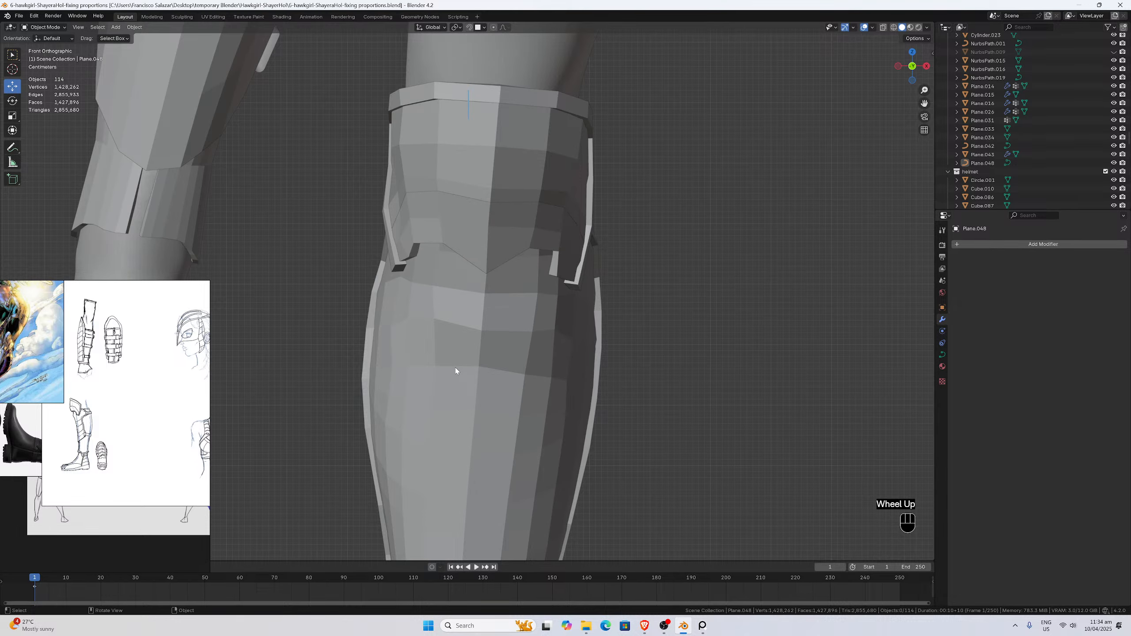
click(455, 368)
scroll(455, 368, up, 1)
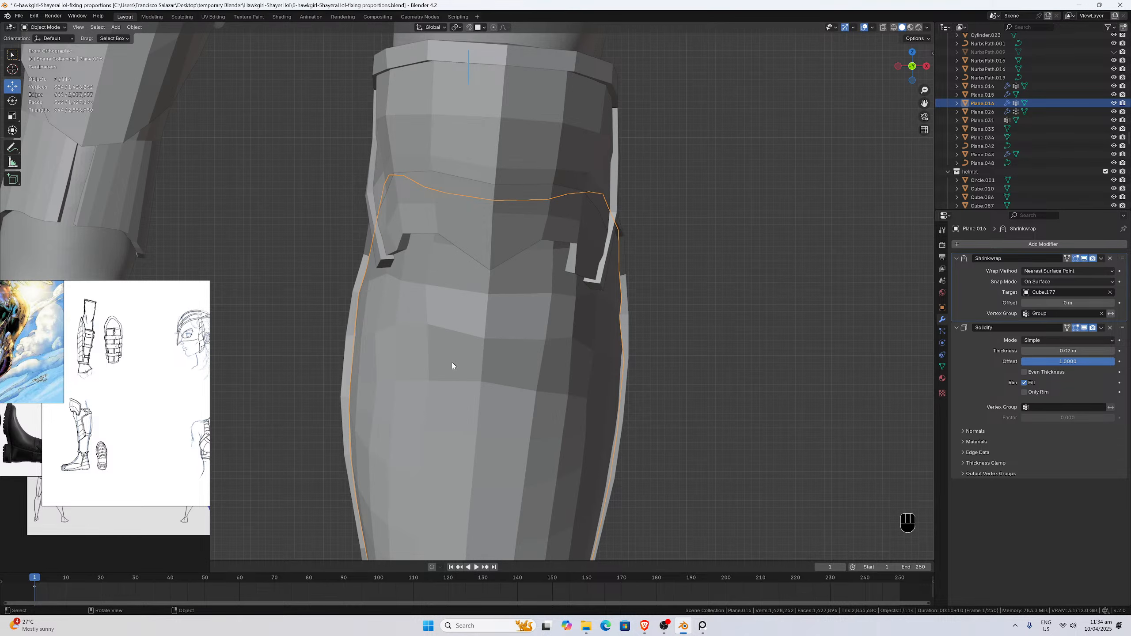
key(Tab)
scroll(446, 370, down, 2)
scroll(446, 371, up, 1)
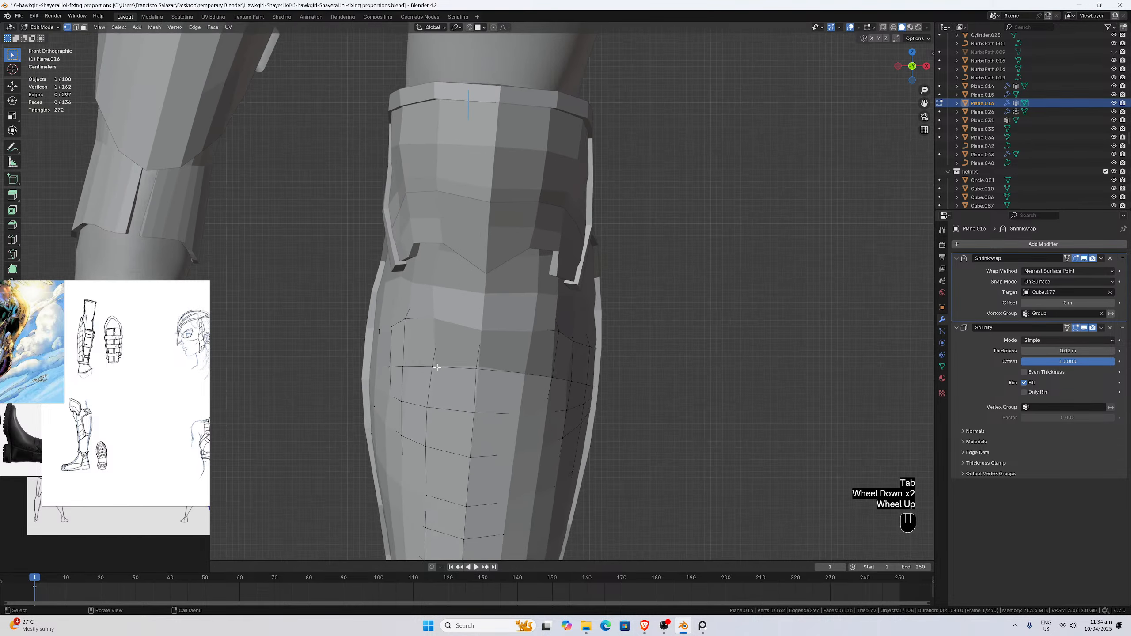
middle_drag(446, 371, 499, 365)
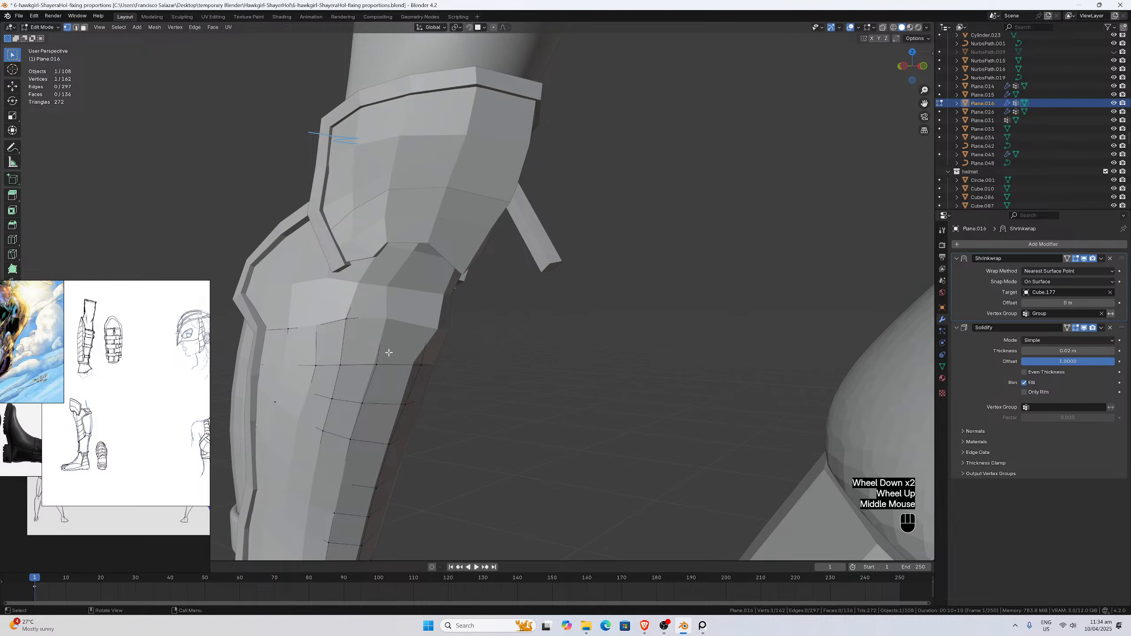
middle_drag(390, 353, 699, 353)
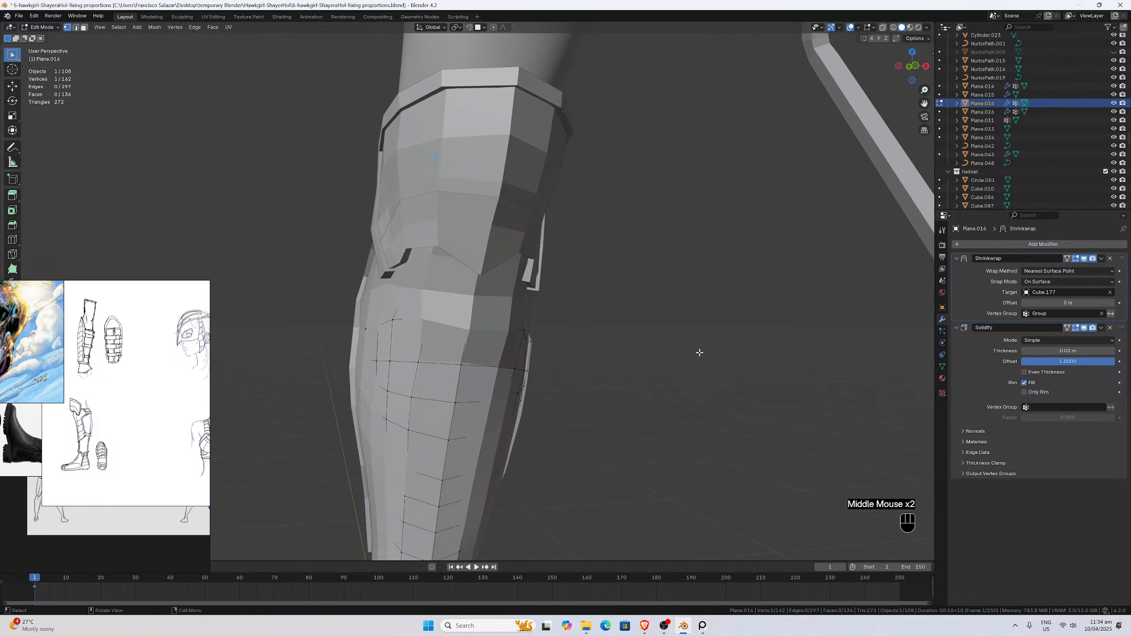
click(942, 367)
click(1065, 325)
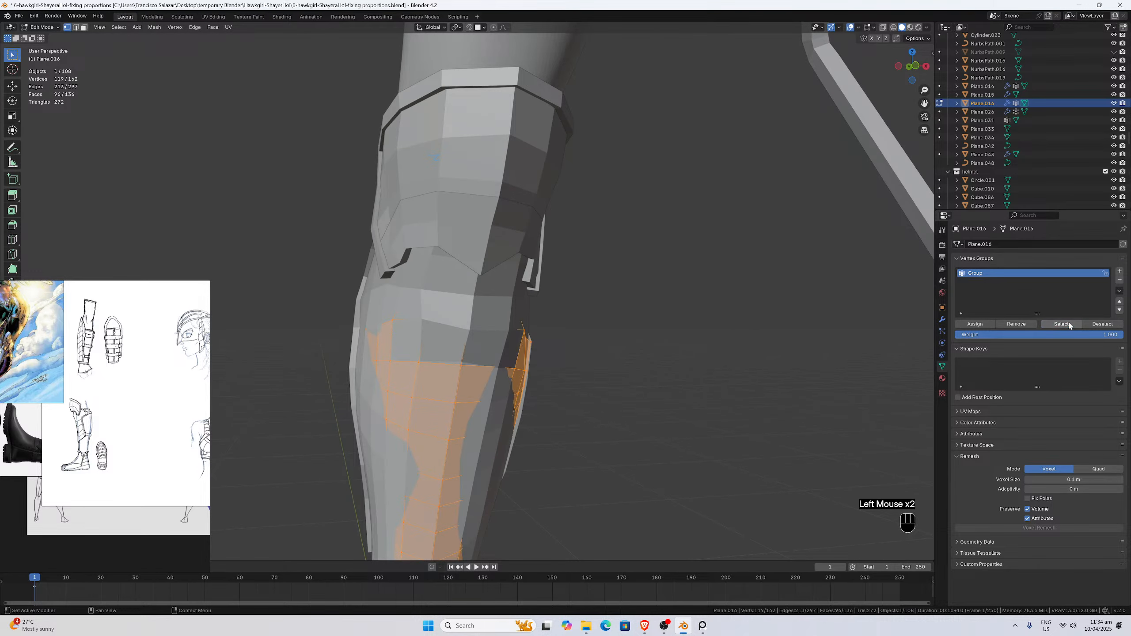
scroll(606, 354, down, 2)
key(Tab)
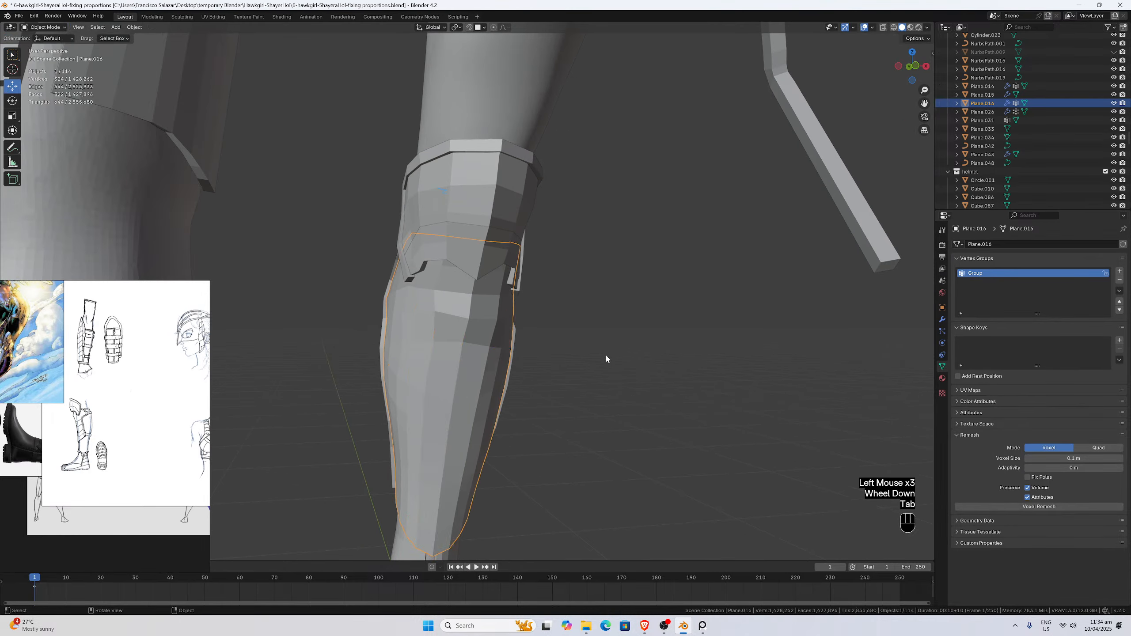
Deselect the shin guard and review both boots from the right and front orthographic views.
scroll(606, 354, down, 2)
middle_drag(606, 354, 553, 336)
click(622, 347)
key(KP_3)
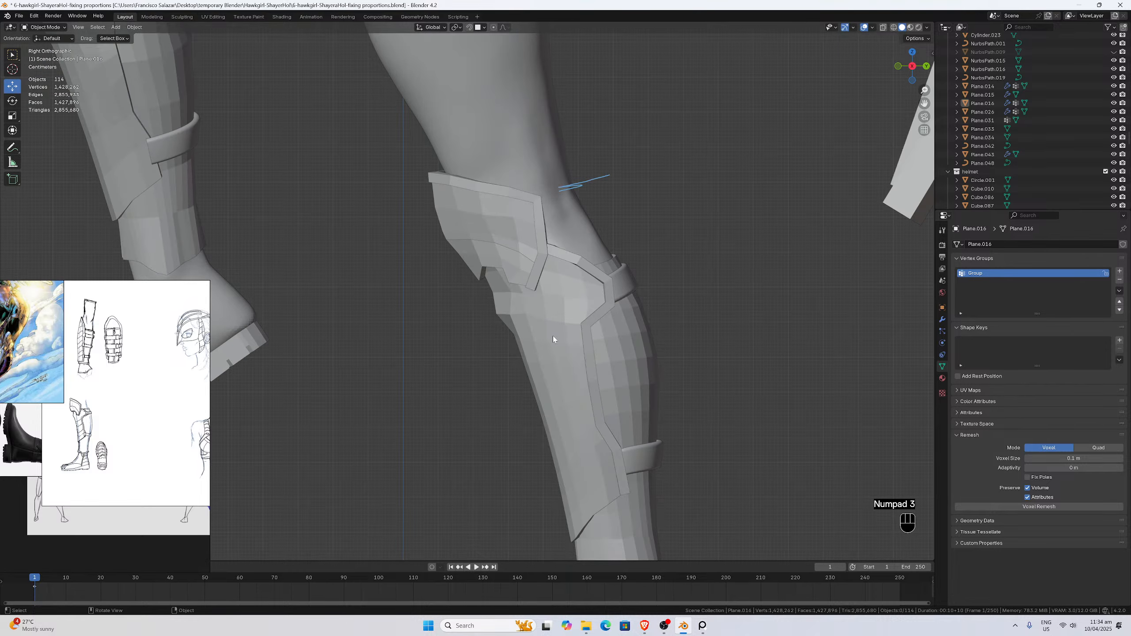
scroll(592, 313, down, 2)
click(575, 312)
scroll(444, 319, down, 1)
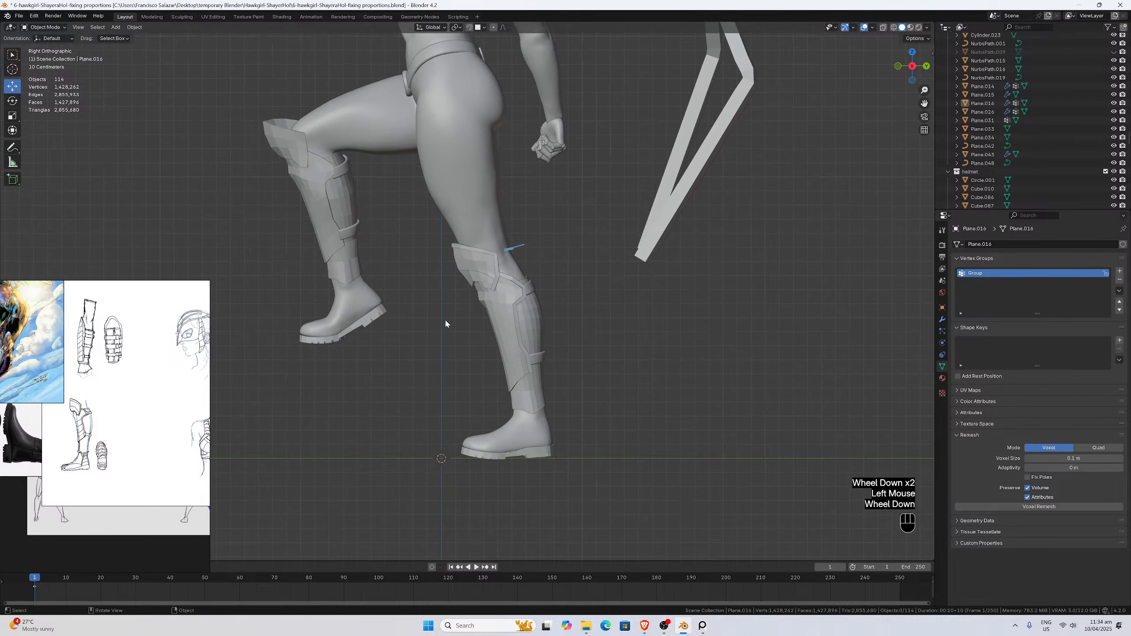
click(441, 328)
middle_drag(437, 334, 517, 323)
key(KP_1)
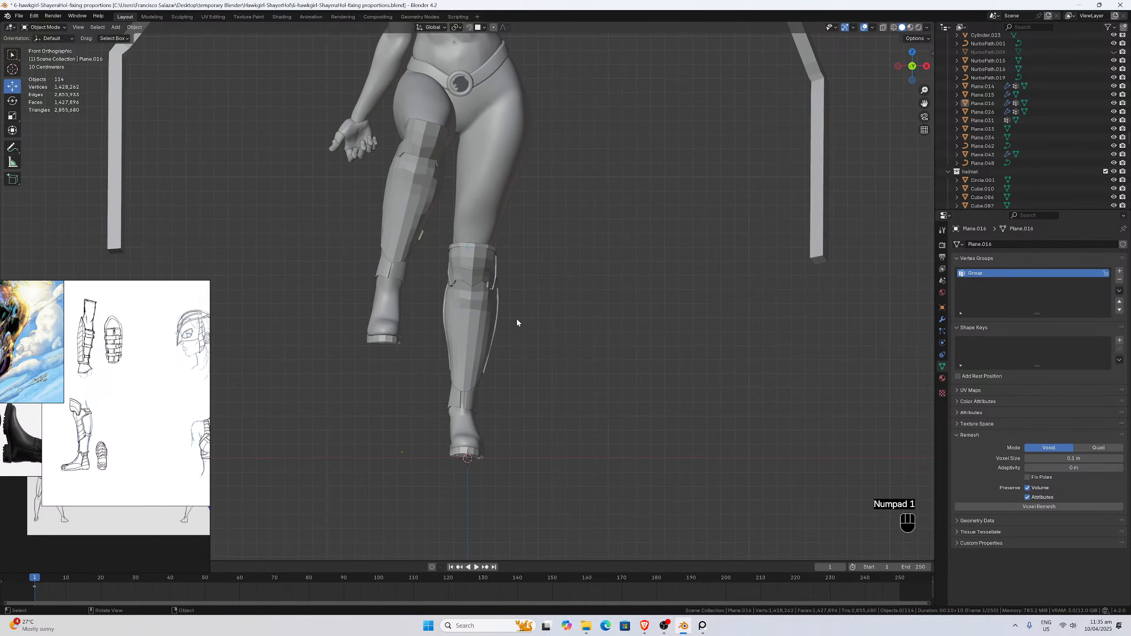
scroll(513, 323, up, 3)
Enlarge the knee and strap joint in the boot reference sketch and compare it with the modelled guard and calf strap.
scroll(165, 453, up, 5)
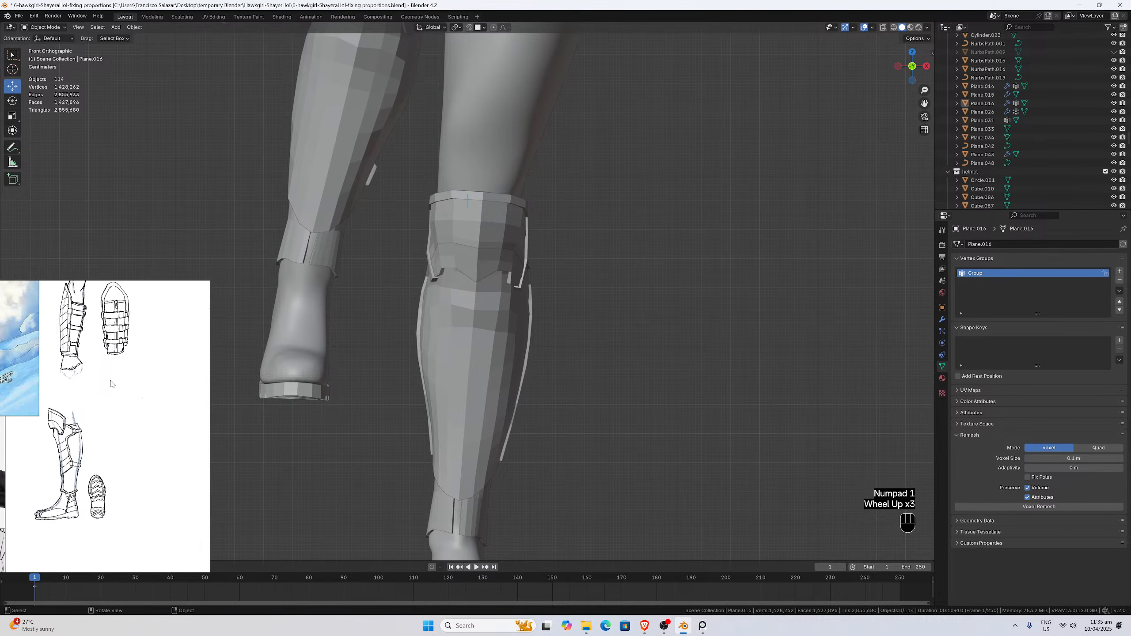
scroll(166, 454, up, 3)
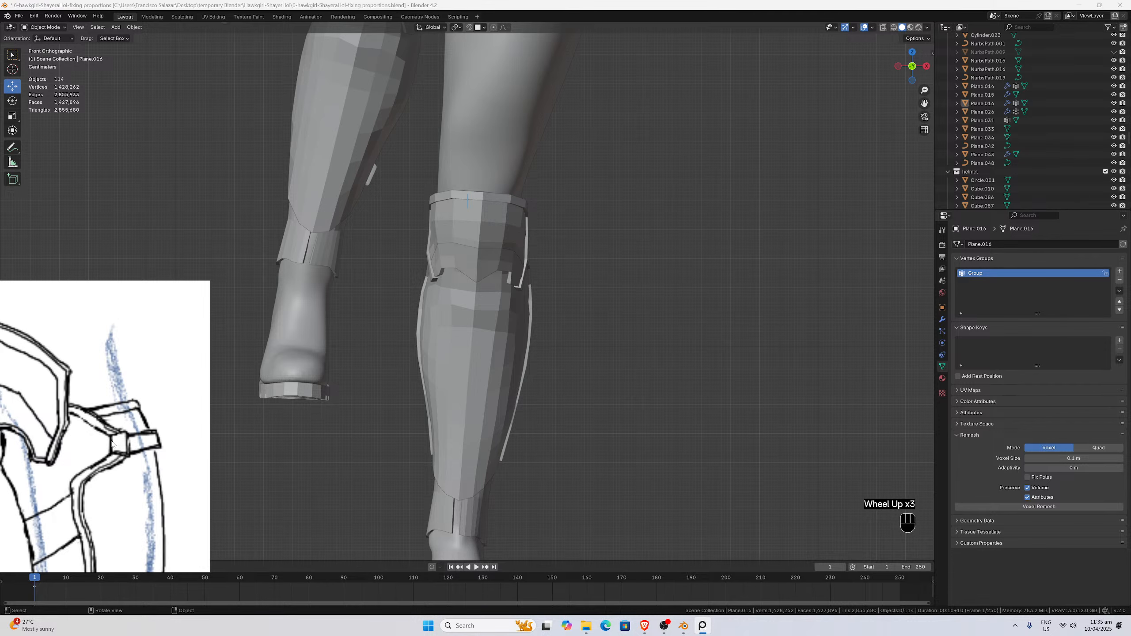
scroll(459, 308, down, 1)
middle_drag(468, 311, 438, 296)
scroll(438, 296, up, 2)
middle_drag(543, 290, 456, 294)
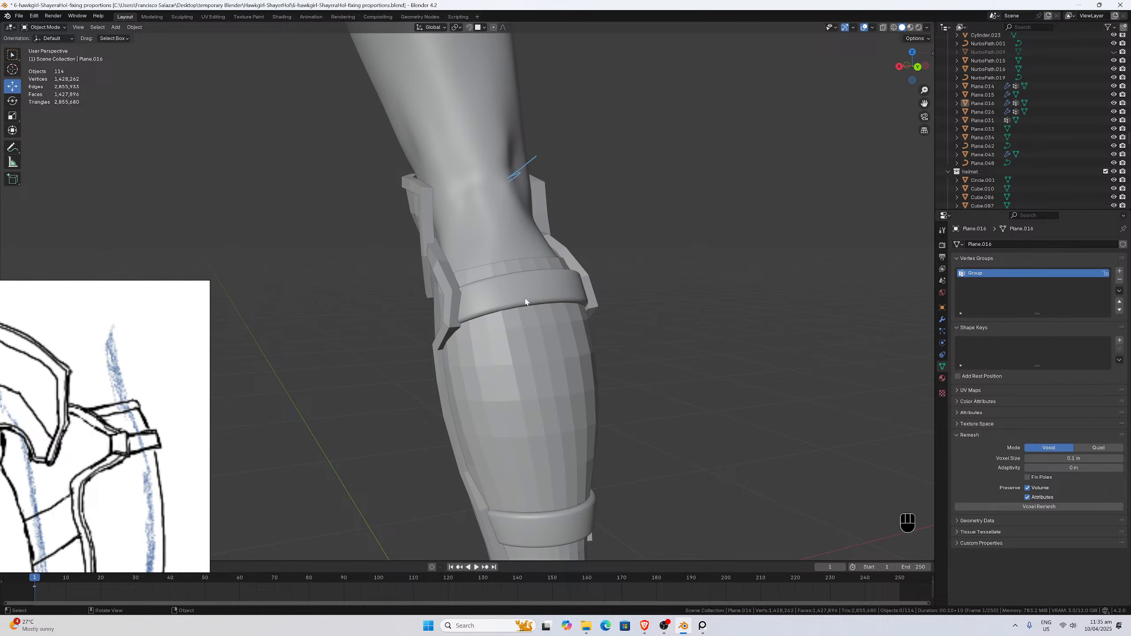
middle_drag(535, 298, 588, 282)
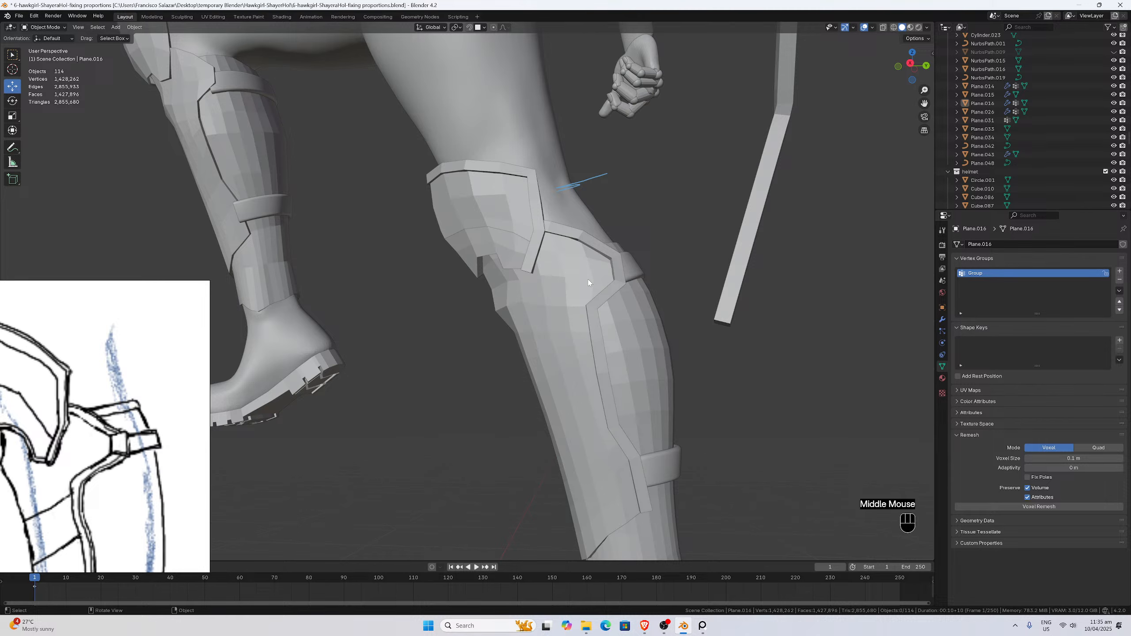
key(KP_1)
key(KP_3)
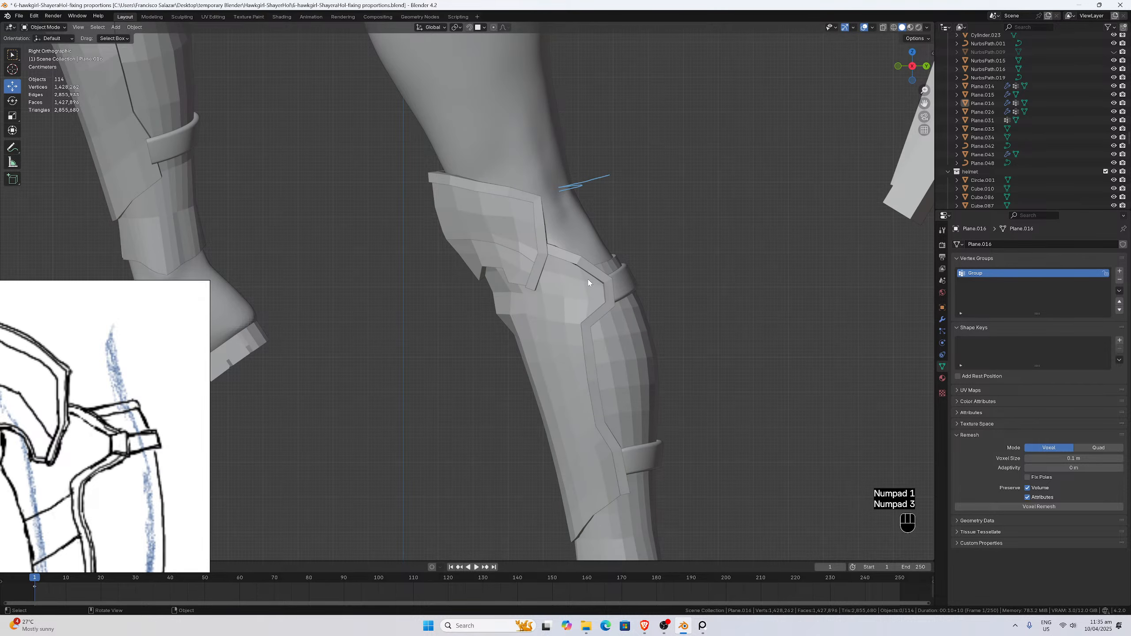
Add a cube mesh and scale it down uniformly to a small block, less than a tenth of its default size.
scroll(494, 321, down, 4)
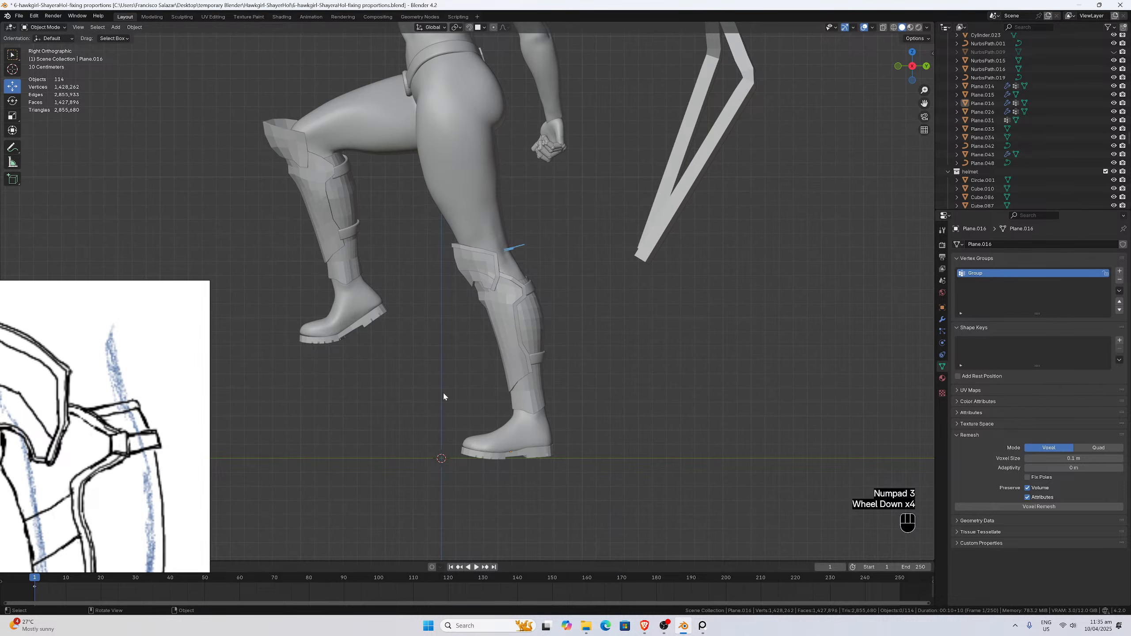
key(shift+a)
mouse_move(432, 404)
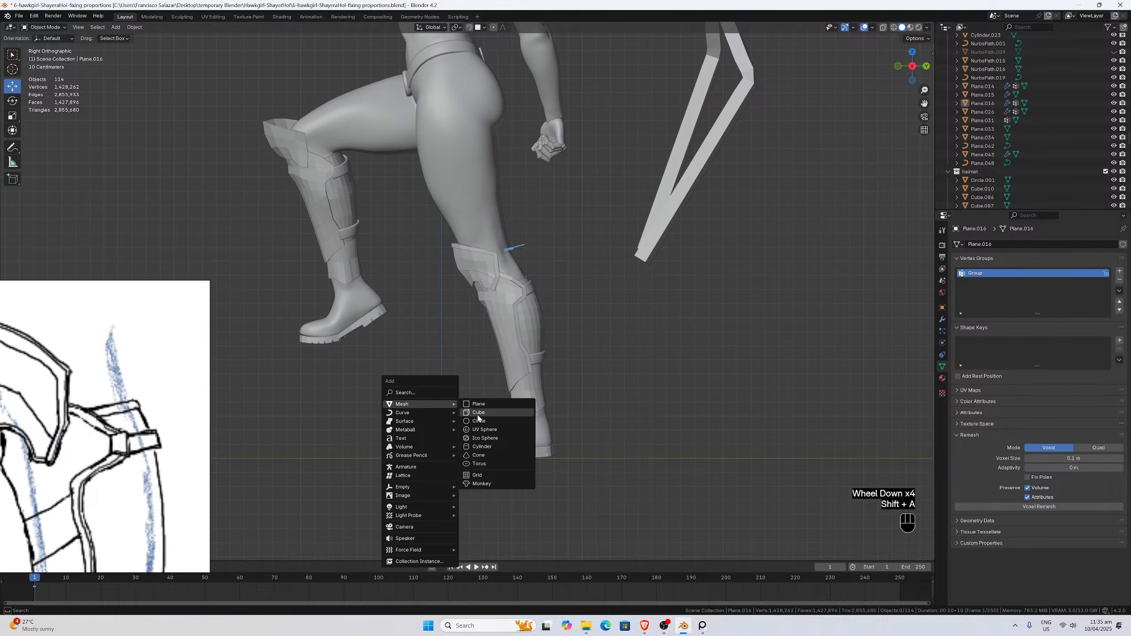
click(478, 414)
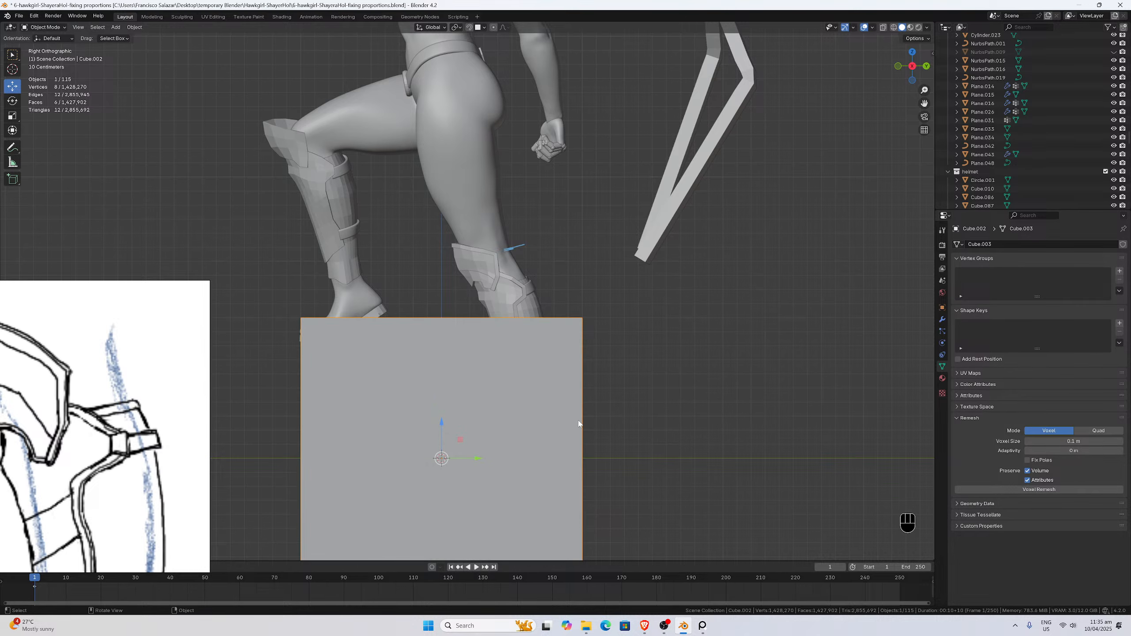
key(s)
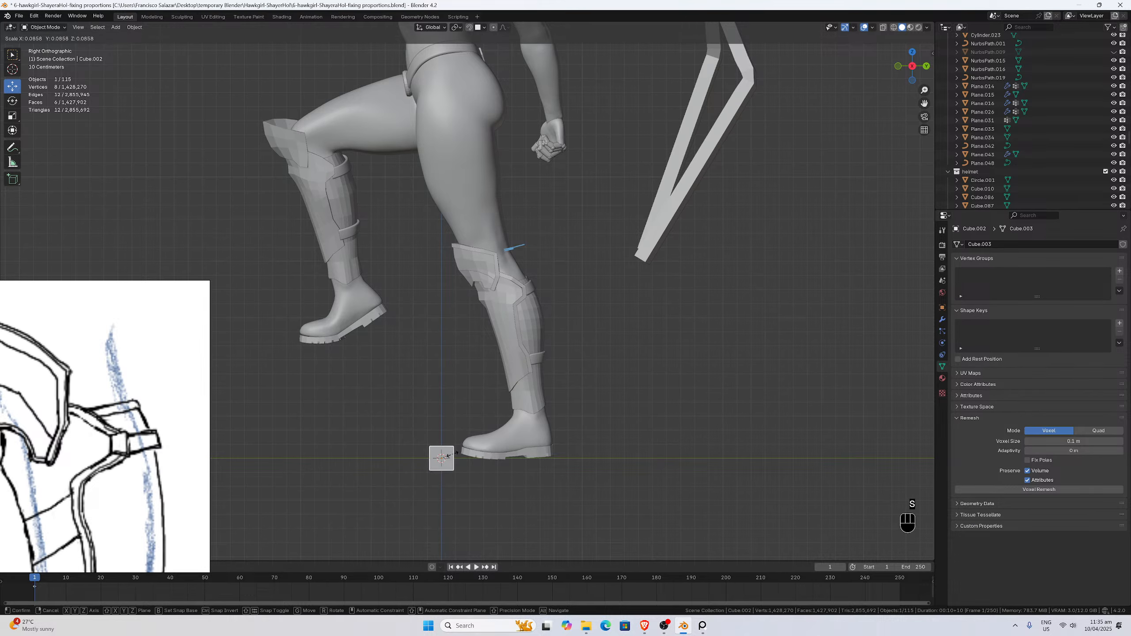
click(458, 456)
Move the small cube to the outer end of the standing leg's lower calf strap, aligning it in the right and back views.
scroll(458, 456, up, 2)
key(g)
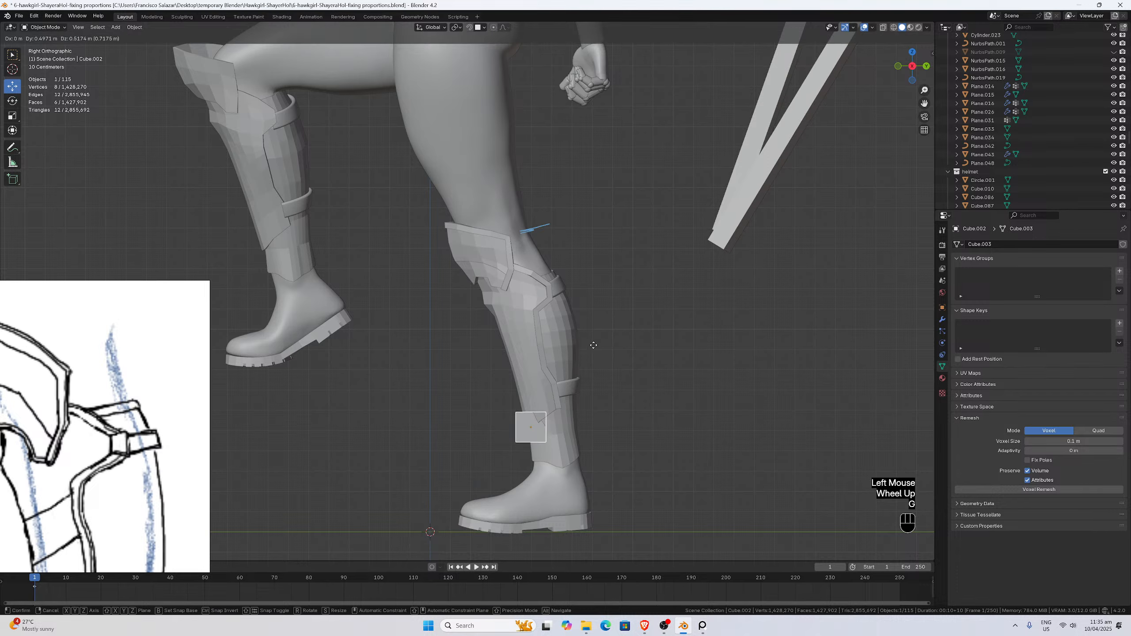
click(592, 318)
middle_drag(600, 340, 527, 335)
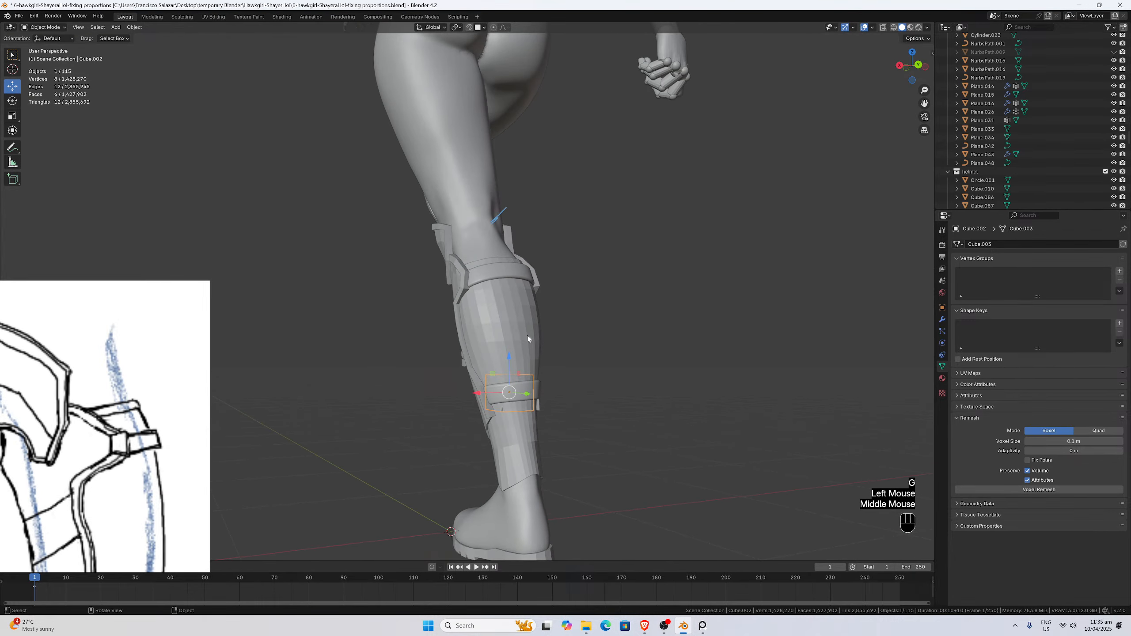
key(KP_3)
key(KP_1)
key(KP_3)
key(super+KP_1)
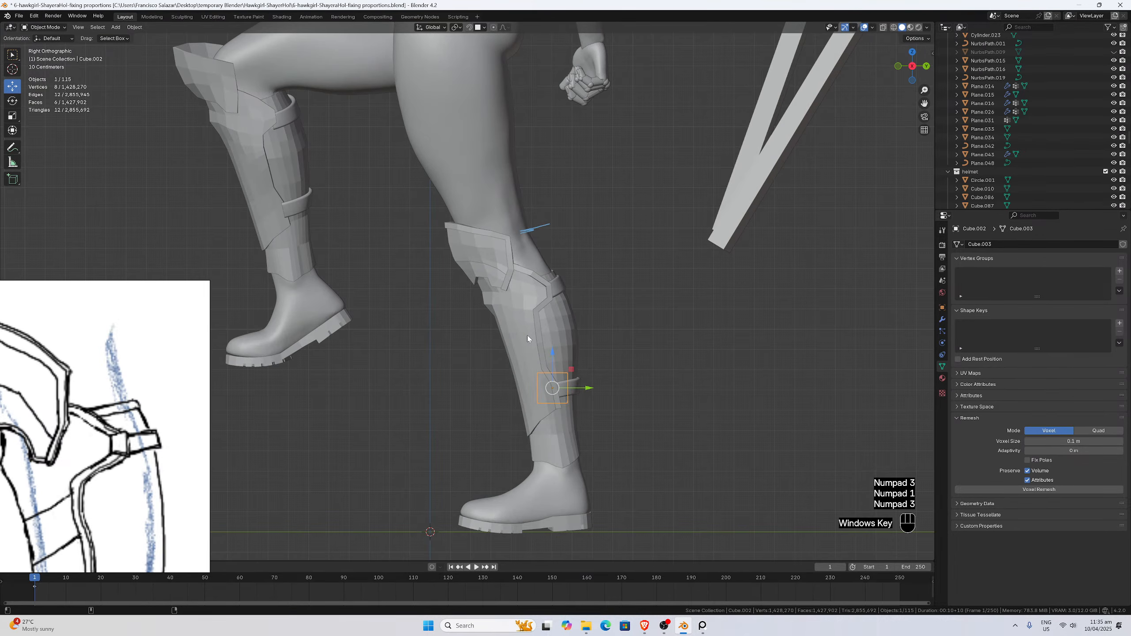
key(ctrl+KP_1)
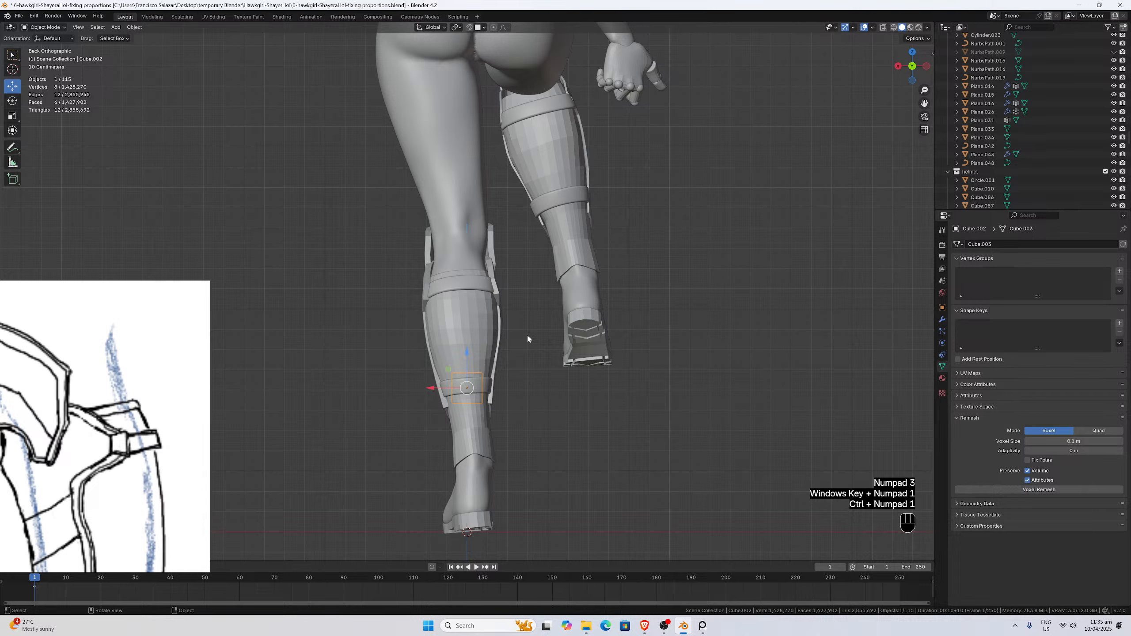
scroll(495, 379, up, 1)
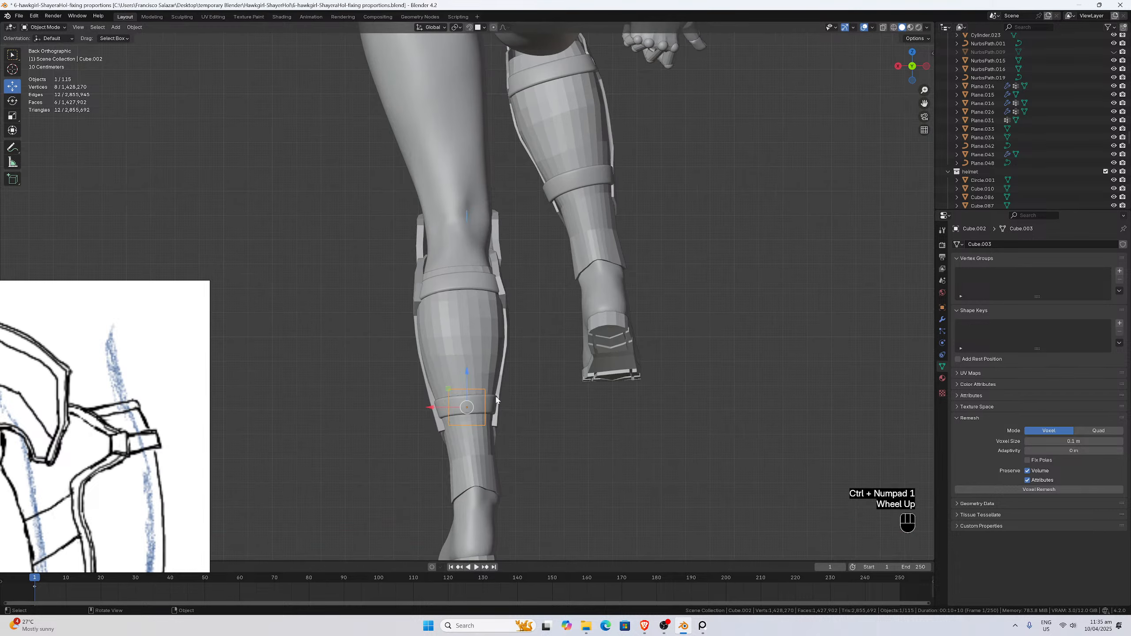
key(g)
click(460, 402)
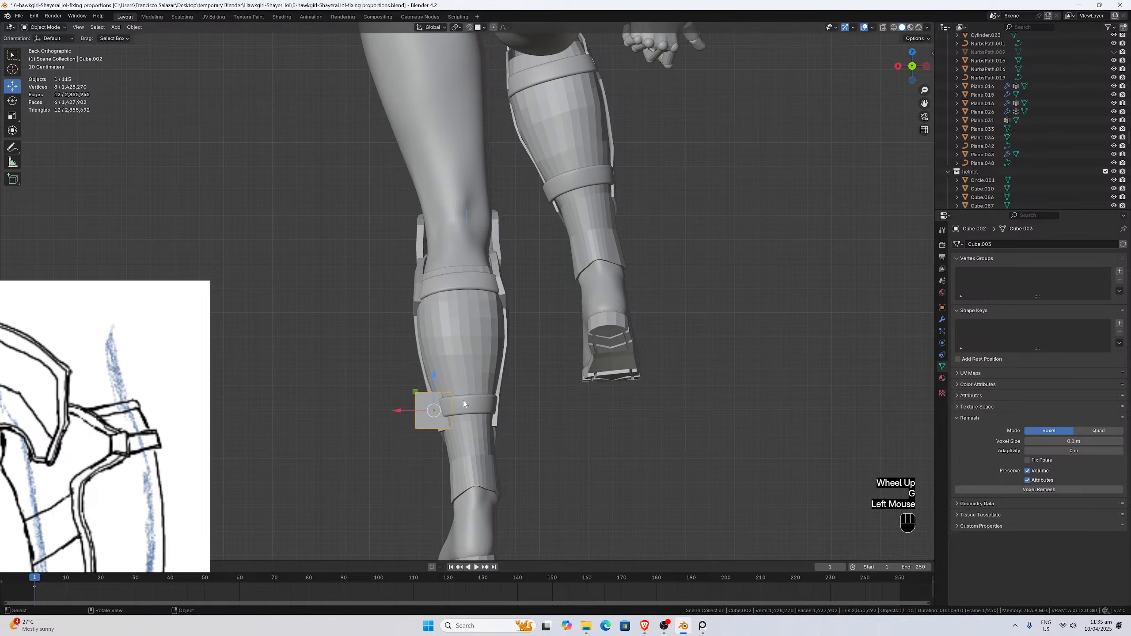
Narrow the cube along X to about half its width beside the end of the lower calf strap.
scroll(464, 407, up, 3)
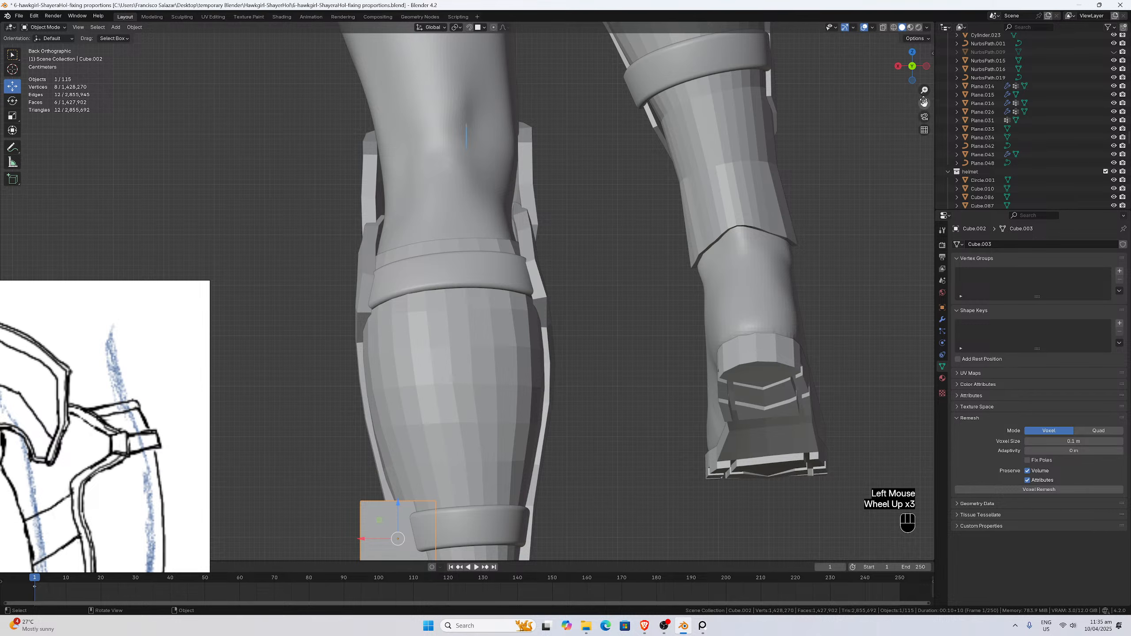
drag(924, 103, 994, 0)
scroll(603, 312, up, 2)
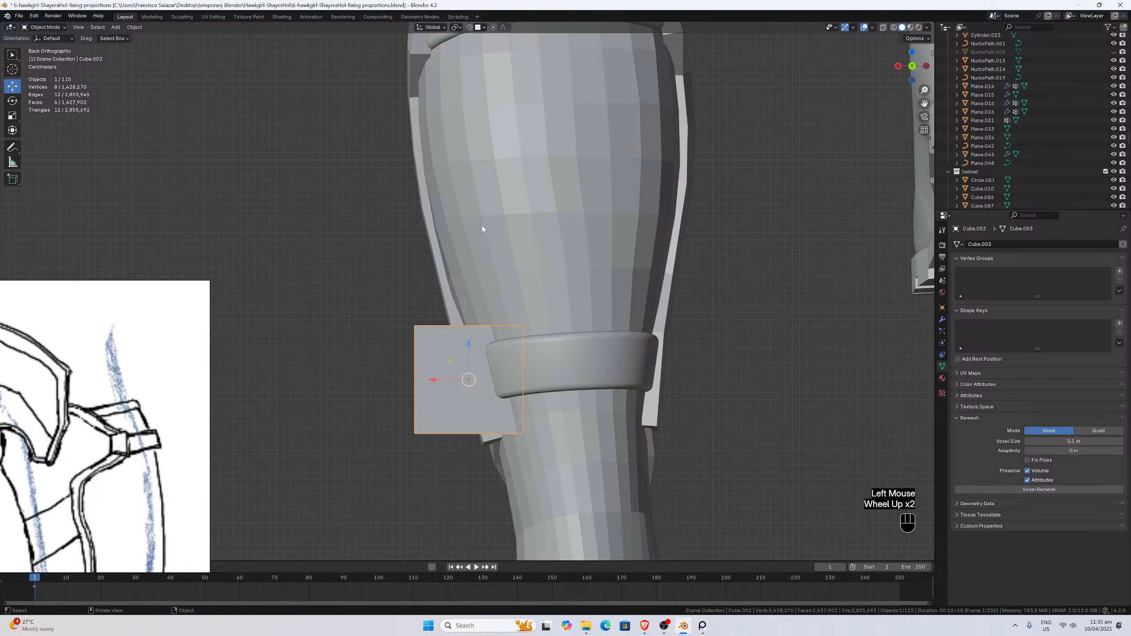
scroll(490, 289, up, 1)
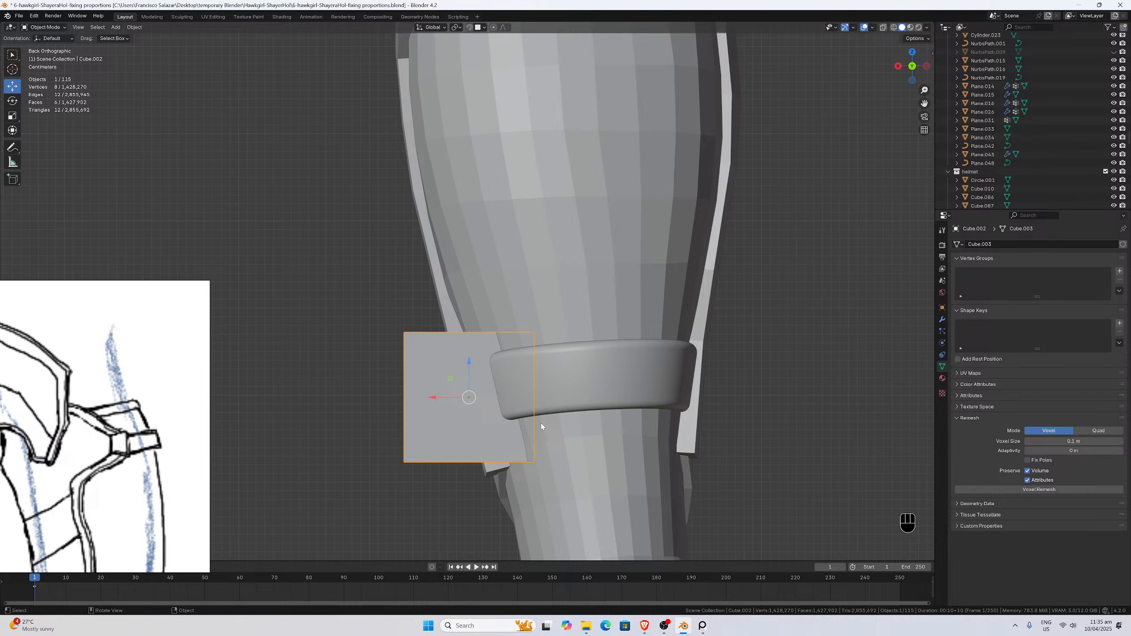
key(s)
key(x)
click(505, 419)
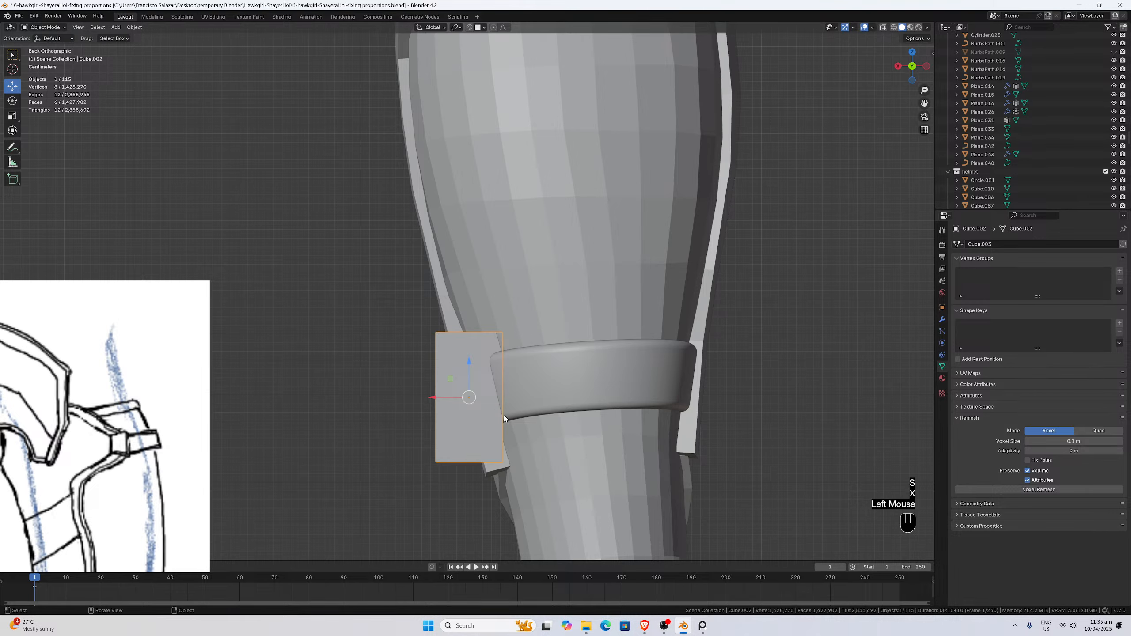
Scale the cube along Z to about three quarters and along Y to about half, forming an upright connector block.
middle_drag(505, 419, 587, 399)
key(KP_1)
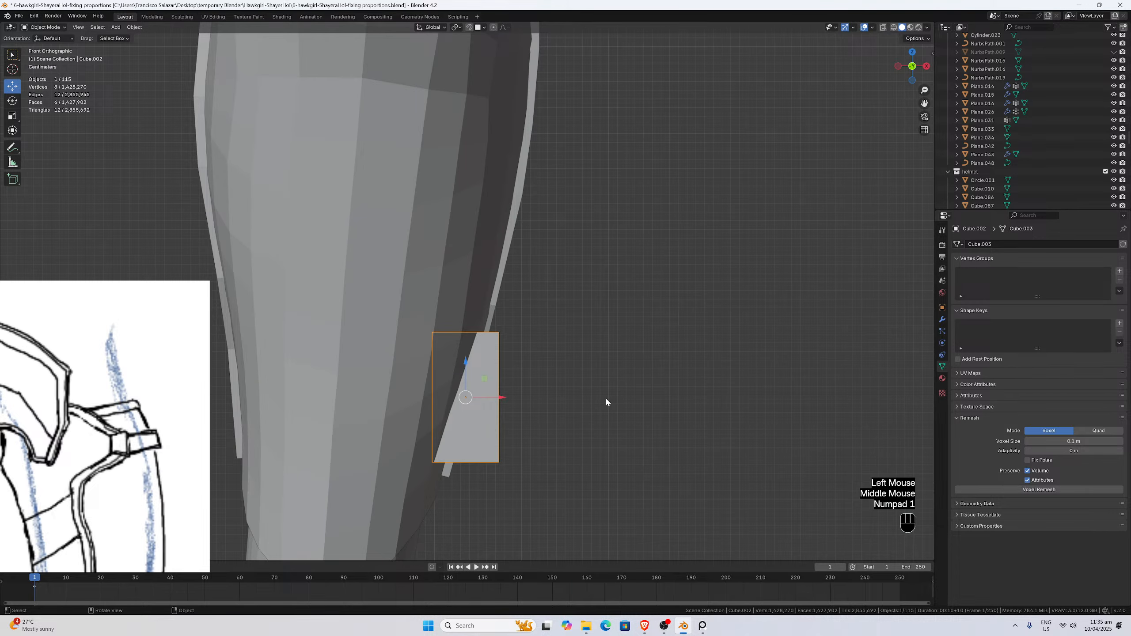
key(KP_3)
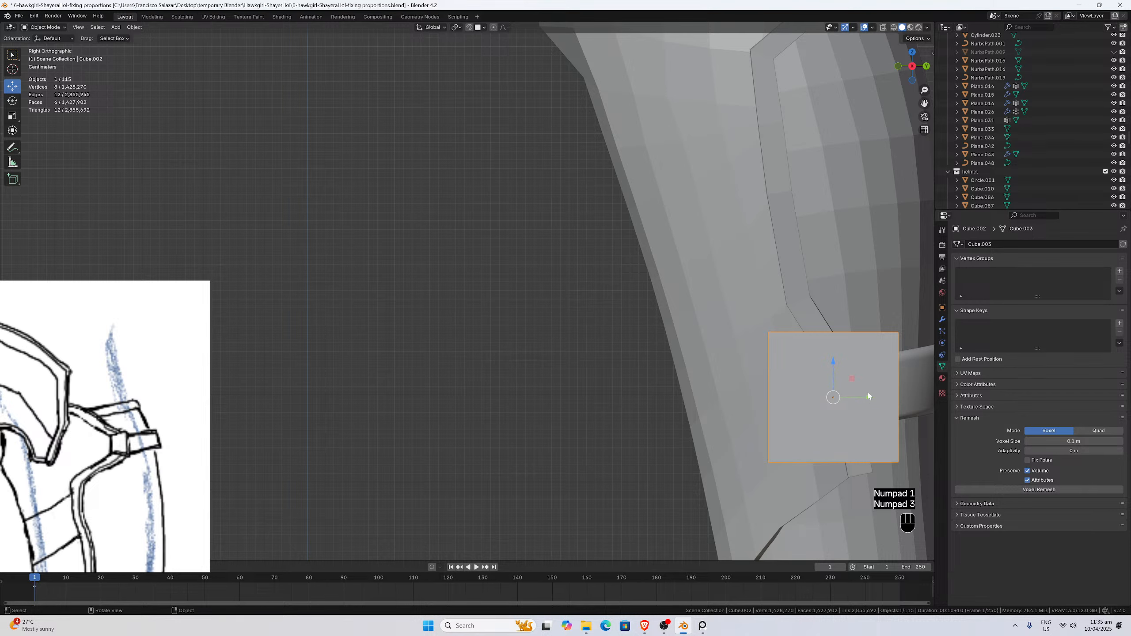
scroll(868, 396, down, 1)
key(s)
key(z)
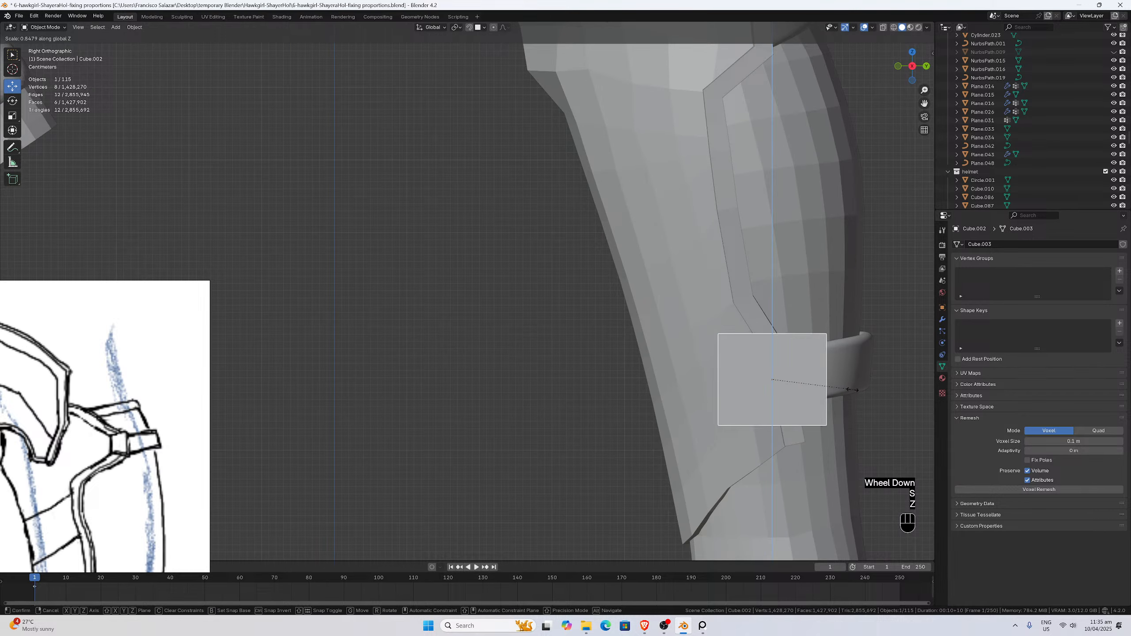
click(847, 390)
key(s)
key(y)
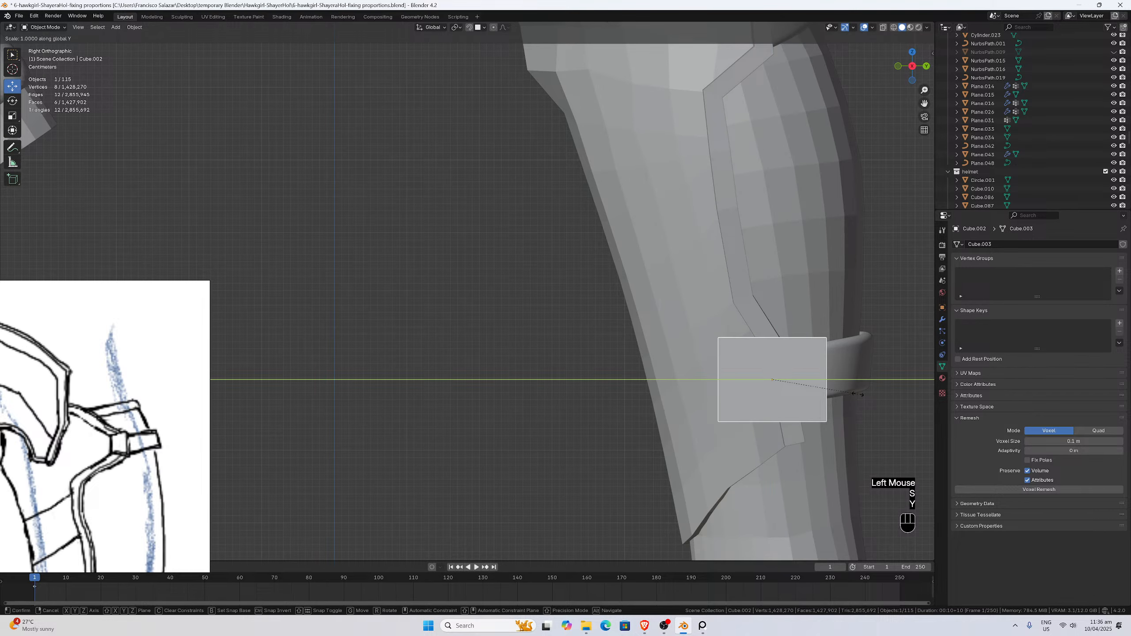
click(817, 393)
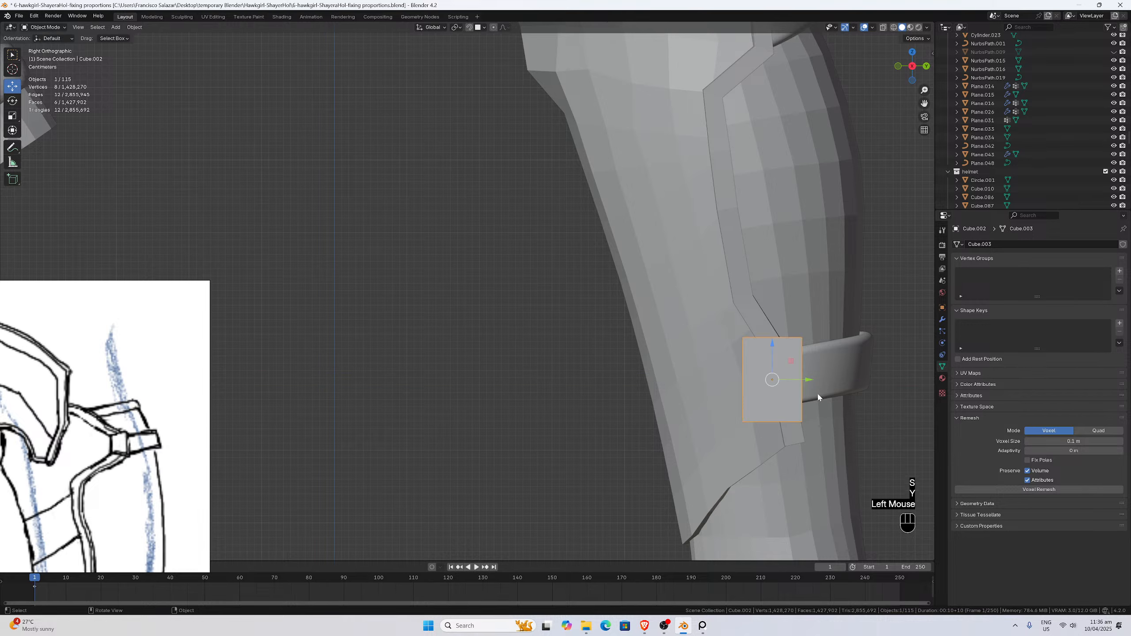
Try tilting the connector block about -17° in the back view to follow the lower calf strap, and undo the rotation.
middle_drag(818, 394, 740, 388)
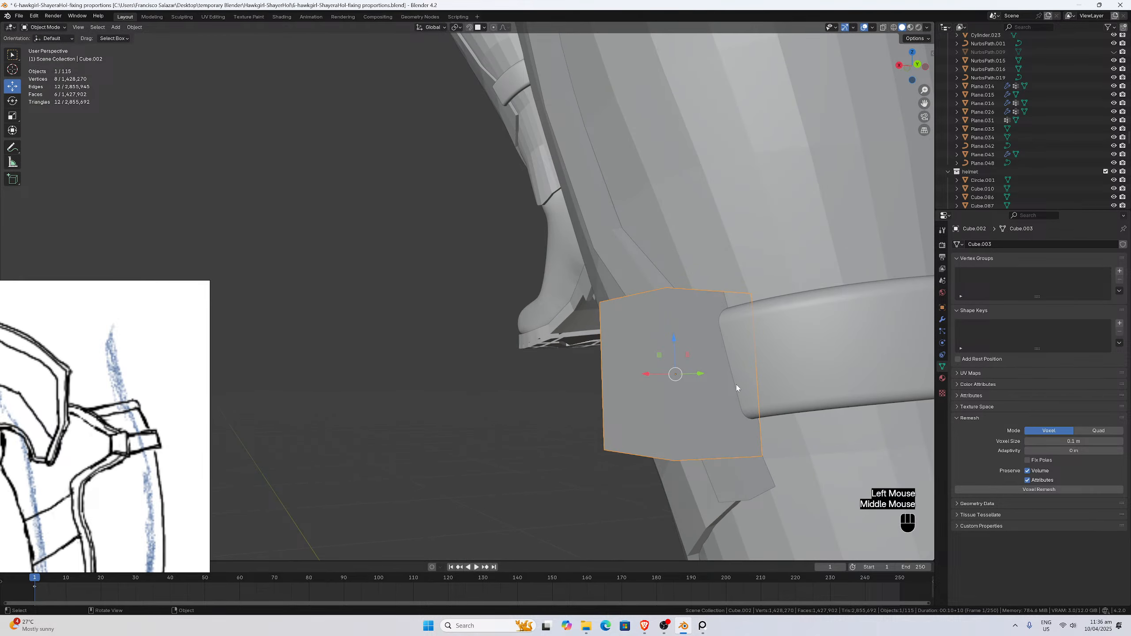
key(KP_3)
key(super)
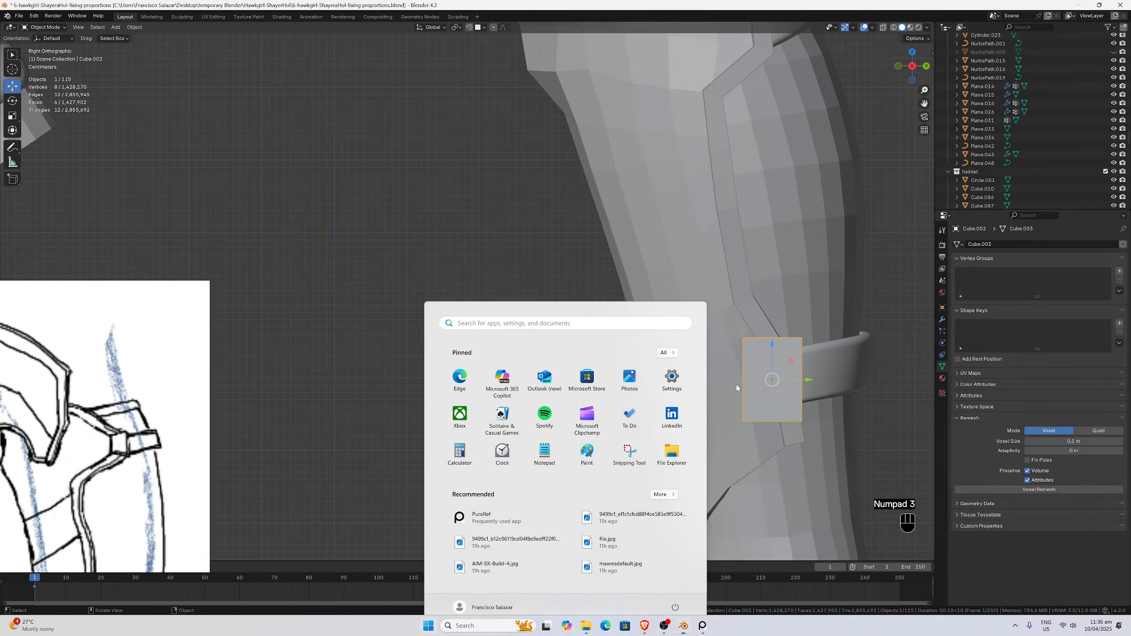
key(super)
key(ctrl+KP_1)
scroll(586, 368, up, 1)
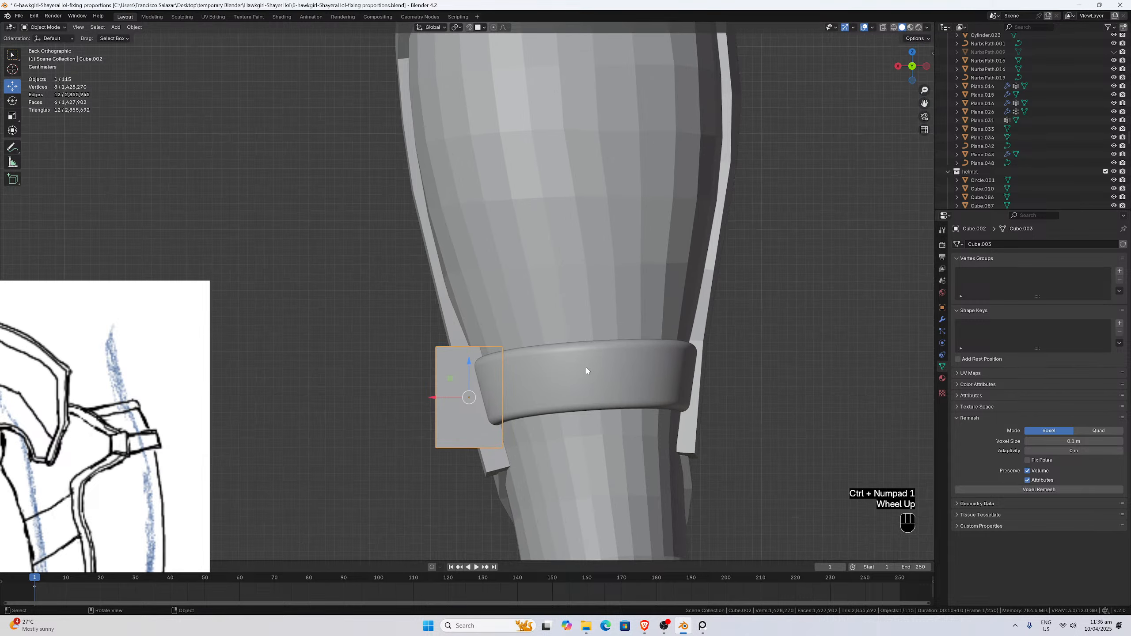
key(r)
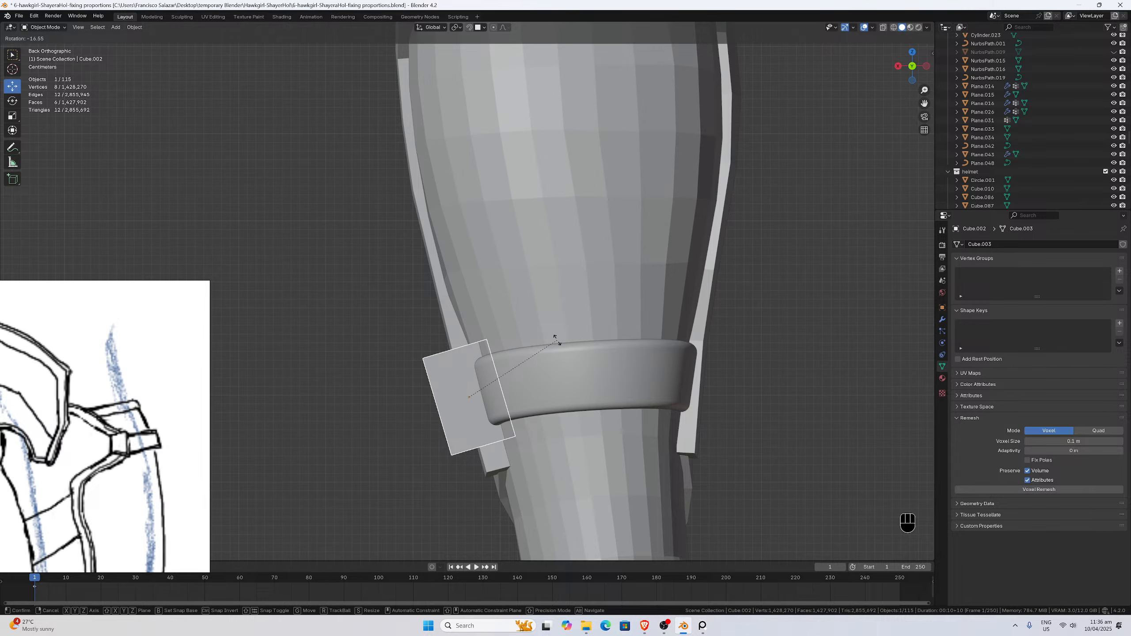
click(557, 340)
key(ctrl+z)
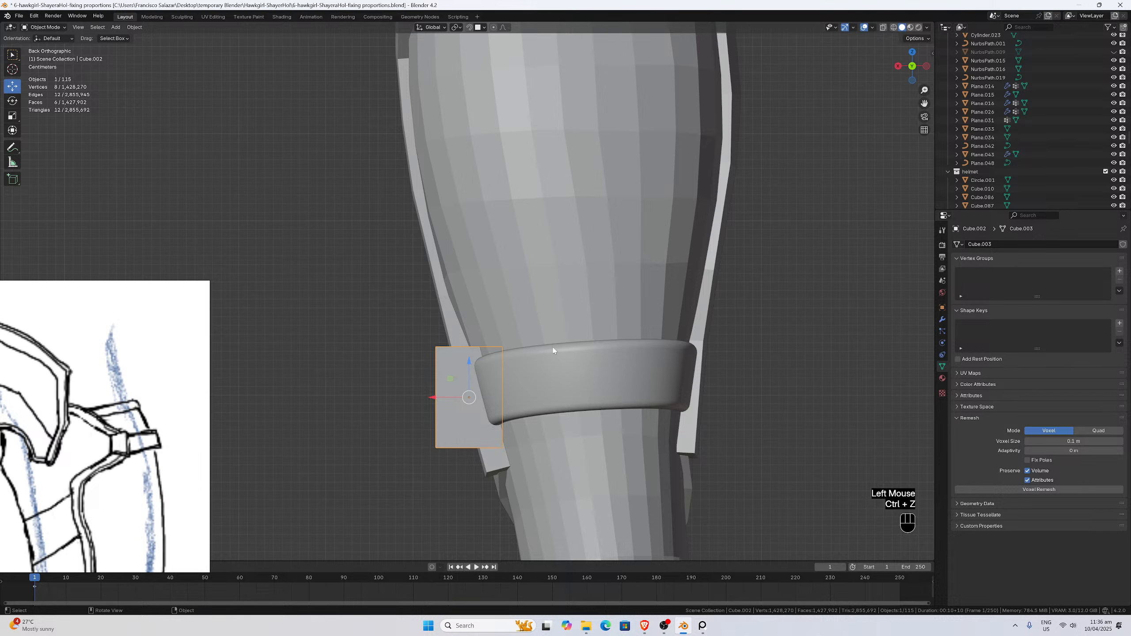
scroll(536, 382, up, 1)
key(Tab)
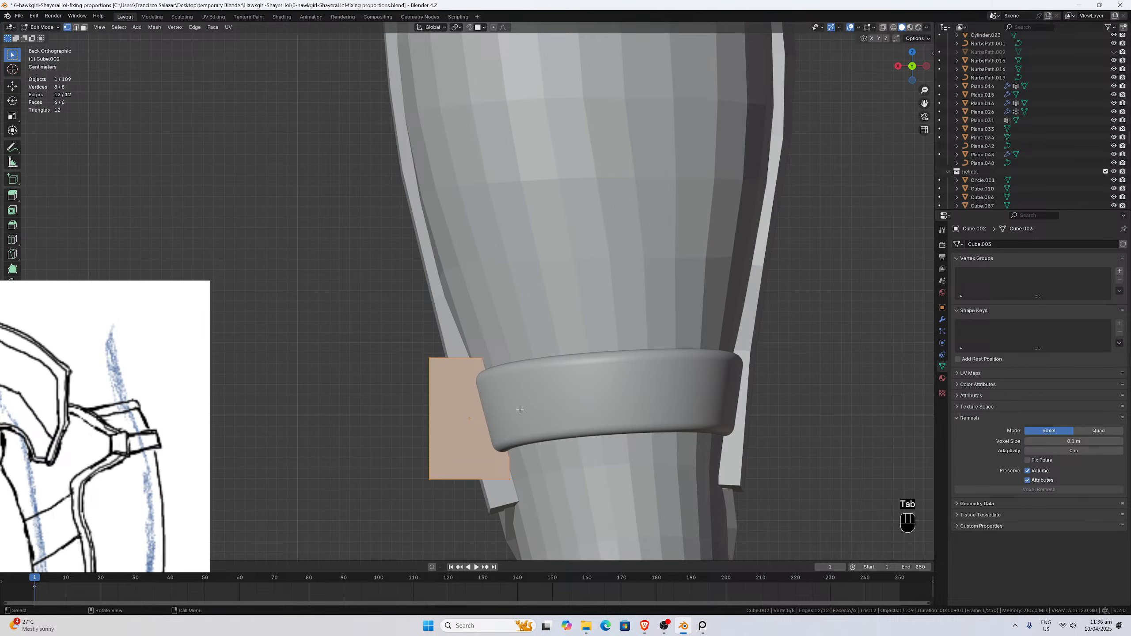
middle_drag(519, 410, 737, 405)
key(Tab)
key(KP_1)
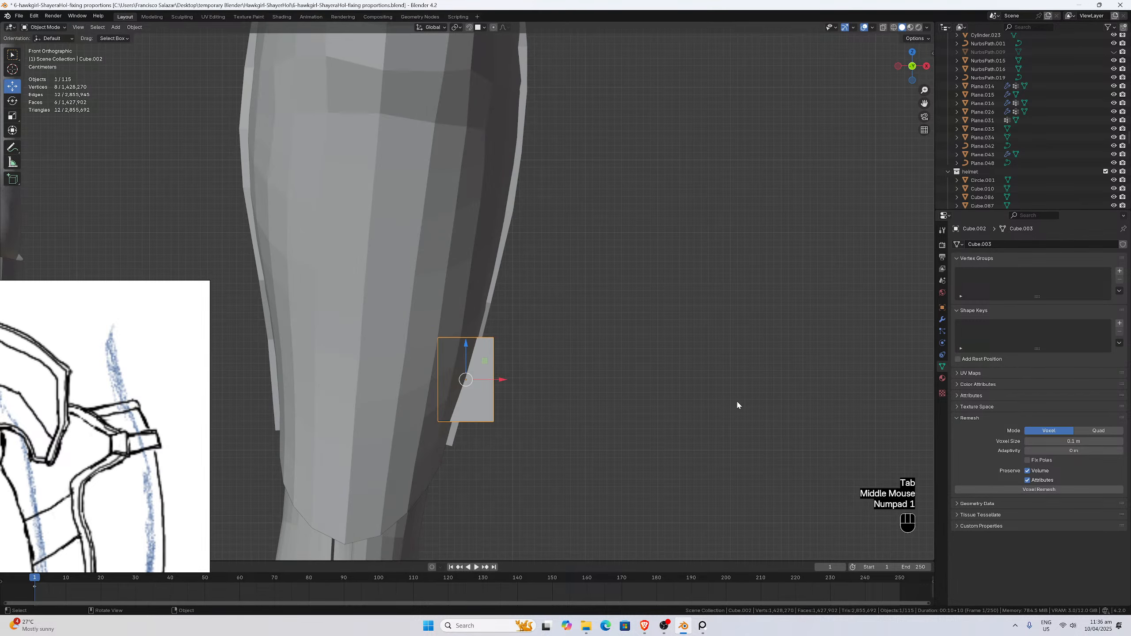
Move the cube outward along the X axis until it is clear of the shin guard's side plate.
key(KP_3)
key(KP_3)
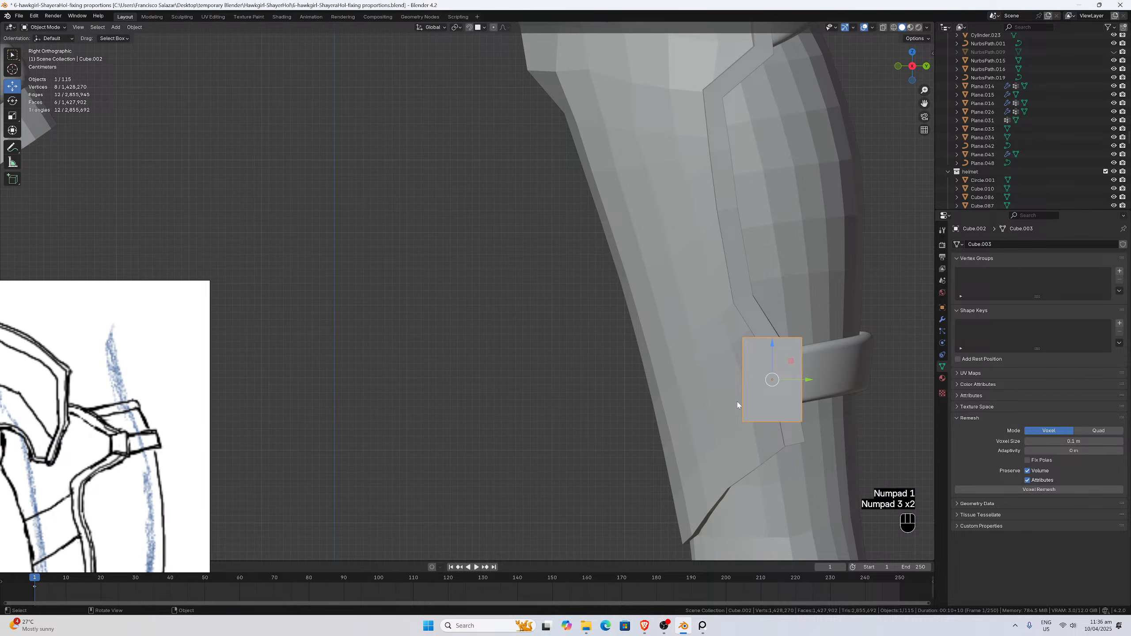
key(KP_1)
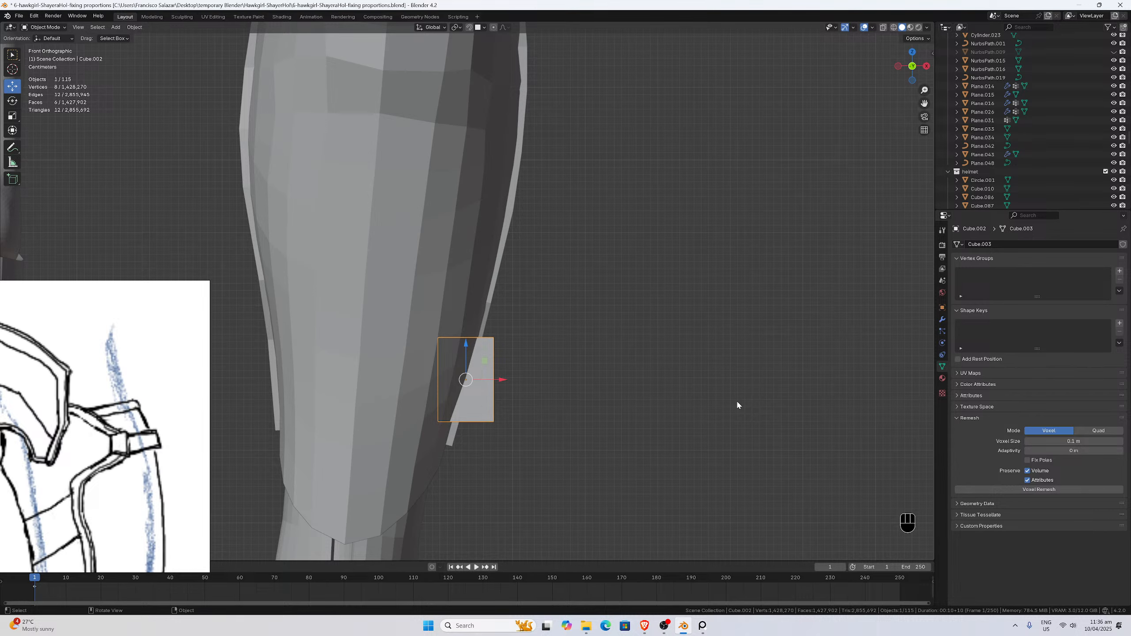
scroll(429, 397, up, 2)
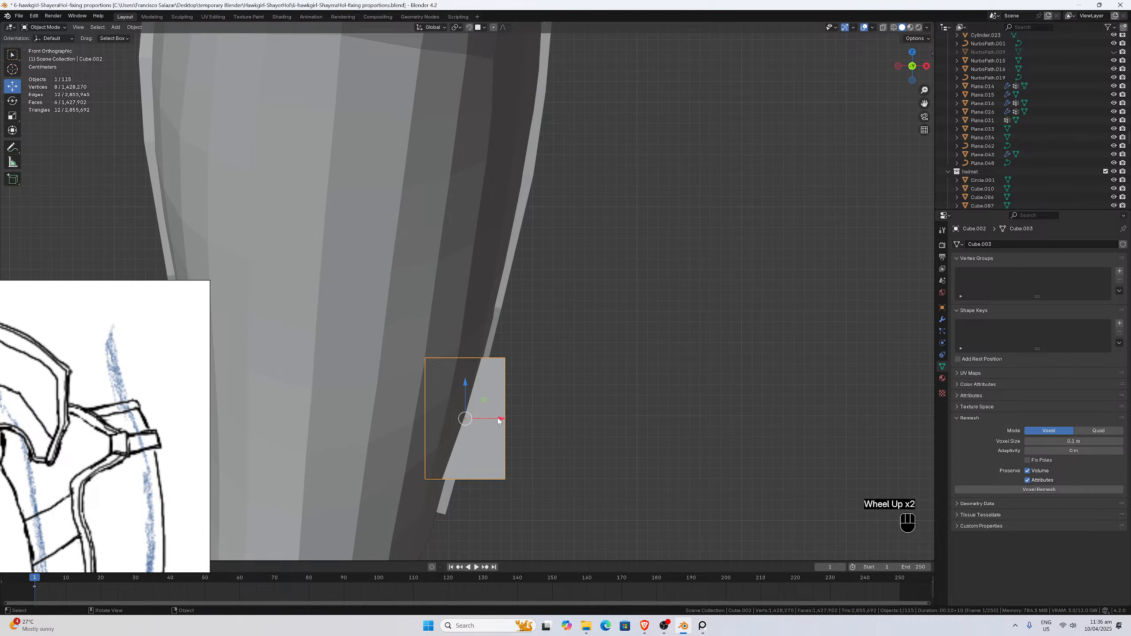
drag(498, 417, 582, 418)
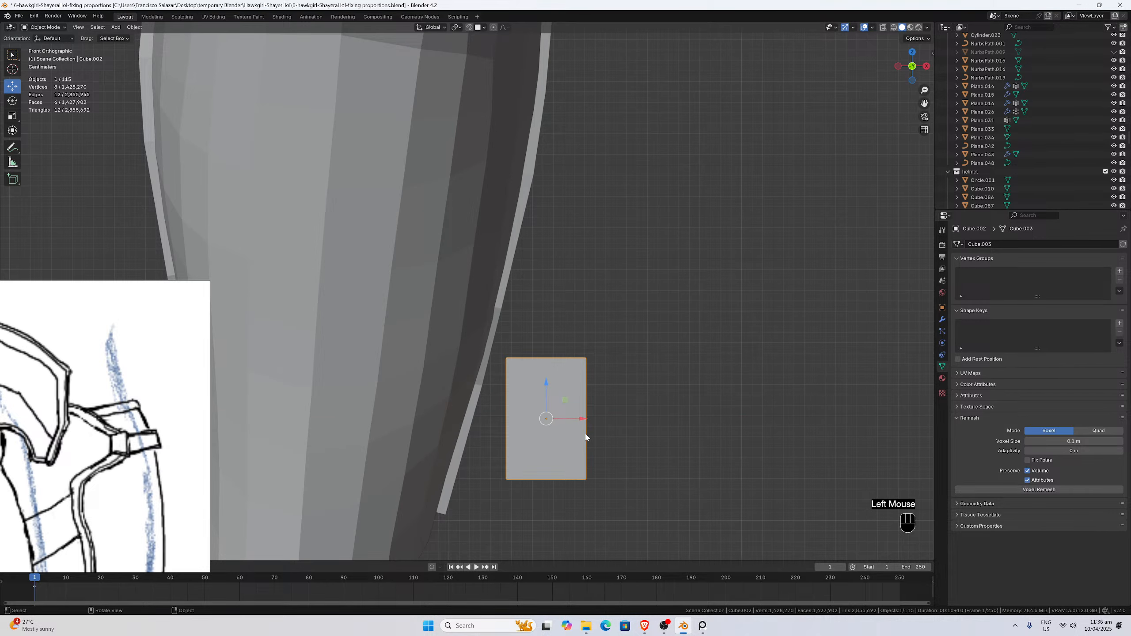
Inspect the cube's placement against the lower-leg armor from the front, side and angled views.
middle_drag(540, 371, 423, 371)
scroll(423, 371, down, 3)
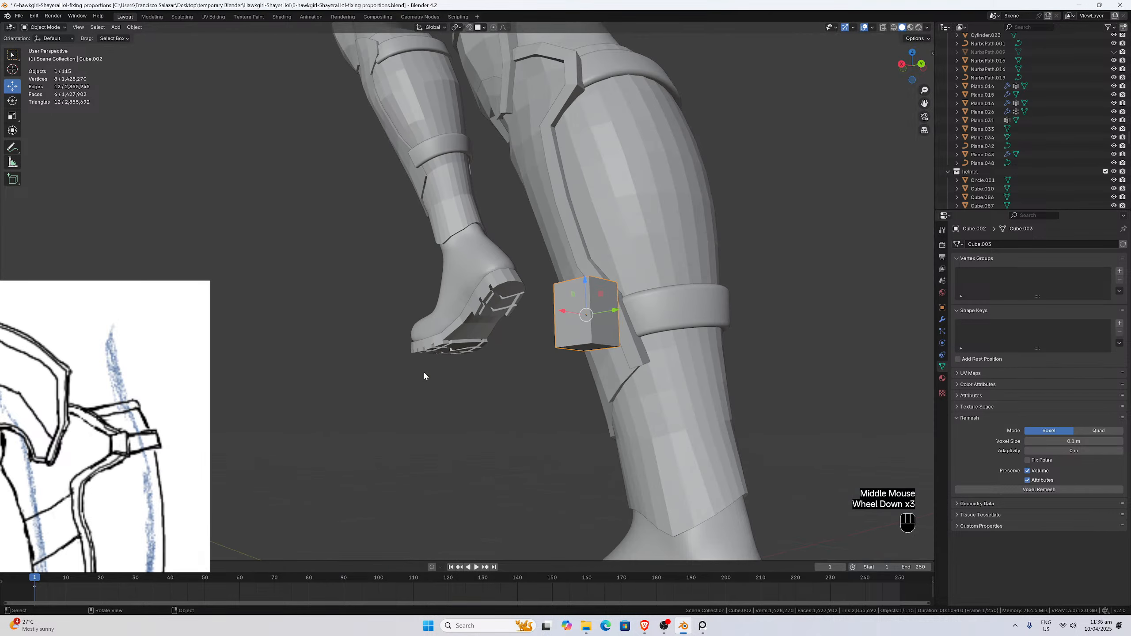
key(KP_3)
key(KP_3)
key(KP_3)
key(ctrl+KP_3)
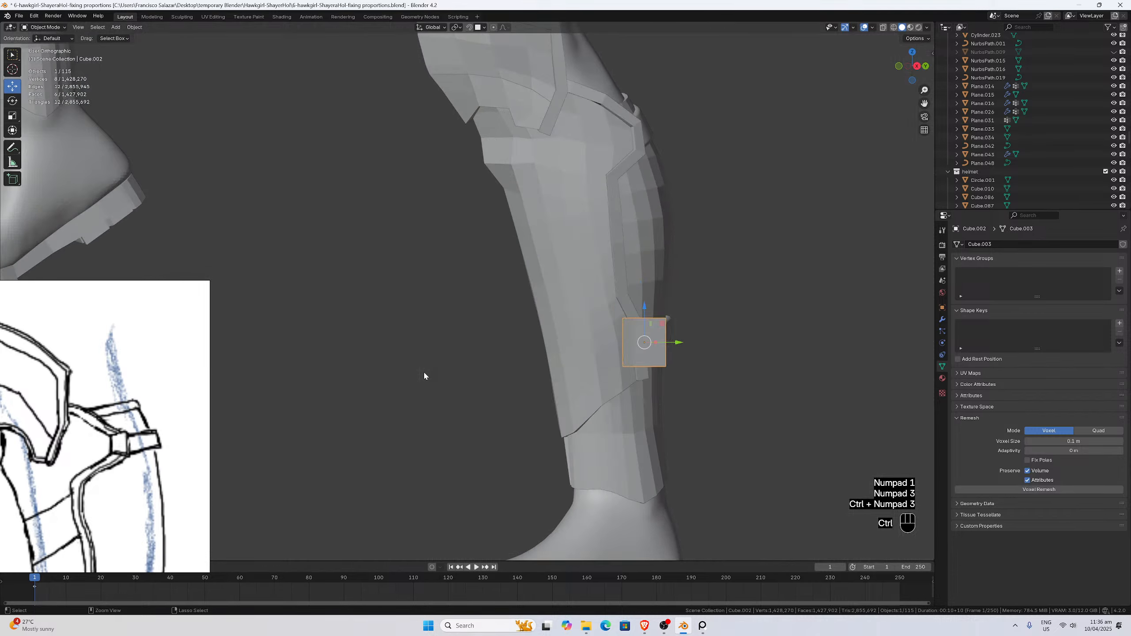
key(ctrl+KP_1)
key(ctrl+KP_3)
key(KP_1)
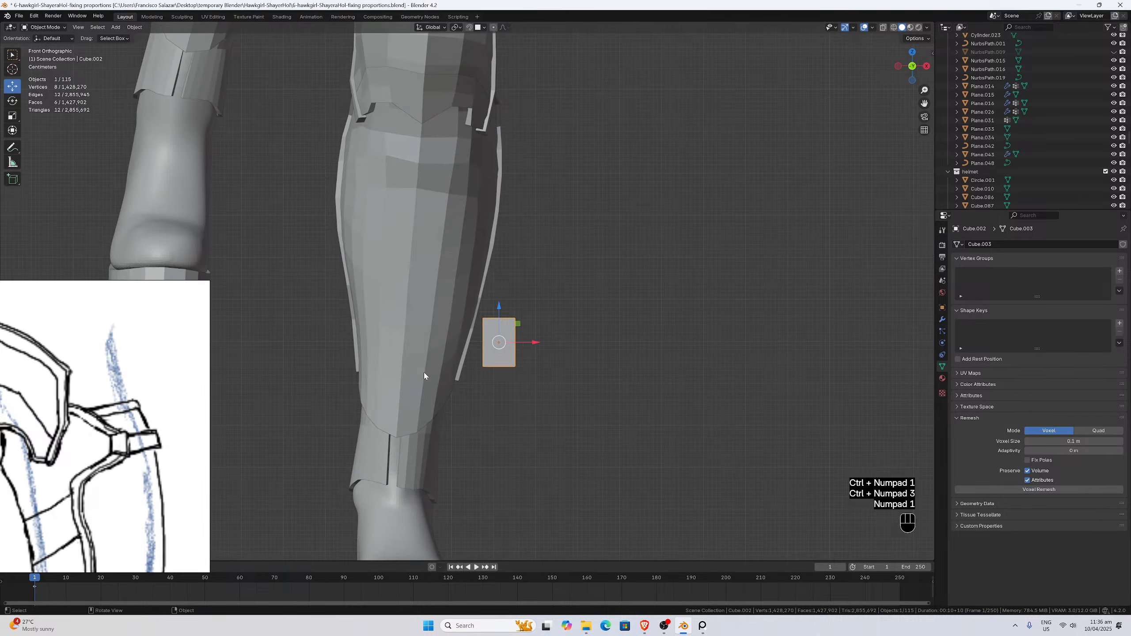
scroll(424, 372, up, 3)
middle_drag(424, 372, 549, 364)
scroll(456, 369, down, 1)
scroll(456, 369, down, 2)
scroll(512, 370, up, 2)
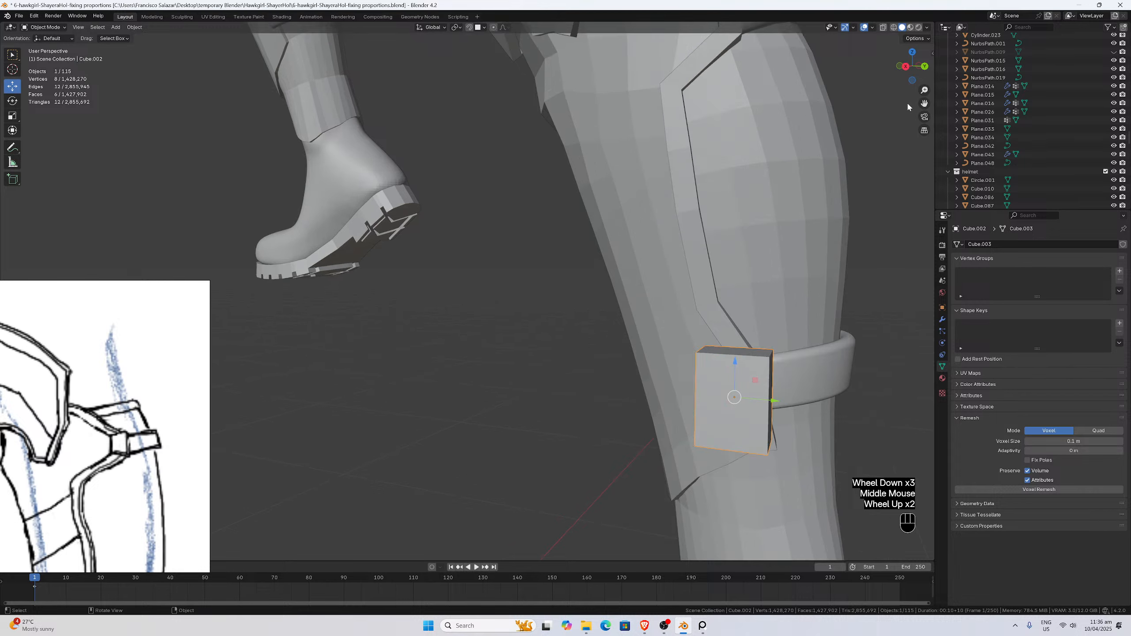
drag(921, 103, 660, 47)
scroll(698, 249, up, 2)
middle_drag(699, 249, 776, 263)
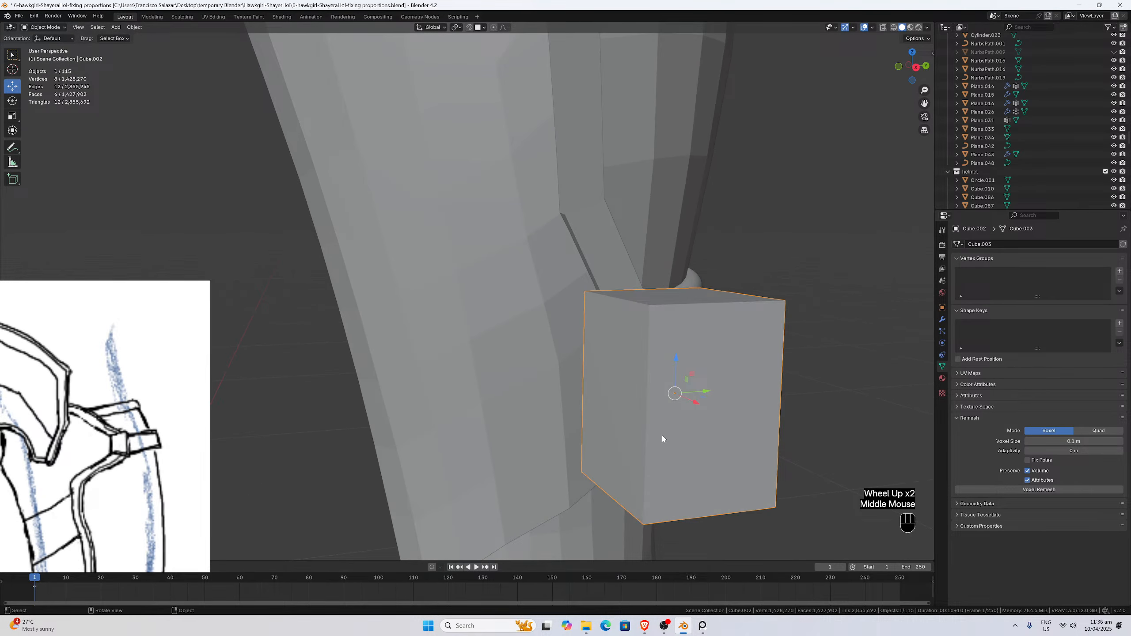
Examine the boot and leg-armor sketches on the reference board.
scroll(190, 447, down, 5)
scroll(190, 447, down, 6)
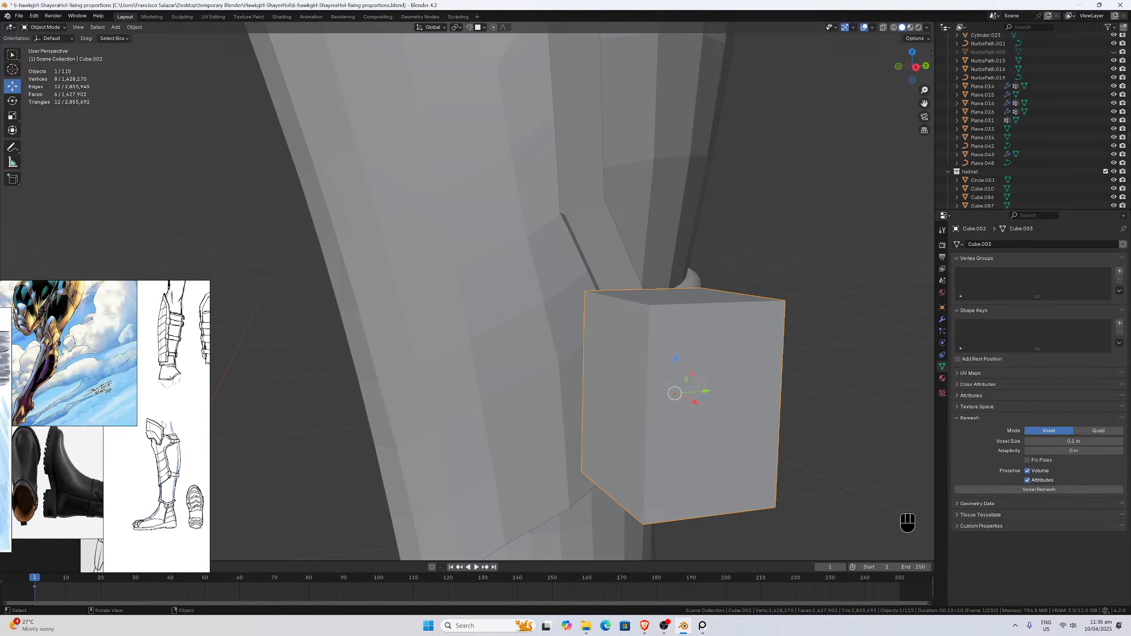
scroll(190, 447, up, 3)
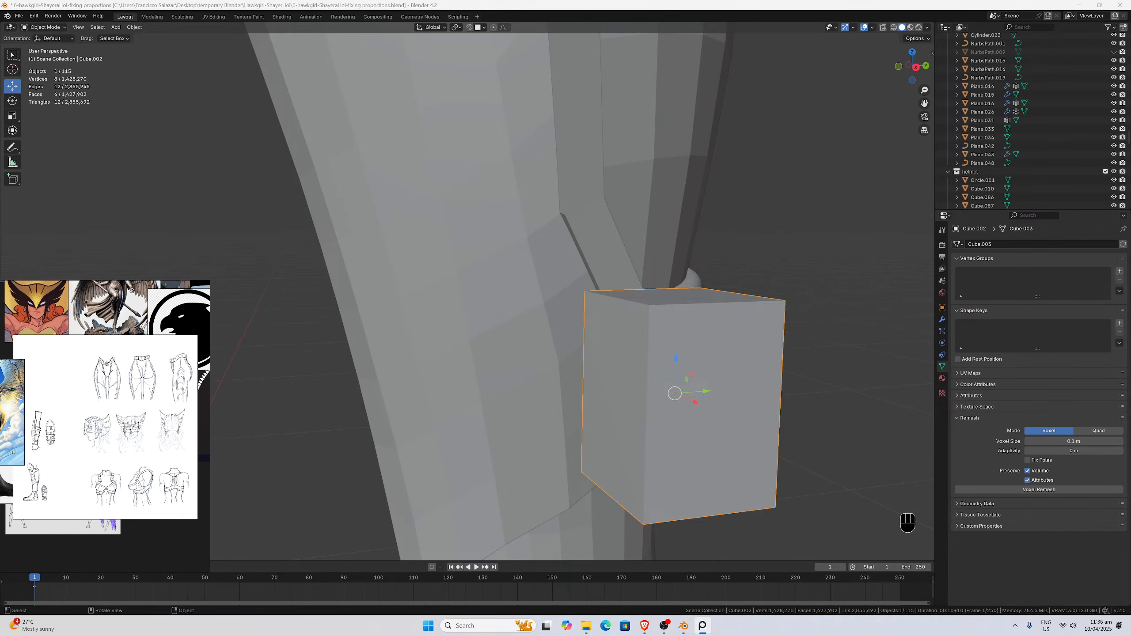
scroll(103, 423, down, 1)
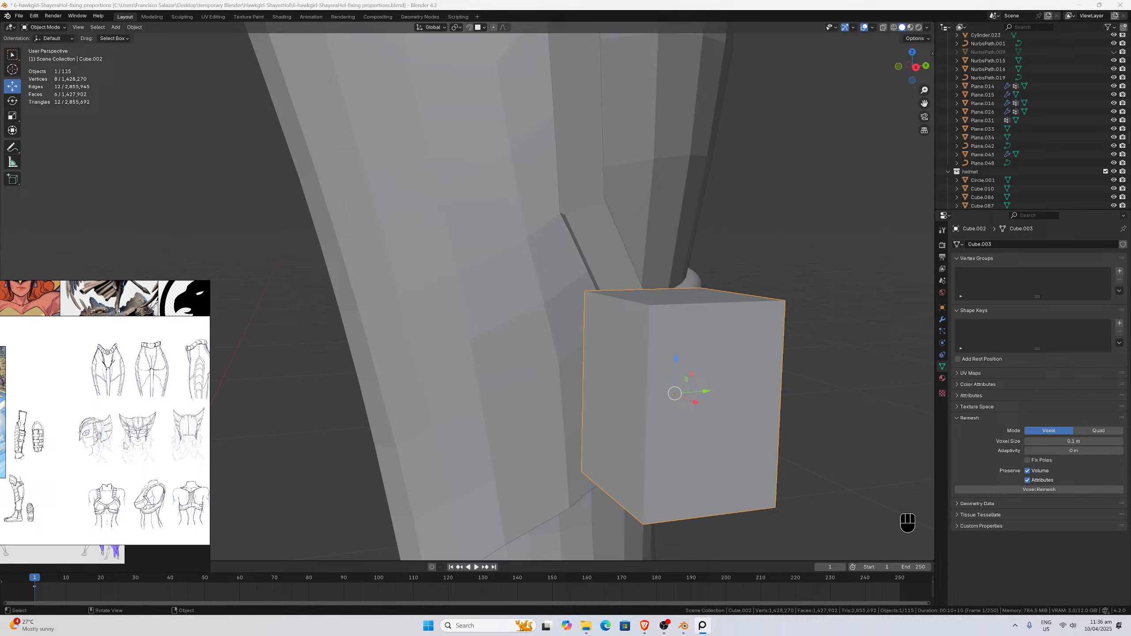
scroll(156, 488, up, 1)
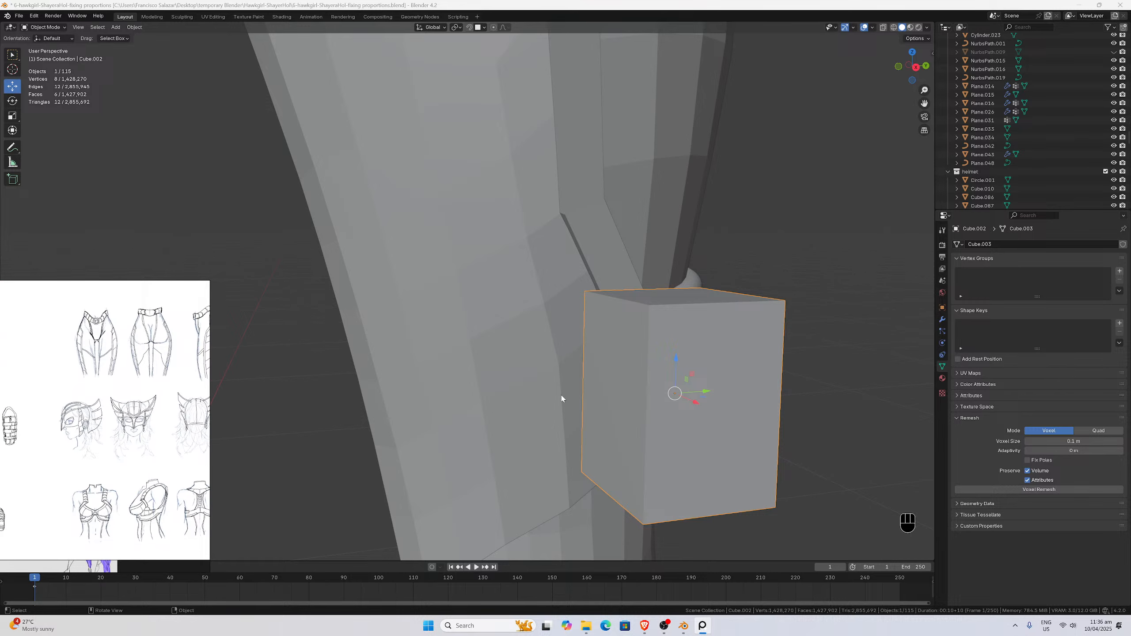
scroll(561, 398, up, 1)
scroll(613, 392, down, 2)
Add five evenly spaced horizontal loop cuts to the cube in Edit Mode.
middle_drag(633, 390, 308, 340)
key(Tab)
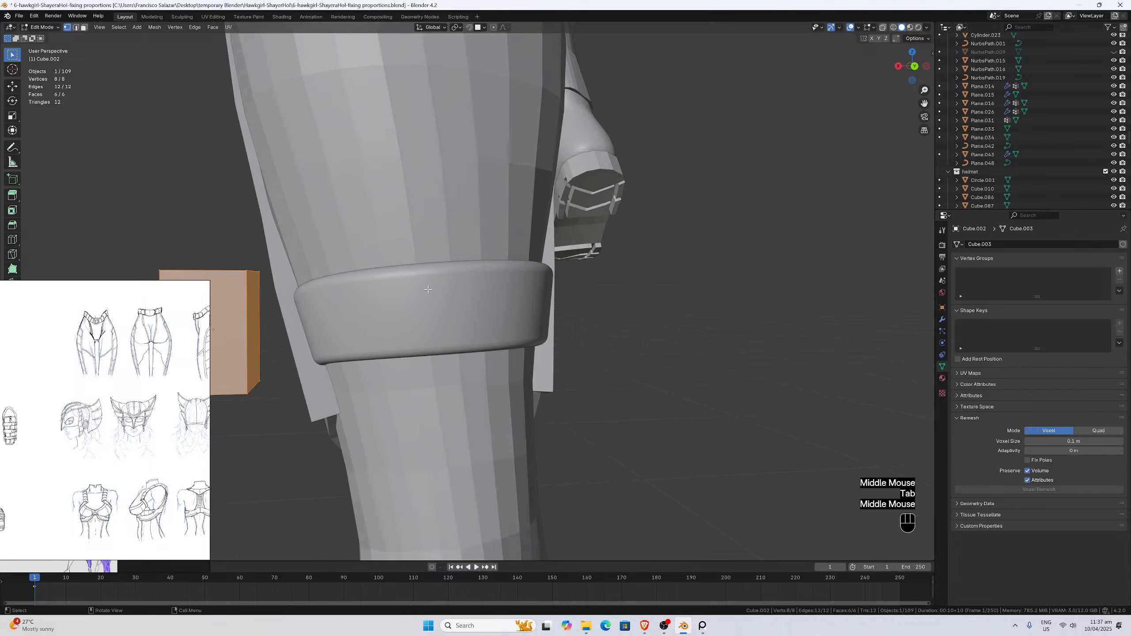
drag(924, 103, 1130, 99)
middle_drag(674, 164, 533, 205)
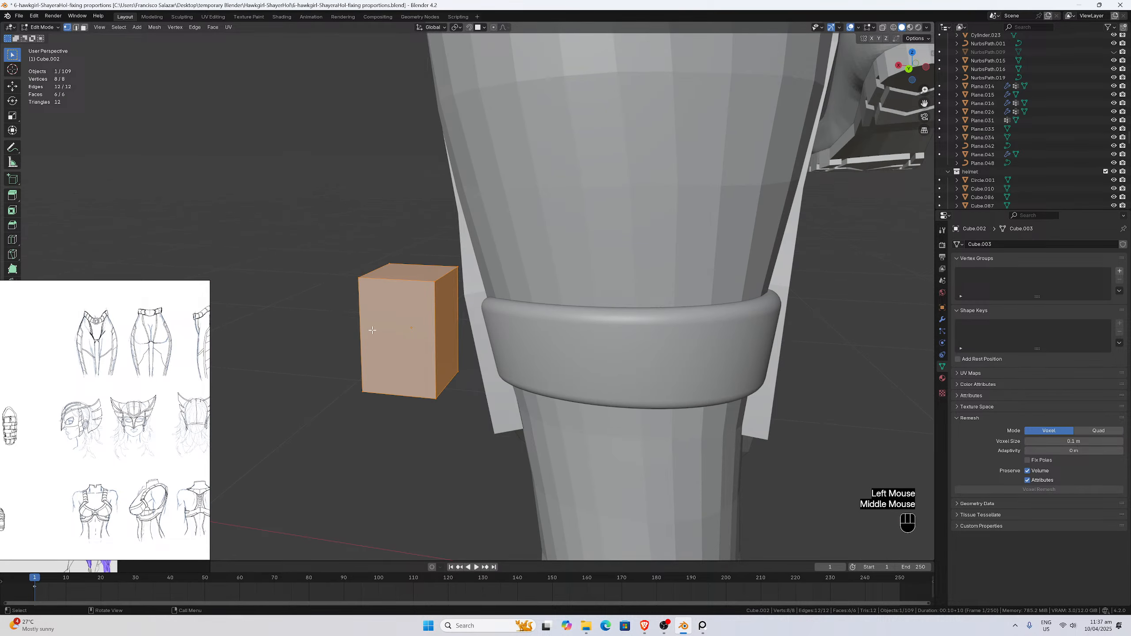
scroll(374, 324, up, 2)
middle_drag(374, 323, 402, 331)
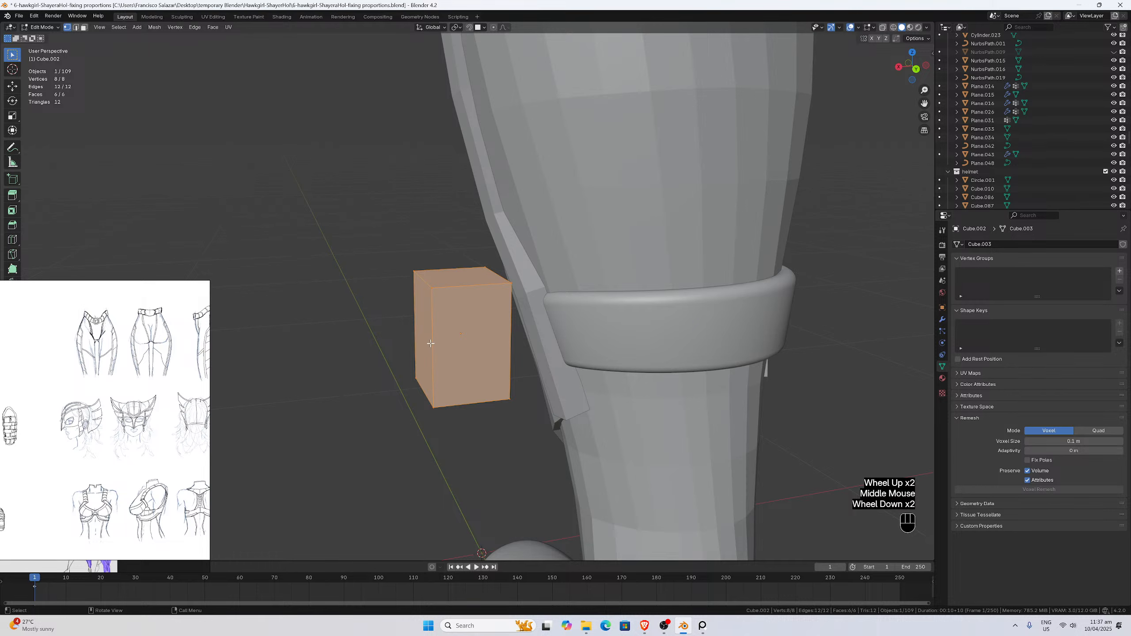
middle_drag(438, 346, 411, 339)
key(Tab)
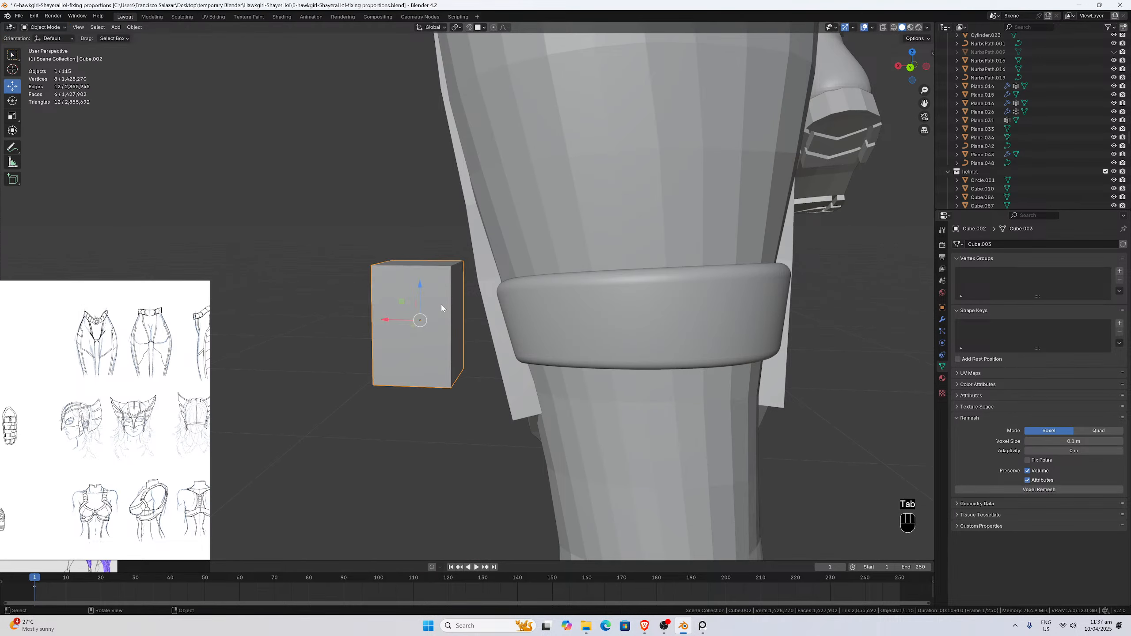
key(Tab)
key(ctrl+r)
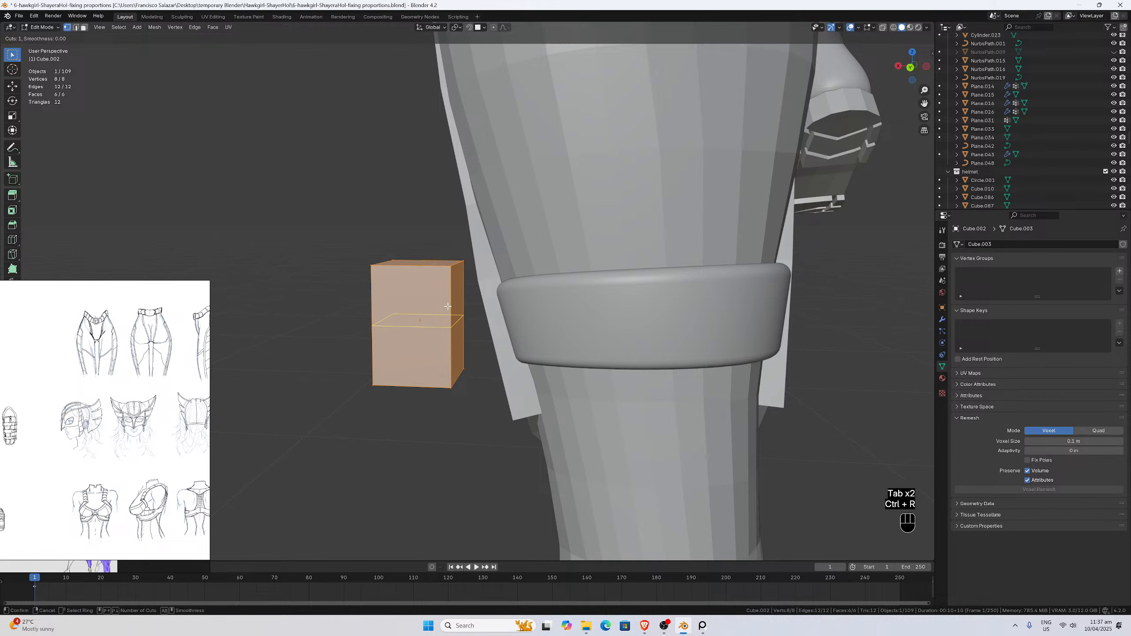
scroll(448, 306, up, 1)
scroll(448, 307, up, 3)
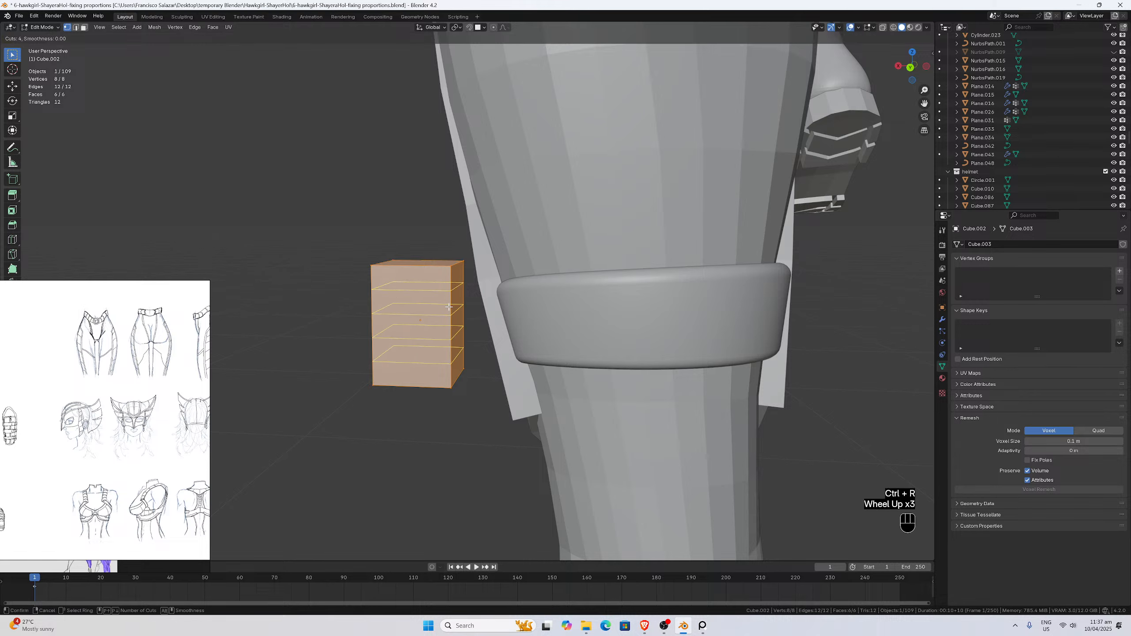
click(448, 306)
click(448, 307)
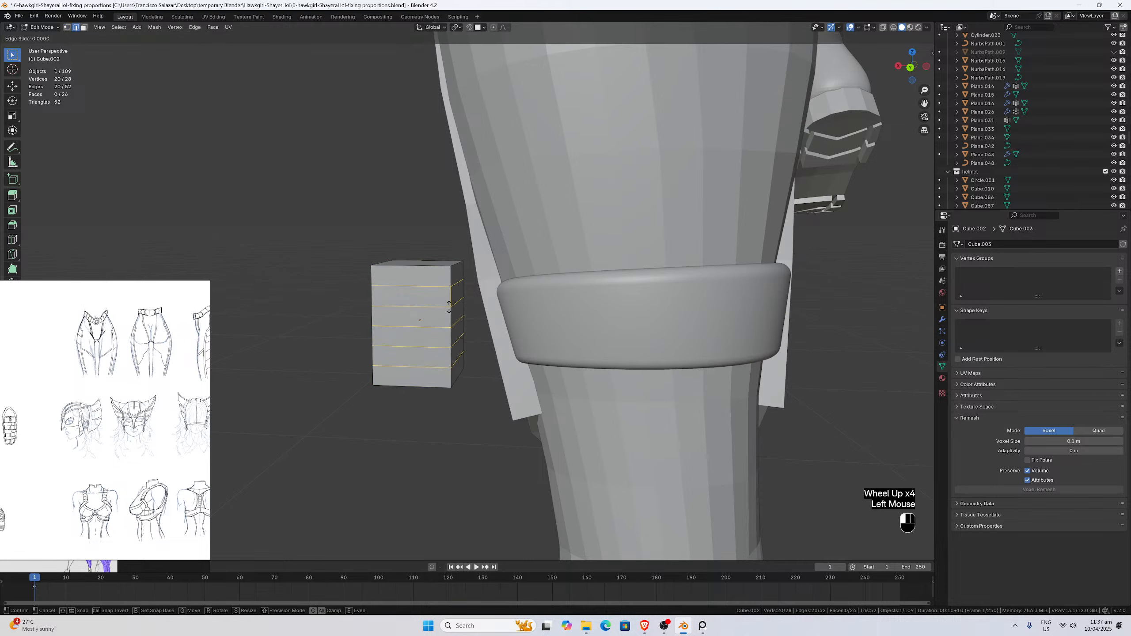
Add one vertical loop cut across the cube's back face and slide it away from the leg.
key(ctrl+r)
click(408, 330)
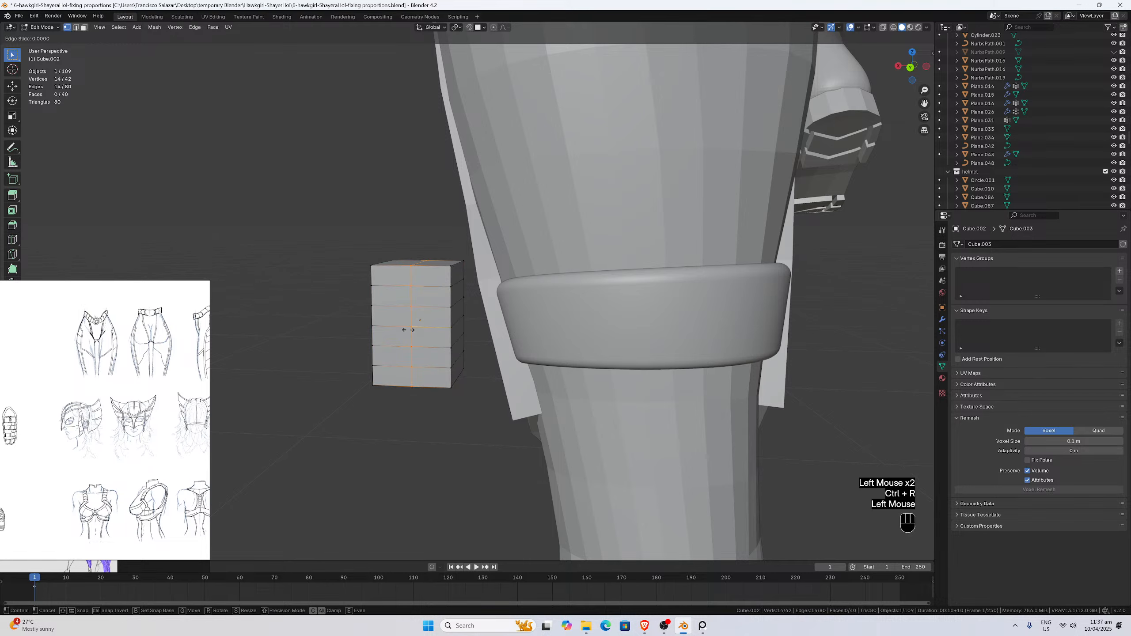
click(394, 329)
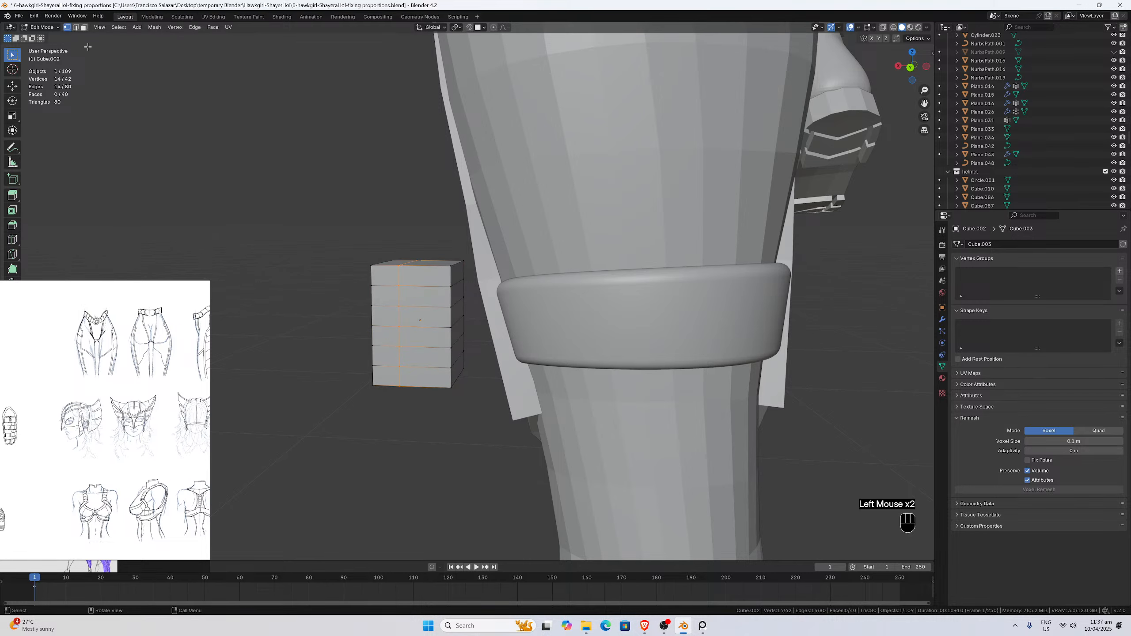
Try deleting the four middle rows of faces on the cube's leg-facing side and the adjoining wider back column.
click(84, 27)
drag(434, 298, 454, 362)
key(x)
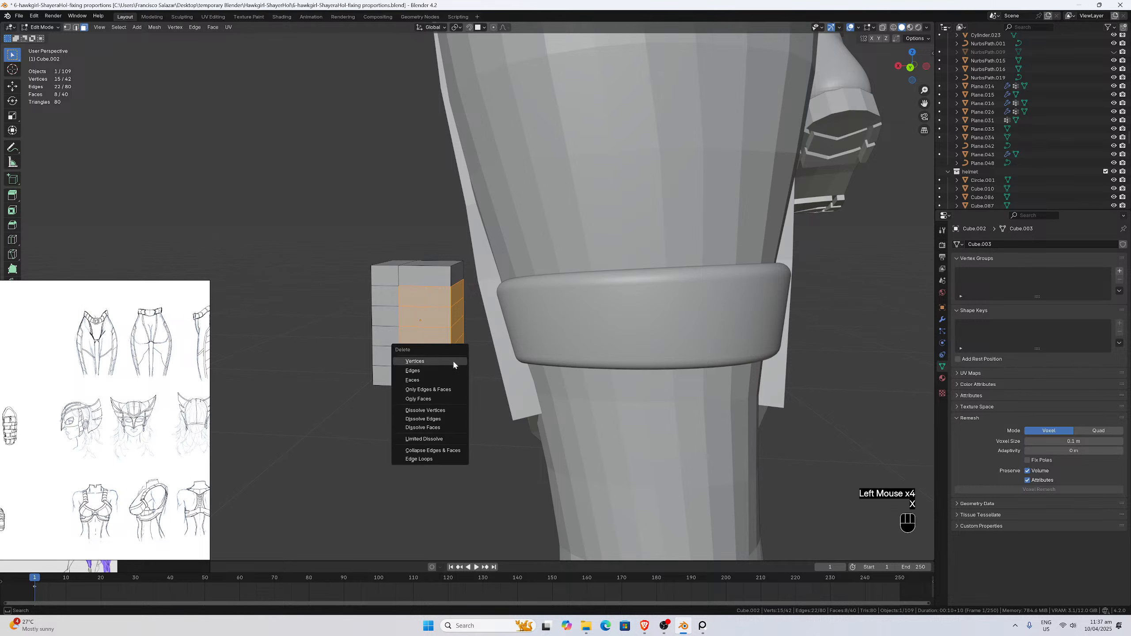
click(450, 380)
middle_drag(449, 380, 435, 338)
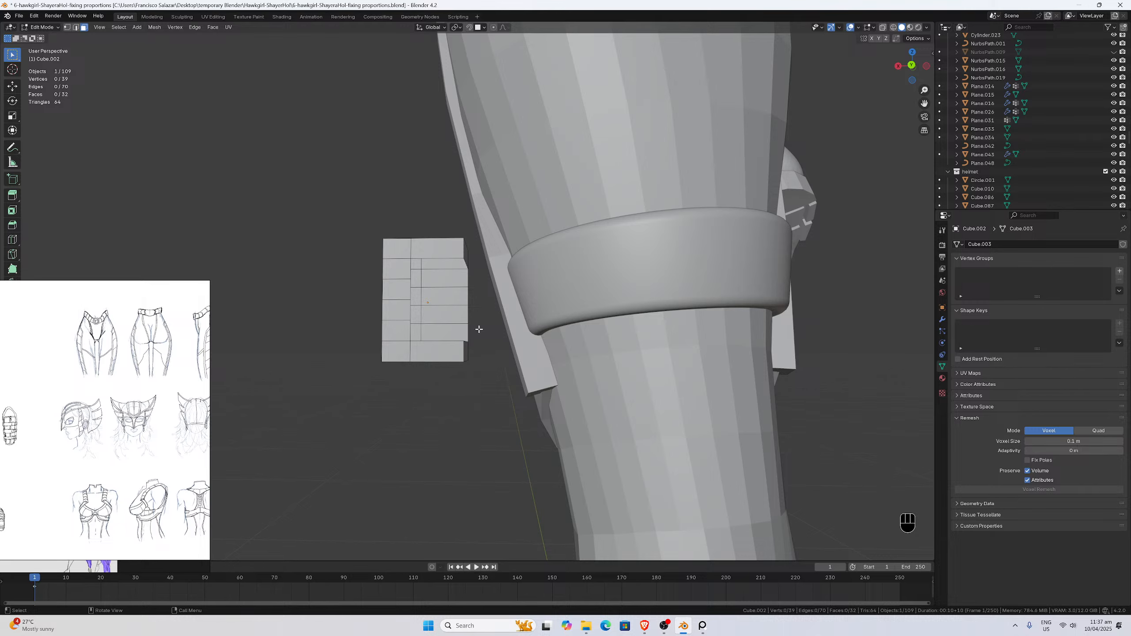
Examine the whole figure and the cube's position on it from the side, back and front views.
scroll(522, 331, down, 6)
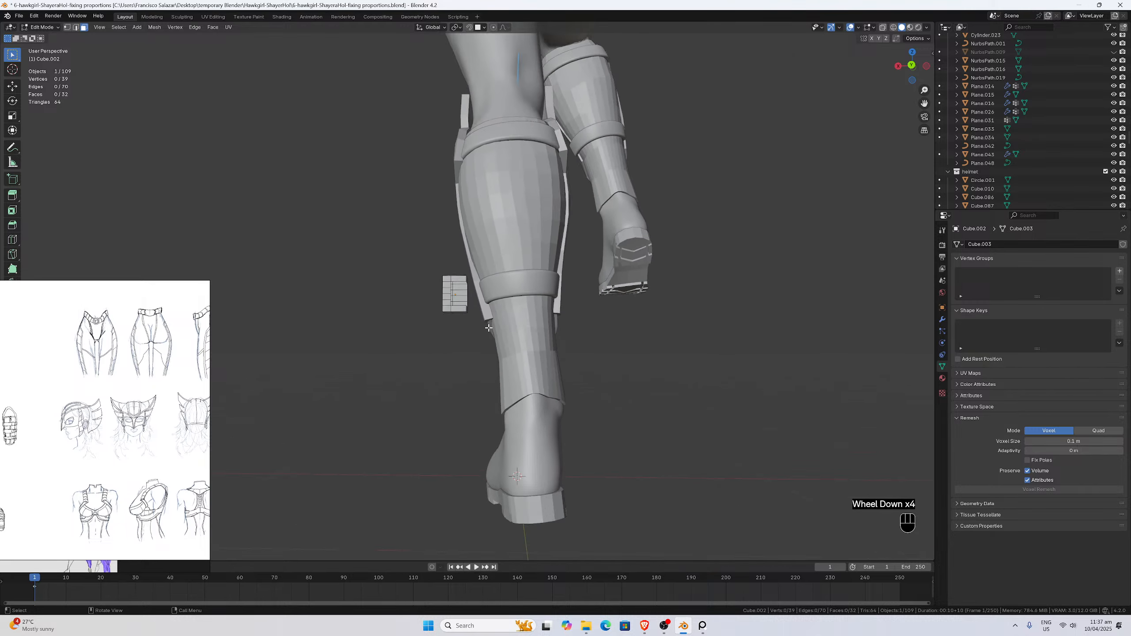
middle_drag(522, 331, 619, 318)
scroll(537, 310, down, 2)
scroll(537, 310, down, 1)
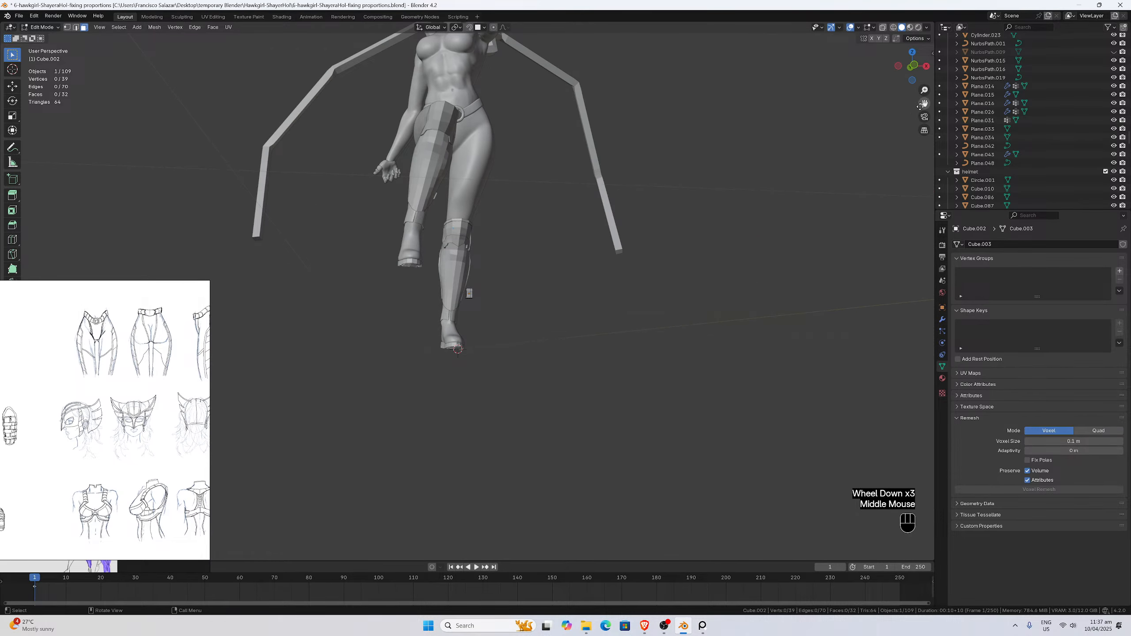
drag(924, 103, 971, 244)
scroll(694, 183, up, 2)
middle_drag(574, 211, 572, 243)
scroll(567, 230, up, 2)
scroll(586, 245, down, 2)
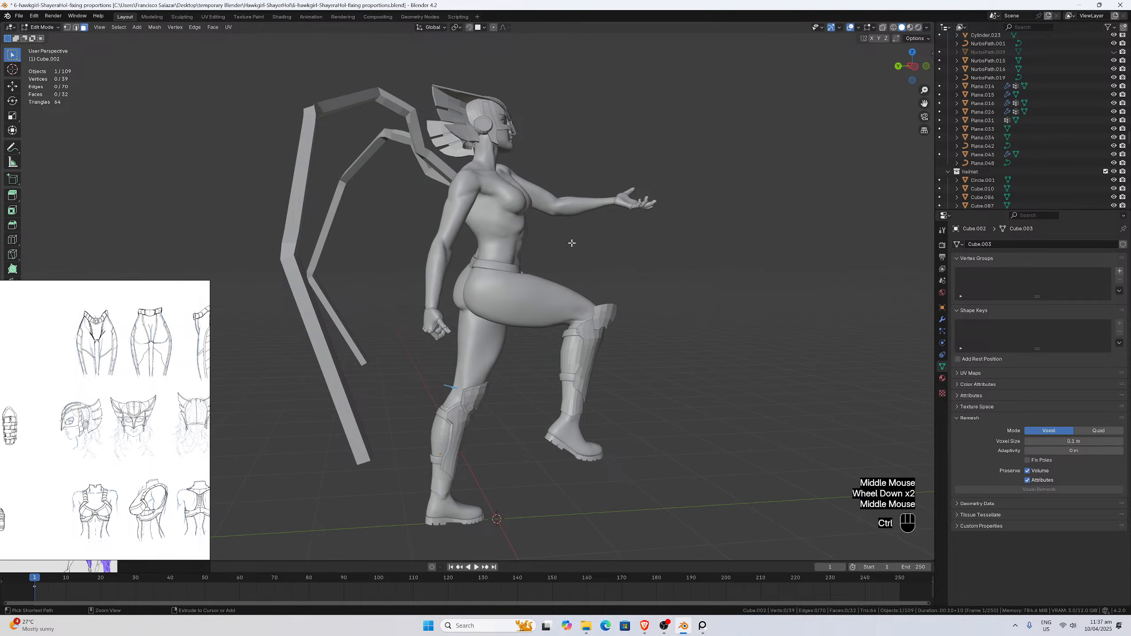
key(ctrl+KP_3)
key(KP_3)
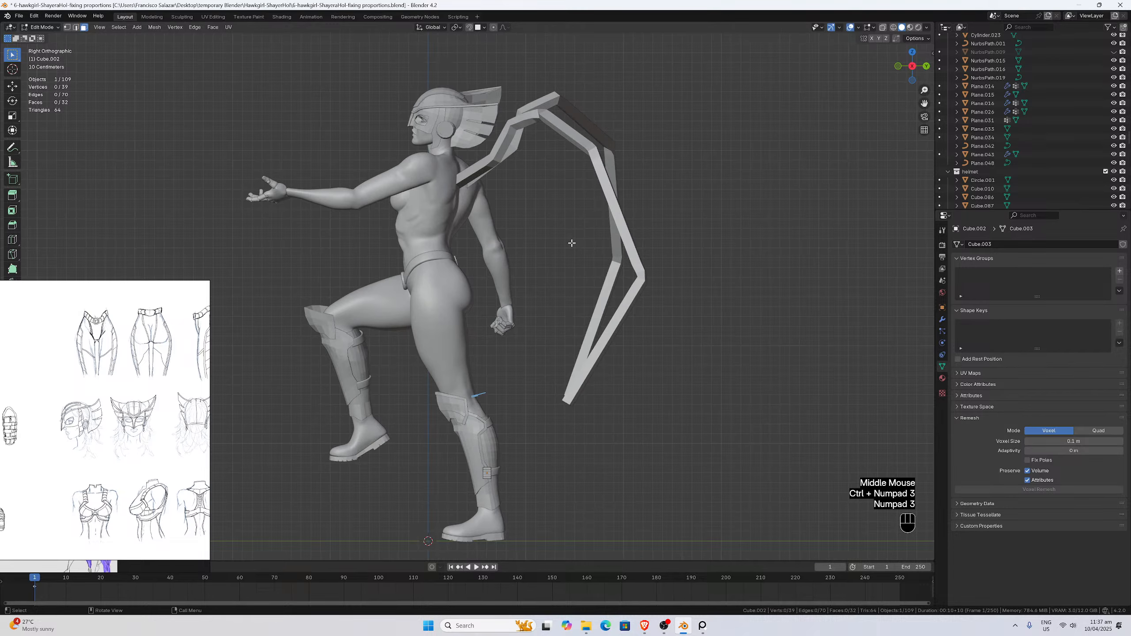
key(ctrl+KP_1)
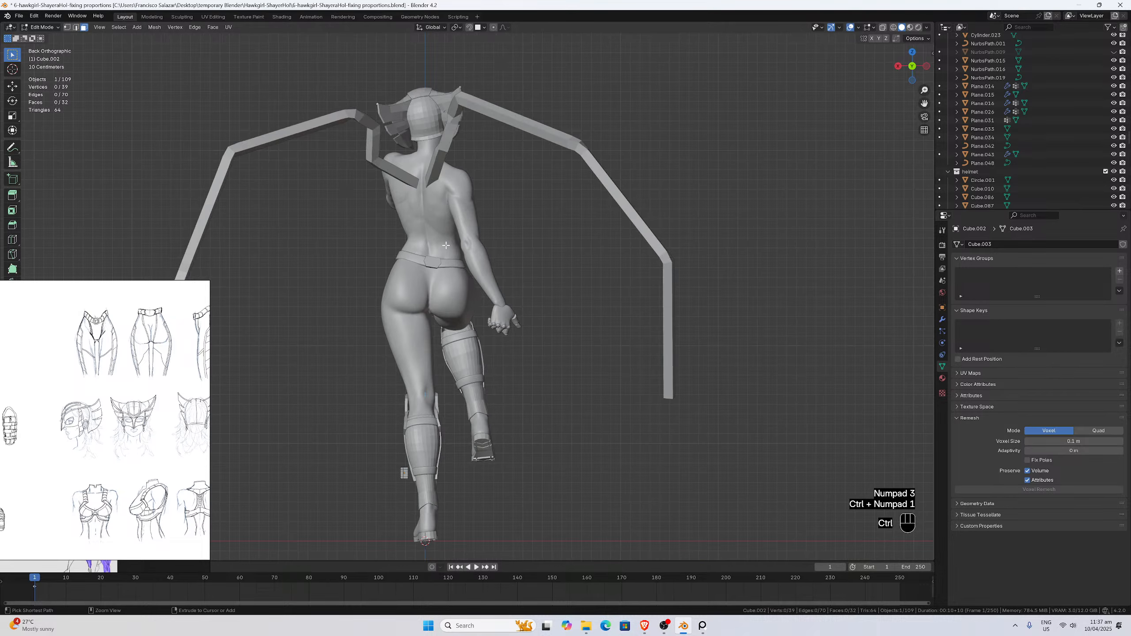
key(KP_1)
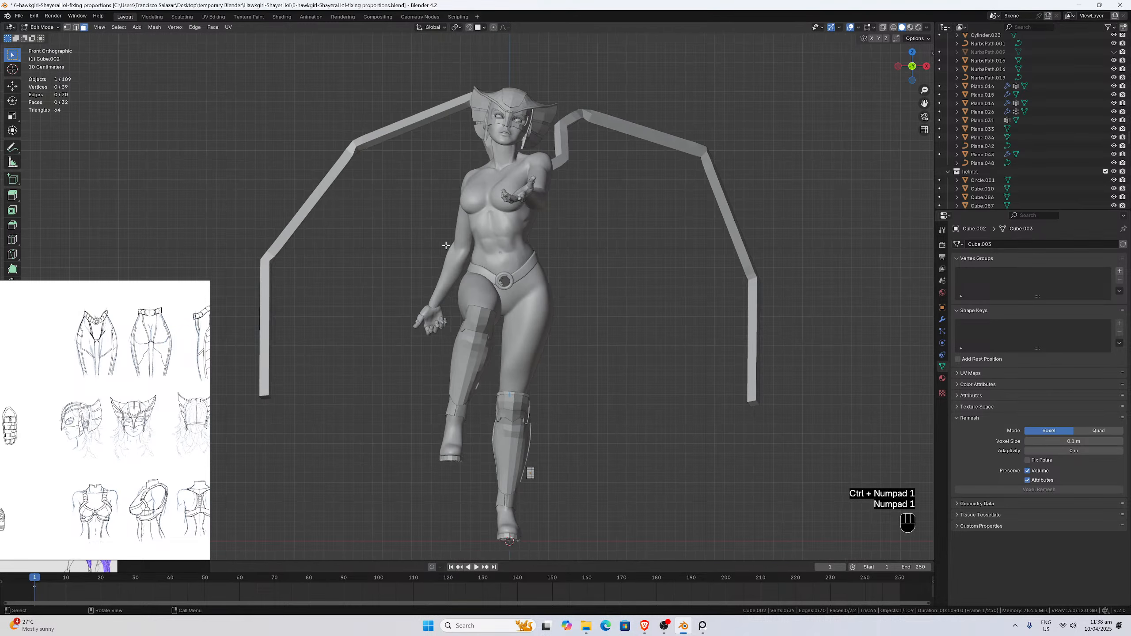
Inspect the cut-open cube beside the calf strap up close from behind.
middle_drag(556, 300, 479, 477)
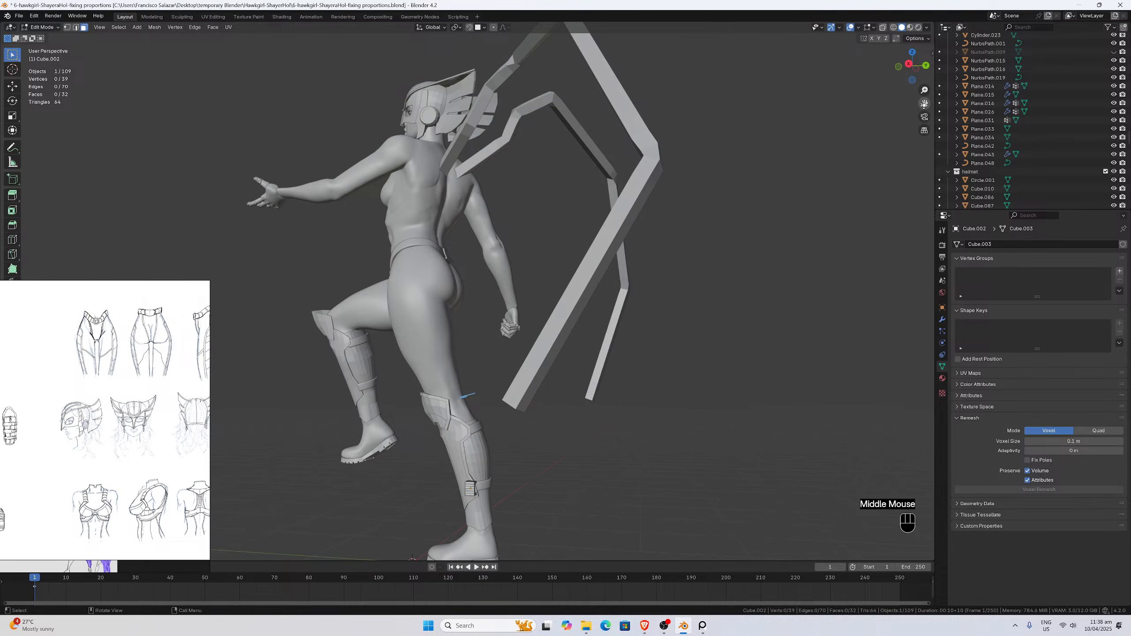
drag(924, 104, 962, 2)
middle_drag(639, 268, 554, 273)
scroll(554, 273, up, 1)
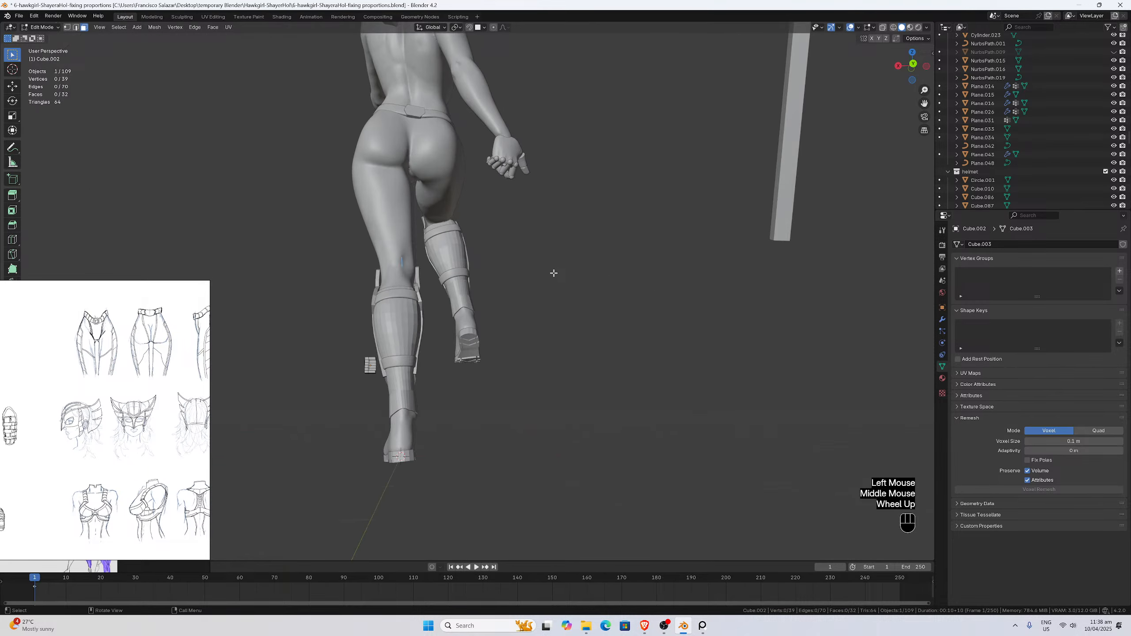
key(ctrl+KP_1)
scroll(545, 274, up, 3)
scroll(544, 274, up, 1)
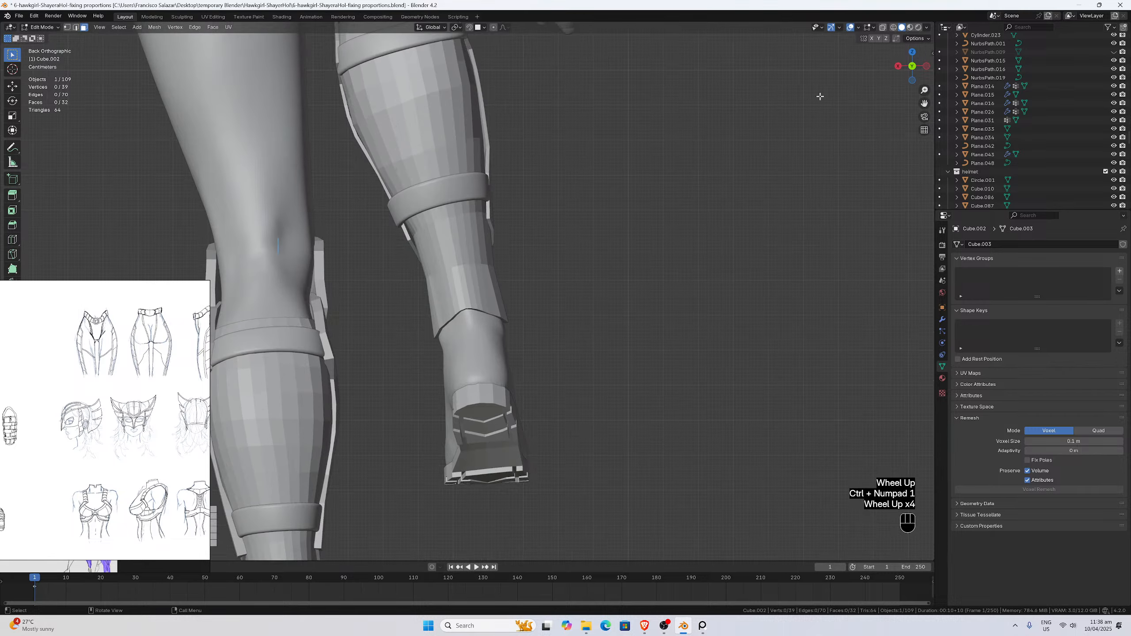
drag(923, 107, 745, 229)
scroll(449, 304, up, 5)
middle_drag(448, 304, 356, 381)
scroll(444, 303, down, 2)
middle_drag(297, 351, 362, 387)
Undo the deletion of the cube's faces.
key(ctrl)
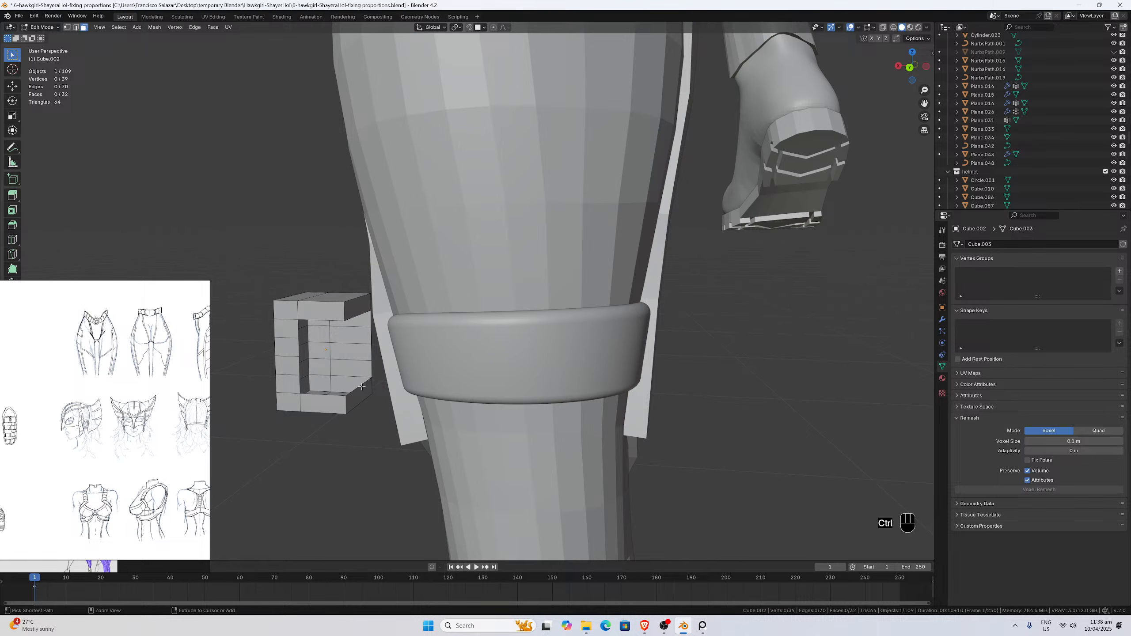
key(ctrl+z)
middle_drag(360, 382, 358, 380)
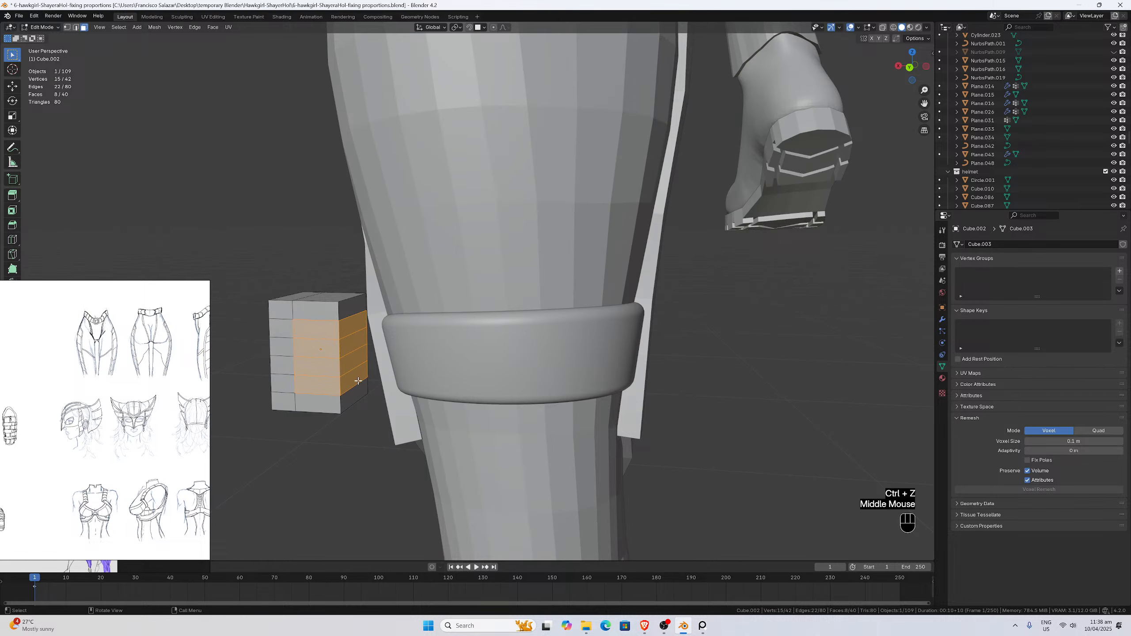
Add a vertical edge loop around the cube, splitting its leg-facing side into columns.
key(ctrl+r)
click(359, 381)
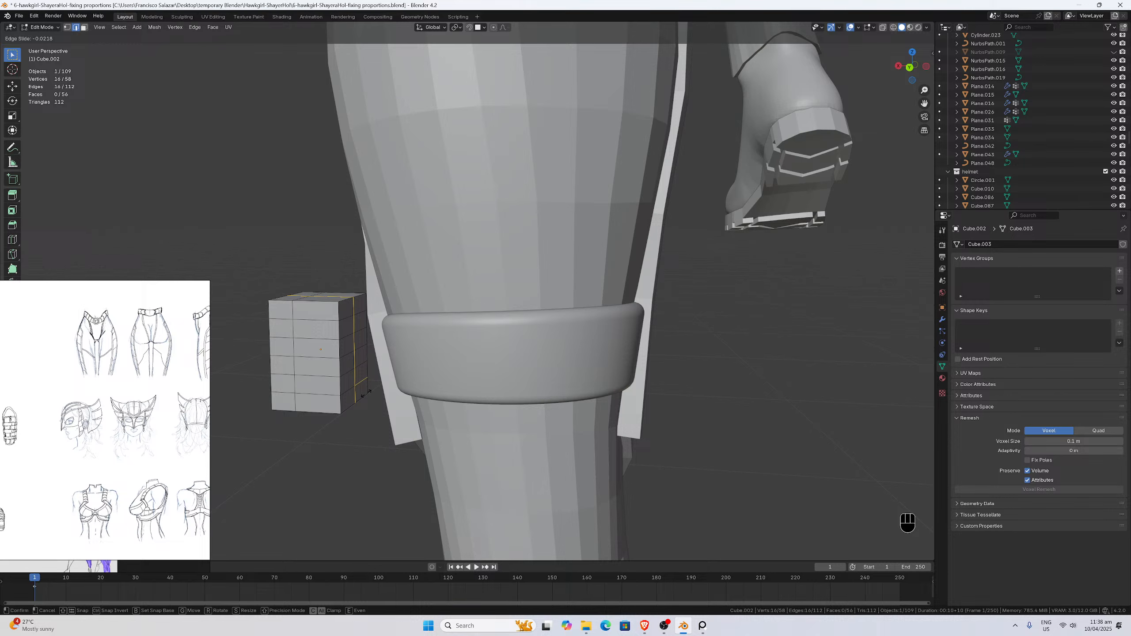
click(366, 393)
middle_drag(366, 393, 362, 392)
Delete the four middle rows of faces in the cube's wider back column and the adjoining narrow column of its leg-facing side.
click(83, 27)
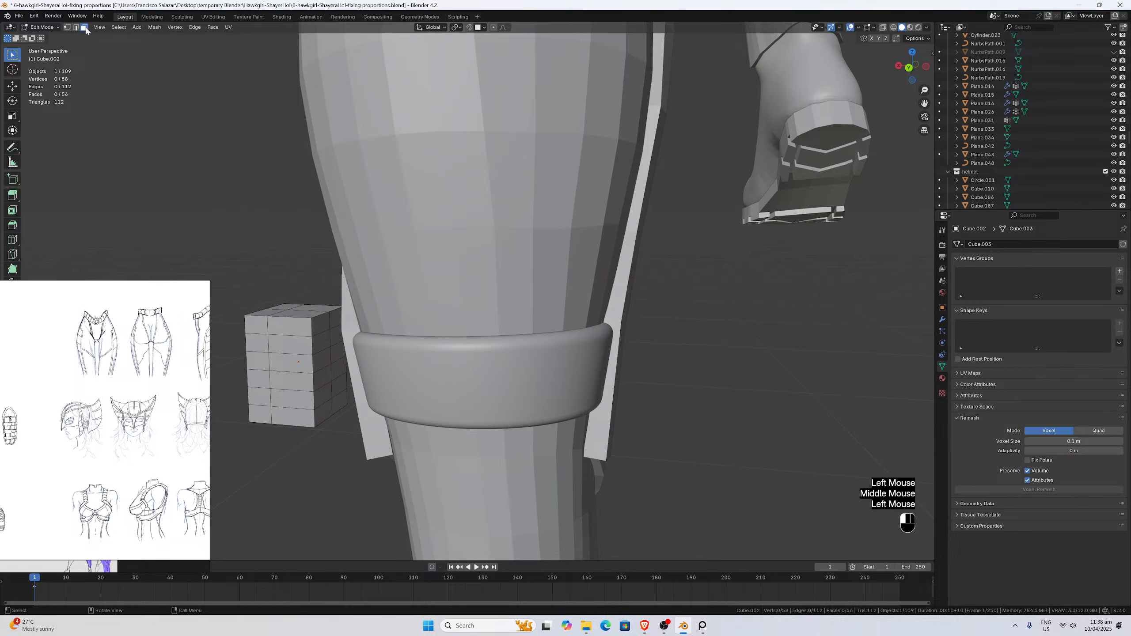
drag(305, 349, 318, 406)
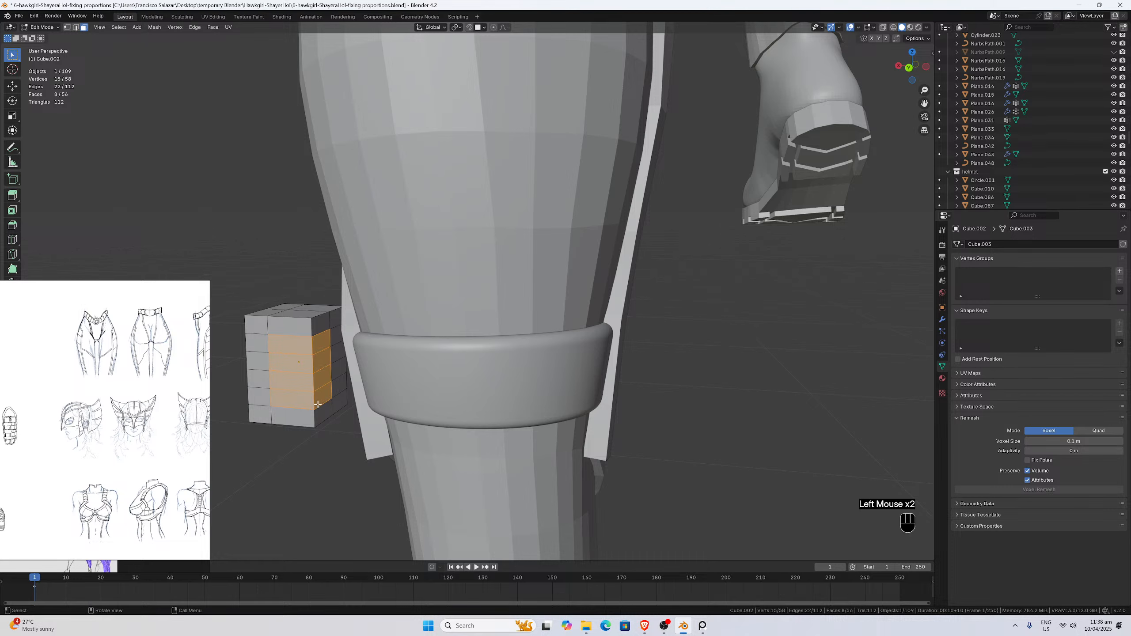
key(x)
click(320, 405)
middle_drag(320, 405, 352, 406)
scroll(328, 400, up, 1)
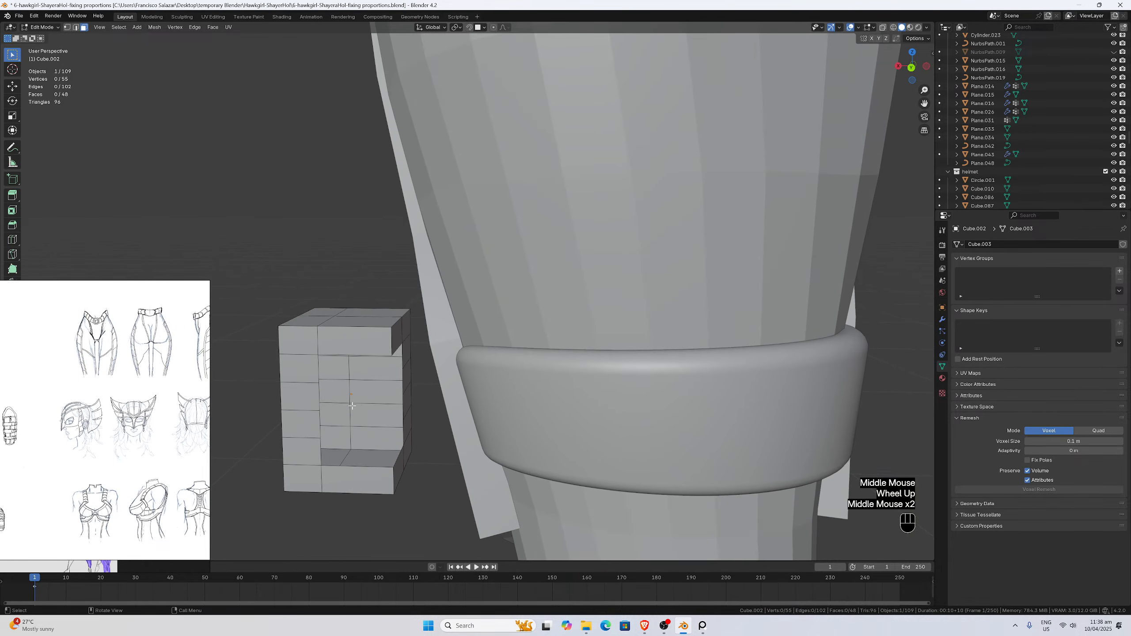
Fill the floor of the cube's cut opening with a new face generated from its outer corner vertex.
click(67, 27)
middle_drag(377, 329, 383, 406)
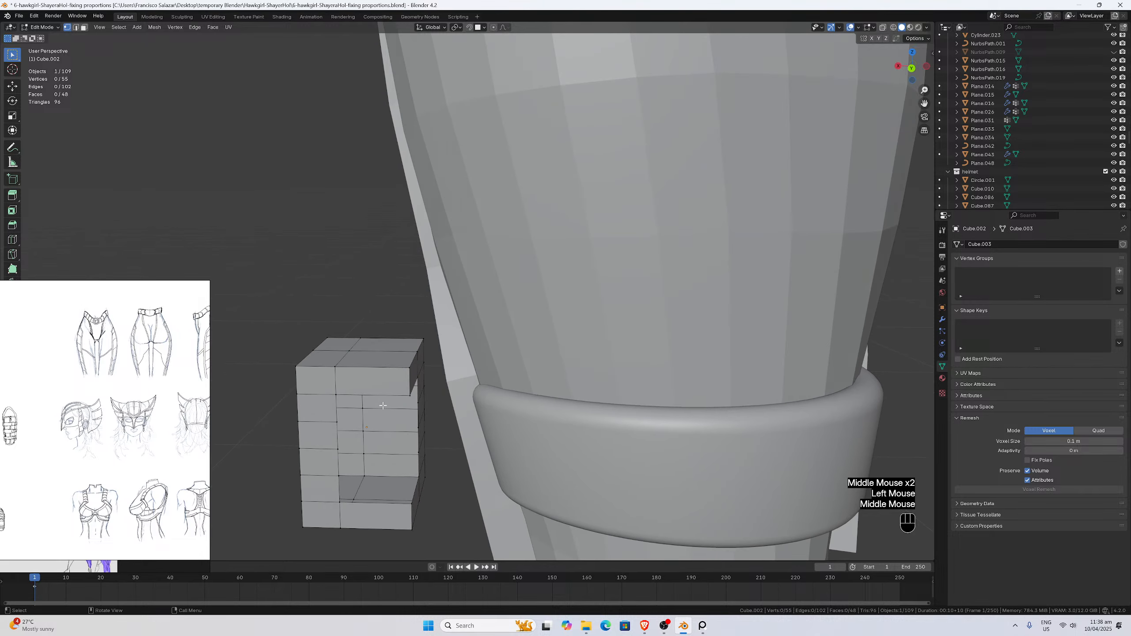
click(411, 502)
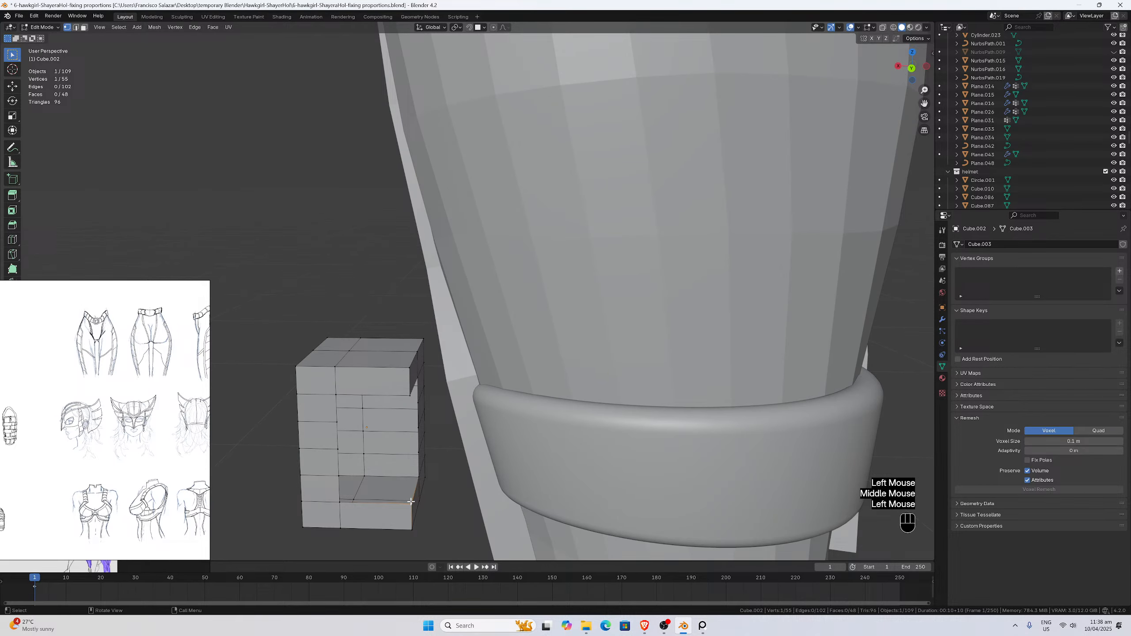
key(f)
key(f)
Turn on vertex snapping and move the floor face's inner corner vertex along X to align with the opening's side edge.
click(389, 486)
click(479, 28)
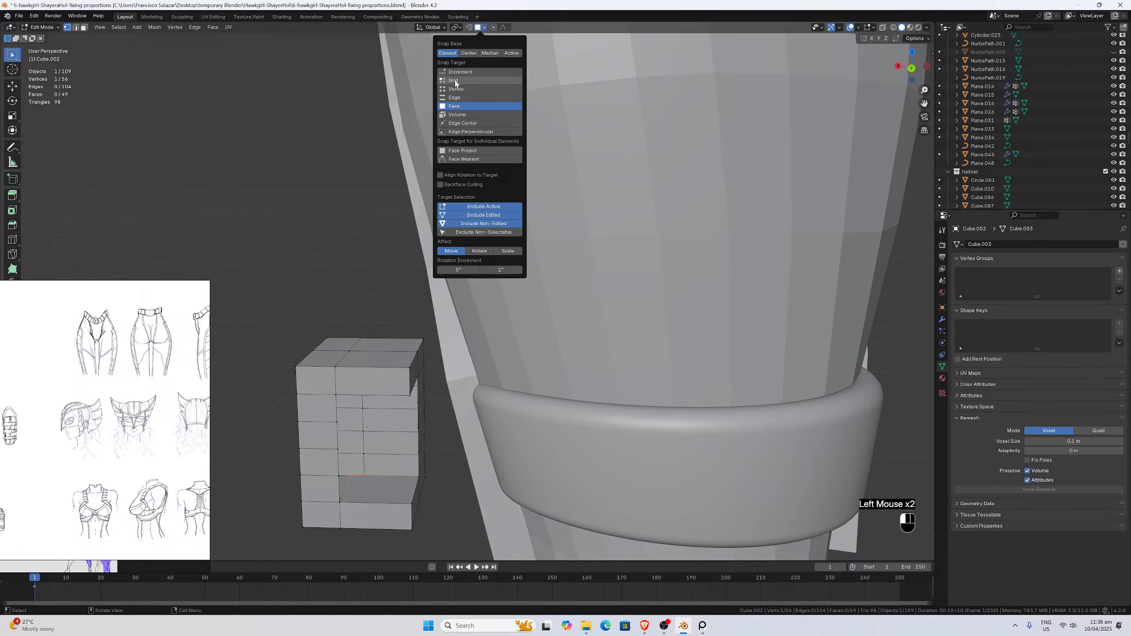
click(457, 89)
click(469, 28)
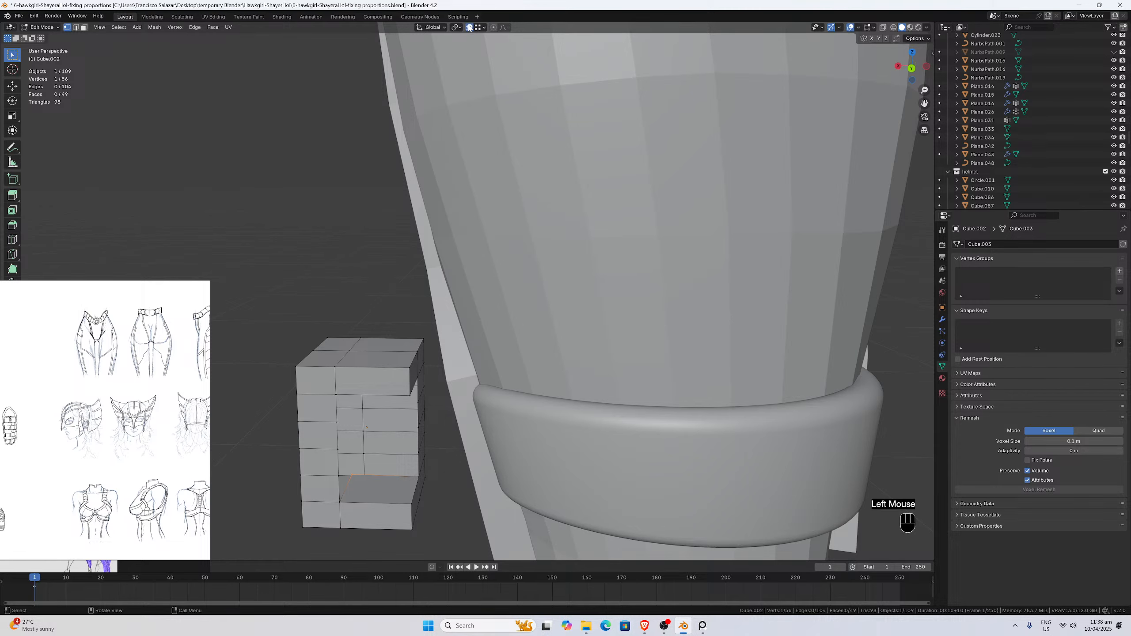
mouse_move(373, 488)
middle_down()
mouse_move(373, 515)
mouse_move(378, 475)
middle_up()
scroll(372, 515, down, 2)
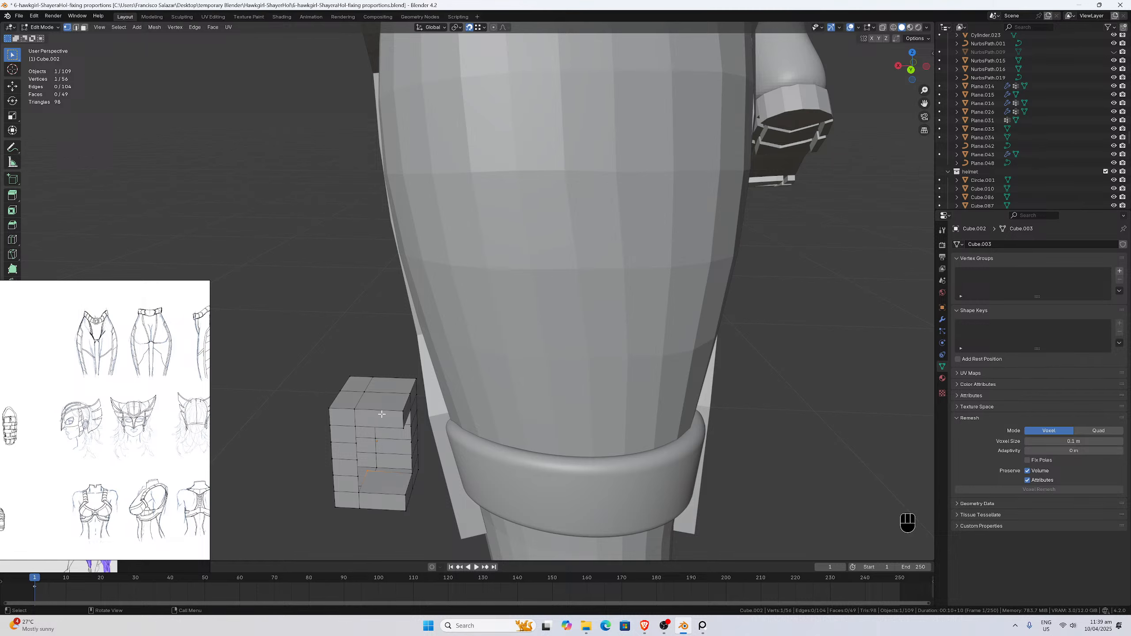
key(g)
key(x)
click(362, 493)
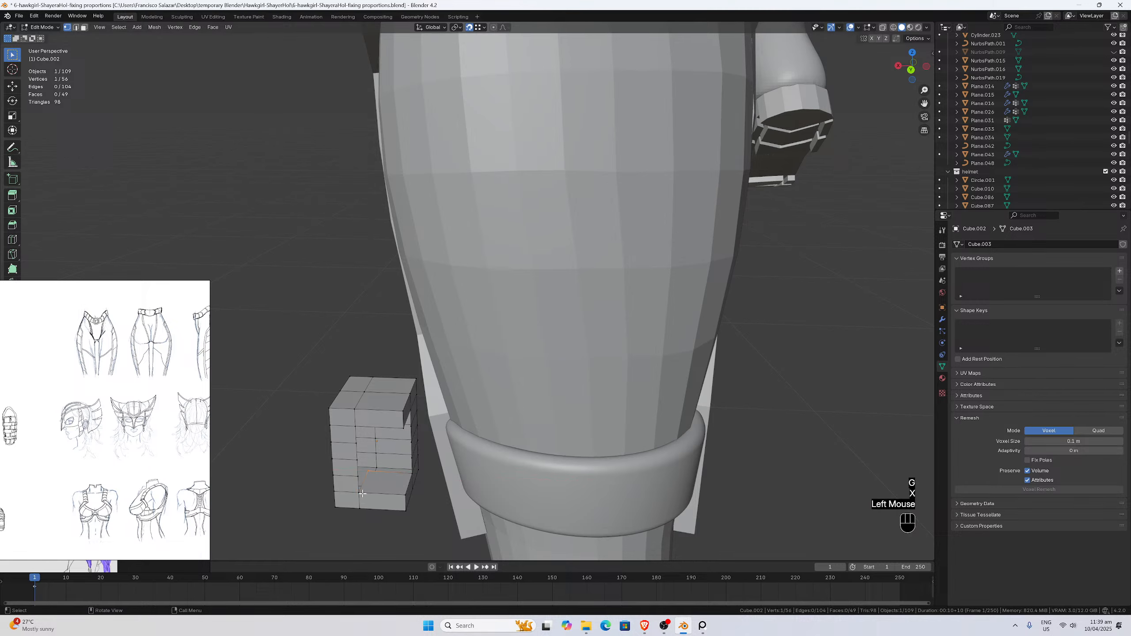
Move the floor face's inner corner vertex along Y, snapping it in line with the end of the cut on the leg-facing side.
middle_drag(433, 483, 422, 479)
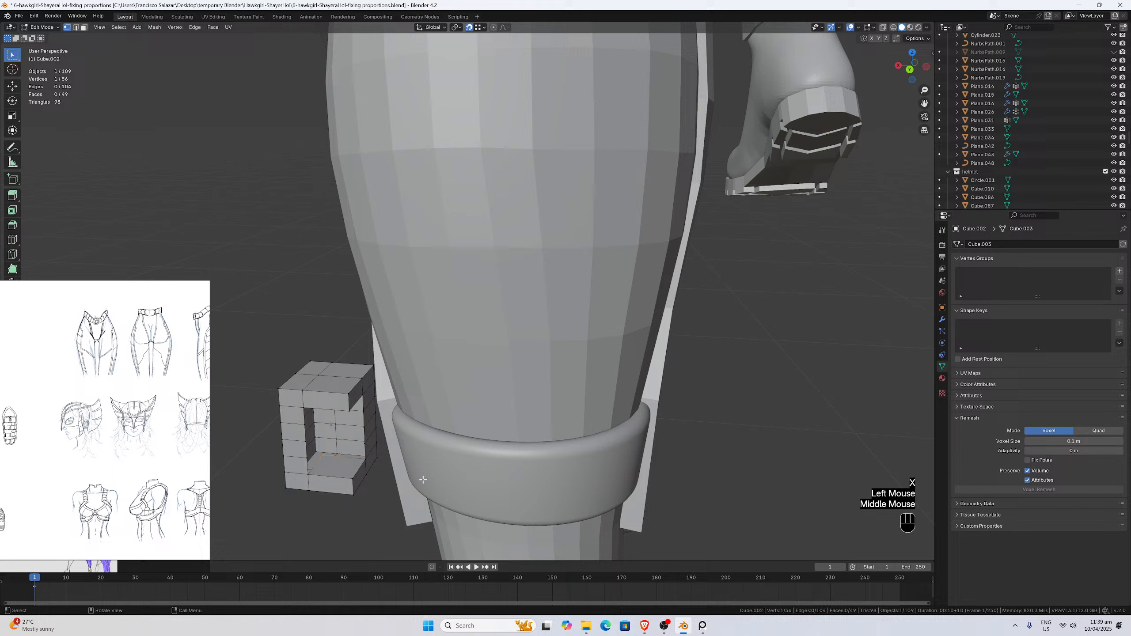
key(g)
key(y)
click(368, 466)
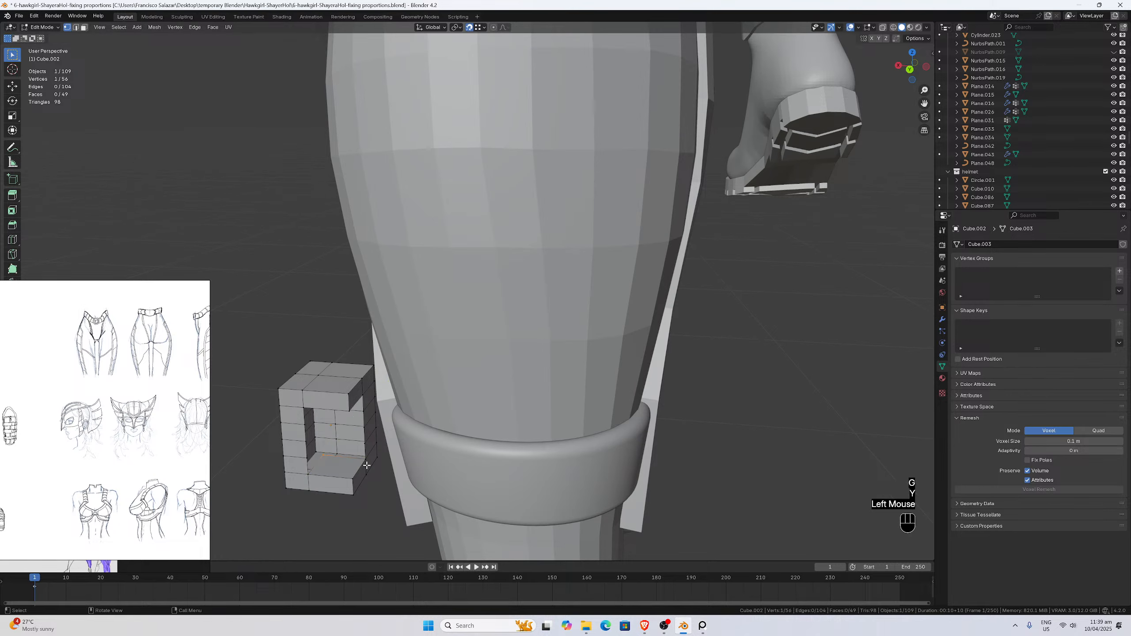
middle_drag(368, 466, 364, 461)
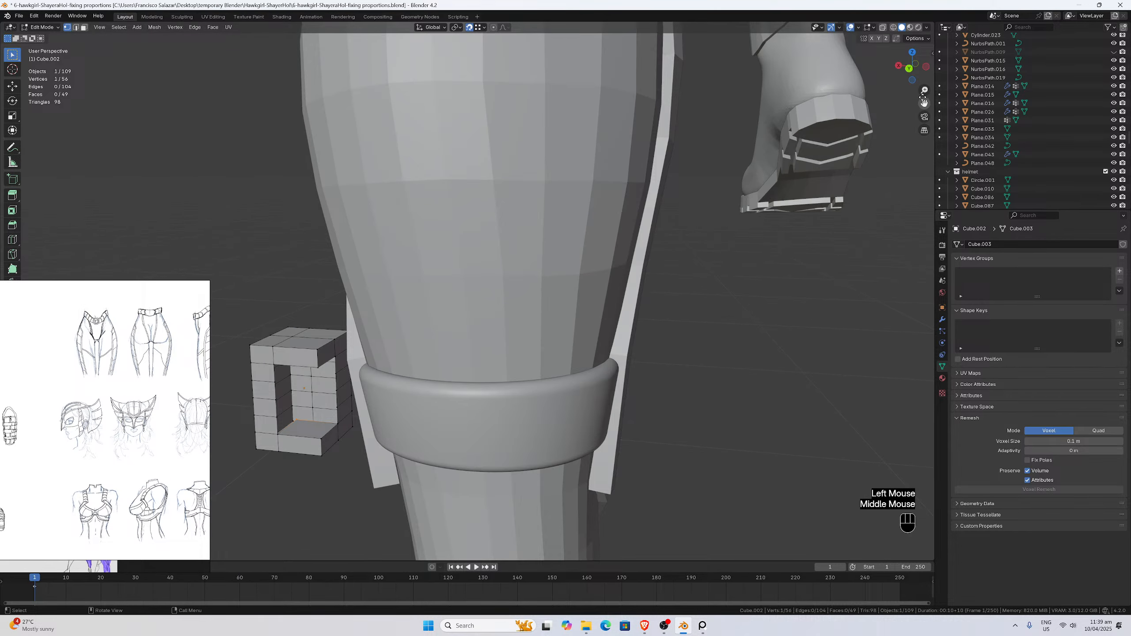
Examine the cut-open cube's position and scale on the whole figure from the back and side.
drag(924, 103, 1030, 98)
scroll(637, 271, down, 4)
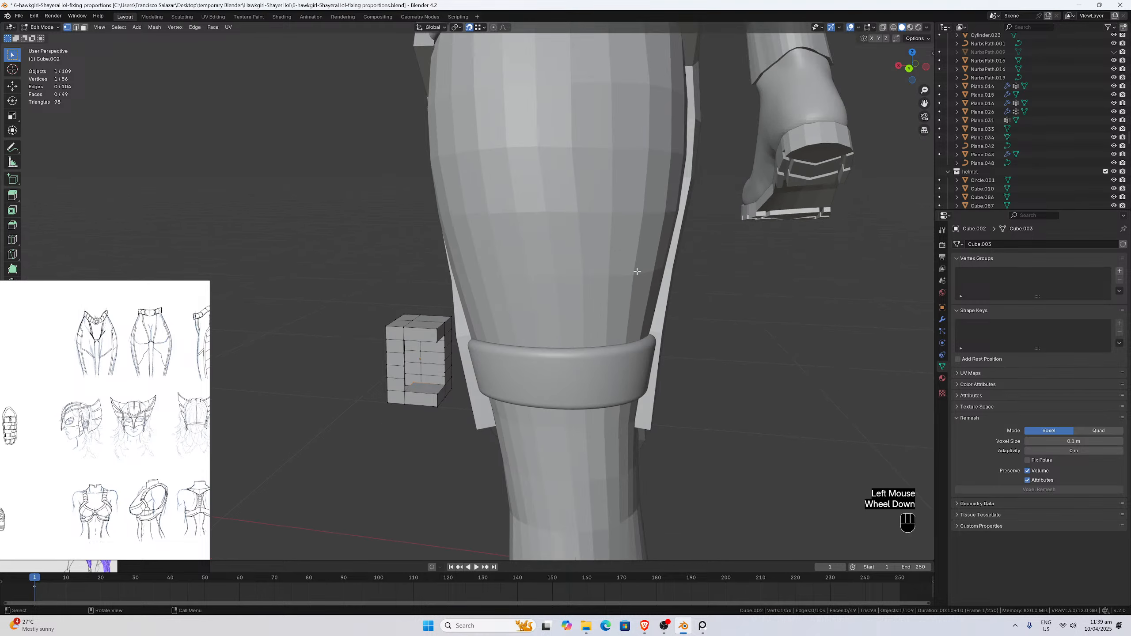
scroll(516, 299, down, 2)
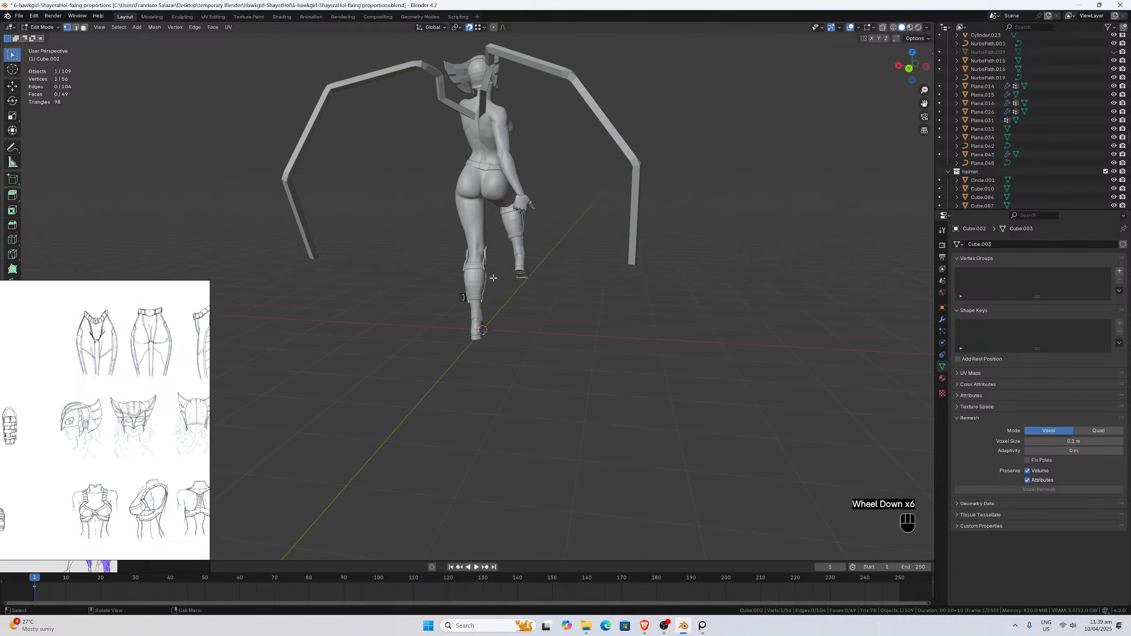
middle_drag(472, 255, 375, 367)
scroll(528, 230, up, 4)
scroll(516, 236, up, 4)
scroll(383, 353, up, 3)
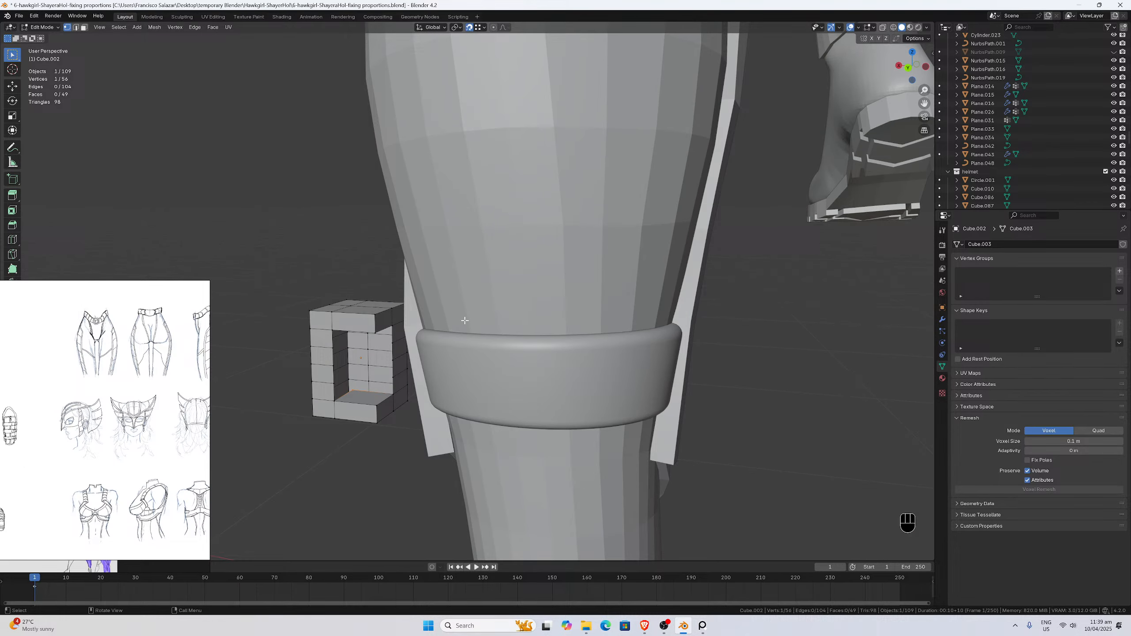
scroll(464, 320, down, 5)
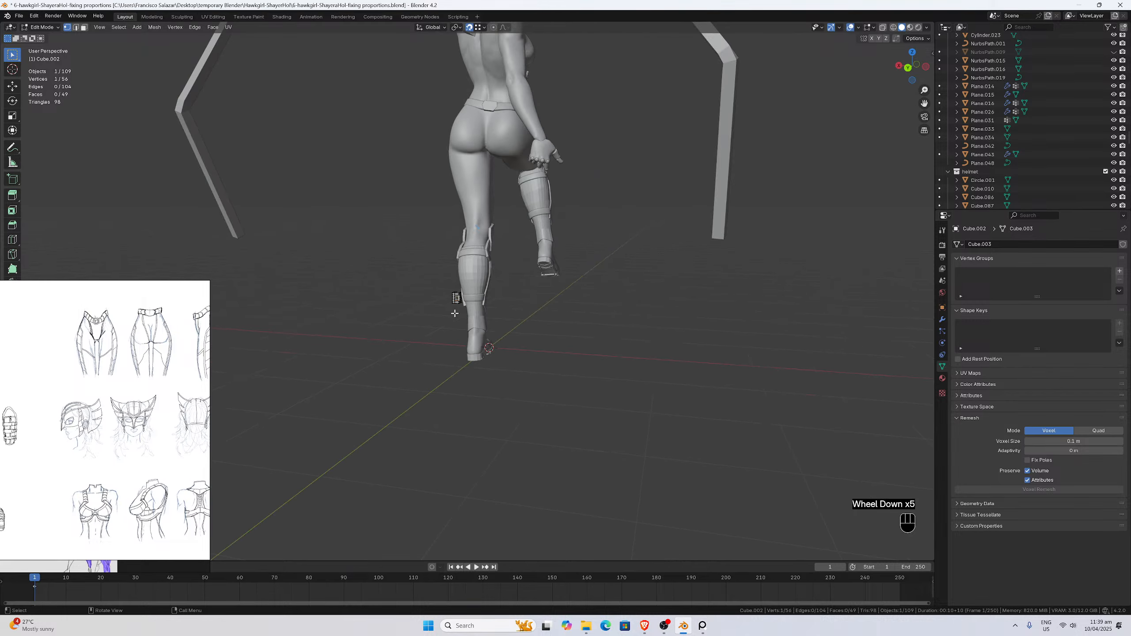
middle_drag(445, 308, 593, 294)
scroll(578, 283, up, 1)
scroll(578, 283, down, 4)
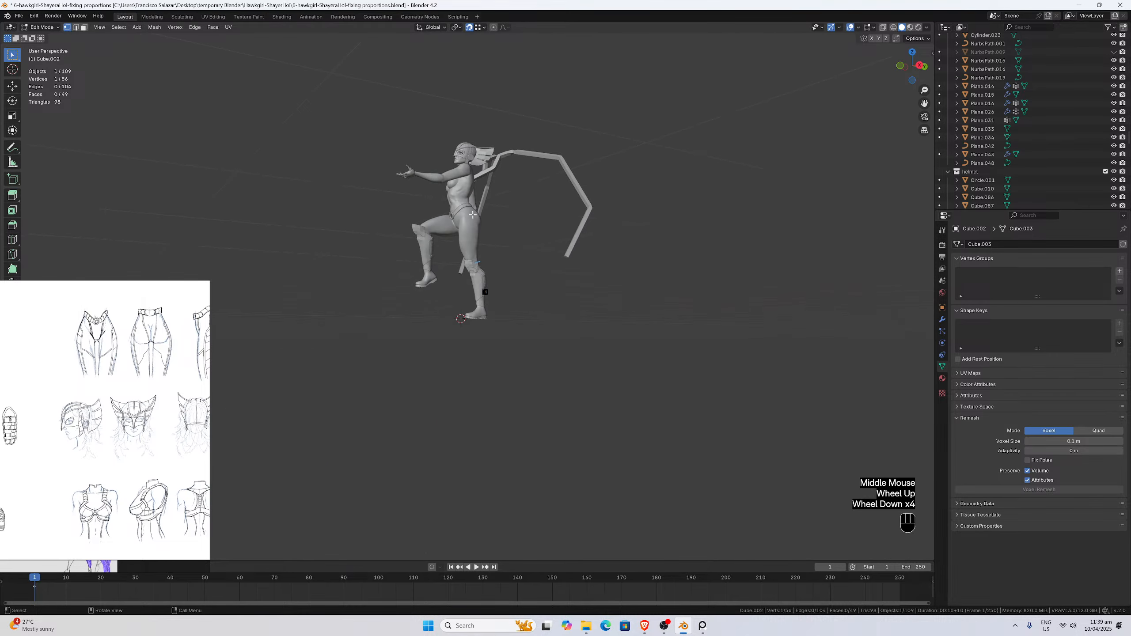
scroll(548, 232, up, 6)
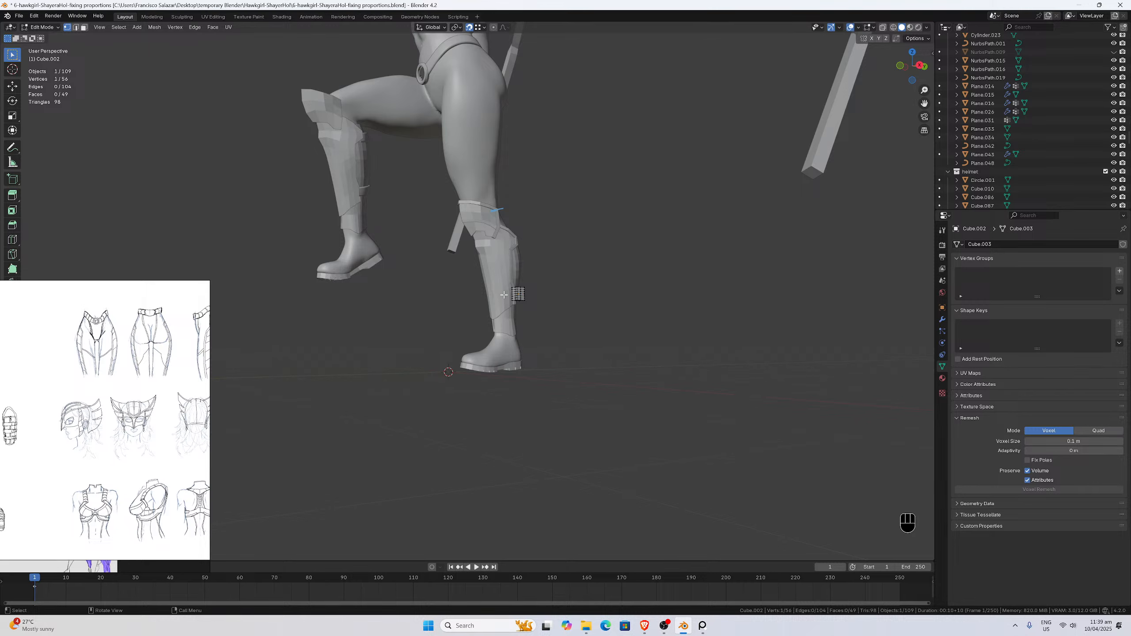
Look over the wider reference board and compare it with the figure and its lower-leg armor from several angles.
scroll(127, 377, down, 4)
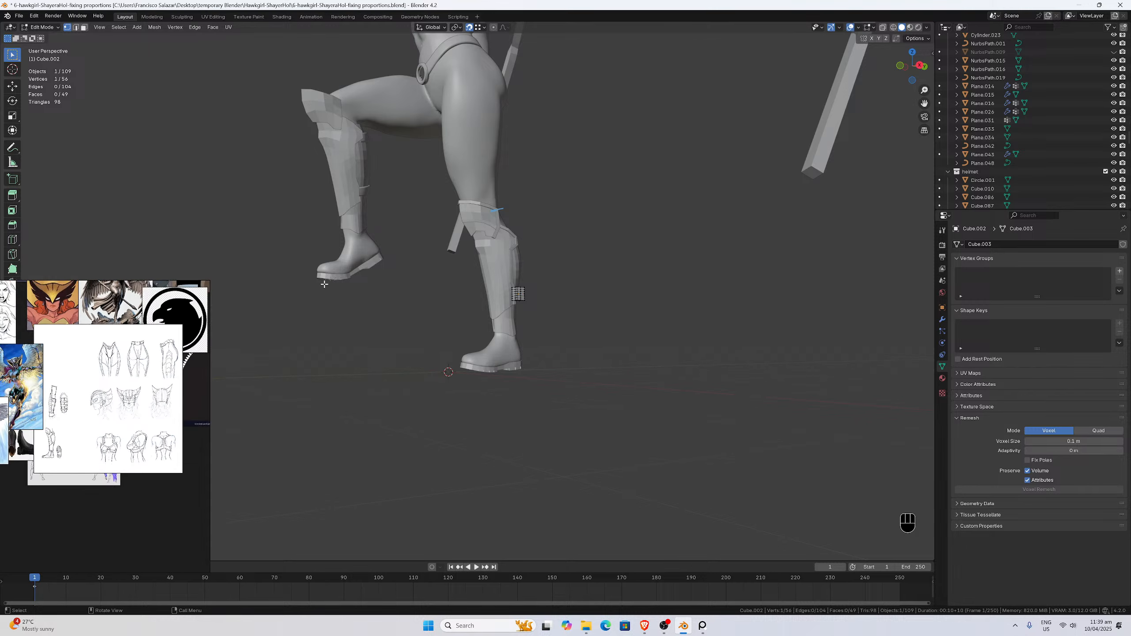
scroll(423, 220, down, 2)
mouse_move(423, 220)
middle_down()
mouse_move(446, 236)
mouse_move(432, 239)
middle_up()
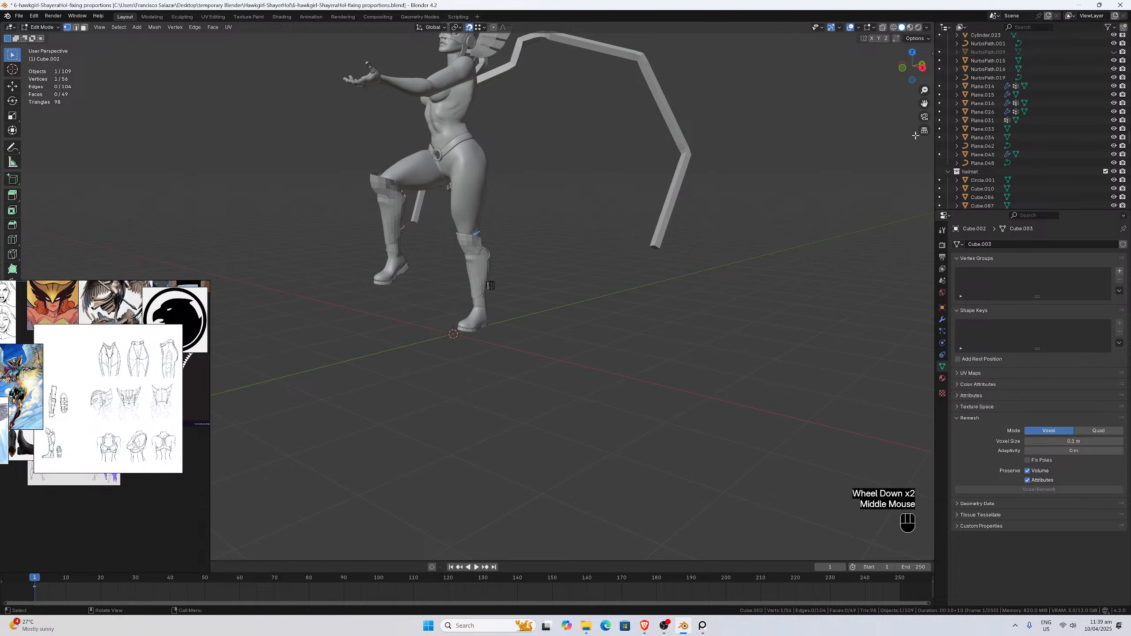
drag(925, 103, 934, 107)
scroll(655, 169, up, 3)
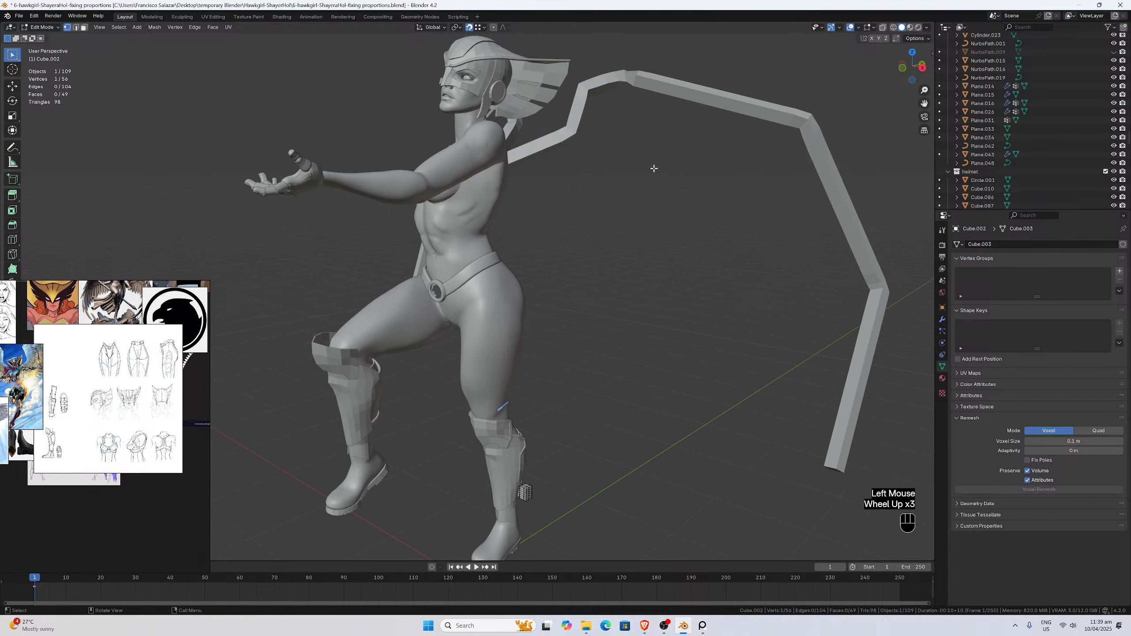
scroll(654, 168, up, 1)
middle_drag(655, 169, 586, 190)
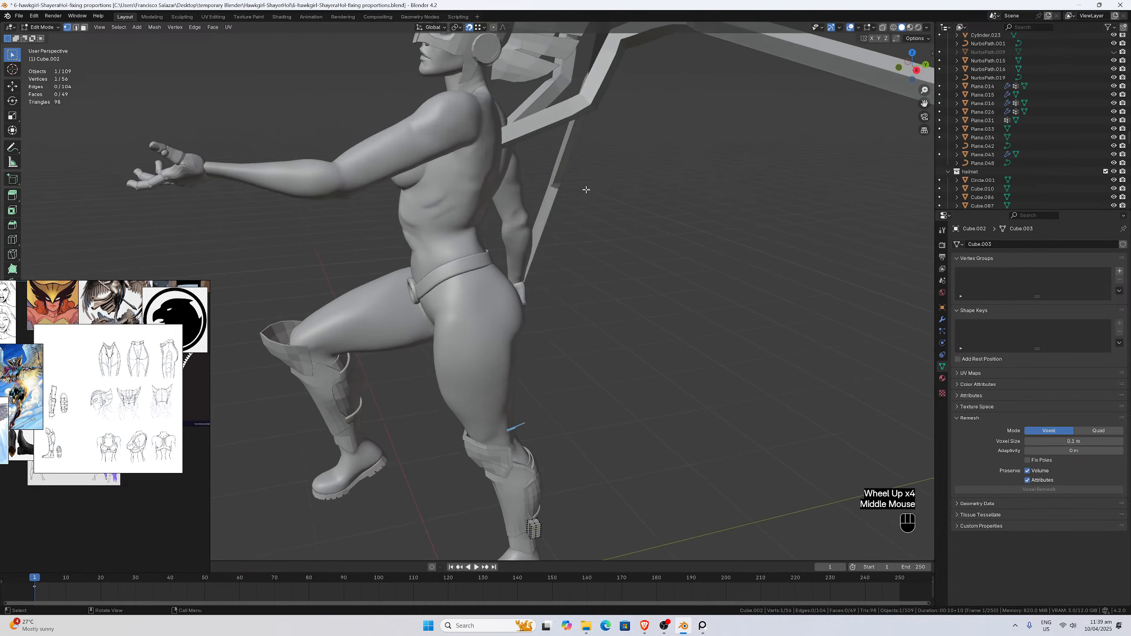
scroll(243, 291, down, 2)
middle_drag(481, 335, 439, 340)
scroll(439, 341, up, 1)
drag(924, 103, 1015, 0)
middle_drag(589, 336, 571, 341)
scroll(540, 371, up, 4)
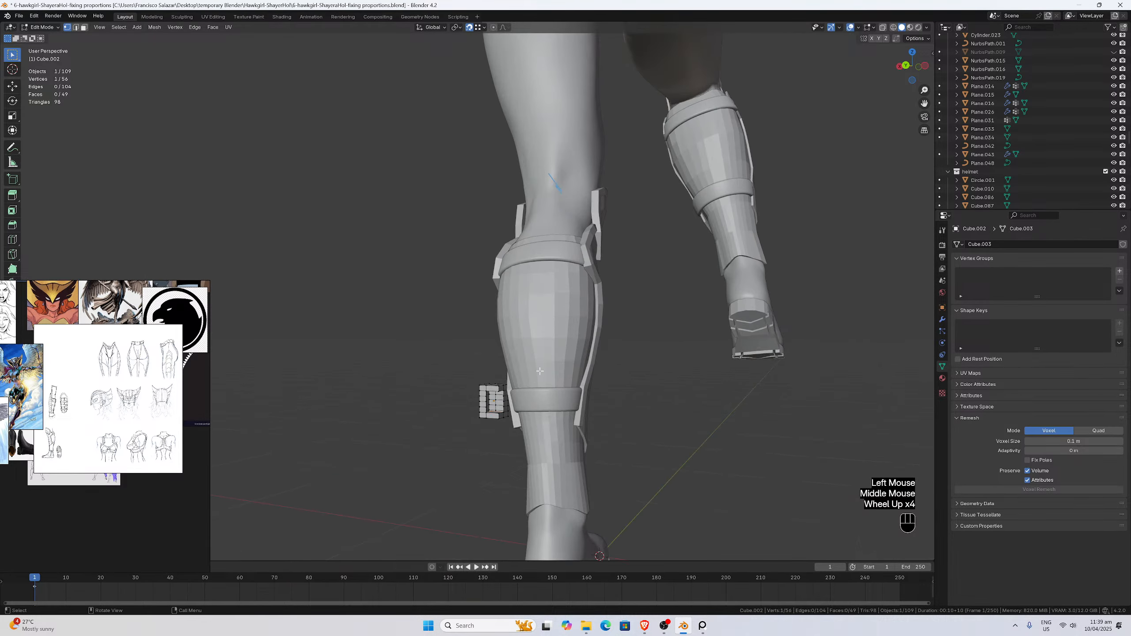
drag(924, 104, 898, 0)
scroll(532, 338, up, 3)
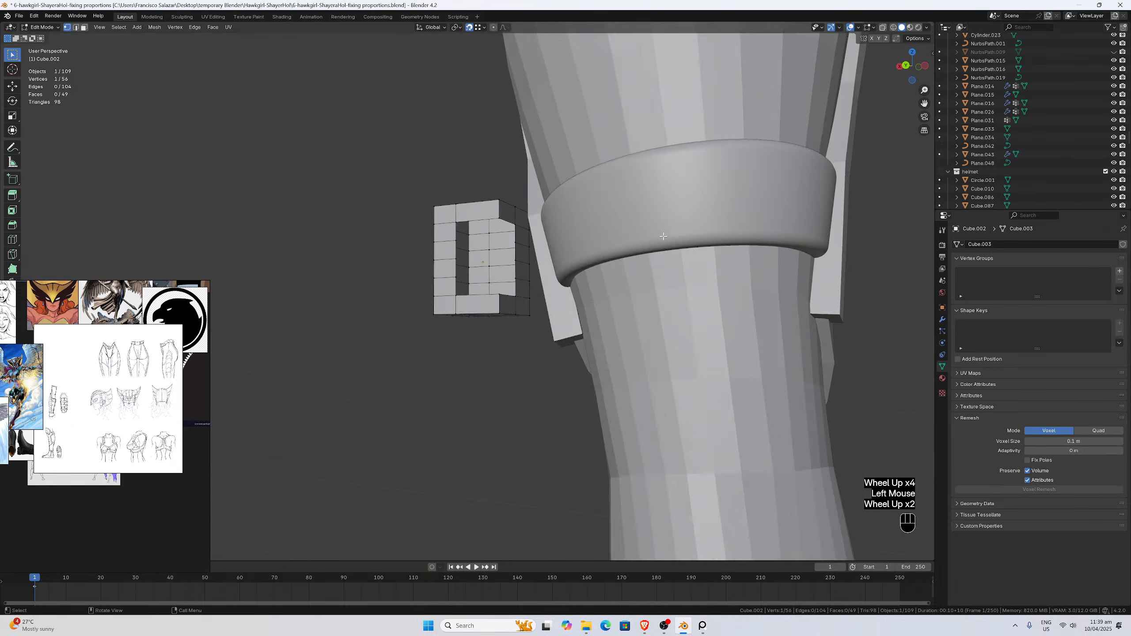
Extrude the floor's inner corner vertex upward along Z, snapping it to the height of the first row.
middle_drag(535, 337, 532, 343)
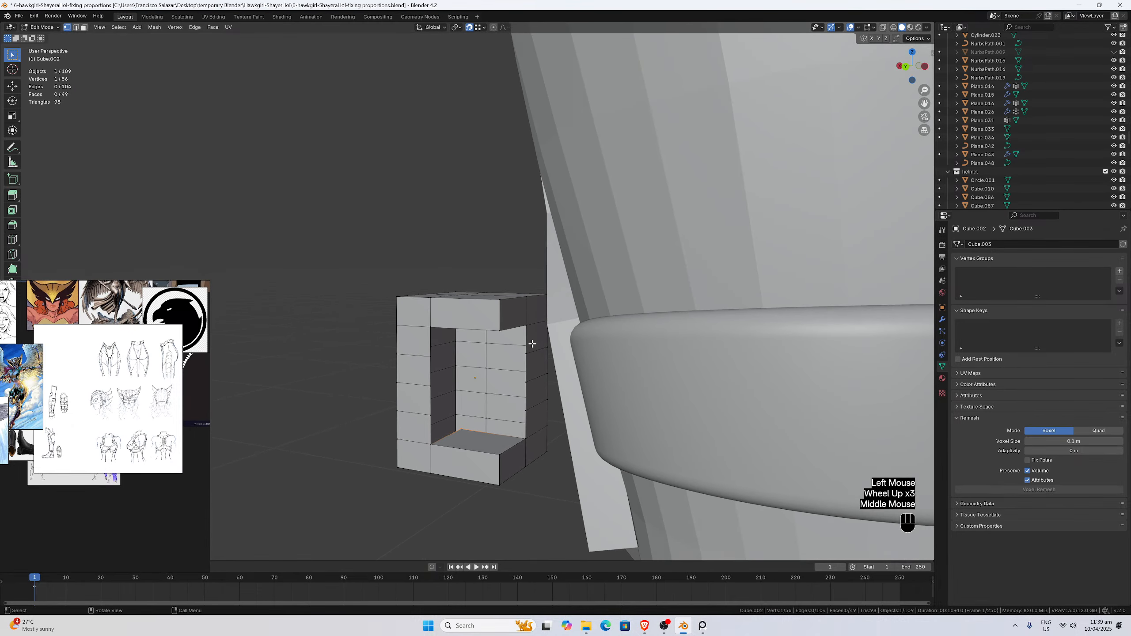
click(464, 430)
middle_drag(469, 427, 470, 428)
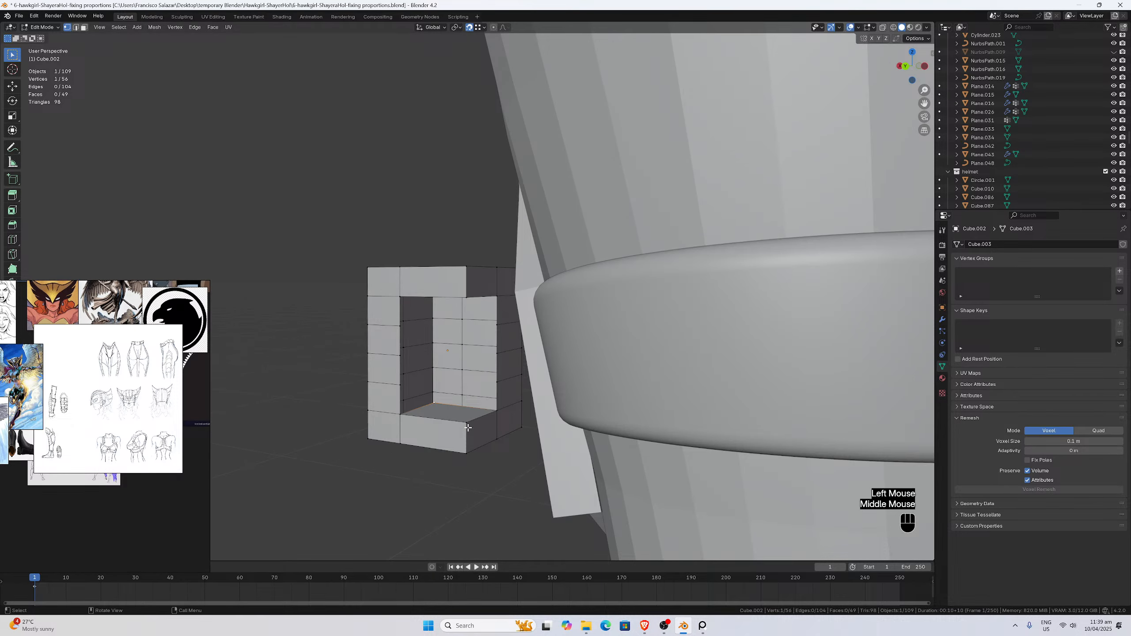
key(e)
key(z)
click(497, 387)
middle_drag(498, 388, 469, 369)
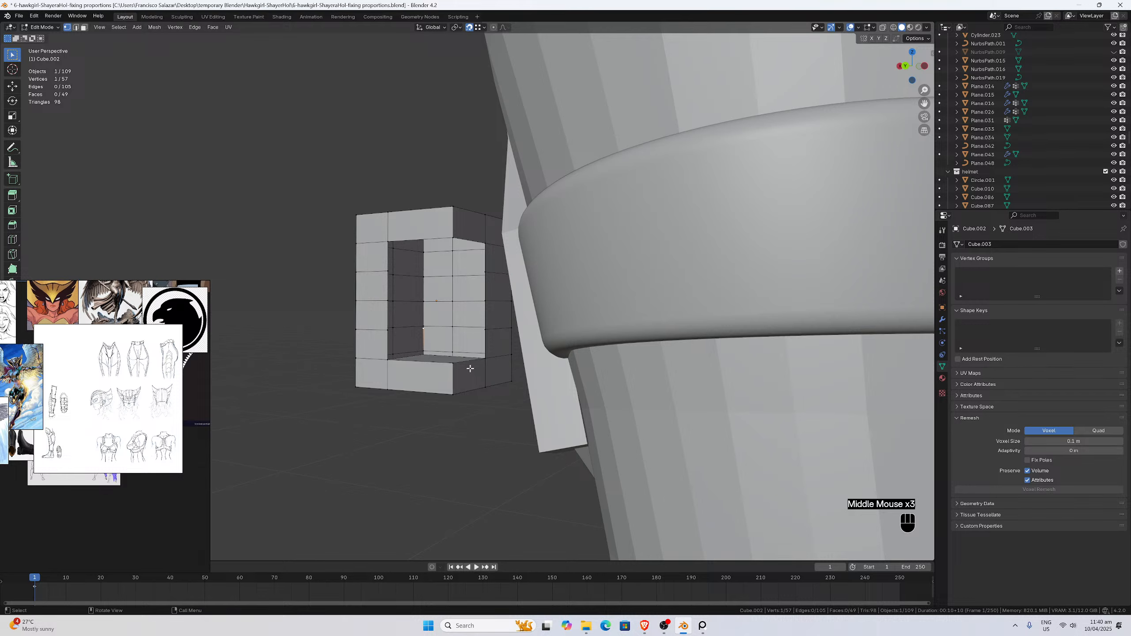
Extrude the vertex three more times along Z, snapping to each remaining row up to the top of the opening.
key(e)
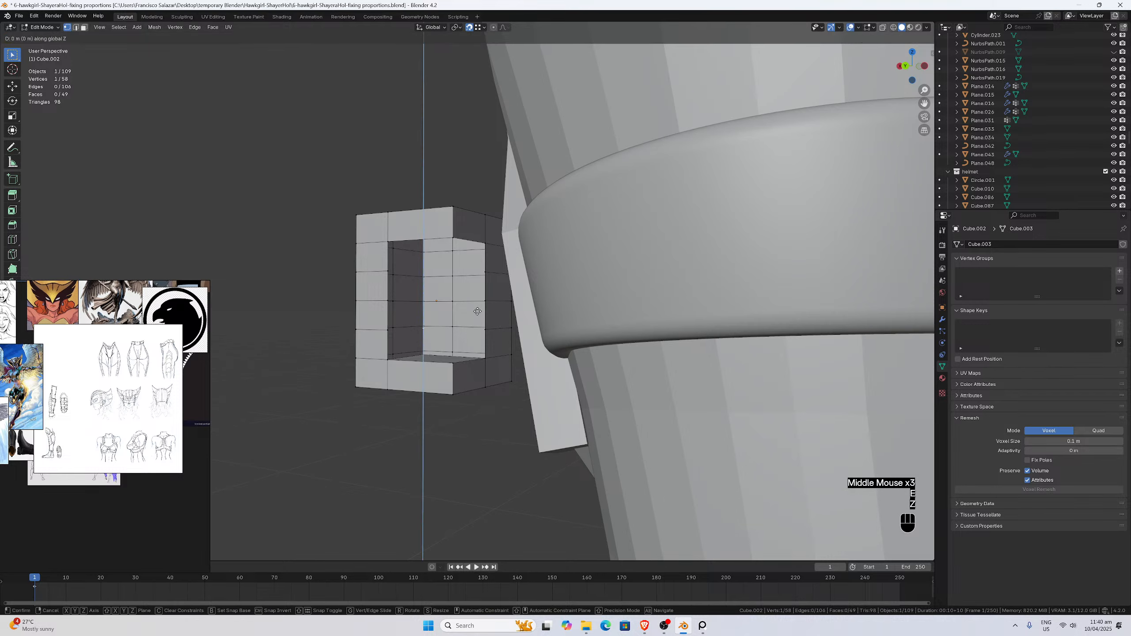
click(481, 306)
key(e)
key(z)
click(484, 273)
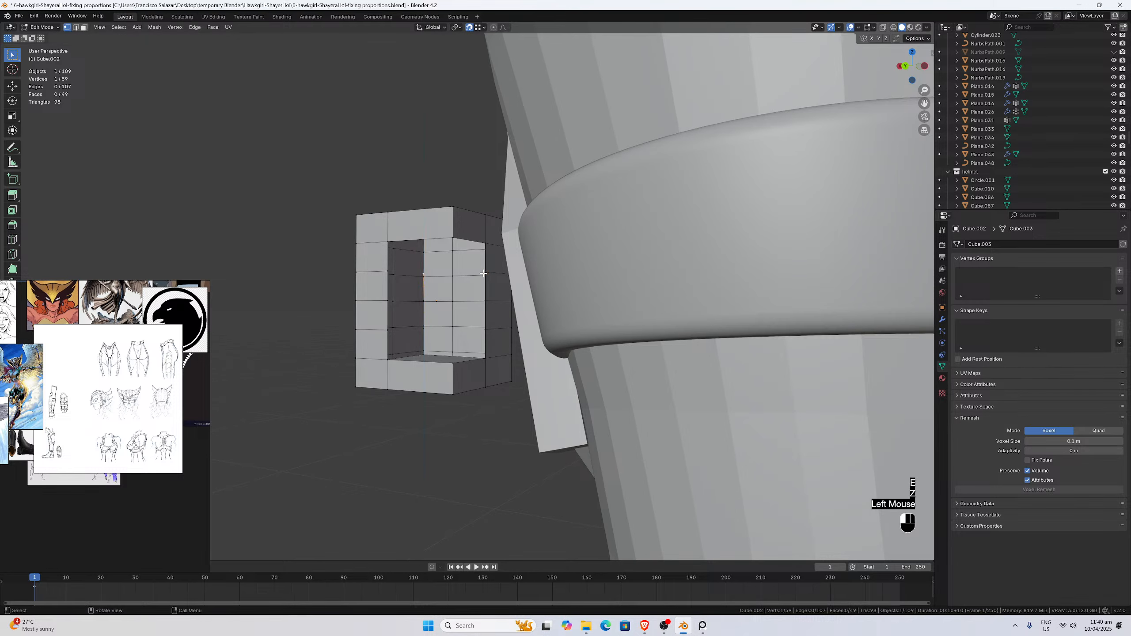
key(e)
key(z)
click(480, 248)
middle_drag(476, 251, 482, 258)
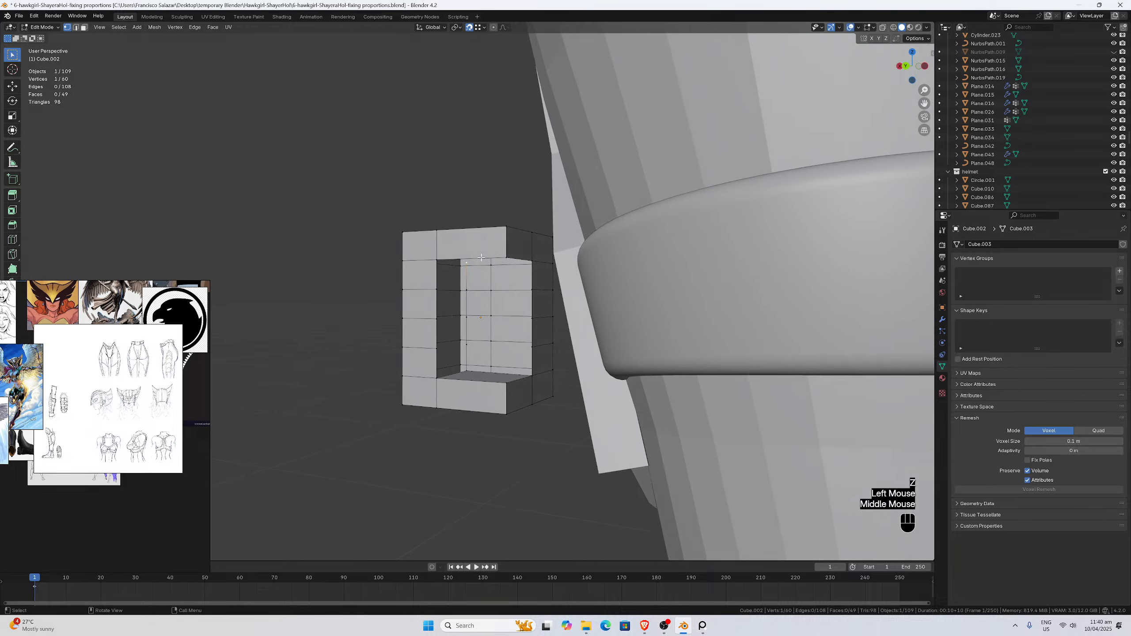
Fill a face between the topmost extruded edge and the opening's matching side edge.
click(75, 27)
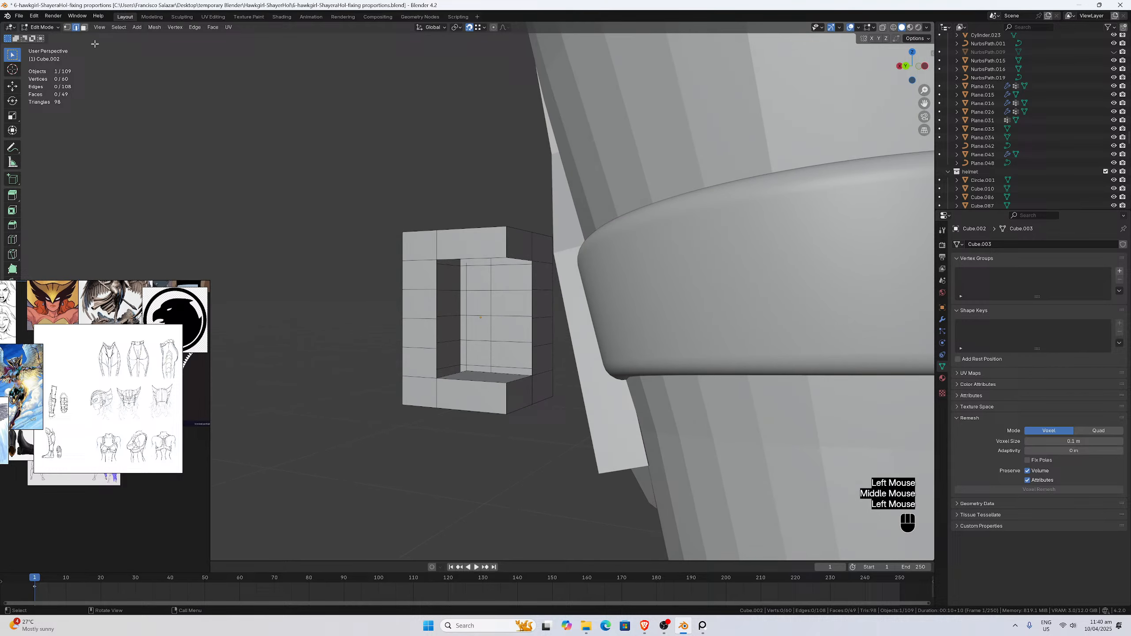
click(449, 282)
shift+click(466, 282)
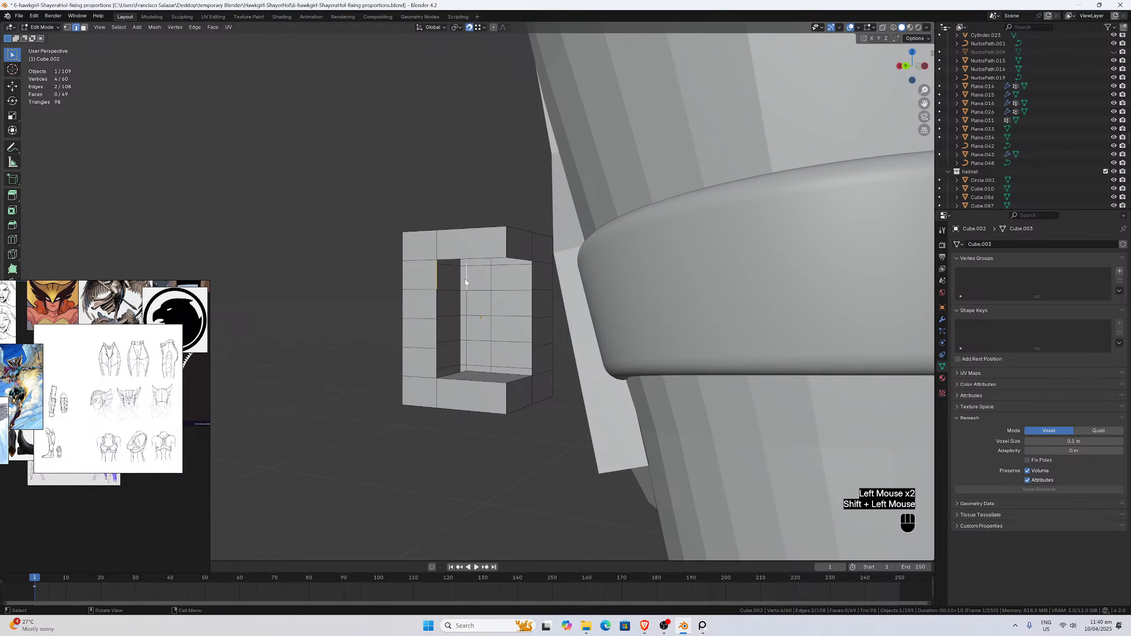
key(f)
key(f)
Try filling more of the inner side wall below its top face, undo back past that face, and restore it.
click(458, 290)
key(f)
key(f)
key(f)
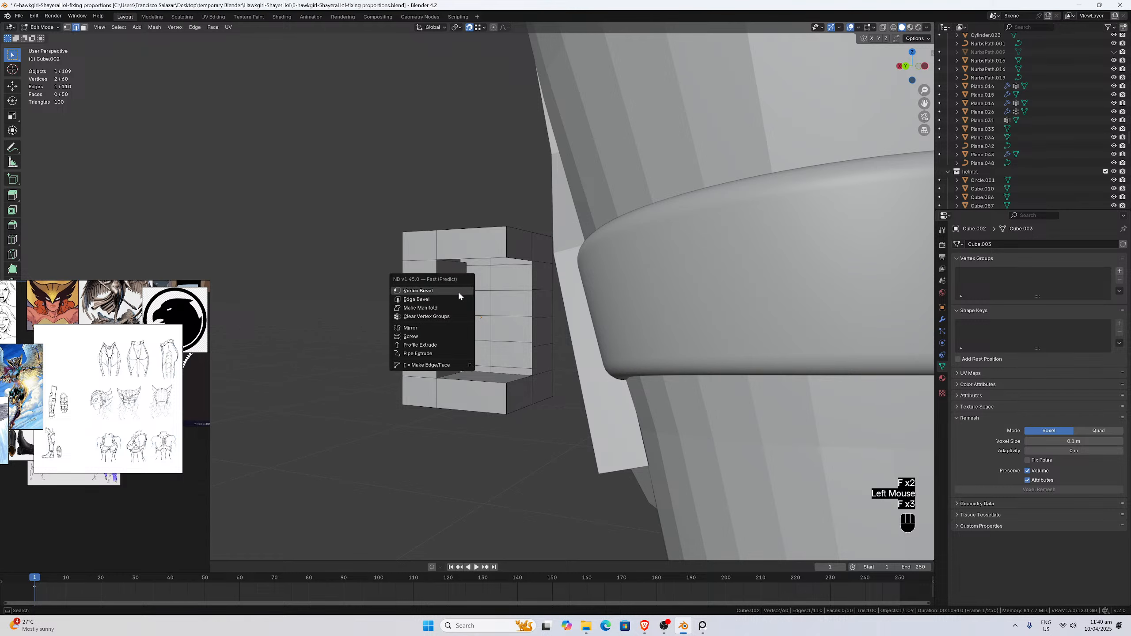
scroll(483, 295, up, 3)
middle_drag(483, 295, 480, 294)
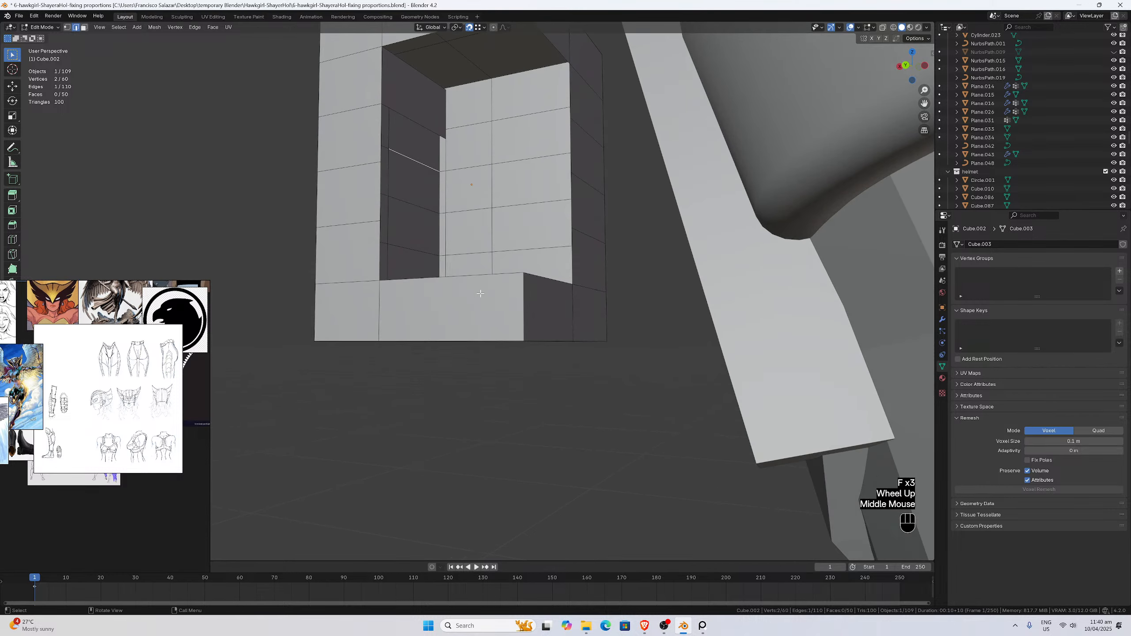
key(ctrl+z)
key(ctrl+z)
key(ctrl+z)
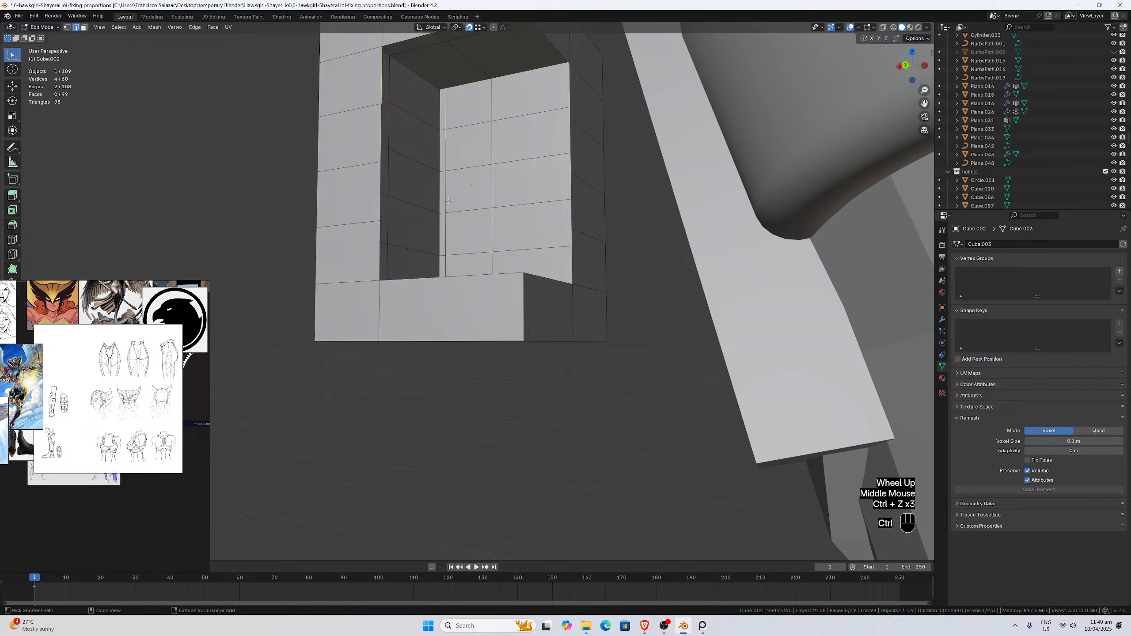
middle_drag(448, 201, 446, 267)
key(ctrl+shift+z)
click(389, 309)
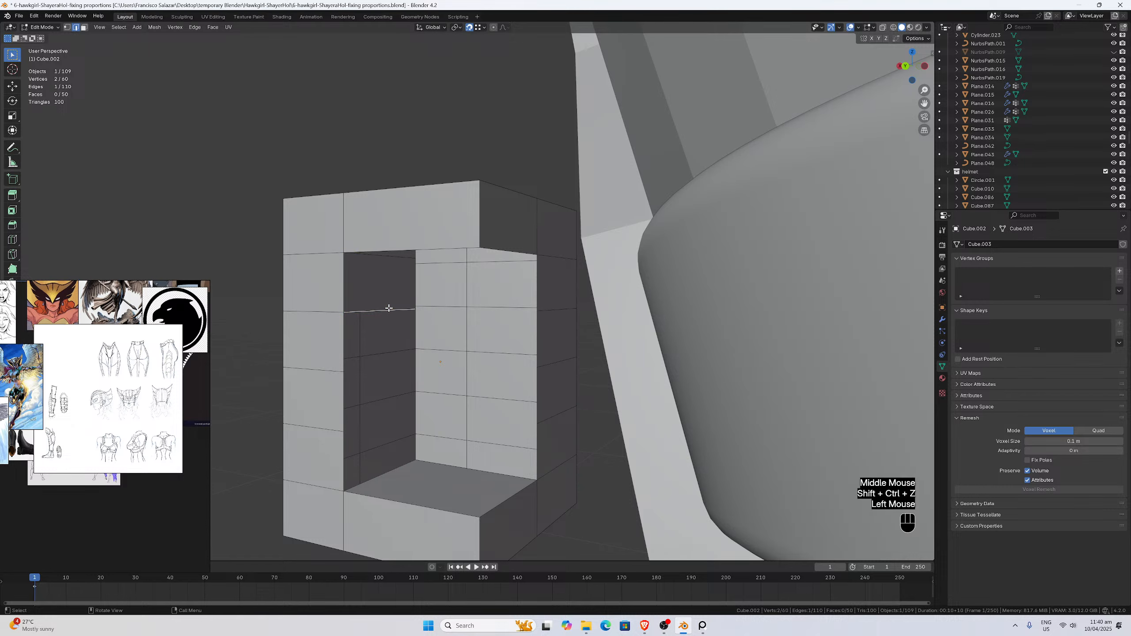
Fill the second, third and fourth rows of the opening's inner side wall with faces down to the floor.
click(344, 343)
middle_drag(344, 344, 346, 355)
shift+click(374, 353)
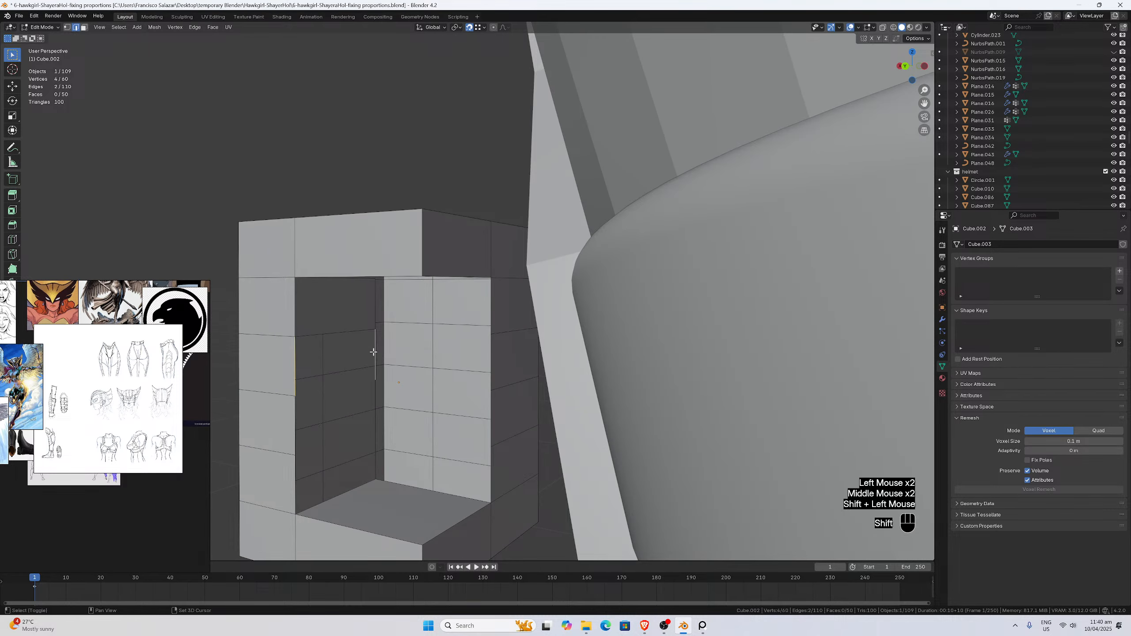
key(f)
key(f)
click(356, 383)
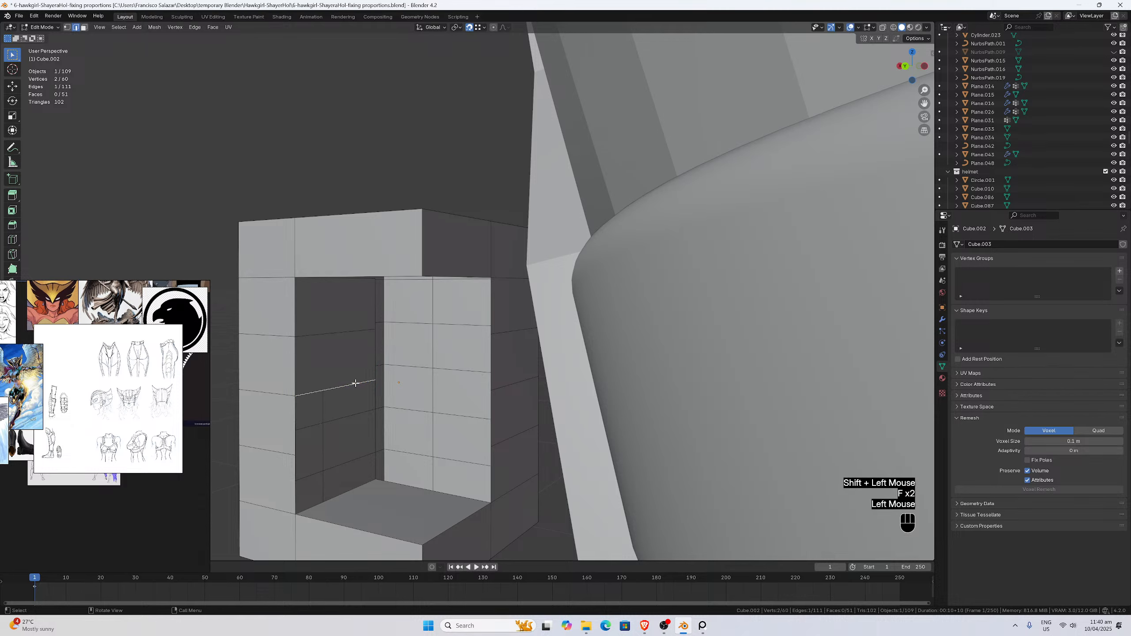
key(f)
key(f)
key(f)
key(f)
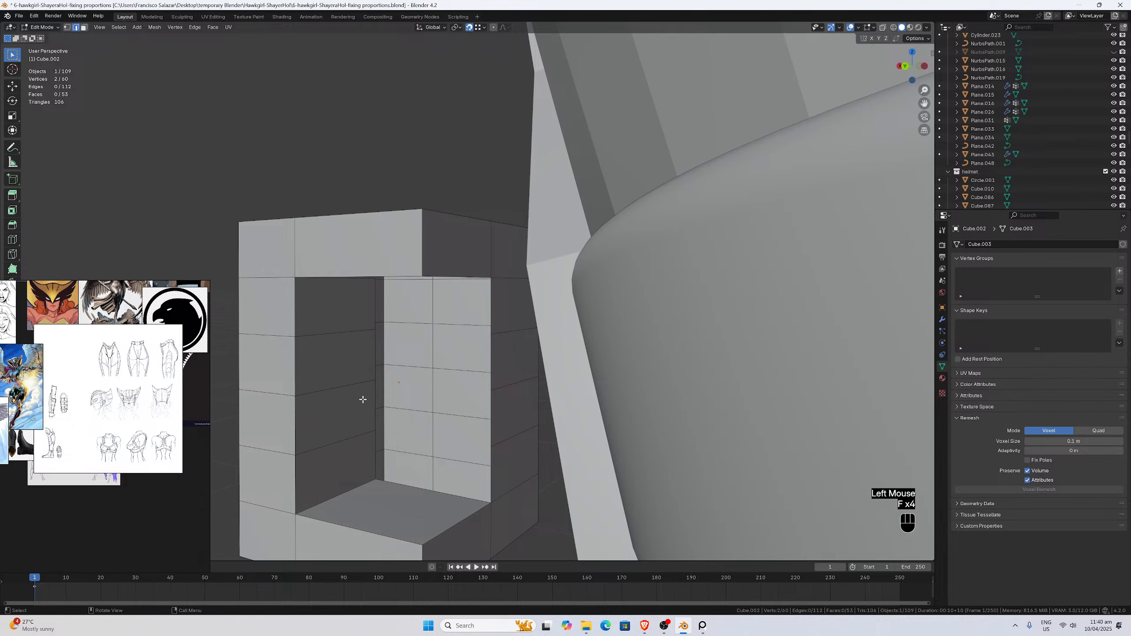
Fill the inner back wall row by row upward from the floor's rear edge, close the ceiling gap, and leave Edit Mode.
click(424, 494)
key(f)
key(f)
key(f)
key(f)
key(f)
key(f)
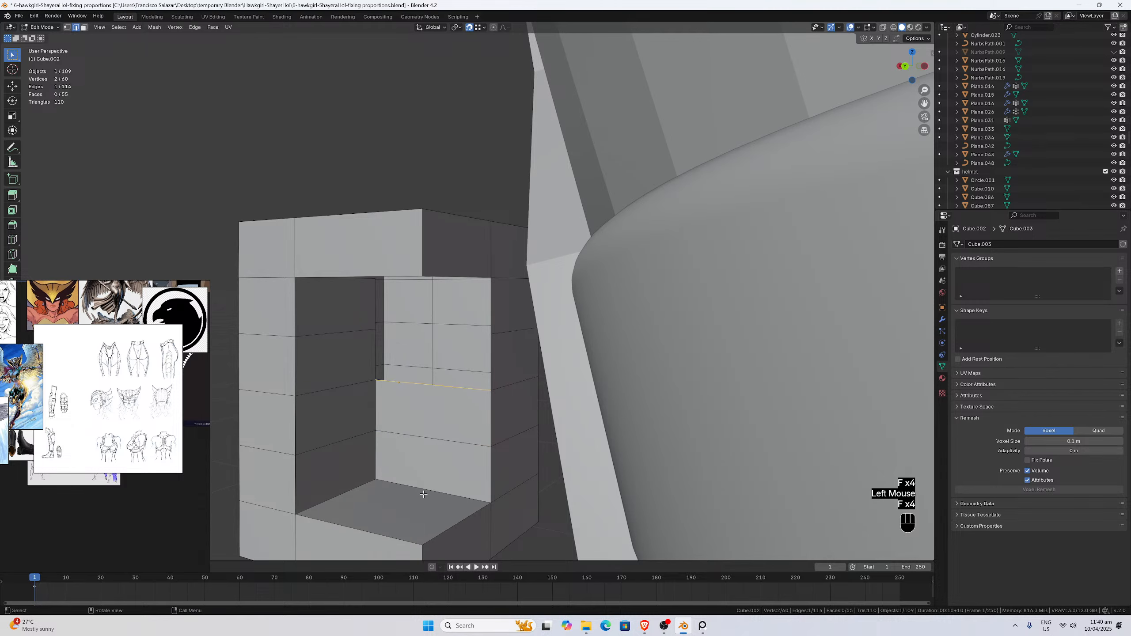
key(f)
key(f)
middle_drag(424, 494, 410, 364)
scroll(410, 364, down, 2)
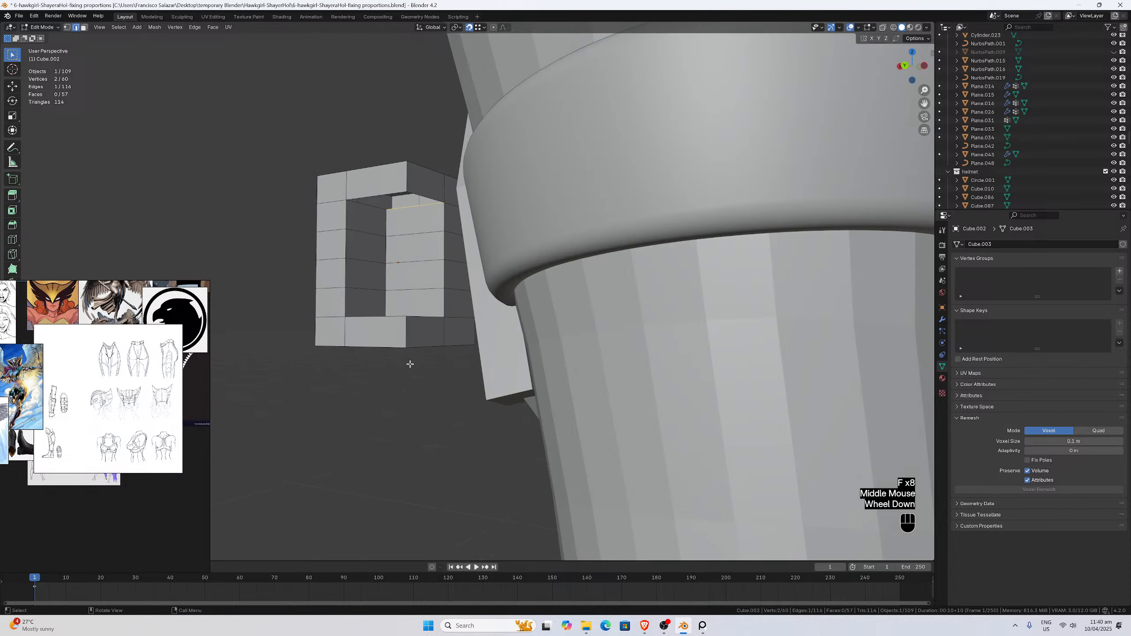
key(f)
key(f)
middle_drag(412, 305, 423, 302)
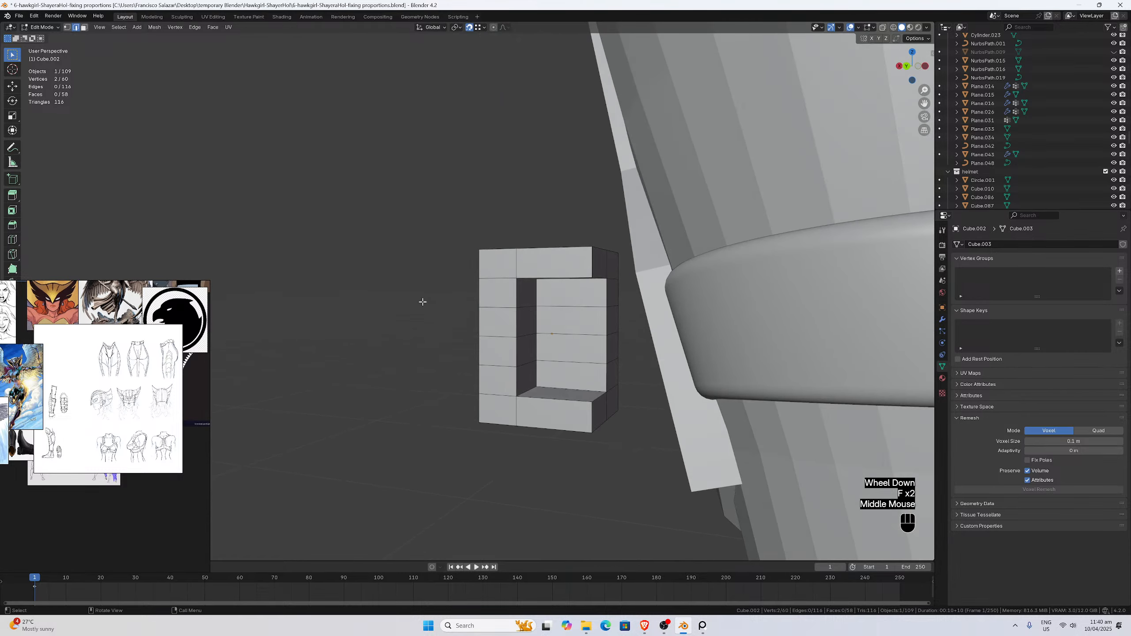
key(Tab)
Examine the piece's position relative to the calf strap in perspective and from the right, front and left.
scroll(472, 334, down, 2)
middle_drag(474, 334, 487, 332)
scroll(487, 332, down, 2)
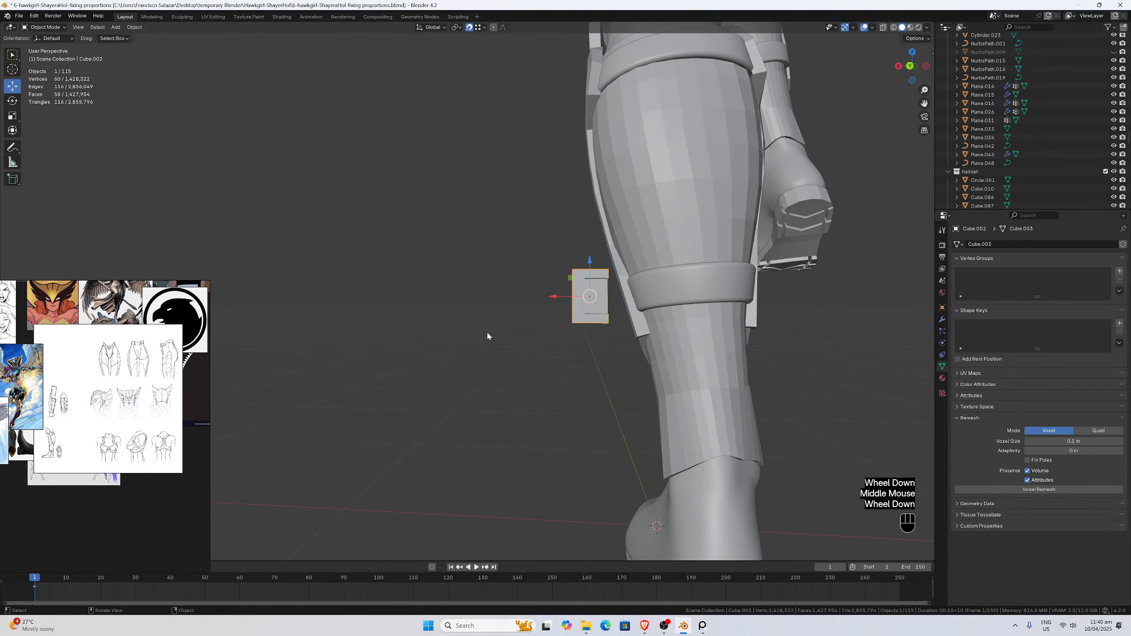
key(Tab)
key(Tab)
key(KP_3)
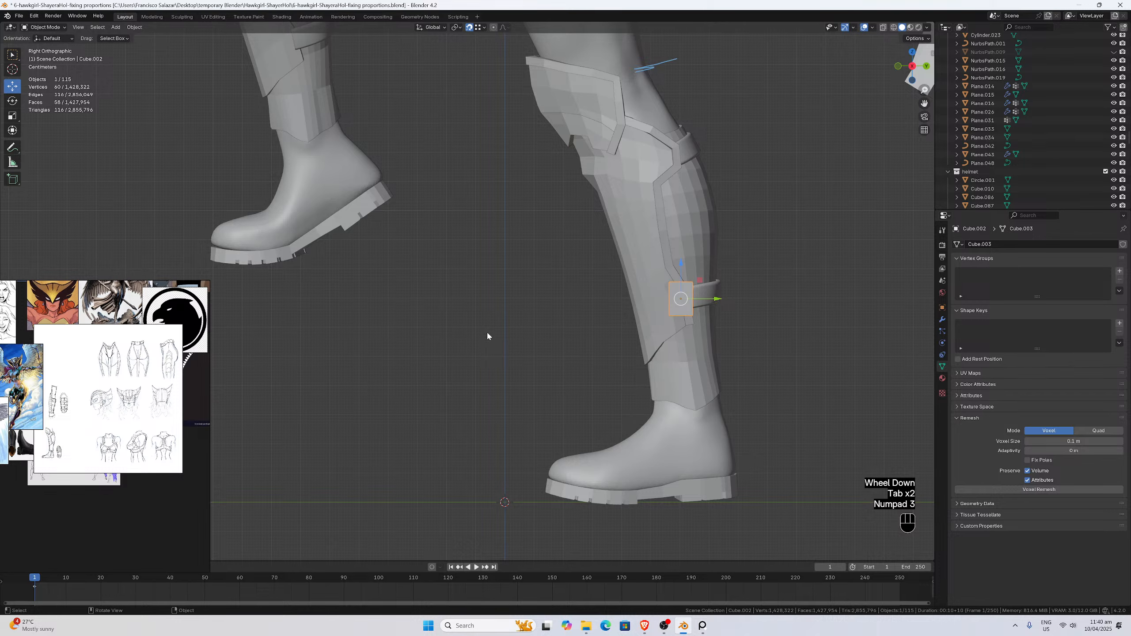
key(KP_1)
key(KP_3)
key(KP_1)
key(KP_3)
middle_drag(487, 337, 596, 309)
scroll(596, 309, down, 2)
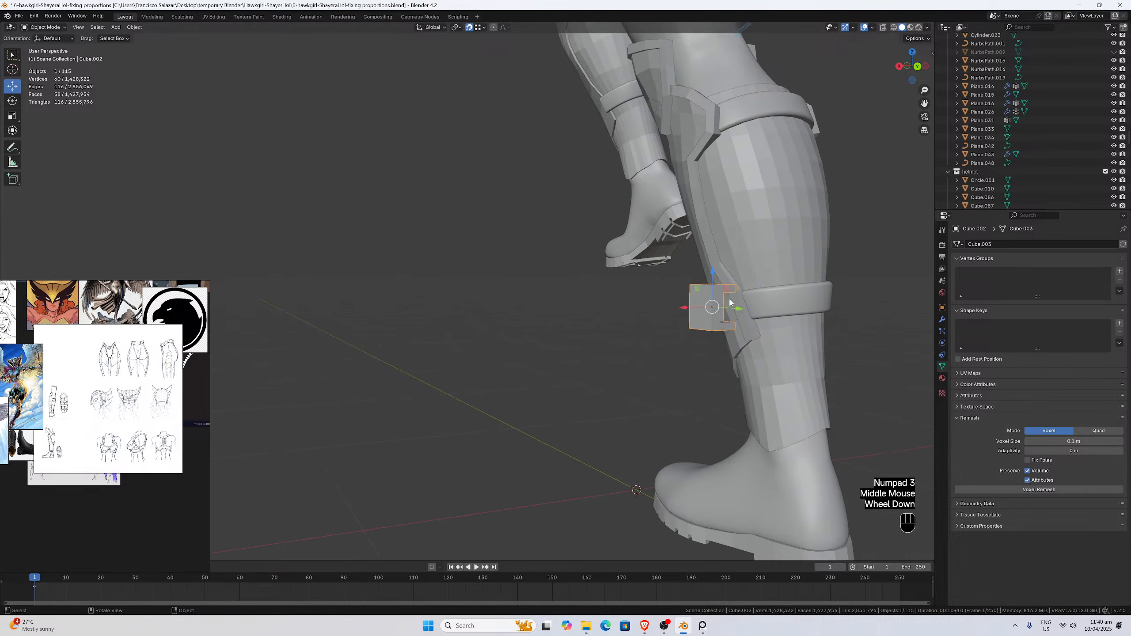
key(KP_3)
key(KP_1)
key(ctrl+KP_3)
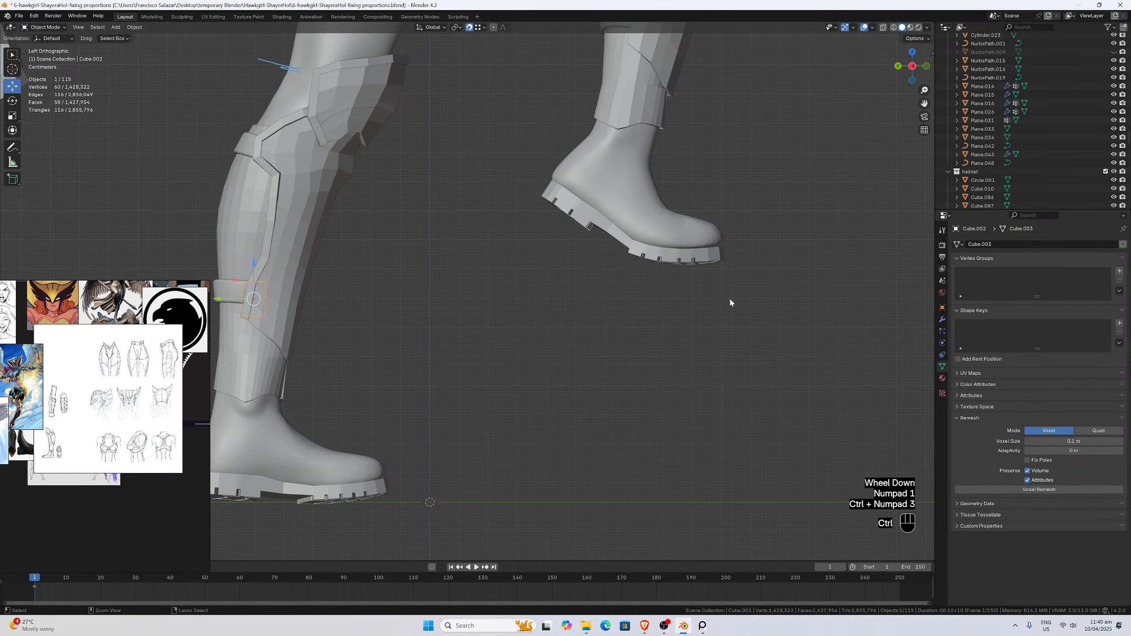
In the back view, move the piece onto the strap's outer end and tilt it to follow the leg armor's slope.
key(ctrl+KP_1)
scroll(730, 302, up, 2)
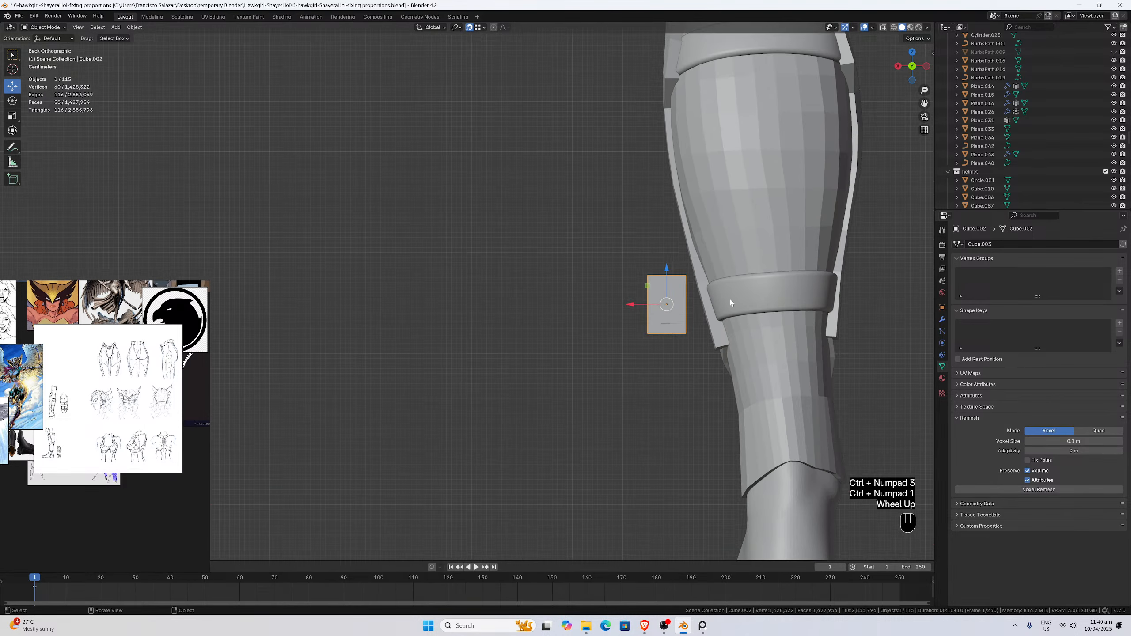
drag(672, 308, 722, 307)
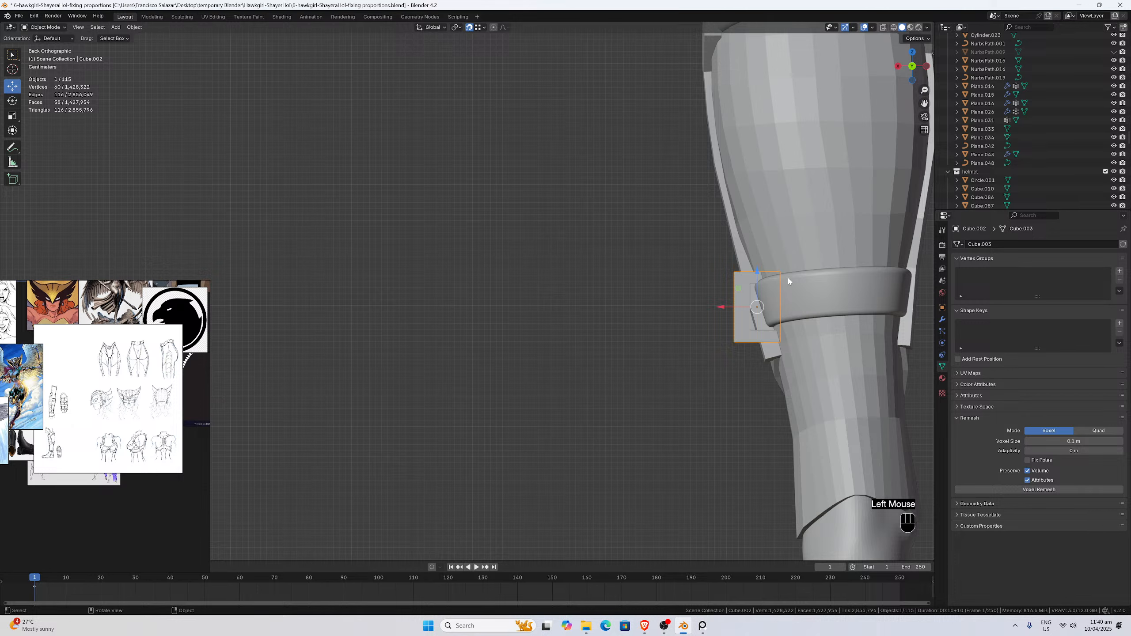
key(r)
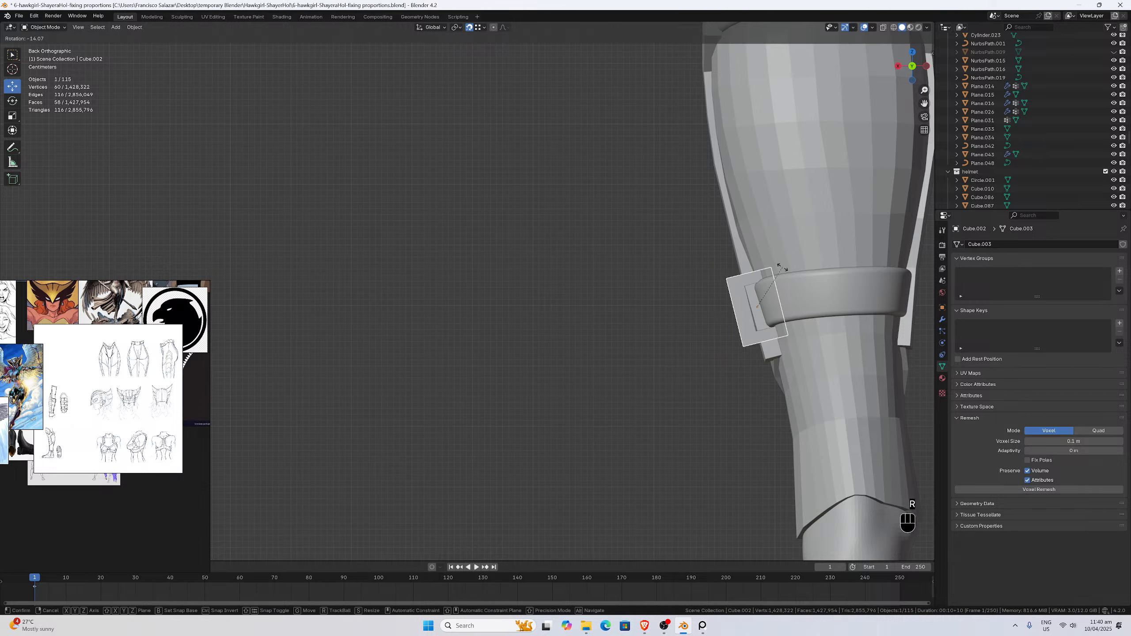
click(780, 267)
drag(717, 310, 765, 263)
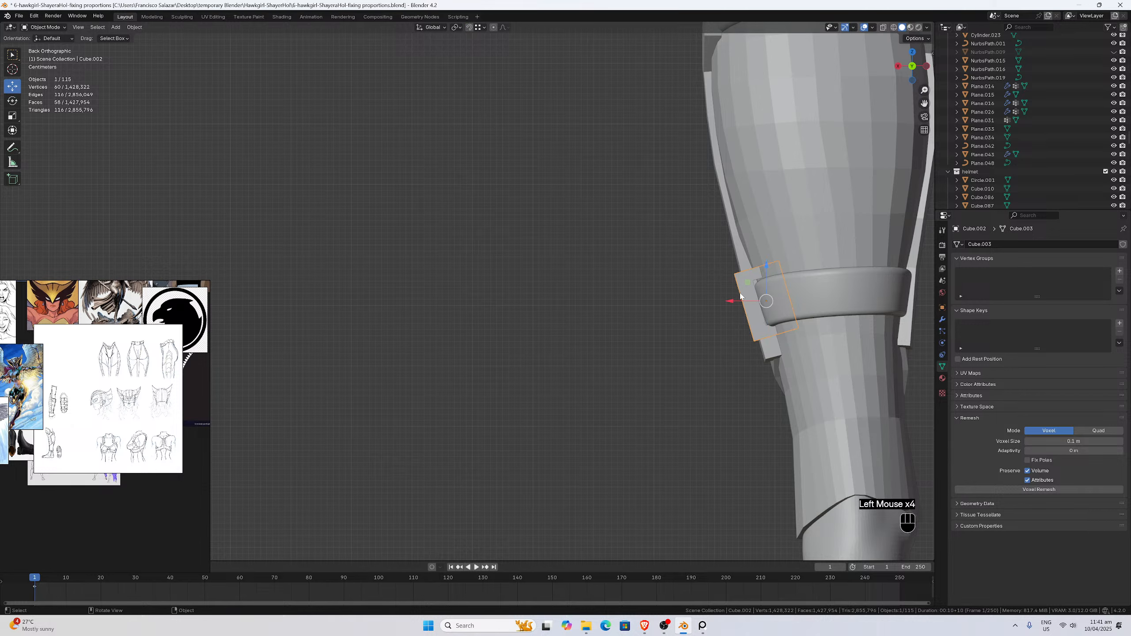
drag(738, 301, 766, 269)
Set the transform orientation to Local and nudge the piece along its local X axis closer to the strap.
drag(924, 102, 737, 135)
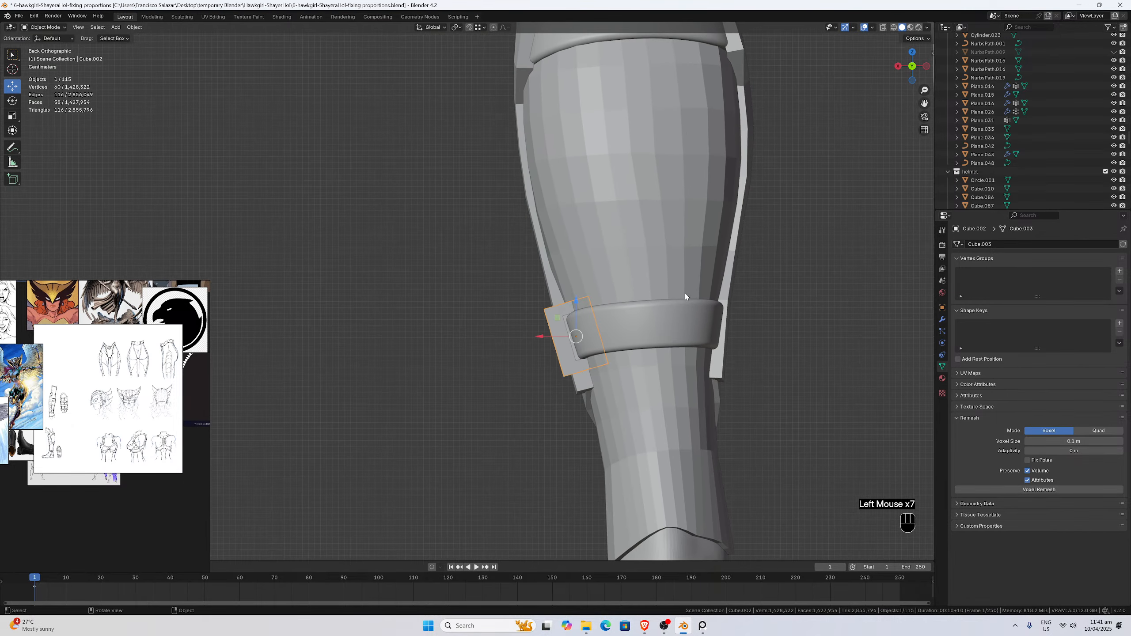
scroll(685, 326, up, 4)
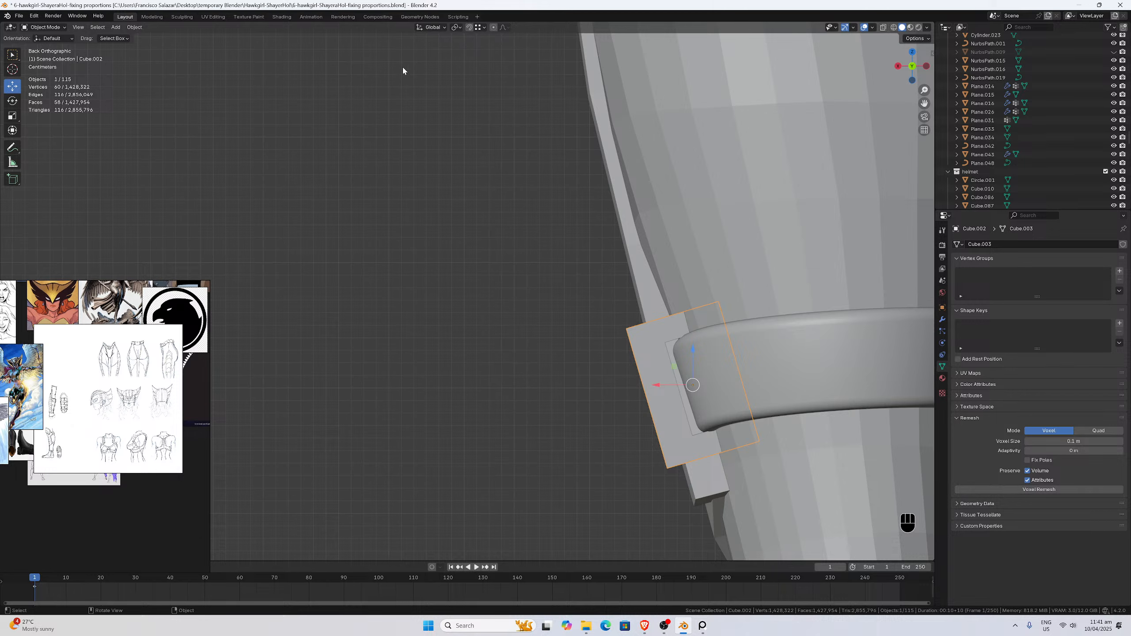
click(426, 28)
click(421, 63)
drag(666, 397, 670, 396)
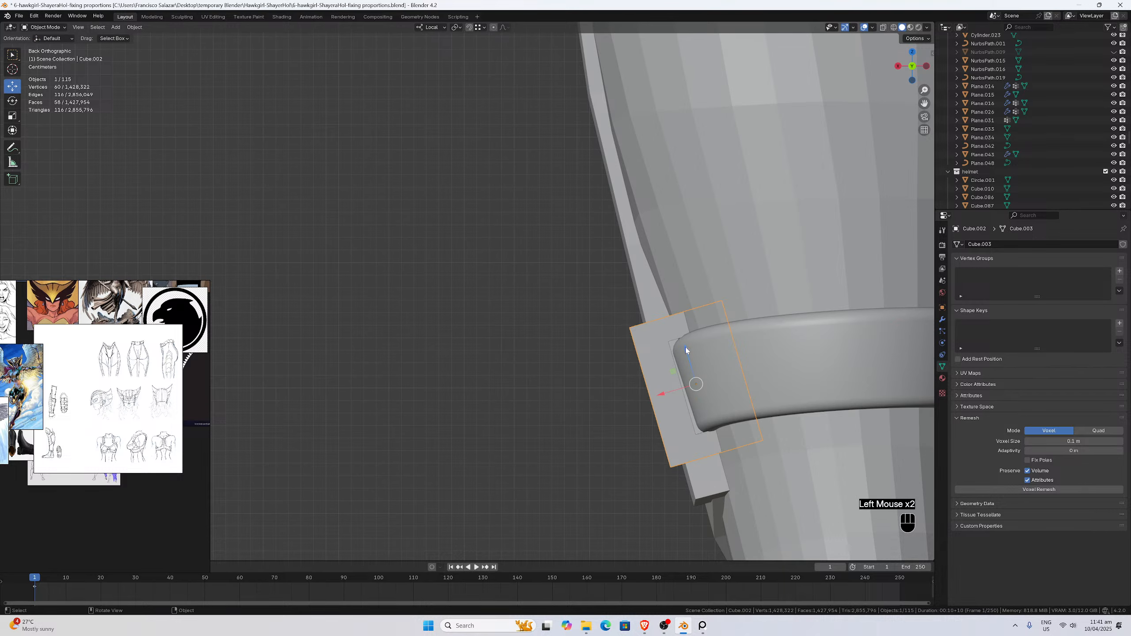
In the right view, rotate the piece to line up with the slanted strap and the armor edge.
scroll(661, 369, down, 2)
scroll(718, 366, up, 1)
middle_drag(661, 368, 742, 342)
scroll(718, 367, down, 3)
scroll(743, 337, up, 1)
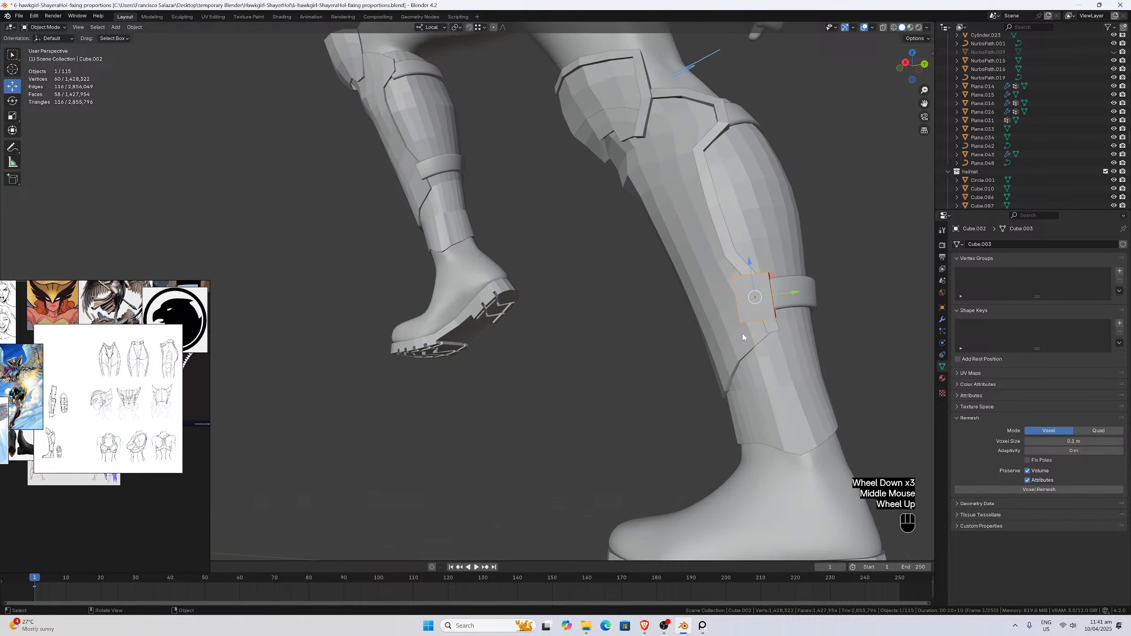
key(KP_1)
key(KP_3)
scroll(743, 336, up, 3)
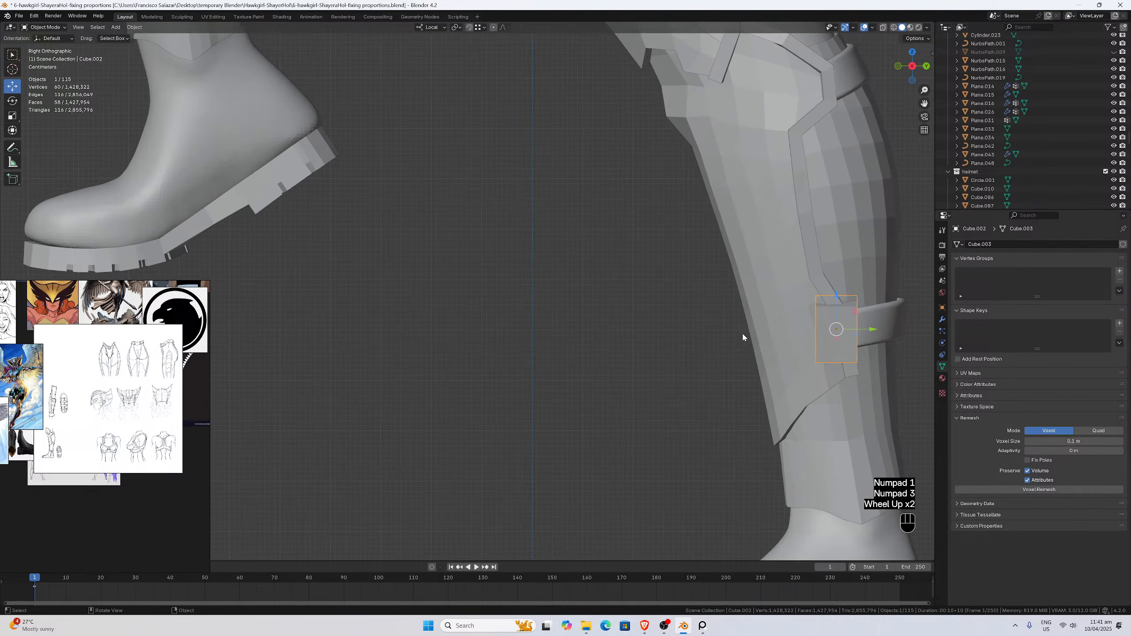
drag(920, 99, 622, 251)
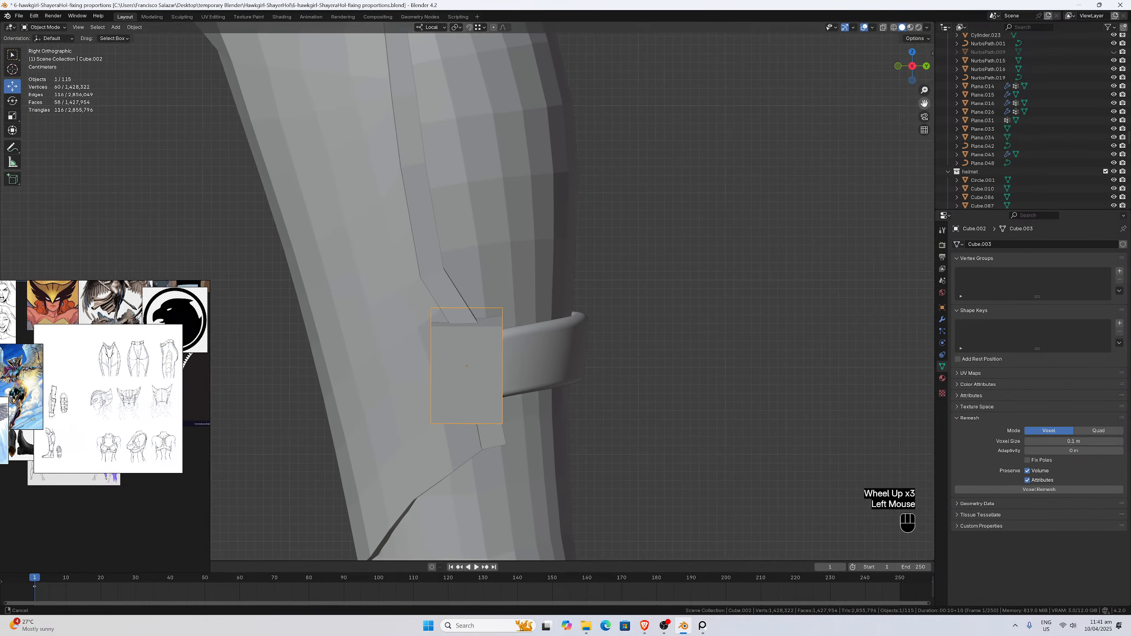
scroll(622, 251, up, 1)
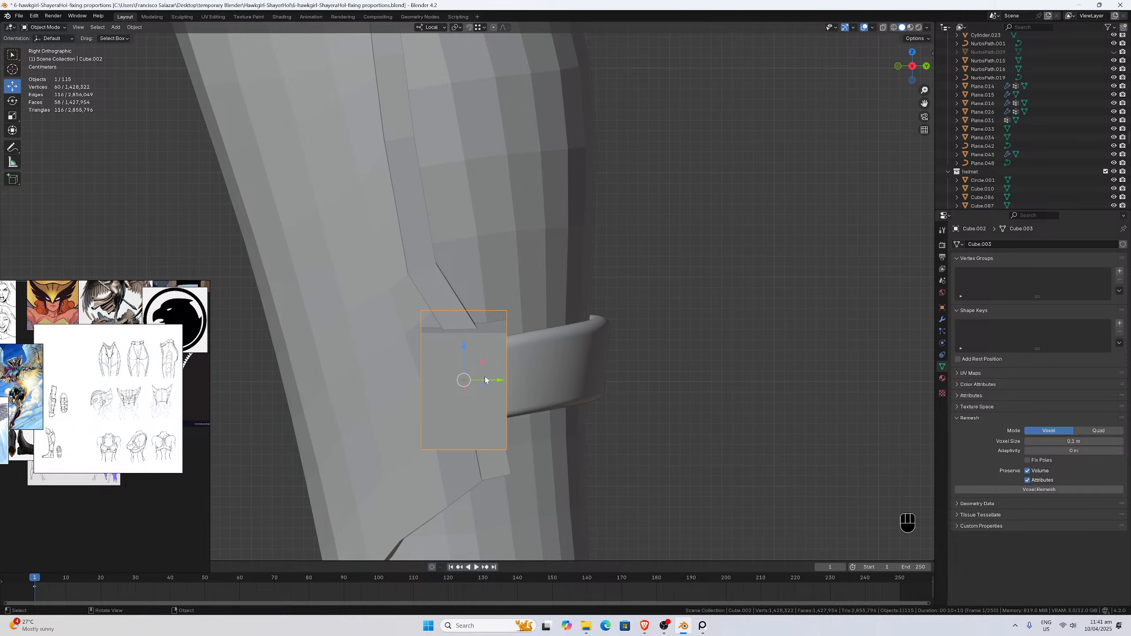
key(r)
click(495, 363)
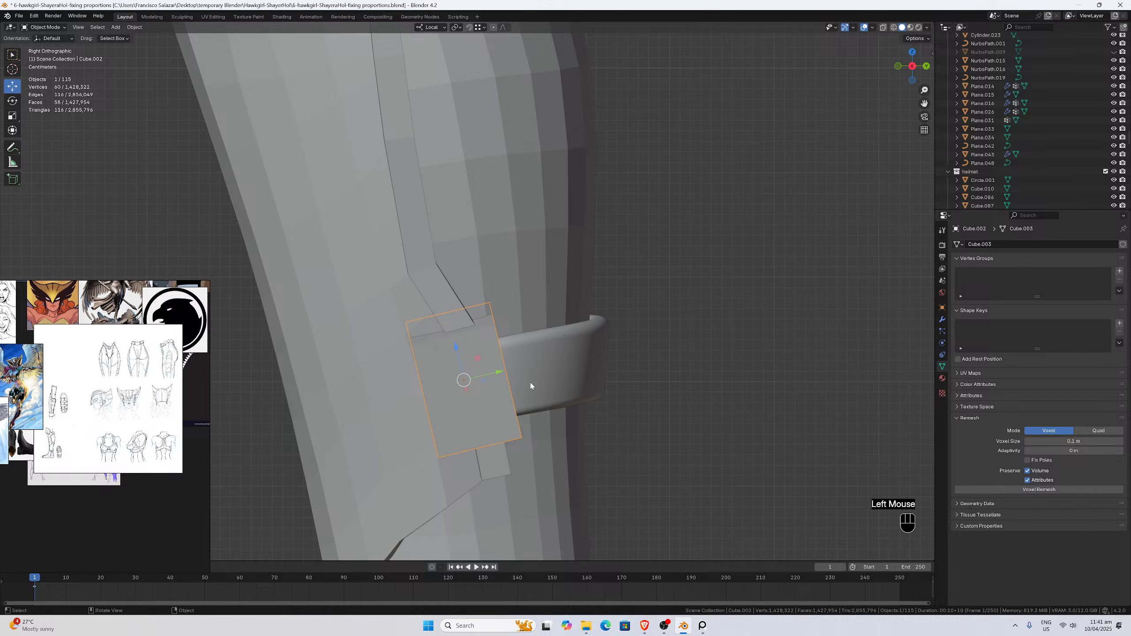
Narrow the piece along its local Y axis and shift it slightly toward the strap.
key(s)
key(y)
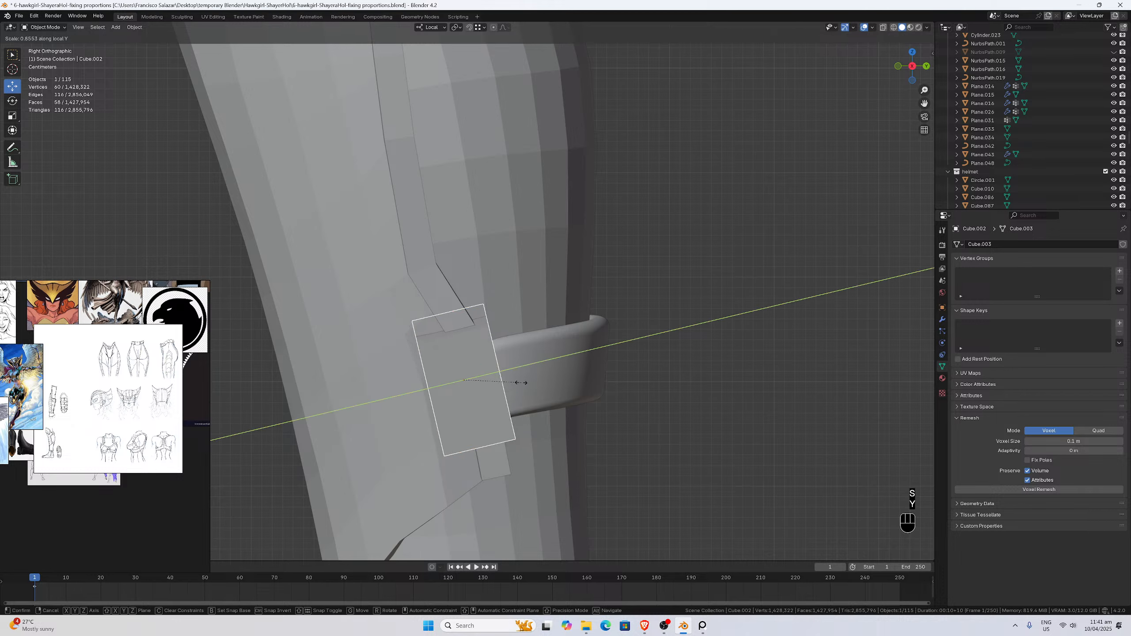
click(516, 384)
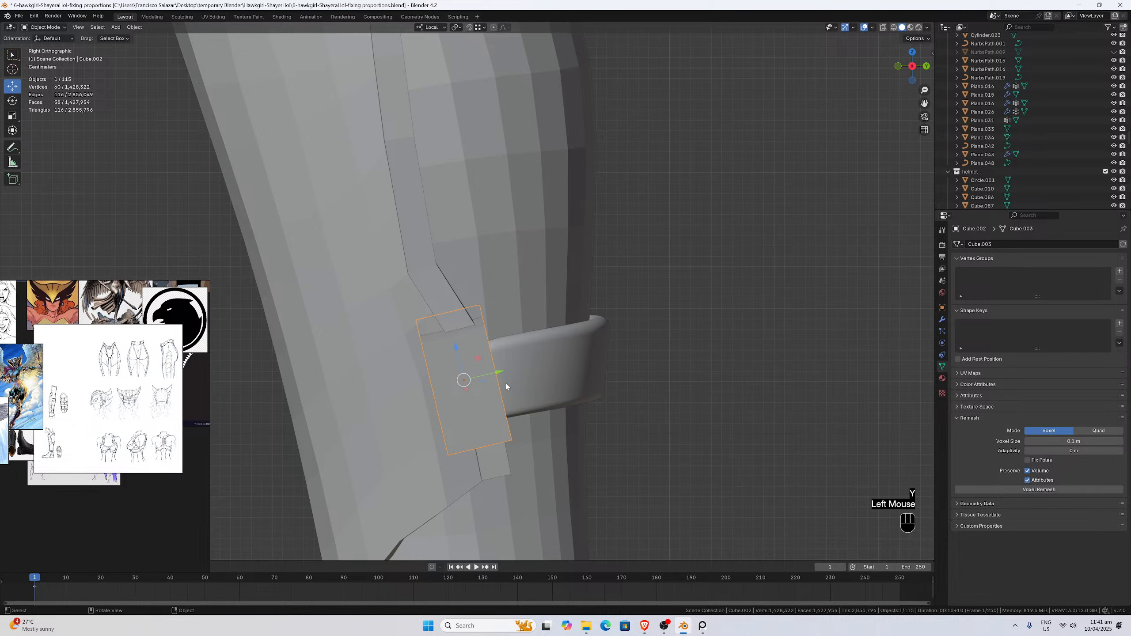
key(g)
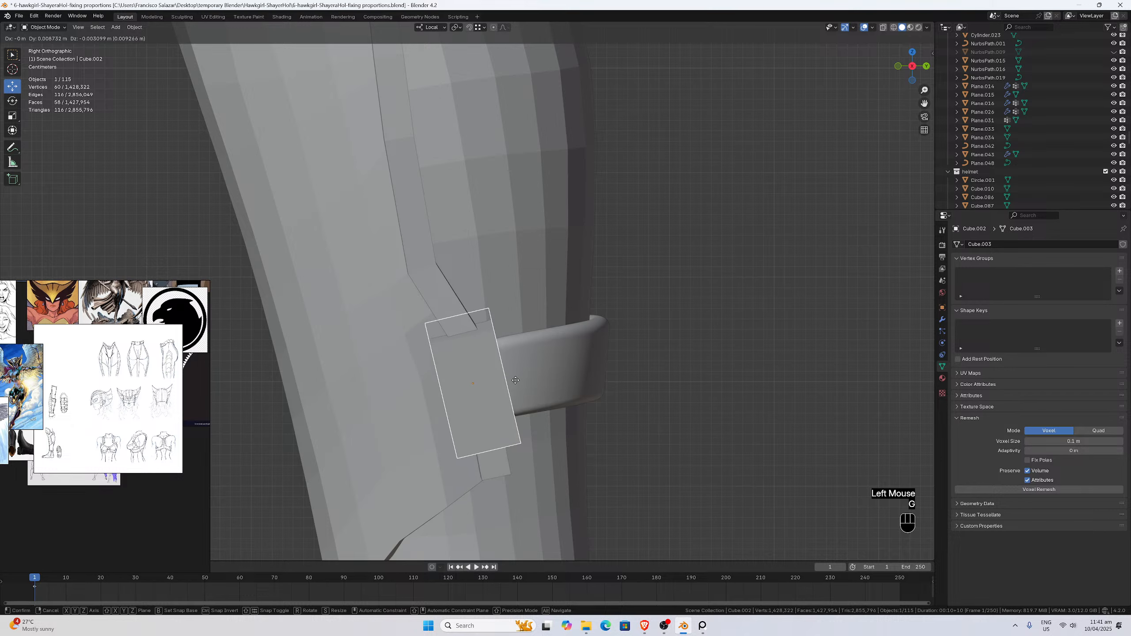
click(517, 381)
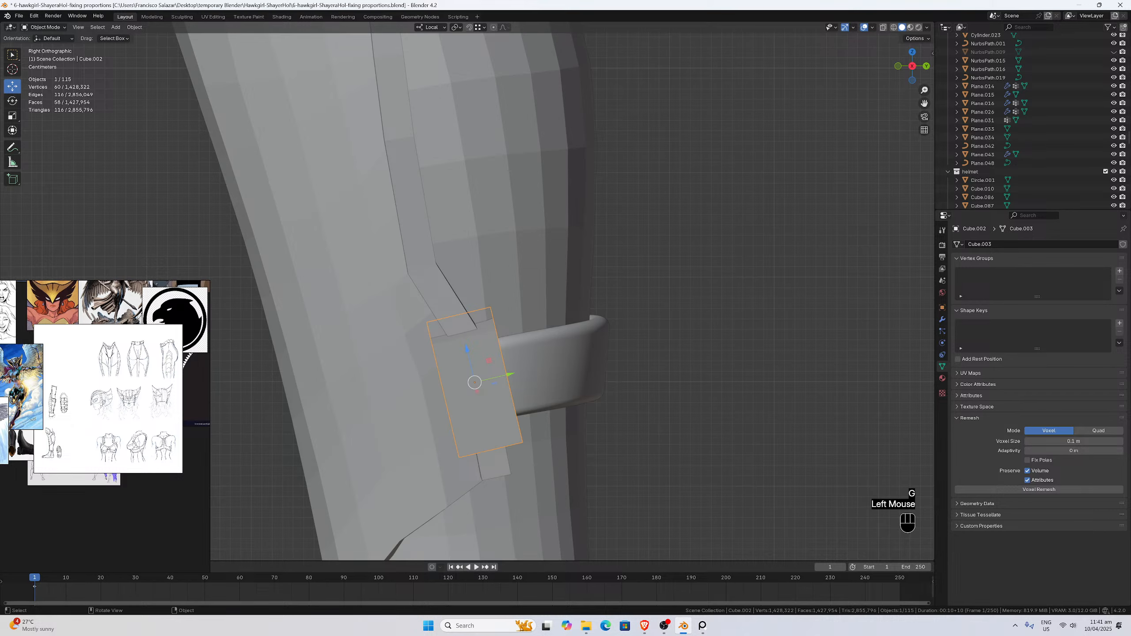
Zoom in on the boot sketch's strap buckle for reference and nudge the piece slightly up along its local Z axis.
scroll(266, 378, up, 1)
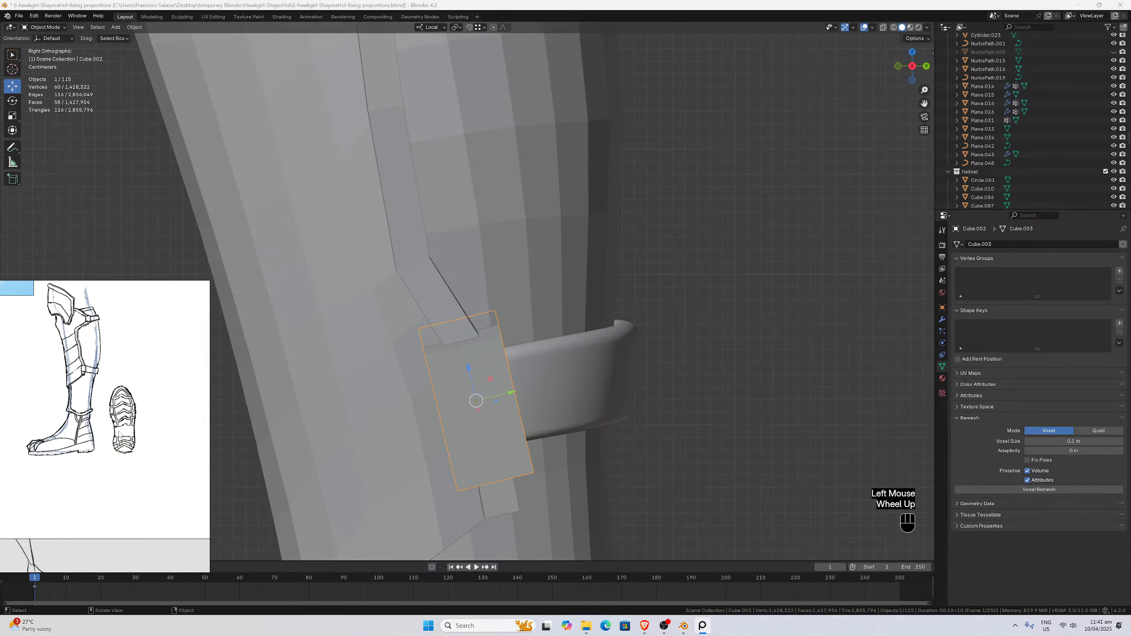
scroll(119, 435, up, 5)
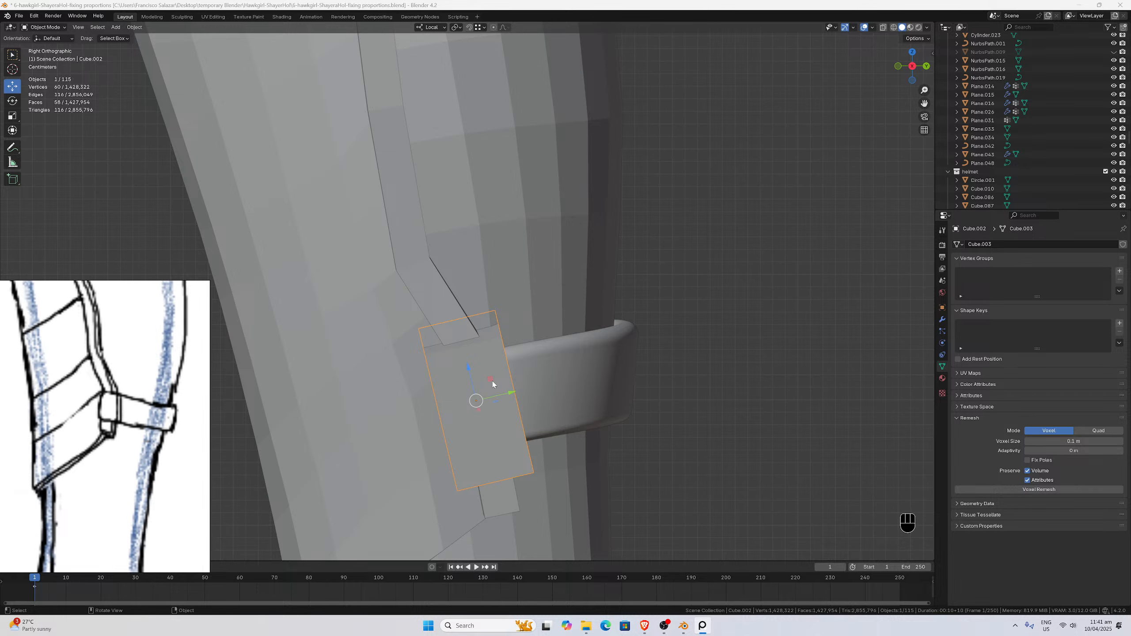
drag(468, 370, 468, 365)
scroll(515, 375, down, 4)
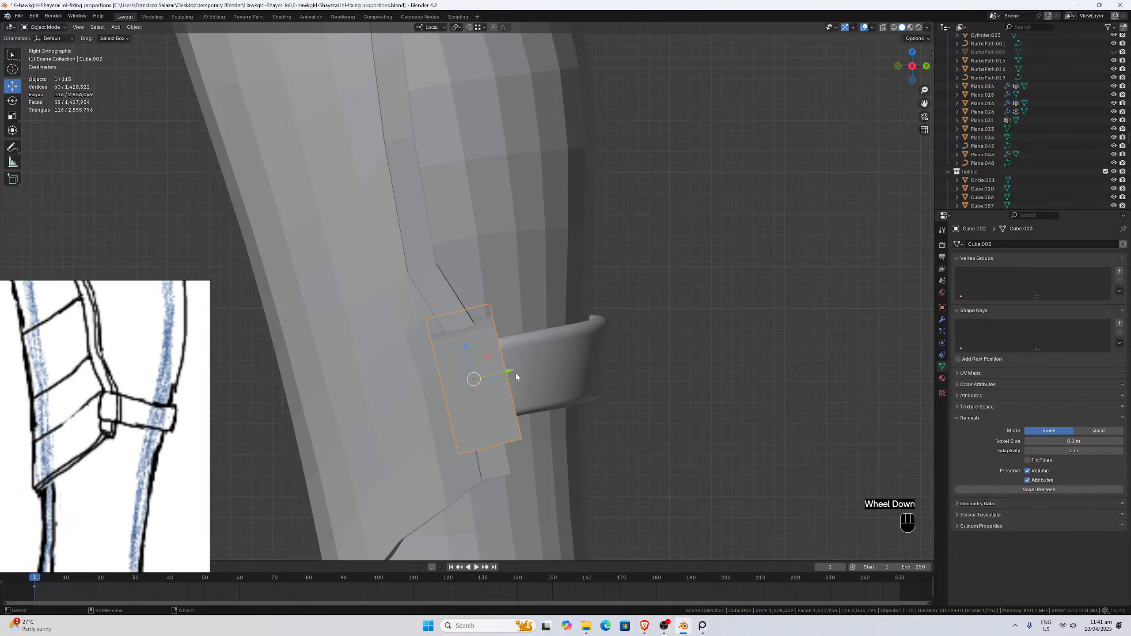
From behind the leg, nudge the piece slightly down along its local Z axis to align its opening with the strap.
mouse_move(516, 373)
middle_down()
mouse_move(588, 357)
mouse_move(412, 356)
mouse_move(620, 380)
middle_up()
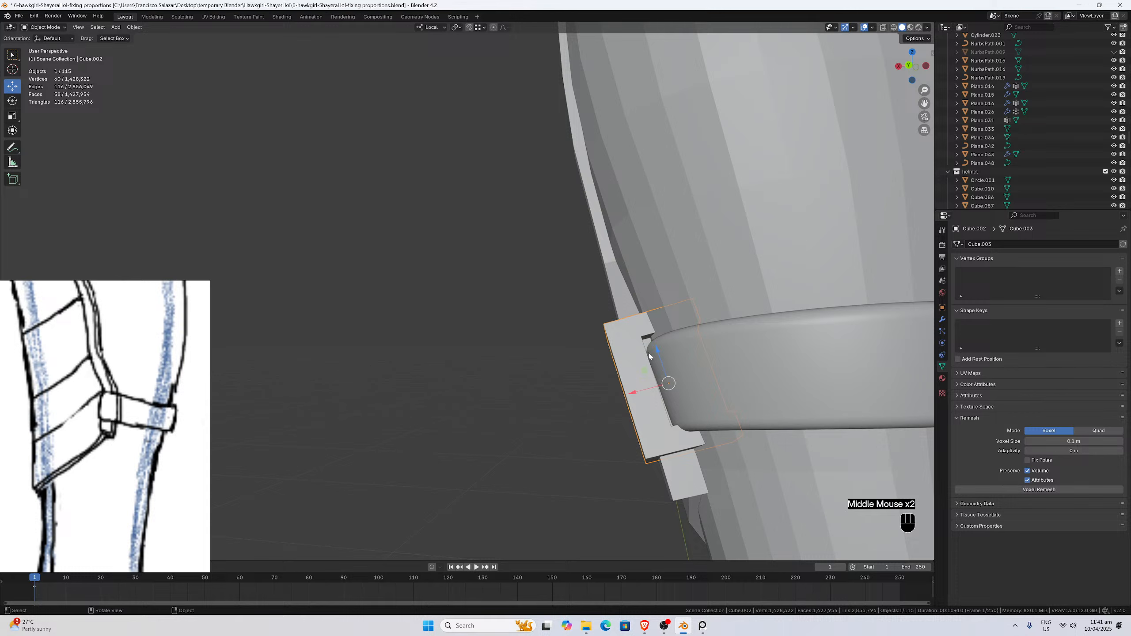
drag(658, 349, 663, 354)
middle_drag(663, 354, 642, 398)
click(657, 382)
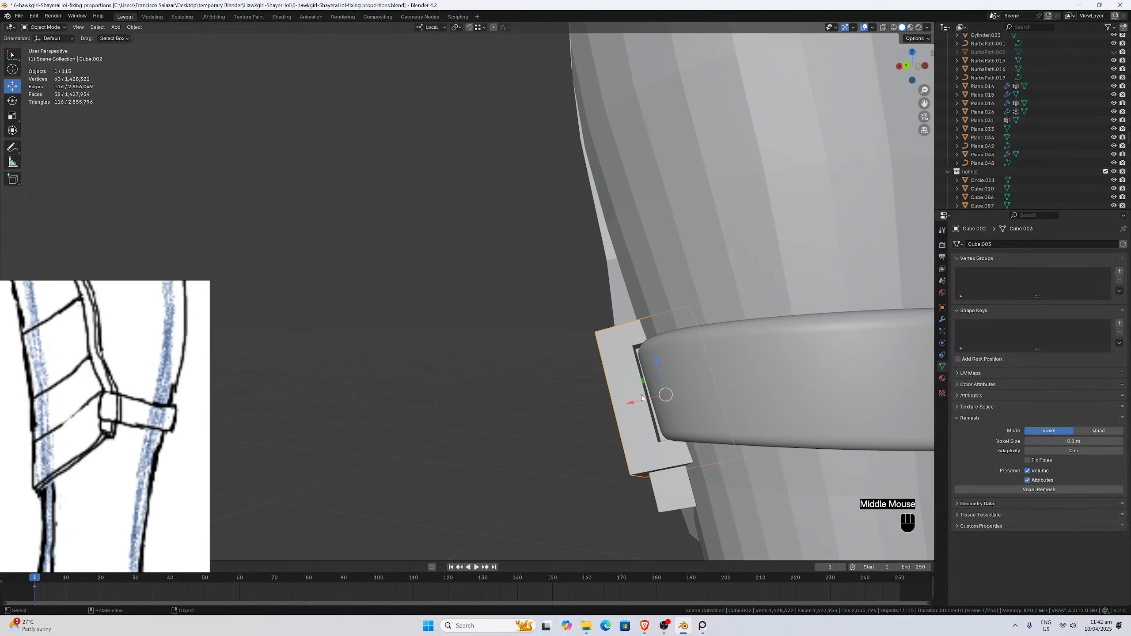
Nudge the buckle piece slightly toward the leg along its local X axis and check its fit around the strap.
drag(629, 403, 633, 402)
middle_drag(665, 397, 750, 377)
scroll(740, 397, up, 3)
scroll(750, 376, down, 2)
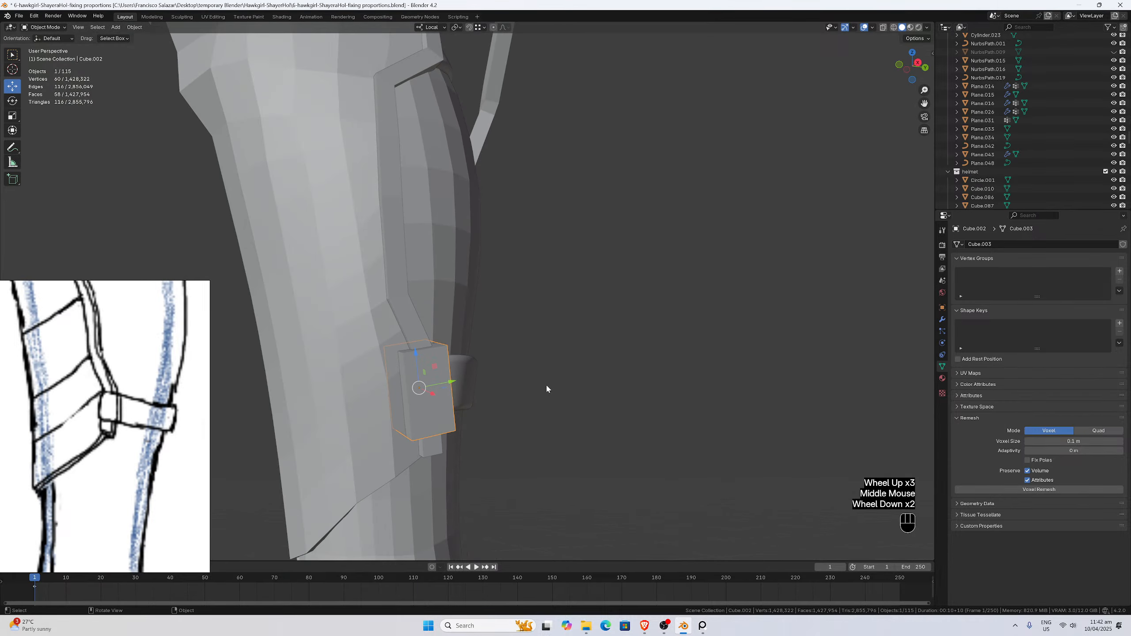
middle_drag(546, 386, 606, 385)
middle_drag(676, 394, 658, 338)
scroll(693, 392, up, 3)
scroll(610, 400, down, 1)
middle_drag(700, 446, 702, 446)
scroll(701, 445, up, 2)
scroll(663, 413, down, 2)
mouse_move(663, 414)
middle_down()
mouse_move(667, 439)
mouse_move(664, 417)
middle_up()
With X-ray on, select the column of faces along the leg-facing side of the buckle piece's mesh.
key(Tab)
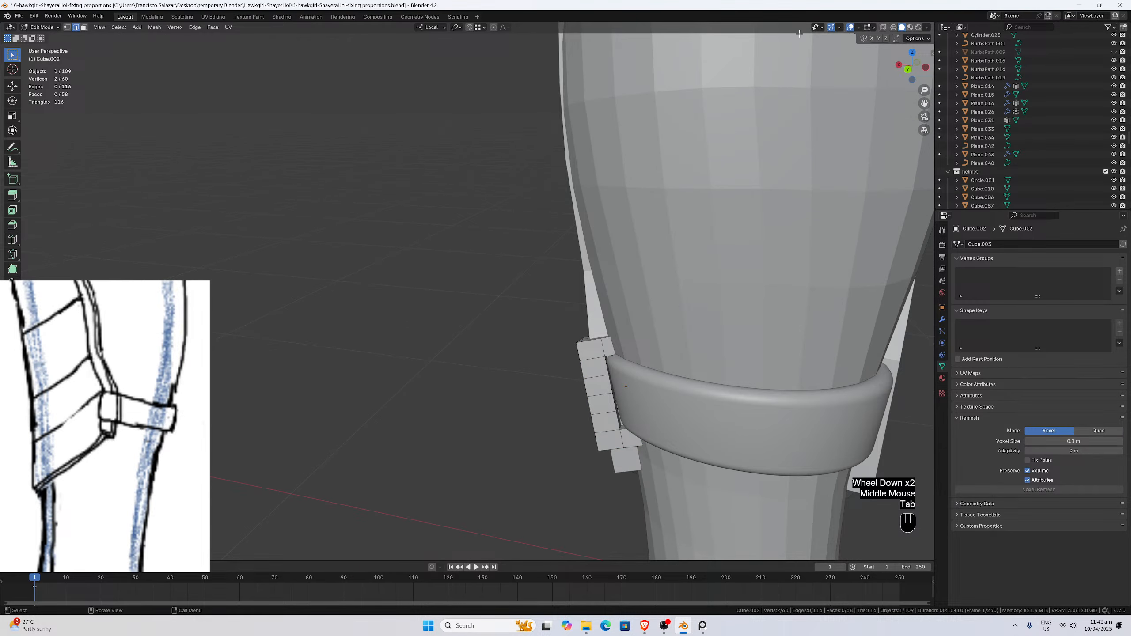
click(883, 28)
middle_drag(710, 254, 594, 340)
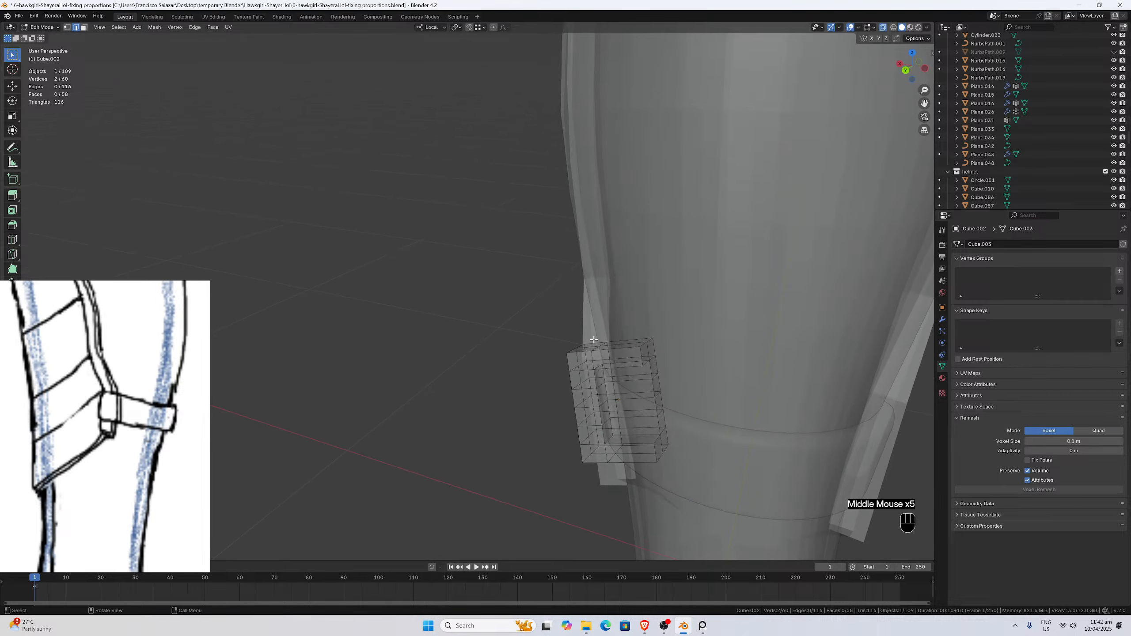
click(83, 30)
middle_drag(602, 417, 606, 415)
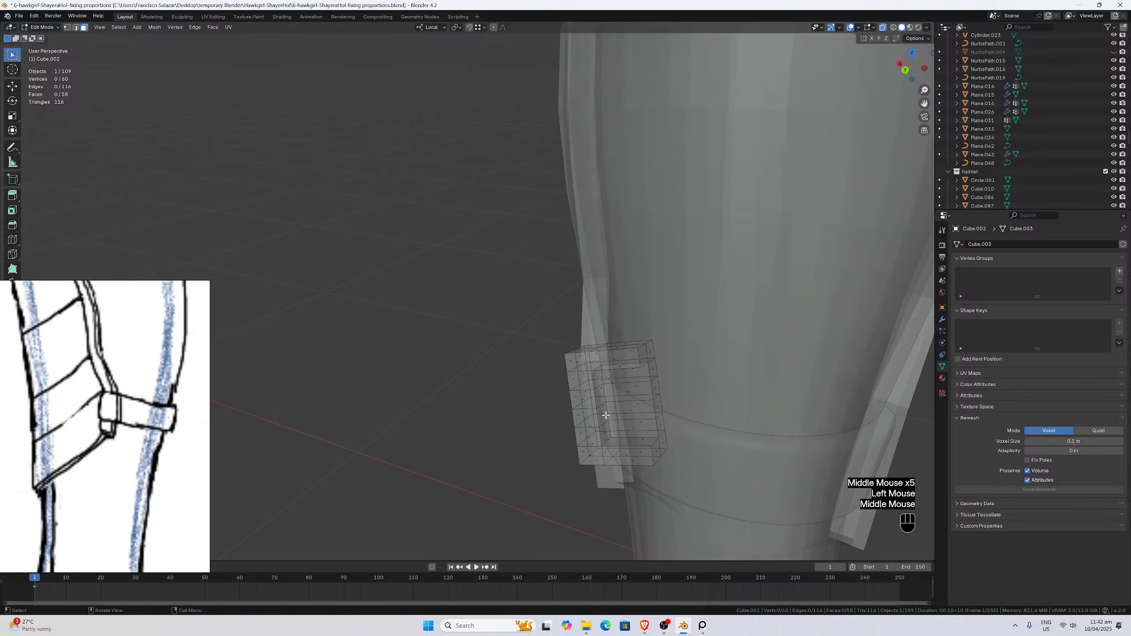
ctrl+click(658, 451)
ctrl+click(662, 439)
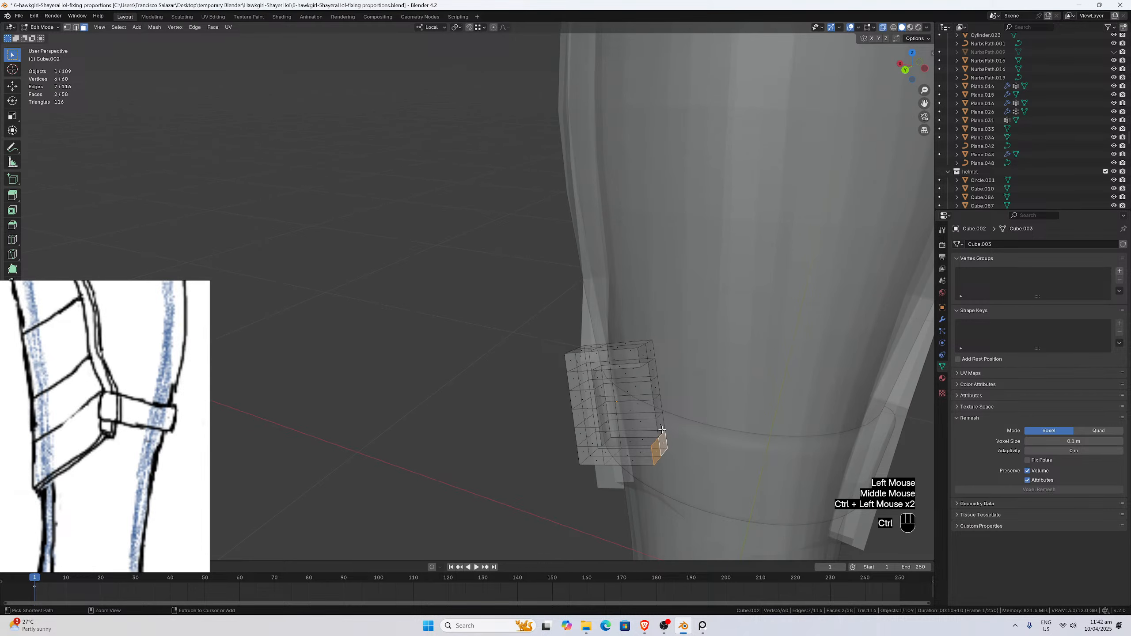
ctrl+click(660, 421)
ctrl+click(657, 399)
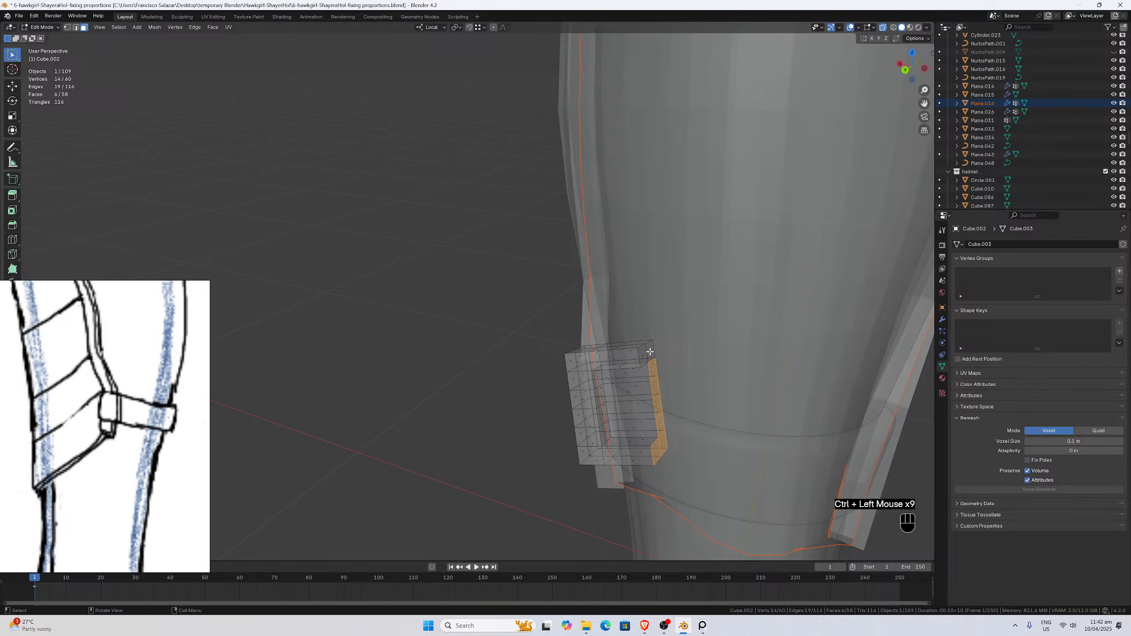
key(ctrl+z)
key(ctrl+z)
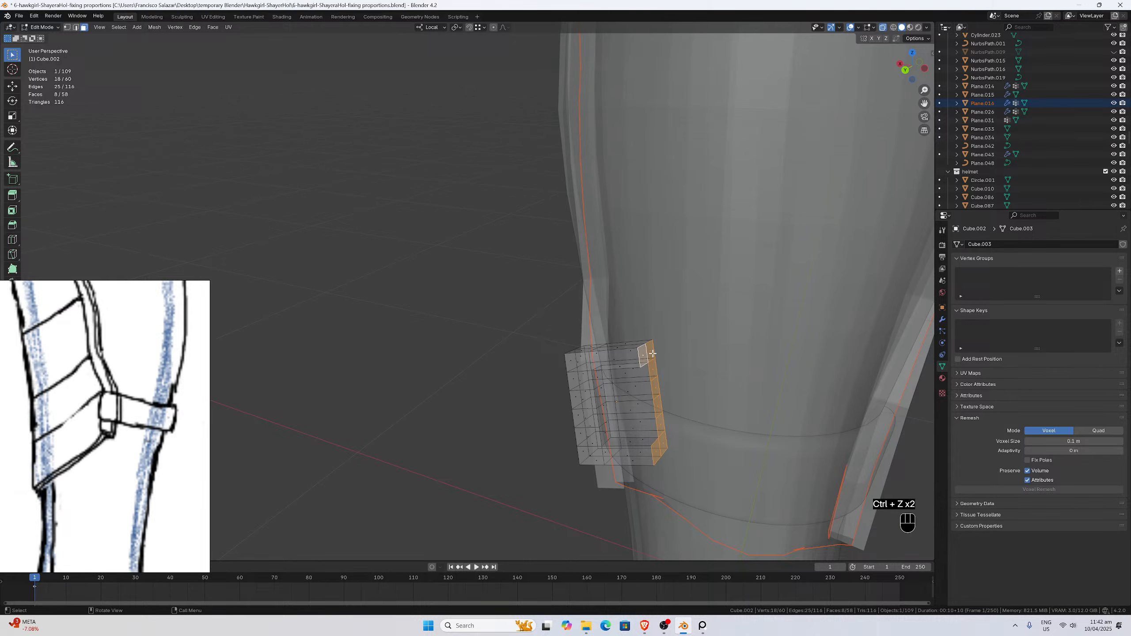
Clear the stray object selection and reopen only the buckle piece for mesh editing in solid display.
scroll(653, 354, down, 2)
key(Tab)
click(552, 355)
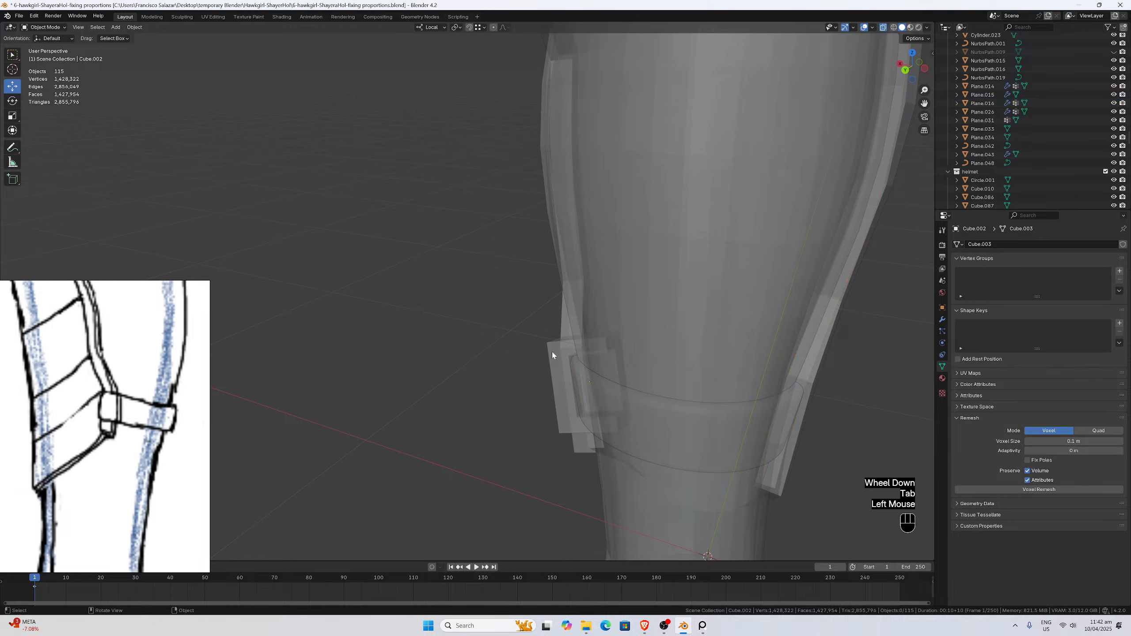
click(580, 375)
key(Tab)
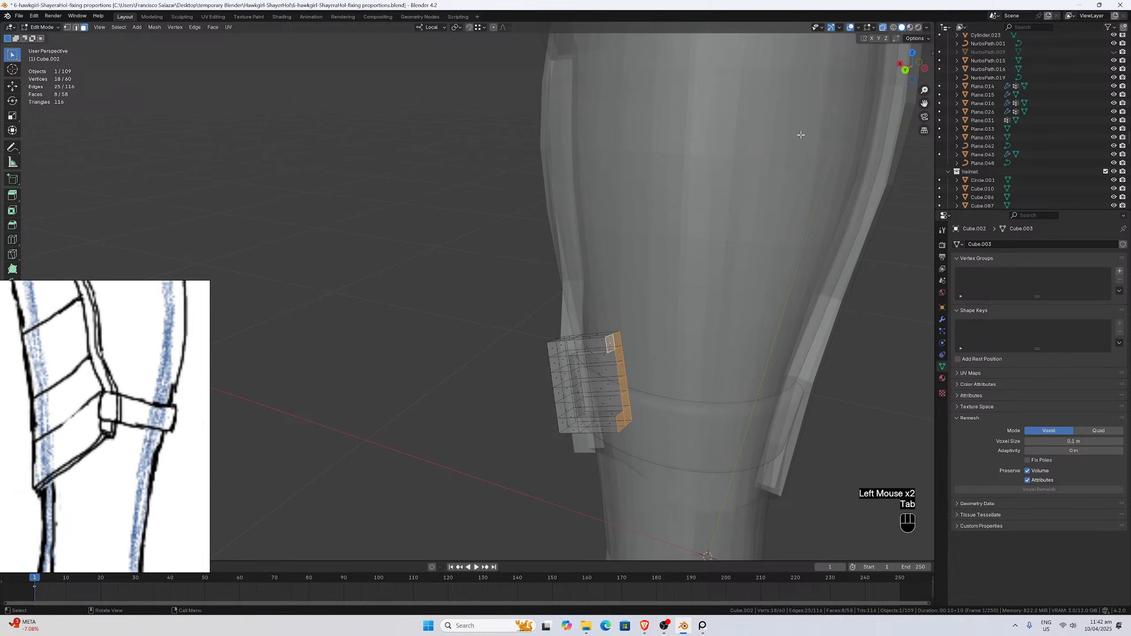
click(884, 30)
middle_drag(657, 366, 657, 341)
scroll(661, 339, up, 1)
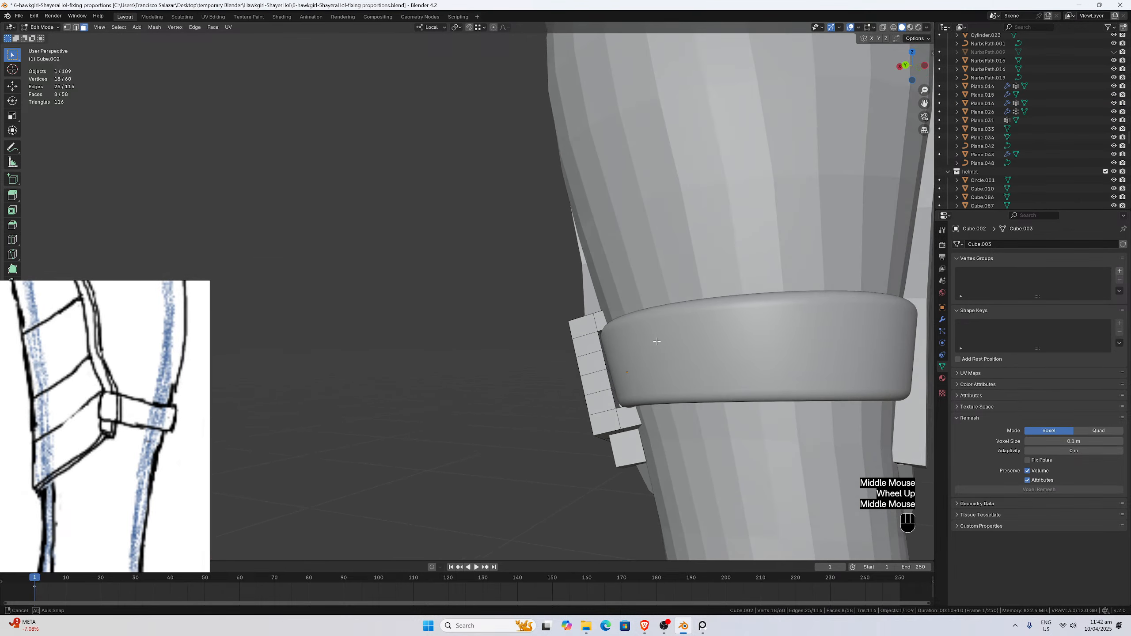
Pull the selected leg-facing faces outward along the local X axis to make the buckle piece shallower.
click(883, 28)
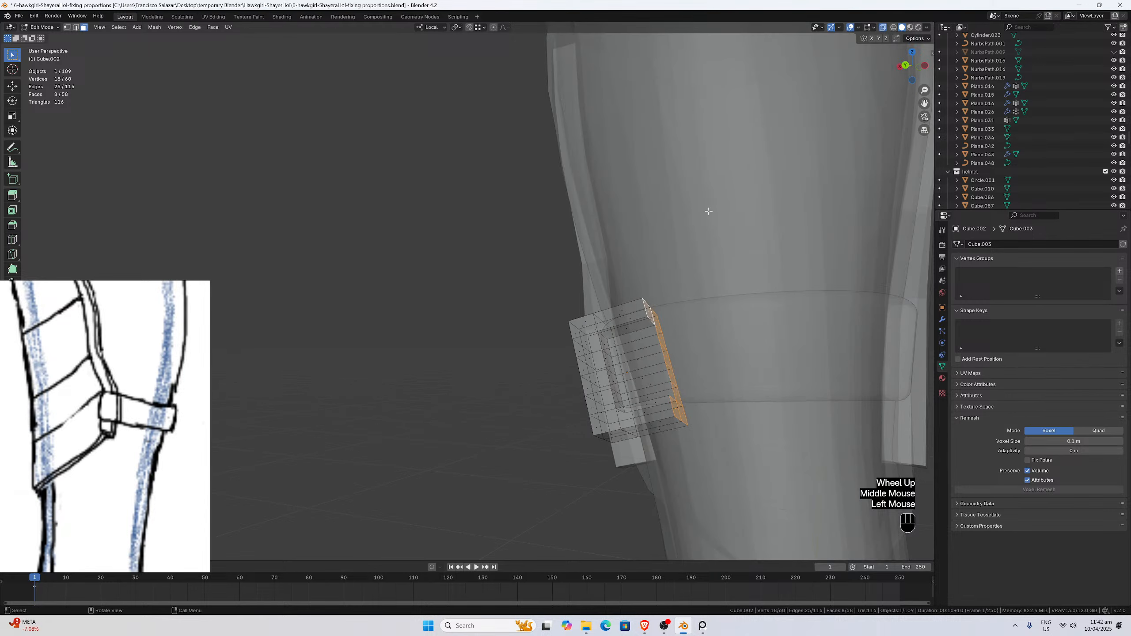
click(12, 85)
middle_drag(515, 329, 628, 388)
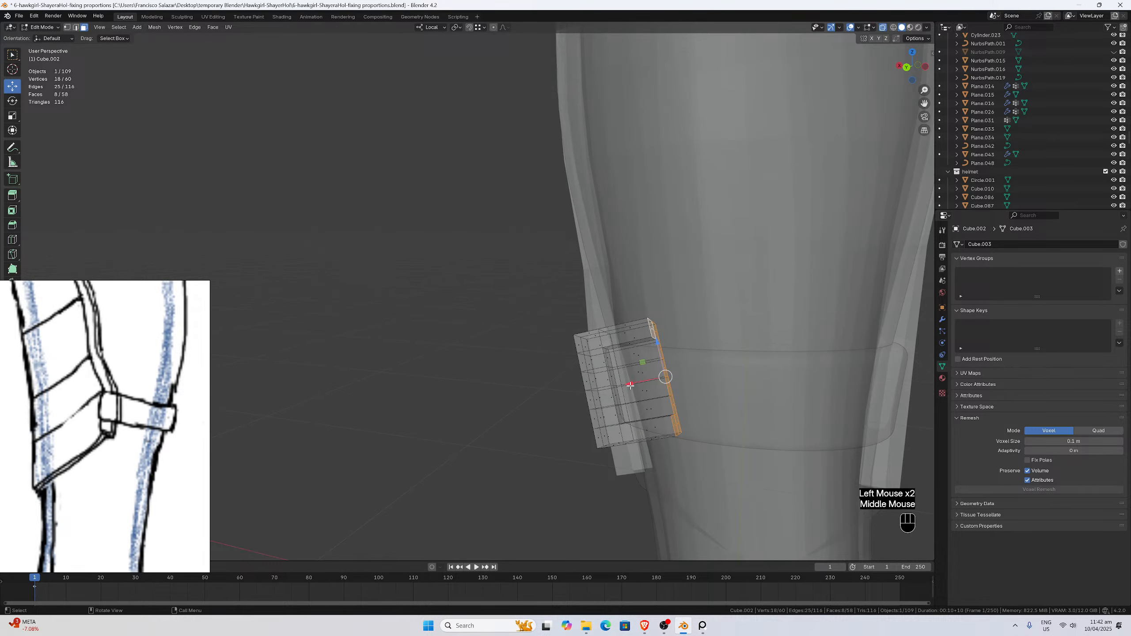
drag(630, 385, 601, 392)
middle_drag(601, 392, 676, 376)
click(883, 27)
mouse_move(737, 236)
middle_down()
mouse_move(742, 226)
mouse_move(738, 242)
middle_up()
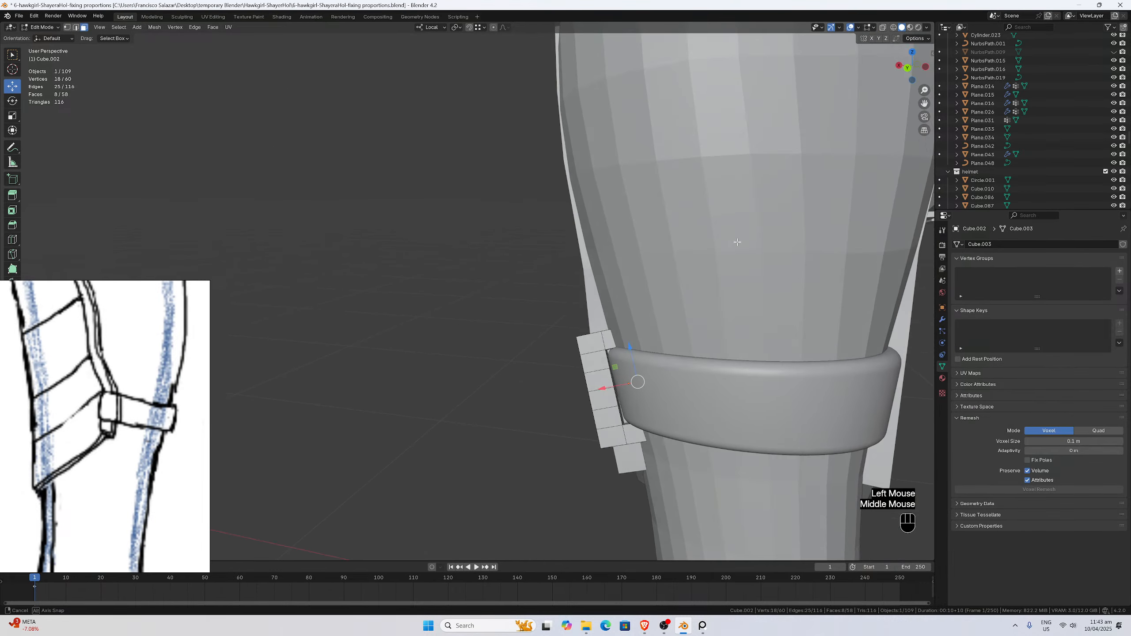
Fine-tune the leg-facing faces along the local X axis so they sit close to the strap and leg.
drag(619, 386, 598, 392)
middle_drag(597, 391, 624, 339)
scroll(624, 339, up, 2)
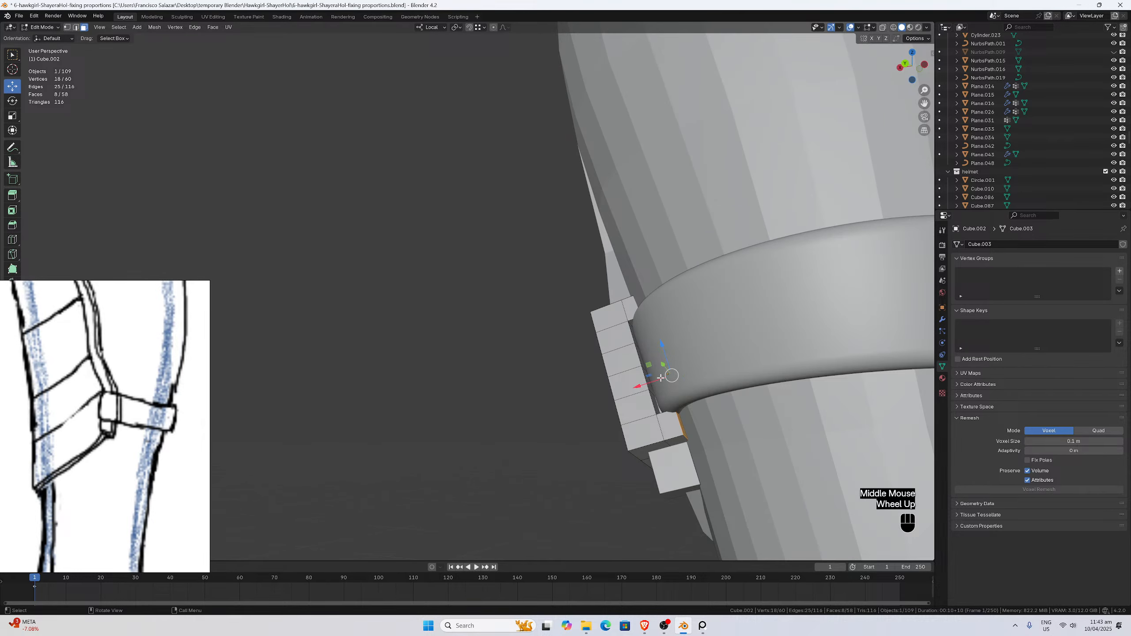
drag(639, 386, 642, 388)
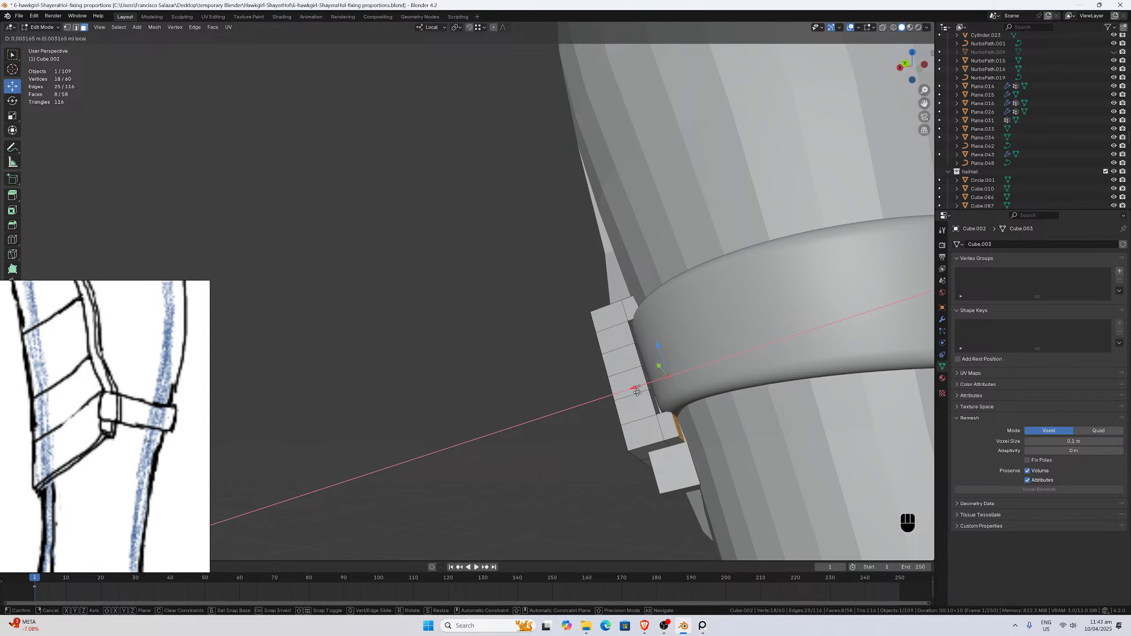
drag(638, 392, 637, 393)
middle_drag(637, 392, 708, 377)
click(640, 365)
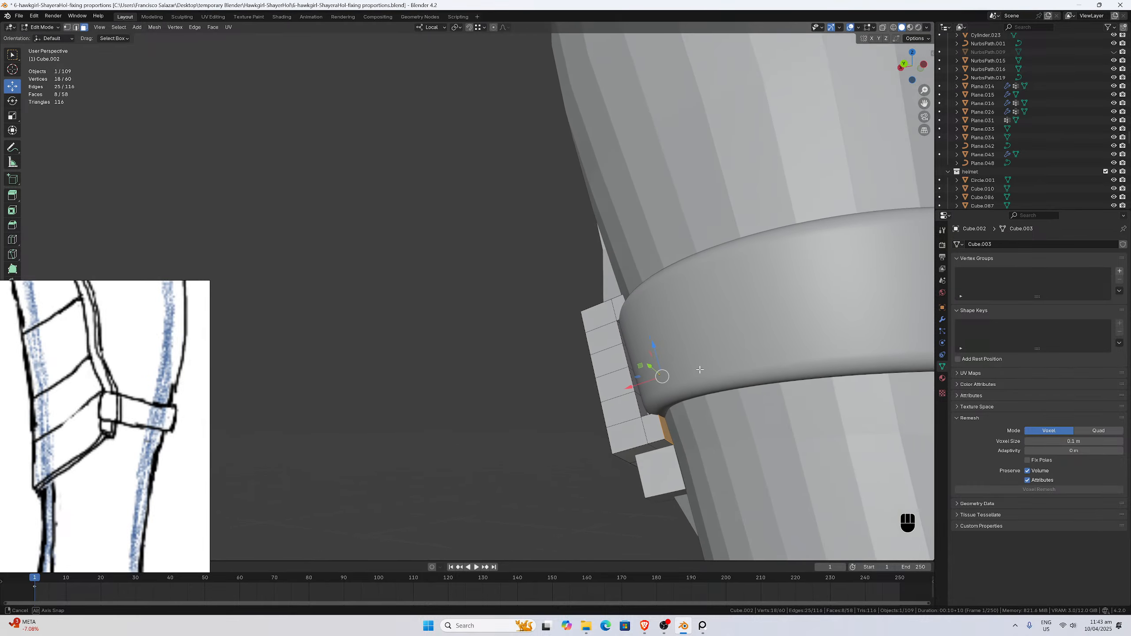
Nudge the leg-facing faces slightly back toward the leg along local X, then leave mesh editing and deselect the piece.
middle_drag(703, 334, 672, 316)
scroll(740, 350, down, 3)
scroll(672, 389, up, 1)
scroll(673, 306, up, 3)
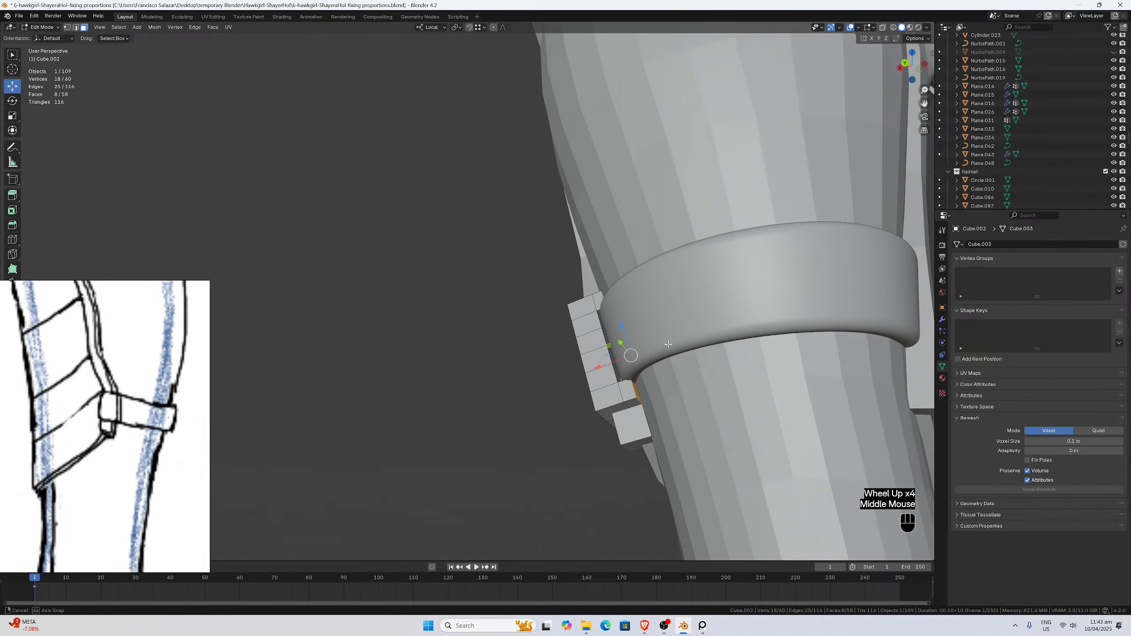
mouse_move(667, 348)
middle_down()
mouse_move(660, 379)
mouse_move(676, 391)
mouse_move(755, 379)
mouse_move(679, 369)
mouse_move(733, 349)
mouse_move(661, 361)
mouse_move(665, 349)
mouse_move(670, 356)
middle_up()
scroll(717, 394, up, 1)
scroll(755, 379, down, 1)
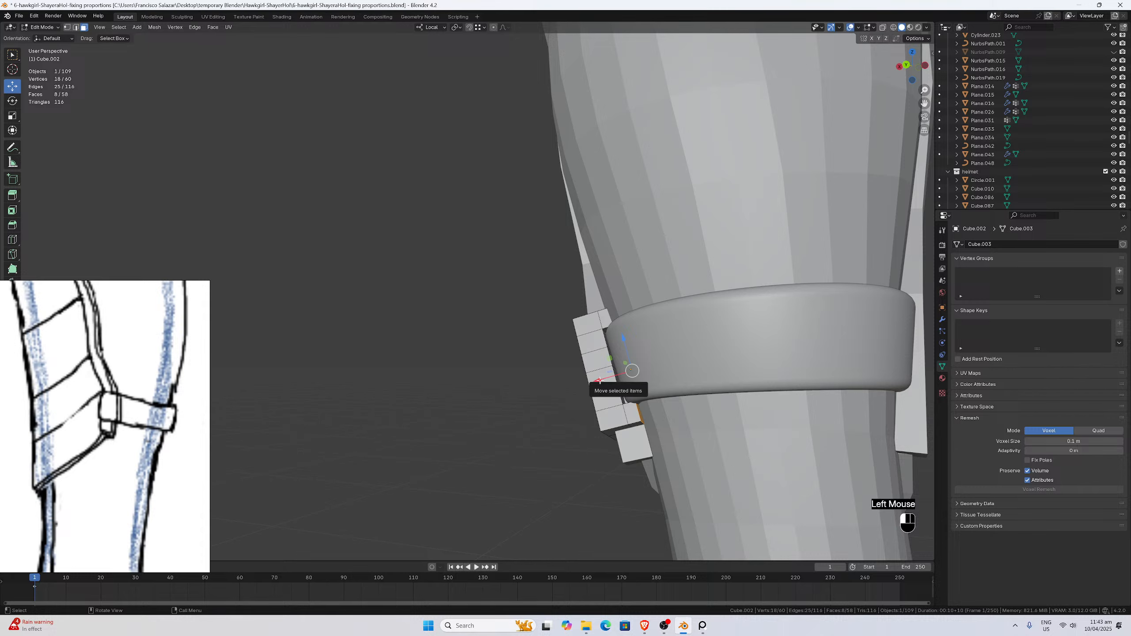
drag(599, 380, 611, 379)
middle_drag(611, 380, 704, 380)
middle_drag(649, 403, 614, 396)
key(Tab)
click(494, 376)
middle_drag(494, 377, 652, 383)
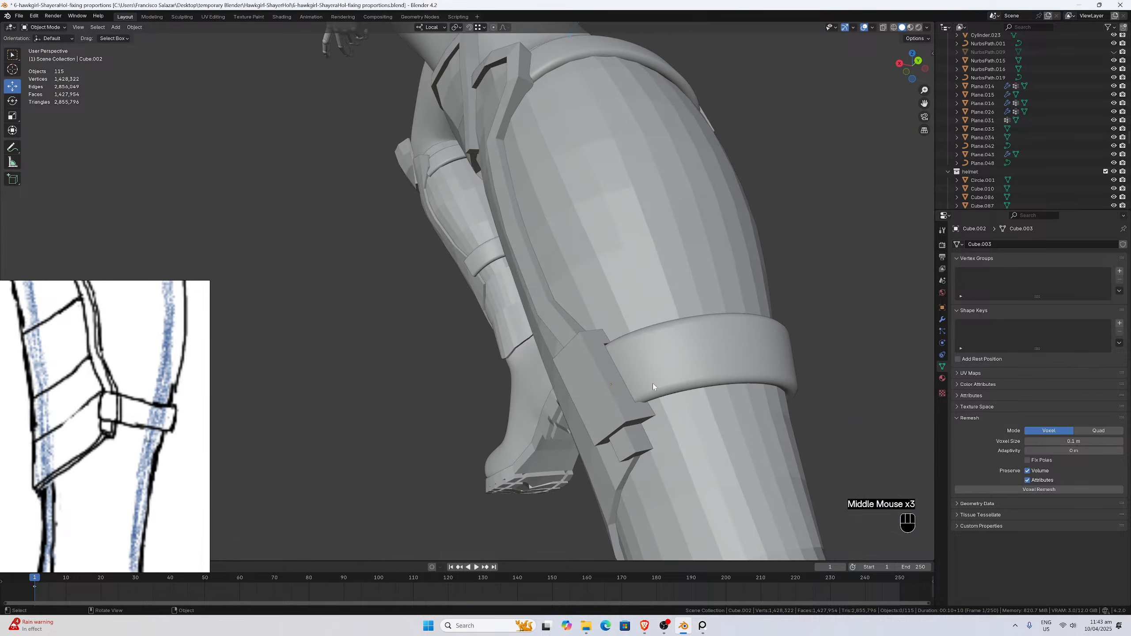
Examine how the buckle piece and calf strap line up in the right view and from behind the leg.
key(KP_1)
key(KP_3)
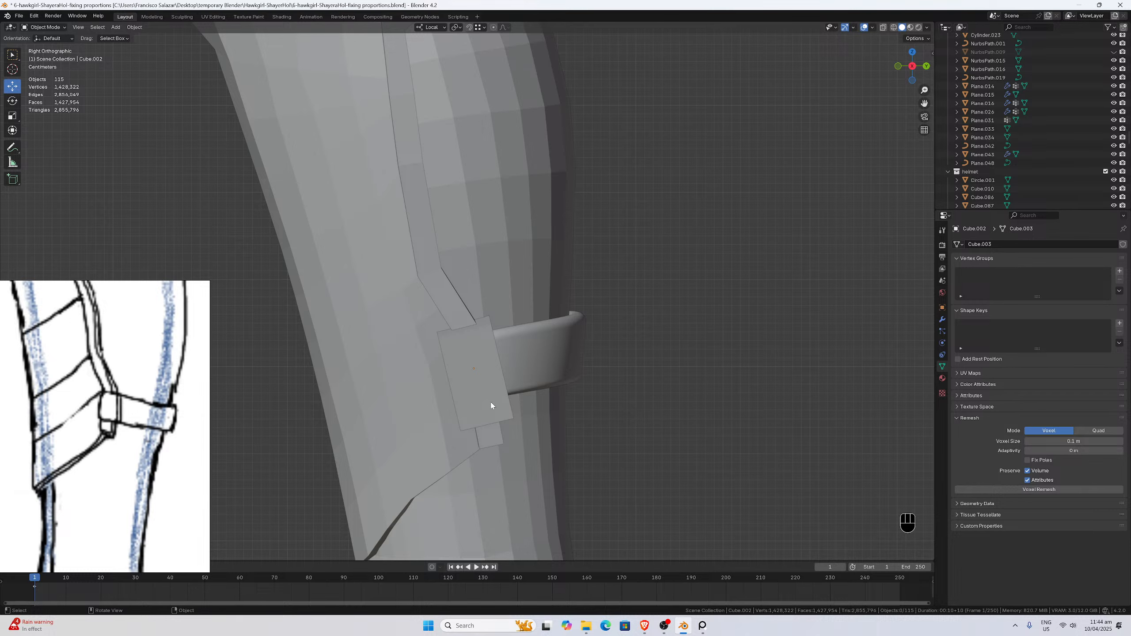
click(522, 357)
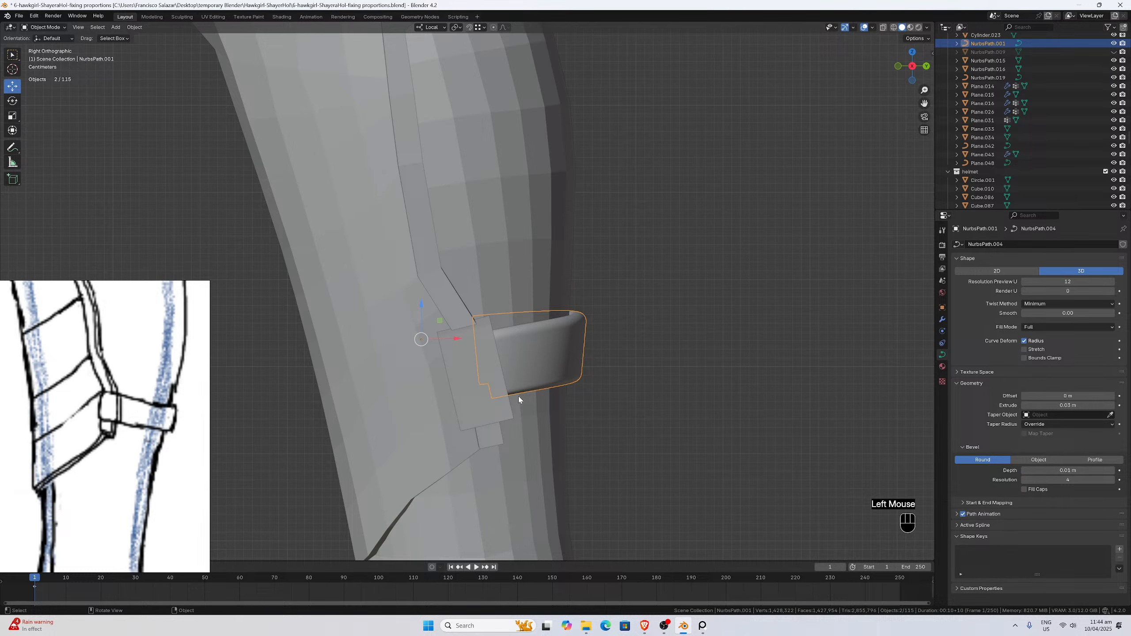
click(480, 392)
scroll(498, 402, down, 2)
middle_drag(500, 384, 406, 380)
click(424, 373)
scroll(446, 376, up, 2)
Select the buckle piece and browse the Deform modifiers available for it.
click(574, 370)
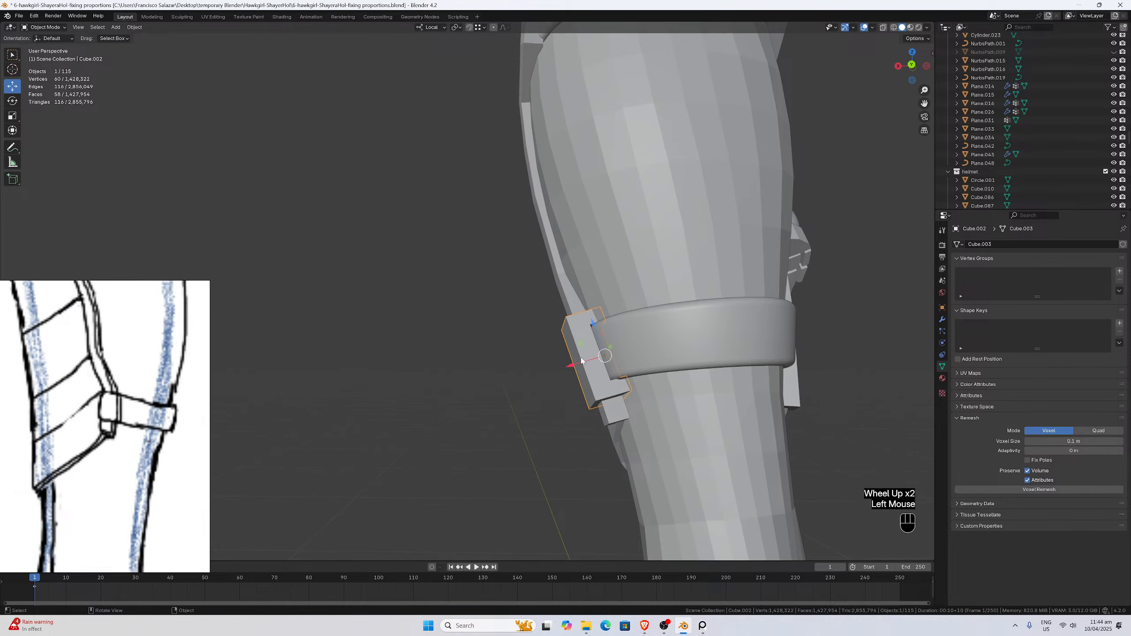
middle_drag(574, 370, 851, 389)
click(943, 320)
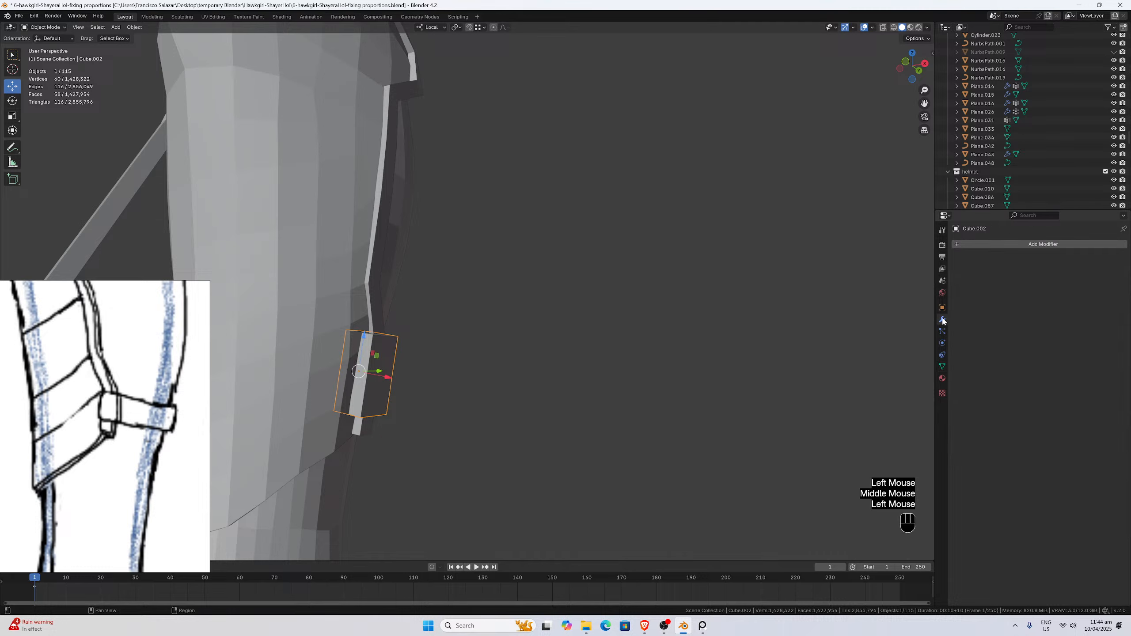
click(970, 244)
mouse_move(970, 246)
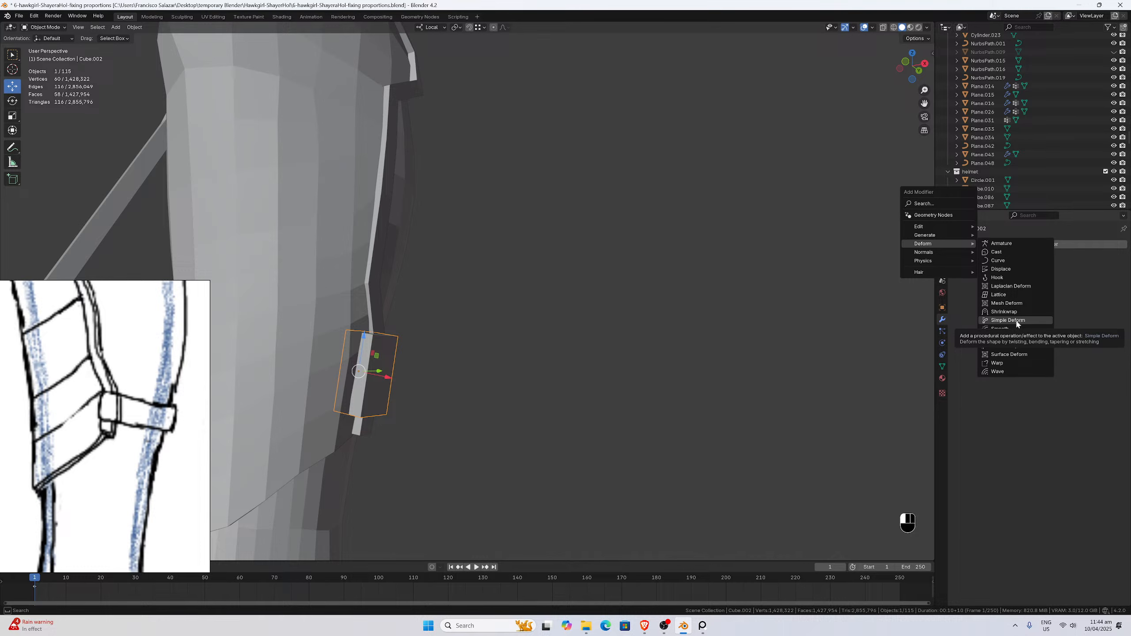
middle_drag(537, 369, 493, 364)
key(KP_3)
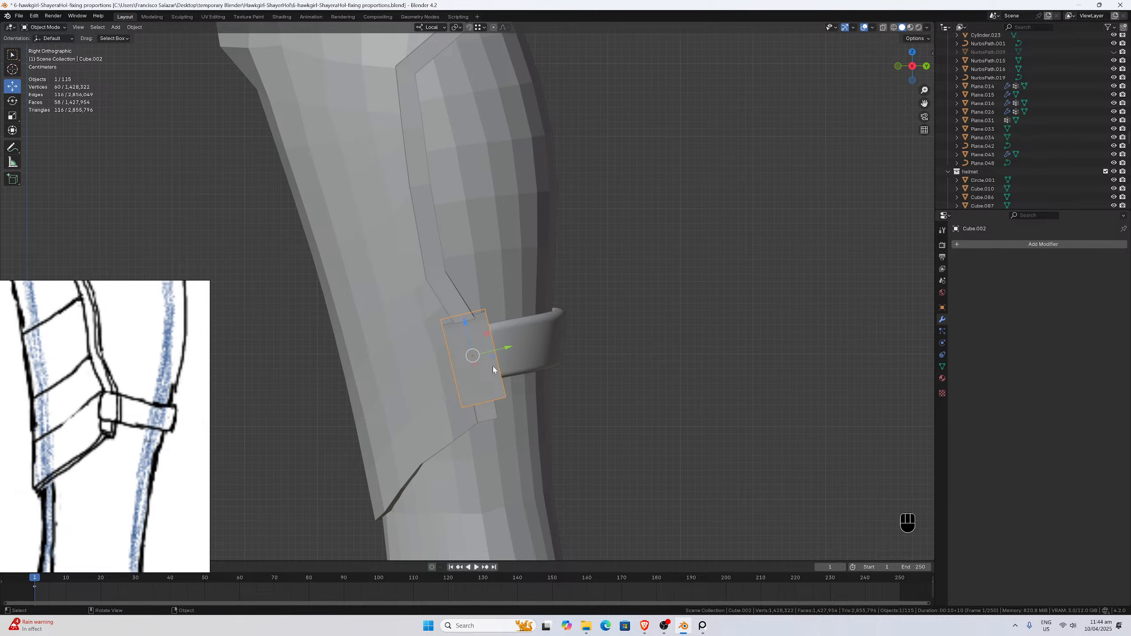
Examine the buckle piece's proportions against the whole lower-leg armor from behind and from the right side.
click(697, 378)
scroll(698, 378, down, 2)
middle_drag(706, 389, 462, 366)
key(KP_1)
scroll(461, 366, up, 3)
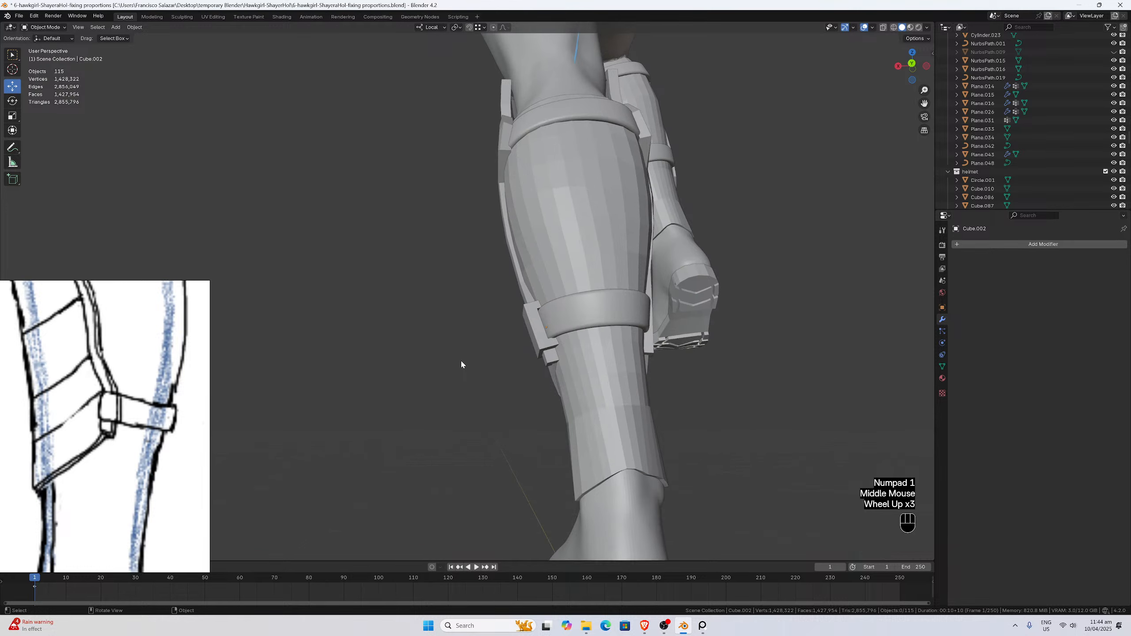
key(KP_1)
key(Tab)
key(KP_3)
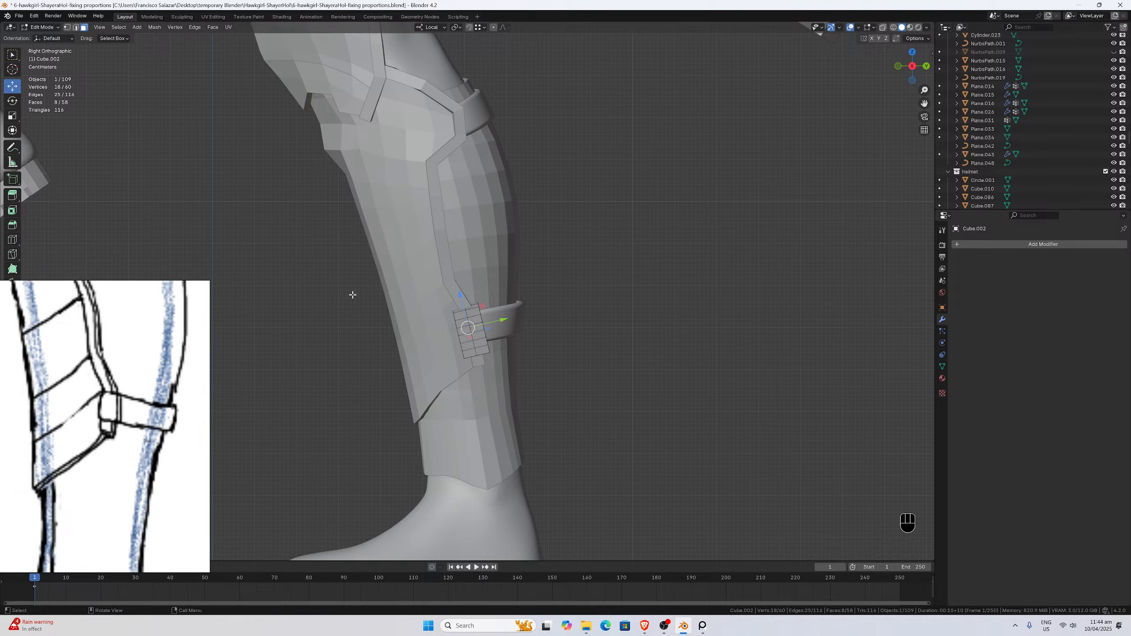
key(Tab)
middle_drag(579, 356, 498, 356)
scroll(497, 356, up, 2)
Add a Subdivision Surface modifier to the buckle piece and inspect its smoothed shape.
click(971, 243)
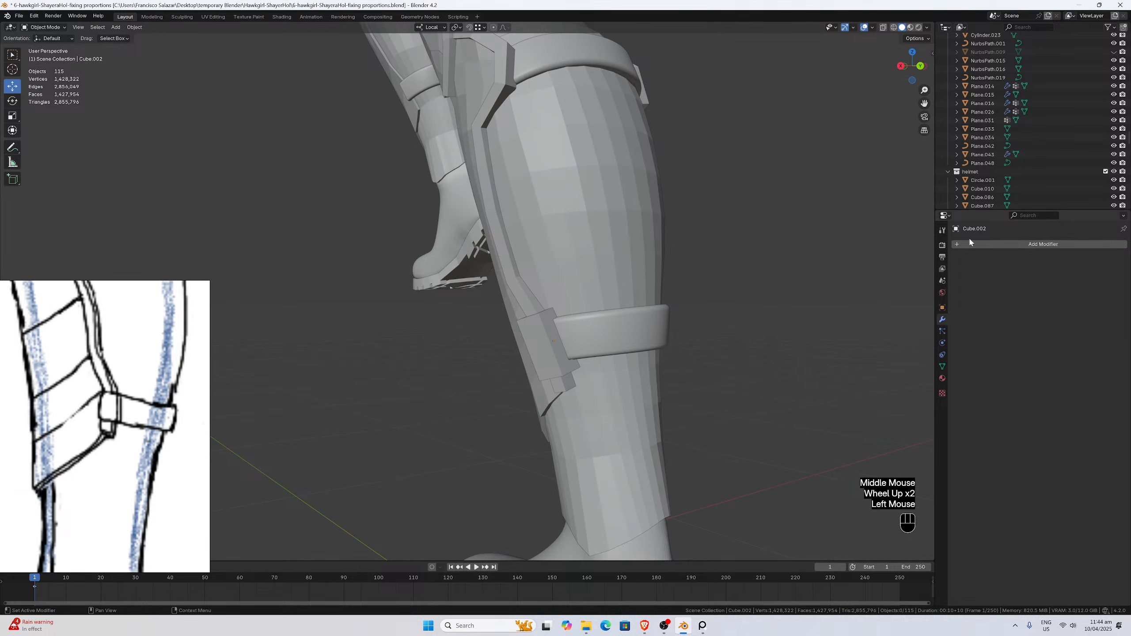
click(970, 243)
mouse_move(972, 243)
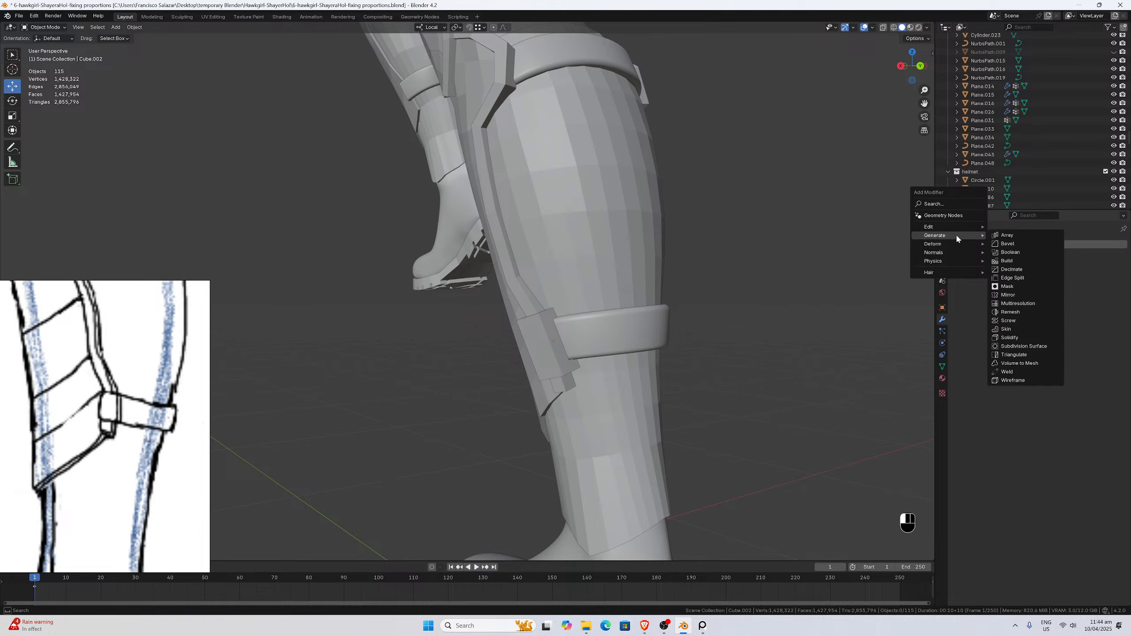
click(1032, 348)
middle_drag(684, 343, 563, 410)
scroll(708, 336, up, 3)
scroll(459, 369, up, 1)
scroll(528, 379, down, 3)
Isolate the buckle piece in local view and open its mesh for editing.
key(Tab)
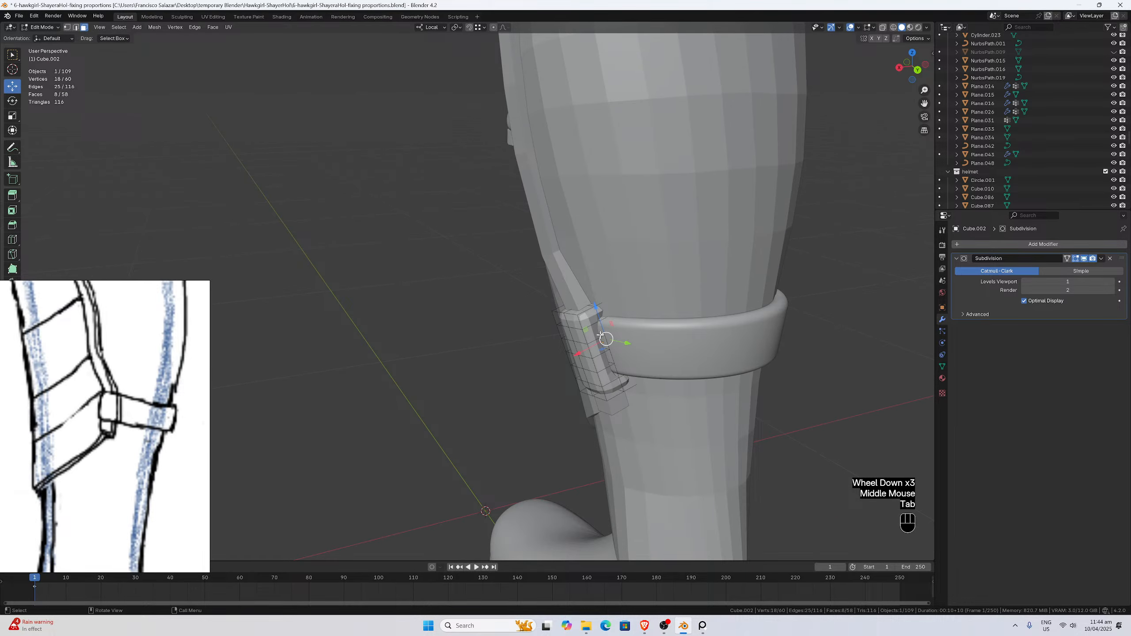
key(slash)
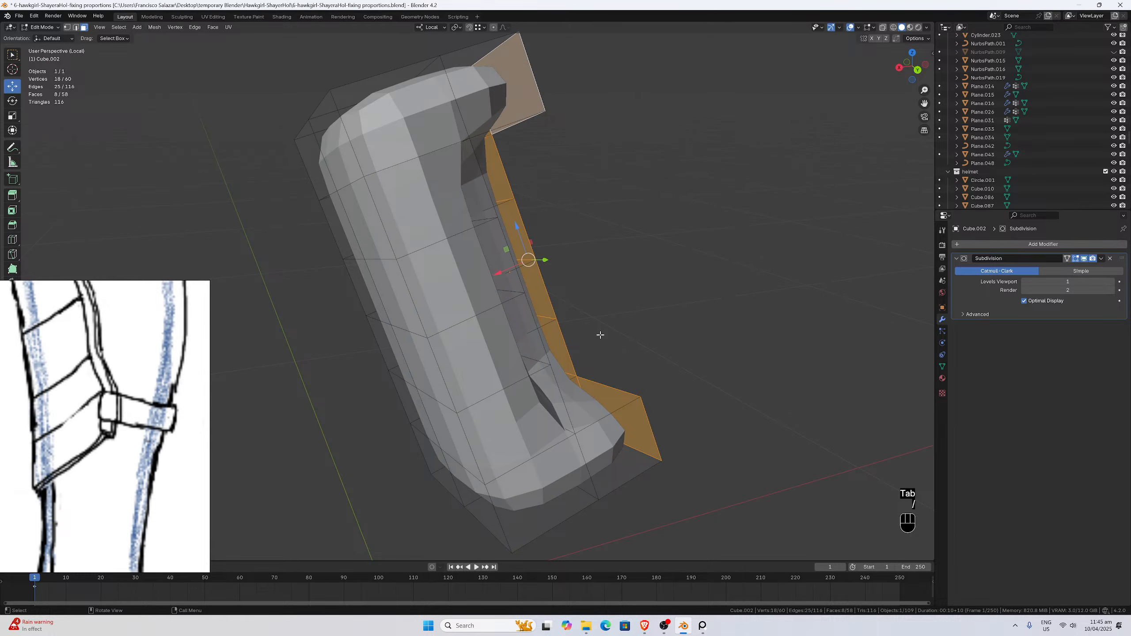
key(Tab)
scroll(597, 333, down, 2)
mouse_move(592, 333)
middle_down()
mouse_move(525, 348)
mouse_move(579, 333)
middle_up()
key(Tab)
In edge select mode, select the border edges around the upper end of the buckle piece.
click(496, 183)
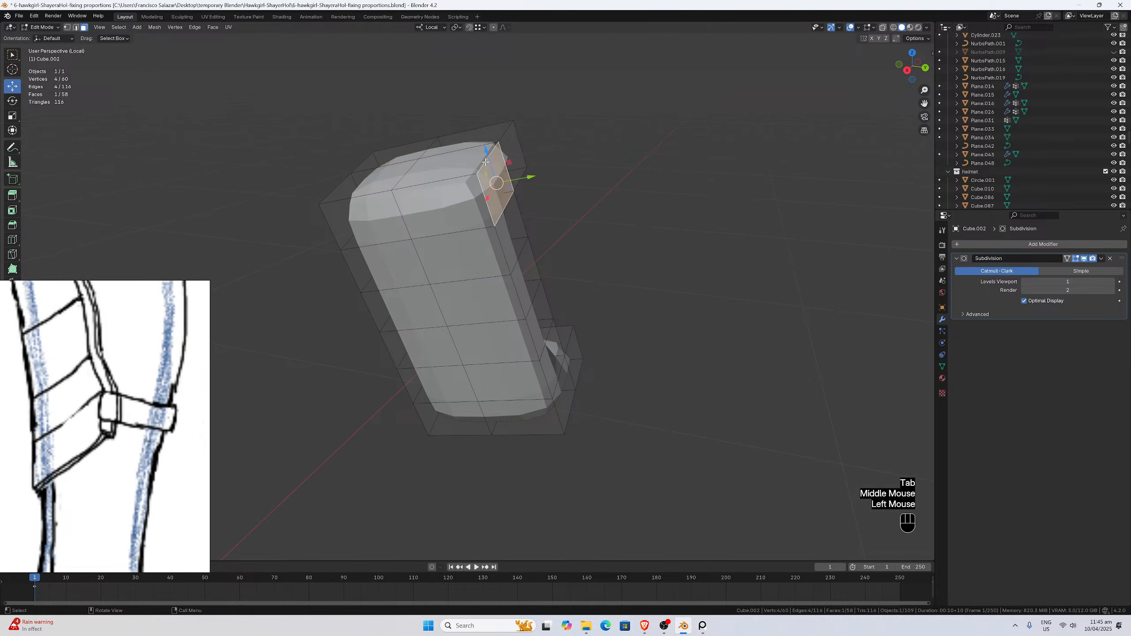
click(77, 28)
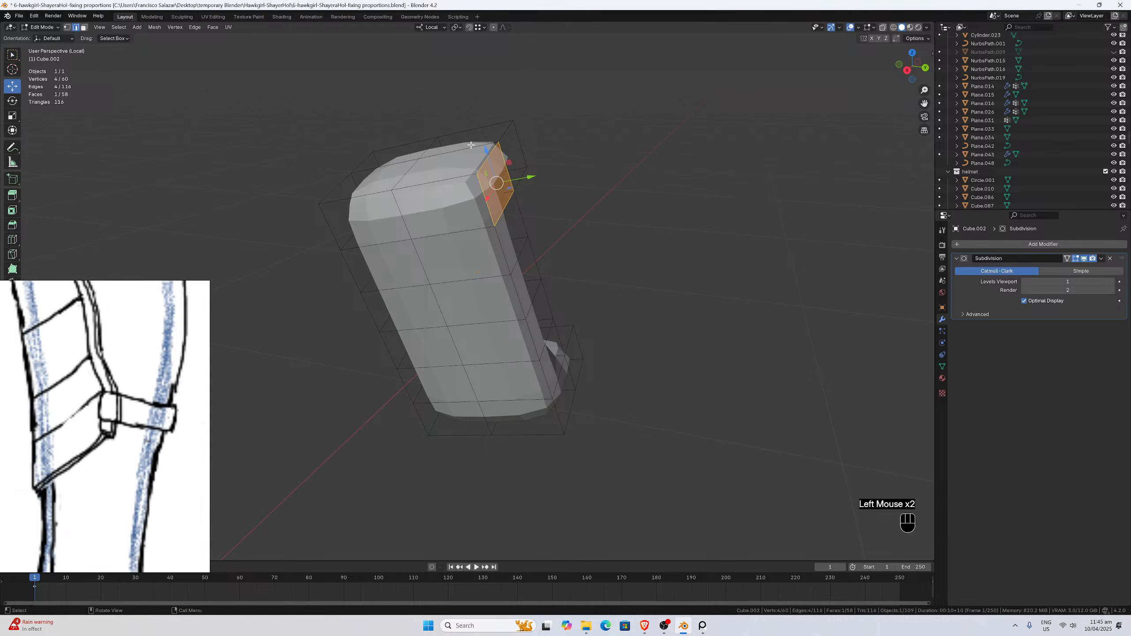
click(486, 163)
alt+click(483, 166)
middle_drag(483, 165, 446, 188)
alt+shift+click(517, 163)
alt+shift+click(446, 187)
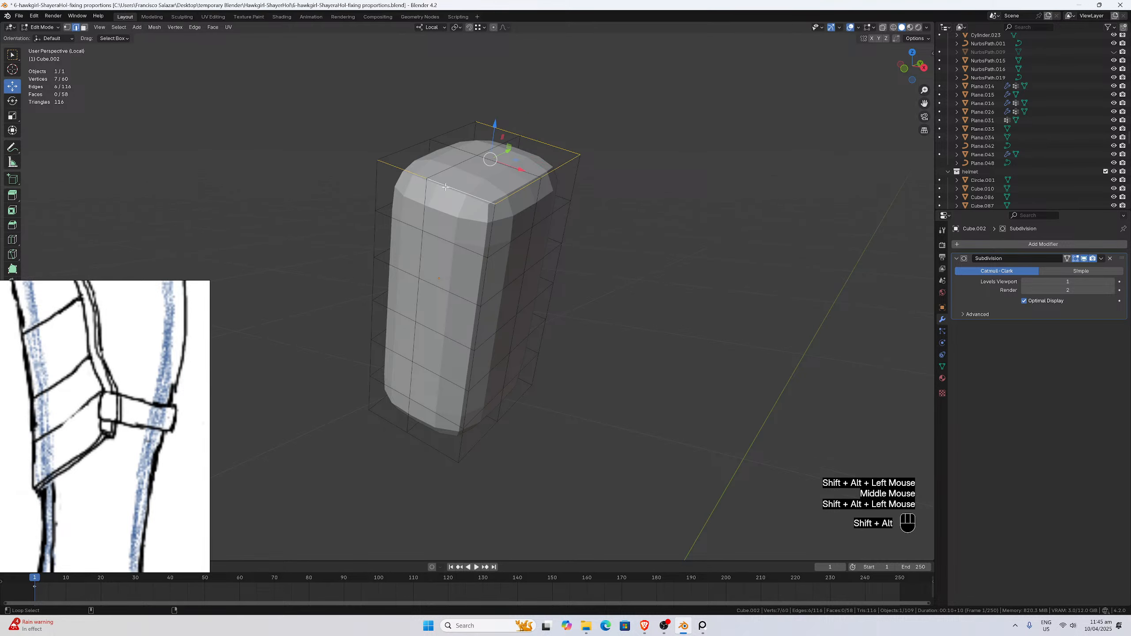
alt+shift+click(403, 152)
Add the long outer side edges and the border edges around the lower end of the buckle piece to the selection.
middle_drag(403, 152, 417, 417)
alt+shift+click(433, 200)
alt+shift+click(534, 380)
alt+shift+click(534, 380)
alt+shift+click(503, 397)
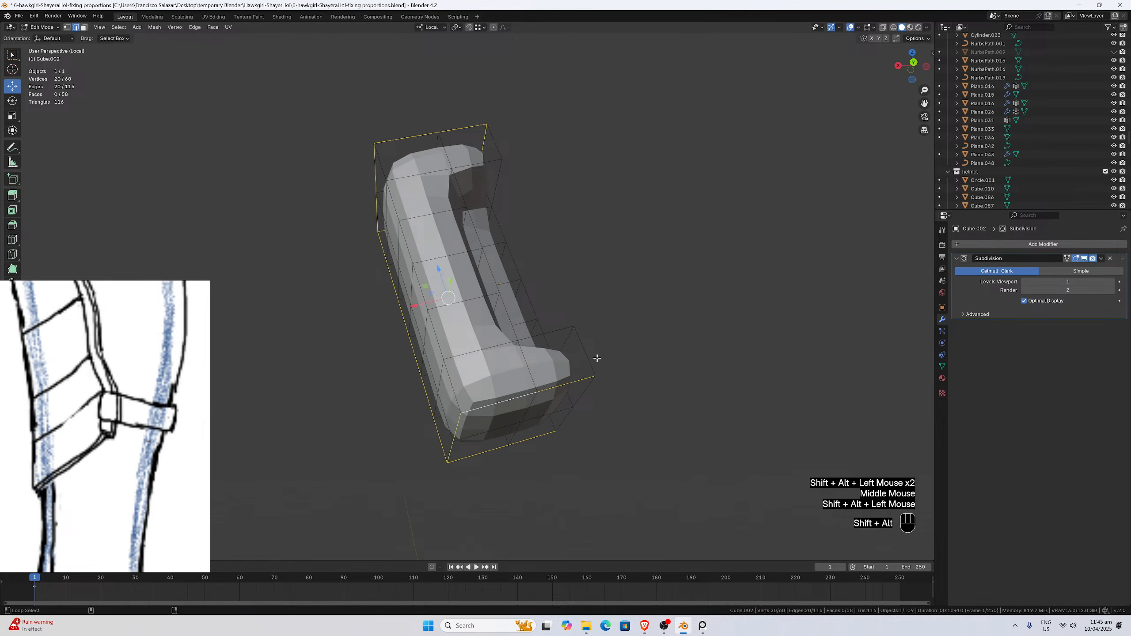
alt+shift+click(583, 357)
Extend the edge selection along the rim of the buckle piece's inner recess, including both long sides and the ends.
middle_drag(583, 356, 543, 379)
alt+shift+click(476, 383)
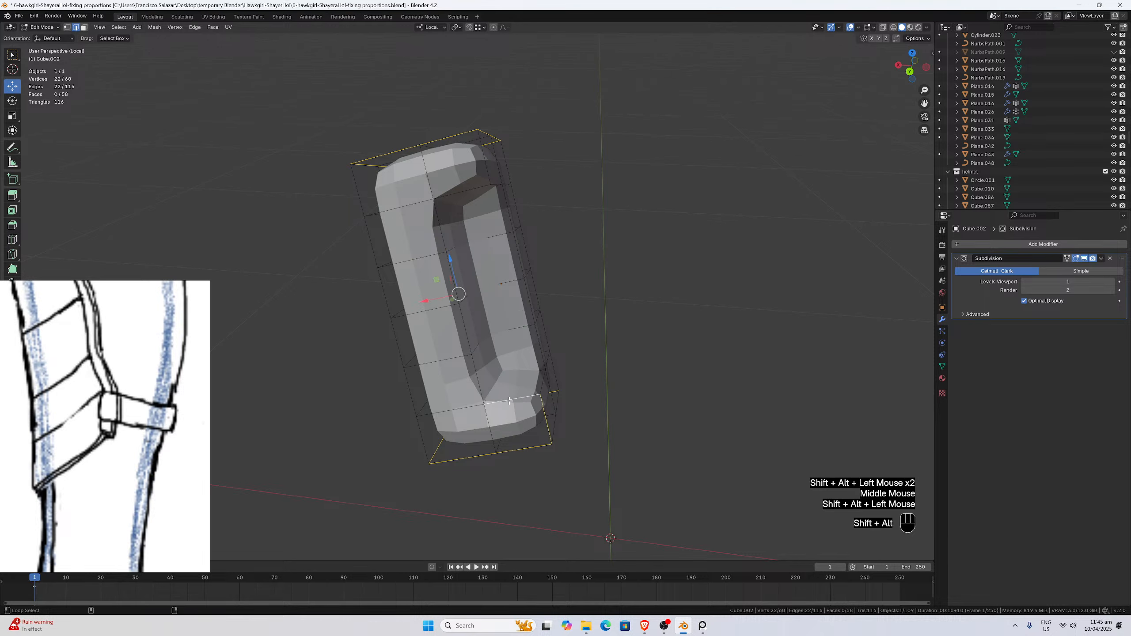
alt+shift+click(477, 384)
alt+shift+click(456, 194)
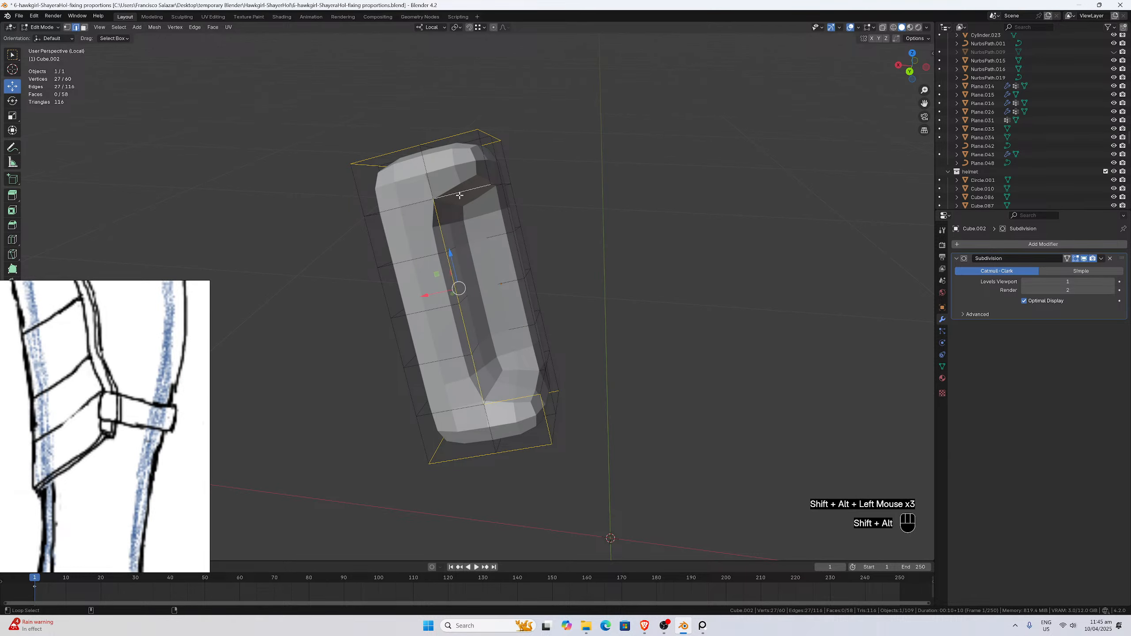
middle_drag(504, 197, 461, 199)
alt+shift+click(504, 194)
alt+shift+click(513, 217)
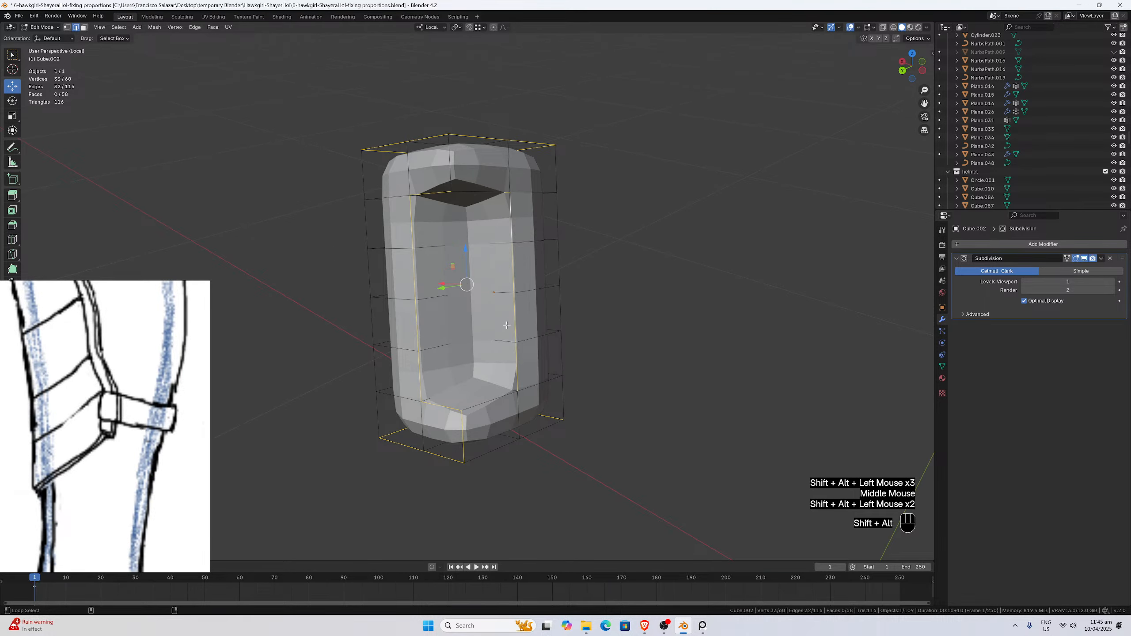
middle_drag(506, 325, 645, 291)
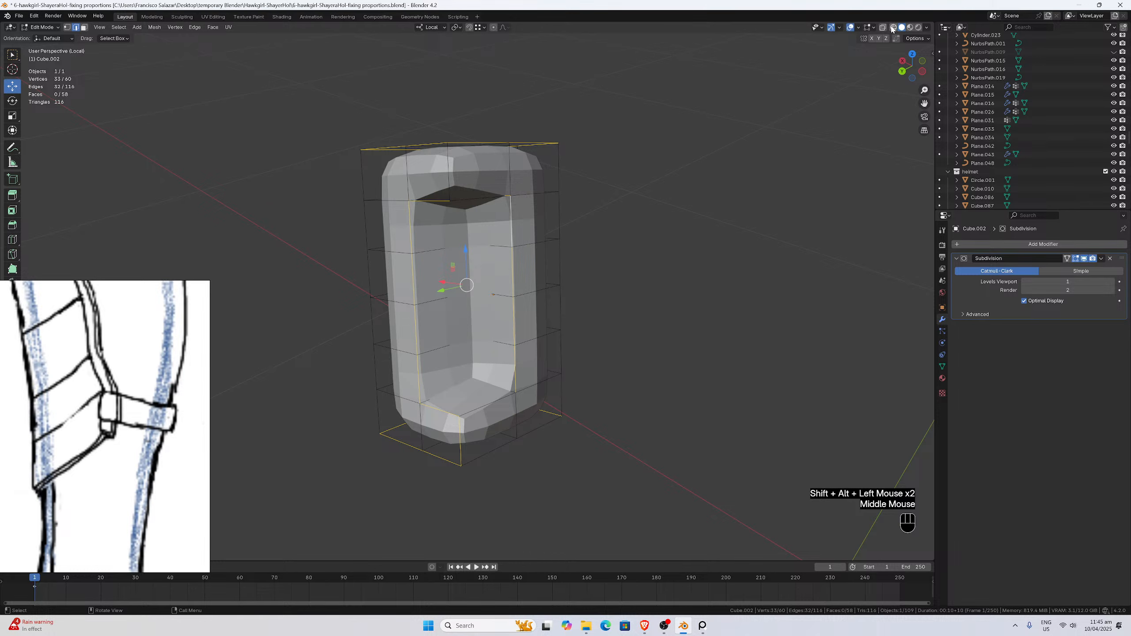
With the subdivision temporarily hidden in the viewport, add the missing lower-end edges and the recess's upper inner edges to the selection.
click(1084, 258)
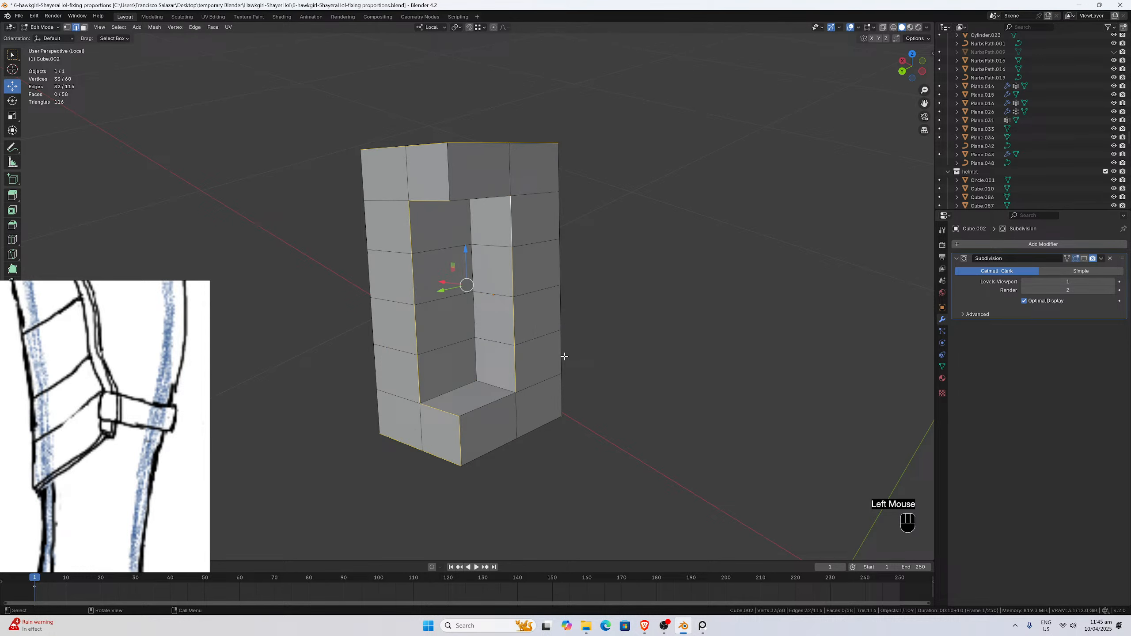
alt+shift+click(488, 386)
alt+shift+click(464, 387)
alt+shift+click(476, 364)
middle_drag(461, 301, 453, 234)
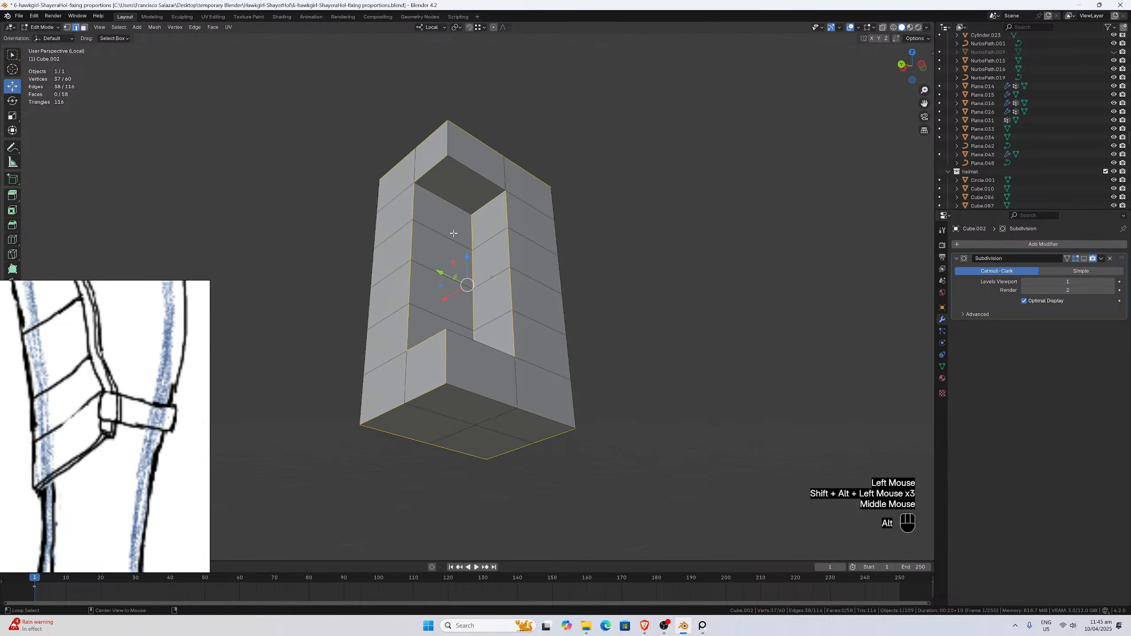
alt+shift+click(474, 209)
alt+shift+click(475, 209)
alt+shift+click(493, 196)
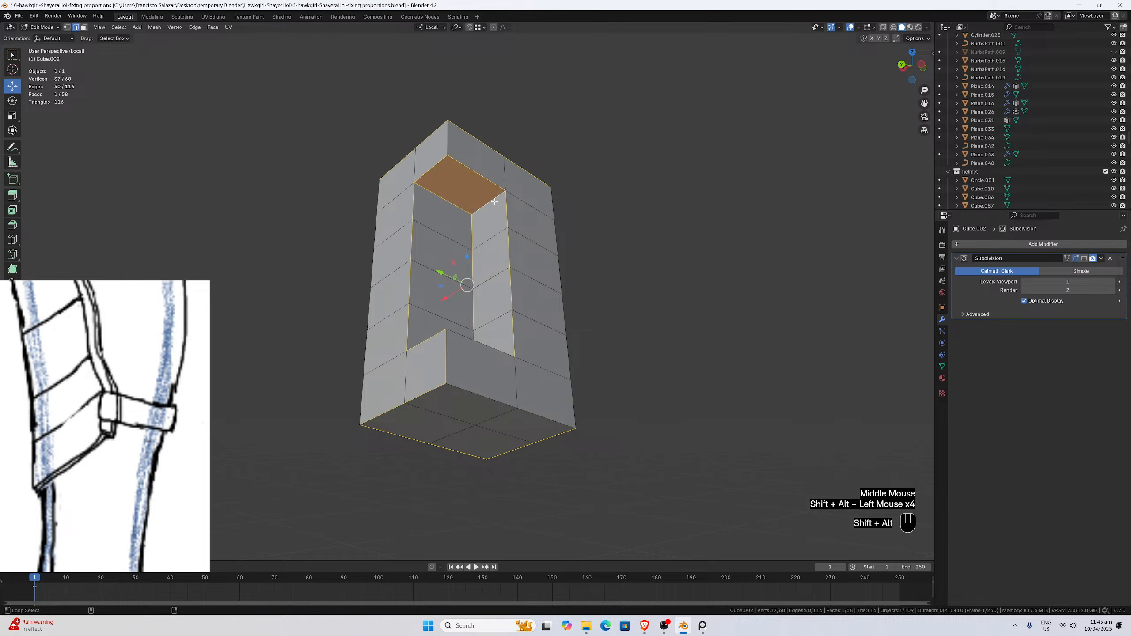
click(1084, 259)
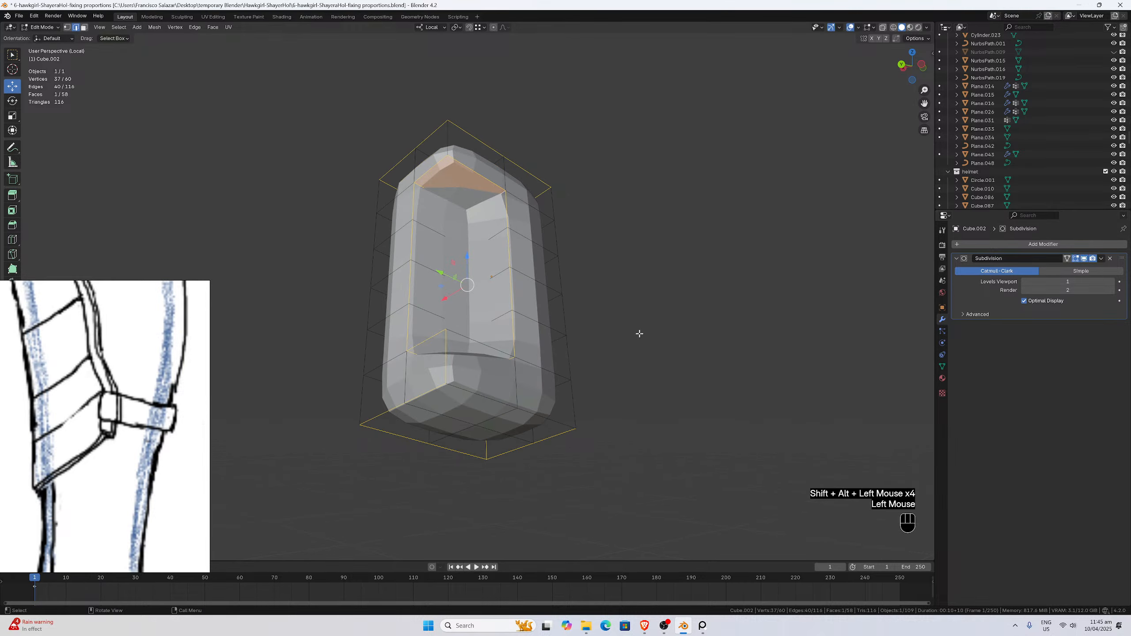
Add the remaining outer corner edges and the recess's lower inner edges to the selection, and save the file.
middle_drag(576, 375, 578, 377)
alt+shift+click(488, 404)
middle_drag(455, 388, 503, 375)
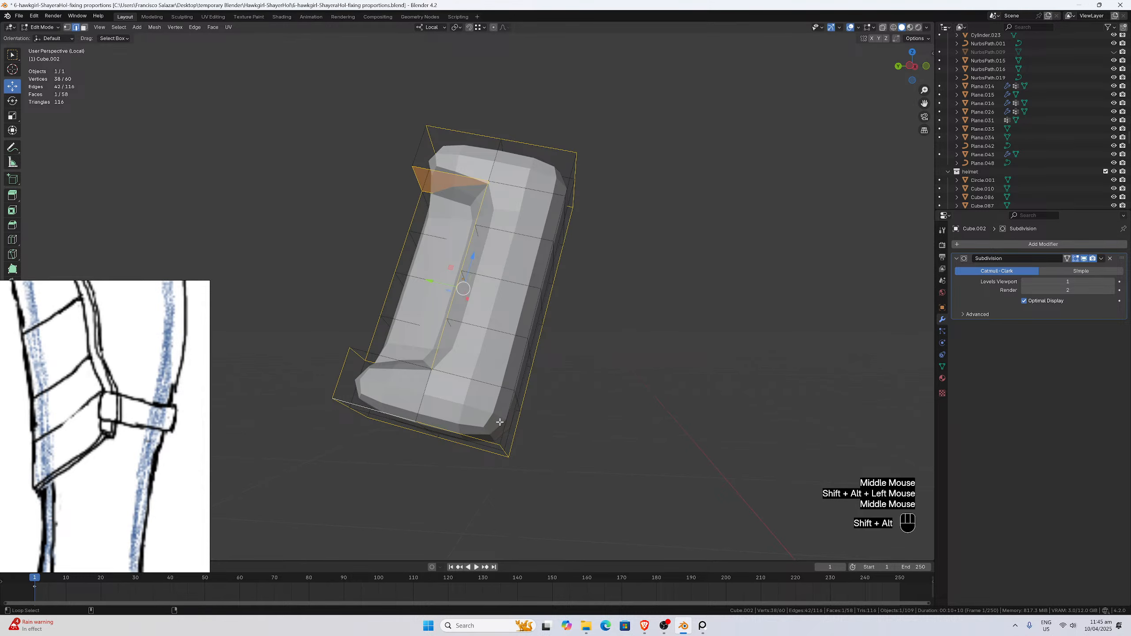
alt+shift+click(505, 422)
middle_drag(504, 422, 366, 267)
middle_drag(659, 333, 772, 384)
alt+shift+click(517, 386)
key(ctrl+s)
alt+shift+click(541, 393)
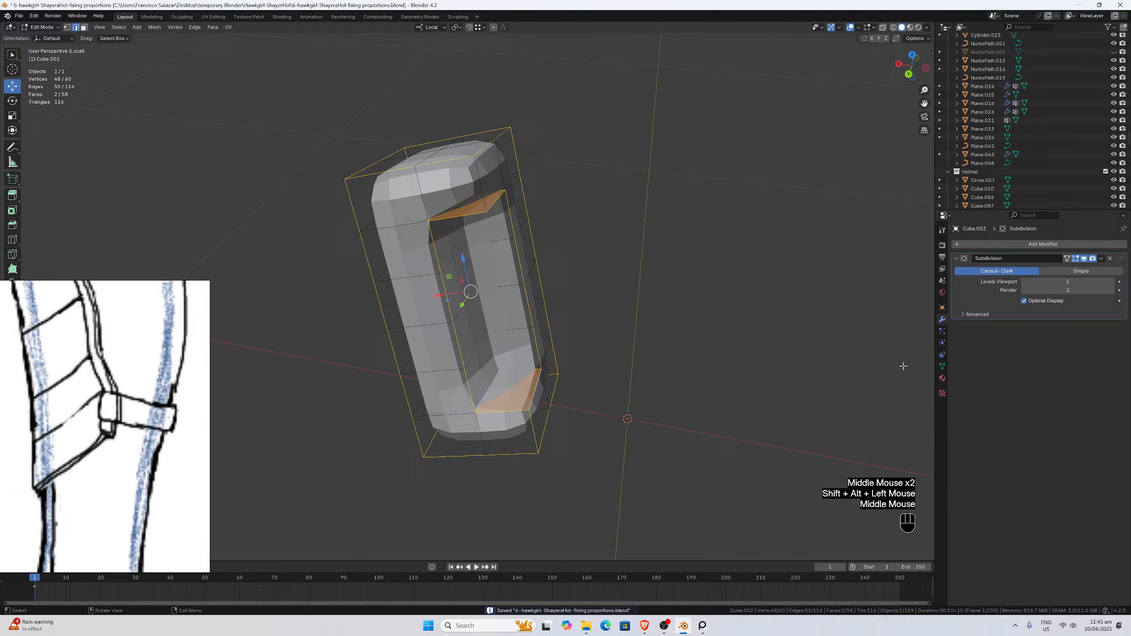
Add a Bevel modifier after the subdivision on the buckle piece and look through its profile, geometry and shading options.
click(942, 367)
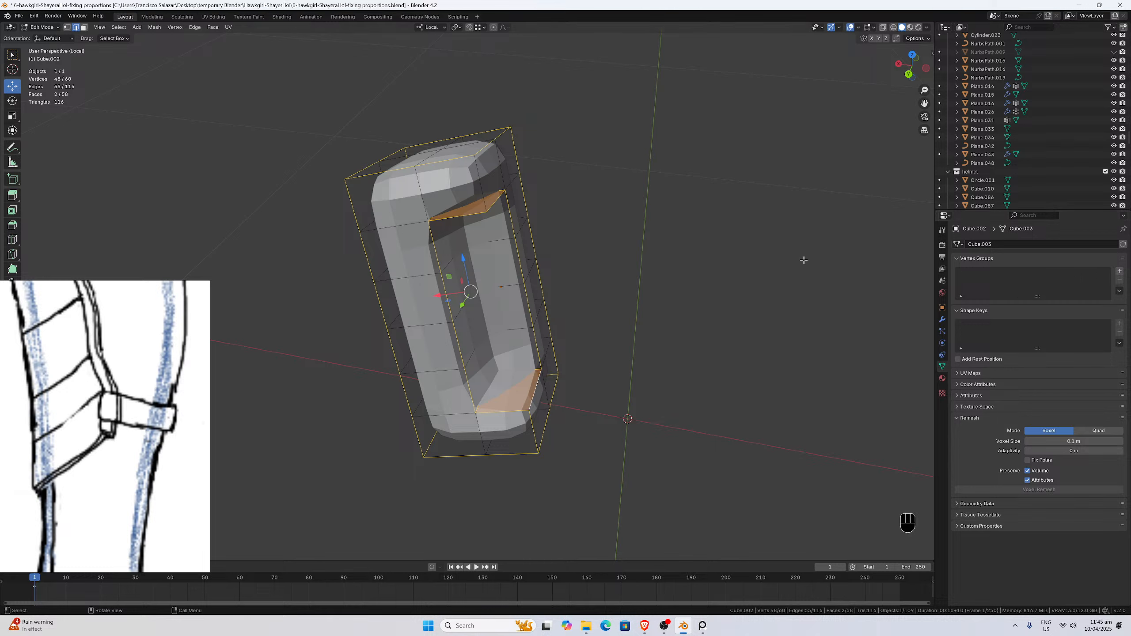
click(941, 319)
click(963, 243)
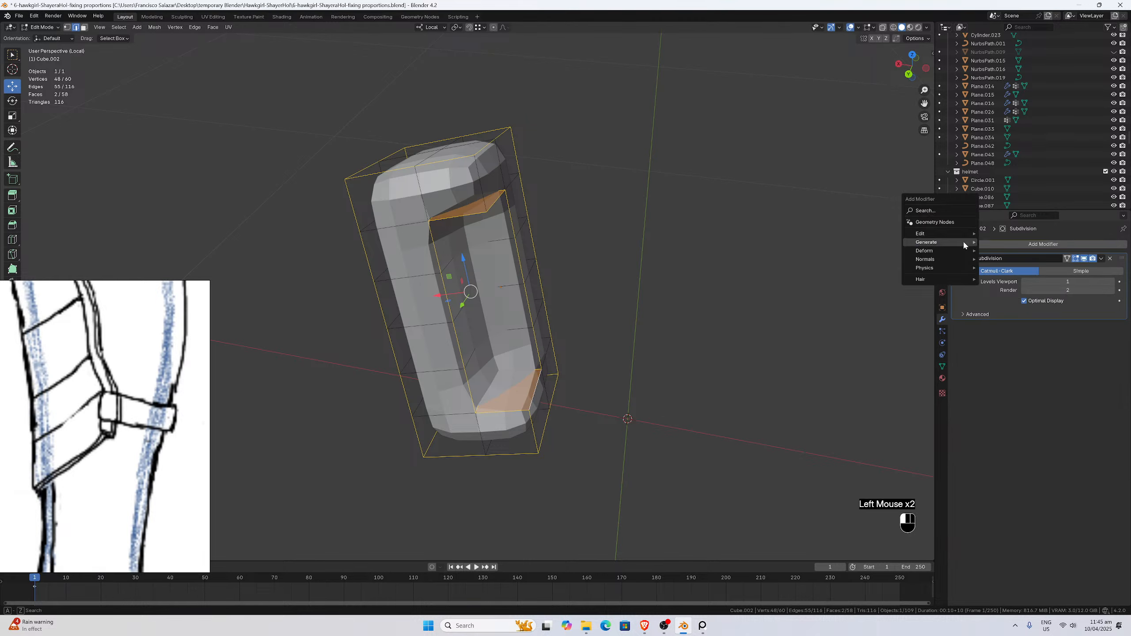
mouse_move(964, 242)
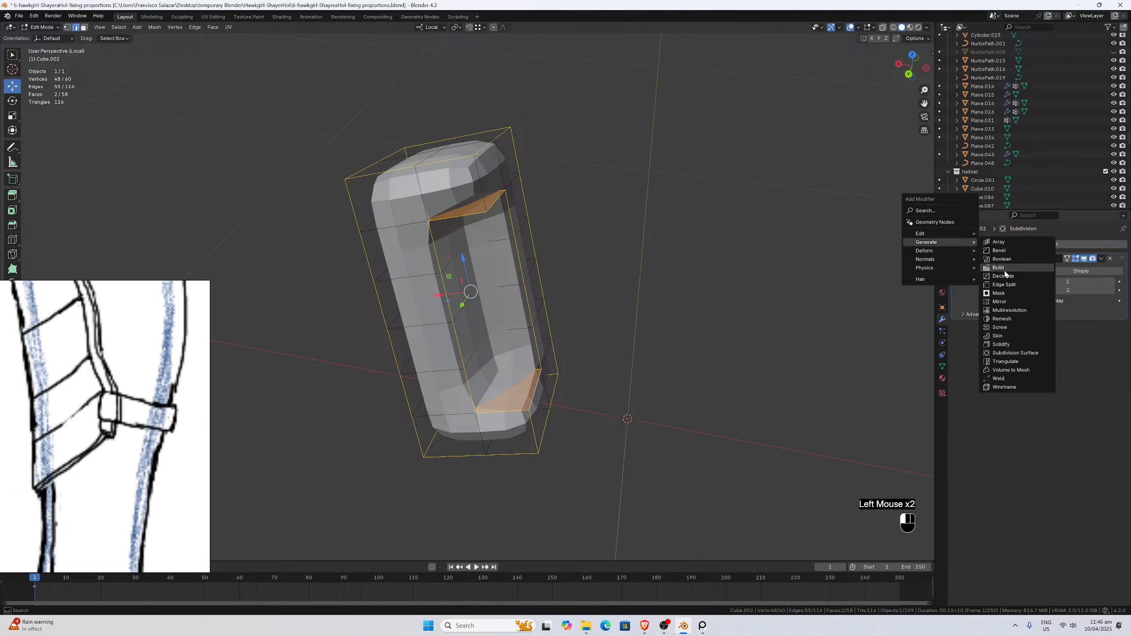
click(1005, 251)
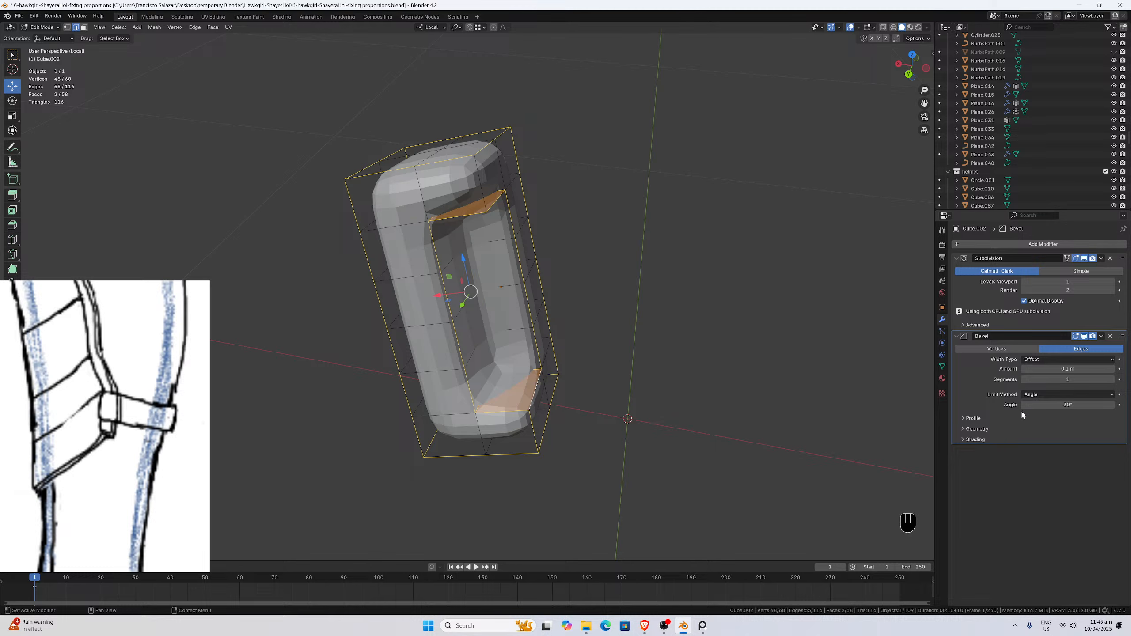
click(965, 419)
click(964, 419)
click(966, 430)
click(966, 430)
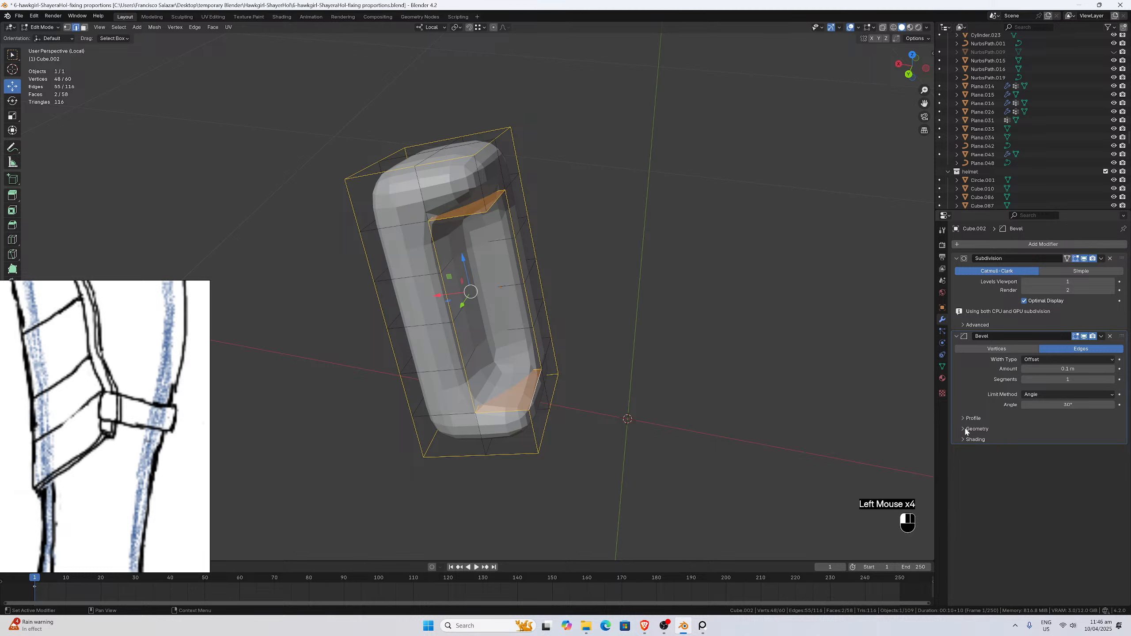
click(962, 438)
click(961, 439)
Set the mean bevel weight of the selected buckle edges to 1.00.
key(n)
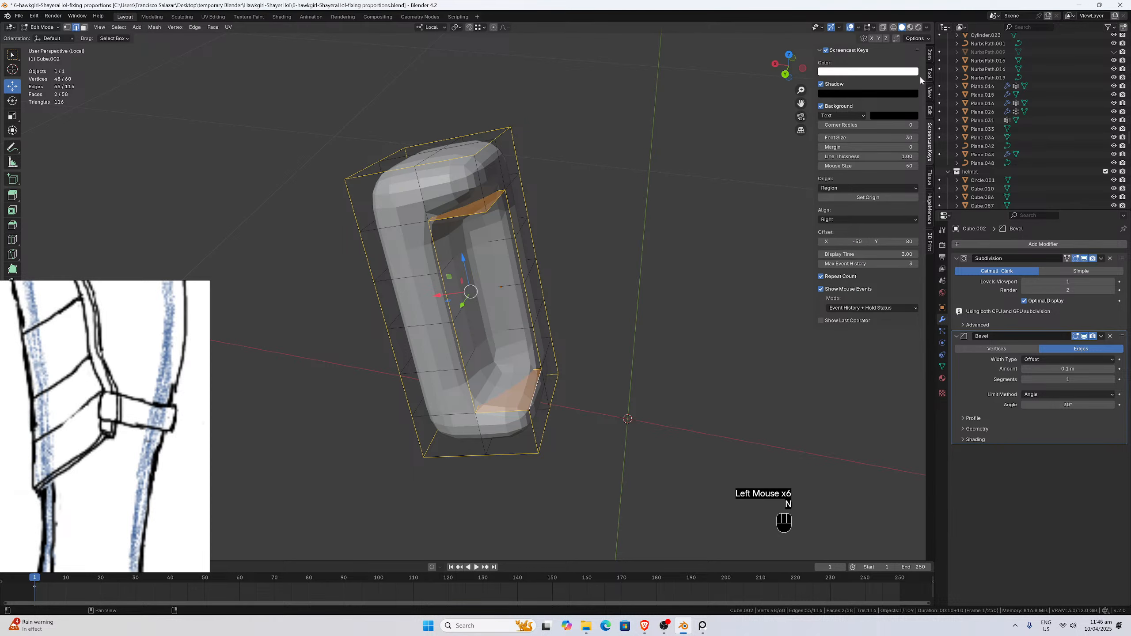
click(931, 55)
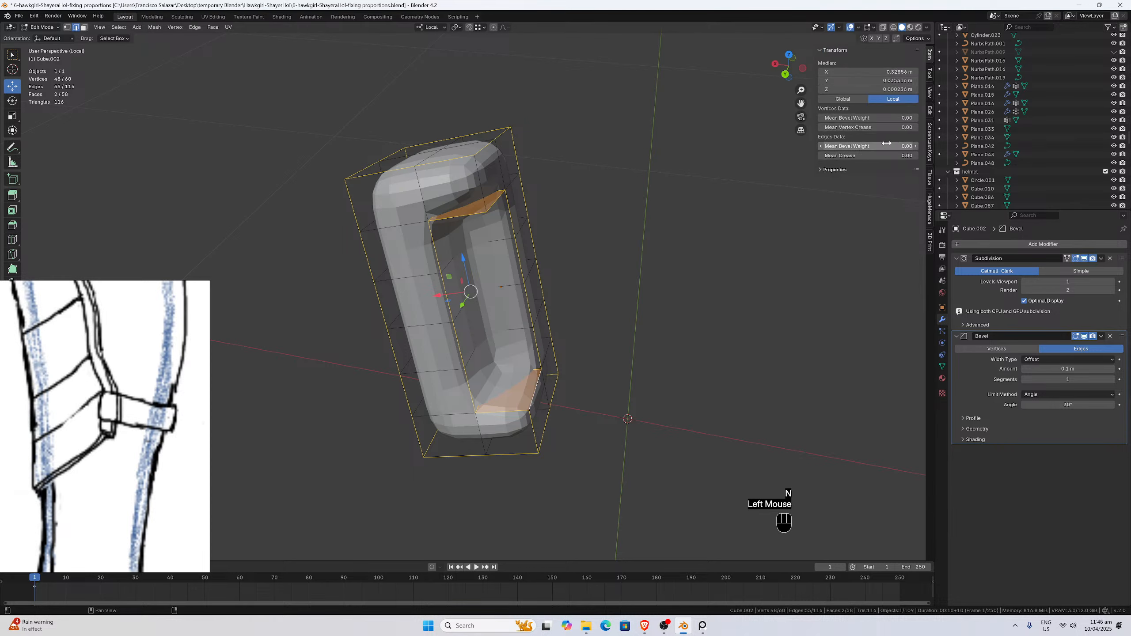
drag(881, 146, 909, 146)
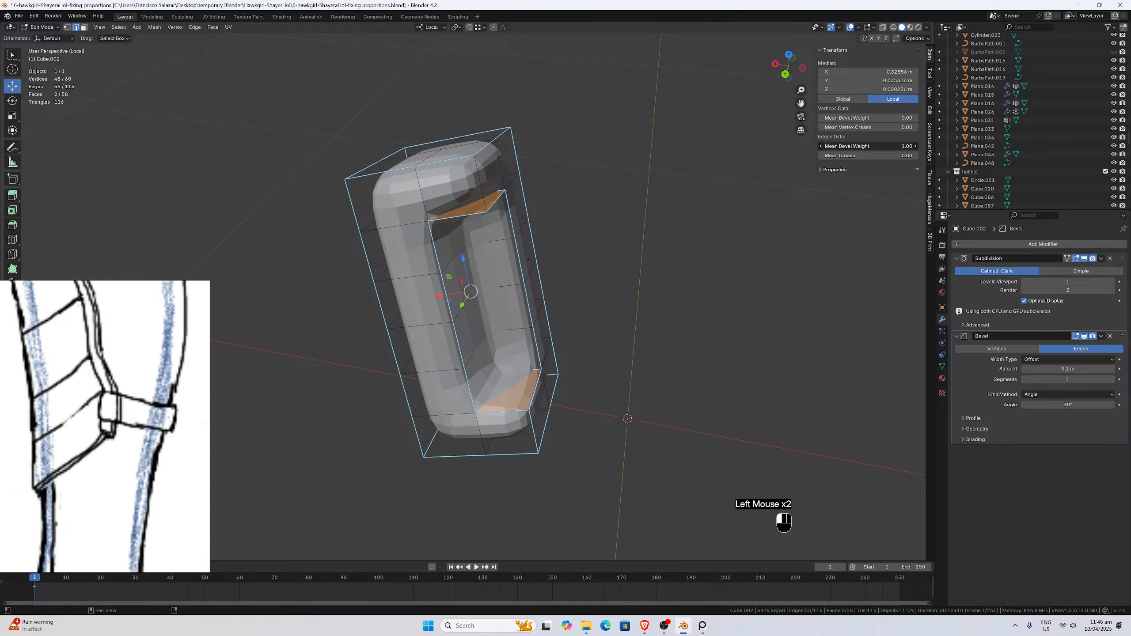
Select the missed corner edge at the buckle piece's upper end and set its bevel weight to 1.00.
middle_drag(587, 258, 574, 249)
scroll(573, 248, up, 1)
click(481, 154)
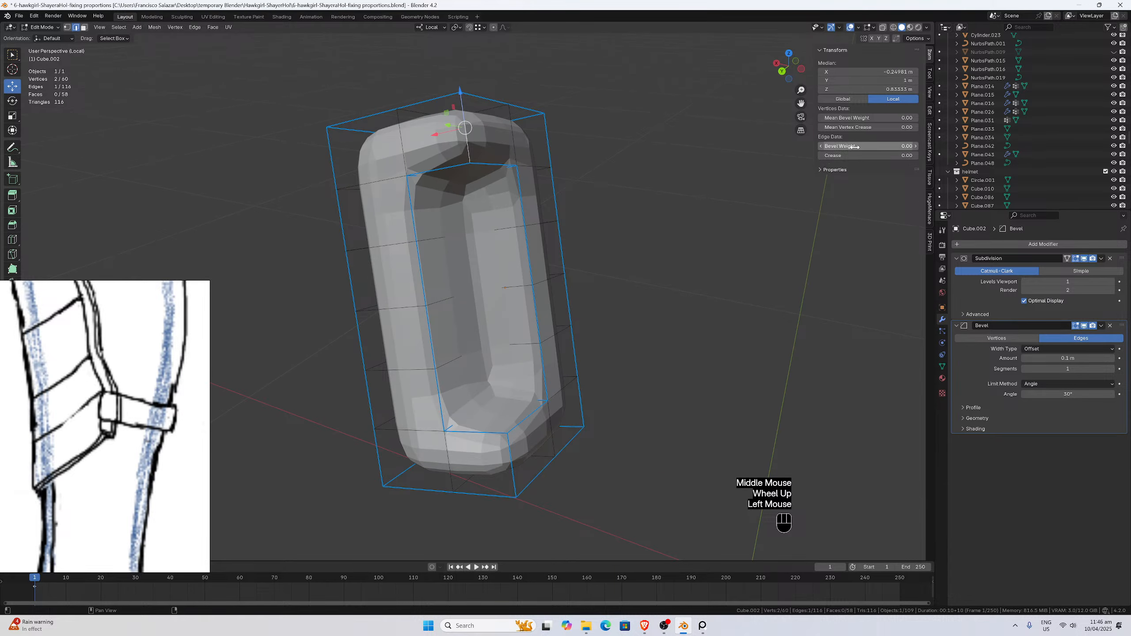
drag(878, 146, 880, 146)
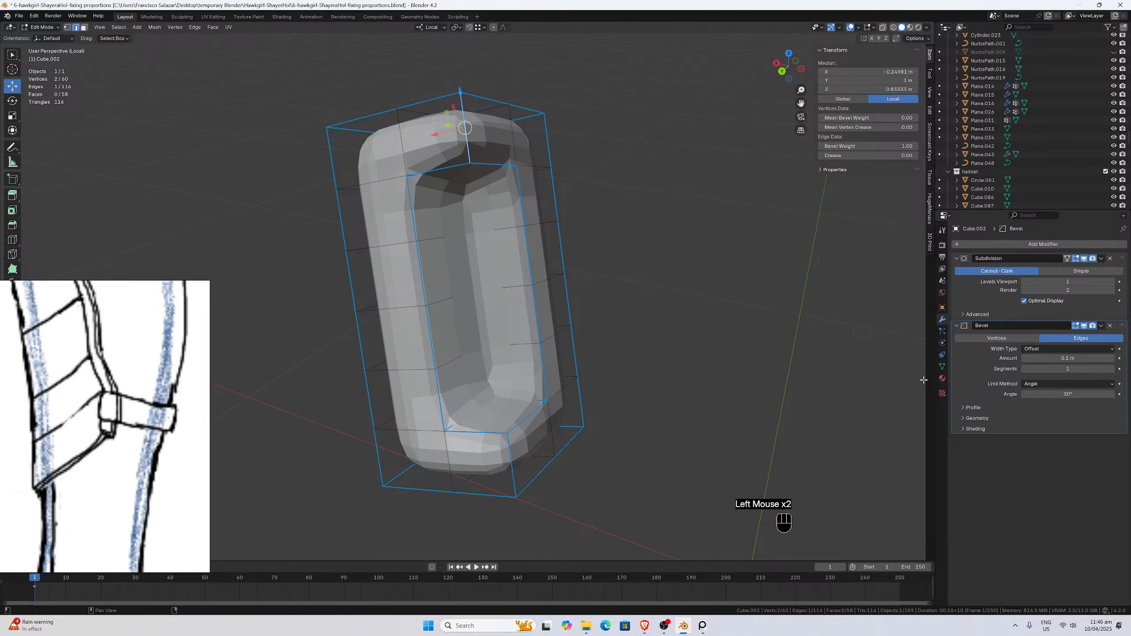
middle_drag(663, 354, 668, 359)
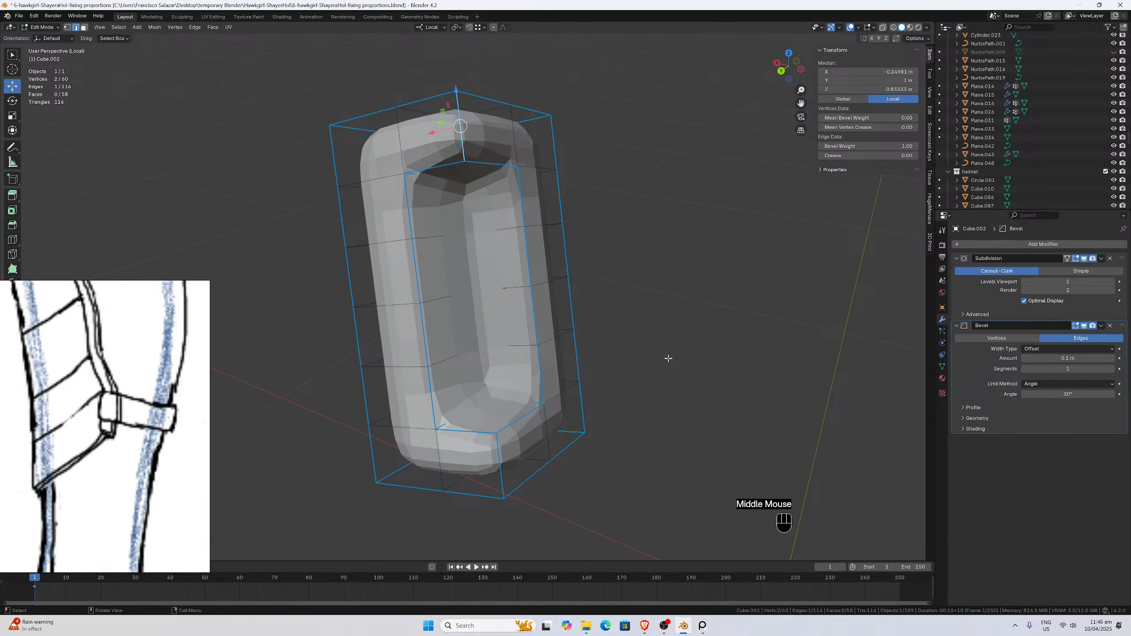
Change the Bevel modifier's limit method to Weight and inspect the result around the buckle piece.
click(1042, 384)
click(1044, 413)
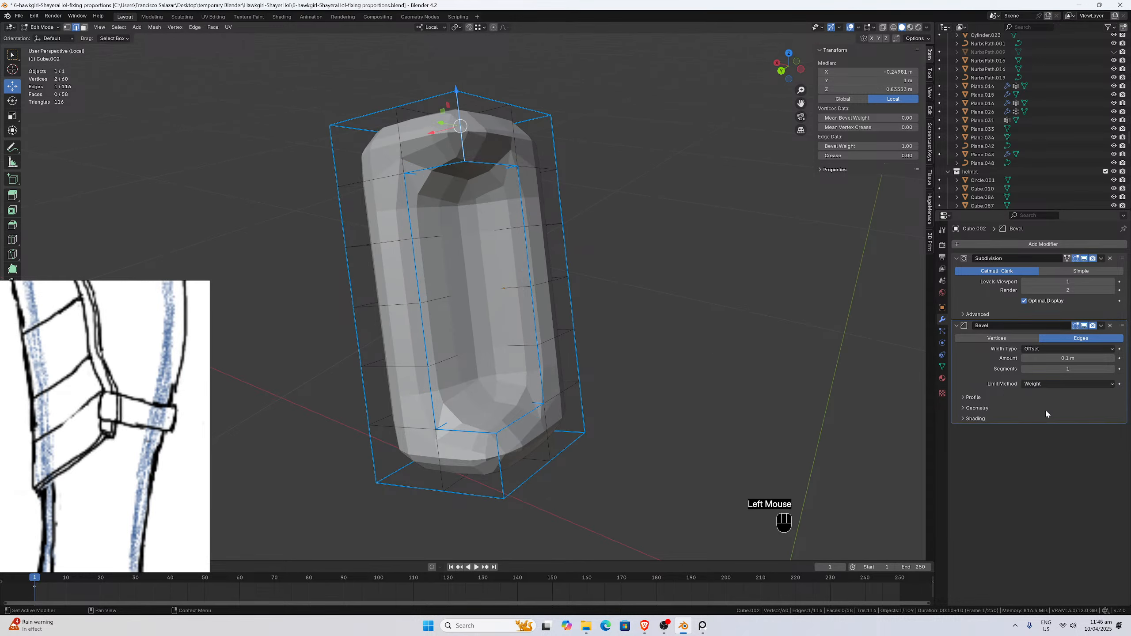
middle_drag(715, 389, 757, 353)
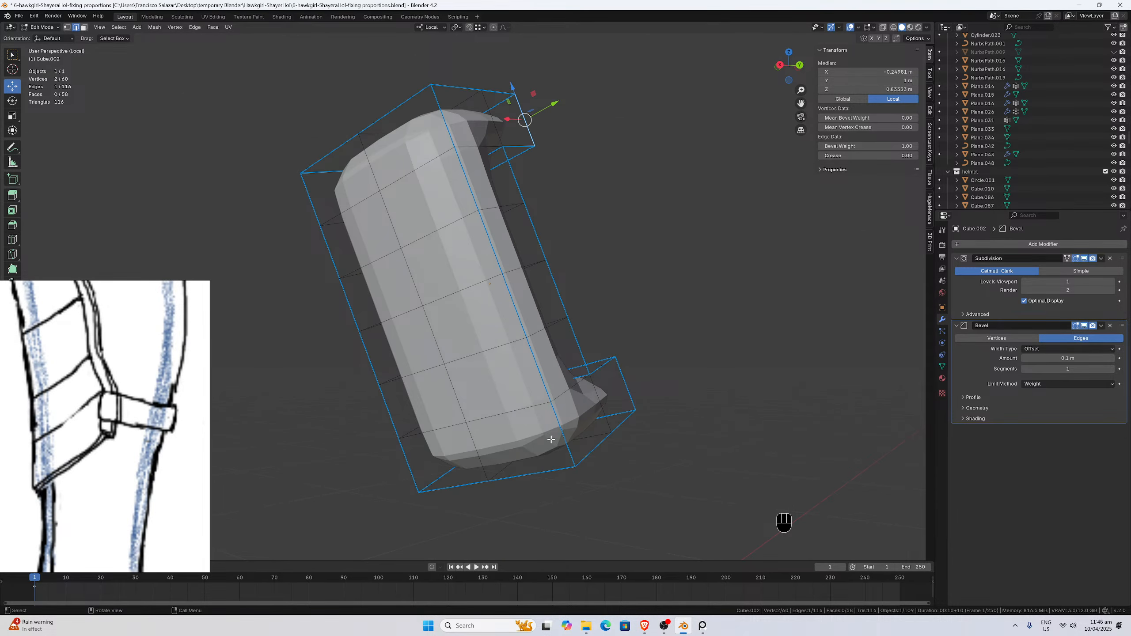
middle_drag(551, 439, 847, 388)
scroll(871, 385, up, 2)
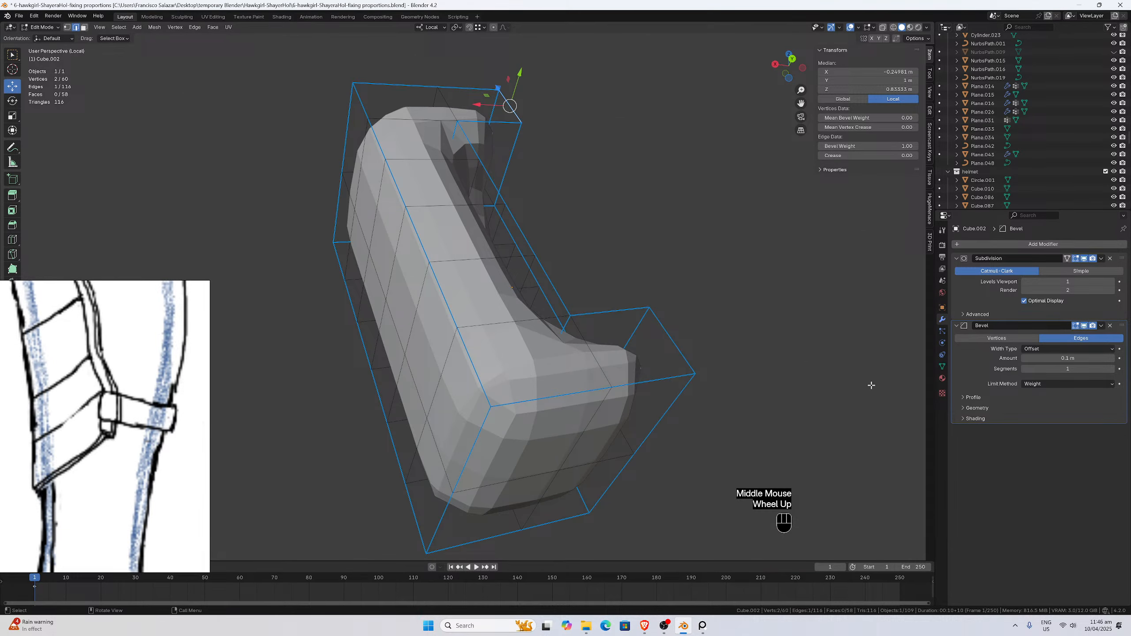
Set the bevel amount to 0.04 m with 2 segments and check the recess and lower end.
click(1023, 358)
click(1023, 358)
click(1024, 359)
click(1024, 359)
click(1023, 358)
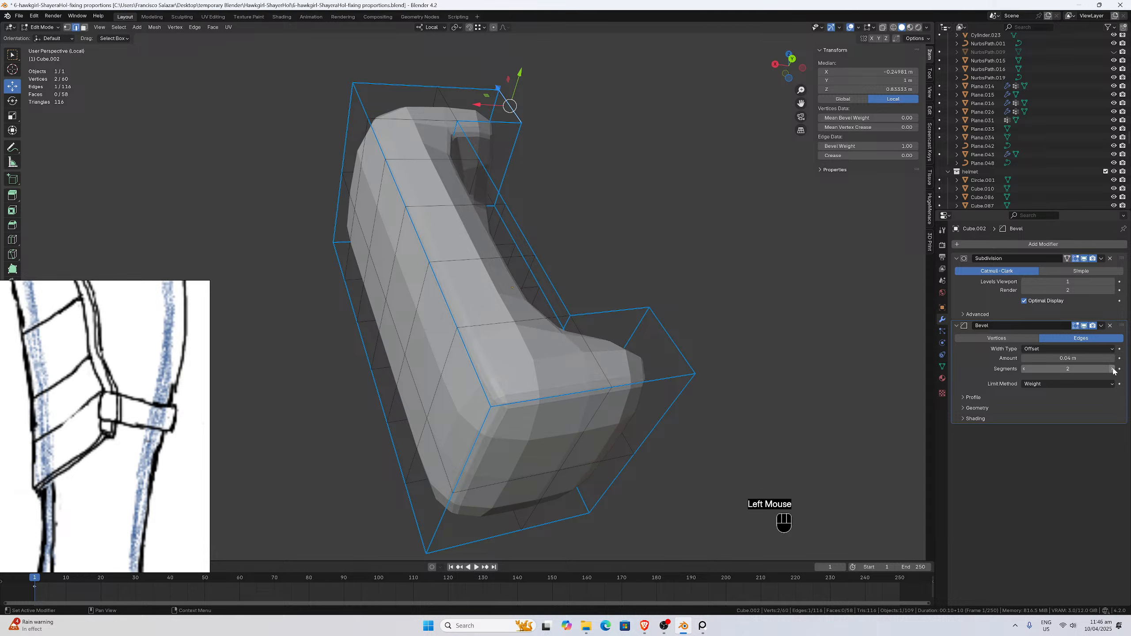
middle_drag(561, 395, 490, 403)
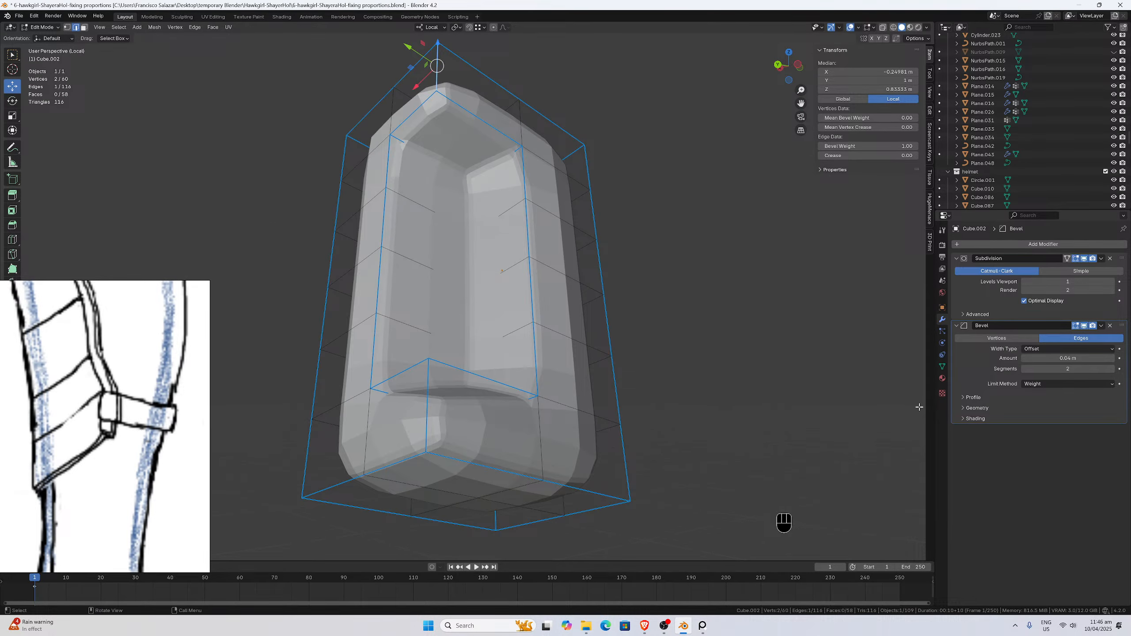
Reduce the bevel amount to 0.02 m and inspect the buckle piece's edges from several sides.
click(1024, 359)
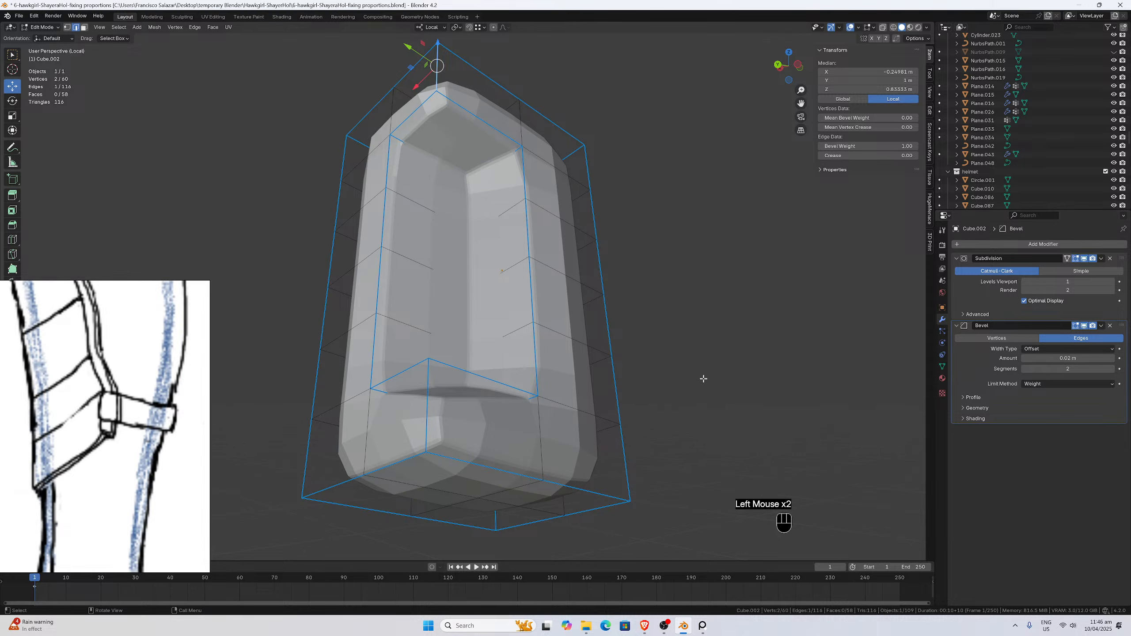
middle_drag(886, 365, 761, 398)
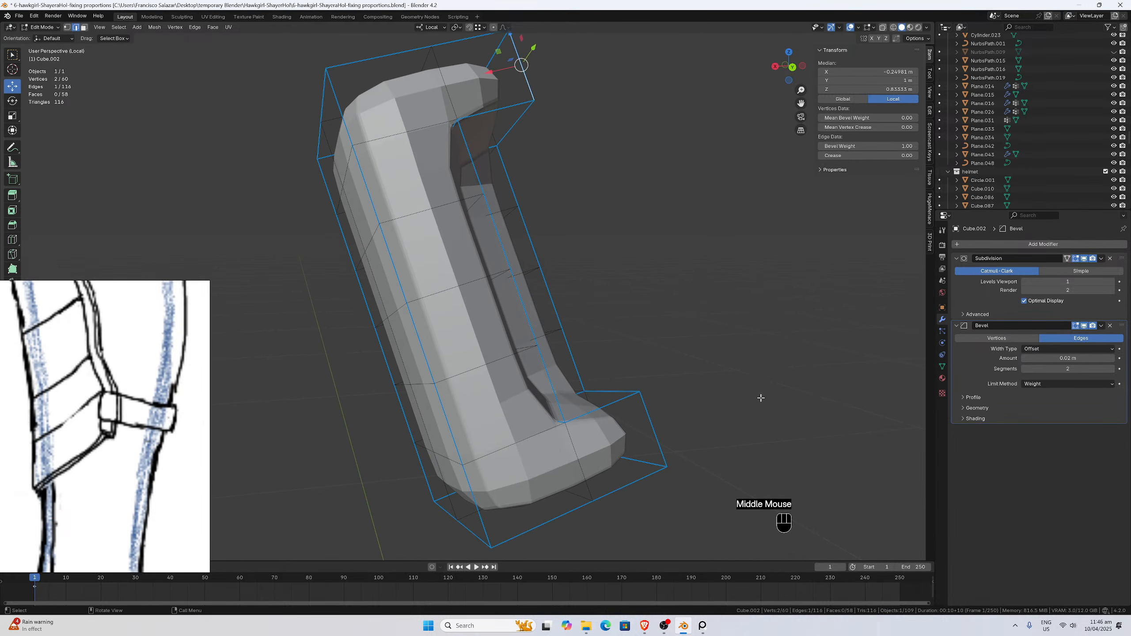
middle_drag(660, 391, 604, 388)
middle_drag(469, 408, 473, 342)
Select the buckle piece's entire mesh and return to Object Mode.
key(Tab)
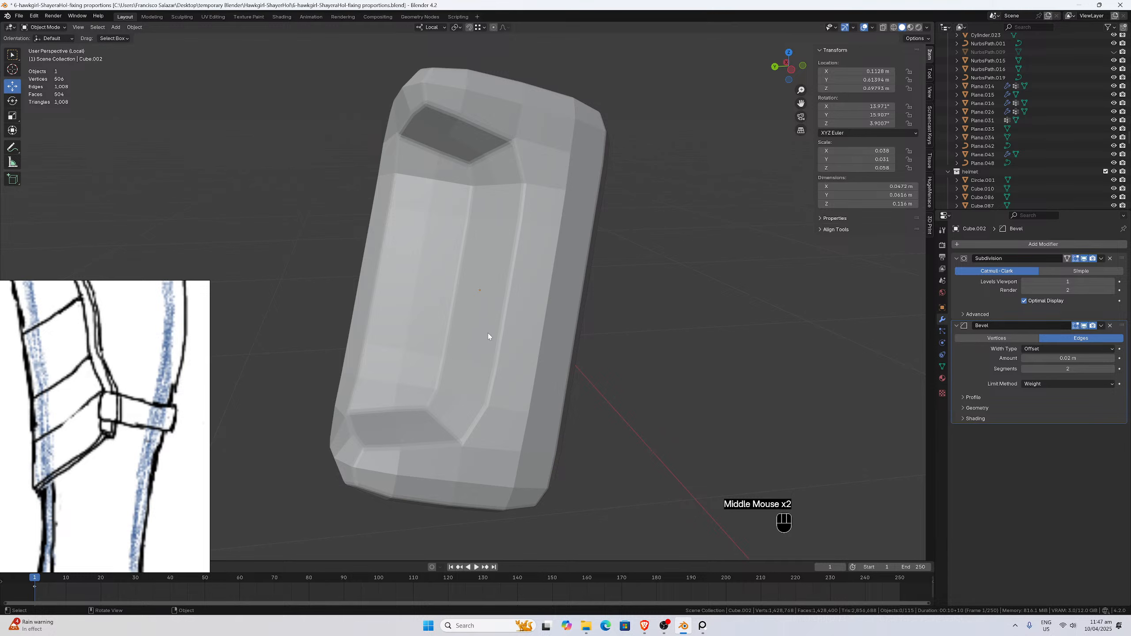
key(Tab)
key(a)
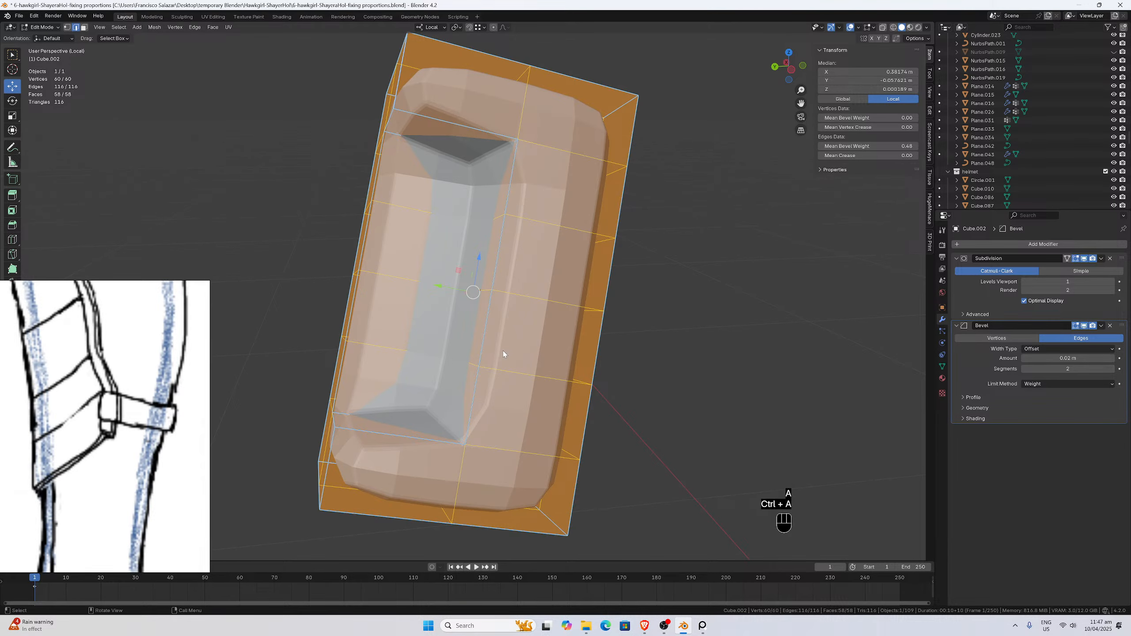
key(Tab)
key(ctrl+a)
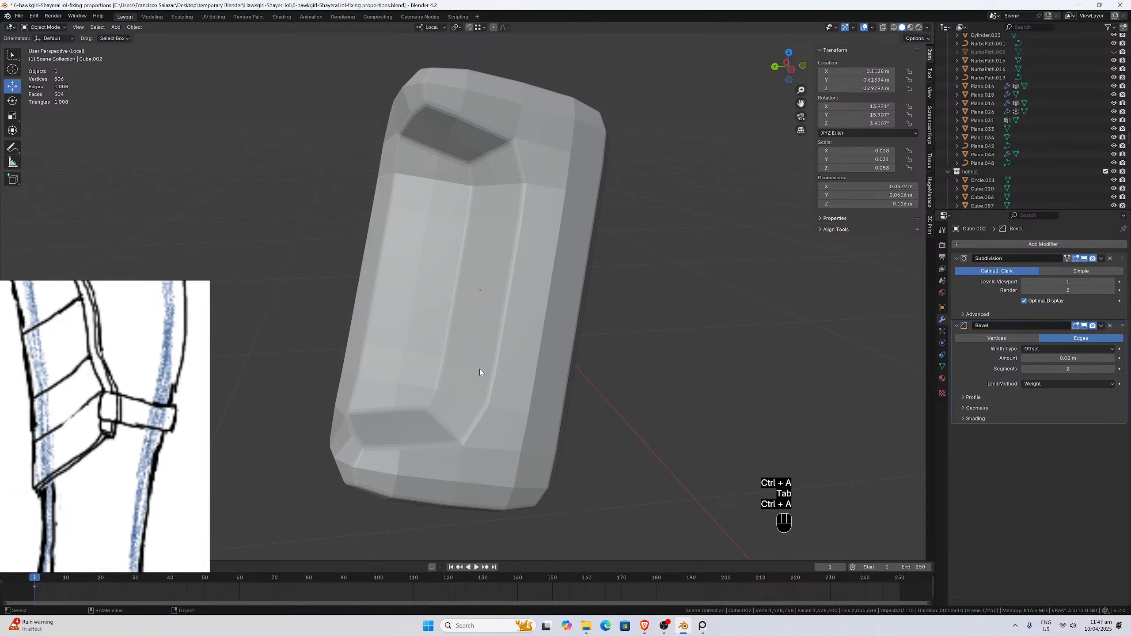
Compare the buckle piece with the Bevel and Subdivision modifiers each switched off and back on in the viewport.
middle_drag(479, 368, 568, 379)
click(1084, 326)
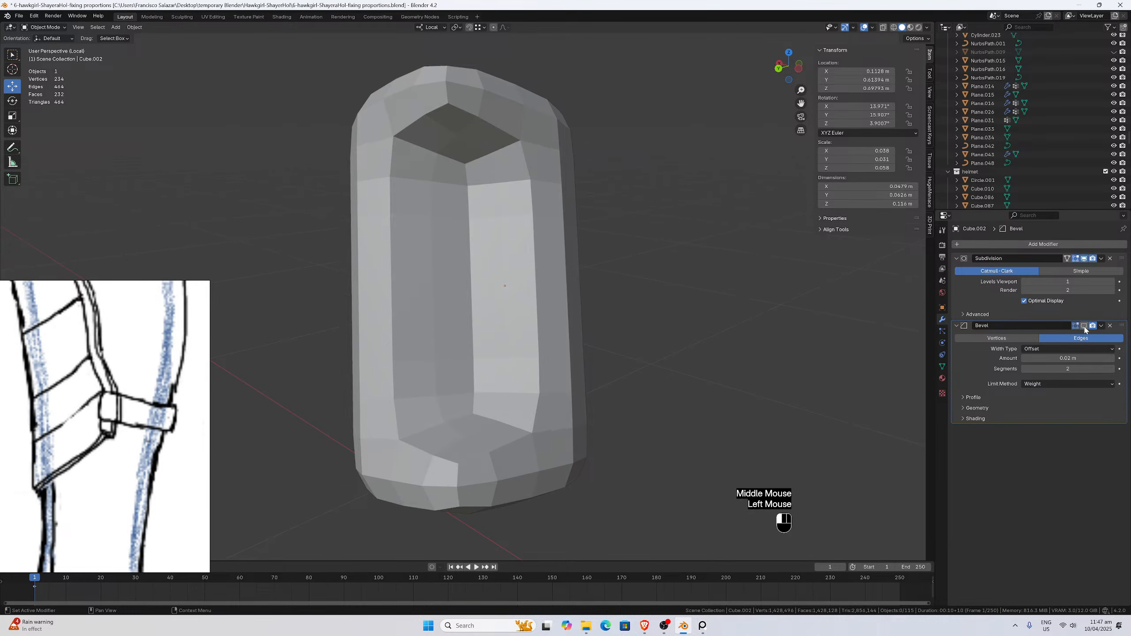
click(1084, 327)
mouse_move(620, 422)
middle_down()
mouse_move(646, 422)
mouse_move(632, 421)
middle_up()
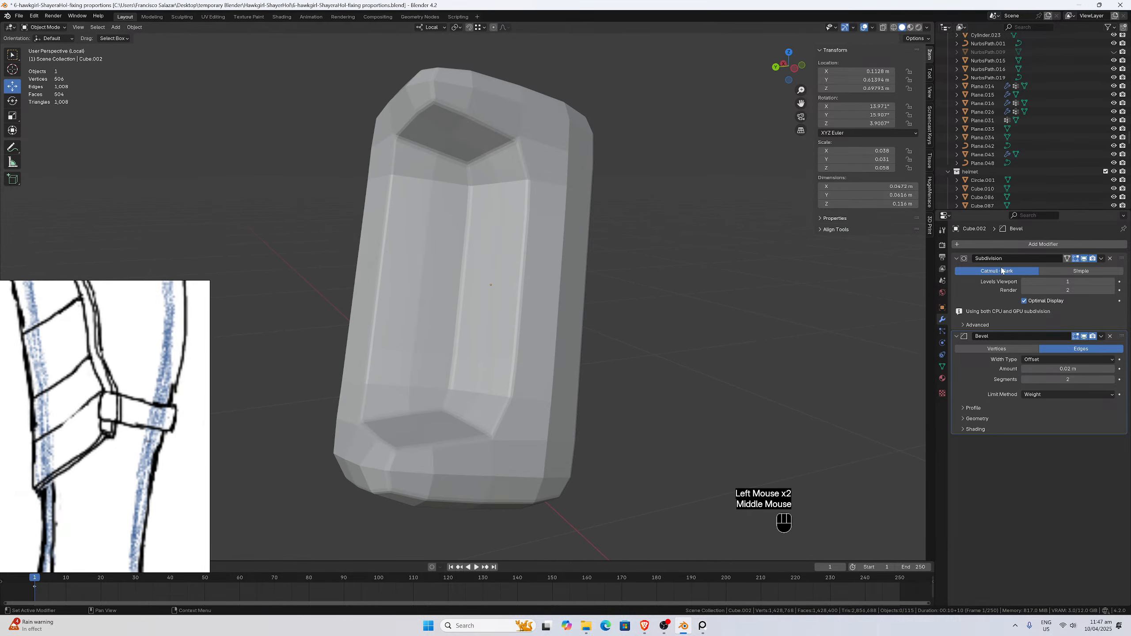
click(1085, 259)
click(1085, 259)
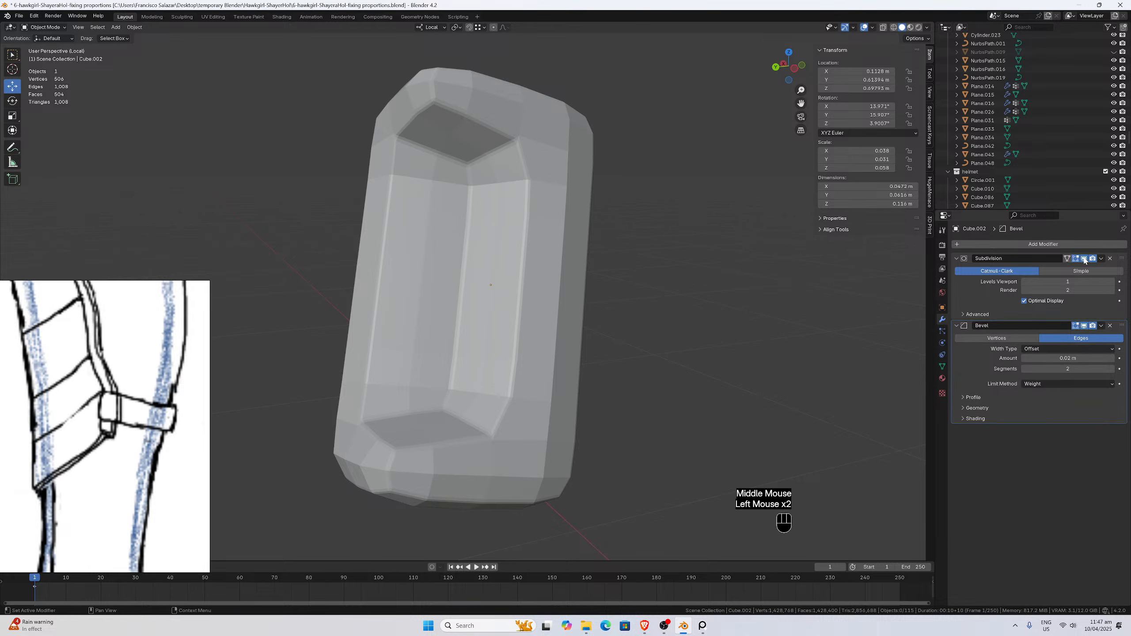
Check the buckle piece's recess and edges with only the Subdivision modifier hidden, and show the modifier again.
click(1085, 259)
mouse_move(624, 333)
middle_down()
mouse_move(683, 342)
mouse_move(633, 340)
middle_up()
scroll(419, 442, up, 1)
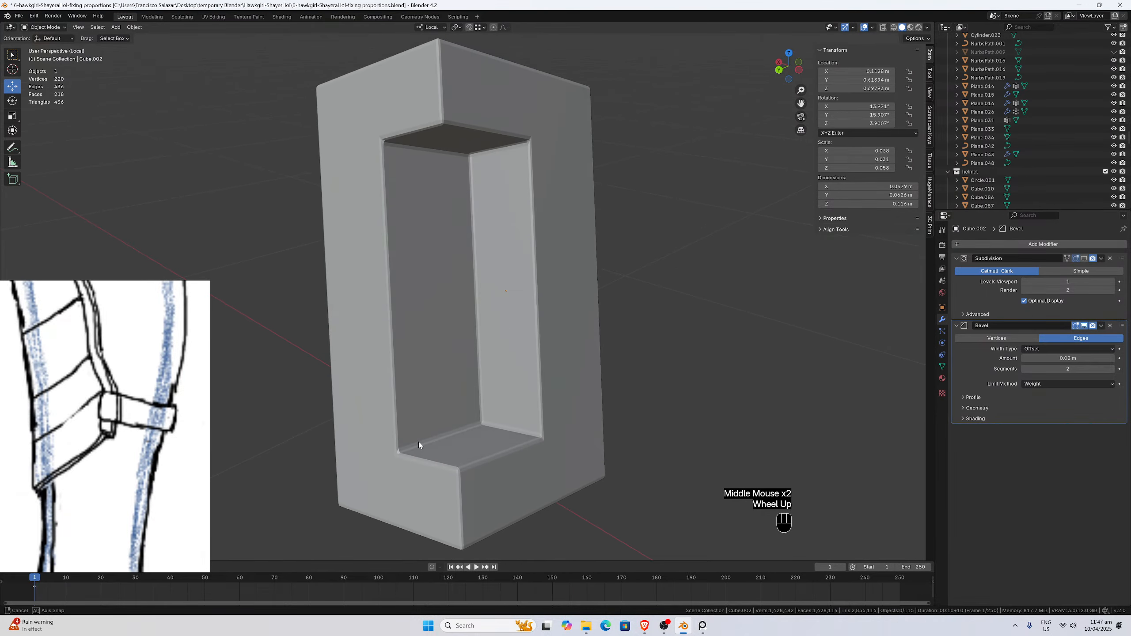
mouse_move(419, 442)
middle_down()
mouse_move(445, 443)
mouse_move(392, 435)
mouse_move(561, 419)
mouse_move(508, 376)
mouse_move(359, 447)
mouse_move(307, 443)
mouse_move(588, 442)
mouse_move(544, 424)
mouse_move(395, 446)
mouse_move(394, 407)
mouse_move(446, 380)
mouse_move(491, 379)
mouse_move(321, 441)
mouse_move(438, 446)
middle_up()
scroll(961, 274, down, 1)
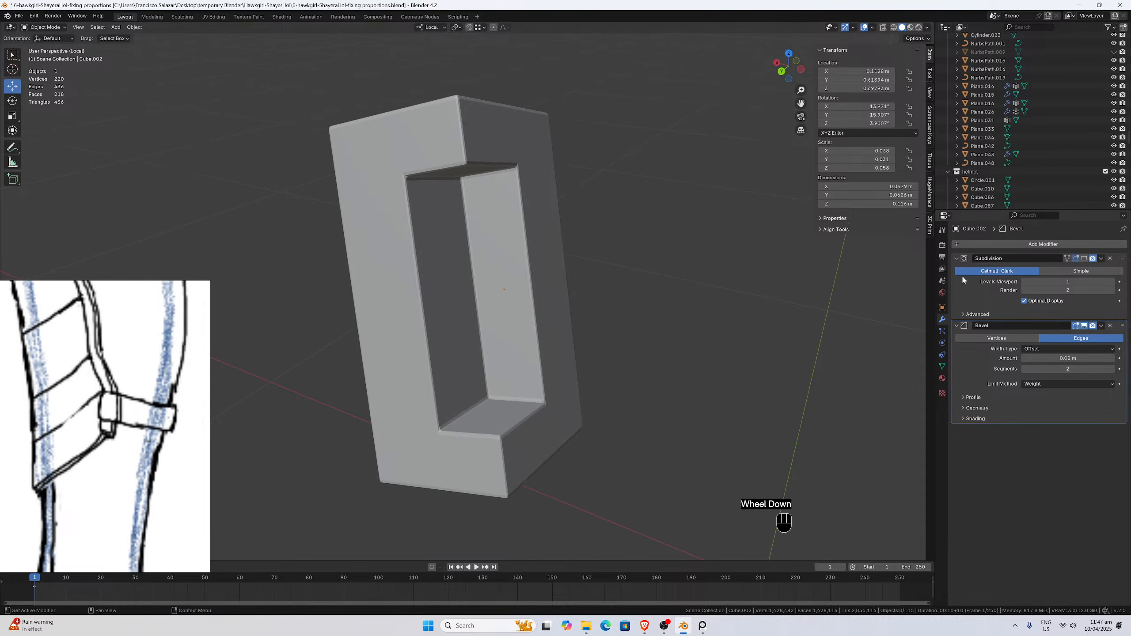
click(1084, 259)
Move the Subdivision modifier below the Bevel modifier in the buckle piece's stack and check the result.
drag(1122, 259, 1125, 387)
middle_drag(668, 341, 558, 397)
scroll(624, 362, up, 1)
scroll(558, 396, down, 1)
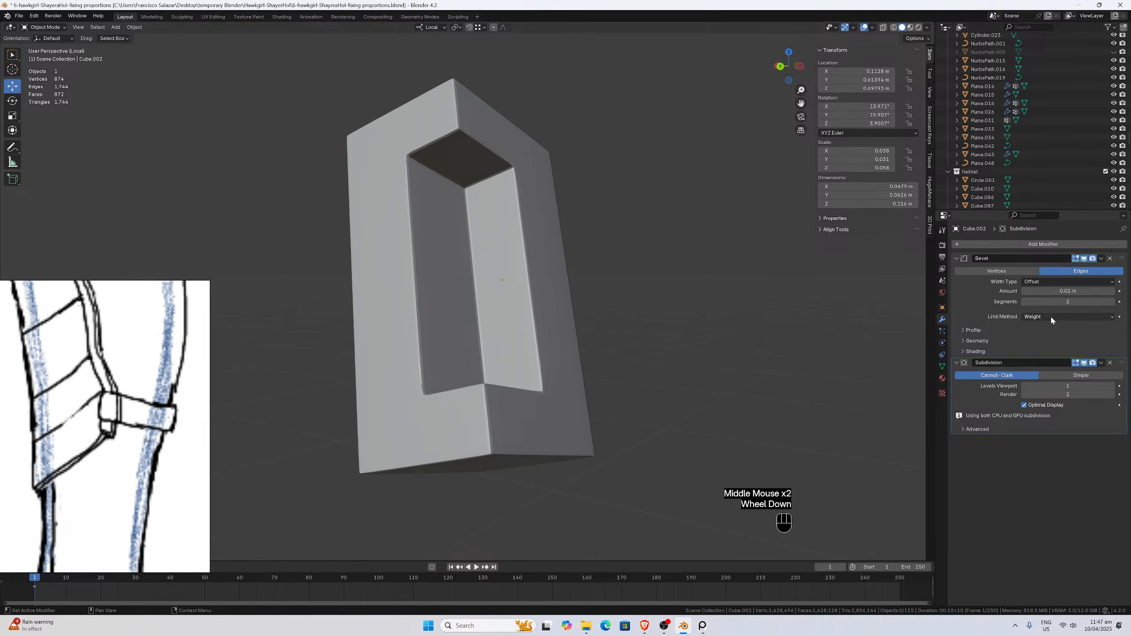
Increase the Bevel modifier's amount to 0.05 m and inspect the buckle piece's recess.
click(1112, 291)
click(1112, 291)
click(1112, 291)
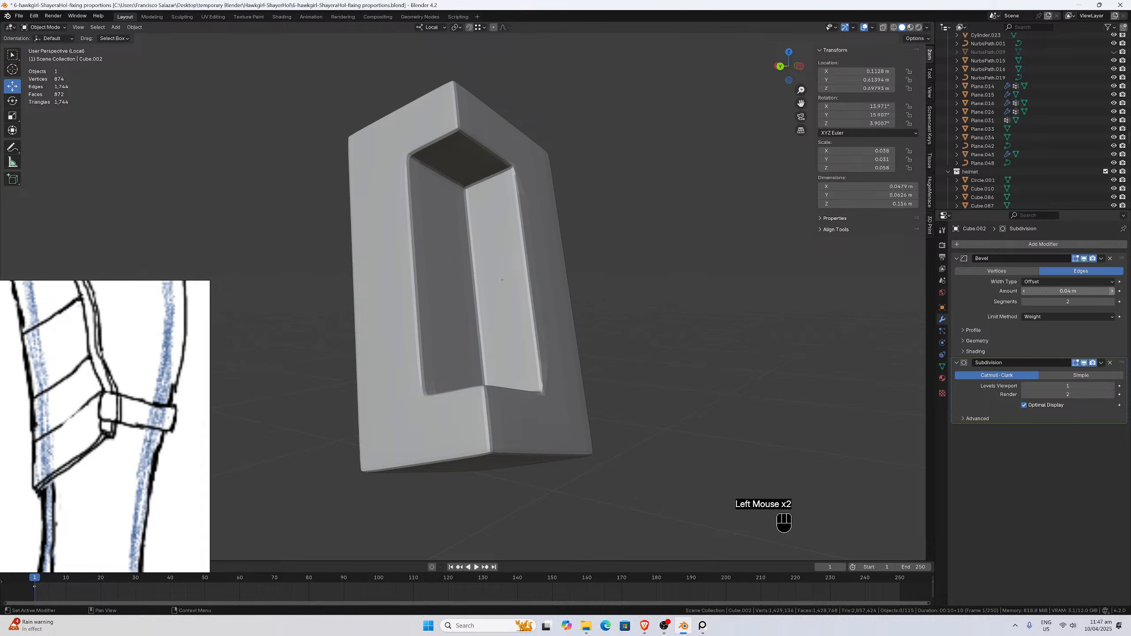
middle_drag(720, 326, 620, 350)
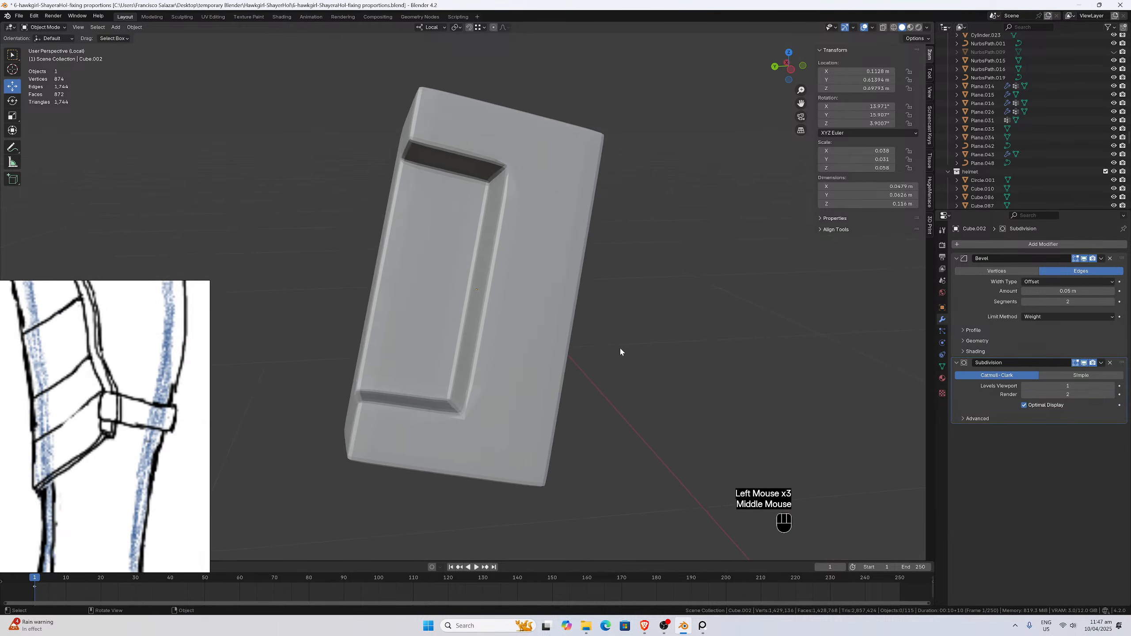
scroll(524, 396, up, 1)
middle_drag(834, 341, 846, 339)
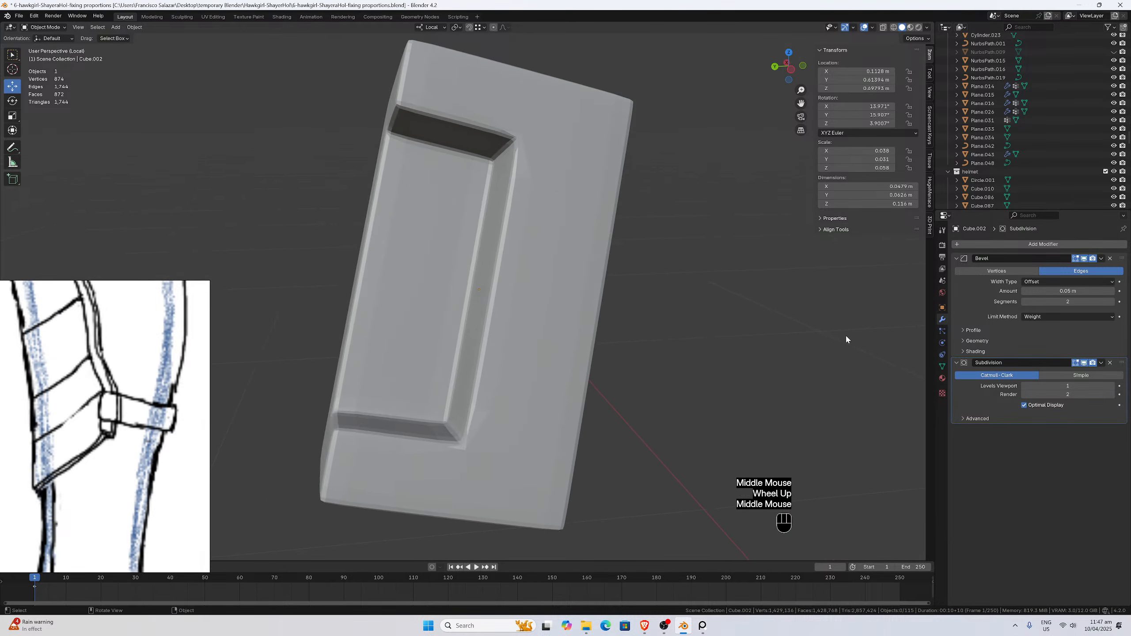
Try a Bevel profile shape of 1.00 on the buckle piece and restore it to 0.50.
click(966, 331)
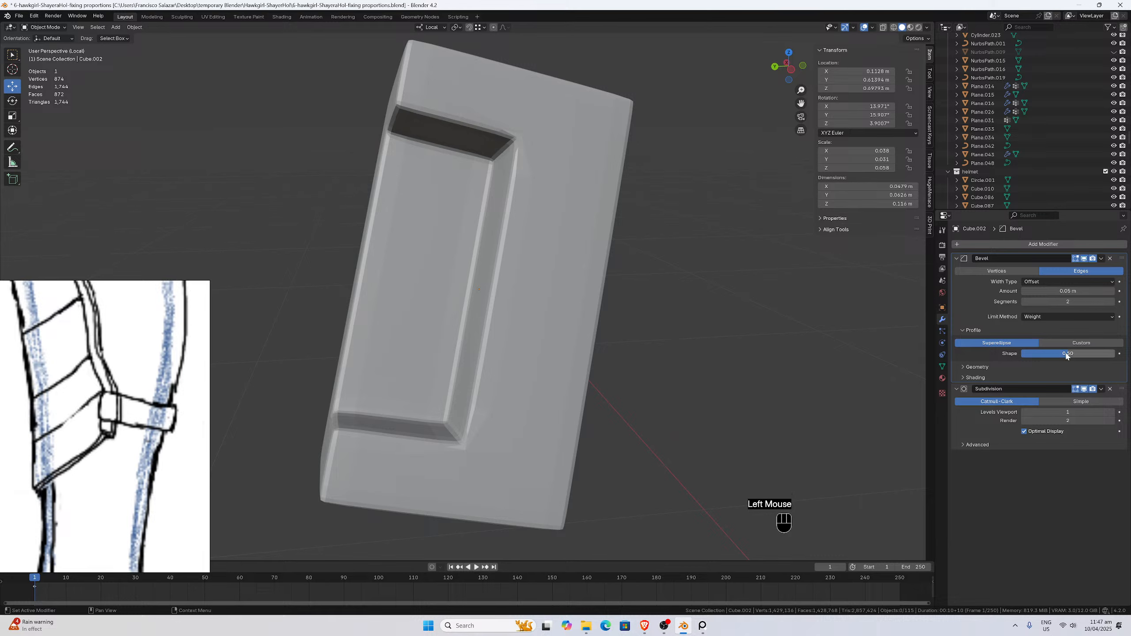
drag(1067, 356, 1096, 355)
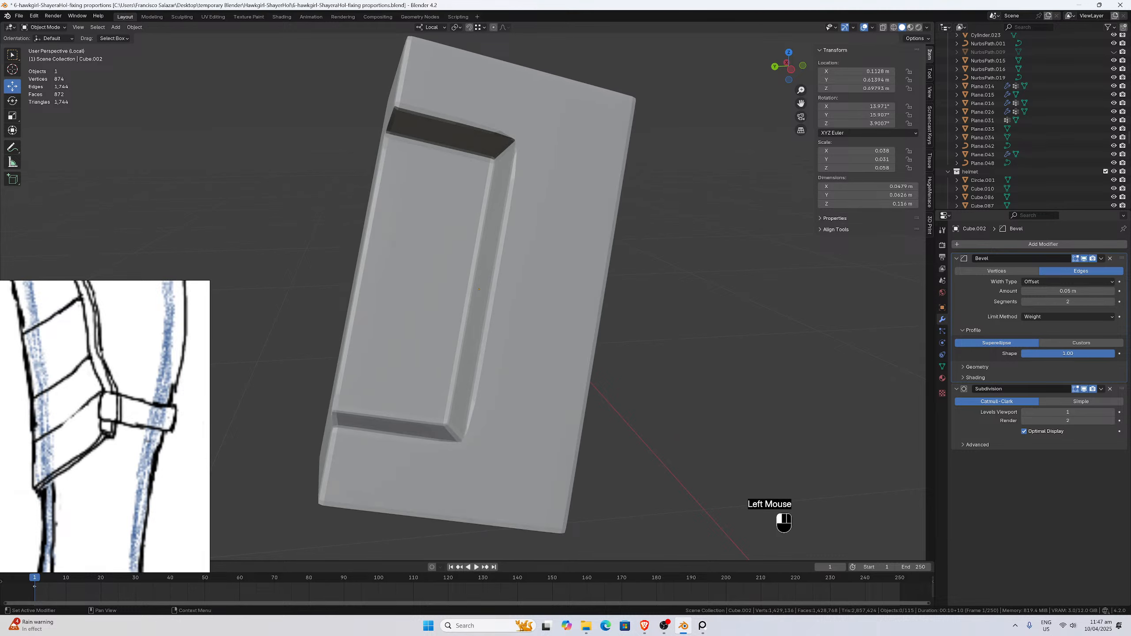
double_click(1099, 357)
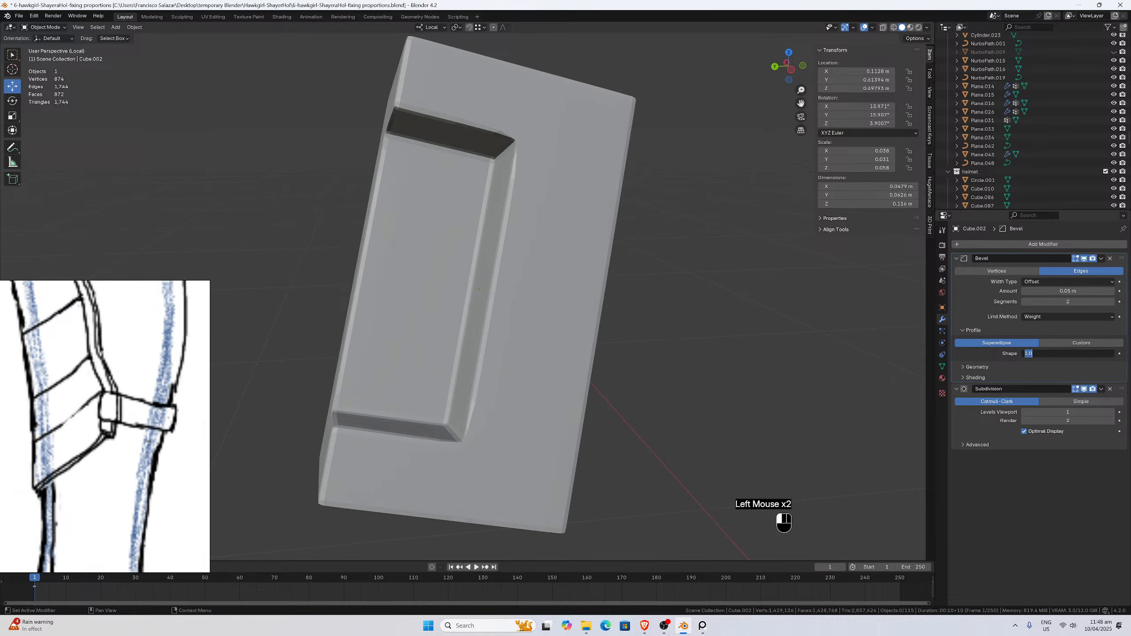
key(Return)
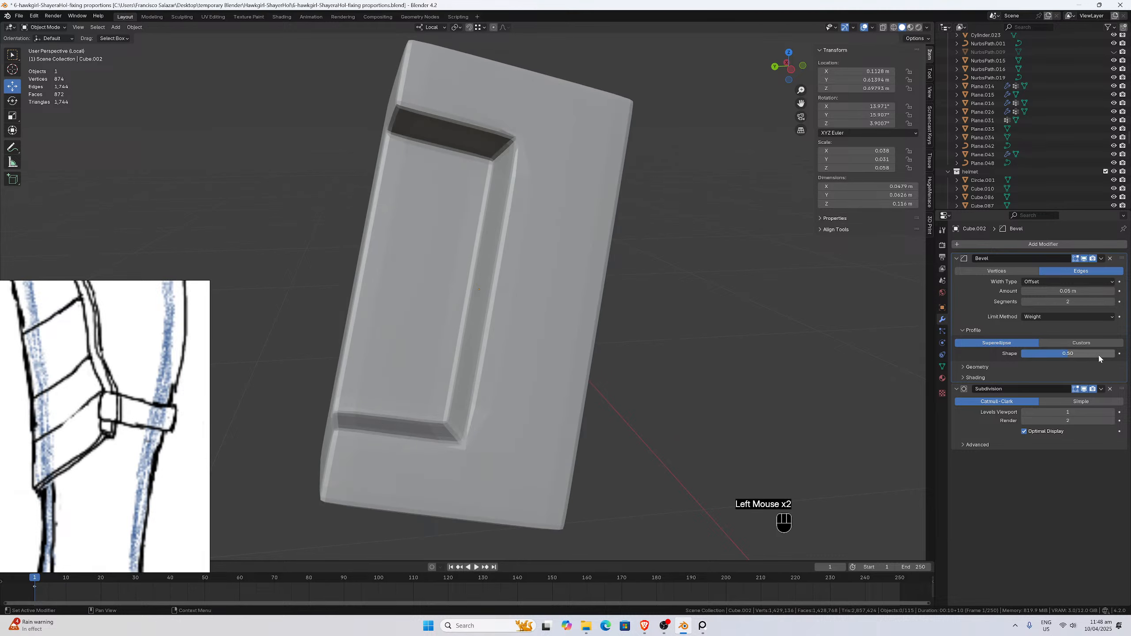
Set the Bevel modifier's outer miter to Arc.
click(967, 366)
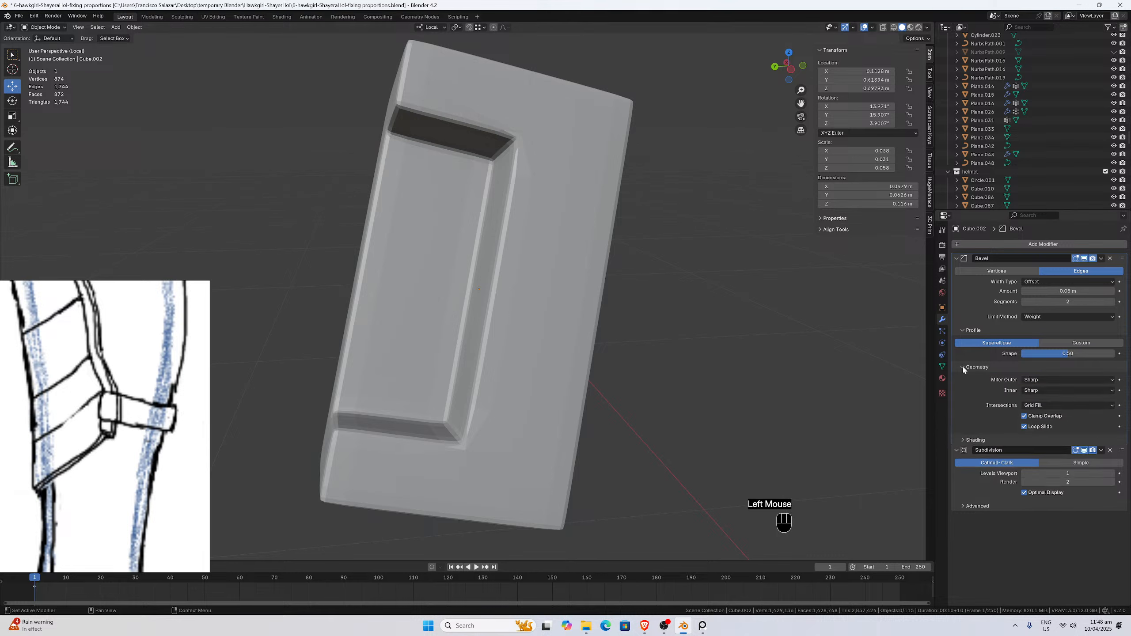
click(1026, 384)
click(1032, 410)
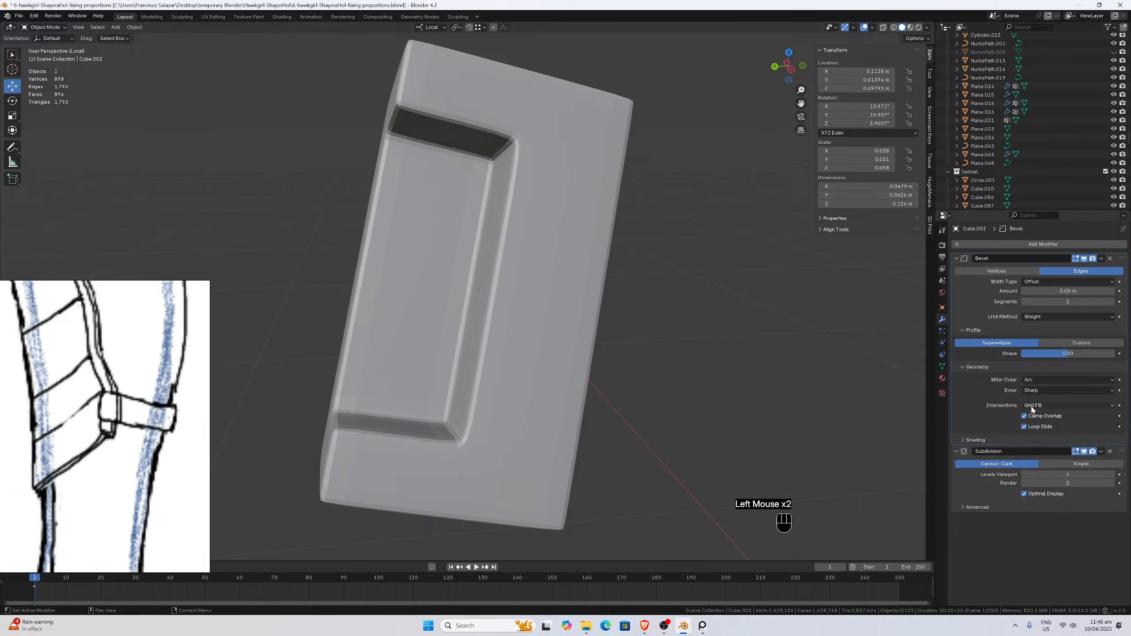
Try toggling the Bevel modifier's Loop Slide, Clamp Overlap, Harden Normals and Mark Seam options, restoring each one.
click(1024, 427)
click(1024, 416)
click(965, 441)
click(1024, 453)
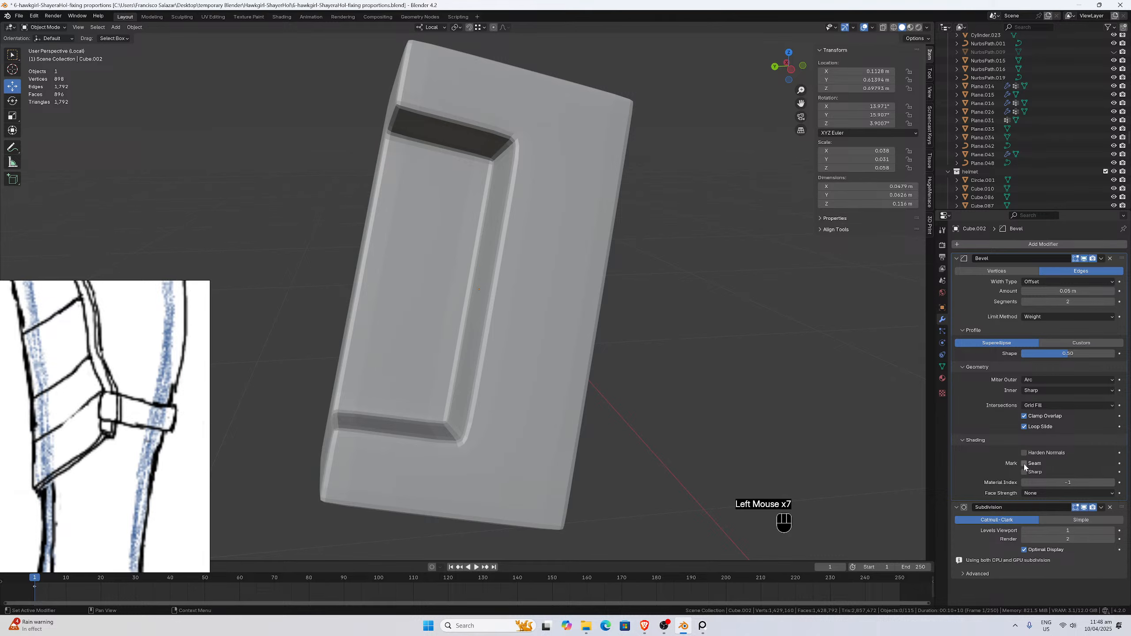
click(1025, 465)
click(1024, 465)
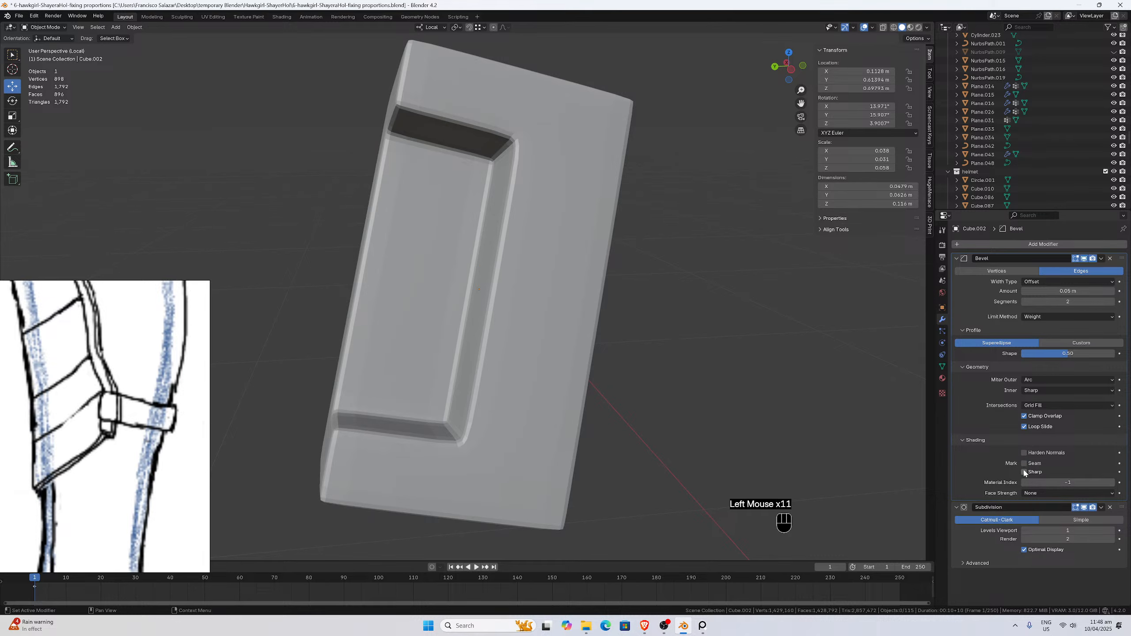
Inspect the buckle piece from all sides, disable Clamp Overlap and Loop Slide, and test Cutoff intersections before restoring Grid Fill.
mouse_move(572, 386)
middle_down()
mouse_move(660, 391)
mouse_move(637, 379)
mouse_move(590, 395)
middle_up()
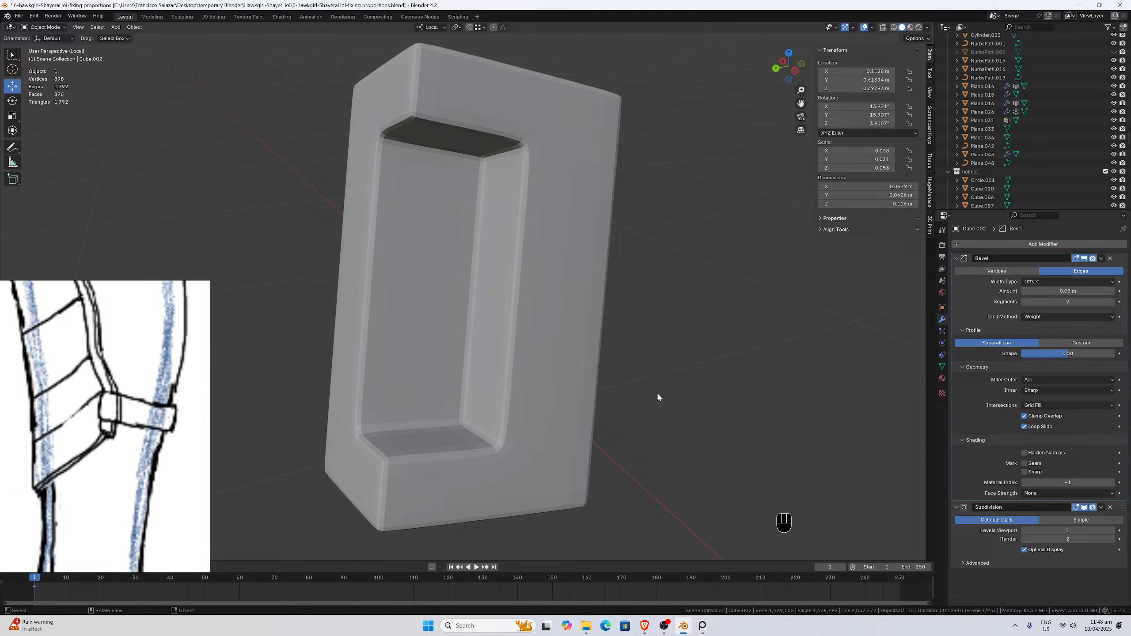
middle_drag(672, 397, 758, 369)
scroll(638, 363, down, 2)
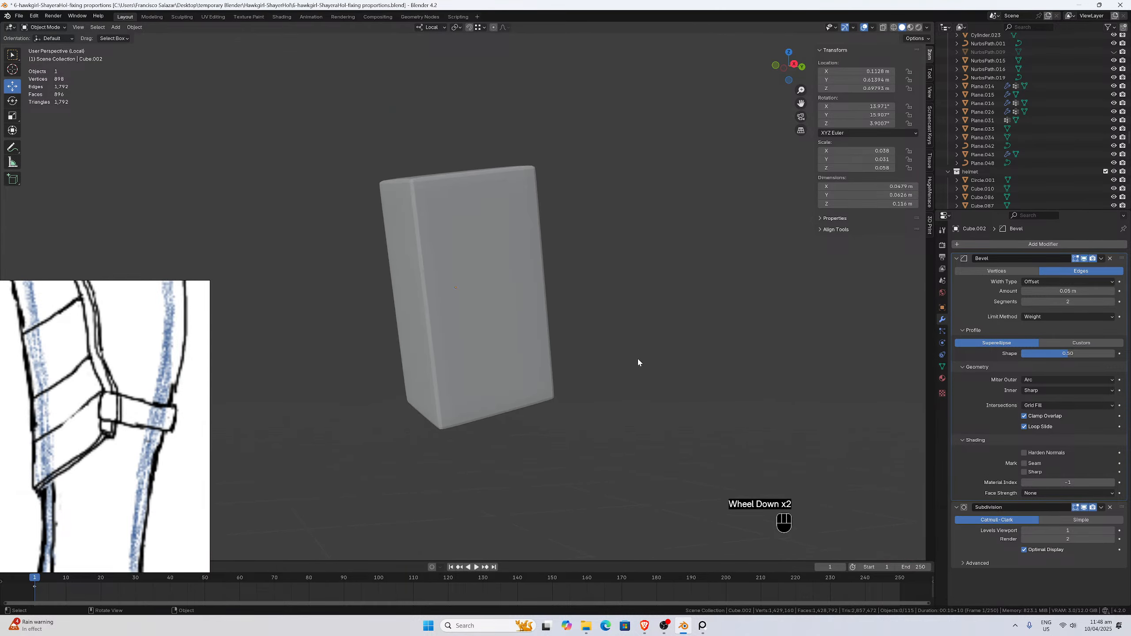
middle_drag(637, 362, 126, 430)
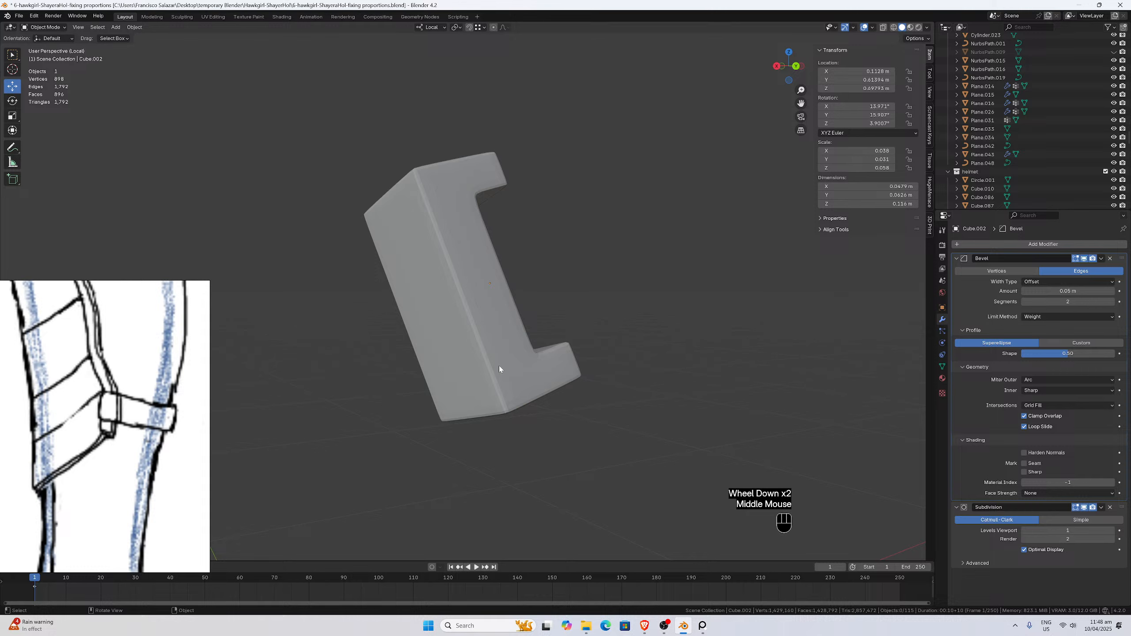
middle_drag(499, 368, 397, 382)
scroll(461, 344, up, 2)
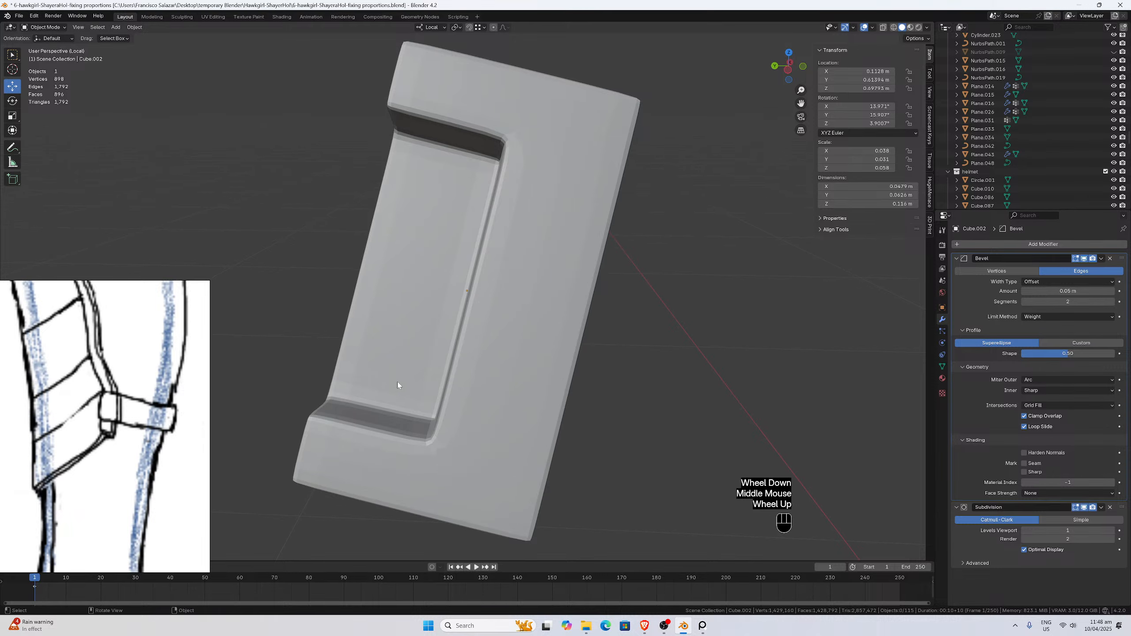
click(1025, 427)
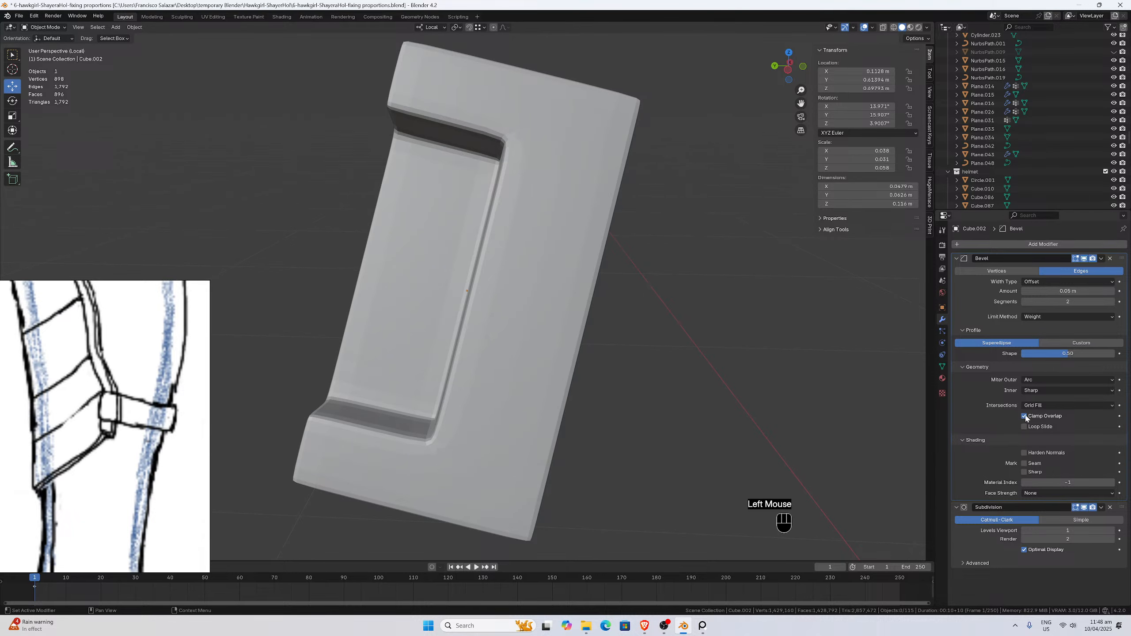
click(1031, 406)
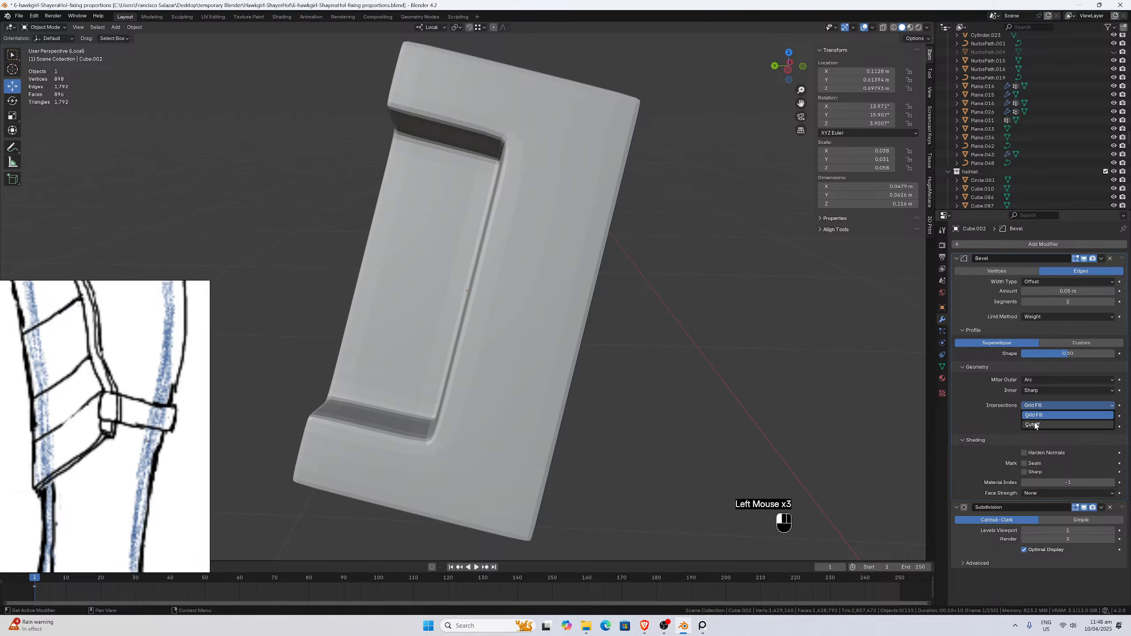
click(1034, 425)
drag(1034, 406, 1041, 414)
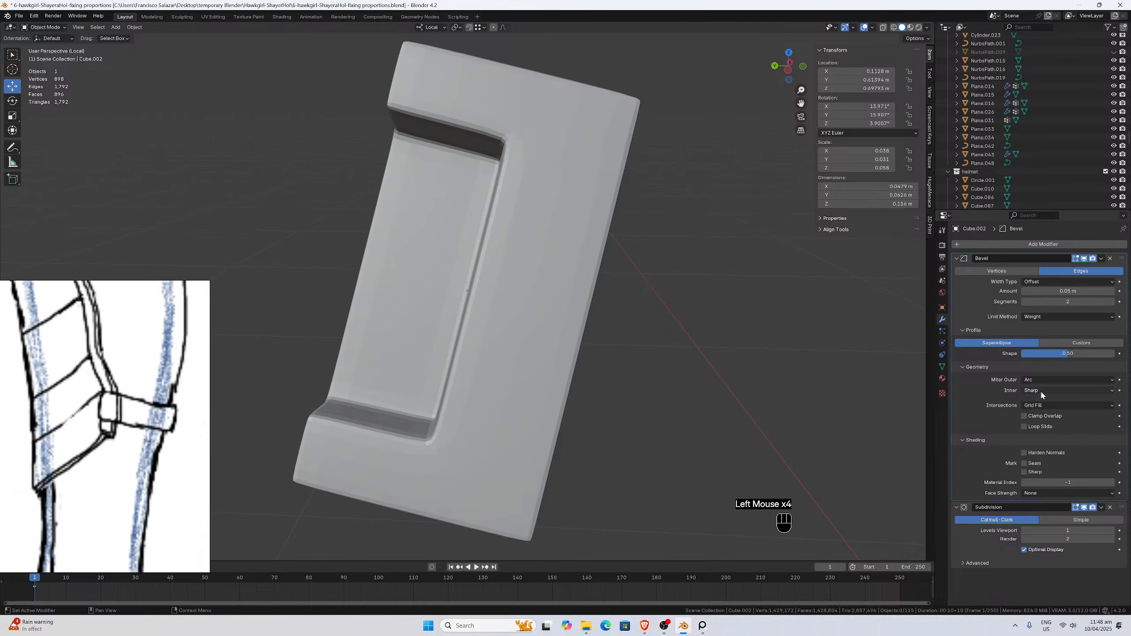
click(1025, 427)
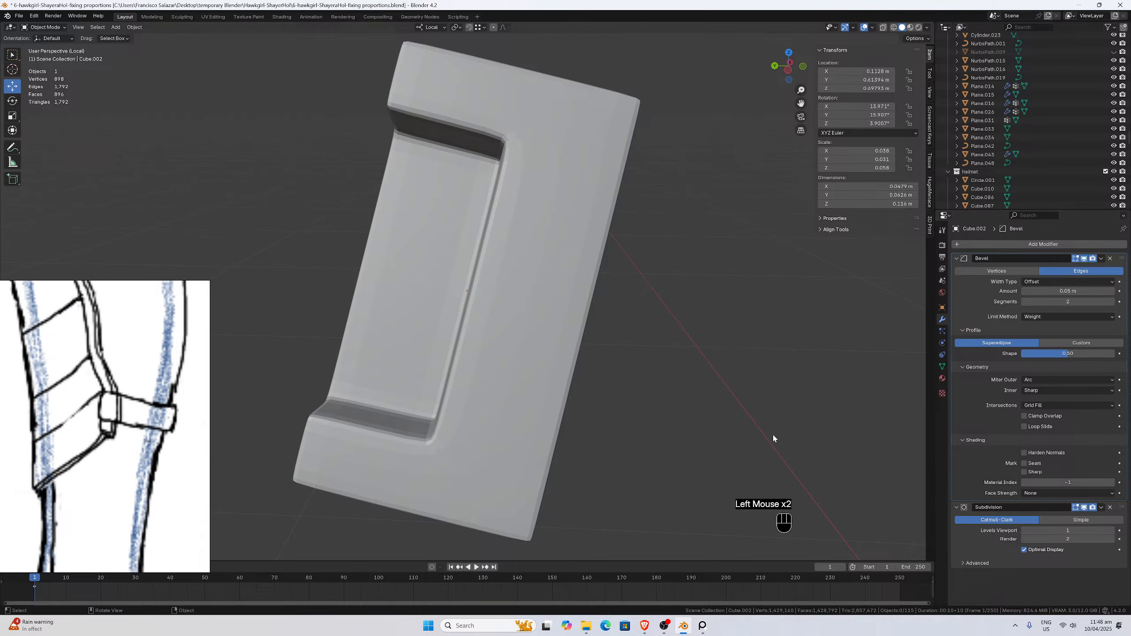
Exit the buckle piece's local view to bring back the full model, and deselect the piece.
middle_drag(773, 438, 851, 425)
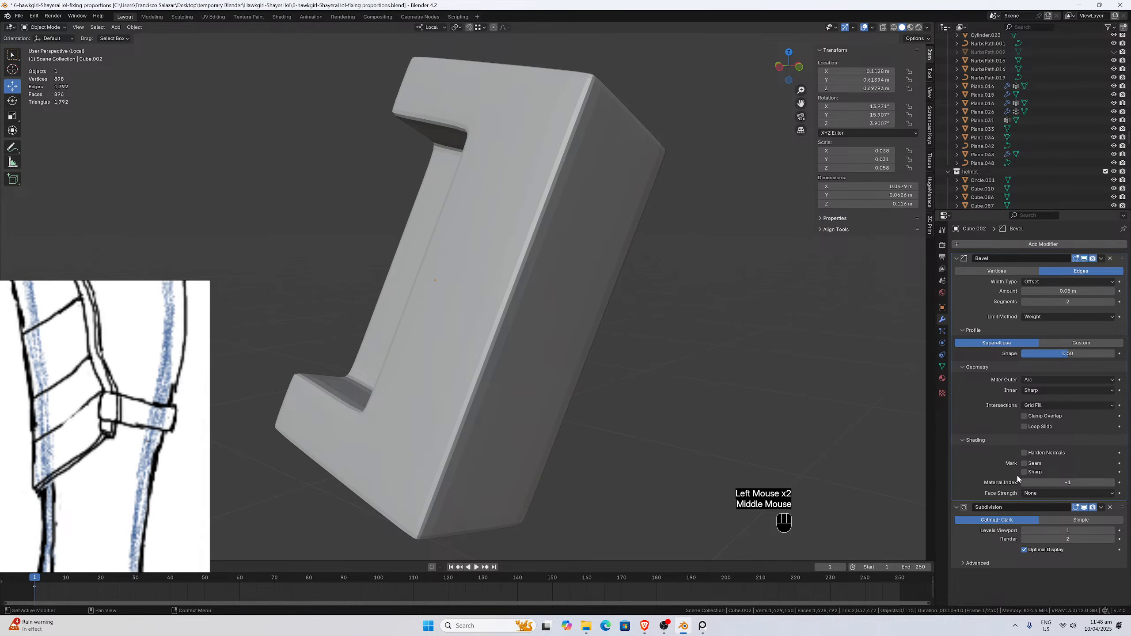
click(966, 440)
middle_drag(673, 392, 802, 398)
key(slash)
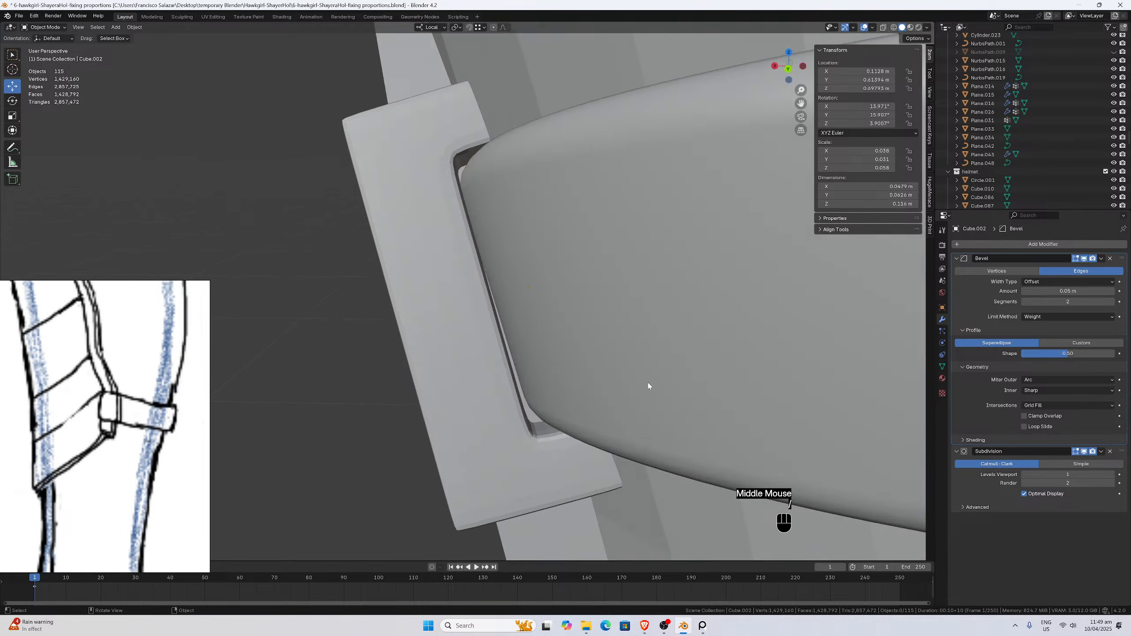
scroll(641, 385, down, 8)
click(469, 346)
mouse_move(471, 347)
middle_down()
mouse_move(523, 359)
mouse_move(489, 358)
middle_up()
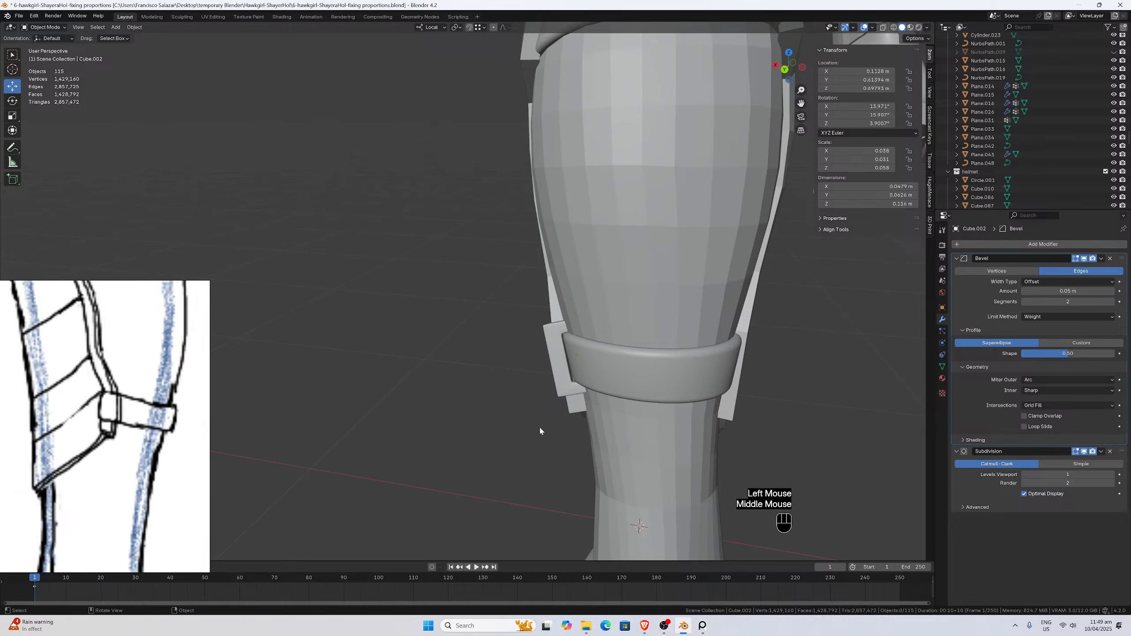
Examine how the buckle piece sits on the calf strap and shin armor from behind and from the side.
middle_drag(540, 428, 687, 363)
scroll(505, 363, up, 1)
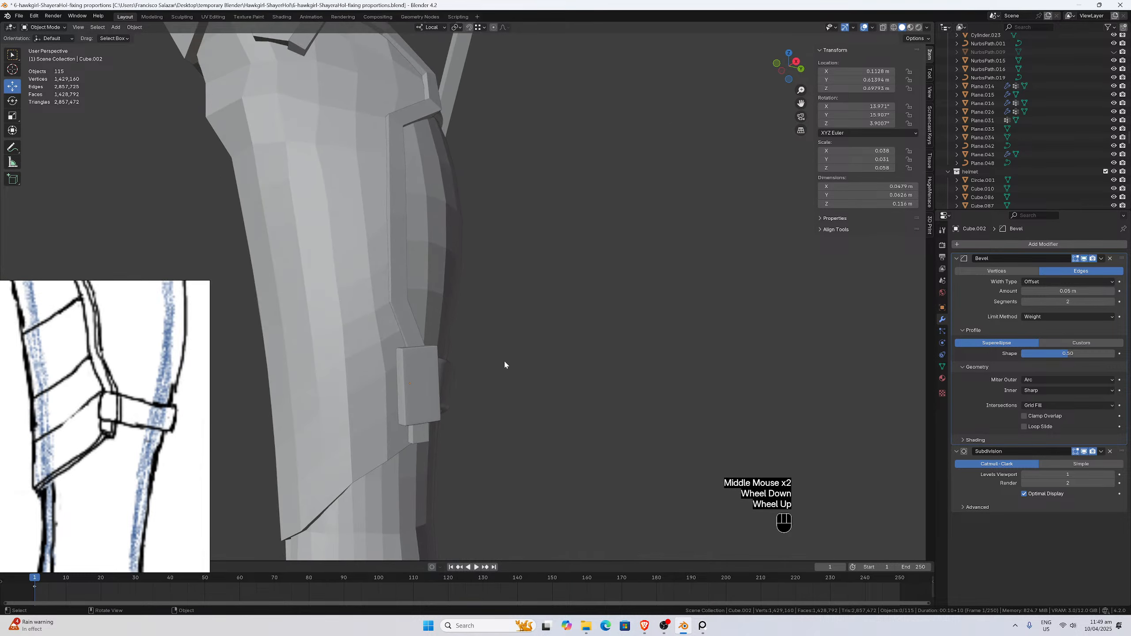
scroll(446, 353, down, 3)
scroll(445, 353, up, 1)
middle_drag(445, 353, 323, 358)
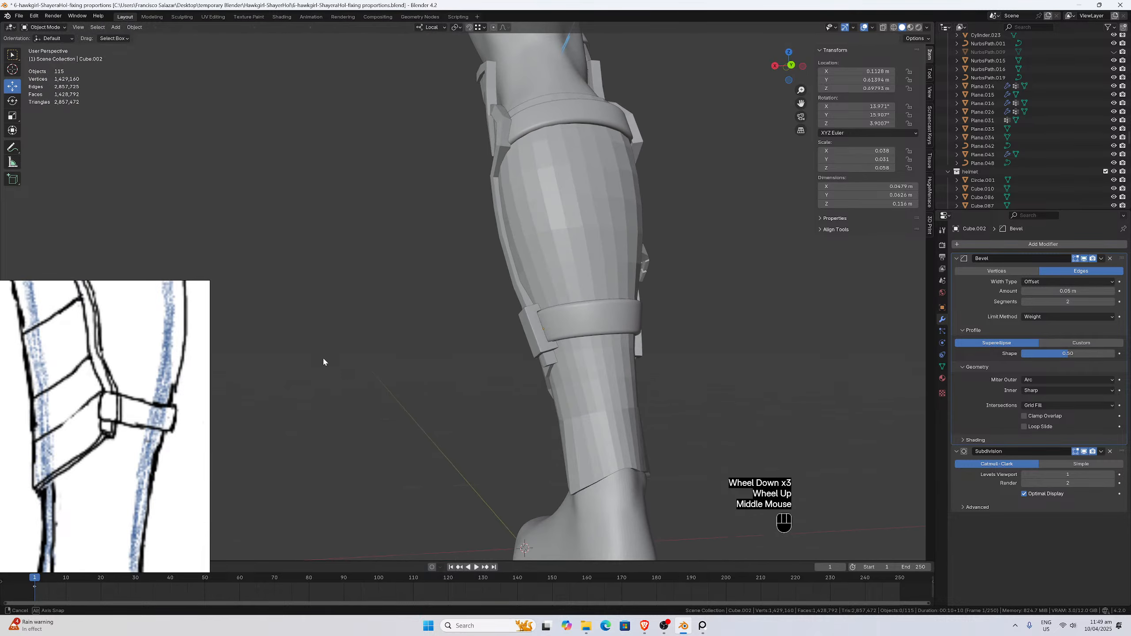
scroll(571, 322, up, 4)
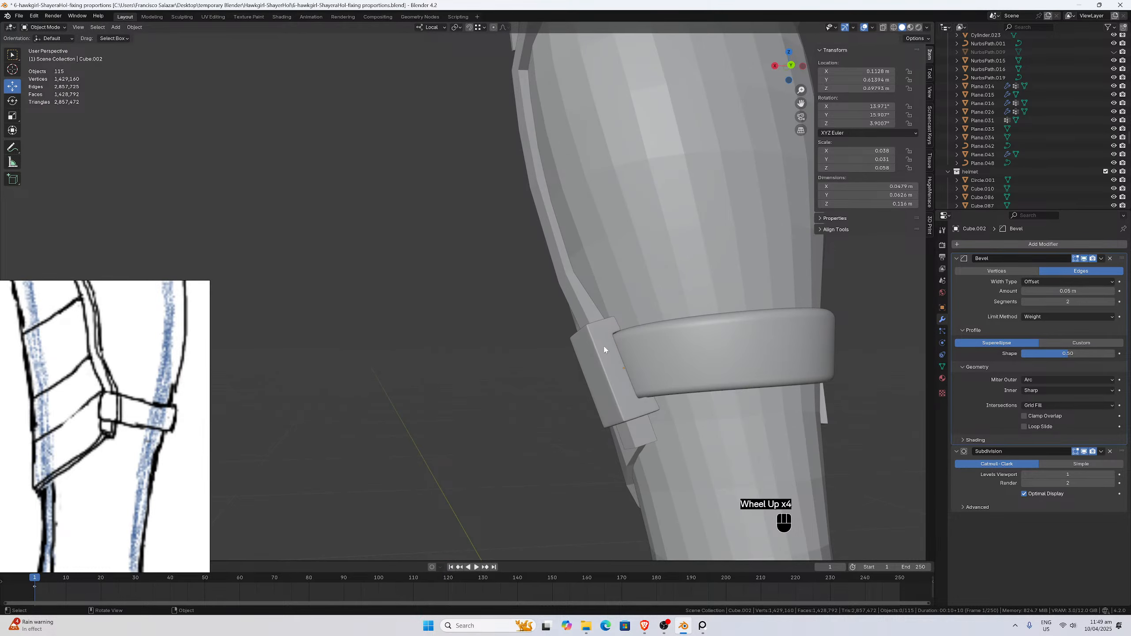
middle_drag(600, 340, 689, 331)
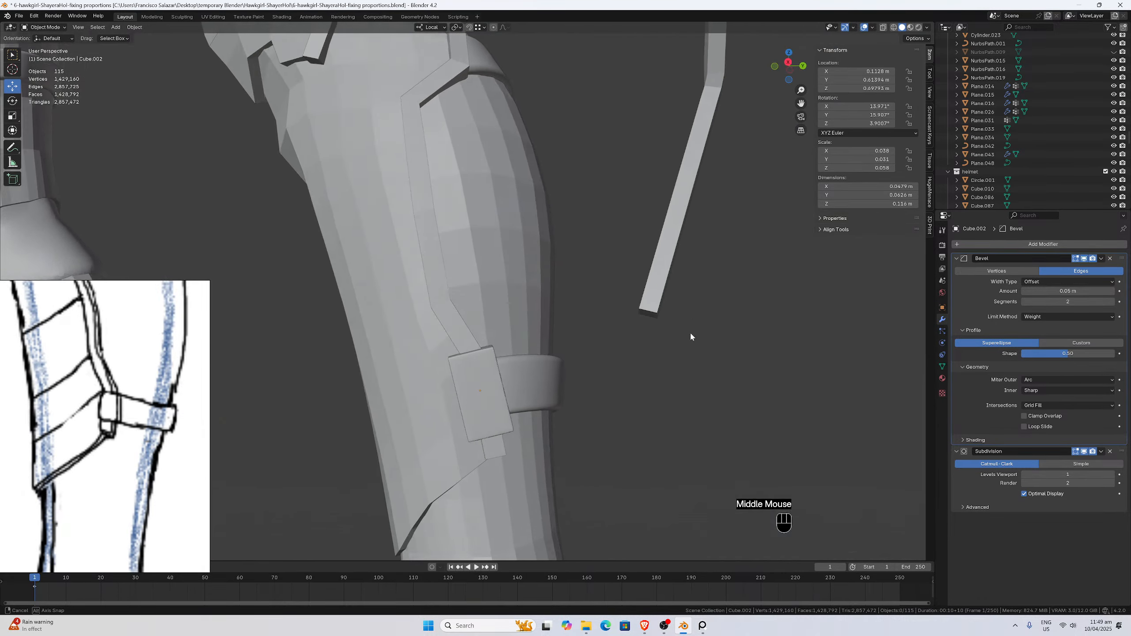
scroll(557, 327, down, 4)
middle_drag(557, 327, 642, 324)
scroll(622, 314, down, 3)
Review the whole figure's armor and wing frames in perspective and in the back and side orthographic views.
drag(801, 103, 860, 379)
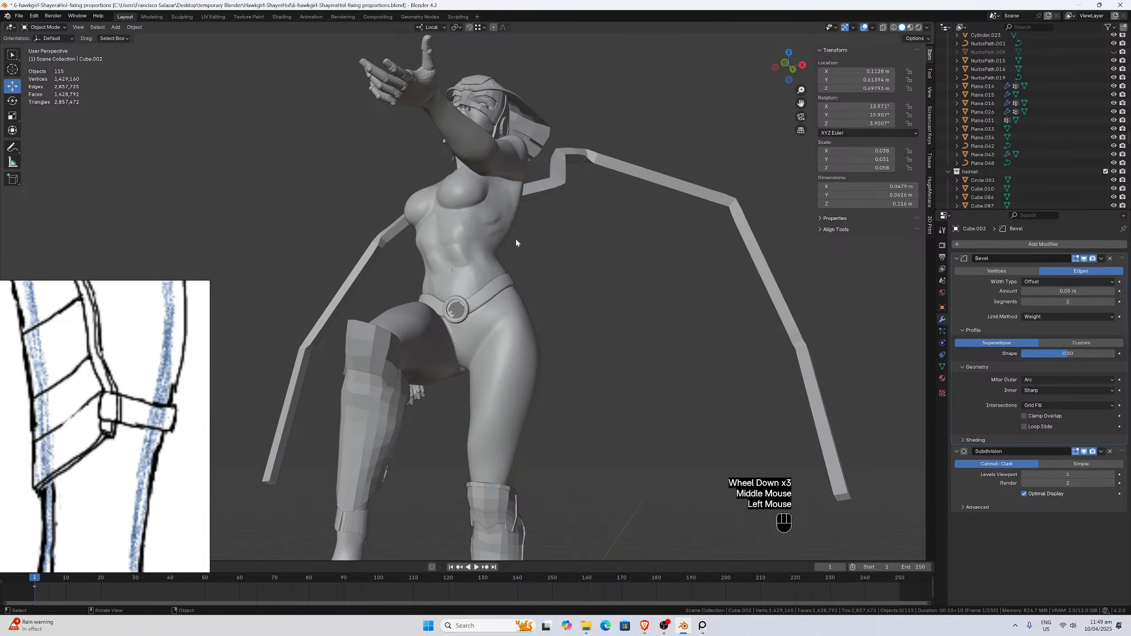
middle_drag(515, 242, 732, 268)
scroll(733, 267, down, 3)
scroll(554, 300, up, 1)
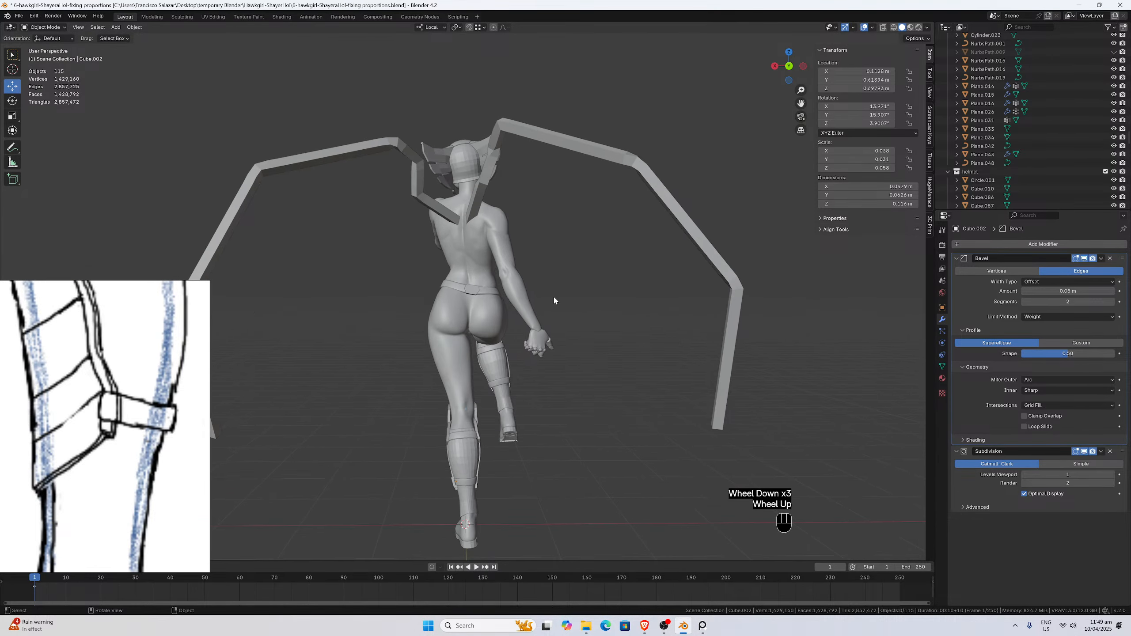
scroll(554, 301, down, 1)
key(ctrl+KP_1)
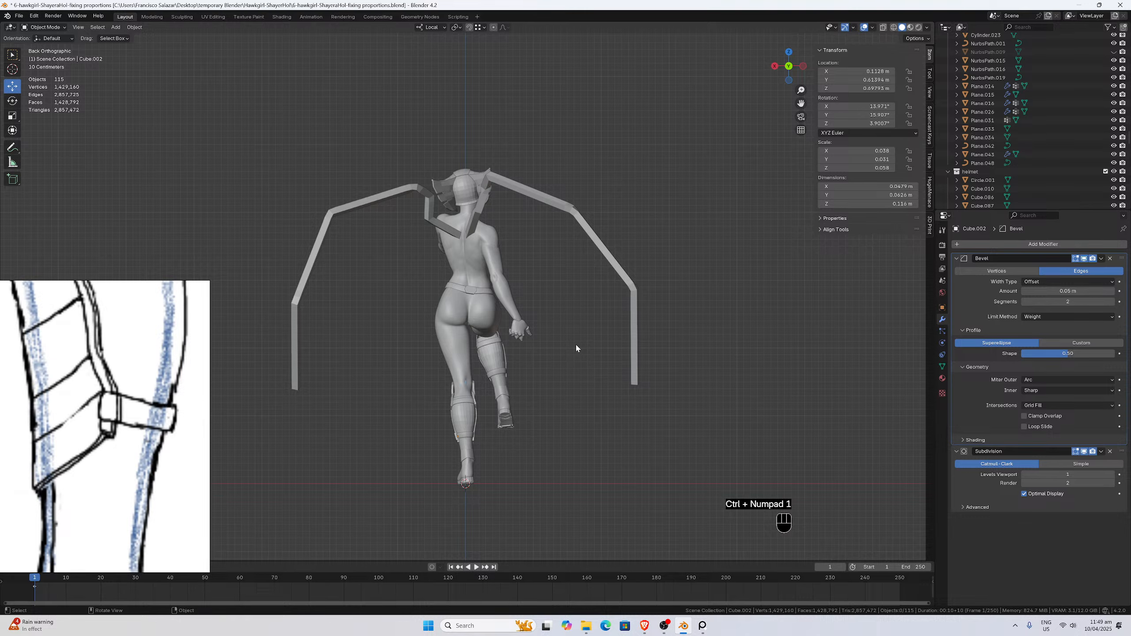
key(KP_3)
key(ctrl+KP_3)
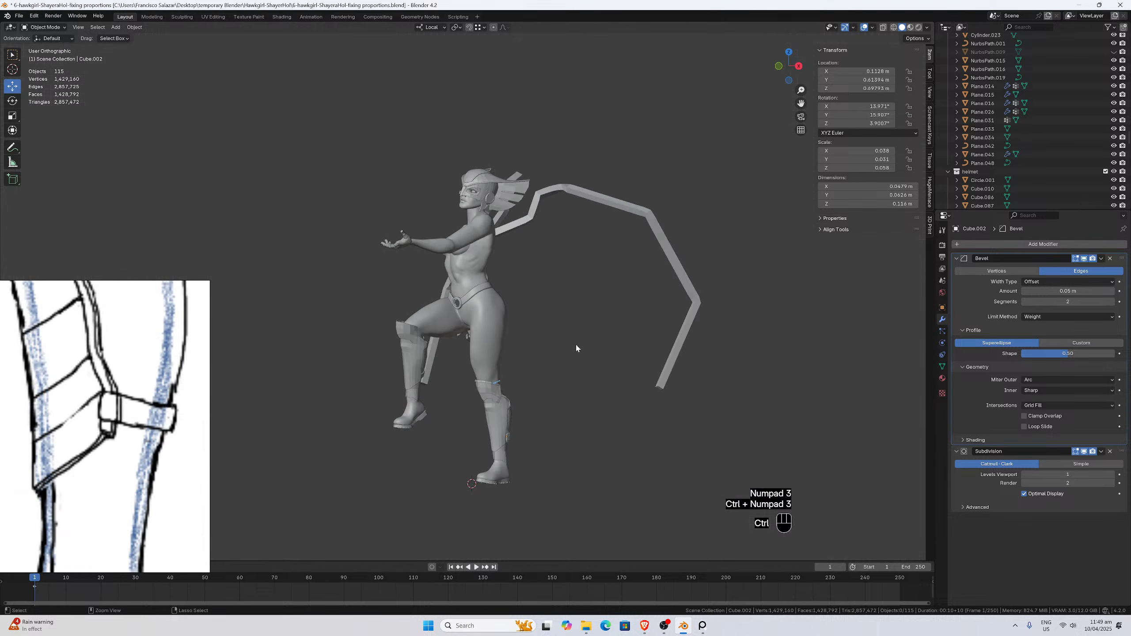
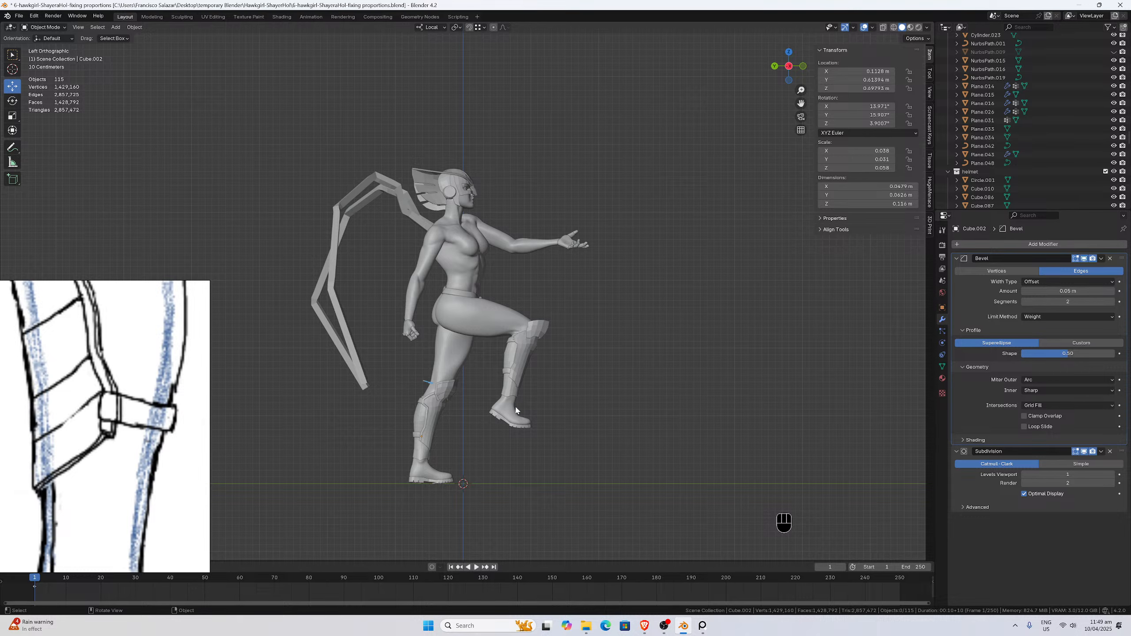
scroll(455, 274, up, 3)
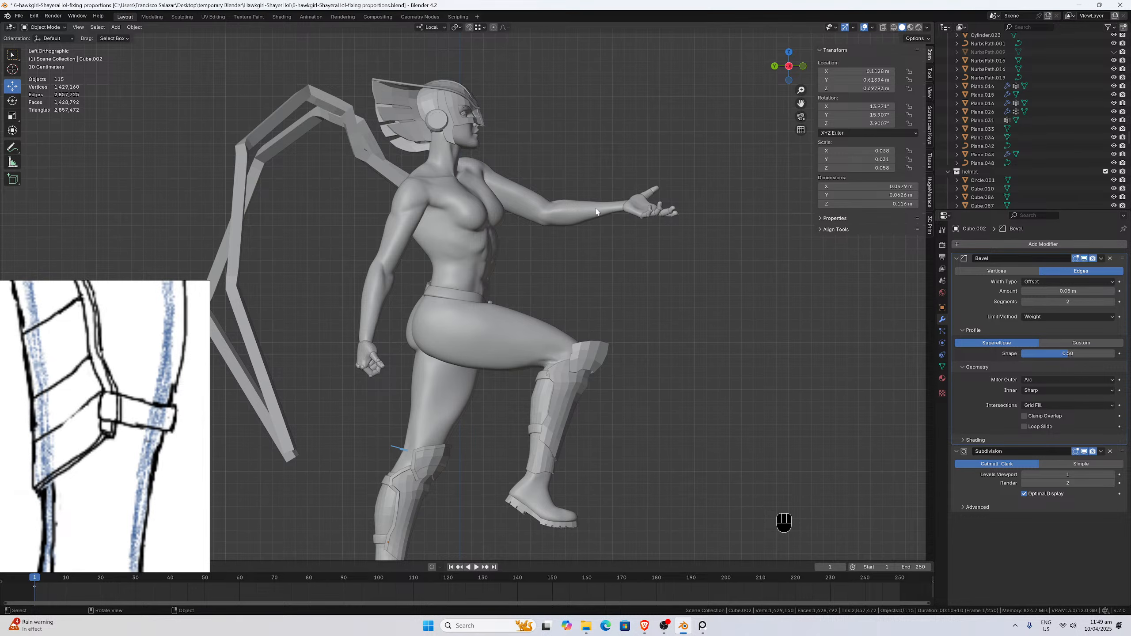
Review the whole figure from the side, front and back, checking the leg armor and wing frames.
scroll(597, 227, down, 2)
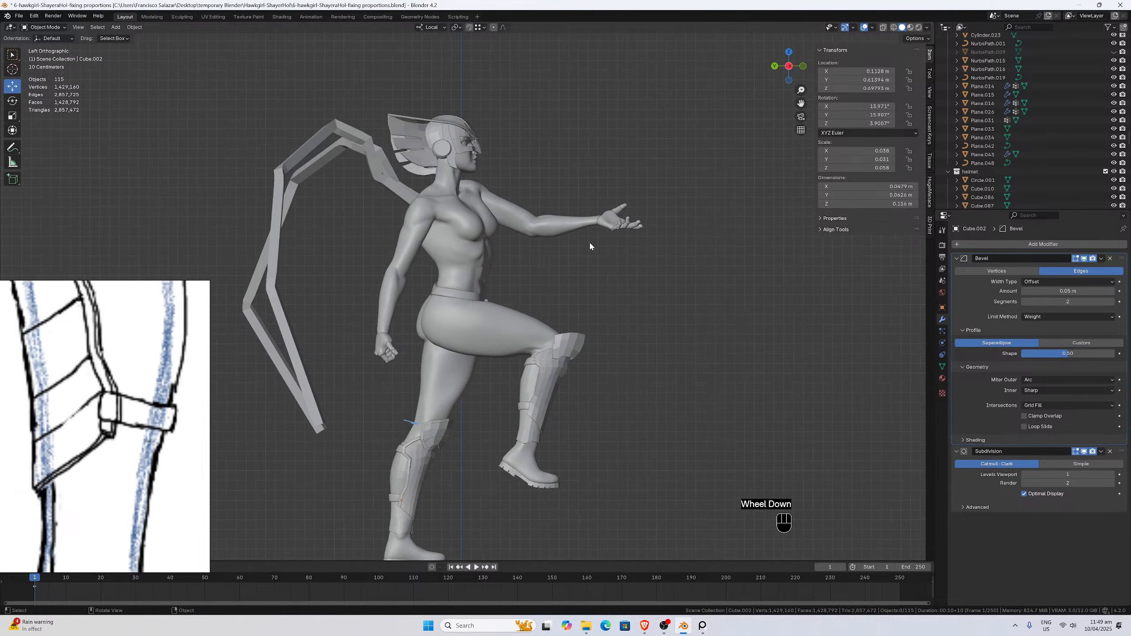
middle_drag(588, 242, 508, 244)
key(KP_1)
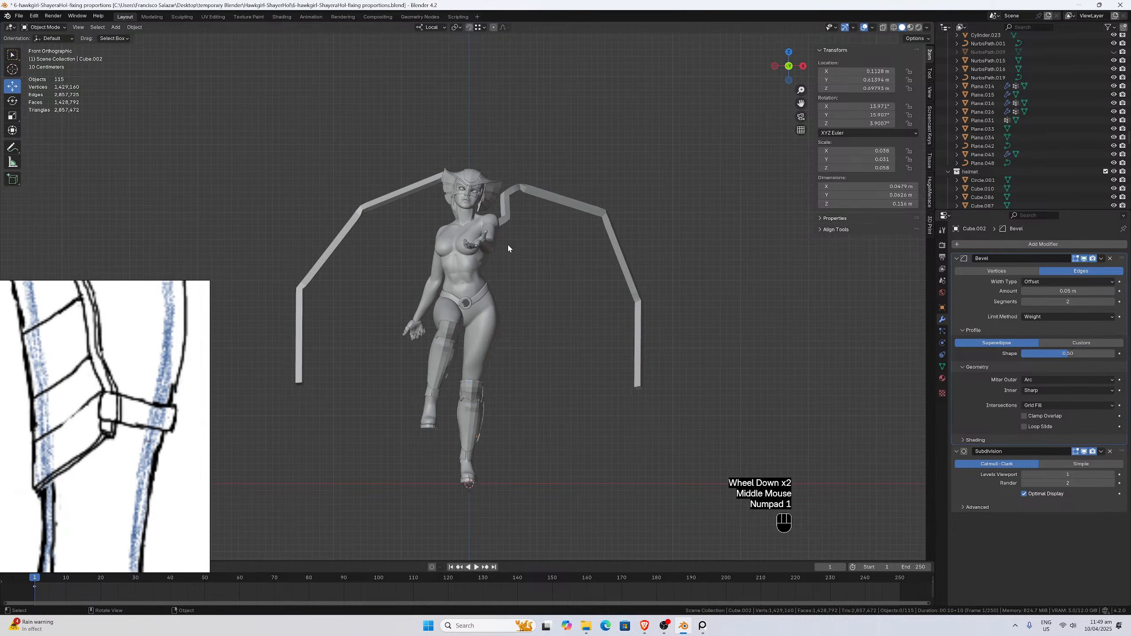
middle_drag(502, 354, 494, 372)
scroll(495, 373, up, 2)
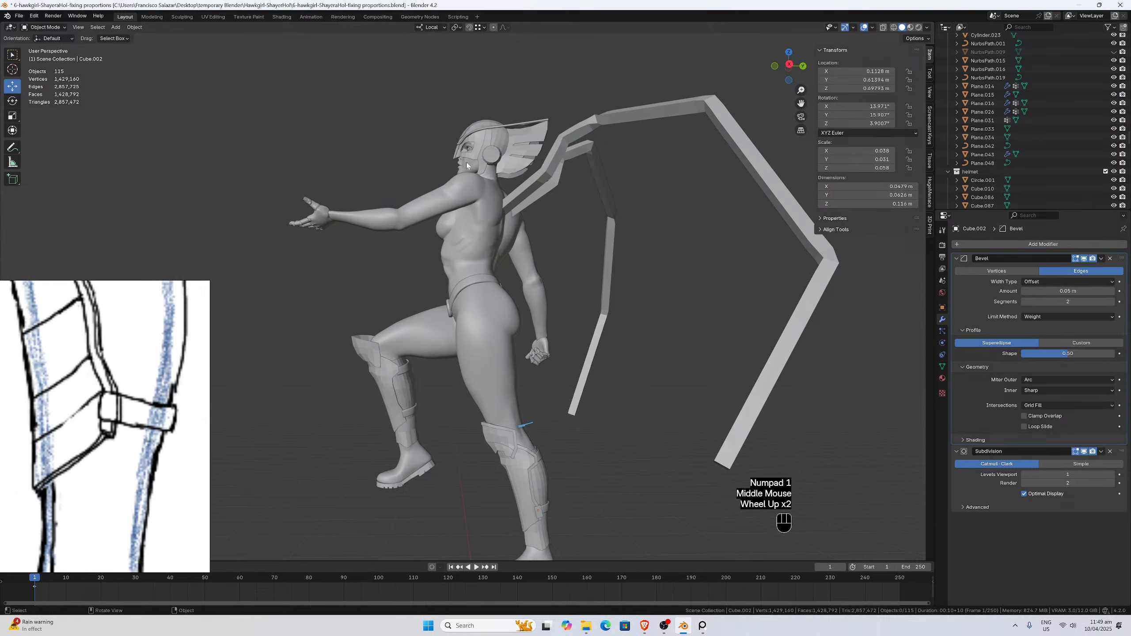
middle_drag(479, 334, 464, 446)
scroll(564, 393, down, 2)
scroll(465, 448, up, 2)
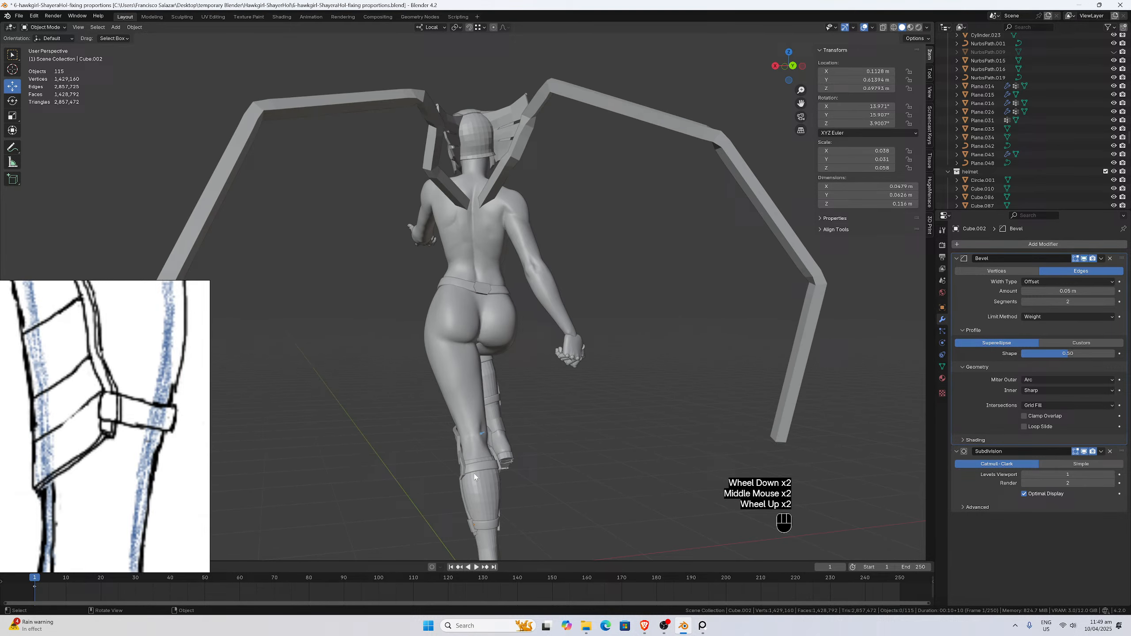
Check the buckle piece on the standing leg from behind, front and side, and deselect it.
click(474, 530)
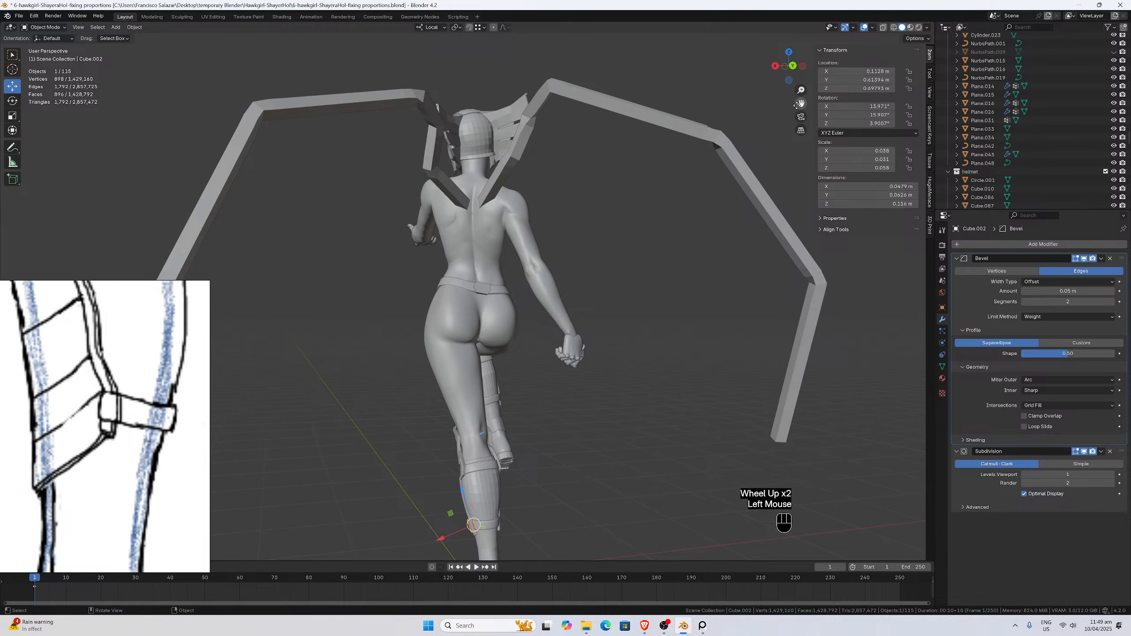
drag(802, 103, 795, 106)
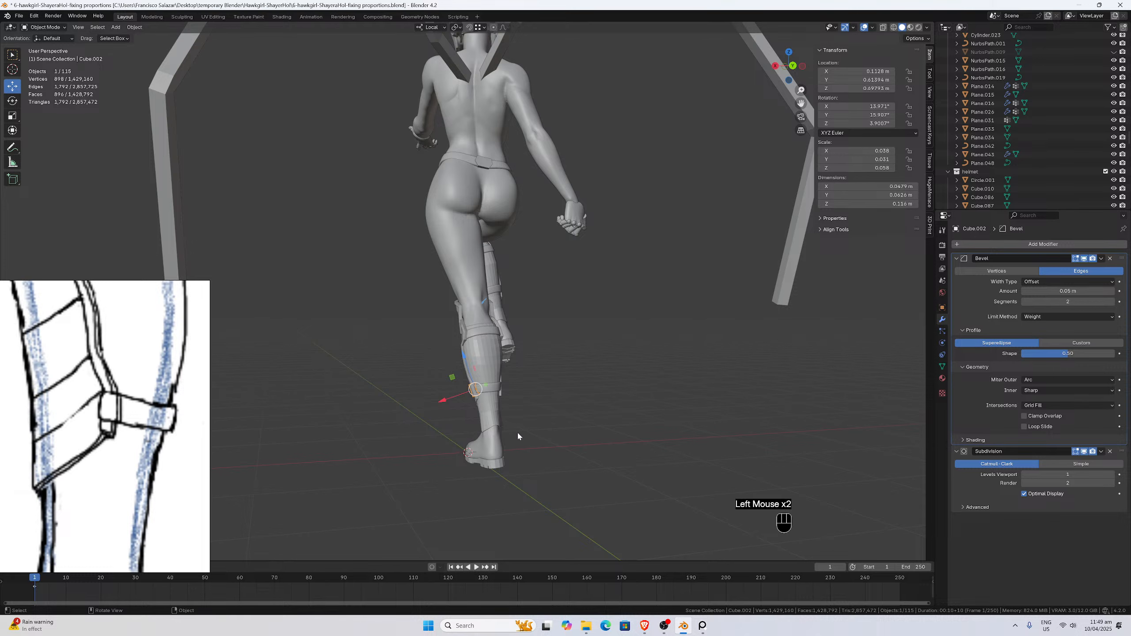
middle_drag(518, 436, 516, 430)
scroll(470, 430, up, 3)
key(KP_1)
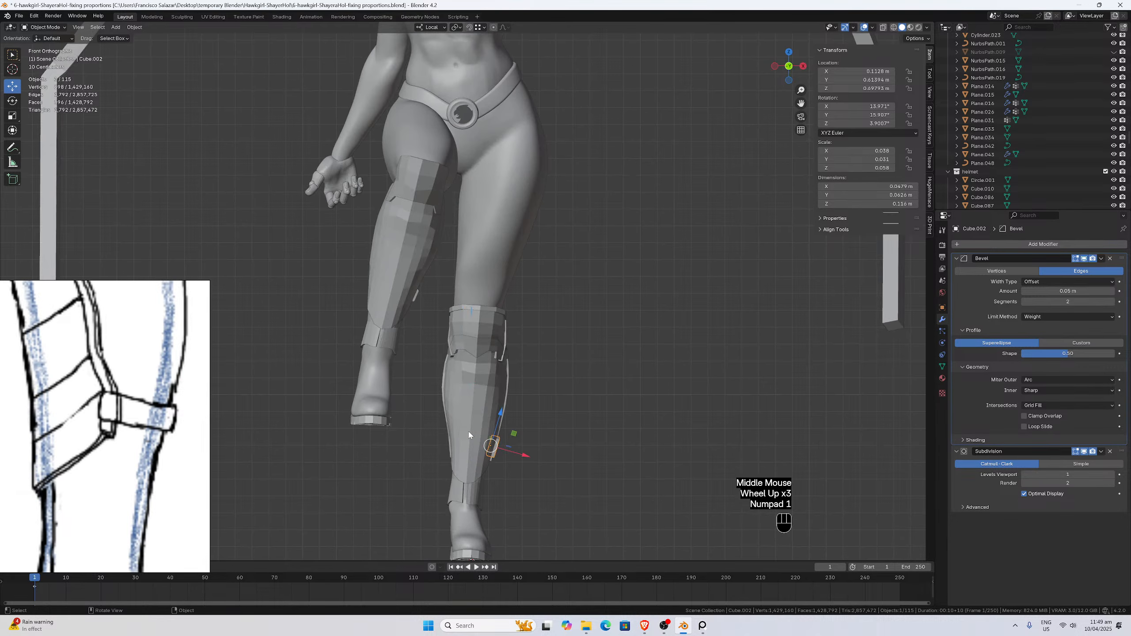
key(KP_3)
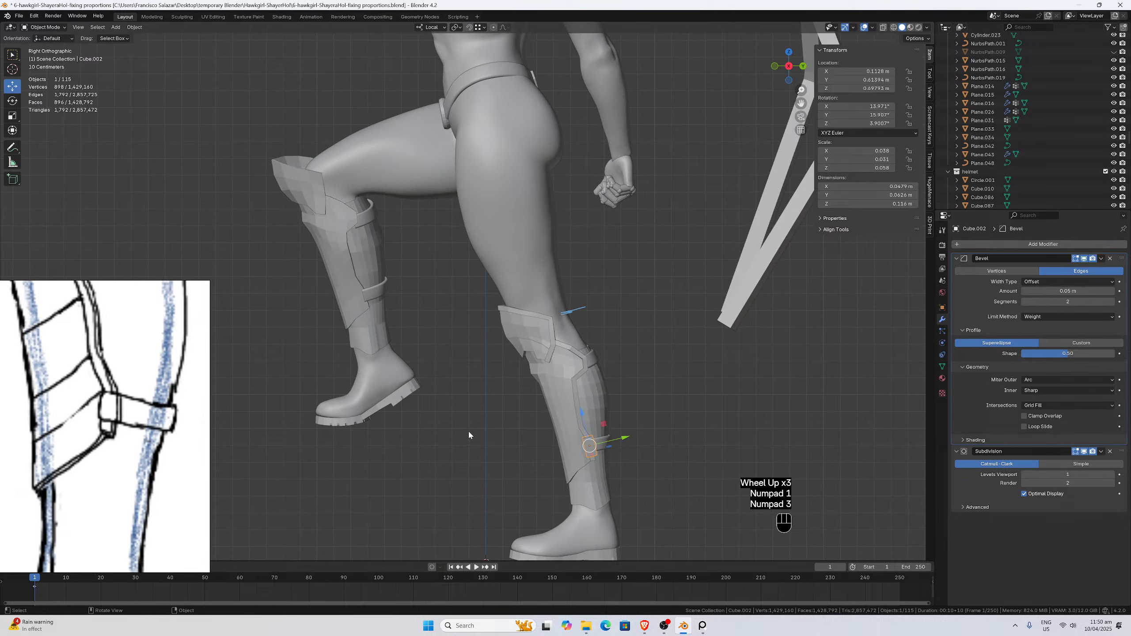
middle_drag(535, 422, 392, 465)
click(546, 421)
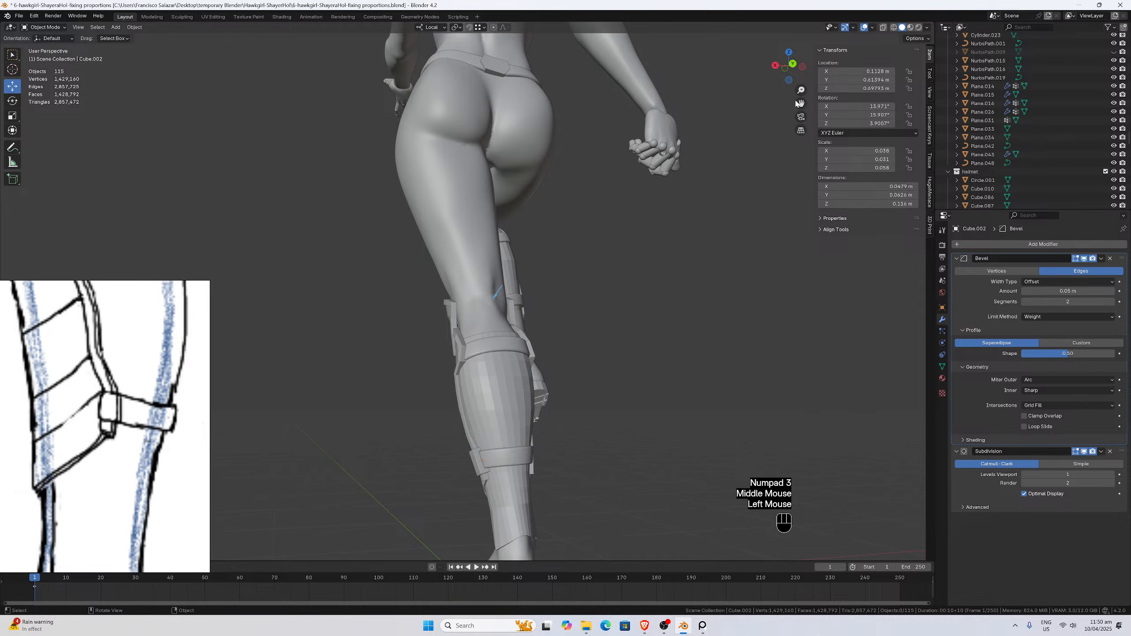
Select the sole of the standing leg's boot and save the file.
drag(797, 104, 807, 1)
scroll(577, 339, up, 3)
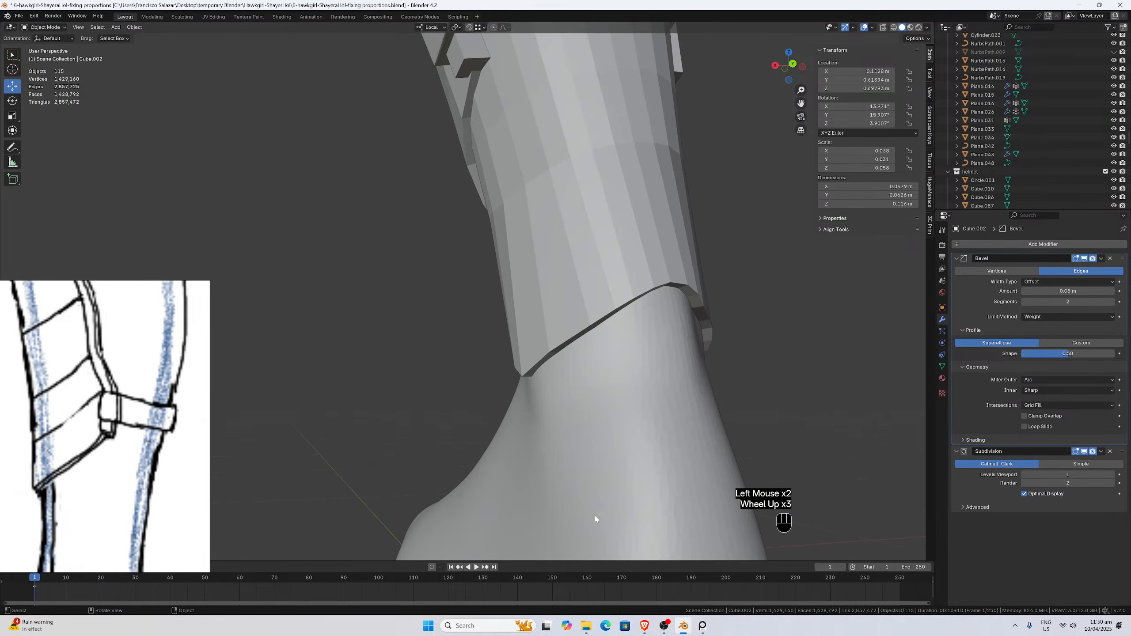
scroll(595, 537, down, 2)
click(584, 482)
middle_drag(583, 481, 598, 429)
key(ctrl+s)
Isolate the boot sole in local view and inspect its tread from below.
middle_click(662, 372)
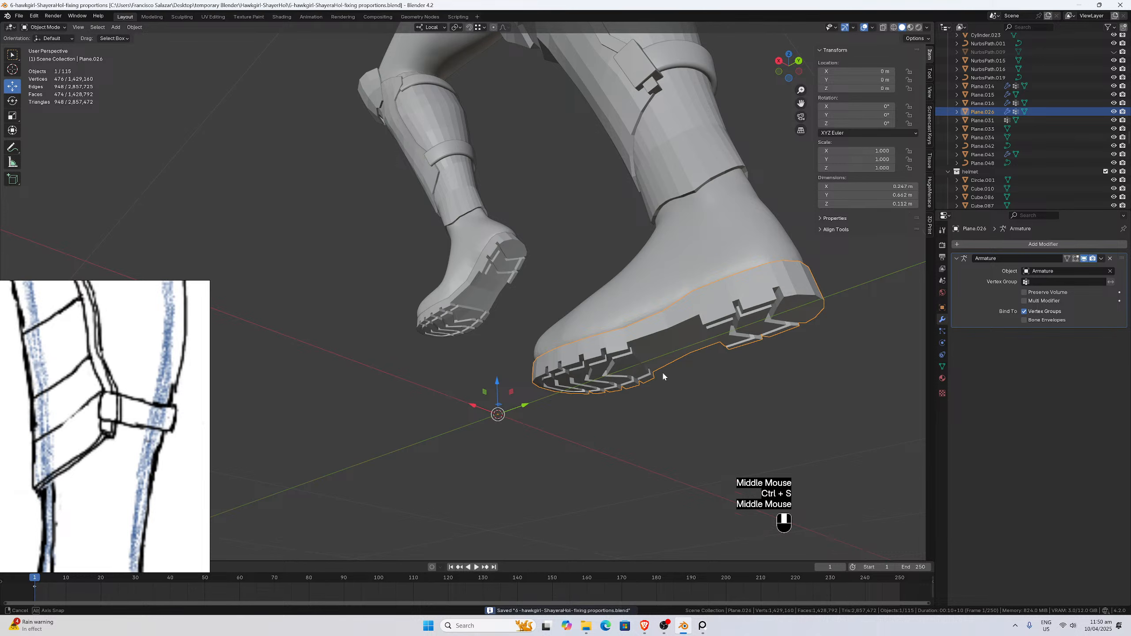
key(KP_Divide)
middle_drag(664, 371, 605, 304)
scroll(569, 251, up, 3)
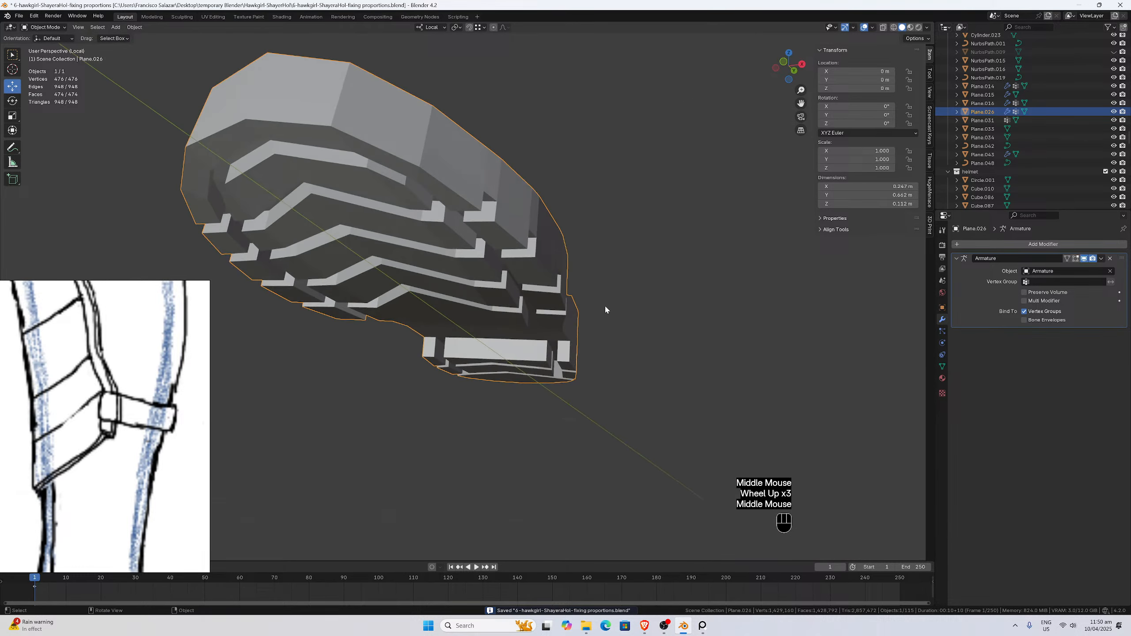
key(Tab)
key(Tab)
scroll(550, 285, down, 4)
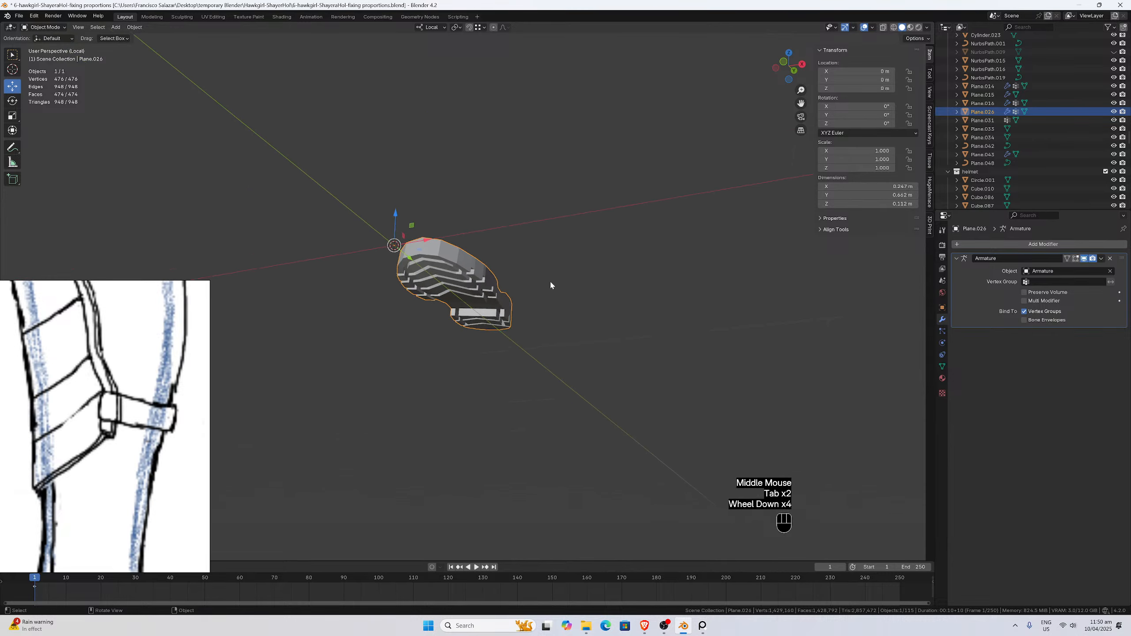
Examine the boot sole's mesh in Edit Mode from several angles, and return to the full model in Object Mode.
key(Tab)
middle_drag(550, 285, 490, 268)
scroll(457, 268, up, 2)
scroll(490, 268, up, 2)
scroll(417, 233, up, 1)
middle_drag(389, 243, 456, 248)
scroll(456, 248, down, 1)
key(Tab)
middle_drag(470, 288, 463, 285)
scroll(463, 285, up, 1)
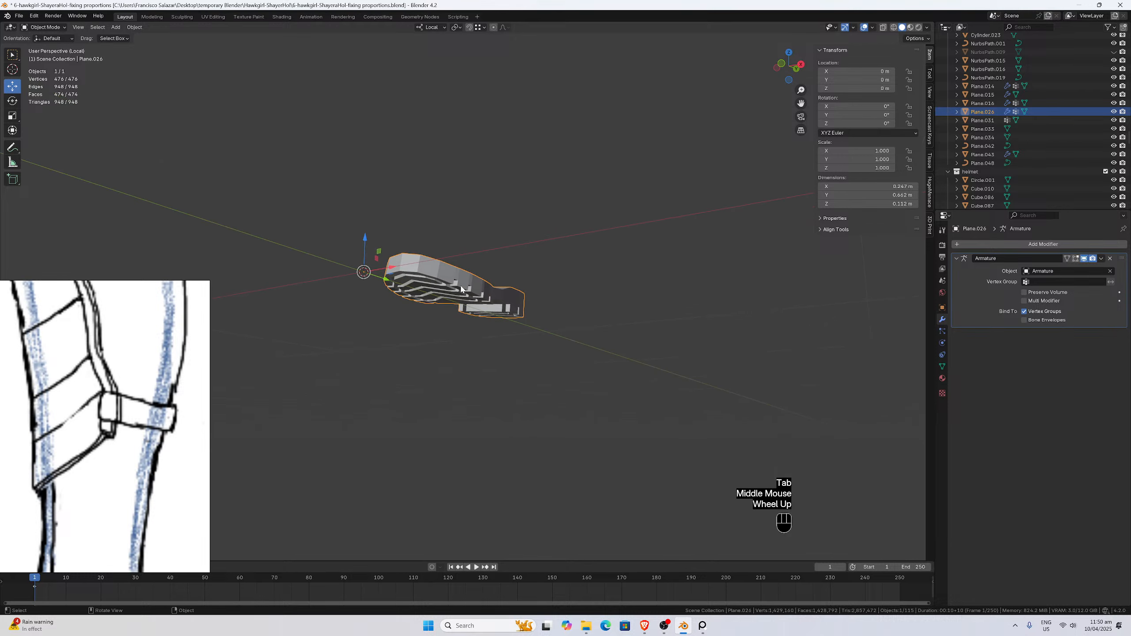
key(KP_Divide)
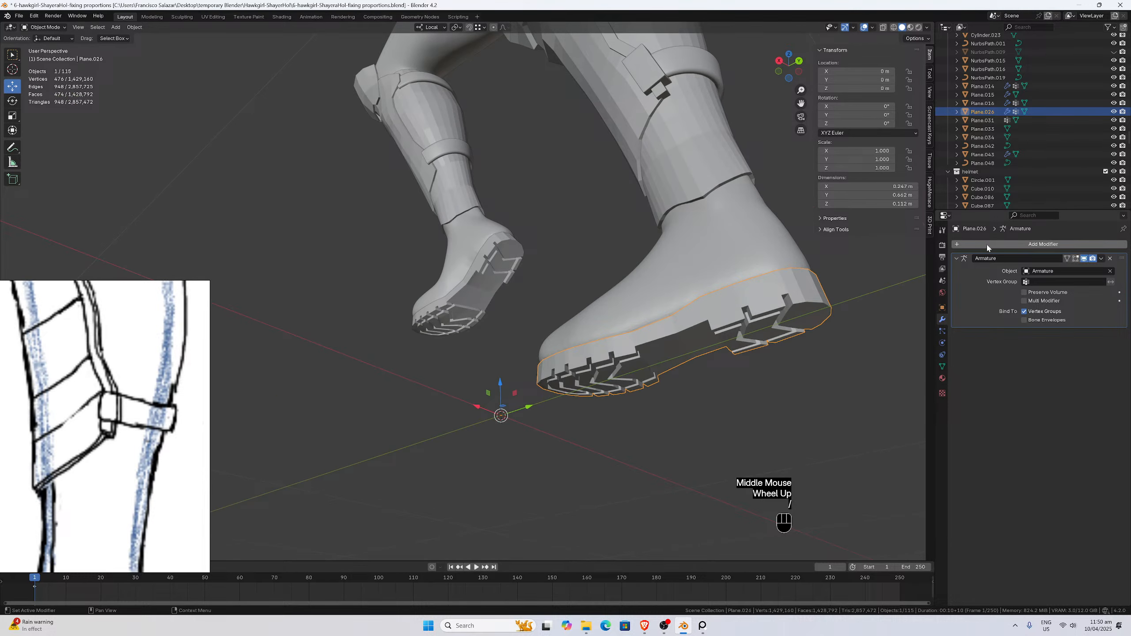
Apply the Armature modifier on the standing leg's boot sole.
middle_drag(668, 377, 695, 389)
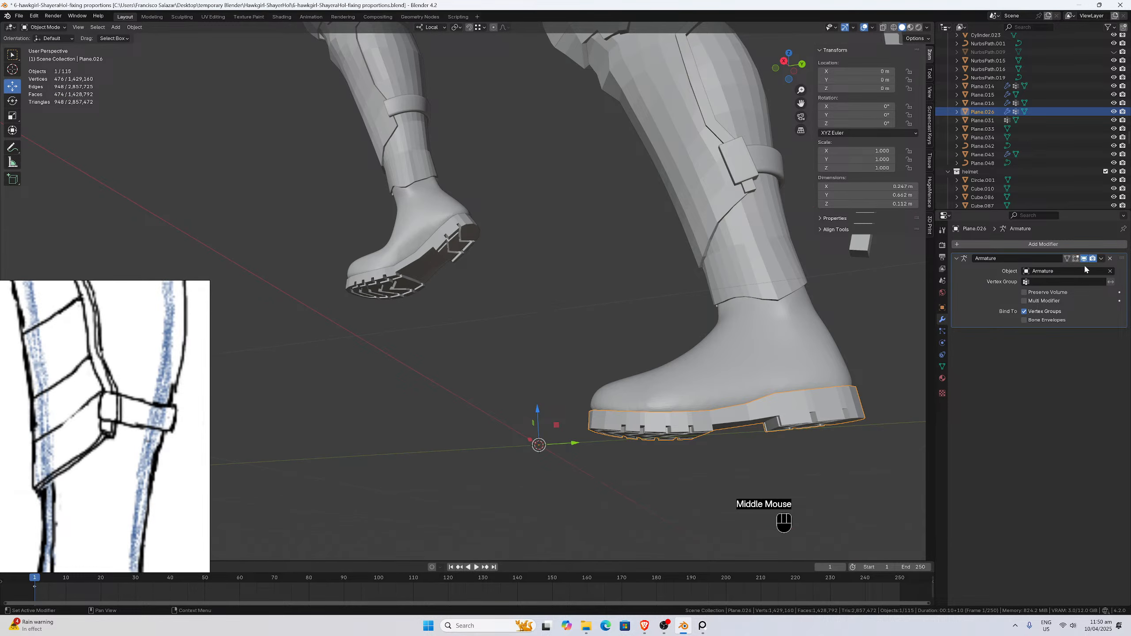
click(1100, 259)
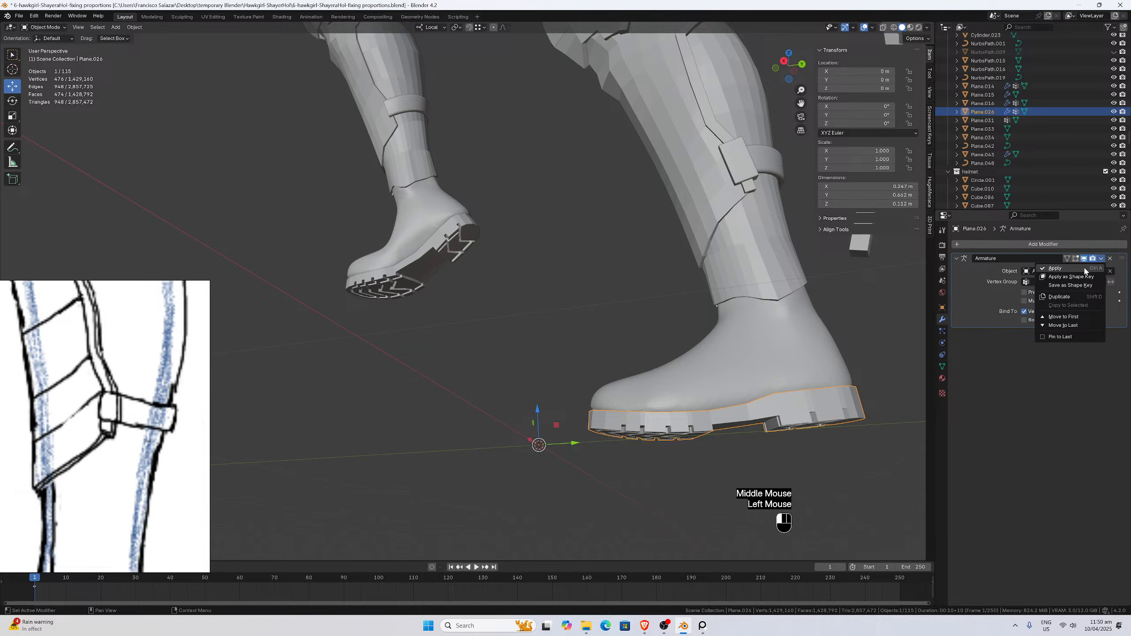
click(1085, 269)
middle_drag(722, 363, 736, 369)
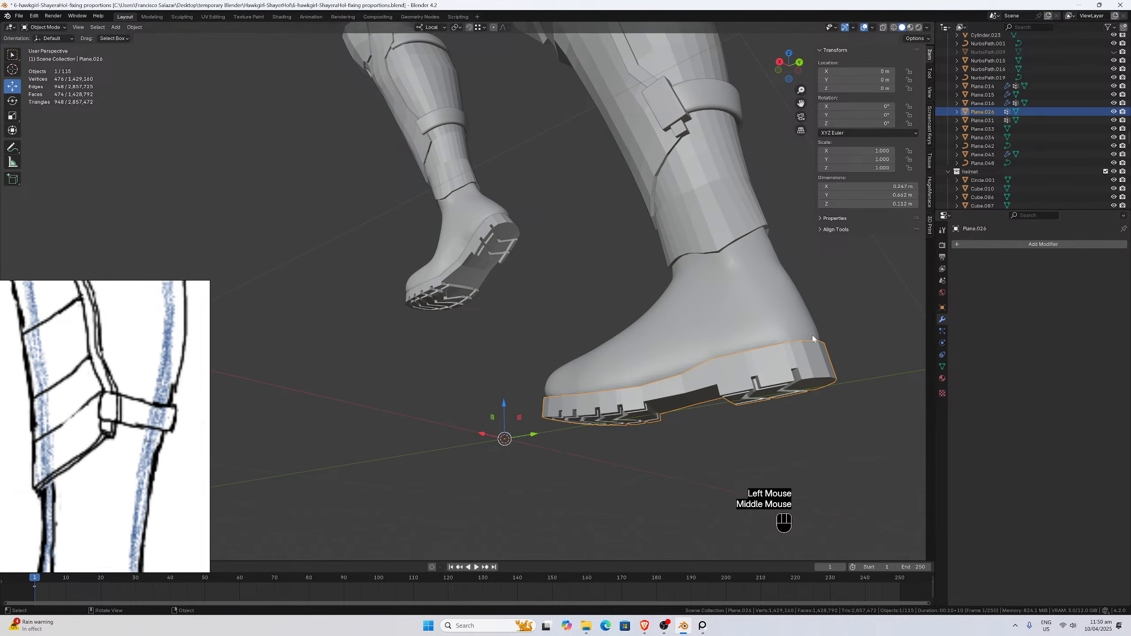
Rotate the boot sole about -4.65° in the front view to level it with the ground line.
scroll(753, 356, down, 3)
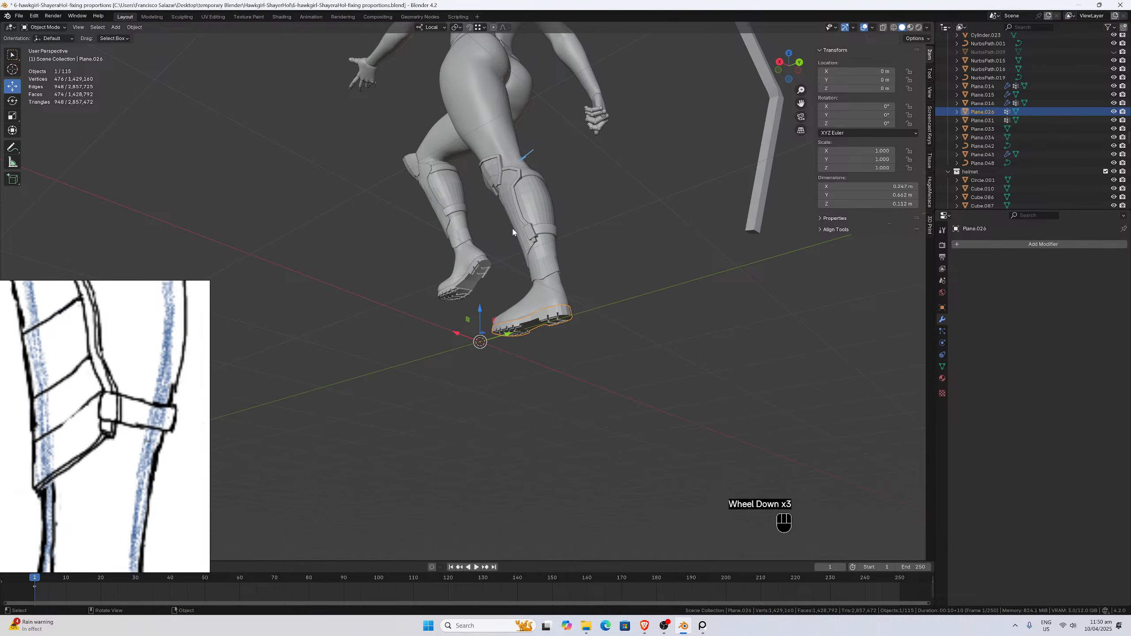
middle_drag(517, 232, 622, 316)
scroll(550, 263, down, 1)
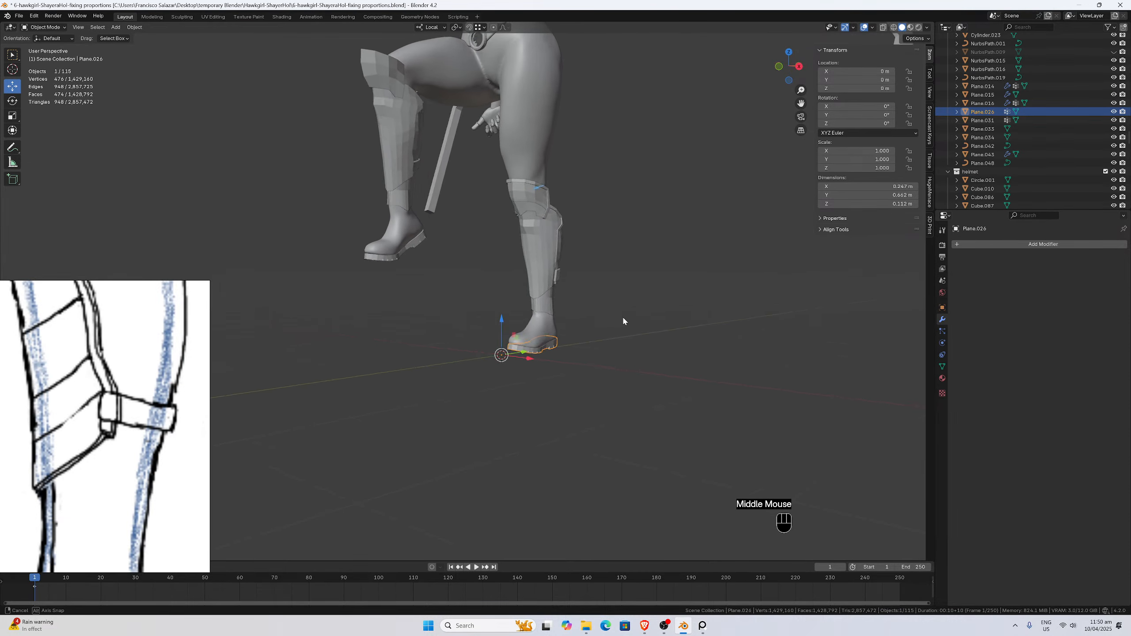
scroll(623, 319, up, 3)
key(KP_1)
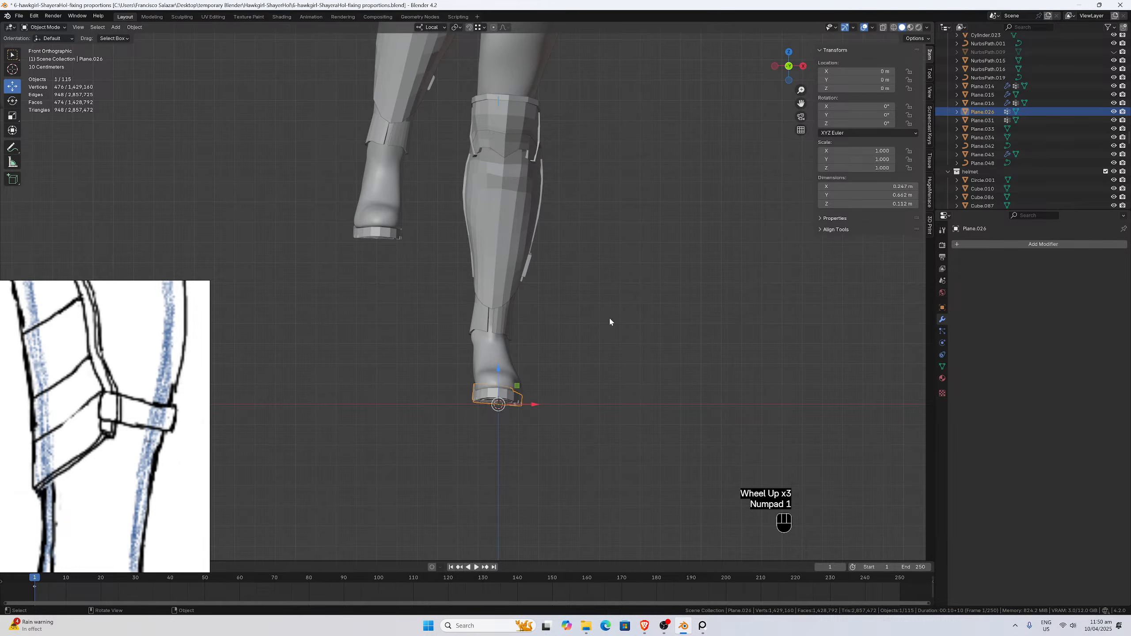
scroll(583, 374, up, 4)
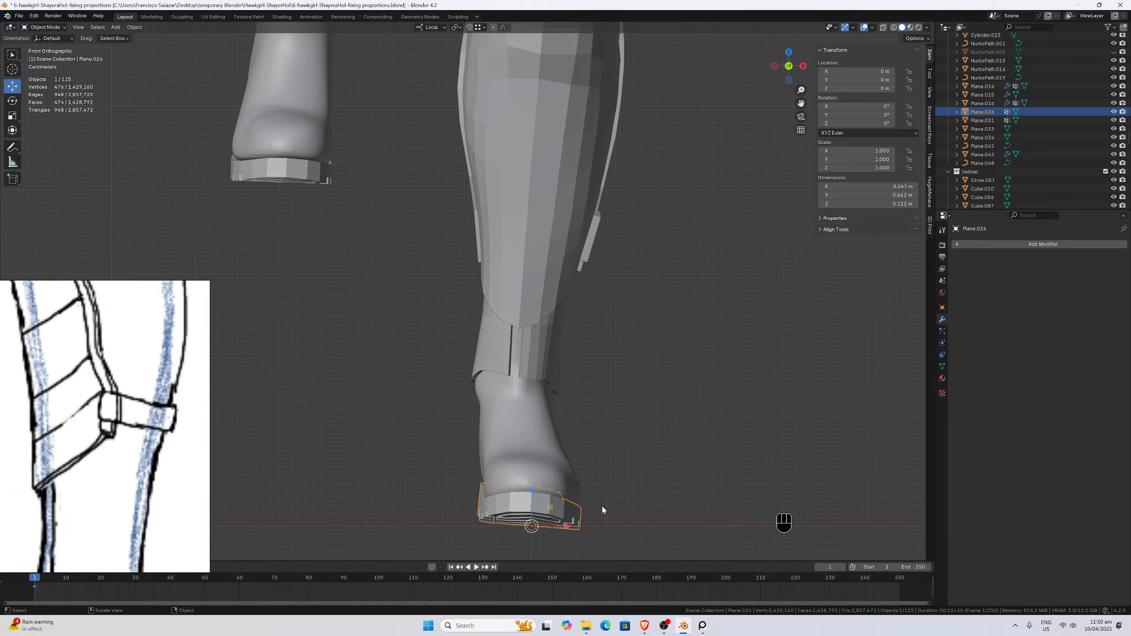
key(r)
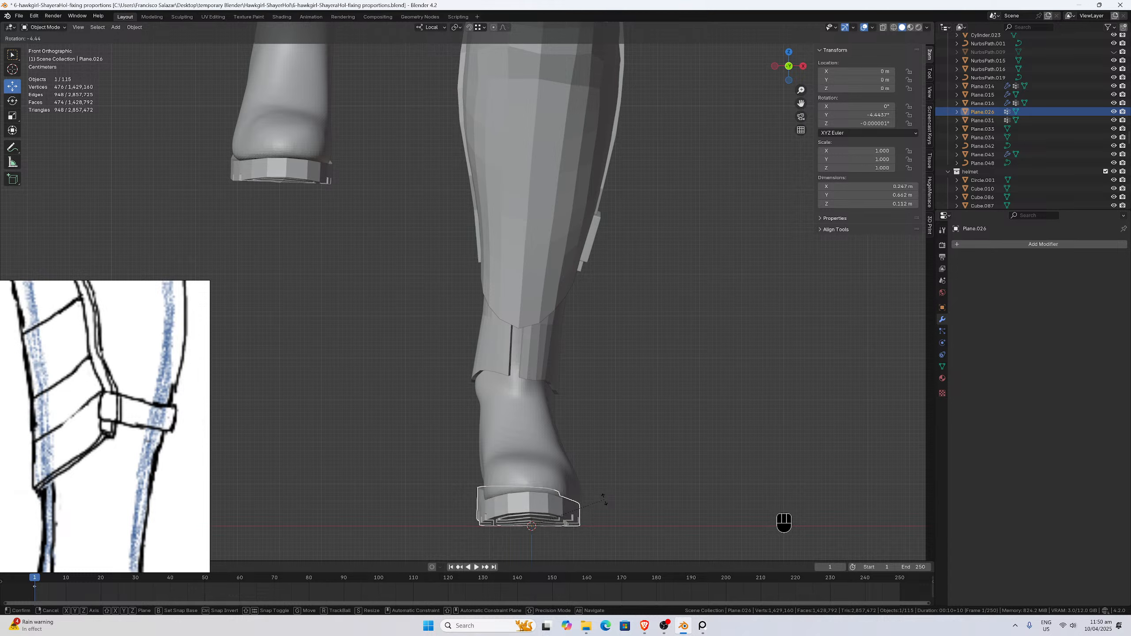
click(605, 503)
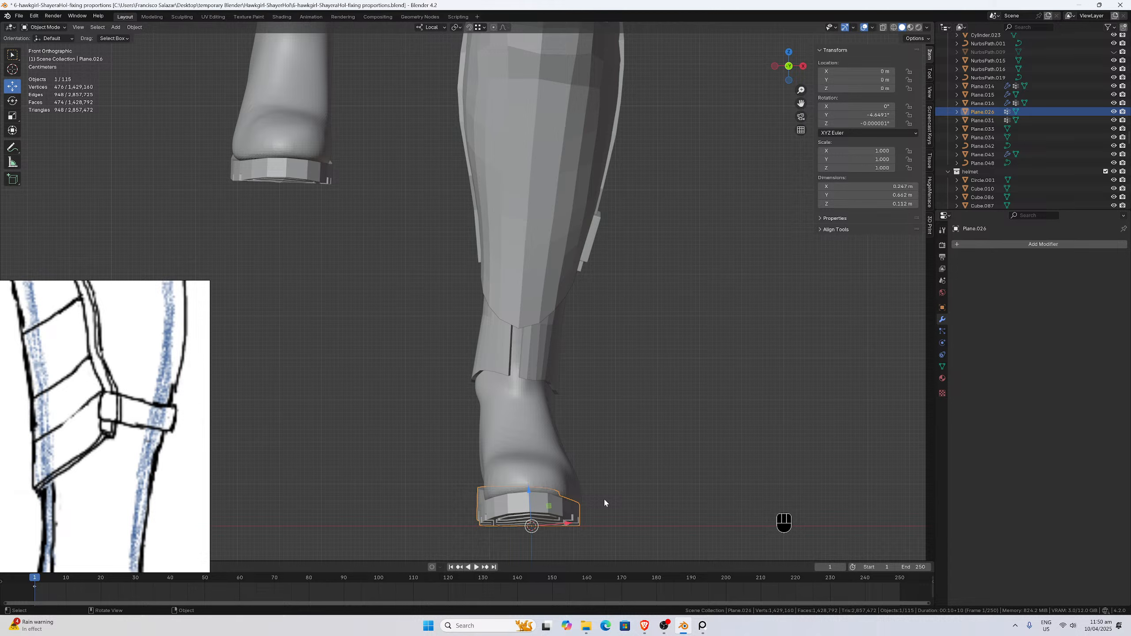
Move the boot sole about 0.0084 m along its local X axis.
key(g)
key(x)
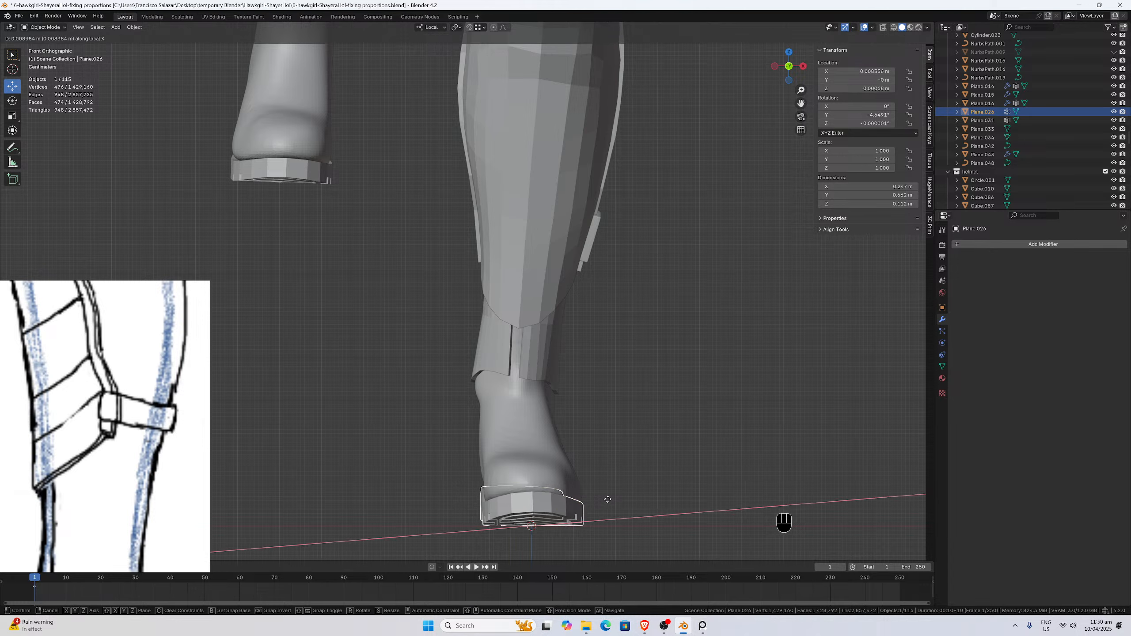
click(608, 501)
Undo the boot sole's move and rotation to compare its earlier placement on the foot, and redo both.
key(ctrl+z)
key(ctrl+z)
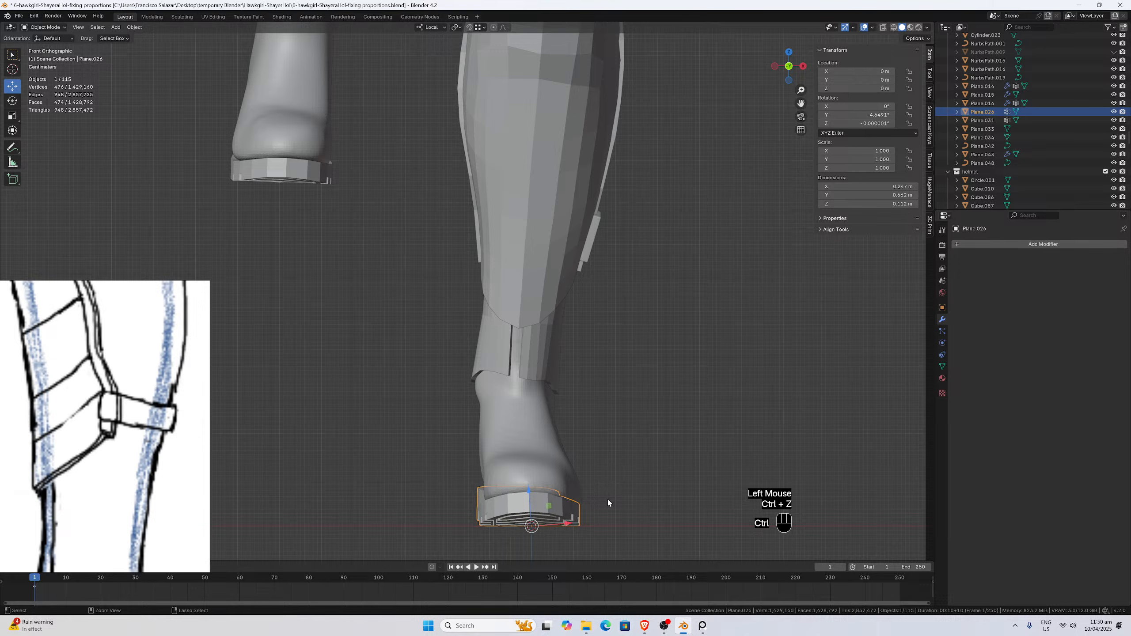
middle_drag(538, 269, 576, 441)
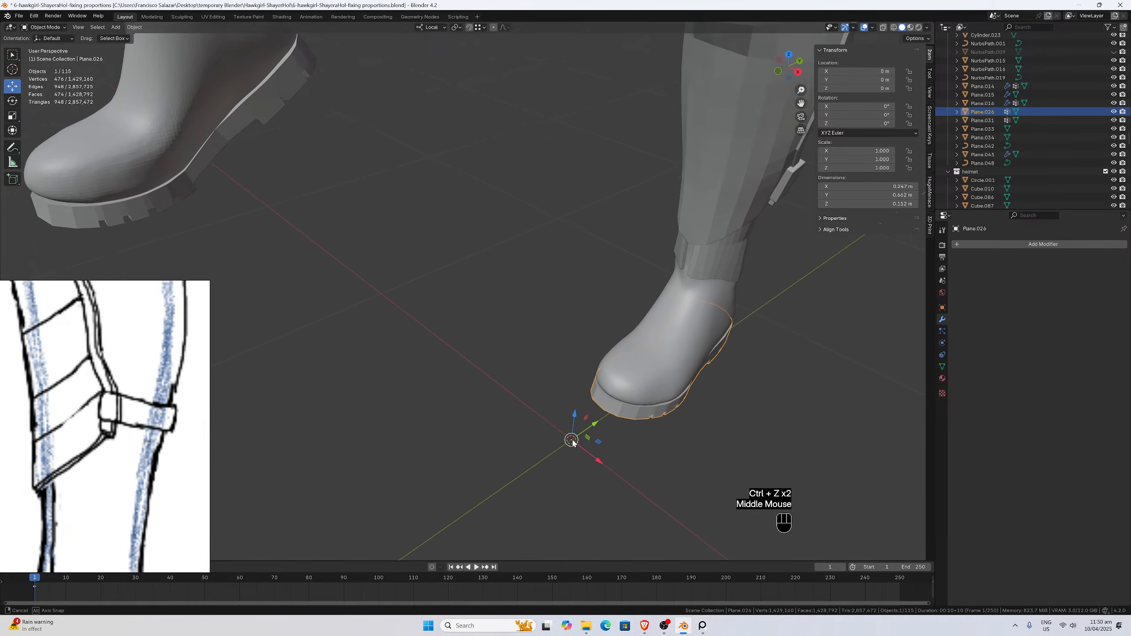
key(ctrl+shift+z)
key(ctrl+shift+z)
Examine the fit of the adjusted sole under the boot from the side, behind and front.
scroll(610, 359, down, 2)
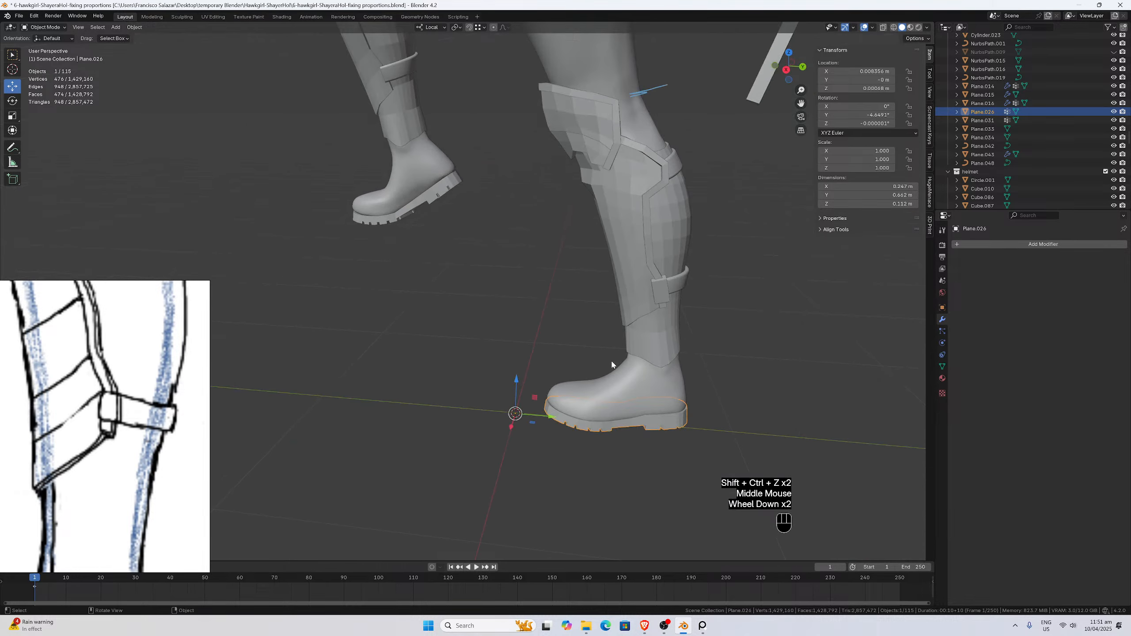
middle_drag(611, 360, 538, 414)
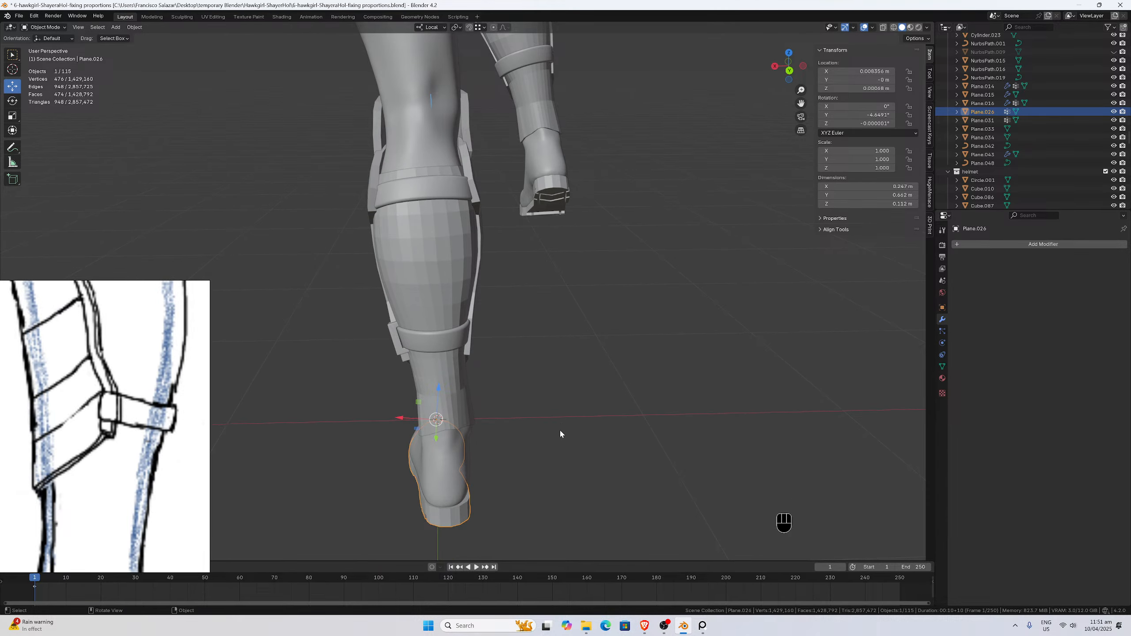
scroll(553, 440, down, 1)
middle_drag(553, 439, 722, 420)
scroll(633, 425, up, 3)
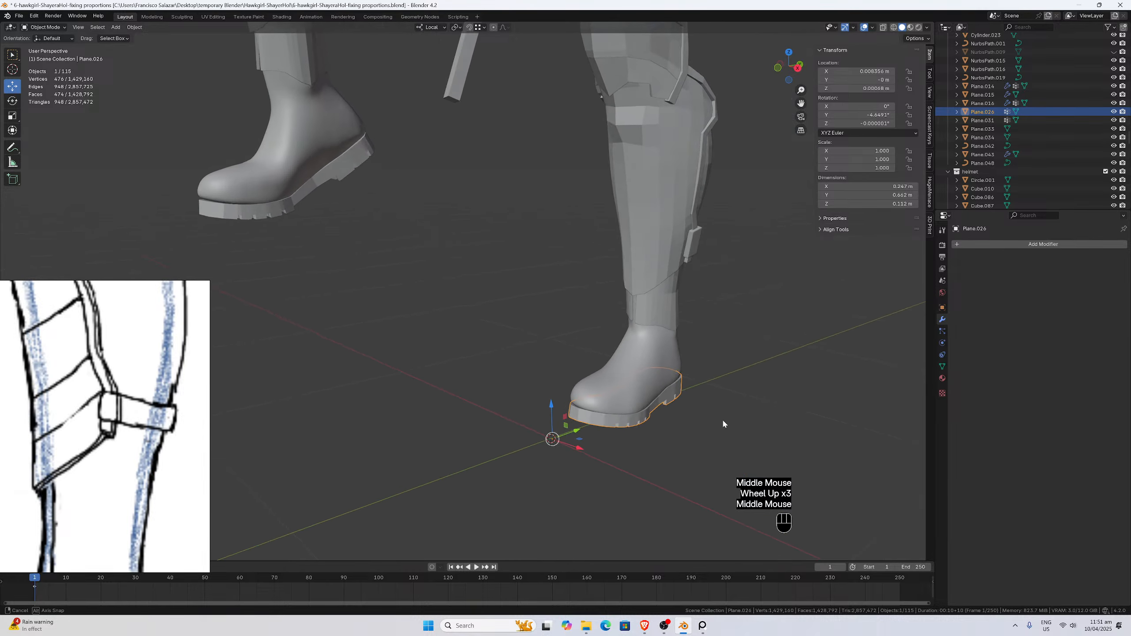
scroll(736, 422, up, 5)
drag(802, 105, 739, 189)
scroll(739, 189, up, 2)
middle_drag(739, 189, 732, 336)
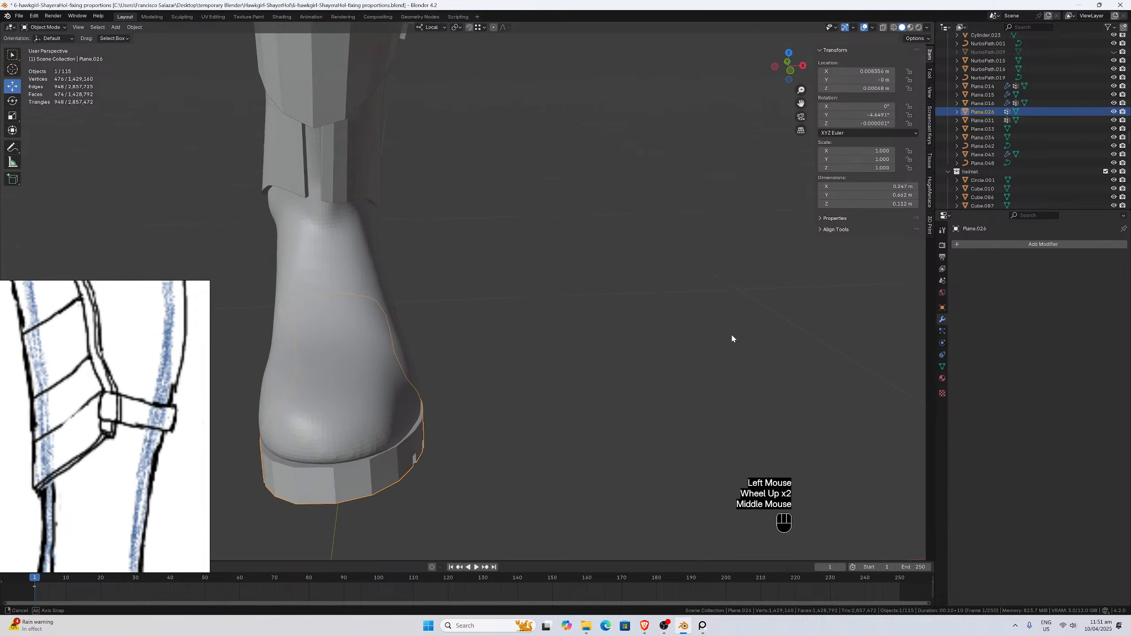
scroll(672, 352, down, 2)
key(KP_1)
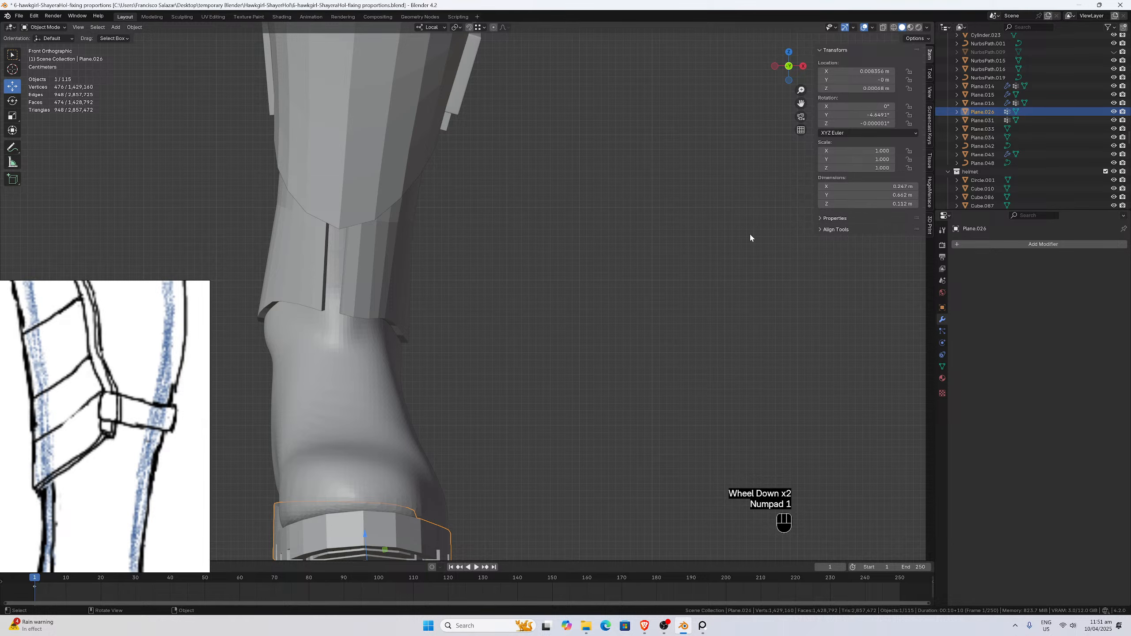
drag(801, 103, 891, 4)
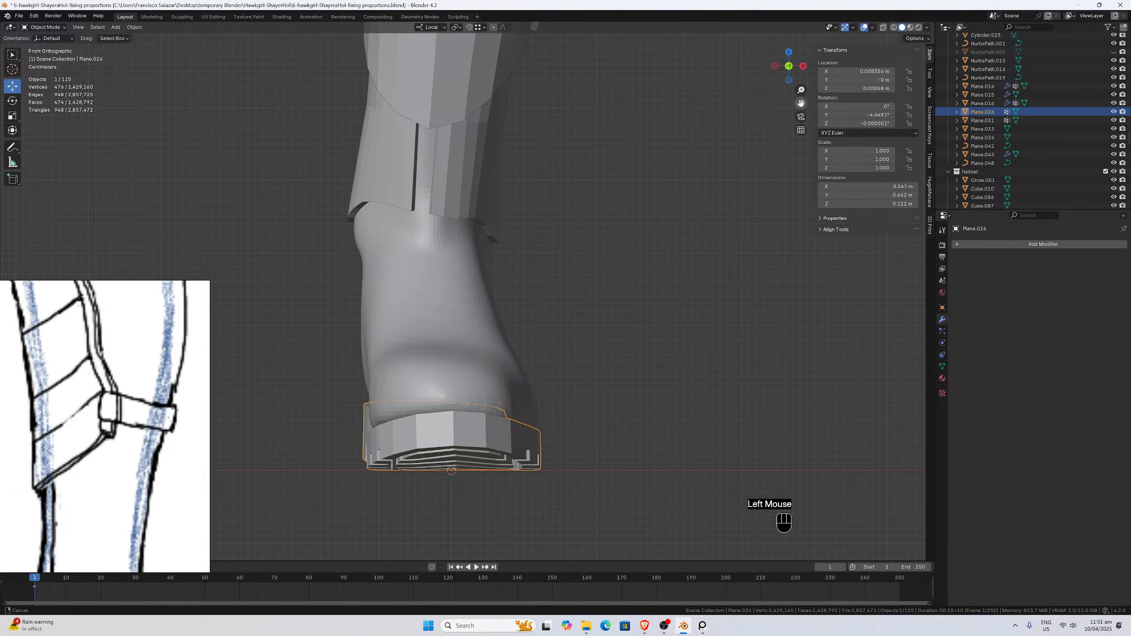
Show the base collection and check the boot sole against the base's top surface.
scroll(1047, 145, down, 1)
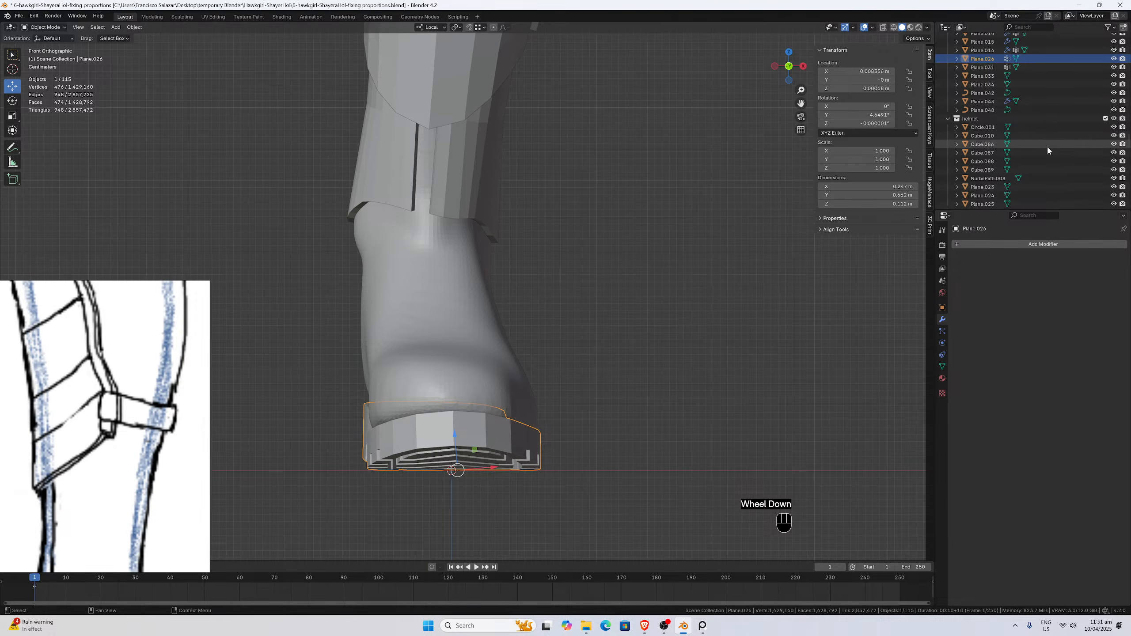
scroll(1047, 145, up, 2)
scroll(1047, 145, down, 11)
scroll(1047, 150, up, 4)
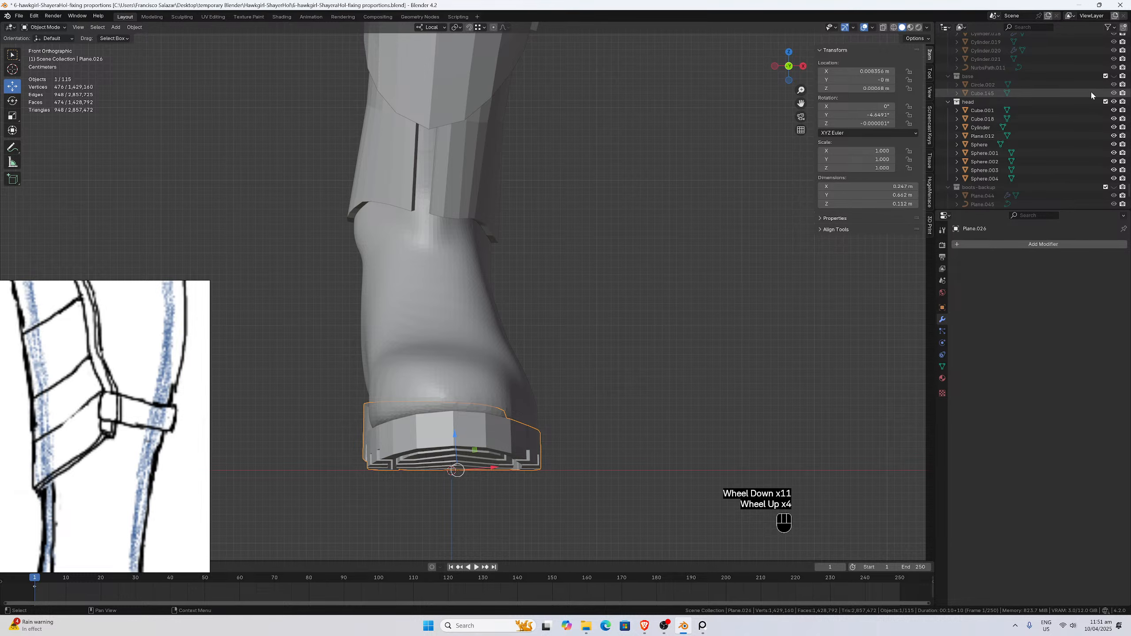
click(1115, 76)
click(537, 438)
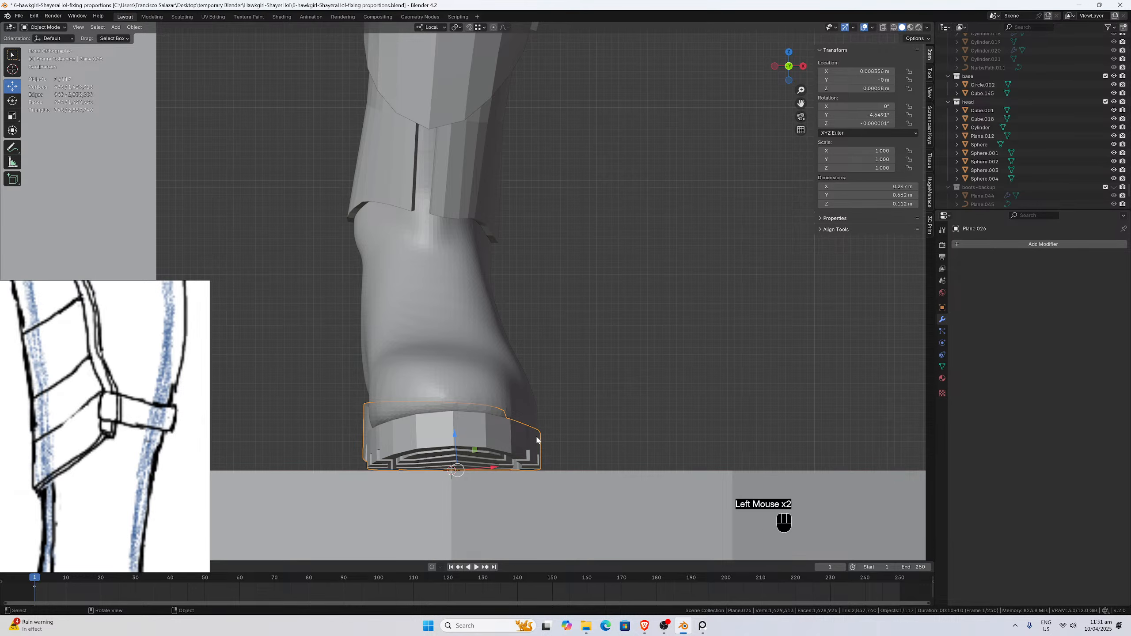
scroll(546, 422, down, 1)
middle_drag(546, 421, 620, 99)
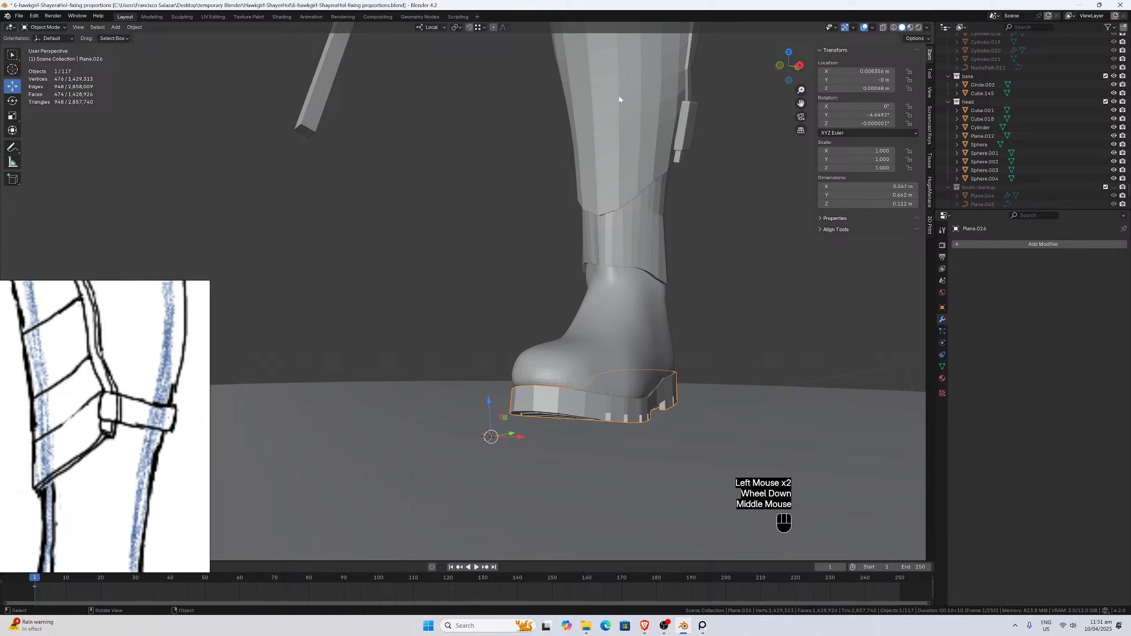
Turn on snapping to faces with Align Rotation to Target enabled.
click(481, 27)
click(461, 106)
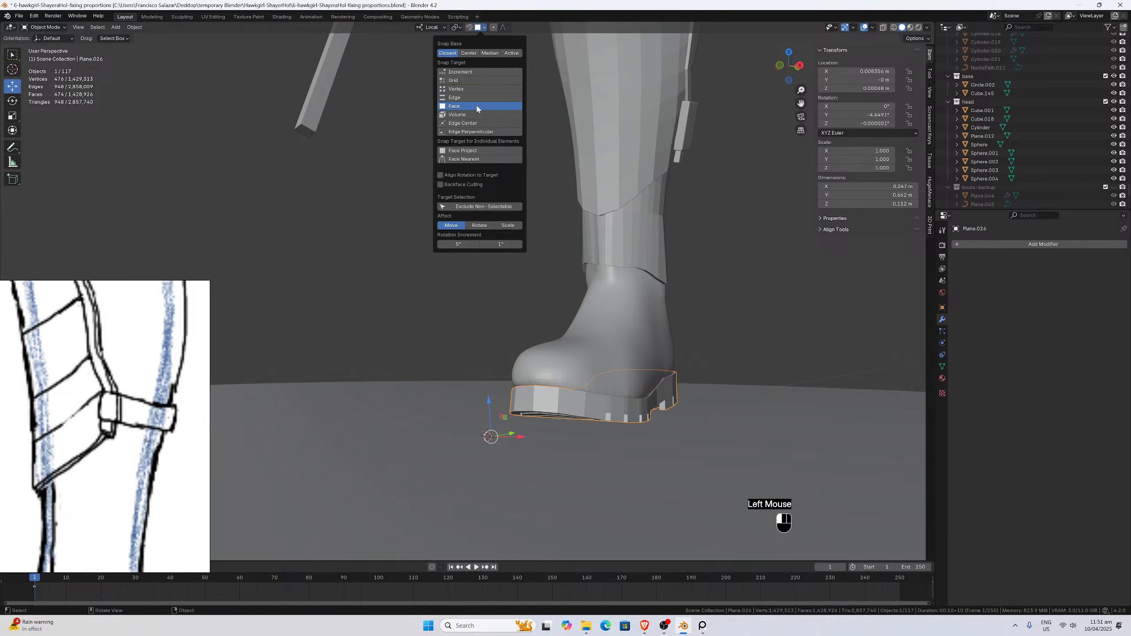
click(469, 28)
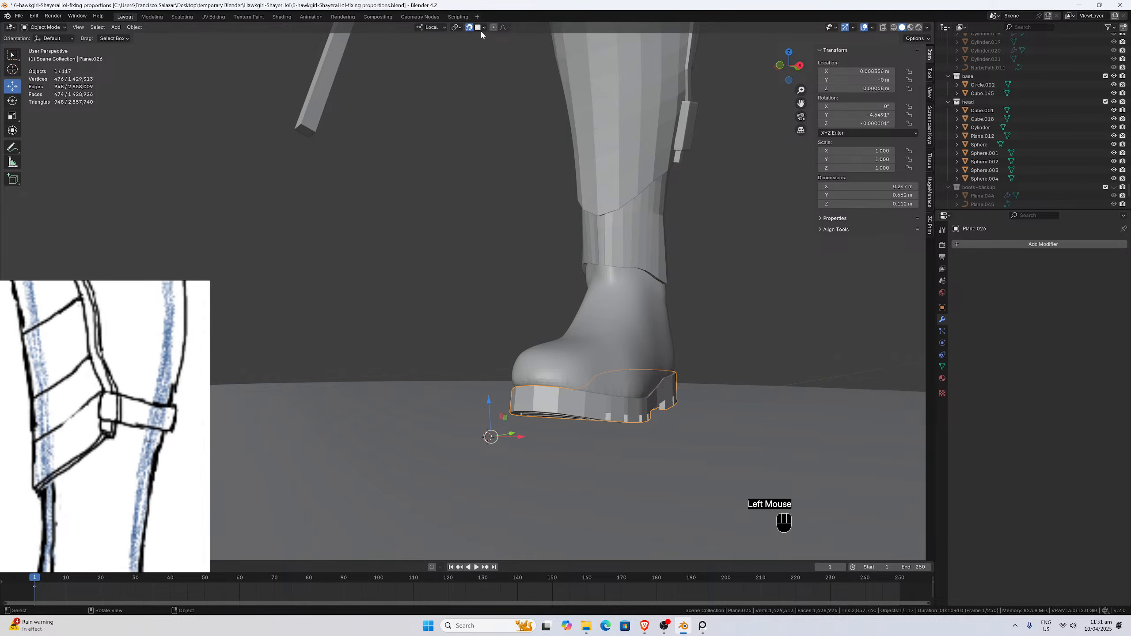
click(481, 27)
click(441, 176)
Try to move the boot sole along its local Z axis, snapping it onto the base's surface.
key(g)
key(z)
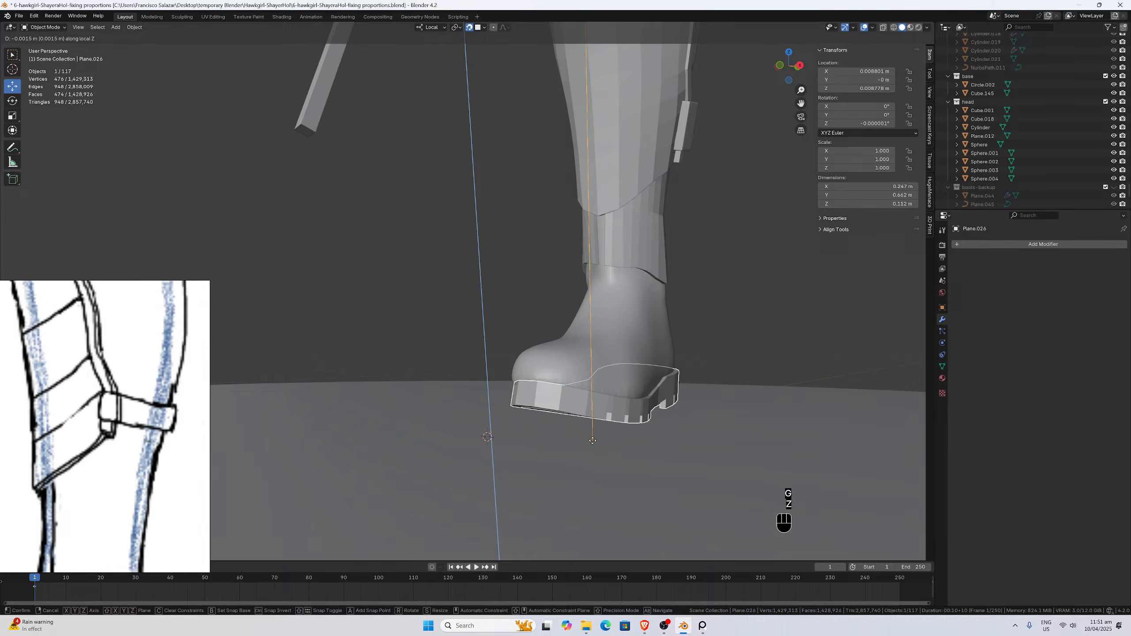
click(592, 441)
middle_drag(592, 441, 624, 426)
key(KP_1)
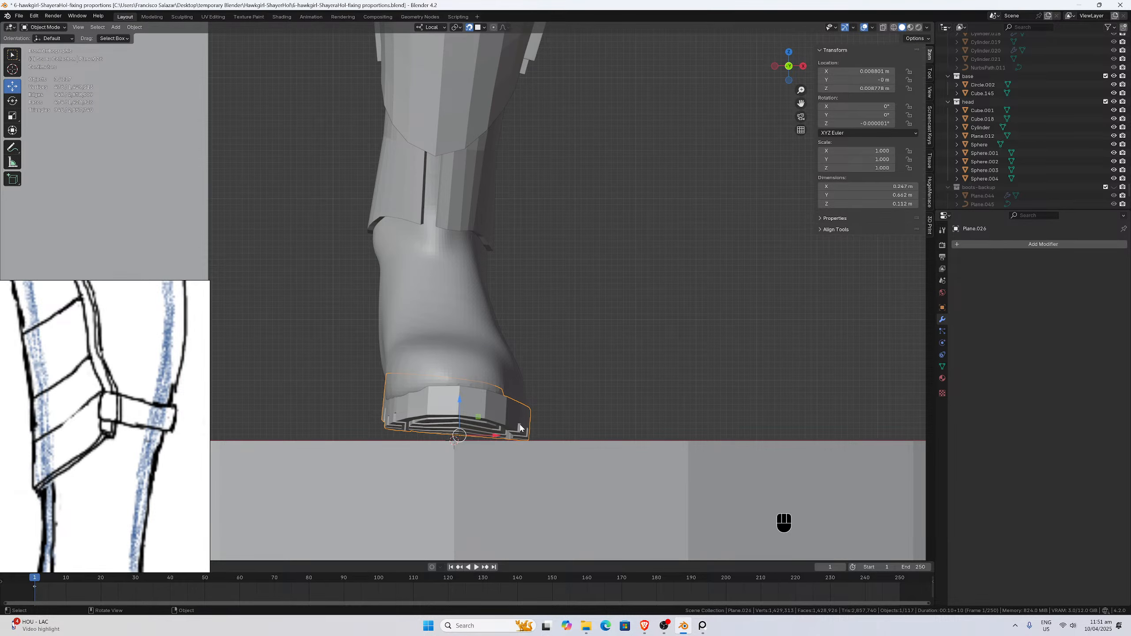
scroll(520, 427, down, 1)
scroll(521, 424, up, 2)
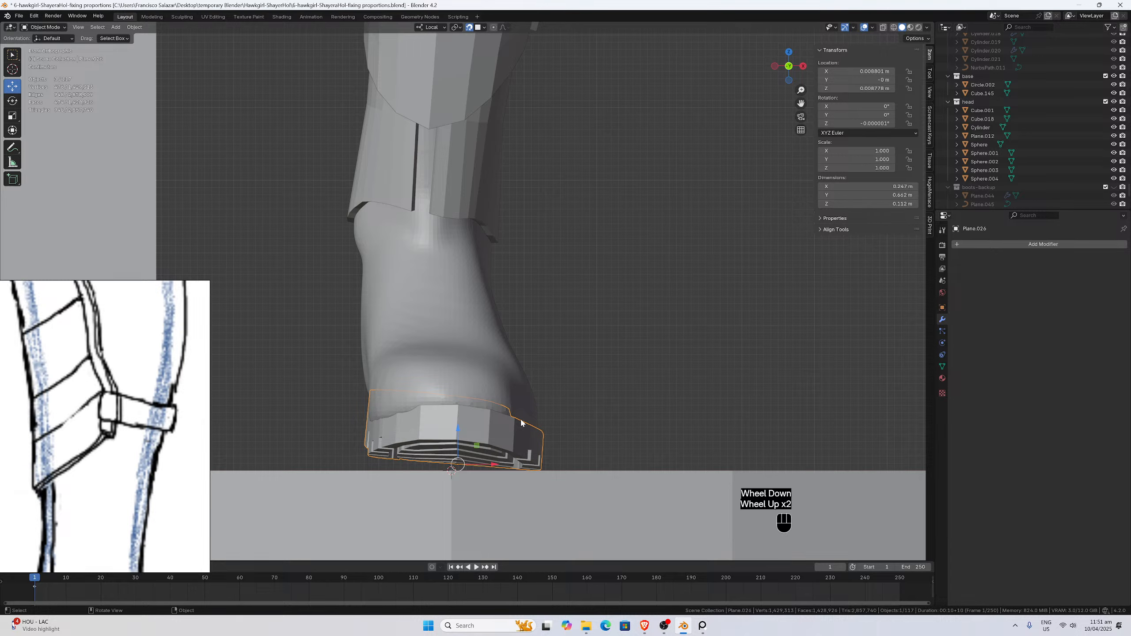
Undo the sole's snapped move and its earlier leveling move and rotation, keeping its Armature modifier applied.
key(ctrl+z)
key(ctrl+z)
key(ctrl+z)
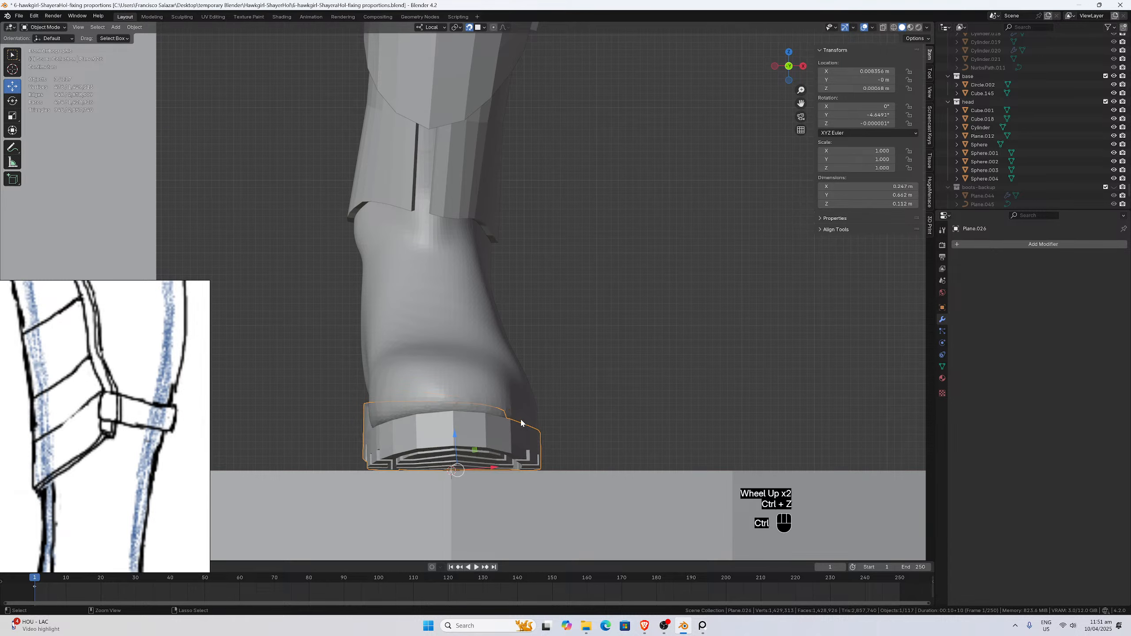
key(ctrl+z)
key(ctrl+z)
key(ctrl+z)
key(ctrl+z)
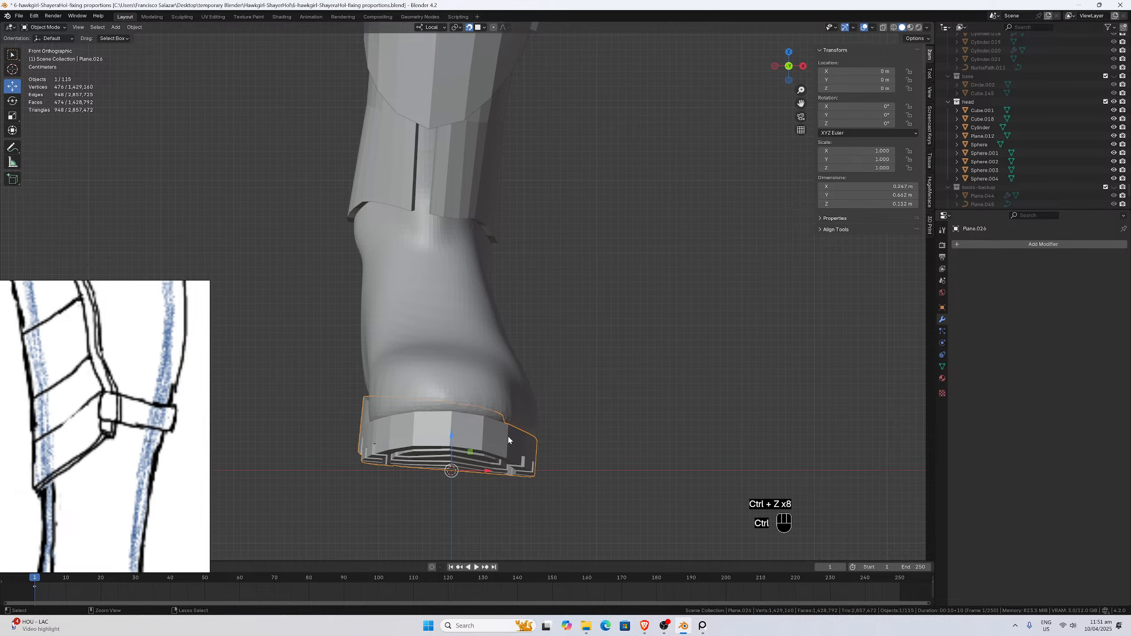
key(ctrl+z)
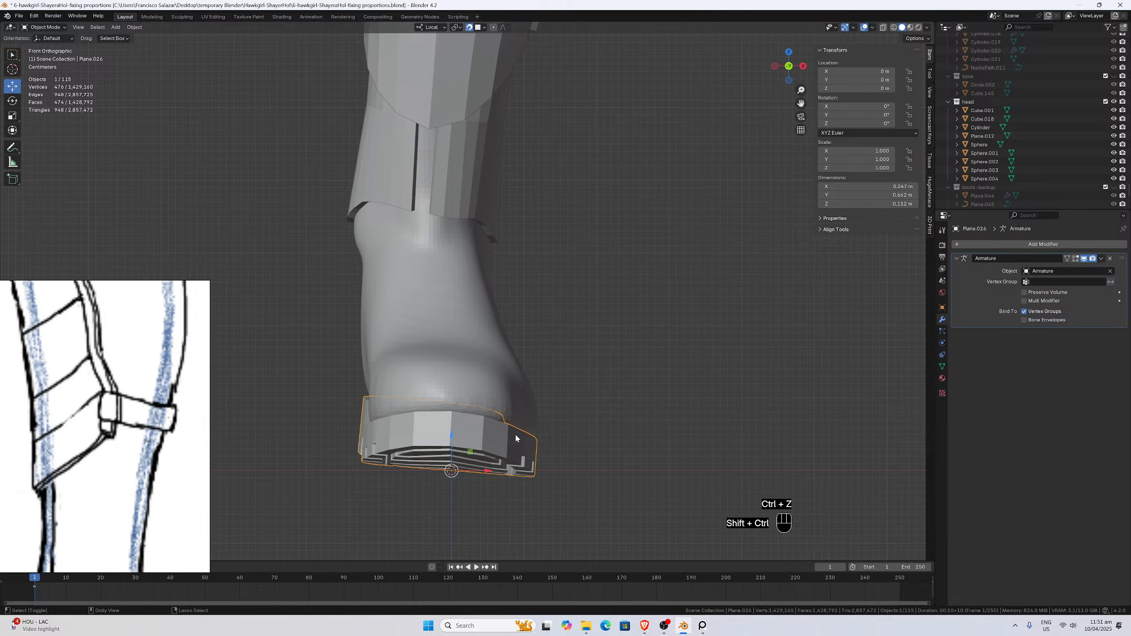
key(ctrl+shift+z)
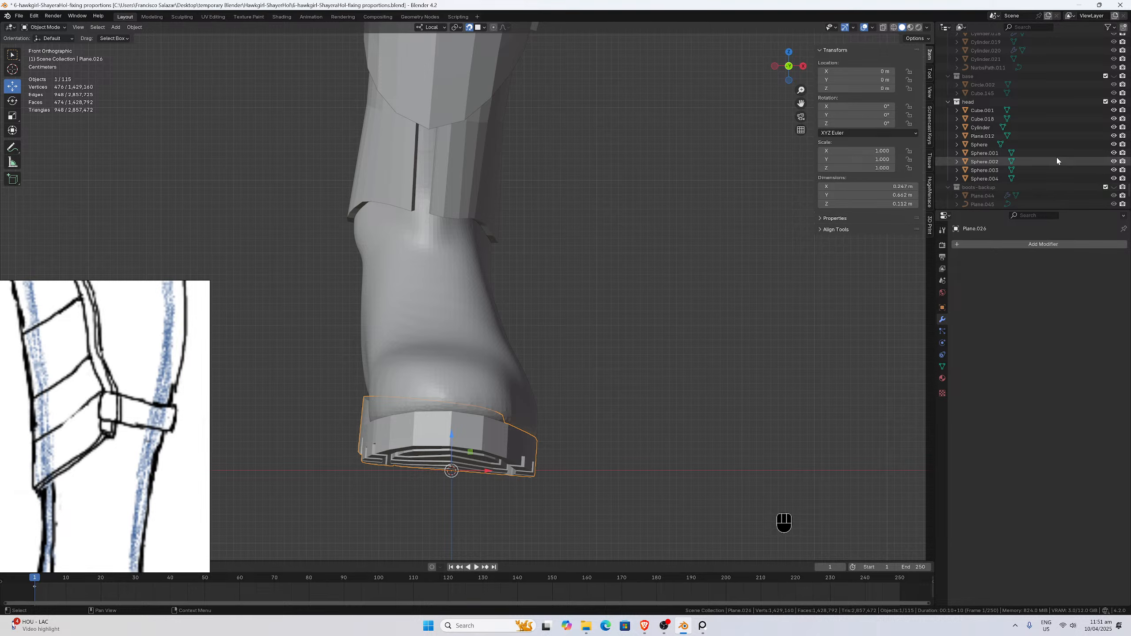
Show the base collection again and try to set the boot sole's origin to its geometry.
click(1114, 76)
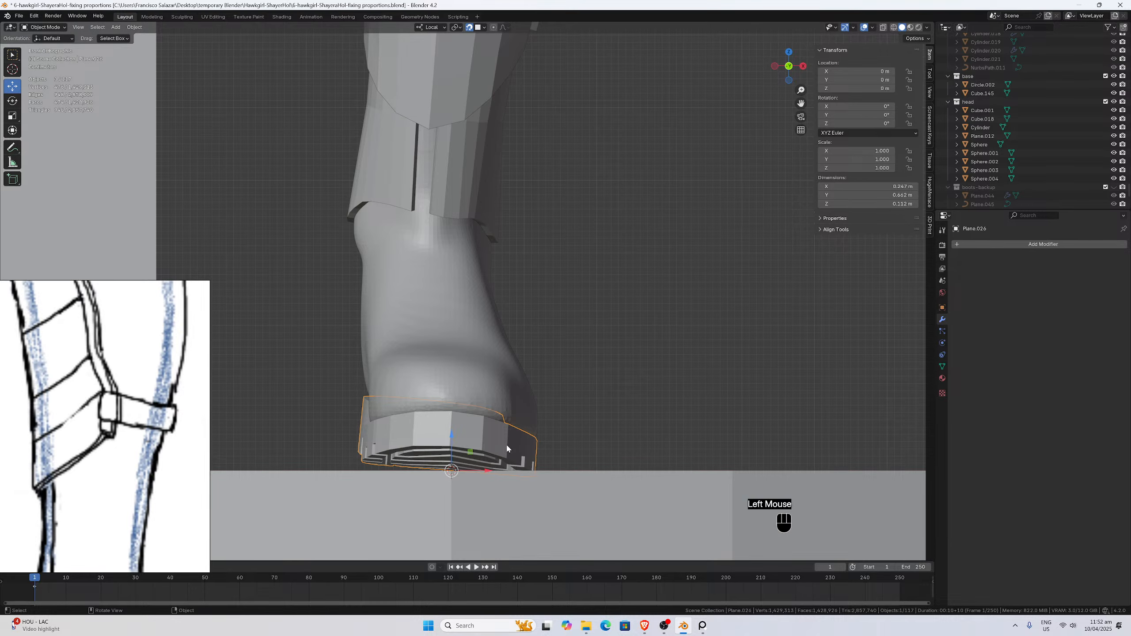
scroll(508, 449, down, 2)
middle_drag(499, 435, 456, 423)
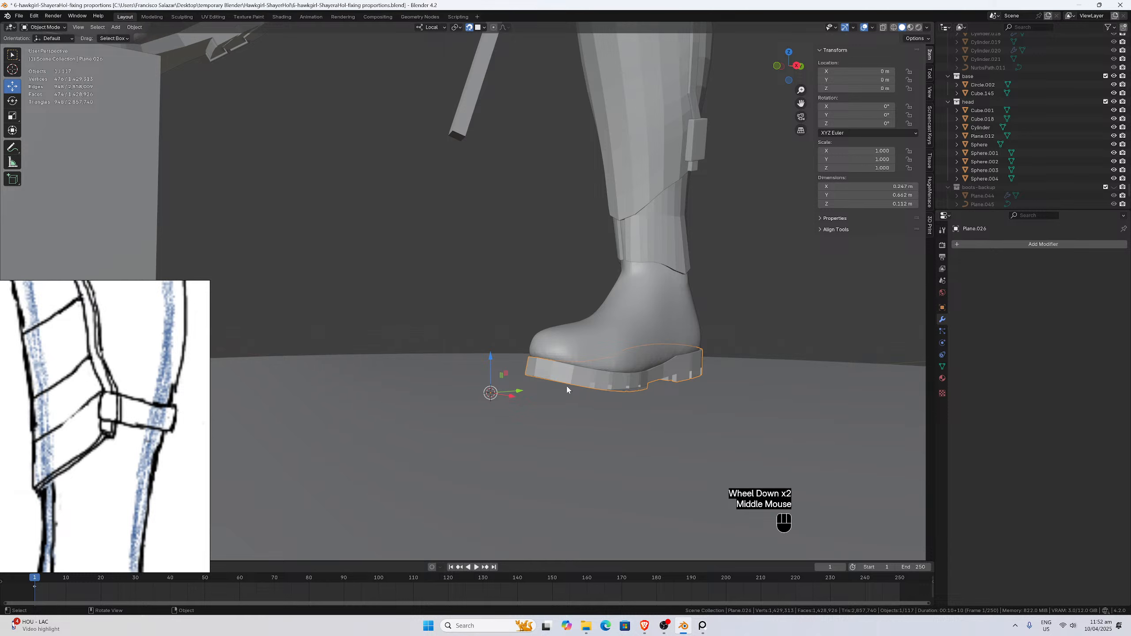
click(134, 27)
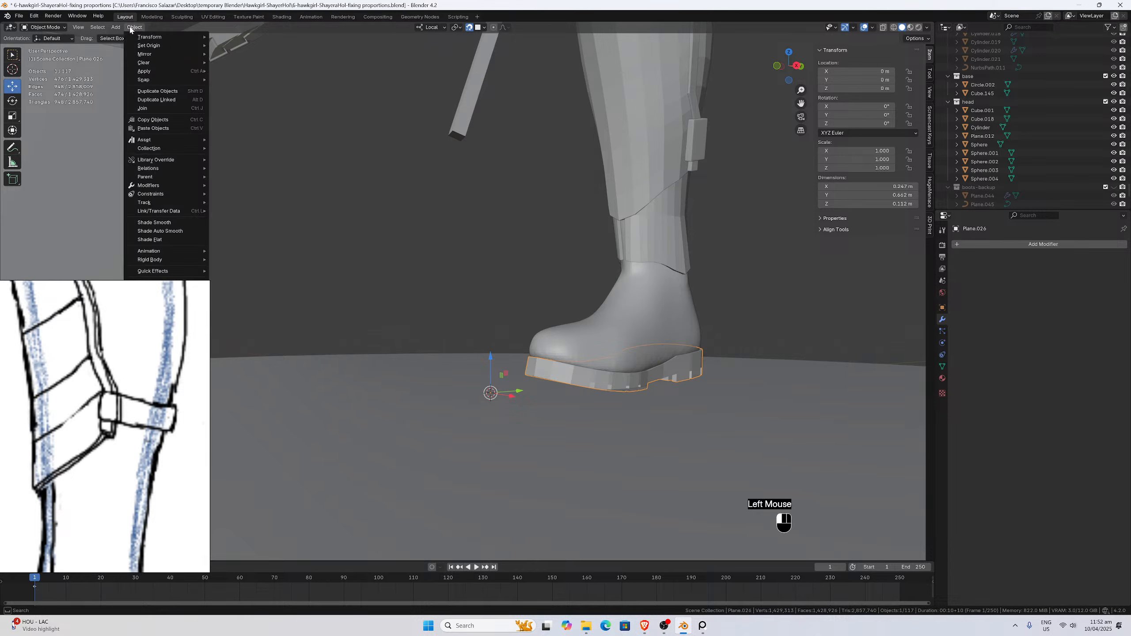
mouse_move(156, 47)
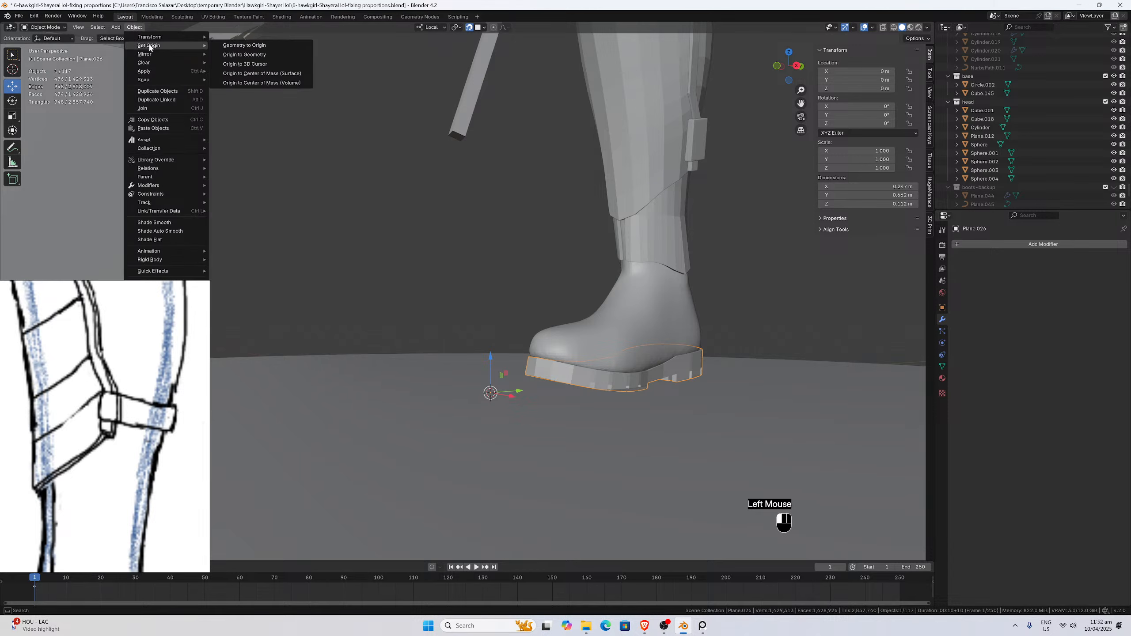
click(248, 55)
key(KP_1)
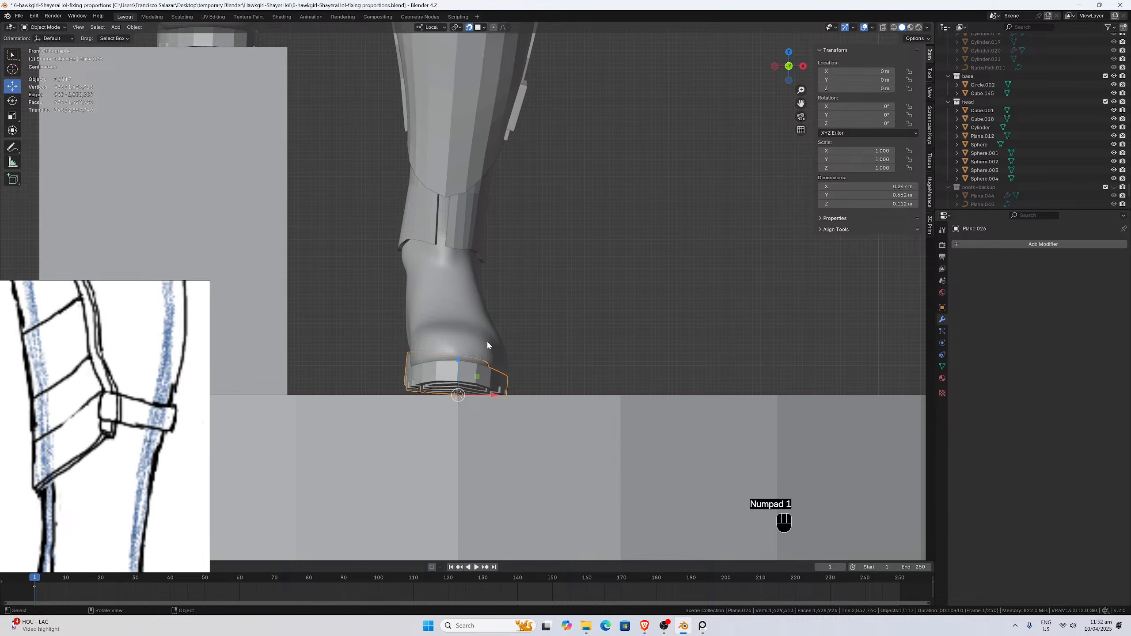
Try to snap the entire sole mesh onto the base in Edit Mode along local Z, and undo the move.
scroll(501, 434, up, 3)
scroll(502, 435, up, 1)
key(Tab)
key(a)
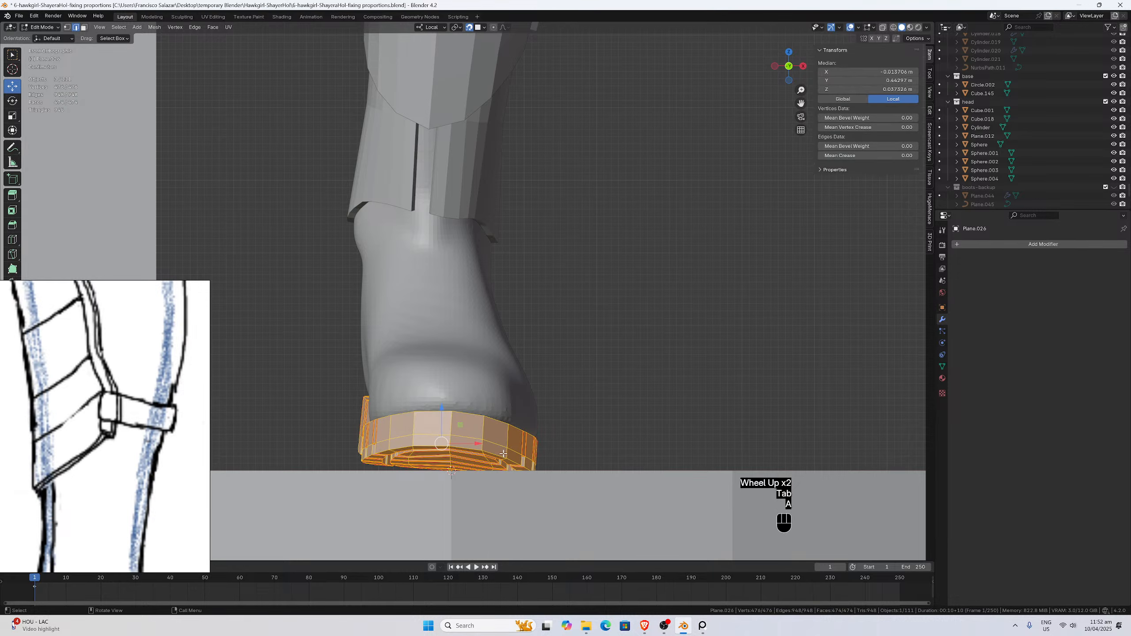
scroll(512, 475, down, 2)
middle_drag(530, 458, 519, 441)
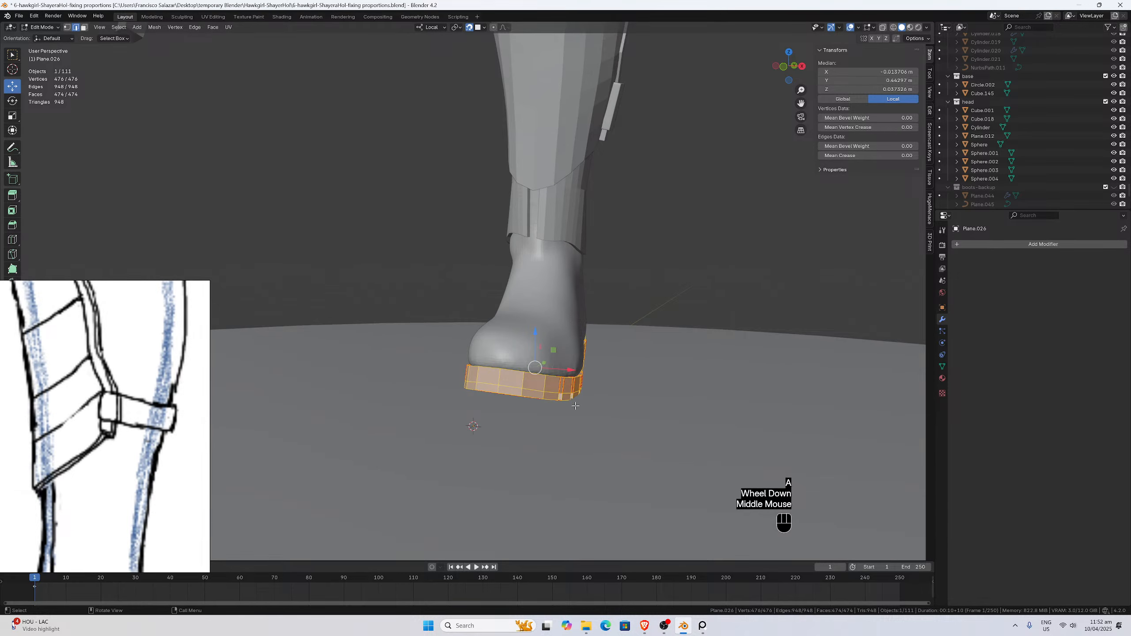
key(g)
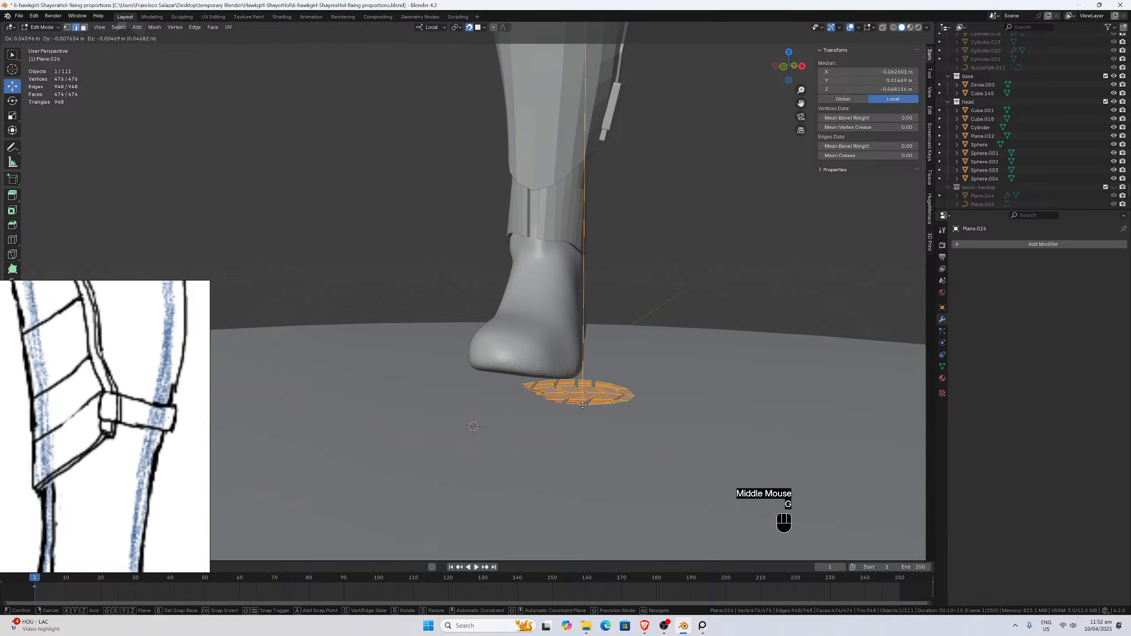
key(z)
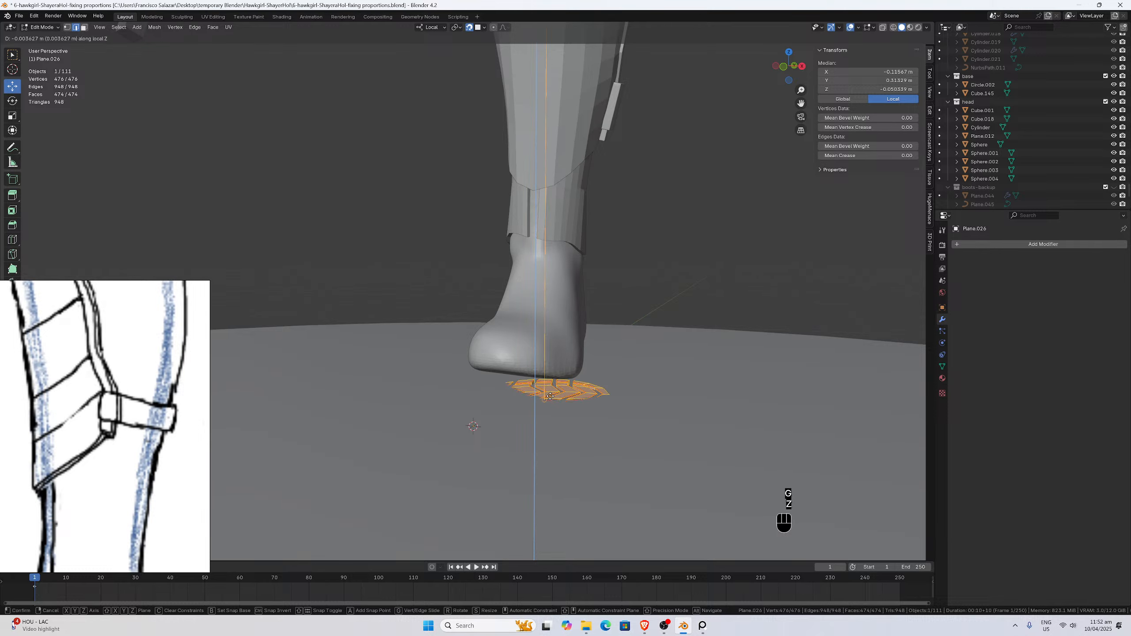
click(519, 394)
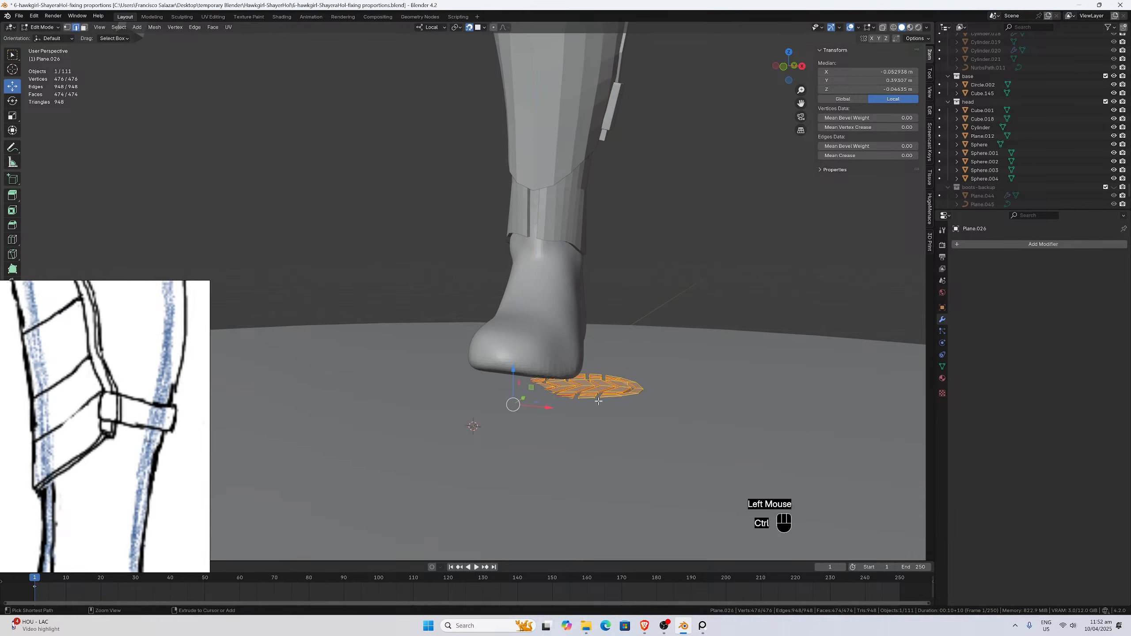
key(ctrl+z)
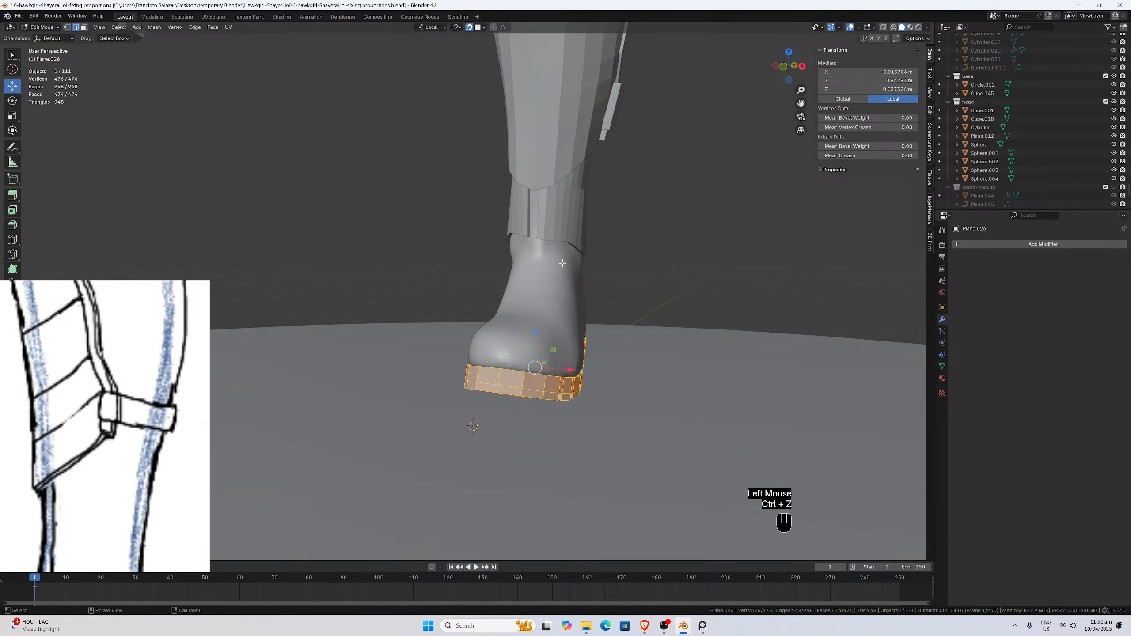
Turn off snapping and return the boot sole to Object Mode, framed in the front view.
click(470, 29)
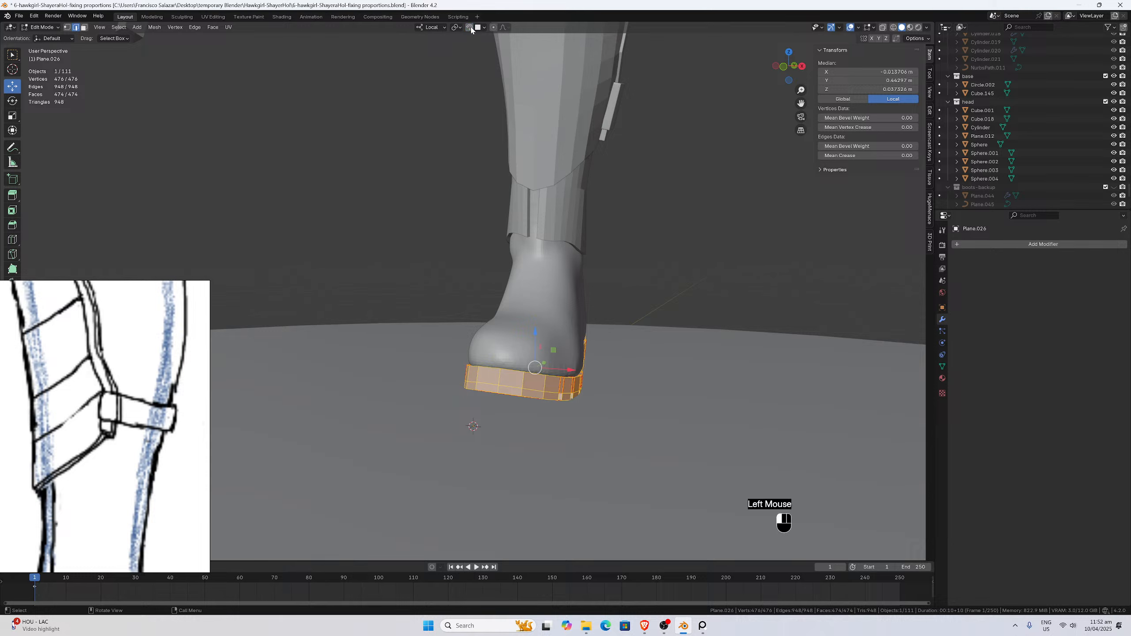
click(477, 28)
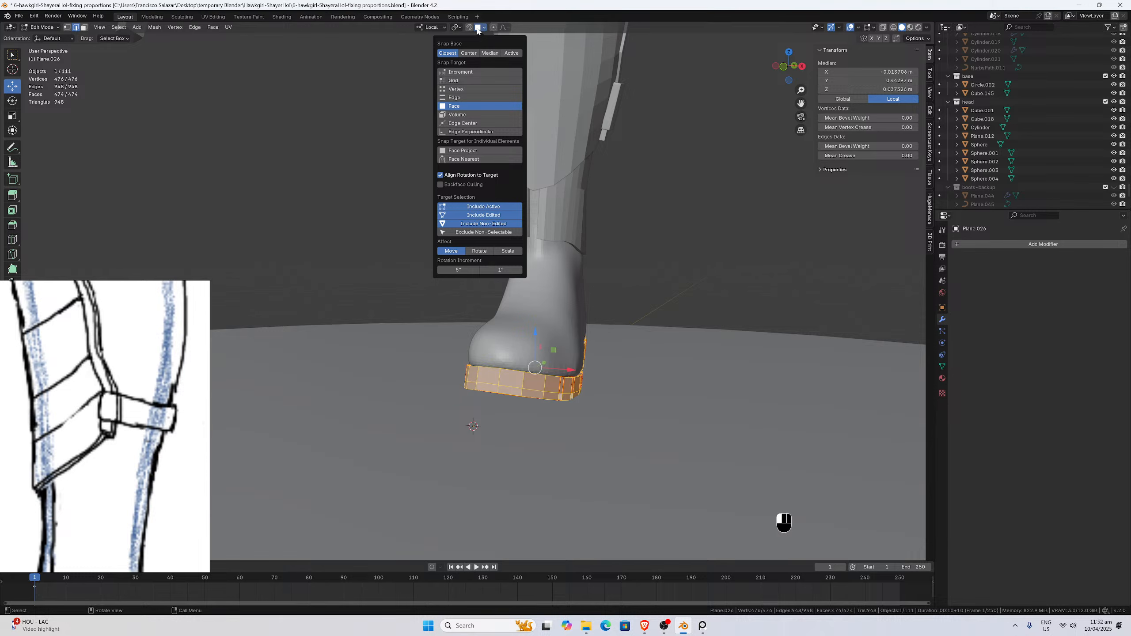
middle_drag(578, 480, 571, 449)
key(Tab)
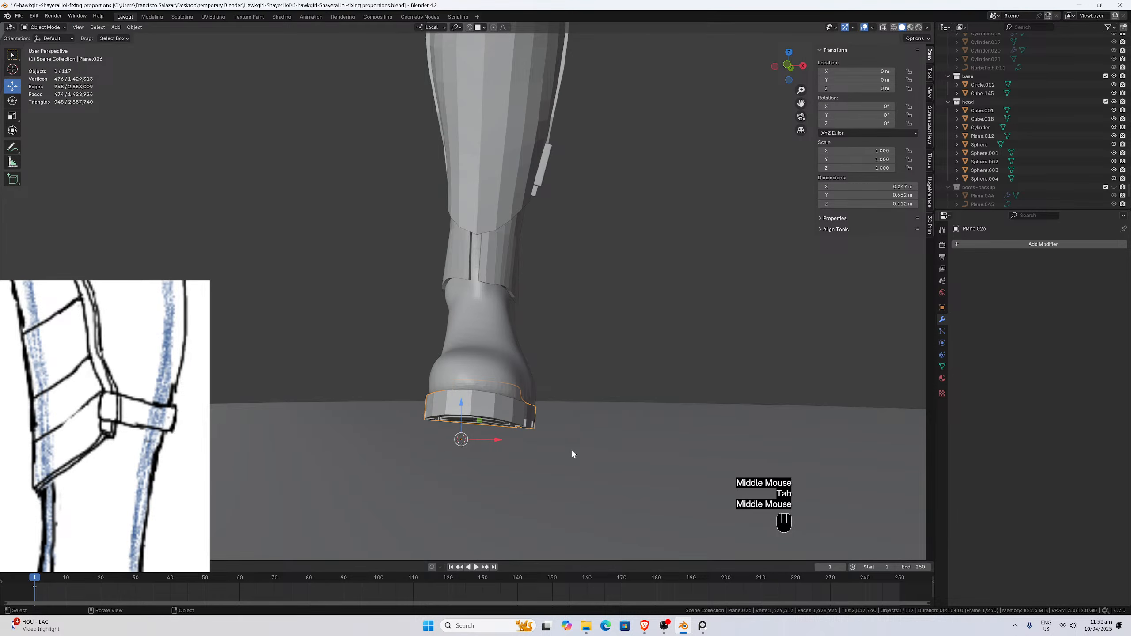
key(KP_1)
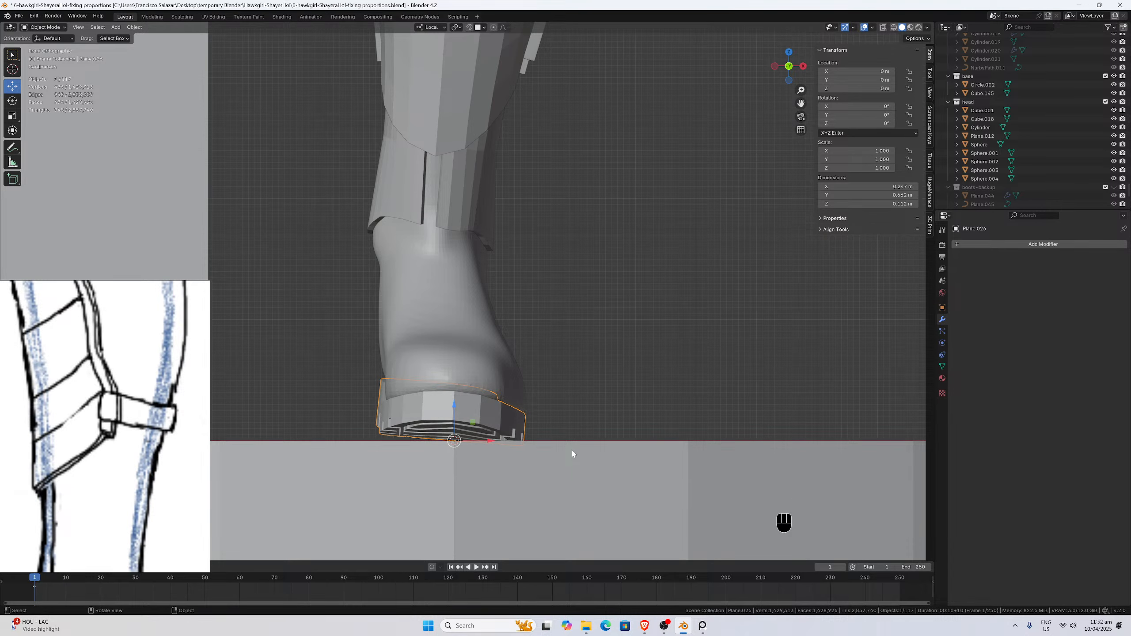
scroll(571, 451, up, 2)
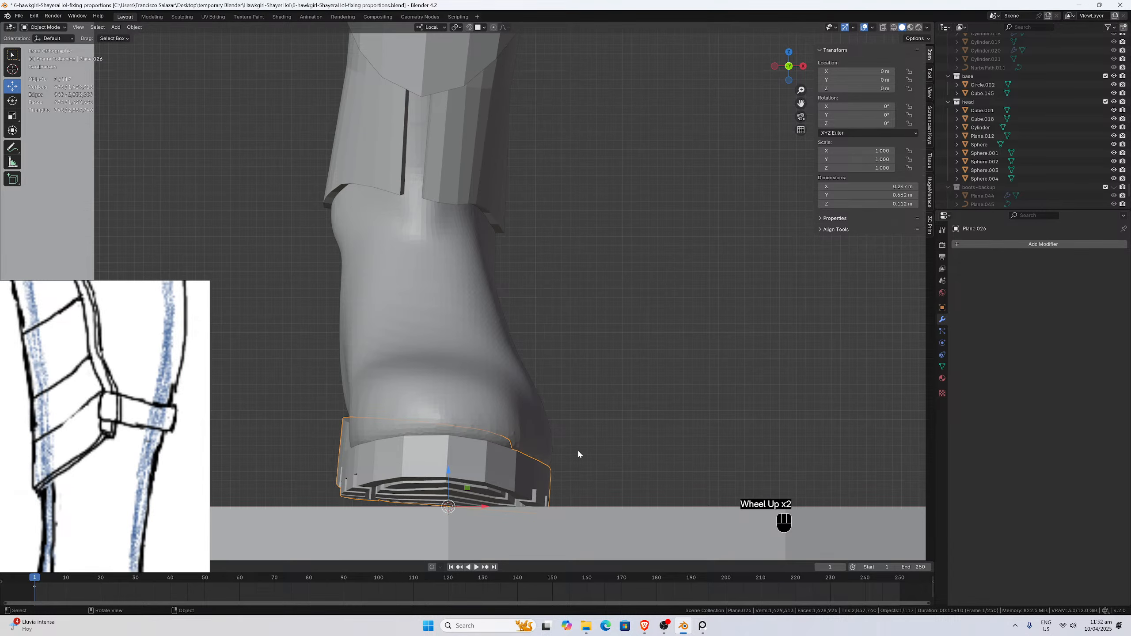
drag(801, 102, 660, 229)
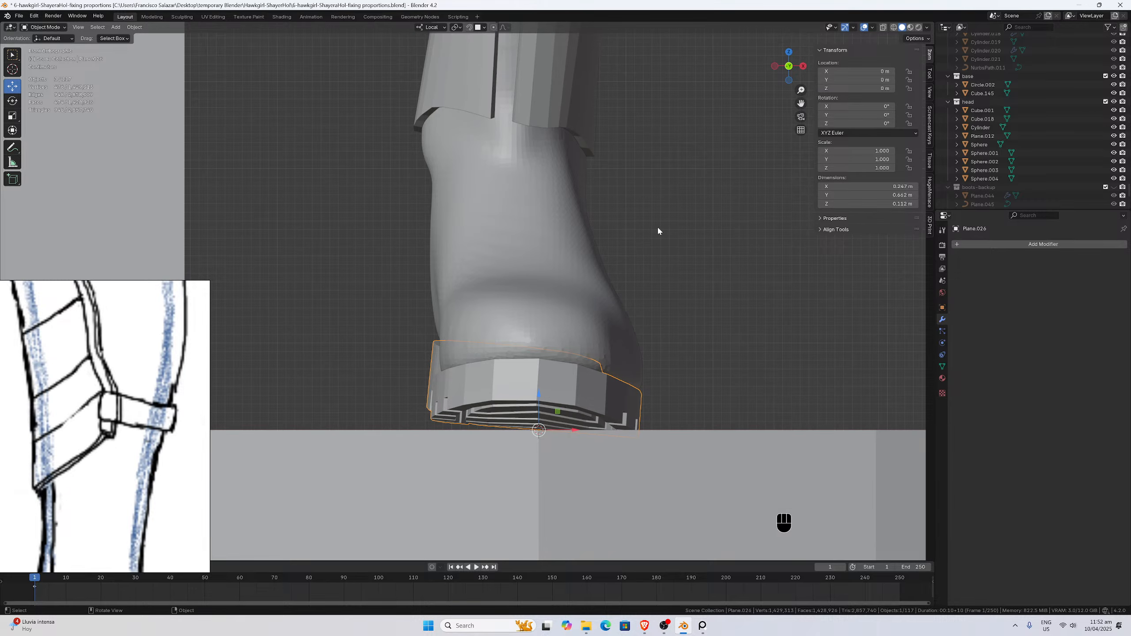
Show the boots-backup collection to examine the backup boot parts on the figure, and hide it again.
scroll(1003, 139, up, 9)
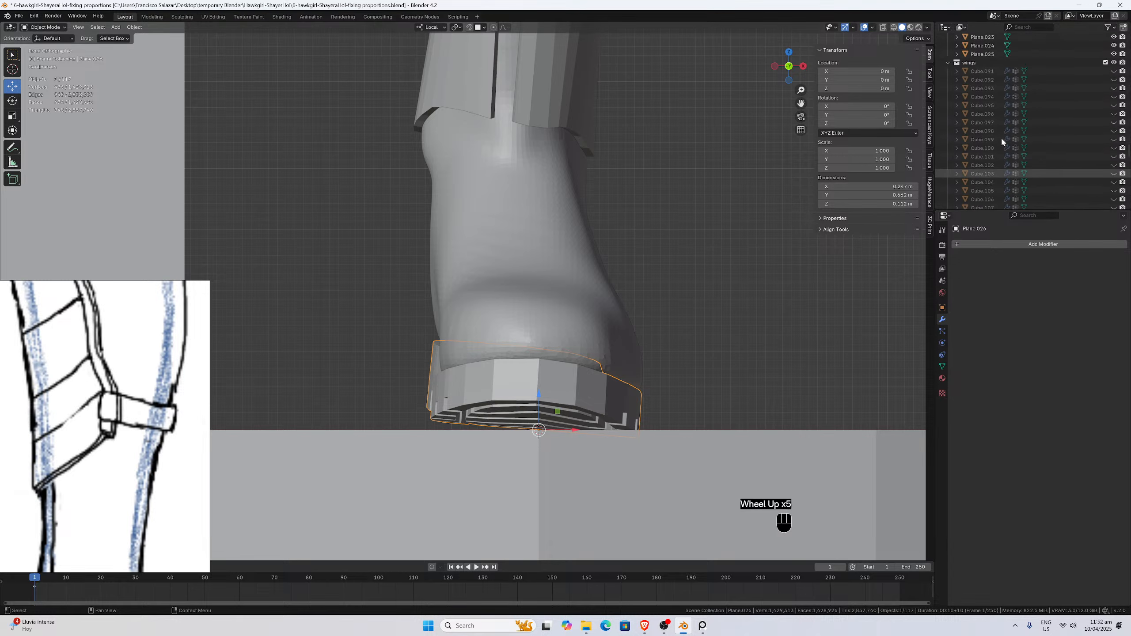
scroll(1009, 144, up, 3)
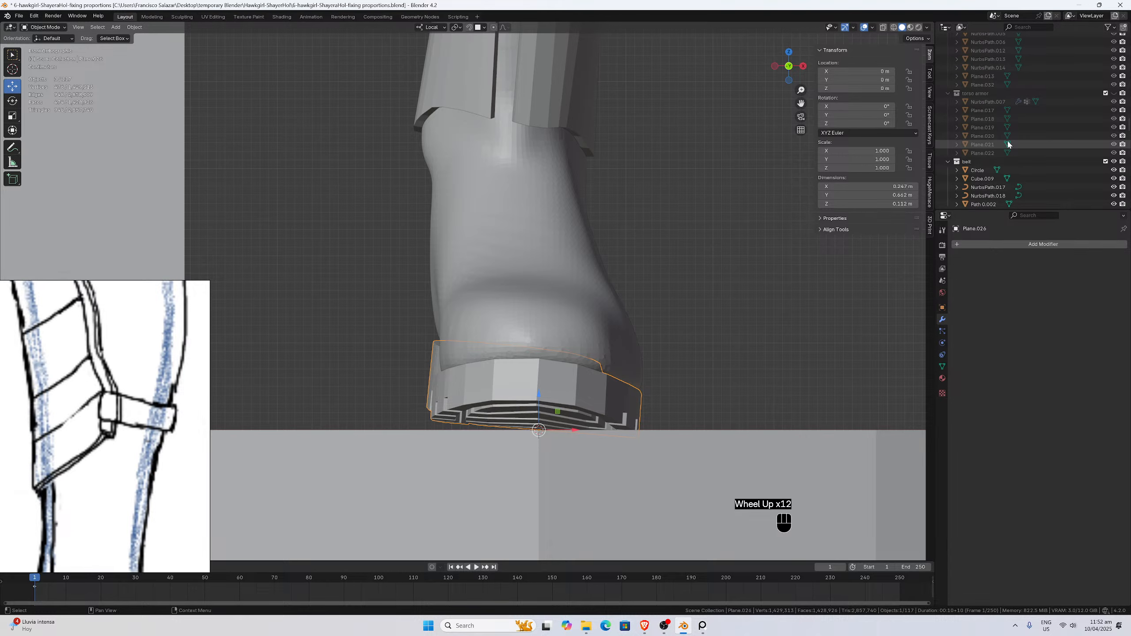
scroll(1010, 144, down, 6)
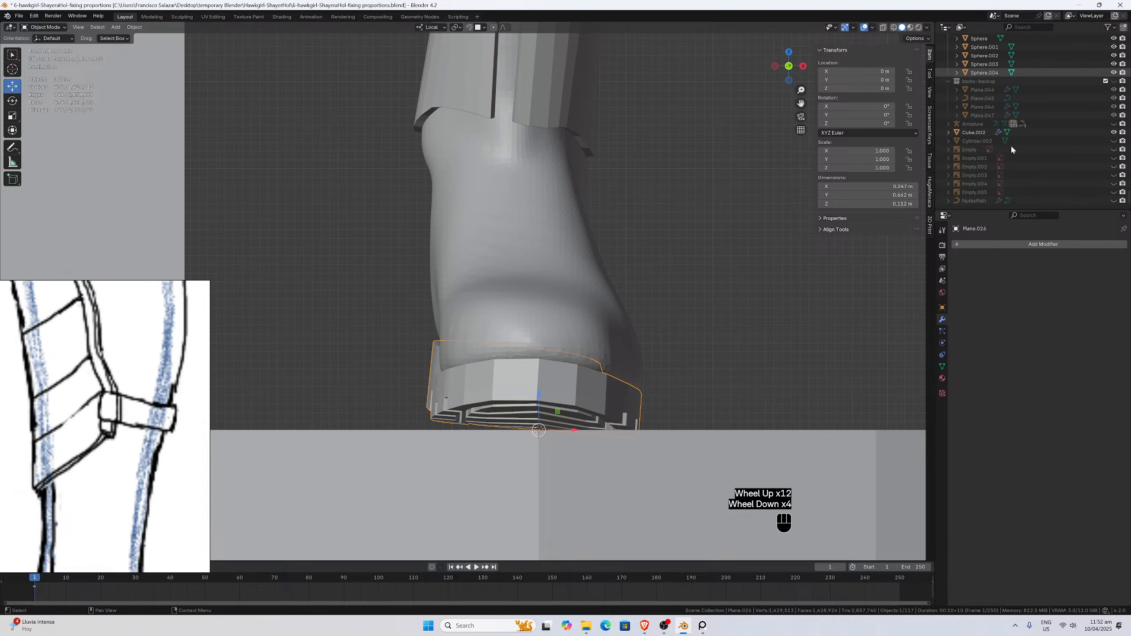
click(1115, 82)
scroll(646, 263, down, 10)
middle_drag(616, 275, 500, 287)
scroll(500, 286, down, 2)
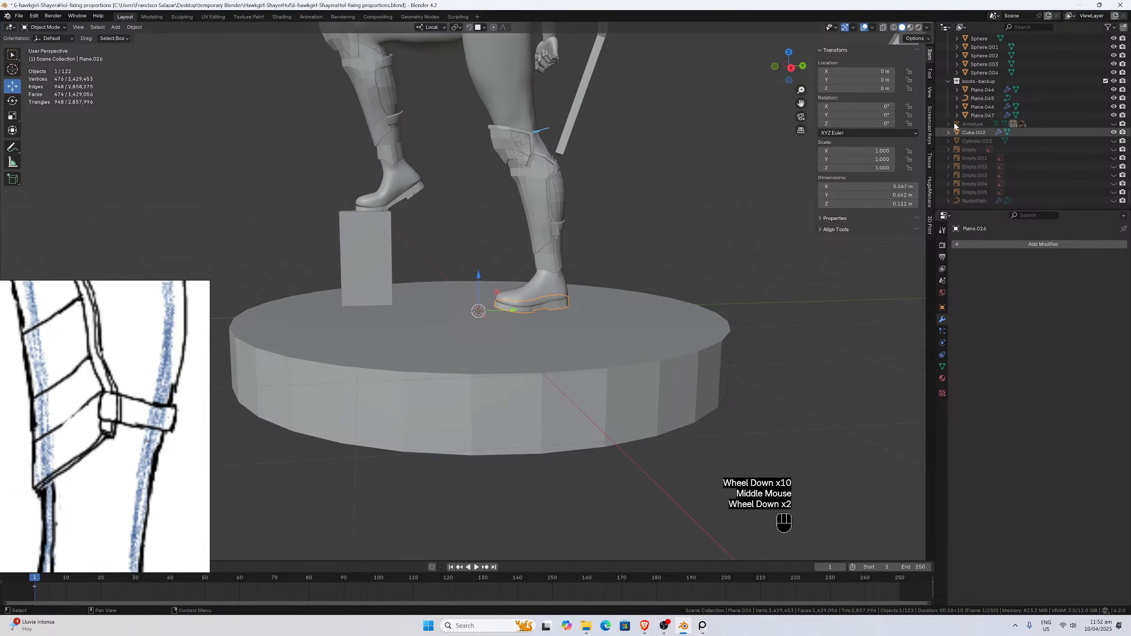
click(1114, 81)
scroll(1100, 91, up, 8)
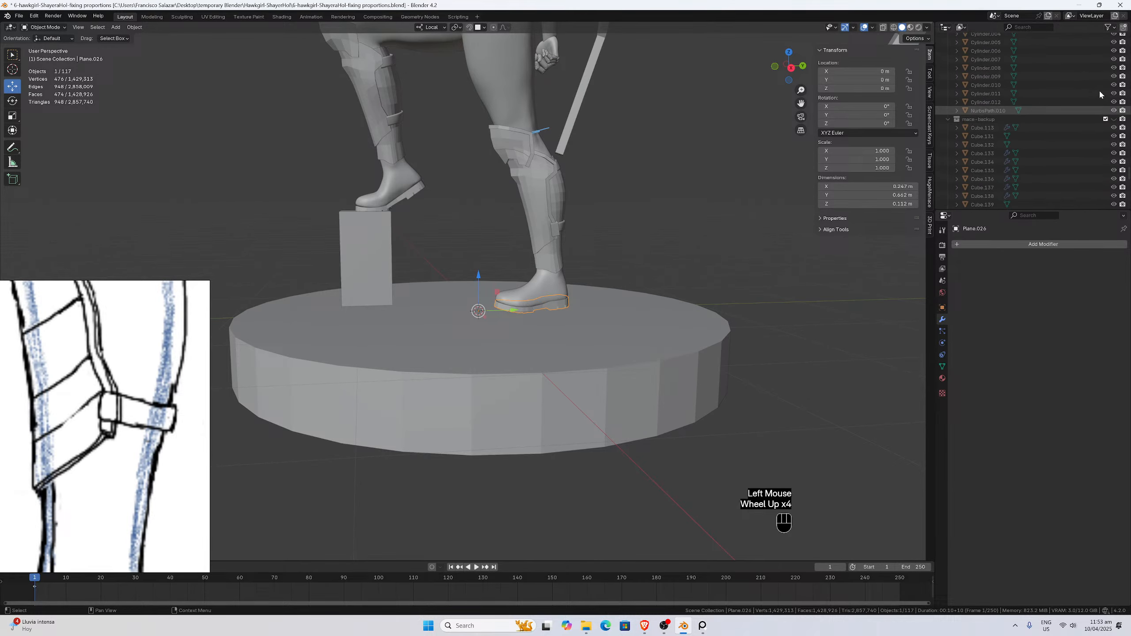
Show the backup collection to examine its parts around the standing boot, and undo back to the hidden collection with the boot sole selected.
scroll(1100, 91, down, 2)
scroll(1100, 92, up, 1)
scroll(1101, 92, down, 1)
scroll(1100, 94, up, 3)
scroll(1099, 95, up, 8)
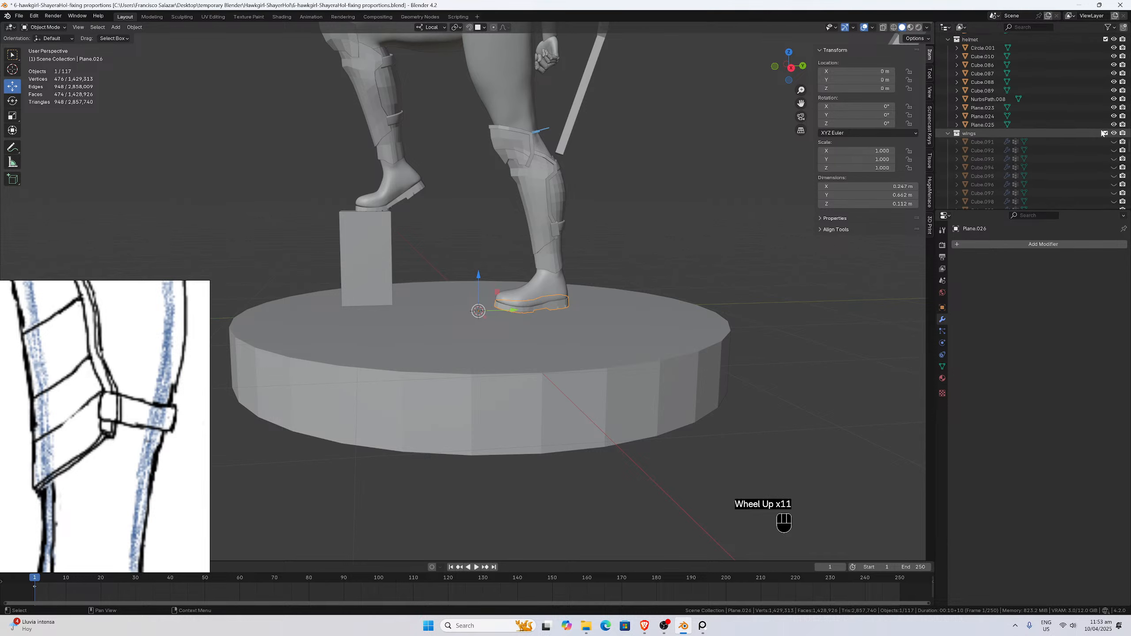
scroll(1100, 127, up, 8)
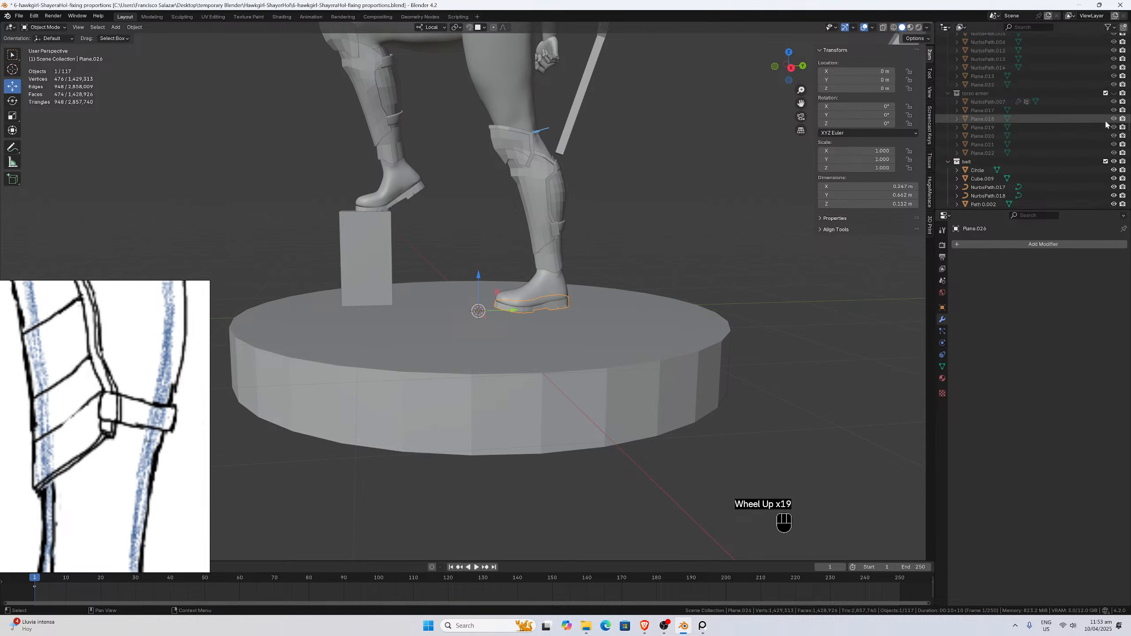
scroll(1095, 122, up, 5)
scroll(1114, 126, up, 8)
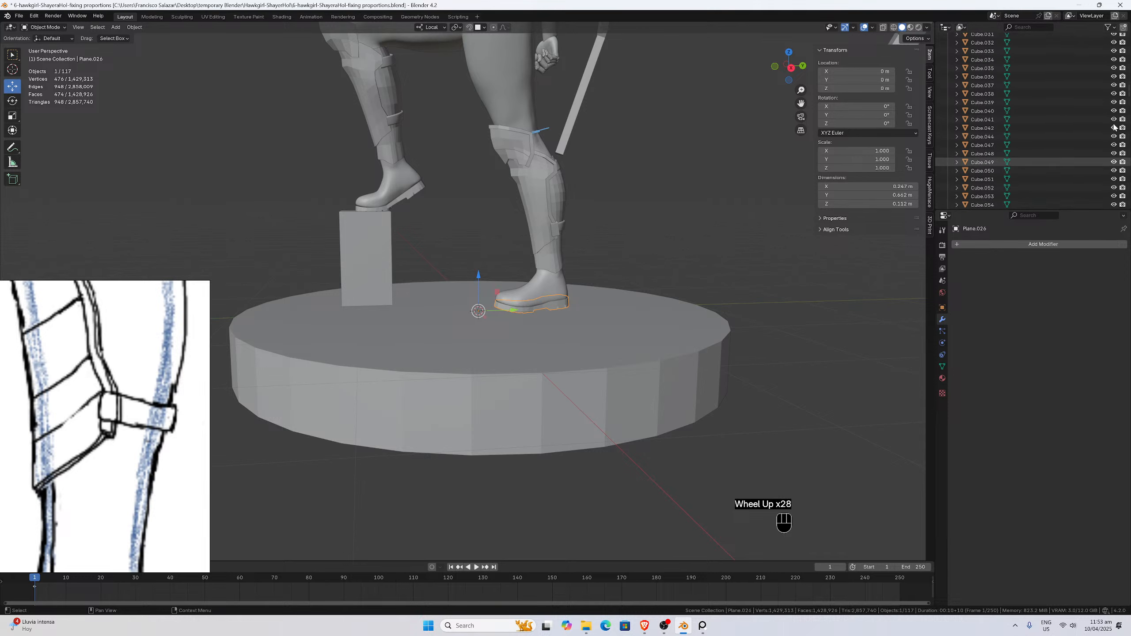
scroll(1113, 126, down, 1)
scroll(1114, 126, up, 6)
scroll(1114, 126, up, 9)
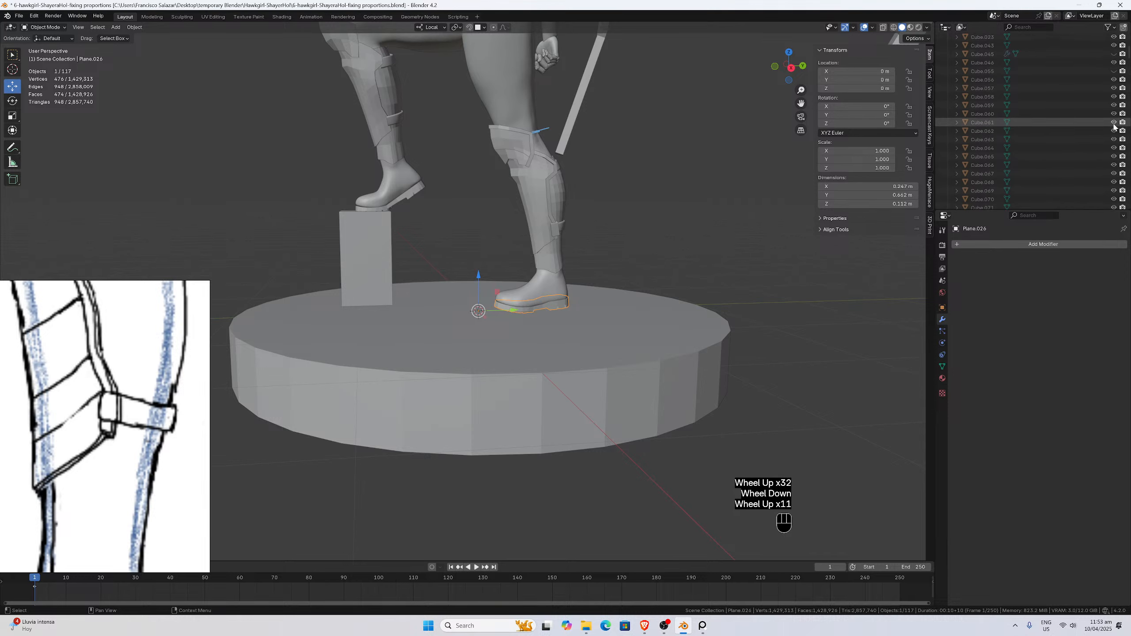
click(1114, 97)
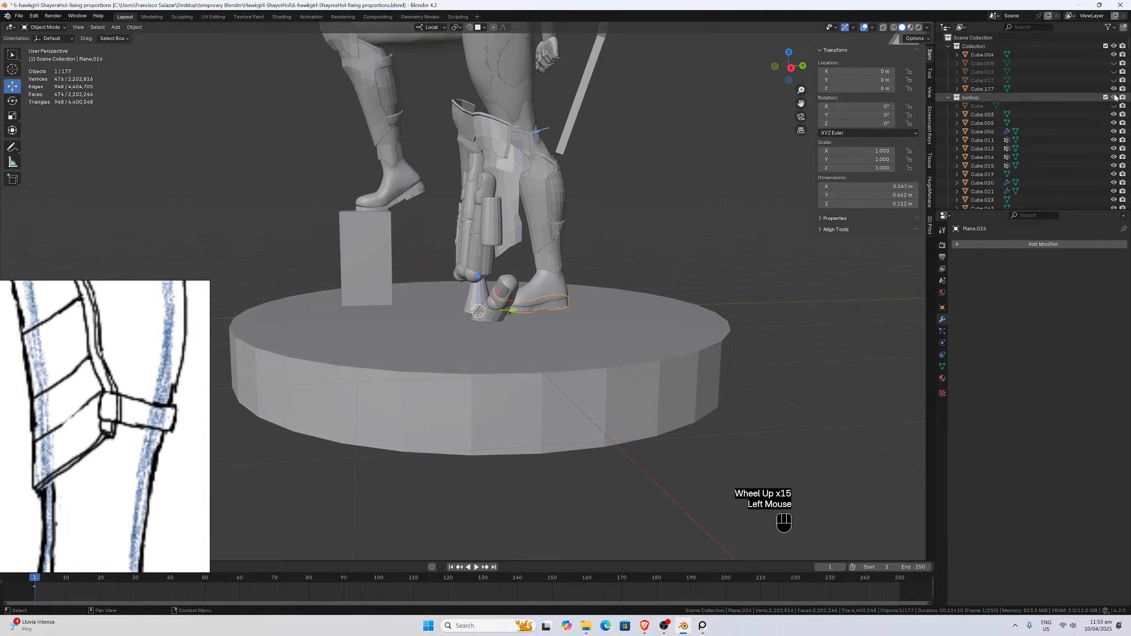
middle_drag(586, 250, 537, 252)
scroll(557, 256, up, 4)
click(709, 260)
middle_drag(708, 260, 618, 278)
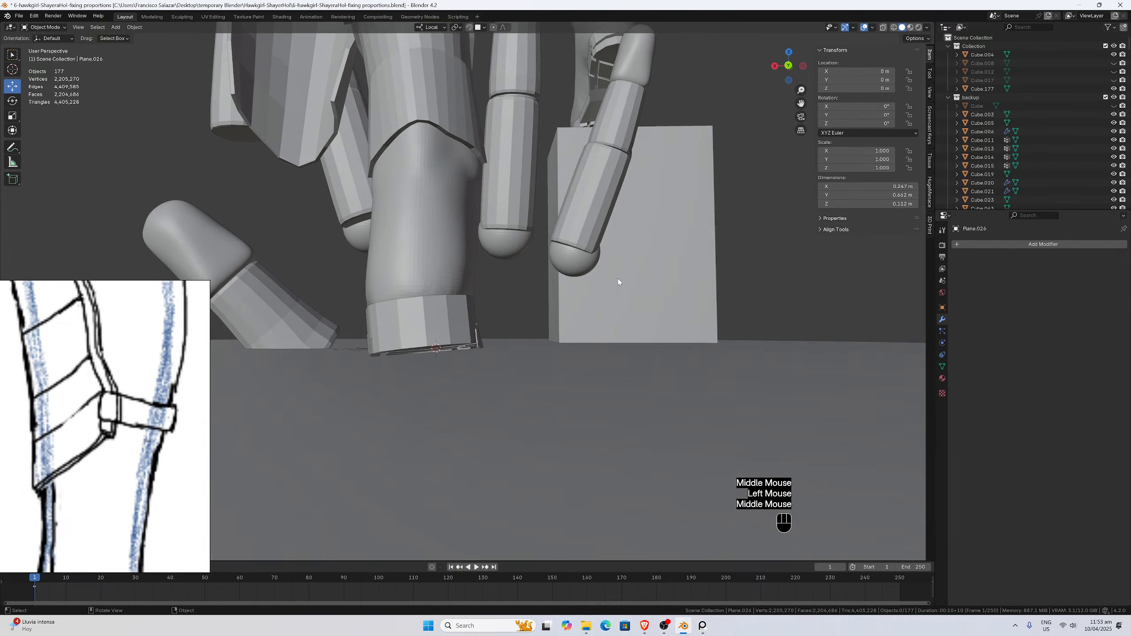
middle_drag(438, 329, 506, 319)
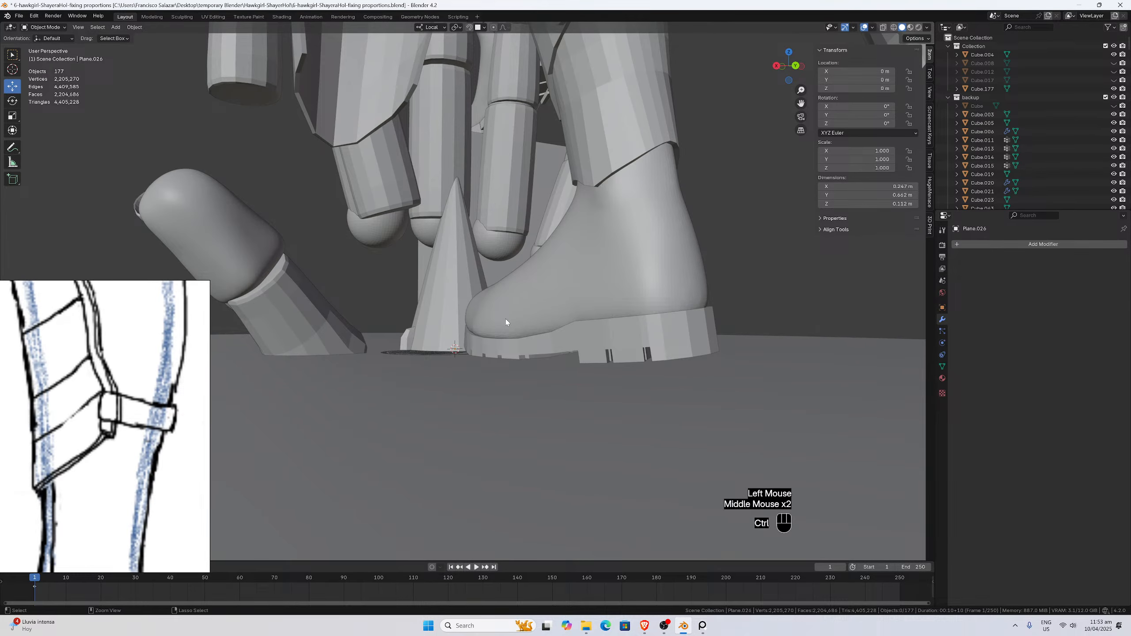
key(ctrl+z)
key(ctrl+z)
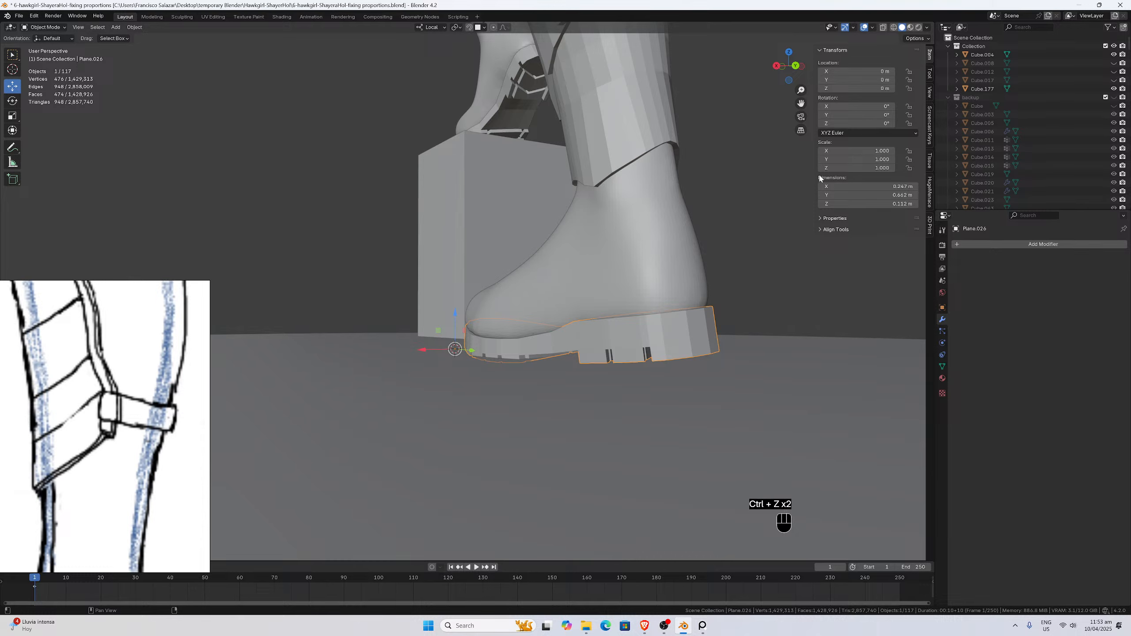
Frame the standing boot's sole in the right orthographic view and save the file.
middle_drag(628, 212, 636, 206)
scroll(700, 202, down, 2)
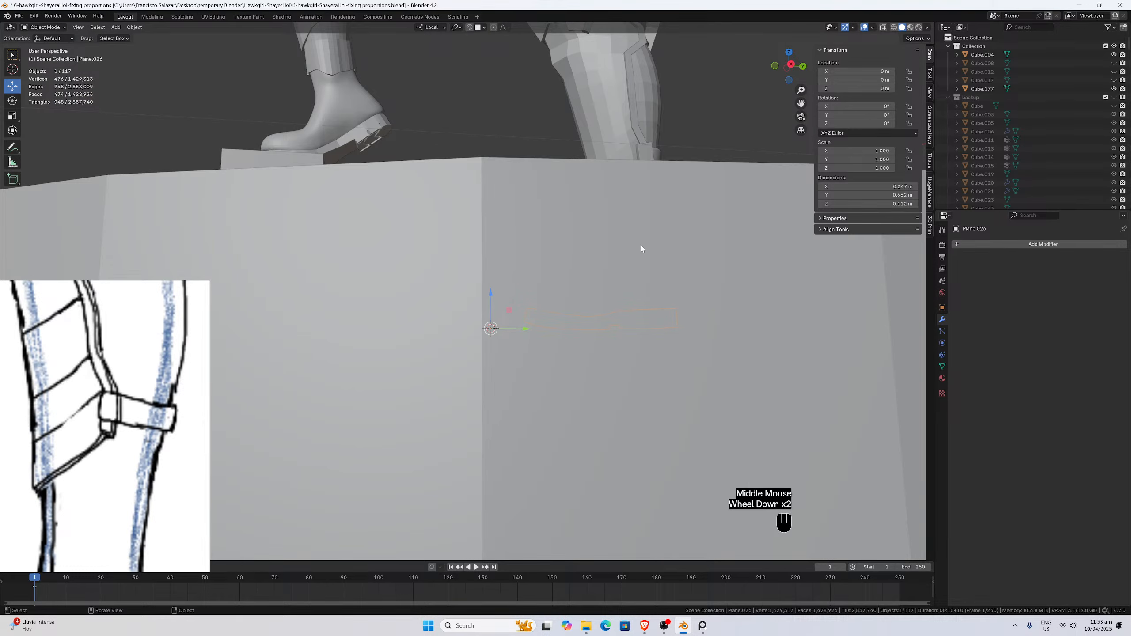
key(KP_1)
key(KP_3)
scroll(641, 249, up, 2)
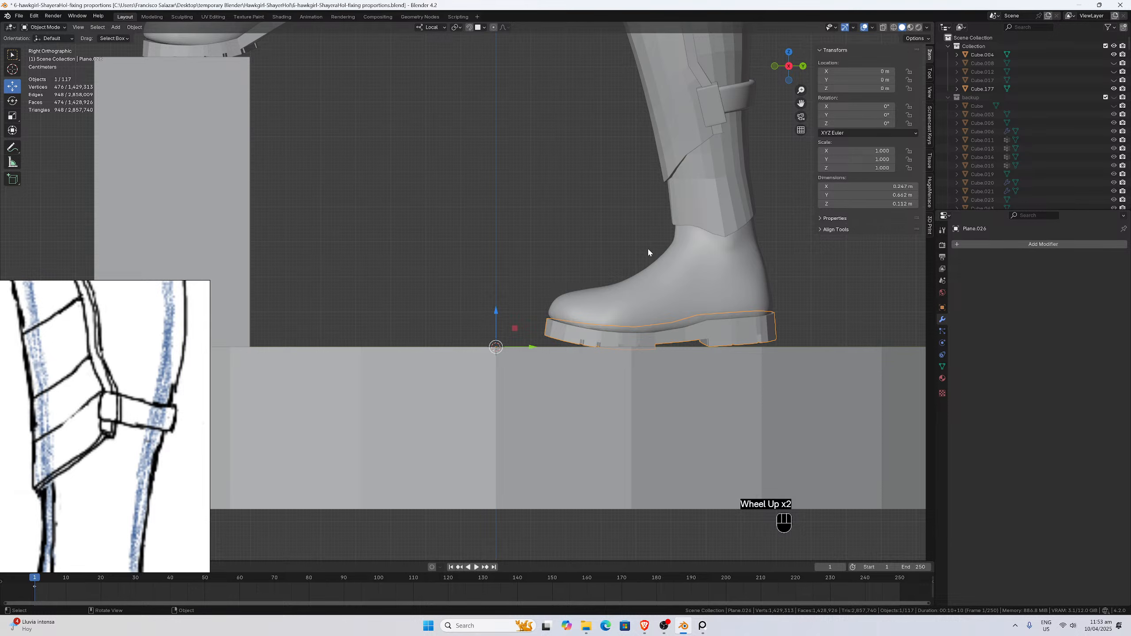
key(ctrl+s)
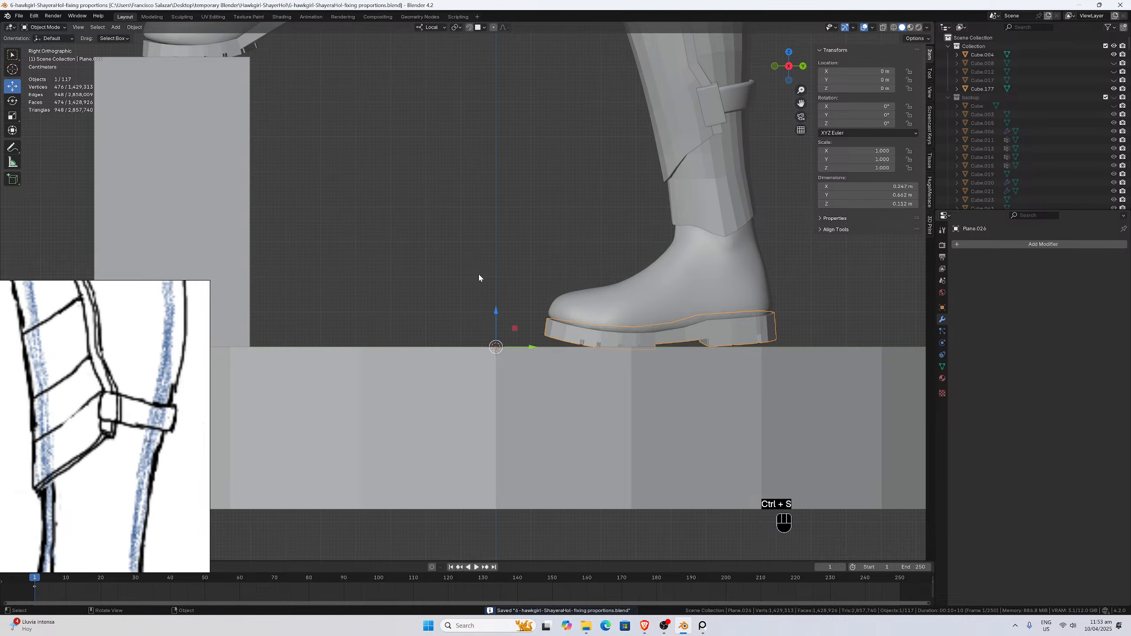
Examine the tilt of the standing boot's sole against the round base from the side, back and front.
scroll(479, 276, down, 3)
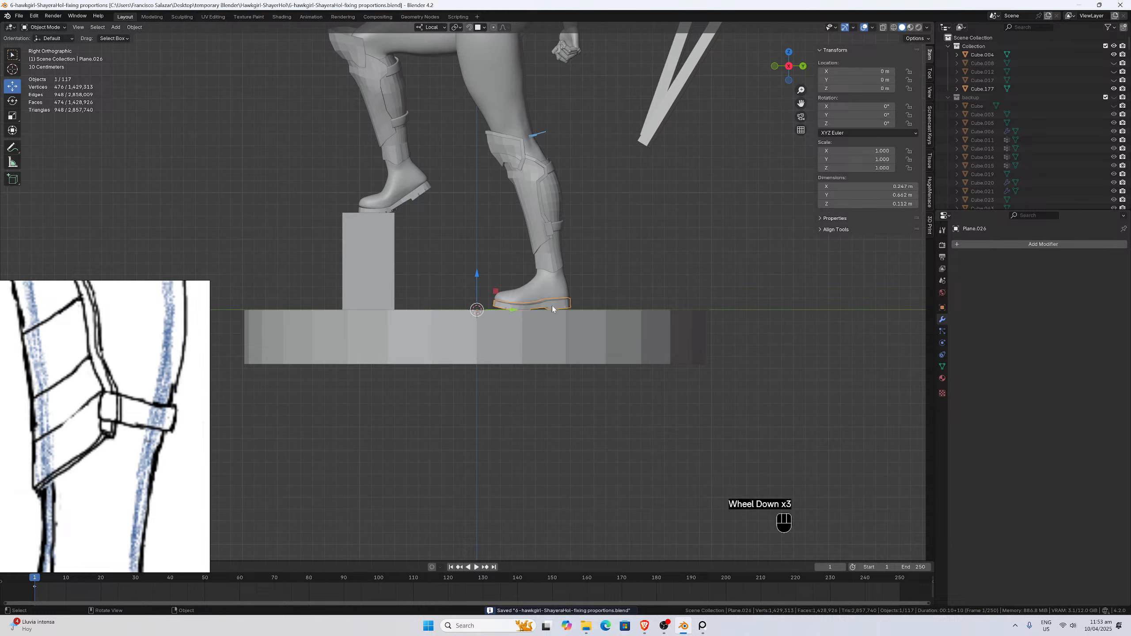
scroll(558, 306, up, 3)
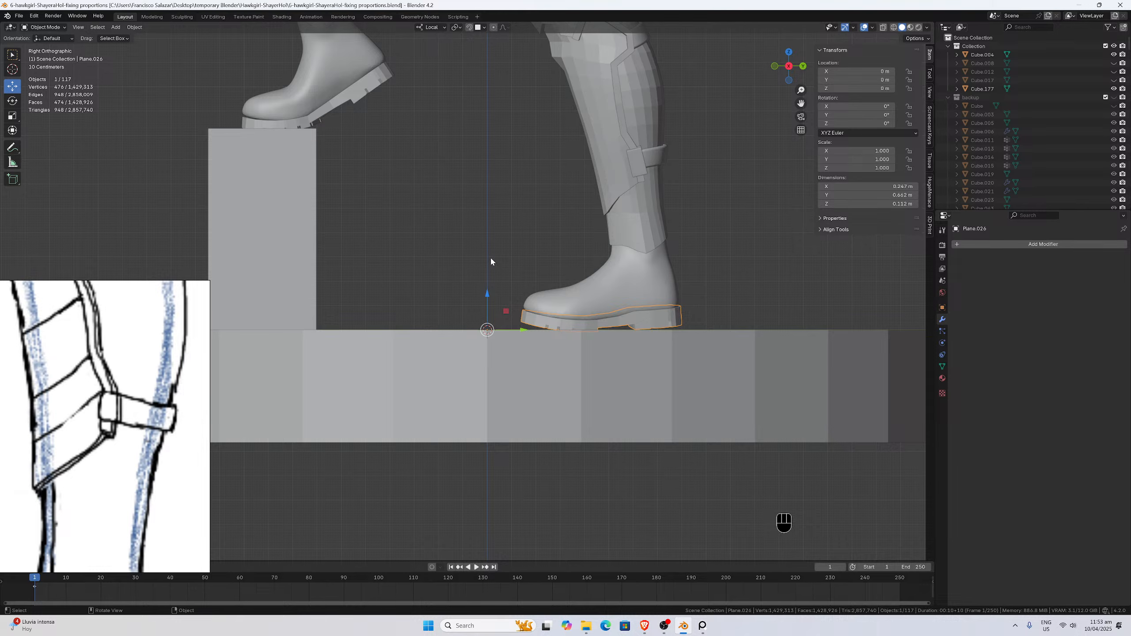
scroll(516, 269, up, 3)
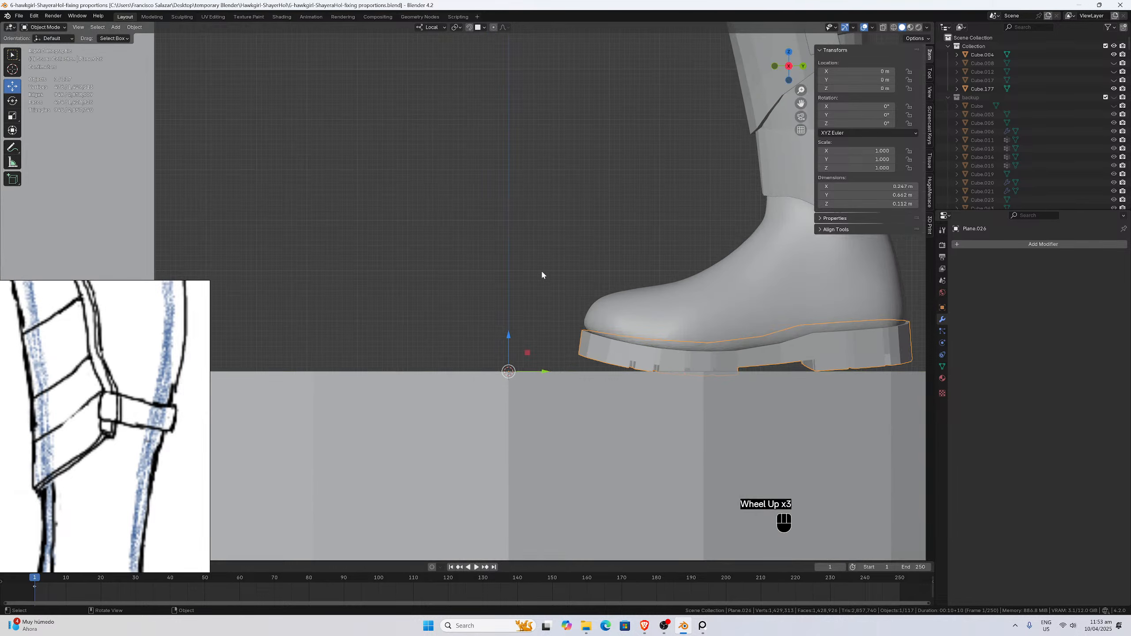
scroll(542, 274, down, 2)
middle_drag(541, 274, 566, 304)
scroll(662, 318, up, 2)
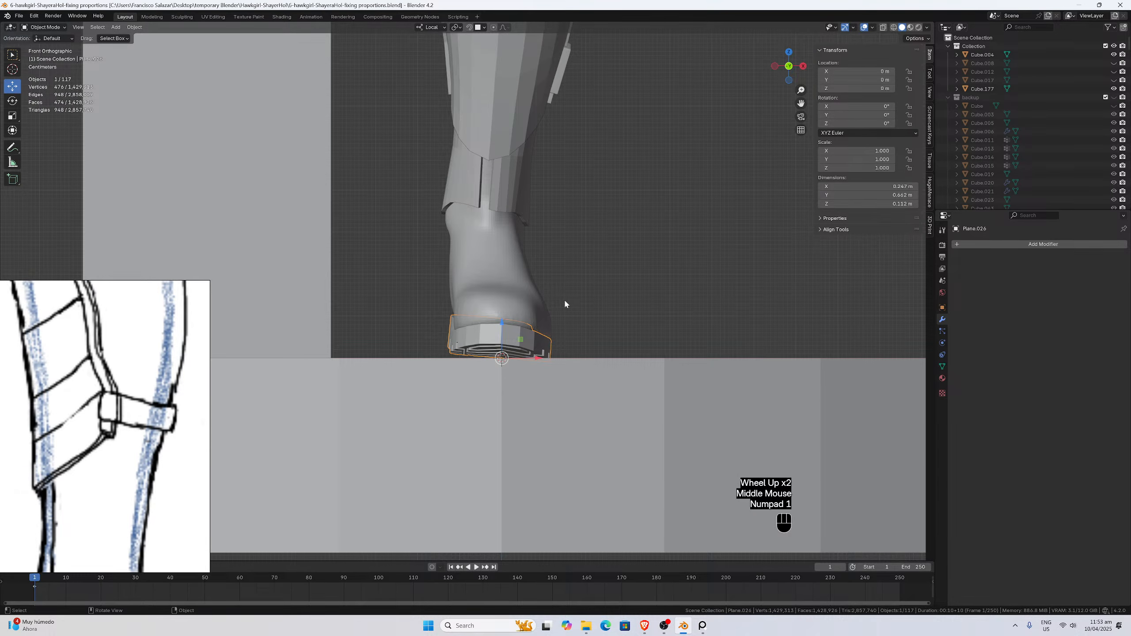
scroll(489, 339, up, 2)
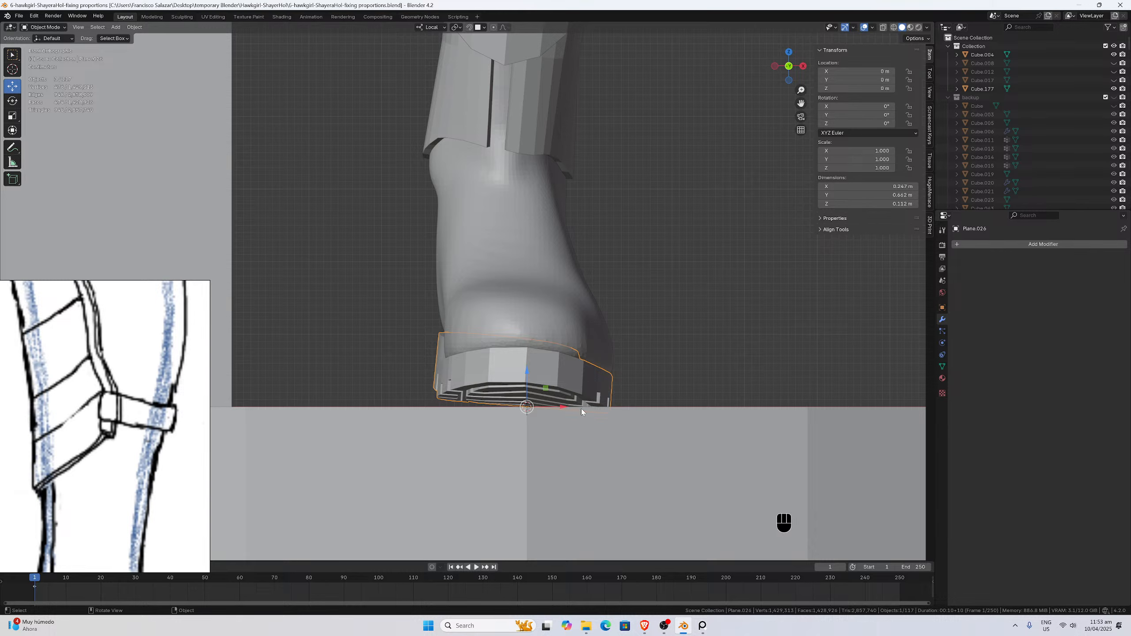
scroll(570, 390, down, 4)
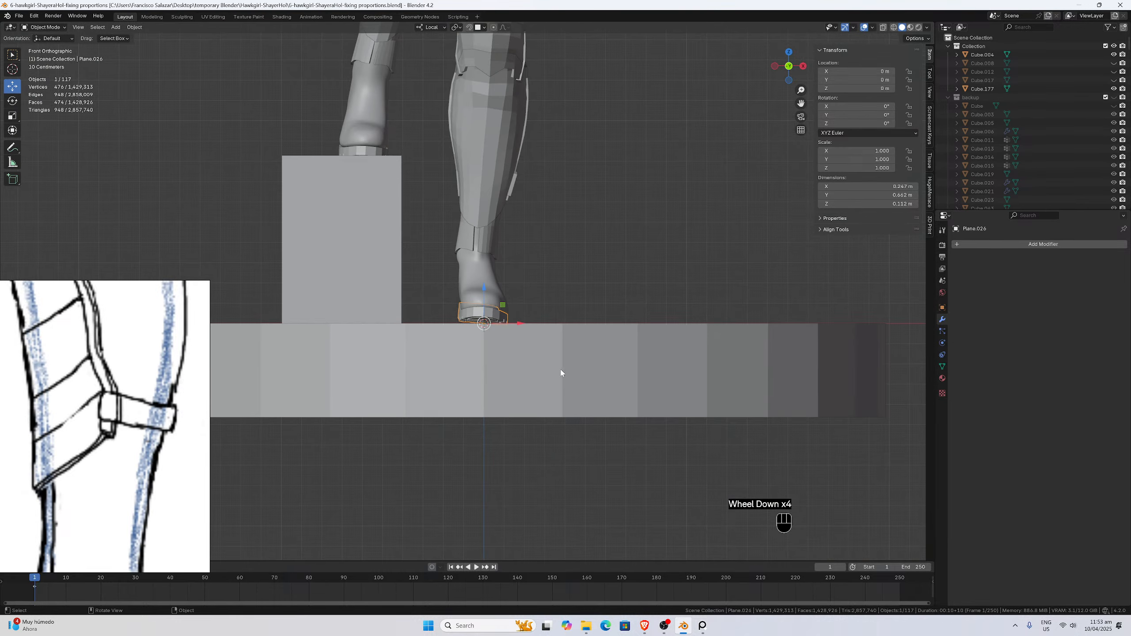
middle_drag(561, 374, 331, 343)
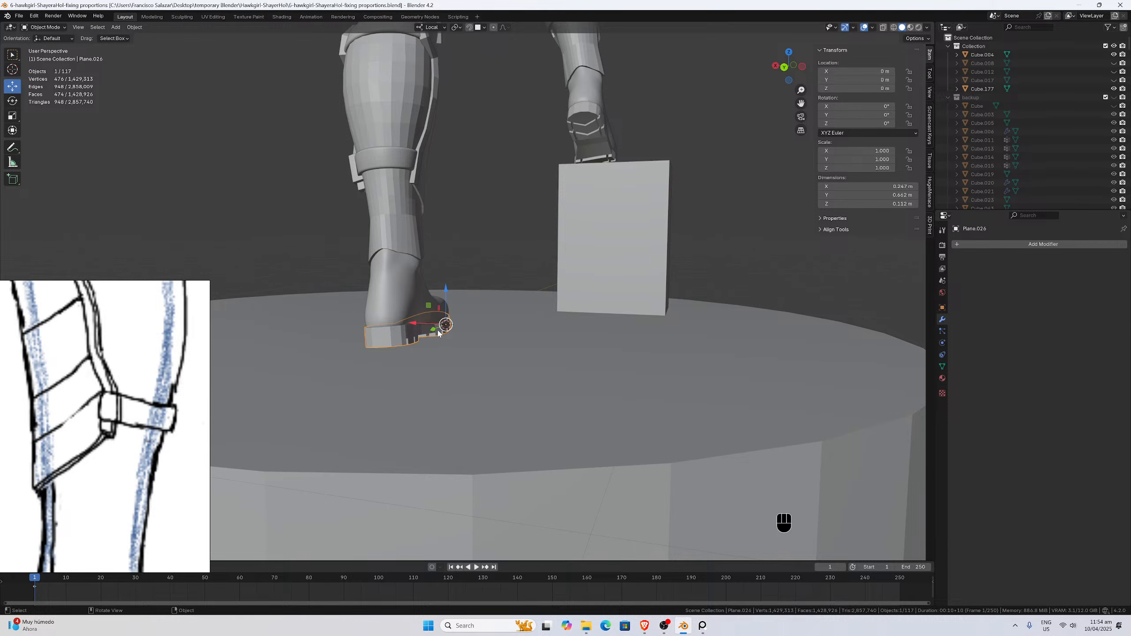
middle_drag(413, 321, 655, 294)
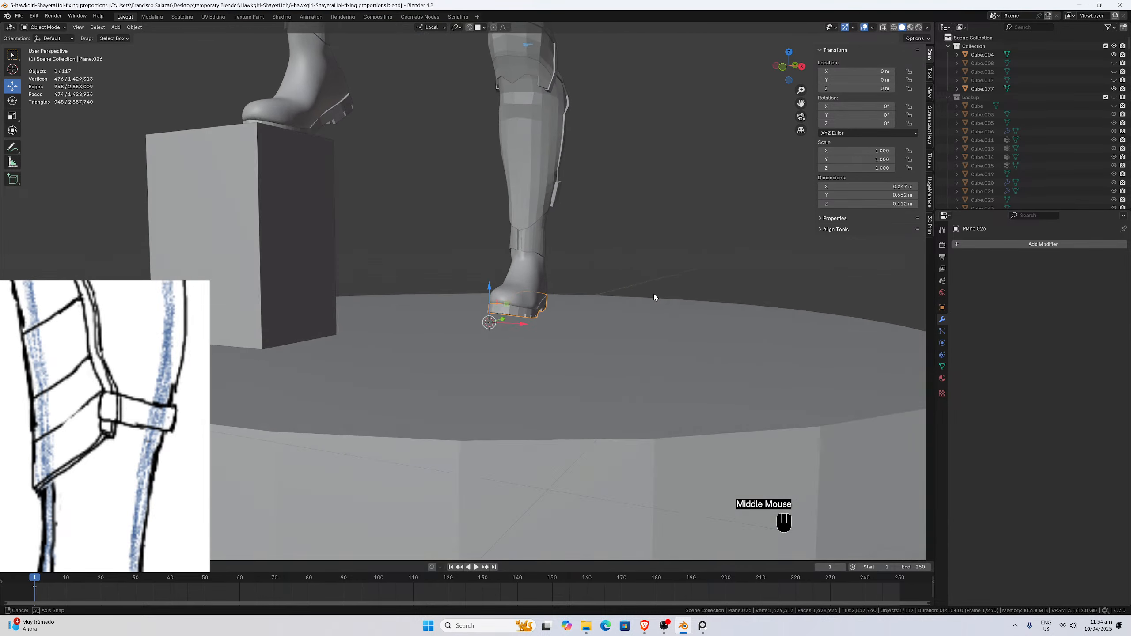
key(KP_1)
scroll(530, 370, up, 5)
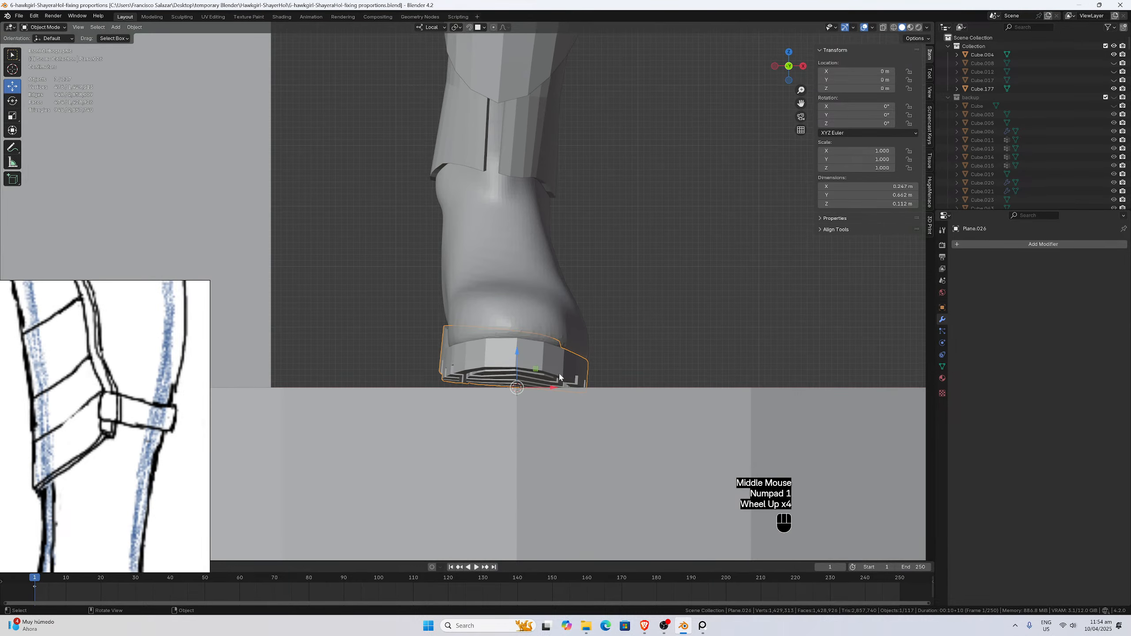
scroll(562, 434, up, 2)
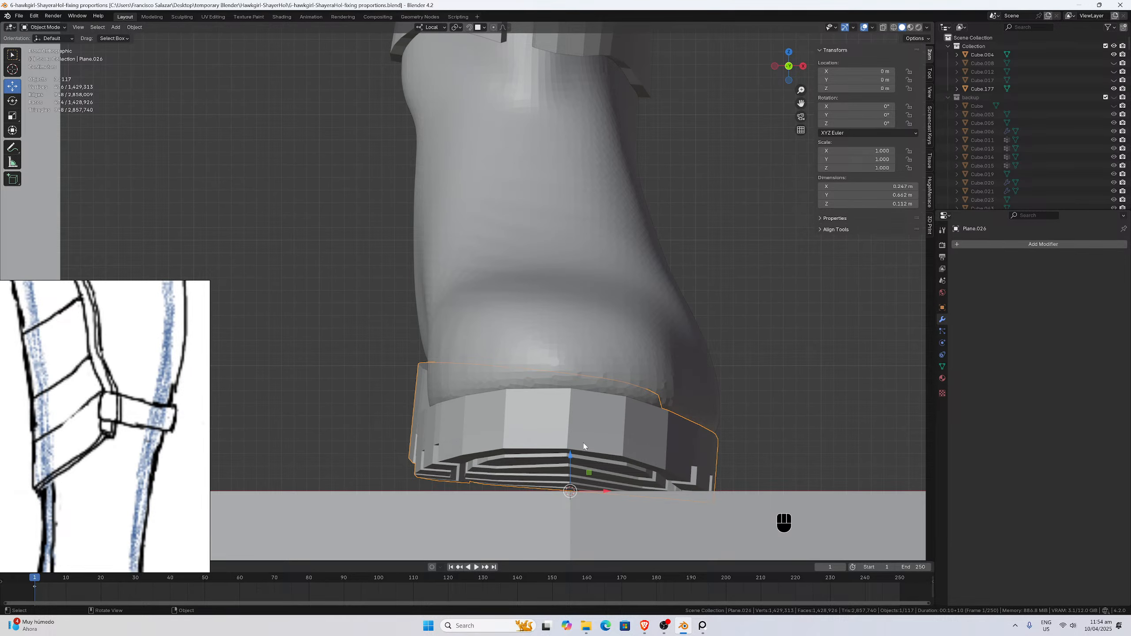
scroll(584, 444, down, 2)
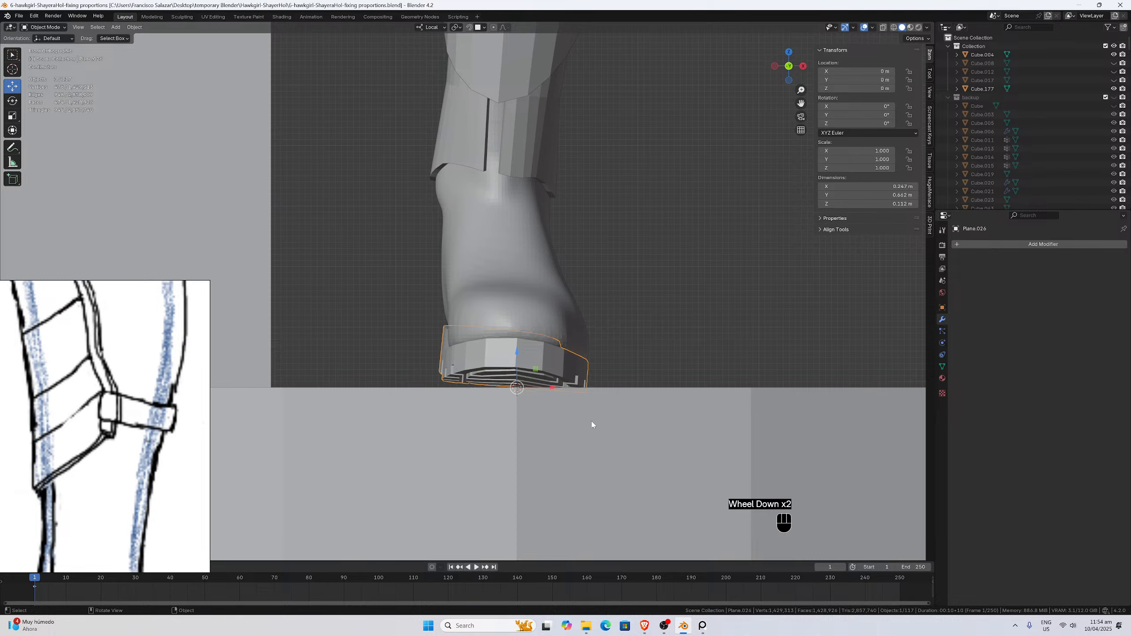
Save the file and append the boots collection from 4-hawkgirl-ShayeraHol-bones.blend.
key(ctrl+s)
click(19, 16)
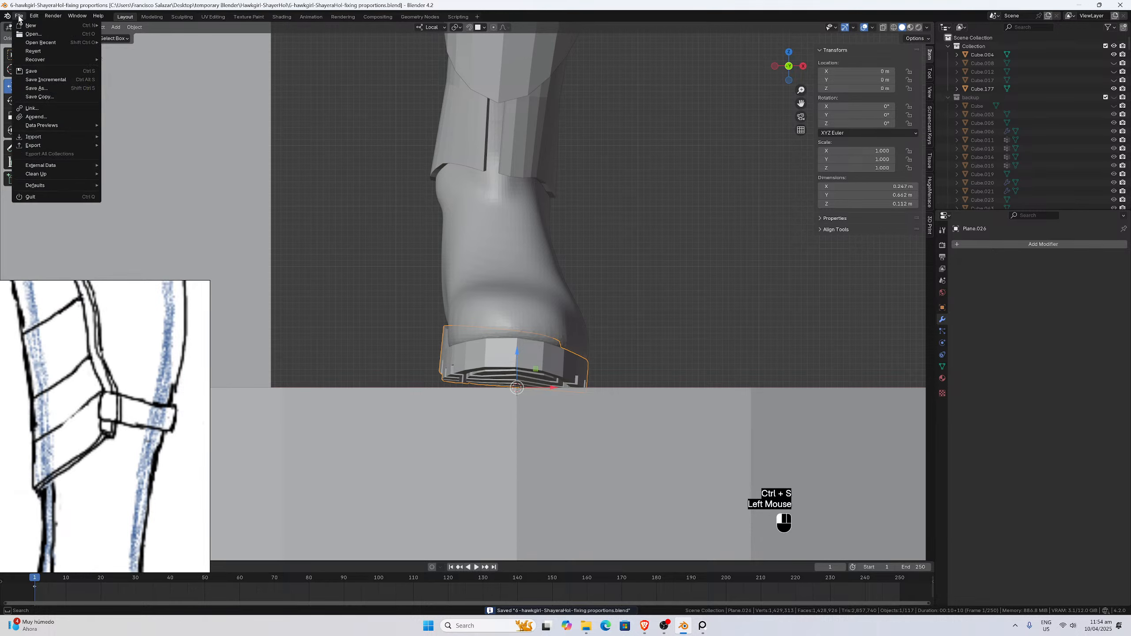
click(58, 116)
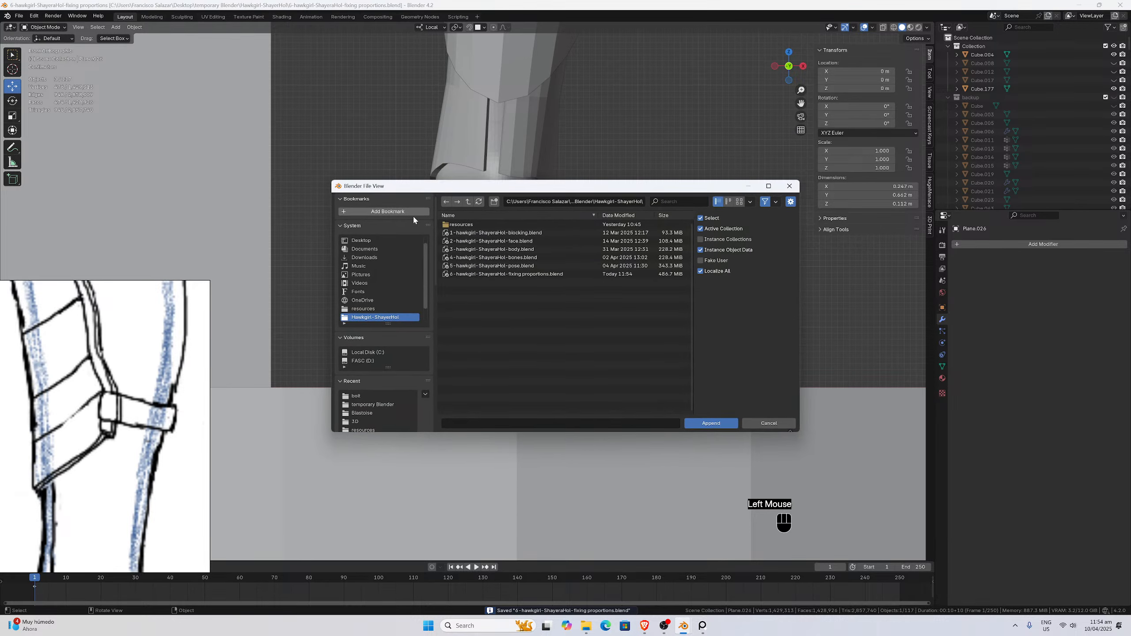
click(528, 258)
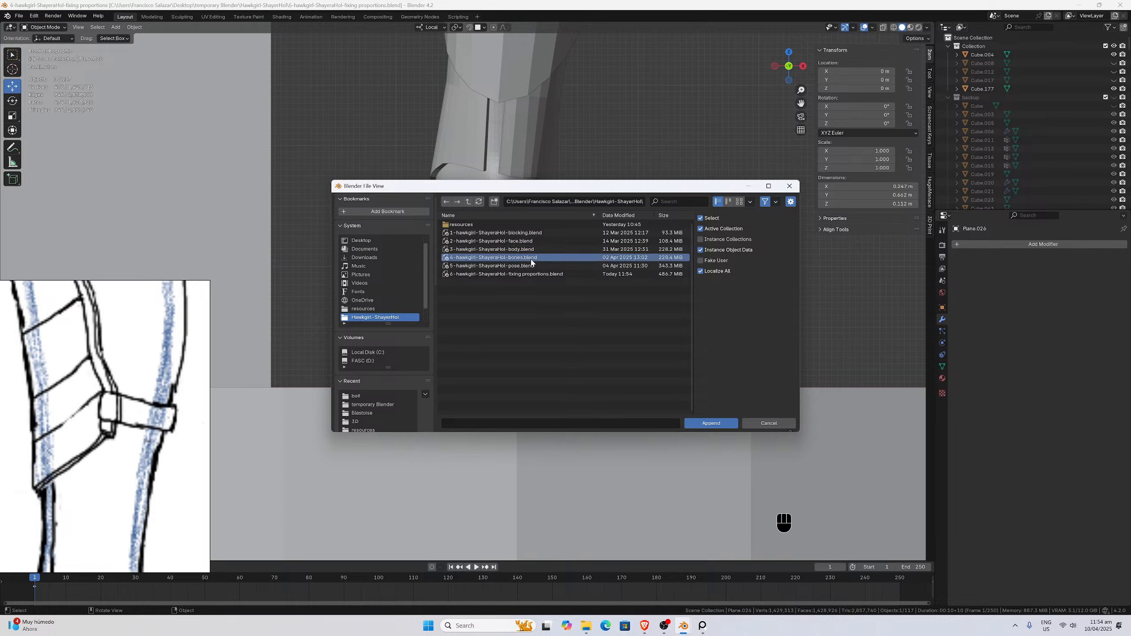
click(703, 425)
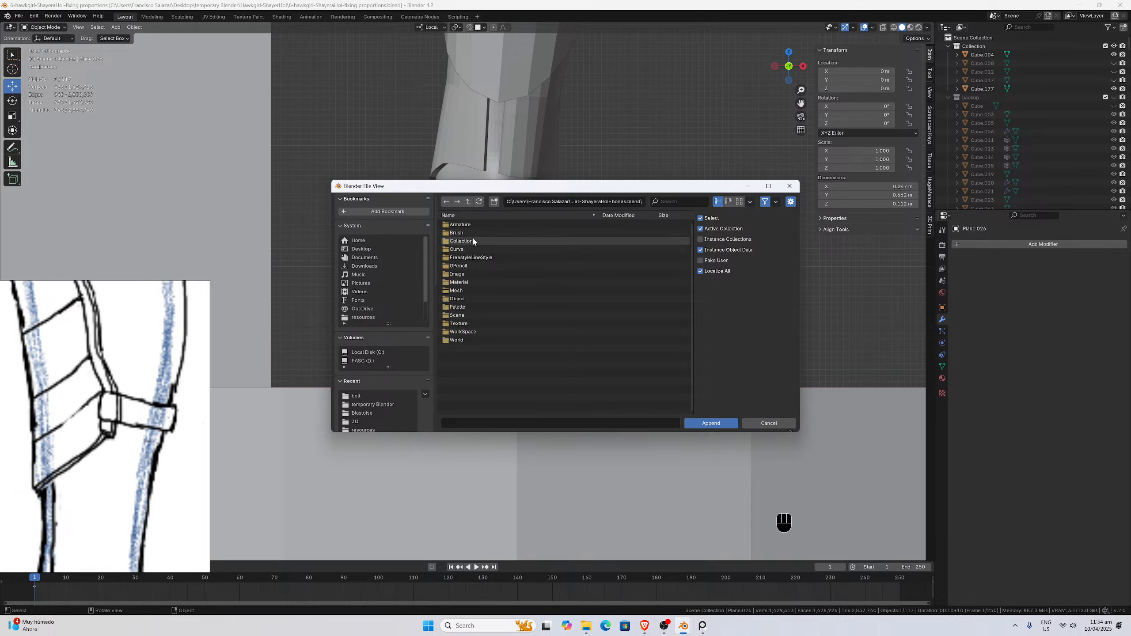
click(472, 241)
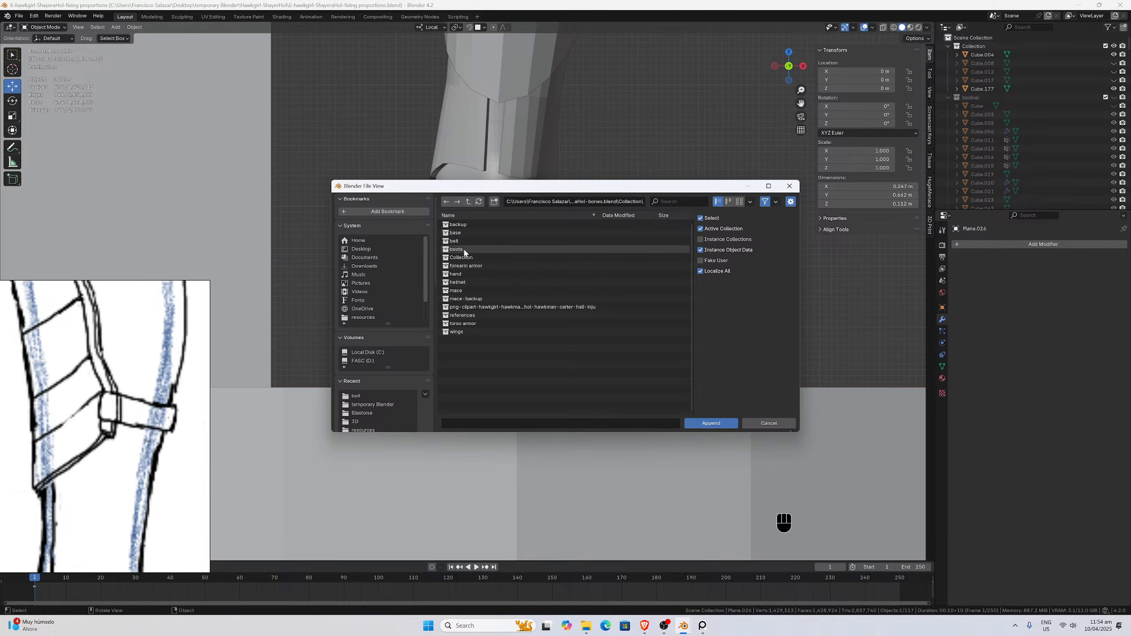
double_click(465, 251)
Select the appended pair of boot soles on the base and remove their Mirror modifier.
scroll(623, 308, down, 3)
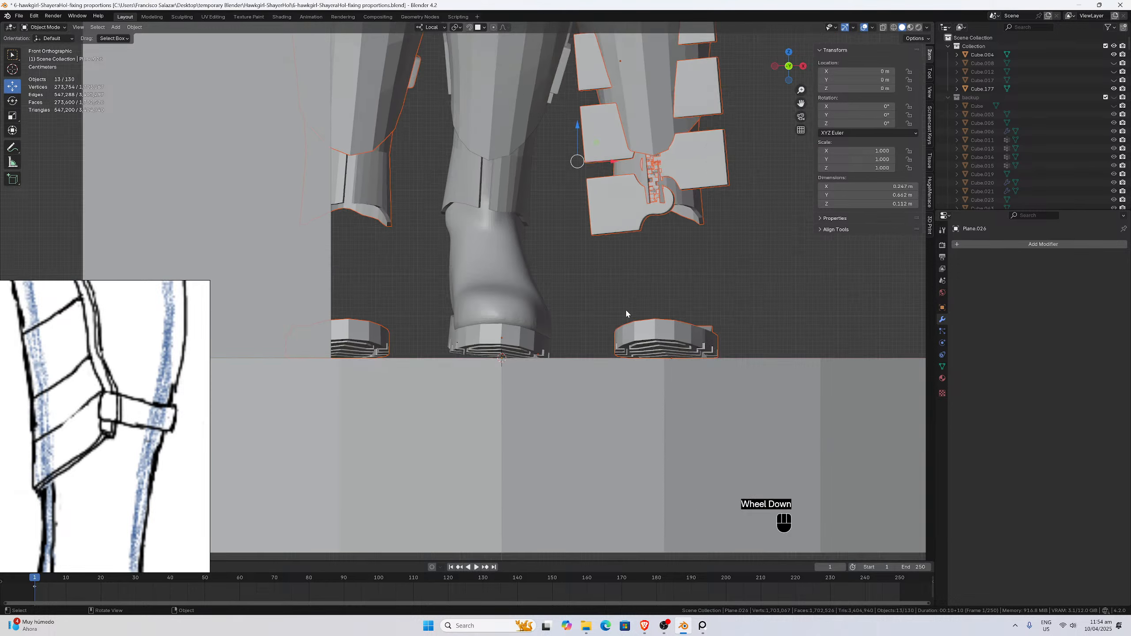
middle_drag(623, 307, 492, 307)
click(462, 307)
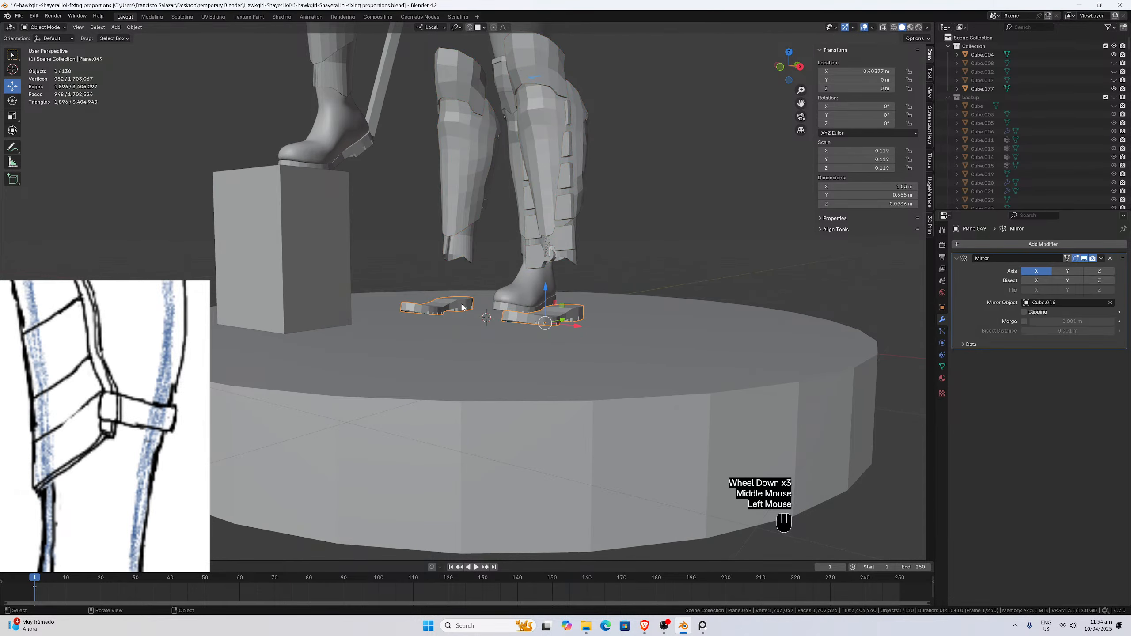
key(Tab)
click(464, 308)
key(Tab)
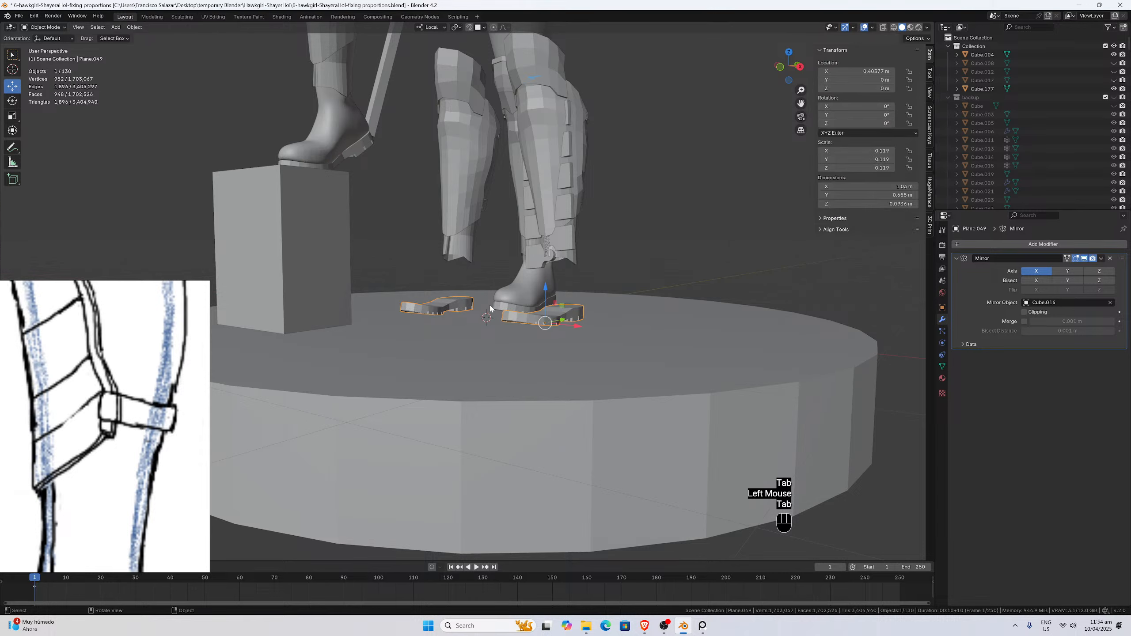
click(1111, 259)
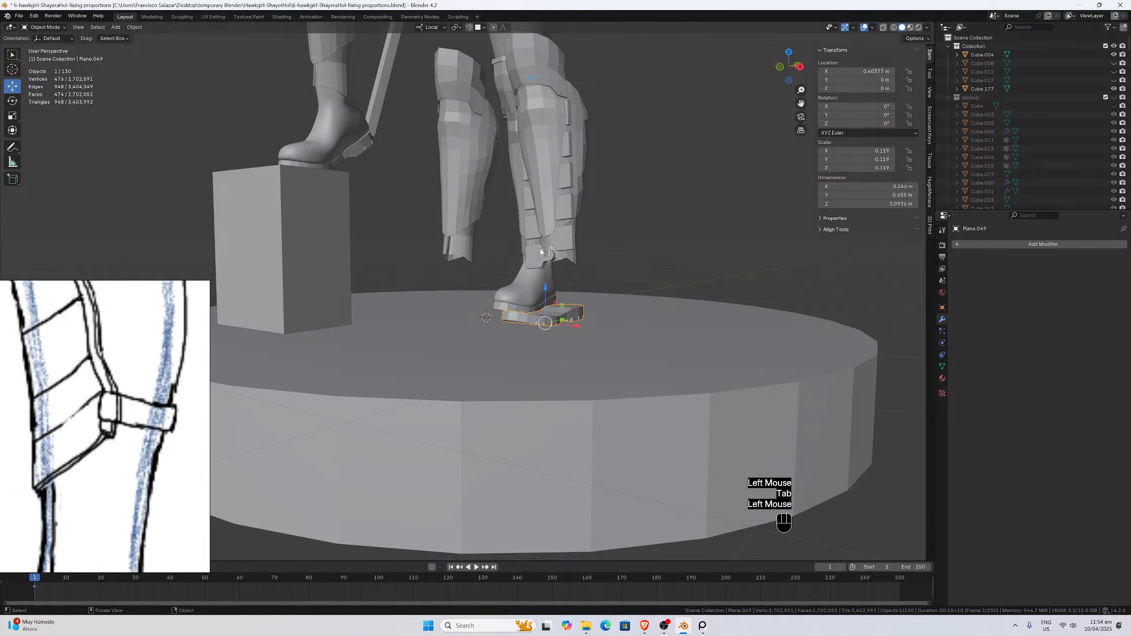
Duplicate the appended single boot sole in place beside the standing boot.
middle_drag(484, 236, 447, 230)
scroll(985, 114, down, 11)
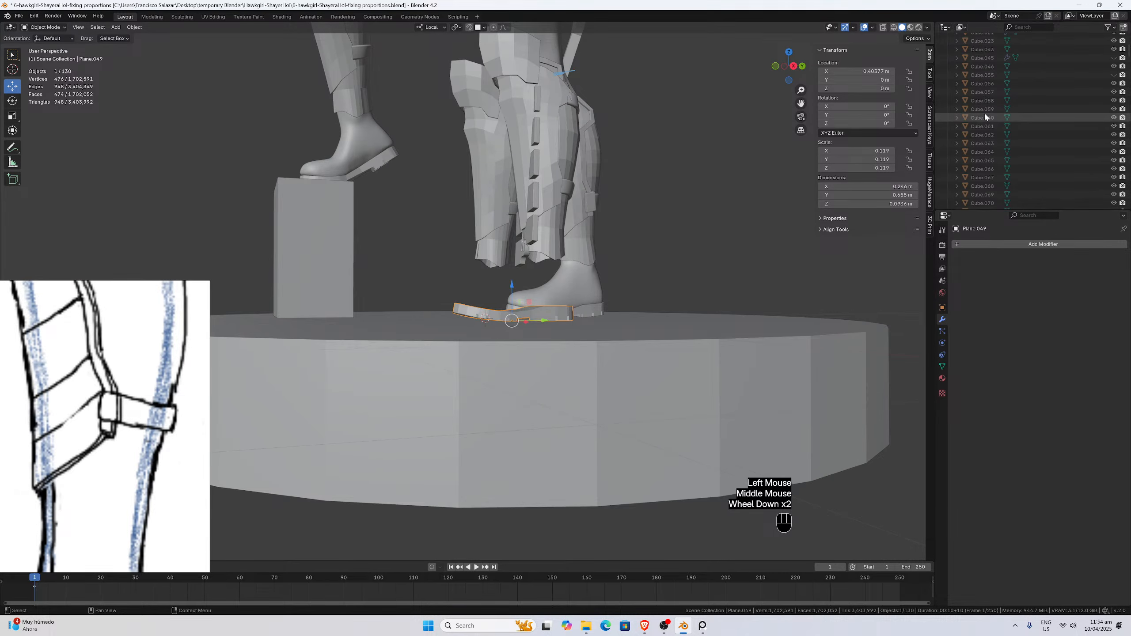
scroll(987, 127, up, 5)
scroll(987, 127, up, 5)
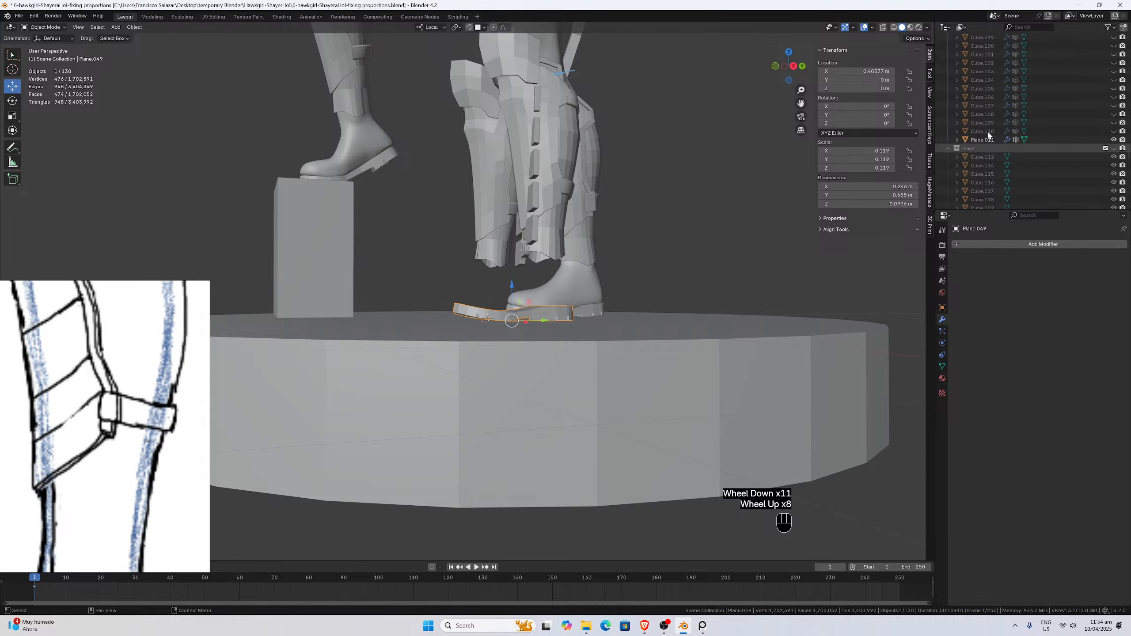
click(525, 319)
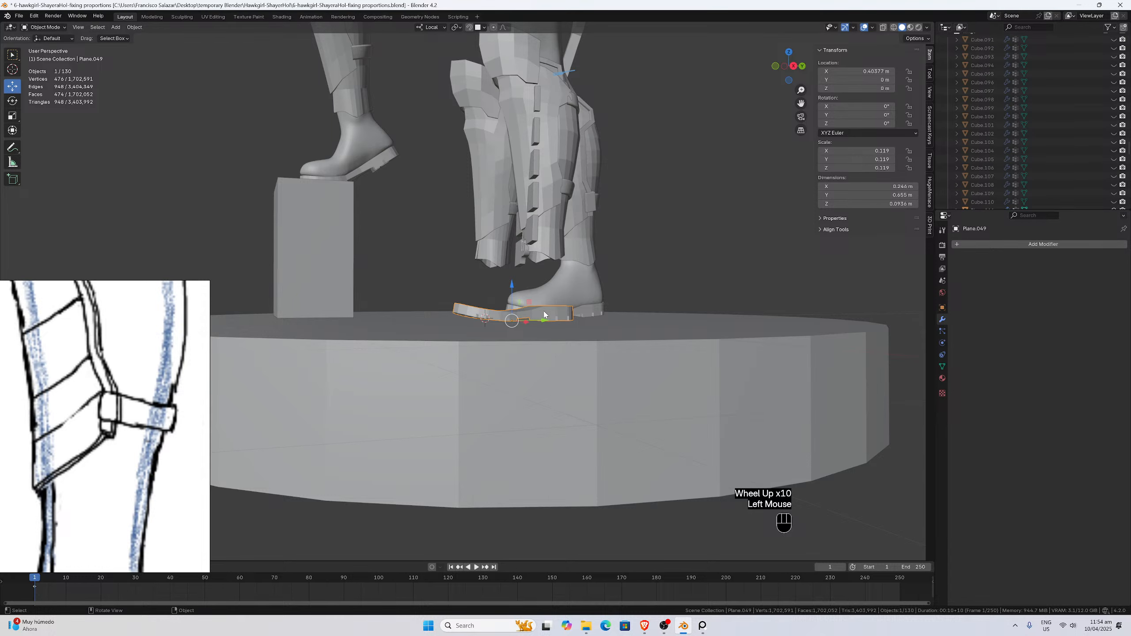
key(shift+d)
key(Escape)
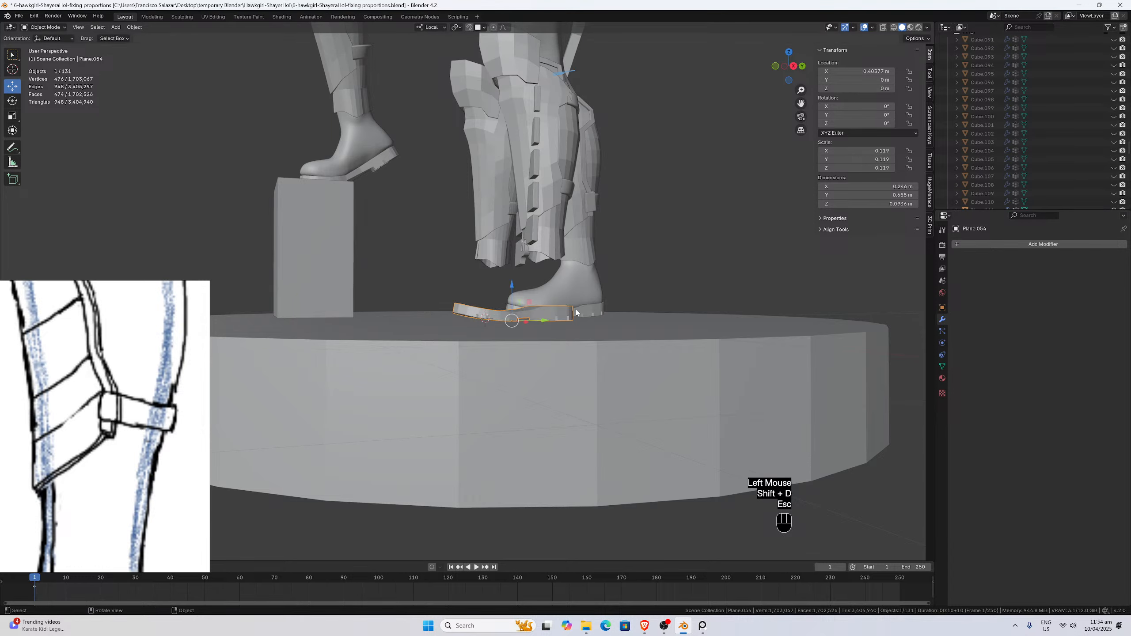
Move the duplicated boot sole into the boots-backup collection and the original appended sole into the boots collection.
key(m)
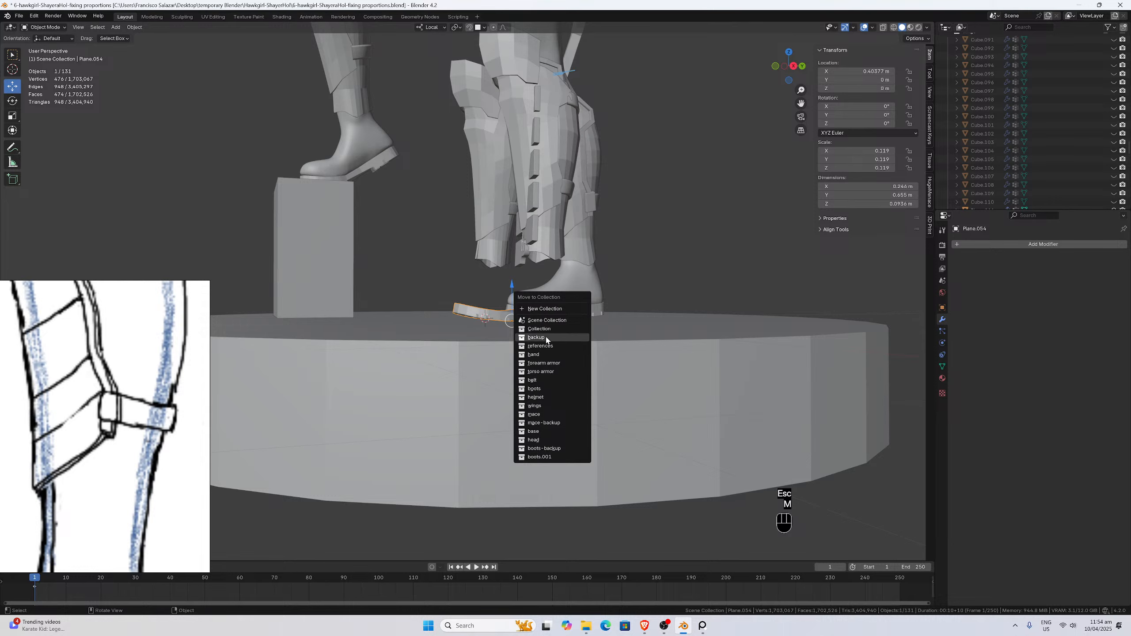
click(551, 449)
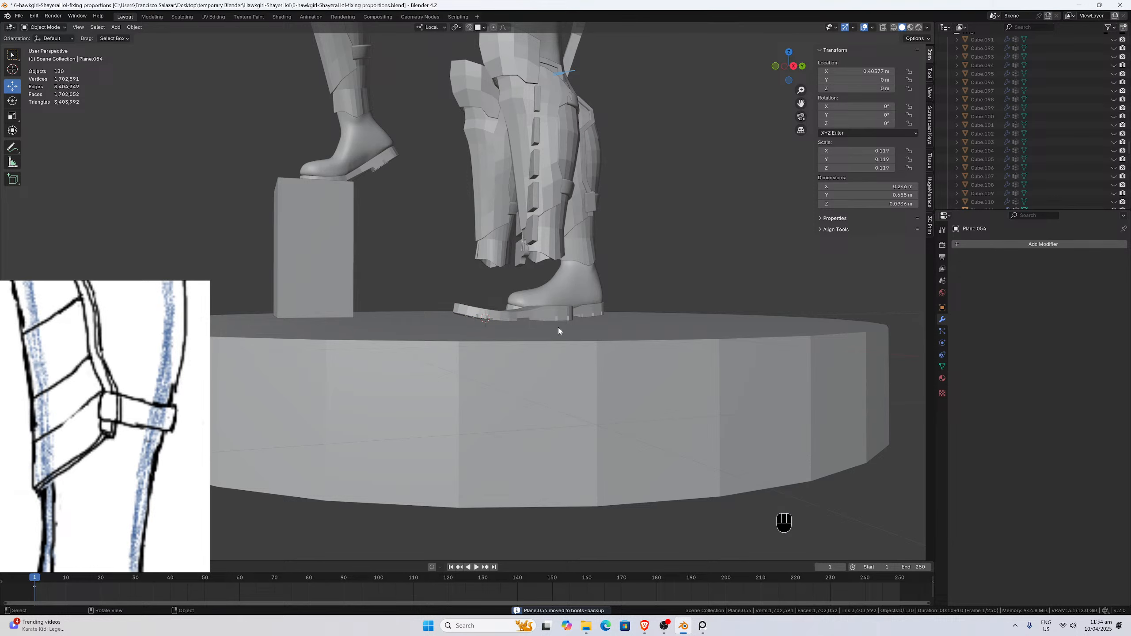
click(529, 317)
middle_drag(542, 293, 543, 290)
key(m)
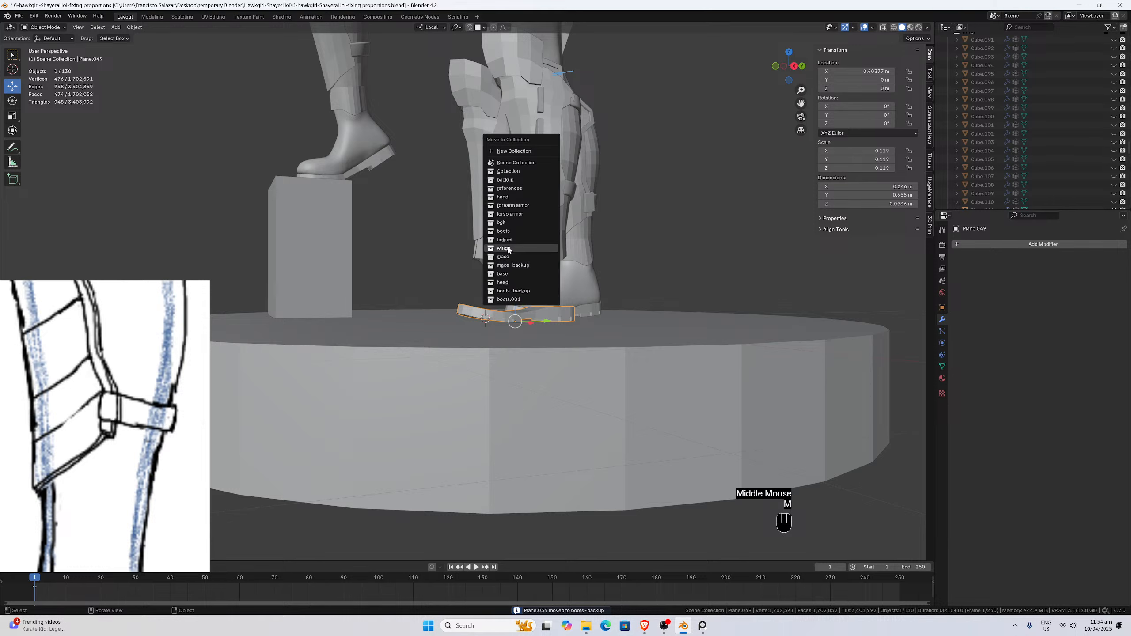
click(515, 231)
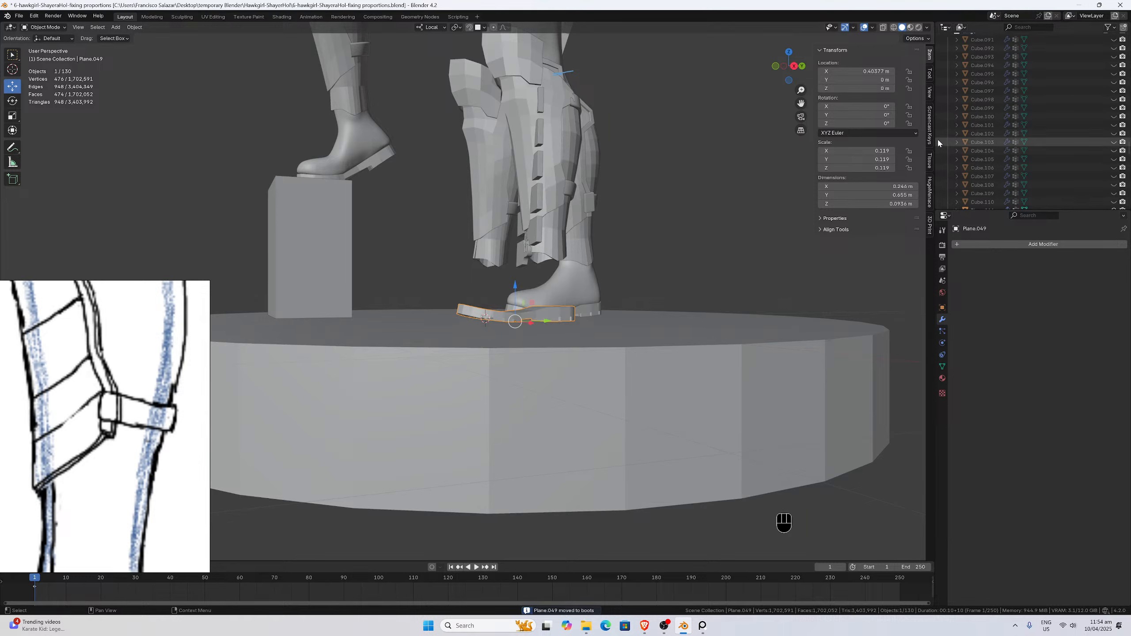
Delete all the remaining appended objects in the boots.001 collection, Cube.007 through Plane.053, and remove the emptied collection.
scroll(971, 160, down, 9)
scroll(974, 166, up, 2)
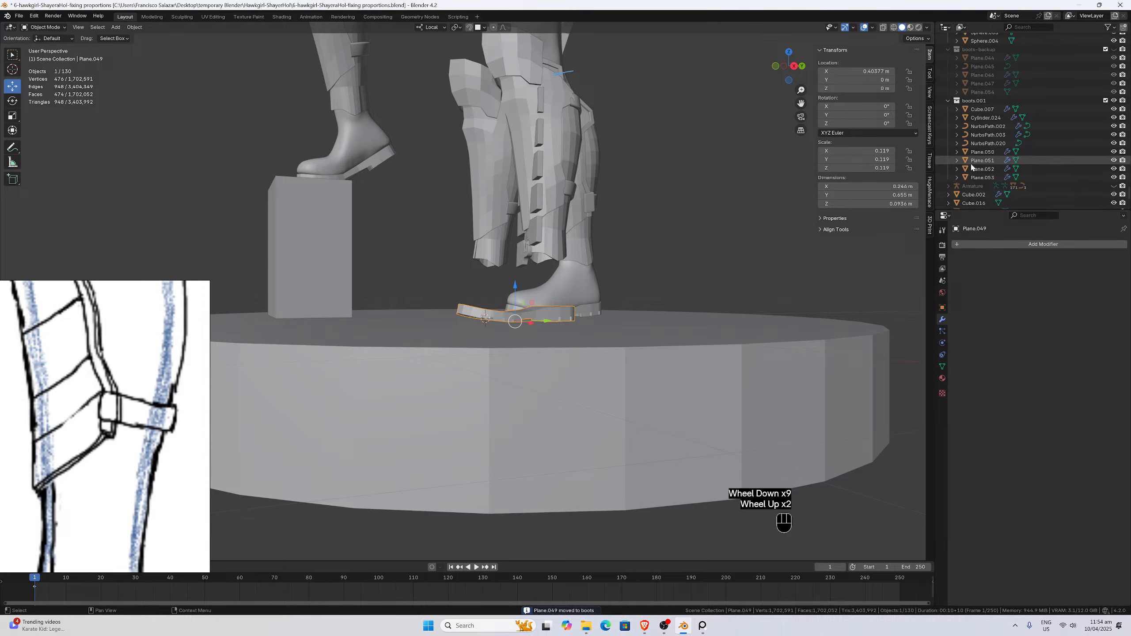
click(982, 109)
shift+click(985, 177)
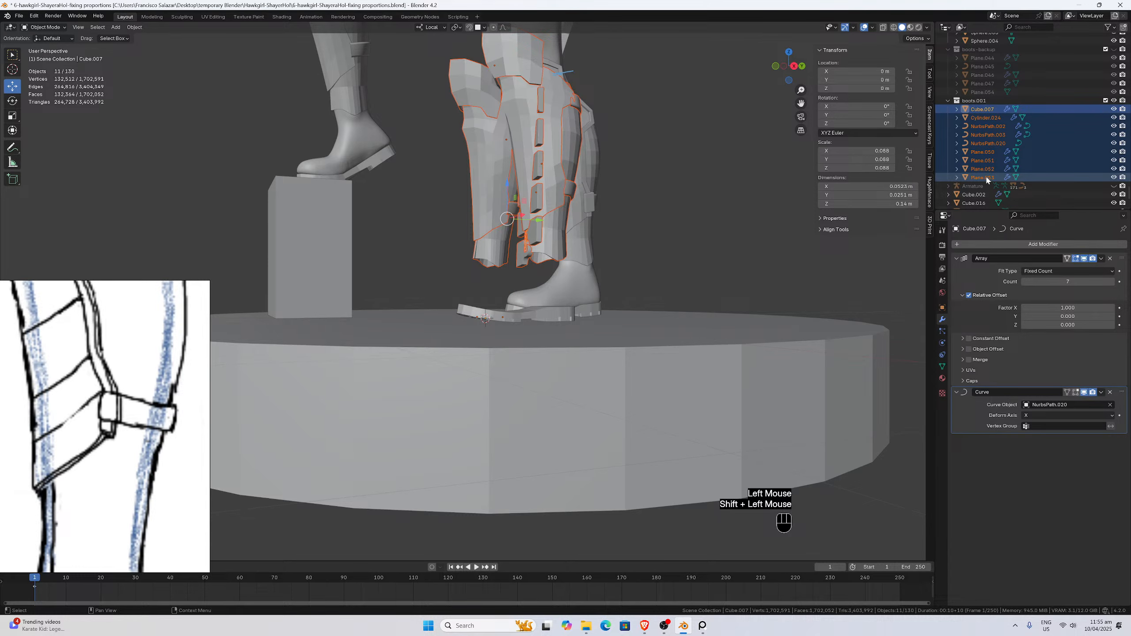
key(x)
click(975, 107)
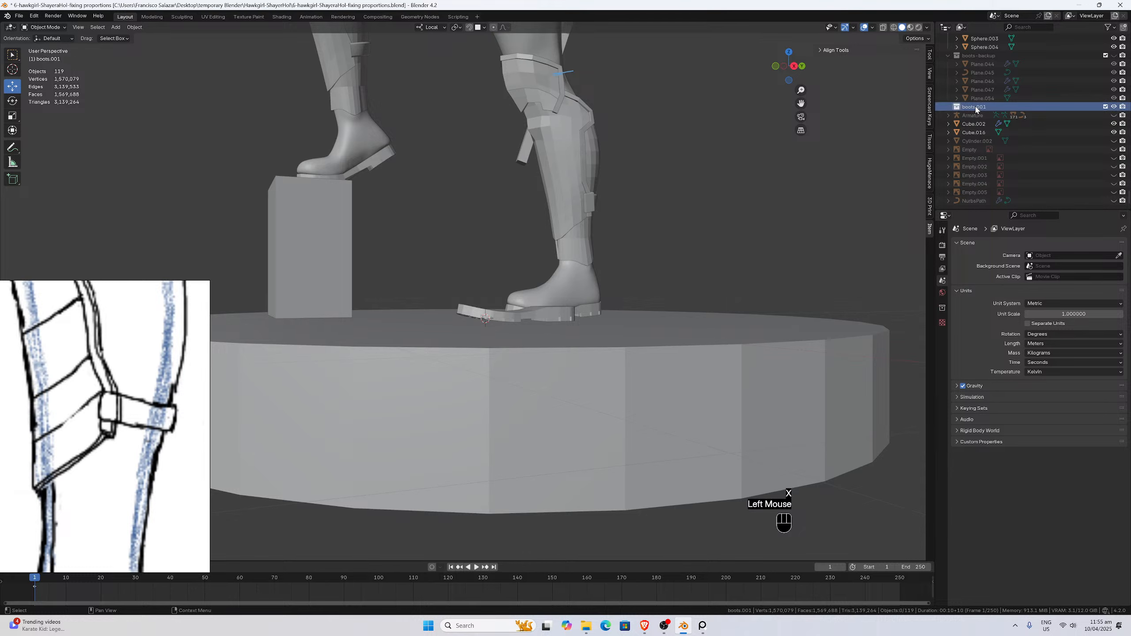
Move the appended flat sole under the standing boot, to about X 0.0138 m and Y 0.4527 m.
click(553, 317)
middle_drag(553, 318, 593, 323)
scroll(593, 325, up, 3)
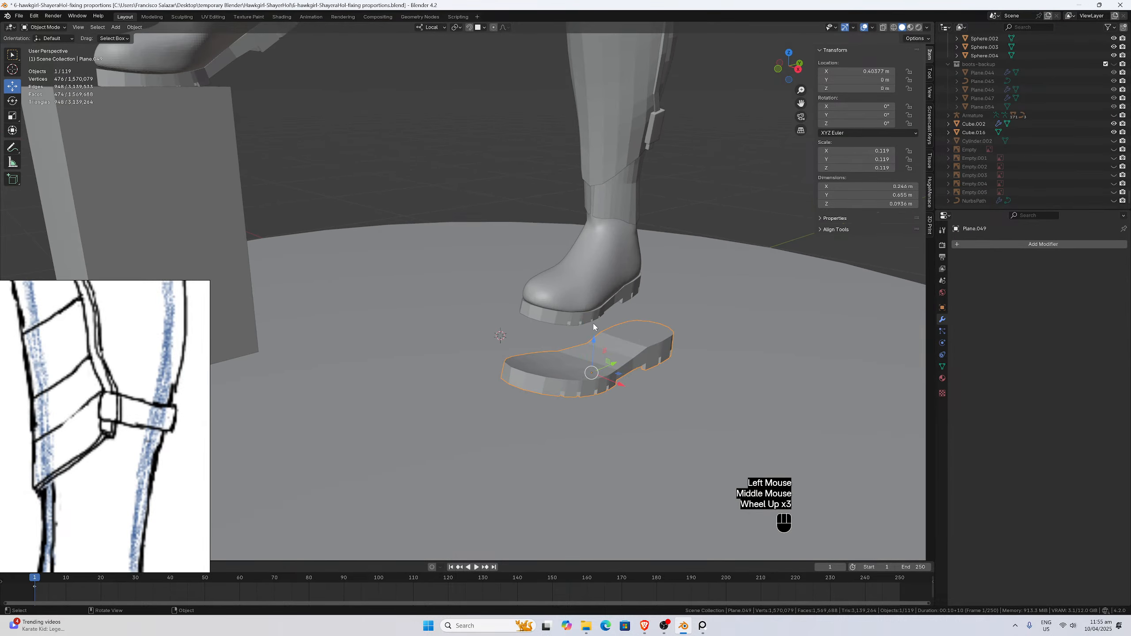
drag(622, 384, 616, 320)
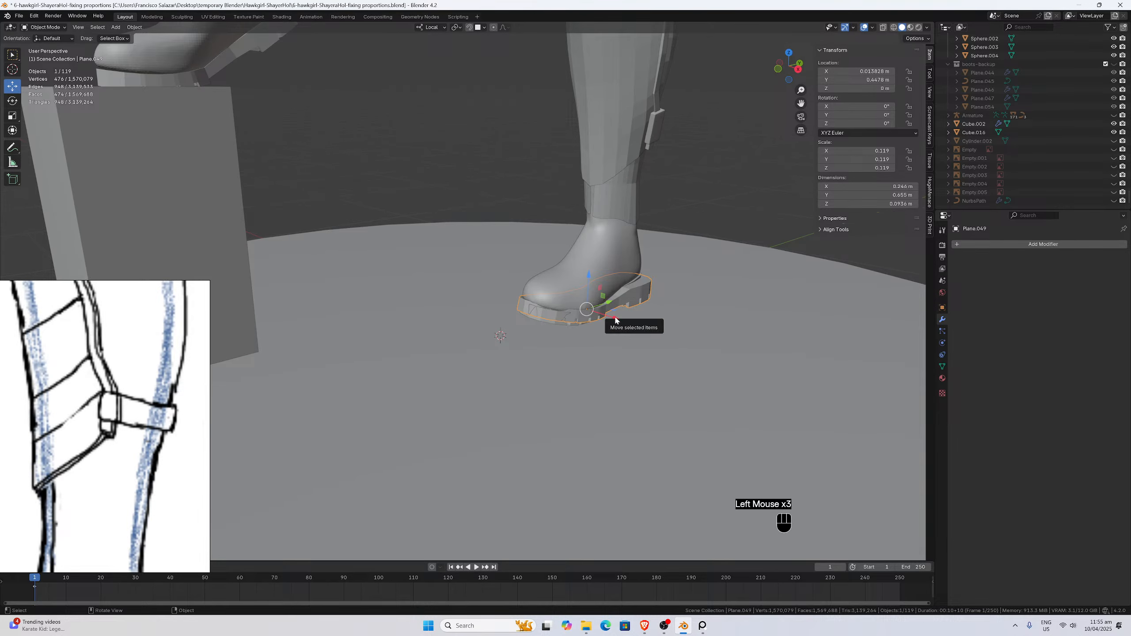
key(KP_1)
scroll(615, 321, up, 3)
key(KP_3)
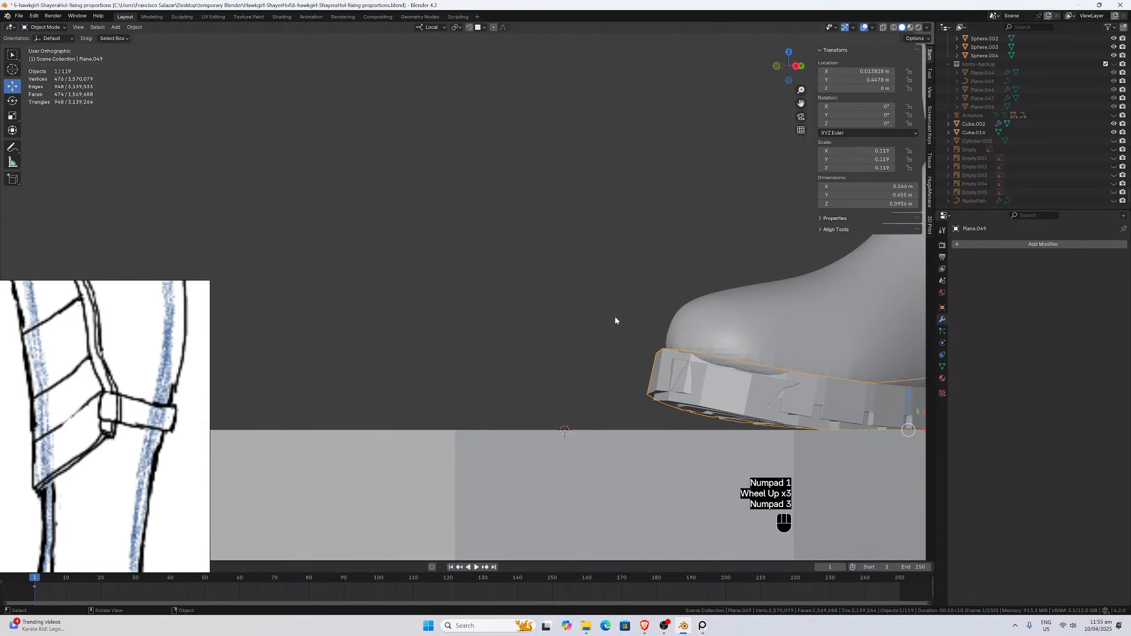
scroll(616, 321, down, 2)
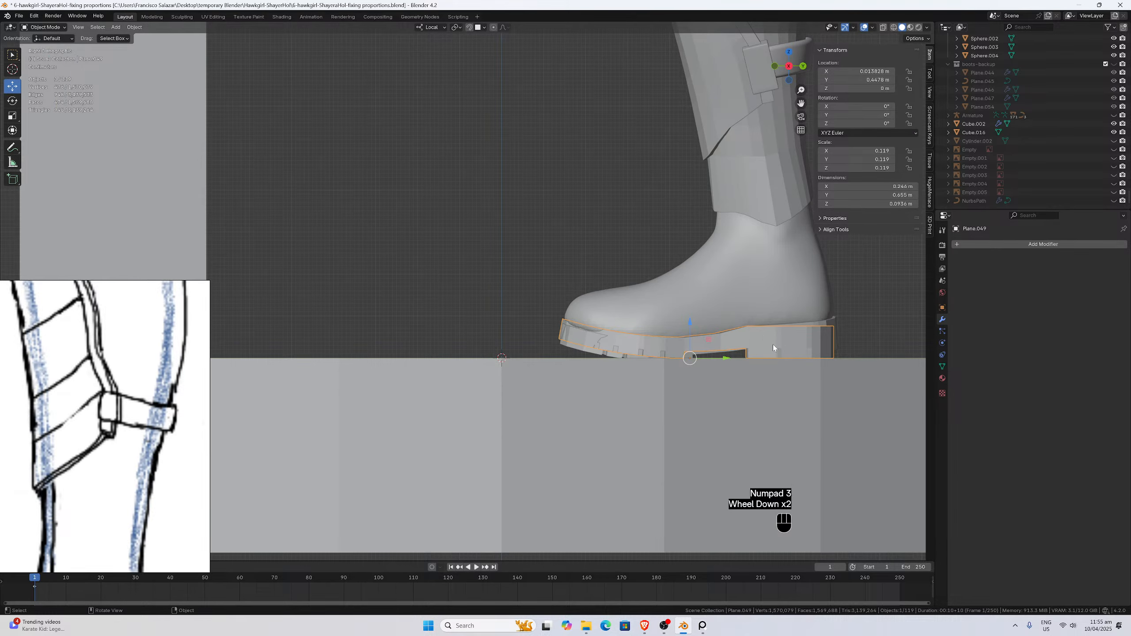
drag(727, 357, 730, 358)
Rotate the flat sole about 10.6° around its local Z axis to follow the standing boot's direction.
key(ctrl+KP_1)
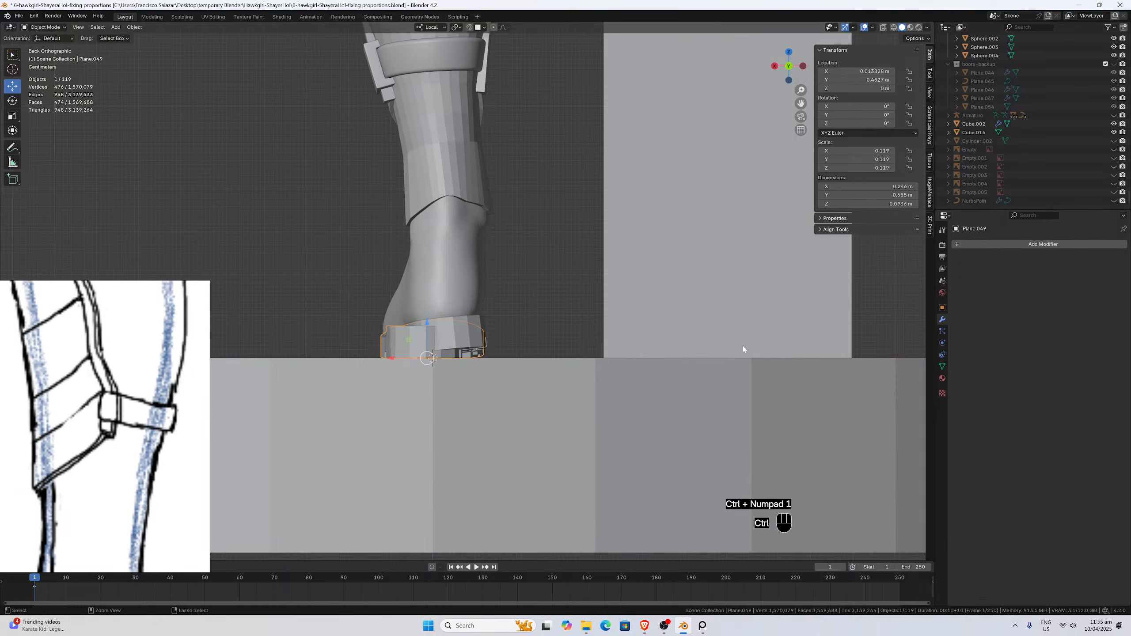
scroll(449, 333, up, 2)
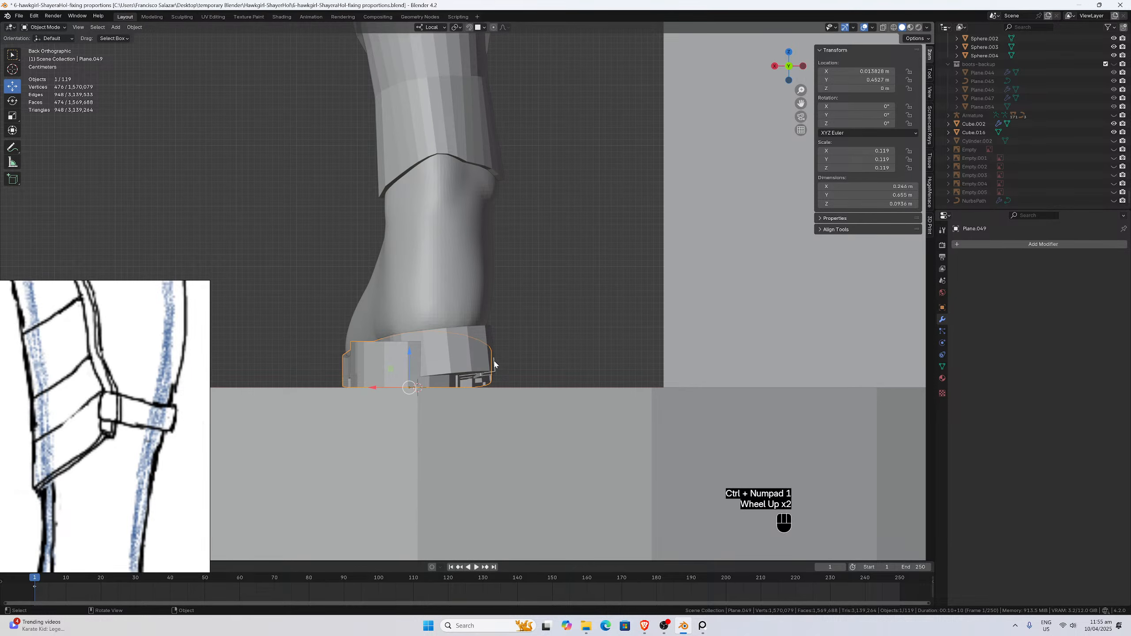
key(r)
key(z)
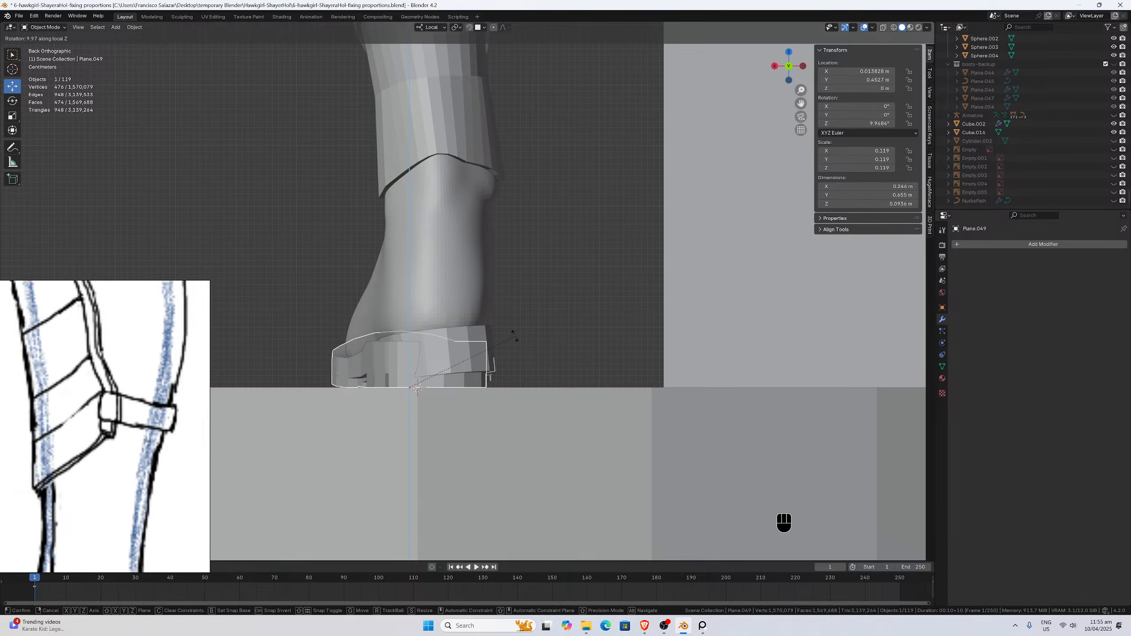
click(513, 334)
Hide the round base so the soles can be seen from directly below.
middle_drag(513, 334, 515, 336)
scroll(515, 334, down, 3)
click(546, 387)
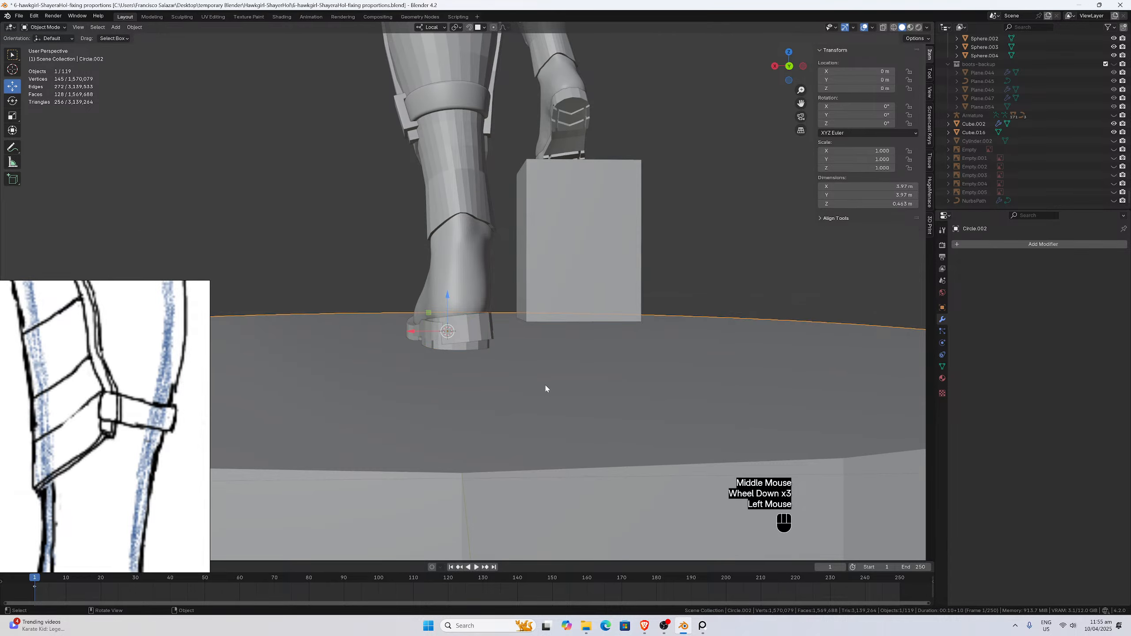
key(h)
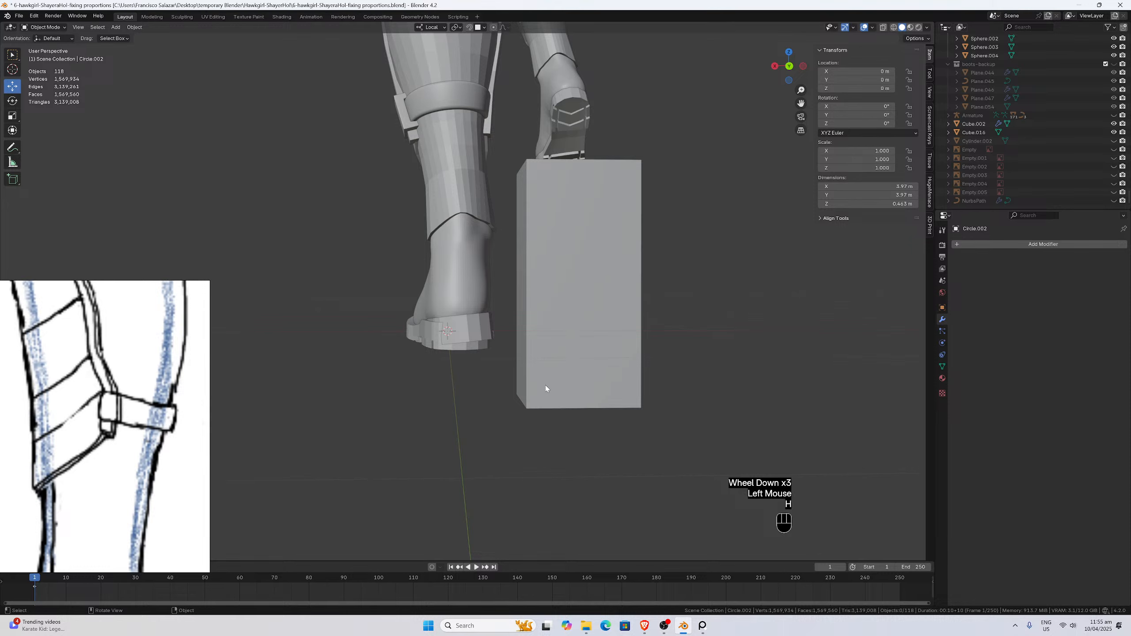
key(ctrl+KP_7)
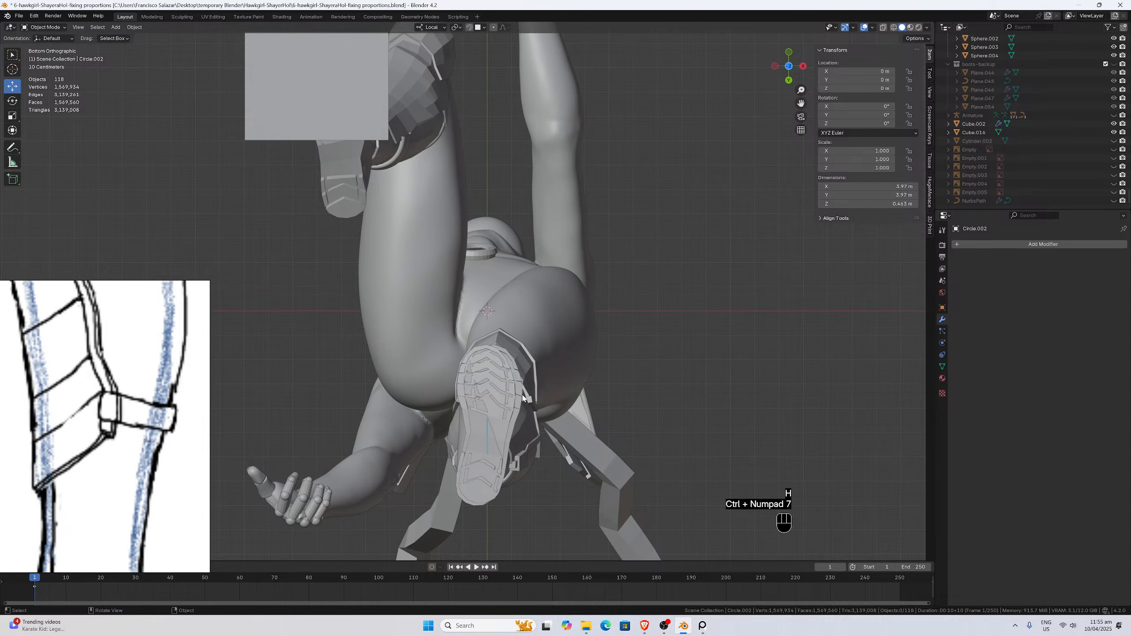
Shift the flat sole over the old sole's outline as seen from below, to about X -0.0054 m and Y 0.4603 m.
click(523, 398)
mouse_move(523, 398)
middle_down()
mouse_move(539, 342)
mouse_move(532, 401)
middle_up()
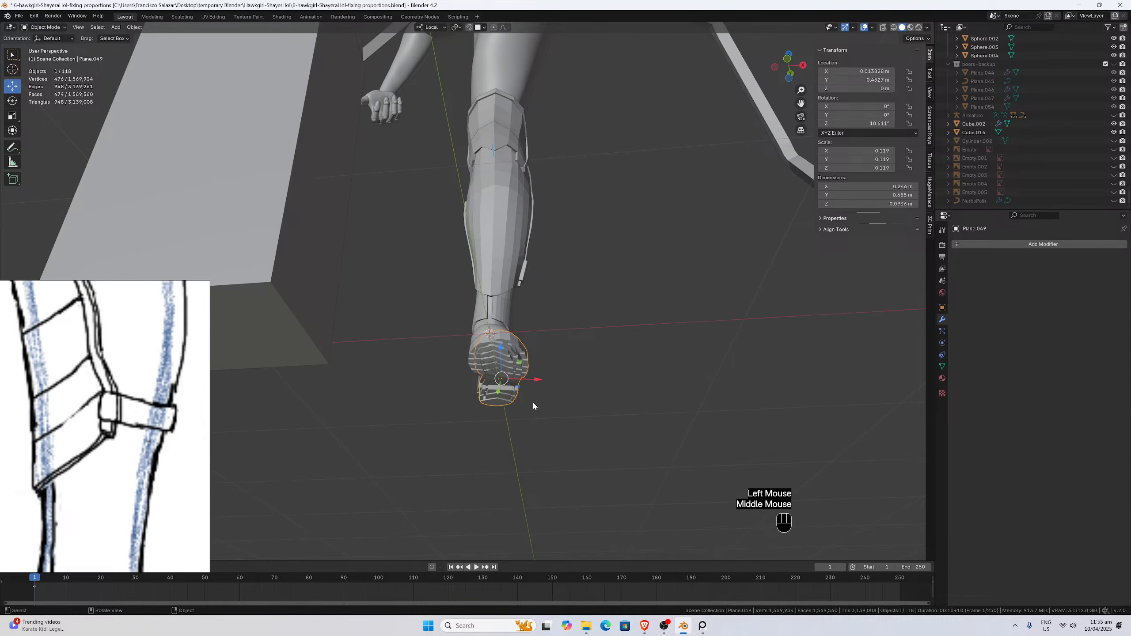
key(KP_1)
scroll(533, 406, up, 5)
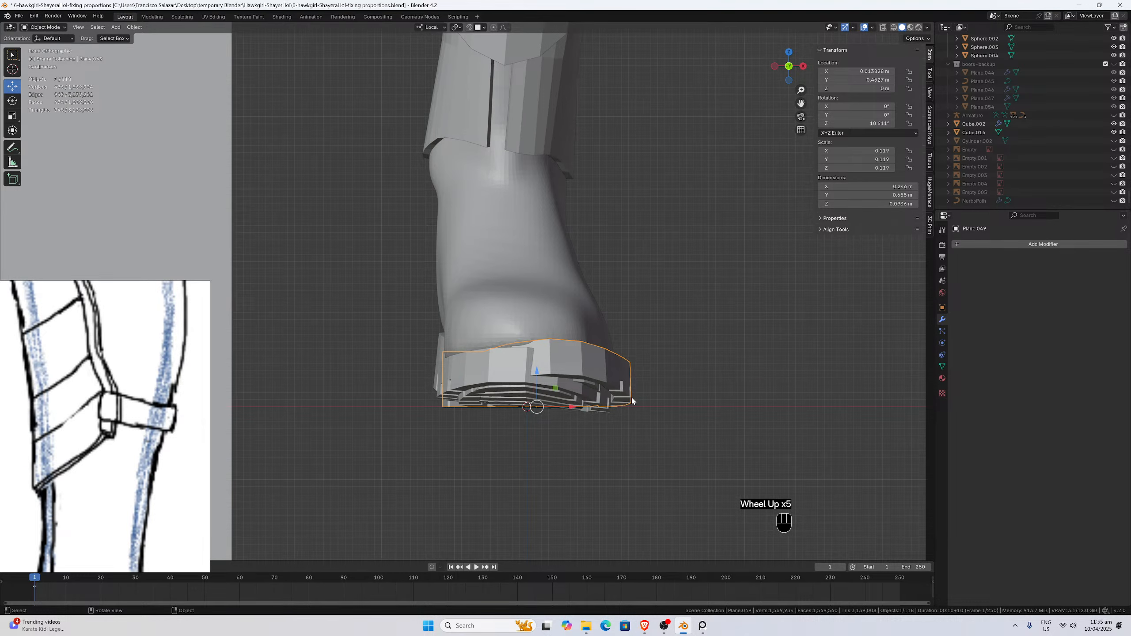
click(517, 376)
click(611, 366)
key(ctrl+KP_7)
scroll(601, 406, down, 3)
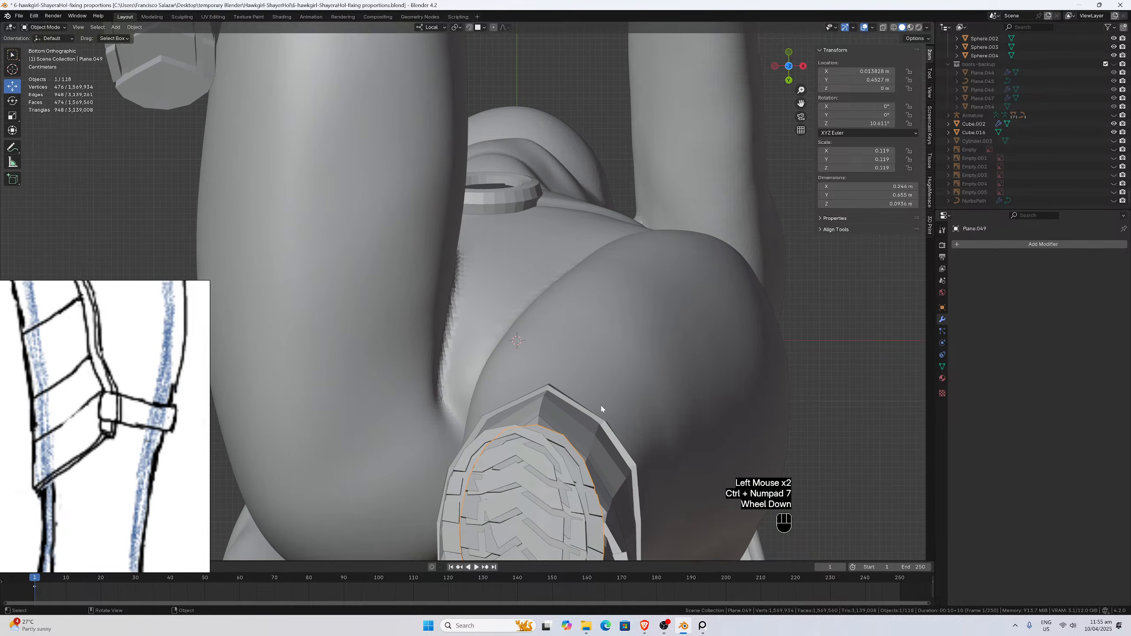
drag(801, 103, 759, 115)
scroll(687, 193, up, 2)
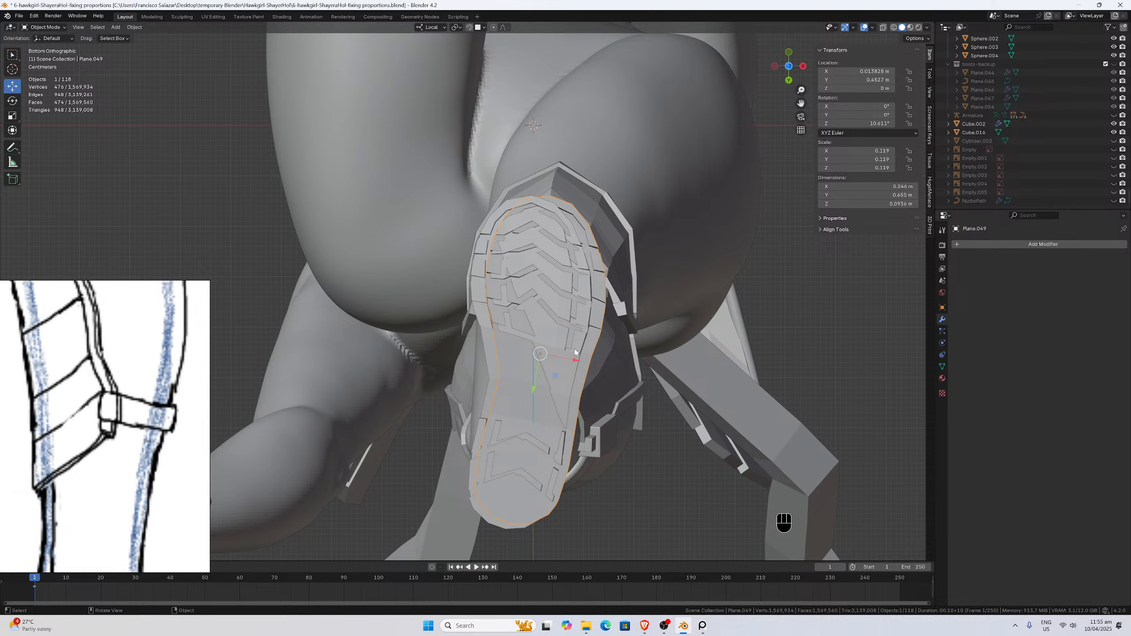
key(g)
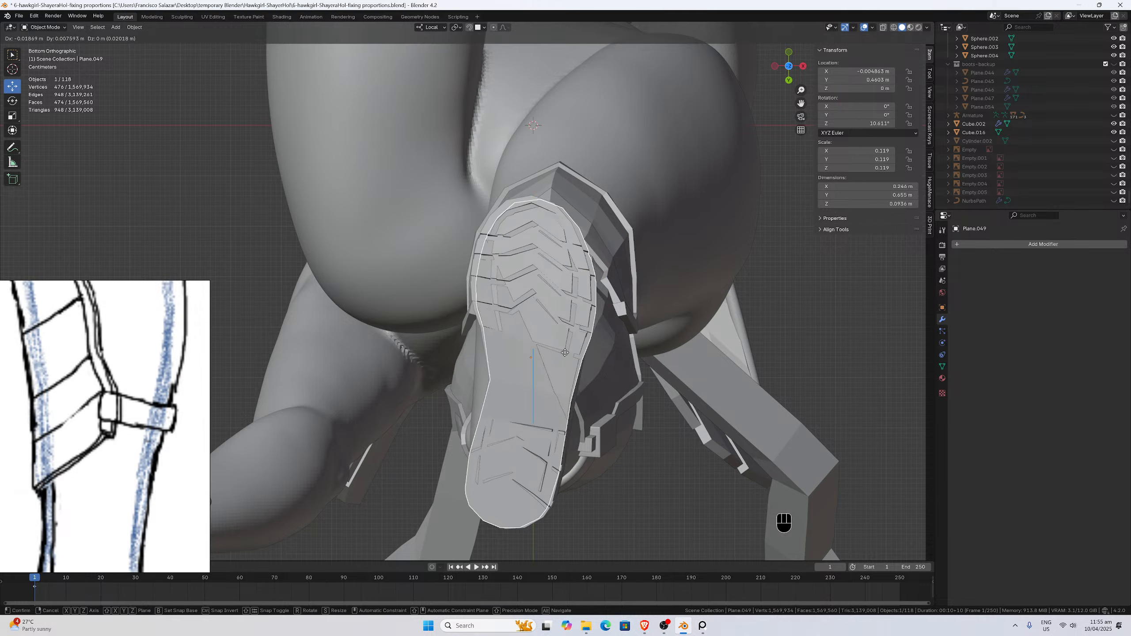
click(564, 354)
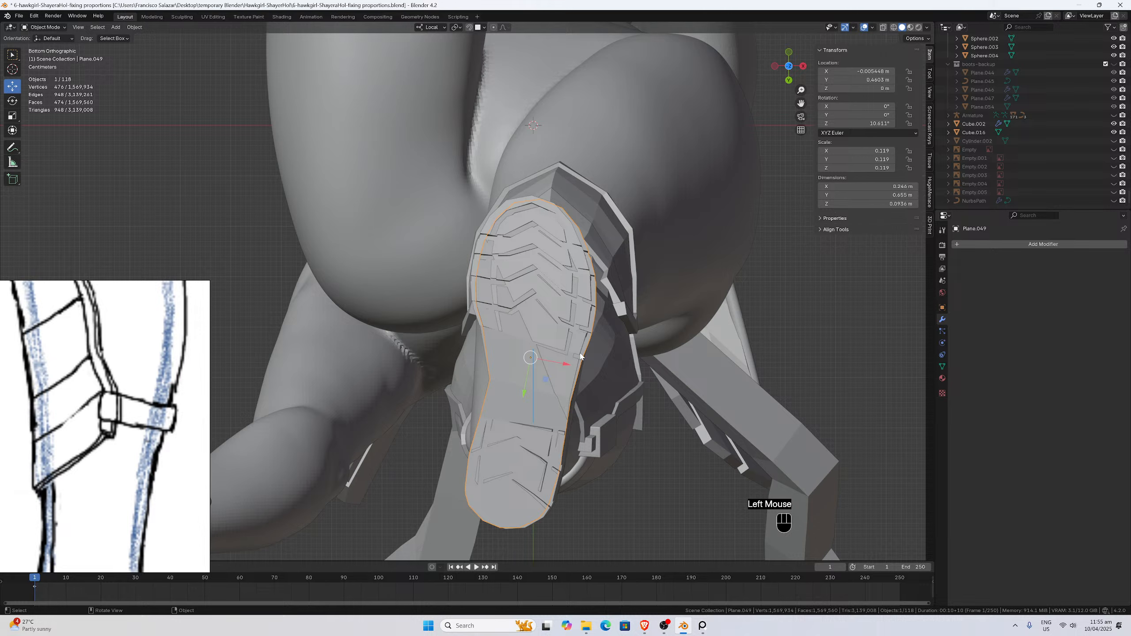
Fine-tune the flat sole against the old sole's outline, with Z rotation about 7.6° and location about X -0.0119 m, Y 0.4591 m.
key(r)
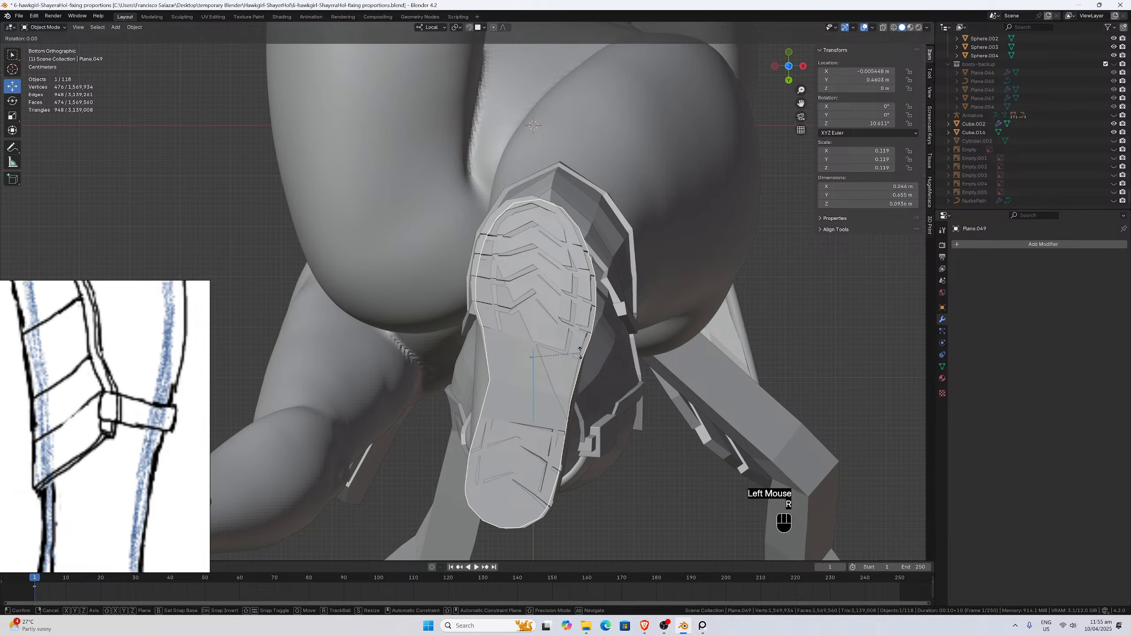
click(580, 352)
key(g)
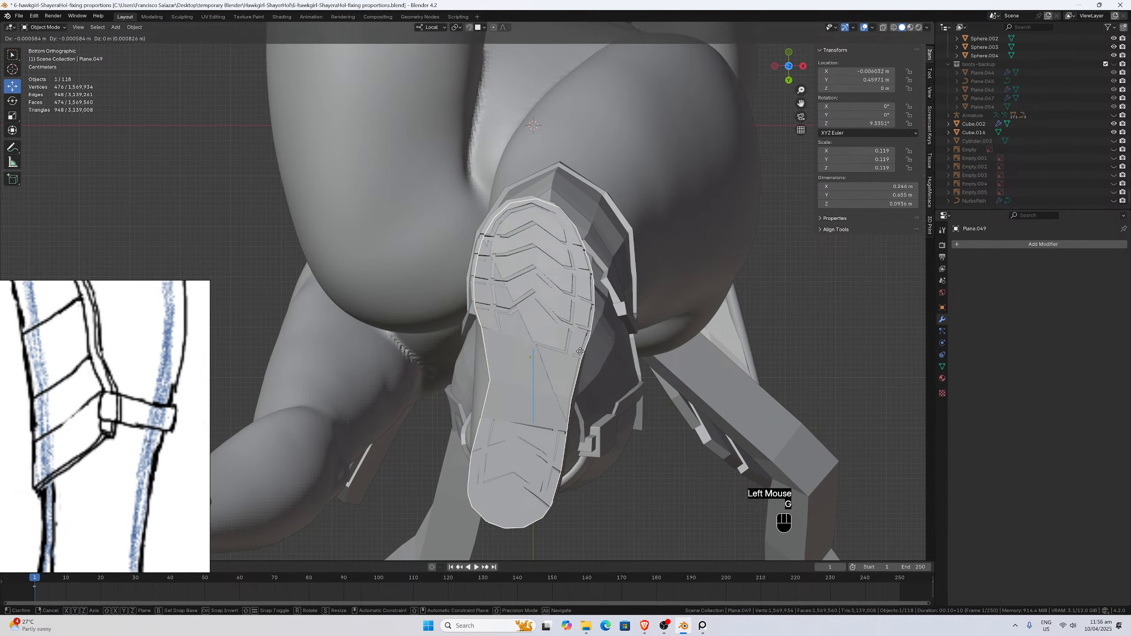
click(578, 351)
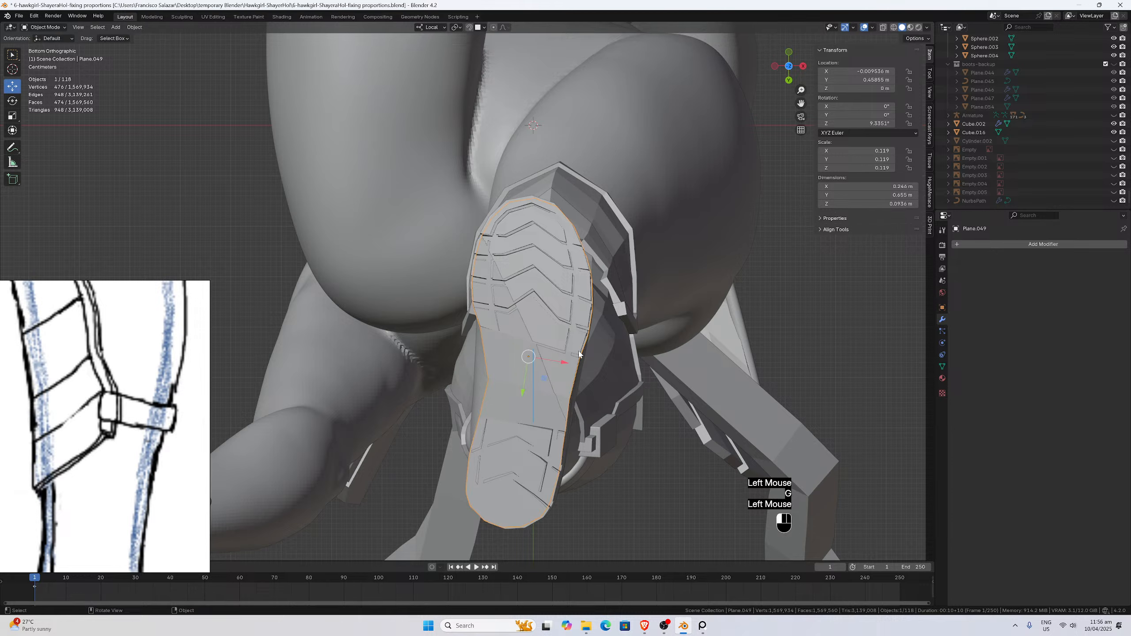
key(r)
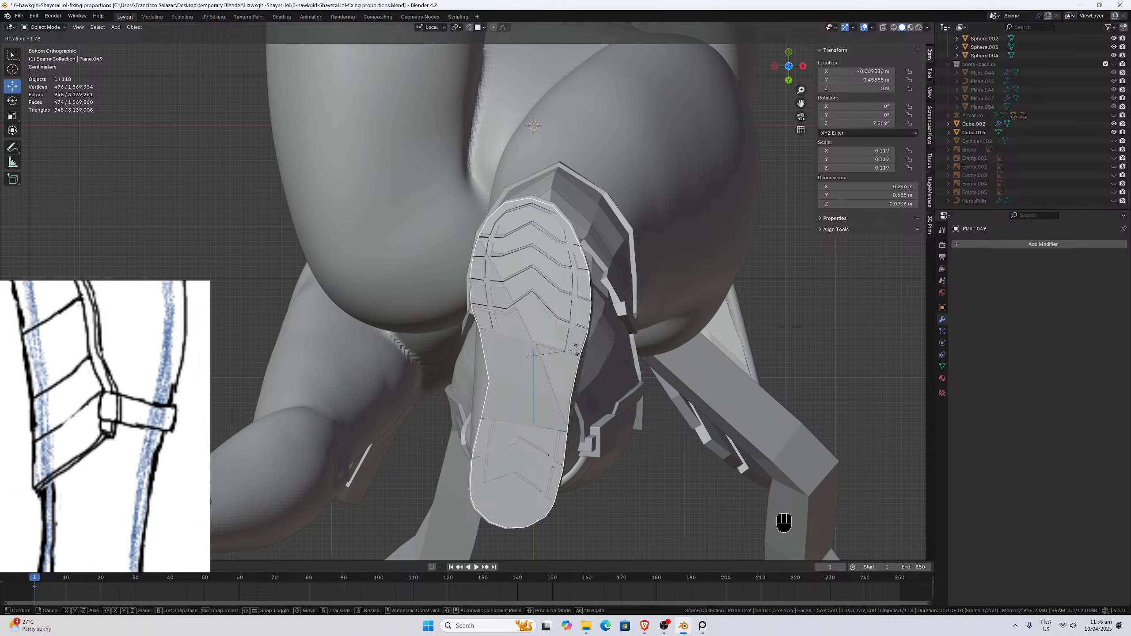
click(575, 350)
key(g)
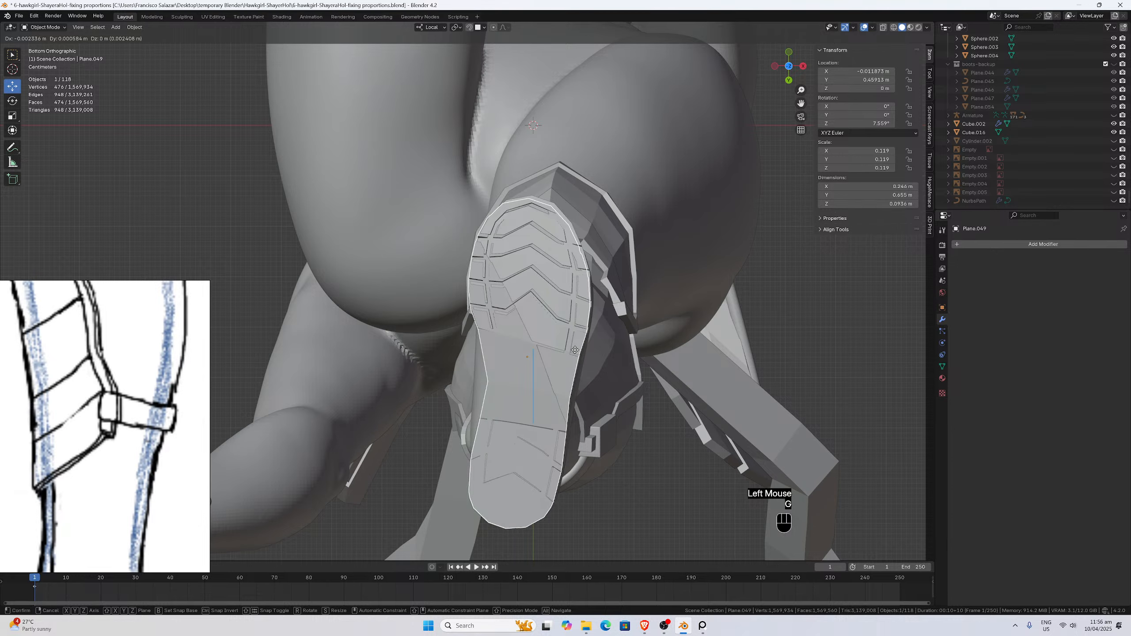
click(575, 352)
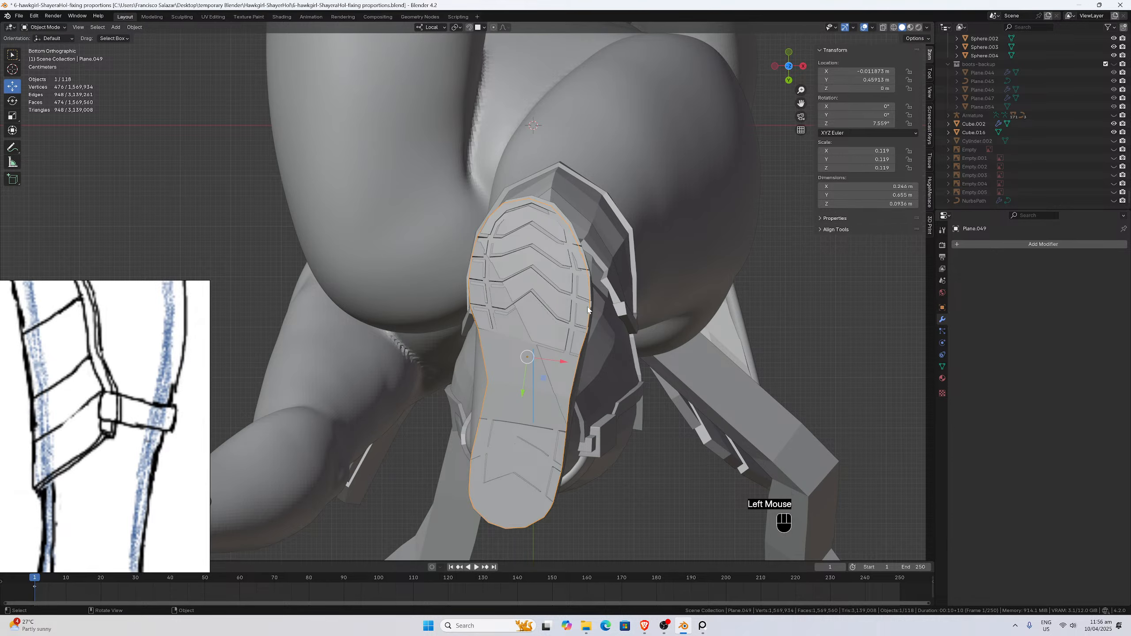
Hide the standing boot's old tilted sole and select the flat replacement sole.
middle_drag(588, 309, 591, 375)
key(KP_1)
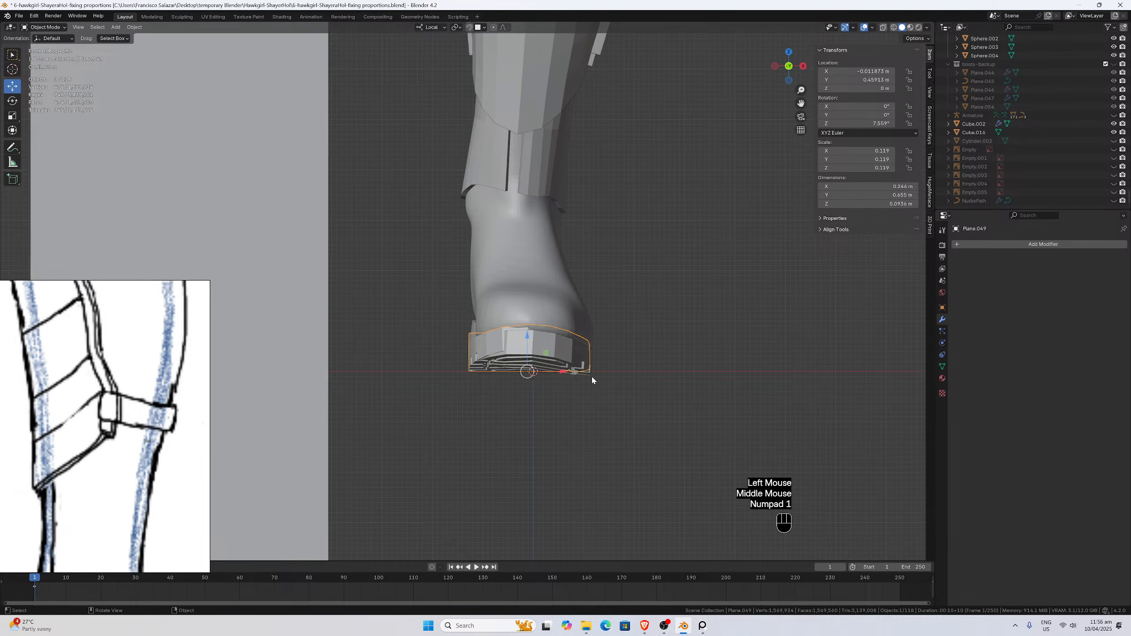
click(578, 350)
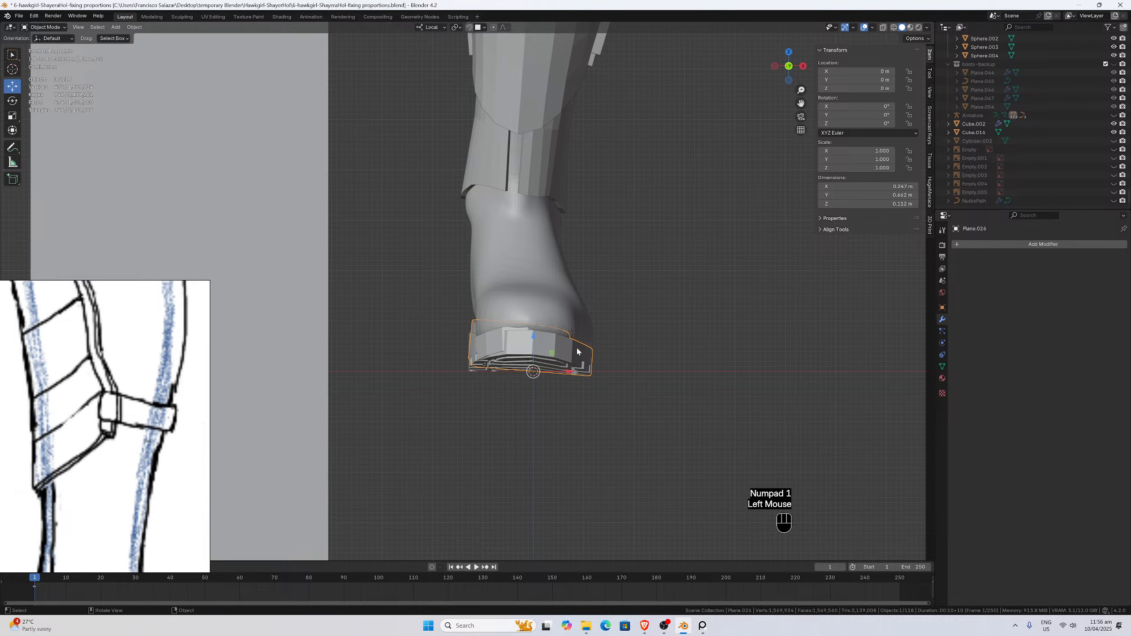
key(h)
click(563, 359)
Examine the fit between the flat sole and the standing boot from the front, back and side.
scroll(572, 366, up, 2)
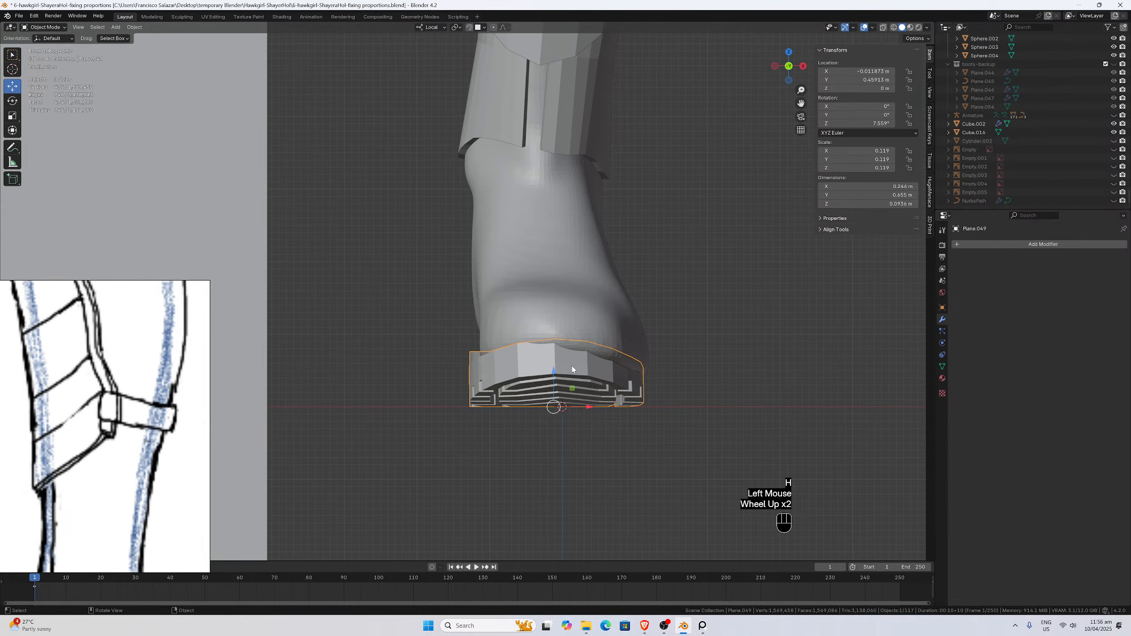
scroll(566, 370, down, 3)
middle_drag(562, 373, 508, 331)
scroll(675, 421, down, 1)
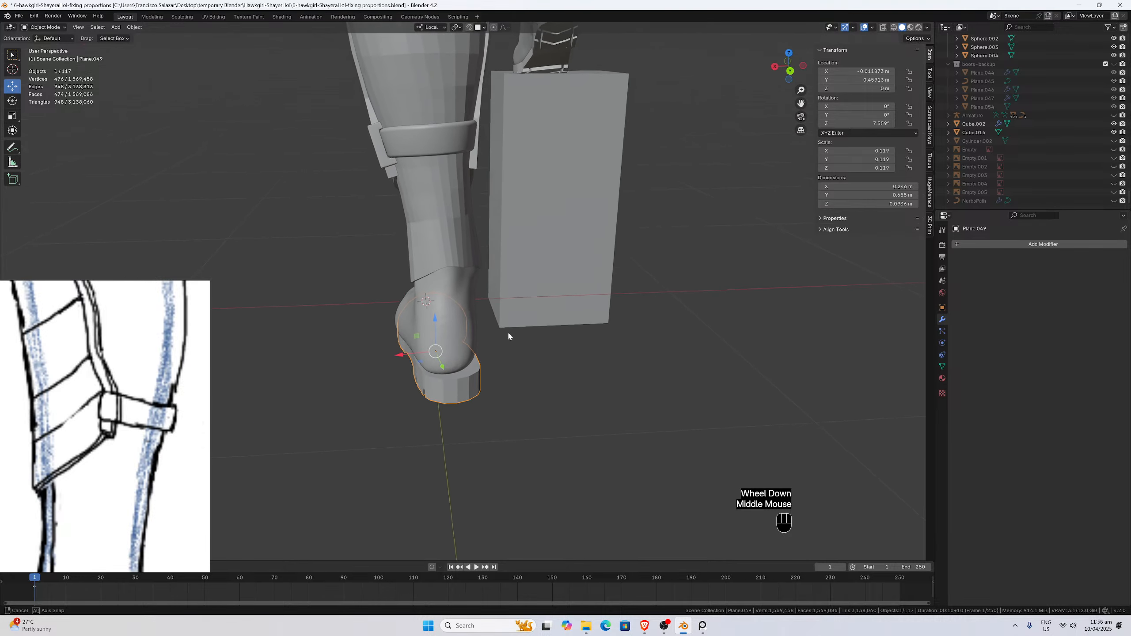
scroll(511, 334, up, 2)
scroll(512, 334, down, 1)
key(KP_1)
key(ctrl+KP_3)
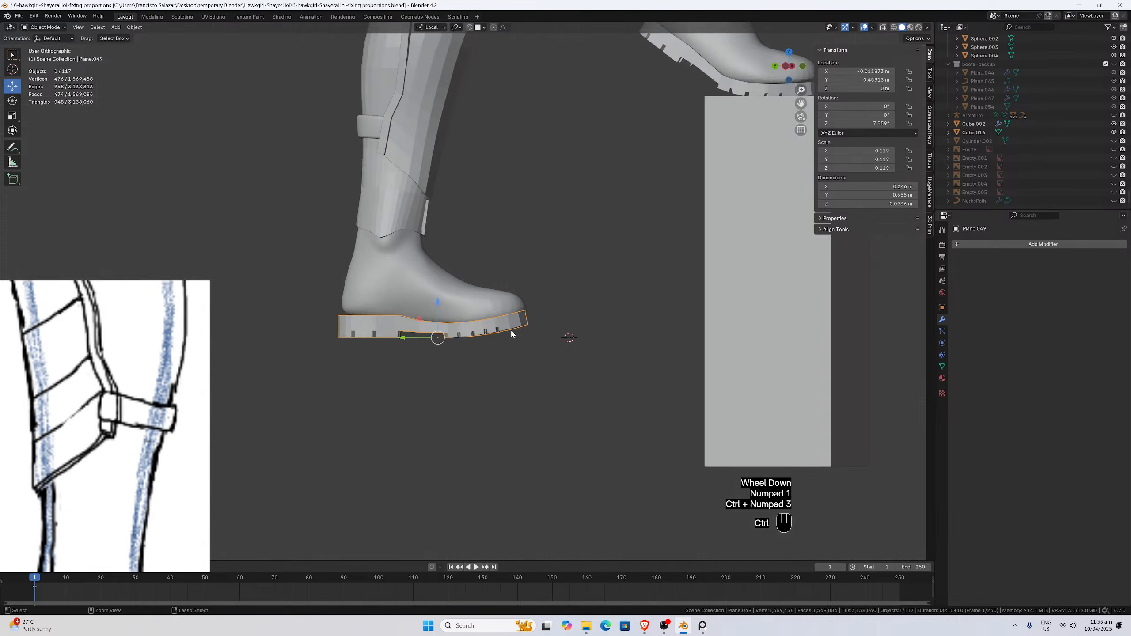
key(ctrl+KP_1)
key(ctrl+KP_3)
key(ctrl+KP_1)
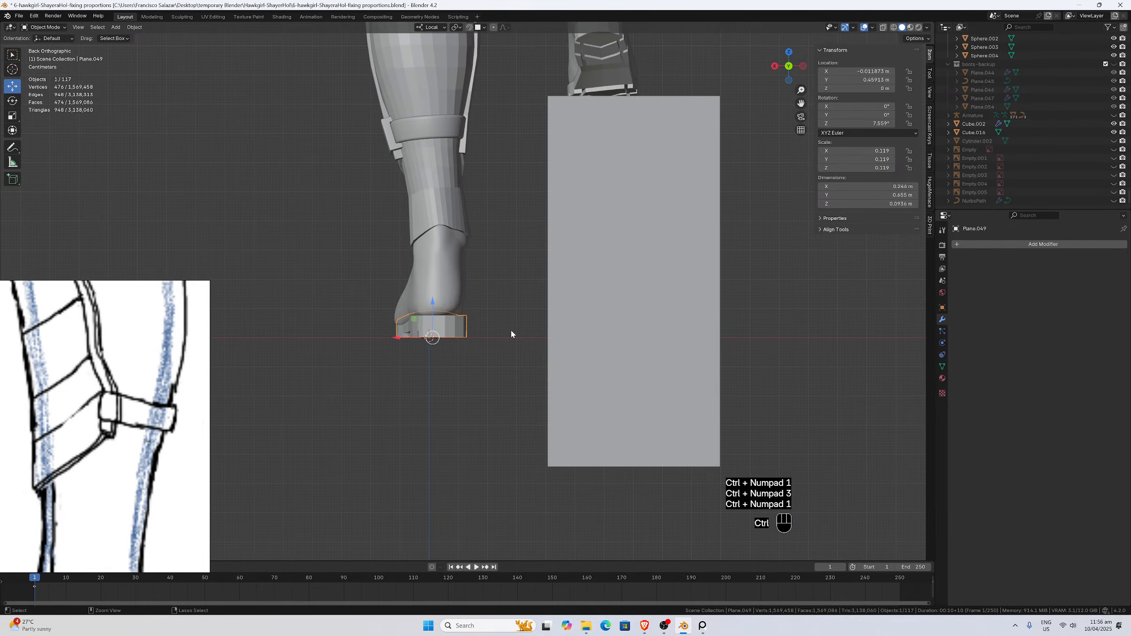
Move the flat sole forward along its local Y axis to sit under the standing boot, at about Y 0.443 m.
key(ctrl+KP_3)
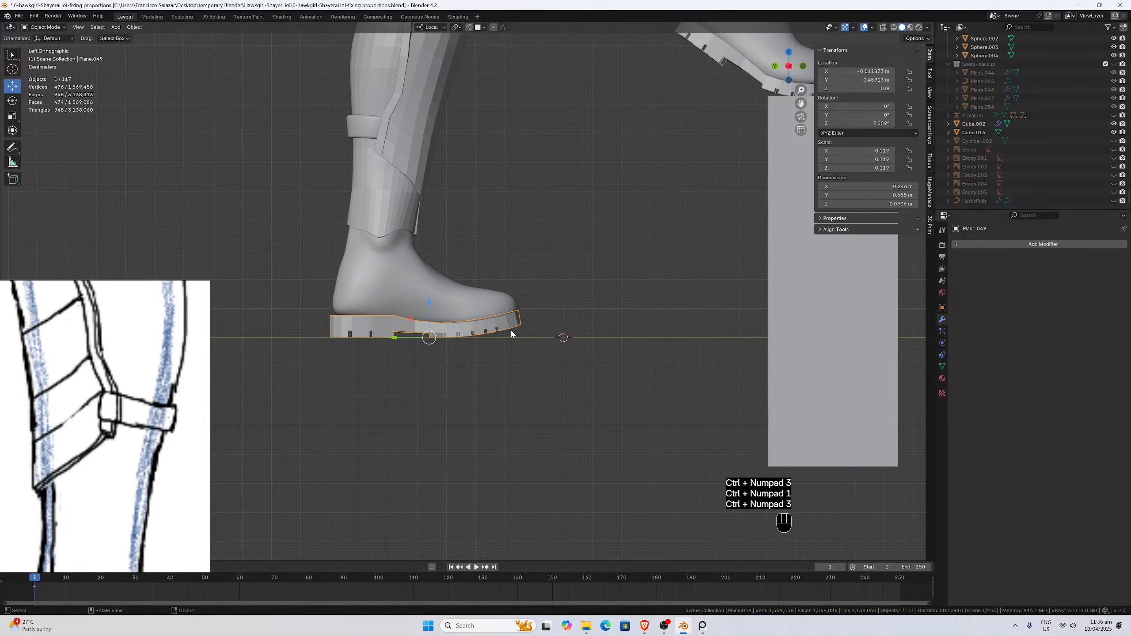
scroll(511, 329, up, 3)
scroll(490, 343, down, 1)
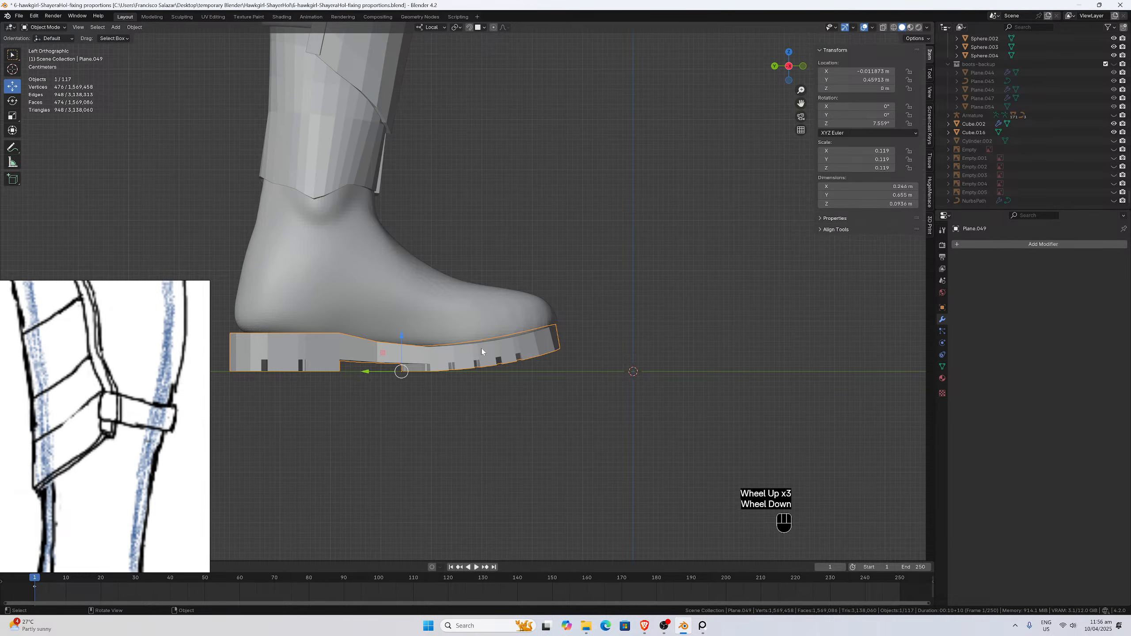
key(g)
key(y)
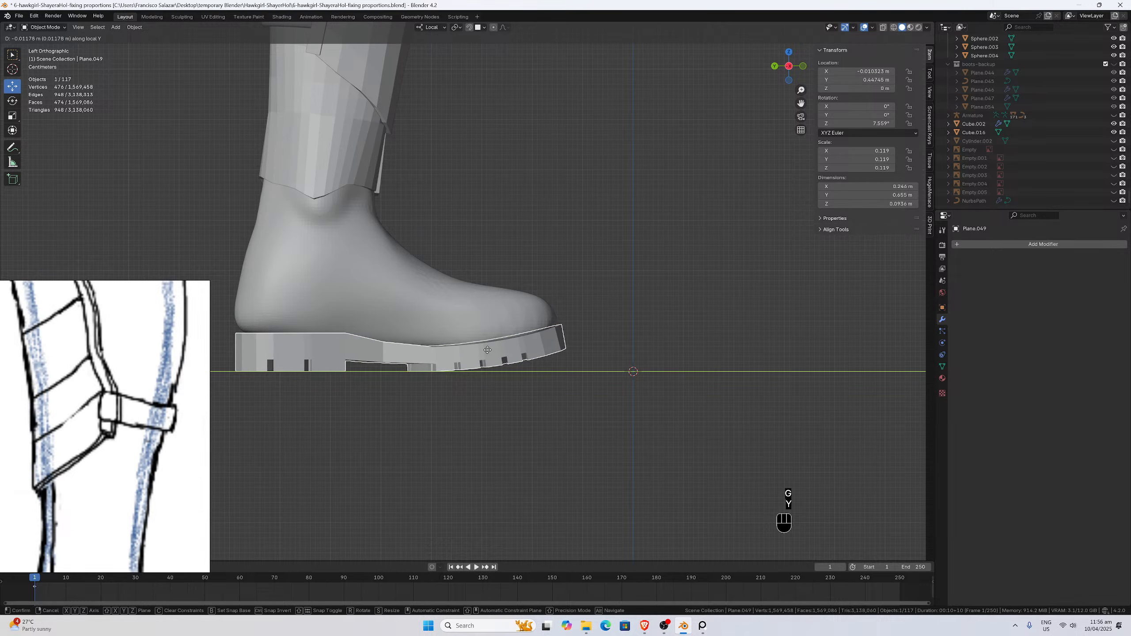
click(491, 353)
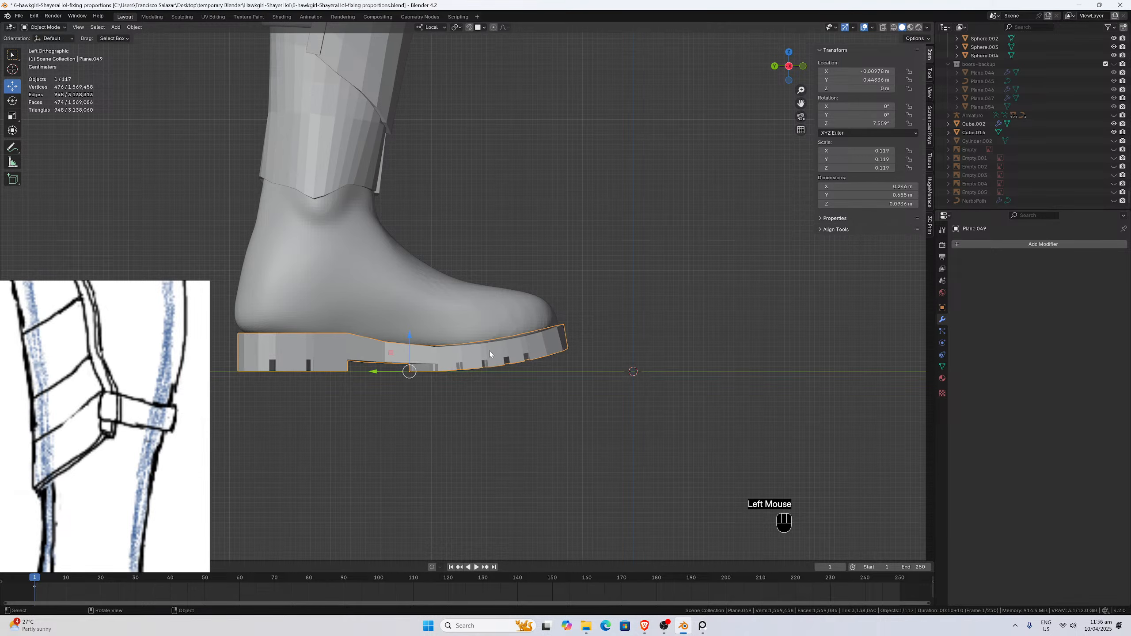
Shift the flat sole along its local X axis to center it under the boot from the front, at about X 0.0025 m.
key(KP_1)
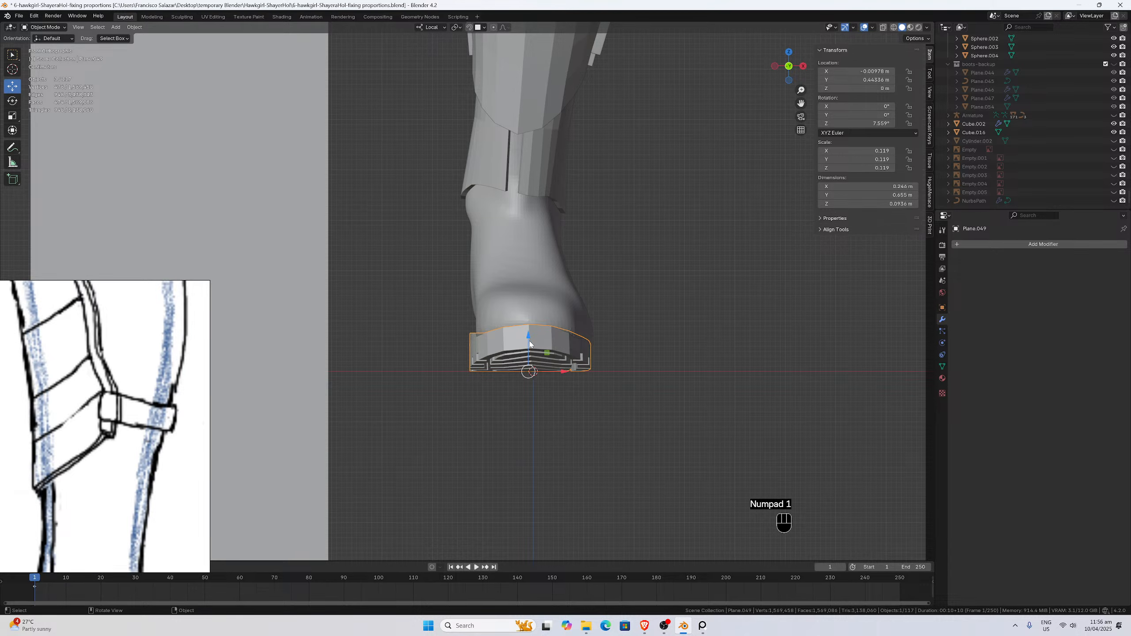
key(g)
key(x)
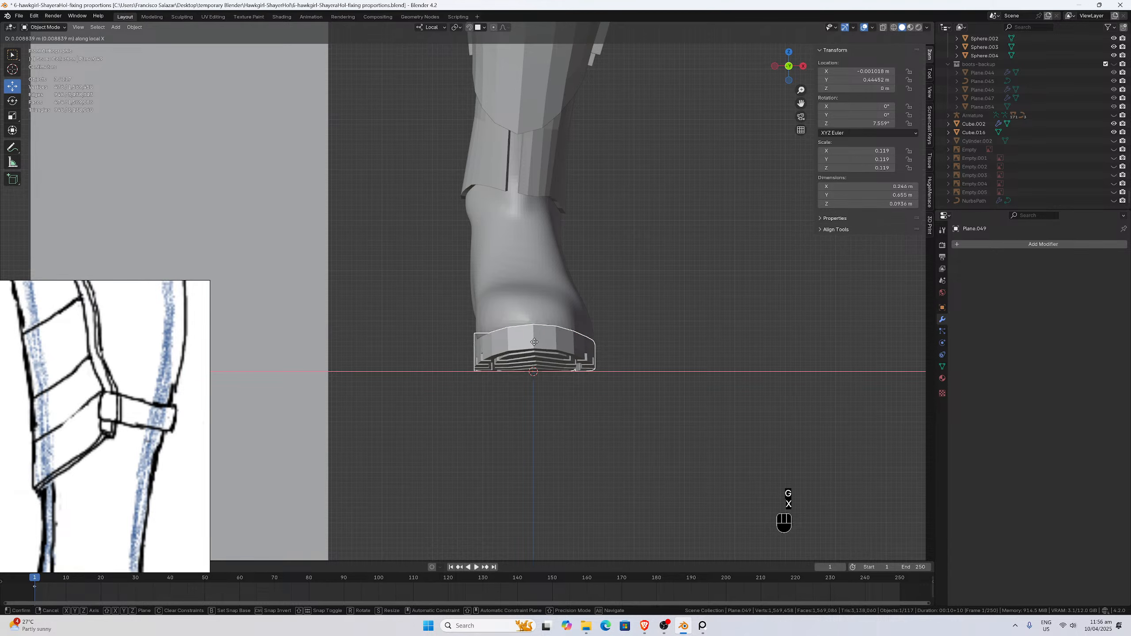
click(534, 342)
Examine how the repositioned flat sole fits the standing boot, with the sole deselected, up close and against the whole leg.
scroll(534, 342, down, 2)
middle_drag(534, 342, 359, 268)
scroll(358, 267, up, 2)
key(KP_1)
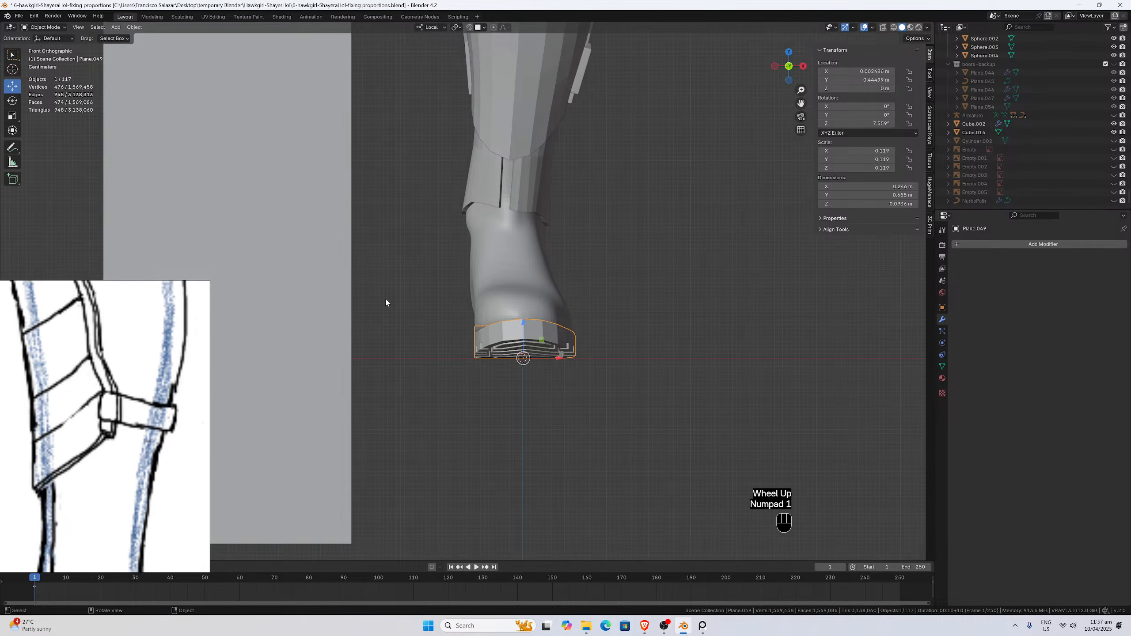
click(588, 243)
scroll(588, 243, down, 4)
scroll(553, 271, up, 5)
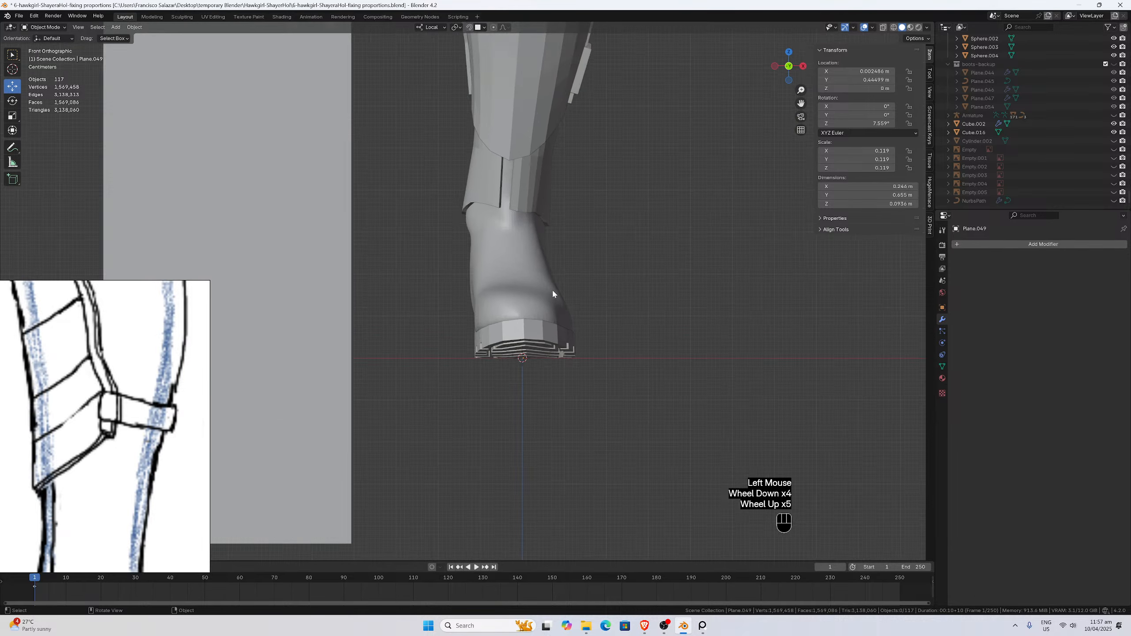
scroll(553, 295, up, 2)
scroll(552, 295, down, 3)
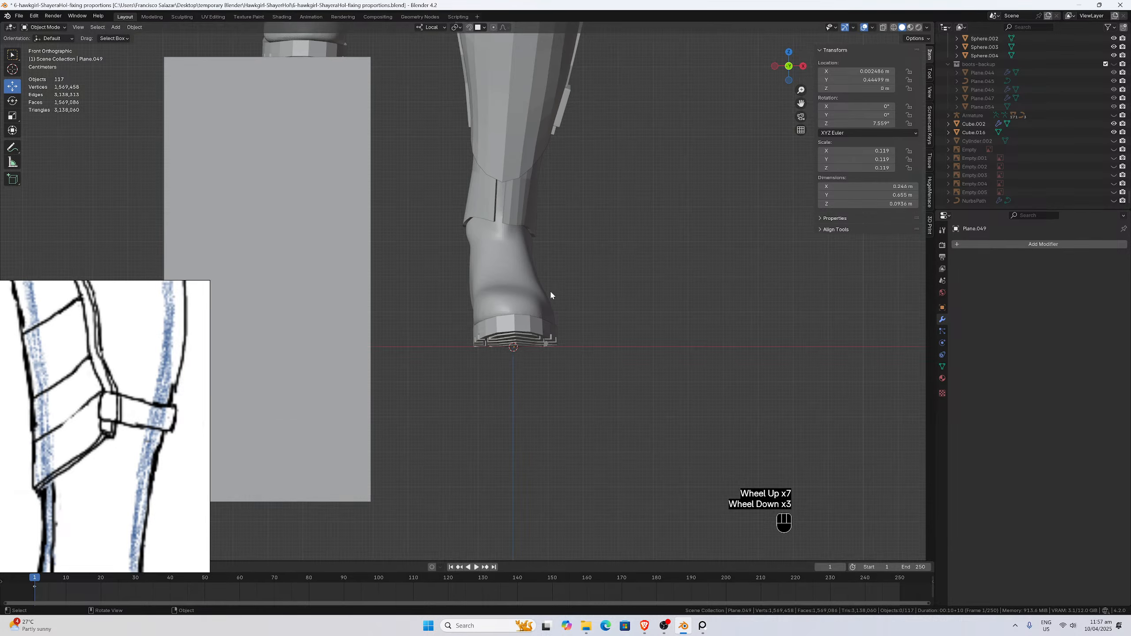
scroll(551, 295, down, 3)
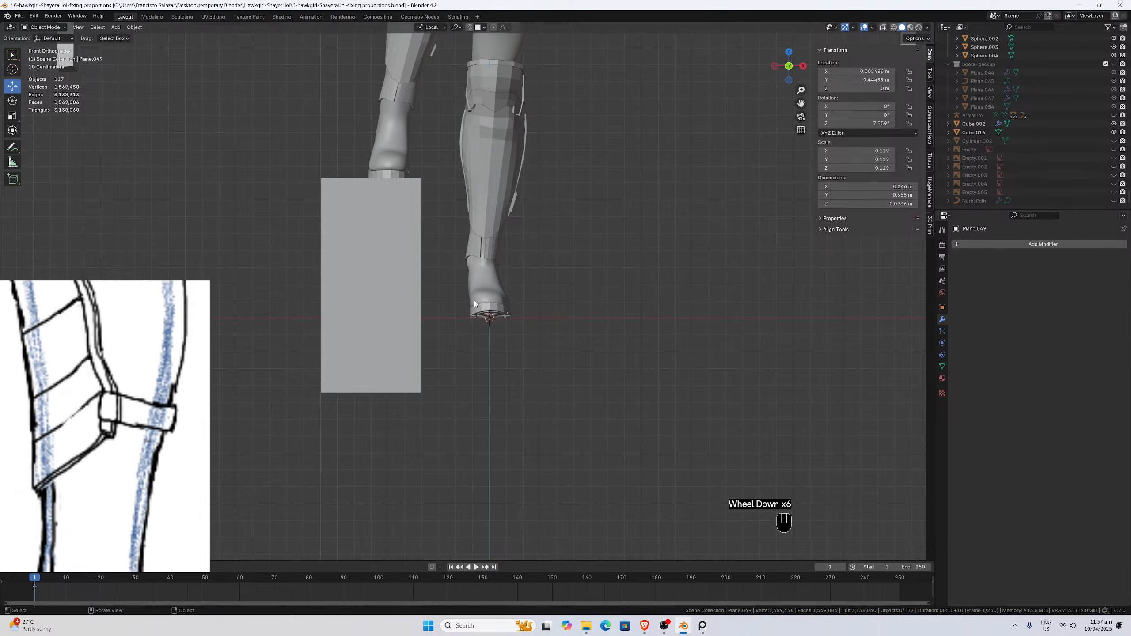
scroll(484, 295, down, 2)
scroll(490, 311, up, 10)
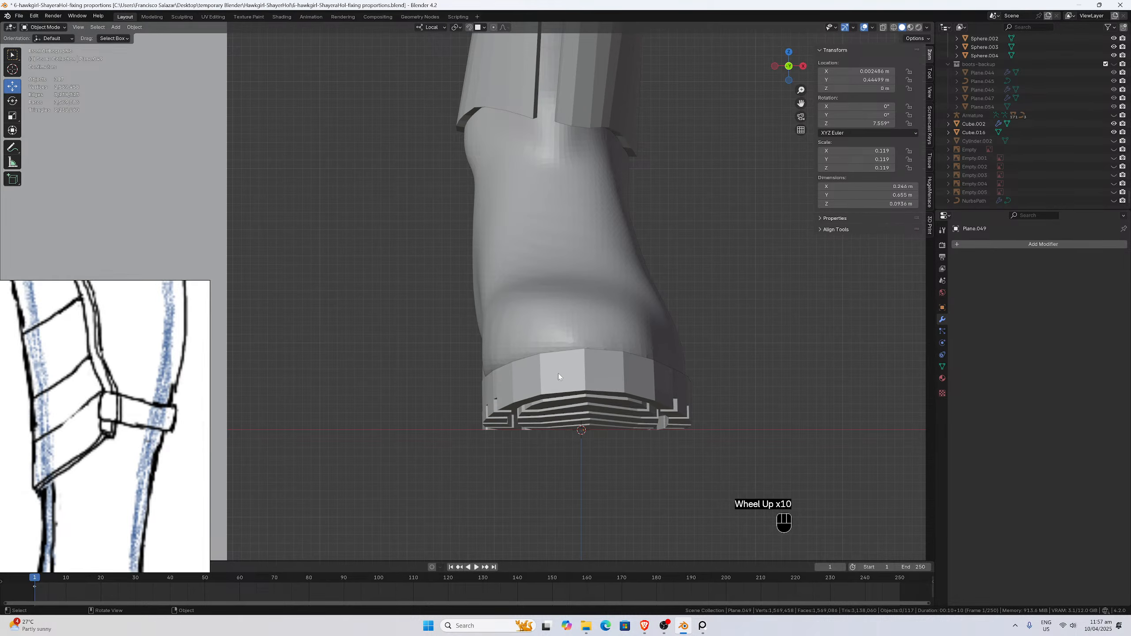
Rotate the flat sole to about 10.7° around Z and shift it along local X to about X -0.0081 m.
click(559, 373)
scroll(559, 373, down, 2)
middle_drag(559, 373, 551, 273)
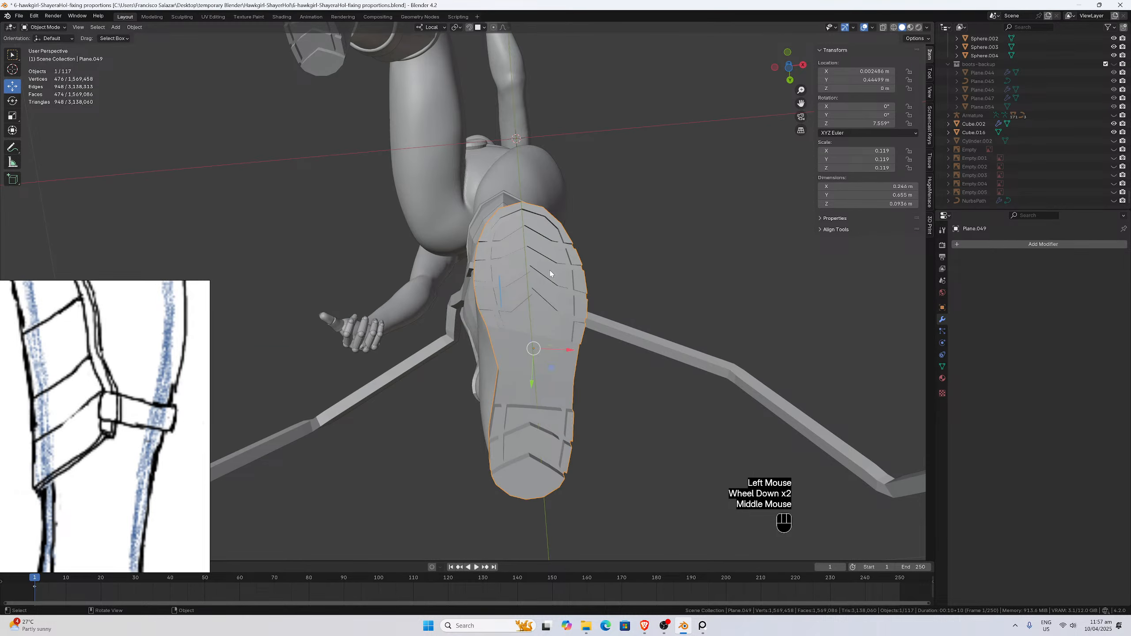
key(ctrl+KP_7)
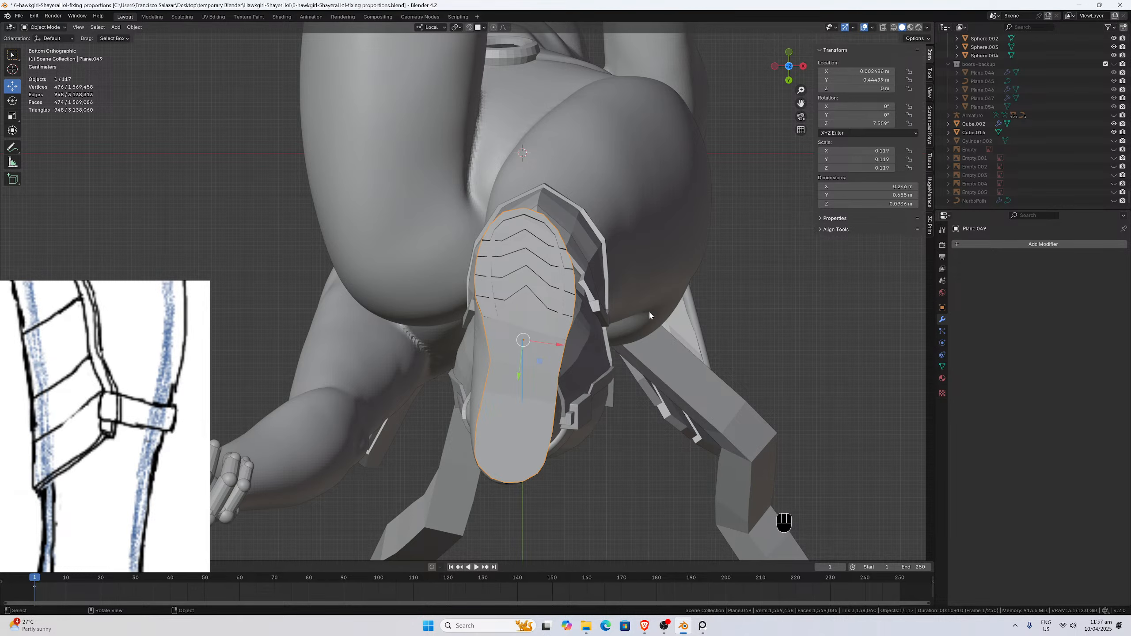
key(KP_1)
scroll(648, 315, up, 3)
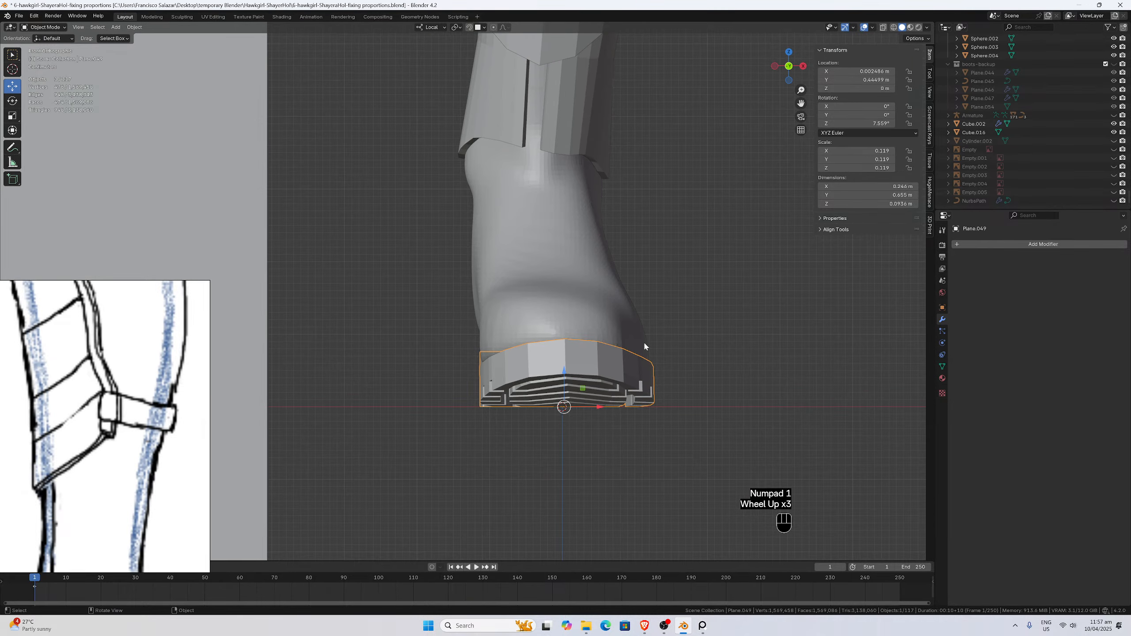
key(r)
key(z)
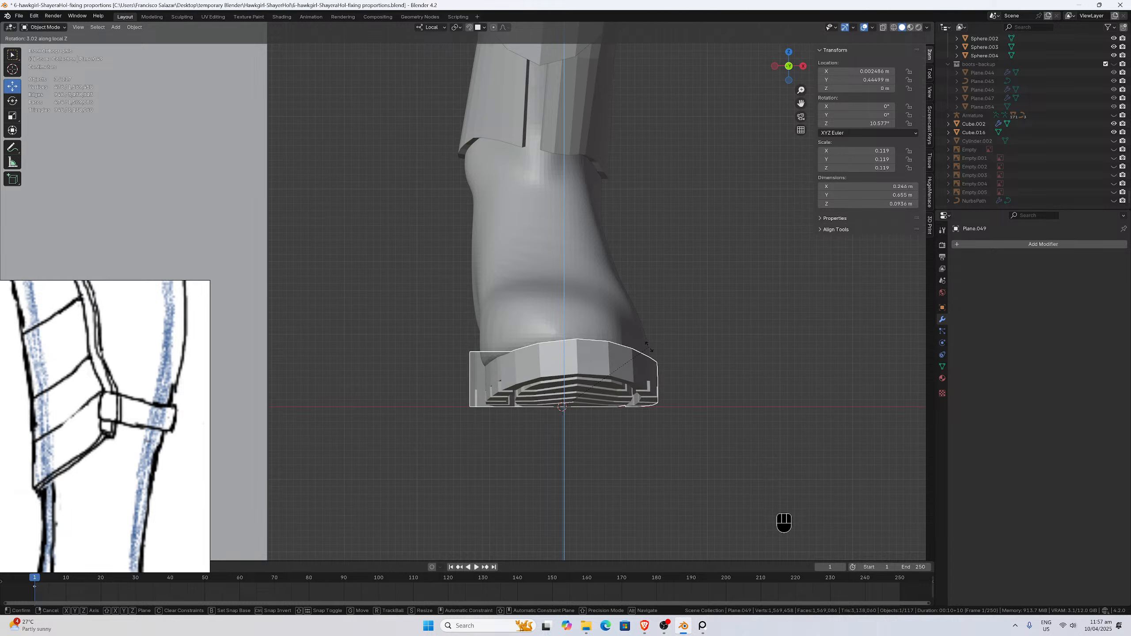
click(650, 351)
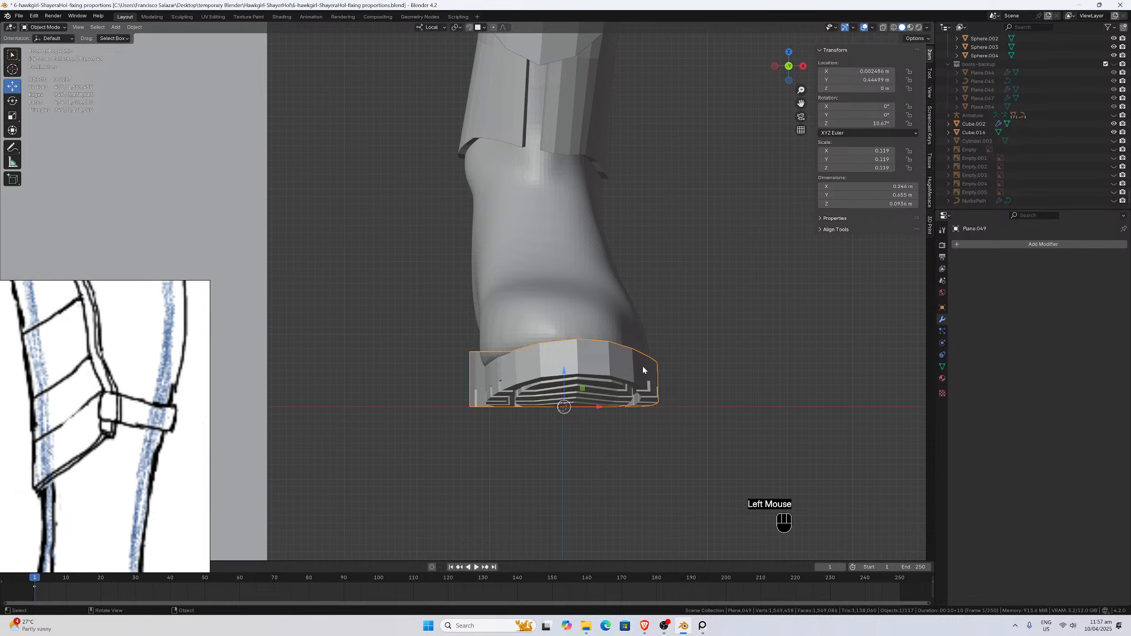
drag(600, 407, 591, 406)
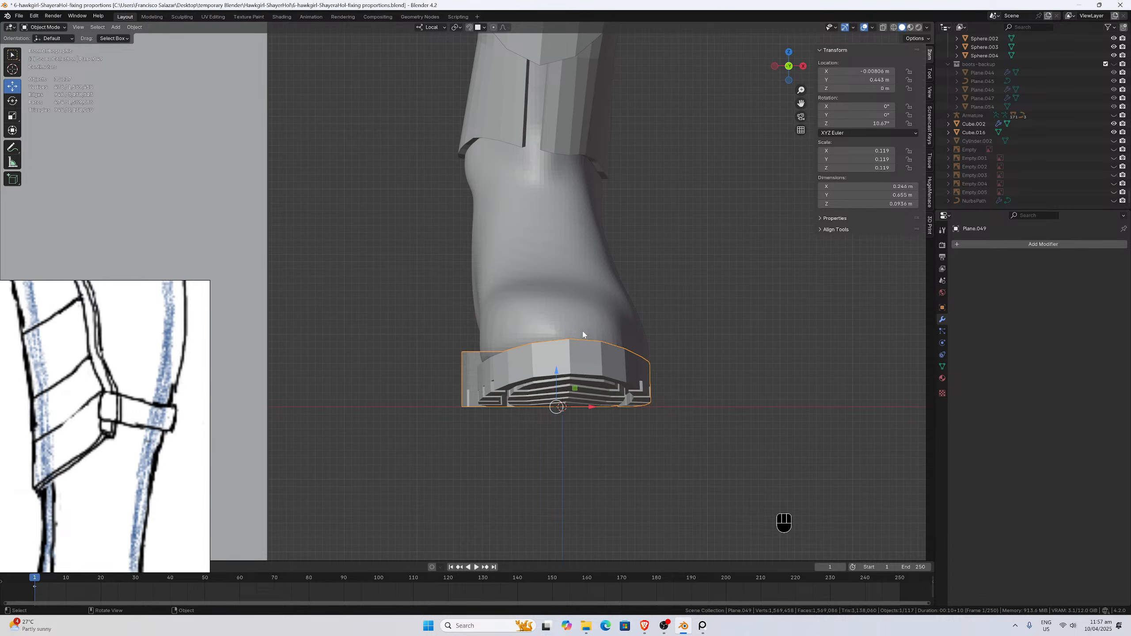
Deselect the flat sole, check its fit from the front and save the file.
scroll(583, 308, down, 3)
click(573, 295)
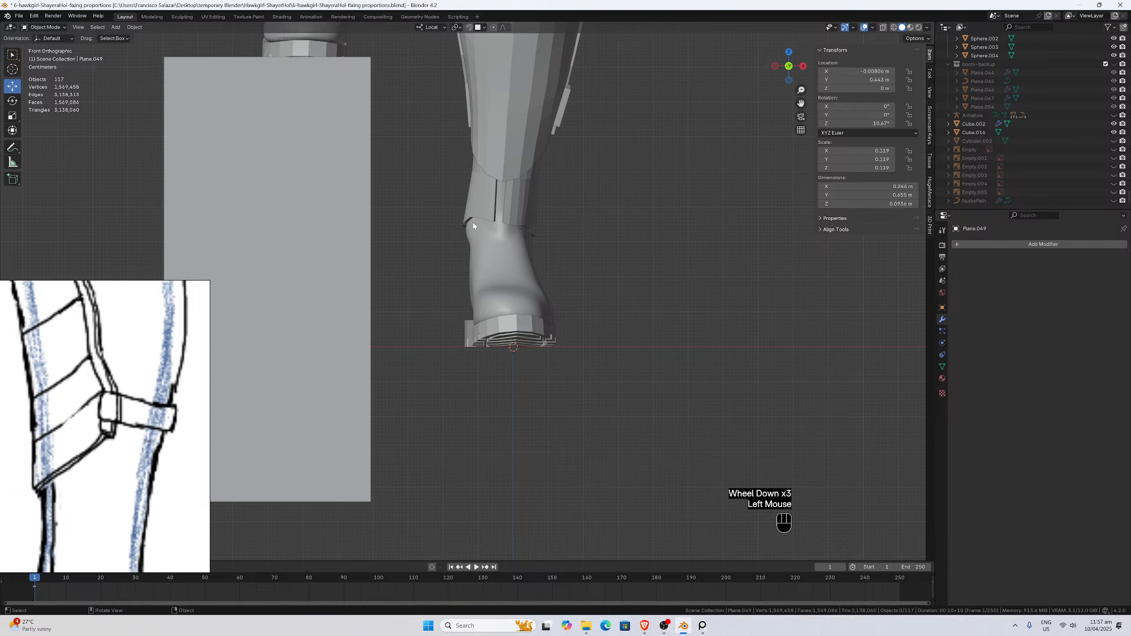
scroll(472, 312, down, 2)
scroll(491, 325, up, 3)
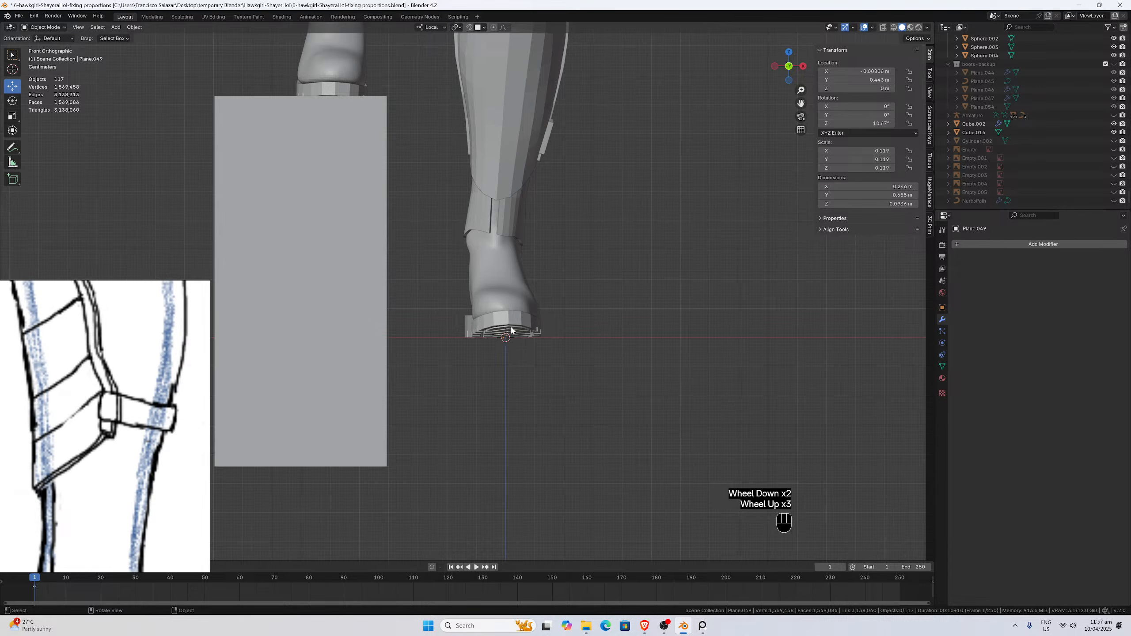
key(ctrl+s)
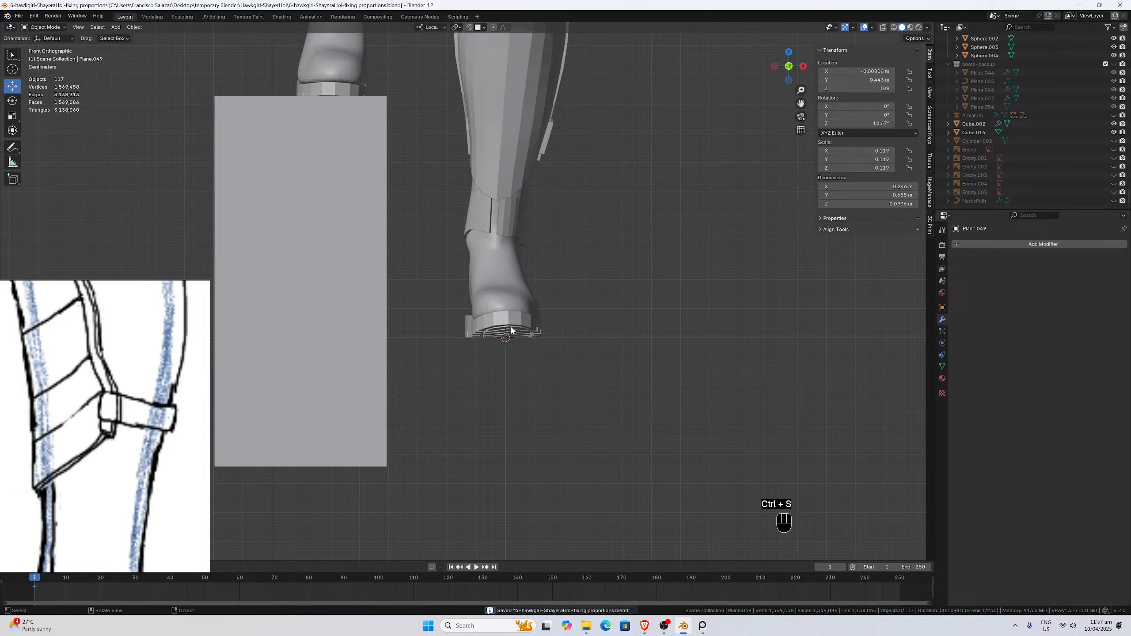
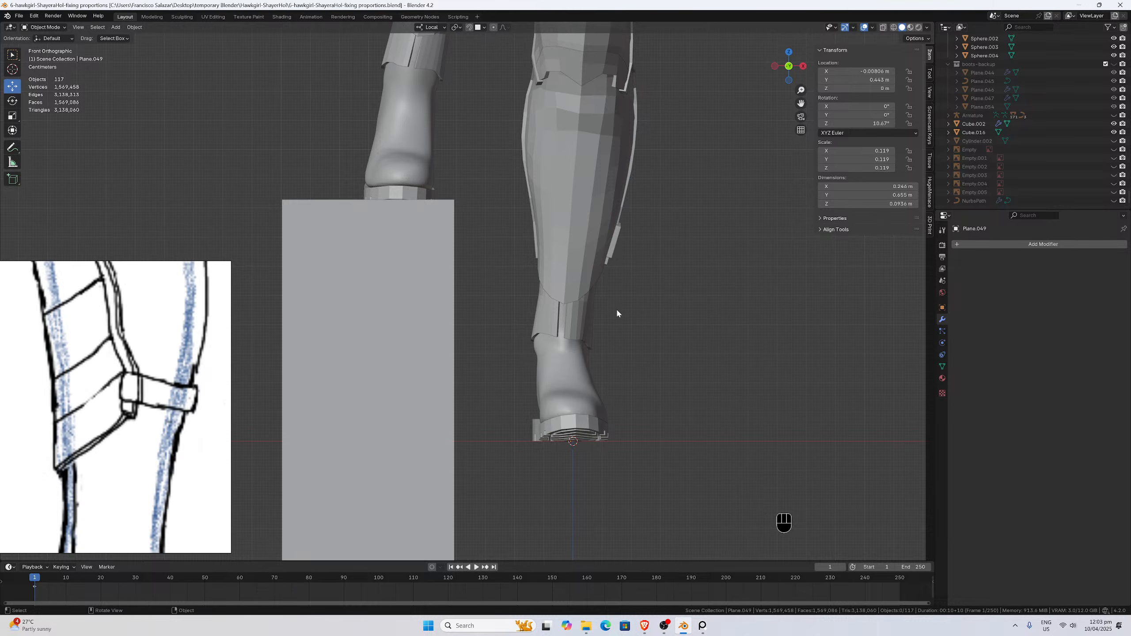
Examine the posed figure's lower legs and boots from the front and the side, with the body mesh selected.
scroll(614, 323, down, 3)
click(534, 346)
scroll(595, 336, down, 3)
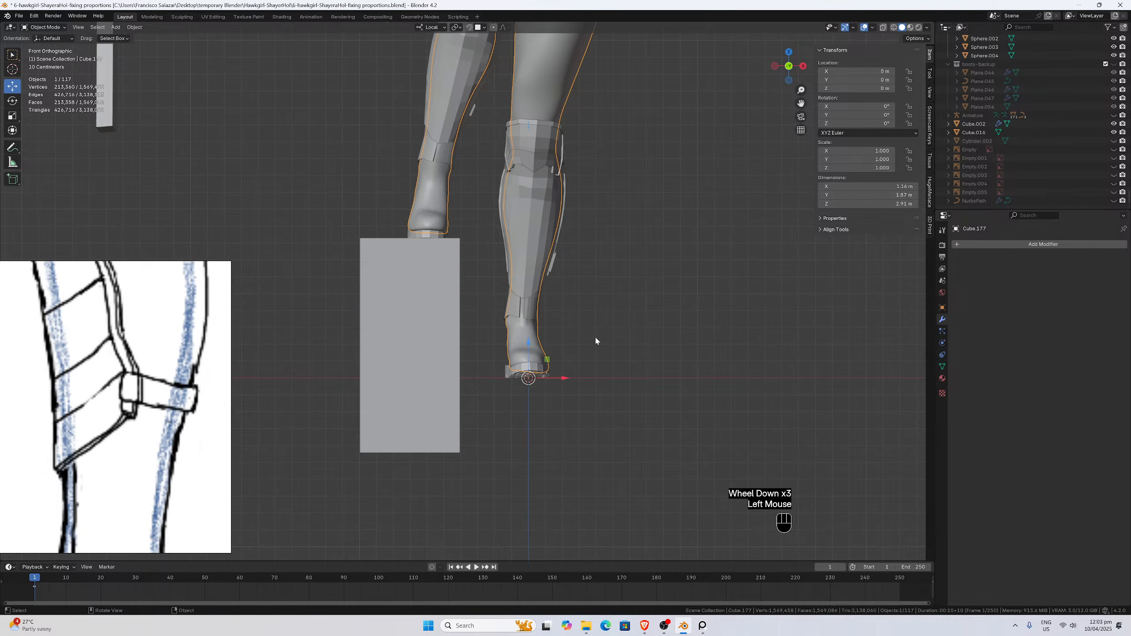
scroll(594, 334, up, 5)
scroll(570, 321, down, 3)
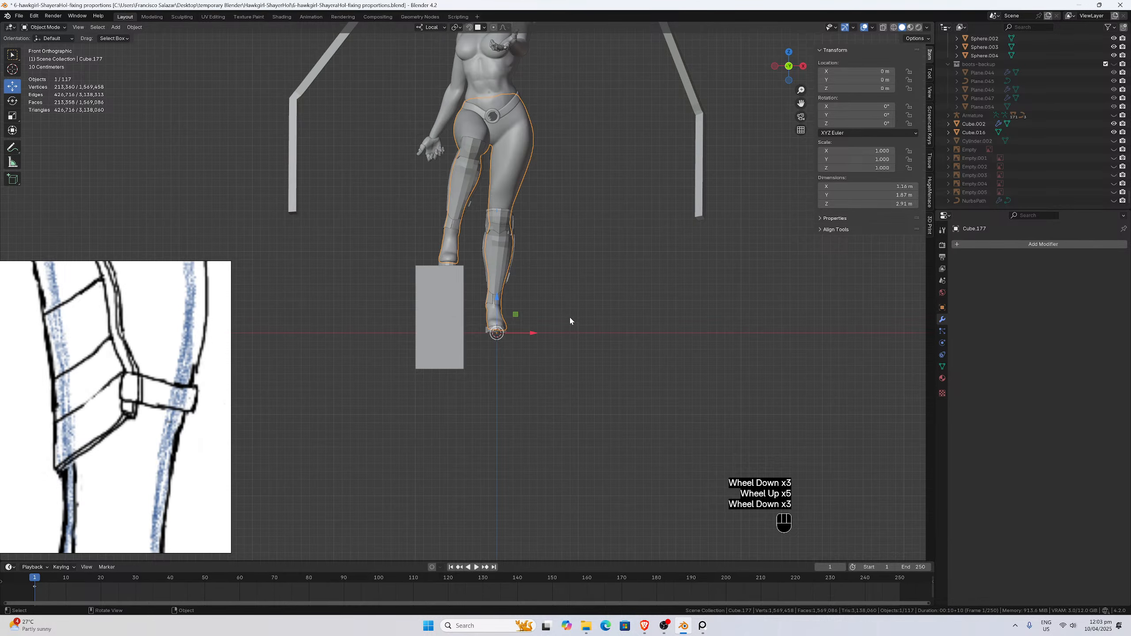
middle_drag(569, 315, 463, 317)
scroll(459, 316, up, 3)
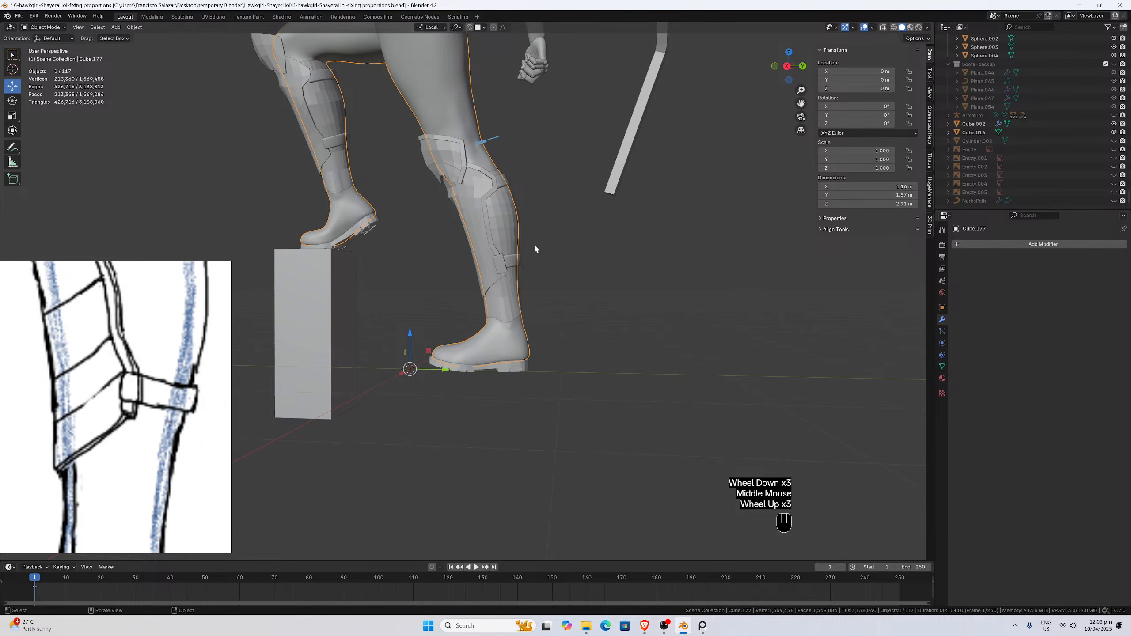
scroll(534, 245, down, 2)
middle_drag(534, 245, 631, 257)
scroll(630, 259, up, 5)
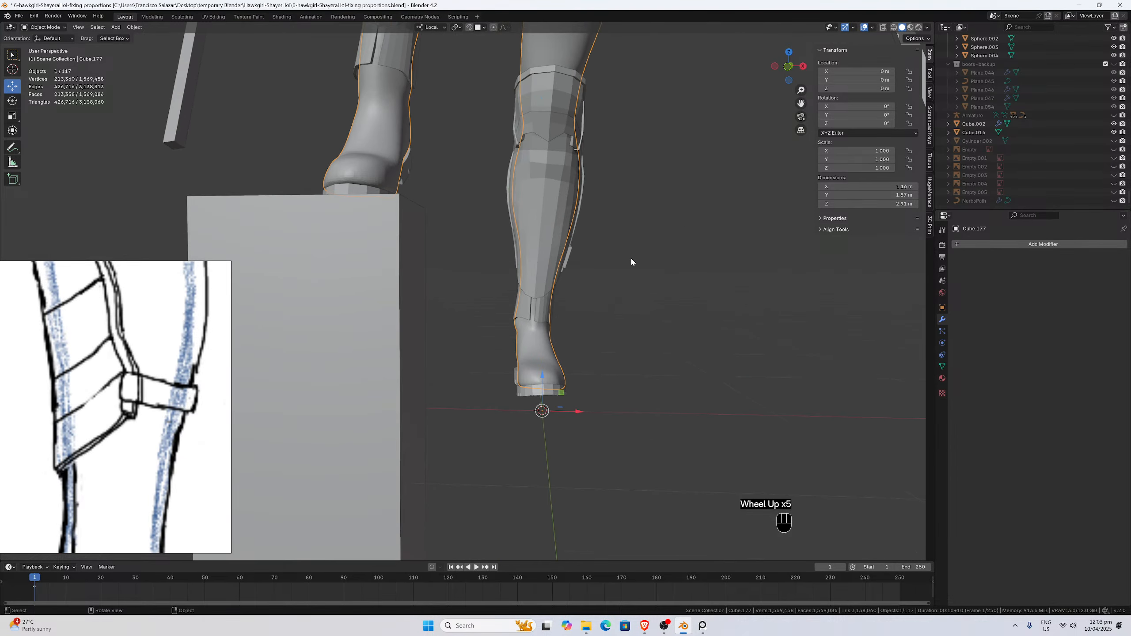
scroll(635, 264, down, 2)
scroll(636, 264, down, 2)
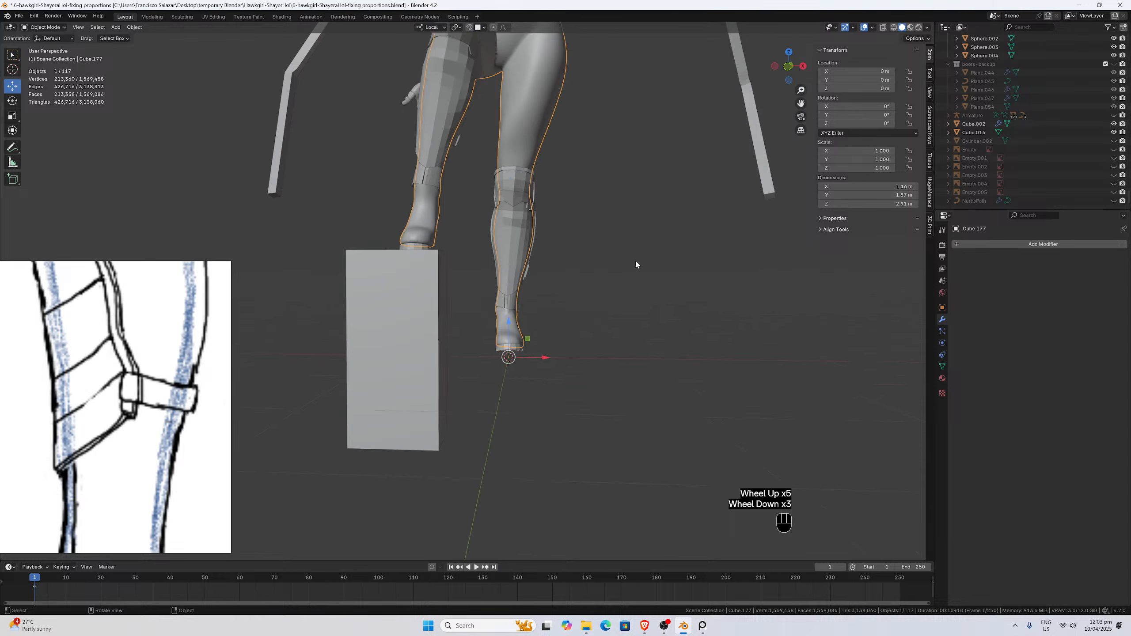
middle_drag(635, 264, 558, 264)
key(KP_1)
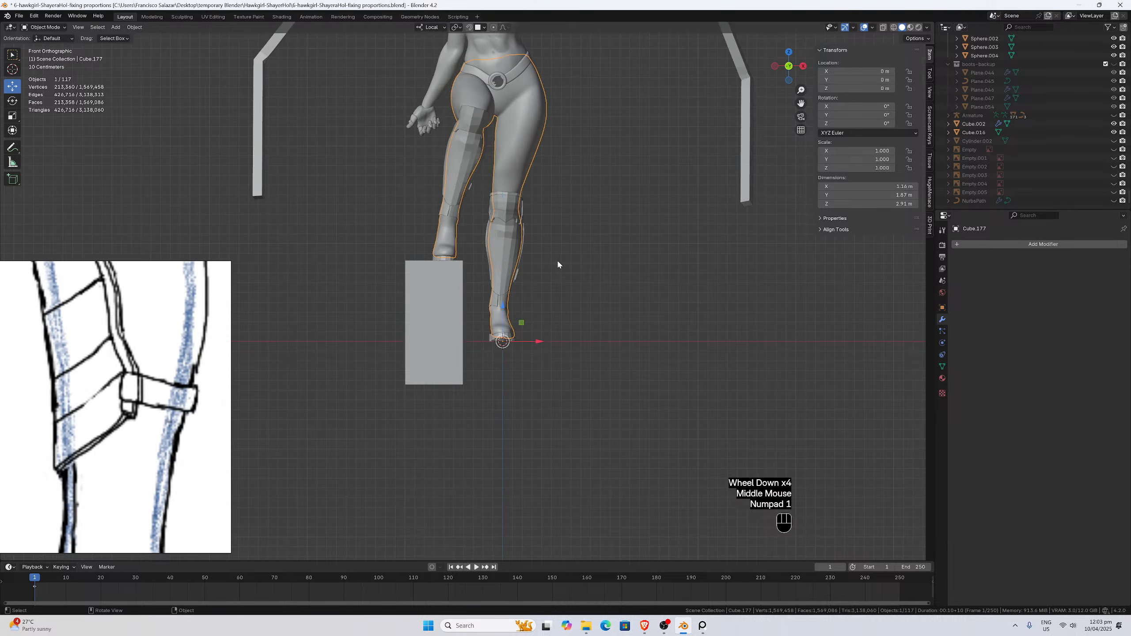
Deselect the body and compare both boots with the whole figure in front view, both close up and from afar.
click(558, 265)
scroll(558, 264, up, 3)
scroll(558, 265, down, 3)
scroll(558, 265, down, 3)
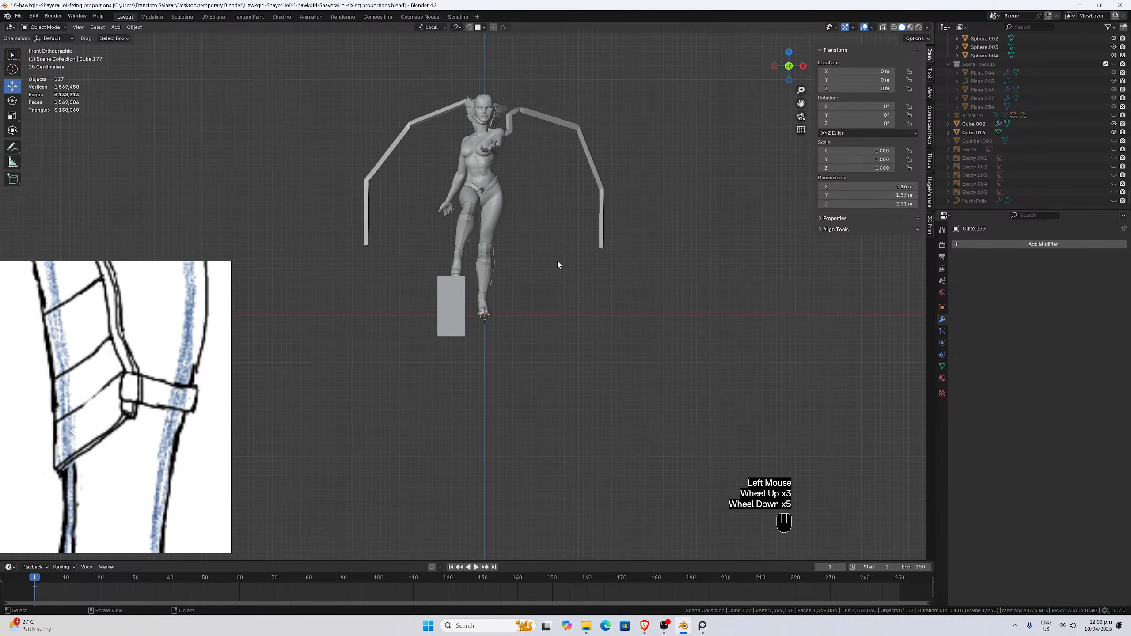
scroll(534, 263, up, 6)
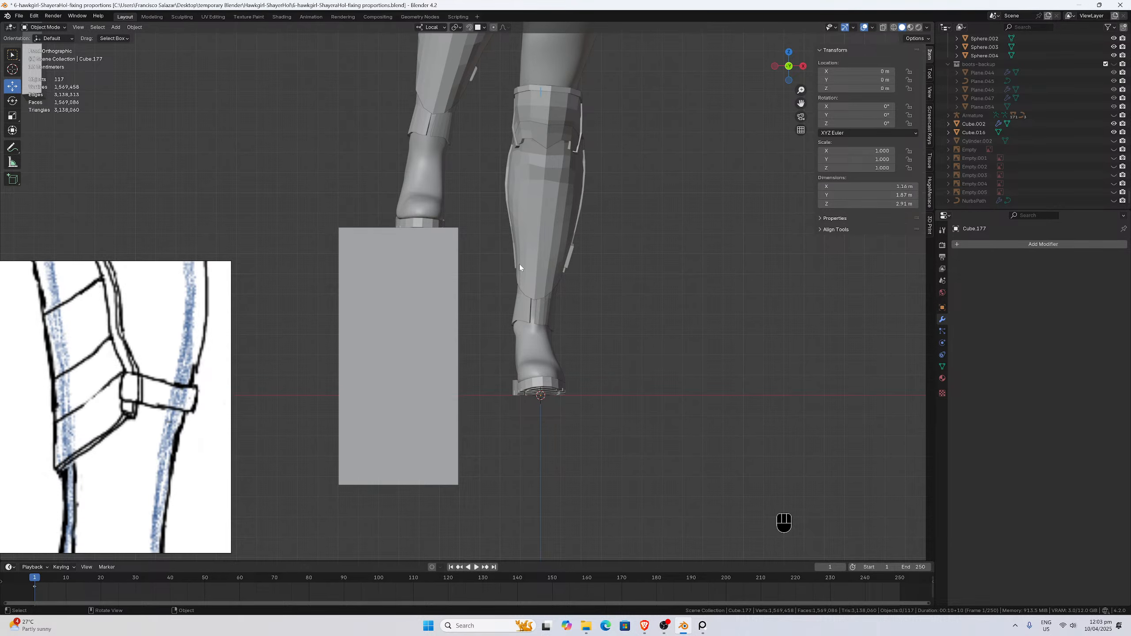
scroll(538, 211, down, 3)
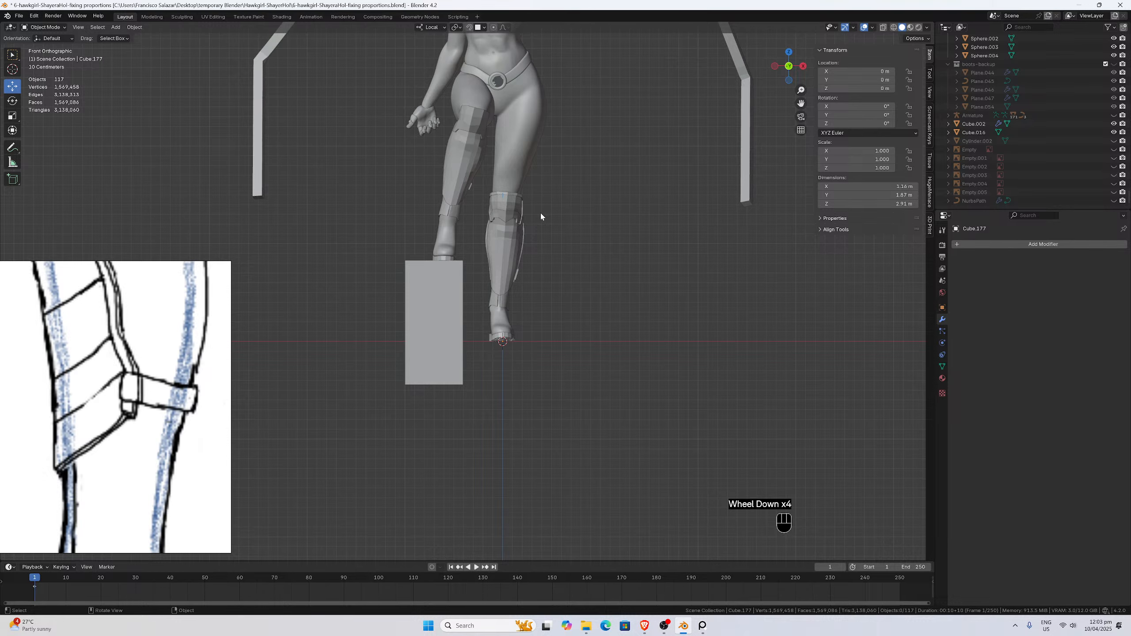
scroll(540, 214, down, 3)
scroll(530, 250, up, 3)
scroll(561, 258, up, 4)
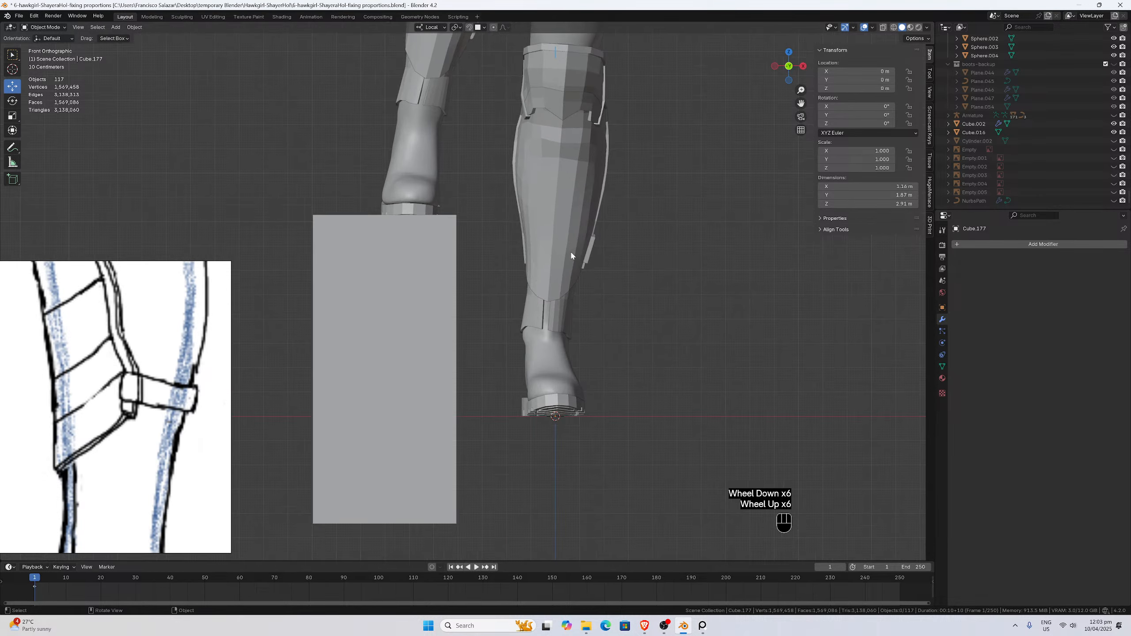
scroll(592, 255, down, 3)
scroll(593, 255, up, 3)
scroll(576, 253, down, 5)
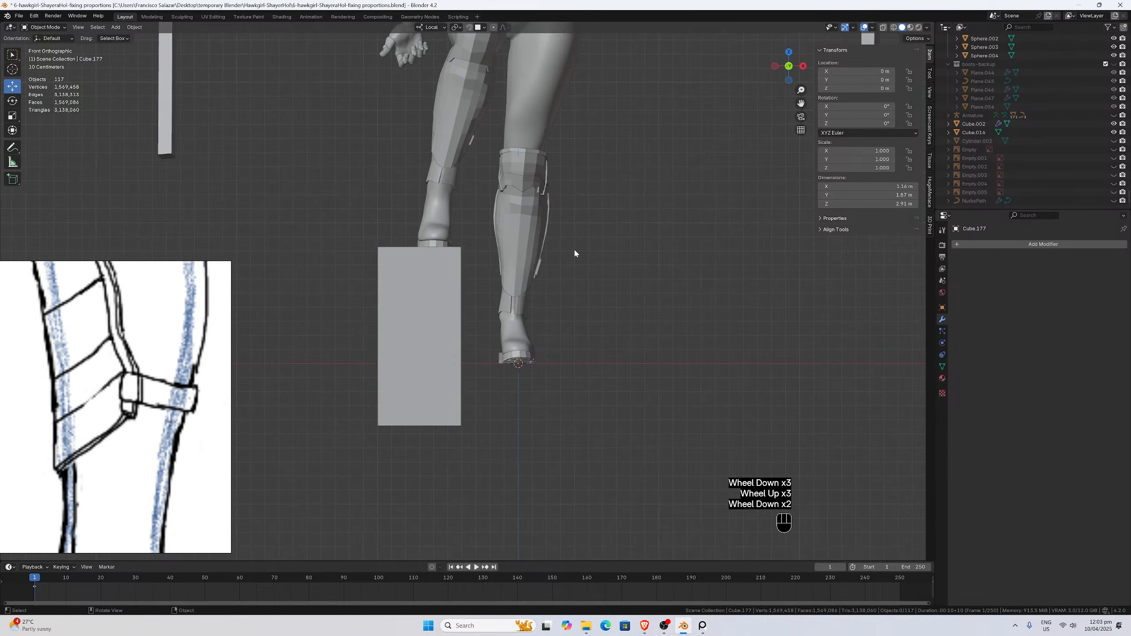
scroll(560, 249, down, 1)
scroll(559, 249, up, 2)
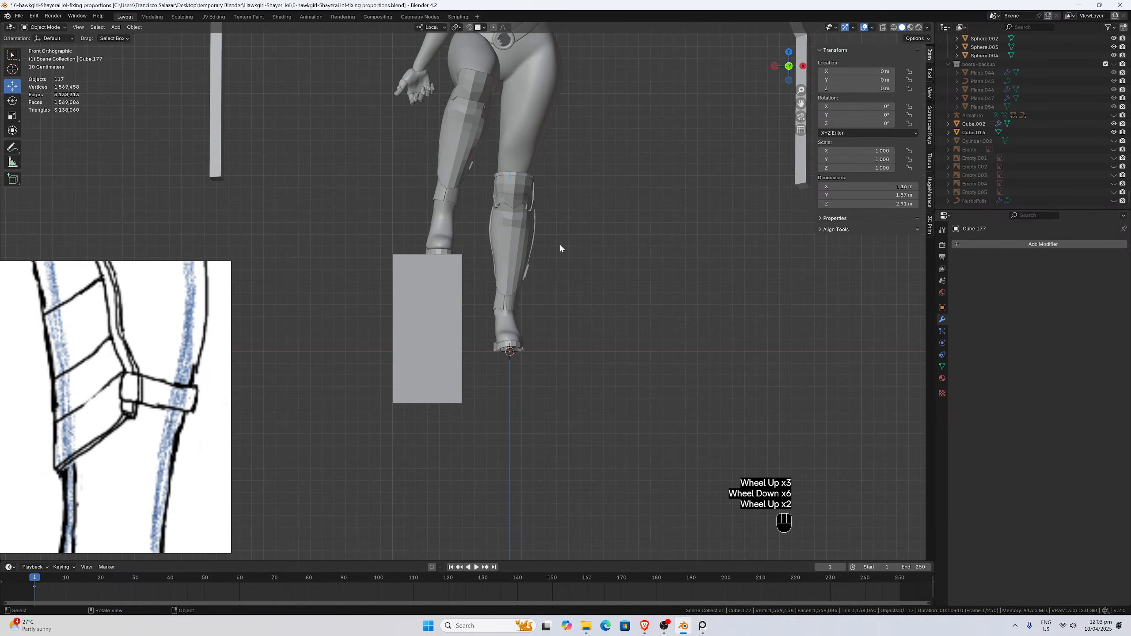
scroll(557, 253, down, 1)
scroll(557, 253, down, 1)
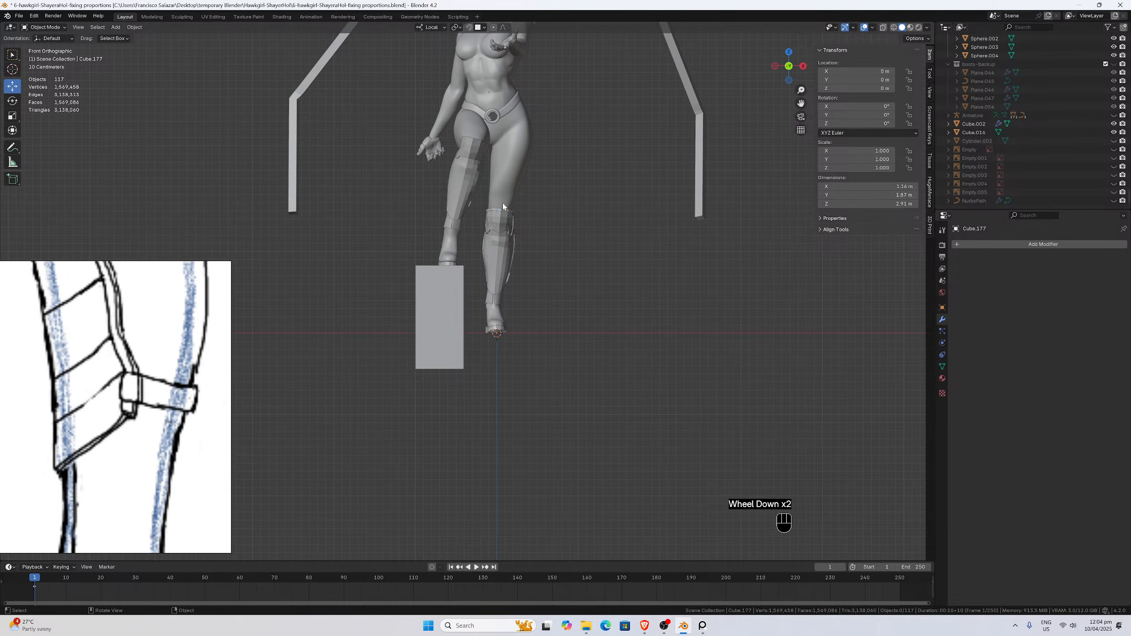
scroll(503, 206, up, 3)
scroll(520, 263, down, 2)
scroll(522, 301, up, 4)
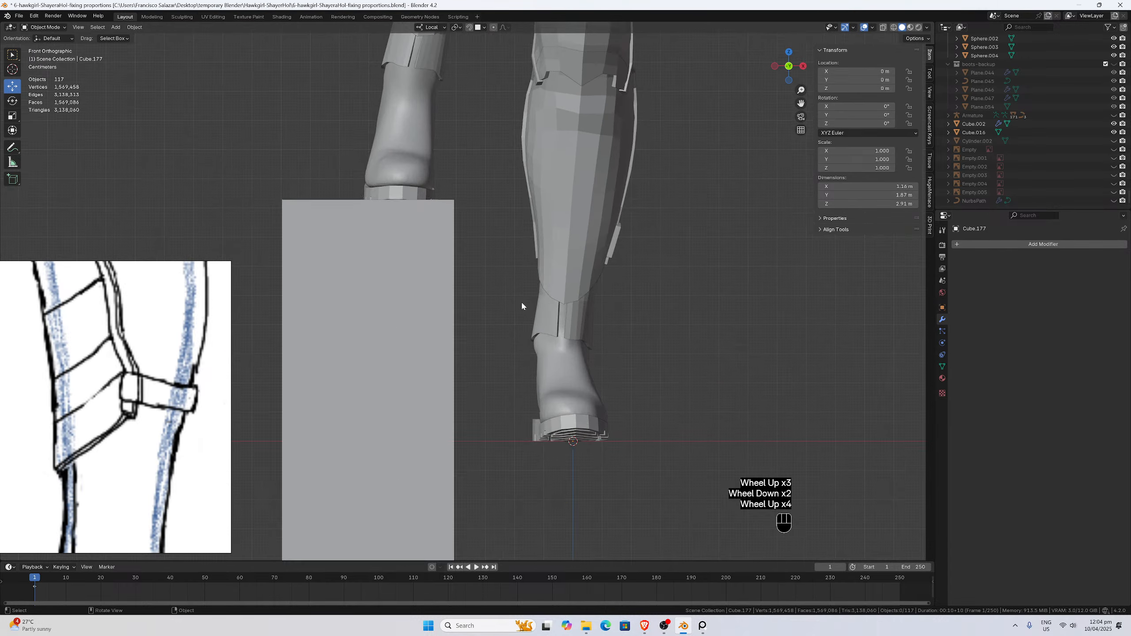
Select the body mesh again and check both feet and boots from several angles, ending in the front view.
click(564, 404)
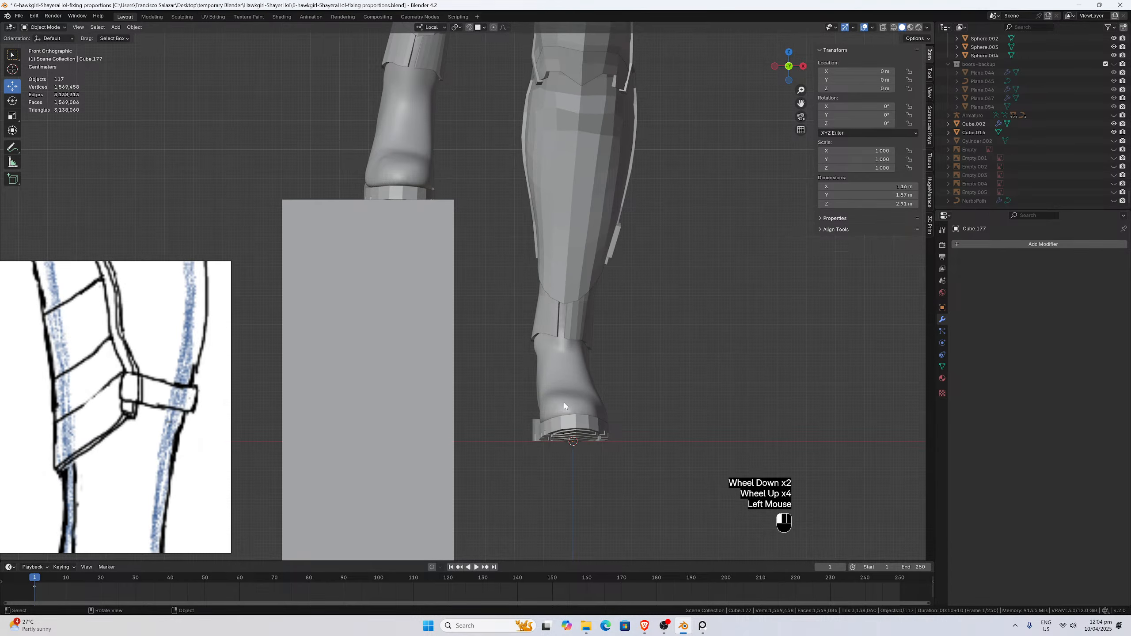
scroll(556, 380, down, 2)
middle_drag(556, 381, 580, 381)
scroll(502, 366, up, 1)
scroll(580, 381, down, 2)
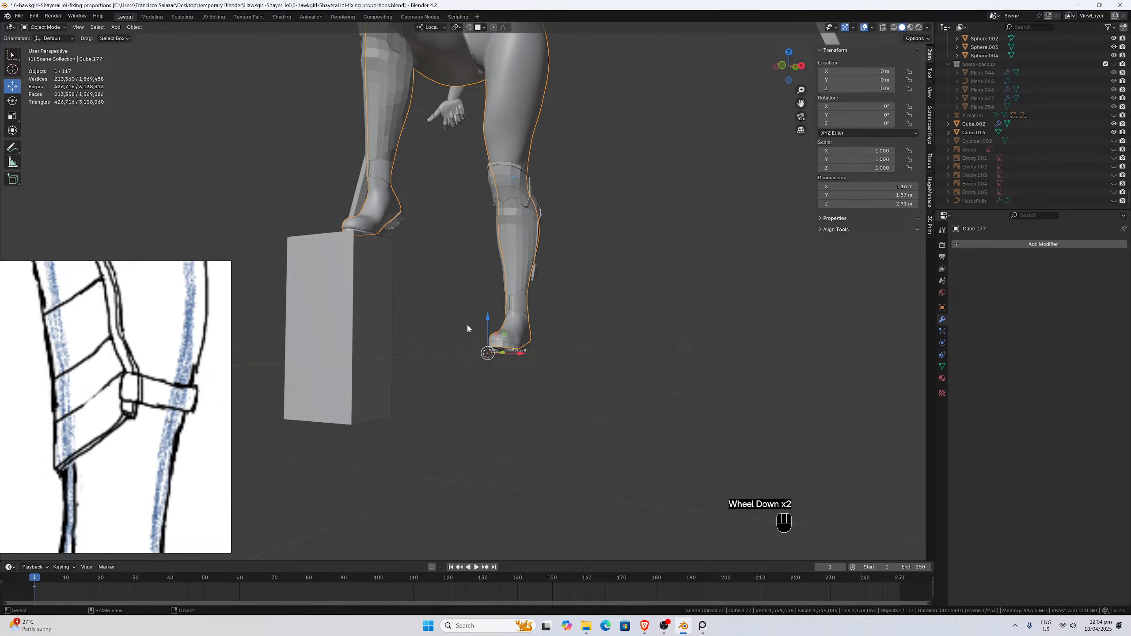
middle_drag(393, 242, 320, 278)
scroll(419, 335, up, 2)
middle_drag(418, 336, 444, 347)
scroll(461, 391, up, 2)
middle_drag(462, 392, 632, 379)
key(KP_1)
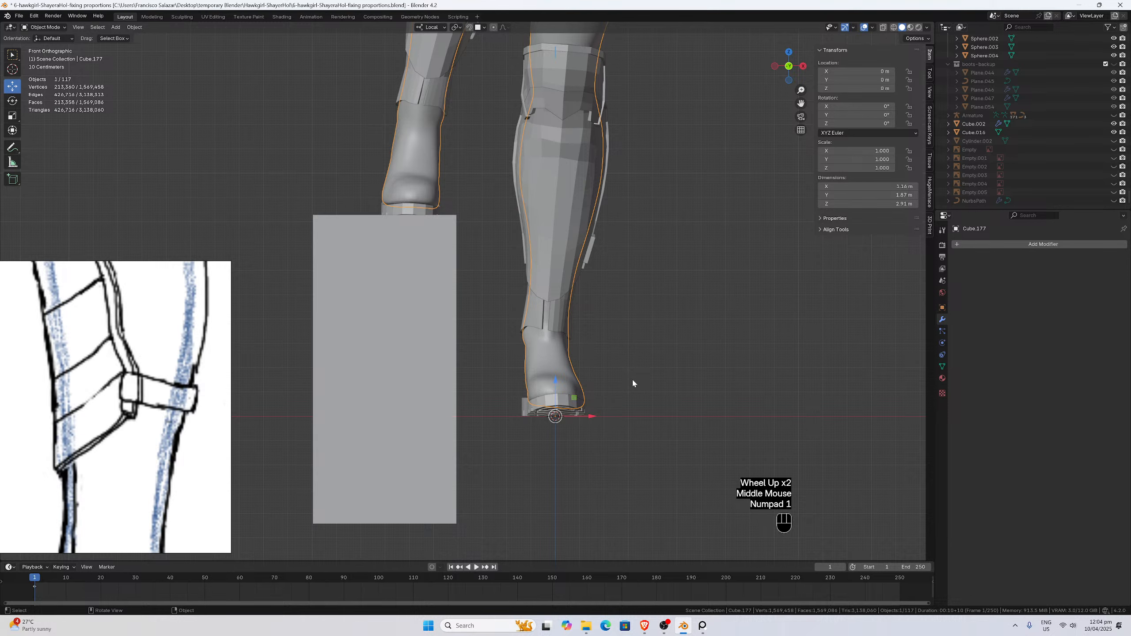
Select the boot sole under the standing foot and check its tread from below and its fit from the front.
scroll(623, 392, up, 3)
click(636, 484)
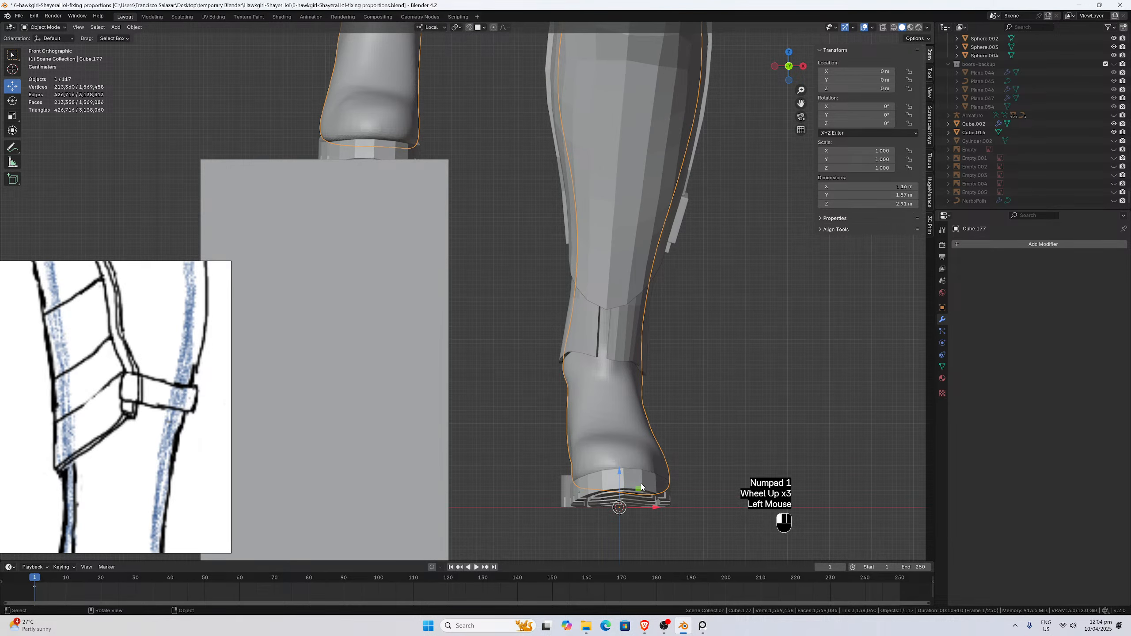
scroll(596, 383, down, 2)
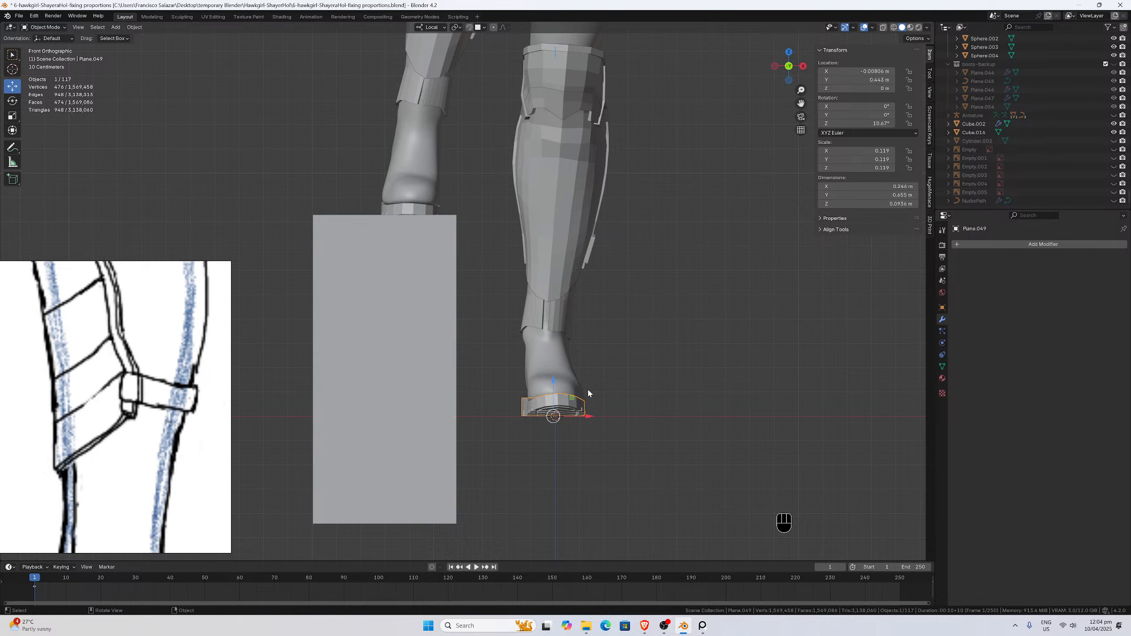
scroll(588, 388, down, 2)
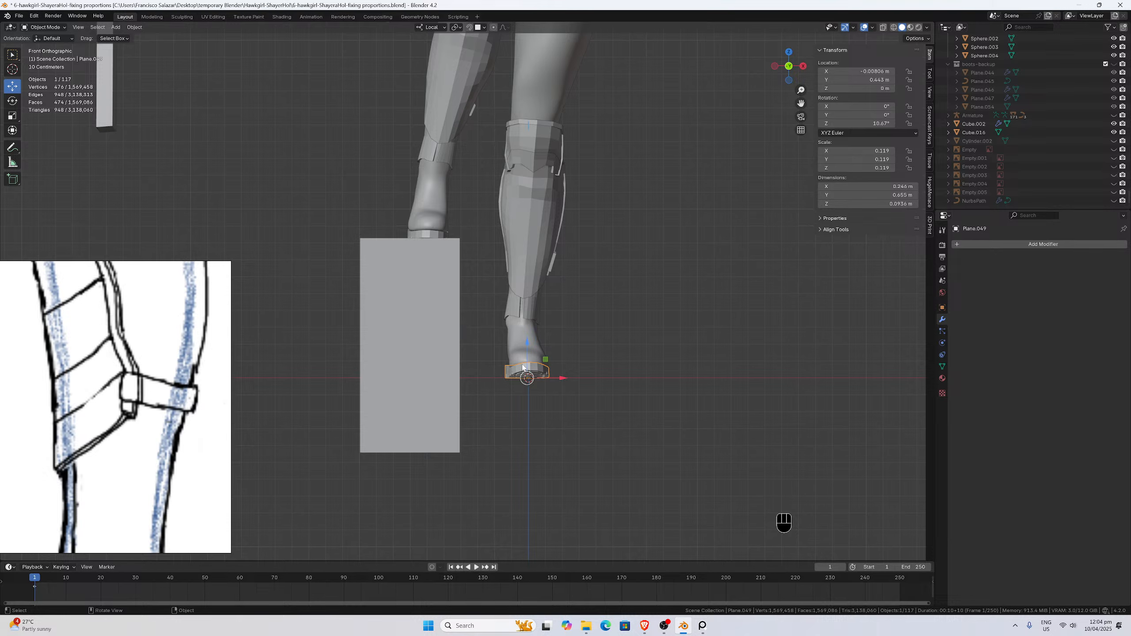
middle_drag(535, 368, 529, 280)
scroll(529, 279, up, 1)
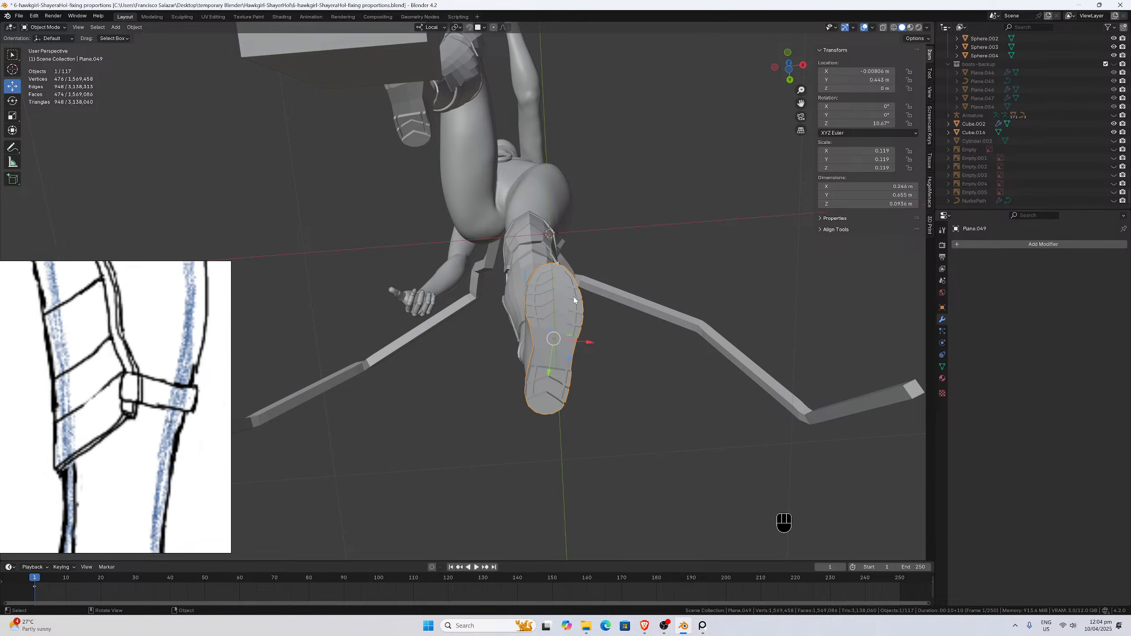
mouse_move(573, 297)
middle_down()
mouse_move(557, 306)
mouse_move(573, 290)
middle_up()
scroll(573, 291, up, 2)
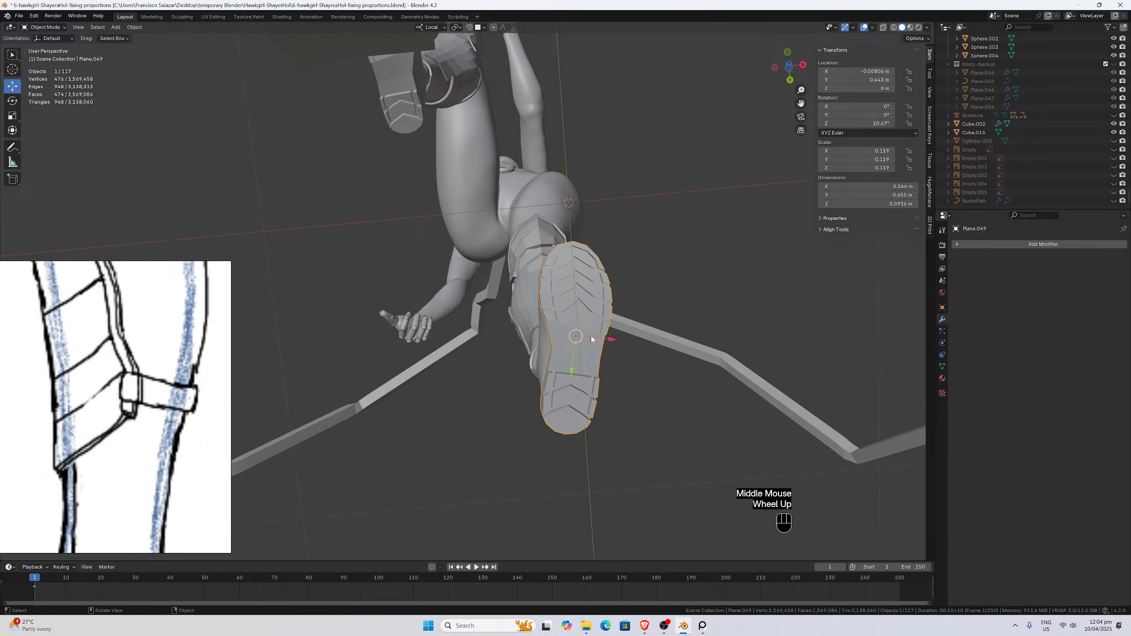
click(580, 352)
scroll(534, 286, up, 1)
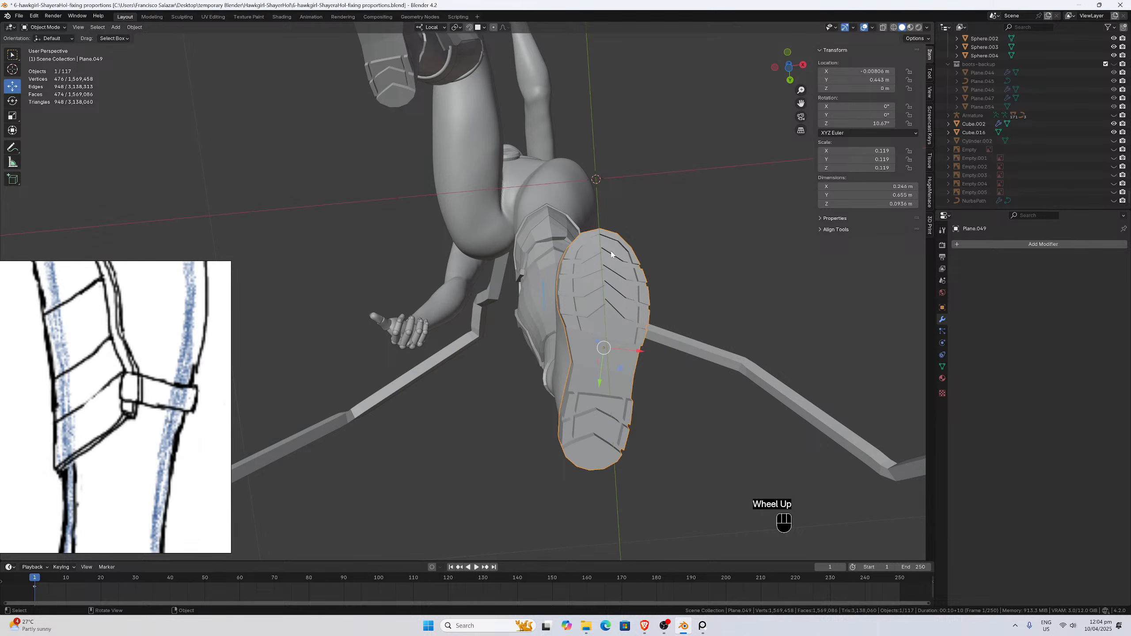
middle_drag(633, 258, 634, 374)
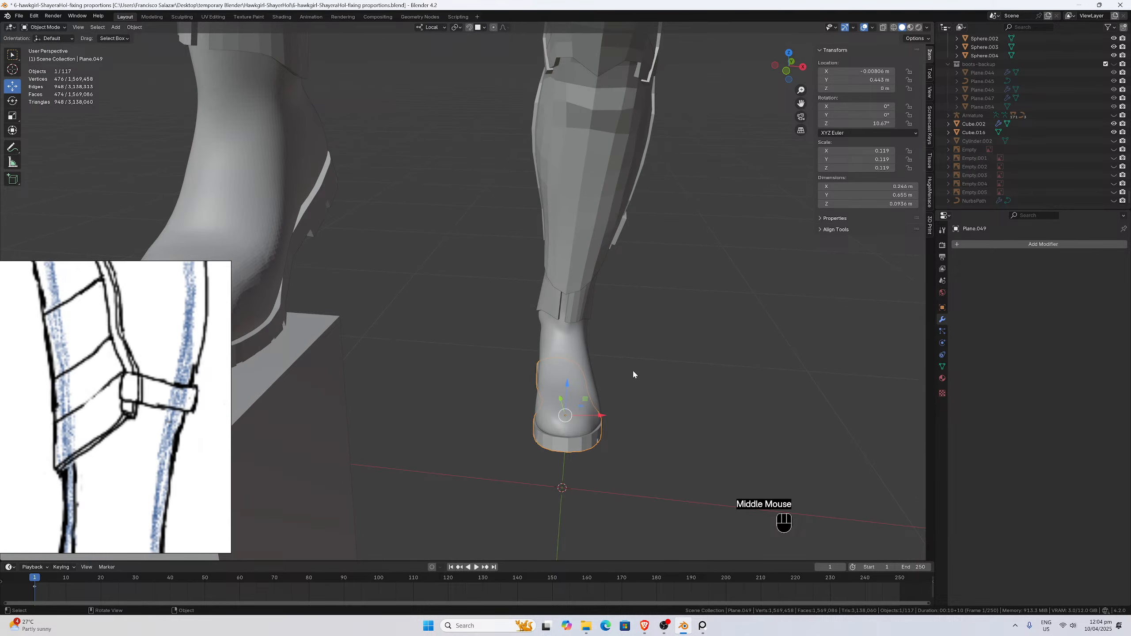
key(KP_1)
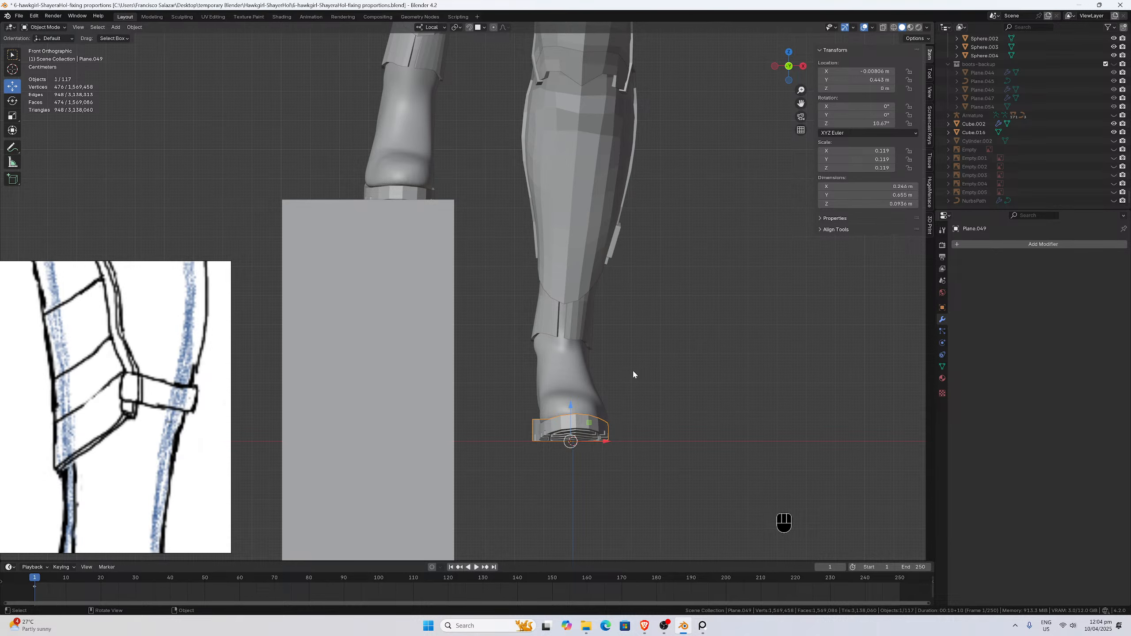
Isolate the selected boot sole in local view and show it from the top.
scroll(633, 369, up, 2)
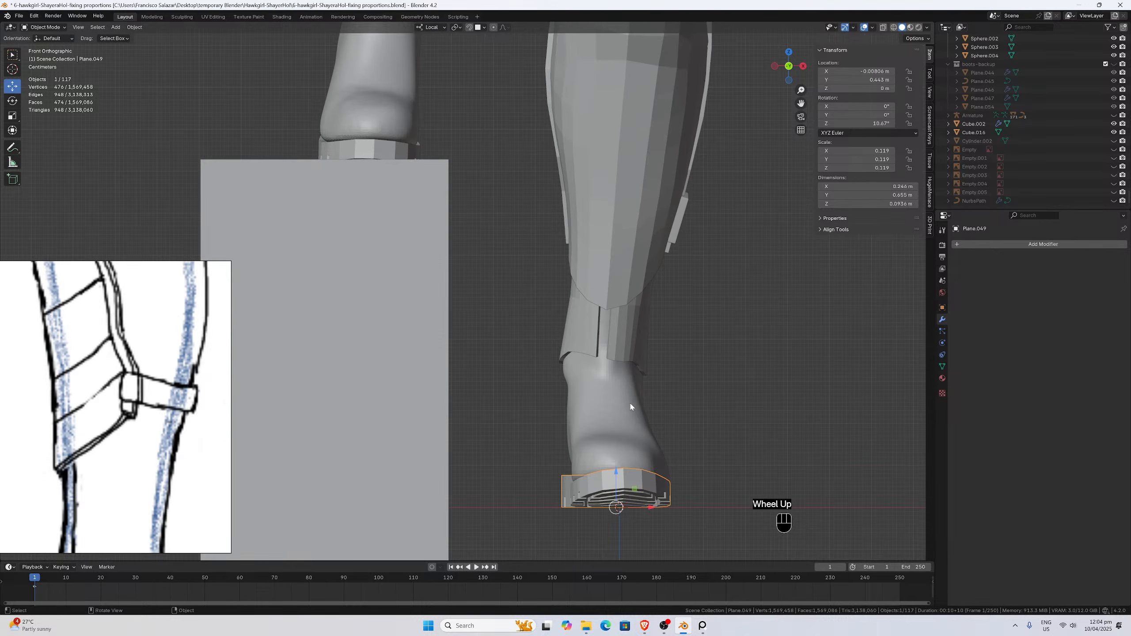
mouse_move(633, 370)
middle_down()
mouse_move(627, 452)
mouse_move(604, 479)
mouse_move(620, 367)
middle_up()
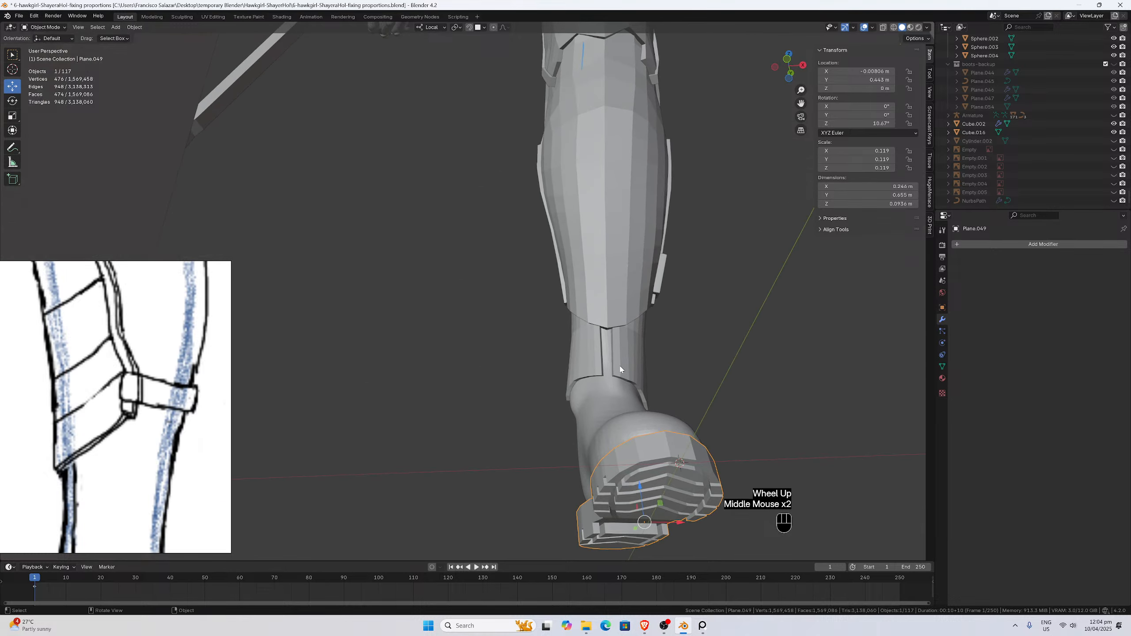
scroll(621, 366, up, 1)
key(KP_Divide)
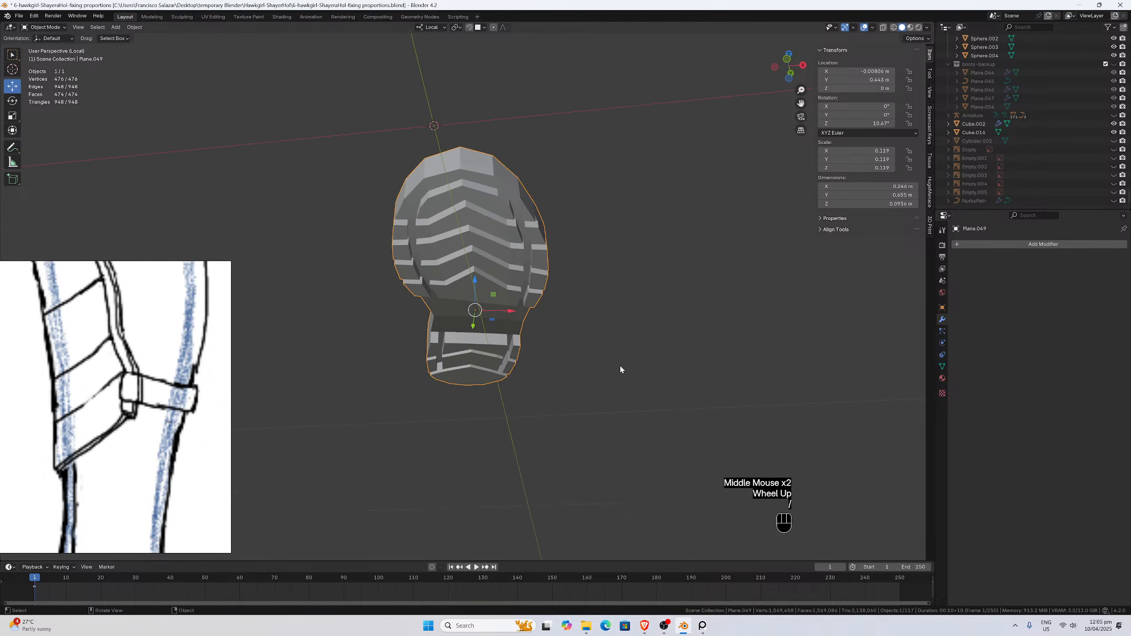
key(KP_7)
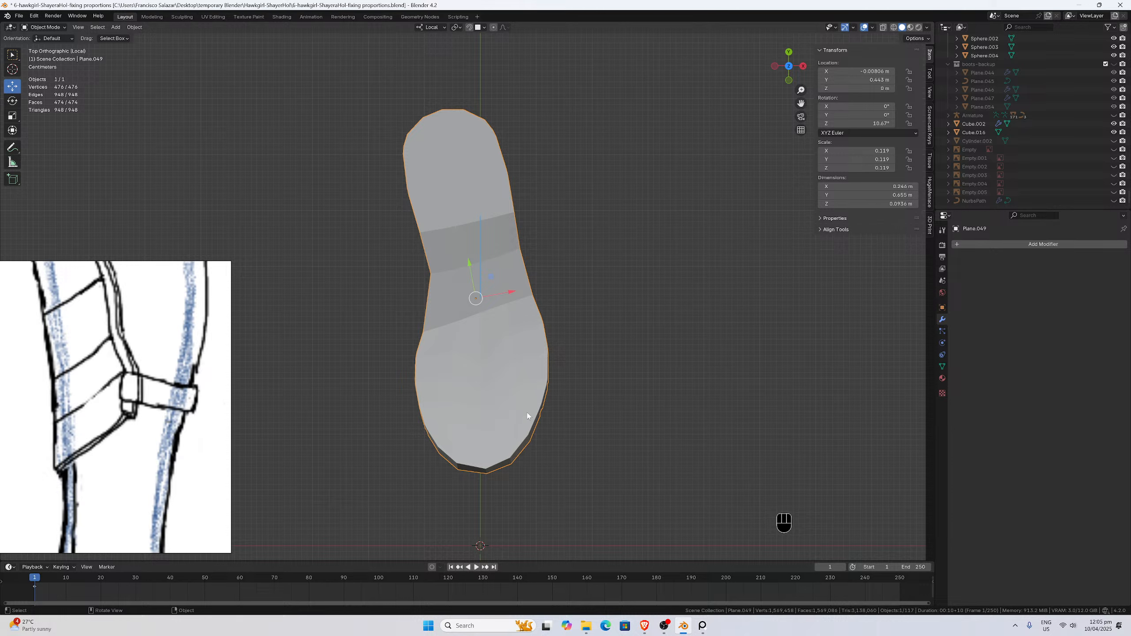
Enter face editing on the sole, enable see-through display and select all faces of the forefoot through the mesh.
key(Tab)
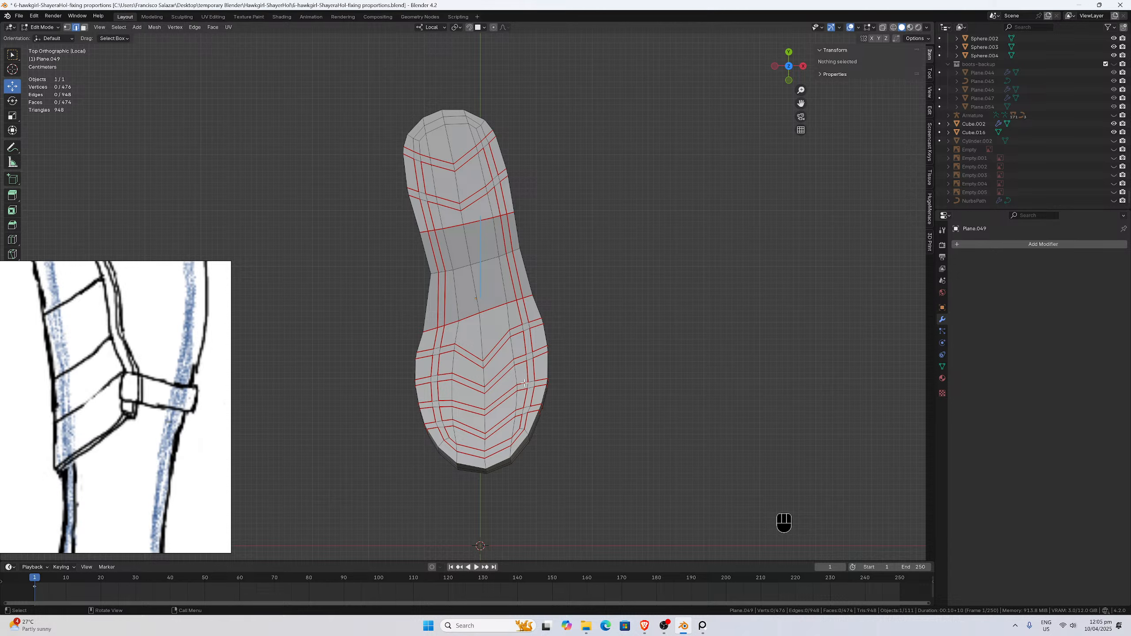
click(83, 27)
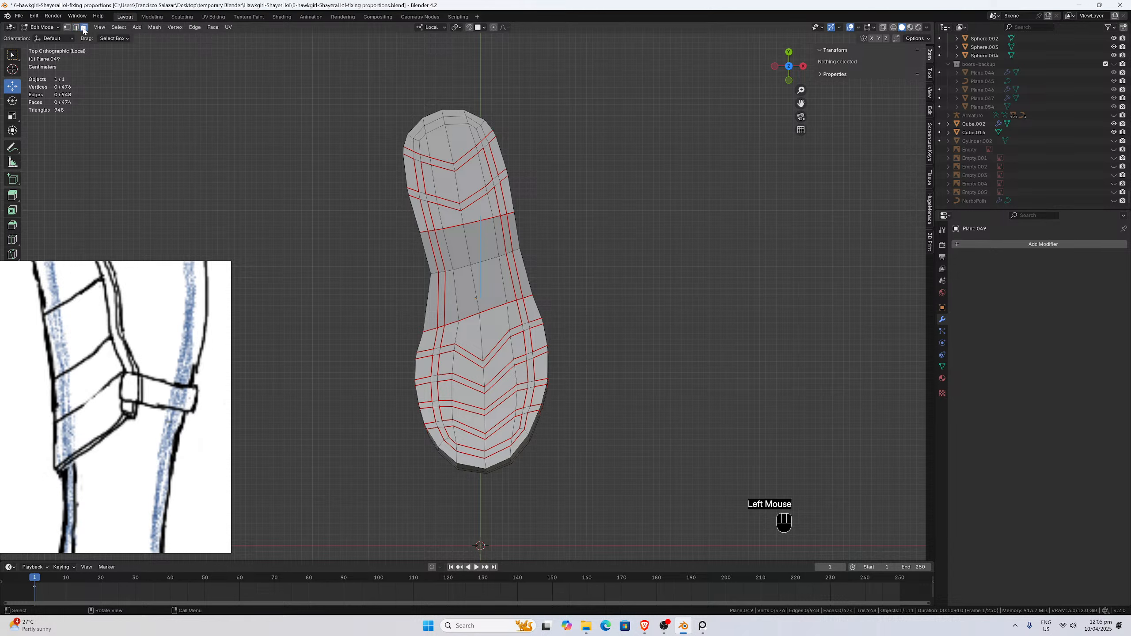
click(429, 317)
click(441, 329)
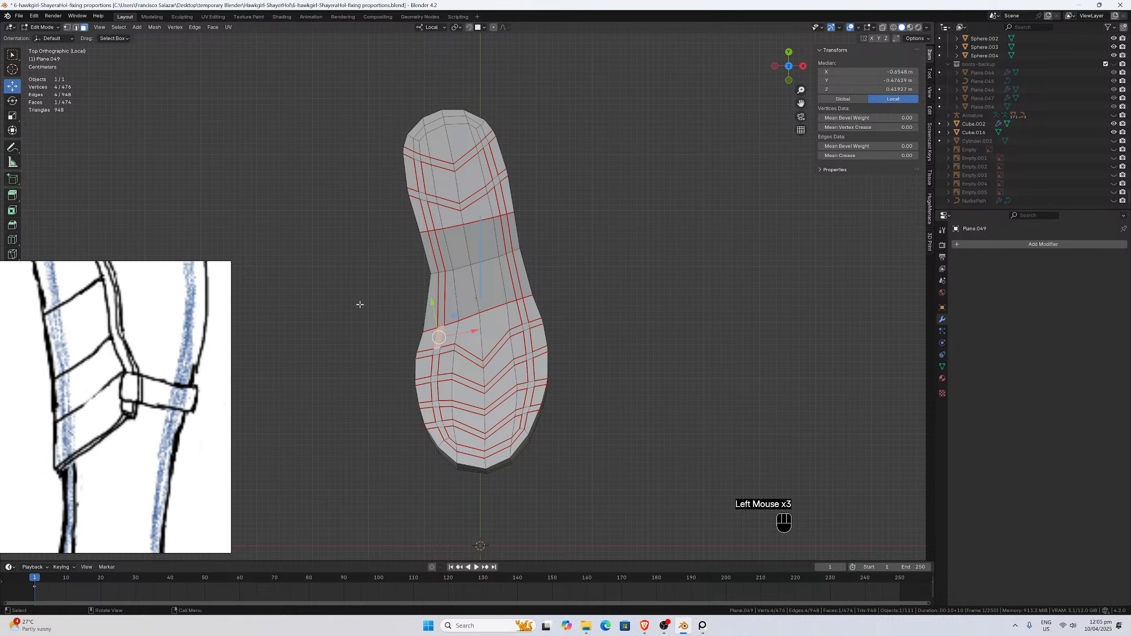
click(883, 28)
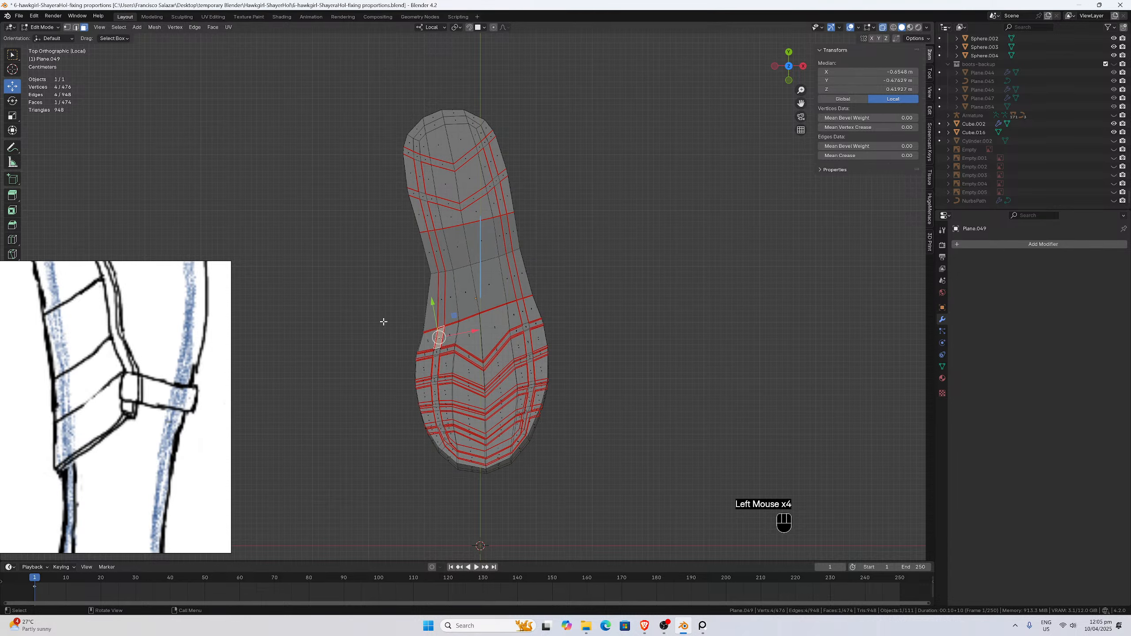
drag(384, 321, 599, 509)
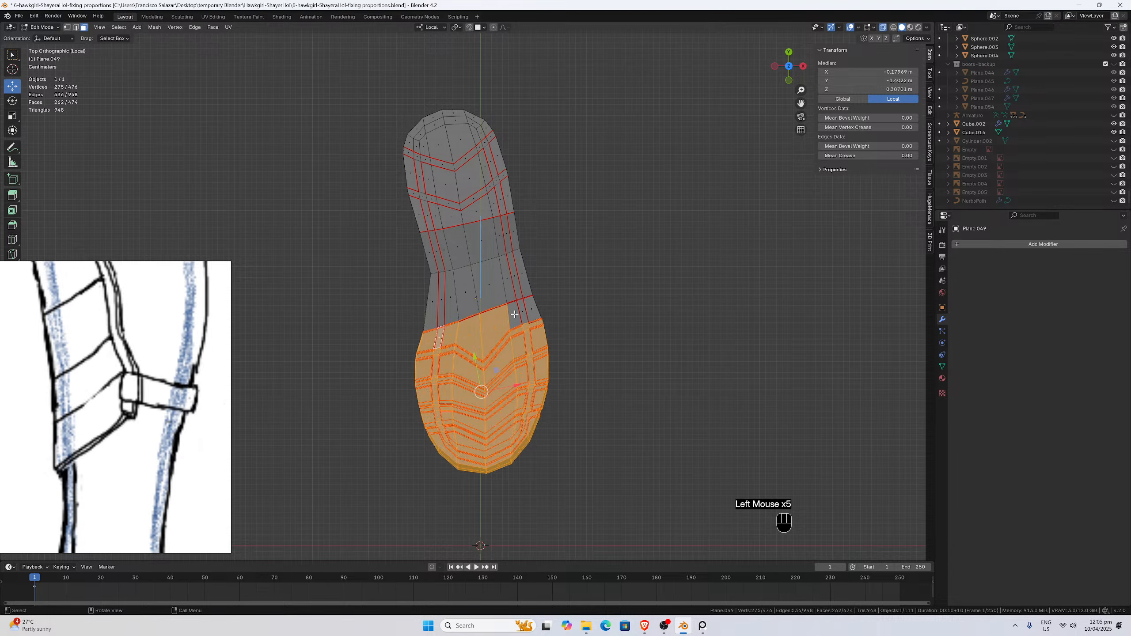
shift+drag(506, 297, 562, 353)
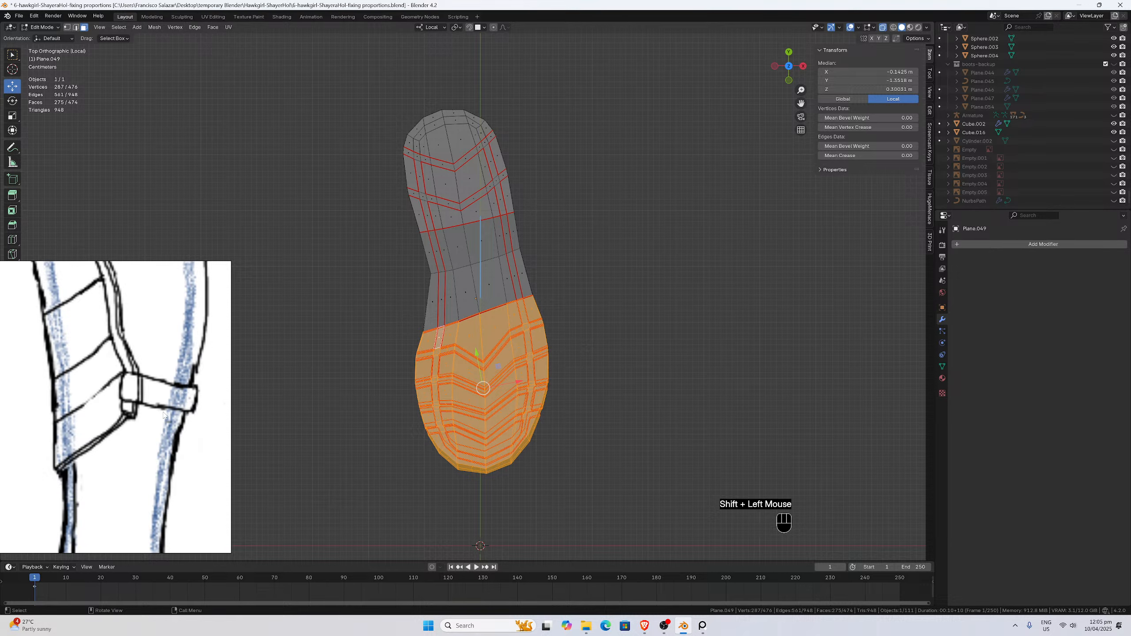
Move the floating reference image higher on the screen and set the transform orientation to Global.
drag(164, 415, 161, 254)
scroll(573, 435, down, 1)
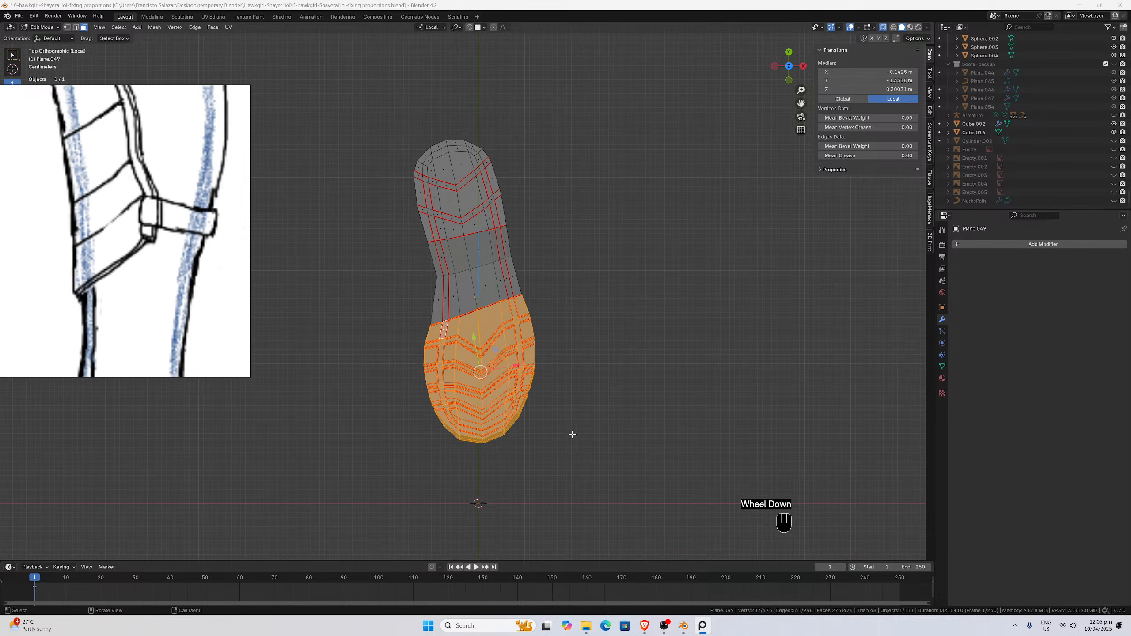
scroll(572, 434, up, 1)
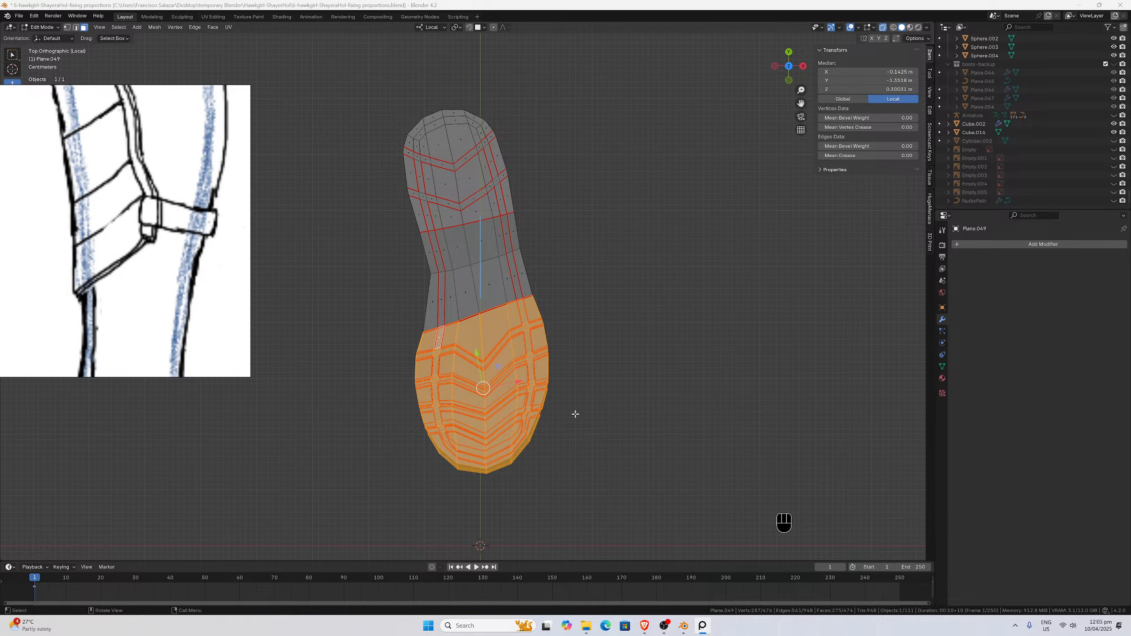
click(436, 30)
click(436, 55)
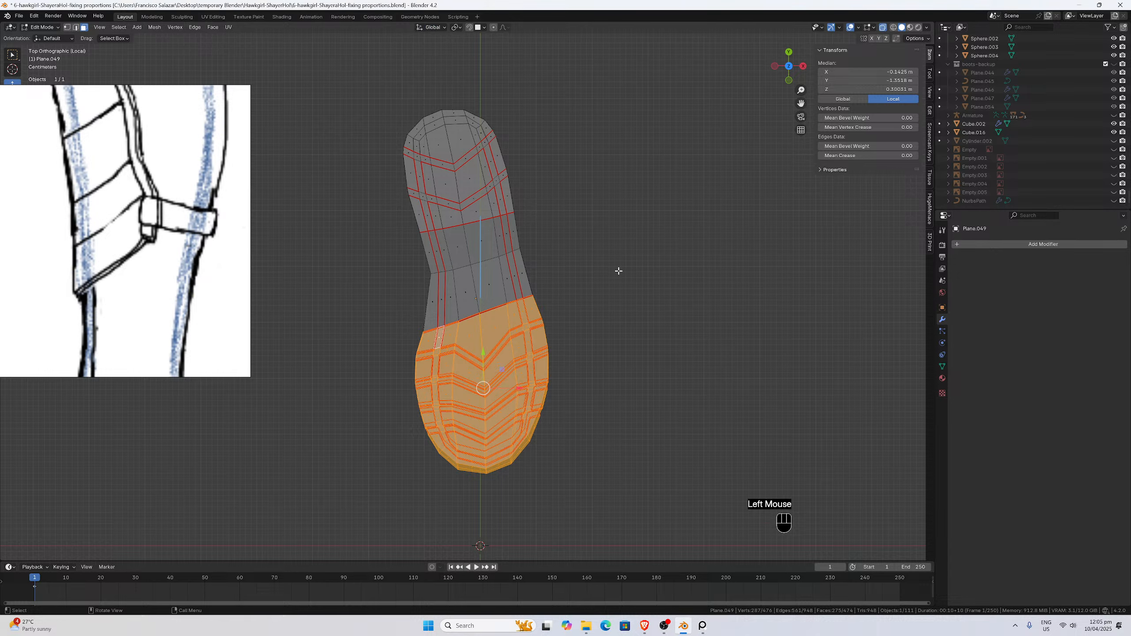
Rotate the selected forefoot faces by 3.5° about the global Z axis.
key(r)
key(z)
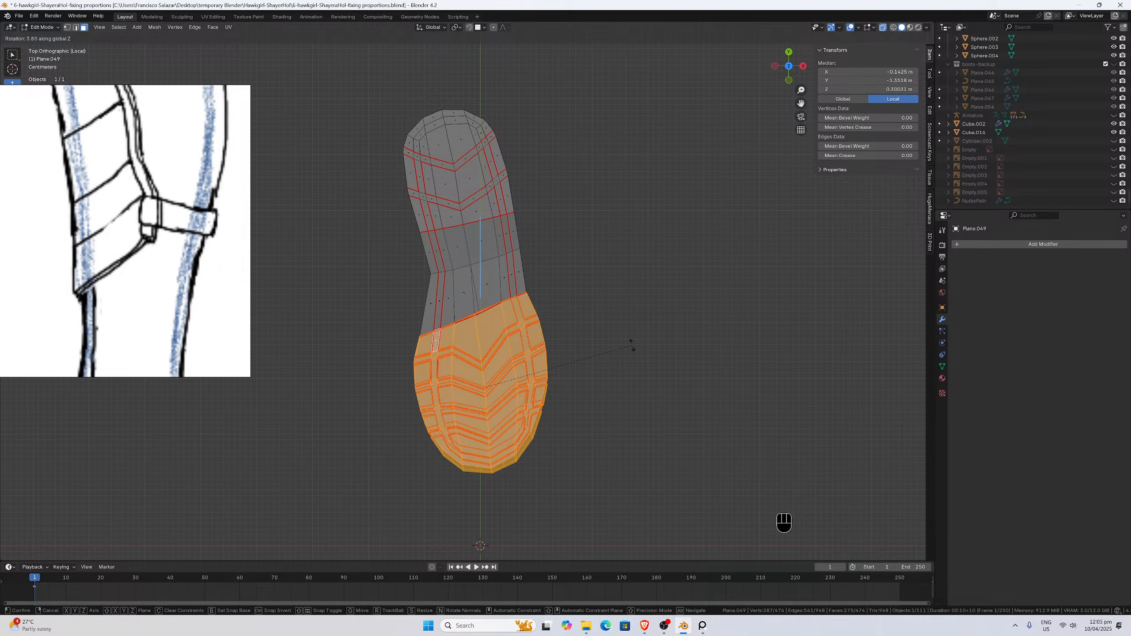
click(632, 344)
double_click(93, 513)
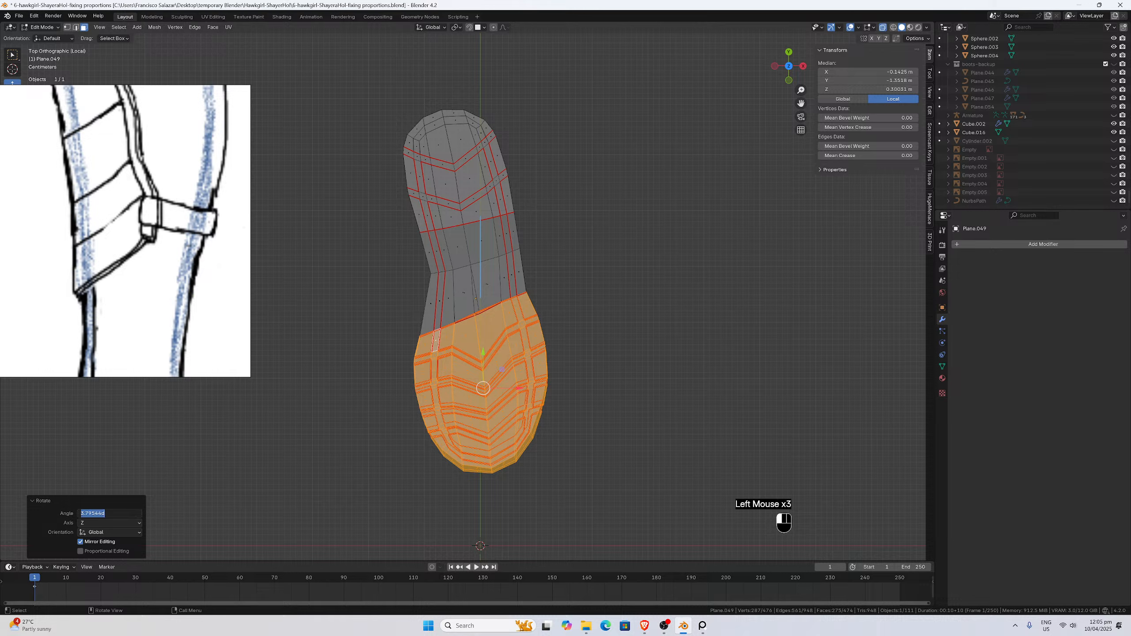
text(3.5)
key(Return)
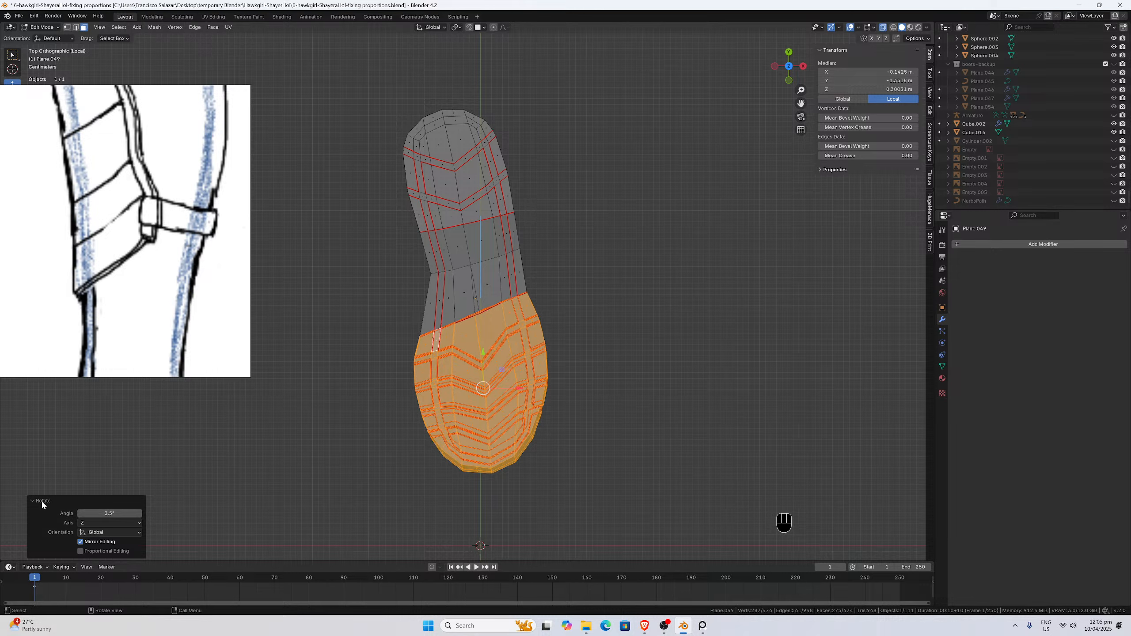
Shift the rotated forefoot faces along the global X axis, trying 0.01 m and settling on 0.015 m.
click(519, 388)
drag(519, 388, 526, 388)
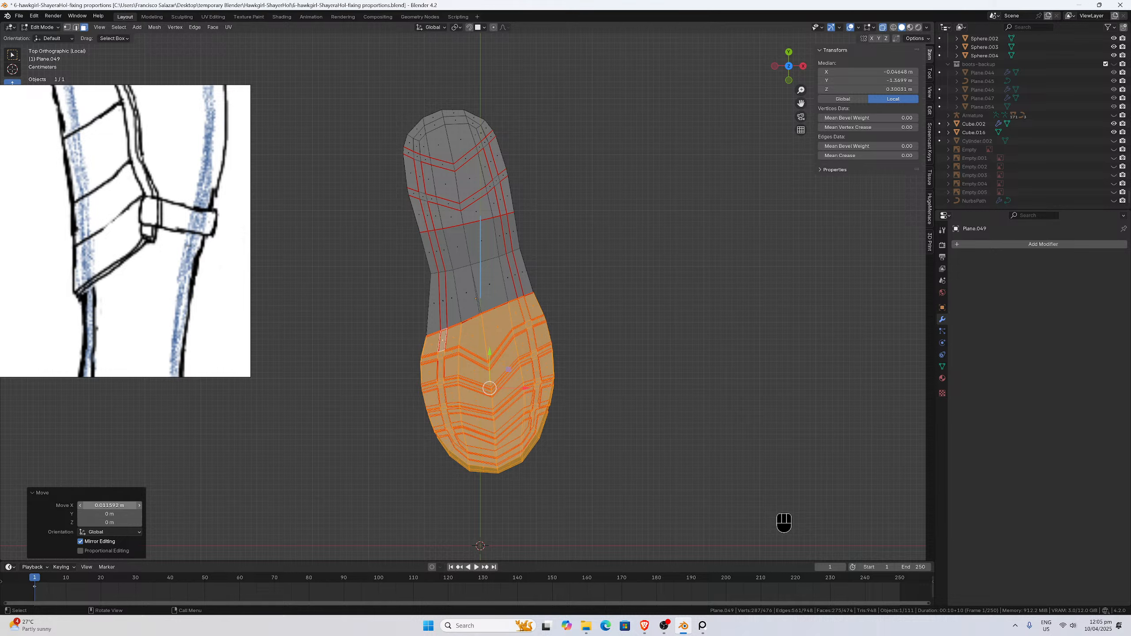
click(103, 506)
click(112, 505)
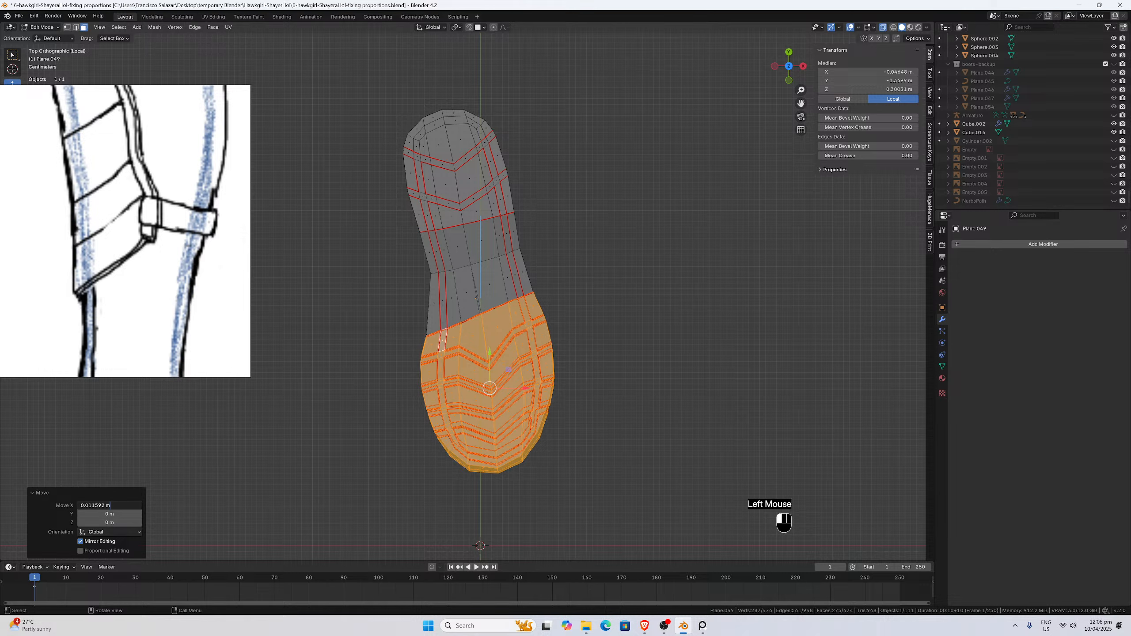
drag(106, 505, 91, 505)
key(BackSpace)
key(Return)
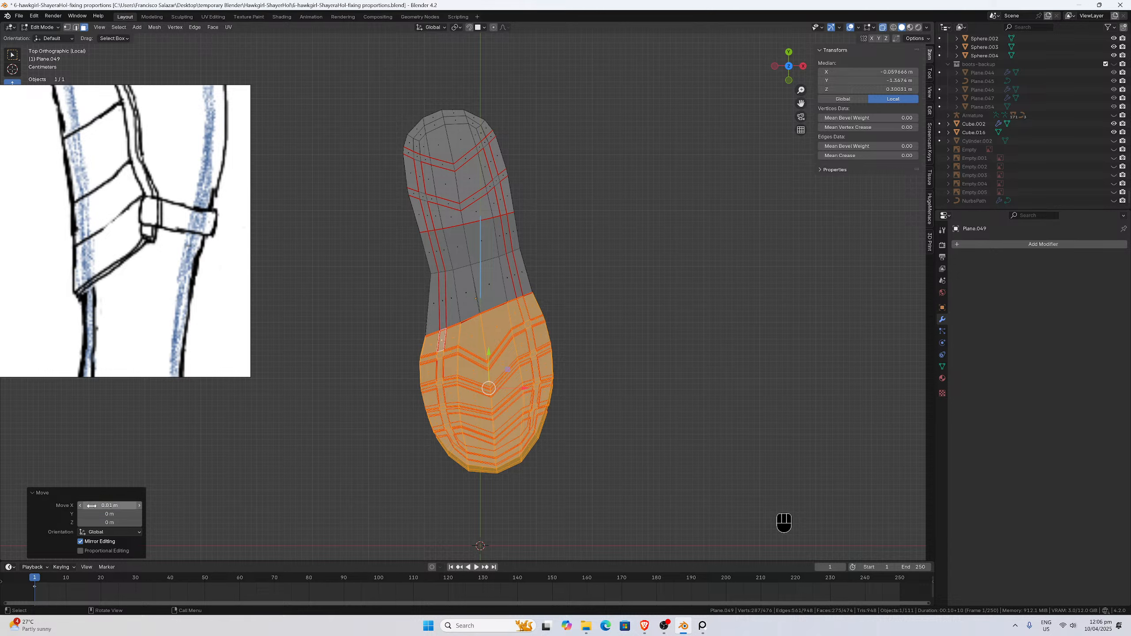
click(91, 506)
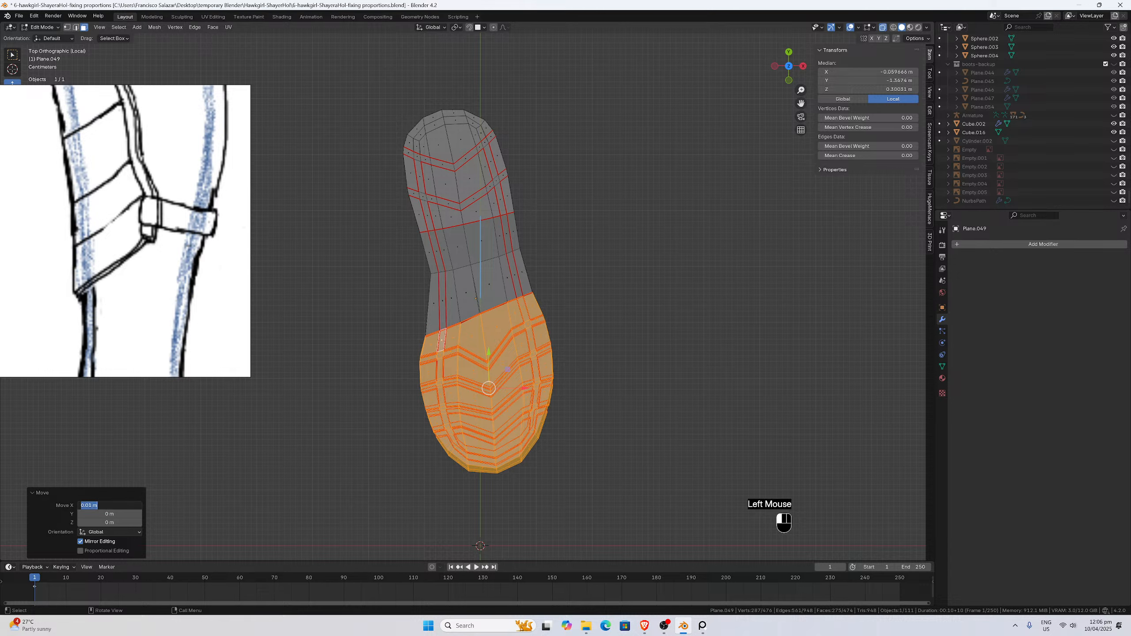
click(93, 506)
text(5)
key(Return)
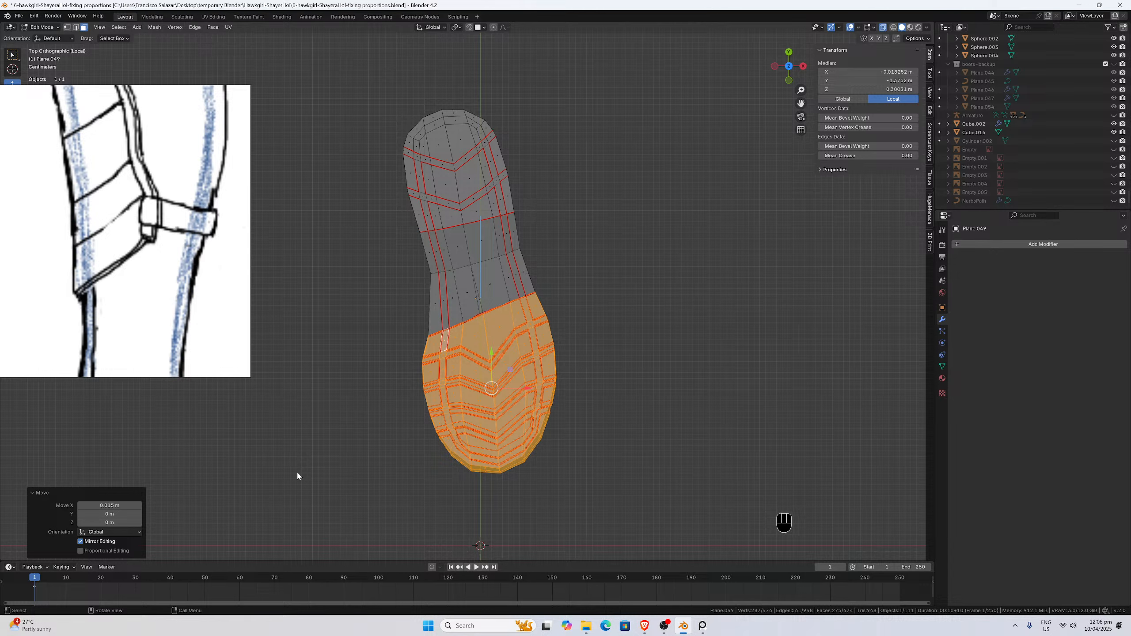
Undo the shift and rotation of the forefoot faces, keeping the whole forefoot selected.
key(ctrl+z)
key(ctrl+z)
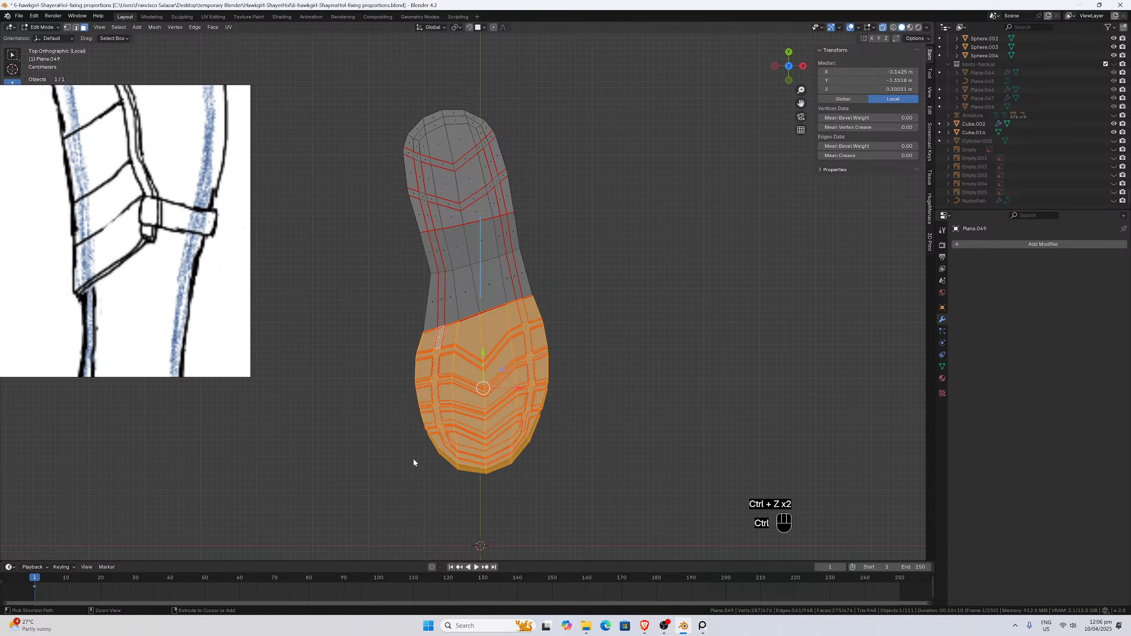
key(ctrl+z)
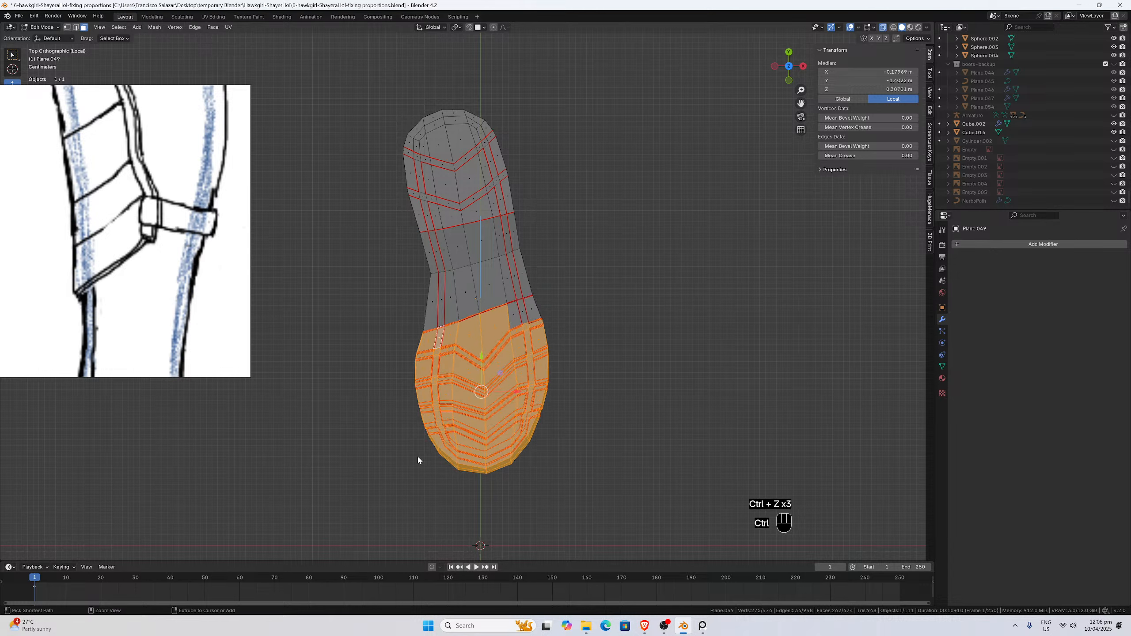
key(ctrl+shift+z)
Try the 3.5° rotation about the global Z axis on the forefoot faces again.
key(r)
key(z)
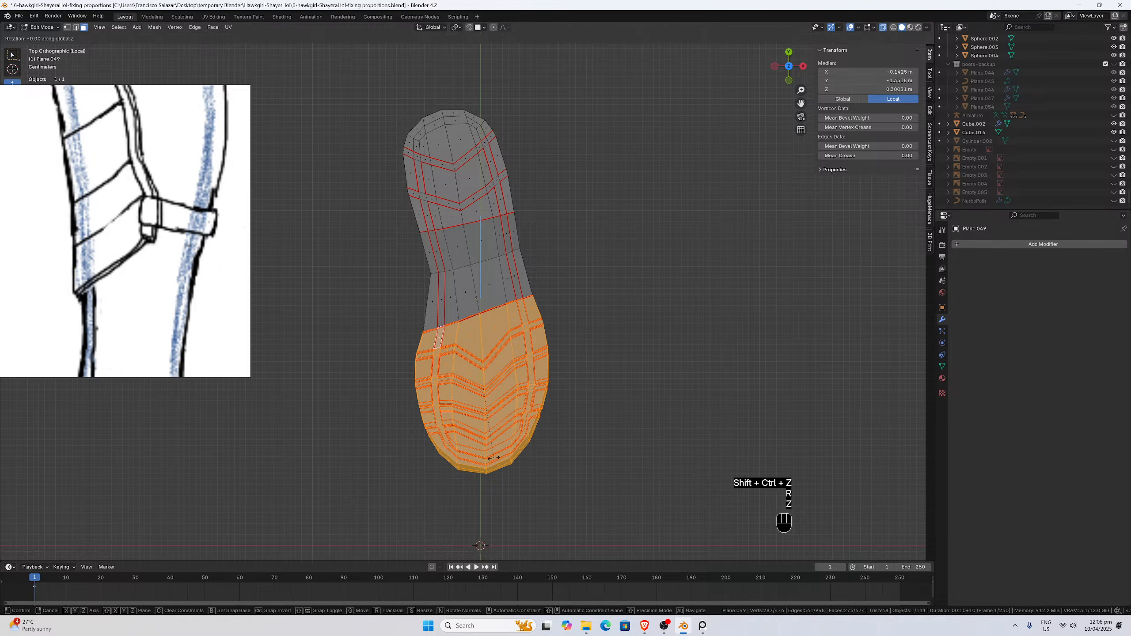
click(498, 455)
double_click(116, 512)
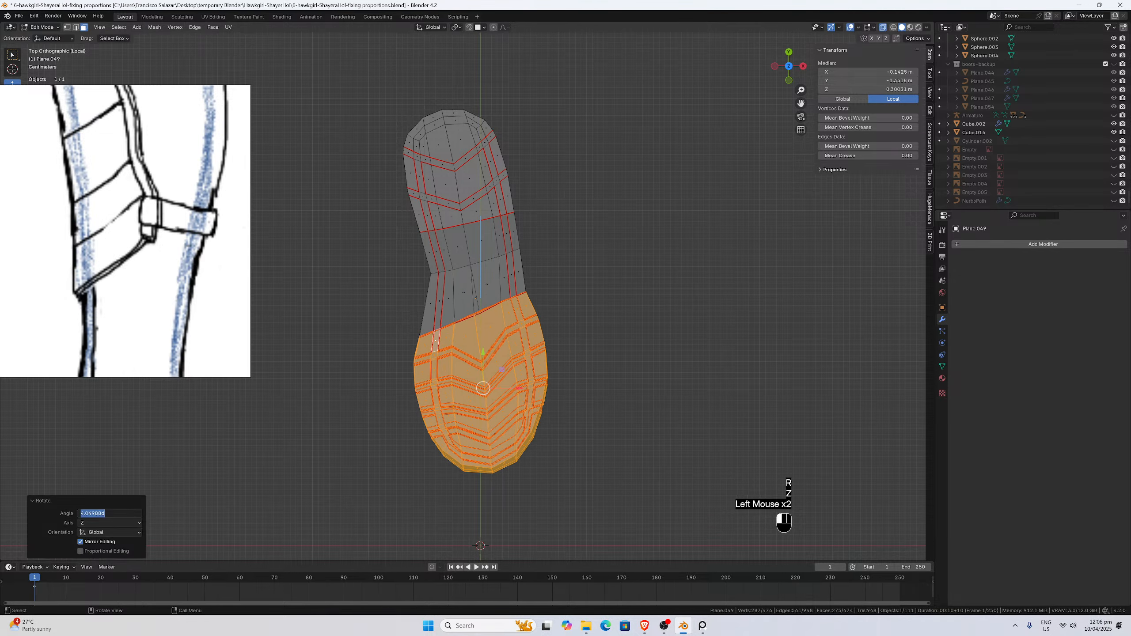
text(3.5)
key(Return)
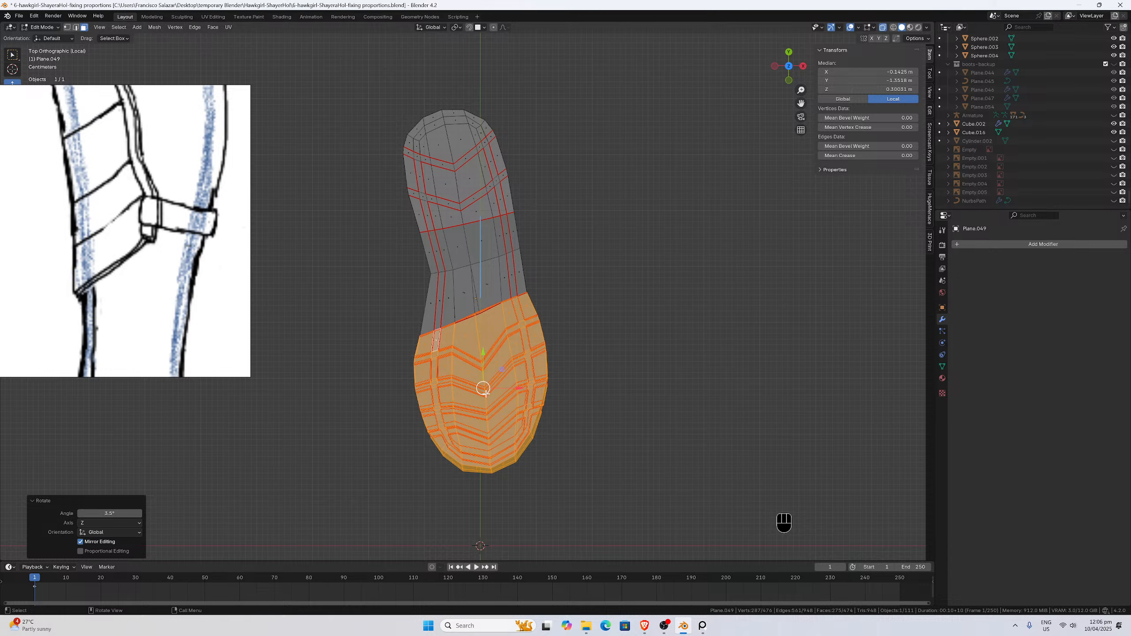
Undo and redo the forefoot rotation to compare the sole's shape before and after it.
key(ctrl+z)
key(ctrl+z)
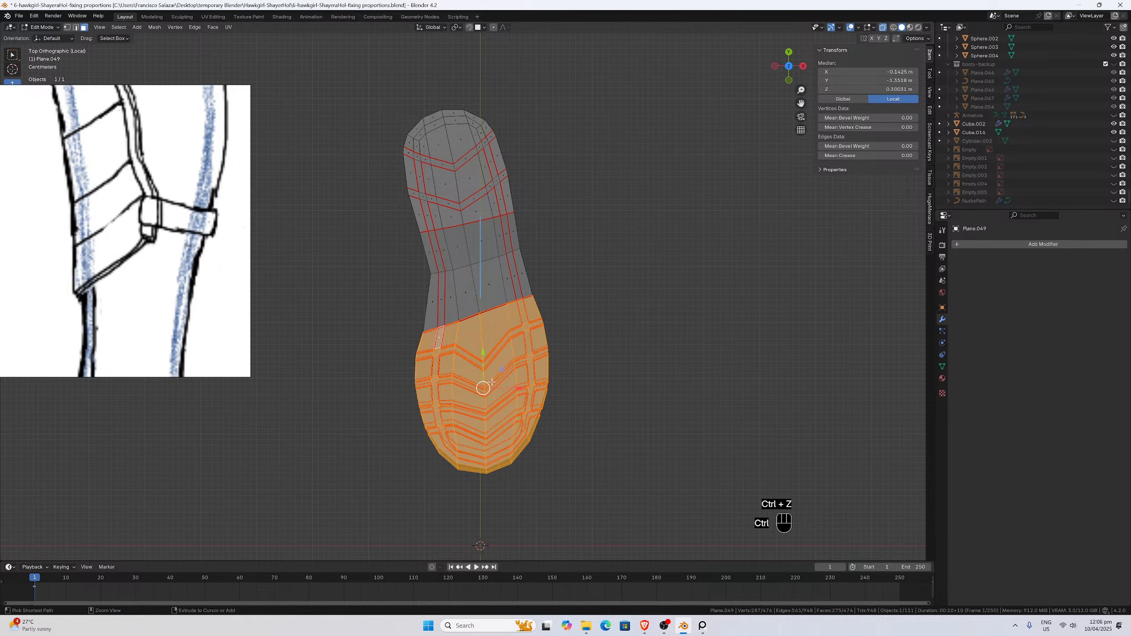
key(ctrl+shift+z)
key(ctrl+shift+z)
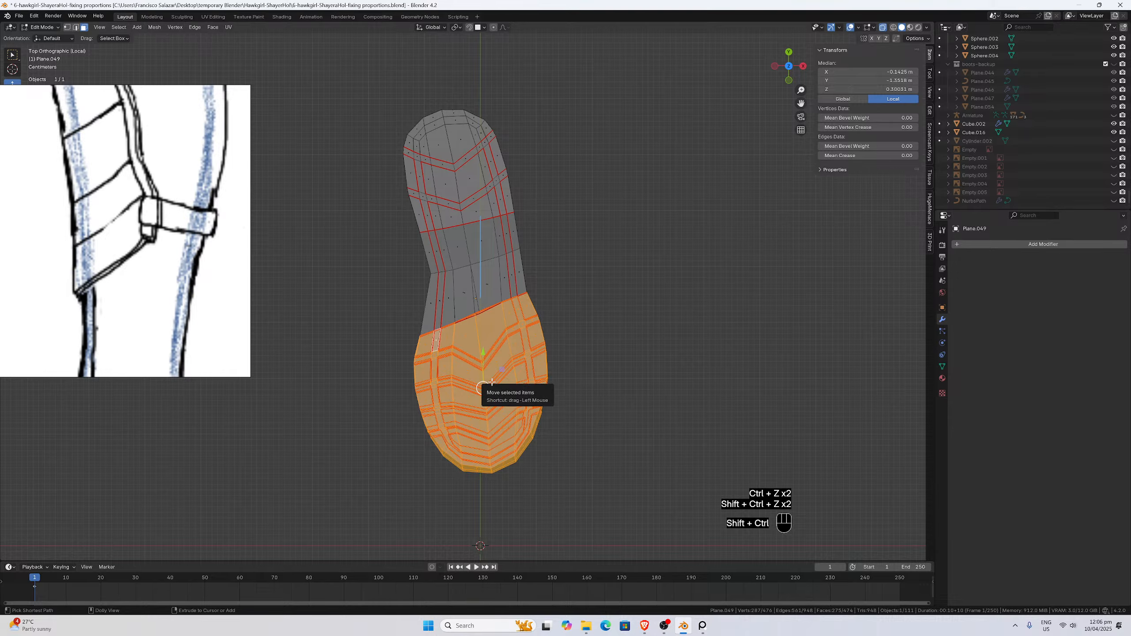
Add the two missed narrow faces near the rear edge of the forefoot tread to the selection.
middle_drag(499, 366, 457, 463)
middle_drag(458, 464, 498, 384)
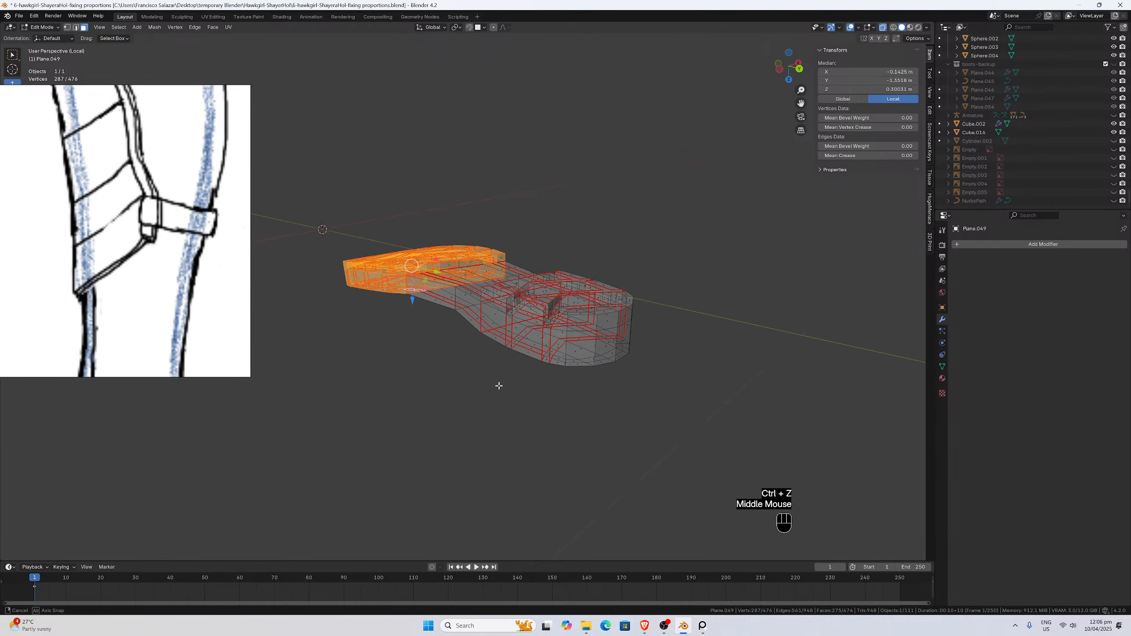
scroll(441, 254, up, 3)
shift+click(444, 253)
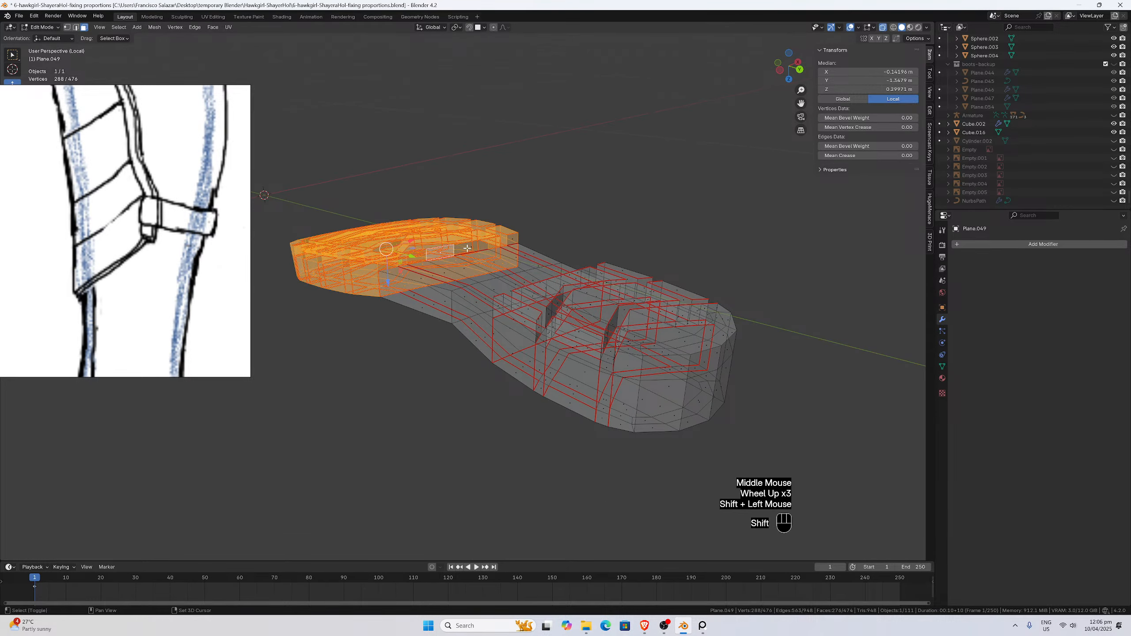
shift+click(473, 248)
middle_drag(499, 268, 499, 188)
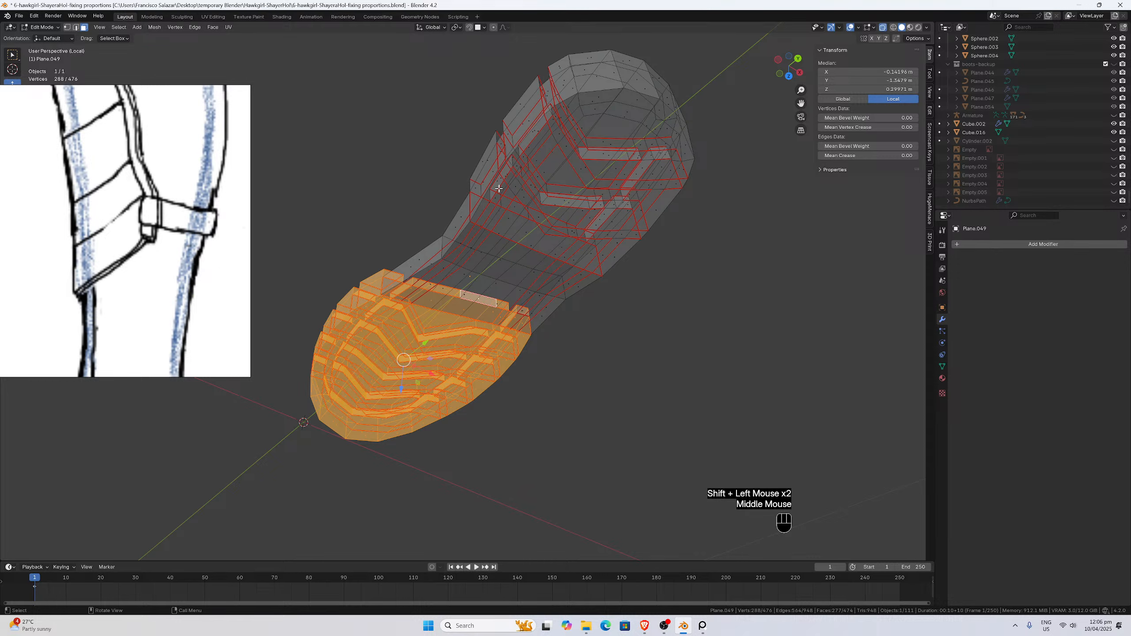
Rotate the completed forefoot selection by 3.5° about the global Z axis in top view.
key(KP_7)
scroll(612, 397, down, 1)
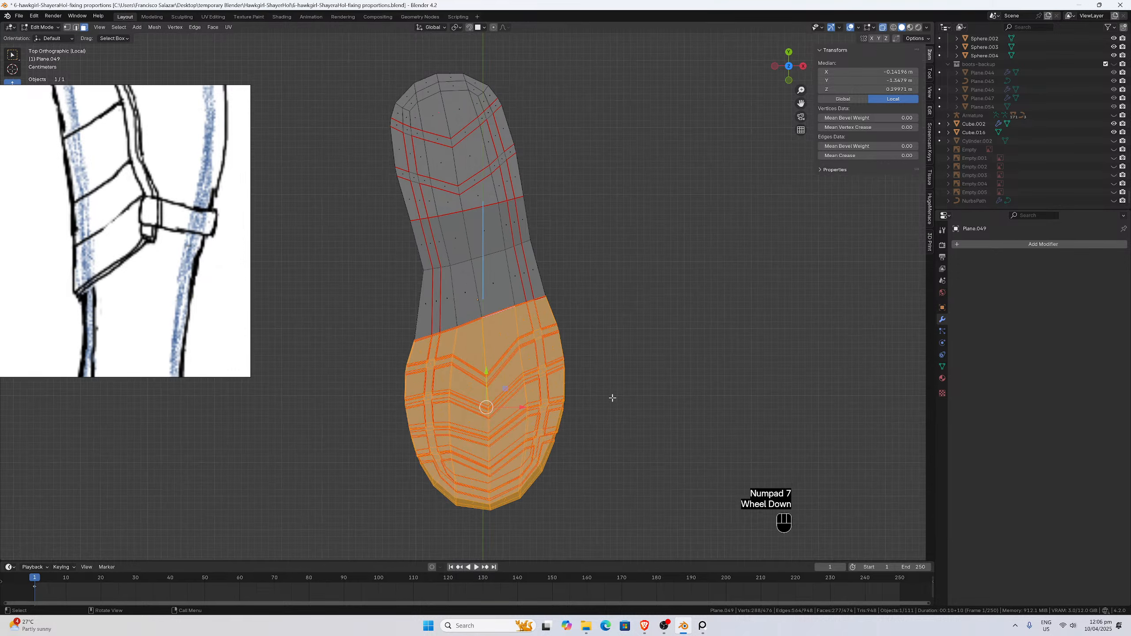
key(r)
key(z)
click(613, 396)
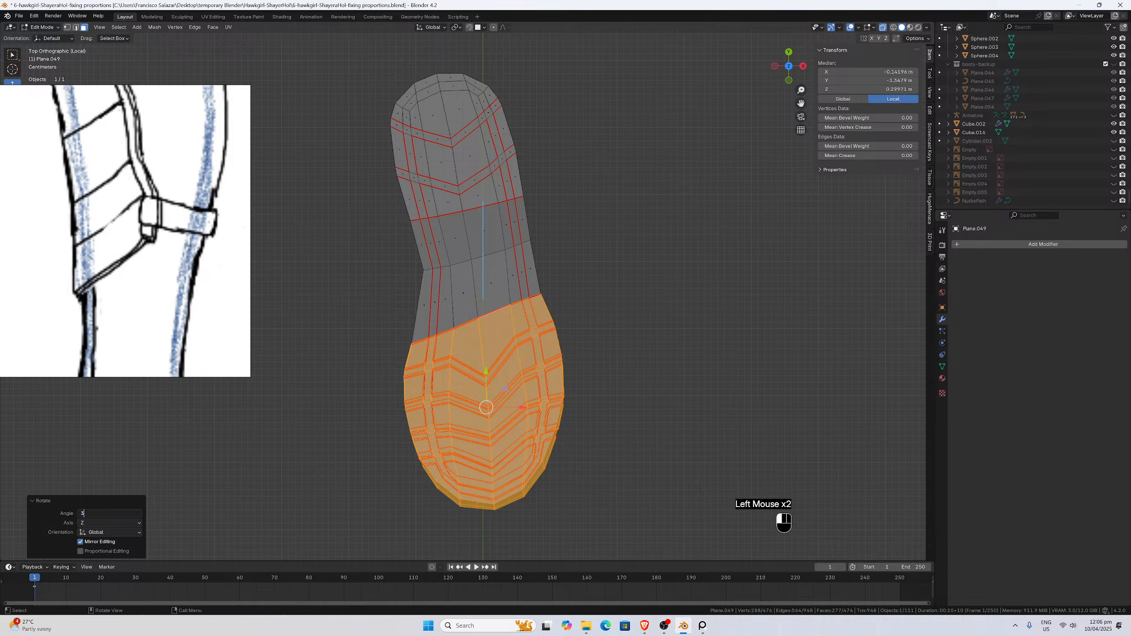
text(3.5)
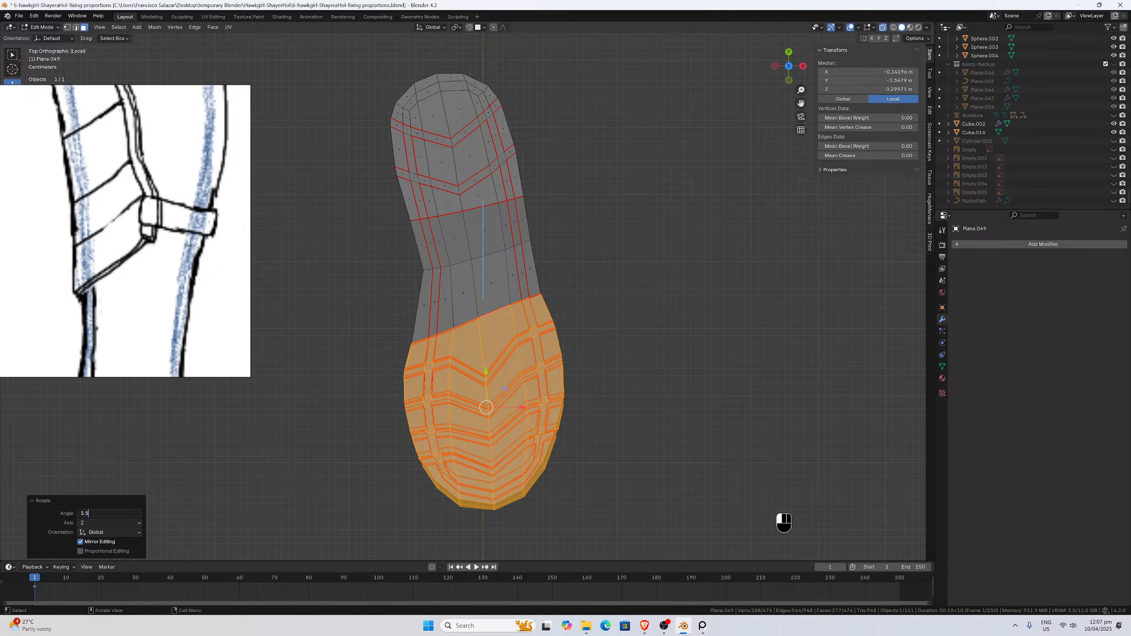
key(Return)
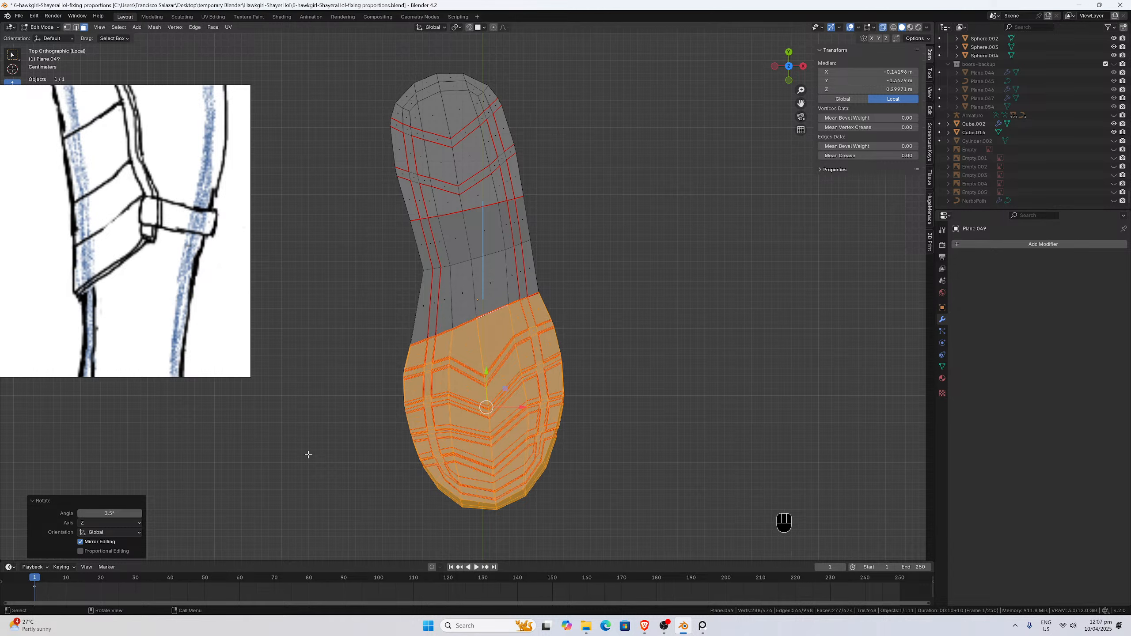
Move the rotated forefoot faces 0.015 m along the global X axis.
key(g)
key(x)
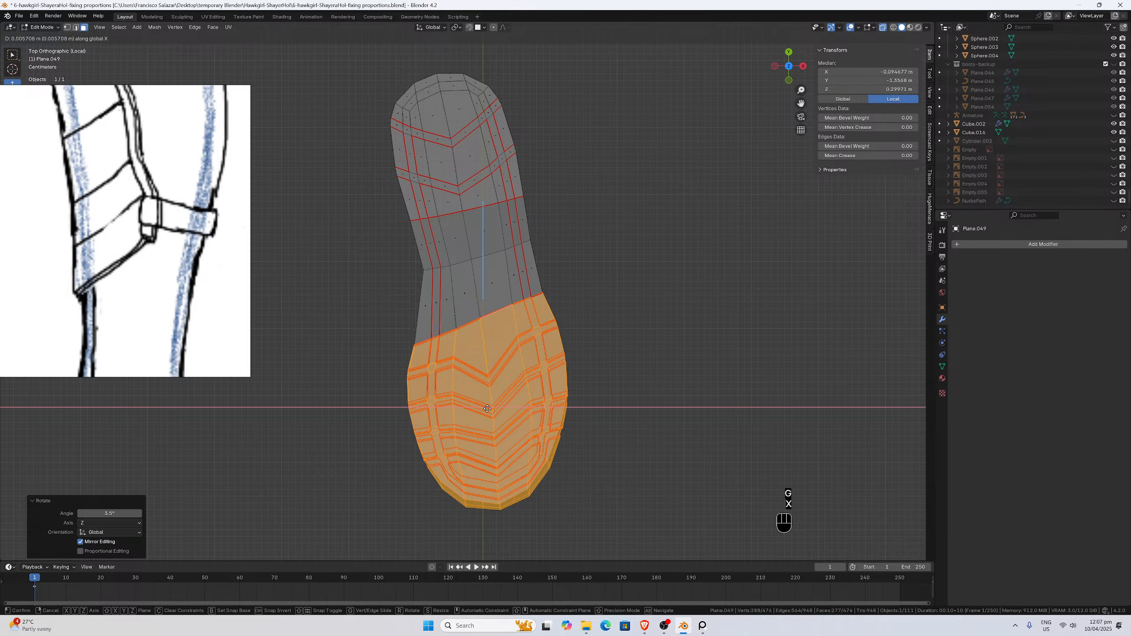
click(491, 409)
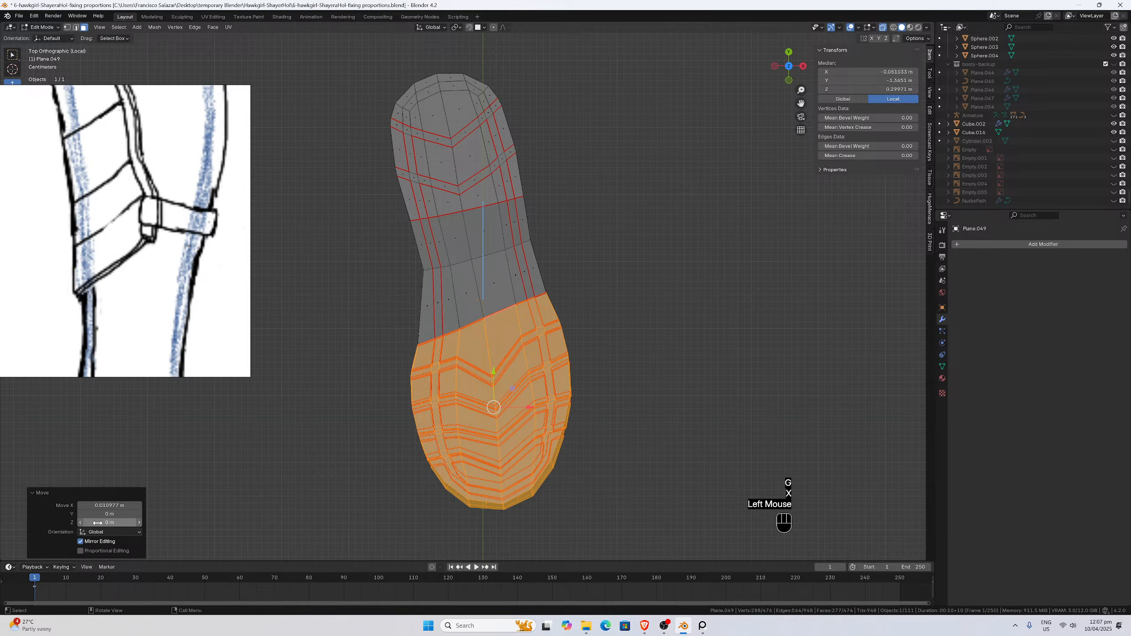
click(492, 409)
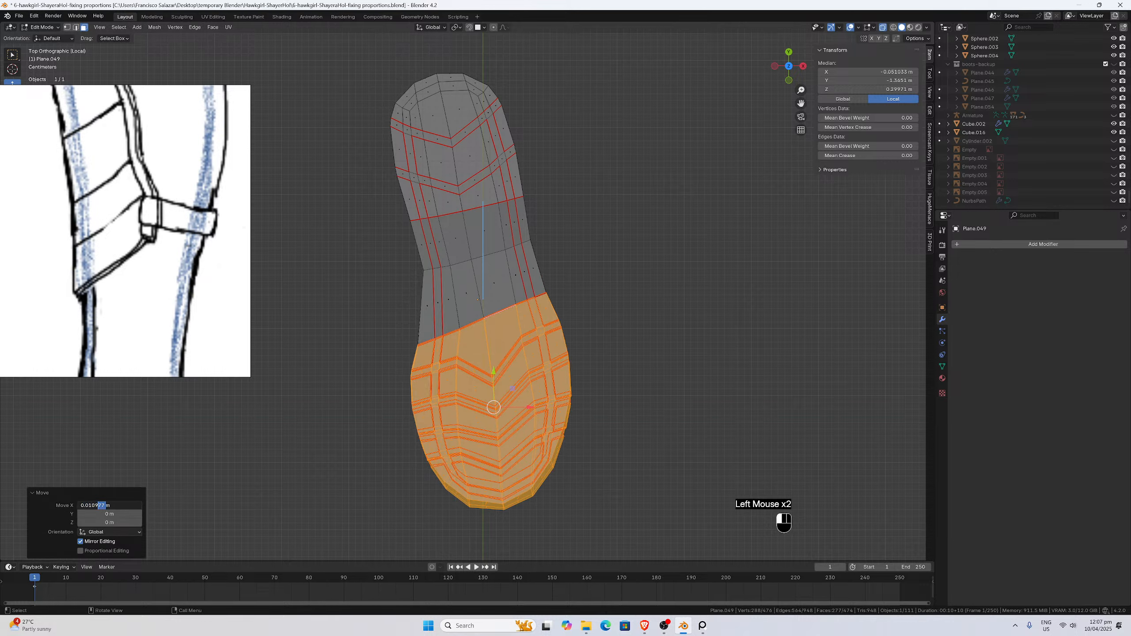
key(Return)
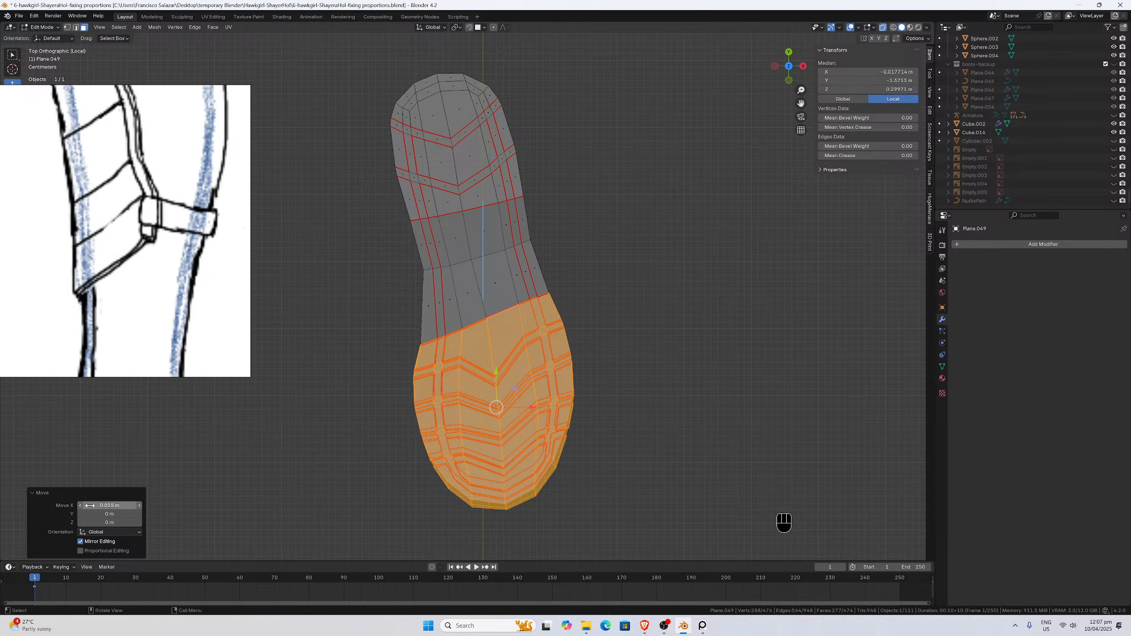
Leave isolated mesh editing, turn off X-ray and check the standing foot's sole against the boot in front view.
key(Tab)
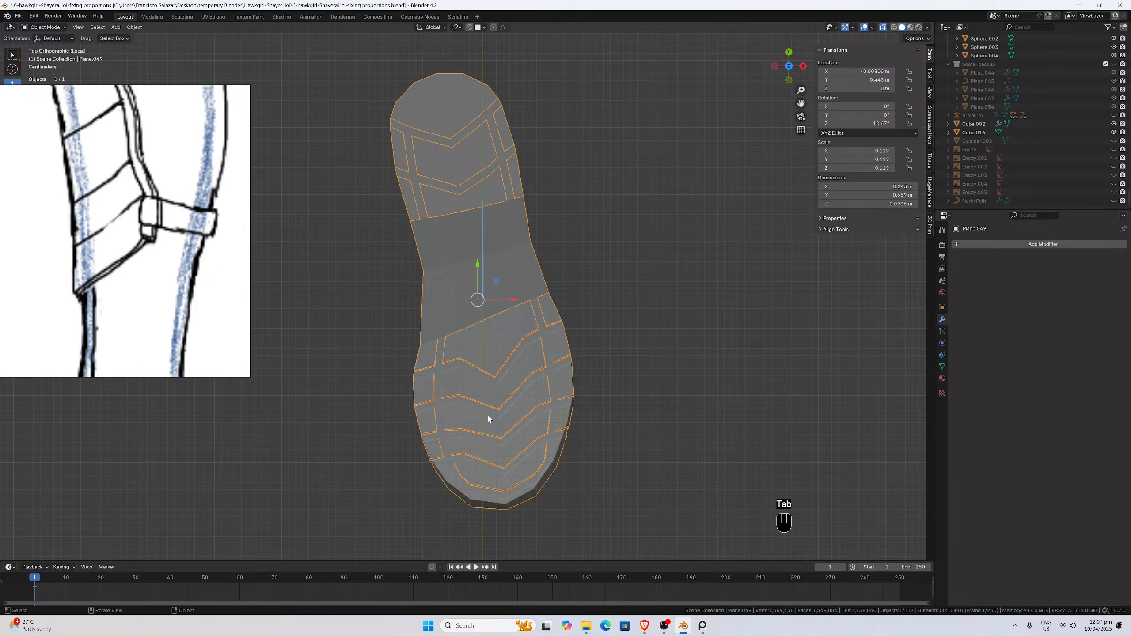
key(slash)
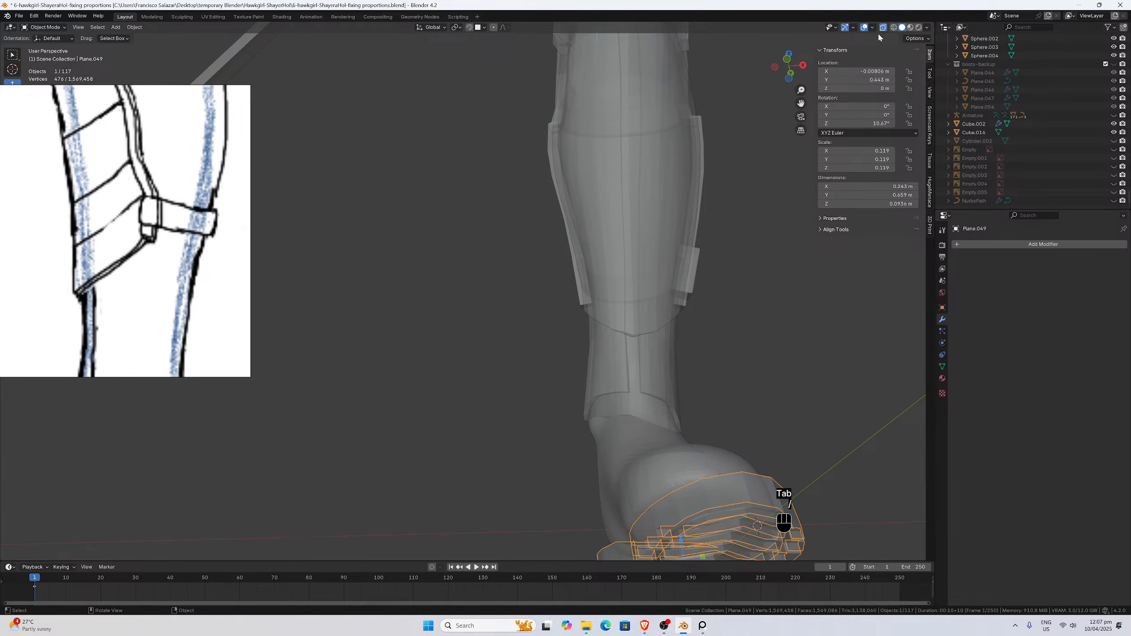
click(882, 29)
scroll(663, 294, down, 2)
key(KP_1)
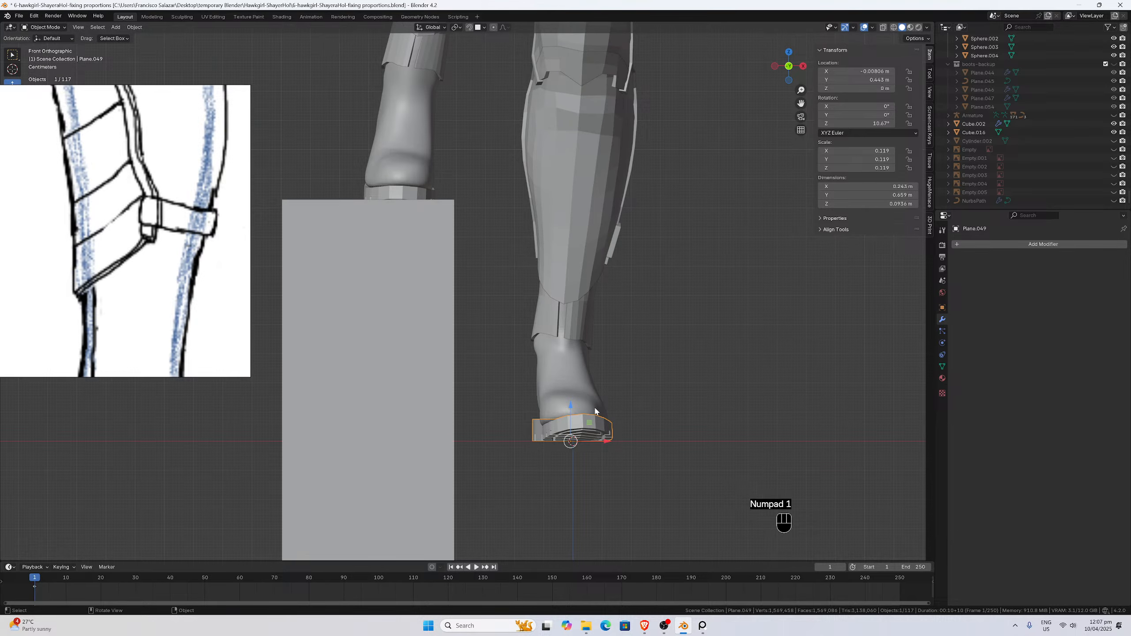
middle_drag(601, 404, 539, 411)
key(KP_1)
Isolate the boot sole of the raised foot on the block and open its mesh for editing in top view.
click(404, 195)
scroll(405, 195, up, 1)
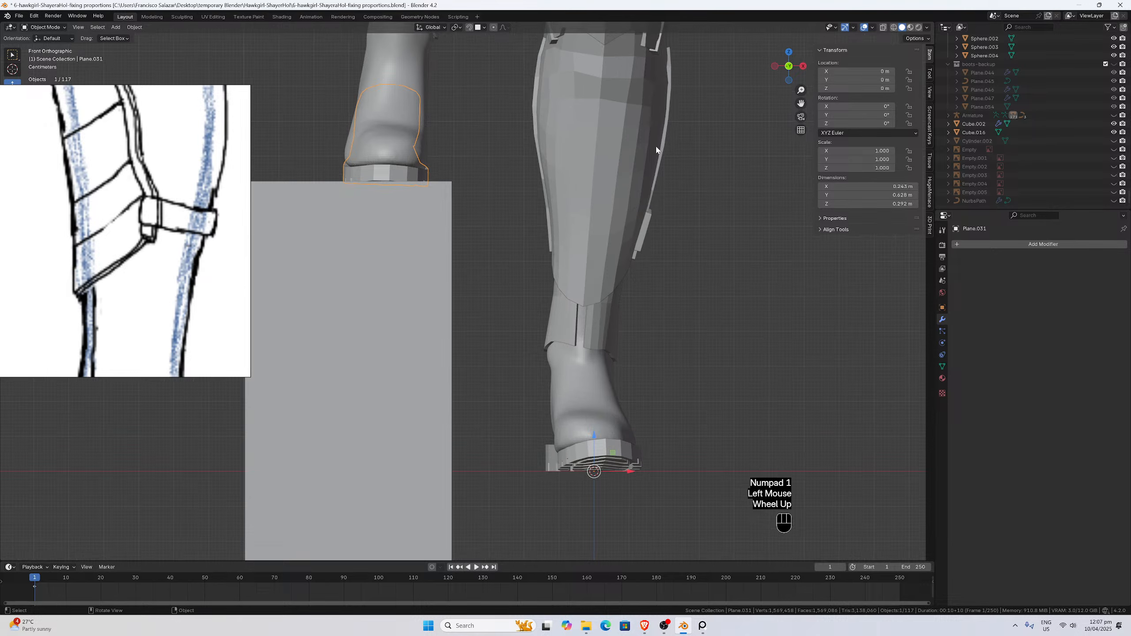
drag(802, 103, 845, 156)
scroll(578, 243, up, 2)
middle_drag(578, 254, 578, 268)
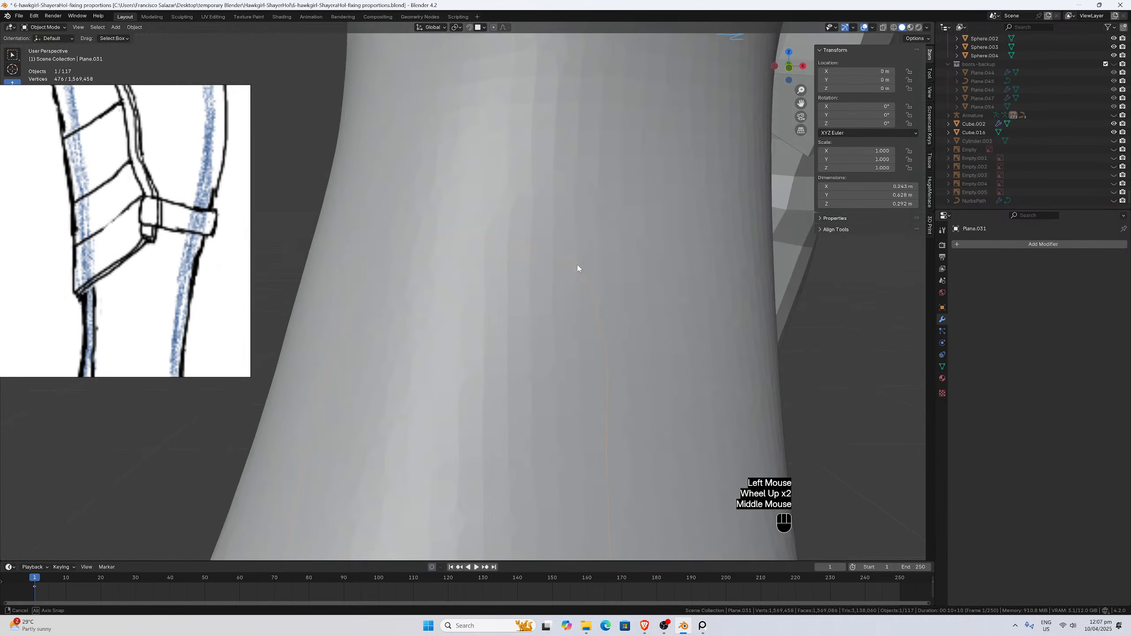
scroll(575, 278, down, 3)
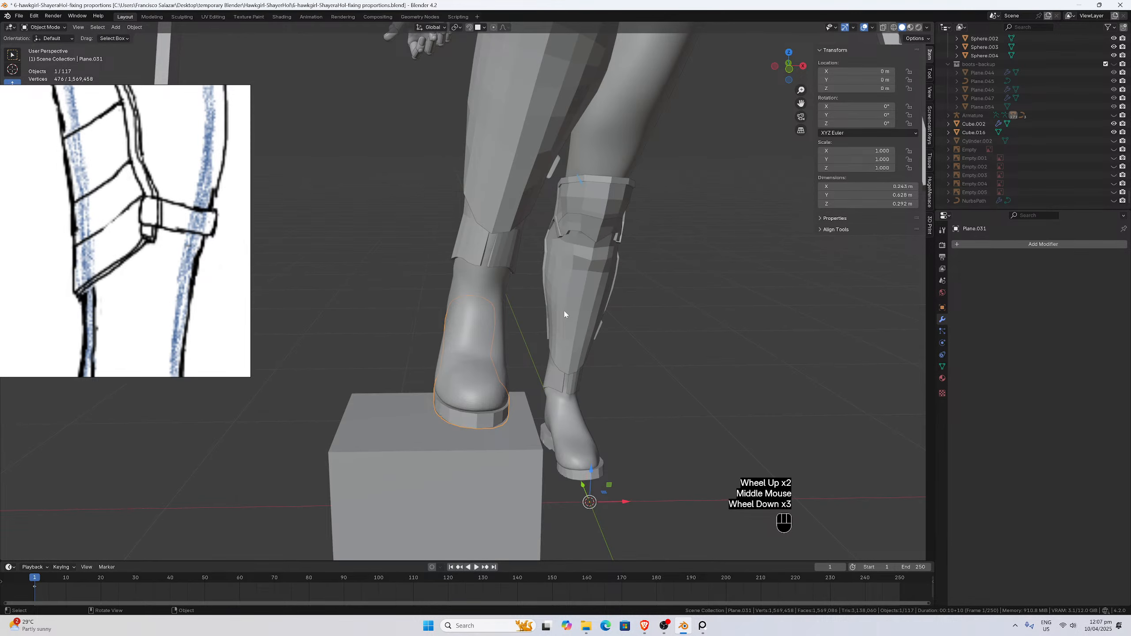
key(KP_Divide)
key(Tab)
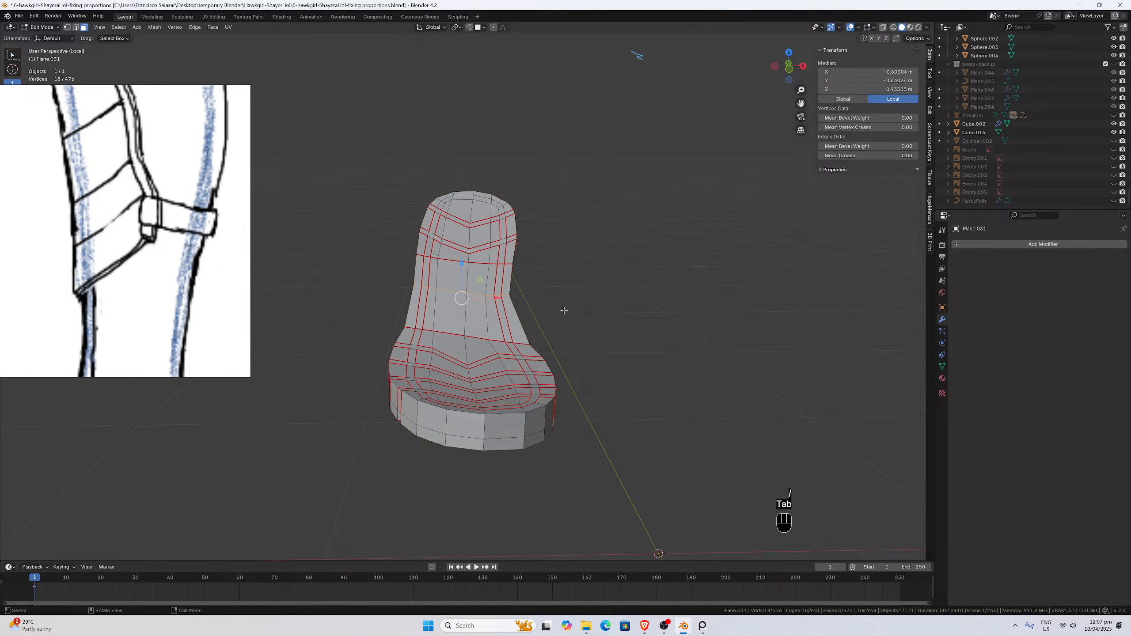
key(KP_7)
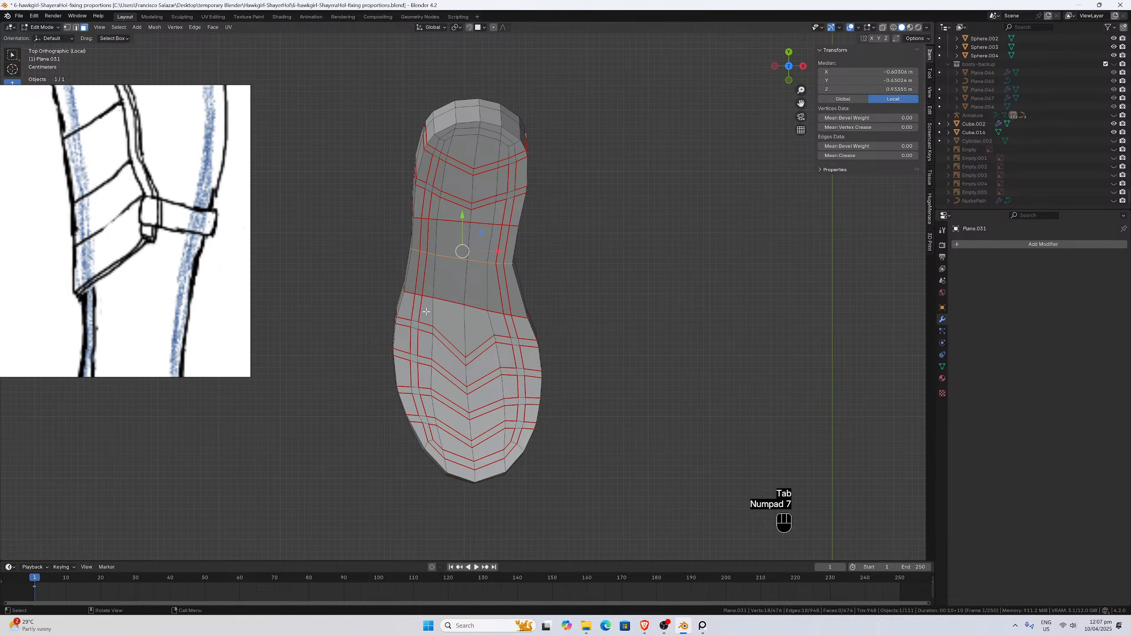
Select all forefoot faces of the raised foot's sole through the mesh, including the missed faces along the forefoot's rear edge.
click(883, 28)
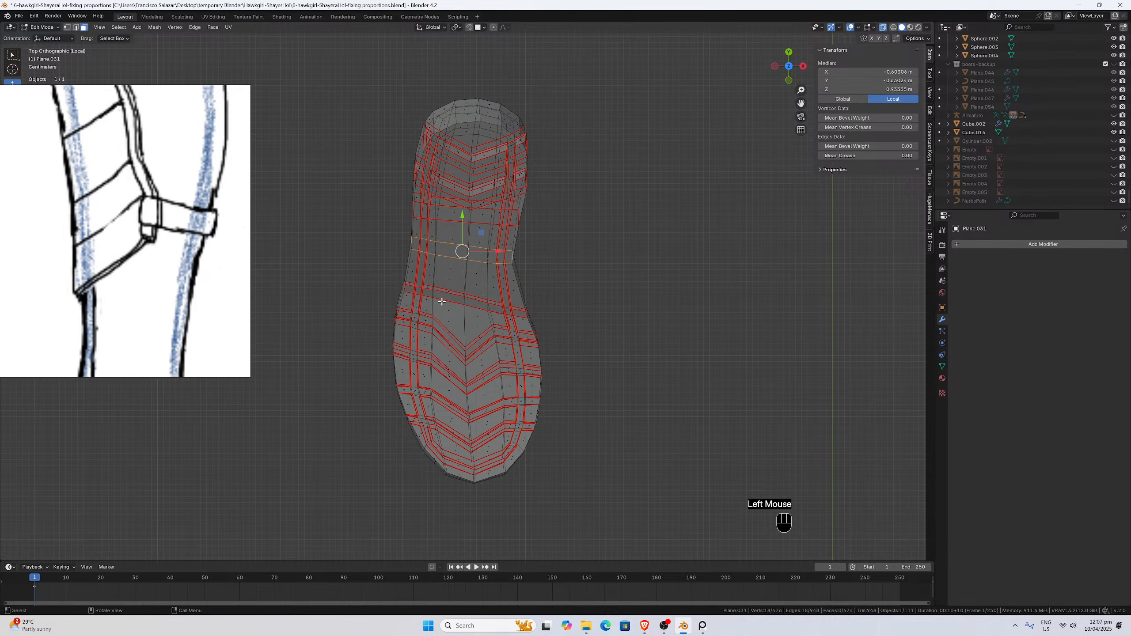
drag(370, 300, 611, 528)
scroll(553, 461, up, 3)
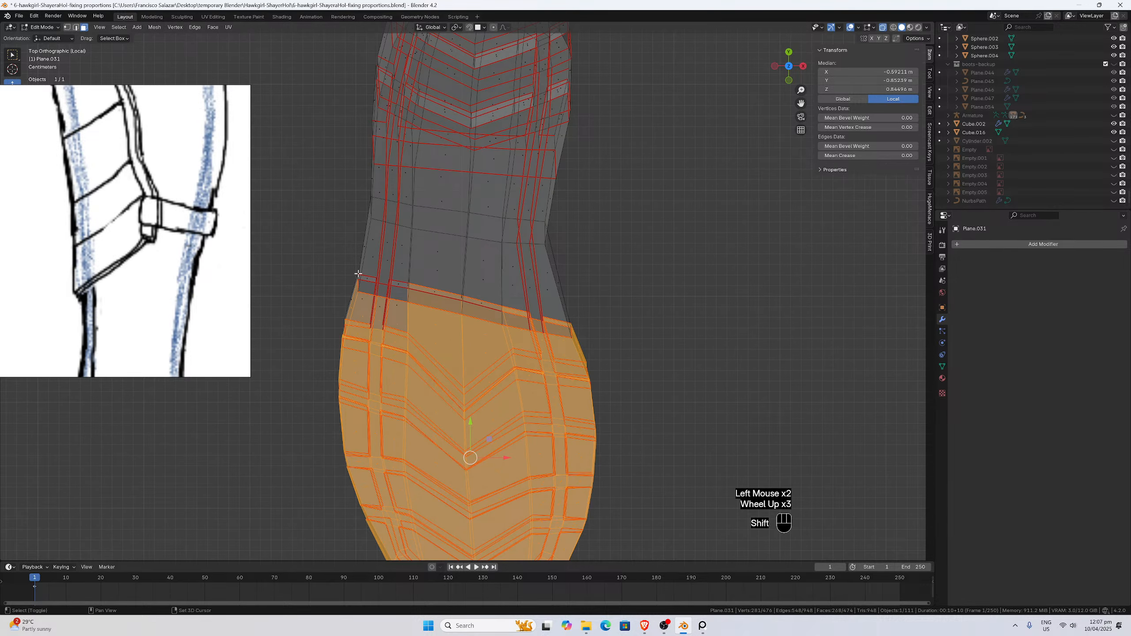
shift+click(400, 319)
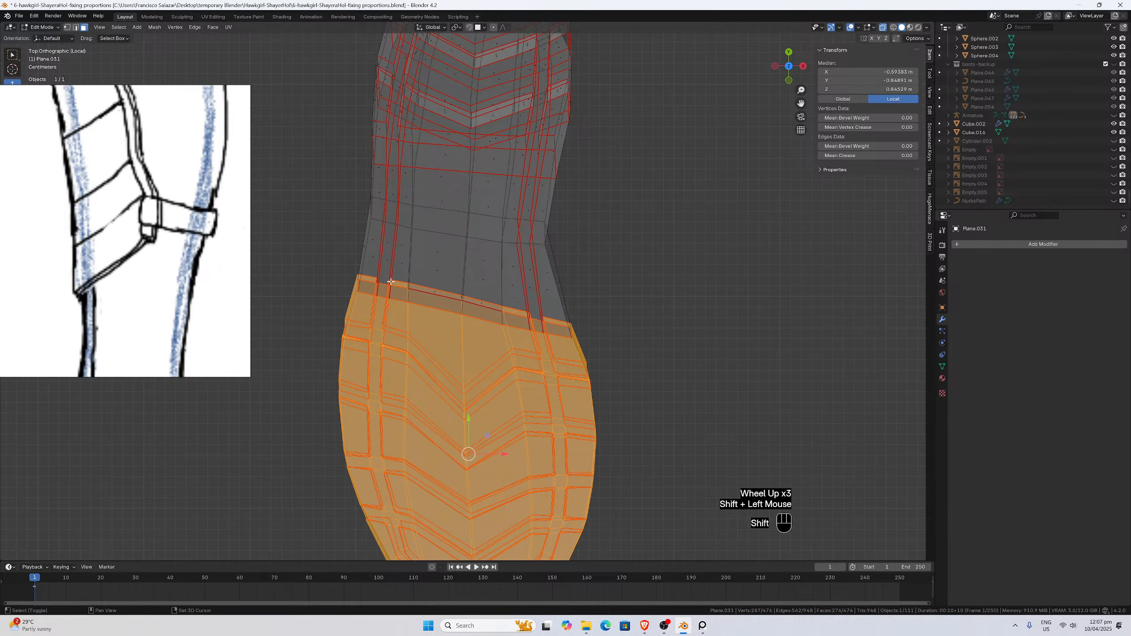
middle_drag(390, 282, 466, 405)
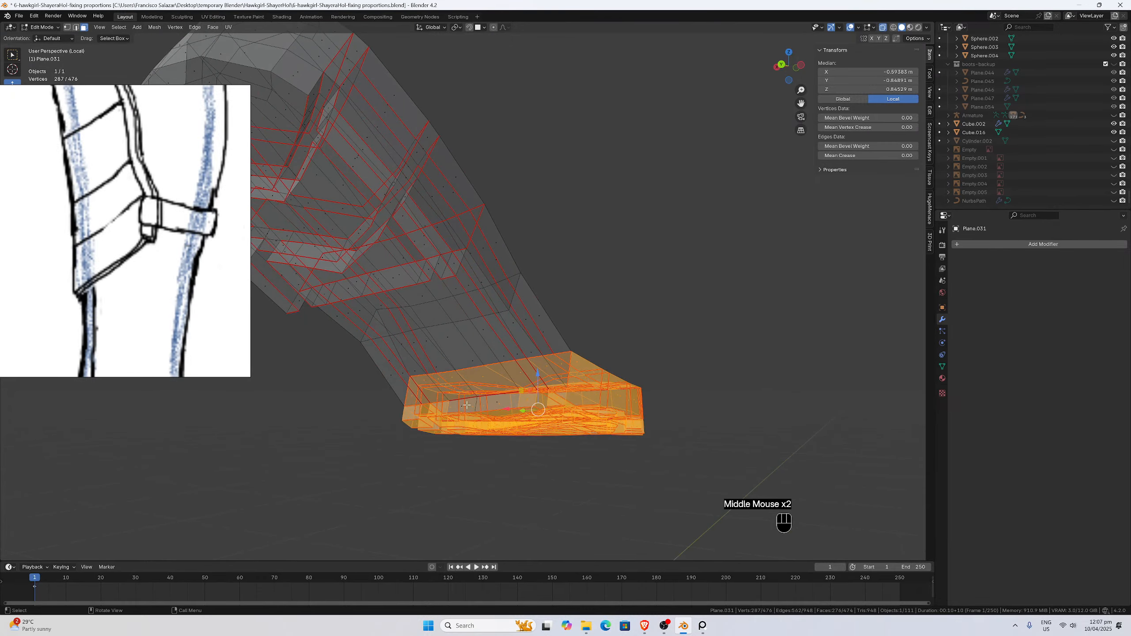
shift+click(466, 404)
shift+click(497, 402)
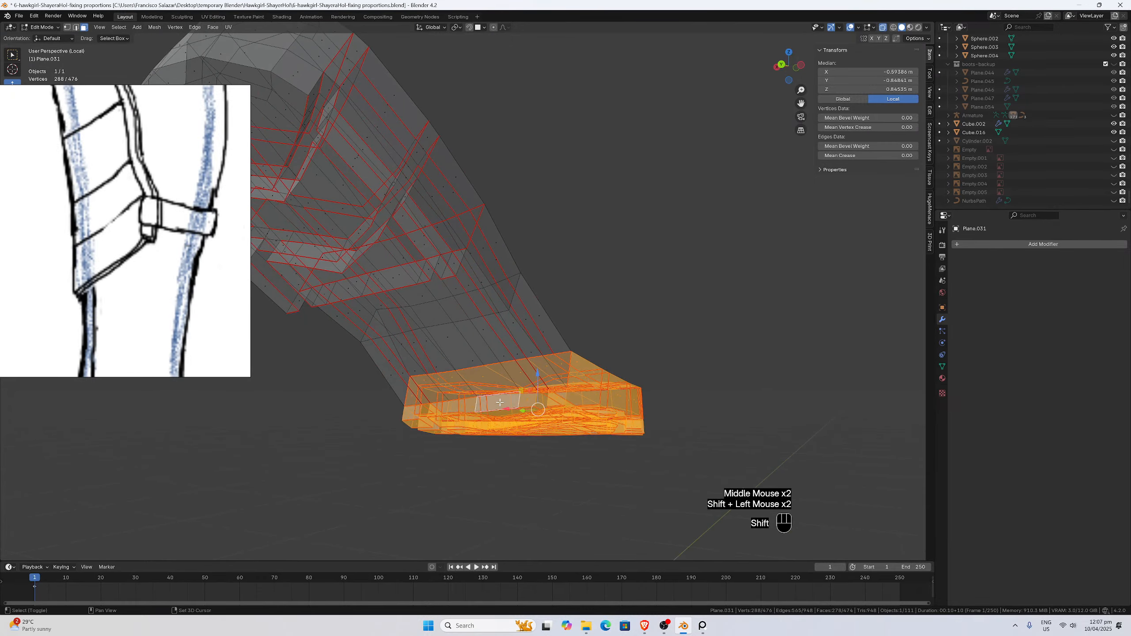
click(883, 28)
middle_drag(640, 257, 516, 323)
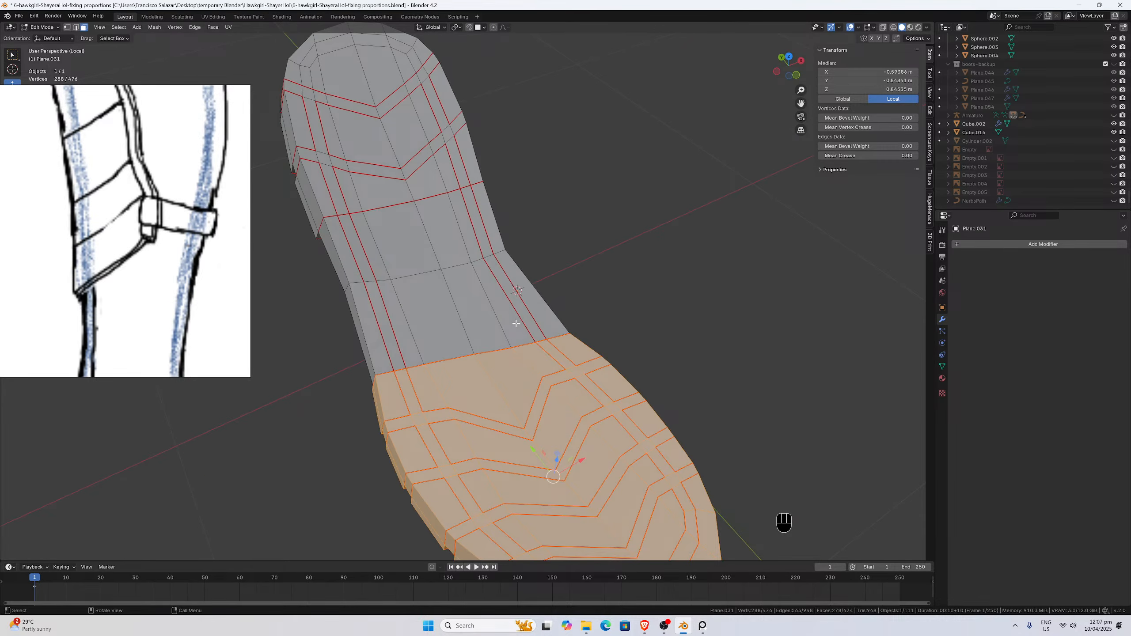
Rotate the selected forefoot faces by -3.5° about the global Z axis in top view.
key(KP_7)
scroll(516, 323, down, 2)
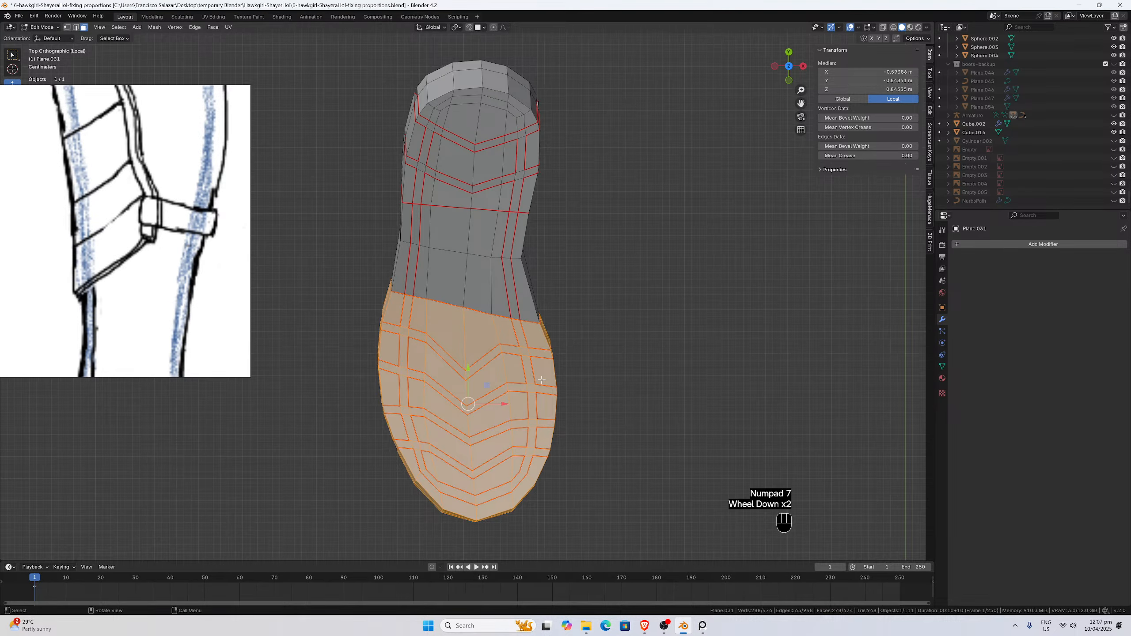
key(r)
key(z)
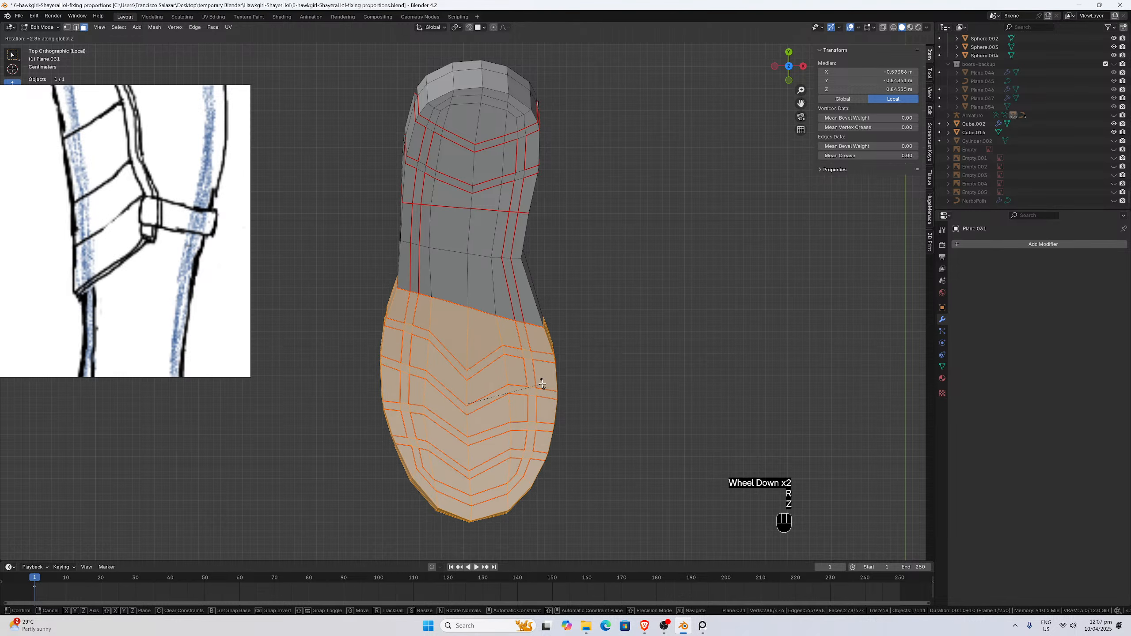
click(542, 384)
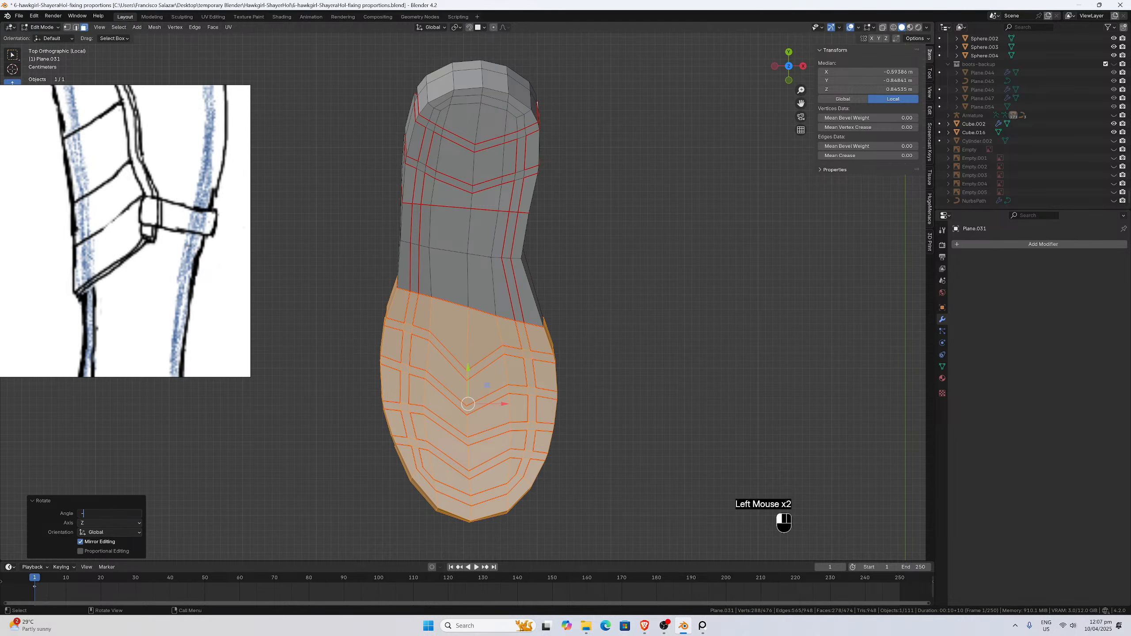
text(-3.5)
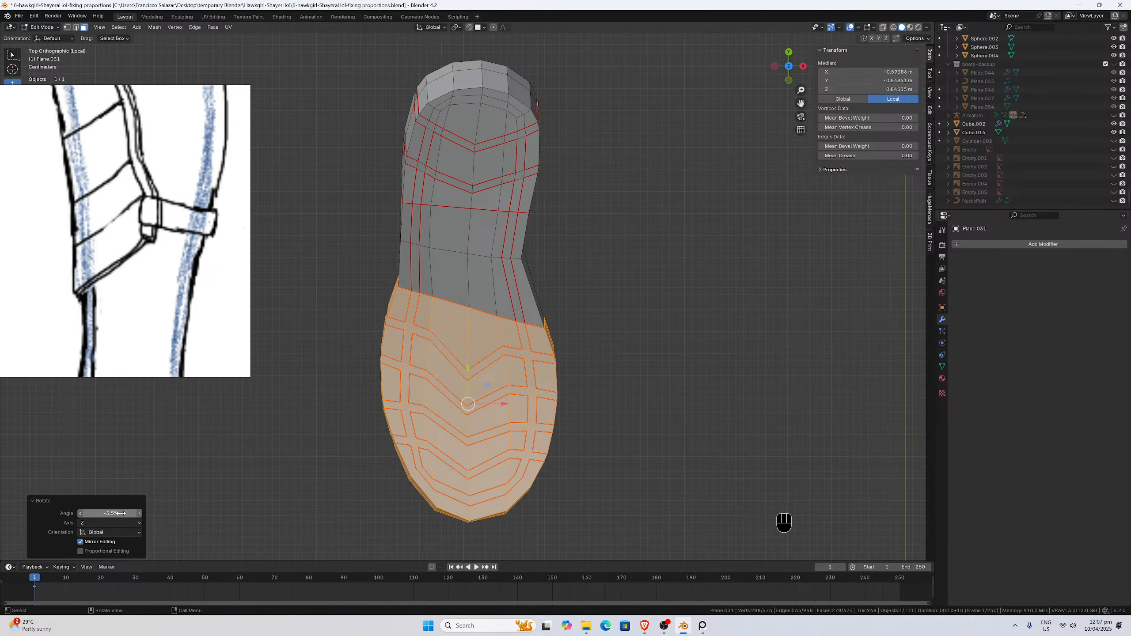
key(Return)
Move the rotated forefoot faces of the raised foot's sole -0.015 m along the global X axis.
key(g)
key(x)
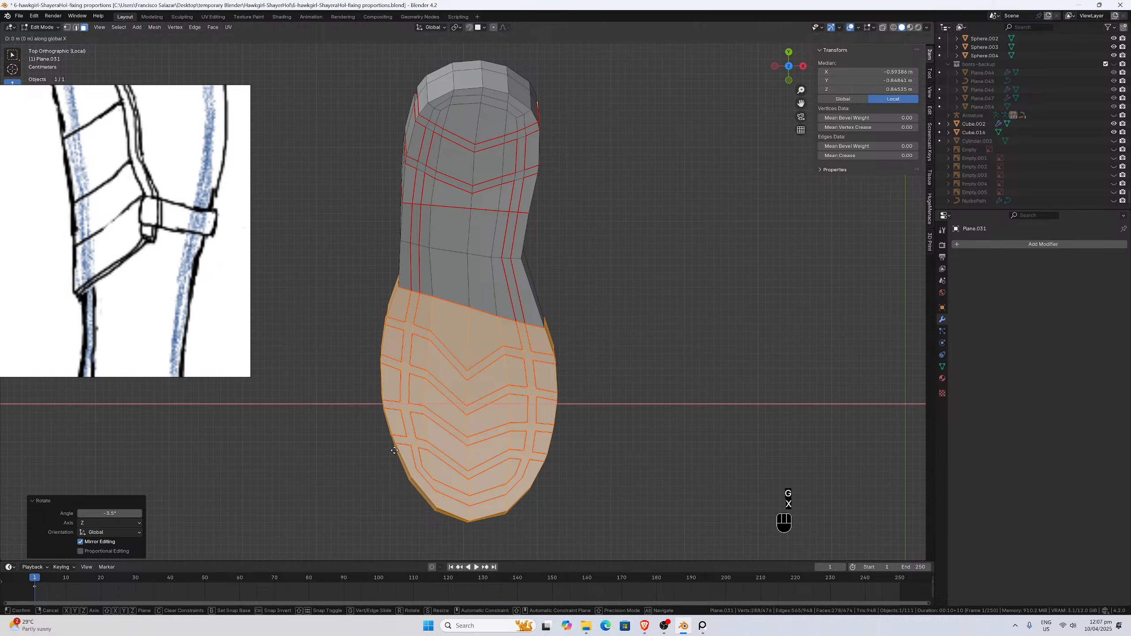
click(390, 450)
double_click(107, 505)
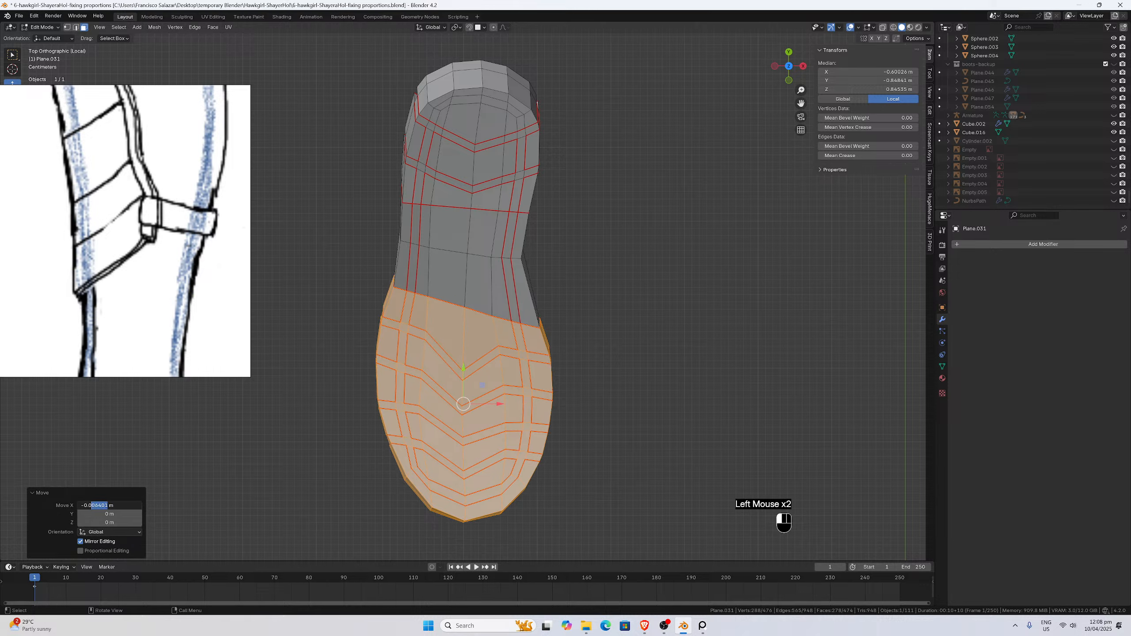
text(-0.015)
key(Return)
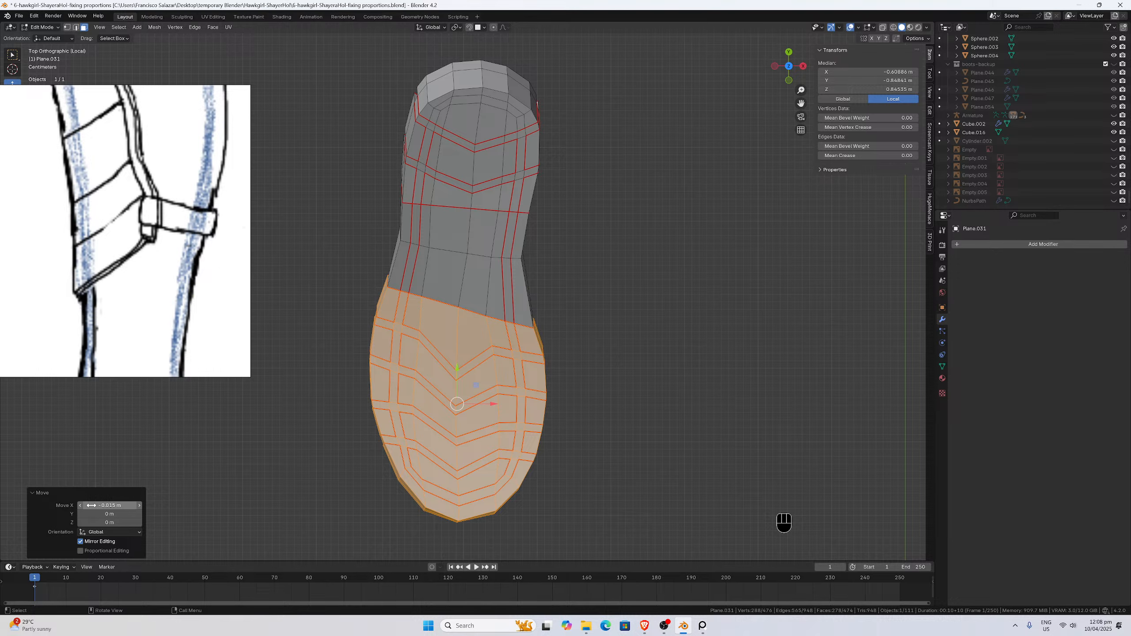
Leave isolated editing of the raised foot's sole, return to the whole figure in front view and save the file.
key(Tab)
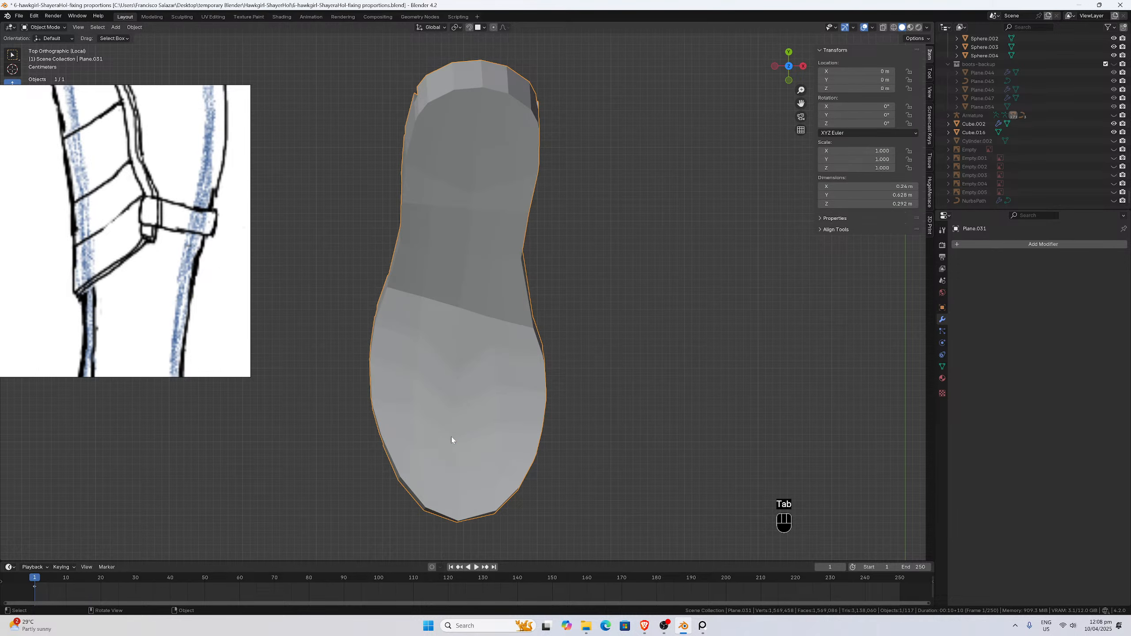
key(KP_Divide)
key(KP_1)
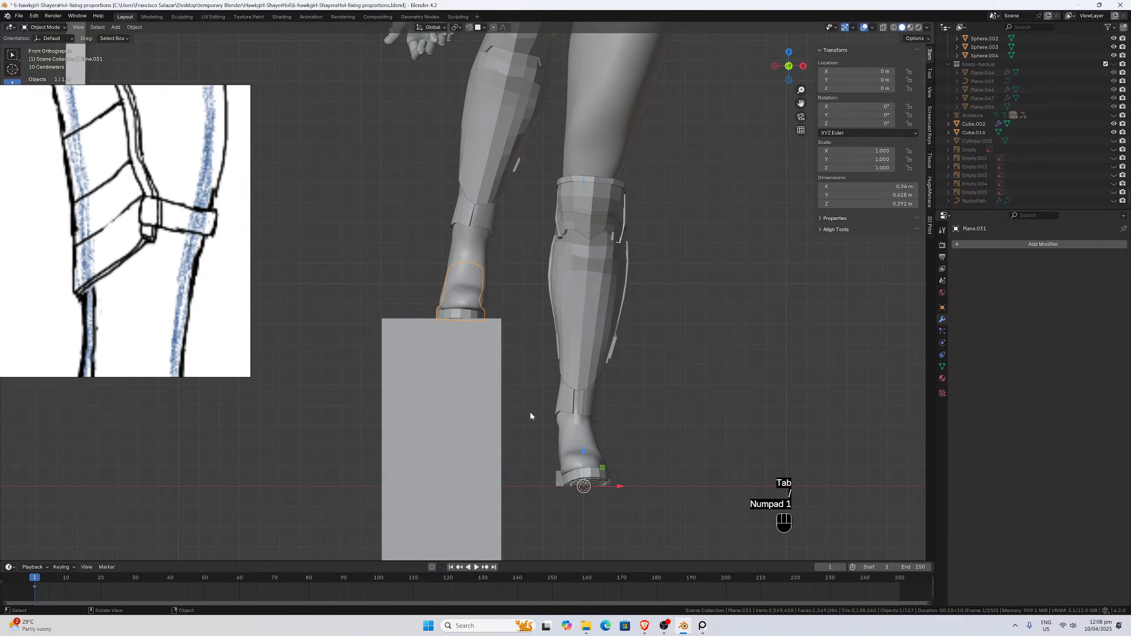
scroll(537, 392, up, 3)
scroll(557, 373, down, 2)
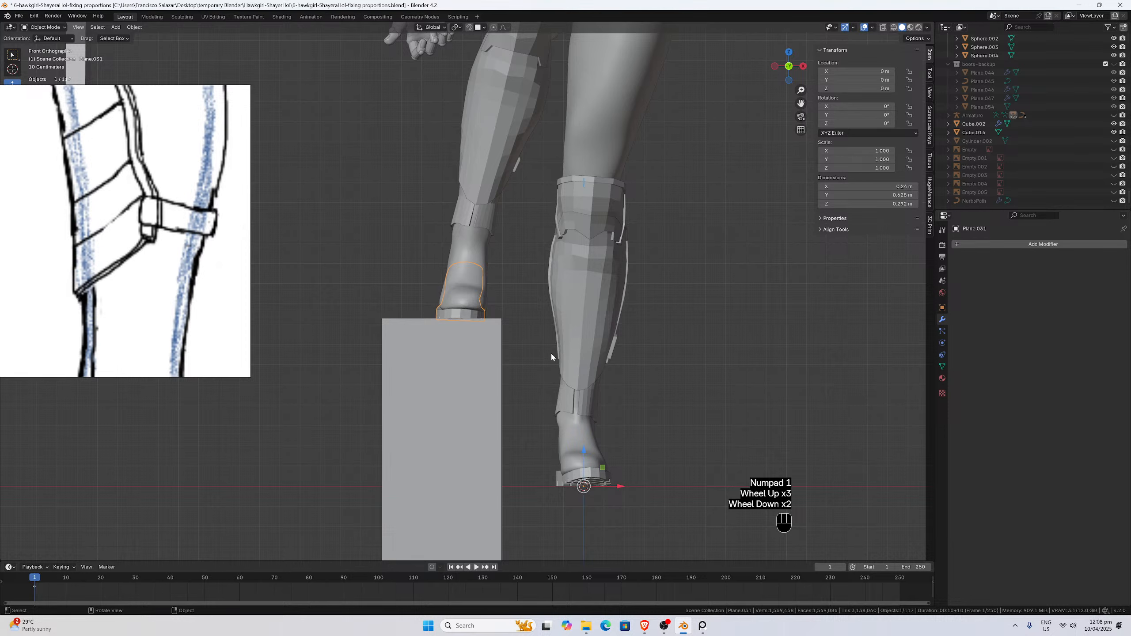
scroll(544, 369, down, 3)
scroll(554, 414, up, 3)
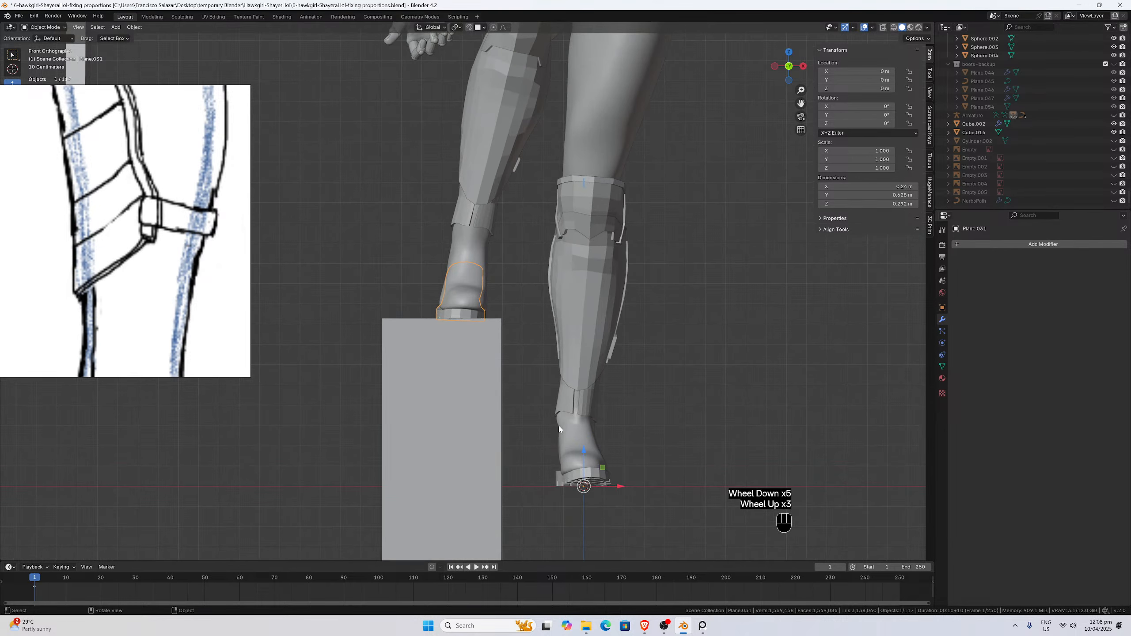
click(583, 457)
key(ctrl+s)
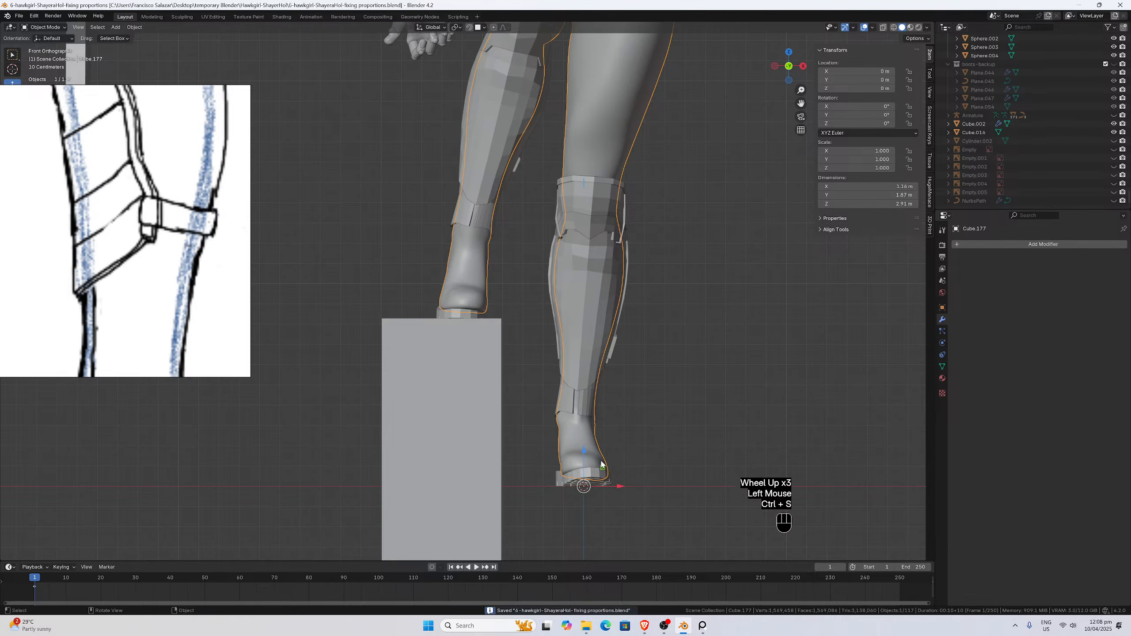
Select the standing foot's sole and examine its alignment with the boot from below and from behind.
click(594, 478)
key(KP_7)
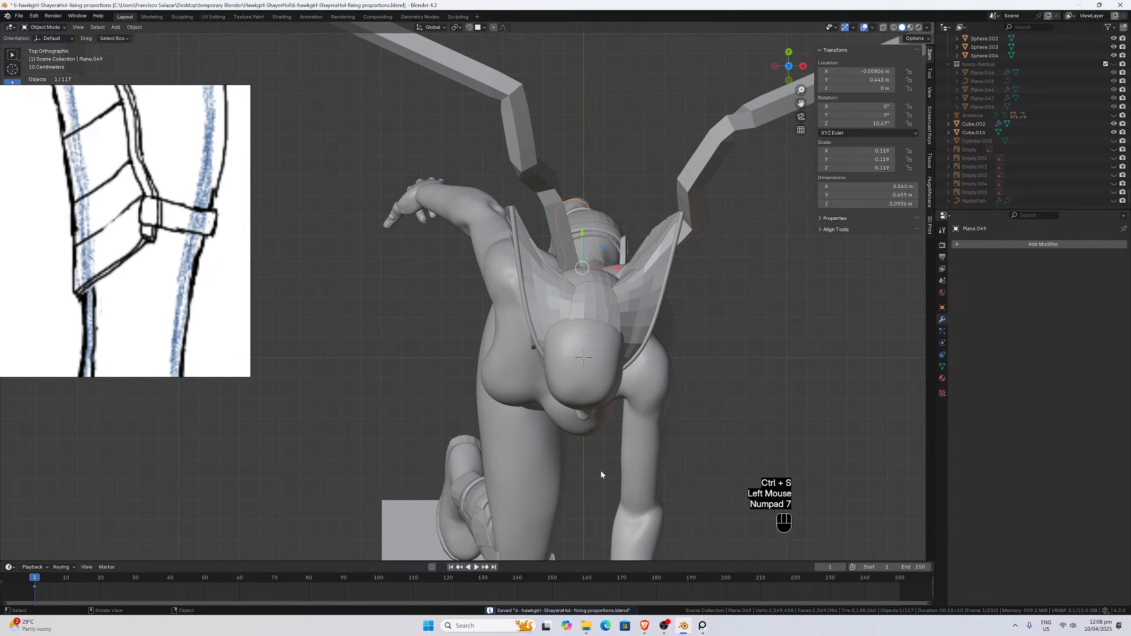
key(ctrl+KP_7)
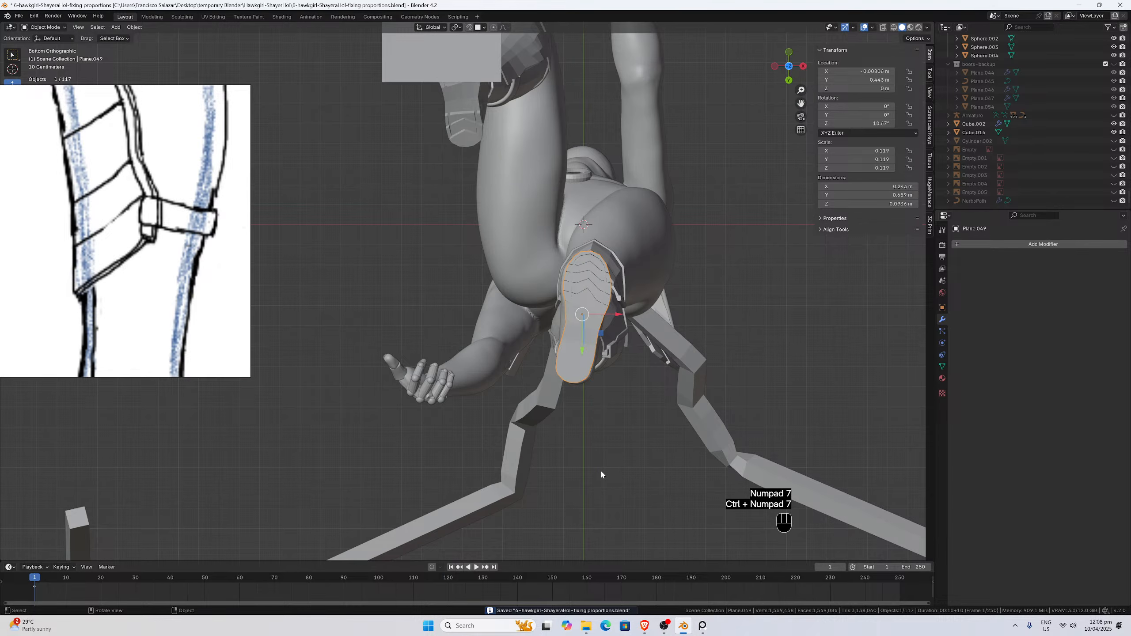
scroll(610, 368, up, 3)
scroll(617, 371, down, 1)
middle_drag(617, 371, 554, 453)
scroll(682, 437, down, 1)
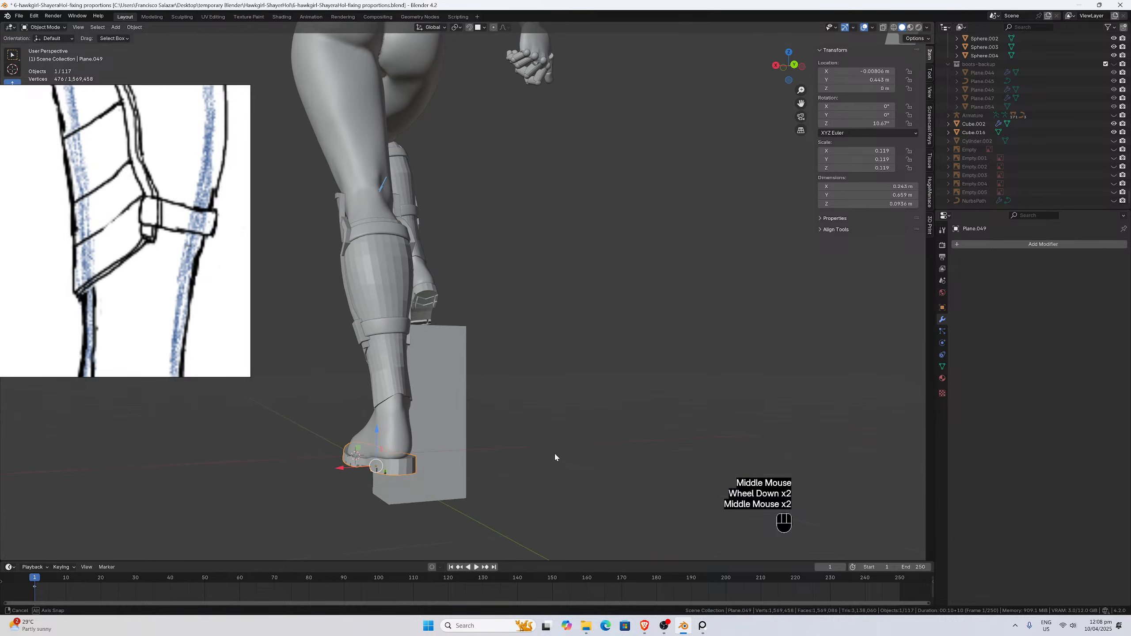
scroll(555, 453, up, 1)
key(KP_7)
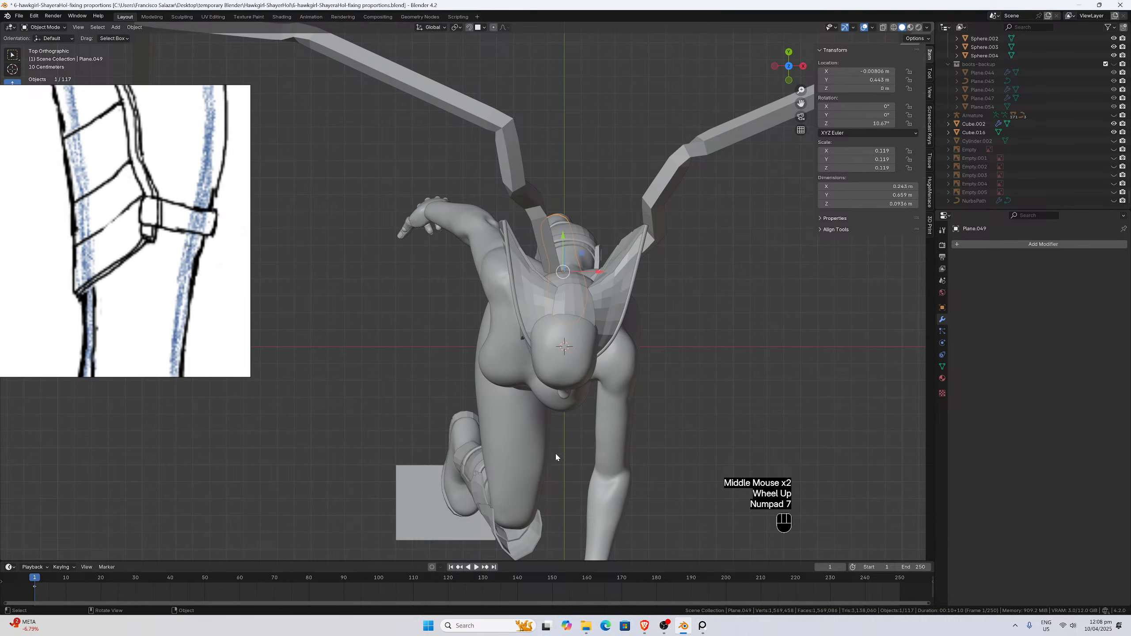
Rotate the standing foot's sole object by about -5.36° around the global Z axis in front view.
key(KP_1)
scroll(558, 457, up, 2)
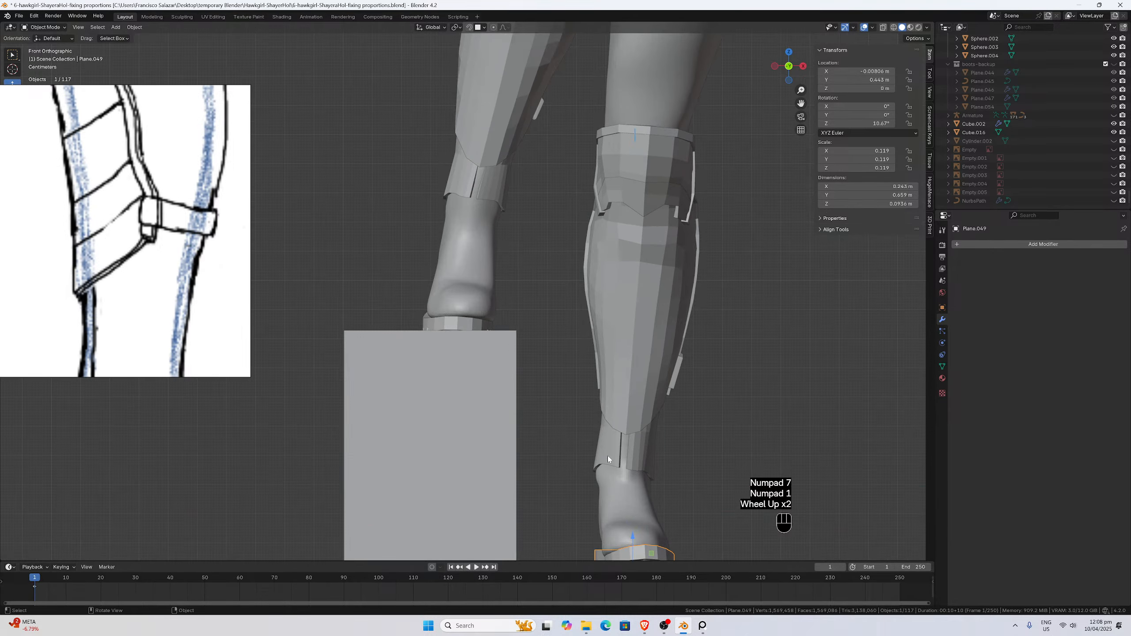
drag(800, 102, 656, 259)
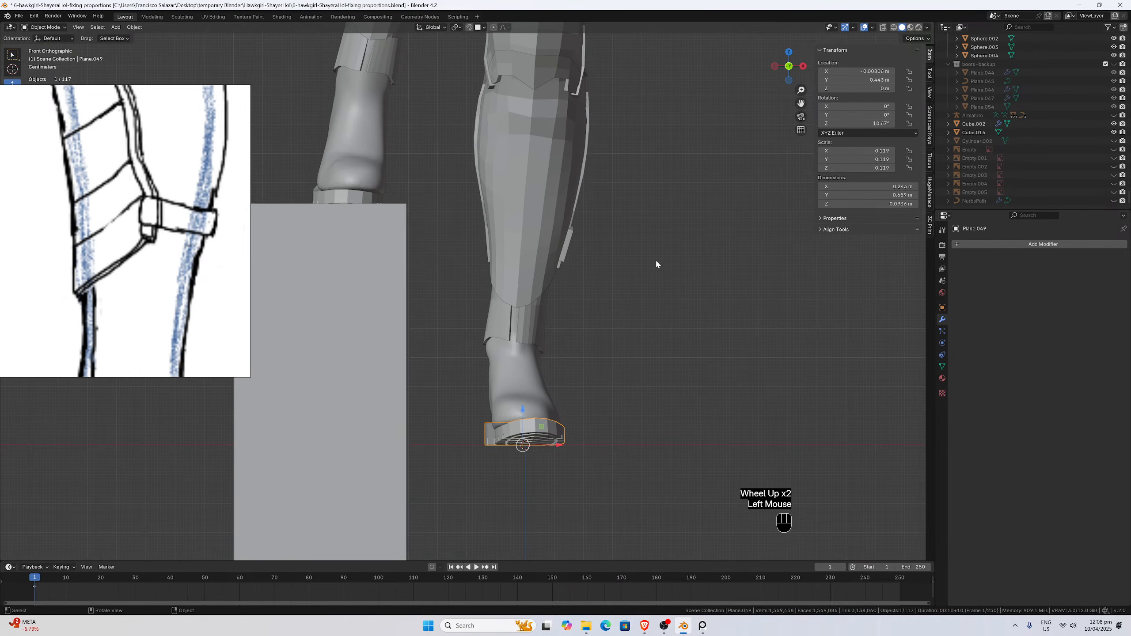
scroll(610, 437, up, 2)
click(602, 498)
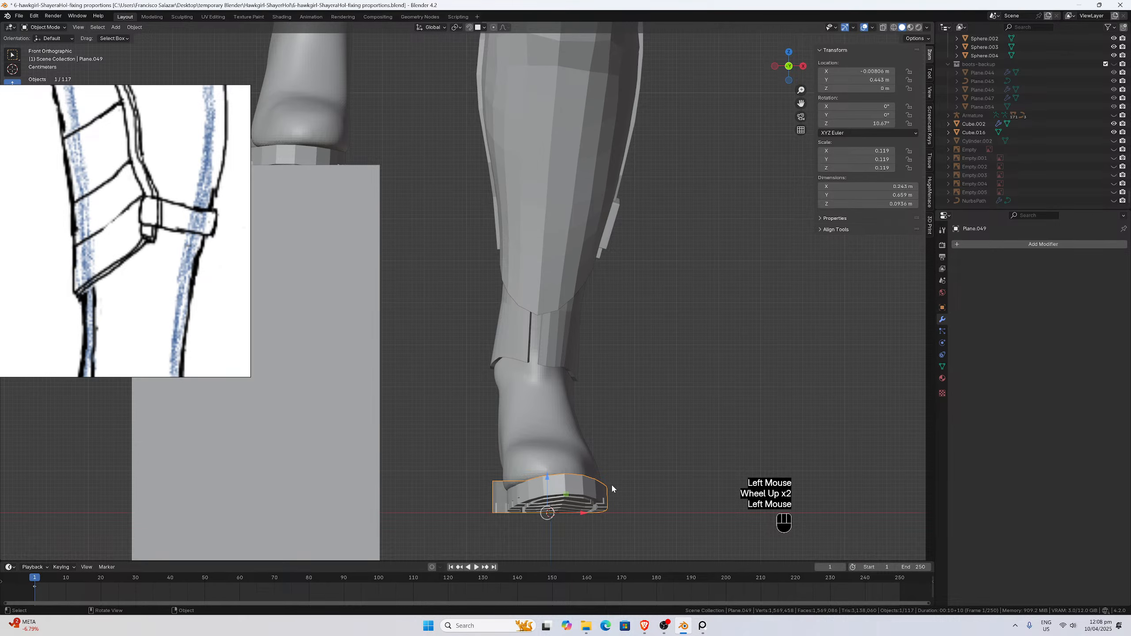
key(r)
key(z)
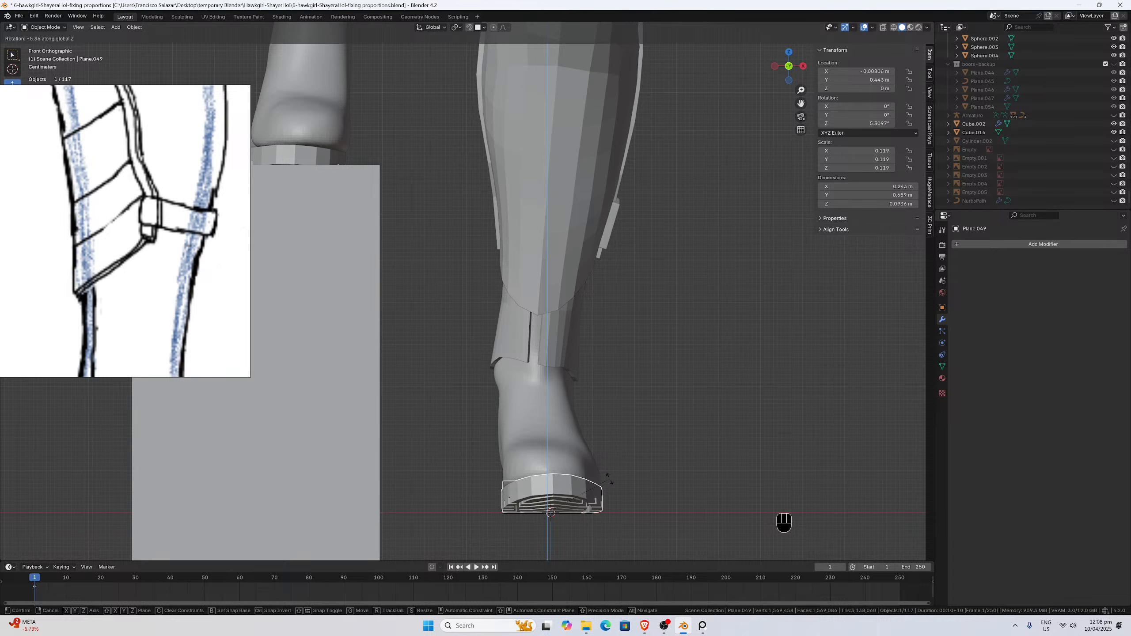
click(609, 480)
scroll(618, 489, down, 5)
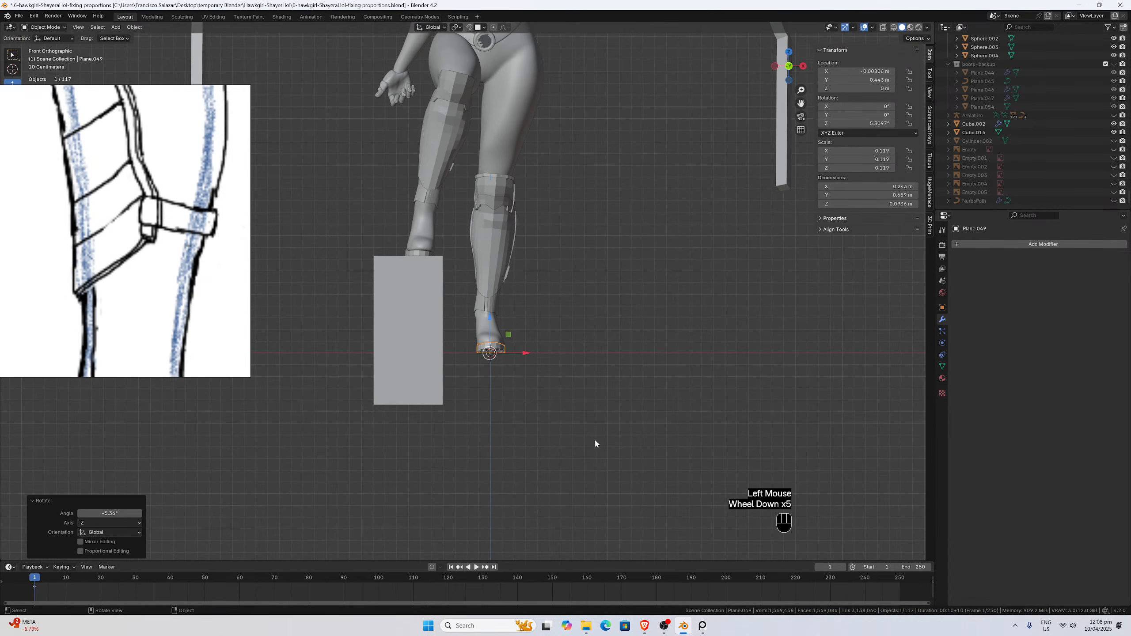
Undo the last rotation of the standing foot's sole and rotate it by about -2.75° around the global Z axis instead.
scroll(592, 437, up, 3)
key(ctrl+z)
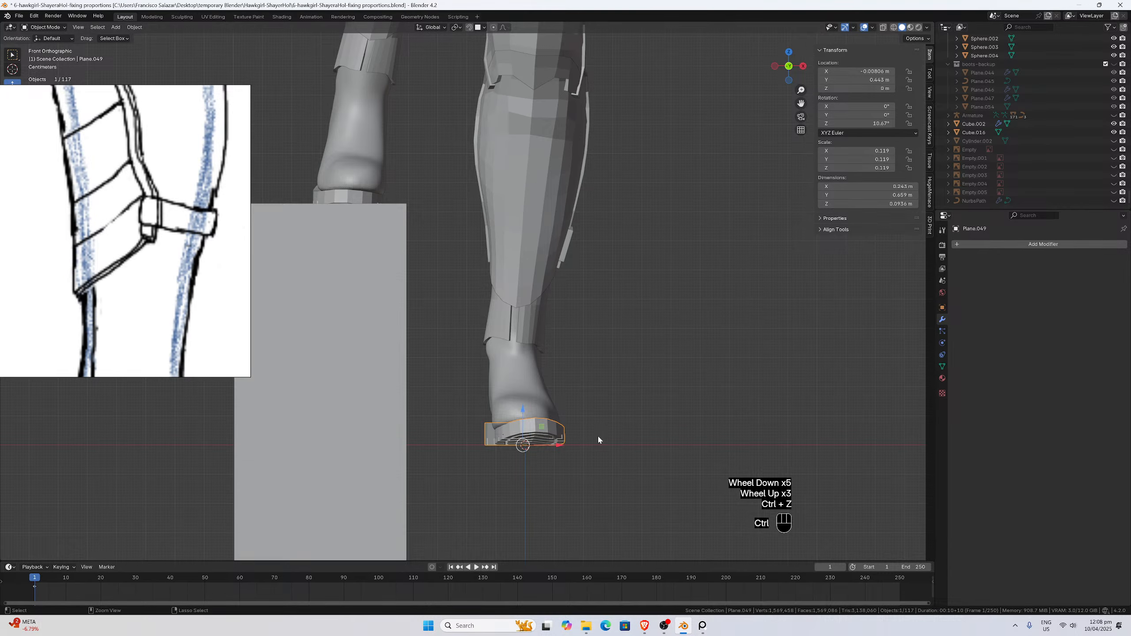
key(r)
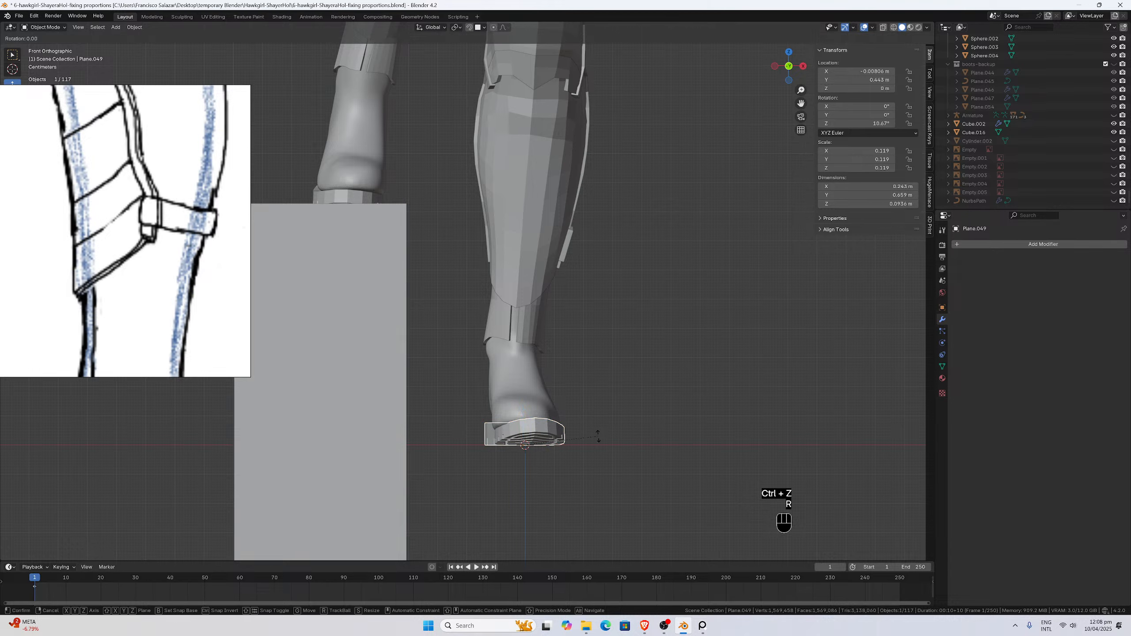
key(z)
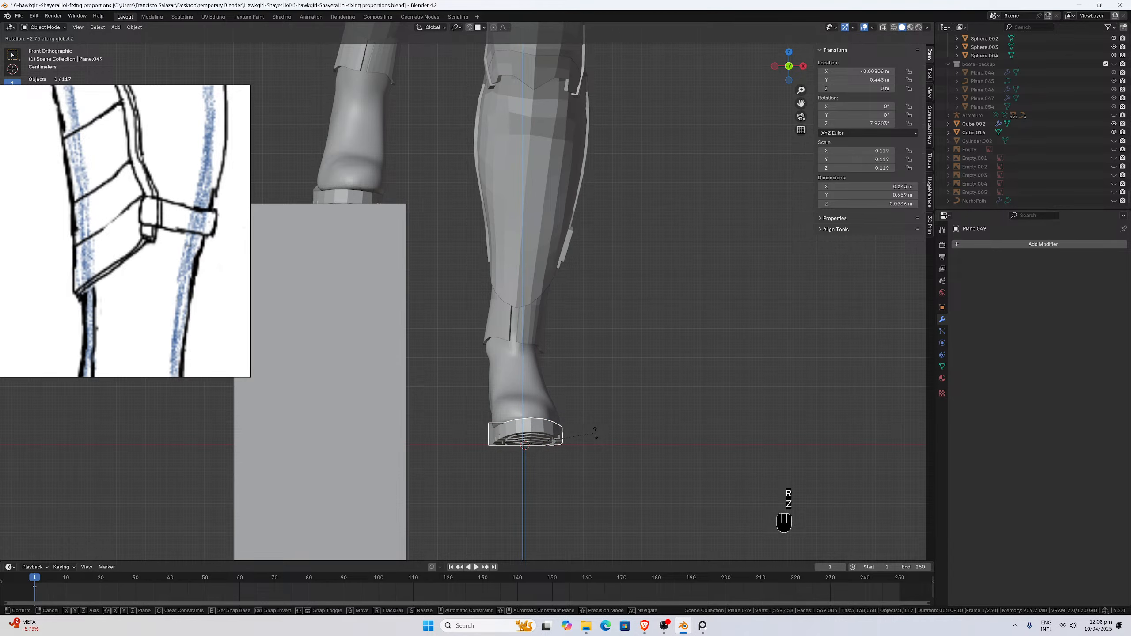
click(596, 431)
Select the figure's lower-body mesh and save the file.
click(546, 405)
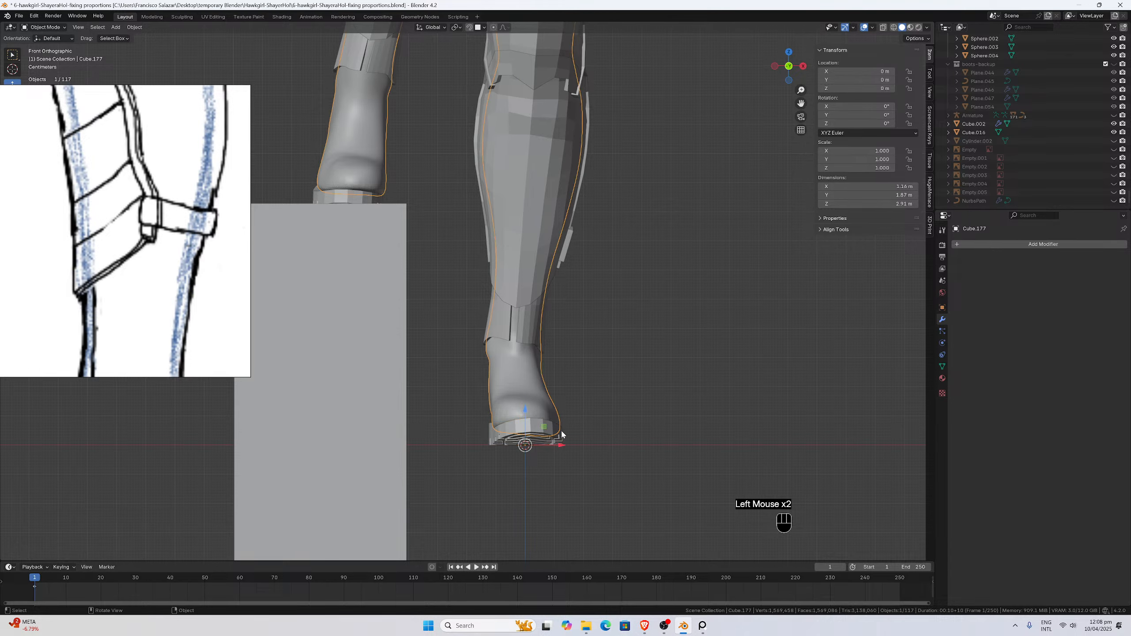
scroll(579, 468, up, 2)
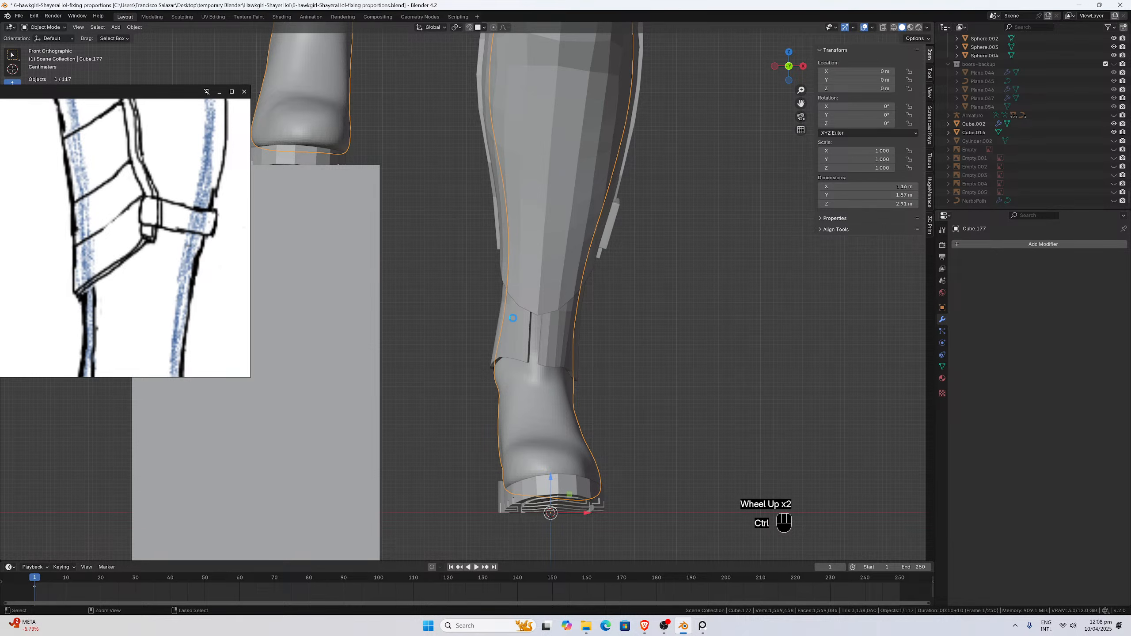
key(ctrl+s)
scroll(466, 231, down, 5)
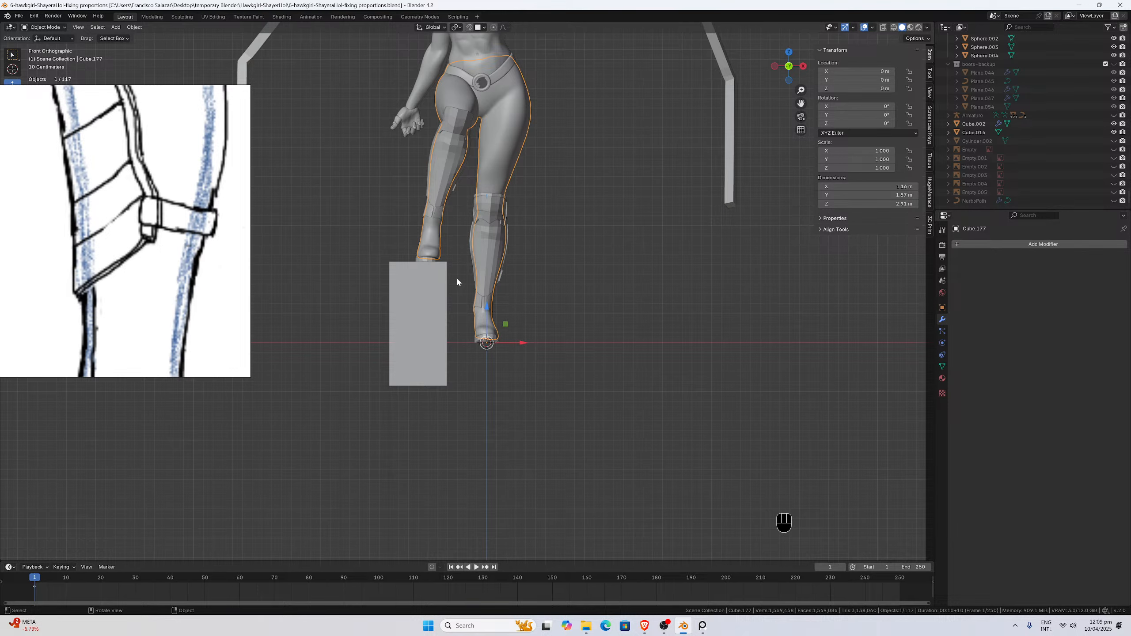
scroll(501, 250, up, 6)
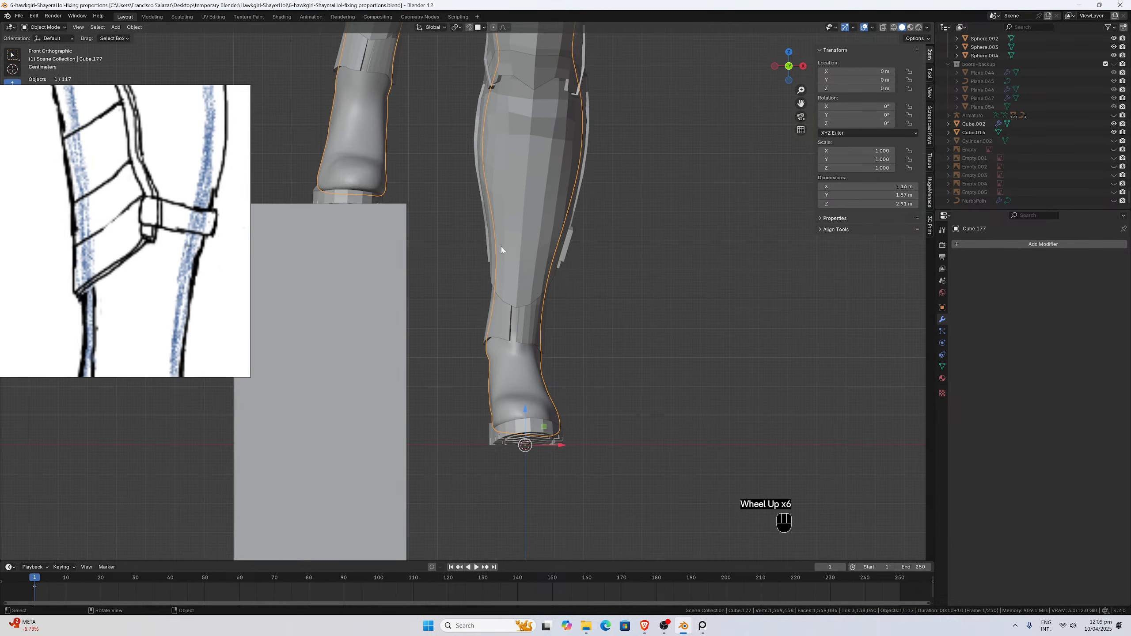
scroll(503, 250, down, 3)
scroll(503, 250, down, 2)
scroll(502, 250, up, 5)
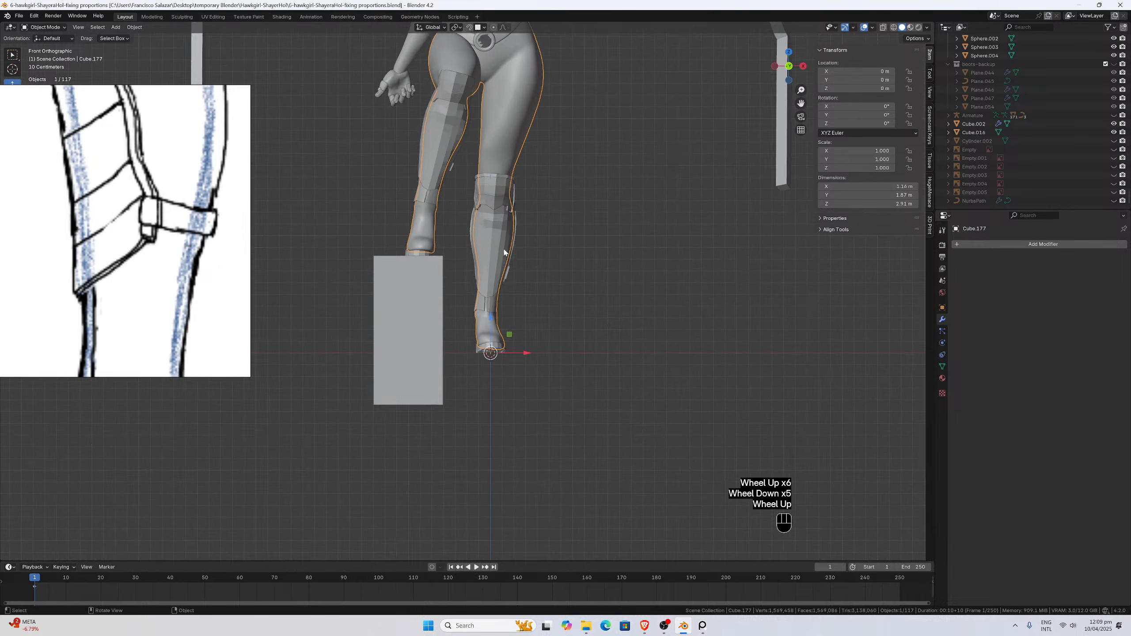
scroll(470, 248, down, 5)
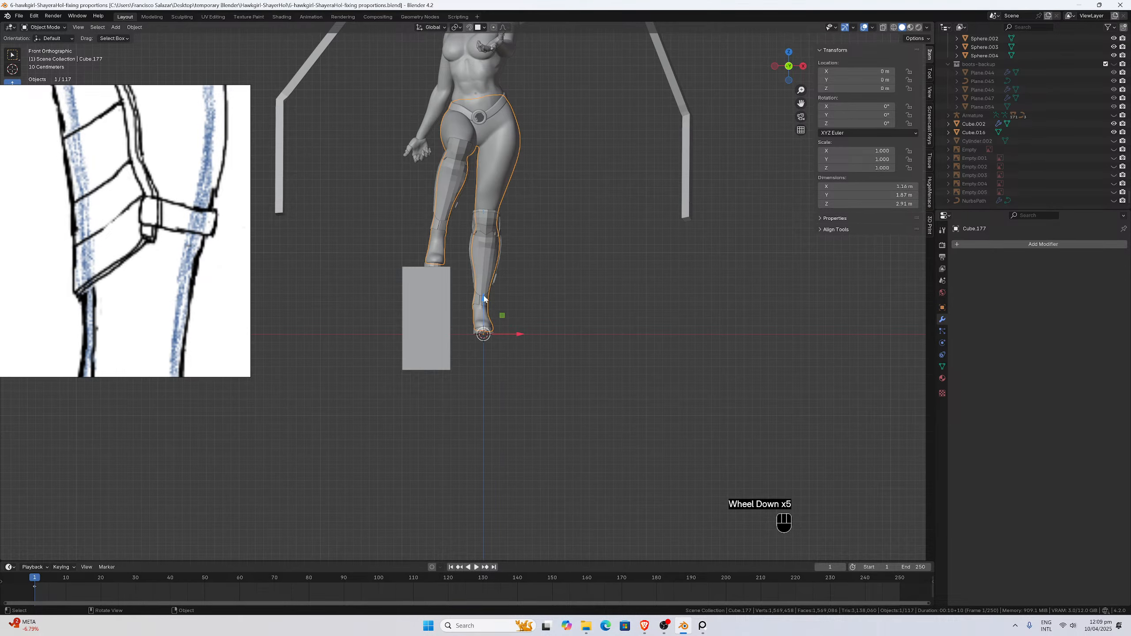
scroll(487, 301, up, 2)
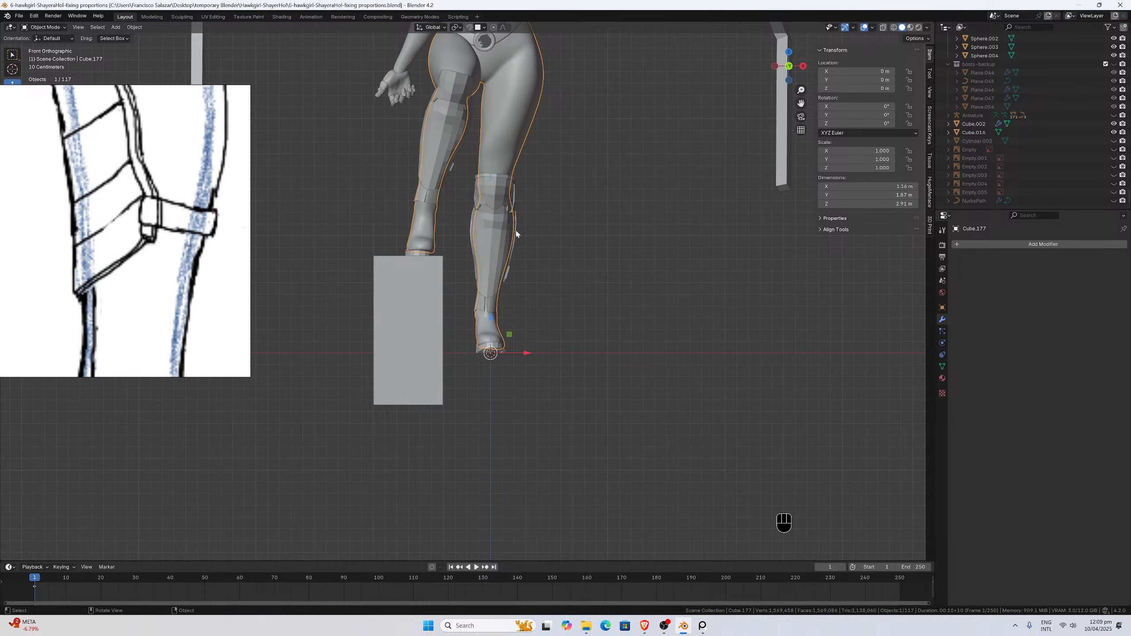
Duplicate the lower-body mesh in place, move the copy to the backup collection and reselect the original mesh.
key(shift+d)
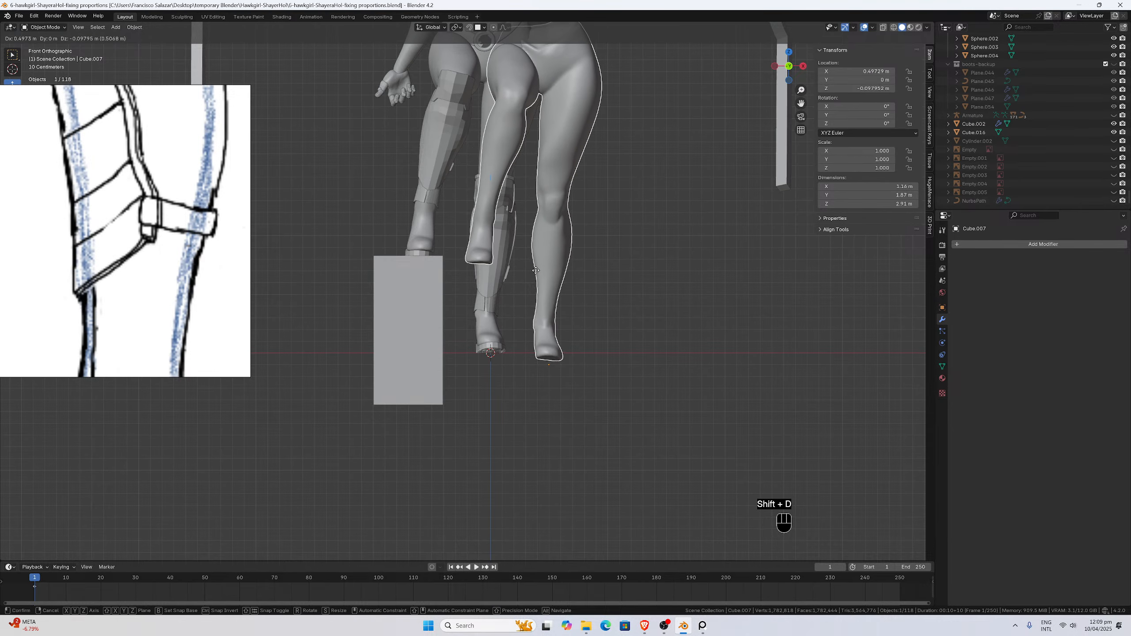
key(Escape)
key(m)
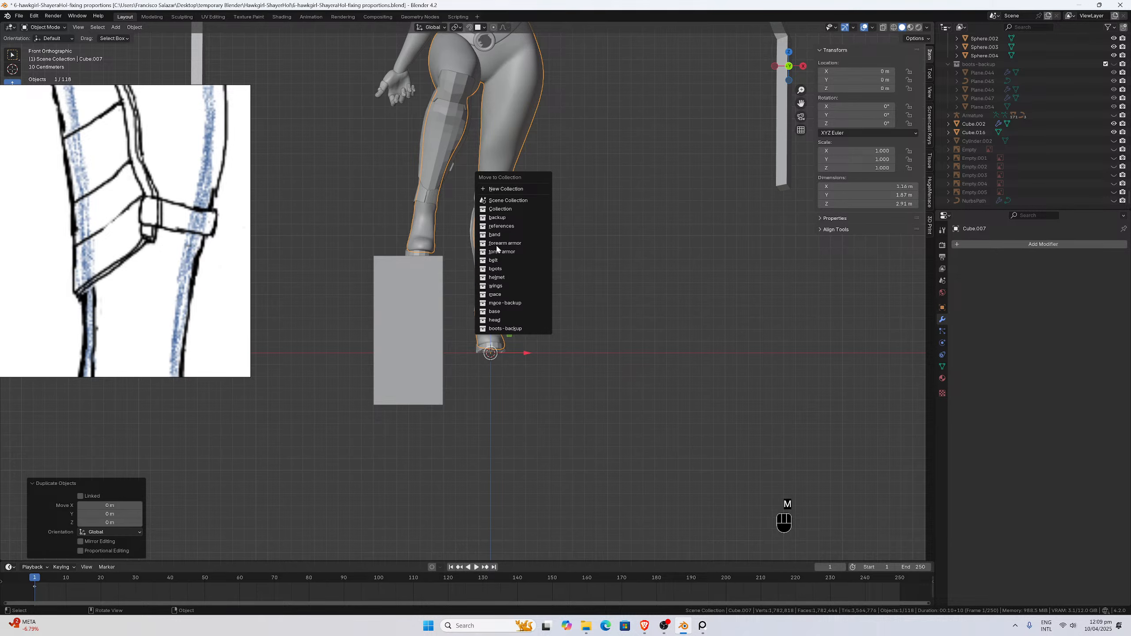
click(501, 218)
click(497, 178)
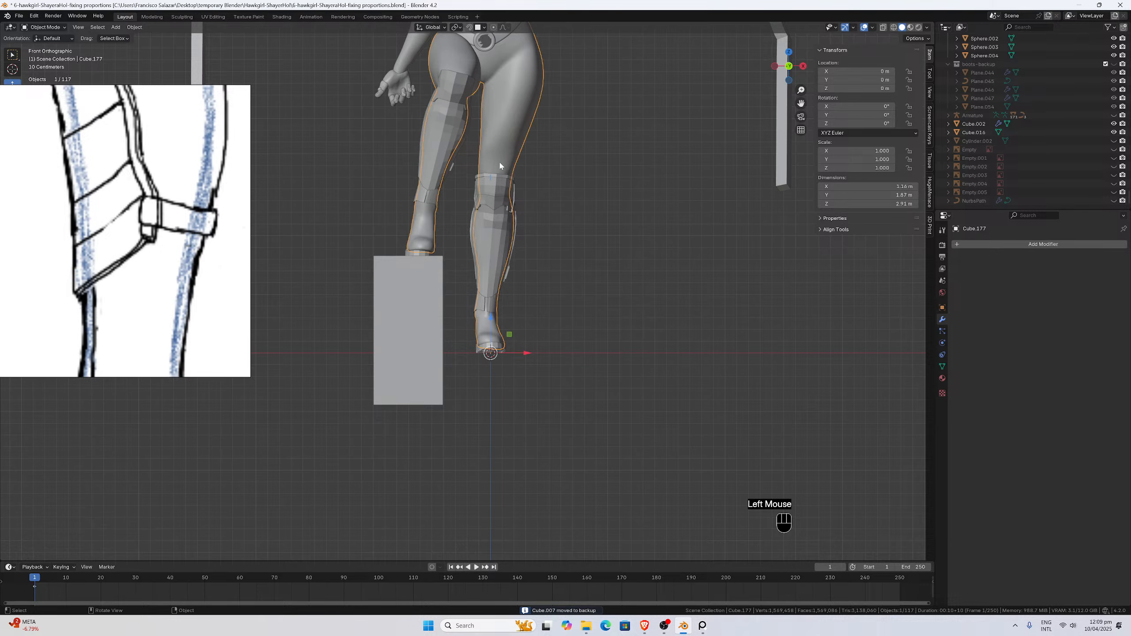
Put the lower-body mesh into Sculpt Mode and shift the standing foot over its sole with the Grab brush in front view.
scroll(517, 303, up, 5)
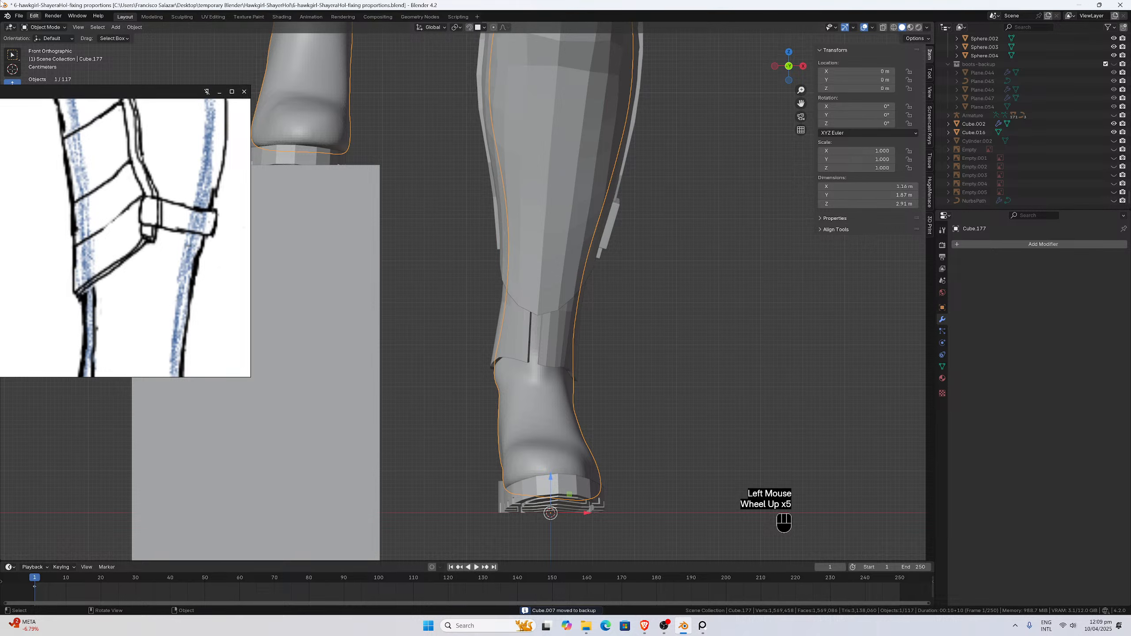
click(44, 28)
click(55, 56)
scroll(463, 379, down, 2)
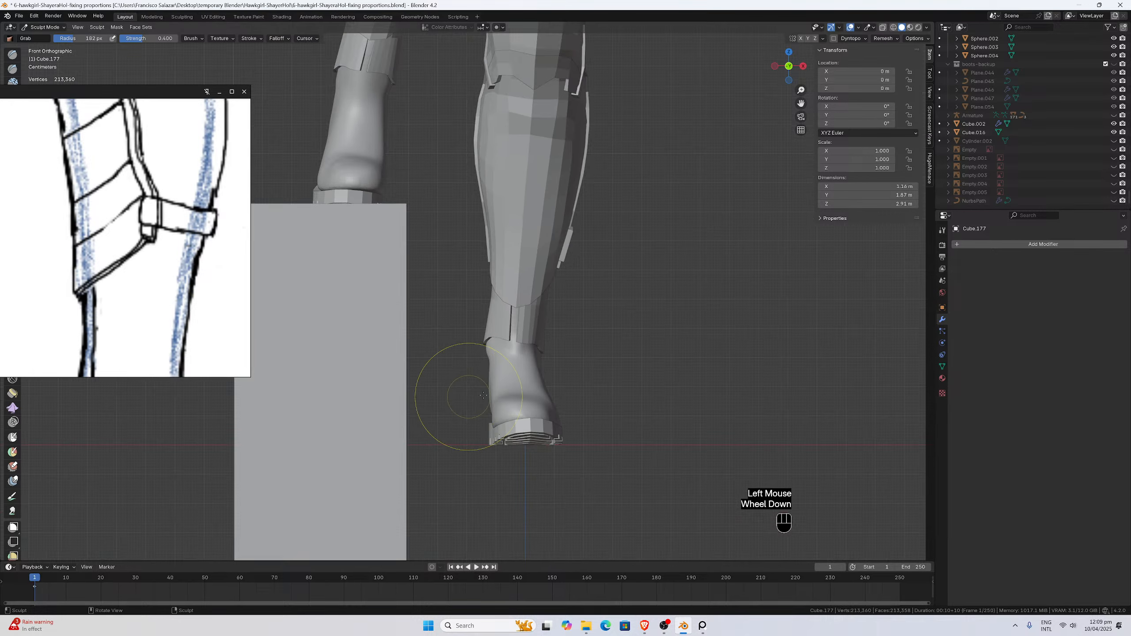
scroll(504, 399, down, 3)
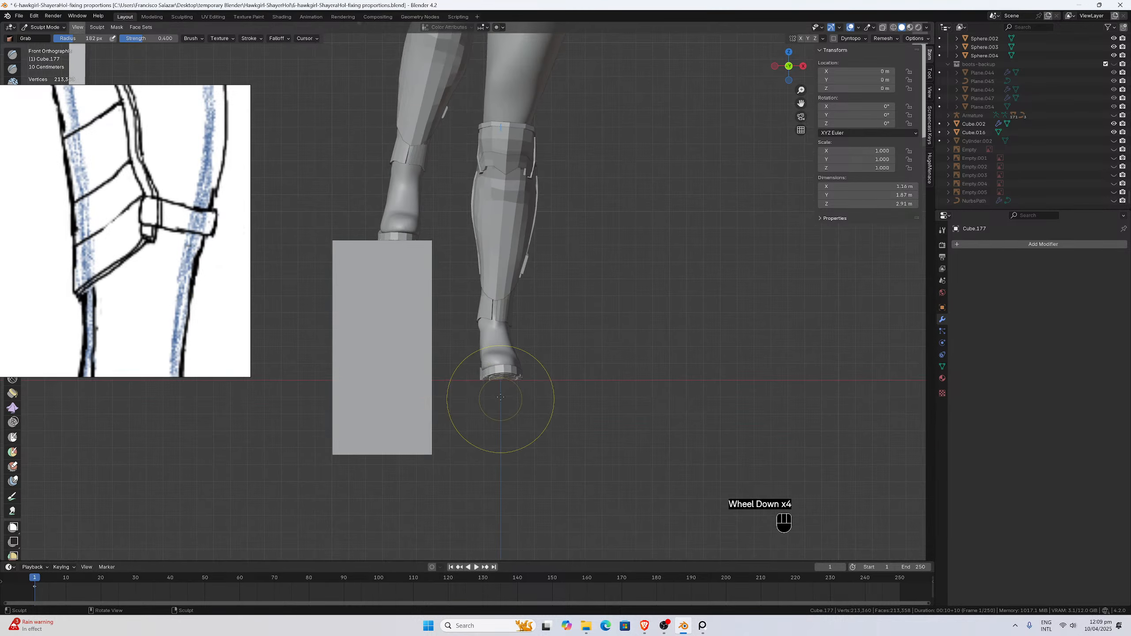
scroll(495, 363, up, 1)
scroll(494, 363, up, 1)
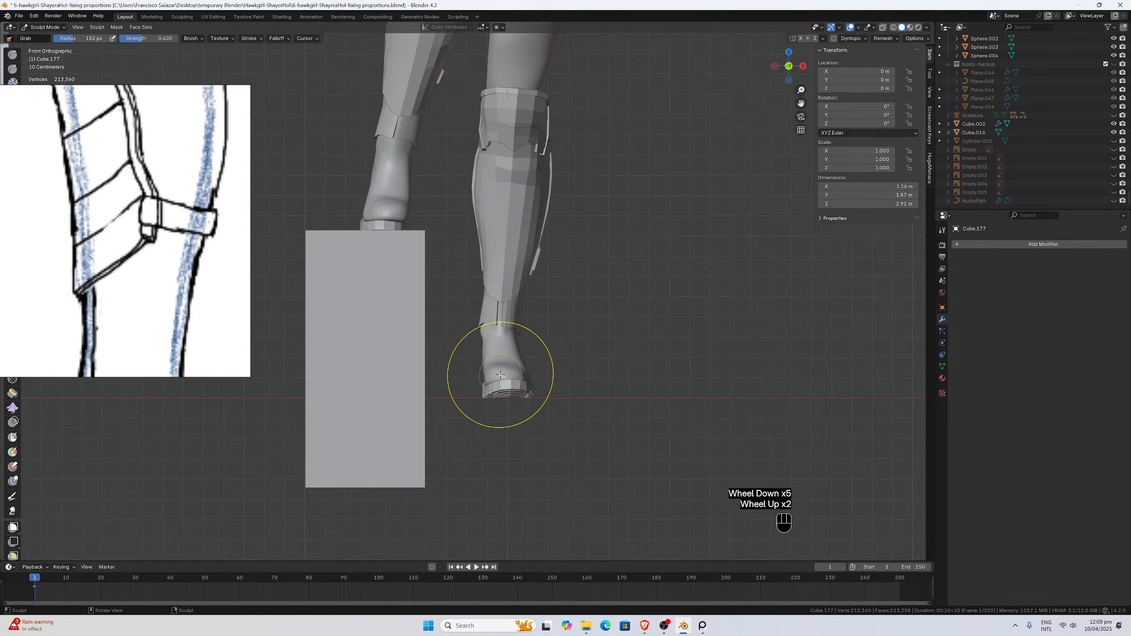
mouse_move(500, 374)
mouse_down()
mouse_move(506, 368)
mouse_move(489, 381)
mouse_move(506, 376)
mouse_up()
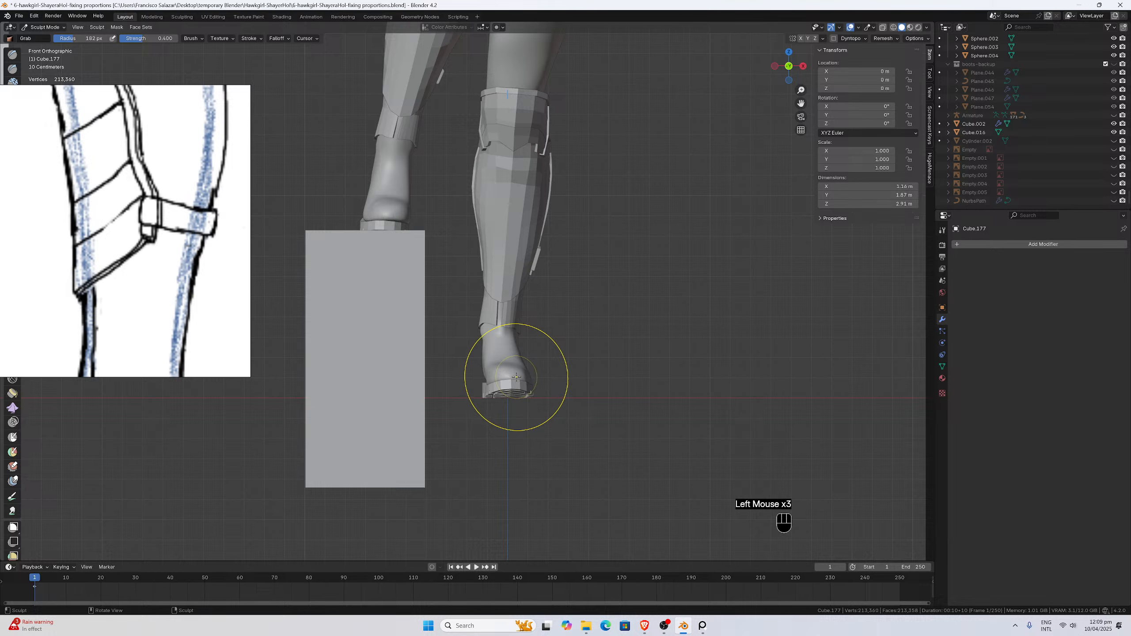
Reshape the standing foot's heel with the Grab brush in back and side views so that it fits the sole.
key(ctrl+KP_1)
scroll(450, 361, up, 3)
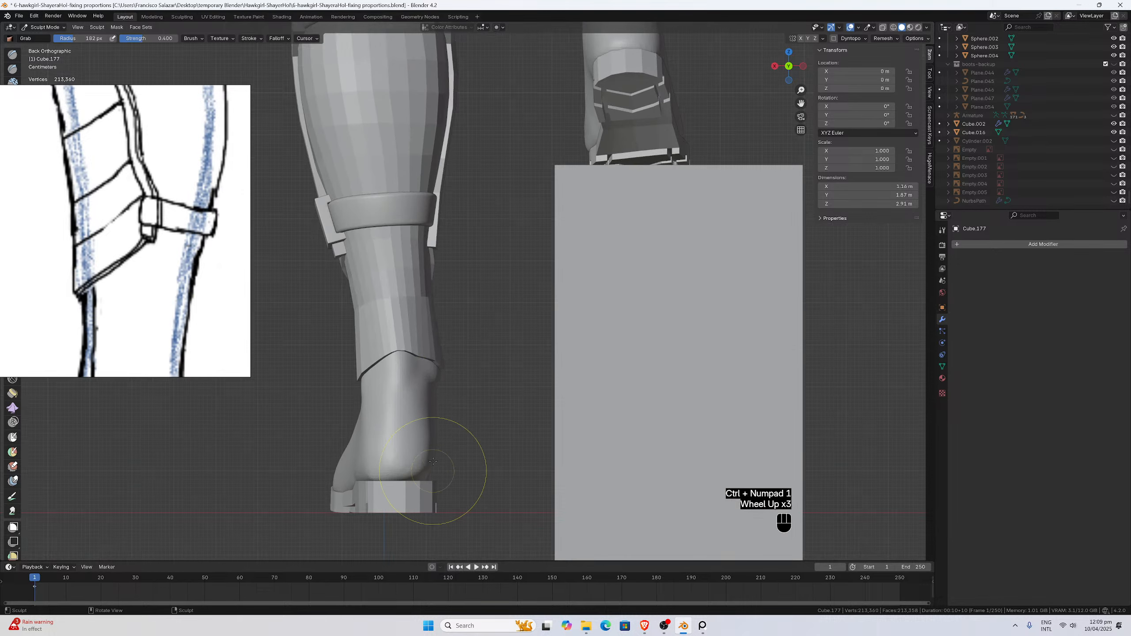
mouse_move(428, 482)
mouse_down()
mouse_move(429, 472)
mouse_move(373, 486)
mouse_move(398, 471)
mouse_up()
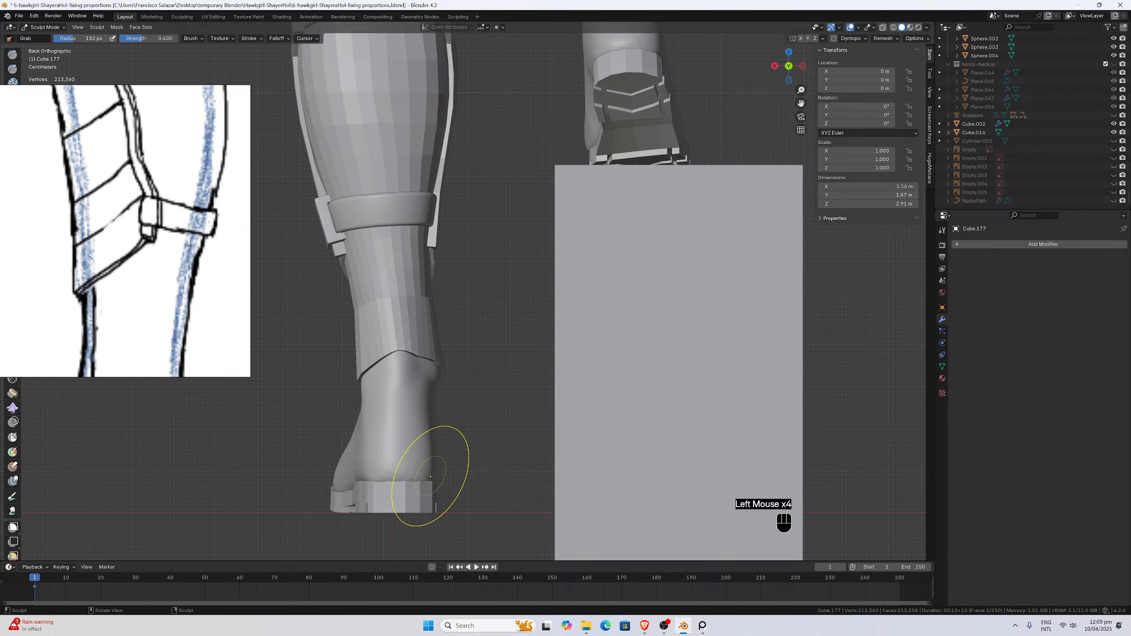
key(KP_1)
key(KP_3)
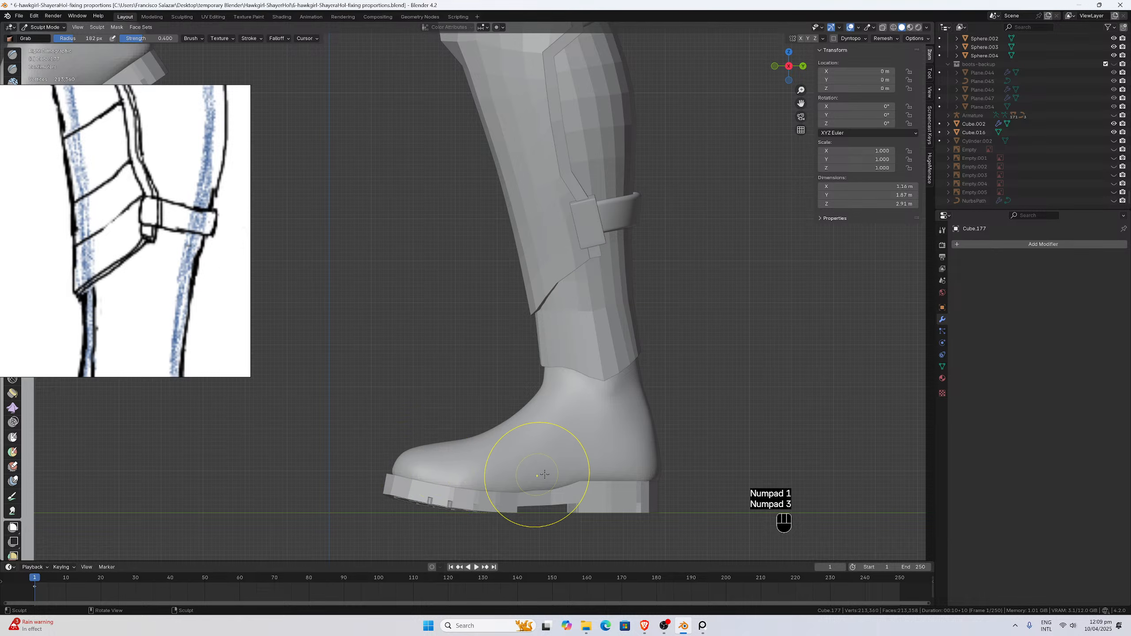
drag(654, 477, 652, 435)
Push the outer midfoot of the standing foot toward the sole's edge with the Grab brush, working from behind.
scroll(652, 455, down, 1)
mouse_move(652, 455)
middle_down()
mouse_move(506, 467)
mouse_move(403, 504)
middle_up()
scroll(505, 467, up, 1)
scroll(444, 455, down, 2)
scroll(403, 503, up, 1)
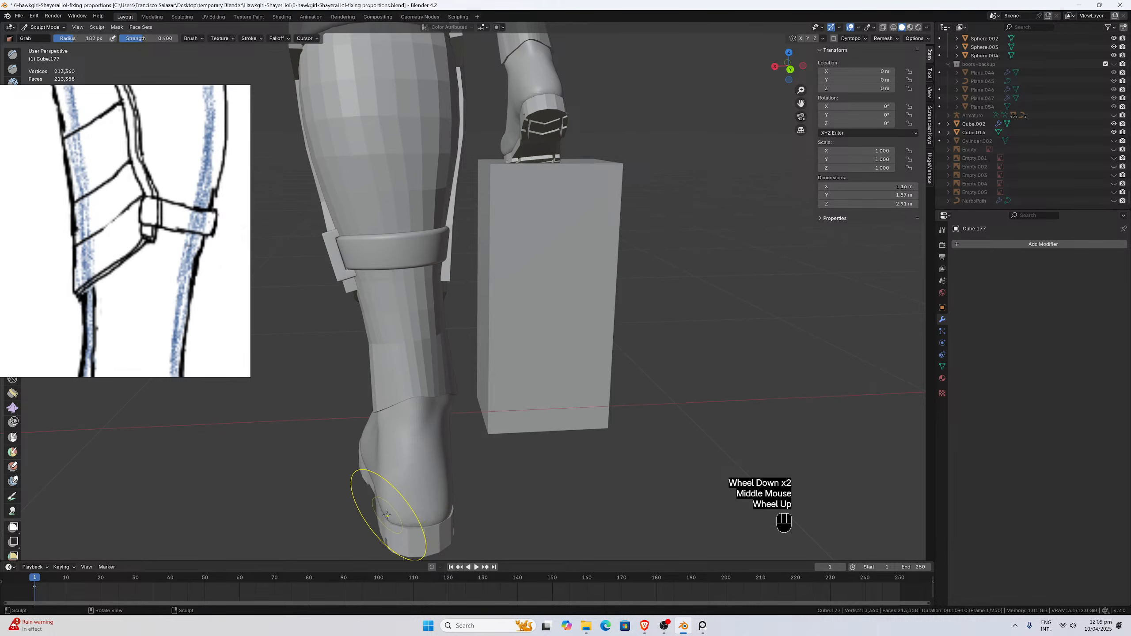
mouse_move(383, 490)
mouse_down()
mouse_move(386, 515)
mouse_move(392, 501)
mouse_up()
middle_drag(392, 501, 397, 493)
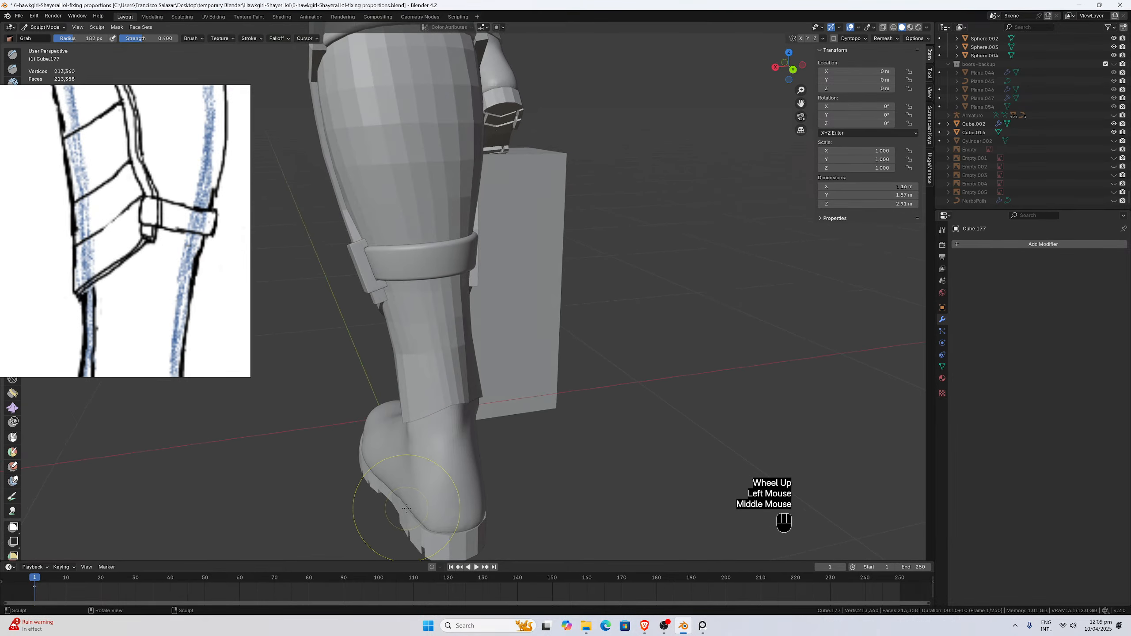
drag(398, 492, 399, 490)
Adjust the standing foot's outer side above the sole with the Grab brush, working from the front.
middle_drag(399, 490, 530, 473)
scroll(597, 493, up, 2)
scroll(614, 494, down, 1)
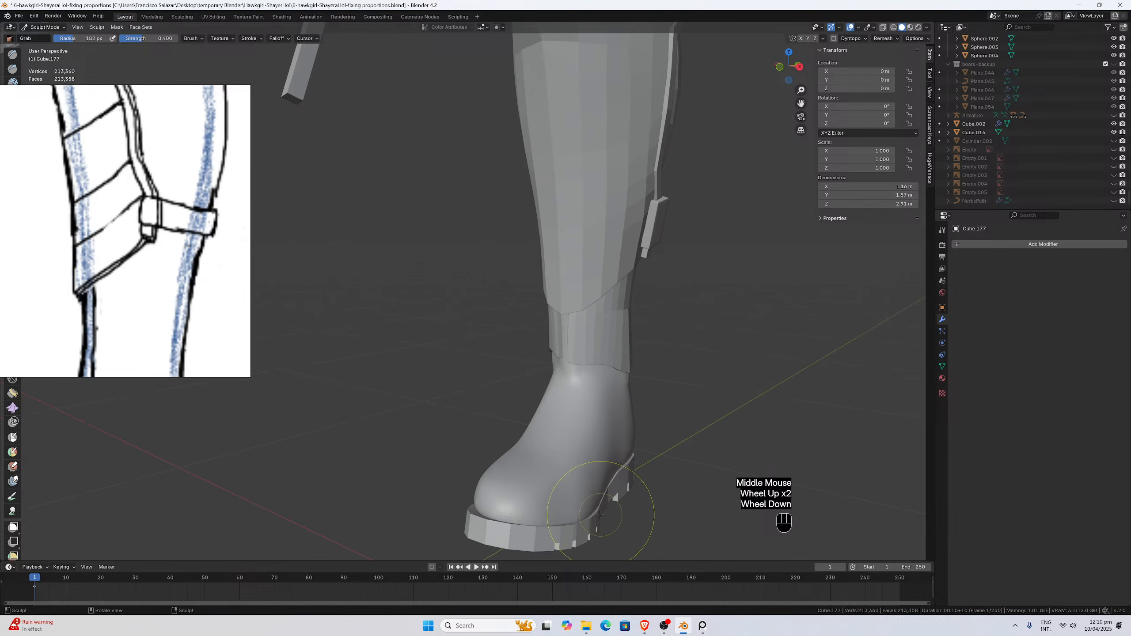
drag(602, 501, 619, 484)
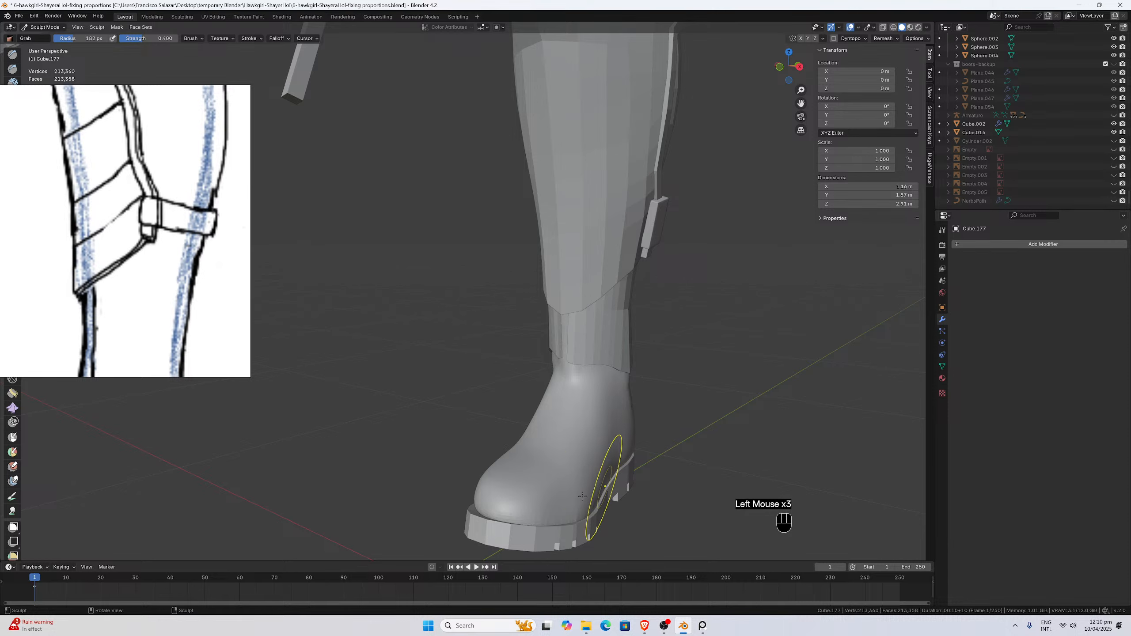
Reshape the toe and outer forefoot of the standing foot with the Grab brush to follow the sole's front edge.
mouse_move(604, 488)
middle_down()
mouse_move(498, 519)
mouse_move(467, 493)
mouse_move(356, 481)
middle_up()
scroll(353, 480, up, 1)
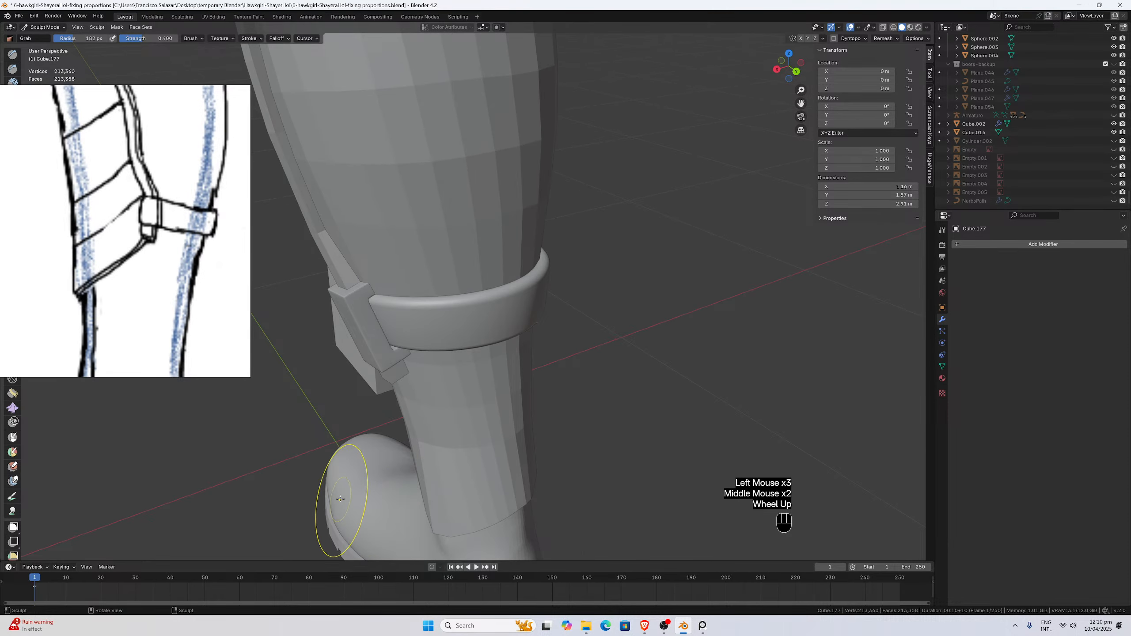
drag(329, 504, 331, 505)
middle_drag(329, 459, 349, 470)
drag(349, 469, 361, 455)
middle_drag(361, 455, 404, 468)
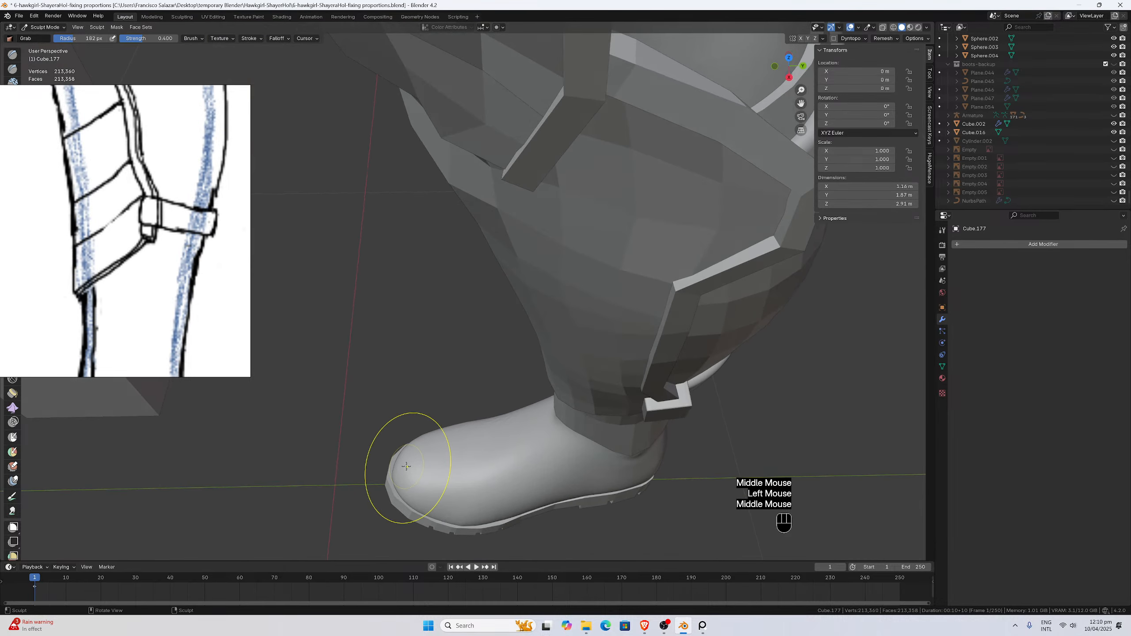
drag(378, 475, 404, 492)
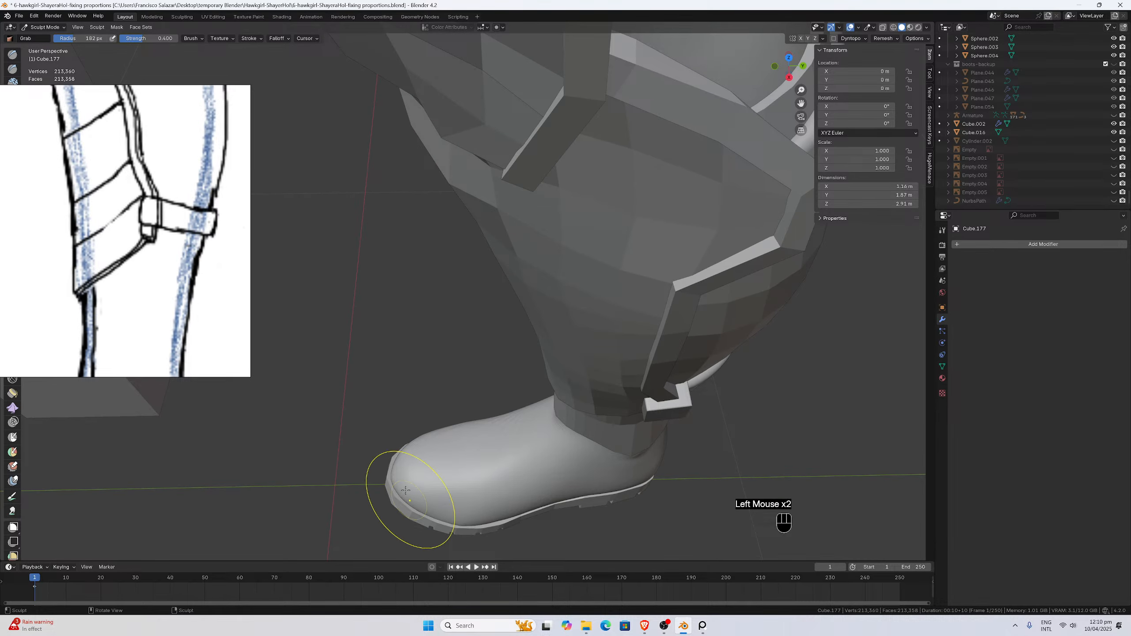
Adjust the inner forefoot of the standing foot with the Grab brush to match the sole's inner edge.
mouse_move(404, 493)
middle_down()
mouse_move(534, 482)
mouse_move(524, 377)
middle_up()
scroll(543, 480, up, 2)
drag(481, 379, 482, 380)
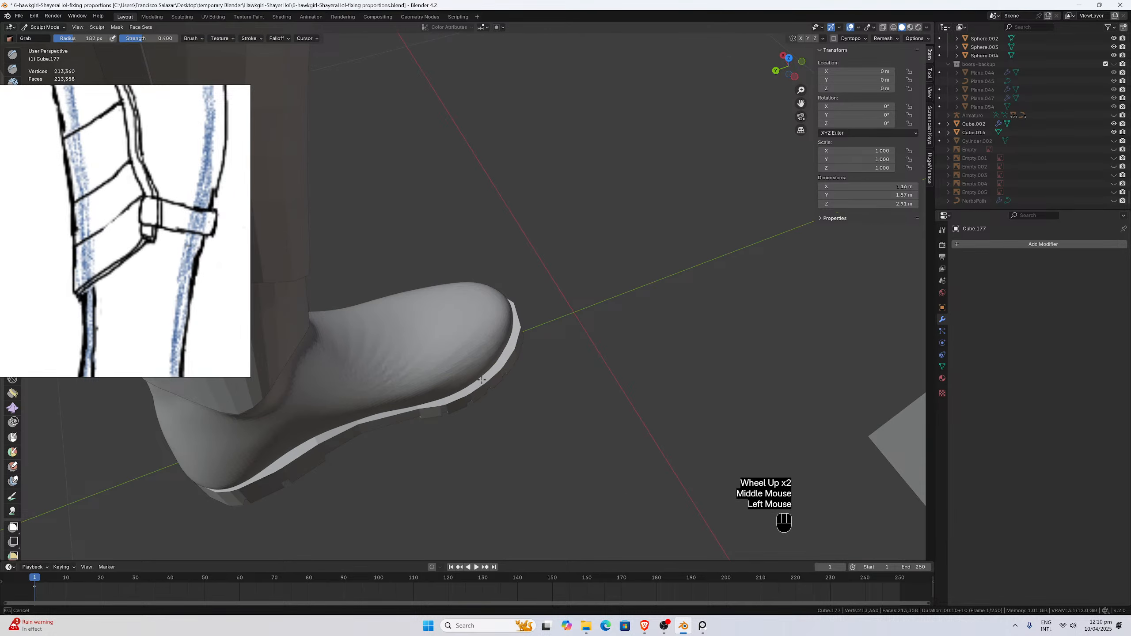
middle_drag(488, 378, 498, 367)
drag(465, 391, 442, 429)
Refine the standing foot's inner side between forefoot and arch with the Grab brush along the sole outline.
scroll(437, 437, down, 2)
mouse_move(437, 437)
middle_down()
mouse_move(401, 459)
mouse_move(383, 455)
middle_up()
scroll(401, 459, up, 1)
scroll(383, 454, down, 1)
scroll(383, 454, down, 1)
drag(389, 475, 425, 461)
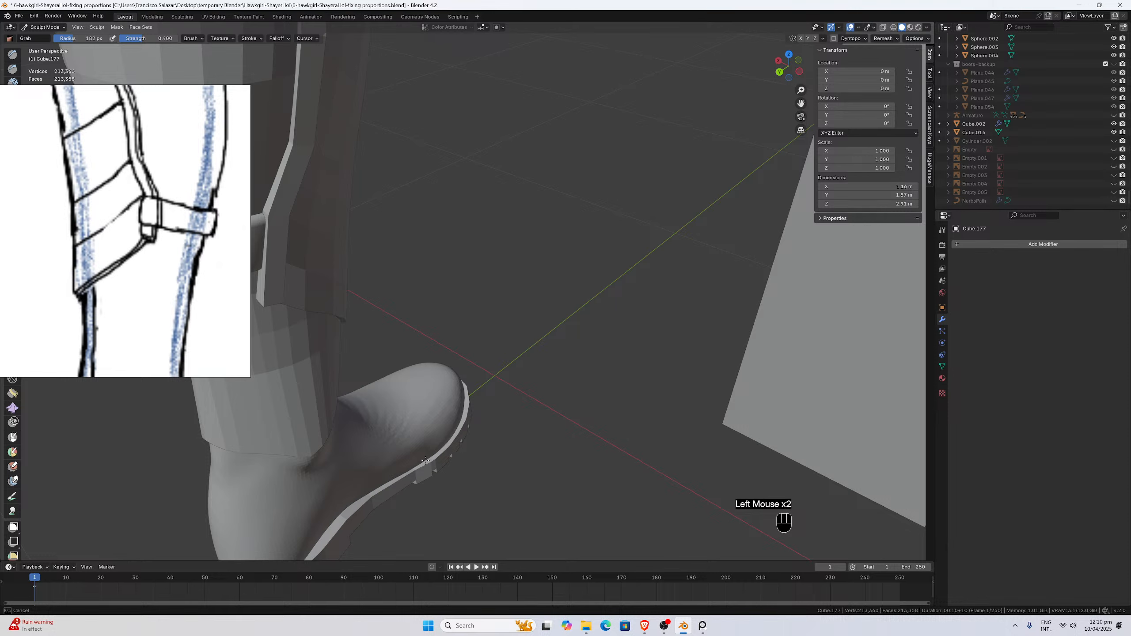
Shape the back of the standing foot's heel with the Grab brush to sit inside the sole's rim.
scroll(426, 461, down, 2)
middle_drag(426, 461, 359, 516)
scroll(358, 516, up, 1)
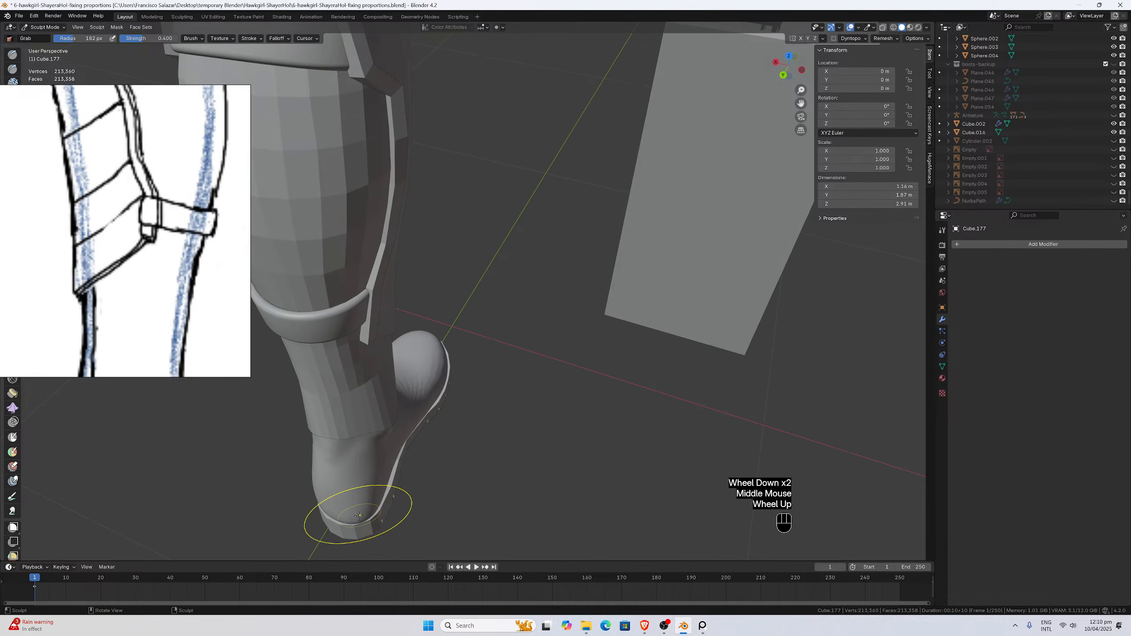
drag(361, 518, 333, 514)
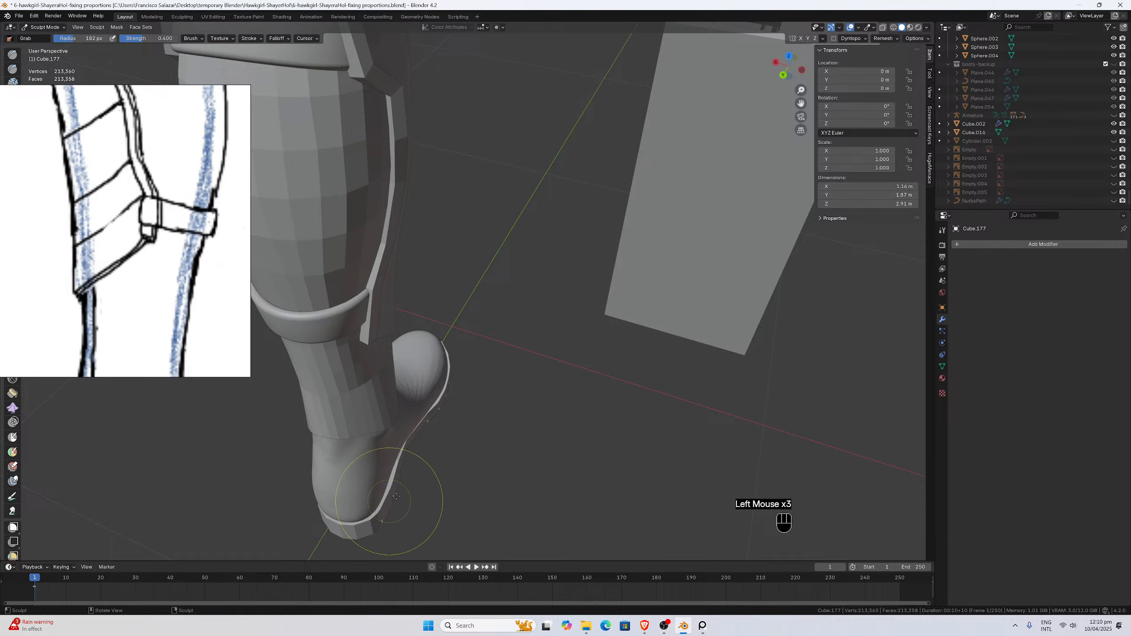
Adjust the standing foot's inner heel and arch with the Grab brush to follow the sole's inner edge.
middle_drag(396, 496, 379, 477)
scroll(375, 474, up, 1)
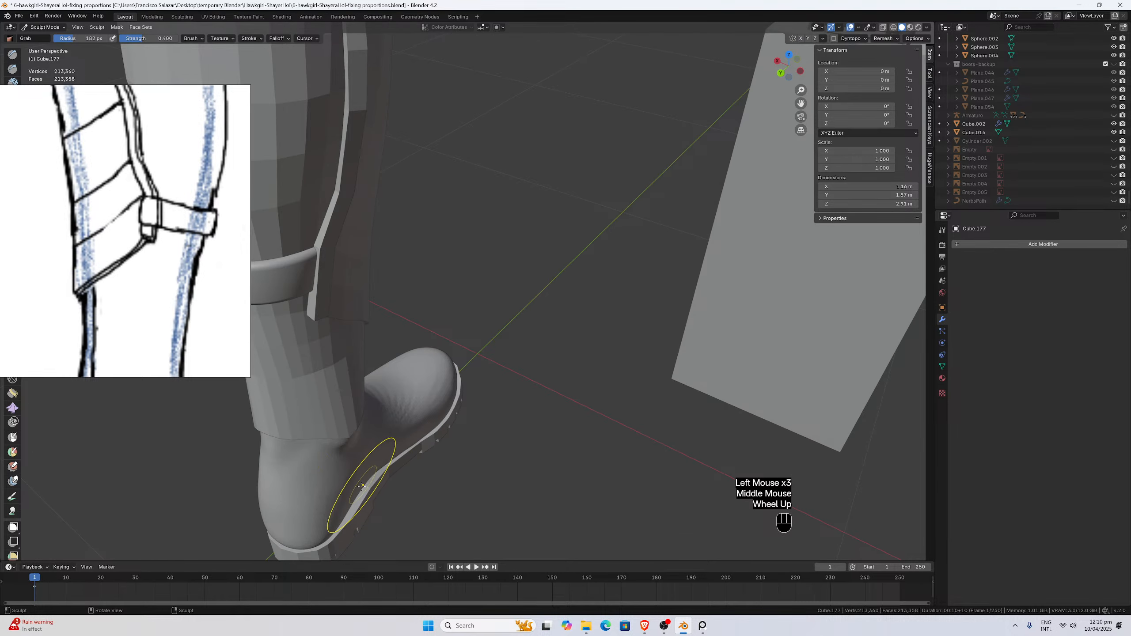
drag(350, 508, 341, 521)
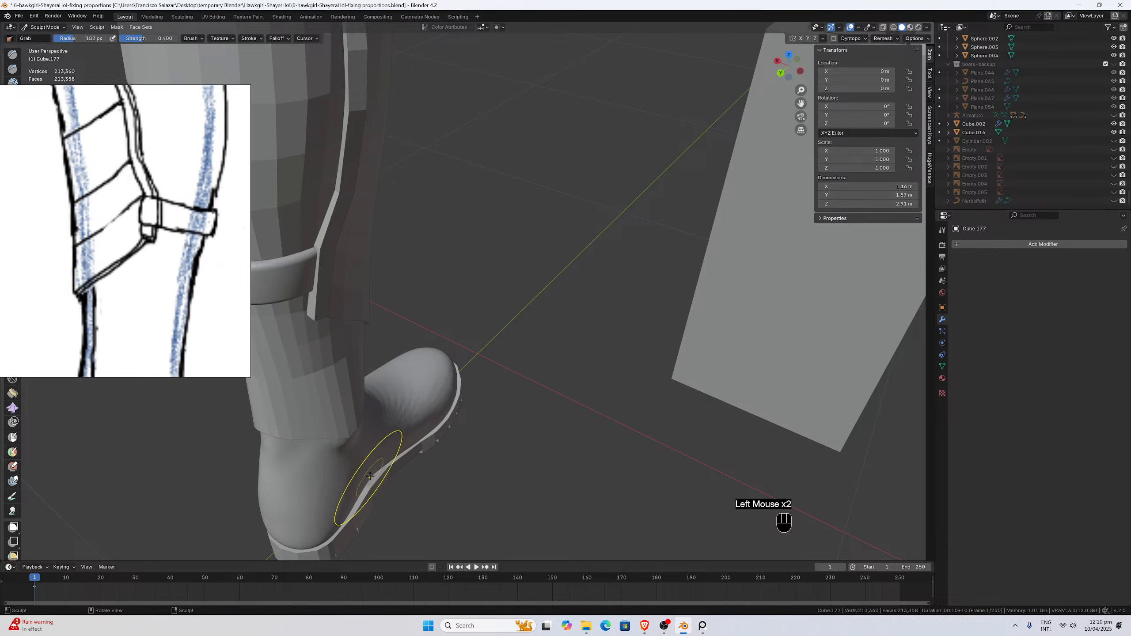
middle_drag(370, 476, 374, 424)
scroll(378, 476, down, 1)
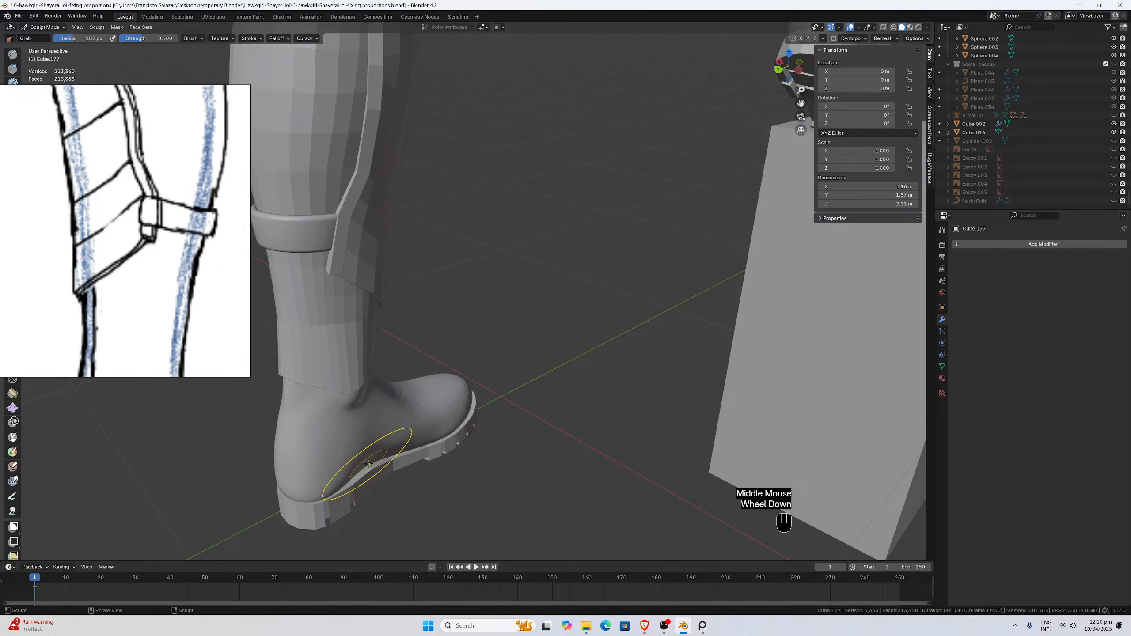
Pull the standing foot's inner arch and inner heel against the sole's rim with the Grab brush.
drag(369, 464, 401, 452)
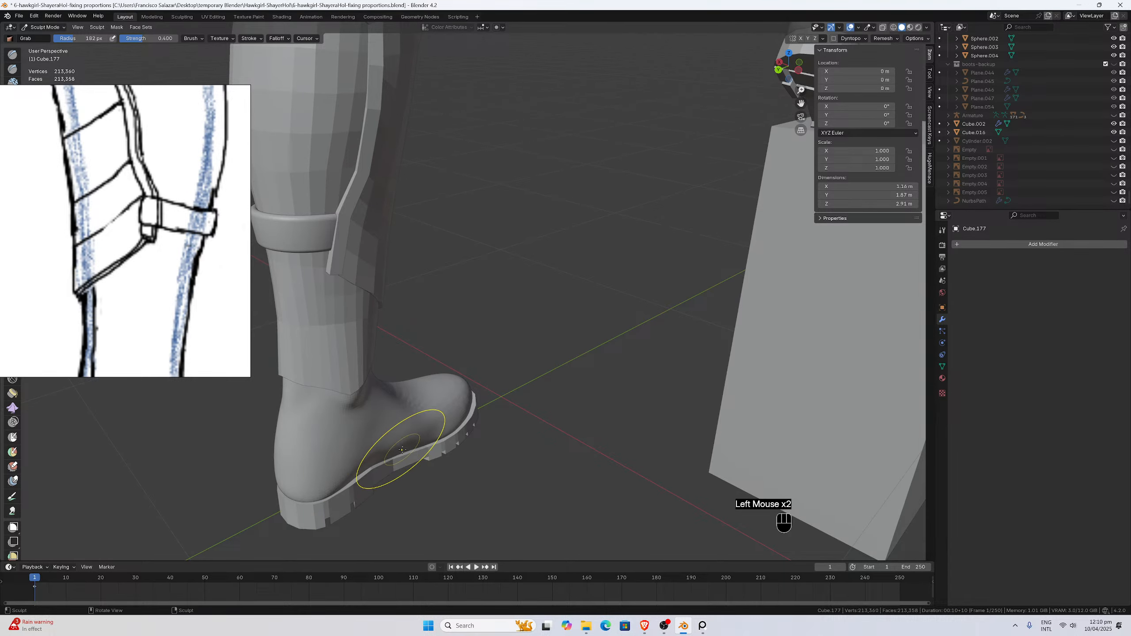
scroll(402, 449, up, 2)
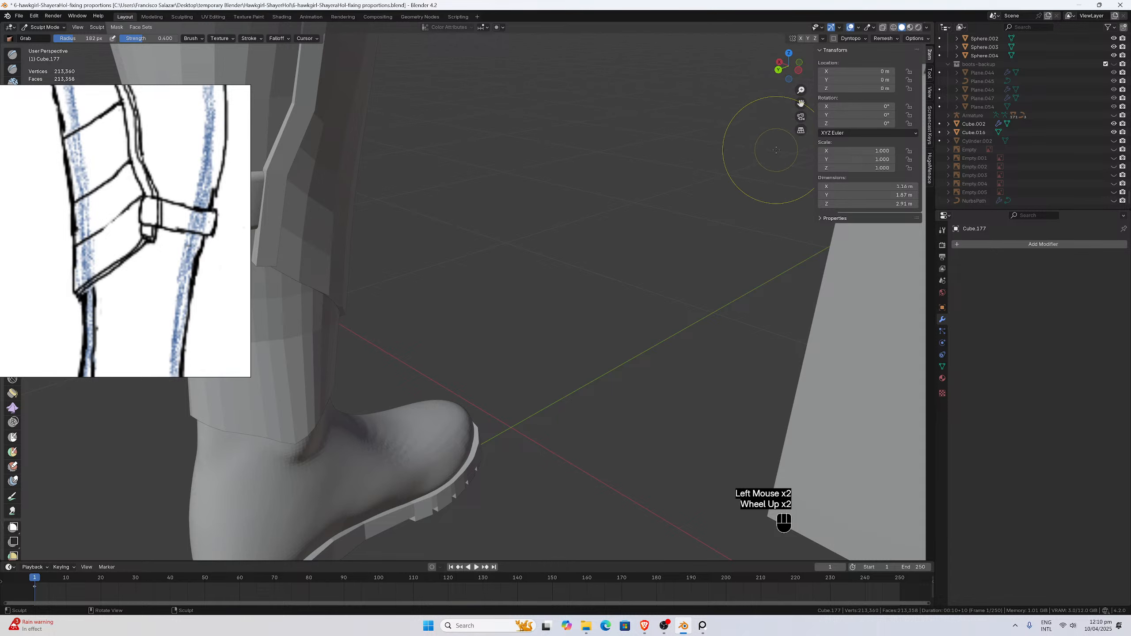
drag(800, 105, 891, 13)
middle_drag(594, 247, 586, 277)
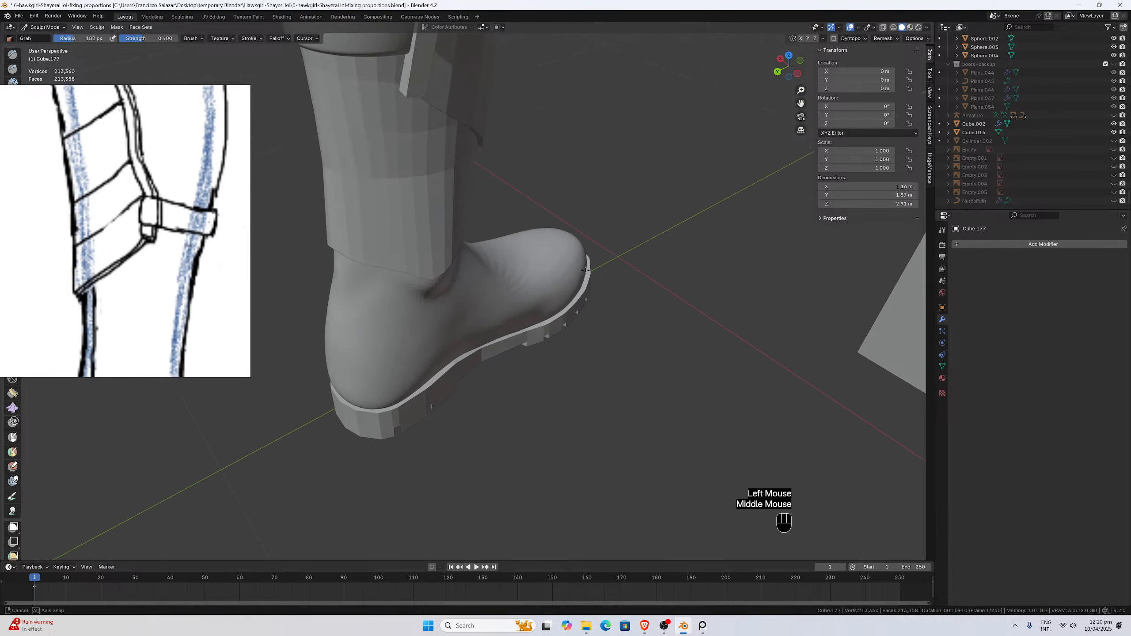
scroll(574, 283, up, 2)
scroll(517, 327, down, 1)
middle_drag(518, 328, 527, 339)
scroll(519, 333, down, 1)
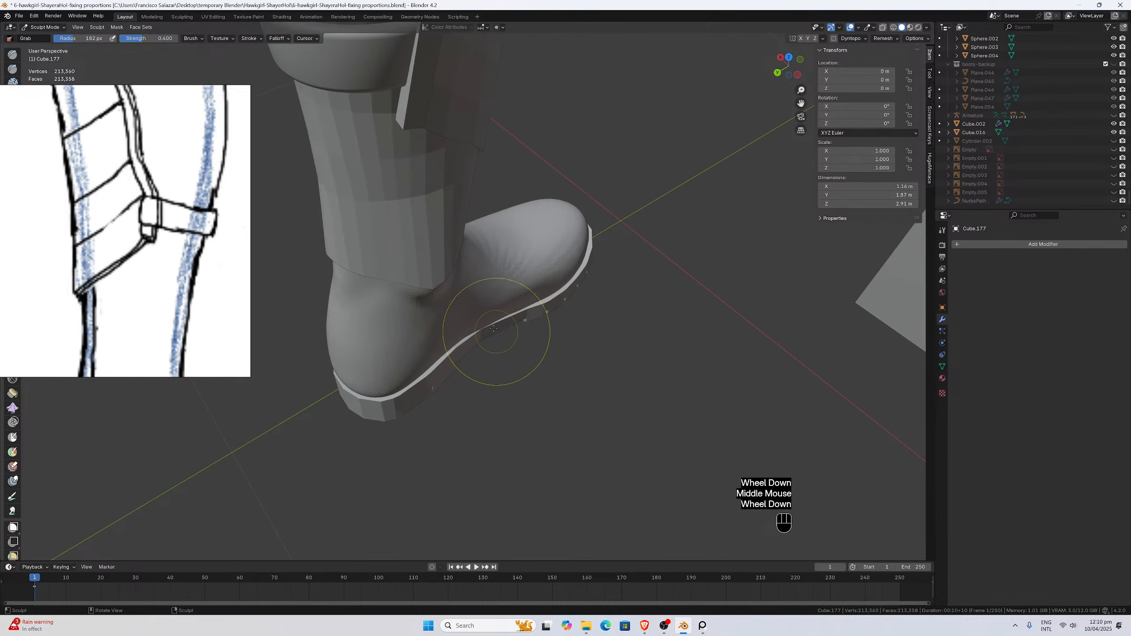
click(489, 323)
click(502, 309)
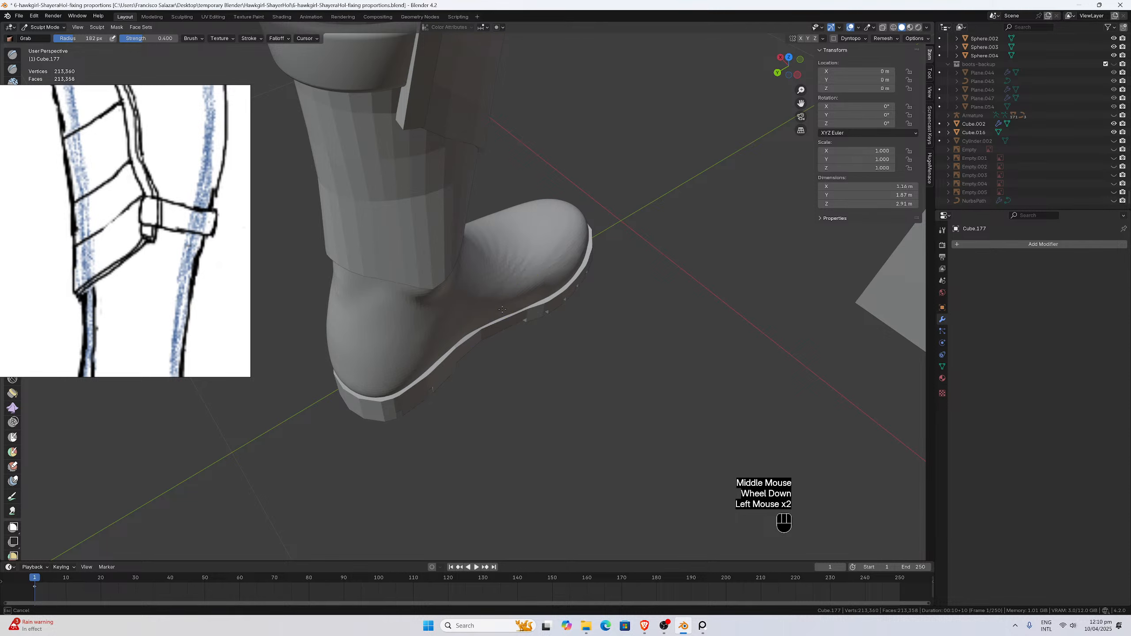
middle_drag(494, 328, 442, 387)
drag(441, 394, 433, 400)
Adjust the inner side of the standing foot's toe with the Grab brush to follow the sole's front rim.
mouse_move(420, 399)
middle_down()
mouse_move(490, 404)
mouse_move(404, 430)
mouse_move(512, 454)
middle_up()
scroll(388, 424, down, 1)
scroll(532, 442, down, 2)
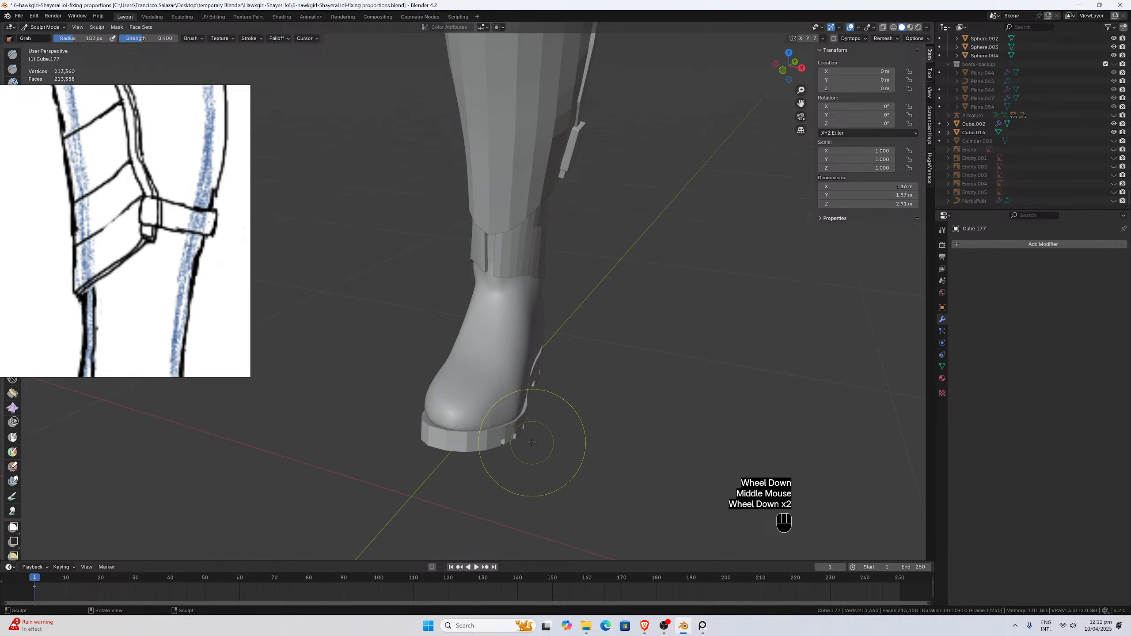
scroll(532, 442, up, 1)
middle_drag(442, 445, 456, 438)
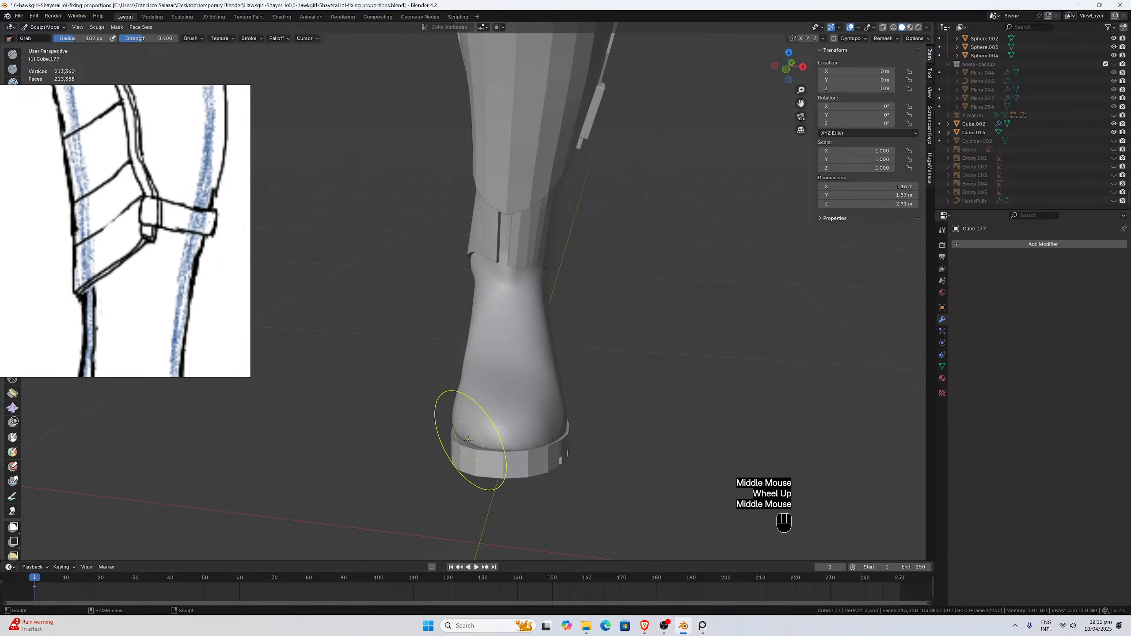
drag(469, 441, 464, 457)
middle_drag(463, 457, 495, 439)
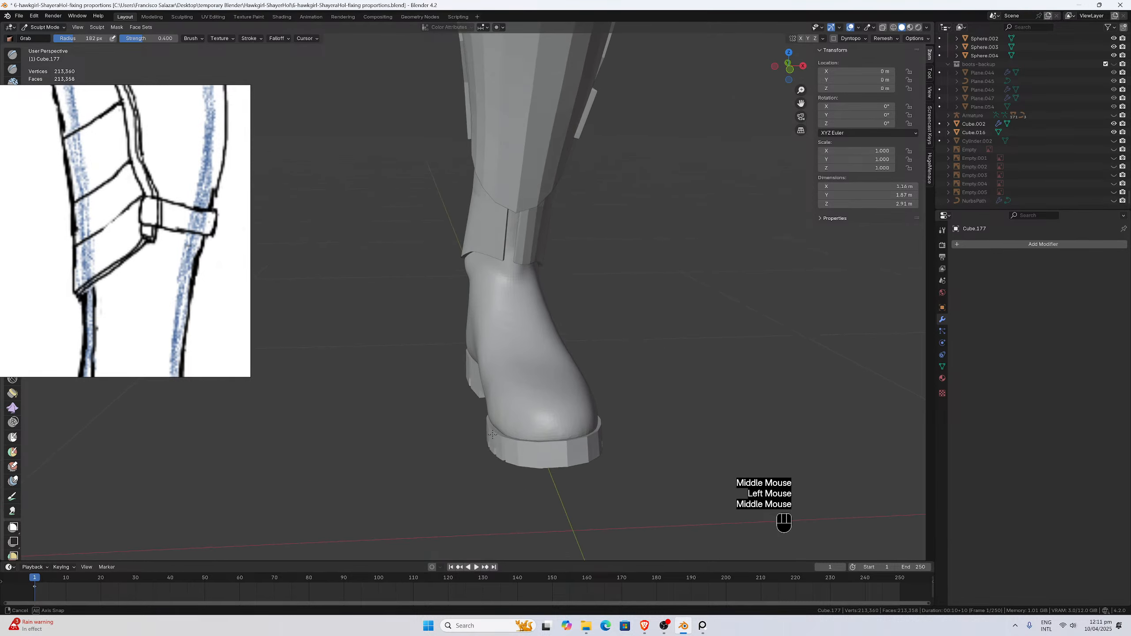
drag(497, 435, 498, 436)
Reshape the standing foot's inner side from forefoot into arch with the Grab brush to meet the sole's upper edge.
mouse_move(499, 437)
middle_down()
mouse_move(533, 437)
mouse_move(524, 423)
mouse_move(547, 420)
mouse_move(578, 445)
middle_up()
scroll(523, 423, down, 1)
scroll(535, 423, up, 2)
drag(578, 445, 578, 445)
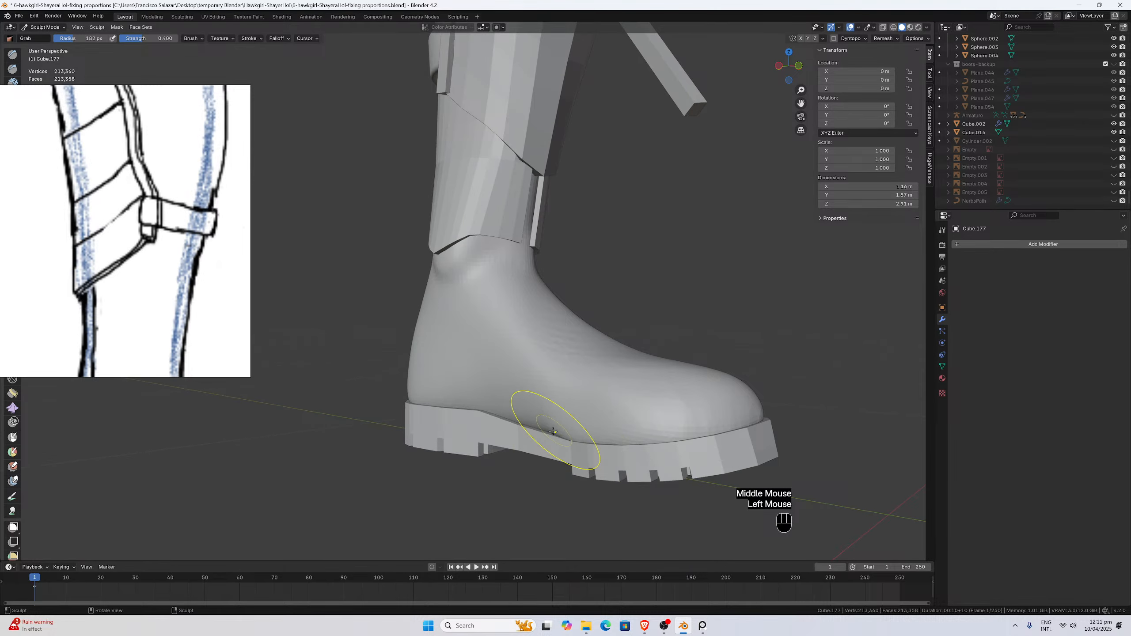
middle_drag(553, 431, 542, 431)
drag(540, 426, 536, 432)
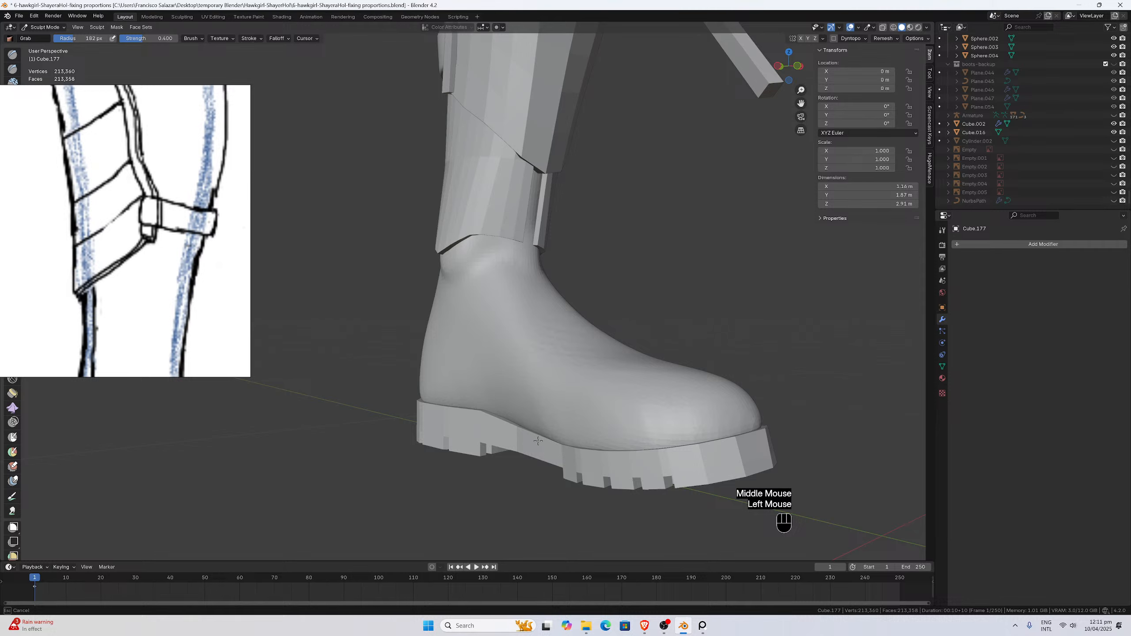
middle_drag(539, 443, 524, 428)
drag(515, 438, 524, 436)
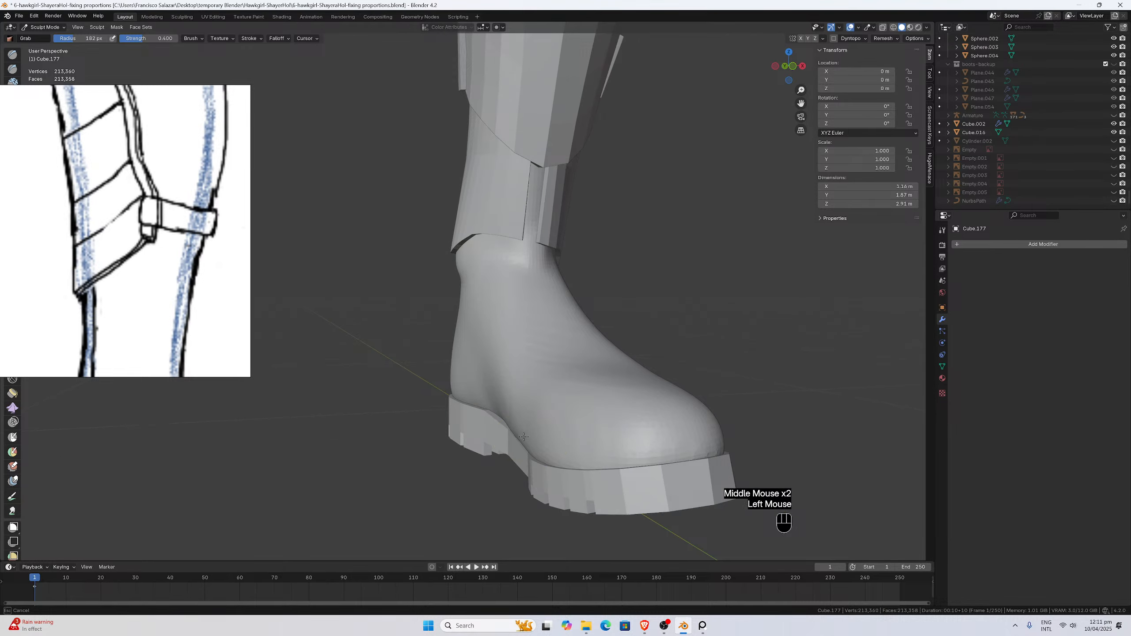
Refine the inner arch just ahead of the standing foot's heel with the Grab brush and smooth it along the sole.
scroll(531, 445, down, 3)
middle_drag(528, 443, 514, 431)
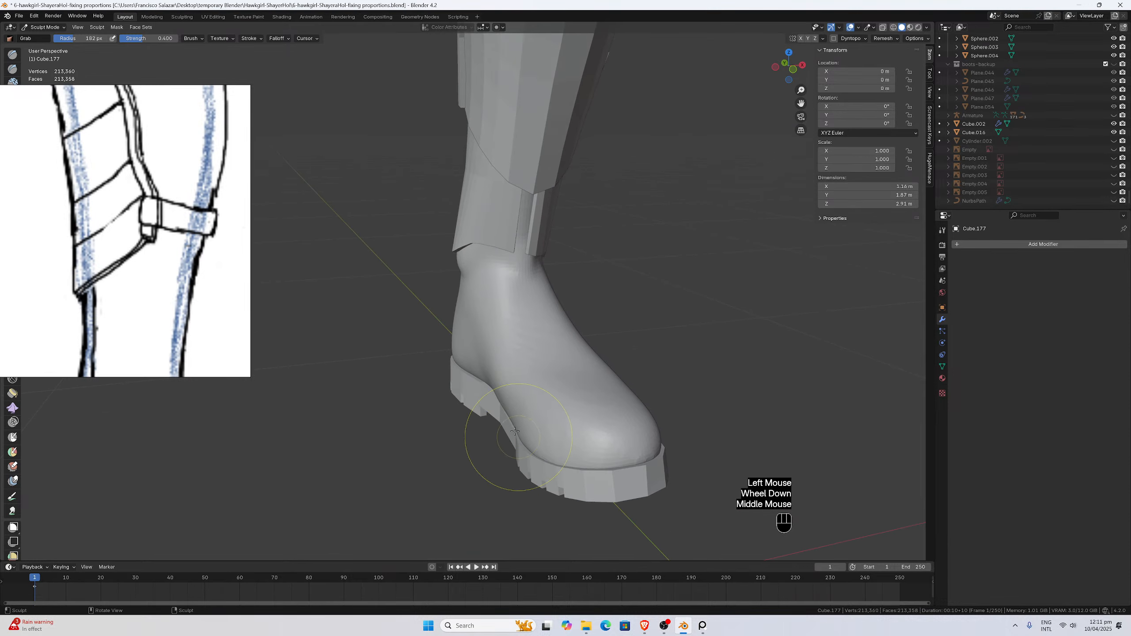
drag(497, 395, 504, 394)
scroll(504, 395, up, 2)
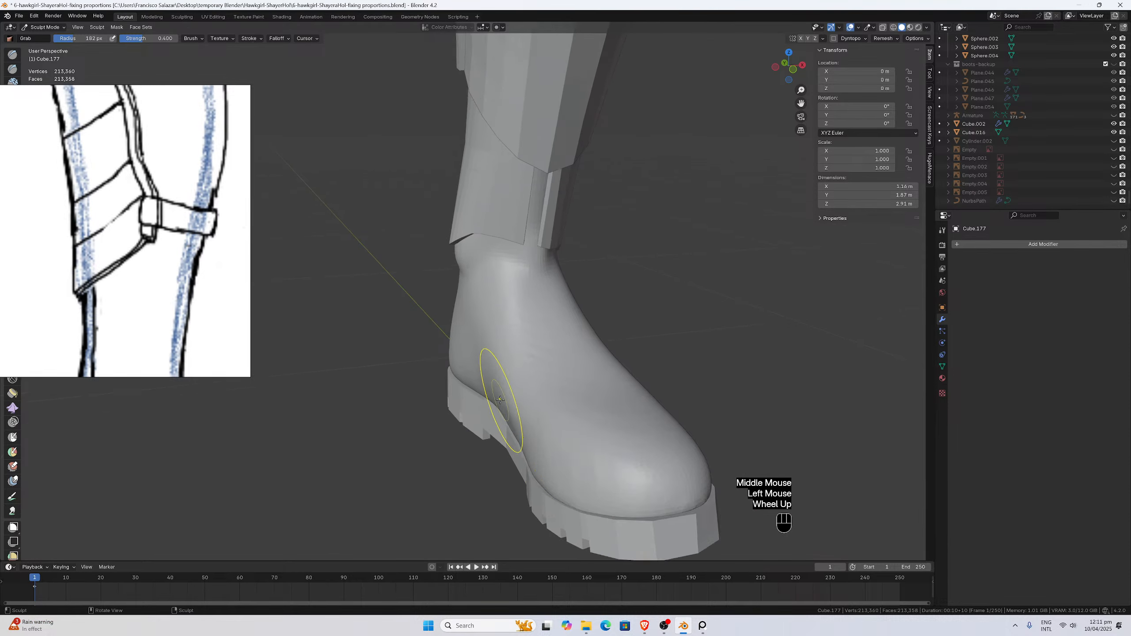
middle_drag(505, 402, 515, 433)
drag(524, 453, 527, 464)
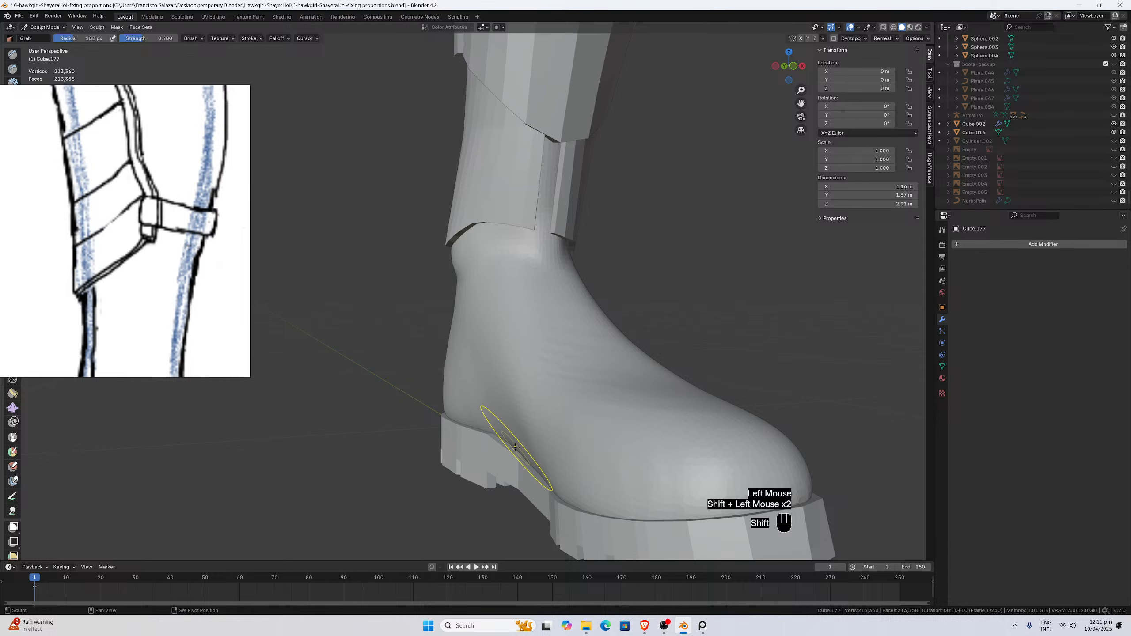
Grab the rear of the standing foot's inner arch toward the sole's rim and smooth the surface around it.
middle_drag(514, 446, 418, 426)
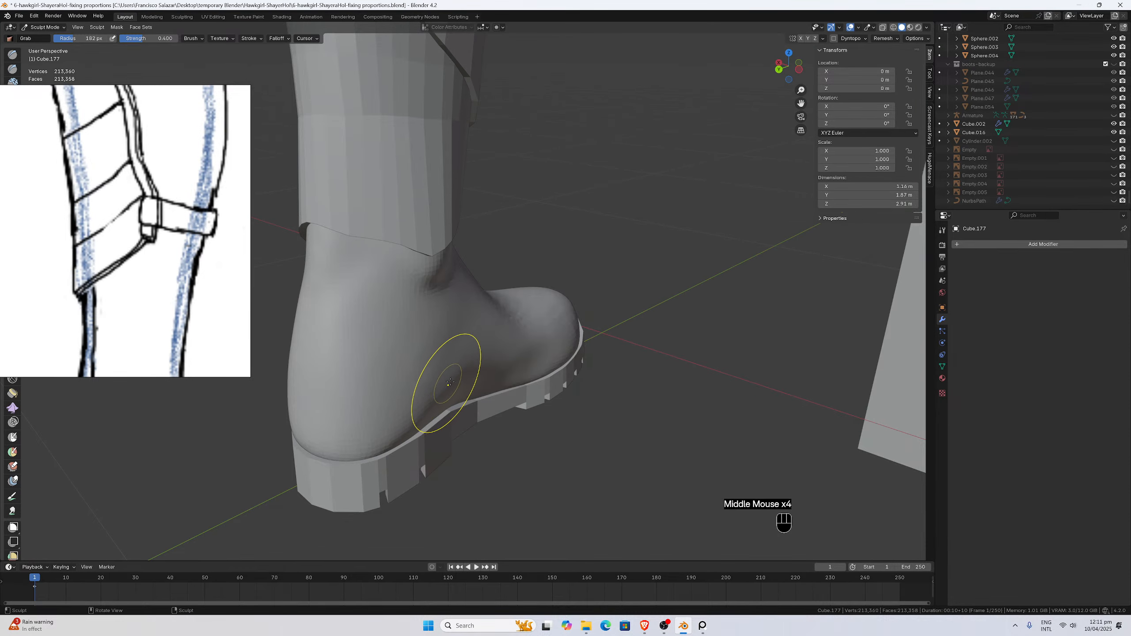
drag(450, 382, 462, 391)
mouse_move(463, 392)
middle_down()
mouse_move(459, 382)
mouse_move(505, 408)
mouse_move(454, 467)
middle_up()
shift+drag(501, 426, 529, 434)
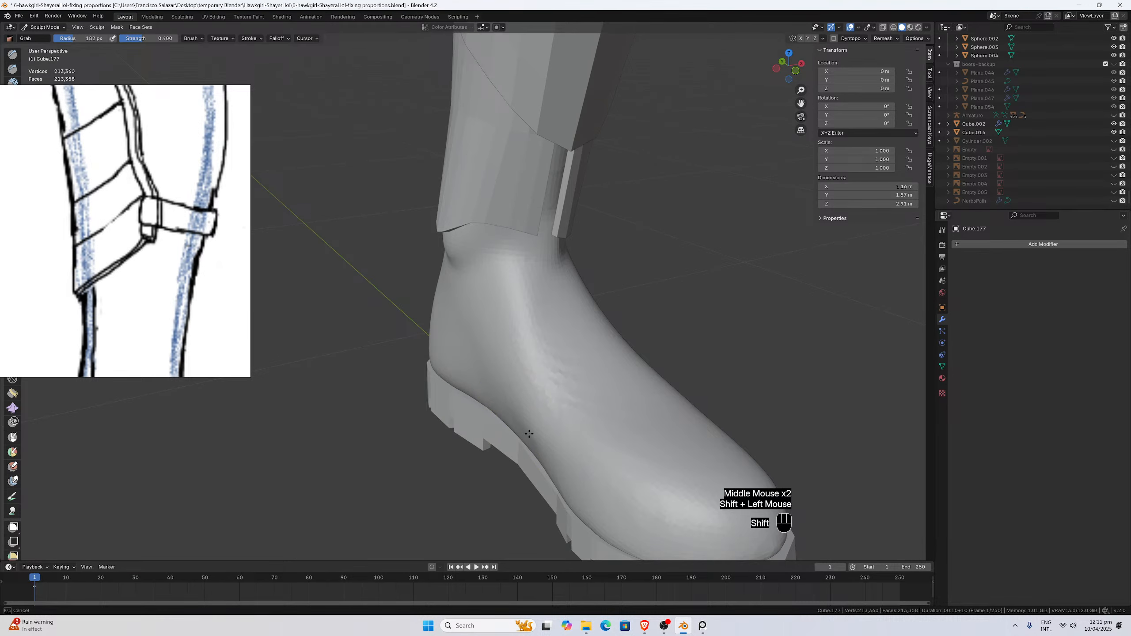
shift+drag(457, 363, 455, 365)
Smooth the standing foot's surface with several strokes along its lower side above the sole.
middle_drag(455, 364, 513, 402)
scroll(512, 402, up, 1)
shift+drag(371, 365, 357, 346)
shift+drag(358, 345, 362, 348)
shift+drag(361, 349, 463, 349)
mouse_move(632, 363)
shift+mouse_down()
mouse_move(606, 354)
mouse_move(732, 354)
shift+mouse_up()
Smooth the outer side of the standing foot just above the sole, from the forefoot through the arch to the heel.
scroll(694, 354, down, 2)
middle_drag(694, 354, 575, 316)
scroll(454, 455, down, 1)
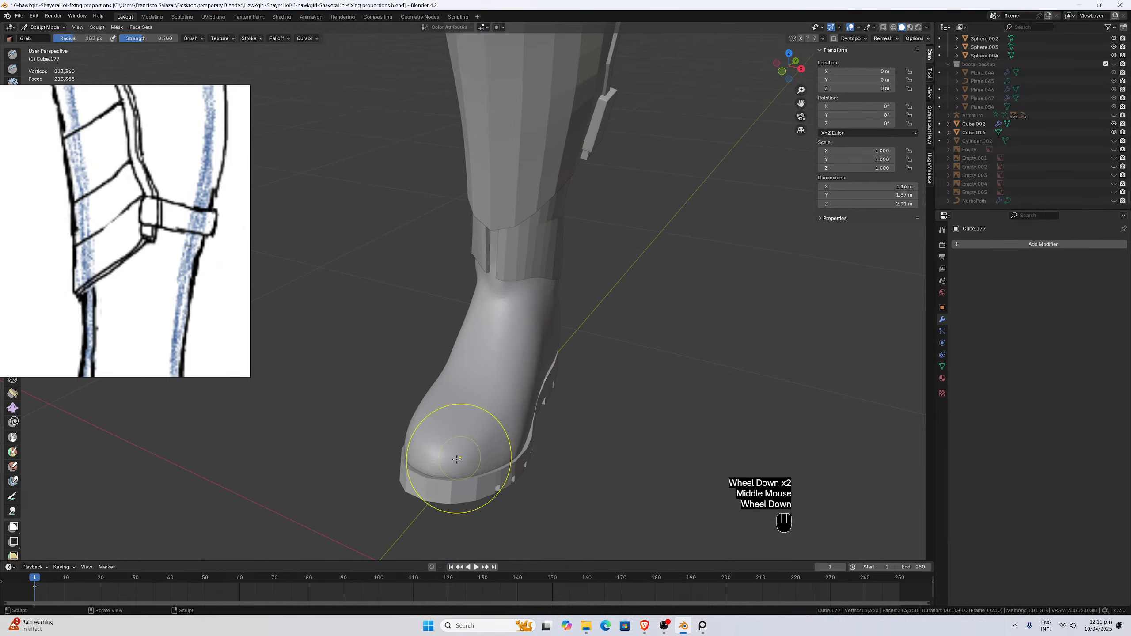
mouse_move(454, 454)
middle_down()
mouse_move(512, 459)
mouse_move(454, 468)
middle_up()
scroll(455, 468, up, 1)
scroll(496, 493, up, 1)
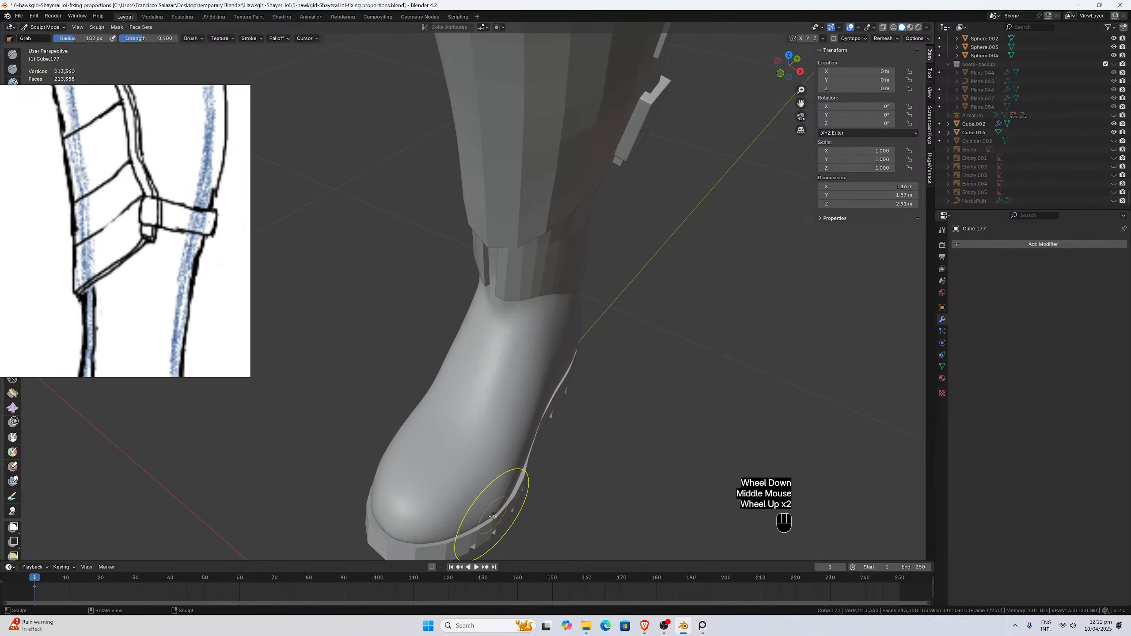
shift+drag(498, 508, 505, 467)
middle_drag(505, 467, 472, 455)
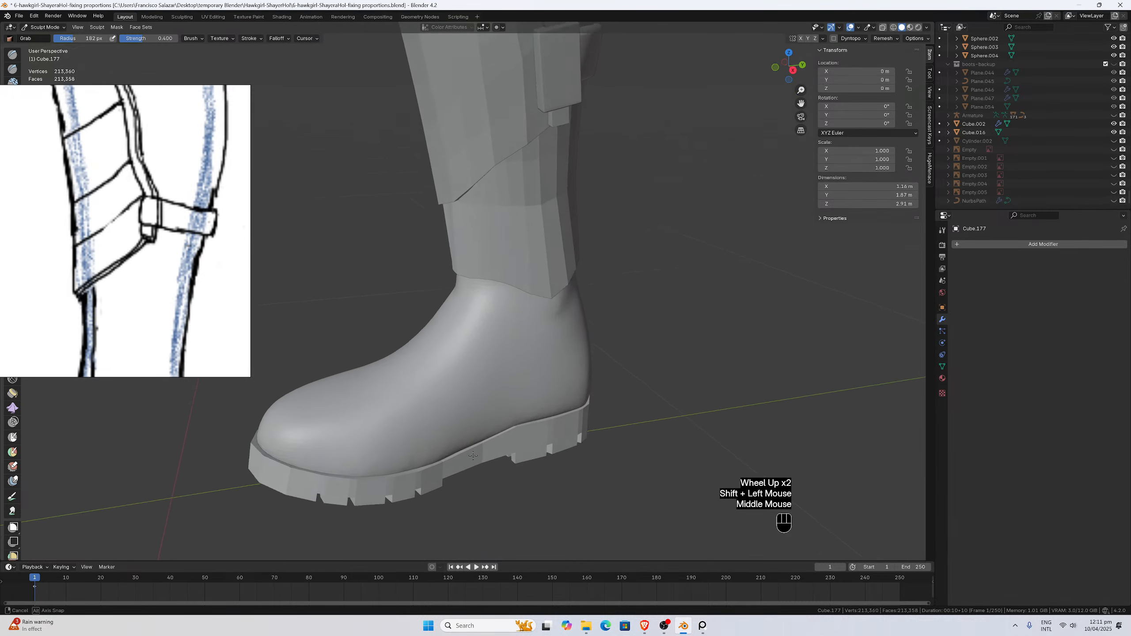
scroll(472, 455, up, 1)
shift+drag(472, 455, 510, 467)
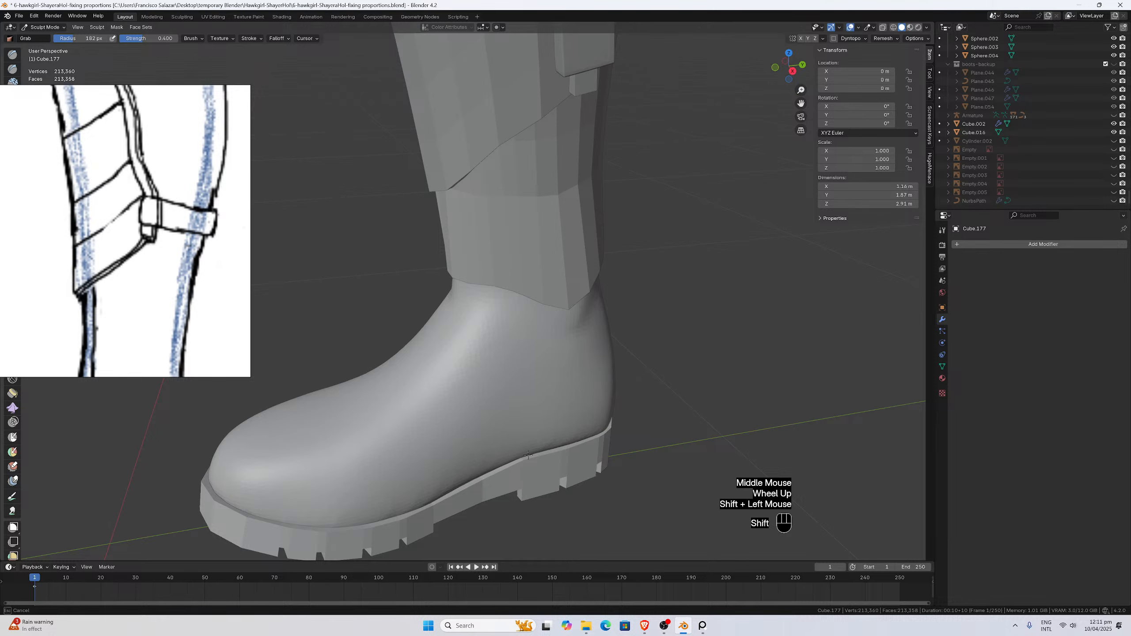
middle_drag(593, 416, 544, 417)
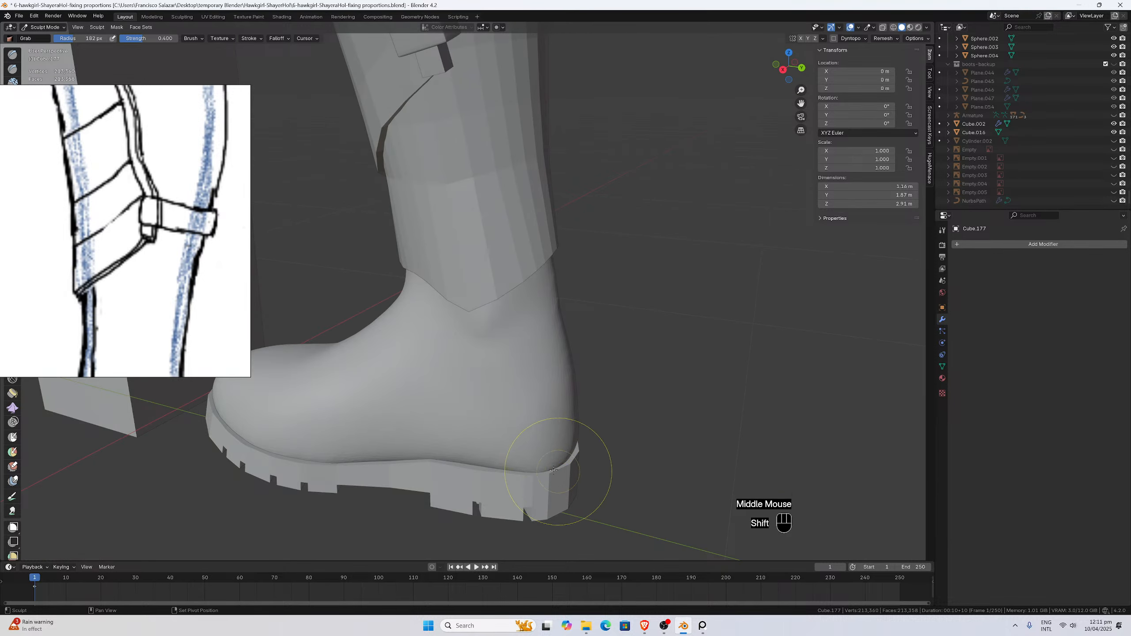
shift+drag(553, 468, 539, 466)
Unhide the round base disc Circle.002 beneath the figure.
middle_drag(540, 467, 455, 470)
scroll(455, 427, down, 1)
middle_drag(455, 427, 574, 388)
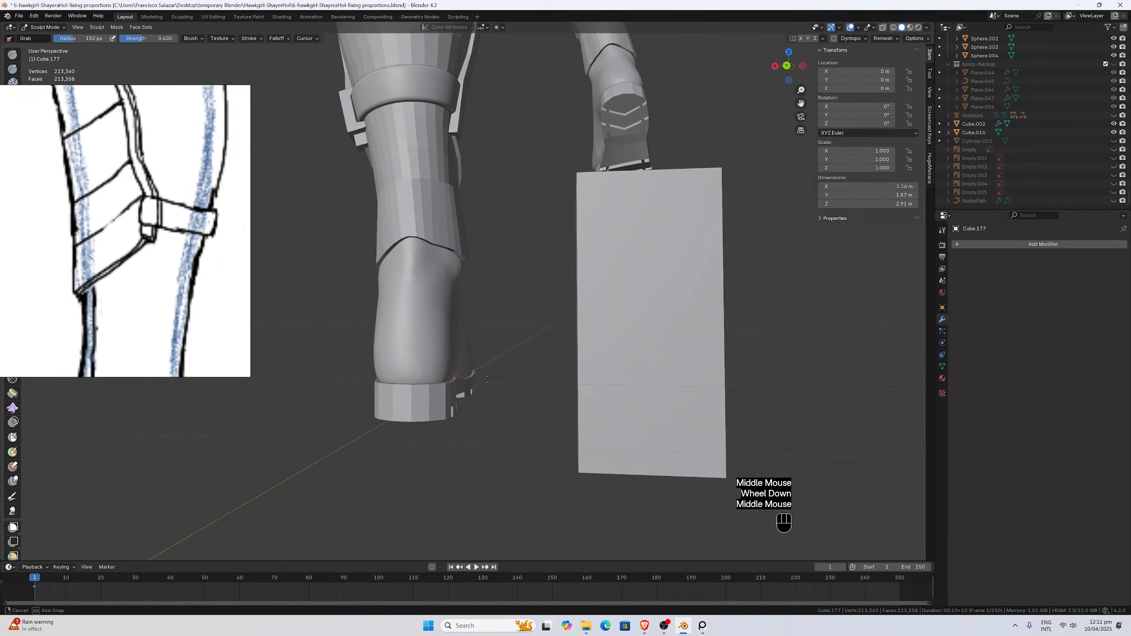
key(KP_1)
scroll(579, 379, down, 3)
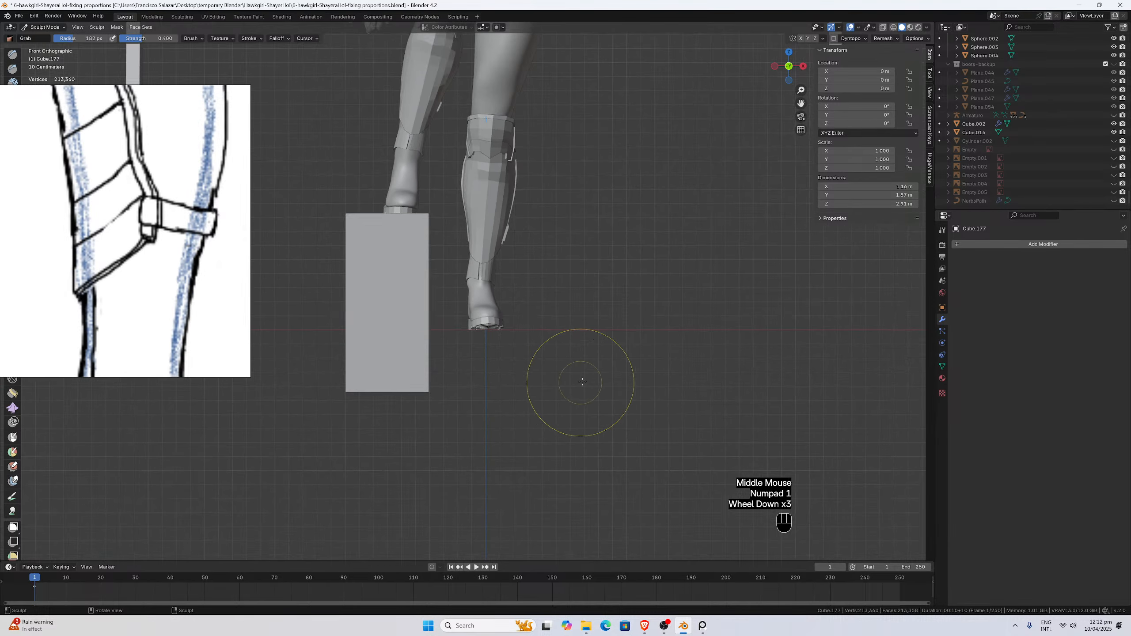
scroll(583, 381, up, 4)
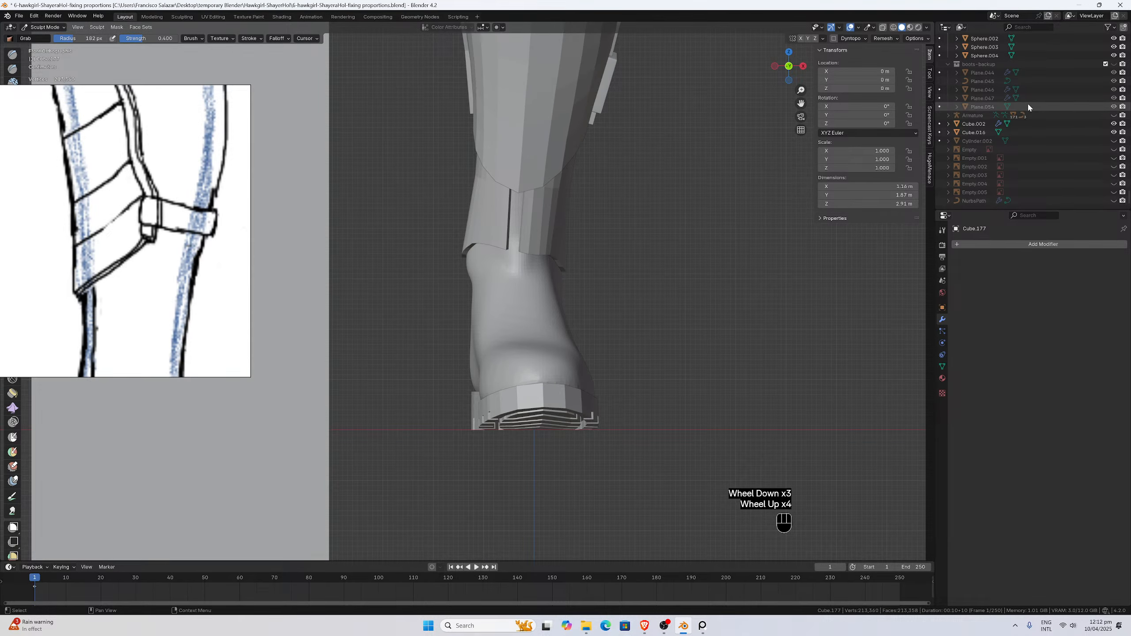
scroll(1029, 106, up, 2)
scroll(1035, 120, down, 3)
scroll(1034, 119, up, 7)
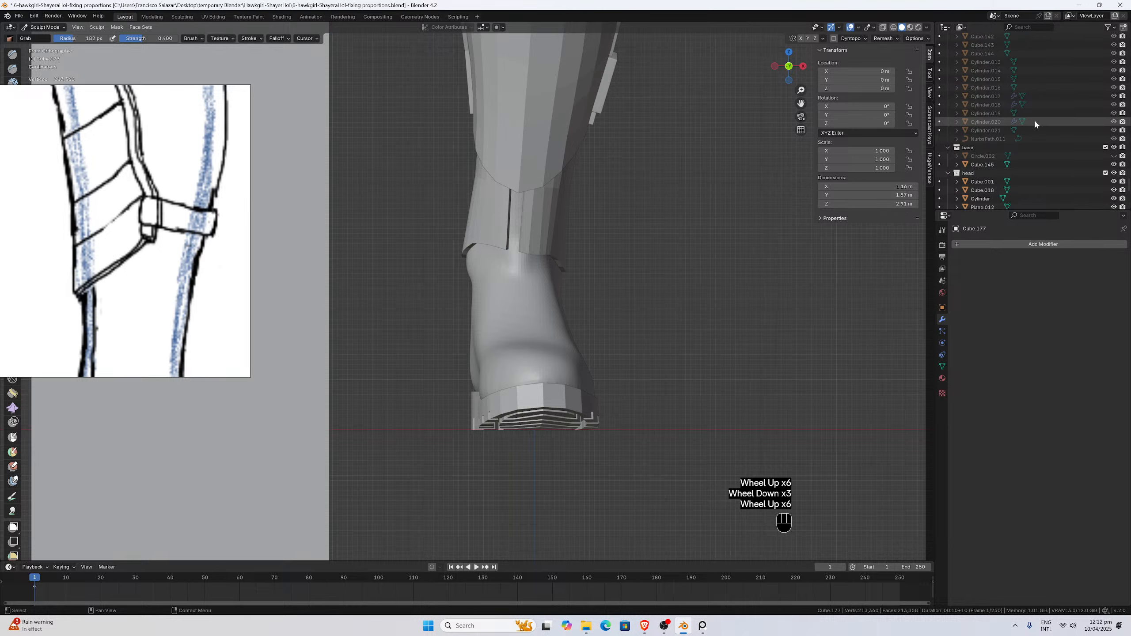
click(1114, 173)
scroll(568, 223, down, 3)
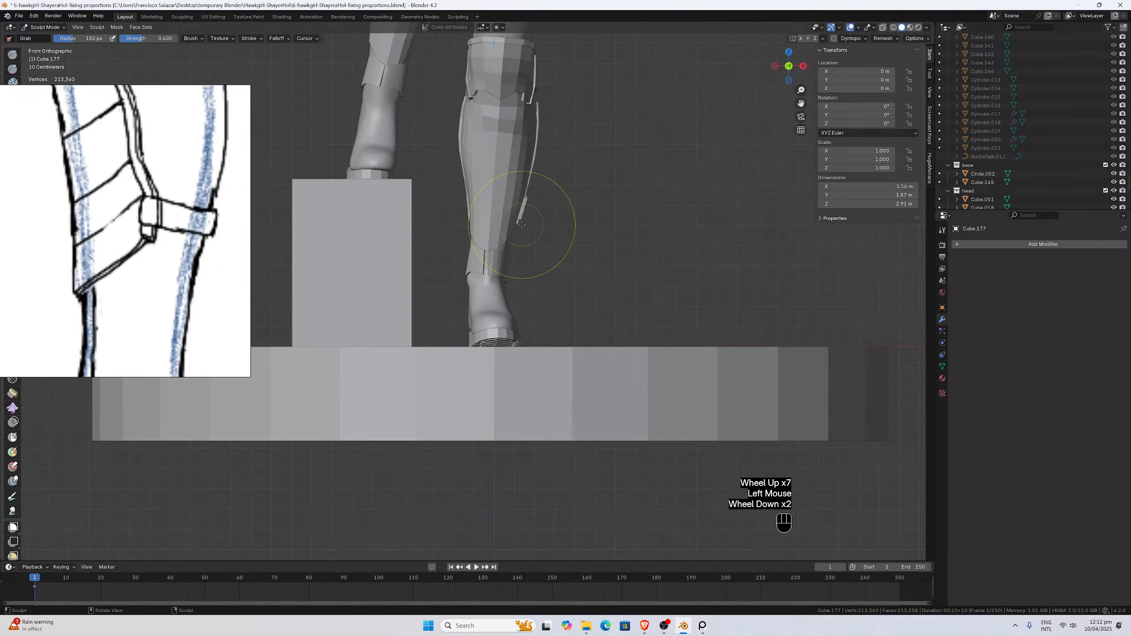
middle_drag(586, 235, 451, 224)
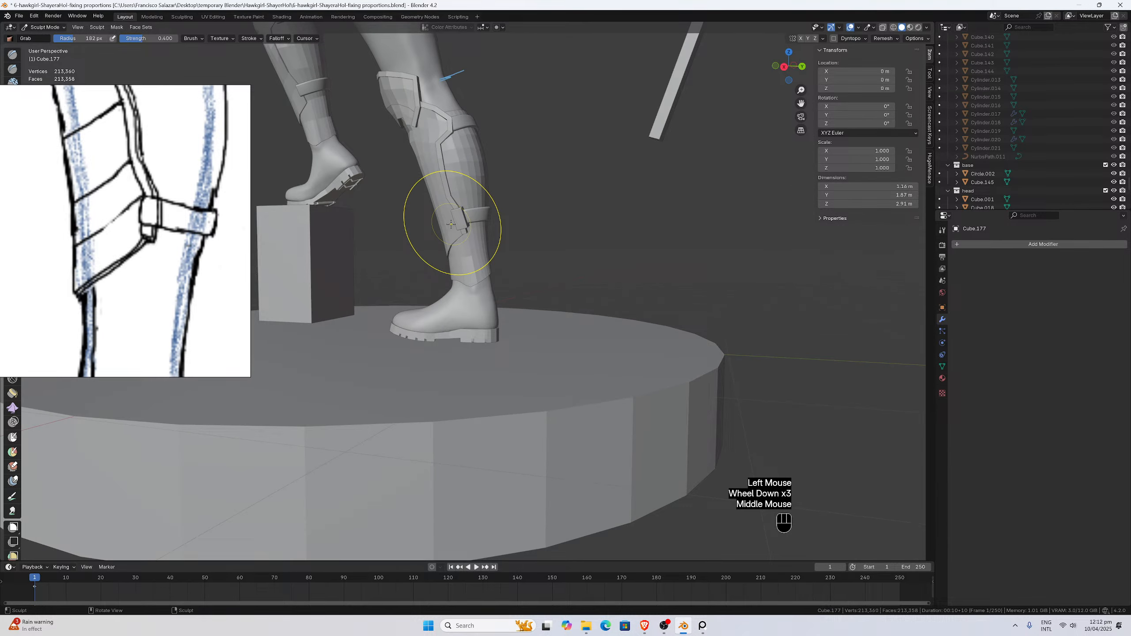
Examine the figure's pose and how the boots rest on the block and round base in the right side view.
key(KP_3)
scroll(451, 224, down, 5)
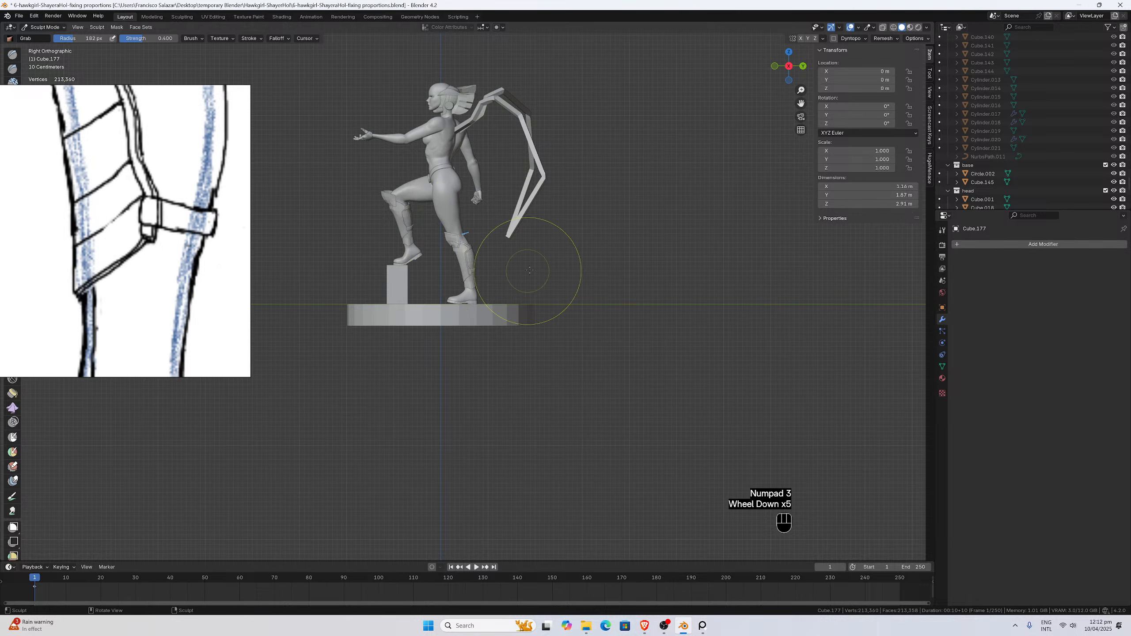
scroll(545, 263, up, 4)
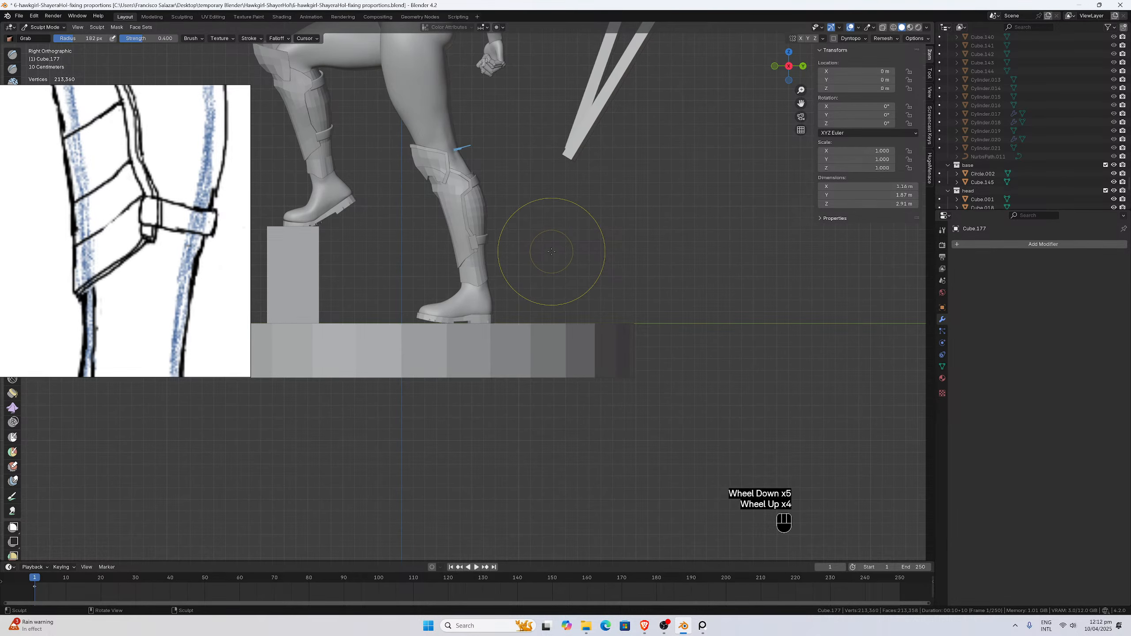
scroll(551, 250, down, 2)
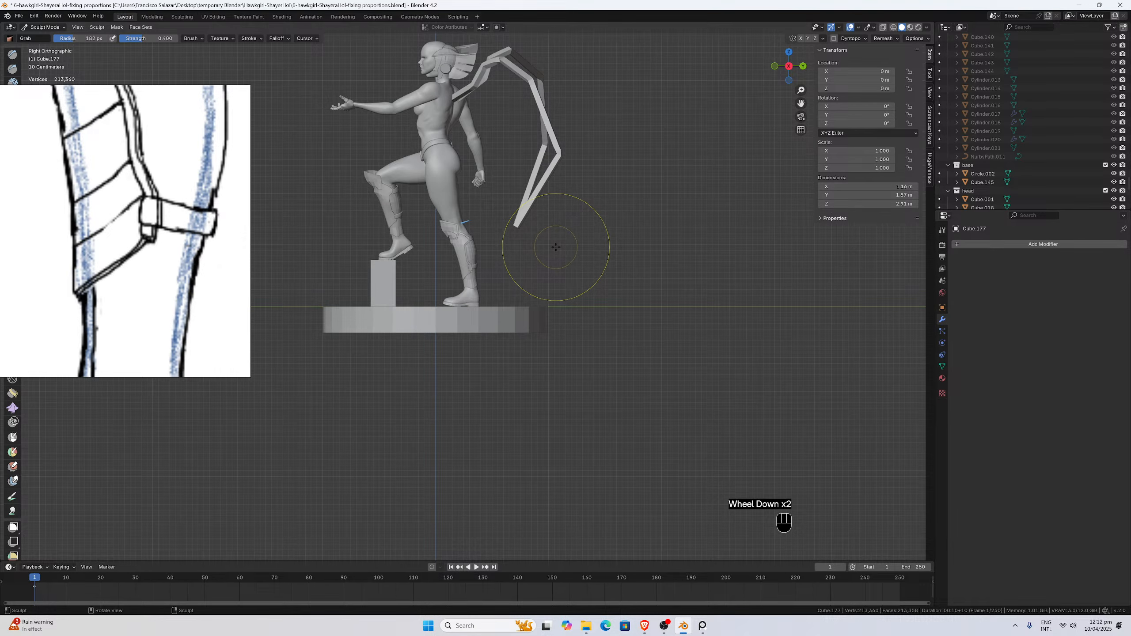
scroll(557, 246, up, 7)
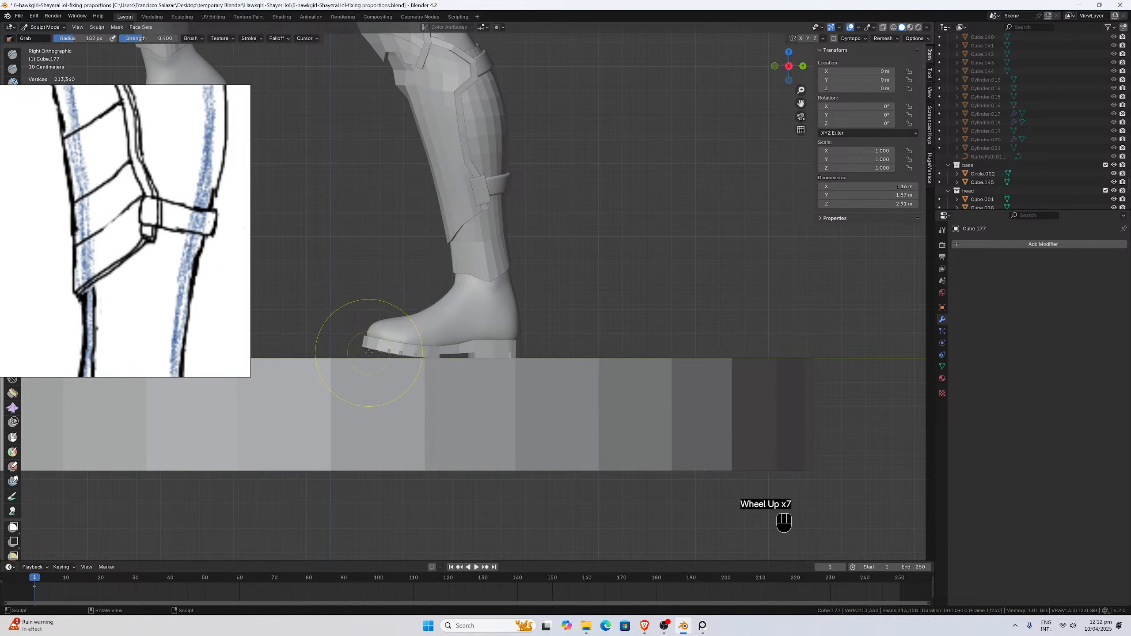
scroll(446, 268, down, 5)
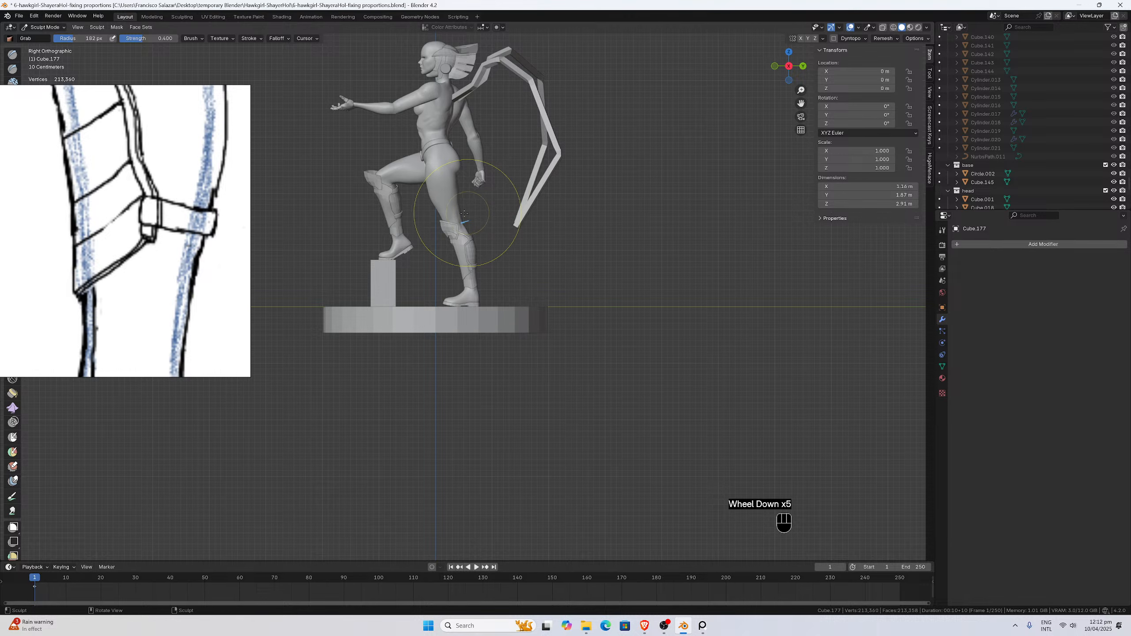
scroll(396, 233, up, 4)
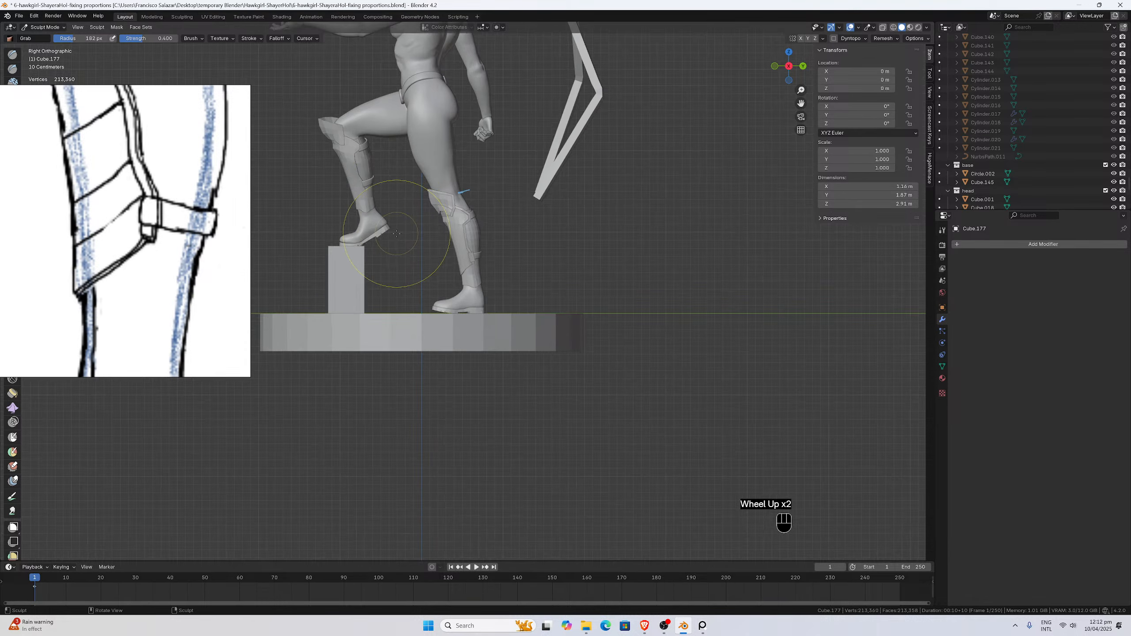
scroll(401, 235, up, 1)
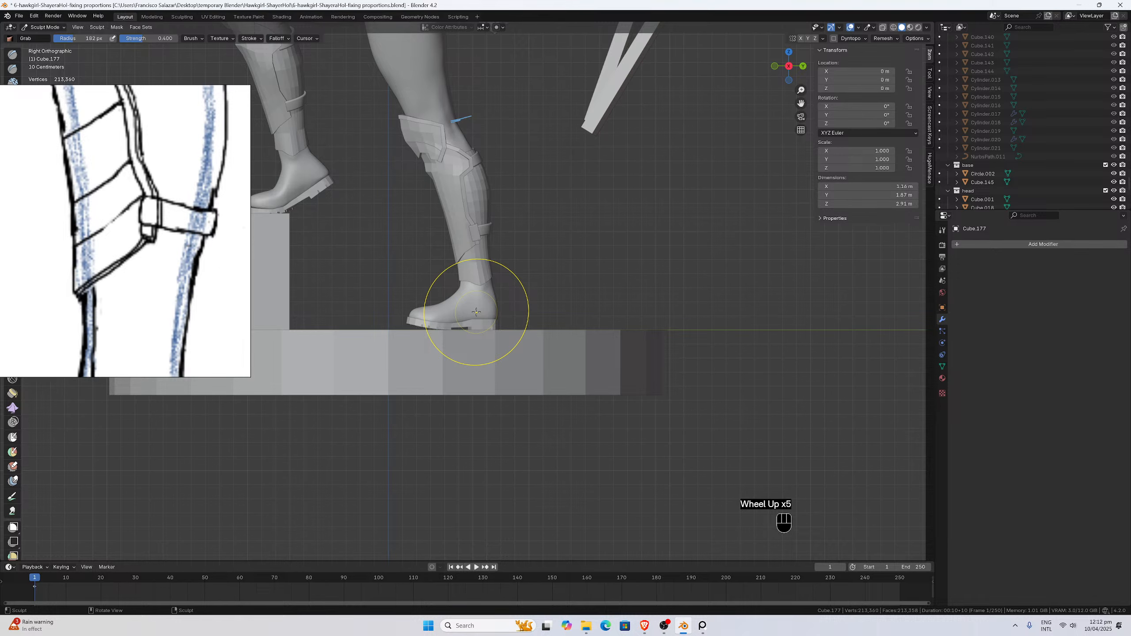
scroll(476, 312, down, 2)
scroll(462, 330, up, 4)
scroll(427, 355, down, 3)
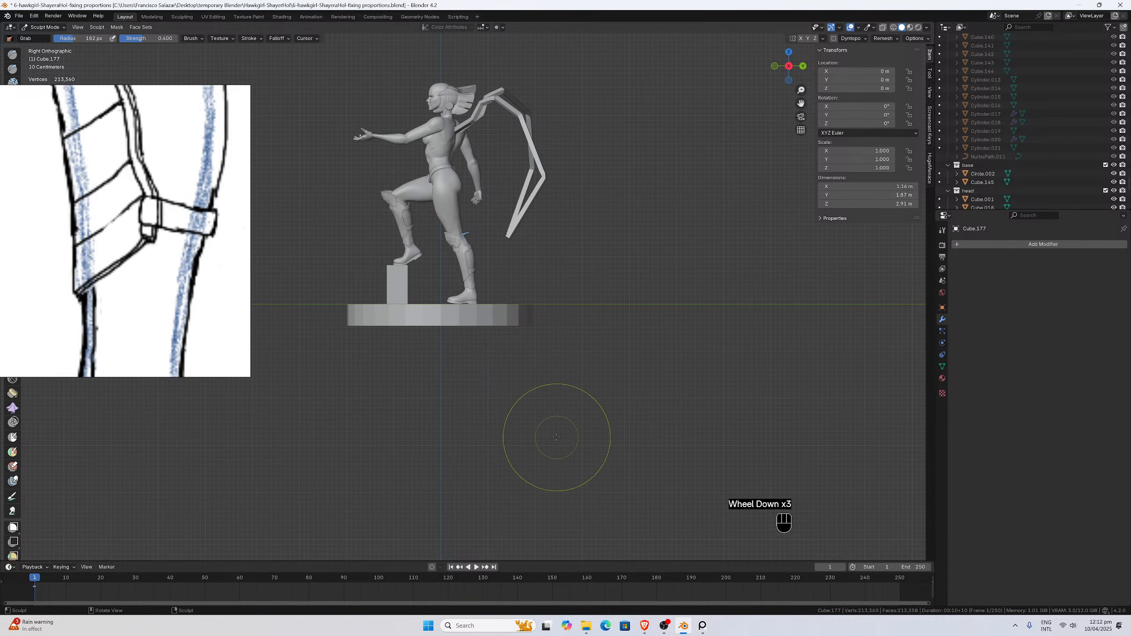
Switch to Object Mode and delete the head object Cube.016 from the figure.
scroll(499, 365, up, 2)
scroll(461, 296, up, 1)
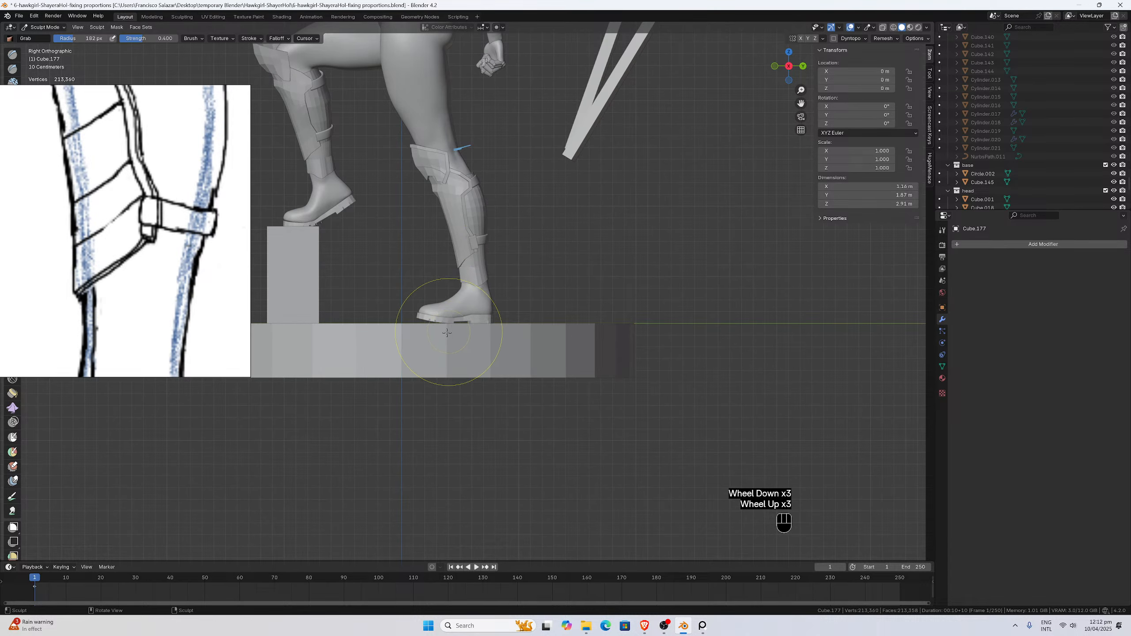
scroll(447, 332, up, 2)
scroll(454, 231, down, 4)
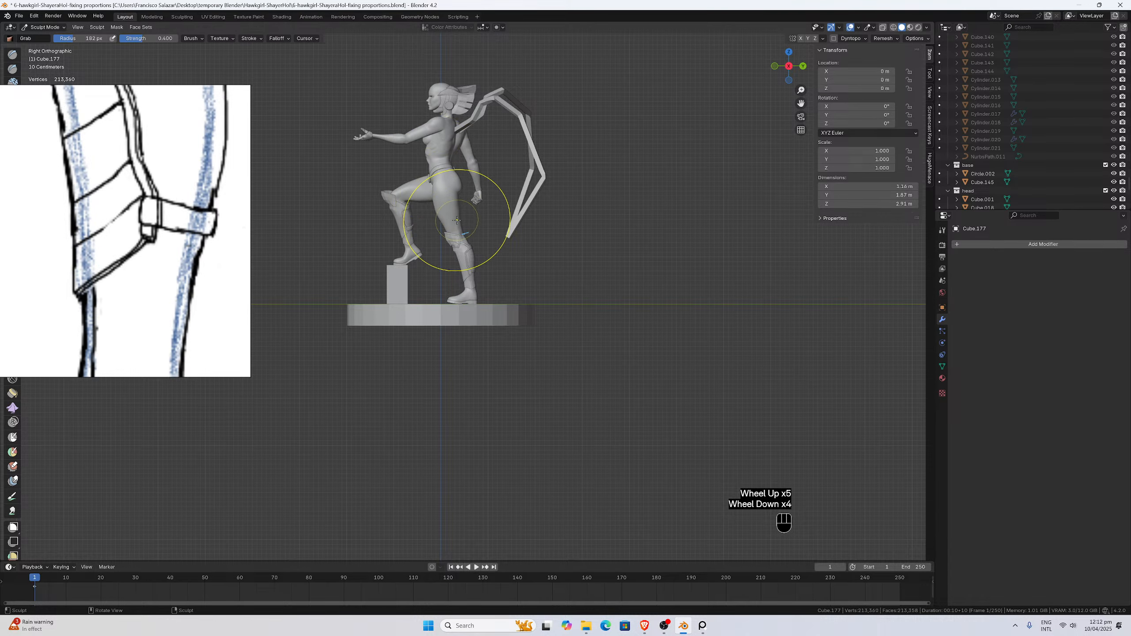
scroll(455, 225, up, 2)
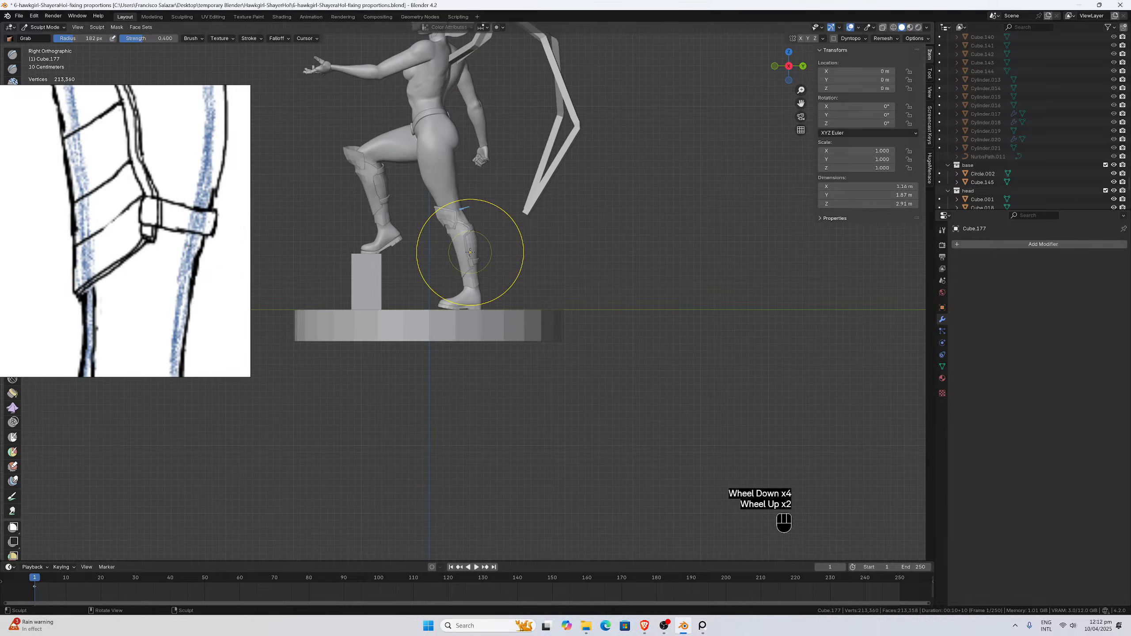
scroll(470, 253, down, 1)
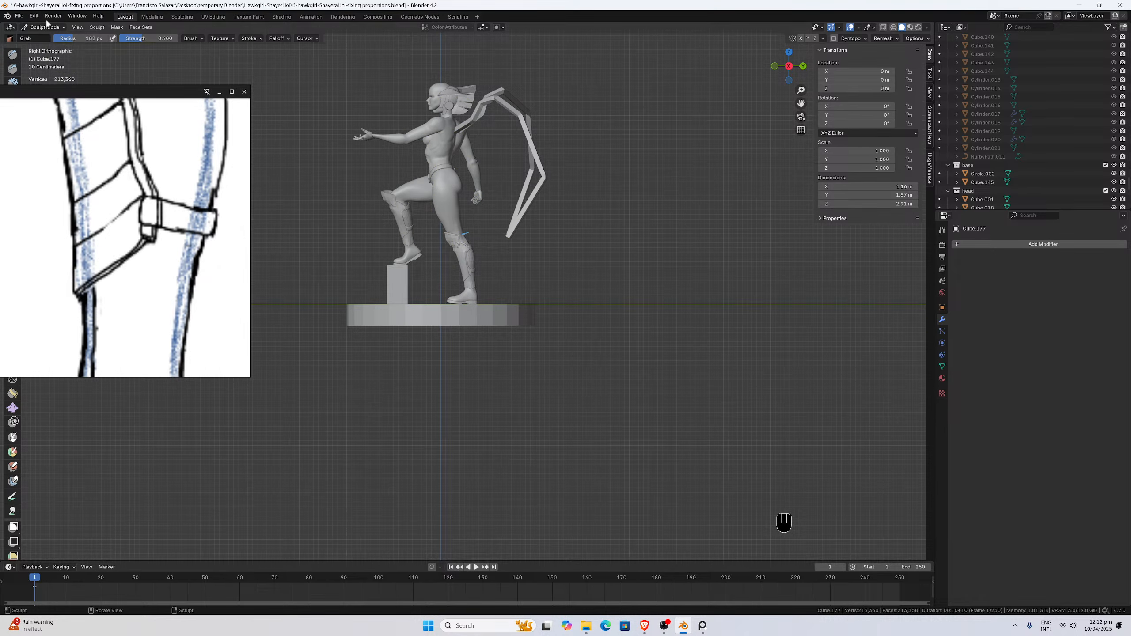
click(45, 27)
click(42, 36)
click(433, 99)
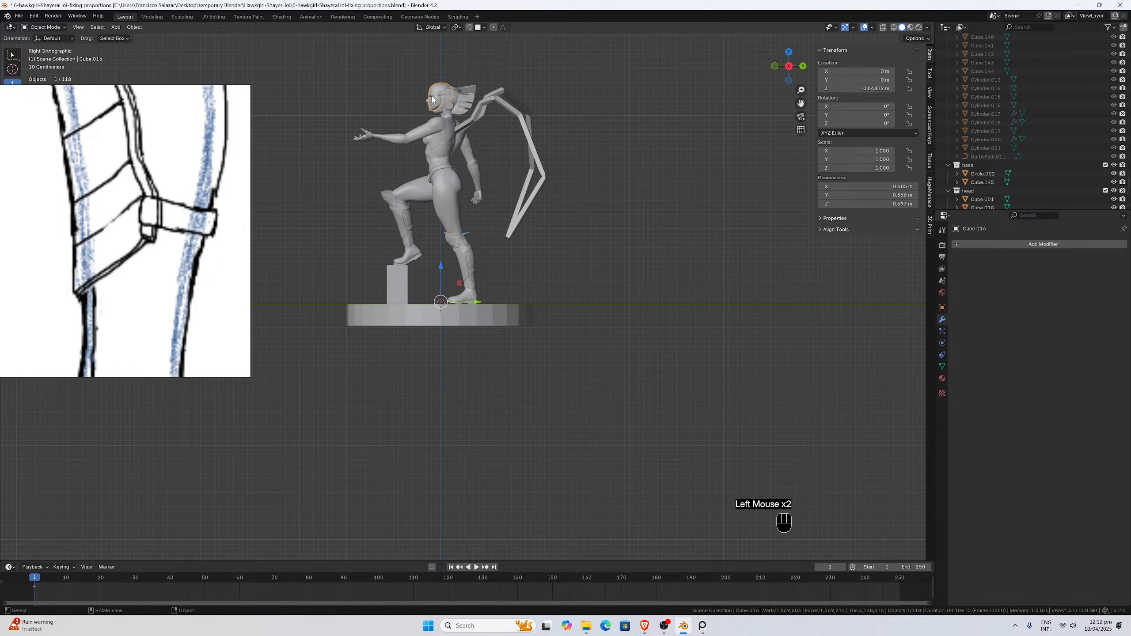
key(x)
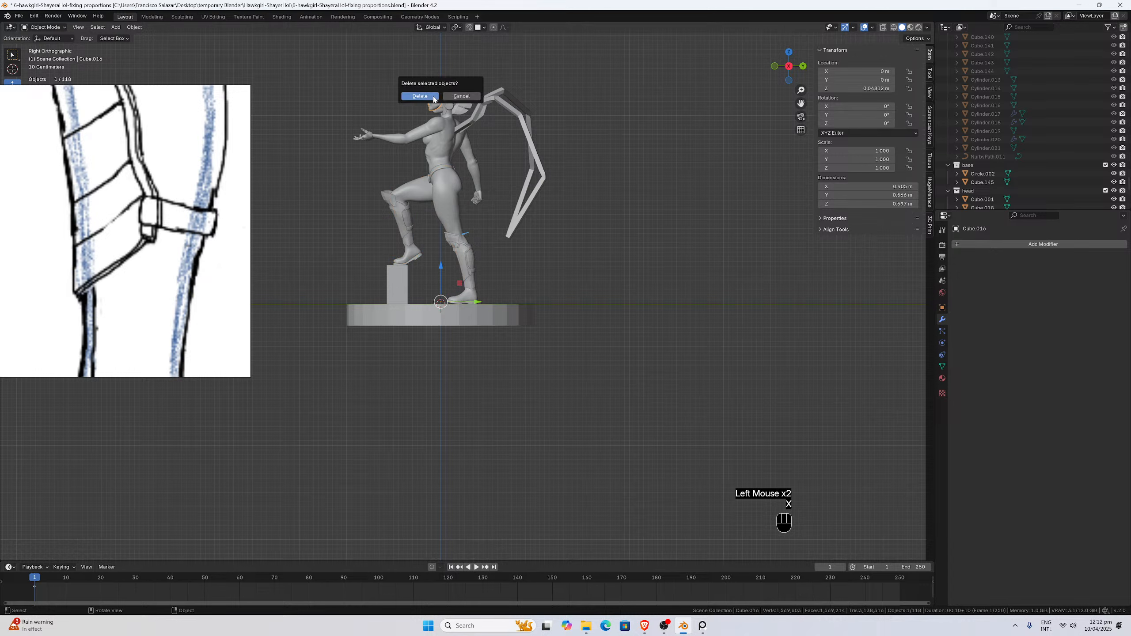
click(420, 96)
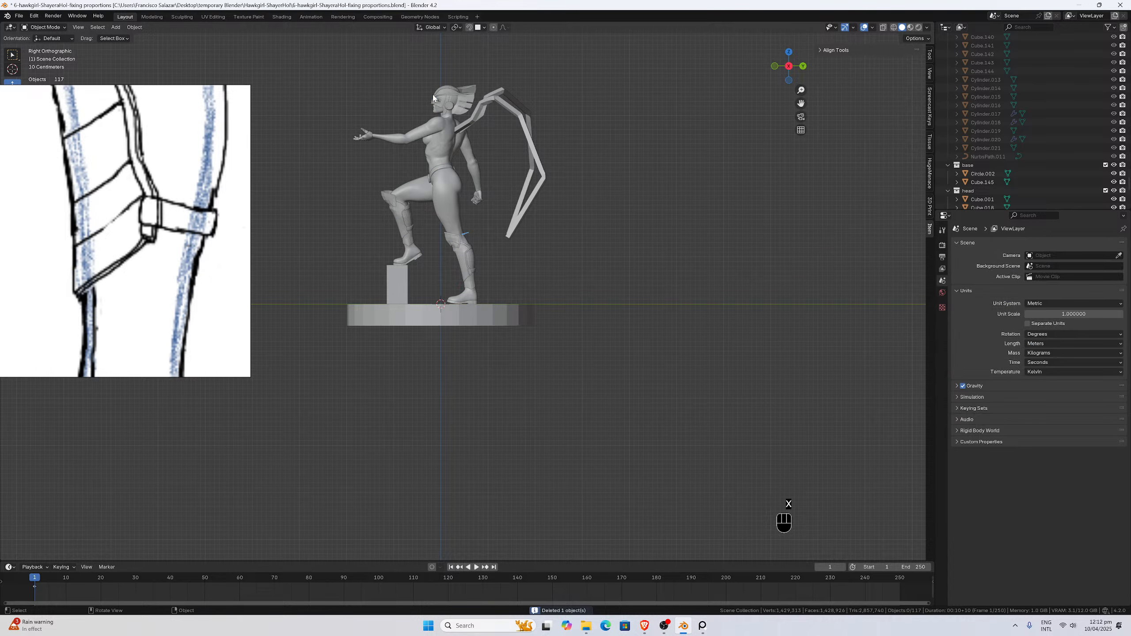
Select the standing boot's sole, examine how its heel and forefoot meet the round base, and clear the selection.
click(454, 303)
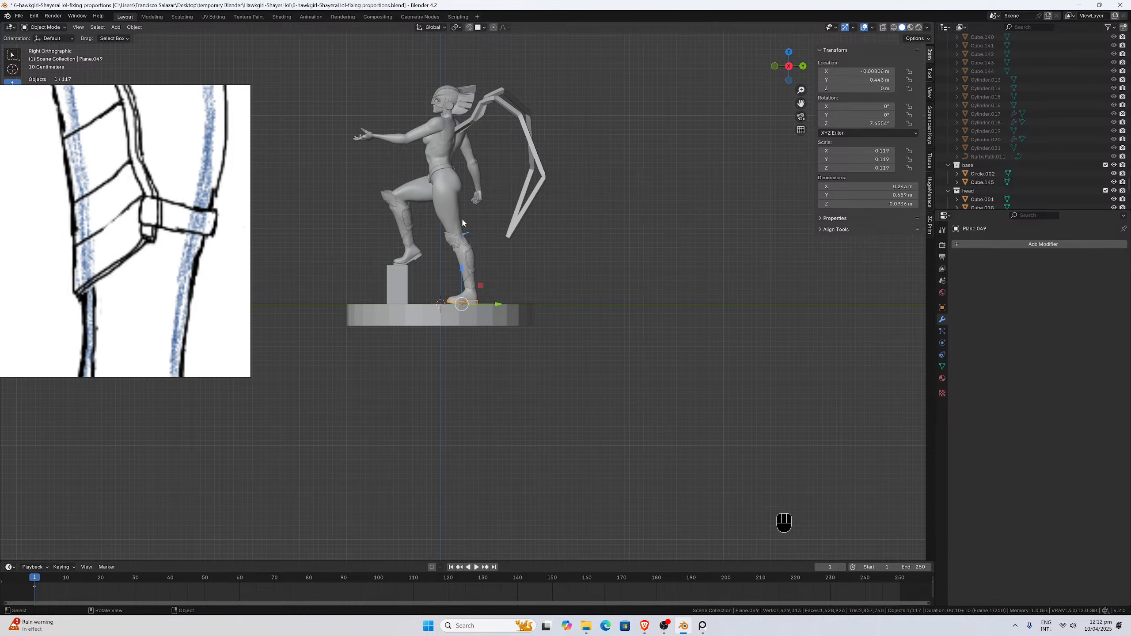
scroll(450, 289, up, 8)
scroll(441, 340, down, 3)
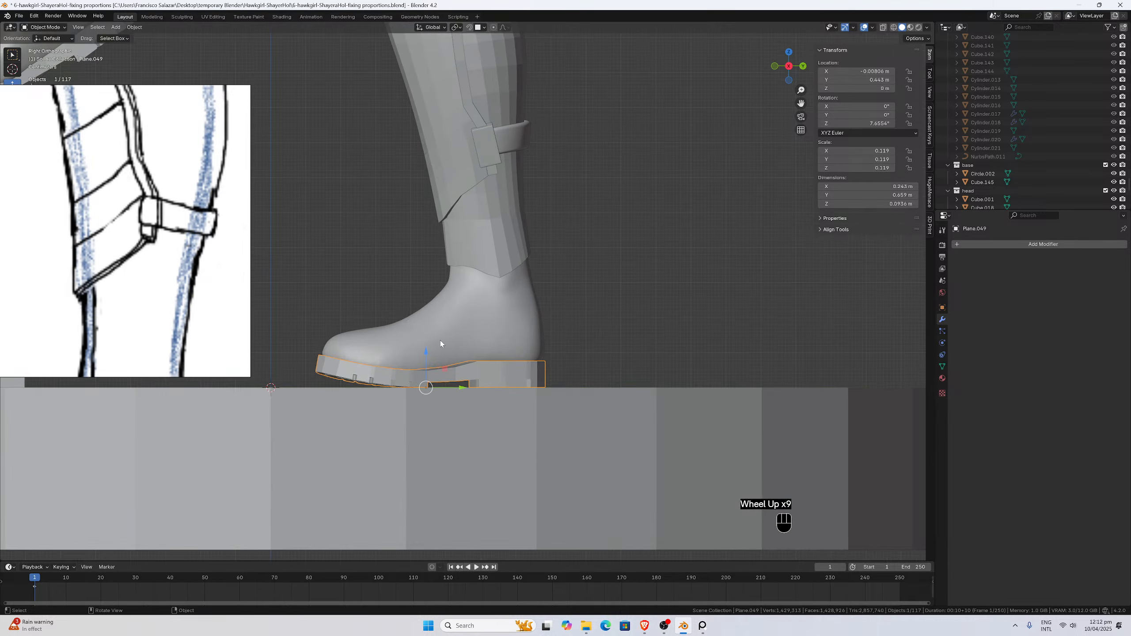
scroll(443, 341, up, 4)
scroll(445, 340, down, 1)
scroll(445, 341, down, 5)
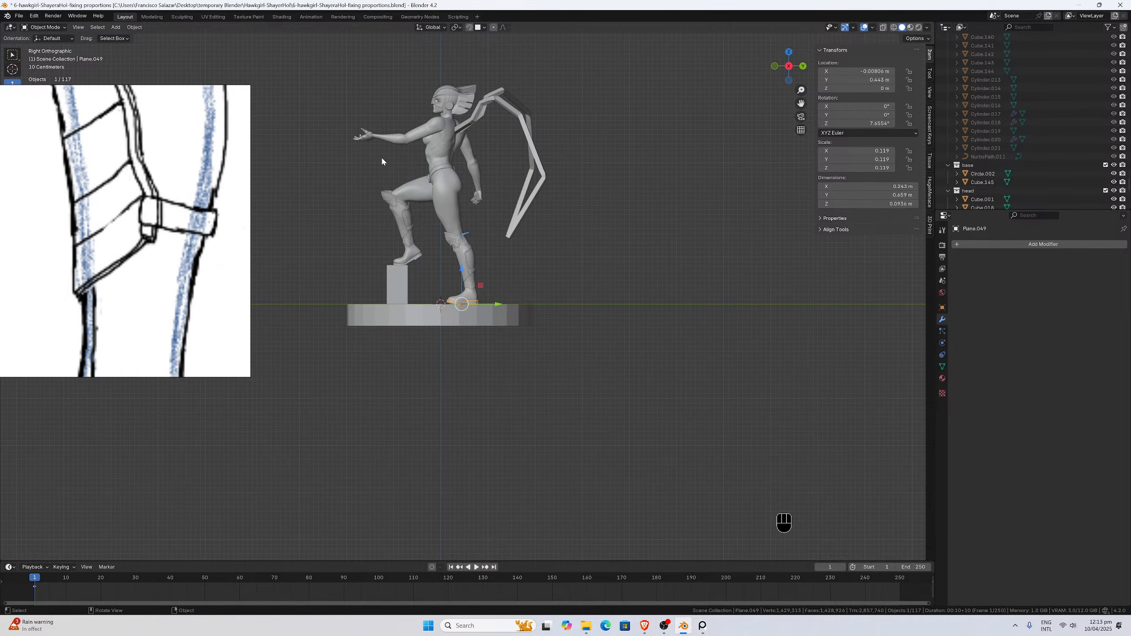
scroll(442, 320, up, 5)
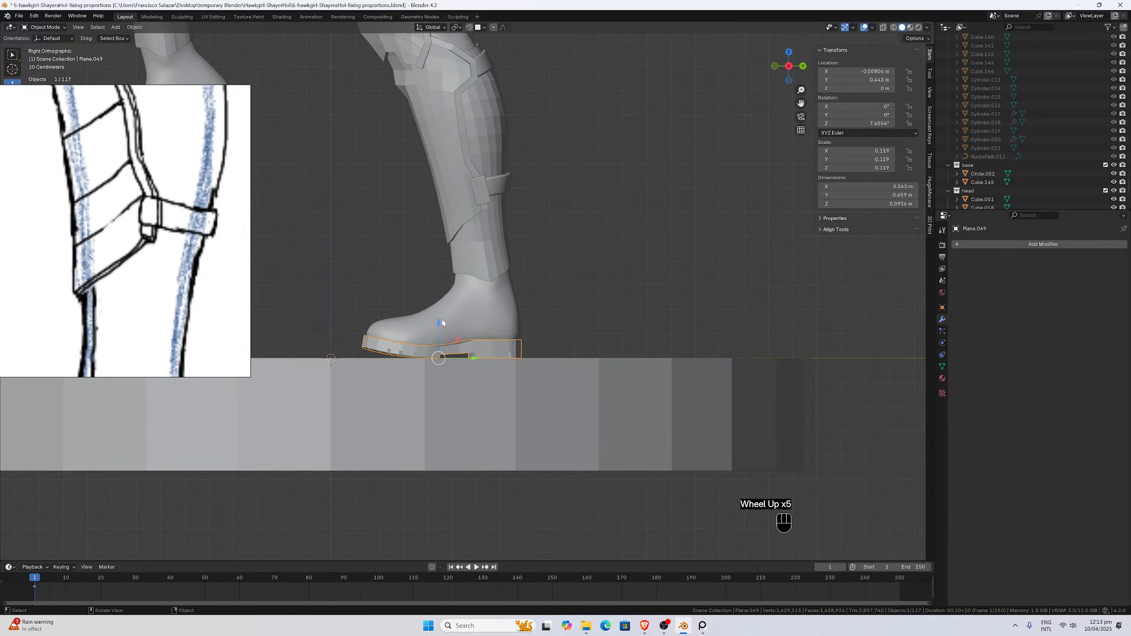
scroll(445, 343, down, 2)
click(523, 292)
scroll(477, 275, down, 3)
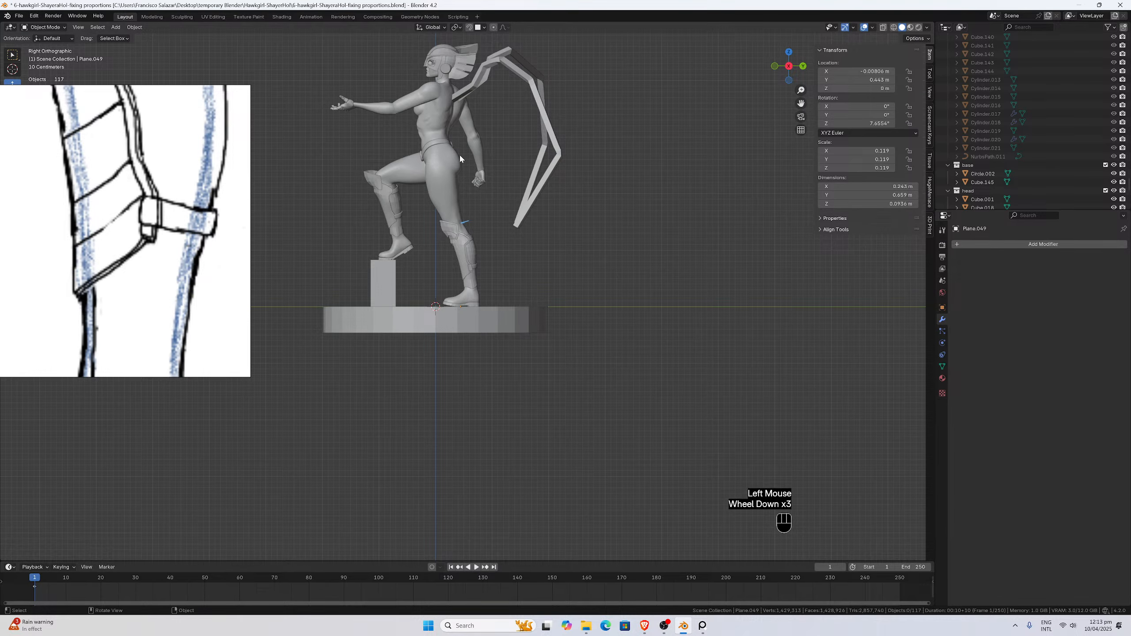
Compare the raised boot's contact with the block and the standing boot's contact with the round base in the side view.
scroll(446, 155, down, 2)
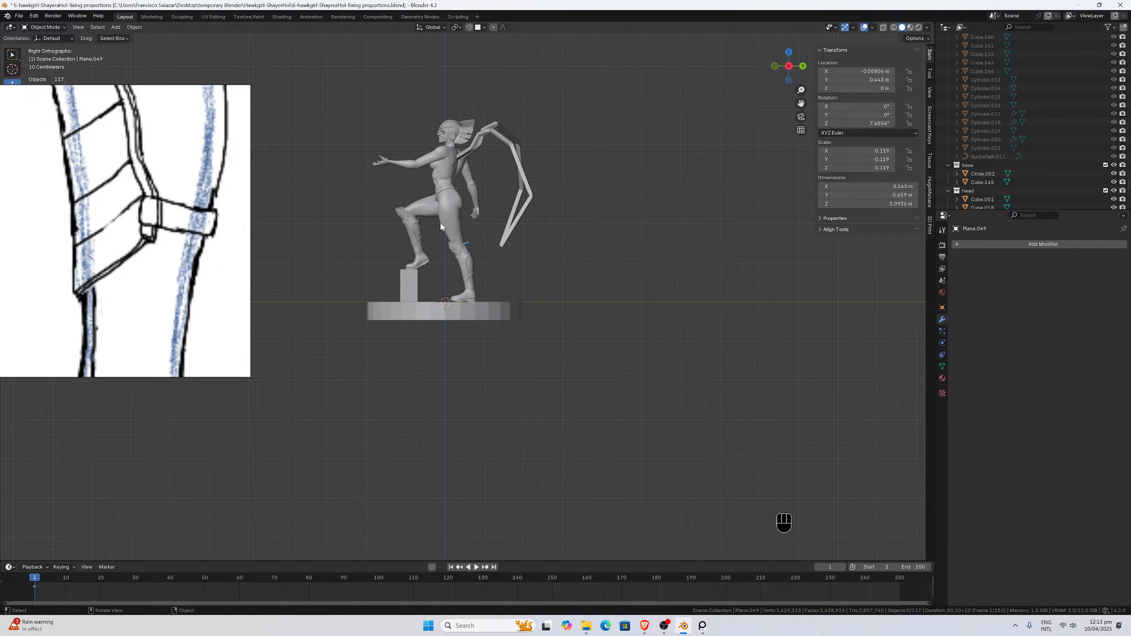
scroll(445, 268, up, 3)
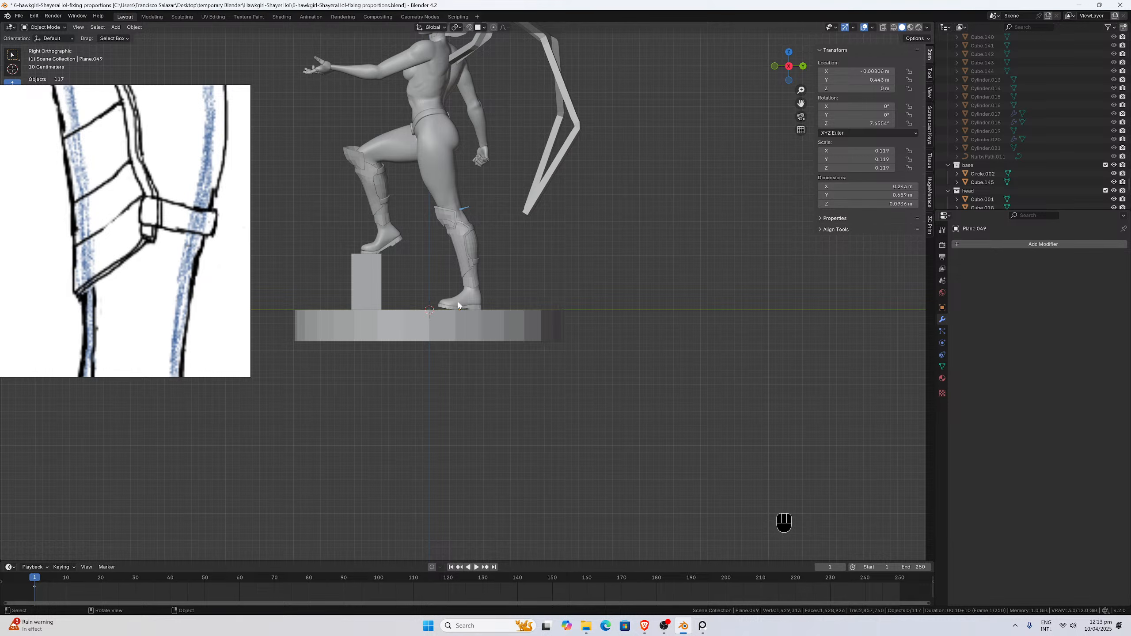
scroll(459, 306, down, 2)
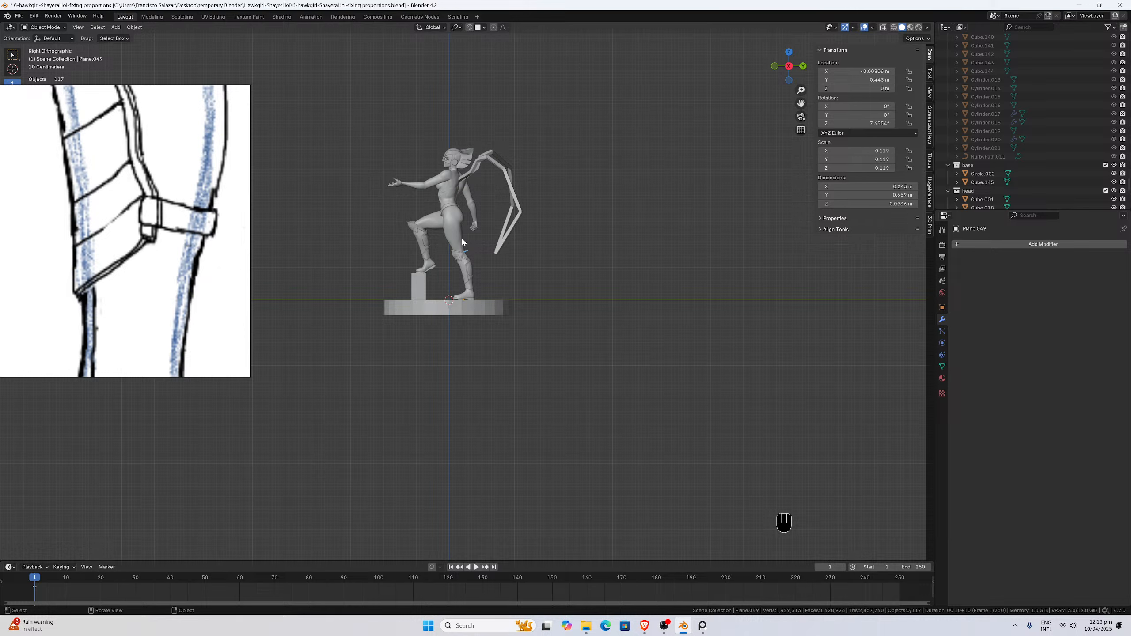
scroll(388, 319, up, 10)
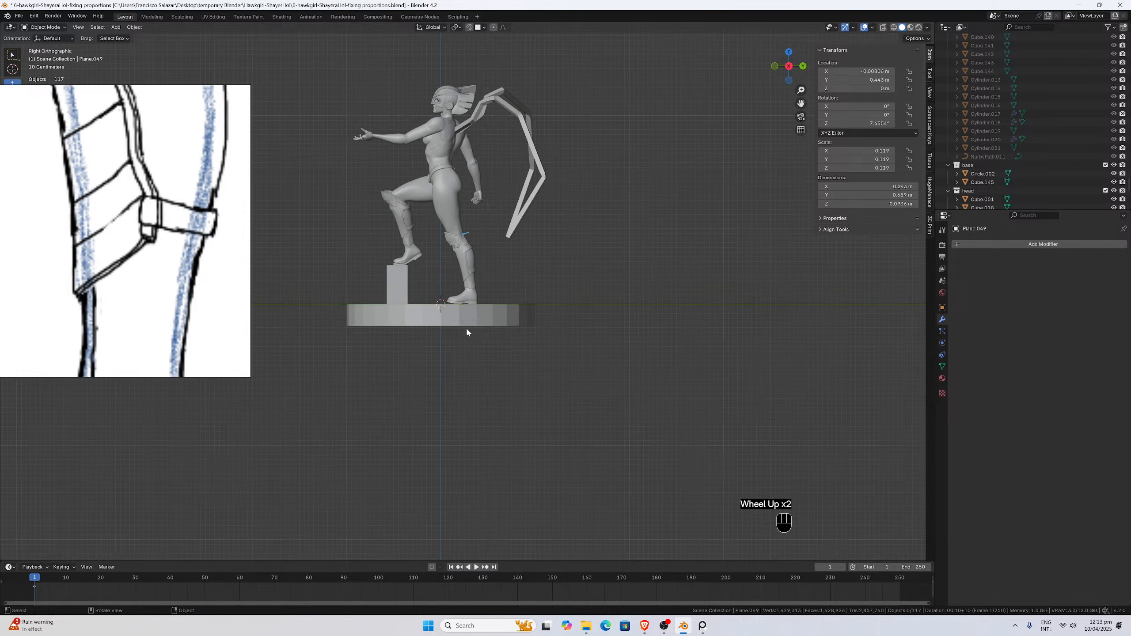
scroll(398, 339, down, 1)
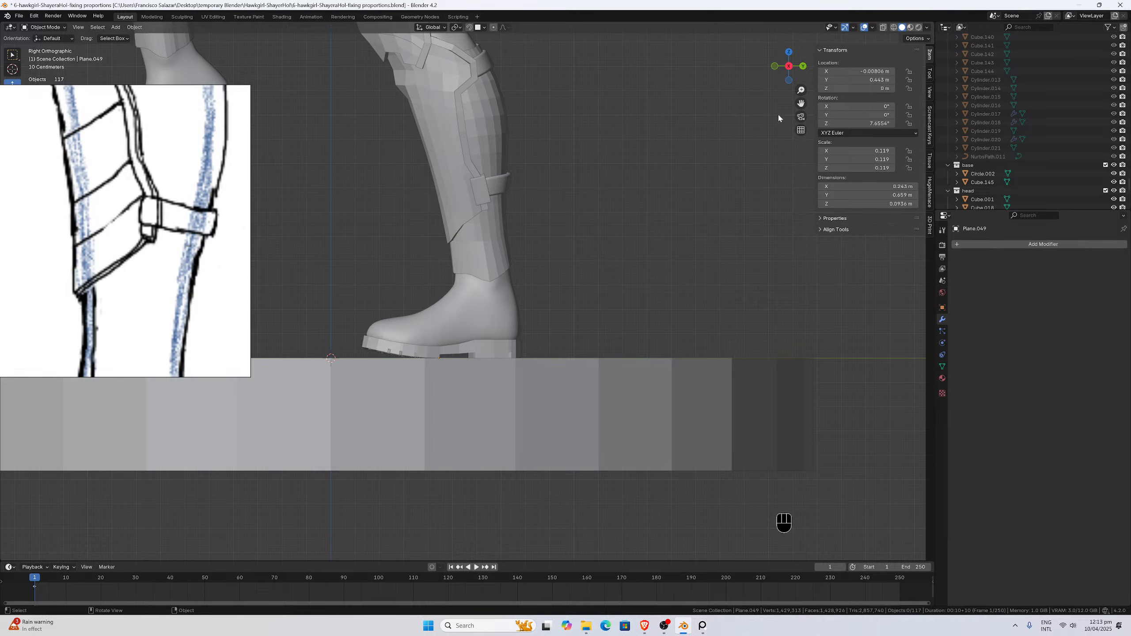
drag(800, 102, 755, 142)
scroll(497, 199, down, 3)
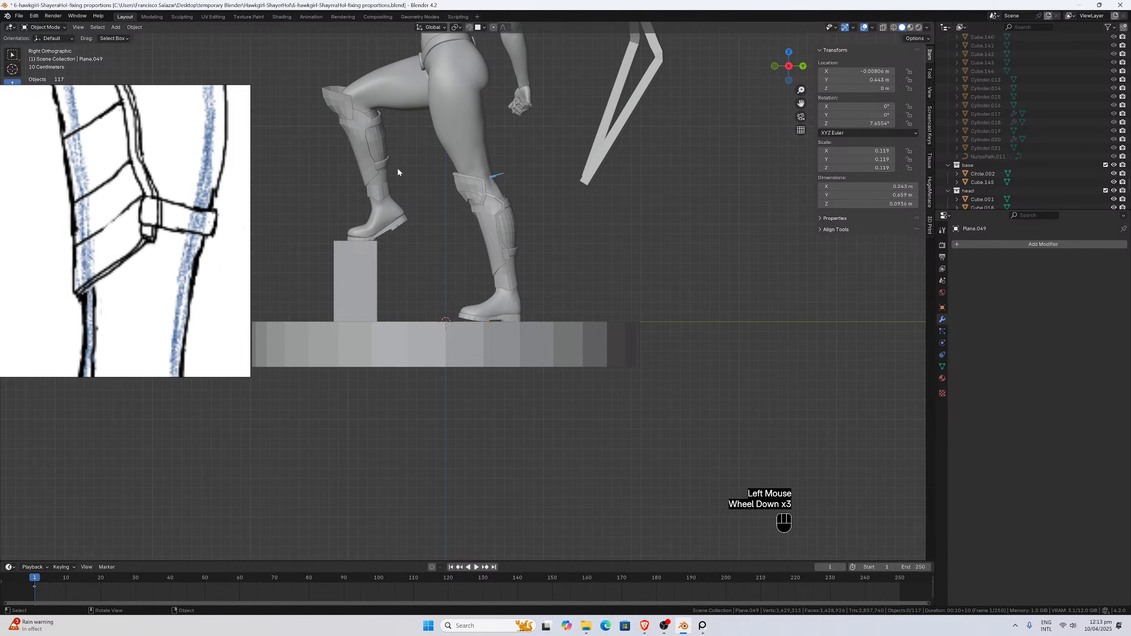
scroll(398, 171, down, 2)
scroll(444, 229, up, 4)
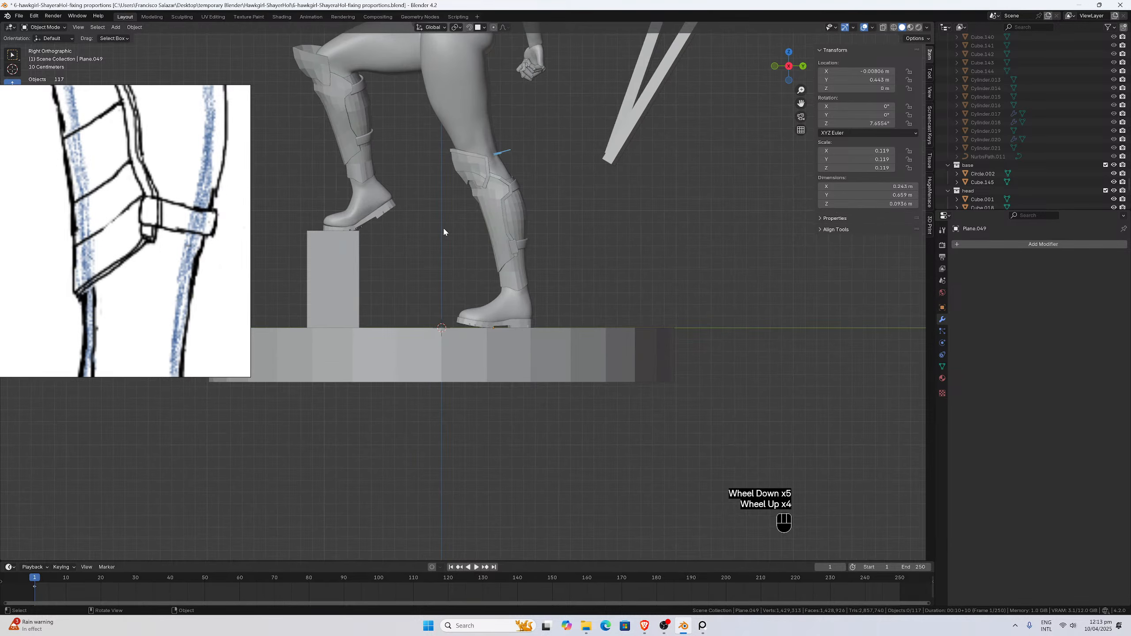
scroll(456, 240, up, 2)
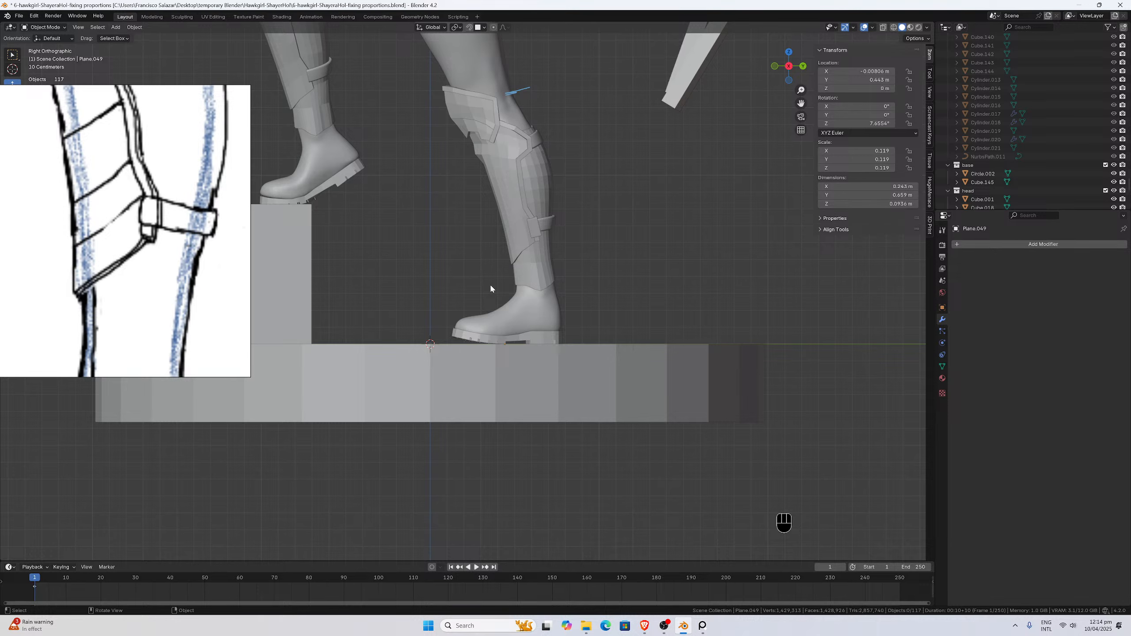
scroll(491, 288, down, 2)
scroll(582, 223, down, 1)
scroll(583, 223, up, 1)
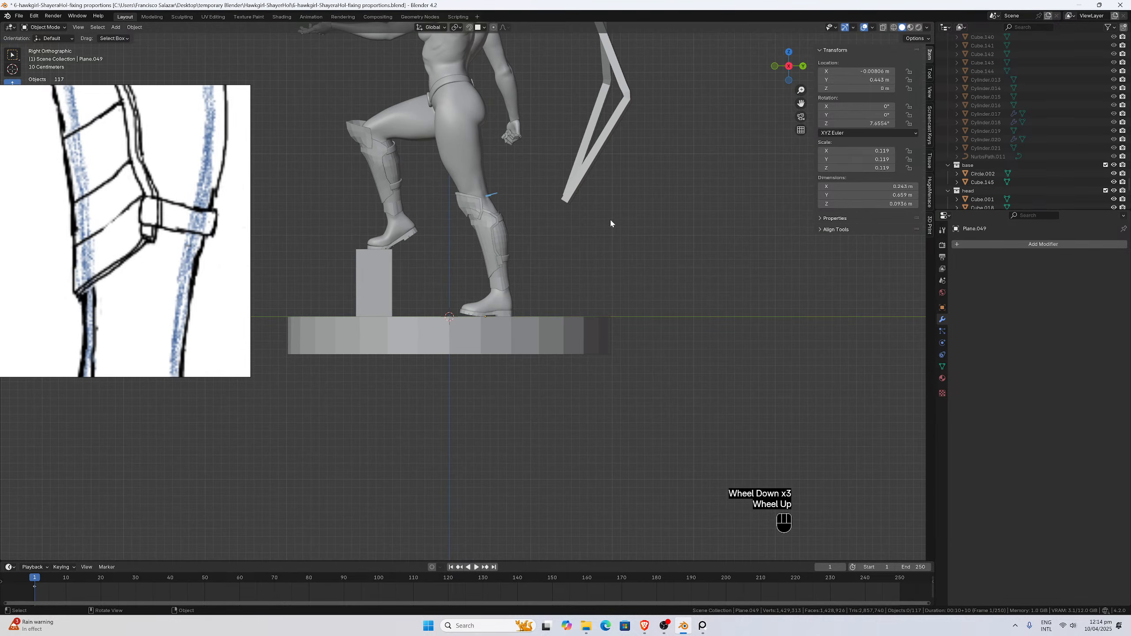
Examine the whole figure's stance and leg placement on the base from the right side and the front.
drag(801, 103, 867, 240)
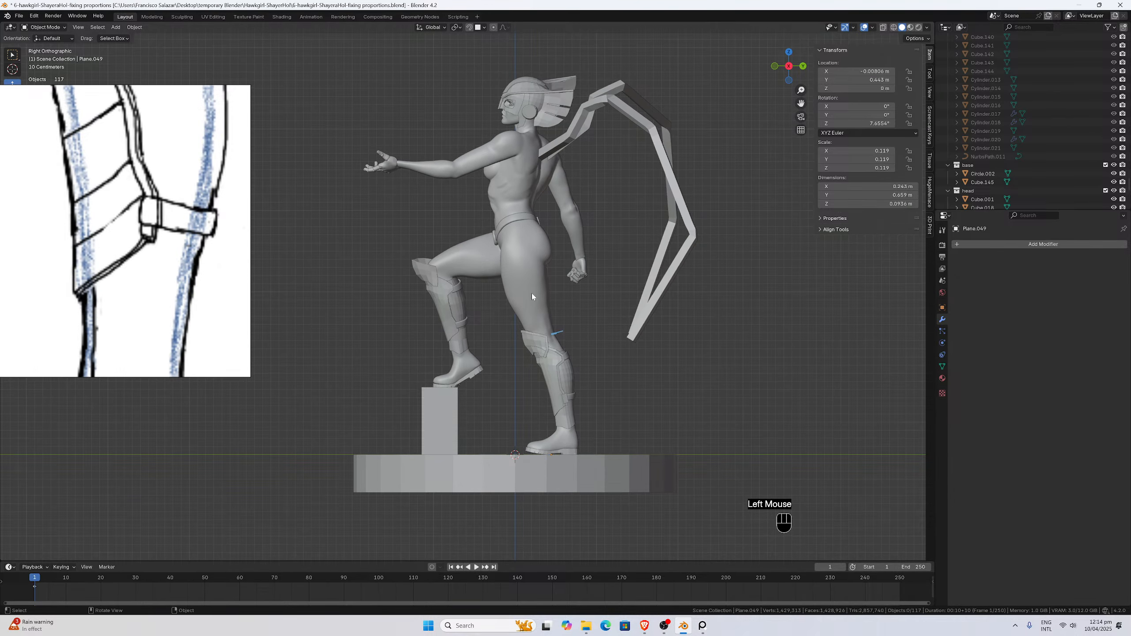
scroll(528, 303, down, 1)
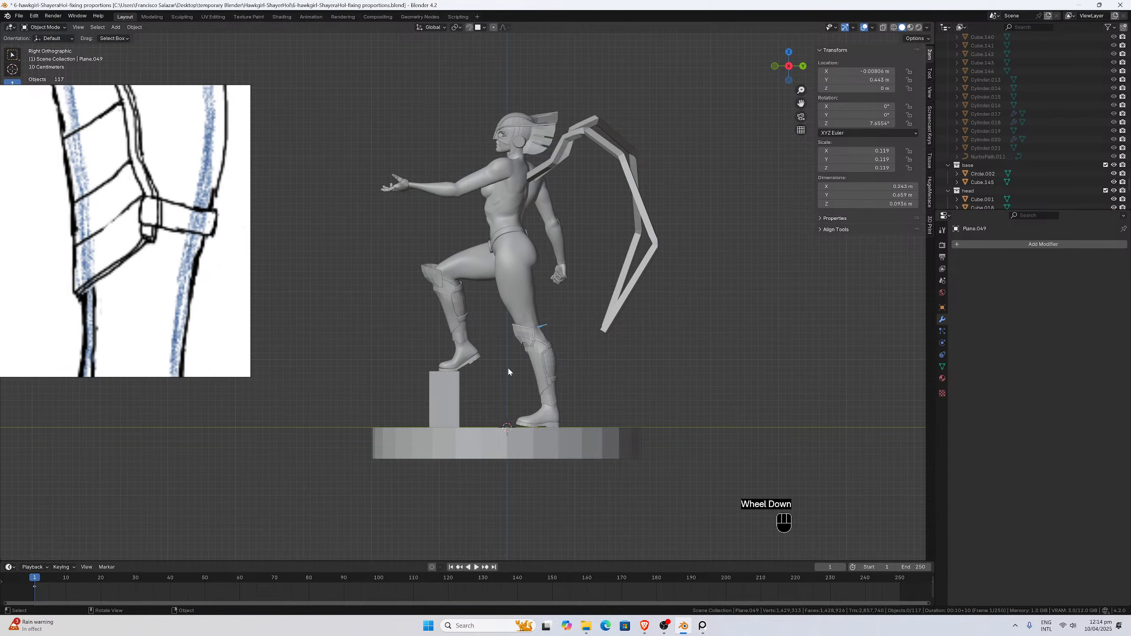
scroll(511, 368, up, 2)
click(610, 399)
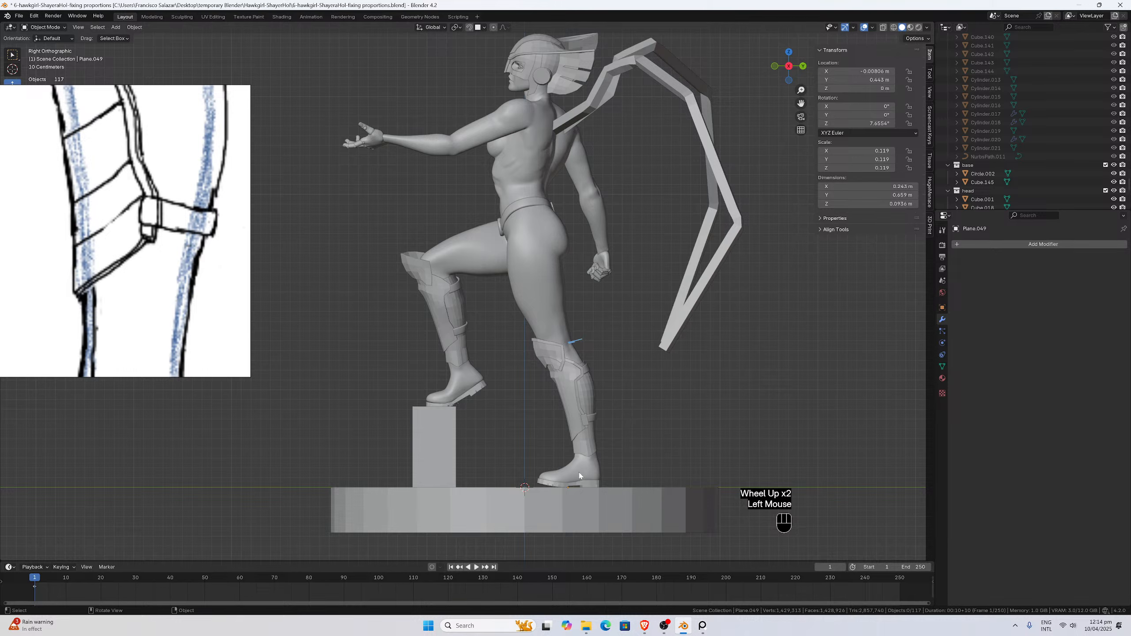
scroll(622, 481, up, 2)
scroll(635, 463, down, 2)
key(KP_1)
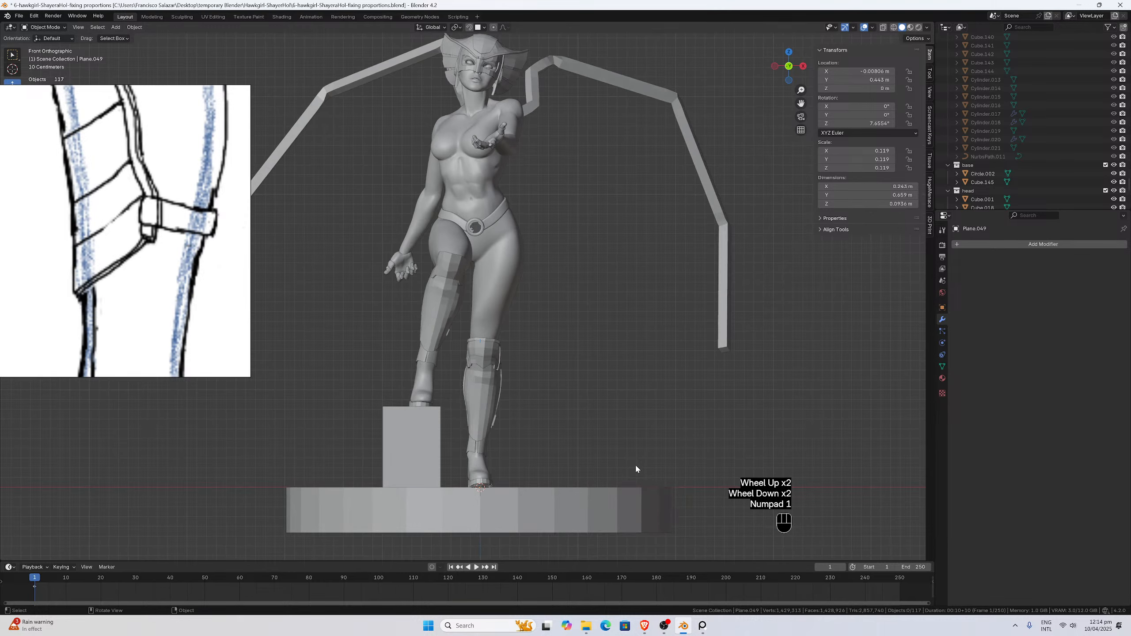
click(548, 429)
scroll(548, 427, down, 3)
scroll(548, 426, up, 5)
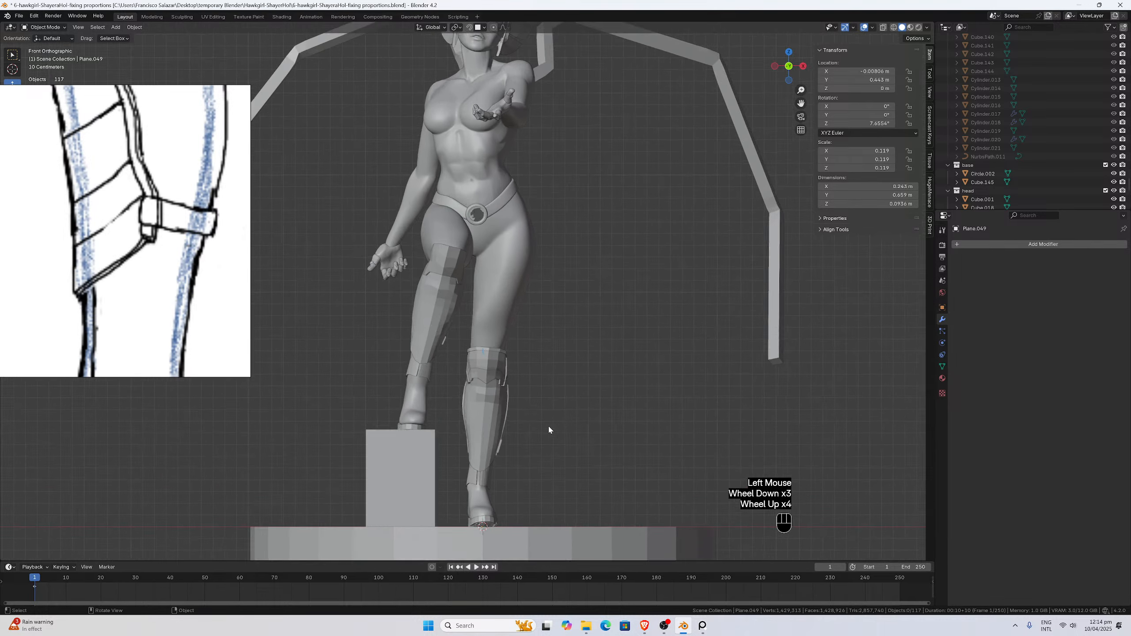
scroll(548, 433, down, 2)
scroll(517, 480, up, 2)
scroll(515, 479, down, 2)
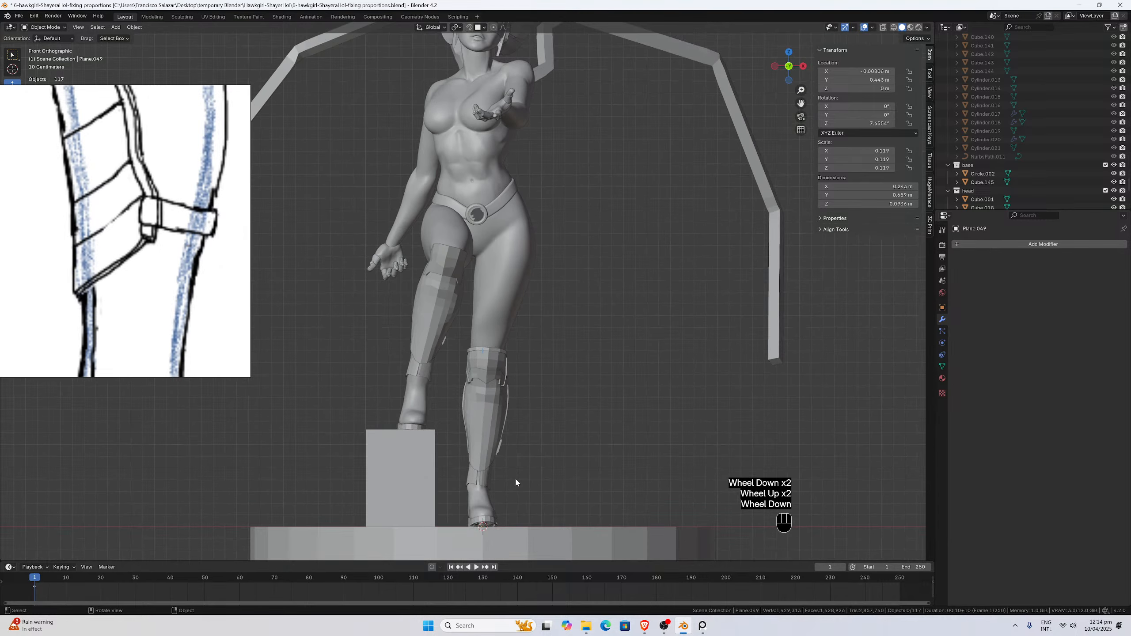
Inspect the legs in perspective, return to the right side view, and check both boot soles against the block and base.
middle_drag(516, 479, 428, 467)
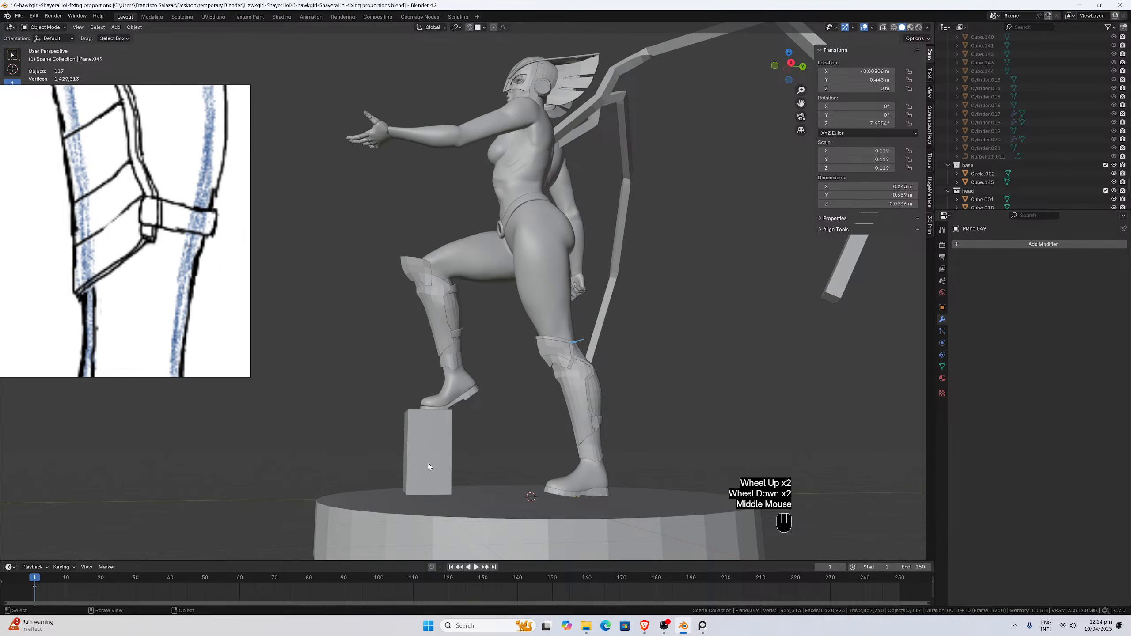
key(KP_1)
key(KP_3)
scroll(626, 471, up, 2)
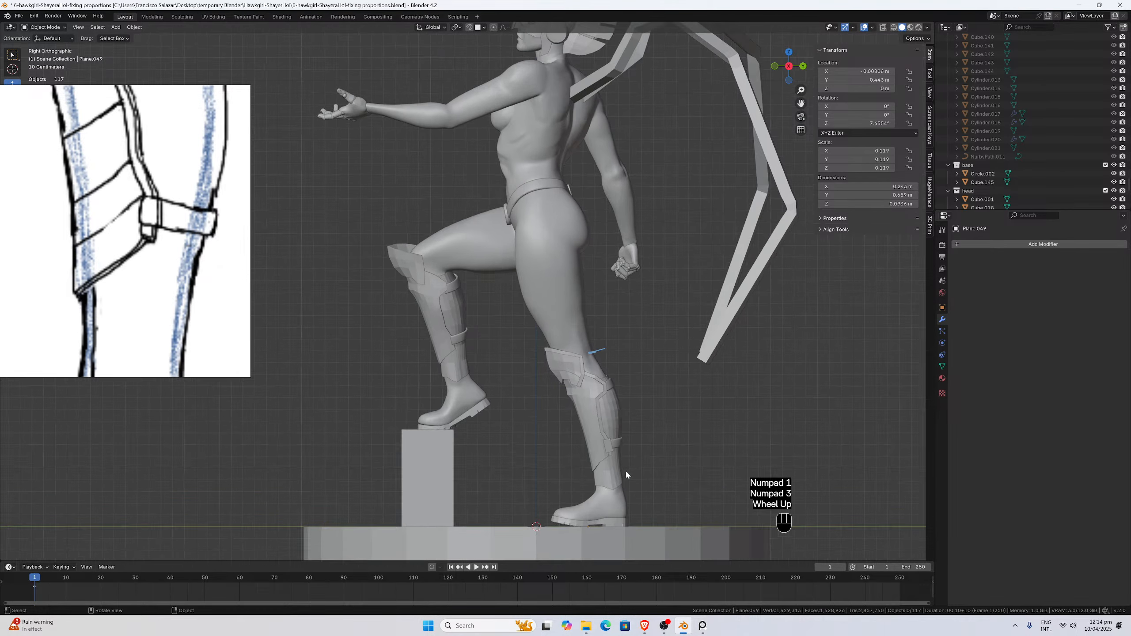
drag(802, 103, 577, 357)
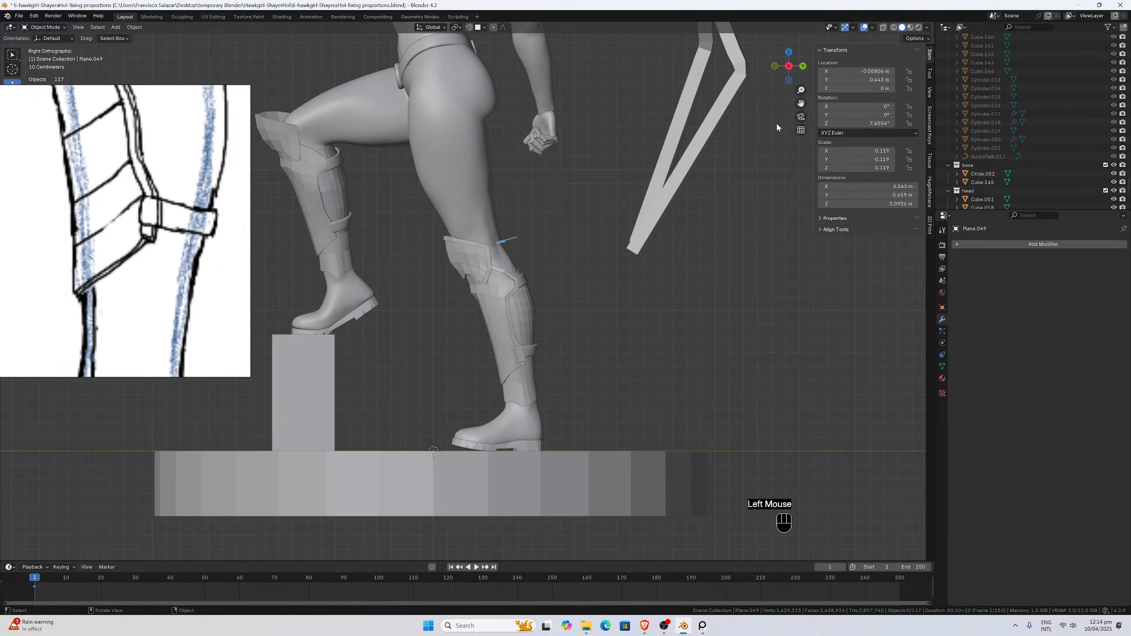
scroll(441, 368, up, 3)
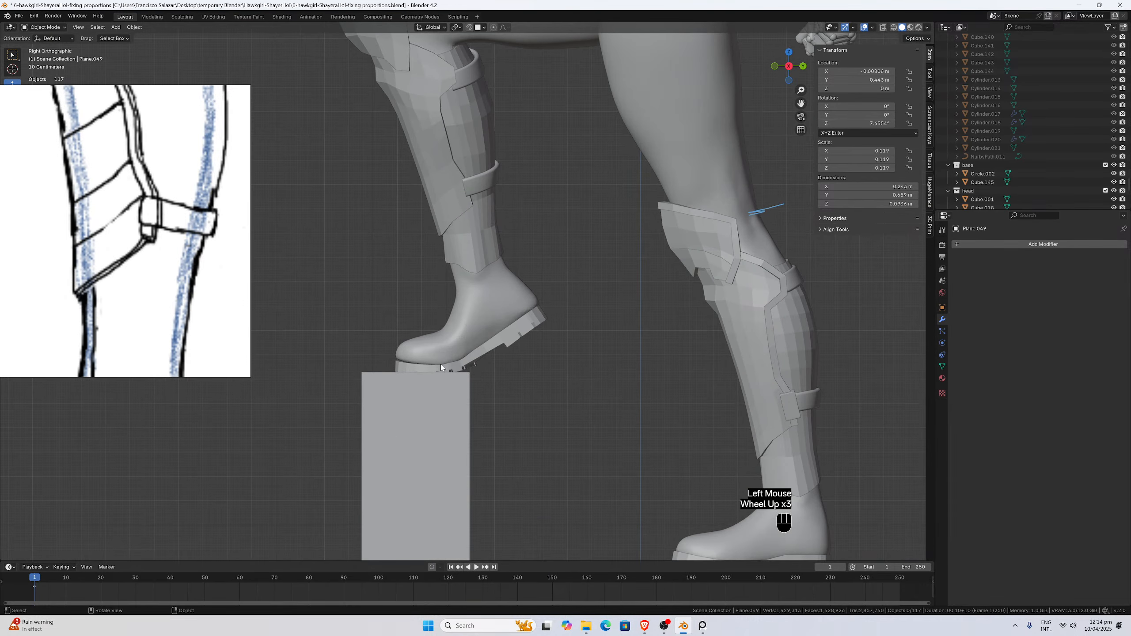
scroll(440, 365, down, 2)
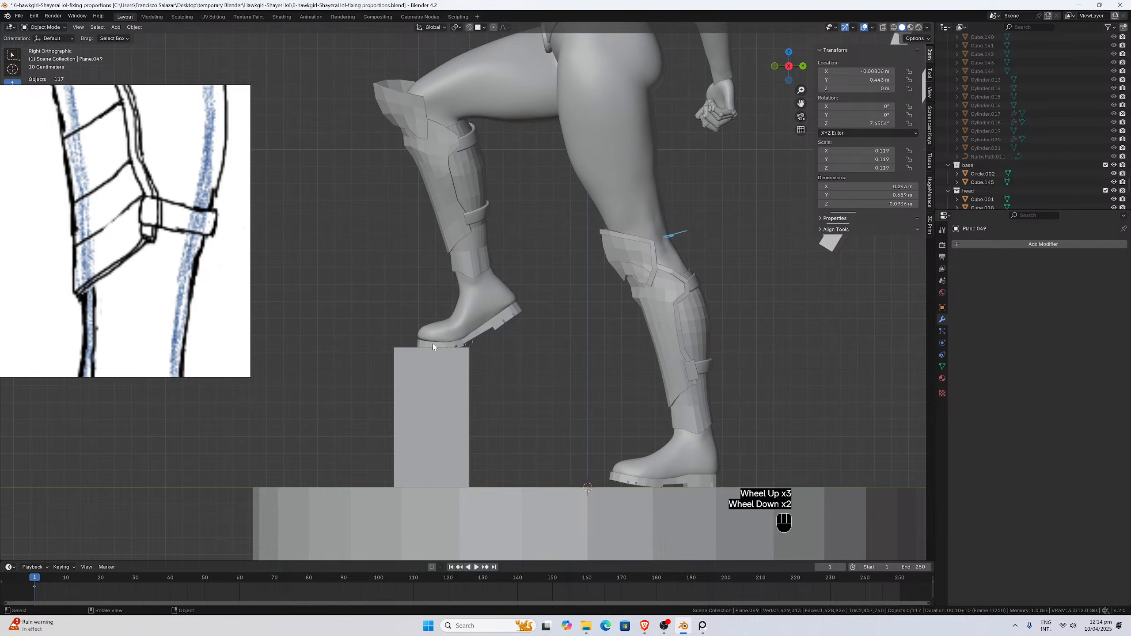
scroll(434, 346, down, 2)
scroll(432, 341, up, 4)
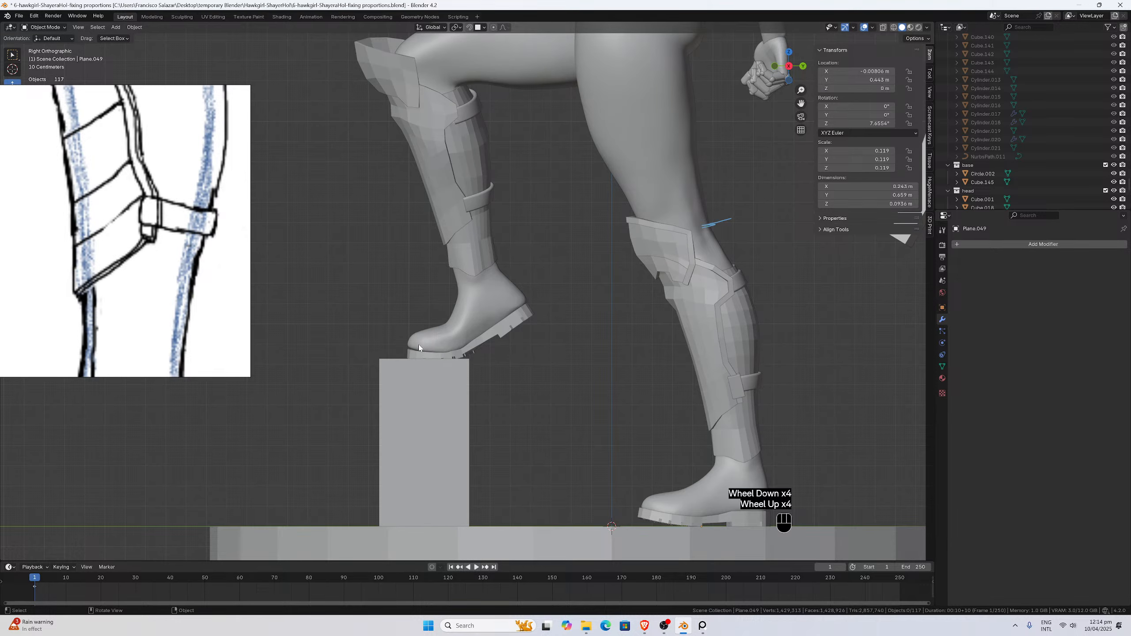
scroll(435, 348, down, 2)
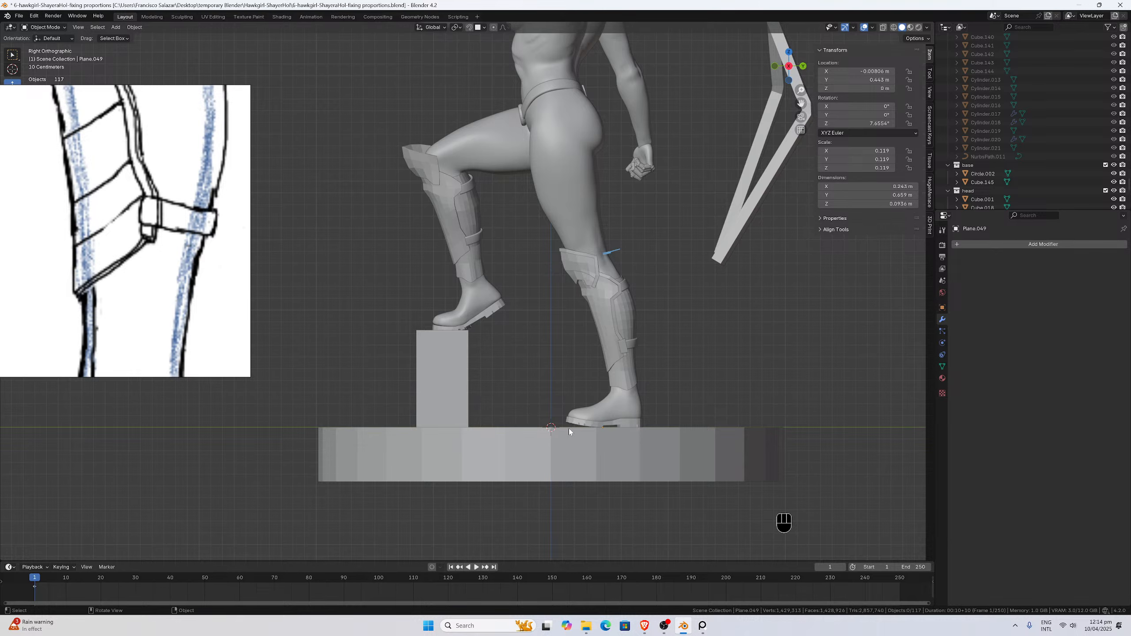
scroll(646, 363, up, 2)
click(735, 189)
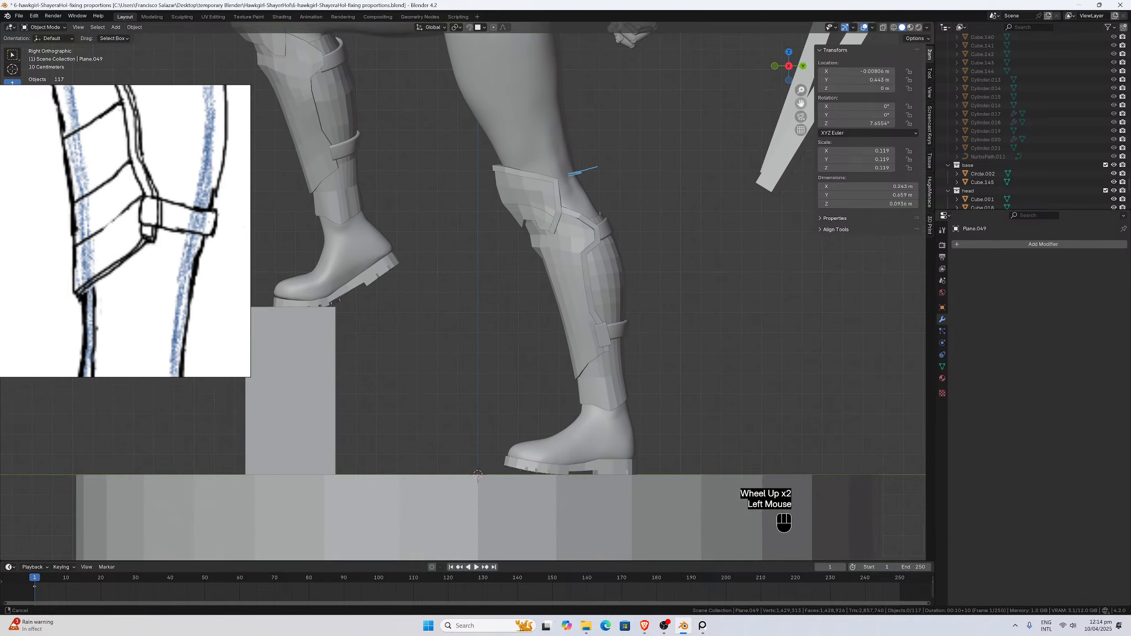
Save the file and select the standing boot's sole, framing its forefoot and heel against the round base.
drag(801, 103, 719, 56)
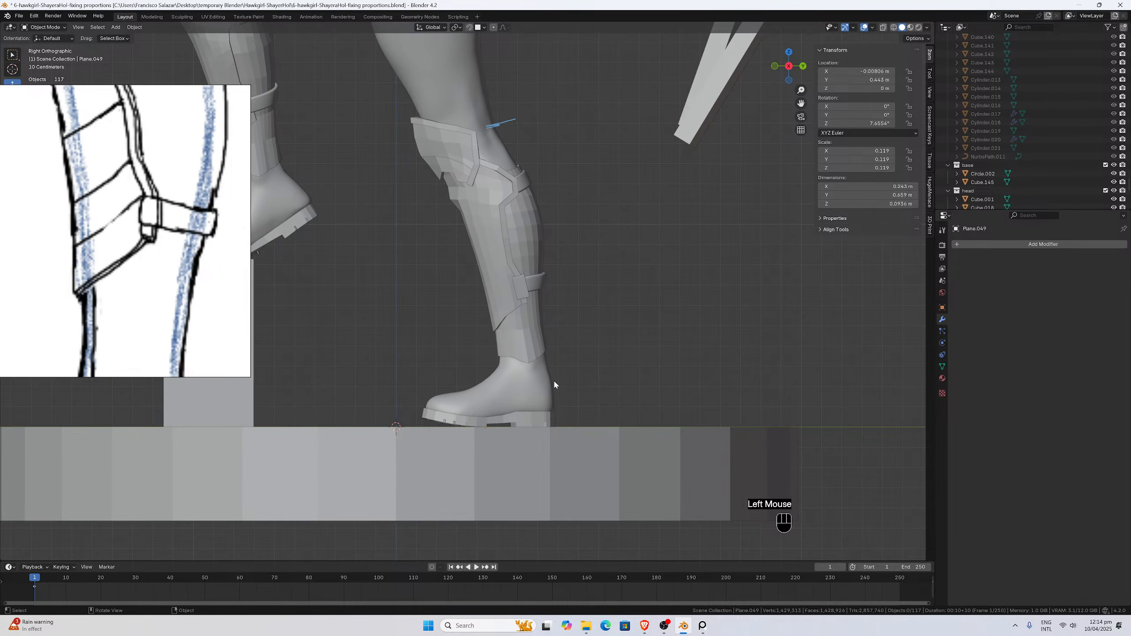
key(ctrl+s)
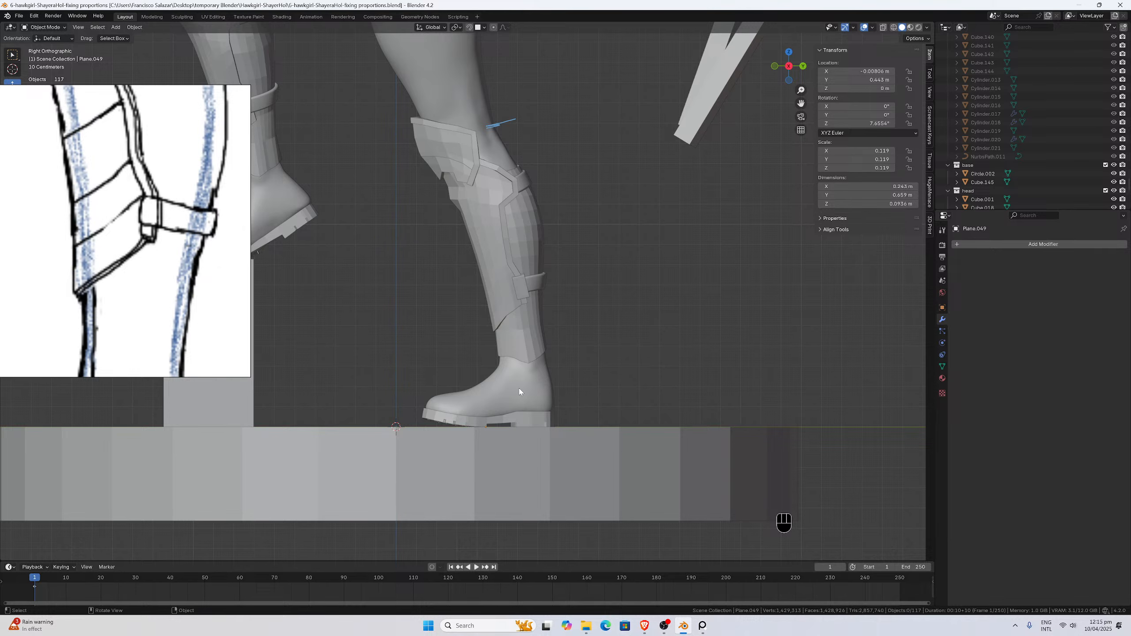
scroll(540, 398, up, 3)
scroll(544, 408, down, 1)
click(547, 476)
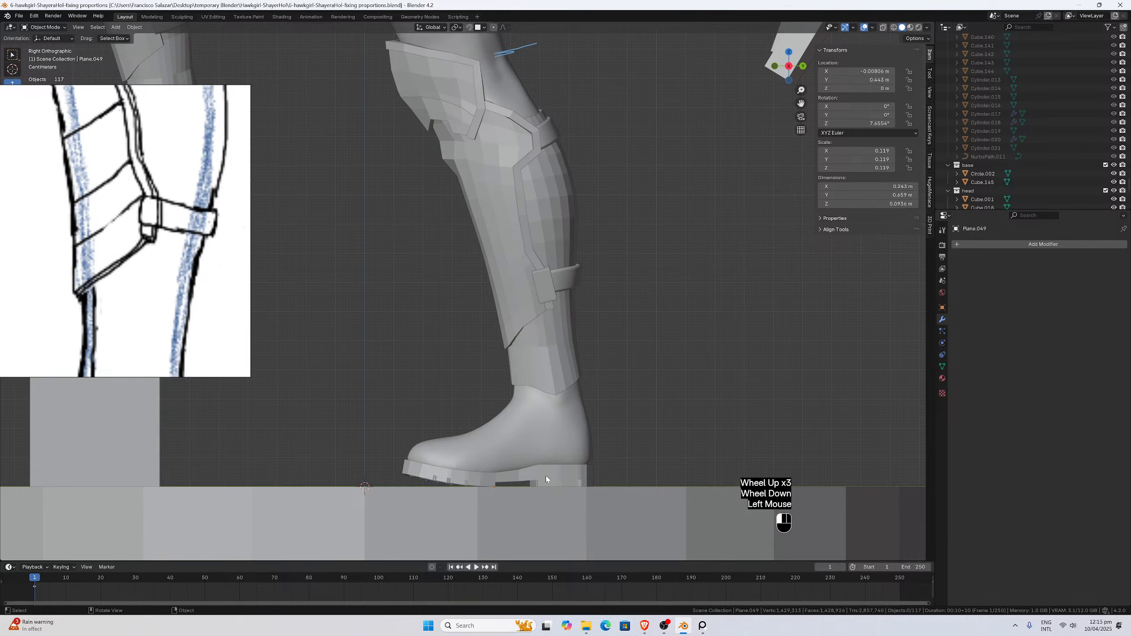
scroll(547, 466, up, 2)
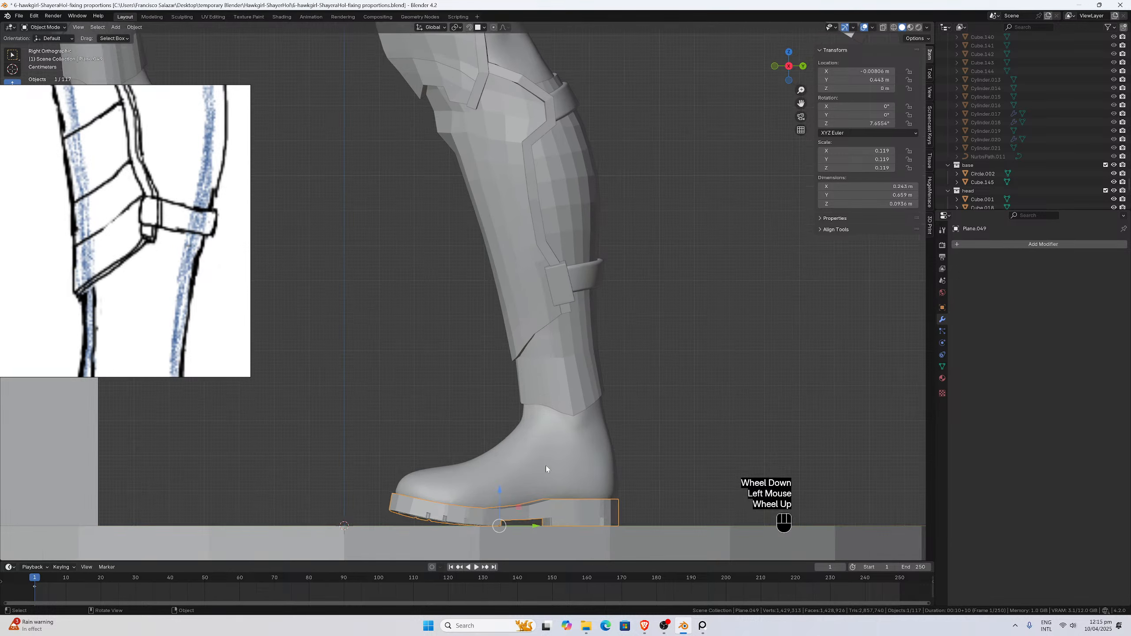
scroll(546, 466, down, 2)
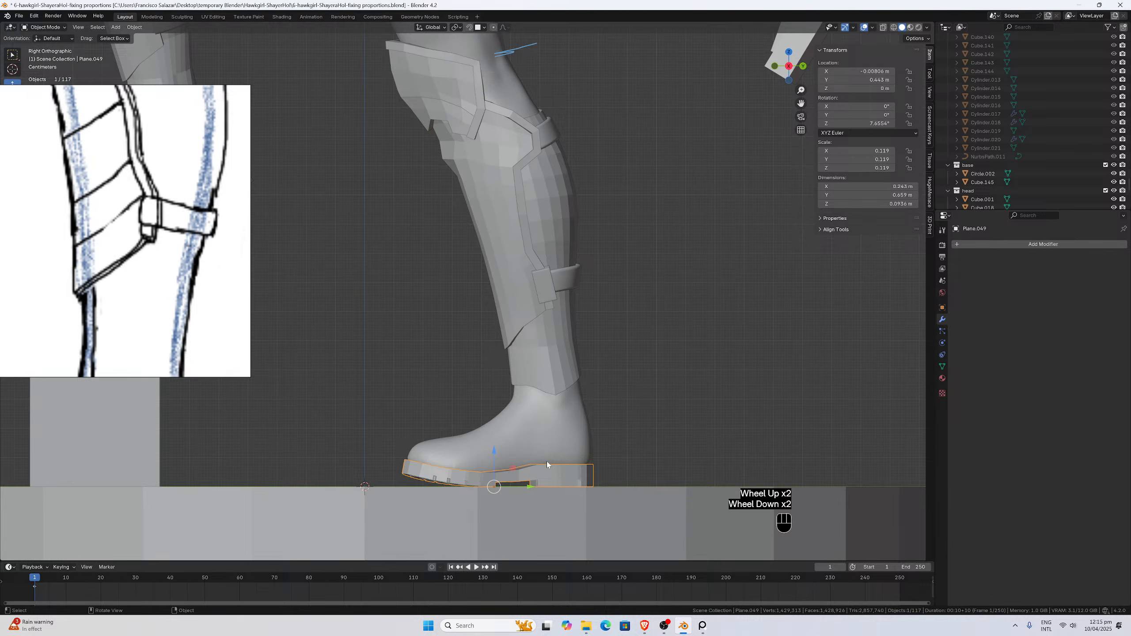
scroll(615, 409, up, 1)
drag(801, 103, 844, 4)
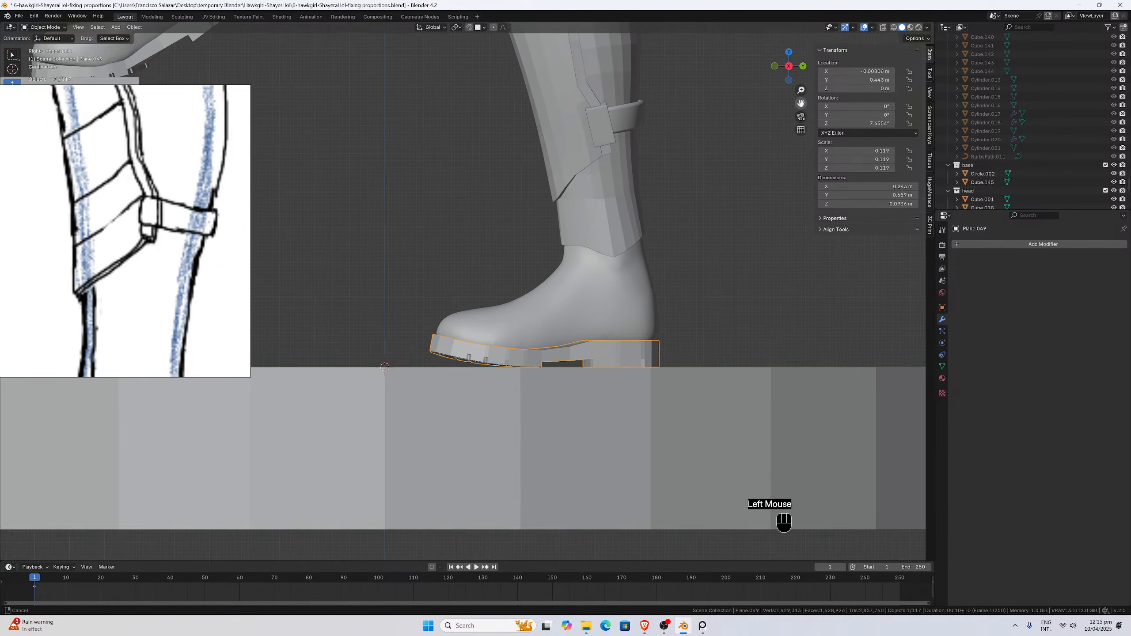
scroll(641, 354, up, 2)
click(588, 432)
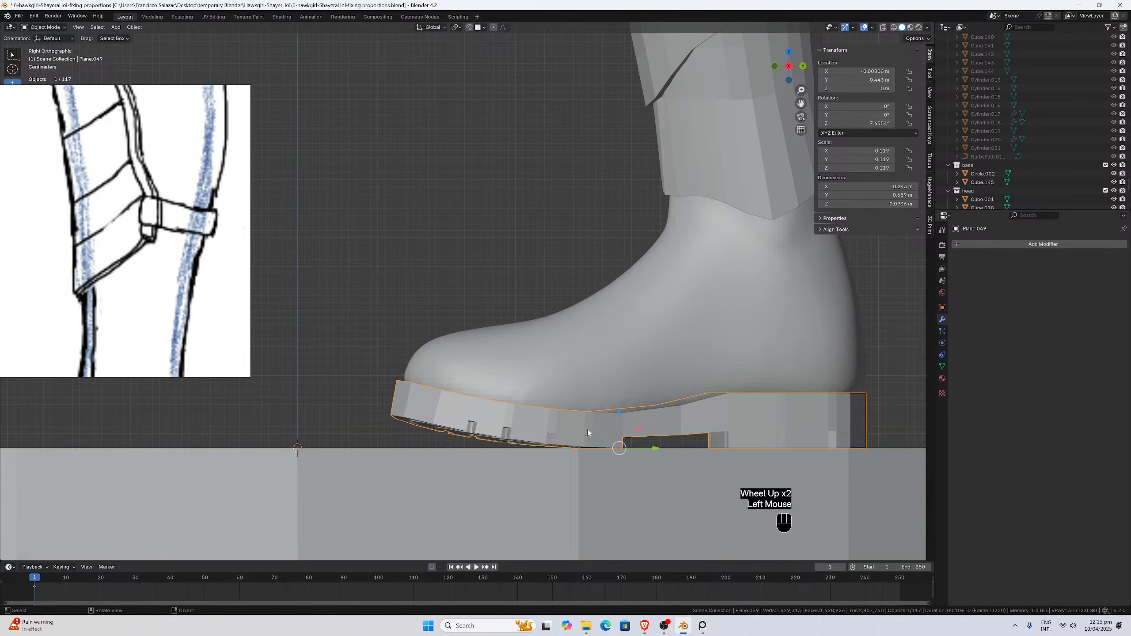
In Edit Mode, select the row of bottom edges at the rear of the standing sole's forefoot tread.
key(Tab)
middle_drag(588, 430, 522, 409)
scroll(526, 415, up, 2)
scroll(525, 415, down, 1)
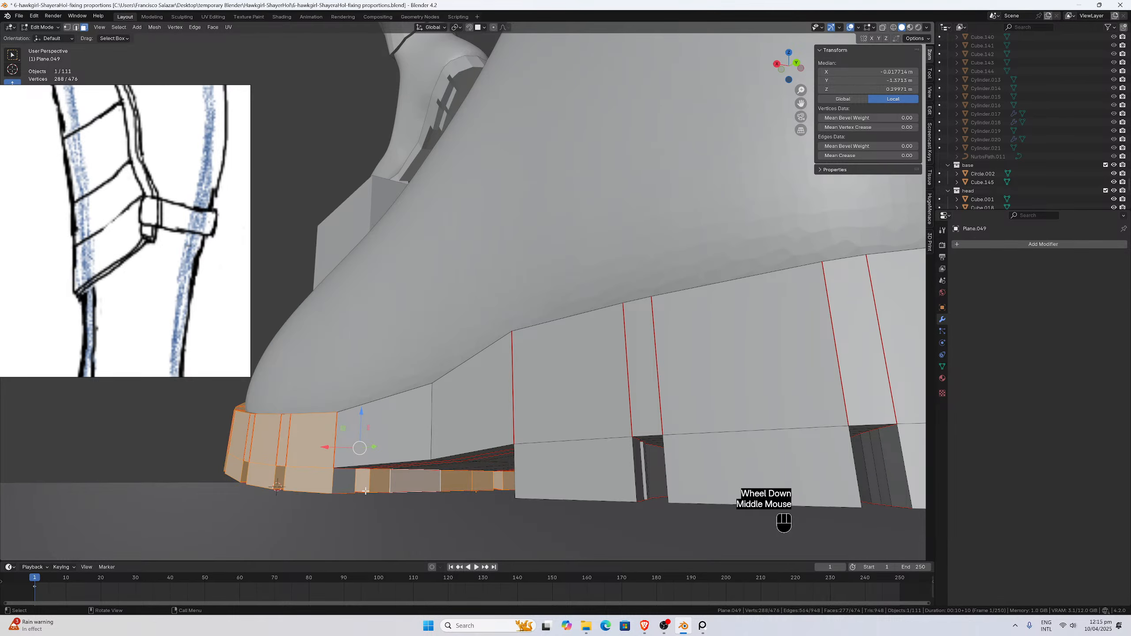
click(75, 27)
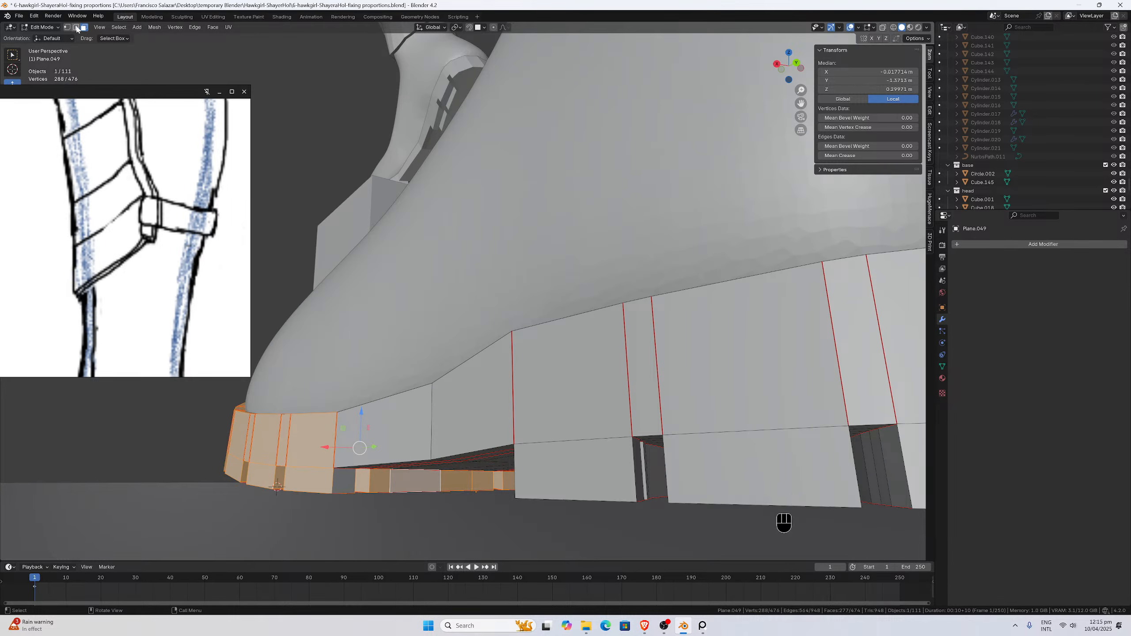
click(346, 492)
middle_drag(346, 493, 353, 485)
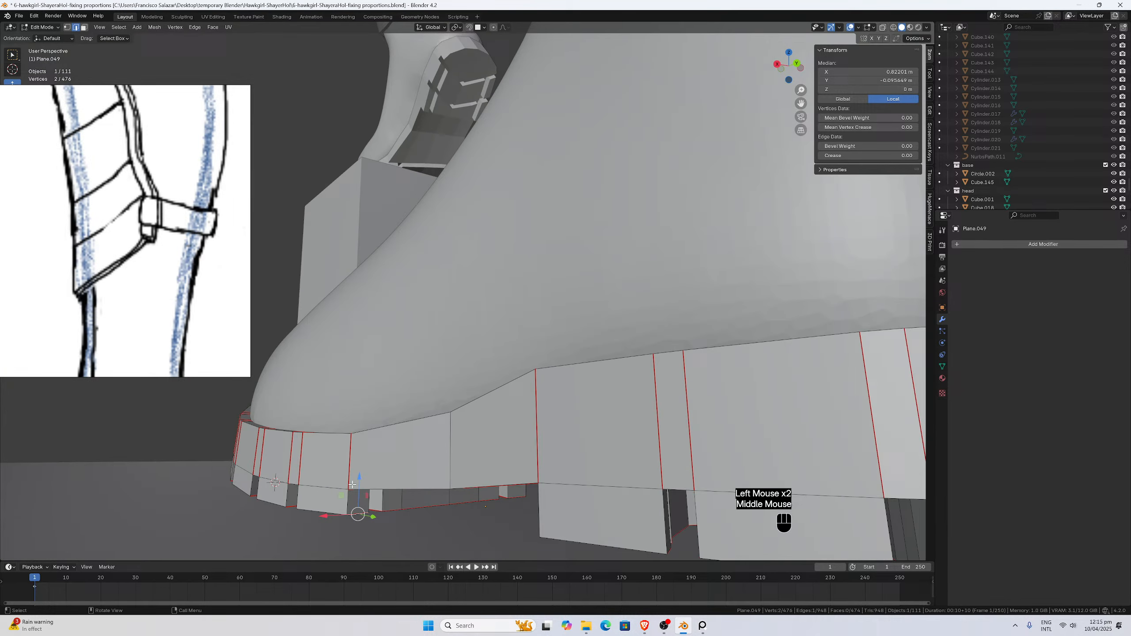
shift+click(391, 513)
shift+click(430, 508)
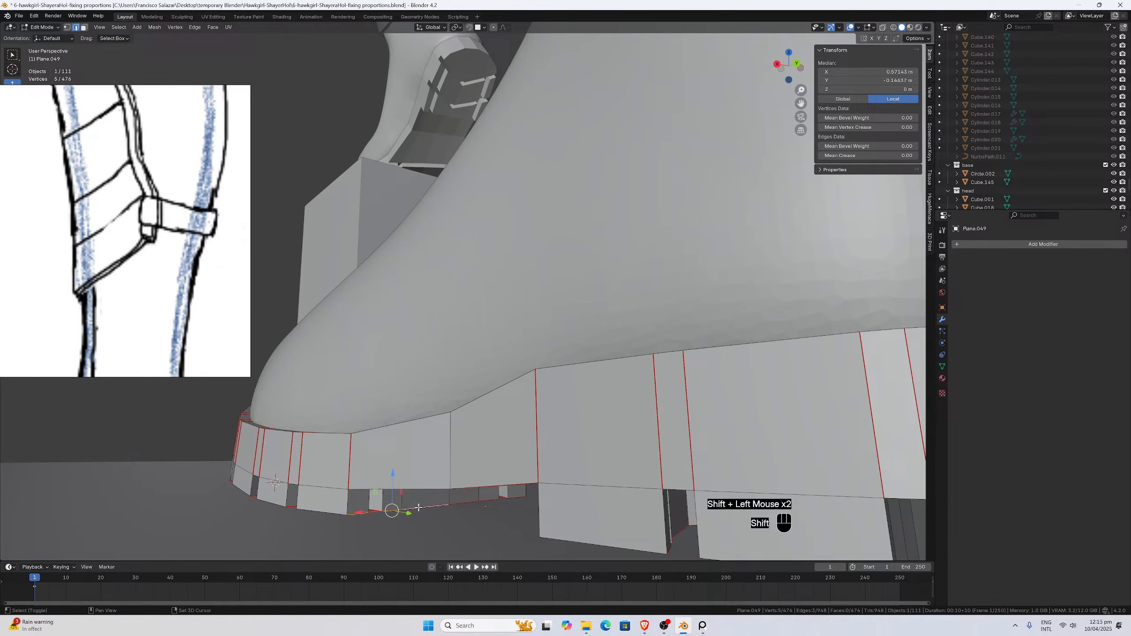
shift+click(470, 501)
shift+click(503, 499)
shift+click(530, 496)
middle_drag(530, 496, 515, 501)
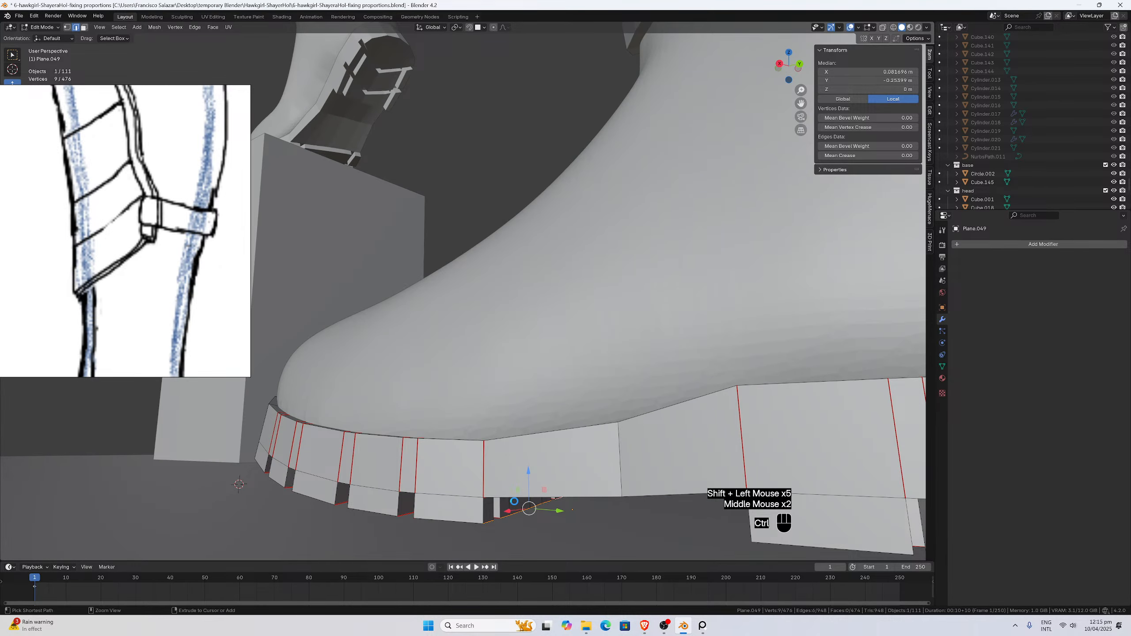
Save the file and snap the 3D cursor to the selected edges at the rear of the forefoot tread.
key(ctrl+s)
key(shift+s)
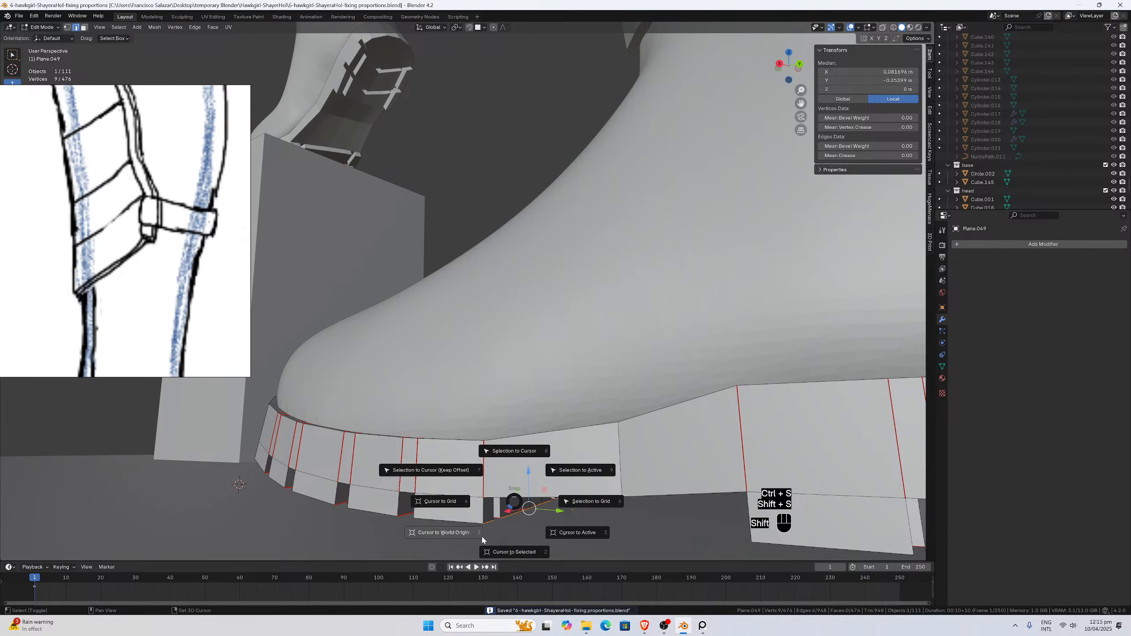
click(510, 554)
middle_drag(519, 531, 559, 519)
scroll(550, 465, down, 2)
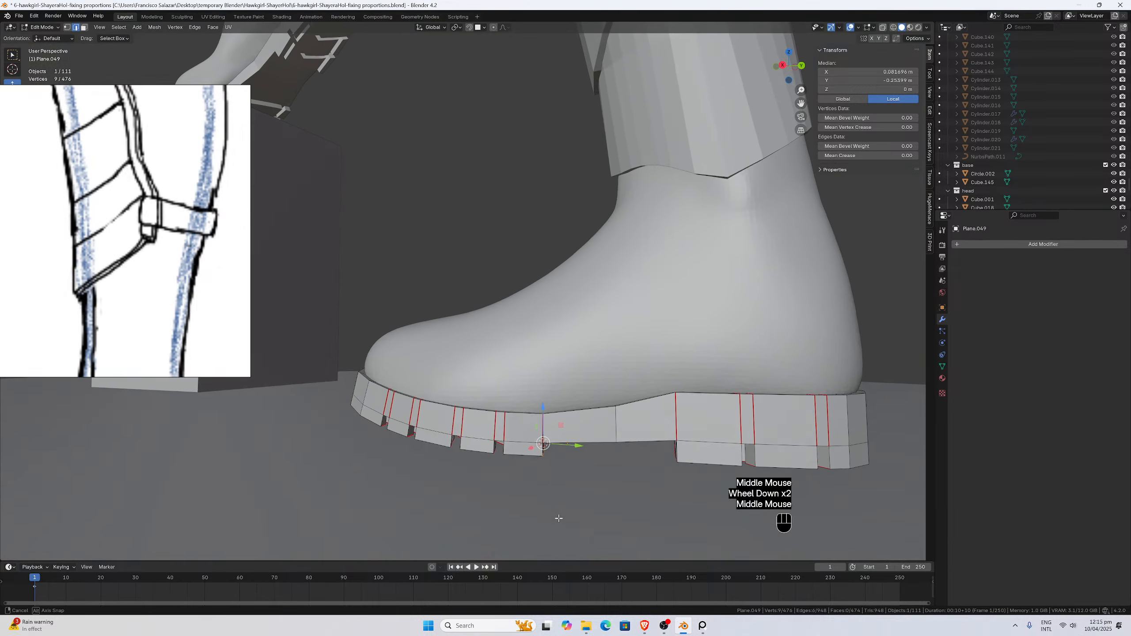
In the right side view, set the transform orientation to Local and the pivot point to 3D Cursor.
key(KP_1)
key(KP_3)
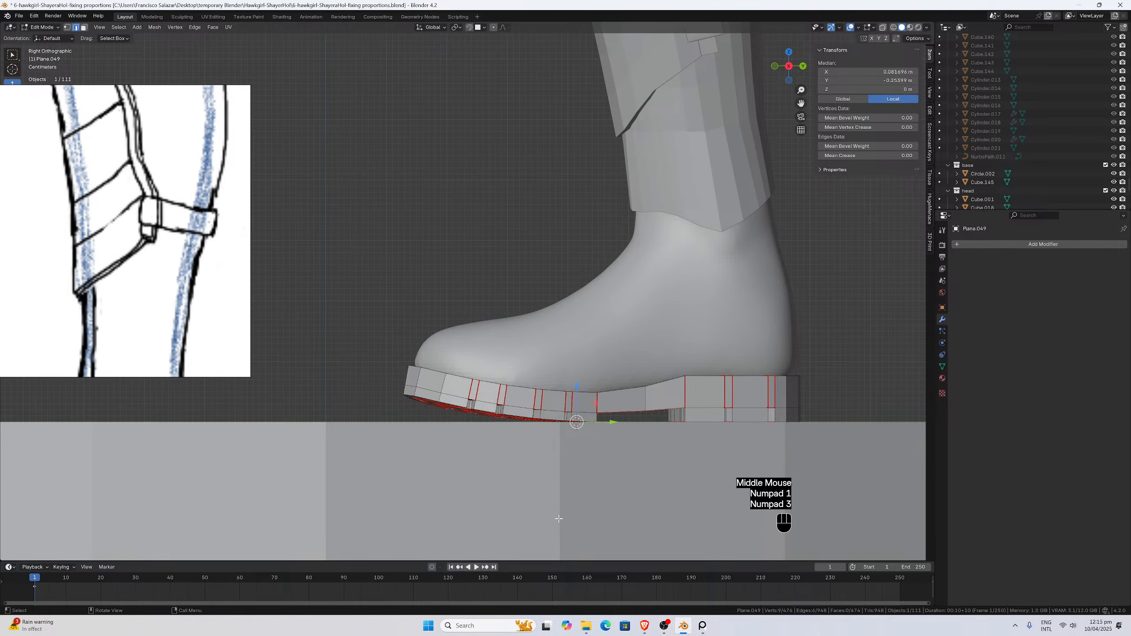
click(437, 28)
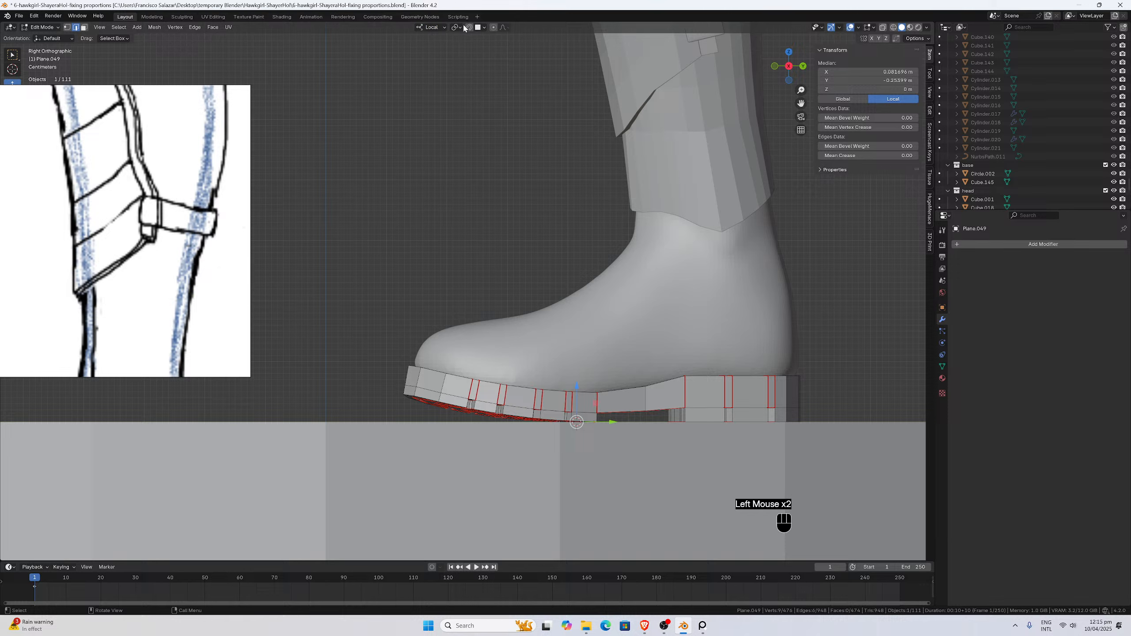
click(456, 28)
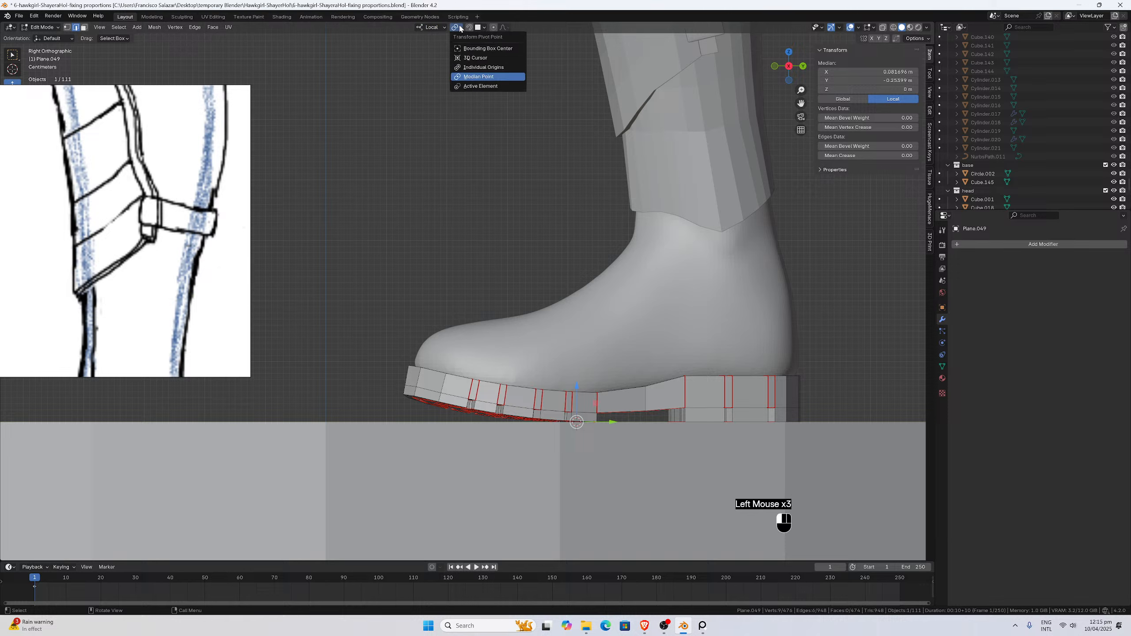
click(472, 58)
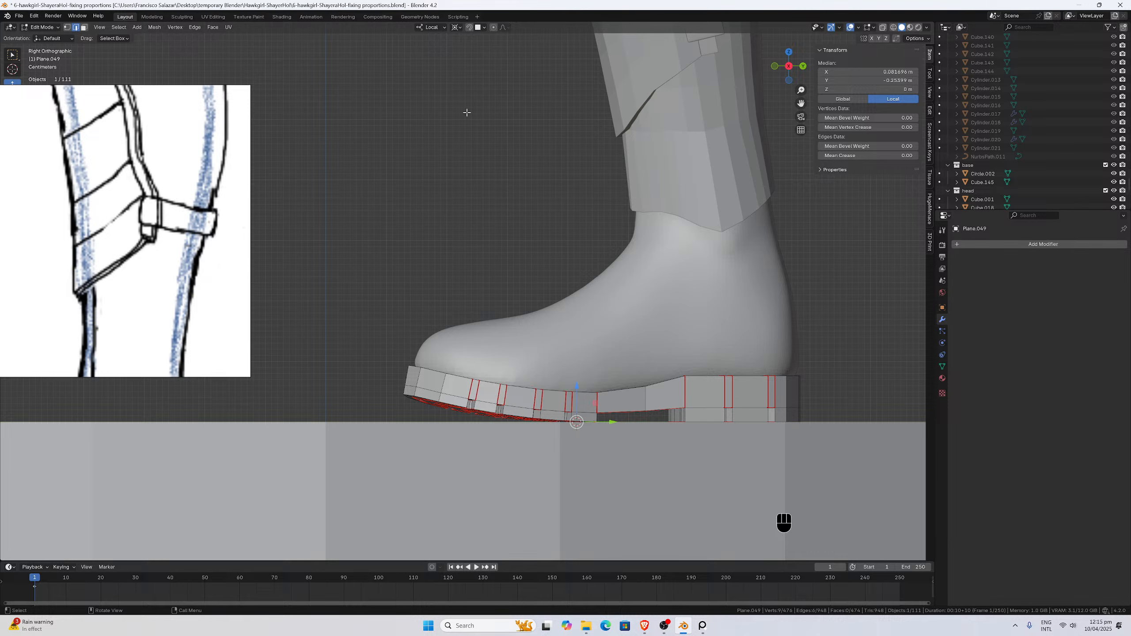
click(458, 28)
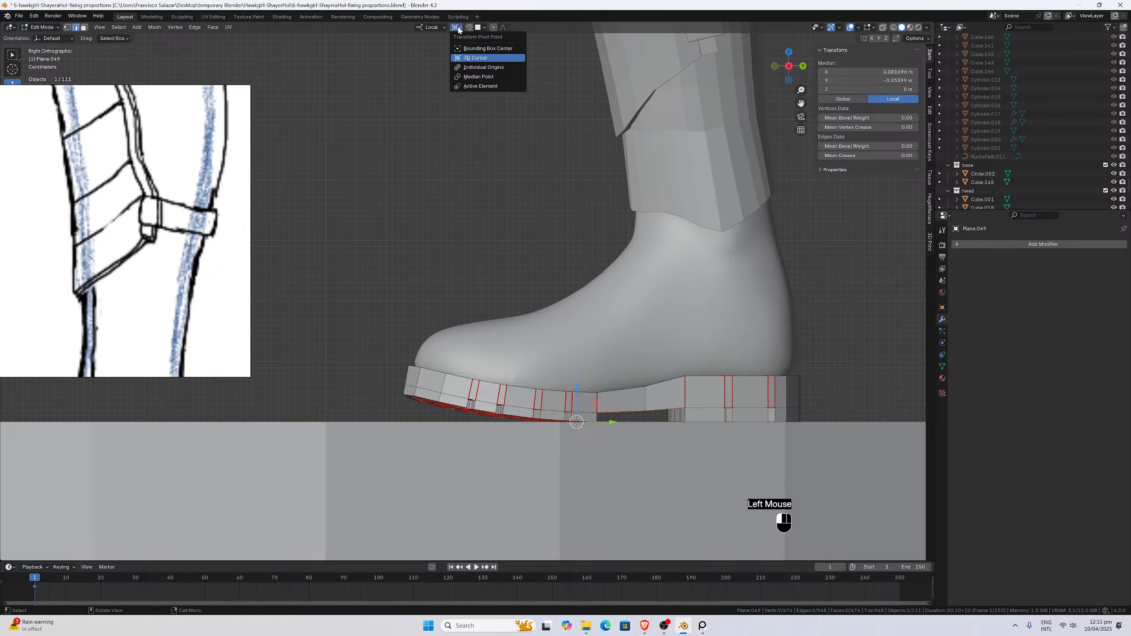
Clear the edge selection and, with X-ray on, select all faces of the sole's forefoot section in face mode.
scroll(561, 309, up, 1)
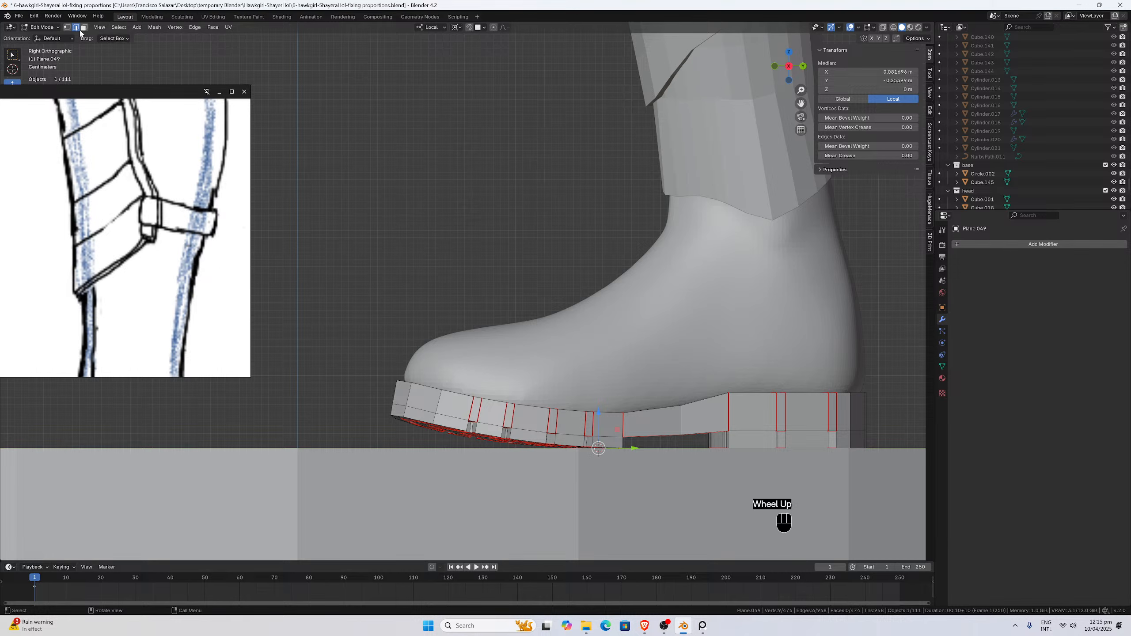
click(273, 105)
middle_drag(272, 105, 585, 505)
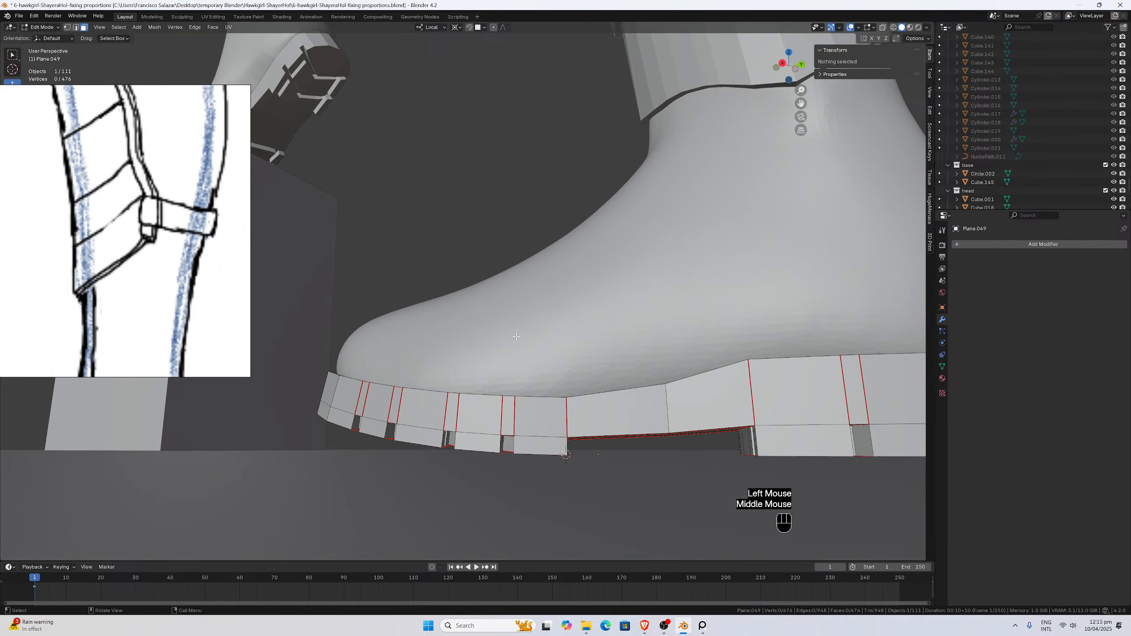
click(883, 27)
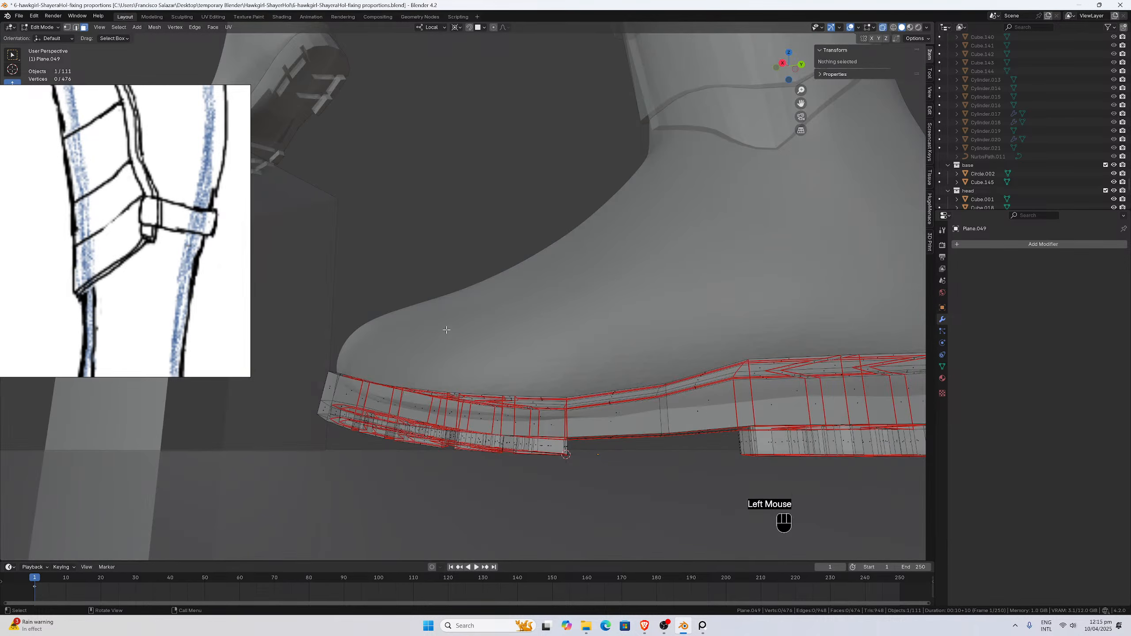
drag(302, 331, 567, 494)
middle_drag(568, 494, 397, 375)
scroll(379, 406, down, 2)
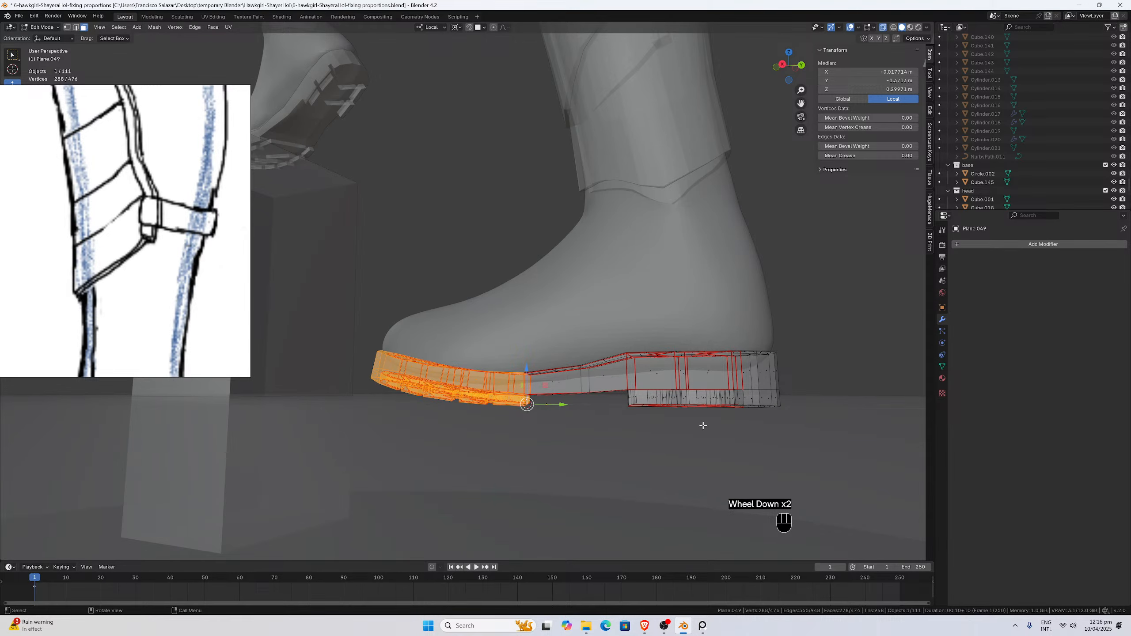
scroll(633, 374, up, 1)
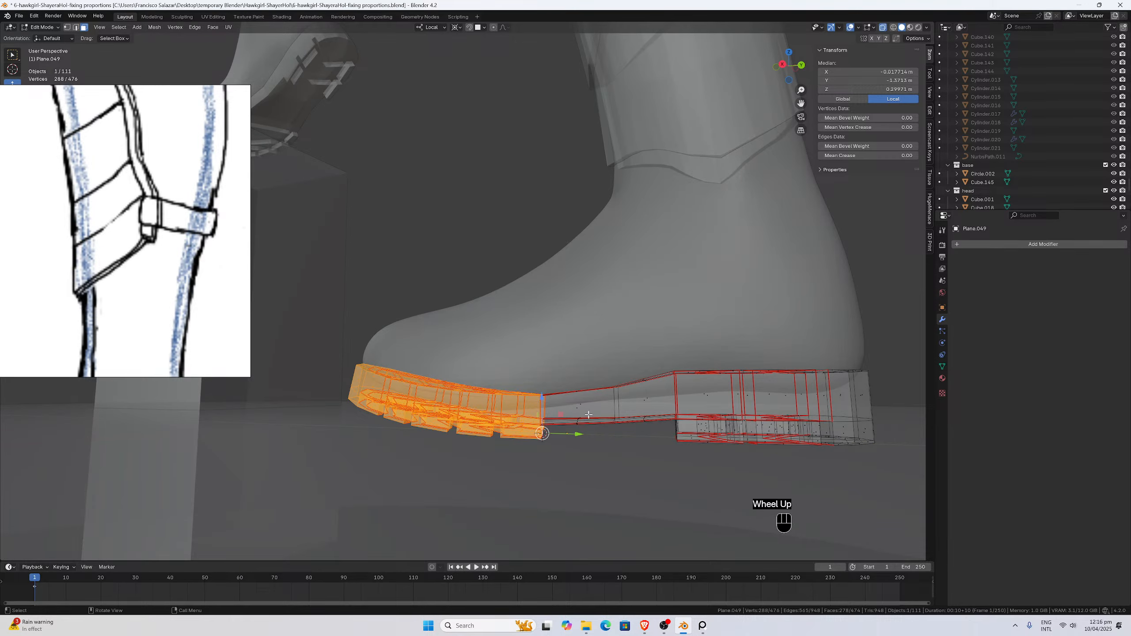
middle_drag(605, 392, 619, 386)
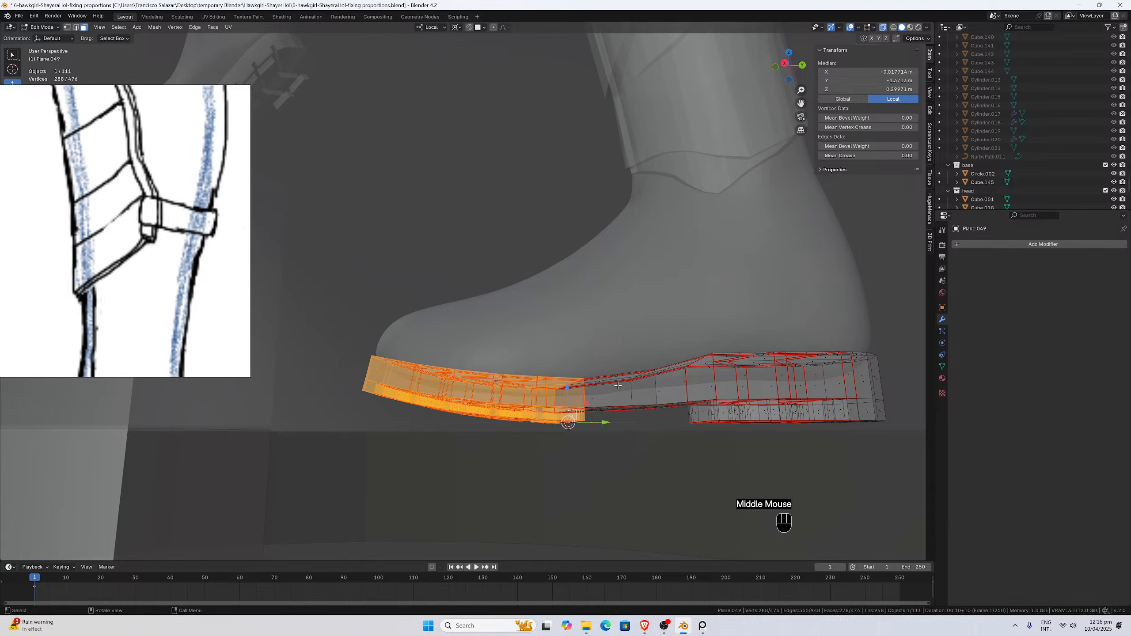
Turn X-ray off and deselect the rear face of the outer tread block at the back of the forefoot.
click(883, 28)
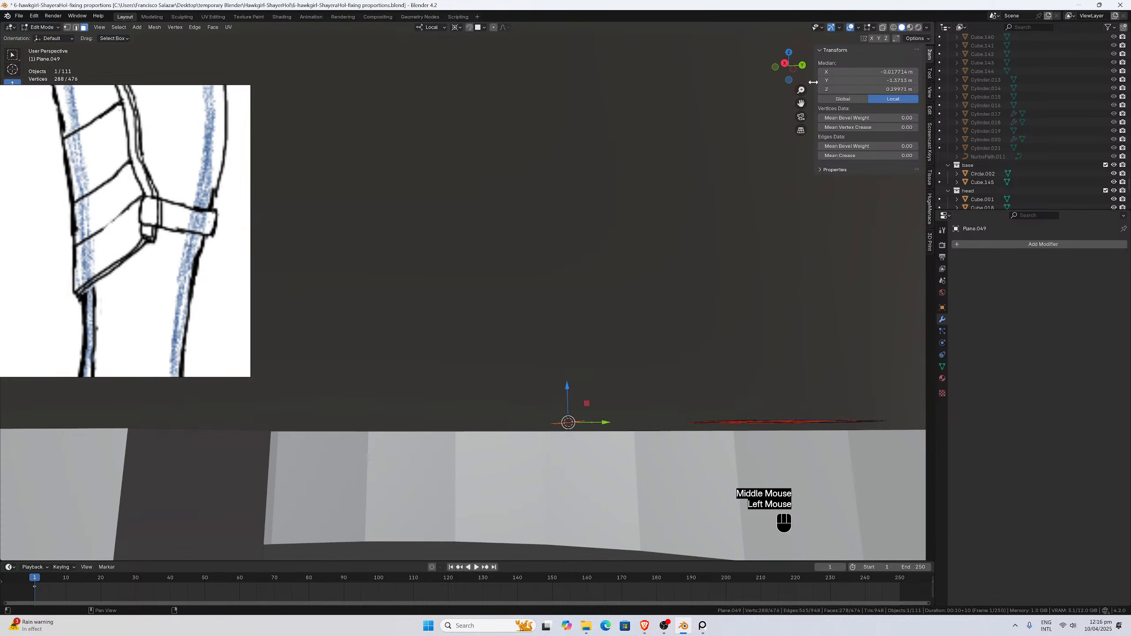
scroll(732, 182, down, 1)
middle_drag(732, 181, 722, 221)
key(KP_1)
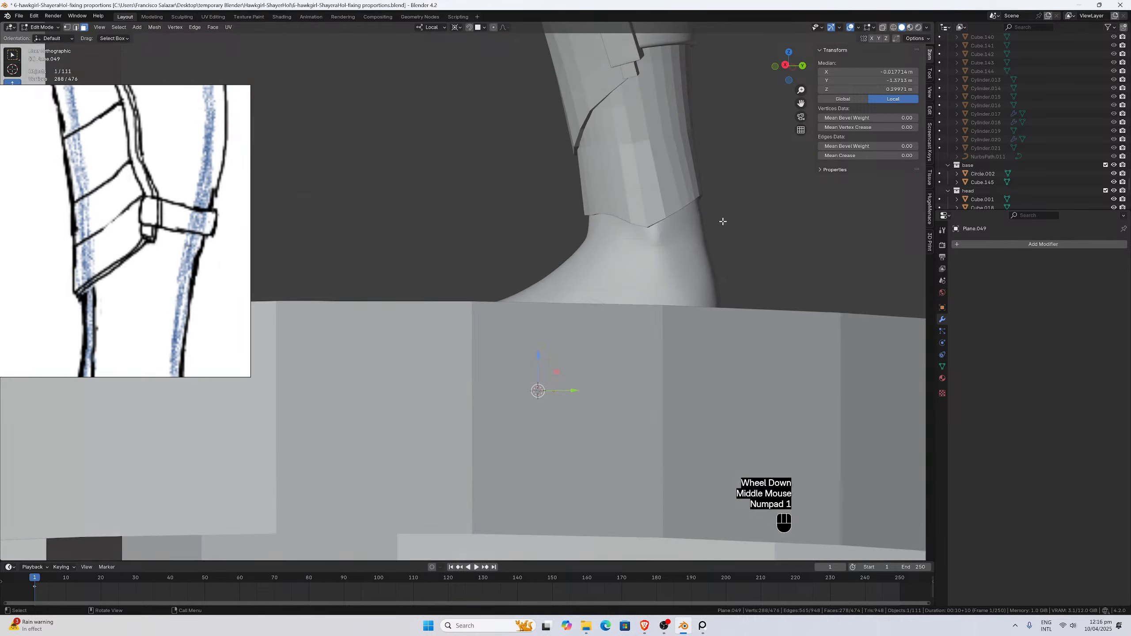
key(KP_3)
scroll(723, 222, up, 2)
middle_drag(723, 221, 655, 252)
scroll(655, 251, up, 1)
middle_drag(471, 387, 468, 397)
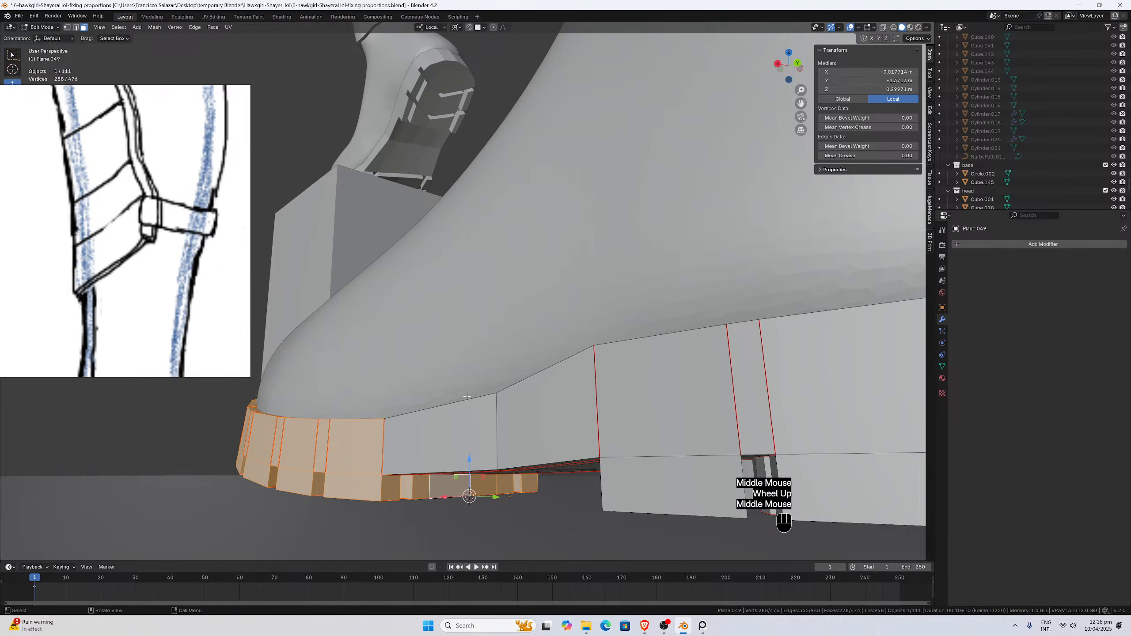
shift+click(388, 496)
middle_drag(389, 496, 409, 470)
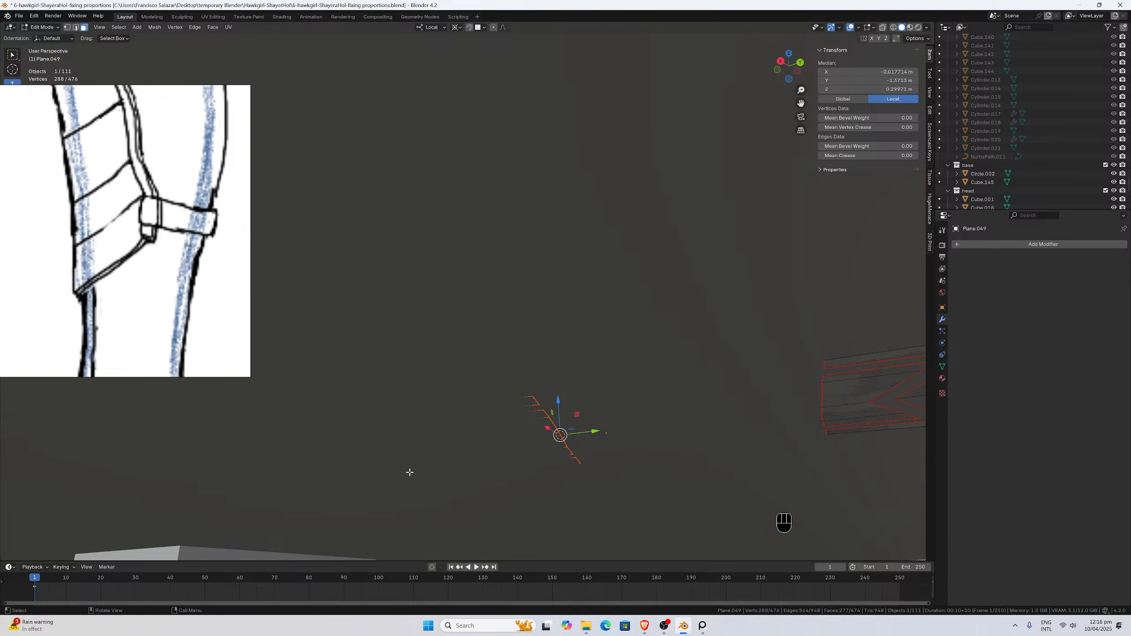
Isolate the sole in local view and deselect the outer block's bottom face and the rear-facing faces of the last forefoot tread row.
key(slash)
scroll(426, 426, up, 1)
scroll(425, 425, up, 1)
middle_drag(425, 425, 396, 334)
scroll(414, 392, up, 3)
scroll(389, 312, up, 1)
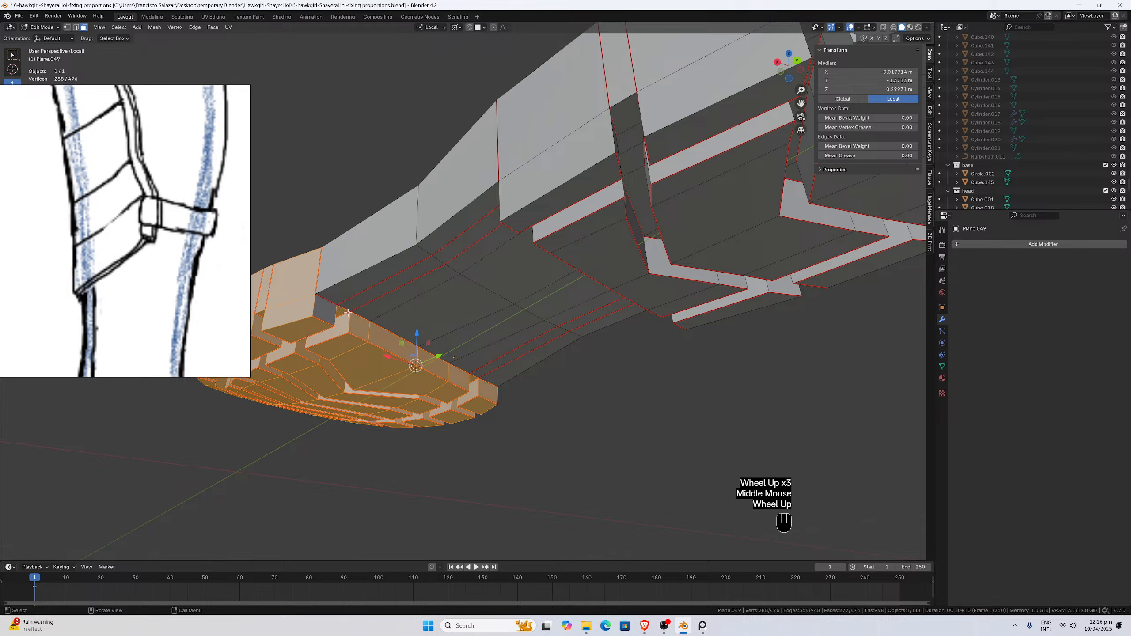
shift+click(306, 324)
shift+click(306, 323)
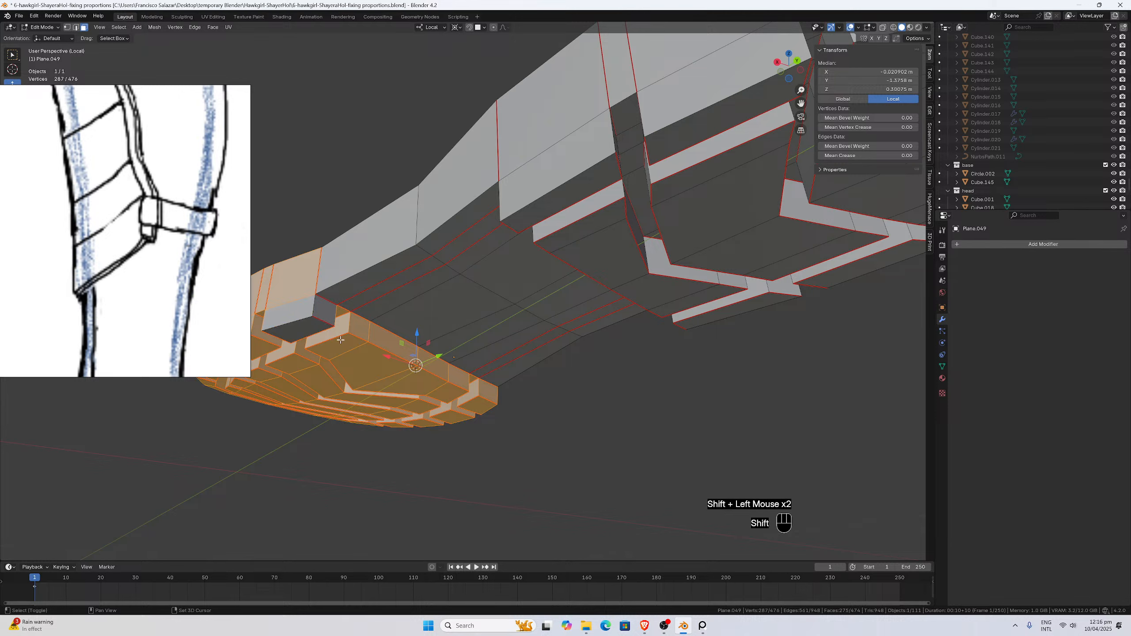
shift+click(370, 335)
shift+click(419, 362)
shift+click(470, 386)
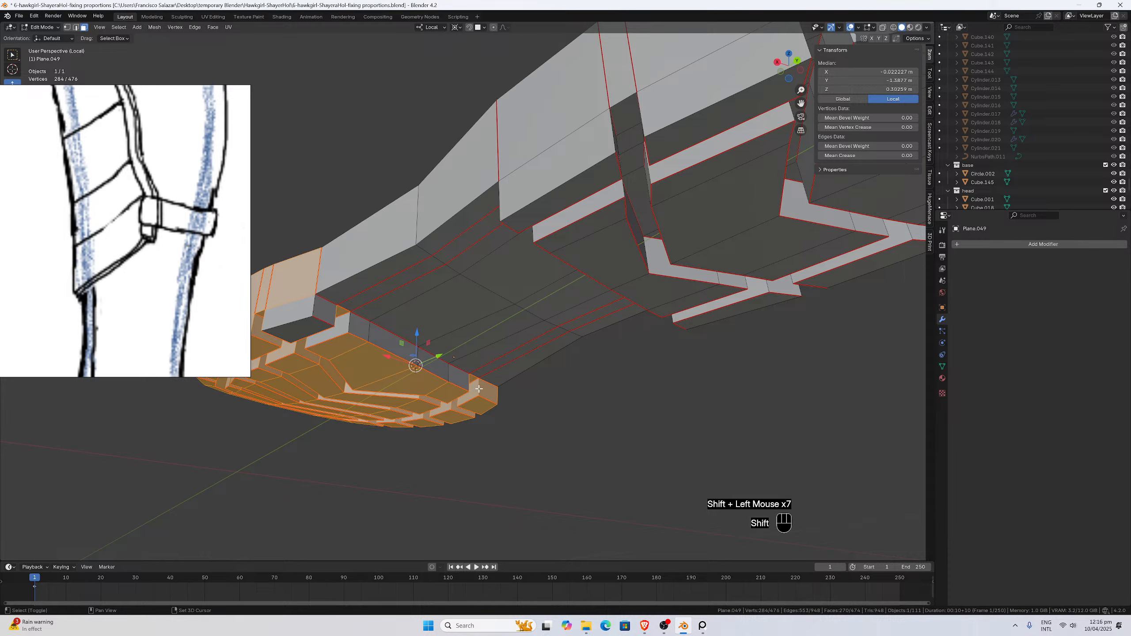
shift+click(479, 389)
Deselect the bottom faces of the central chevron block in the forefoot's rearmost tread row.
middle_drag(479, 388, 443, 360)
scroll(441, 360, up, 1)
scroll(368, 365, down, 1)
shift+click(368, 360)
shift+click(408, 373)
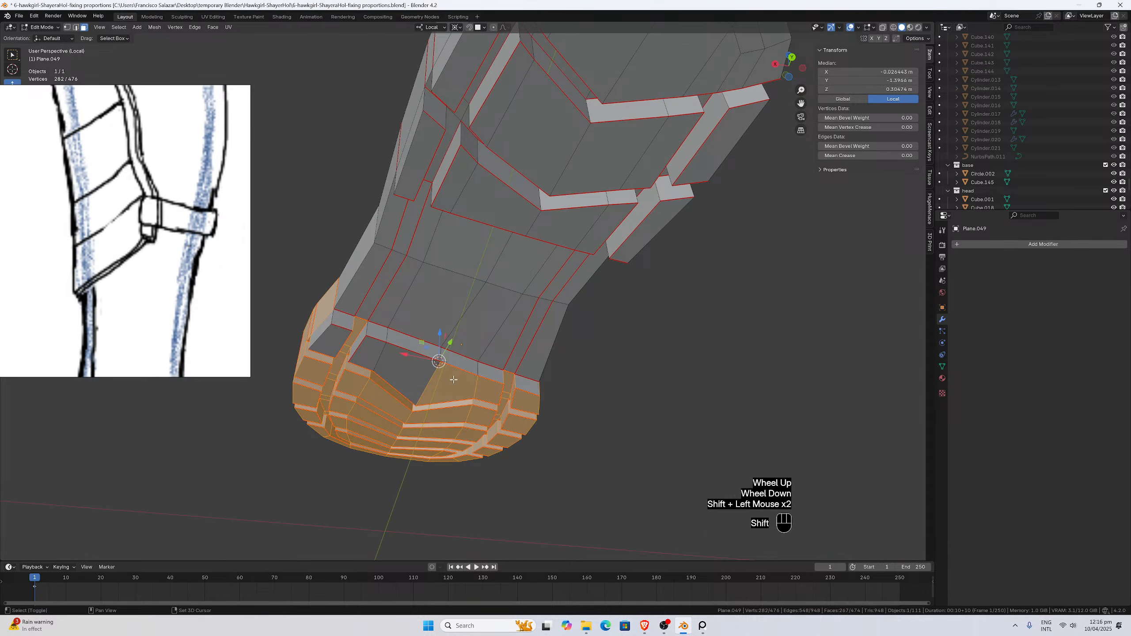
shift+click(454, 379)
shift+click(488, 390)
Deselect the remaining bottom and rear-facing faces of the rearmost tread row's outer blocks on both sides of the sole.
middle_drag(488, 390, 385, 360)
shift+click(561, 298)
shift+click(585, 363)
middle_drag(354, 369, 360, 371)
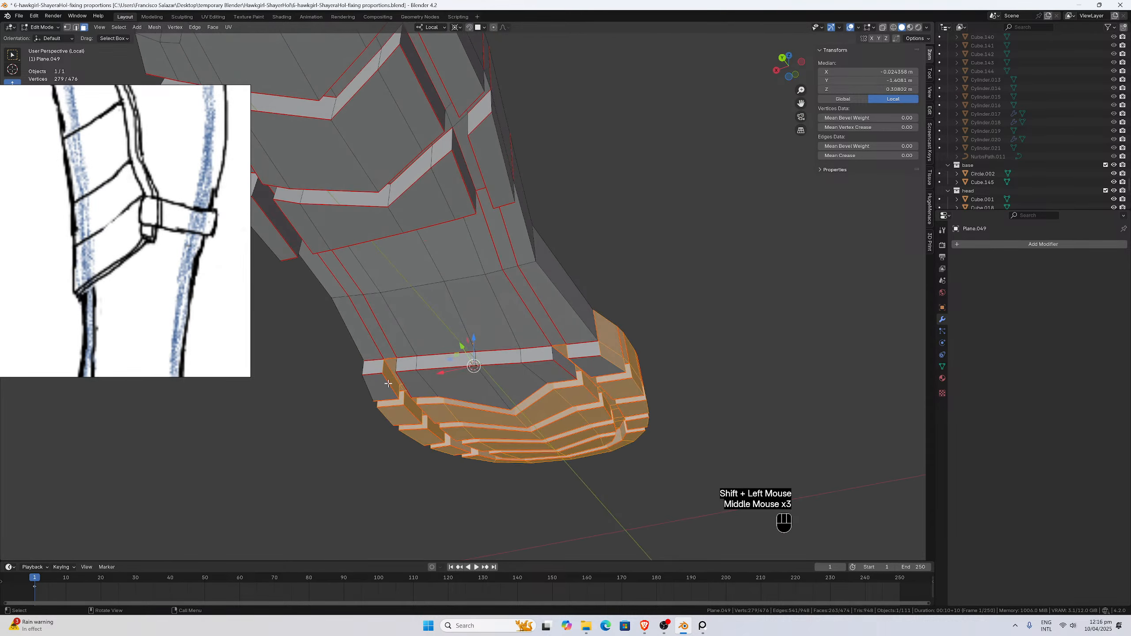
shift+click(388, 382)
mouse_move(445, 389)
middle_down()
mouse_move(478, 372)
mouse_move(508, 380)
mouse_move(356, 359)
mouse_move(475, 358)
mouse_move(511, 370)
mouse_move(465, 385)
middle_up()
shift+click(480, 397)
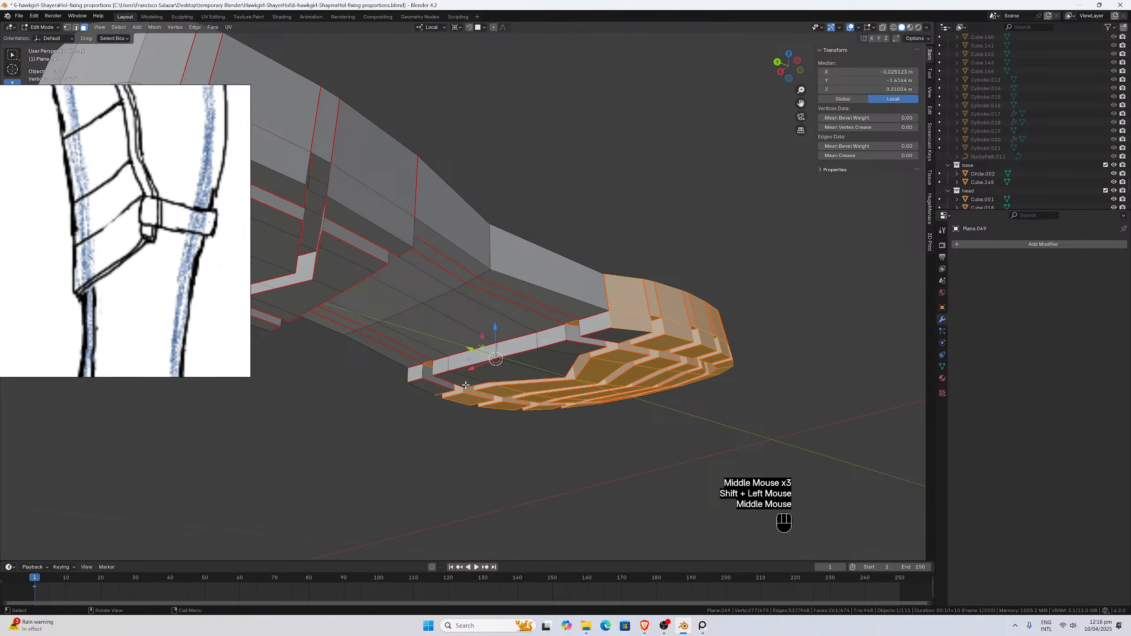
shift+click(617, 324)
middle_drag(617, 324, 545, 332)
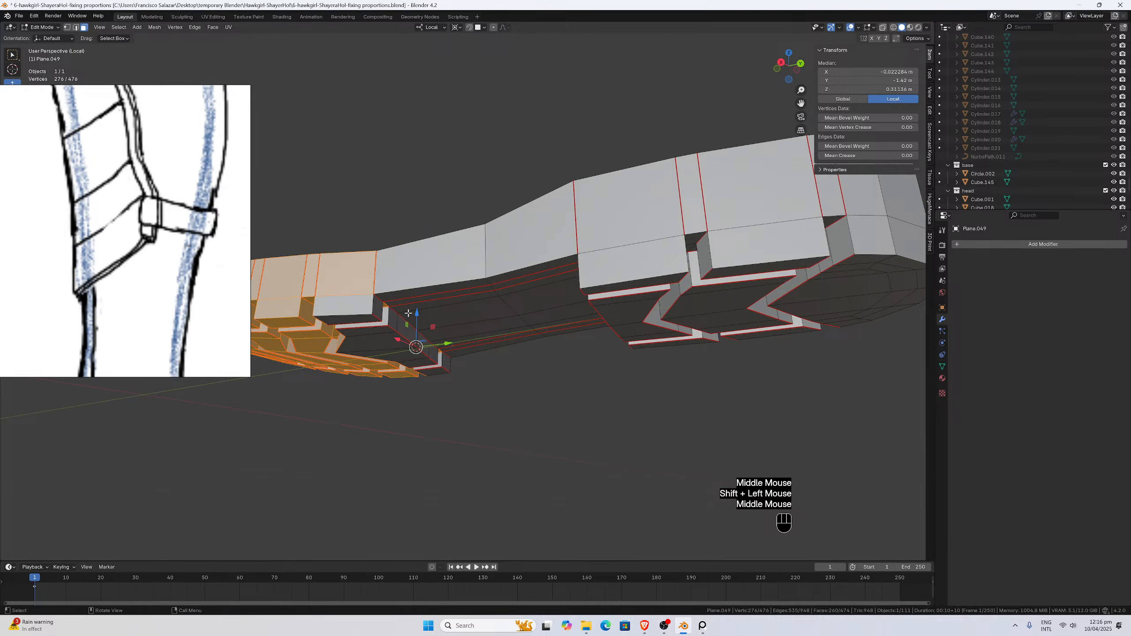
In the right side view, rotate the selected forefoot faces 3.58° about the local X axis to lower the toe.
middle_drag(408, 313, 419, 336)
key(KP_3)
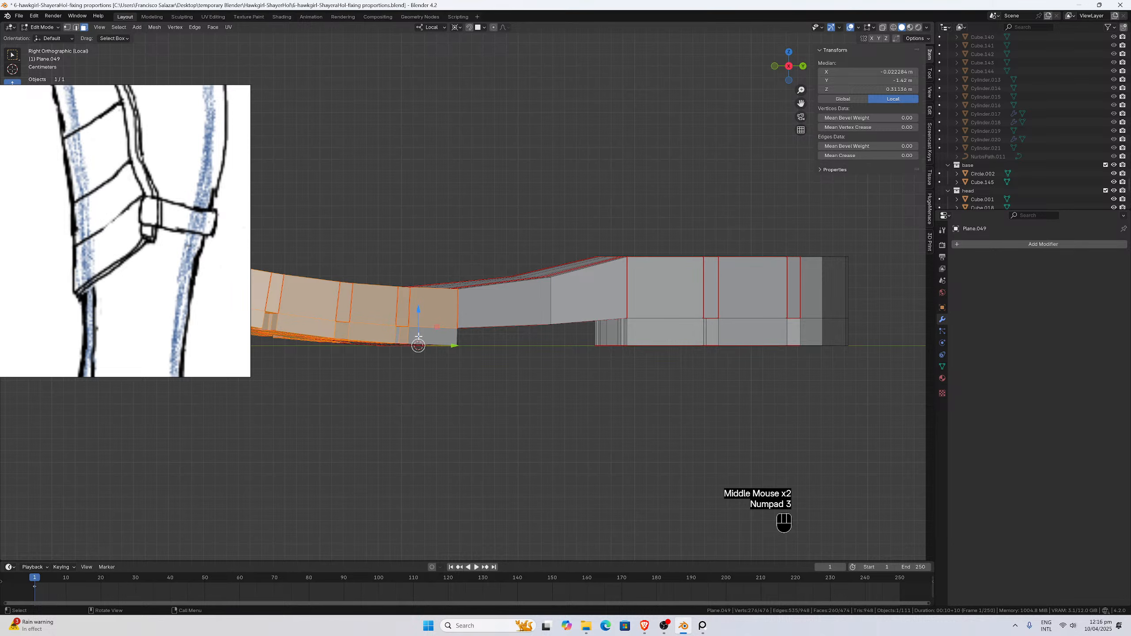
scroll(482, 304, down, 1)
drag(801, 103, 989, 123)
scroll(639, 278, down, 1)
middle_drag(644, 260, 623, 360)
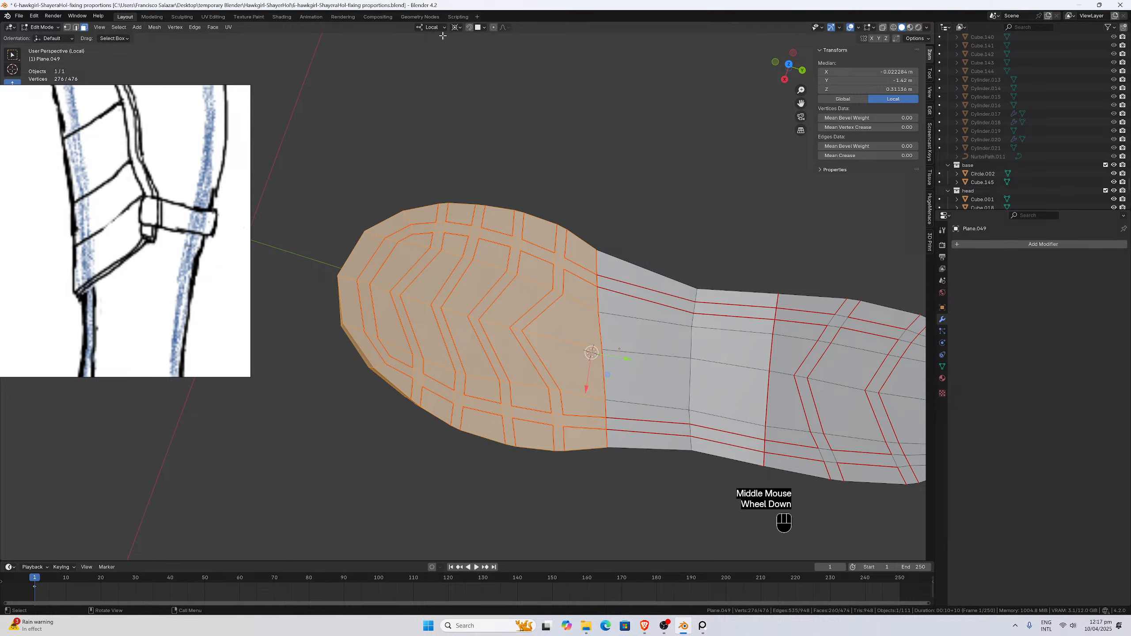
key(KP_7)
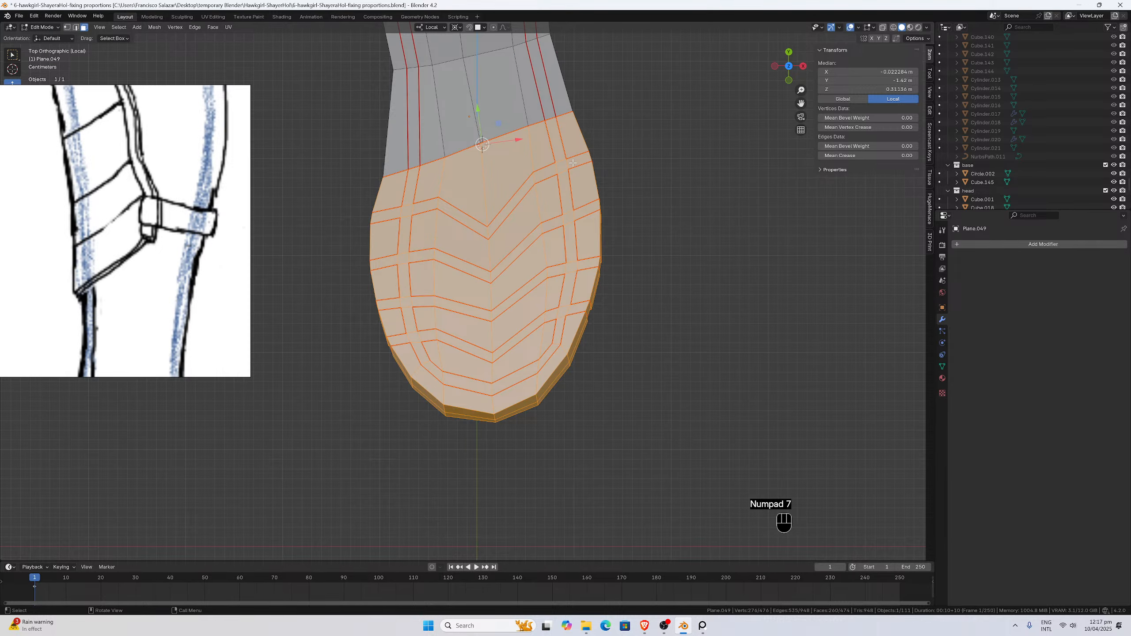
key(KP_3)
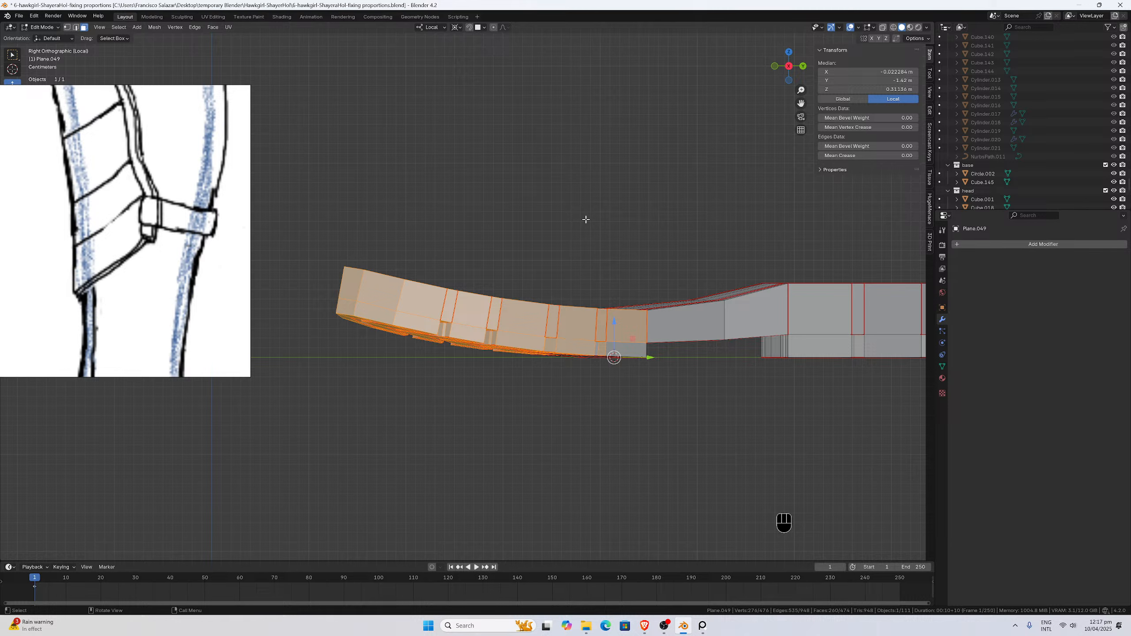
key(r)
key(x)
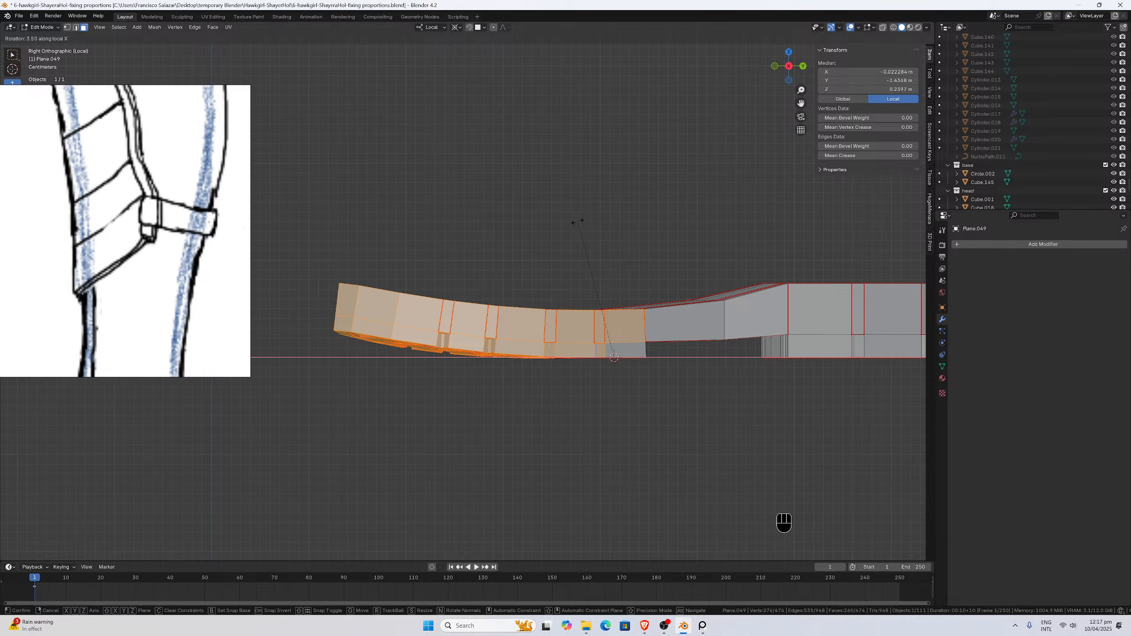
click(577, 221)
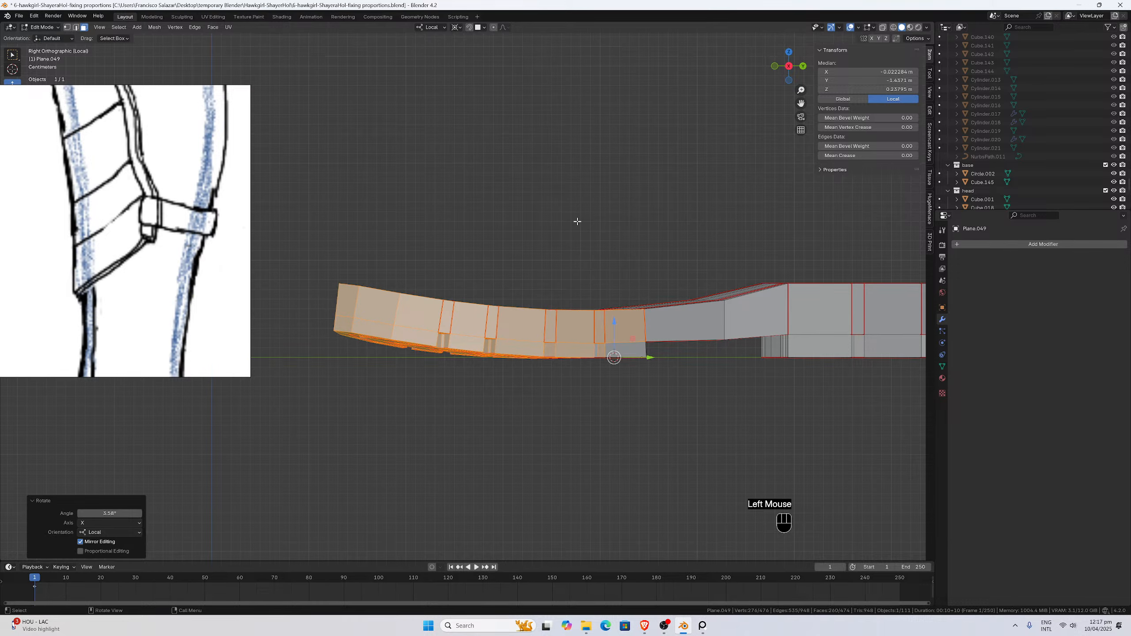
Compare the forefoot before and after the rotation from the top by undoing and redoing it, and check the side view.
key(KP_7)
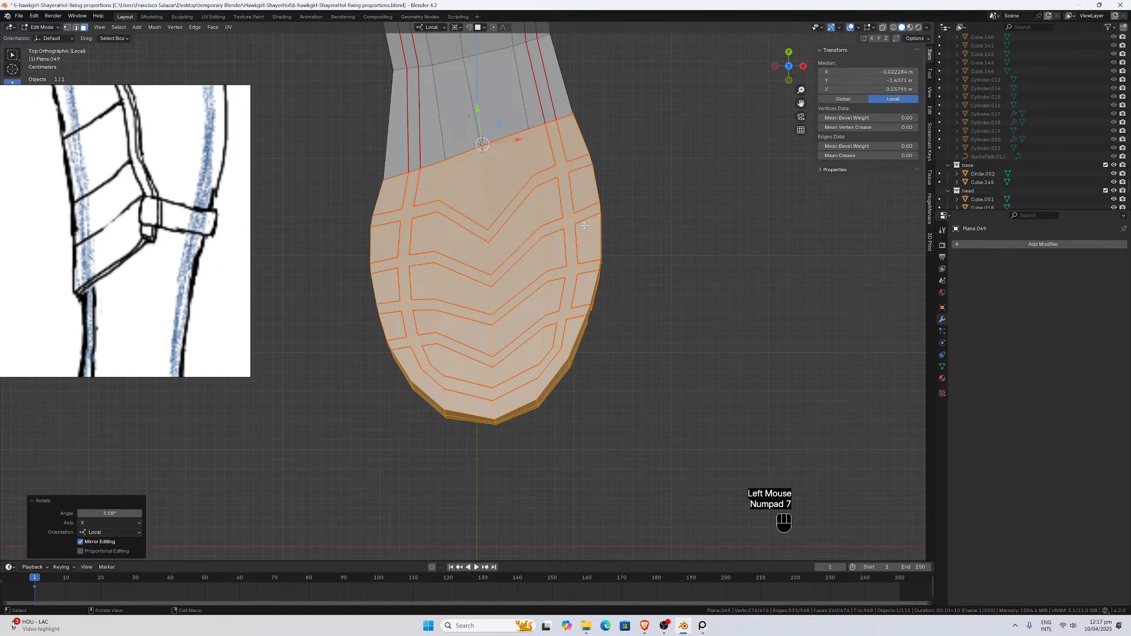
key(super)
key(super)
key(ctrl+z)
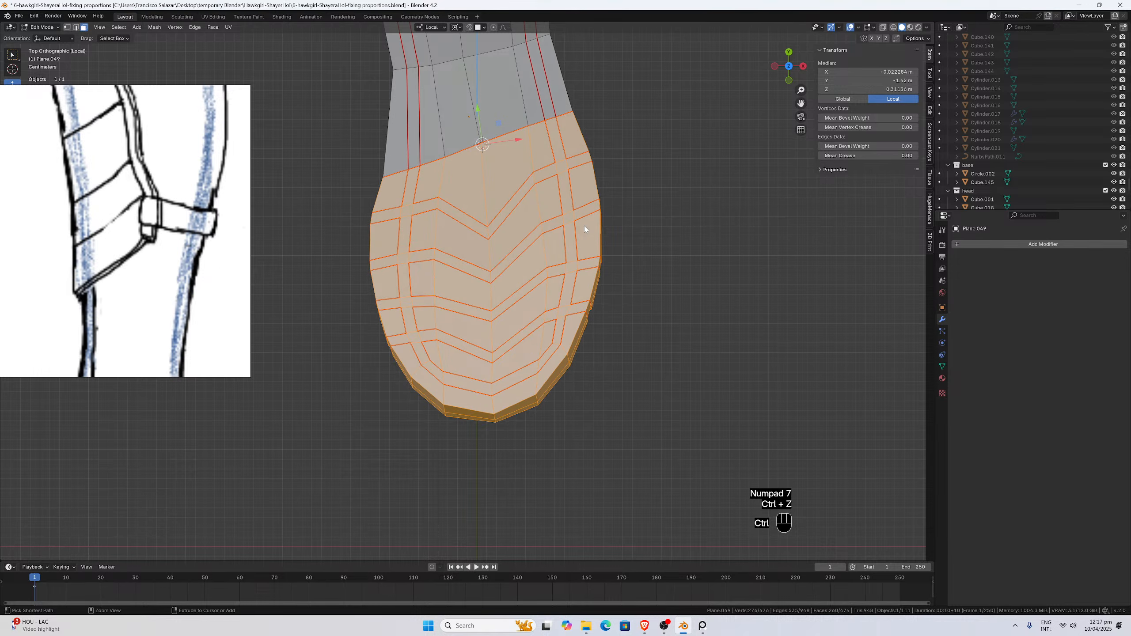
key(ctrl+shift+z)
middle_drag(584, 227, 457, 108)
key(KP_1)
key(KP_3)
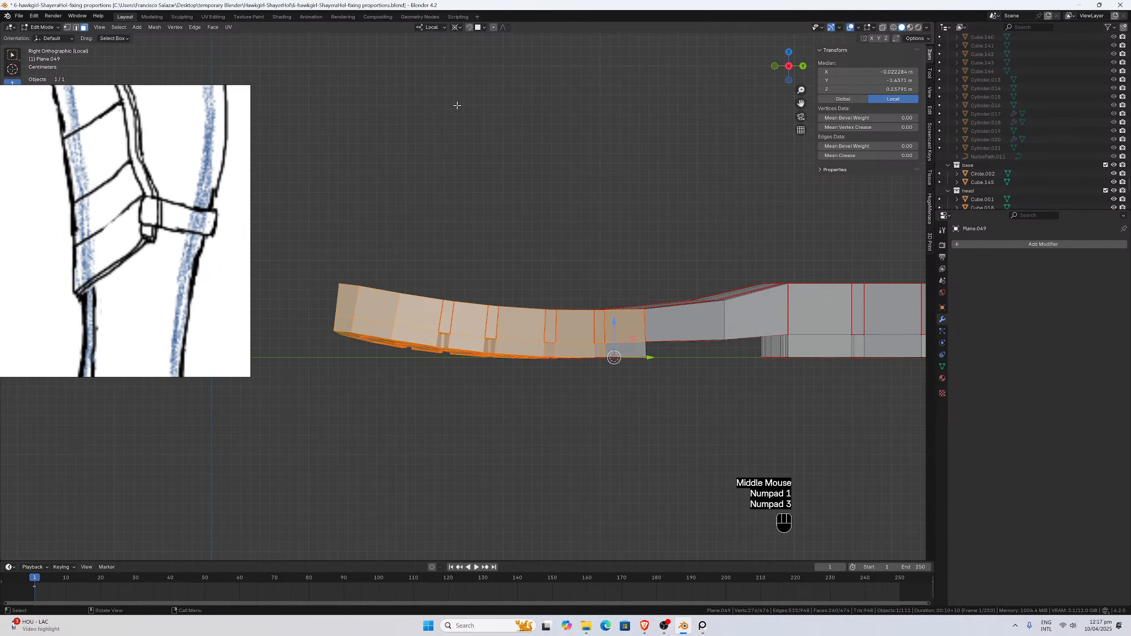
Deselect the front face of the rearmost outer tread block and the adjoining side faces along the sole's outer wall.
scroll(559, 255, up, 1)
middle_drag(561, 257, 579, 195)
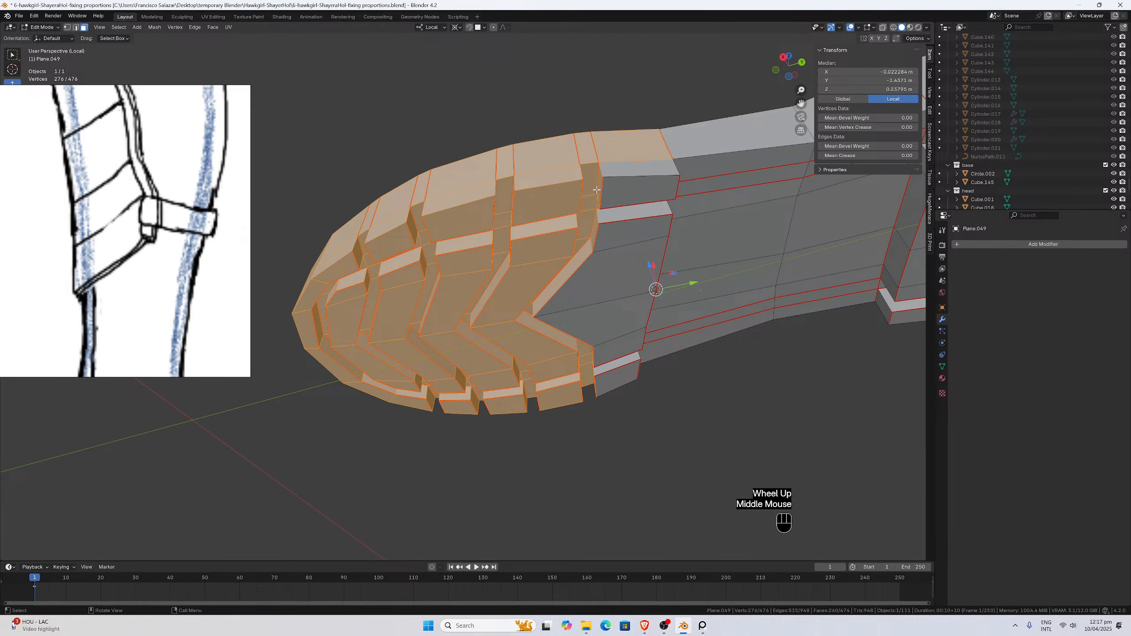
key(Caps_Lock)
click(599, 199)
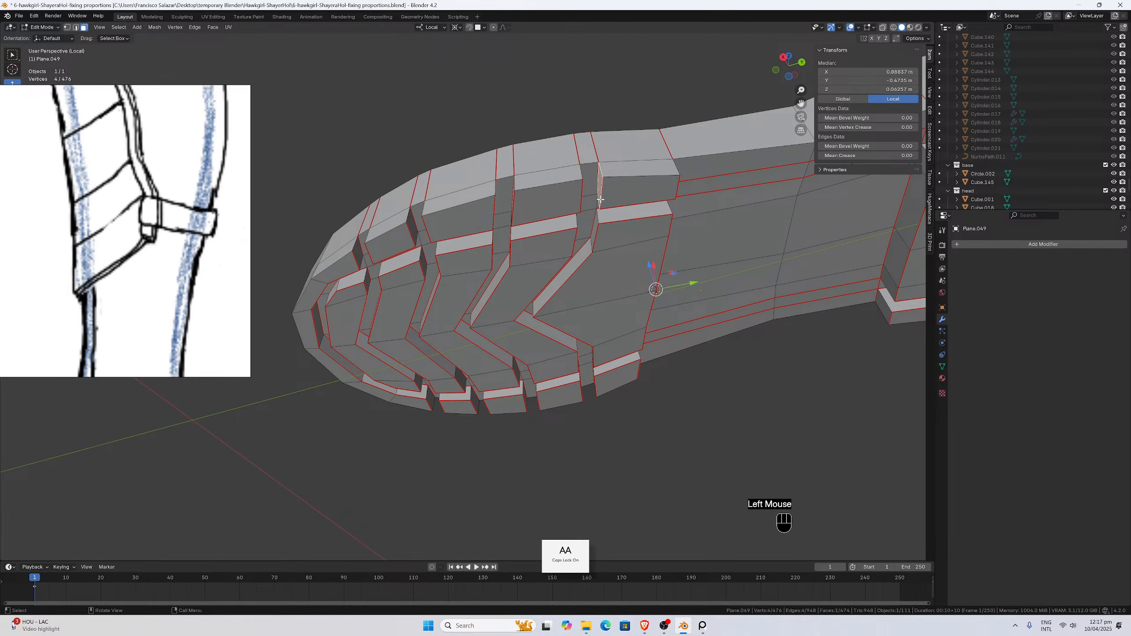
key(ctrl+z)
shift+click(598, 197)
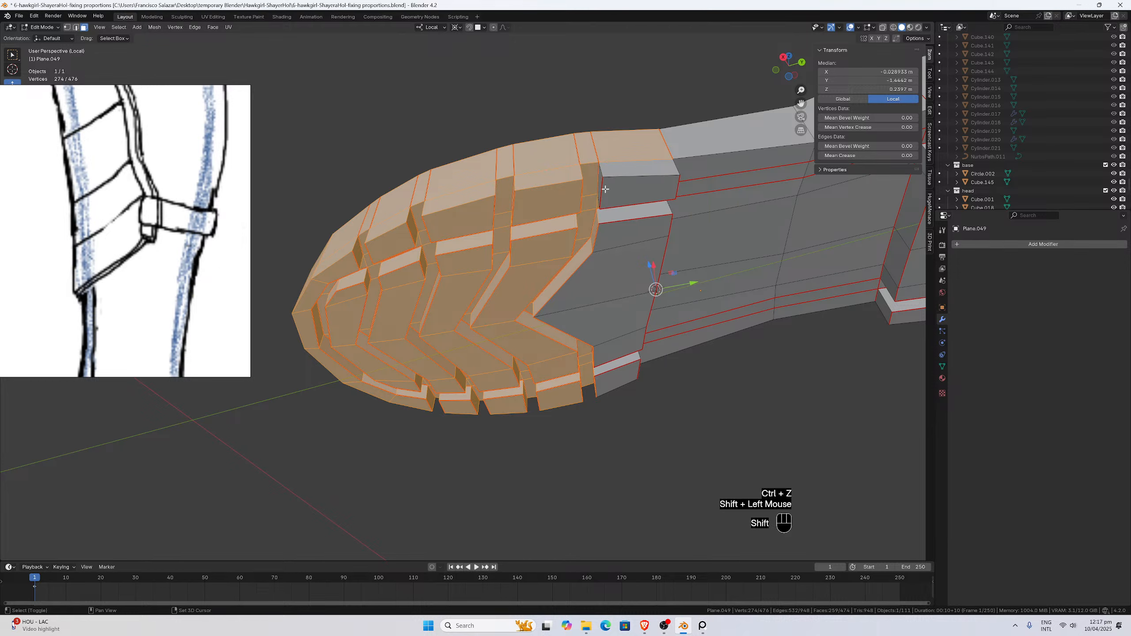
middle_drag(597, 197, 480, 138)
shift+click(445, 169)
scroll(461, 182, up, 1)
shift+click(461, 183)
shift+click(461, 182)
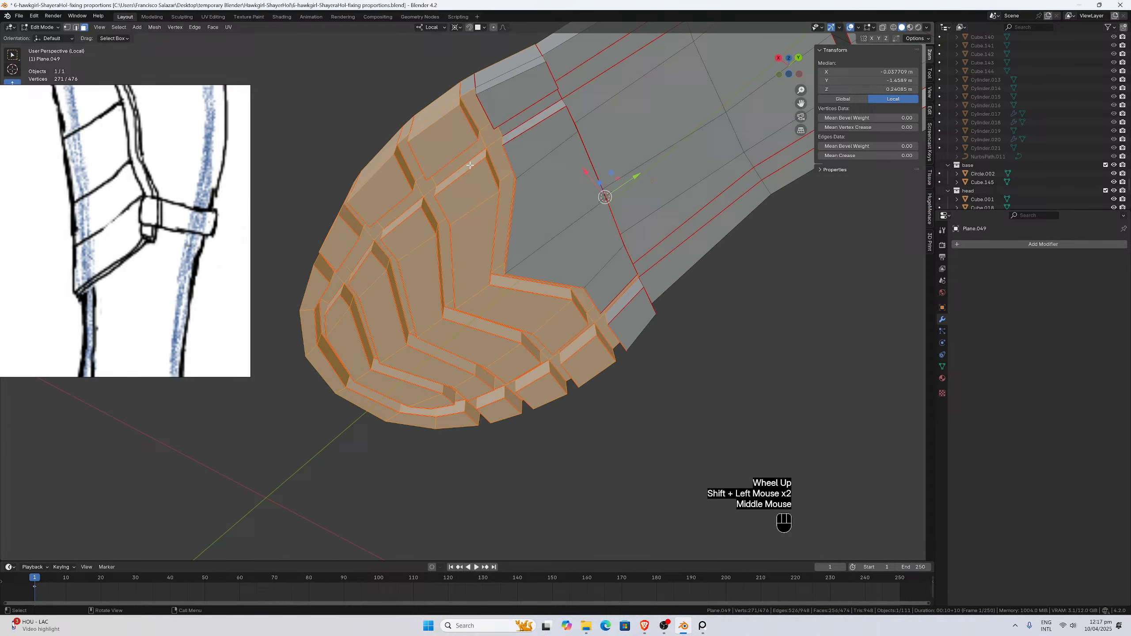
Deselect the recessed groove faces just ahead of the forefoot's rearmost tread row.
shift+click(475, 110)
shift+click(490, 134)
shift+click(501, 167)
shift+click(509, 189)
middle_drag(508, 189, 543, 313)
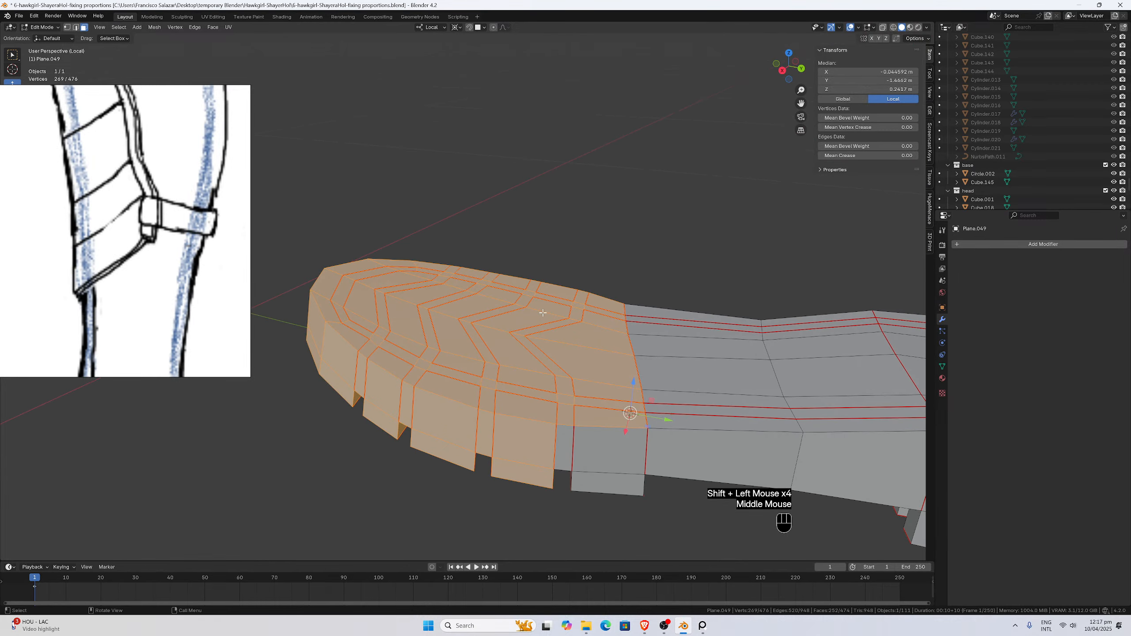
Deselect the sole's upper faces above the rearmost tread row, including the chevron groove's face loop.
shift+click(598, 412)
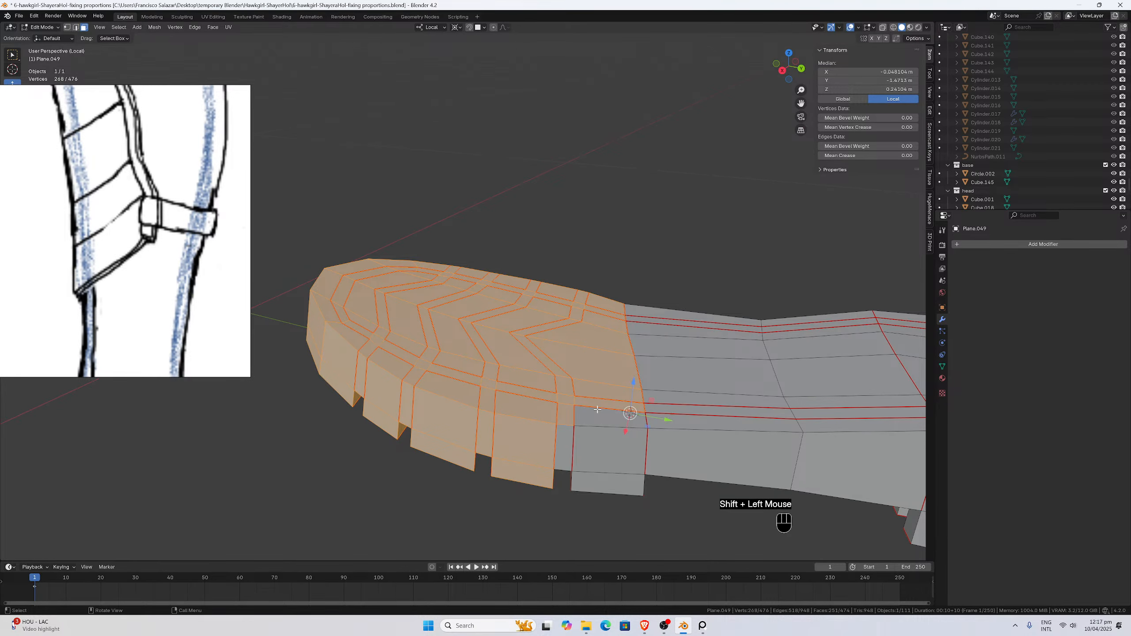
shift+click(594, 407)
shift+click(567, 414)
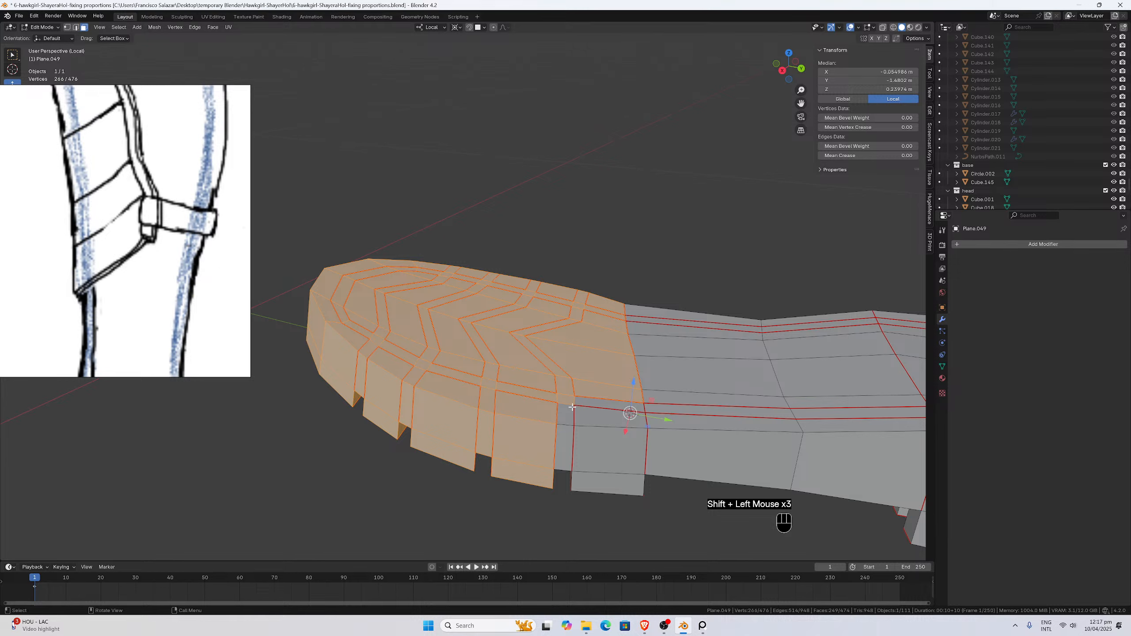
alt+shift+click(572, 405)
shift+click(587, 394)
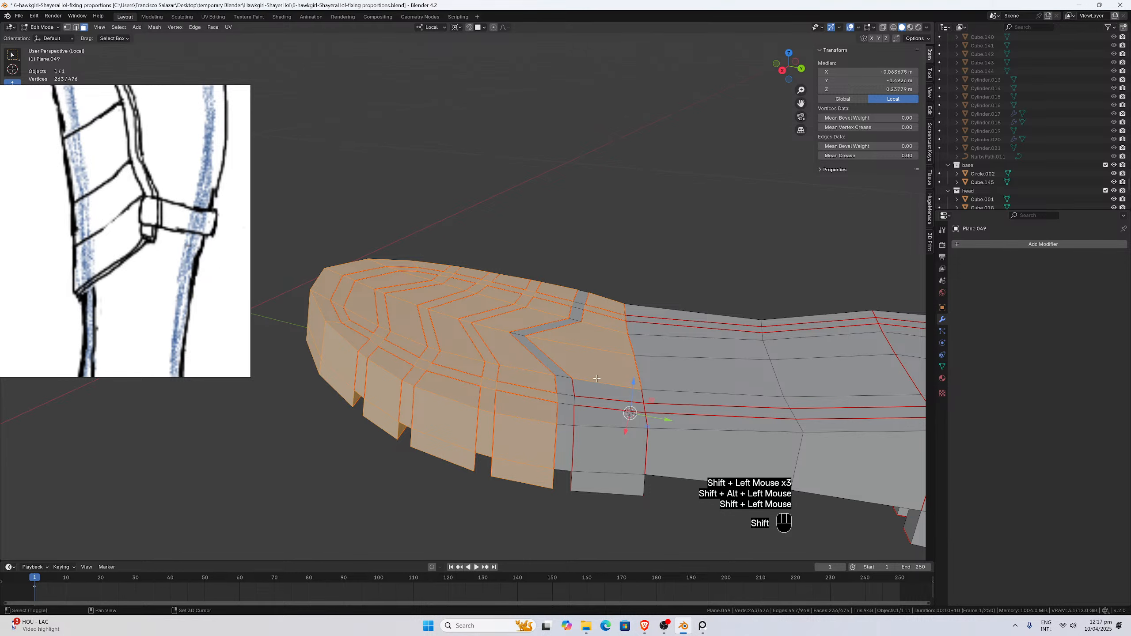
shift+click(597, 353)
shift+click(598, 340)
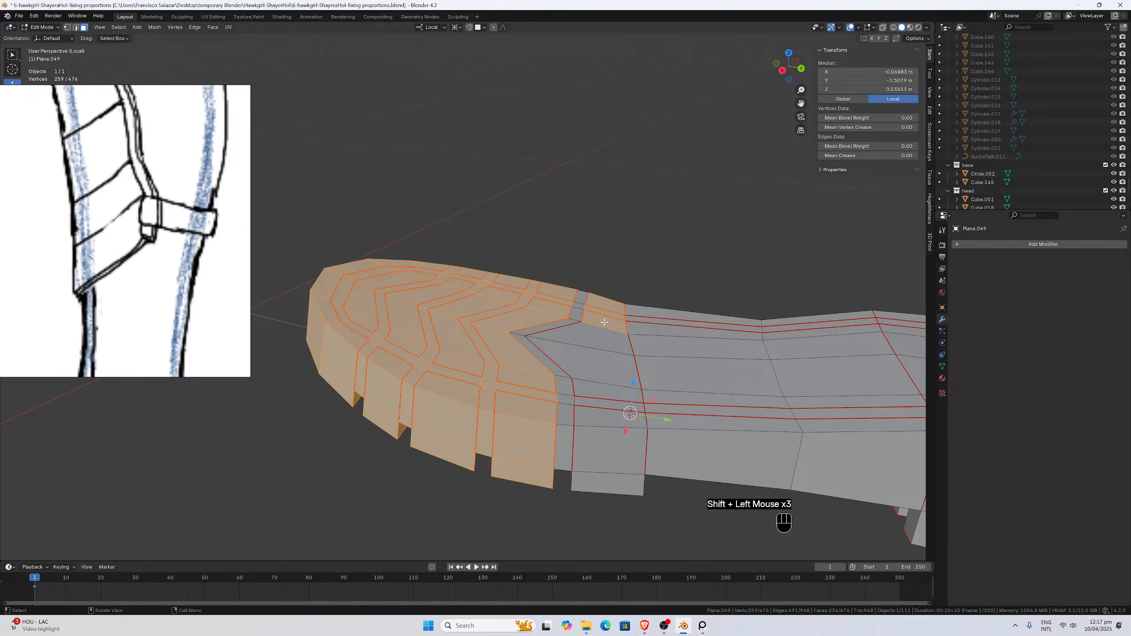
mouse_move(607, 317)
middle_down()
mouse_move(605, 305)
mouse_move(605, 314)
middle_up()
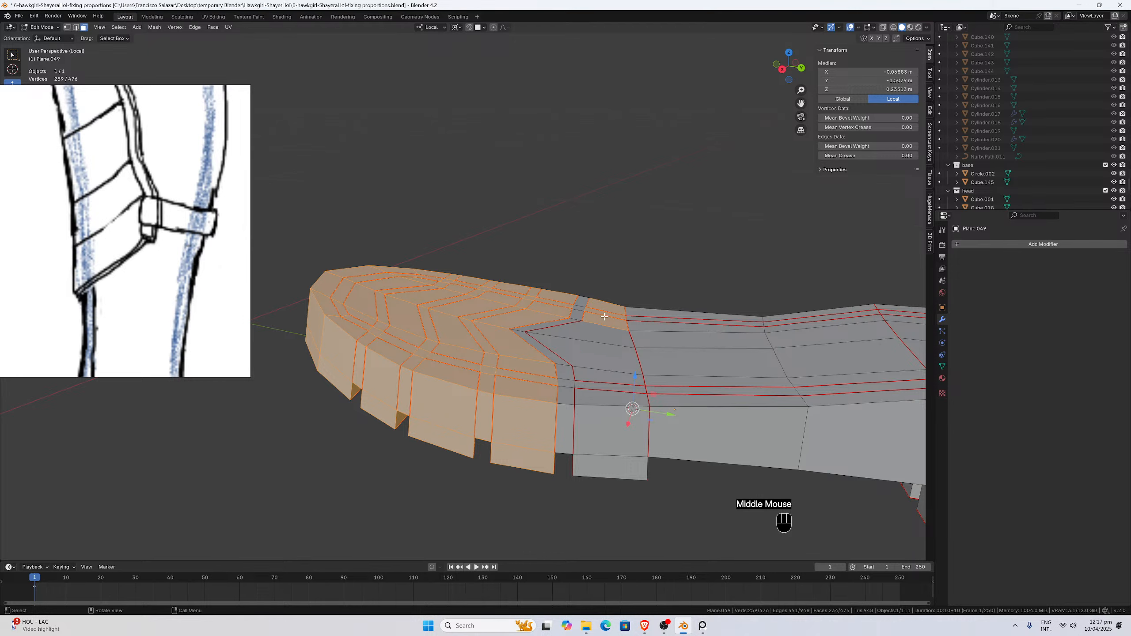
key(KP_3)
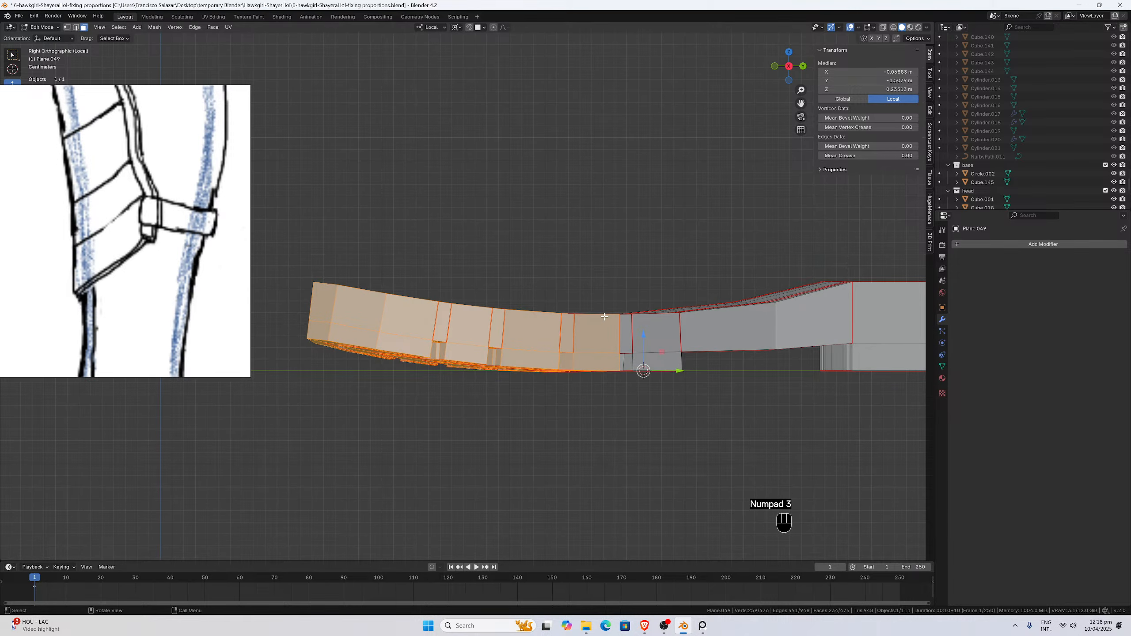
Deselect the upper and side faces of the rearmost tread row on the opposite side of the sole.
middle_drag(605, 317, 478, 291)
shift+click(609, 324)
shift+click(609, 325)
shift+click(609, 325)
shift+click(319, 308)
Deselect the remaining wall faces along the chevron groove in front of the rearmost tread row.
mouse_move(319, 307)
middle_down()
mouse_move(326, 319)
mouse_move(319, 312)
middle_up()
scroll(319, 312, up, 3)
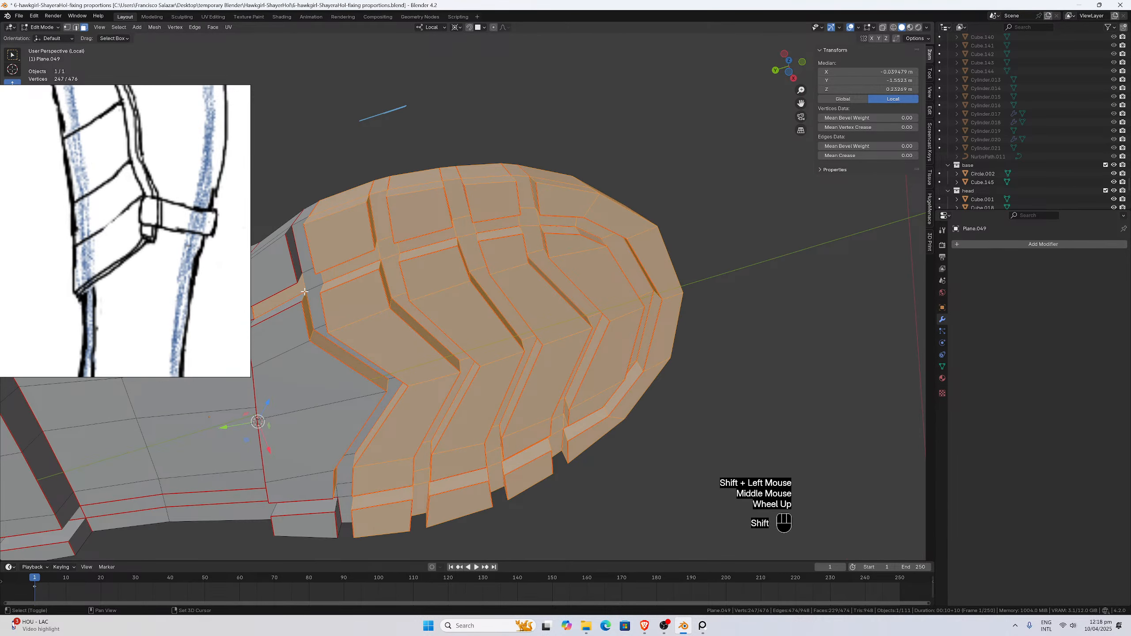
shift+click(306, 309)
shift+click(307, 312)
shift+click(321, 344)
middle_drag(383, 370, 307, 365)
shift+click(547, 438)
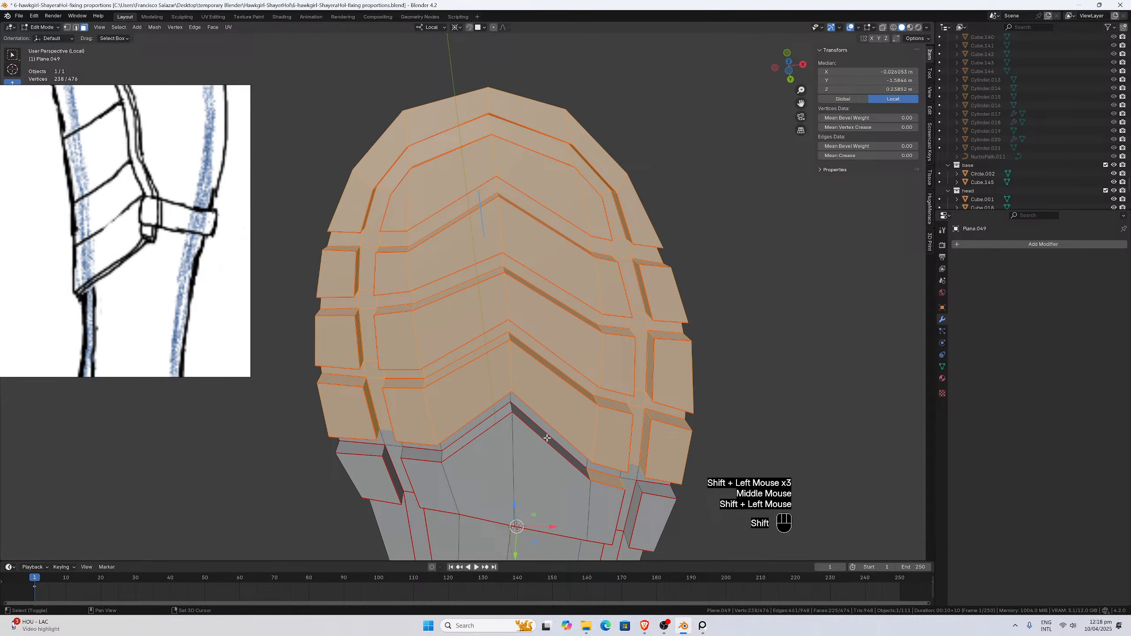
shift+click(612, 485)
Examine the reduced forefoot selection from below and in the right side view, checking the boundary at the rearmost tread row.
middle_drag(612, 485, 652, 397)
scroll(623, 401, down, 2)
scroll(652, 396, up, 2)
key(KP_1)
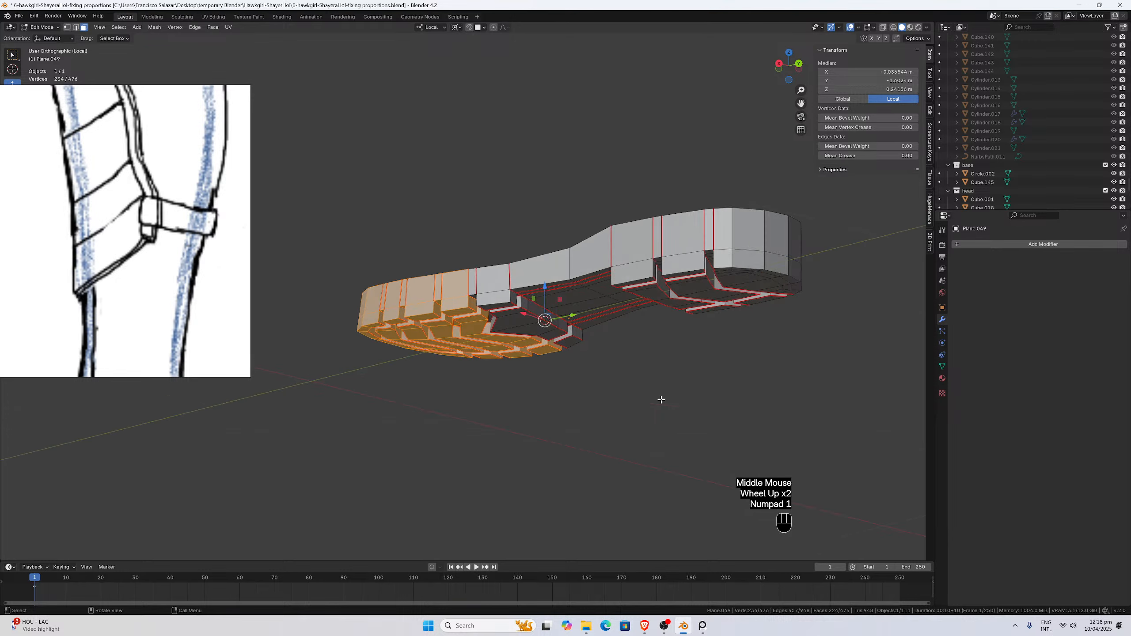
key(KP_3)
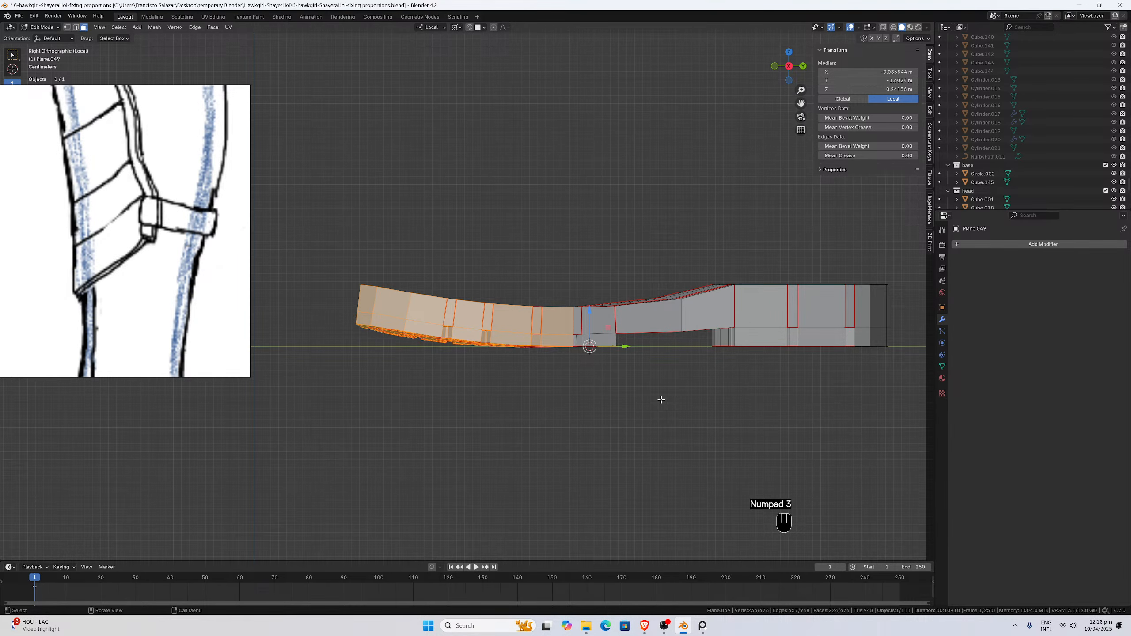
scroll(617, 365, up, 4)
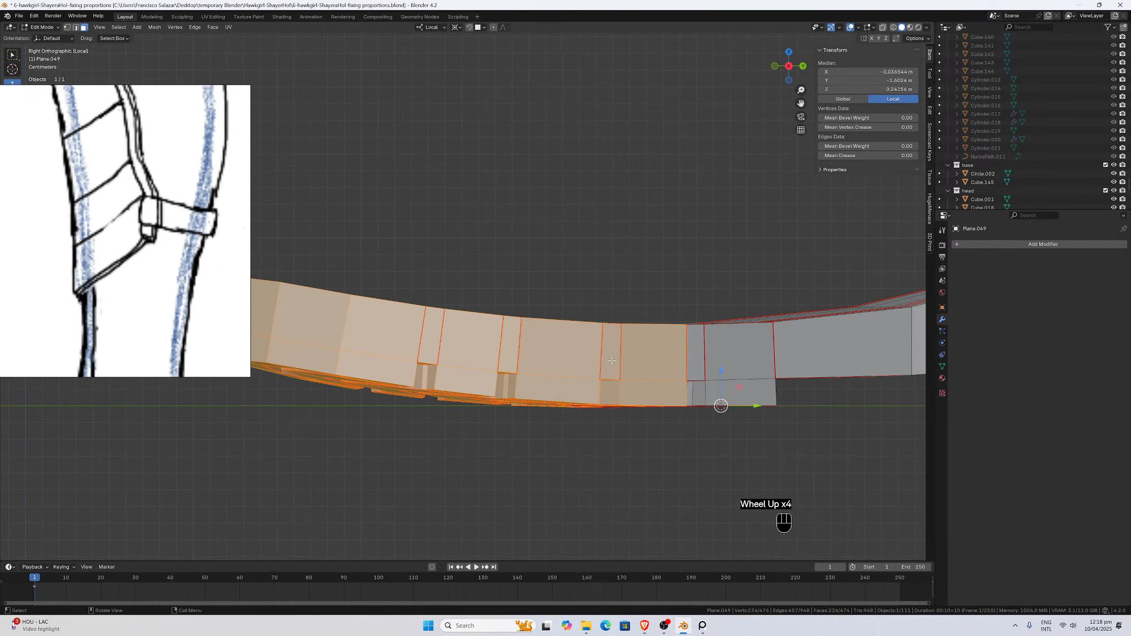
scroll(617, 365, down, 2)
middle_drag(617, 365, 551, 270)
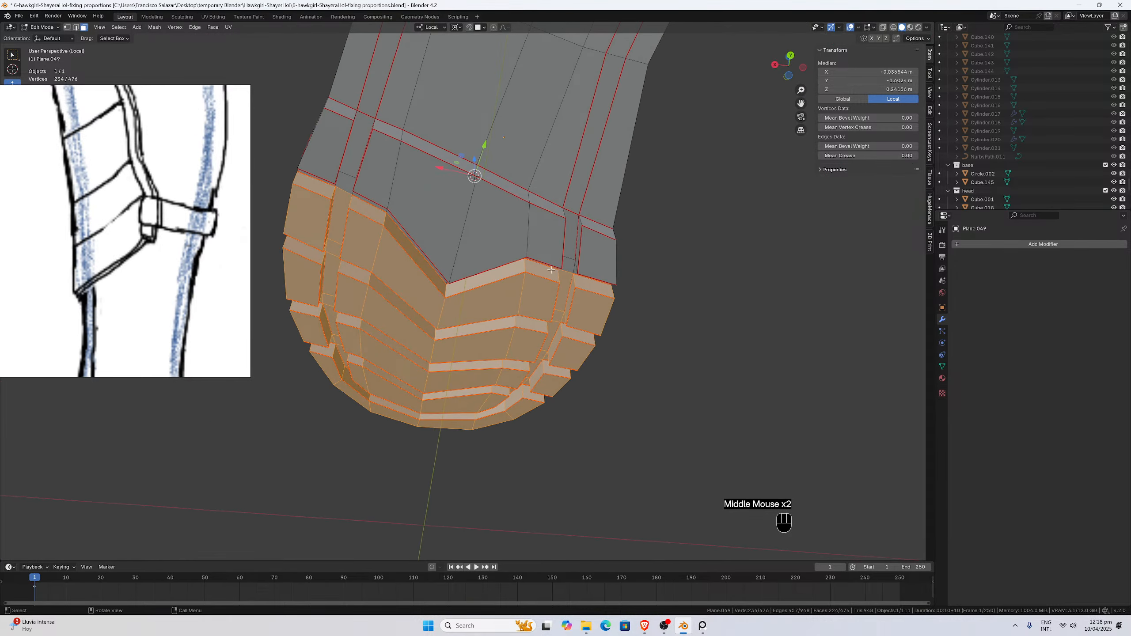
middle_drag(411, 234, 506, 254)
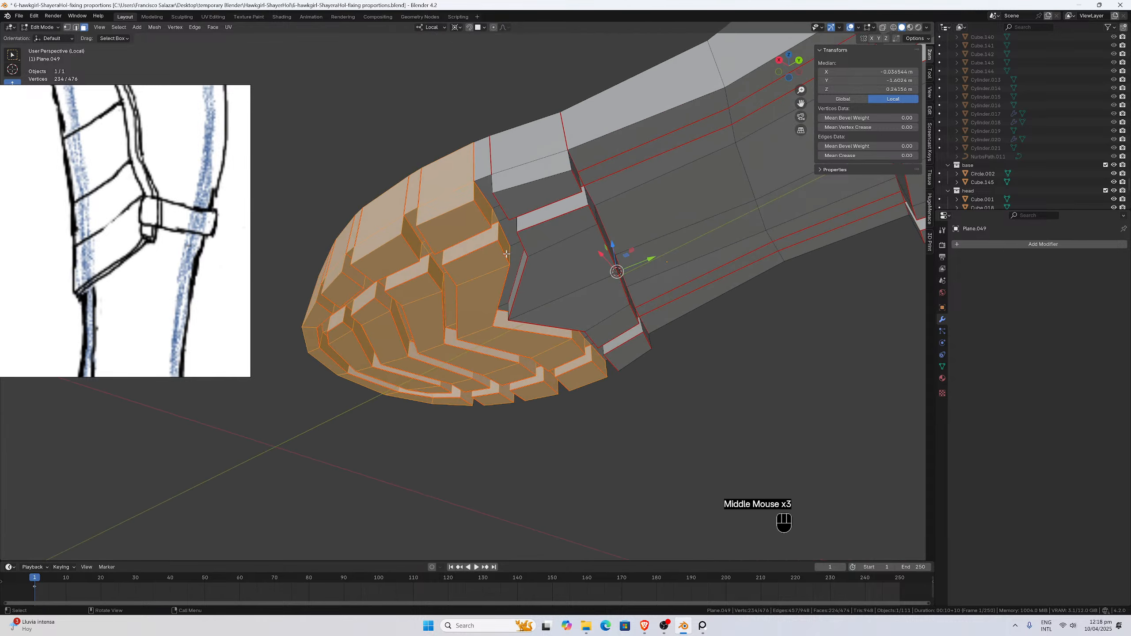
middle_drag(579, 265, 601, 286)
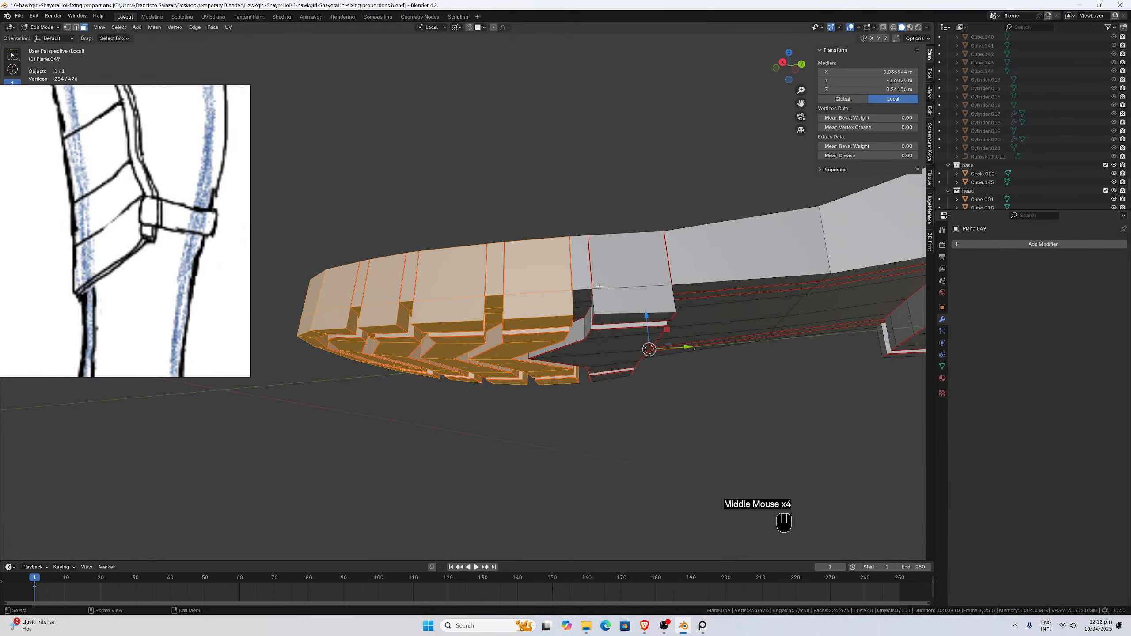
key(KP_3)
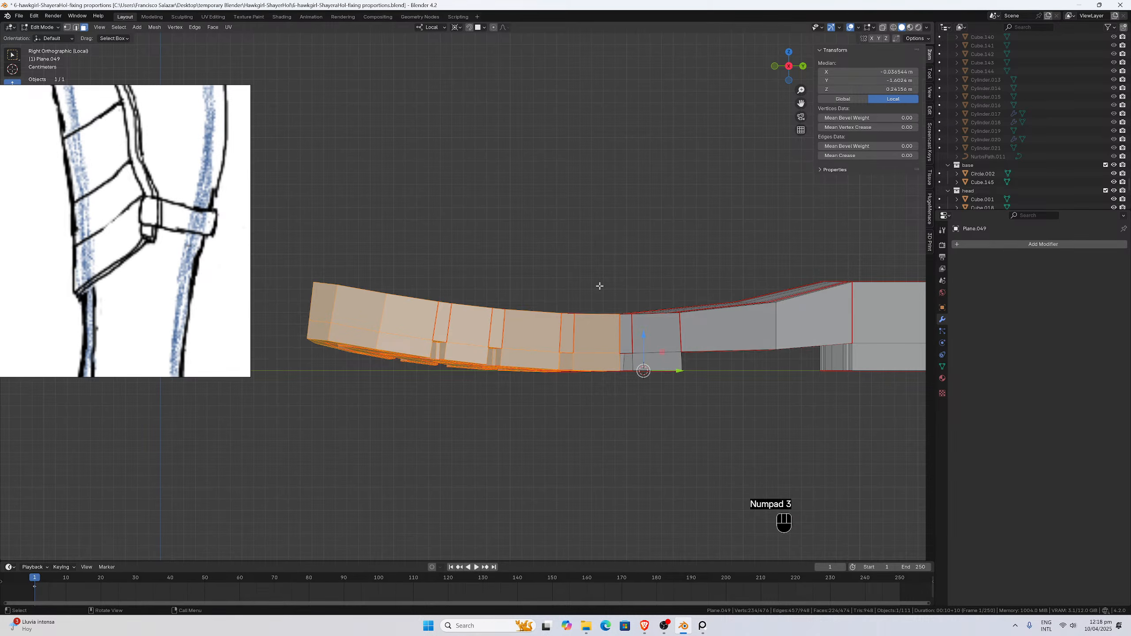
Deselect the face loop of the rearmost selected tread row and its leftover groove faces along one side of the sole.
middle_drag(599, 304, 551, 270)
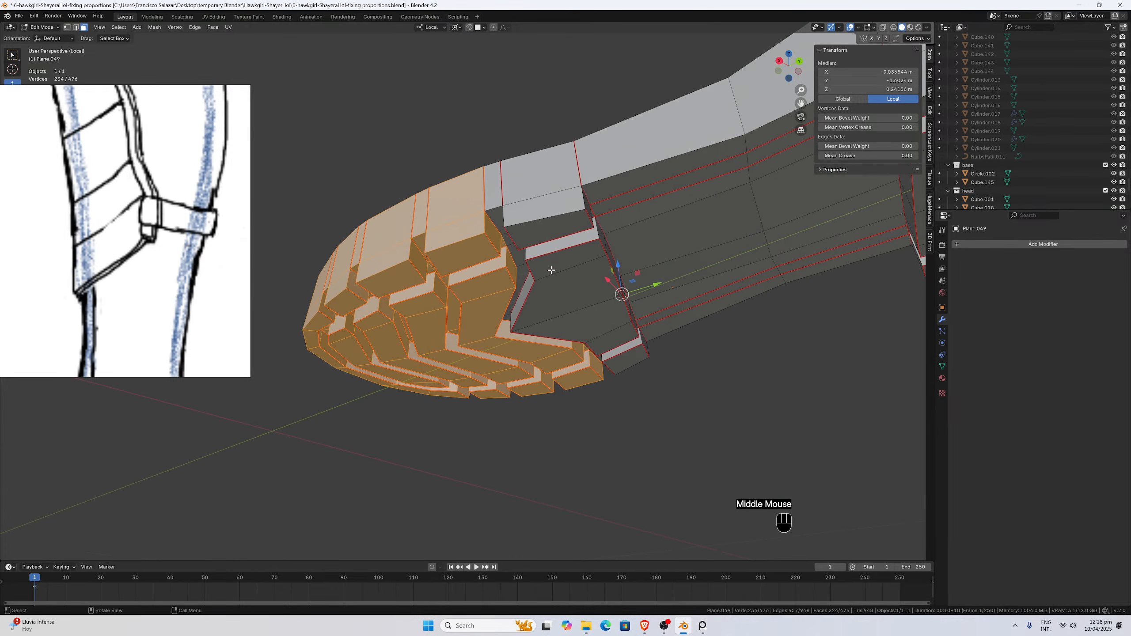
alt+shift+click(472, 245)
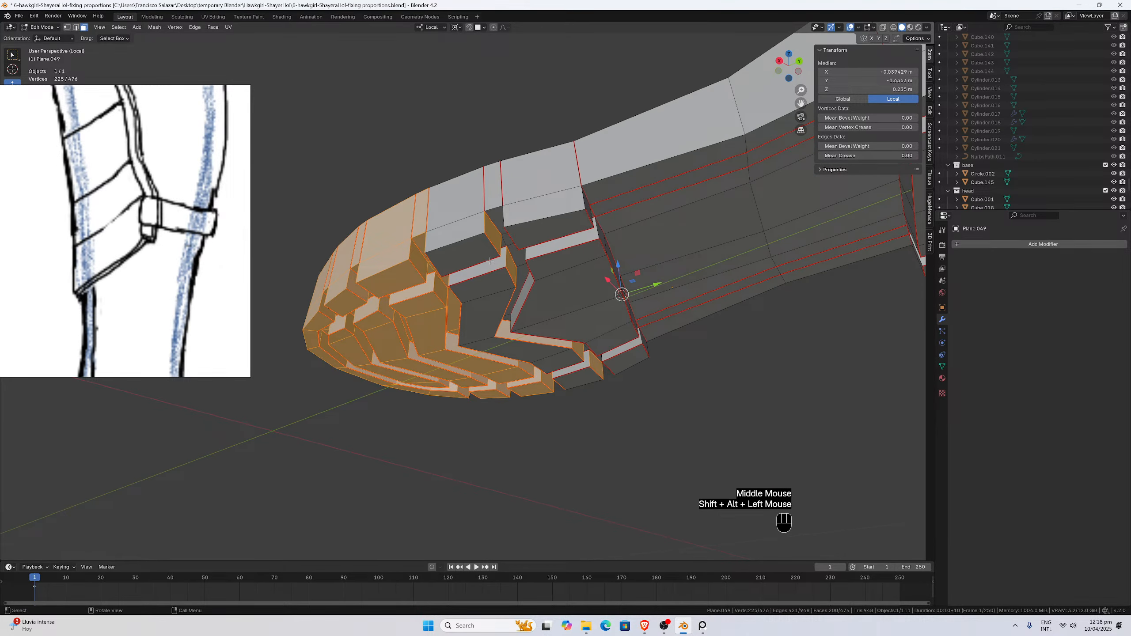
middle_drag(467, 245, 462, 292)
shift+click(444, 246)
shift+click(462, 261)
scroll(427, 260, up, 2)
shift+click(394, 253)
shift+click(406, 298)
shift+click(468, 269)
shift+click(552, 281)
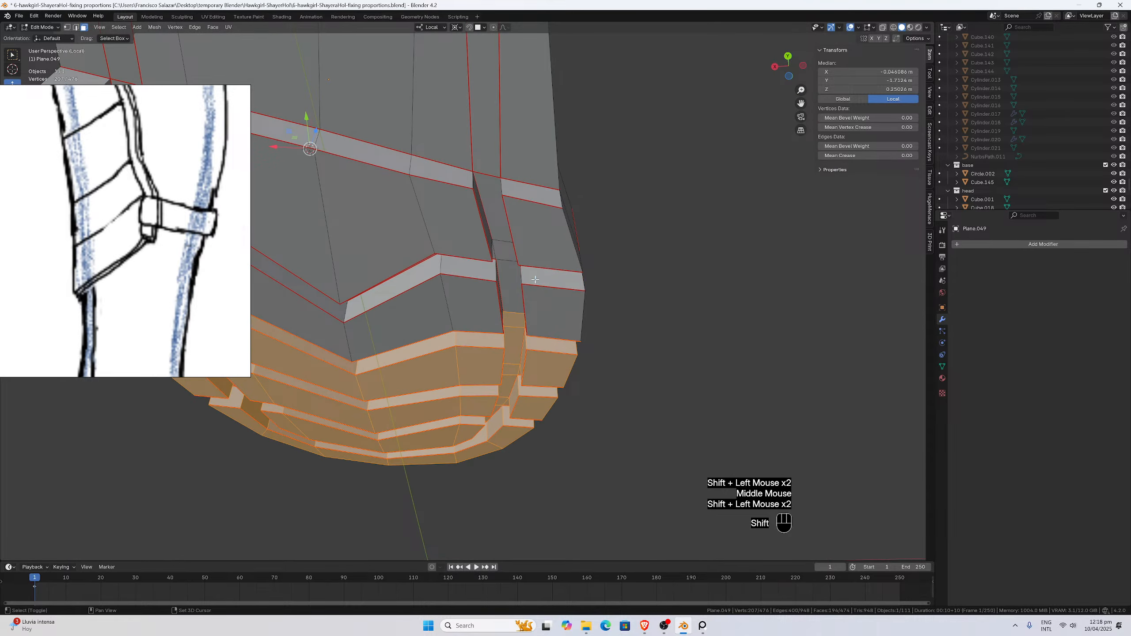
middle_drag(552, 280, 614, 293)
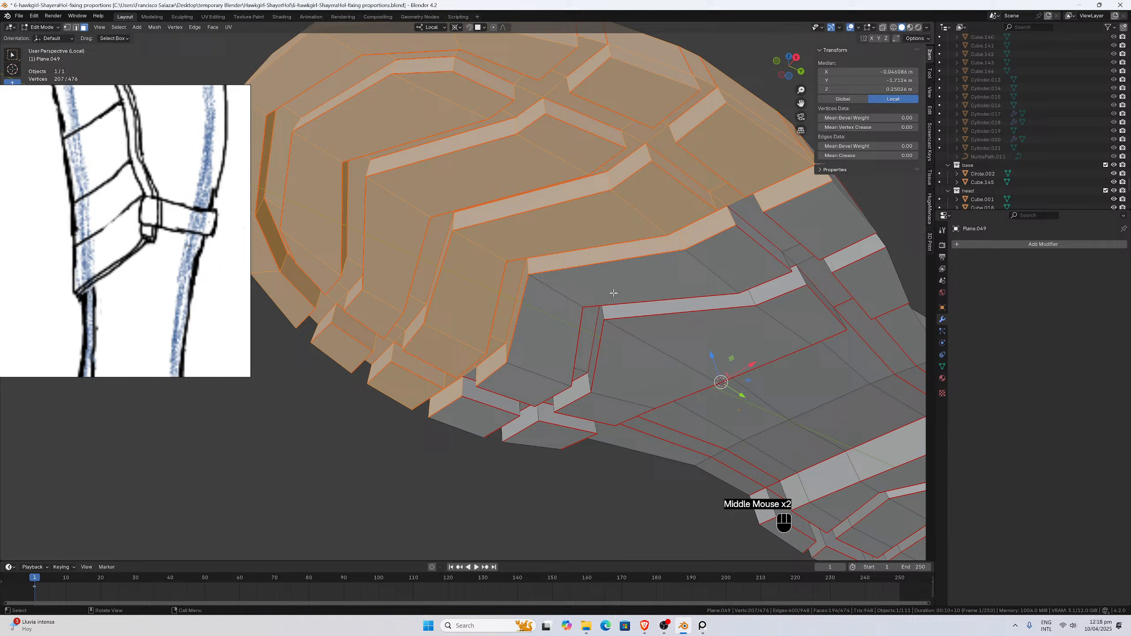
Deselect the wall faces along the chevron groove bordering the remaining forefoot selection, from one side of the sole to the other.
shift+click(459, 390)
shift+click(498, 363)
shift+click(519, 306)
shift+click(606, 255)
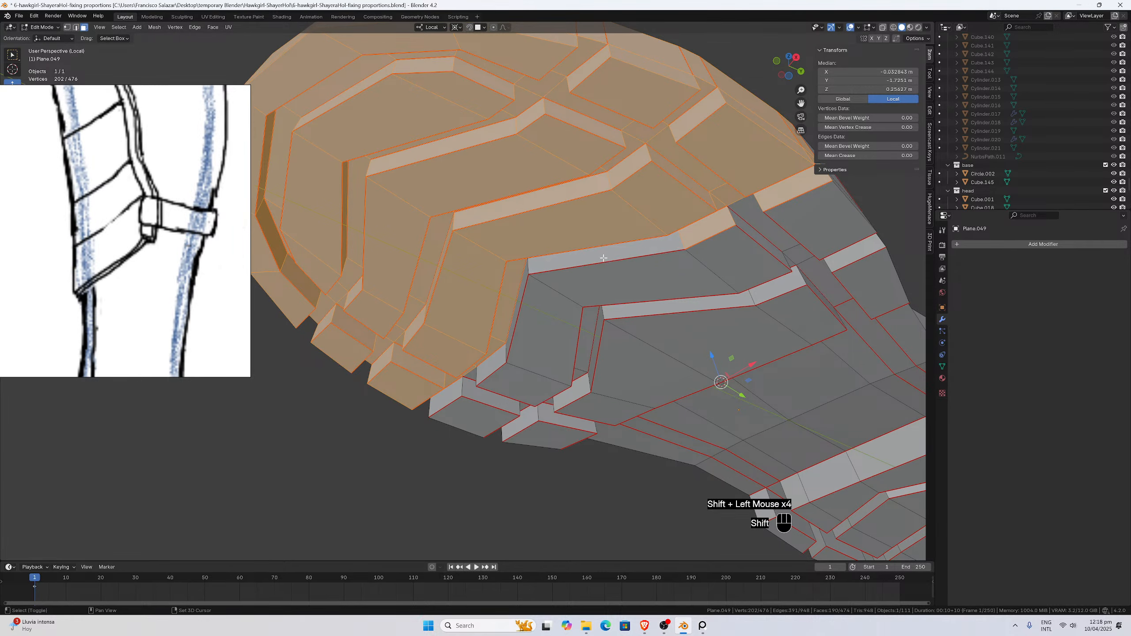
shift+click(708, 228)
shift+click(769, 201)
middle_drag(768, 201, 692, 271)
Try rotating the selected forefoot section by 2.3° about its local X axis in the right side view.
scroll(692, 271, down, 1)
key(KP_3)
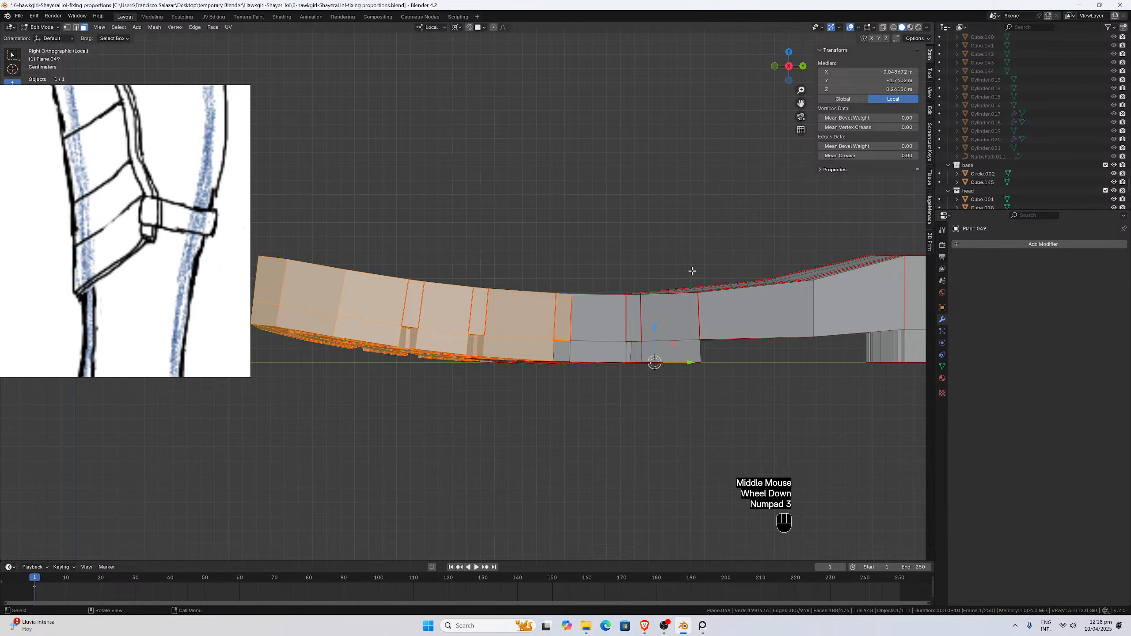
scroll(692, 271, up, 1)
scroll(669, 275, down, 2)
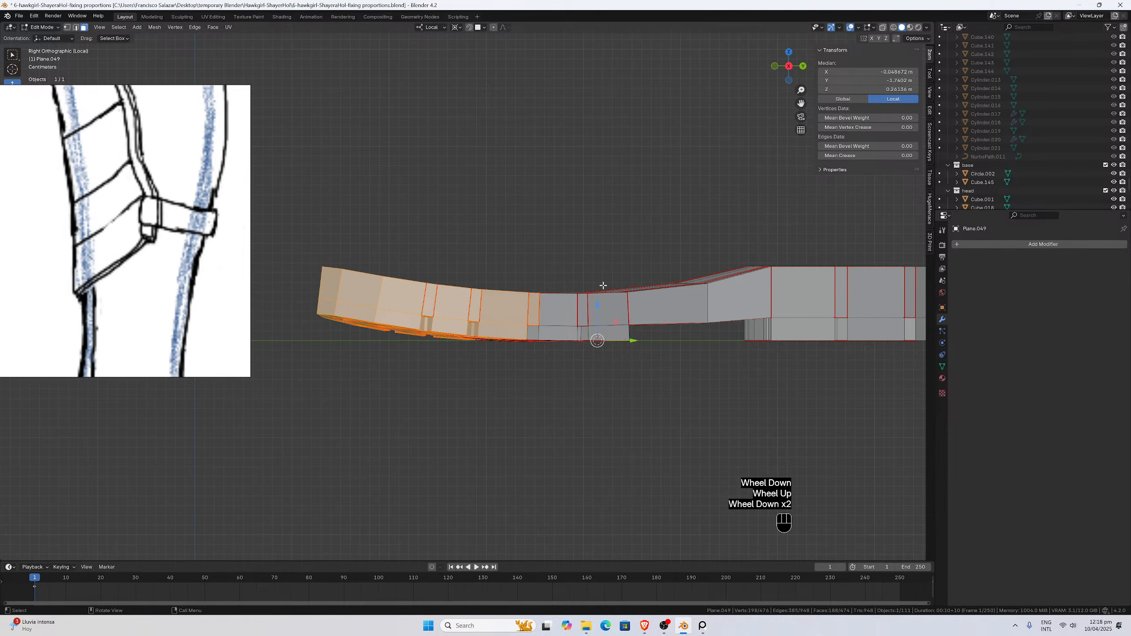
key(r)
key(x)
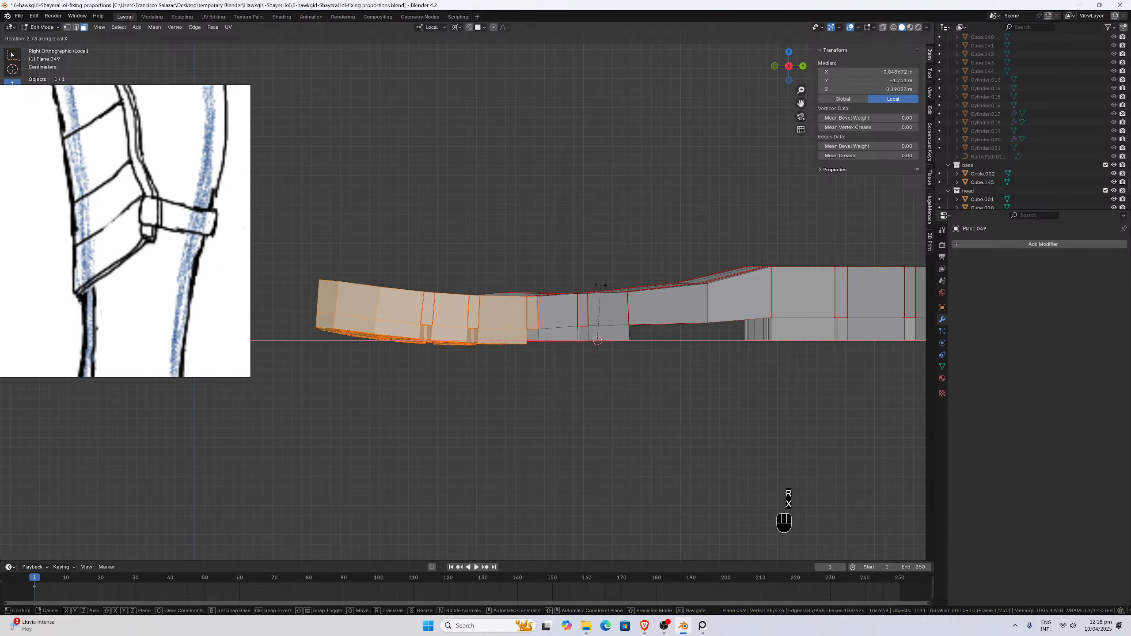
ctrl+click(601, 283)
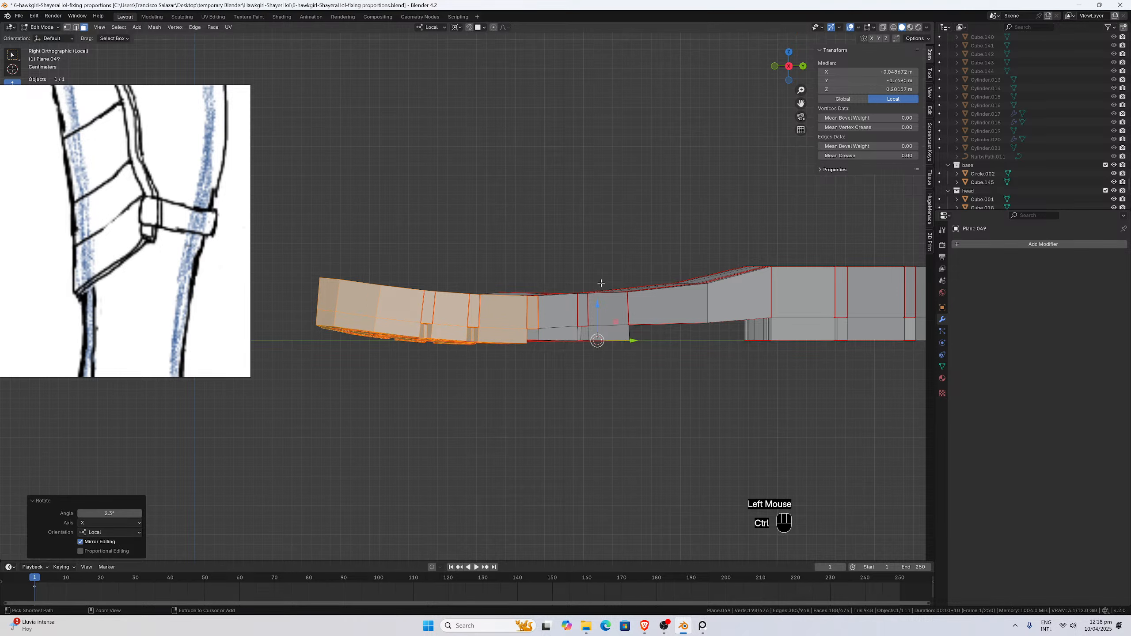
key(ctrl+z)
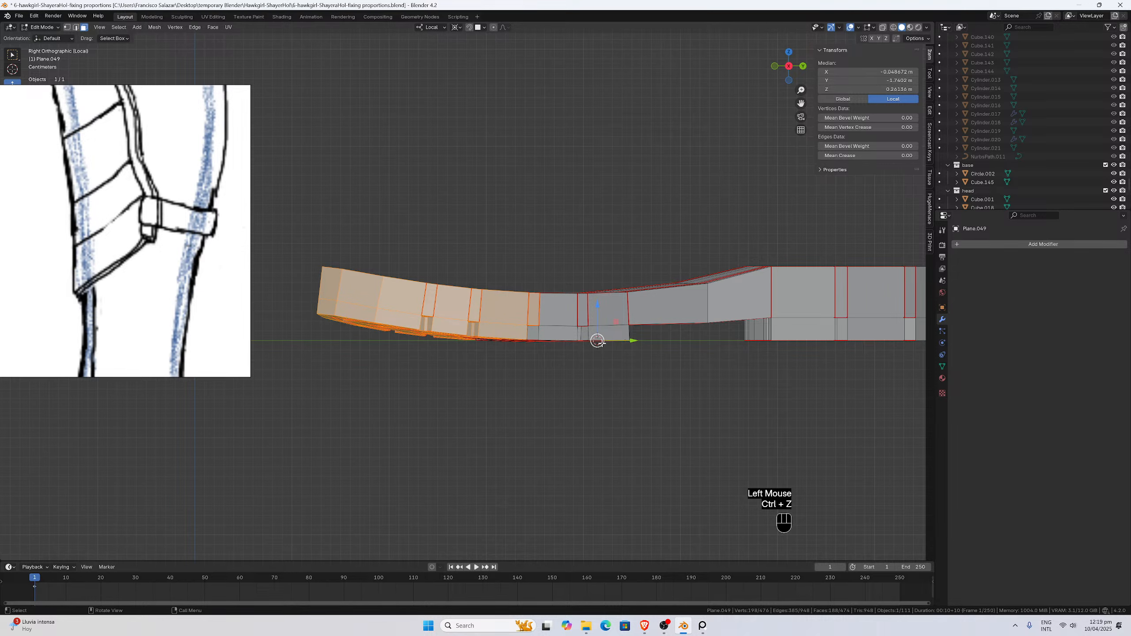
Examine the forefoot selection's rear boundary in the right side view and from below.
scroll(610, 337, up, 3)
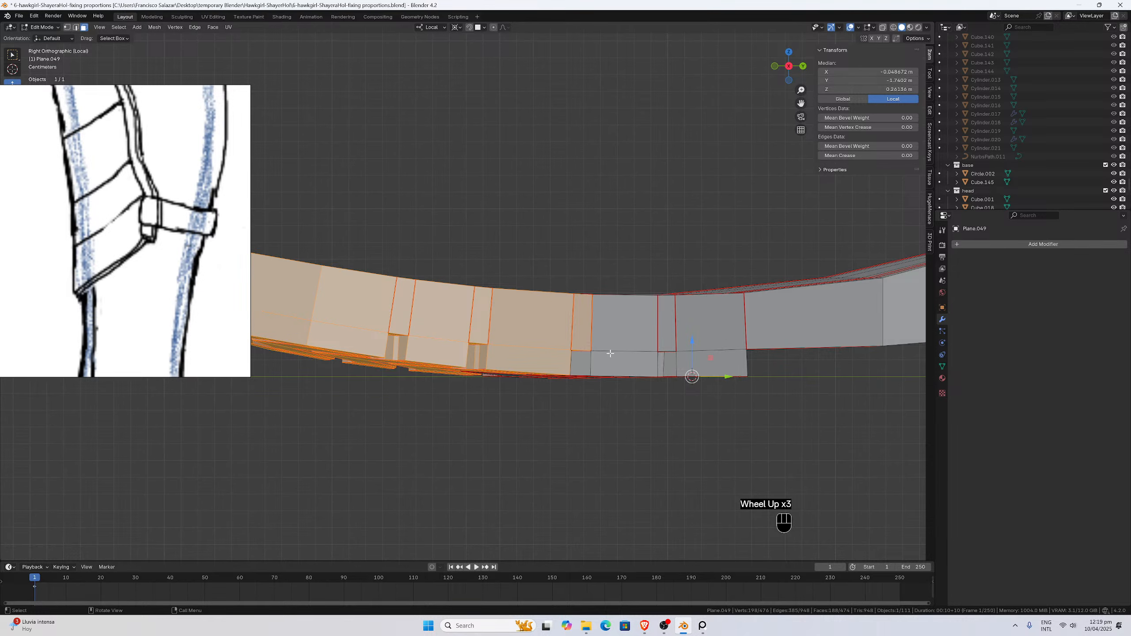
scroll(608, 352, down, 1)
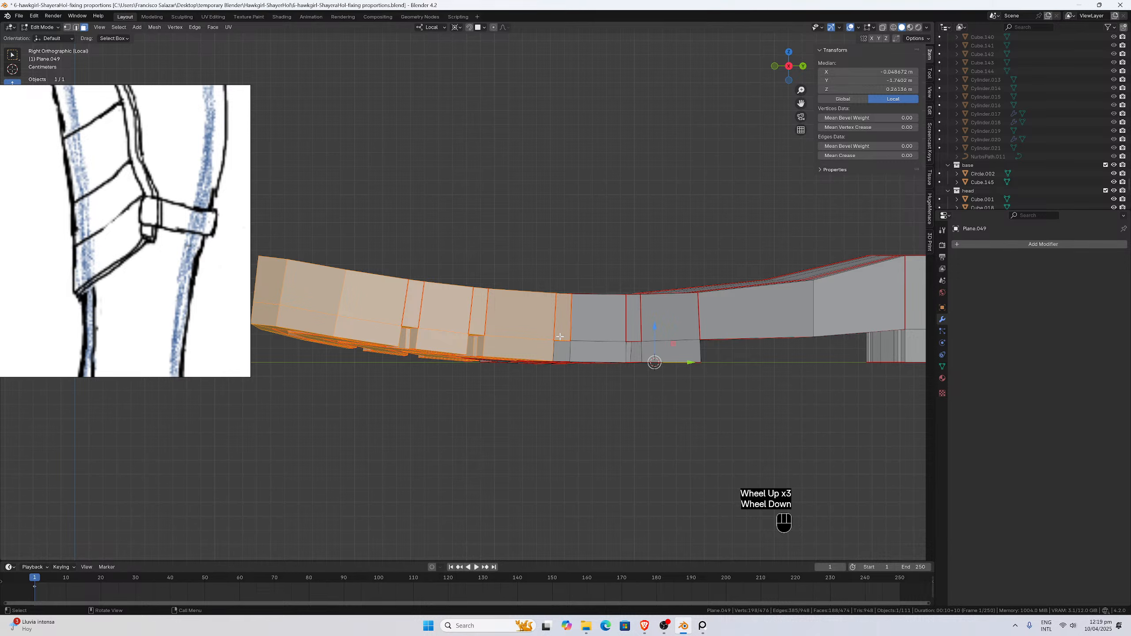
scroll(560, 336, down, 1)
middle_drag(551, 328, 496, 261)
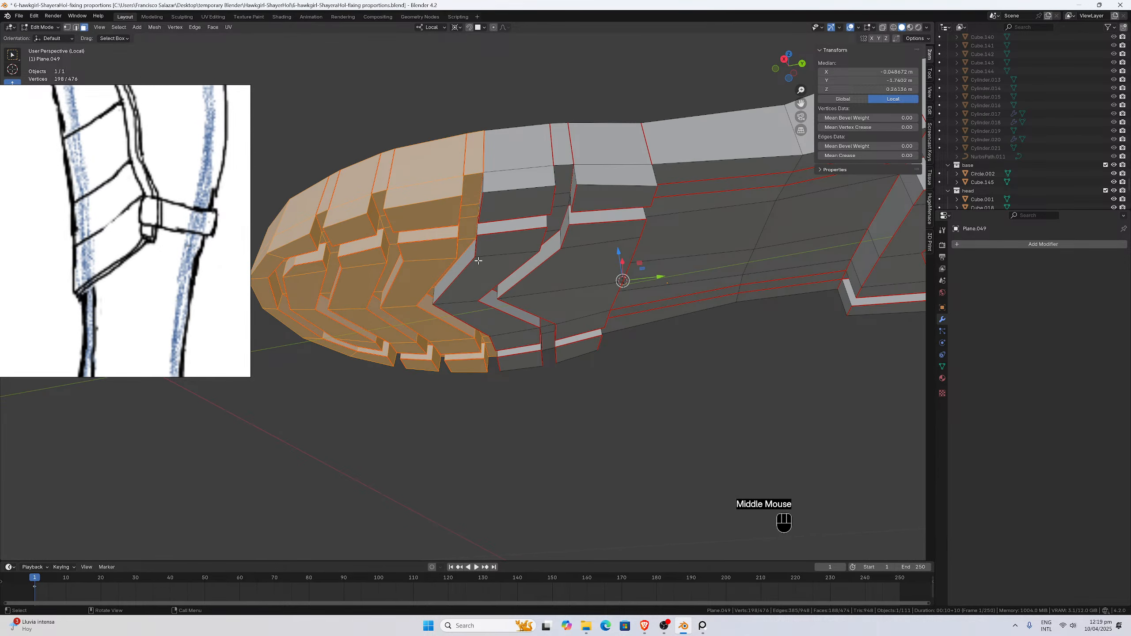
key(KP_3)
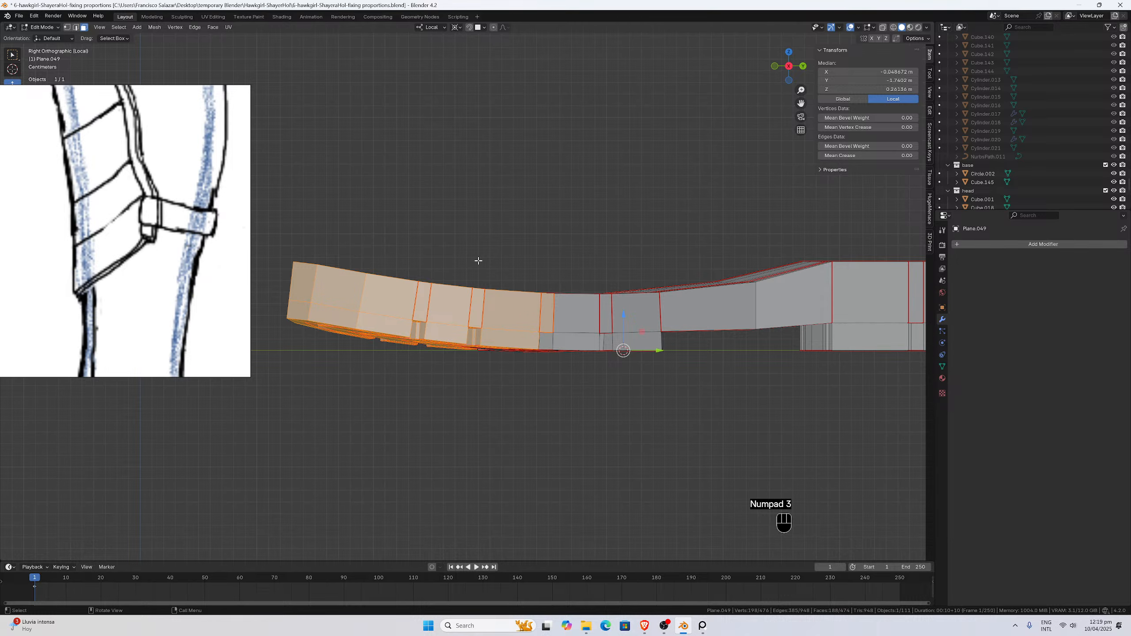
key(KP_1)
key(KP_3)
middle_drag(478, 261, 518, 307)
scroll(462, 280, up, 2)
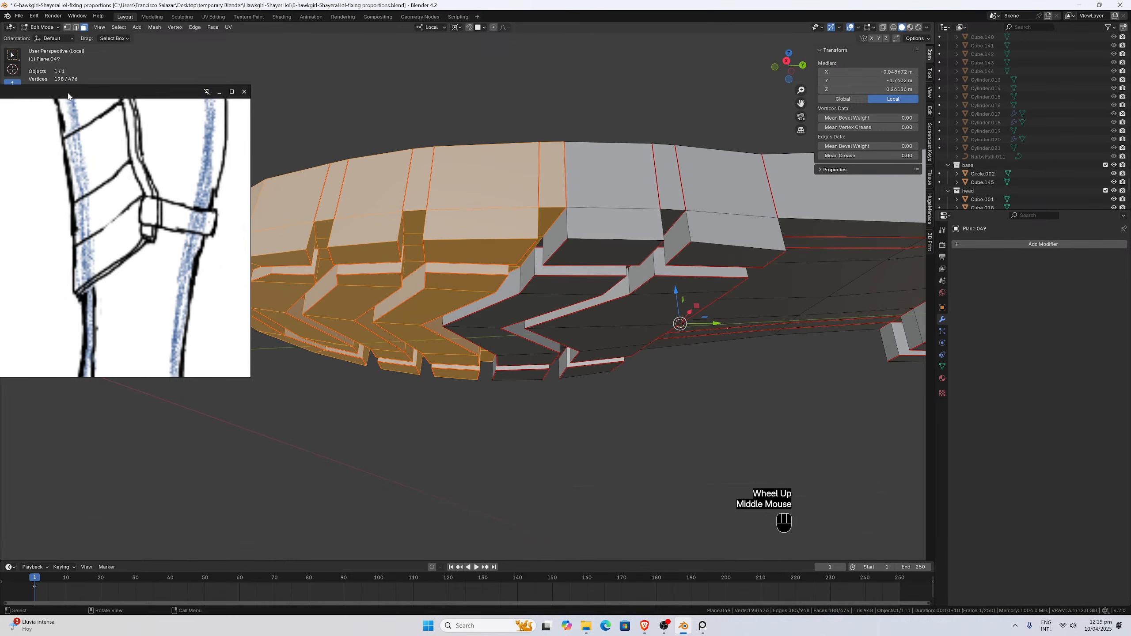
Pick a single edge on a side tread block in edge selection mode and check the sole's profile from the side and below.
click(75, 28)
click(553, 251)
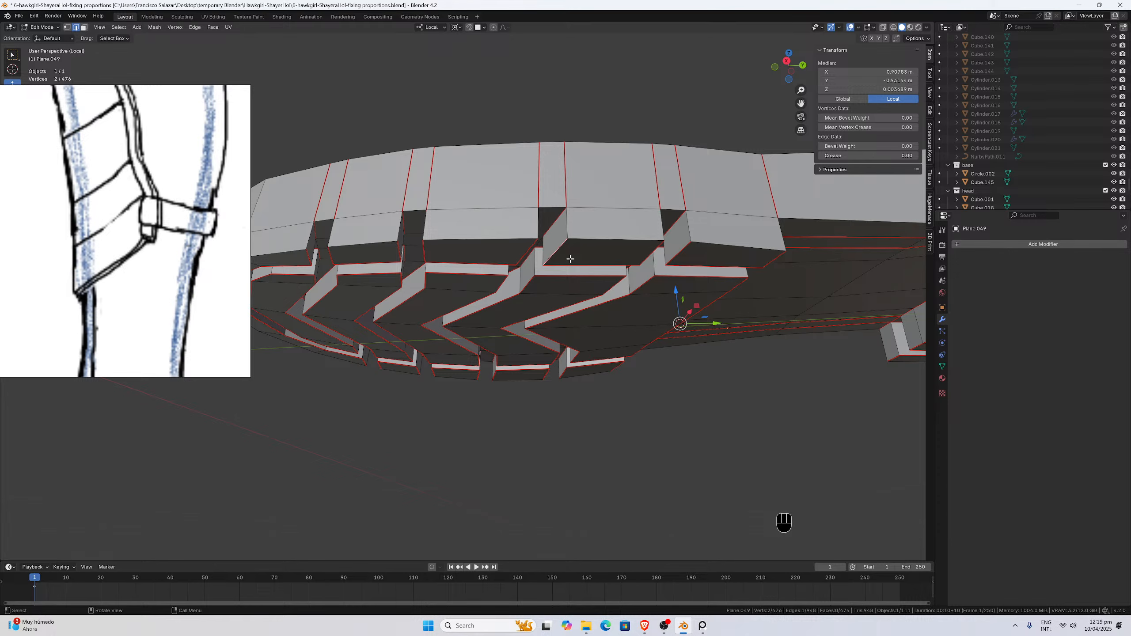
scroll(600, 278, down, 2)
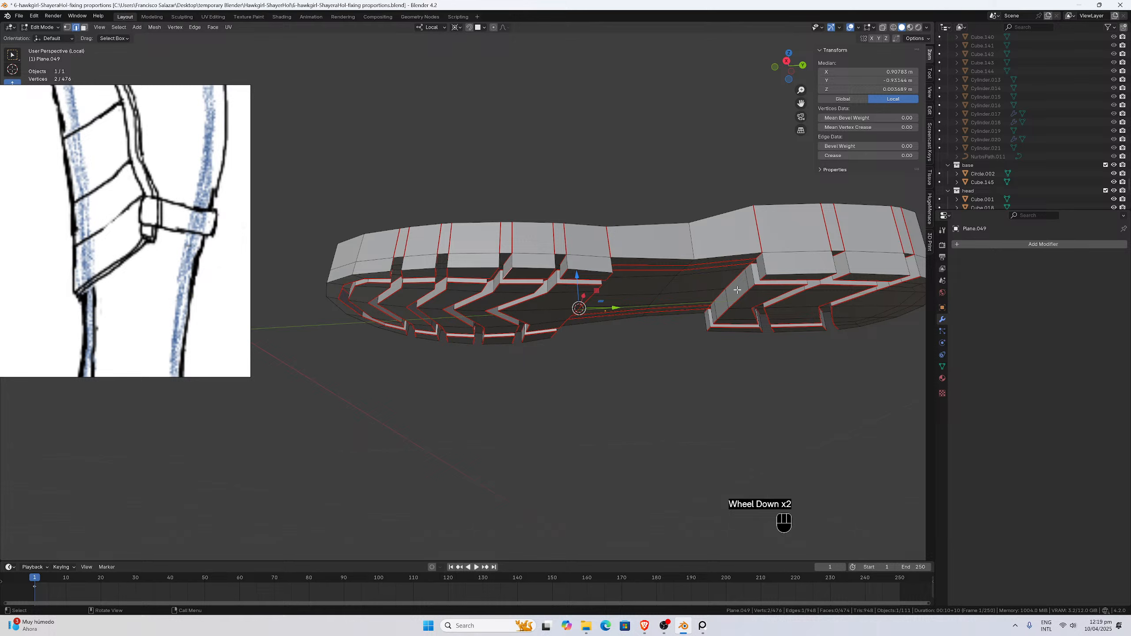
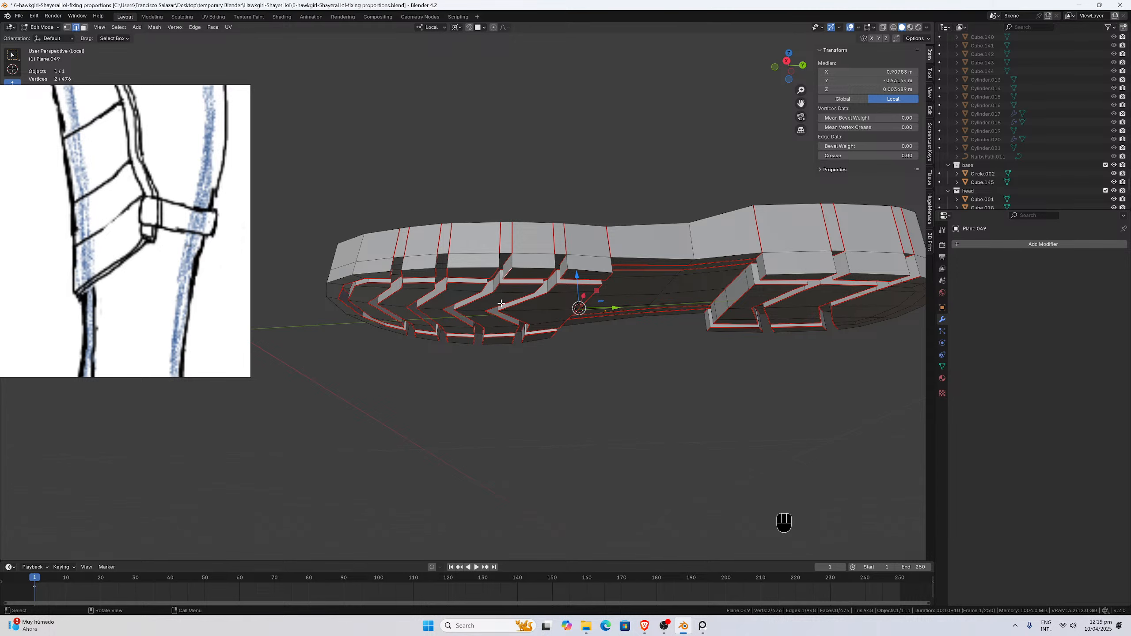
middle_drag(501, 296, 493, 311)
key(KP_3)
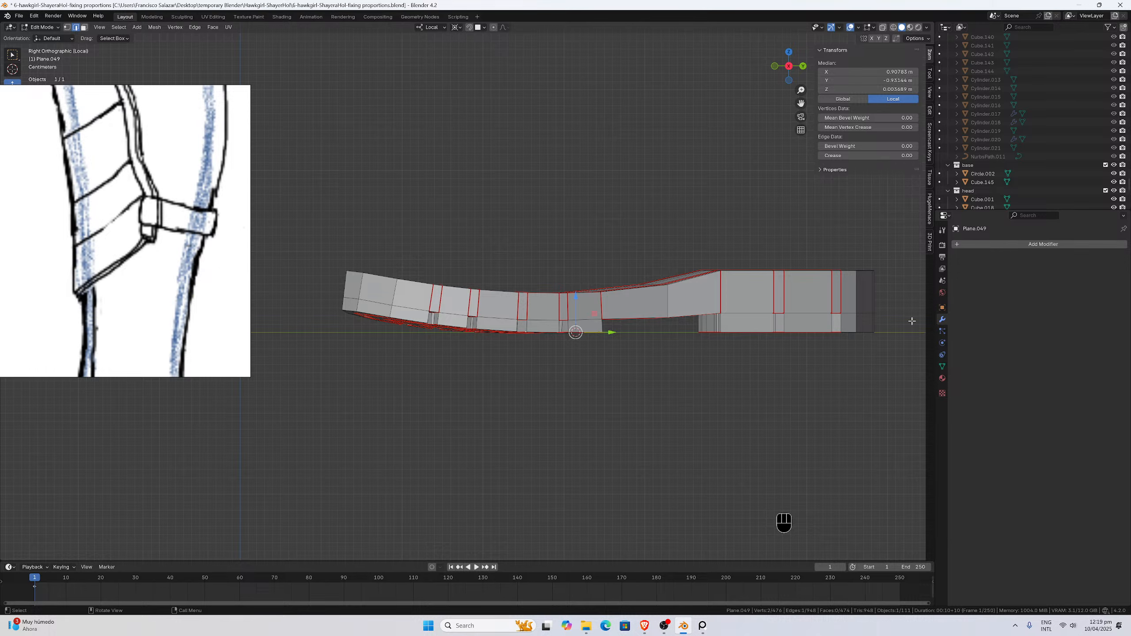
scroll(522, 320, up, 1)
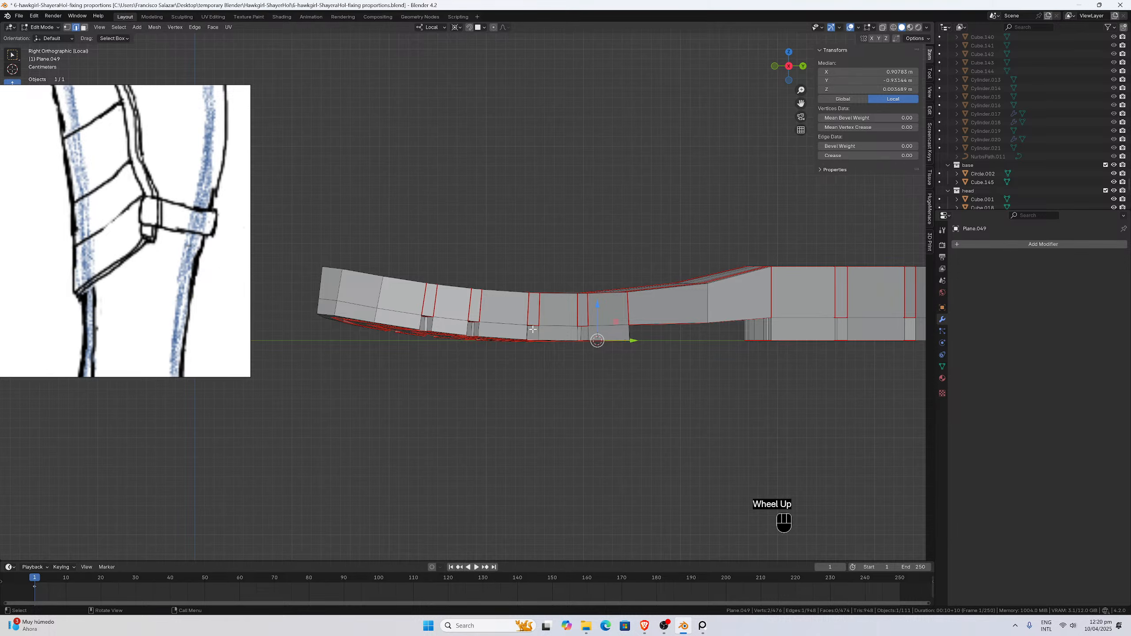
middle_drag(532, 330, 564, 283)
scroll(570, 271, up, 1)
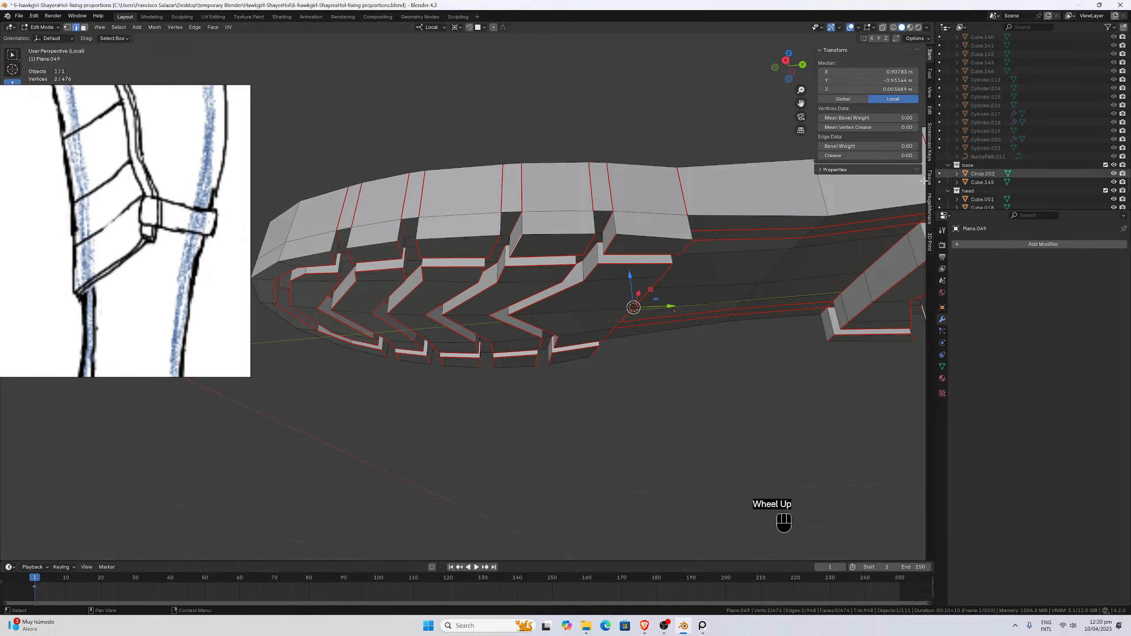
Leave local view and inspect where the standing boot's sole meets the base.
key(slash)
middle_drag(593, 357, 606, 369)
middle_drag(598, 353, 596, 352)
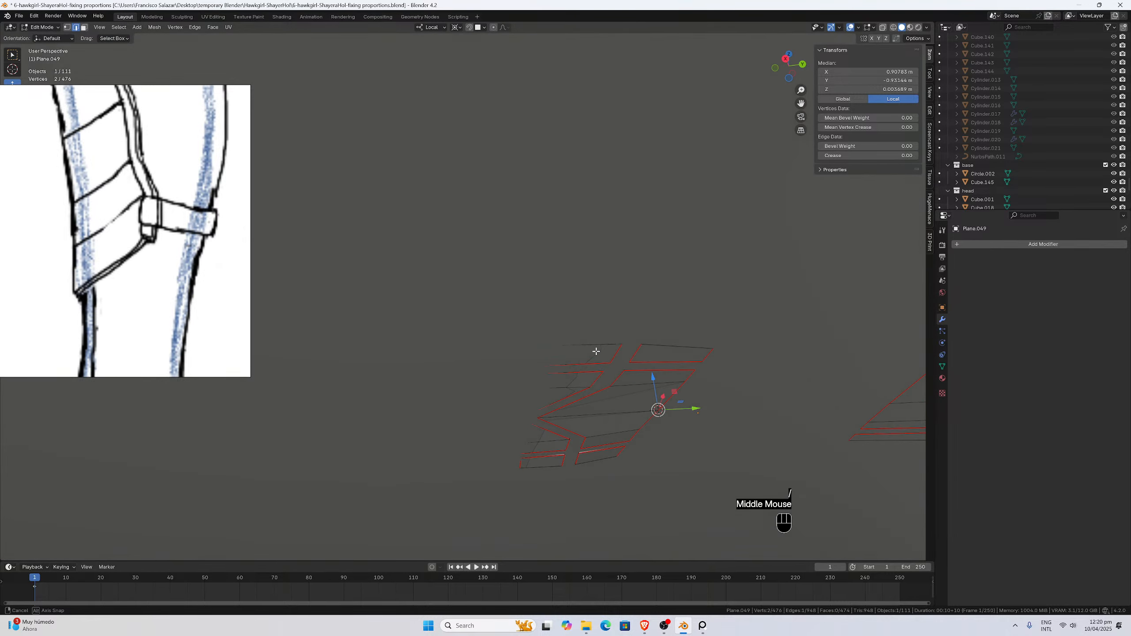
middle_drag(573, 421, 572, 365)
scroll(588, 421, up, 2)
scroll(570, 397, up, 1)
scroll(579, 381, down, 3)
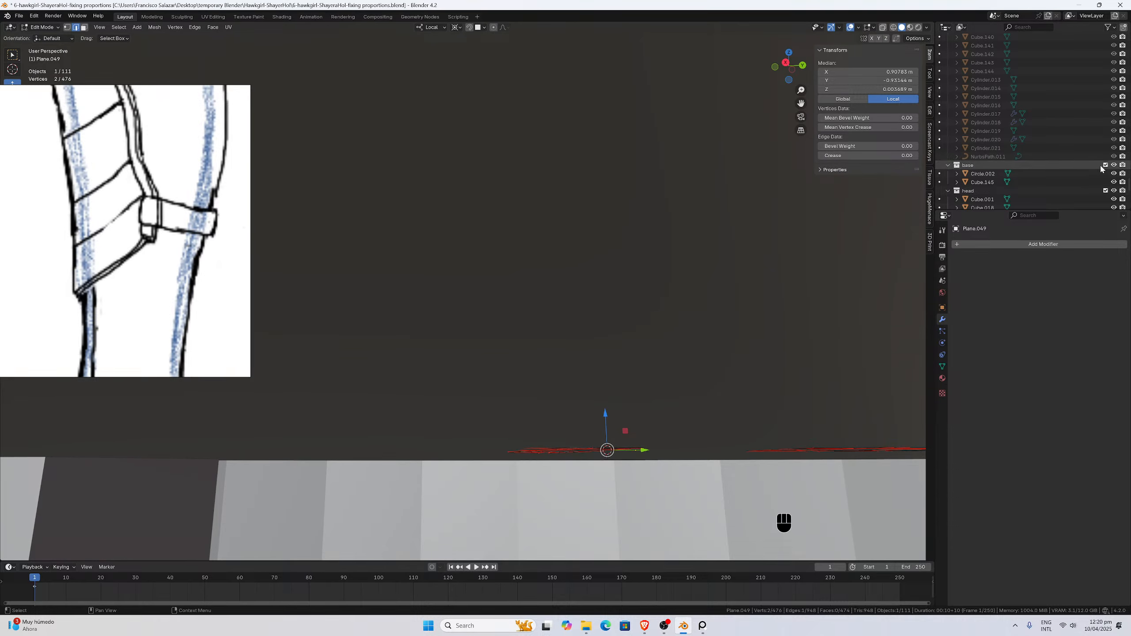
Hide the base collection and select the centre edge across the second-rearmost chevron tread row of the forefoot, checking it from the side.
click(1115, 165)
middle_drag(562, 384, 539, 355)
scroll(538, 353, up, 2)
click(470, 279)
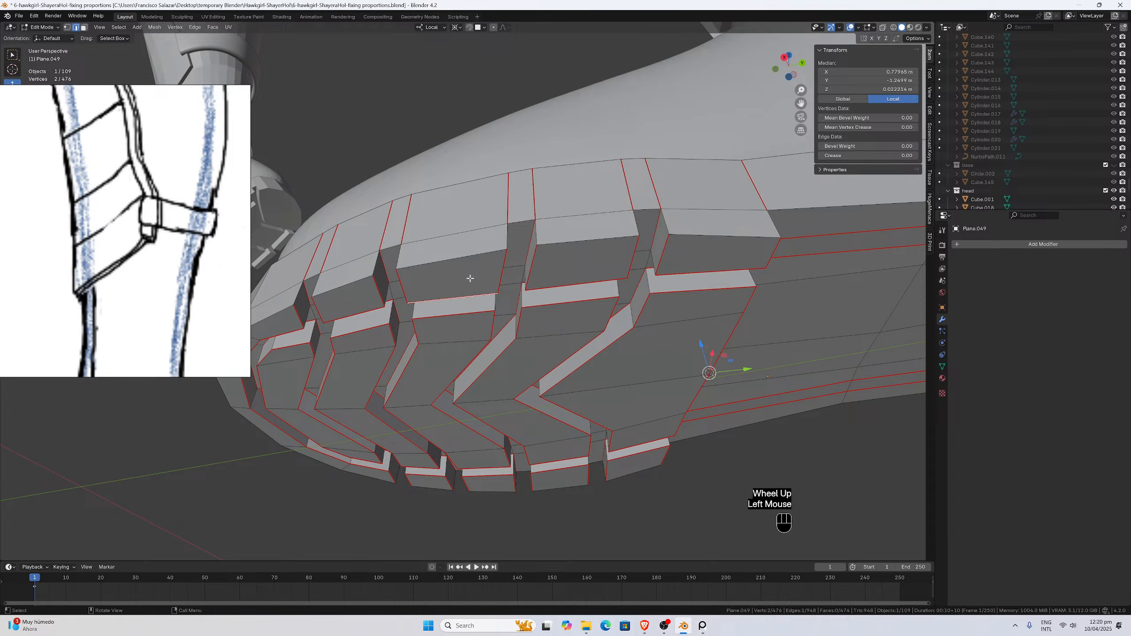
scroll(487, 293, down, 2)
middle_drag(487, 292, 477, 297)
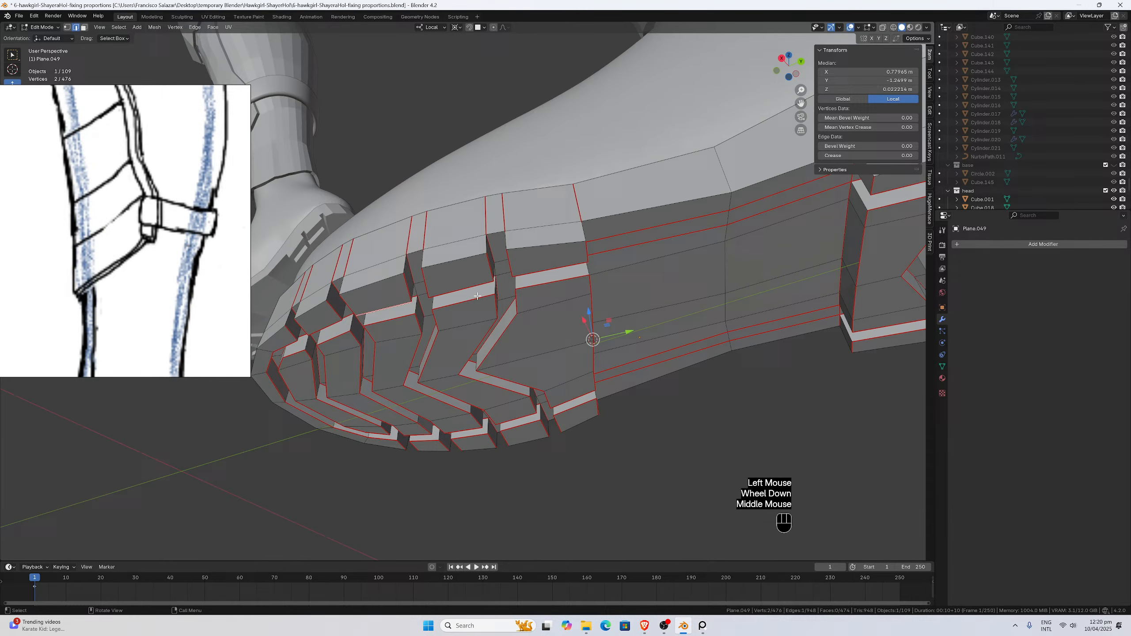
middle_drag(448, 352, 466, 343)
click(459, 346)
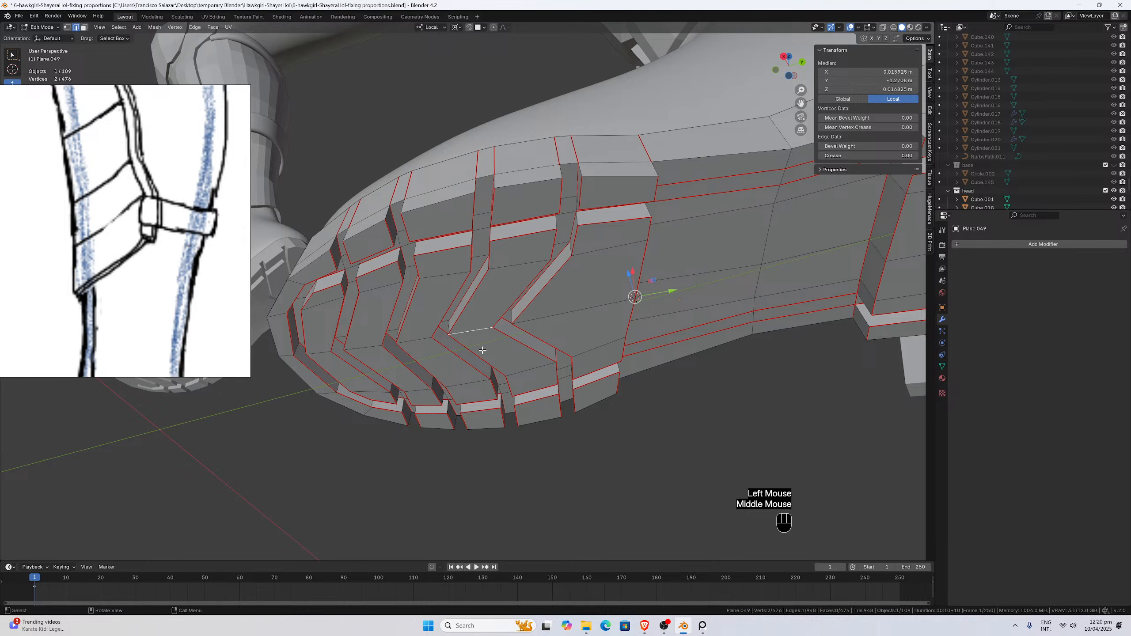
key(KP_3)
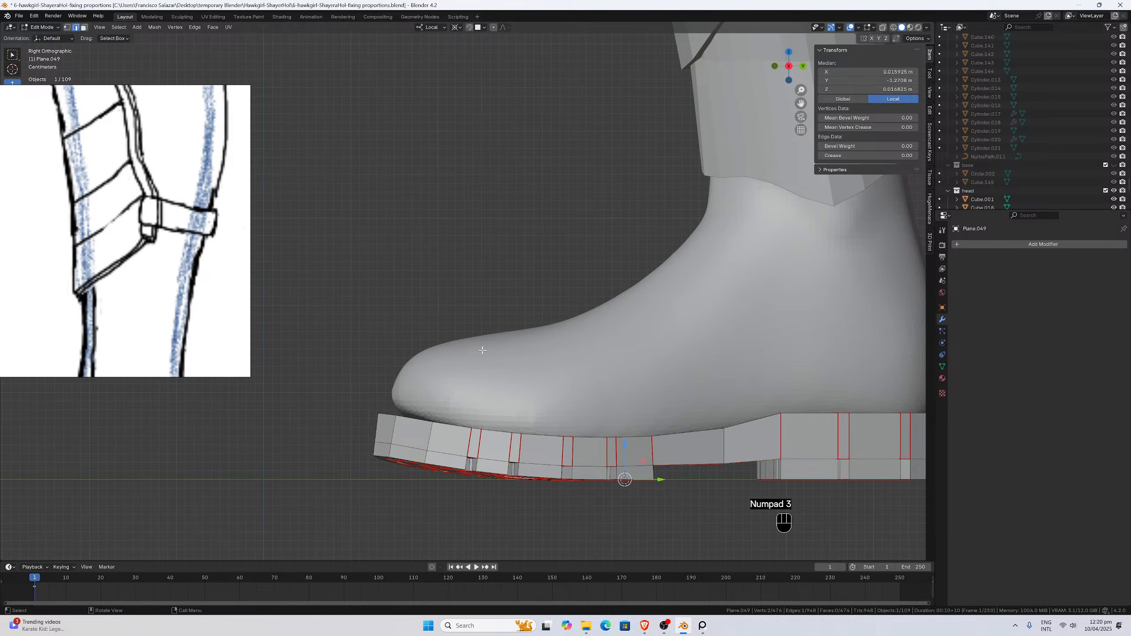
Select the centre vertex at the rear edge of the second-rearmost tread row in vertex mode, and show the base collection again.
middle_drag(524, 385, 467, 417)
scroll(462, 422, up, 2)
click(67, 27)
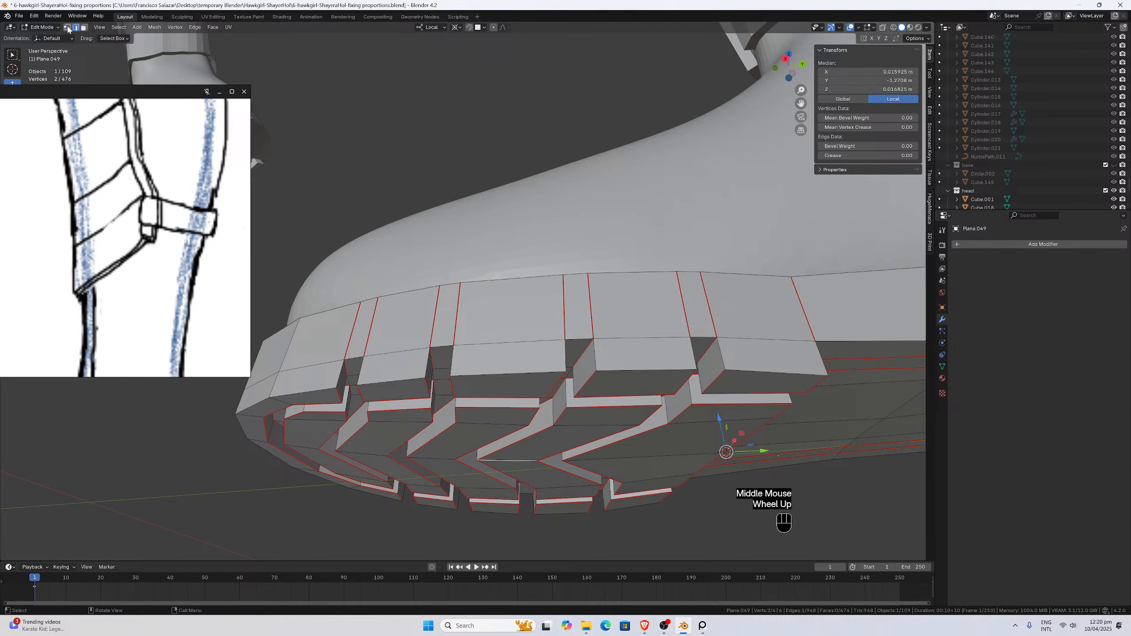
click(539, 461)
middle_drag(539, 462, 516, 444)
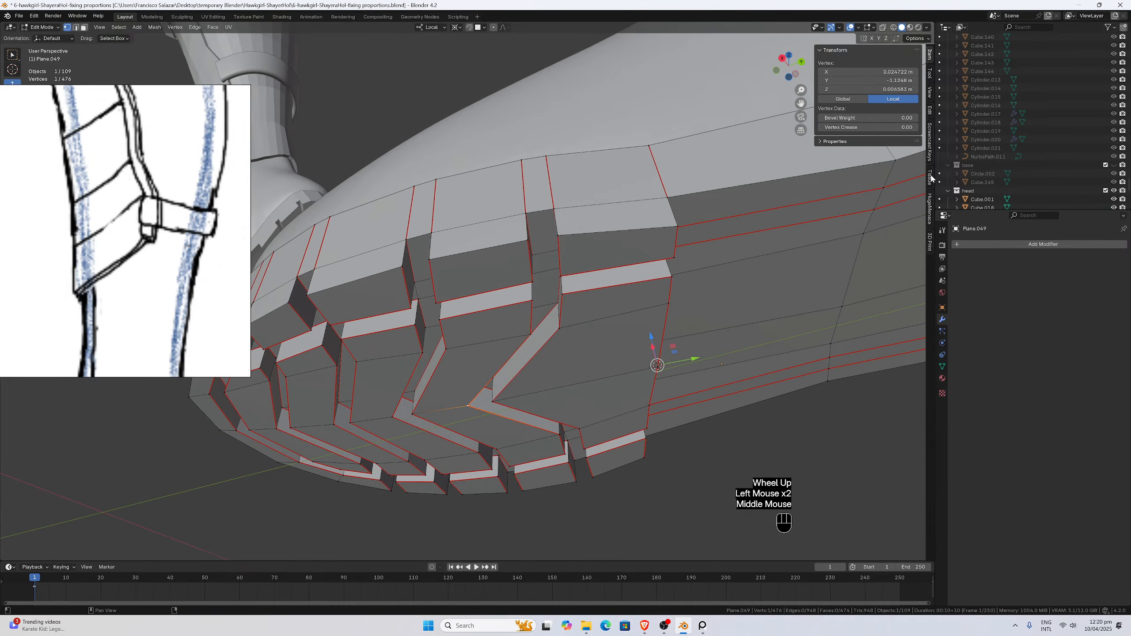
click(1115, 166)
middle_drag(528, 388, 539, 393)
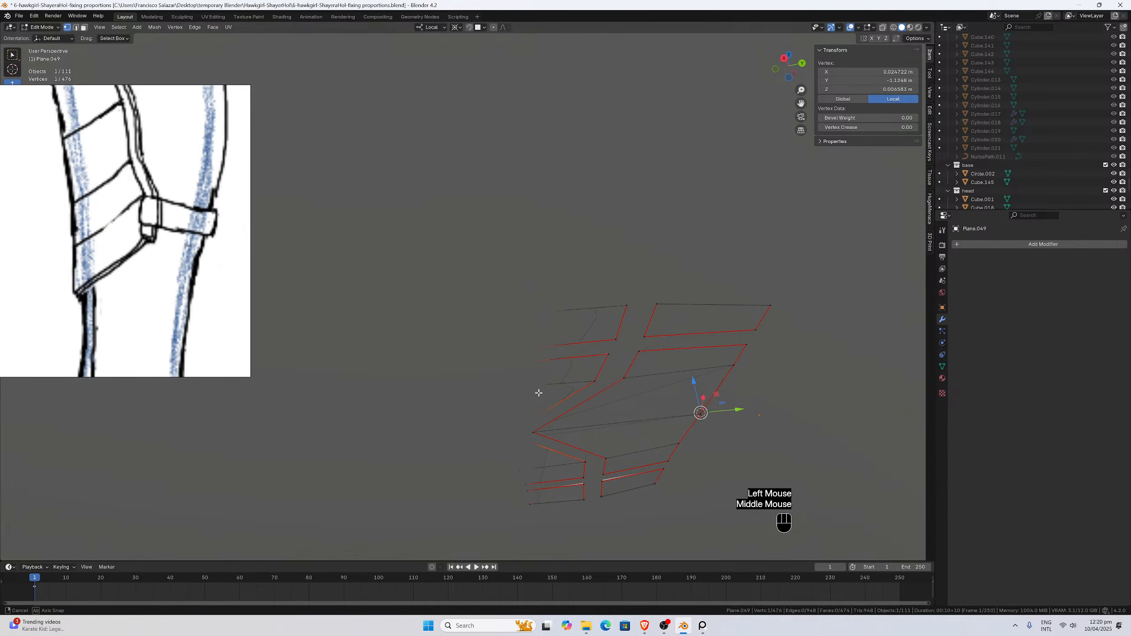
Turn on face snapping with Align Rotation to Target disabled, and set the transform orientation to Global.
click(459, 28)
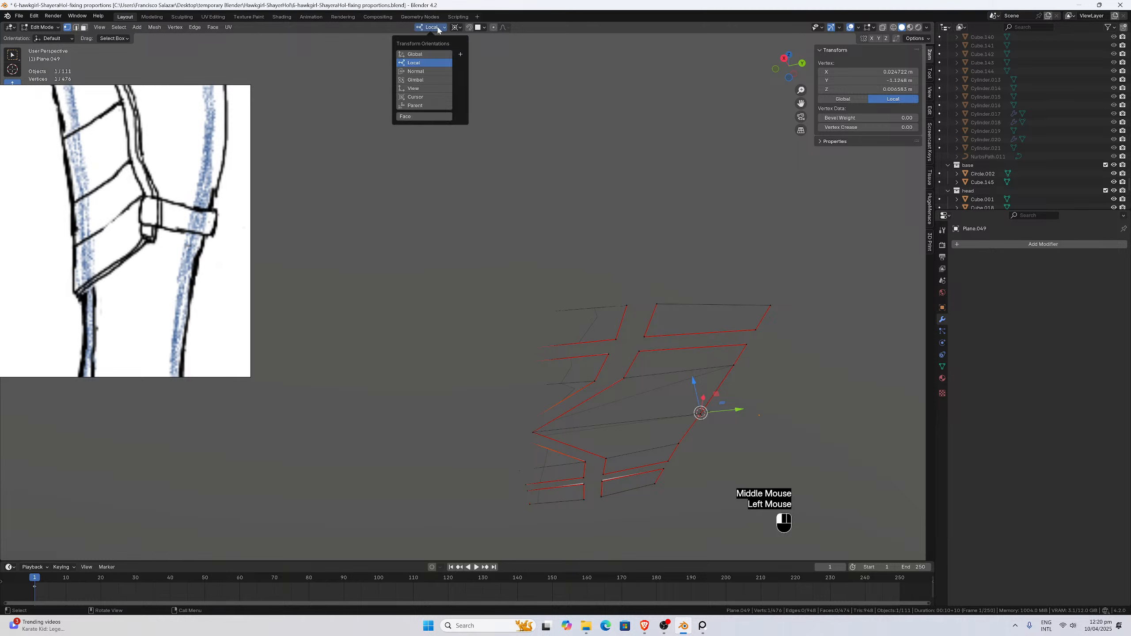
click(472, 30)
click(479, 30)
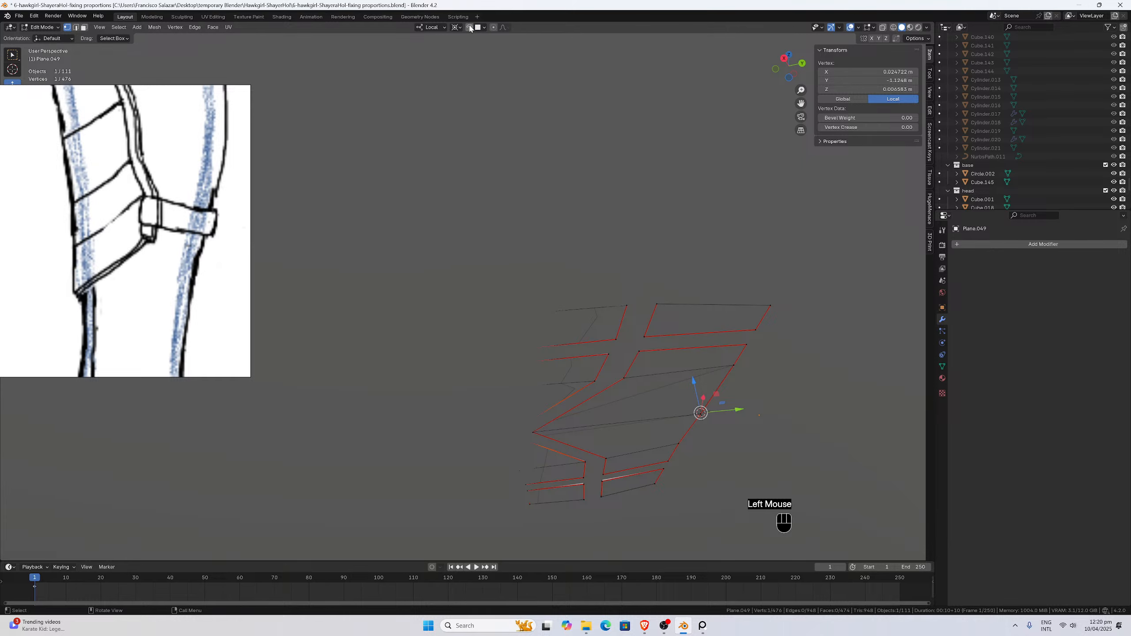
click(477, 30)
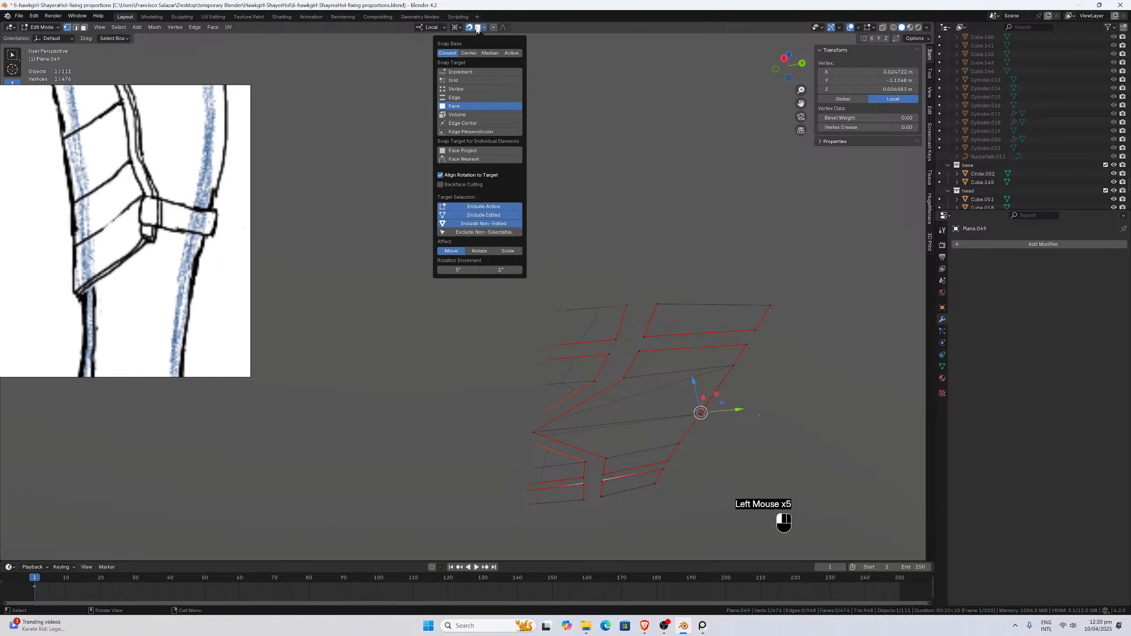
click(441, 176)
click(430, 29)
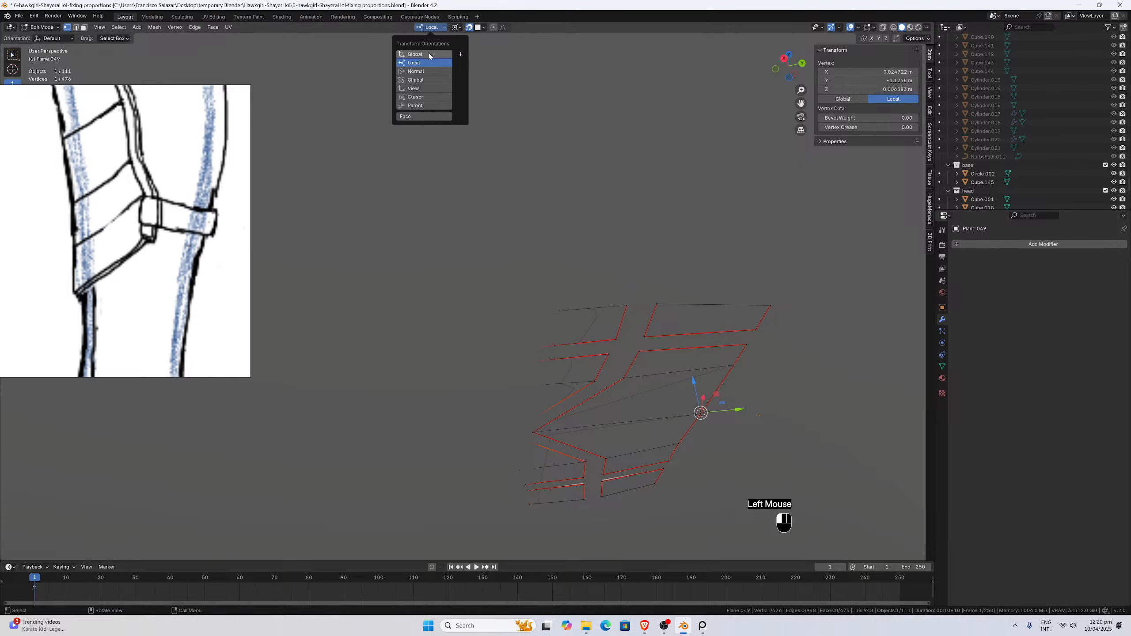
click(428, 55)
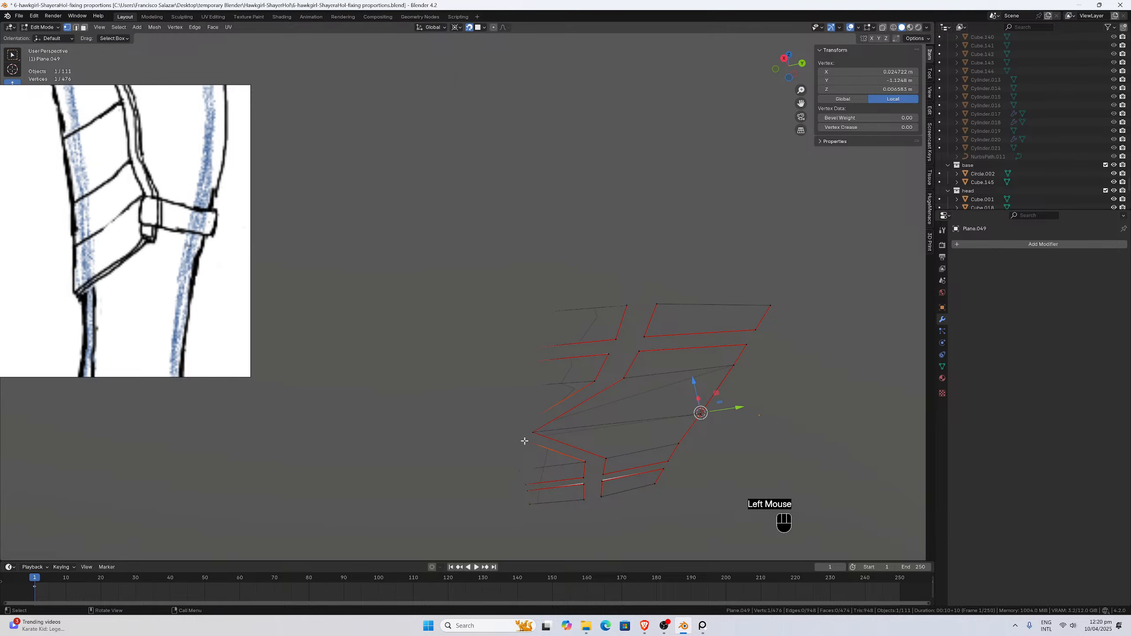
Snap the selected centre tread vertex down along Z by about 0.00078 m onto the base surface, and hide the base collection.
key(g)
key(z)
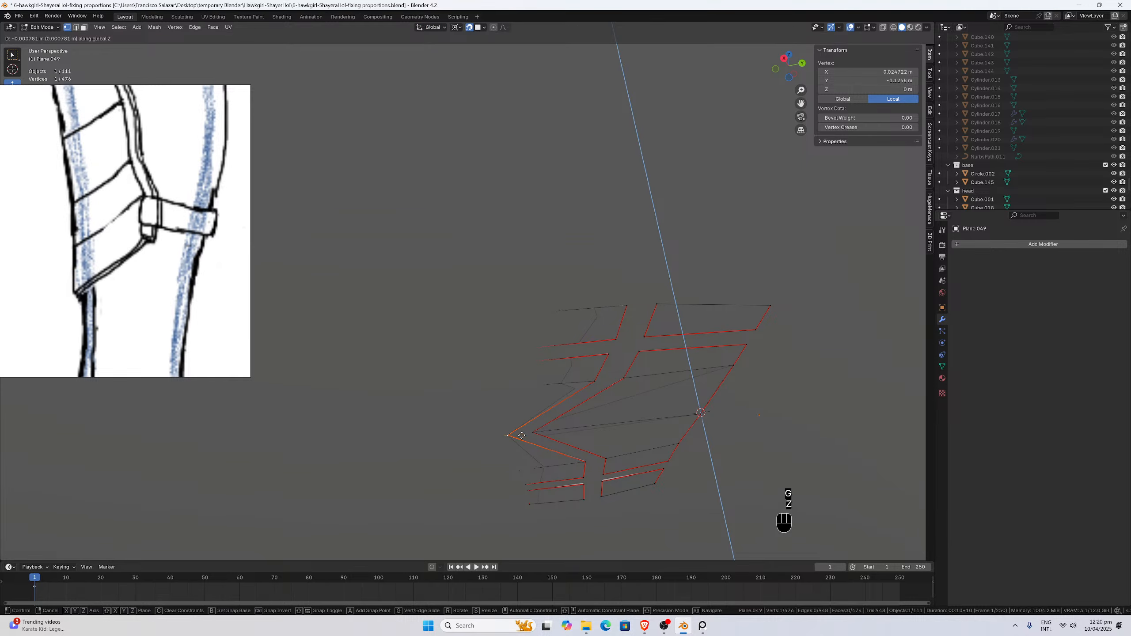
click(521, 435)
middle_drag(521, 435, 525, 452)
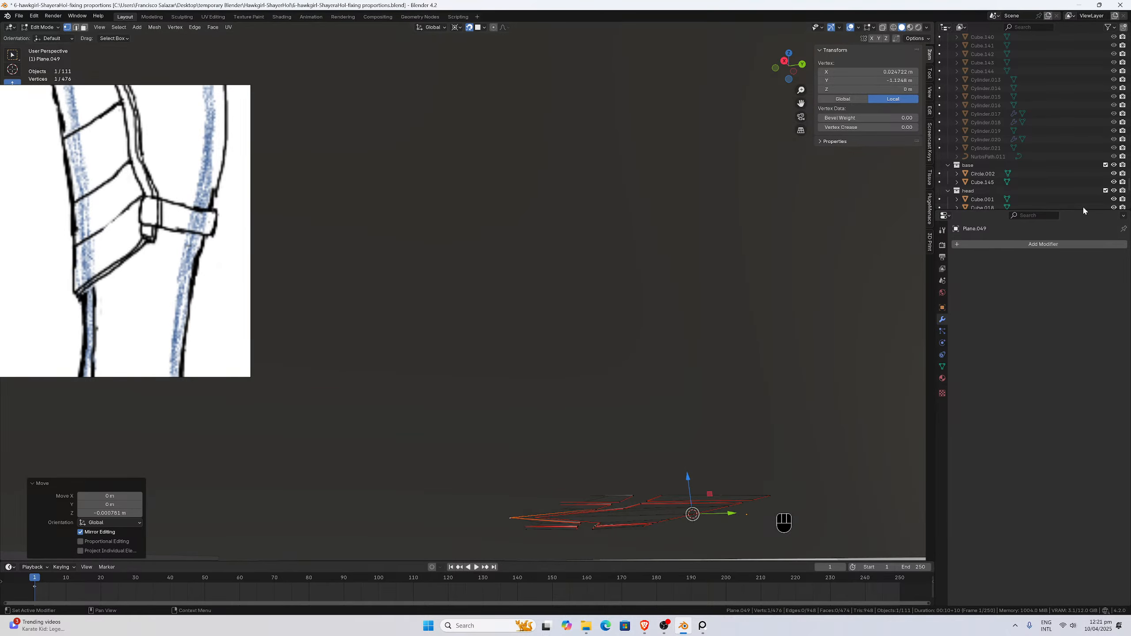
click(1114, 165)
middle_drag(713, 356, 691, 338)
scroll(695, 331, up, 2)
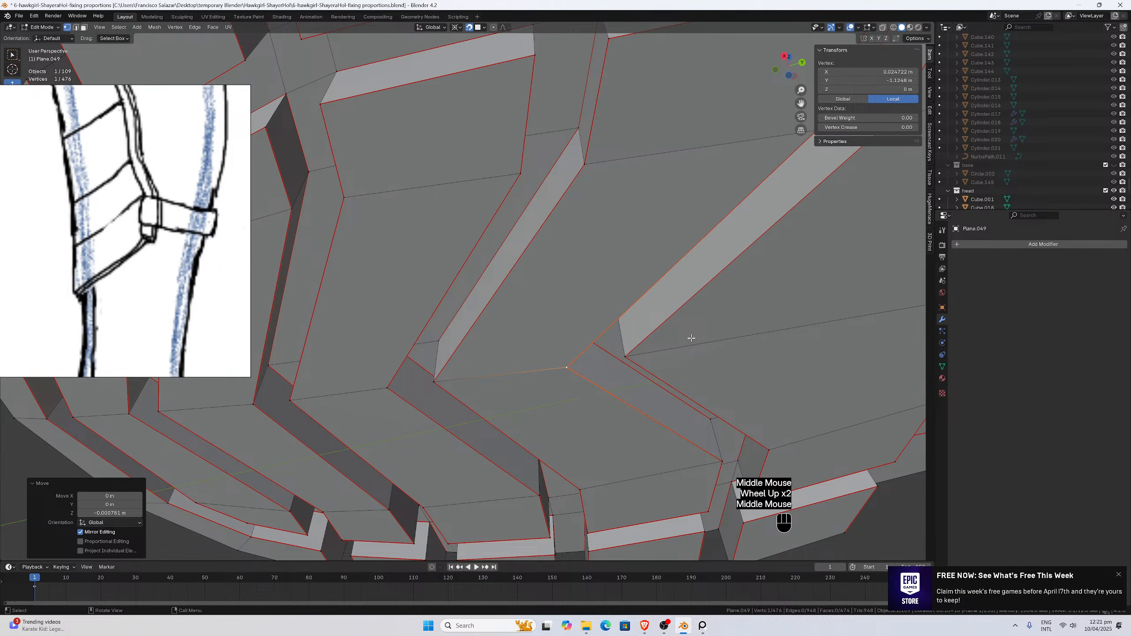
Compare the forefoot tread before and after the vertex move by undoing and redoing it, examining the surrounding faces from below.
key(ctrl+z)
key(ctrl+shift+z)
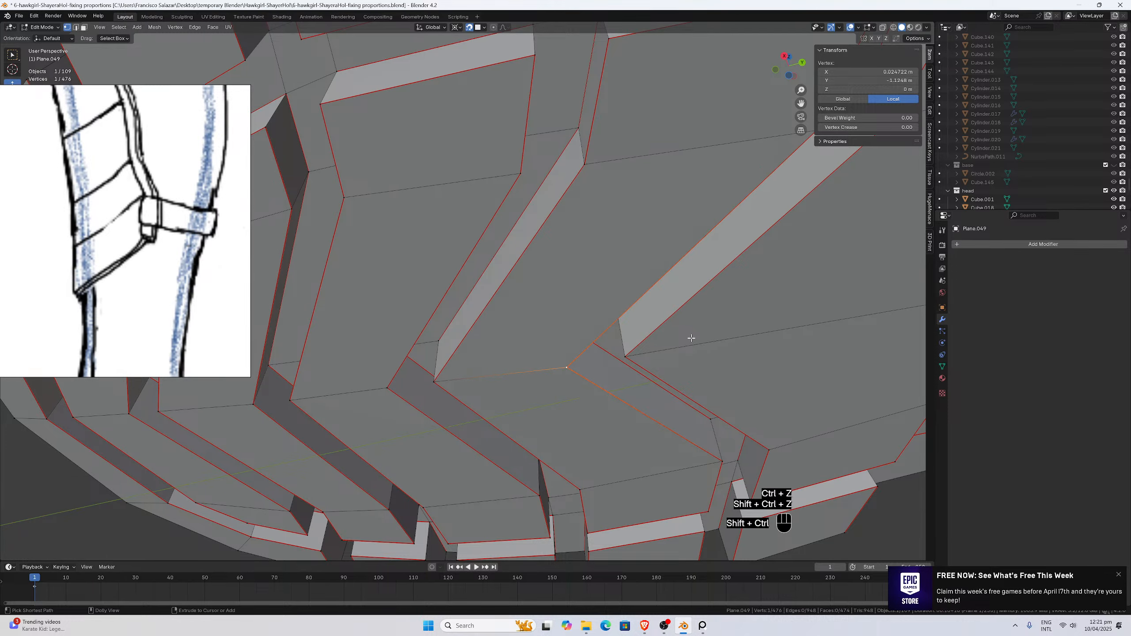
middle_drag(692, 334, 677, 346)
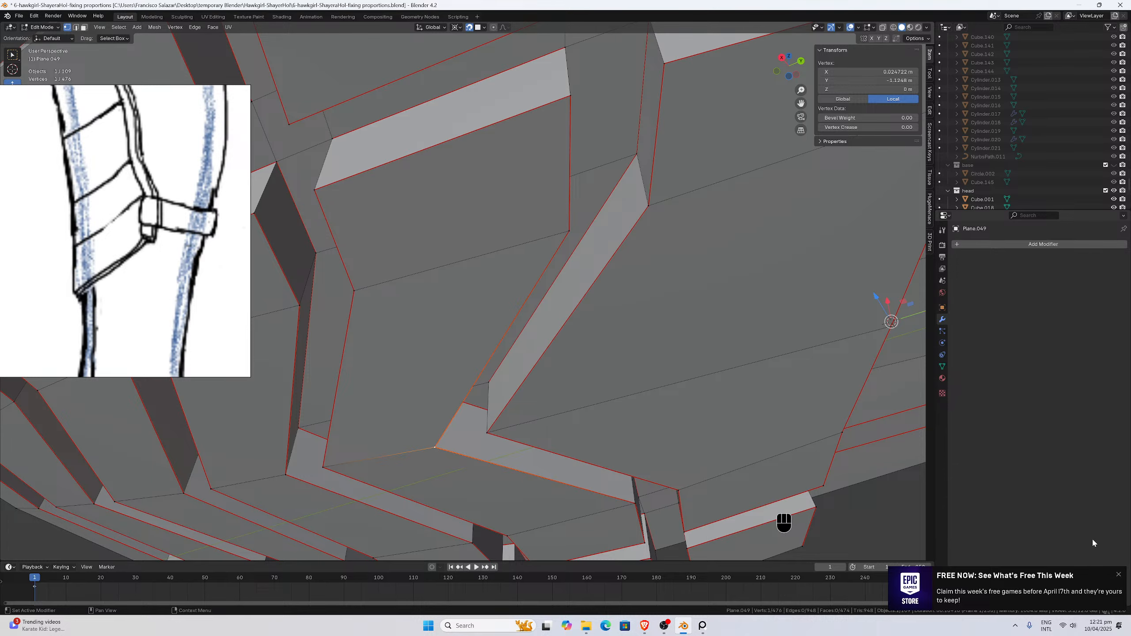
scroll(659, 460, down, 3)
mouse_move(579, 439)
middle_down()
mouse_move(569, 445)
mouse_move(577, 438)
mouse_move(556, 427)
mouse_move(626, 429)
mouse_move(603, 421)
mouse_move(581, 432)
middle_up()
click(521, 429)
click(546, 423)
scroll(613, 424, down, 3)
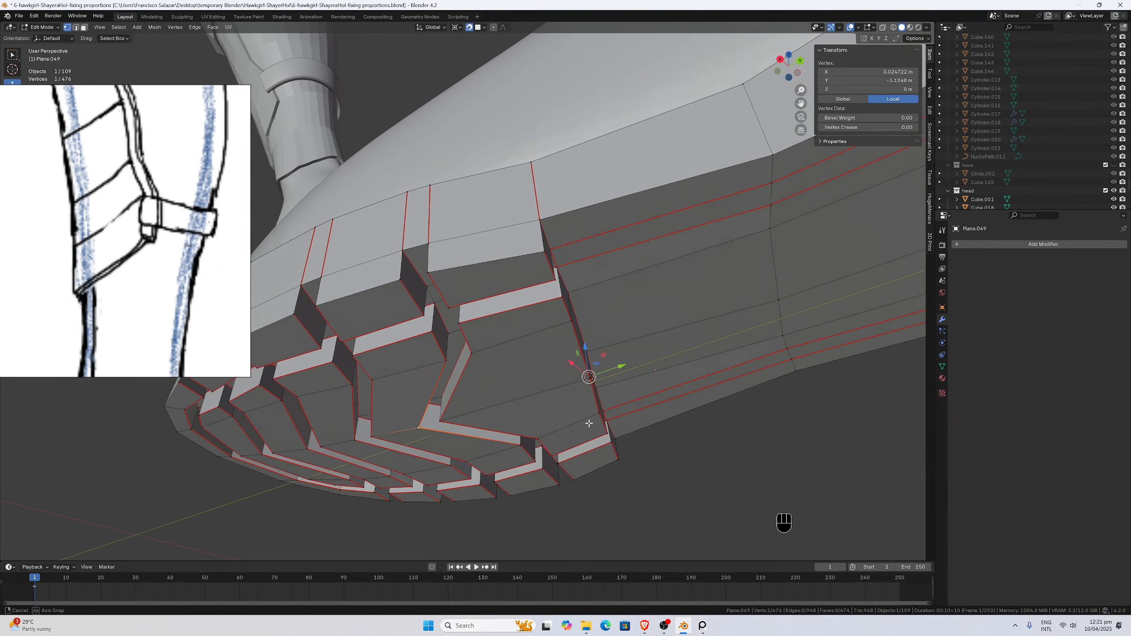
scroll(472, 432, up, 2)
middle_drag(454, 435, 456, 438)
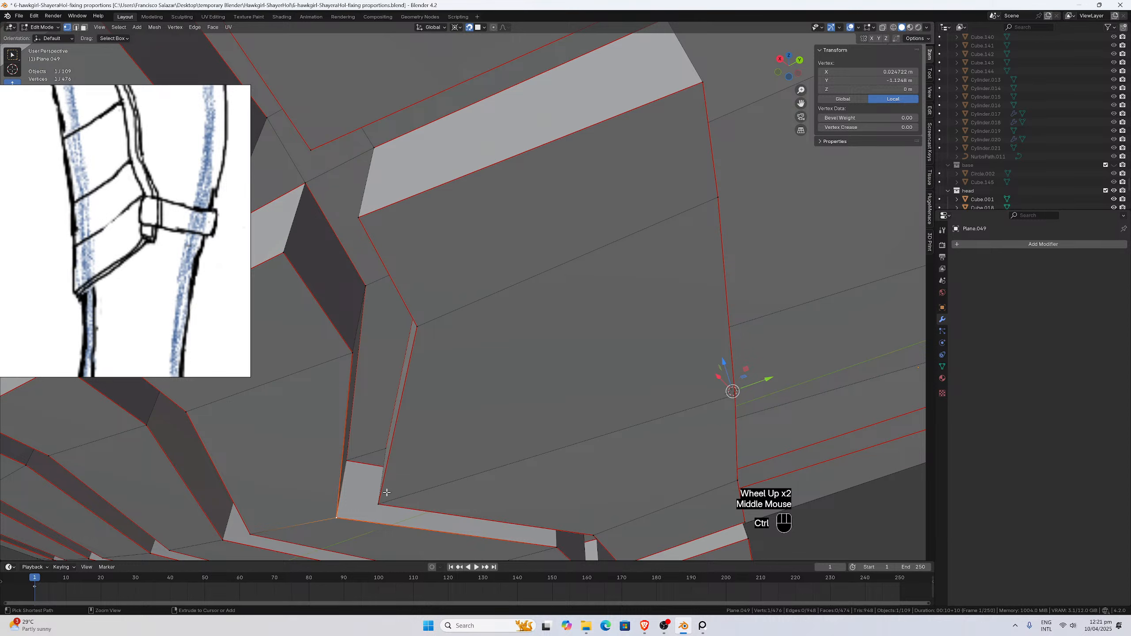
key(ctrl+z)
key(ctrl+z)
key(ctrl+z)
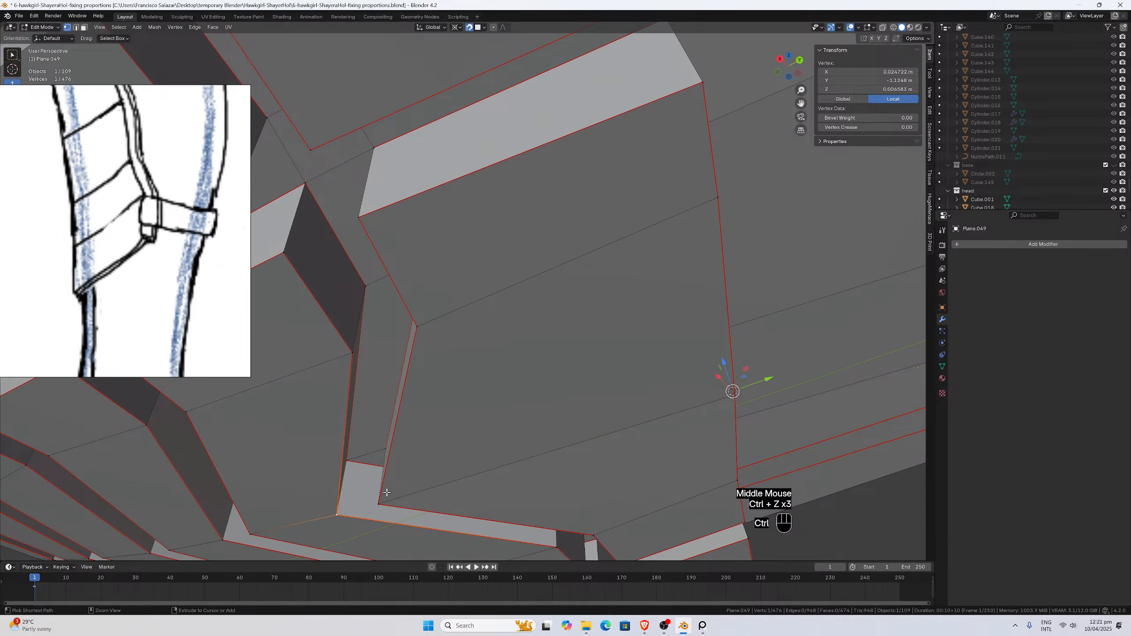
key(ctrl+shift+z)
Snap the 3D cursor to the centre vertex at the rear edge of the second-rearmost forefoot tread row.
scroll(355, 517, down, 1)
middle_drag(356, 513, 442, 462)
click(444, 462)
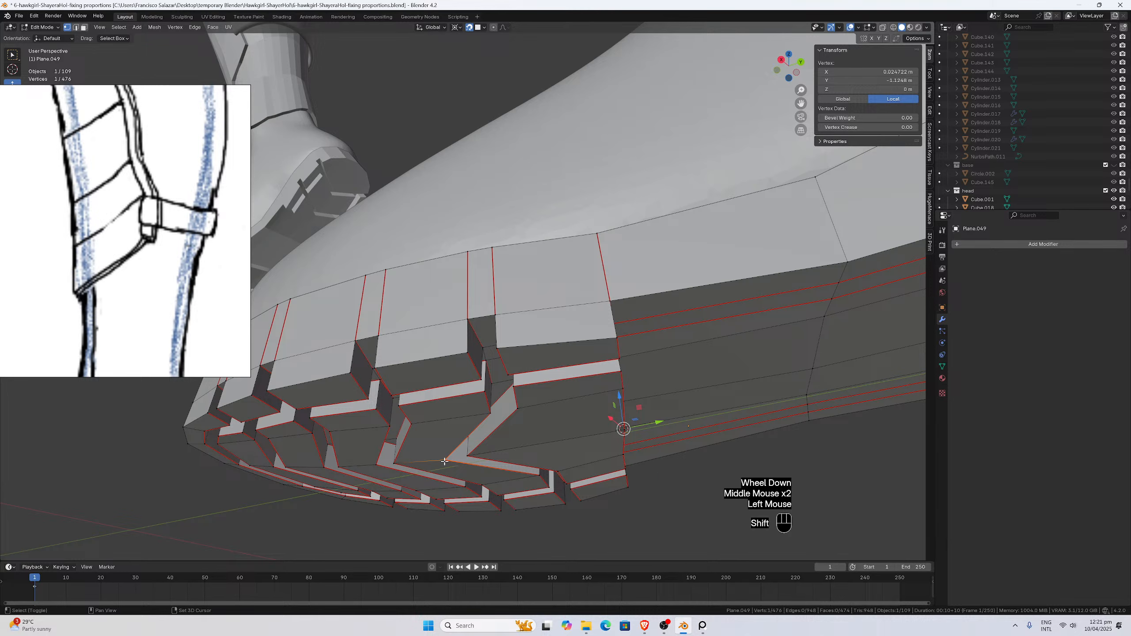
key(shift+s)
click(449, 513)
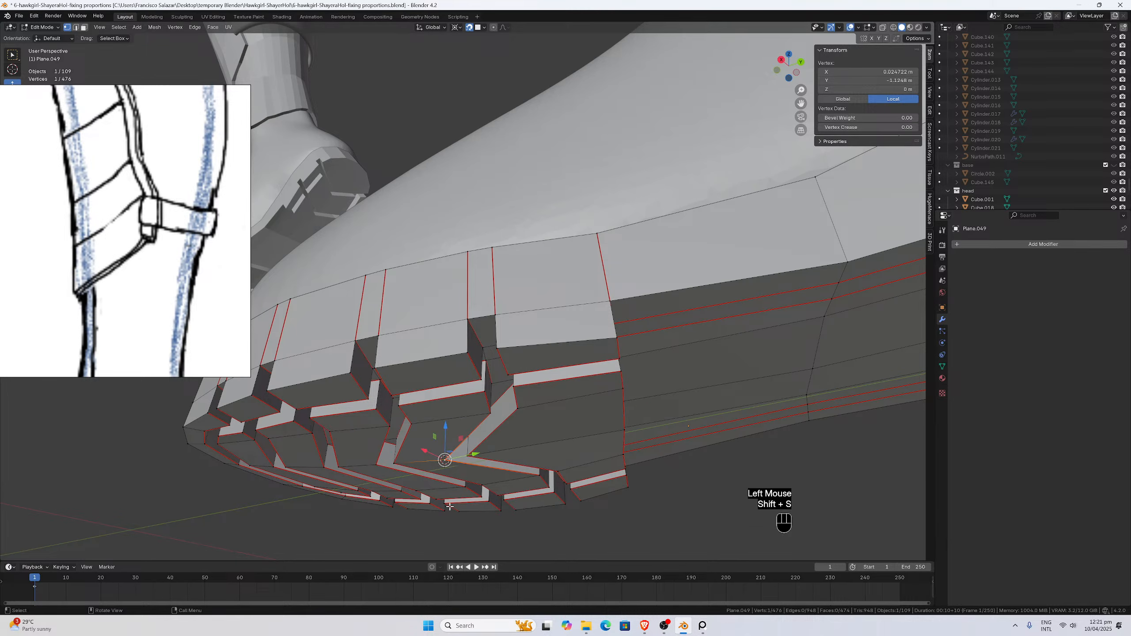
Select the sole's faces forward of the 3D cursor in face mode, using X-ray to include the hidden ones.
scroll(451, 513, down, 2)
middle_drag(451, 513, 515, 412)
scroll(526, 410, up, 1)
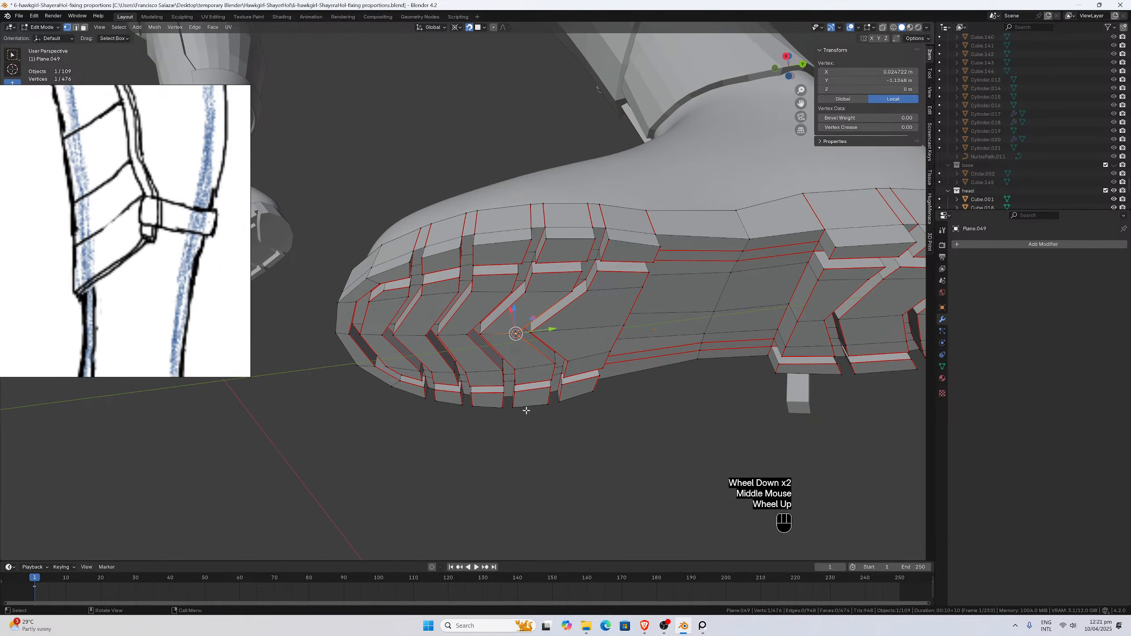
click(84, 28)
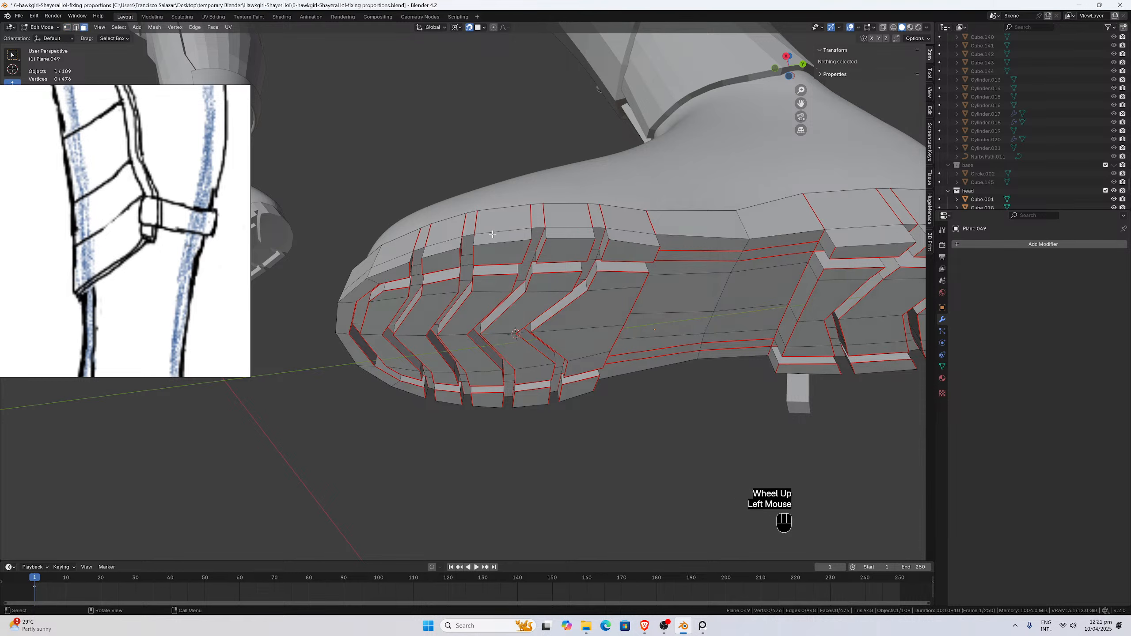
middle_drag(501, 255, 492, 283)
alt+shift+click(483, 246)
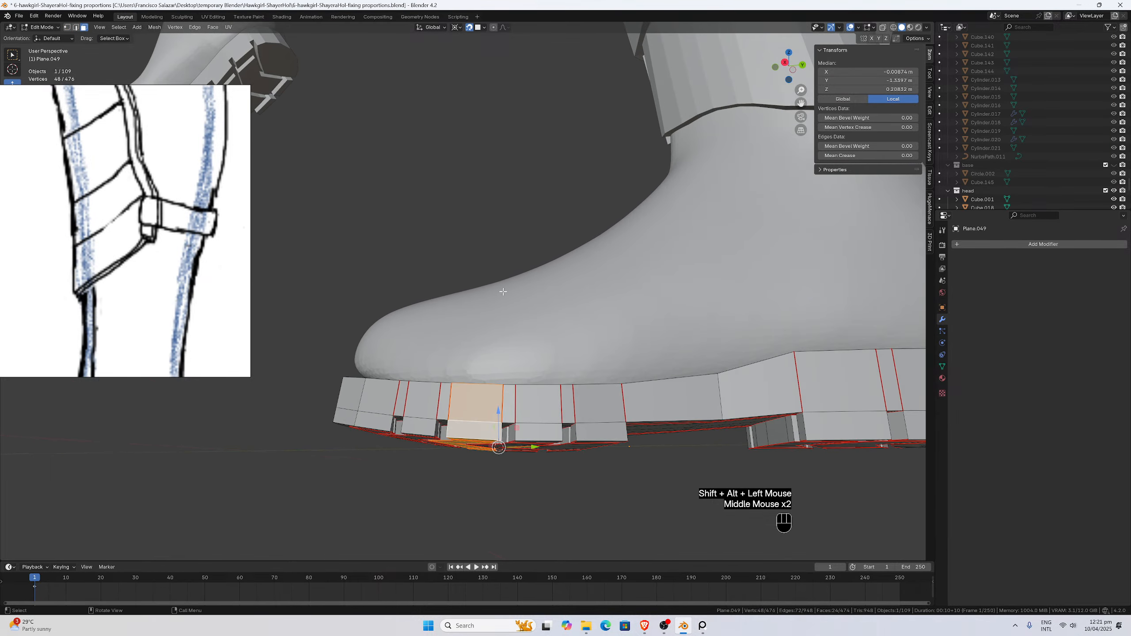
click(883, 27)
scroll(559, 229, down, 1)
drag(329, 303, 509, 450)
middle_drag(509, 449, 494, 349)
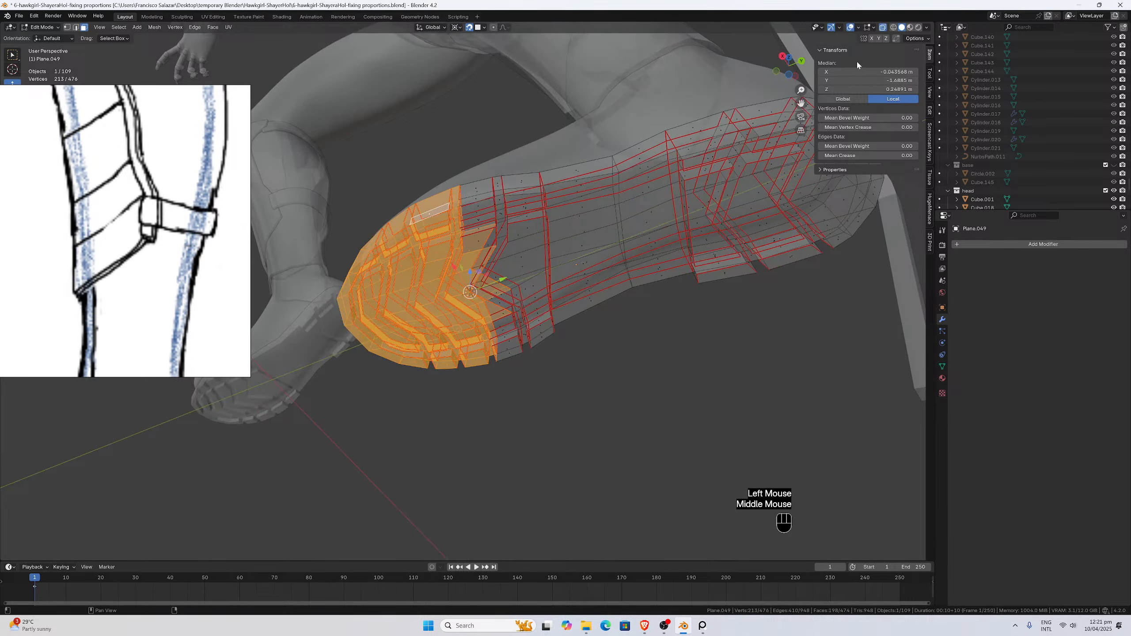
click(883, 27)
Deselect the extra faces of the second-rearmost tread row from the forefoot selection.
middle_drag(517, 285, 533, 291)
scroll(532, 290, up, 1)
shift+click(533, 291)
shift+click(554, 227)
middle_drag(554, 228, 576, 245)
Try rotating the selected forefoot faces around global X at the 3D cursor in the right orthographic view, and undo the rotation.
key(KP_3)
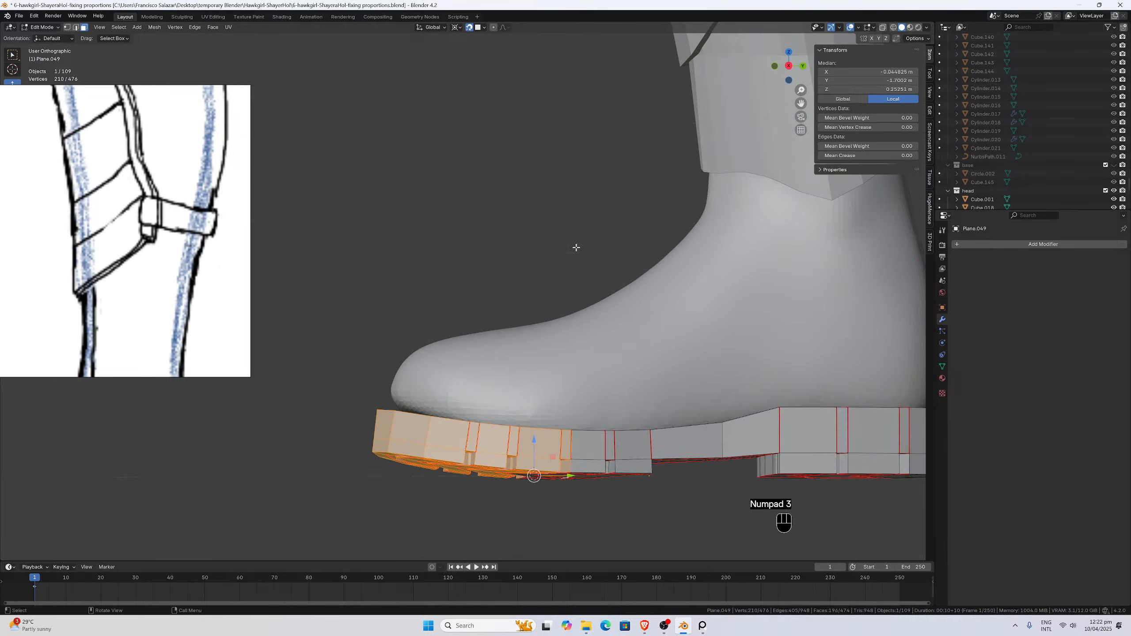
scroll(591, 318, up, 1)
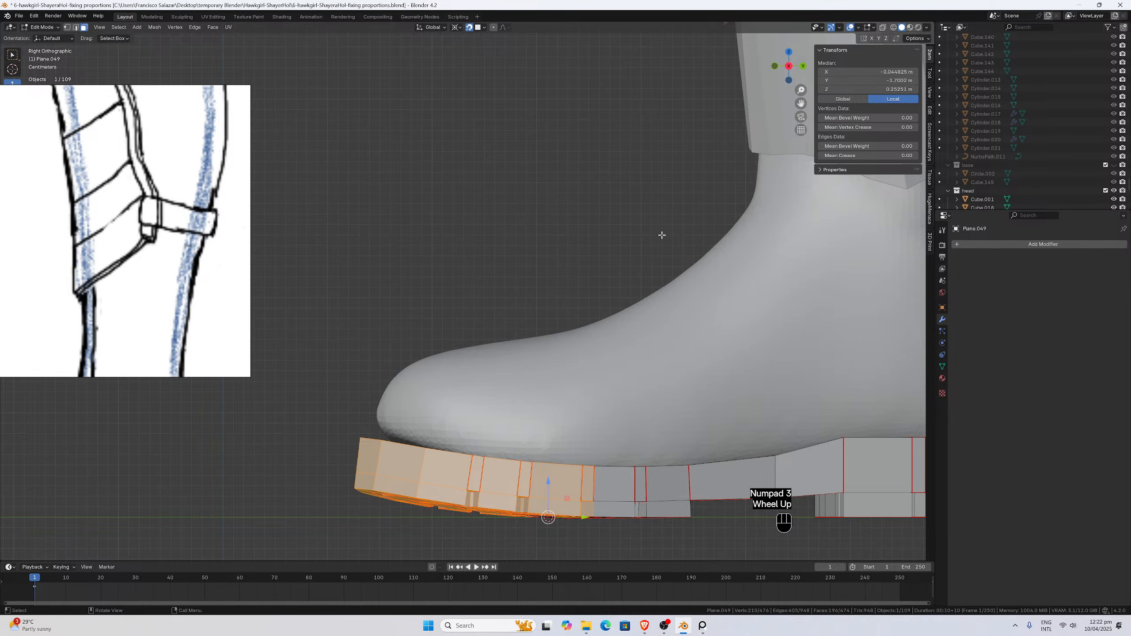
drag(808, 107, 799, 65)
scroll(566, 289, up, 1)
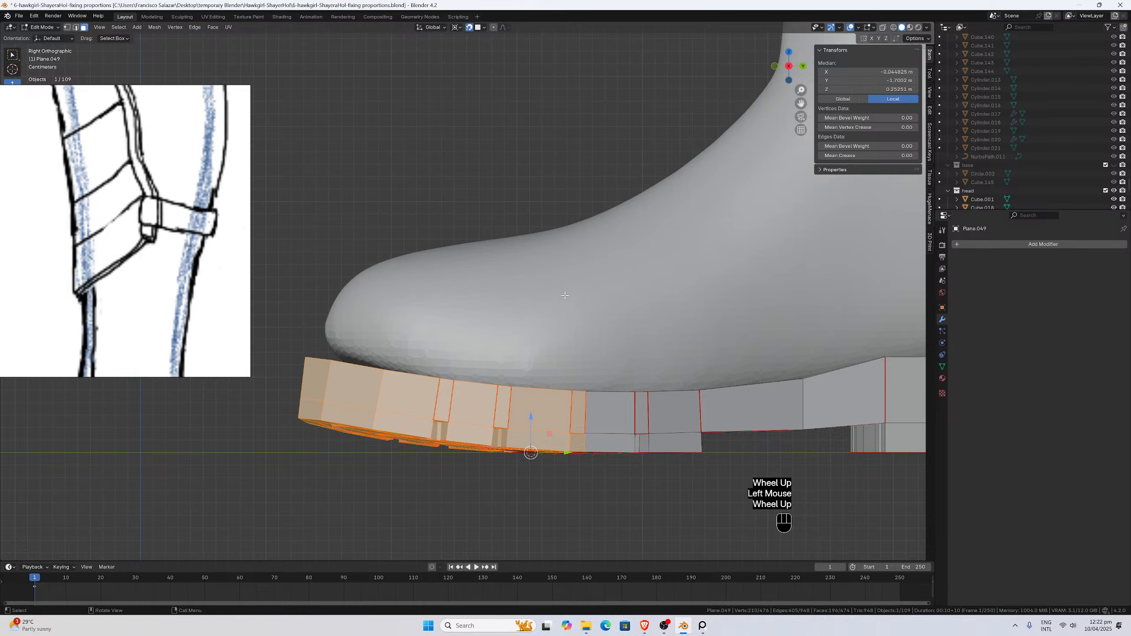
key(r)
key(x)
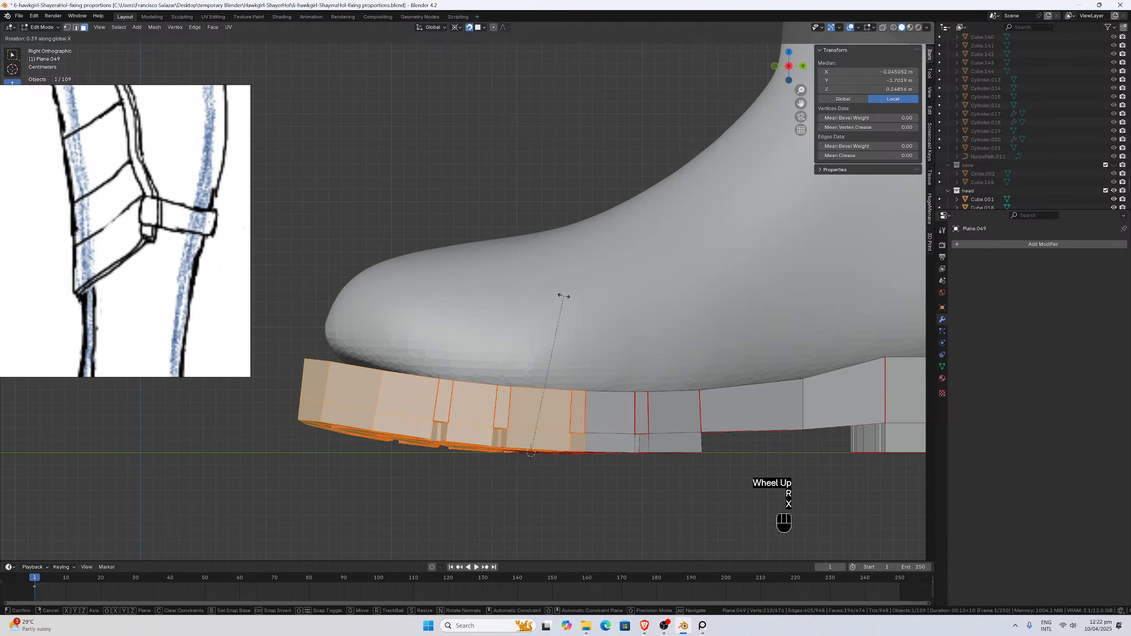
click(562, 297)
key(ctrl+z)
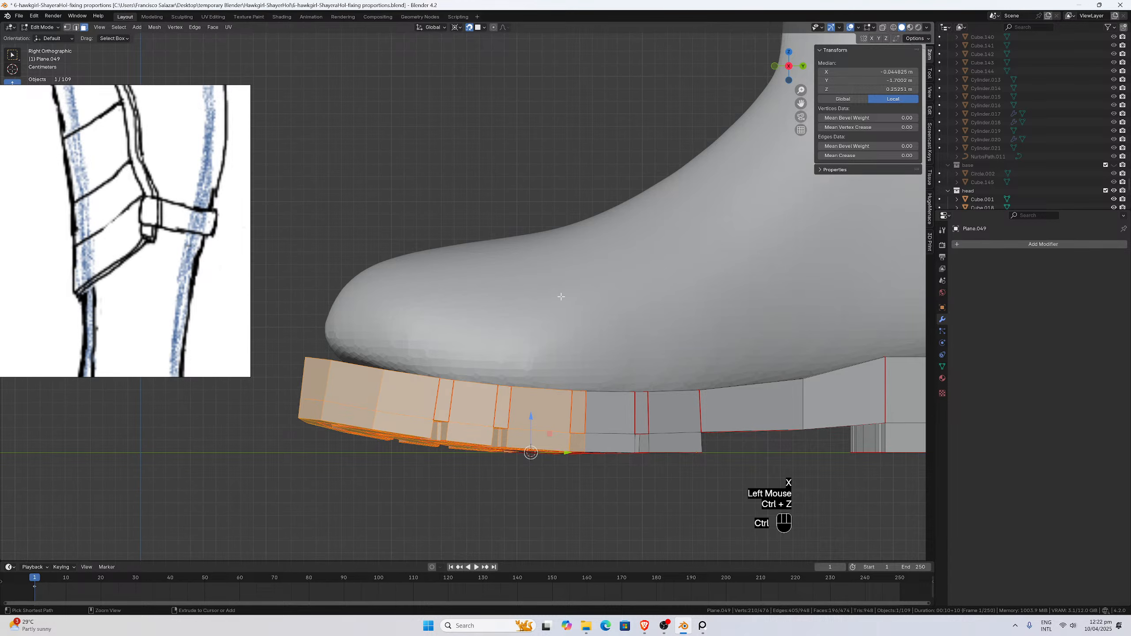
Turn off snapping and bring the rear forefoot tread rows into view from below.
click(470, 28)
middle_drag(518, 187, 514, 160)
middle_drag(600, 278, 581, 252)
scroll(540, 72, down, 1)
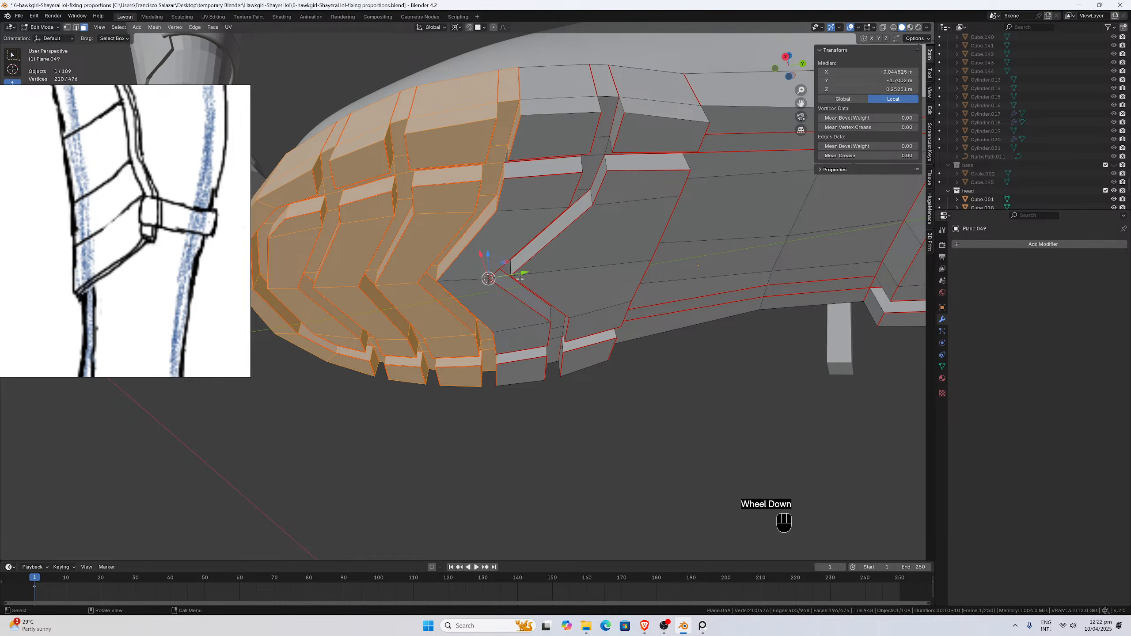
mouse_move(522, 281)
middle_down()
mouse_move(515, 293)
mouse_move(523, 284)
middle_up()
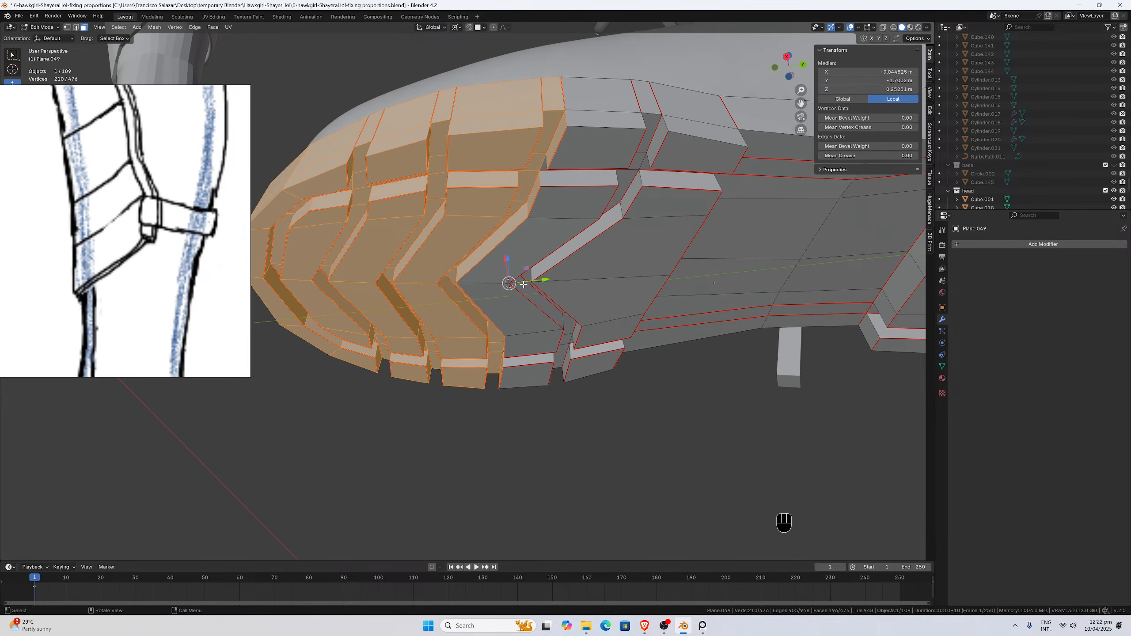
Select the centre edge across the rearmost forefoot tread row in edge mode and snap the 3D cursor to it.
click(579, 280)
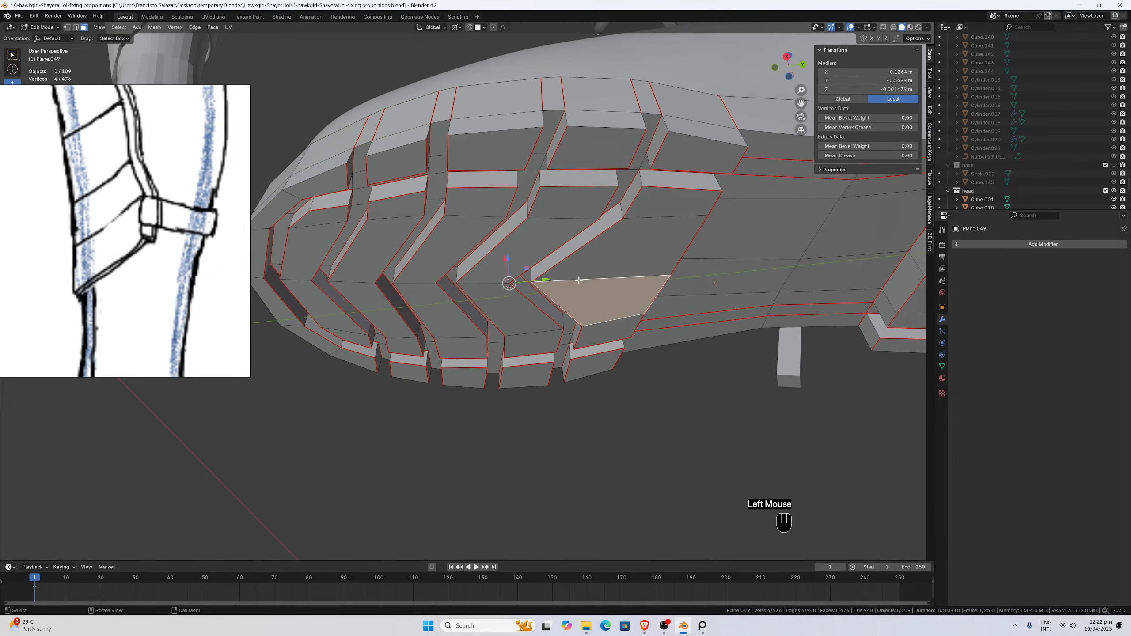
click(80, 28)
click(570, 287)
click(571, 282)
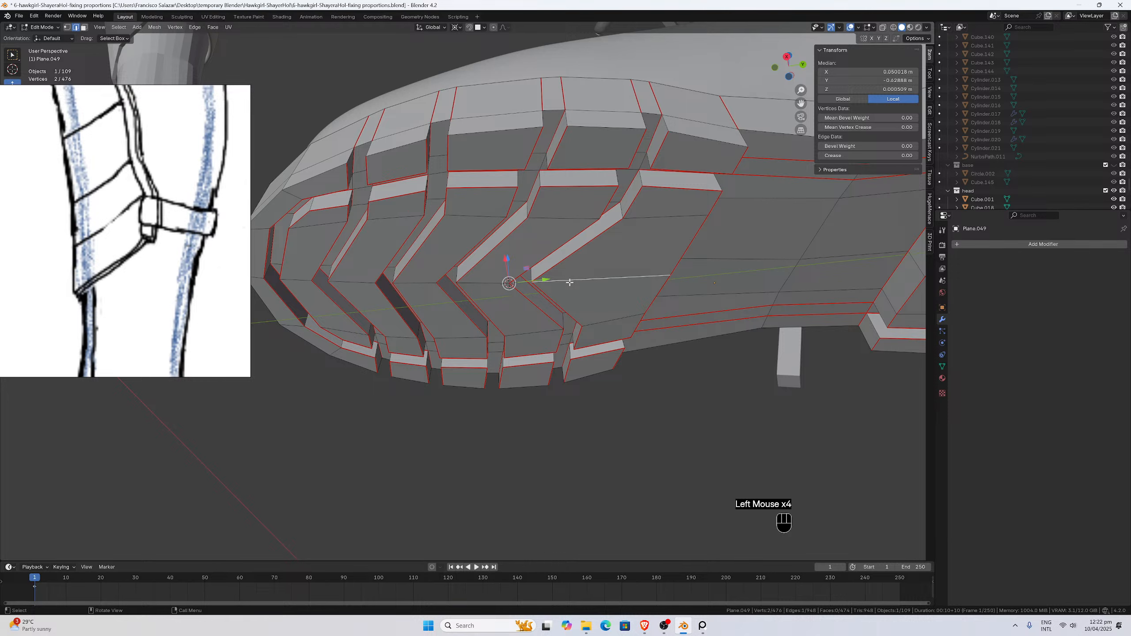
key(shift+s)
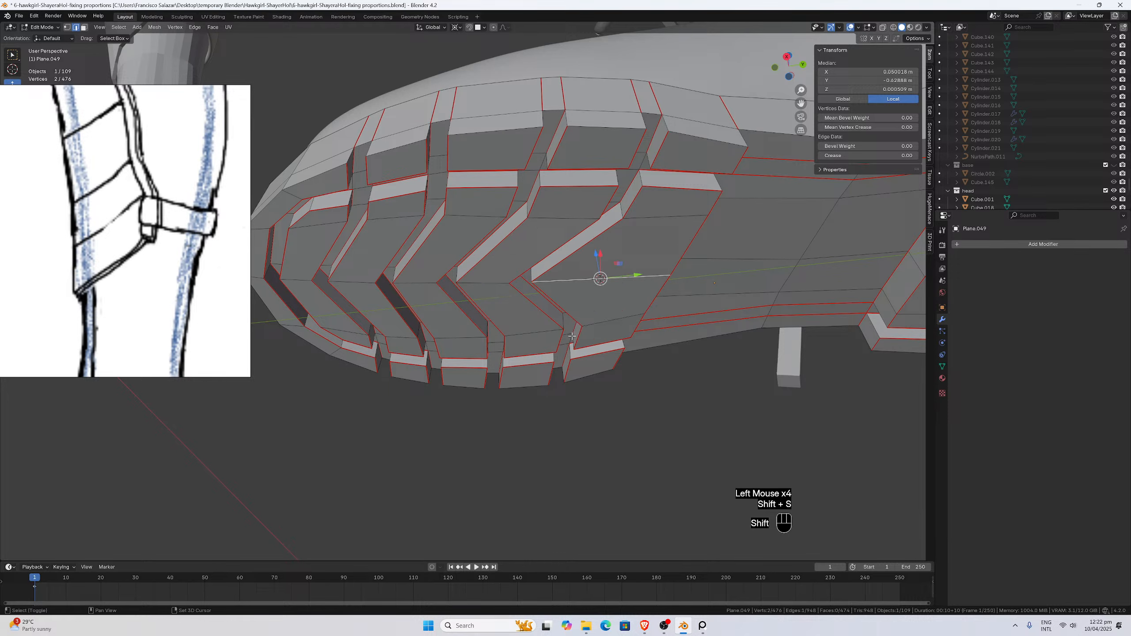
Select the front centre vertex of the rearmost forefoot tread row in vertex mode and snap the 3D cursor to it.
middle_drag(601, 277, 528, 234)
scroll(516, 225, down, 2)
scroll(519, 196, up, 1)
scroll(528, 234, up, 1)
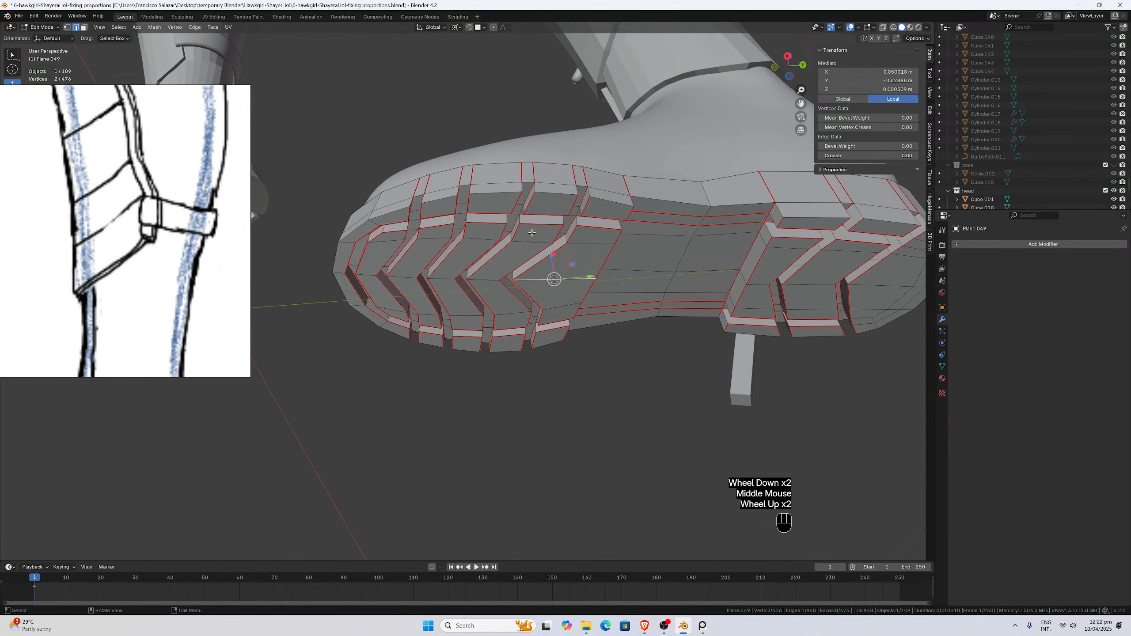
click(67, 27)
click(513, 280)
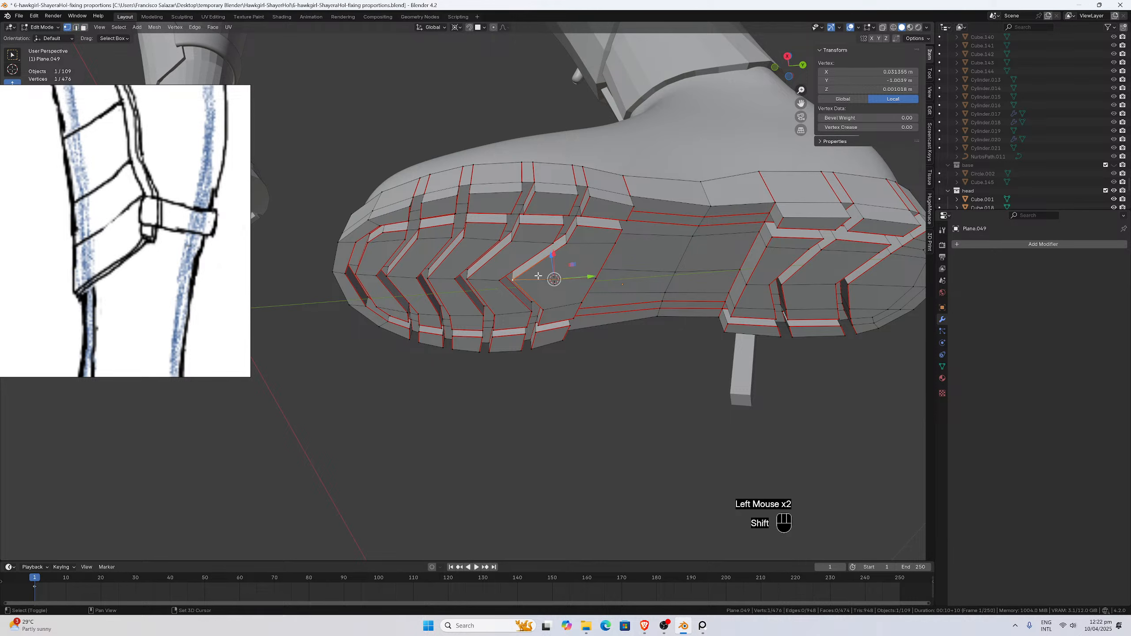
key(shift+s)
click(546, 217)
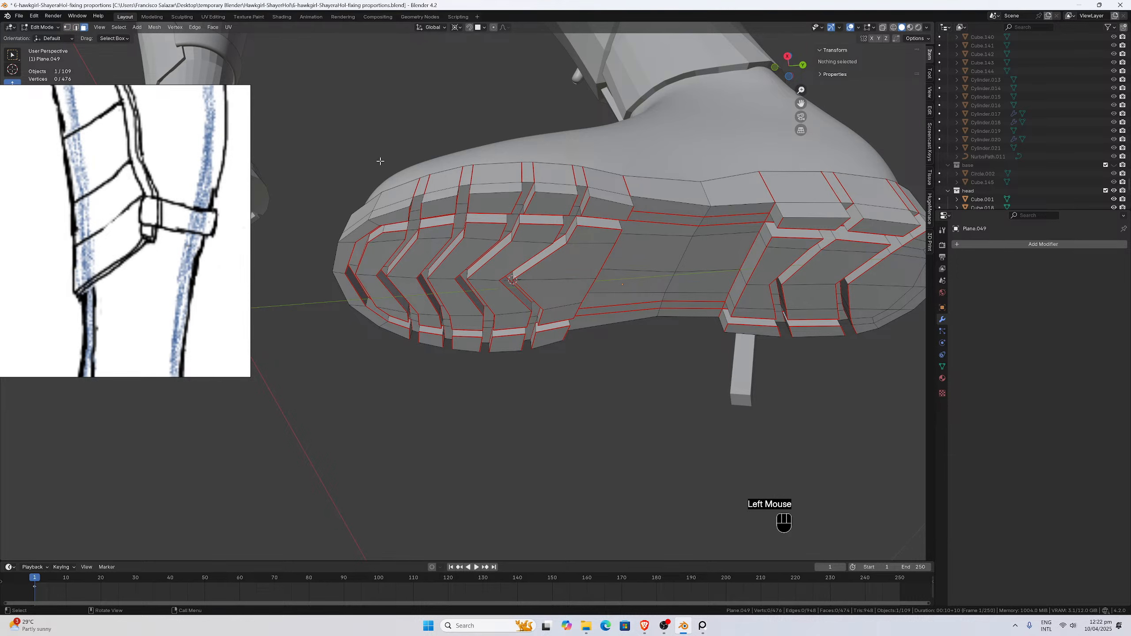
Box-select the front part of the sole through the mesh in face mode with X-ray enabled, and disable X-ray.
click(881, 28)
middle_drag(846, 66, 291, 320)
drag(313, 271, 570, 406)
click(884, 29)
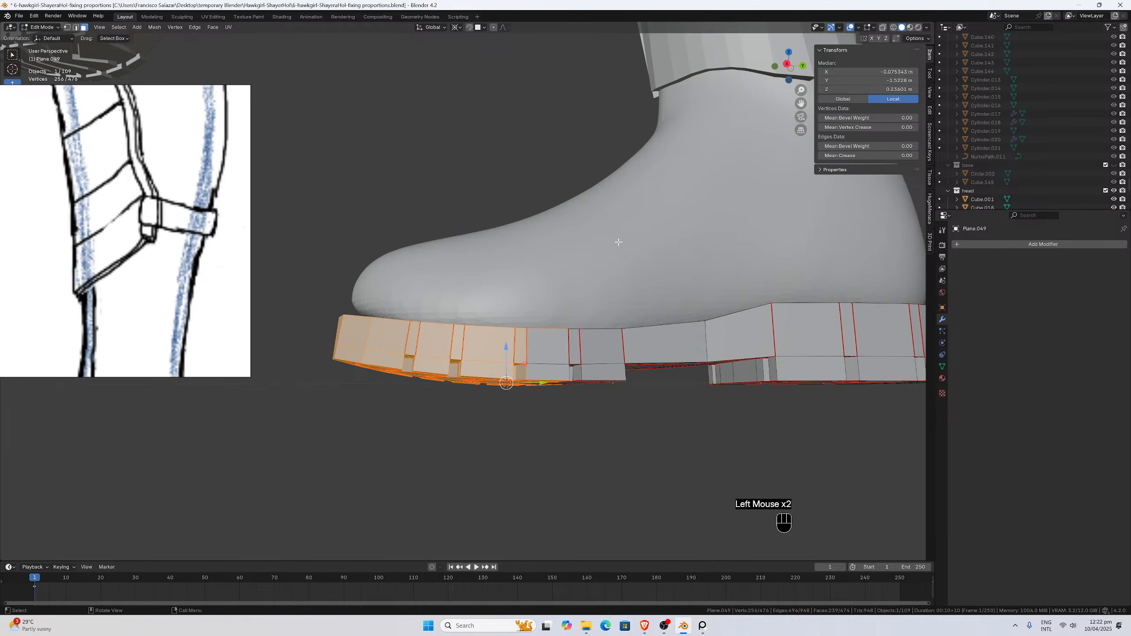
Deselect the second-rearmost tread row and groove faces beside the rearmost row from the forefoot selection.
middle_drag(758, 142, 530, 211)
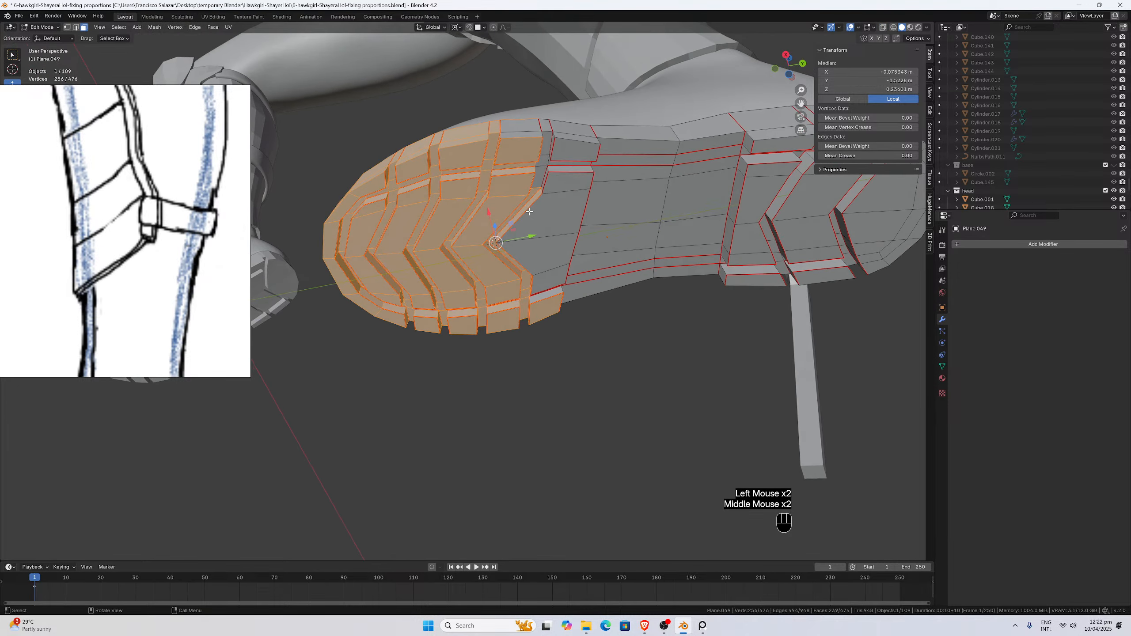
shift+click(530, 197)
alt+shift+click(533, 190)
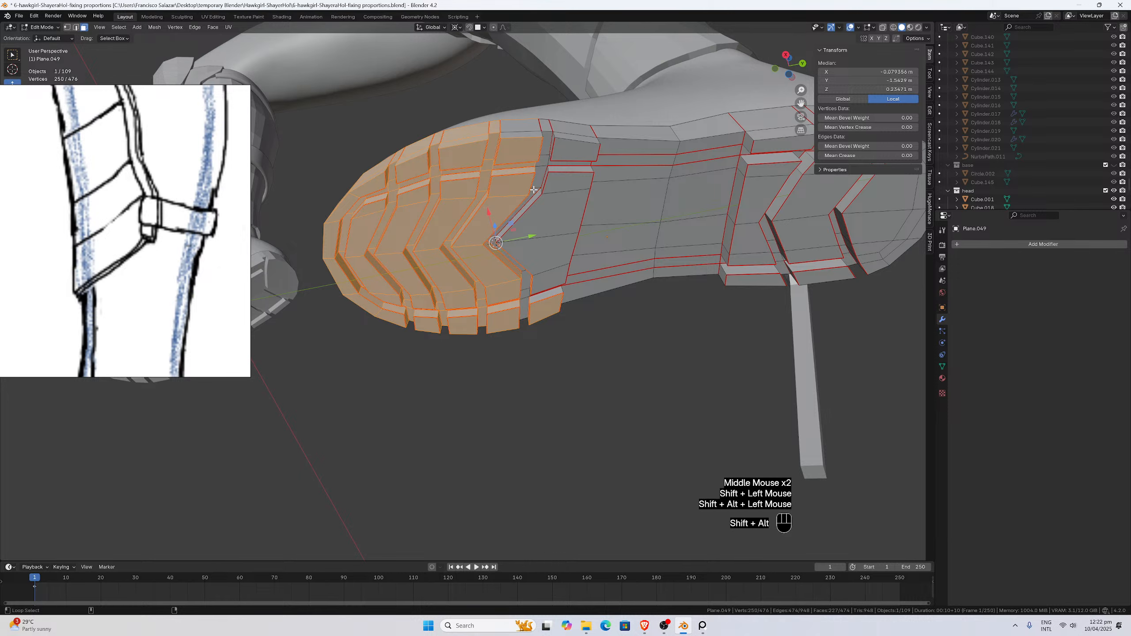
middle_drag(520, 275, 510, 273)
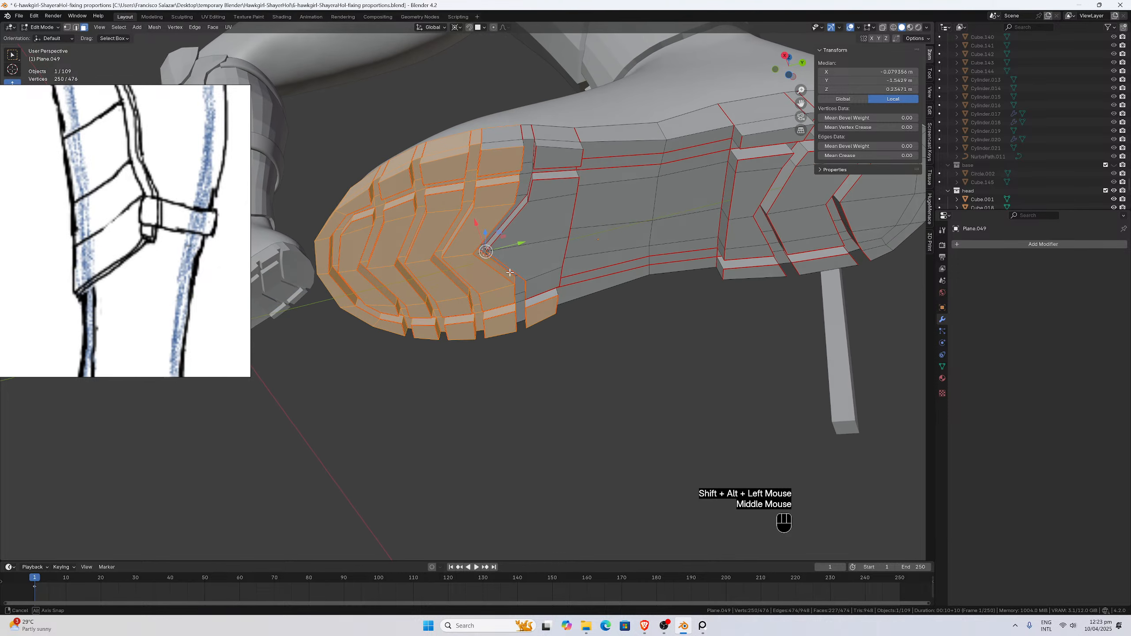
middle_drag(504, 211, 484, 231)
alt+shift+click(493, 210)
scroll(484, 231, up, 1)
shift+click(530, 331)
shift+click(500, 325)
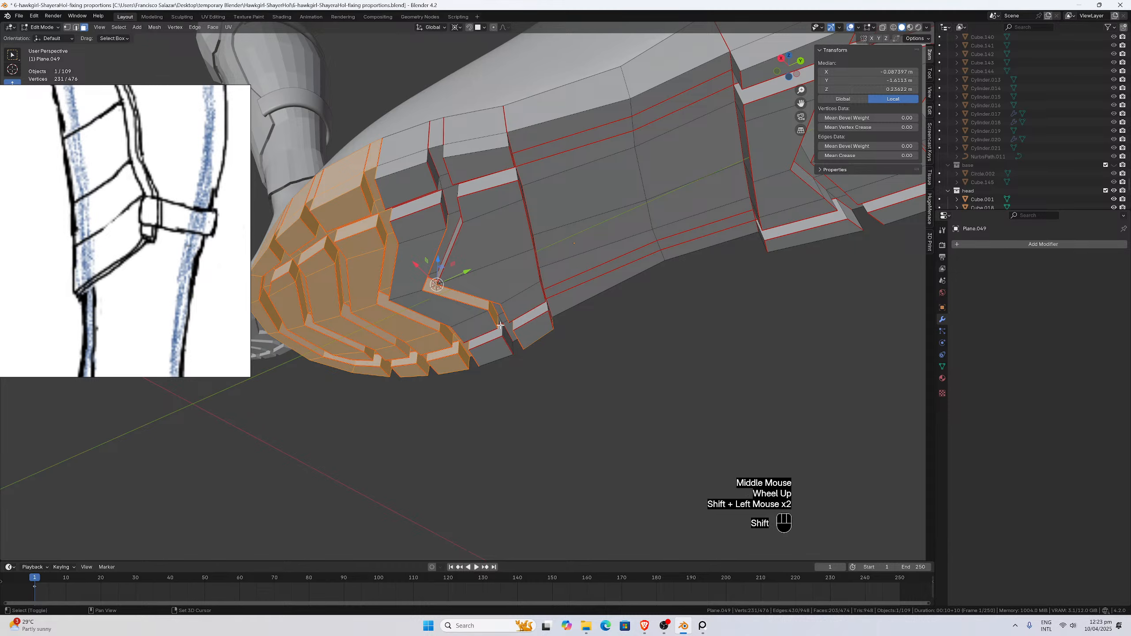
Deselect the leftover groove walls and side block faces around the two rearmost forefoot tread rows.
middle_drag(496, 316, 568, 356)
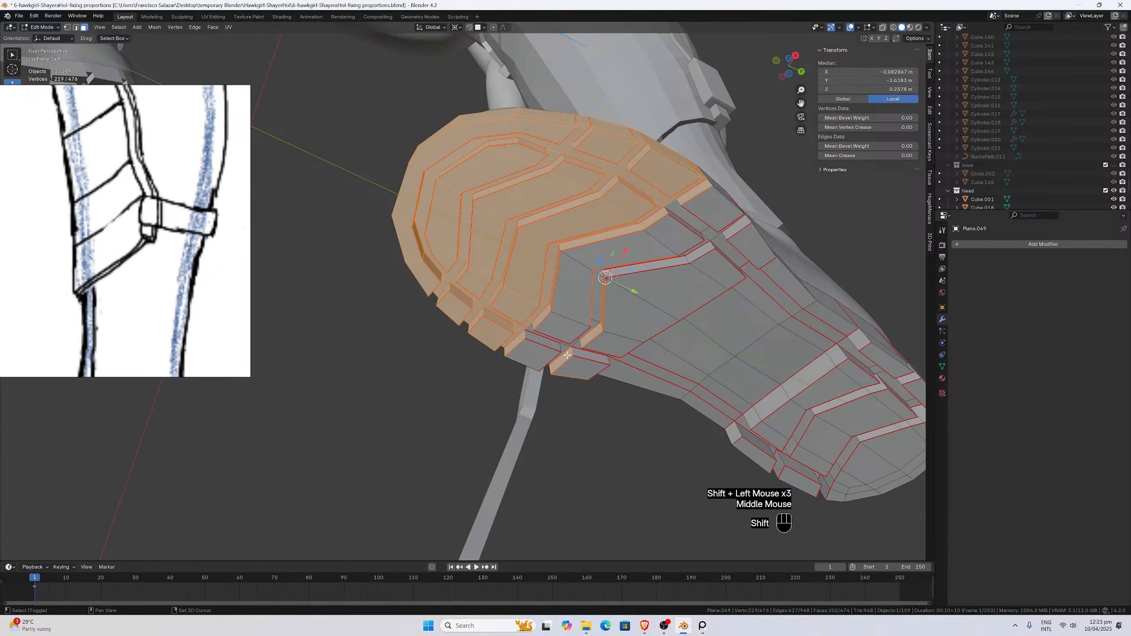
shift+click(581, 342)
shift+click(601, 320)
shift+click(602, 317)
middle_drag(602, 317, 553, 338)
shift+click(488, 322)
middle_drag(488, 322, 447, 304)
shift+click(391, 286)
Isolate the sole in local view and deselect the stray face on its upper rim behind the forefoot selection.
key(KP_Divide)
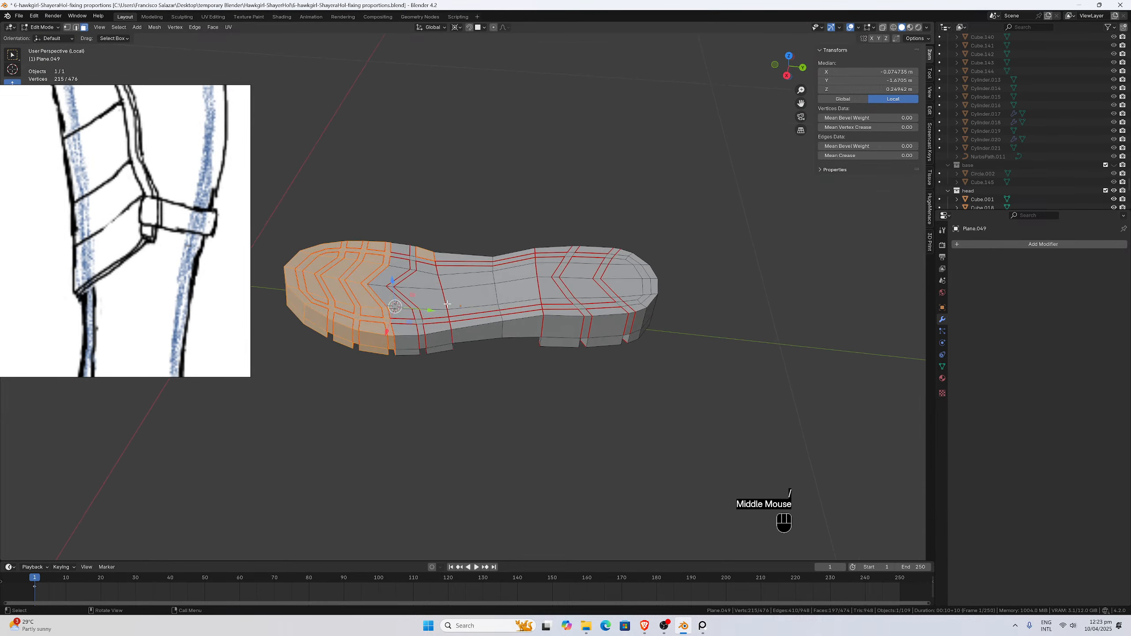
shift+click(431, 258)
middle_drag(431, 258, 460, 259)
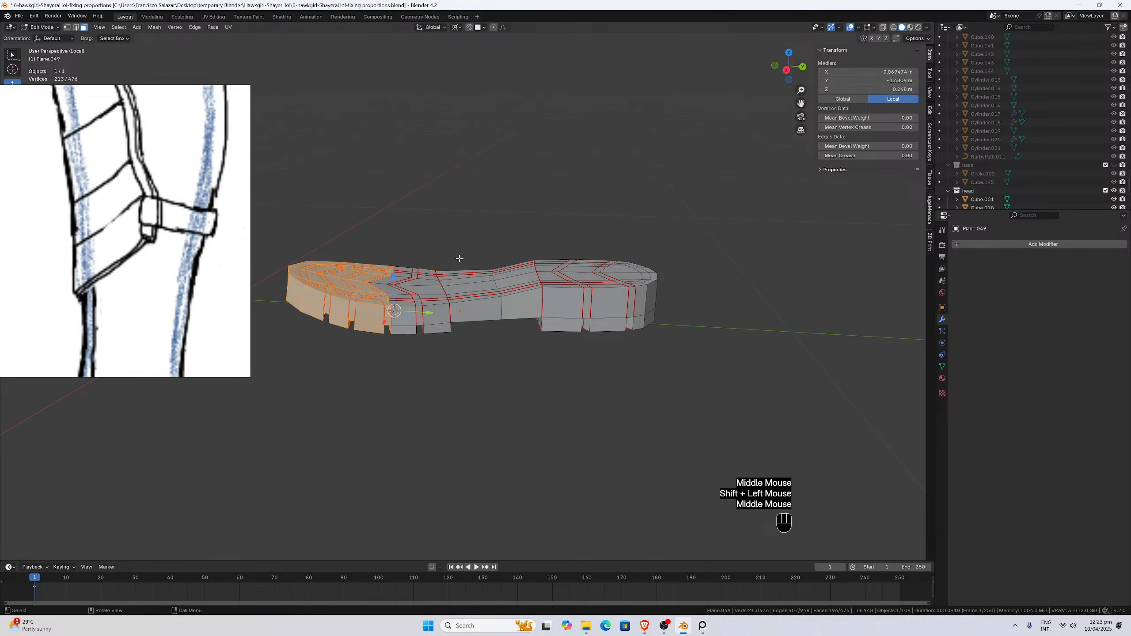
Try to rotate the selected forefoot sole faces by about 2.6° around the global X axis in right view.
key(KP_3)
scroll(459, 258, up, 2)
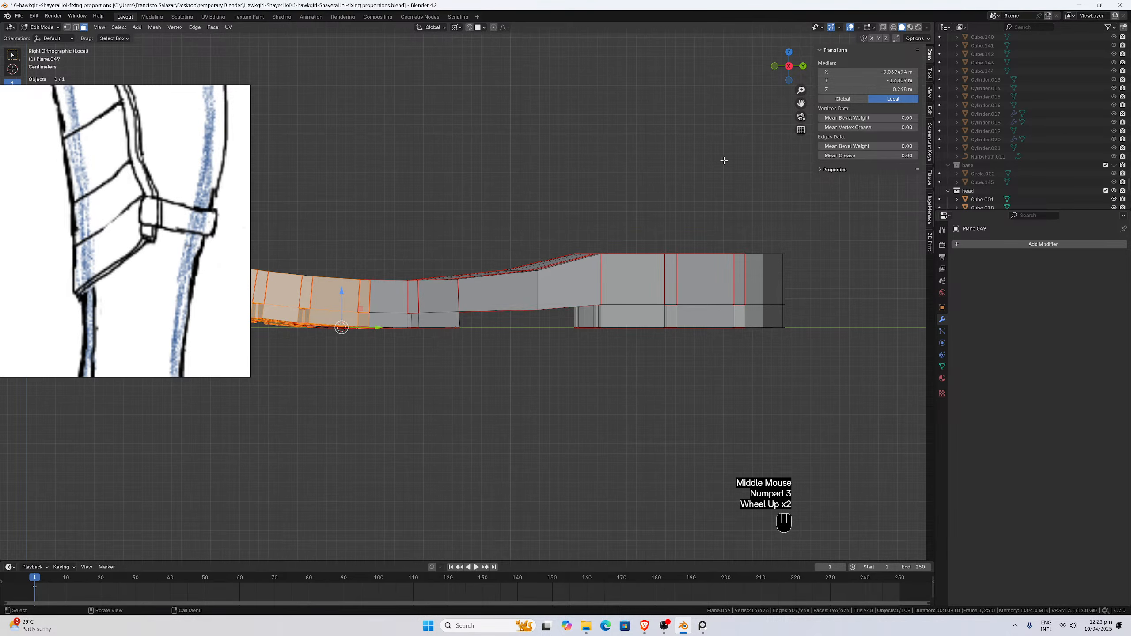
drag(801, 103, 1032, 94)
scroll(673, 195, up, 1)
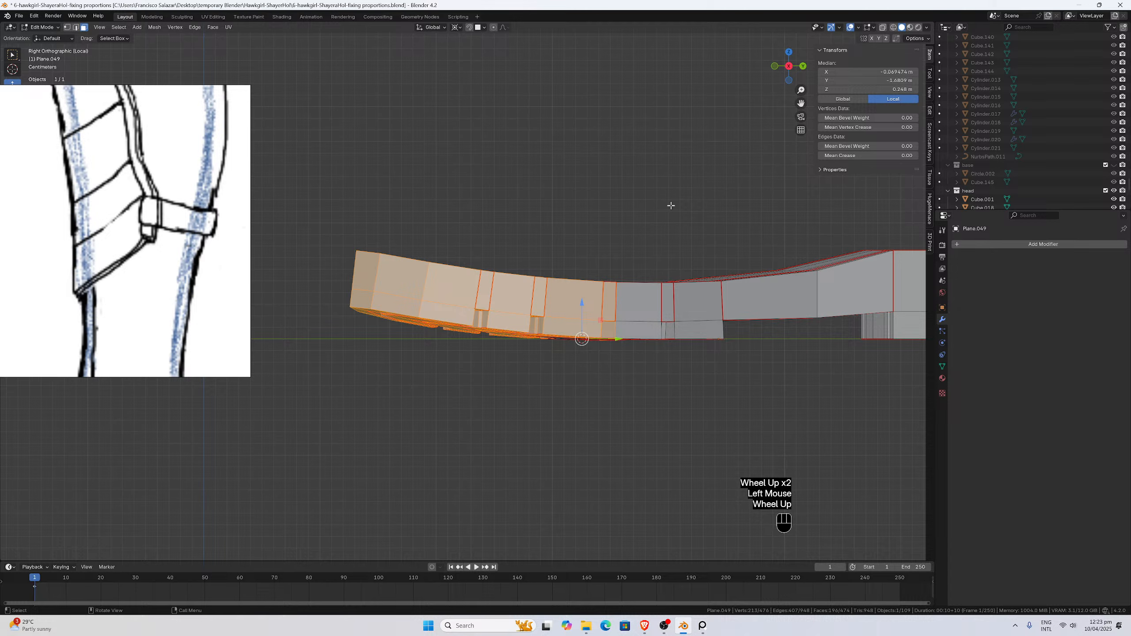
key(r)
key(x)
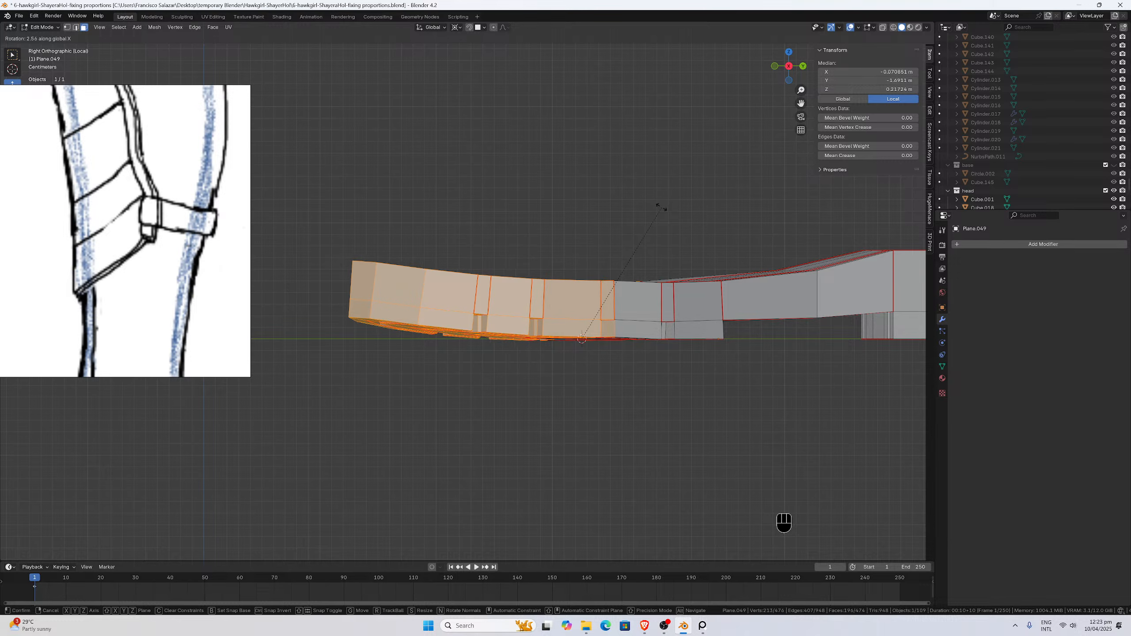
click(660, 212)
scroll(659, 215, down, 4)
middle_drag(656, 218, 652, 237)
key(ctrl+z)
key(ctrl+z)
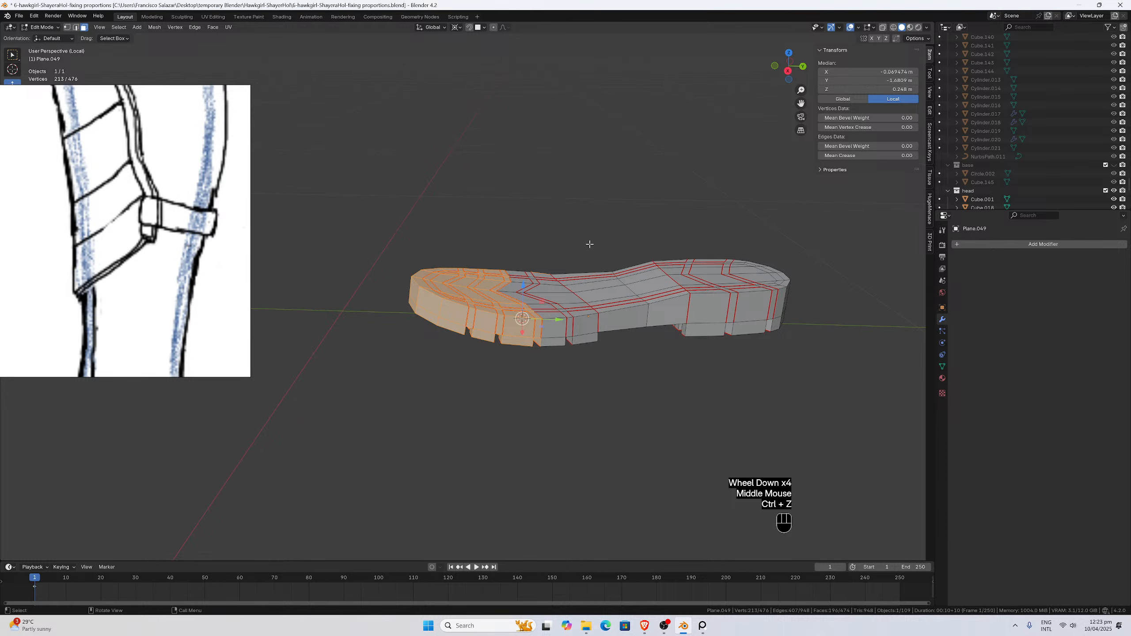
key(ctrl+shift+z)
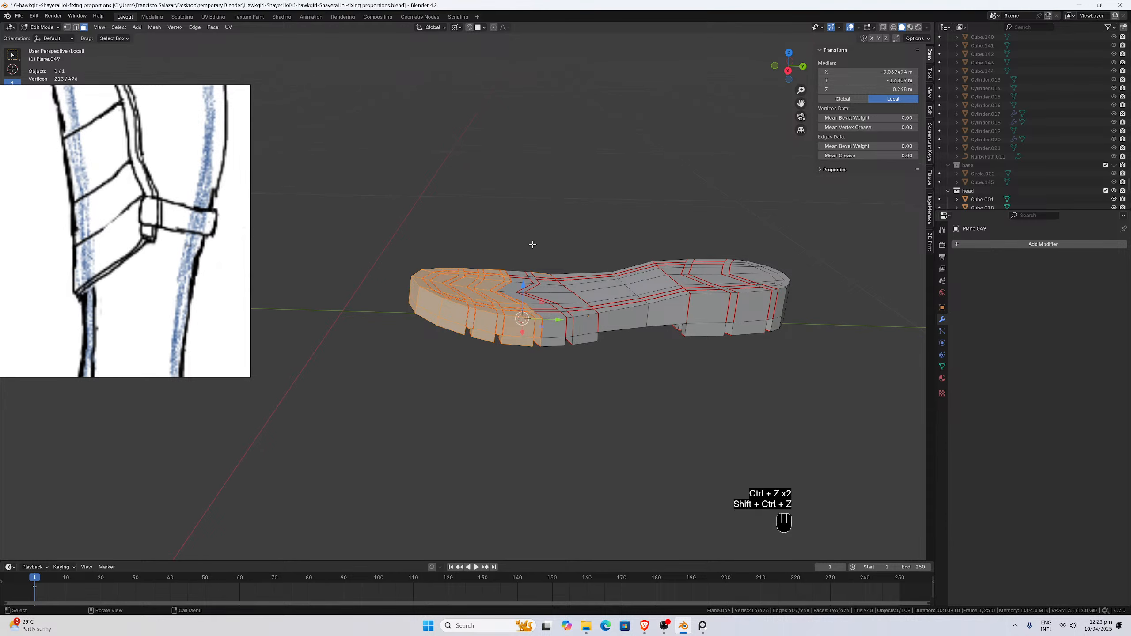
Deselect the stray side faces behind the forefoot selection on the far side of the sole.
middle_drag(579, 249, 704, 222)
scroll(592, 254, up, 2)
shift+click(371, 301)
shift+click(371, 301)
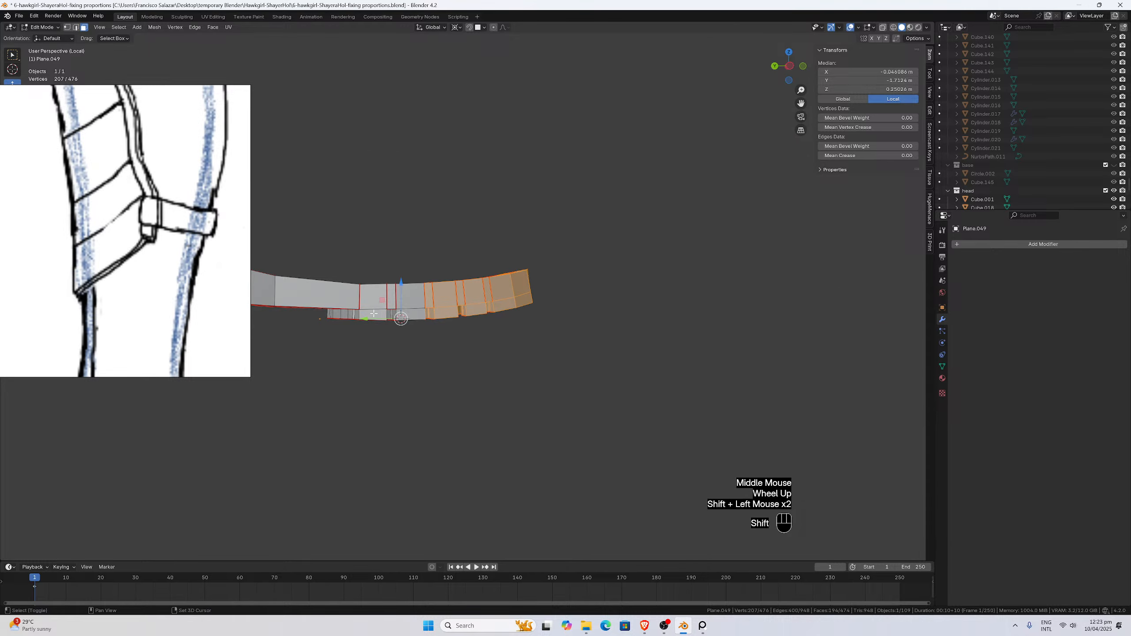
middle_drag(371, 301, 311, 290)
key(KP_3)
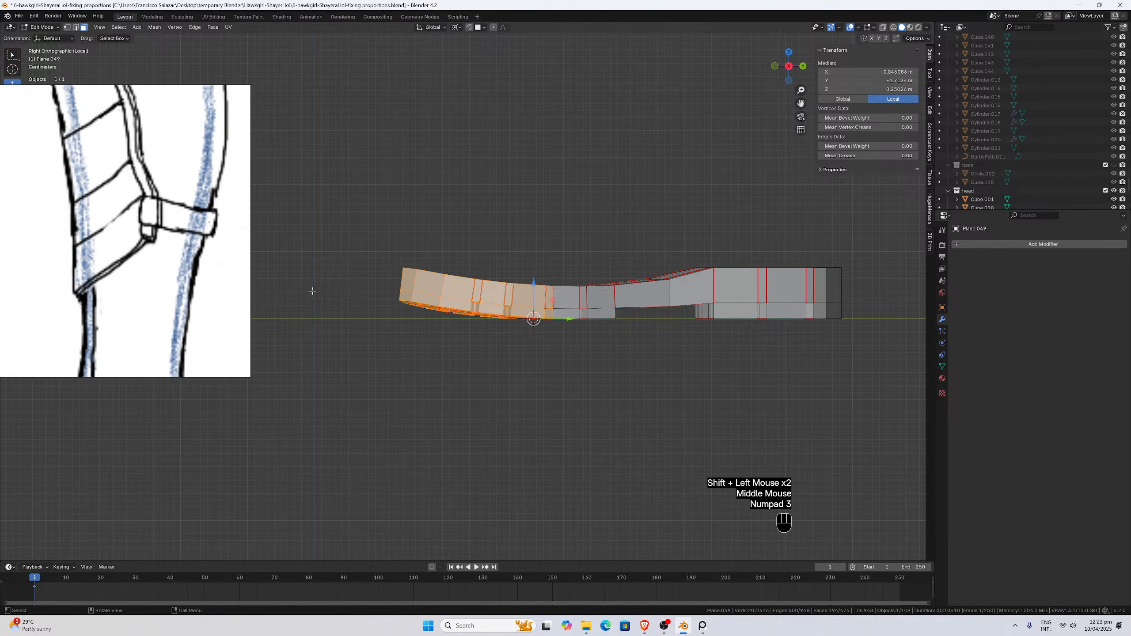
Rotate the selected forefoot faces by about 2.6° around the global X axis in right view to flatten the toe.
scroll(312, 291, up, 4)
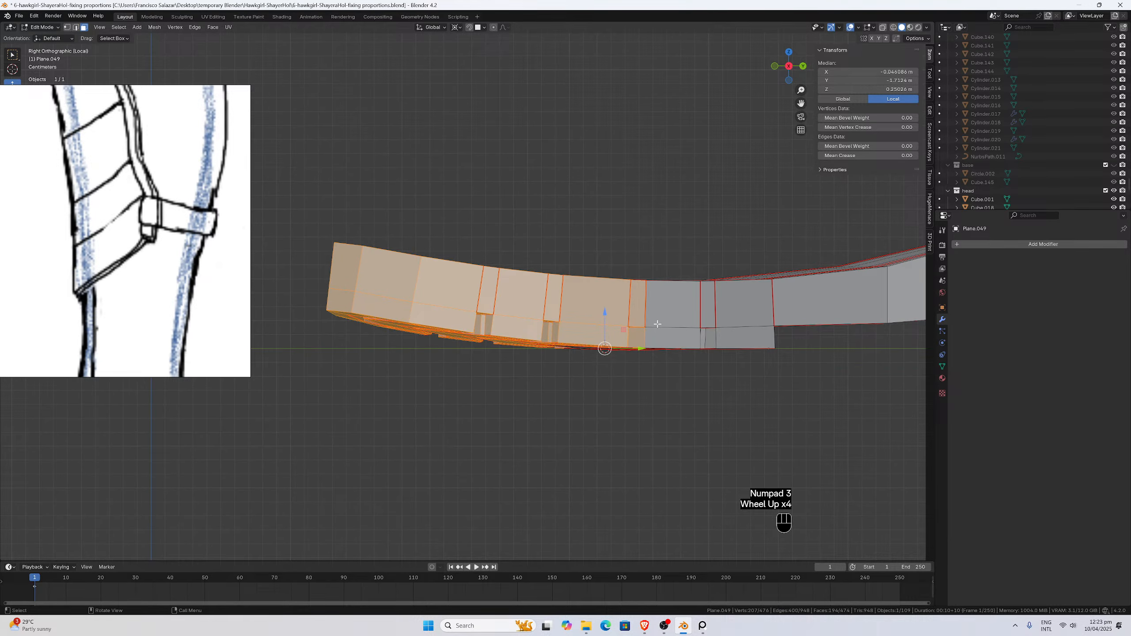
middle_drag(658, 324, 649, 283)
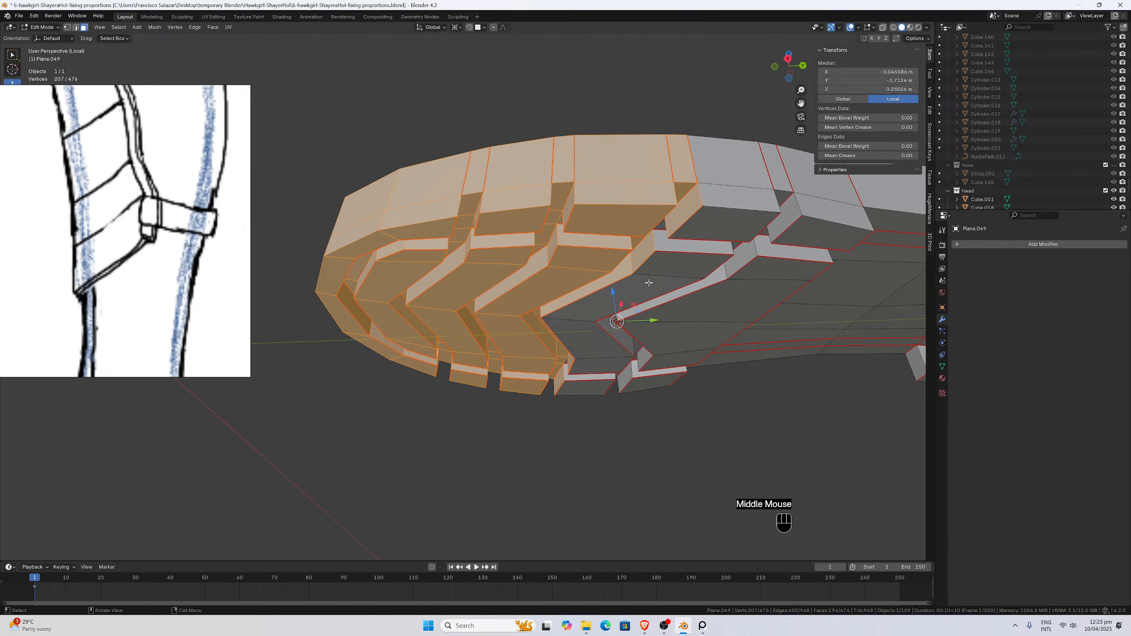
key(KP_3)
scroll(666, 293, up, 1)
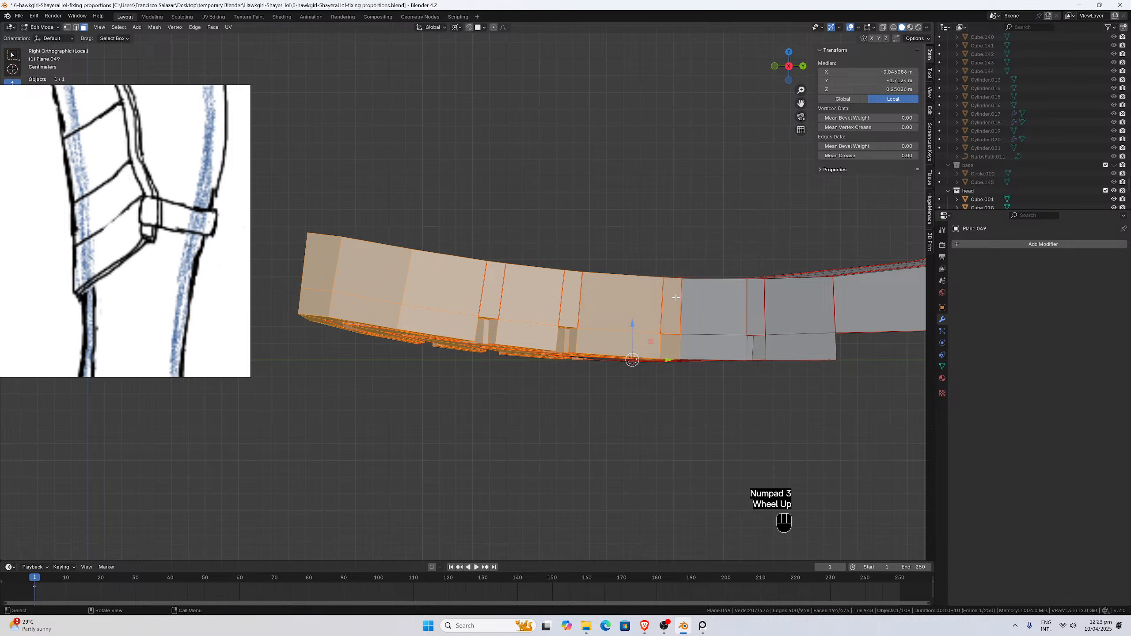
key(r)
key(x)
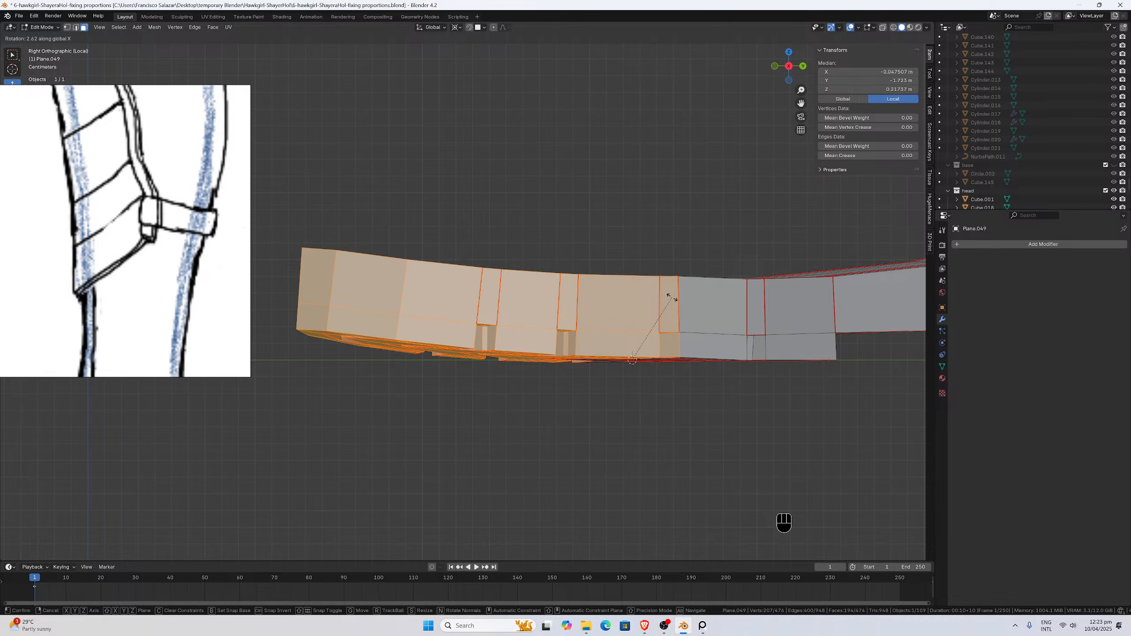
click(672, 298)
scroll(661, 293, down, 2)
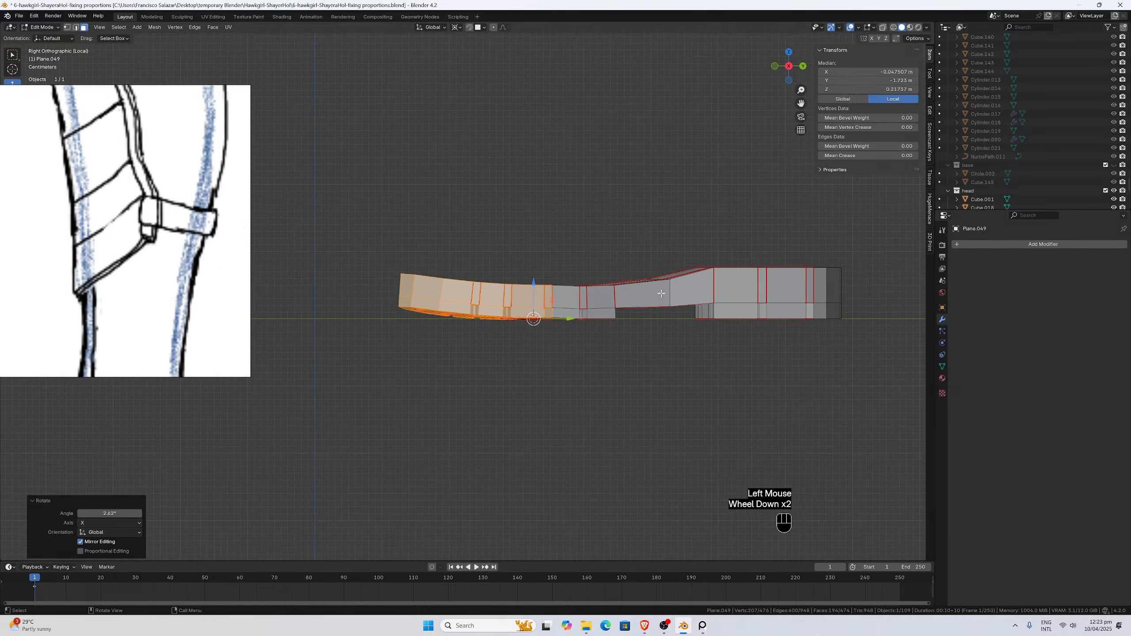
Leave local view and return to Object Mode, and check the rotated sole against the boot from the right.
key(KP_Divide)
scroll(622, 267, down, 3)
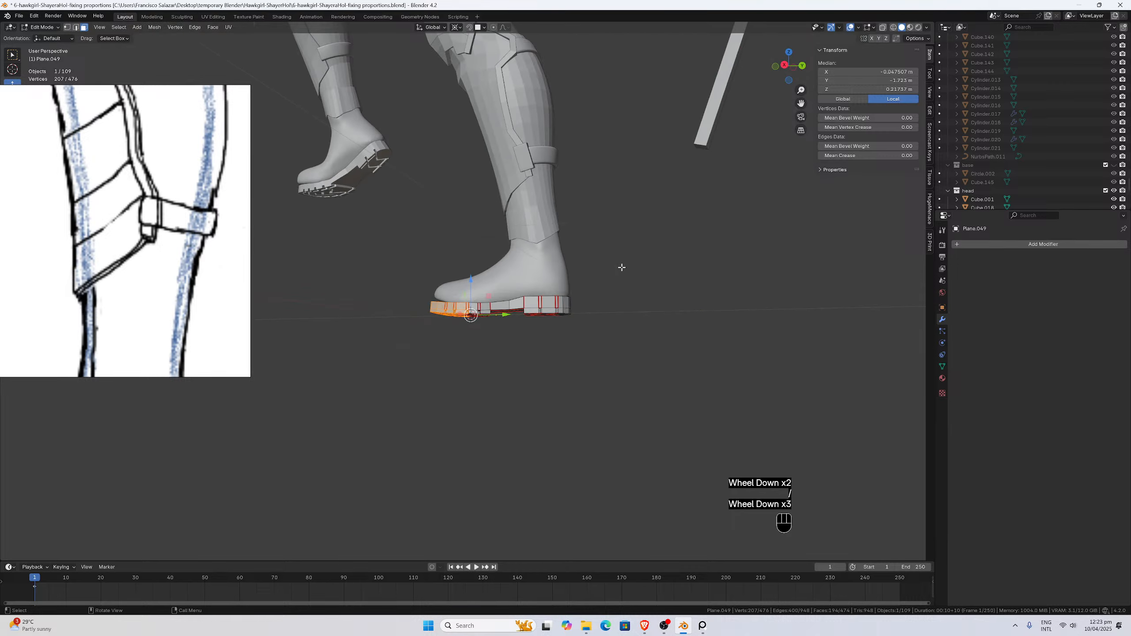
key(KP_3)
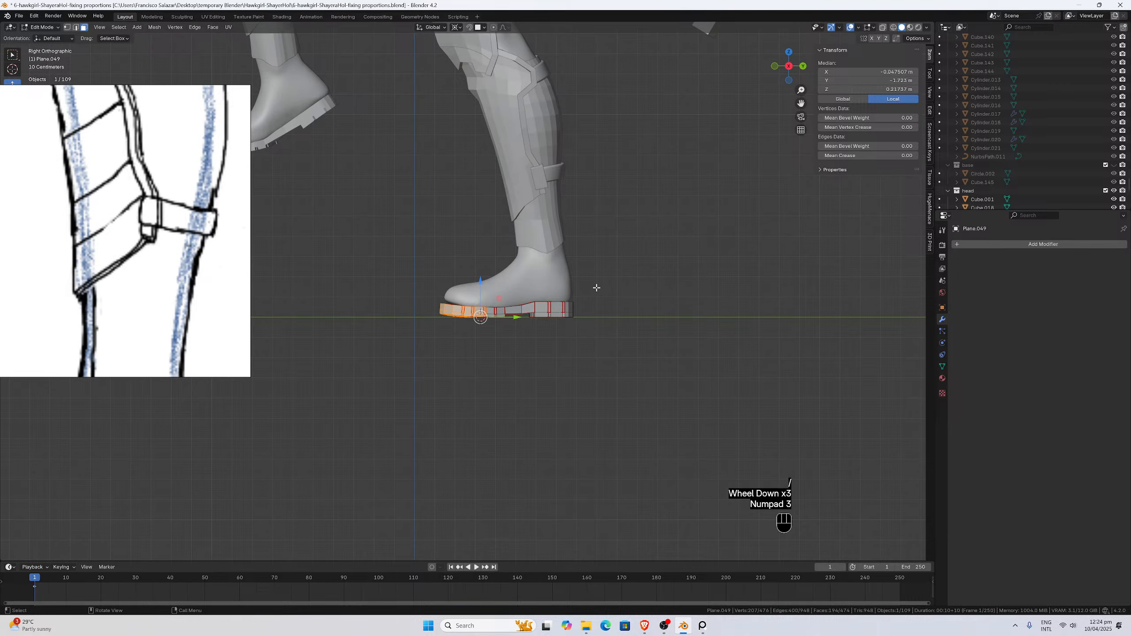
key(Tab)
scroll(510, 330, up, 3)
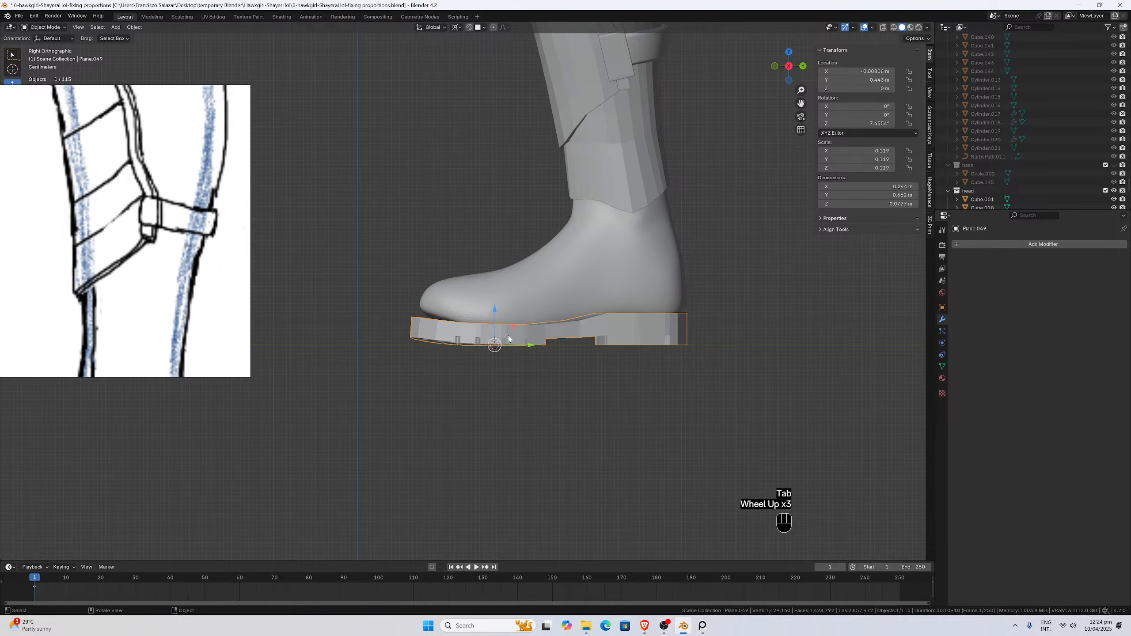
scroll(493, 329, down, 3)
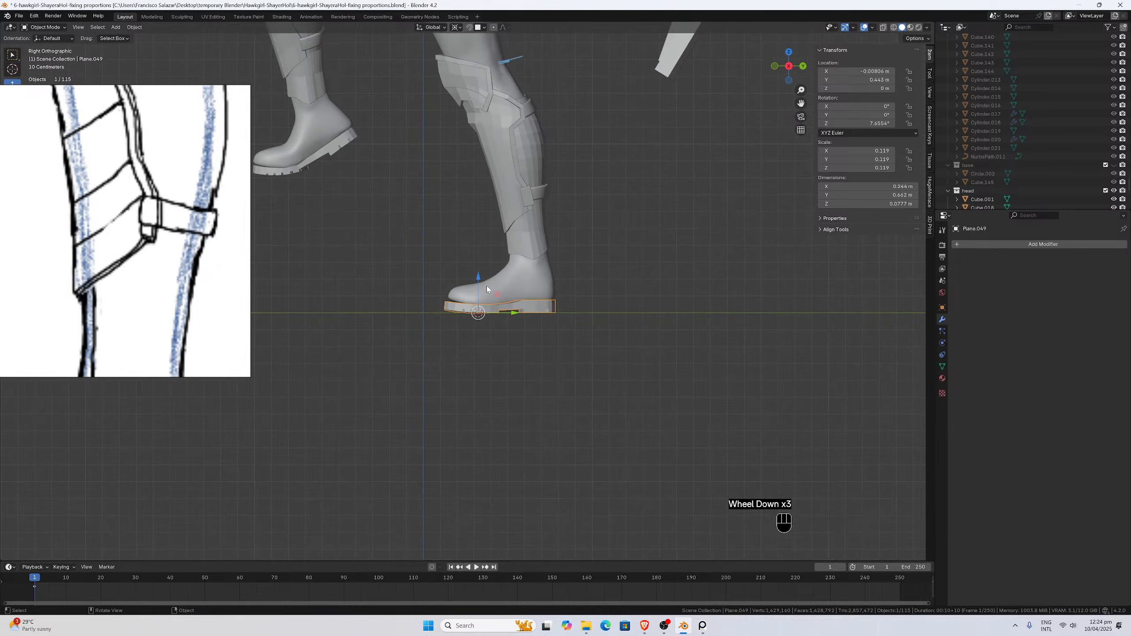
Select the standing boot's upper and examine how its toe and underside meet the sole in right view.
click(486, 287)
scroll(488, 299, up, 3)
mouse_move(119, 94)
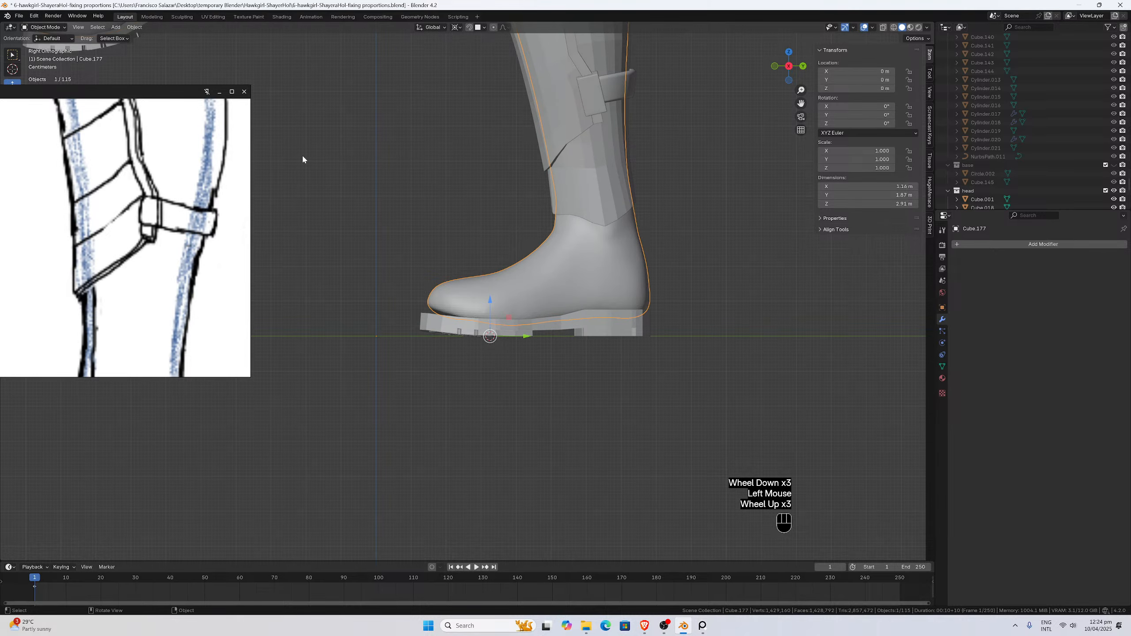
scroll(449, 338, up, 3)
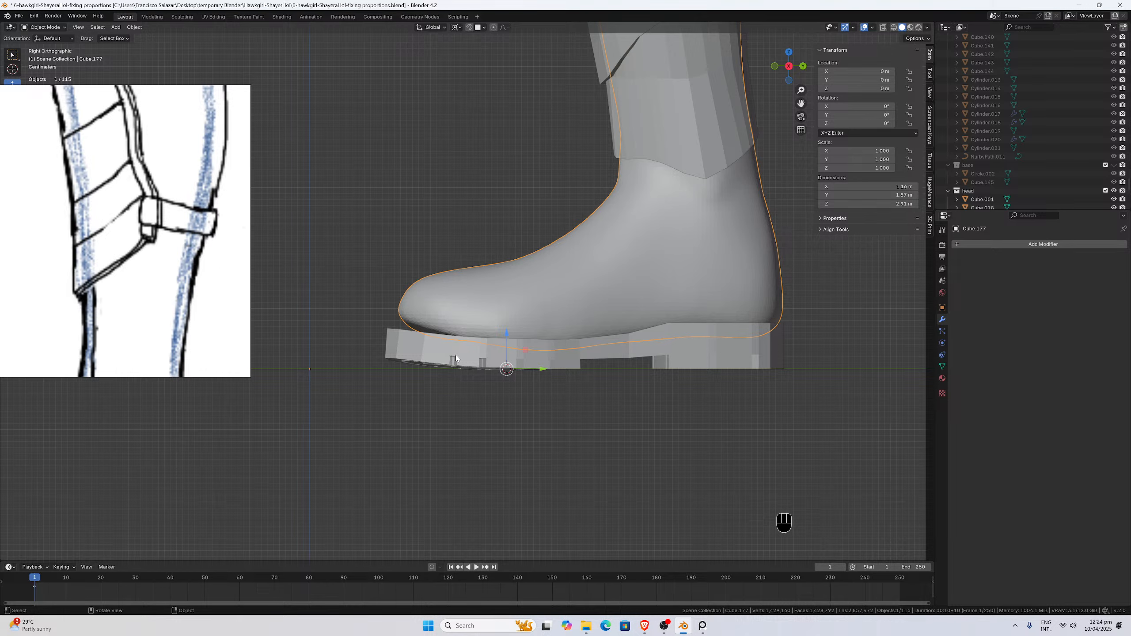
Show the base collection, and open the standing boot's sole in Edit Mode with vertex selection, viewed from below.
scroll(447, 347, up, 2)
middle_drag(481, 343, 669, 290)
click(1105, 165)
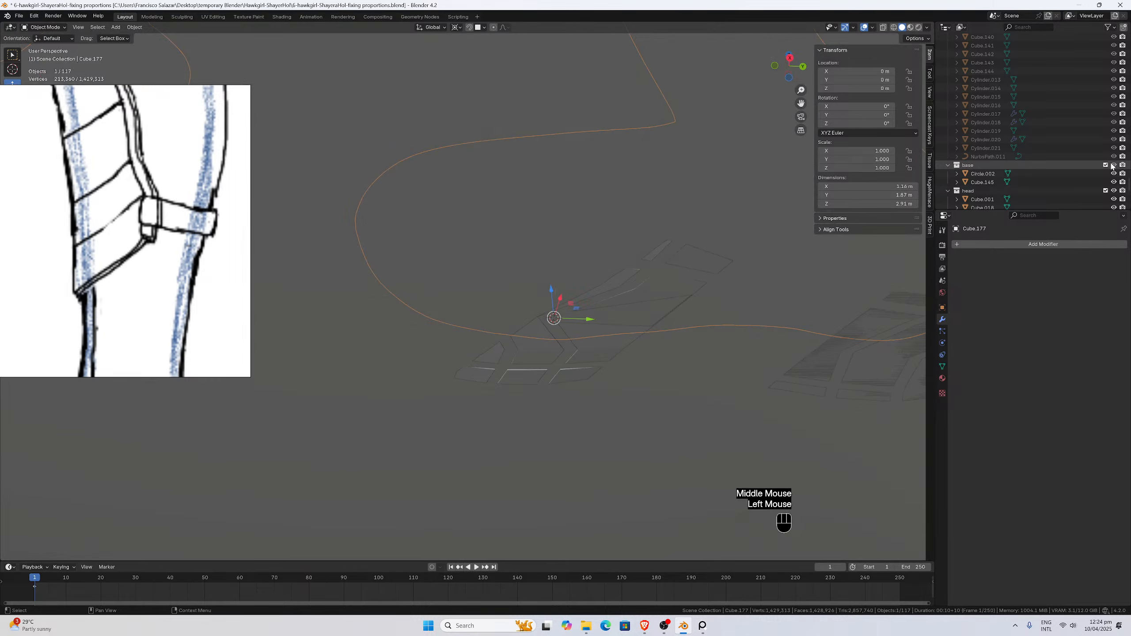
middle_drag(530, 292, 527, 297)
click(564, 336)
key(Tab)
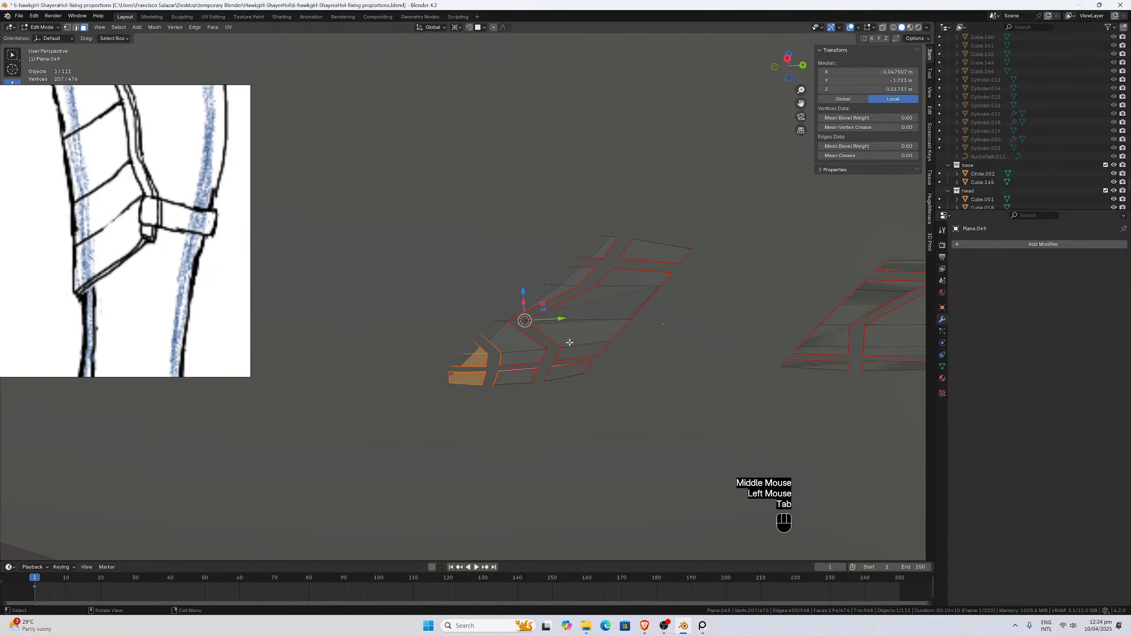
click(68, 27)
scroll(434, 311, up, 1)
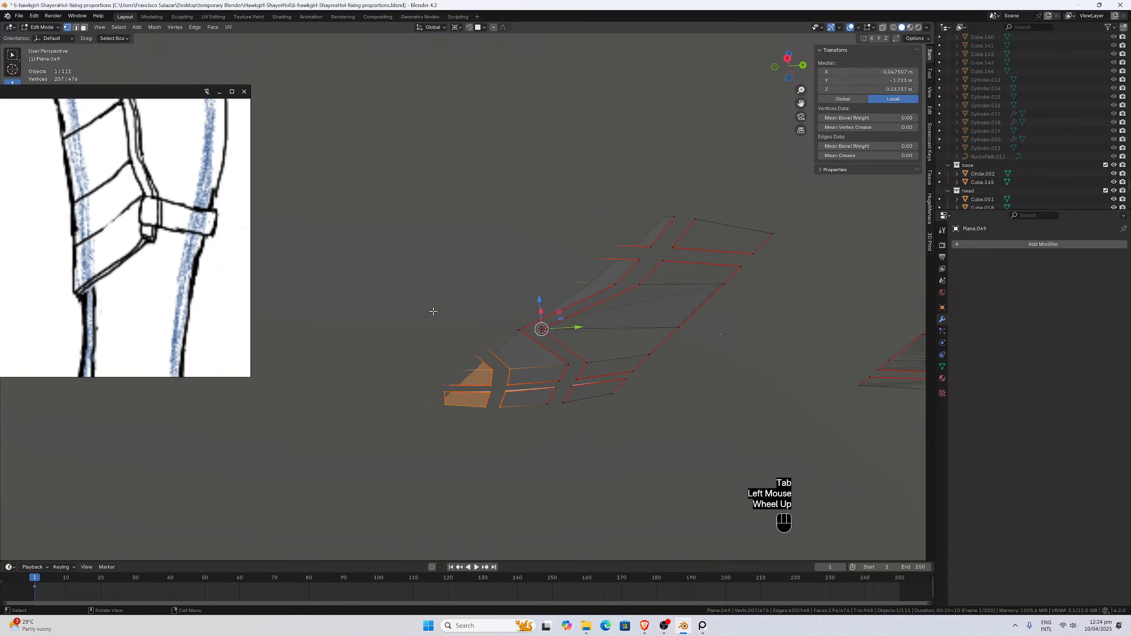
Select a tread groove vertex on the forefoot underside, set the pivot point to Median Point and enable snapping.
click(569, 366)
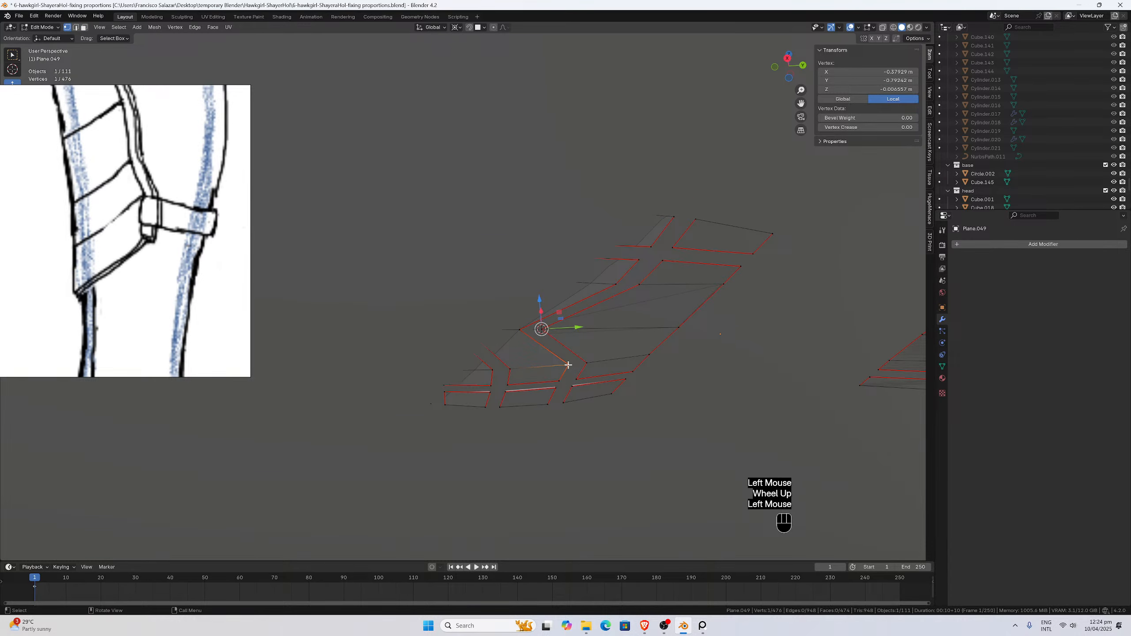
click(455, 27)
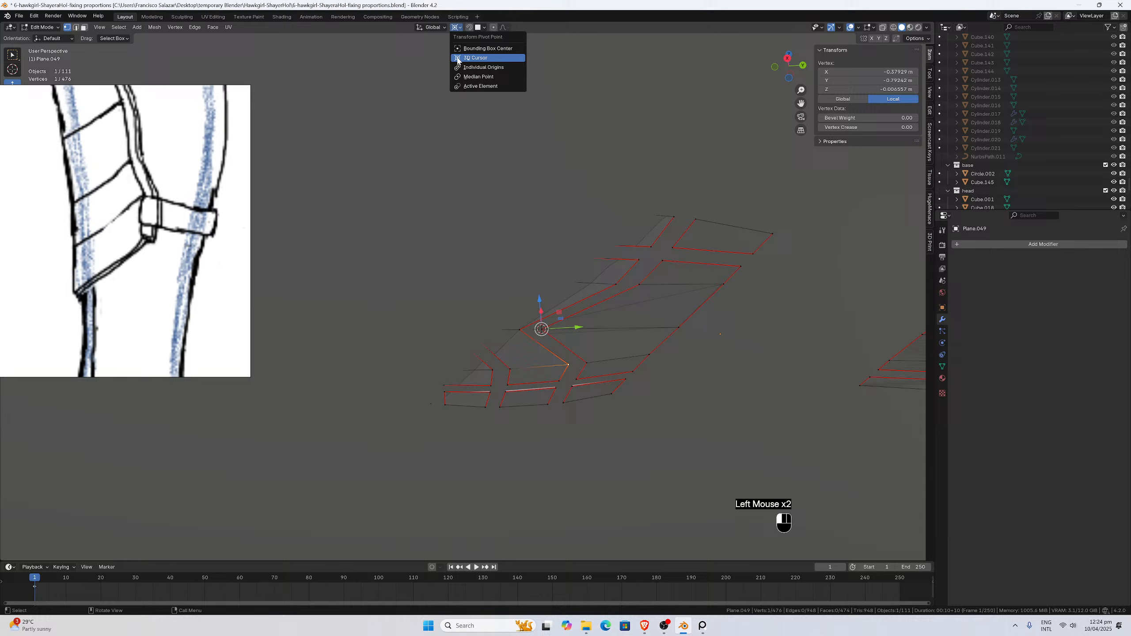
click(474, 77)
click(470, 28)
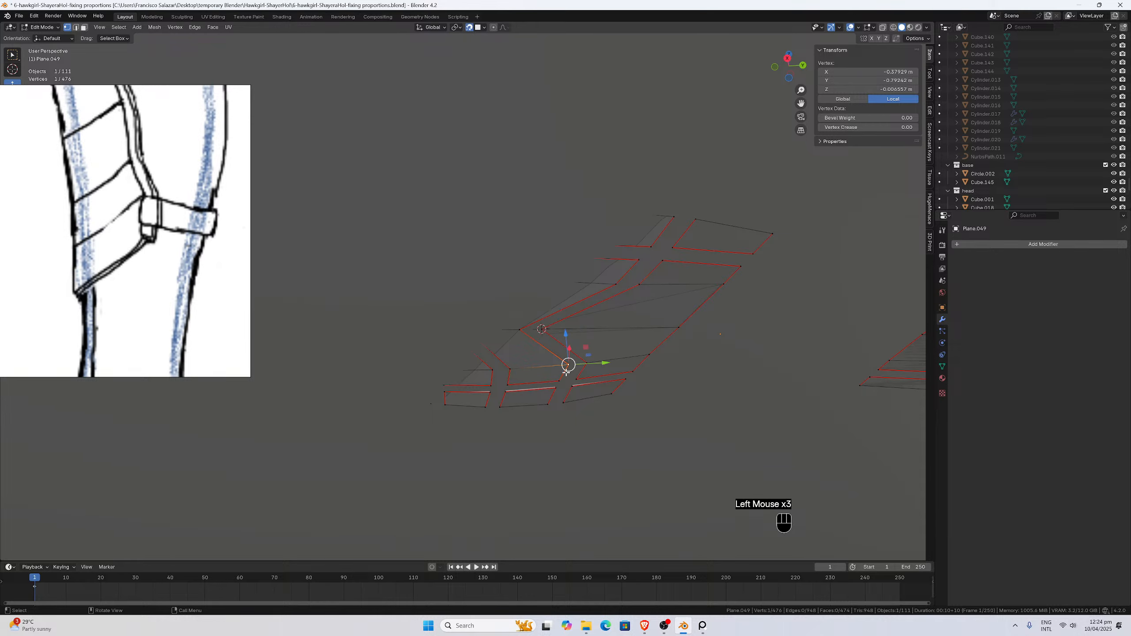
Select the underside vertices along the groove edge of the forefoot tread row protruding through the base, starting at its outer corner.
click(550, 405)
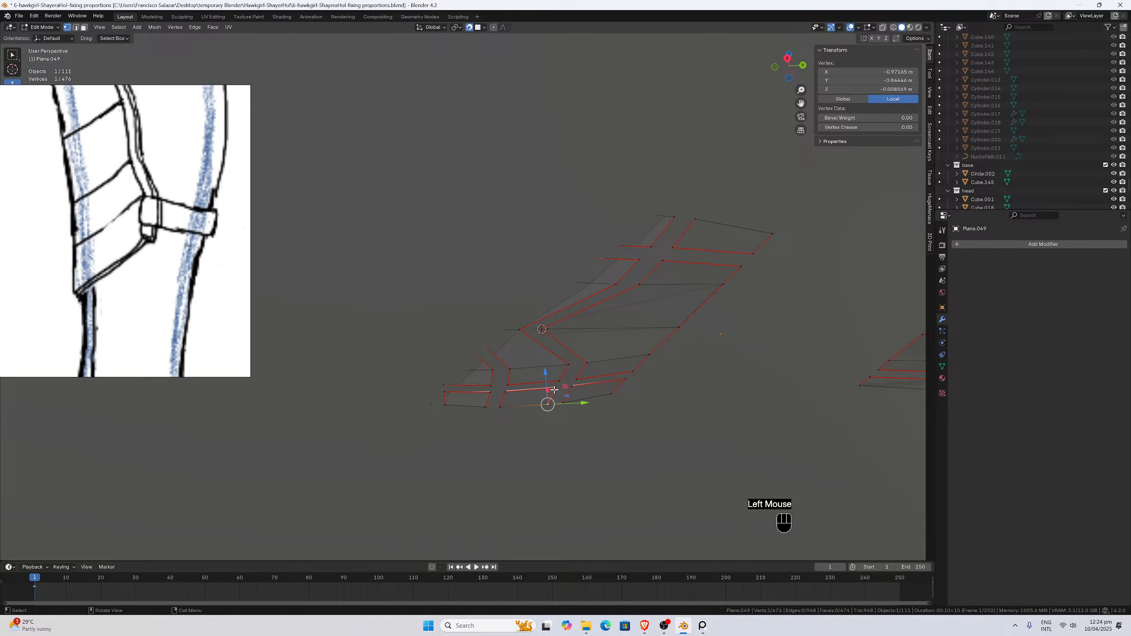
shift+click(554, 390)
shift+click(560, 379)
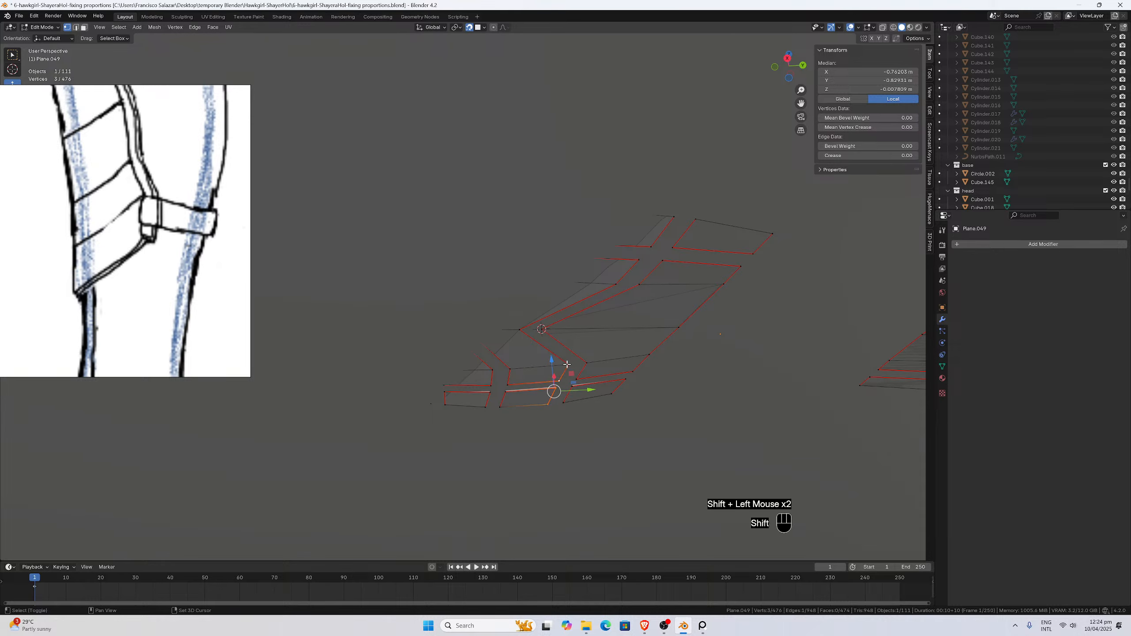
shift+click(570, 364)
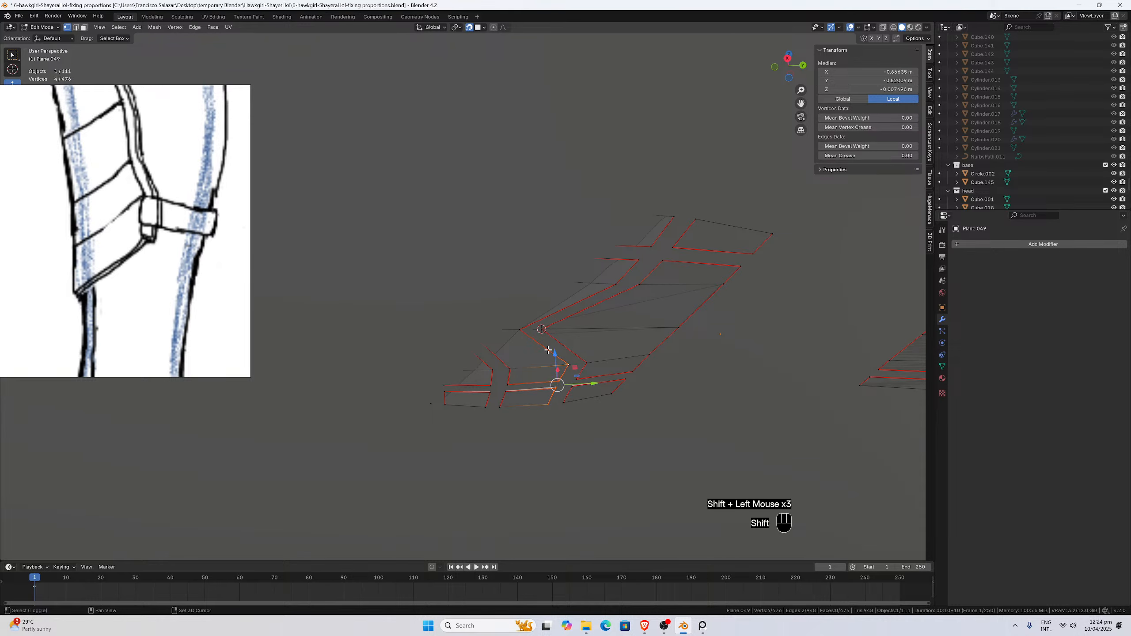
shift+click(520, 330)
click(565, 402)
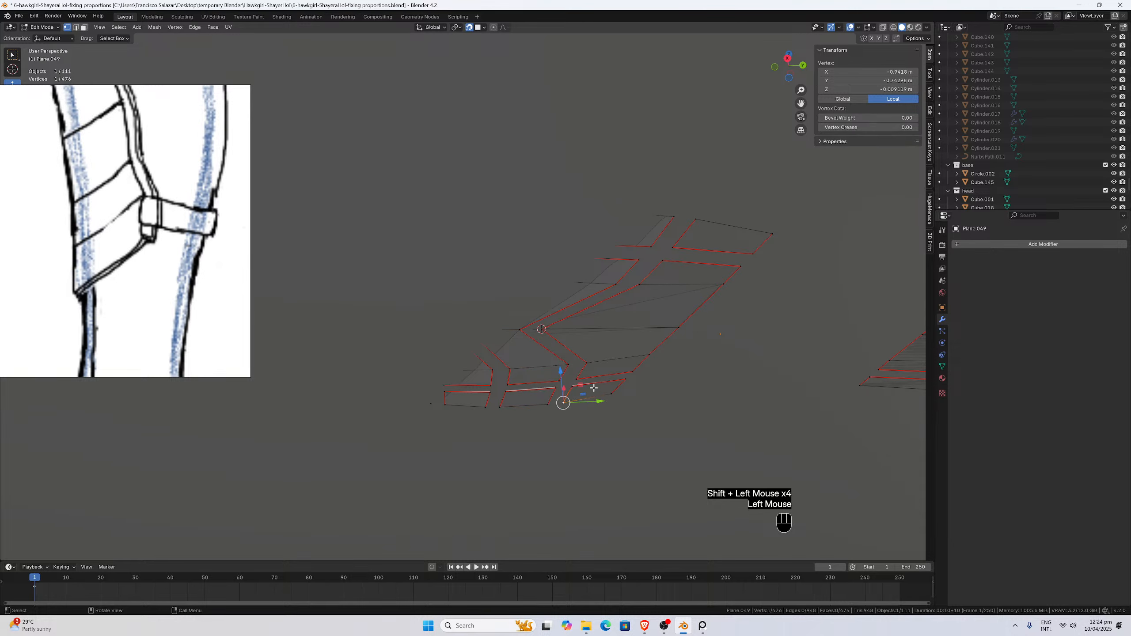
Move the first vertices at one end of the forefoot sole's rear edge individually along Z, snapping each to base level.
middle_drag(594, 388, 553, 379)
click(547, 376)
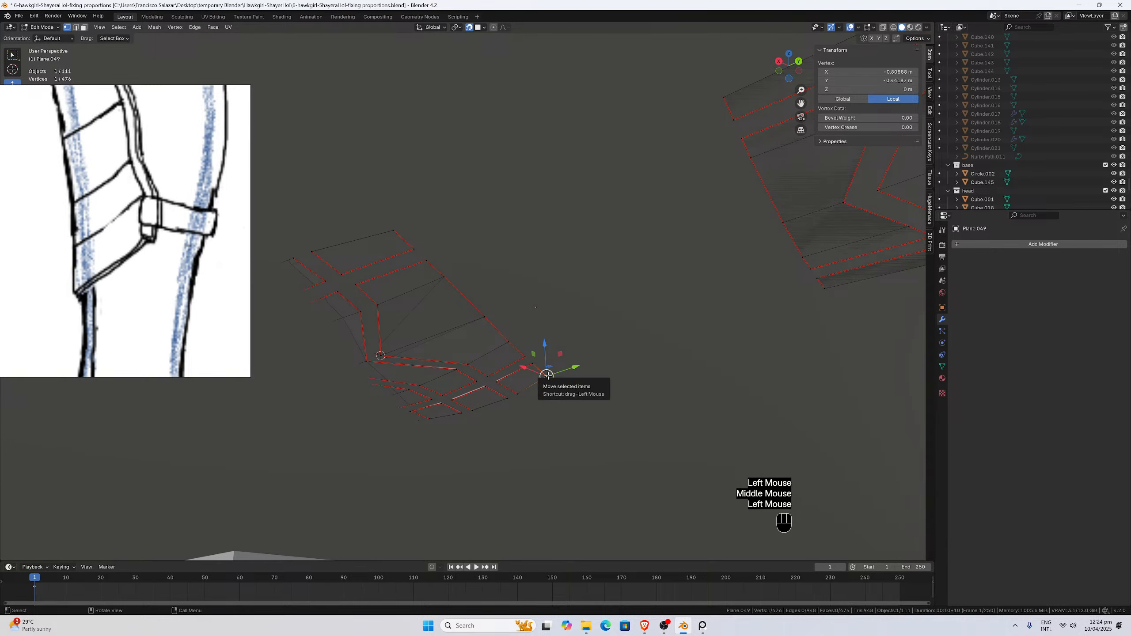
key(g)
key(z)
click(533, 360)
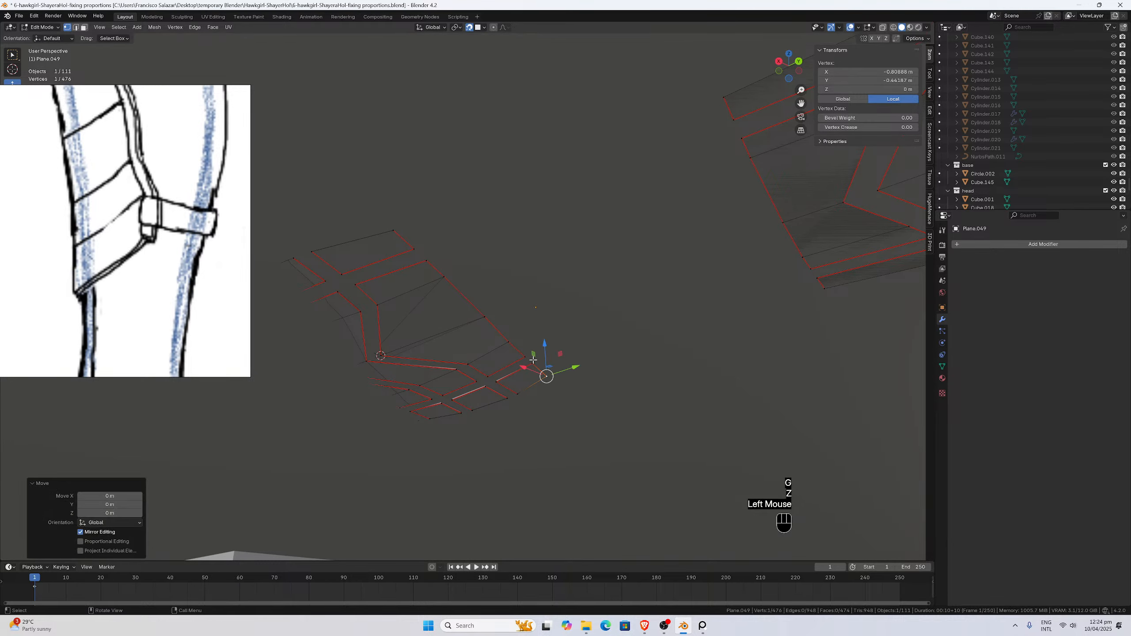
click(533, 364)
key(g)
key(z)
click(531, 363)
click(525, 357)
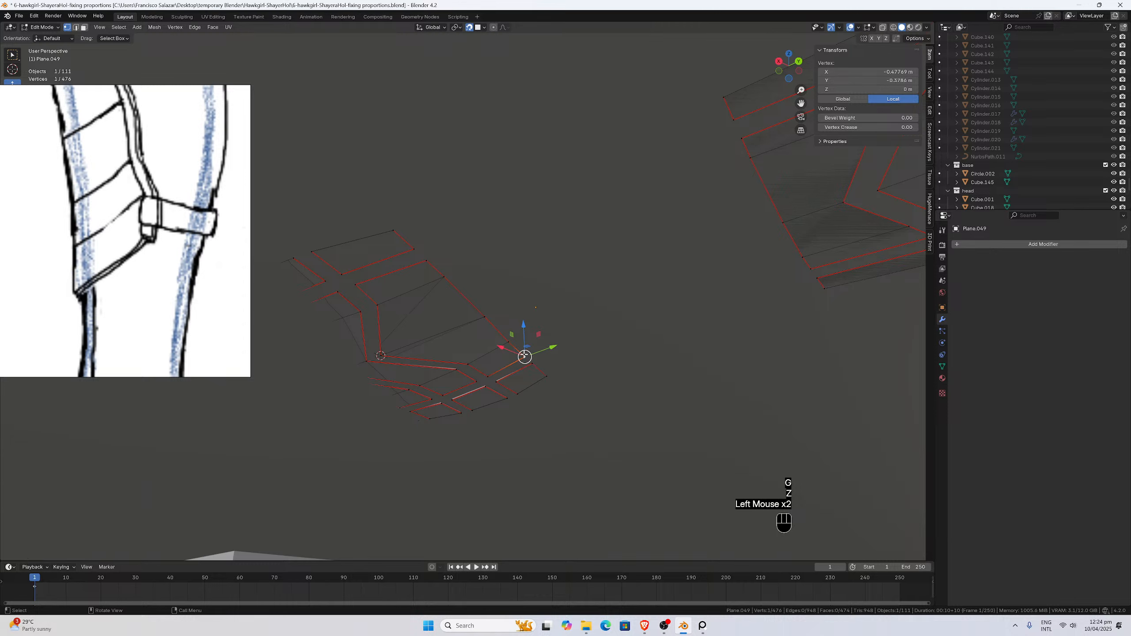
key(g)
key(z)
click(524, 355)
Snap the middle vertices of the forefoot sole's rear edge to base level one by one along Z.
click(485, 318)
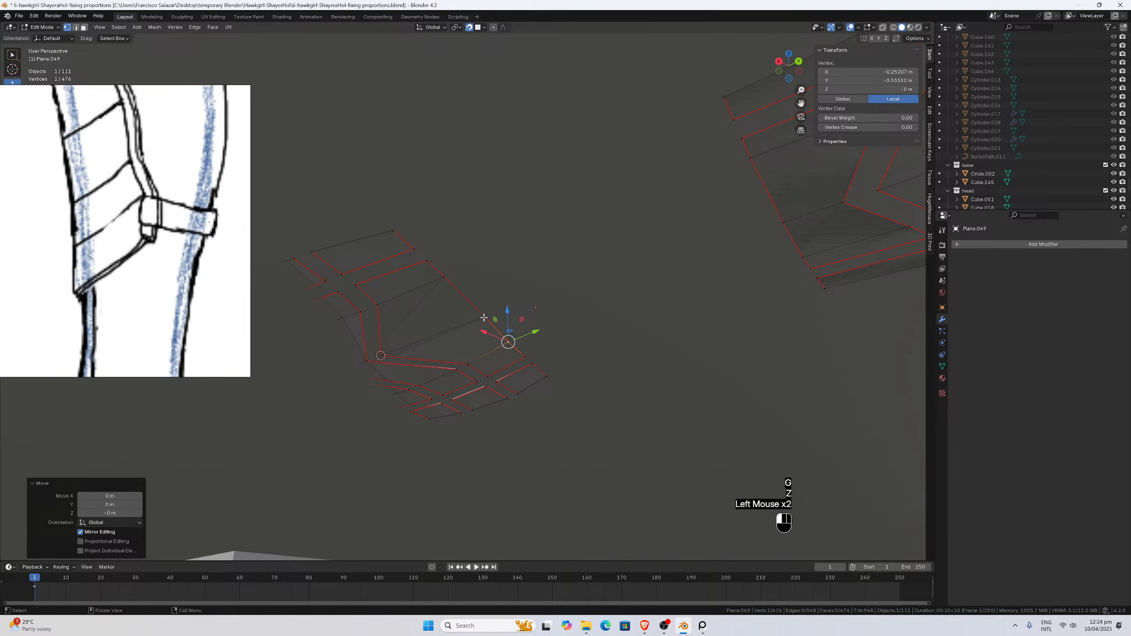
key(g)
key(z)
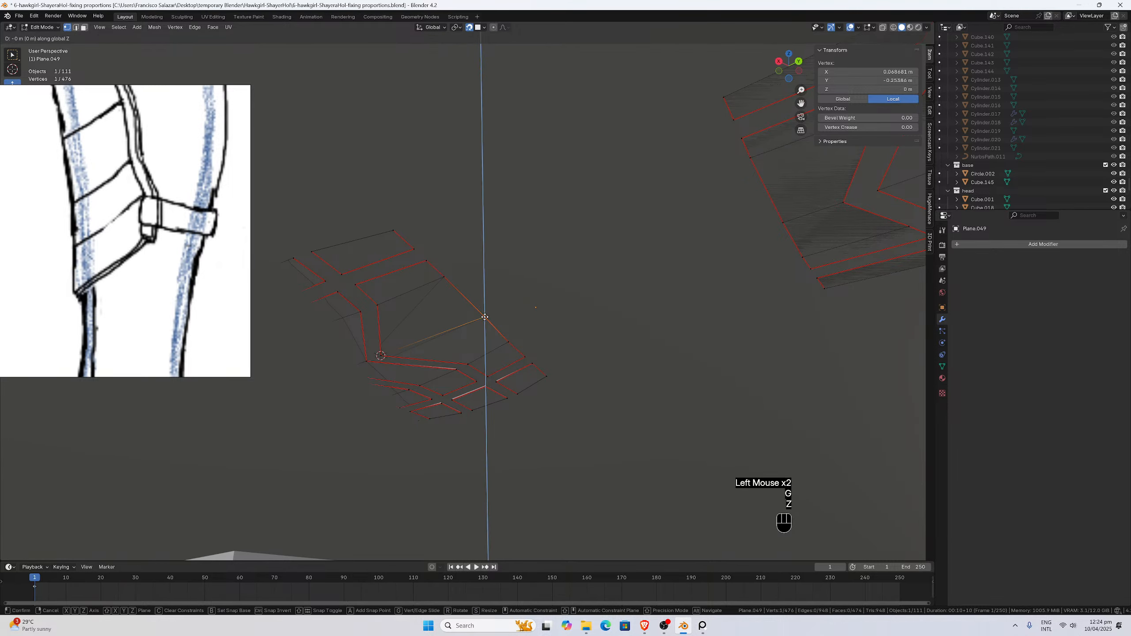
click(484, 318)
click(445, 277)
key(g)
key(z)
click(444, 276)
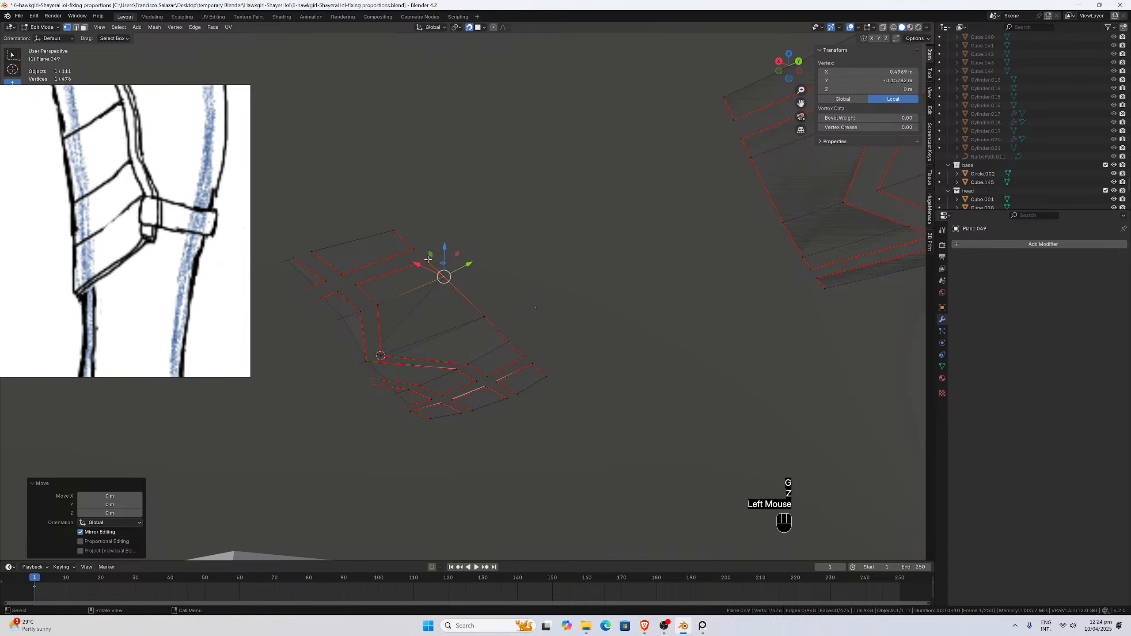
click(428, 259)
key(g)
key(z)
click(428, 260)
Snap the far corner vertex of the forefoot sole's rear edge to base level along Z.
click(393, 231)
key(g)
key(z)
click(393, 231)
click(392, 232)
key(g)
key(z)
click(392, 232)
Select the nine front-edge vertices of the rearmost forefoot tread block and flatten them with a Z scale of 0.
middle_drag(392, 233, 392, 268)
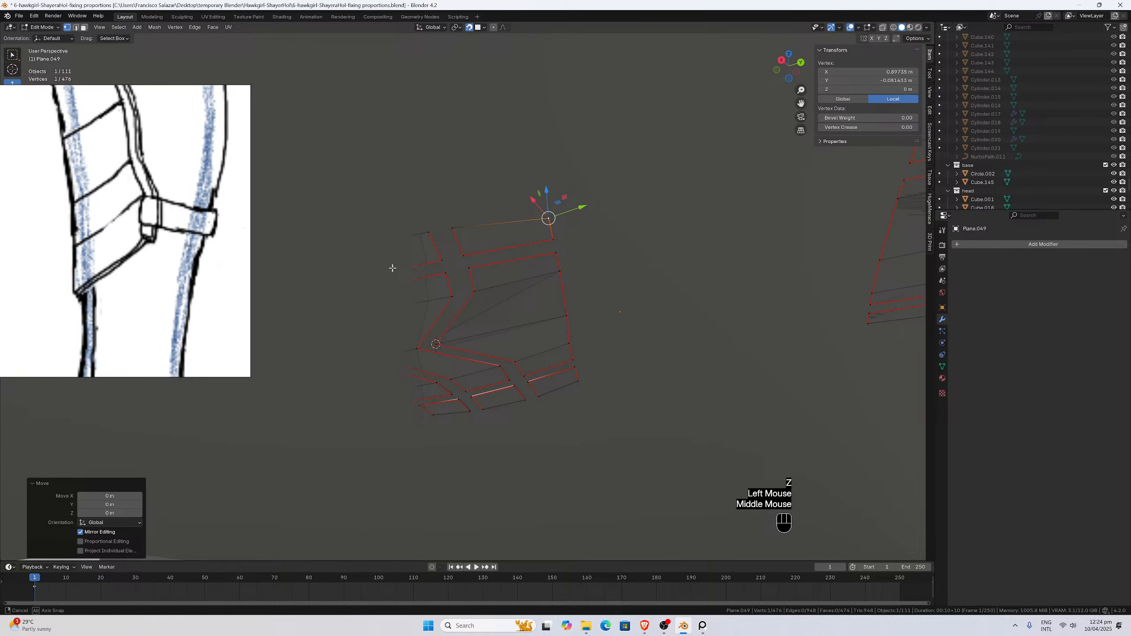
click(463, 249)
shift+click(452, 228)
shift+click(469, 267)
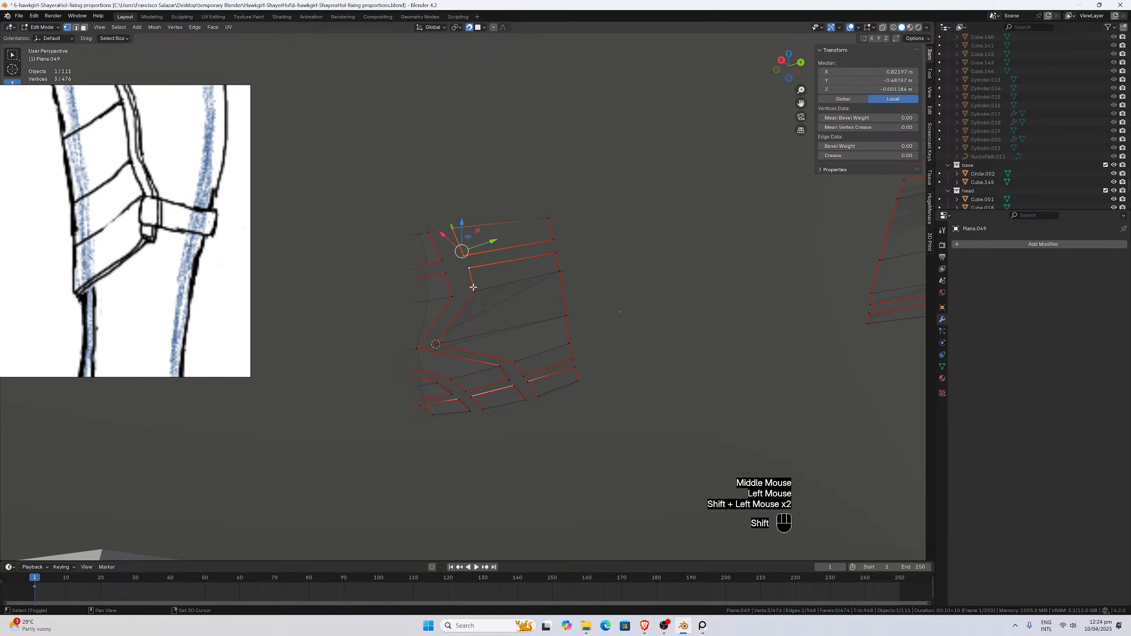
shift+click(474, 291)
shift+click(436, 343)
shift+click(515, 362)
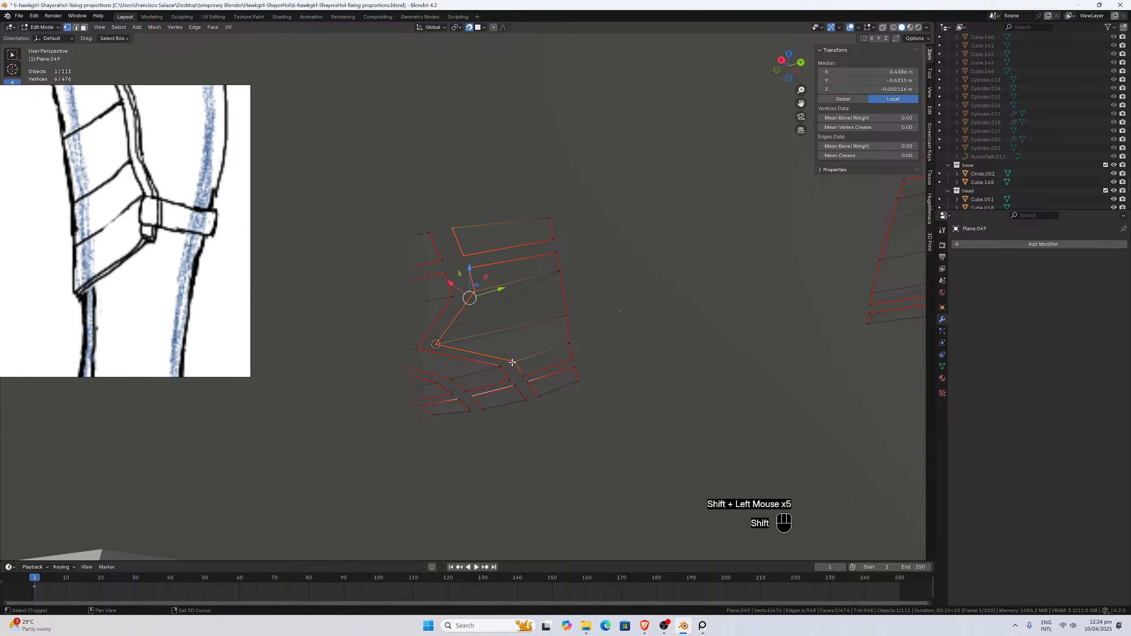
shift+click(528, 382)
shift+click(539, 396)
shift+click(539, 397)
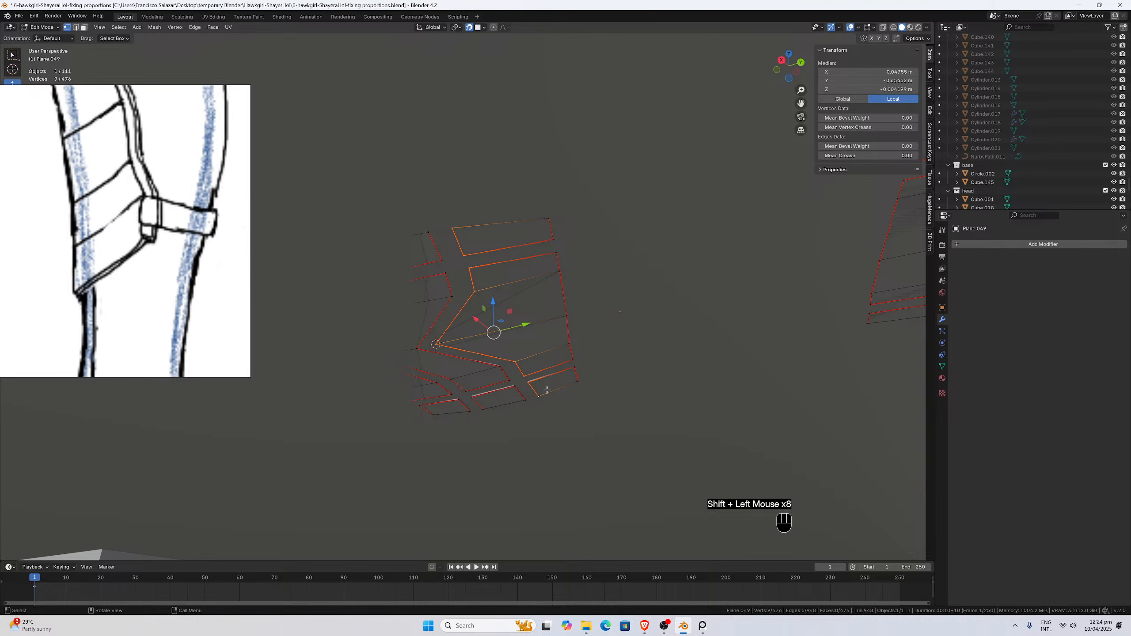
key(s)
key(z)
key(0)
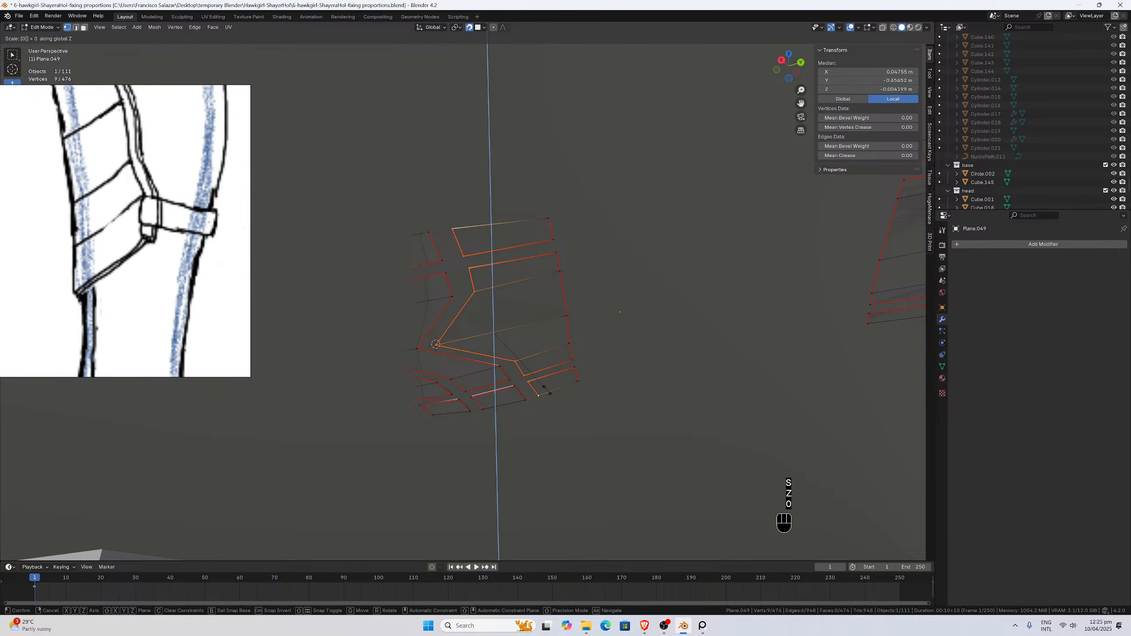
key(Return)
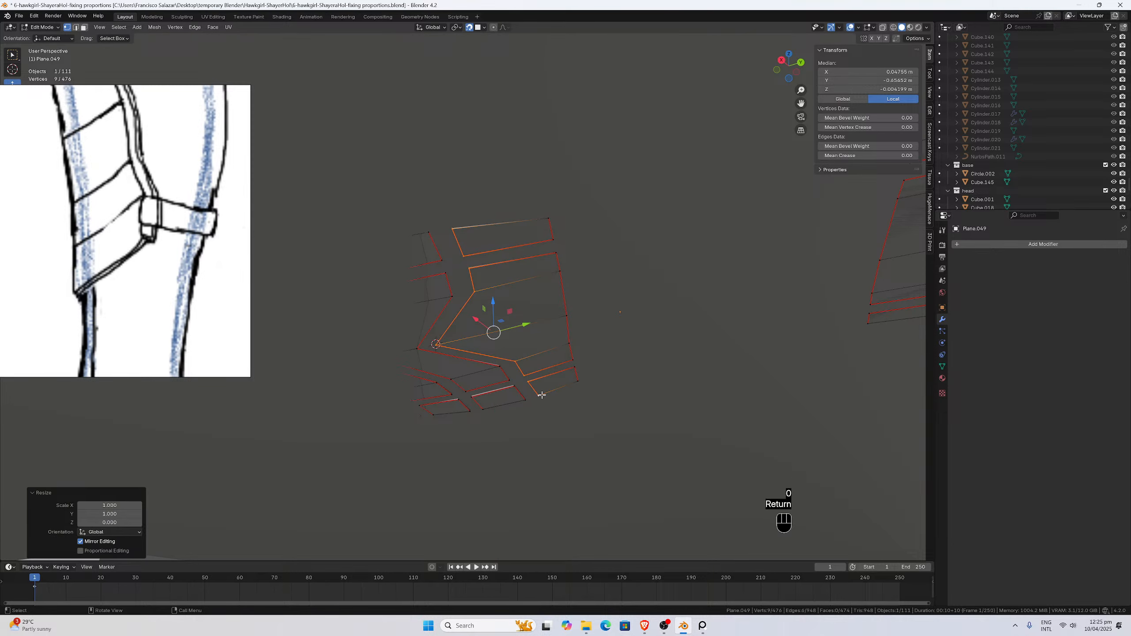
Move the flattened front edge of the rearmost tread block along Z, snapping it to base level.
key(g)
key(z)
click(541, 395)
Select the nine rear-edge vertices of the second tread block from the rear and flatten them with a Z scale of 0.
mouse_move(541, 395)
middle_down()
mouse_move(544, 370)
mouse_move(530, 401)
middle_up()
click(529, 395)
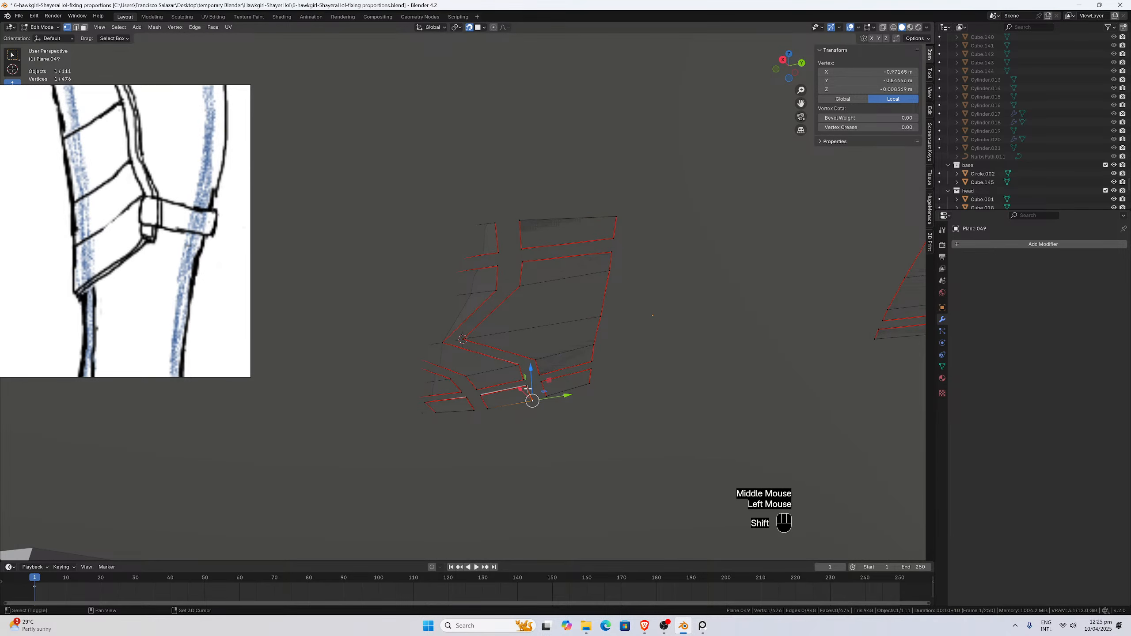
shift+click(528, 390)
shift+click(517, 370)
shift+click(492, 363)
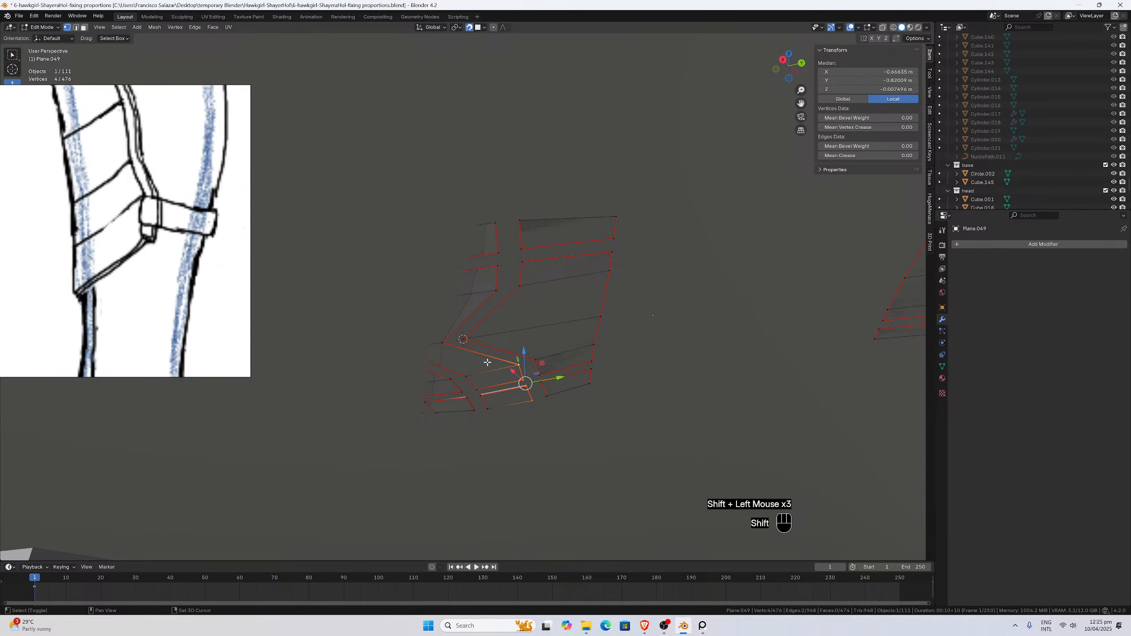
shift+click(485, 302)
shift+click(497, 290)
shift+click(497, 266)
shift+click(498, 254)
shift+click(495, 223)
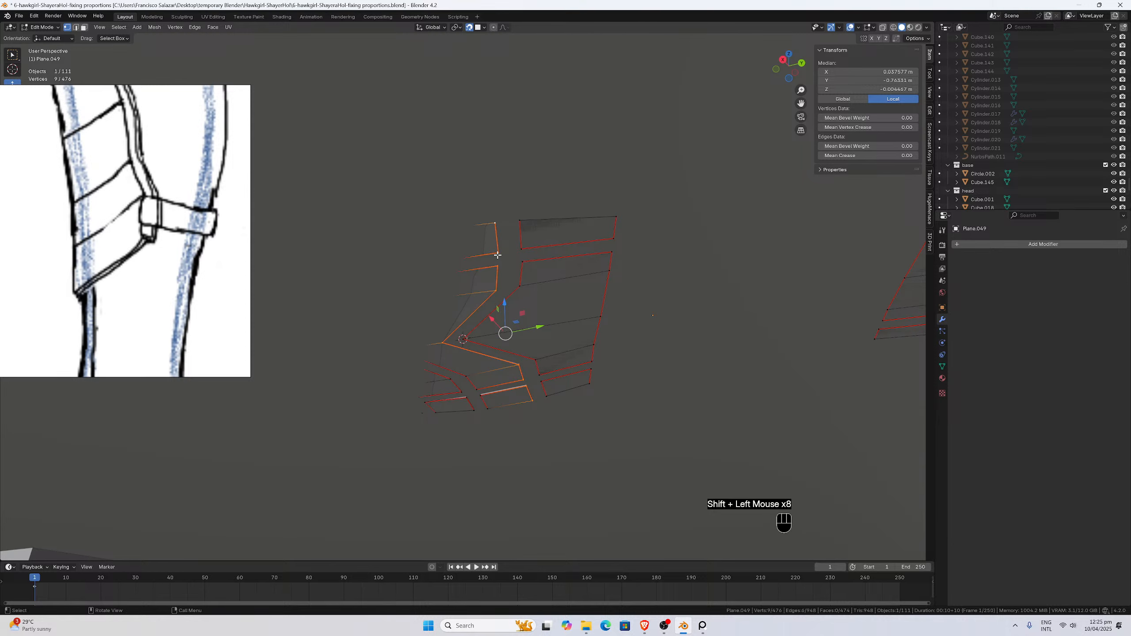
key(s)
key(z)
key(0)
key(Return)
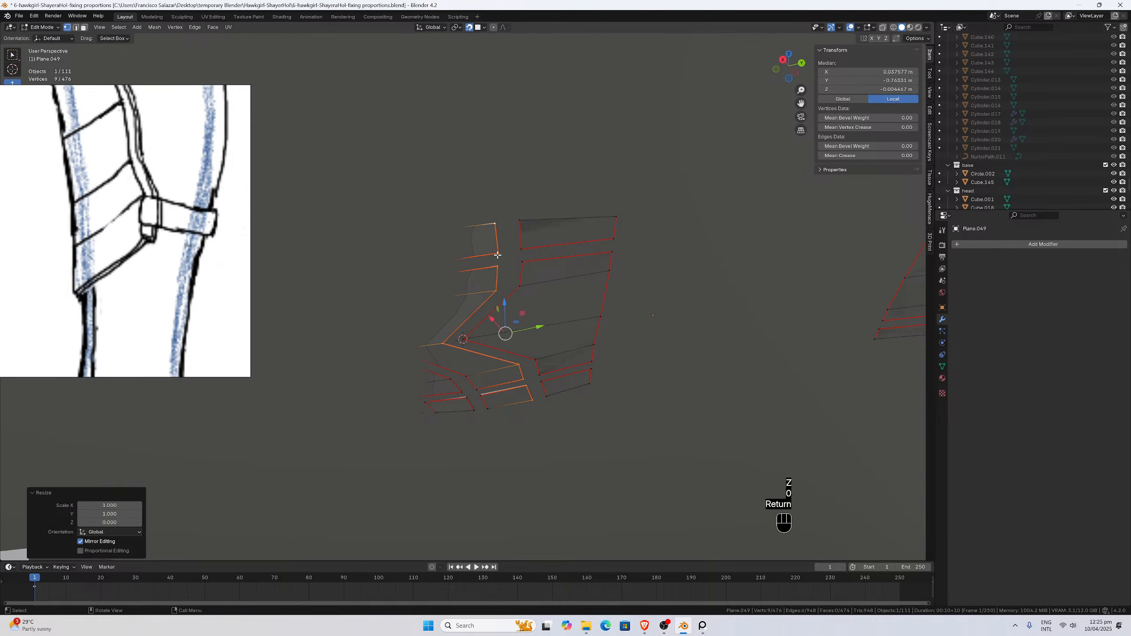
Move the second tread block's flattened rear edge 0.00053 m along Z, snapping it to base level at Z 0.
key(g)
key(z)
click(529, 386)
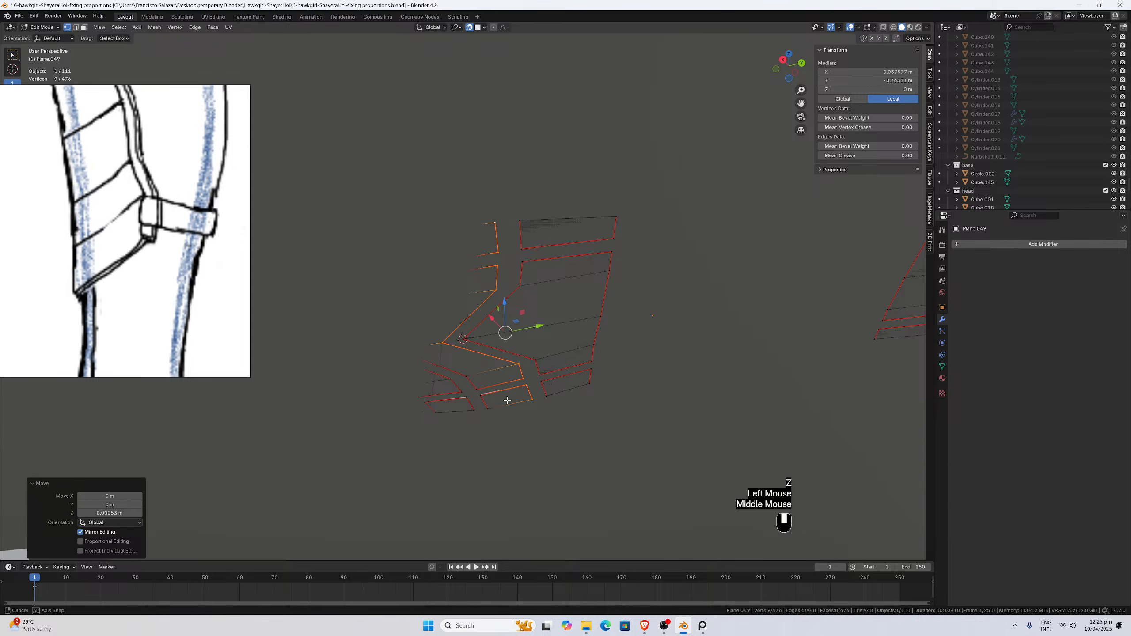
Hide the base collection, select the nine front-edge vertices of the second tread block, and flatten them with a Z scale of 0.
middle_drag(528, 386, 505, 413)
click(494, 414)
shift+click(495, 403)
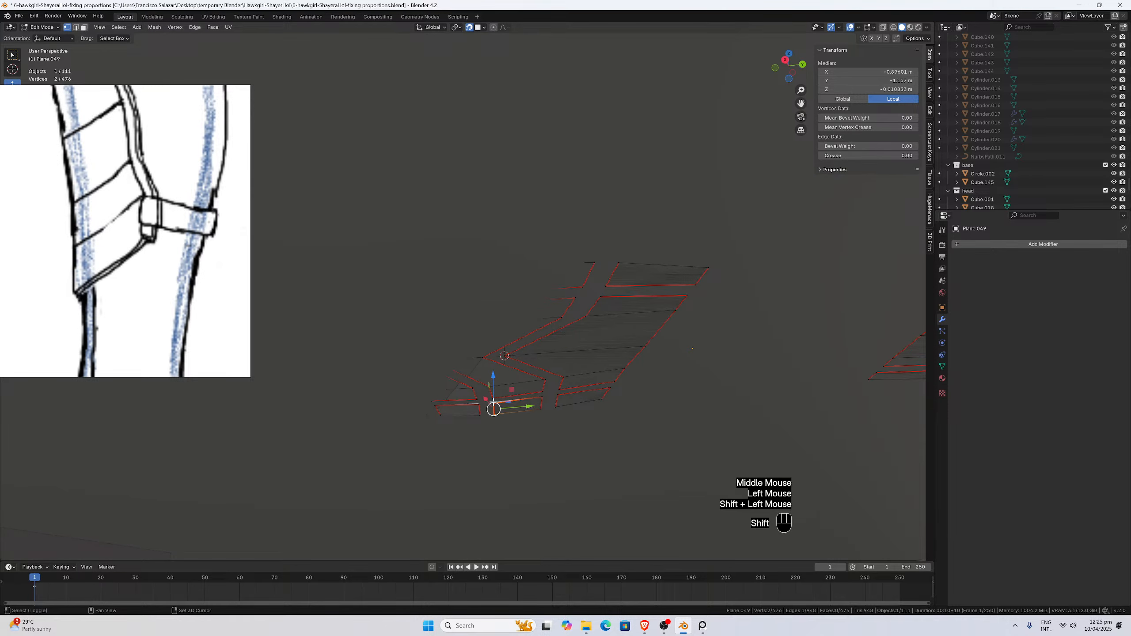
shift+click(494, 397)
shift+click(497, 395)
middle_drag(496, 395, 497, 370)
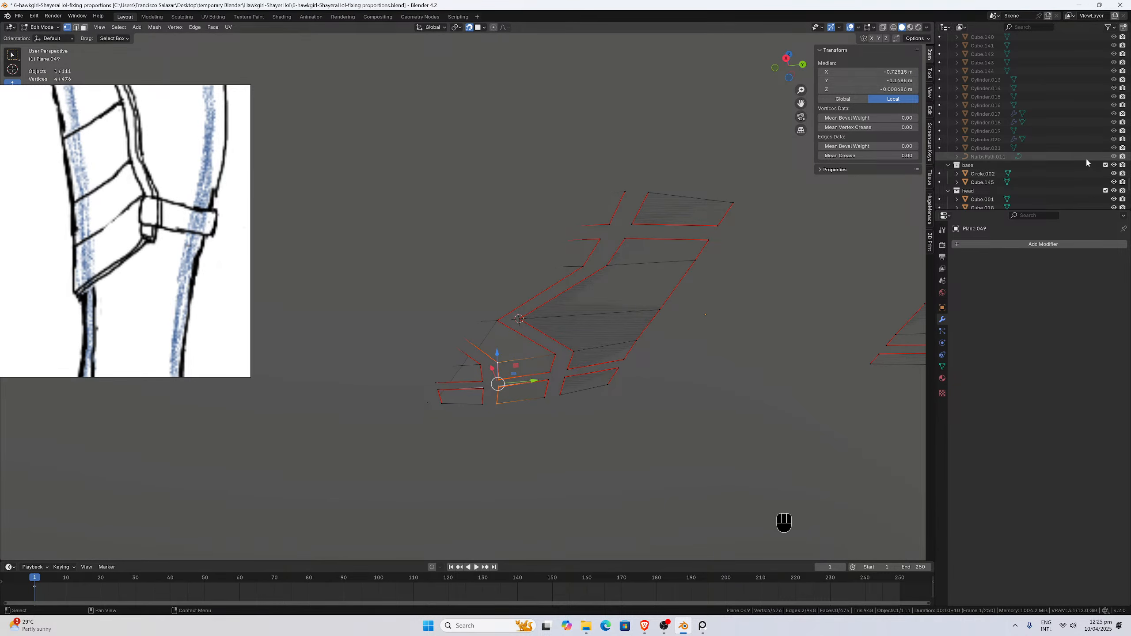
click(1114, 165)
middle_drag(530, 270, 525, 275)
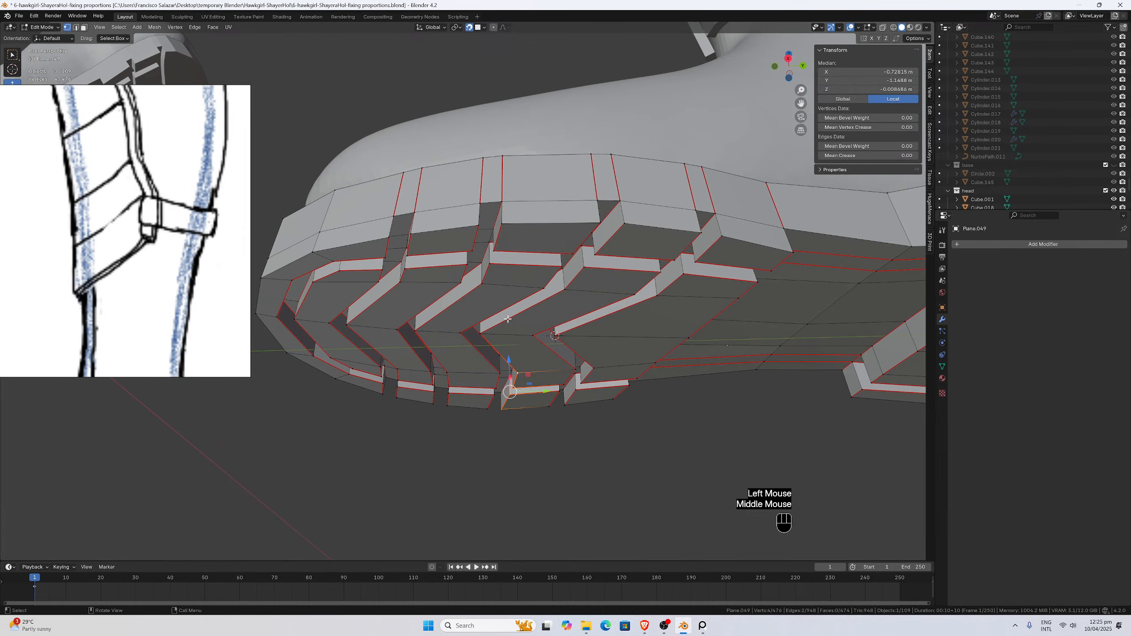
shift+click(480, 332)
shift+click(564, 290)
shift+click(583, 267)
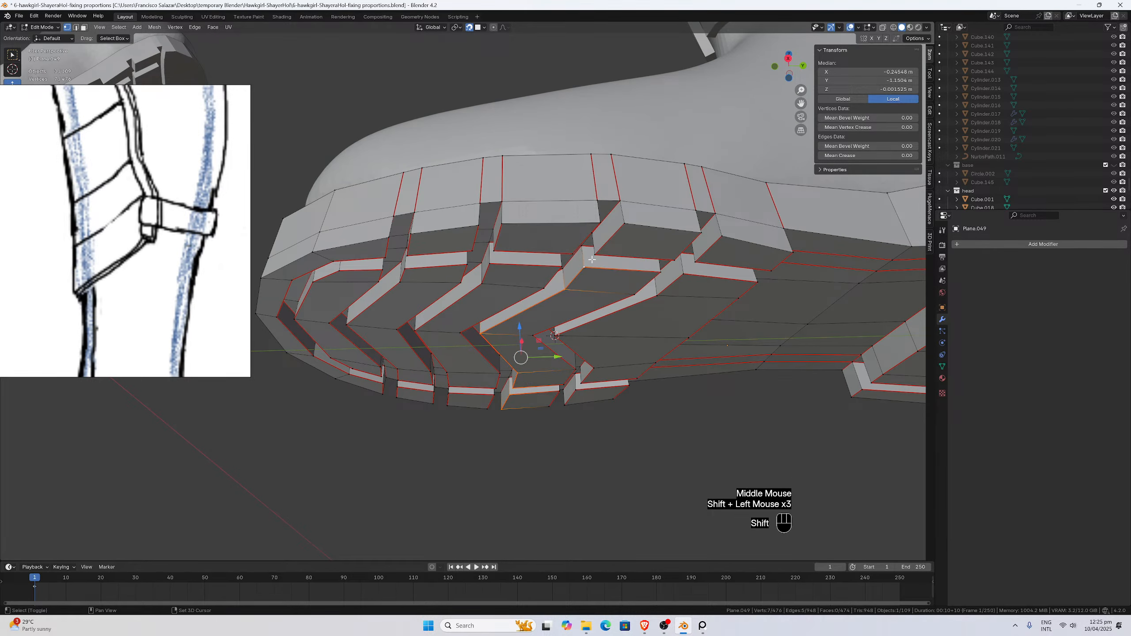
shift+click(596, 255)
shift+click(625, 223)
key(s)
key(z)
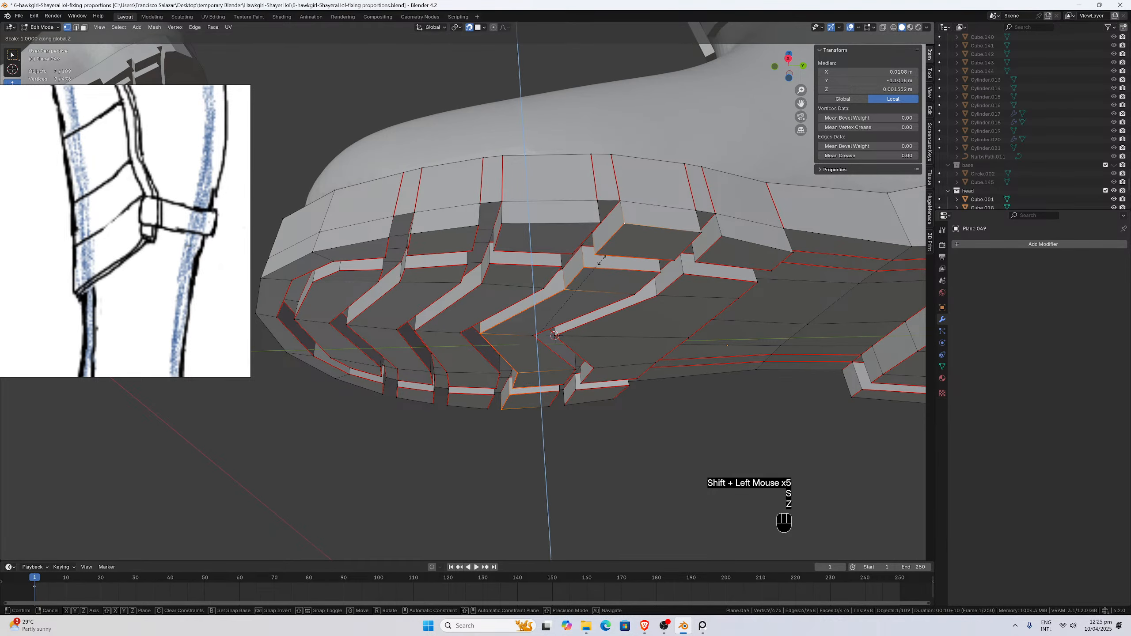
key(0)
key(Return)
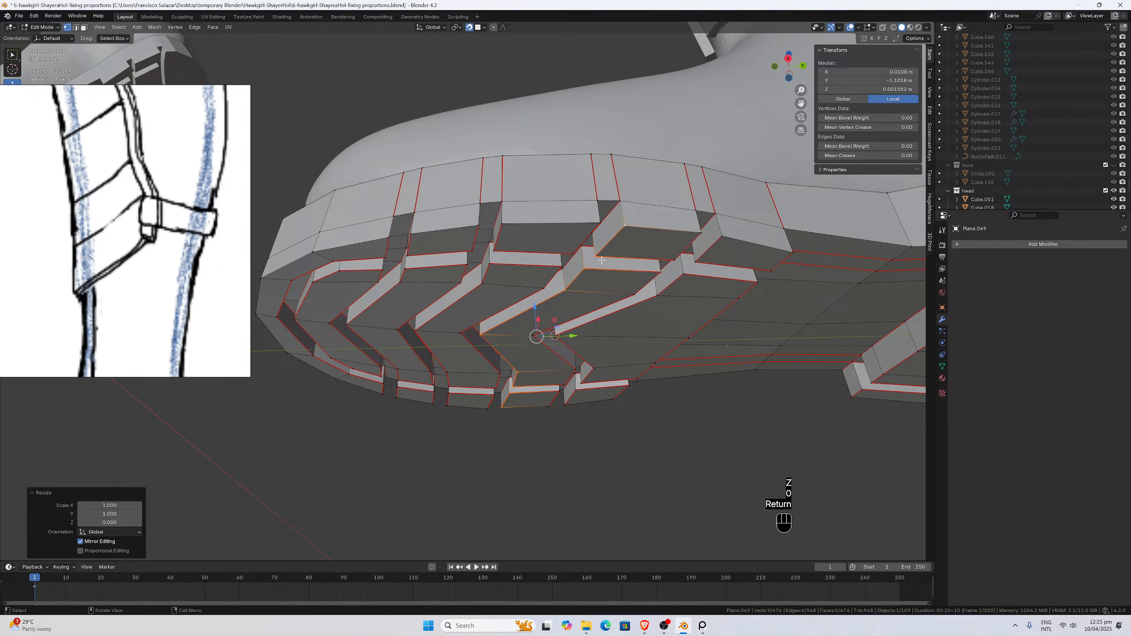
Show the base collection and move the second tread block's flattened front edge -0.000184 m along Z, snapping it to base level.
click(1114, 165)
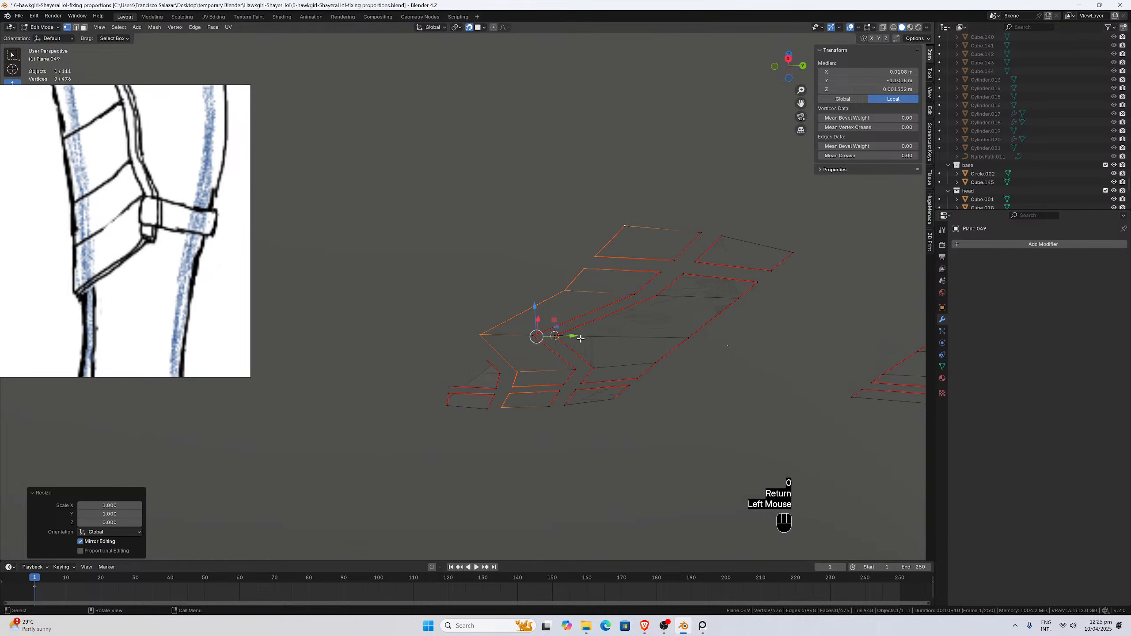
key(g)
key(z)
click(483, 334)
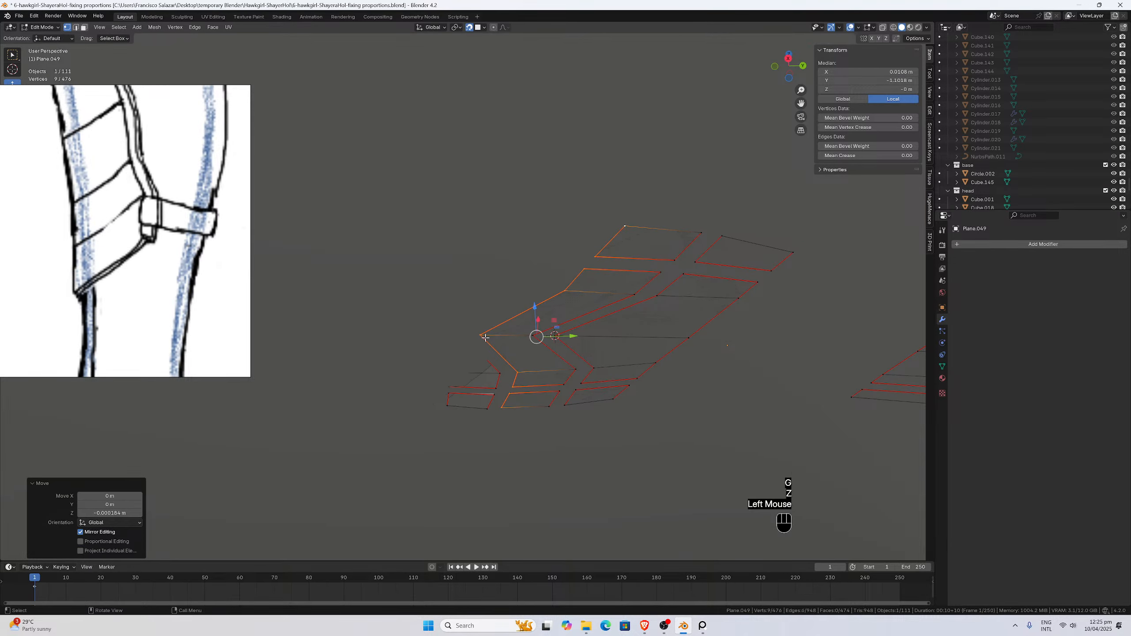
Hide the base collection, select the nine rear-edge vertices of the third tread block from the rear, and flatten them with a Z scale of 0.
middle_drag(526, 356, 476, 410)
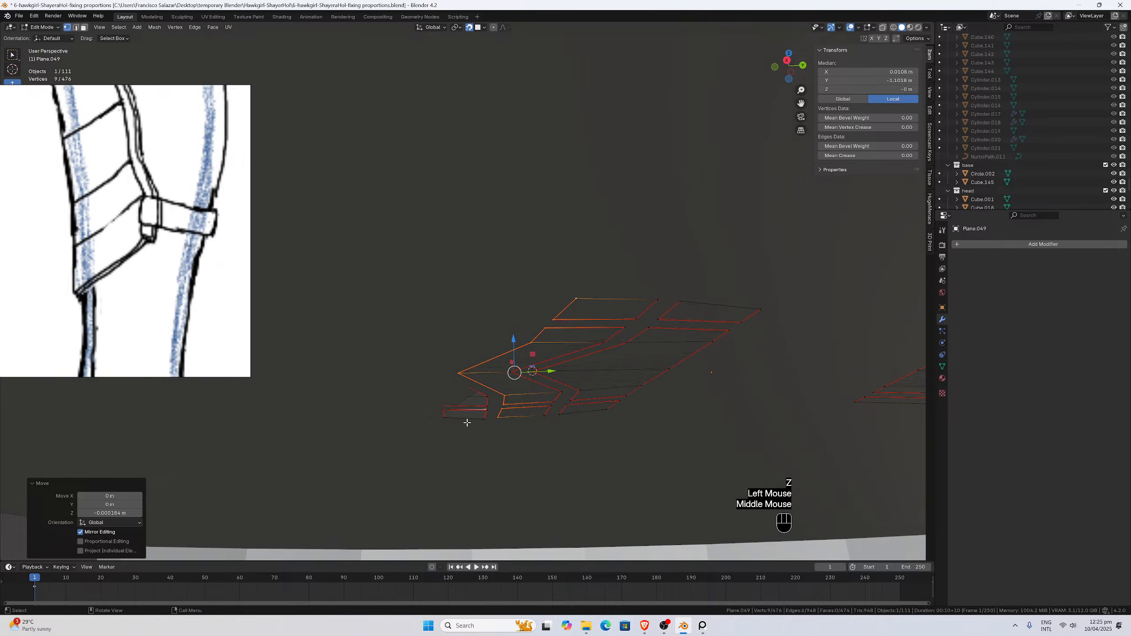
click(1114, 165)
click(484, 414)
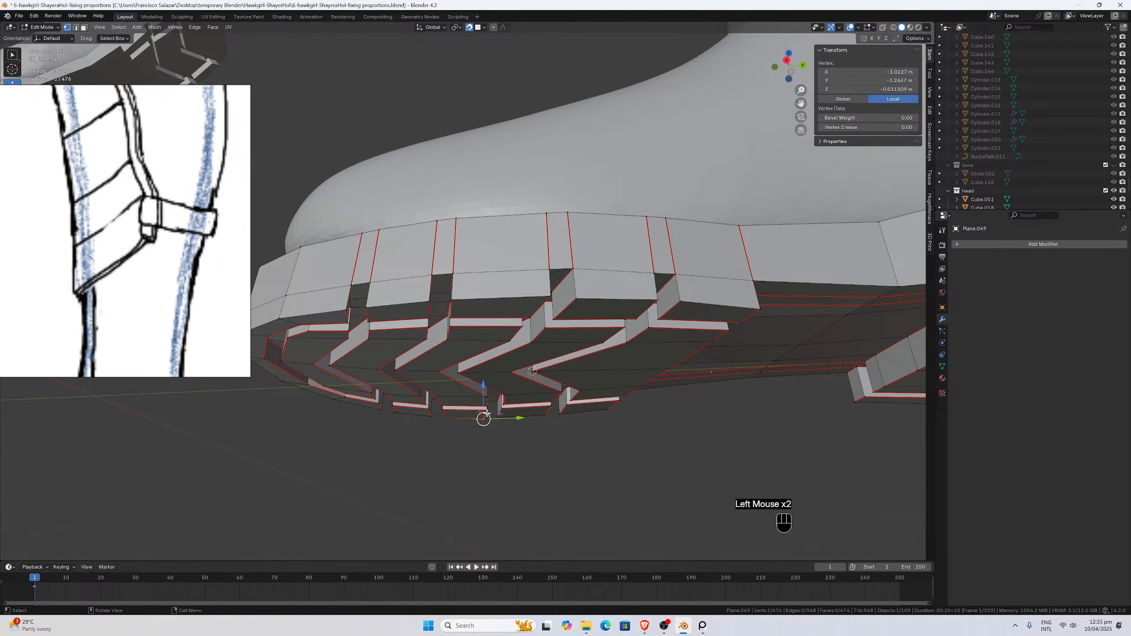
shift+click(488, 406)
shift+click(487, 402)
shift+click(488, 396)
middle_drag(489, 393, 497, 392)
shift+click(458, 369)
shift+click(540, 338)
shift+click(549, 328)
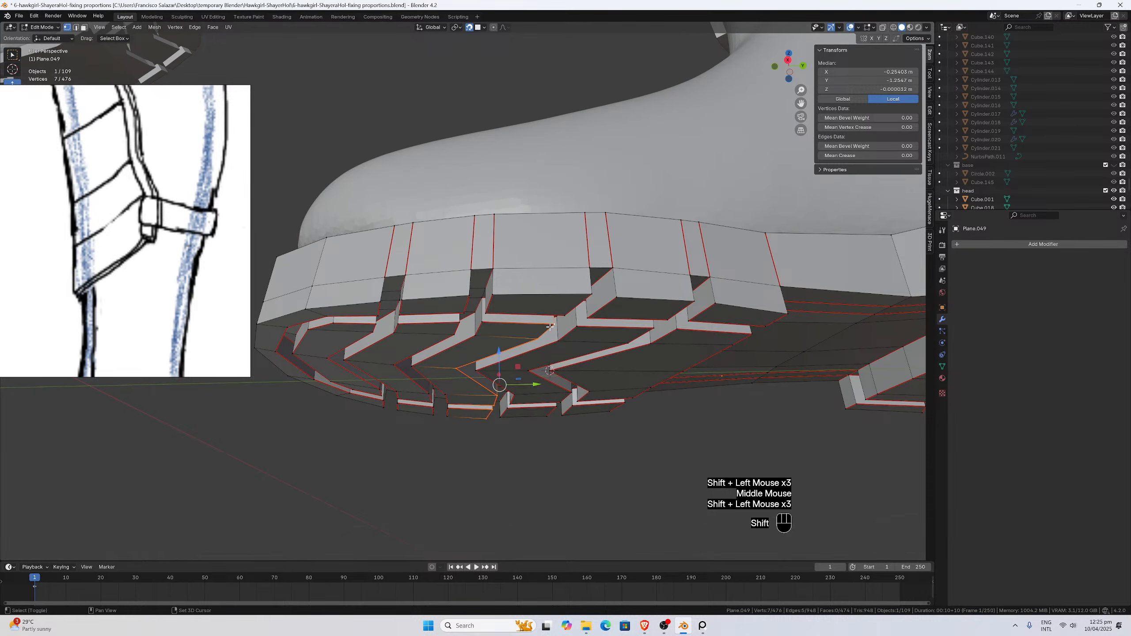
shift+click(564, 316)
shift+click(588, 294)
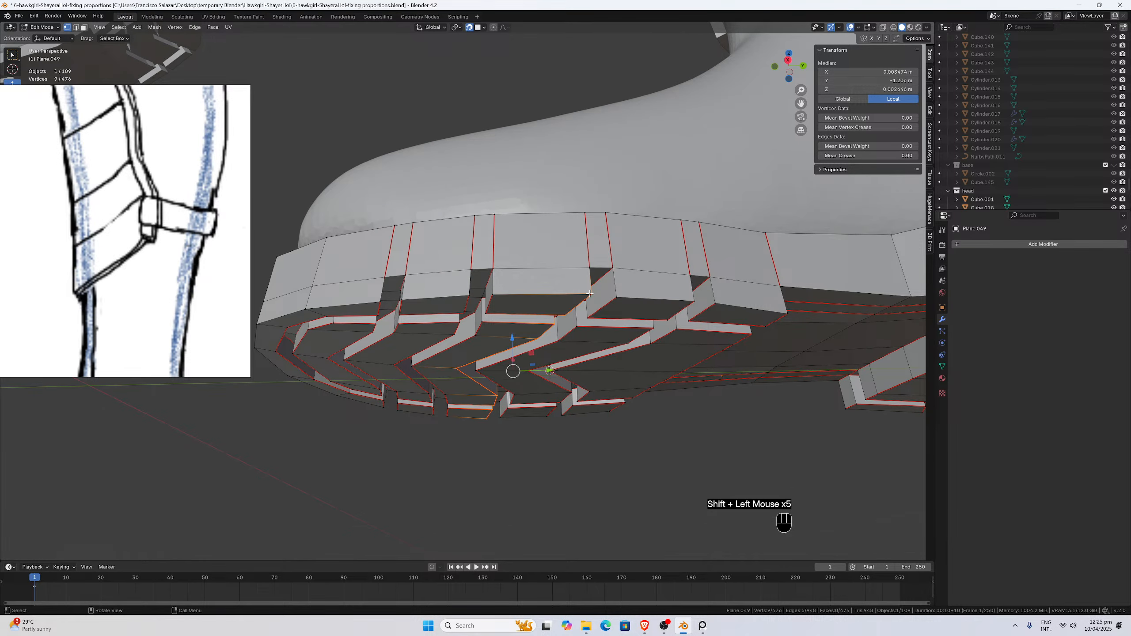
key(s)
key(z)
key(0)
key(Return)
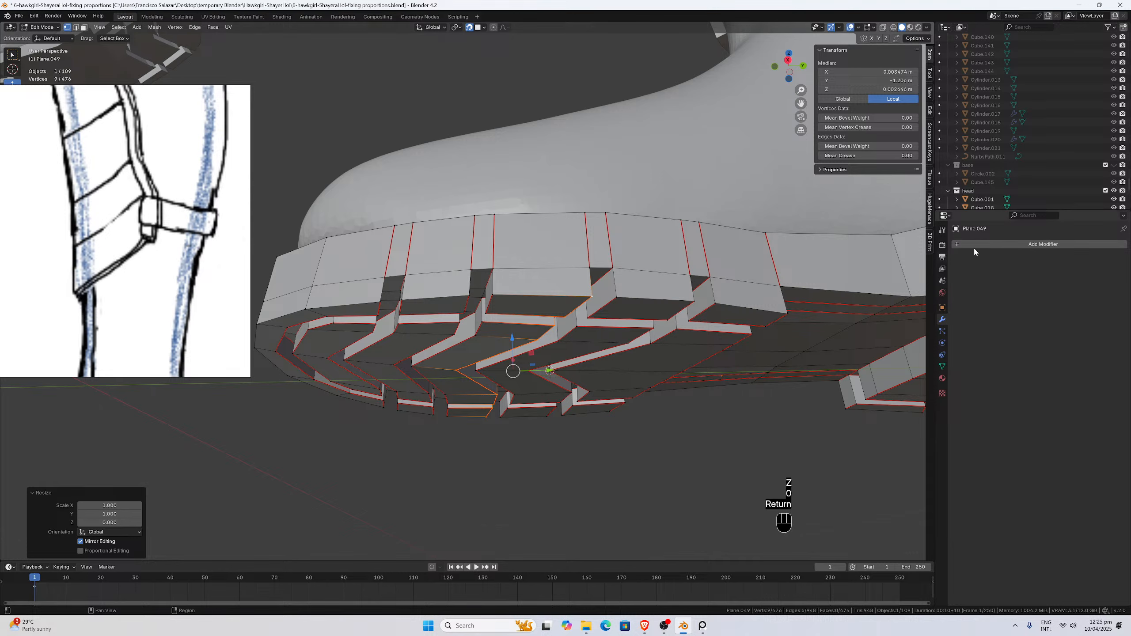
Show the base collection and move the third tread block's flattened rear edge -0.000314 m along Z, snapping it to base level.
click(1114, 164)
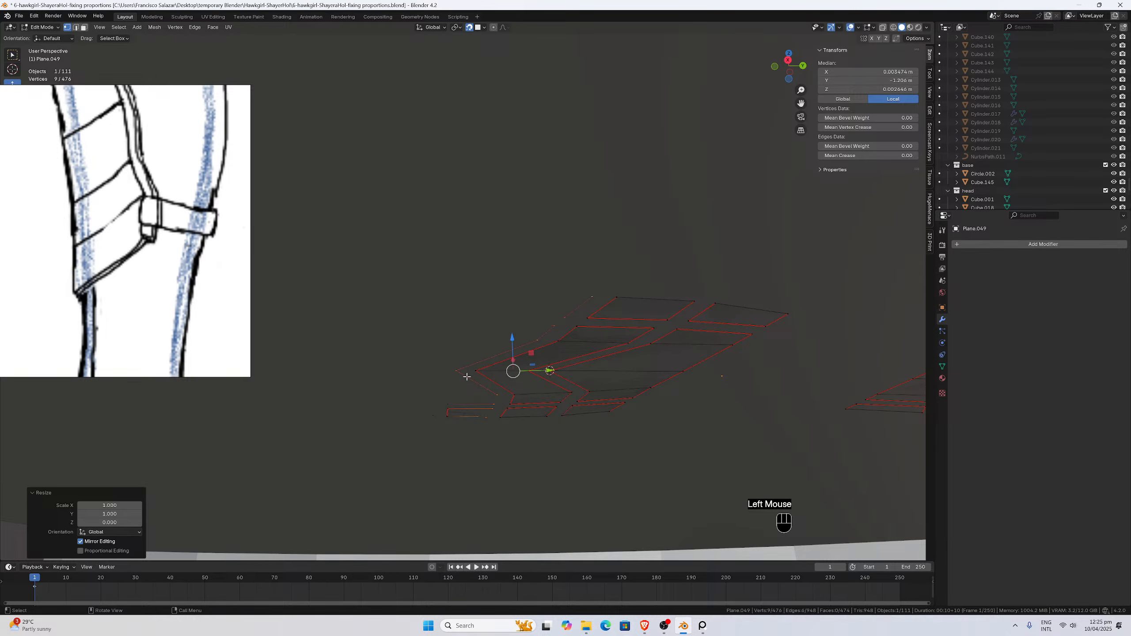
key(g)
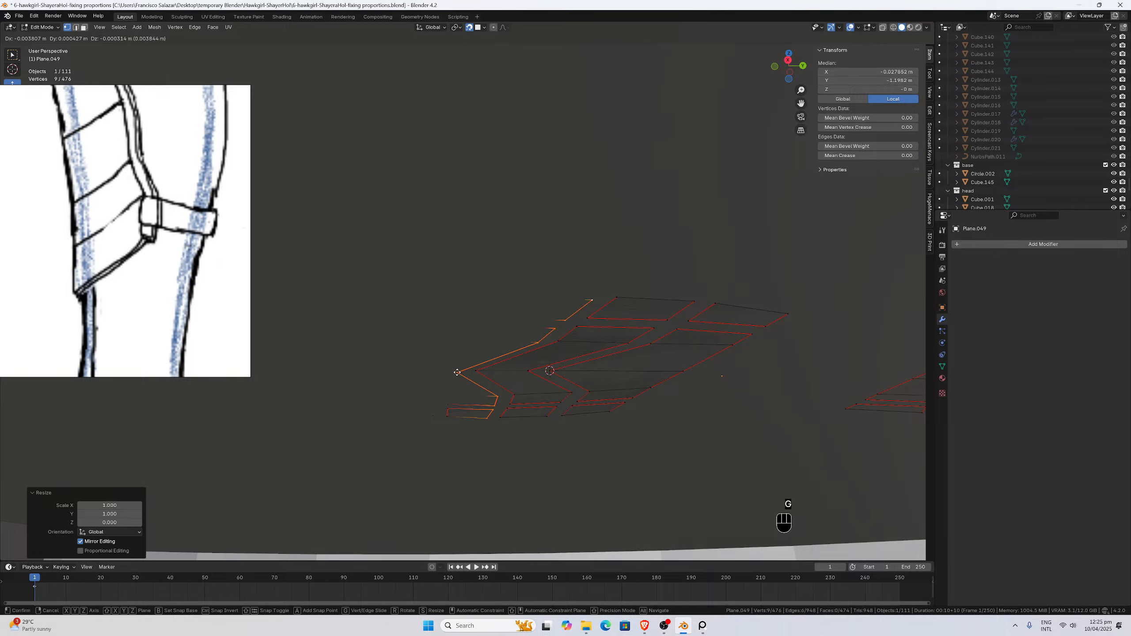
key(z)
click(456, 371)
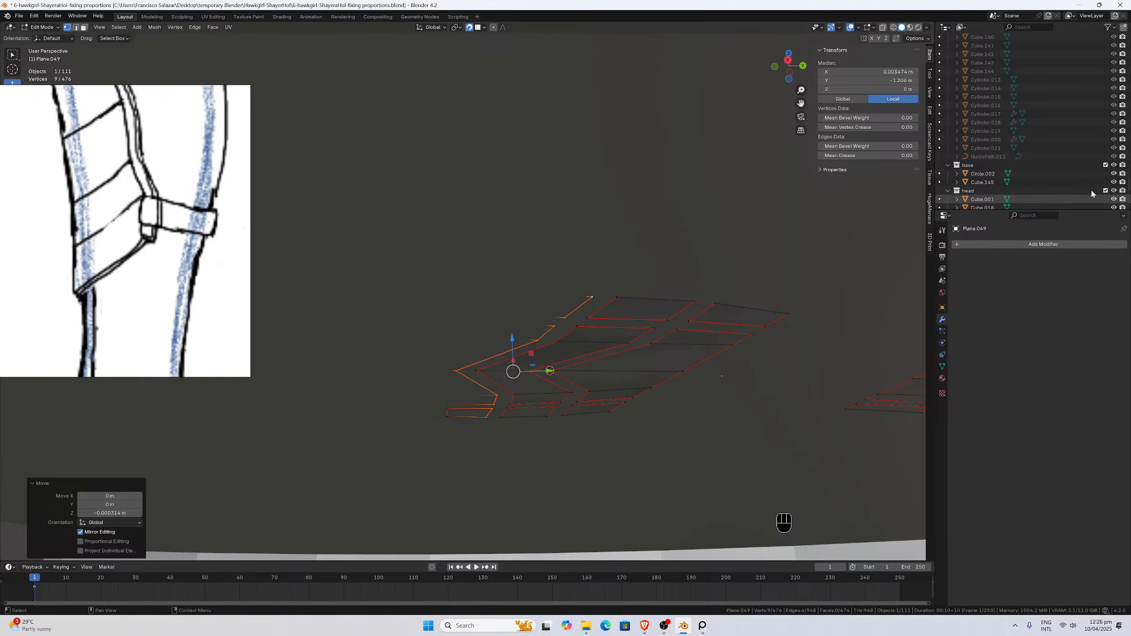
Hide the base collection and examine the sole's profile against the boot's underside from the right side.
click(1114, 165)
middle_drag(466, 389, 471, 387)
scroll(470, 391, up, 1)
scroll(471, 386, down, 2)
key(KP_3)
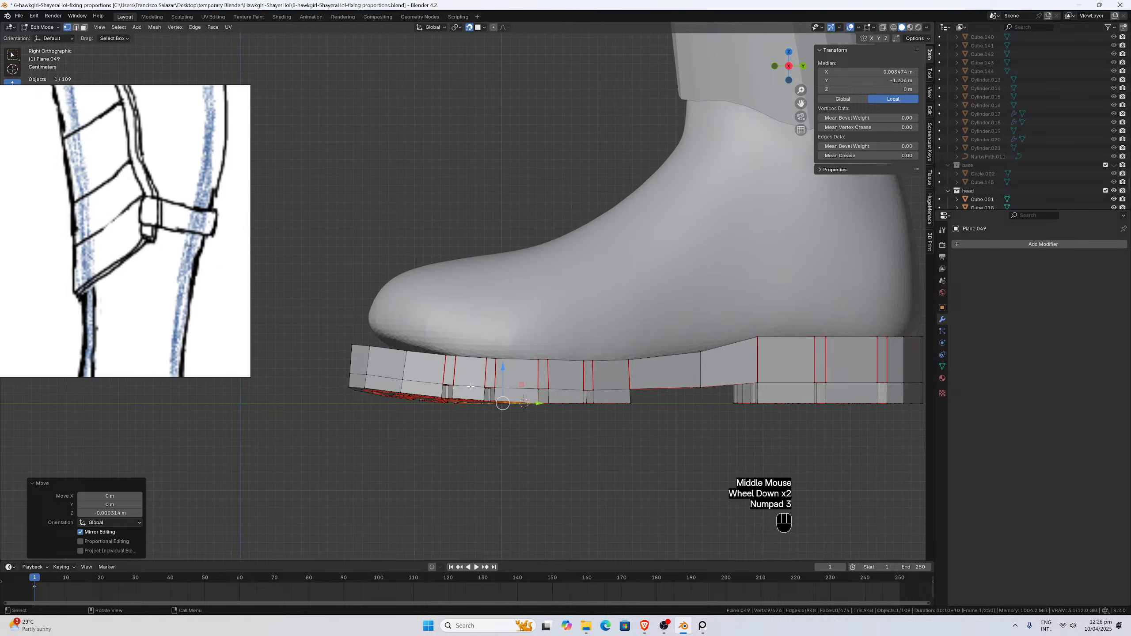
scroll(470, 387, down, 1)
scroll(473, 384, up, 1)
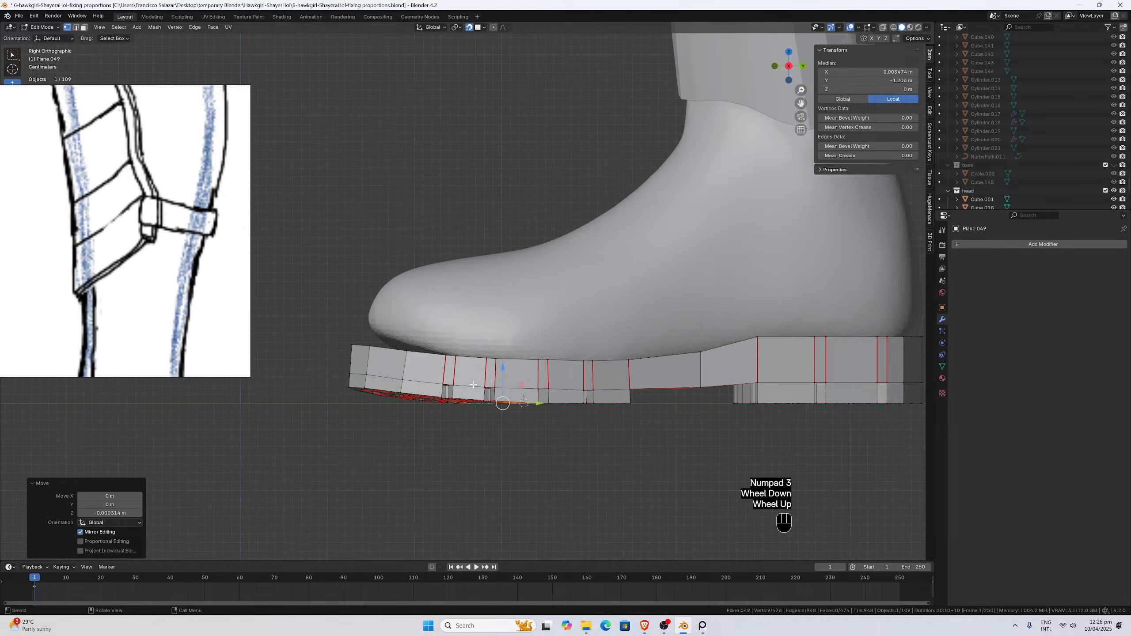
scroll(490, 379, up, 2)
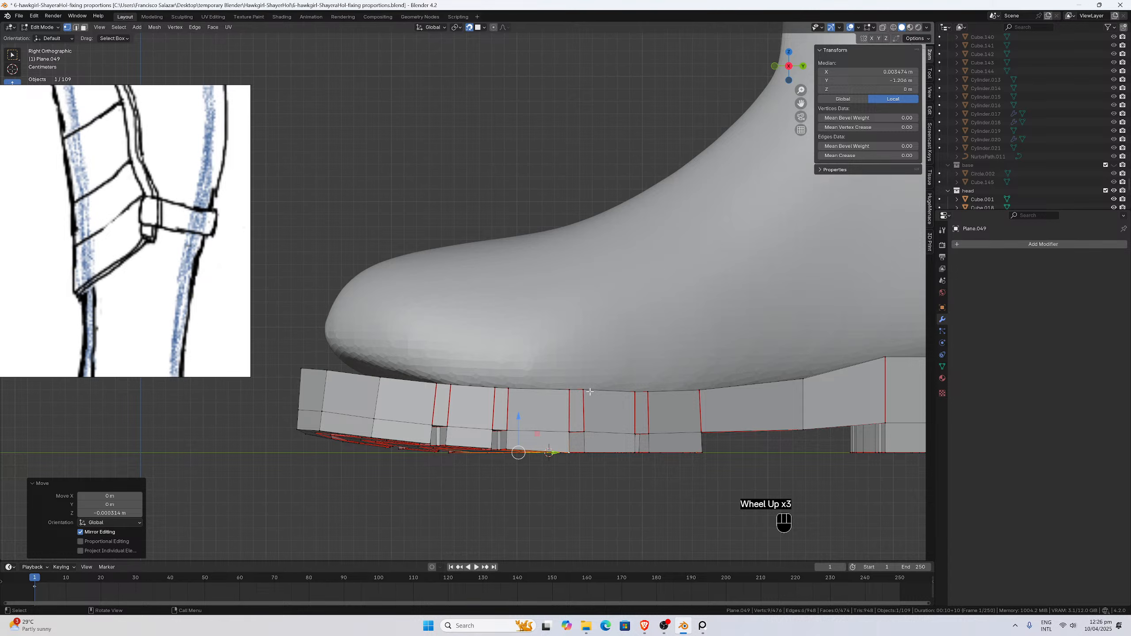
scroll(493, 313, down, 2)
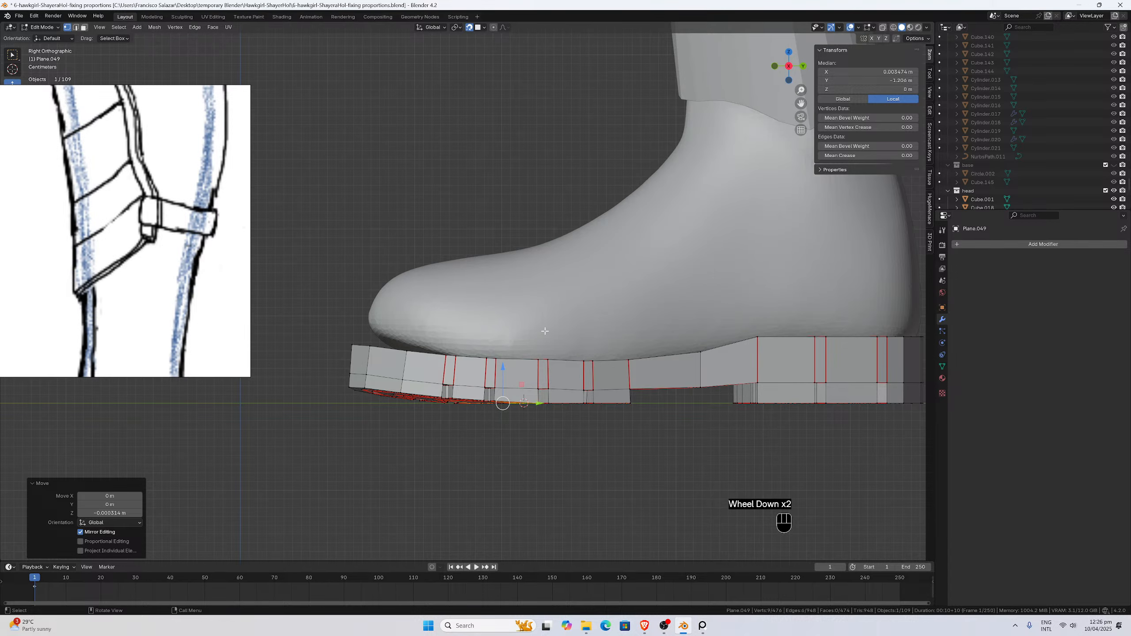
scroll(517, 365, up, 1)
scroll(567, 388, up, 1)
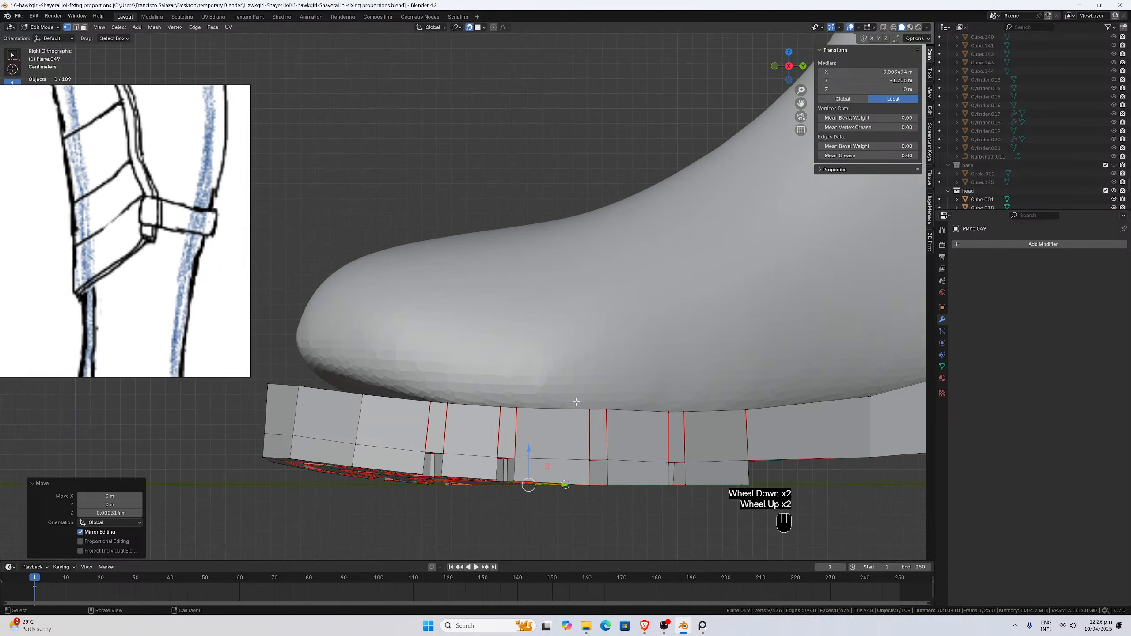
click(589, 407)
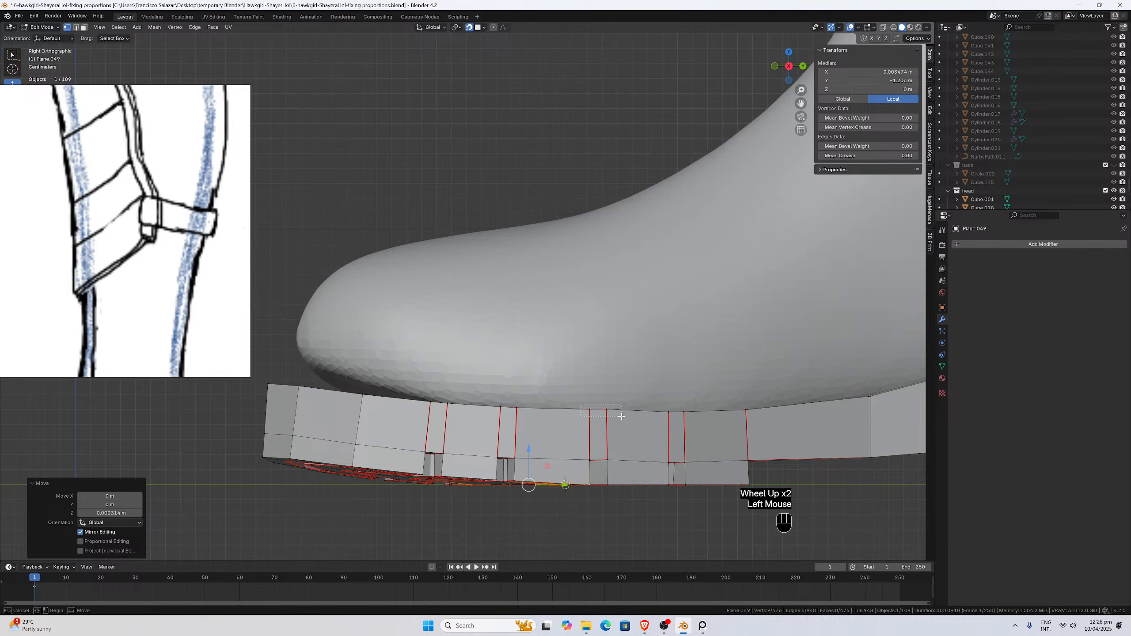
scroll(600, 403, down, 1)
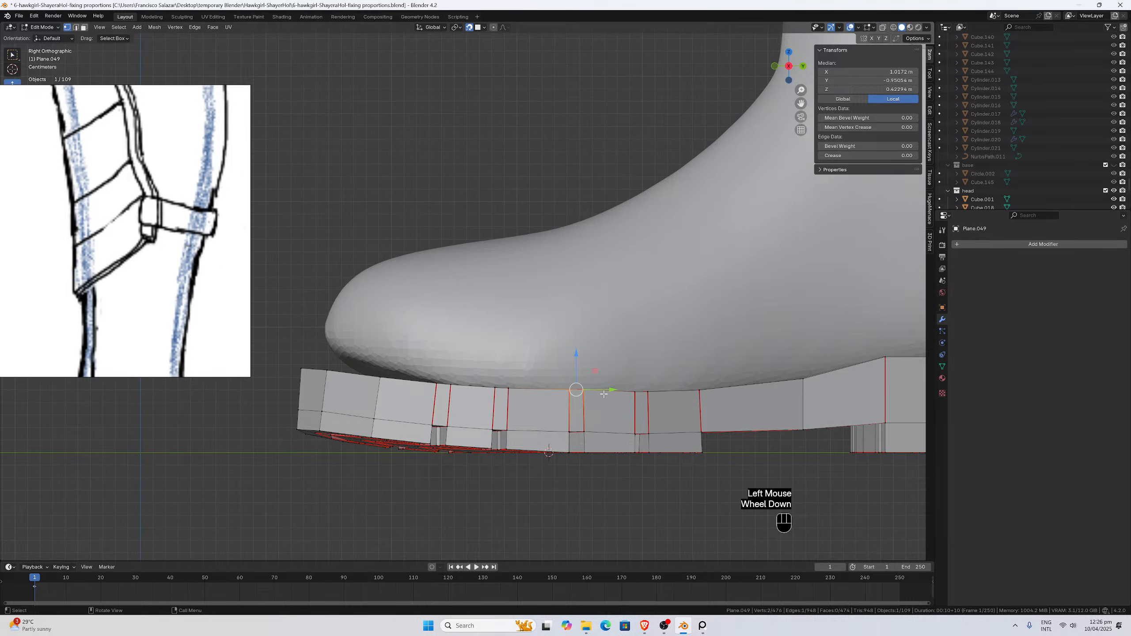
key(KP_Divide)
middle_drag(604, 394, 468, 313)
scroll(394, 321, up, 2)
middle_drag(386, 316, 554, 319)
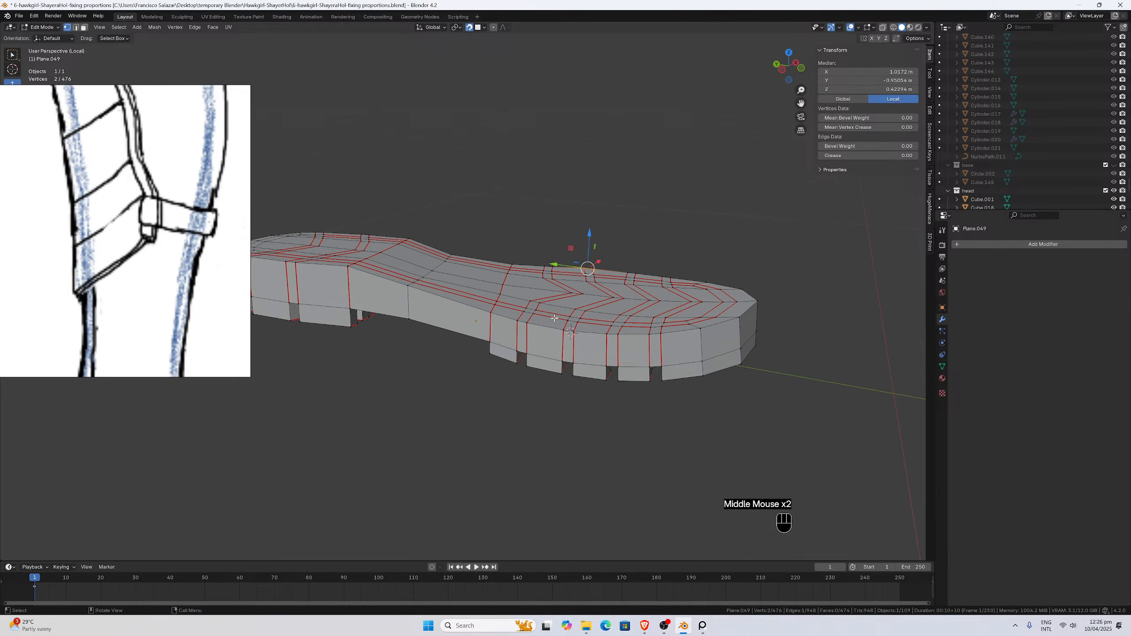
shift+click(569, 330)
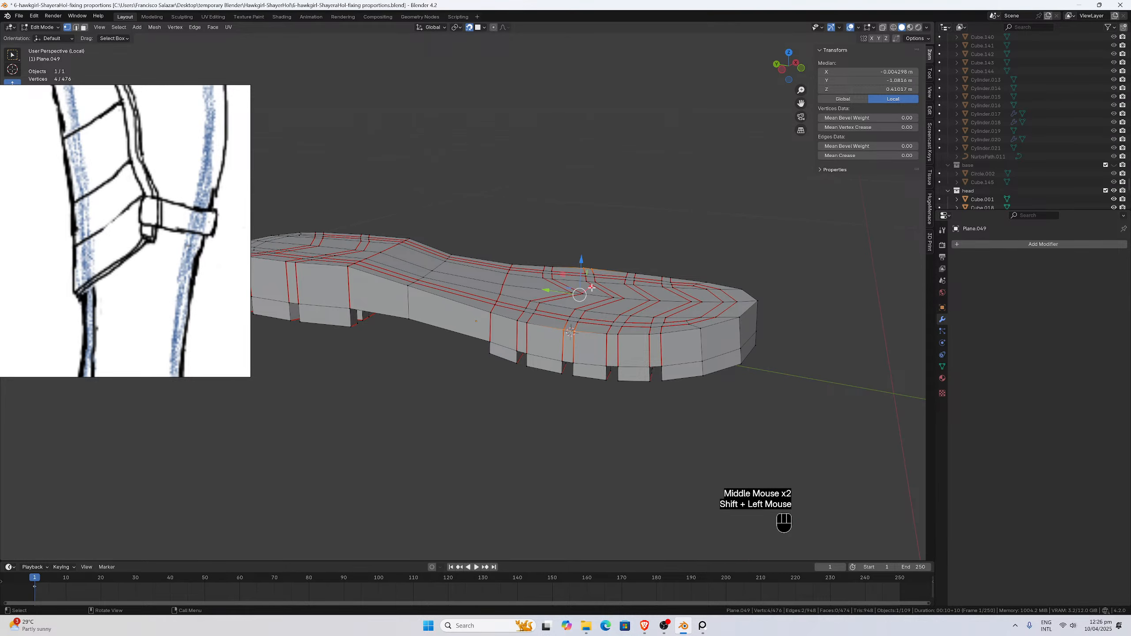
key(KP_3)
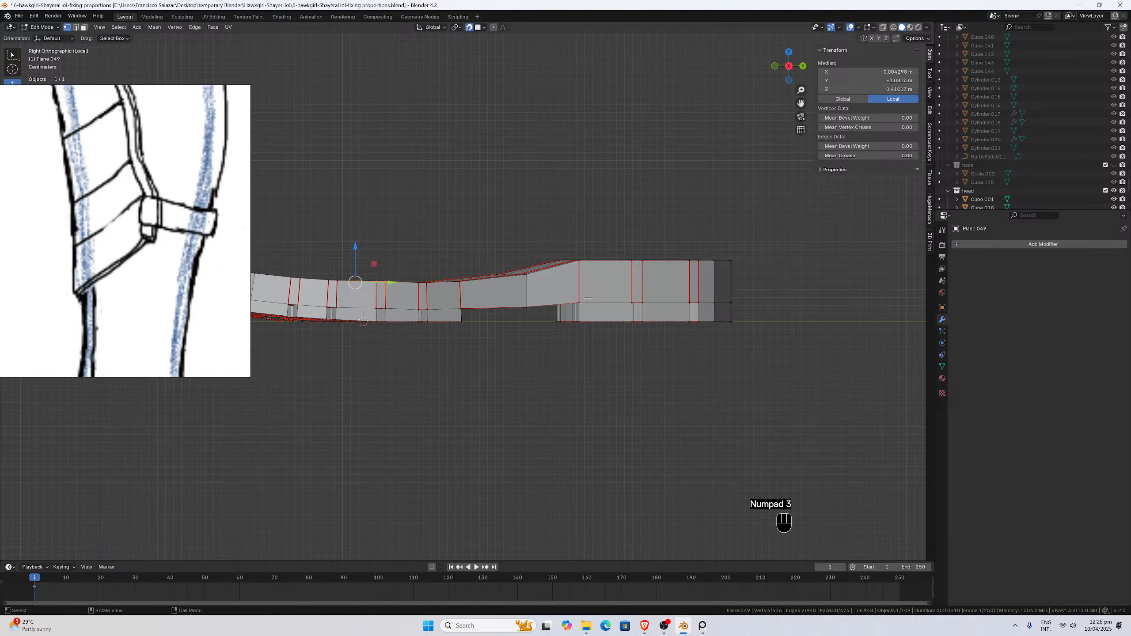
key(KP_Divide)
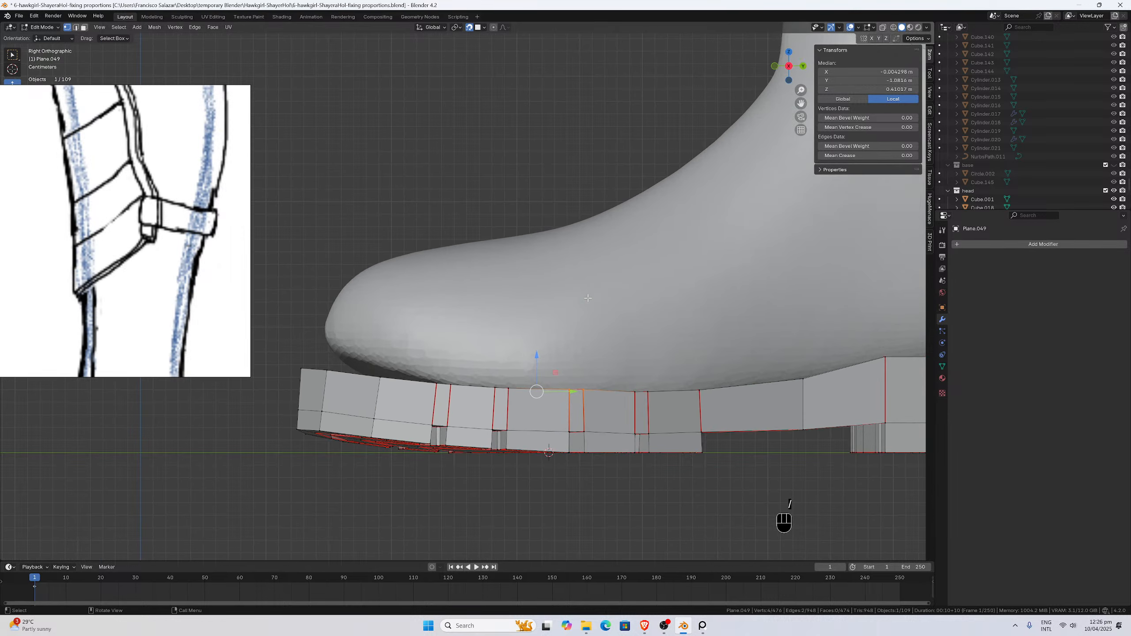
scroll(629, 401, up, 1)
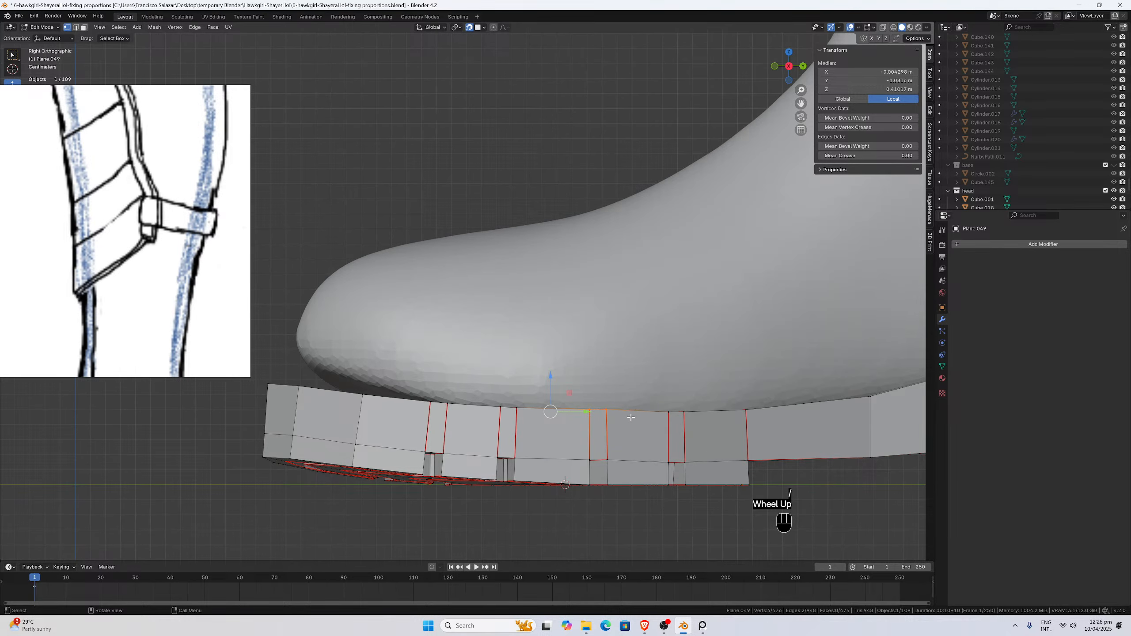
scroll(628, 415, down, 1)
scroll(609, 410, up, 1)
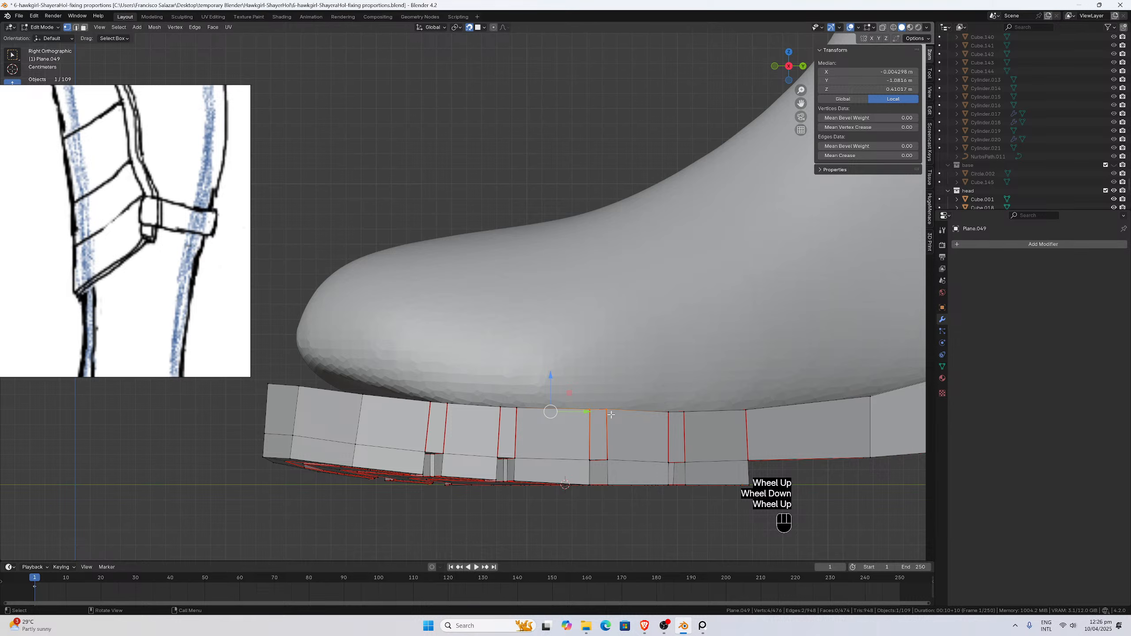
scroll(615, 418, down, 1)
Isolate the sole, select the eight top faces of the chevron strip between the third and fourth tread blocks, and bring back the full scene.
middle_drag(615, 418, 546, 400)
key(KP_Divide)
scroll(456, 322, up, 1)
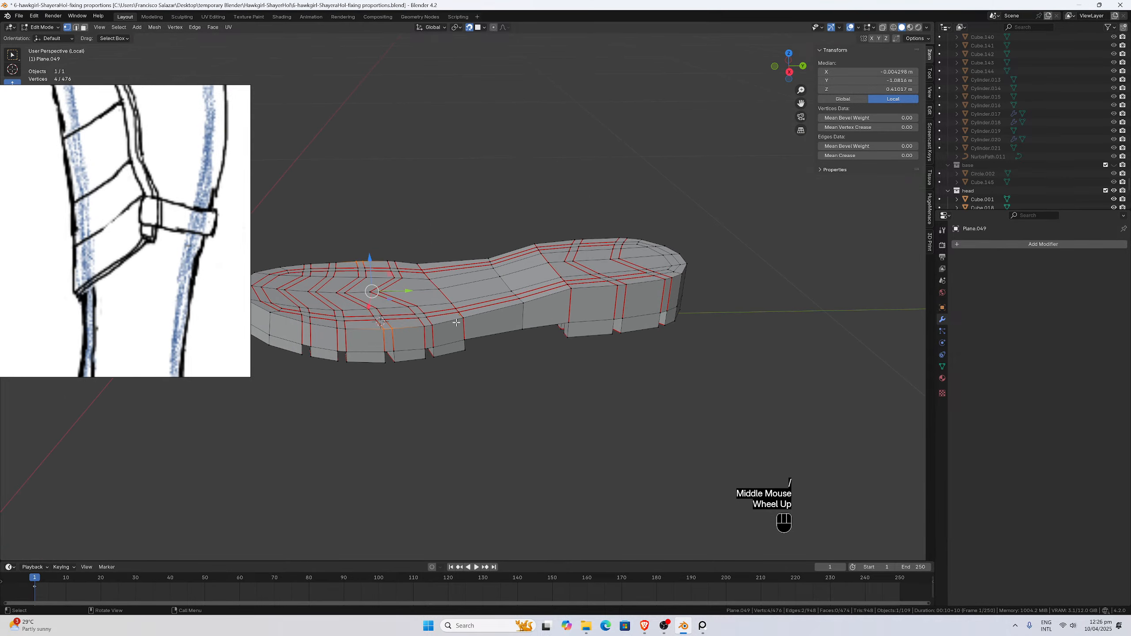
middle_drag(397, 322, 403, 326)
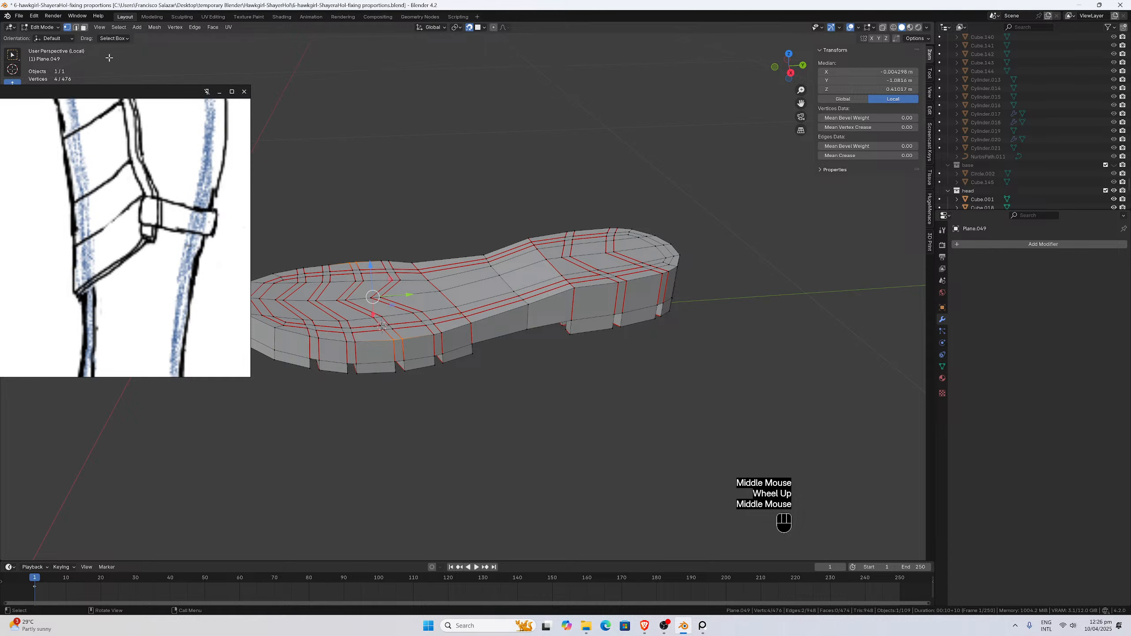
click(362, 246)
click(394, 334)
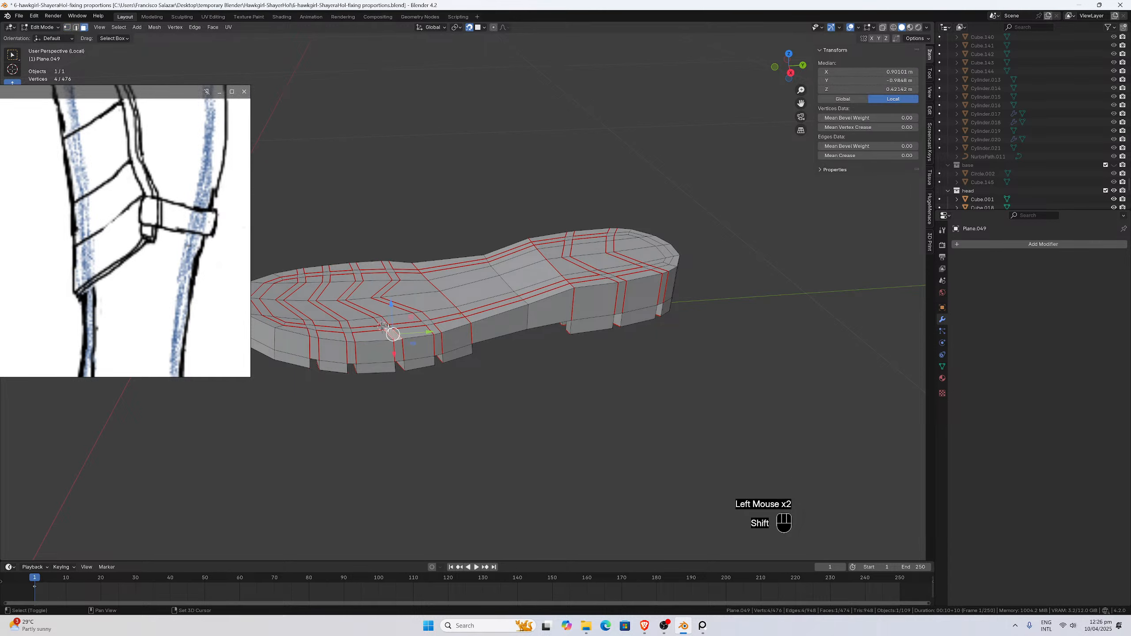
shift+click(389, 328)
shift+click(382, 322)
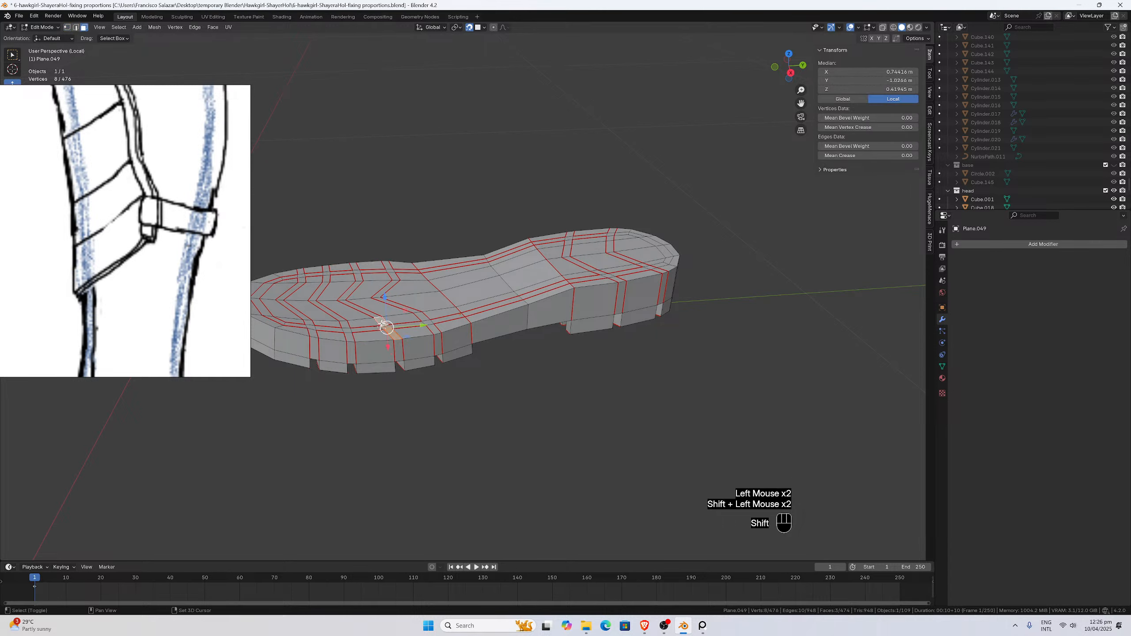
shift+click(362, 311)
shift+click(348, 293)
shift+click(357, 274)
shift+click(358, 272)
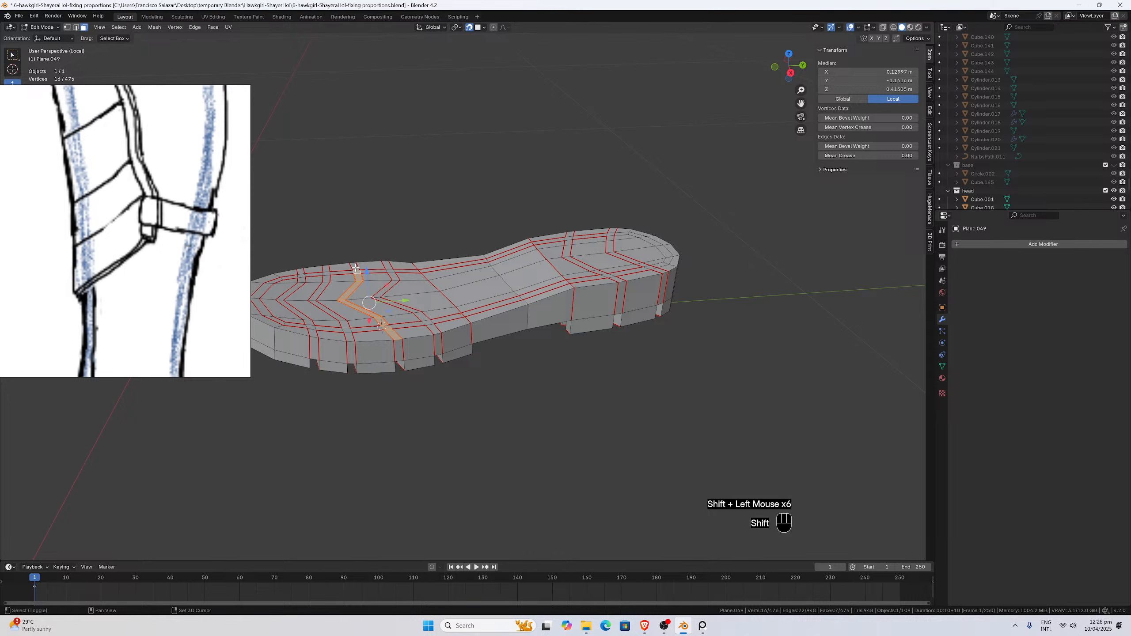
shift+click(356, 269)
key(KP_3)
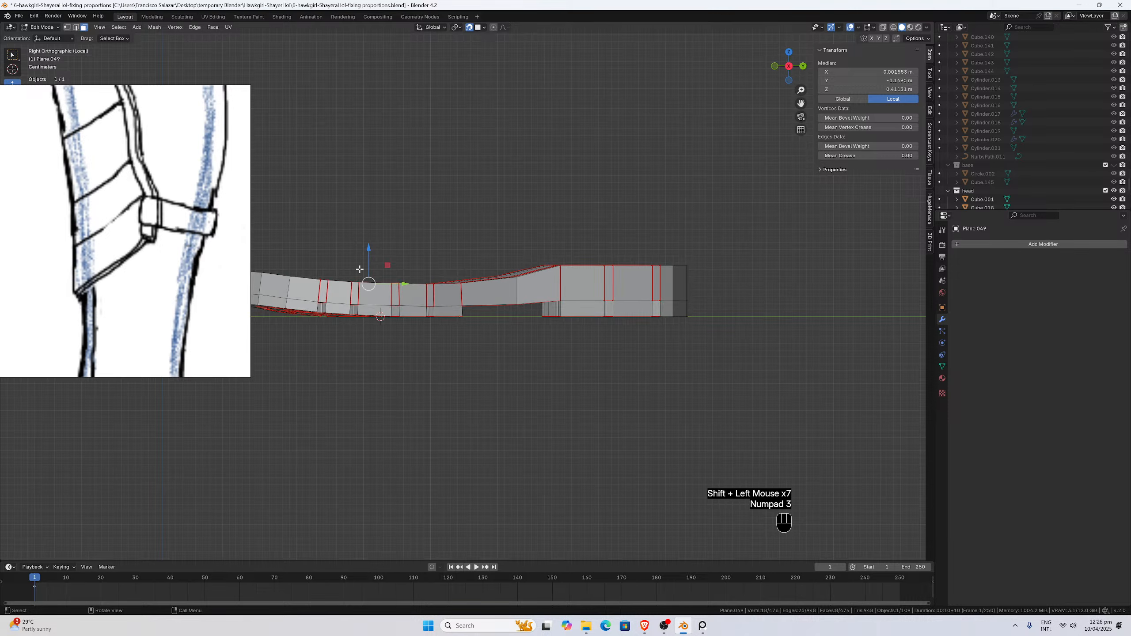
key(KP_Divide)
key(KP_3)
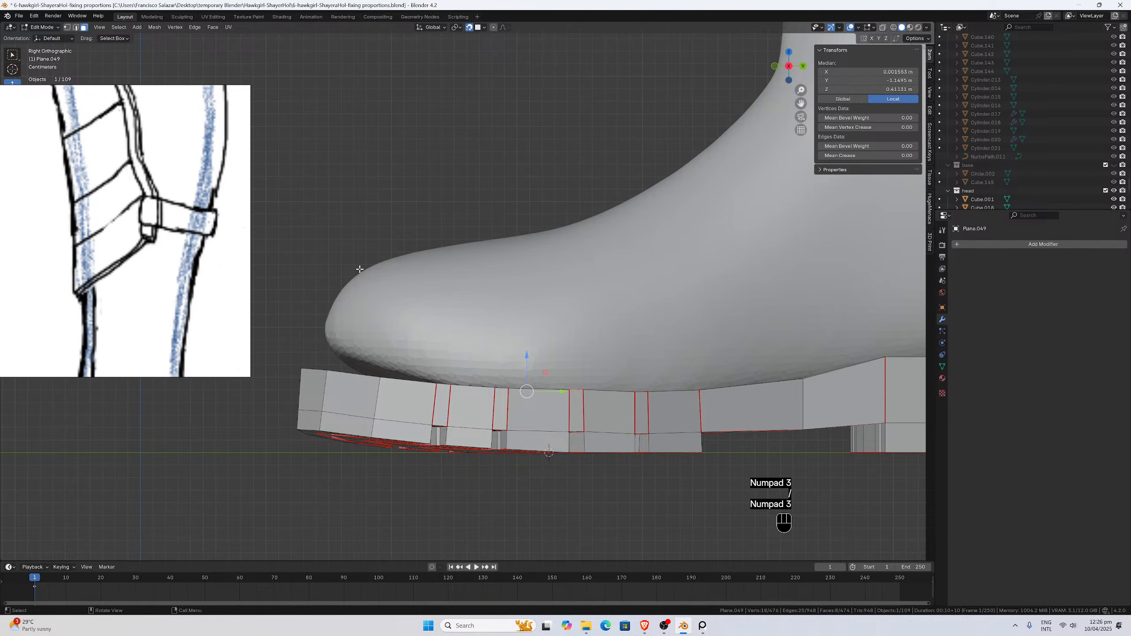
scroll(655, 361, up, 1)
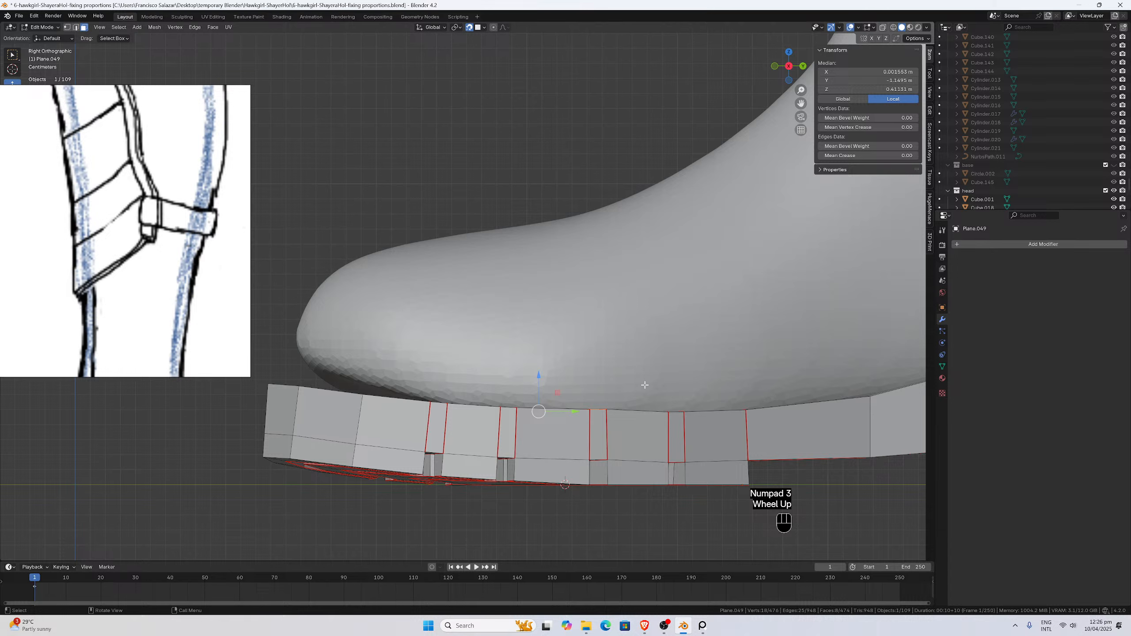
key(z)
click(643, 376)
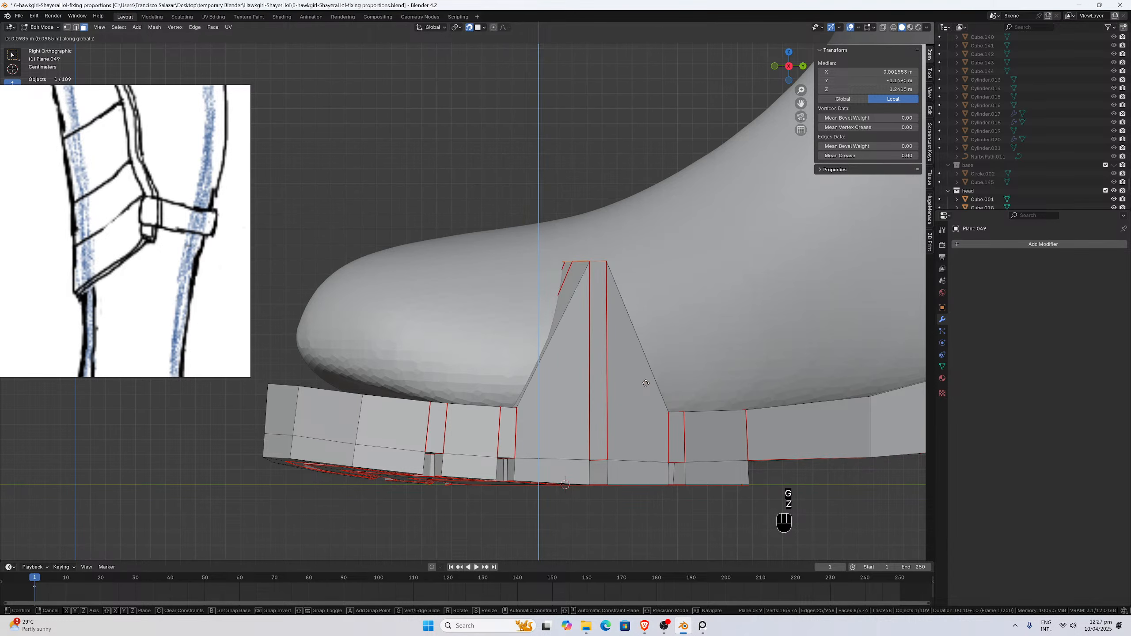
key(ctrl+z)
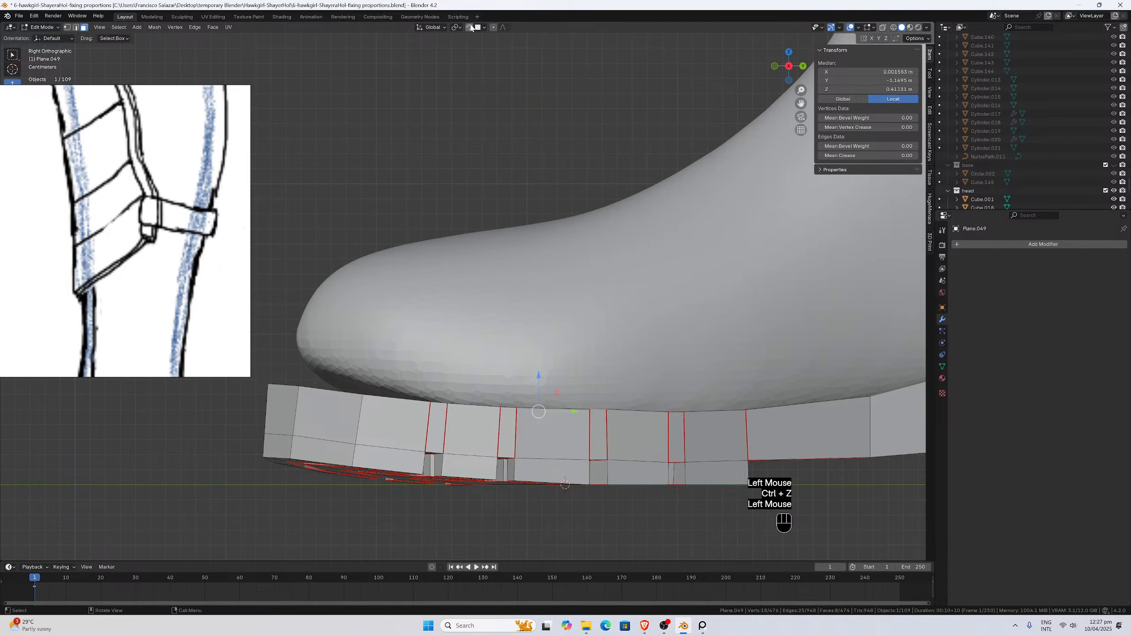
Turn off snapping and move the selected top strip -0.002152 m along Z.
click(469, 28)
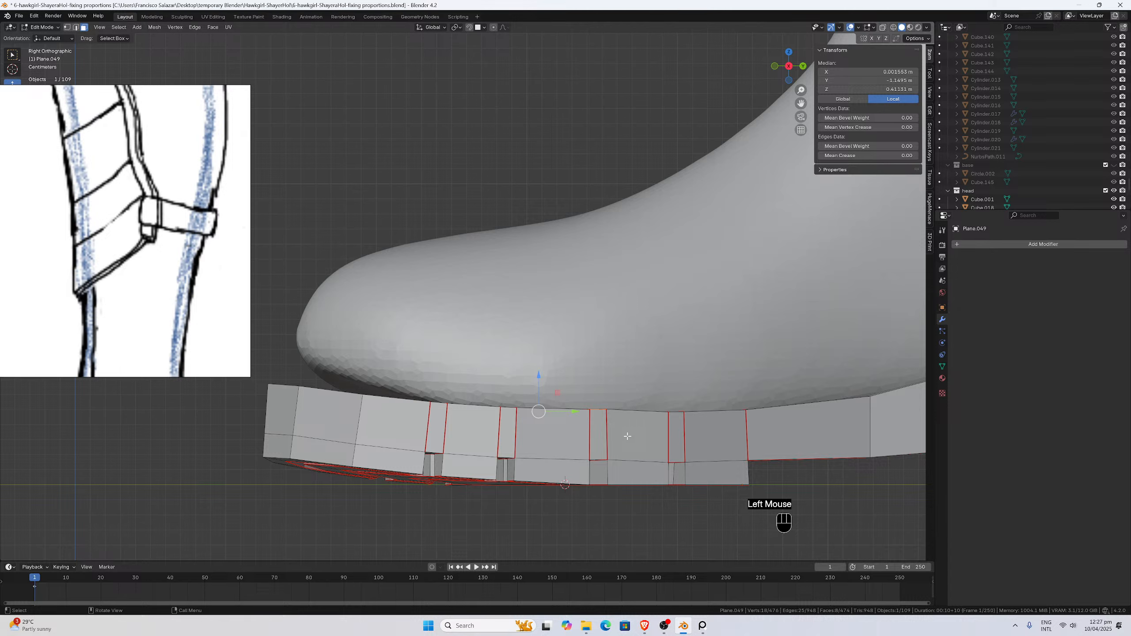
key(g)
key(z)
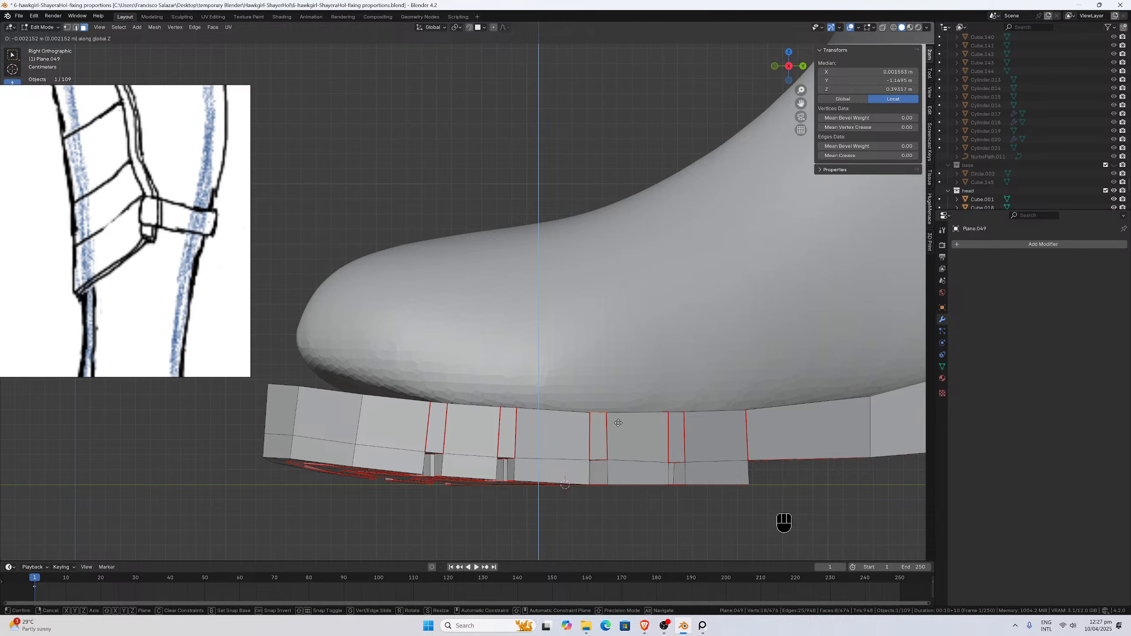
click(618, 423)
Examine the lowered strip against the boot's underside, from an angle and from the right side.
scroll(550, 421, up, 1)
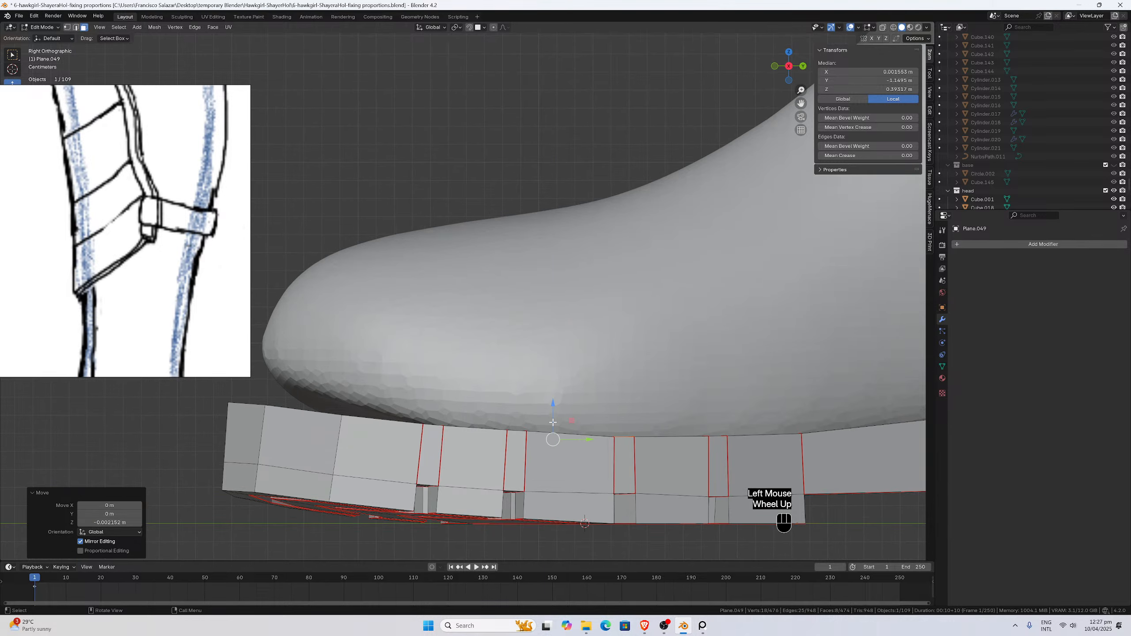
scroll(551, 421, down, 1)
scroll(516, 414, down, 1)
middle_drag(517, 413, 508, 419)
middle_drag(554, 475, 539, 455)
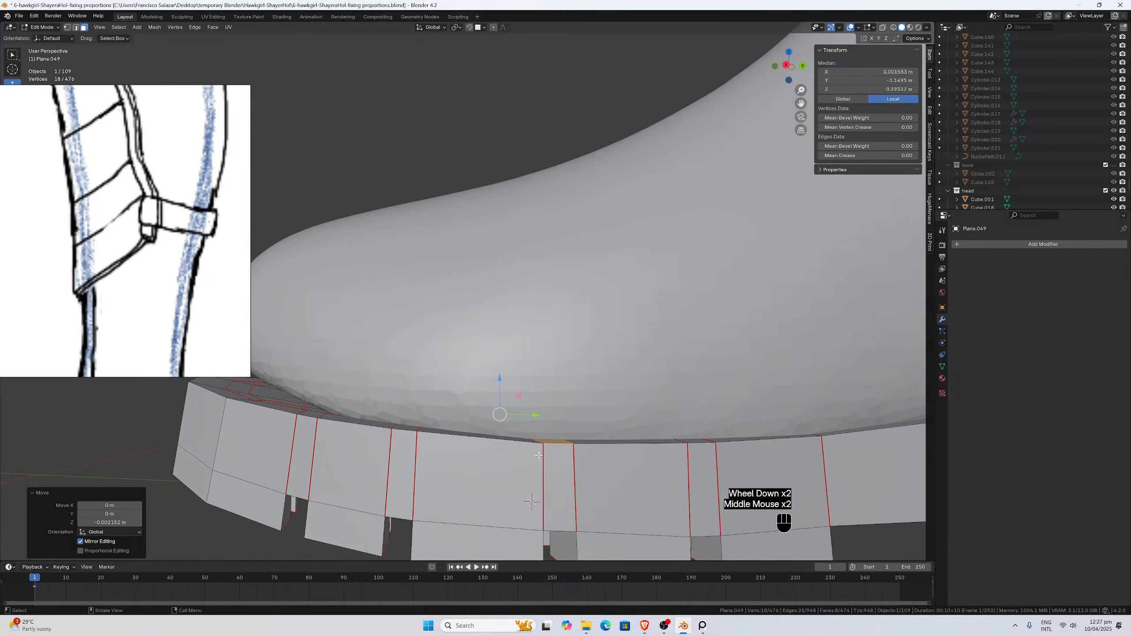
key(KP_3)
scroll(659, 490, up, 3)
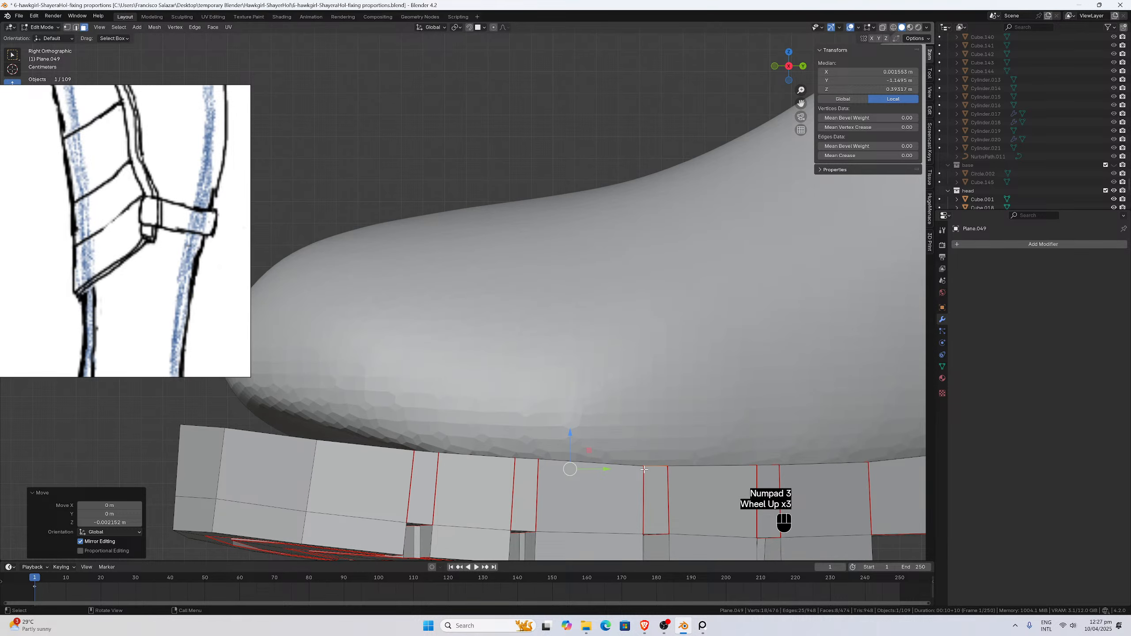
scroll(578, 459, down, 1)
scroll(548, 457, down, 1)
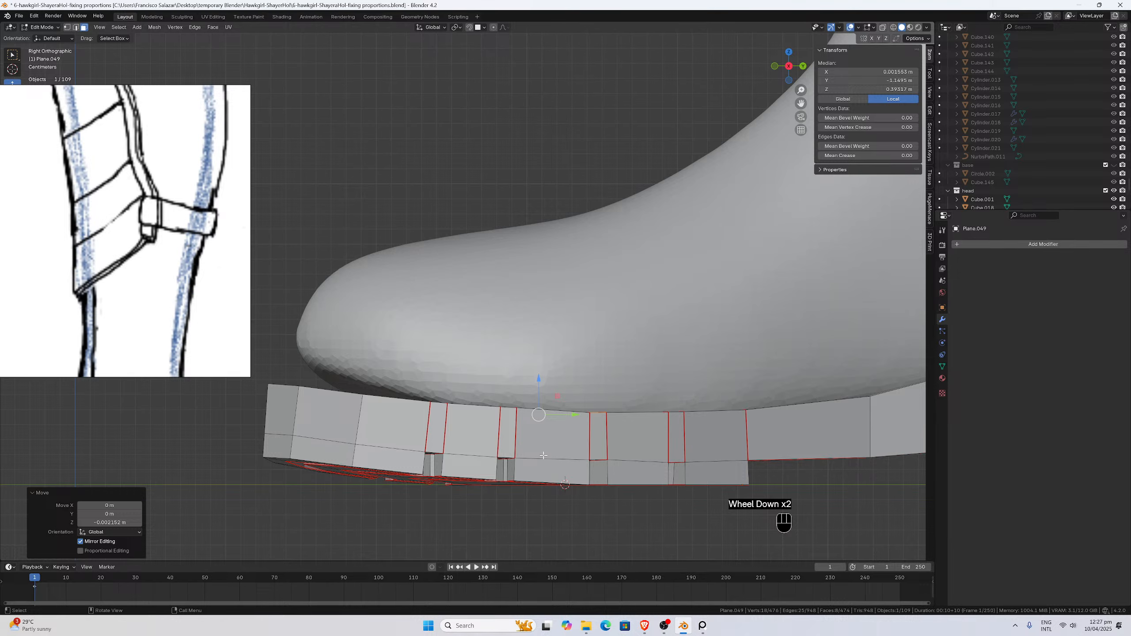
middle_drag(543, 456, 560, 455)
scroll(560, 455, down, 1)
Isolate the sole and select the eight top edges along the heel-side border of the groove between the second and third tread blocks.
key(slash)
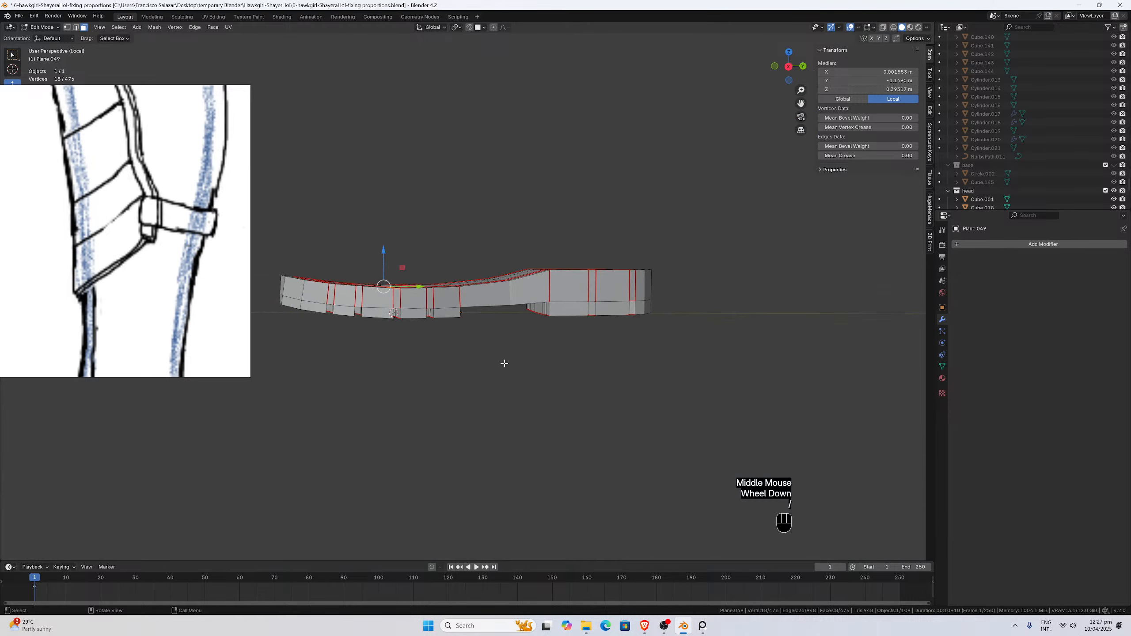
middle_drag(505, 364, 513, 405)
scroll(361, 371, up, 2)
click(364, 362)
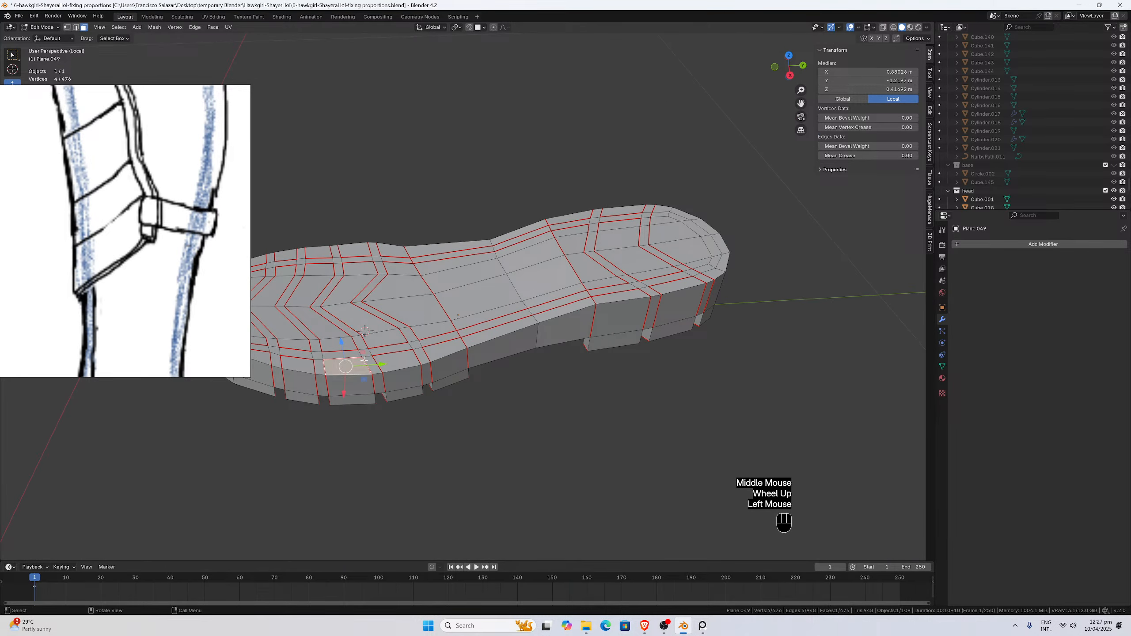
click(75, 27)
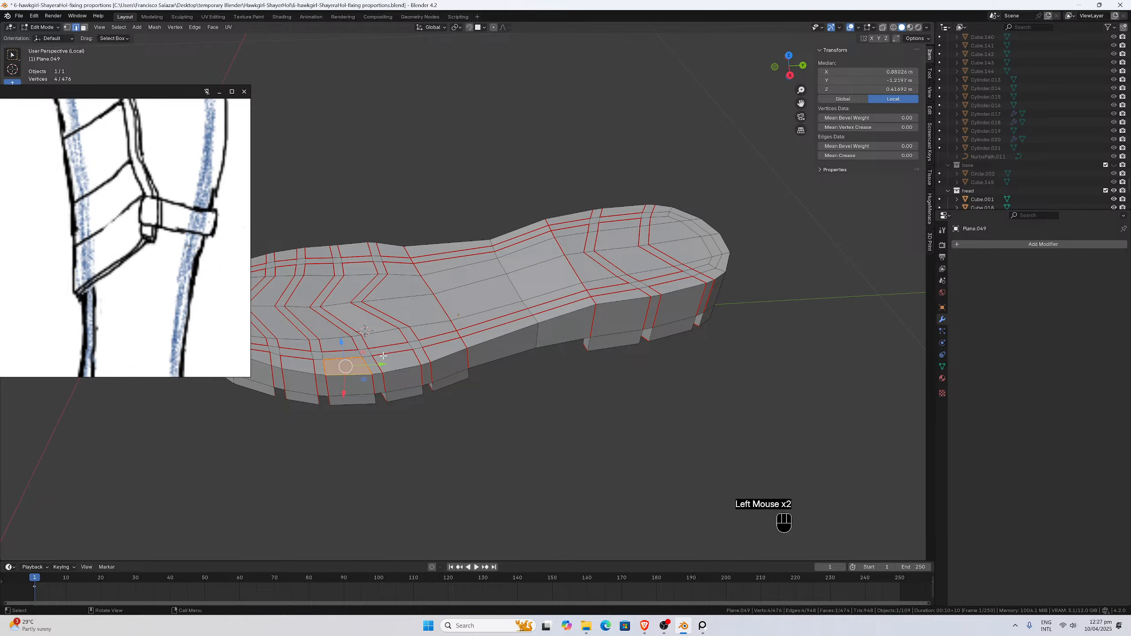
click(324, 362)
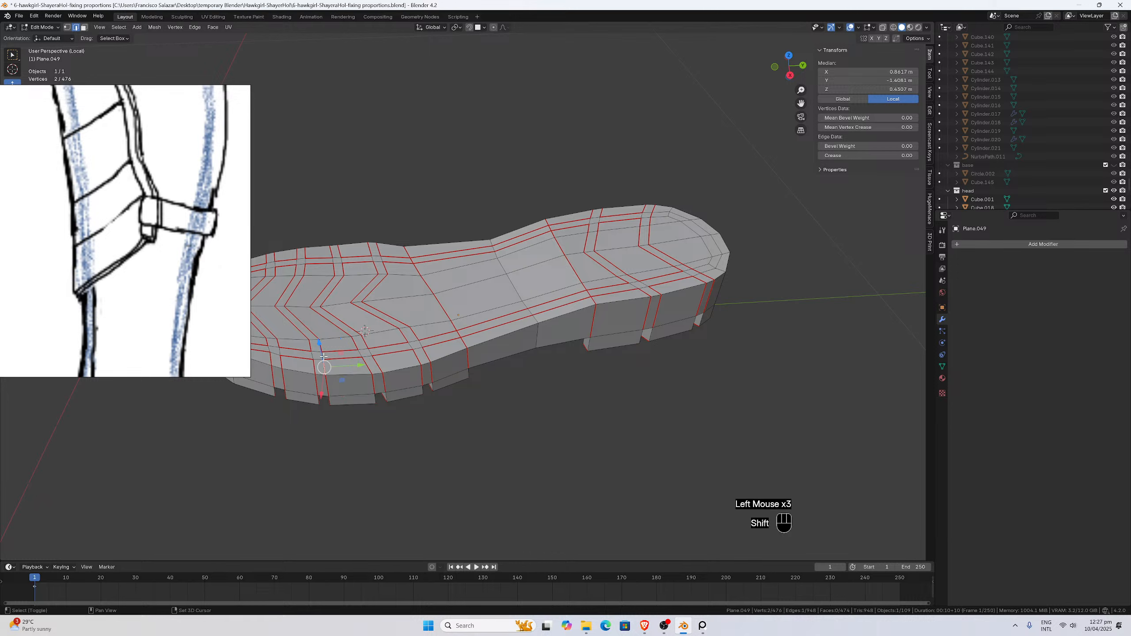
shift+click(323, 357)
shift+click(317, 336)
shift+click(291, 307)
shift+click(294, 294)
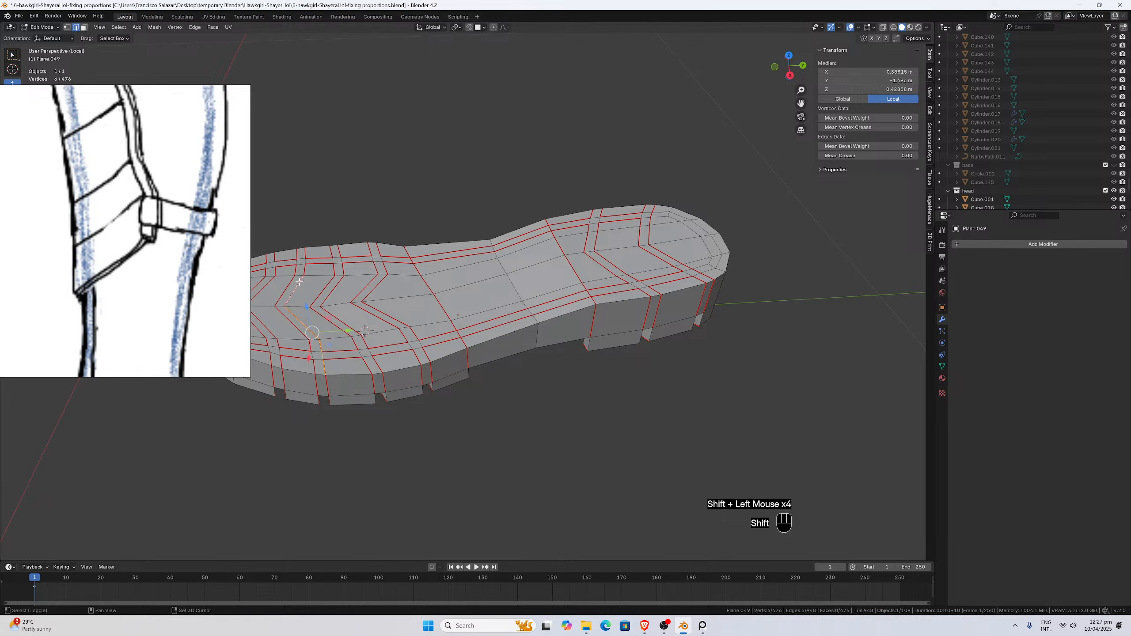
shift+click(302, 275)
shift+click(304, 263)
shift+click(304, 259)
Bring back the full scene in right view and lower the selected edge line slightly along Z beneath the boot.
key(KP_2)
key(KP_3)
scroll(304, 255, up, 2)
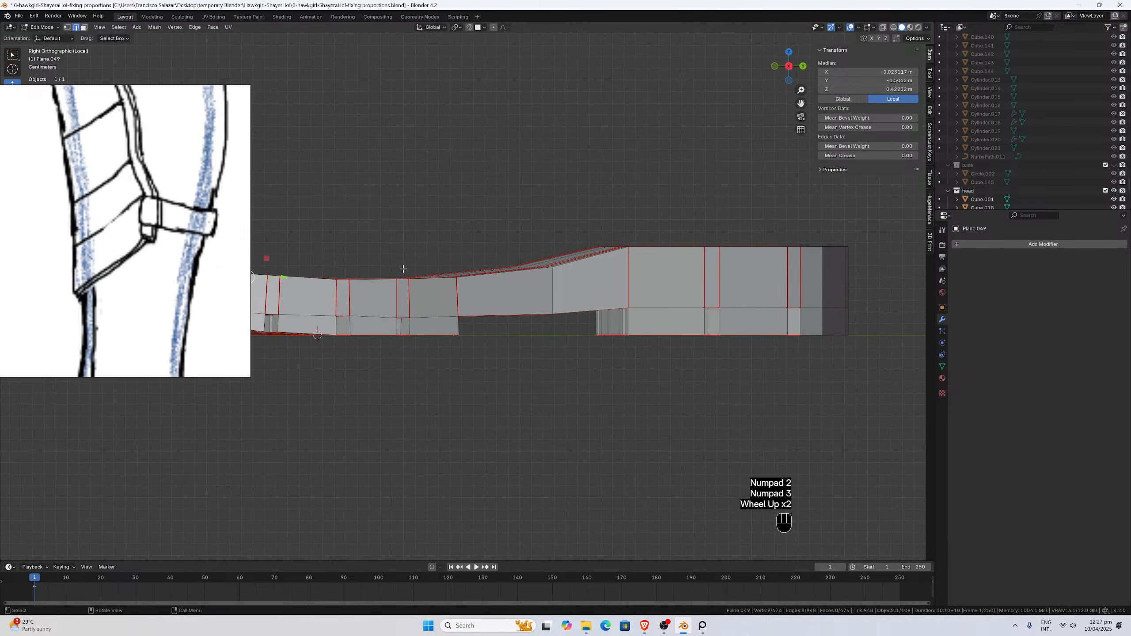
drag(801, 103, 1035, 141)
scroll(668, 241, up, 3)
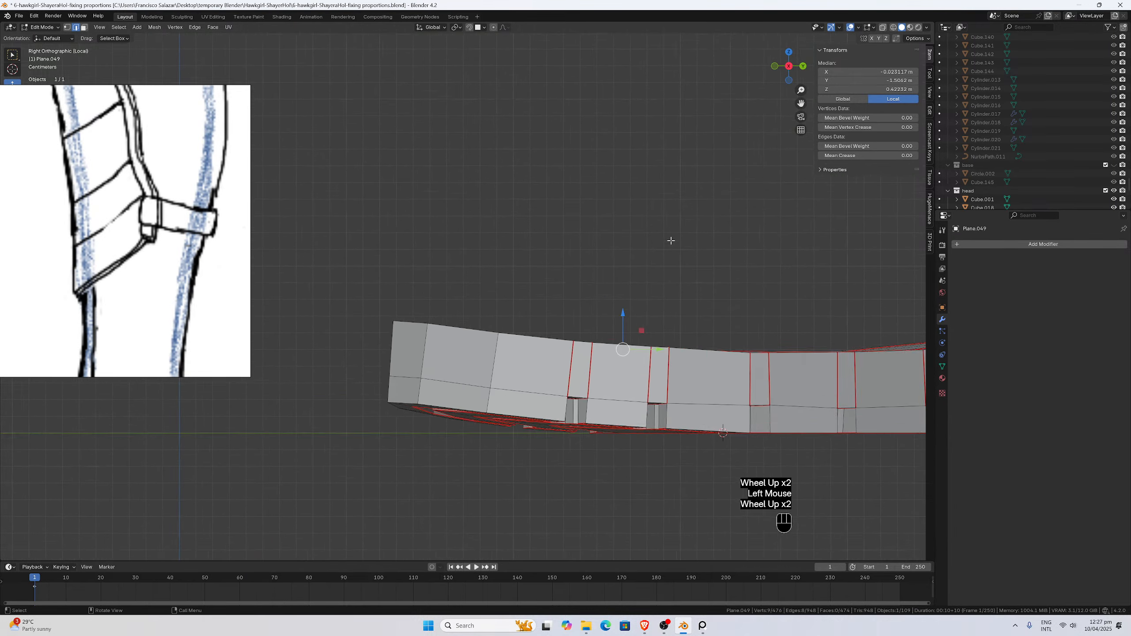
key(KP_Divide)
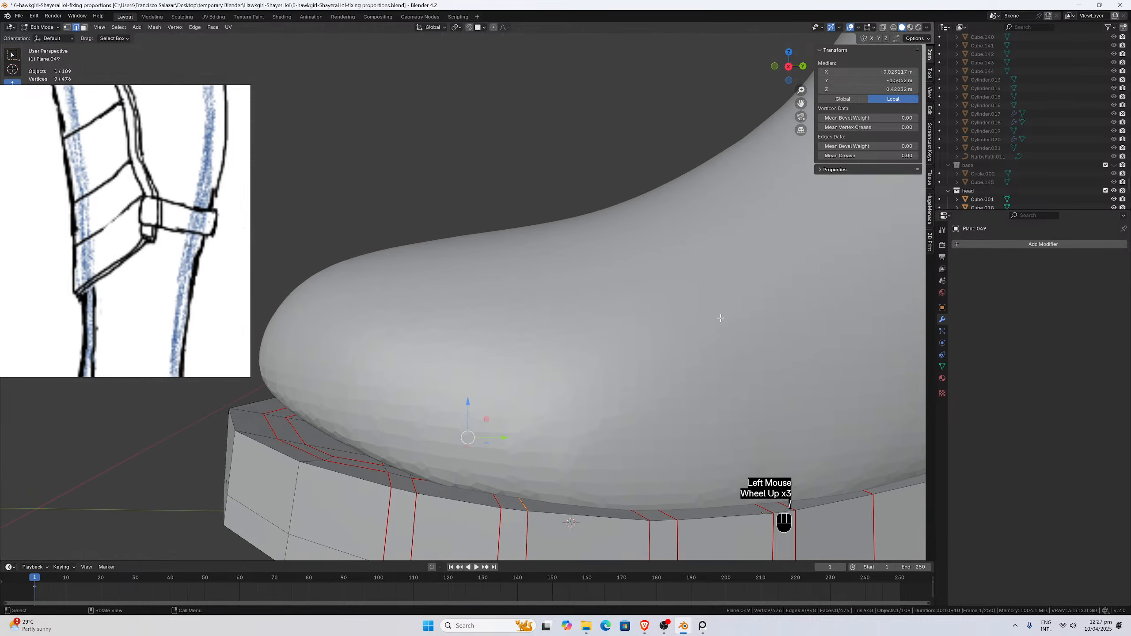
key(KP_3)
scroll(661, 371, up, 1)
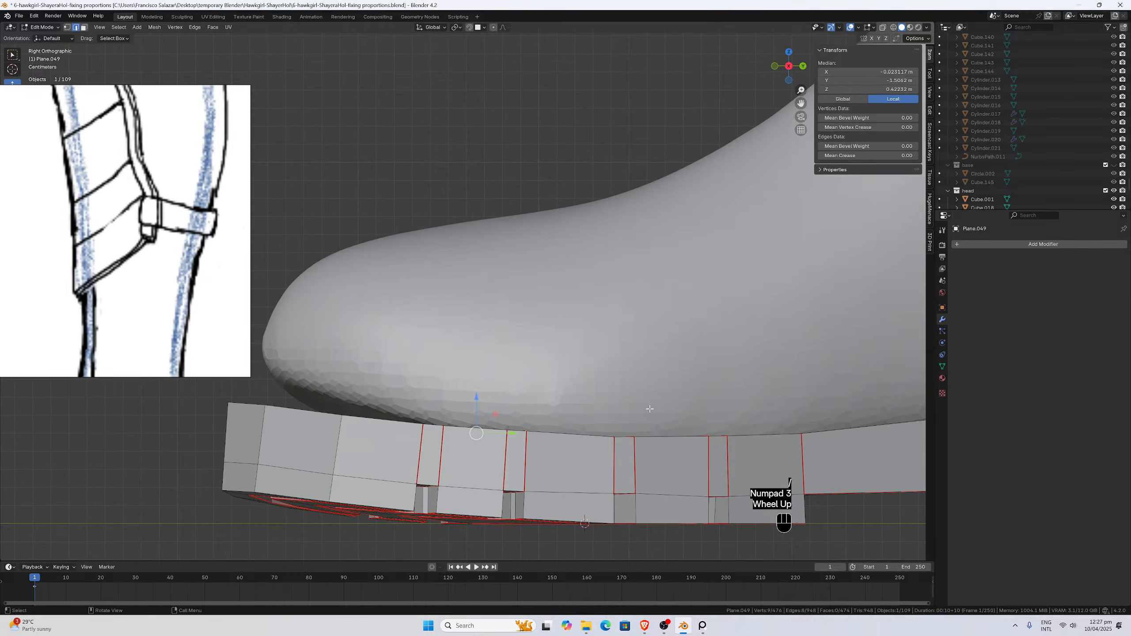
key(g)
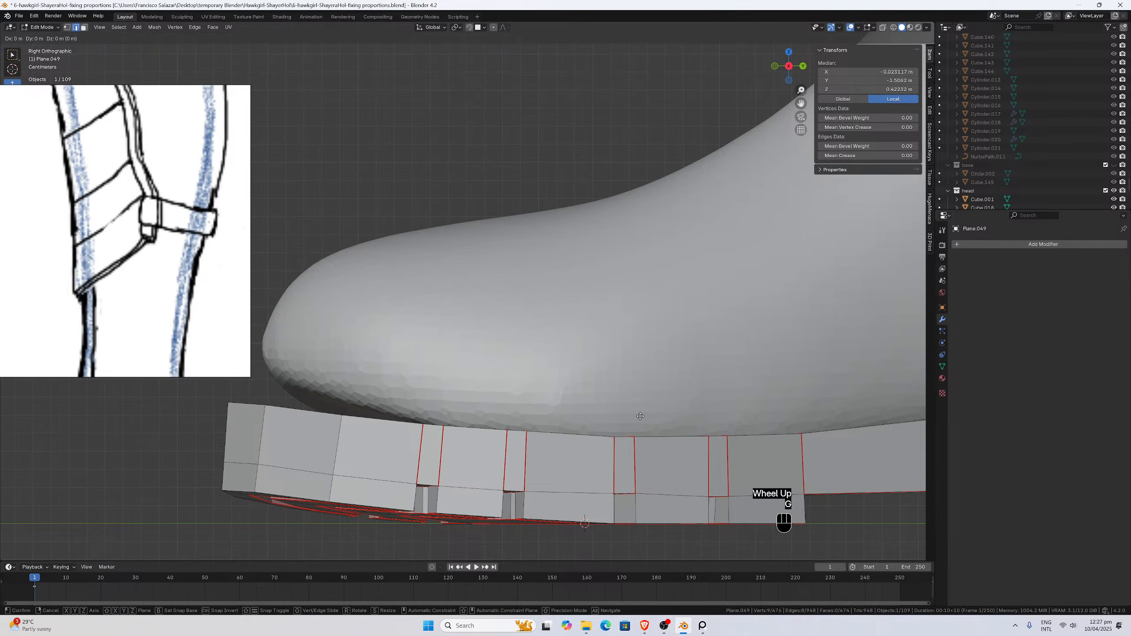
key(z)
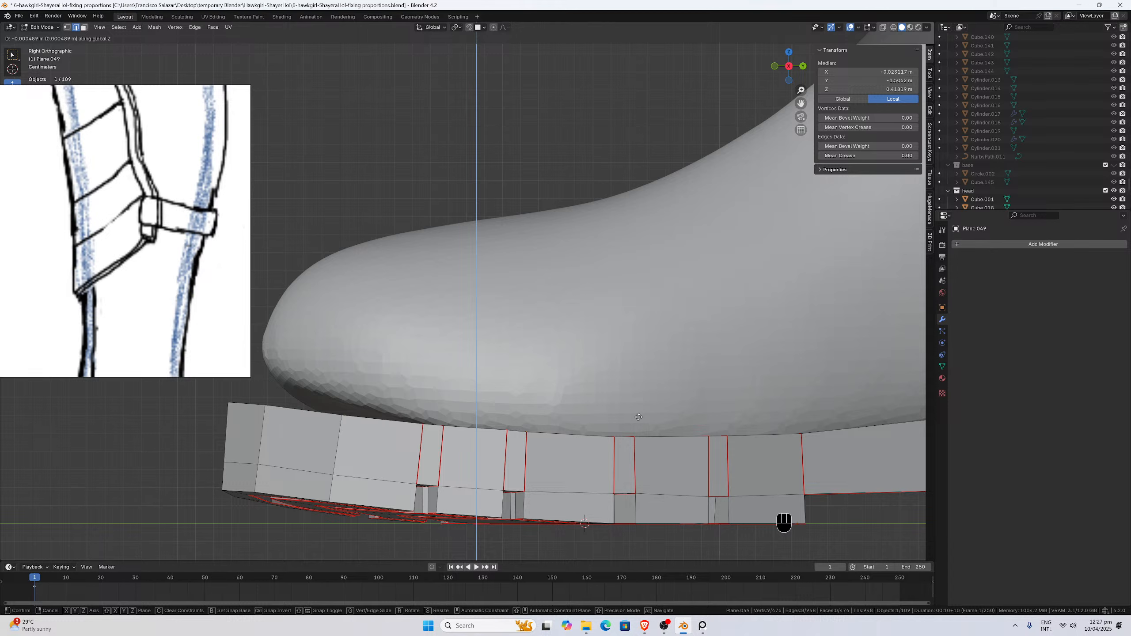
click(639, 418)
key(ctrl+z)
key(ctrl+shift+z)
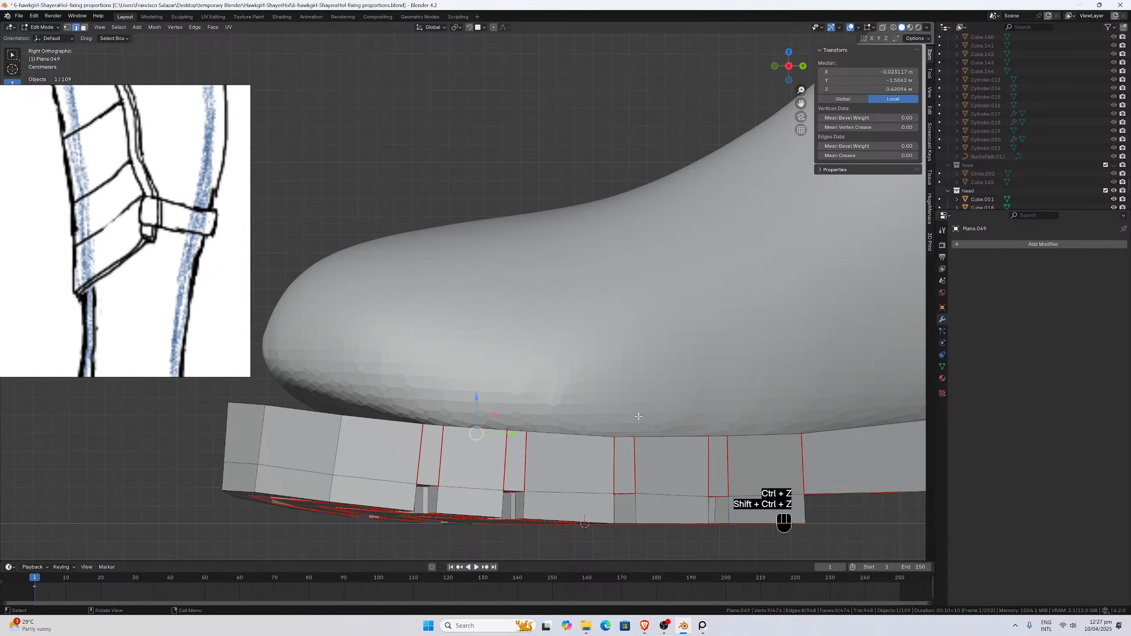
Move the selected edge line a further -0.001467 m along Z.
key(g)
key(z)
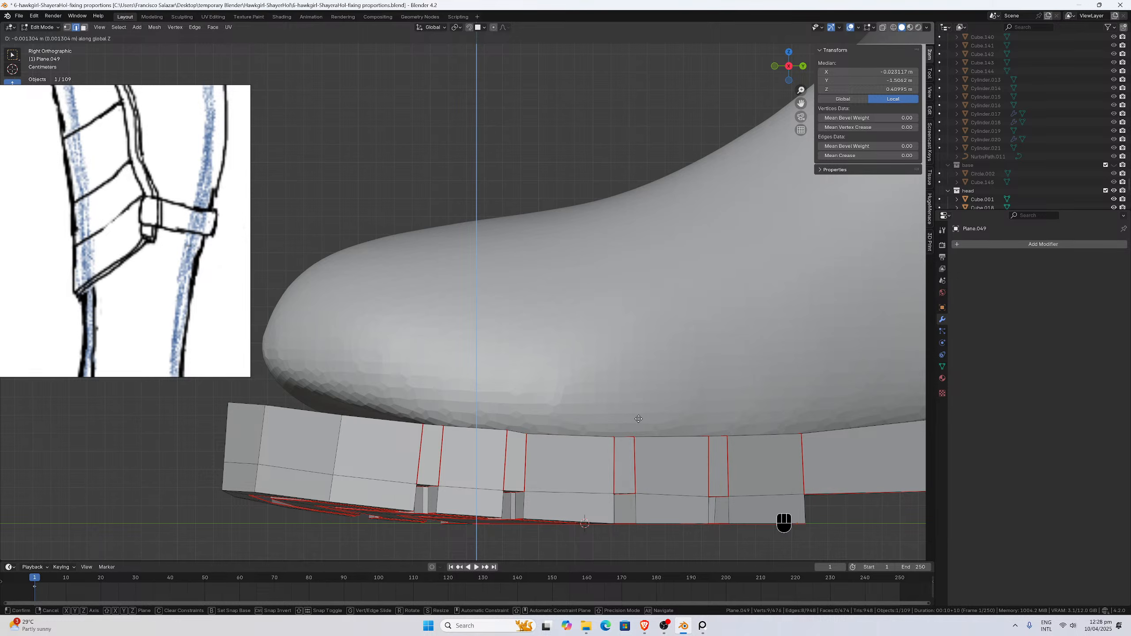
click(638, 419)
scroll(566, 410, down, 1)
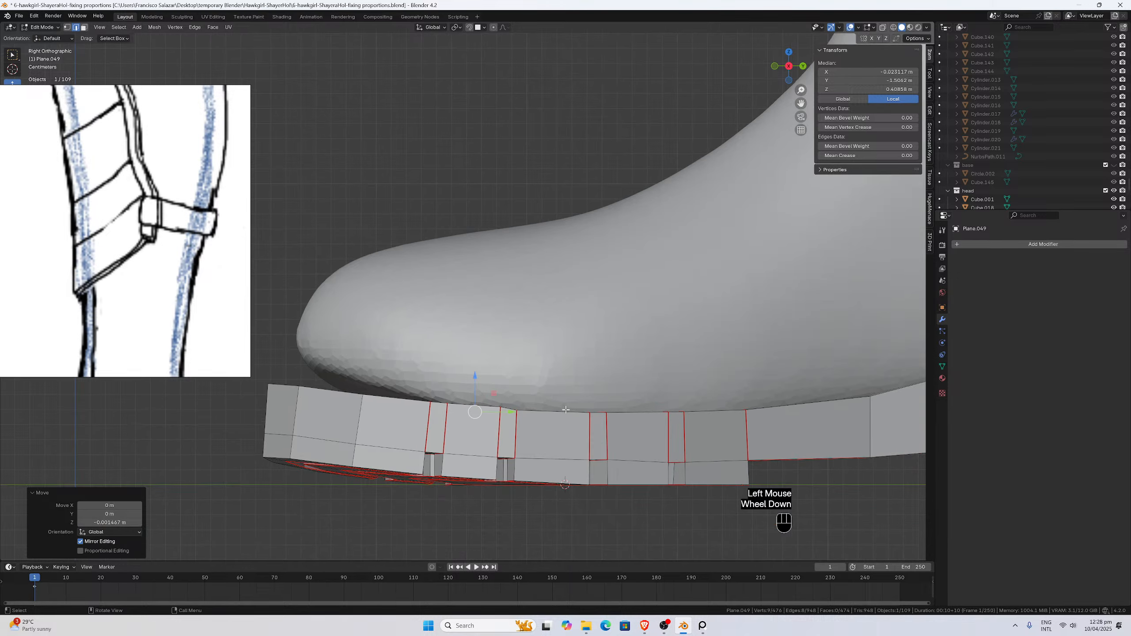
Isolate the sole and select the eight top edges along the toe-side border of the groove between the second and third tread blocks.
key(KP_Divide)
middle_drag(480, 329, 487, 386)
scroll(487, 386, up, 2)
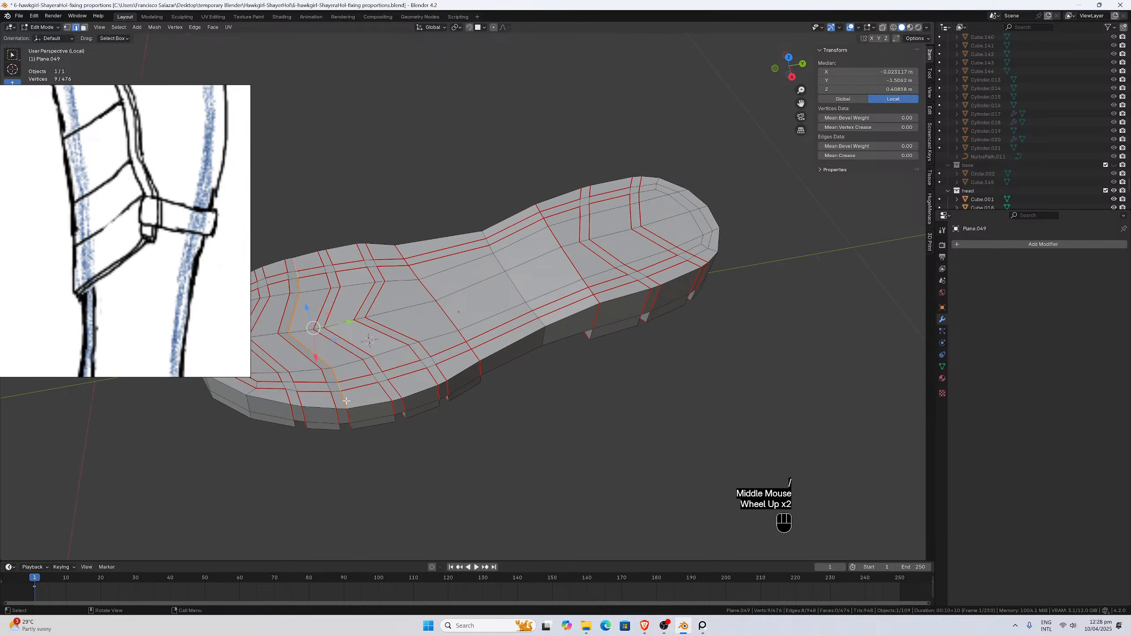
click(333, 400)
shift+click(326, 382)
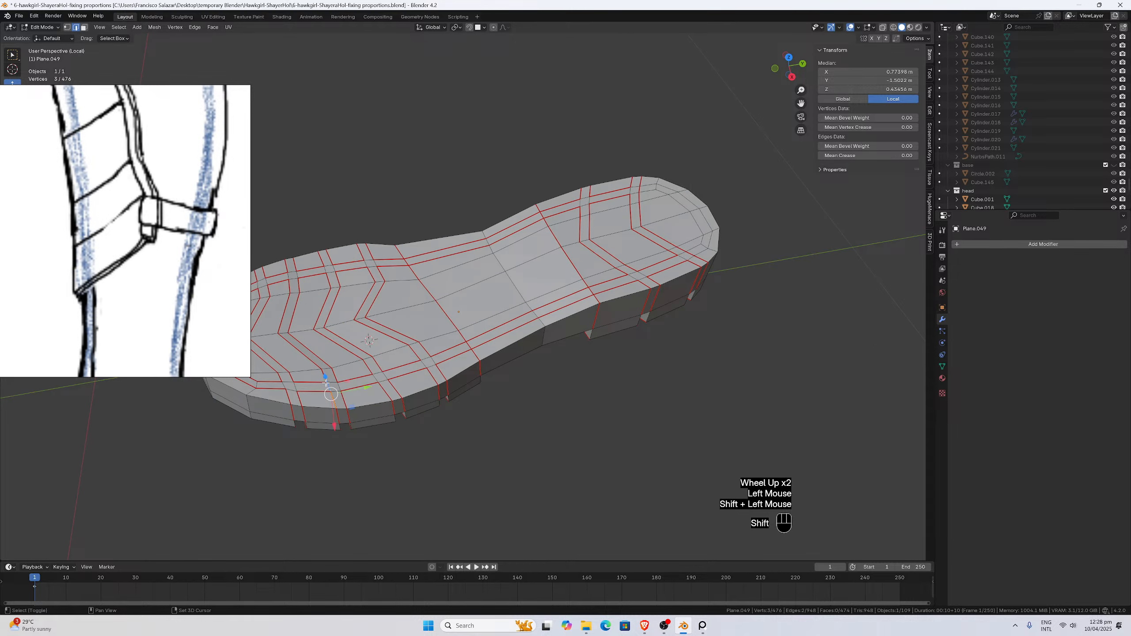
shift+click(321, 371)
click(333, 400)
shift+click(327, 382)
shift+click(320, 370)
shift+click(297, 350)
shift+click(286, 314)
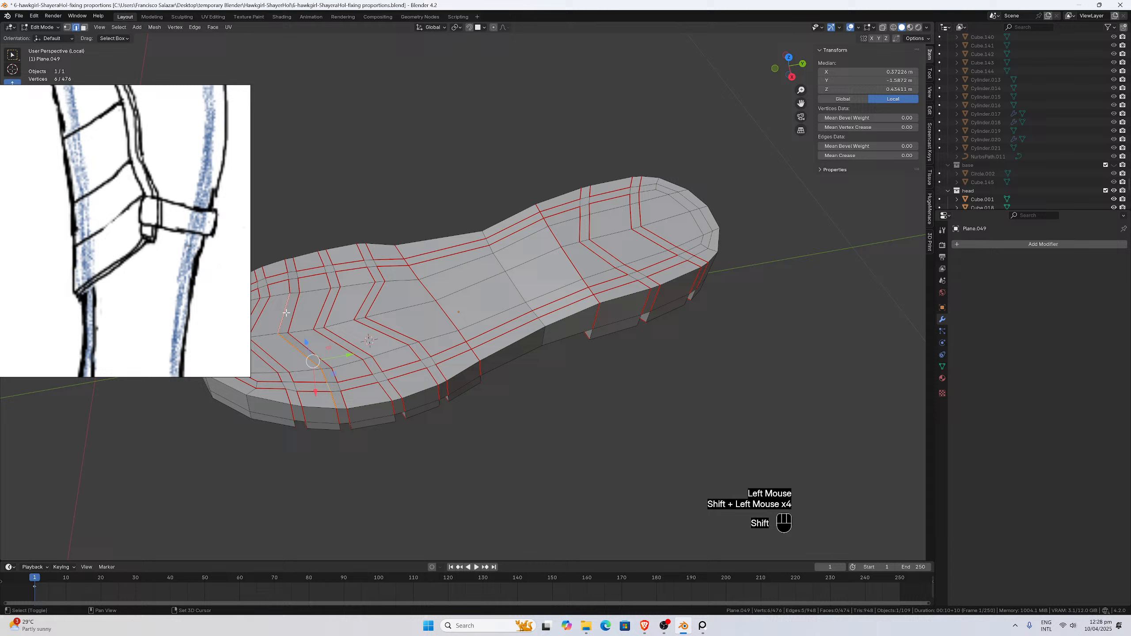
shift+click(289, 282)
shift+click(287, 274)
shift+click(287, 268)
Bring back the full scene and move the groove's toe-side edge line -0.001793 m along Z.
key(slash)
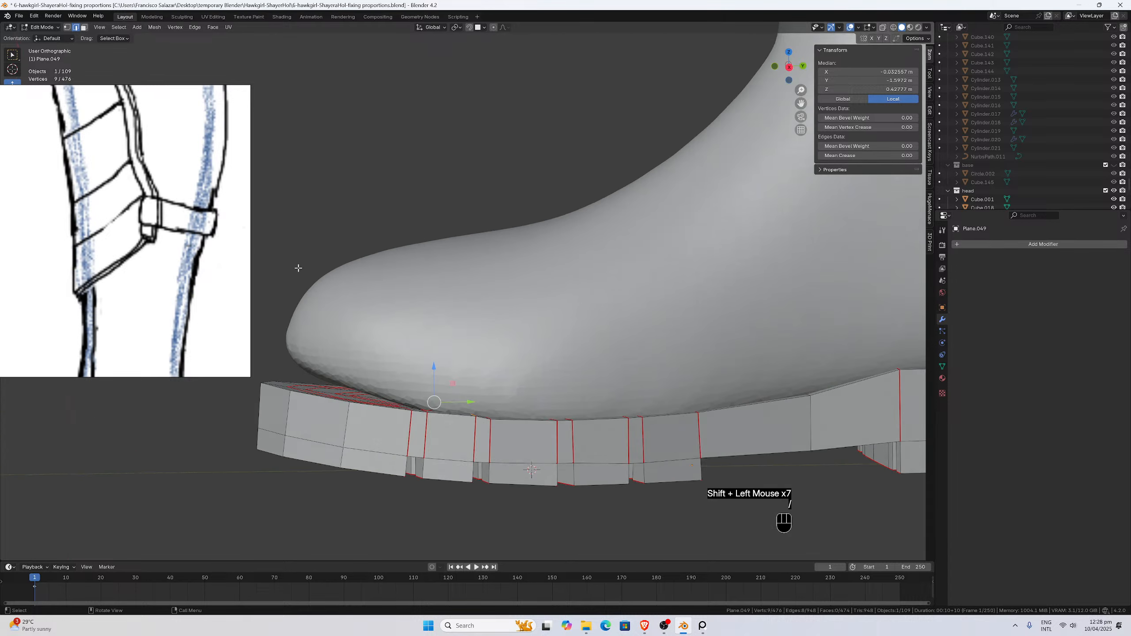
scroll(550, 374, up, 1)
key(g)
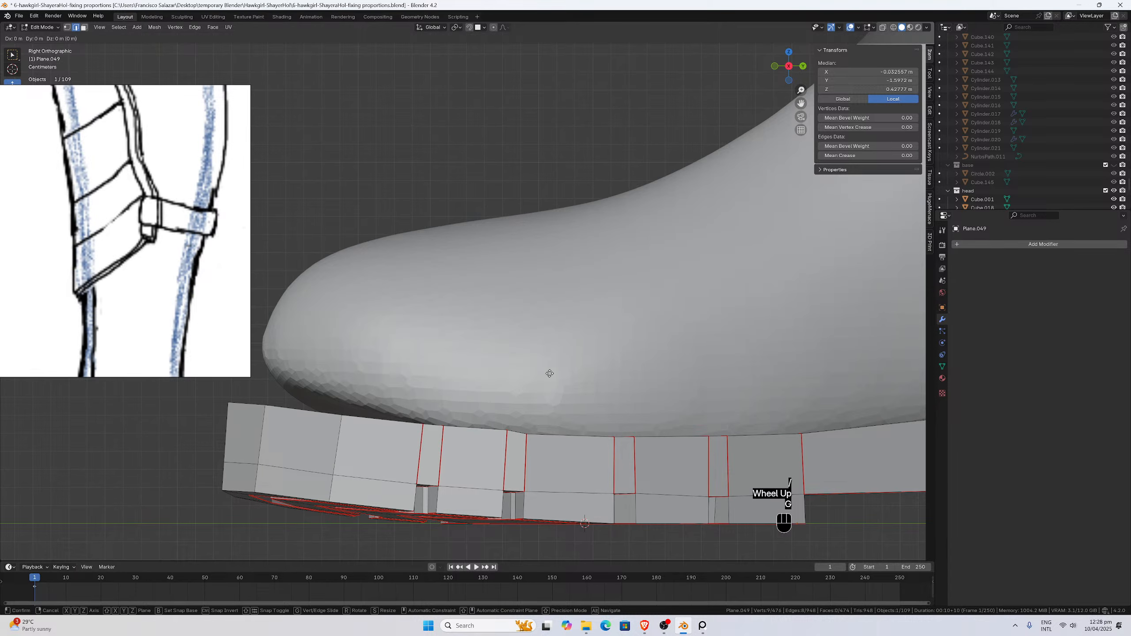
key(z)
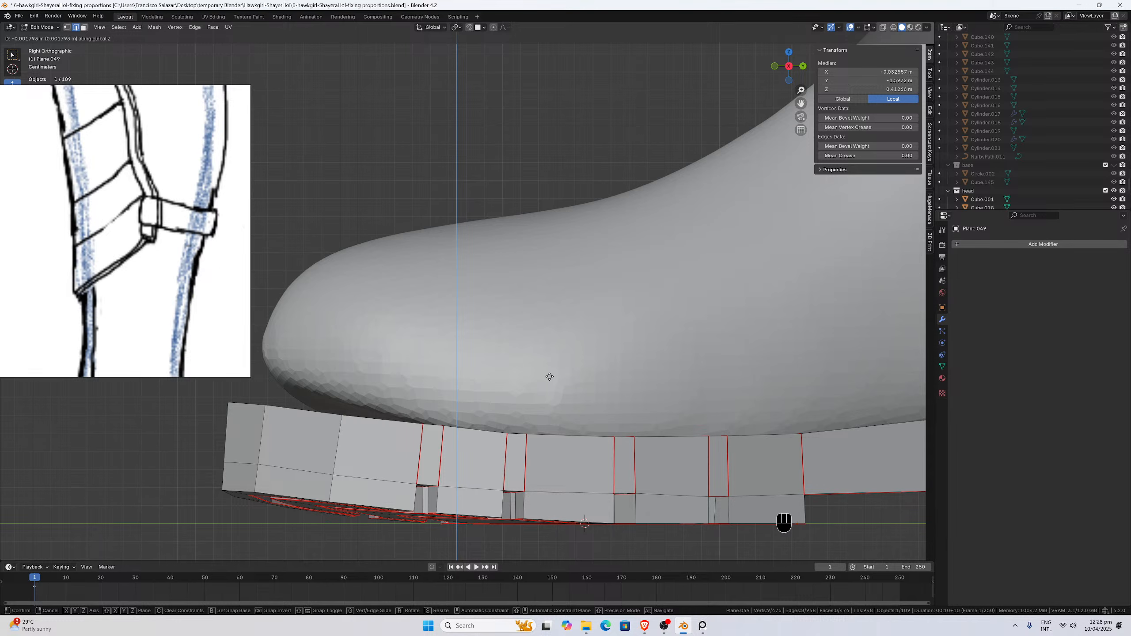
click(549, 376)
scroll(499, 398, down, 2)
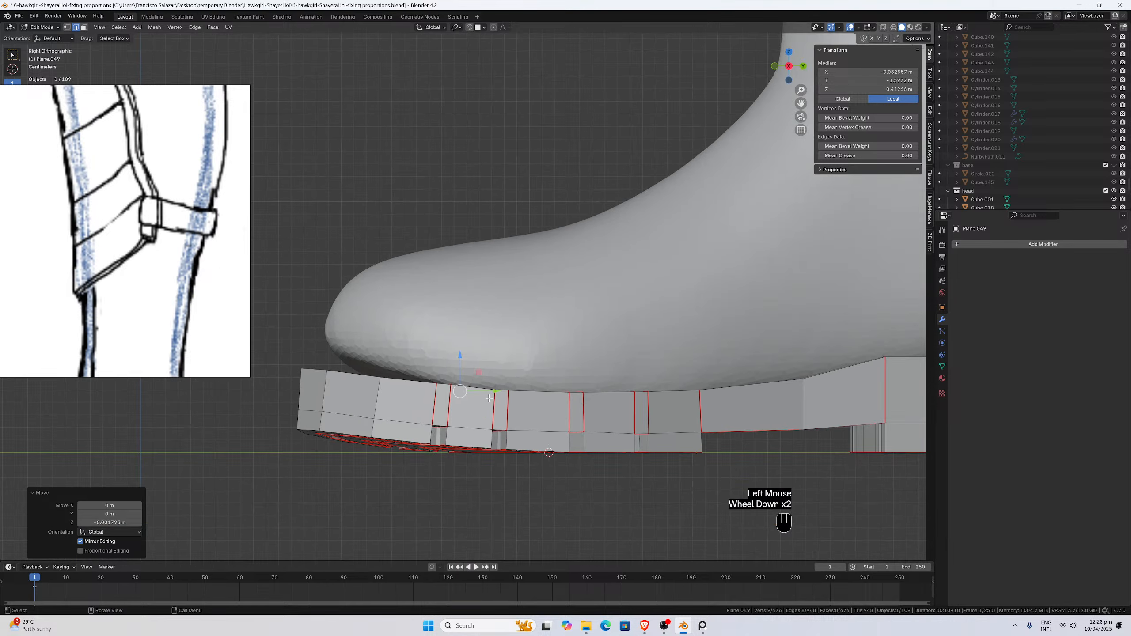
Isolate the sole and select the eight top edges along the heel-side border of the groove behind the toe block.
middle_drag(495, 398, 460, 386)
key(slash)
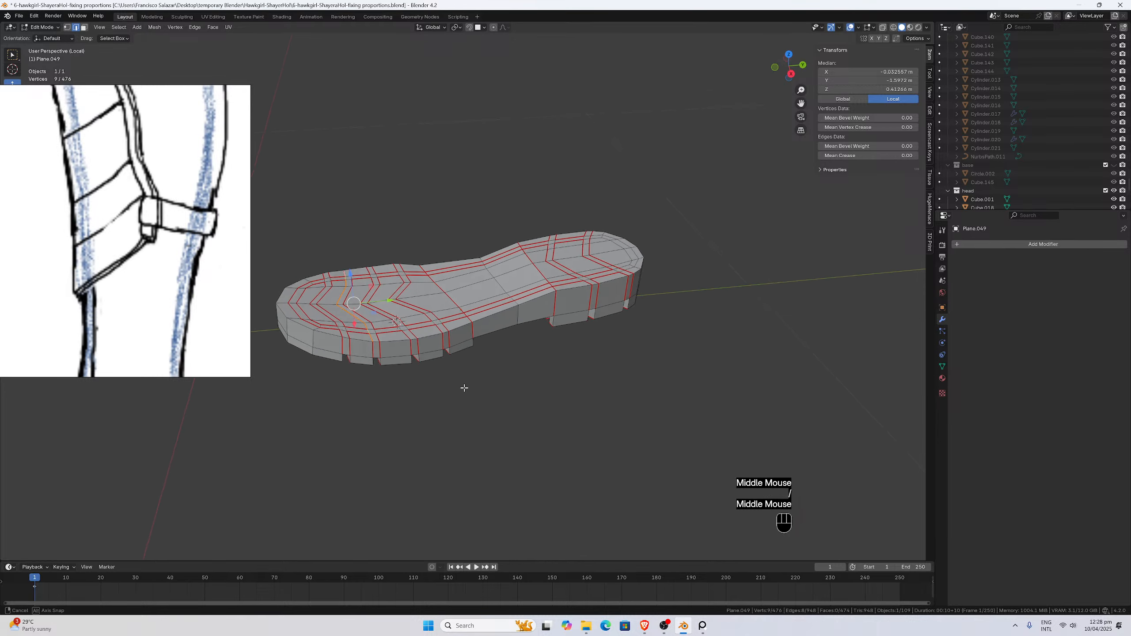
scroll(371, 371, up, 2)
click(322, 358)
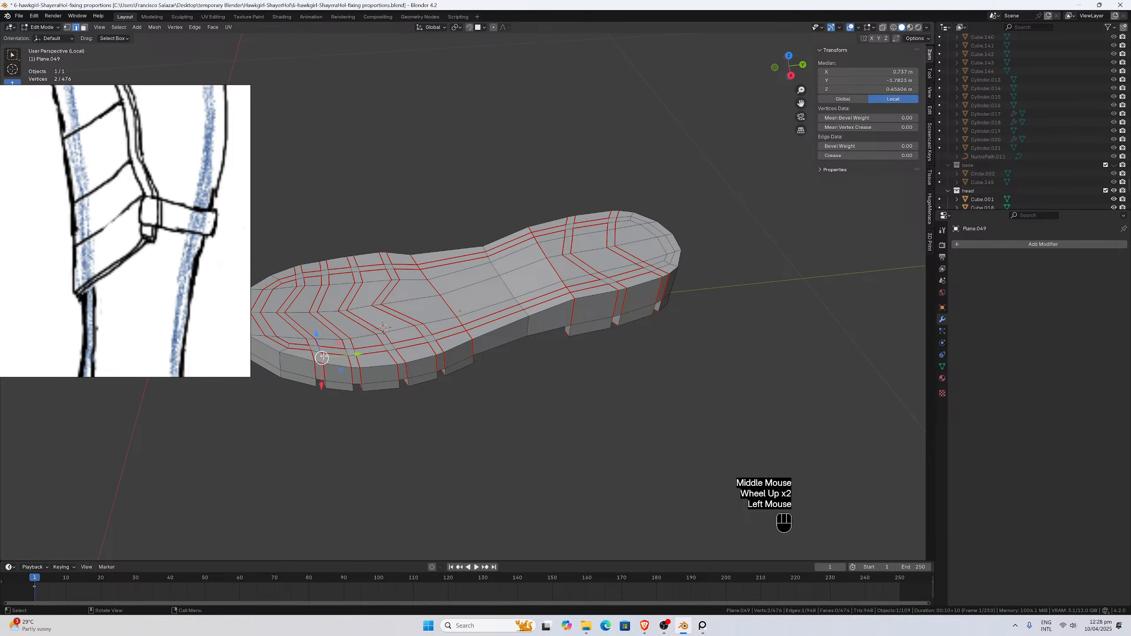
shift+click(317, 349)
shift+click(307, 335)
shift+click(289, 308)
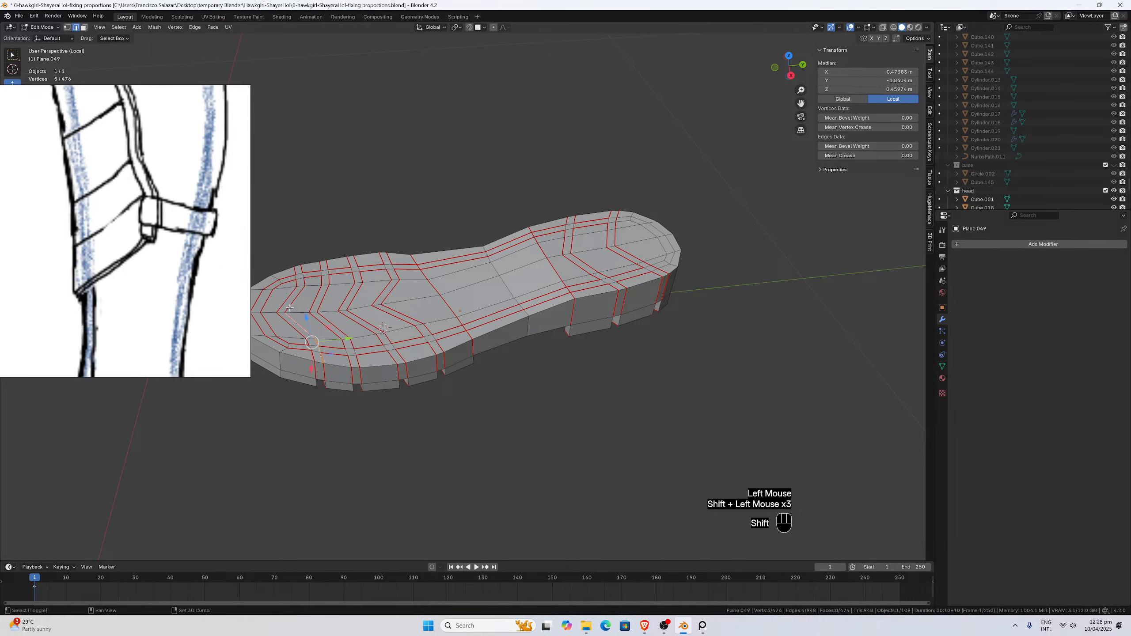
shift+click(296, 295)
shift+click(305, 282)
shift+click(301, 270)
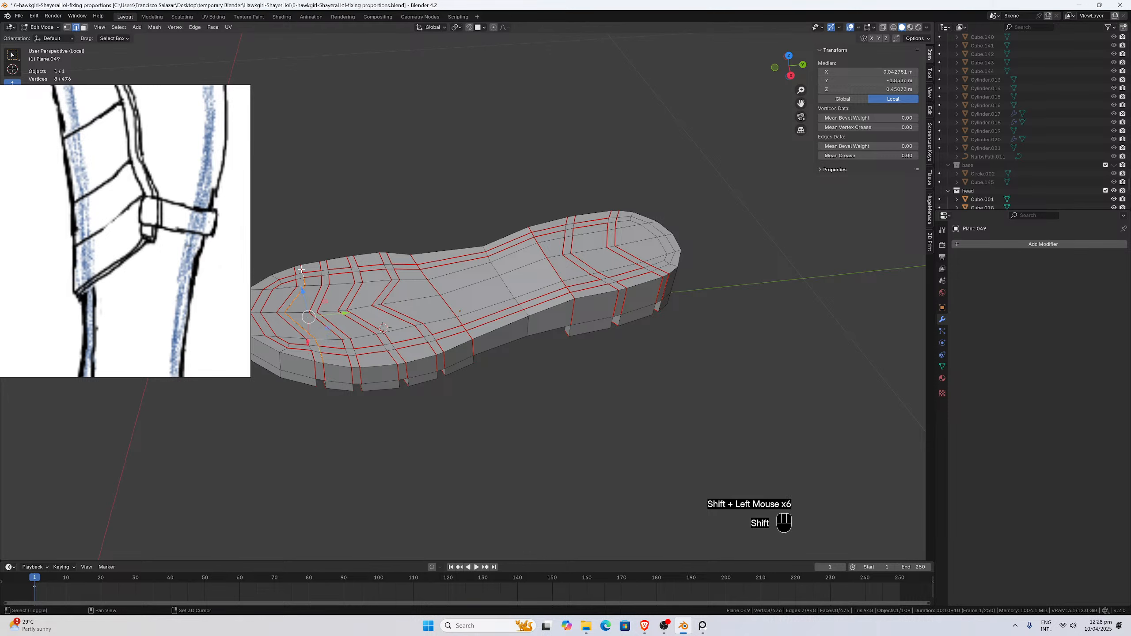
shift+click(301, 268)
Bring back the full scene in right view and move the selected edge line -0.000815 m along Z.
key(slash)
scroll(373, 341, up, 1)
scroll(373, 341, down, 1)
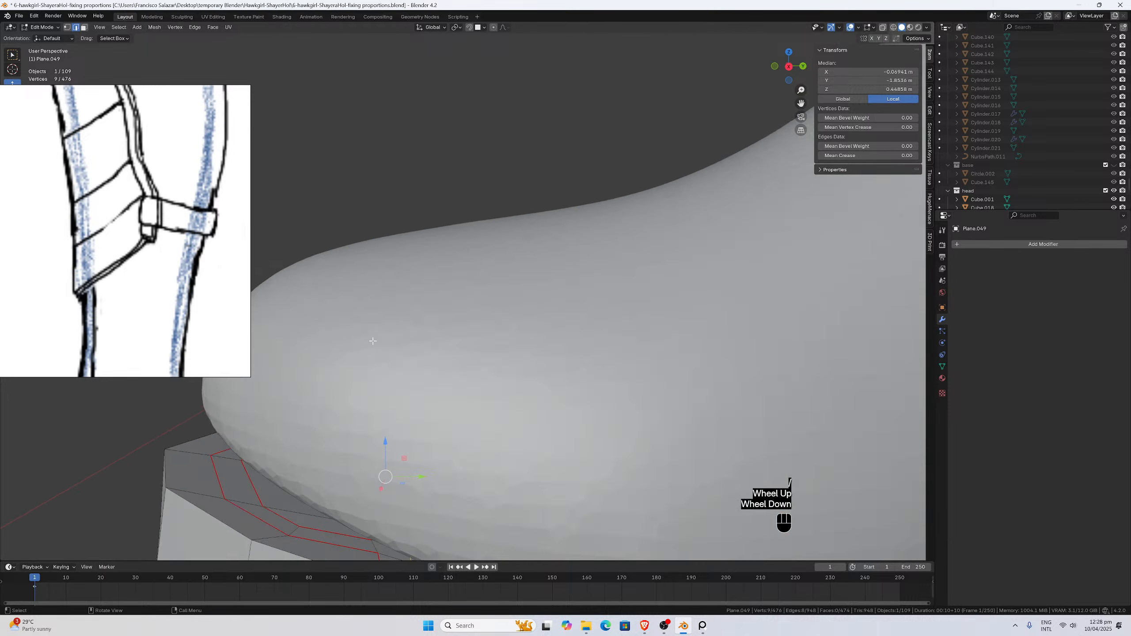
scroll(373, 341, down, 1)
key(KP_3)
scroll(390, 351, up, 3)
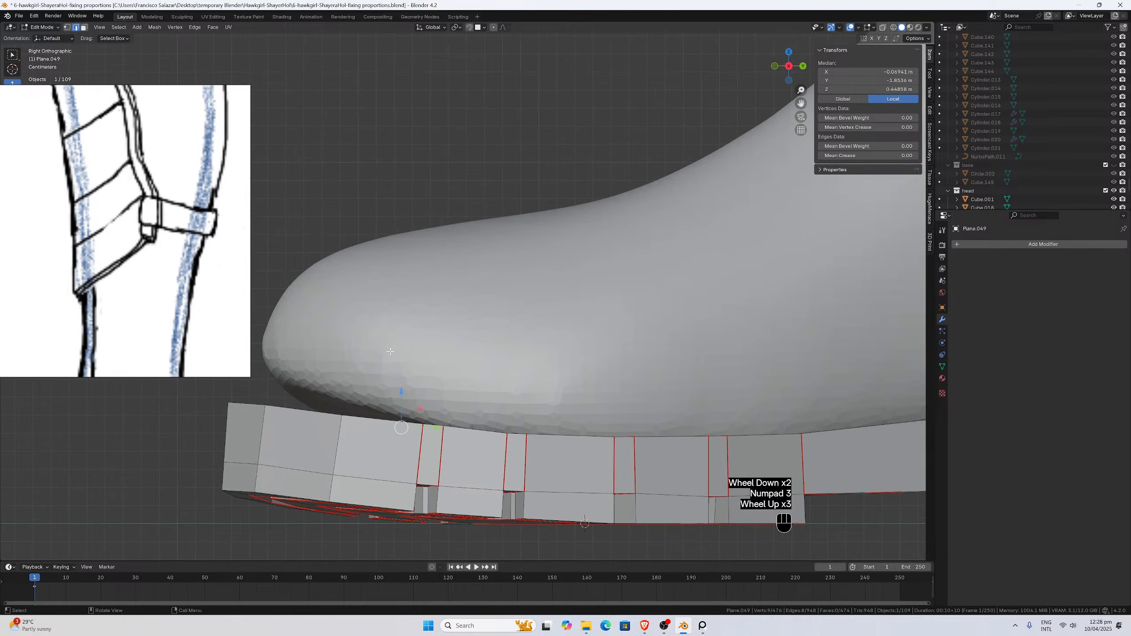
key(g)
key(z)
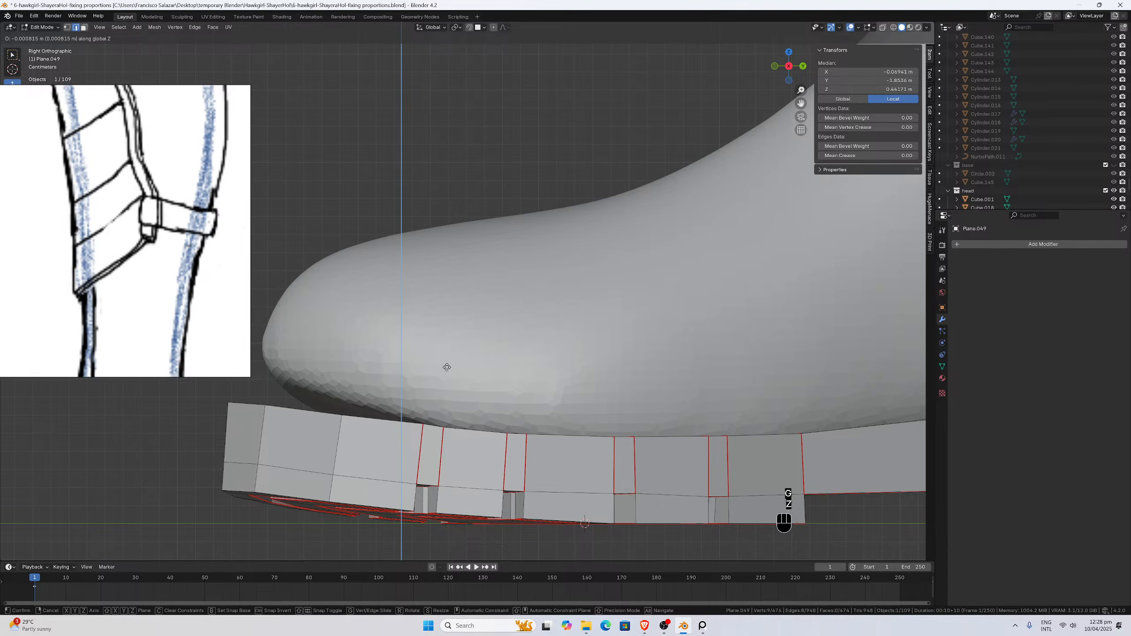
click(447, 367)
Isolate the sole, select the eight top edges along the toe block's rear border, and bring back the full scene in right view.
middle_drag(447, 367, 384, 358)
key(KP_Divide)
scroll(444, 375, down, 1)
scroll(384, 358, up, 2)
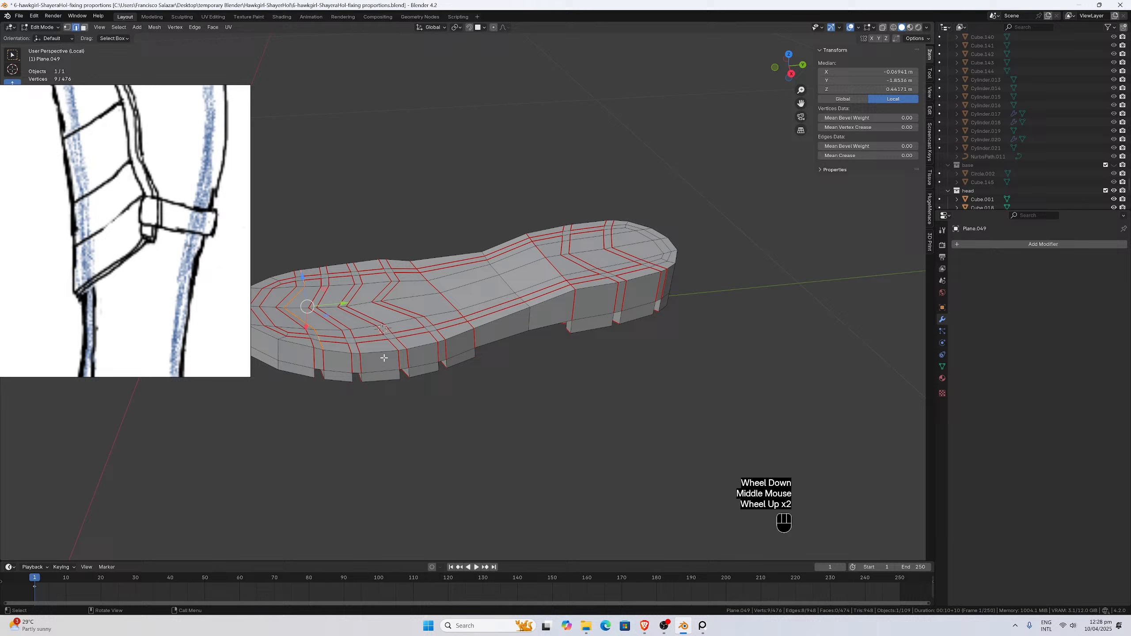
click(315, 345)
shift+click(307, 333)
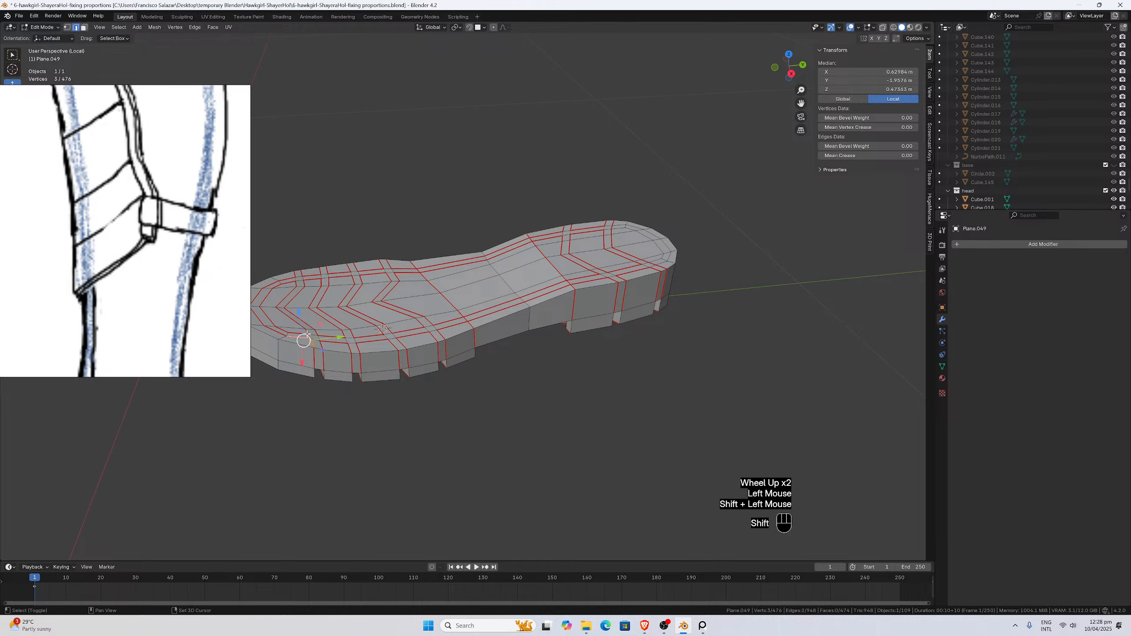
click(312, 343)
shift+click(307, 333)
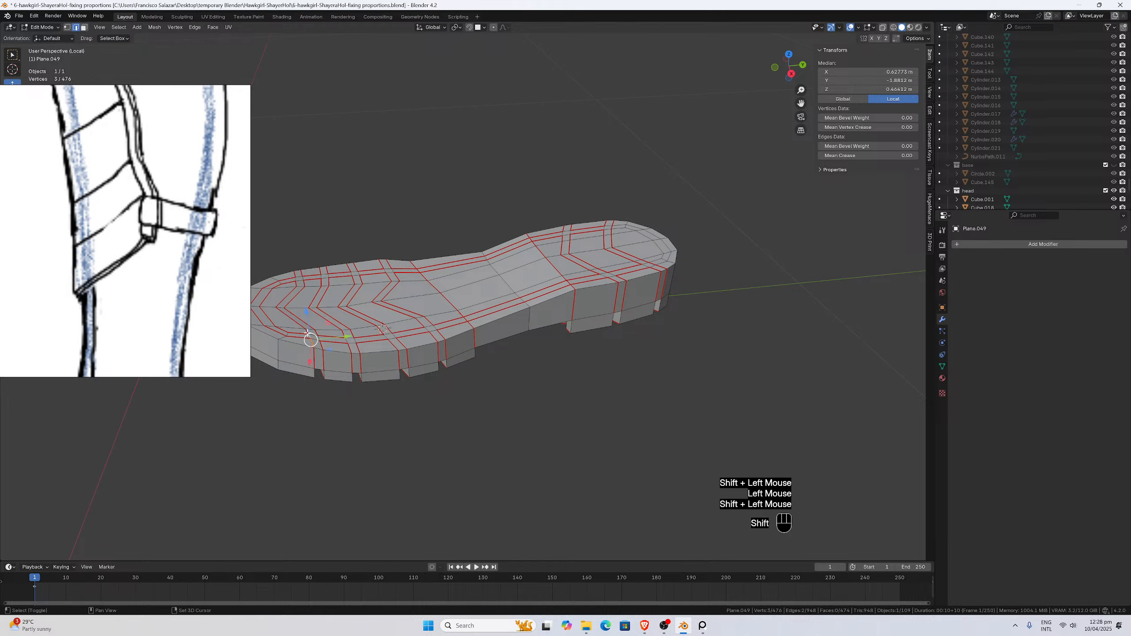
shift+click(310, 342)
shift+click(277, 308)
shift+click(297, 285)
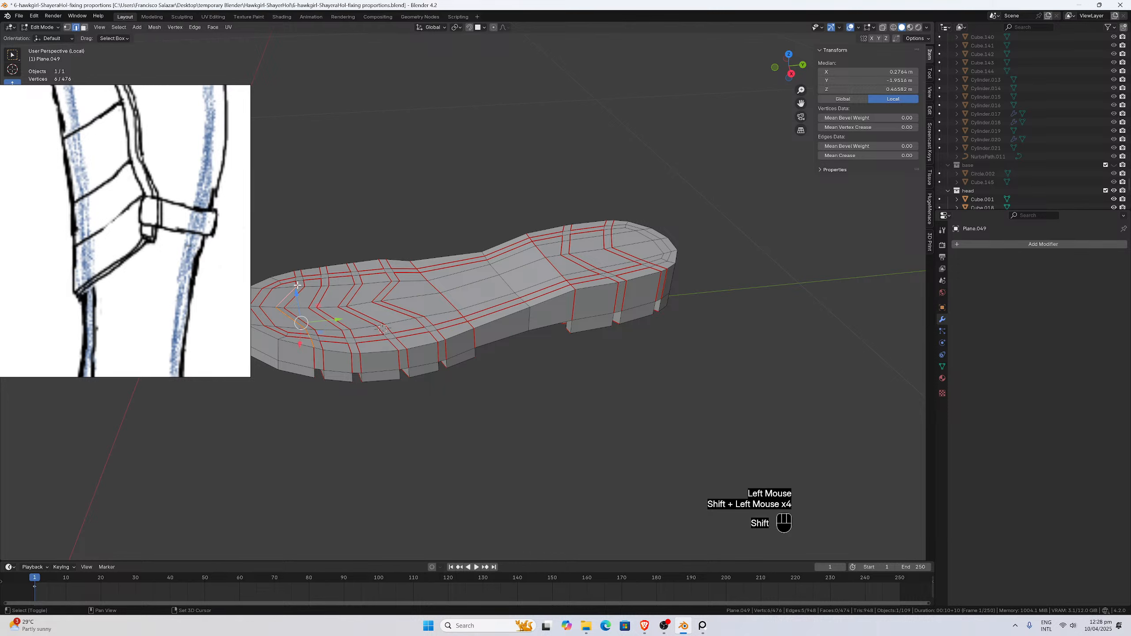
shift+click(297, 283)
shift+click(296, 277)
shift+click(301, 279)
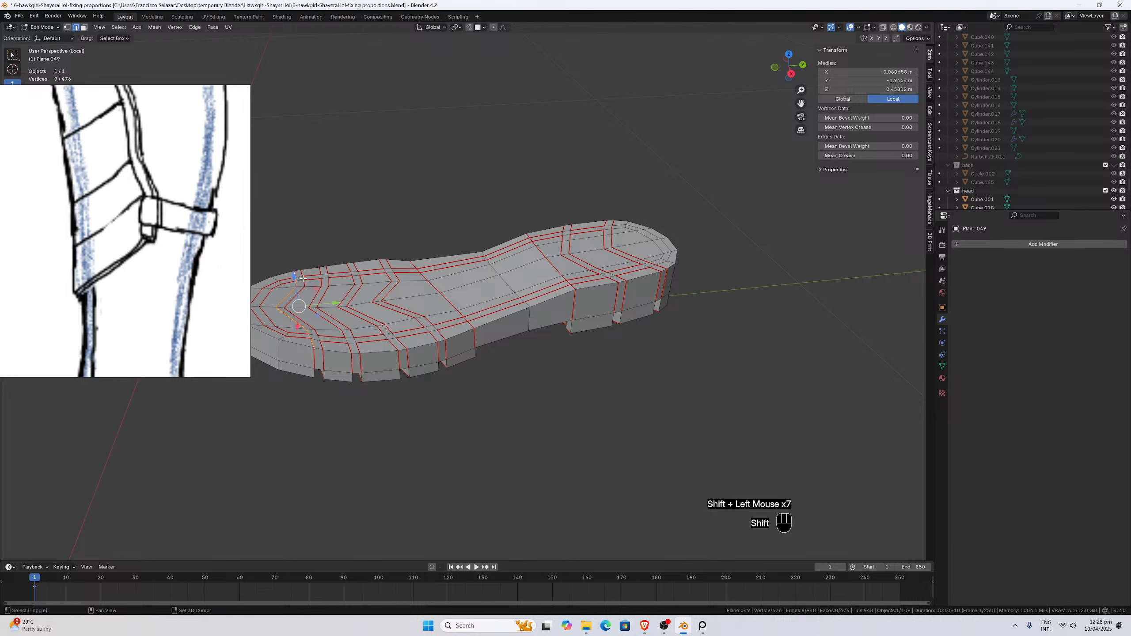
key(KP_Divide)
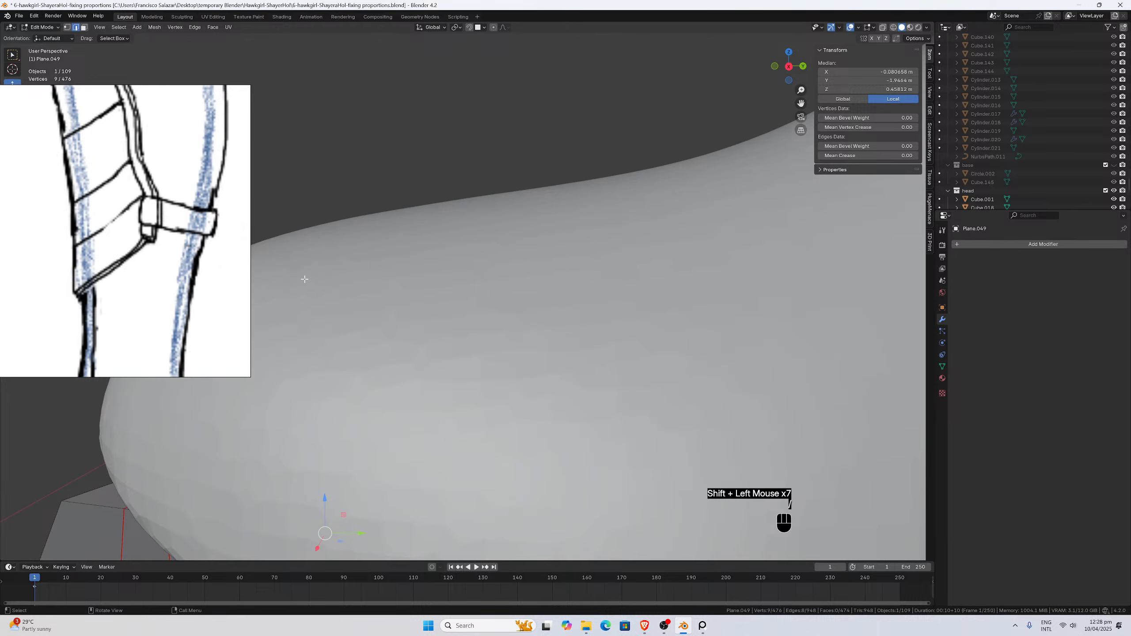
key(KP_3)
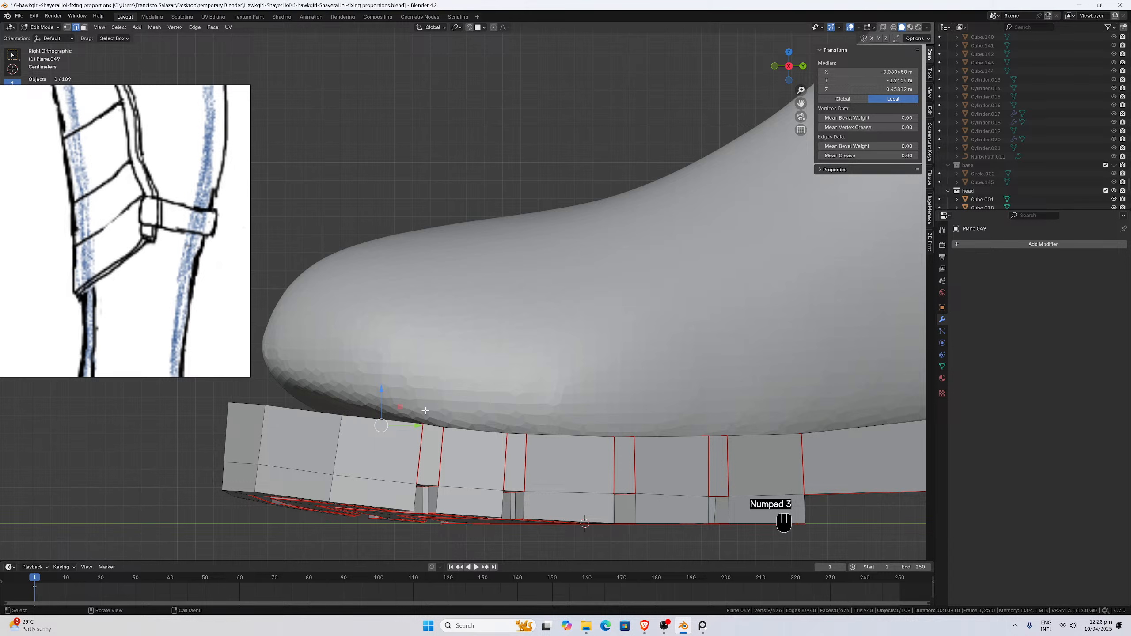
Move the selected edge line along the toe block's rear border -0.000652 m along Z.
key(g)
key(z)
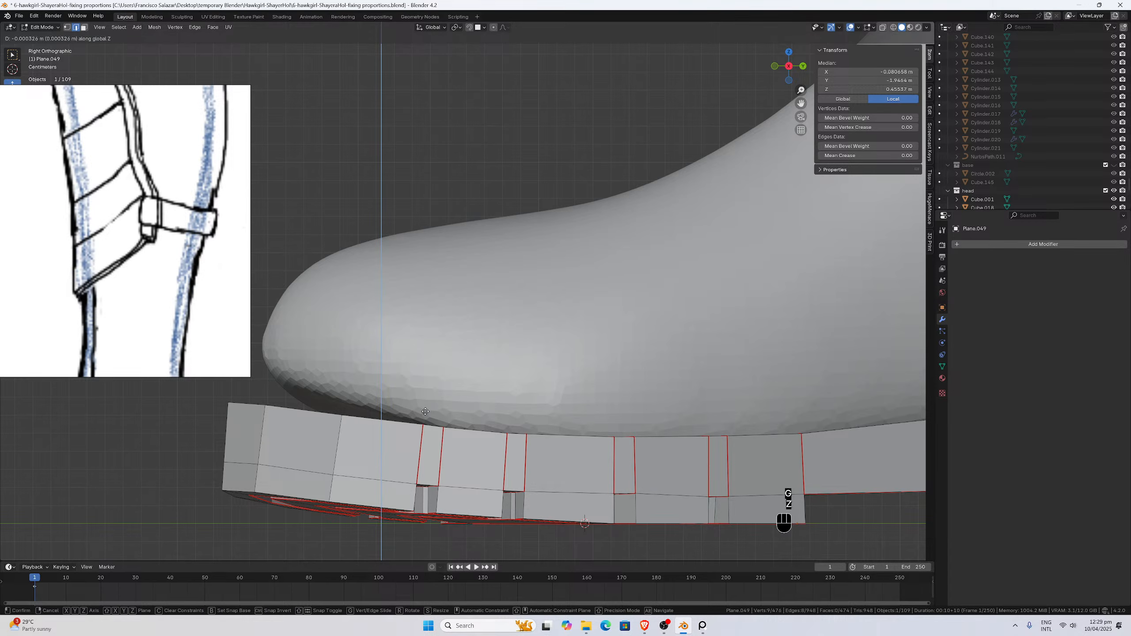
click(426, 412)
scroll(474, 433, down, 1)
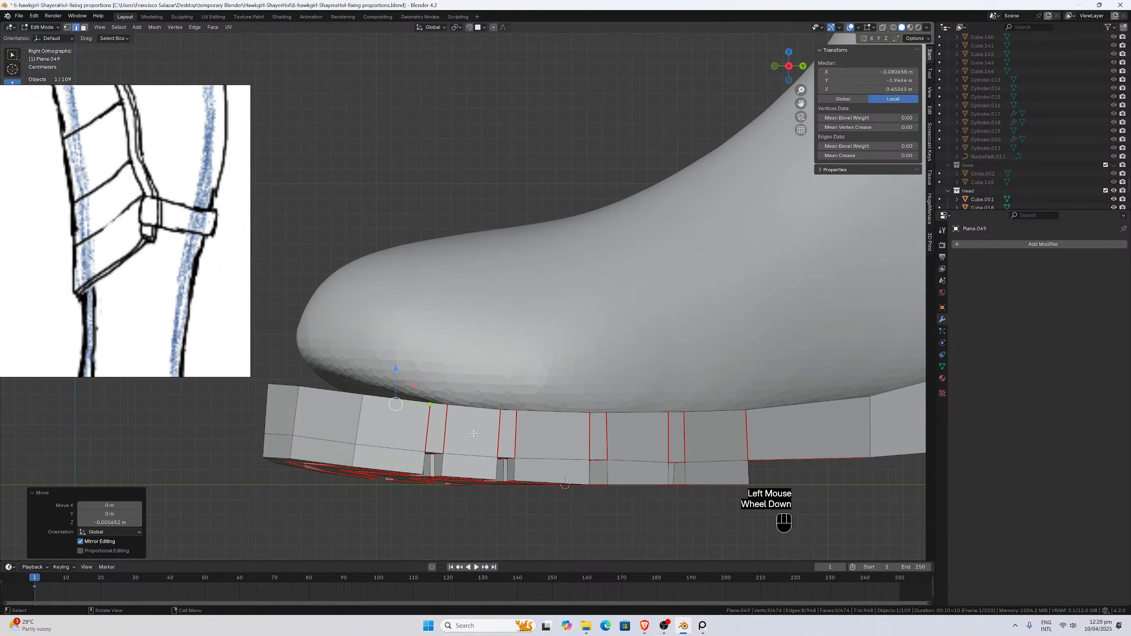
Leave the sole's mesh editing and examine how the sole's top follows the boot's underside from the side.
key(Tab)
scroll(476, 424, down, 2)
click(493, 433)
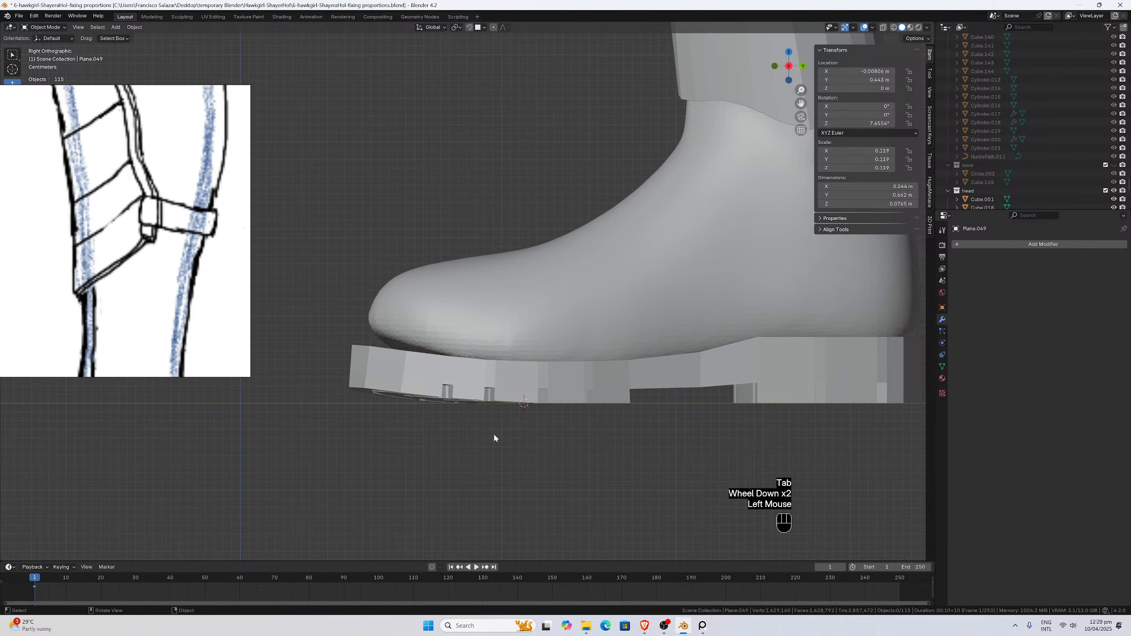
scroll(510, 322, down, 3)
click(518, 290)
scroll(518, 290, down, 2)
scroll(518, 290, up, 4)
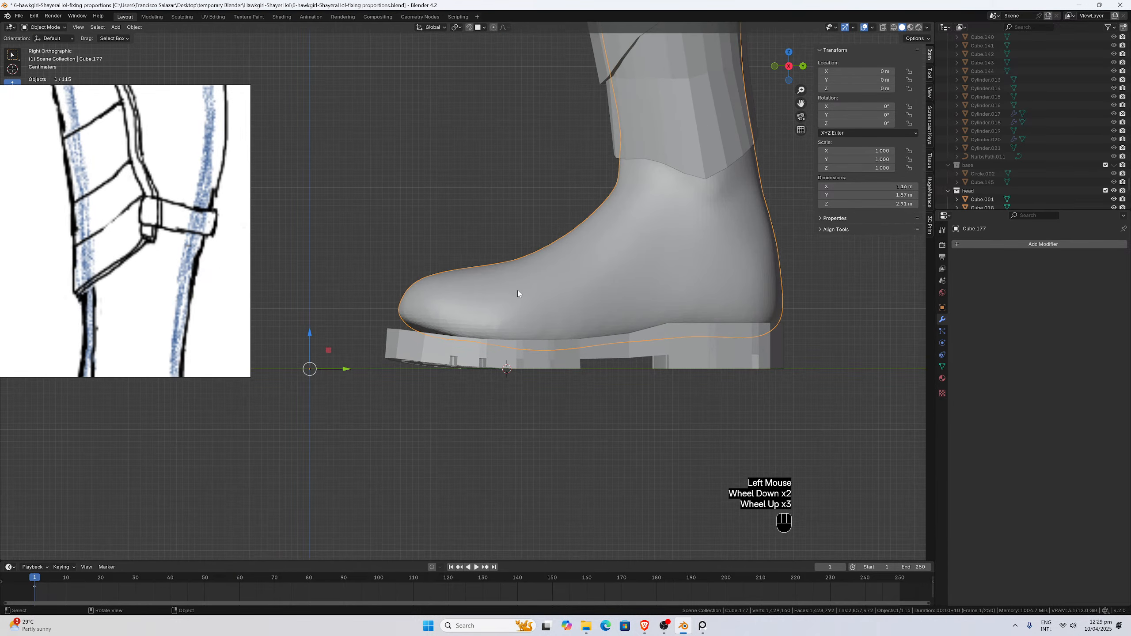
scroll(517, 316, up, 1)
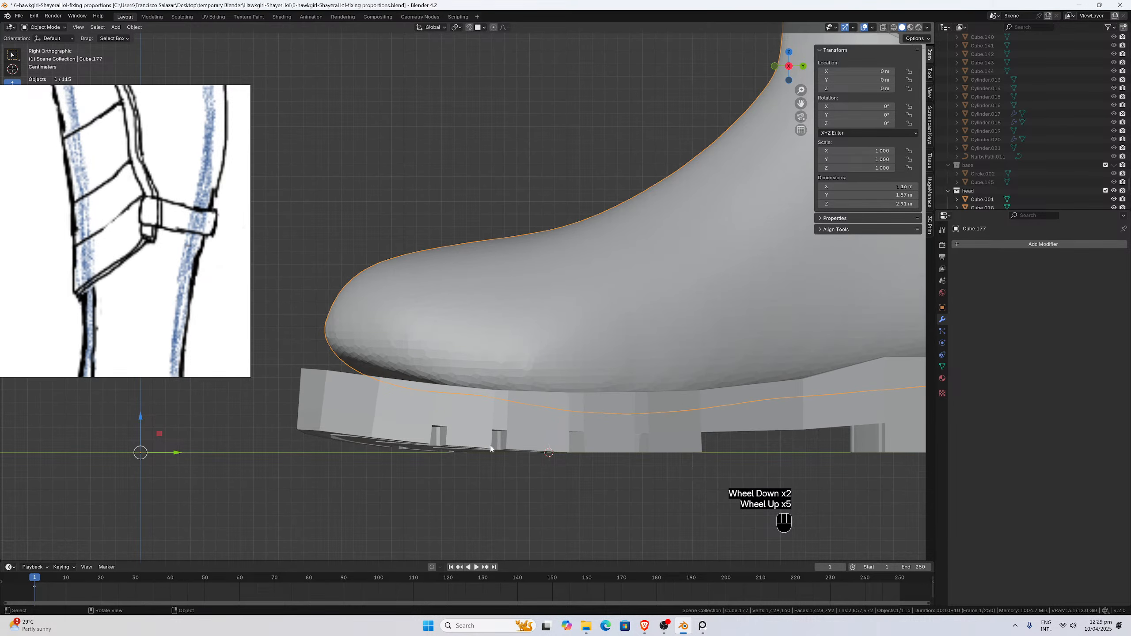
Reopen the sole's mesh and select the four bottom edges along the toe-side border of the third tread block from the toe.
key(Tab)
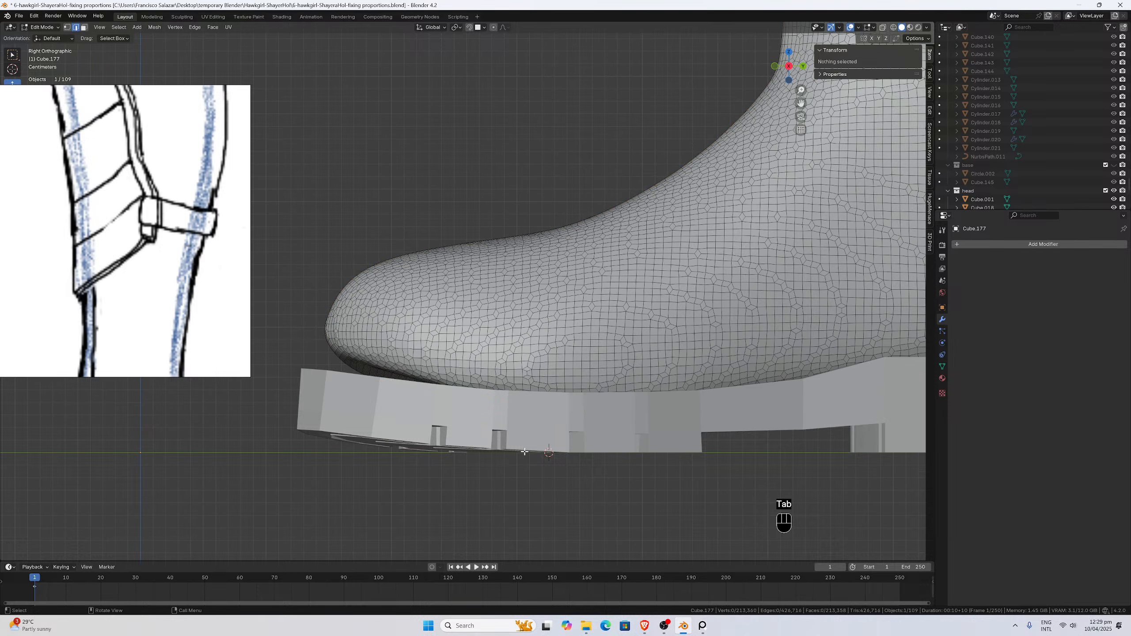
key(Tab)
click(526, 434)
key(Tab)
scroll(519, 455, up, 1)
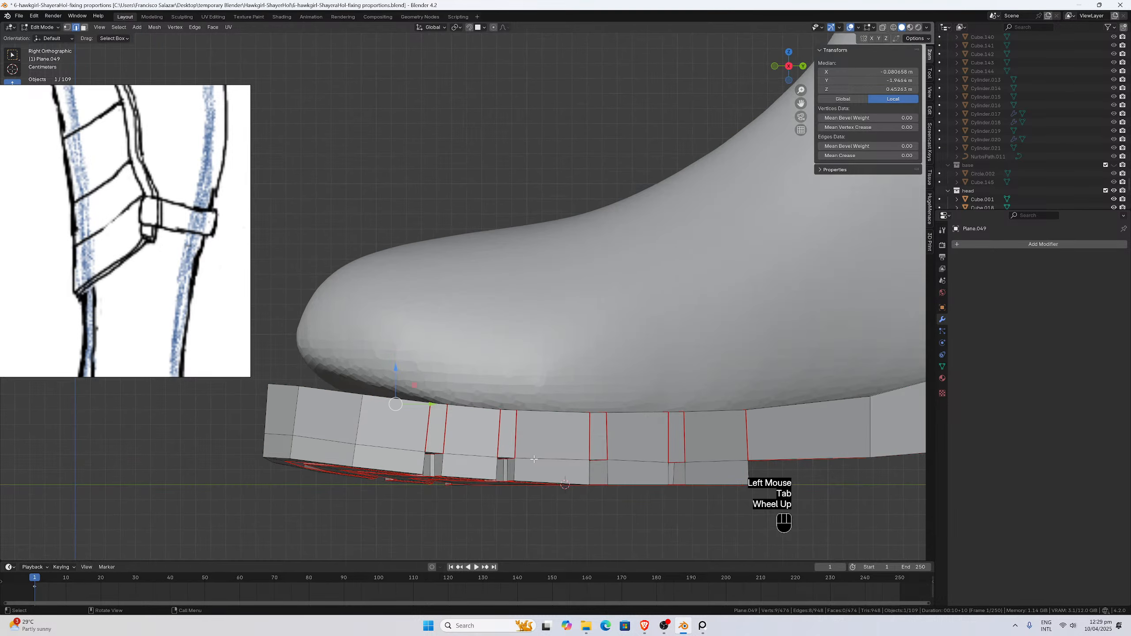
middle_drag(536, 439, 528, 364)
scroll(535, 387, down, 1)
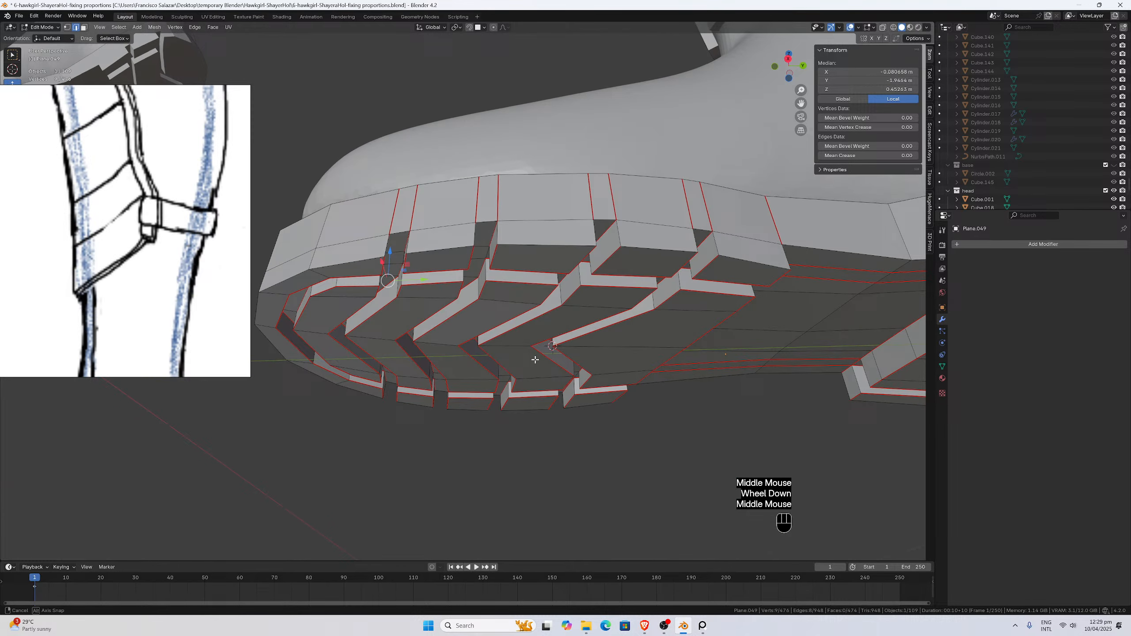
click(494, 258)
shift+click(484, 290)
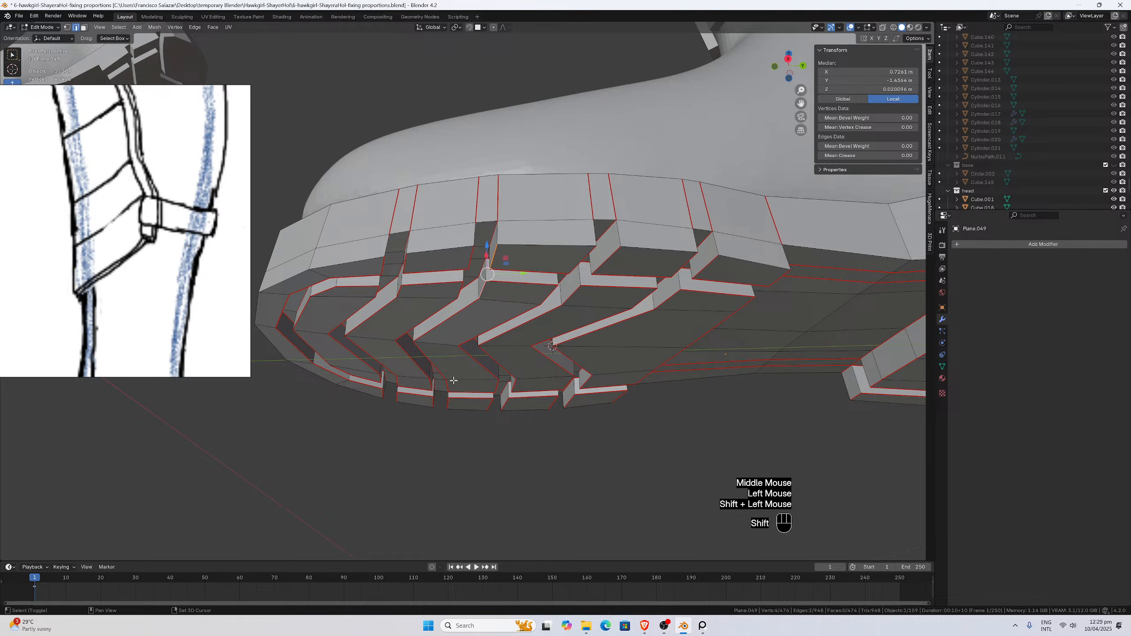
shift+click(451, 383)
middle_drag(451, 383, 471, 399)
shift+click(472, 400)
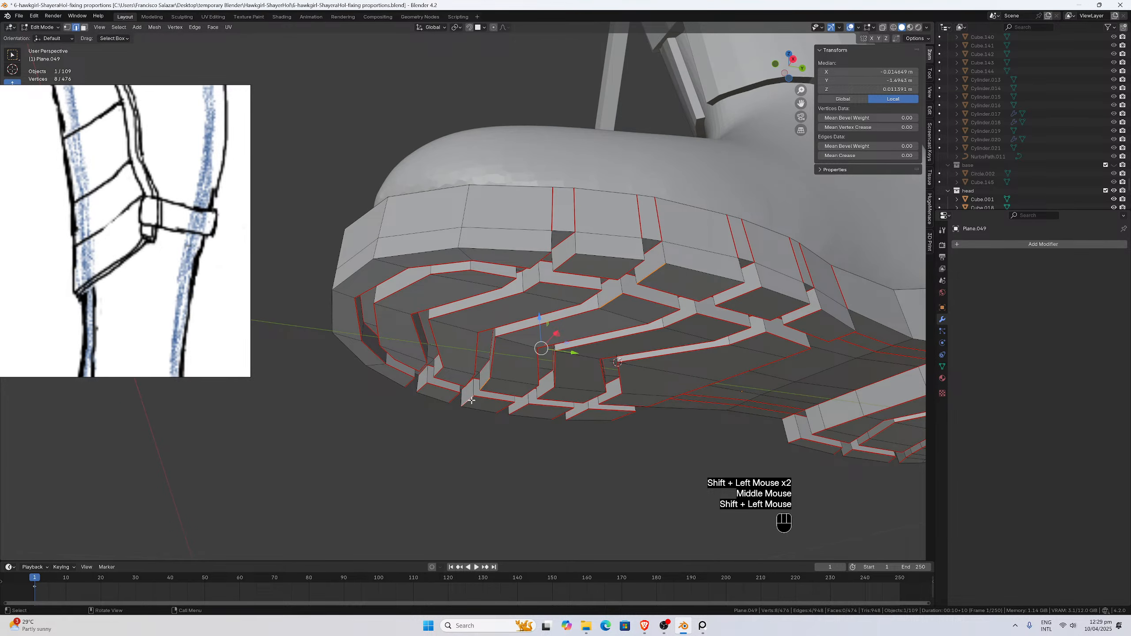
Flatten the four selected bottom edges by scaling them to 0 along Z.
key(s)
key(z)
key(0)
key(Return)
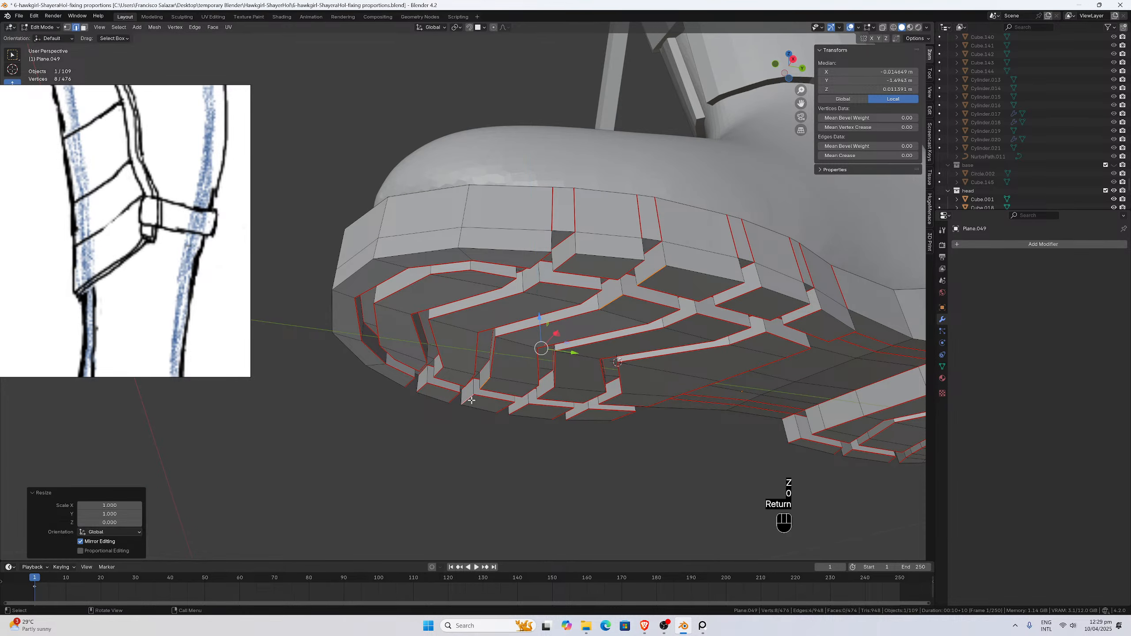
Show the base collection, enable snapping, move the edges -0.001352 m along Z onto the base, and hide the collection again.
click(1116, 166)
middle_drag(647, 318, 473, 77)
scroll(473, 77, down, 1)
click(469, 27)
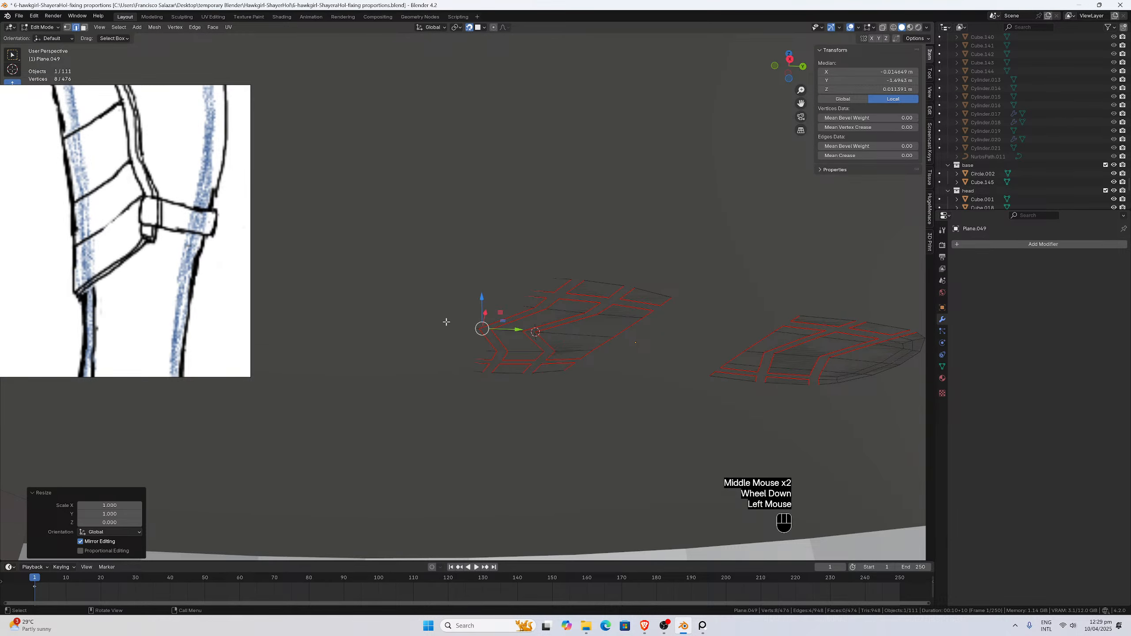
key(g)
key(z)
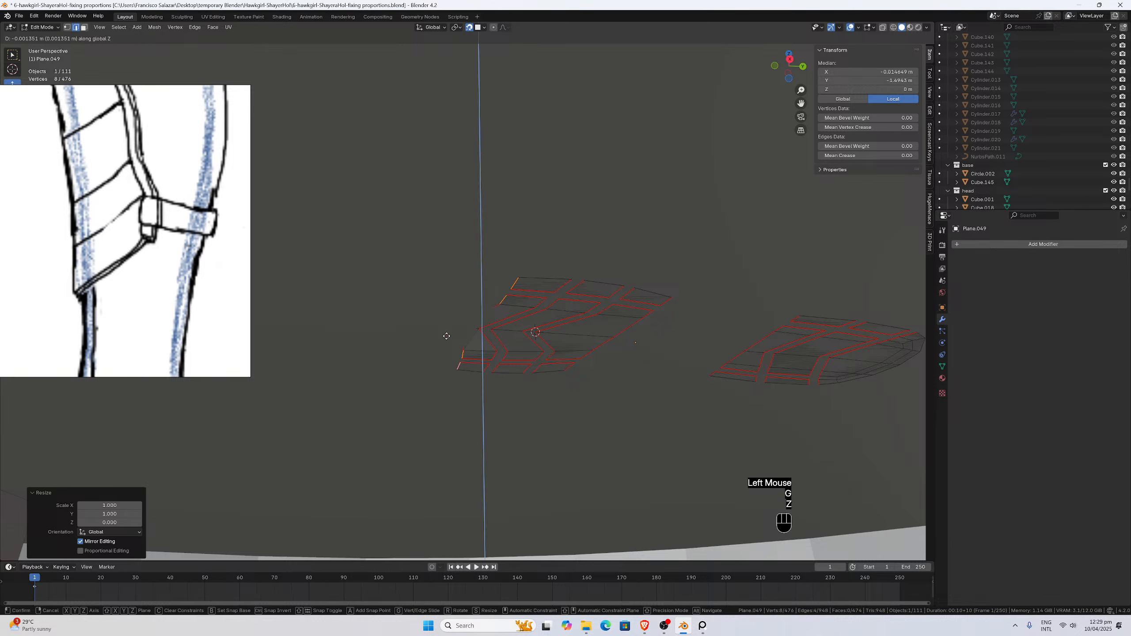
click(446, 335)
middle_drag(447, 335, 450, 301)
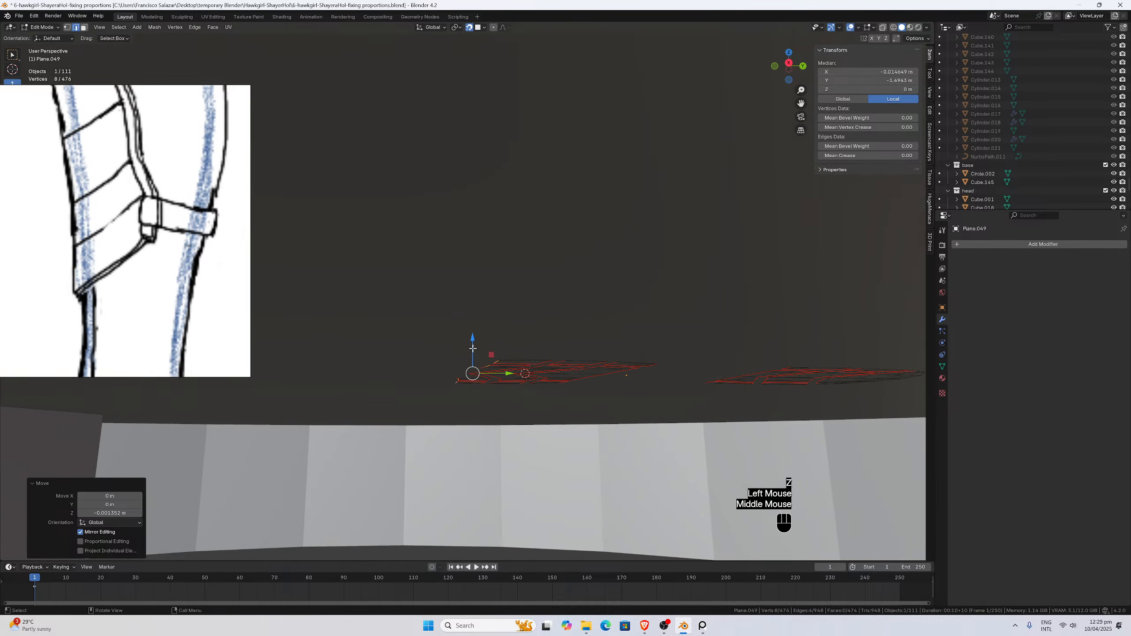
click(1115, 165)
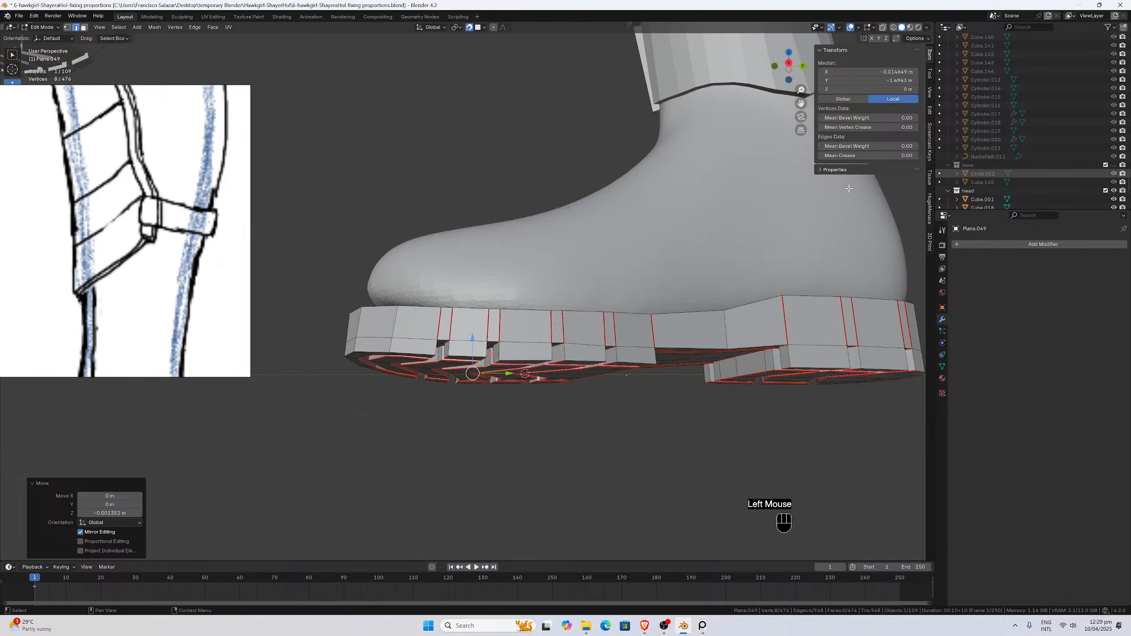
Examine the sole's bottom profile in right view, comparing it without and with the last move, then outside mesh editing.
key(KP_3)
scroll(585, 345, up, 2)
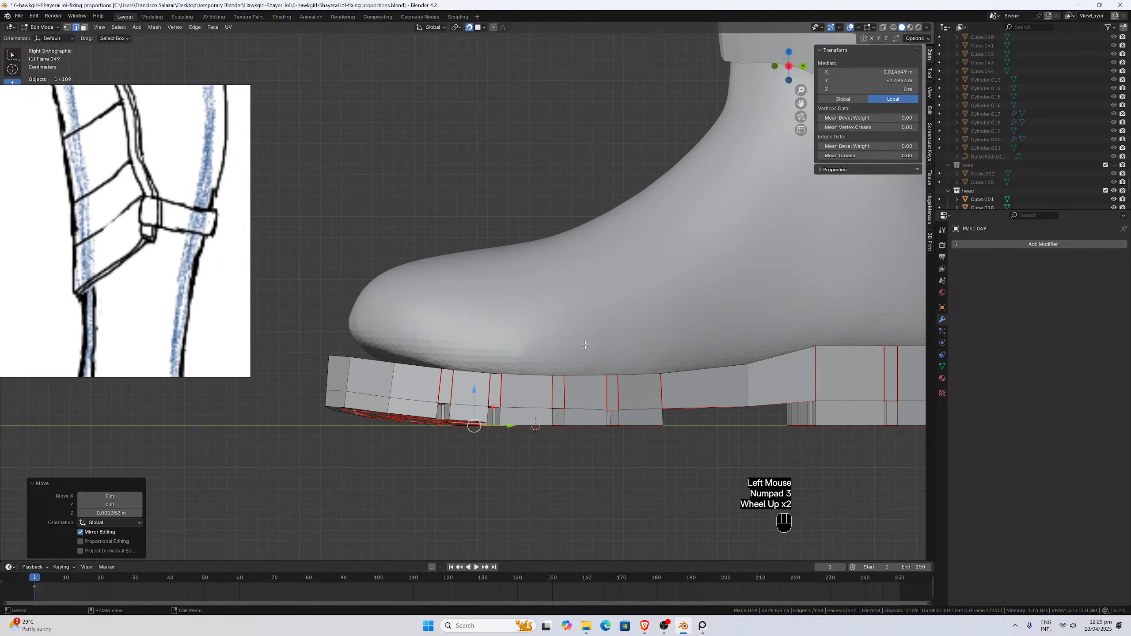
scroll(530, 466, up, 1)
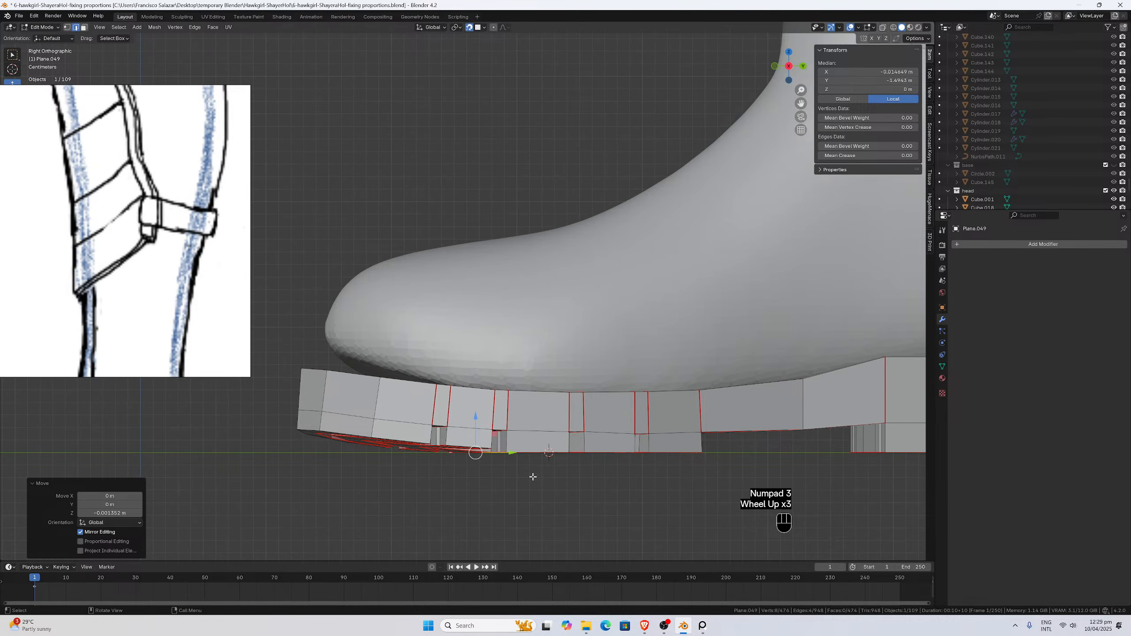
key(ctrl+z)
key(ctrl+shift+z)
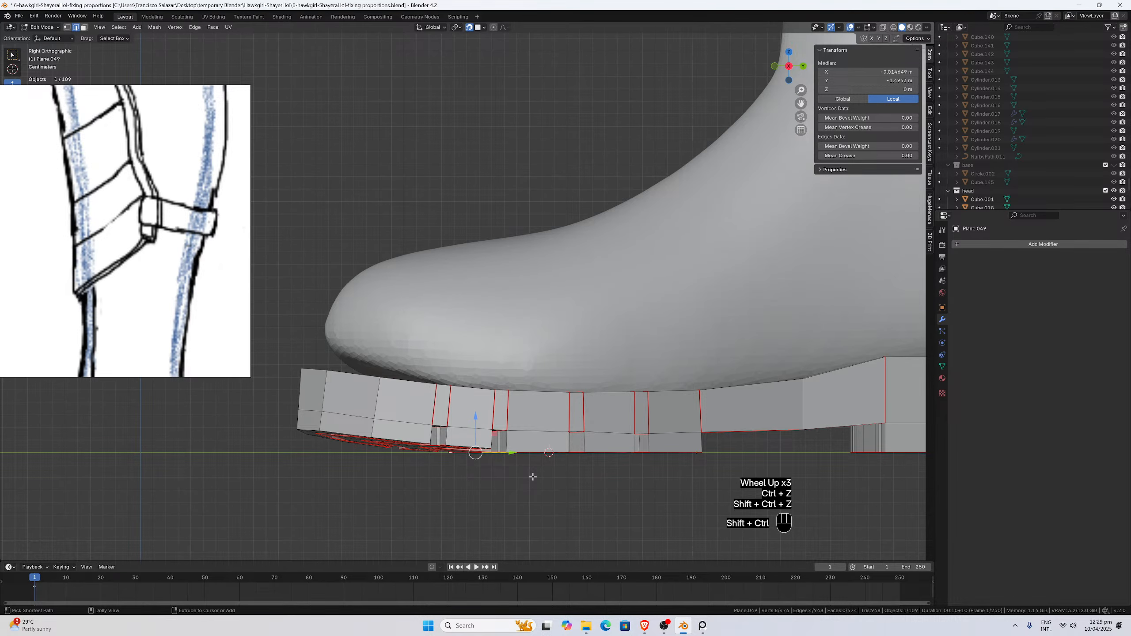
key(Tab)
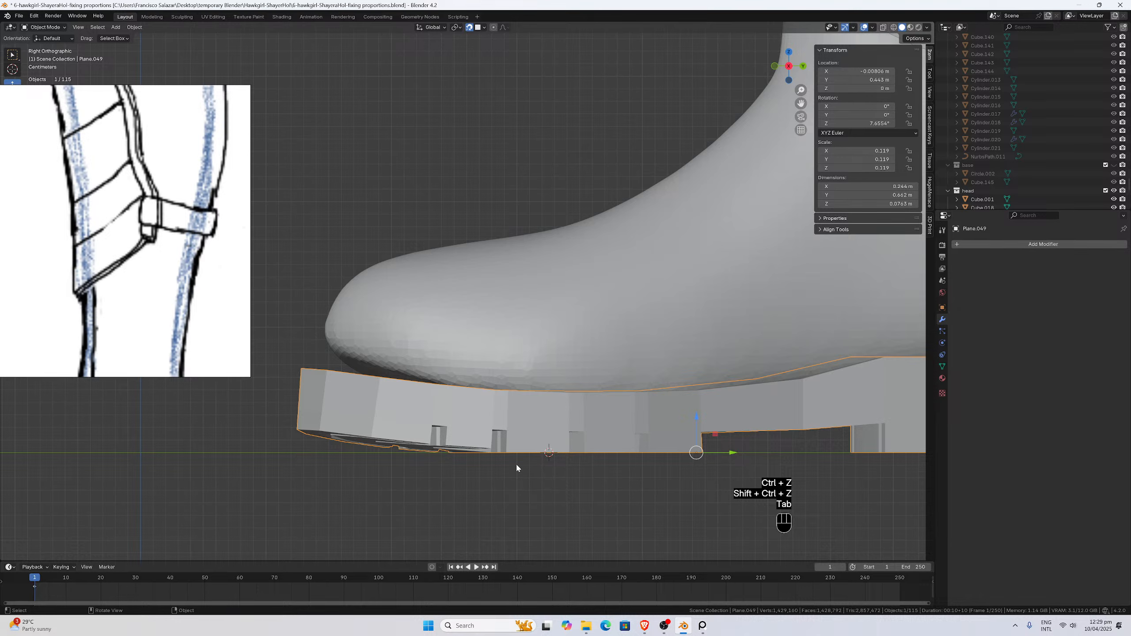
scroll(512, 469, up, 1)
scroll(516, 479, up, 1)
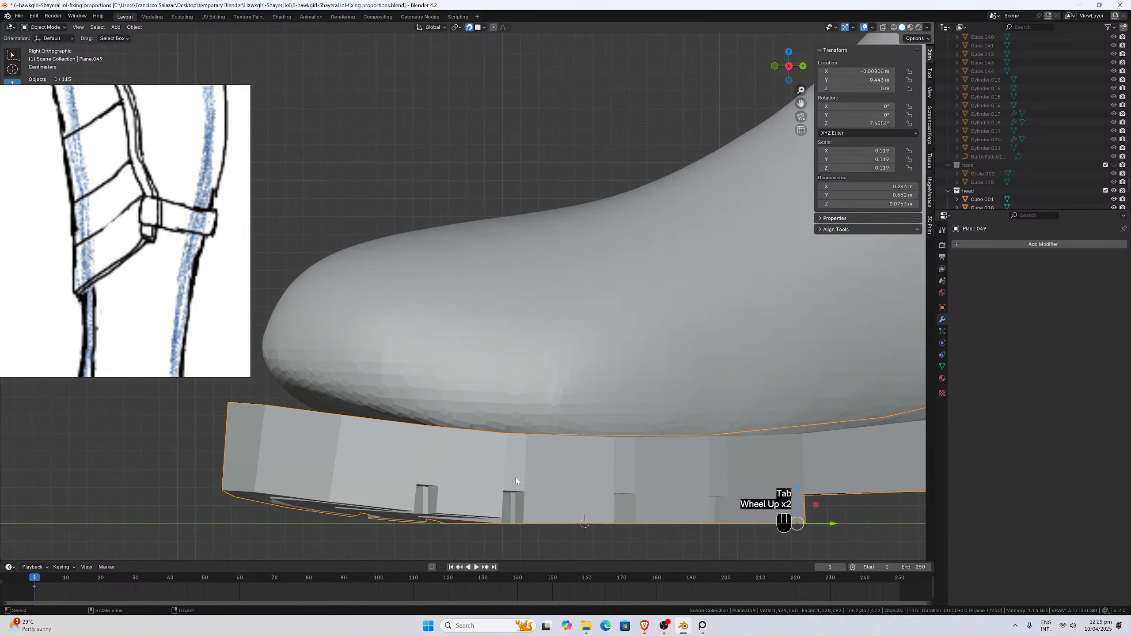
scroll(516, 478, down, 1)
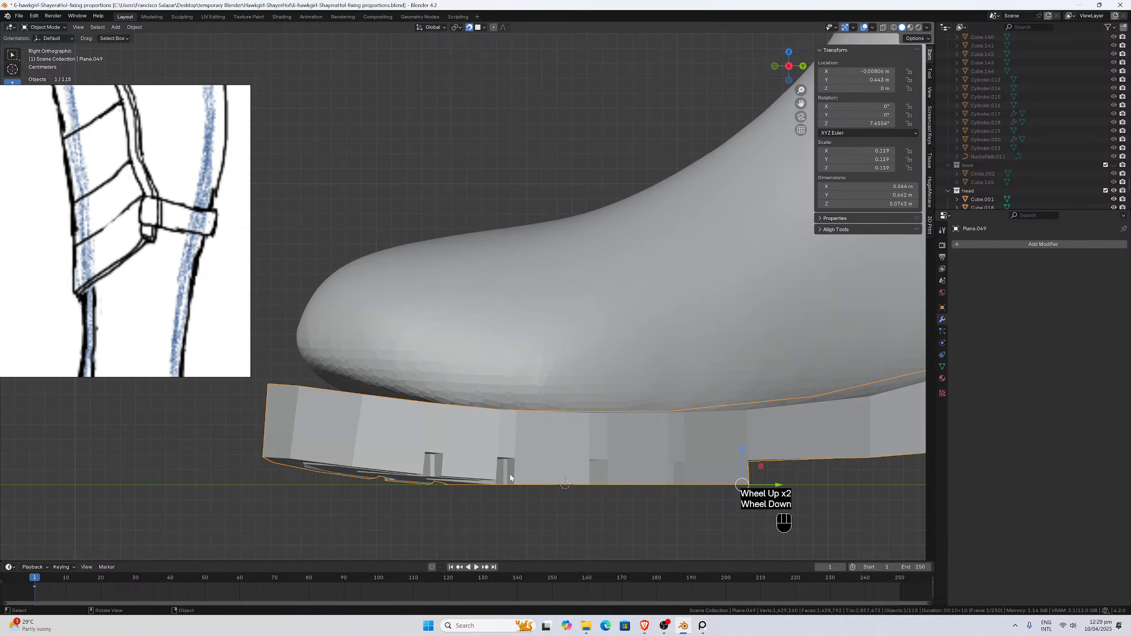
scroll(510, 476, up, 1)
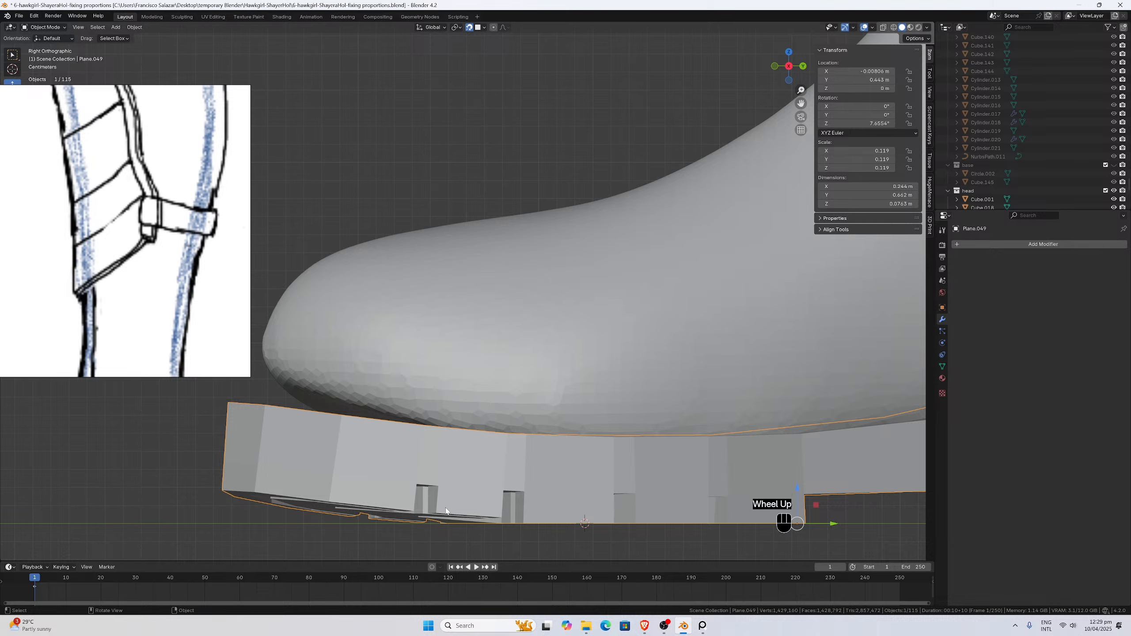
scroll(466, 503, down, 1)
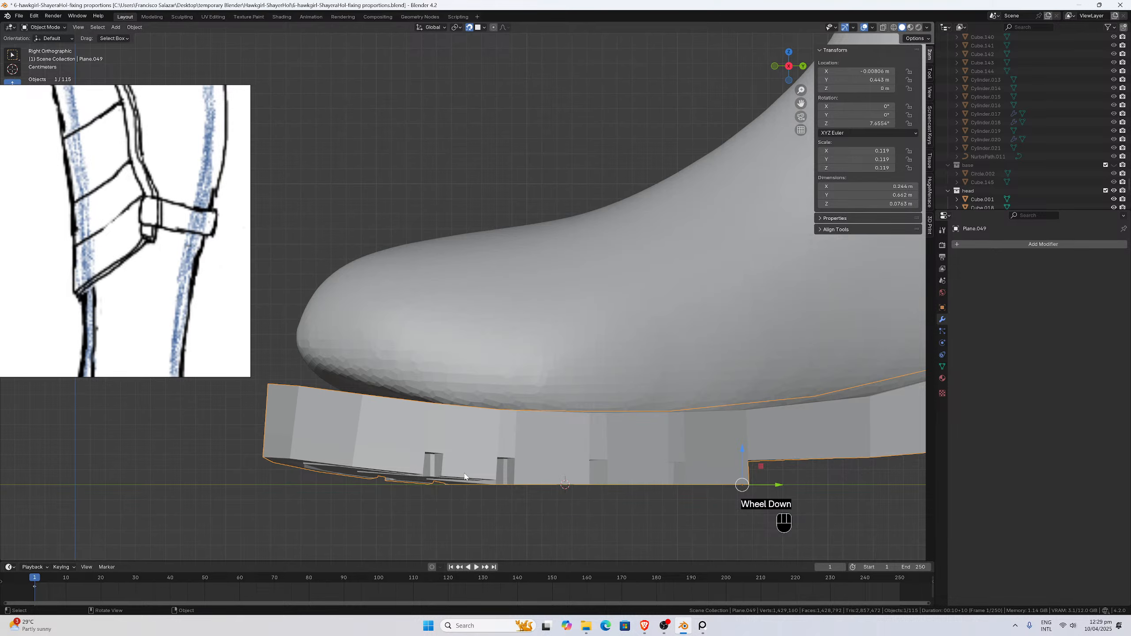
Reopen the sole's mesh in face selection and select the six underside faces of the second tread block, returning to right view.
key(Tab)
middle_drag(465, 463, 461, 396)
scroll(460, 393, down, 2)
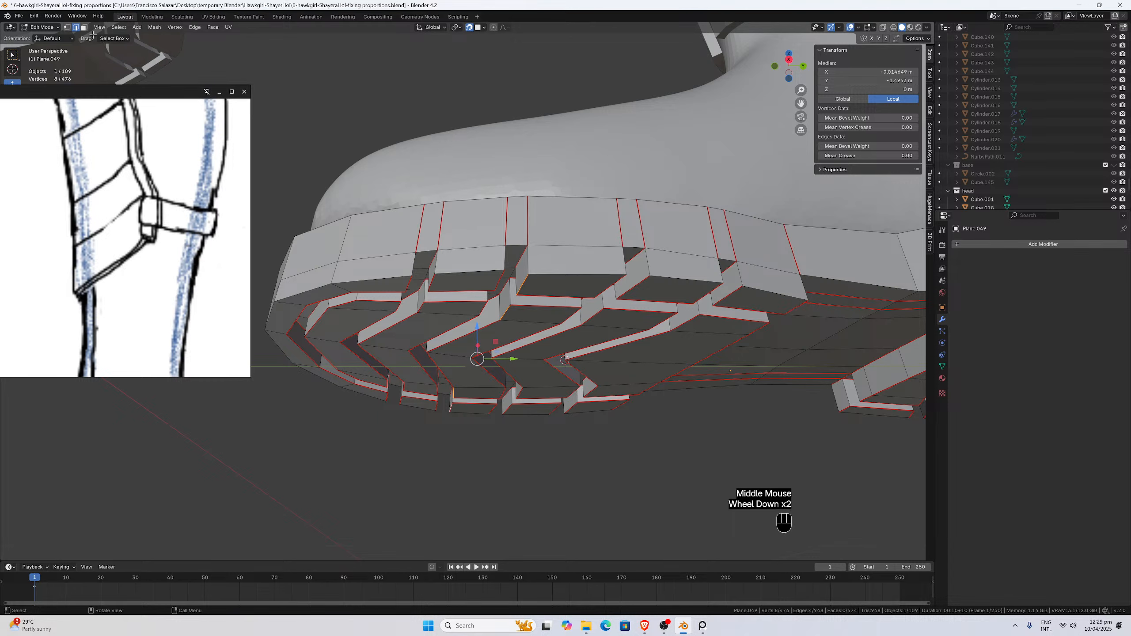
click(428, 225)
click(451, 279)
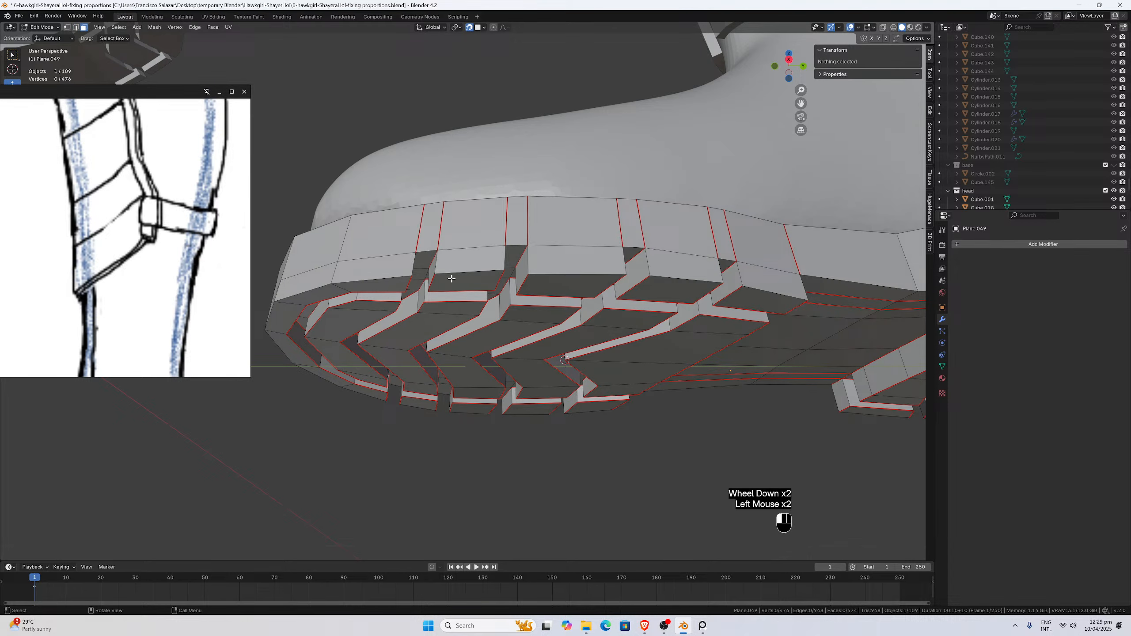
shift+click(445, 308)
shift+click(426, 329)
shift+click(403, 358)
shift+click(416, 389)
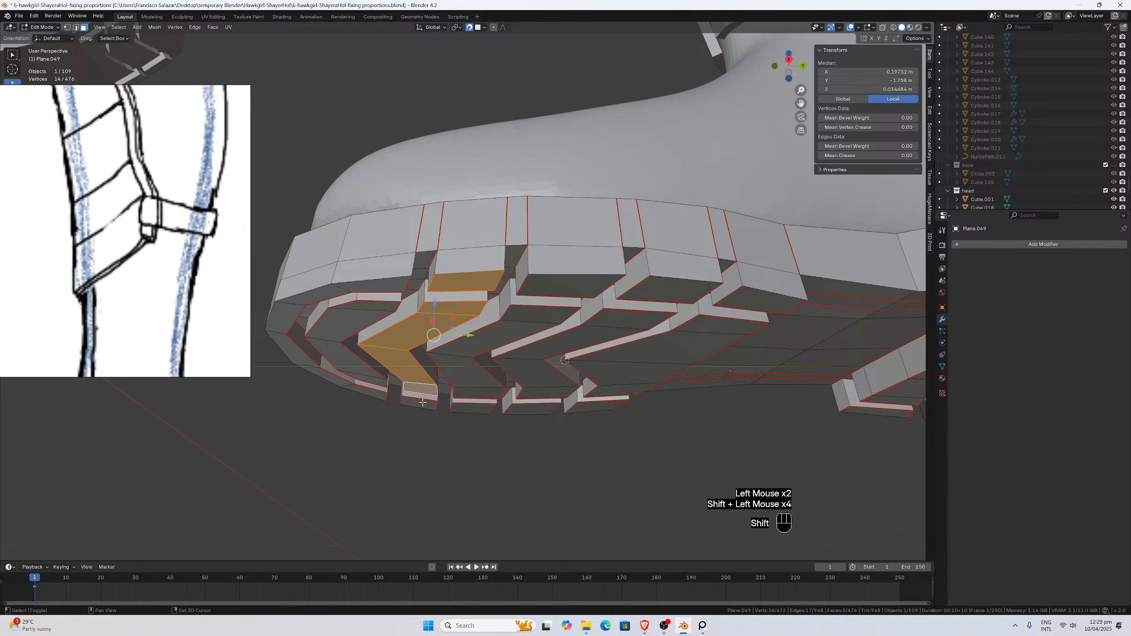
shift+click(418, 404)
middle_drag(430, 352, 440, 336)
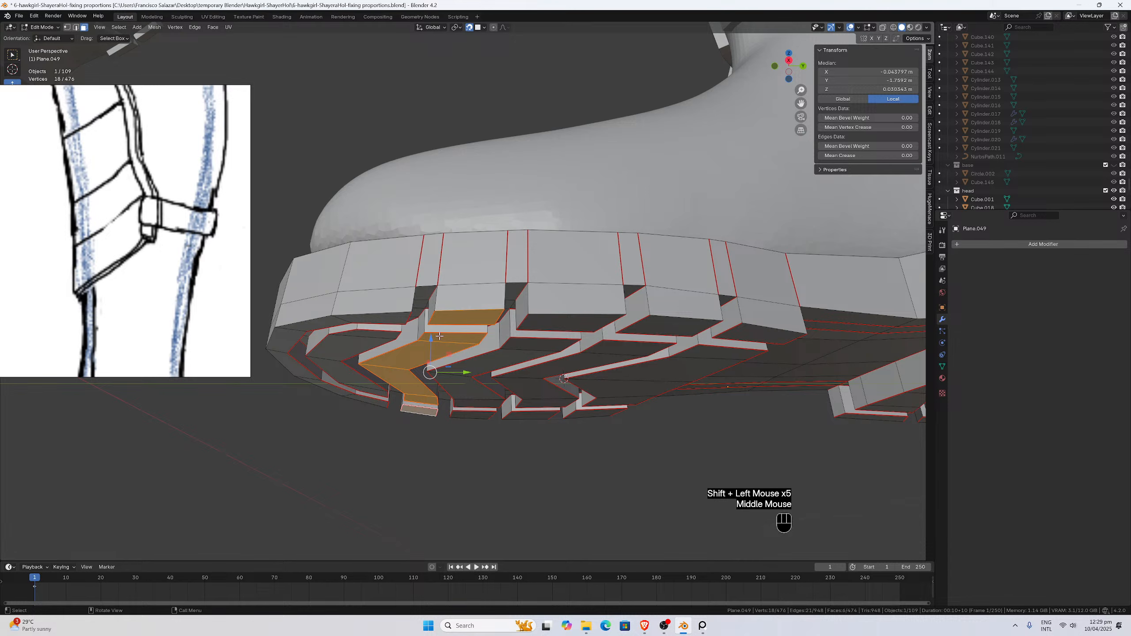
key(KP_3)
scroll(495, 403, up, 3)
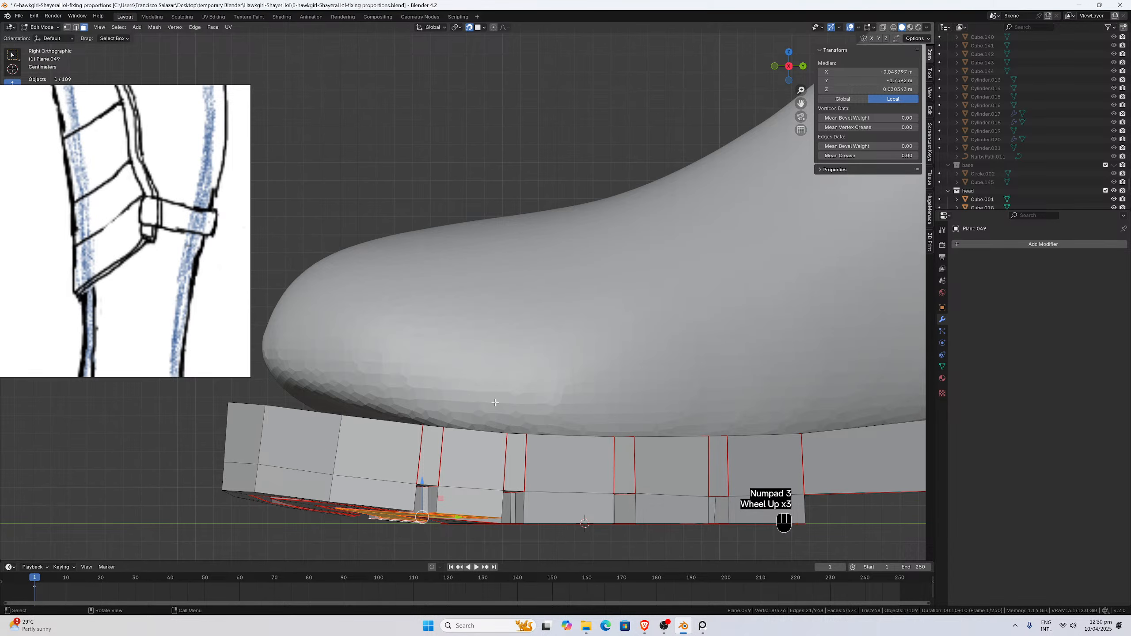
Try to move the selected underside faces along Z with snapping on, and undo the move.
key(g)
key(z)
click(496, 441)
key(ctrl+z)
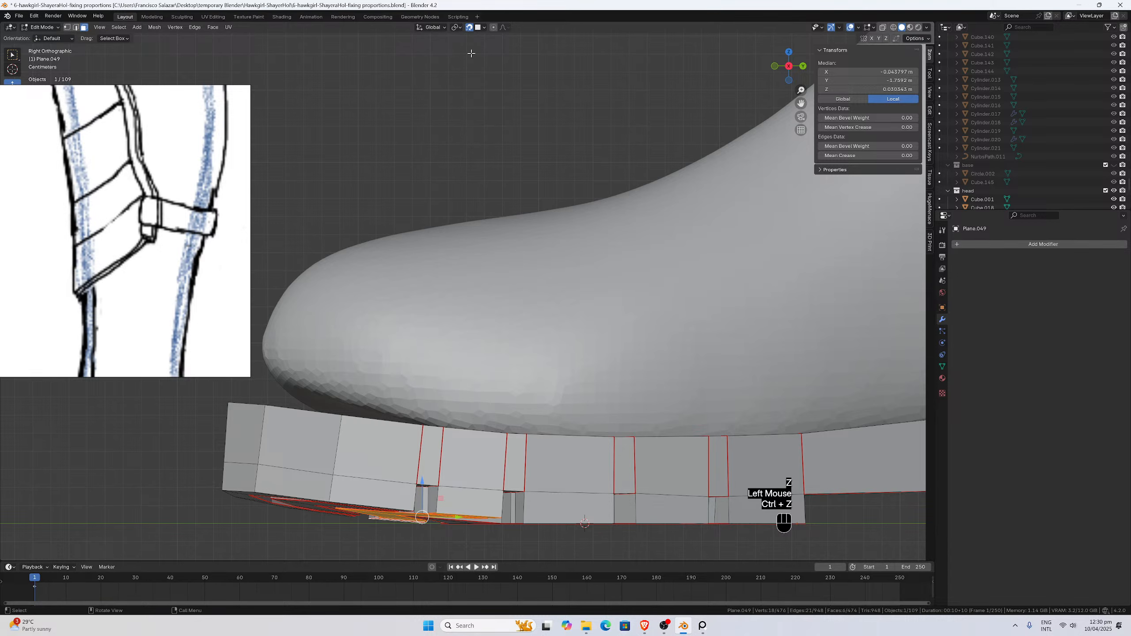
Turn off snapping and move the second tread block's underside faces -0.000978 m along Z.
click(469, 28)
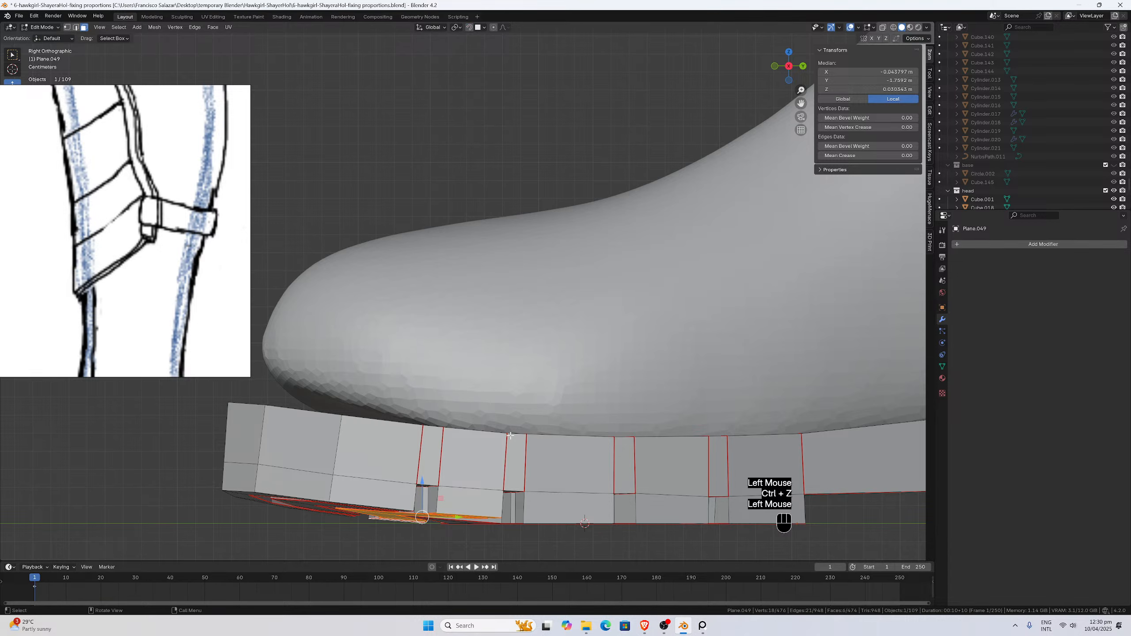
key(g)
key(z)
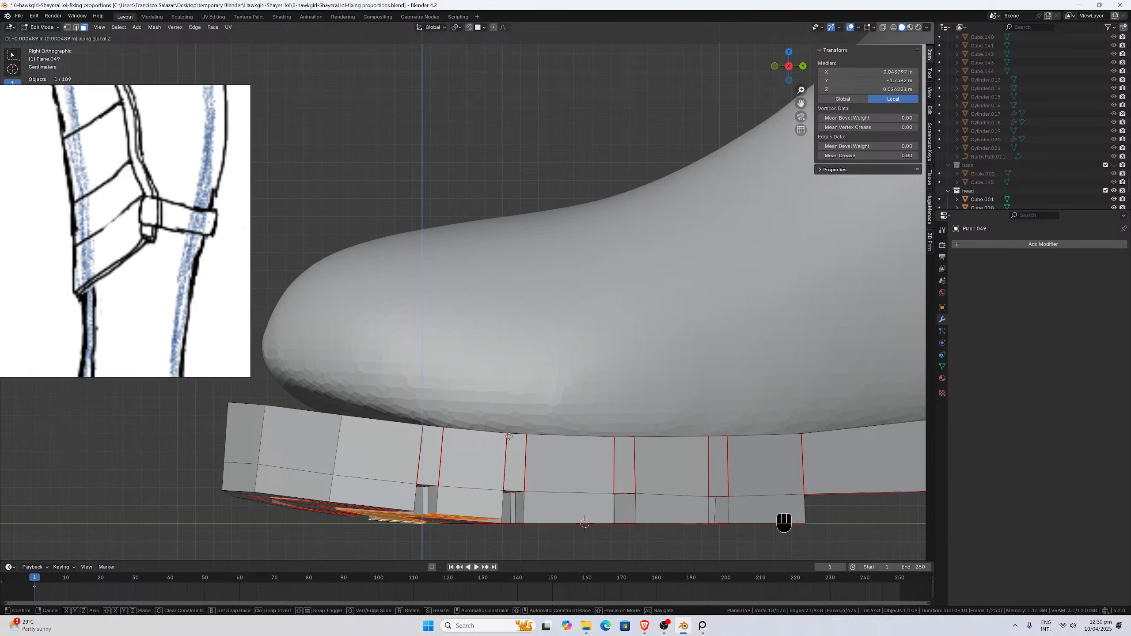
click(509, 436)
key(ctrl+z)
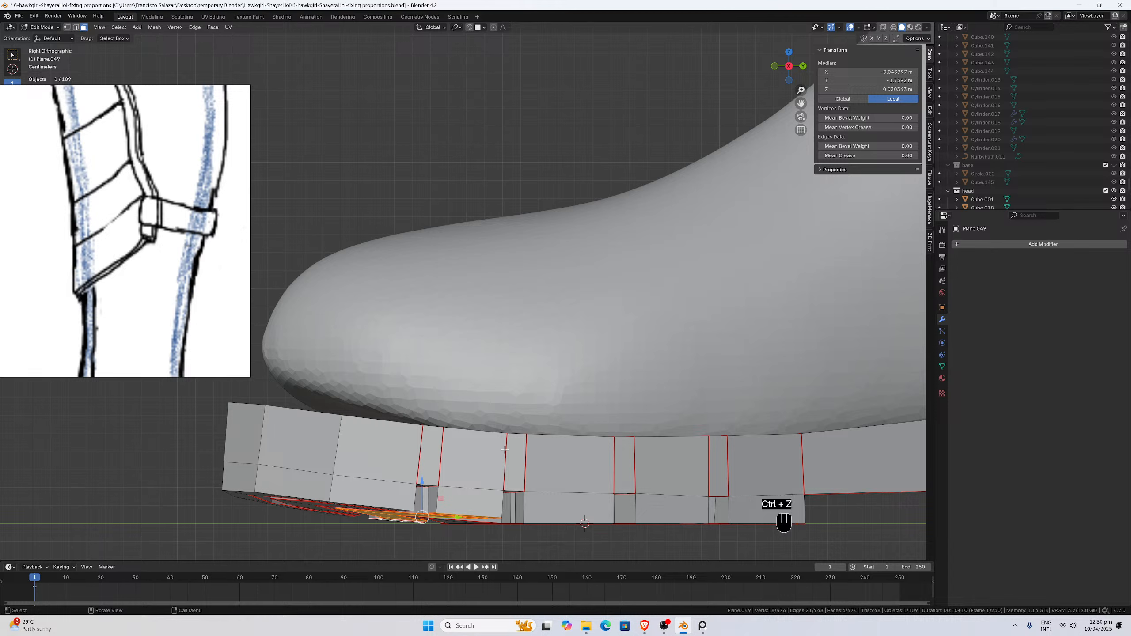
key(g)
key(z)
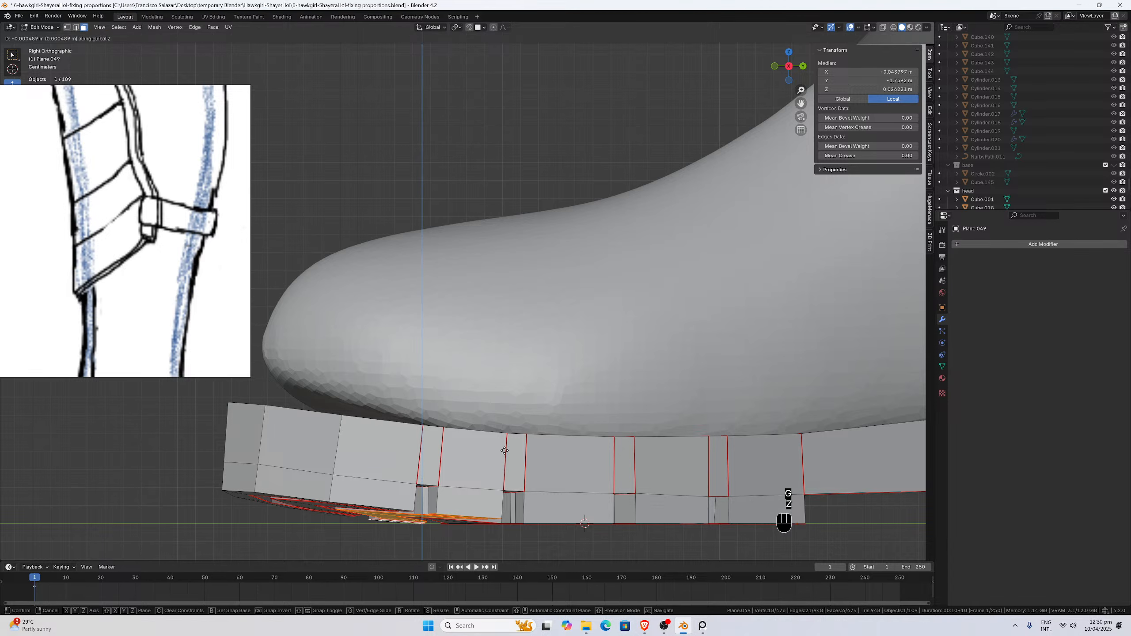
click(504, 452)
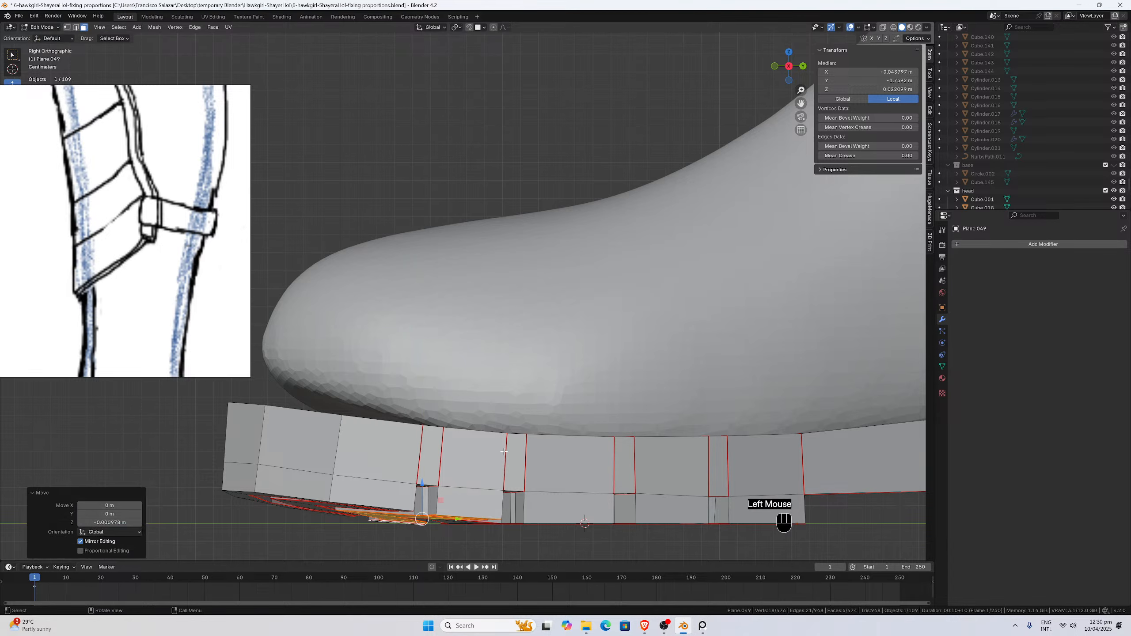
Rotate the second tread block's selected underside faces -0.722° about the X axis.
key(r)
key(x)
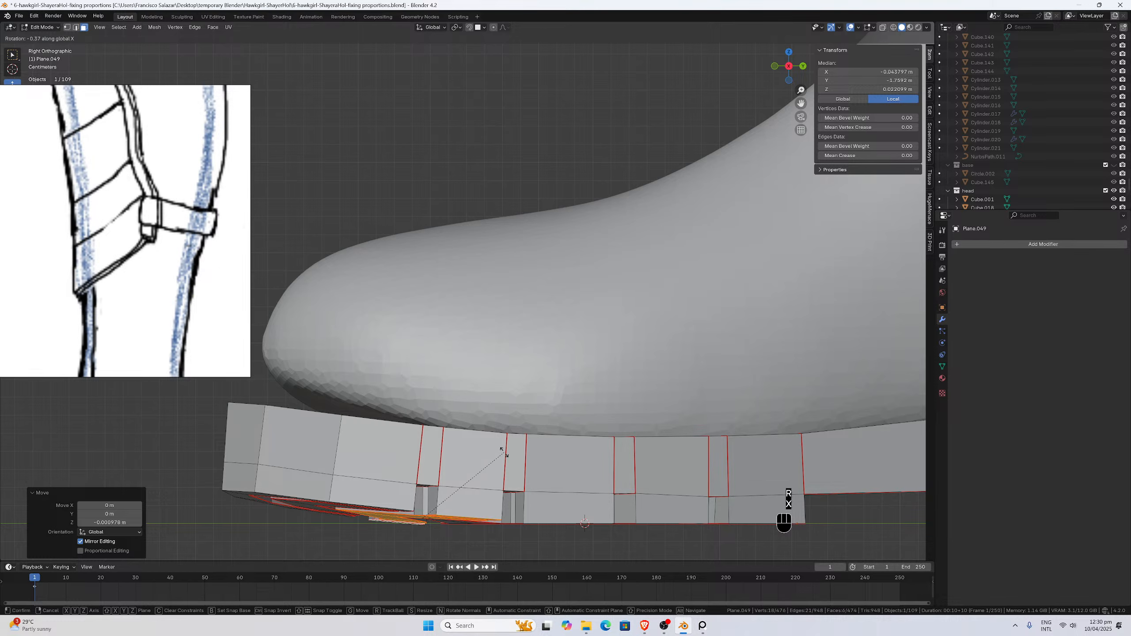
click(504, 452)
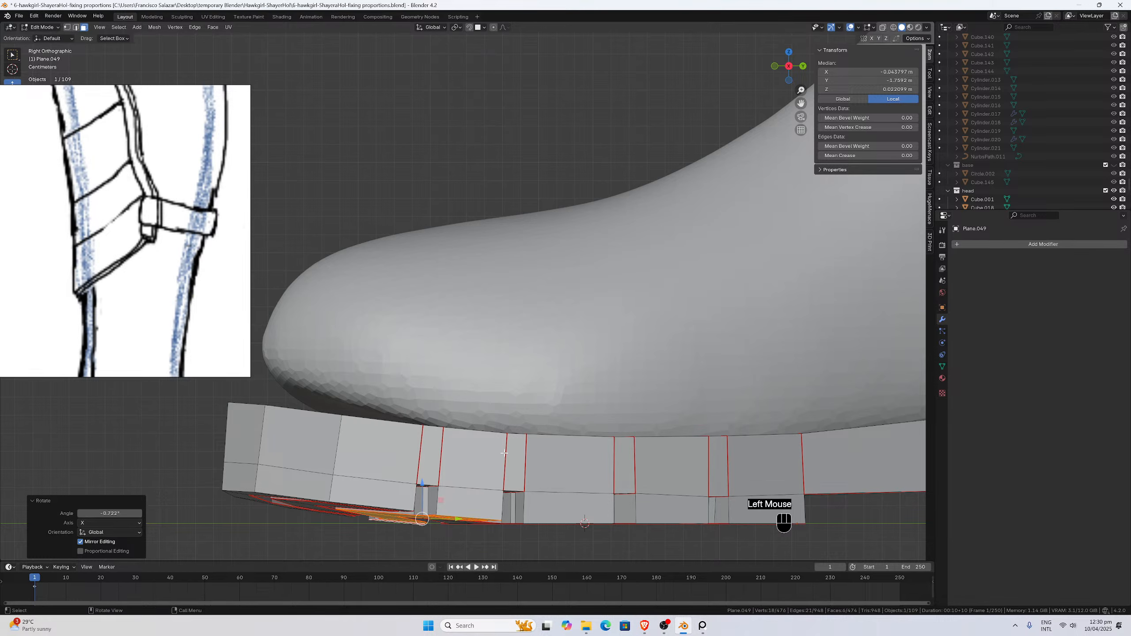
In edge selection, select the four rear bottom edges of the second tread block, two on each side of the sole.
middle_drag(504, 454, 486, 347)
scroll(486, 347, down, 2)
click(479, 314)
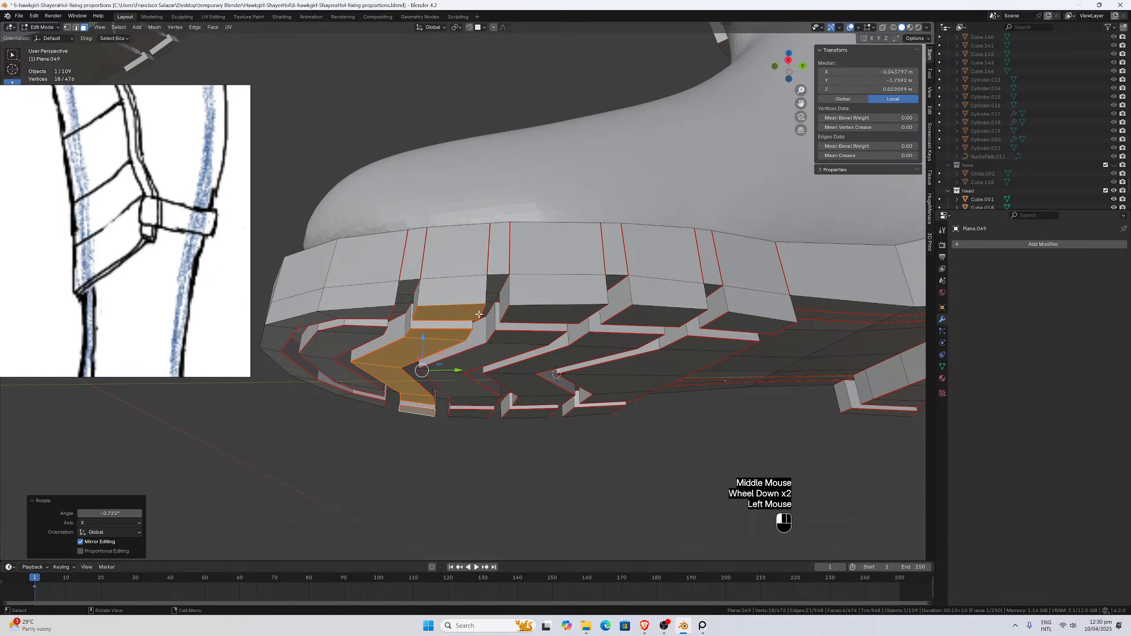
scroll(479, 313, up, 1)
click(476, 302)
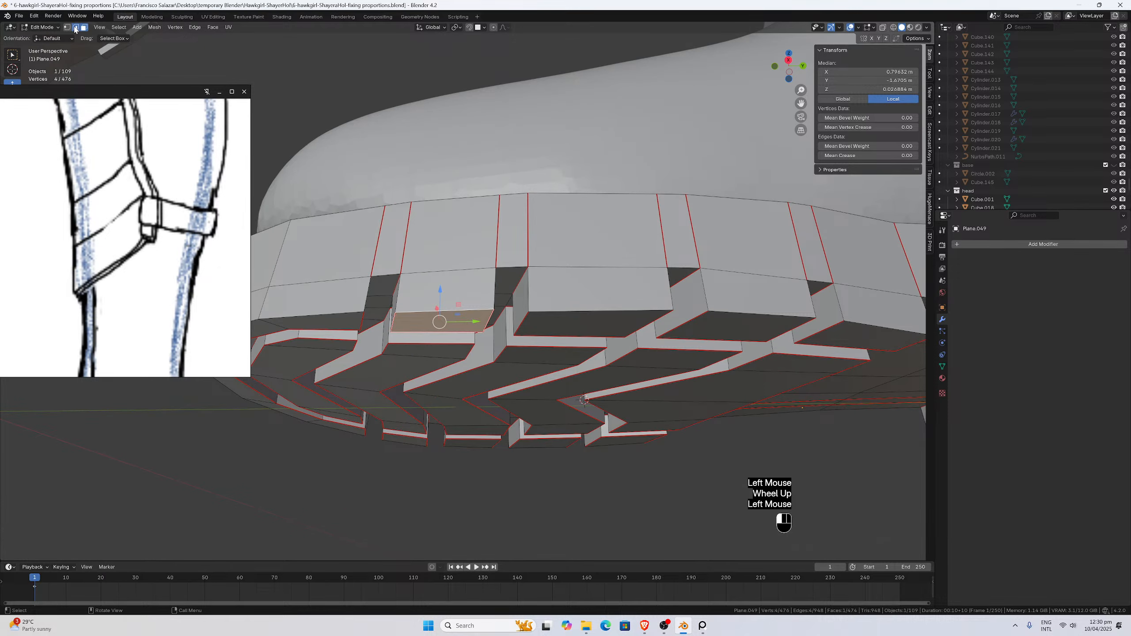
click(490, 318)
middle_drag(490, 317, 438, 408)
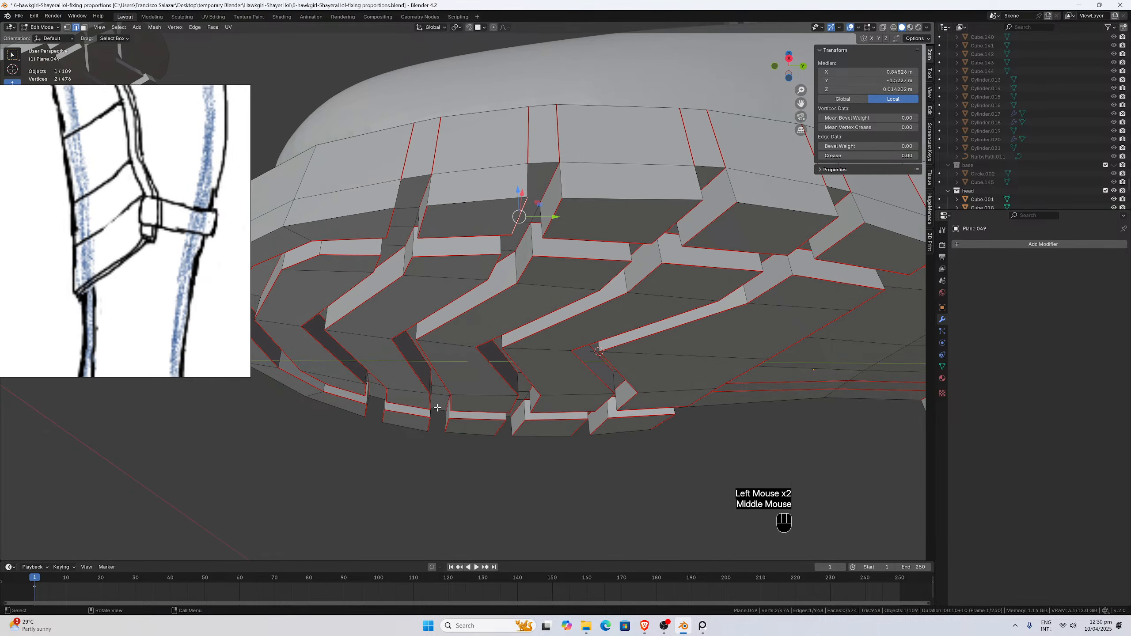
shift+click(429, 424)
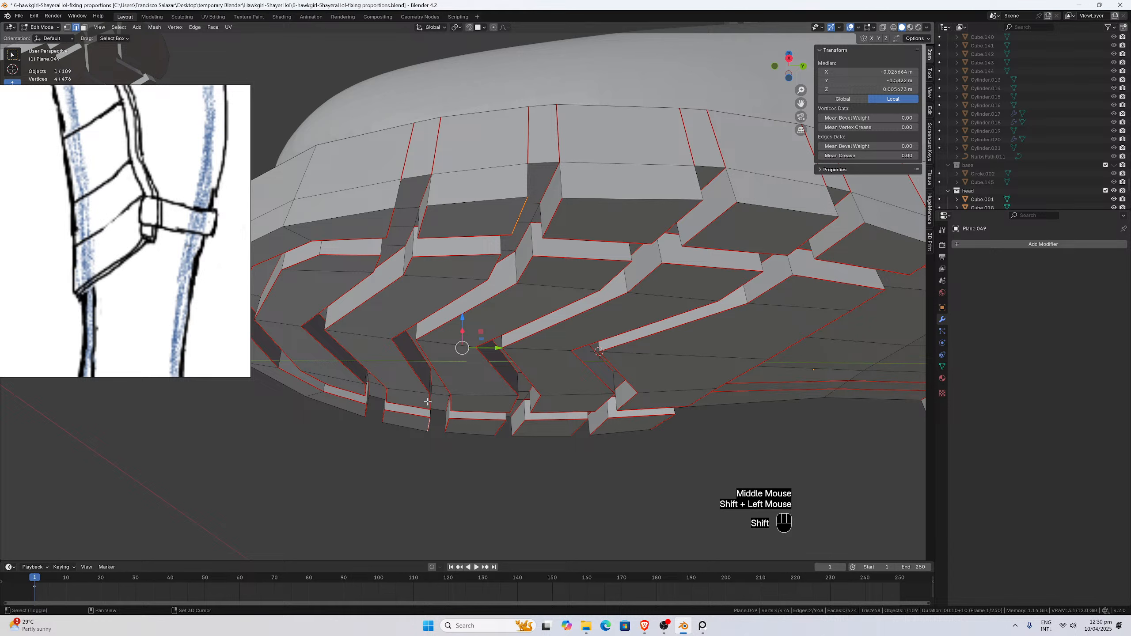
shift+click(494, 266)
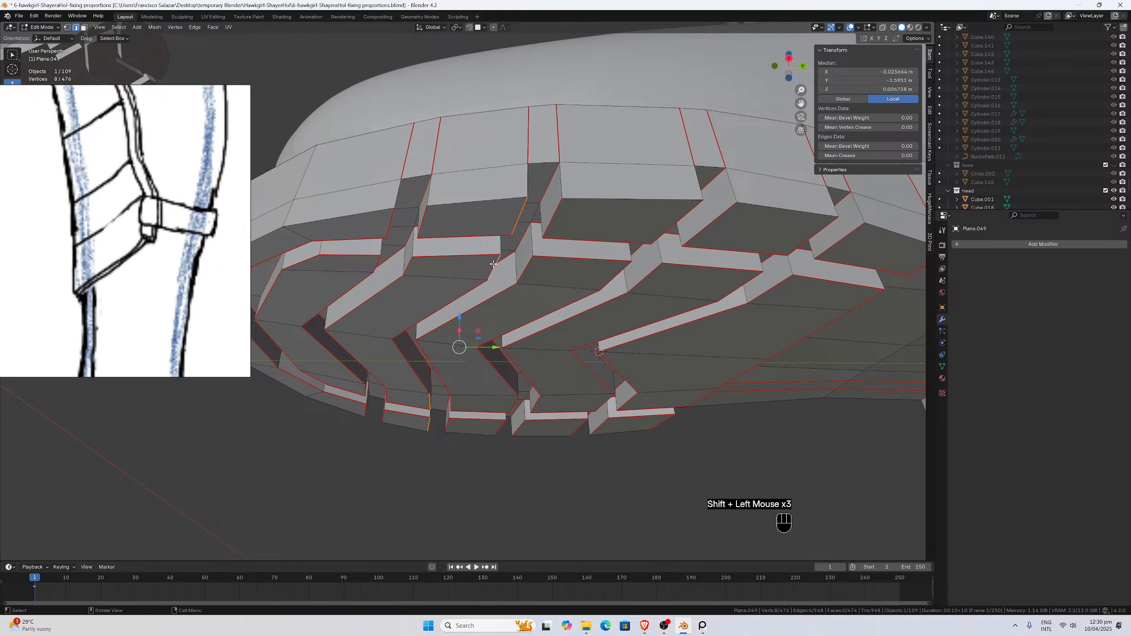
Flatten the selected tread block edges by scaling them to 0 along Z.
key(s)
key(z)
key(0)
key(Return)
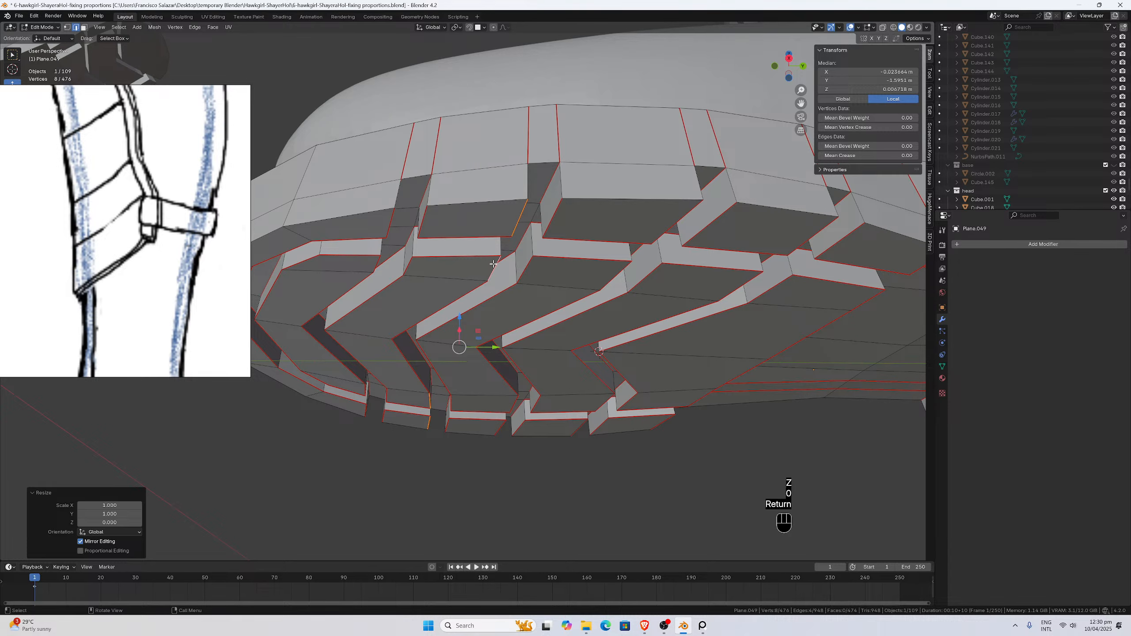
Show the base collection, snap the selected edges -0.000797 m along Z to the base surface, and hide the collection again.
click(1115, 165)
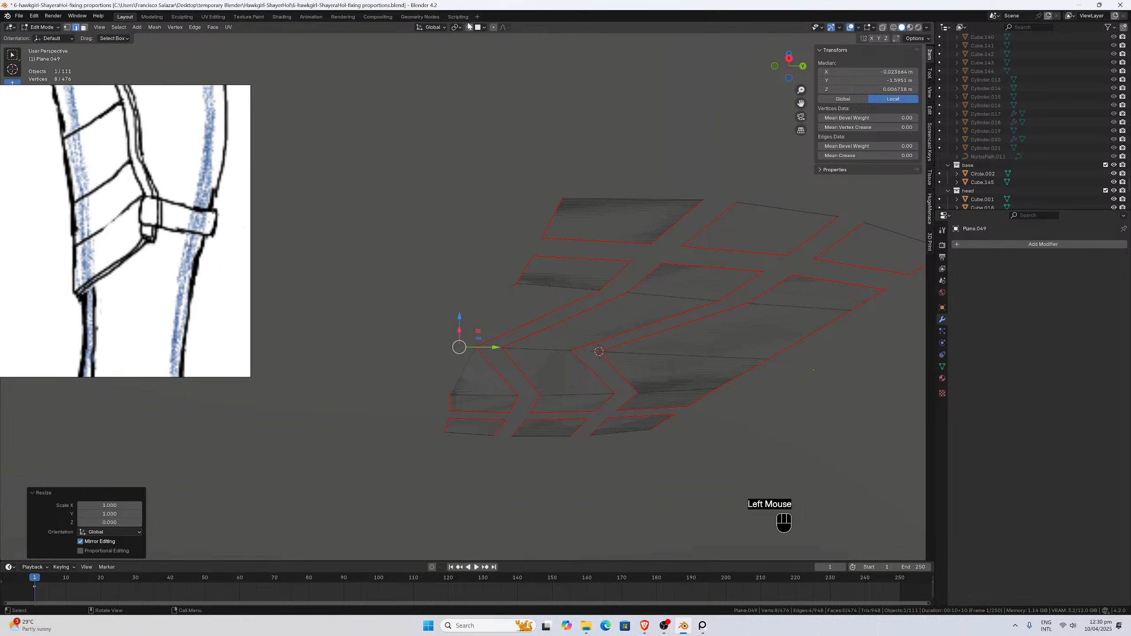
key(g)
key(z)
click(808, 228)
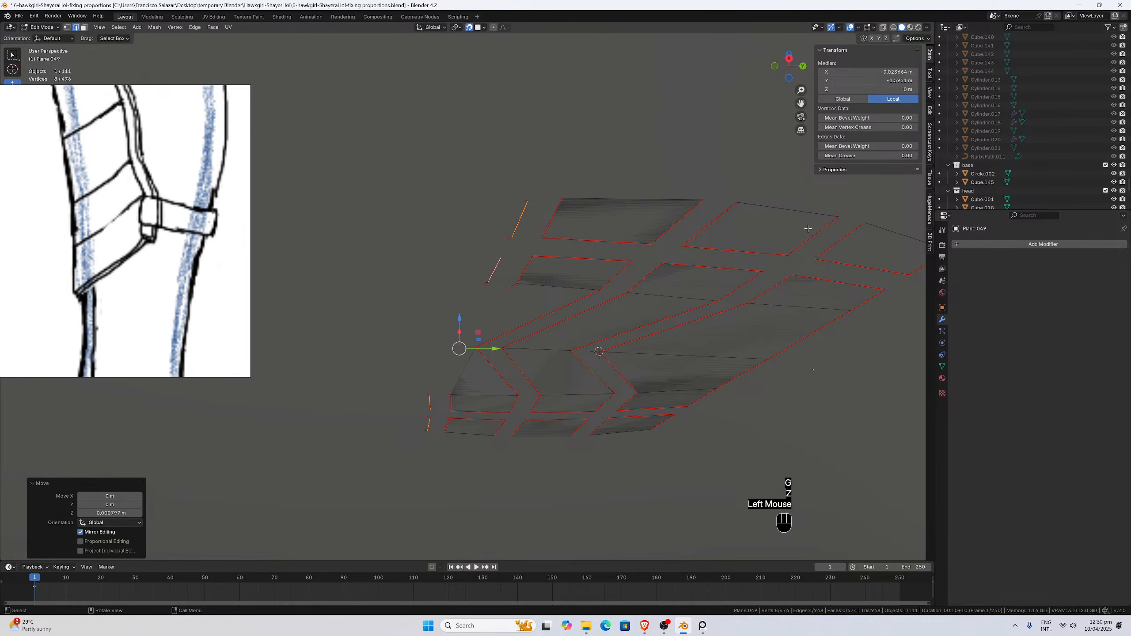
scroll(1109, 156, up, 1)
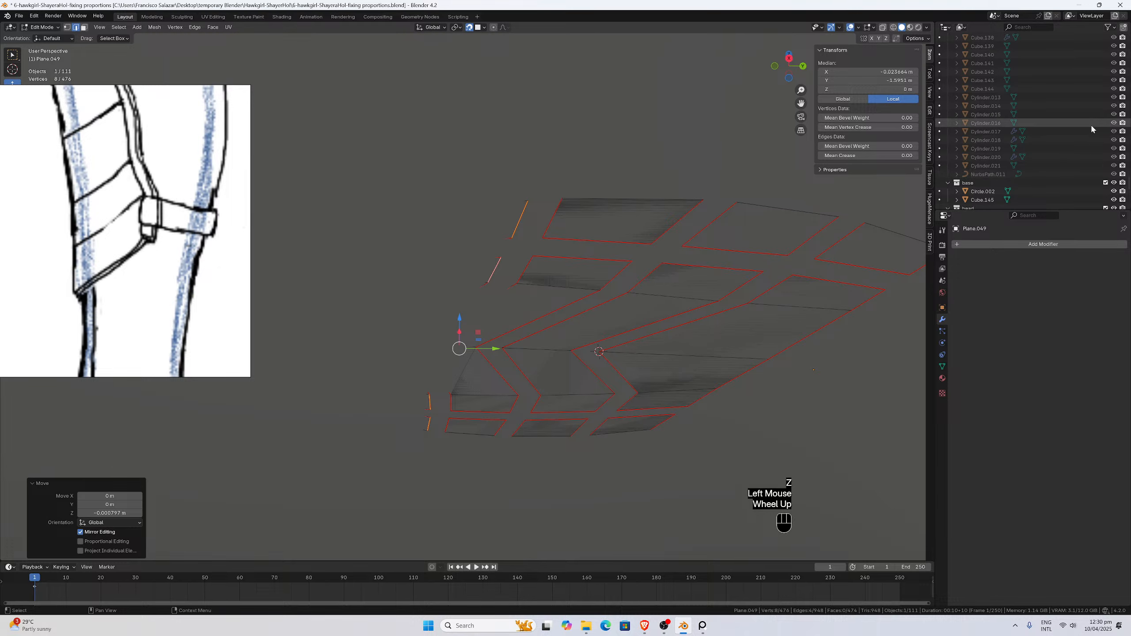
scroll(1111, 154, down, 2)
click(1114, 147)
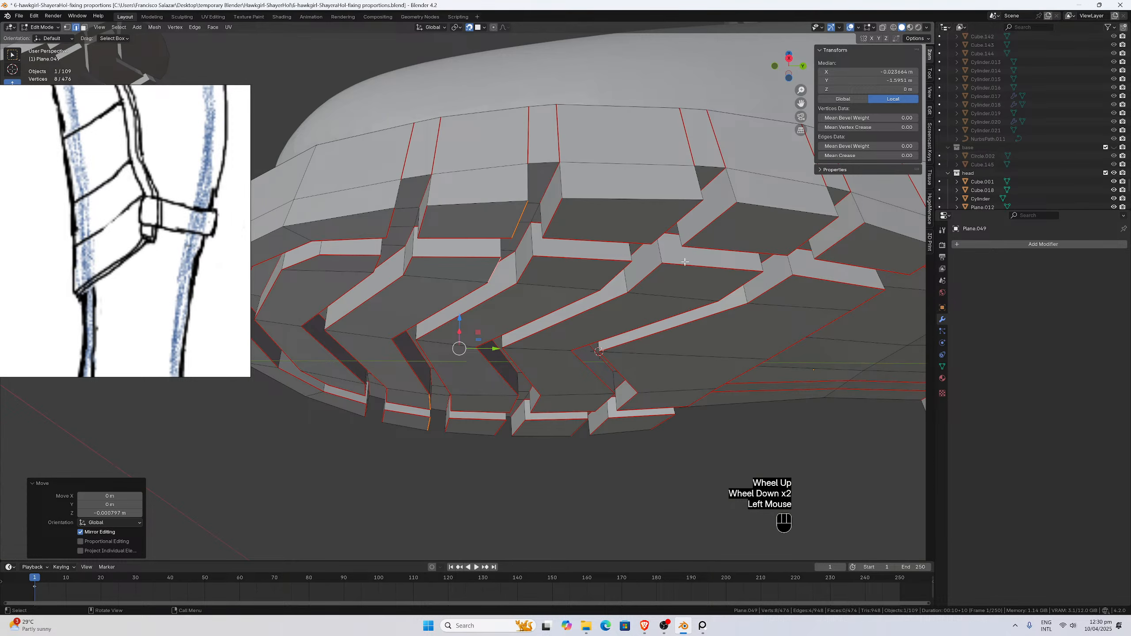
Examine the sole's bottom profile in right view, both in and outside mesh editing.
middle_drag(685, 263, 684, 273)
key(KP_3)
scroll(531, 386, up, 1)
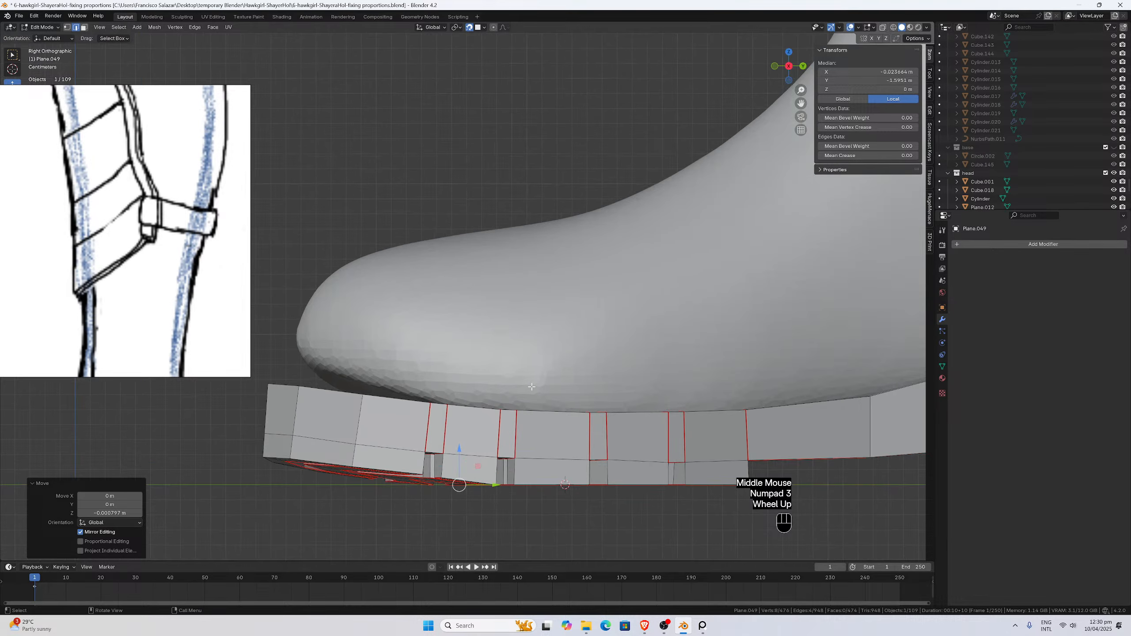
scroll(531, 390, down, 1)
scroll(530, 390, up, 1)
key(Tab)
scroll(506, 426, down, 4)
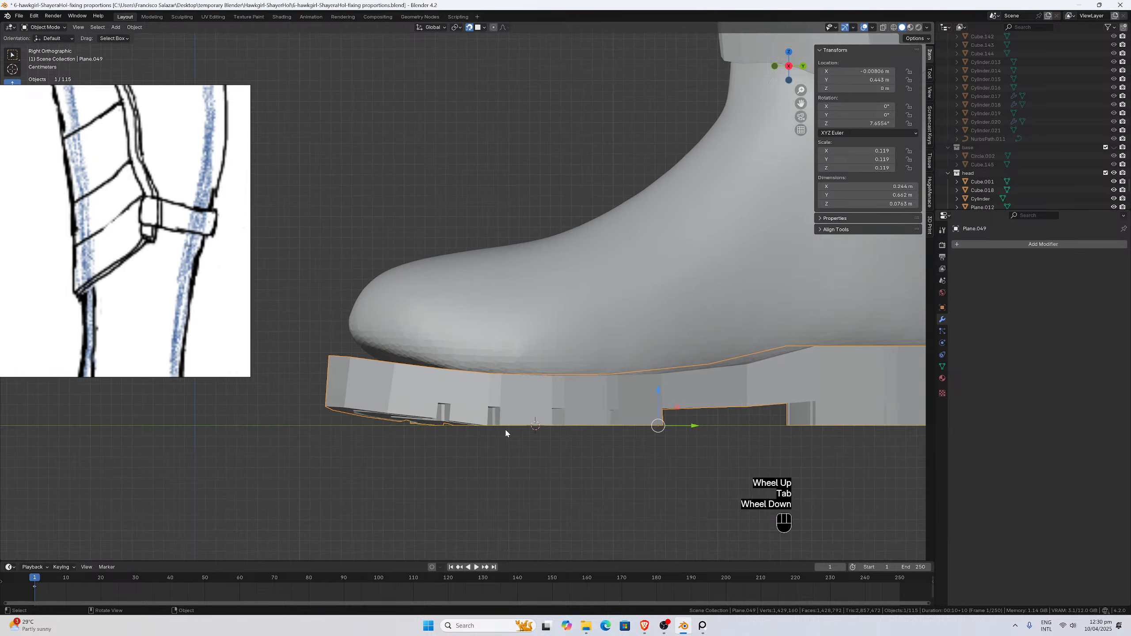
scroll(505, 420, up, 5)
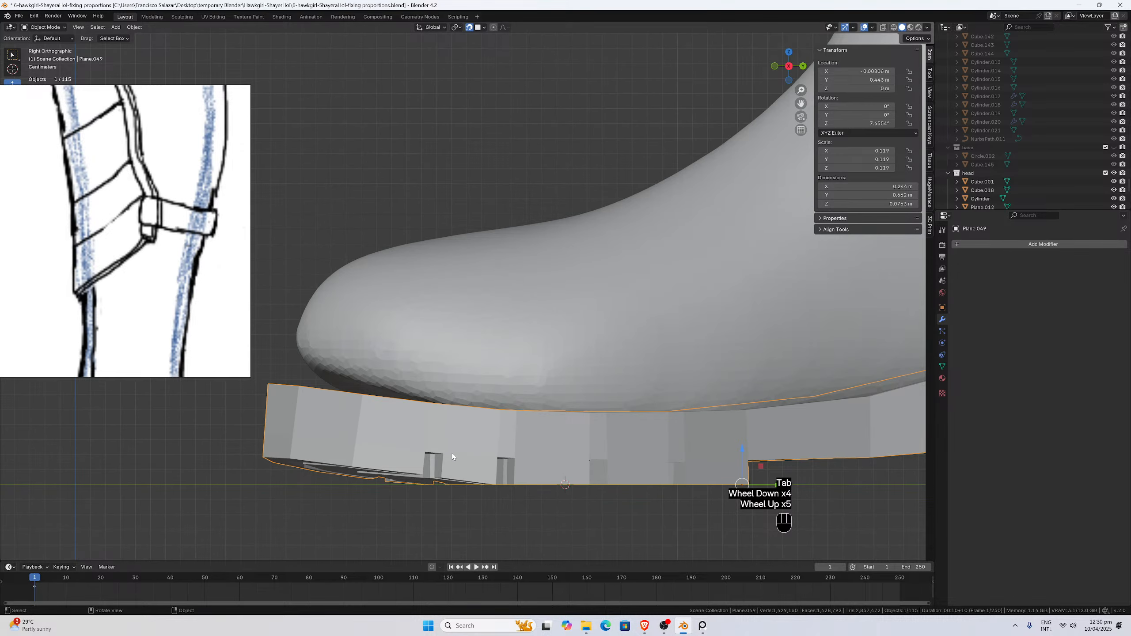
drag(801, 104, 825, 8)
scroll(468, 327, up, 1)
scroll(459, 327, down, 1)
Reopen the sole's mesh in face selection and select the six wall faces along the foremost tread groove.
key(Tab)
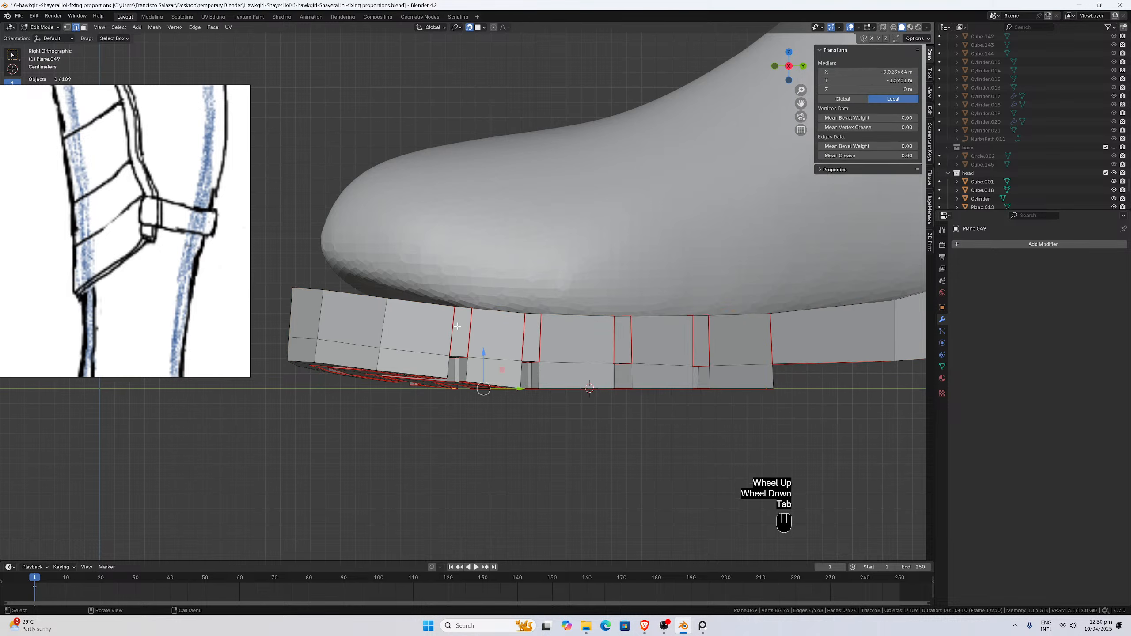
middle_drag(459, 327, 464, 332)
scroll(464, 332, down, 2)
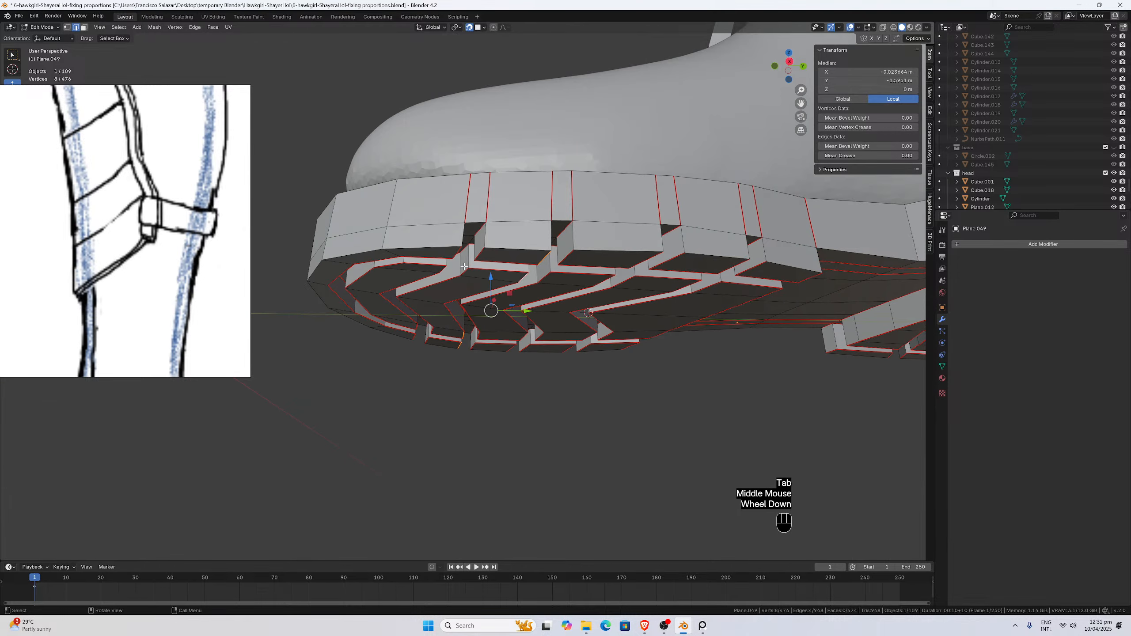
click(84, 29)
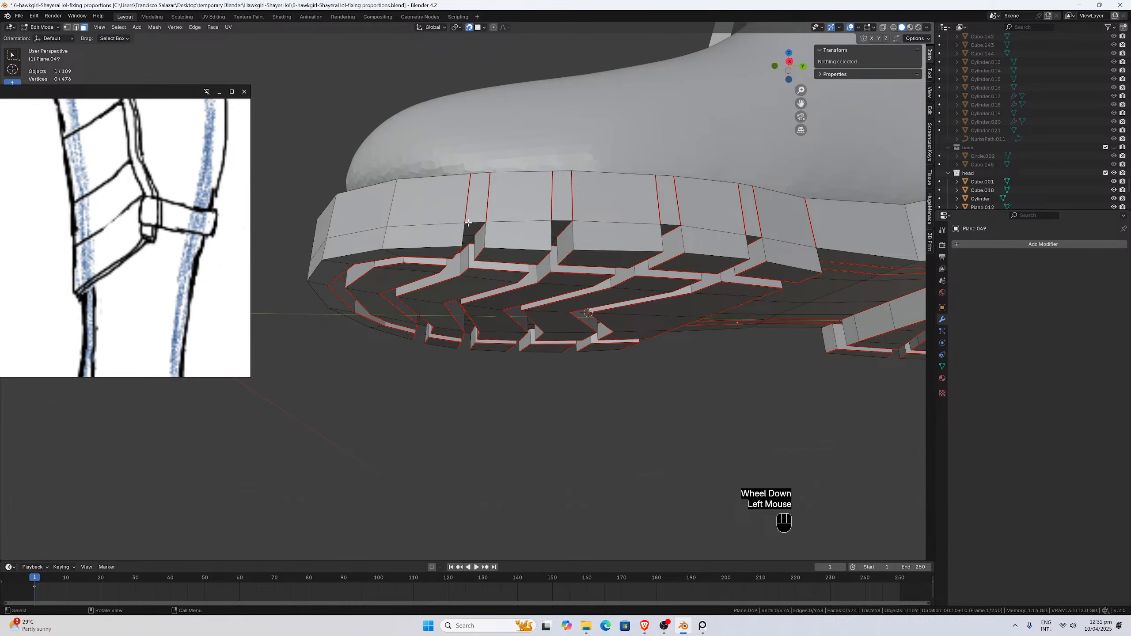
click(483, 254)
click(481, 252)
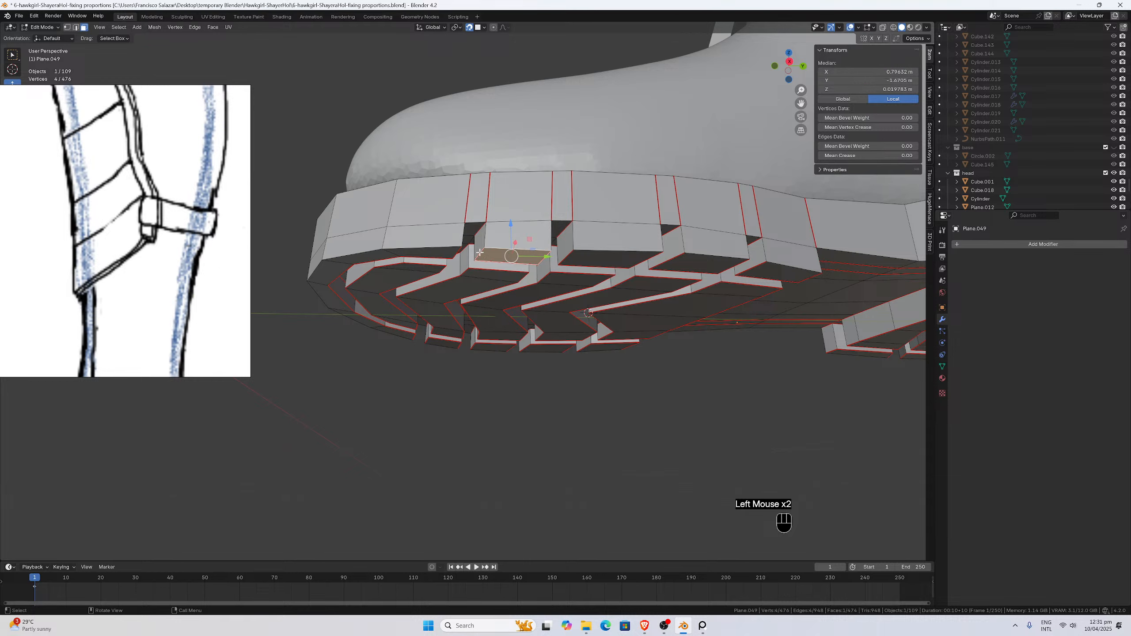
click(480, 252)
shift+click(463, 263)
shift+click(463, 264)
mouse_move(463, 264)
middle_down()
mouse_move(504, 286)
mouse_move(464, 251)
middle_up()
shift+click(547, 268)
shift+click(527, 288)
shift+click(490, 299)
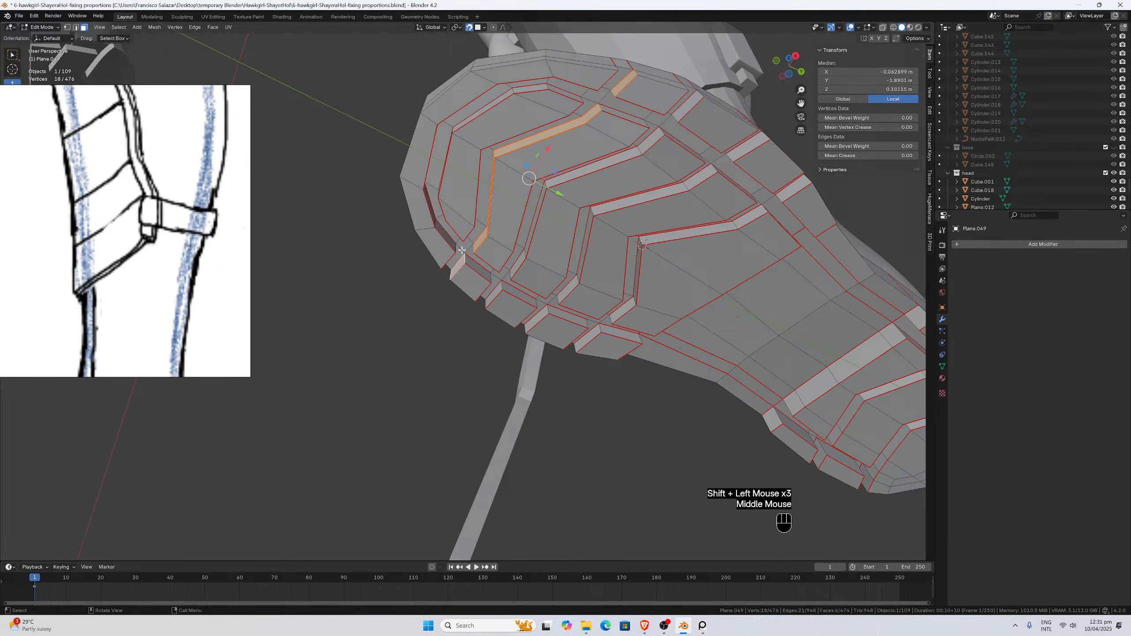
Extend the selection across the foremost groove and onto the front tread block's underside and adjoining side faces.
alt+shift+click(459, 254)
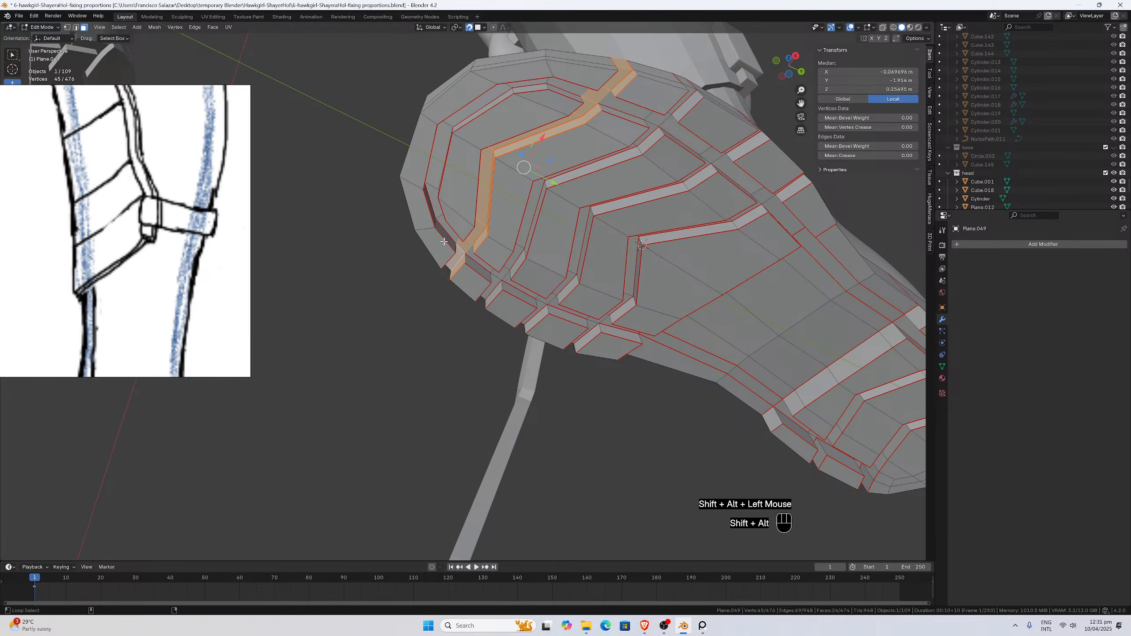
alt+shift+click(442, 242)
middle_drag(453, 209, 312, 250)
shift+click(483, 222)
shift+click(482, 224)
shift+click(464, 233)
shift+click(548, 254)
shift+click(419, 220)
shift+click(422, 213)
shift+click(424, 209)
shift+click(310, 233)
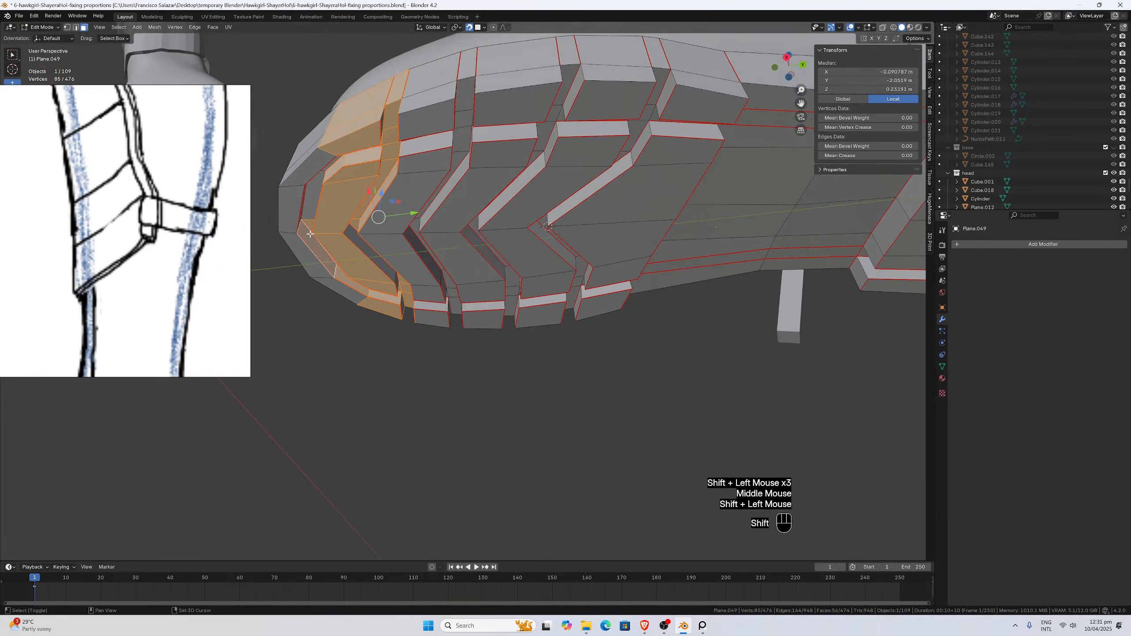
shift+click(370, 250)
Add the remaining inner wall faces of the toe recess and foremost groove to the selection.
middle_drag(302, 216, 289, 211)
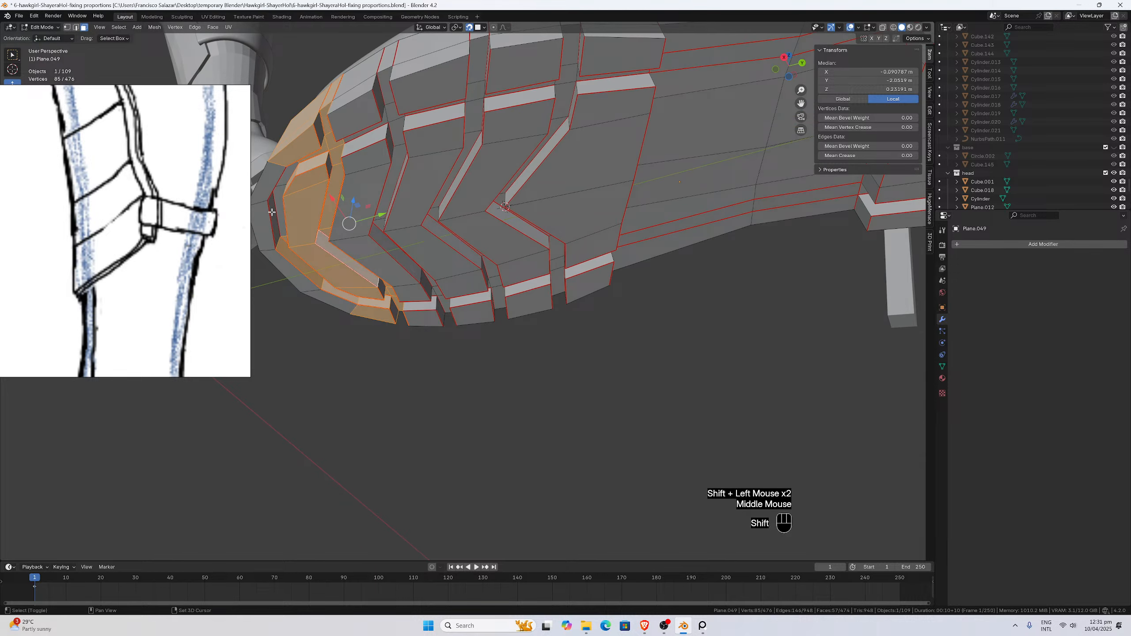
shift+click(273, 211)
shift+click(279, 201)
shift+click(290, 180)
middle_drag(295, 167, 340, 229)
shift+click(386, 294)
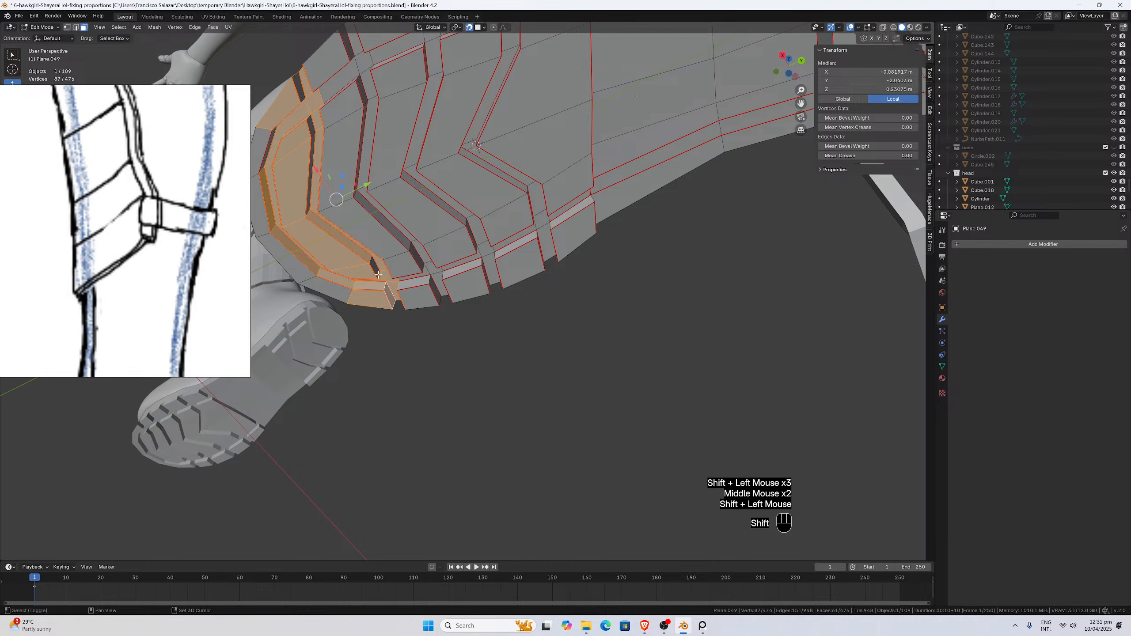
shift+click(372, 262)
shift+click(314, 134)
shift+click(311, 149)
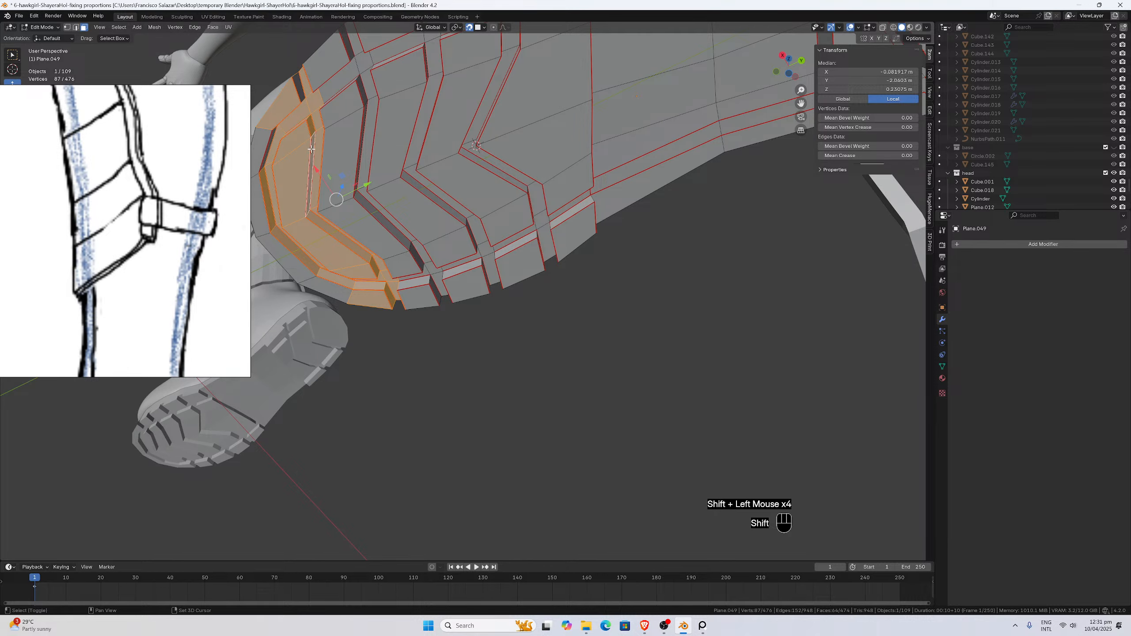
shift+click(301, 89)
middle_drag(284, 148, 353, 181)
shift+click(260, 152)
scroll(353, 182, up, 1)
scroll(403, 275, down, 1)
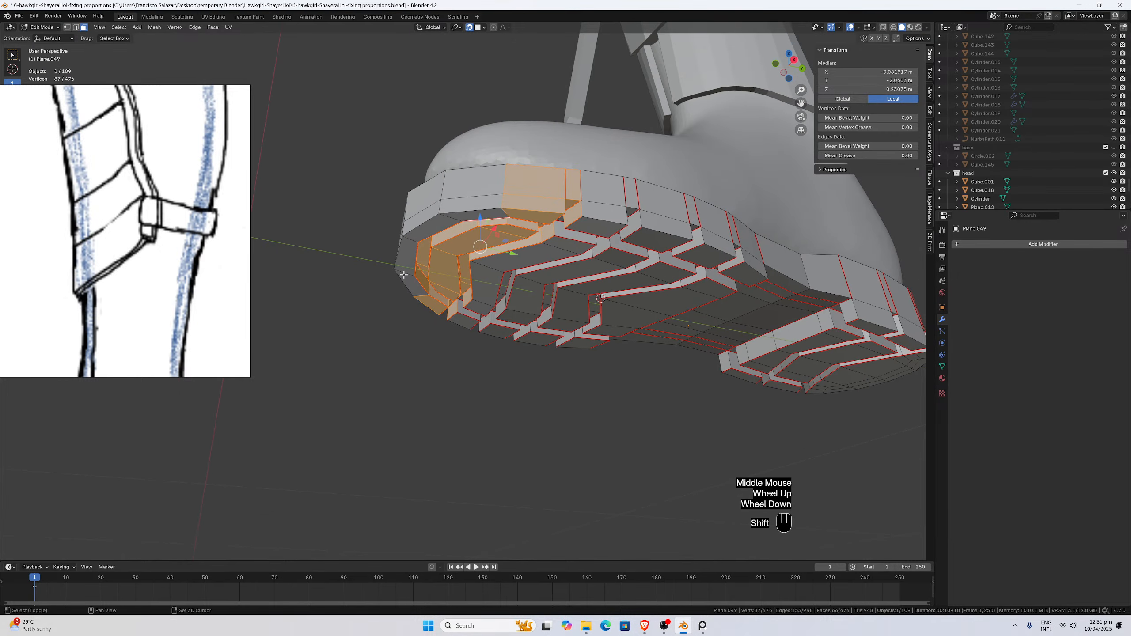
Add the toe rim's underside faces and the lower row of outer side faces to the selection.
shift+click(411, 286)
shift+click(408, 265)
shift+click(415, 288)
shift+click(419, 234)
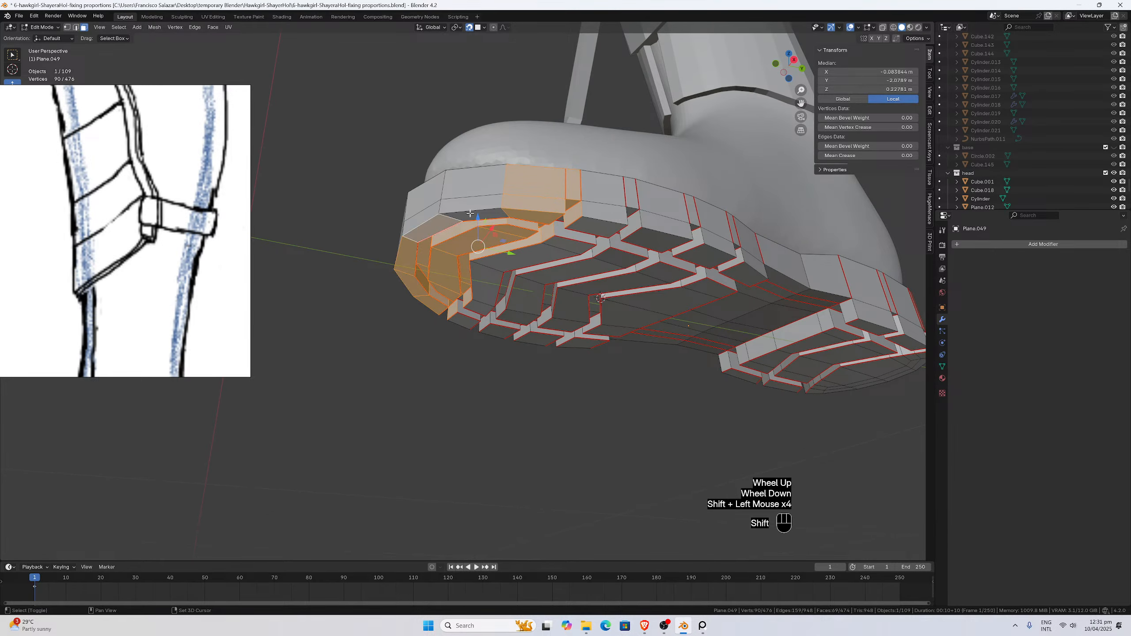
shift+click(470, 214)
shift+click(478, 203)
middle_drag(479, 203, 588, 312)
shift+click(534, 239)
shift+click(534, 240)
scroll(588, 312, up, 1)
shift+click(596, 329)
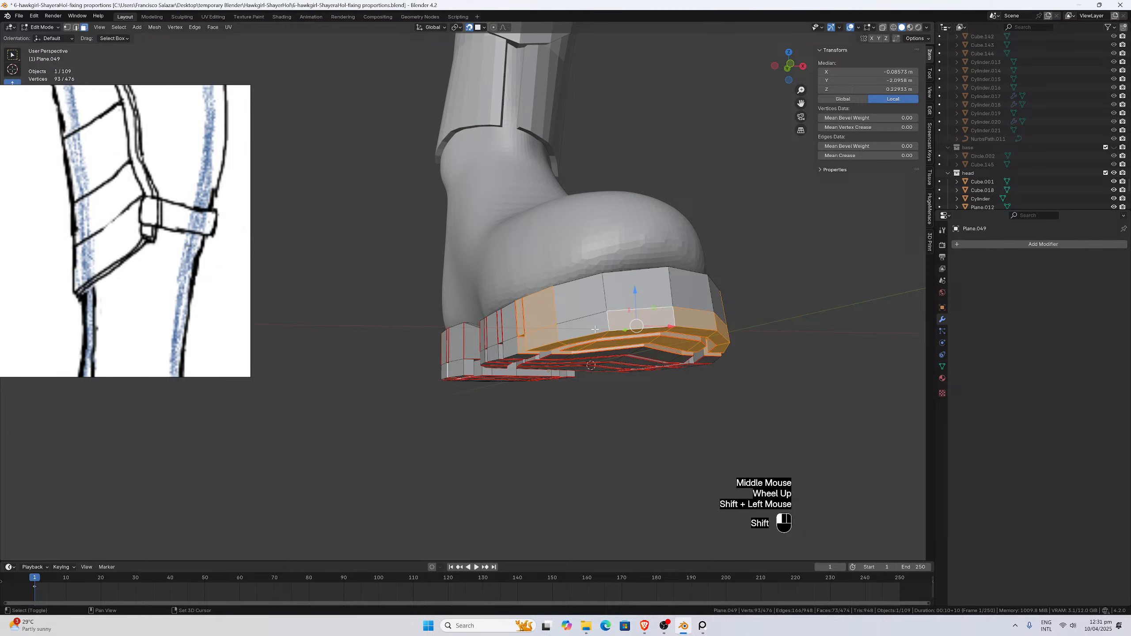
shift+click(592, 323)
Add the upper row of outer side faces around the toe to the selection.
scroll(633, 312, down, 1)
shift+click(579, 295)
shift+click(650, 290)
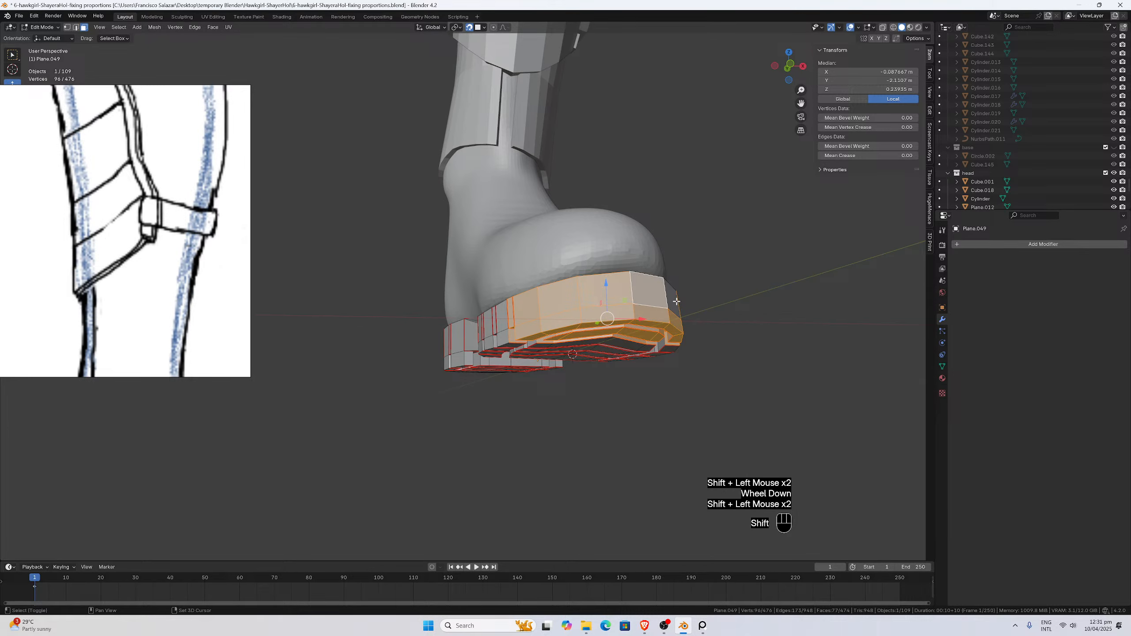
shift+click(672, 302)
Add the toe section's remaining side and top faces to the selection, returning to right view.
middle_drag(671, 302, 489, 382)
shift+click(486, 407)
shift+click(463, 398)
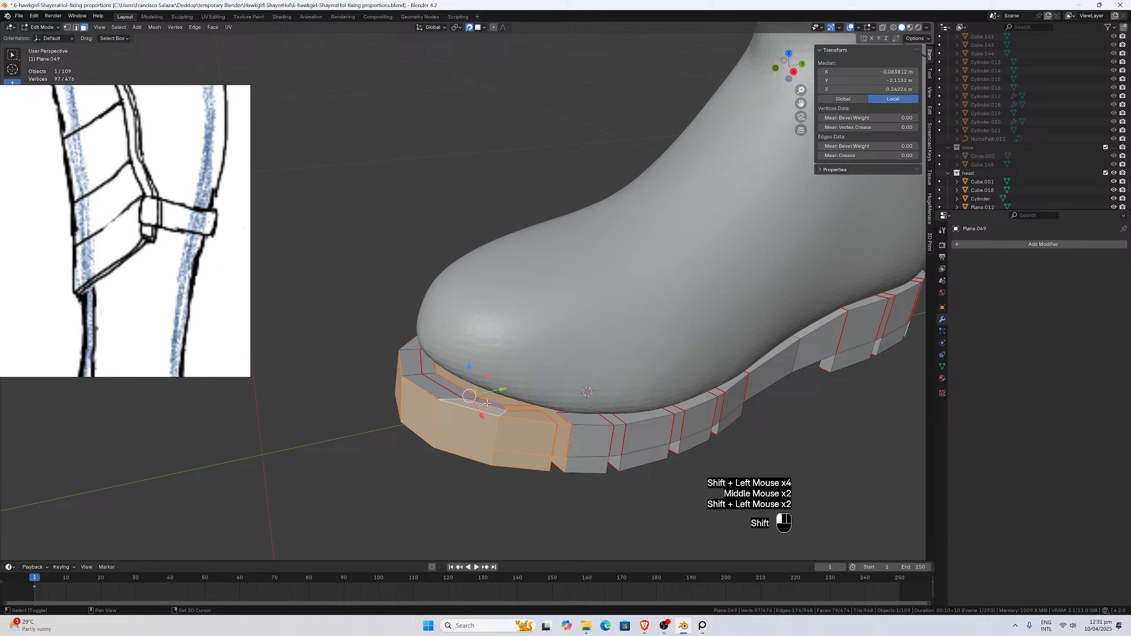
shift+click(452, 391)
shift+click(420, 375)
shift+click(420, 367)
shift+click(409, 357)
middle_drag(409, 358, 487, 334)
shift+click(515, 339)
shift+click(515, 341)
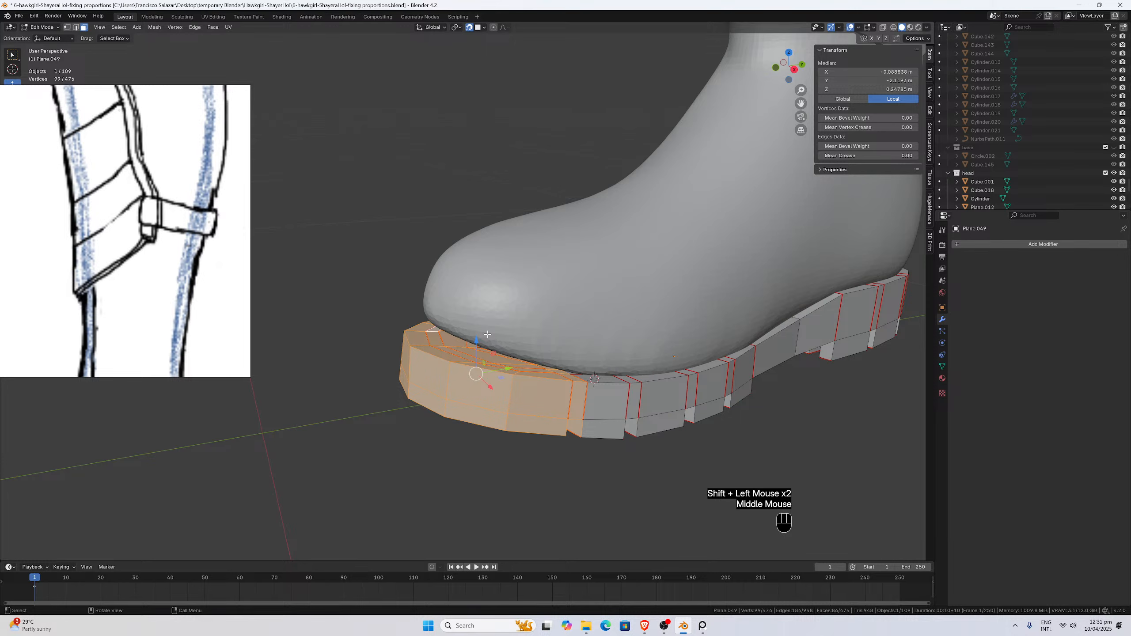
key(KP_3)
scroll(481, 348, up, 4)
scroll(480, 349, down, 1)
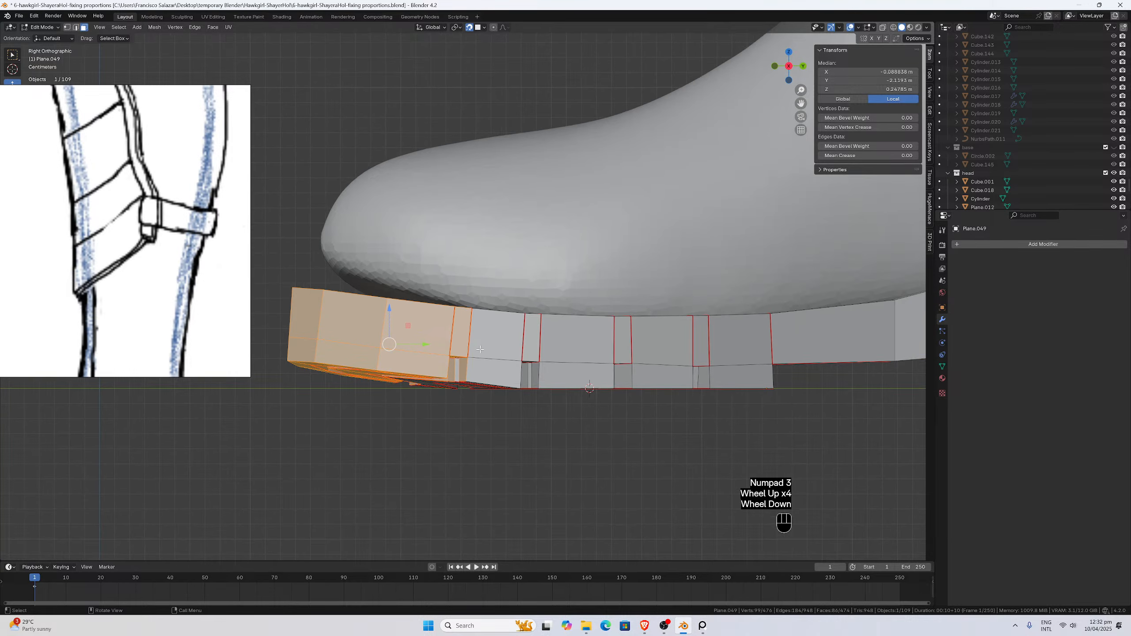
Try to move the selected toe section along Z with snapping on, and undo the move.
key(g)
key(z)
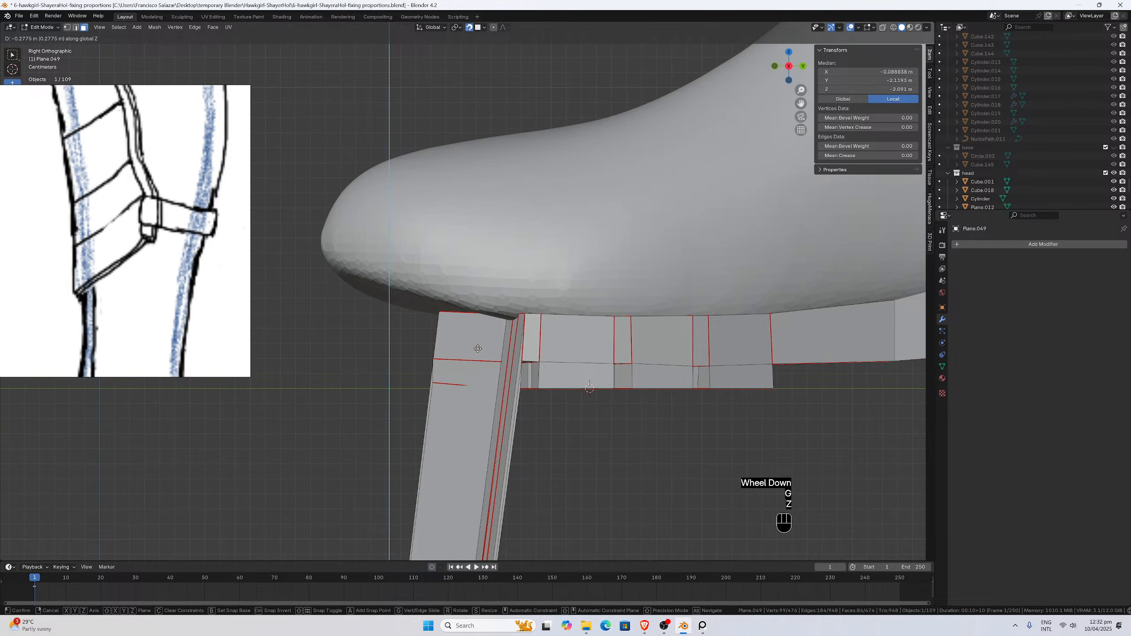
click(477, 349)
key(ctrl+z)
Turn snapping off and lower the selected toe section of the sole about 0.0015 m along Z.
click(469, 28)
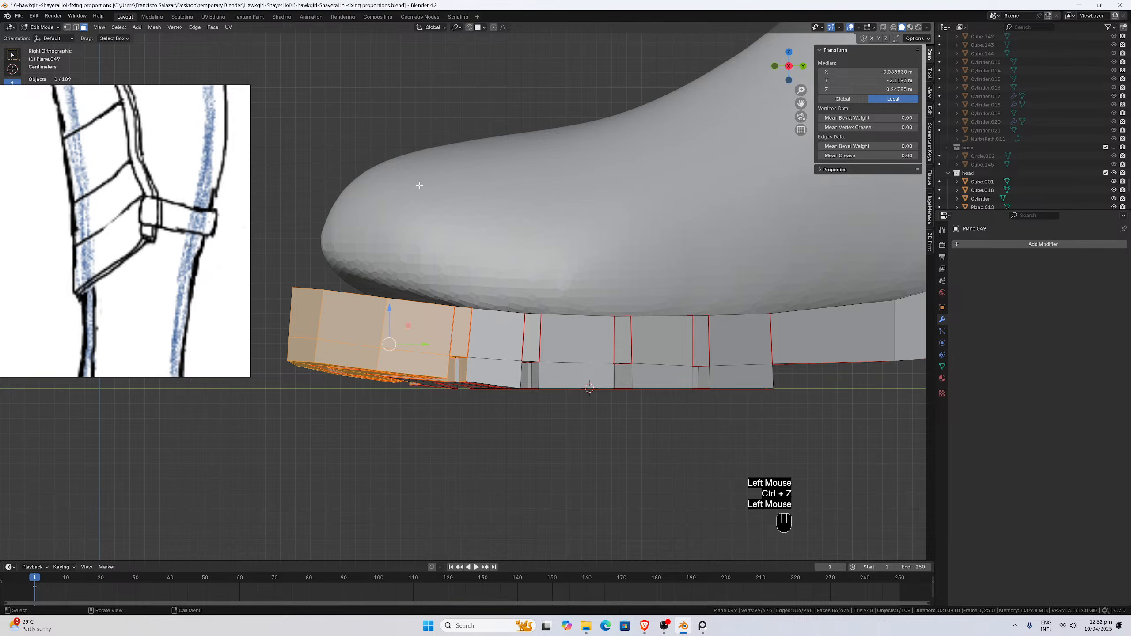
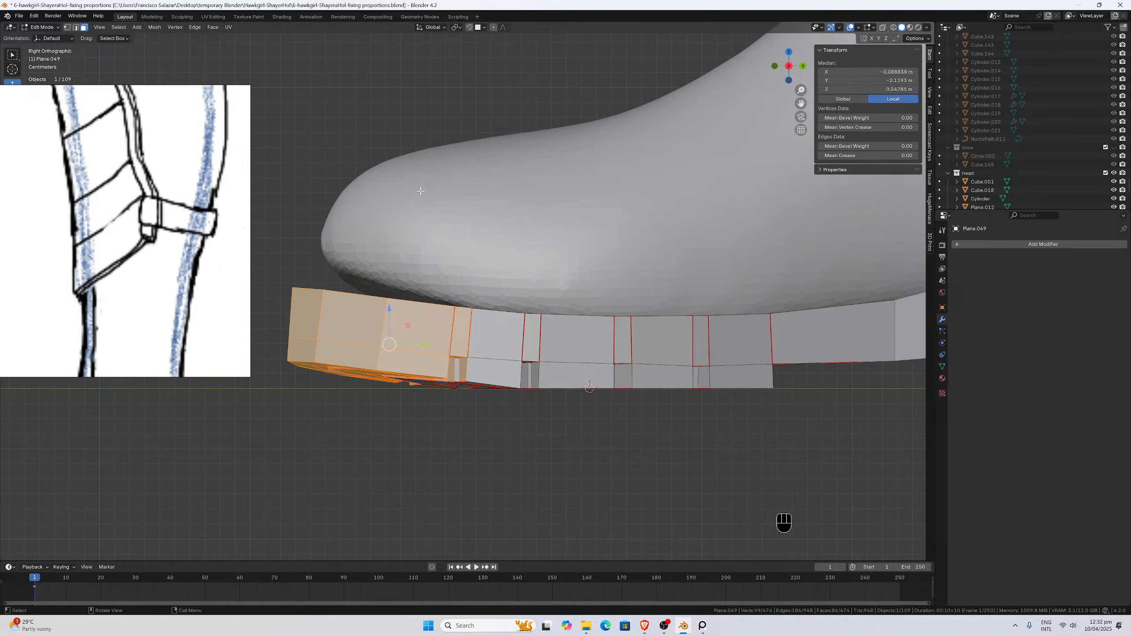
middle_drag(420, 191, 392, 156)
scroll(455, 196, down, 2)
middle_drag(454, 197, 454, 166)
scroll(455, 166, up, 1)
key(KP_3)
scroll(458, 242, up, 2)
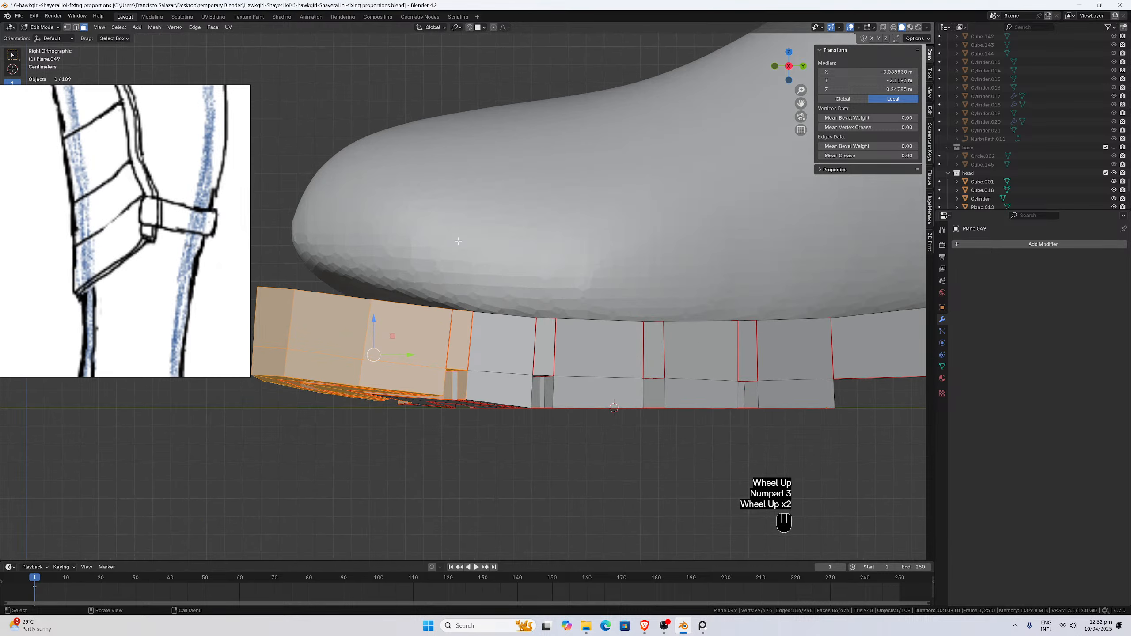
key(g)
key(z)
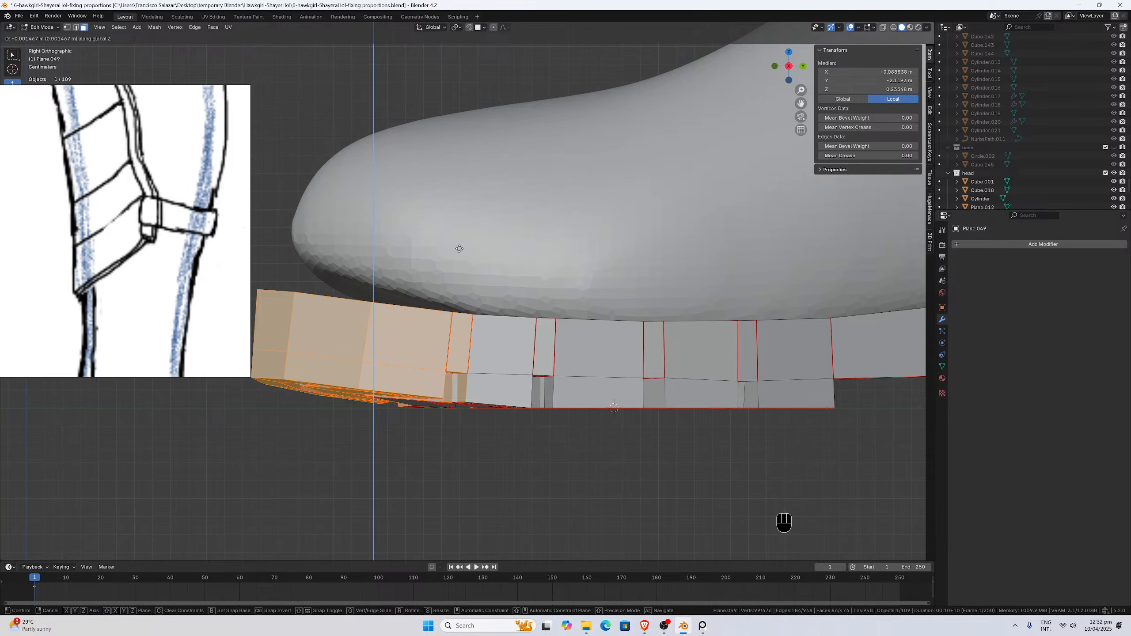
click(459, 248)
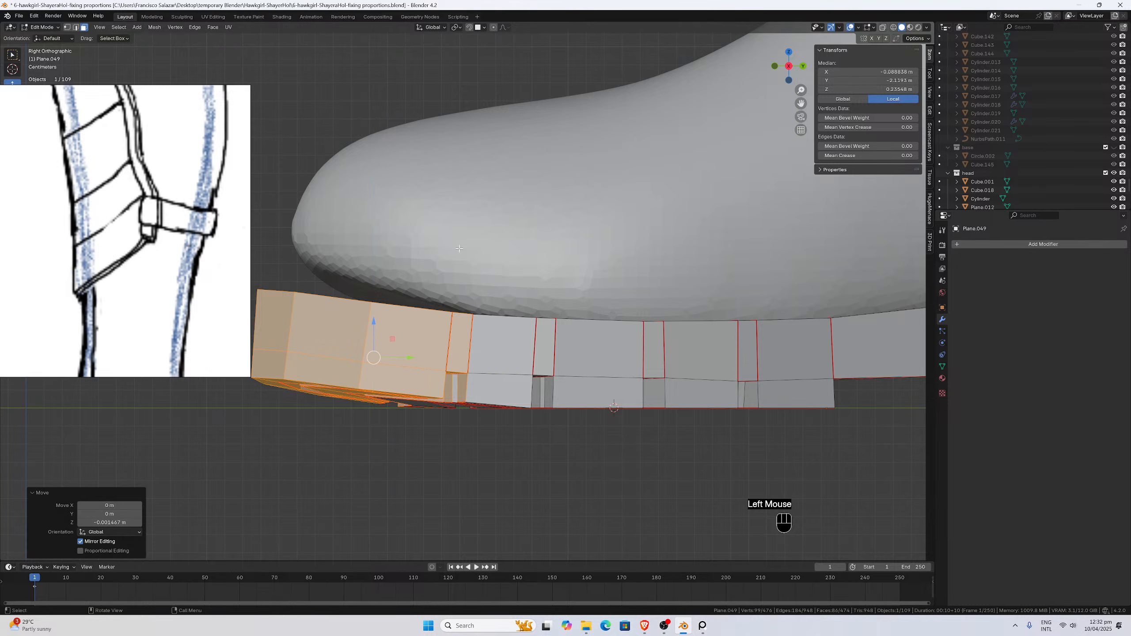
Lower the toe section of the sole by about another 0.001 m along Z.
scroll(459, 248, down, 1)
key(g)
key(z)
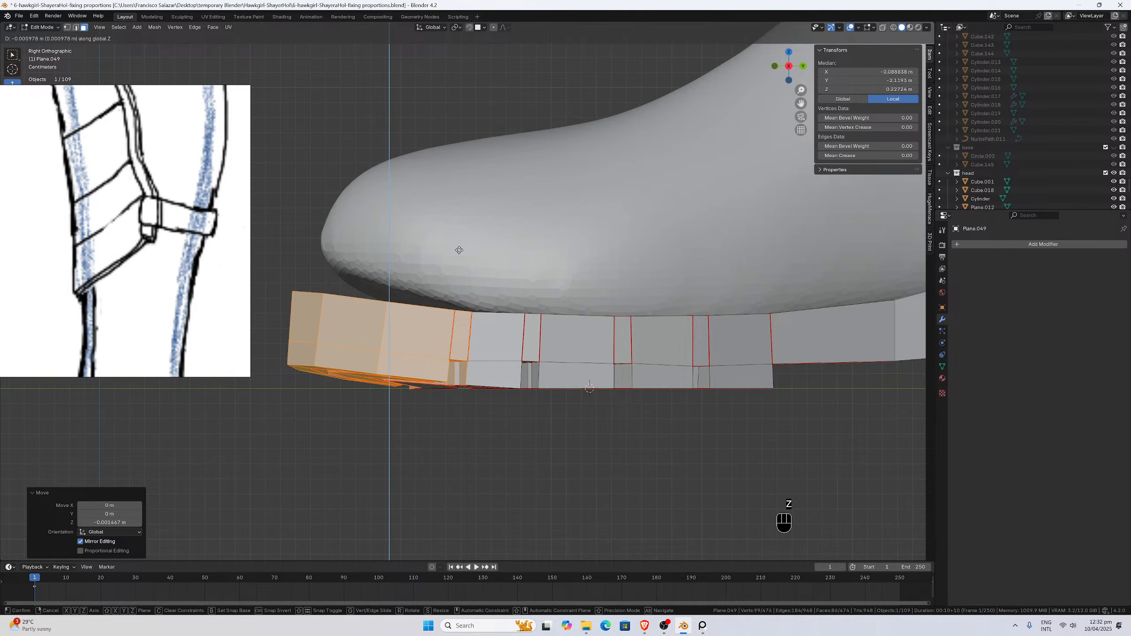
click(459, 250)
In edge select mode, select the four bottom edges around the foremost tread gap and flatten them by scaling Z to 0.
middle_drag(451, 288, 424, 261)
click(76, 28)
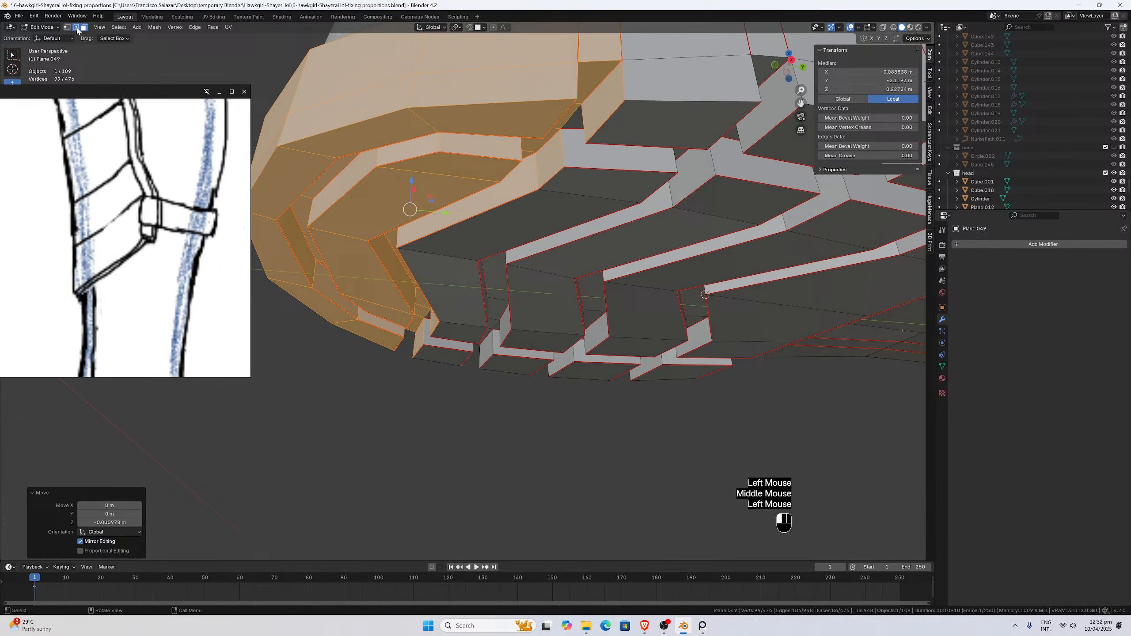
click(425, 339)
shift+click(426, 339)
click(429, 341)
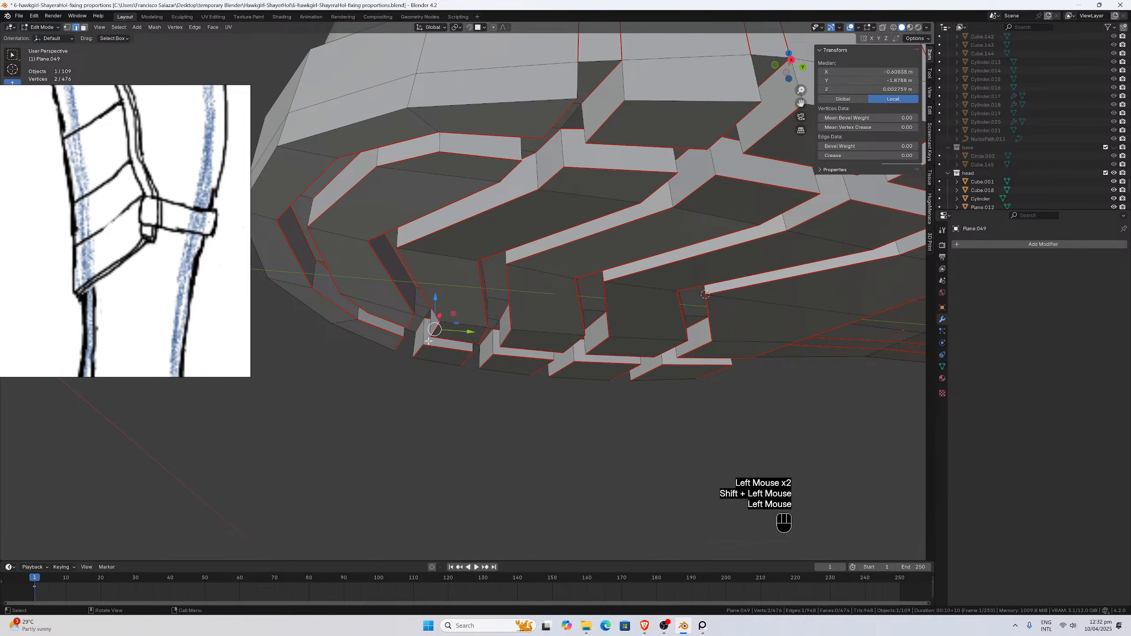
shift+click(425, 350)
scroll(426, 348, down, 3)
middle_drag(426, 348, 472, 302)
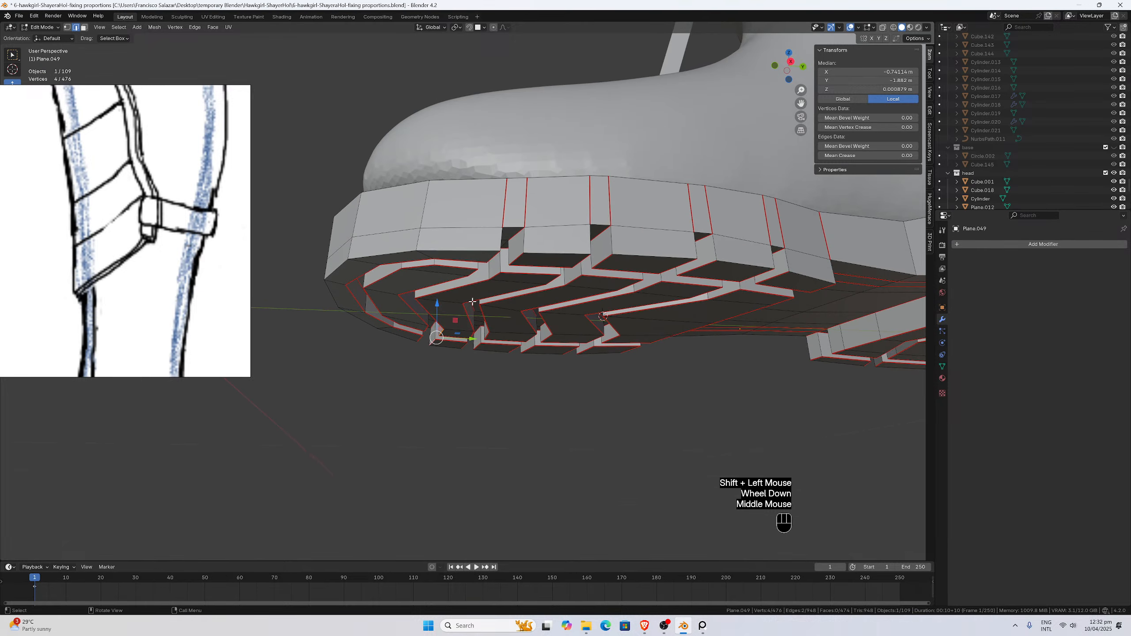
shift+click(496, 276)
shift+click(517, 255)
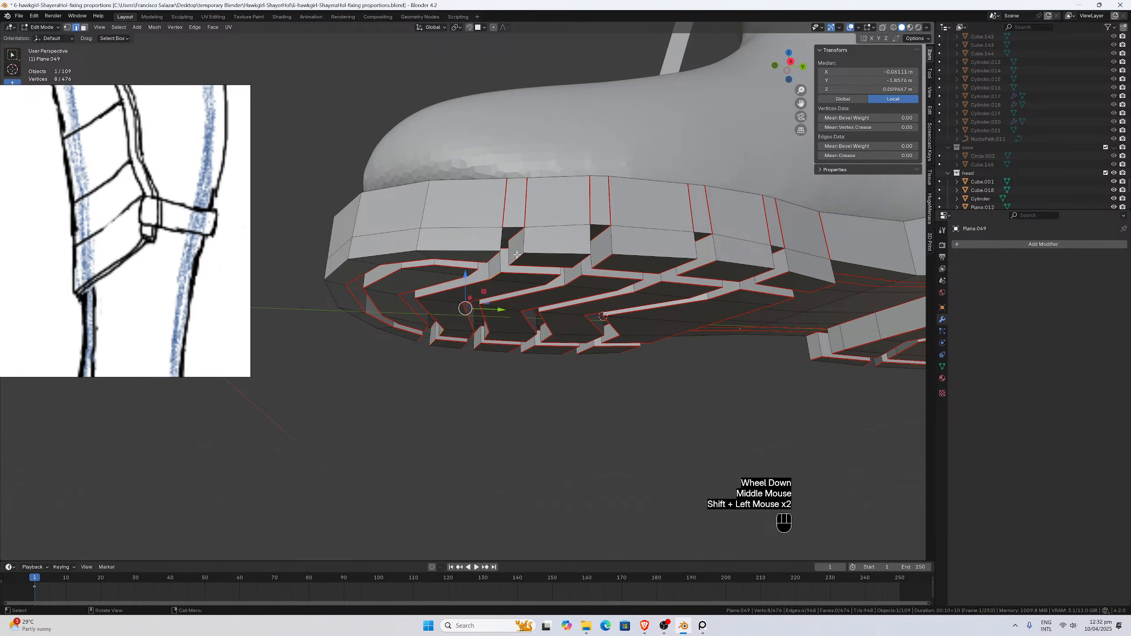
key(s)
key(z)
key(0)
key(Return)
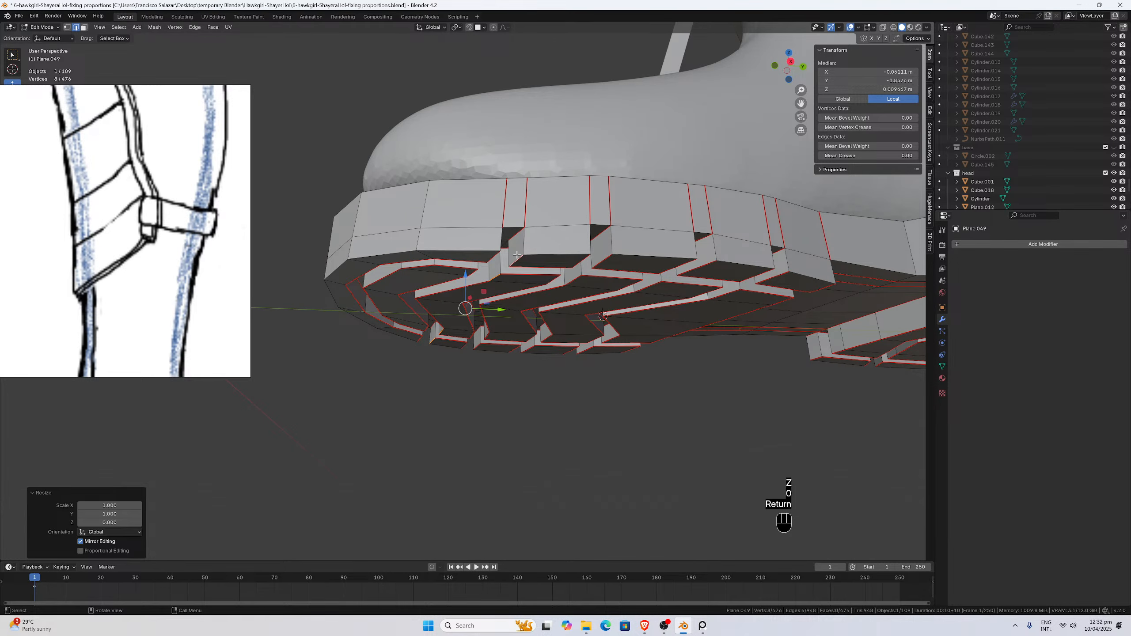
Show the hidden base collection, return to Object Mode and deselect the sole.
key(KP_3)
scroll(529, 275, up, 3)
scroll(531, 312, down, 4)
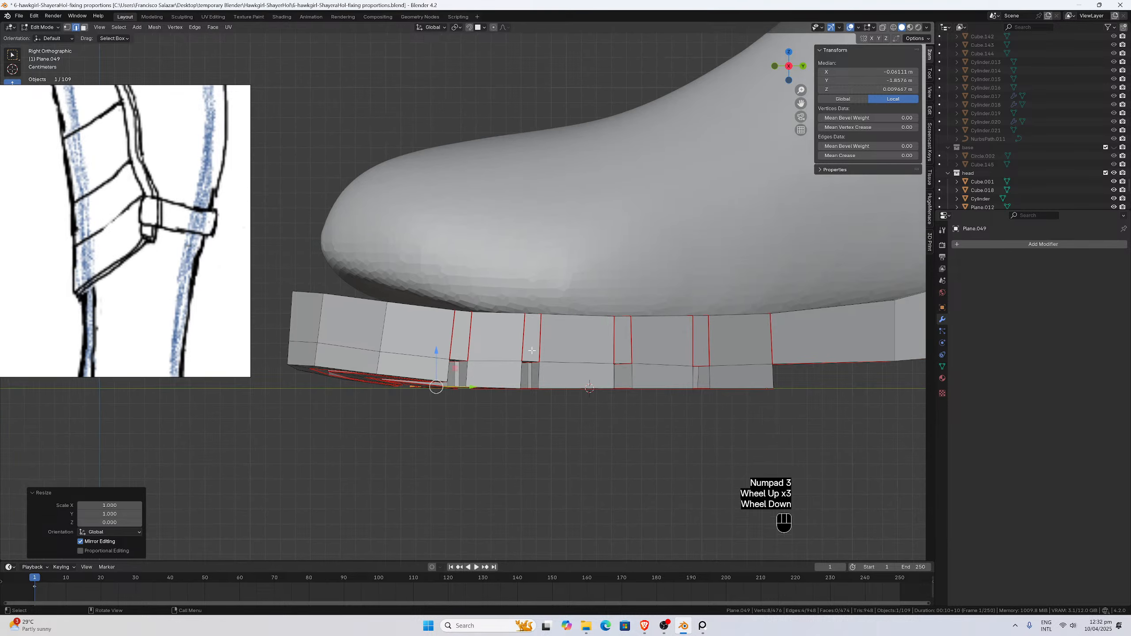
scroll(532, 343, down, 2)
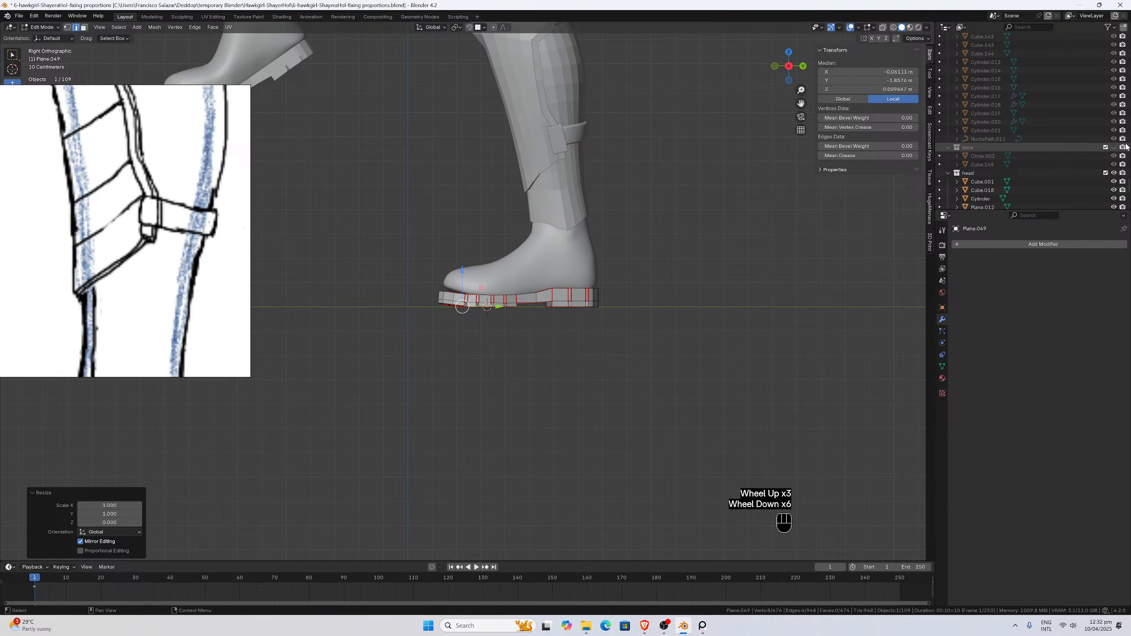
click(688, 241)
scroll(669, 239, down, 2)
key(Tab)
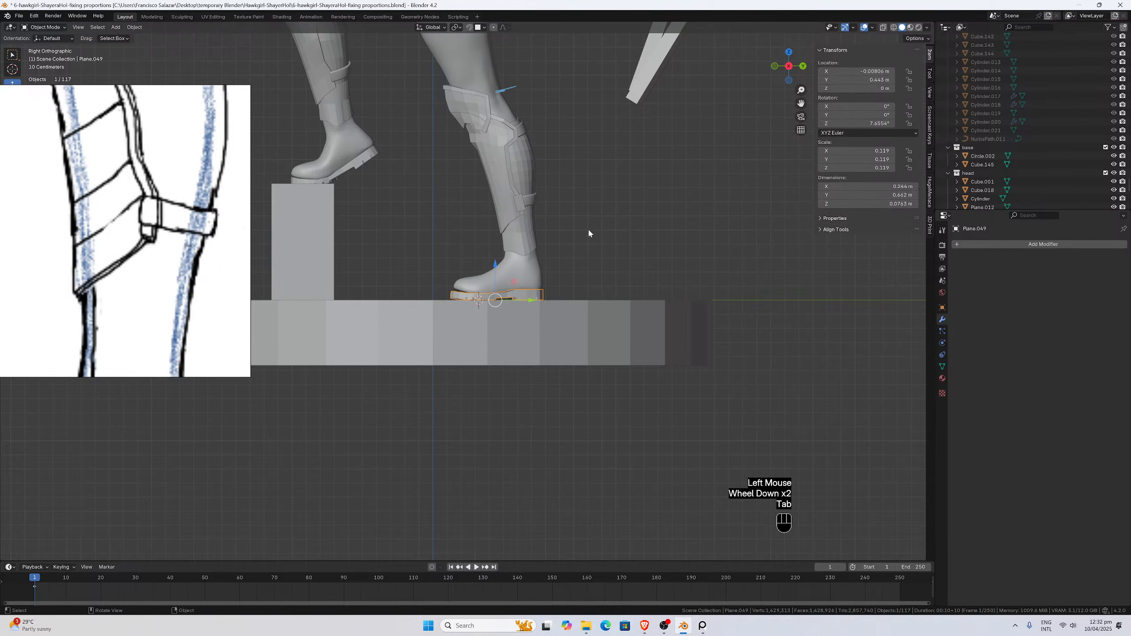
scroll(586, 230, down, 1)
click(586, 229)
Select the mesh that contains the boot and switch it to Sculpt Mode.
scroll(574, 274, up, 3)
scroll(574, 272, up, 5)
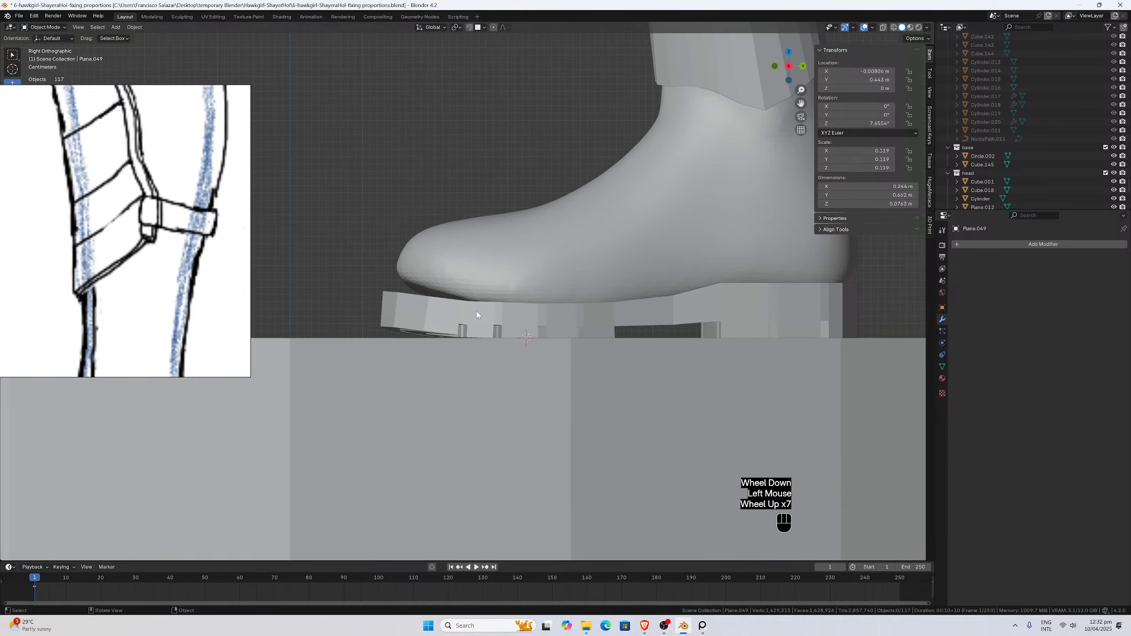
scroll(481, 314, up, 4)
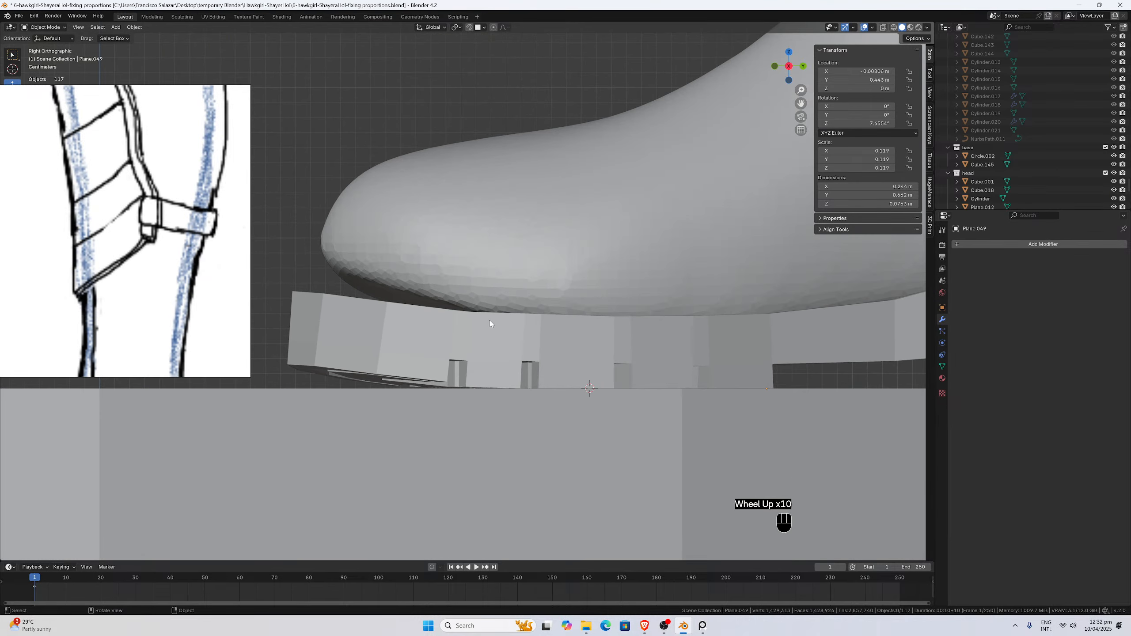
scroll(490, 318, down, 2)
scroll(463, 299, down, 4)
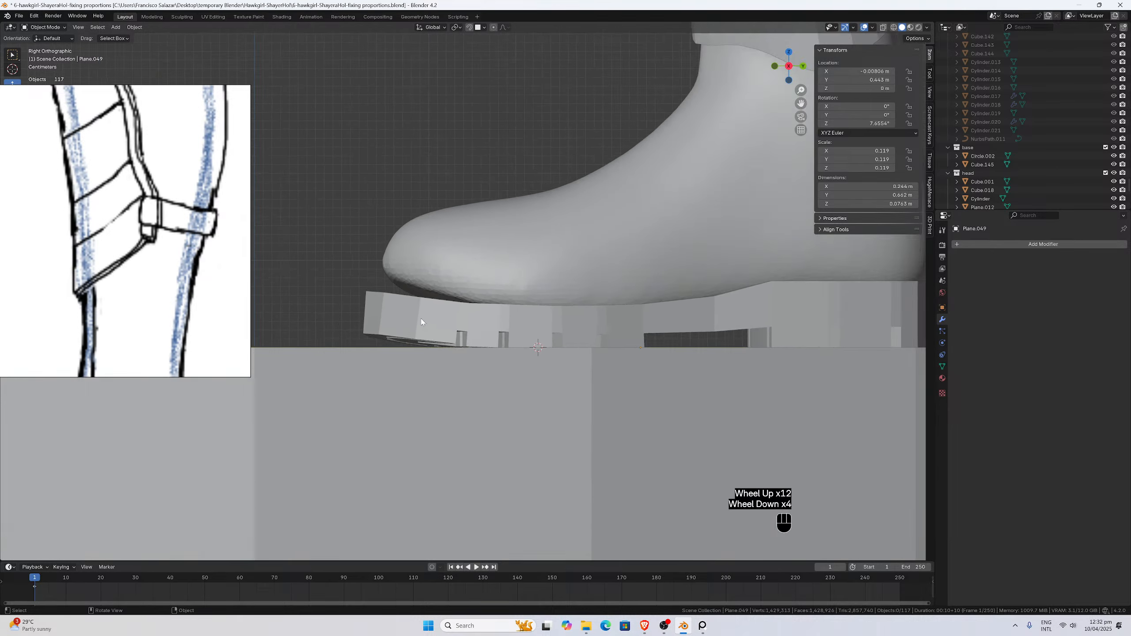
click(445, 277)
scroll(454, 288, down, 2)
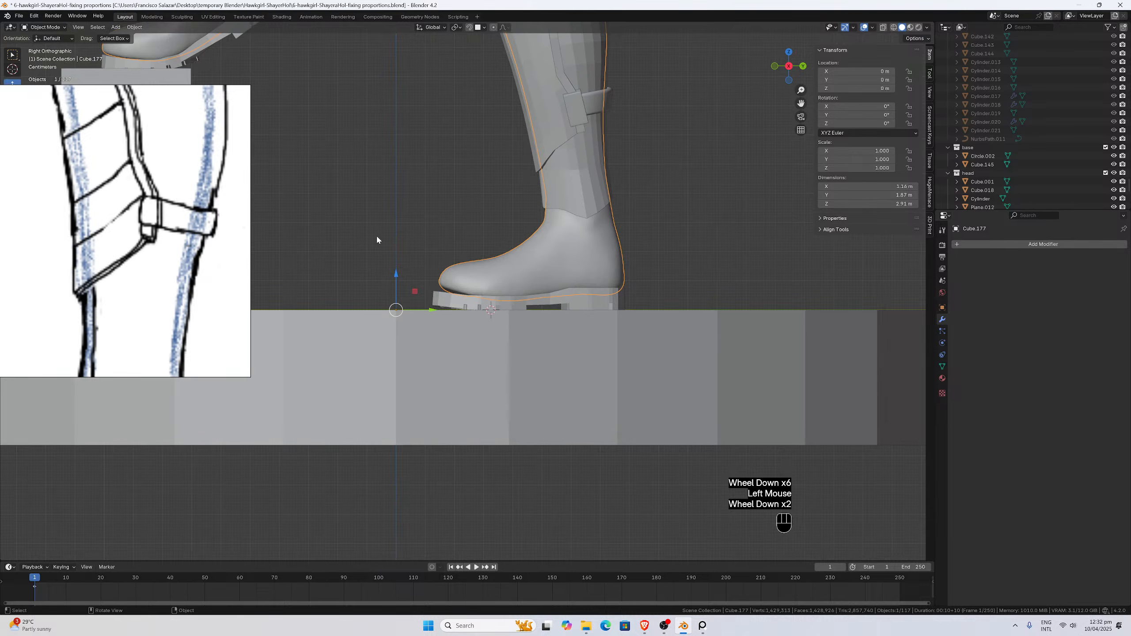
click(44, 28)
click(47, 55)
scroll(392, 202, down, 2)
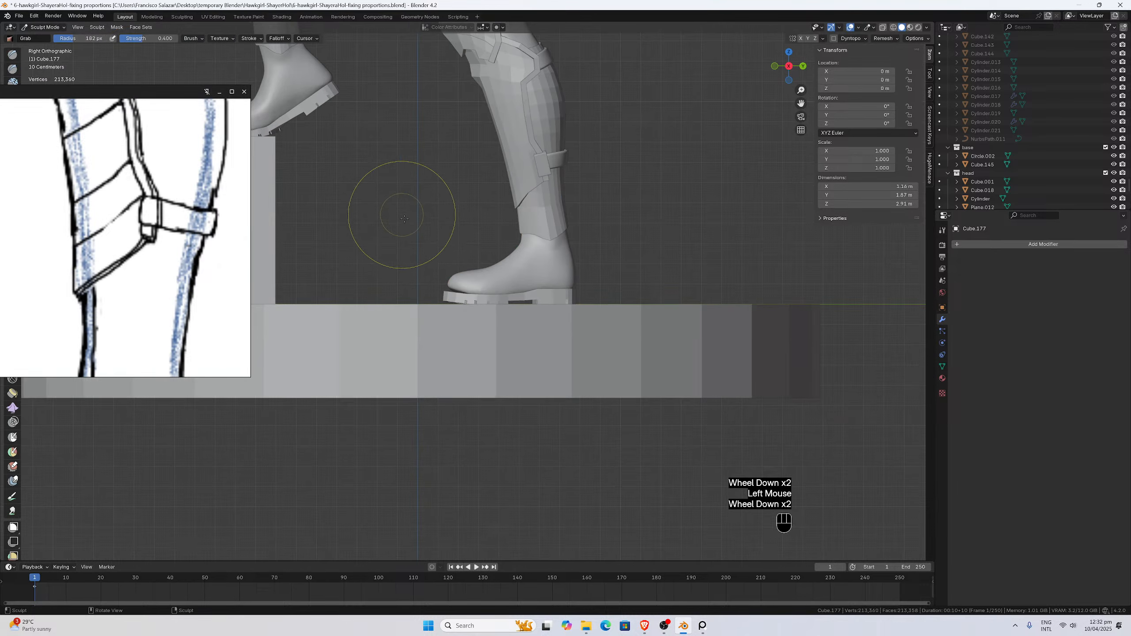
In right view, pull the boot's toe and its underside down onto the front of the sole with the Grab brush.
scroll(423, 270, up, 3)
mouse_move(435, 286)
mouse_down()
mouse_move(442, 278)
mouse_move(419, 289)
mouse_move(445, 288)
mouse_up()
drag(458, 289, 414, 296)
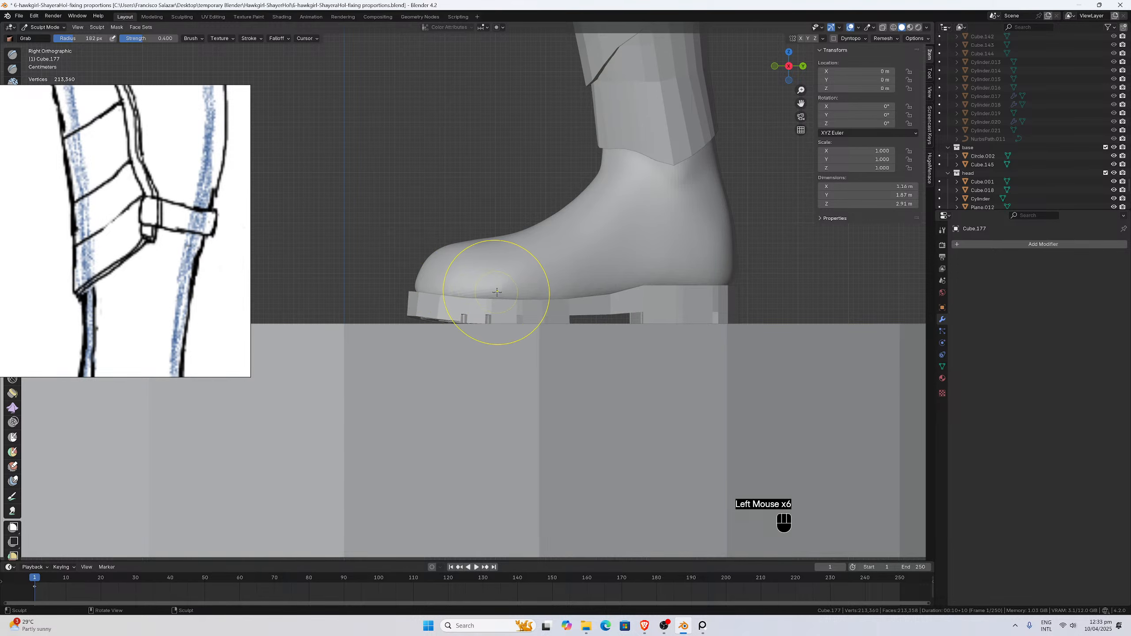
drag(497, 293, 493, 302)
In front view, grab both sides of the boot's toe outward and down toward the sole's edges.
middle_drag(467, 278, 517, 290)
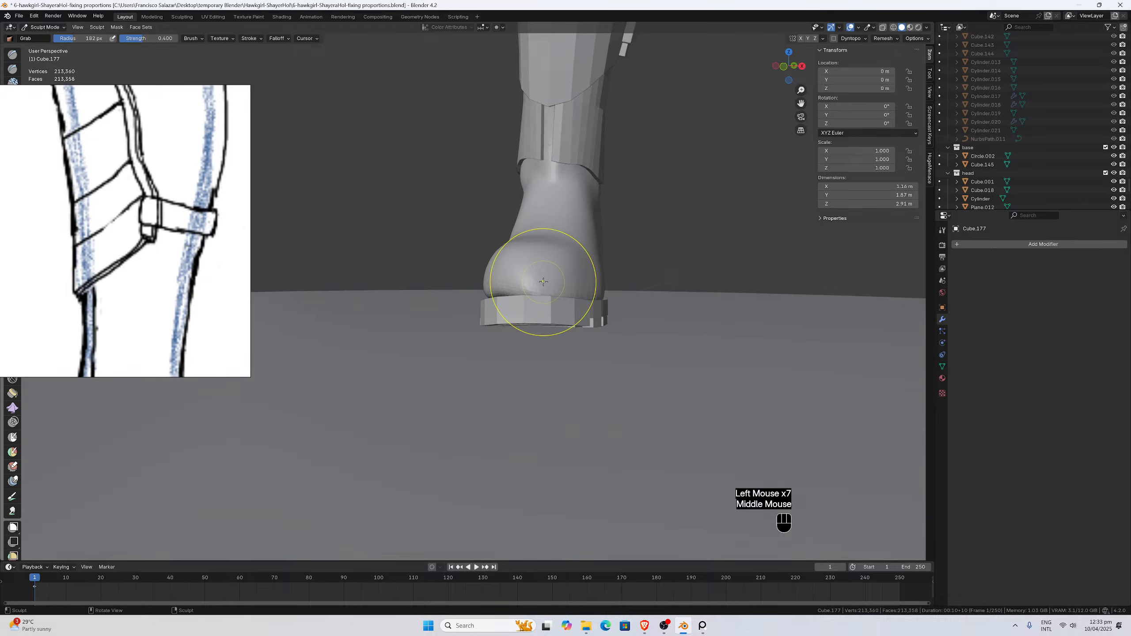
key(KP_1)
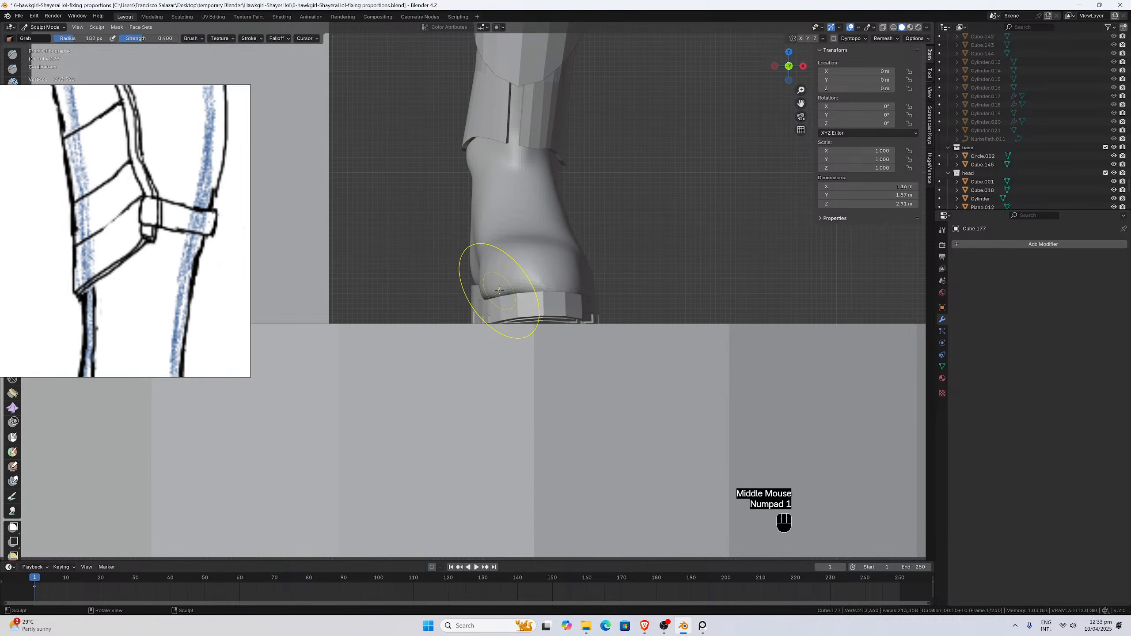
mouse_move(509, 285)
mouse_down()
mouse_move(531, 296)
mouse_move(484, 295)
mouse_up()
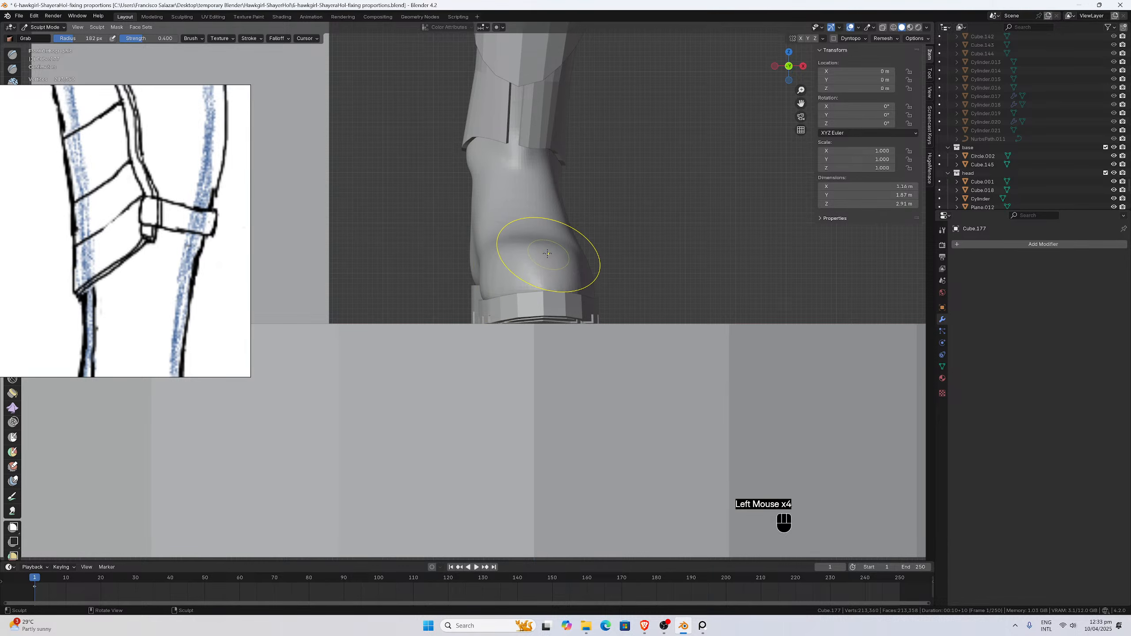
drag(549, 250, 566, 275)
scroll(566, 275, up, 1)
drag(495, 284, 495, 284)
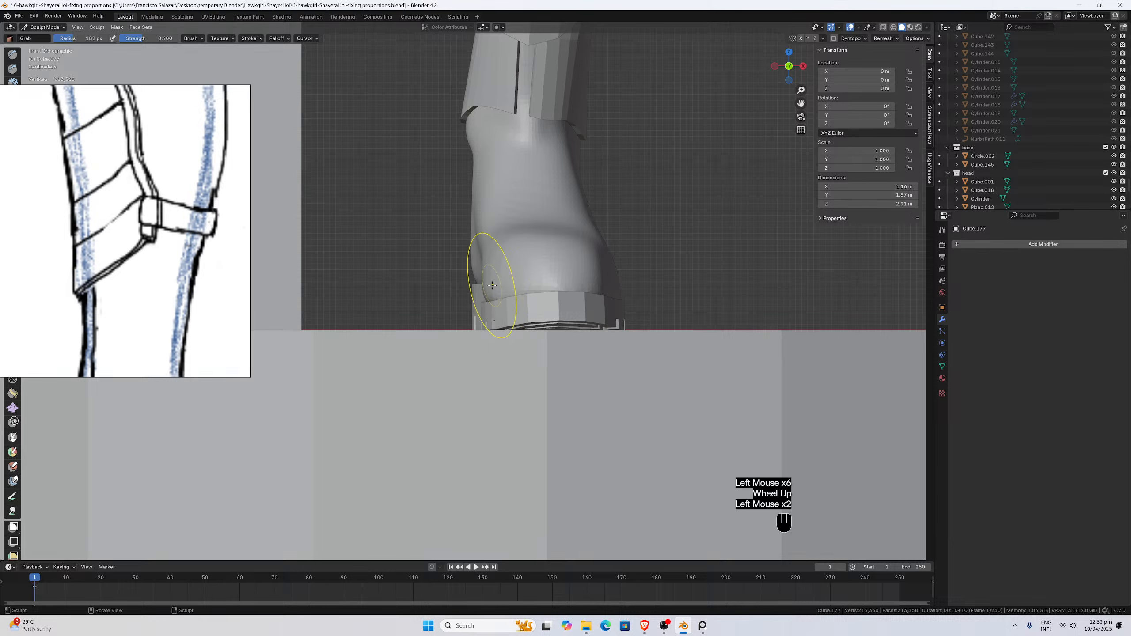
From above, reshape the toe tip with the Grab brush to follow the sole's rounded front outline.
middle_drag(495, 286, 533, 296)
scroll(534, 295, down, 1)
mouse_move(609, 308)
middle_down()
mouse_move(494, 317)
mouse_move(512, 362)
middle_up()
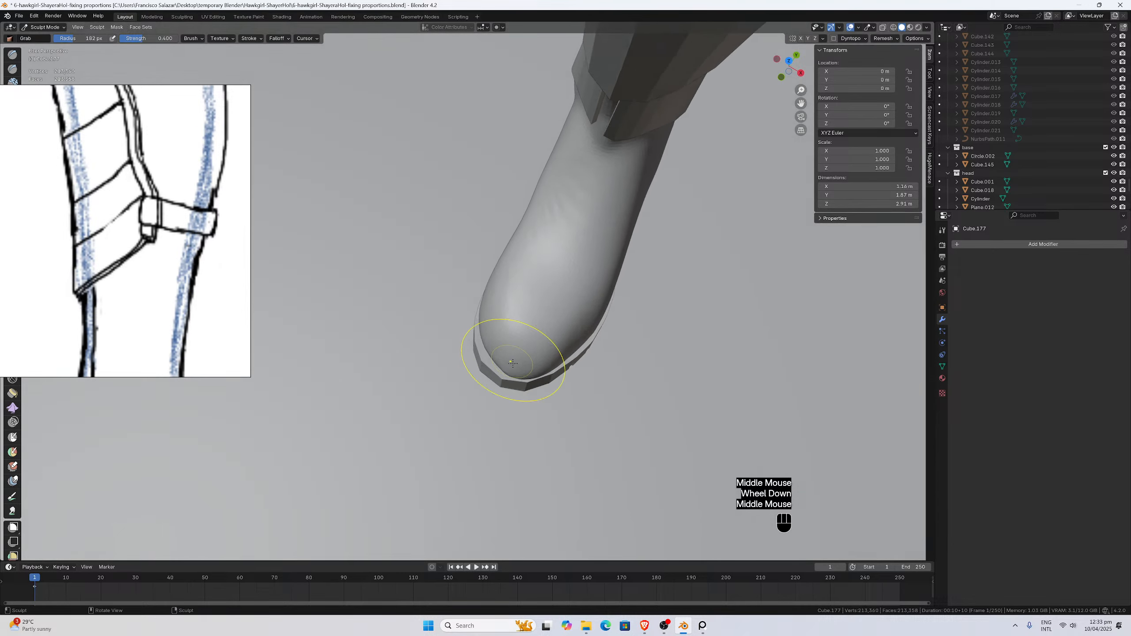
scroll(497, 362, up, 1)
mouse_move(498, 361)
mouse_down()
mouse_move(500, 375)
mouse_move(533, 386)
mouse_move(591, 361)
mouse_up()
Nudge the forefoot's lower side inward so it follows the sole's edge above the tread grooves.
mouse_move(530, 329)
middle_down()
mouse_move(600, 293)
mouse_move(429, 271)
middle_up()
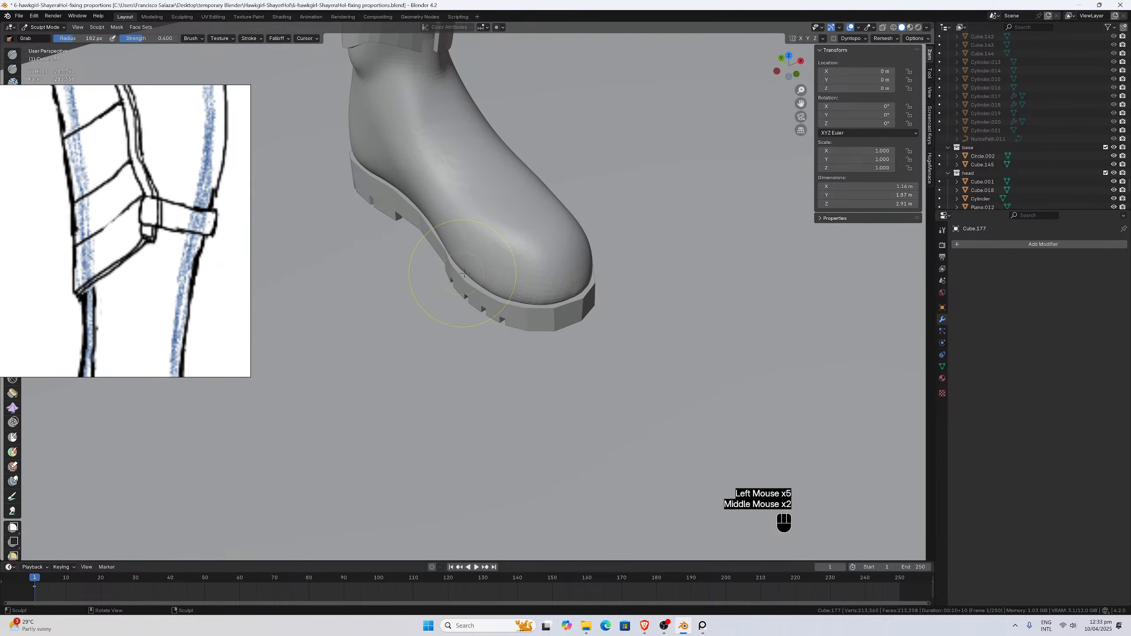
drag(465, 274, 466, 273)
drag(453, 258, 456, 258)
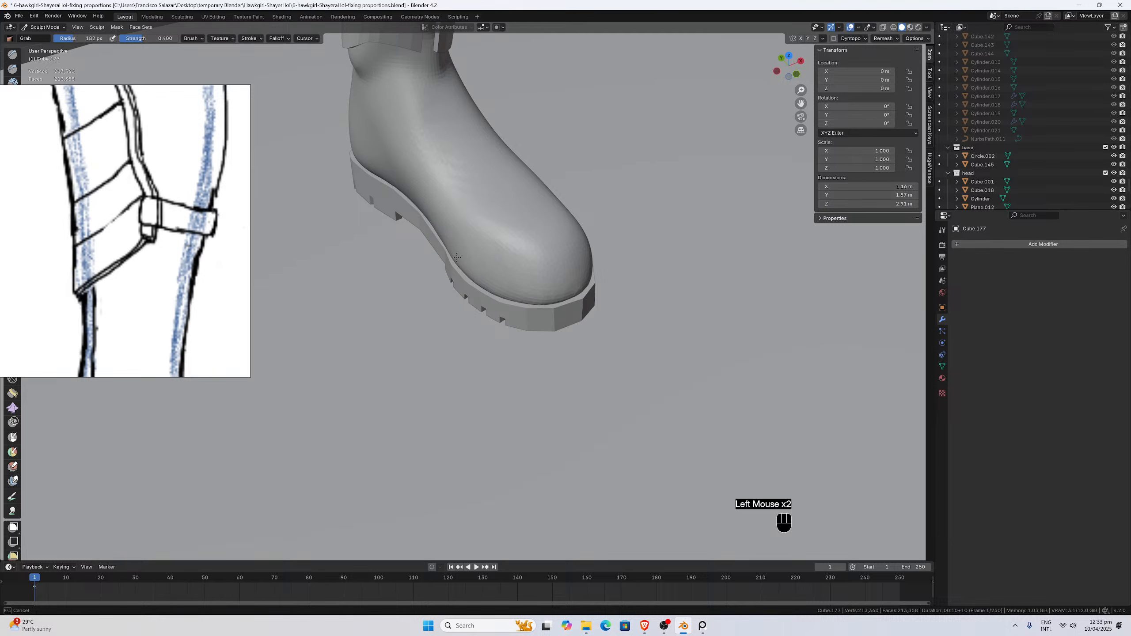
In right view, nudge the top of the boot's toe slightly downward with the Grab brush.
scroll(446, 250, down, 3)
middle_drag(530, 262, 475, 279)
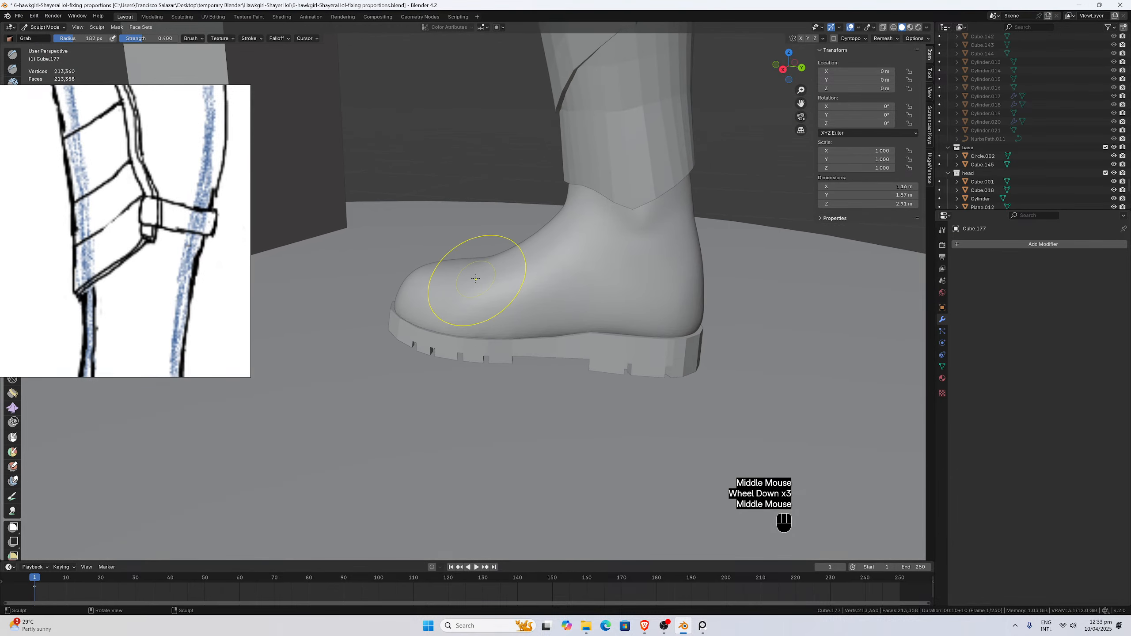
key(KP_3)
scroll(467, 261, up, 2)
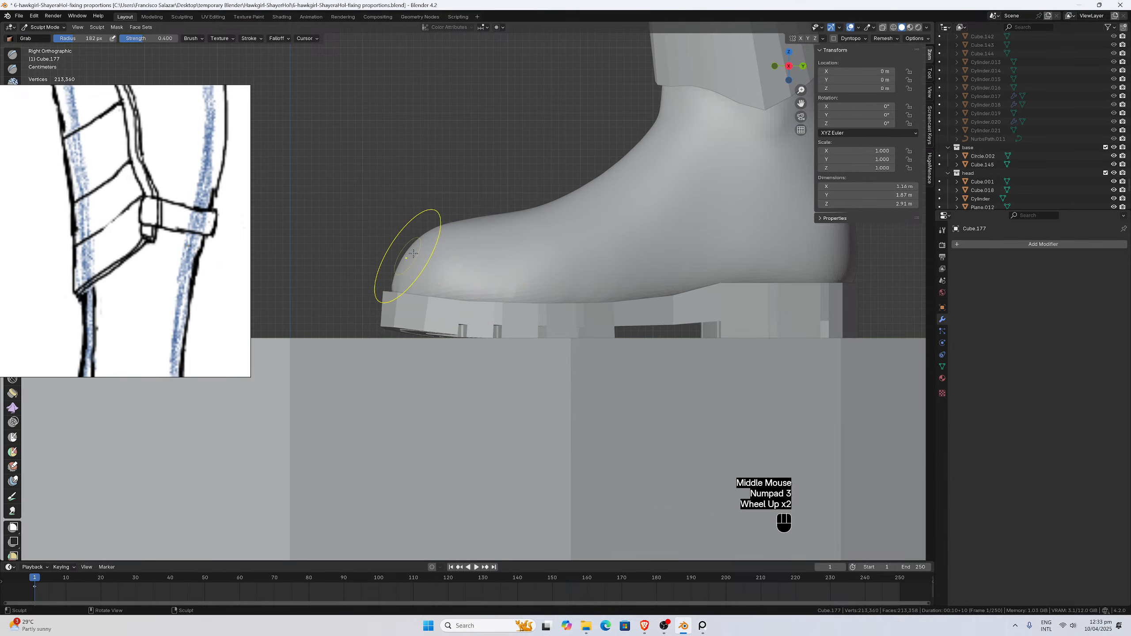
scroll(423, 251, down, 2)
drag(450, 258, 449, 262)
In left view, grab the toe cap forward and down toward the sole's front edge.
middle_drag(444, 254, 552, 268)
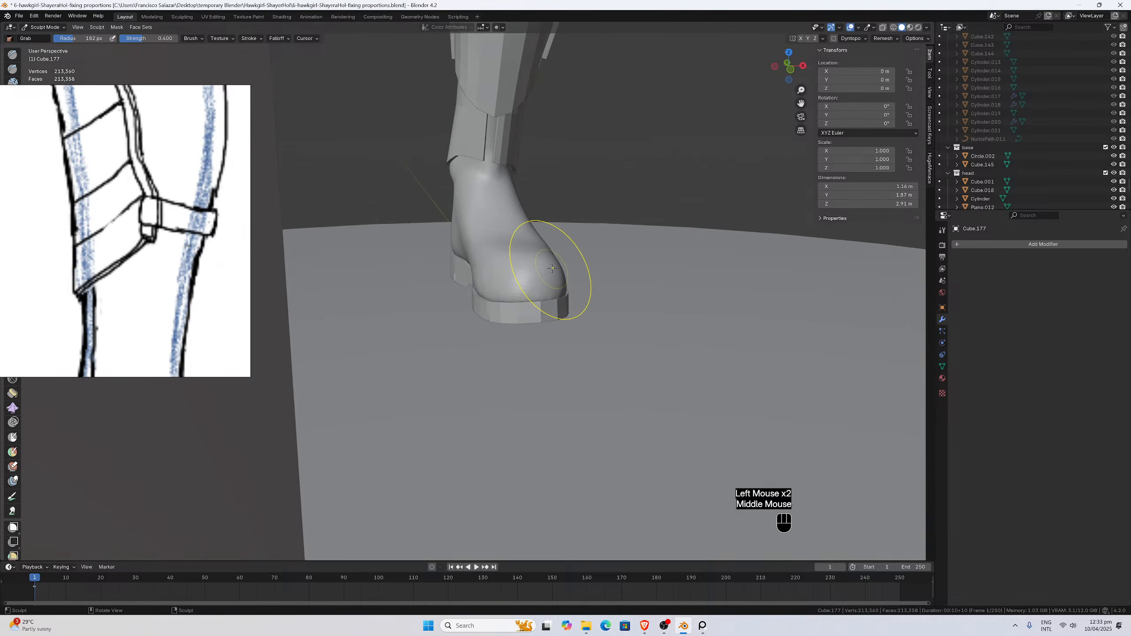
key(ctrl+KP_3)
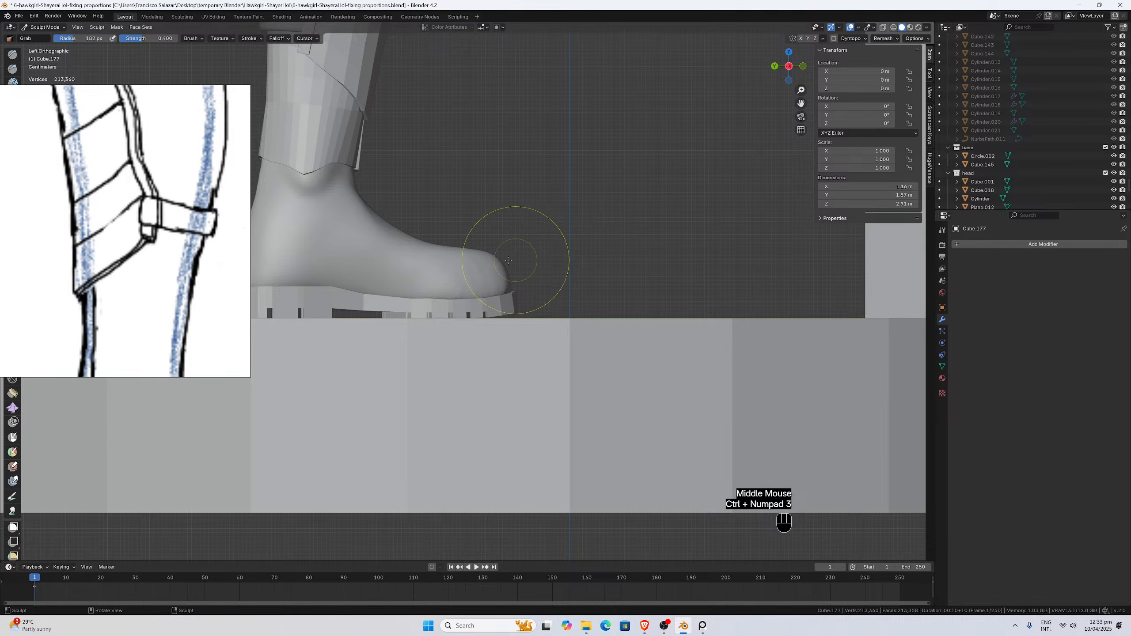
drag(485, 259, 506, 287)
scroll(514, 282, down, 1)
In front view, refine both sides and the lower edge of the toe with Grab strokes to fill the sole's width.
key(KP_1)
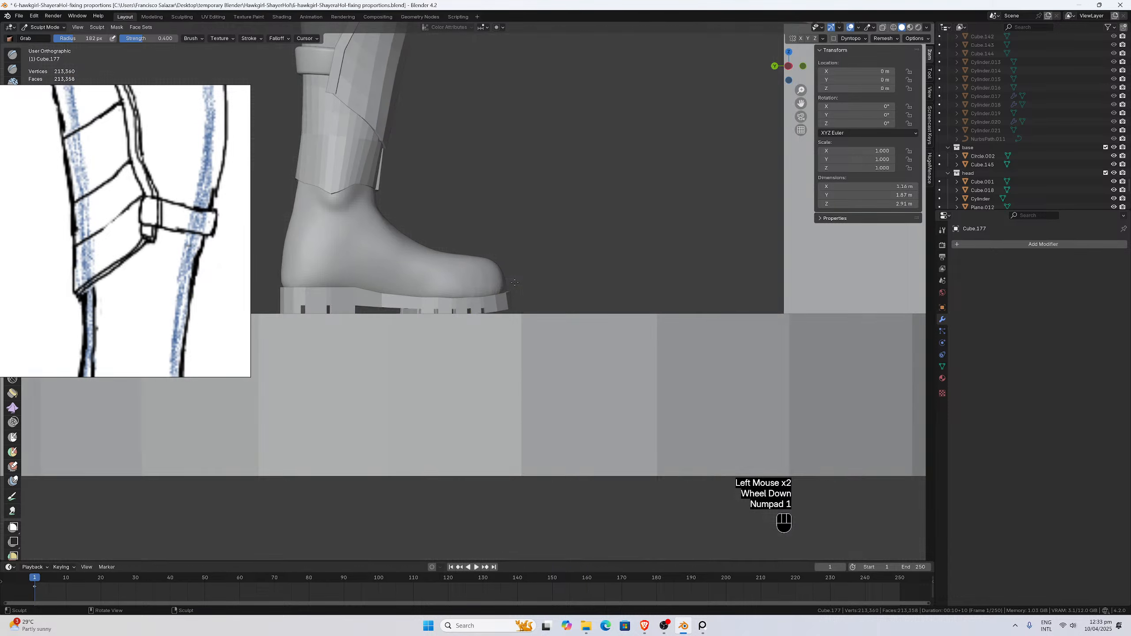
scroll(517, 282, up, 3)
drag(493, 281, 493, 308)
scroll(507, 269, down, 1)
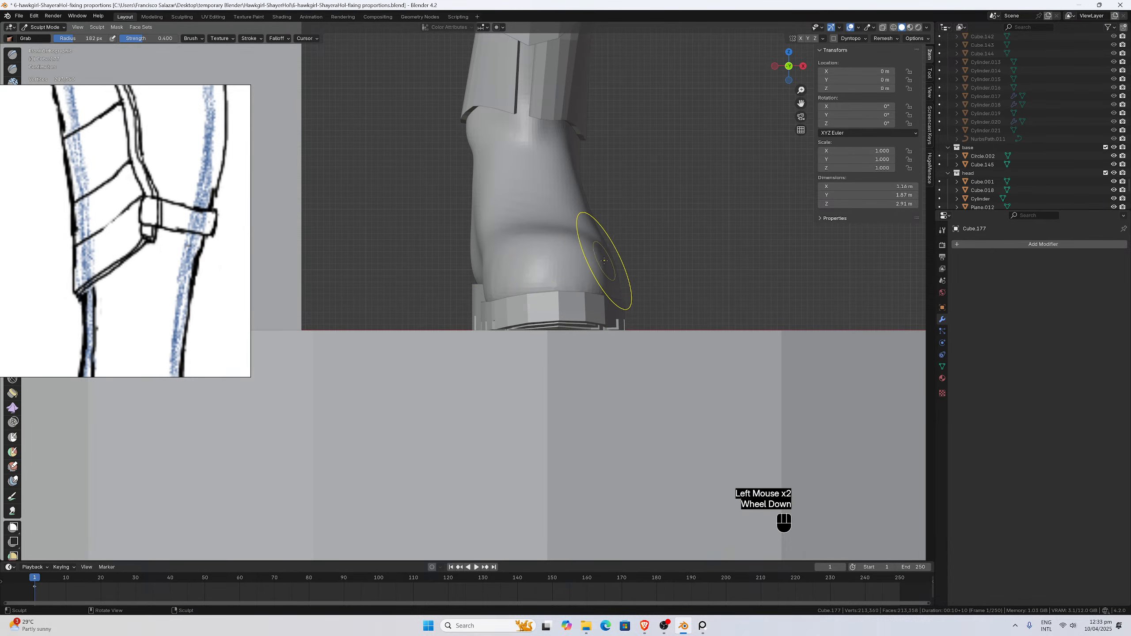
drag(606, 260, 610, 259)
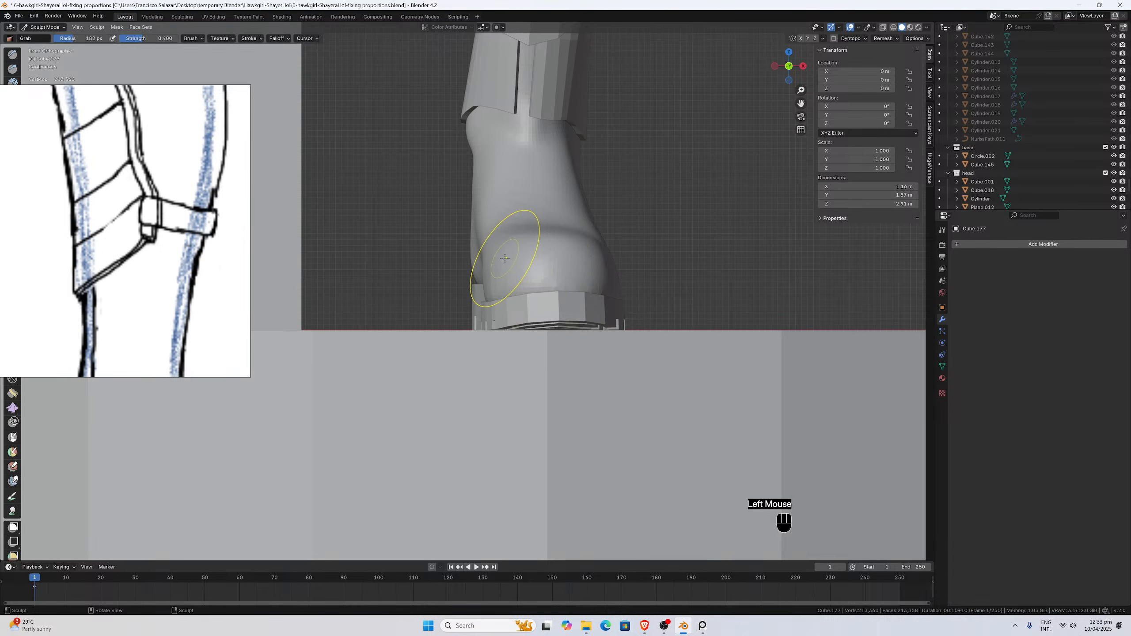
drag(499, 257, 495, 258)
mouse_move(556, 290)
mouse_down()
mouse_move(613, 293)
mouse_move(599, 288)
mouse_up()
key(KP_3)
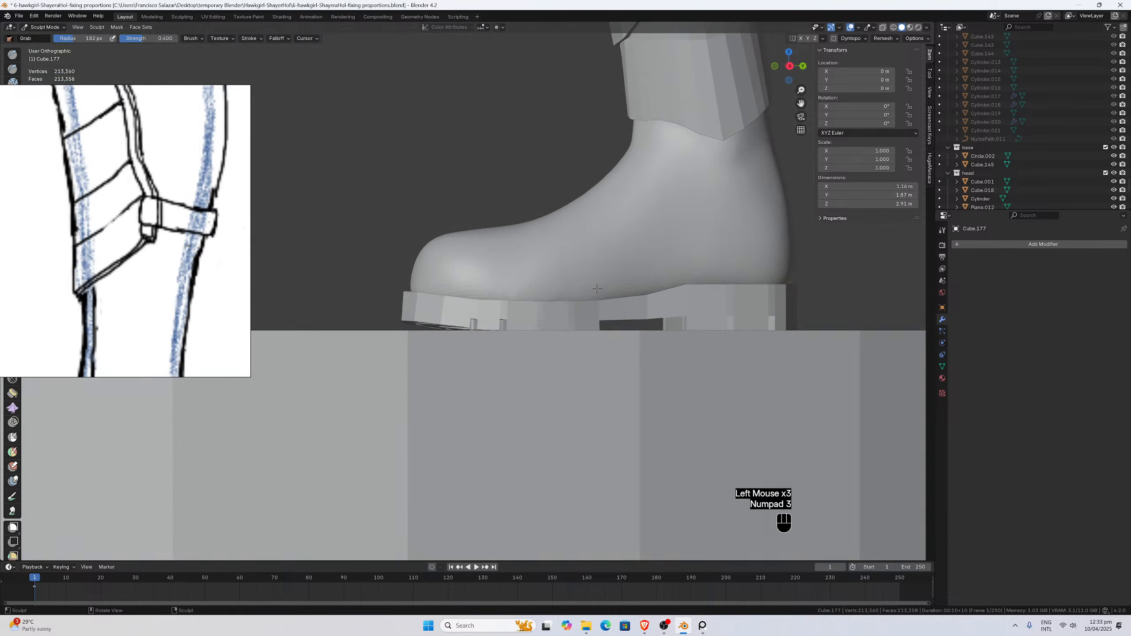
Use Grab strokes to pull the toe's lower side inward along the sole's front and side edge.
middle_drag(597, 289, 505, 379)
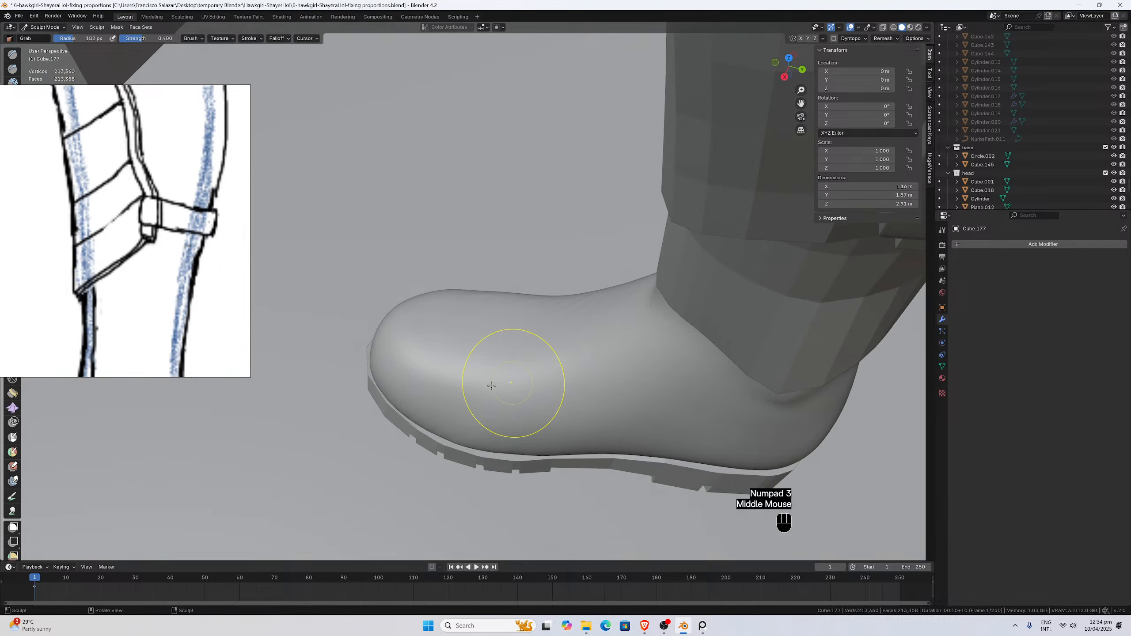
drag(393, 399, 375, 365)
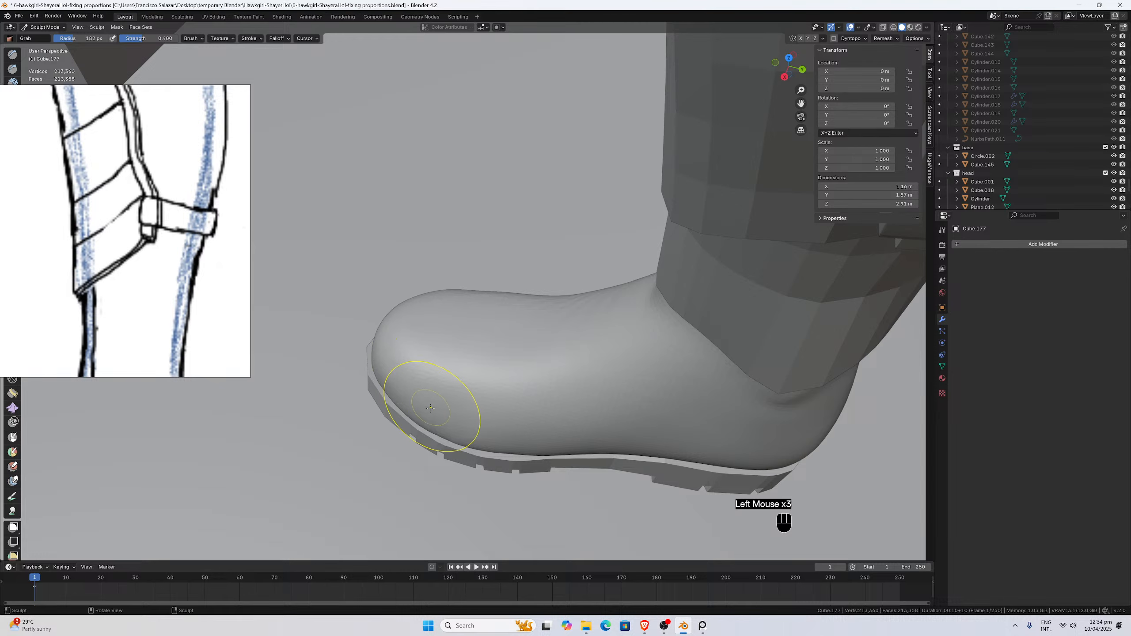
drag(447, 435, 444, 433)
drag(501, 455, 493, 446)
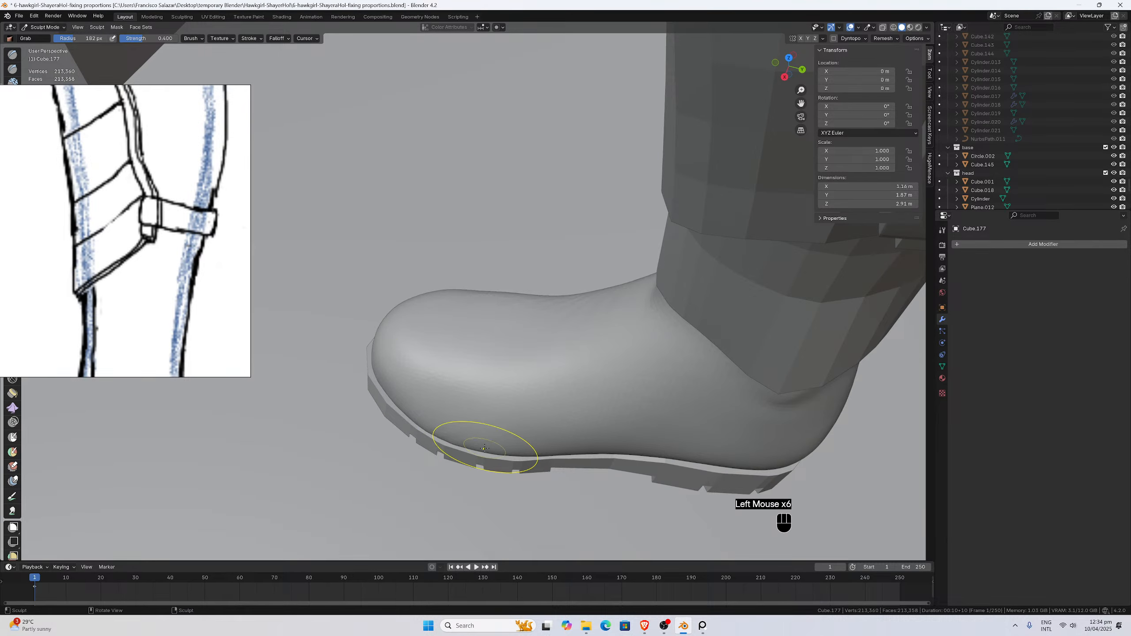
In right view, adjust the forefoot's upper slope and raise its lower edge with short Grab strokes.
key(KP_3)
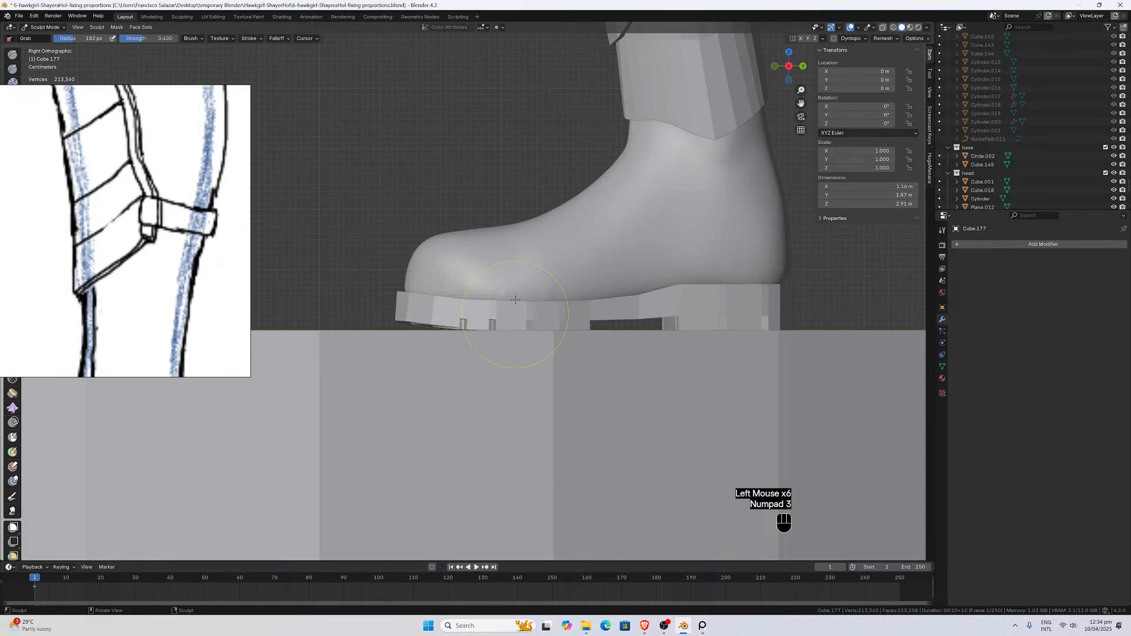
drag(496, 250, 497, 244)
drag(511, 249, 513, 252)
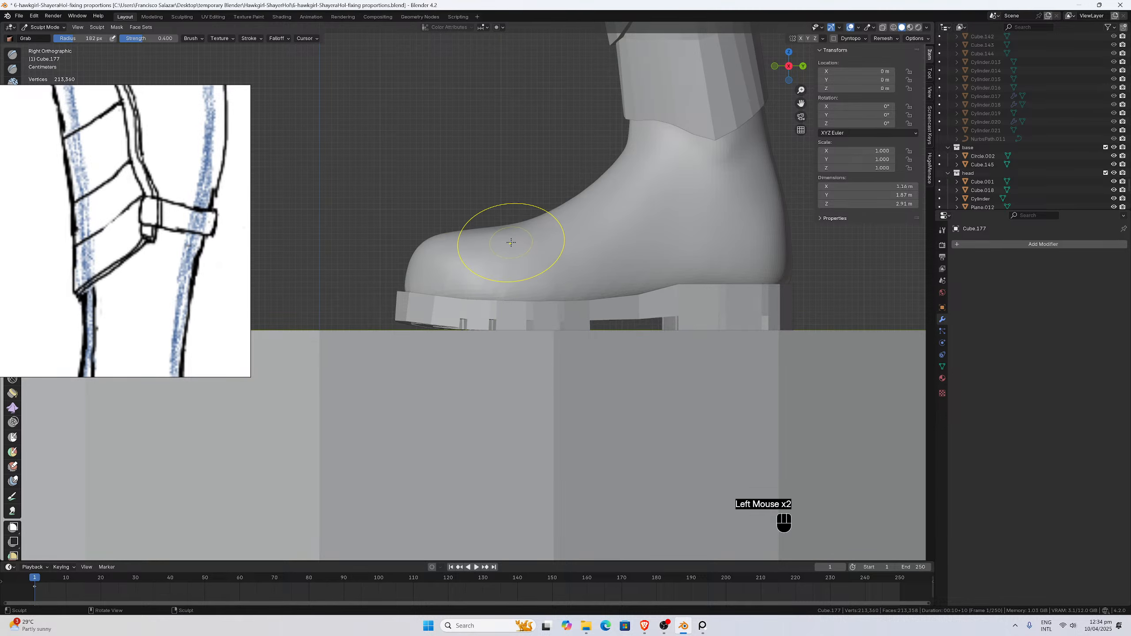
drag(497, 314, 495, 294)
drag(543, 248, 545, 246)
Refine the top of the forefoot in left view with Grab, then touch up the toe while checking it against the sole.
key(ctrl)
key(ctrl+KP_3)
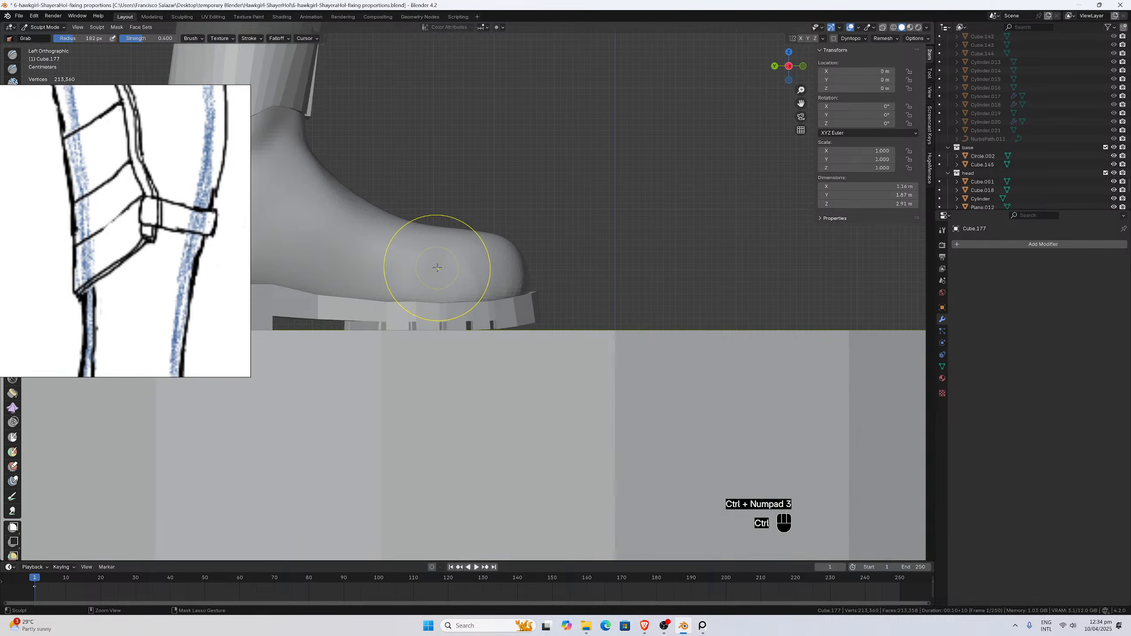
click(416, 254)
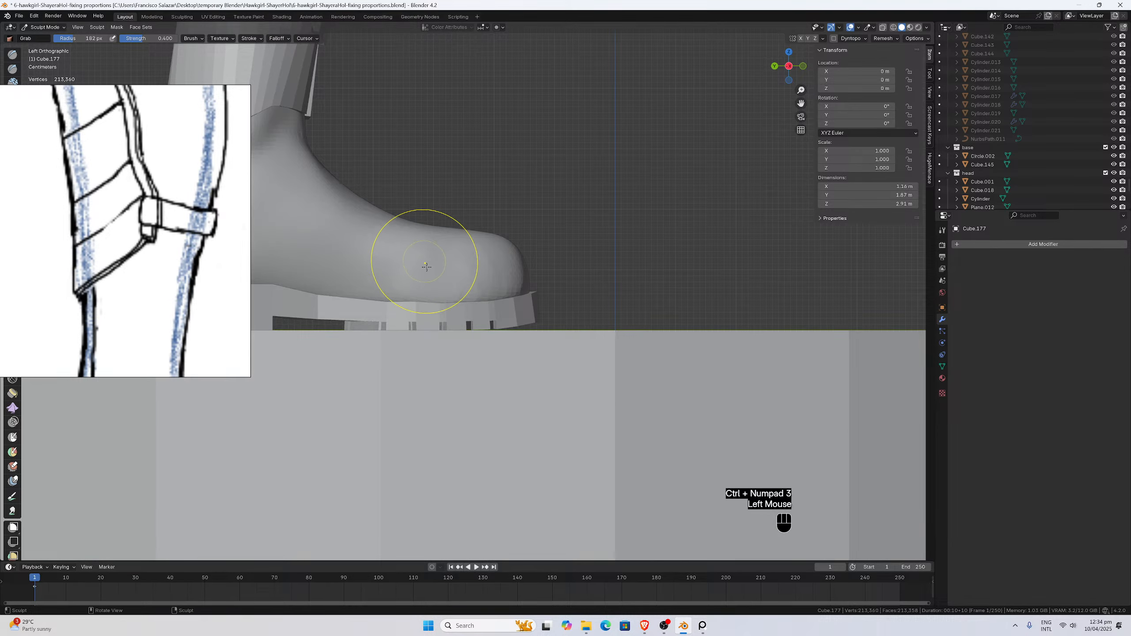
scroll(427, 280, down, 2)
middle_drag(426, 280, 354, 298)
scroll(353, 299, up, 4)
scroll(463, 288, up, 1)
mouse_move(470, 289)
middle_down()
mouse_move(434, 284)
mouse_move(484, 310)
mouse_move(506, 297)
mouse_move(572, 304)
middle_up()
click(486, 303)
middle_drag(435, 296, 406, 287)
scroll(405, 294, down, 1)
middle_drag(565, 294, 475, 276)
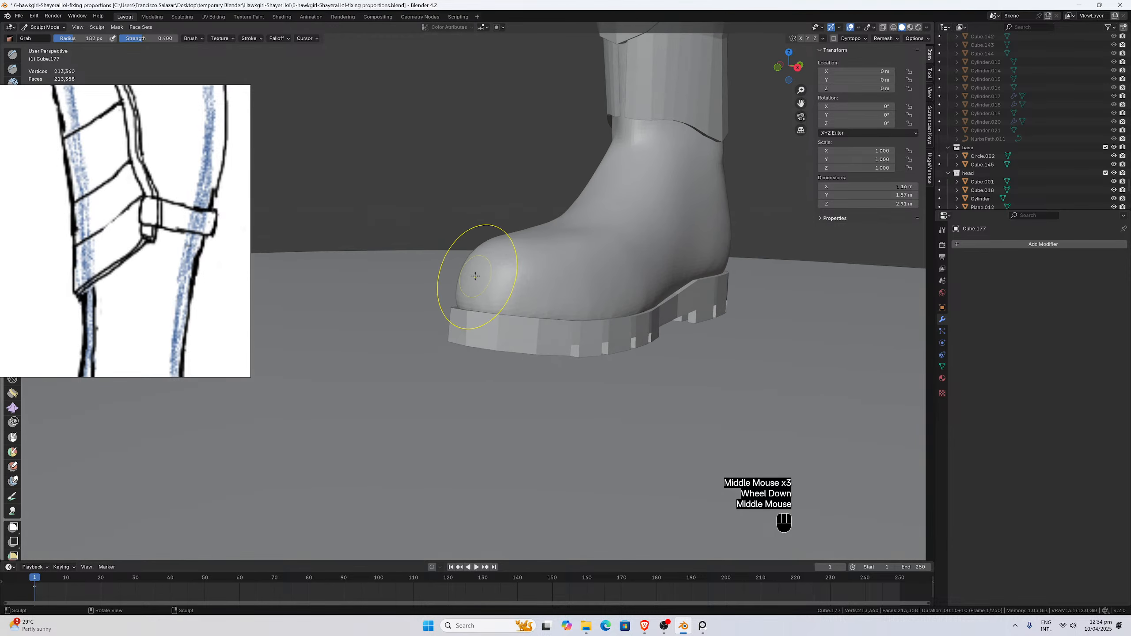
Leave sculpting for Object Mode in front view and deselect the boot.
key(KP_1)
scroll(475, 276, down, 3)
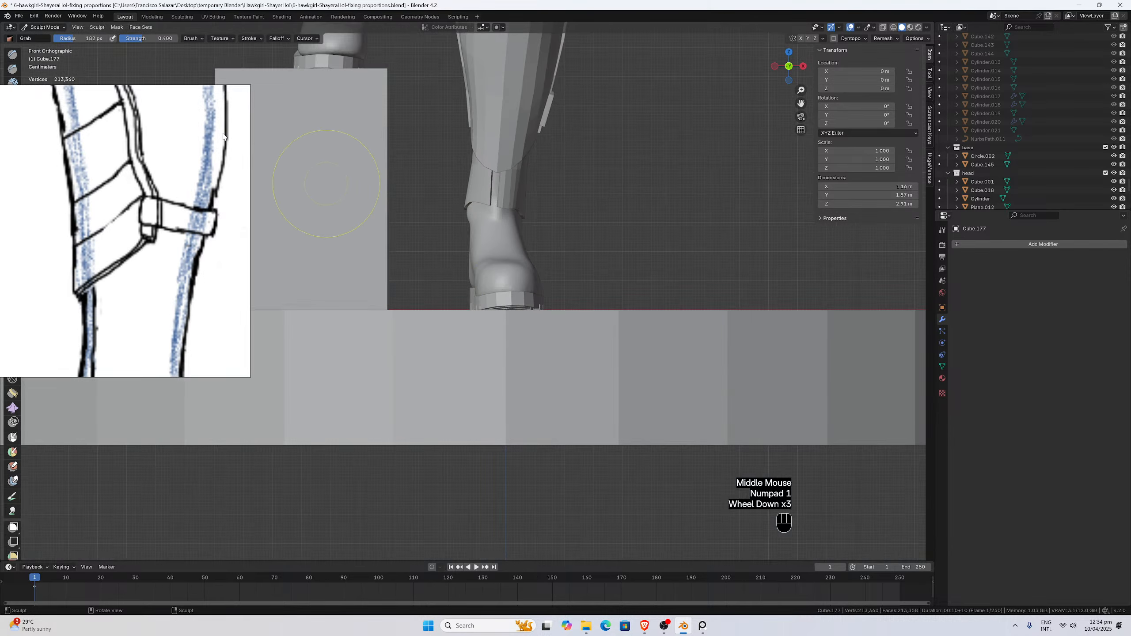
click(47, 27)
click(46, 36)
scroll(513, 223, down, 2)
click(544, 238)
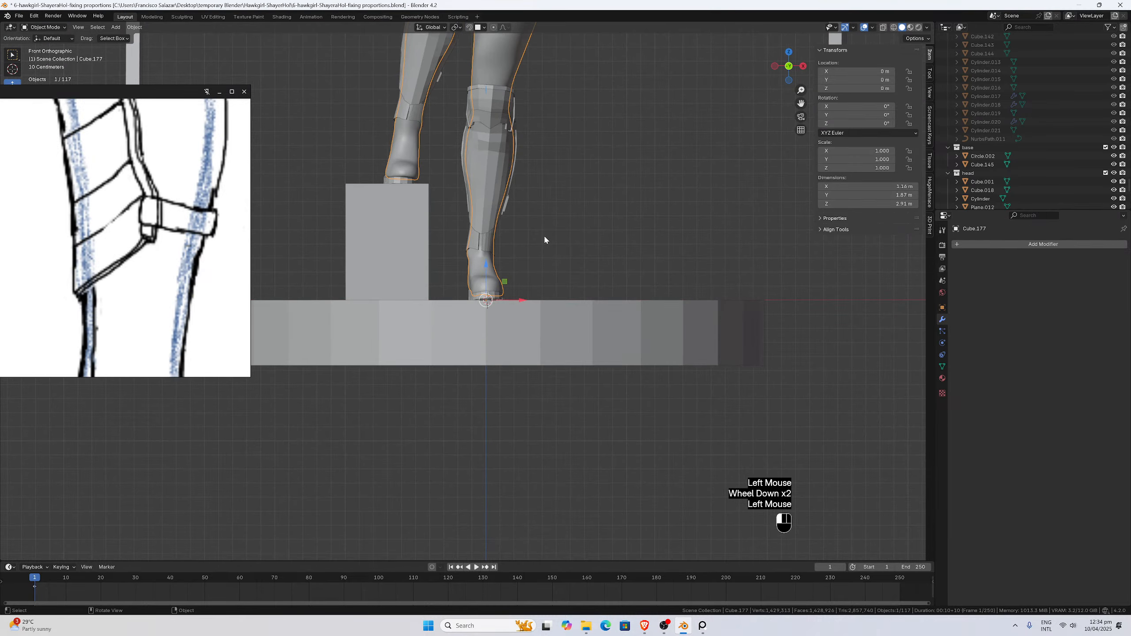
Select the boot's sole near the toe tread and open it in Edit Mode.
middle_drag(604, 262, 498, 260)
key(KP_3)
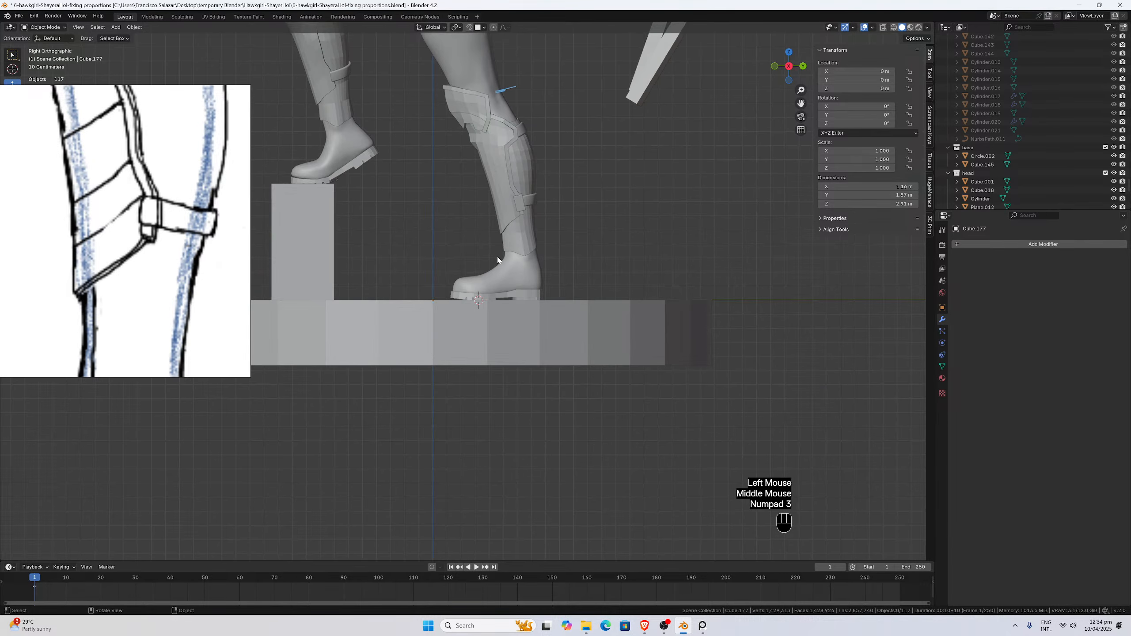
scroll(557, 320, down, 3)
scroll(557, 320, up, 10)
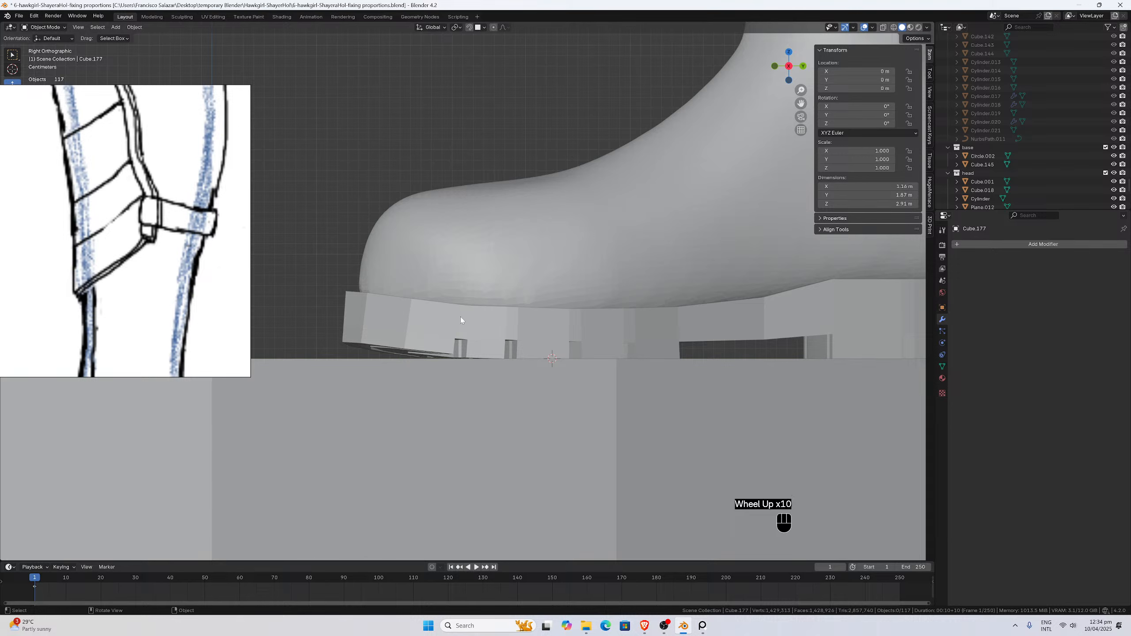
scroll(424, 351, up, 4)
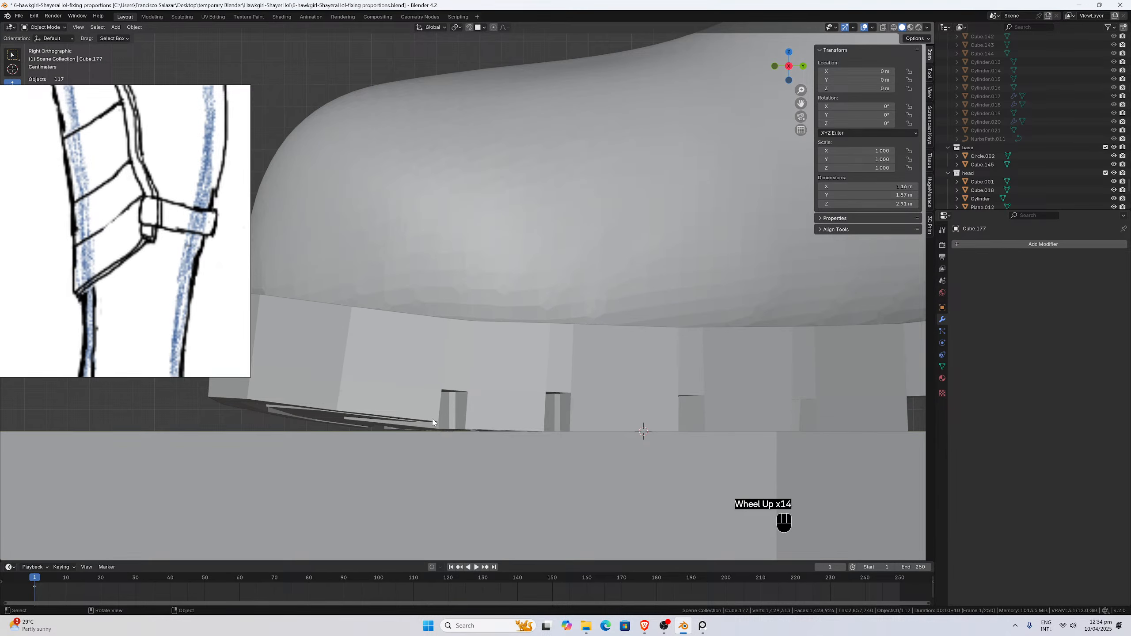
click(427, 417)
key(Tab)
middle_drag(426, 414, 432, 400)
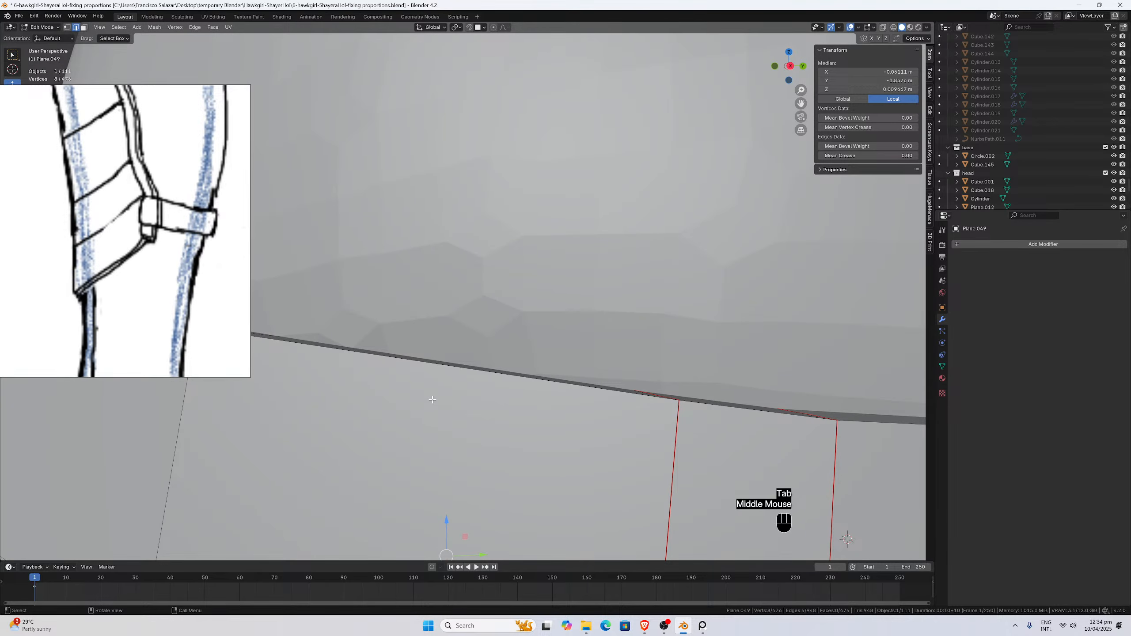
Isolate the sole in local view and inspect its toe treads from below and in right view.
key(slash)
scroll(411, 330, up, 2)
middle_drag(411, 330, 524, 218)
drag(800, 103, 690, 171)
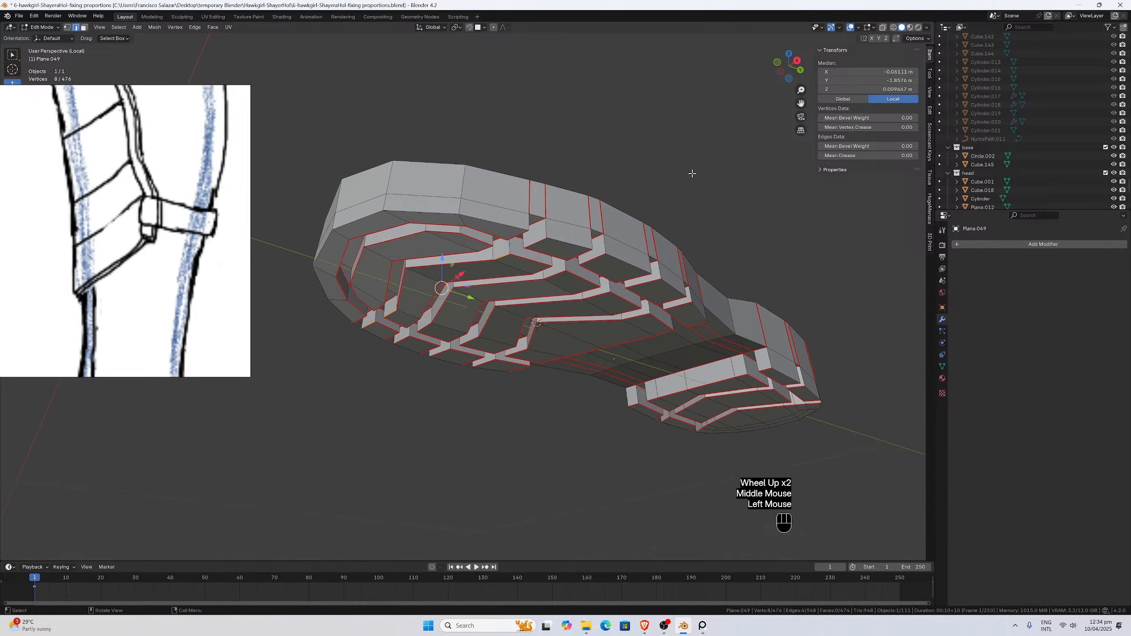
middle_drag(467, 244, 471, 235)
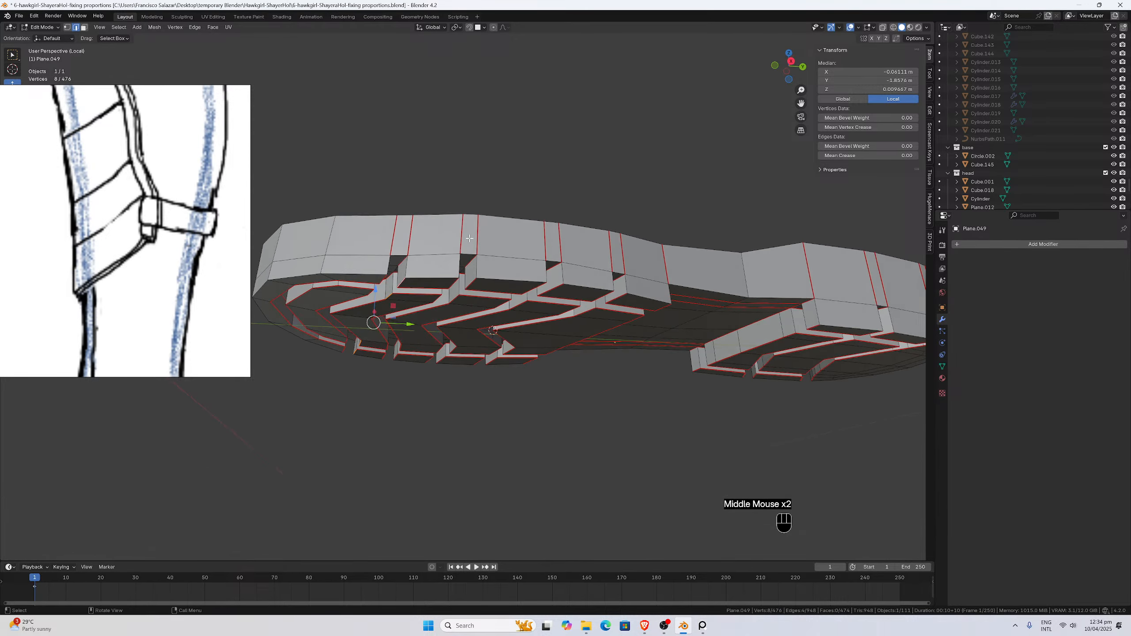
key(KP_3)
scroll(302, 430, up, 4)
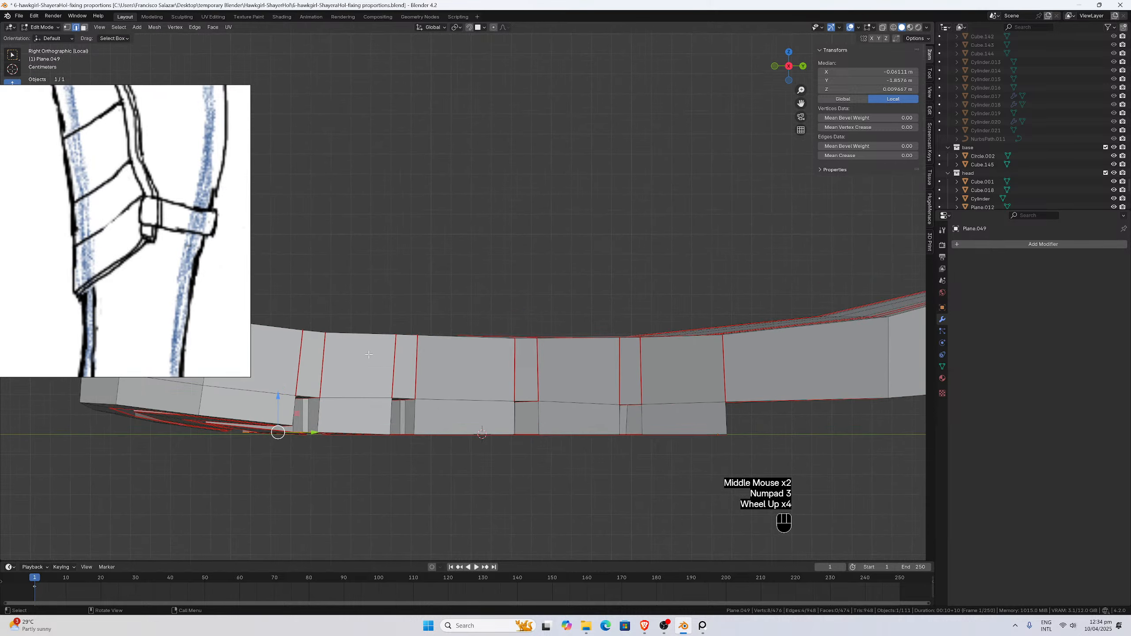
click(286, 426)
middle_drag(285, 426, 429, 266)
click(518, 152)
scroll(512, 178, down, 2)
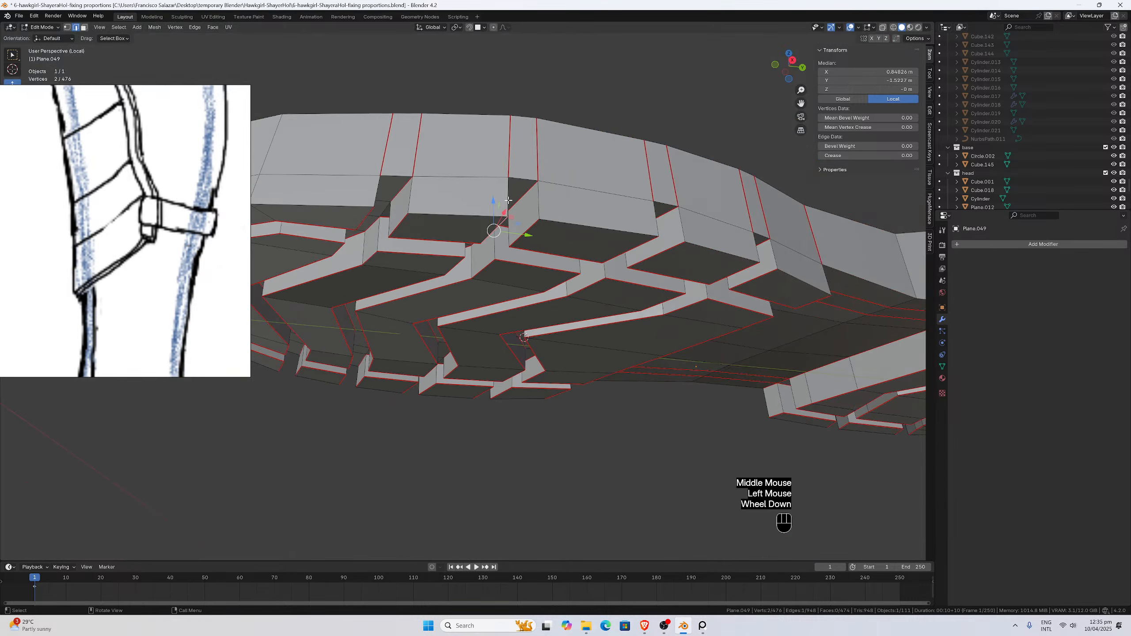
middle_drag(490, 240, 497, 232)
ctrl+click(498, 222)
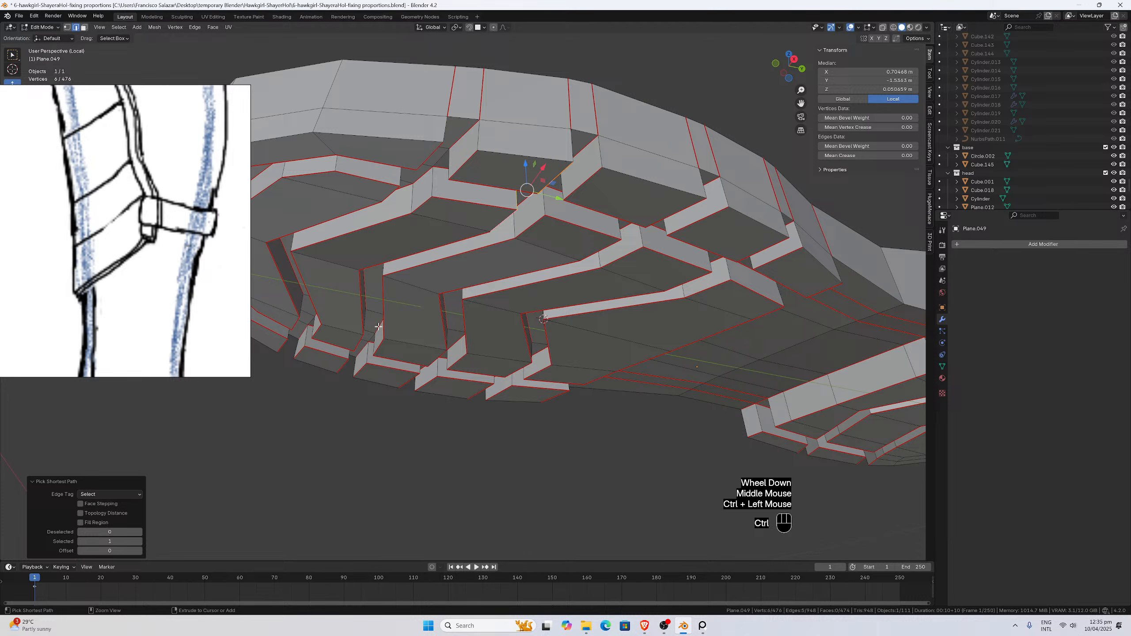
ctrl+click(365, 337)
ctrl+click(342, 361)
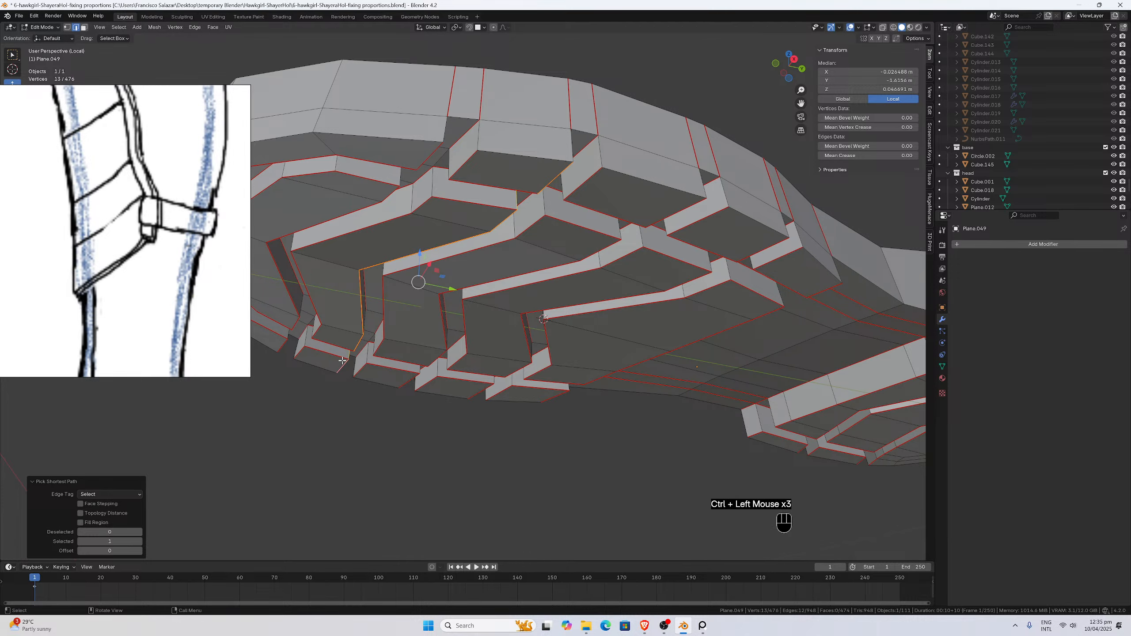
key(KP_3)
middle_drag(334, 383, 390, 288)
scroll(352, 302, down, 1)
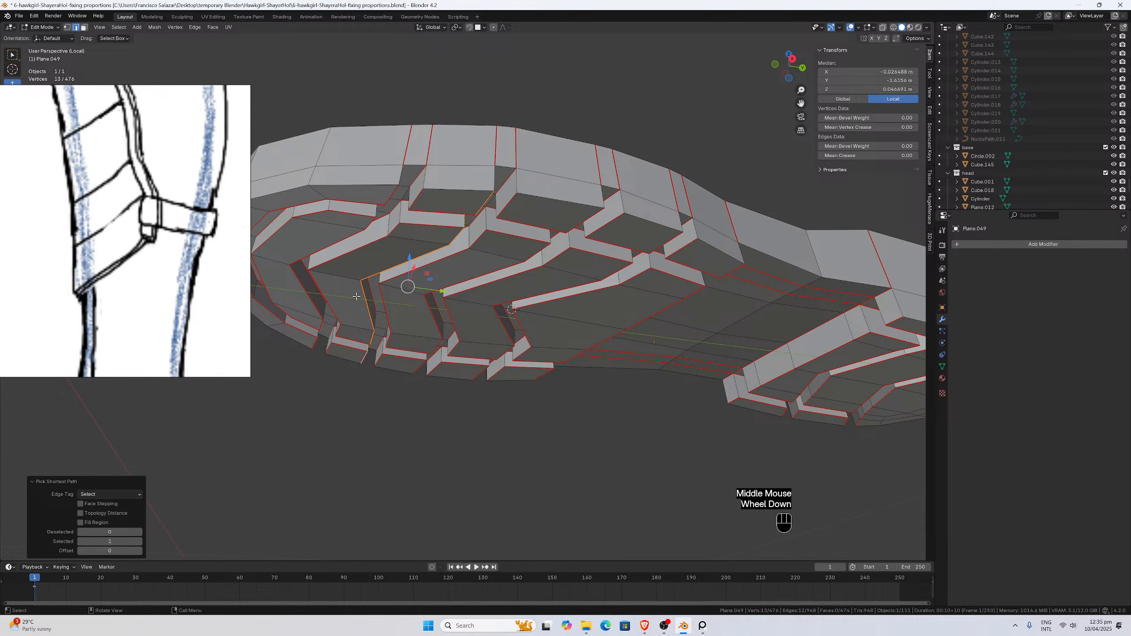
scroll(356, 297, down, 2)
key(KP_3)
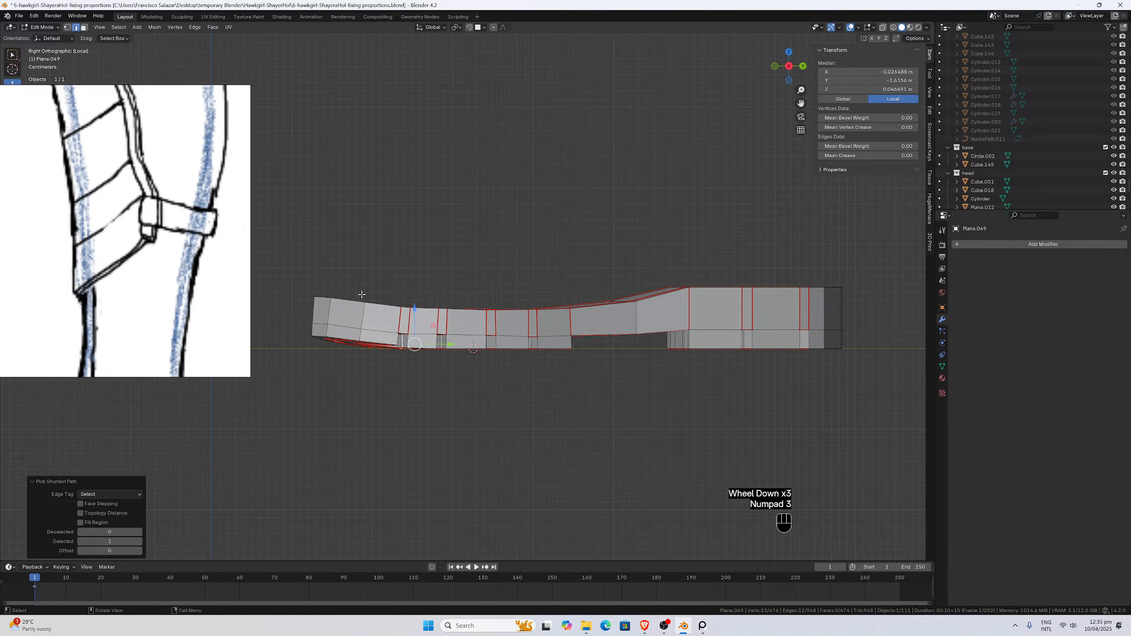
scroll(363, 297, up, 3)
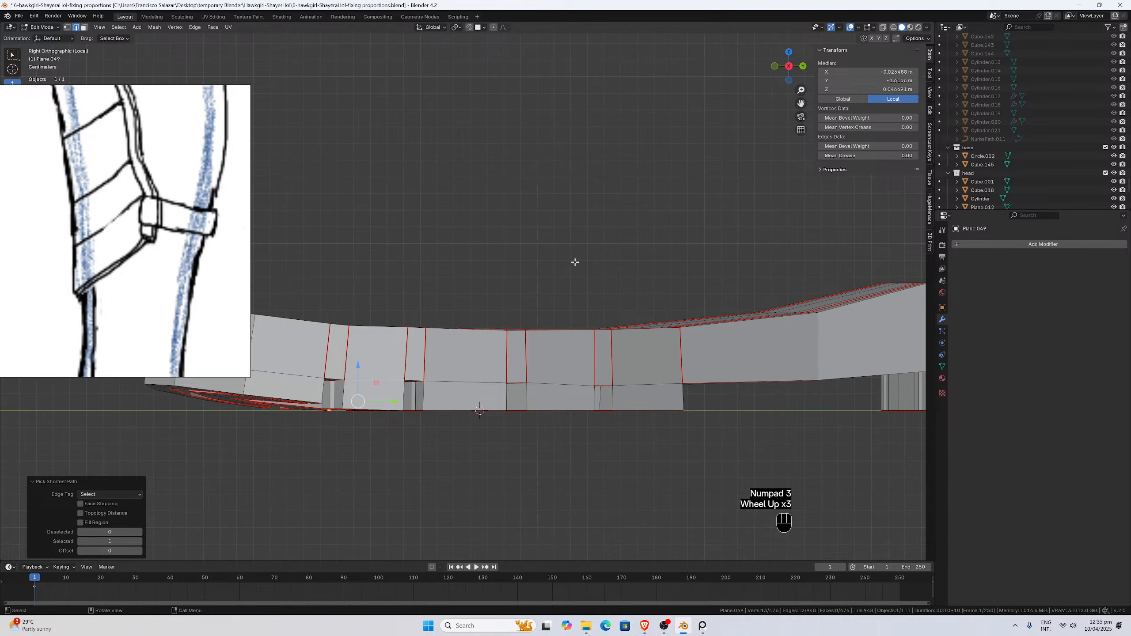
drag(801, 103, 970, 19)
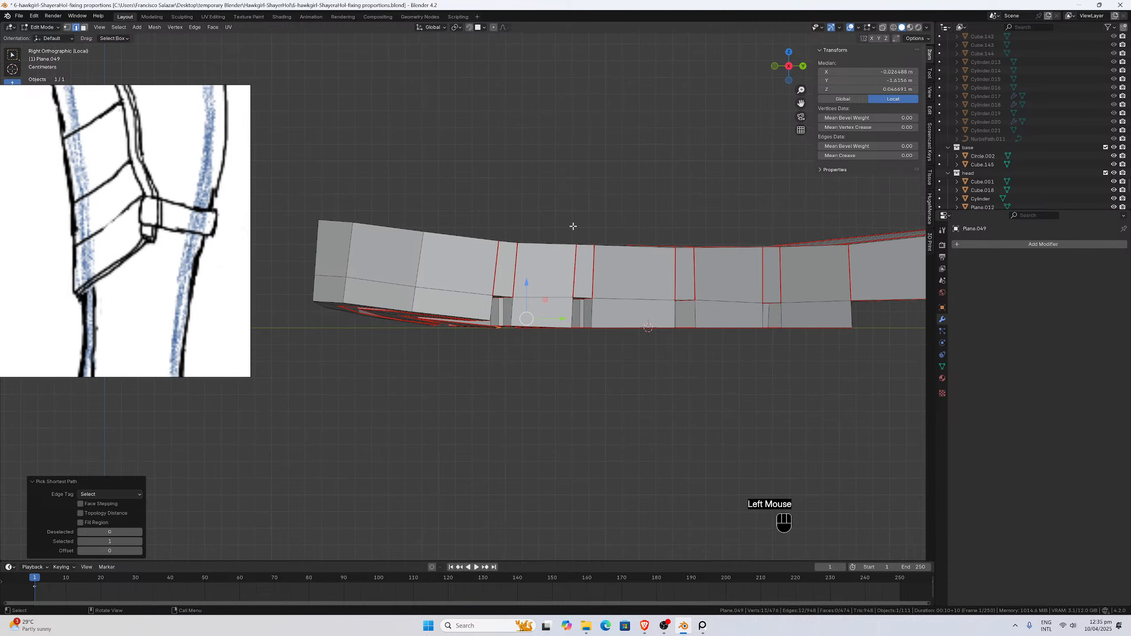
Select the rear edges of the front tread block on both sides and flatten them by scaling to 0 along Z.
middle_drag(473, 195, 441, 305)
click(466, 173)
shift+click(433, 317)
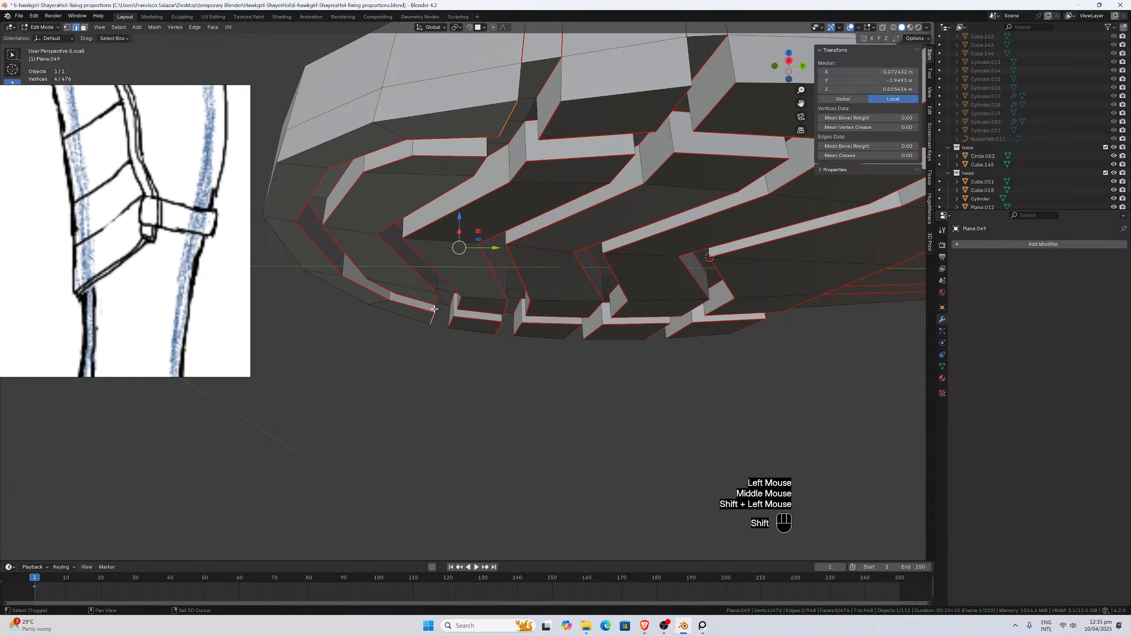
shift+click(435, 305)
shift+click(481, 164)
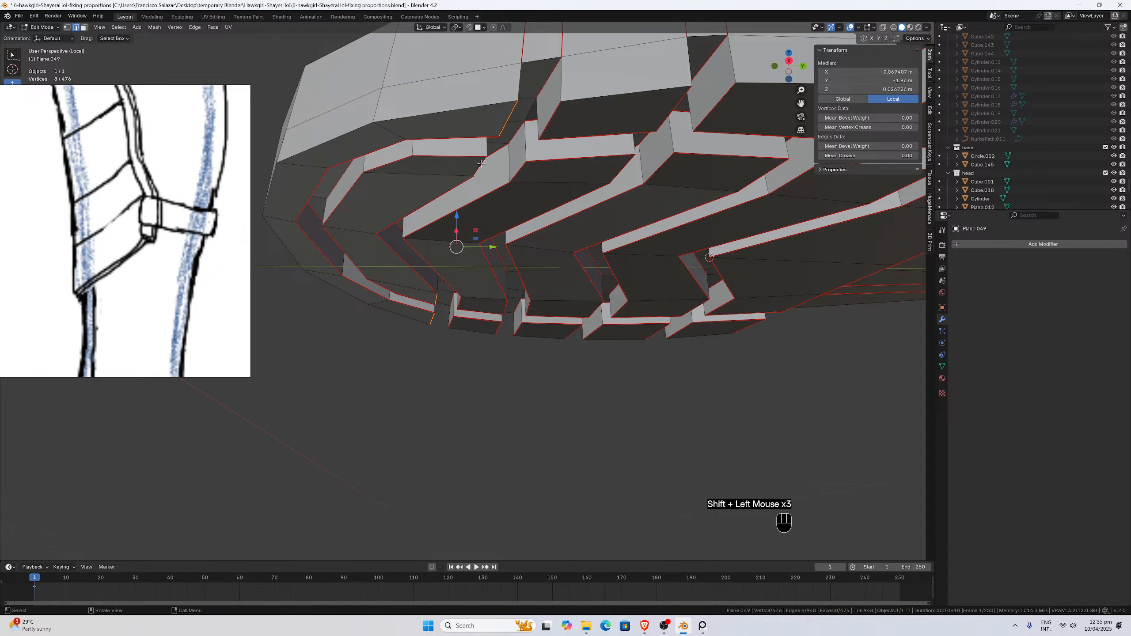
key(KP_3)
scroll(497, 272, up, 1)
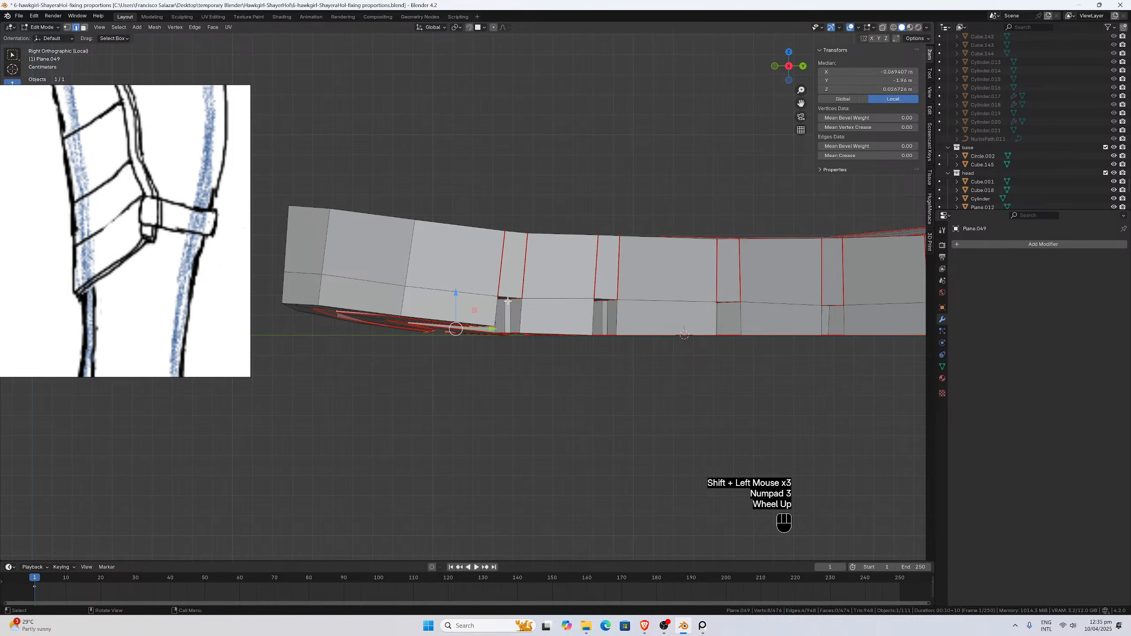
key(s)
key(z)
key(0)
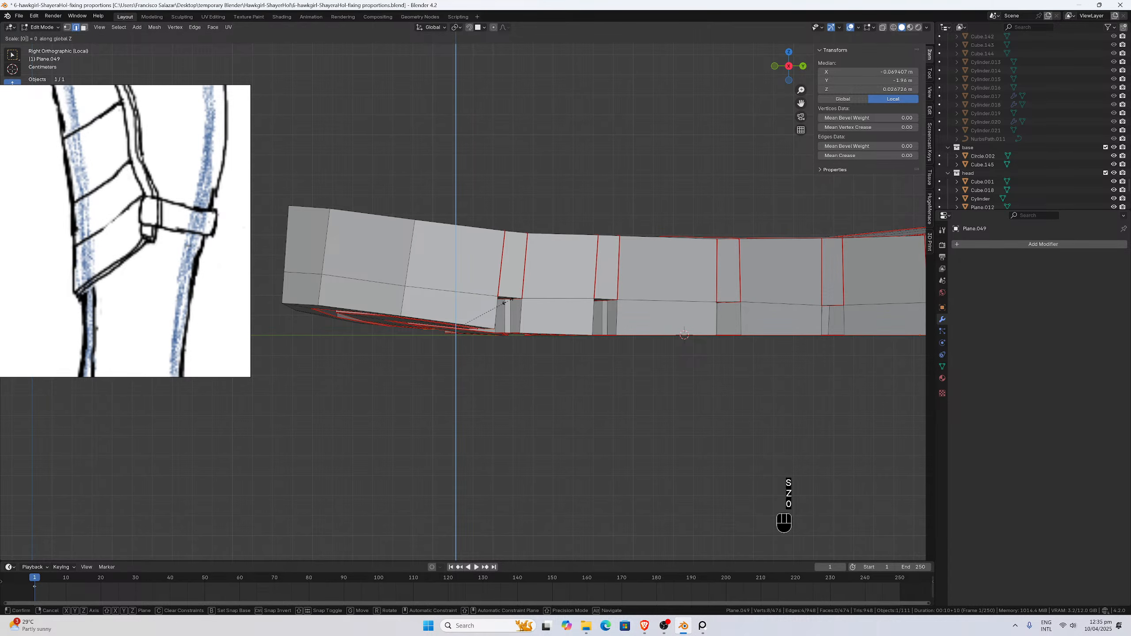
key(Return)
Lower the flattened tread edges by 0.001735 m along Z, then raise them by 0.000918 m.
scroll(507, 301, up, 2)
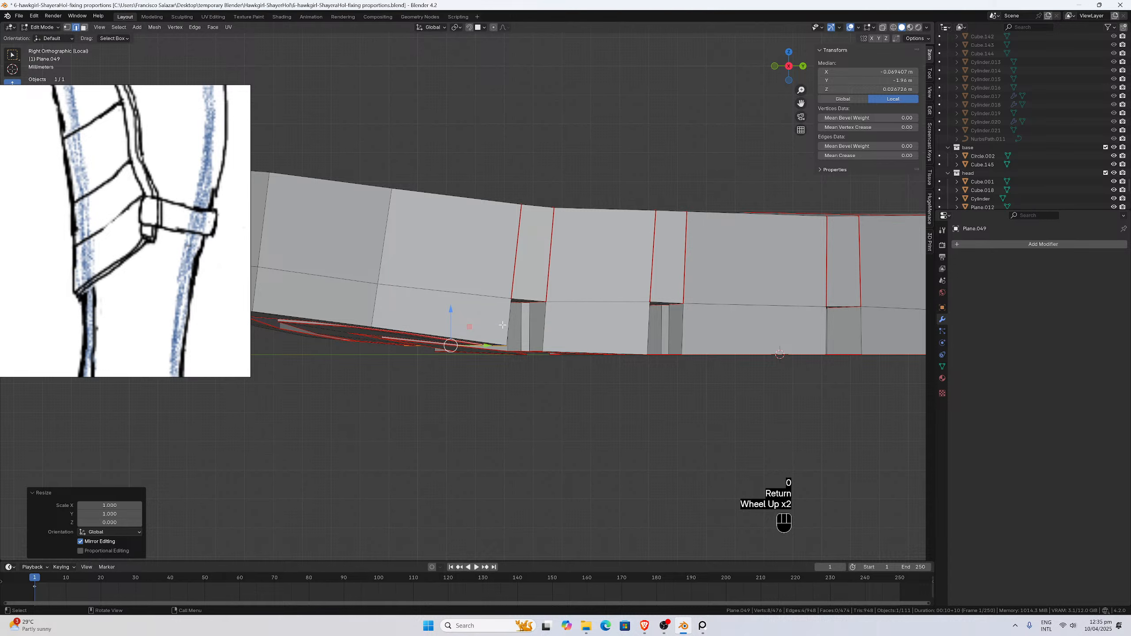
key(g)
key(z)
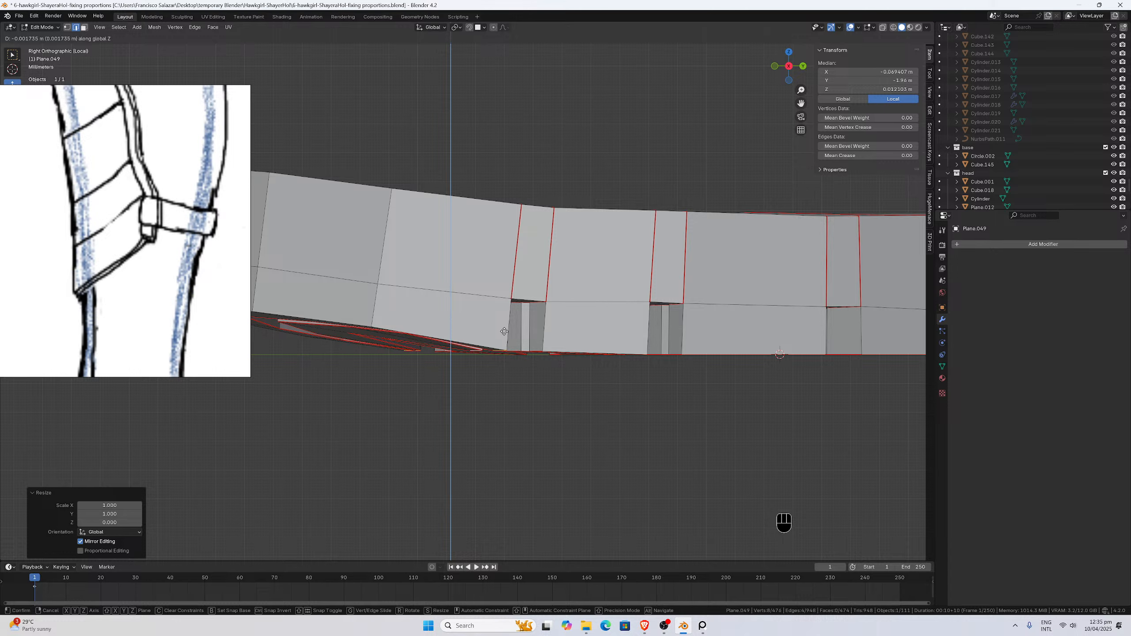
click(505, 331)
key(g)
key(z)
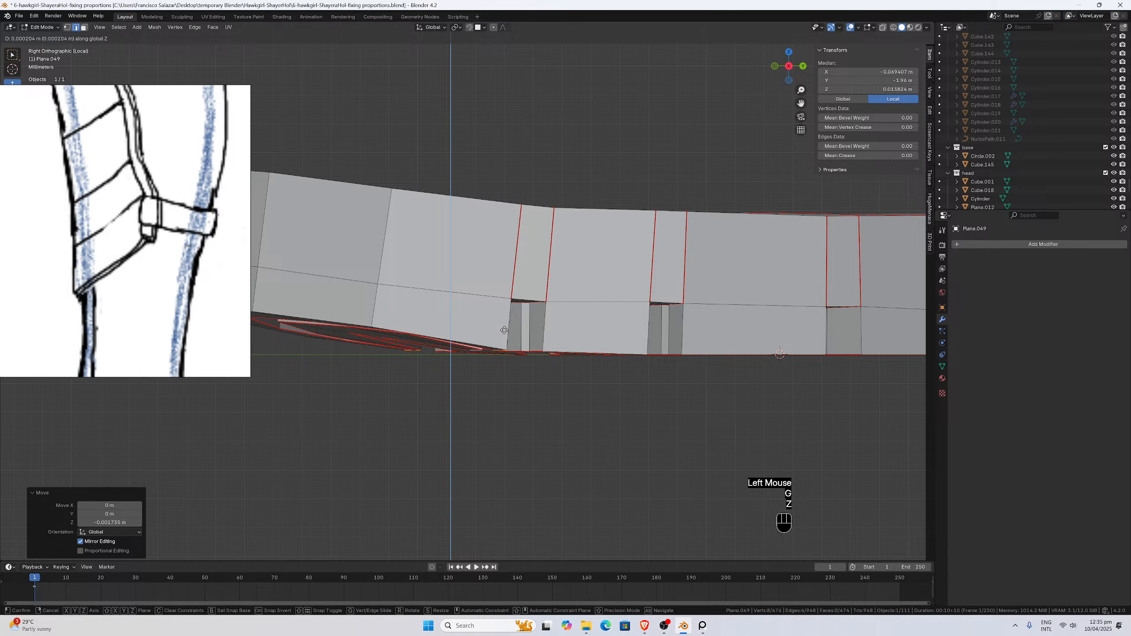
click(505, 328)
scroll(505, 329, down, 2)
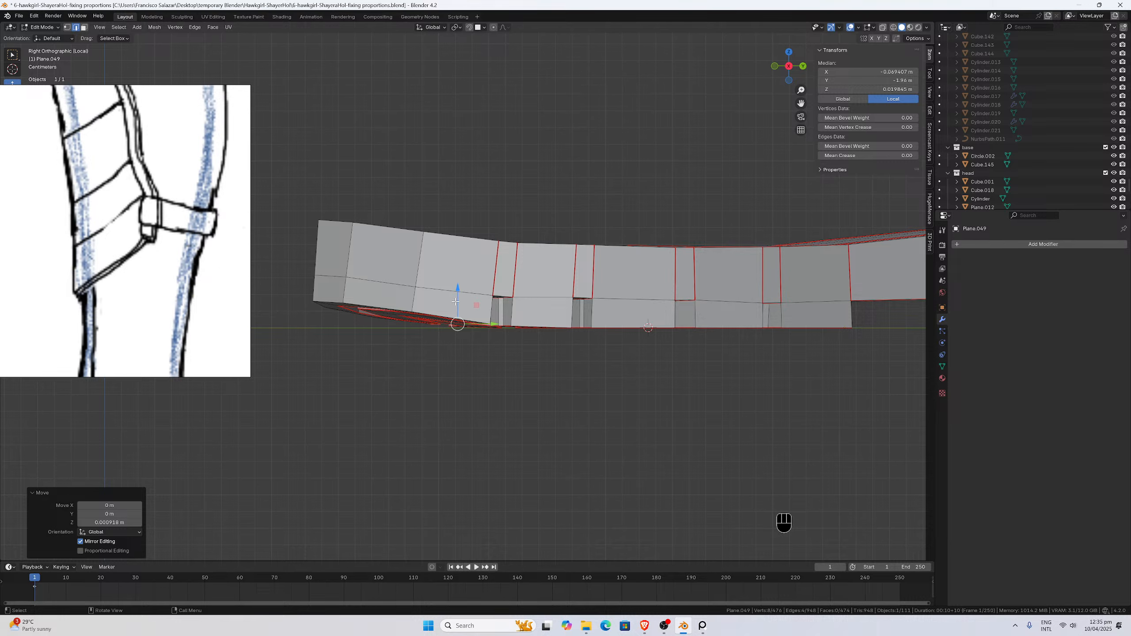
Exit local view and check the sole's toe against the boot and ground in right view.
scroll(455, 302, up, 1)
scroll(455, 301, up, 2)
scroll(457, 303, down, 2)
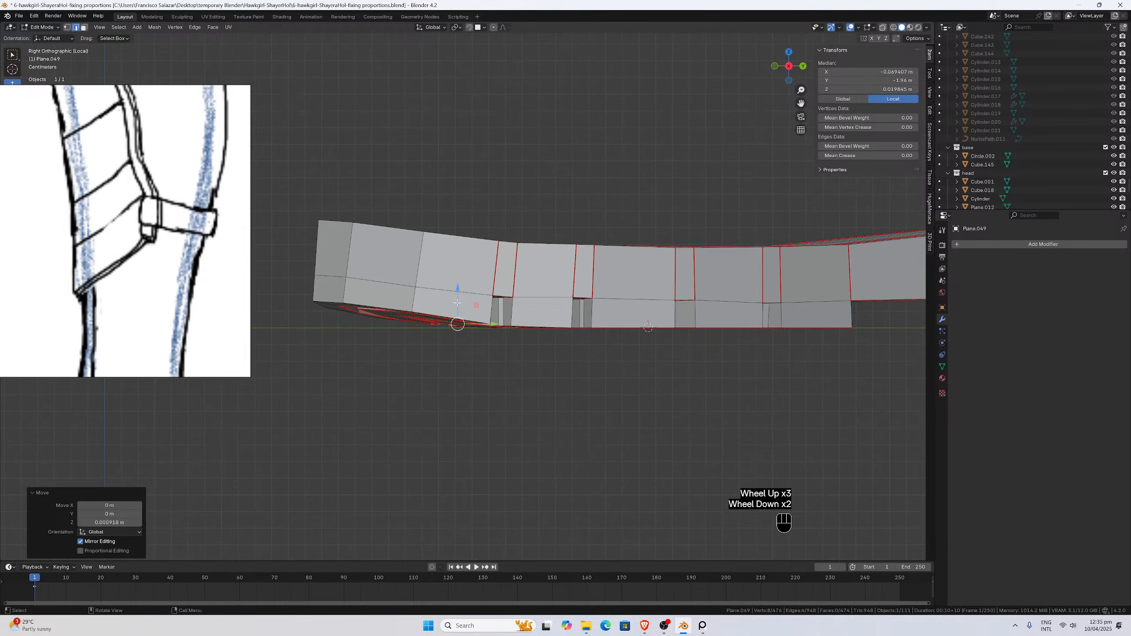
key(KP_Divide)
scroll(457, 303, down, 4)
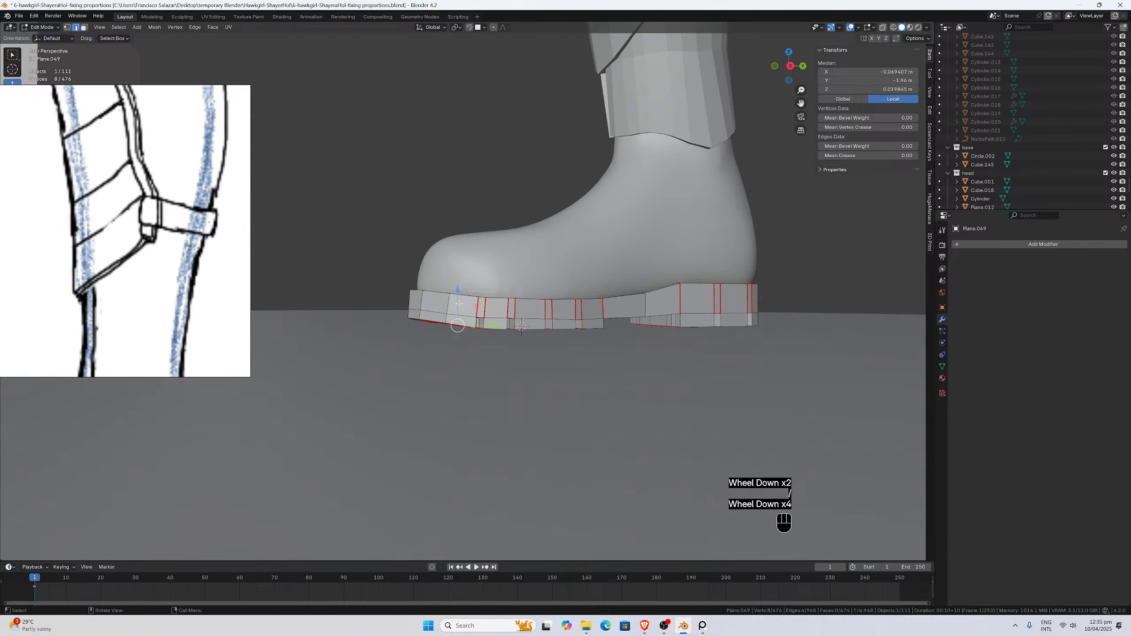
key(KP_3)
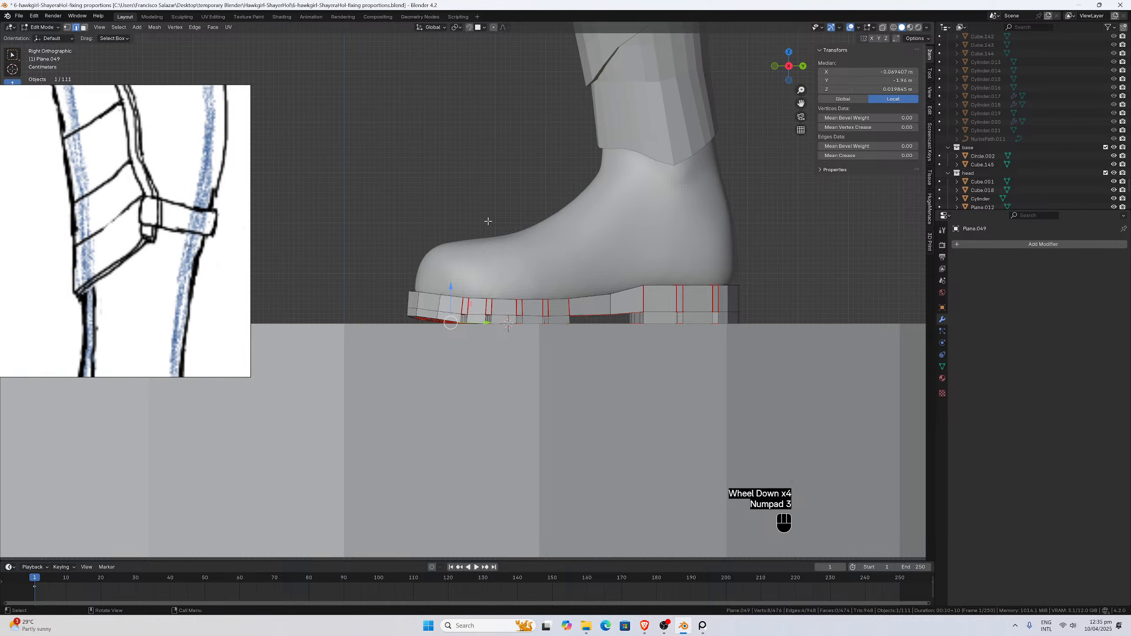
Select the vertical edge loop on the sole's side just behind the toe corner and isolate the sole in local view.
scroll(449, 308, up, 4)
scroll(413, 350, up, 1)
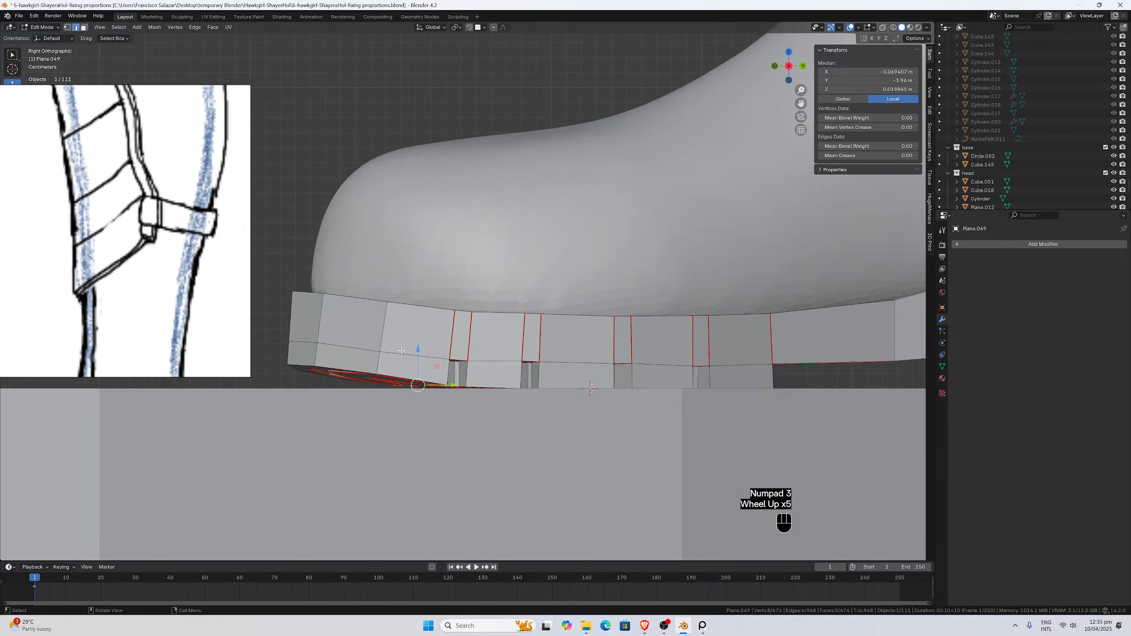
click(384, 333)
alt+click(383, 334)
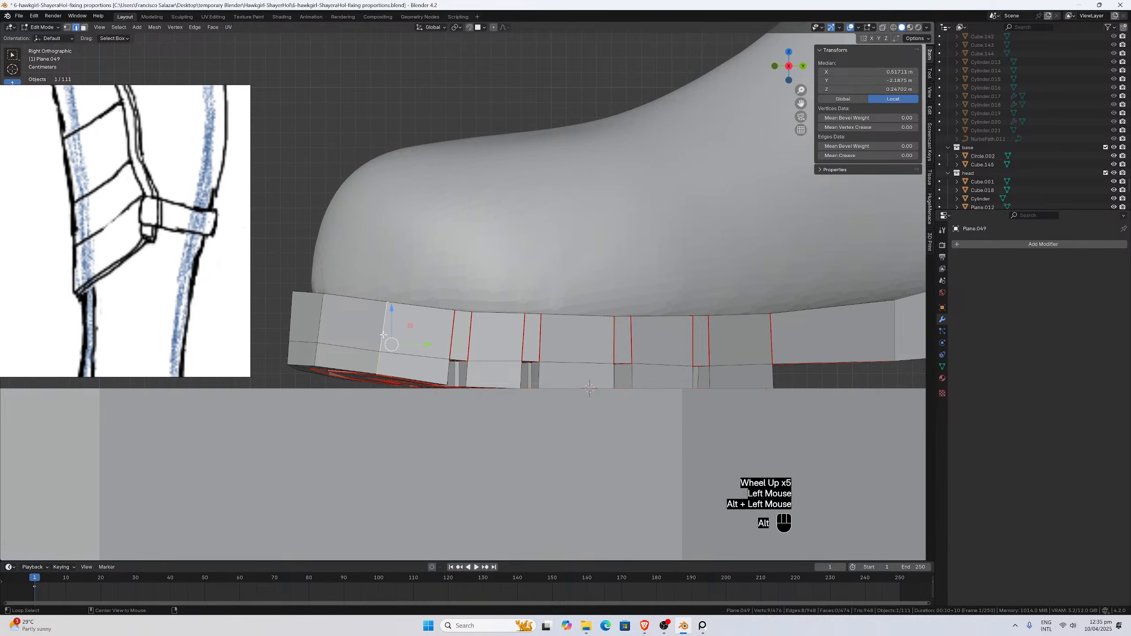
middle_drag(383, 334, 394, 306)
scroll(399, 296, down, 2)
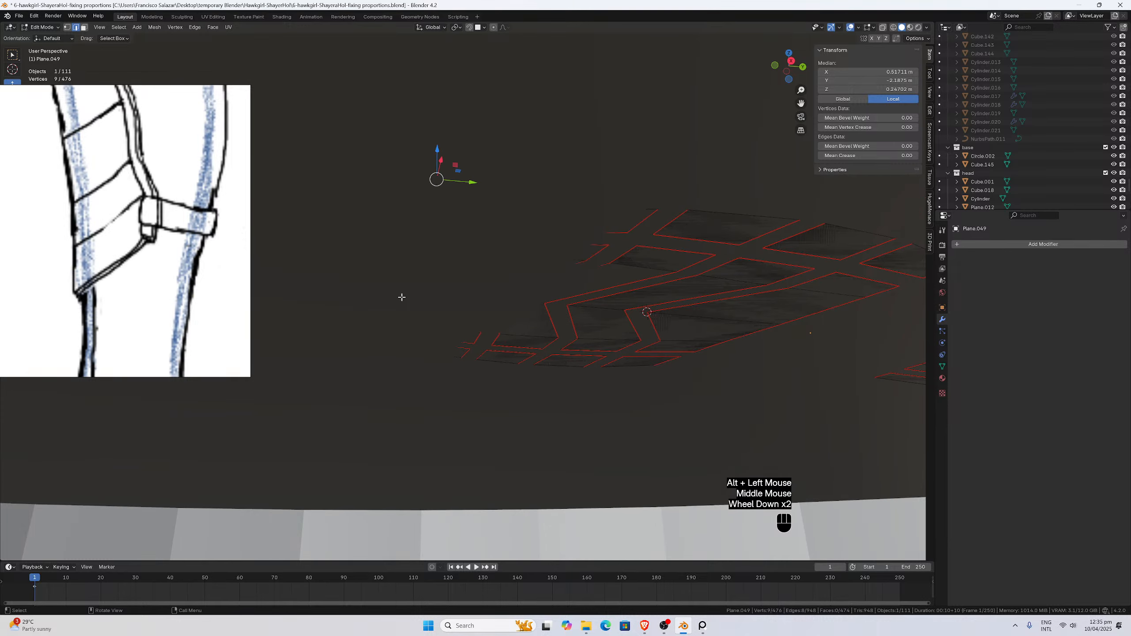
key(slash)
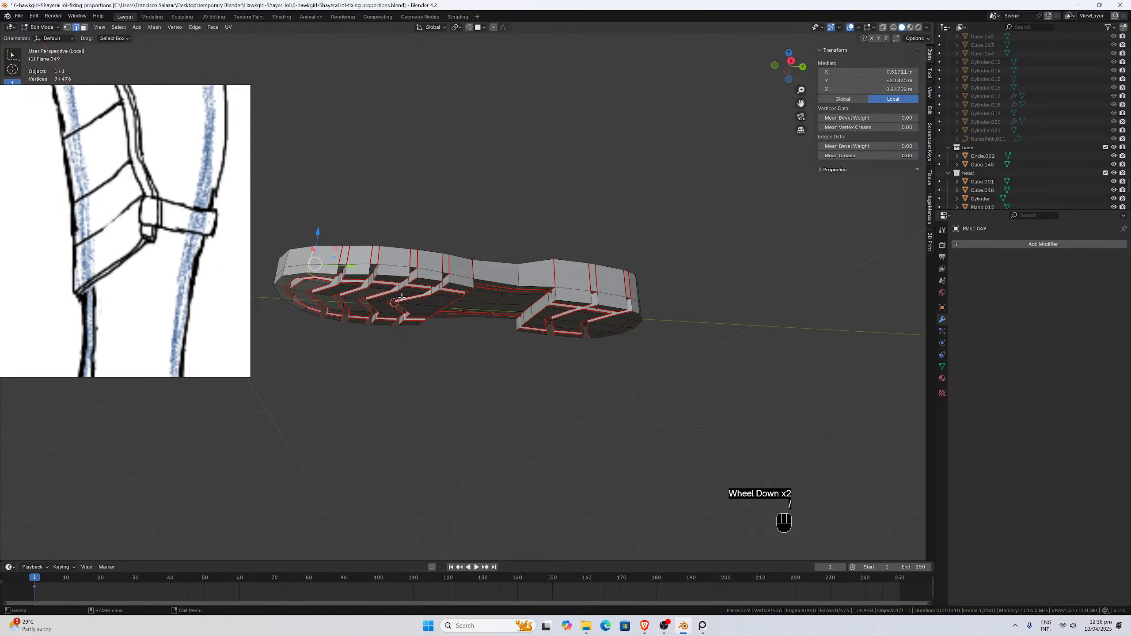
Add the matching vertical edge loop on the opposite side of the toe to the selection and return to right view.
scroll(401, 298, down, 1)
middle_drag(402, 297, 350, 273)
scroll(439, 363, up, 1)
alt+shift+click(353, 370)
key(KP_3)
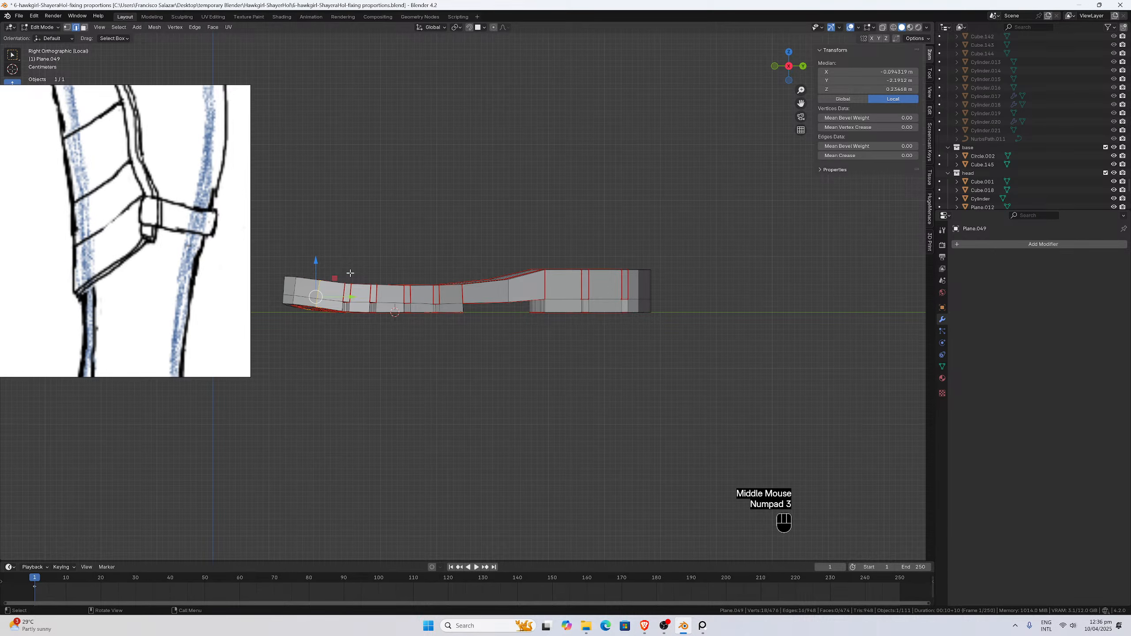
Extend the selection with the inset tread edges across the front of the toe on both sides, then return to right view.
scroll(457, 250, up, 2)
drag(802, 103, 1016, 107)
scroll(628, 197, up, 4)
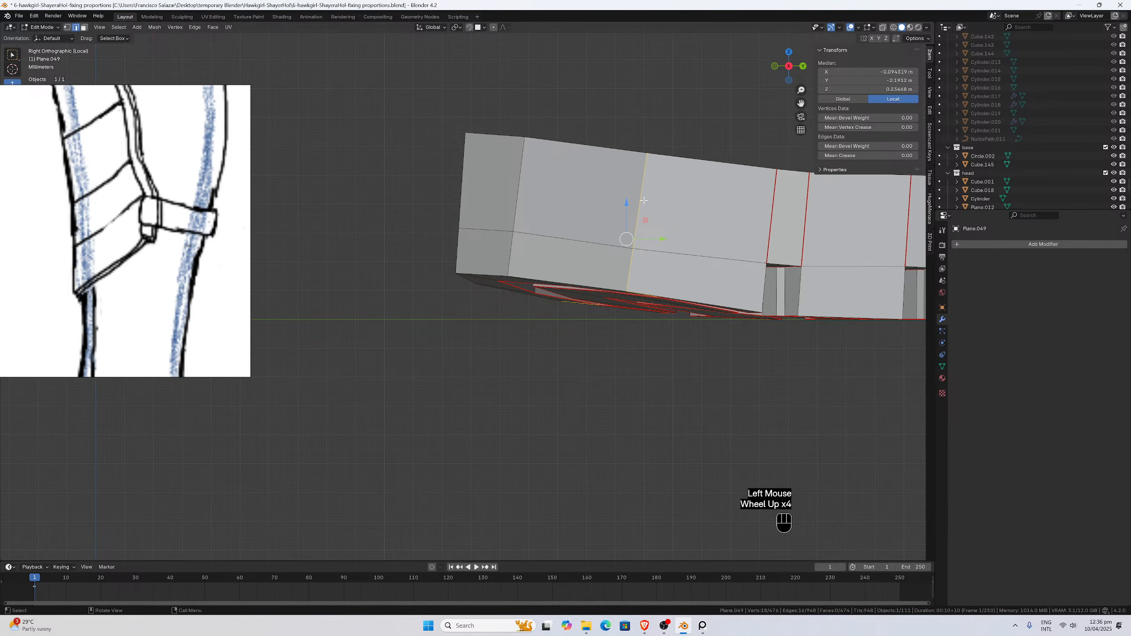
scroll(628, 197, down, 1)
middle_drag(645, 201, 623, 228)
shift+click(648, 188)
shift+click(649, 187)
shift+click(670, 185)
shift+click(654, 189)
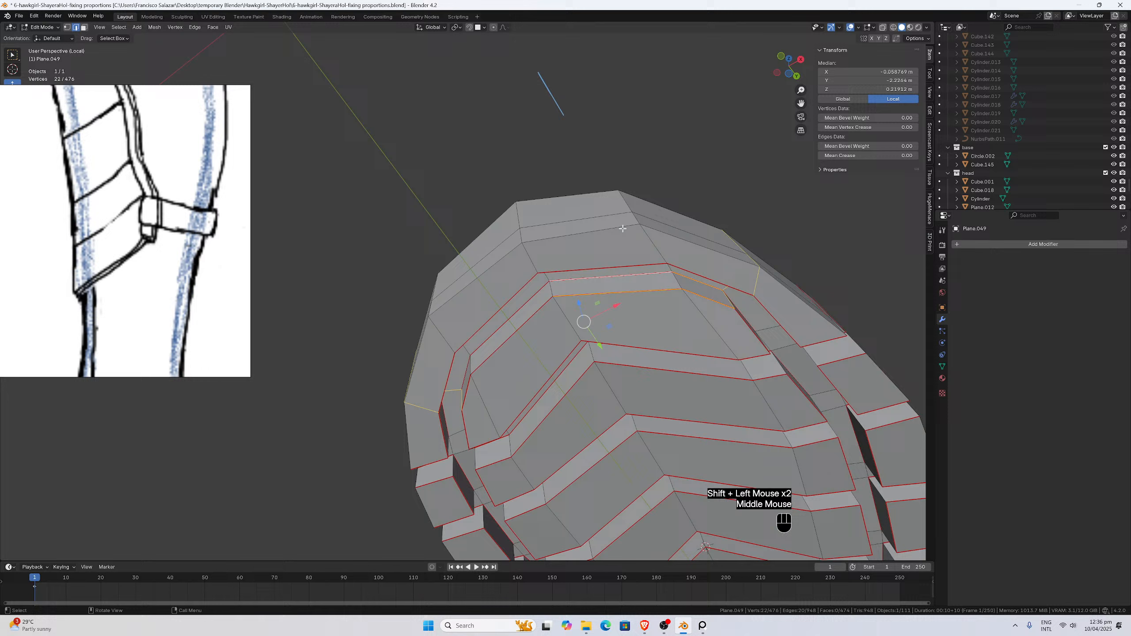
shift+click(535, 295)
shift+click(466, 374)
shift+click(470, 379)
shift+click(470, 380)
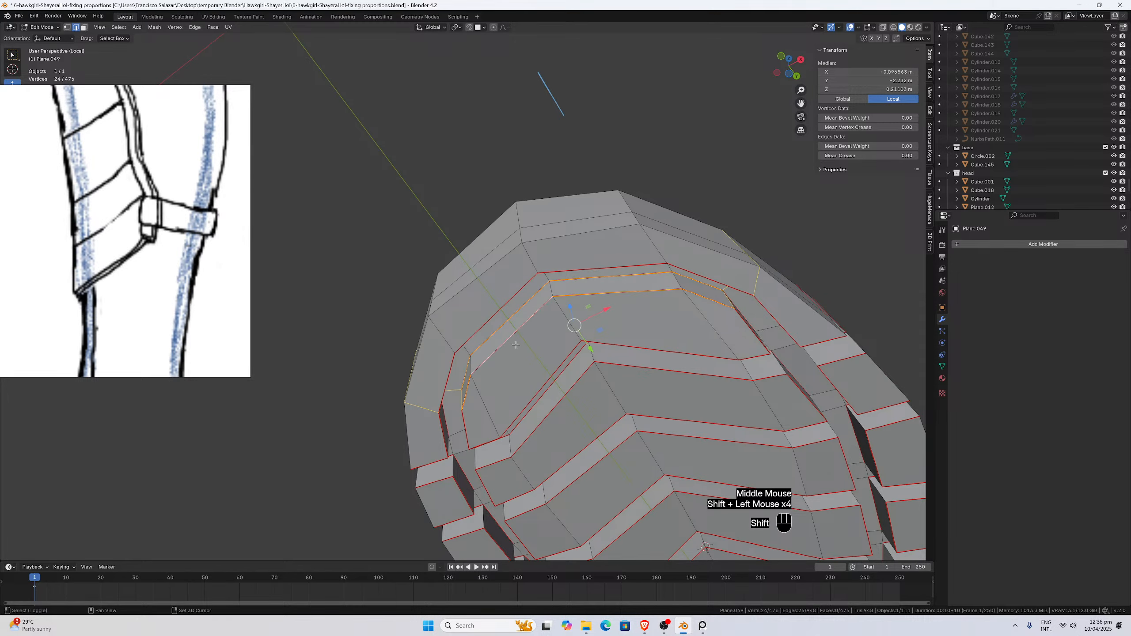
middle_drag(469, 379, 527, 338)
key(KP_3)
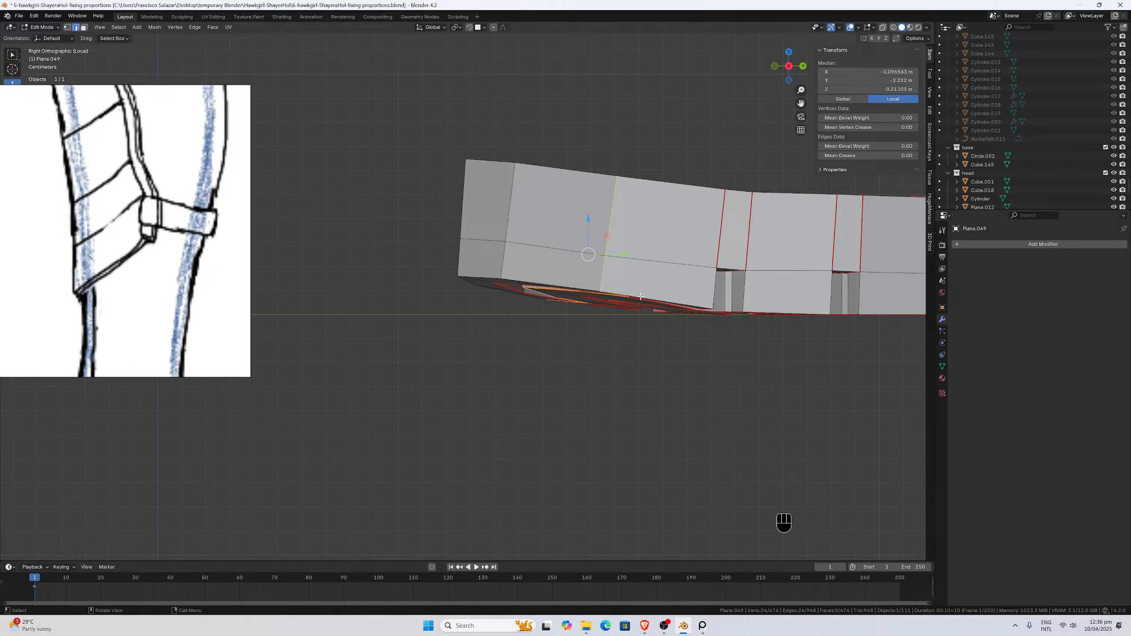
Try lowering the selected toe edges by 0.002694 m along Z and undo the move.
key(g)
key(z)
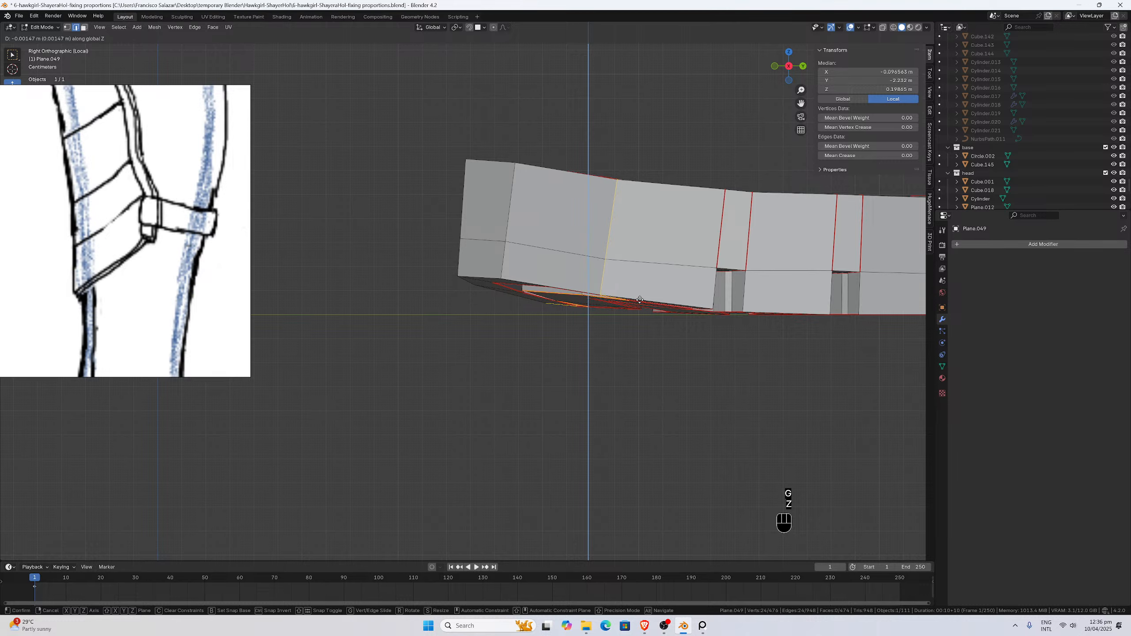
click(639, 302)
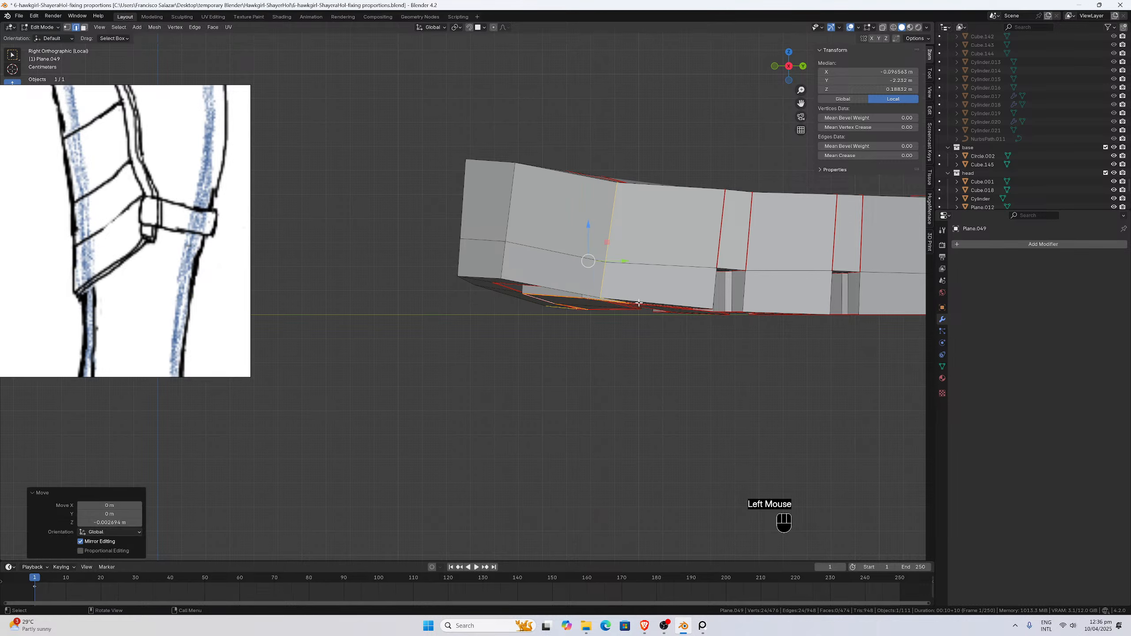
key(ctrl+z)
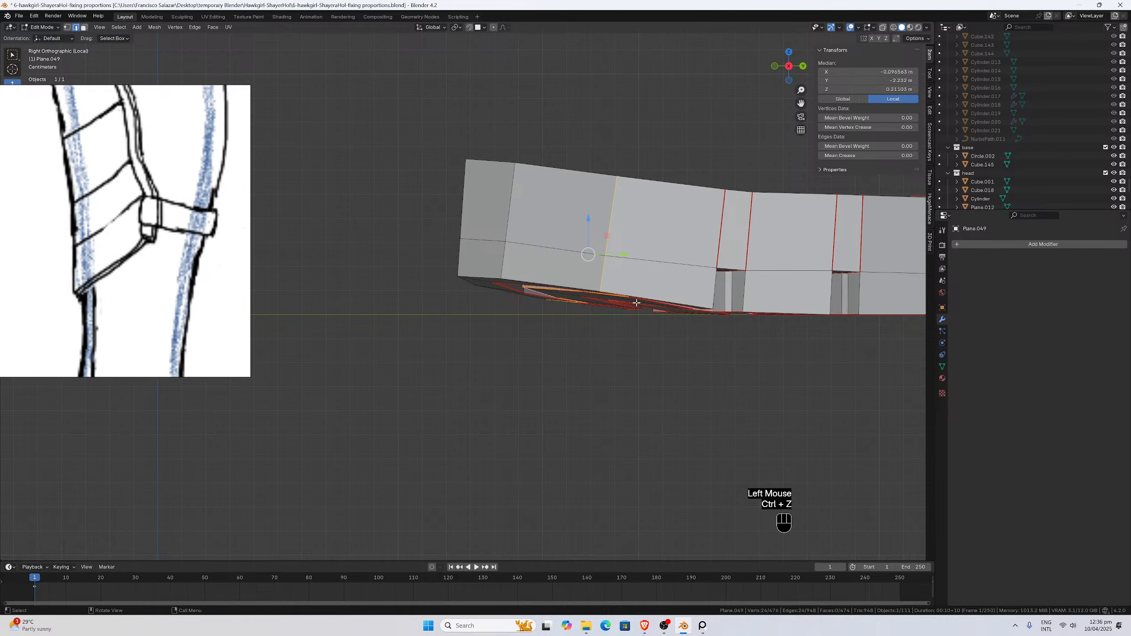
Lower the selected toe edges by 0.000441 m along Z.
scroll(626, 282, down, 2)
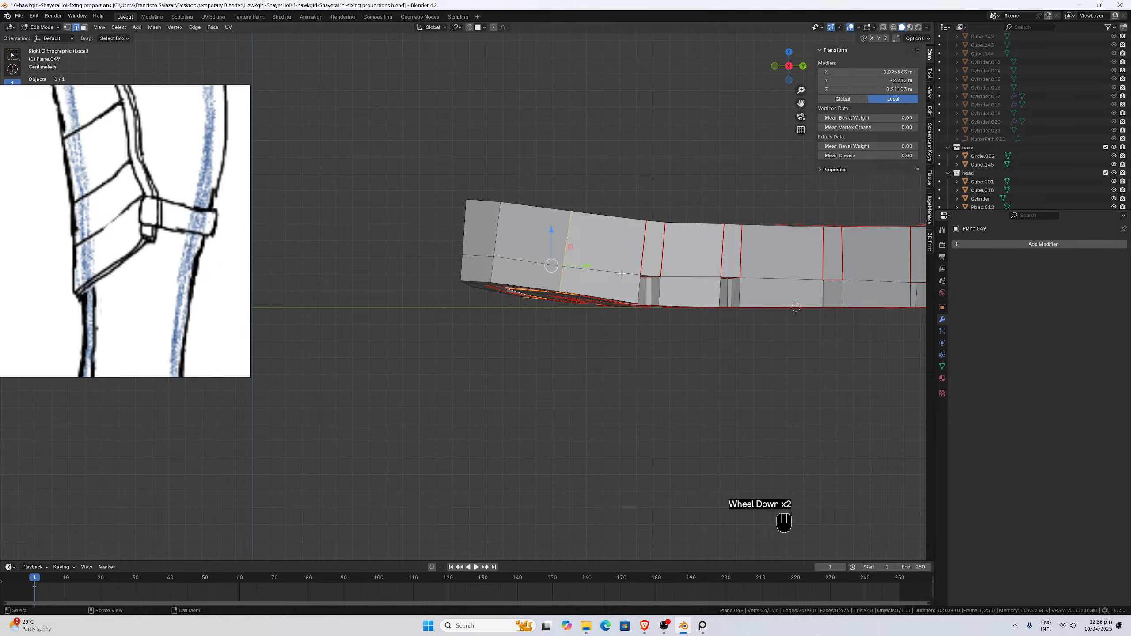
scroll(622, 274, down, 3)
scroll(621, 273, up, 2)
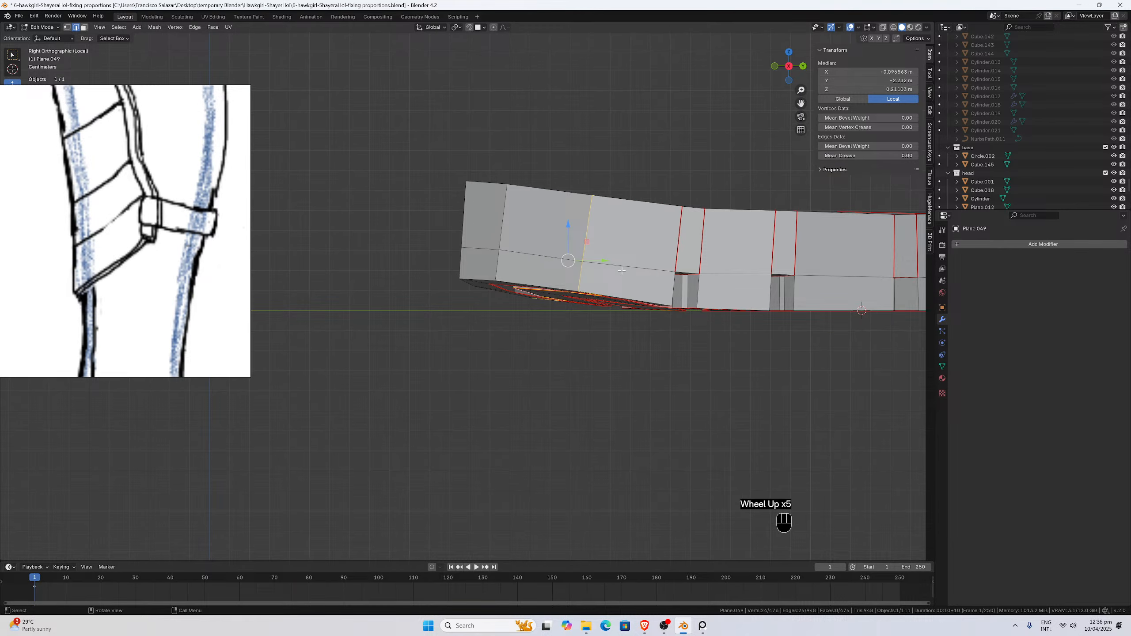
key(g)
key(z)
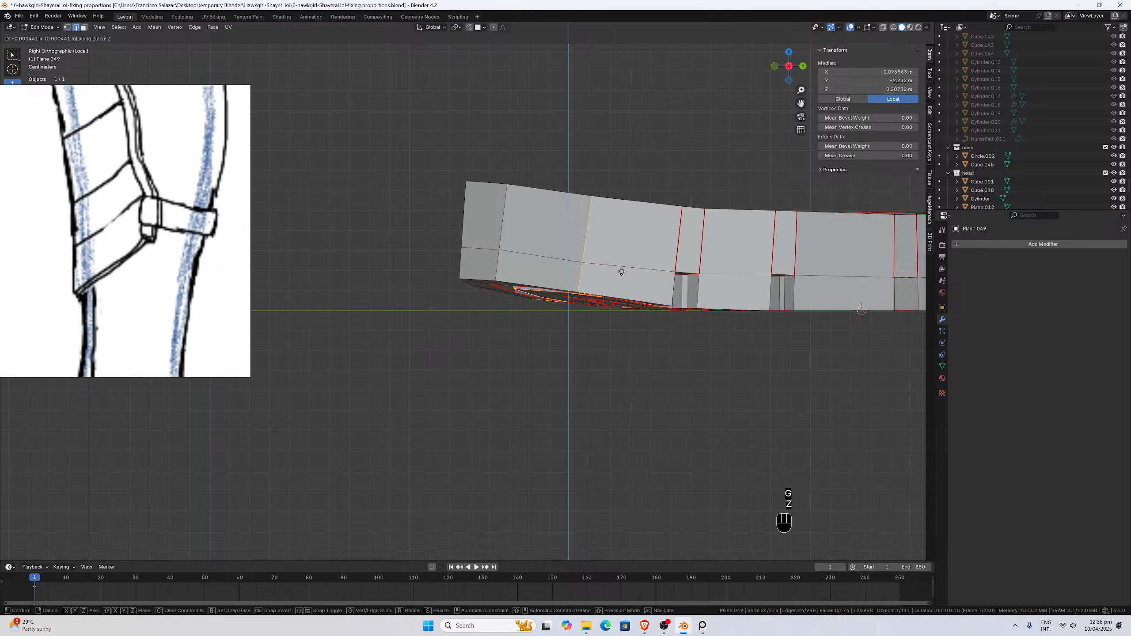
click(622, 271)
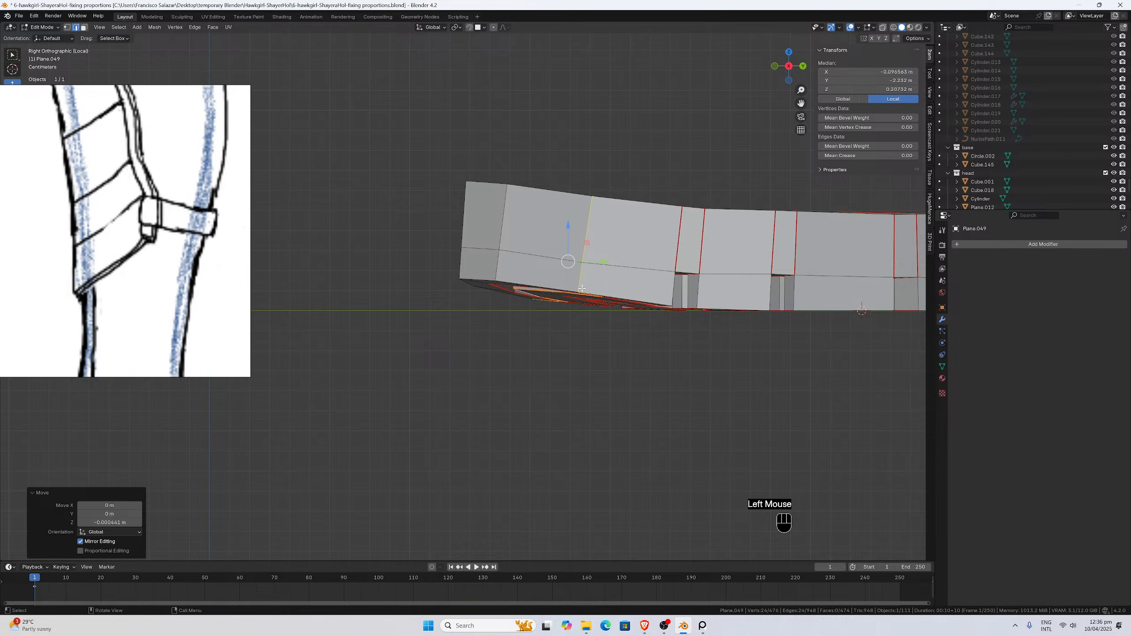
Switch to vertex selection and lower a single vertex on the toe's underside by 0.001176 m along Z.
click(67, 28)
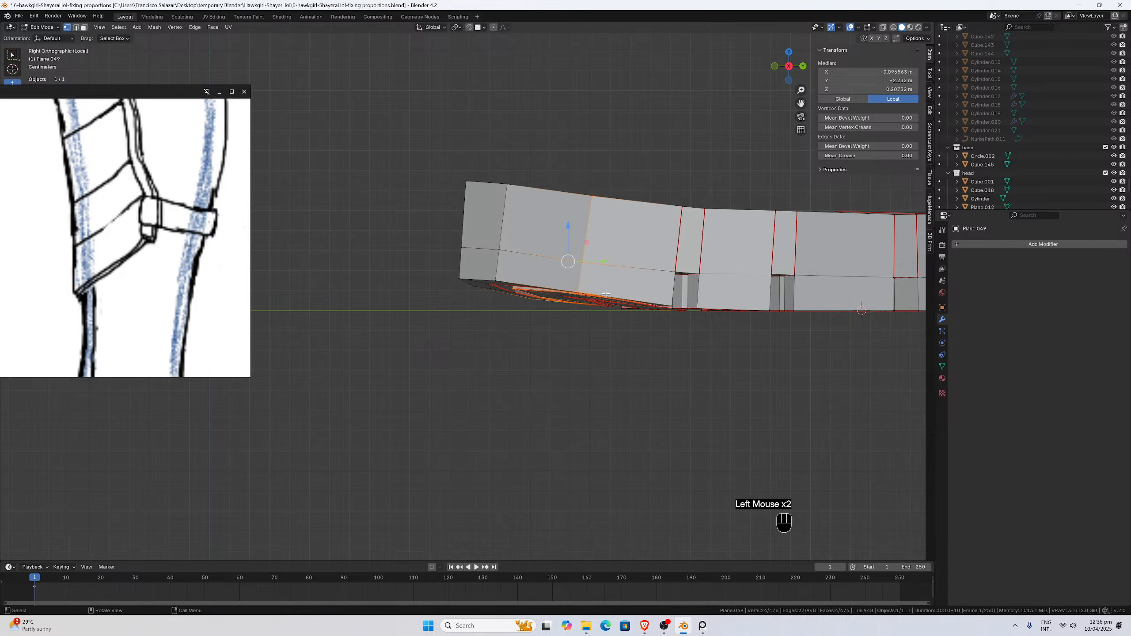
click(585, 302)
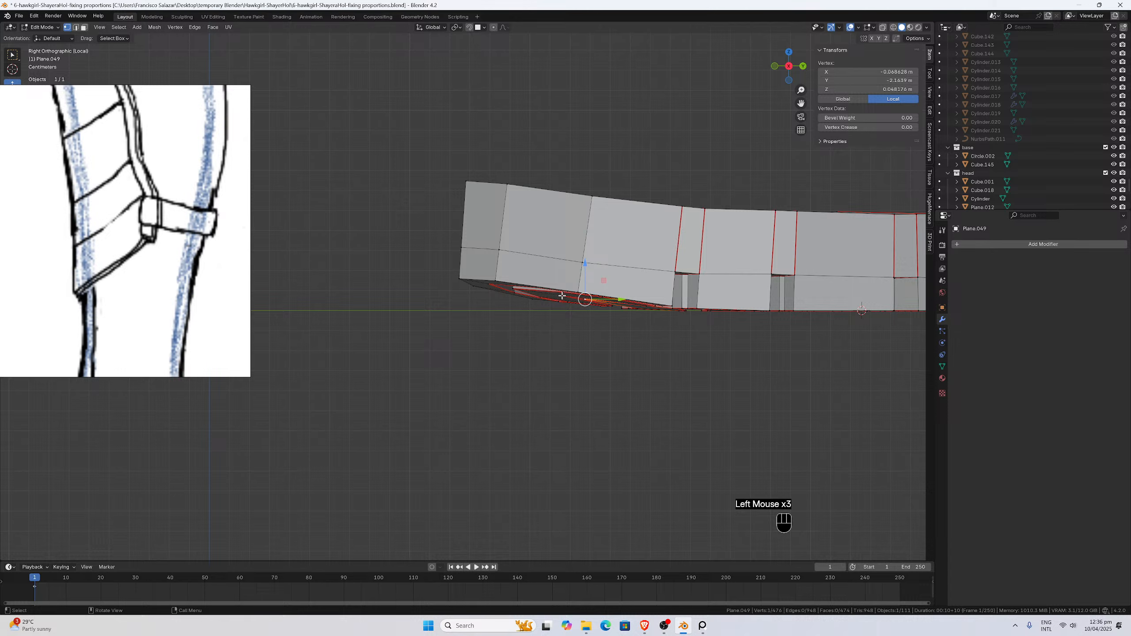
click(573, 302)
key(g)
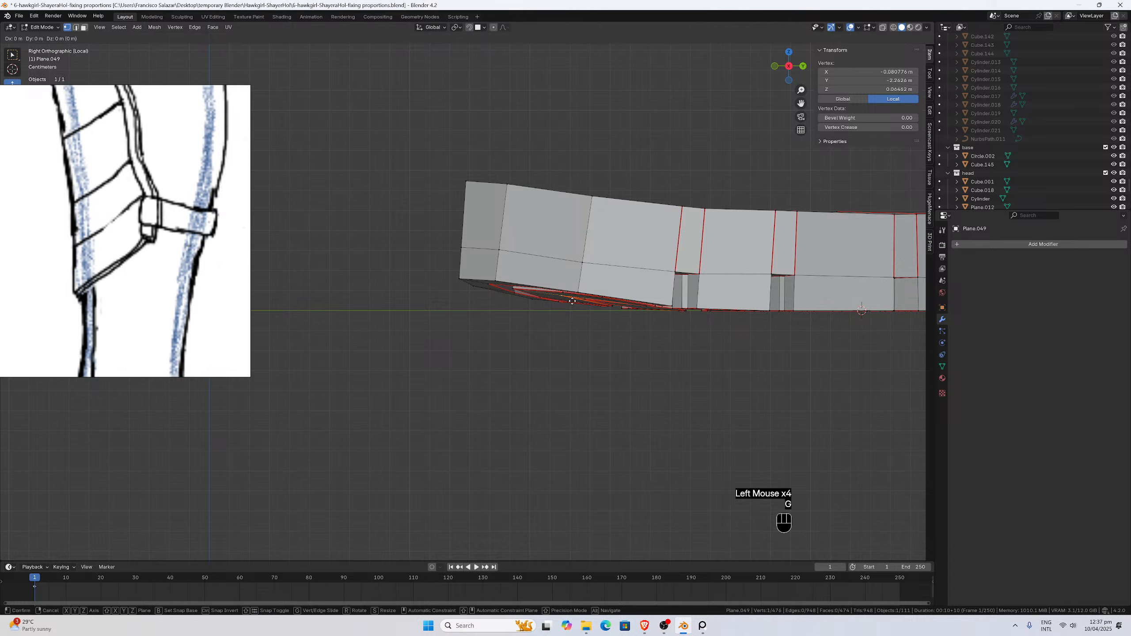
key(z)
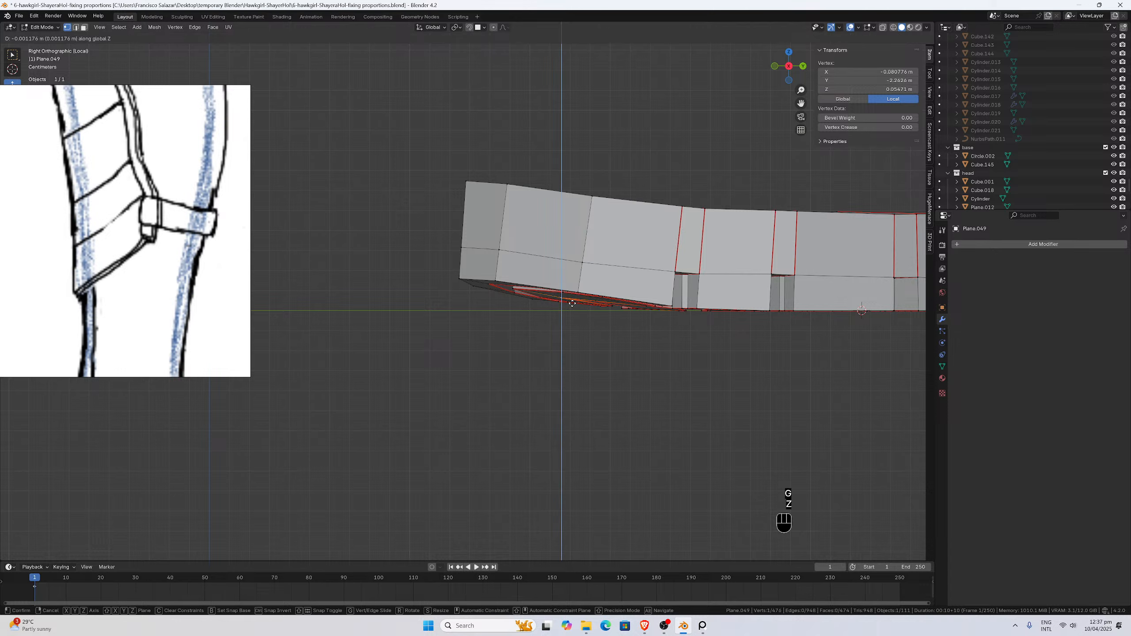
click(572, 304)
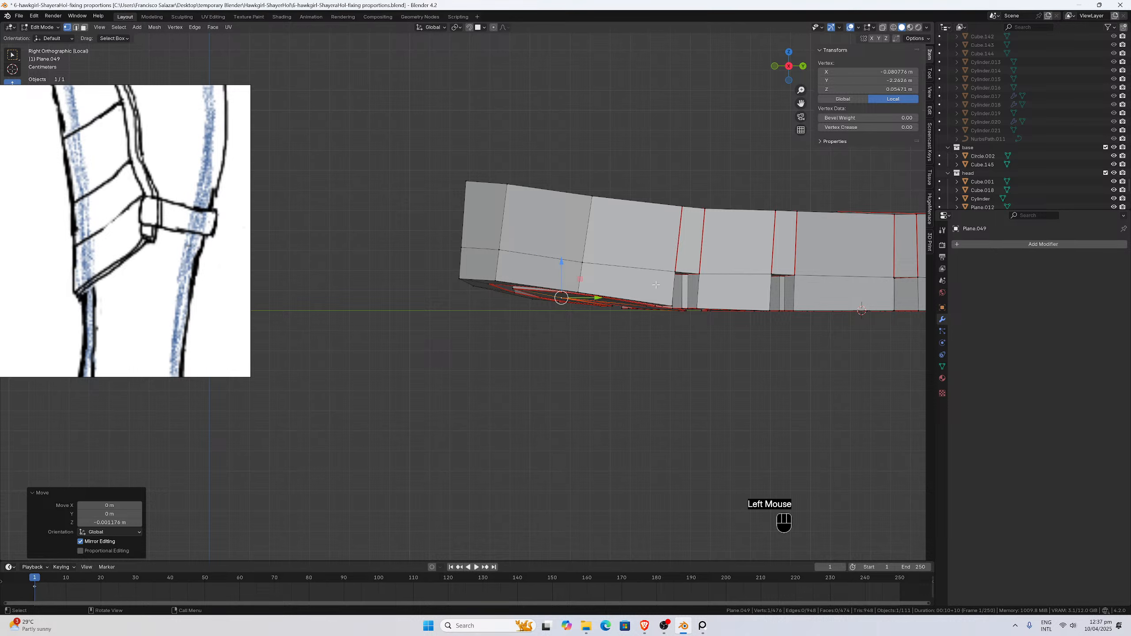
scroll(709, 308, down, 1)
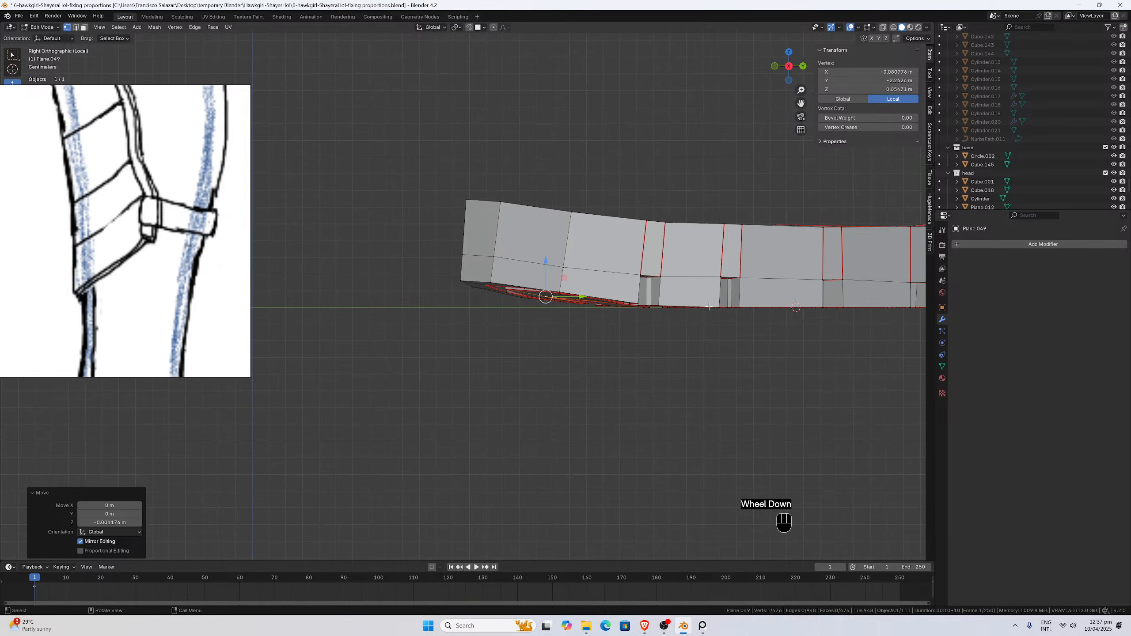
scroll(685, 290, up, 1)
scroll(623, 285, down, 1)
scroll(565, 282, up, 2)
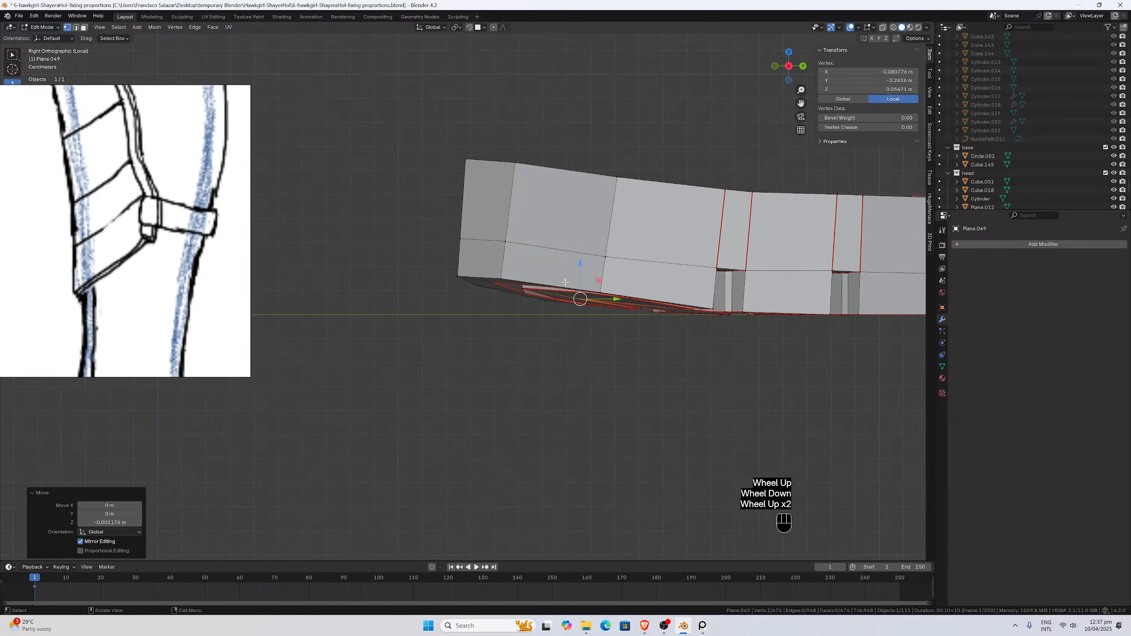
click(500, 276)
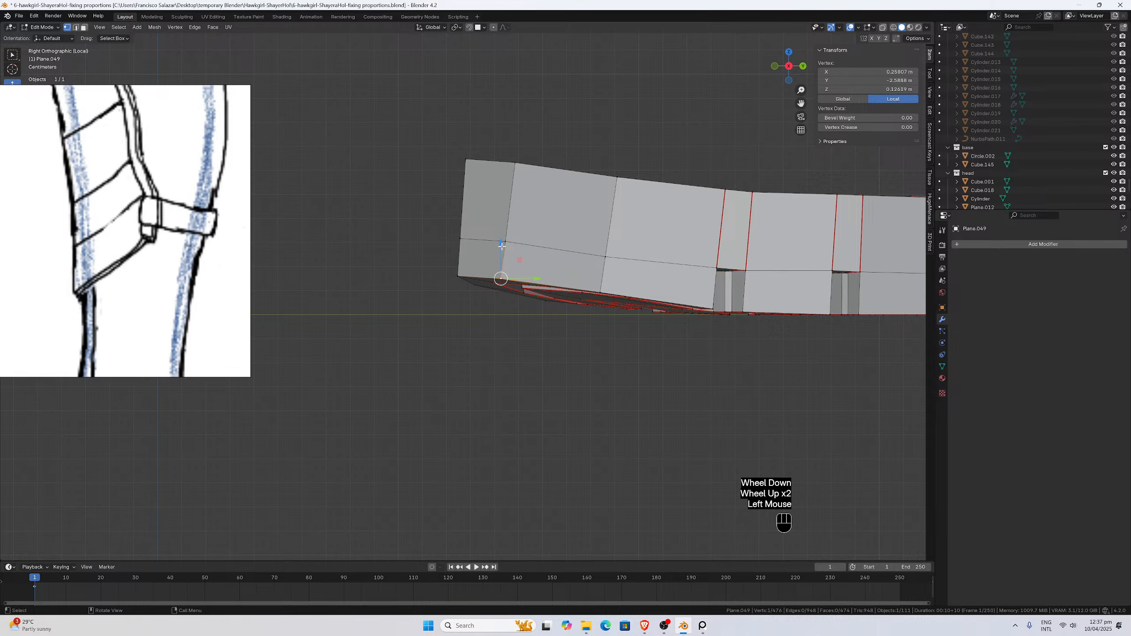
shift+click(501, 272)
click(516, 199)
alt+click(515, 198)
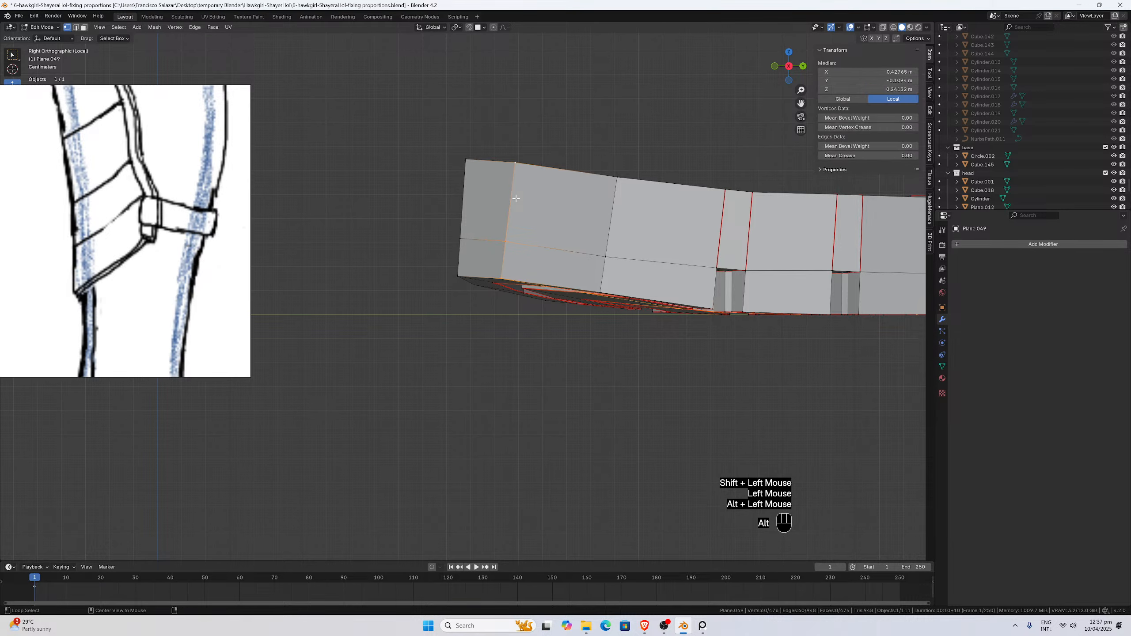
Select the three vertices of the vertical edge at each front toe corner on both sides and return to right view.
click(501, 276)
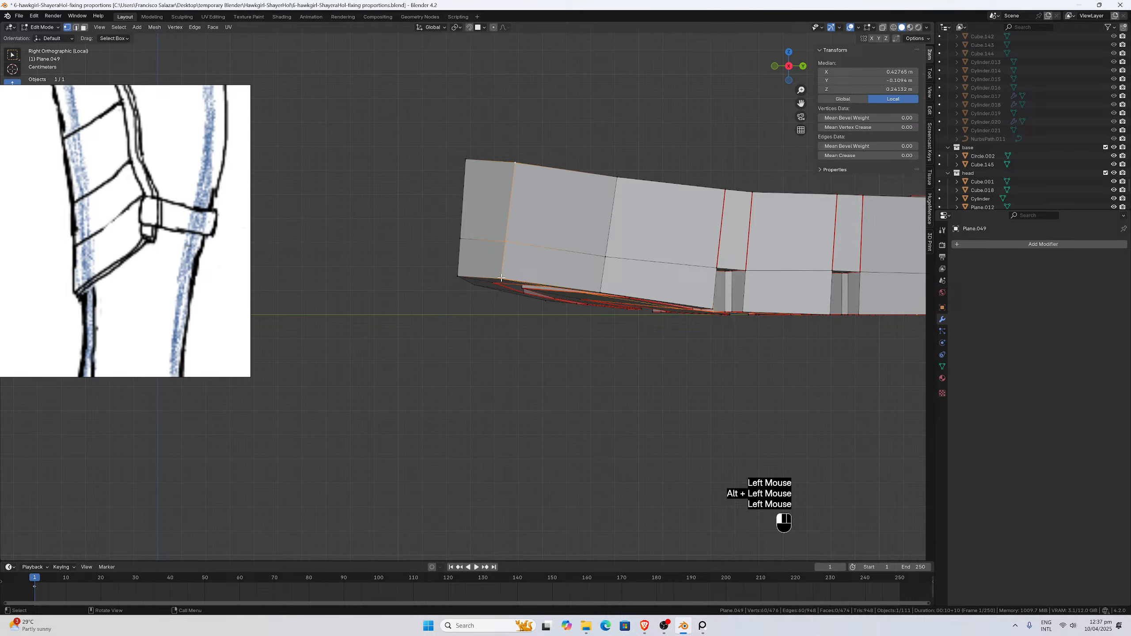
shift+click(506, 243)
shift+click(518, 176)
scroll(521, 185, down, 1)
middle_drag(522, 185, 533, 271)
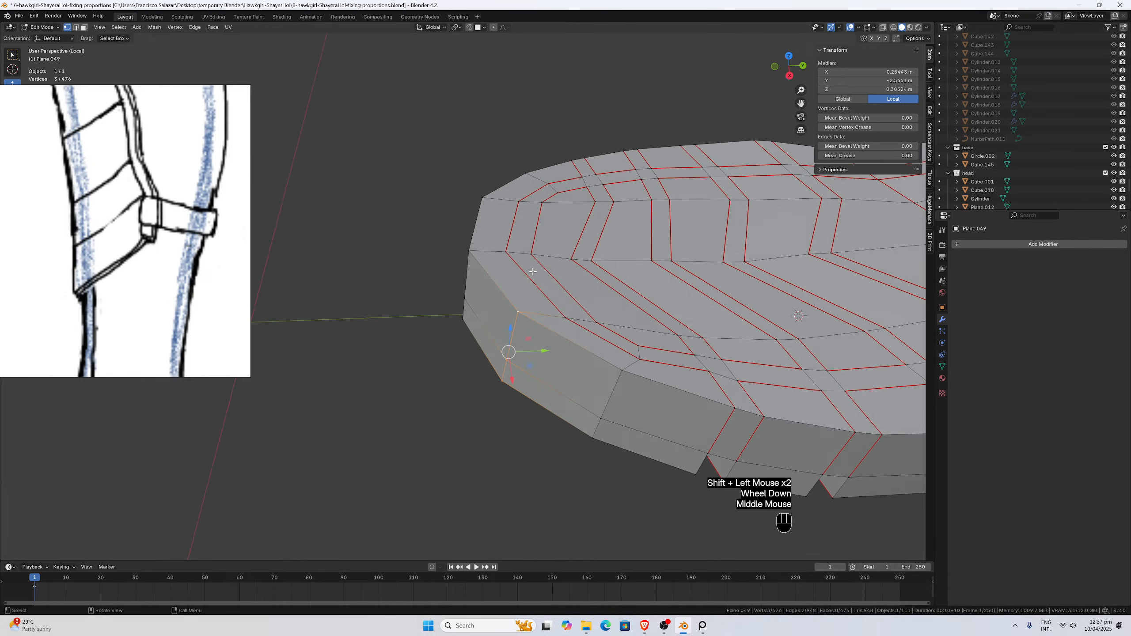
shift+click(488, 198)
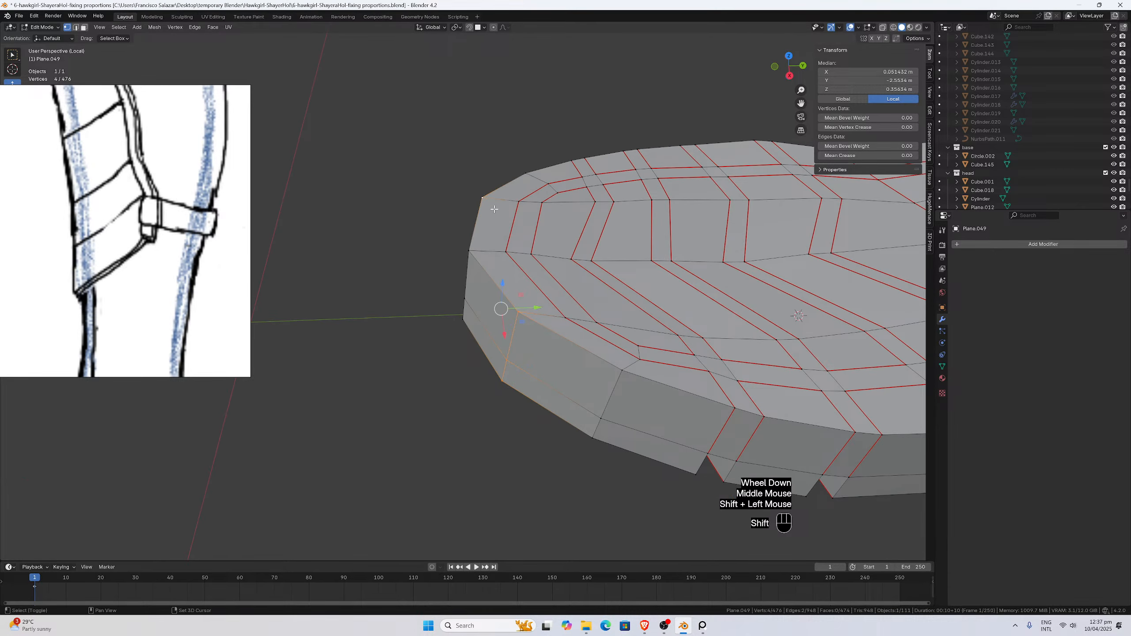
middle_drag(488, 199, 439, 267)
shift+click(438, 268)
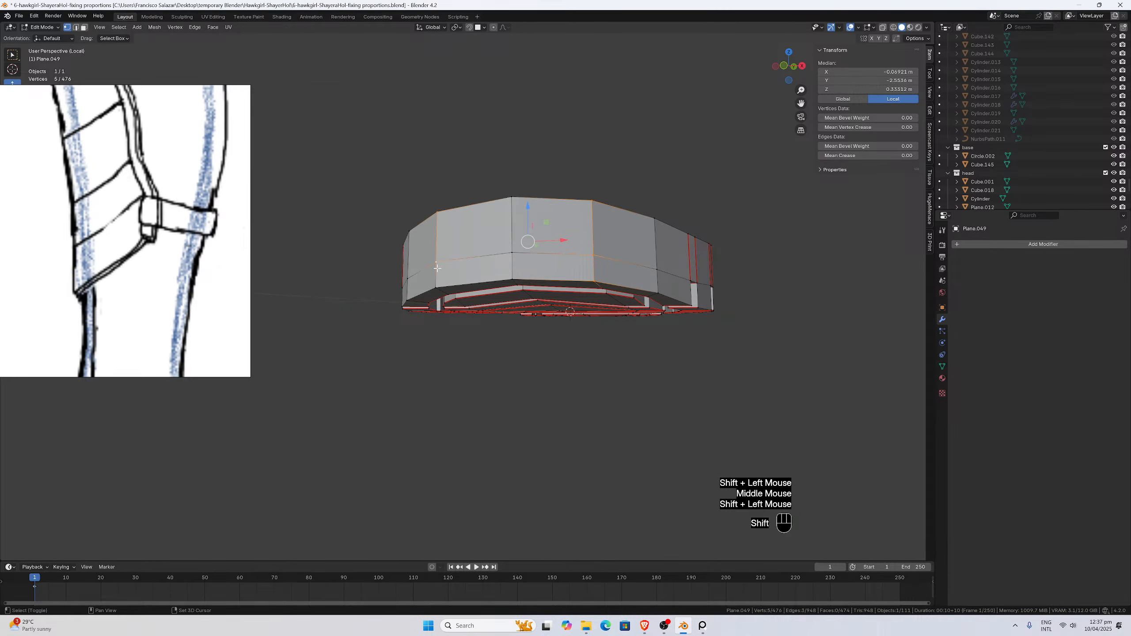
shift+click(436, 283)
key(KP_3)
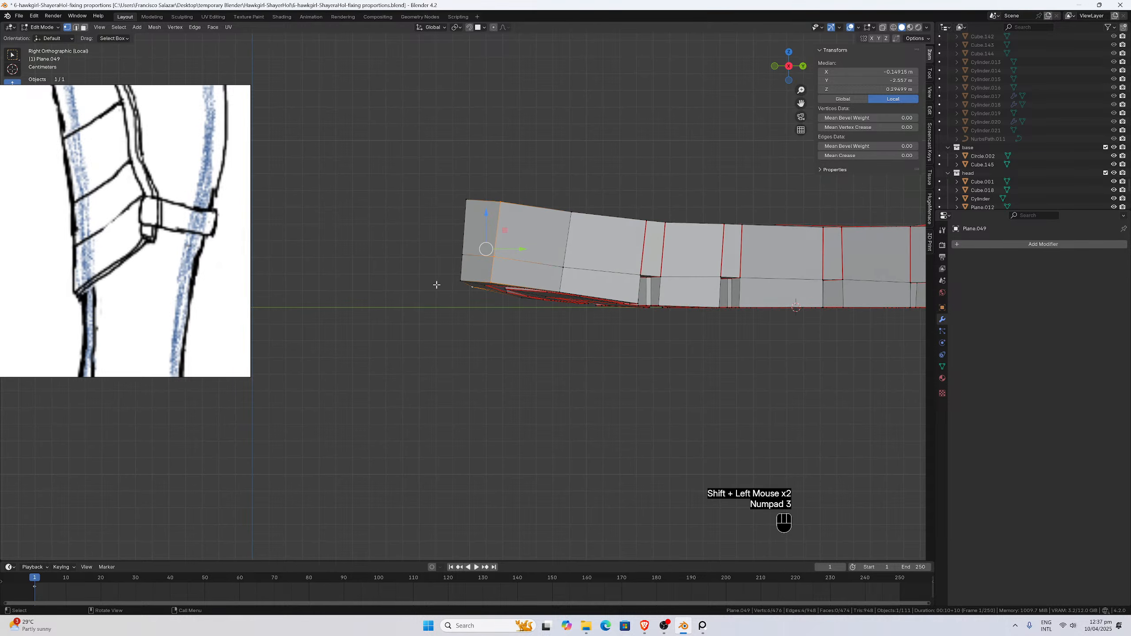
Lower the selected front toe corner vertices by about 0.001021 m along Z.
scroll(436, 285, up, 3)
scroll(538, 248, up, 1)
scroll(545, 245, down, 1)
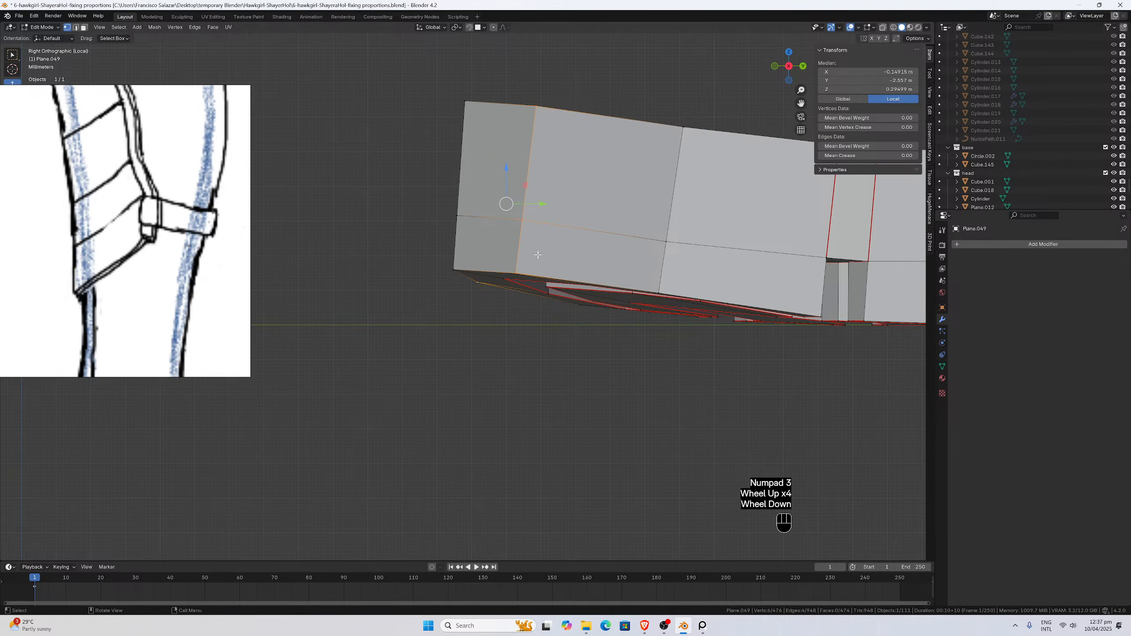
key(g)
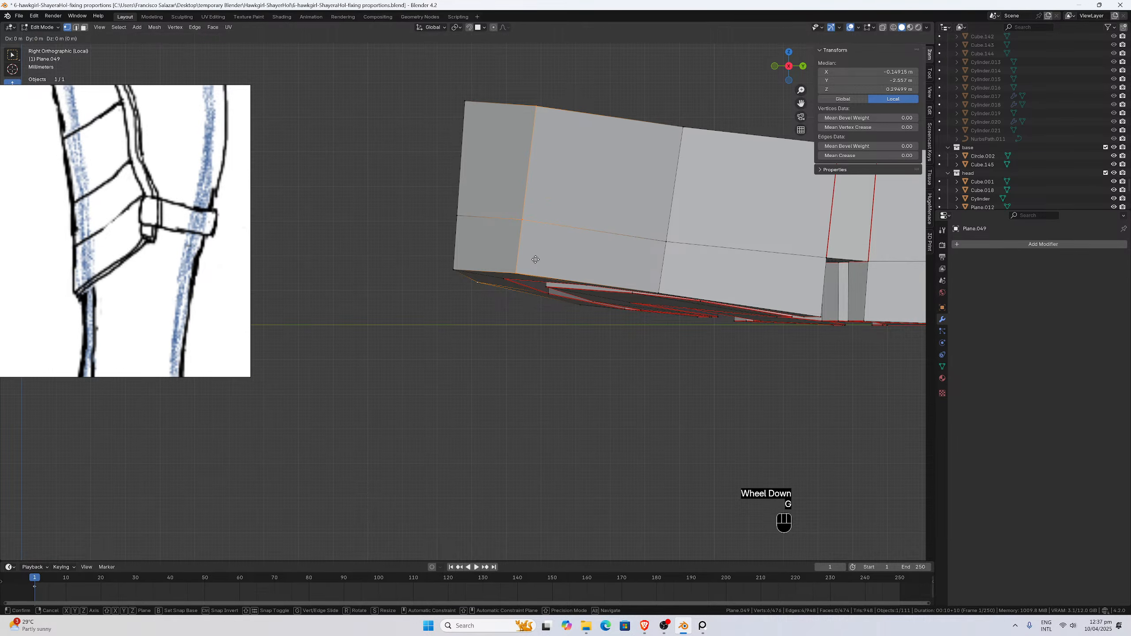
key(z)
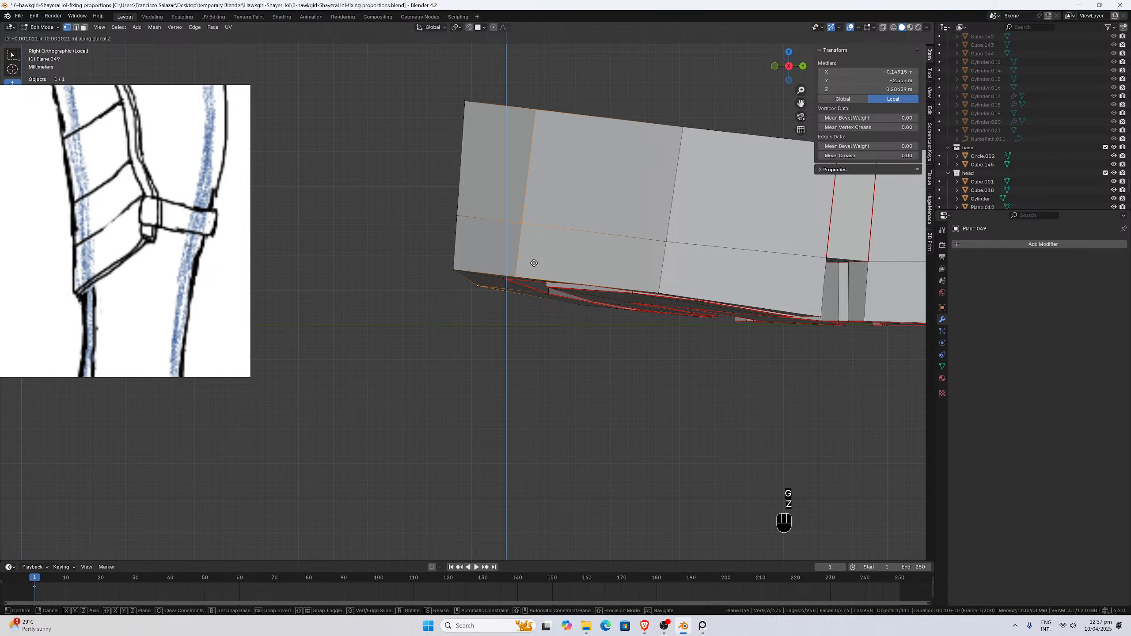
click(535, 264)
Flatten the two lower front toe corner vertices to the same height by scaling them to 0 along Z.
click(477, 288)
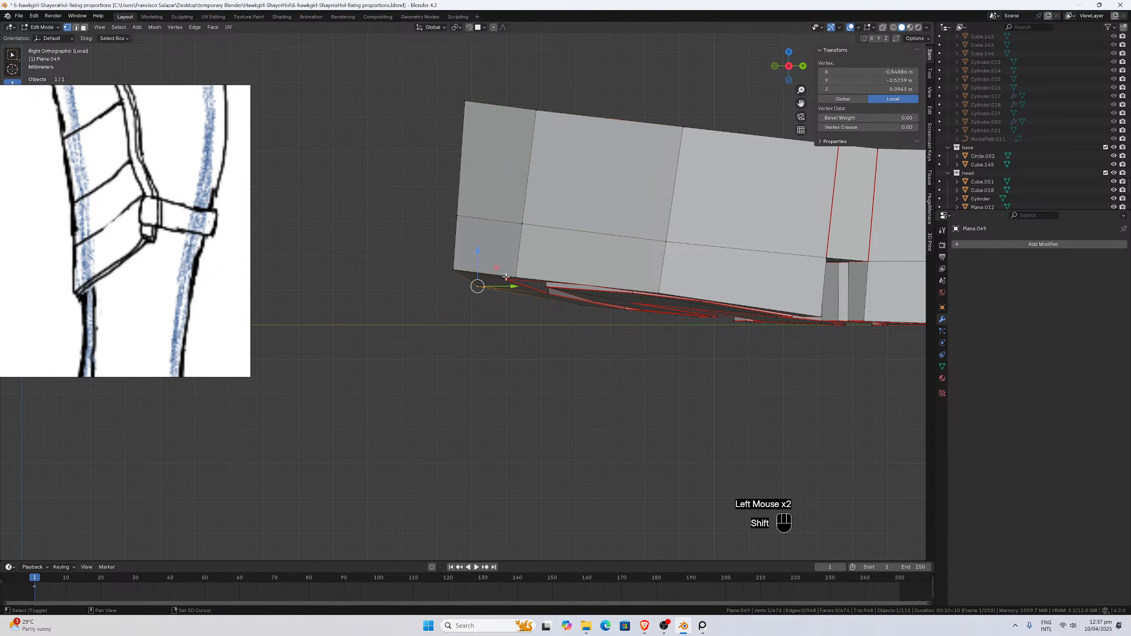
shift+click(517, 275)
key(s)
key(z)
key(0)
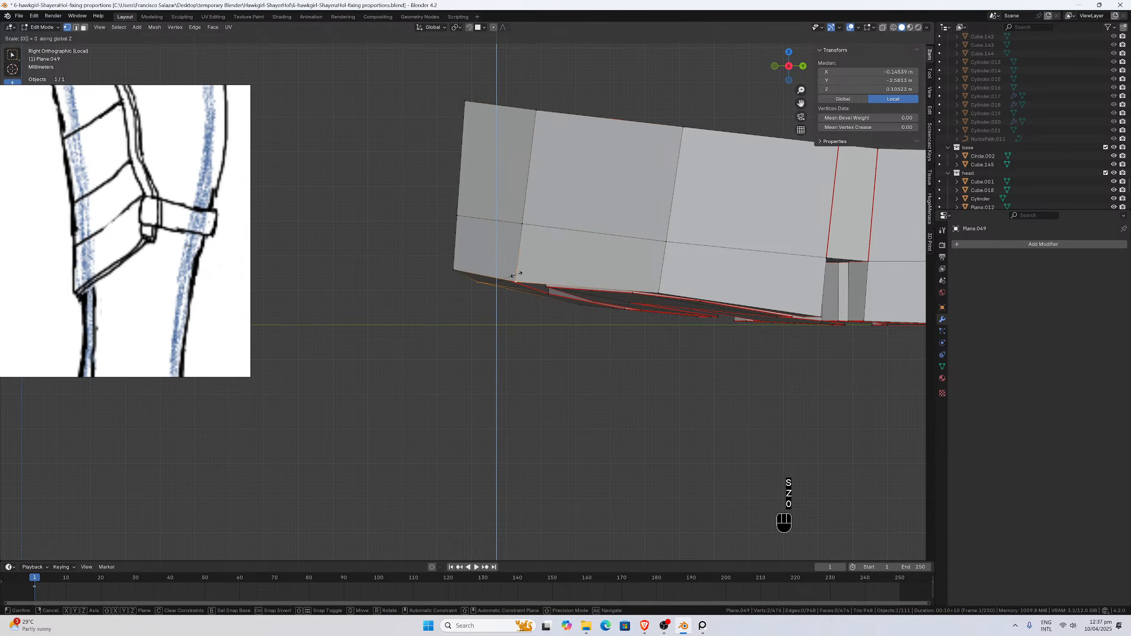
key(Return)
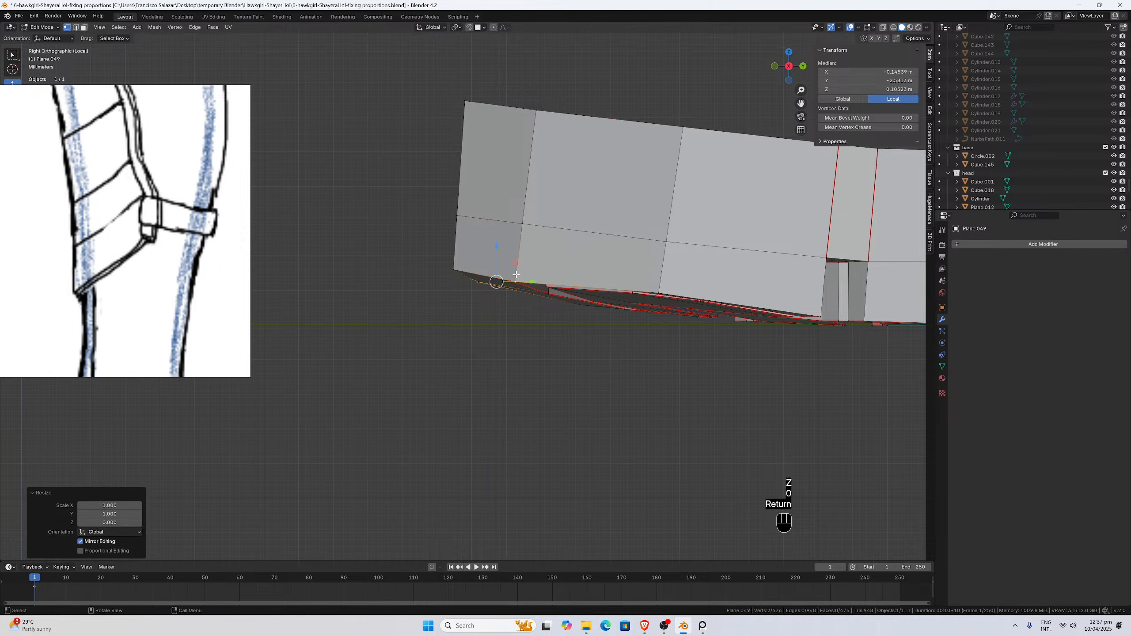
Select the single middle vertex on the front of the toe's underside and lower it by 0.000921 m along Z.
scroll(517, 275, down, 1)
middle_drag(516, 275, 508, 273)
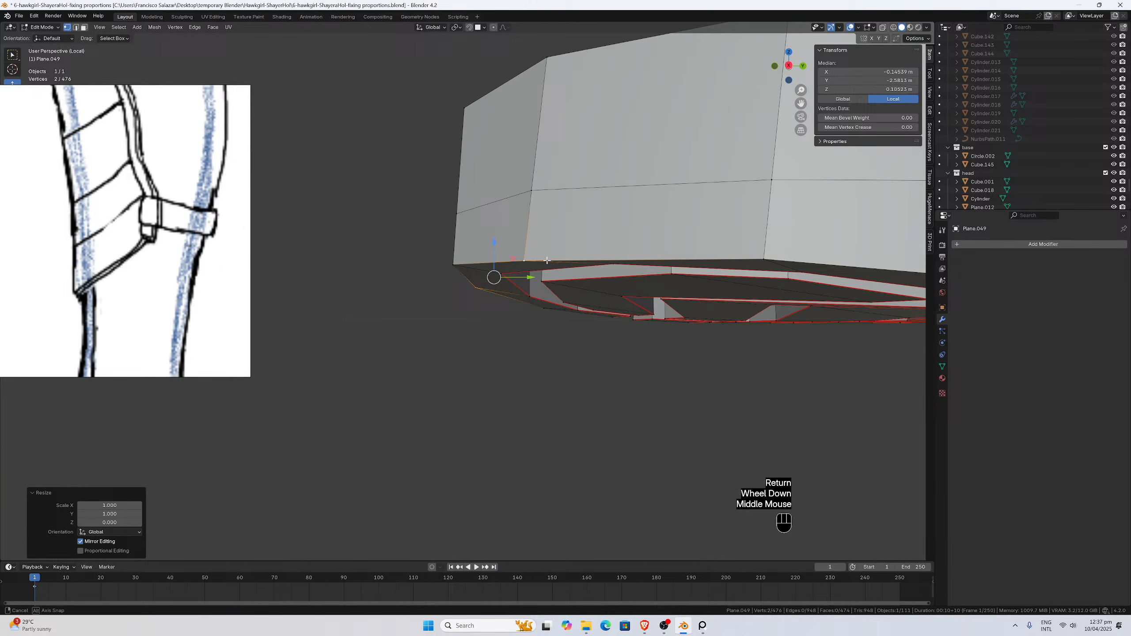
click(502, 273)
ctrl+click(521, 255)
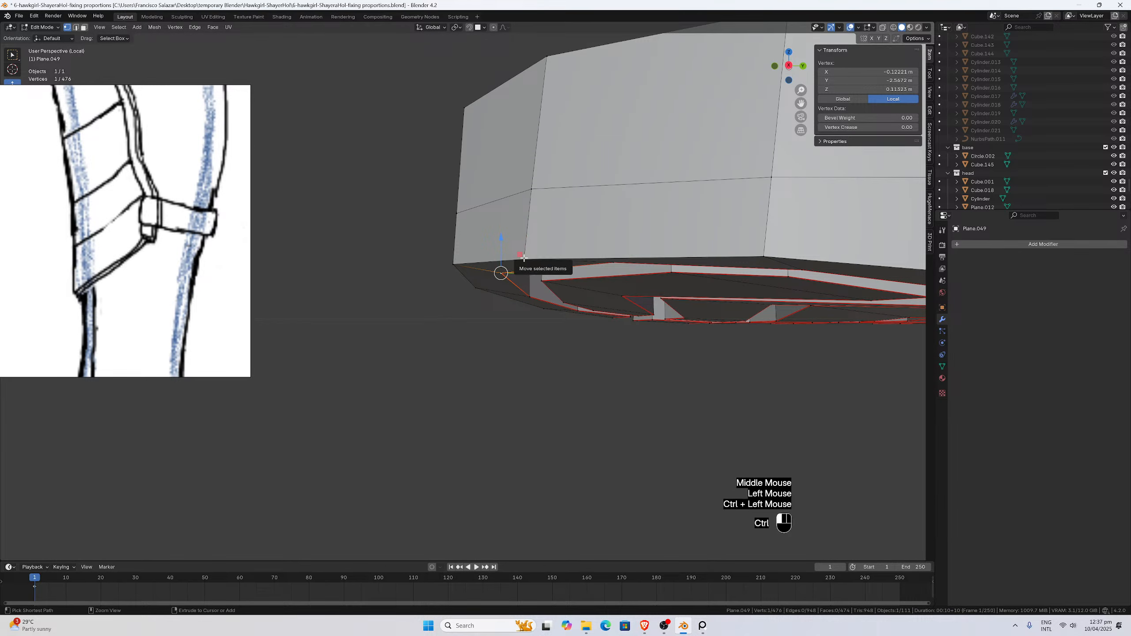
click(502, 273)
key(KP_3)
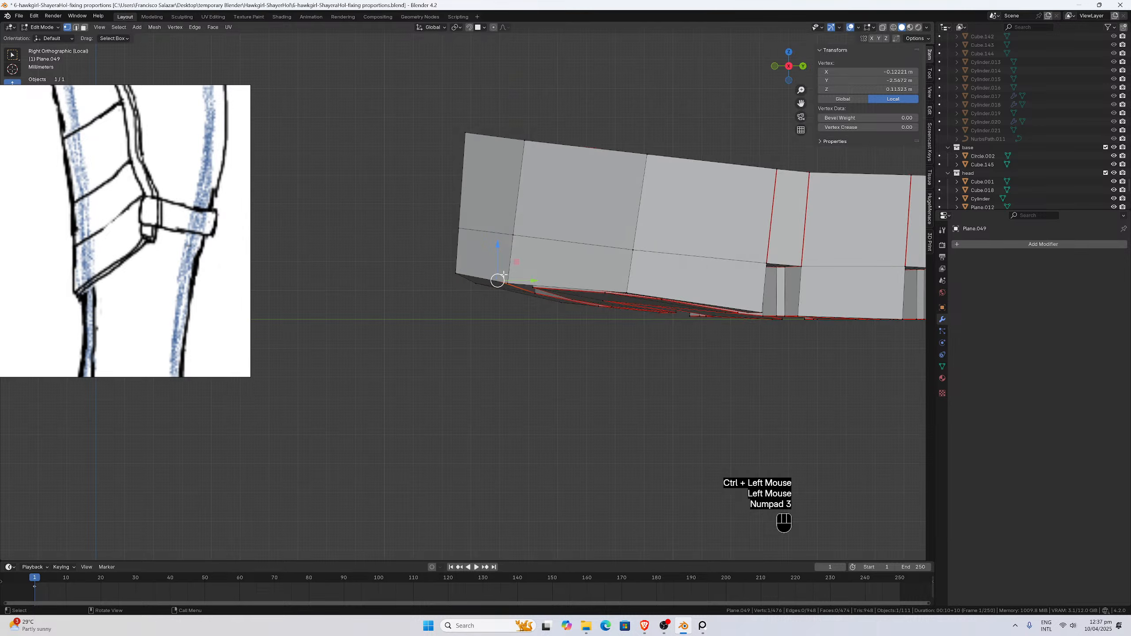
scroll(505, 275, up, 2)
key(g)
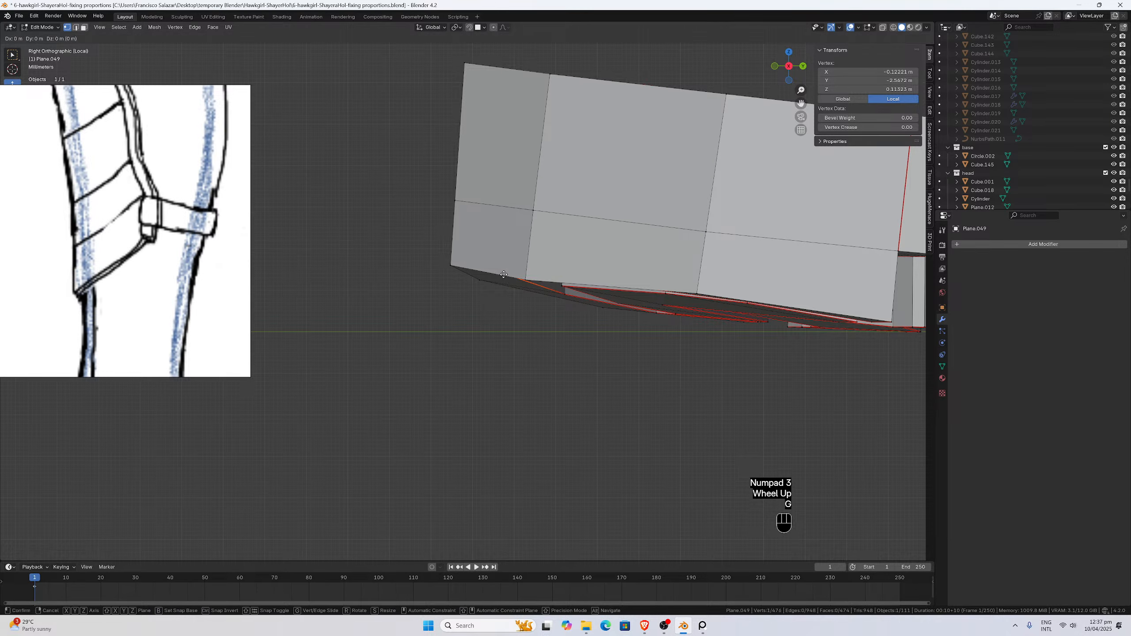
key(z)
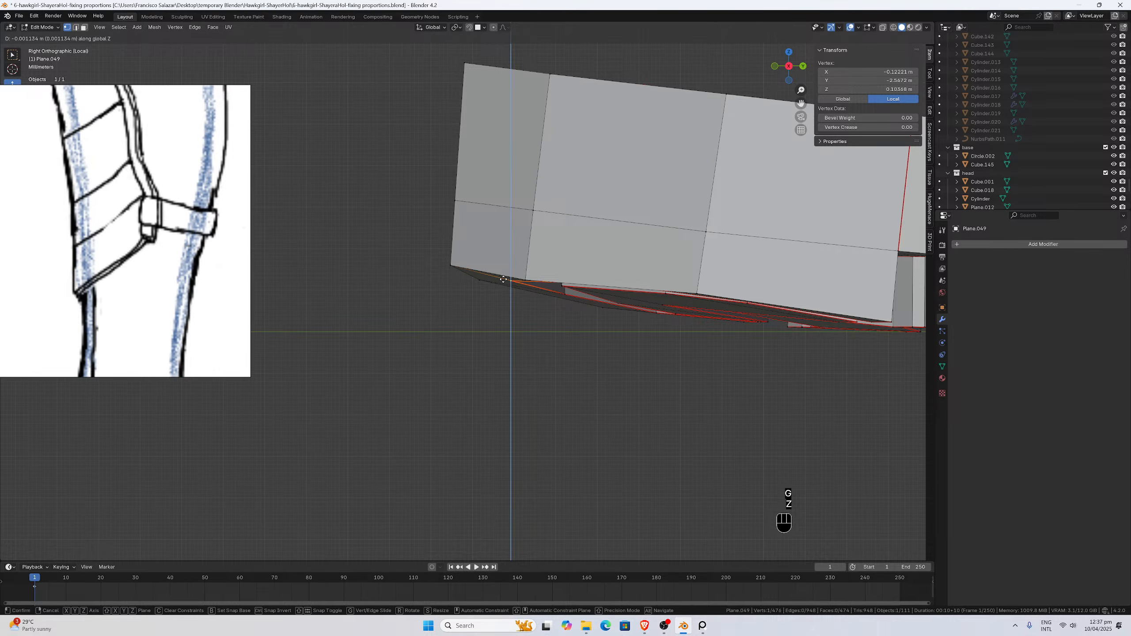
click(504, 279)
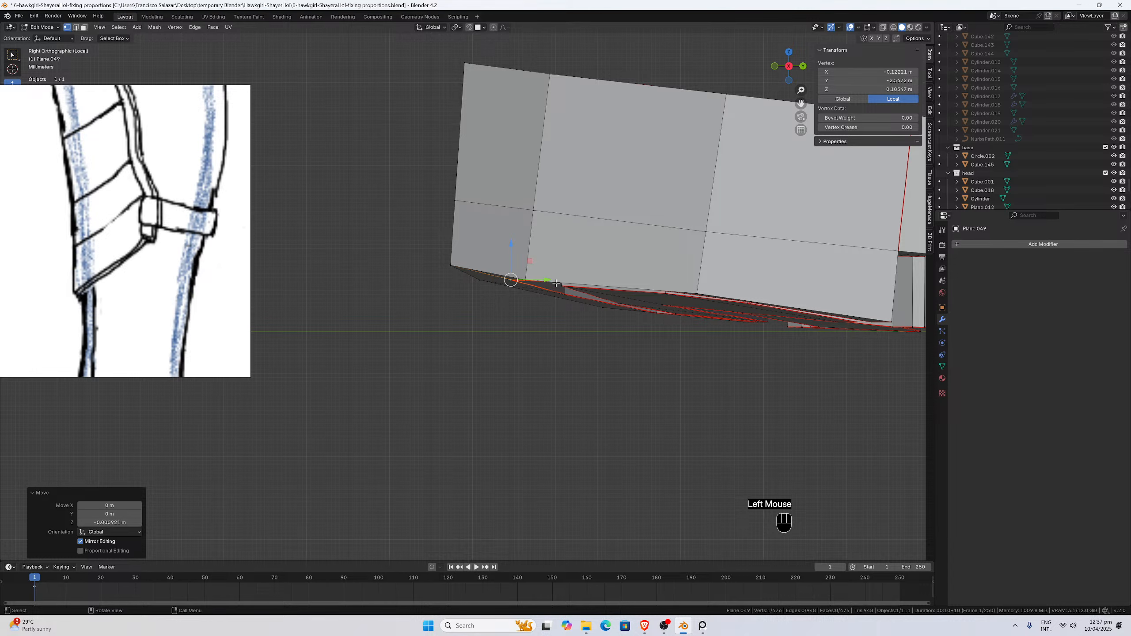
Try leveling the two opposite vertices of the toe's inner underside recess with a Z scale of 0, and undo it.
scroll(556, 283, down, 2)
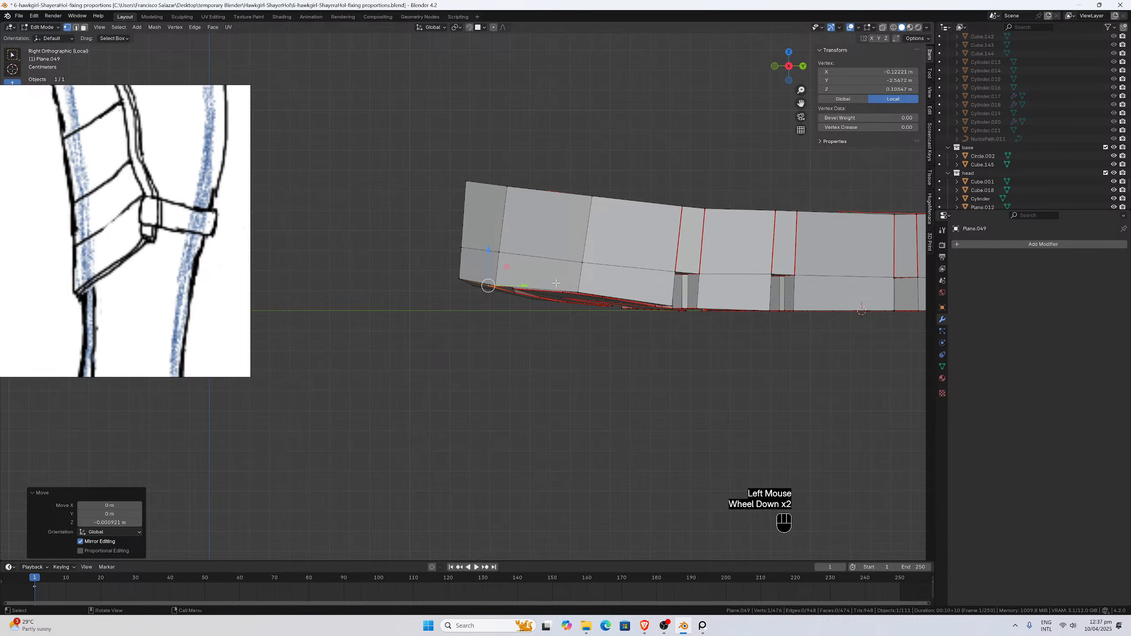
scroll(556, 283, up, 2)
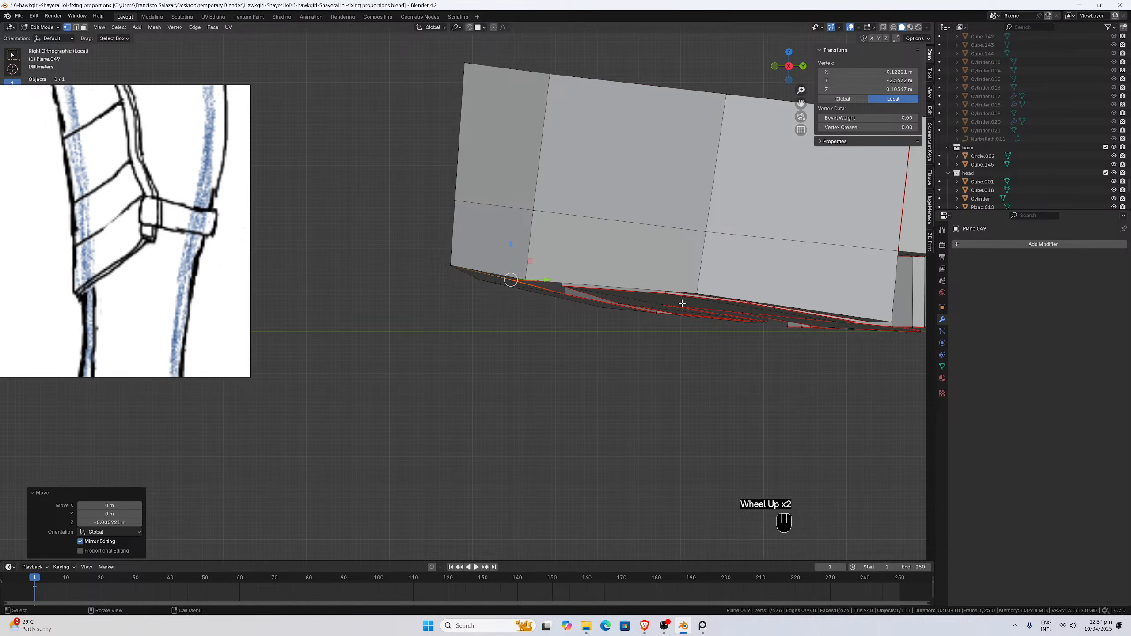
click(665, 294)
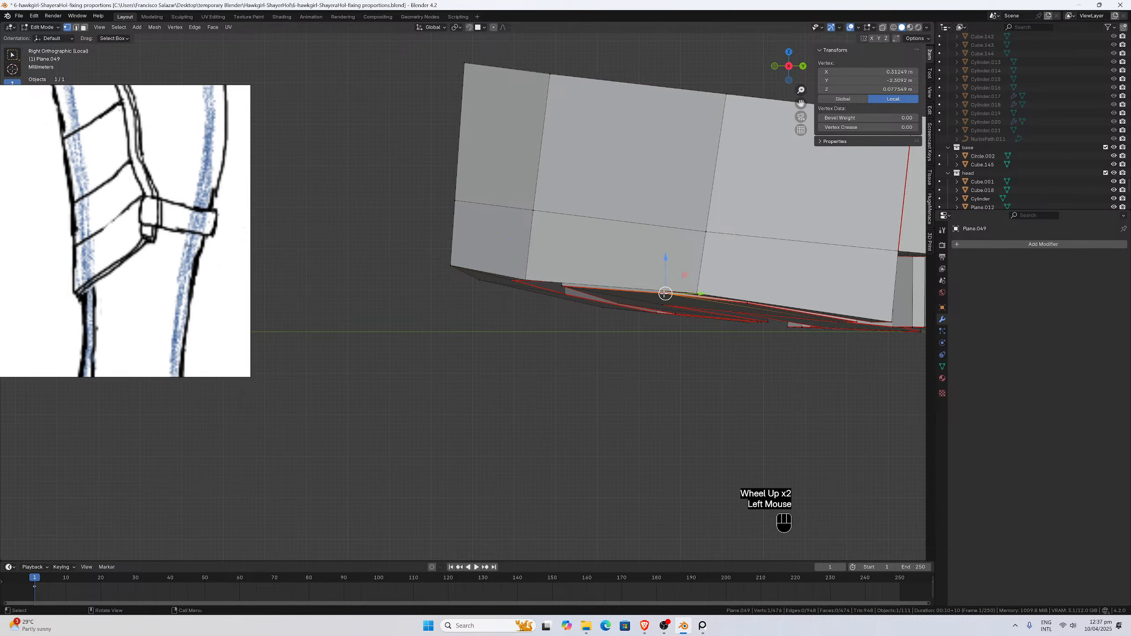
shift+click(676, 314)
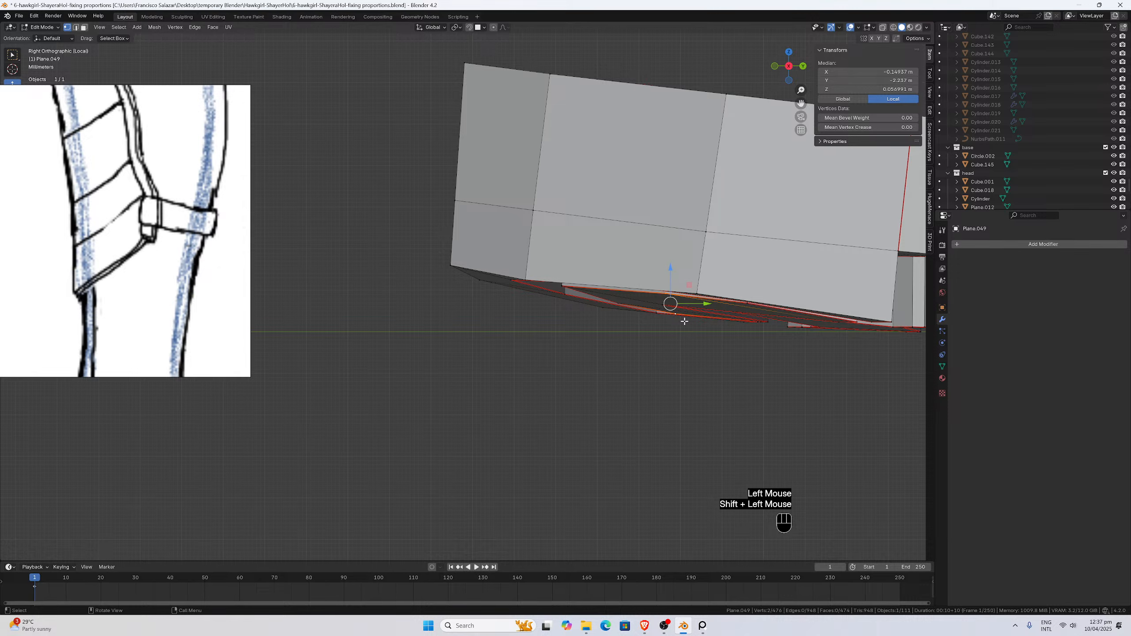
scroll(683, 321, down, 4)
middle_drag(684, 321, 671, 272)
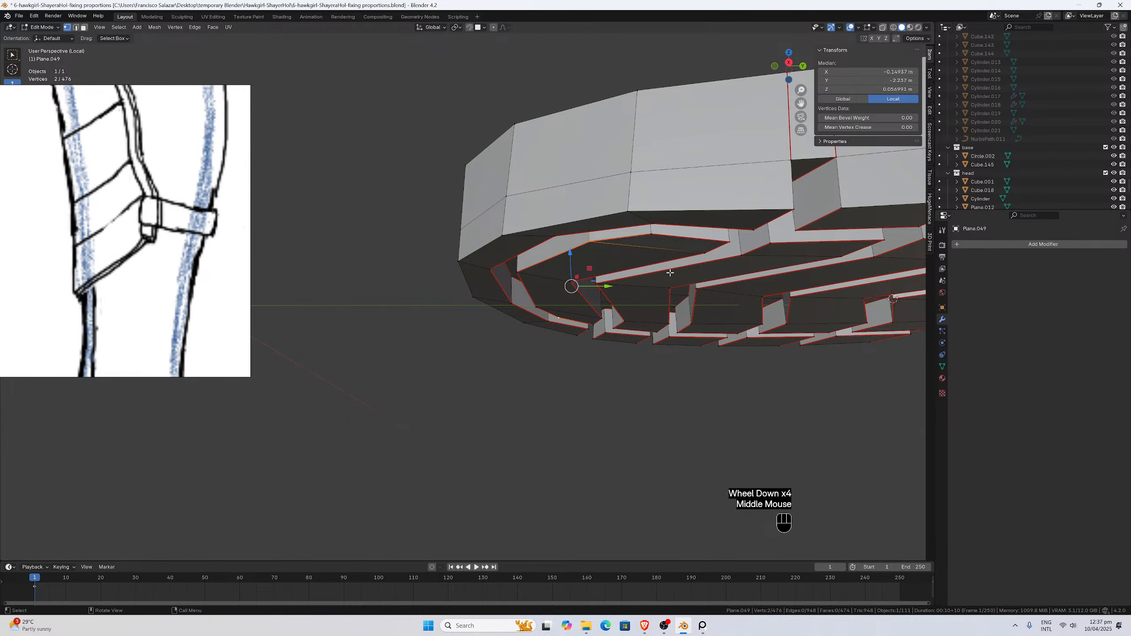
key(s)
key(z)
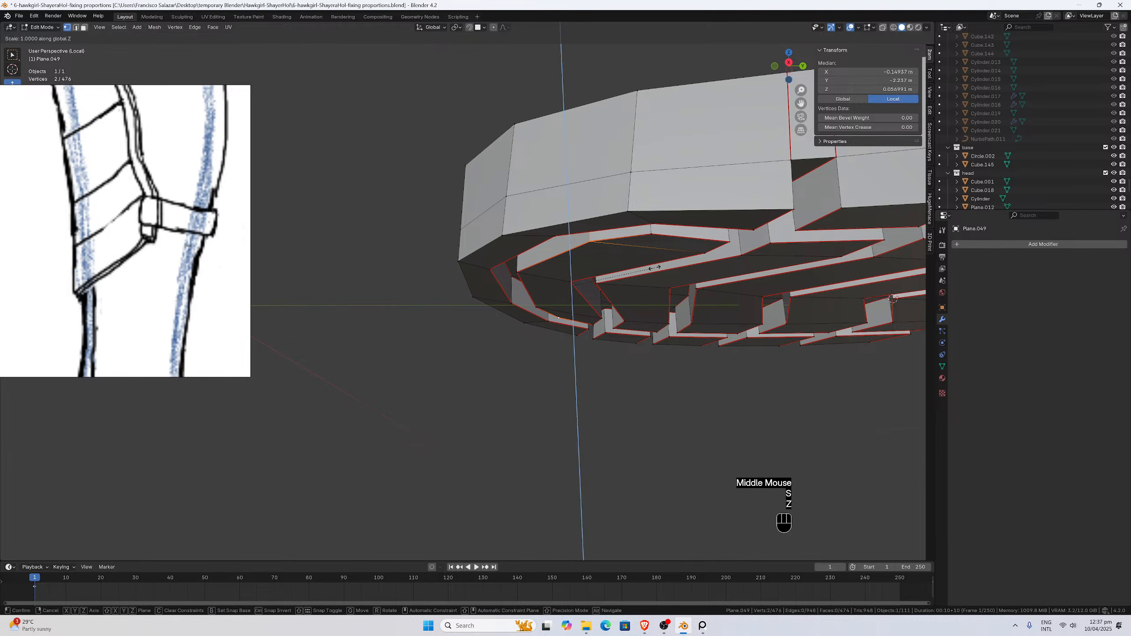
key(0)
key(Return)
key(KP_1)
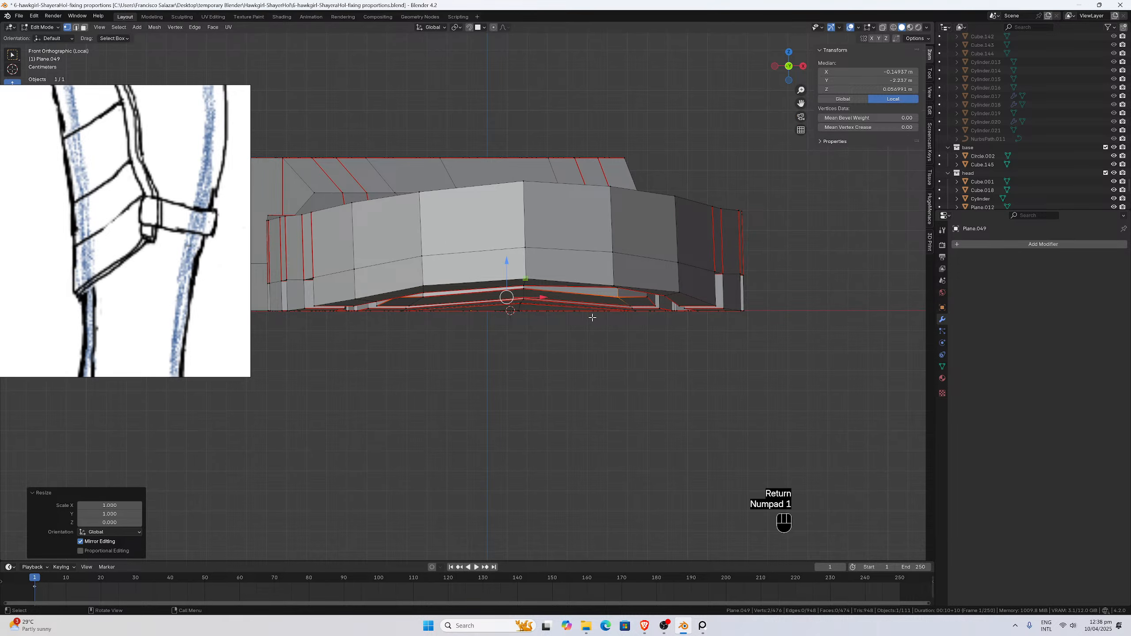
key(ctrl+z)
key(ctrl+shift+z)
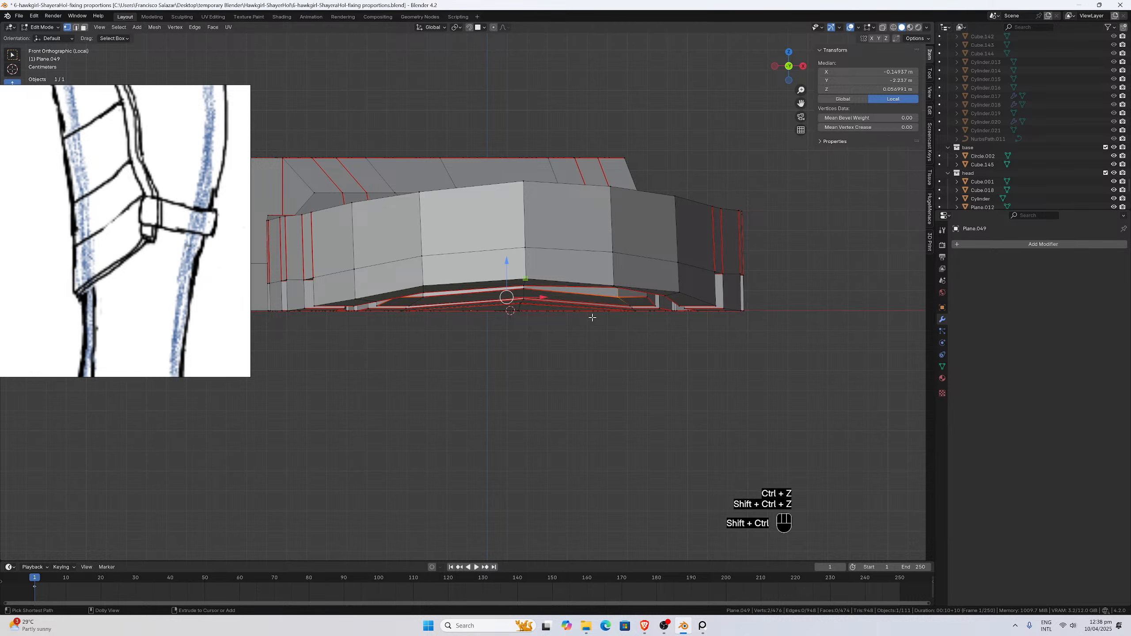
key(ctrl+shift+z)
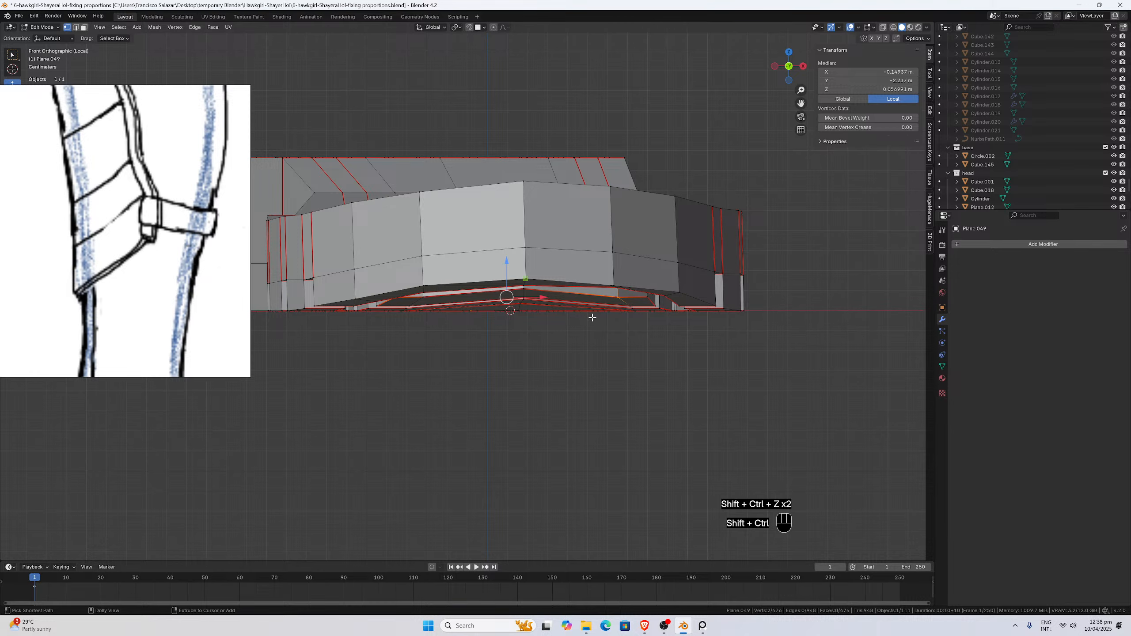
key(ctrl+z)
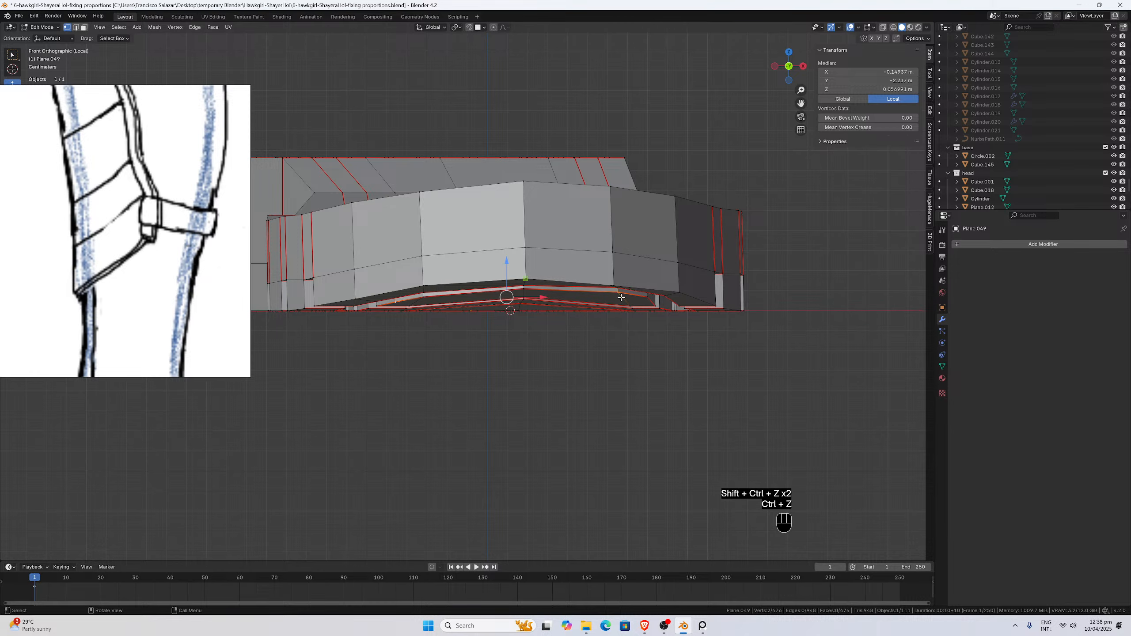
In front view, select the inner vertex on the toe's recessed underside rim and lower it by 0.000735 m along Z.
scroll(621, 297, up, 1)
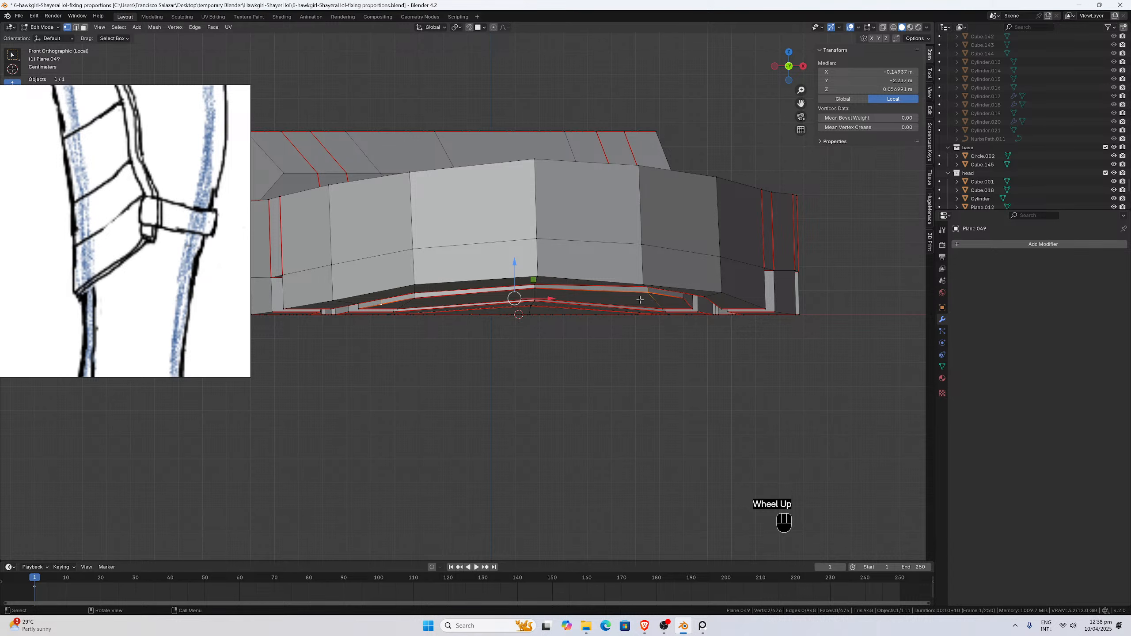
click(647, 287)
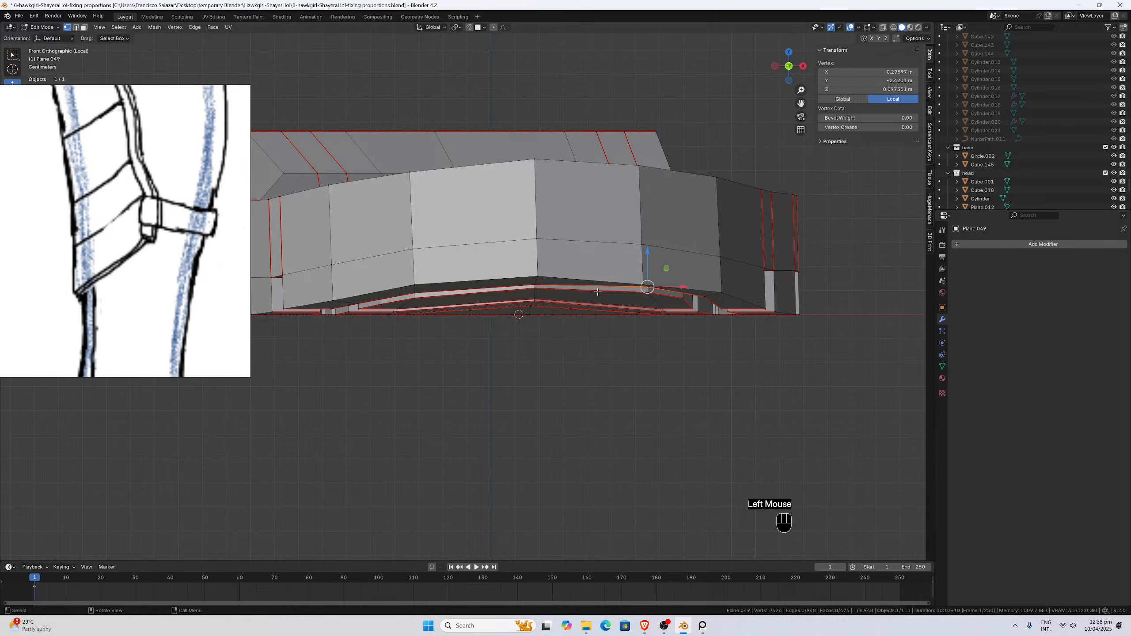
scroll(503, 299, down, 3)
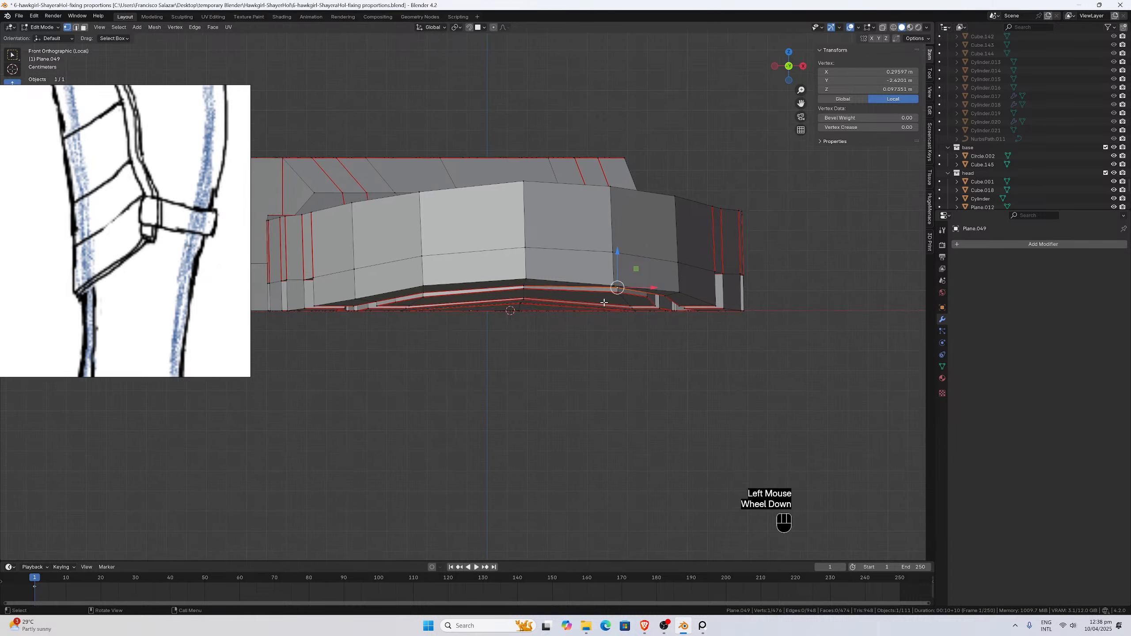
scroll(604, 303, up, 2)
scroll(575, 306, up, 1)
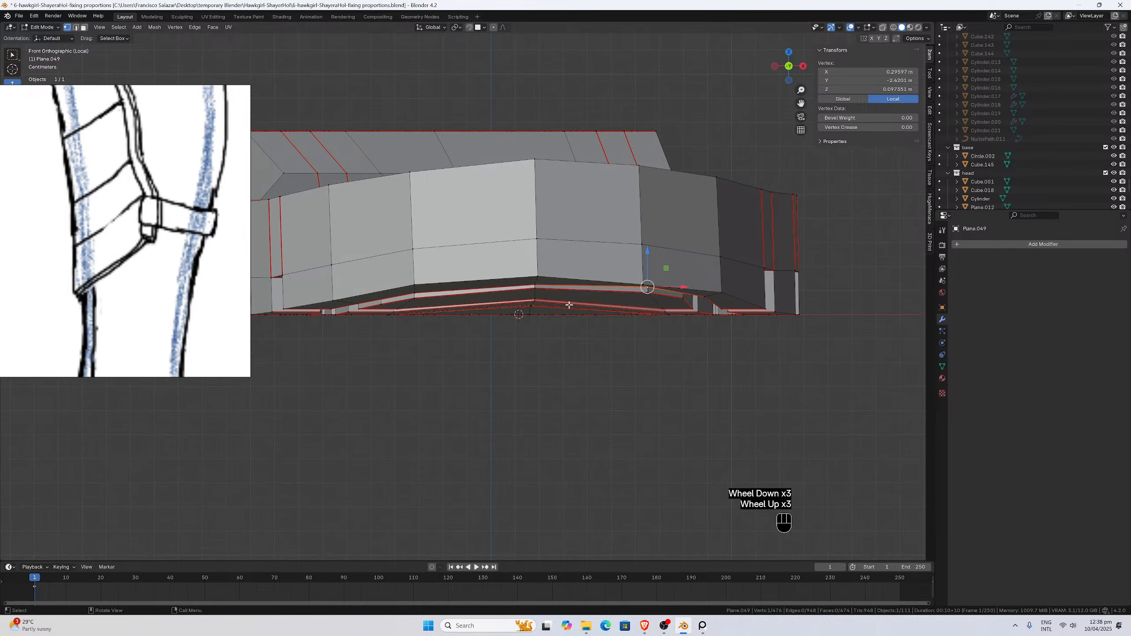
click(534, 303)
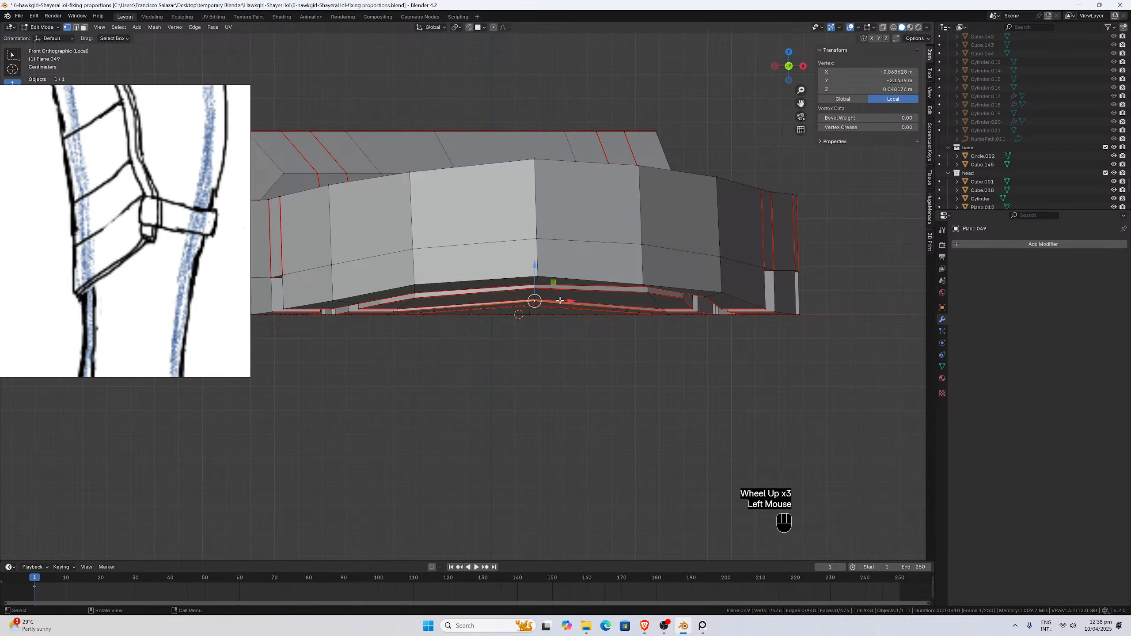
scroll(625, 297, down, 1)
scroll(629, 290, up, 1)
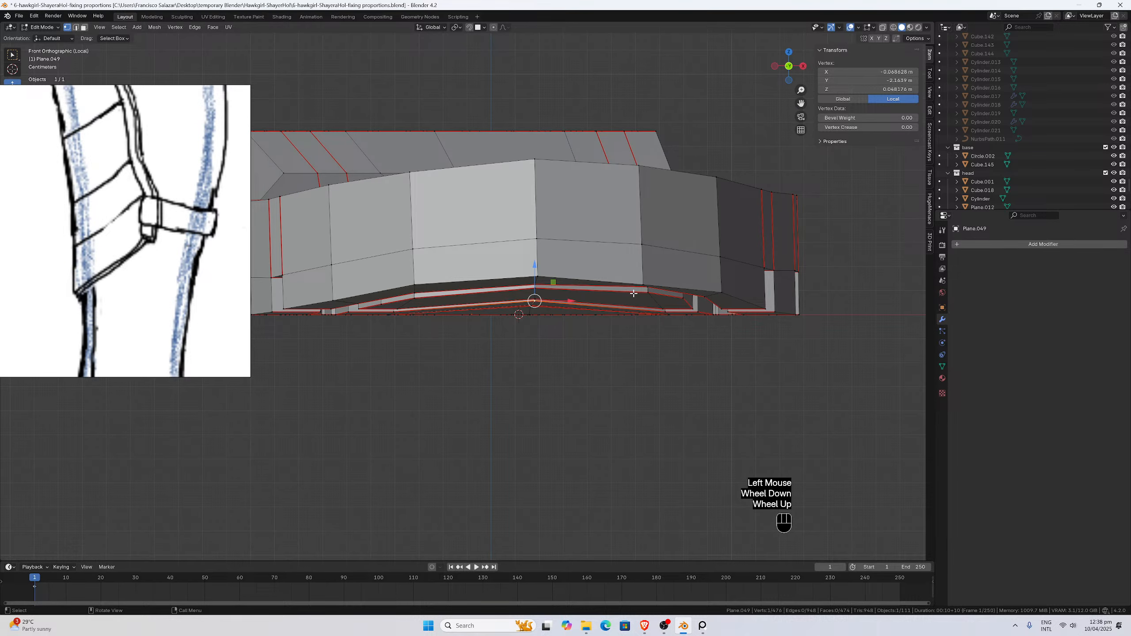
click(647, 287)
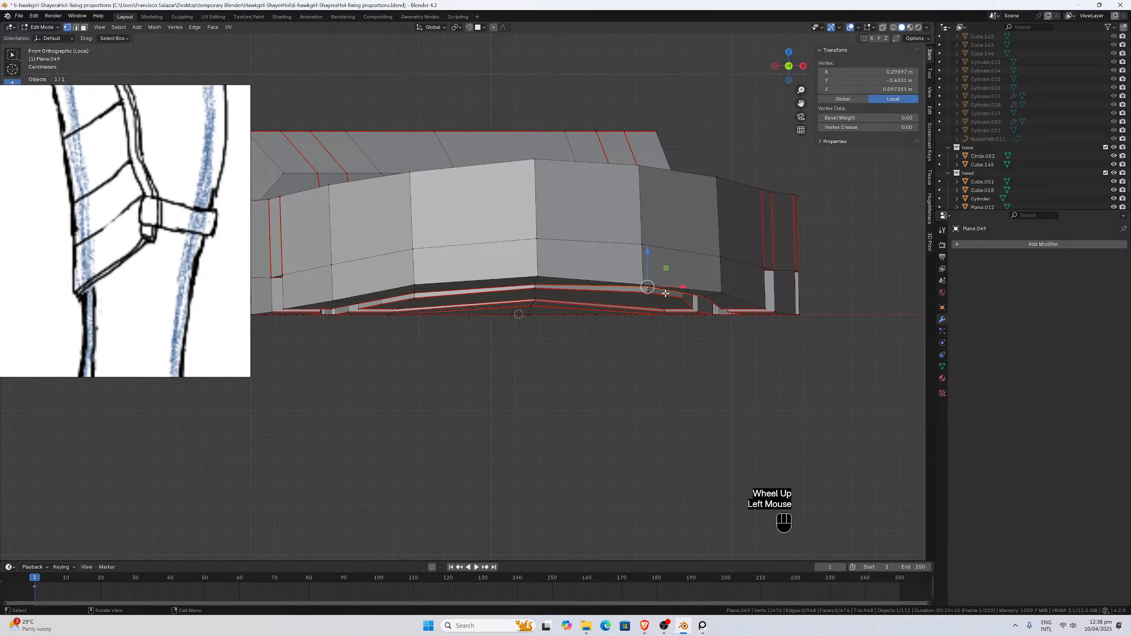
key(g)
key(z)
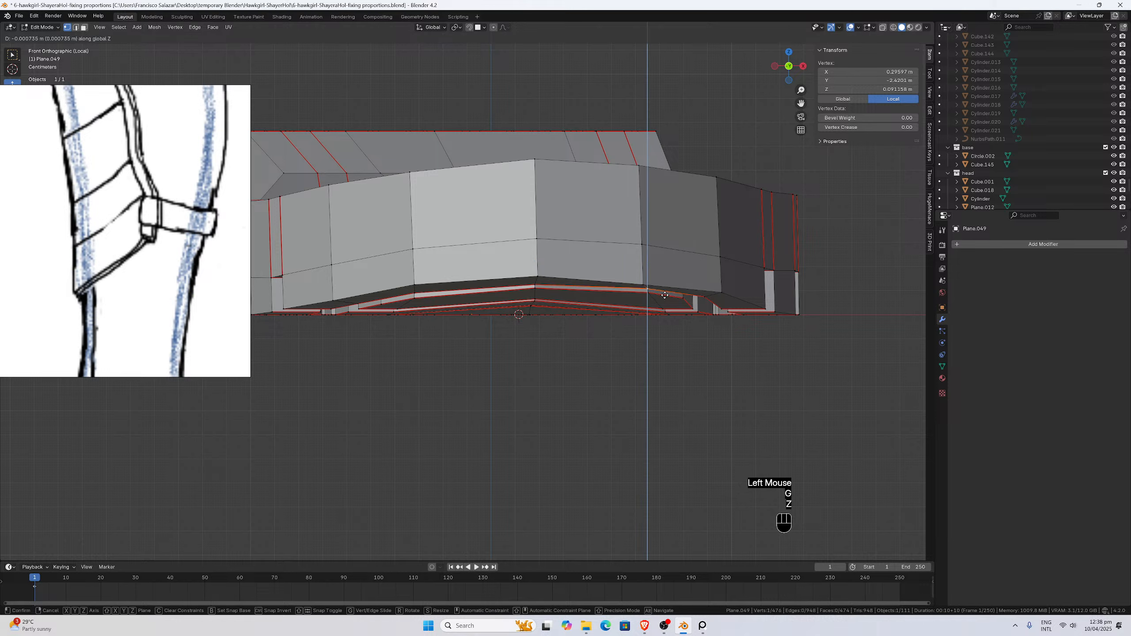
click(663, 295)
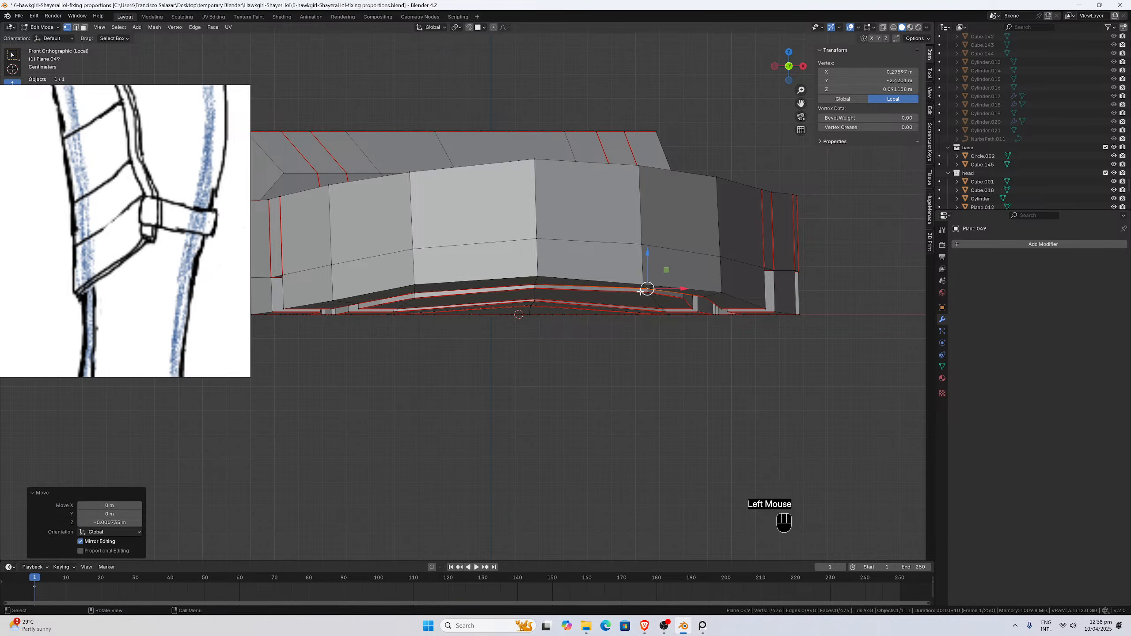
Raise the adjacent outer vertex on the toe's lower edge by 0.001347 m along Z.
click(643, 284)
key(g)
key(z)
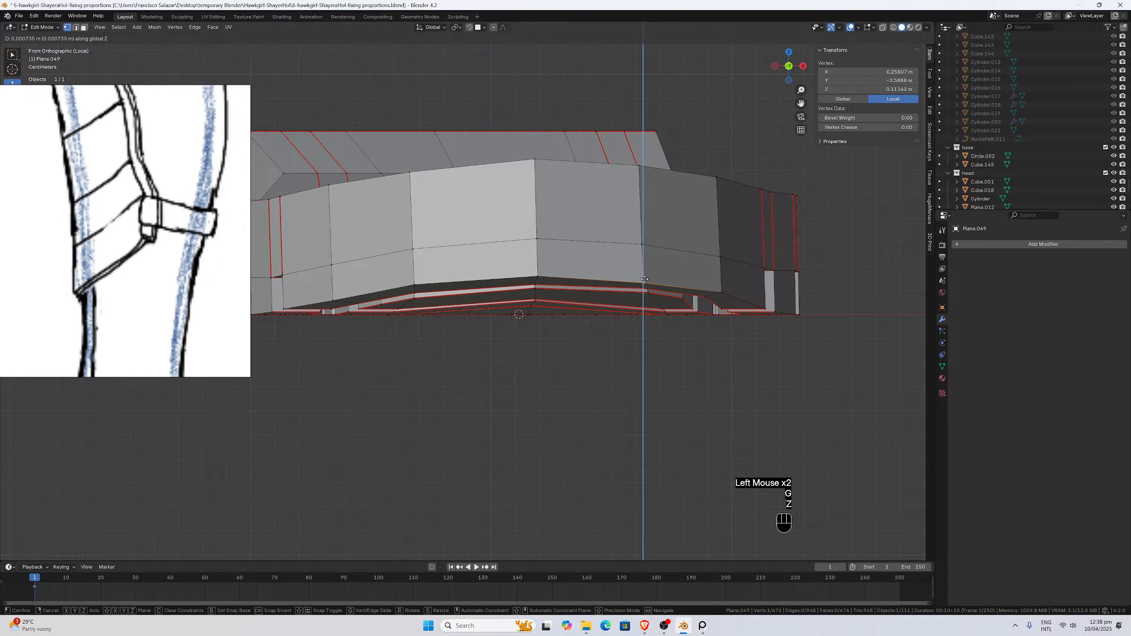
click(644, 277)
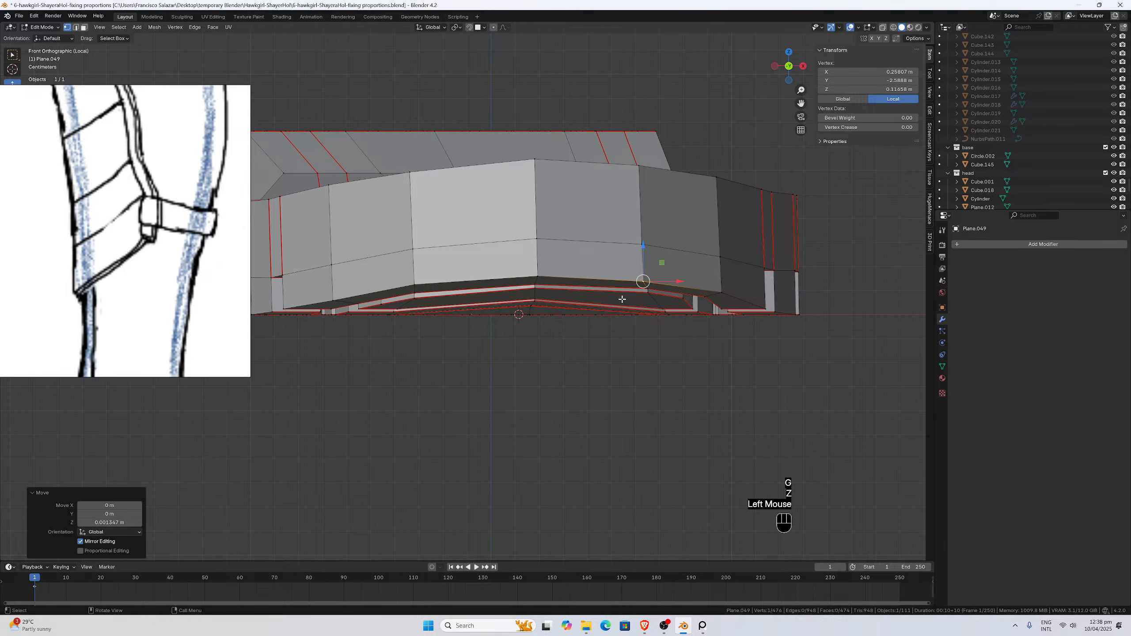
In front view, select two adjacent vertices on the recessed rim of the toe's underside and lower them by 0.001347 m along Z.
scroll(617, 302, down, 1)
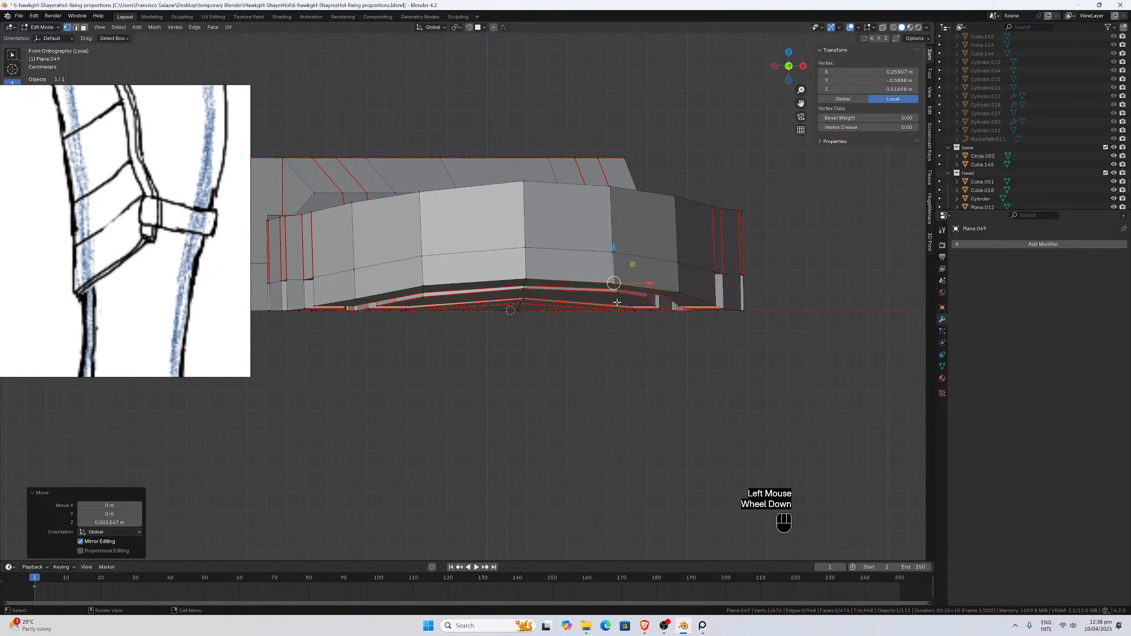
key(KP_3)
scroll(617, 303, up, 2)
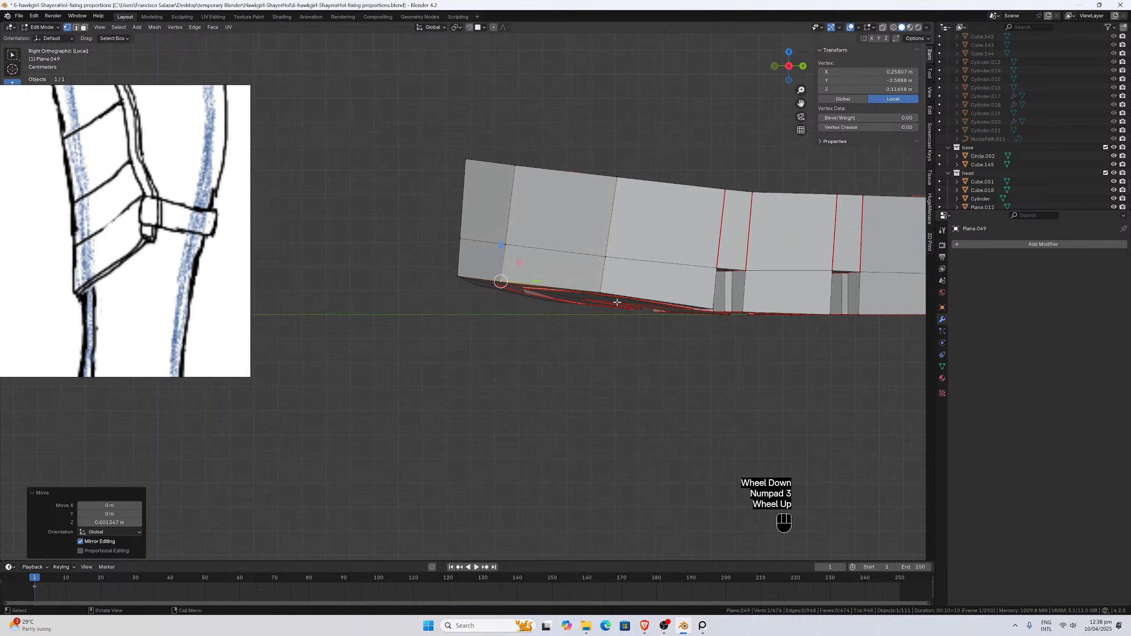
click(658, 293)
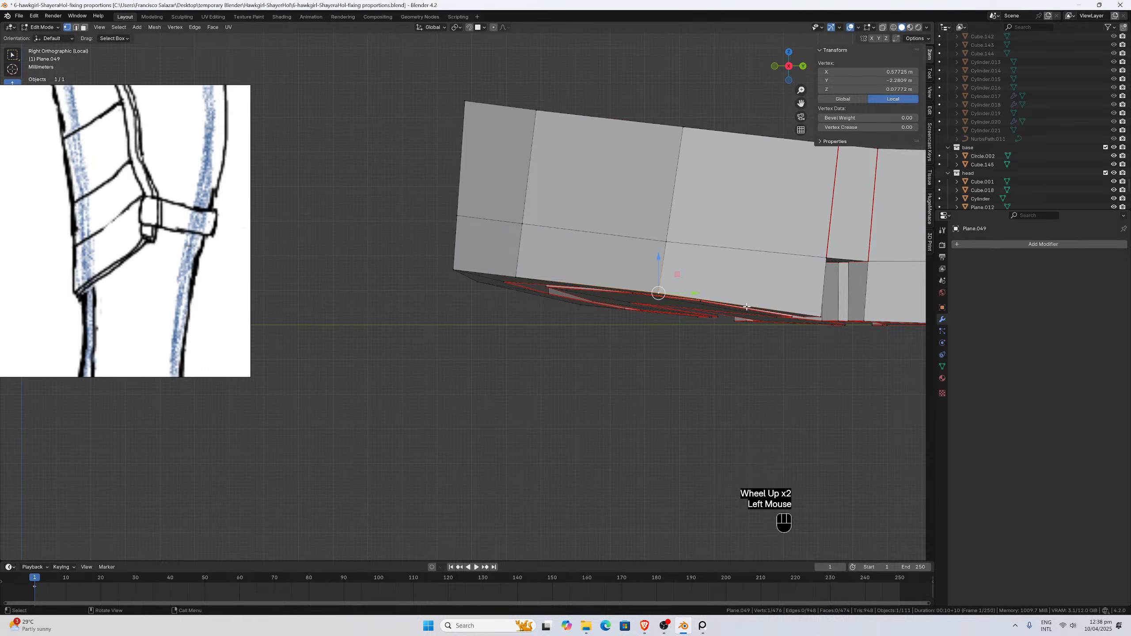
click(704, 303)
scroll(704, 302, down, 2)
middle_drag(704, 302, 718, 258)
scroll(718, 257, up, 1)
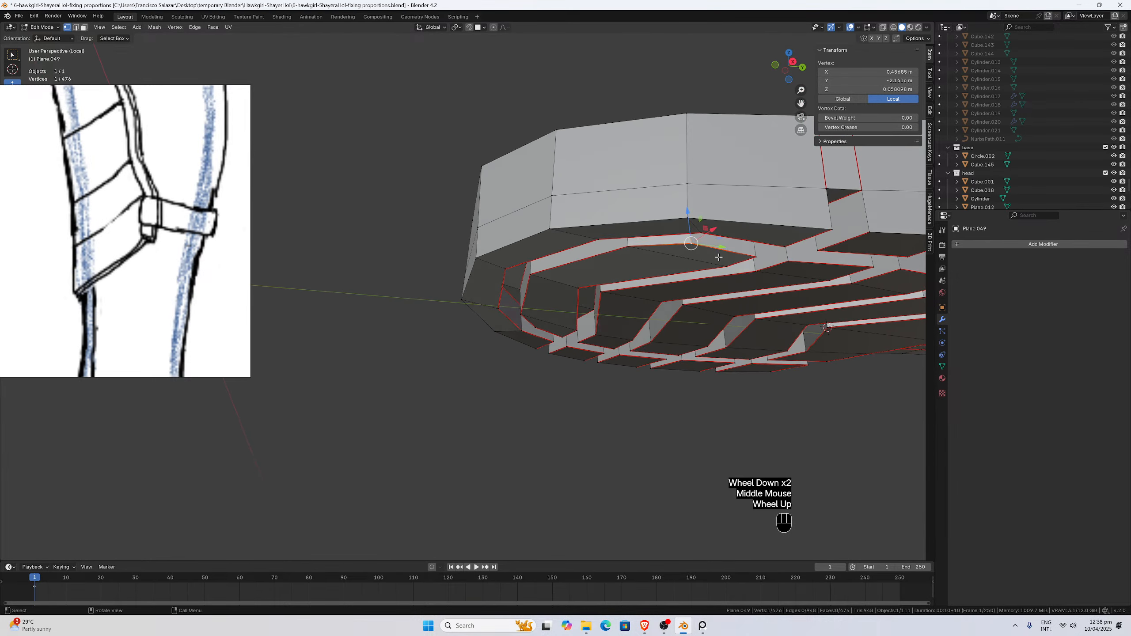
key(KP_1)
scroll(719, 257, up, 1)
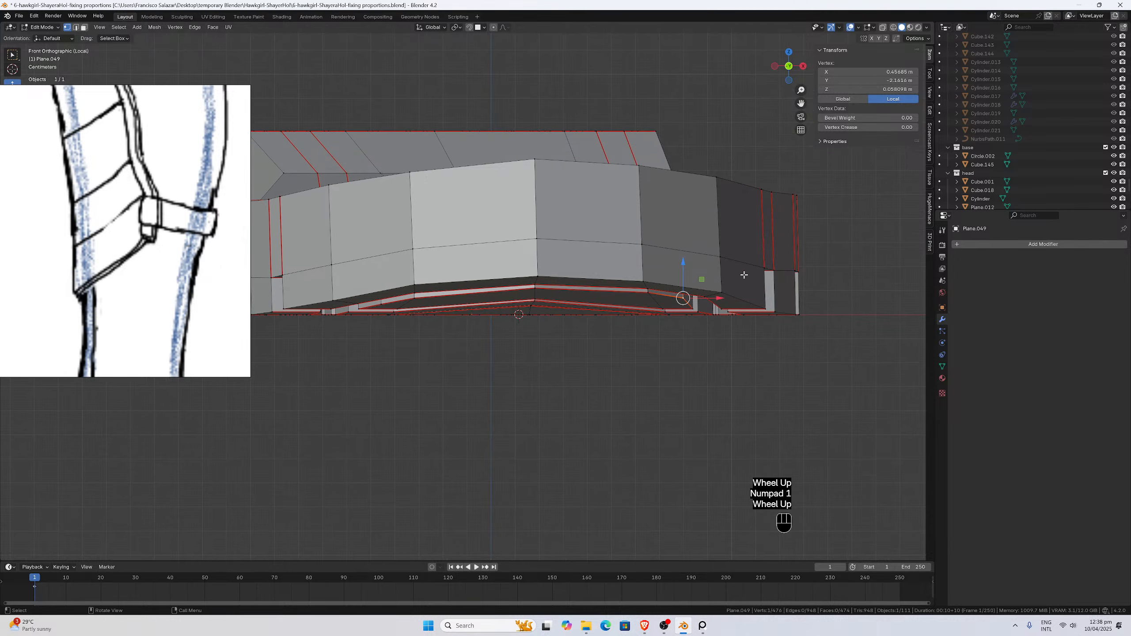
shift+click(720, 308)
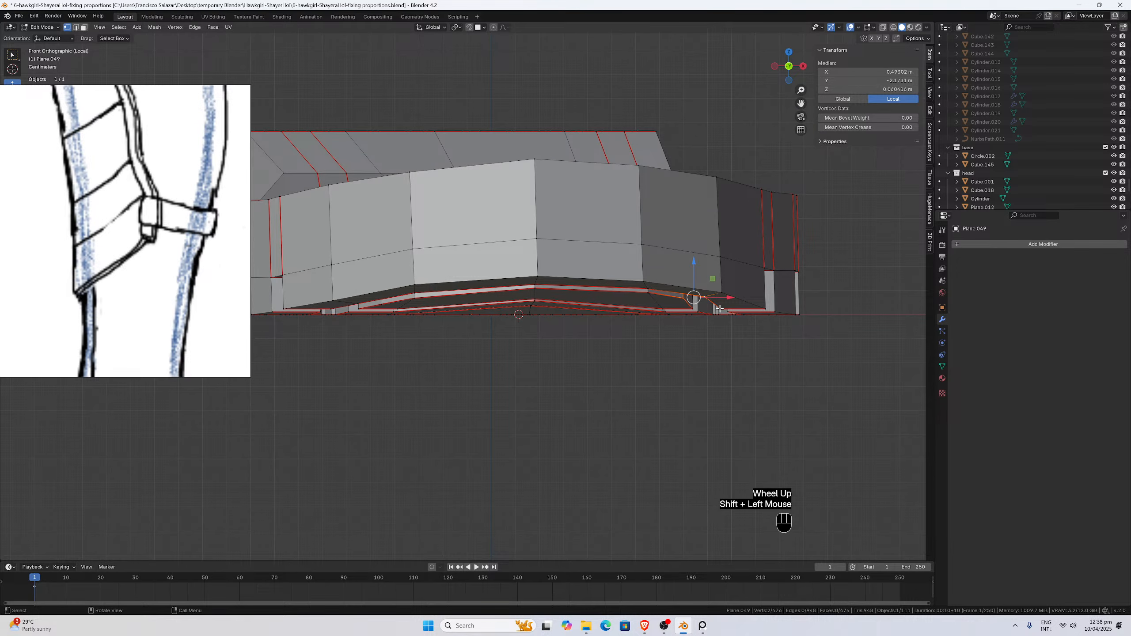
key(g)
key(z)
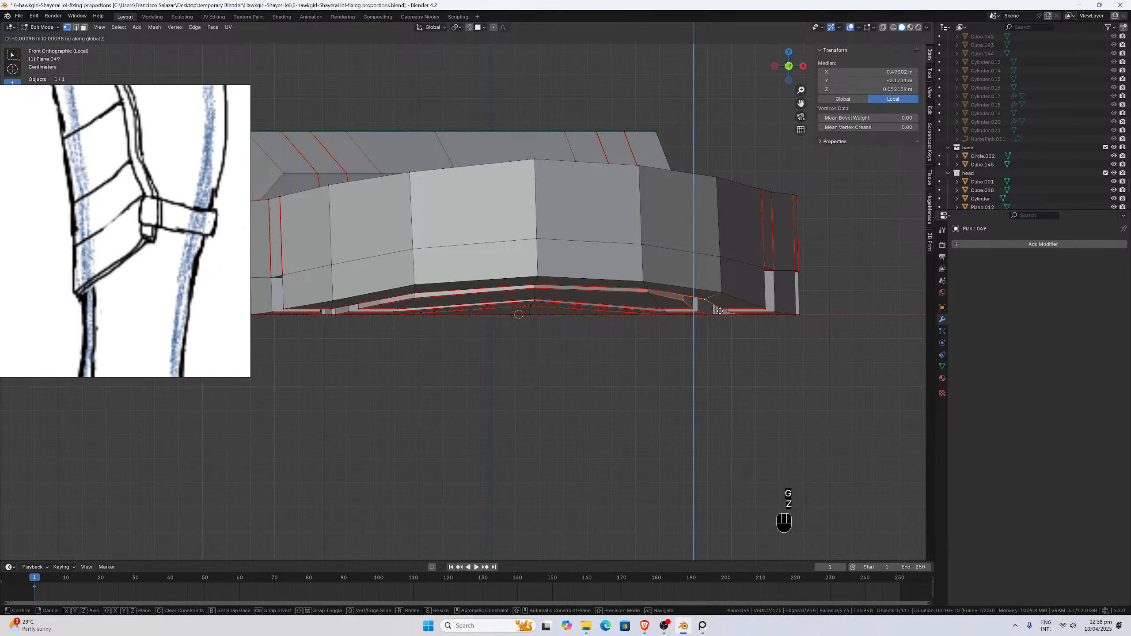
click(720, 311)
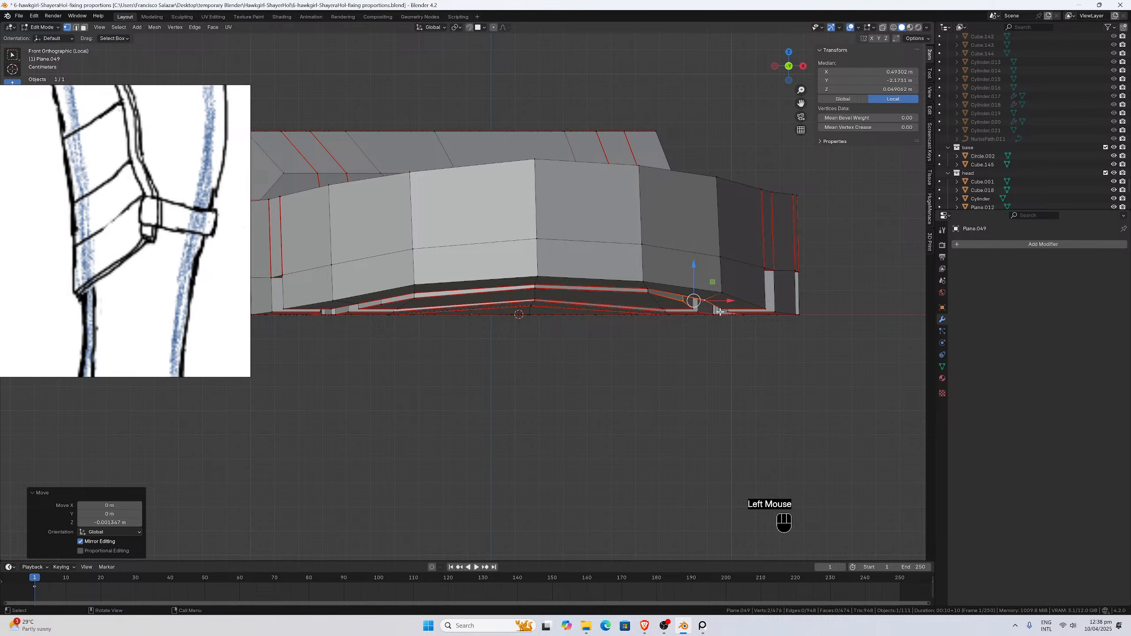
Select the two opposite vertices on the middle edge loop around the toe's sides and raise them by 0.000612 m along Z.
key(KP_3)
key(KP_Enter)
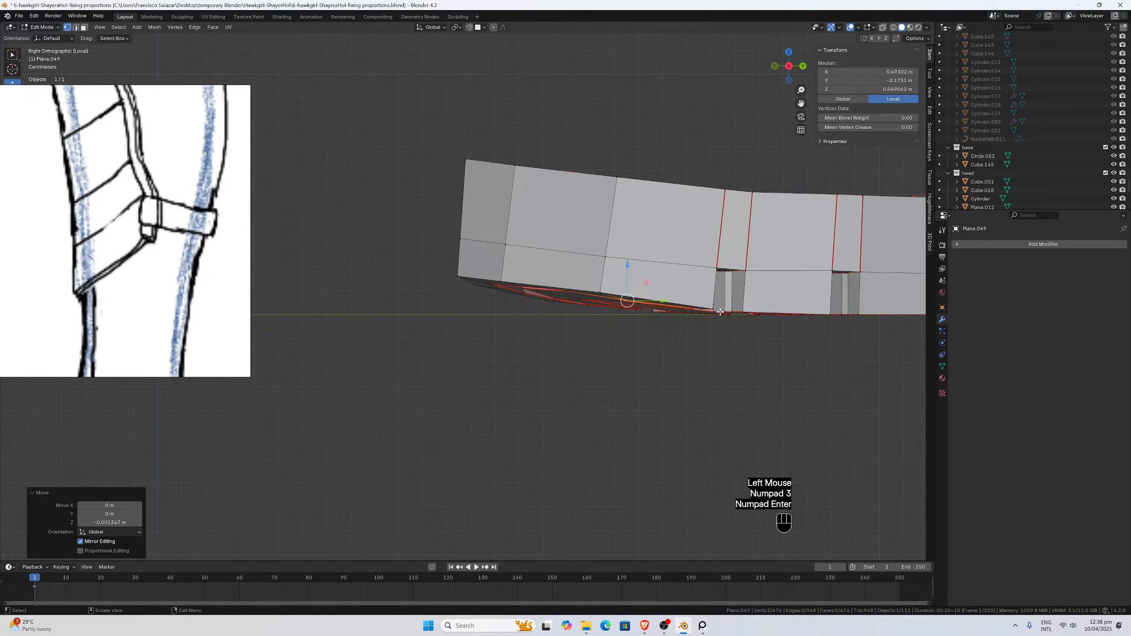
scroll(720, 312, up, 3)
scroll(697, 305, down, 1)
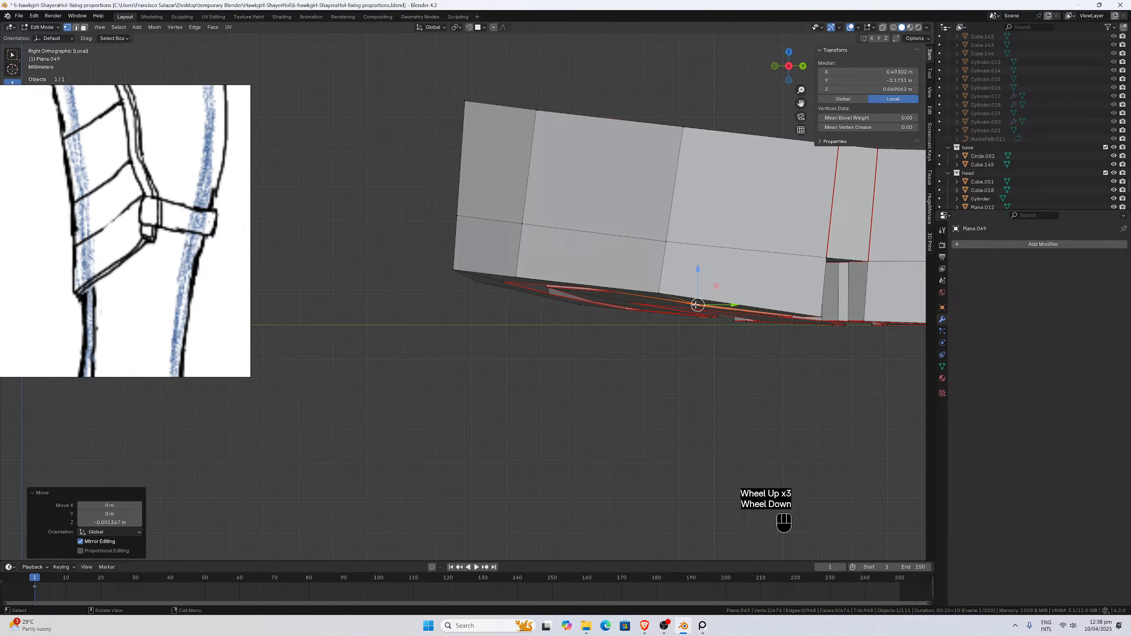
click(669, 240)
scroll(667, 239, down, 2)
middle_drag(667, 239, 745, 246)
scroll(745, 245, down, 1)
shift+click(338, 267)
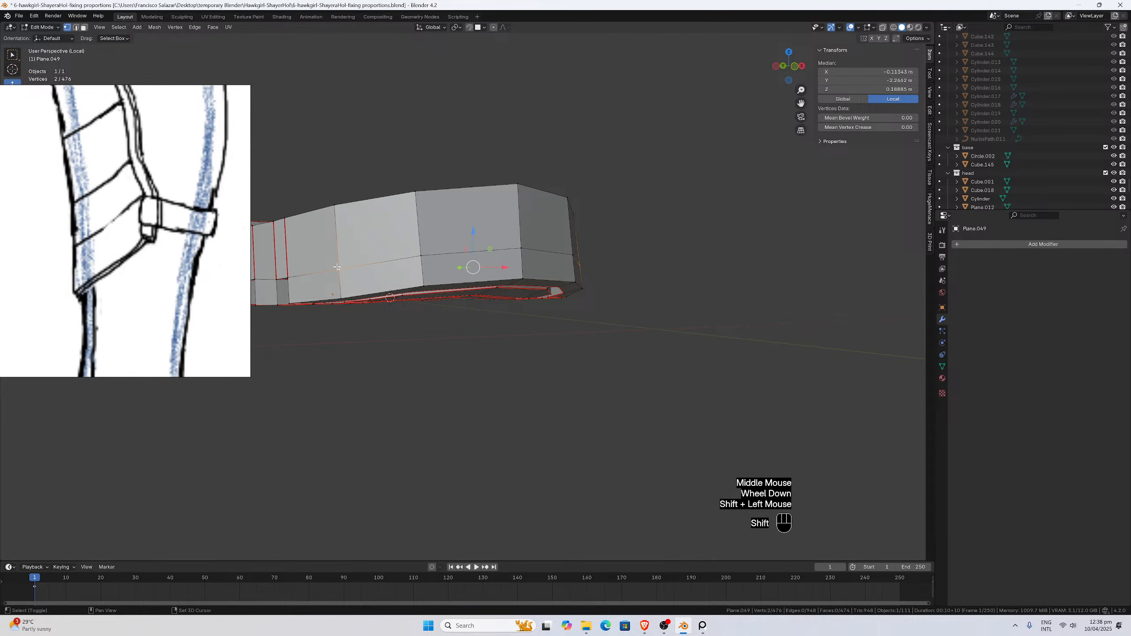
key(KP_1)
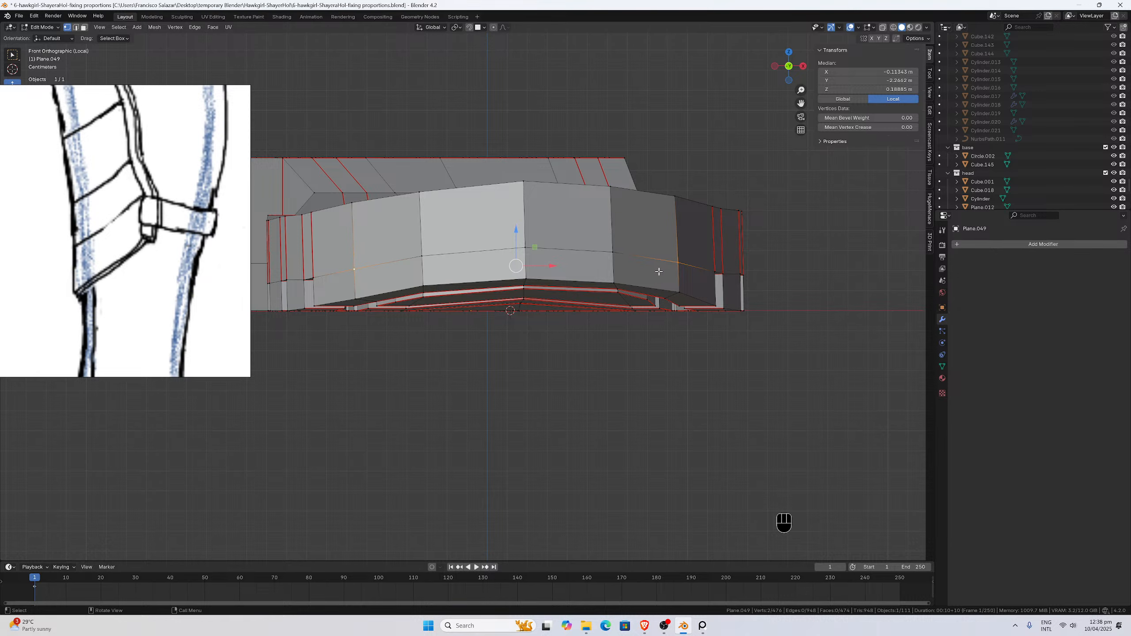
key(KP_3)
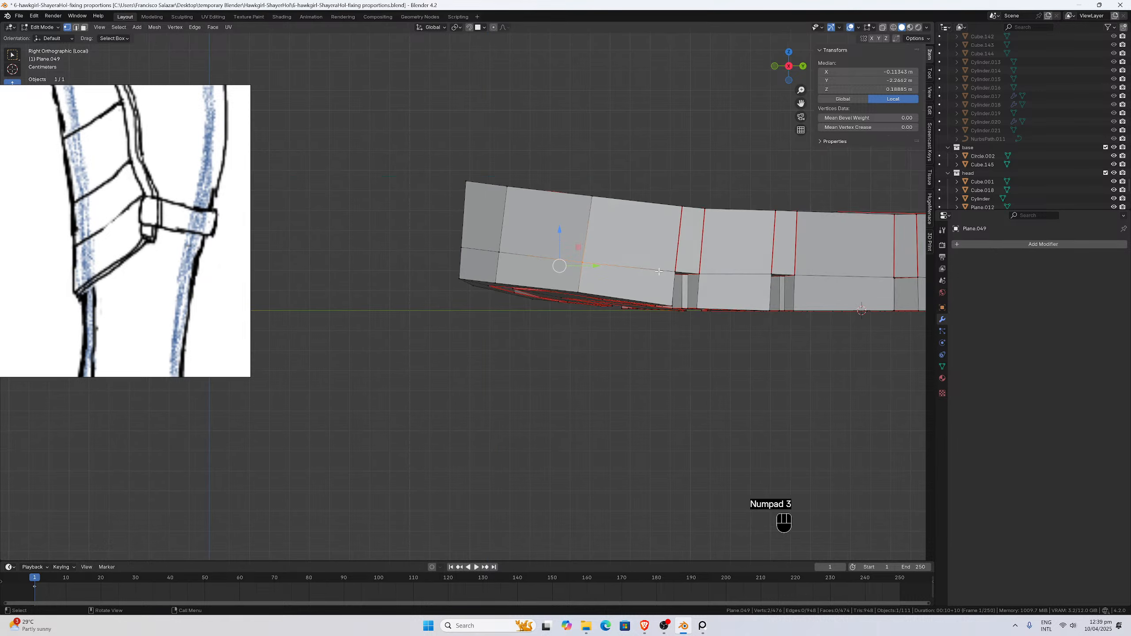
scroll(662, 271, up, 2)
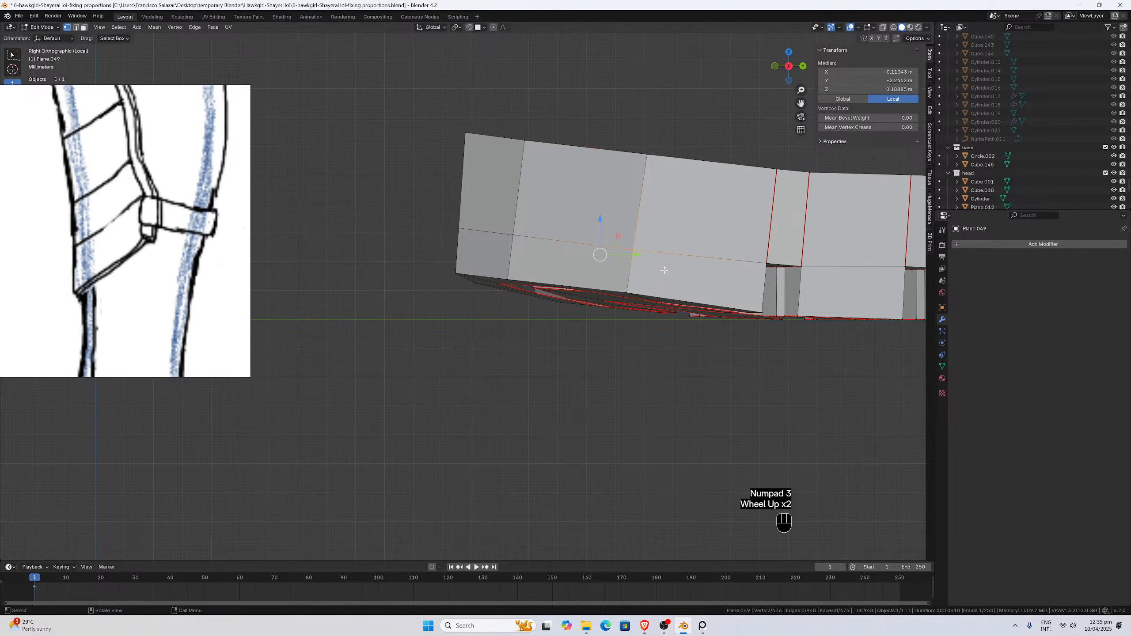
key(g)
key(z)
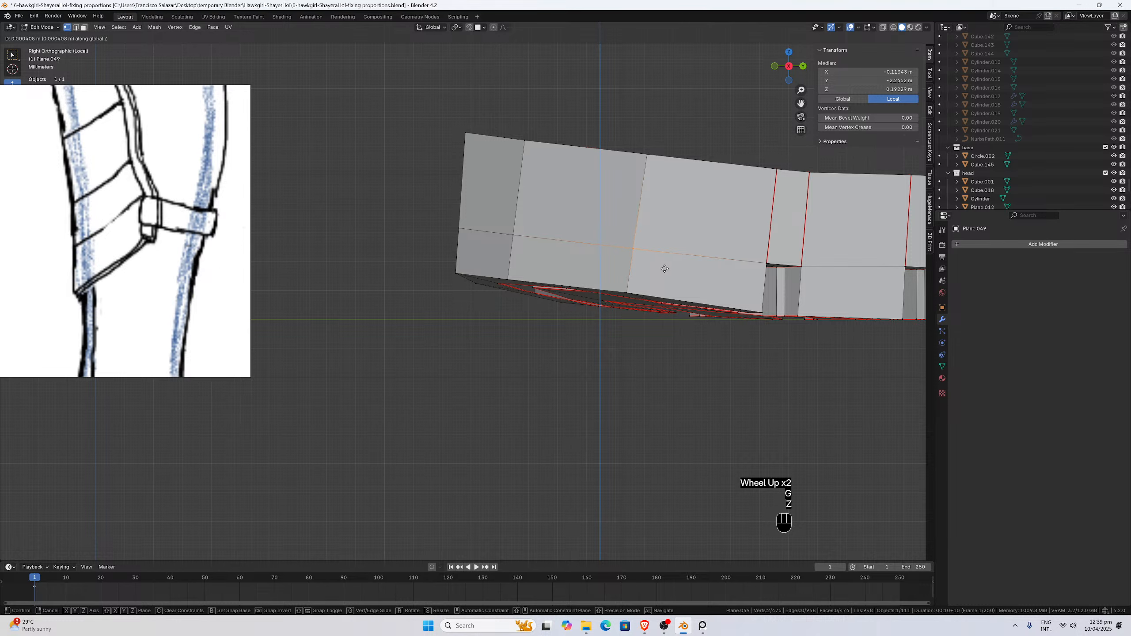
click(665, 268)
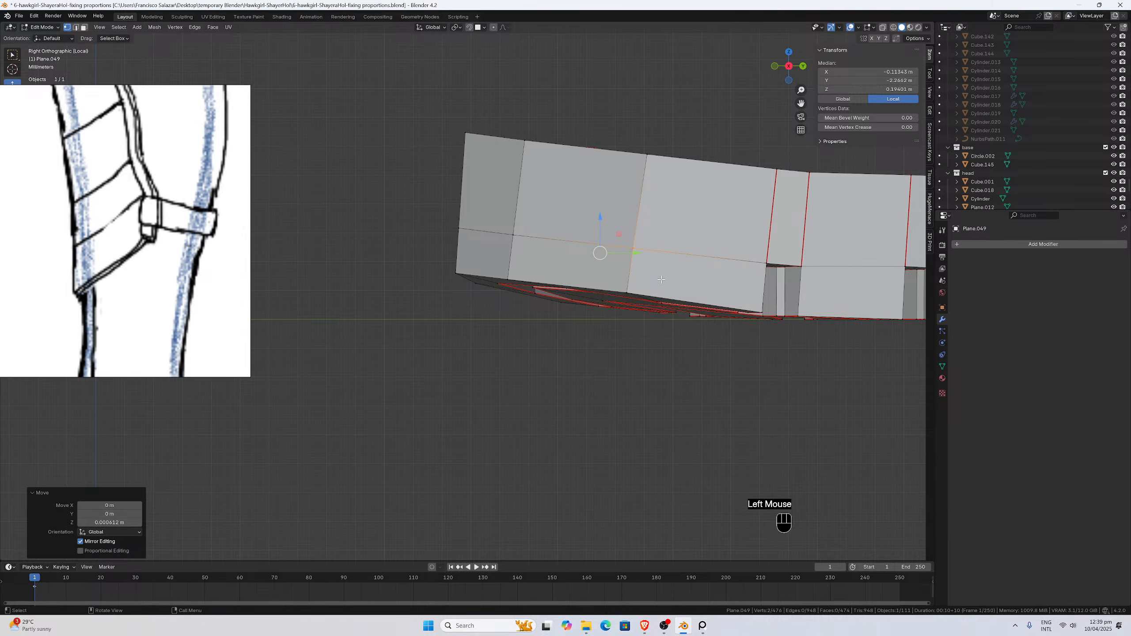
Leave local view and Edit Mode, and deselect the sole to show it together with the boot.
key(slash)
scroll(661, 279, down, 2)
middle_drag(662, 280, 652, 308)
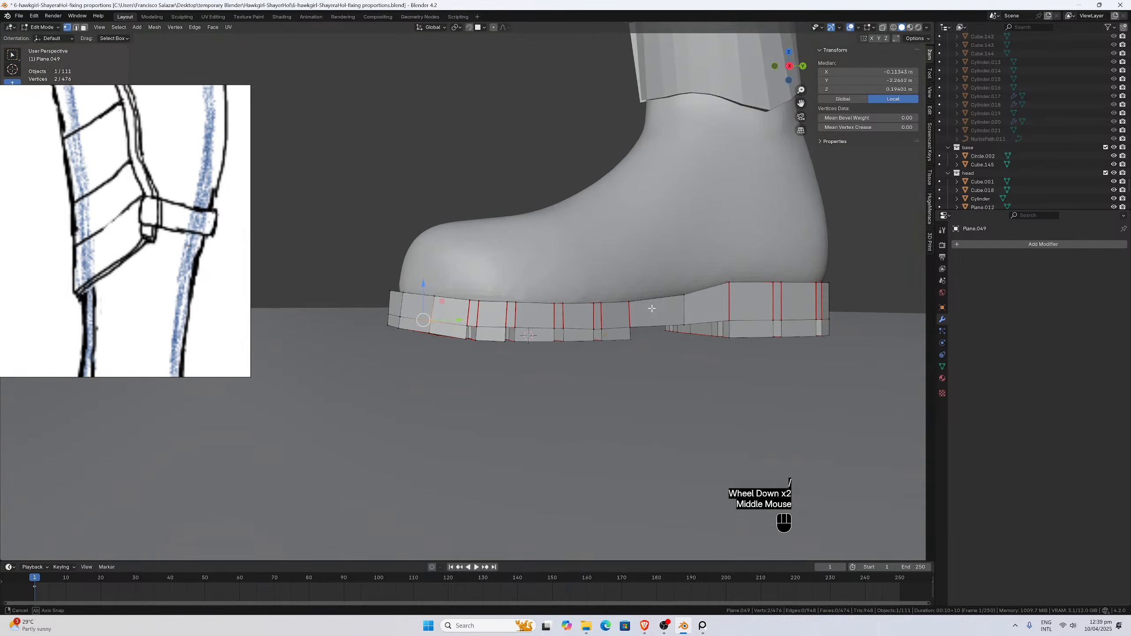
scroll(652, 308, down, 1)
key(KP_3)
key(Tab)
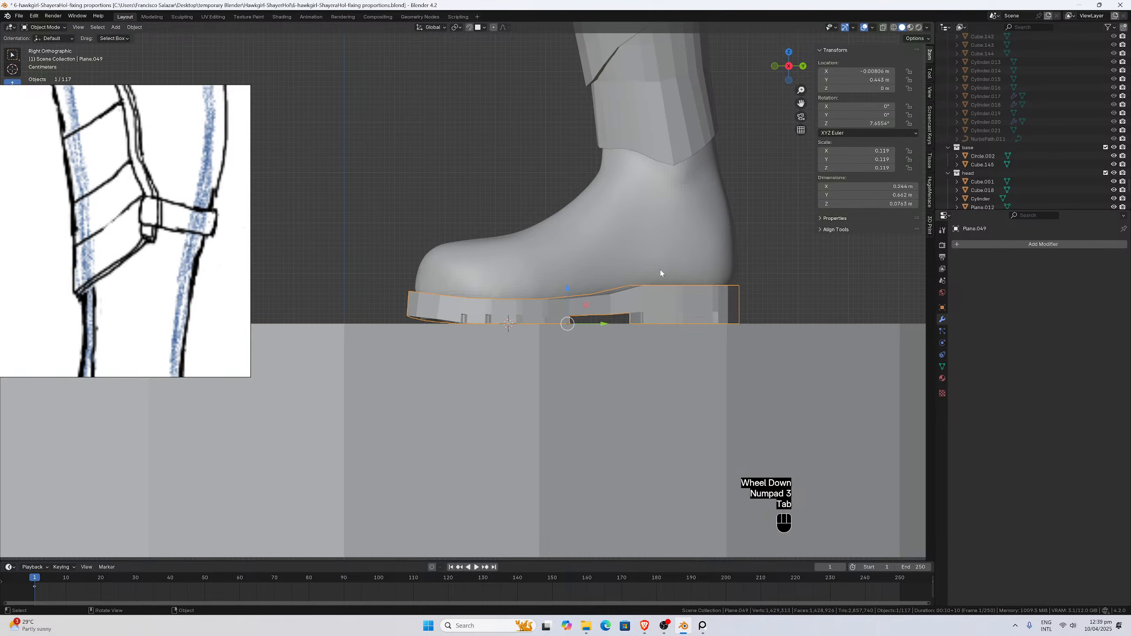
click(759, 244)
Compare the side profile of the boot and sole with the boot in the reference drawing.
scroll(488, 310, up, 1)
scroll(488, 309, down, 2)
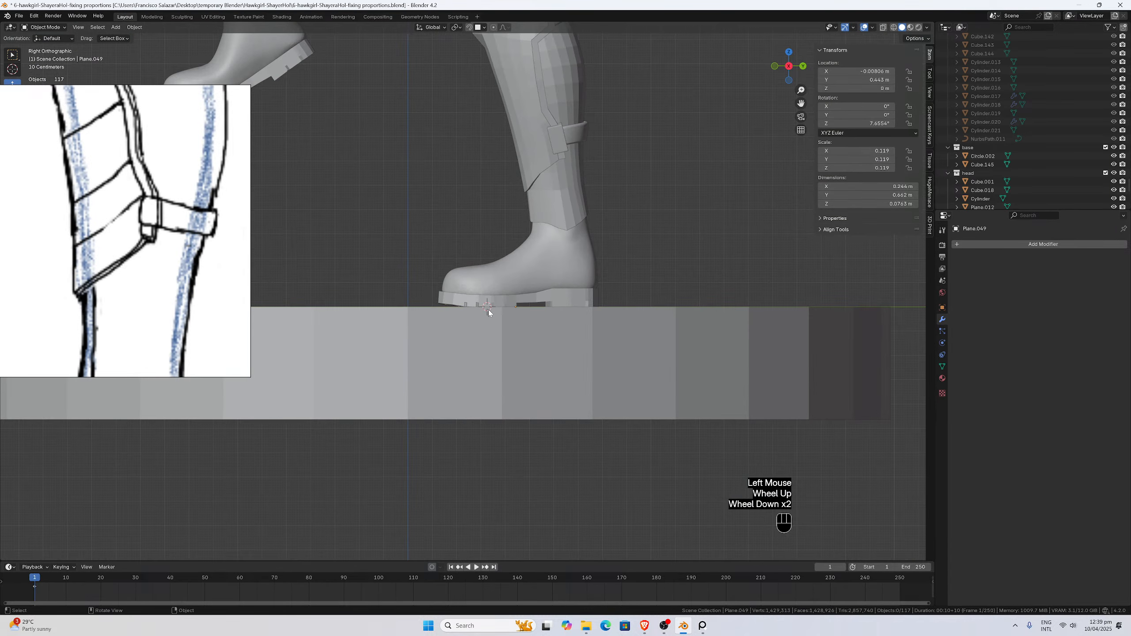
scroll(489, 312, up, 2)
scroll(489, 313, down, 4)
scroll(482, 293, up, 3)
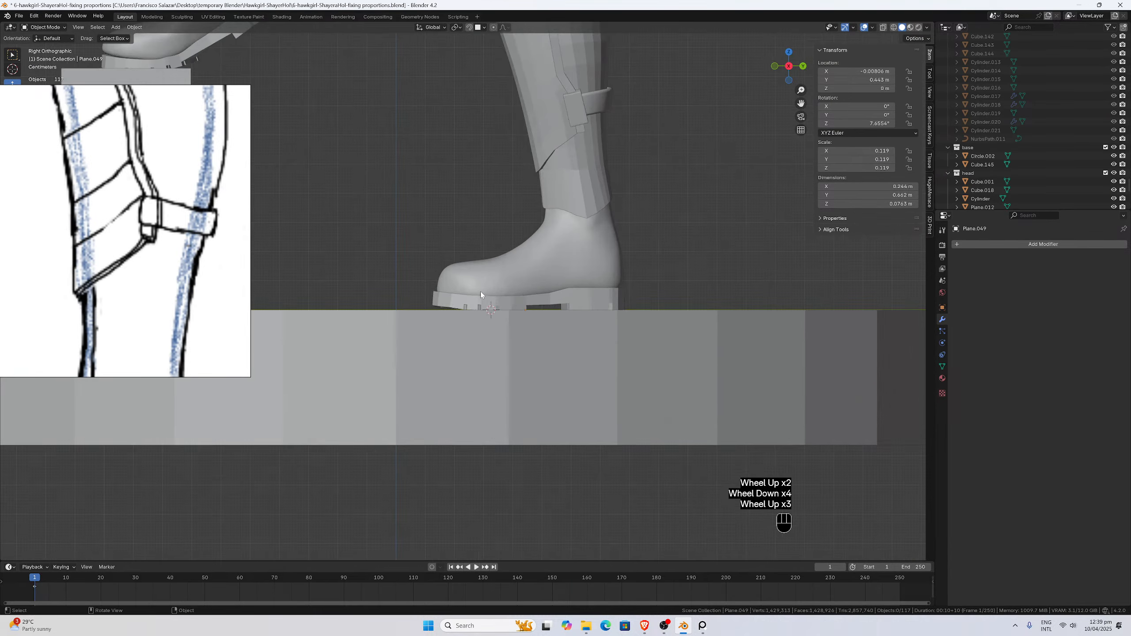
scroll(114, 293, down, 3)
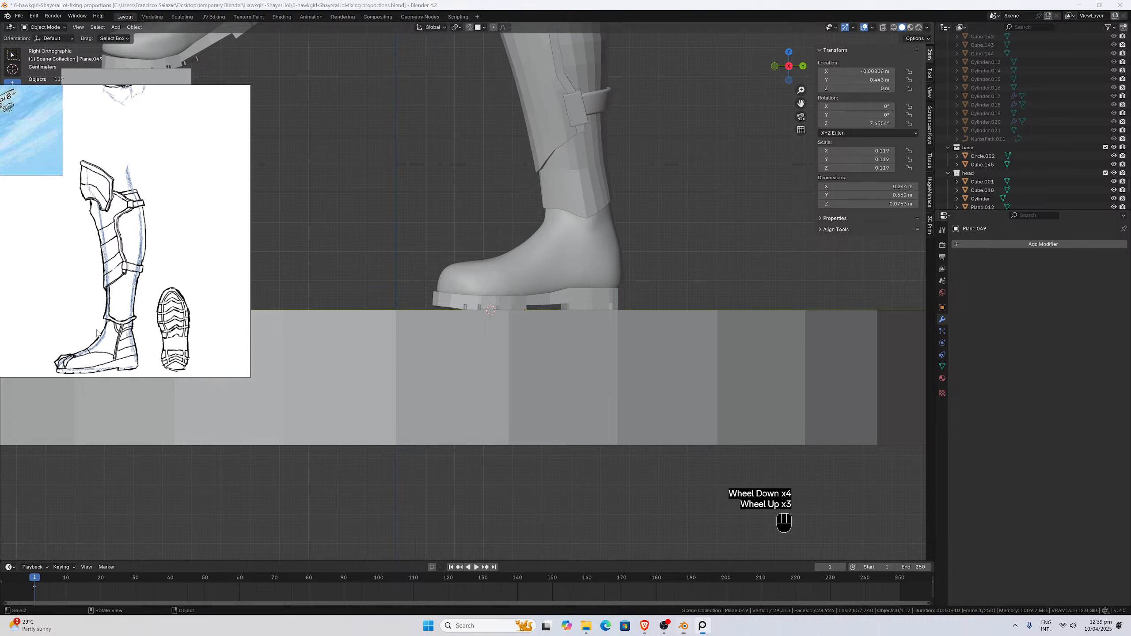
scroll(85, 324, up, 3)
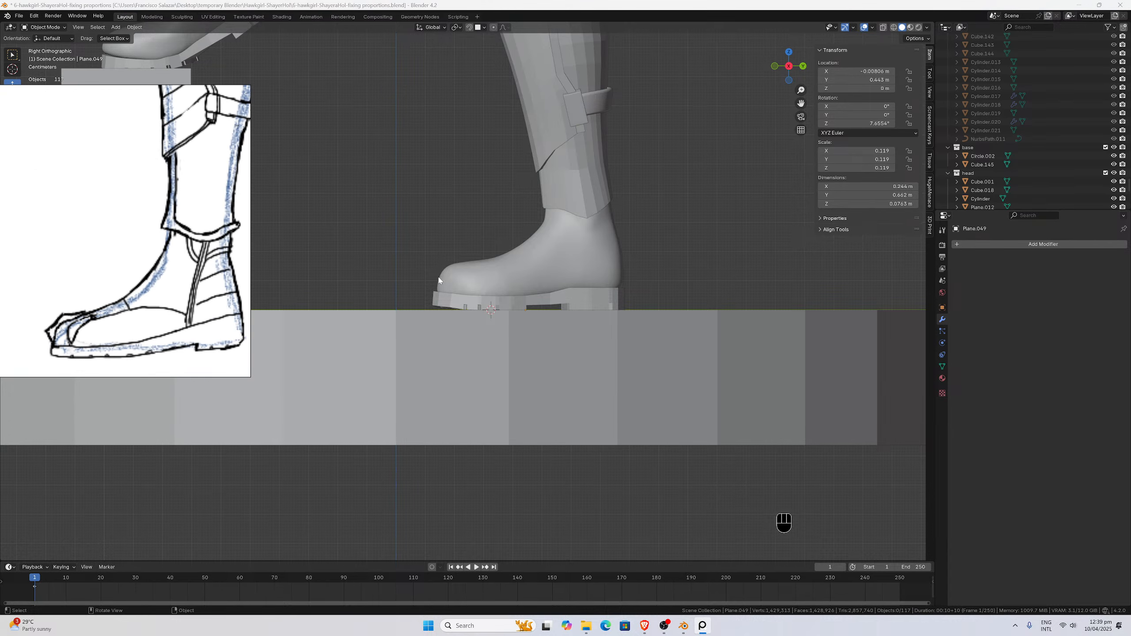
Examine the fit between the sole and the boot from the opposite side of the foot.
scroll(471, 268, down, 8)
scroll(464, 270, up, 2)
middle_drag(469, 275, 687, 278)
scroll(505, 270, up, 4)
scroll(537, 287, down, 3)
scroll(568, 261, up, 2)
middle_drag(568, 261, 532, 253)
scroll(530, 252, up, 1)
scroll(529, 253, up, 2)
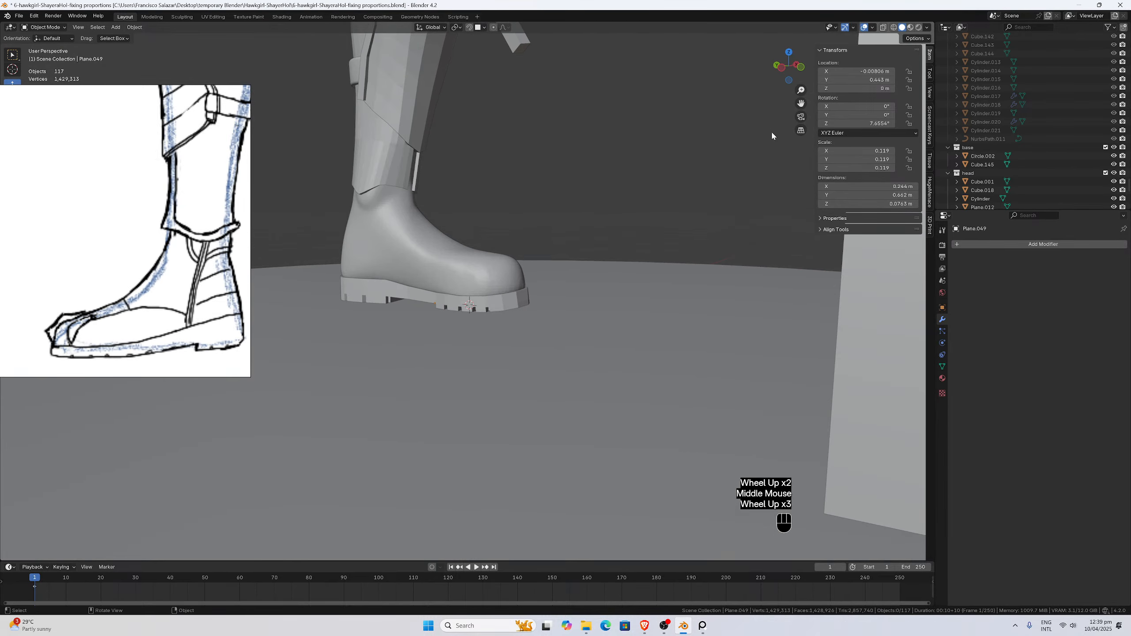
Examine the standing leg's boot, shin and knee armor from the front and side.
drag(800, 104, 874, 277)
scroll(617, 148, down, 1)
scroll(617, 148, down, 2)
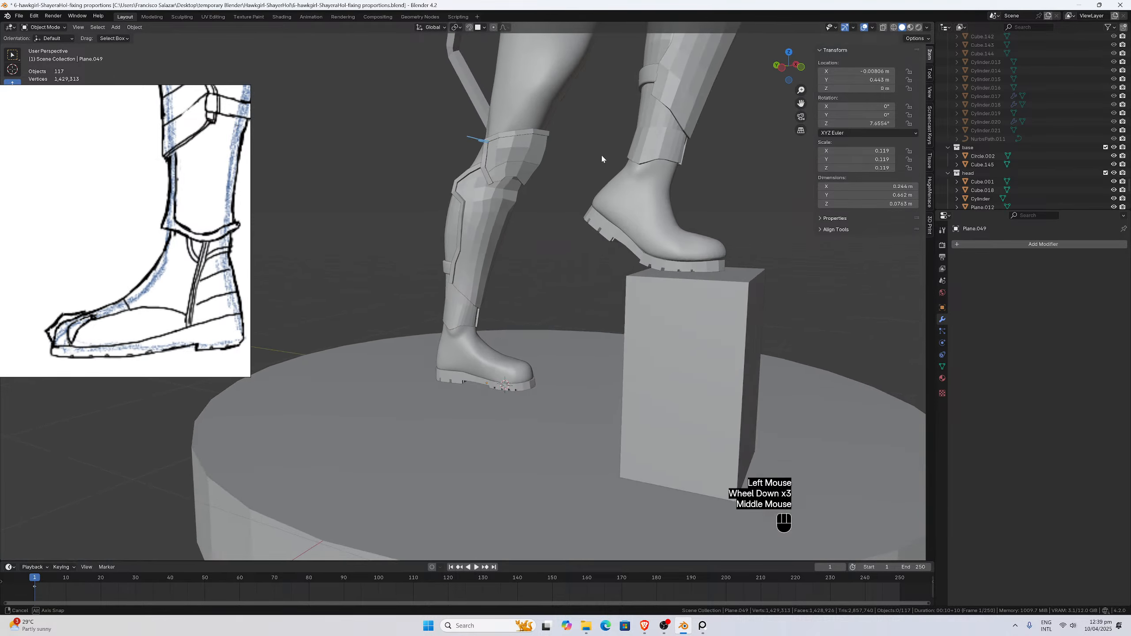
middle_drag(601, 154, 517, 135)
scroll(525, 142, up, 2)
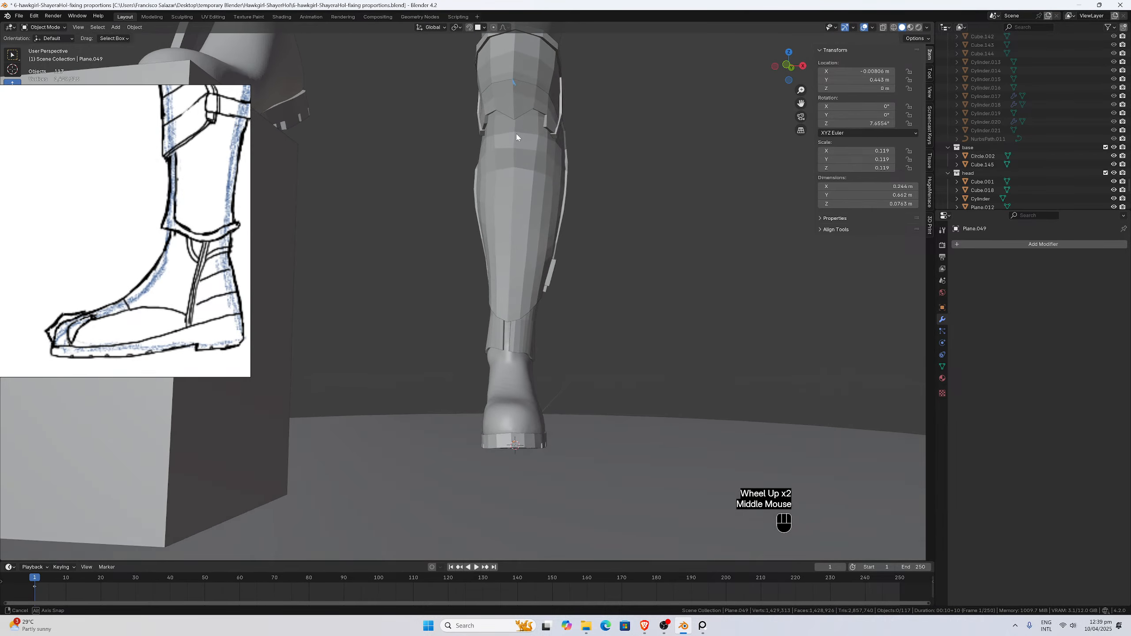
drag(801, 104, 1027, 102)
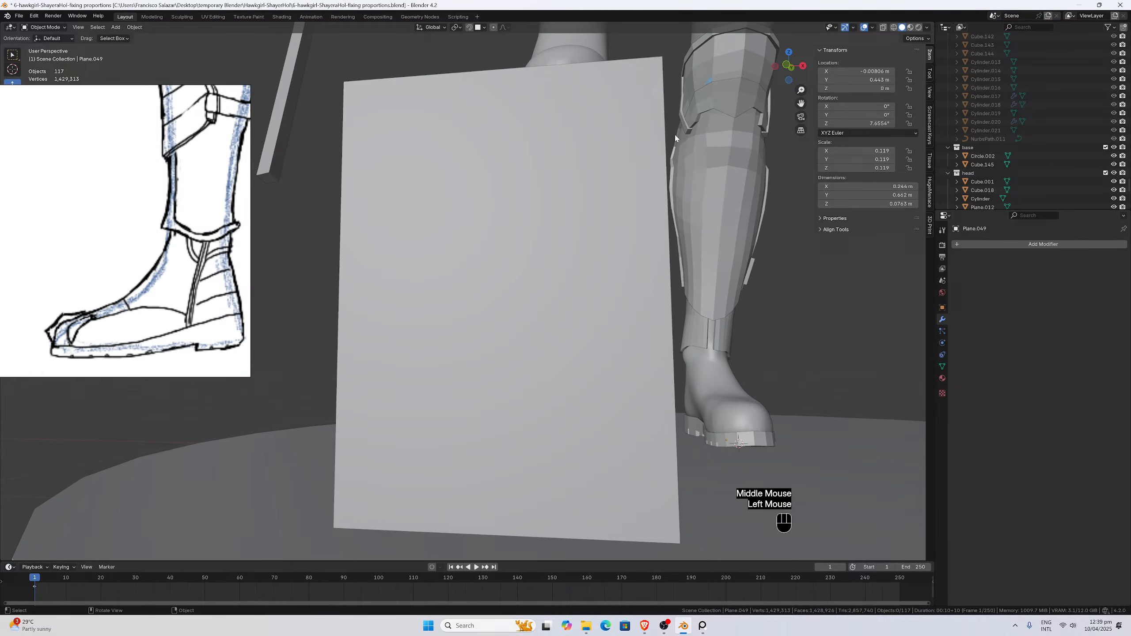
scroll(662, 141, down, 1)
middle_drag(663, 141, 654, 137)
scroll(654, 137, up, 2)
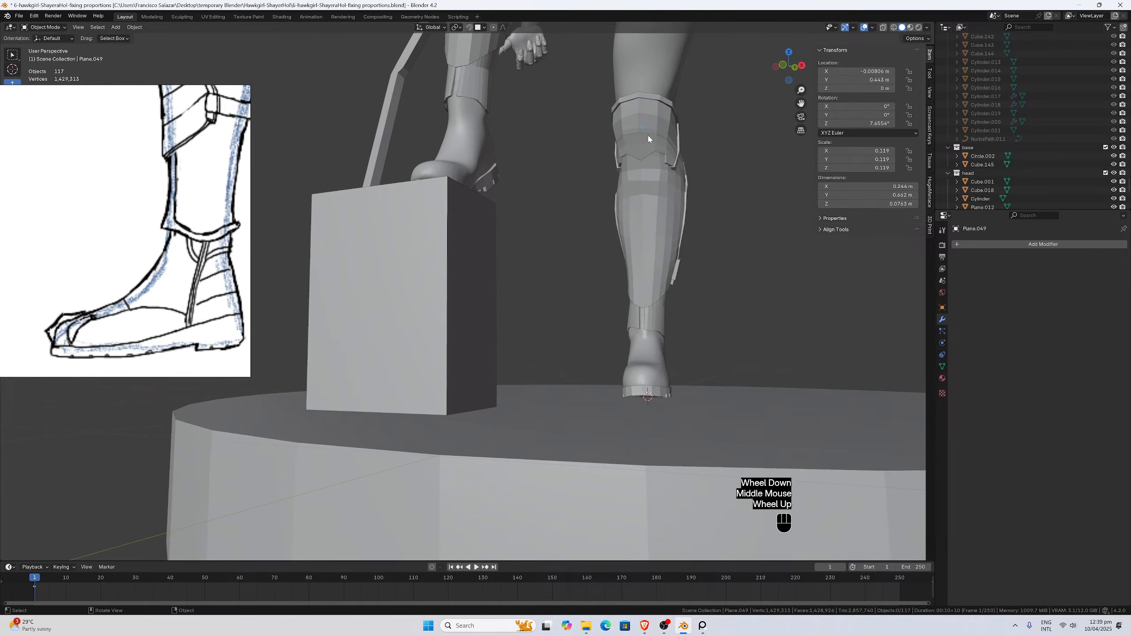
drag(801, 104, 703, 155)
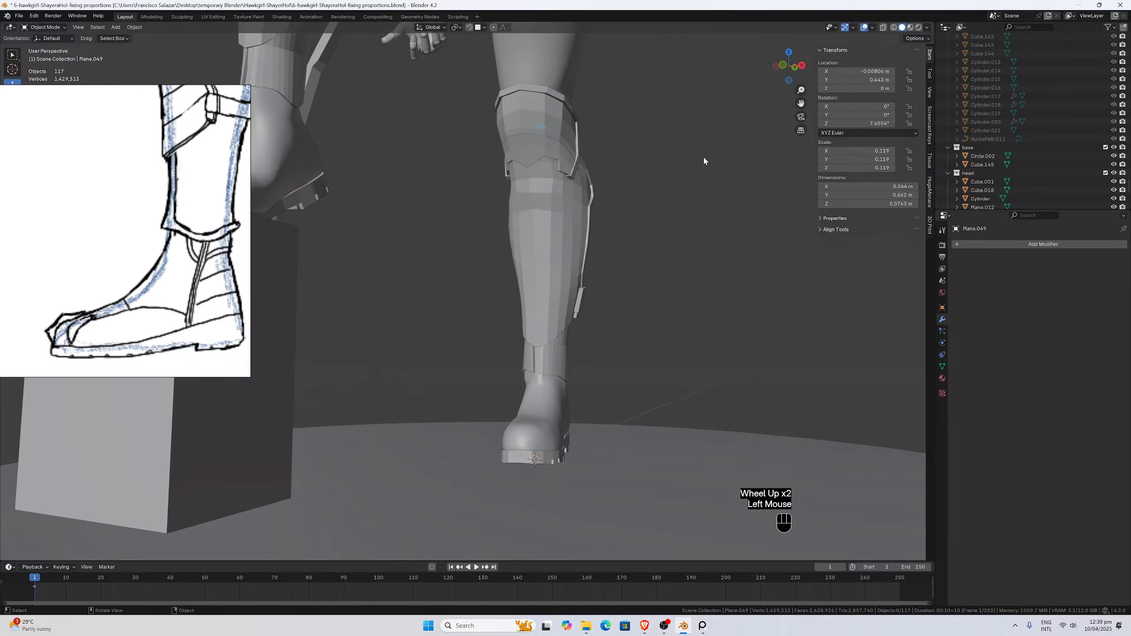
middle_drag(704, 156, 609, 167)
Select the small buckle block on the lower shin strap and compare its placement with the leg reference drawing.
click(465, 301)
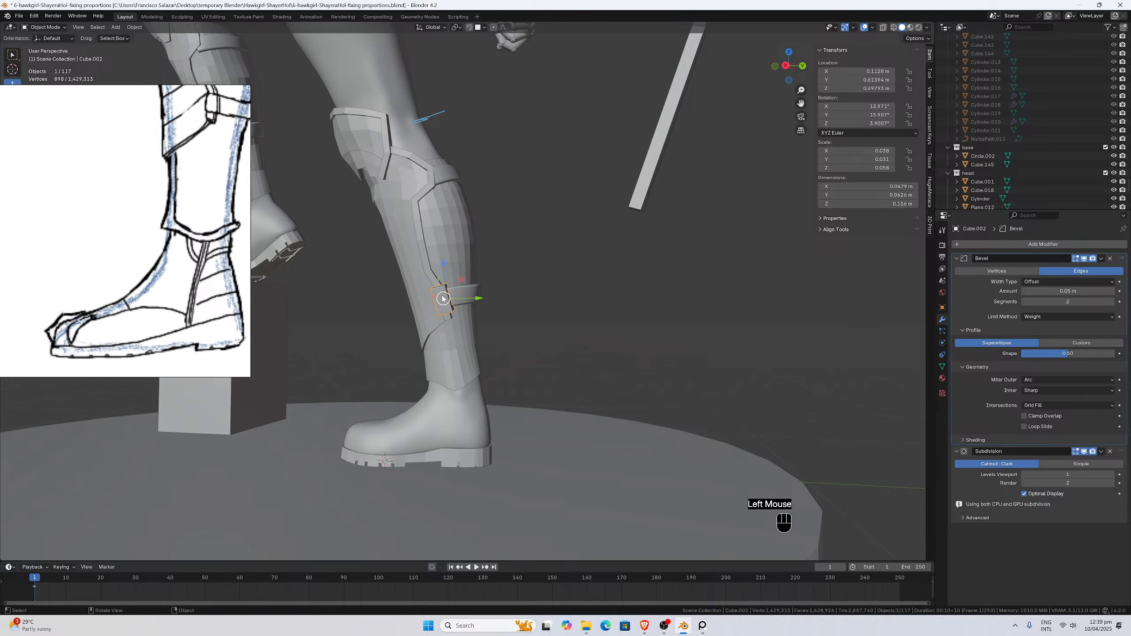
middle_drag(444, 299, 378, 303)
scroll(366, 303, up, 1)
scroll(445, 303, up, 2)
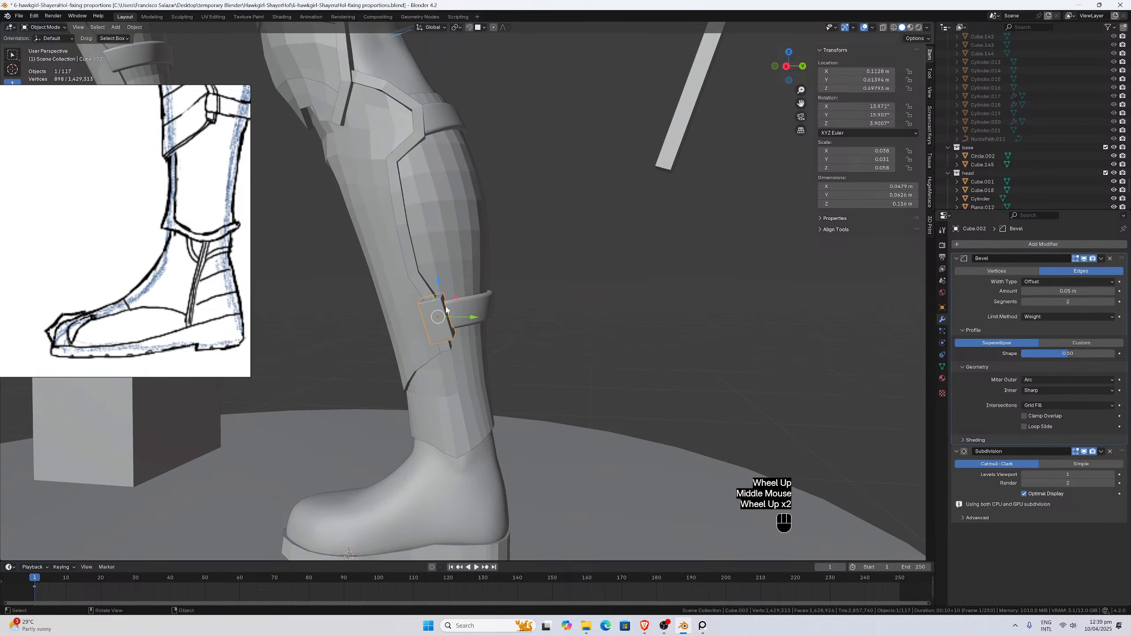
middle_drag(446, 310, 468, 314)
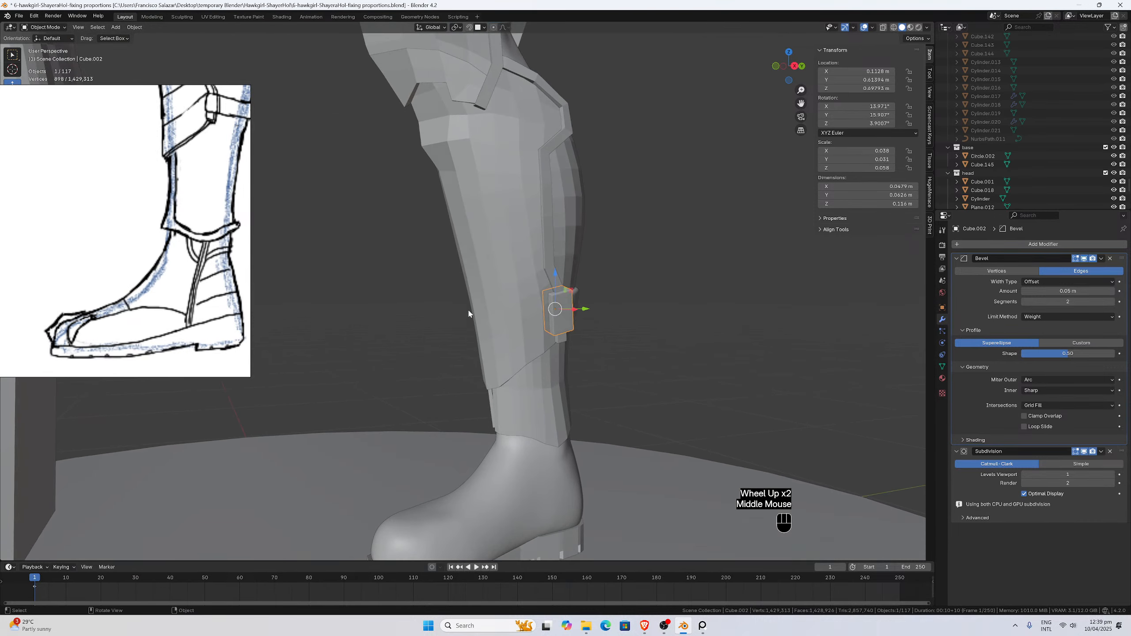
scroll(191, 194, down, 3)
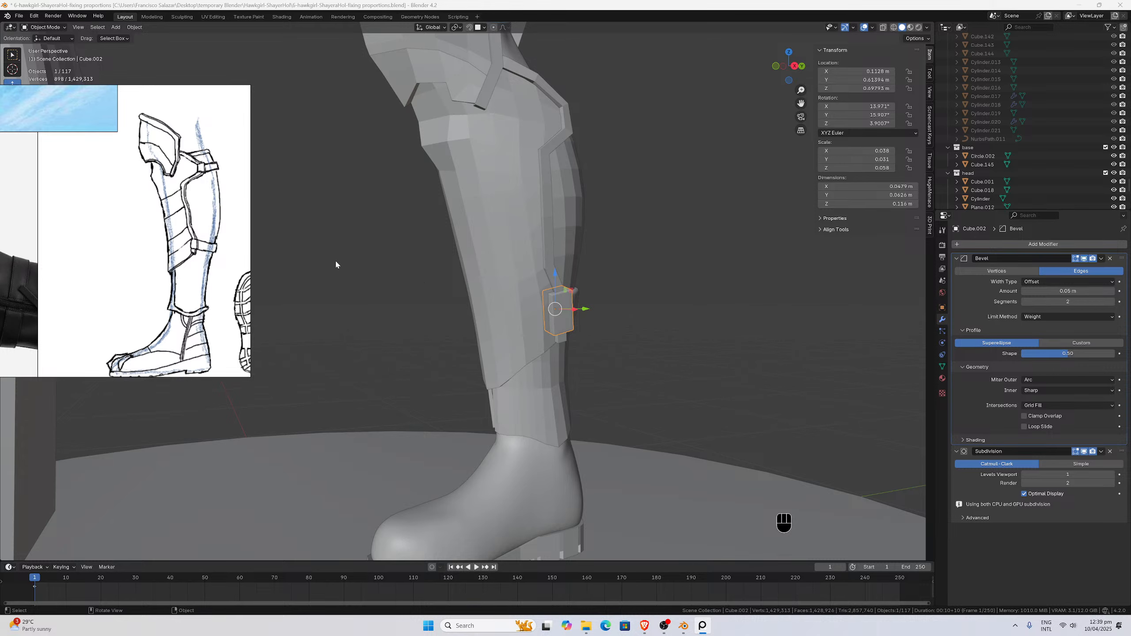
scroll(336, 264, down, 2)
Select the knee guard pieces and the shin guard plate on the standing leg to inspect their shapes.
click(436, 132)
click(441, 143)
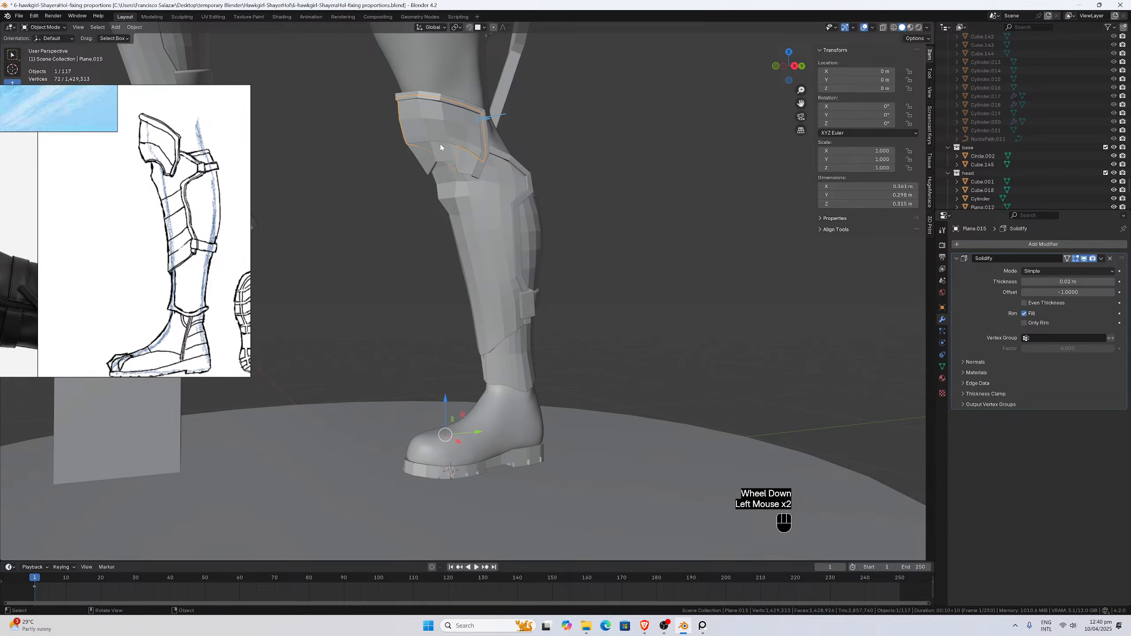
click(452, 163)
click(499, 254)
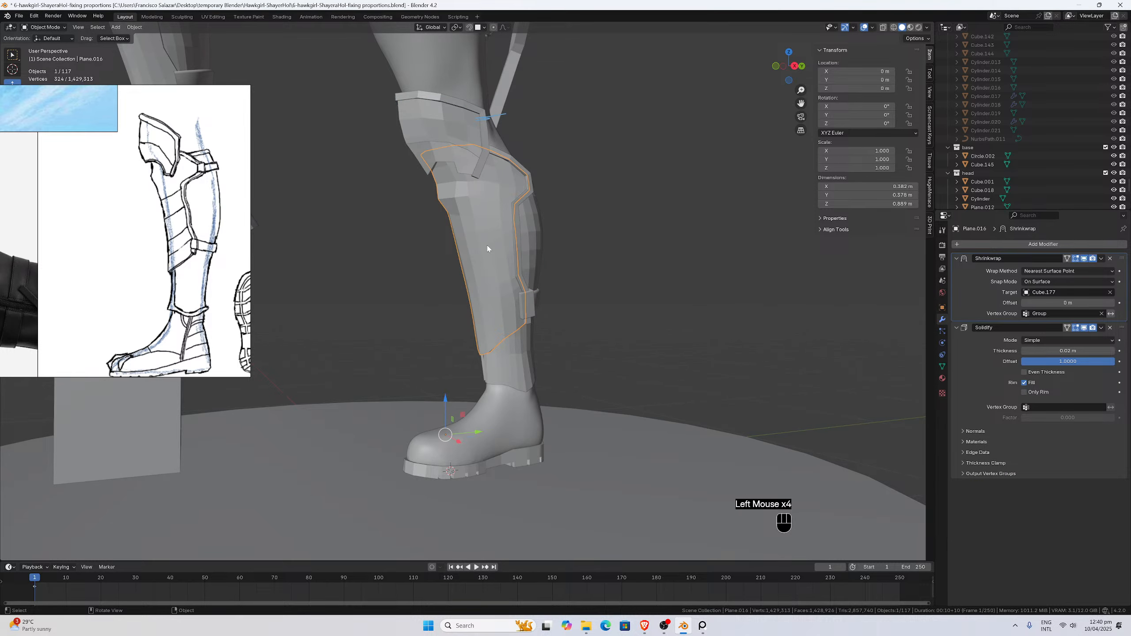
middle_drag(536, 268, 564, 295)
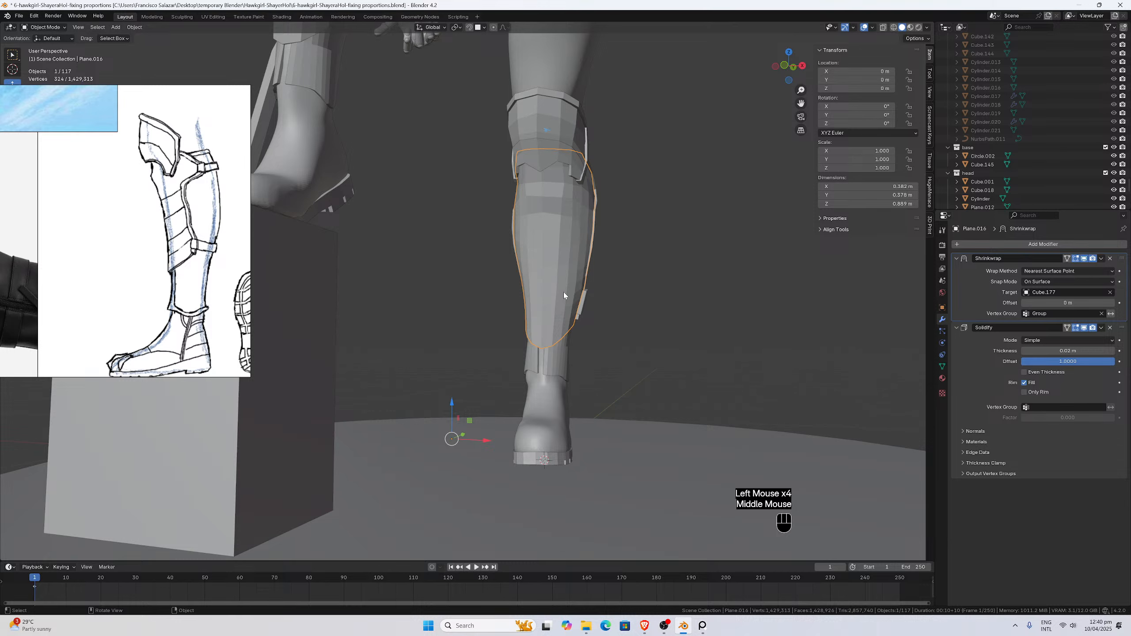
Deselect the shin guard plate and examine the whole figure's leg armor proportions from the front.
key(KP_2)
key(KP_1)
scroll(592, 313, down, 3)
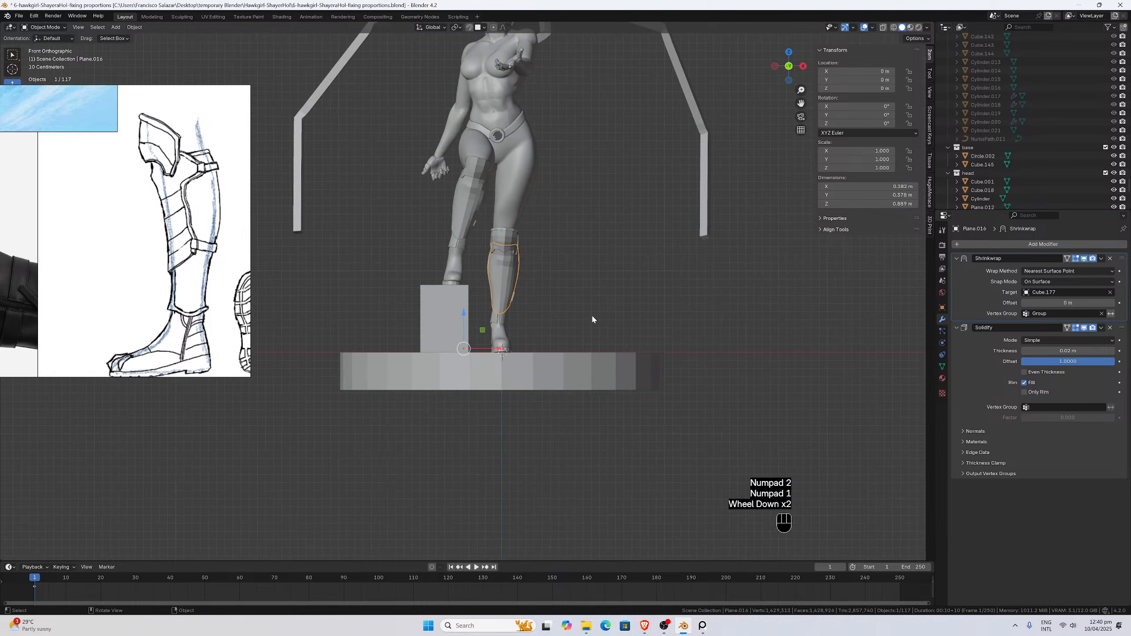
click(592, 243)
scroll(548, 283, down, 3)
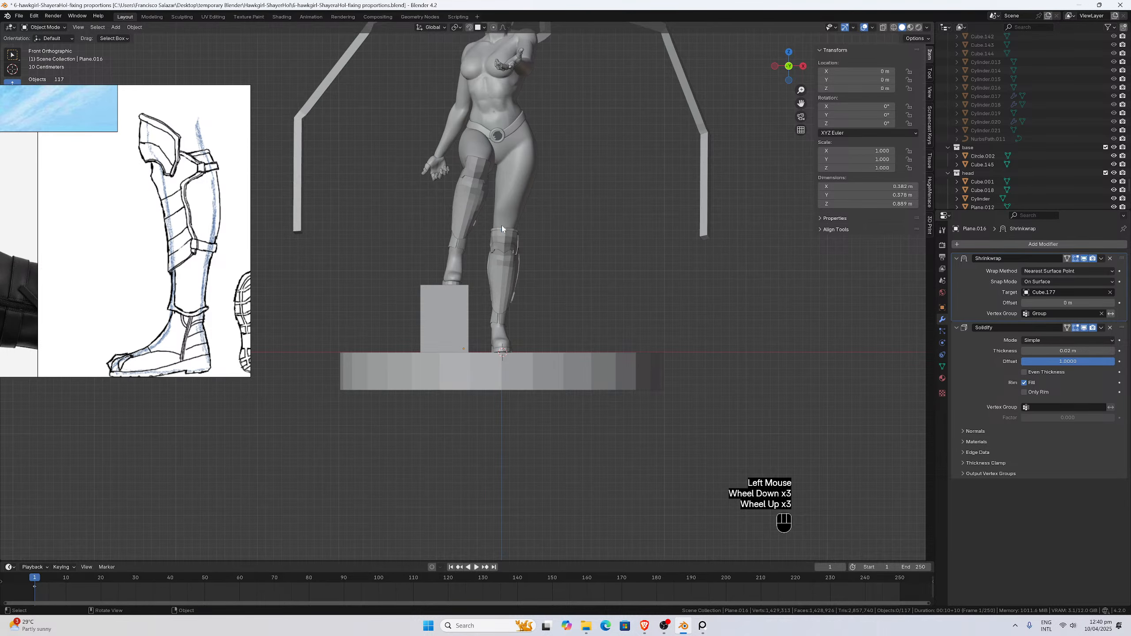
scroll(500, 343, down, 1)
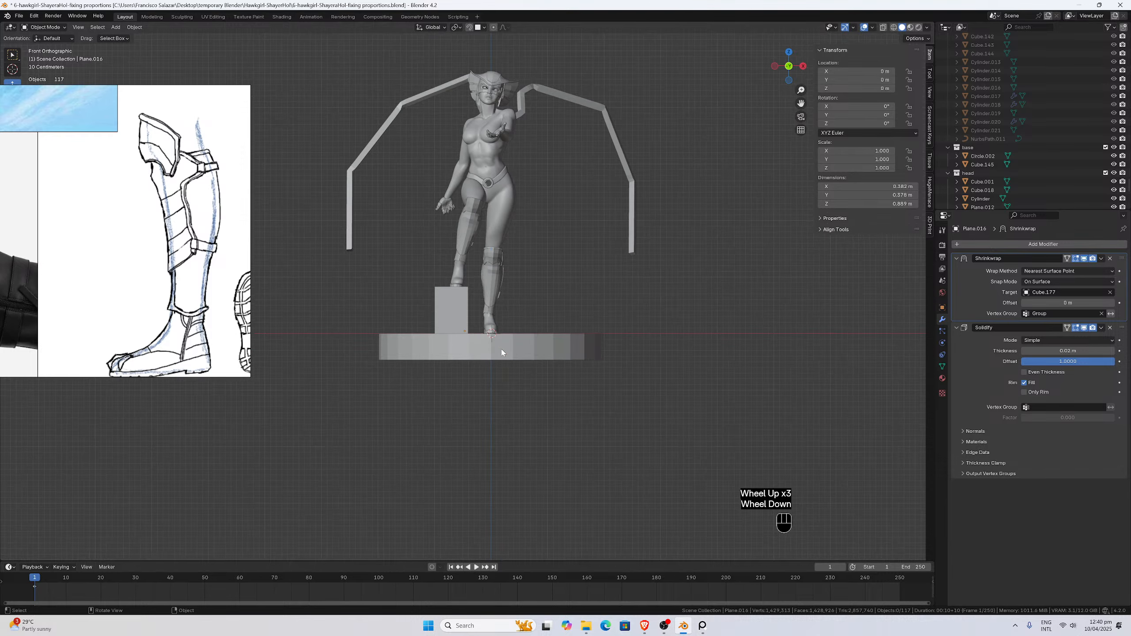
scroll(499, 339, up, 2)
scroll(498, 339, up, 1)
scroll(497, 338, down, 4)
scroll(518, 312, up, 5)
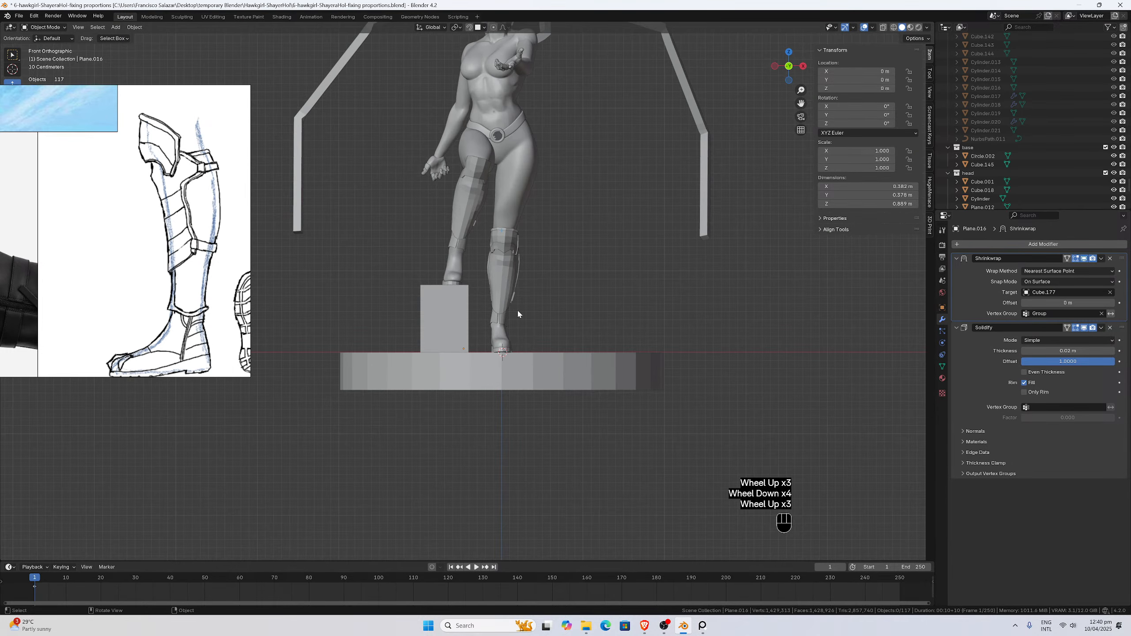
Examine the standing leg's boot, shin and knee armor in side view against the leg reference drawing.
key(KP_3)
scroll(519, 315, down, 4)
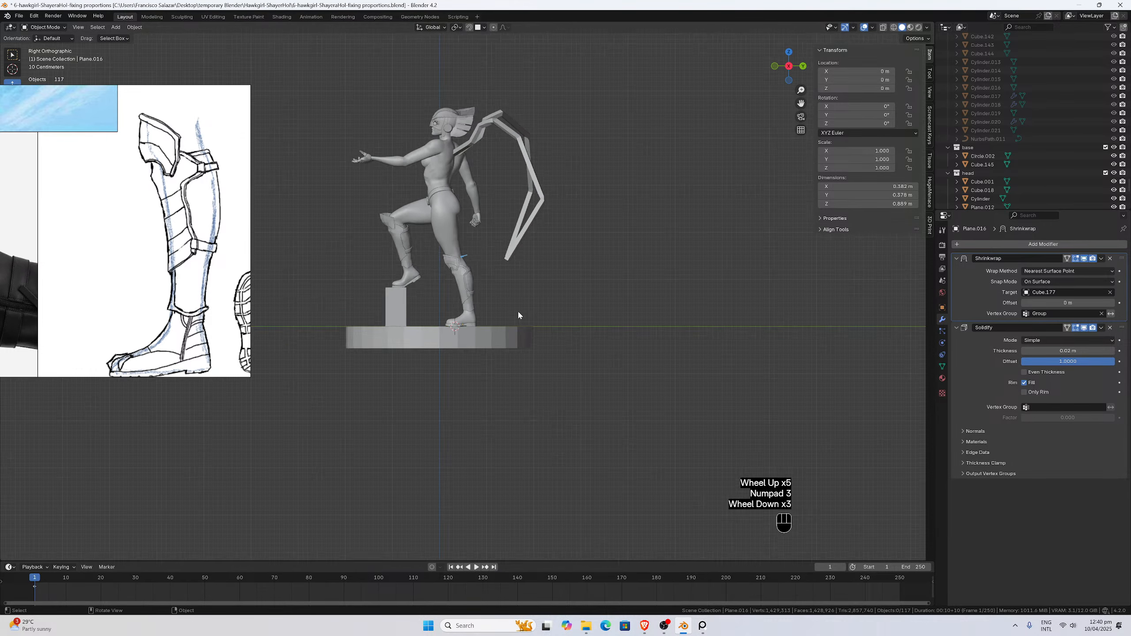
scroll(519, 315, up, 3)
scroll(518, 315, up, 7)
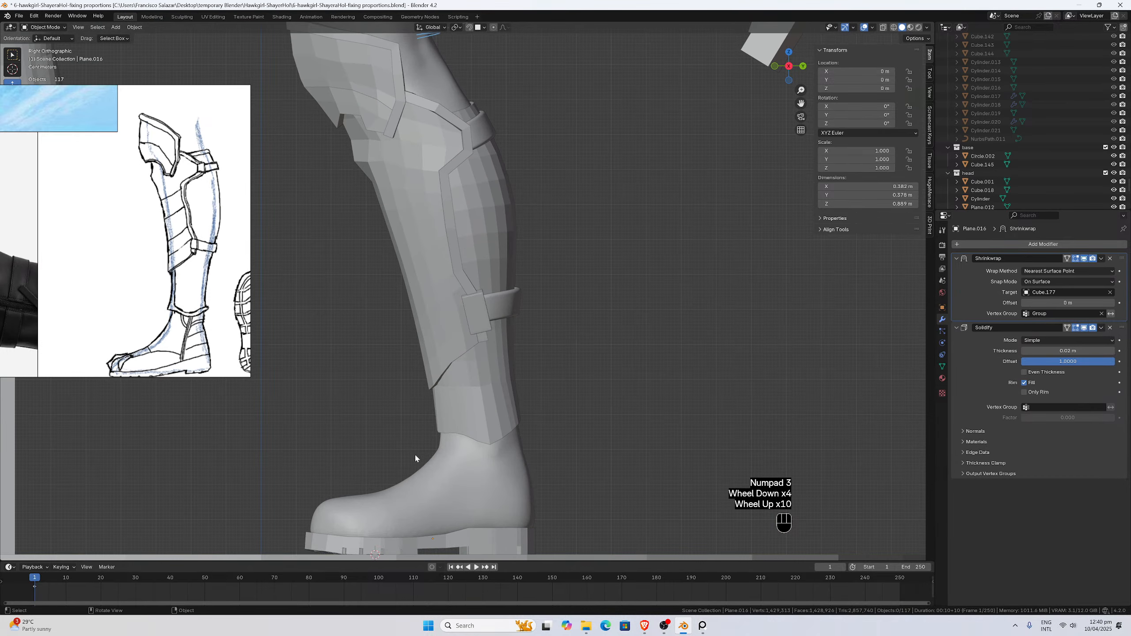
scroll(367, 511, down, 1)
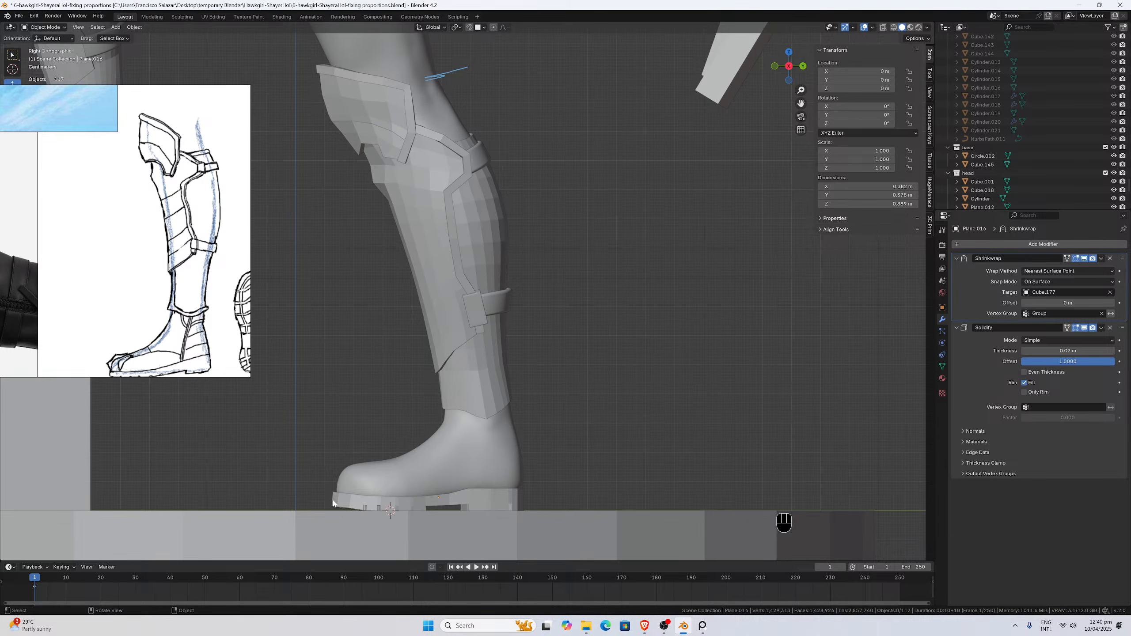
scroll(350, 489, down, 1)
scroll(360, 489, up, 3)
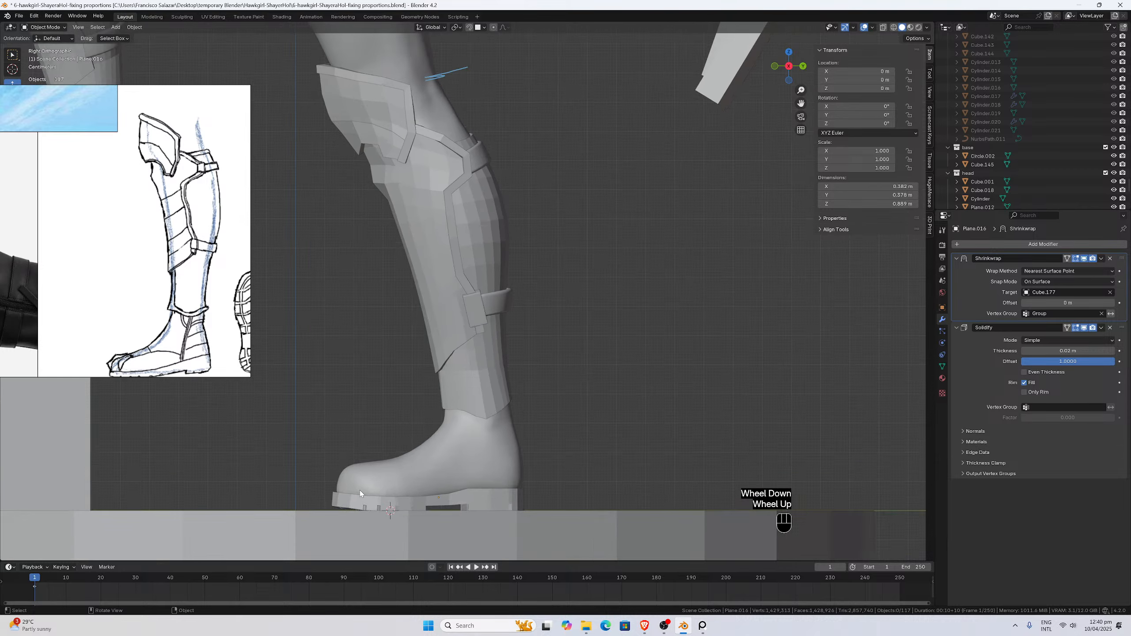
scroll(356, 511, down, 2)
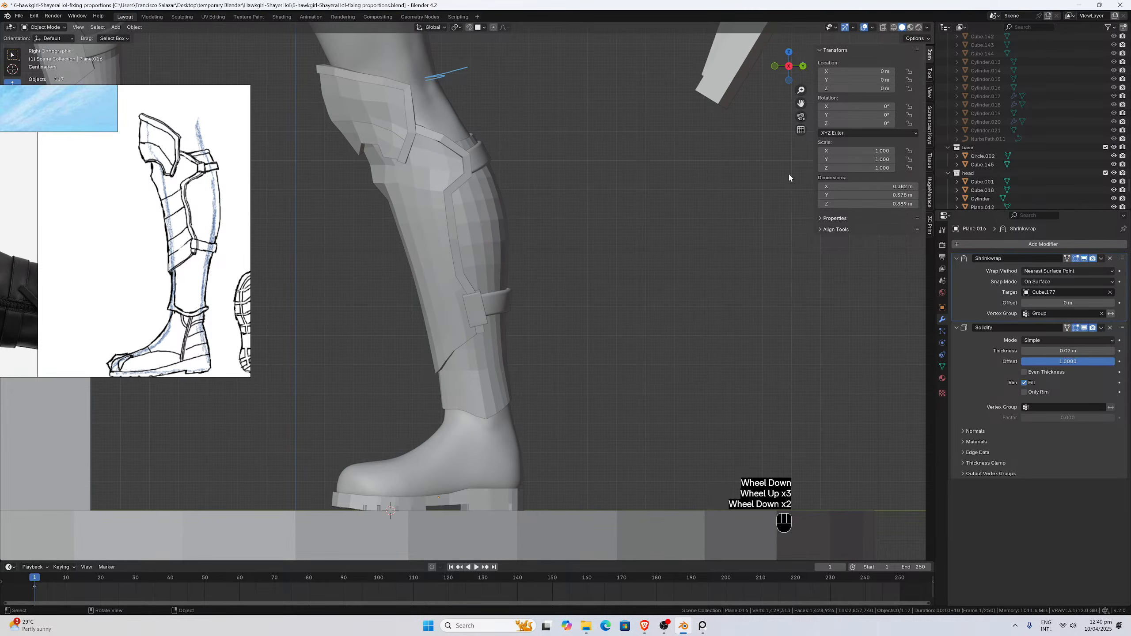
Examine the standing boot's toe and sole profile up close in side view, including its contact with the base.
drag(801, 103, 909, 0)
scroll(661, 215, up, 5)
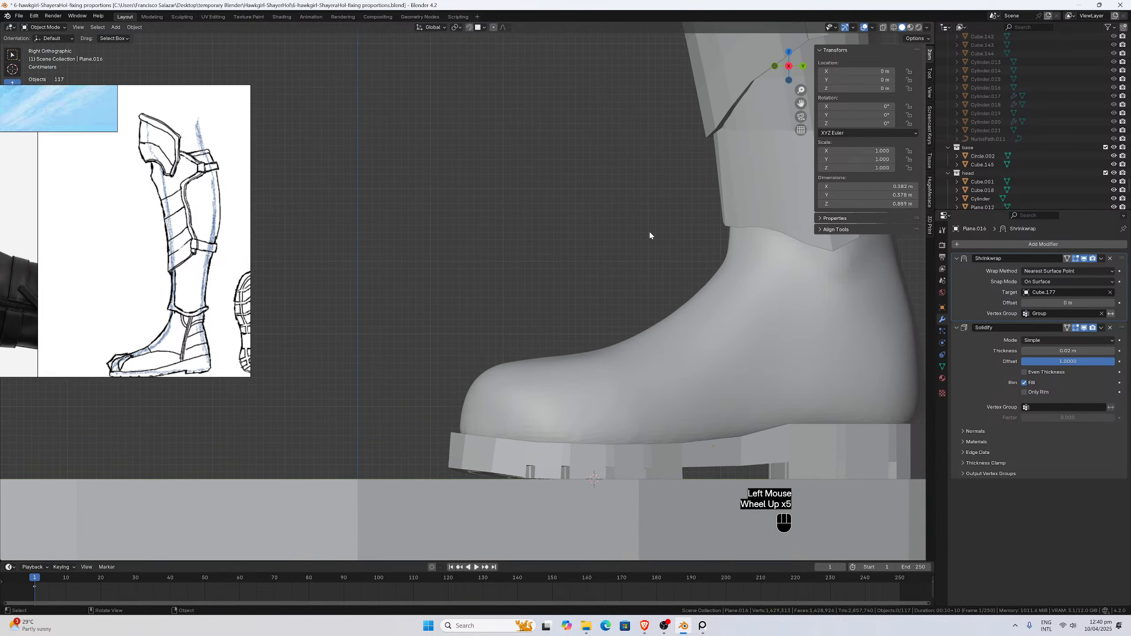
scroll(512, 466, up, 1)
scroll(505, 503, up, 1)
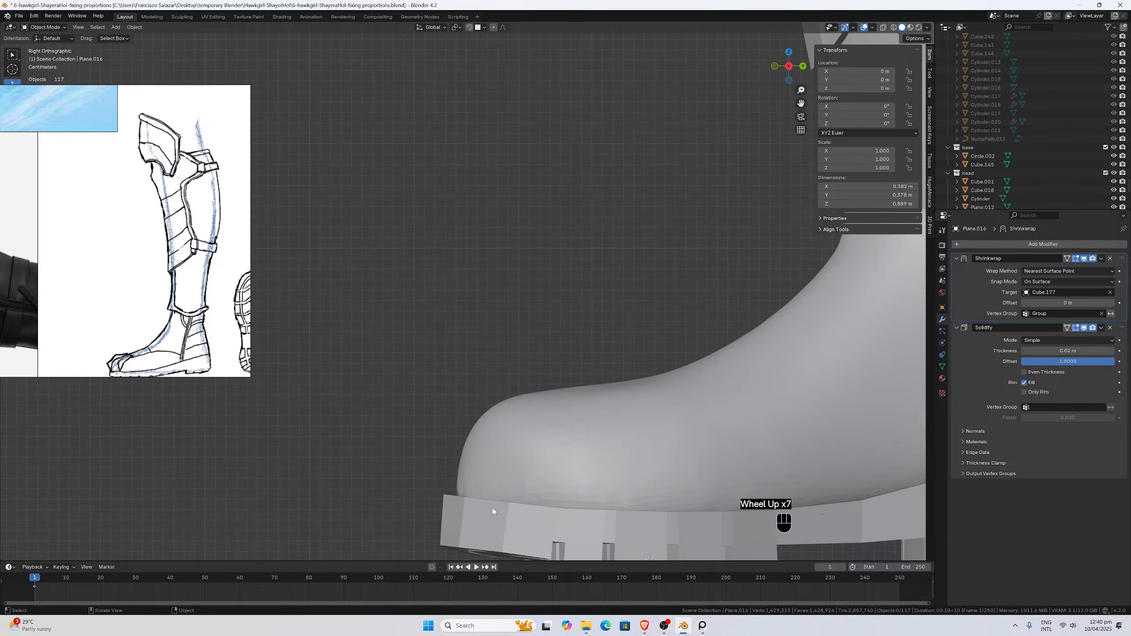
scroll(498, 523, down, 1)
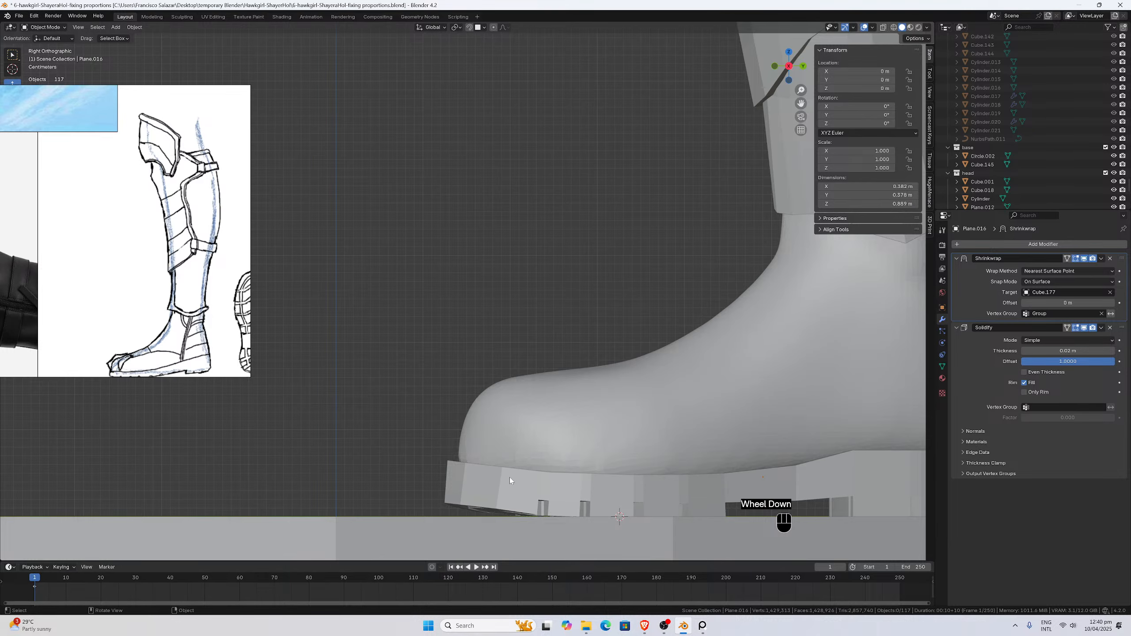
scroll(510, 480, down, 5)
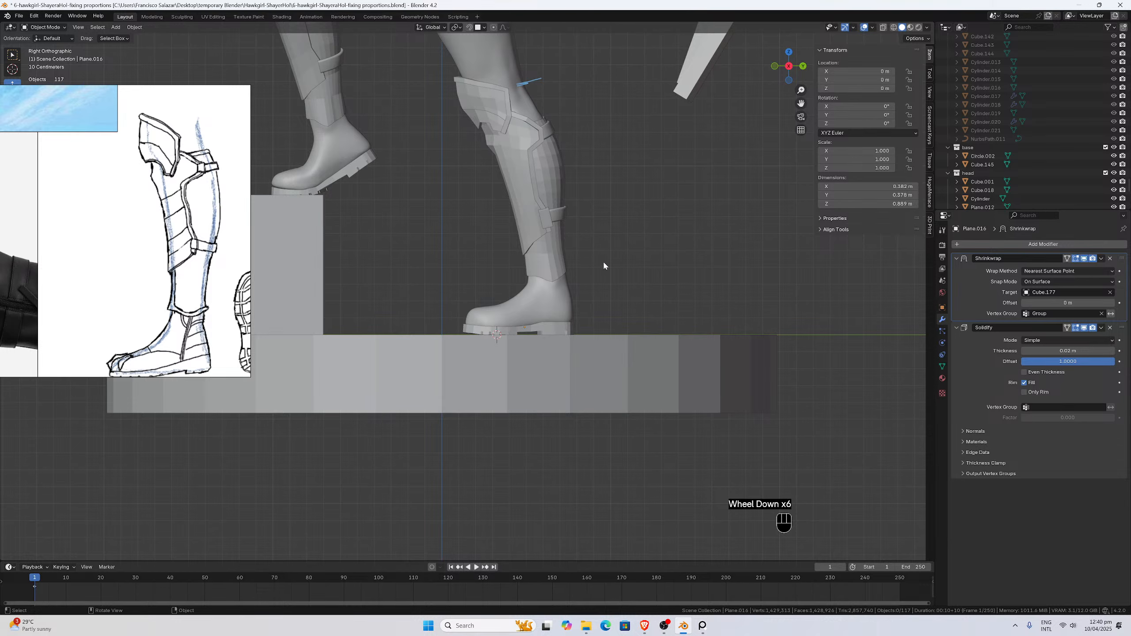
click(604, 265)
scroll(607, 264, down, 1)
scroll(605, 285, up, 4)
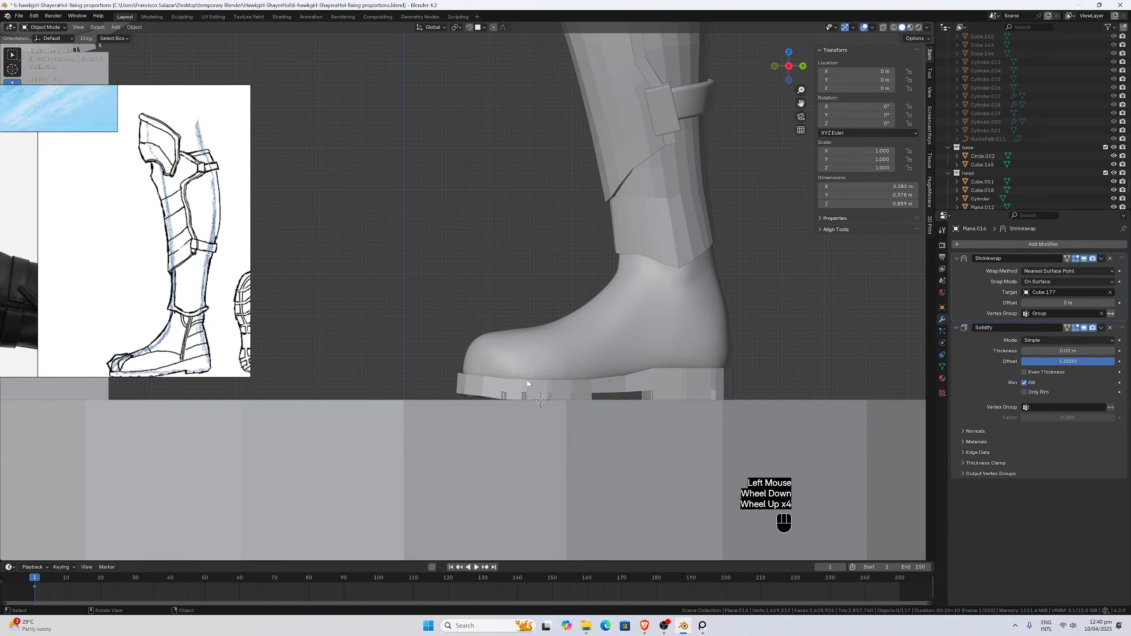
scroll(527, 383, up, 2)
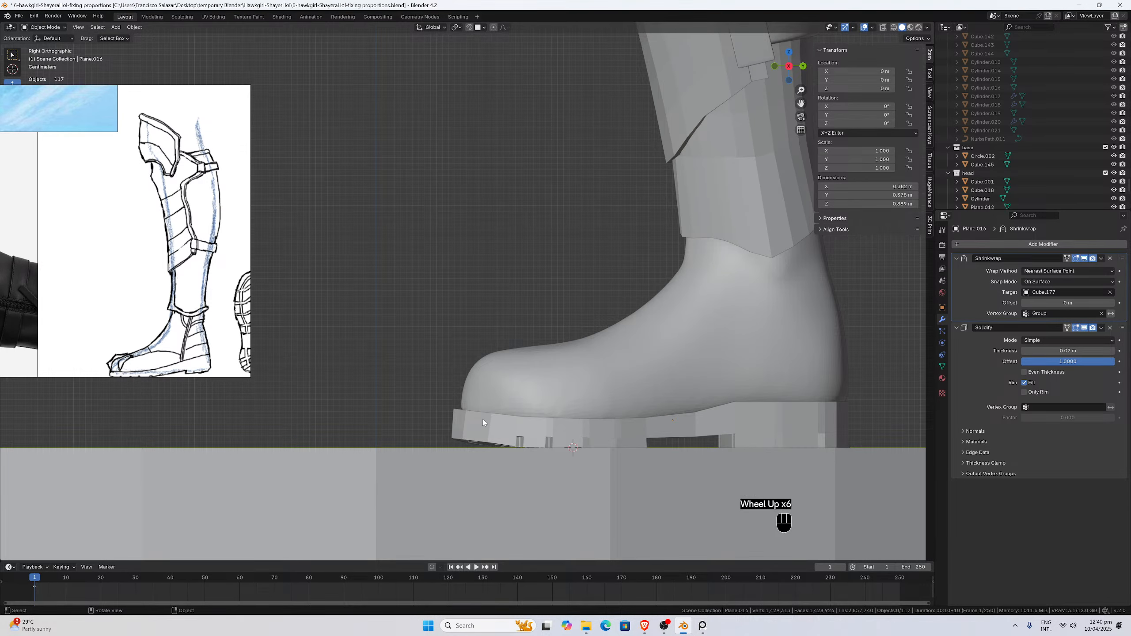
scroll(482, 401, down, 4)
scroll(490, 357, up, 3)
scroll(499, 330, down, 2)
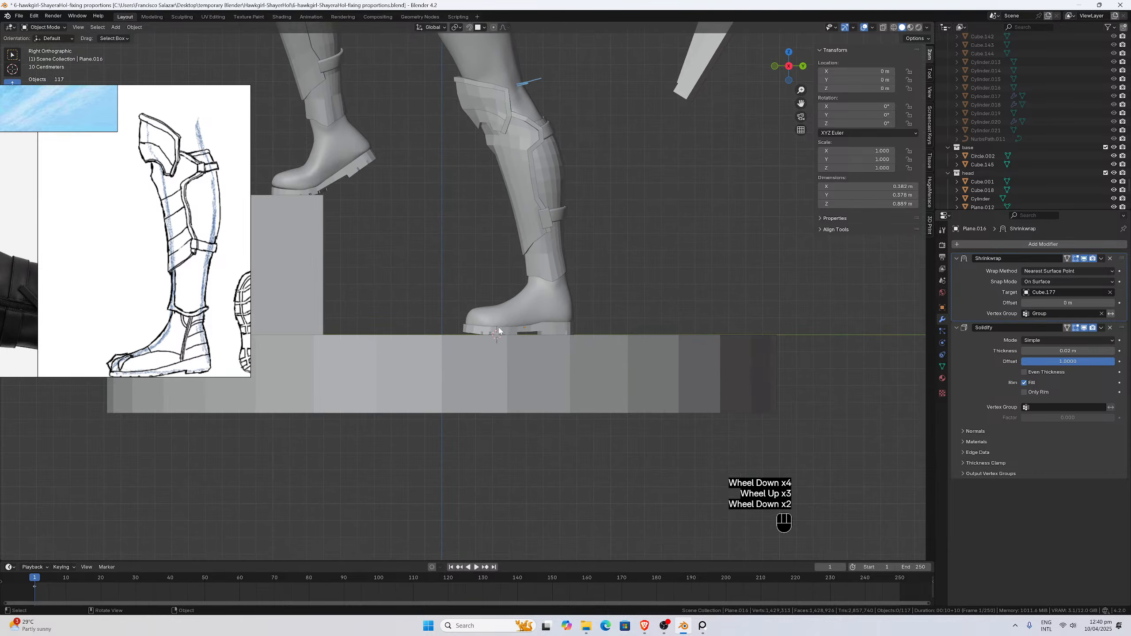
Frame both armored legs in side view and save the scene file.
drag(801, 103, 646, 291)
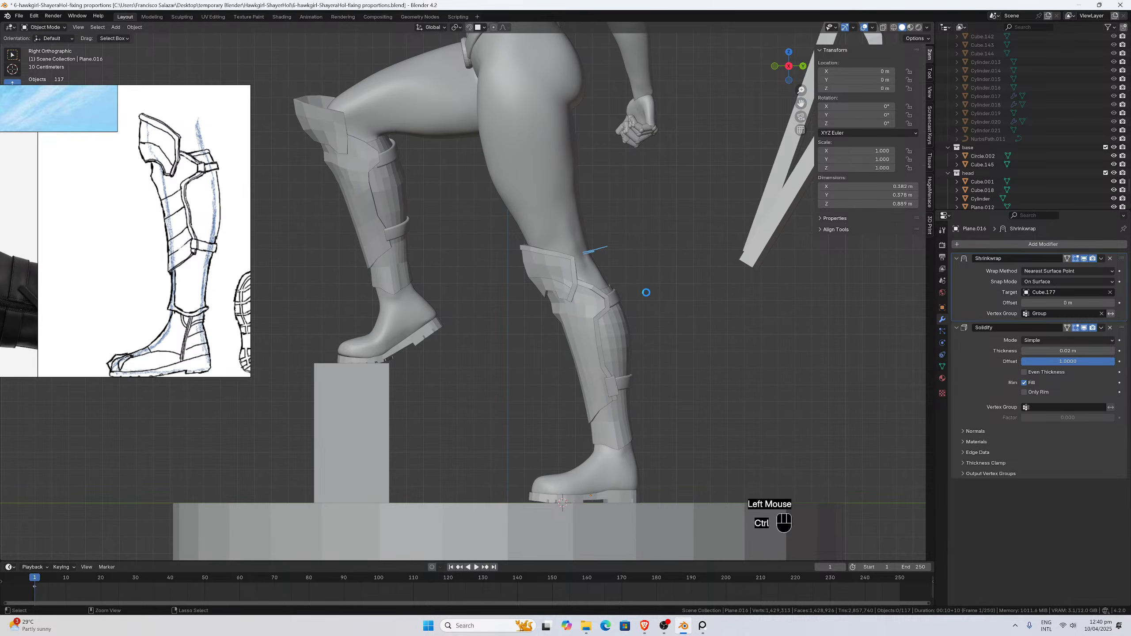
key(ctrl+s)
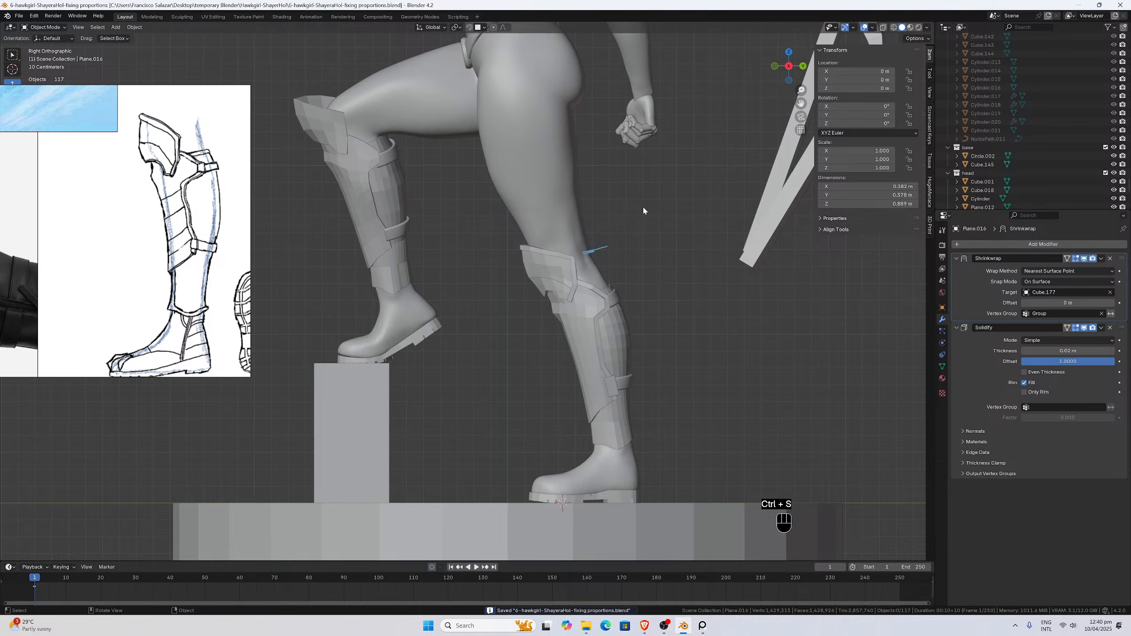
scroll(595, 301, down, 3)
scroll(530, 379, up, 3)
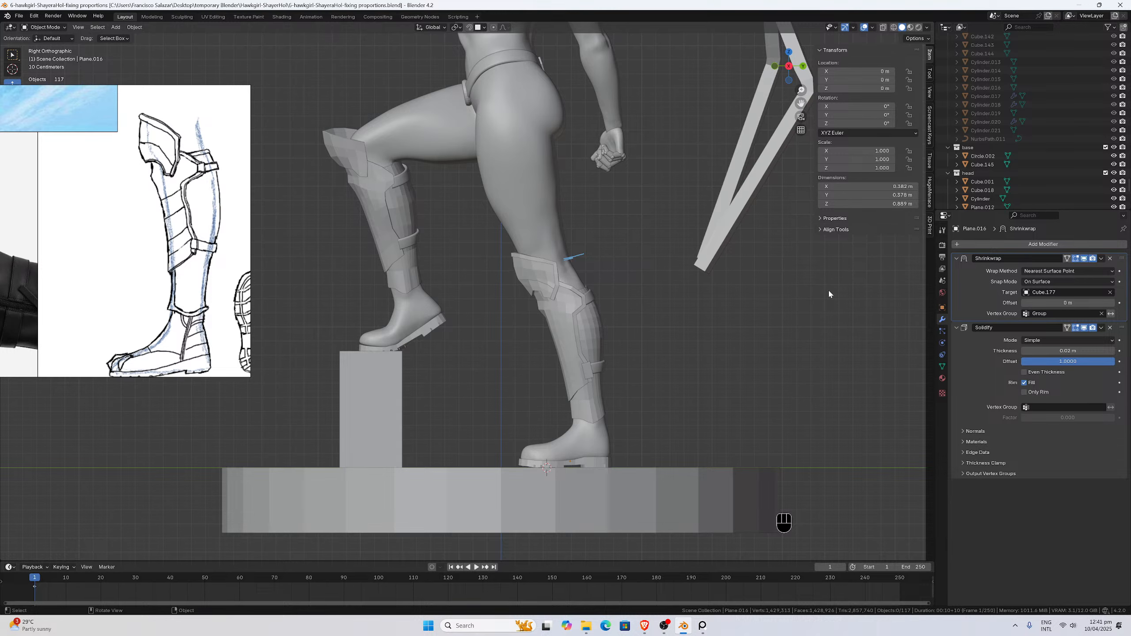
Hide the transform sidebar and show the boot photos, leg sketch and sole drawing together on the reference board.
key(n)
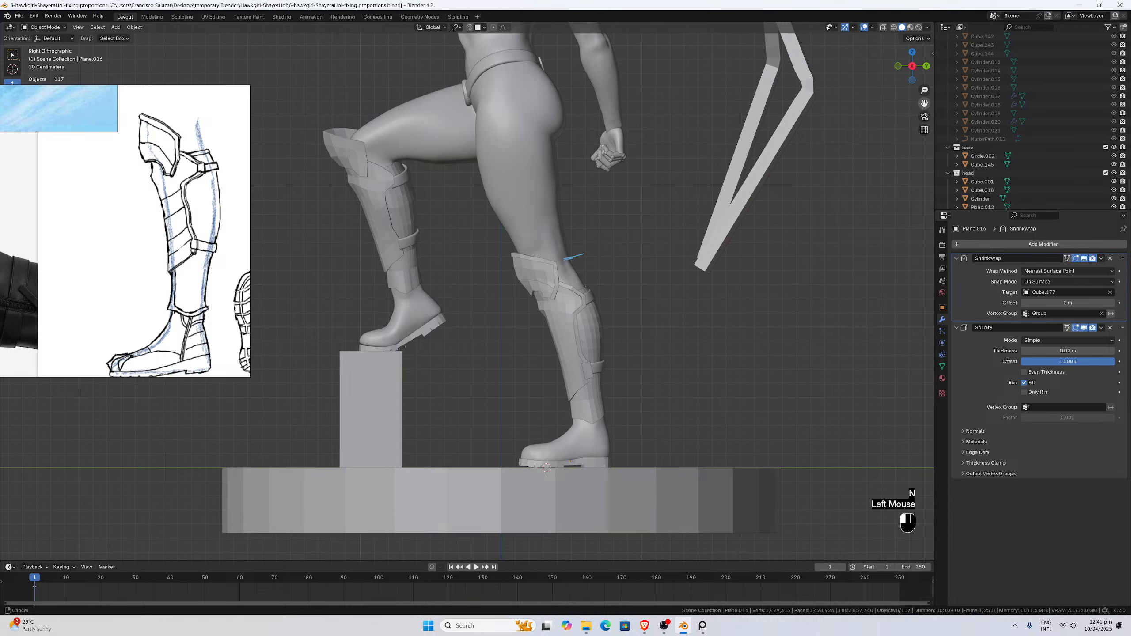
drag(924, 103, 846, 117)
right_drag(187, 226, 401, 281)
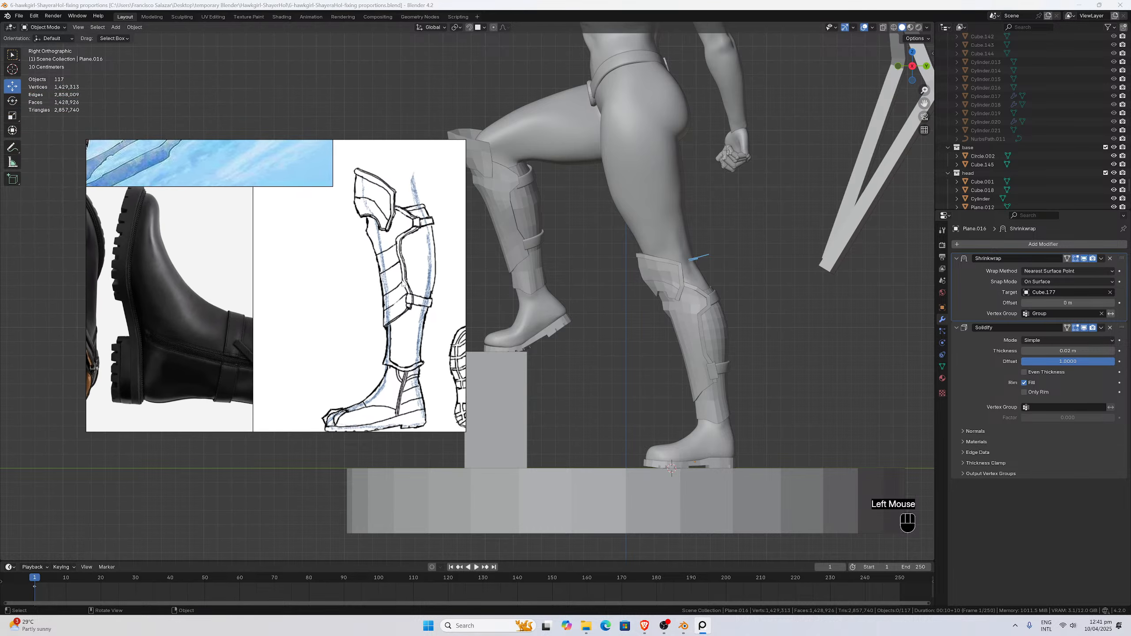
scroll(364, 285, down, 5)
scroll(271, 349, up, 3)
middle_drag(335, 285, 266, 320)
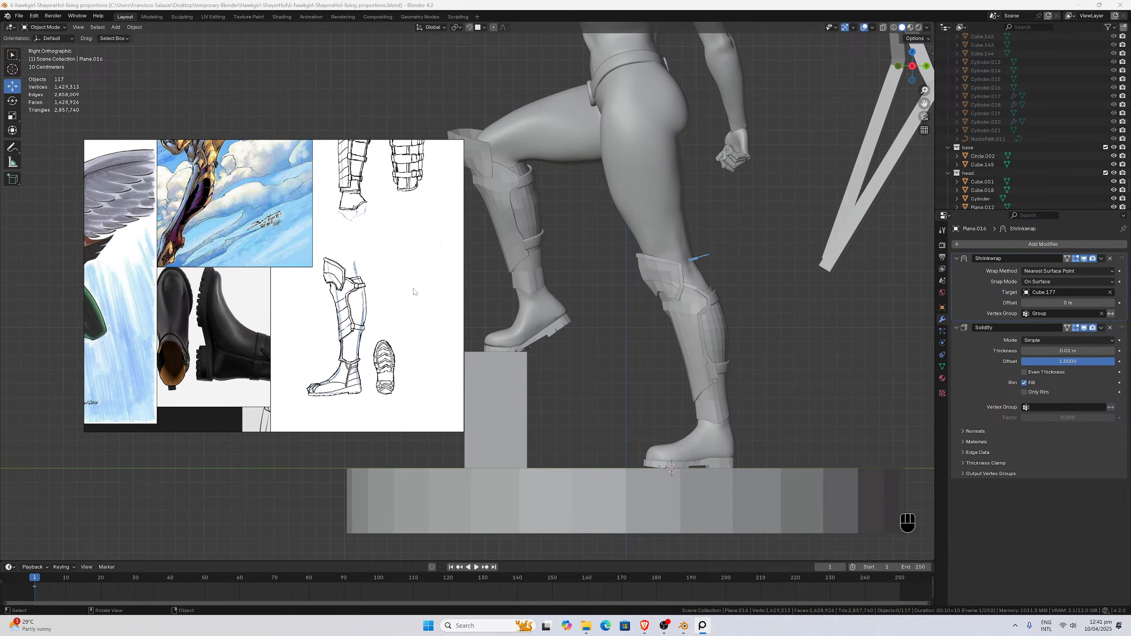
Arrange the reference board and the side view so that both armored legs sit uncovered beside the drawings.
right_drag(406, 287, 359, 276)
drag(926, 103, 1001, 66)
scroll(865, 215, up, 1)
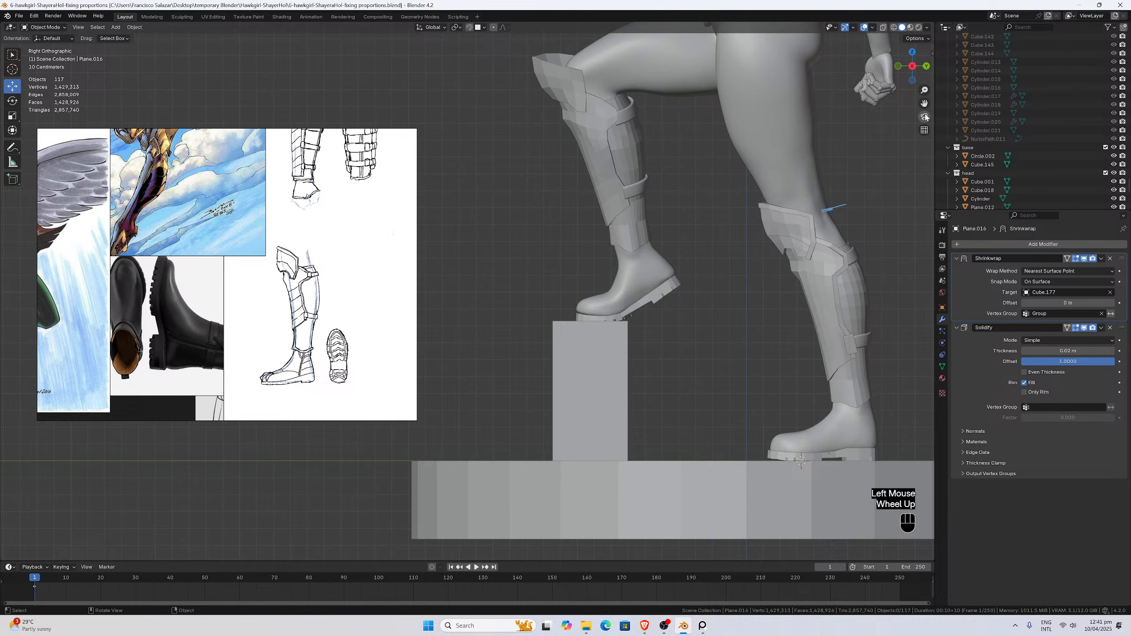
drag(925, 104, 871, 103)
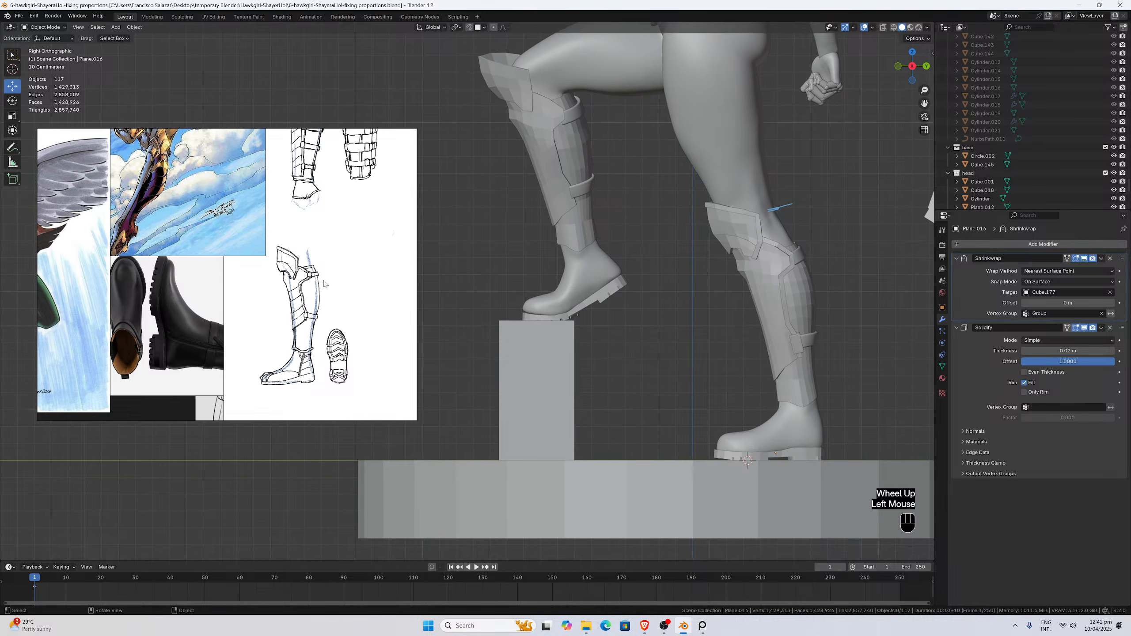
right_drag(324, 283, 370, 279)
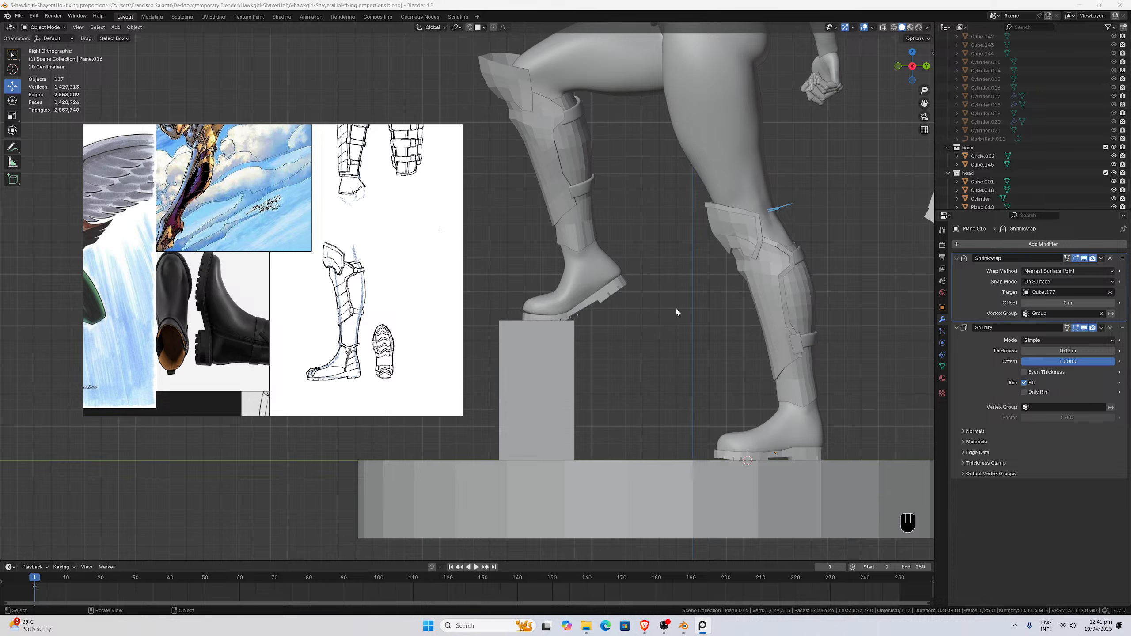
Save the reference board and the Blender scene file.
key(ctrl+s)
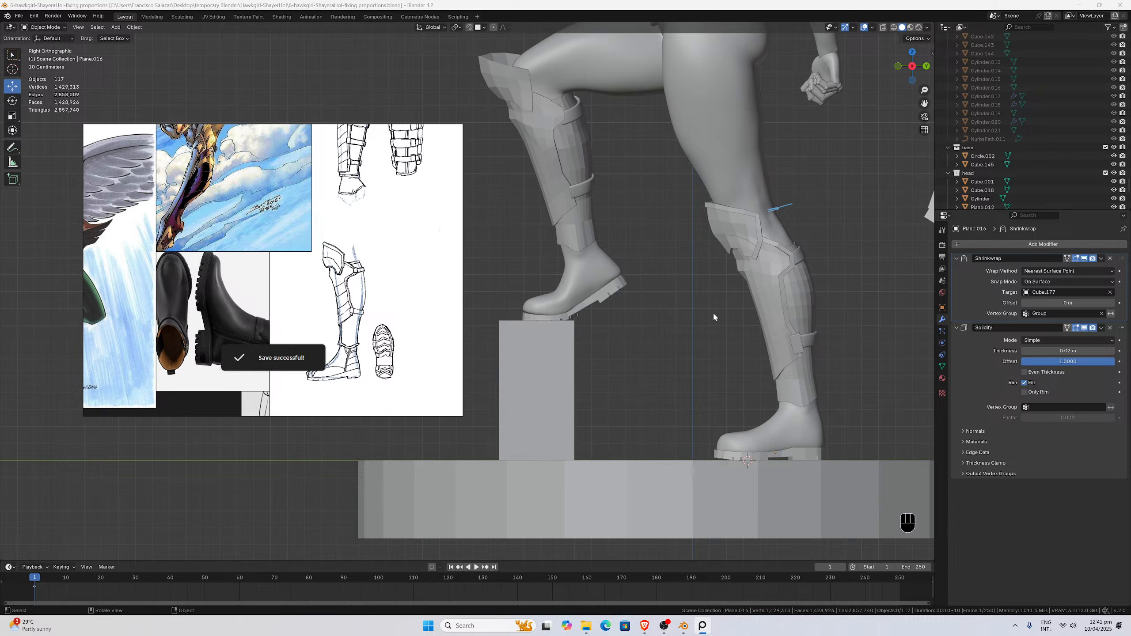
key(ctrl+s)
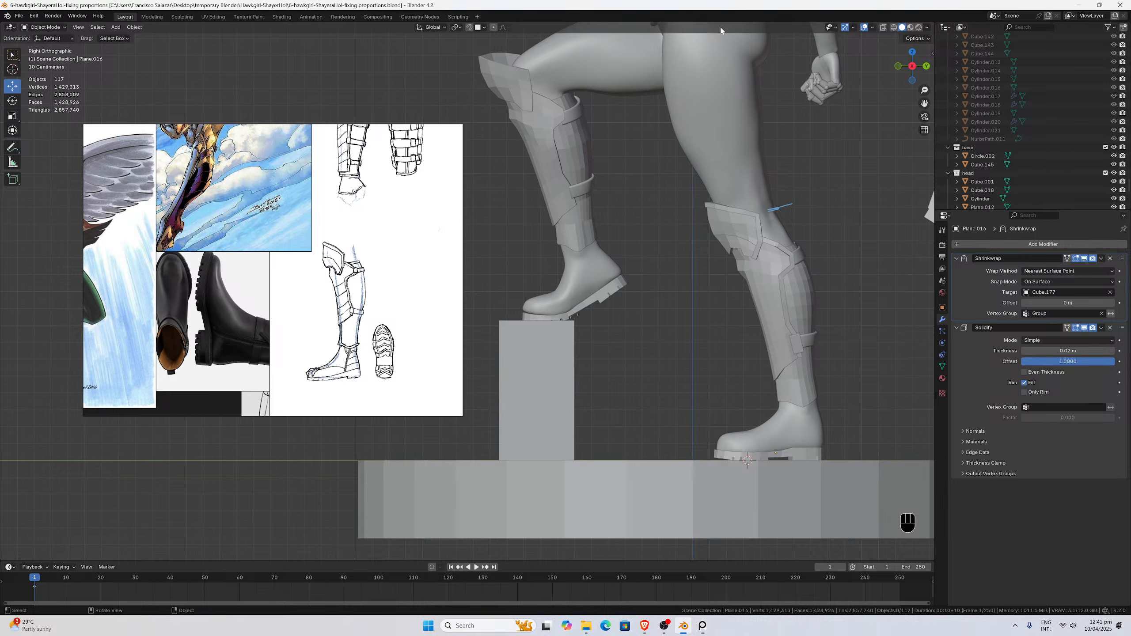
key(ctrl+s)
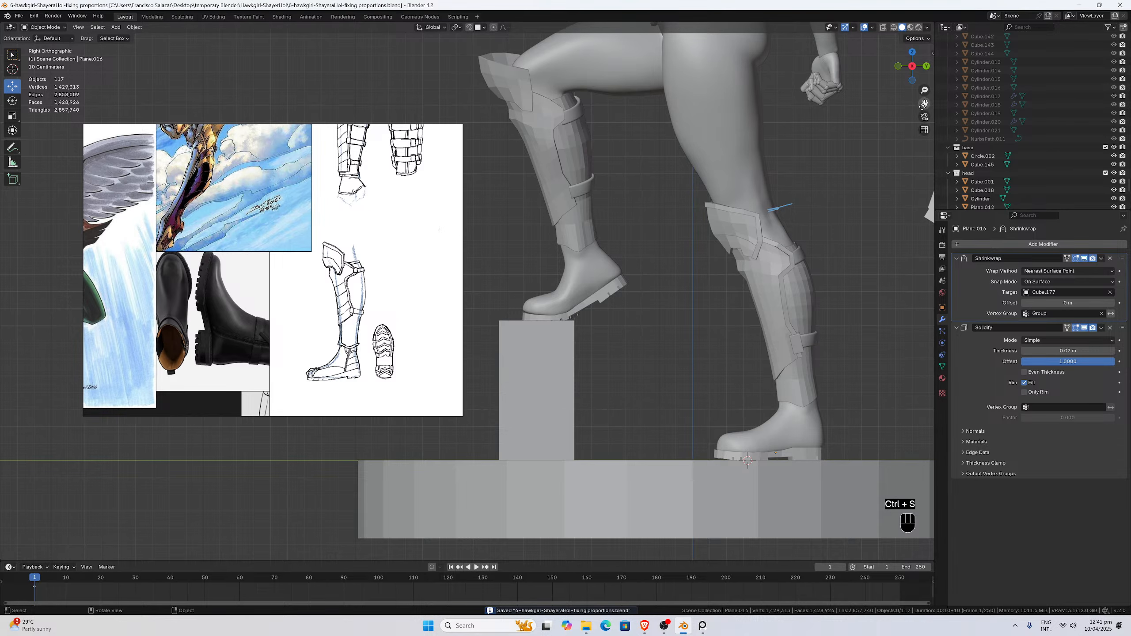
Move the reference board slightly farther from the raised leg and save the board again.
drag(924, 104, 915, 165)
key(ctrl+s)
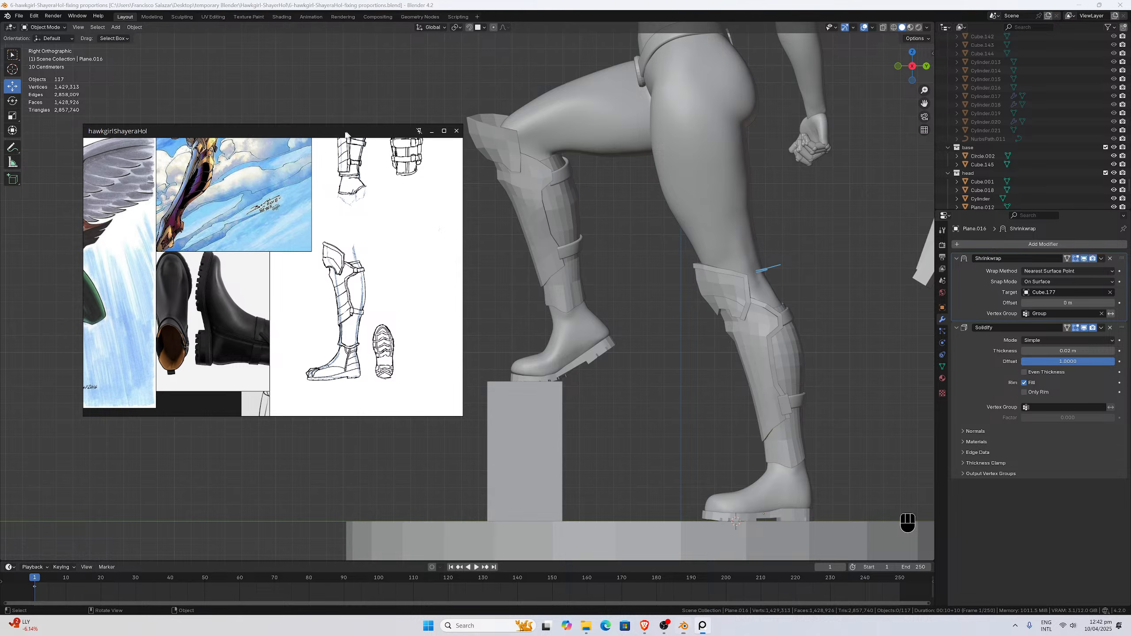
drag(349, 129, 312, 139)
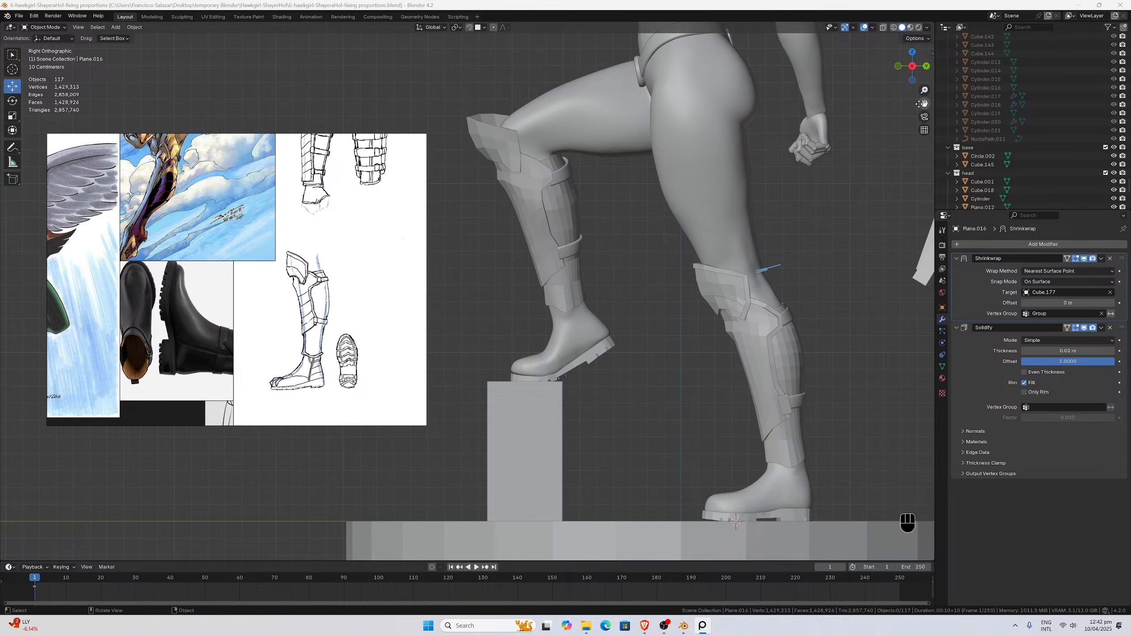
key(ctrl+s)
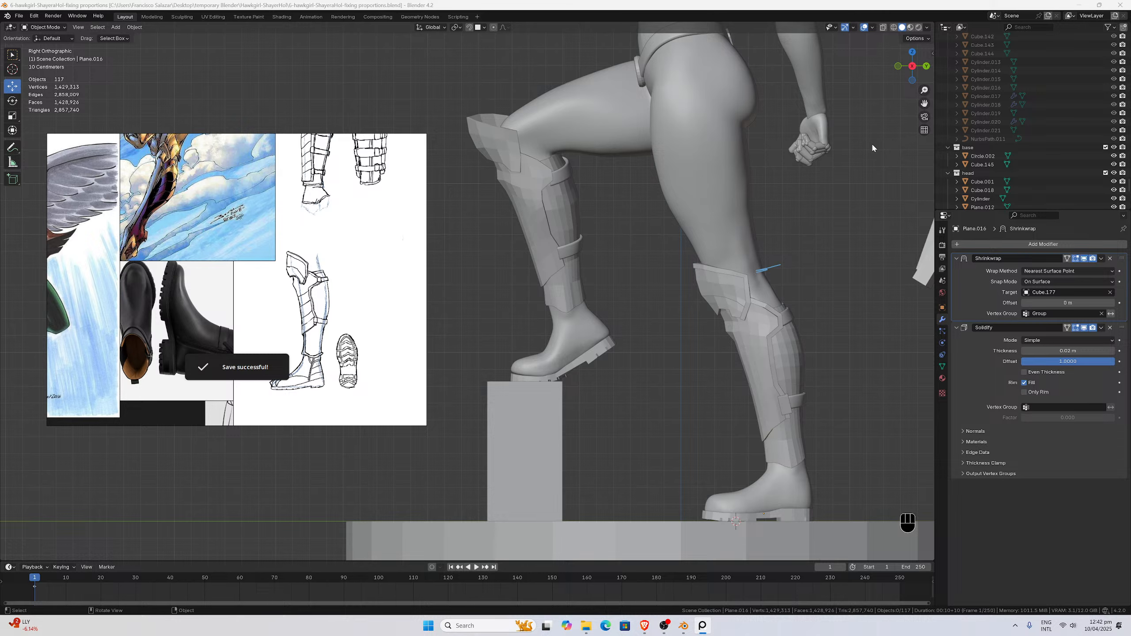